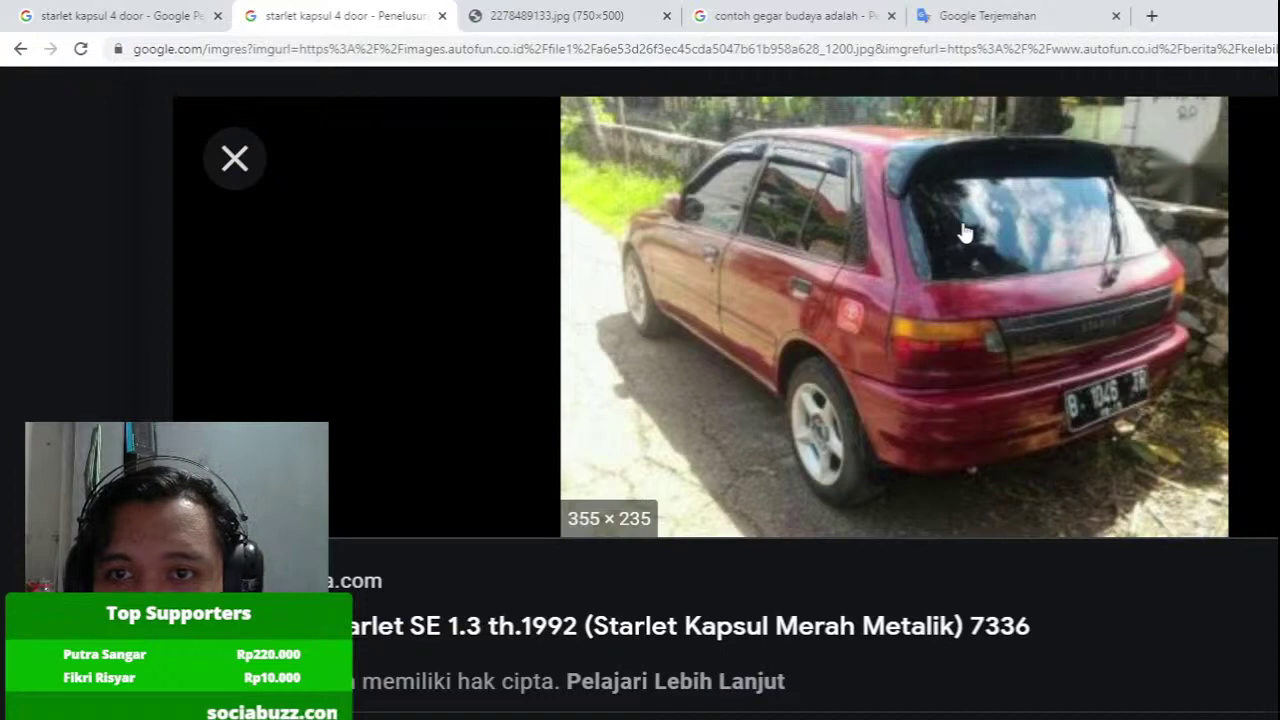
Open the related mobil123.com photo of the red Starlet with the black roof, then return to the image results.
{"action": "scroll", "coordinate": [963, 232], "scroll_direction": "down", "scroll_amount": 5}
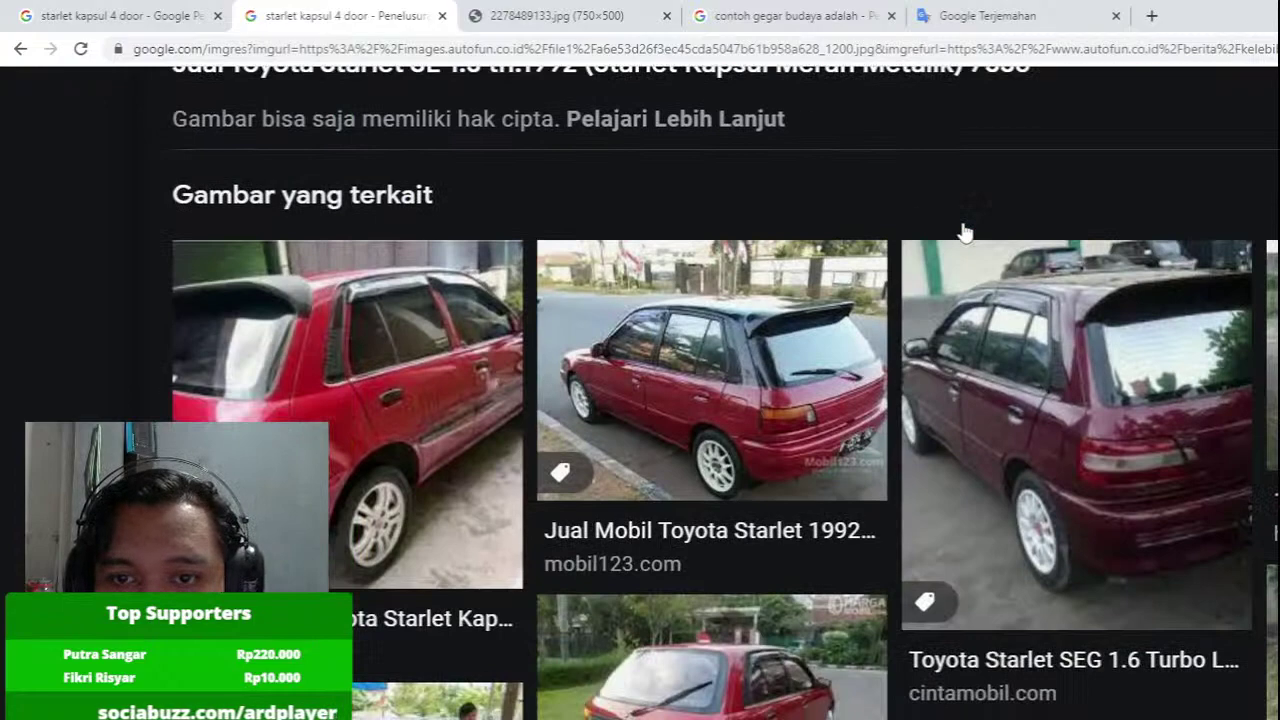
{"action": "left_click", "coordinate": [806, 338]}
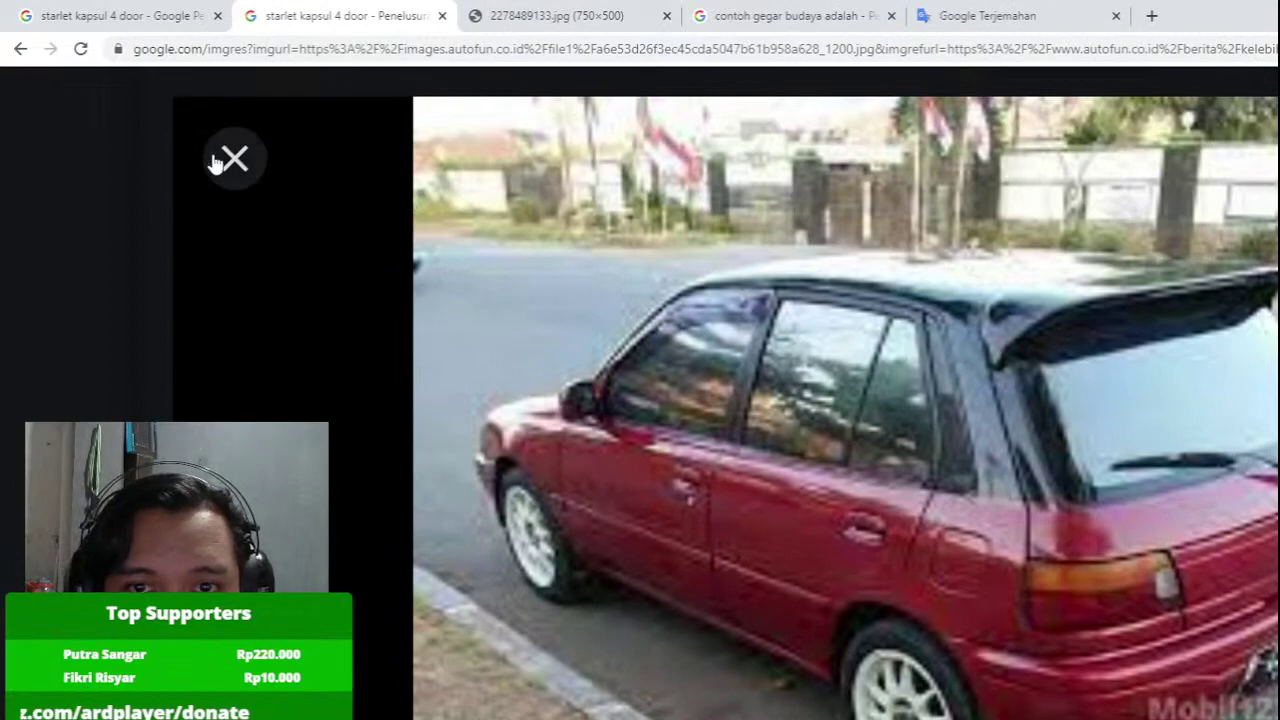
{"action": "left_click", "coordinate": [232, 158]}
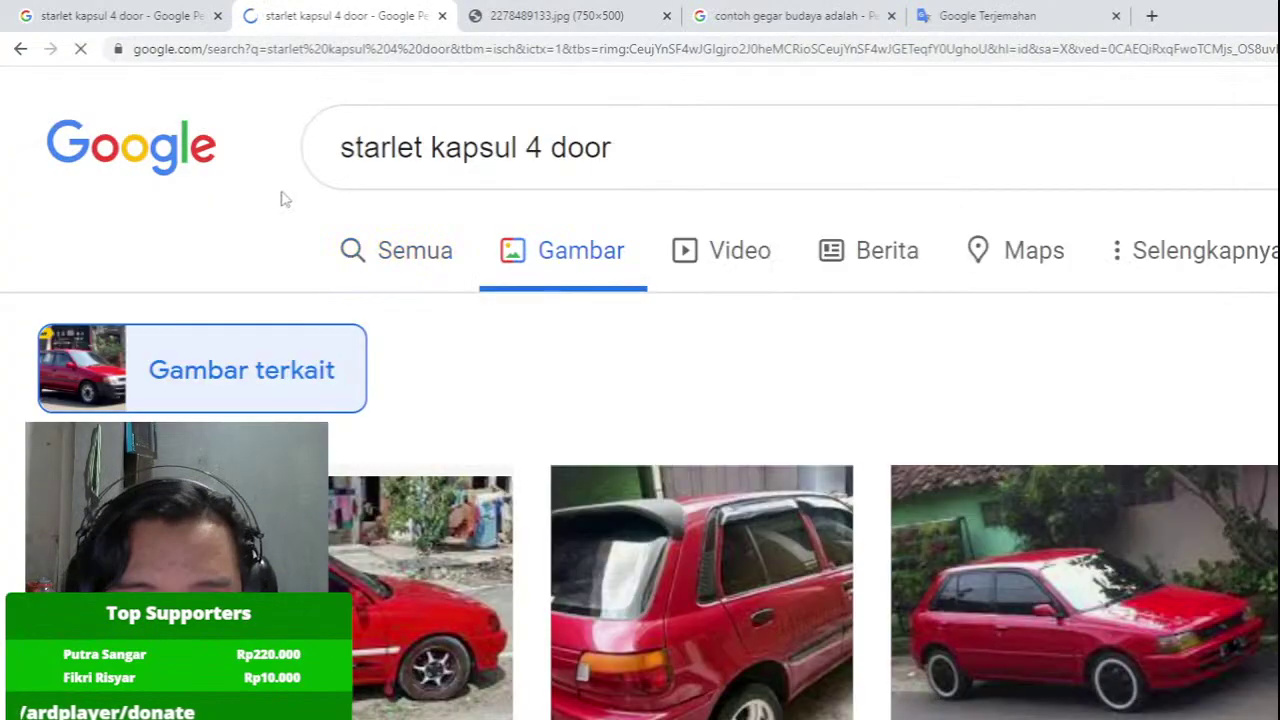
Browse the related image results for "starlet kapsul 4 door" for reference photos of the car's rear side.
{"action": "scroll", "coordinate": [620, 342], "scroll_direction": "down", "scroll_amount": 4}
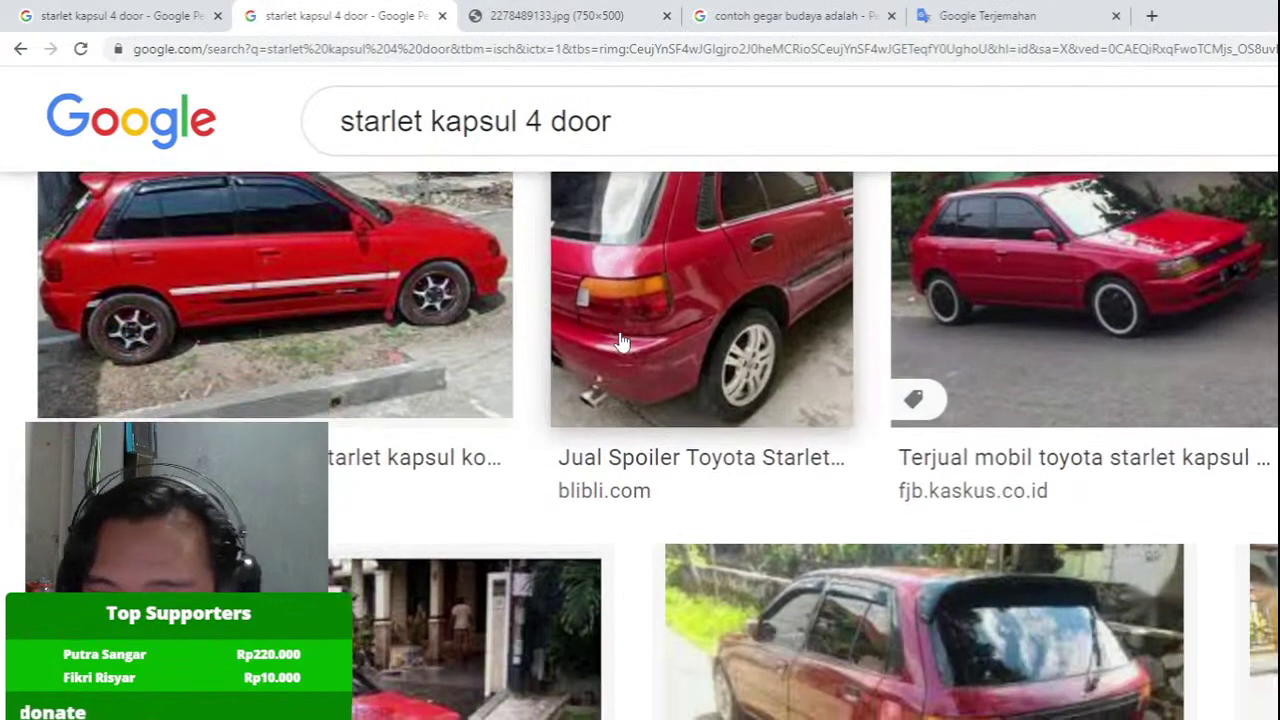
{"action": "scroll", "coordinate": [620, 342], "scroll_direction": "up", "scroll_amount": 1}
{"action": "scroll", "coordinate": [620, 342], "scroll_direction": "down", "scroll_amount": 2, "text": "ctrl"}
{"action": "scroll", "coordinate": [620, 342], "scroll_direction": "up", "scroll_amount": 2}
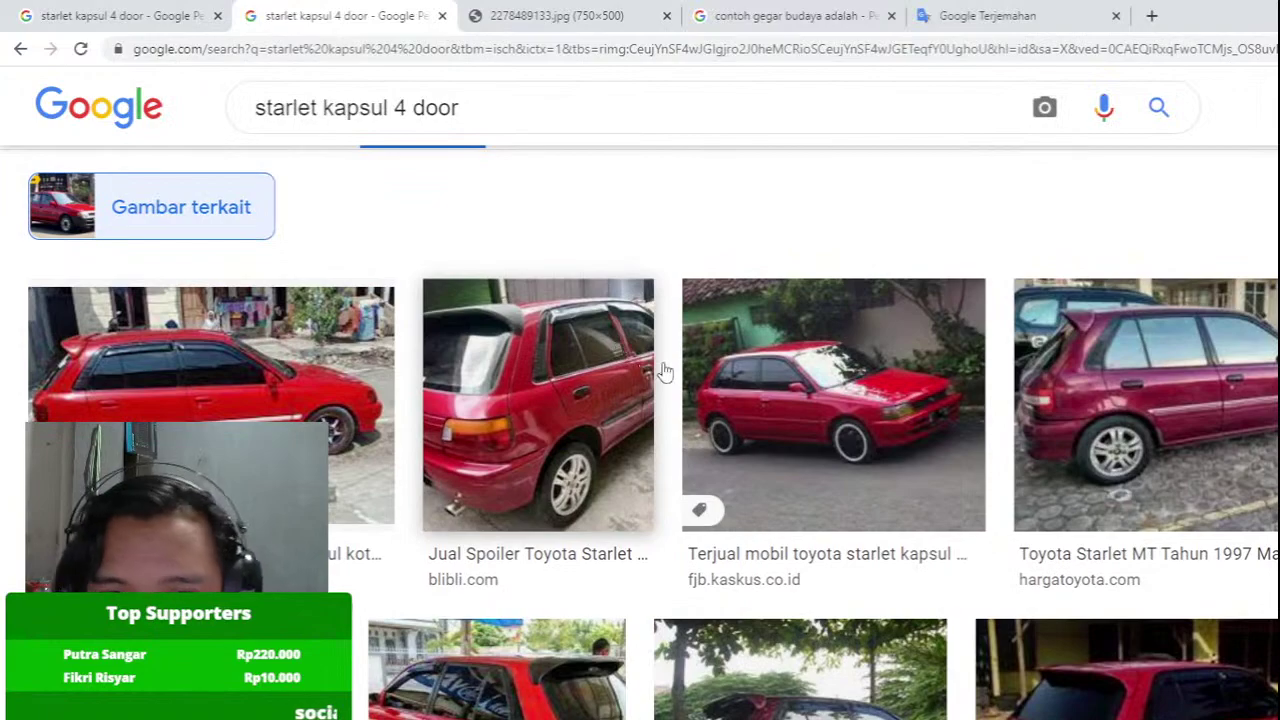
{"action": "scroll", "coordinate": [641, 397], "scroll_direction": "down", "scroll_amount": 5}
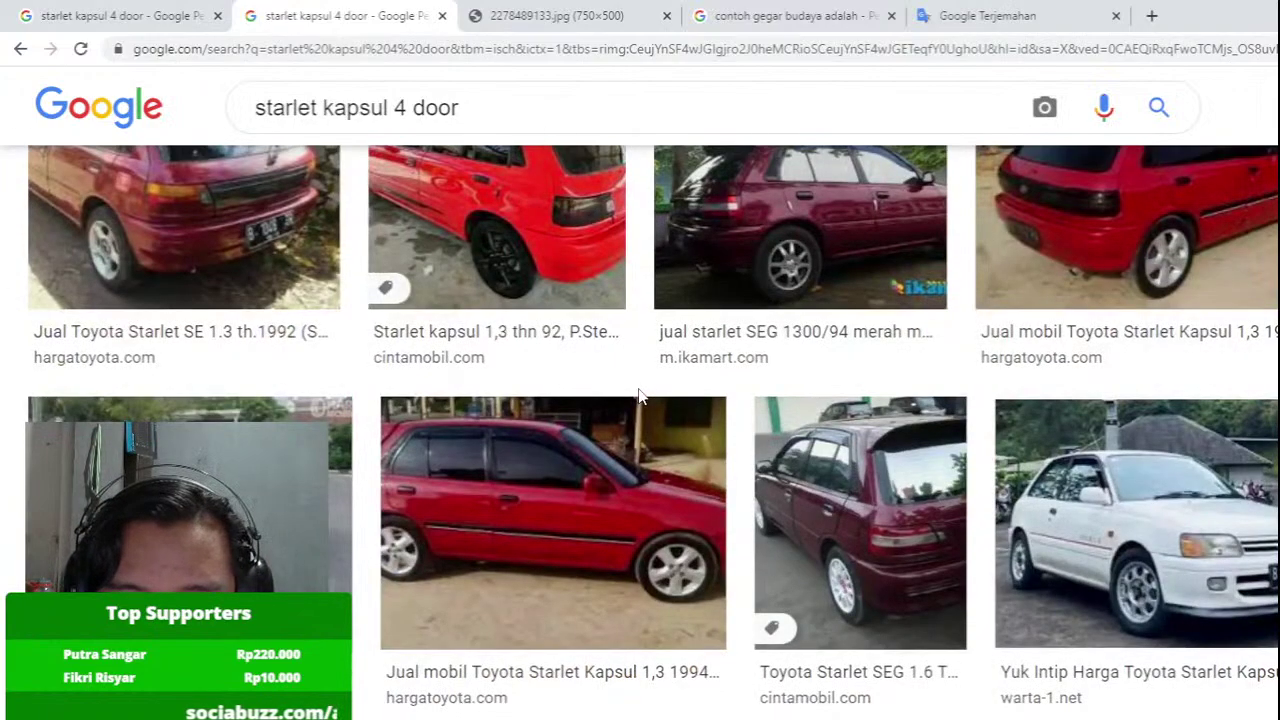
{"action": "scroll", "coordinate": [654, 428], "scroll_direction": "down", "scroll_amount": 5}
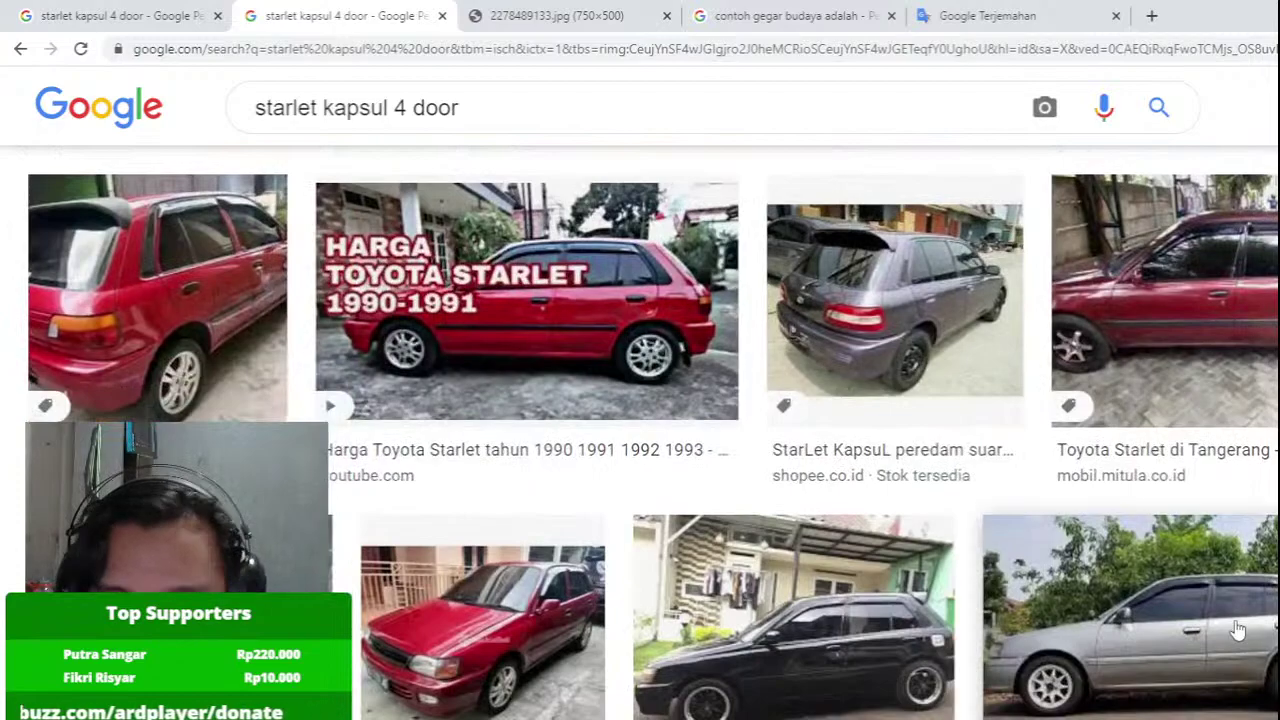
{"action": "scroll", "coordinate": [649, 432], "scroll_direction": "down", "scroll_amount": 5}
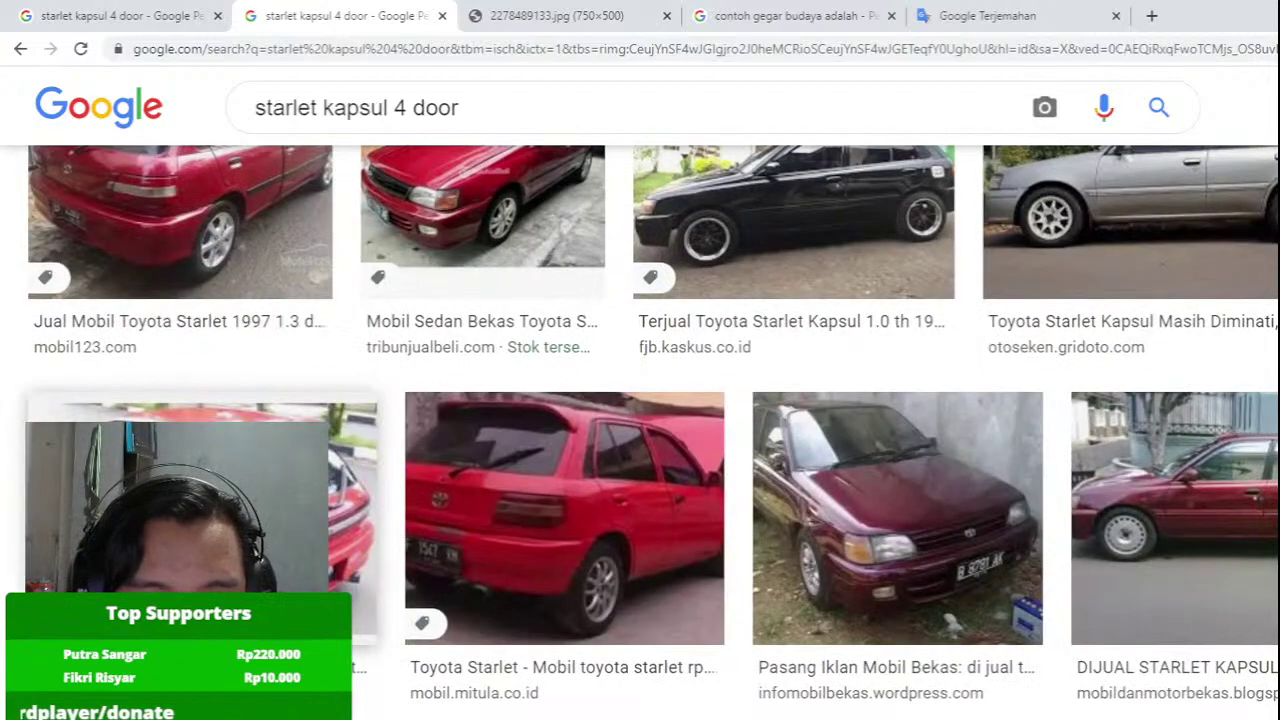
{"action": "scroll", "coordinate": [649, 432], "scroll_direction": "down", "scroll_amount": 5}
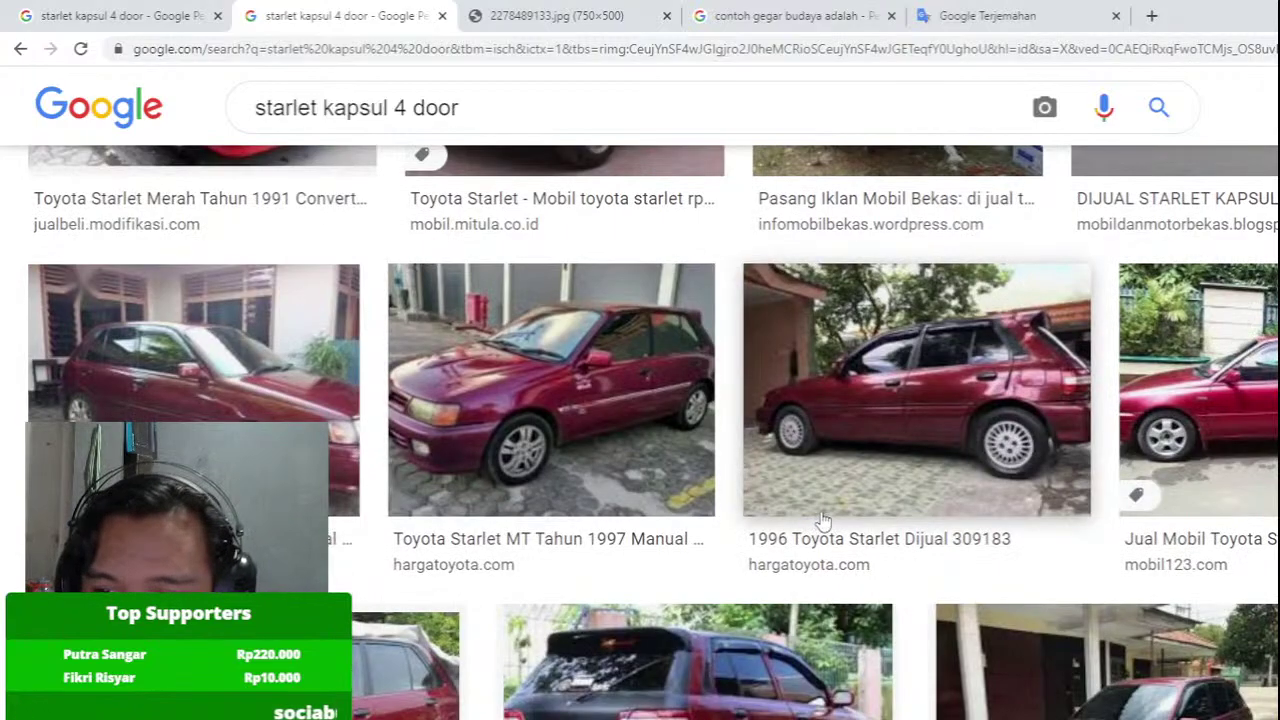
{"action": "scroll", "coordinate": [822, 520], "scroll_direction": "down", "scroll_amount": 10}
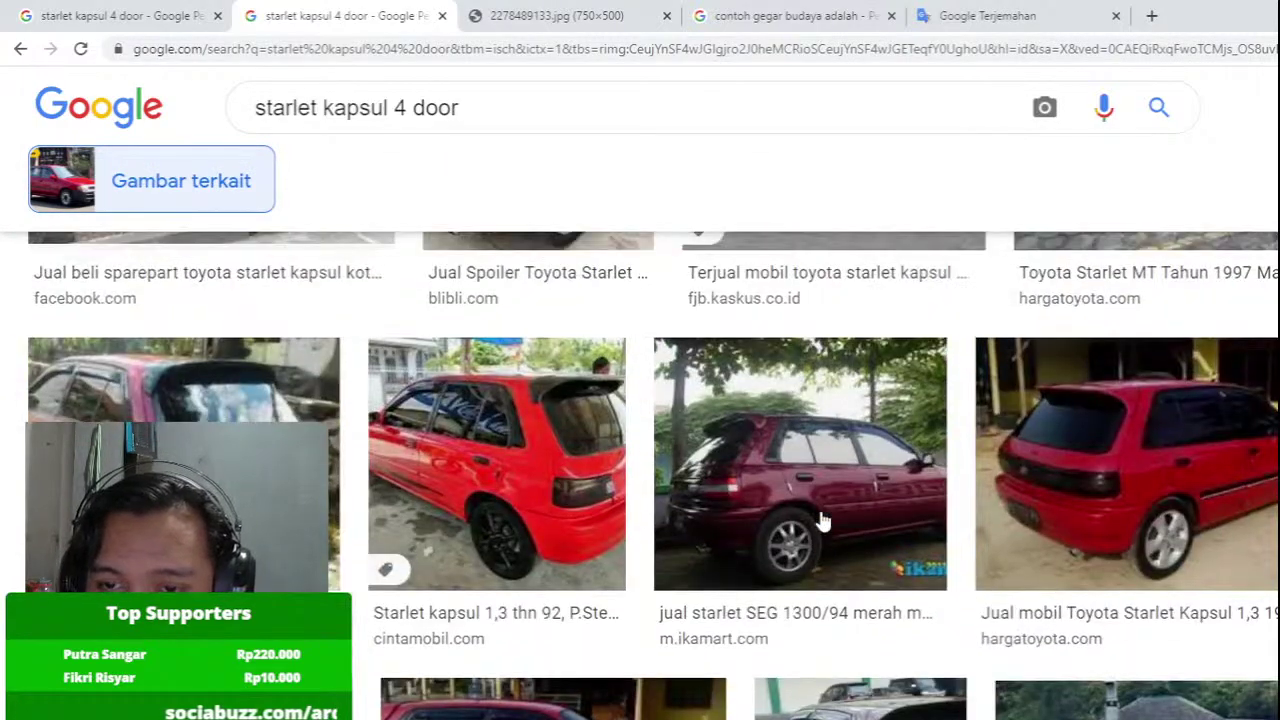
{"action": "scroll", "coordinate": [822, 520], "scroll_direction": "up", "scroll_amount": 4}
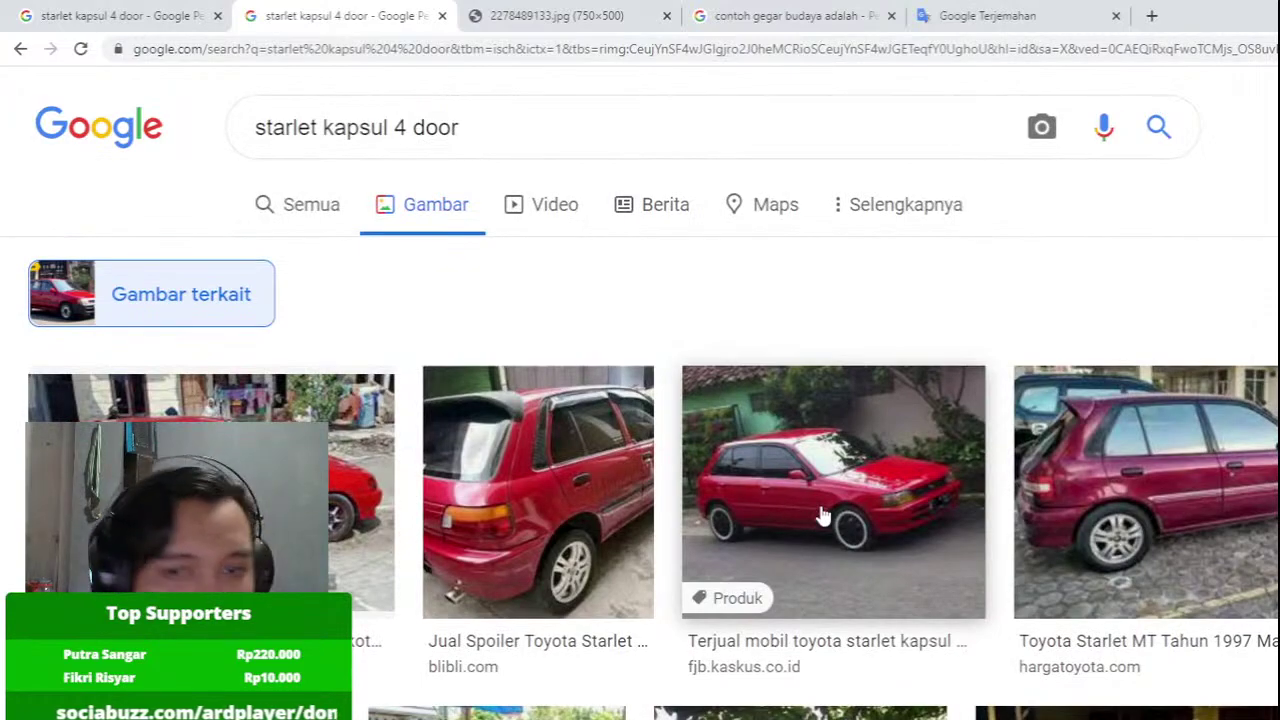
Open the ikamart photo of the maroon Starlet SEG 1300/94 in its own browser tab and examine the rear quarter up close.
{"action": "left_click", "coordinate": [1168, 535]}
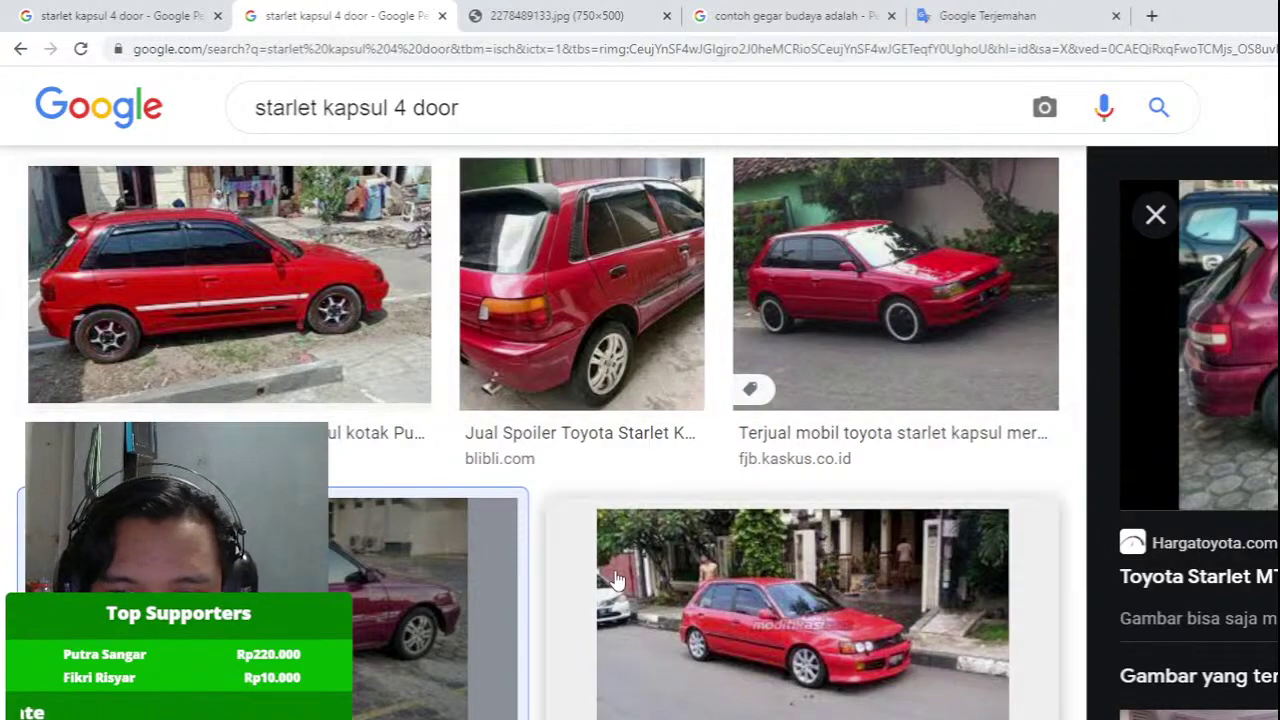
{"action": "scroll", "coordinate": [617, 580], "scroll_direction": "down", "scroll_amount": 3}
{"action": "left_click", "coordinate": [651, 645]}
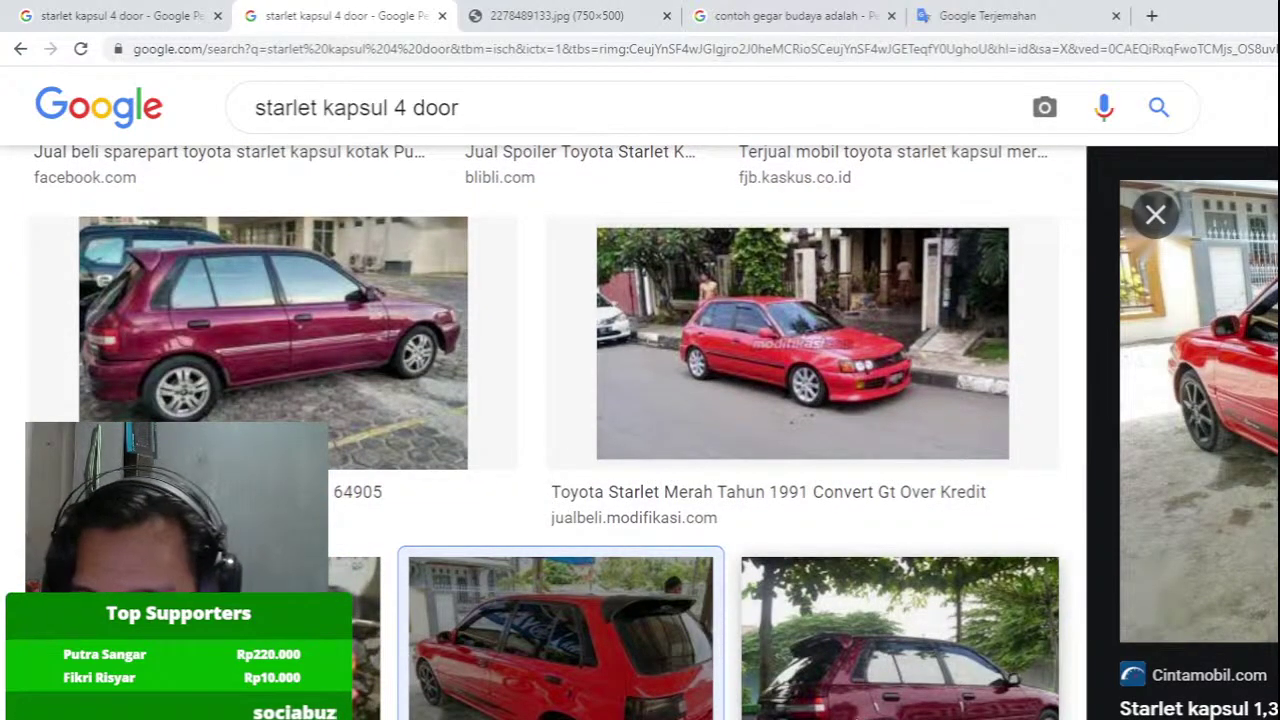
{"action": "left_click", "coordinate": [900, 660]}
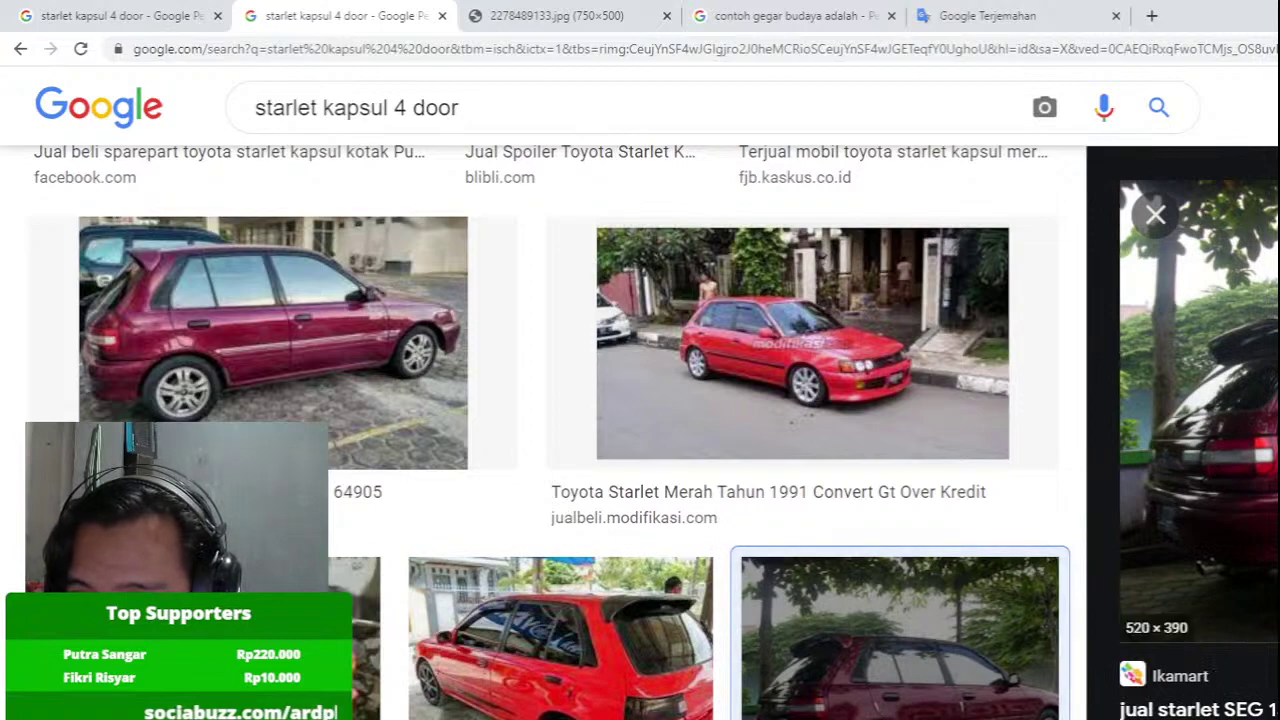
{"action": "left_click", "coordinate": [582, 15]}
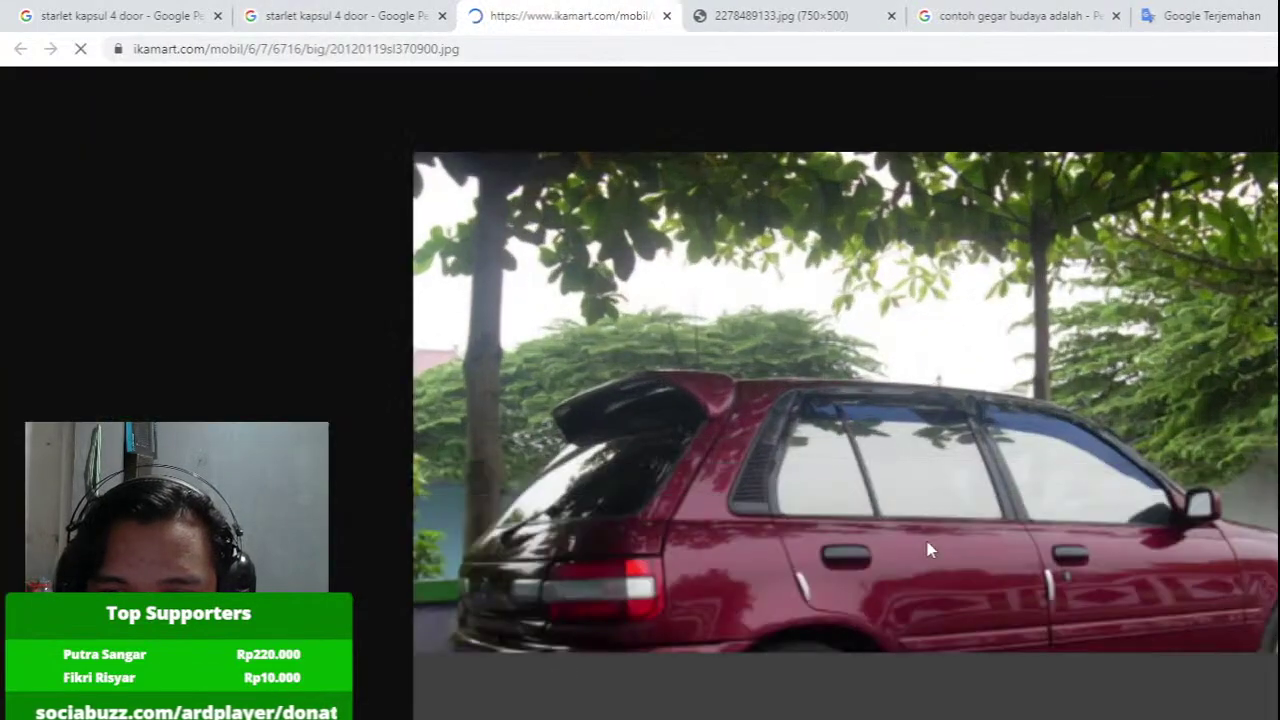
{"action": "scroll", "coordinate": [927, 549], "scroll_direction": "up", "scroll_amount": 2, "text": "ctrl"}
{"action": "scroll", "coordinate": [926, 549], "scroll_direction": "down", "scroll_amount": 2}
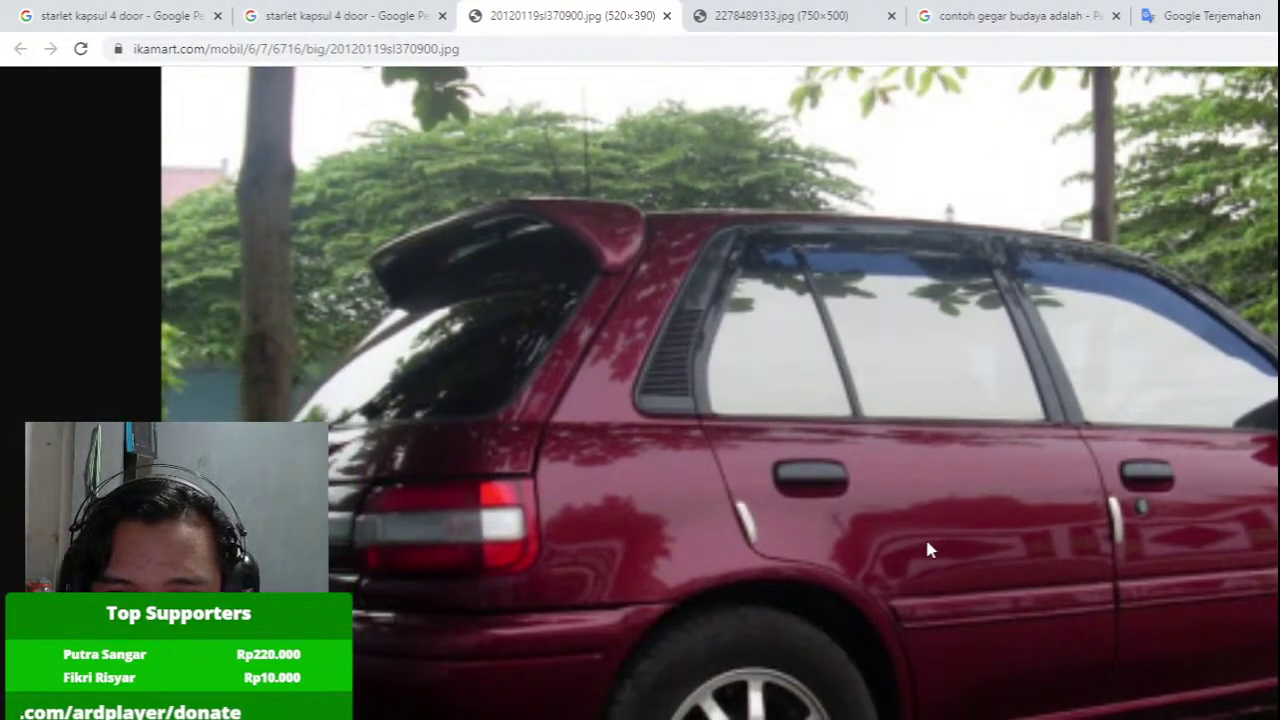
{"action": "scroll", "coordinate": [927, 549], "scroll_direction": "down", "scroll_amount": 1, "text": "ctrl"}
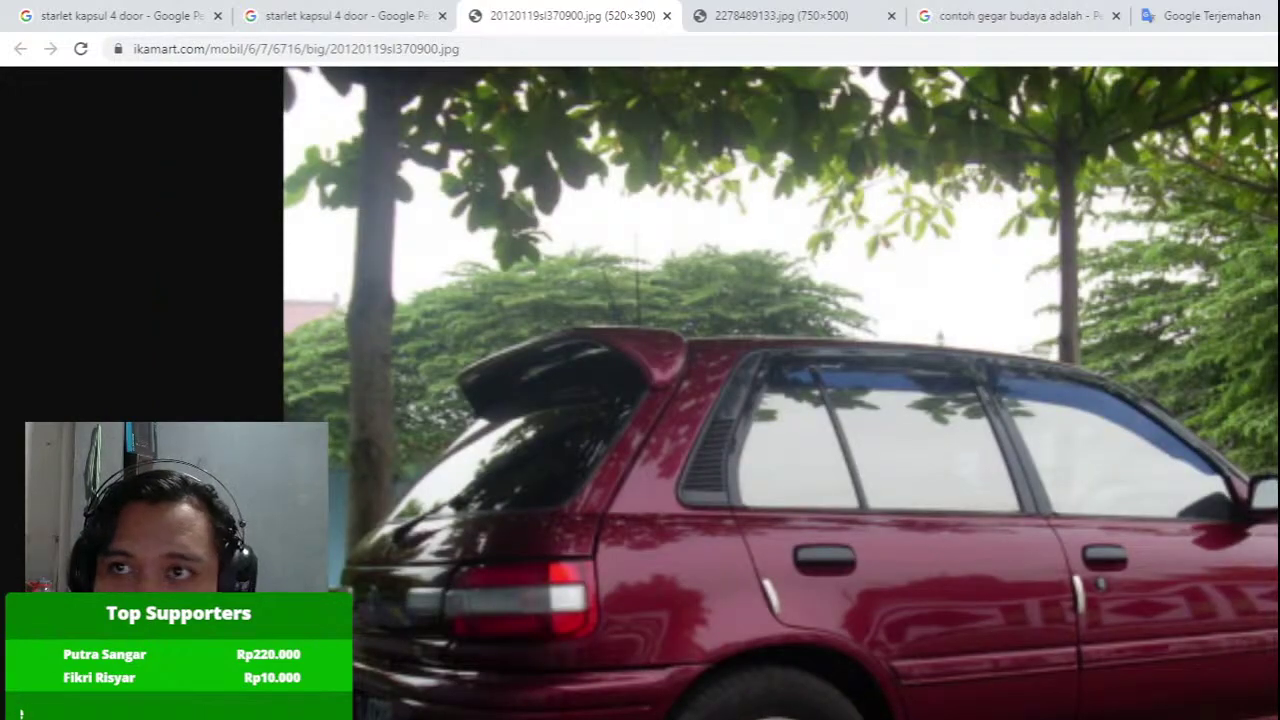
Switch to Blender and move the bottom edge of the rear-quarter patch about 0.05 m toward the car's front.
{"action": "key", "text": "alt+Tab"}
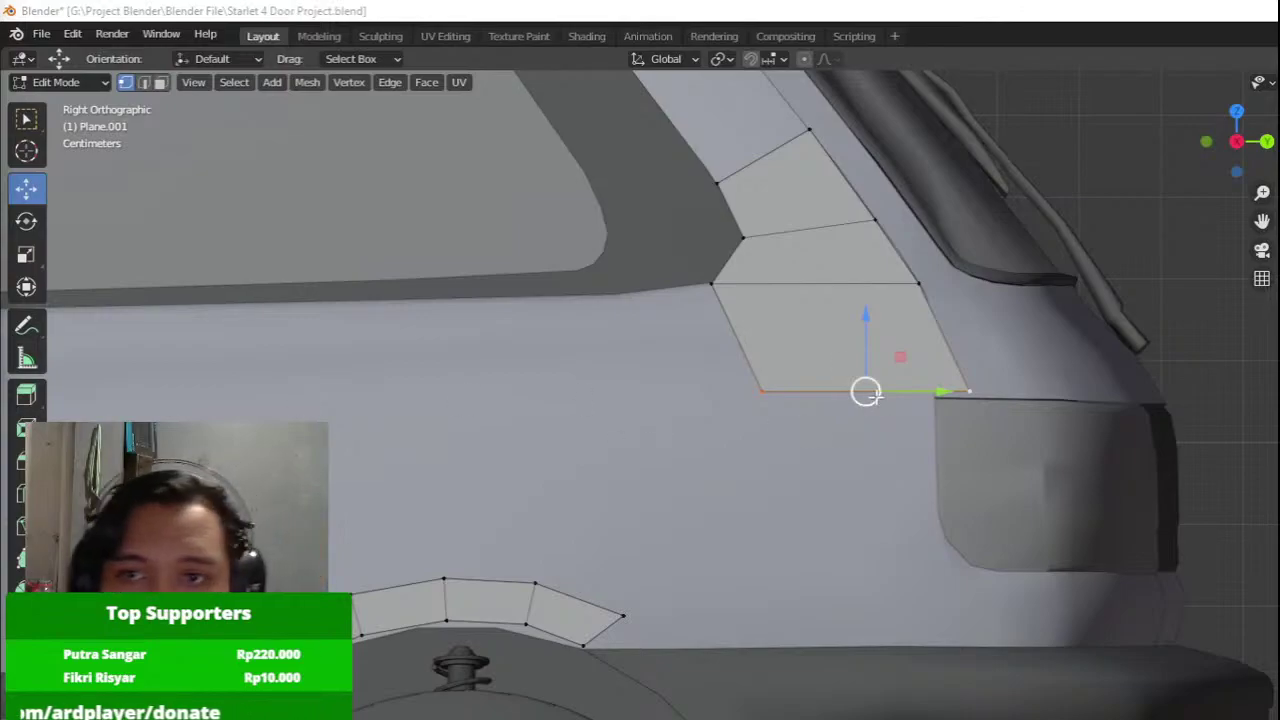
{"action": "left_click", "coordinate": [829, 374]}
{"action": "left_click_drag", "start_coordinate": [569, 473], "coordinate": [1164, 332]}
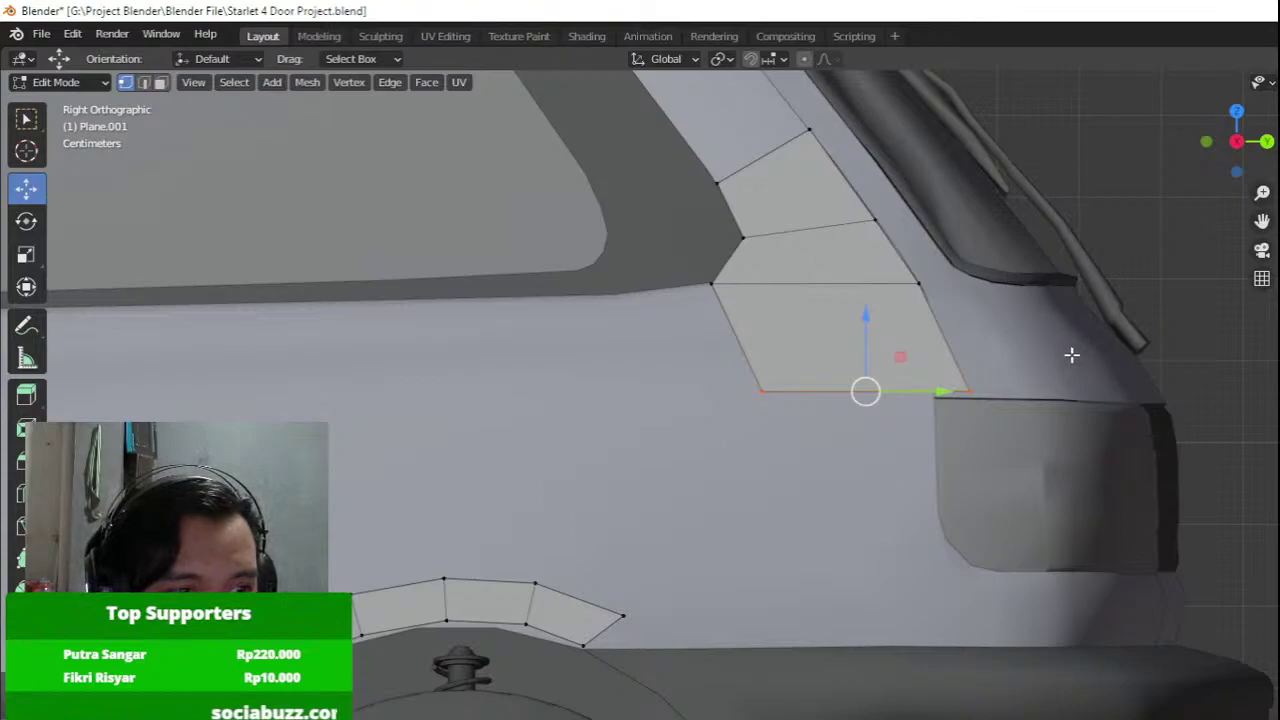
{"action": "key", "text": "g"}
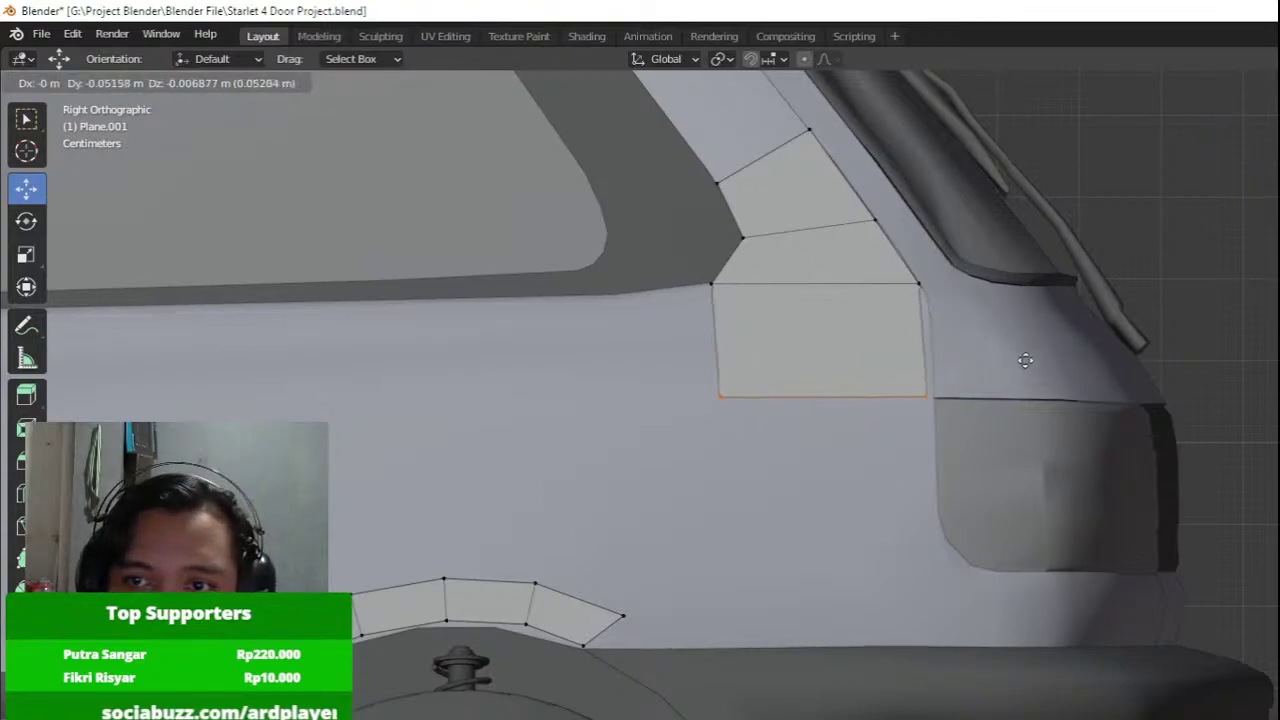
{"action": "left_click", "coordinate": [1028, 354]}
Return to Object Mode and check the flat plane and the mirror cone beneath the car, leaving nothing selected.
{"action": "scroll", "coordinate": [925, 431], "scroll_direction": "down", "scroll_amount": 7}
{"action": "middle_click_drag", "start_coordinate": [911, 433], "coordinate": [1034, 377]}
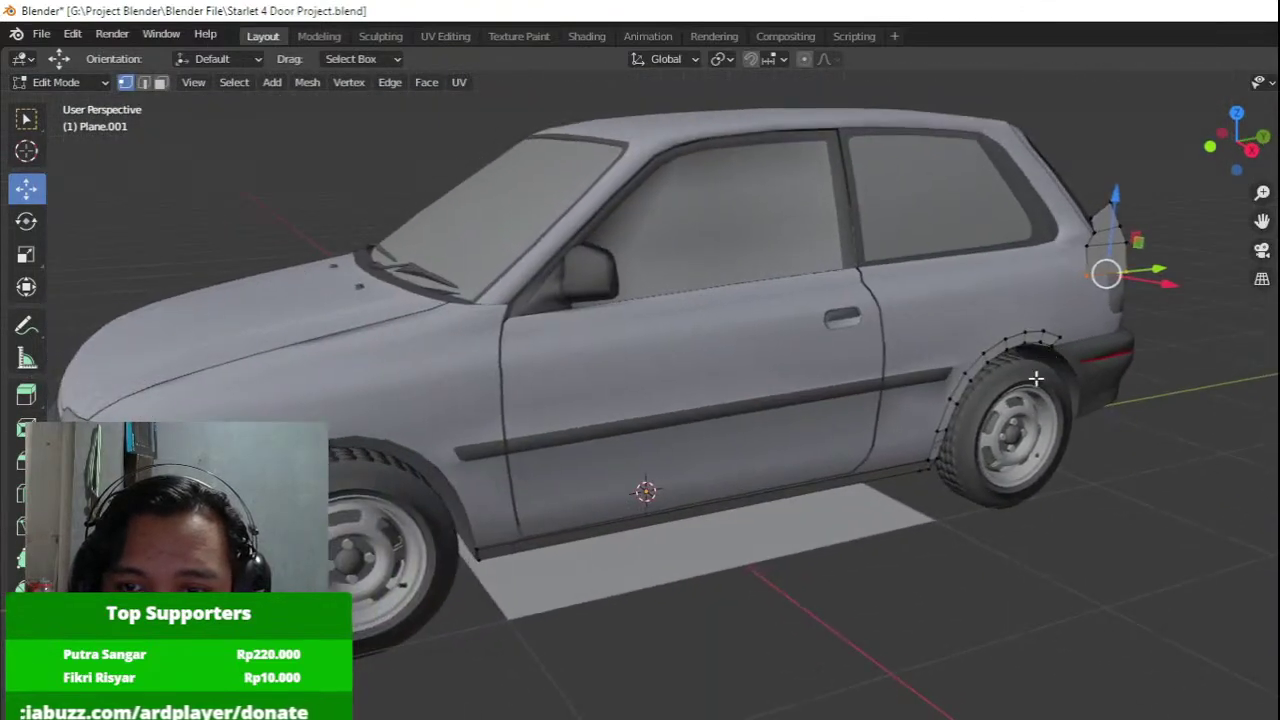
{"action": "key", "text": "Tab"}
{"action": "middle_click_drag", "start_coordinate": [975, 422], "coordinate": [1008, 380]}
{"action": "left_click", "coordinate": [706, 543]}
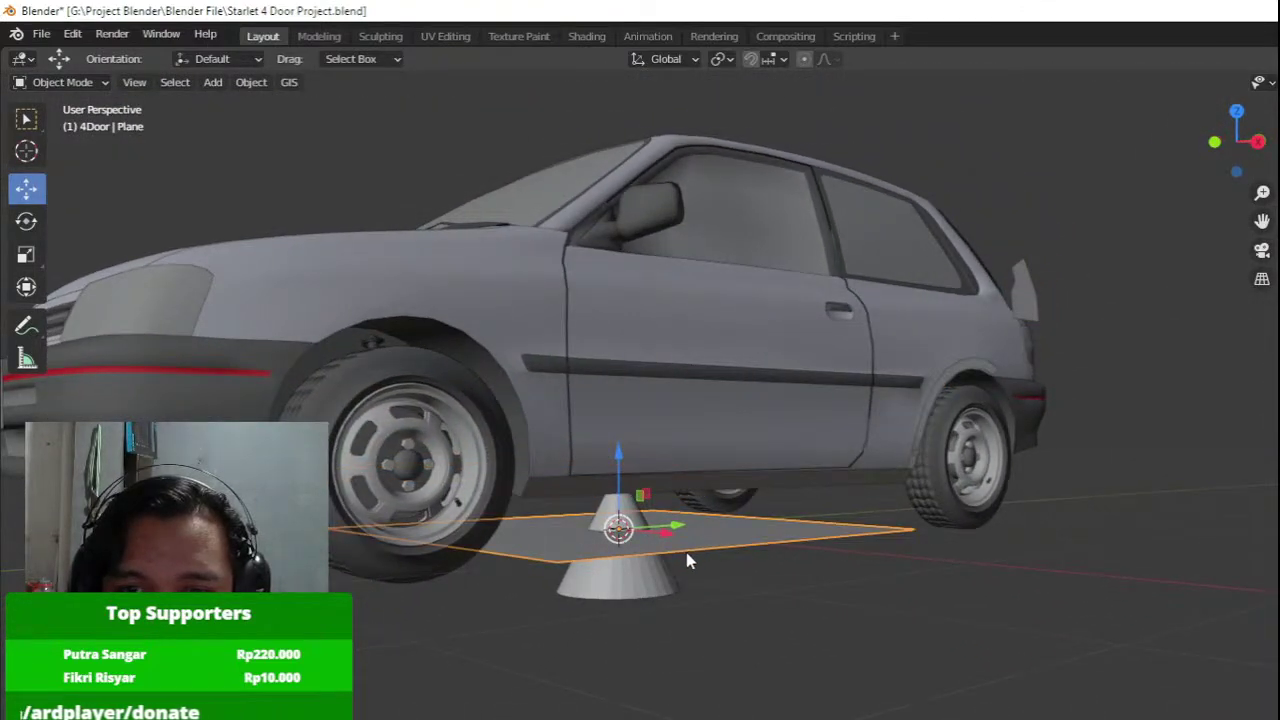
{"action": "left_click", "coordinate": [645, 584]}
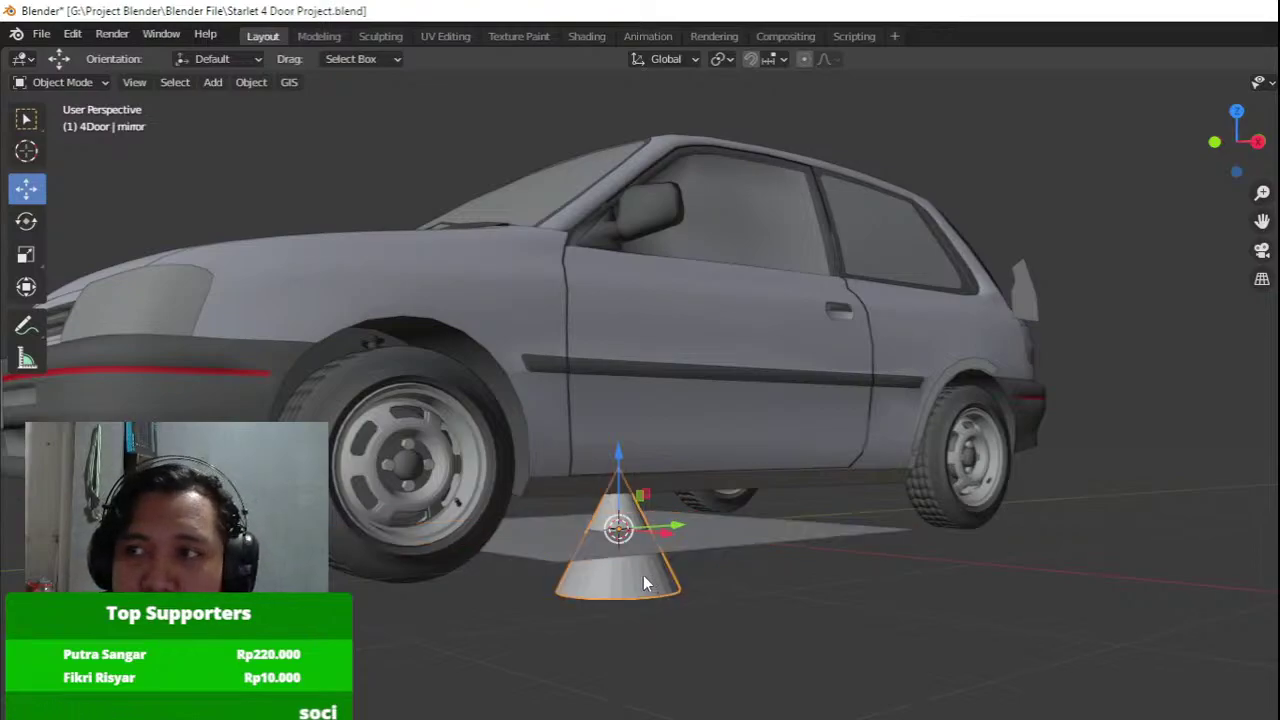
{"action": "key", "text": "alt+a"}
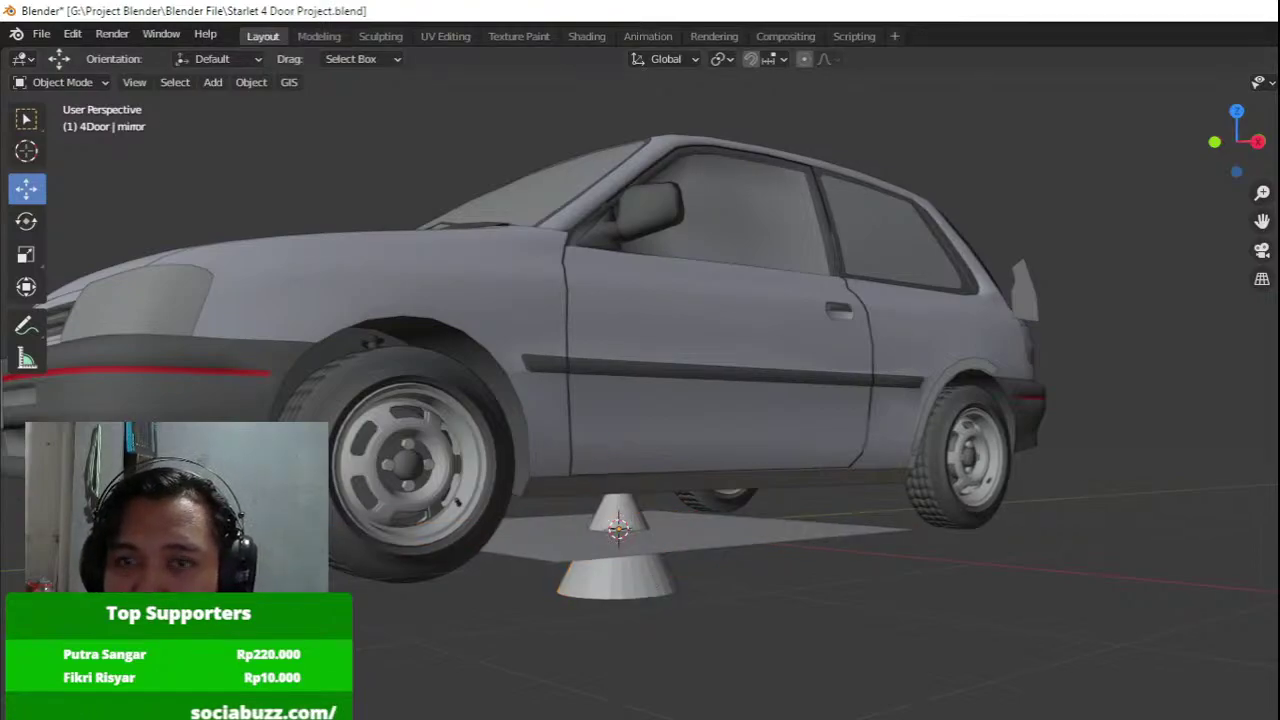
Edit the patch mesh beside the rear quarter and select all its faces above the taillight using wireframe display.
{"action": "middle_click_drag", "start_coordinate": [790, 280], "coordinate": [824, 375]}
{"action": "middle_click_drag", "start_coordinate": [1070, 372], "coordinate": [530, 441]}
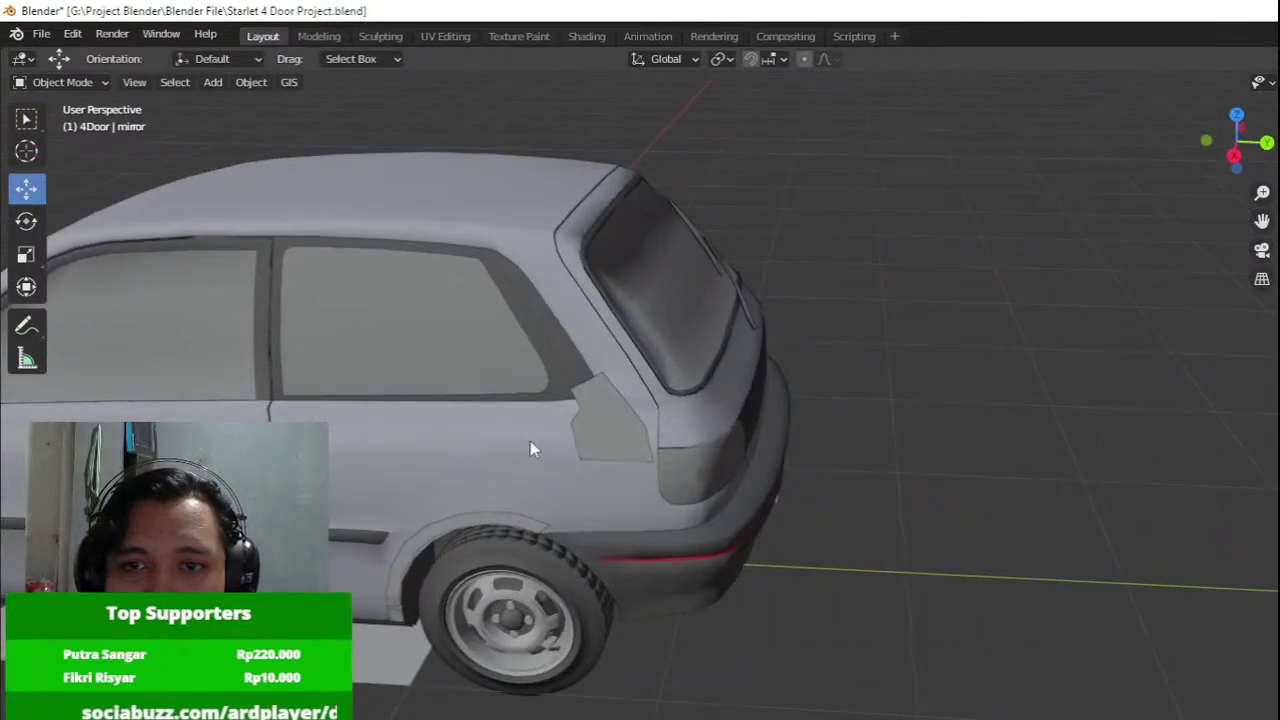
{"action": "left_click", "coordinate": [615, 440]}
{"action": "middle_click_drag", "start_coordinate": [615, 440], "coordinate": [690, 432], "text": "shift"}
{"action": "key", "text": "Tab"}
{"action": "key", "text": "shift+z"}
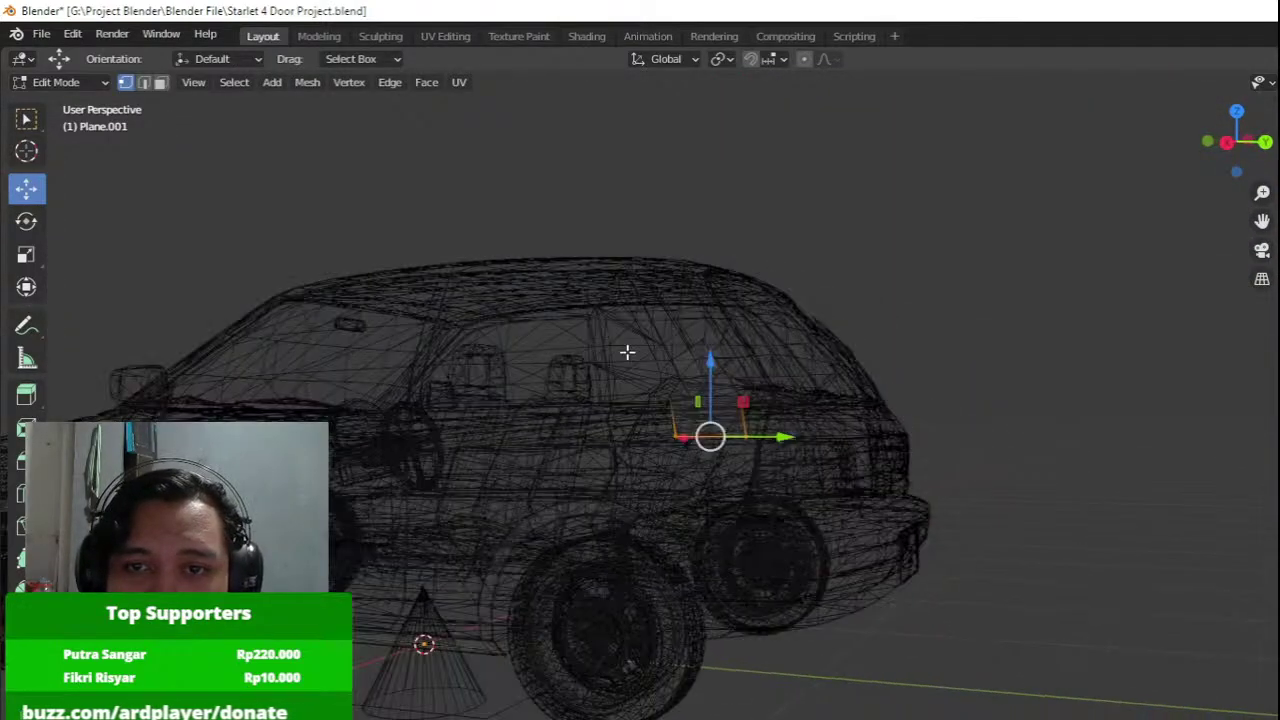
{"action": "left_click_drag", "start_coordinate": [588, 285], "coordinate": [888, 467]}
{"action": "key", "text": "KP_3"}
{"action": "middle_click_drag", "start_coordinate": [831, 429], "coordinate": [780, 506], "text": "shift"}
{"action": "scroll", "coordinate": [780, 506], "scroll_direction": "up", "scroll_amount": 4}
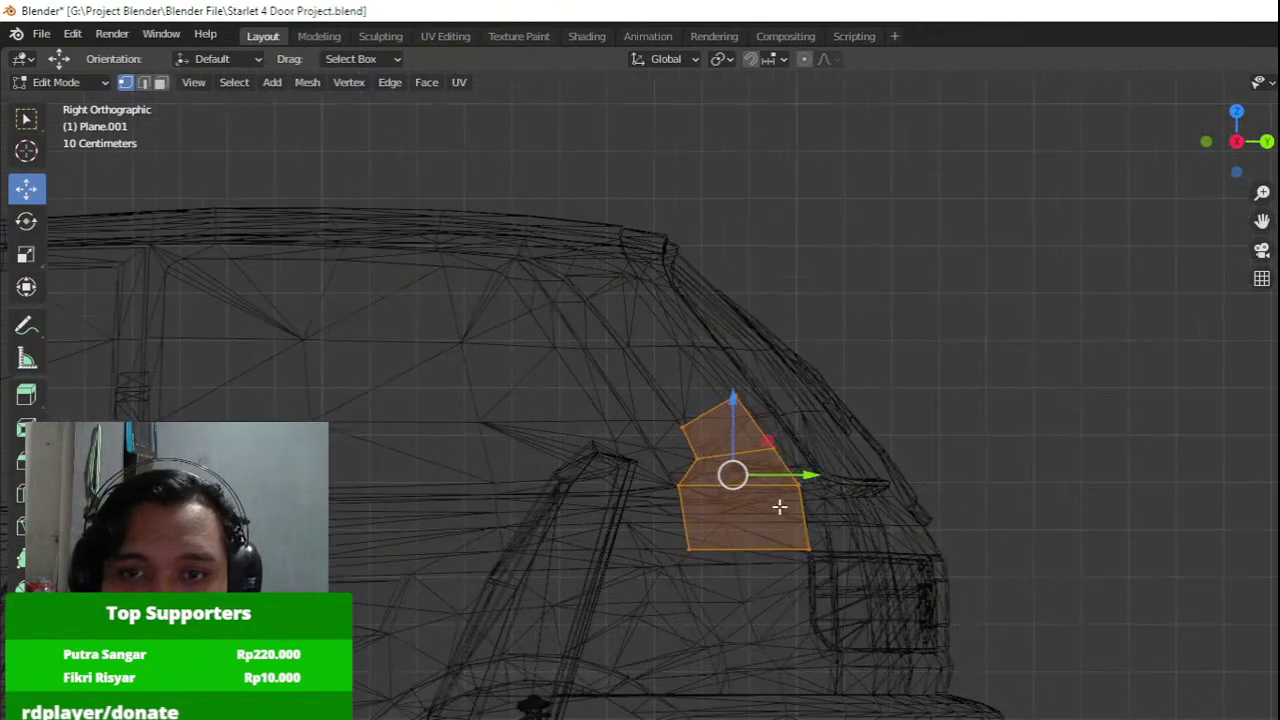
{"action": "key", "text": "shift+z"}
Move the selected rear-quarter faces along the X axis so they line up with the car's body side.
{"action": "scroll", "coordinate": [943, 429], "scroll_direction": "up", "scroll_amount": 3}
{"action": "scroll", "coordinate": [883, 391], "scroll_direction": "down", "scroll_amount": 3}
{"action": "middle_click_drag", "start_coordinate": [883, 391], "coordinate": [723, 440]}
{"action": "left_click_drag", "start_coordinate": [538, 462], "coordinate": [722, 478]}
{"action": "middle_click_drag", "start_coordinate": [722, 478], "coordinate": [960, 510]}
{"action": "middle_click_drag", "start_coordinate": [960, 510], "coordinate": [823, 537], "text": "shift"}
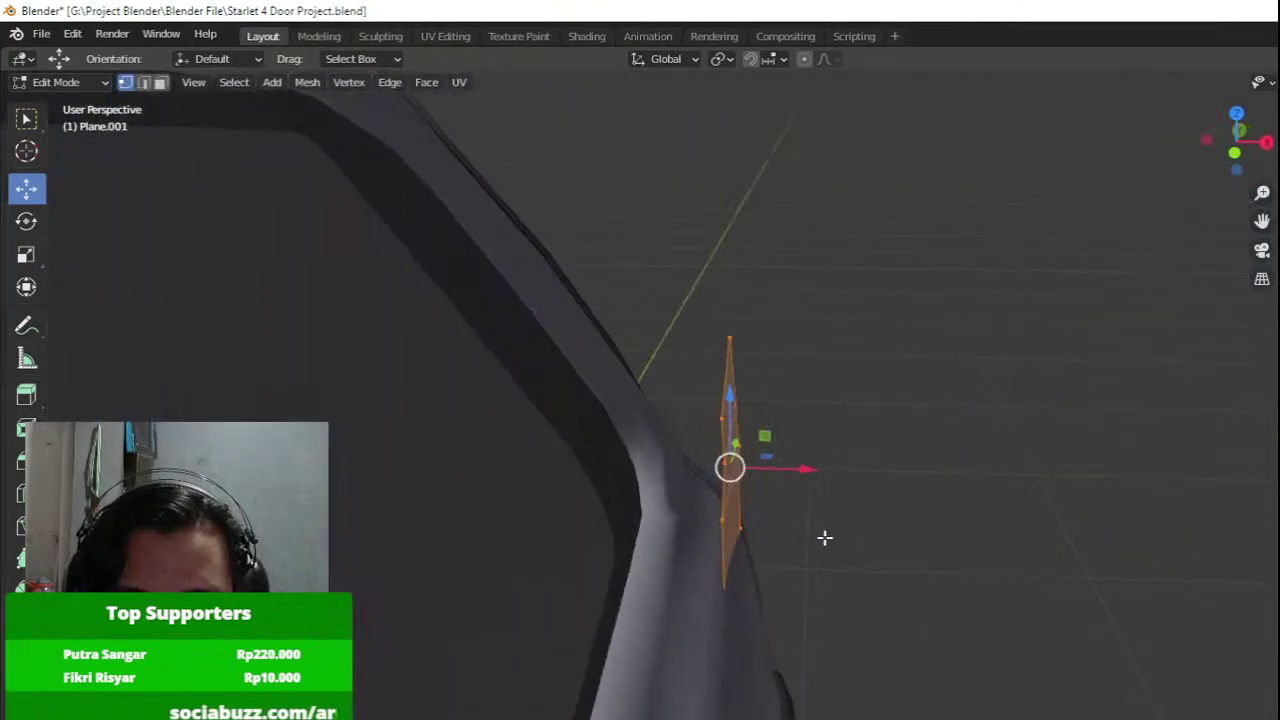
Nudge the patch's lower front corner vertex along X to meet the body surface.
{"action": "left_click", "coordinate": [715, 618]}
{"action": "left_click_drag", "start_coordinate": [795, 644], "coordinate": [812, 651]}
{"action": "middle_click_drag", "start_coordinate": [785, 628], "coordinate": [806, 477]}
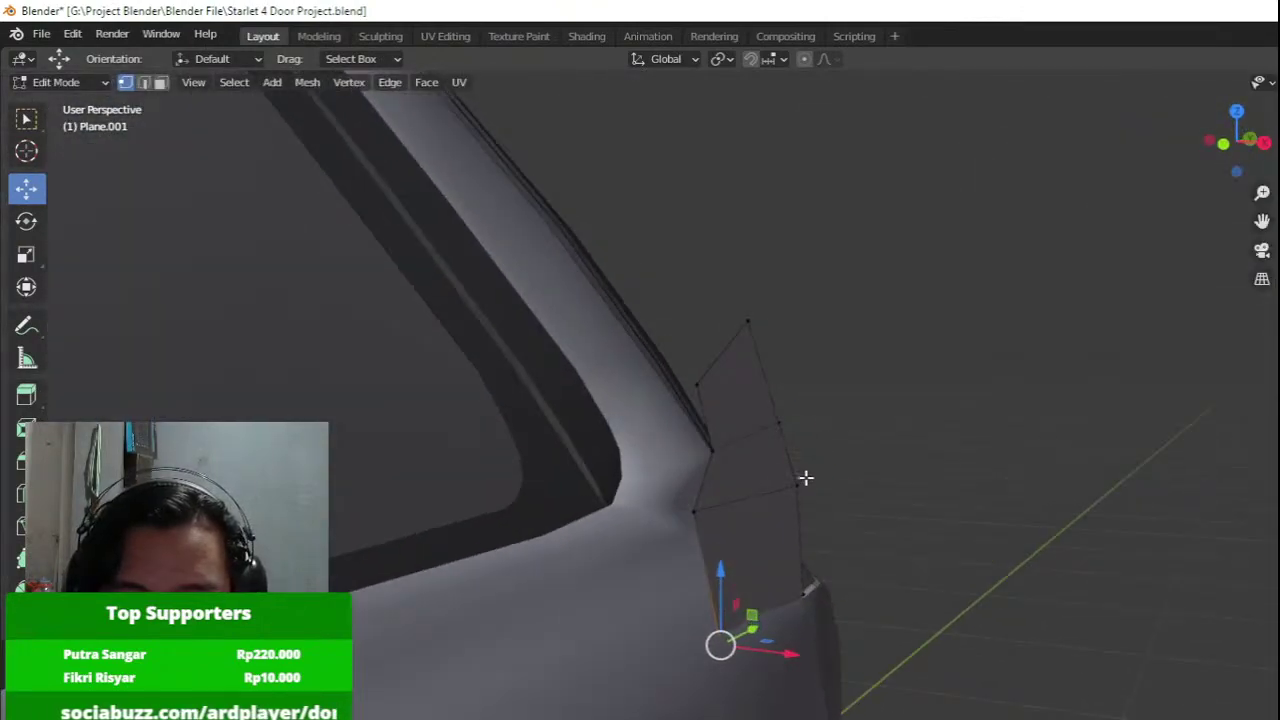
Move the rear and front vertices of the patch's window-sill row inward along X onto the body.
{"action": "key", "text": "g"}
{"action": "key", "text": "x"}
{"action": "left_click_drag", "start_coordinate": [719, 485], "coordinate": [717, 486]}
{"action": "left_click", "coordinate": [696, 511]}
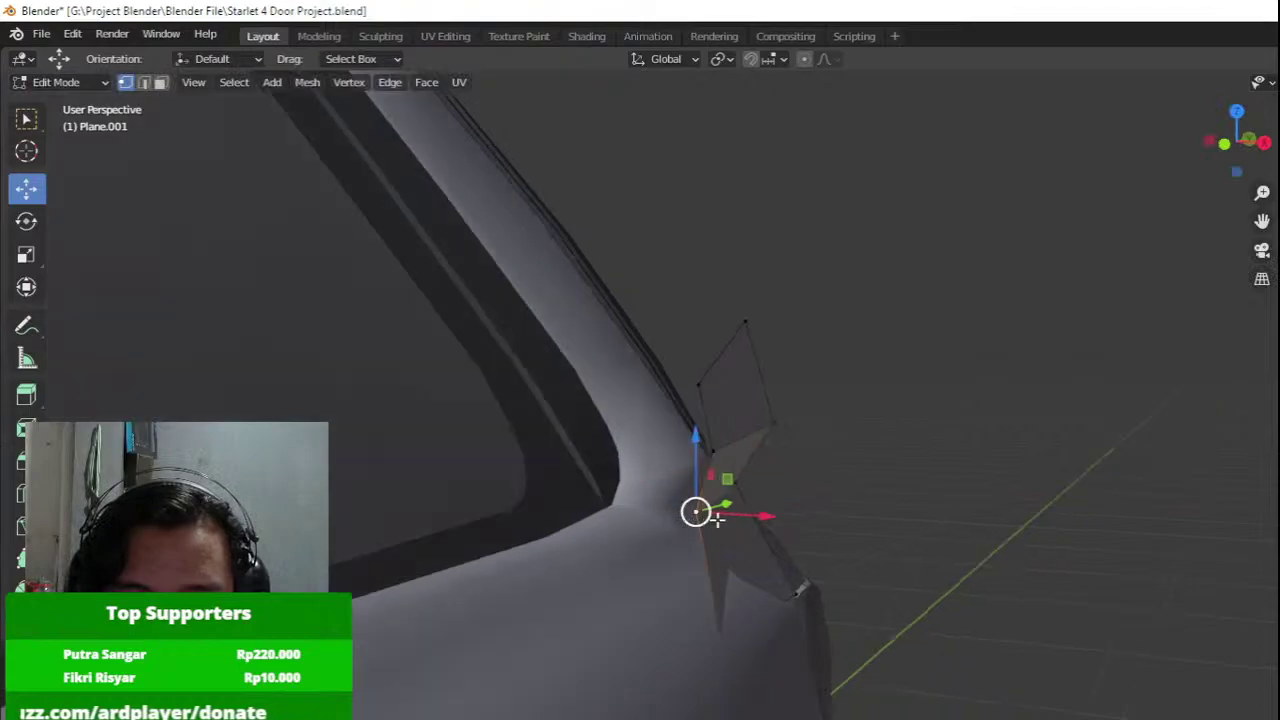
{"action": "middle_click_drag", "start_coordinate": [717, 520], "coordinate": [768, 524]}
{"action": "left_click_drag", "start_coordinate": [804, 521], "coordinate": [737, 515]}
Select the four upper vertices of the patch and move them inward along X toward the rear pillar.
{"action": "middle_click_drag", "start_coordinate": [737, 514], "coordinate": [714, 444]}
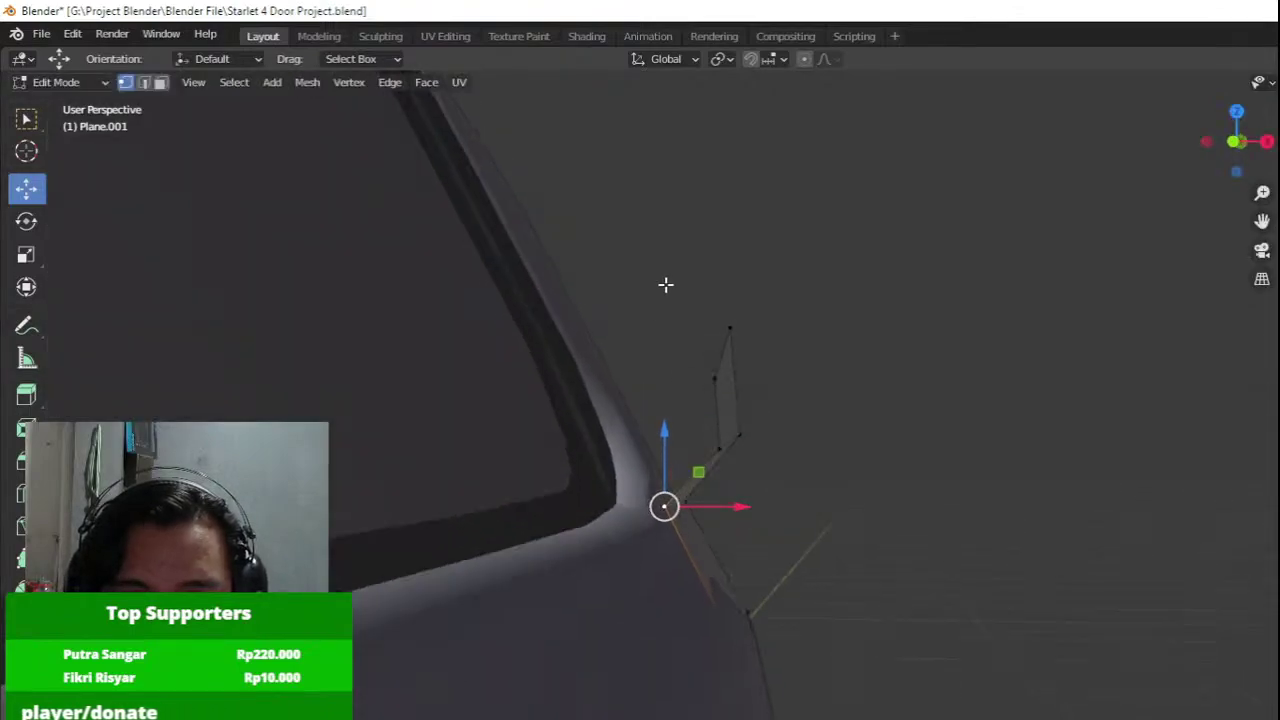
{"action": "left_click_drag", "start_coordinate": [666, 286], "coordinate": [786, 446]}
{"action": "left_click_drag", "start_coordinate": [797, 399], "coordinate": [710, 400]}
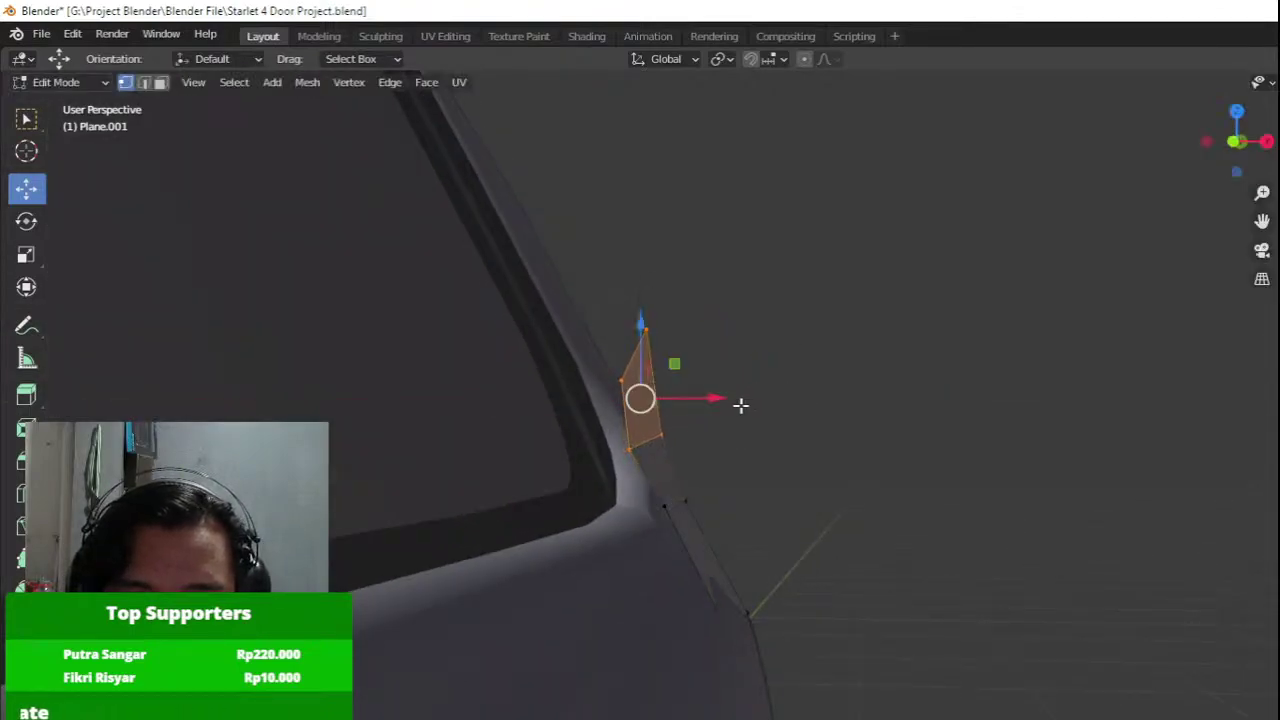
Shift the rear vertex of the patch's row above the window sill inward along X against the pillar.
{"action": "middle_click_drag", "start_coordinate": [740, 406], "coordinate": [505, 440]}
{"action": "left_click", "coordinate": [849, 456]}
{"action": "middle_click_drag", "start_coordinate": [866, 460], "coordinate": [831, 468]}
{"action": "left_click", "coordinate": [847, 480]}
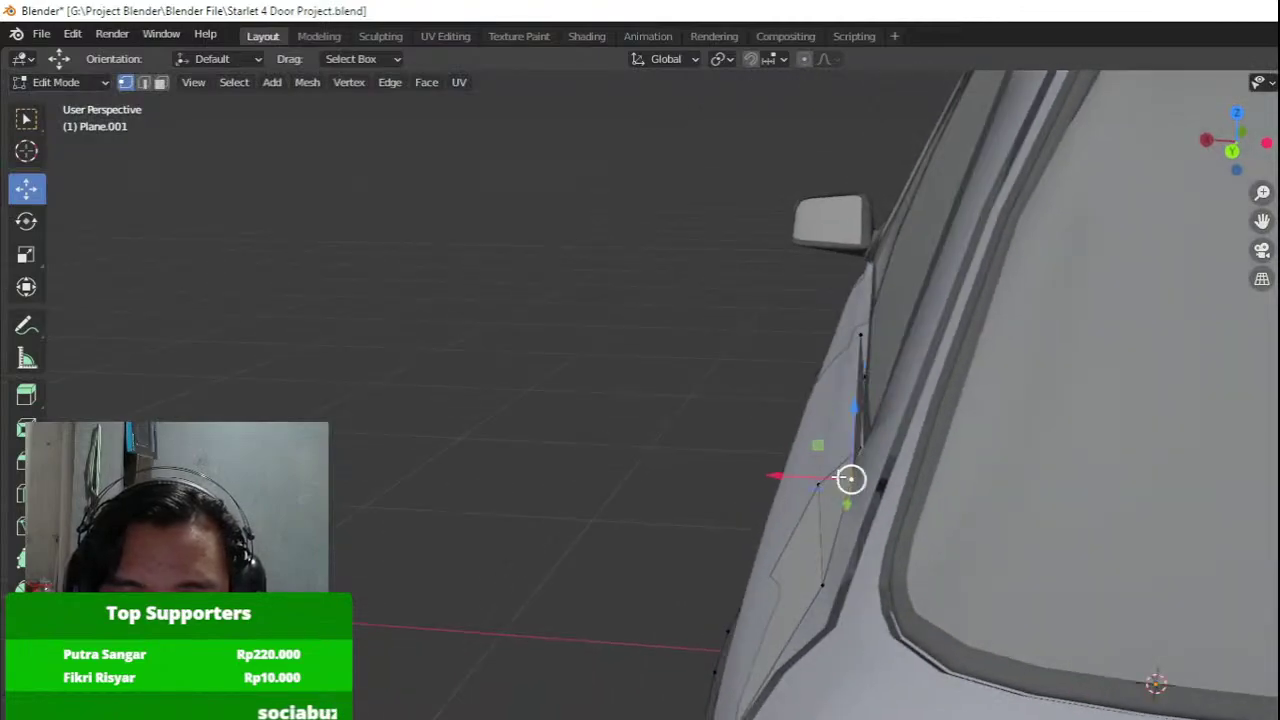
{"action": "left_click_drag", "start_coordinate": [807, 478], "coordinate": [830, 482]}
Move the patch's top rear and top front vertices inward along X to follow the slope of the rear pillar.
{"action": "left_click", "coordinate": [854, 321]}
{"action": "left_click_drag", "start_coordinate": [809, 334], "coordinate": [876, 341]}
{"action": "middle_click_drag", "start_coordinate": [849, 349], "coordinate": [963, 395]}
{"action": "left_click", "coordinate": [629, 412]}
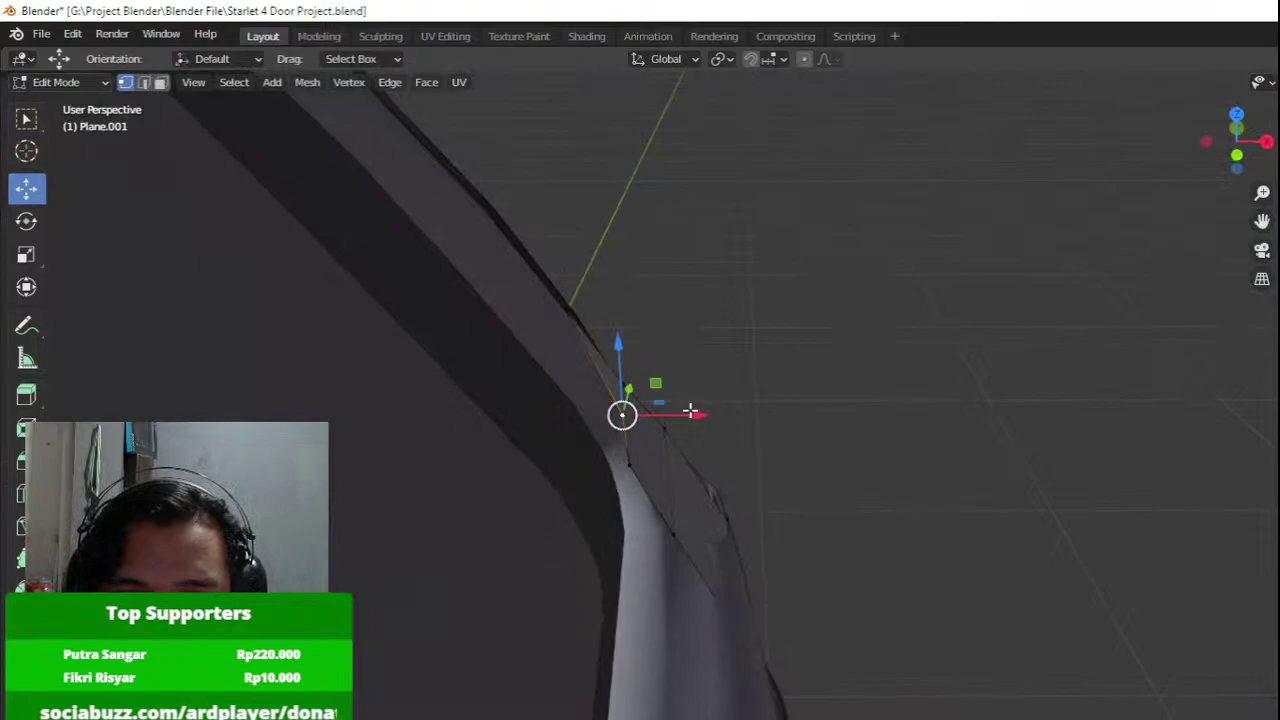
{"action": "left_click_drag", "start_coordinate": [686, 412], "coordinate": [659, 415]}
Move the patch's lower front vertex, below the window corner, outward along X onto the body surface.
{"action": "middle_click_drag", "start_coordinate": [659, 415], "coordinate": [769, 383]}
{"action": "middle_click_drag", "start_coordinate": [744, 457], "coordinate": [720, 362], "text": "shift"}
{"action": "left_click", "coordinate": [647, 422]}
{"action": "middle_click_drag", "start_coordinate": [648, 423], "coordinate": [520, 430]}
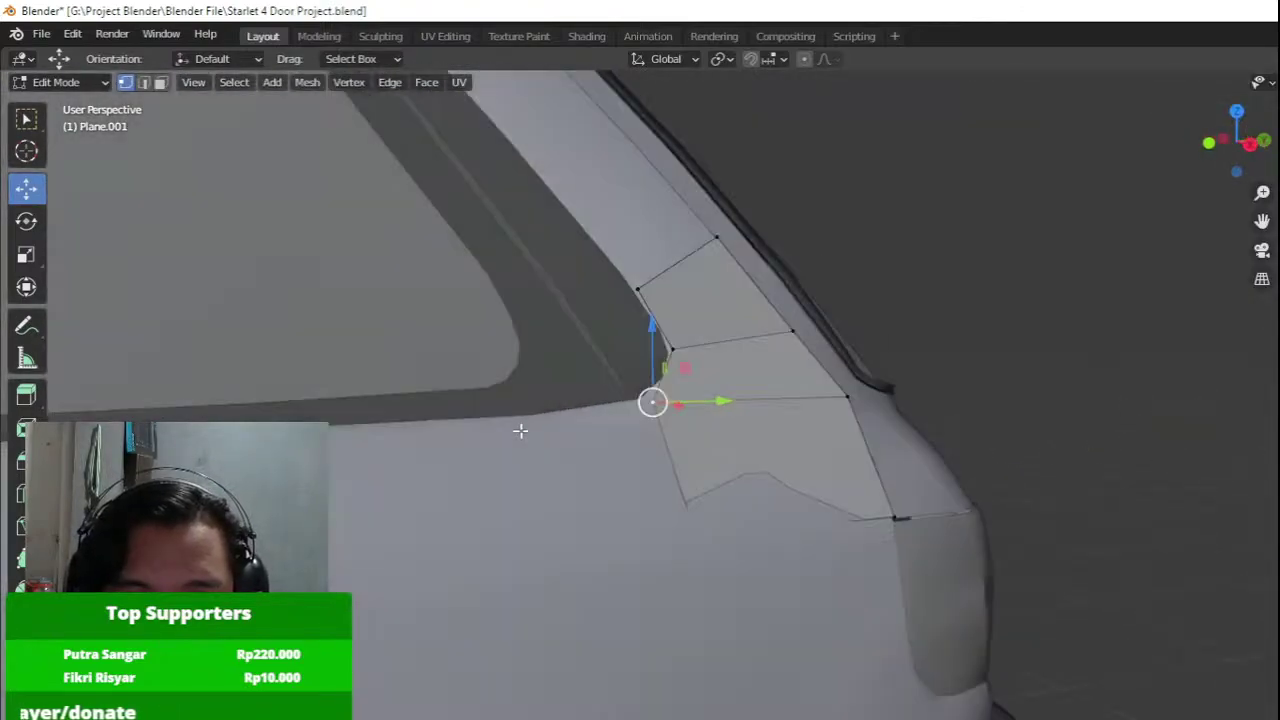
{"action": "key", "text": "KP_3"}
{"action": "left_click", "coordinate": [657, 547]}
{"action": "middle_click_drag", "start_coordinate": [657, 547], "coordinate": [797, 562]}
{"action": "left_click_drag", "start_coordinate": [776, 556], "coordinate": [797, 561]}
{"action": "middle_click_drag", "start_coordinate": [804, 561], "coordinate": [690, 545]}
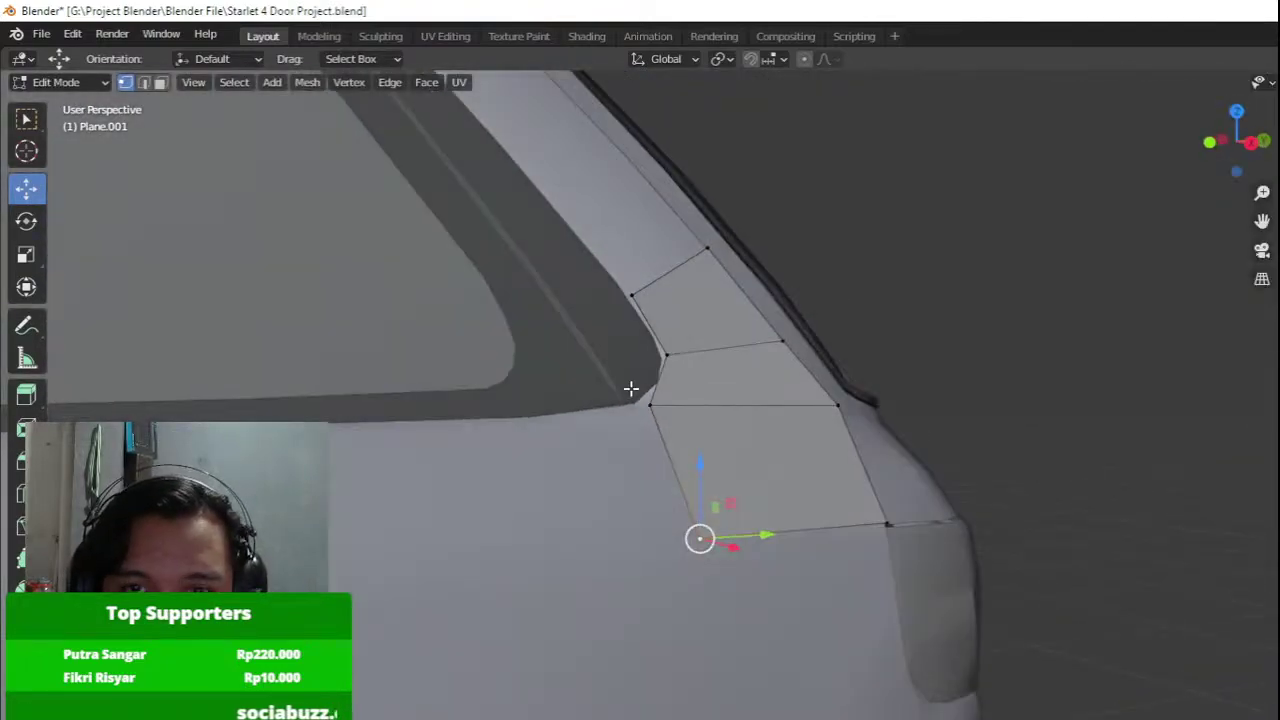
Shift the patch's lower front vertex forward along Y, past the window-sill corner above it.
{"action": "left_click", "coordinate": [631, 390], "text": "shift"}
{"action": "key", "text": "KP_3"}
{"action": "scroll", "coordinate": [631, 388], "scroll_direction": "down", "scroll_amount": 4}
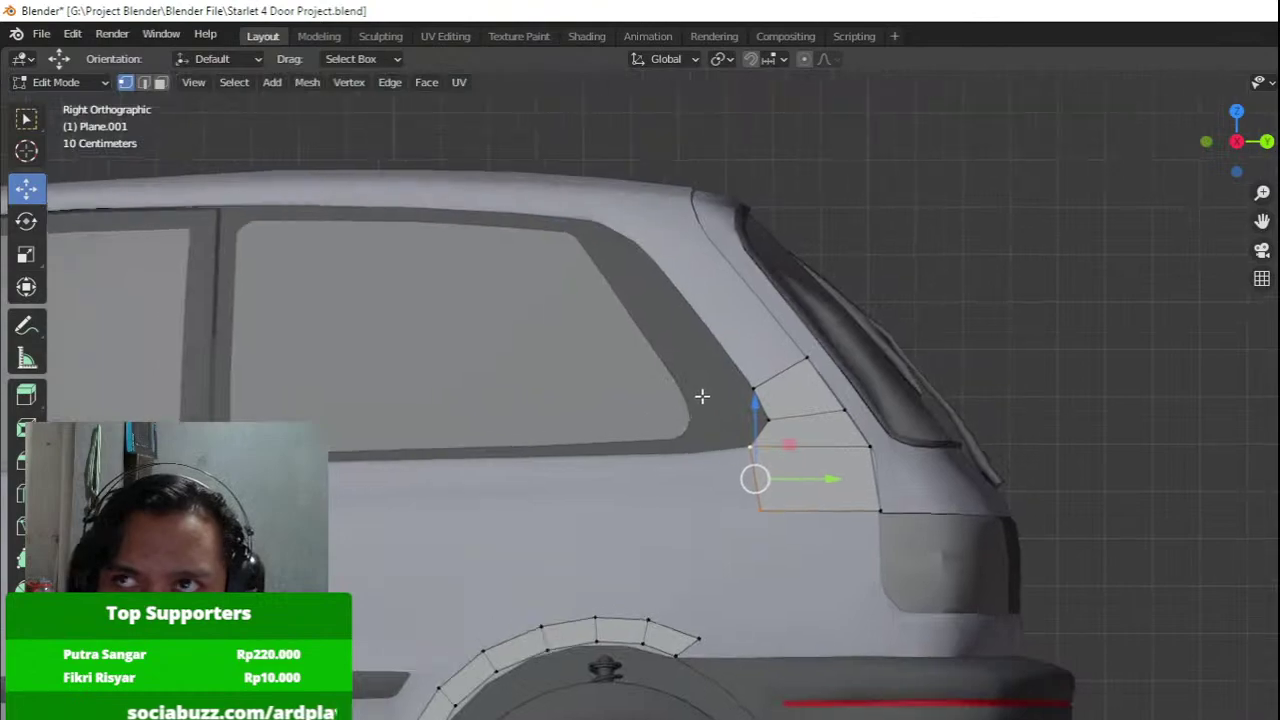
{"action": "scroll", "coordinate": [700, 394], "scroll_direction": "up", "scroll_amount": 2}
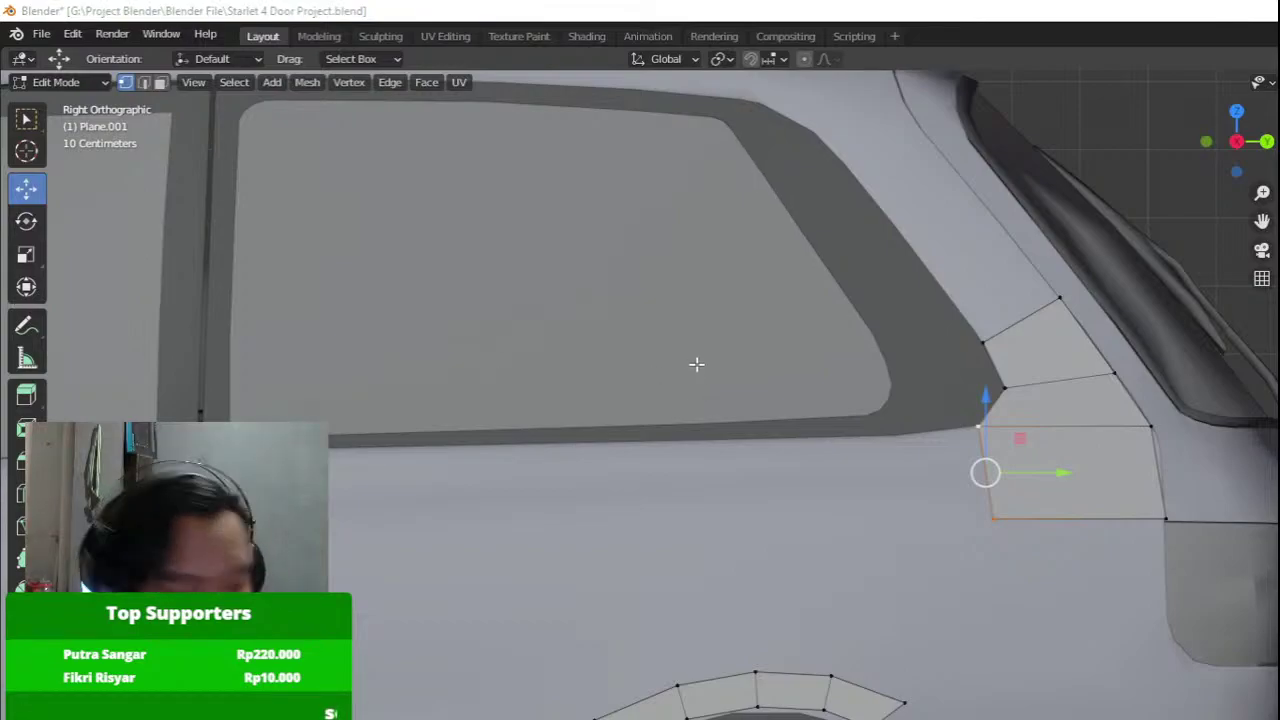
{"action": "left_click", "coordinate": [760, 486]}
{"action": "scroll", "coordinate": [760, 486], "scroll_direction": "down", "scroll_amount": 2}
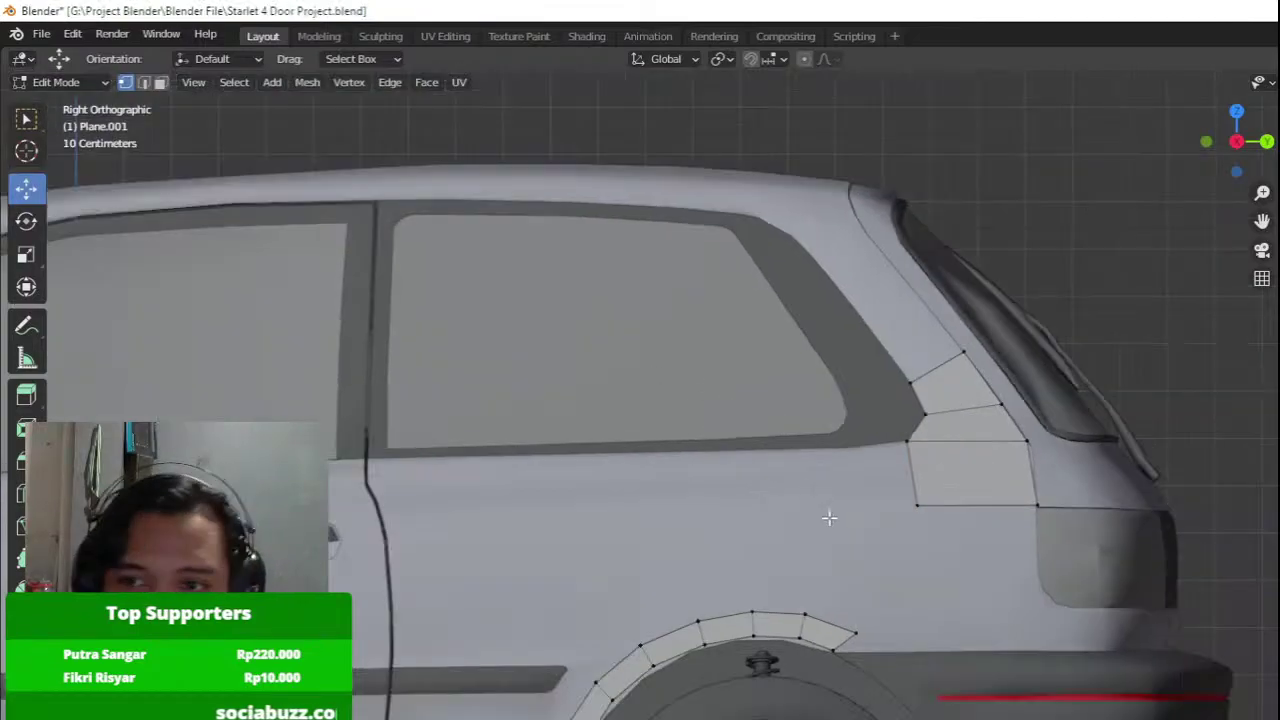
{"action": "left_click_drag", "start_coordinate": [831, 540], "coordinate": [962, 460]}
{"action": "middle_click_drag", "start_coordinate": [960, 467], "coordinate": [909, 427], "text": "shift"}
{"action": "scroll", "coordinate": [862, 467], "scroll_direction": "up", "scroll_amount": 1}
{"action": "left_click", "coordinate": [868, 458]}
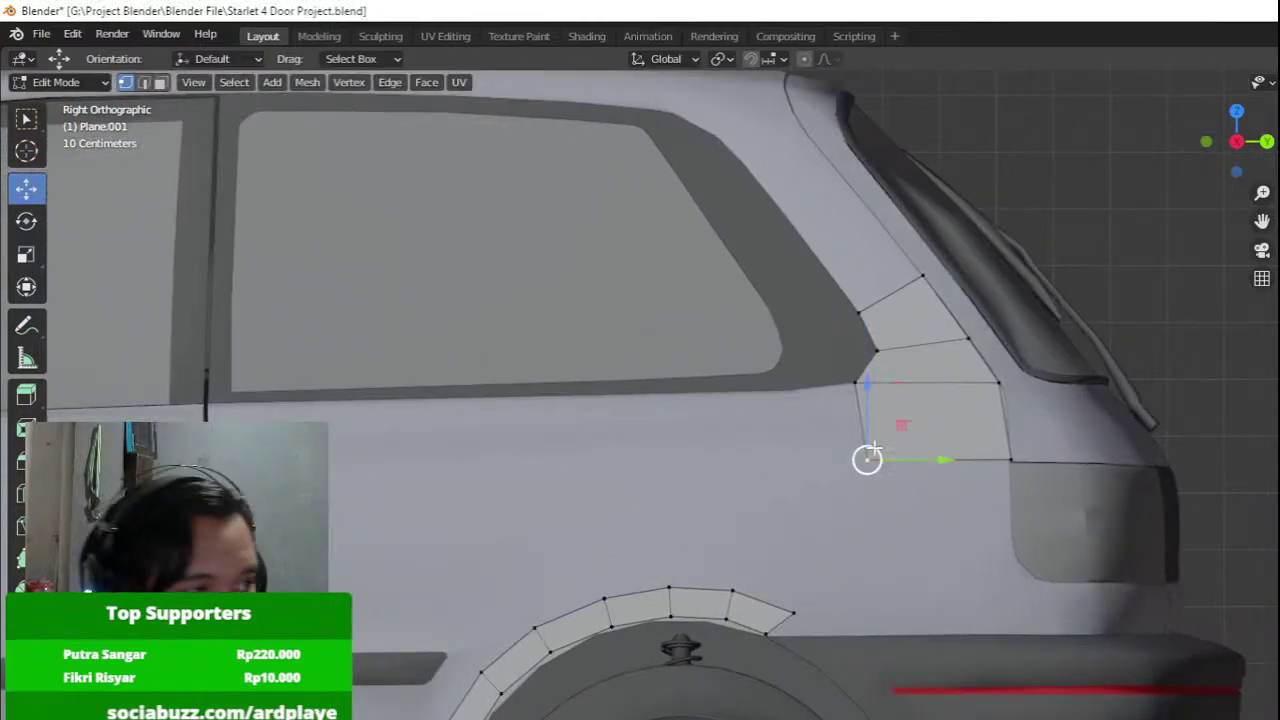
{"action": "left_click_drag", "start_coordinate": [950, 463], "coordinate": [921, 471]}
{"action": "left_click", "coordinate": [1017, 472], "text": "shift"}
Extrude the upper edge of the wheel-arch strip's last segment up to the patch's lower front corner.
{"action": "middle_click_drag", "start_coordinate": [944, 529], "coordinate": [774, 494], "text": "shift"}
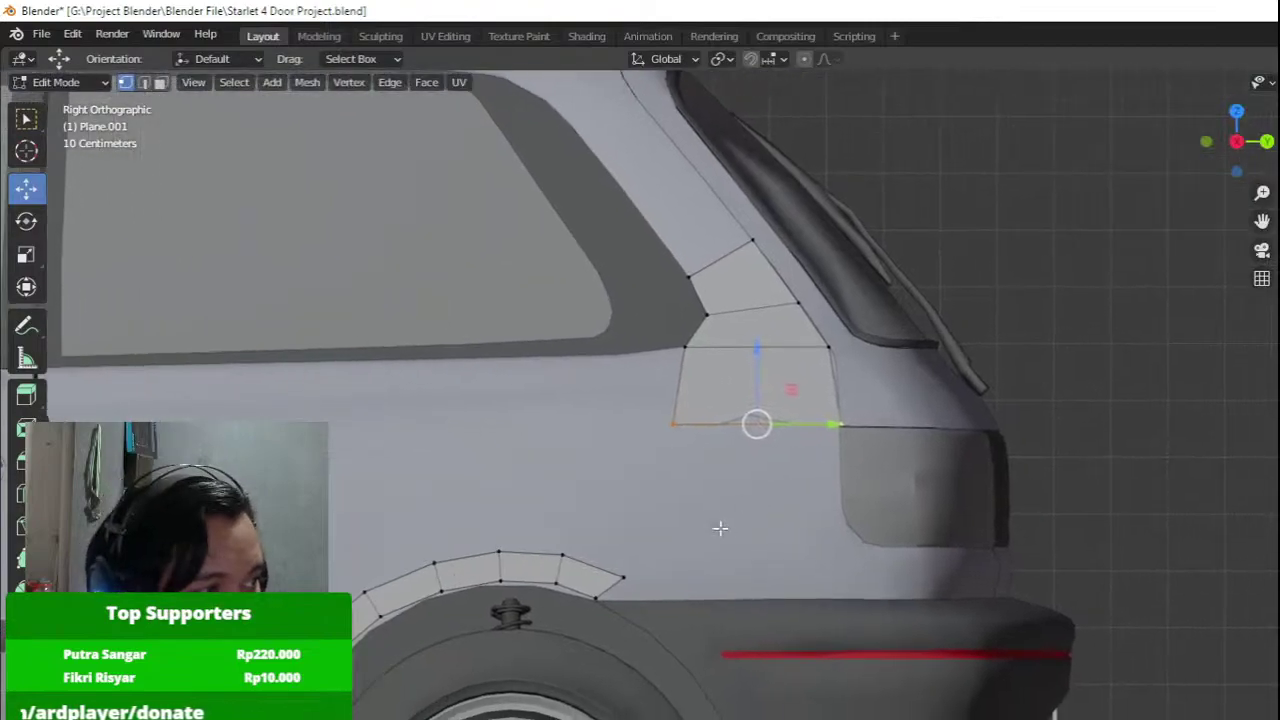
{"action": "middle_click_drag", "start_coordinate": [546, 519], "coordinate": [646, 573], "text": "shift"}
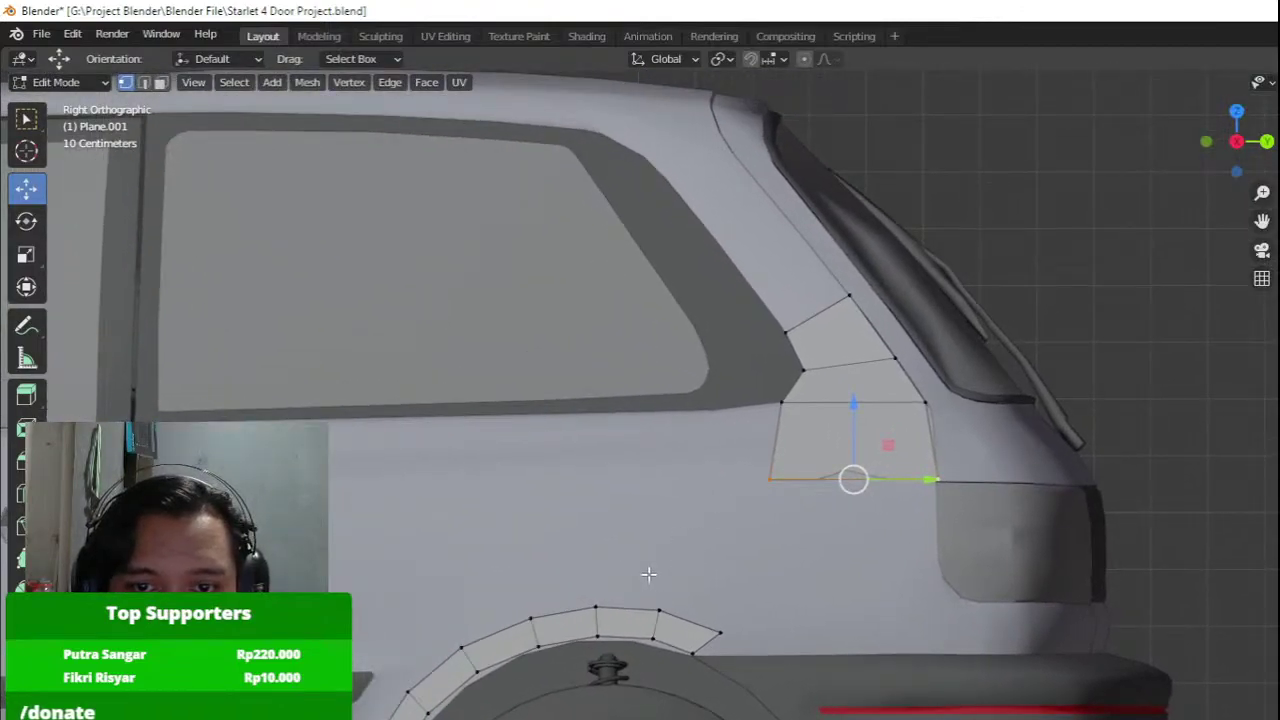
{"action": "left_click", "coordinate": [652, 585]}
{"action": "key", "text": "e"}
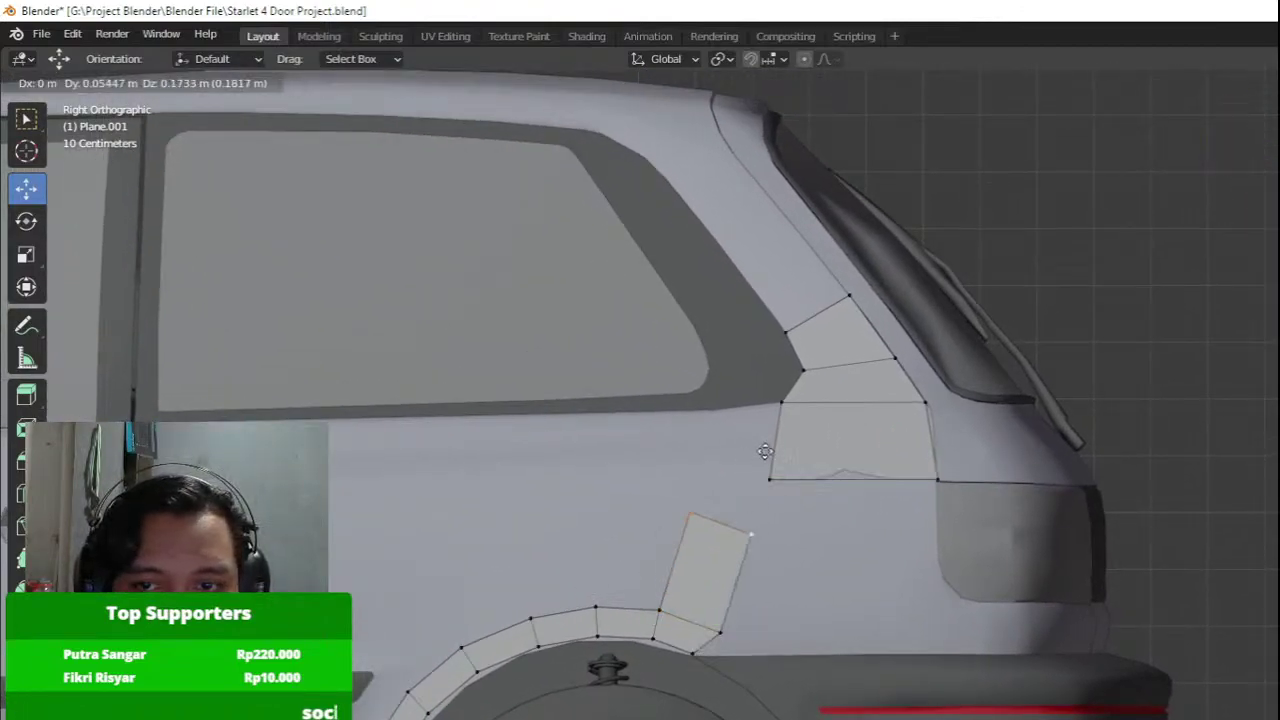
{"action": "left_click", "coordinate": [772, 421]}
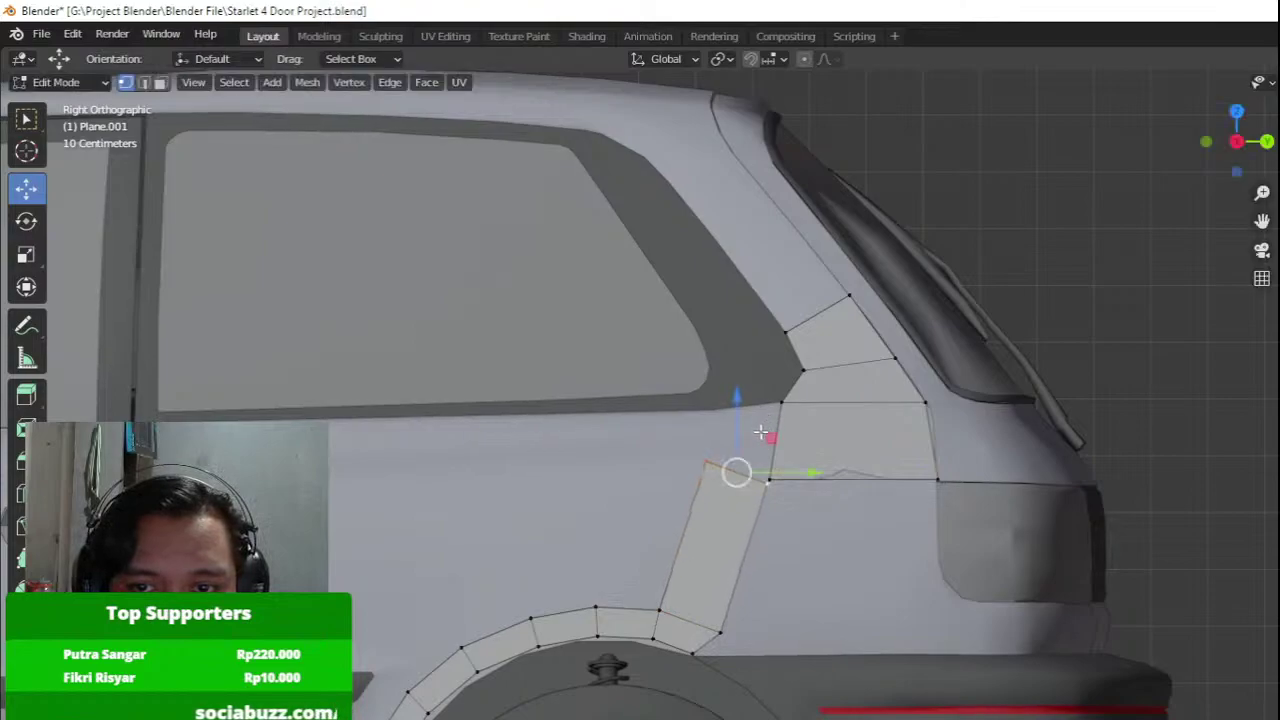
Merge the extruded strip's upper rear vertex with the patch's lower front vertex.
{"action": "left_click_drag", "start_coordinate": [743, 540], "coordinate": [812, 486]}
{"action": "key", "text": "m"}
{"action": "left_click", "coordinate": [811, 486]}
{"action": "left_click_drag", "start_coordinate": [850, 526], "coordinate": [735, 457]}
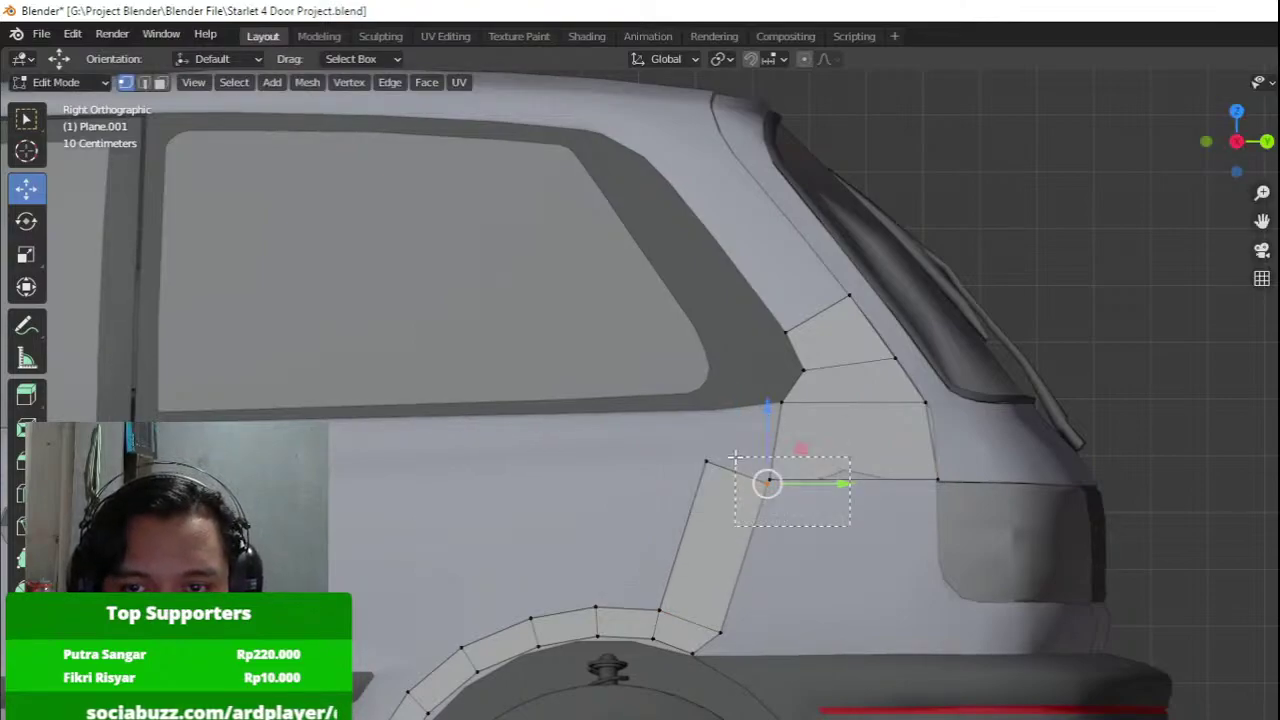
{"action": "key", "text": "m"}
{"action": "left_click", "coordinate": [766, 474]}
Lower the connecting strip's upper front vertex until the strip's upper edge is nearly level with the patch's lower edge.
{"action": "left_click", "coordinate": [689, 463]}
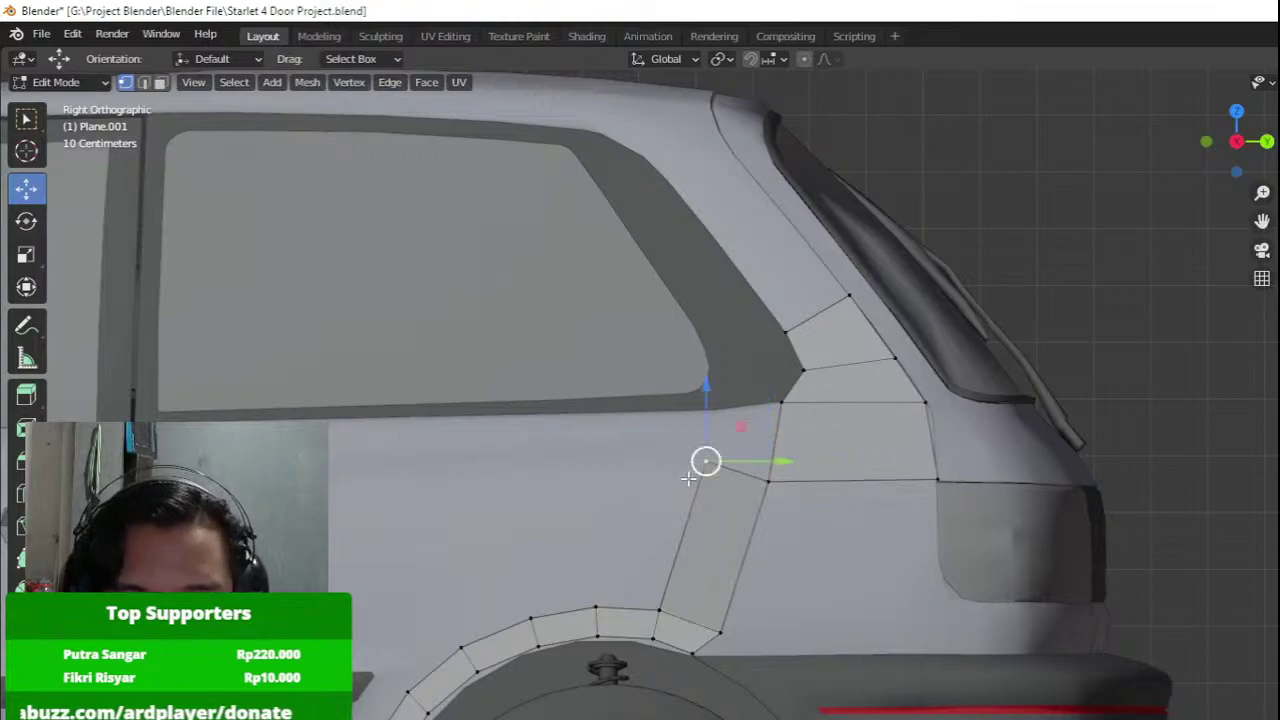
{"action": "key", "text": "g"}
{"action": "left_click", "coordinate": [676, 498]}
Extrude the patch's sill-corner vertex forward along the window sill and fill a face down to the connecting strip.
{"action": "left_click", "coordinate": [783, 408]}
{"action": "key", "text": "g"}
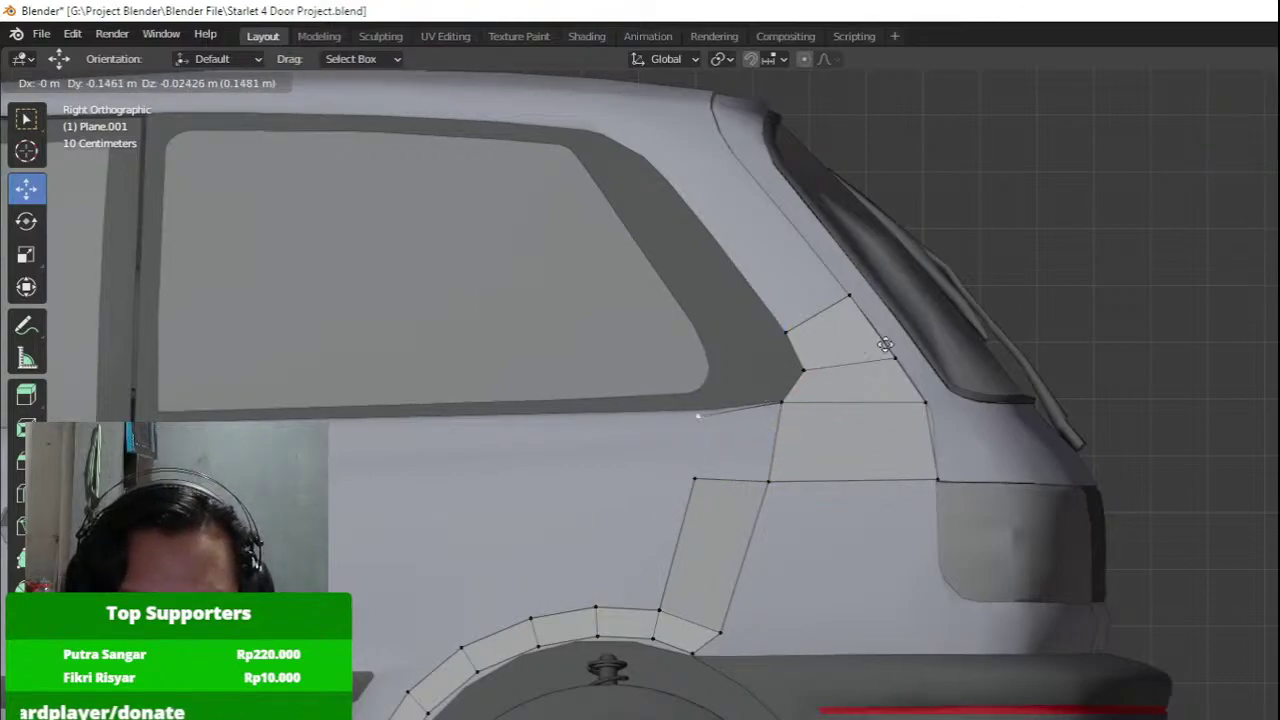
{"action": "left_click", "coordinate": [947, 288]}
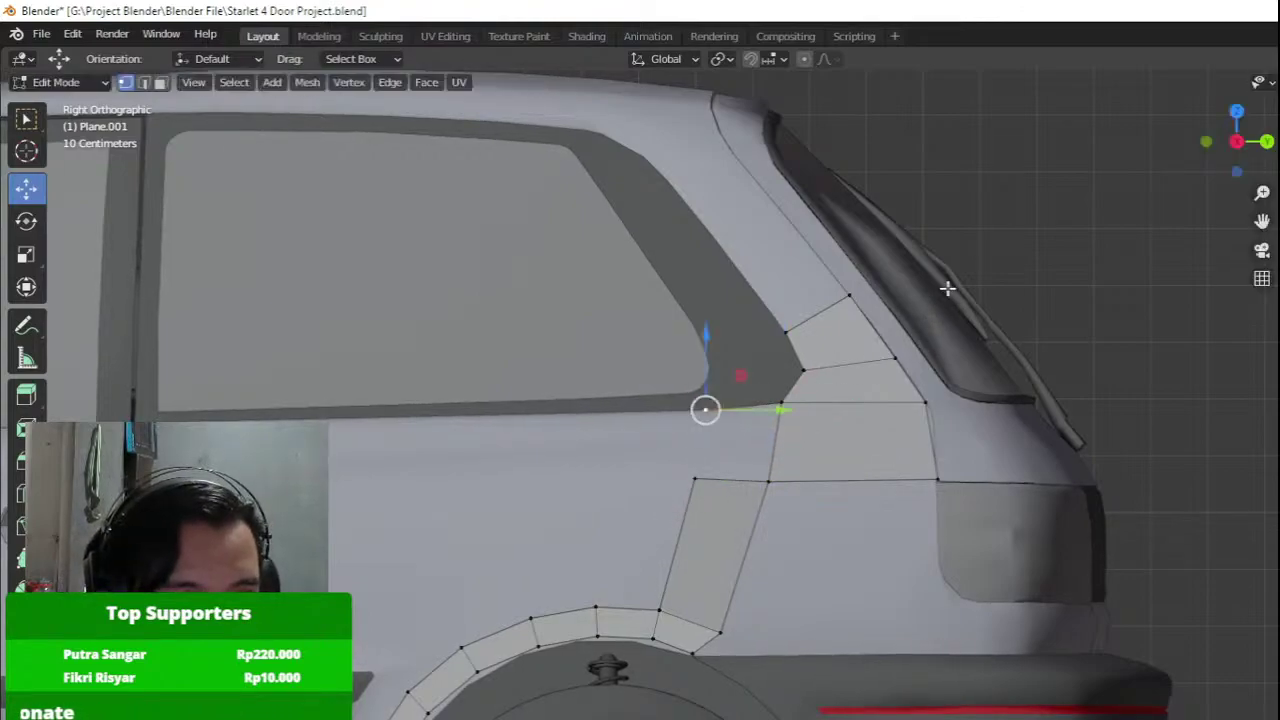
{"action": "left_click", "coordinate": [711, 502], "text": "shift"}
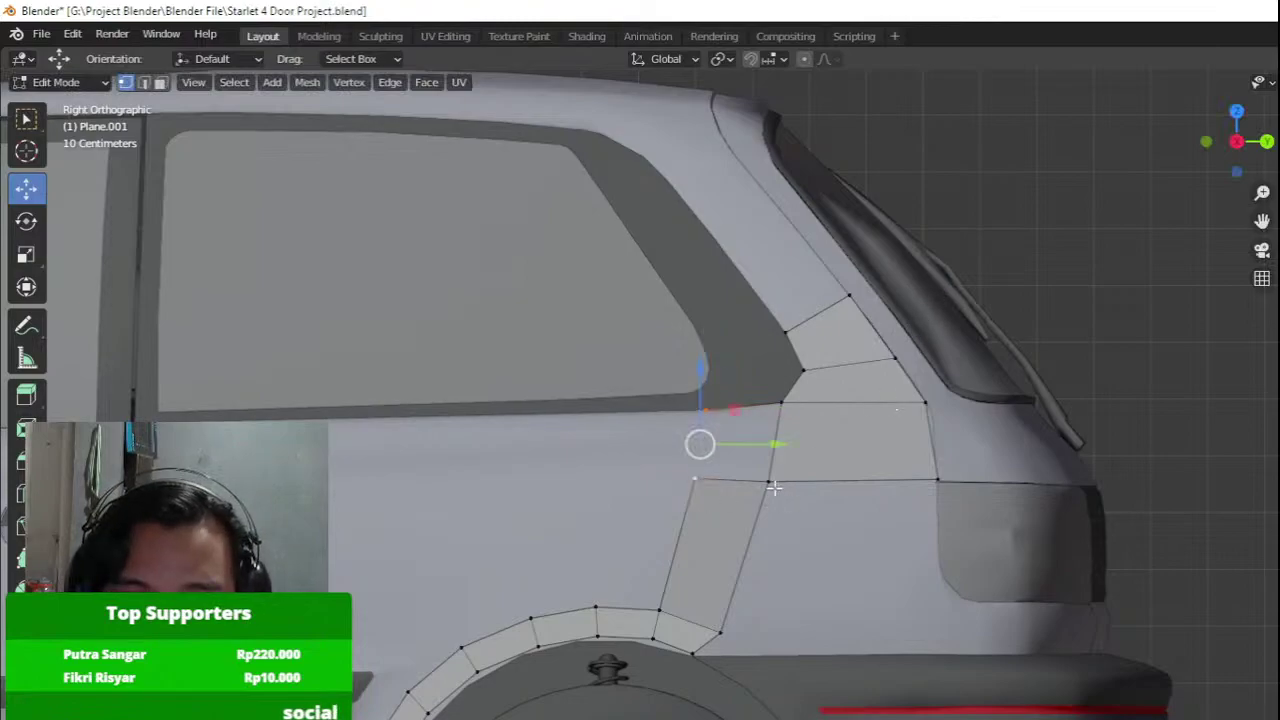
{"action": "left_click", "coordinate": [775, 488], "text": "shift"}
{"action": "left_click", "coordinate": [795, 392], "text": "shift"}
{"action": "key", "text": "f"}
Move the new face's rear sill vertex and lower front vertex inward along X, and its lower rear vertex outward.
{"action": "middle_click_drag", "start_coordinate": [795, 392], "coordinate": [871, 443]}
{"action": "scroll", "coordinate": [871, 443], "scroll_direction": "up", "scroll_amount": 2}
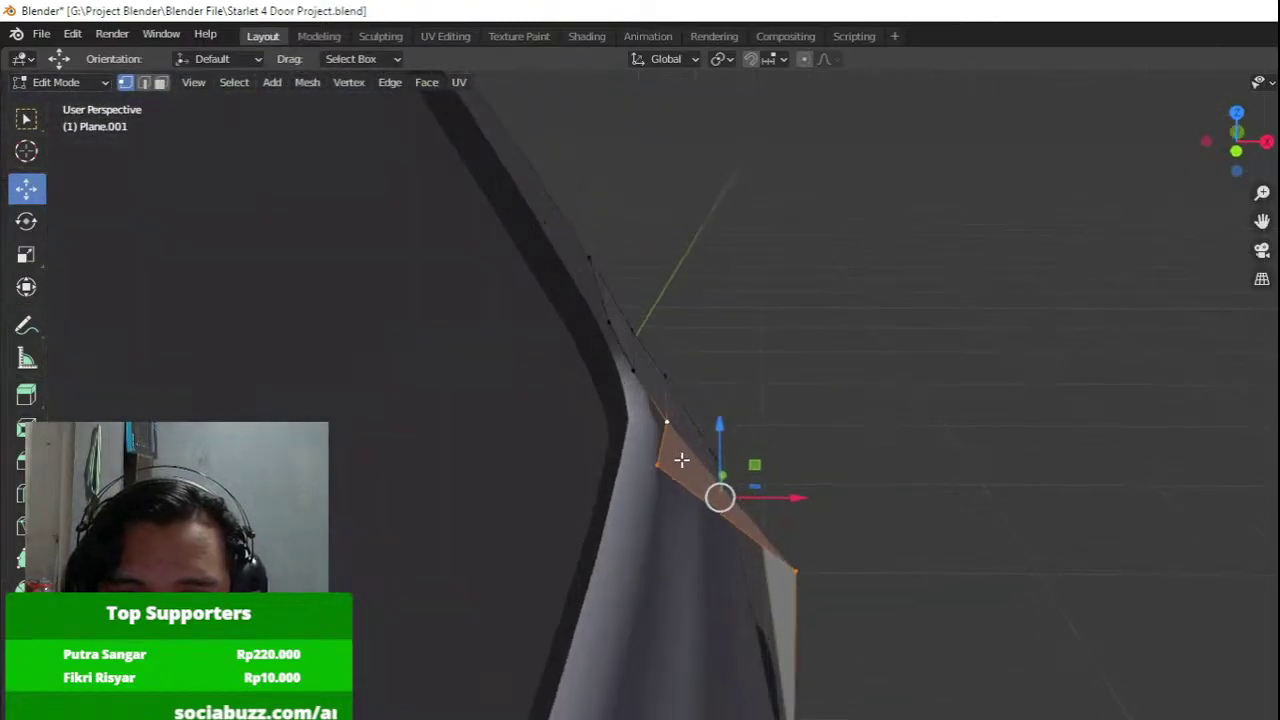
{"action": "left_click", "coordinate": [669, 424]}
{"action": "left_click_drag", "start_coordinate": [723, 425], "coordinate": [708, 423]}
{"action": "middle_click_drag", "start_coordinate": [717, 485], "coordinate": [751, 542]}
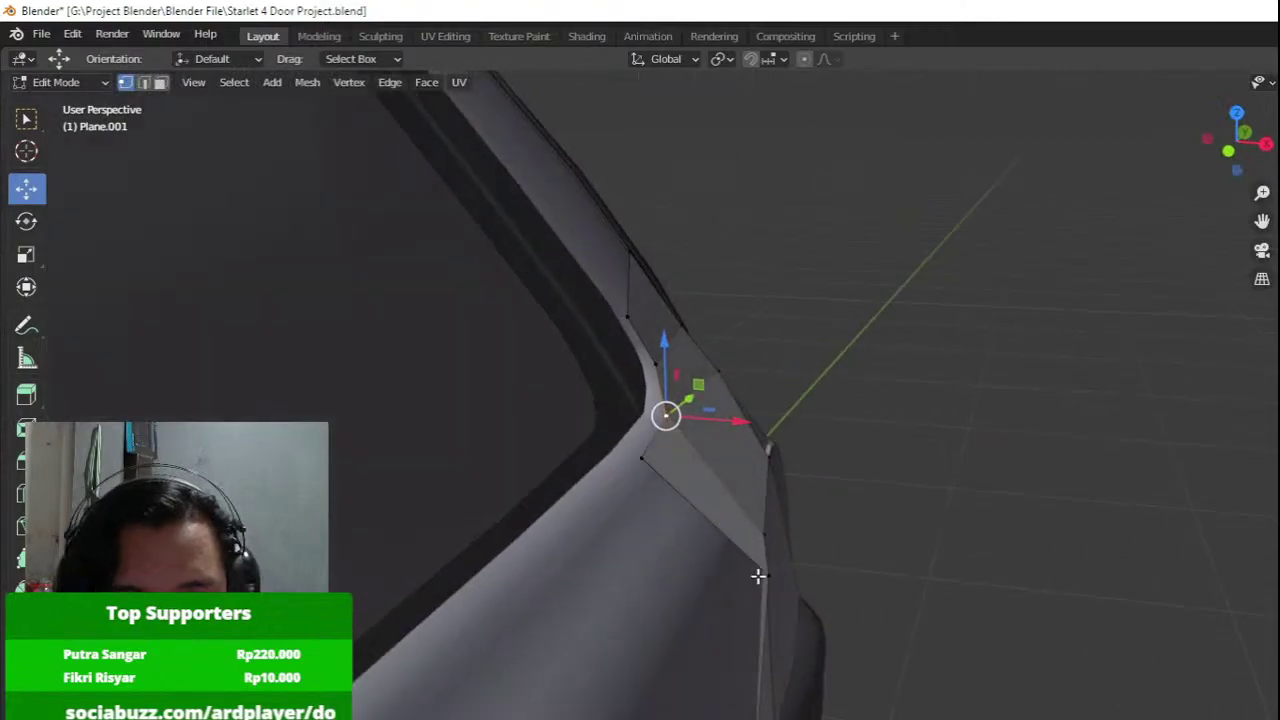
{"action": "left_click", "coordinate": [772, 574]}
{"action": "left_click_drag", "start_coordinate": [842, 580], "coordinate": [789, 584]}
{"action": "left_click", "coordinate": [764, 536]}
{"action": "left_click_drag", "start_coordinate": [850, 543], "coordinate": [954, 567]}
{"action": "middle_click_drag", "start_coordinate": [954, 567], "coordinate": [762, 556]}
{"action": "middle_click_drag", "start_coordinate": [762, 556], "coordinate": [720, 511], "text": "shift"}
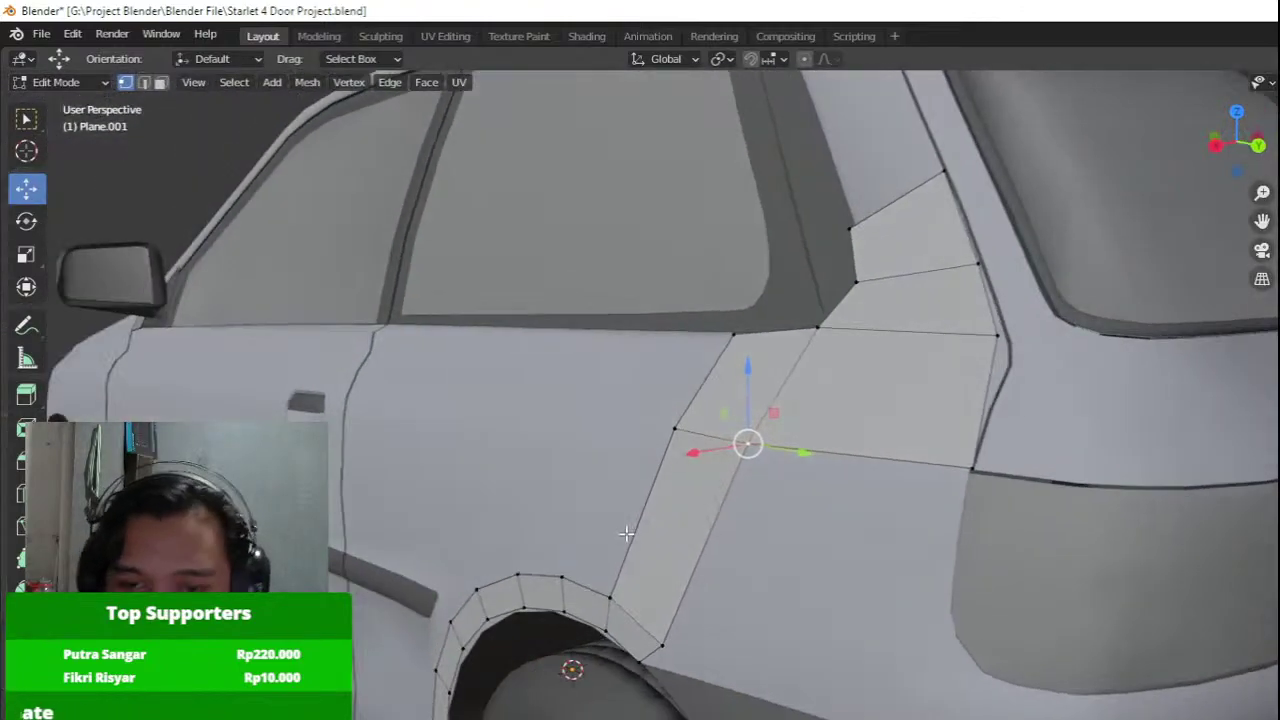
Extrude the connecting strip's lower rear vertex down and rearward to the bumper's upper line.
{"action": "key", "text": "KP_3"}
{"action": "middle_click_drag", "start_coordinate": [572, 590], "coordinate": [569, 523], "text": "shift"}
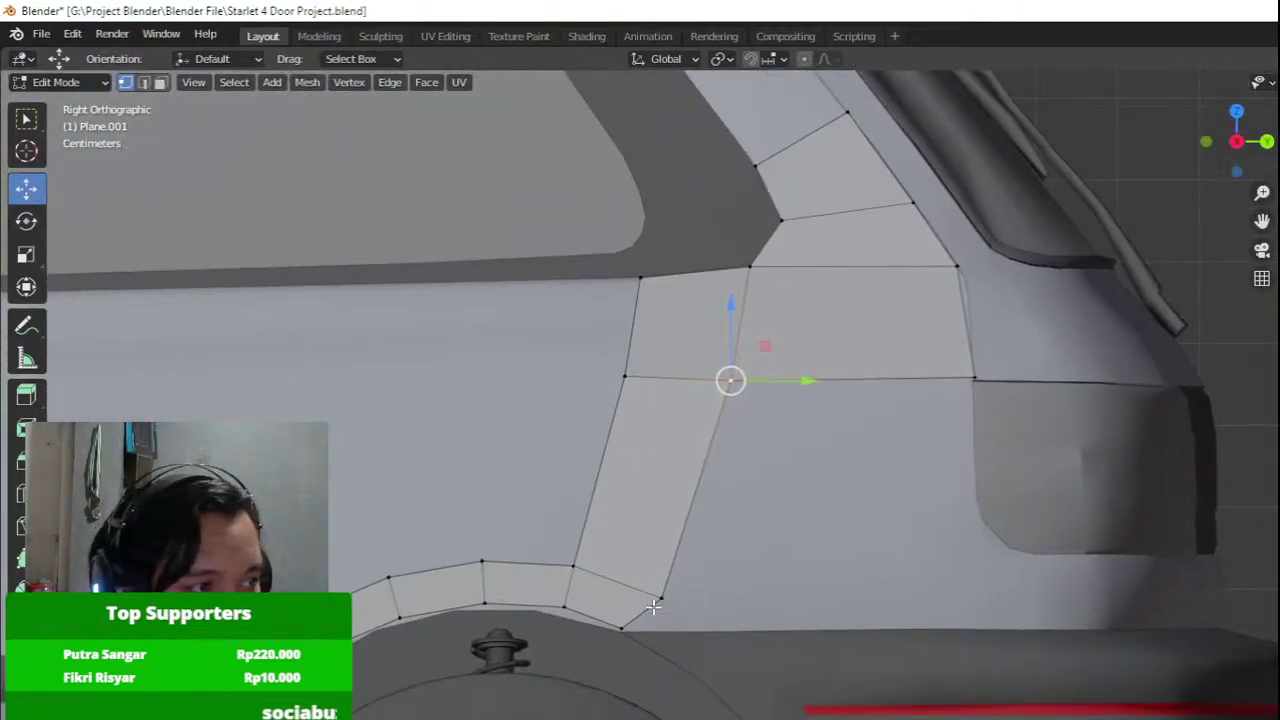
{"action": "left_click", "coordinate": [653, 607]}
{"action": "scroll", "coordinate": [653, 607], "scroll_direction": "up", "scroll_amount": 5}
{"action": "key", "text": "g"}
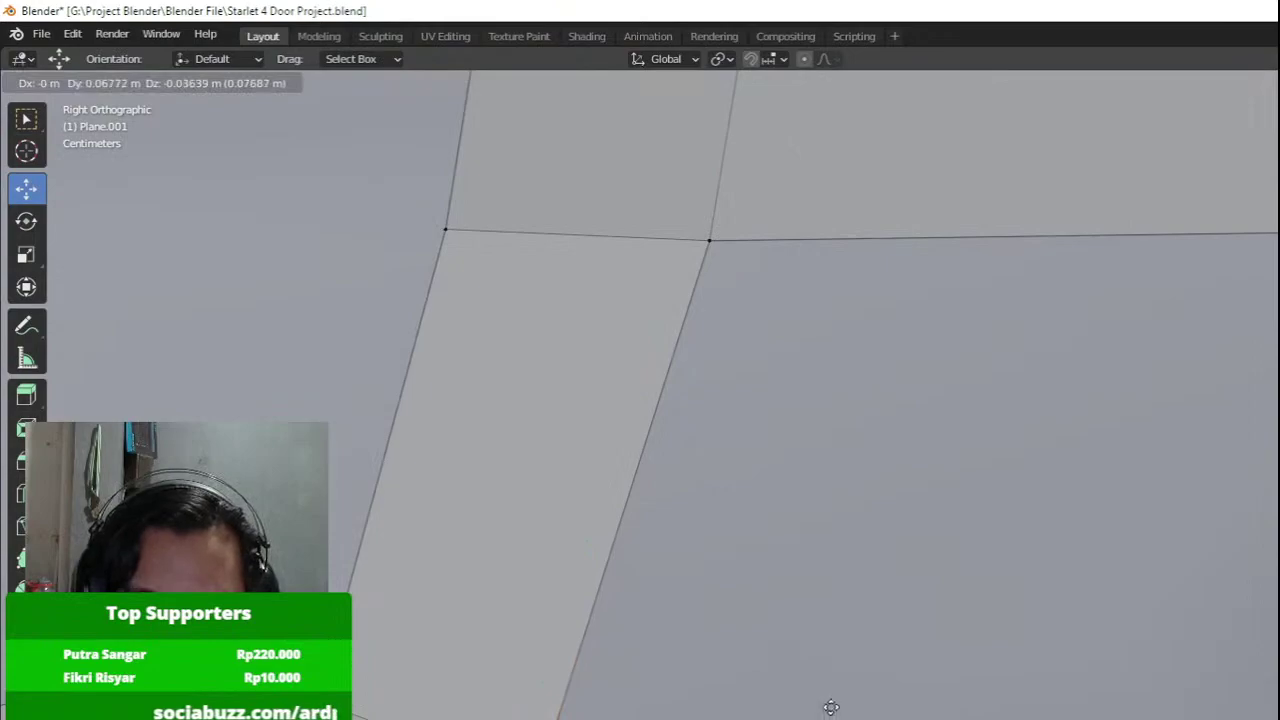
{"action": "left_click", "coordinate": [831, 712]}
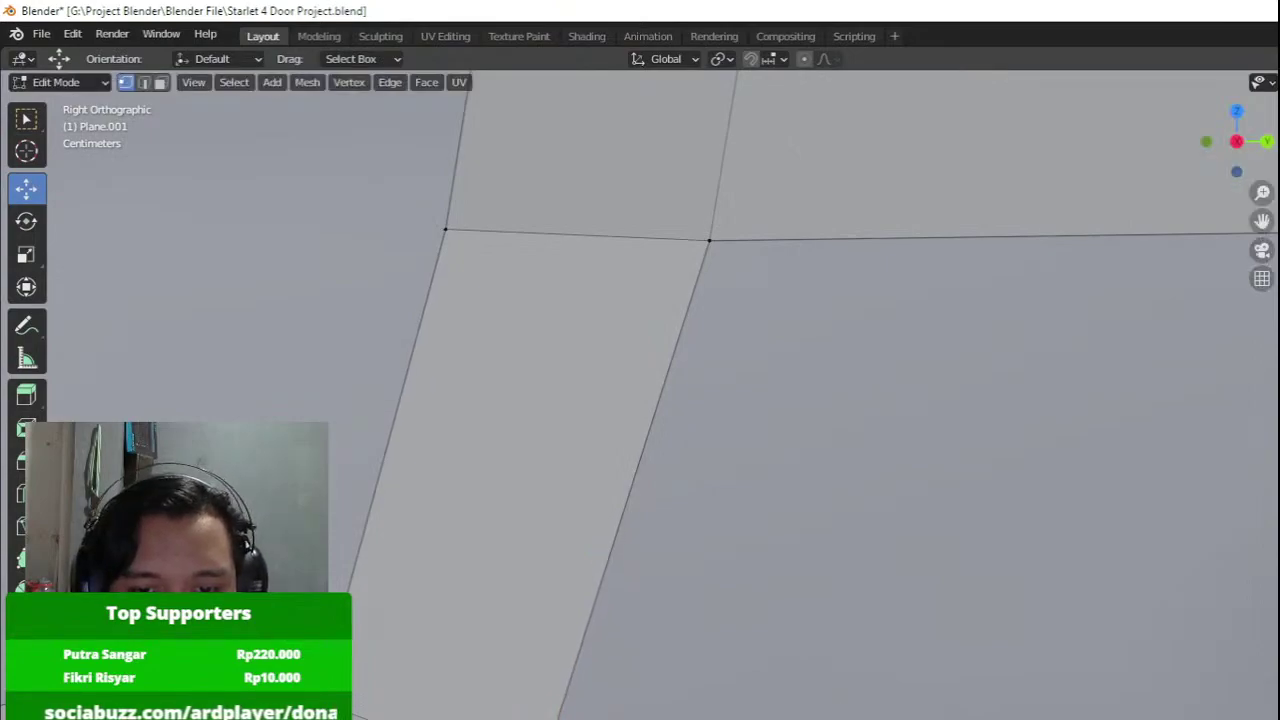
Extend an edge along the bumper line and up to the tail light's lower corner, aligning its bumper vertex below that corner.
{"action": "scroll", "coordinate": [445, 468], "scroll_direction": "down", "scroll_amount": 3}
{"action": "key", "text": "g"}
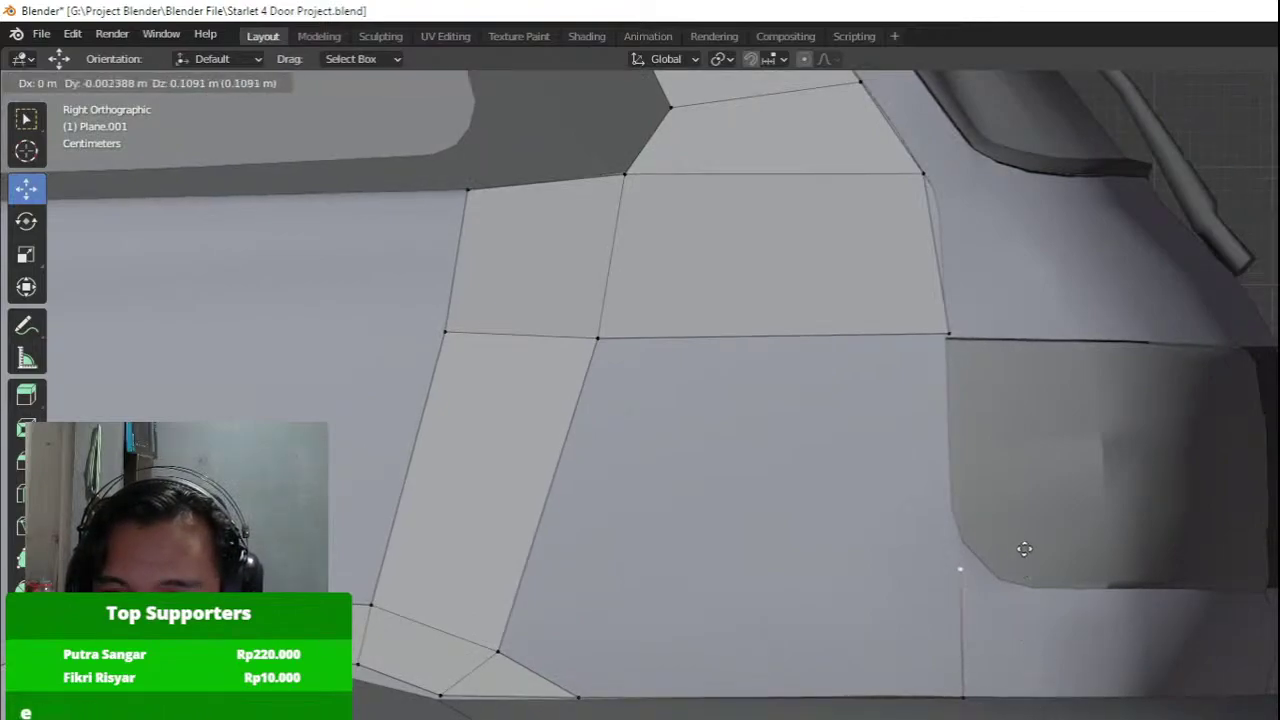
{"action": "left_click", "coordinate": [1106, 570]}
{"action": "left_click", "coordinate": [967, 698]}
{"action": "key", "text": "g"}
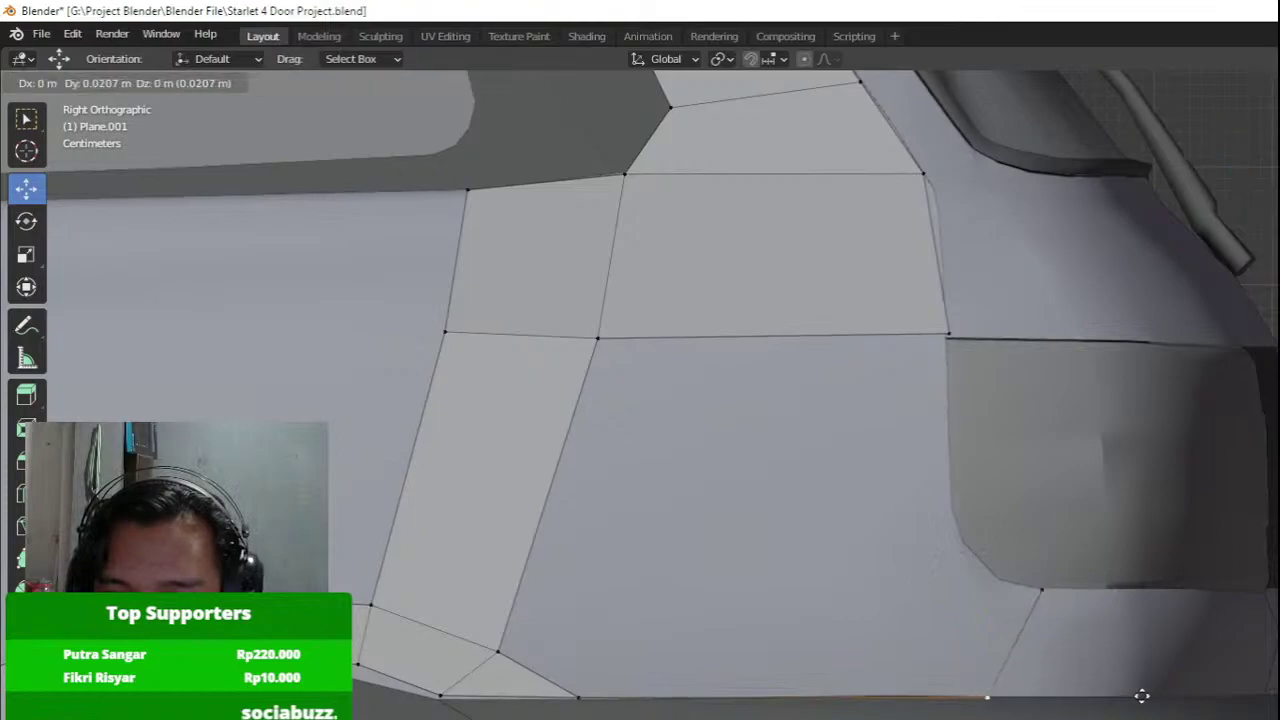
{"action": "left_click", "coordinate": [1196, 697]}
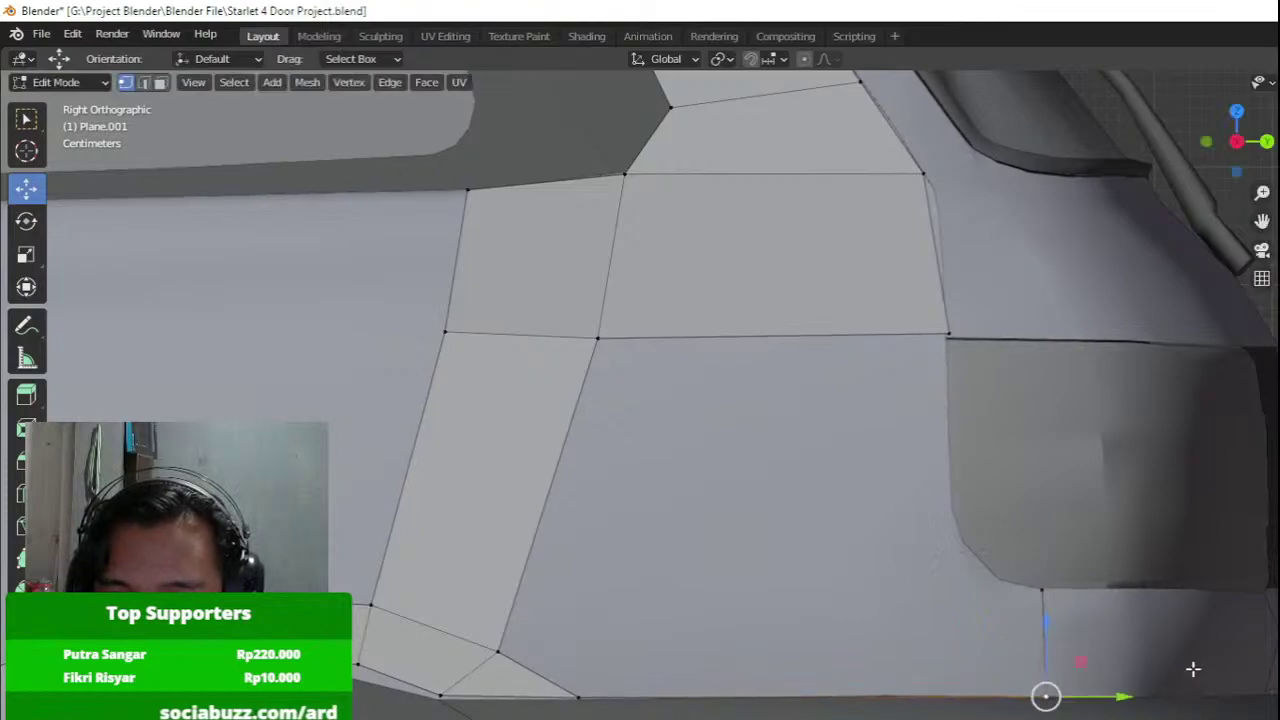
Add a centred loop cut across the connecting strip between the wheel arch and the patch.
{"action": "key", "text": "ctrl+r"}
{"action": "left_click", "coordinate": [521, 522]}
{"action": "right_click", "coordinate": [523, 523]}
{"action": "left_click", "coordinate": [563, 496]}
Extrude the bumper-line vertex behind the wheel arch upward, parallel to the strip, to about the loop cut's height.
{"action": "left_click", "coordinate": [589, 667]}
{"action": "key", "text": "e"}
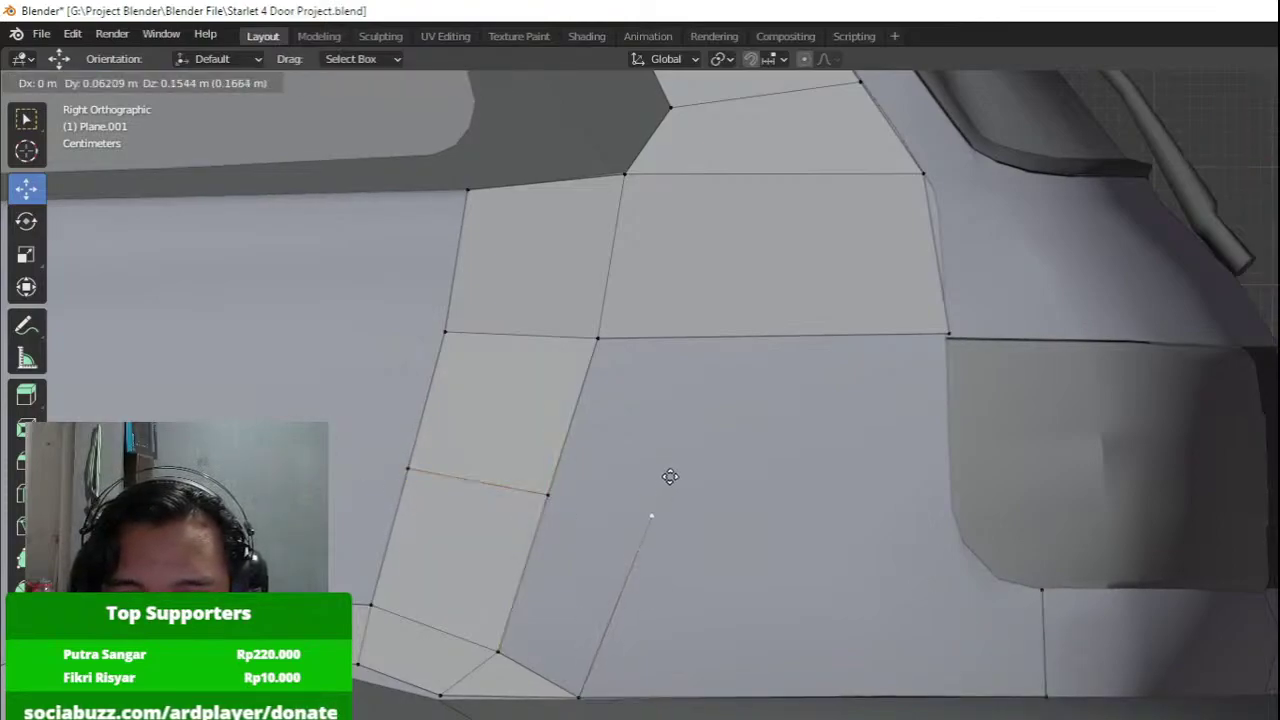
{"action": "left_click", "coordinate": [667, 489]}
Add a vertical loop cut through the rear-pillar patch and slide it toward the patch's front edge.
{"action": "key", "text": "ctrl+r"}
{"action": "left_click", "coordinate": [683, 330]}
{"action": "left_click", "coordinate": [582, 330]}
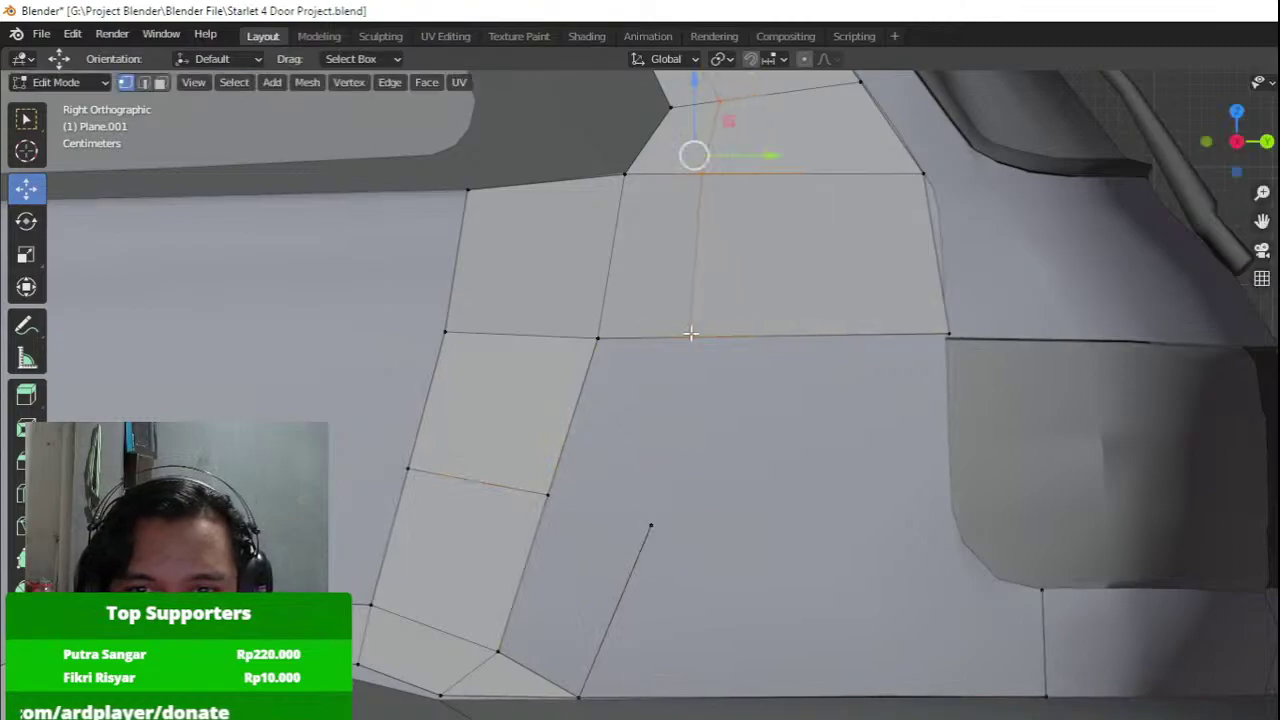
Fill two stacked quad faces between the connecting strip and the new edge behind it.
{"action": "left_click", "coordinate": [686, 340]}
{"action": "left_click", "coordinate": [648, 520], "text": "shift"}
{"action": "left_click", "coordinate": [555, 489], "text": "shift"}
{"action": "left_click", "coordinate": [588, 369], "text": "shift"}
{"action": "key", "text": "f"}
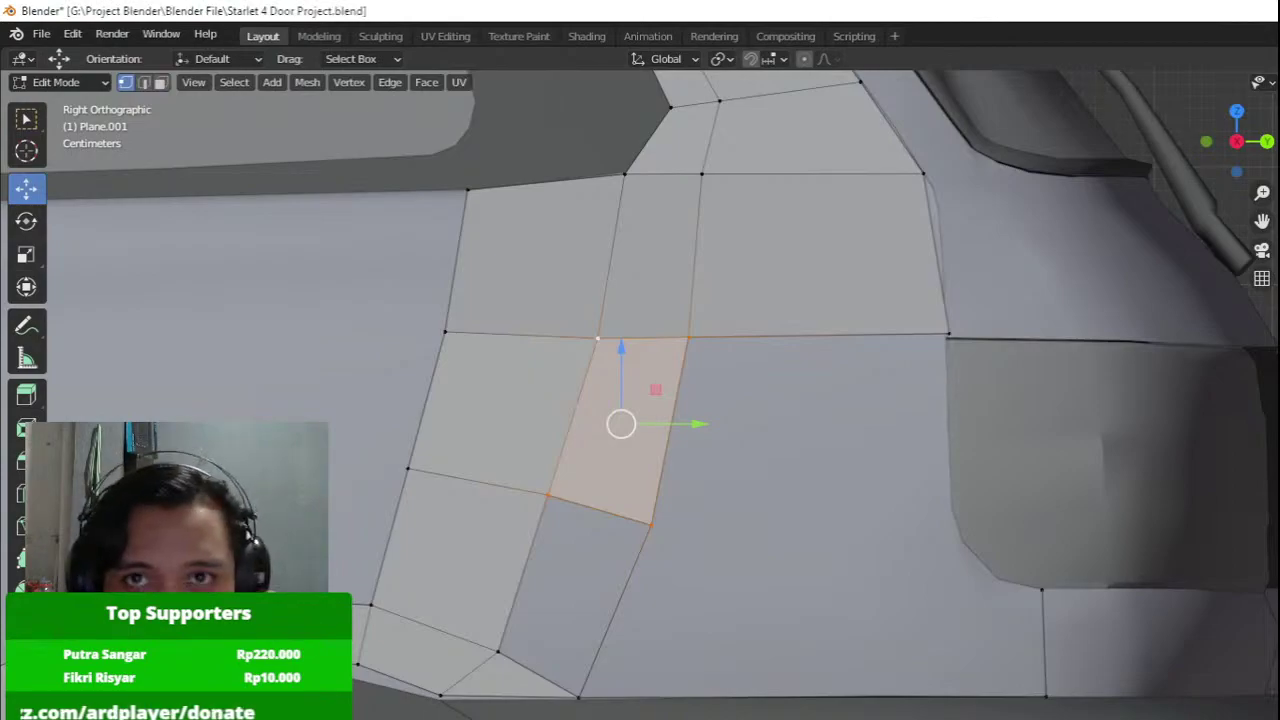
{"action": "left_click", "coordinate": [497, 652]}
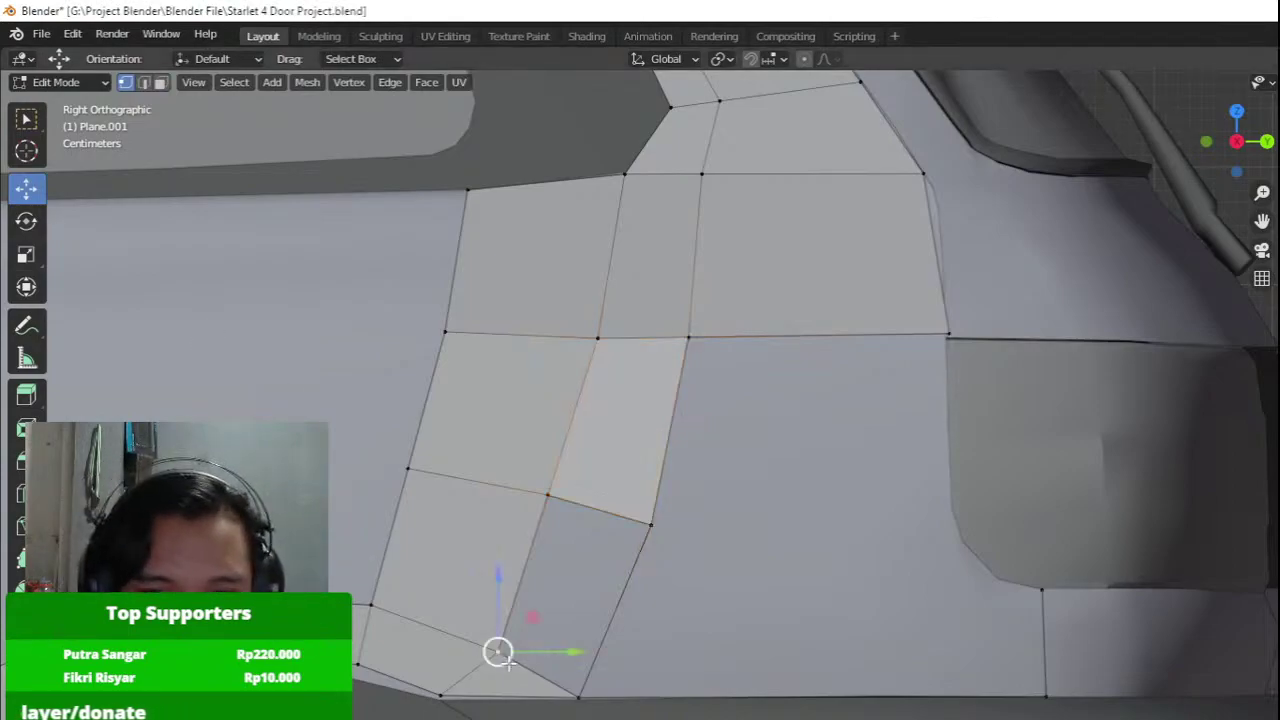
{"action": "left_click", "coordinate": [583, 685], "text": "shift"}
{"action": "left_click", "coordinate": [630, 524], "text": "shift"}
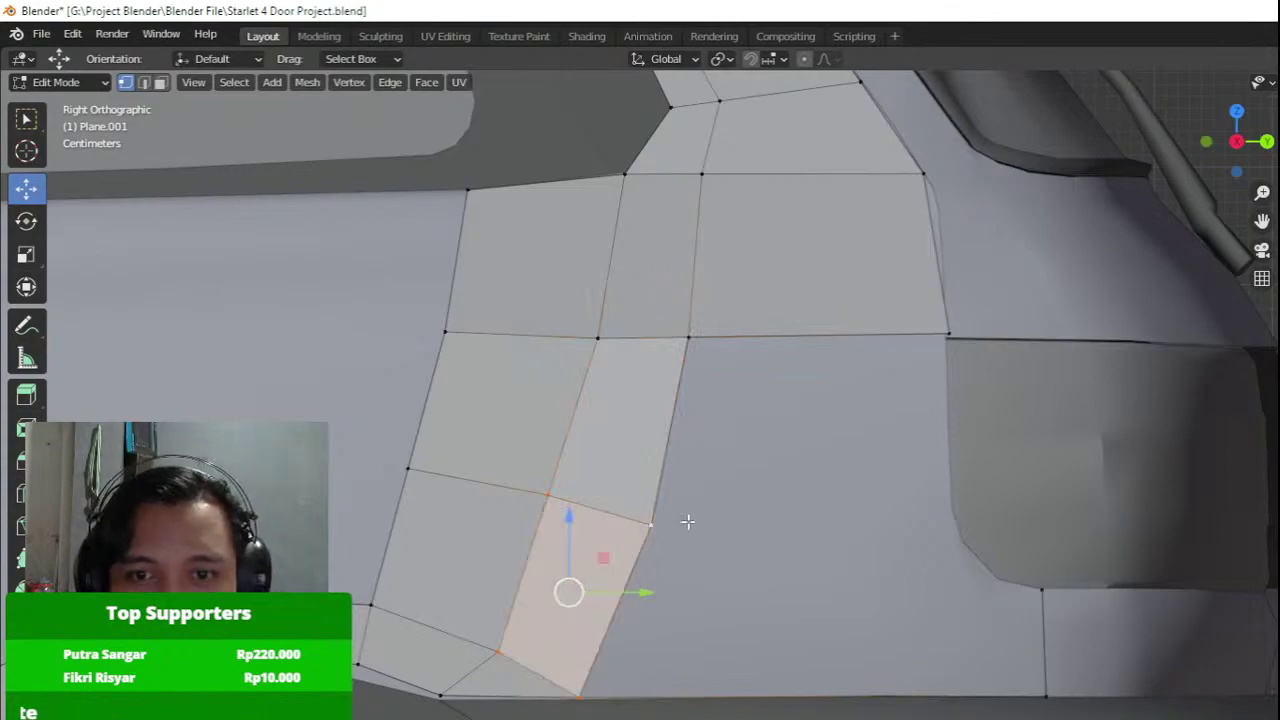
Move the shared middle rear vertex of the two new faces outward along X onto the body.
{"action": "left_click", "coordinate": [672, 526]}
{"action": "middle_click_drag", "start_coordinate": [674, 531], "coordinate": [775, 572]}
{"action": "left_click_drag", "start_coordinate": [847, 558], "coordinate": [926, 583]}
{"action": "middle_click_drag", "start_coordinate": [926, 583], "coordinate": [593, 541]}
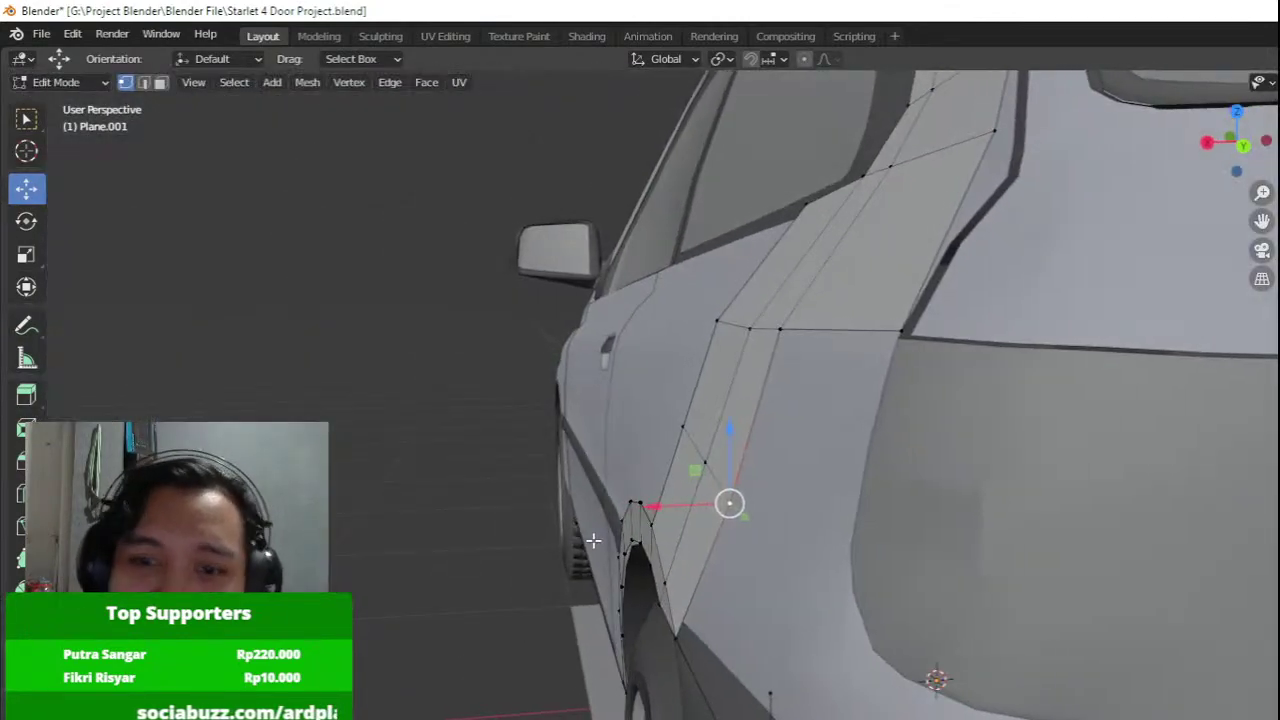
{"action": "middle_click_drag", "start_coordinate": [662, 587], "coordinate": [984, 481]}
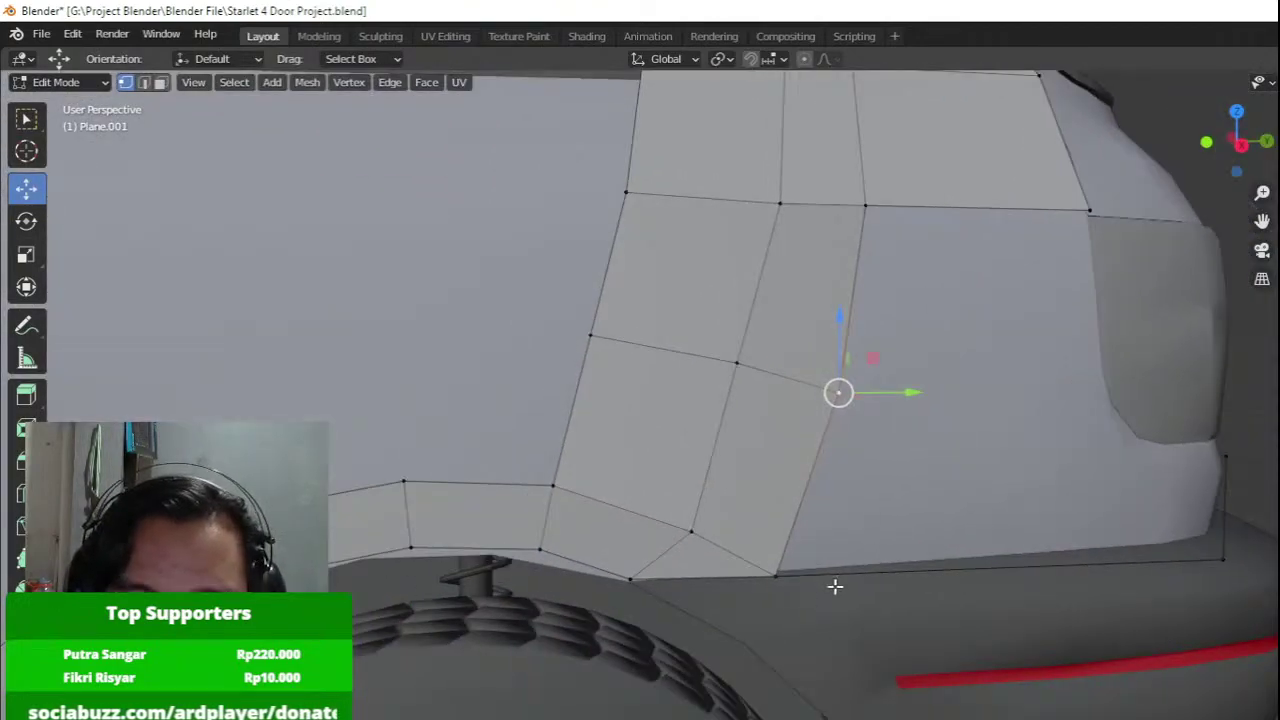
Nudge the lower face's bumper-line vertex slightly inward along X.
{"action": "left_click", "coordinate": [782, 577]}
{"action": "middle_click_drag", "start_coordinate": [782, 577], "coordinate": [612, 583]}
{"action": "middle_click_drag", "start_coordinate": [711, 578], "coordinate": [705, 582]}
{"action": "mouse_move", "coordinate": [649, 582]}
{"action": "left_mouse_down"}
{"action": "mouse_move", "coordinate": [686, 580]}
{"action": "mouse_move", "coordinate": [668, 581]}
{"action": "left_mouse_up"}
{"action": "middle_click_drag", "start_coordinate": [668, 581], "coordinate": [725, 553]}
Fill a face along the bumper between the strip's rear edge and the vertical edge under the tail light.
{"action": "middle_click_drag", "start_coordinate": [865, 560], "coordinate": [593, 561], "text": "shift"}
{"action": "left_click", "coordinate": [446, 395]}
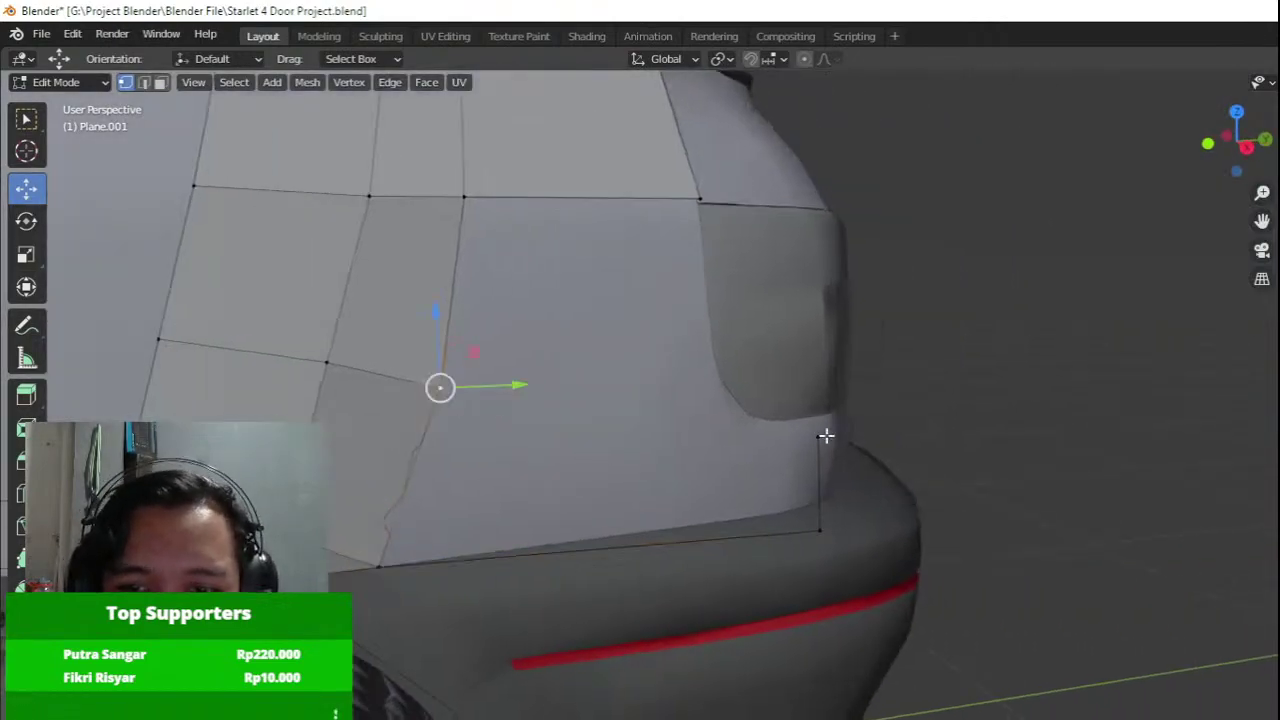
{"action": "left_click", "coordinate": [825, 436], "text": "shift"}
{"action": "left_click", "coordinate": [824, 533], "text": "shift"}
{"action": "key", "text": "f"}
Select the long face's rear vertices under the tail light and move them inward along X to the body corner.
{"action": "middle_click_drag", "start_coordinate": [437, 563], "coordinate": [737, 409]}
{"action": "left_click_drag", "start_coordinate": [668, 275], "coordinate": [801, 452]}
{"action": "key", "text": "g"}
{"action": "key", "text": "x"}
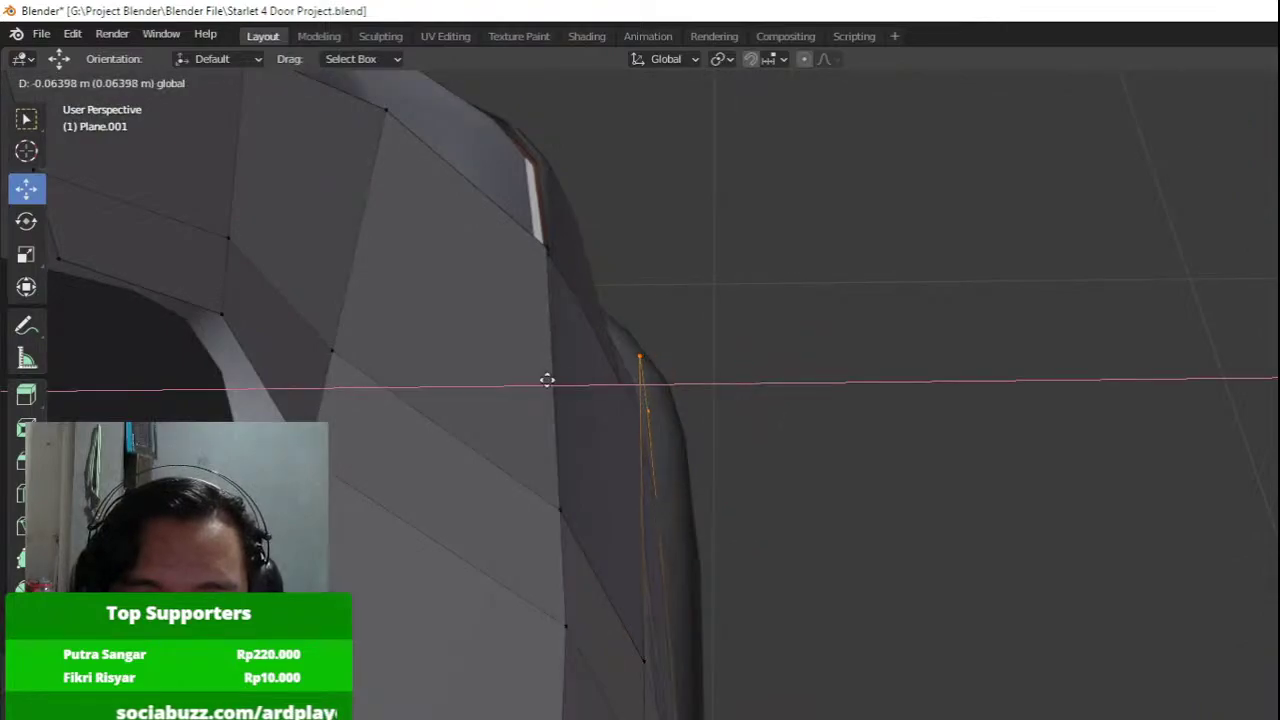
{"action": "left_click_drag", "start_coordinate": [455, 386], "coordinate": [468, 388]}
Add a centred vertical loop cut to the long bumper-side face and move it outward along X onto the body.
{"action": "middle_click_drag", "start_coordinate": [560, 405], "coordinate": [685, 476]}
{"action": "key", "text": "ctrl+r"}
{"action": "left_click", "coordinate": [681, 443]}
{"action": "right_click", "coordinate": [681, 443]}
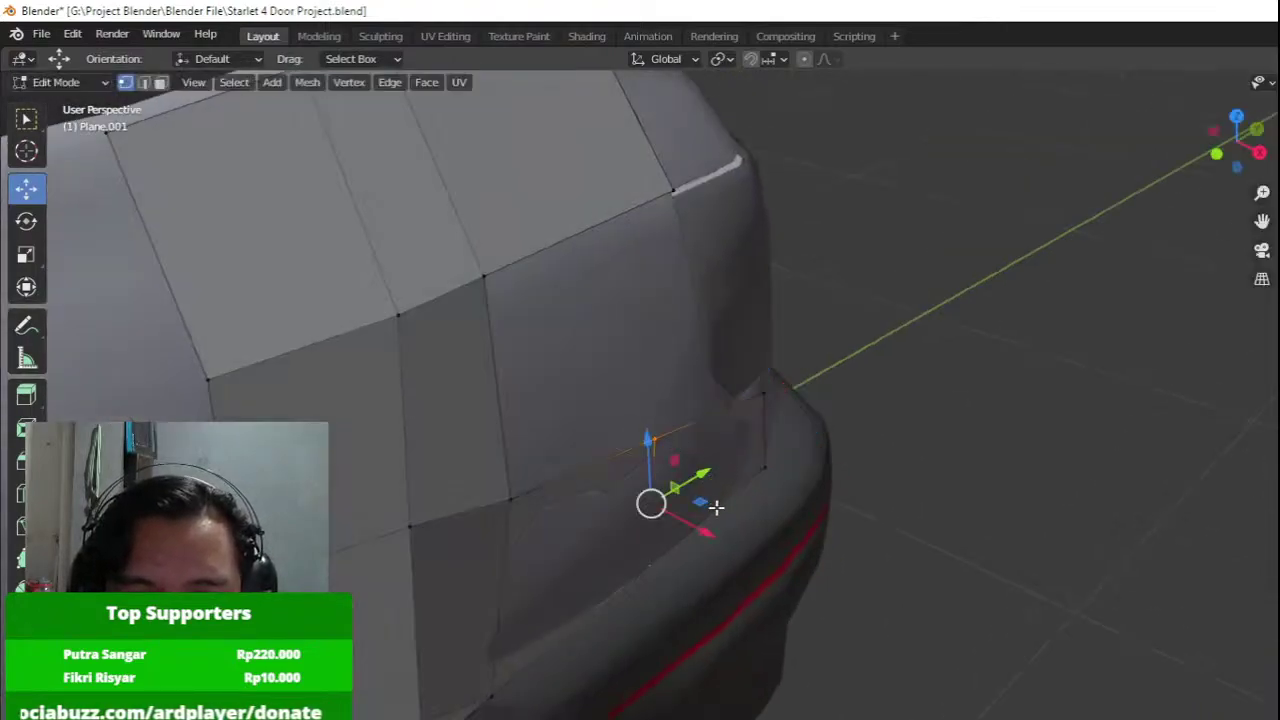
{"action": "left_click_drag", "start_coordinate": [712, 533], "coordinate": [669, 520]}
Nudge the vertex on the wheel arch's rear edge along X to sit on the body surface.
{"action": "left_click", "coordinate": [503, 680]}
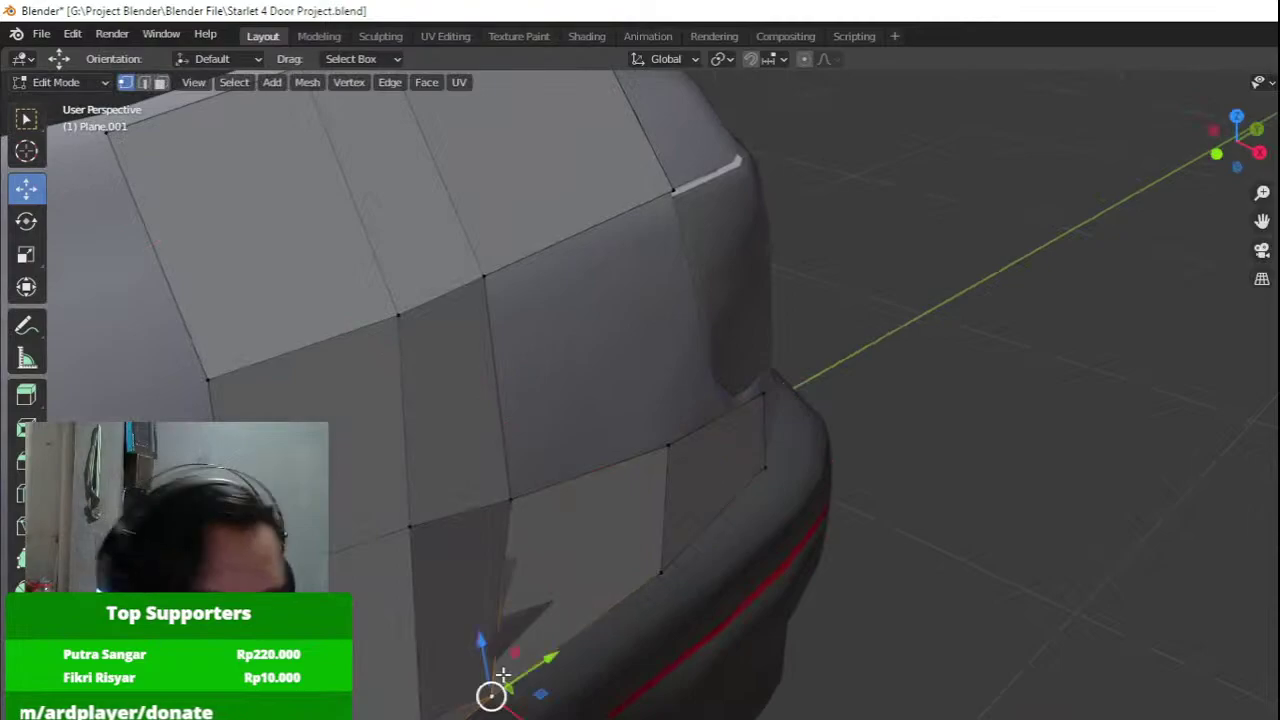
{"action": "middle_click_drag", "start_coordinate": [480, 608], "coordinate": [690, 574]}
{"action": "left_click", "coordinate": [682, 550]}
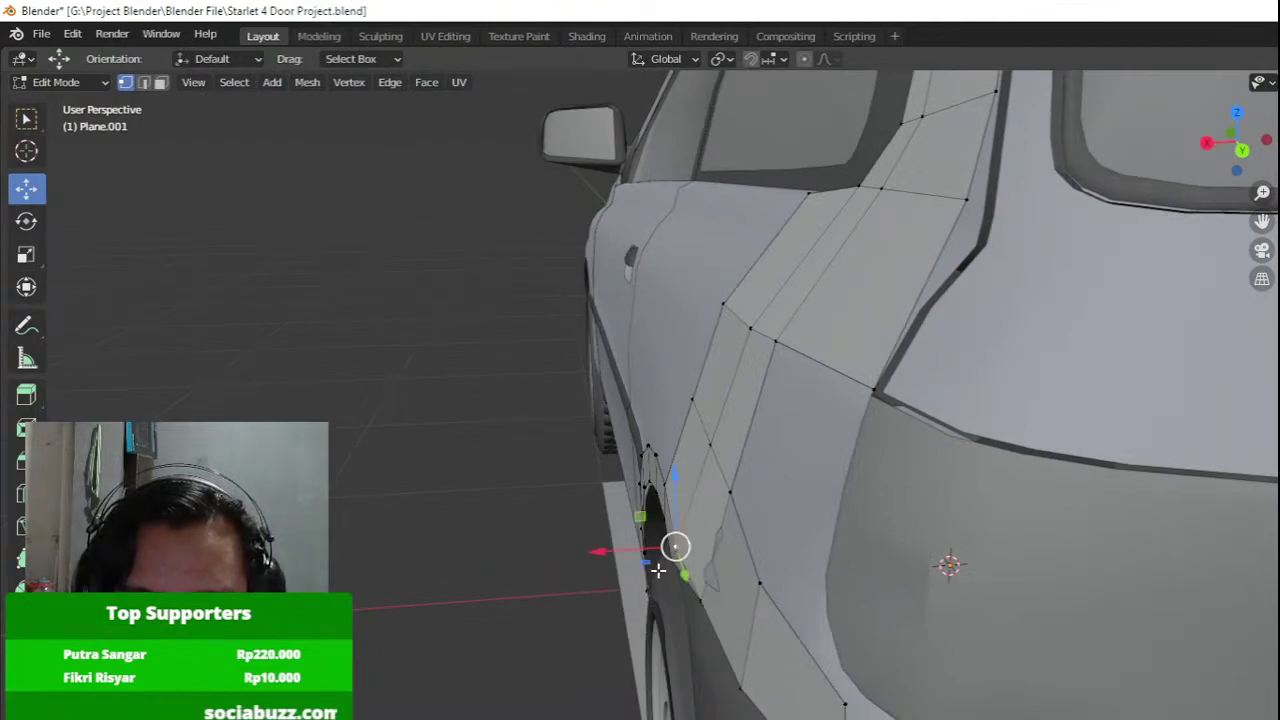
{"action": "left_click", "coordinate": [657, 569], "text": "shift"}
{"action": "left_click_drag", "start_coordinate": [604, 558], "coordinate": [551, 566]}
{"action": "left_click", "coordinate": [715, 554]}
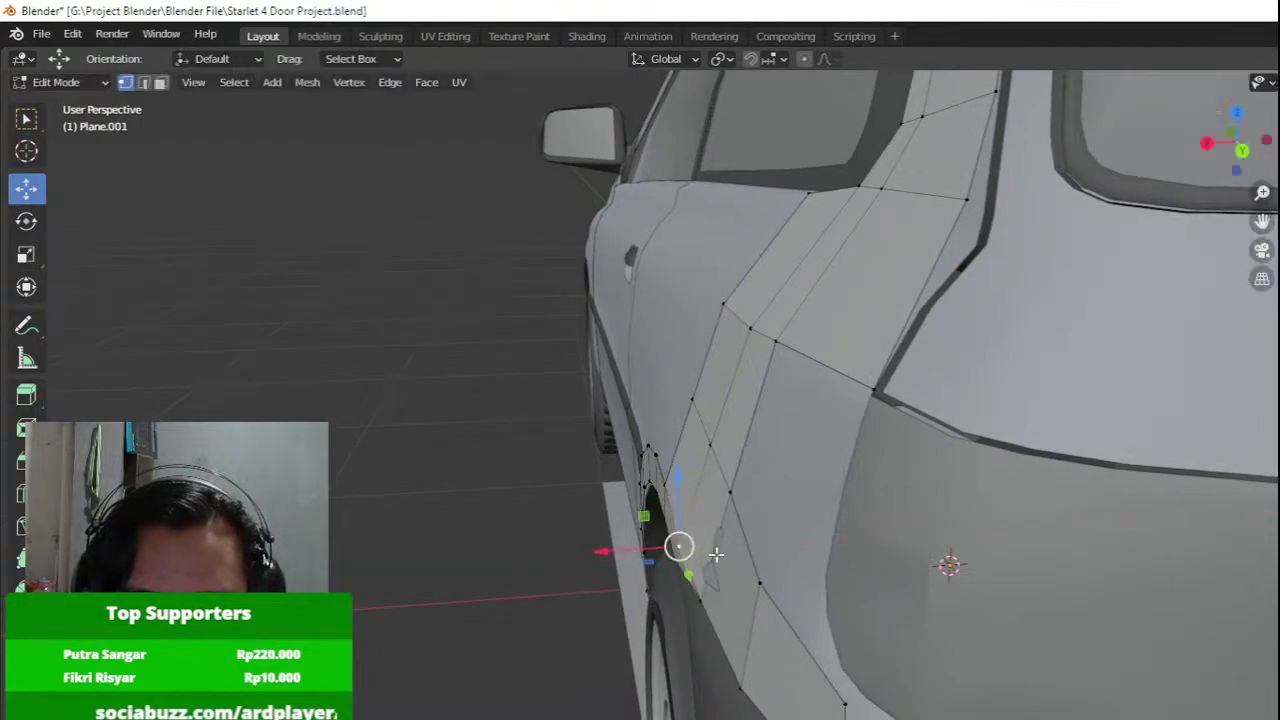
Nudge the bumper-side face's upper vertex along X so the strip follows the body towards the tail light.
{"action": "middle_click_drag", "start_coordinate": [738, 544], "coordinate": [829, 530]}
{"action": "left_click", "coordinate": [793, 584]}
{"action": "middle_click_drag", "start_coordinate": [793, 584], "coordinate": [657, 622]}
{"action": "left_click_drag", "start_coordinate": [684, 570], "coordinate": [697, 574]}
{"action": "middle_click_drag", "start_coordinate": [717, 591], "coordinate": [984, 640]}
{"action": "left_click", "coordinate": [844, 682]}
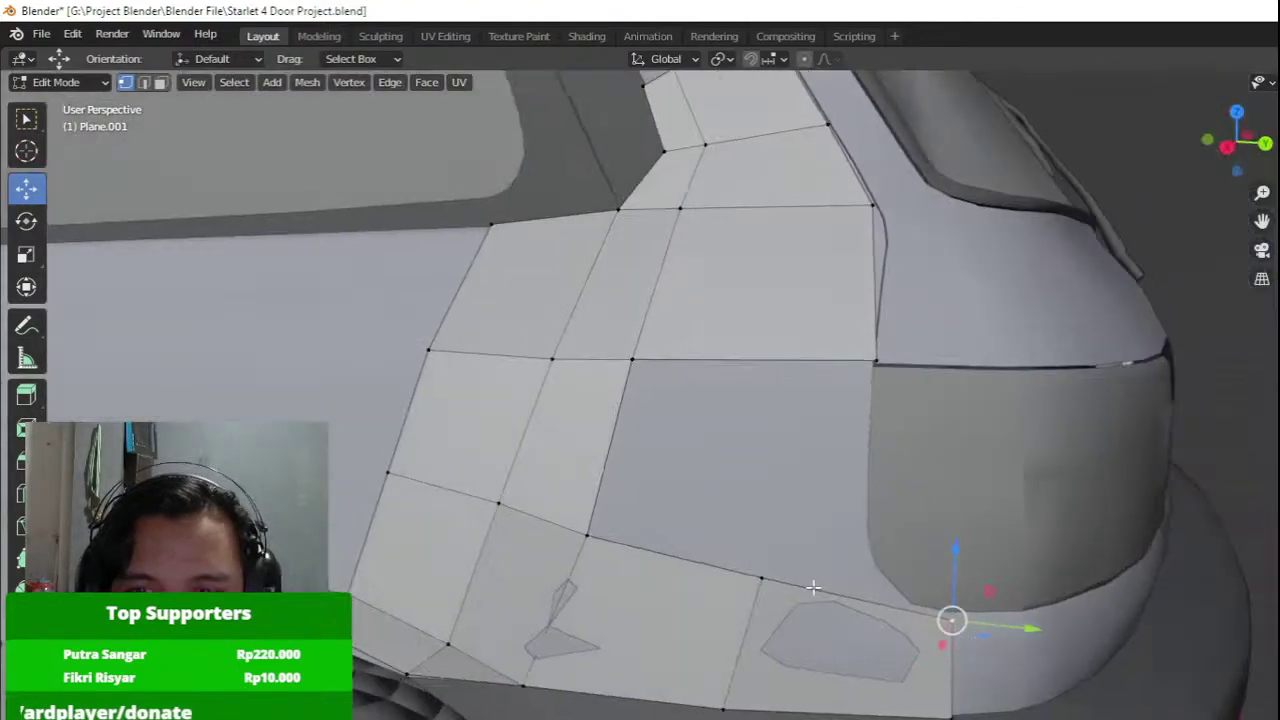
In right view, move the loop cut's upper vertex rearward about 0.1 m to the tail light's lower front corner.
{"action": "left_click", "coordinate": [796, 585]}
{"action": "key", "text": "KP_3"}
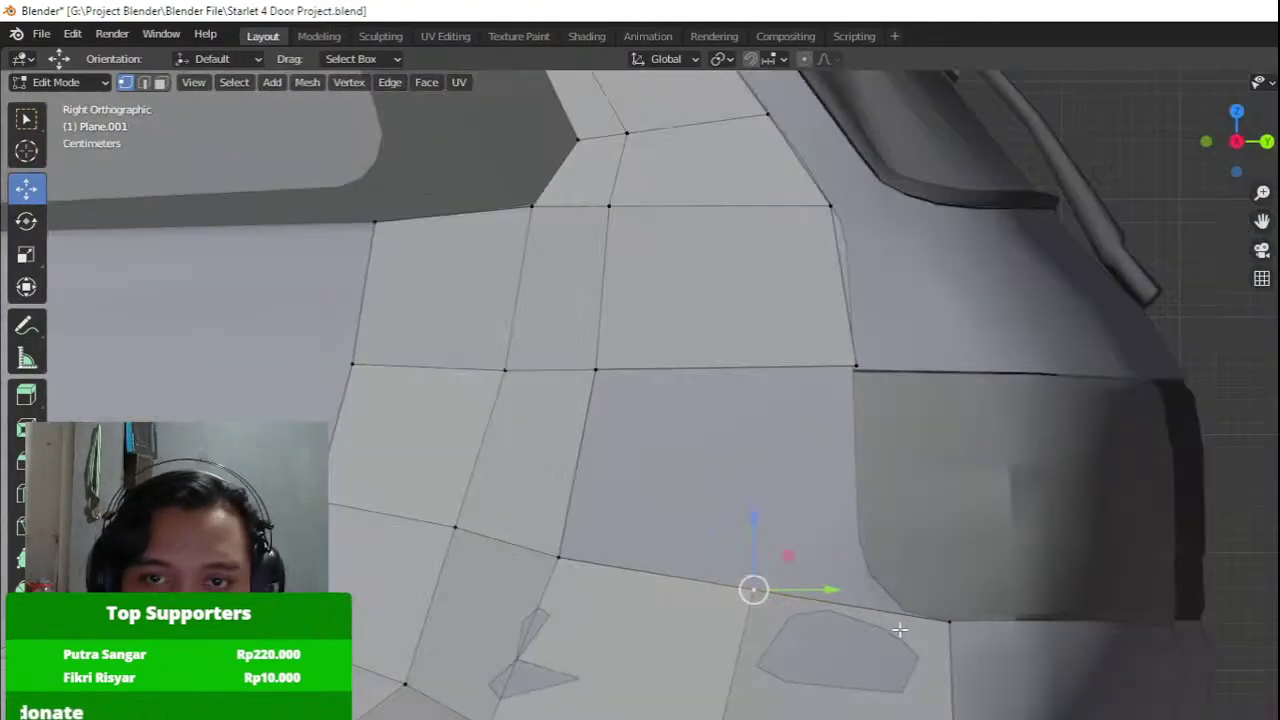
{"action": "key", "text": "g"}
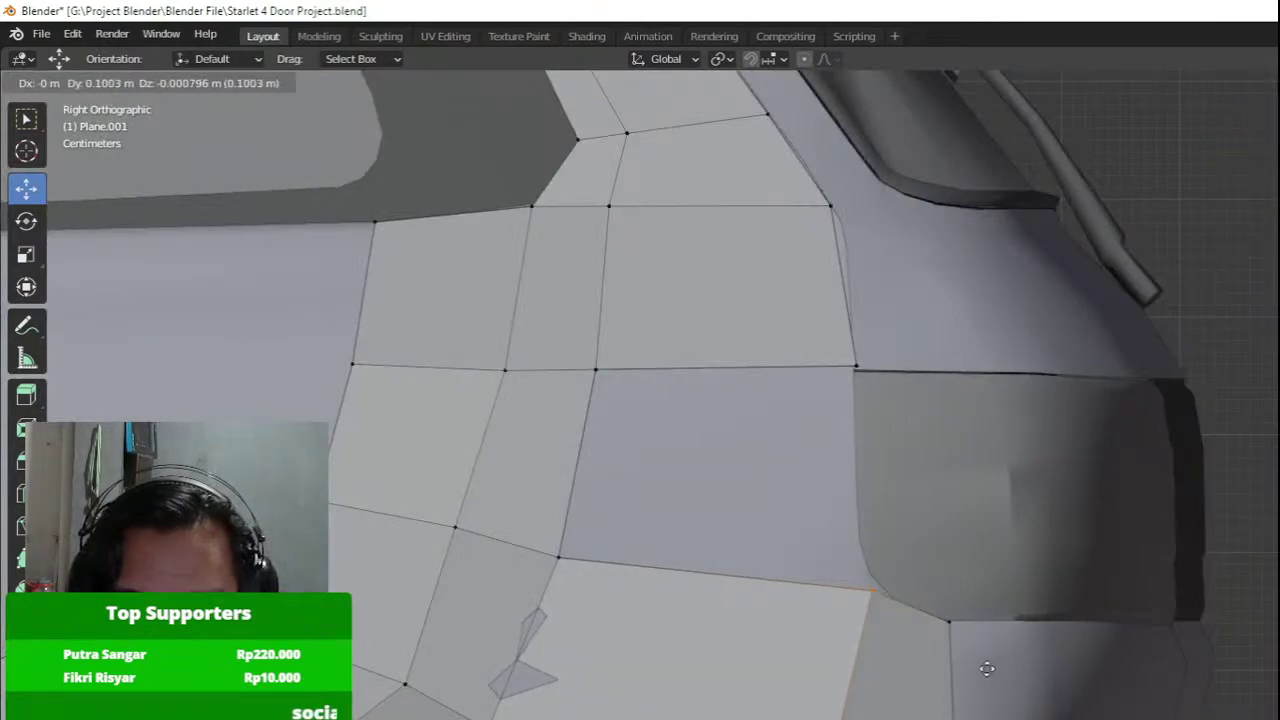
{"action": "left_click", "coordinate": [996, 642]}
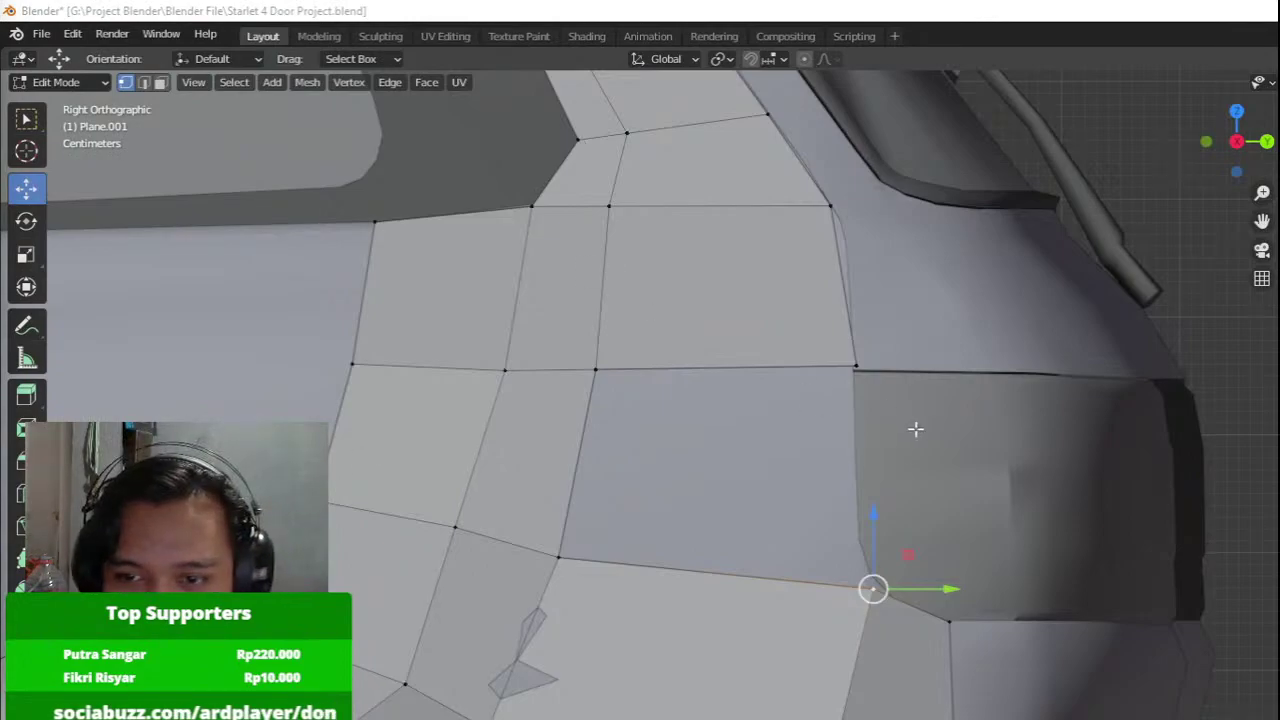
{"action": "key", "text": "g"}
{"action": "left_click", "coordinate": [819, 576]}
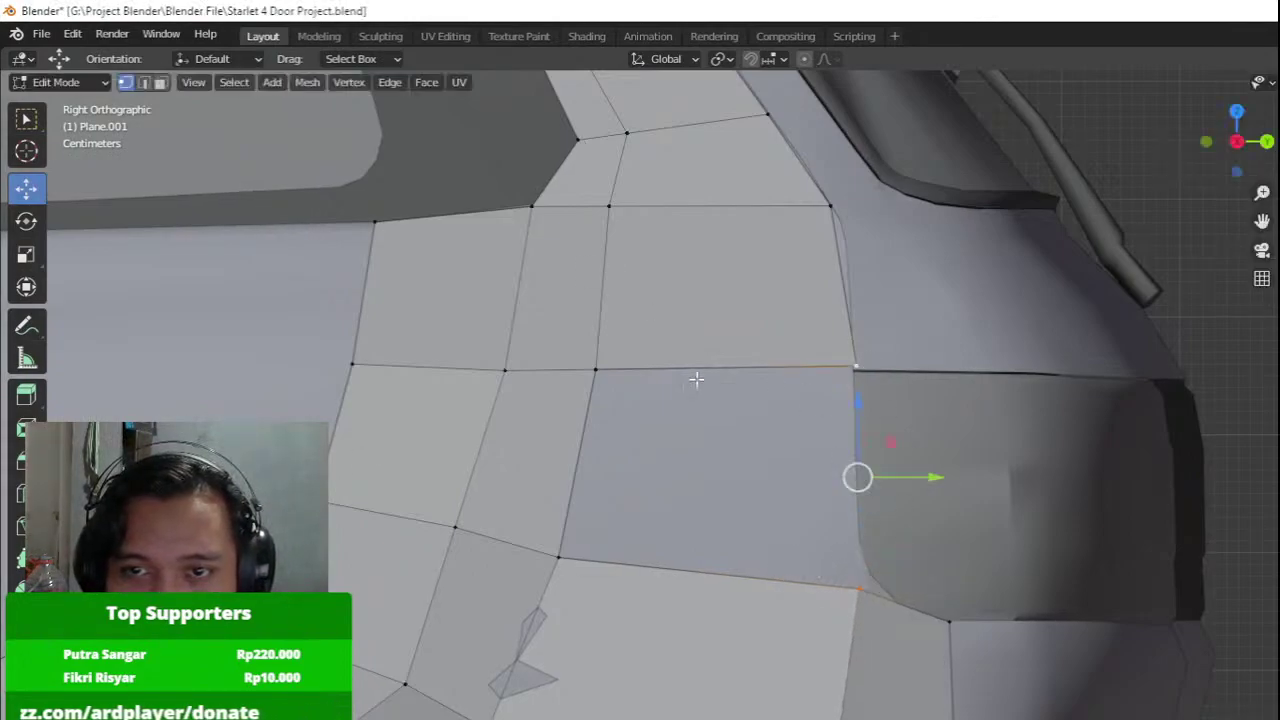
Fill the gap in front of the tail light with a face and fit the pillar's rear-edge vertex to the panel gap.
{"action": "left_click", "coordinate": [559, 555], "text": "shift"}
{"action": "left_click", "coordinate": [838, 214]}
{"action": "key", "text": "g"}
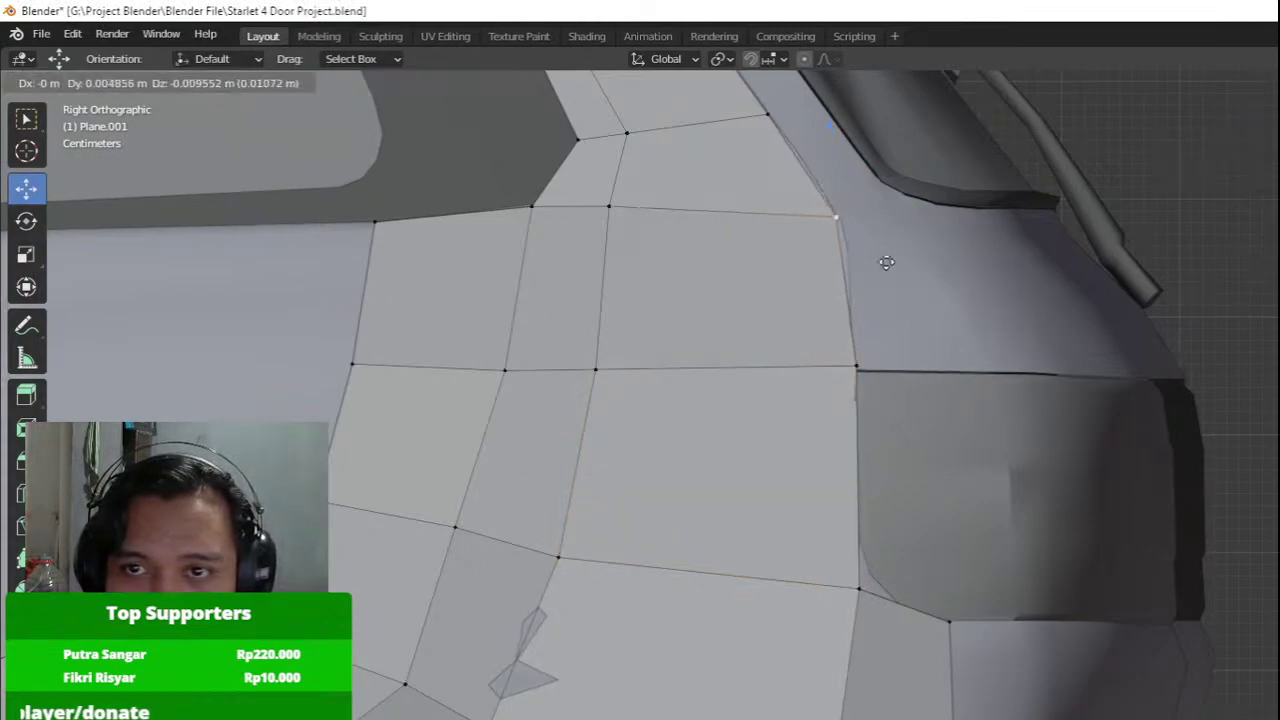
{"action": "left_click", "coordinate": [863, 200]}
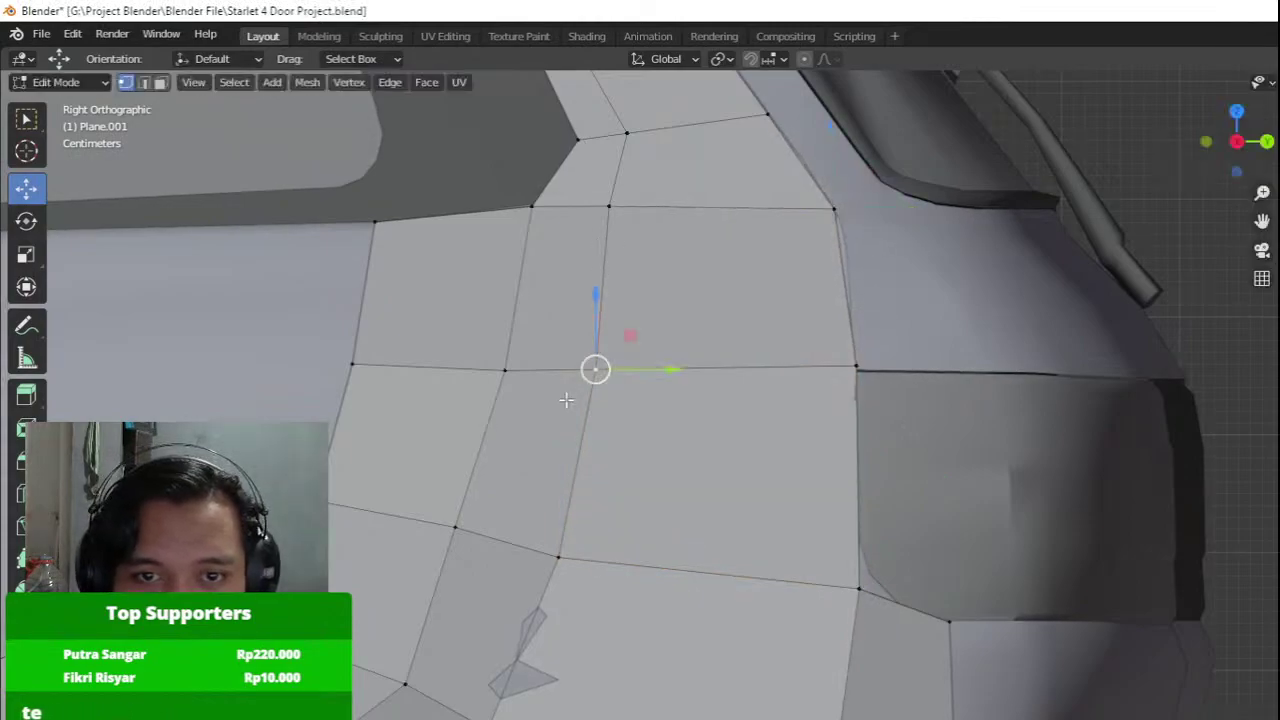
Slide the inner shoulder-line vertex along its edge and nudge it onto the body surface.
{"action": "middle_click_drag", "start_coordinate": [566, 400], "coordinate": [845, 328]}
{"action": "left_click", "coordinate": [724, 342]}
{"action": "left_click", "coordinate": [724, 342]}
{"action": "key", "text": "ctrl+z"}
{"action": "middle_click_drag", "start_coordinate": [667, 326], "coordinate": [872, 308]}
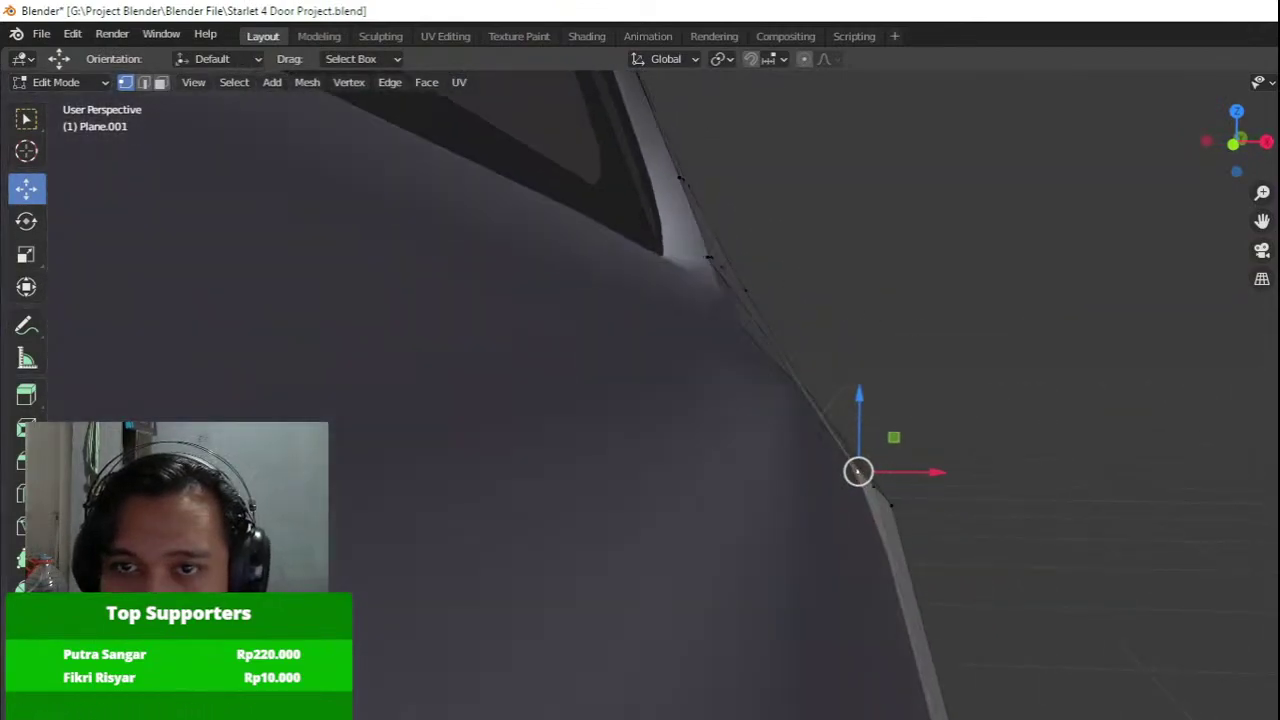
{"action": "middle_click_drag", "start_coordinate": [815, 388], "coordinate": [565, 409]}
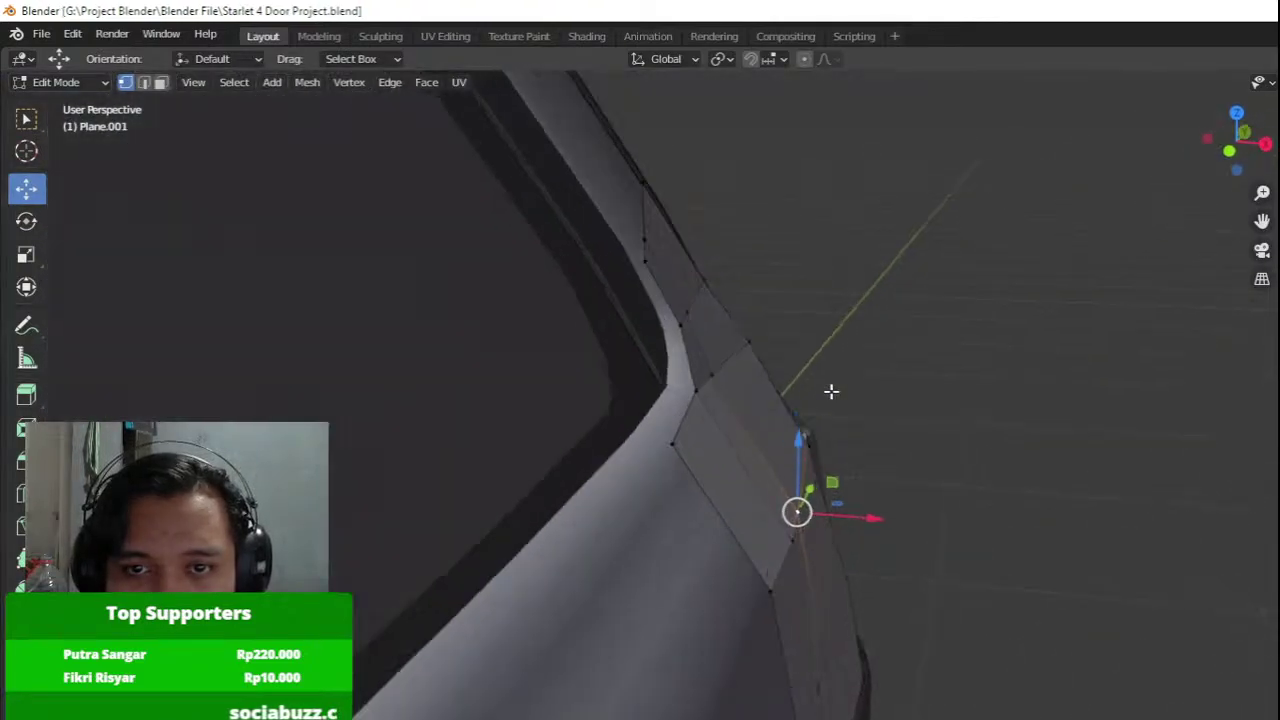
{"action": "middle_click_drag", "start_coordinate": [832, 389], "coordinate": [776, 388]}
{"action": "key", "text": "g"}
{"action": "key", "text": "g"}
{"action": "left_click", "coordinate": [772, 417]}
{"action": "left_click_drag", "start_coordinate": [768, 305], "coordinate": [763, 309]}
Add a horizontal loop cut between the window line and the shoulder line and move it inward along X.
{"action": "key", "text": "ctrl+r"}
{"action": "left_click", "coordinate": [727, 364]}
{"action": "left_click", "coordinate": [735, 383]}
{"action": "left_click_drag", "start_coordinate": [811, 357], "coordinate": [766, 371]}
{"action": "middle_click_drag", "start_coordinate": [770, 372], "coordinate": [729, 417]}
{"action": "scroll", "coordinate": [668, 455], "scroll_direction": "up", "scroll_amount": 1}
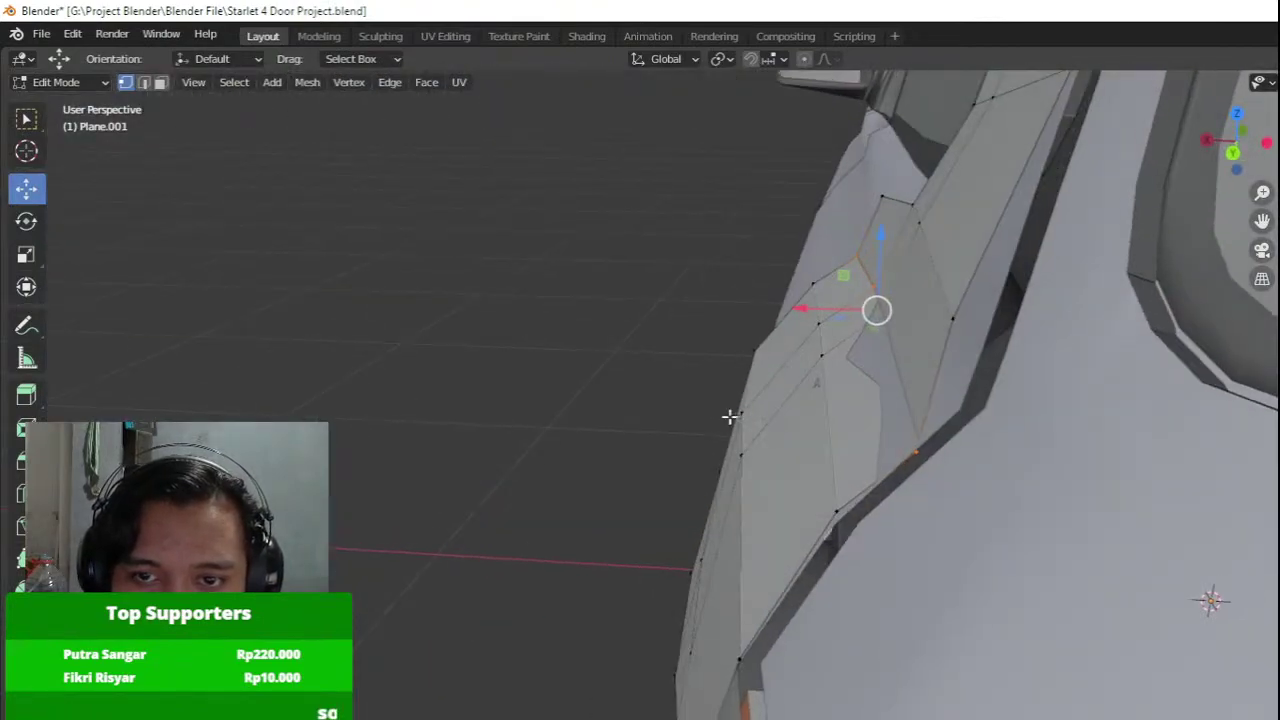
Nudge the shoulder-line vertex below the new loop along X.
{"action": "left_click", "coordinate": [741, 415]}
{"action": "left_click_drag", "start_coordinate": [697, 409], "coordinate": [680, 408]}
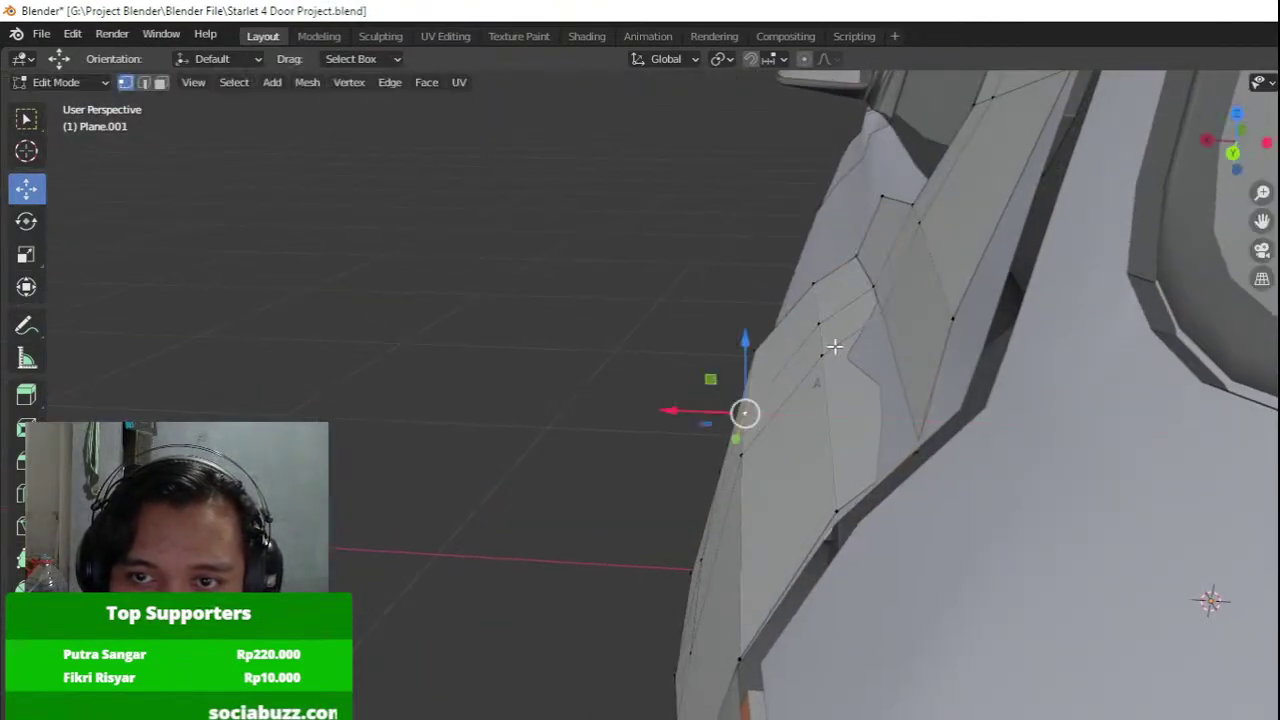
{"action": "left_click", "coordinate": [829, 350]}
{"action": "middle_click_drag", "start_coordinate": [829, 350], "coordinate": [731, 426]}
In the right wireframe view, raise the new loop's rear vertex closer to the window line.
{"action": "left_click", "coordinate": [756, 548]}
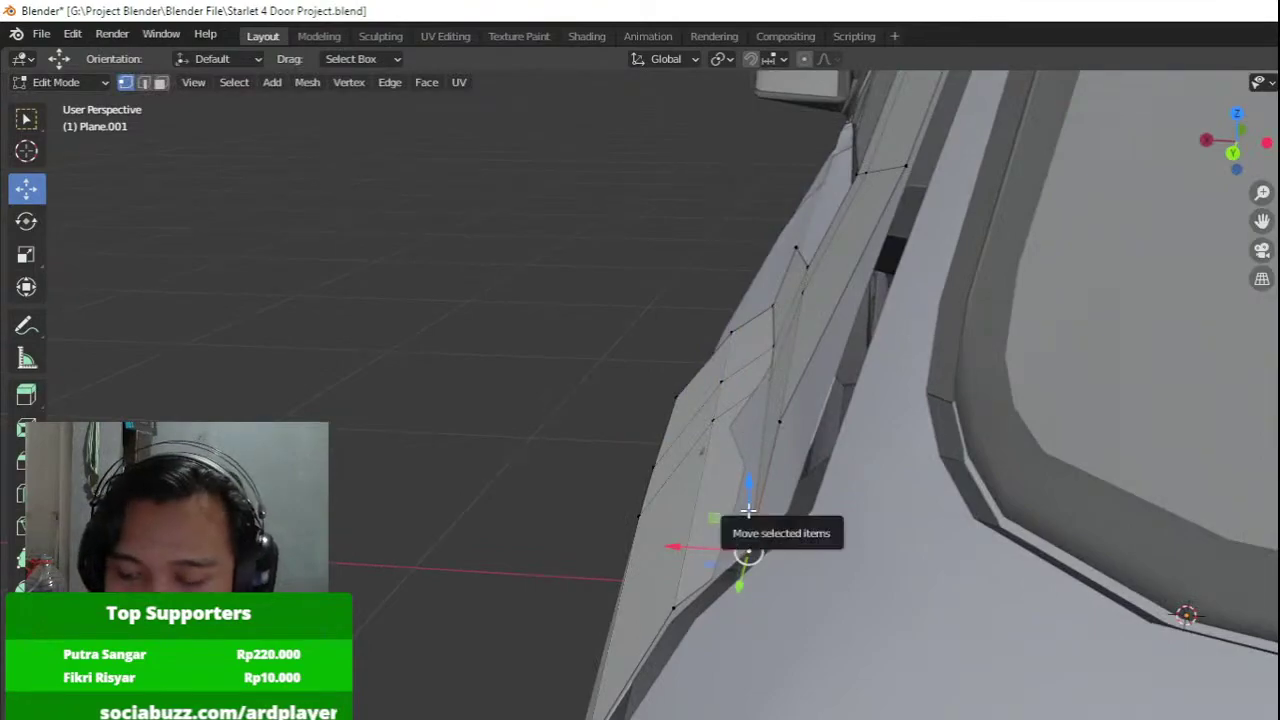
{"action": "key", "text": "KP_2"}
{"action": "key", "text": "KP_3"}
{"action": "key", "text": "z"}
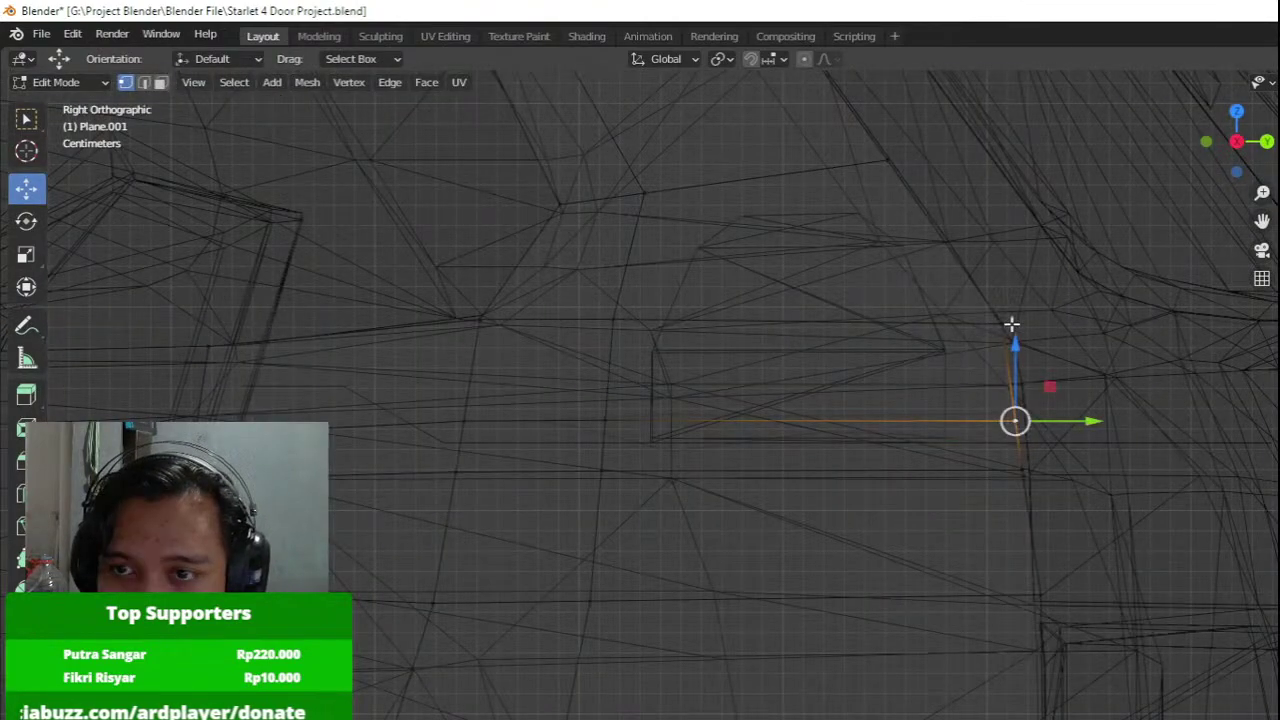
{"action": "key", "text": "g"}
{"action": "left_click", "coordinate": [1009, 246]}
{"action": "key", "text": "z"}
{"action": "key", "text": "z"}
Raise the new loop's two middle vertices and front vertex closer to the window line and return to solid shading.
{"action": "left_click", "coordinate": [577, 407]}
{"action": "key", "text": "g"}
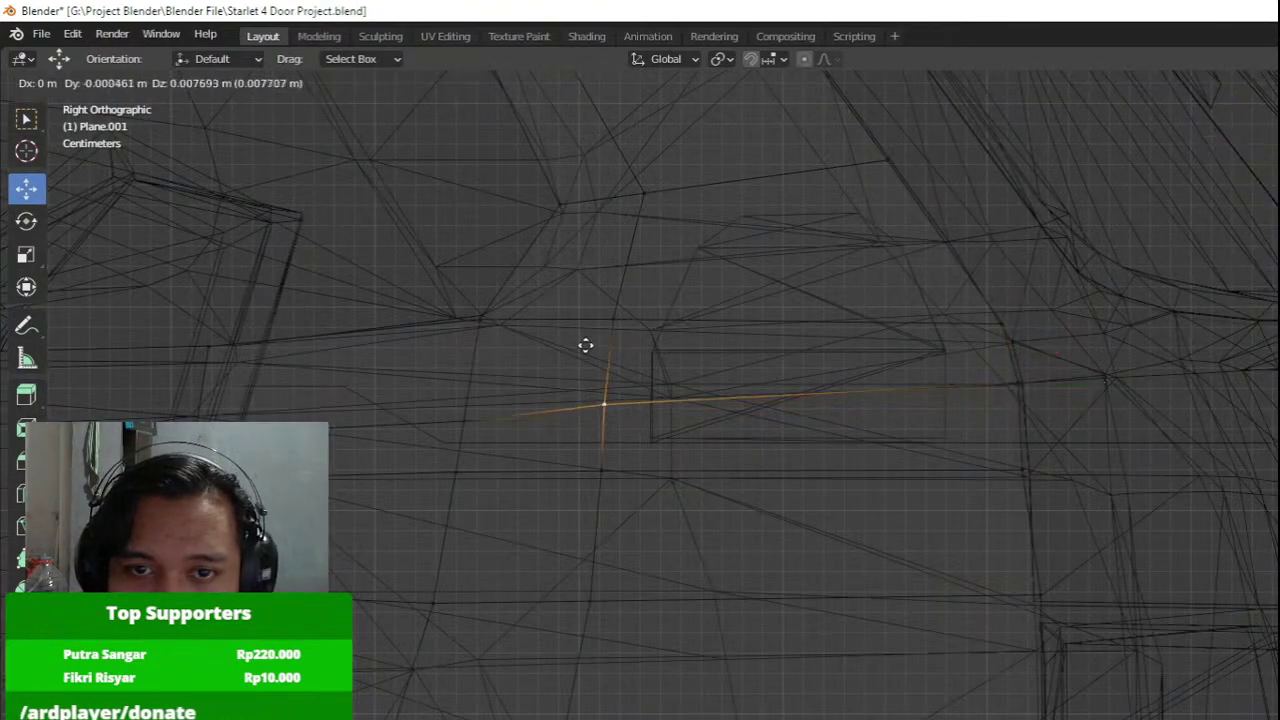
{"action": "left_click", "coordinate": [613, 310]}
{"action": "left_click", "coordinate": [447, 402]}
{"action": "key", "text": "g"}
{"action": "left_click", "coordinate": [446, 350]}
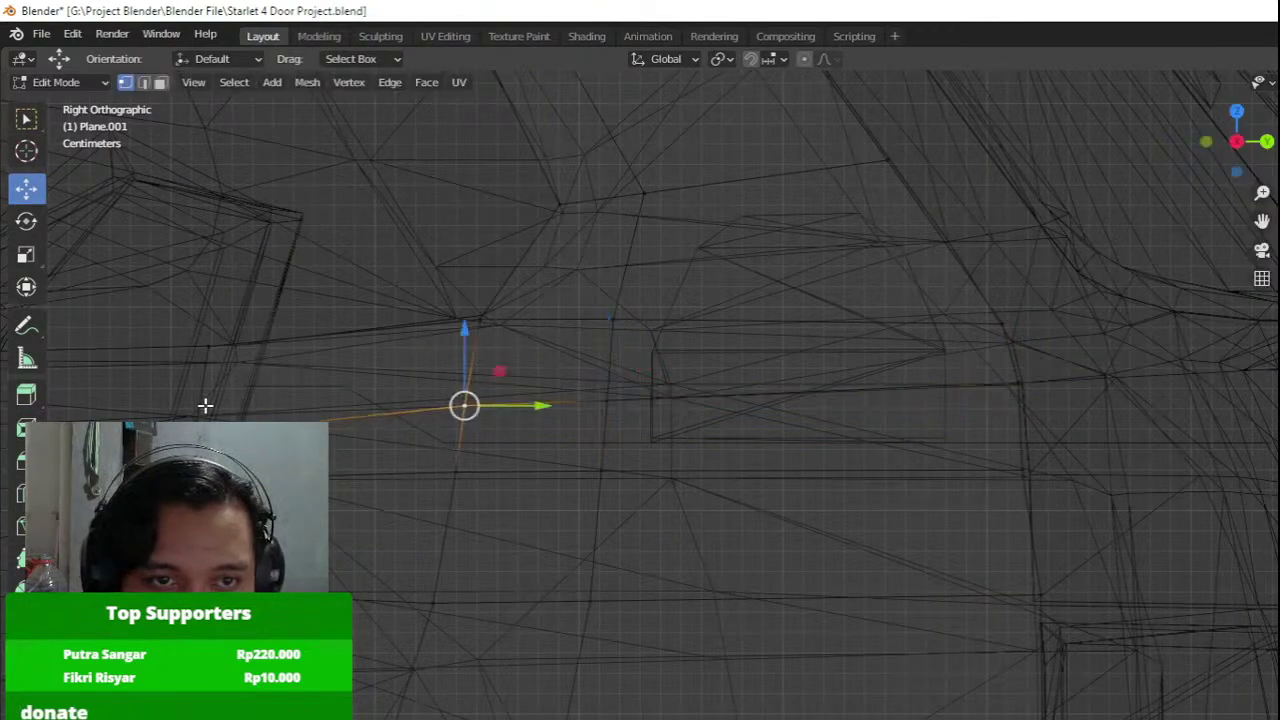
{"action": "left_click", "coordinate": [203, 408]}
{"action": "key", "text": "g"}
{"action": "left_click", "coordinate": [198, 357]}
{"action": "key", "text": "z"}
Move the new loop's front and middle vertices inward along X onto the body.
{"action": "key", "text": "KP_4"}
{"action": "middle_click_drag", "start_coordinate": [504, 369], "coordinate": [662, 368]}
{"action": "left_click_drag", "start_coordinate": [828, 424], "coordinate": [790, 424]}
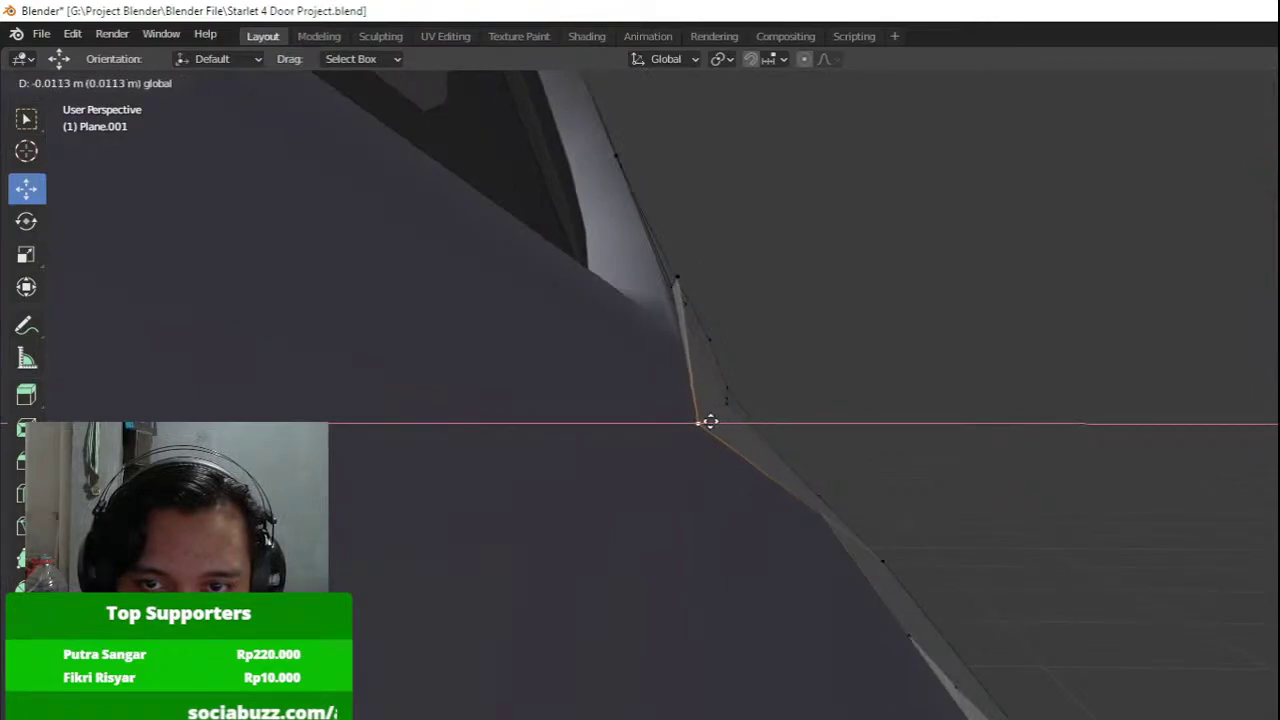
{"action": "left_click_drag", "start_coordinate": [555, 416], "coordinate": [555, 417]}
{"action": "middle_click_drag", "start_coordinate": [555, 417], "coordinate": [634, 548]}
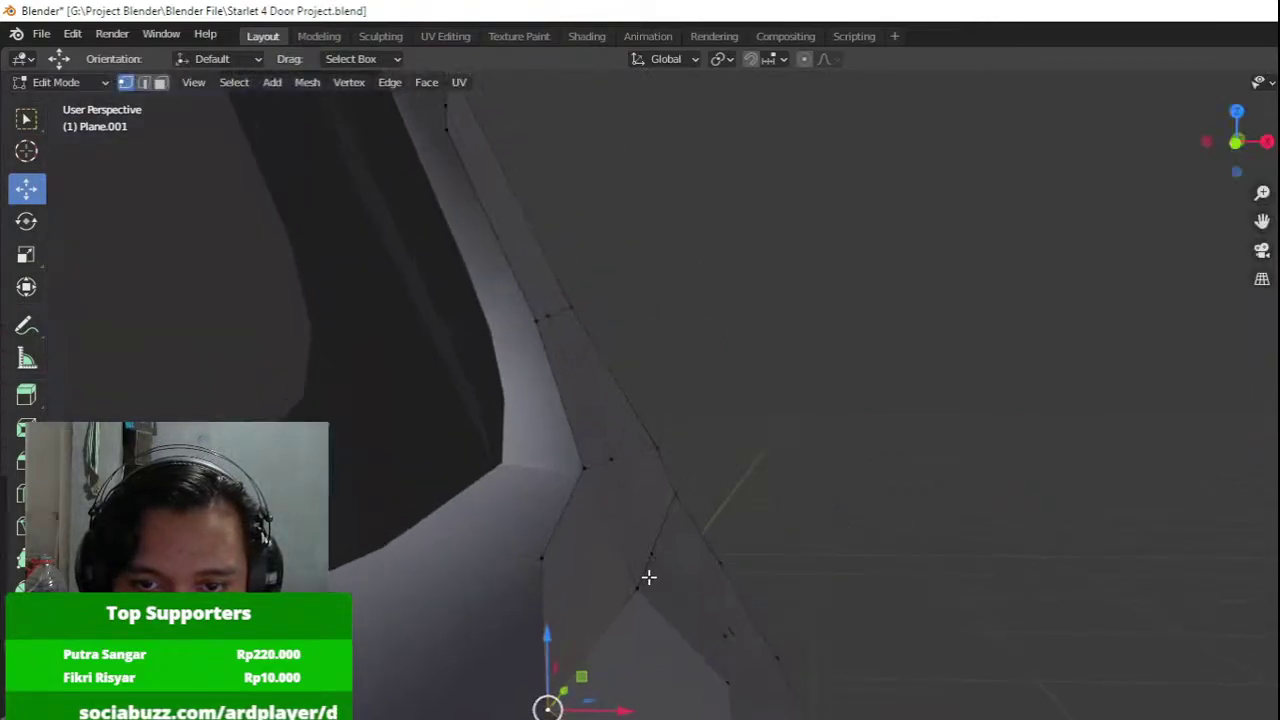
{"action": "left_click", "coordinate": [650, 579]}
{"action": "left_click_drag", "start_coordinate": [715, 584], "coordinate": [658, 534]}
{"action": "left_click", "coordinate": [653, 555]}
Move the new loop's rear vertex inward along X and the pillar's rear-edge vertex above it outward.
{"action": "middle_click_drag", "start_coordinate": [708, 529], "coordinate": [508, 560]}
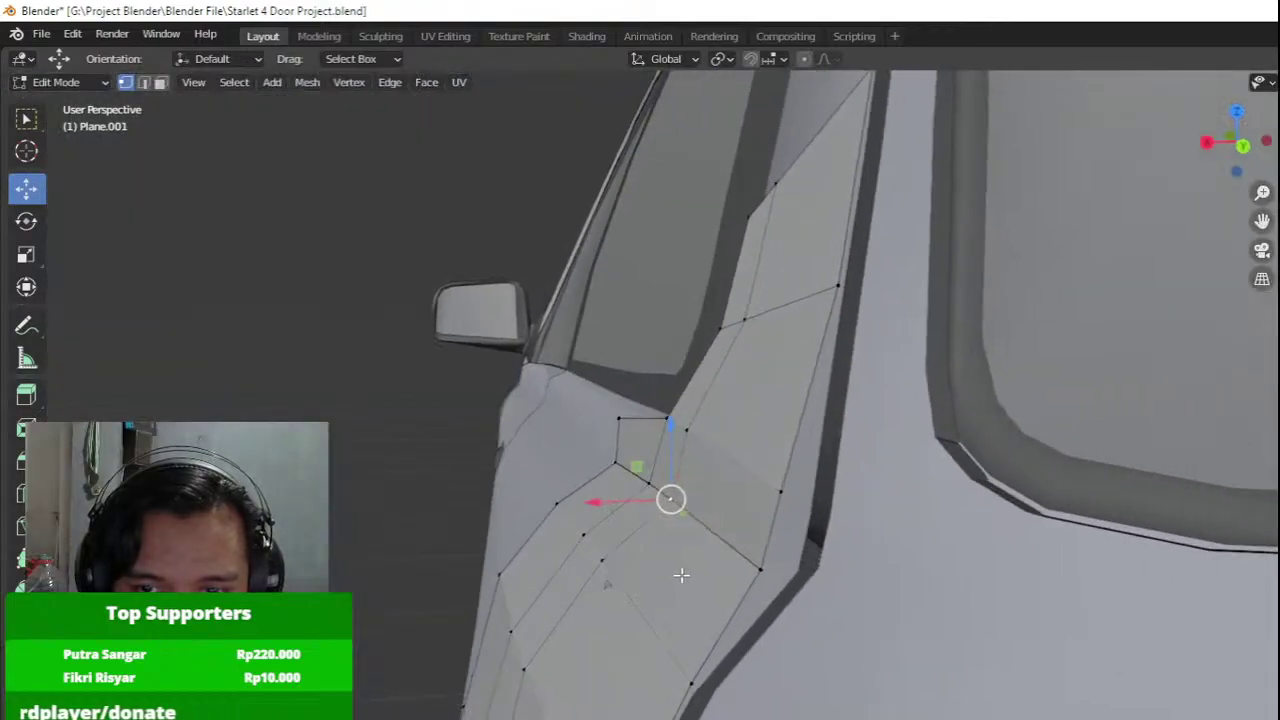
{"action": "key", "text": "g"}
{"action": "key", "text": "x"}
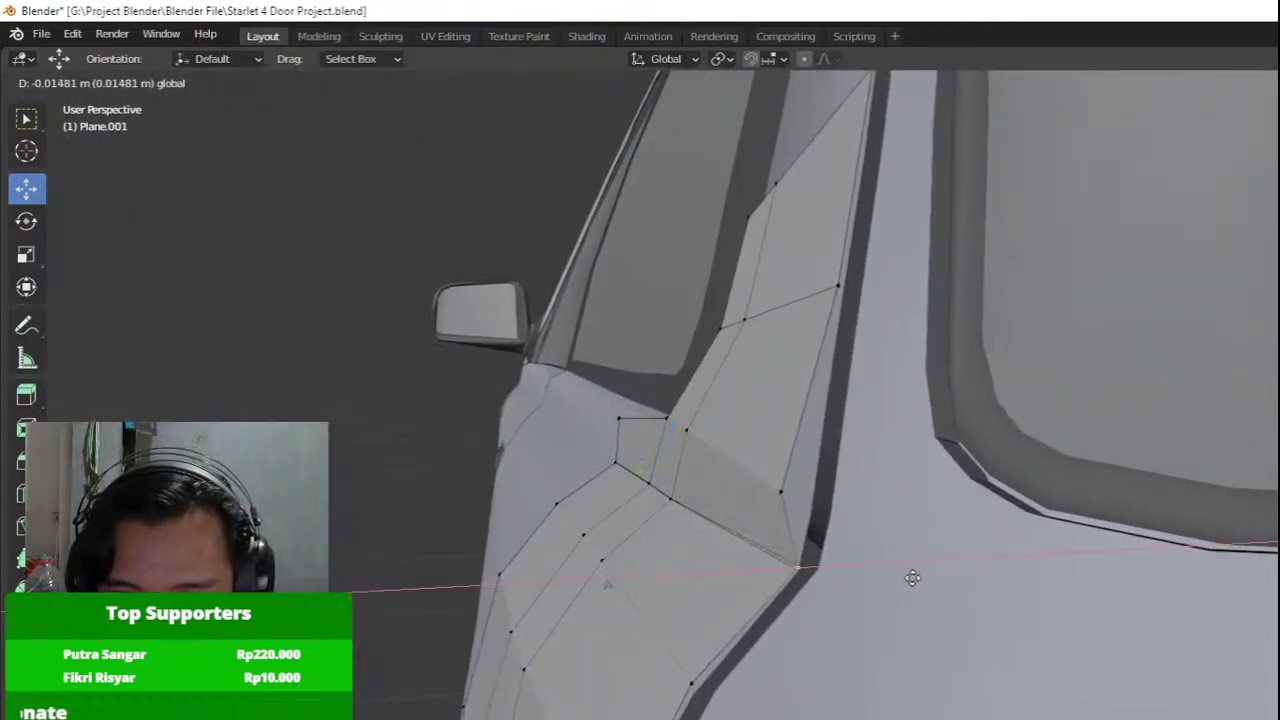
{"action": "left_click_drag", "start_coordinate": [912, 578], "coordinate": [911, 578]}
{"action": "left_click", "coordinate": [784, 489]}
{"action": "left_click_drag", "start_coordinate": [698, 490], "coordinate": [633, 497]}
Nudge the inner window-line vertex beside the window's lower corner inward along X.
{"action": "middle_click_drag", "start_coordinate": [634, 498], "coordinate": [1047, 597]}
{"action": "left_click", "coordinate": [712, 570]}
{"action": "left_click_drag", "start_coordinate": [754, 579], "coordinate": [751, 579]}
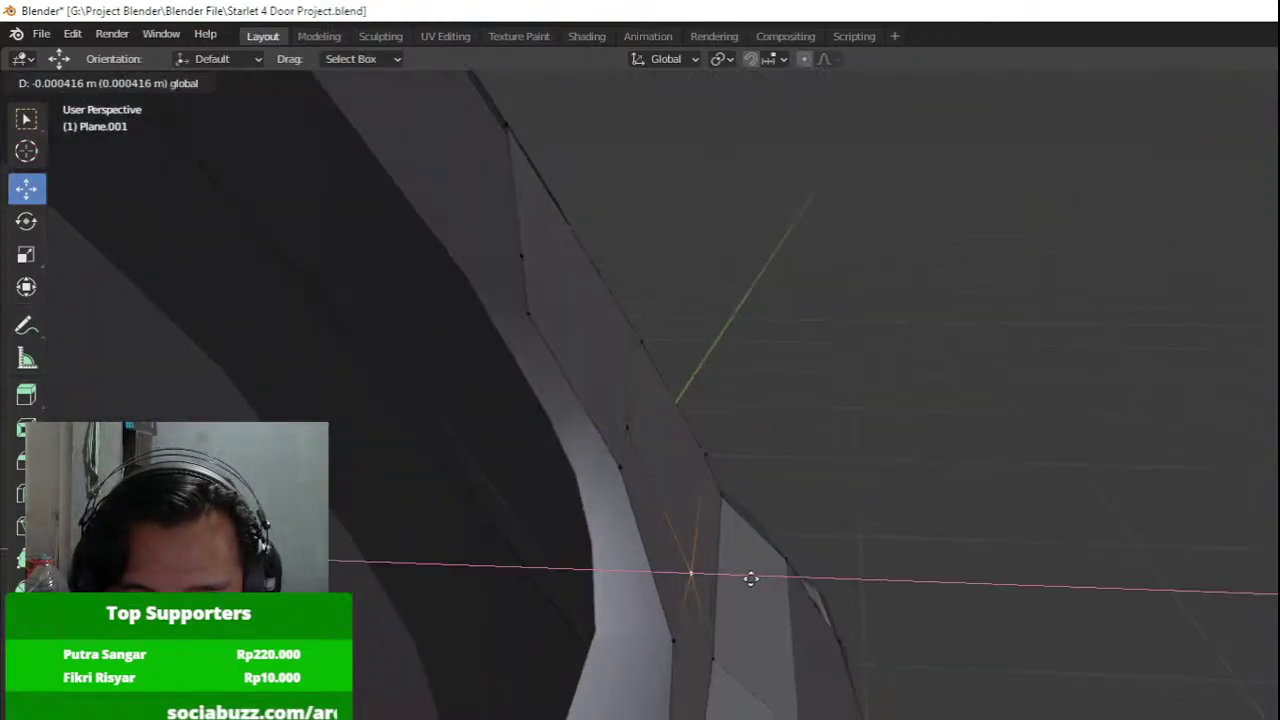
{"action": "left_click", "coordinate": [803, 583]}
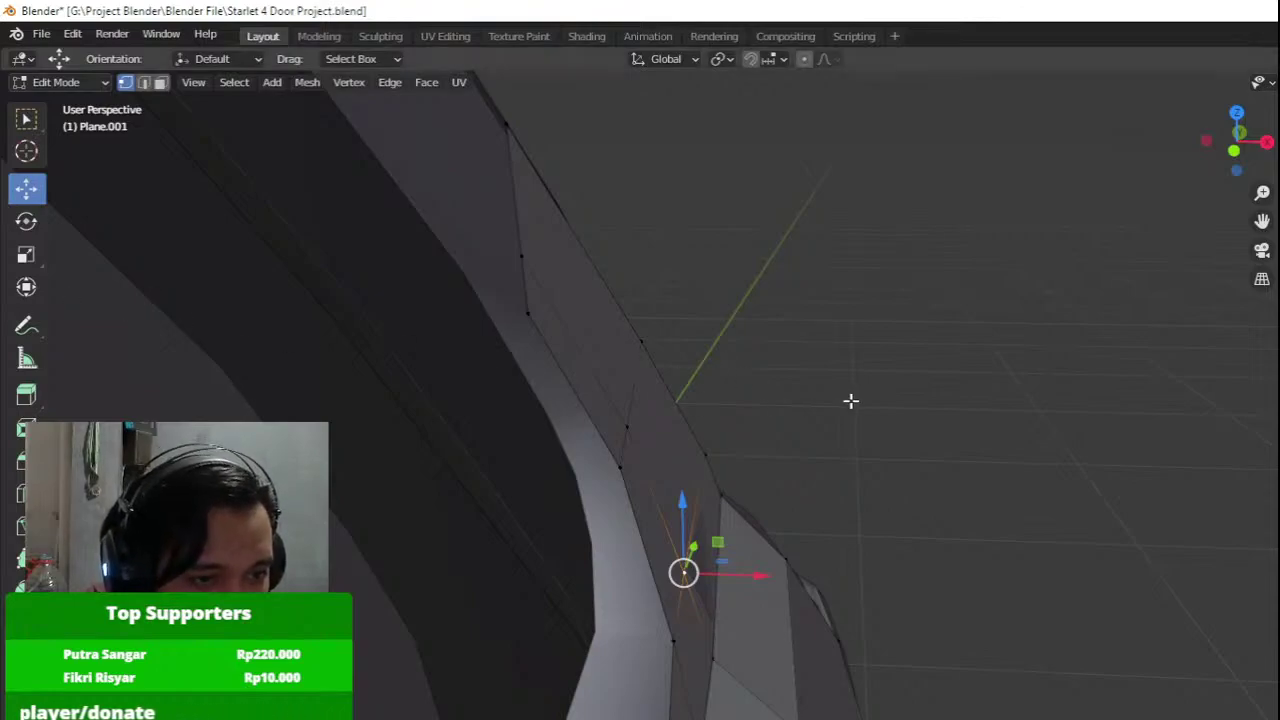
Lower the front window-line vertex under the side window and adjust it along Y and X onto the body.
{"action": "middle_click_drag", "start_coordinate": [851, 401], "coordinate": [829, 522]}
{"action": "left_click", "coordinate": [761, 492]}
{"action": "key", "text": "KP_3"}
{"action": "left_click_drag", "start_coordinate": [792, 518], "coordinate": [819, 524]}
{"action": "left_click_drag", "start_coordinate": [720, 445], "coordinate": [721, 462]}
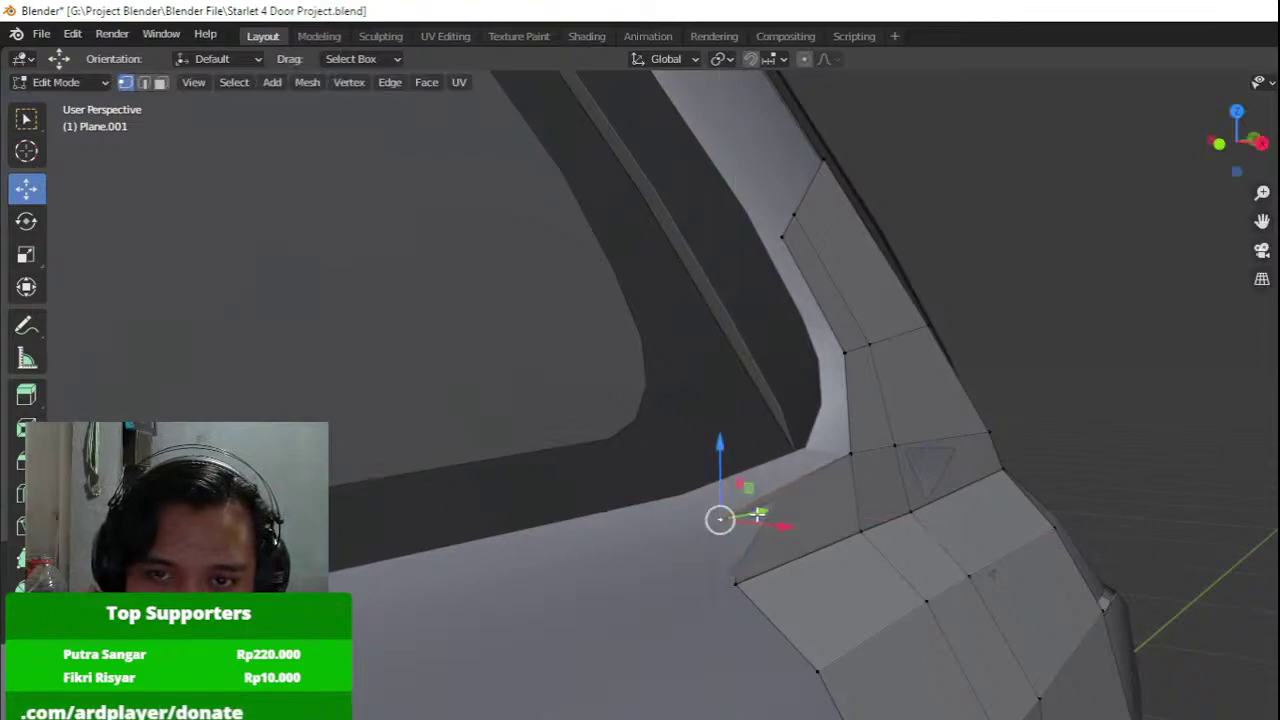
{"action": "left_click_drag", "start_coordinate": [785, 529], "coordinate": [793, 531]}
Lower the vertex at the side window's lower rear corner and nudge it along X.
{"action": "middle_click_drag", "start_coordinate": [846, 488], "coordinate": [794, 517], "text": "shift"}
{"action": "scroll", "coordinate": [794, 517], "scroll_direction": "up", "scroll_amount": 2}
{"action": "left_click", "coordinate": [810, 483]}
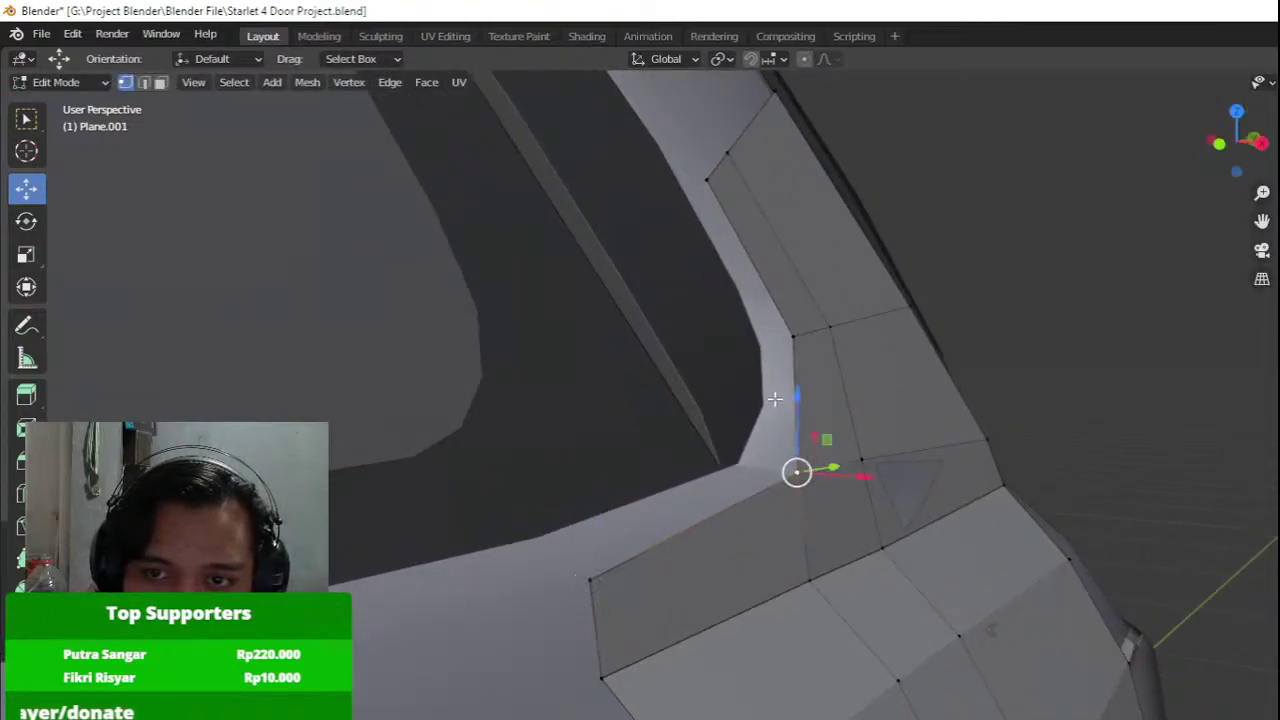
{"action": "left_click_drag", "start_coordinate": [796, 390], "coordinate": [820, 409]}
{"action": "middle_click_drag", "start_coordinate": [824, 424], "coordinate": [562, 528]}
{"action": "left_click_drag", "start_coordinate": [594, 570], "coordinate": [600, 568]}
Lower a neighbouring window-edge vertex and shift it along X to follow the window frame.
{"action": "left_click", "coordinate": [688, 535]}
{"action": "left_click_drag", "start_coordinate": [690, 467], "coordinate": [682, 498]}
{"action": "middle_click_drag", "start_coordinate": [684, 499], "coordinate": [880, 508]}
{"action": "mouse_move", "coordinate": [650, 592]}
{"action": "left_mouse_down"}
{"action": "mouse_move", "coordinate": [674, 594]}
{"action": "mouse_move", "coordinate": [662, 594]}
{"action": "left_mouse_up"}
{"action": "middle_click_drag", "start_coordinate": [609, 639], "coordinate": [668, 612], "text": "shift"}
{"action": "left_click", "coordinate": [640, 607]}
{"action": "mouse_move", "coordinate": [698, 607]}
{"action": "left_mouse_down"}
{"action": "mouse_move", "coordinate": [709, 608]}
{"action": "mouse_move", "coordinate": [697, 608]}
{"action": "left_mouse_up"}
Inspect the whole rear-quarter panel's surface and shading in Object Mode.
{"action": "scroll", "coordinate": [694, 596], "scroll_direction": "down", "scroll_amount": 5}
{"action": "middle_click_drag", "start_coordinate": [694, 594], "coordinate": [663, 494]}
{"action": "key", "text": "Tab"}
{"action": "key", "text": "Tab"}
{"action": "key", "text": "Tab"}
{"action": "right_click", "coordinate": [754, 533]}
{"action": "left_click", "coordinate": [752, 532]}
{"action": "right_click", "coordinate": [756, 536]}
{"action": "left_click", "coordinate": [771, 560]}
{"action": "key", "text": "Tab"}
{"action": "scroll", "coordinate": [790, 521], "scroll_direction": "up", "scroll_amount": 2}
{"action": "scroll", "coordinate": [663, 494], "scroll_direction": "down", "scroll_amount": 4}
In right view, extrude the pillar patch's upper edge up along the rear pillar to the roof gap.
{"action": "key", "text": "KP_3"}
{"action": "middle_click_drag", "start_coordinate": [382, 596], "coordinate": [725, 450], "text": "shift"}
{"action": "key", "text": "Tab"}
{"action": "key", "text": "Tab"}
{"action": "scroll", "coordinate": [725, 455], "scroll_direction": "down", "scroll_amount": 4}
{"action": "middle_click_drag", "start_coordinate": [933, 257], "coordinate": [764, 554], "text": "shift"}
{"action": "scroll", "coordinate": [751, 537], "scroll_direction": "up", "scroll_amount": 6}
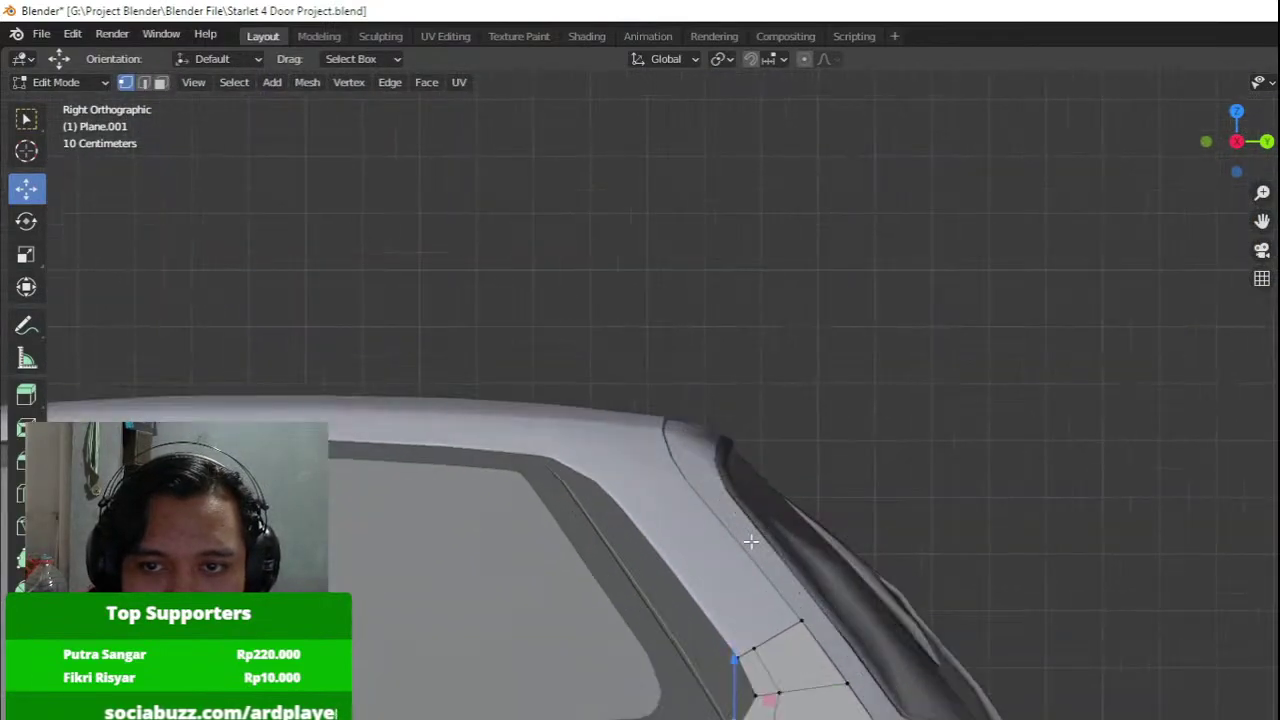
{"action": "left_click_drag", "start_coordinate": [648, 578], "coordinate": [857, 719]}
{"action": "key", "text": "e"}
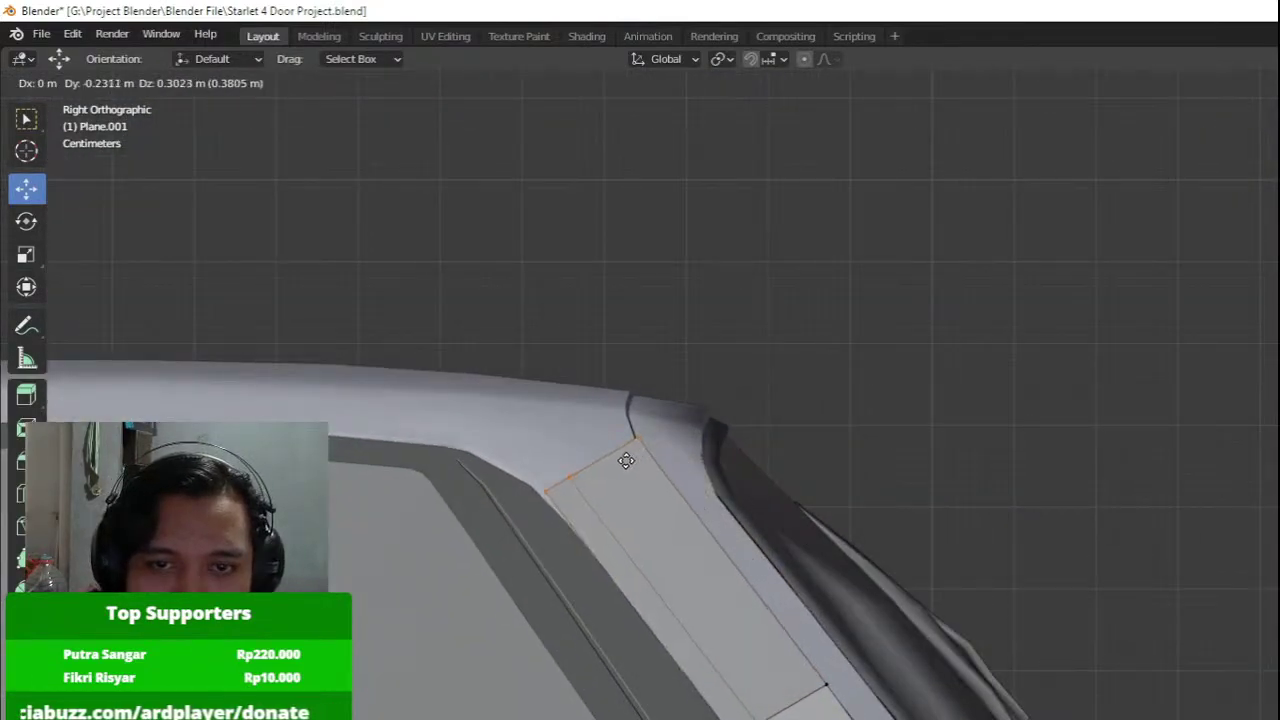
{"action": "left_click", "coordinate": [806, 696]}
Reposition a vertex of the extruded edge in wireframe to fit the pillar between window and roof gap.
{"action": "scroll", "coordinate": [723, 506], "scroll_direction": "up", "scroll_amount": 4}
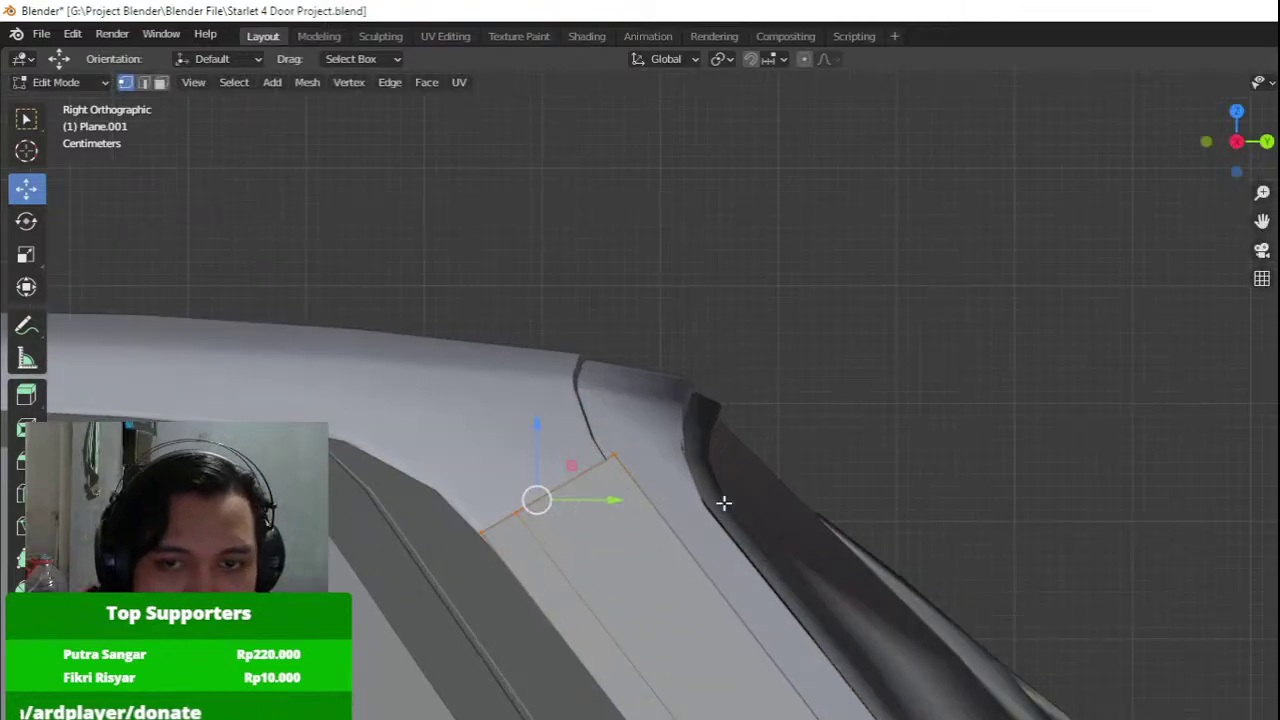
{"action": "key", "text": "shift+z"}
{"action": "left_click", "coordinate": [557, 445]}
{"action": "key", "text": "g"}
{"action": "left_click", "coordinate": [430, 487]}
{"action": "key", "text": "shift+z"}
Move the extruded upper pillar edge inward along X onto the body.
{"action": "middle_click_drag", "start_coordinate": [688, 478], "coordinate": [639, 476]}
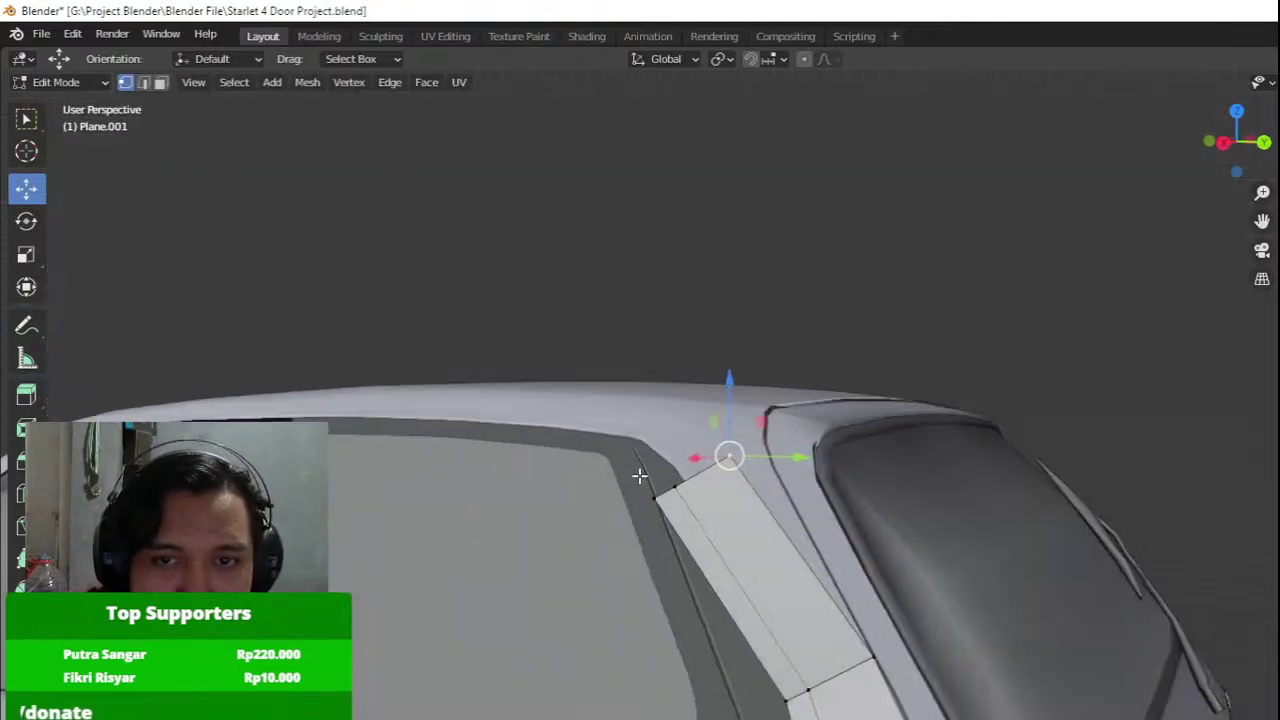
{"action": "middle_click_drag", "start_coordinate": [820, 563], "coordinate": [631, 549]}
{"action": "left_click_drag", "start_coordinate": [624, 494], "coordinate": [766, 524]}
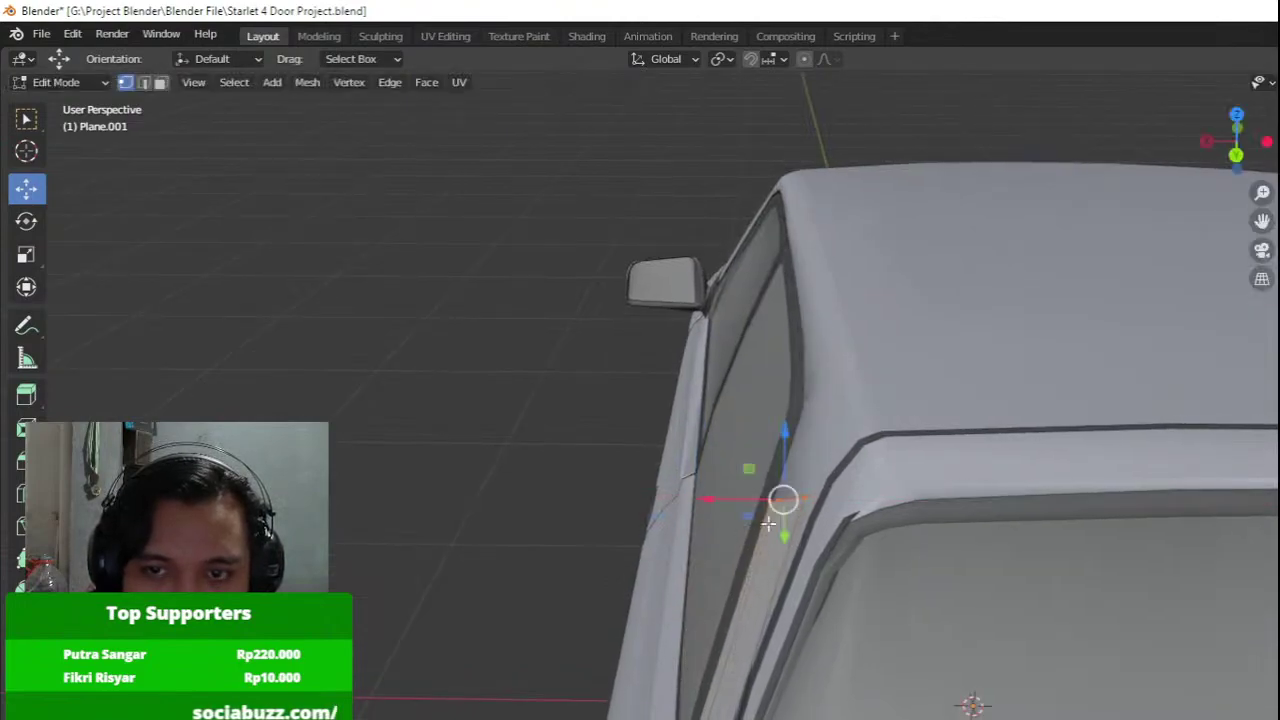
{"action": "middle_click_drag", "start_coordinate": [769, 523], "coordinate": [738, 528]}
Move the extruded edge's rear corner vertex slightly further inward along X to meet the roof gap.
{"action": "left_click", "coordinate": [720, 435]}
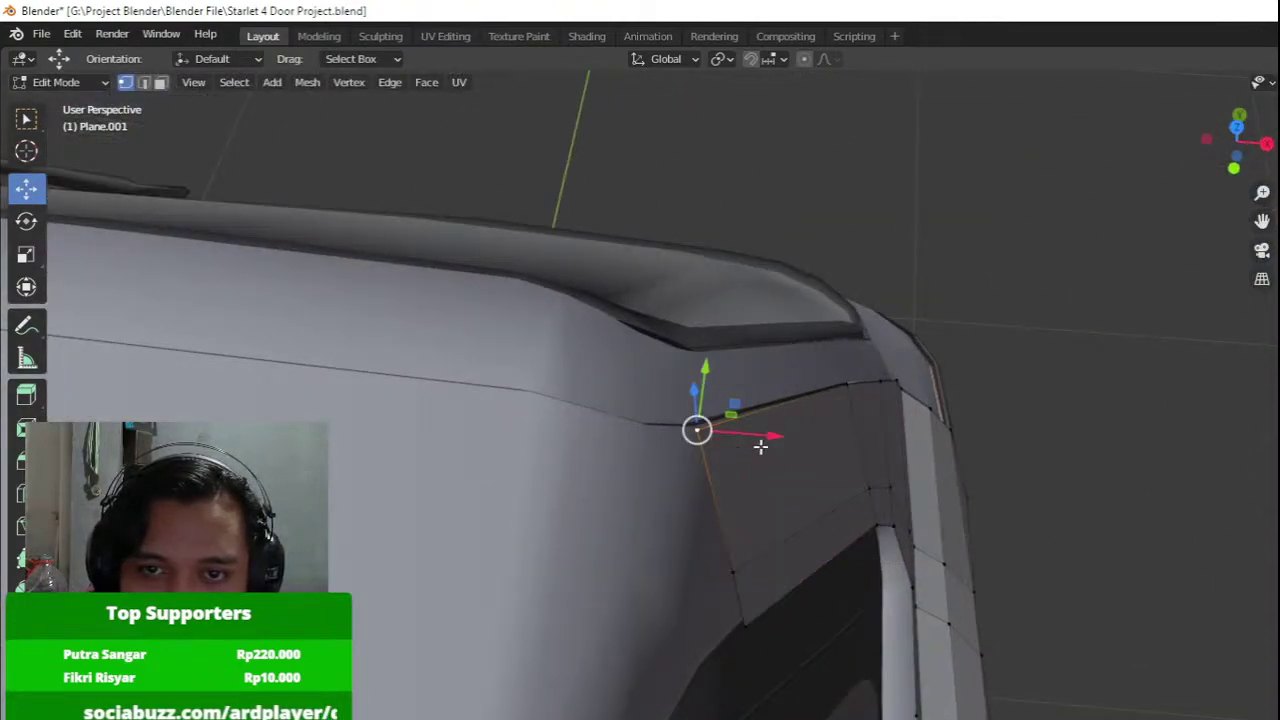
{"action": "left_click", "coordinate": [762, 442]}
{"action": "left_click", "coordinate": [697, 428]}
{"action": "key", "text": "g"}
{"action": "key", "text": "x"}
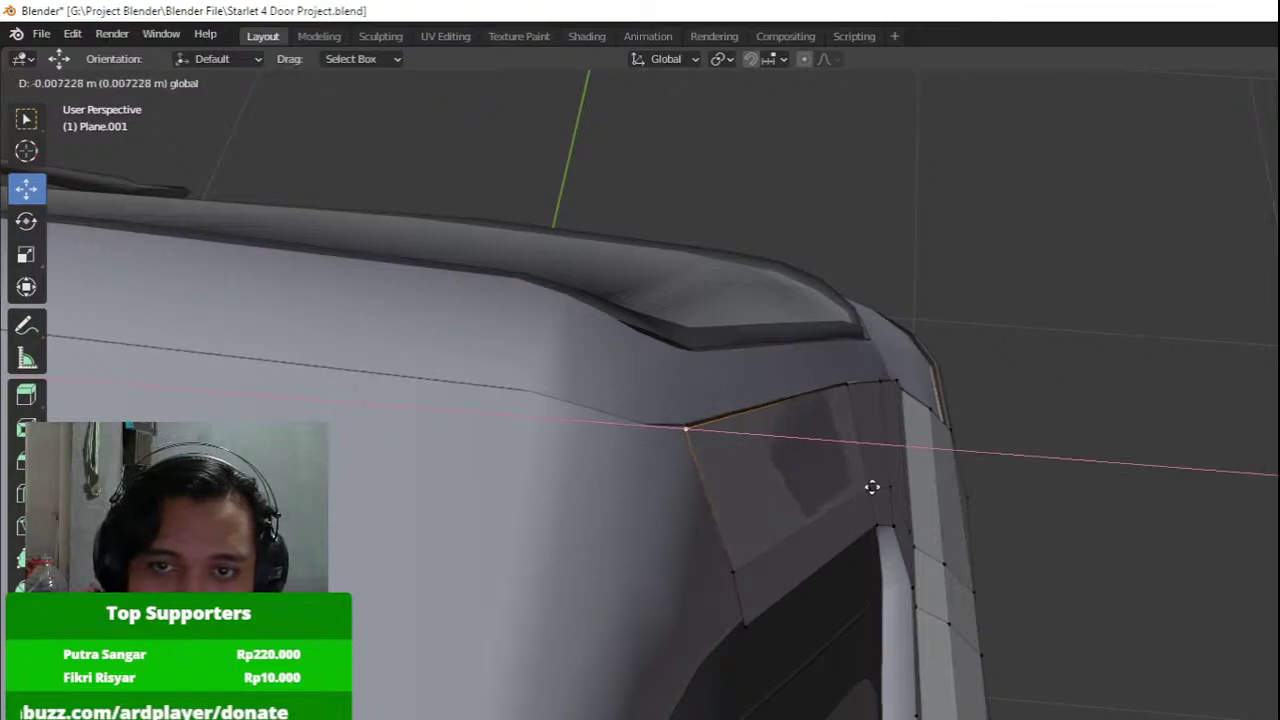
{"action": "left_click", "coordinate": [813, 554]}
Nudge the extruded edge's front and middle vertices inward along X onto the pillar.
{"action": "left_click", "coordinate": [756, 630]}
{"action": "mouse_move", "coordinate": [812, 632]}
{"action": "left_mouse_down"}
{"action": "mouse_move", "coordinate": [860, 631]}
{"action": "mouse_move", "coordinate": [808, 631]}
{"action": "left_mouse_up"}
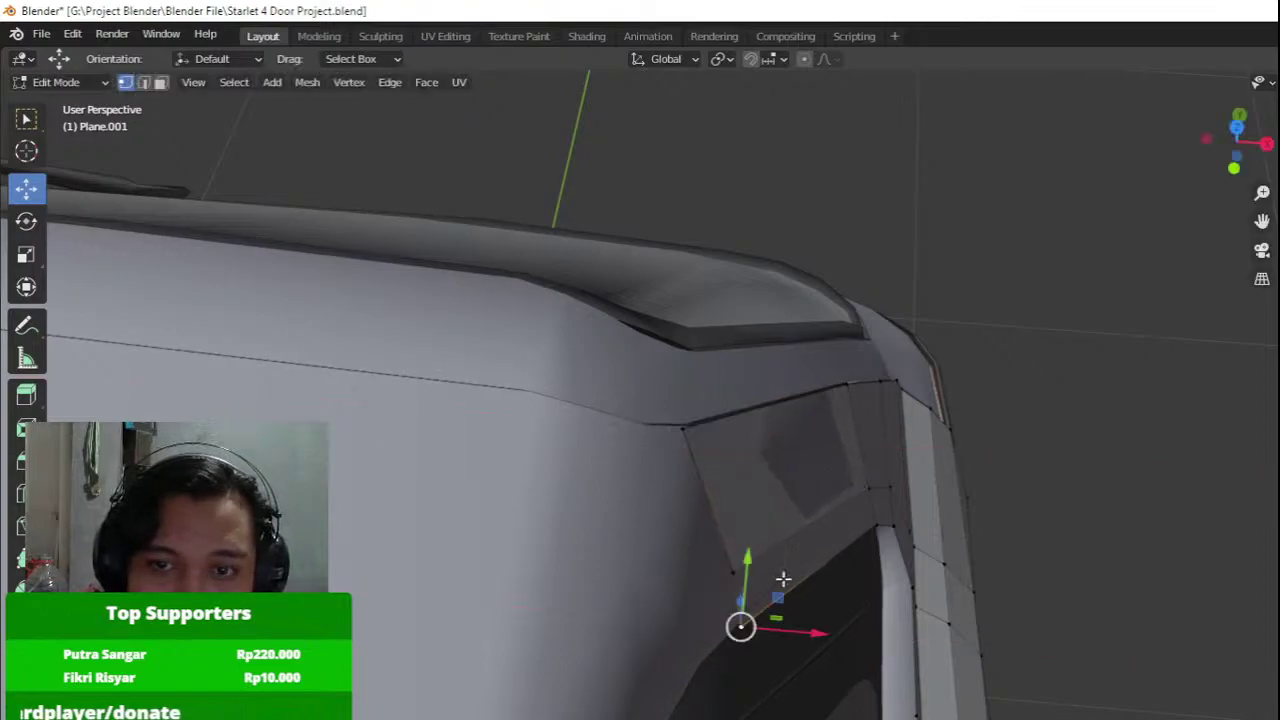
{"action": "left_click", "coordinate": [745, 574]}
{"action": "left_click", "coordinate": [794, 580]}
{"action": "key", "text": "ctrl+z"}
{"action": "left_click_drag", "start_coordinate": [795, 577], "coordinate": [857, 587]}
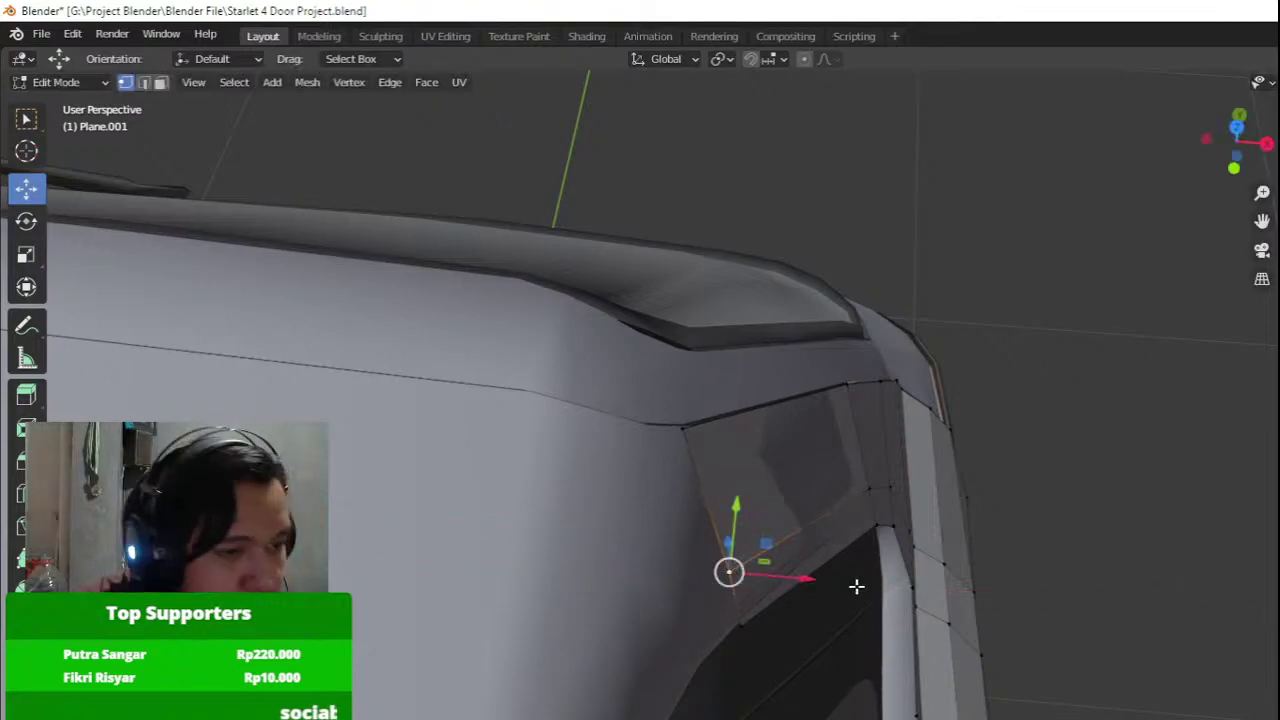
Add an edge loop across the upper pillar faces and nudge it slightly outward along X.
{"action": "middle_click_drag", "start_coordinate": [850, 589], "coordinate": [814, 330]}
{"action": "key", "text": "ctrl+r"}
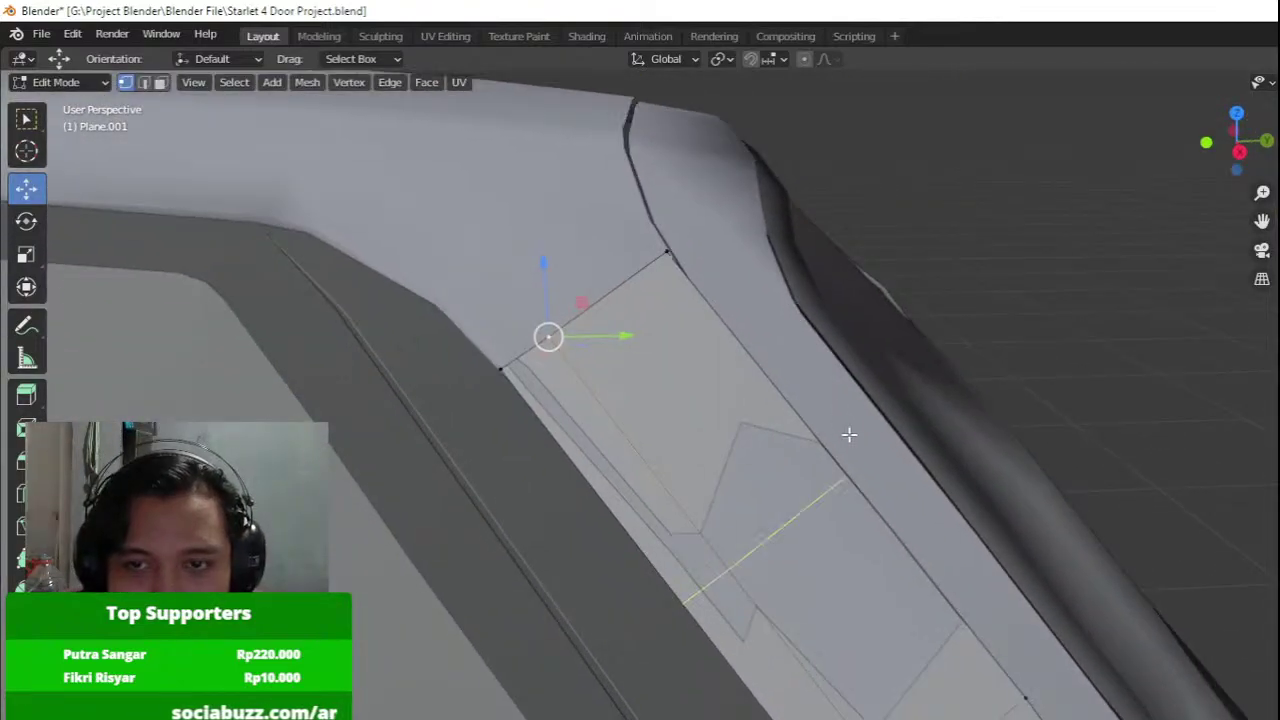
{"action": "left_click", "coordinate": [848, 434]}
{"action": "left_click", "coordinate": [848, 434]}
{"action": "middle_click_drag", "start_coordinate": [848, 434], "coordinate": [960, 456]}
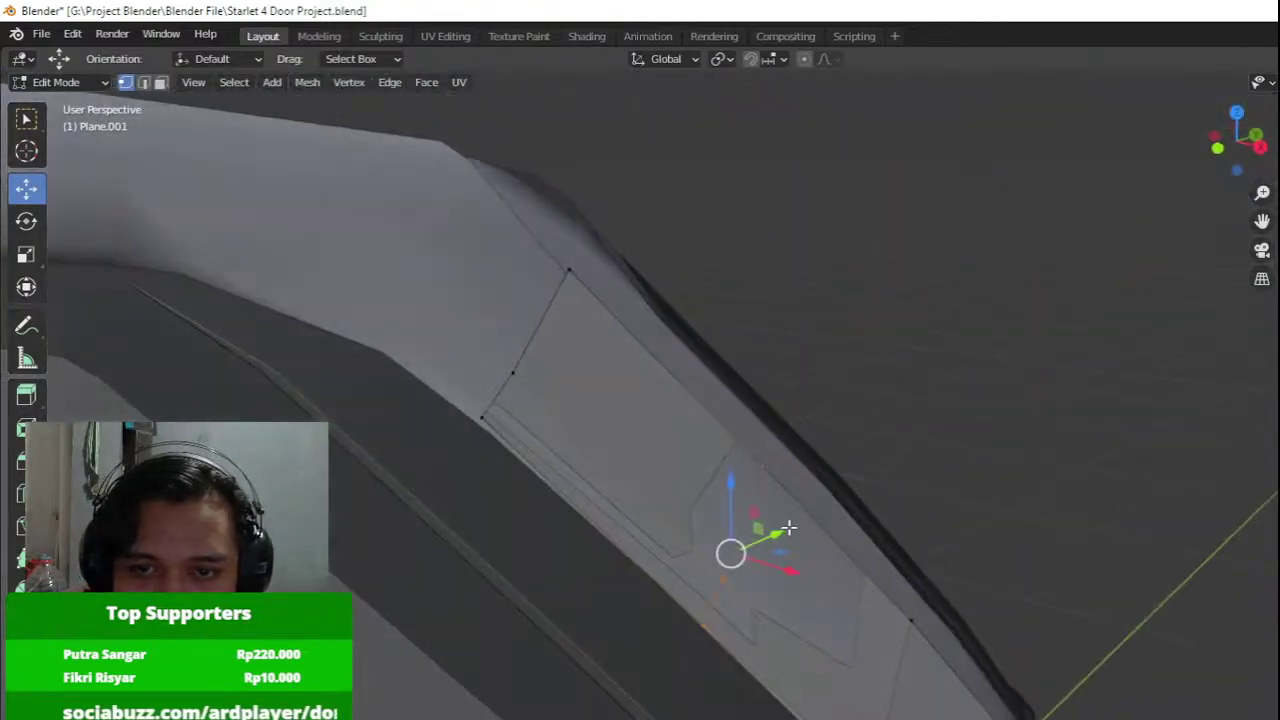
{"action": "left_click_drag", "start_coordinate": [730, 489], "coordinate": [758, 483]}
{"action": "key", "text": "ctrl+z"}
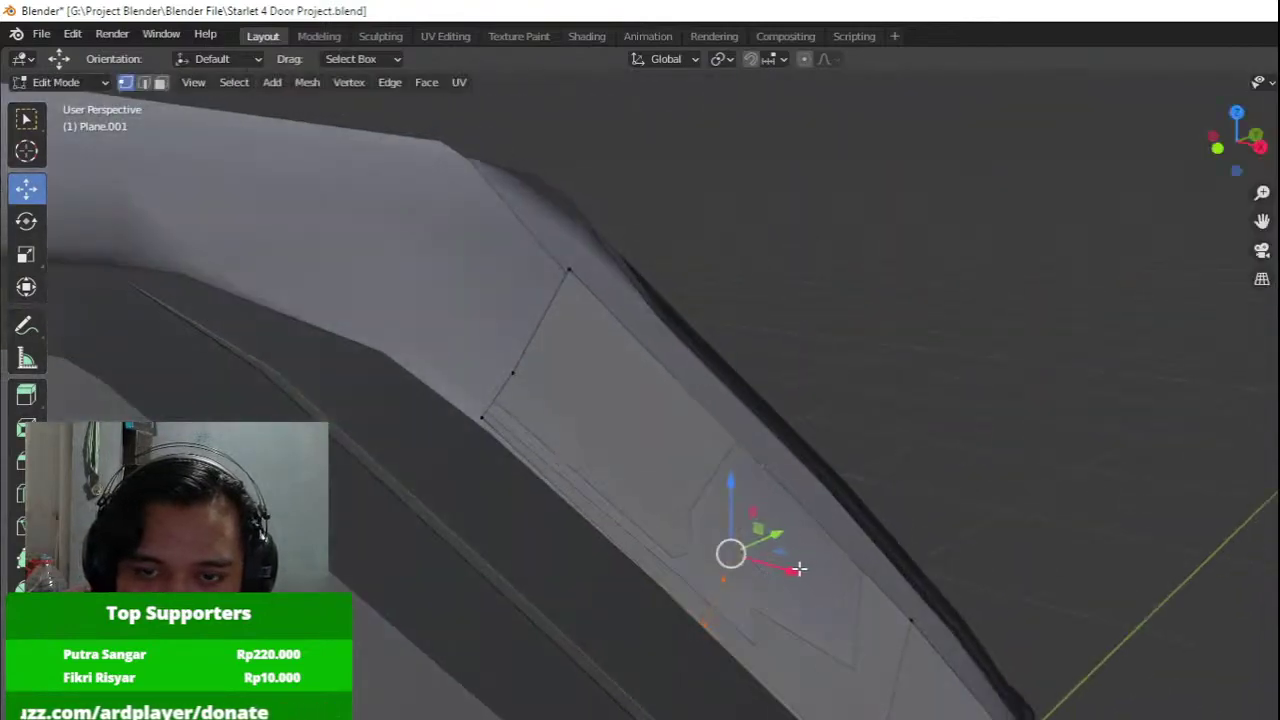
{"action": "left_click_drag", "start_coordinate": [795, 570], "coordinate": [797, 576]}
{"action": "middle_click_drag", "start_coordinate": [750, 537], "coordinate": [540, 400]}
{"action": "scroll", "coordinate": [540, 400], "scroll_direction": "down", "scroll_amount": 4}
Extrude the pillar's top edge up and forward around the roof corner and rotate it to follow the window frame.
{"action": "left_click_drag", "start_coordinate": [518, 311], "coordinate": [846, 456]}
{"action": "key", "text": "KP_3"}
{"action": "middle_click_drag", "start_coordinate": [724, 321], "coordinate": [814, 380], "text": "shift"}
{"action": "scroll", "coordinate": [814, 380], "scroll_direction": "up", "scroll_amount": 1}
{"action": "key", "text": "e"}
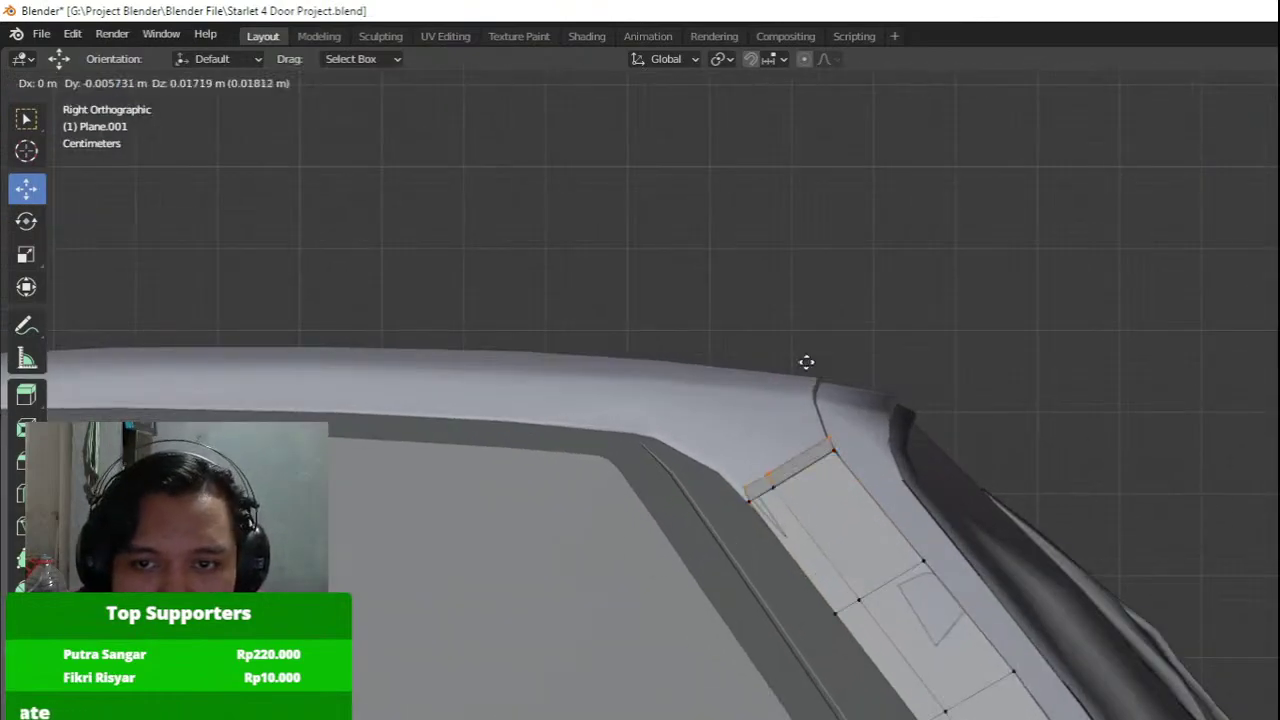
{"action": "left_click", "coordinate": [720, 309]}
{"action": "key", "text": "r"}
{"action": "left_click", "coordinate": [697, 269]}
Reposition the extruded corner edge's upper vertex on the side of the roof.
{"action": "left_click", "coordinate": [731, 364]}
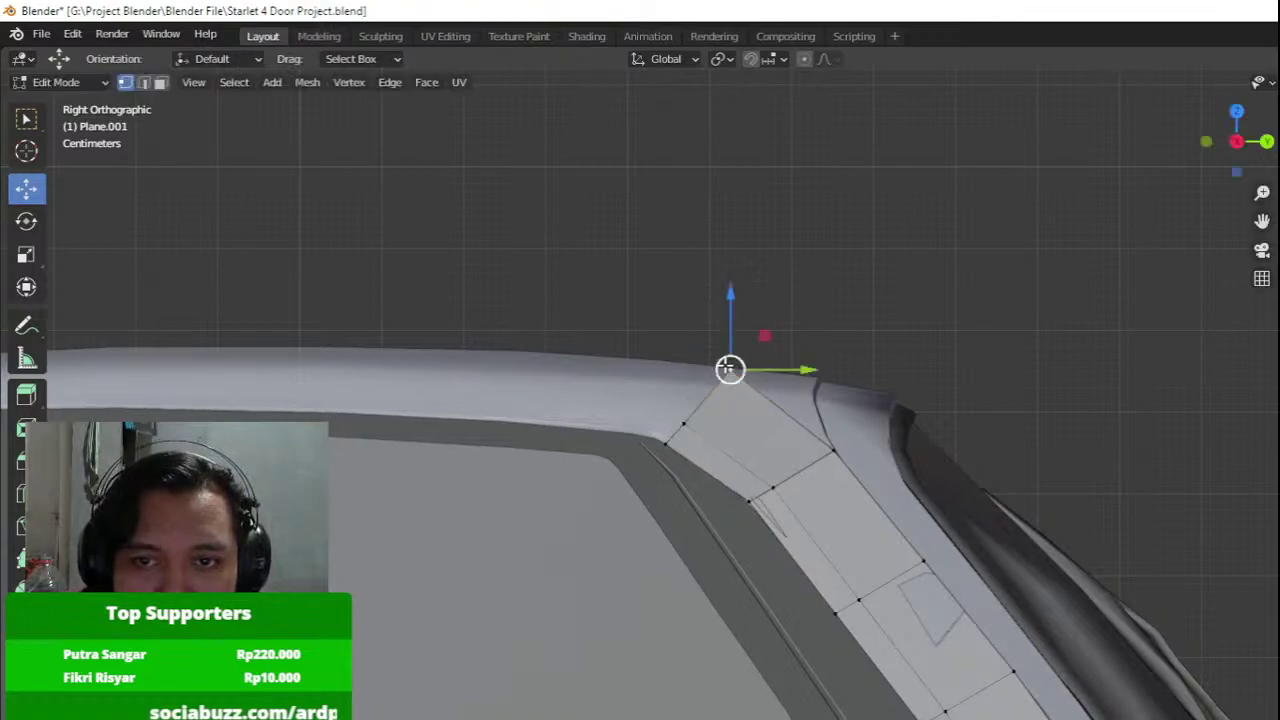
{"action": "key", "text": "g"}
{"action": "left_click", "coordinate": [785, 416]}
Extrude the corner edge forward above the side windows to the front of the roof and shift it down onto the body.
{"action": "left_click_drag", "start_coordinate": [614, 363], "coordinate": [720, 452]}
{"action": "middle_click_drag", "start_coordinate": [738, 423], "coordinate": [902, 447], "text": "shift"}
{"action": "key", "text": "e"}
{"action": "left_click", "coordinate": [312, 393]}
{"action": "key", "text": "g"}
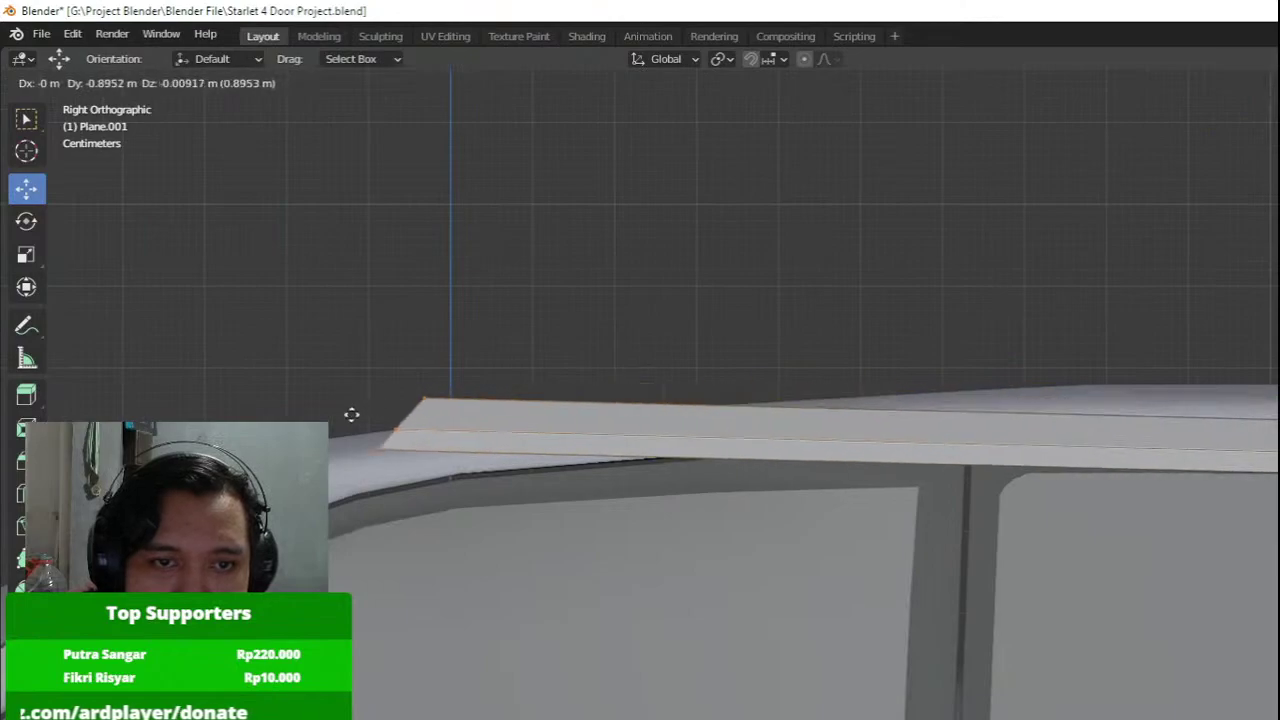
{"action": "left_click", "coordinate": [260, 477]}
Rotate the strip's front end edge and move it to line up with the front roof corner, selecting it in wireframe.
{"action": "key", "text": "shift+z"}
{"action": "key", "text": "alt+a"}
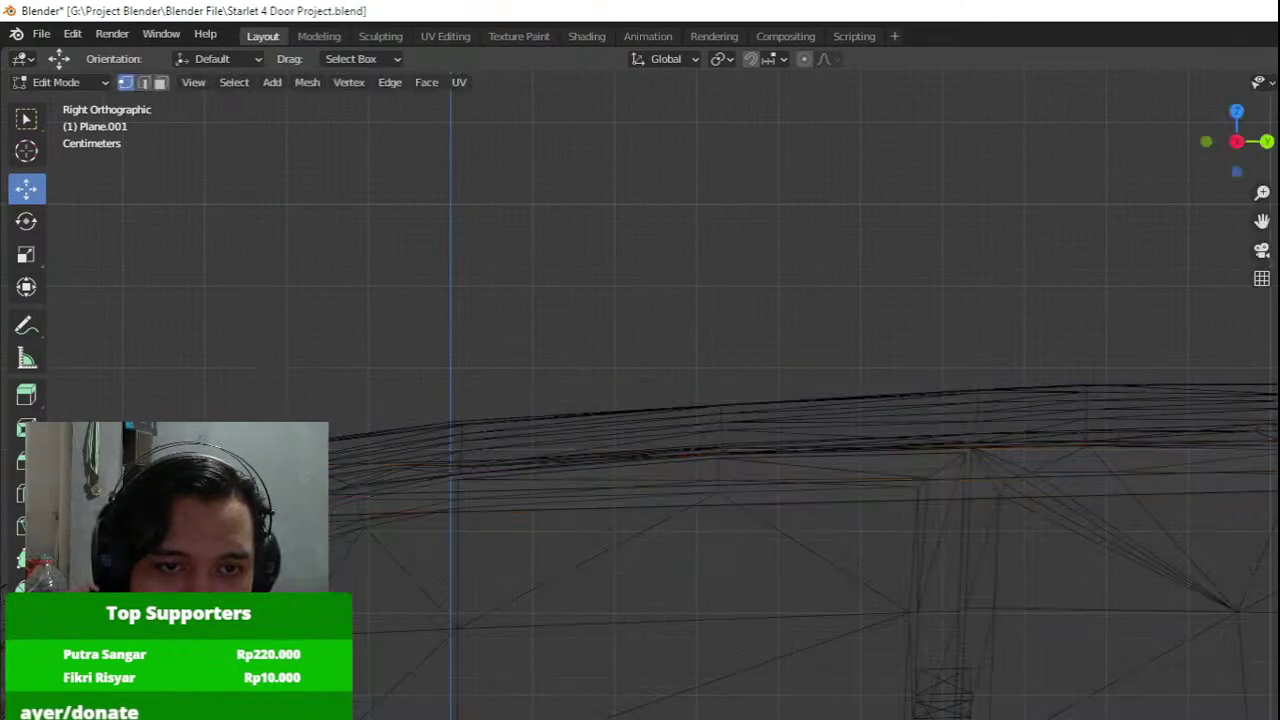
{"action": "left_click_drag", "start_coordinate": [250, 540], "coordinate": [395, 350]}
{"action": "key", "text": "r"}
{"action": "left_click", "coordinate": [224, 320]}
{"action": "key", "text": "g"}
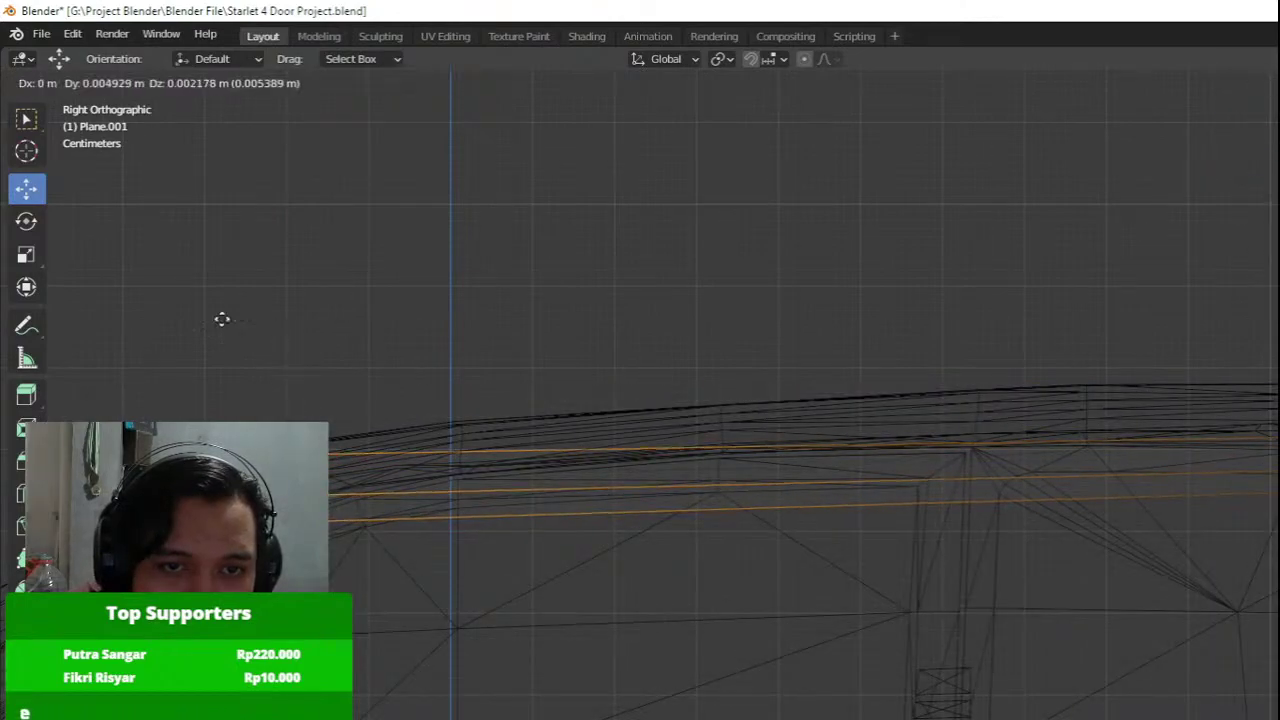
{"action": "left_click", "coordinate": [258, 470]}
{"action": "key", "text": "shift+z"}
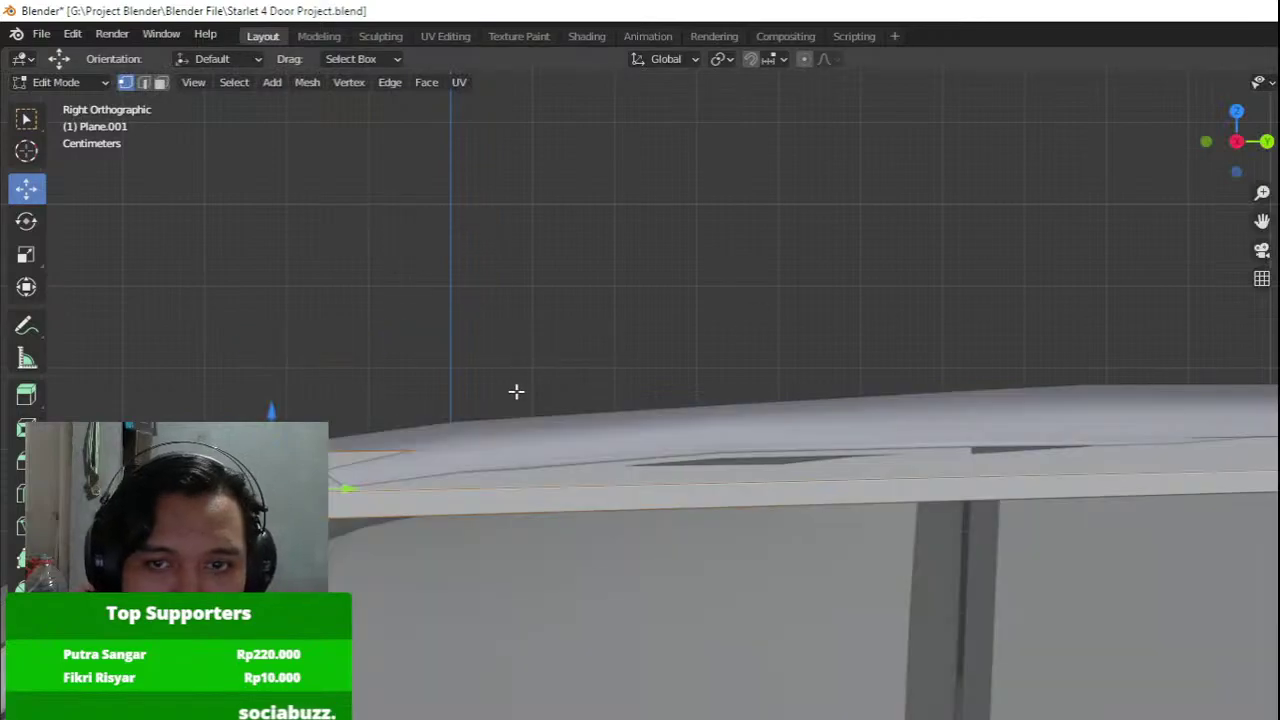
Cut an edge loop across the roof strip above the door pillar and move it up onto the roof rail.
{"action": "key", "text": "ctrl+r"}
{"action": "left_click", "coordinate": [883, 474]}
{"action": "left_click", "coordinate": [883, 474]}
{"action": "middle_click_drag", "start_coordinate": [920, 460], "coordinate": [777, 474], "text": "shift"}
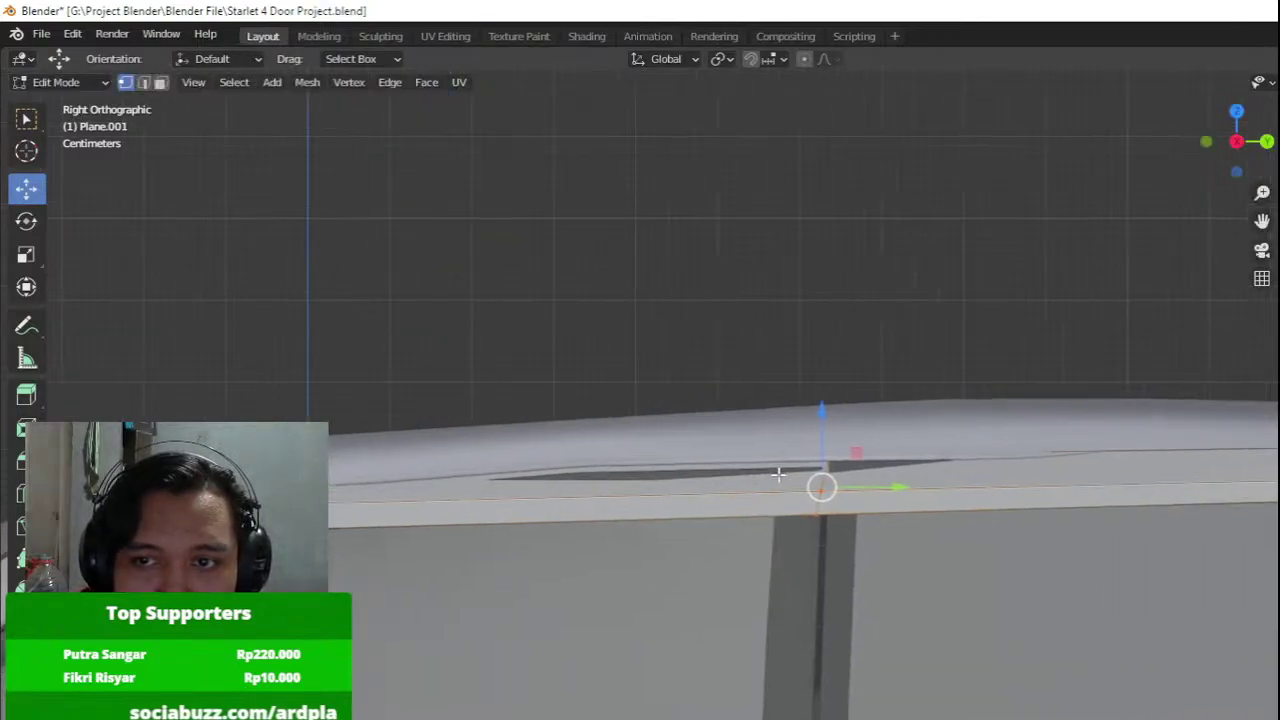
{"action": "key", "text": "shift+z"}
{"action": "key", "text": "g"}
{"action": "left_click", "coordinate": [617, 362]}
{"action": "key", "text": "shift+z"}
Move the door pillar loop inward along X onto the body and lower a roof-side vertex along Z.
{"action": "middle_click_drag", "start_coordinate": [1014, 366], "coordinate": [660, 374], "text": "shift"}
{"action": "mouse_move", "coordinate": [660, 374]}
{"action": "middle_mouse_down"}
{"action": "mouse_move", "coordinate": [902, 414]}
{"action": "mouse_move", "coordinate": [765, 428]}
{"action": "middle_mouse_up"}
{"action": "key", "text": "g"}
{"action": "key", "text": "x"}
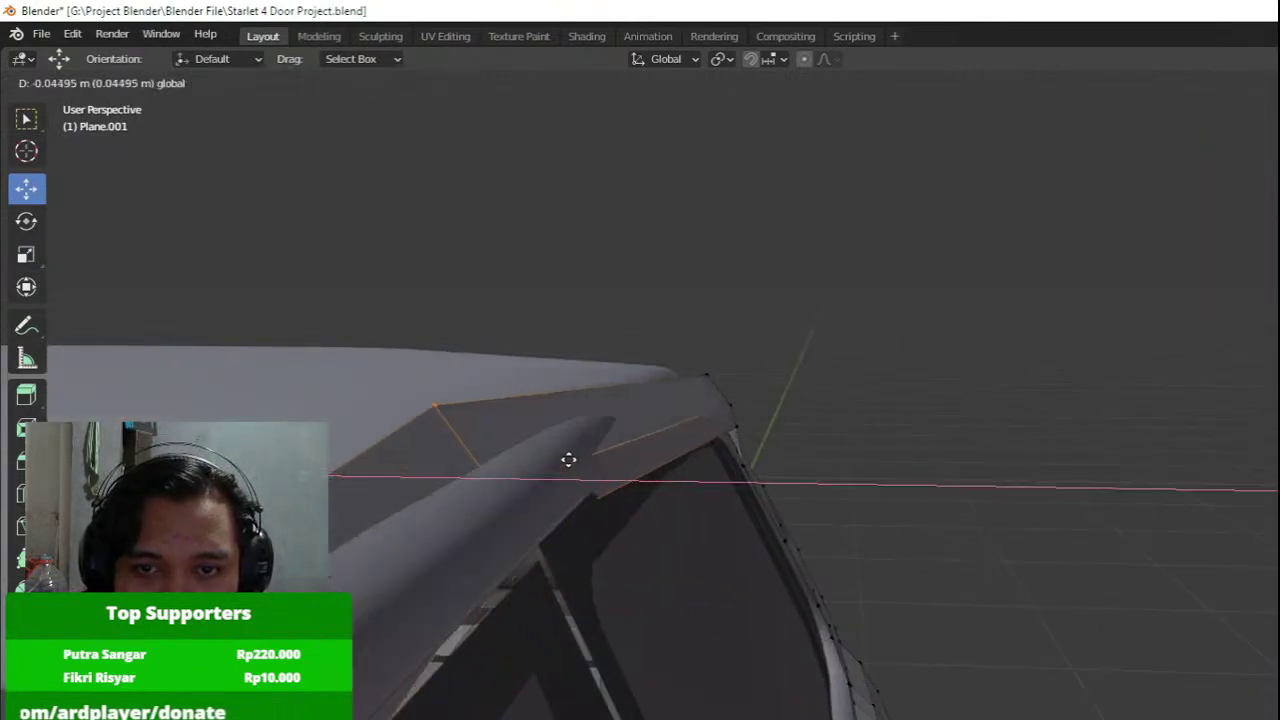
{"action": "left_click", "coordinate": [828, 527]}
{"action": "left_click", "coordinate": [459, 404]}
{"action": "left_click_drag", "start_coordinate": [457, 341], "coordinate": [461, 369]}
{"action": "middle_click_drag", "start_coordinate": [491, 370], "coordinate": [677, 437]}
{"action": "middle_click_drag", "start_coordinate": [430, 442], "coordinate": [830, 402], "text": "shift"}
Add an edge loop in the strip ahead of the door pillar and raise it to follow the rail above the front window.
{"action": "key", "text": "ctrl+r"}
{"action": "left_click", "coordinate": [623, 456]}
{"action": "left_click", "coordinate": [623, 456]}
{"action": "key", "text": "KP_3"}
{"action": "key", "text": "g"}
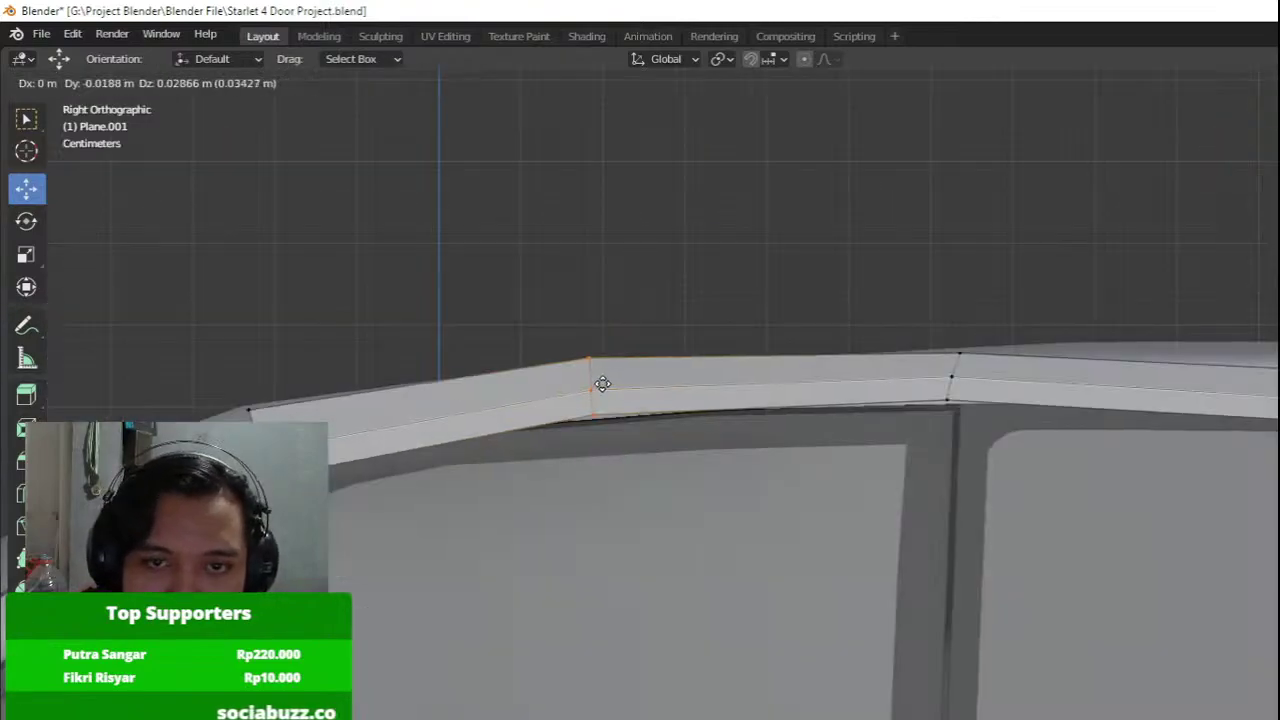
{"action": "left_click", "coordinate": [572, 428]}
{"action": "mouse_move", "coordinate": [584, 311]}
{"action": "left_mouse_down"}
{"action": "mouse_move", "coordinate": [580, 340]}
{"action": "mouse_move", "coordinate": [583, 324]}
{"action": "left_mouse_up"}
Lower the upper vertex of the strip's front end onto the roof surface.
{"action": "left_click", "coordinate": [249, 409]}
{"action": "key", "text": "g"}
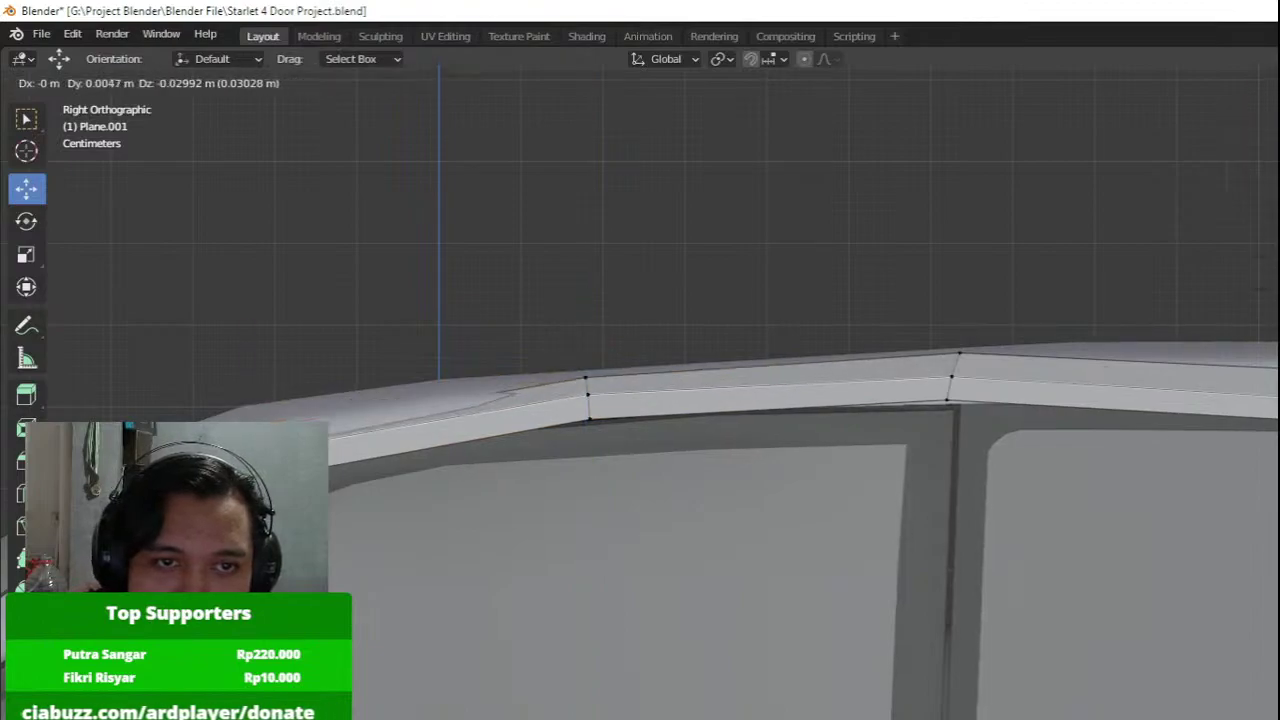
{"action": "left_click", "coordinate": [250, 422]}
{"action": "middle_click_drag", "start_coordinate": [336, 439], "coordinate": [517, 454]}
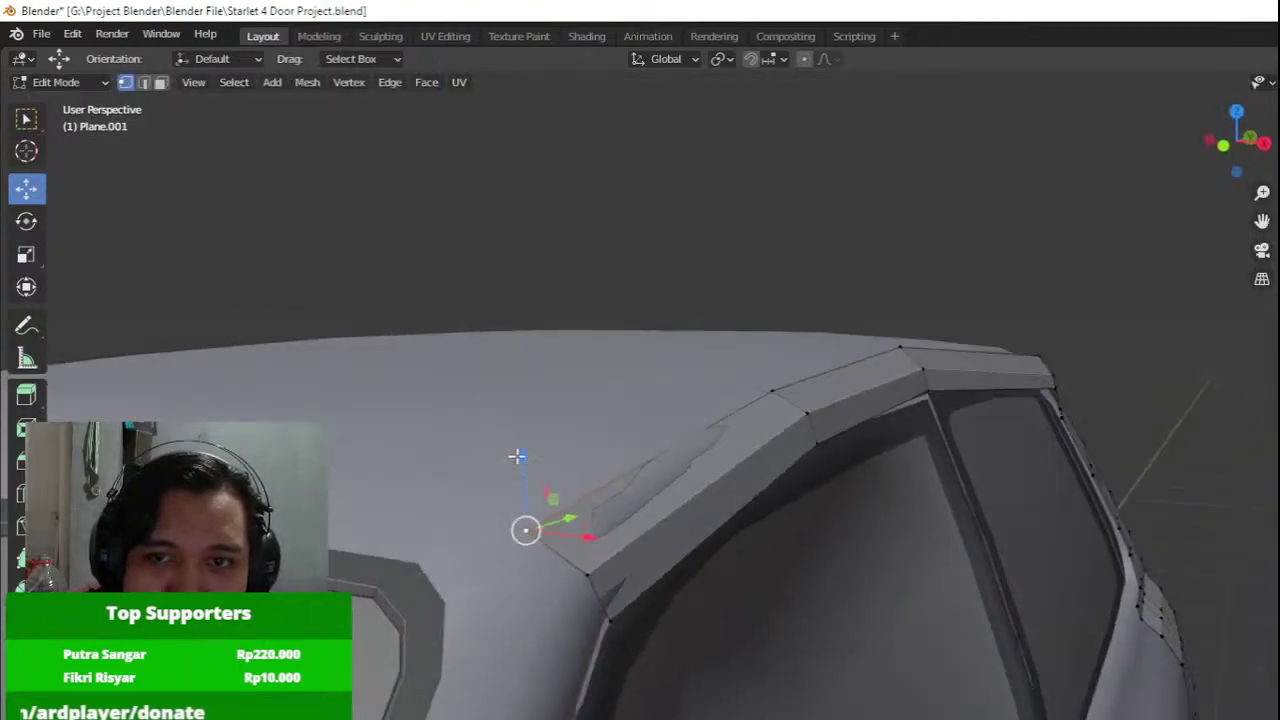
Add an edge loop in the foremost strip section and move it forward along the roof rail.
{"action": "key", "text": "ctrl+r"}
{"action": "left_click", "coordinate": [706, 448]}
{"action": "left_click", "coordinate": [707, 448]}
{"action": "key", "text": "KP_3"}
{"action": "key", "text": "g"}
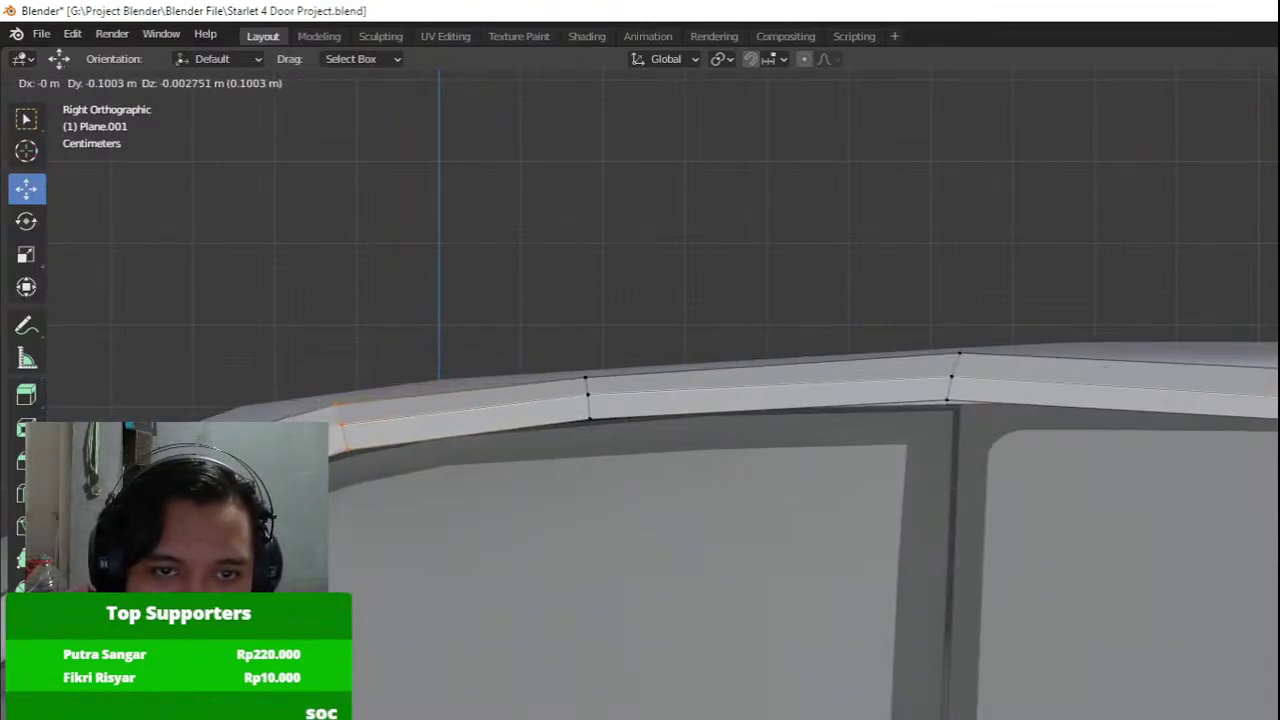
{"action": "left_click", "coordinate": [556, 420]}
Insert an edge loop between the two front loops and move it to match the bend of the roof rail.
{"action": "scroll", "coordinate": [554, 406], "scroll_direction": "up", "scroll_amount": 3}
{"action": "key", "text": "ctrl+r"}
{"action": "left_click", "coordinate": [555, 442]}
{"action": "left_click", "coordinate": [555, 442]}
{"action": "key", "text": "g"}
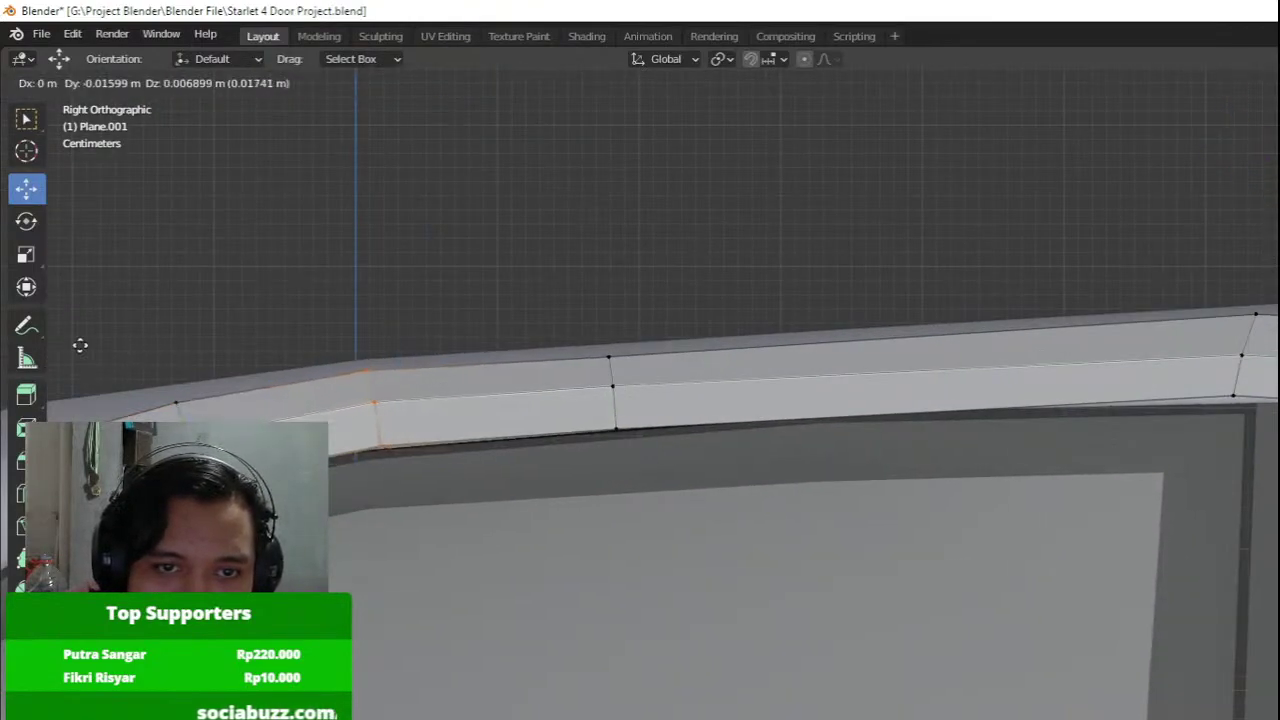
{"action": "left_click", "coordinate": [32, 379]}
Add an edge loop between the front loops and the door pillar loop and shift it forward along the rail.
{"action": "middle_click_drag", "start_coordinate": [1078, 411], "coordinate": [772, 489], "text": "shift"}
{"action": "key", "text": "ctrl+r"}
{"action": "left_click", "coordinate": [705, 480]}
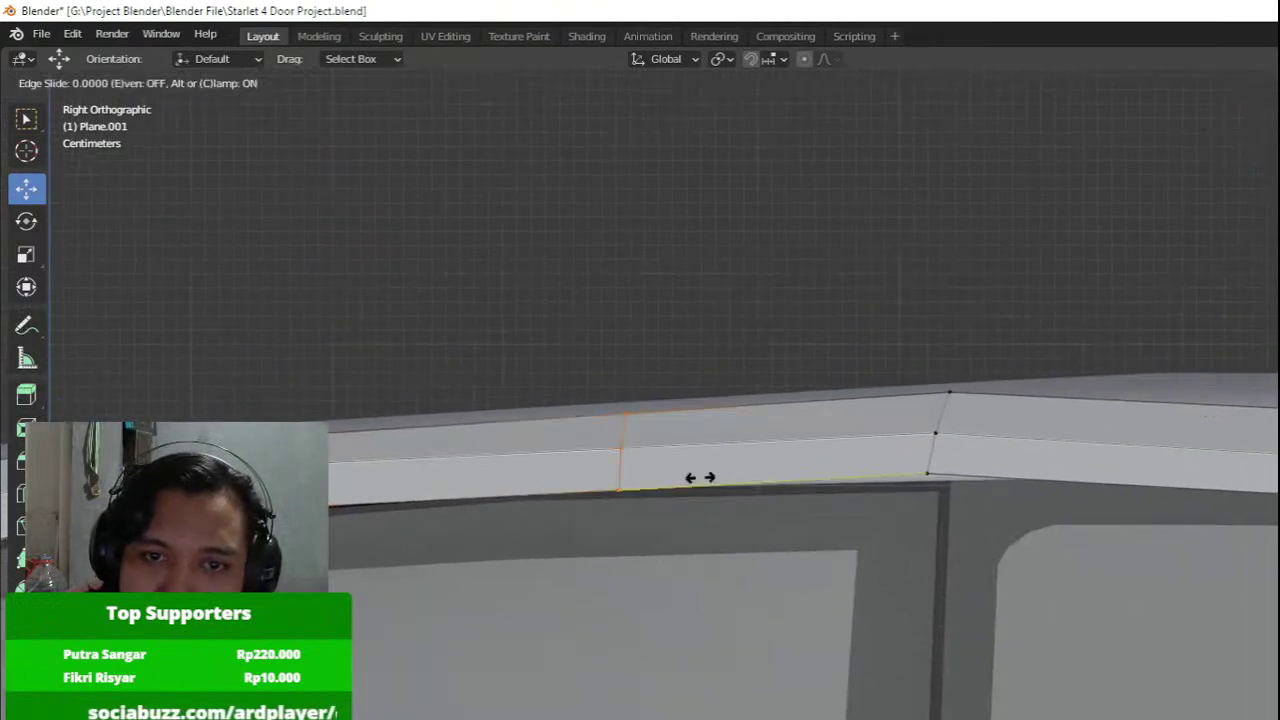
{"action": "left_click", "coordinate": [697, 476]}
{"action": "key", "text": "g"}
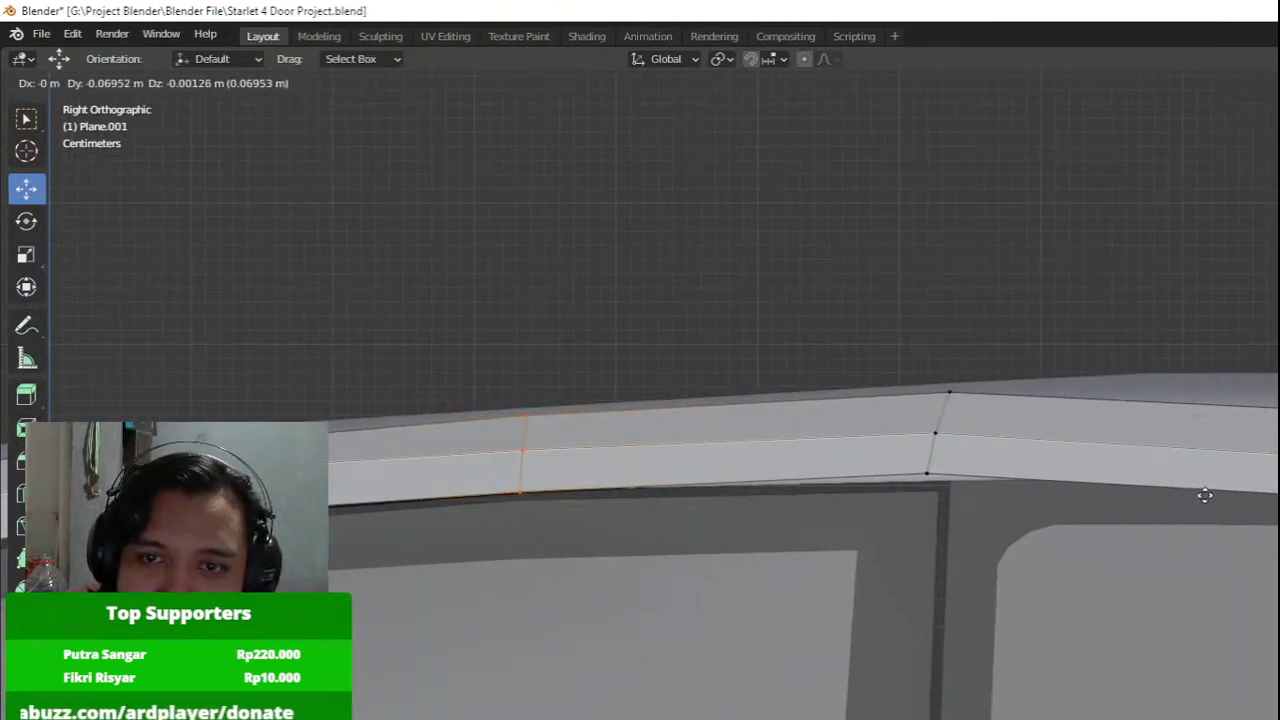
{"action": "left_click", "coordinate": [1203, 497]}
Rotate the door pillar loop upright, move it forward along the rail and nudge it outward along X.
{"action": "left_click_drag", "start_coordinate": [887, 487], "coordinate": [1020, 340]}
{"action": "key", "text": "r"}
{"action": "left_click", "coordinate": [1017, 329]}
{"action": "key", "text": "g"}
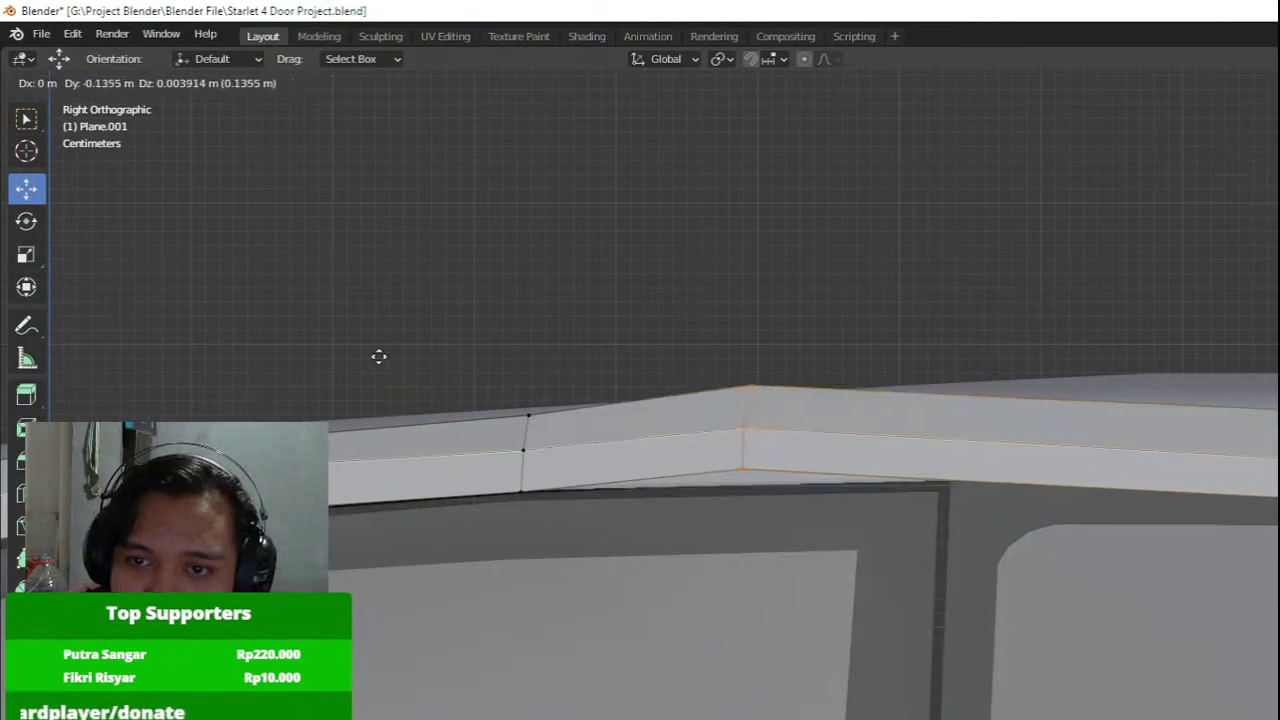
{"action": "left_click", "coordinate": [407, 314]}
{"action": "middle_click_drag", "start_coordinate": [903, 414], "coordinate": [1057, 438]}
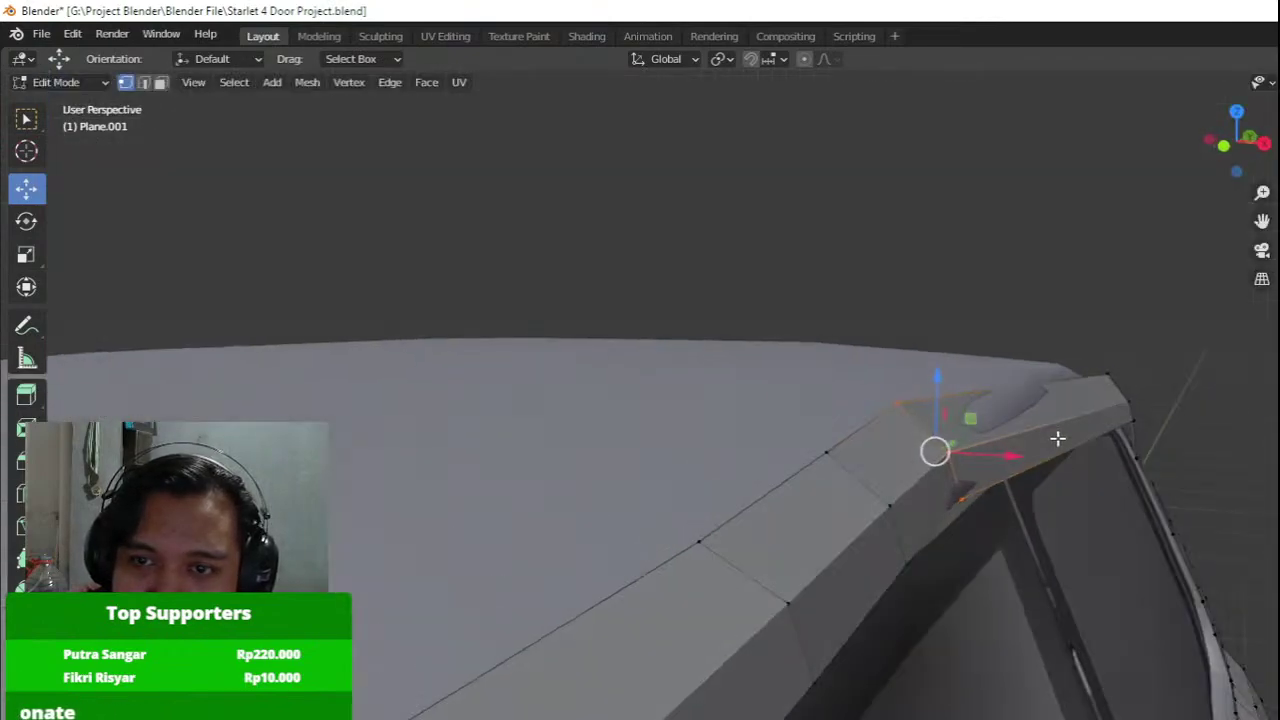
{"action": "left_click_drag", "start_coordinate": [1012, 459], "coordinate": [1016, 460]}
Shift one of the roof strip's front loops along X in top view to follow the roof edge.
{"action": "middle_click_drag", "start_coordinate": [1016, 460], "coordinate": [758, 540]}
{"action": "left_click_drag", "start_coordinate": [535, 704], "coordinate": [711, 489]}
{"action": "key", "text": "KP_7"}
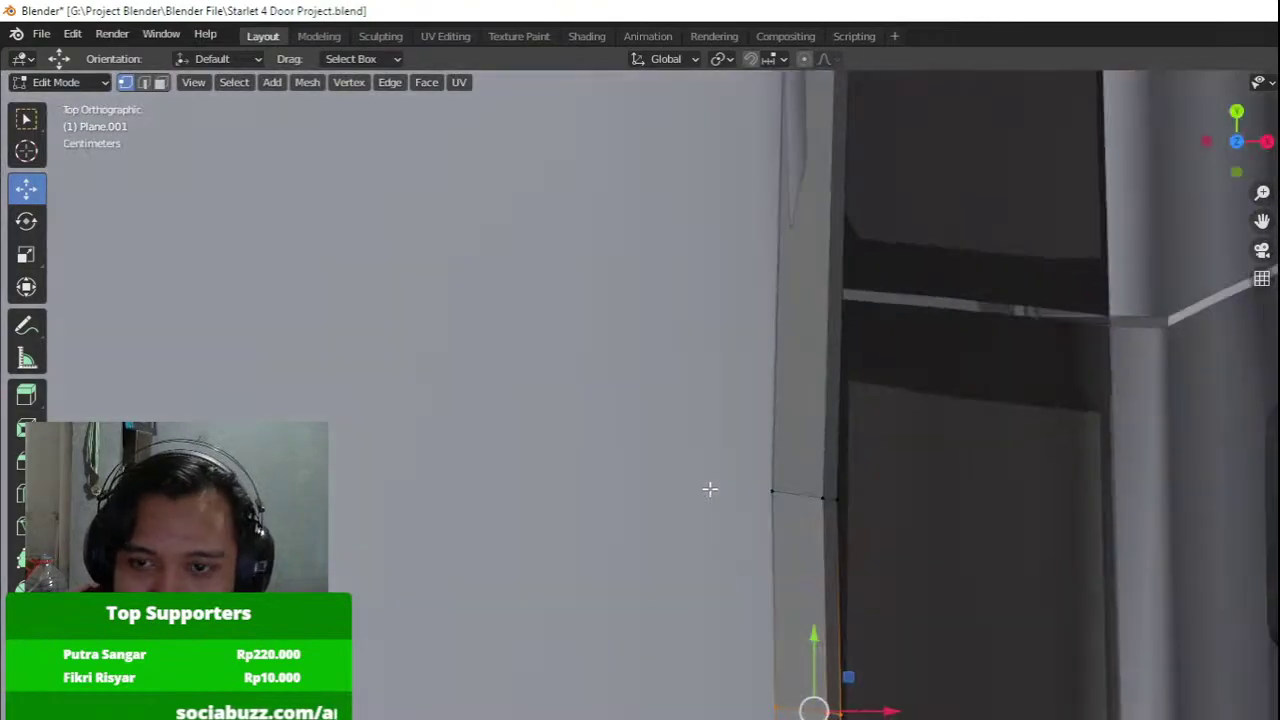
{"action": "scroll", "coordinate": [711, 489], "scroll_direction": "down", "scroll_amount": 2}
{"action": "mouse_move", "coordinate": [711, 489]}
{"action": "middle_mouse_down", "text": "shift"}
{"action": "mouse_move", "coordinate": [706, 294]}
{"action": "mouse_move", "coordinate": [676, 129]}
{"action": "middle_mouse_up", "text": "shift"}
{"action": "left_click_drag", "start_coordinate": [674, 366], "coordinate": [840, 528]}
{"action": "scroll", "coordinate": [840, 528], "scroll_direction": "up", "scroll_amount": 1}
{"action": "key", "text": "shift+z"}
{"action": "left_click_drag", "start_coordinate": [681, 537], "coordinate": [890, 443]}
{"action": "key", "text": "shift+z"}
{"action": "left_click_drag", "start_coordinate": [851, 484], "coordinate": [817, 482]}
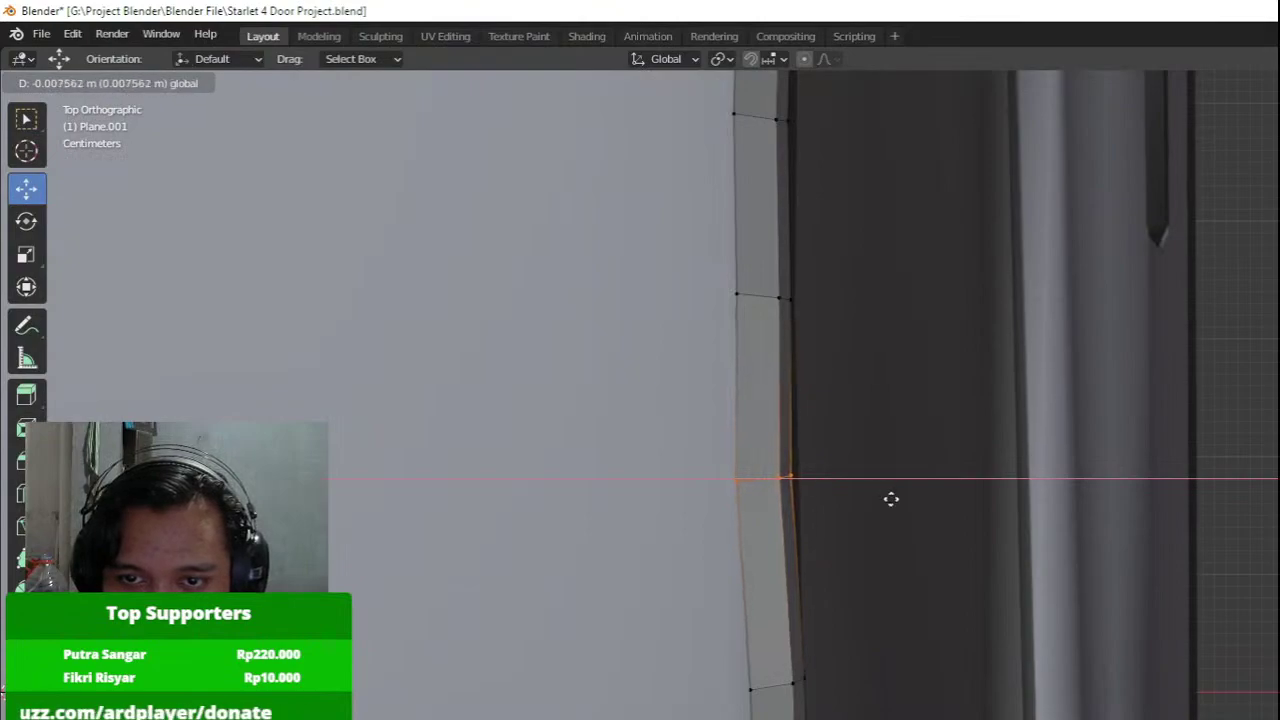
{"action": "left_click_drag", "start_coordinate": [891, 499], "coordinate": [891, 499]}
Select the next loop toward the front in wireframe and adjust it along X to the roof edge.
{"action": "middle_click_drag", "start_coordinate": [883, 559], "coordinate": [863, 423], "text": "shift"}
{"action": "key", "text": "shift+z"}
{"action": "mouse_move", "coordinate": [690, 505]}
{"action": "left_mouse_down"}
{"action": "mouse_move", "coordinate": [829, 591]}
{"action": "mouse_move", "coordinate": [803, 549]}
{"action": "left_mouse_up"}
{"action": "key", "text": "shift+z"}
{"action": "left_click_drag", "start_coordinate": [922, 570], "coordinate": [931, 580]}
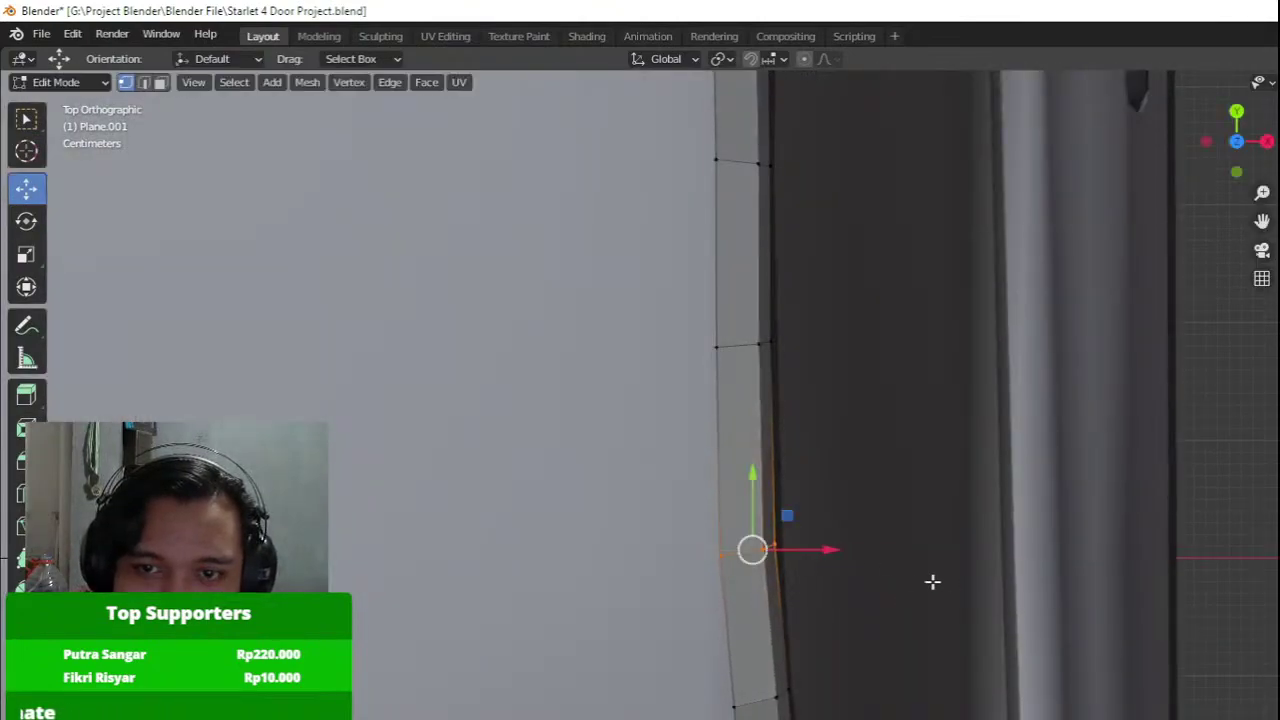
{"action": "middle_click_drag", "start_coordinate": [931, 580], "coordinate": [655, 432]}
{"action": "middle_click_drag", "start_coordinate": [655, 432], "coordinate": [422, 477], "text": "shift"}
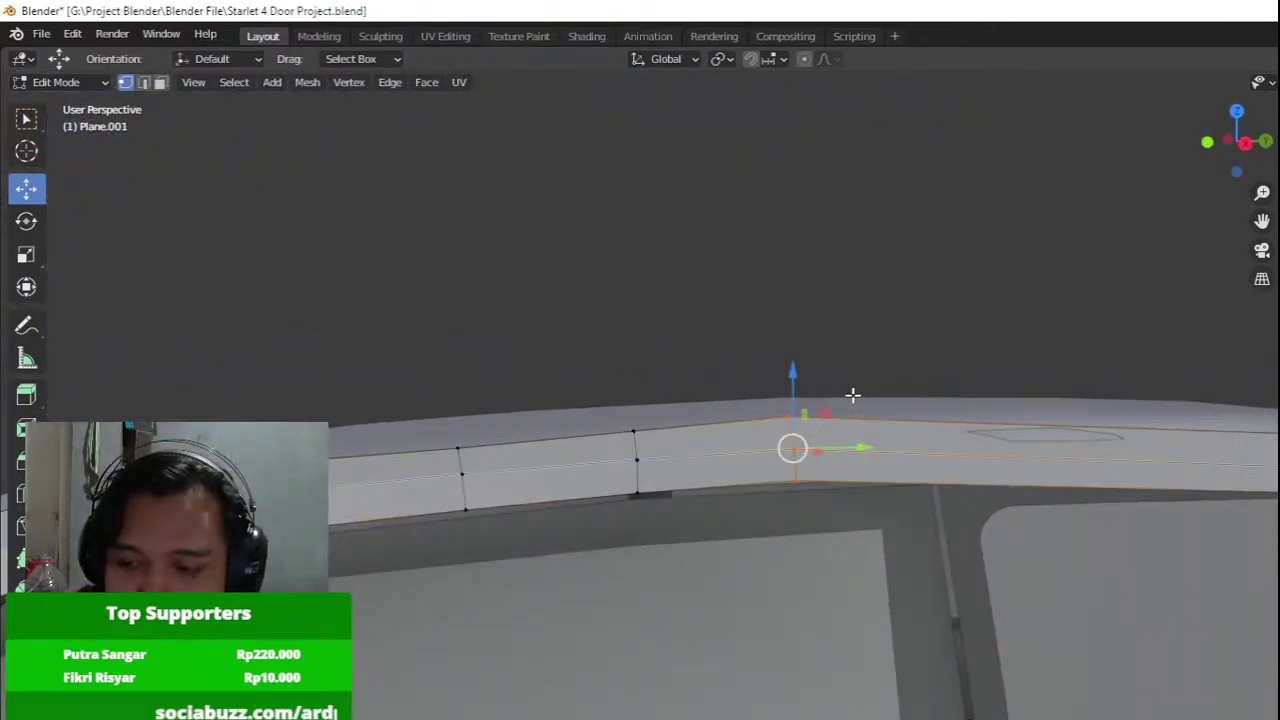
Raise the edge loop just ahead of the door pillar slightly along Z onto the roof rail.
{"action": "key", "text": "KP_7"}
{"action": "left_click_drag", "start_coordinate": [696, 381], "coordinate": [803, 402]}
{"action": "middle_click_drag", "start_coordinate": [803, 402], "coordinate": [634, 303]}
{"action": "key", "text": "KP_3"}
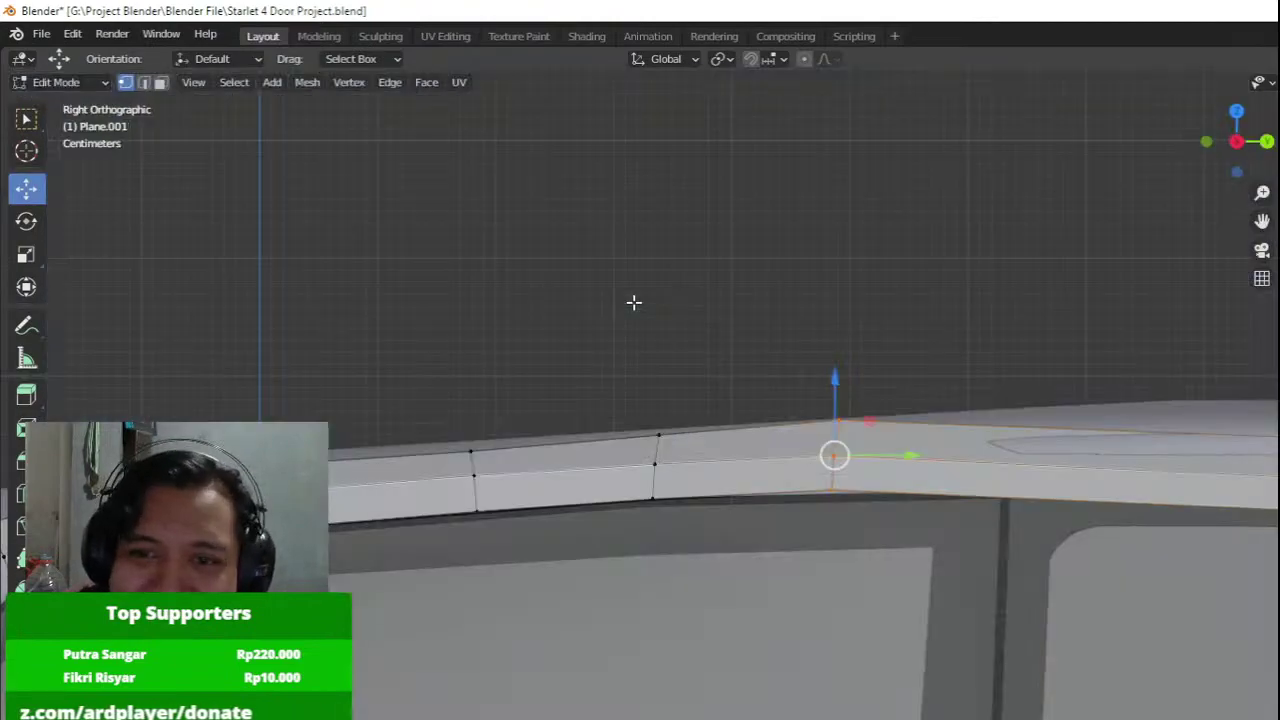
{"action": "left_click_drag", "start_coordinate": [841, 370], "coordinate": [840, 357]}
{"action": "left_click", "coordinate": [838, 424]}
Add four evenly spaced edge loops to the strip above the rear door window.
{"action": "middle_click_drag", "start_coordinate": [1253, 442], "coordinate": [687, 457], "text": "shift"}
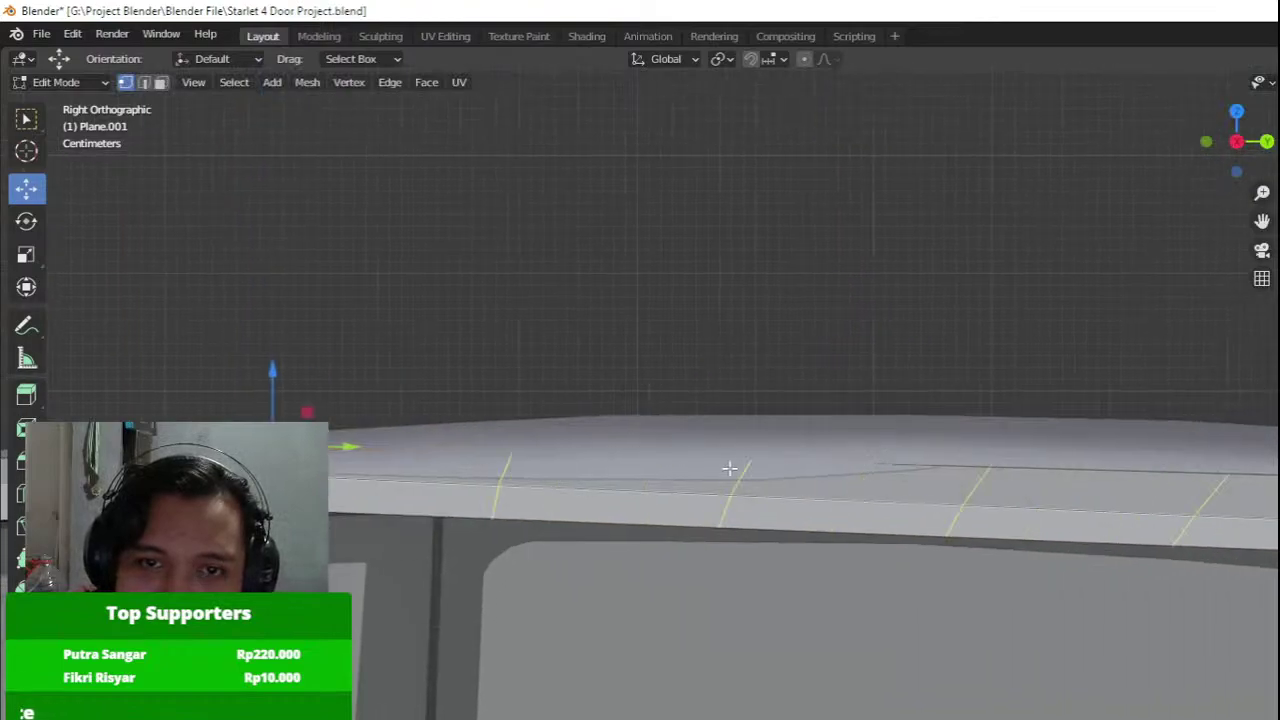
{"action": "left_click", "coordinate": [730, 469]}
{"action": "right_click", "coordinate": [729, 469]}
Raise the rear window loops along Z so the strip follows the curve of the roof rail.
{"action": "left_click_drag", "start_coordinate": [466, 528], "coordinate": [528, 514]}
{"action": "left_click_drag", "start_coordinate": [668, 556], "coordinate": [765, 525]}
{"action": "left_click_drag", "start_coordinate": [1048, 430], "coordinate": [1049, 428]}
{"action": "left_click_drag", "start_coordinate": [967, 425], "coordinate": [962, 380]}
{"action": "left_click_drag", "start_coordinate": [962, 380], "coordinate": [1040, 602], "text": "shift"}
{"action": "middle_click_drag", "start_coordinate": [1037, 601], "coordinate": [809, 621], "text": "shift"}
{"action": "left_click_drag", "start_coordinate": [854, 609], "coordinate": [984, 422]}
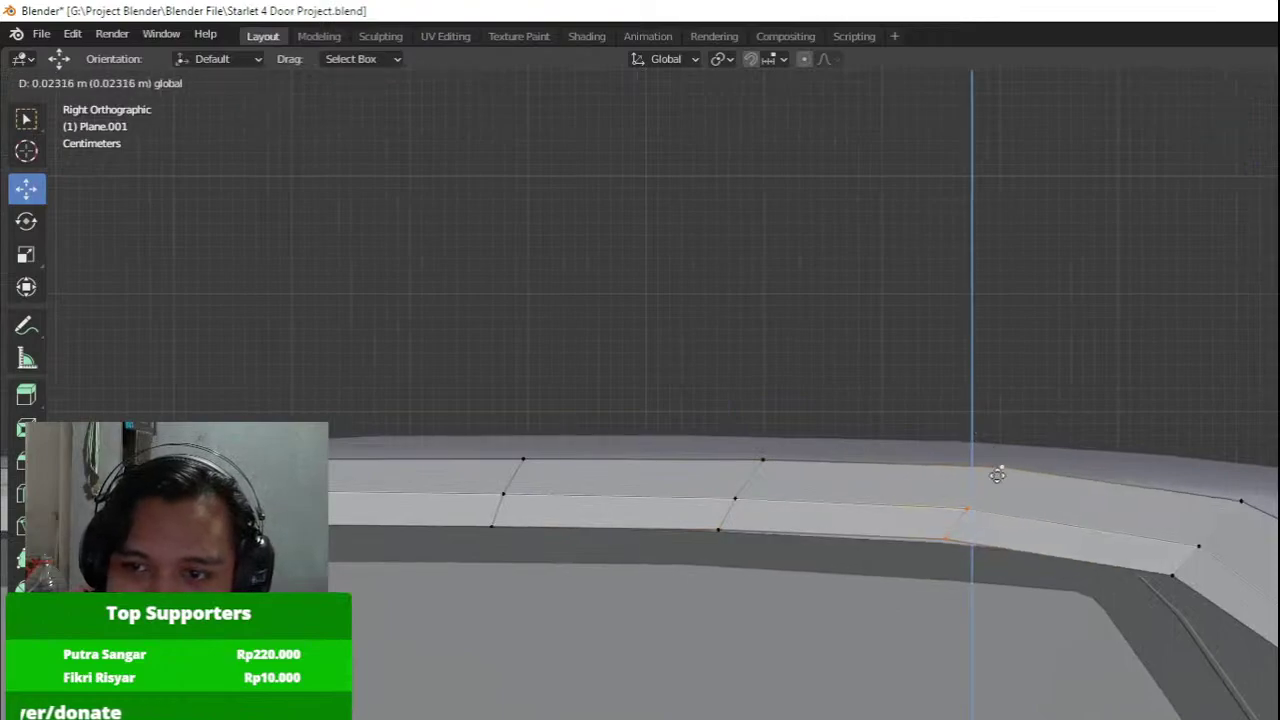
{"action": "left_click_drag", "start_coordinate": [997, 474], "coordinate": [998, 481]}
Add an edge loop near the rear window corner, slide it toward the corner and raise it slightly along Z.
{"action": "middle_click_drag", "start_coordinate": [1078, 508], "coordinate": [886, 503], "text": "shift"}
{"action": "key", "text": "z"}
{"action": "key", "text": "ctrl+r"}
{"action": "left_click", "coordinate": [885, 564]}
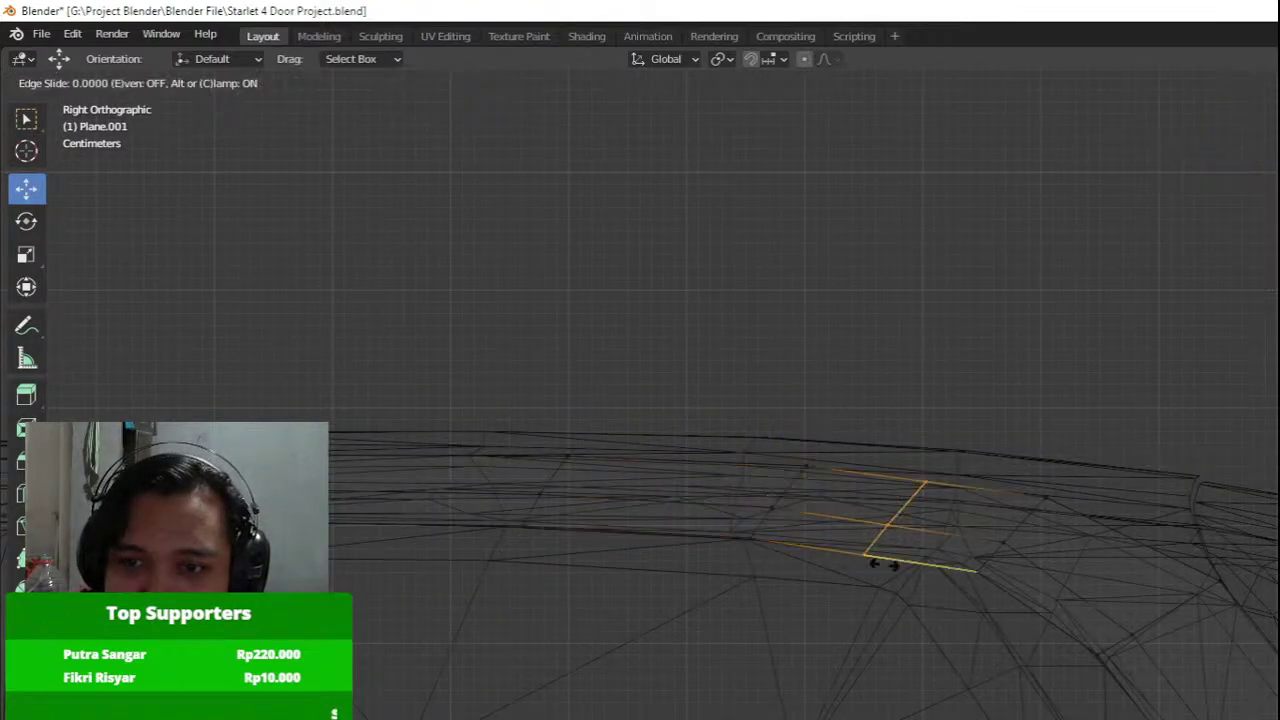
{"action": "left_click", "coordinate": [946, 574]}
{"action": "key", "text": "z"}
{"action": "left_click_drag", "start_coordinate": [960, 453], "coordinate": [962, 430]}
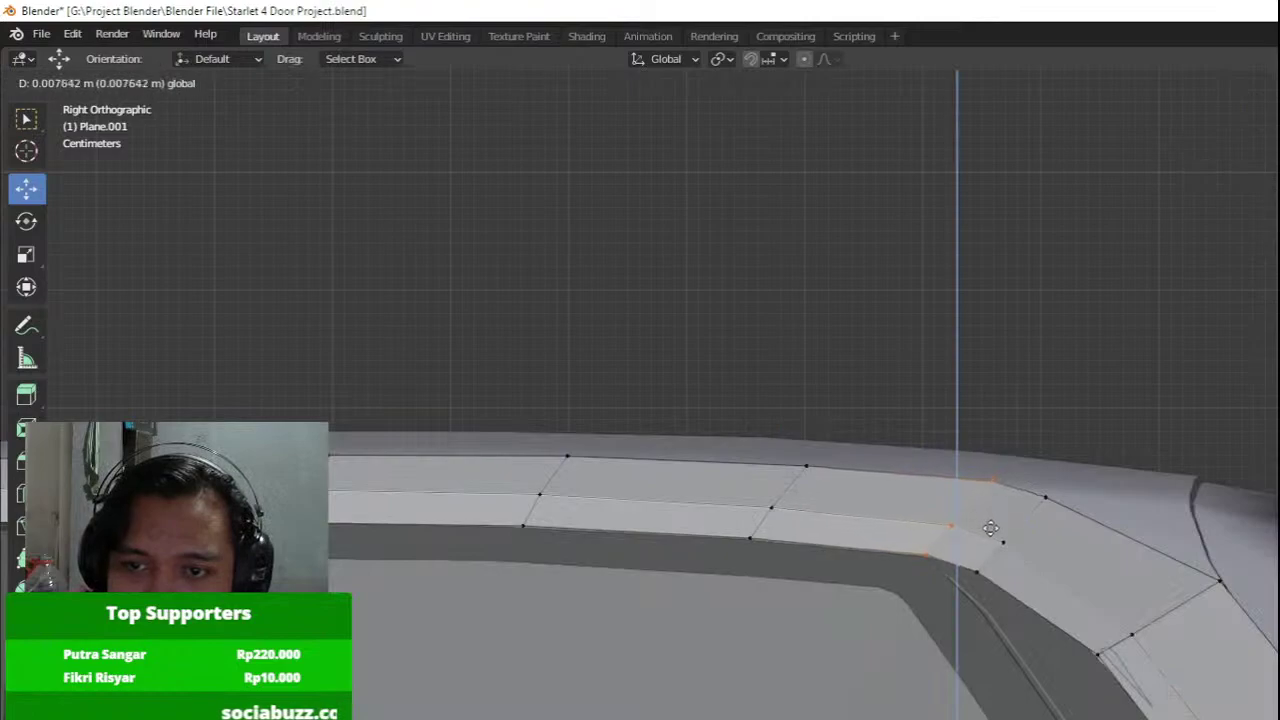
{"action": "left_click_drag", "start_coordinate": [990, 528], "coordinate": [991, 530]}
Delete the three vertices of the old corner edge between the roof strip and the rear pillar.
{"action": "middle_click_drag", "start_coordinate": [1077, 521], "coordinate": [886, 494], "text": "shift"}
{"action": "left_click", "coordinate": [864, 474]}
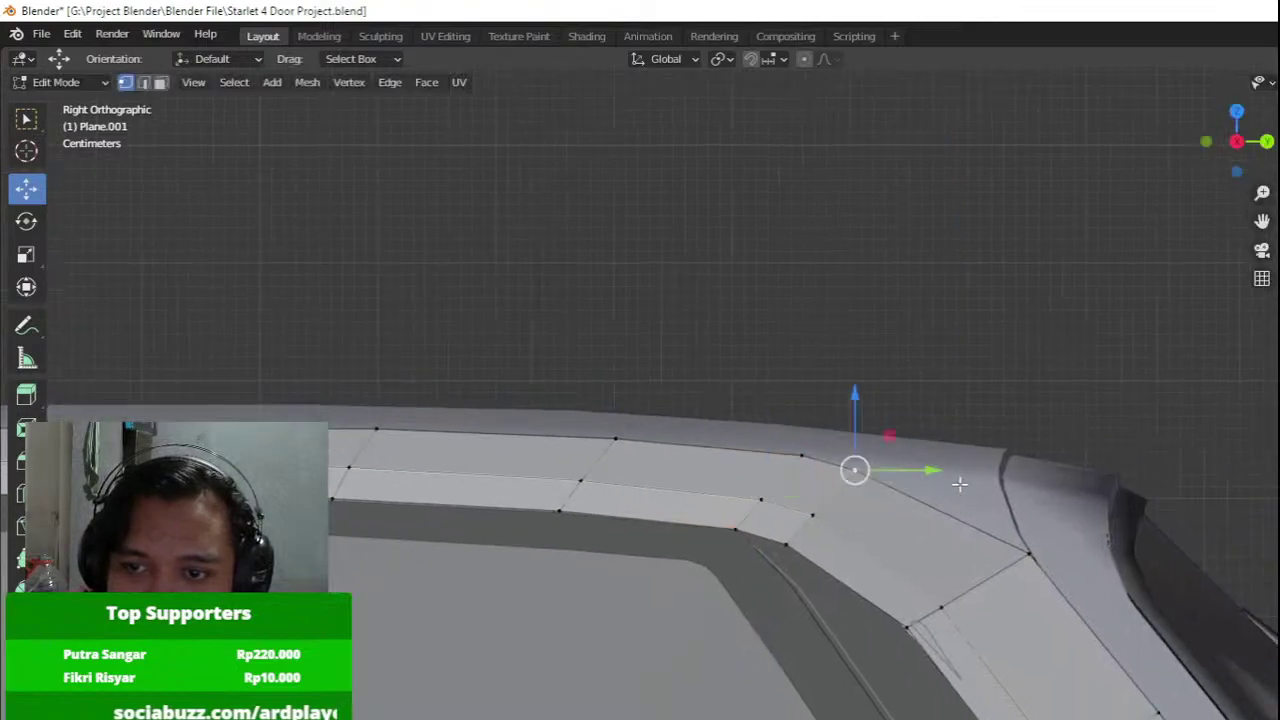
{"action": "key", "text": "x"}
{"action": "left_click", "coordinate": [1014, 545]}
{"action": "middle_click_drag", "start_coordinate": [983, 533], "coordinate": [849, 500], "text": "shift"}
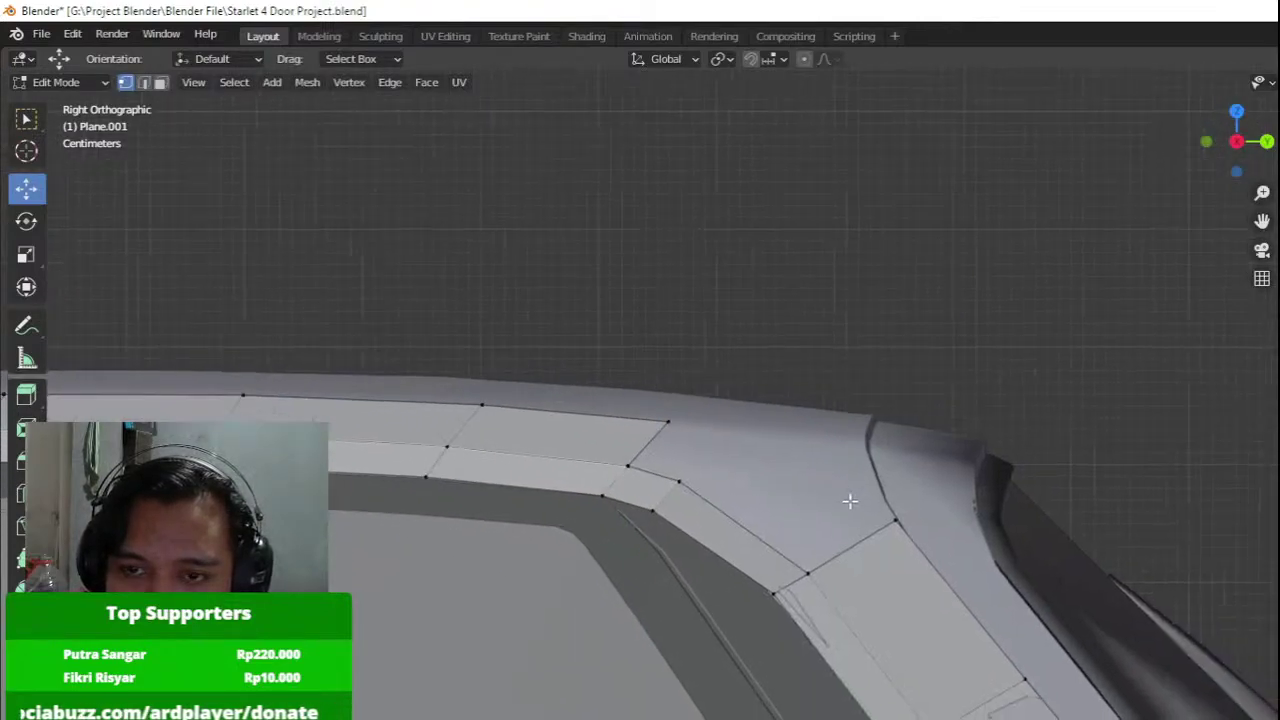
{"action": "scroll", "coordinate": [757, 515], "scroll_direction": "up", "scroll_amount": 2}
{"action": "left_click_drag", "start_coordinate": [603, 475], "coordinate": [692, 574]}
{"action": "key", "text": "x"}
{"action": "left_click", "coordinate": [697, 572]}
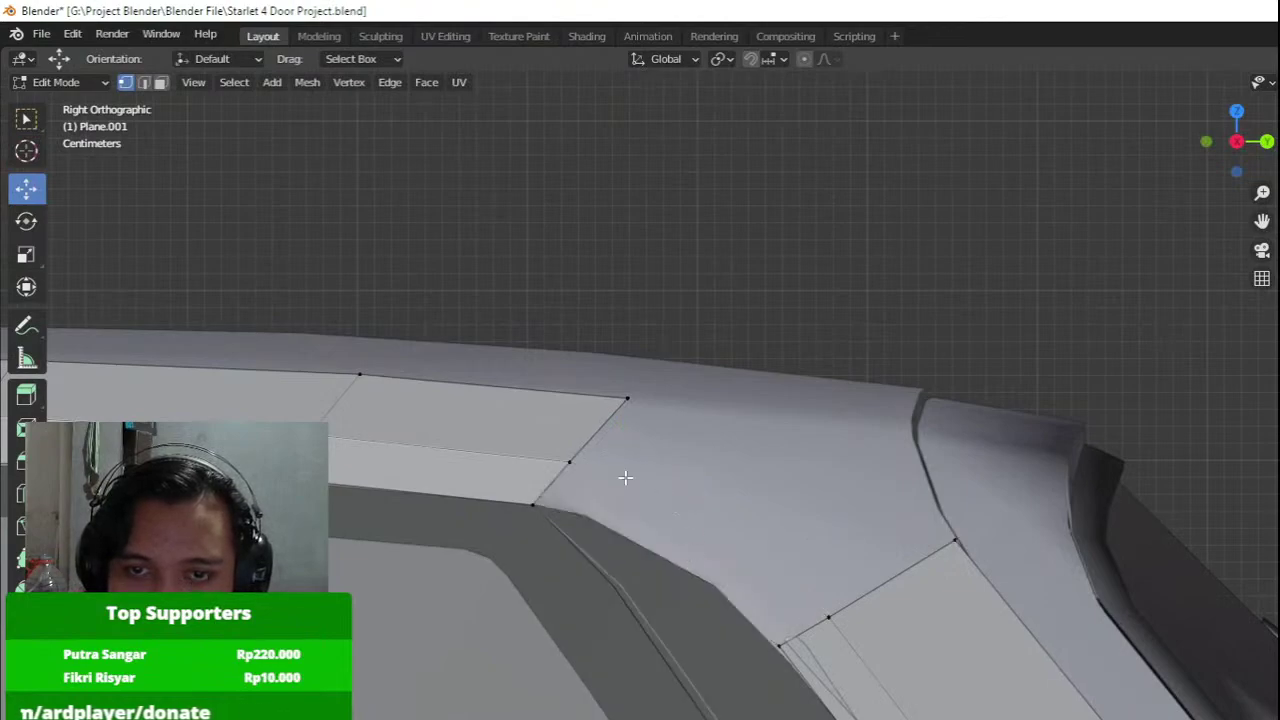
Extrude the upper segment of the strip's rear edge back to the roof seam and fit its two vertices along the seam.
{"action": "key", "text": "e"}
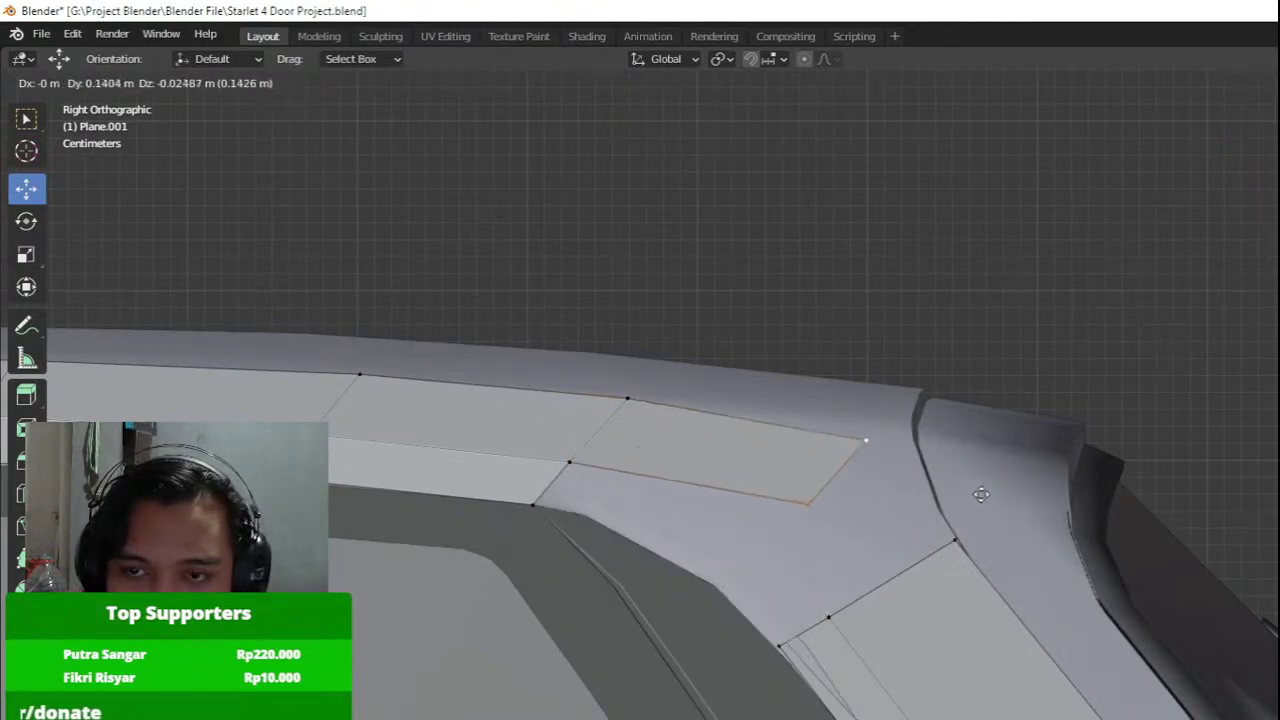
{"action": "left_click", "coordinate": [1025, 489]}
{"action": "key", "text": "g"}
{"action": "left_click", "coordinate": [990, 489]}
{"action": "left_click", "coordinate": [857, 502]}
{"action": "key", "text": "g"}
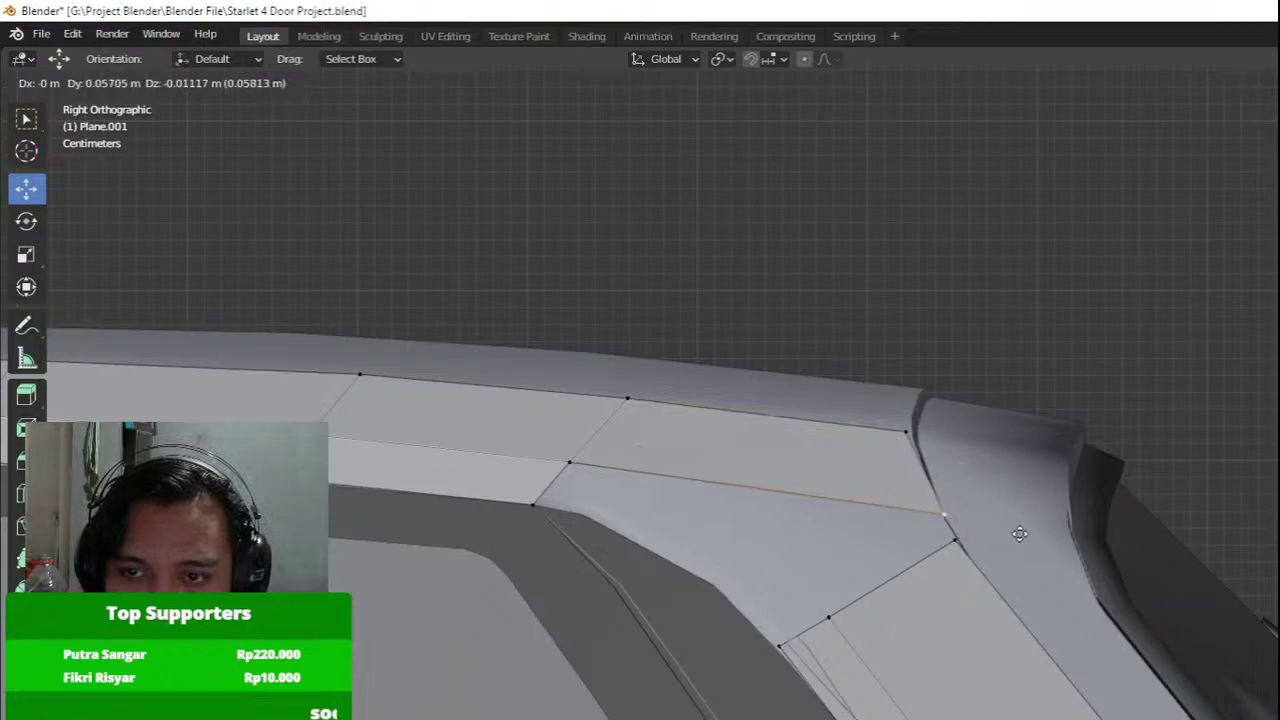
{"action": "left_click", "coordinate": [985, 531]}
Shift the two vertices of the strip's rear extension along X to meet the roof seam corner.
{"action": "middle_click_drag", "start_coordinate": [983, 531], "coordinate": [891, 555]}
{"action": "key", "text": "g"}
{"action": "key", "text": "x"}
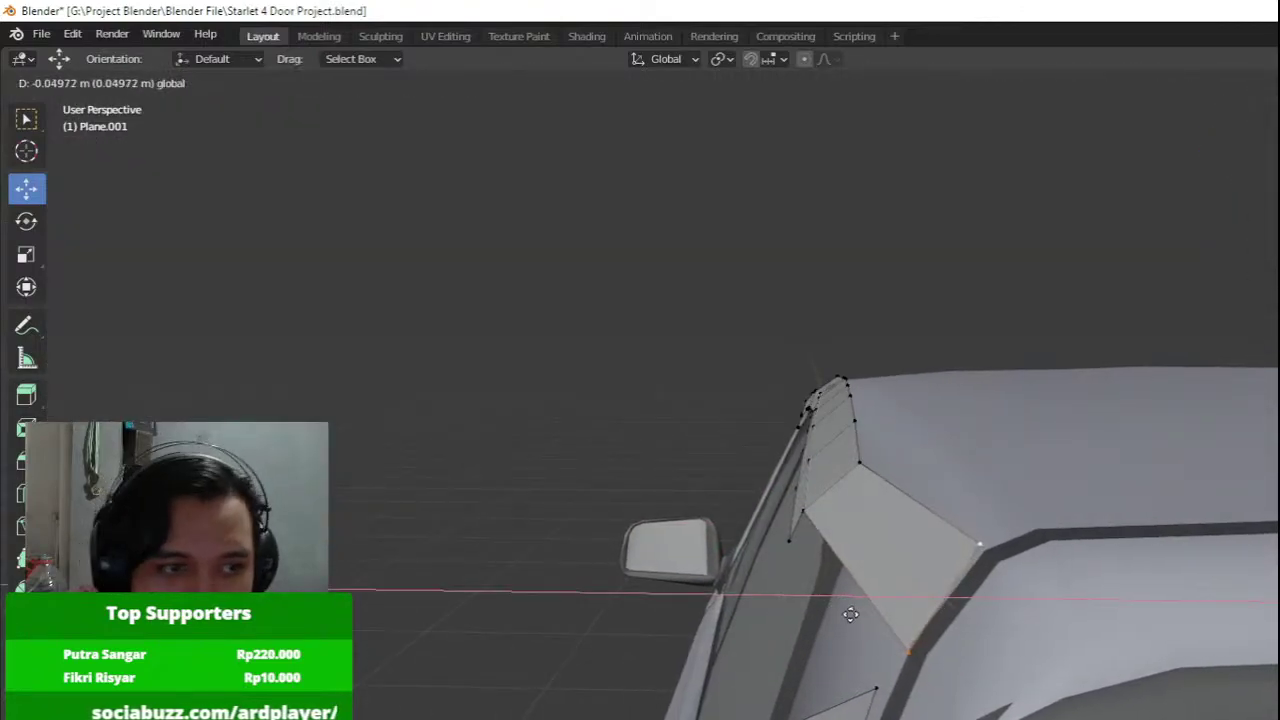
{"action": "left_click", "coordinate": [850, 614]}
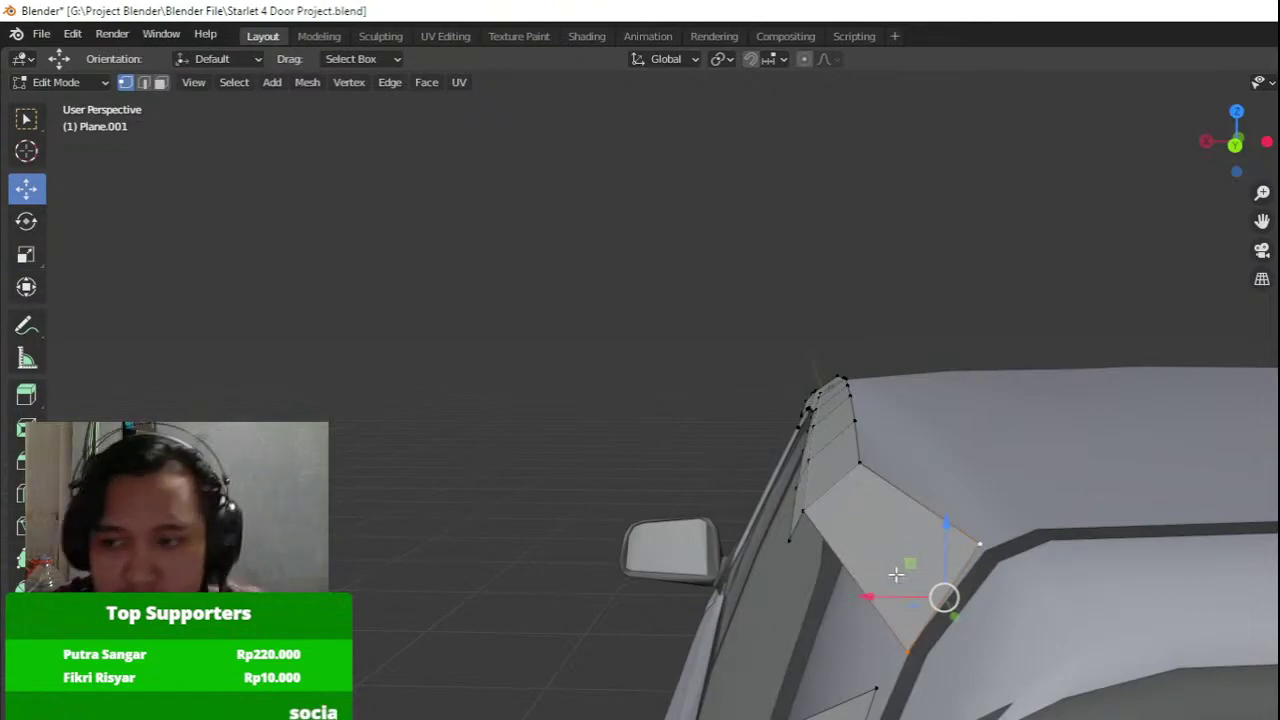
{"action": "mouse_move", "coordinate": [928, 570]}
{"action": "middle_mouse_down"}
{"action": "mouse_move", "coordinate": [838, 509]}
{"action": "mouse_move", "coordinate": [932, 555]}
{"action": "middle_mouse_up"}
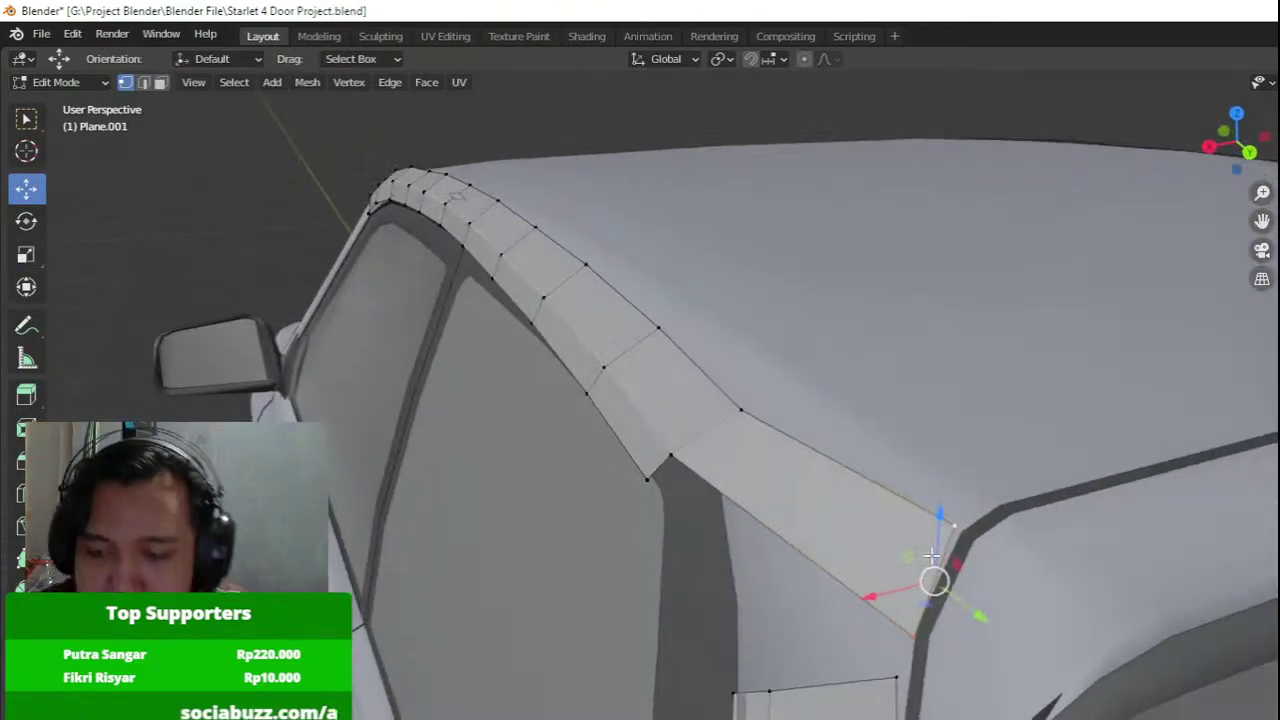
Move the cross loop just ahead of the rear extension inward along X toward the roof centre.
{"action": "key", "text": "KP_7"}
{"action": "key", "text": "shift+z"}
{"action": "left_click_drag", "start_coordinate": [622, 562], "coordinate": [805, 712]}
{"action": "key", "text": "shift+z"}
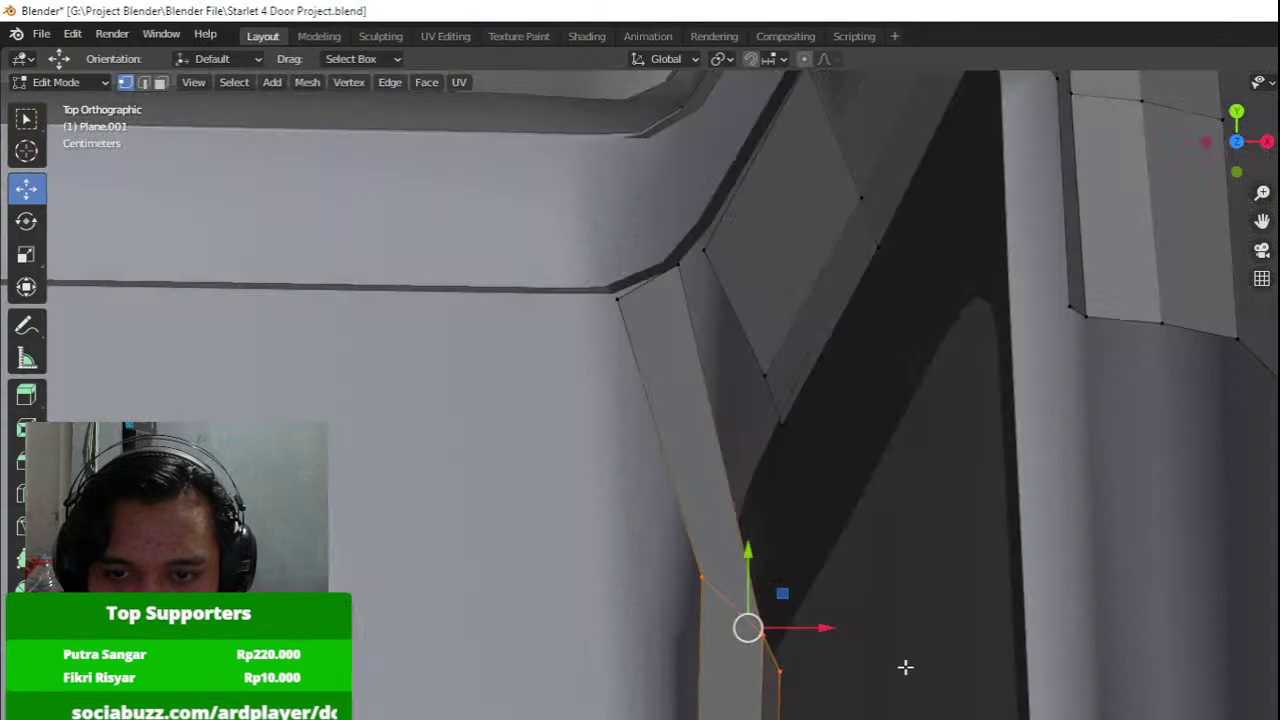
{"action": "left_click_drag", "start_coordinate": [831, 627], "coordinate": [880, 660]}
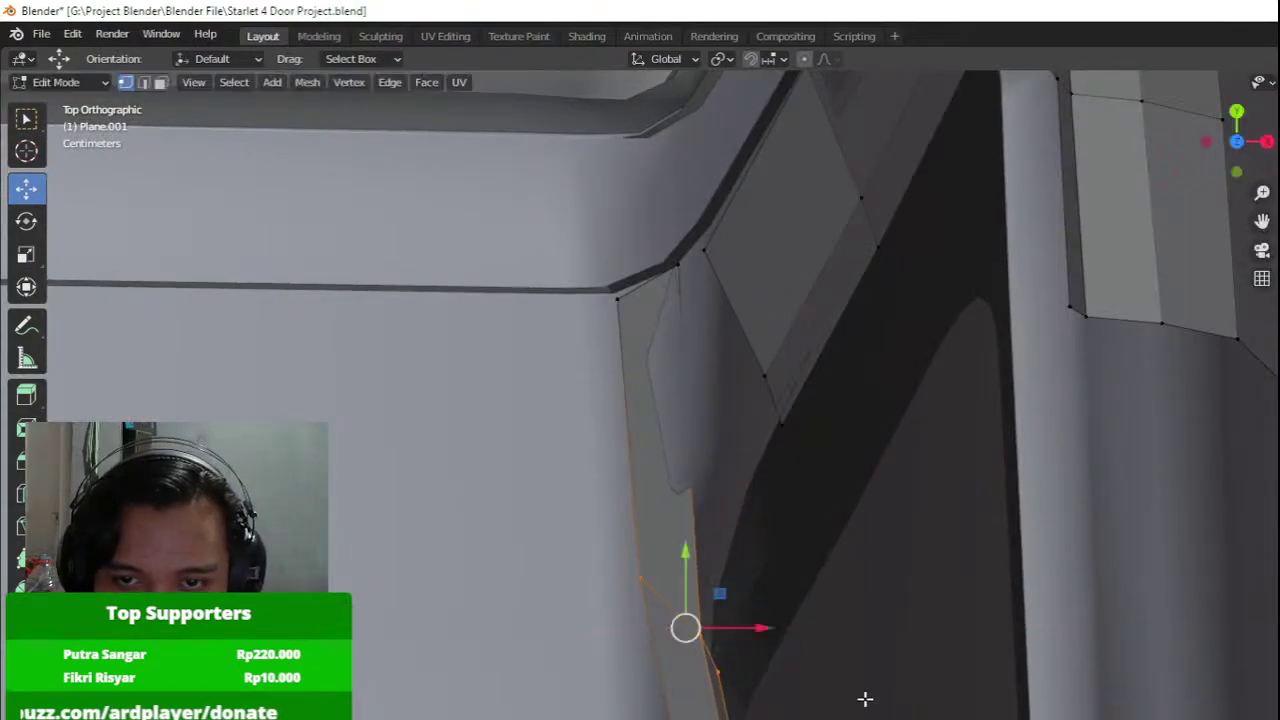
Move the next two cross loops of the roof strip inward along X to follow the roof rail.
{"action": "middle_click_drag", "start_coordinate": [866, 700], "coordinate": [872, 536], "text": "shift"}
{"action": "key", "text": "shift+z"}
{"action": "left_click_drag", "start_coordinate": [573, 661], "coordinate": [755, 716]}
{"action": "key", "text": "shift+z"}
{"action": "scroll", "coordinate": [744, 474], "scroll_direction": "down", "scroll_amount": 3}
{"action": "middle_click_drag", "start_coordinate": [744, 690], "coordinate": [729, 472], "text": "shift"}
{"action": "left_click_drag", "start_coordinate": [597, 534], "coordinate": [879, 680]}
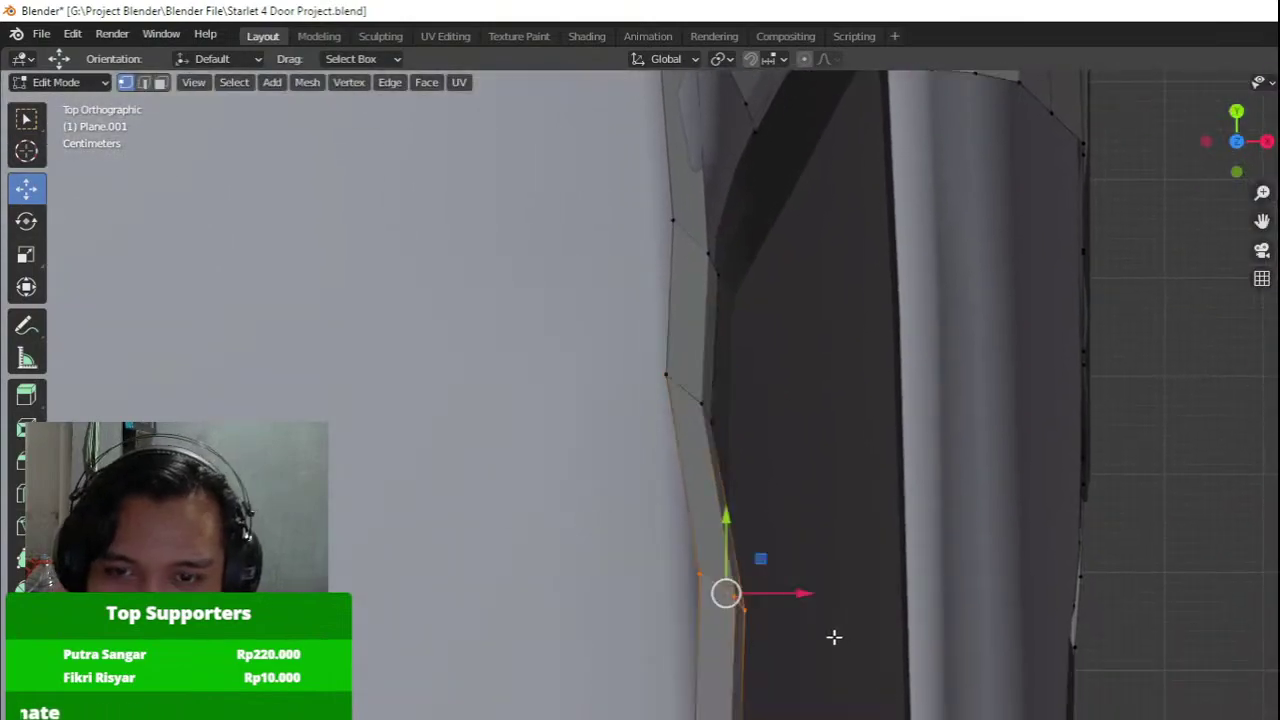
{"action": "left_click_drag", "start_coordinate": [792, 600], "coordinate": [986, 651]}
Shift the fourth and fifth cross loops from the rear inward along X to continue the strip's smooth line.
{"action": "middle_click_drag", "start_coordinate": [875, 624], "coordinate": [869, 391], "text": "shift"}
{"action": "left_click_drag", "start_coordinate": [608, 526], "coordinate": [780, 634]}
{"action": "left_click_drag", "start_coordinate": [794, 549], "coordinate": [1089, 651]}
{"action": "middle_click_drag", "start_coordinate": [871, 603], "coordinate": [873, 457], "text": "shift"}
{"action": "left_click_drag", "start_coordinate": [617, 529], "coordinate": [850, 677]}
{"action": "left_click_drag", "start_coordinate": [785, 600], "coordinate": [764, 589]}
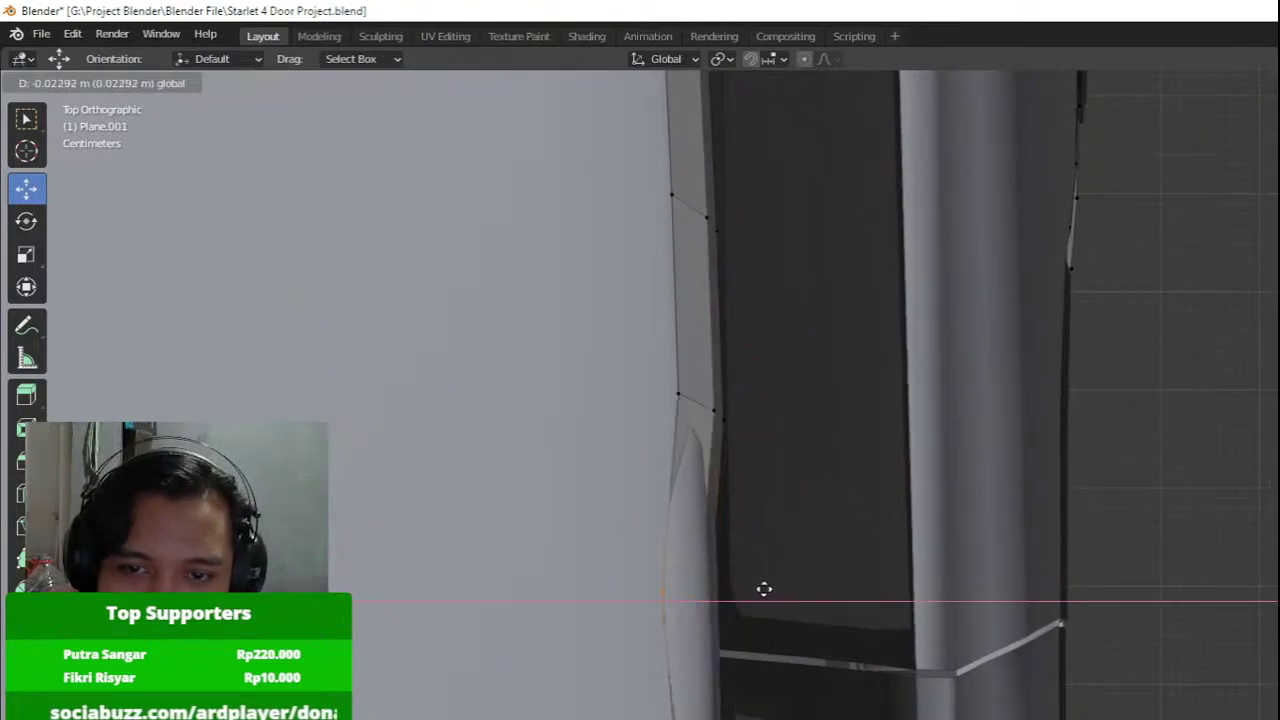
{"action": "left_click_drag", "start_coordinate": [1018, 660], "coordinate": [1003, 658]}
Move the strip's cross loop just behind the middle door pillar's seam outward along X by about 0.005 m.
{"action": "scroll", "coordinate": [1003, 658], "scroll_direction": "down", "scroll_amount": 3}
{"action": "middle_click_drag", "start_coordinate": [1003, 658], "coordinate": [790, 383]}
{"action": "key", "text": "Tab"}
{"action": "key", "text": "Tab"}
{"action": "key", "text": "KP_7"}
{"action": "scroll", "coordinate": [891, 477], "scroll_direction": "down", "scroll_amount": 5}
{"action": "scroll", "coordinate": [759, 531], "scroll_direction": "up", "scroll_amount": 5}
{"action": "scroll", "coordinate": [759, 531], "scroll_direction": "up", "scroll_amount": 3}
{"action": "left_click_drag", "start_coordinate": [800, 471], "coordinate": [968, 548]}
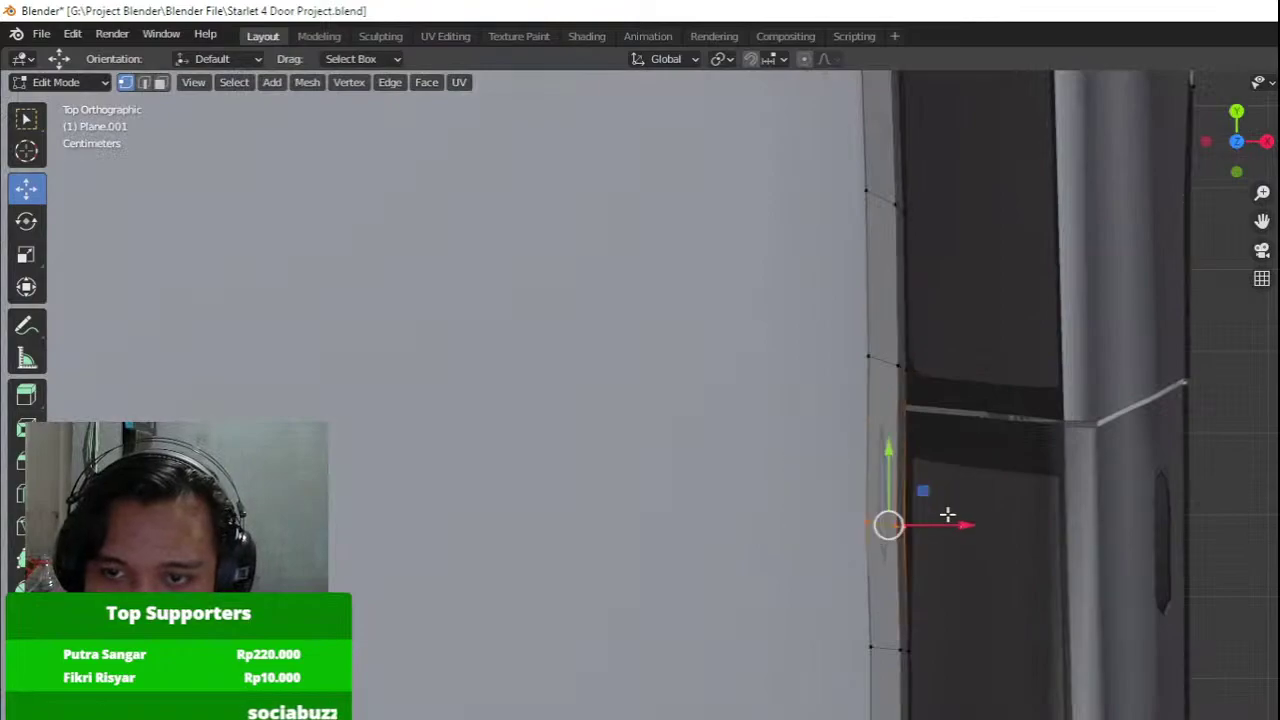
{"action": "key", "text": "g"}
{"action": "key", "text": "x"}
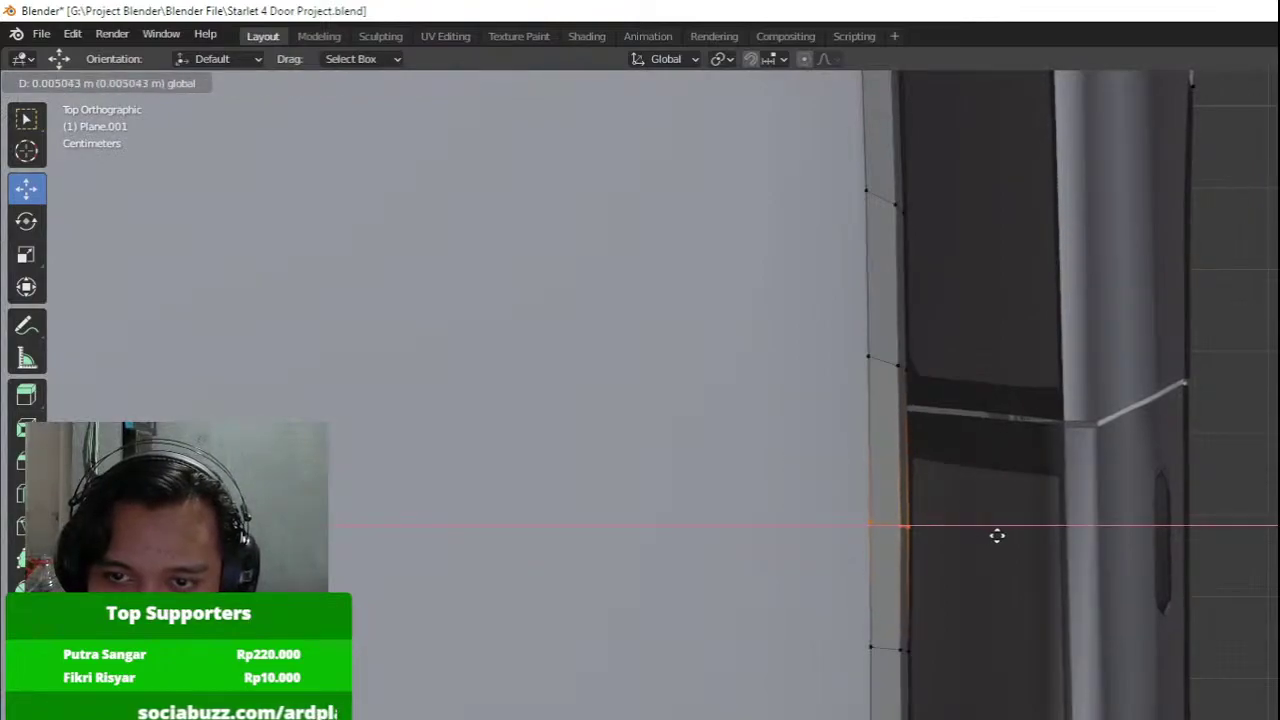
{"action": "left_click", "coordinate": [997, 536]}
Nudge the second cross loop from the rear corner along X to smooth the strip's edge.
{"action": "middle_click_drag", "start_coordinate": [959, 440], "coordinate": [909, 703], "text": "shift"}
{"action": "mouse_move", "coordinate": [876, 215]}
{"action": "middle_mouse_down", "text": "shift"}
{"action": "mouse_move", "coordinate": [826, 429]}
{"action": "mouse_move", "coordinate": [836, 490]}
{"action": "middle_mouse_up", "text": "shift"}
{"action": "key", "text": "shift+z"}
{"action": "left_click_drag", "start_coordinate": [688, 425], "coordinate": [871, 525]}
{"action": "key", "text": "shift+z"}
{"action": "left_click_drag", "start_coordinate": [874, 474], "coordinate": [875, 471]}
{"action": "middle_click_drag", "start_coordinate": [857, 423], "coordinate": [808, 670], "text": "shift"}
{"action": "scroll", "coordinate": [825, 583], "scroll_direction": "up", "scroll_amount": 2}
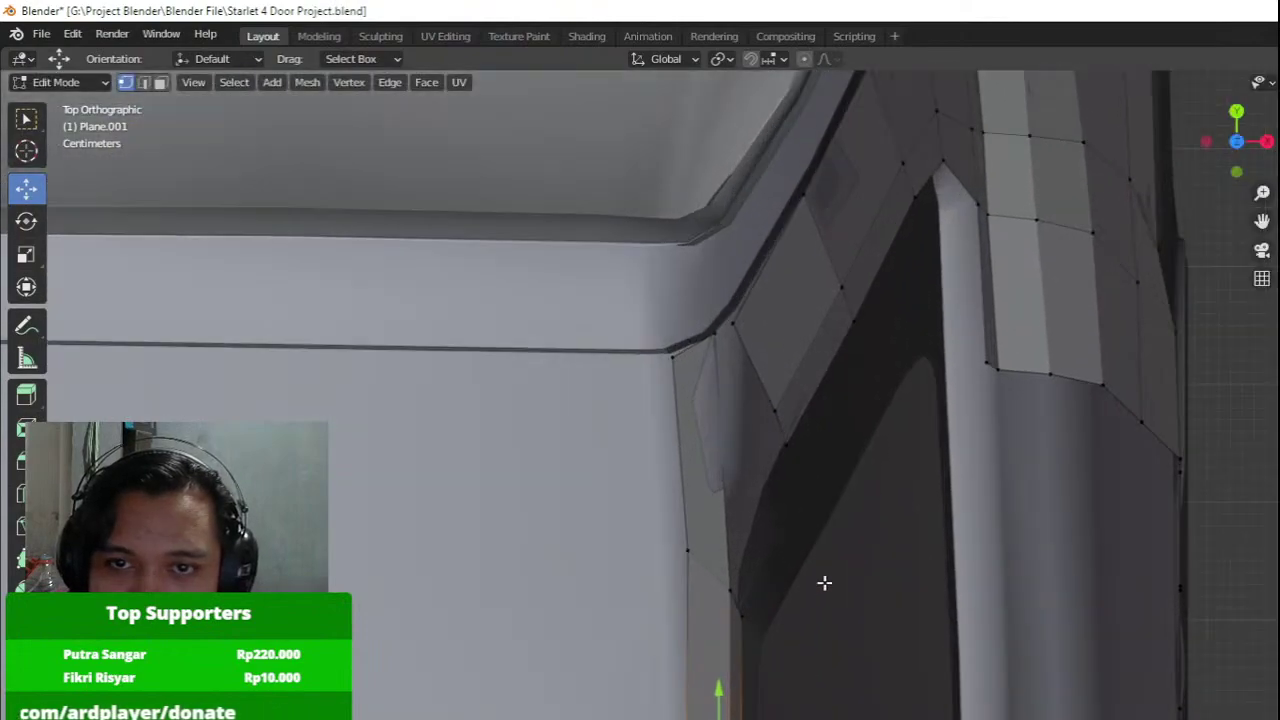
Move the lower rear vertex of the strip's extension forward and down toward the rear window corner in side view.
{"action": "middle_click_drag", "start_coordinate": [825, 583], "coordinate": [651, 429]}
{"action": "key", "text": "a"}
{"action": "left_click", "coordinate": [643, 435]}
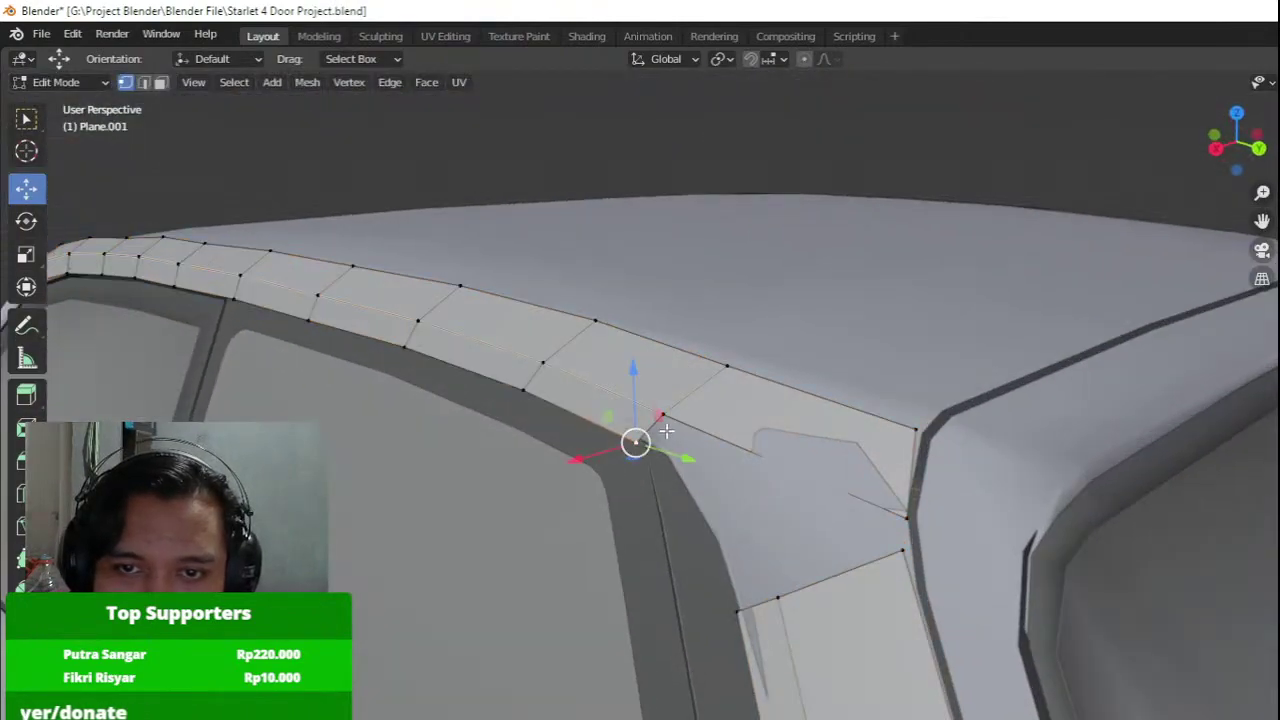
{"action": "left_click", "coordinate": [780, 600]}
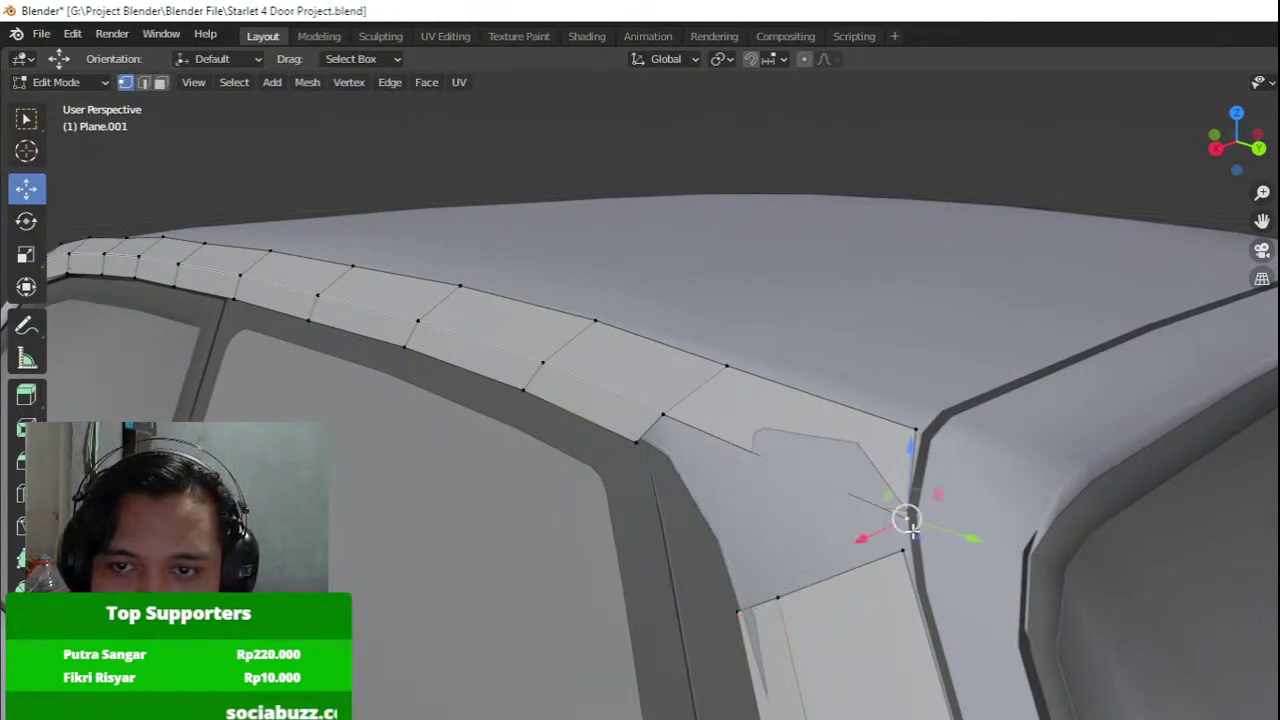
{"action": "key", "text": "KP_3"}
{"action": "key", "text": "g"}
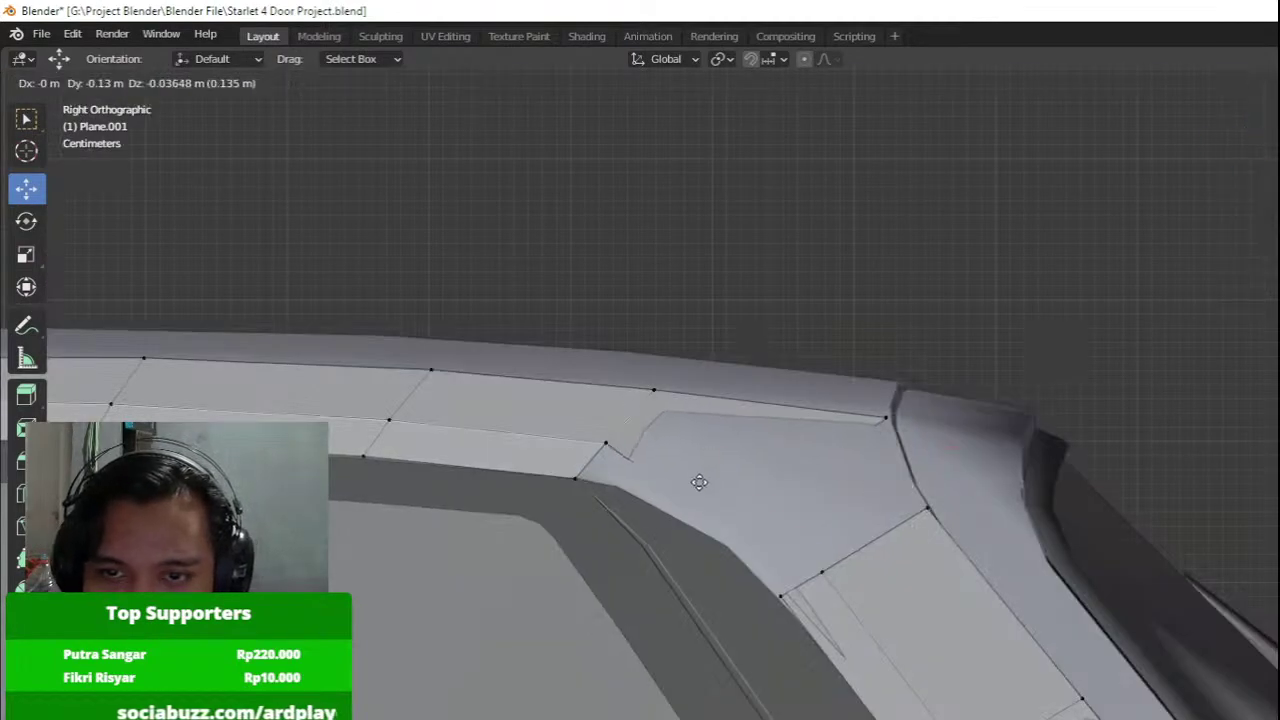
{"action": "left_click", "coordinate": [699, 483]}
{"action": "key", "text": "shift+z"}
{"action": "key", "text": "g"}
{"action": "left_click", "coordinate": [571, 511]}
Shift that vertex along X onto the body, and refine its position in side view between the strip and the pillar.
{"action": "middle_click_drag", "start_coordinate": [839, 488], "coordinate": [738, 500]}
{"action": "key", "text": "shift+z"}
{"action": "middle_click_drag", "start_coordinate": [886, 514], "coordinate": [833, 540]}
{"action": "left_click_drag", "start_coordinate": [703, 530], "coordinate": [640, 531]}
{"action": "key", "text": "KP_3"}
{"action": "key", "text": "shift+z"}
{"action": "key", "text": "g"}
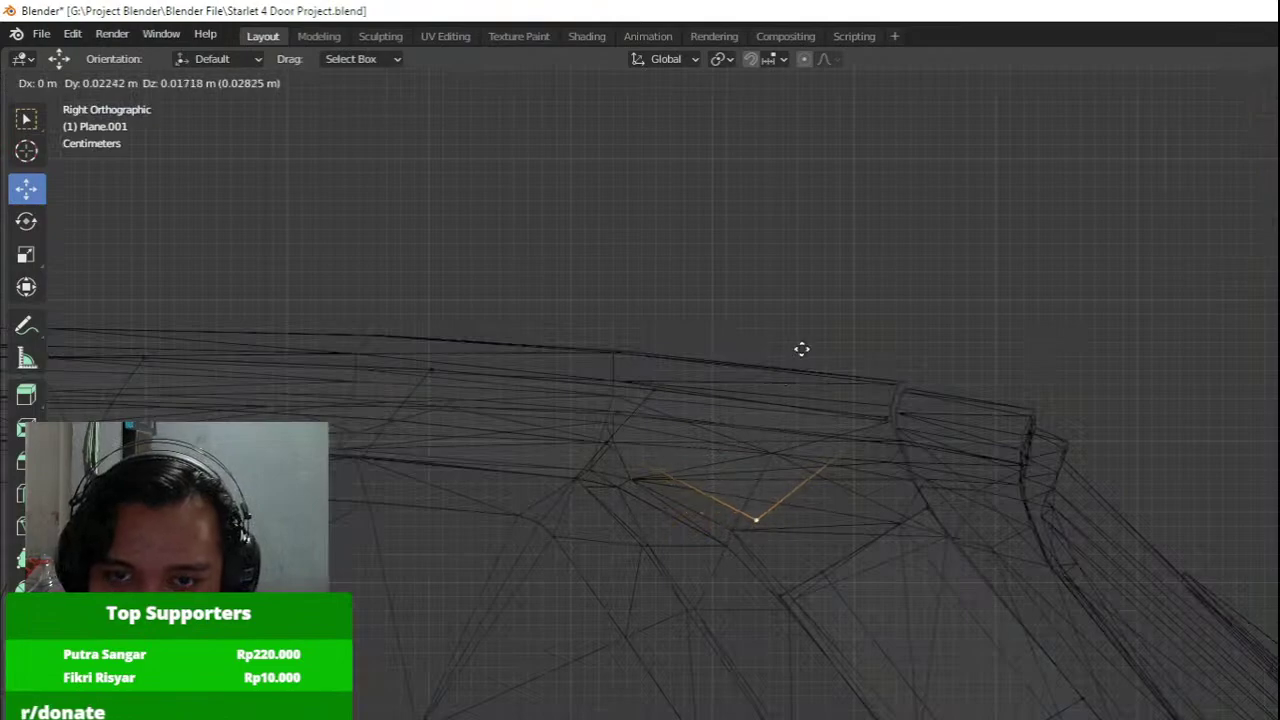
{"action": "left_click", "coordinate": [827, 276]}
{"action": "key", "text": "a"}
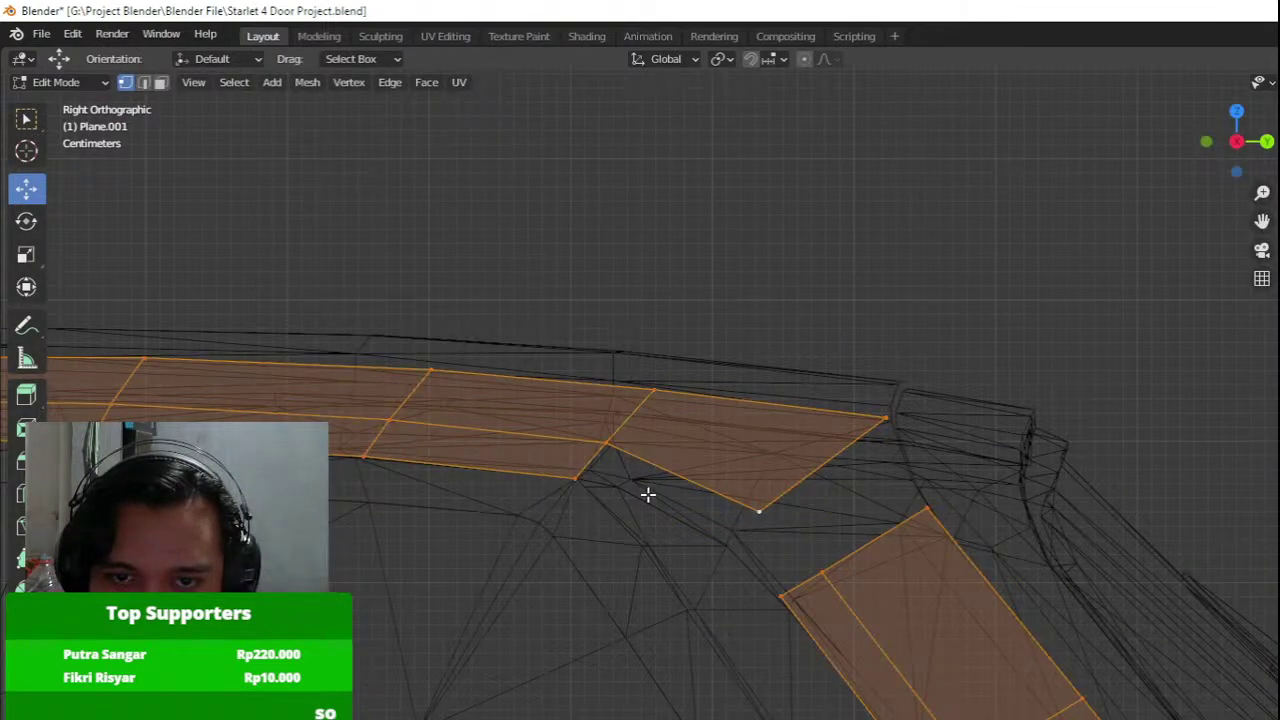
{"action": "key", "text": "e"}
{"action": "left_click", "coordinate": [763, 527]}
{"action": "key", "text": "ctrl+z"}
{"action": "key", "text": "ctrl+z"}
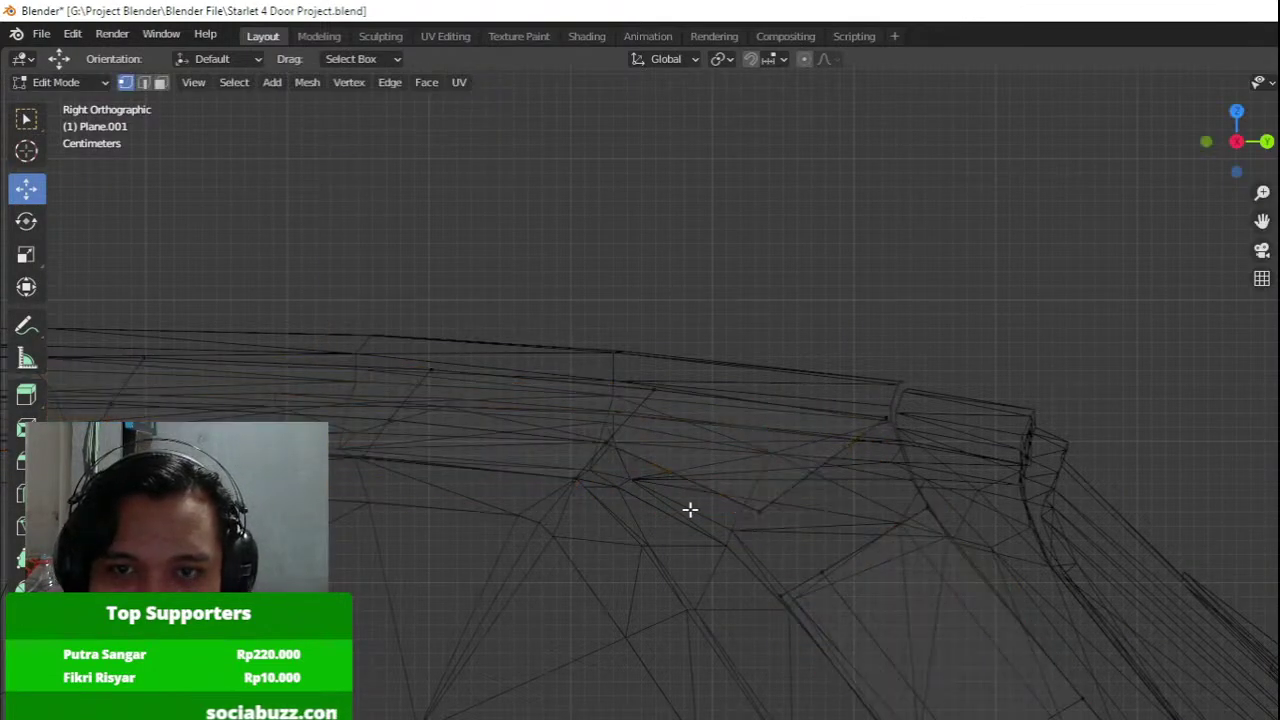
Extrude the strip's window-corner vertex down along the window frame and fill the faces linking it to the rear pillar.
{"action": "key", "text": "g"}
{"action": "left_click", "coordinate": [802, 566]}
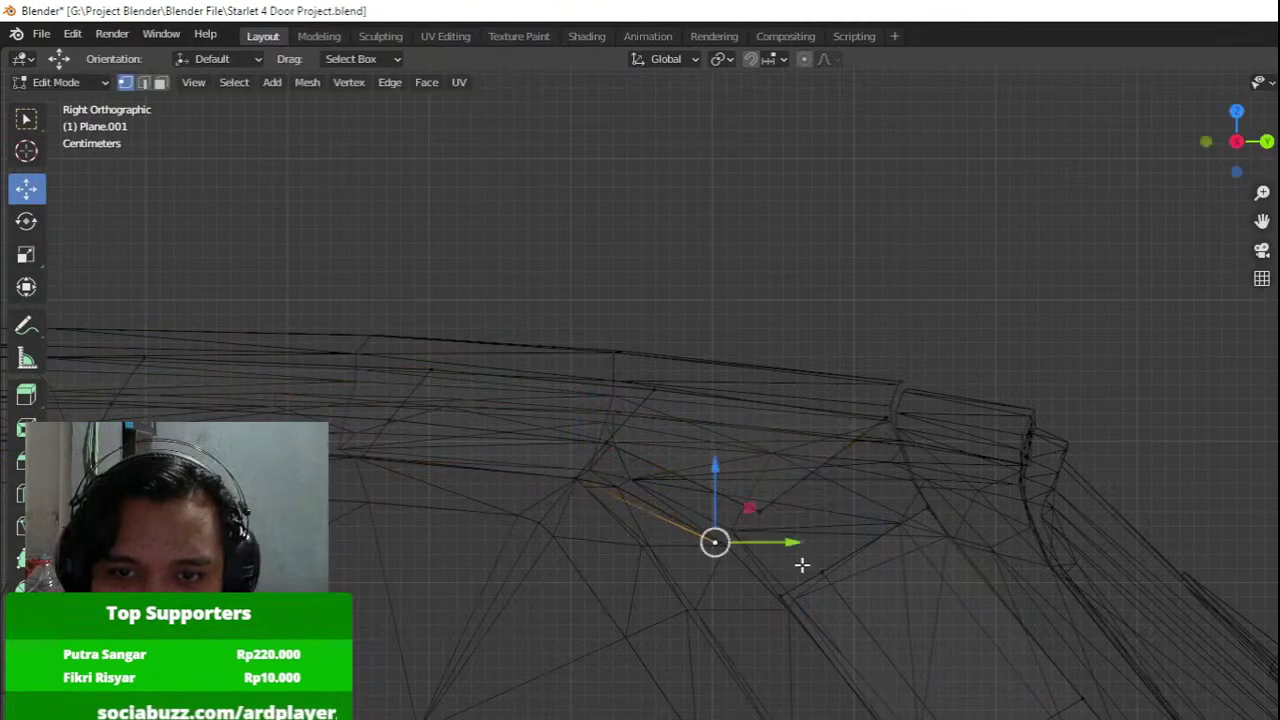
{"action": "key", "text": "f"}
{"action": "left_click_drag", "start_coordinate": [688, 592], "coordinate": [827, 488]}
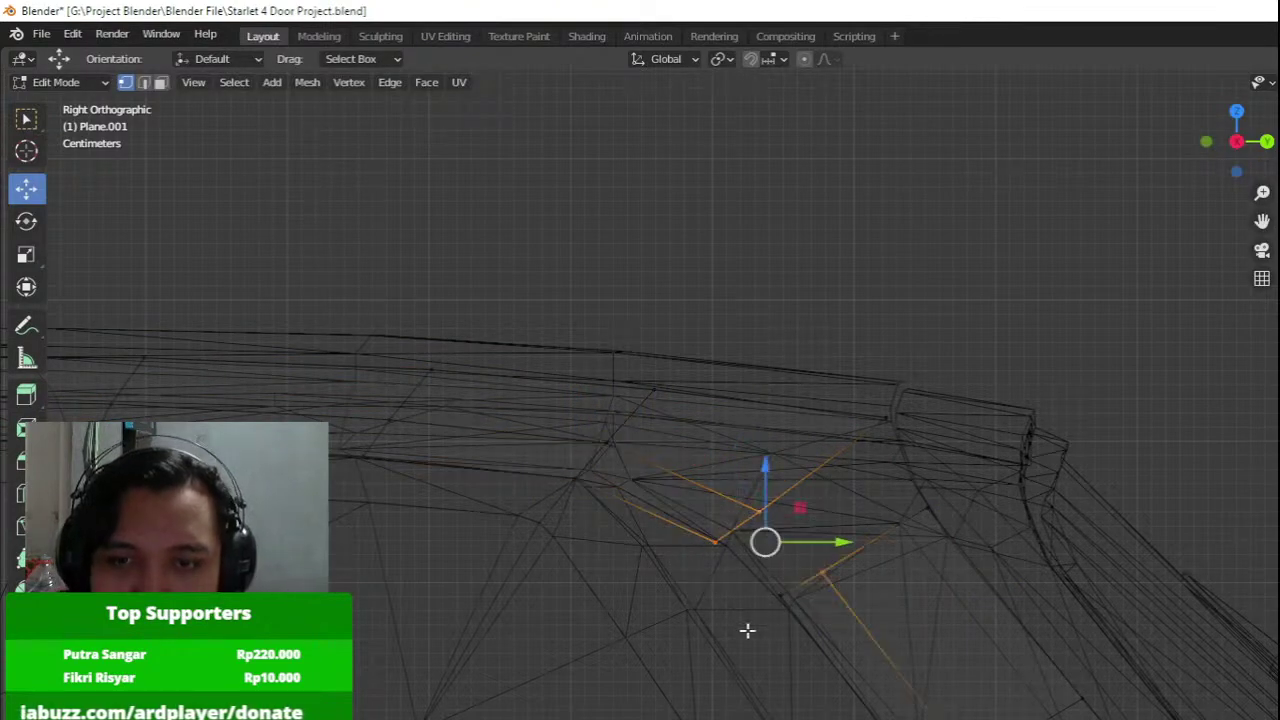
{"action": "left_click_drag", "start_coordinate": [718, 656], "coordinate": [828, 580], "text": "shift"}
{"action": "key", "text": "f"}
{"action": "key", "text": "z"}
{"action": "middle_click_drag", "start_coordinate": [1068, 561], "coordinate": [850, 600]}
{"action": "left_click", "coordinate": [724, 526]}
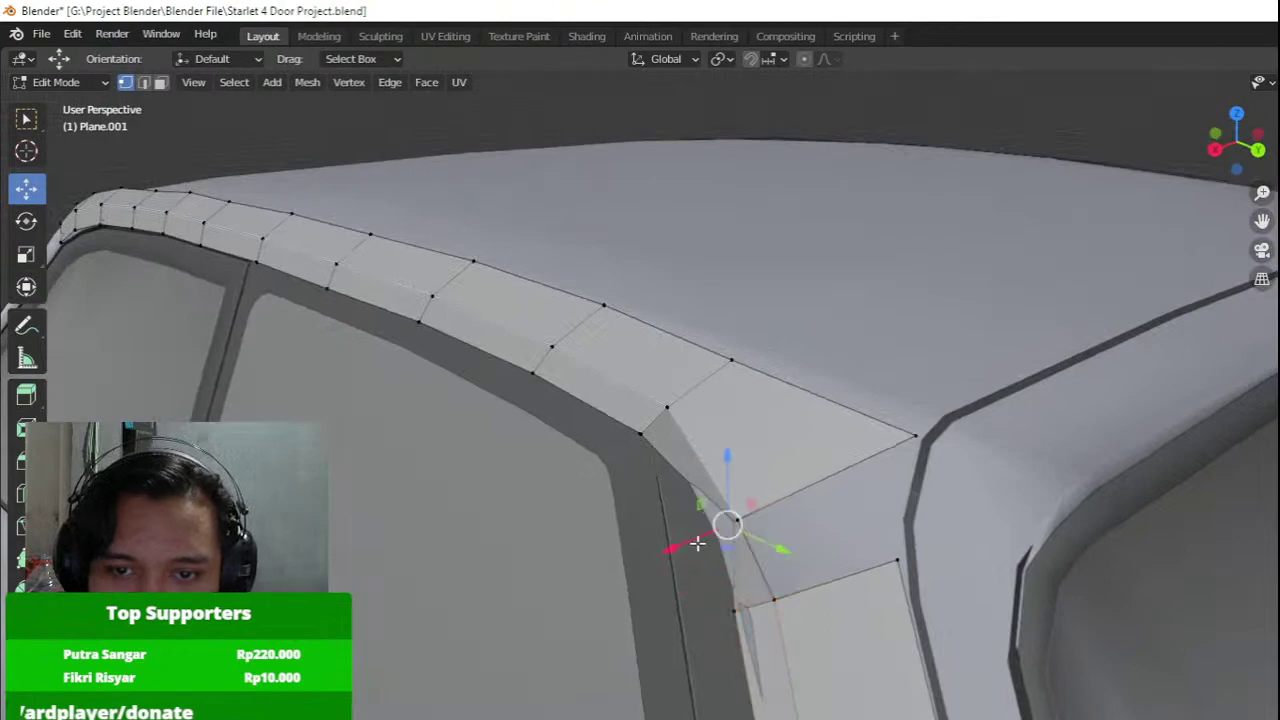
Move the new window-side vertex outward along X to bring the corner faces out to the body surface.
{"action": "middle_click_drag", "start_coordinate": [697, 543], "coordinate": [677, 537]}
{"action": "left_click_drag", "start_coordinate": [668, 560], "coordinate": [452, 612]}
{"action": "left_click", "coordinate": [598, 568]}
{"action": "middle_click_drag", "start_coordinate": [575, 614], "coordinate": [759, 610]}
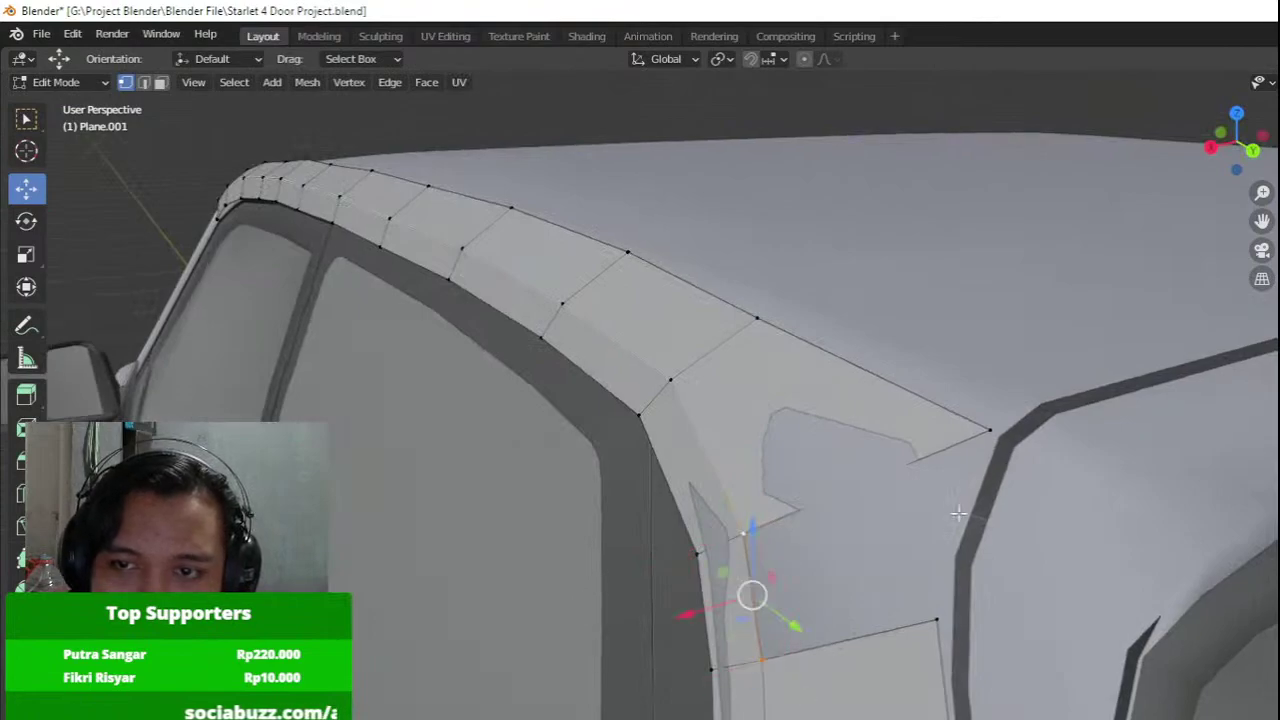
Try to fill the gap between the strip and rear pillar and cut a lengthwise edge loop through the upper row.
{"action": "key", "text": "f"}
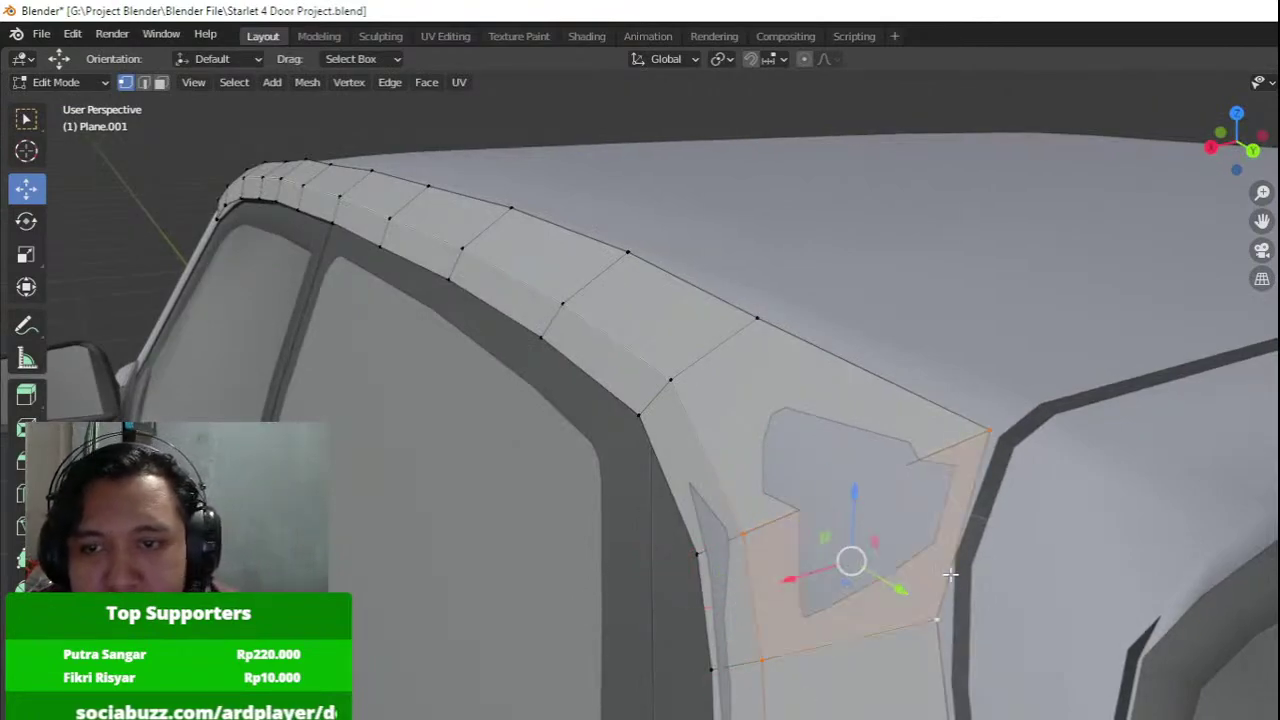
{"action": "middle_click_drag", "start_coordinate": [951, 575], "coordinate": [772, 410]}
{"action": "key", "text": "ctrl+r"}
{"action": "left_click", "coordinate": [749, 437]}
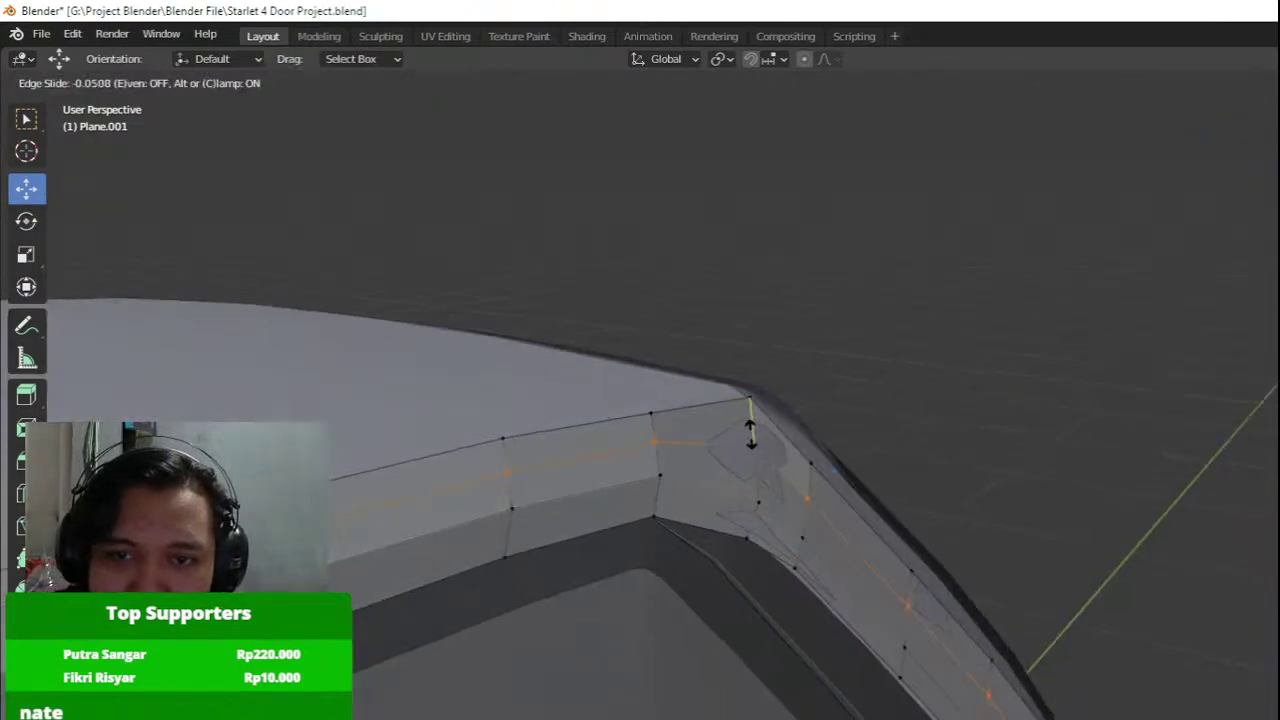
{"action": "left_click", "coordinate": [751, 435]}
{"action": "key", "text": "ctrl+z"}
Try a lengthwise edge loop through the corner patch and move its middle vertex toward the body surface.
{"action": "middle_click_drag", "start_coordinate": [666, 437], "coordinate": [652, 480]}
{"action": "scroll", "coordinate": [678, 484], "scroll_direction": "up", "scroll_amount": 2}
{"action": "key", "text": "ctrl+r"}
{"action": "left_click", "coordinate": [640, 512]}
{"action": "left_click", "coordinate": [638, 510]}
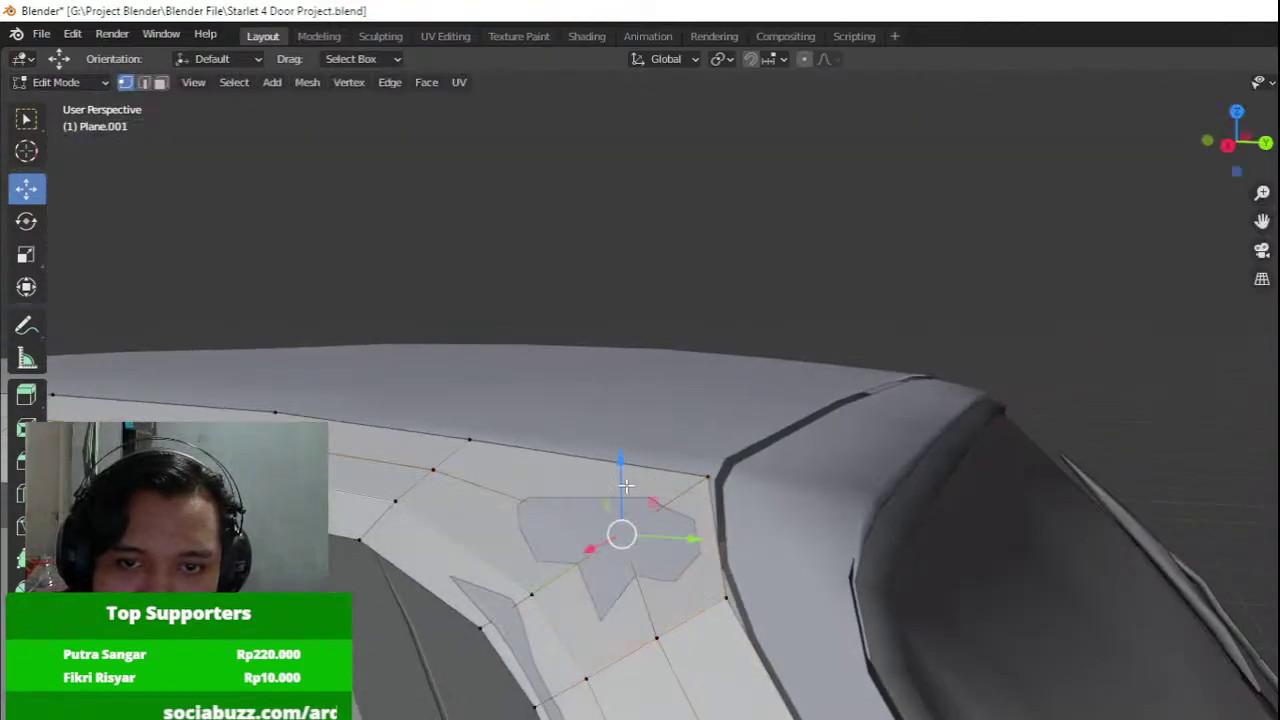
{"action": "left_click_drag", "start_coordinate": [621, 534], "coordinate": [584, 538]}
{"action": "middle_click_drag", "start_coordinate": [584, 538], "coordinate": [900, 617]}
{"action": "left_click_drag", "start_coordinate": [846, 614], "coordinate": [852, 614]}
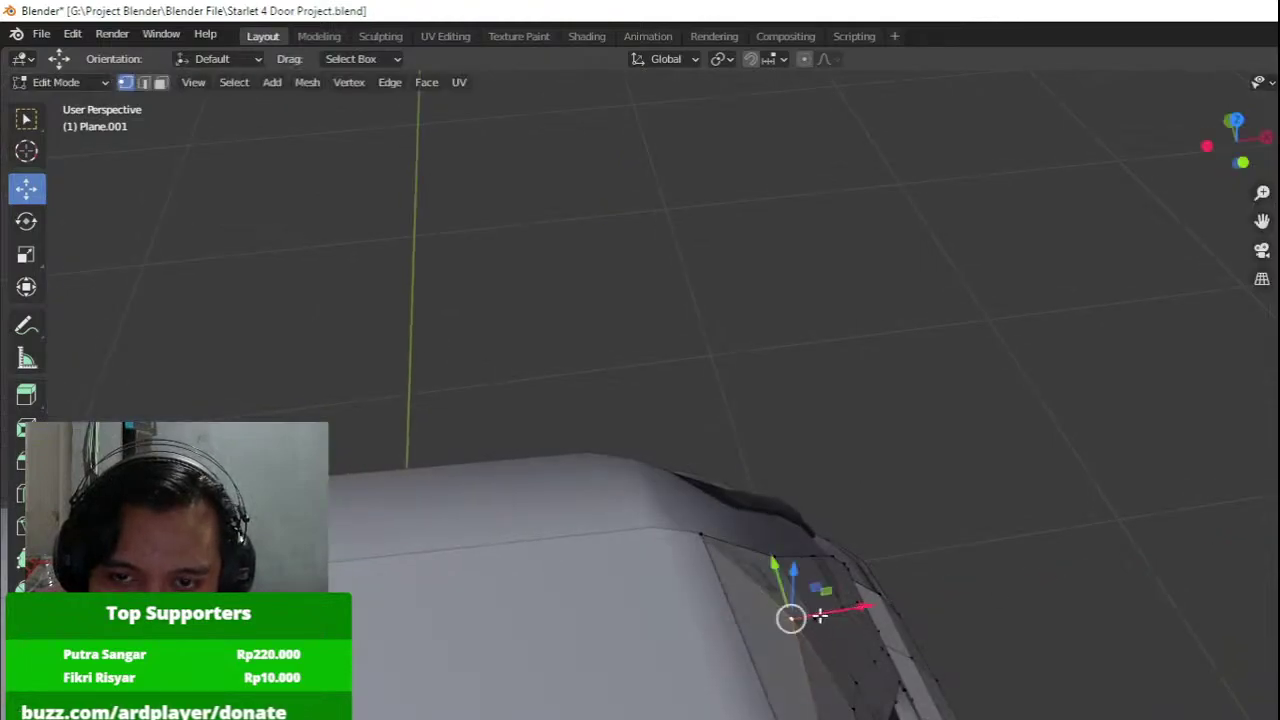
{"action": "left_click", "coordinate": [703, 541]}
Undo the corner edge loop, its vertex moves and the face filling the gap.
{"action": "key", "text": "ctrl+z"}
{"action": "key", "text": "ctrl+z"}
{"action": "key", "text": "ctrl+z"}
{"action": "key", "text": "ctrl+z"}
{"action": "middle_click_drag", "start_coordinate": [837, 555], "coordinate": [707, 504]}
{"action": "key", "text": "ctrl+z"}
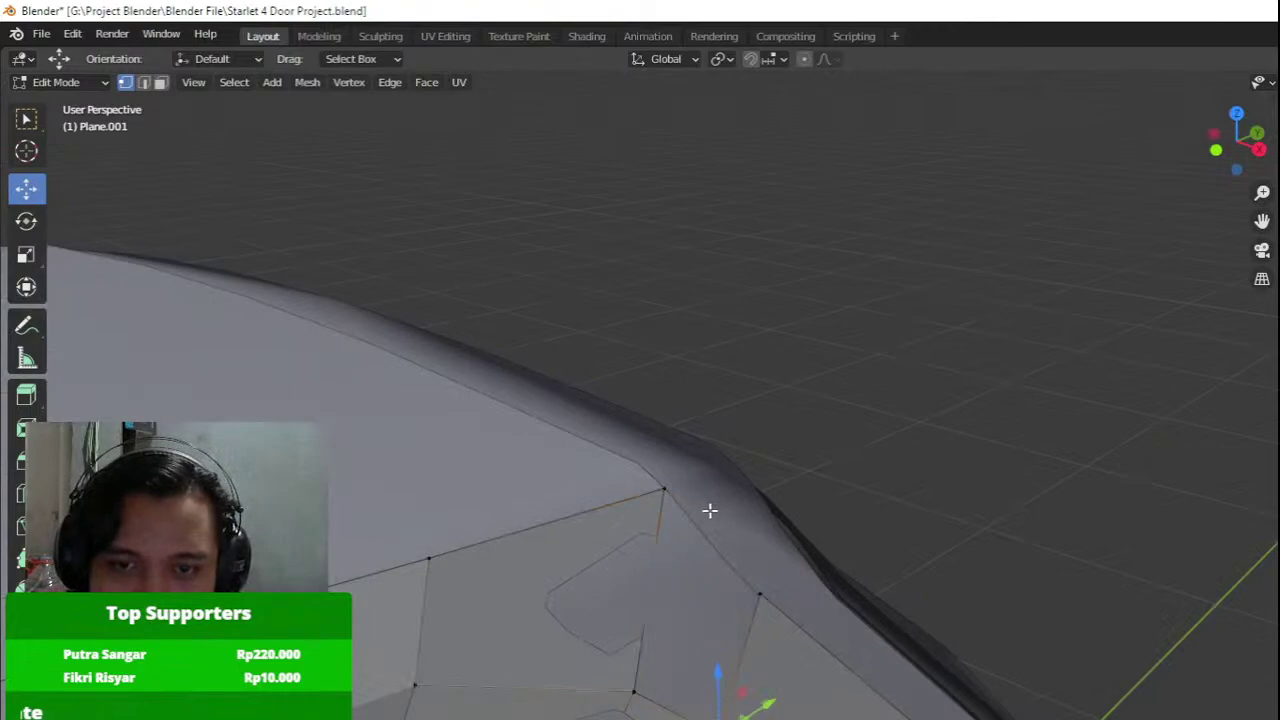
Fill the gap between the strip's rear extension and the top of the rear pillar with a face.
{"action": "key", "text": "a"}
{"action": "key", "text": "z"}
{"action": "left_click", "coordinate": [625, 562]}
{"action": "left_click_drag", "start_coordinate": [610, 466], "coordinate": [784, 719]}
{"action": "key", "text": "f"}
{"action": "key", "text": "z"}
{"action": "left_click", "coordinate": [787, 644]}
{"action": "mouse_move", "coordinate": [782, 655]}
{"action": "middle_mouse_down"}
{"action": "mouse_move", "coordinate": [709, 674]}
{"action": "mouse_move", "coordinate": [531, 651]}
{"action": "mouse_move", "coordinate": [560, 646]}
{"action": "middle_mouse_up"}
{"action": "middle_click_drag", "start_coordinate": [680, 626], "coordinate": [702, 621]}
Add a centred edge loop across the corner patch between the roof strip and the rear pillar.
{"action": "left_click", "coordinate": [818, 491]}
{"action": "middle_click_drag", "start_coordinate": [735, 541], "coordinate": [800, 535]}
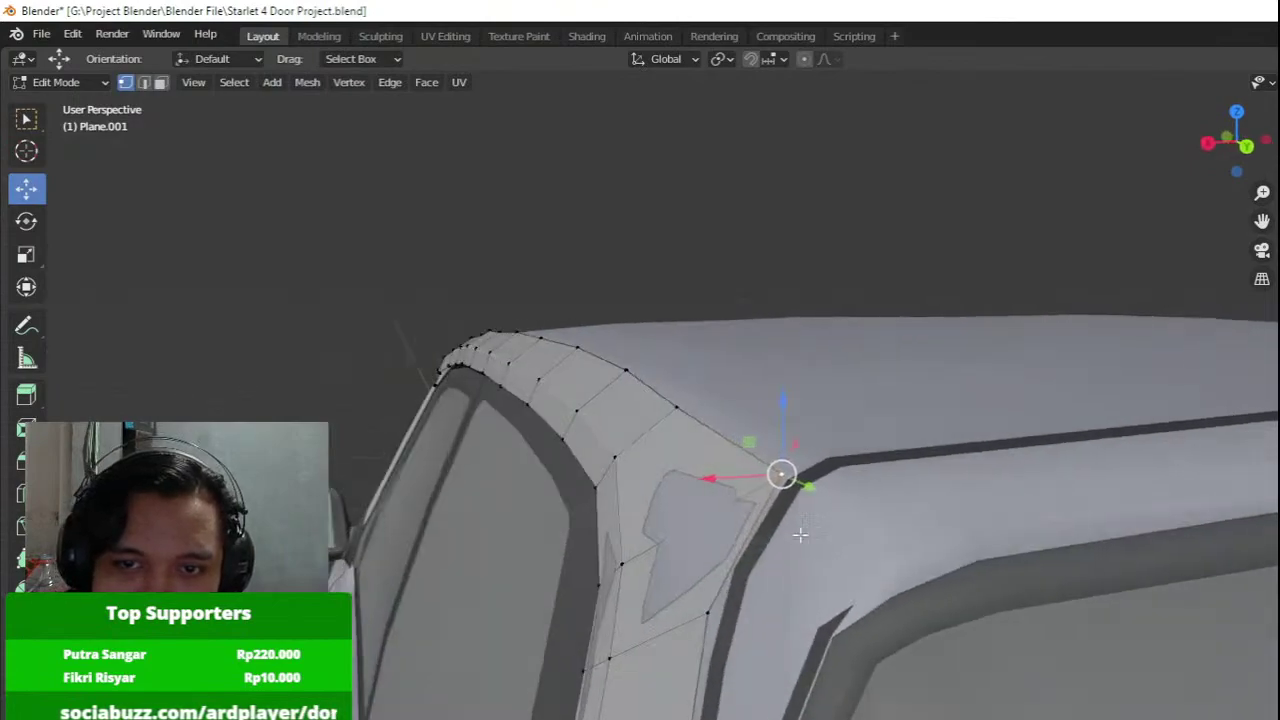
{"action": "left_click", "coordinate": [733, 553]}
{"action": "right_click", "coordinate": [730, 557]}
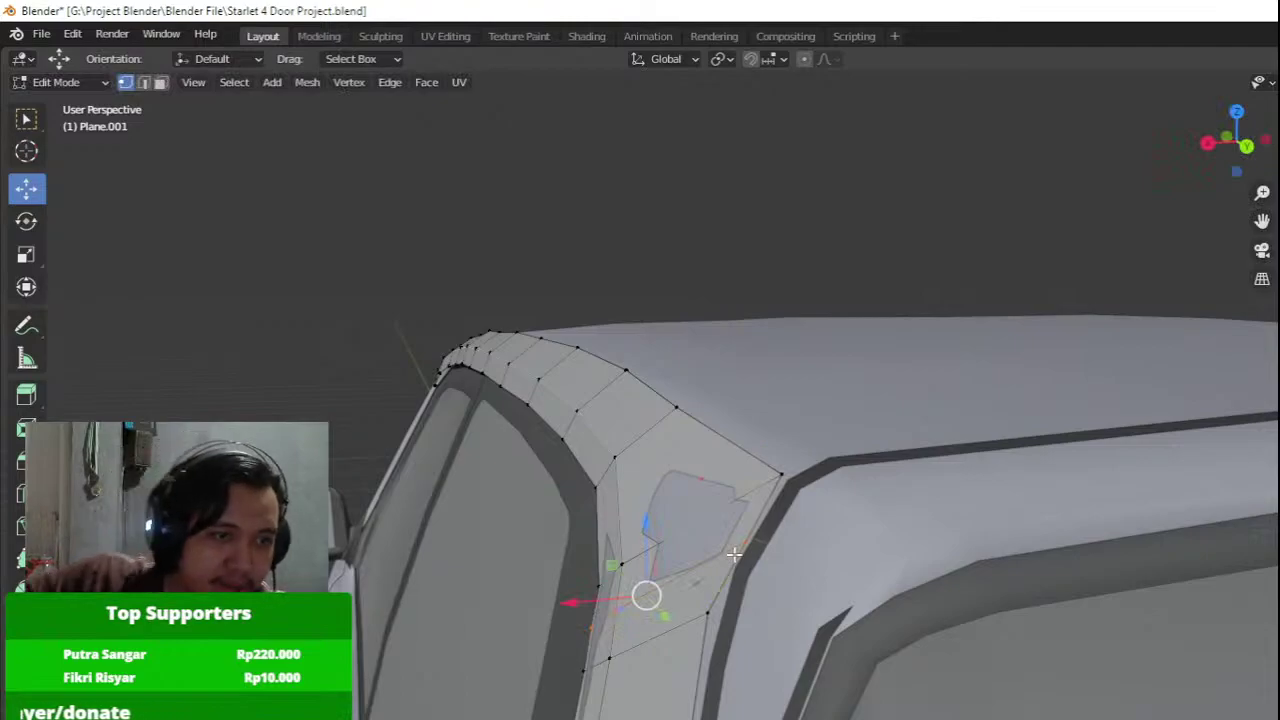
Inspect the rear corner patch and the whole roof-rail strip up to the windshield pillar.
{"action": "scroll", "coordinate": [734, 555], "scroll_direction": "down", "scroll_amount": 2}
{"action": "middle_click_drag", "start_coordinate": [734, 555], "coordinate": [1240, 335]}
{"action": "scroll", "coordinate": [914, 374], "scroll_direction": "up", "scroll_amount": 2}
{"action": "key", "text": "Tab"}
{"action": "scroll", "coordinate": [765, 378], "scroll_direction": "down", "scroll_amount": 7}
{"action": "key", "text": "Tab"}
{"action": "middle_click_drag", "start_coordinate": [562, 356], "coordinate": [826, 357]}
{"action": "scroll", "coordinate": [740, 380], "scroll_direction": "up", "scroll_amount": 2}
{"action": "middle_click_drag", "start_coordinate": [689, 394], "coordinate": [554, 368]}
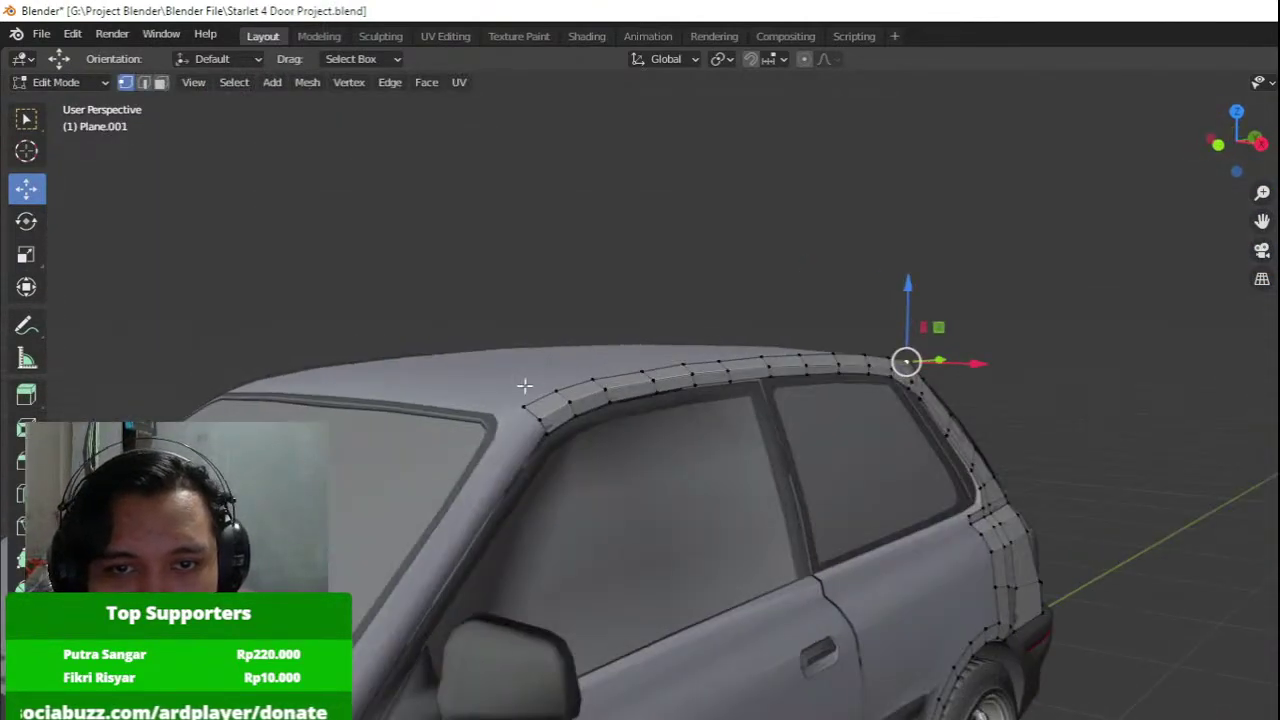
Extrude the strip's front edge down along the windshield pillar and place it near the pillar's base.
{"action": "key", "text": "KP_3"}
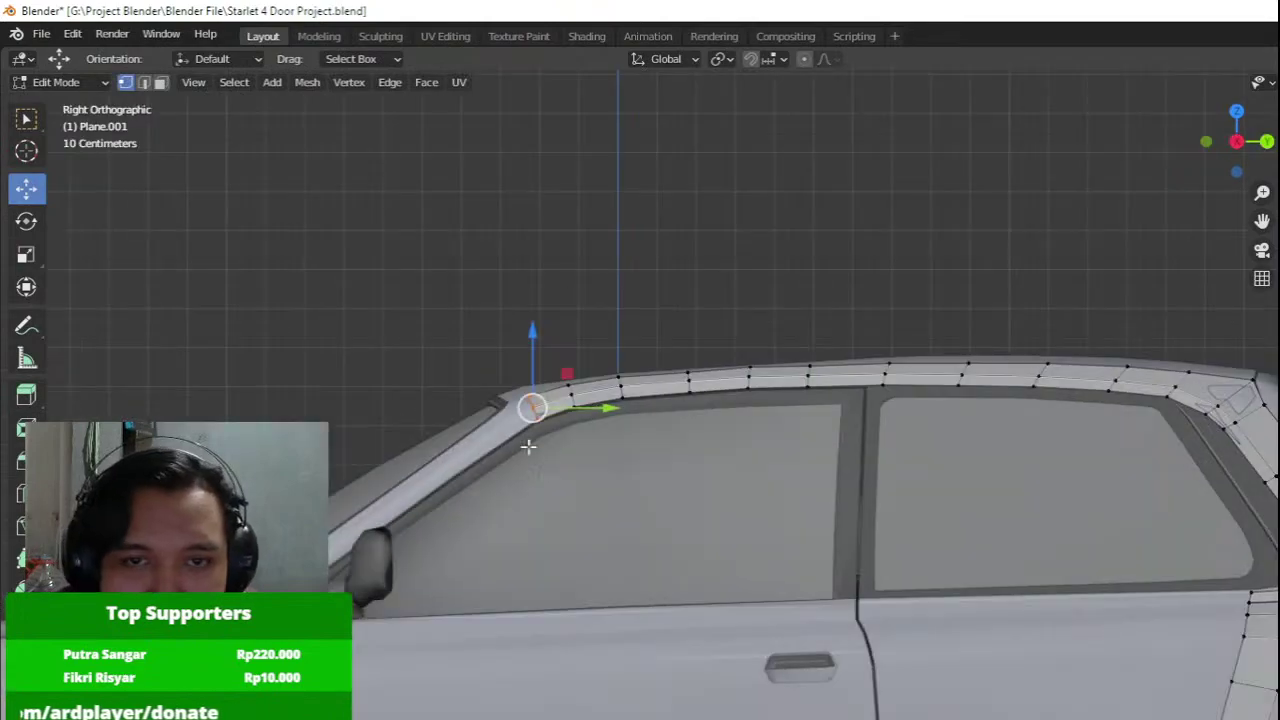
{"action": "scroll", "coordinate": [529, 443], "scroll_direction": "up", "scroll_amount": 3}
{"action": "key", "text": "g"}
{"action": "left_click", "coordinate": [566, 553]}
{"action": "key", "text": "shift+z"}
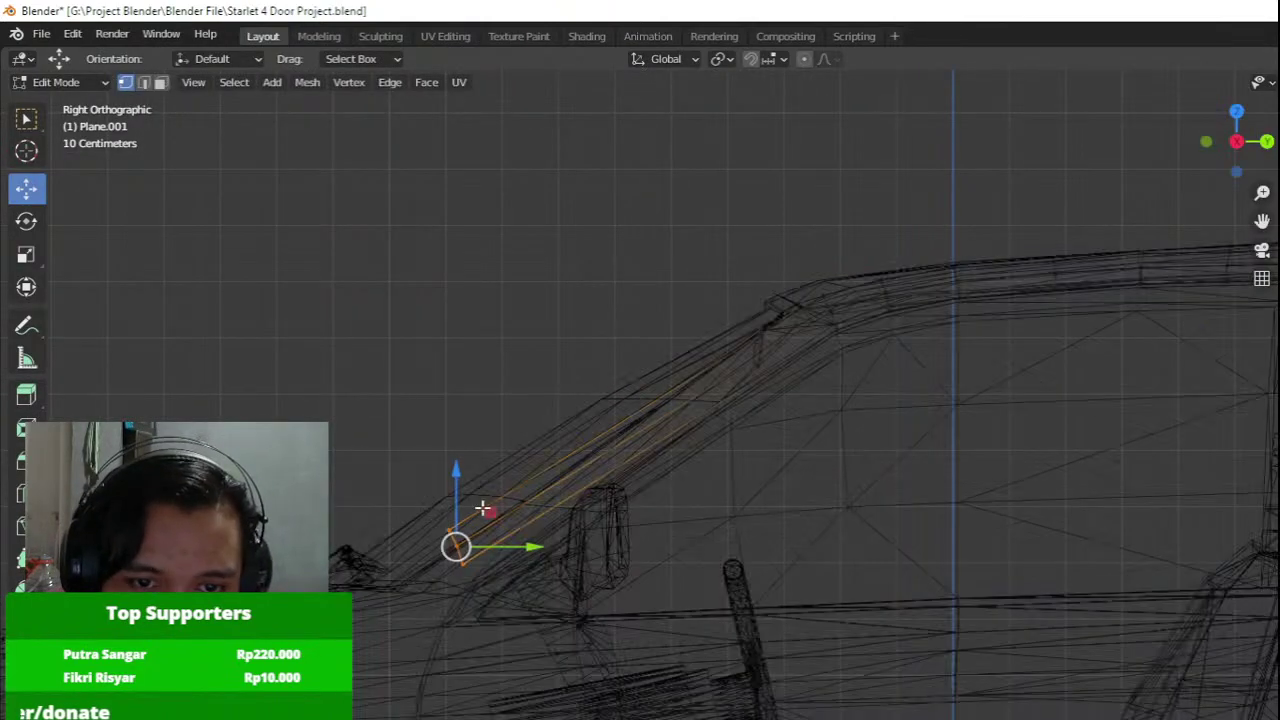
{"action": "key", "text": "g"}
{"action": "left_click", "coordinate": [603, 436]}
{"action": "middle_click_drag", "start_coordinate": [572, 479], "coordinate": [714, 461], "text": "shift"}
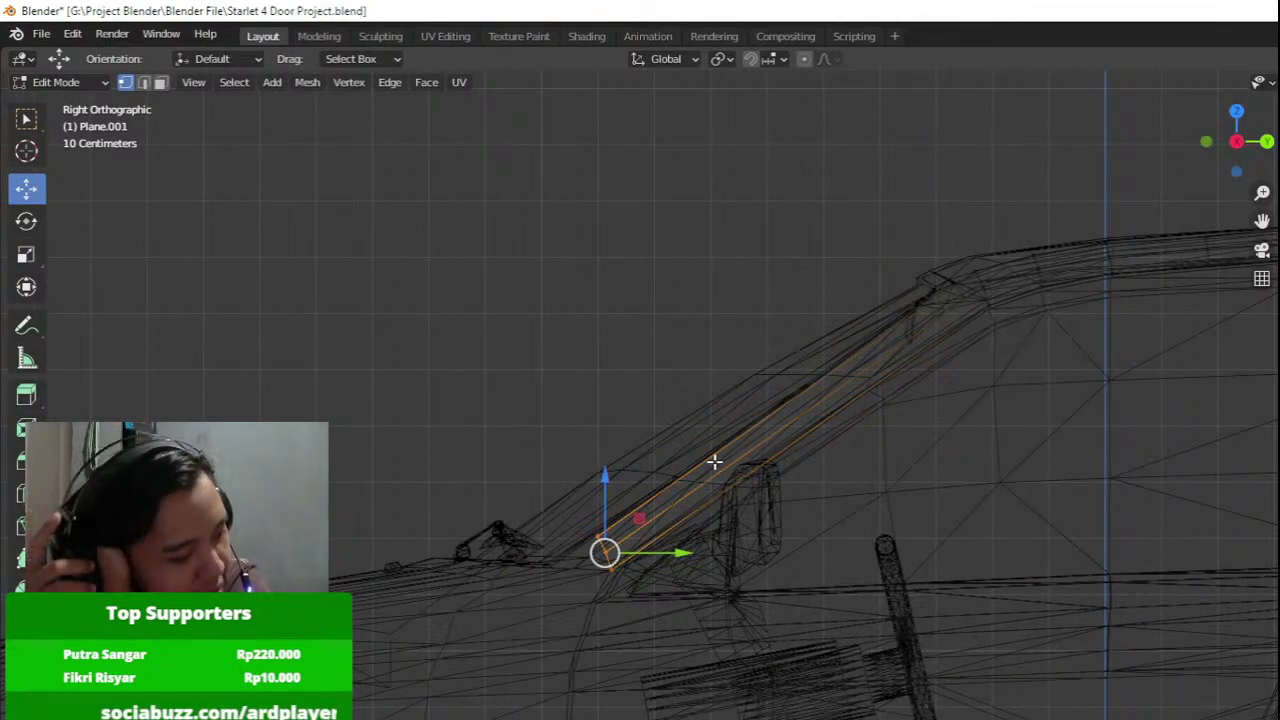
Rotate the extruded end edge to match the angle of the windshield pillar's base.
{"action": "scroll", "coordinate": [714, 461], "scroll_direction": "up", "scroll_amount": 6}
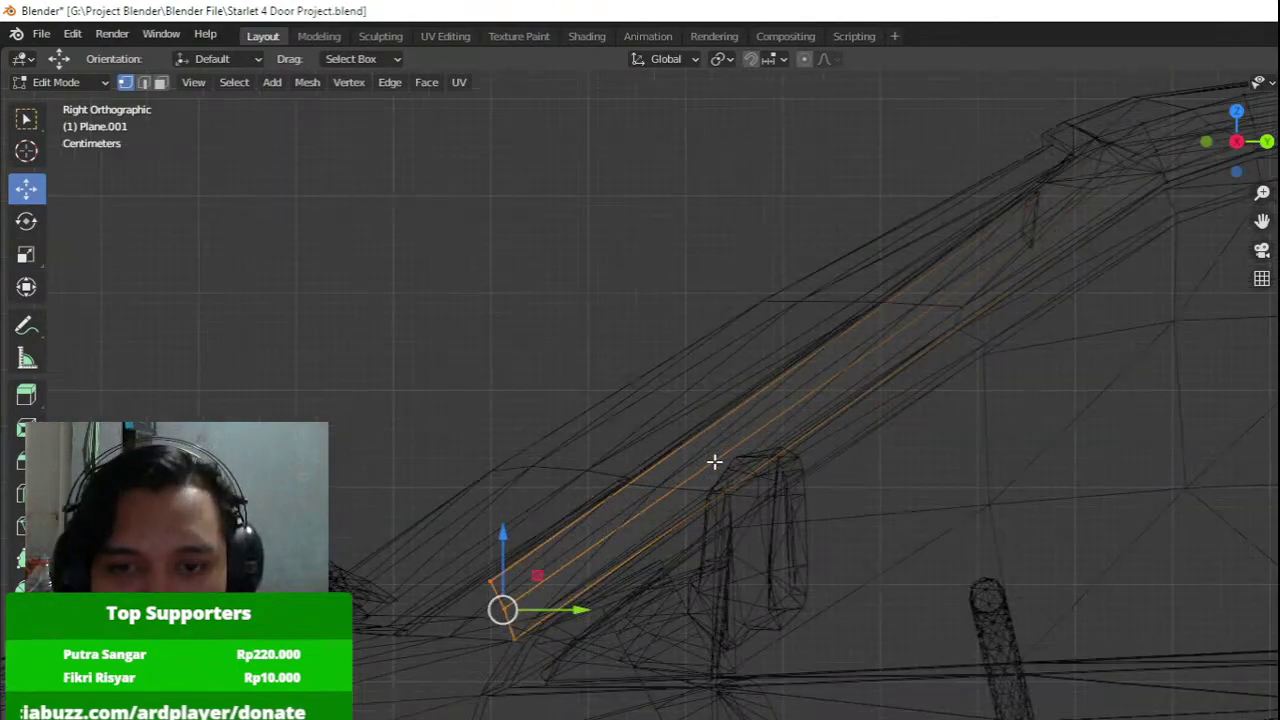
{"action": "key", "text": "r"}
{"action": "left_click", "coordinate": [432, 442]}
{"action": "middle_click_drag", "start_coordinate": [522, 476], "coordinate": [638, 442], "text": "shift"}
{"action": "key", "text": "shift+z"}
{"action": "middle_click_drag", "start_coordinate": [722, 502], "coordinate": [803, 426], "text": "shift"}
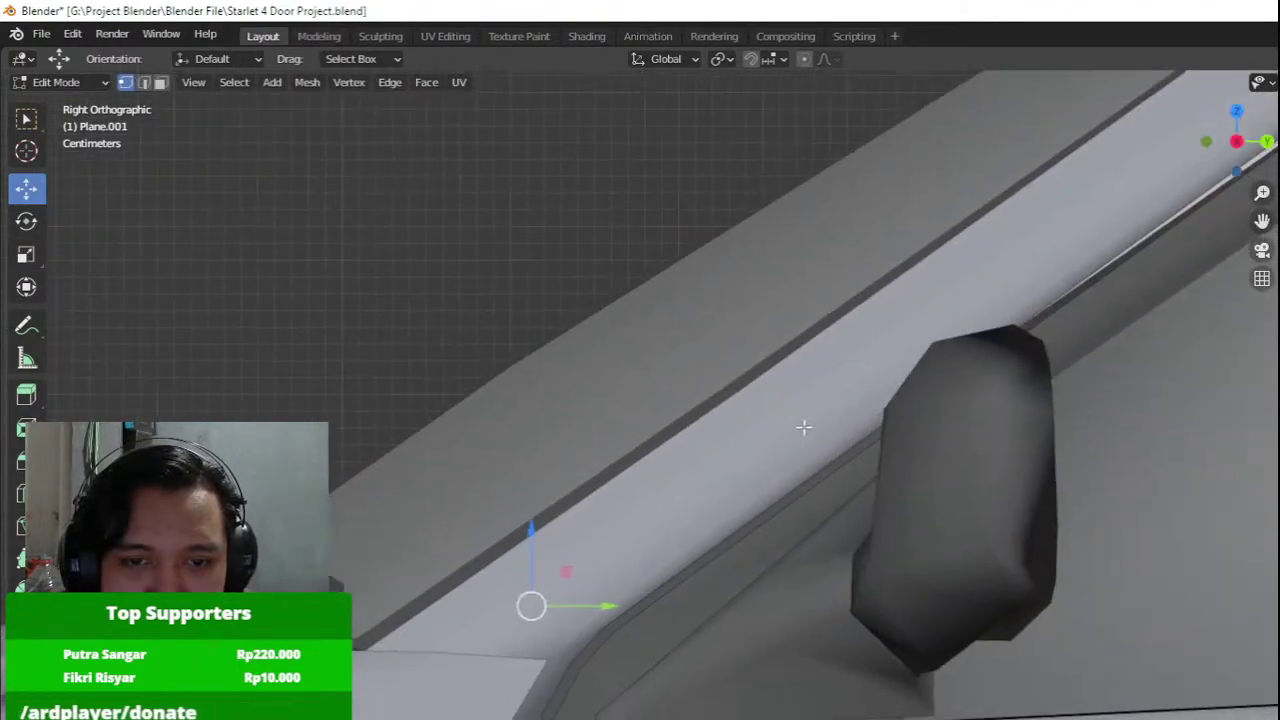
Move the extruded end edge outward along X so the new faces reach the windshield pillar's surface.
{"action": "key", "text": "shift+z"}
{"action": "middle_click_drag", "start_coordinate": [469, 471], "coordinate": [837, 537]}
{"action": "key", "text": "shift+z"}
{"action": "scroll", "coordinate": [611, 574], "scroll_direction": "down", "scroll_amount": 2}
{"action": "left_click_drag", "start_coordinate": [590, 598], "coordinate": [855, 612]}
{"action": "middle_click_drag", "start_coordinate": [855, 612], "coordinate": [723, 613]}
{"action": "scroll", "coordinate": [723, 613], "scroll_direction": "up", "scroll_amount": 2}
{"action": "left_click_drag", "start_coordinate": [699, 625], "coordinate": [660, 620]}
{"action": "key", "text": "shift+z"}
Move the end vertex of the roof-rail strip to fit the base of the windshield pillar.
{"action": "left_click", "coordinate": [552, 579]}
{"action": "key", "text": "KP_7"}
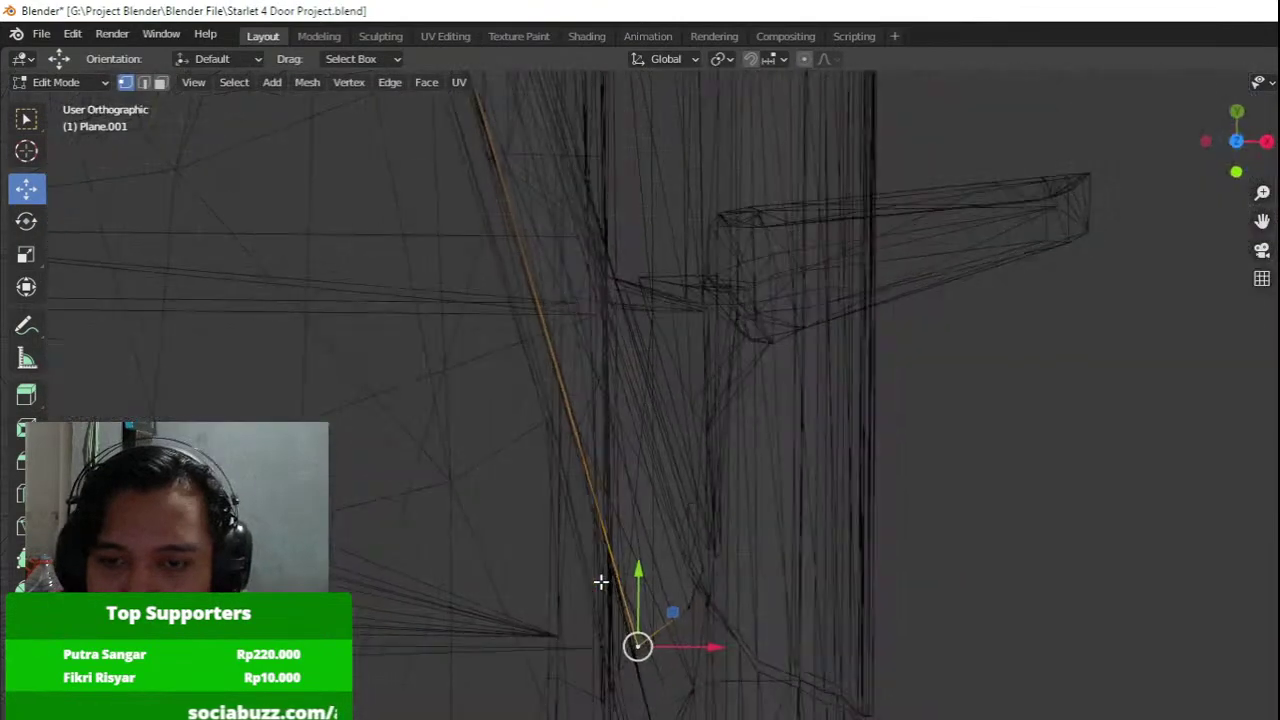
{"action": "key", "text": "shift+z"}
{"action": "middle_click_drag", "start_coordinate": [785, 579], "coordinate": [486, 453]}
{"action": "key", "text": "KP_3"}
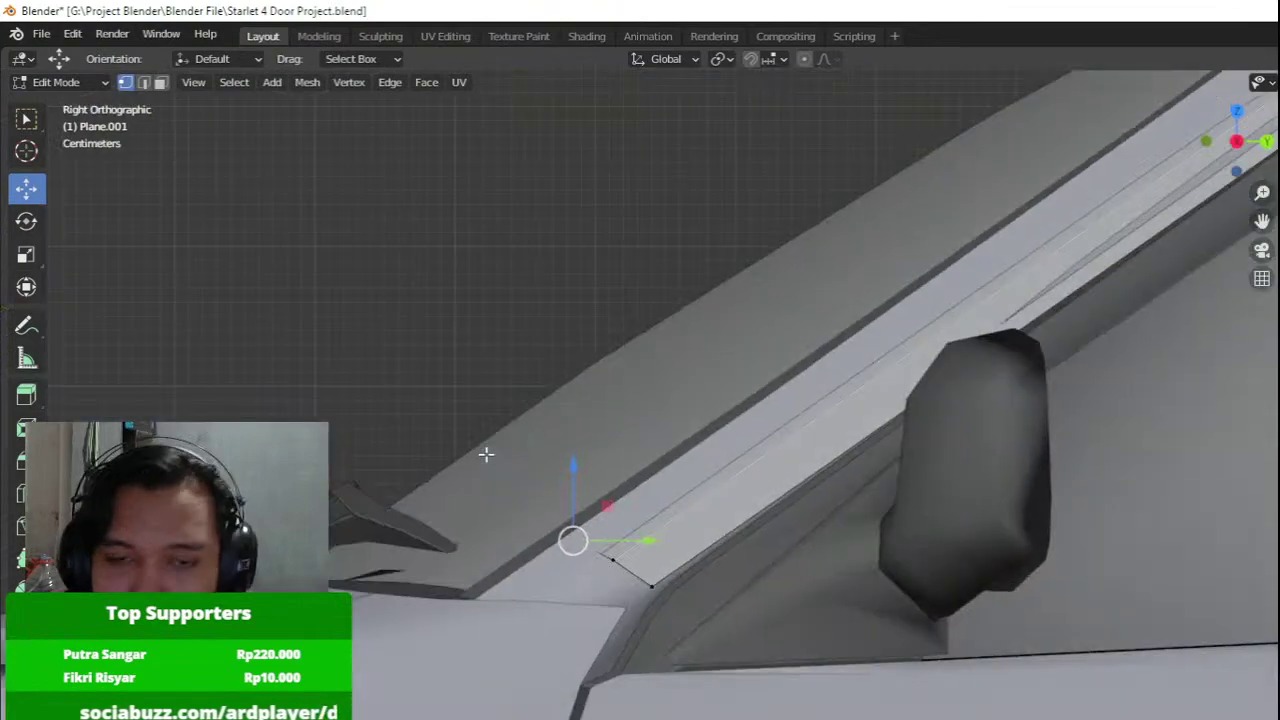
{"action": "key", "text": "g"}
{"action": "left_click", "coordinate": [414, 339]}
{"action": "scroll", "coordinate": [598, 374], "scroll_direction": "down", "scroll_amount": 3}
{"action": "middle_click_drag", "start_coordinate": [815, 293], "coordinate": [567, 443], "text": "shift"}
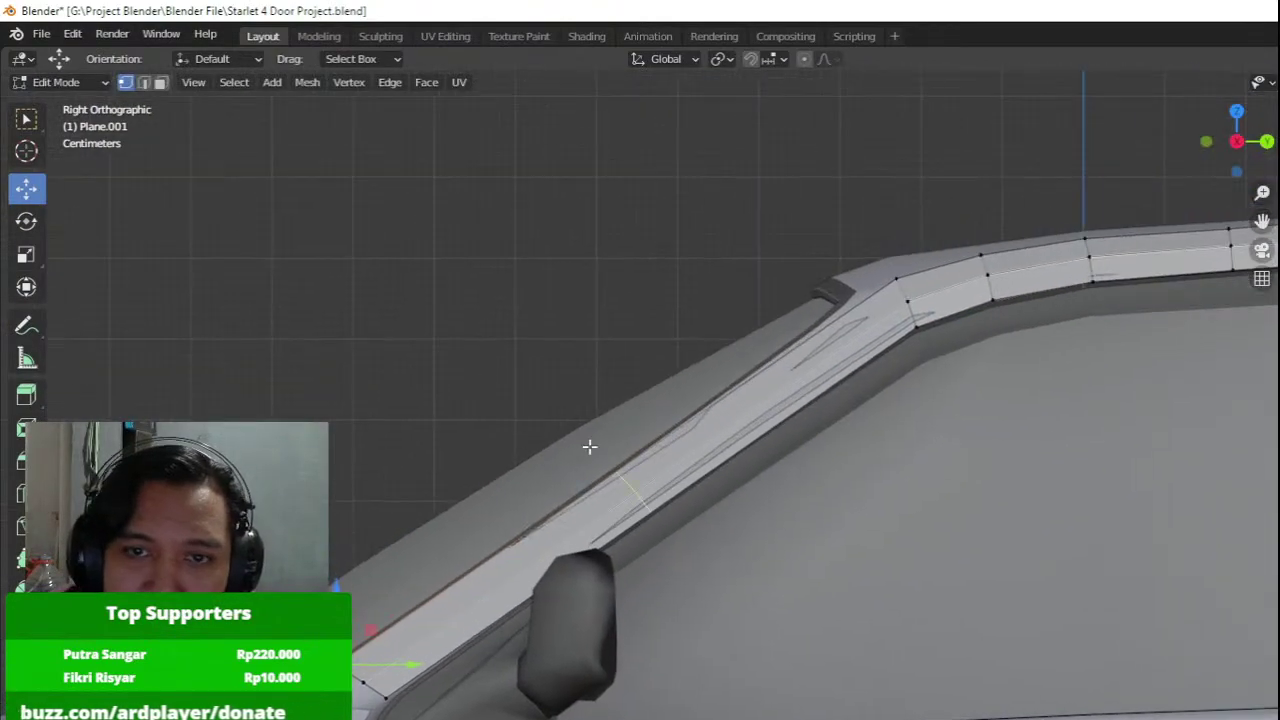
Add a loop cut across the strip's pillar section above the mirror and move it onto the windshield pillar.
{"action": "key", "text": "ctrl+r"}
{"action": "left_click", "coordinate": [589, 447]}
{"action": "right_click", "coordinate": [588, 447]}
{"action": "key", "text": "g"}
{"action": "left_click", "coordinate": [577, 441]}
Add another loop cut between the new pillar loop and the windshield's upper corner and fit it to the pillar.
{"action": "middle_click_drag", "start_coordinate": [700, 380], "coordinate": [627, 460], "text": "shift"}
{"action": "key", "text": "ctrl+r"}
{"action": "left_click", "coordinate": [780, 417]}
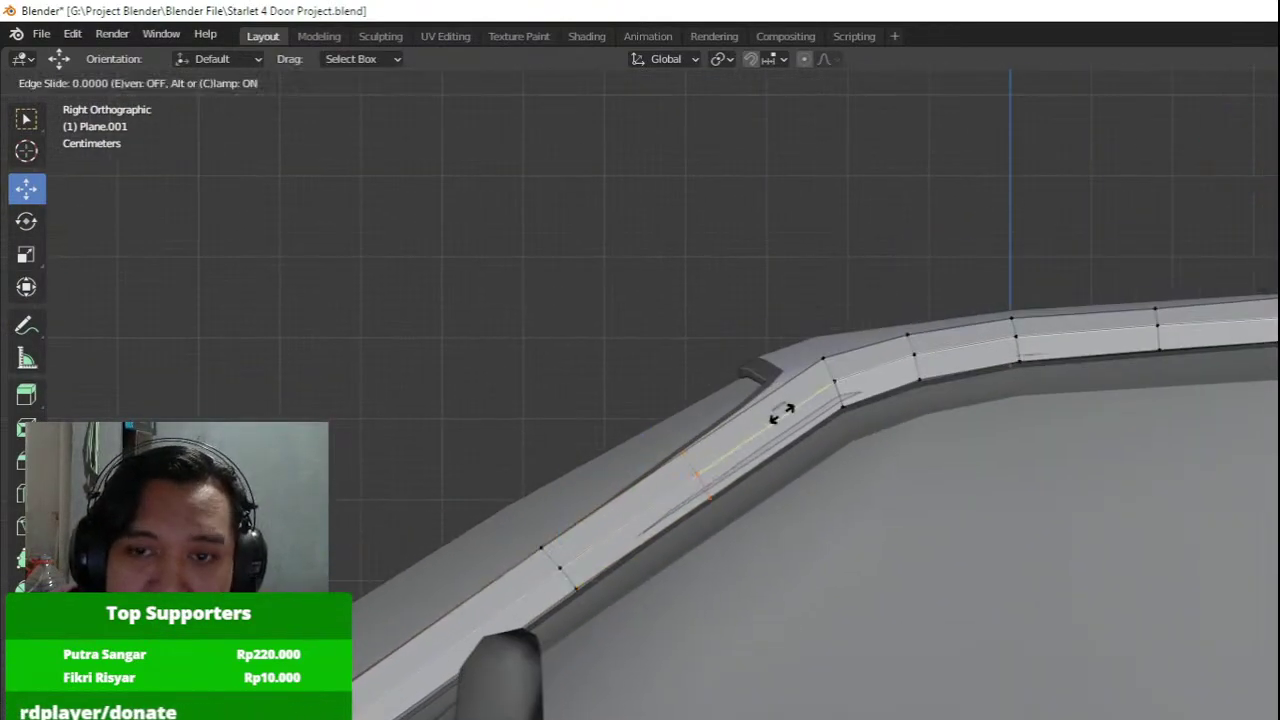
{"action": "right_click", "coordinate": [780, 417]}
{"action": "key", "text": "g"}
{"action": "left_click", "coordinate": [807, 395]}
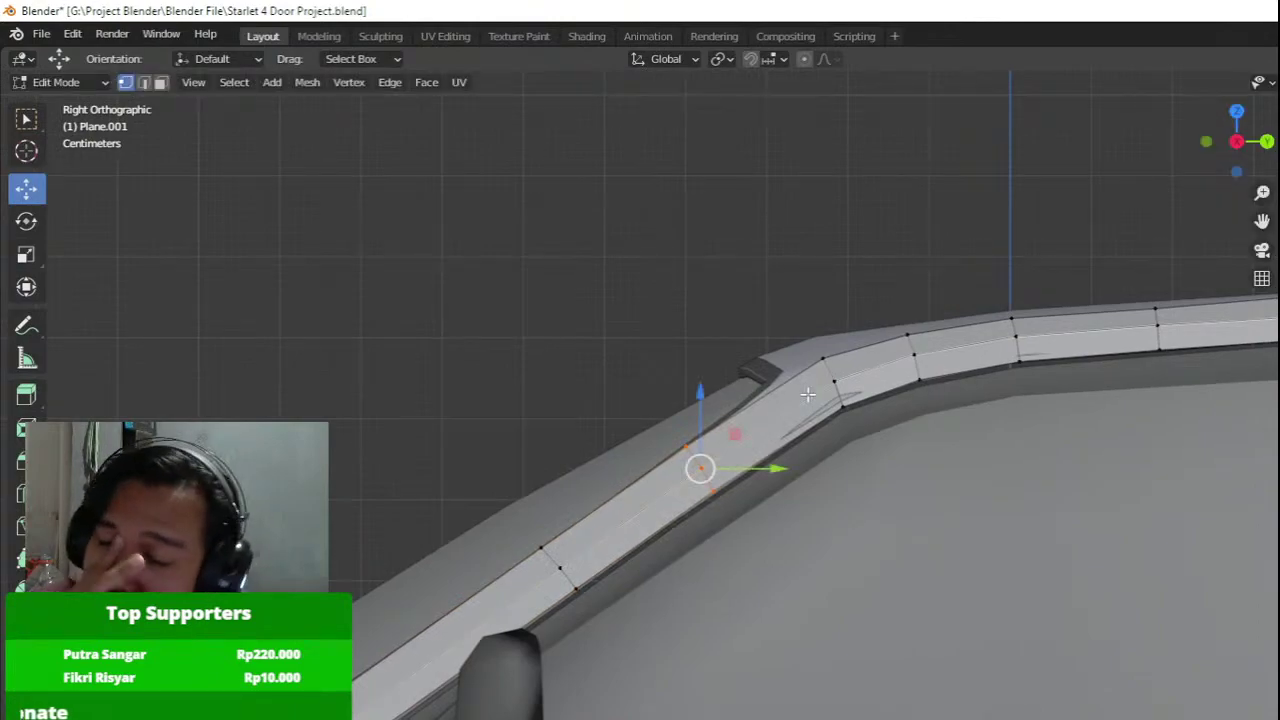
Select the strip's edge loop at the windshield's upper corner and reposition it along the pillar's bend.
{"action": "left_click_drag", "start_coordinate": [781, 308], "coordinate": [880, 438]}
{"action": "middle_click_drag", "start_coordinate": [884, 301], "coordinate": [854, 346], "text": "shift"}
{"action": "scroll", "coordinate": [854, 346], "scroll_direction": "up", "scroll_amount": 2}
{"action": "key", "text": "g"}
{"action": "left_click", "coordinate": [738, 337]}
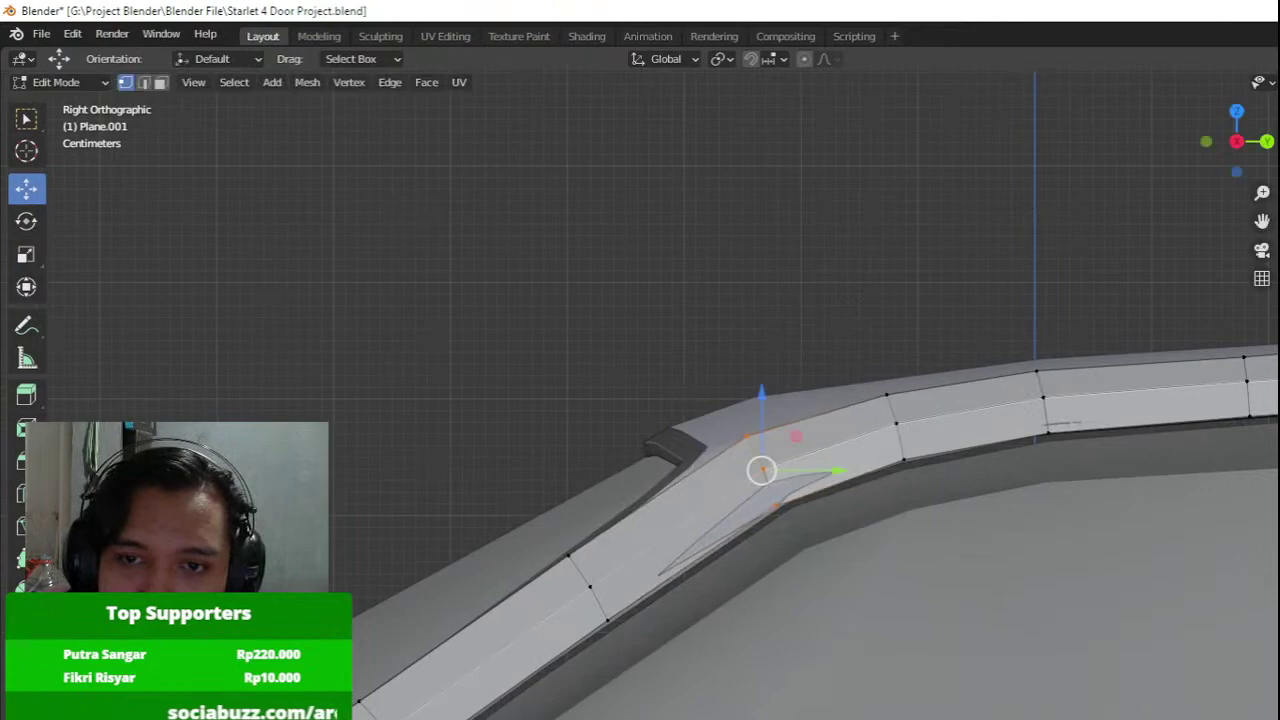
{"action": "key", "text": "g"}
{"action": "left_click", "coordinate": [754, 340]}
Move the pillar edge loop below the windshield's upper corner along X to fit the pillar's surface.
{"action": "middle_click_drag", "start_coordinate": [754, 340], "coordinate": [867, 442]}
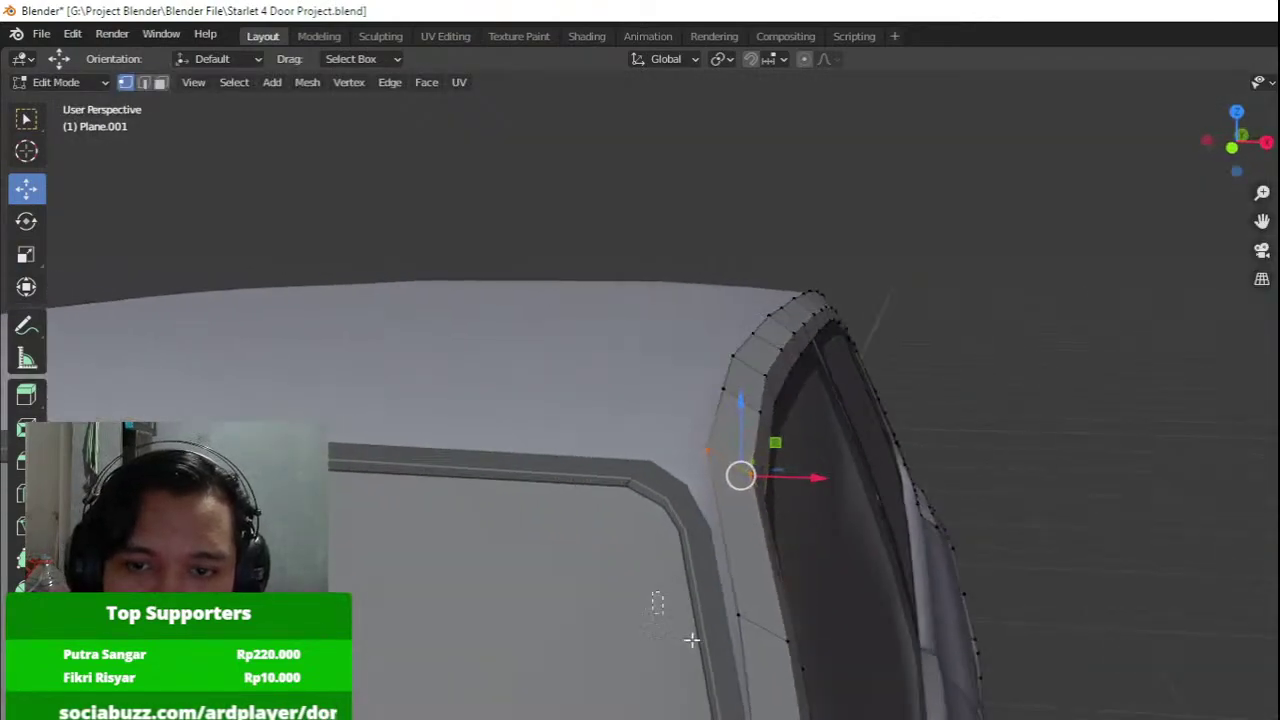
{"action": "left_click_drag", "start_coordinate": [692, 640], "coordinate": [865, 704]}
{"action": "key", "text": "g"}
{"action": "key", "text": "x"}
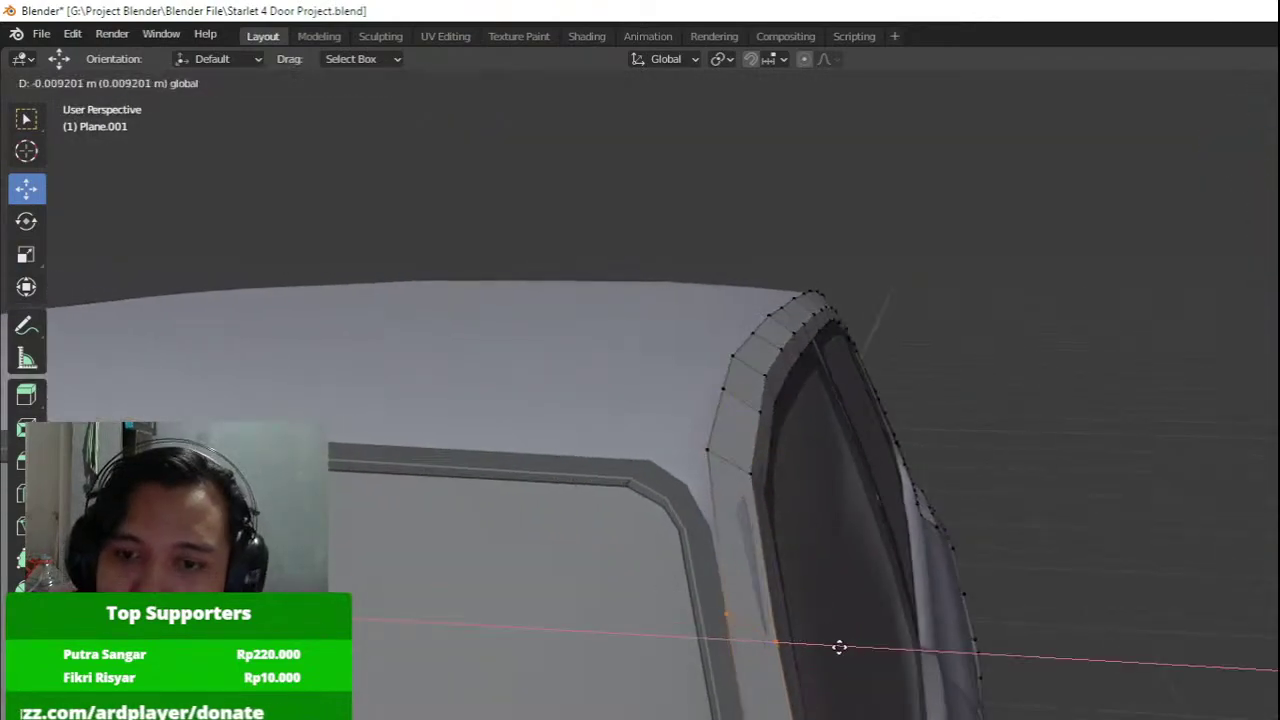
{"action": "left_click", "coordinate": [893, 659]}
{"action": "scroll", "coordinate": [746, 506], "scroll_direction": "up", "scroll_amount": 2}
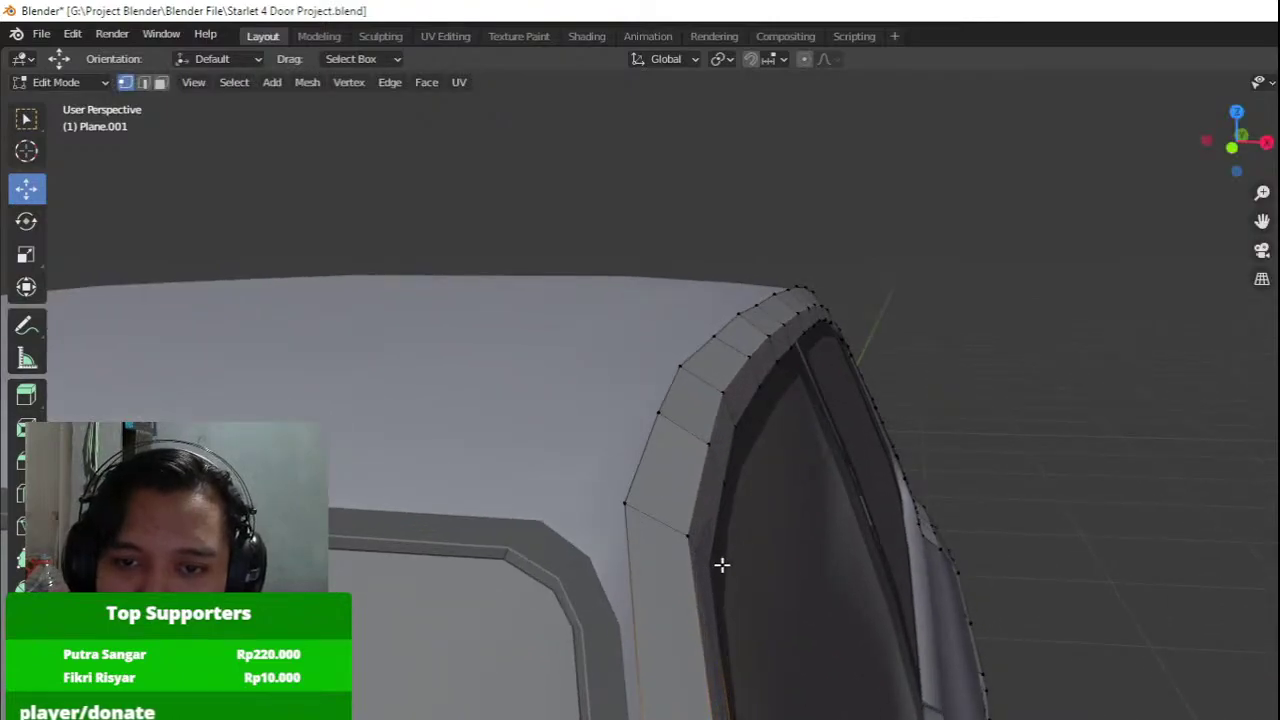
Move the strip's door-side vertex near the windshield's upper corner outward about 0.006 m along X.
{"action": "left_click", "coordinate": [722, 567]}
{"action": "key", "text": "g"}
{"action": "key", "text": "x"}
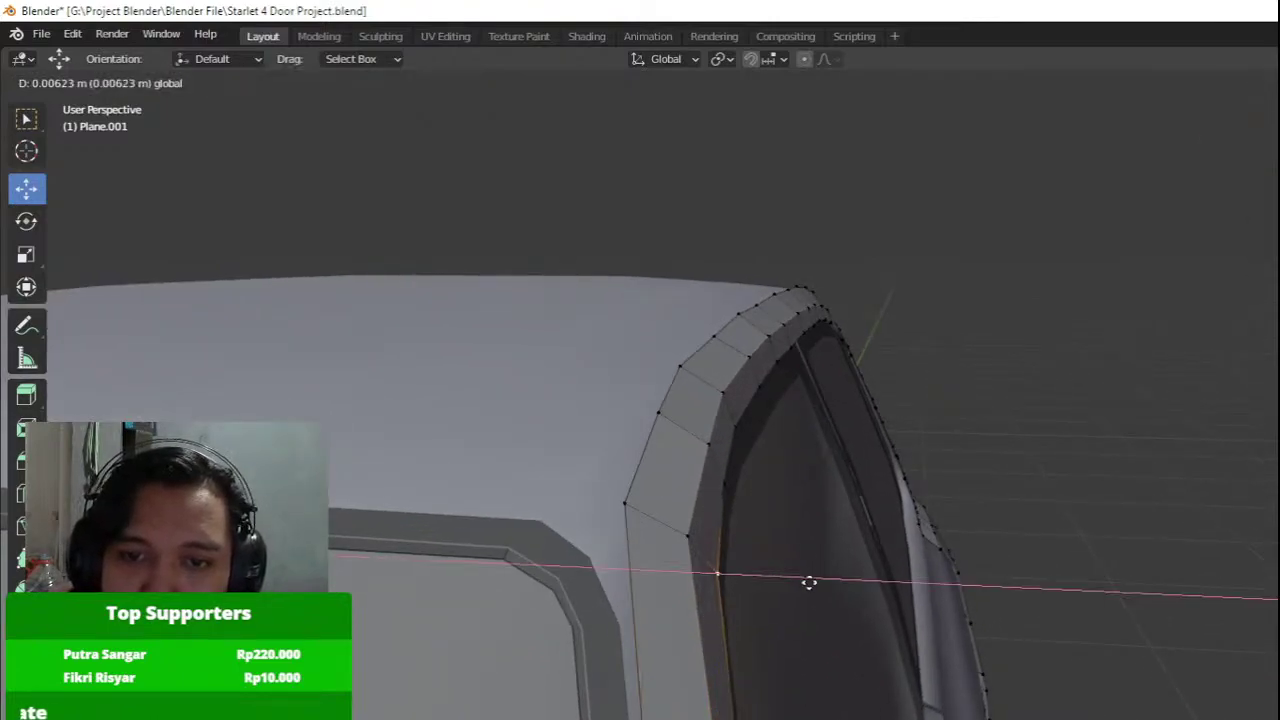
{"action": "left_click", "coordinate": [809, 582]}
{"action": "middle_click_drag", "start_coordinate": [809, 582], "coordinate": [838, 497]}
{"action": "middle_click_drag", "start_coordinate": [748, 478], "coordinate": [740, 491]}
{"action": "scroll", "coordinate": [739, 491], "scroll_direction": "down", "scroll_amount": 2}
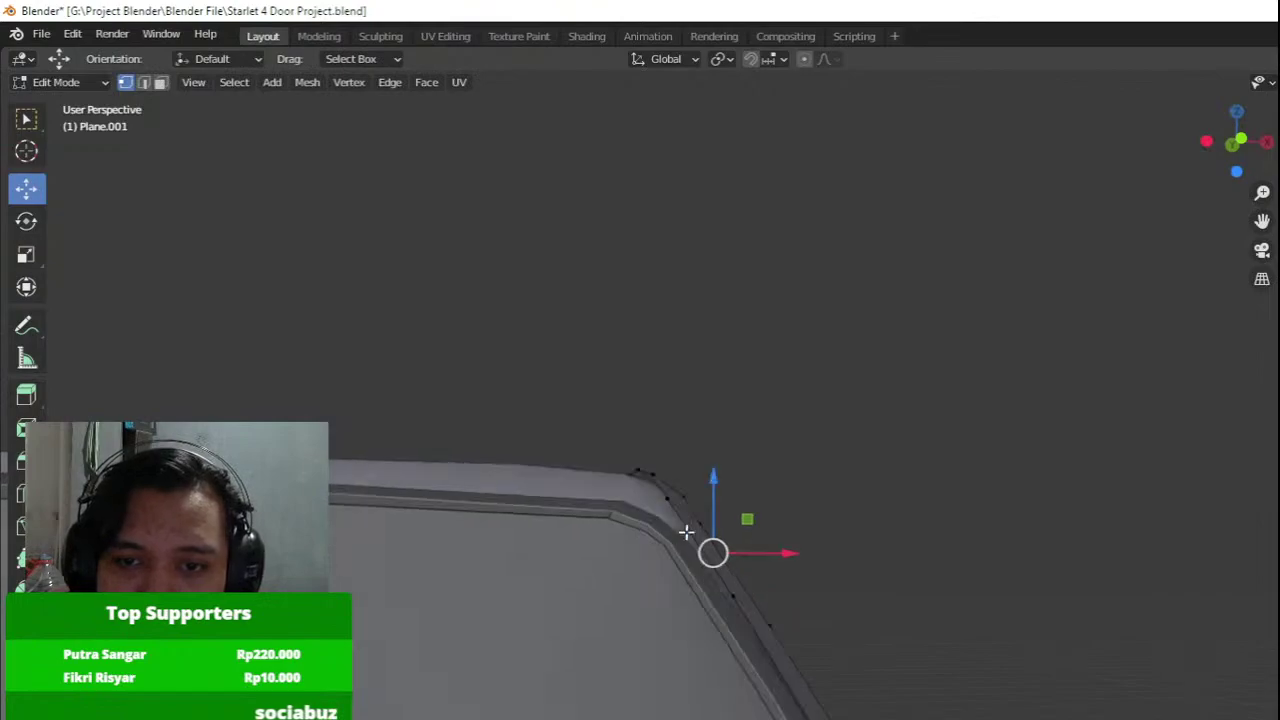
{"action": "middle_click_drag", "start_coordinate": [686, 532], "coordinate": [563, 509]}
{"action": "scroll", "coordinate": [677, 400], "scroll_direction": "down", "scroll_amount": 4}
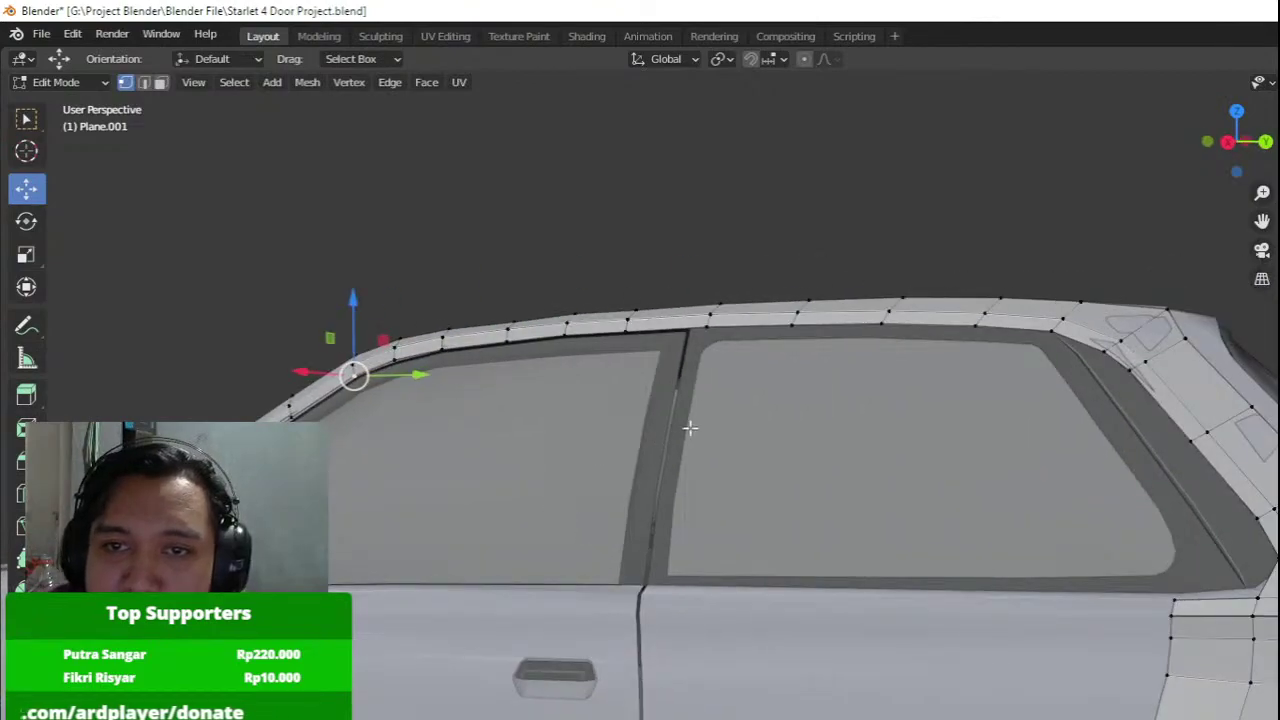
Adjust two upper-edge vertices of the roof-rail strip above the front door along Z to follow the roofline.
{"action": "middle_click_drag", "start_coordinate": [690, 428], "coordinate": [886, 414]}
{"action": "key", "text": "KP_3"}
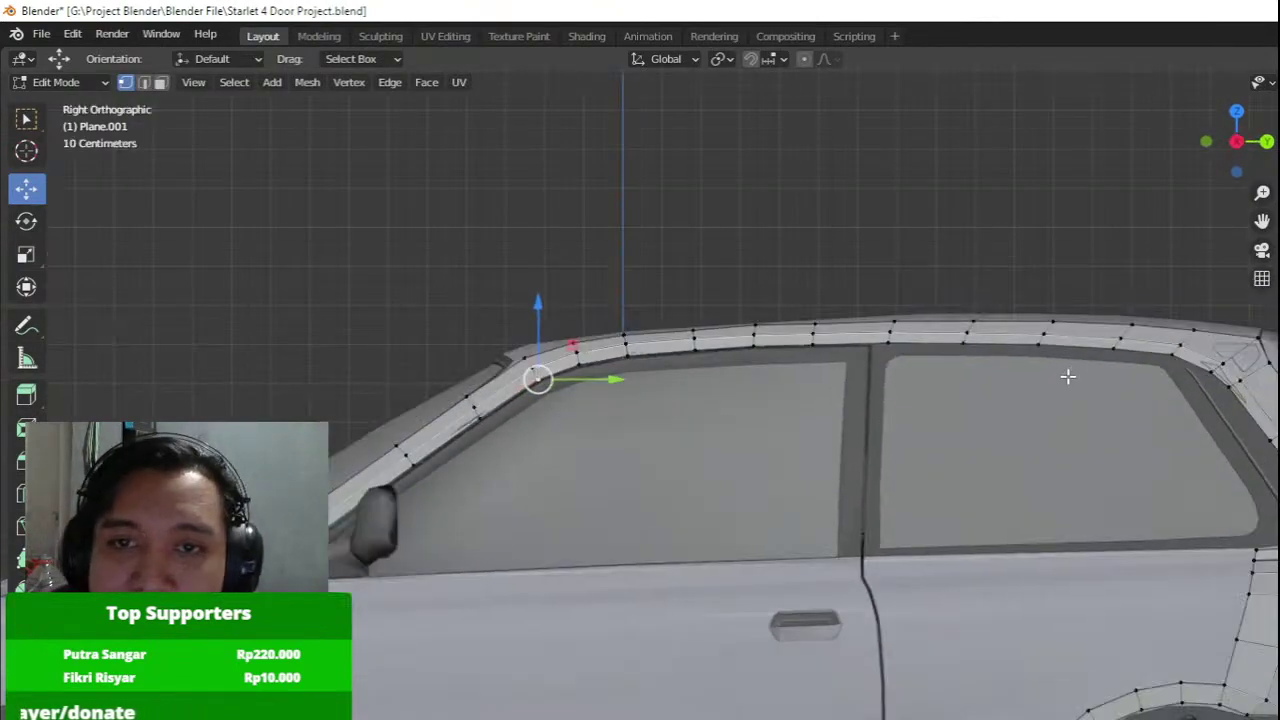
{"action": "scroll", "coordinate": [853, 325], "scroll_direction": "up", "scroll_amount": 3}
{"action": "middle_click_drag", "start_coordinate": [853, 325], "coordinate": [916, 522], "text": "shift"}
{"action": "left_click", "coordinate": [640, 510]}
{"action": "left_click_drag", "start_coordinate": [638, 460], "coordinate": [638, 454]}
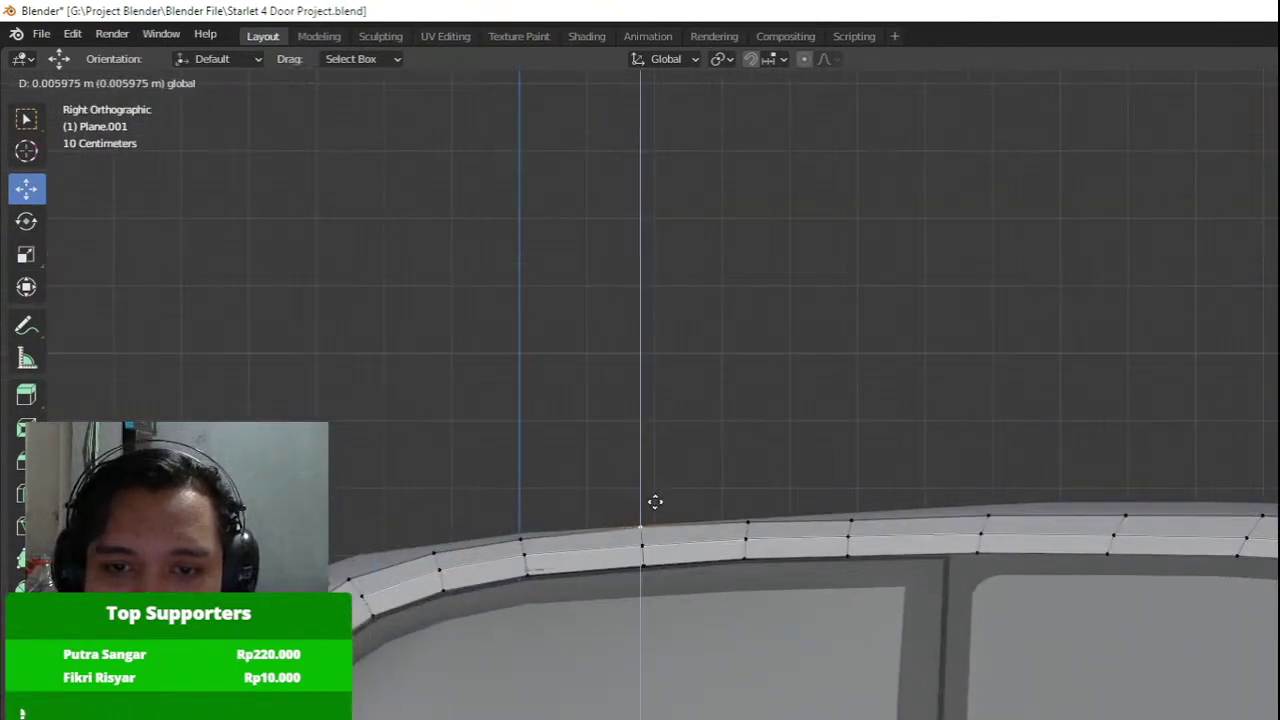
{"action": "left_click", "coordinate": [841, 493]}
{"action": "left_click_drag", "start_coordinate": [842, 460], "coordinate": [855, 472]}
{"action": "middle_click_drag", "start_coordinate": [837, 471], "coordinate": [711, 448], "text": "shift"}
{"action": "middle_click_drag", "start_coordinate": [623, 466], "coordinate": [973, 458], "text": "shift"}
{"action": "scroll", "coordinate": [920, 463], "scroll_direction": "down", "scroll_amount": 5}
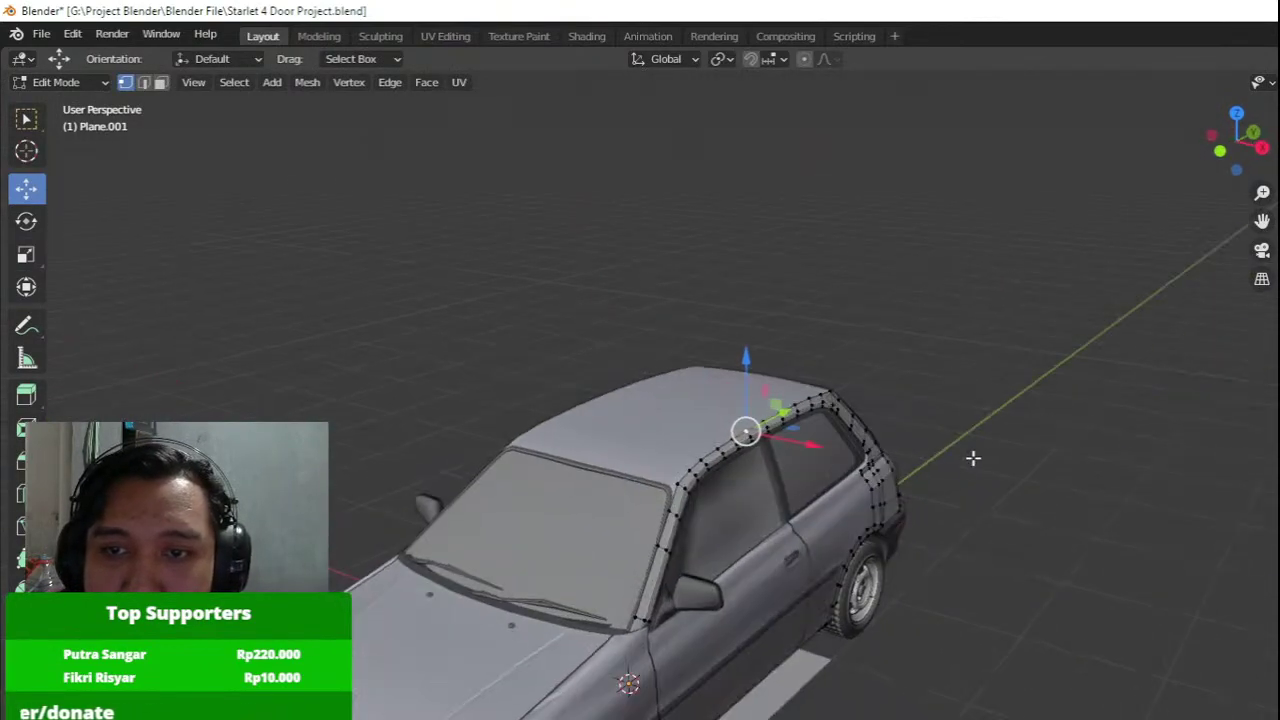
Select the roof rail's upper edge from the windshield corner to the rear and extrude it inward across the roof.
{"action": "scroll", "coordinate": [973, 458], "scroll_direction": "up", "scroll_amount": 6}
{"action": "middle_click_drag", "start_coordinate": [904, 531], "coordinate": [736, 517]}
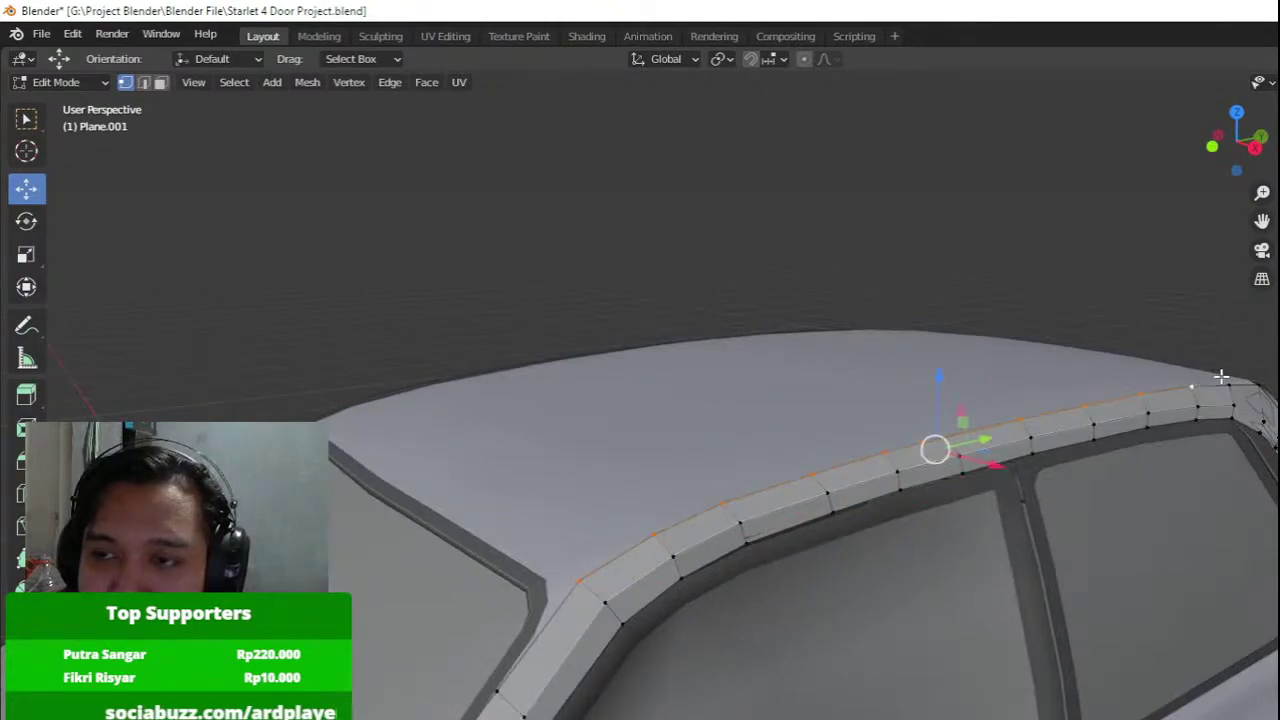
{"action": "middle_click_drag", "start_coordinate": [1245, 373], "coordinate": [965, 421]}
{"action": "scroll", "coordinate": [926, 371], "scroll_direction": "down", "scroll_amount": 5}
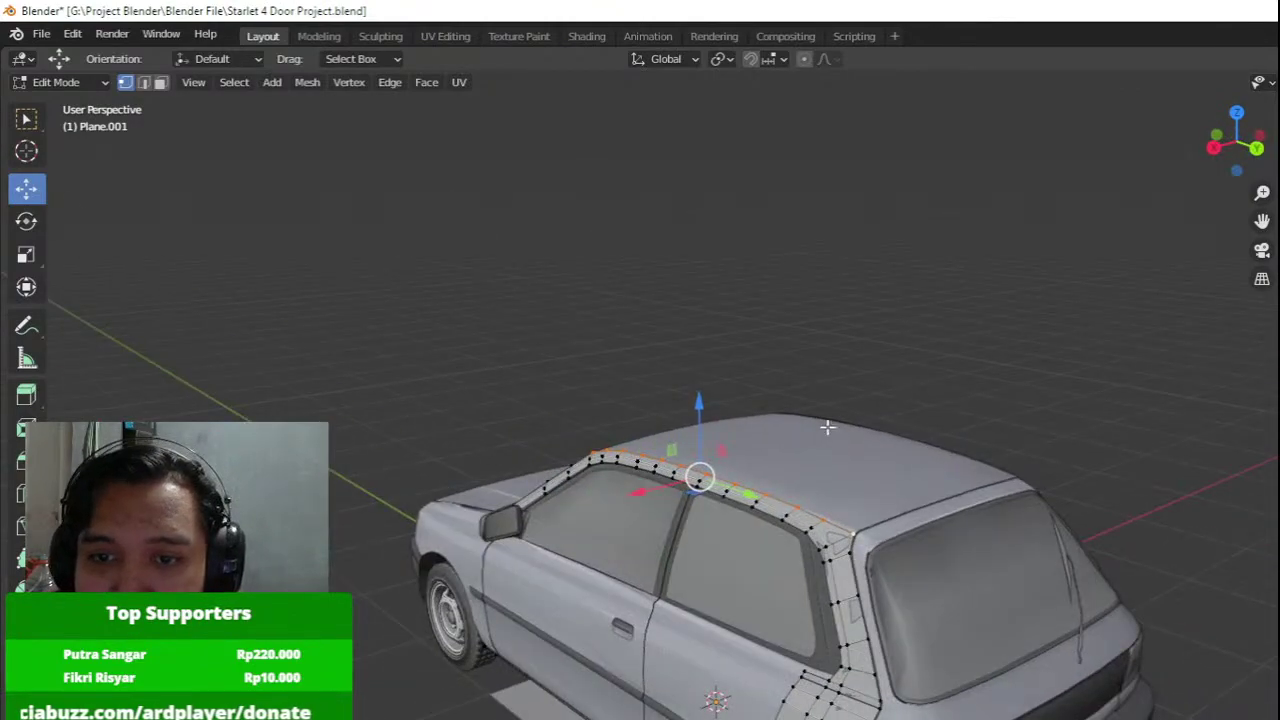
{"action": "middle_click_drag", "start_coordinate": [829, 427], "coordinate": [1018, 437]}
{"action": "left_click_drag", "start_coordinate": [889, 487], "coordinate": [786, 445]}
{"action": "middle_click_drag", "start_coordinate": [786, 445], "coordinate": [966, 432]}
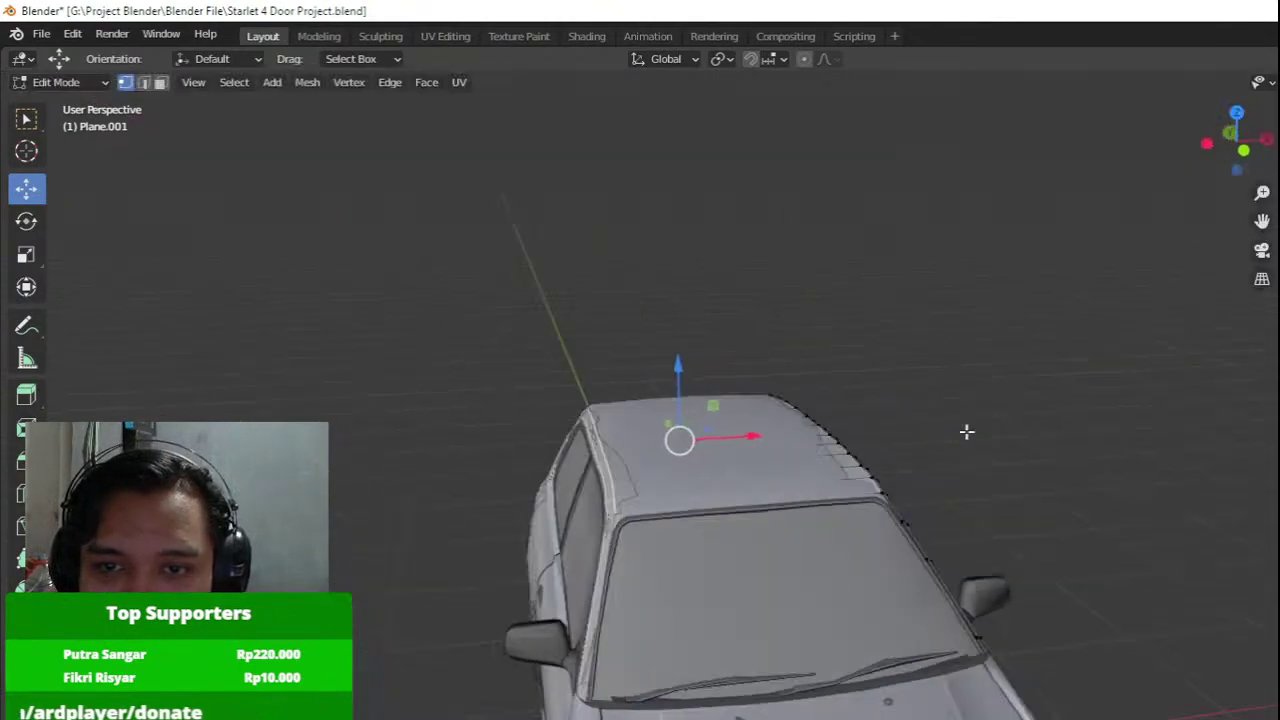
Move the extruded roof edge along X to the car's centre line.
{"action": "scroll", "coordinate": [968, 431], "scroll_direction": "up", "scroll_amount": 2}
{"action": "key", "text": "KP_1"}
{"action": "scroll", "coordinate": [835, 357], "scroll_direction": "up", "scroll_amount": 1}
{"action": "middle_click_drag", "start_coordinate": [835, 357], "coordinate": [789, 355], "text": "shift"}
{"action": "scroll", "coordinate": [789, 355], "scroll_direction": "up", "scroll_amount": 4}
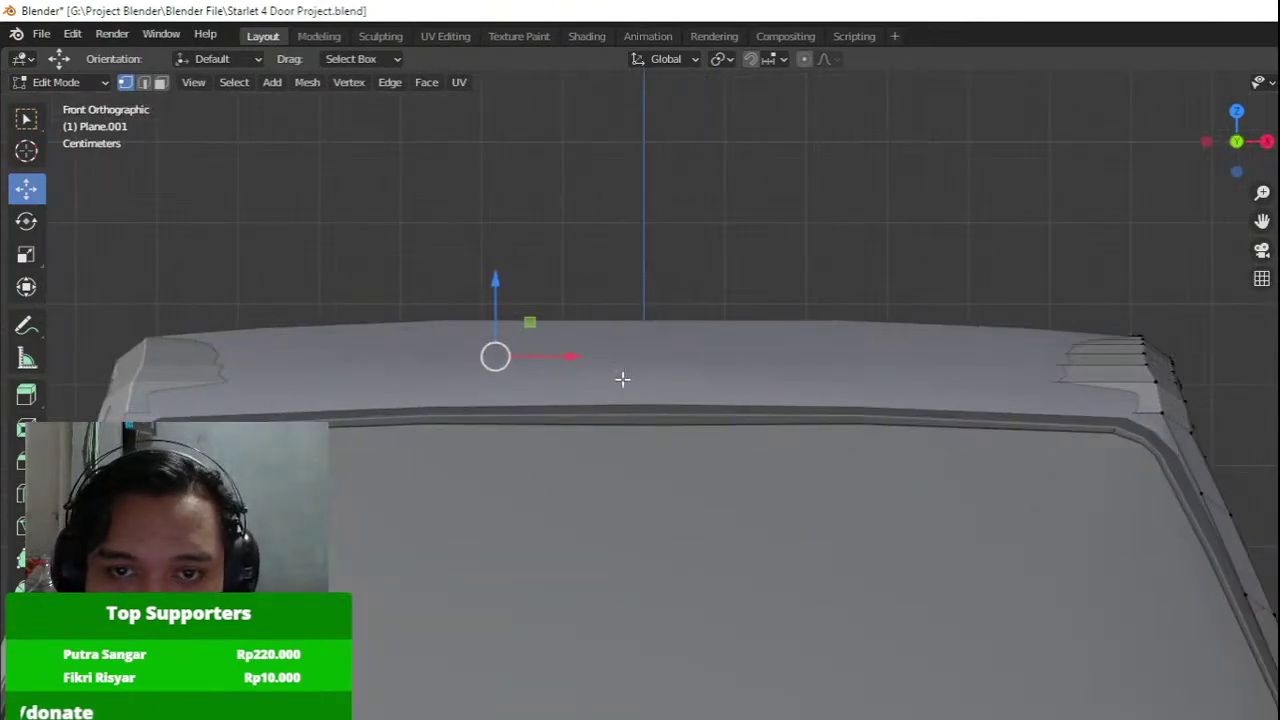
{"action": "key", "text": "z"}
{"action": "left_click", "coordinate": [545, 357]}
{"action": "left_click_drag", "start_coordinate": [544, 357], "coordinate": [701, 363]}
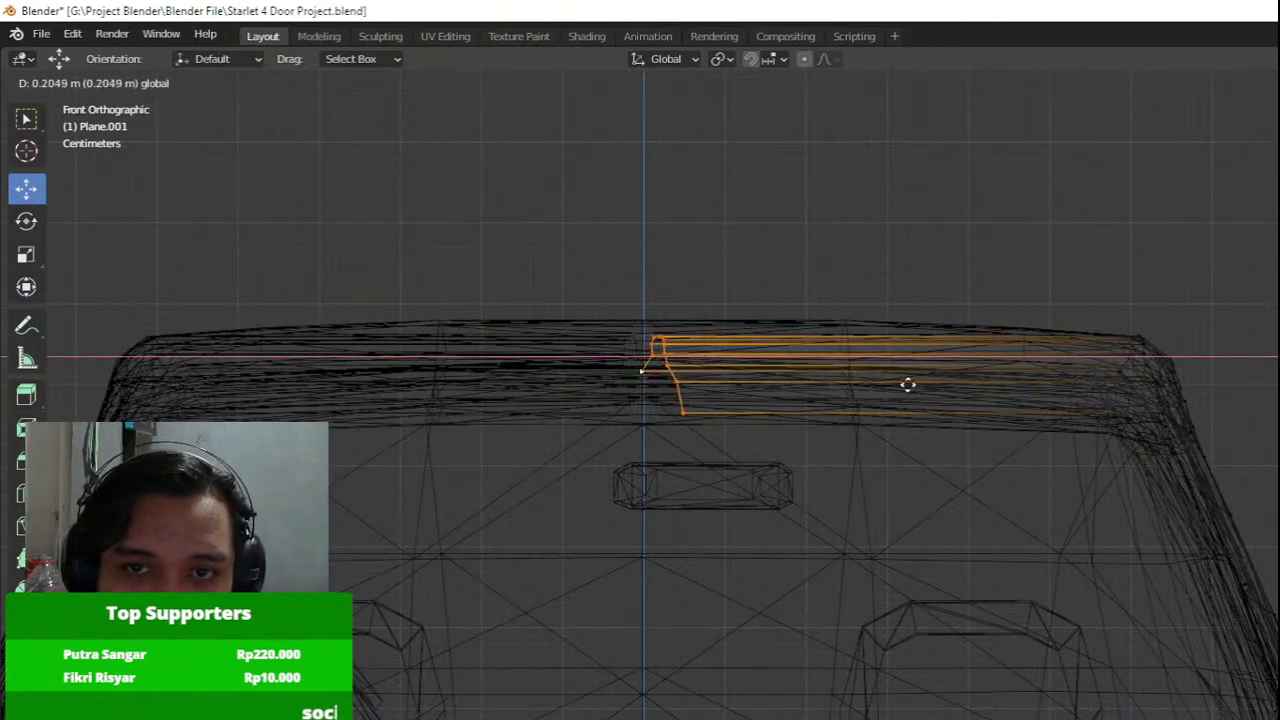
{"action": "left_click_drag", "start_coordinate": [908, 385], "coordinate": [918, 385]}
Raise the roof patch's inner edge along Z to match the roof's height at the centre.
{"action": "key", "text": "shift+z"}
{"action": "left_click_drag", "start_coordinate": [662, 278], "coordinate": [662, 255]}
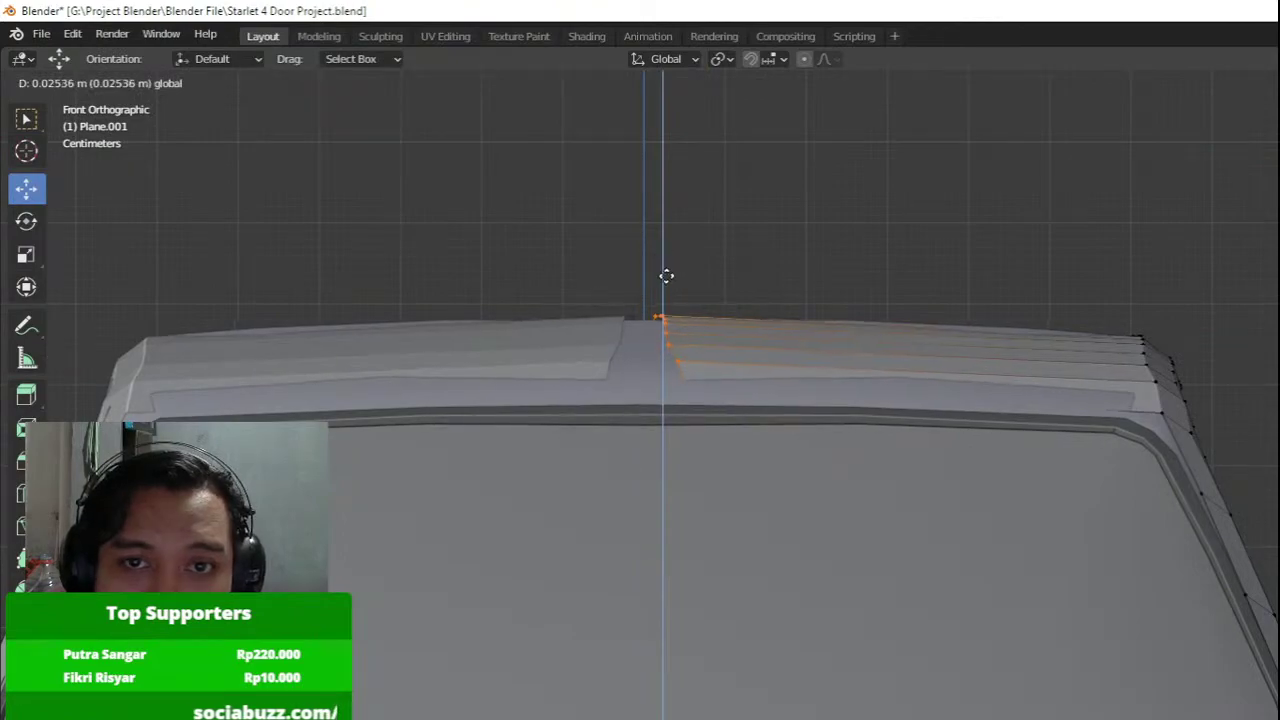
{"action": "left_click_drag", "start_coordinate": [672, 308], "coordinate": [672, 308]}
{"action": "key", "text": "z"}
{"action": "left_click", "coordinate": [1043, 371]}
{"action": "scroll", "coordinate": [920, 346], "scroll_direction": "down", "scroll_amount": 1}
Align the rearmost vertices of the roof patch's inner edge with the centre line along X.
{"action": "key", "text": "KP_7"}
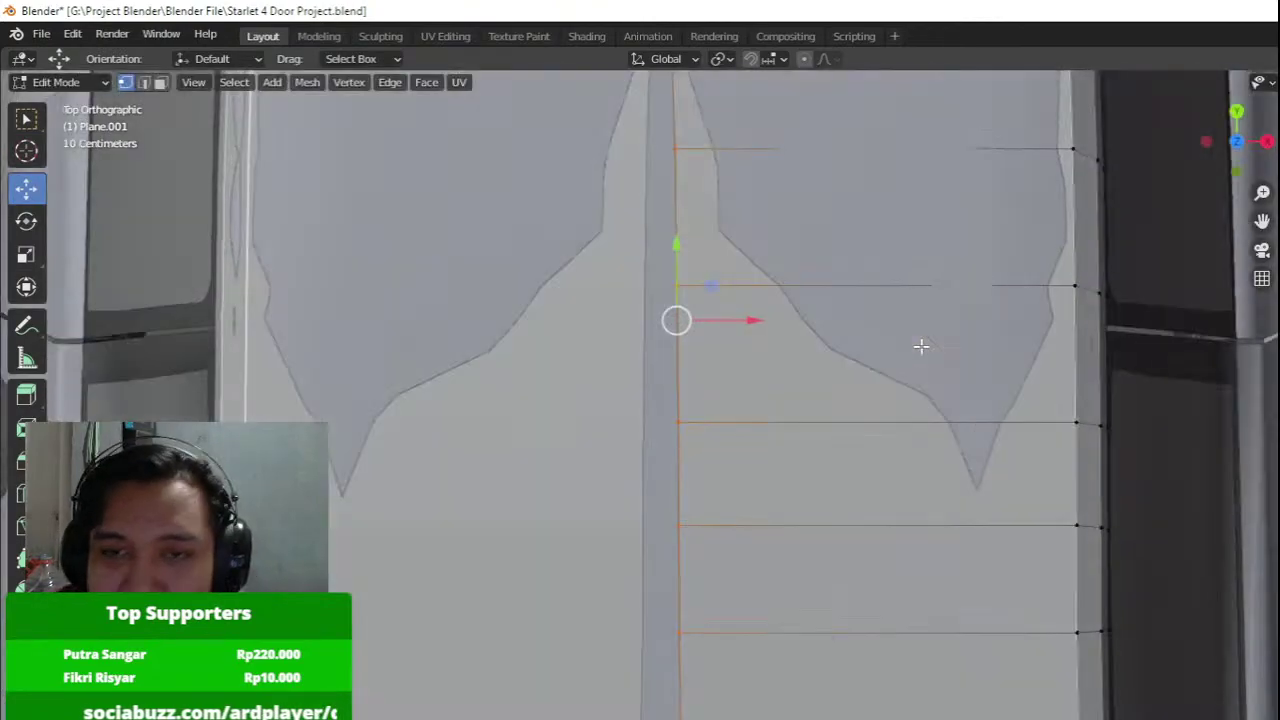
{"action": "scroll", "coordinate": [828, 337], "scroll_direction": "down", "scroll_amount": 7}
{"action": "scroll", "coordinate": [811, 394], "scroll_direction": "up", "scroll_amount": 2}
{"action": "key", "text": "alt+z"}
{"action": "scroll", "coordinate": [766, 497], "scroll_direction": "up", "scroll_amount": 6}
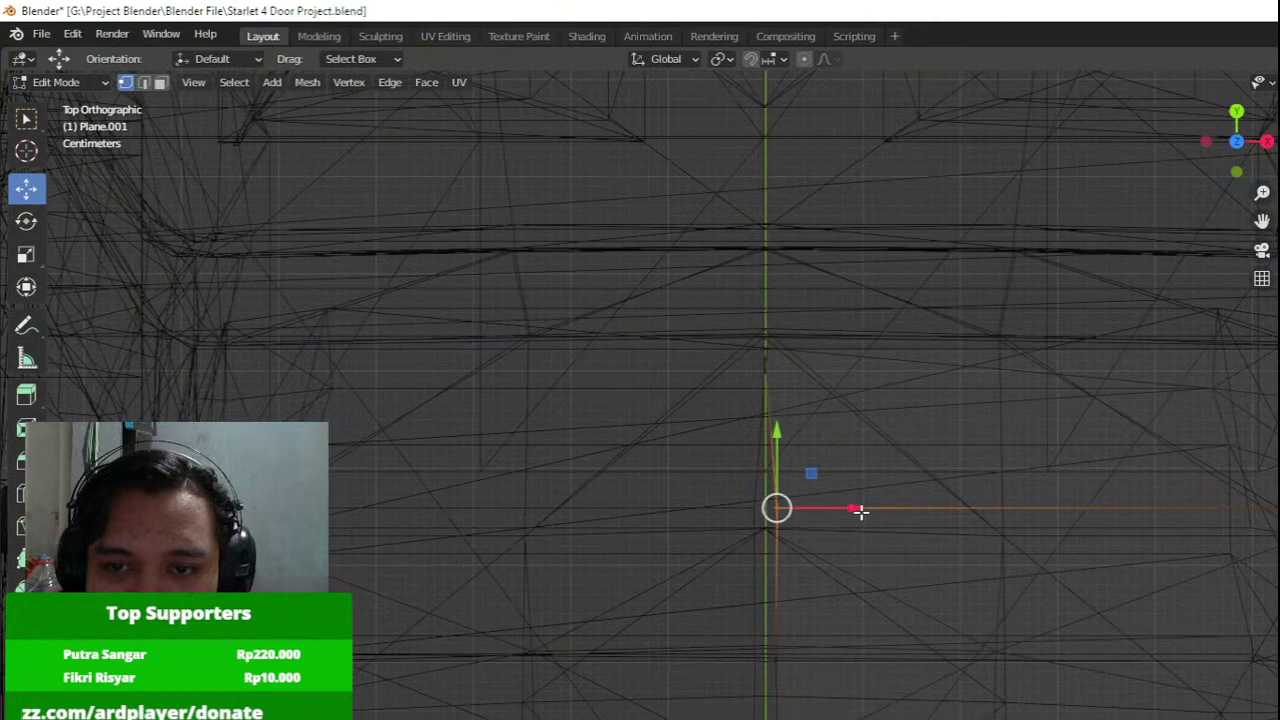
{"action": "left_click_drag", "start_coordinate": [860, 511], "coordinate": [824, 508]}
{"action": "left_click_drag", "start_coordinate": [725, 620], "coordinate": [816, 708]}
{"action": "left_click", "coordinate": [834, 660]}
{"action": "key", "text": "ctrl+z"}
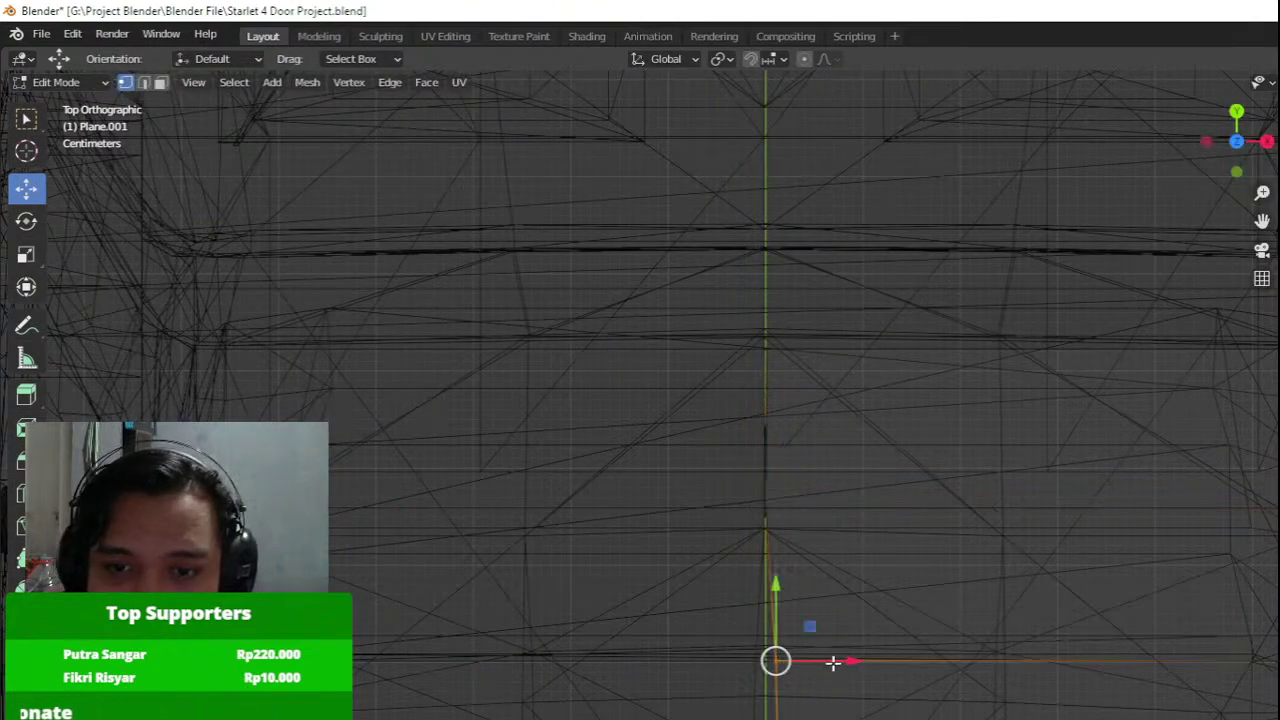
{"action": "left_click_drag", "start_coordinate": [833, 662], "coordinate": [911, 677]}
{"action": "middle_click_drag", "start_coordinate": [911, 677], "coordinate": [866, 274], "text": "shift"}
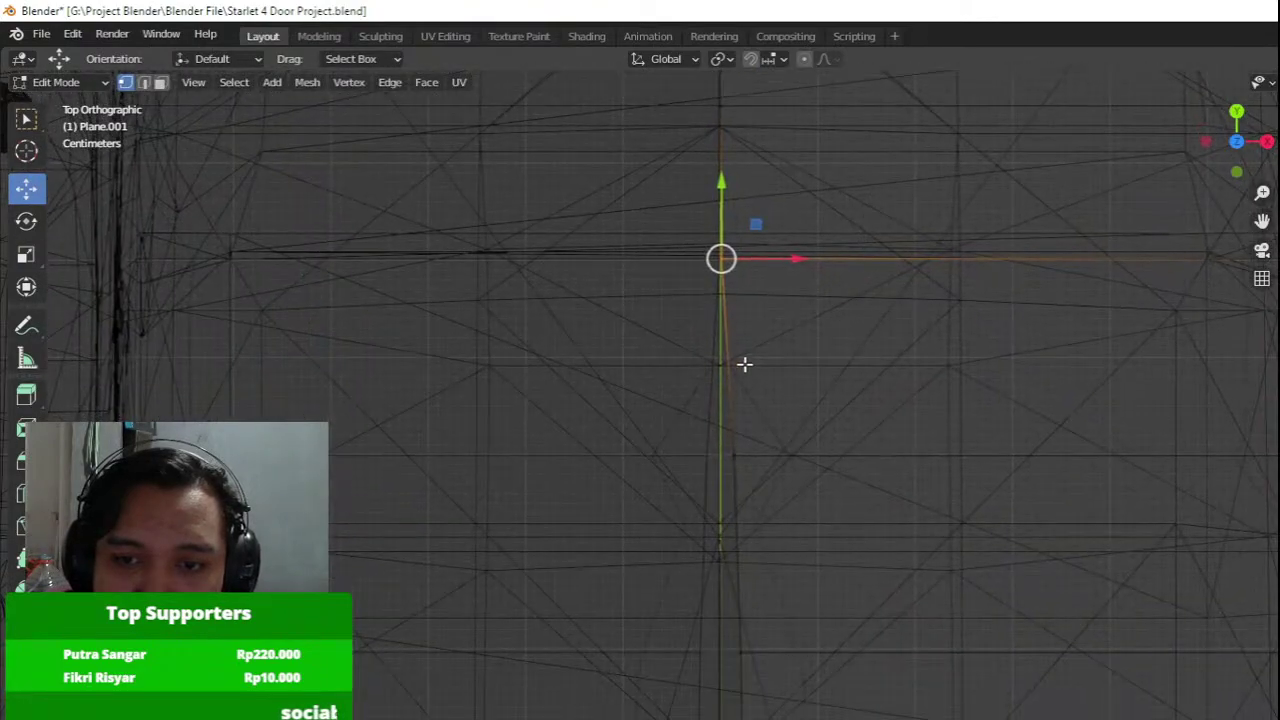
Shift the inner-edge vertices further forward along X and place the next ones on the centre line.
{"action": "key", "text": "a"}
{"action": "left_click_drag", "start_coordinate": [691, 380], "coordinate": [784, 719]}
{"action": "mouse_move", "coordinate": [820, 550]}
{"action": "left_mouse_down"}
{"action": "mouse_move", "coordinate": [786, 554]}
{"action": "mouse_move", "coordinate": [804, 564]}
{"action": "left_mouse_up"}
{"action": "left_click", "coordinate": [767, 646]}
{"action": "left_click_drag", "start_coordinate": [784, 648], "coordinate": [773, 647]}
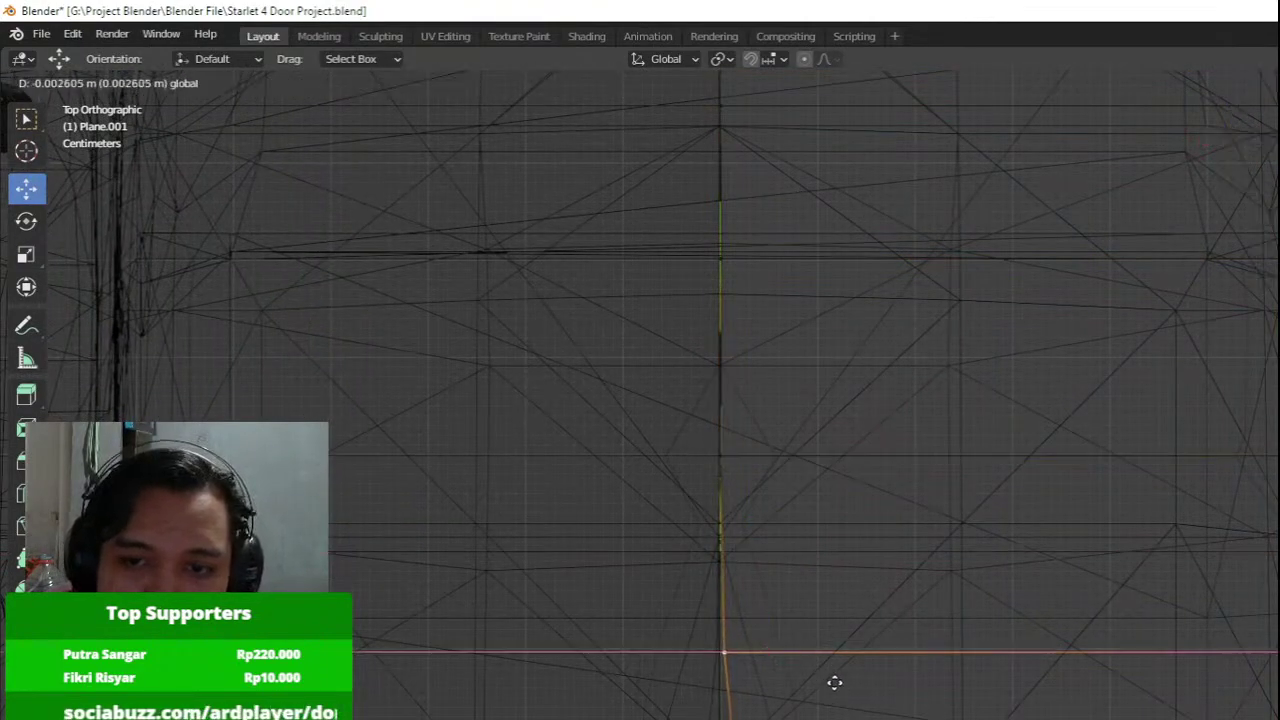
{"action": "left_click_drag", "start_coordinate": [835, 683], "coordinate": [929, 681]}
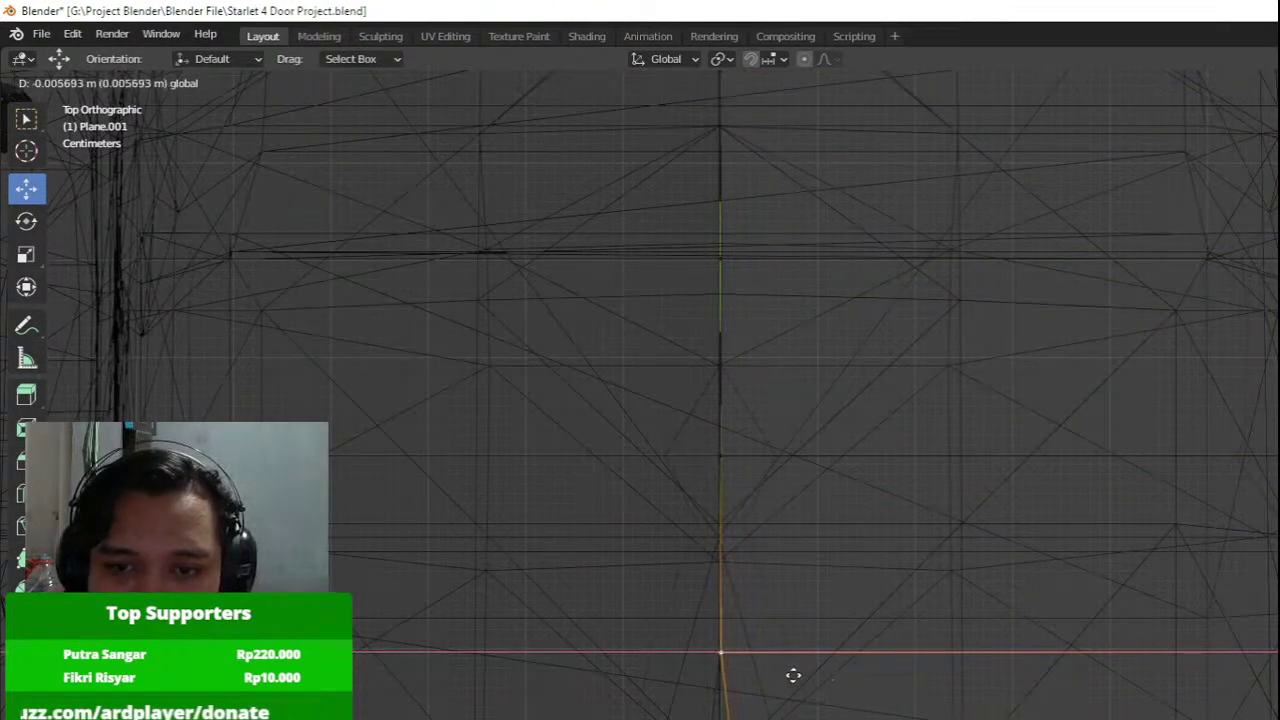
{"action": "left_click_drag", "start_coordinate": [793, 675], "coordinate": [792, 675]}
{"action": "middle_click_drag", "start_coordinate": [732, 661], "coordinate": [728, 402], "text": "shift"}
Align the mid-roof vertices of the inner edge with the car's centre line along X.
{"action": "key", "text": "a"}
{"action": "left_click_drag", "start_coordinate": [689, 541], "coordinate": [775, 705]}
{"action": "middle_click_drag", "start_coordinate": [783, 602], "coordinate": [740, 357], "text": "shift"}
{"action": "left_click_drag", "start_coordinate": [671, 538], "coordinate": [772, 638]}
{"action": "left_click_drag", "start_coordinate": [759, 450], "coordinate": [715, 440]}
{"action": "scroll", "coordinate": [715, 443], "scroll_direction": "down", "scroll_amount": 3}
{"action": "middle_click_drag", "start_coordinate": [723, 562], "coordinate": [749, 351], "text": "shift"}
{"action": "mouse_move", "coordinate": [717, 340]}
{"action": "left_mouse_down"}
{"action": "mouse_move", "coordinate": [797, 652]}
{"action": "mouse_move", "coordinate": [711, 652]}
{"action": "left_mouse_up"}
{"action": "scroll", "coordinate": [827, 580], "scroll_direction": "up", "scroll_amount": 4}
{"action": "key", "text": "shift+z"}
{"action": "middle_click_drag", "start_coordinate": [807, 681], "coordinate": [824, 432], "text": "shift"}
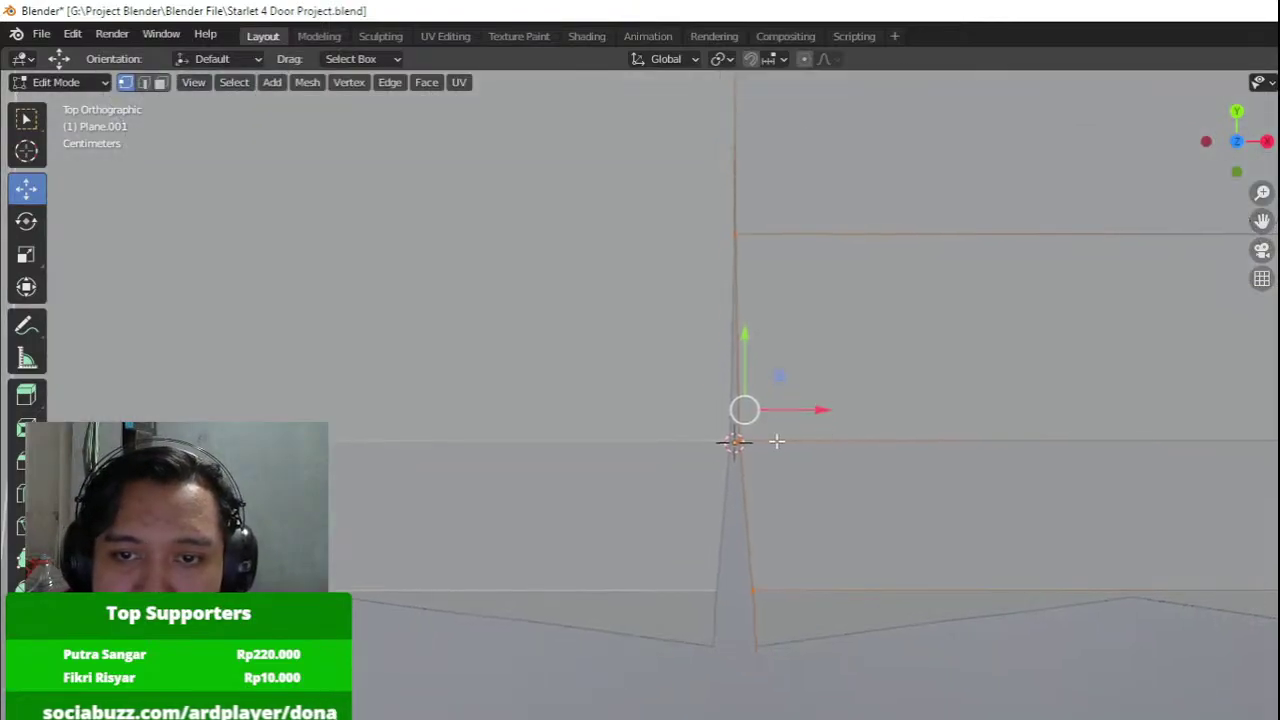
Move the remaining front vertices of the roof patch's inner edge along X onto the centre line.
{"action": "left_click_drag", "start_coordinate": [800, 441], "coordinate": [798, 448]}
{"action": "left_click", "coordinate": [754, 590]}
{"action": "left_click_drag", "start_coordinate": [809, 591], "coordinate": [769, 593]}
{"action": "key", "text": "z"}
{"action": "left_click", "coordinate": [757, 718]}
{"action": "key", "text": "z"}
{"action": "left_click_drag", "start_coordinate": [815, 718], "coordinate": [795, 719]}
Move the centre-line vertex behind the roof's front edge forward along Y toward the windshield.
{"action": "left_click", "coordinate": [734, 441]}
{"action": "key", "text": "alt+z"}
{"action": "left_click", "coordinate": [742, 719]}
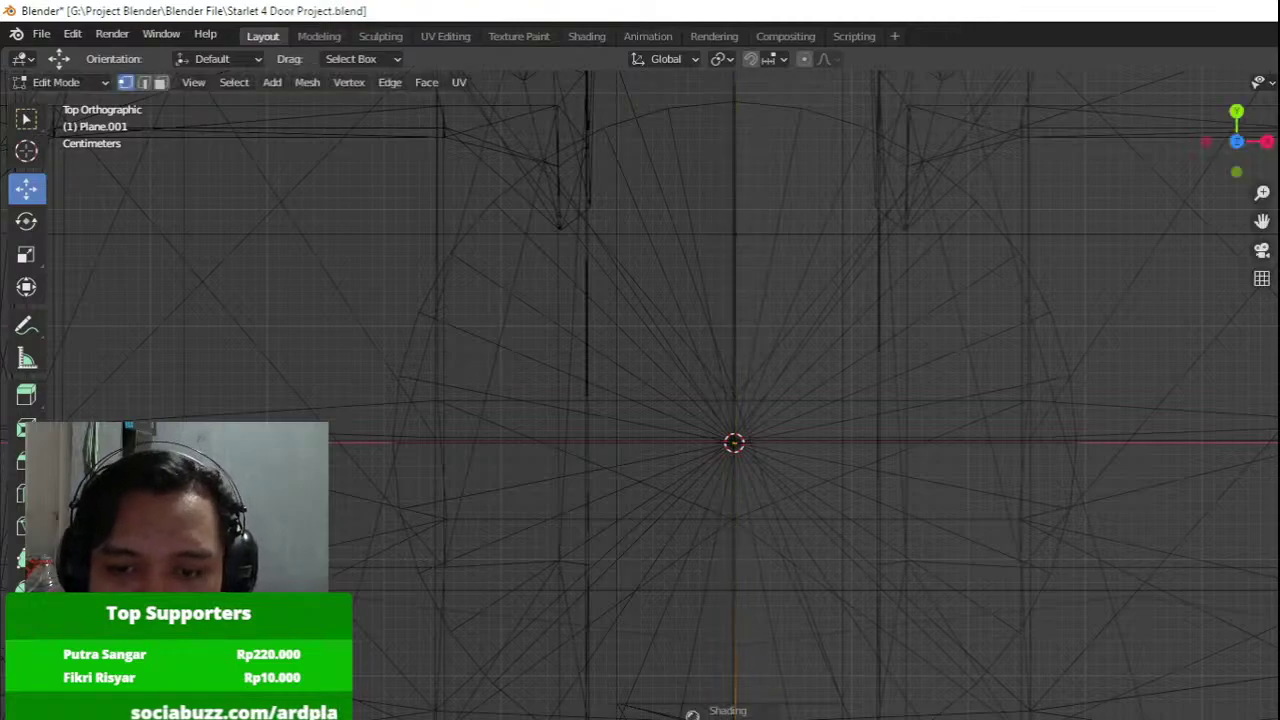
{"action": "key", "text": "alt+z"}
{"action": "middle_click_drag", "start_coordinate": [808, 704], "coordinate": [779, 671], "text": "shift"}
{"action": "left_click", "coordinate": [714, 566]}
{"action": "left_click_drag", "start_coordinate": [711, 521], "coordinate": [739, 602]}
Add one lengthwise loop cut through the middle of the roof patch.
{"action": "scroll", "coordinate": [780, 575], "scroll_direction": "down", "scroll_amount": 4}
{"action": "scroll", "coordinate": [930, 548], "scroll_direction": "up", "scroll_amount": 1}
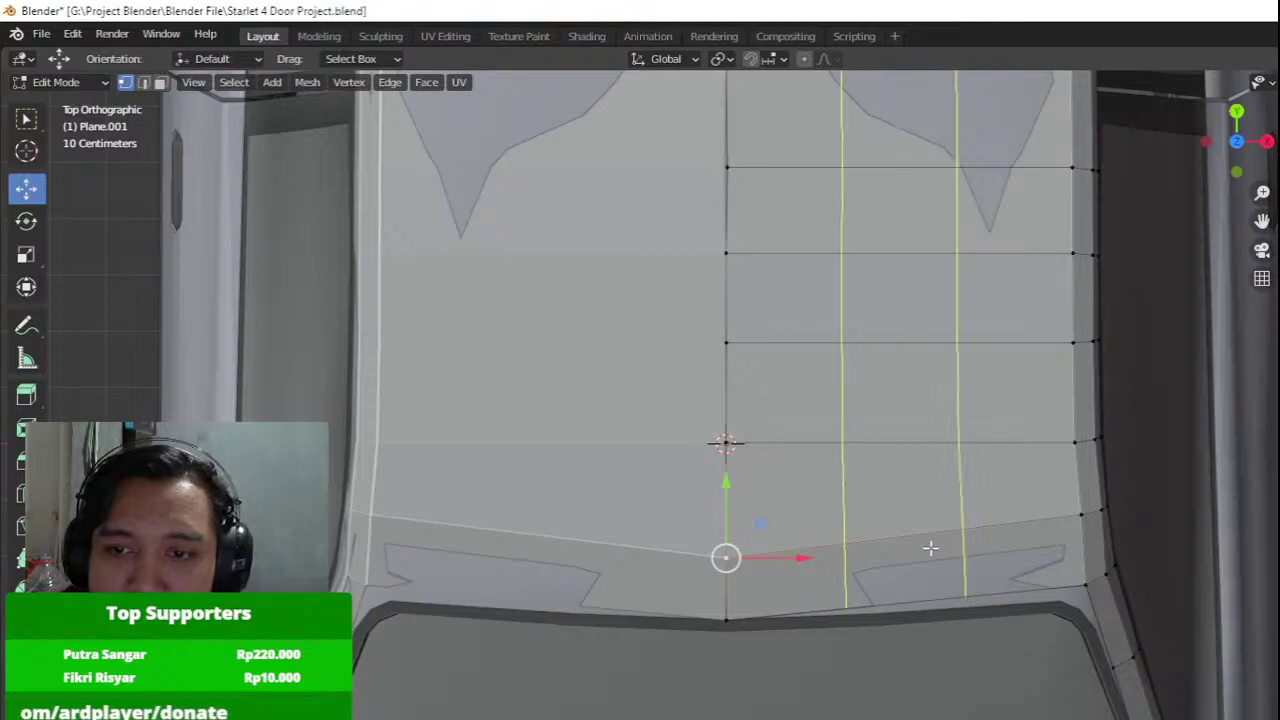
{"action": "scroll", "coordinate": [930, 548], "scroll_direction": "down", "scroll_amount": 1}
{"action": "left_click", "coordinate": [930, 548]}
{"action": "right_click", "coordinate": [930, 548]}
Raise the new lengthwise loop along Z to follow the roof's curvature.
{"action": "key", "text": "KP_1"}
{"action": "scroll", "coordinate": [959, 451], "scroll_direction": "up", "scroll_amount": 1}
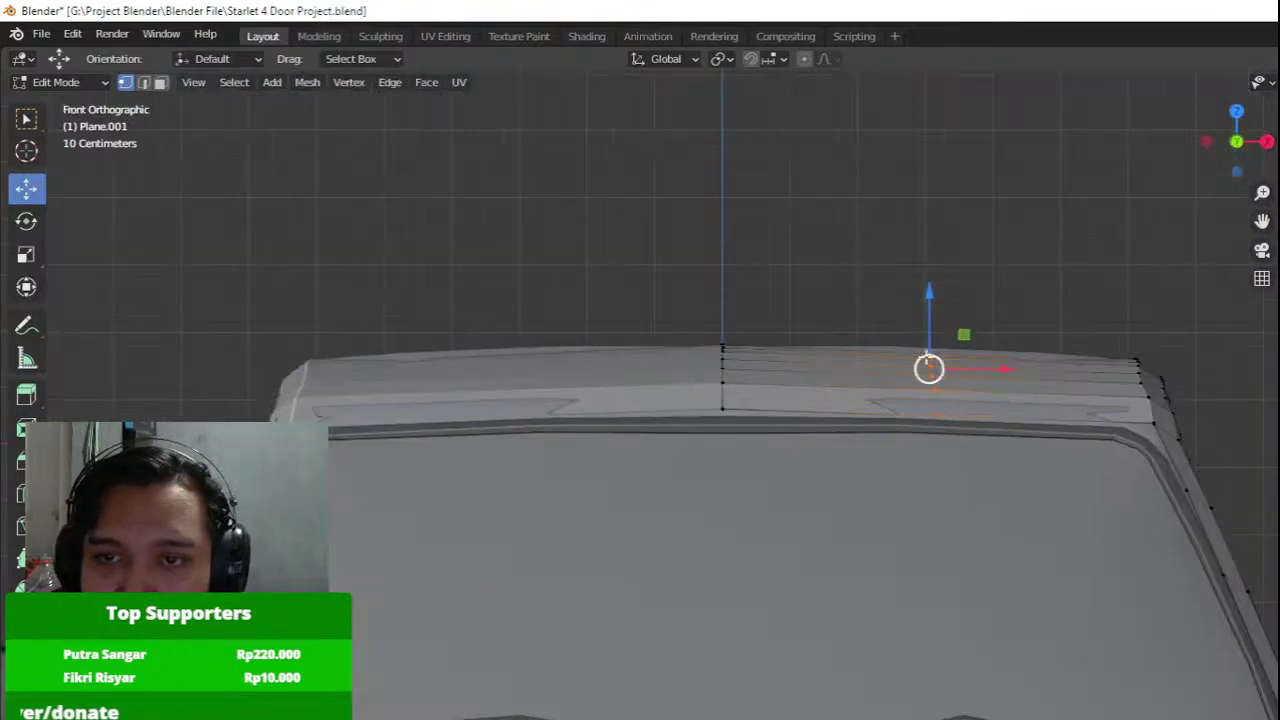
{"action": "key", "text": "g"}
{"action": "key", "text": "z"}
{"action": "left_click", "coordinate": [979, 273]}
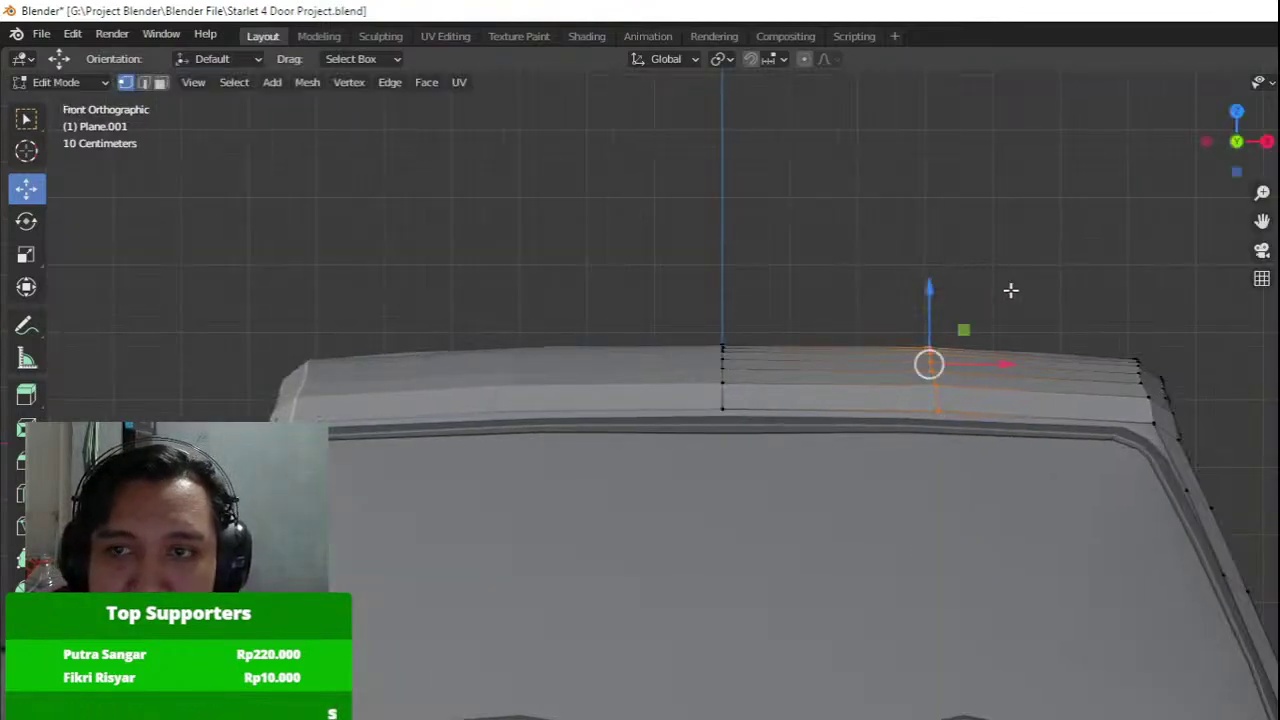
Reposition the lengthwise roof loop along X and move its vertex behind the front edge forward along Y.
{"action": "left_click_drag", "start_coordinate": [1021, 357], "coordinate": [1131, 385]}
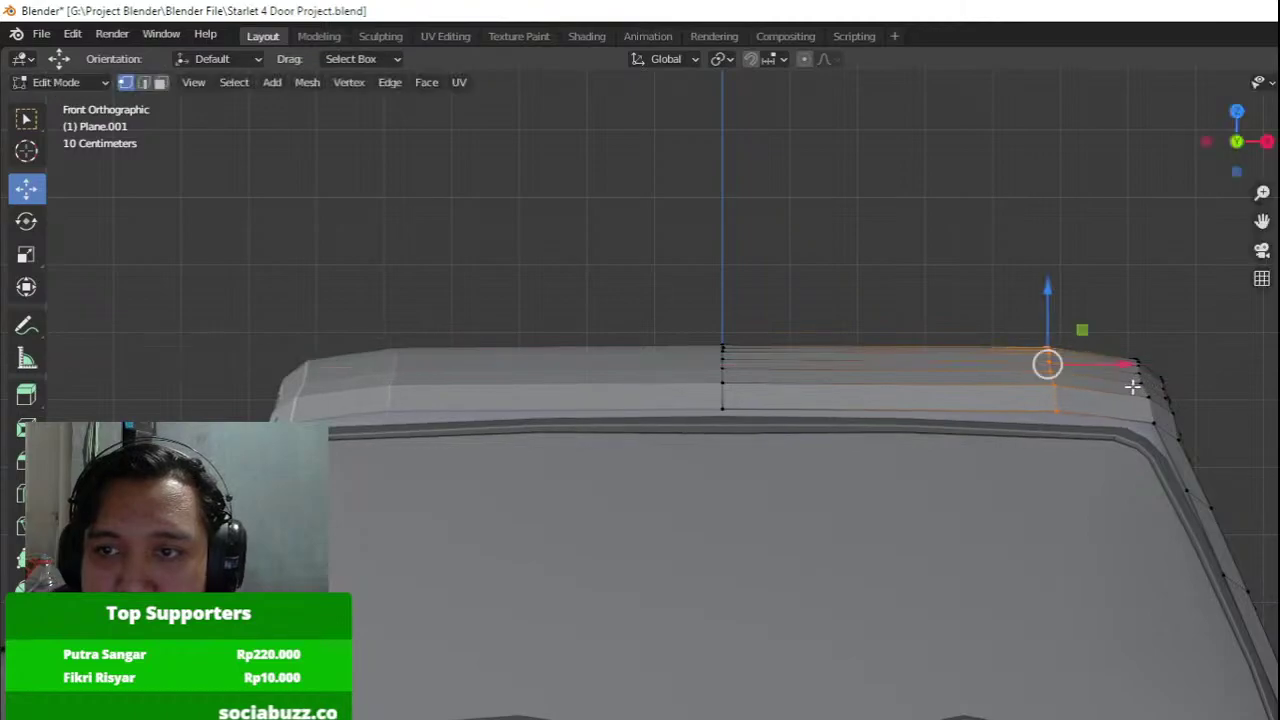
{"action": "scroll", "coordinate": [1005, 420], "scroll_direction": "up", "scroll_amount": 3}
{"action": "left_click_drag", "start_coordinate": [1174, 321], "coordinate": [928, 328]}
{"action": "middle_click_drag", "start_coordinate": [928, 328], "coordinate": [805, 361]}
{"action": "key", "text": "KP_7"}
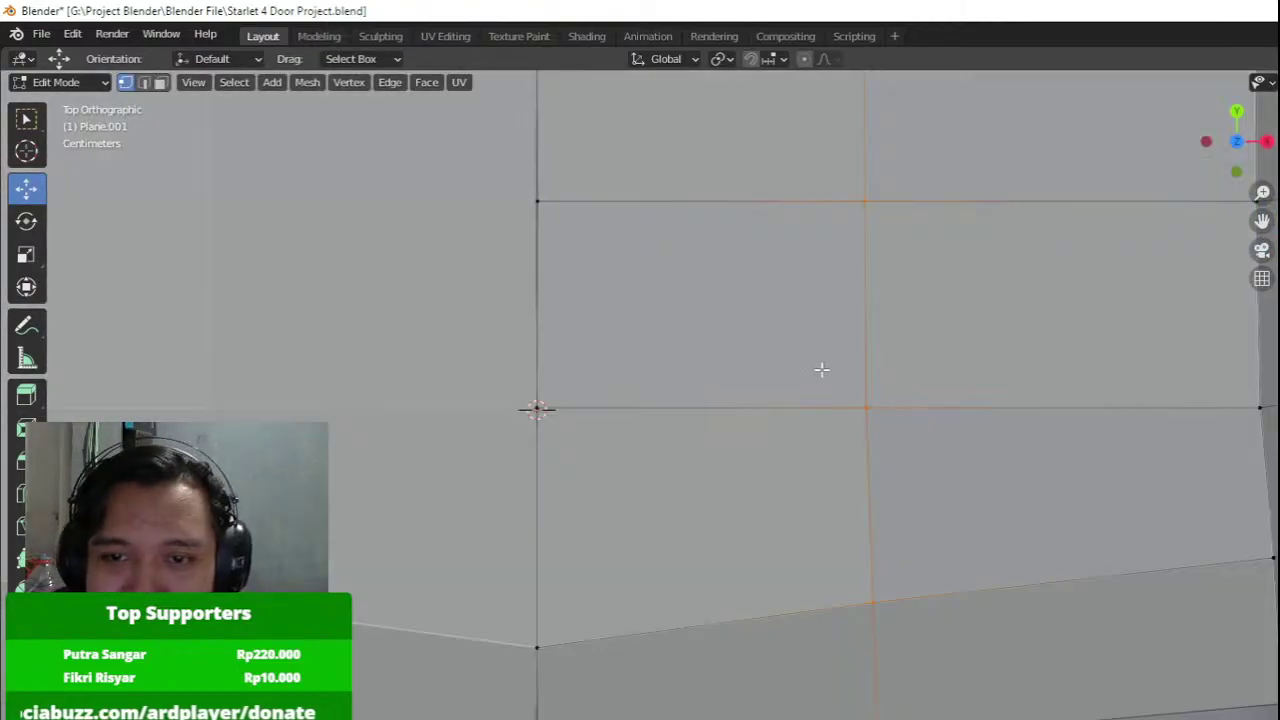
{"action": "left_click_drag", "start_coordinate": [893, 591], "coordinate": [902, 632]}
Add a second lengthwise loop cut to the outer roof faces and slide it toward the roof rail.
{"action": "middle_click_drag", "start_coordinate": [1012, 611], "coordinate": [809, 626], "text": "shift"}
{"action": "key", "text": "ctrl+r"}
{"action": "left_click", "coordinate": [974, 603]}
{"action": "left_click", "coordinate": [1088, 605]}
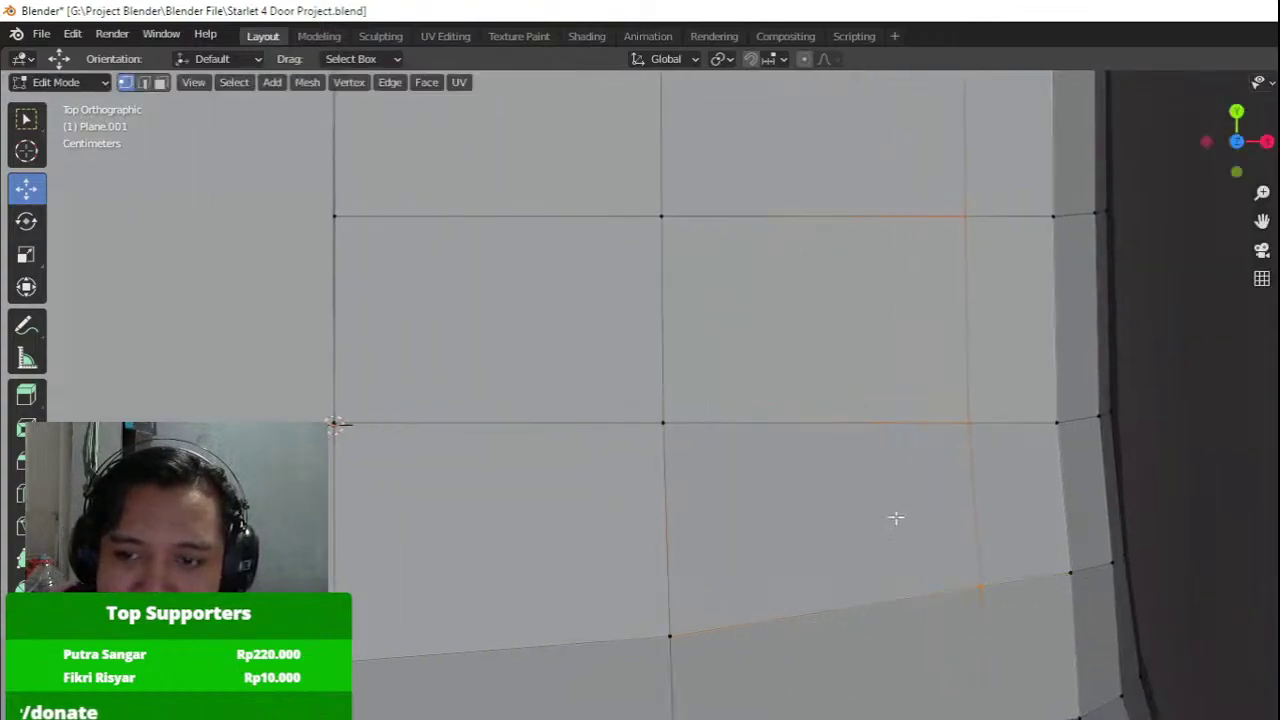
Shift the roof's front corner vertex and the neighbouring vertices of the outer loop along Y to match the front edge.
{"action": "left_click_drag", "start_coordinate": [985, 590], "coordinate": [992, 625]}
{"action": "left_click_drag", "start_coordinate": [1028, 699], "coordinate": [1030, 708]}
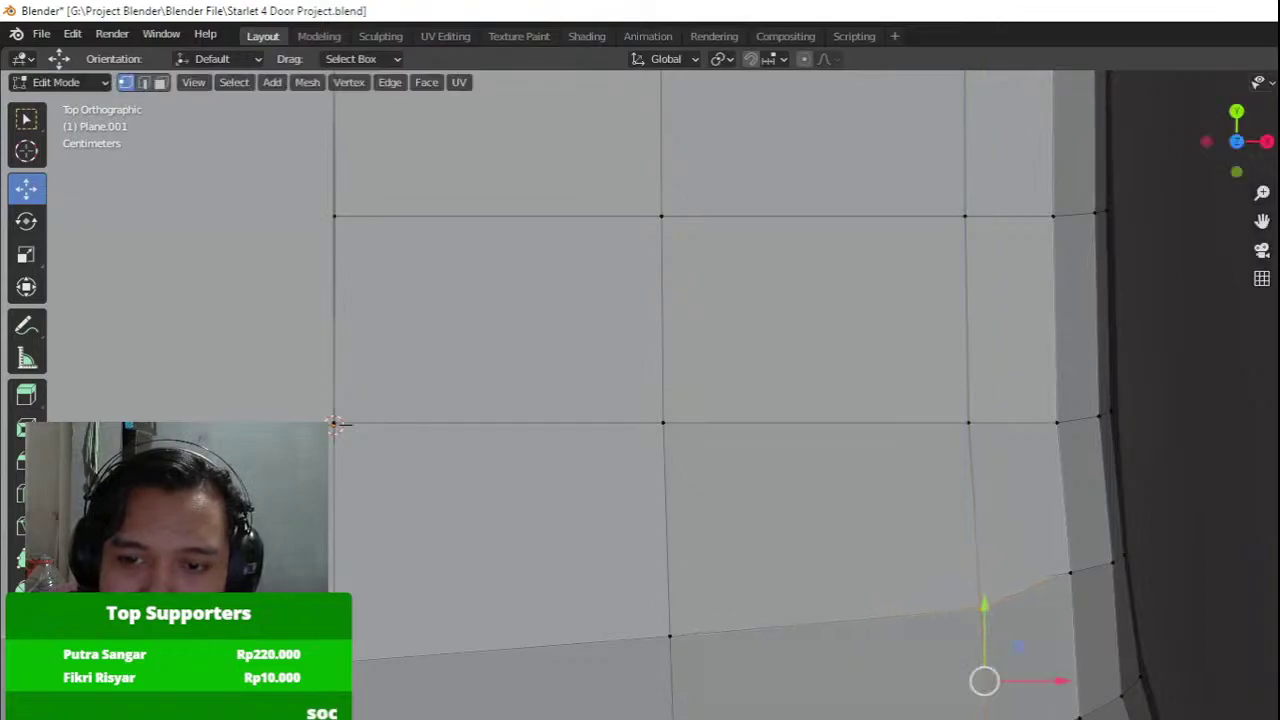
{"action": "middle_click_drag", "start_coordinate": [1030, 710], "coordinate": [929, 637], "text": "shift"}
{"action": "left_click", "coordinate": [974, 643]}
{"action": "left_click_drag", "start_coordinate": [981, 586], "coordinate": [988, 599]}
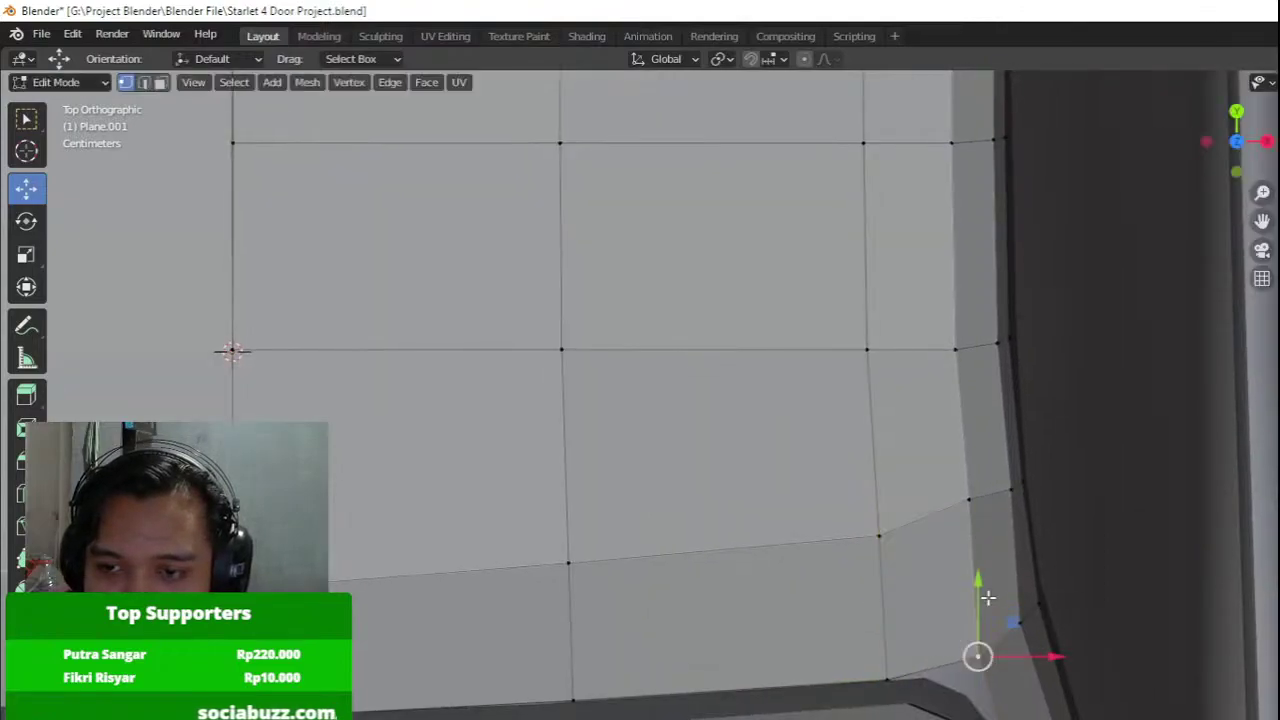
{"action": "left_click_drag", "start_coordinate": [960, 653], "coordinate": [954, 692]}
Move the roof-rail vertices behind the front corner forward along Y to even out that cross row.
{"action": "left_click", "coordinate": [969, 498]}
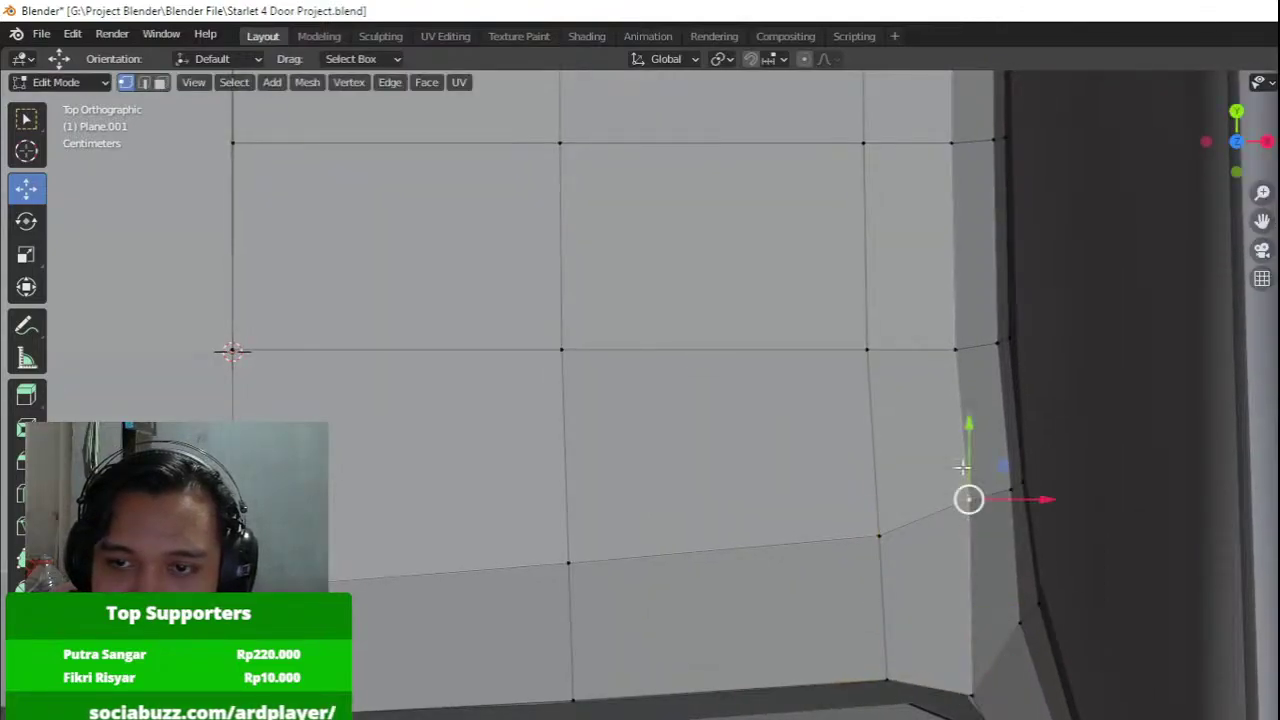
{"action": "left_click_drag", "start_coordinate": [974, 435], "coordinate": [977, 462]}
{"action": "left_click", "coordinate": [1007, 429]}
{"action": "left_click_drag", "start_coordinate": [980, 417], "coordinate": [1014, 455]}
{"action": "left_click", "coordinate": [1007, 466]}
{"action": "left_click", "coordinate": [967, 521]}
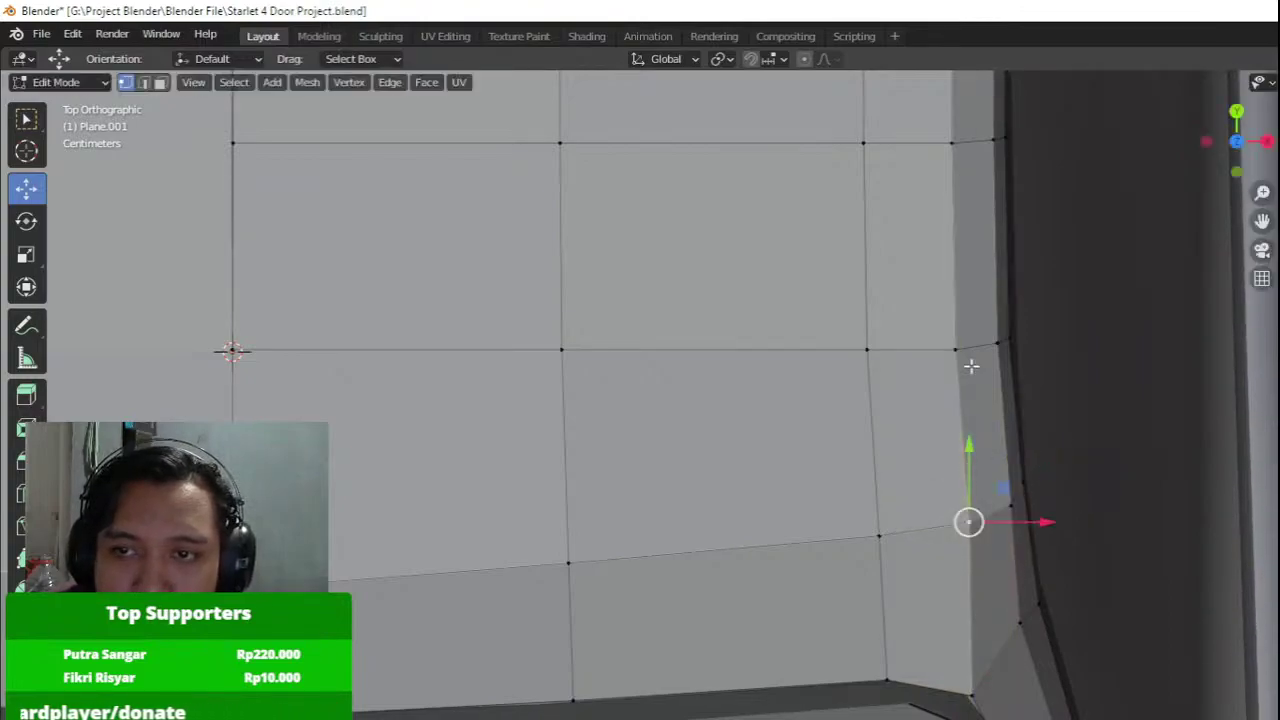
Reposition the centreline and inner vertices of the front roof cross rows along Y into smoothly curved rows.
{"action": "scroll", "coordinate": [838, 495], "scroll_direction": "down", "scroll_amount": 5}
{"action": "left_click_drag", "start_coordinate": [593, 374], "coordinate": [523, 380]}
{"action": "scroll", "coordinate": [603, 414], "scroll_direction": "up", "scroll_amount": 2}
{"action": "left_click", "coordinate": [678, 379]}
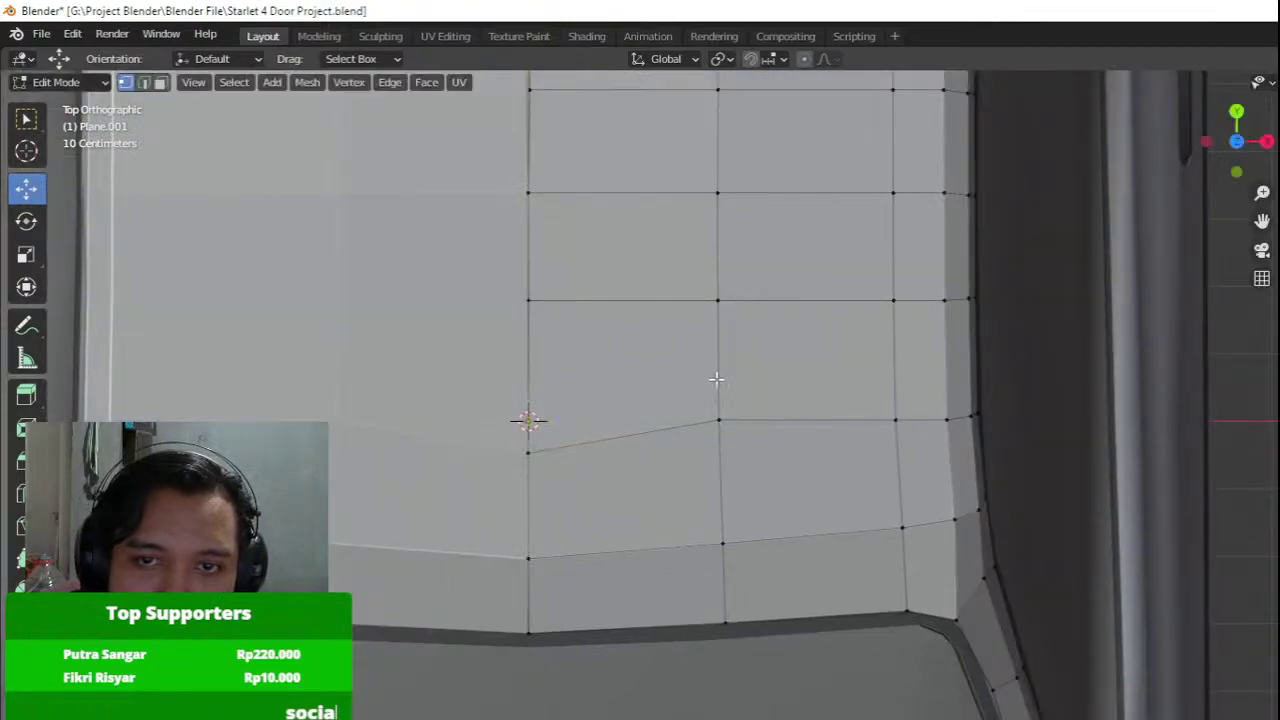
{"action": "left_click", "coordinate": [717, 379]}
{"action": "left_click_drag", "start_coordinate": [718, 368], "coordinate": [750, 486]}
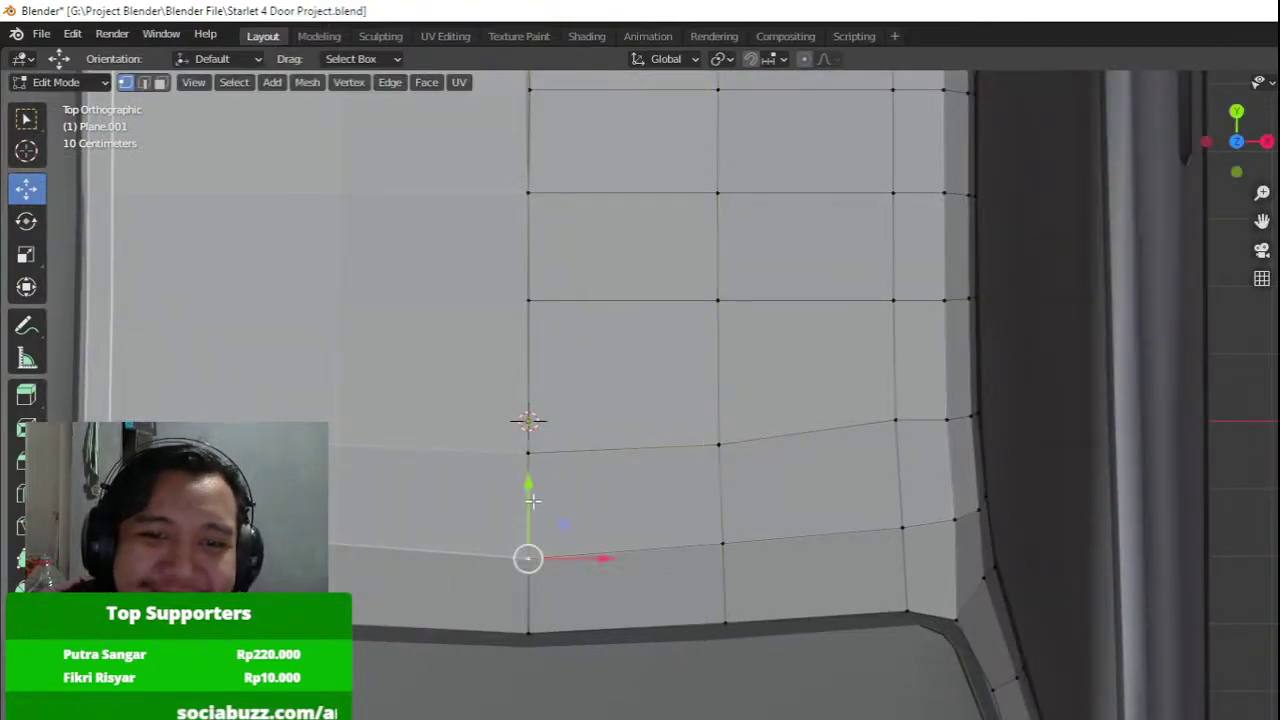
{"action": "left_click_drag", "start_coordinate": [532, 500], "coordinate": [528, 487]}
{"action": "left_click_drag", "start_coordinate": [527, 236], "coordinate": [551, 266]}
{"action": "left_click", "coordinate": [715, 298]}
{"action": "left_click_drag", "start_coordinate": [717, 249], "coordinate": [746, 272]}
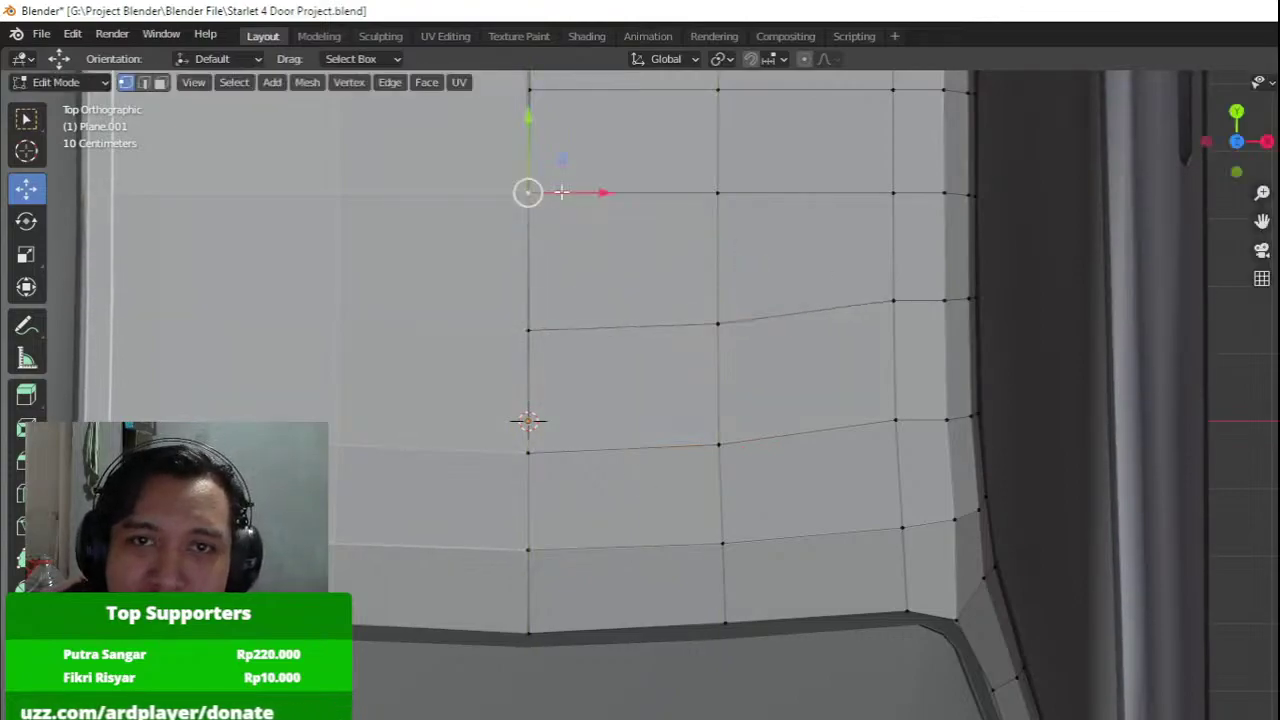
Align the centreline roof vertex with the mirror line along X.
{"action": "left_click_drag", "start_coordinate": [562, 192], "coordinate": [562, 192]}
{"action": "middle_click_drag", "start_coordinate": [631, 338], "coordinate": [692, 575], "text": "shift"}
{"action": "scroll", "coordinate": [692, 575], "scroll_direction": "up", "scroll_amount": 2}
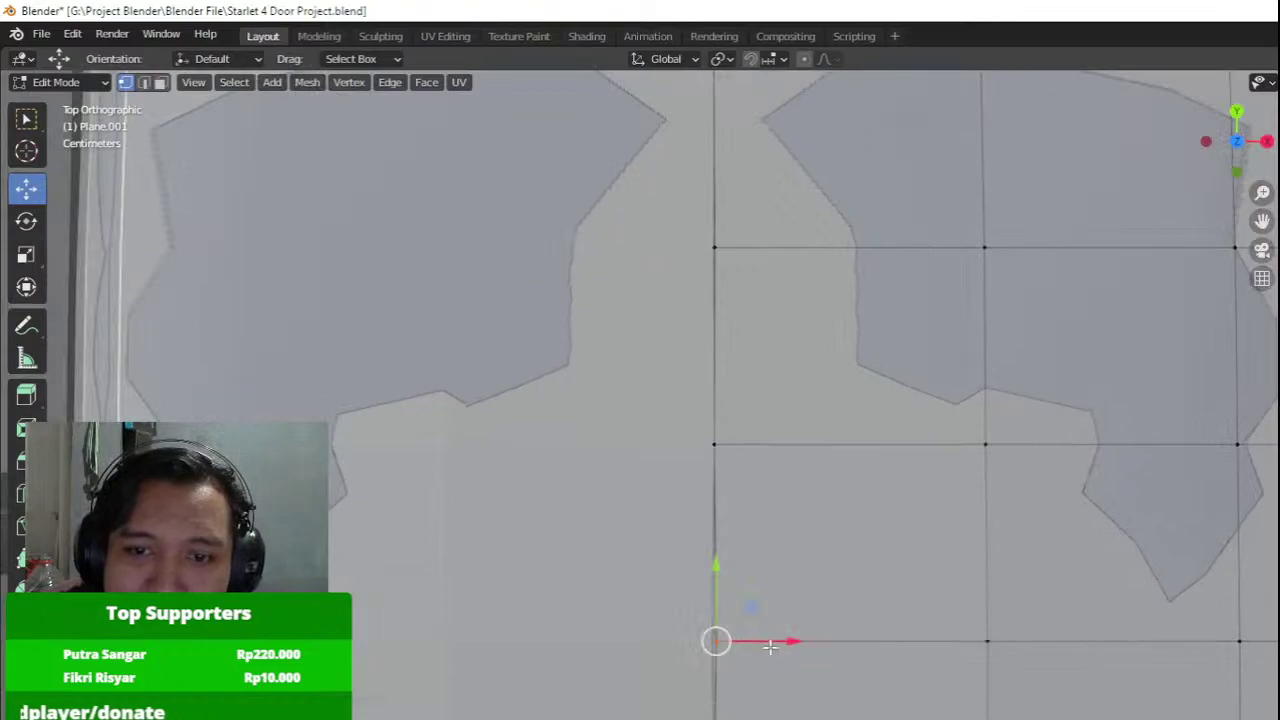
{"action": "left_click_drag", "start_coordinate": [770, 647], "coordinate": [812, 646]}
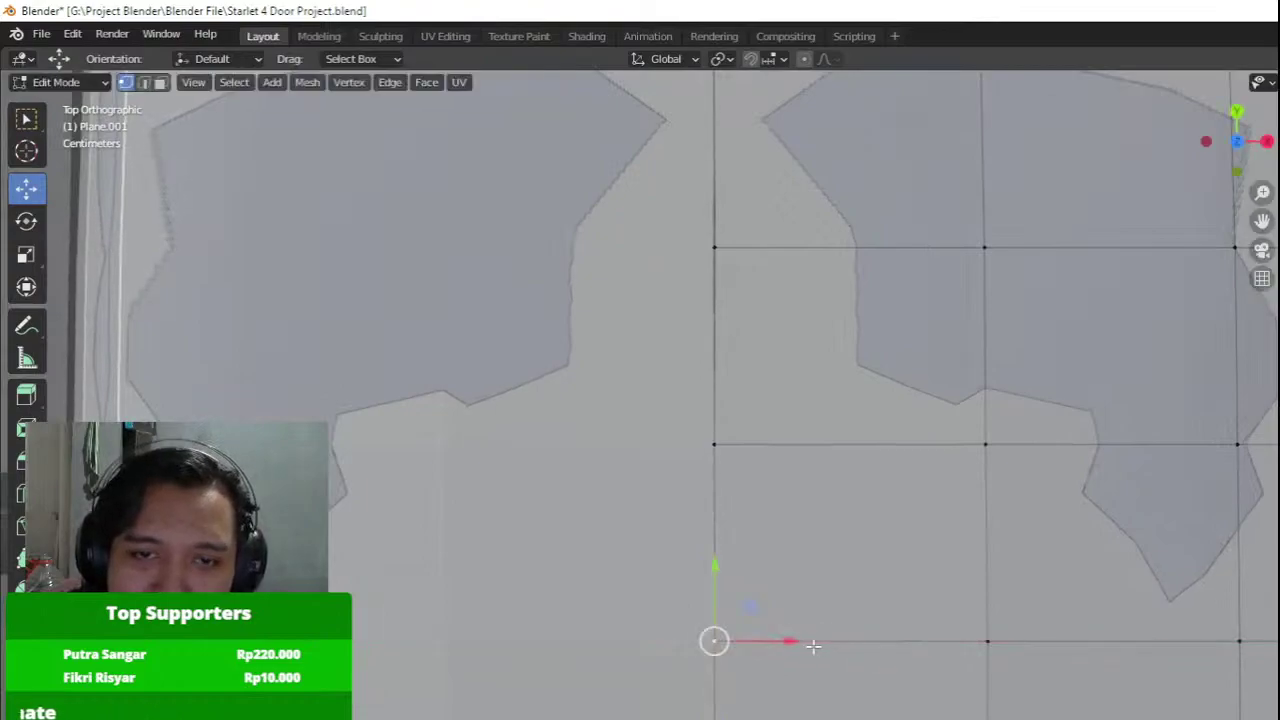
Raise the inner vertex of the roof row just ahead of the rear edge along Z to clear the reference body.
{"action": "scroll", "coordinate": [820, 600], "scroll_direction": "down", "scroll_amount": 6}
{"action": "key", "text": "Tab"}
{"action": "middle_click_drag", "start_coordinate": [820, 592], "coordinate": [512, 405]}
{"action": "key", "text": "Tab"}
{"action": "middle_click_drag", "start_coordinate": [665, 466], "coordinate": [566, 423]}
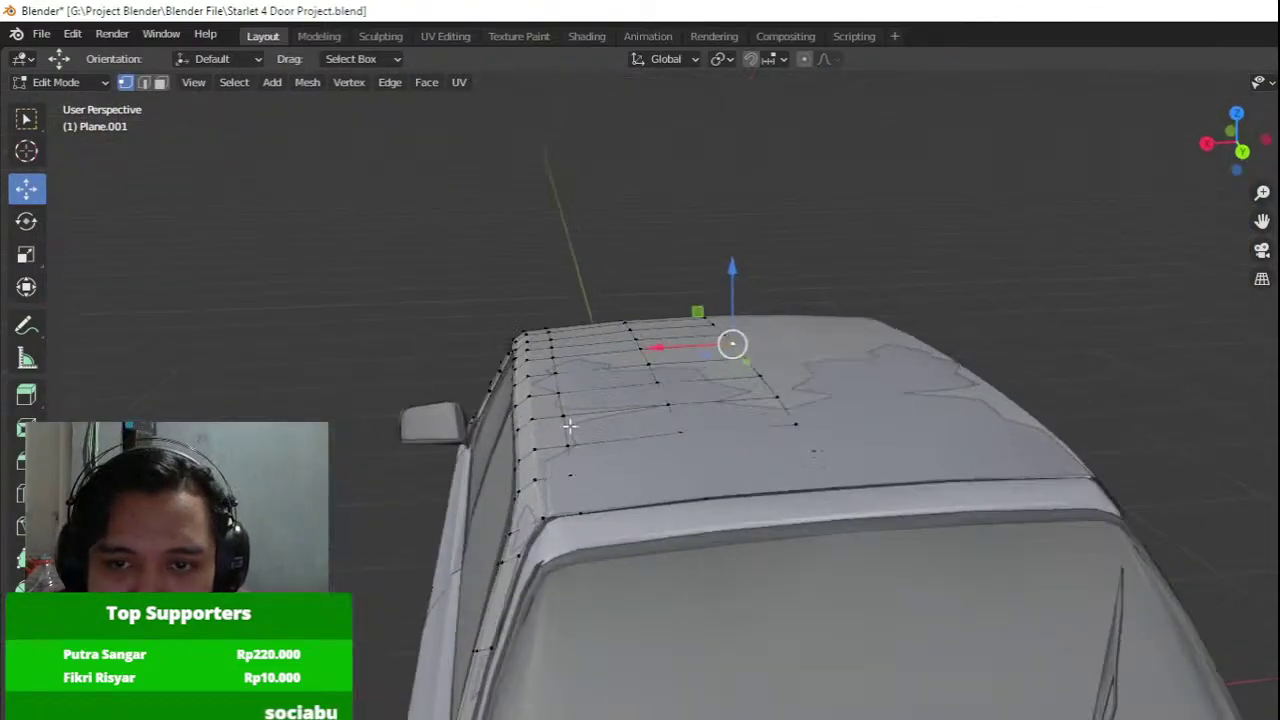
{"action": "scroll", "coordinate": [669, 463], "scroll_direction": "up", "scroll_amount": 2}
{"action": "key", "text": "z"}
{"action": "left_click", "coordinate": [590, 548]}
{"action": "key", "text": "a"}
{"action": "mouse_move", "coordinate": [645, 598]}
{"action": "left_mouse_down"}
{"action": "mouse_move", "coordinate": [708, 571]}
{"action": "mouse_move", "coordinate": [772, 452]}
{"action": "left_mouse_up"}
{"action": "key", "text": "z"}
{"action": "middle_click_drag", "start_coordinate": [646, 434], "coordinate": [680, 420]}
{"action": "scroll", "coordinate": [695, 428], "scroll_direction": "up", "scroll_amount": 3}
{"action": "left_click", "coordinate": [762, 439]}
{"action": "key", "text": "g"}
{"action": "key", "text": "z"}
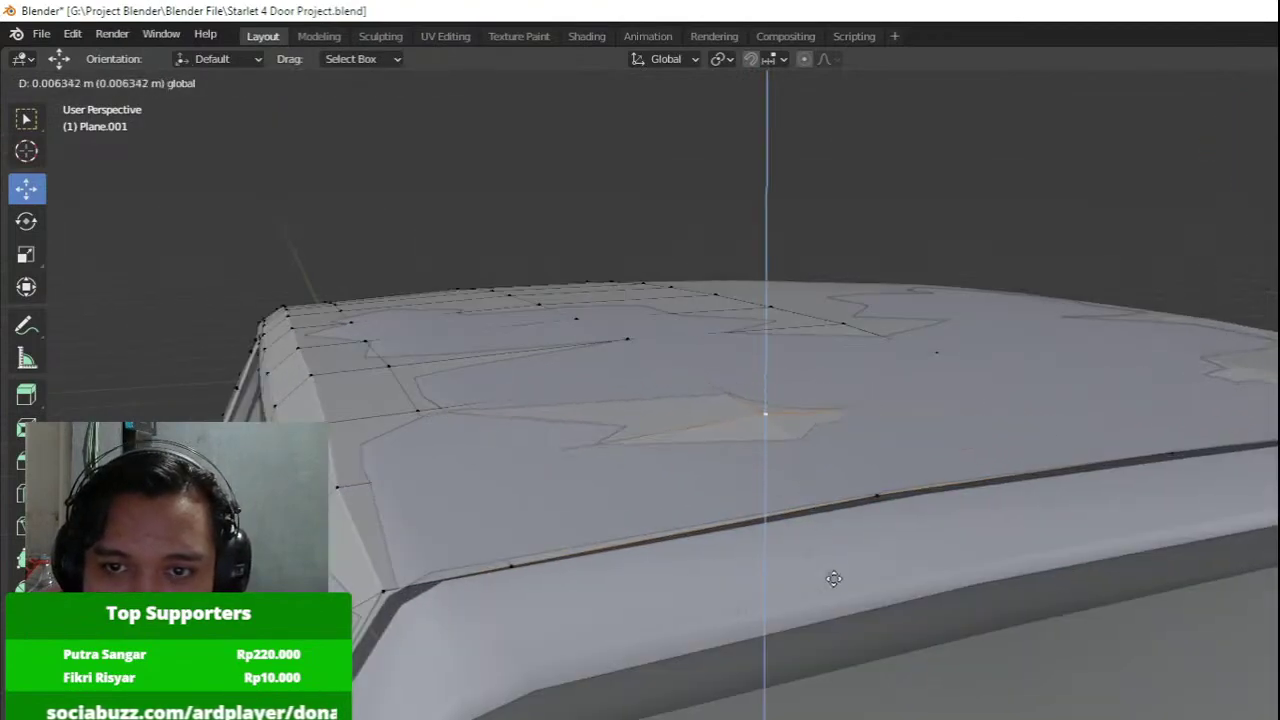
{"action": "left_click", "coordinate": [832, 606]}
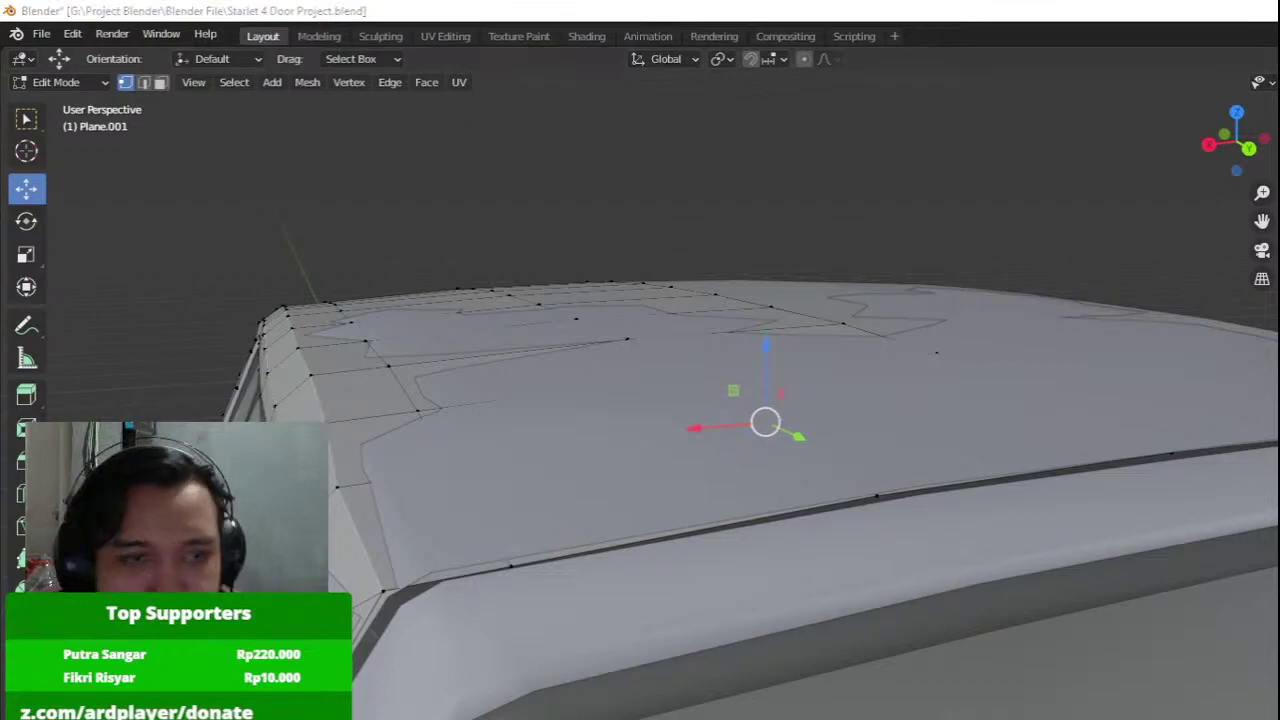
Select further vertices of the cross row ahead of the roof's rear edge and adjust their height along Z.
{"action": "middle_click_drag", "start_coordinate": [1103, 486], "coordinate": [1105, 540]}
{"action": "key", "text": "z"}
{"action": "left_click", "coordinate": [1020, 537], "text": "shift"}
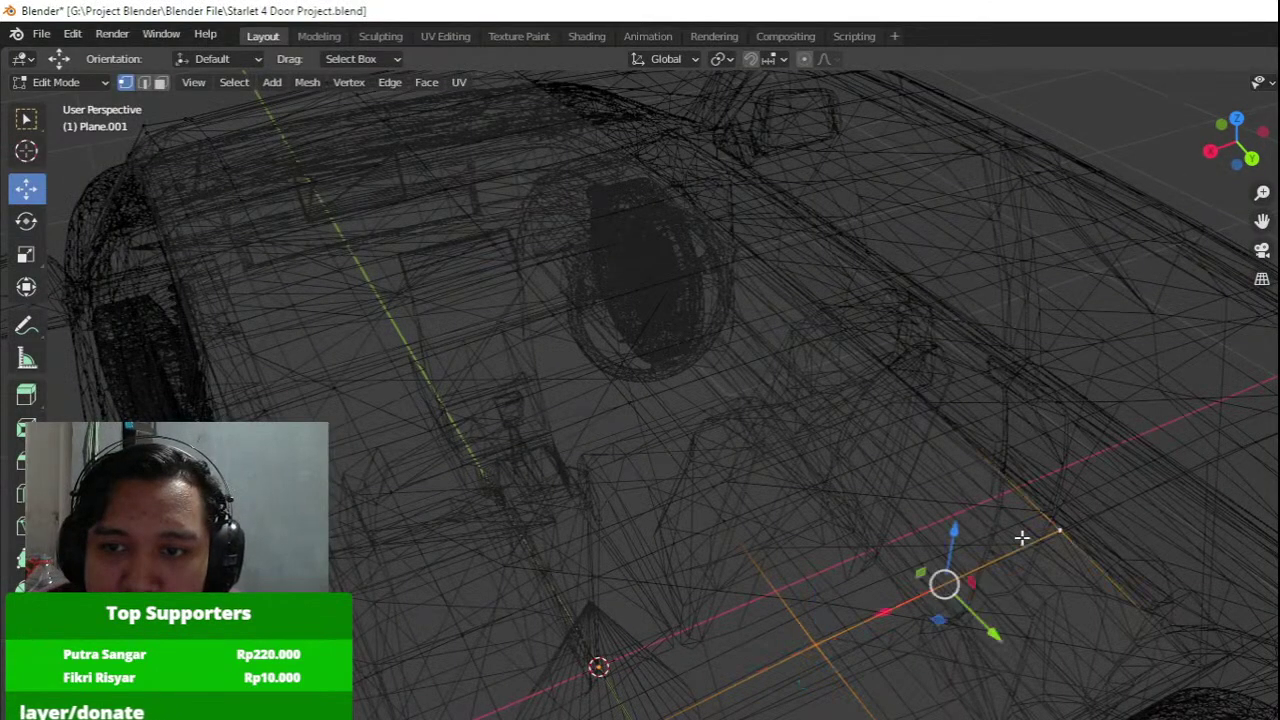
{"action": "key", "text": "z"}
{"action": "left_click", "coordinate": [1185, 573]}
{"action": "middle_click_drag", "start_coordinate": [892, 548], "coordinate": [949, 499]}
{"action": "middle_click_drag", "start_coordinate": [1012, 408], "coordinate": [914, 458], "text": "shift"}
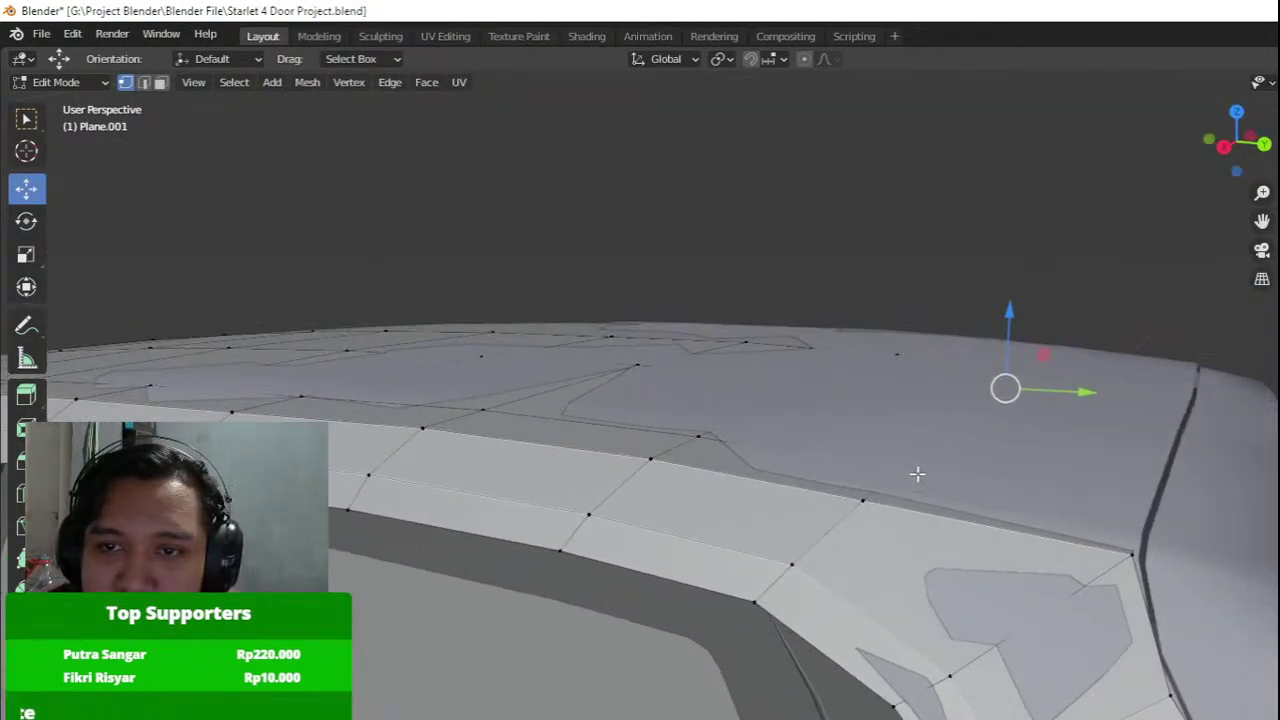
{"action": "left_click", "coordinate": [912, 473], "text": "shift"}
{"action": "mouse_move", "coordinate": [982, 333]}
{"action": "left_mouse_down"}
{"action": "mouse_move", "coordinate": [984, 306]}
{"action": "mouse_move", "coordinate": [1032, 410]}
{"action": "left_mouse_up"}
Raise the inner vertices of the roof's rear edge along Z by about 0.007 m.
{"action": "key", "text": "z"}
{"action": "key", "text": "a"}
{"action": "mouse_move", "coordinate": [1126, 531]}
{"action": "left_mouse_down"}
{"action": "mouse_move", "coordinate": [1246, 368]}
{"action": "mouse_move", "coordinate": [1162, 350]}
{"action": "left_mouse_up"}
{"action": "key", "text": "shift+z"}
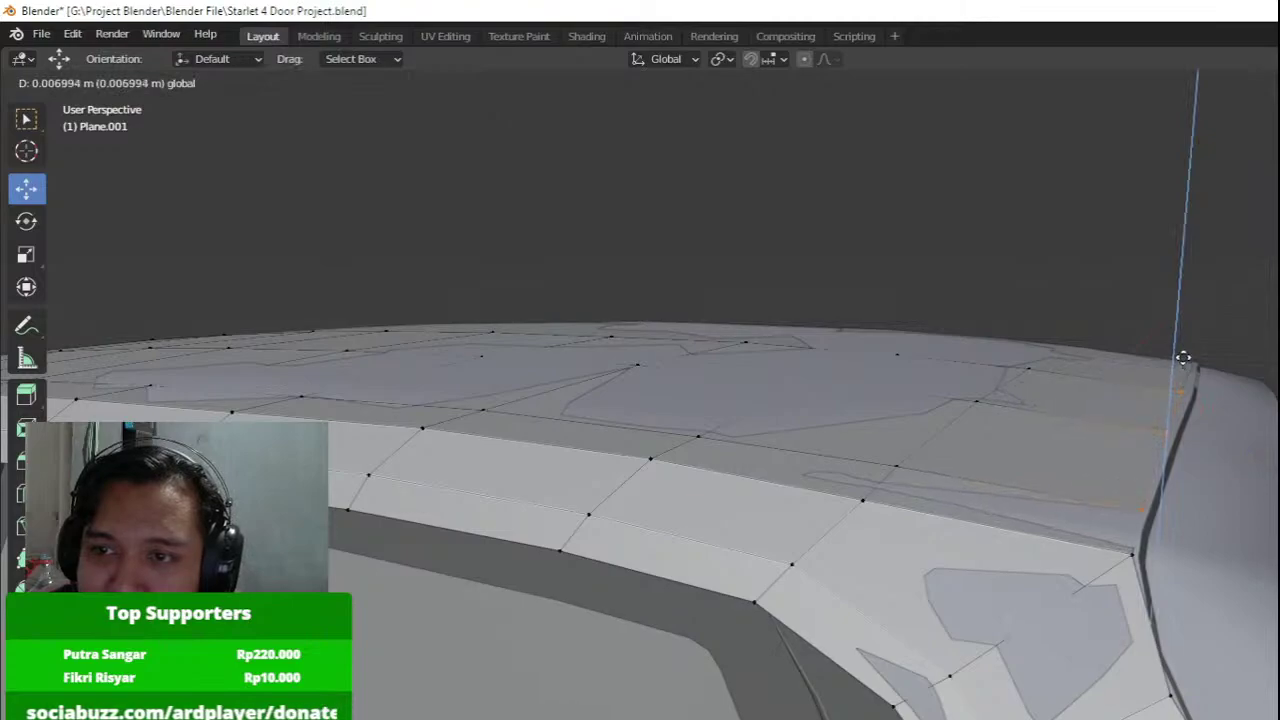
{"action": "left_click", "coordinate": [1188, 352]}
Adjust the height of further roof vertices ahead of the rear edge so the surface covers the reference roof.
{"action": "middle_click_drag", "start_coordinate": [1188, 352], "coordinate": [1122, 358]}
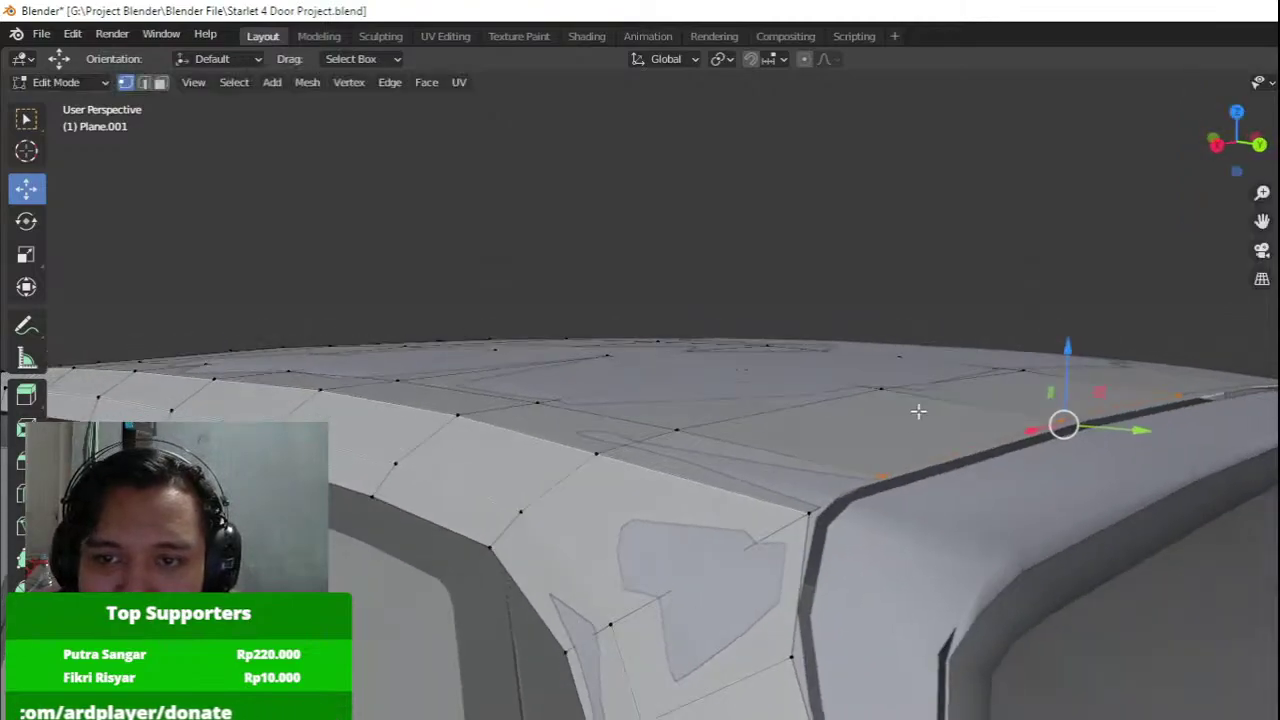
{"action": "middle_click_drag", "start_coordinate": [853, 423], "coordinate": [900, 444]}
{"action": "key", "text": "a"}
{"action": "left_click_drag", "start_coordinate": [838, 449], "coordinate": [909, 357]}
{"action": "middle_click_drag", "start_coordinate": [909, 357], "coordinate": [690, 392]}
{"action": "left_click_drag", "start_coordinate": [679, 400], "coordinate": [722, 299]}
{"action": "left_click_drag", "start_coordinate": [436, 430], "coordinate": [532, 313]}
Raise the remaining low roof vertices beside the rail along Z, the last one by about 0.003 m.
{"action": "left_click", "coordinate": [539, 322], "text": "shift"}
{"action": "middle_click_drag", "start_coordinate": [516, 348], "coordinate": [639, 346], "text": "shift"}
{"action": "middle_click_drag", "start_coordinate": [662, 436], "coordinate": [734, 431]}
{"action": "middle_click_drag", "start_coordinate": [806, 405], "coordinate": [823, 471]}
{"action": "left_click_drag", "start_coordinate": [845, 378], "coordinate": [911, 408]}
{"action": "middle_click_drag", "start_coordinate": [911, 416], "coordinate": [736, 454], "text": "shift"}
{"action": "key", "text": "g"}
{"action": "key", "text": "z"}
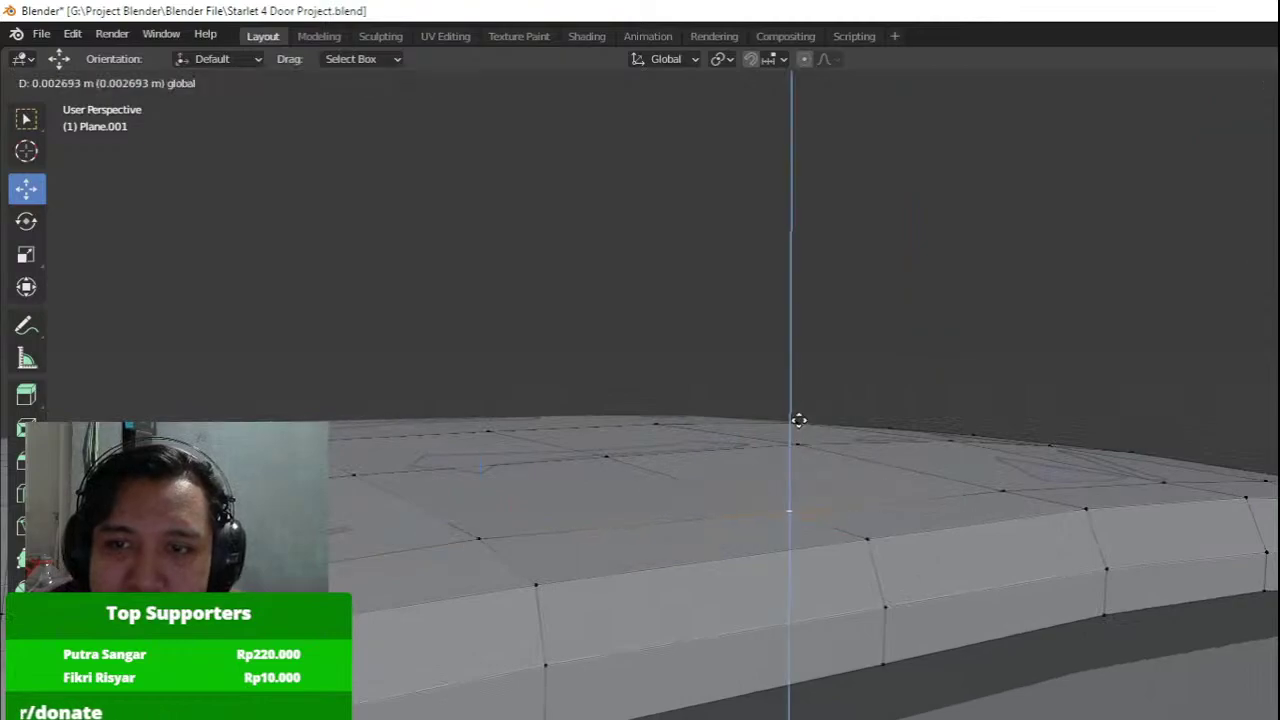
{"action": "left_click_drag", "start_coordinate": [798, 421], "coordinate": [798, 419]}
Examine the whole roof and windscreen surround in Object Mode from the front of the car.
{"action": "middle_click_drag", "start_coordinate": [798, 421], "coordinate": [683, 511]}
{"action": "scroll", "coordinate": [740, 508], "scroll_direction": "down", "scroll_amount": 4}
{"action": "middle_click_drag", "start_coordinate": [786, 506], "coordinate": [929, 460]}
{"action": "key", "text": "Tab"}
{"action": "scroll", "coordinate": [949, 380], "scroll_direction": "down", "scroll_amount": 5}
{"action": "scroll", "coordinate": [868, 432], "scroll_direction": "up", "scroll_amount": 3}
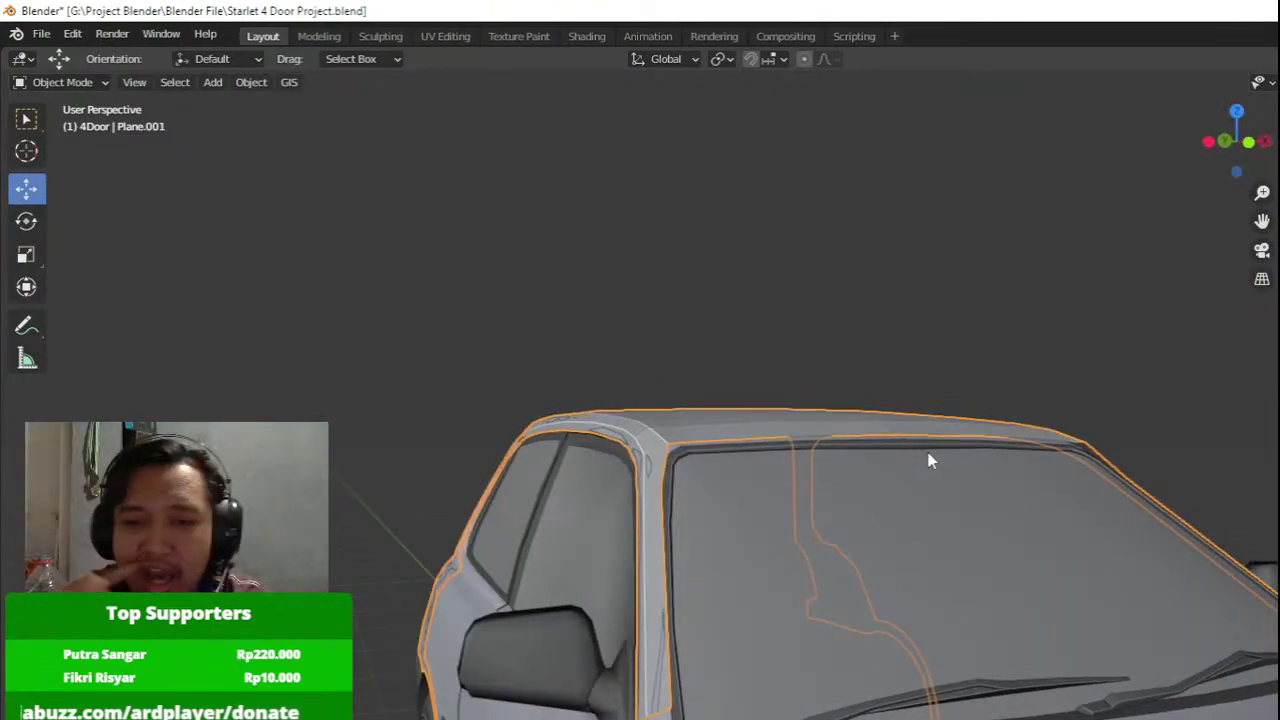
In right-side wireframe view, move the upper vertex of the front pillar's lower end down and forward to the pillar base.
{"action": "key", "text": "KP_3"}
{"action": "key", "text": "Tab"}
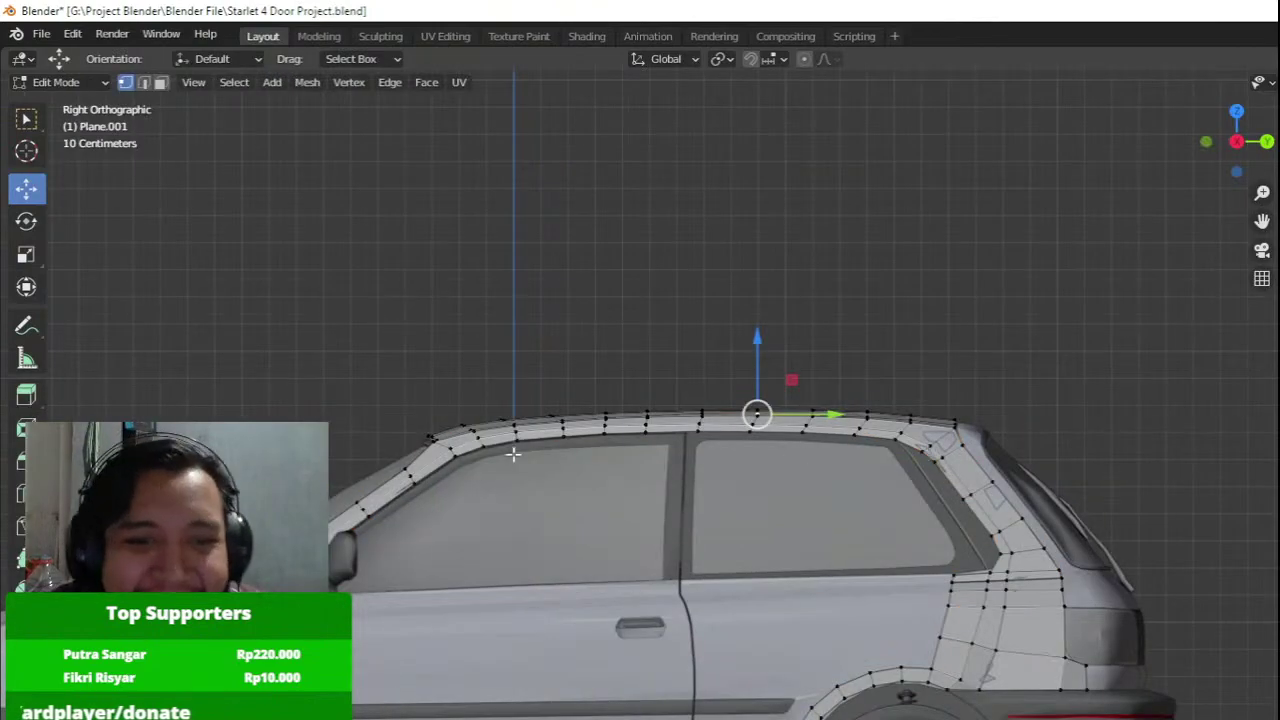
{"action": "scroll", "coordinate": [1117, 391], "scroll_direction": "up", "scroll_amount": 3}
{"action": "mouse_move", "coordinate": [301, 502]}
{"action": "middle_mouse_down", "text": "shift"}
{"action": "mouse_move", "coordinate": [1117, 391]}
{"action": "mouse_move", "coordinate": [911, 413]}
{"action": "middle_mouse_up", "text": "shift"}
{"action": "key", "text": "shift+z"}
{"action": "scroll", "coordinate": [829, 462], "scroll_direction": "up", "scroll_amount": 2}
{"action": "left_click_drag", "start_coordinate": [843, 479], "coordinate": [1060, 631]}
{"action": "middle_click_drag", "start_coordinate": [1105, 551], "coordinate": [786, 491], "text": "shift"}
{"action": "scroll", "coordinate": [786, 491], "scroll_direction": "up", "scroll_amount": 3}
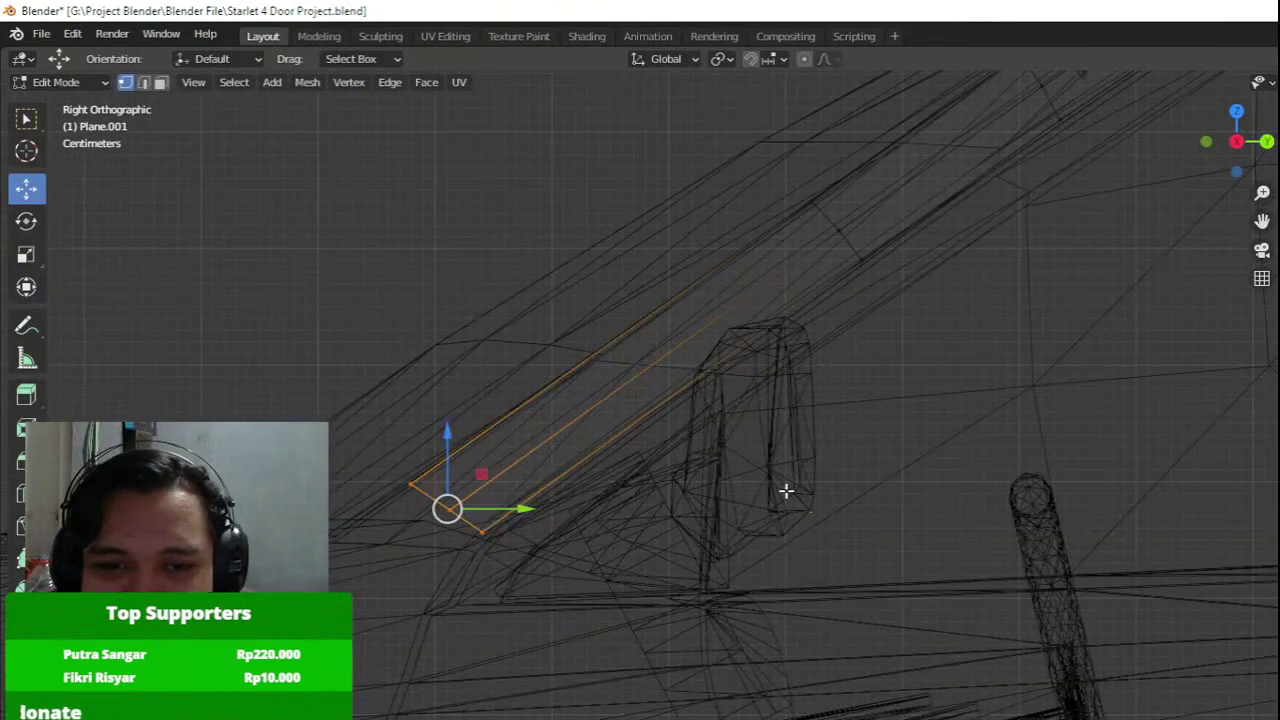
{"action": "middle_click_drag", "start_coordinate": [512, 486], "coordinate": [603, 469], "text": "shift"}
{"action": "scroll", "coordinate": [603, 469], "scroll_direction": "up", "scroll_amount": 3}
{"action": "left_click", "coordinate": [444, 469]}
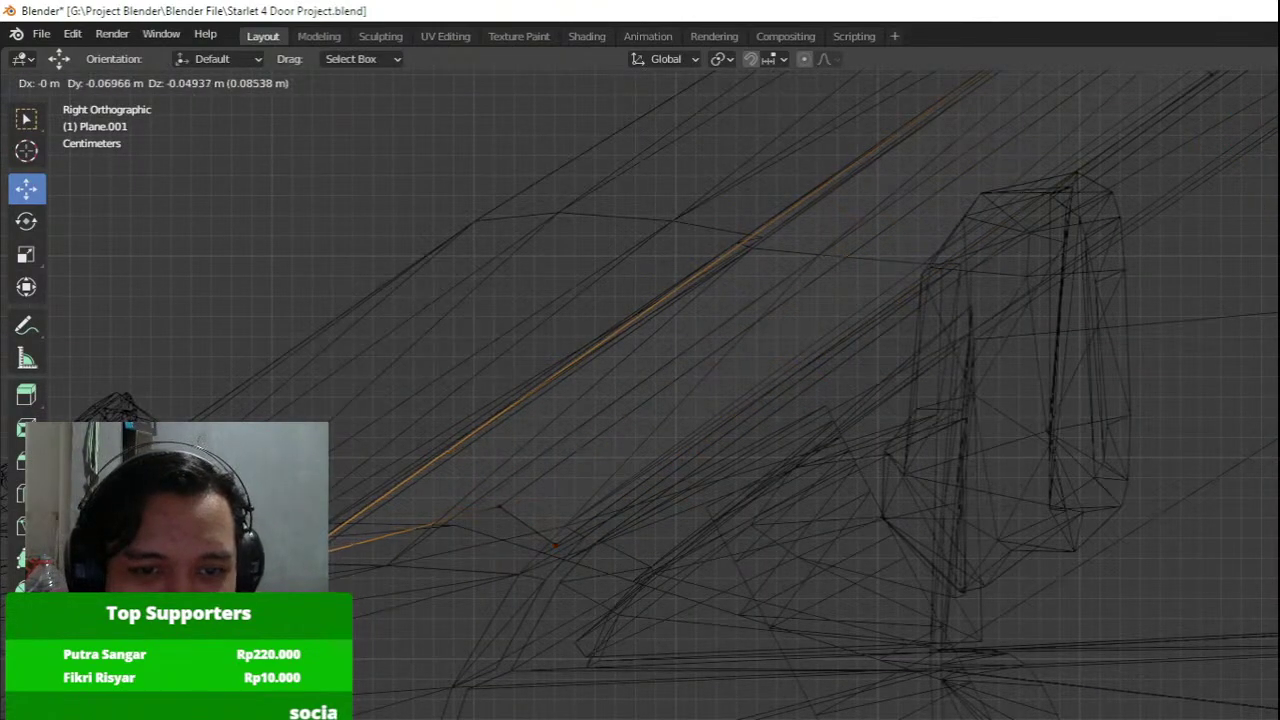
{"action": "left_click", "coordinate": [300, 562]}
Move the middle and lower vertices of the front pillar's lower end down and forward onto the pillar base line.
{"action": "left_click", "coordinate": [487, 508]}
{"action": "key", "text": "g"}
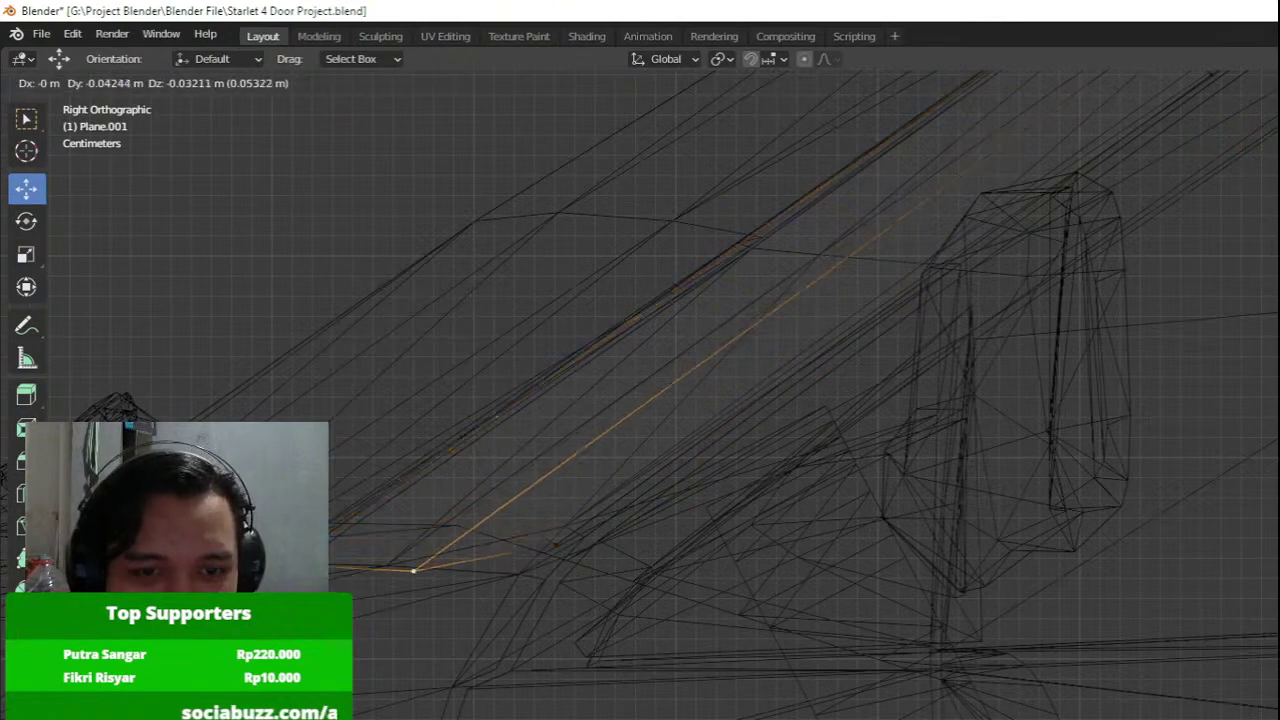
{"action": "left_click", "coordinate": [371, 624]}
{"action": "key", "text": "z"}
{"action": "left_click", "coordinate": [726, 583]}
{"action": "left_click", "coordinate": [559, 549]}
{"action": "key", "text": "g"}
{"action": "left_click", "coordinate": [524, 575]}
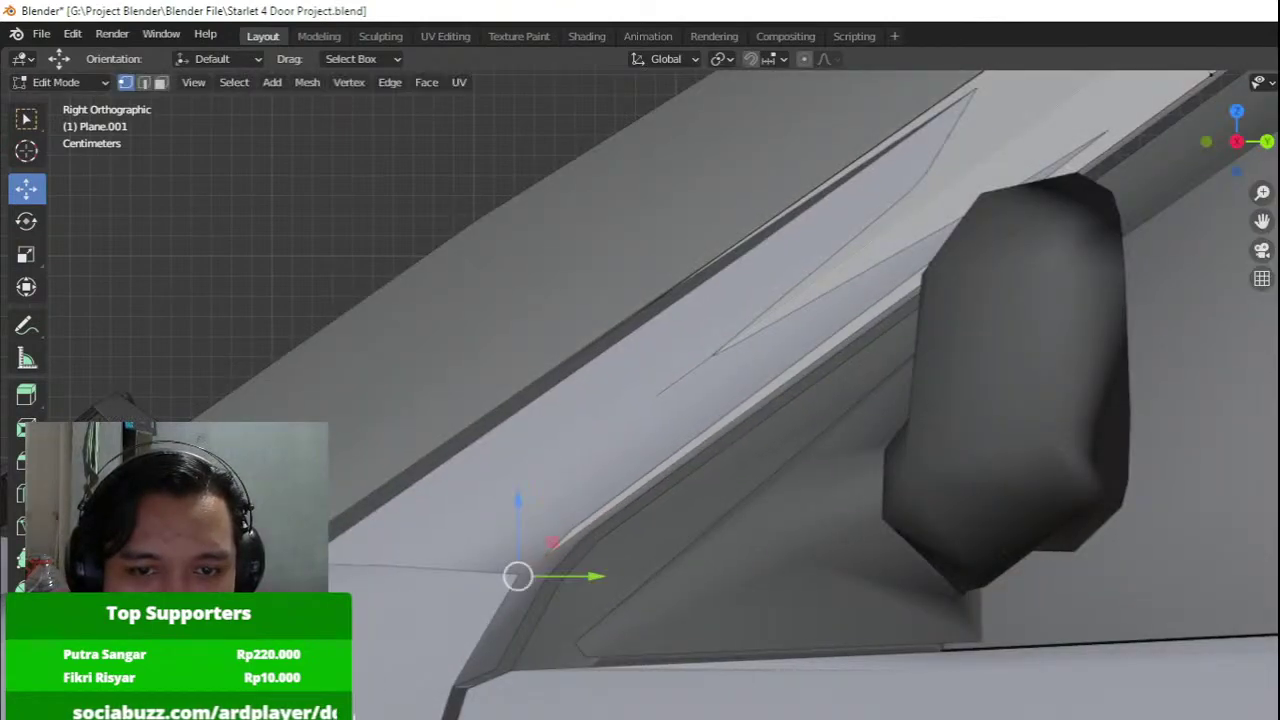
Reposition the front pillar's base vertices in perspective so they sit on the reference body.
{"action": "middle_click_drag", "start_coordinate": [524, 578], "coordinate": [661, 714]}
{"action": "scroll", "coordinate": [606, 711], "scroll_direction": "down", "scroll_amount": 5}
{"action": "scroll", "coordinate": [551, 617], "scroll_direction": "up", "scroll_amount": 3}
{"action": "scroll", "coordinate": [661, 714], "scroll_direction": "up", "scroll_amount": 1}
{"action": "key", "text": "z"}
{"action": "left_click_drag", "start_coordinate": [566, 642], "coordinate": [840, 719]}
{"action": "middle_click_drag", "start_coordinate": [840, 719], "coordinate": [830, 709], "text": "shift"}
{"action": "key", "text": "z"}
{"action": "left_click_drag", "start_coordinate": [775, 718], "coordinate": [786, 718]}
{"action": "middle_click_drag", "start_coordinate": [786, 718], "coordinate": [695, 712]}
{"action": "left_click_drag", "start_coordinate": [536, 648], "coordinate": [564, 640]}
{"action": "middle_click_drag", "start_coordinate": [564, 640], "coordinate": [775, 450]}
Lower the corner vertex where the roof rail meets the front pillar along Z in the right-side view.
{"action": "scroll", "coordinate": [737, 549], "scroll_direction": "down", "scroll_amount": 6}
{"action": "key", "text": "Tab"}
{"action": "middle_click_drag", "start_coordinate": [990, 335], "coordinate": [836, 608]}
{"action": "scroll", "coordinate": [943, 426], "scroll_direction": "up", "scroll_amount": 4}
{"action": "key", "text": "Tab"}
{"action": "key", "text": "KP_3"}
{"action": "scroll", "coordinate": [836, 608], "scroll_direction": "up", "scroll_amount": 3}
{"action": "mouse_move", "coordinate": [670, 536]}
{"action": "left_mouse_down"}
{"action": "mouse_move", "coordinate": [672, 582]}
{"action": "mouse_move", "coordinate": [674, 540]}
{"action": "mouse_move", "coordinate": [673, 556]}
{"action": "left_mouse_up"}
{"action": "scroll", "coordinate": [694, 622], "scroll_direction": "up", "scroll_amount": 4}
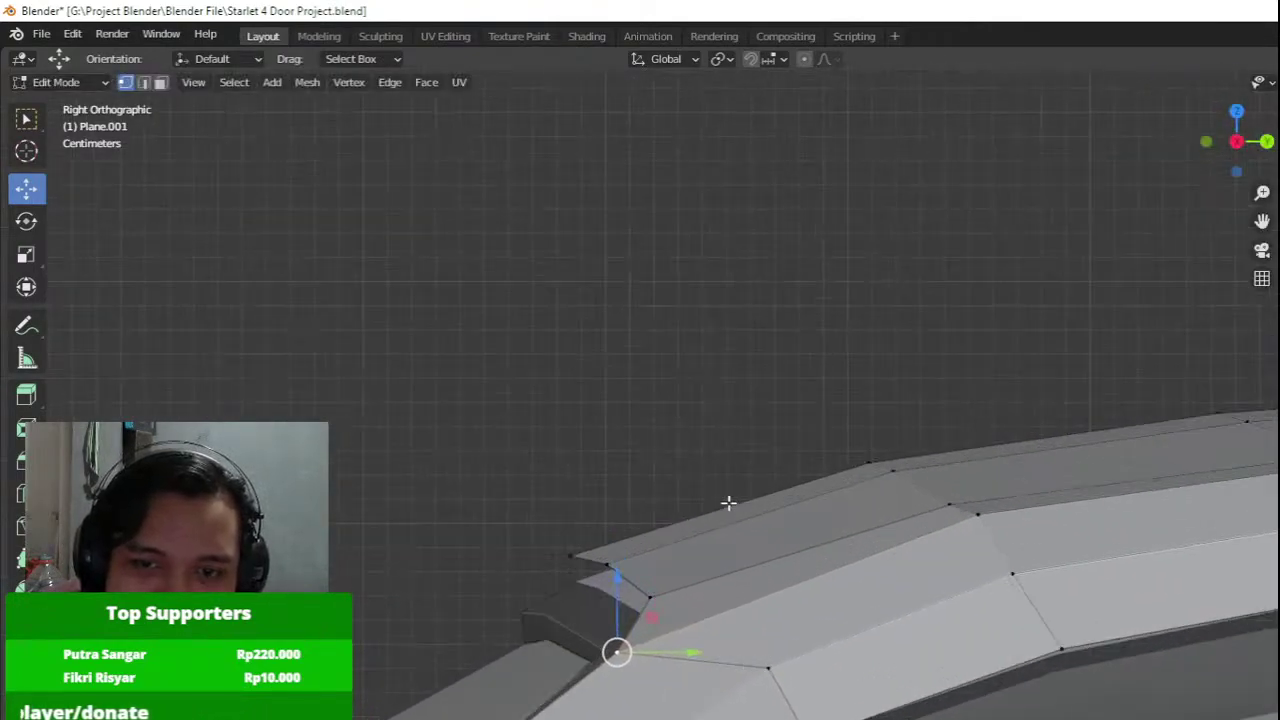
Lower the roof's front-edge vertices along Z by about 0.01 m and fine-tune the outermost one at the windscreen frame.
{"action": "key", "text": "shift+z"}
{"action": "left_click_drag", "start_coordinate": [536, 481], "coordinate": [748, 632]}
{"action": "left_click_drag", "start_coordinate": [619, 520], "coordinate": [627, 539]}
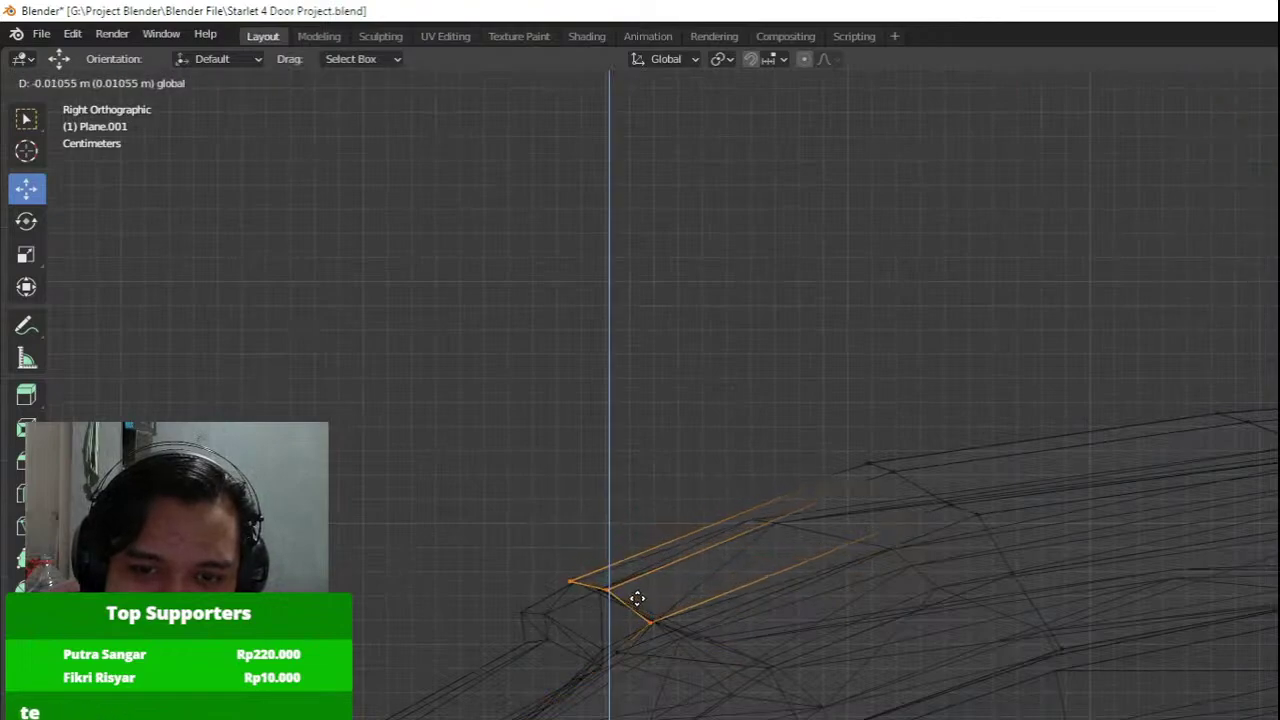
{"action": "left_click", "coordinate": [651, 624]}
{"action": "key", "text": "g"}
{"action": "left_click", "coordinate": [674, 547]}
{"action": "key", "text": "shift+z"}
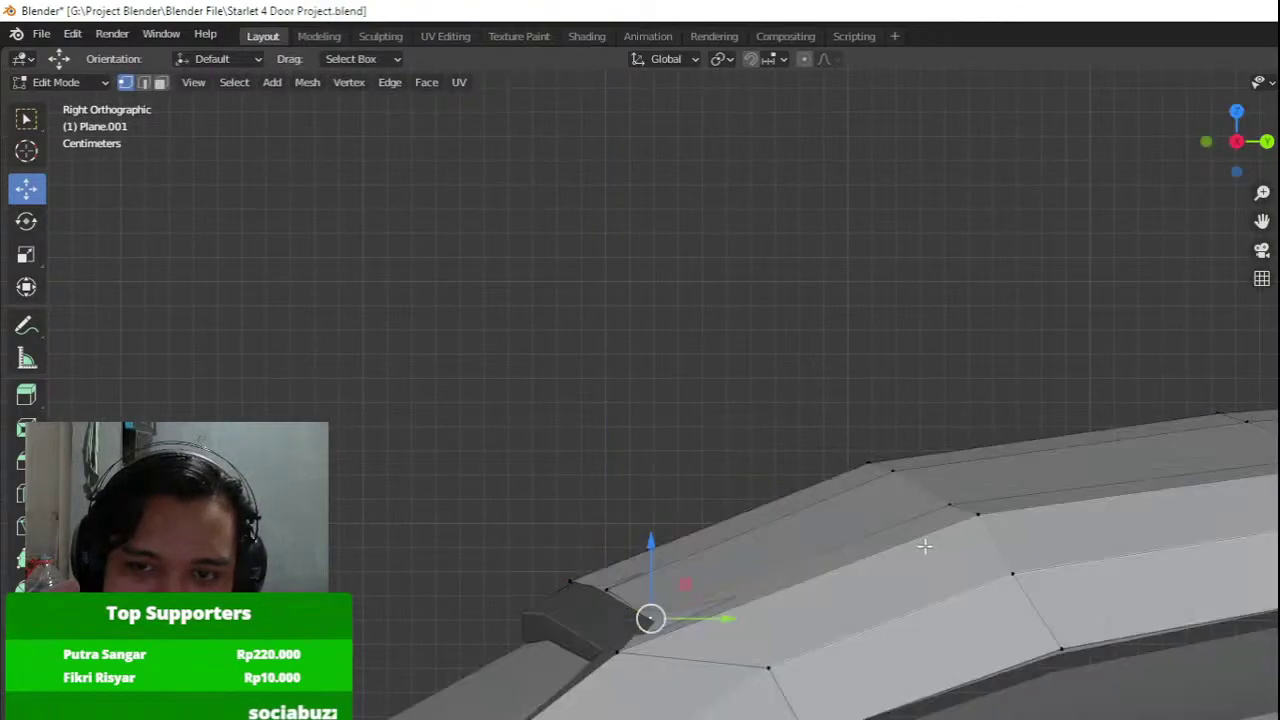
Move the two innermost vertices of the second roof cross row forward and down in the right-side view.
{"action": "middle_click_drag", "start_coordinate": [923, 546], "coordinate": [860, 544], "text": "shift"}
{"action": "key", "text": "shift+z"}
{"action": "left_click_drag", "start_coordinate": [720, 367], "coordinate": [929, 507]}
{"action": "key", "text": "g"}
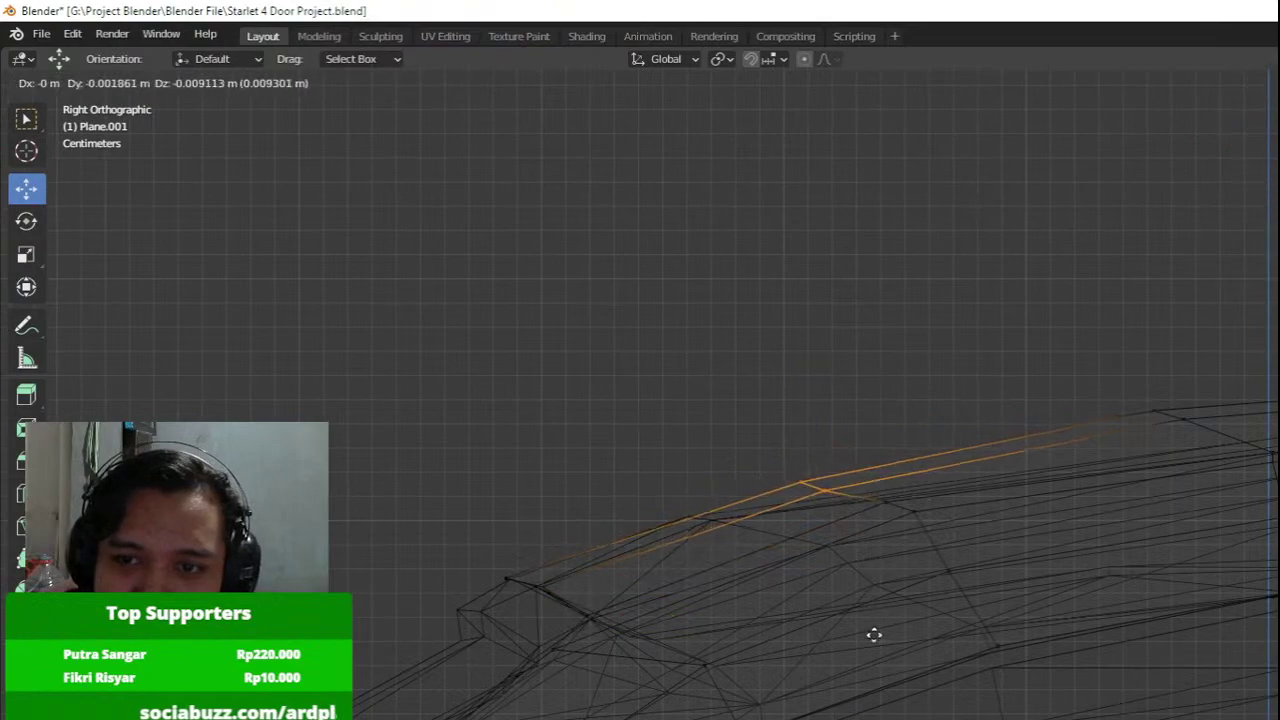
{"action": "left_click", "coordinate": [589, 670]}
Move the outer vertices of the second roof cross row and fine-tune an inner one to follow the reference profile.
{"action": "left_click_drag", "start_coordinate": [824, 532], "coordinate": [954, 497]}
{"action": "key", "text": "g"}
{"action": "left_click", "coordinate": [753, 705]}
{"action": "key", "text": "g"}
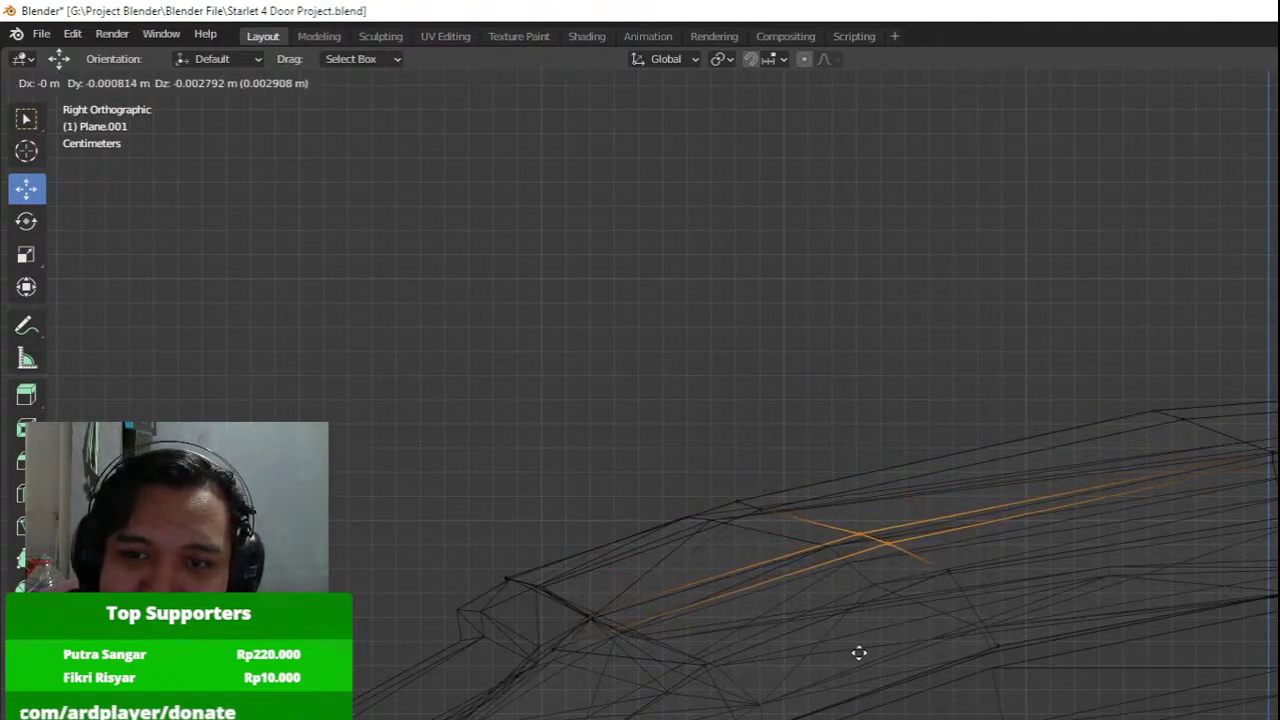
{"action": "left_click", "coordinate": [857, 651]}
{"action": "left_click", "coordinate": [766, 507]}
{"action": "key", "text": "g"}
{"action": "left_click", "coordinate": [845, 485]}
Adjust the height of the vertices in the next roof cross rows along Z to follow the side profile.
{"action": "middle_click_drag", "start_coordinate": [719, 488], "coordinate": [62, 536], "text": "shift"}
{"action": "left_click_drag", "start_coordinate": [455, 394], "coordinate": [576, 506]}
{"action": "left_click_drag", "start_coordinate": [511, 382], "coordinate": [526, 330]}
{"action": "key", "text": "a"}
{"action": "left_click_drag", "start_coordinate": [577, 548], "coordinate": [681, 489]}
{"action": "left_click_drag", "start_coordinate": [609, 432], "coordinate": [627, 490]}
Raise the inner and centreline vertices near the roof's front along Z until the surface clears the reference roof.
{"action": "scroll", "coordinate": [745, 486], "scroll_direction": "up", "scroll_amount": 2}
{"action": "key", "text": "shift+z"}
{"action": "scroll", "coordinate": [717, 504], "scroll_direction": "down", "scroll_amount": 1}
{"action": "middle_click_drag", "start_coordinate": [691, 506], "coordinate": [822, 505]}
{"action": "left_click_drag", "start_coordinate": [802, 493], "coordinate": [789, 475]}
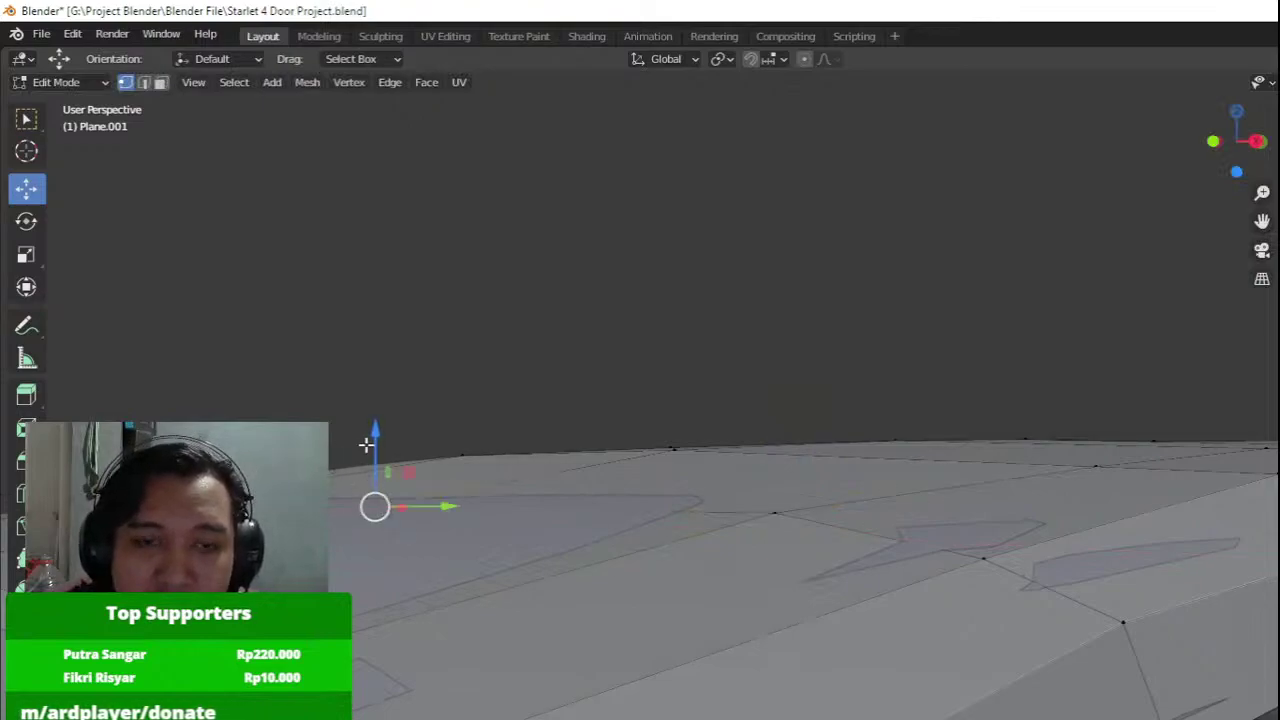
{"action": "left_click_drag", "start_coordinate": [366, 445], "coordinate": [376, 420]}
{"action": "mouse_move", "coordinate": [376, 420]}
{"action": "middle_mouse_down"}
{"action": "mouse_move", "coordinate": [477, 415]}
{"action": "mouse_move", "coordinate": [517, 437]}
{"action": "mouse_move", "coordinate": [354, 424]}
{"action": "middle_mouse_up"}
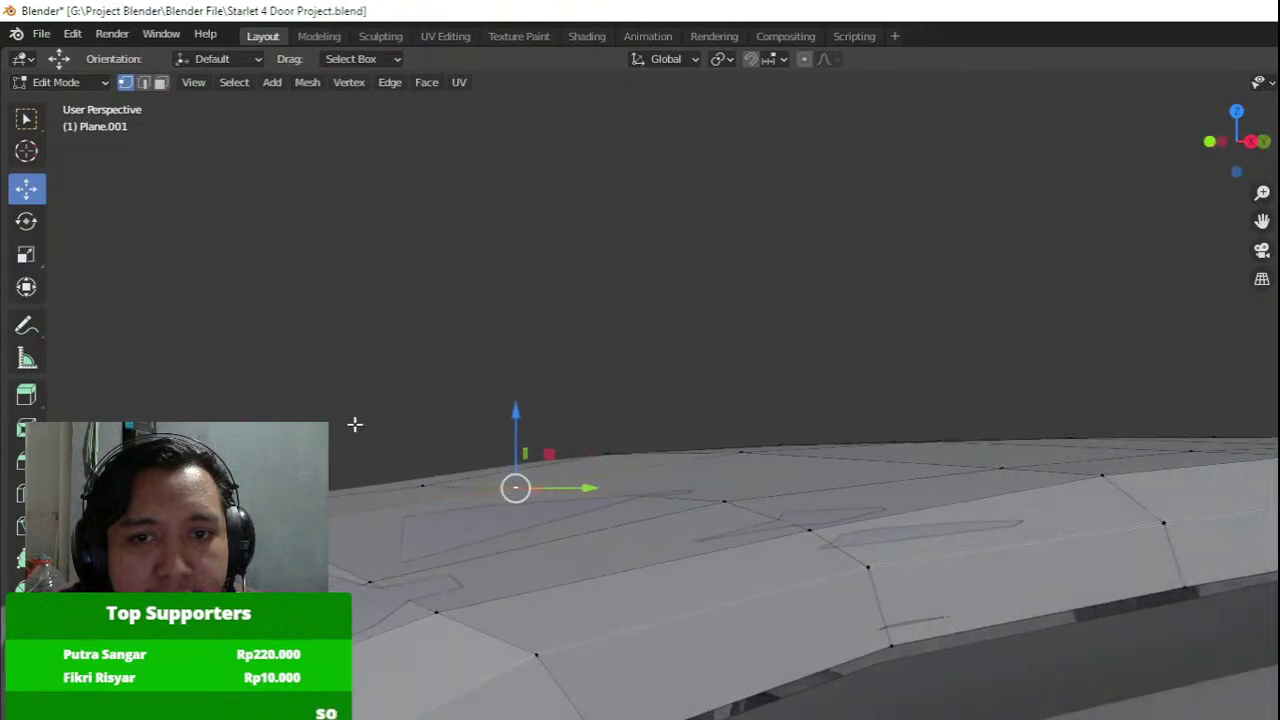
{"action": "left_click", "coordinate": [417, 479]}
{"action": "left_click_drag", "start_coordinate": [417, 400], "coordinate": [403, 388]}
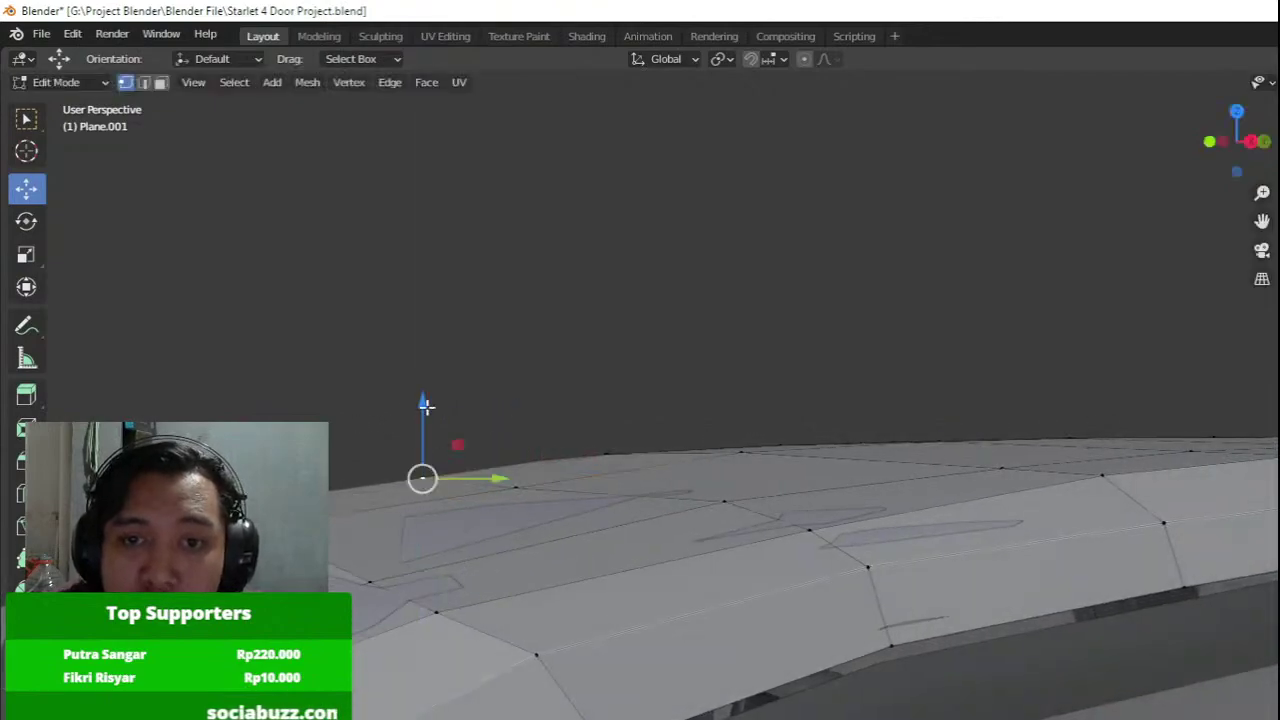
{"action": "left_click", "coordinate": [818, 528]}
{"action": "middle_click_drag", "start_coordinate": [818, 528], "coordinate": [780, 542]}
{"action": "middle_click_drag", "start_coordinate": [883, 523], "coordinate": [512, 520], "text": "shift"}
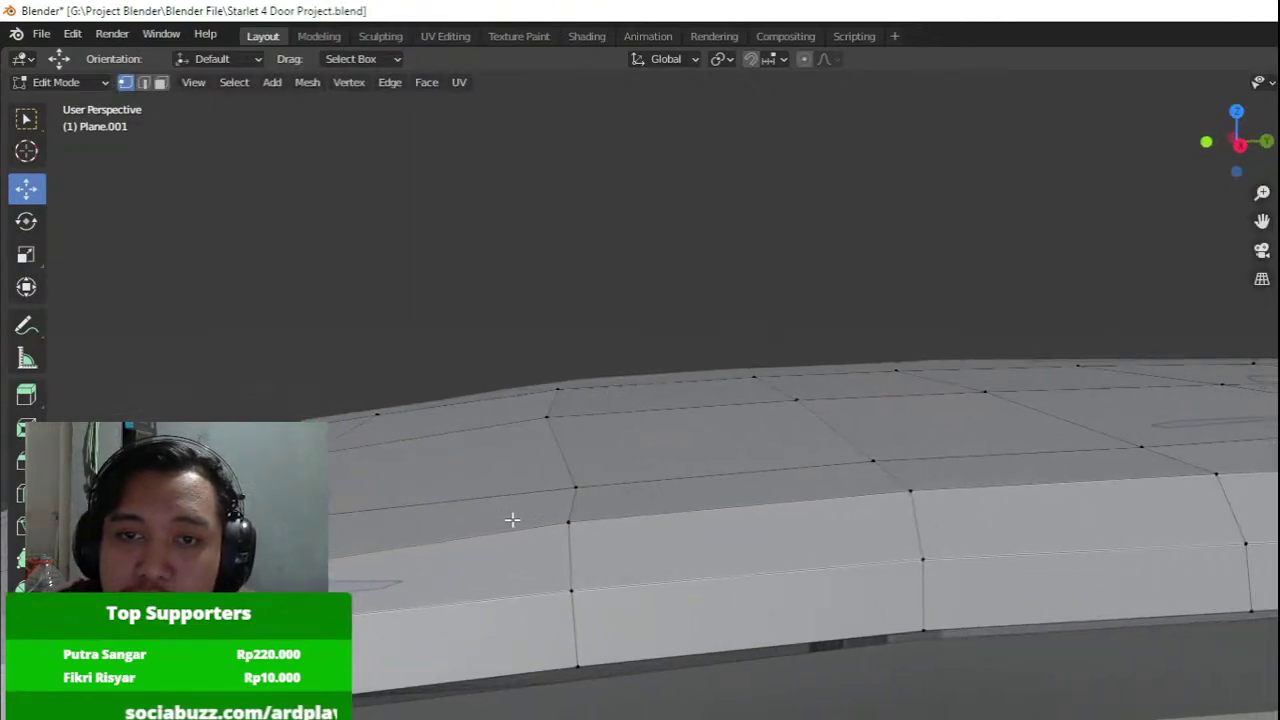
Shift two neighbouring vertices of the roof cross row near the side rail forward along Y.
{"action": "left_click", "coordinate": [579, 480]}
{"action": "left_click_drag", "start_coordinate": [629, 488], "coordinate": [552, 491]}
{"action": "left_click", "coordinate": [571, 523]}
{"action": "left_click_drag", "start_coordinate": [610, 521], "coordinate": [601, 520]}
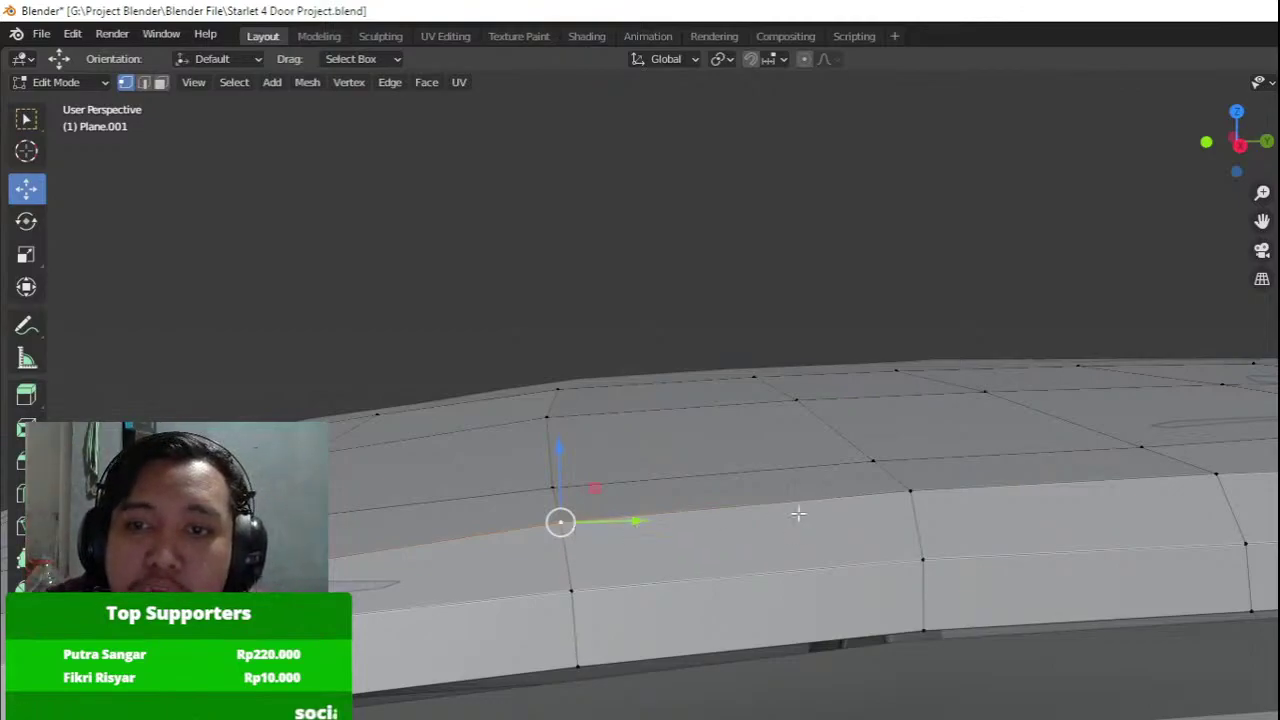
Raise the inner side-rail vertex of the adjacent roof cross row slightly along Z.
{"action": "middle_click_drag", "start_coordinate": [798, 514], "coordinate": [603, 510]}
{"action": "middle_click_drag", "start_coordinate": [709, 467], "coordinate": [564, 495]}
{"action": "middle_click_drag", "start_coordinate": [779, 461], "coordinate": [628, 488], "text": "shift"}
{"action": "middle_click_drag", "start_coordinate": [541, 491], "coordinate": [669, 500], "text": "shift"}
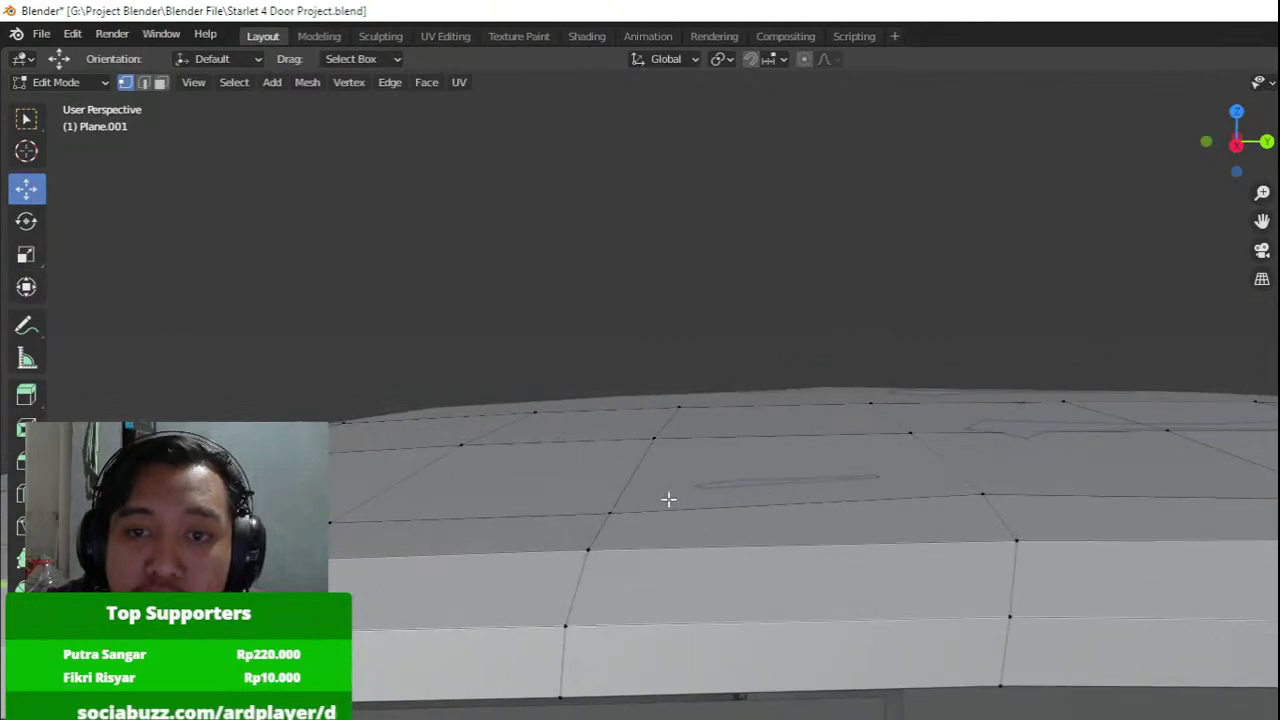
{"action": "left_click_drag", "start_coordinate": [550, 528], "coordinate": [791, 375]}
{"action": "middle_click_drag", "start_coordinate": [757, 402], "coordinate": [716, 379]}
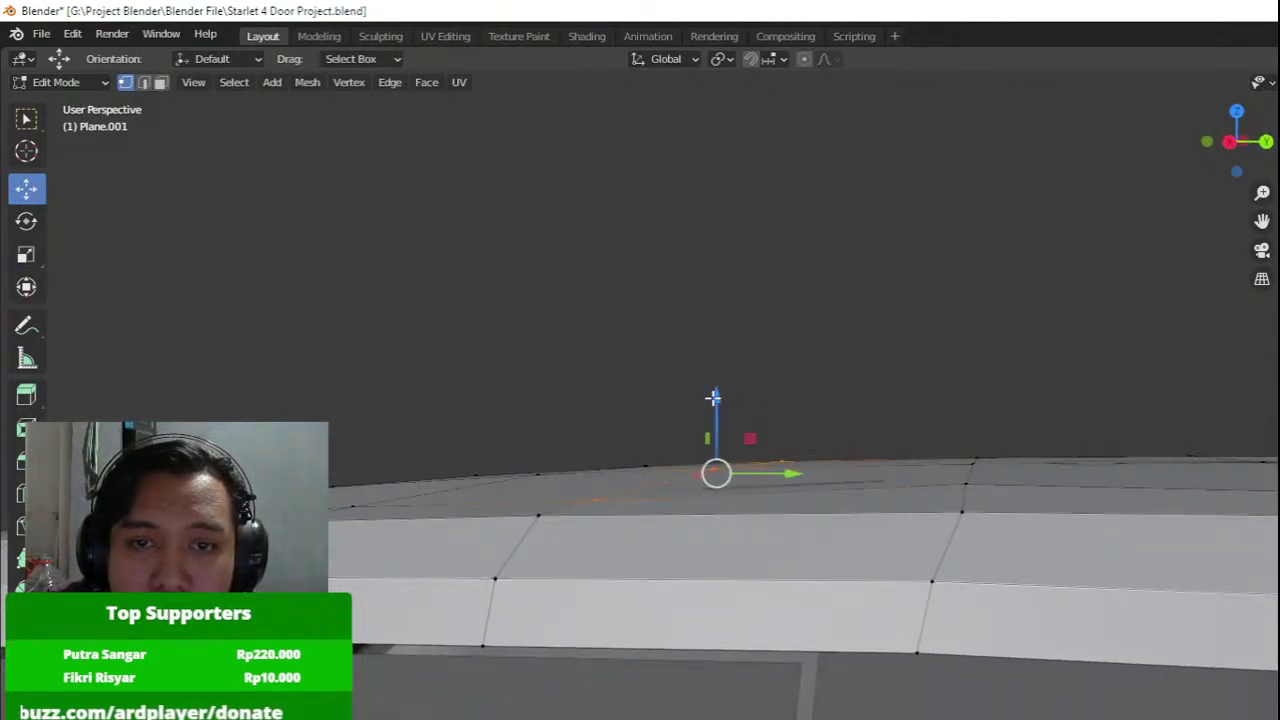
{"action": "left_click", "coordinate": [613, 484]}
{"action": "left_click_drag", "start_coordinate": [595, 441], "coordinate": [576, 439]}
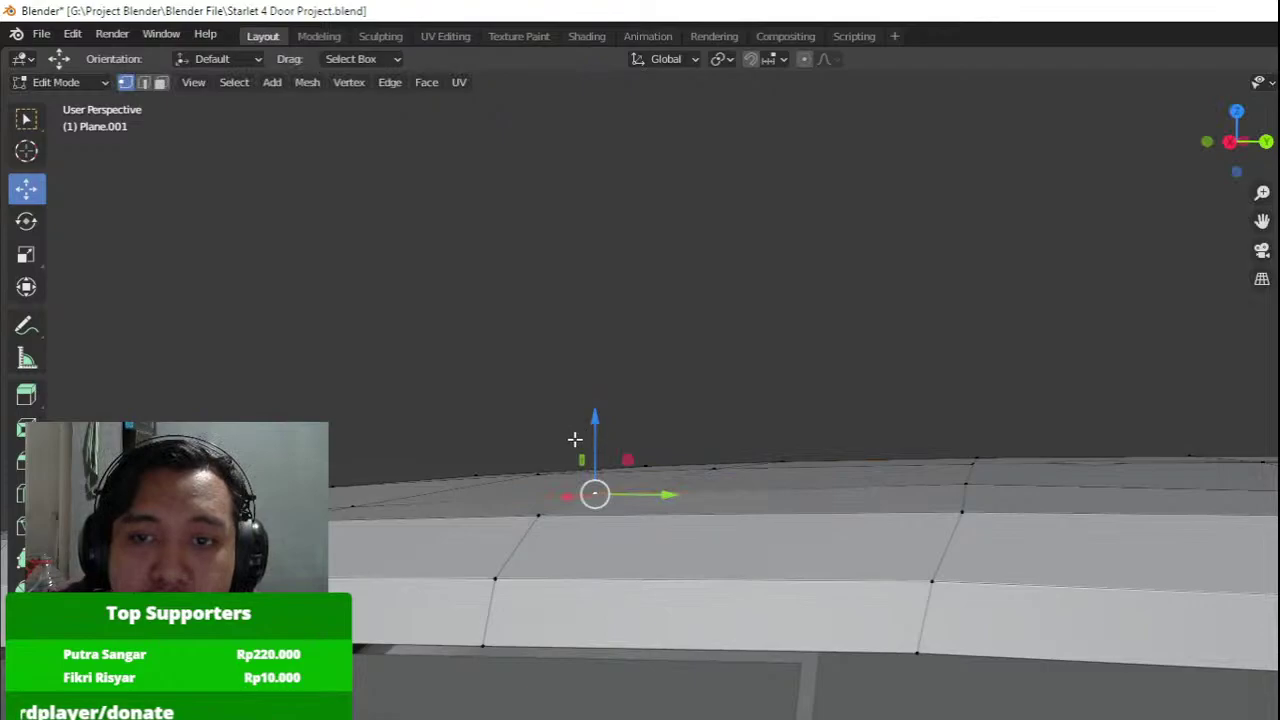
Raise three vertices along the roof's front section above the windshield along Z to clear the reference surface.
{"action": "middle_click_drag", "start_coordinate": [970, 467], "coordinate": [993, 490]}
{"action": "middle_click_drag", "start_coordinate": [671, 440], "coordinate": [853, 437], "text": "shift"}
{"action": "middle_click_drag", "start_coordinate": [997, 449], "coordinate": [390, 540], "text": "shift"}
{"action": "scroll", "coordinate": [385, 540], "scroll_direction": "down", "scroll_amount": 5}
{"action": "middle_click_drag", "start_coordinate": [385, 540], "coordinate": [930, 368]}
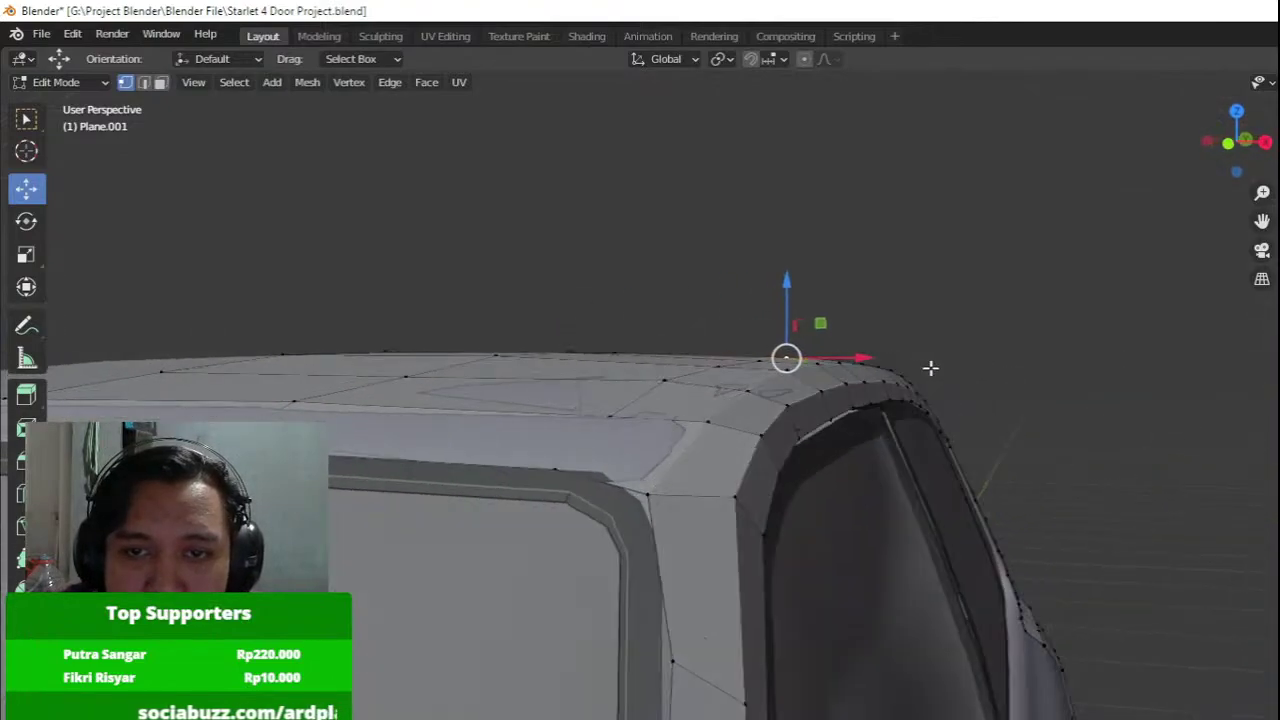
{"action": "left_click", "coordinate": [555, 468]}
{"action": "left_click_drag", "start_coordinate": [556, 398], "coordinate": [556, 393]}
{"action": "left_click", "coordinate": [610, 416]}
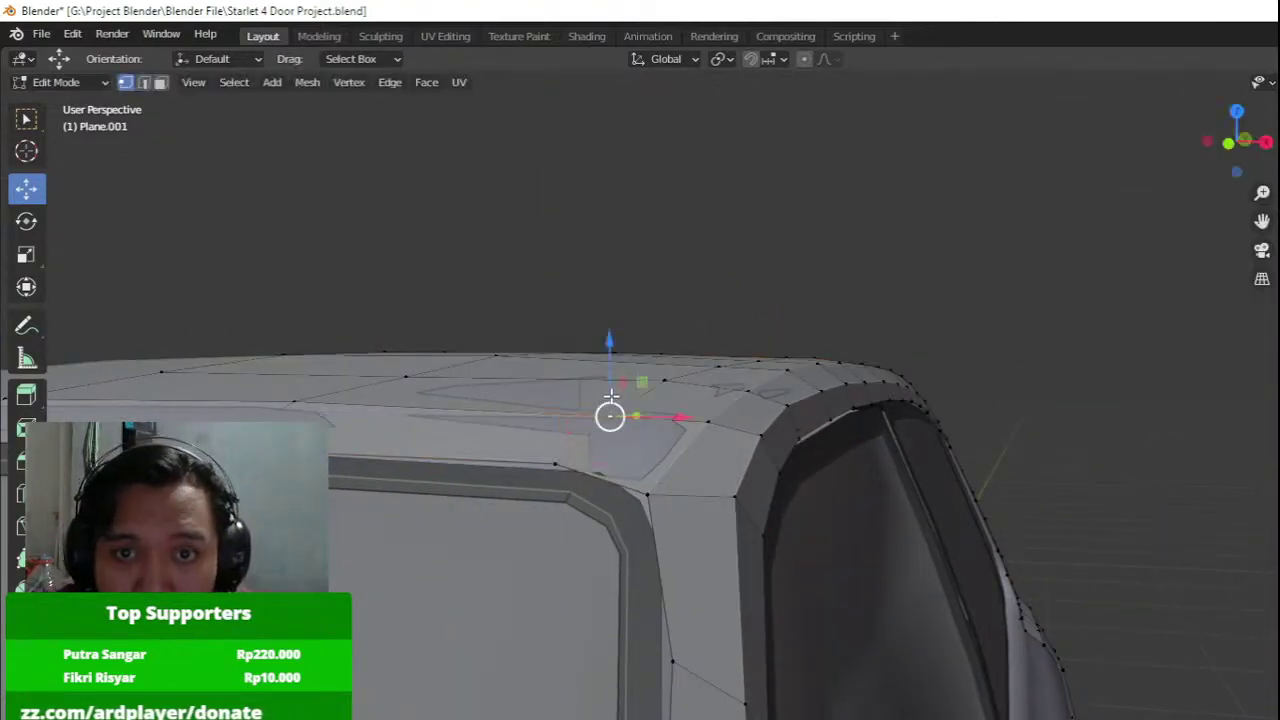
{"action": "left_click_drag", "start_coordinate": [613, 354], "coordinate": [611, 336]}
{"action": "middle_click_drag", "start_coordinate": [374, 403], "coordinate": [643, 401], "text": "shift"}
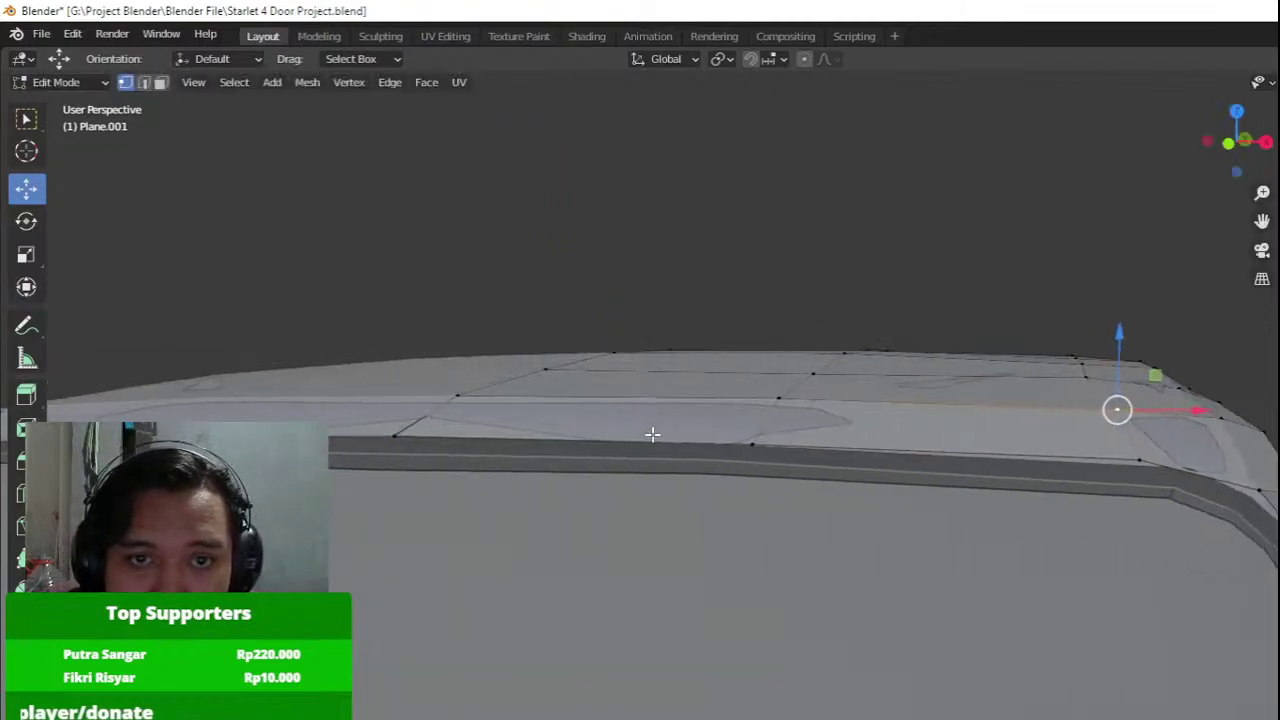
{"action": "left_click", "coordinate": [752, 444]}
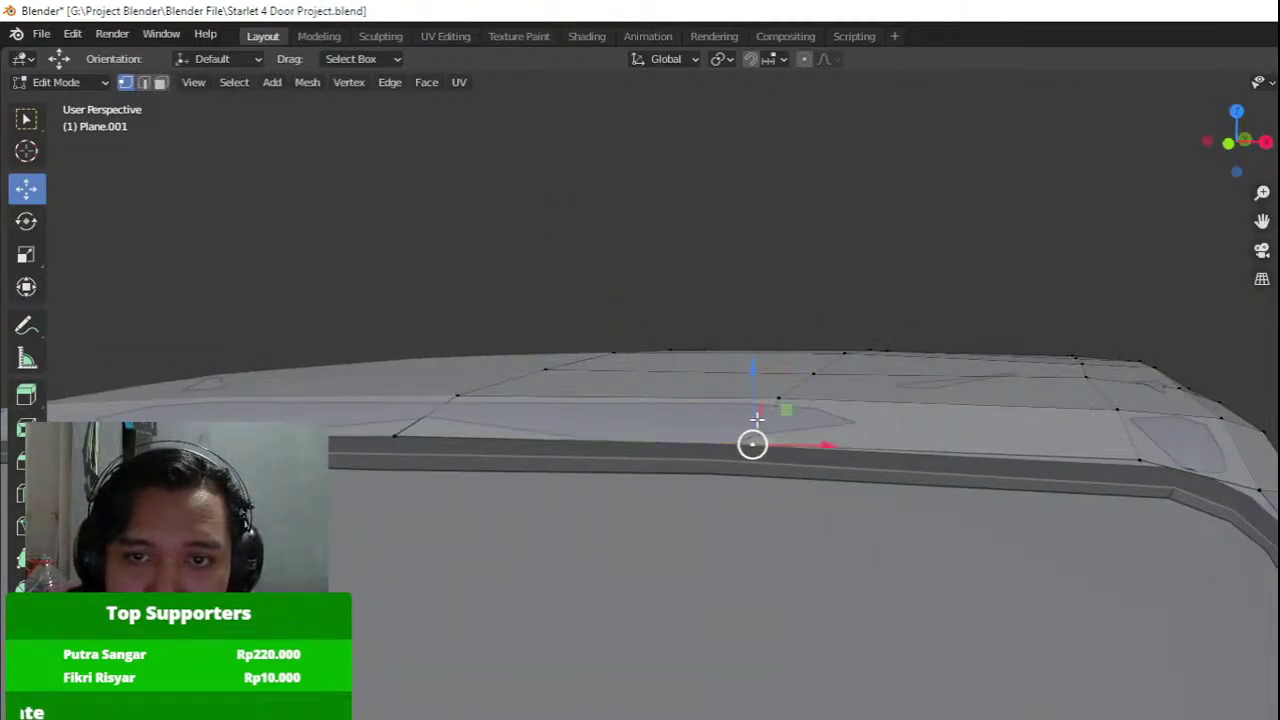
{"action": "left_click_drag", "start_coordinate": [753, 385], "coordinate": [750, 380]}
Raise a vertex on the front roof curve and shift it and a neighbouring vertex forward along Y.
{"action": "middle_click_drag", "start_coordinate": [754, 401], "coordinate": [595, 409]}
{"action": "middle_click_drag", "start_coordinate": [570, 467], "coordinate": [435, 440]}
{"action": "middle_click_drag", "start_coordinate": [435, 440], "coordinate": [527, 452], "text": "shift"}
{"action": "left_click", "coordinate": [620, 453]}
{"action": "left_click_drag", "start_coordinate": [624, 420], "coordinate": [624, 398]}
{"action": "left_click_drag", "start_coordinate": [685, 433], "coordinate": [662, 433]}
{"action": "middle_click_drag", "start_coordinate": [660, 432], "coordinate": [592, 414]}
{"action": "left_click", "coordinate": [572, 424]}
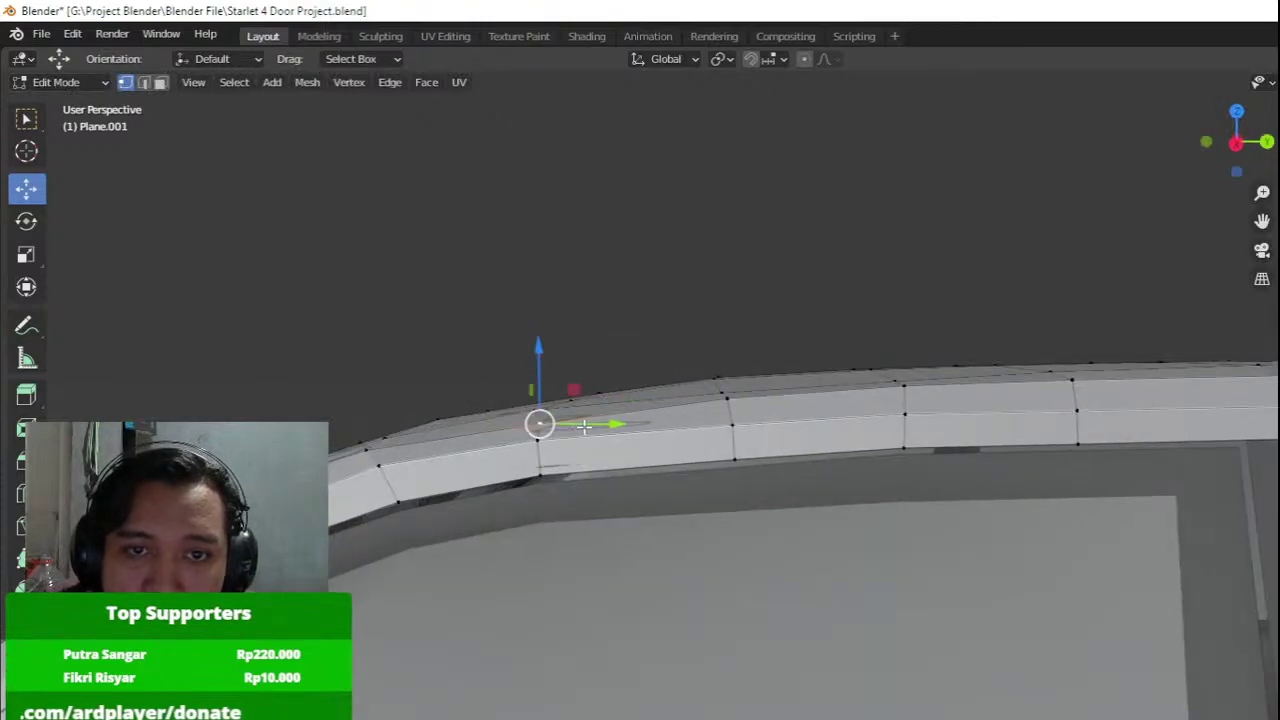
{"action": "left_click_drag", "start_coordinate": [584, 426], "coordinate": [576, 424]}
Lower the upper vertices of one roof cross row along Z in the right-side wireframe view.
{"action": "key", "text": "Tab"}
{"action": "key", "text": "KP_3"}
{"action": "key", "text": "Tab"}
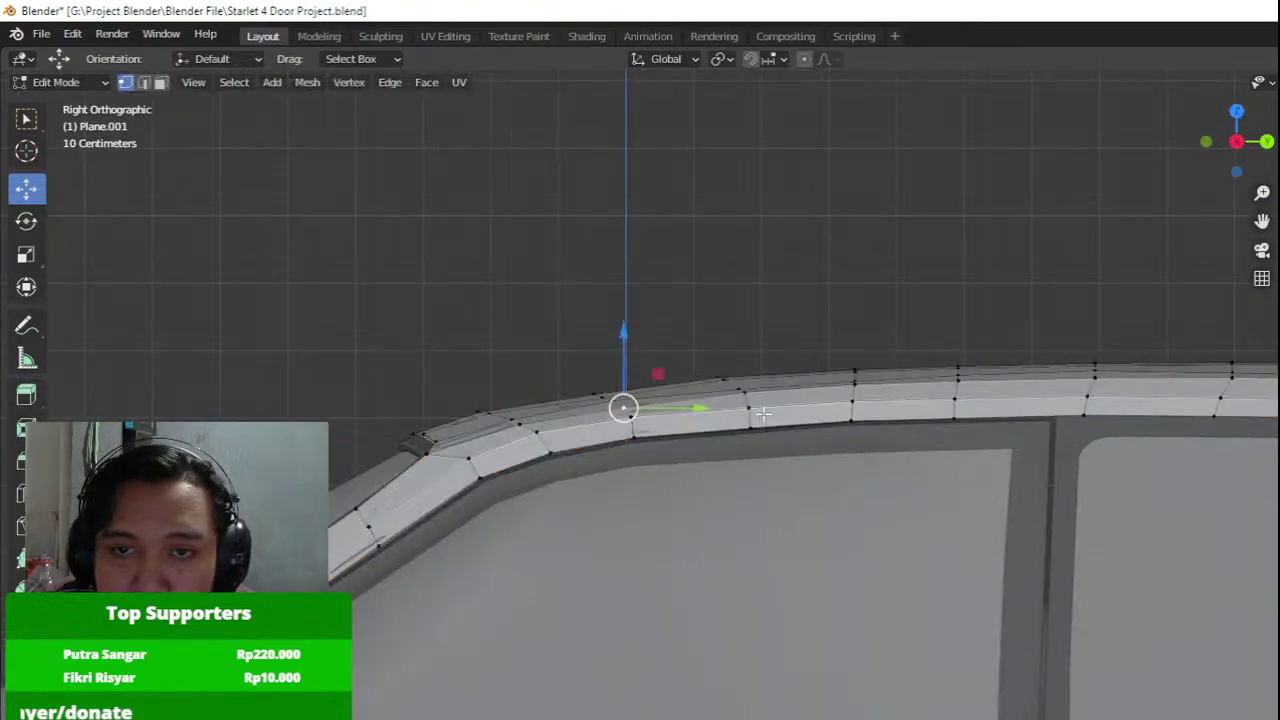
{"action": "key", "text": "z"}
{"action": "scroll", "coordinate": [690, 345], "scroll_direction": "up", "scroll_amount": 3}
{"action": "middle_click_drag", "start_coordinate": [760, 358], "coordinate": [555, 437], "text": "shift"}
{"action": "key", "text": "a"}
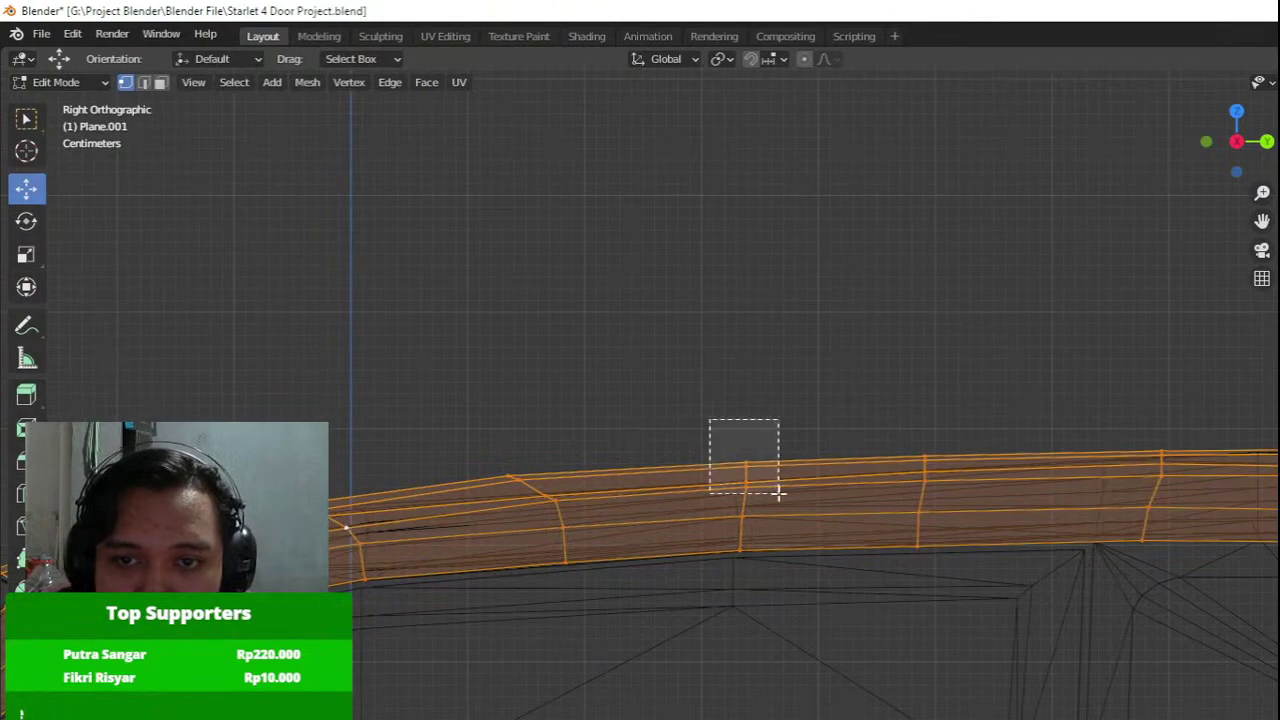
{"action": "left_click_drag", "start_coordinate": [788, 481], "coordinate": [787, 478]}
{"action": "key", "text": "g"}
{"action": "key", "text": "z"}
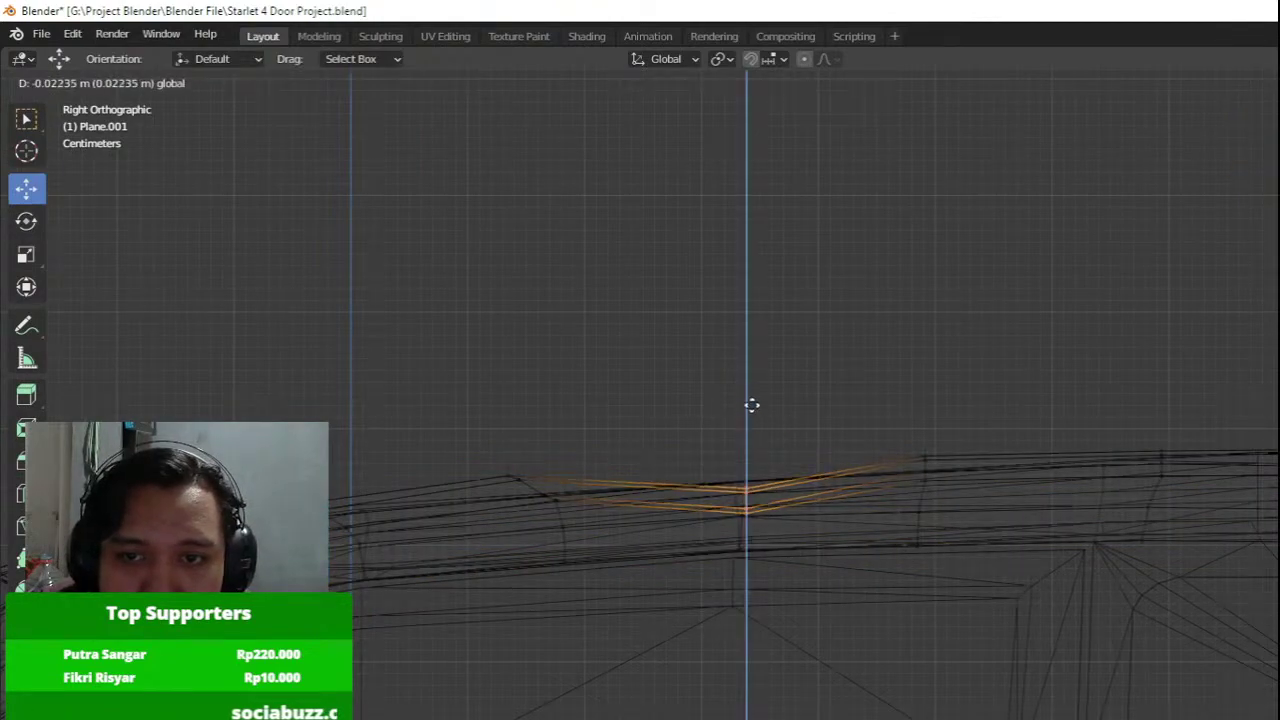
{"action": "left_click_drag", "start_coordinate": [760, 319], "coordinate": [761, 323]}
Lower the upper vertices of the neighbouring roof cross rows along Z to follow the side profile.
{"action": "scroll", "coordinate": [763, 363], "scroll_direction": "up", "scroll_amount": 4}
{"action": "left_click_drag", "start_coordinate": [194, 417], "coordinate": [380, 540]}
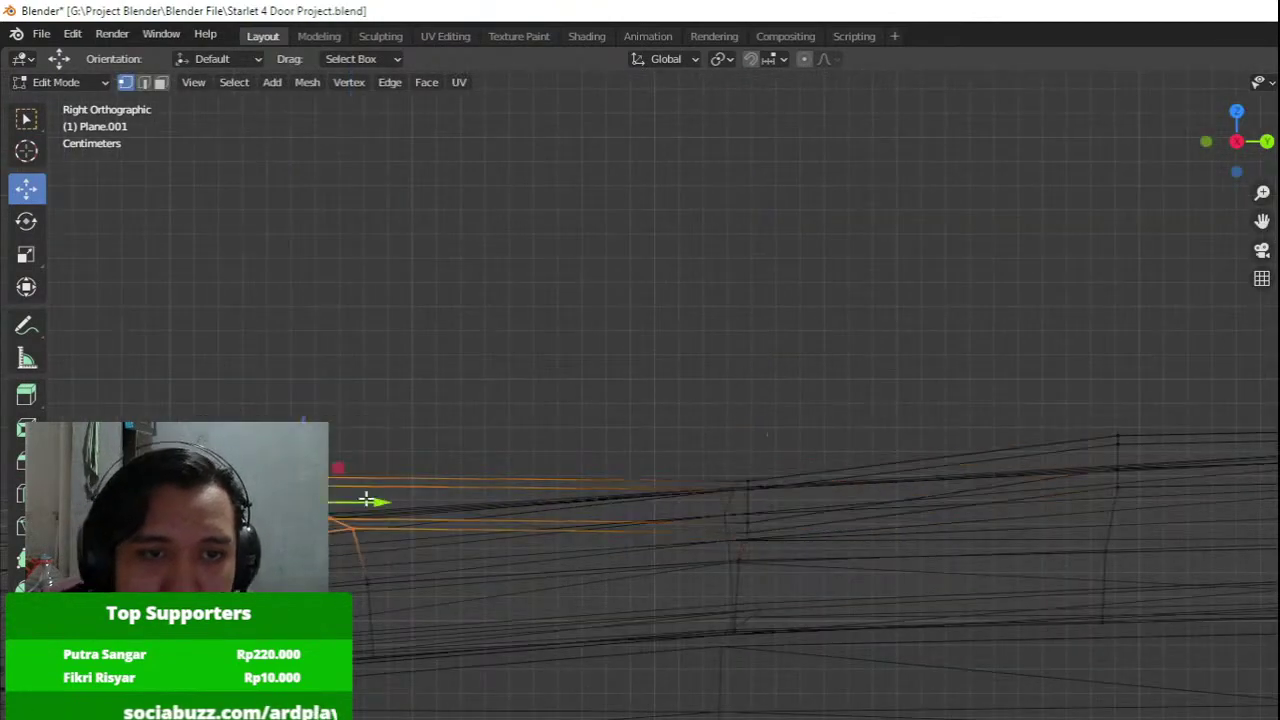
{"action": "left_click_drag", "start_coordinate": [304, 425], "coordinate": [304, 460]}
{"action": "scroll", "coordinate": [606, 449], "scroll_direction": "up", "scroll_amount": 13, "text": "ctrl"}
{"action": "key", "text": "a"}
{"action": "left_click_drag", "start_coordinate": [603, 354], "coordinate": [1255, 508]}
{"action": "mouse_move", "coordinate": [933, 370]}
{"action": "left_mouse_down"}
{"action": "mouse_move", "coordinate": [934, 403]}
{"action": "mouse_move", "coordinate": [934, 390]}
{"action": "left_mouse_up"}
{"action": "middle_click_drag", "start_coordinate": [1204, 390], "coordinate": [780, 386], "text": "shift"}
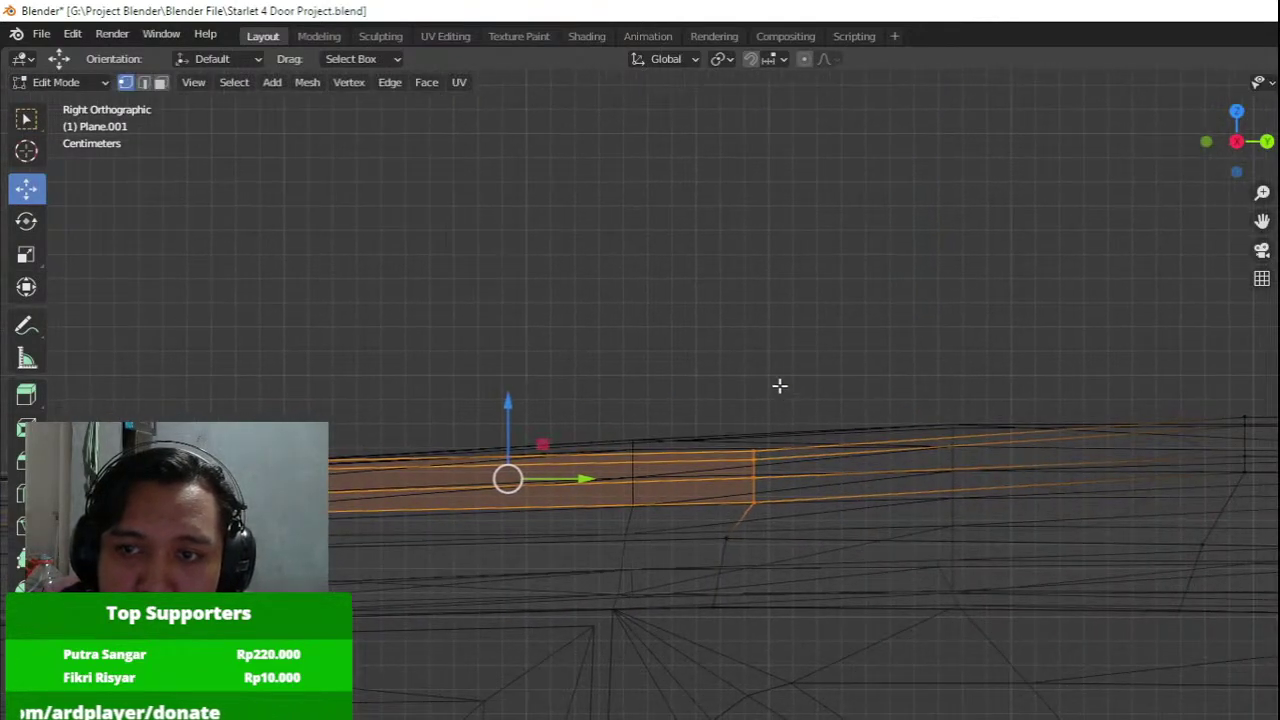
{"action": "left_click_drag", "start_coordinate": [771, 381], "coordinate": [838, 510]}
{"action": "left_click_drag", "start_coordinate": [746, 386], "coordinate": [760, 370]}
{"action": "key", "text": "ctrl+z"}
Adjust the height of the upper vertices in the rear roof cross rows along Z to match the reference curve.
{"action": "middle_click_drag", "start_coordinate": [1085, 408], "coordinate": [391, 410], "text": "shift"}
{"action": "key", "text": "a"}
{"action": "scroll", "coordinate": [520, 384], "scroll_direction": "down", "scroll_amount": 4}
{"action": "middle_click_drag", "start_coordinate": [755, 398], "coordinate": [586, 400], "text": "shift"}
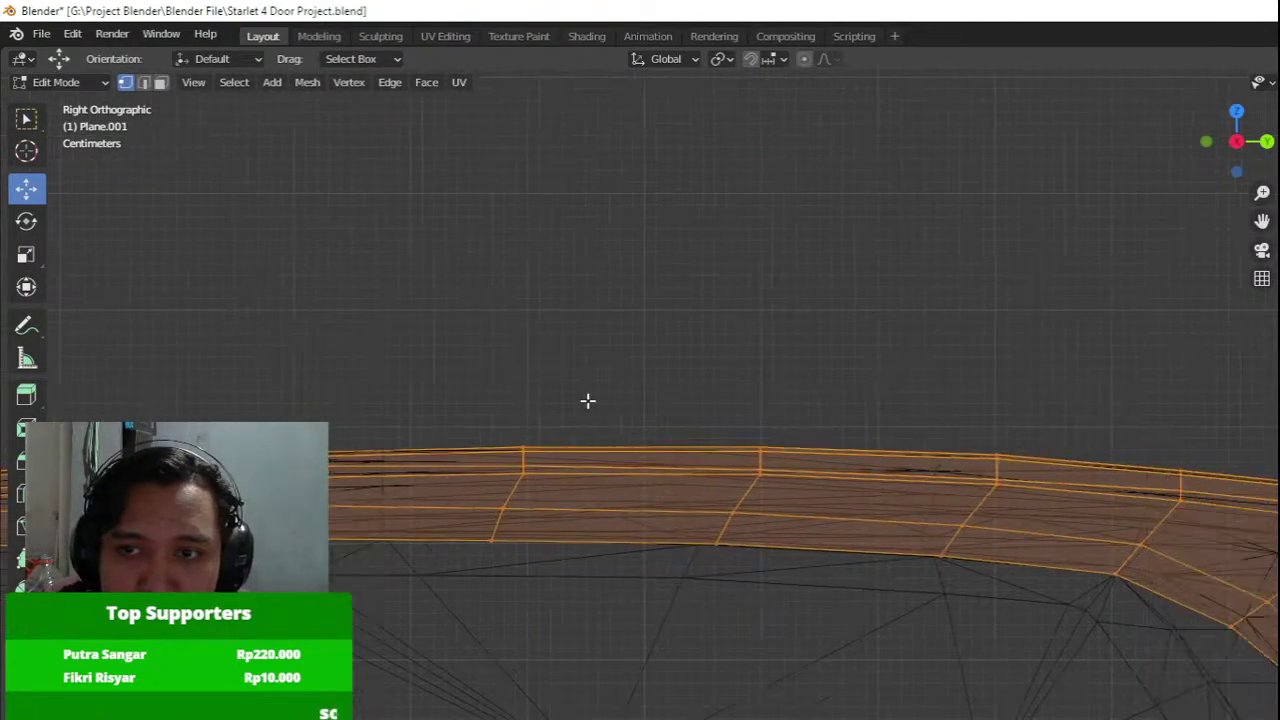
{"action": "scroll", "coordinate": [586, 400], "scroll_direction": "up", "scroll_amount": 2}
{"action": "left_click_drag", "start_coordinate": [586, 400], "coordinate": [936, 522]}
{"action": "mouse_move", "coordinate": [735, 400]}
{"action": "left_mouse_down"}
{"action": "mouse_move", "coordinate": [753, 411]}
{"action": "mouse_move", "coordinate": [735, 387]}
{"action": "left_mouse_up"}
{"action": "middle_click_drag", "start_coordinate": [1024, 407], "coordinate": [680, 397], "text": "shift"}
{"action": "key", "text": "a"}
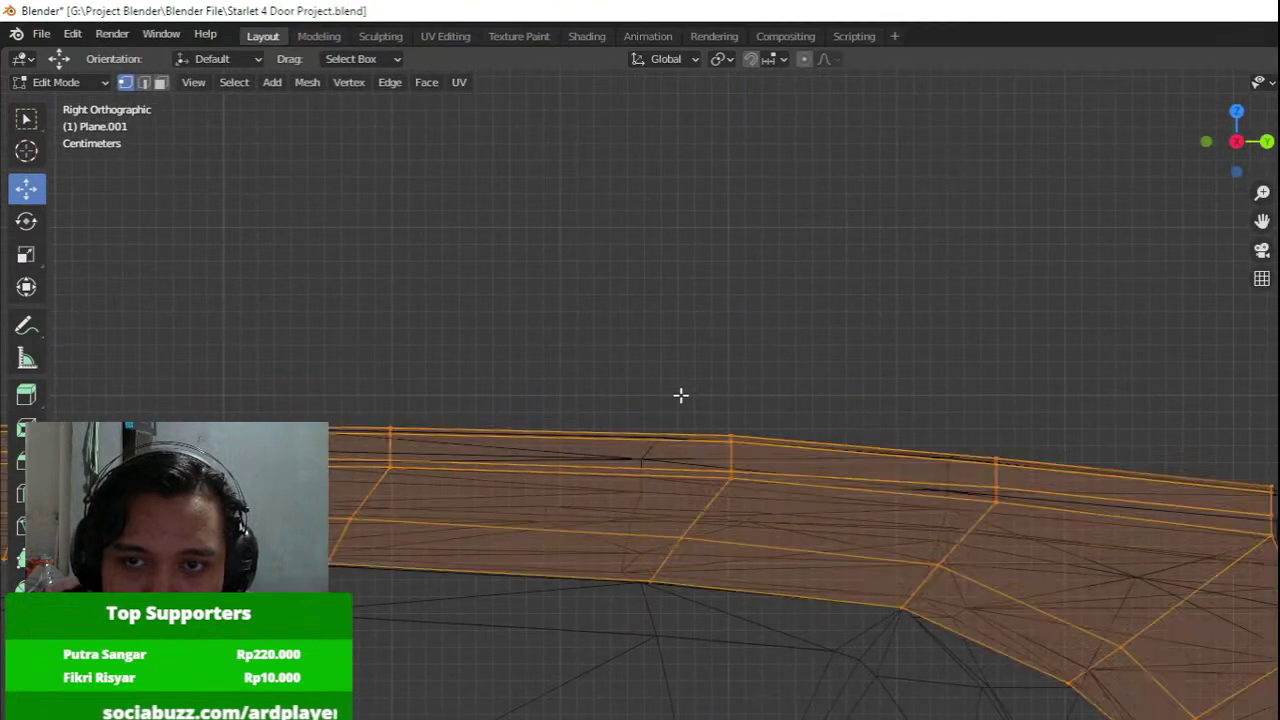
{"action": "left_click_drag", "start_coordinate": [680, 397], "coordinate": [826, 502]}
{"action": "mouse_move", "coordinate": [737, 392]}
{"action": "left_mouse_down"}
{"action": "mouse_move", "coordinate": [746, 431]}
{"action": "mouse_move", "coordinate": [860, 136]}
{"action": "left_mouse_up"}
{"action": "key", "text": "a"}
Move an upper vertex of the roof's rear edge backward toward the tailgate.
{"action": "middle_click_drag", "start_coordinate": [1048, 354], "coordinate": [697, 279], "text": "shift"}
{"action": "key", "text": "z"}
{"action": "key", "text": "z"}
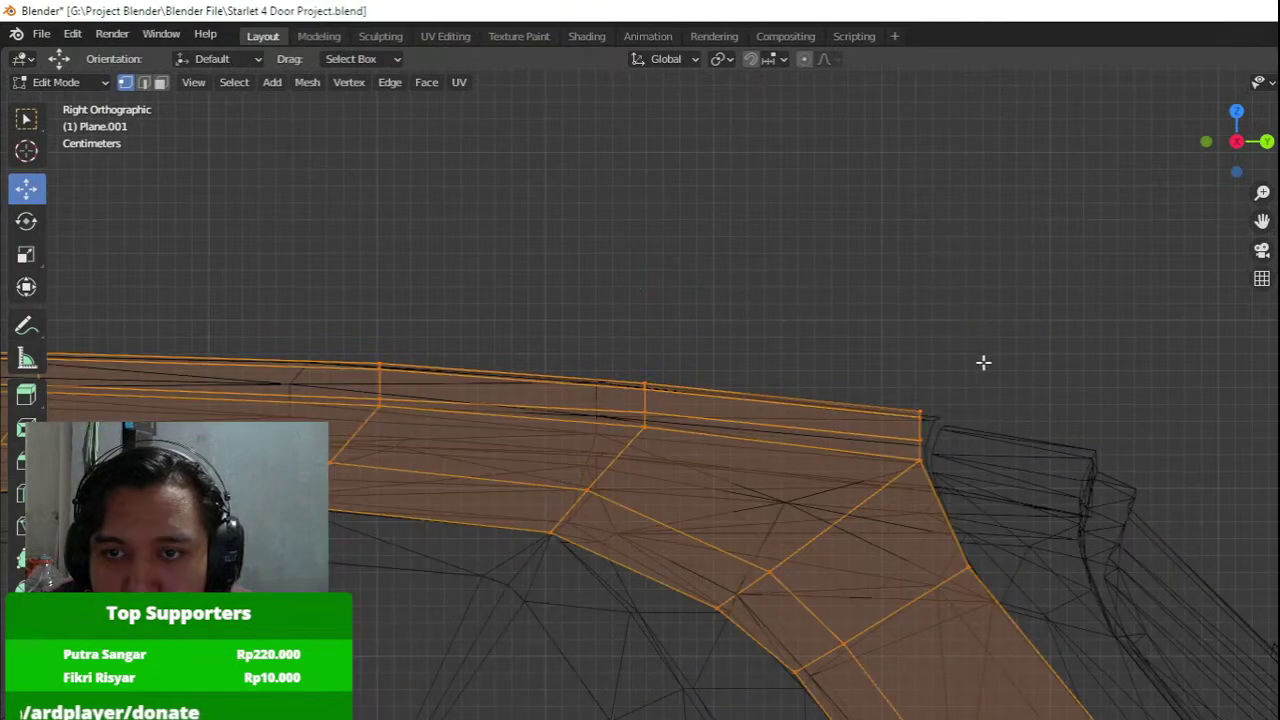
{"action": "middle_click_drag", "start_coordinate": [983, 363], "coordinate": [845, 379], "text": "shift"}
{"action": "scroll", "coordinate": [845, 379], "scroll_direction": "up", "scroll_amount": 3}
{"action": "left_click_drag", "start_coordinate": [832, 404], "coordinate": [908, 449]}
{"action": "scroll", "coordinate": [881, 426], "scroll_direction": "up", "scroll_amount": 2}
{"action": "key", "text": "a"}
{"action": "key", "text": "a"}
{"action": "left_click", "coordinate": [854, 449]}
{"action": "key", "text": "a"}
{"action": "left_click", "coordinate": [853, 344]}
{"action": "left_click_drag", "start_coordinate": [917, 349], "coordinate": [984, 338]}
Reposition the remaining upper vertices of the roof's rear edge to follow the reference edge beside the tailgate.
{"action": "left_click", "coordinate": [849, 318]}
{"action": "key", "text": "g"}
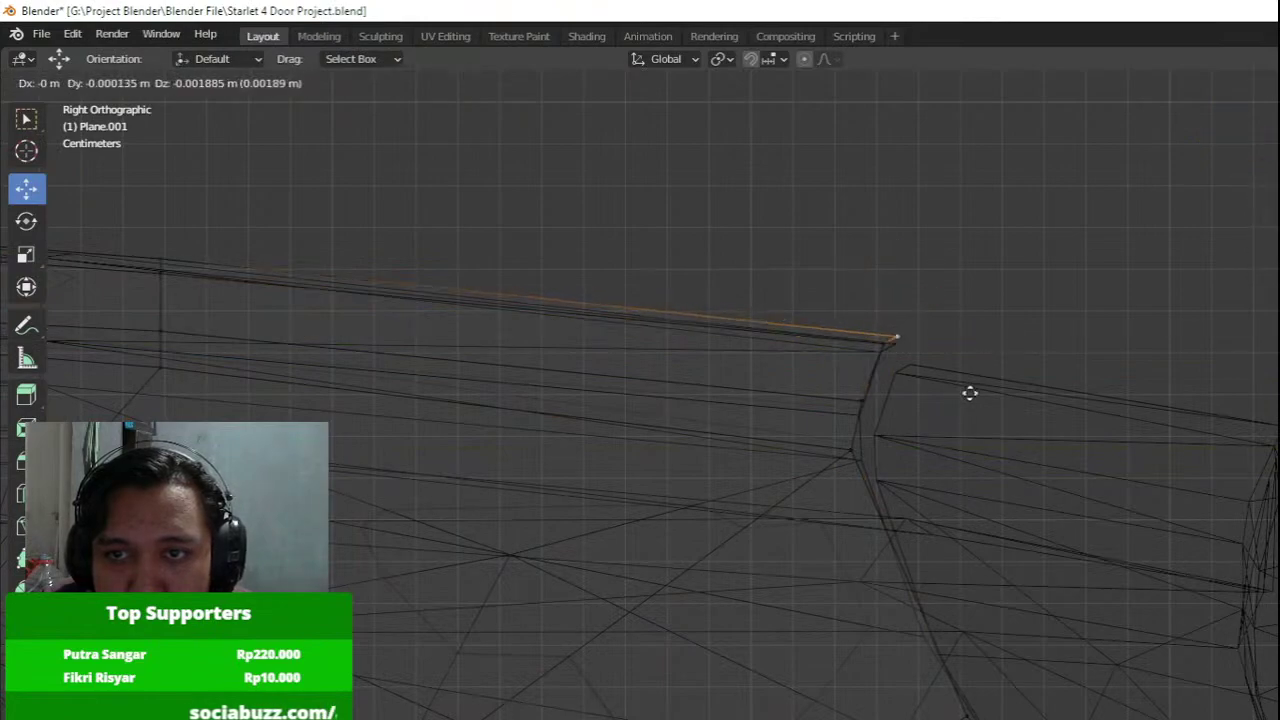
{"action": "left_click", "coordinate": [969, 395]}
{"action": "left_click", "coordinate": [879, 352]}
{"action": "key", "text": "g"}
{"action": "left_click", "coordinate": [852, 398]}
{"action": "key", "text": "shift+z"}
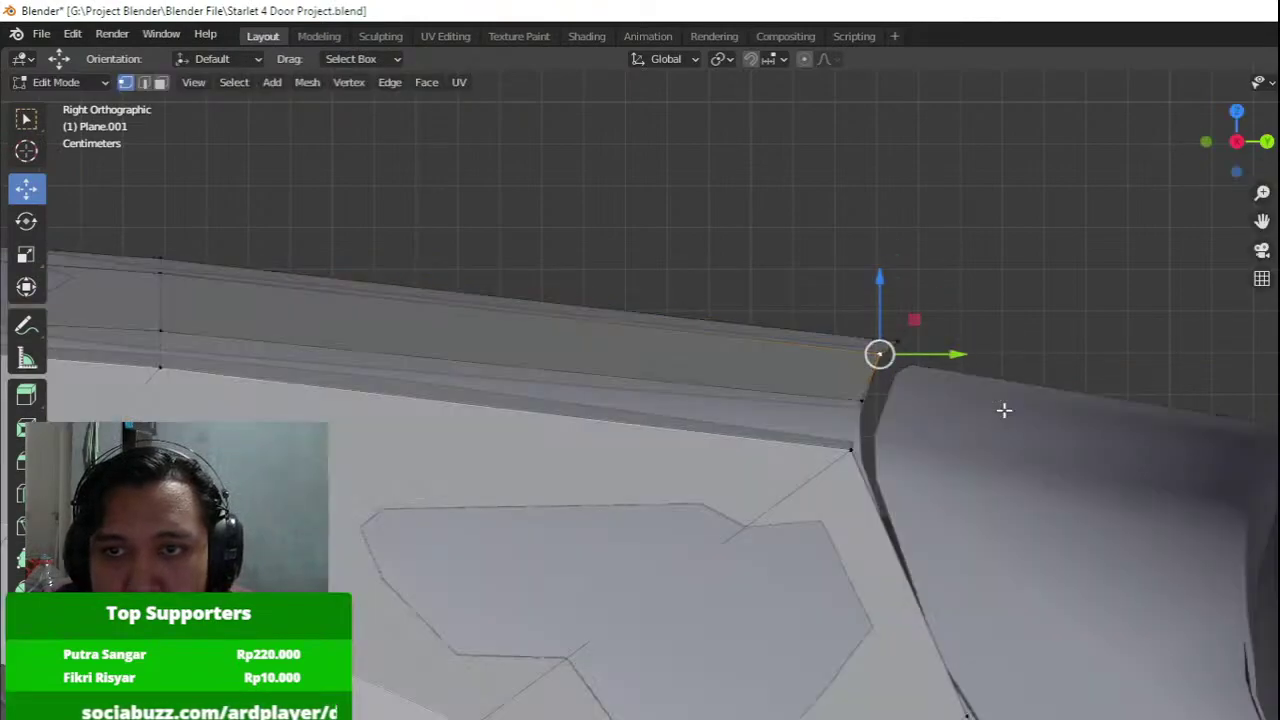
Return to Object Mode and unhide all hidden parts of the car.
{"action": "key", "text": "Tab"}
{"action": "scroll", "coordinate": [1001, 410], "scroll_direction": "down", "scroll_amount": 3}
{"action": "mouse_move", "coordinate": [1001, 414]}
{"action": "middle_mouse_down"}
{"action": "mouse_move", "coordinate": [786, 460]}
{"action": "mouse_move", "coordinate": [890, 538]}
{"action": "middle_mouse_up"}
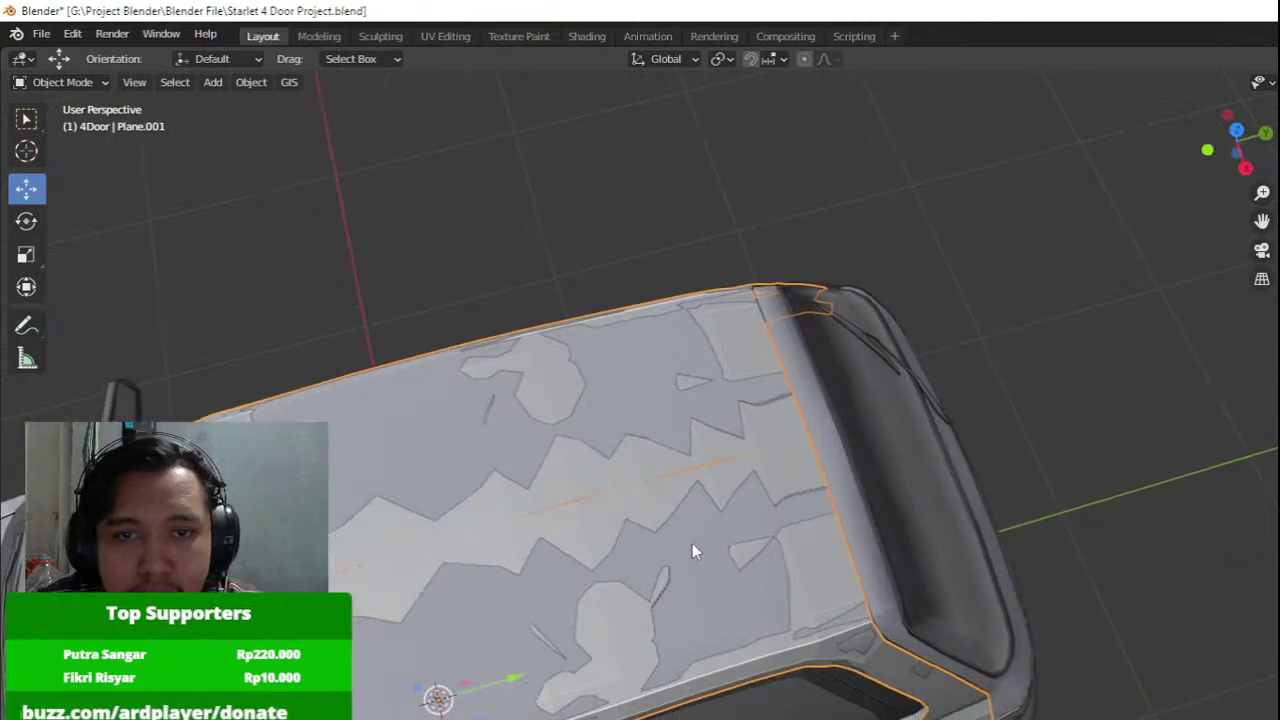
{"action": "scroll", "coordinate": [692, 543], "scroll_direction": "down", "scroll_amount": 5}
{"action": "middle_click_drag", "start_coordinate": [692, 543], "coordinate": [778, 371]}
{"action": "scroll", "coordinate": [778, 371], "scroll_direction": "up", "scroll_amount": 2}
{"action": "key", "text": "h"}
{"action": "key", "text": "alt+h"}
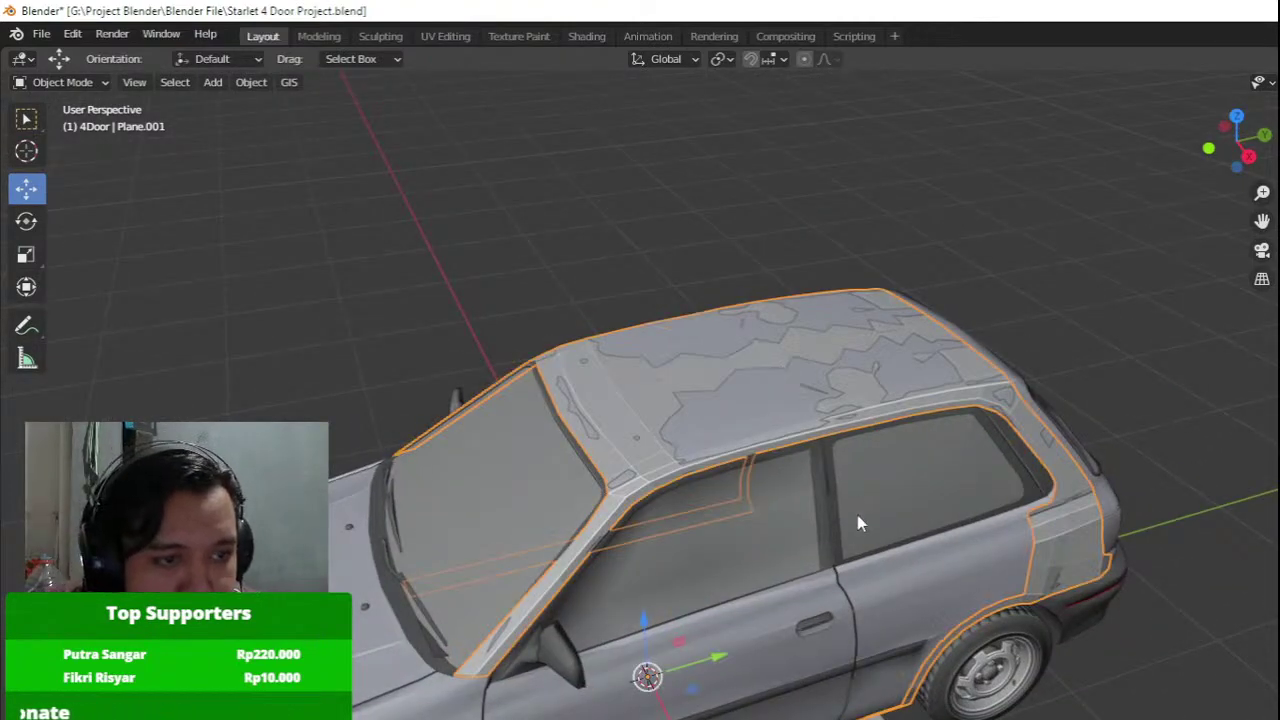
Hide the reference body side panel below the rear side window.
{"action": "middle_click_drag", "start_coordinate": [857, 520], "coordinate": [779, 400]}
{"action": "scroll", "coordinate": [801, 393], "scroll_direction": "down", "scroll_amount": 4}
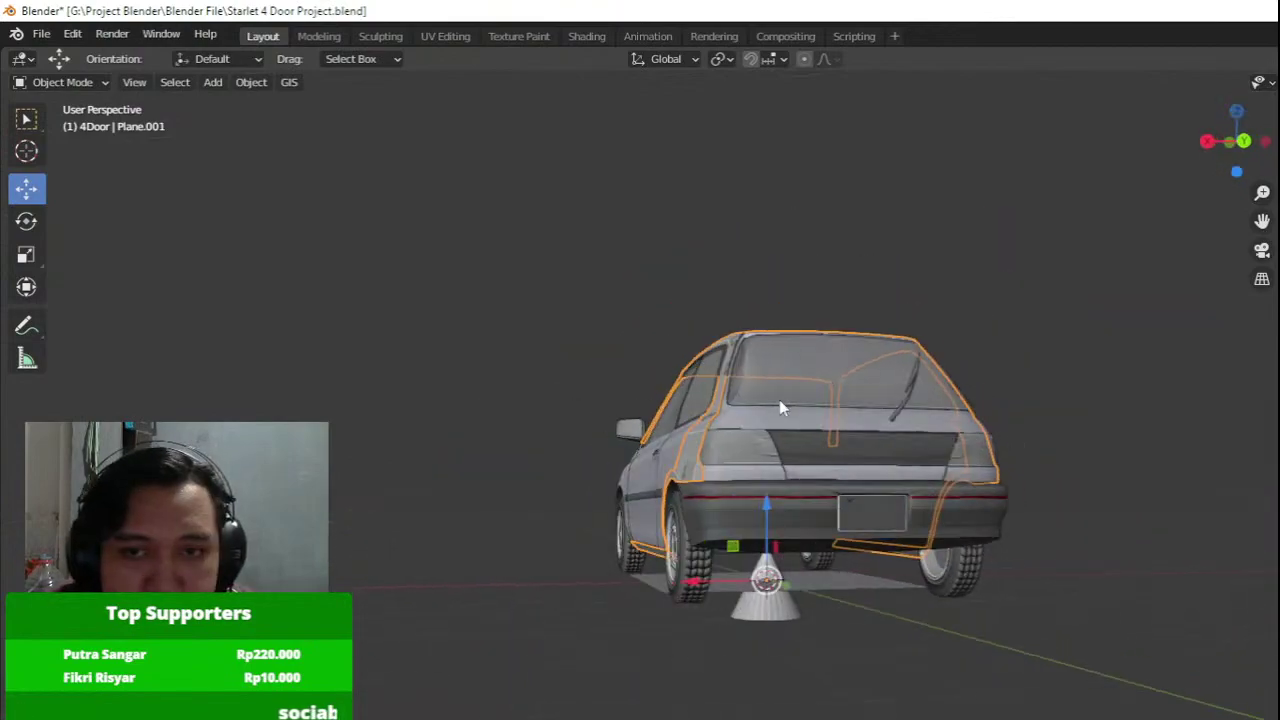
{"action": "scroll", "coordinate": [798, 440], "scroll_direction": "up", "scroll_amount": 4}
{"action": "middle_click_drag", "start_coordinate": [720, 449], "coordinate": [829, 465]}
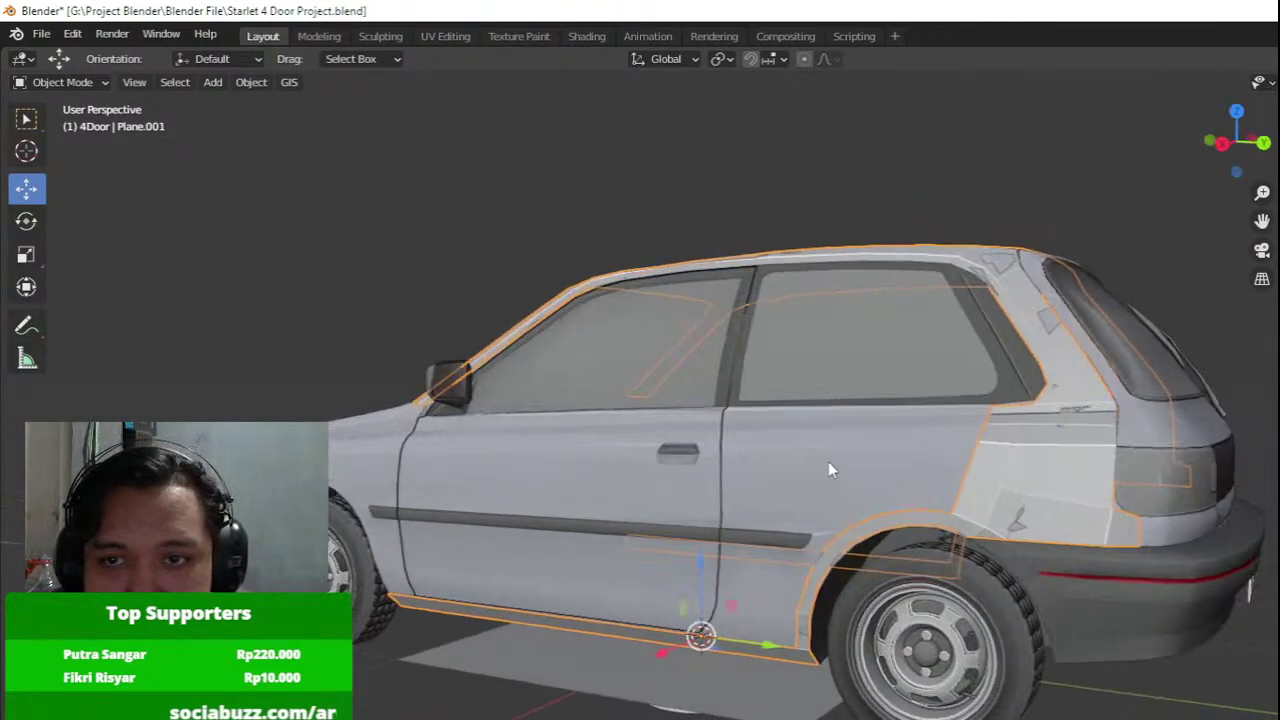
{"action": "key", "text": "alt+a"}
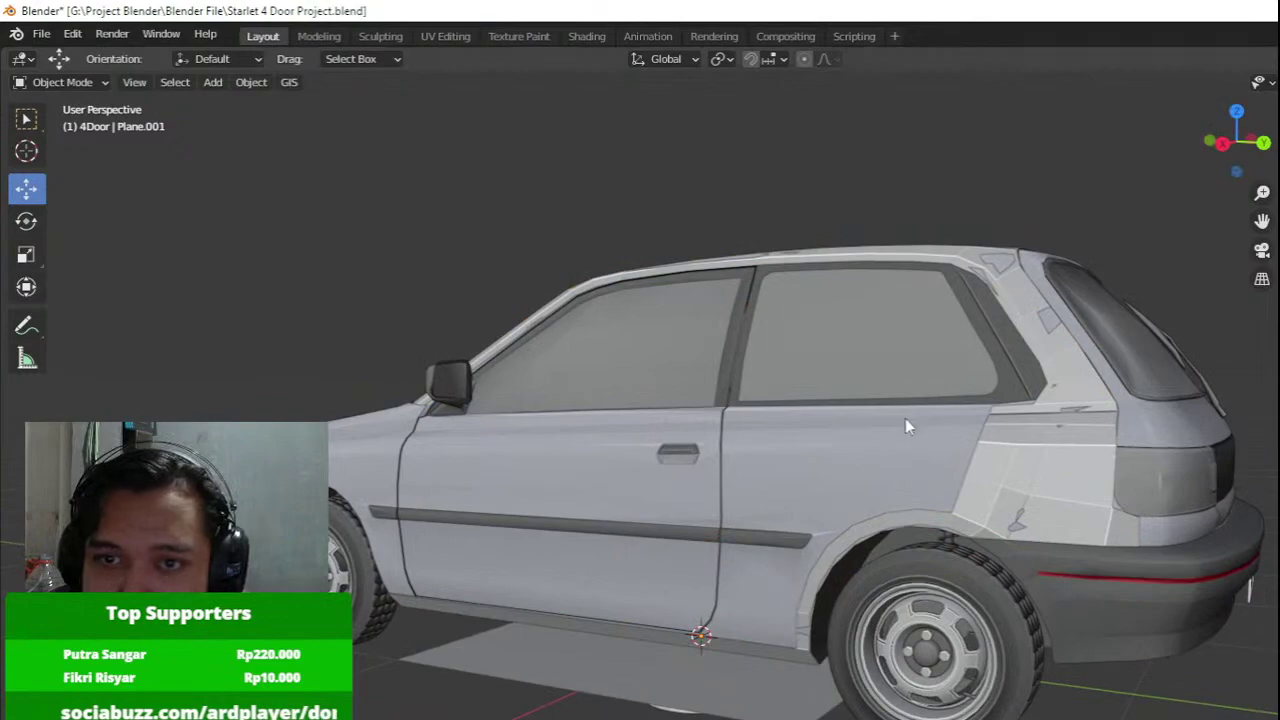
{"action": "left_click", "coordinate": [905, 418]}
{"action": "key", "text": "h"}
{"action": "middle_click_drag", "start_coordinate": [903, 413], "coordinate": [821, 429]}
{"action": "middle_click_drag", "start_coordinate": [975, 444], "coordinate": [883, 406], "text": "shift"}
{"action": "scroll", "coordinate": [883, 406], "scroll_direction": "up", "scroll_amount": 3}
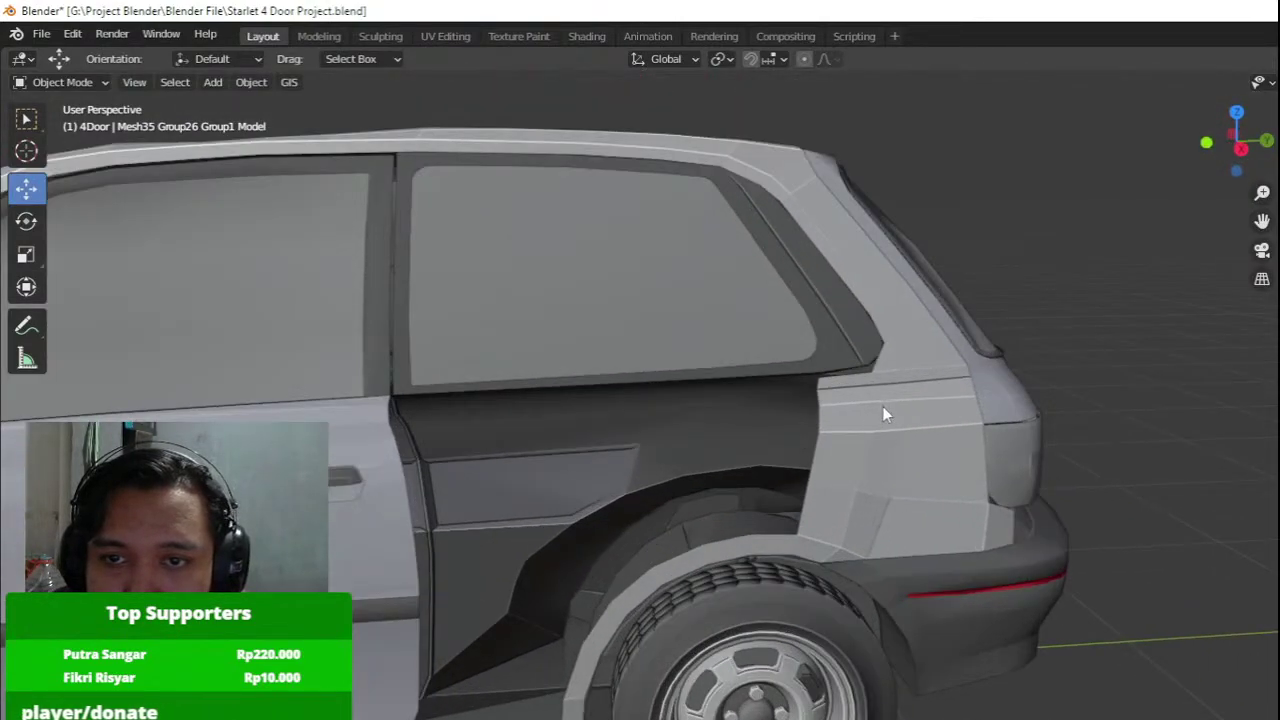
Open the new body shell mesh for editing in the right-side view and compare its rear quarter with the reference in wireframe.
{"action": "left_click", "coordinate": [883, 406]}
{"action": "key", "text": "KP_3"}
{"action": "key", "text": "Tab"}
{"action": "middle_click_drag", "start_coordinate": [636, 243], "coordinate": [631, 366], "text": "shift"}
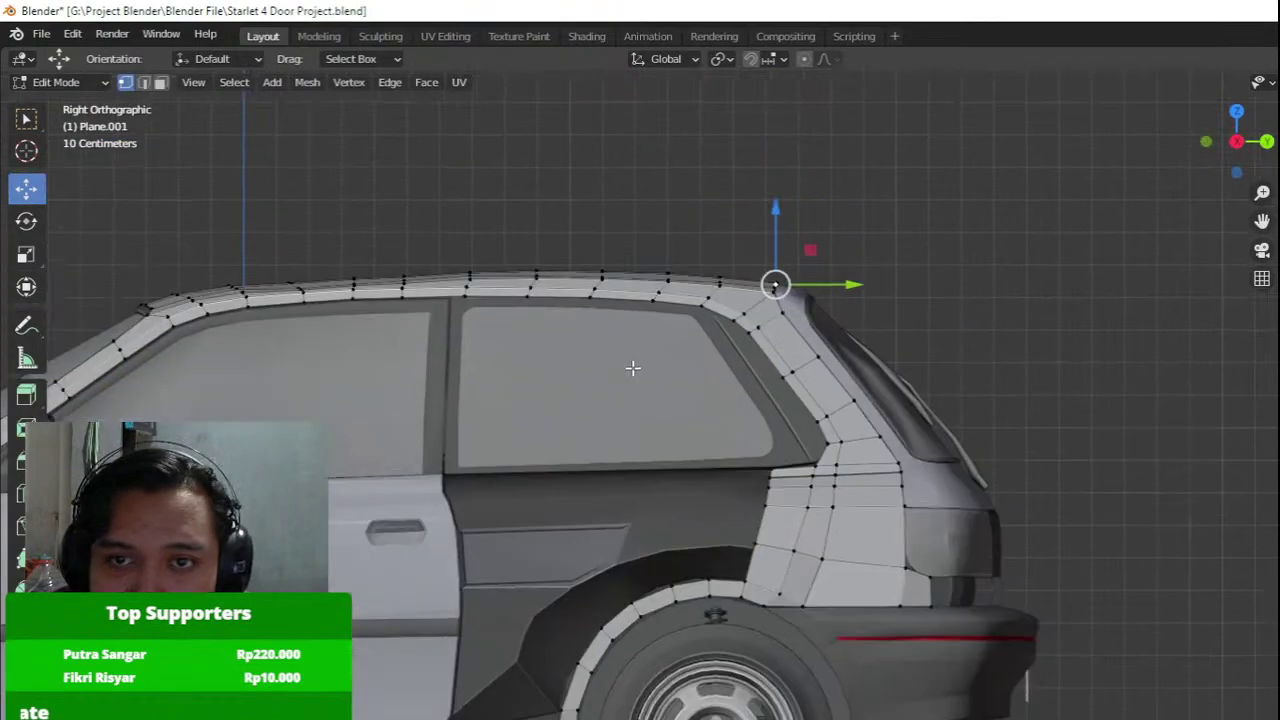
{"action": "scroll", "coordinate": [742, 473], "scroll_direction": "up", "scroll_amount": 4}
{"action": "key", "text": "z"}
{"action": "left_click", "coordinate": [655, 456]}
{"action": "middle_click_drag", "start_coordinate": [657, 454], "coordinate": [586, 467], "text": "shift"}
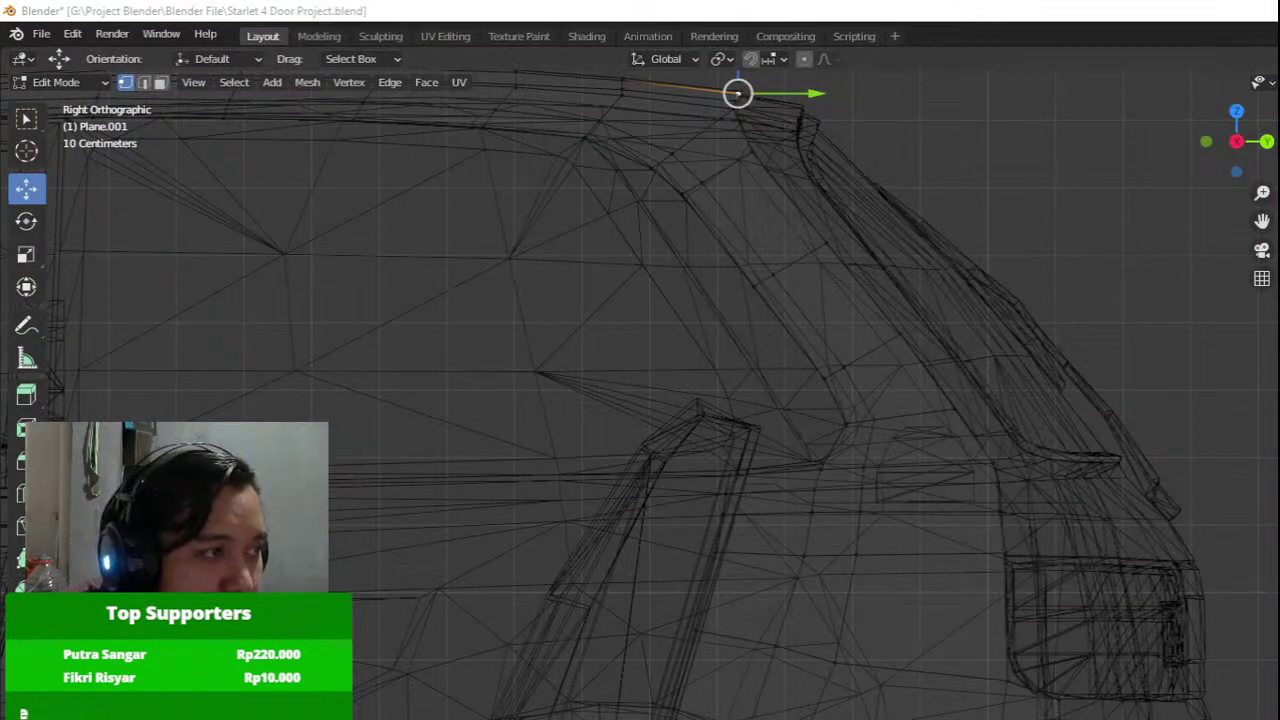
{"action": "key", "text": "alt+a"}
{"action": "key", "text": "a"}
{"action": "scroll", "coordinate": [720, 406], "scroll_direction": "down", "scroll_amount": 1}
{"action": "key", "text": "z"}
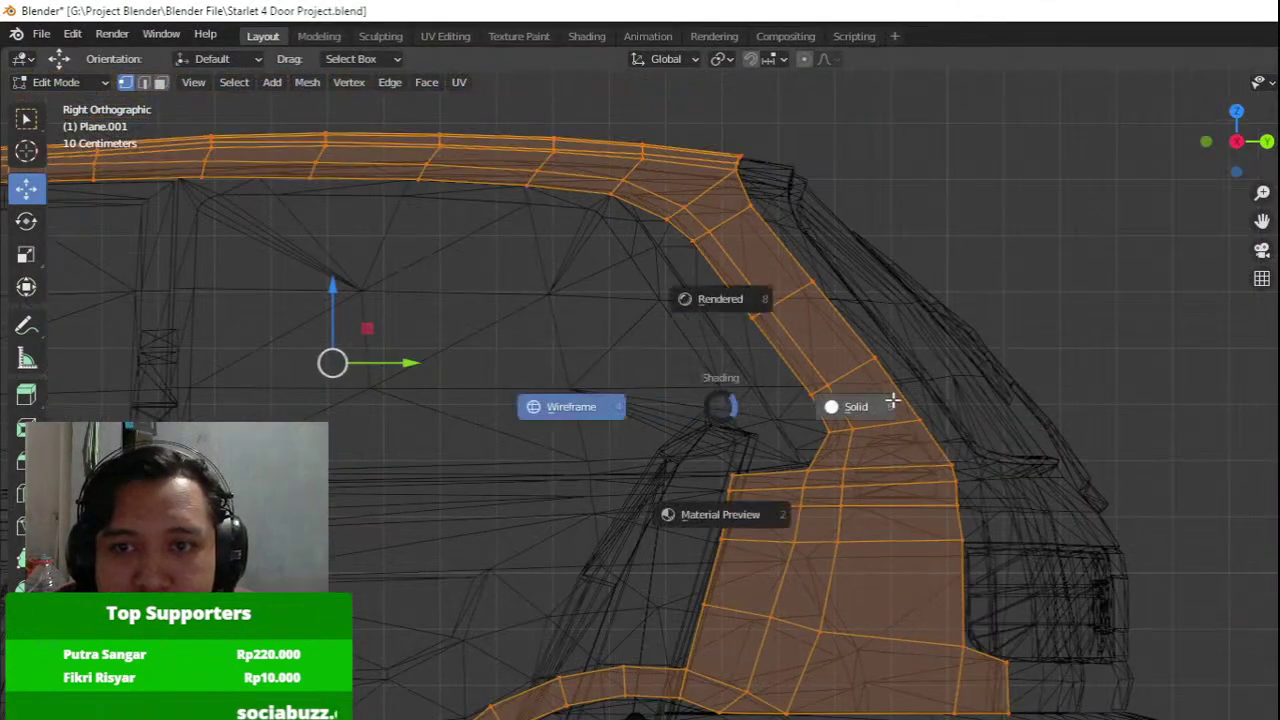
{"action": "left_click", "coordinate": [892, 400]}
Reposition two vertices just below the rear side window's lower rear corner to follow the window edge.
{"action": "middle_click_drag", "start_coordinate": [796, 499], "coordinate": [794, 473], "text": "shift"}
{"action": "scroll", "coordinate": [800, 472], "scroll_direction": "up", "scroll_amount": 2}
{"action": "left_click", "coordinate": [866, 424]}
{"action": "key", "text": "g"}
{"action": "left_click", "coordinate": [868, 424]}
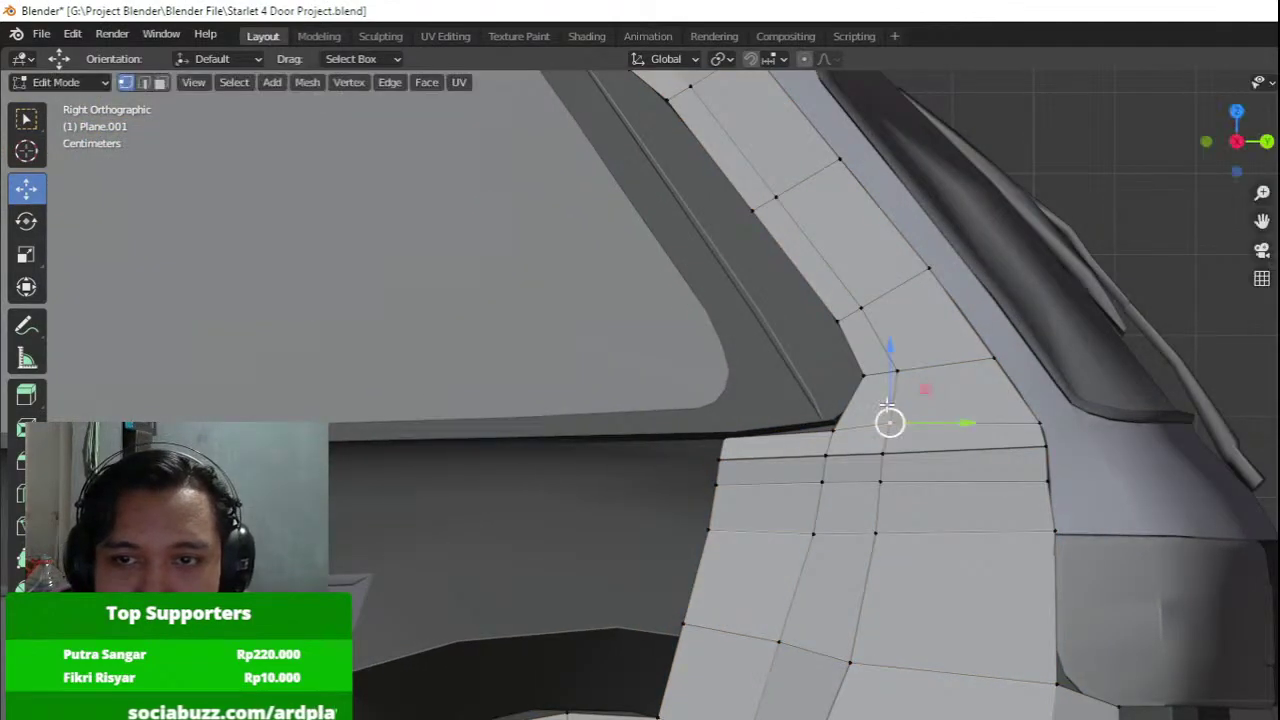
{"action": "left_click", "coordinate": [824, 420]}
{"action": "key", "text": "g"}
{"action": "left_click", "coordinate": [874, 326]}
{"action": "key", "text": "z"}
{"action": "left_click", "coordinate": [772, 343]}
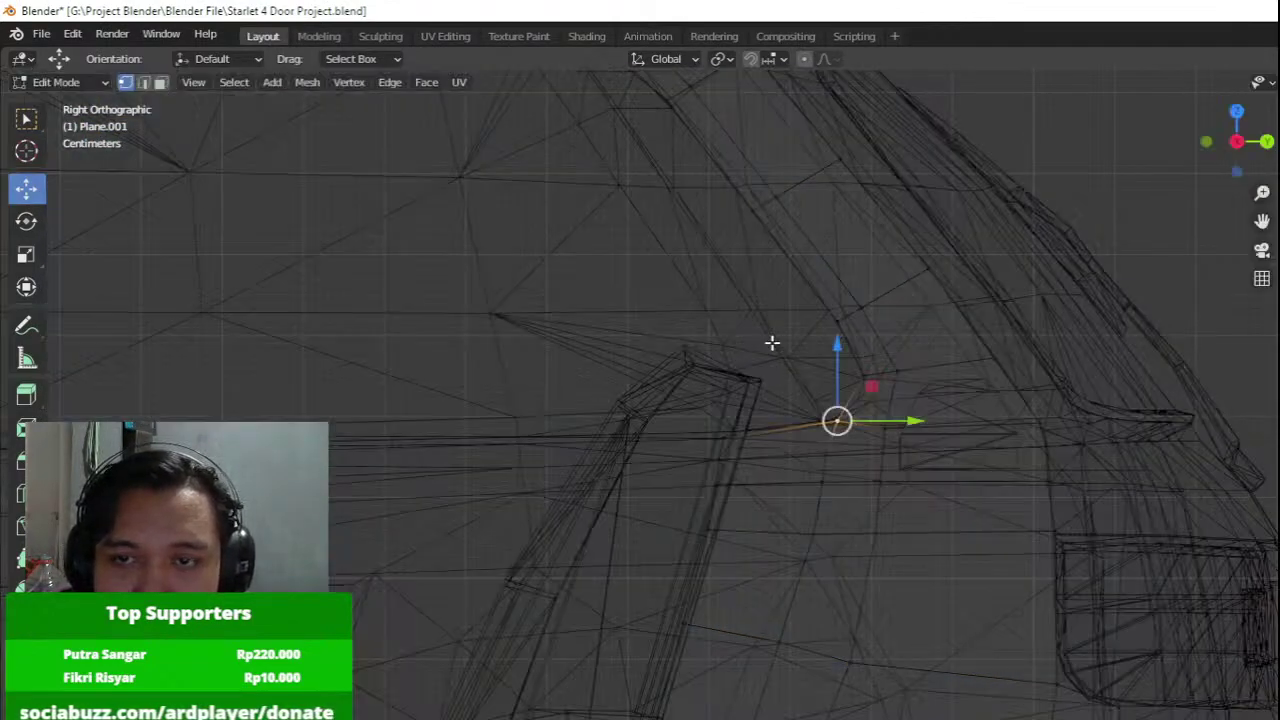
{"action": "left_click", "coordinate": [860, 372]}
{"action": "left_click_drag", "start_coordinate": [936, 376], "coordinate": [950, 376]}
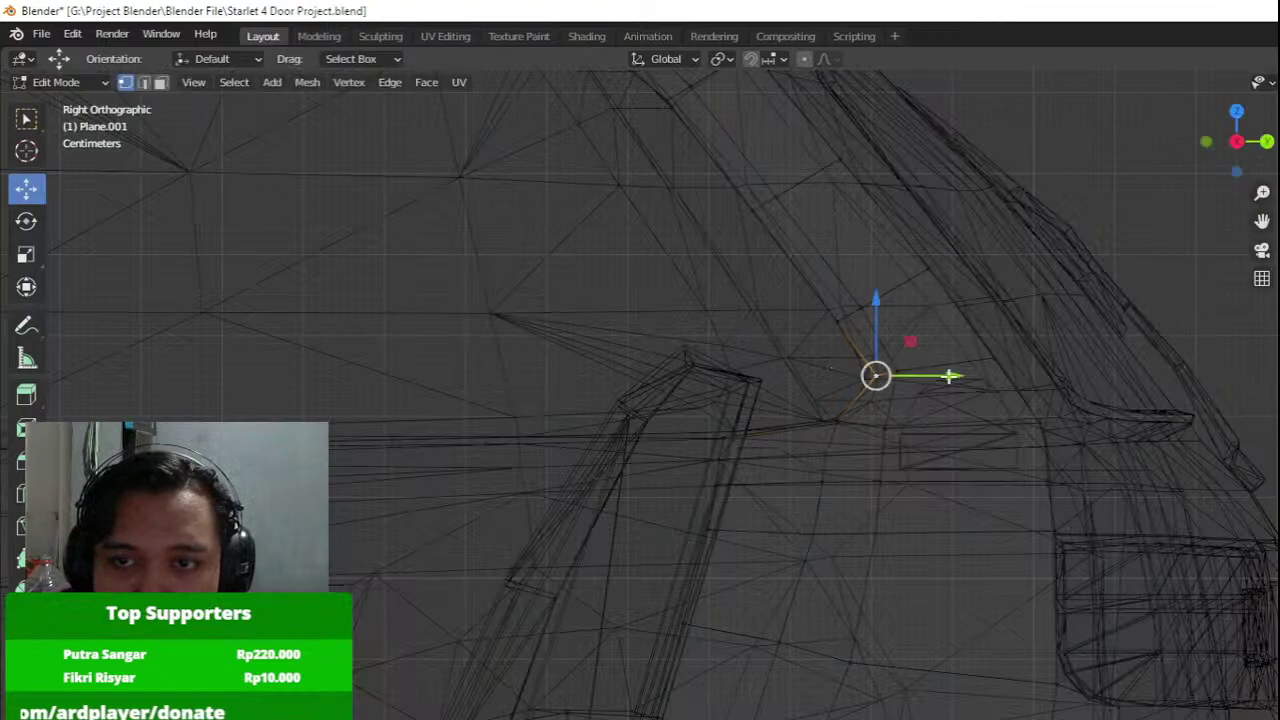
{"action": "key", "text": "ctrl+z"}
{"action": "key", "text": "z"}
{"action": "left_click", "coordinate": [1012, 380]}
Move the three uppermost vertices of the rear quarter panel's front edge backward, raising the top one to the window trim.
{"action": "key", "text": "Tab"}
{"action": "scroll", "coordinate": [1008, 382], "scroll_direction": "down", "scroll_amount": 1}
{"action": "key", "text": "Tab"}
{"action": "scroll", "coordinate": [744, 476], "scroll_direction": "up", "scroll_amount": 4}
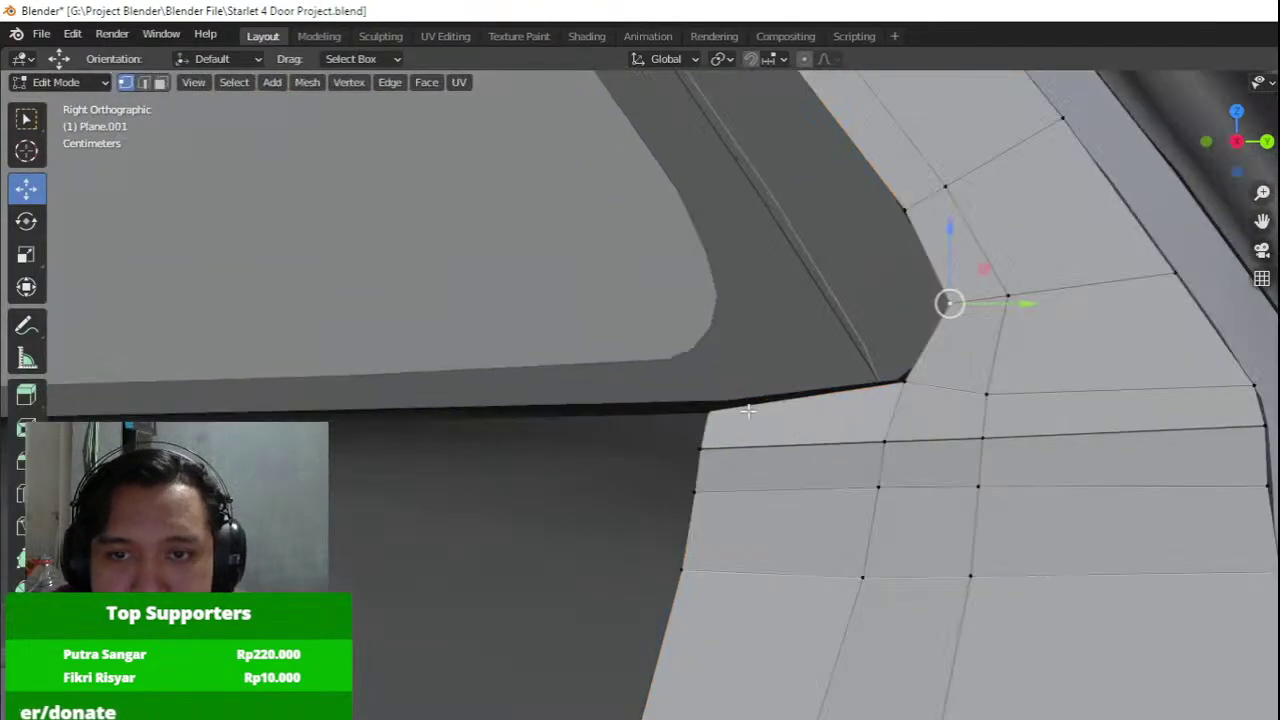
{"action": "left_click", "coordinate": [748, 408]}
{"action": "left_click_drag", "start_coordinate": [746, 379], "coordinate": [755, 371]}
{"action": "left_click", "coordinate": [723, 460]}
{"action": "left_click_drag", "start_coordinate": [743, 456], "coordinate": [747, 456]}
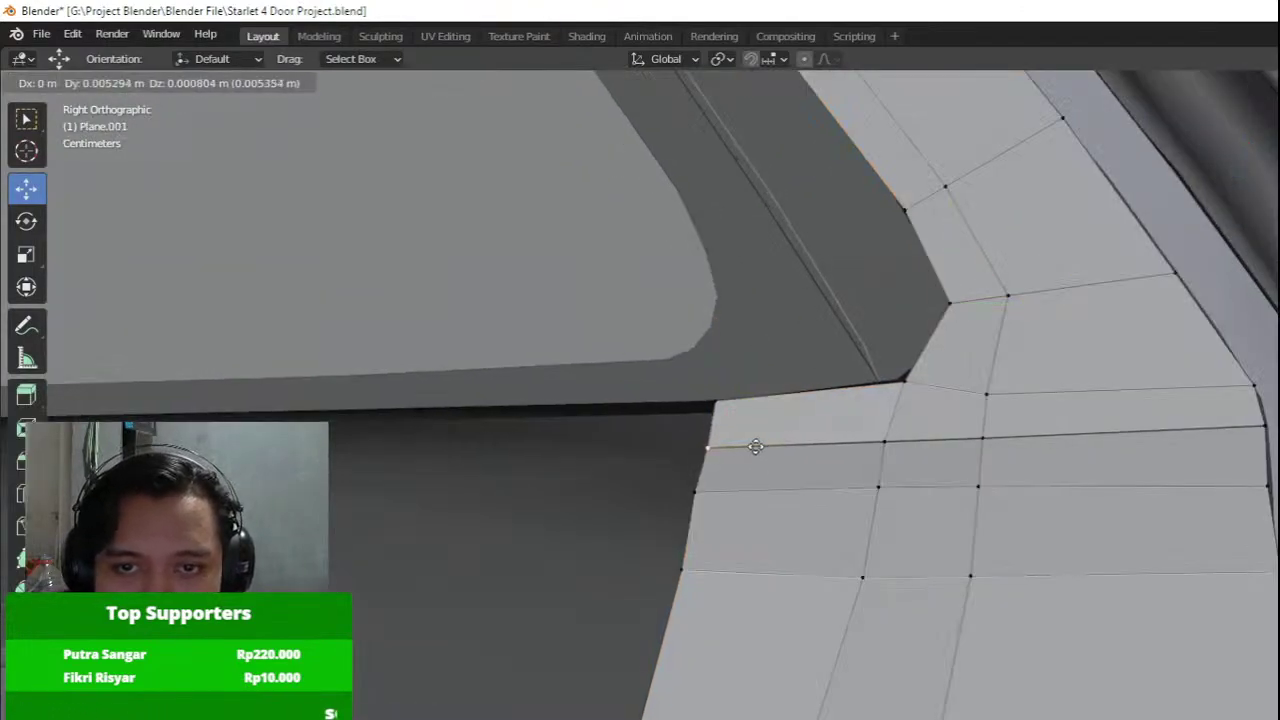
{"action": "left_click", "coordinate": [750, 452]}
{"action": "left_click", "coordinate": [714, 497]}
{"action": "key", "text": "g"}
{"action": "left_click", "coordinate": [747, 500]}
Check the rear quarter panel's fit against the window trim and wheel arch in the right-side view.
{"action": "middle_click_drag", "start_coordinate": [677, 530], "coordinate": [823, 395], "text": "shift"}
{"action": "key", "text": "Tab"}
{"action": "scroll", "coordinate": [815, 415], "scroll_direction": "down", "scroll_amount": 4}
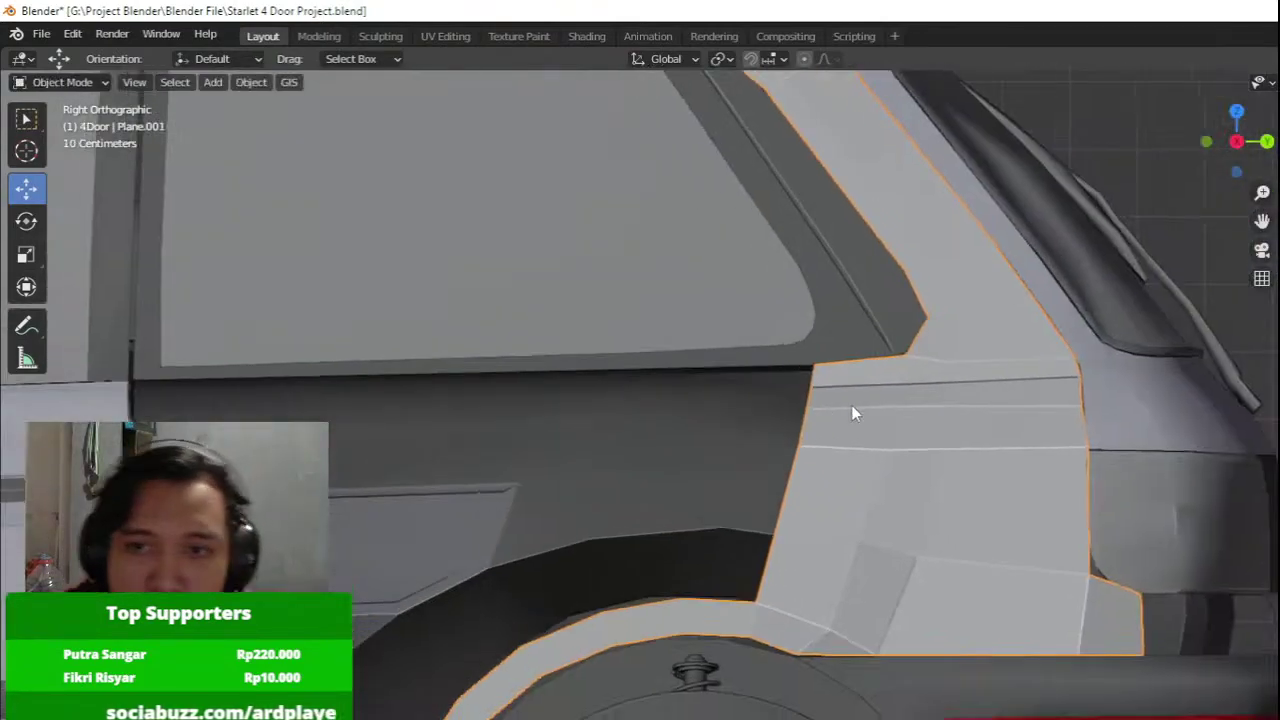
{"action": "middle_click_drag", "start_coordinate": [825, 462], "coordinate": [870, 430], "text": "shift"}
{"action": "key", "text": "Tab"}
{"action": "middle_click_drag", "start_coordinate": [861, 474], "coordinate": [889, 475], "text": "shift"}
{"action": "scroll", "coordinate": [883, 463], "scroll_direction": "down", "scroll_amount": 5}
{"action": "scroll", "coordinate": [809, 466], "scroll_direction": "up", "scroll_amount": 2}
{"action": "key", "text": "Tab"}
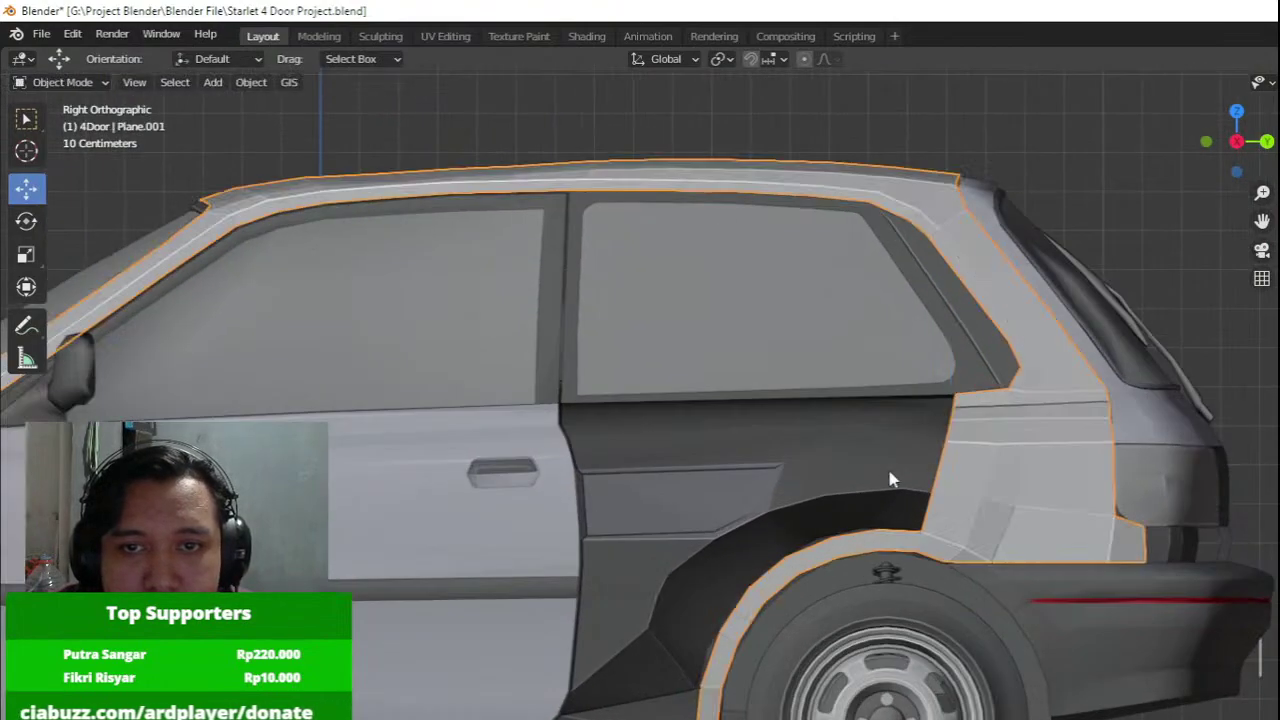
Open the body shell mesh for editing around the rear quarter panel and rear wheel arch in the right-side view.
{"action": "middle_click_drag", "start_coordinate": [669, 384], "coordinate": [711, 407], "text": "shift"}
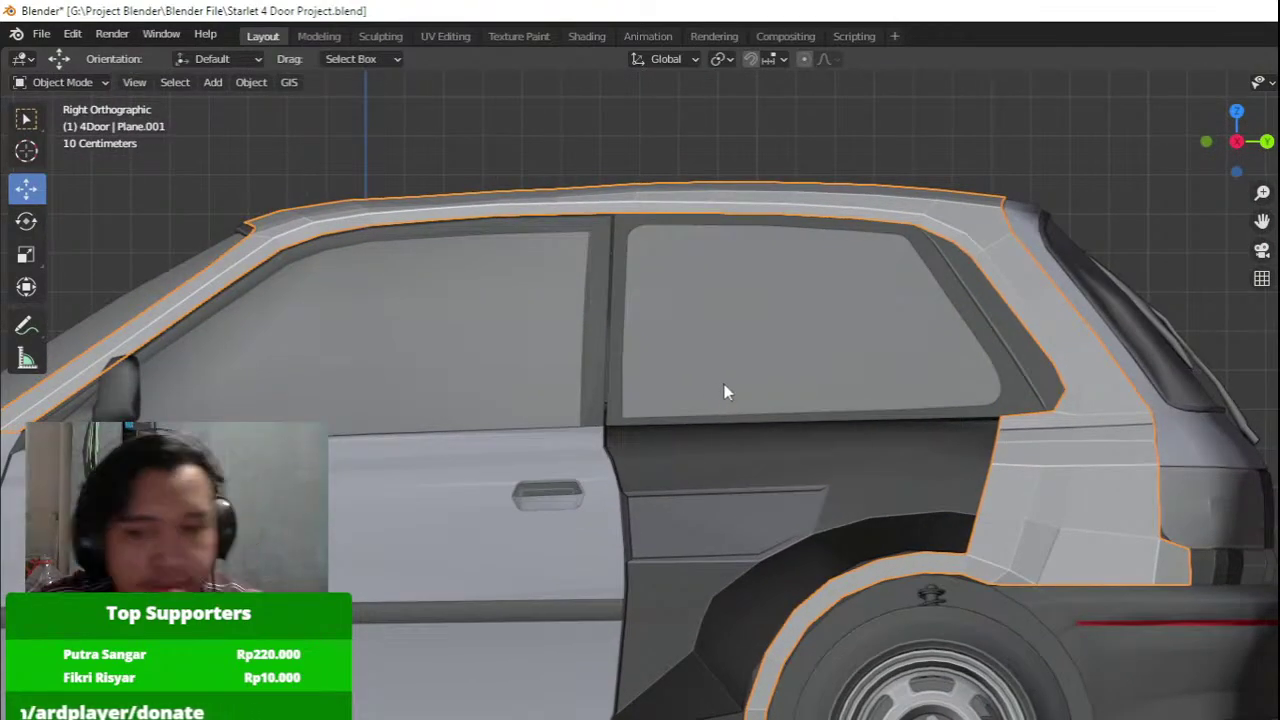
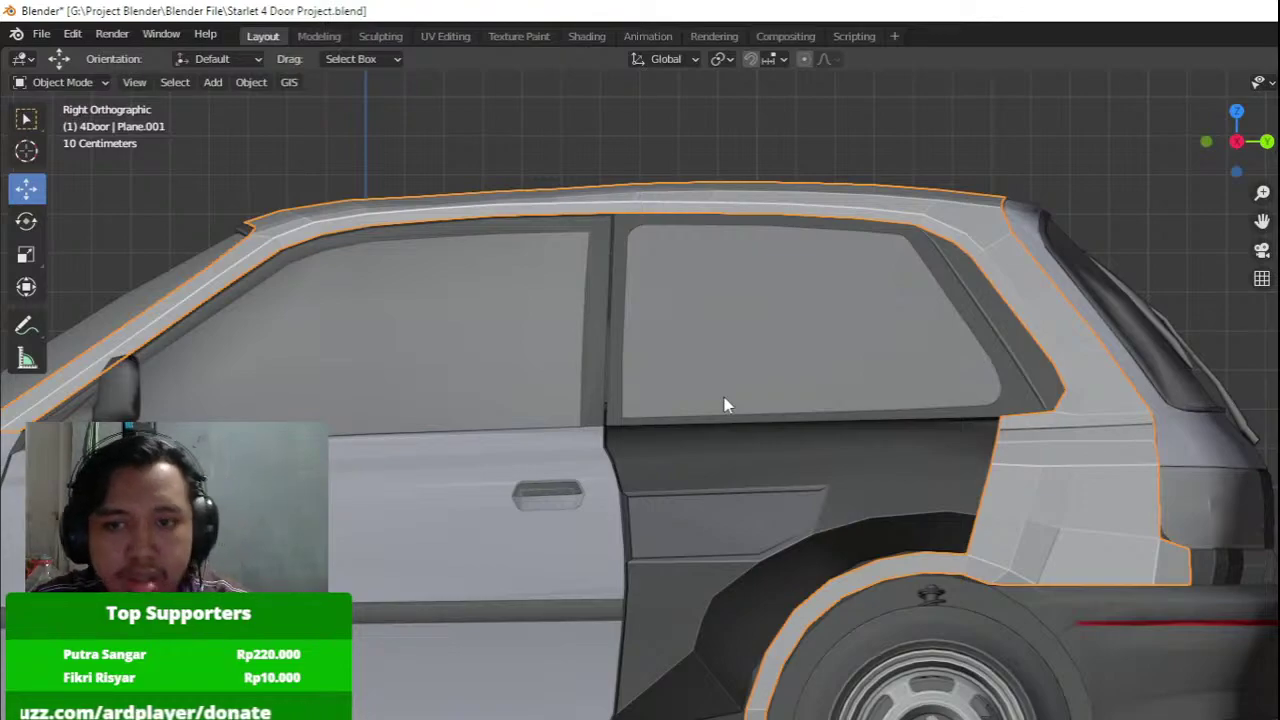
{"action": "left_click", "coordinate": [1113, 428]}
{"action": "scroll", "coordinate": [1113, 428], "scroll_direction": "up", "scroll_amount": 3}
{"action": "left_click", "coordinate": [1180, 472]}
{"action": "key", "text": "Tab"}
{"action": "scroll", "coordinate": [1165, 495], "scroll_direction": "down", "scroll_amount": 1}
{"action": "middle_click_drag", "start_coordinate": [1165, 510], "coordinate": [1031, 406], "text": "shift"}
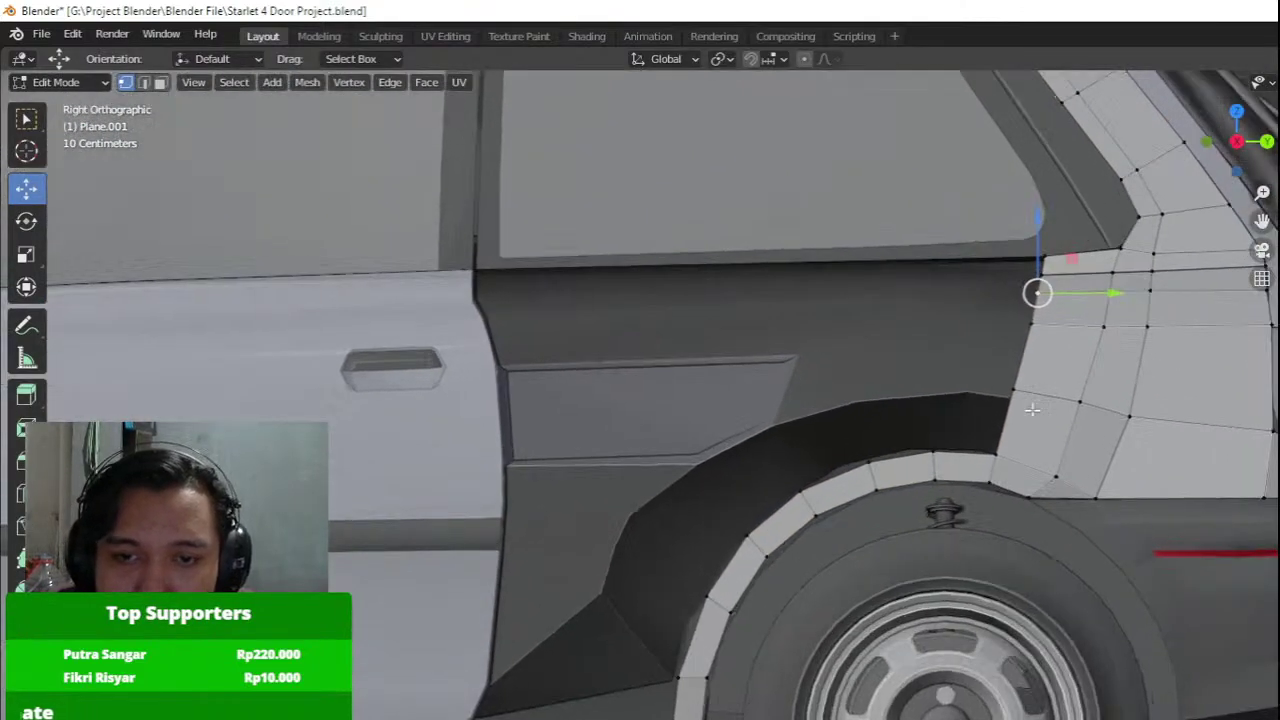
Reposition the outer vertices along the front upper part of the rear wheel arch strip to smooth its curve.
{"action": "scroll", "coordinate": [765, 490], "scroll_direction": "up", "scroll_amount": 1}
{"action": "left_click", "coordinate": [677, 612]}
{"action": "key", "text": "g"}
{"action": "left_click", "coordinate": [632, 648]}
{"action": "left_click", "coordinate": [742, 554]}
{"action": "key", "text": "g"}
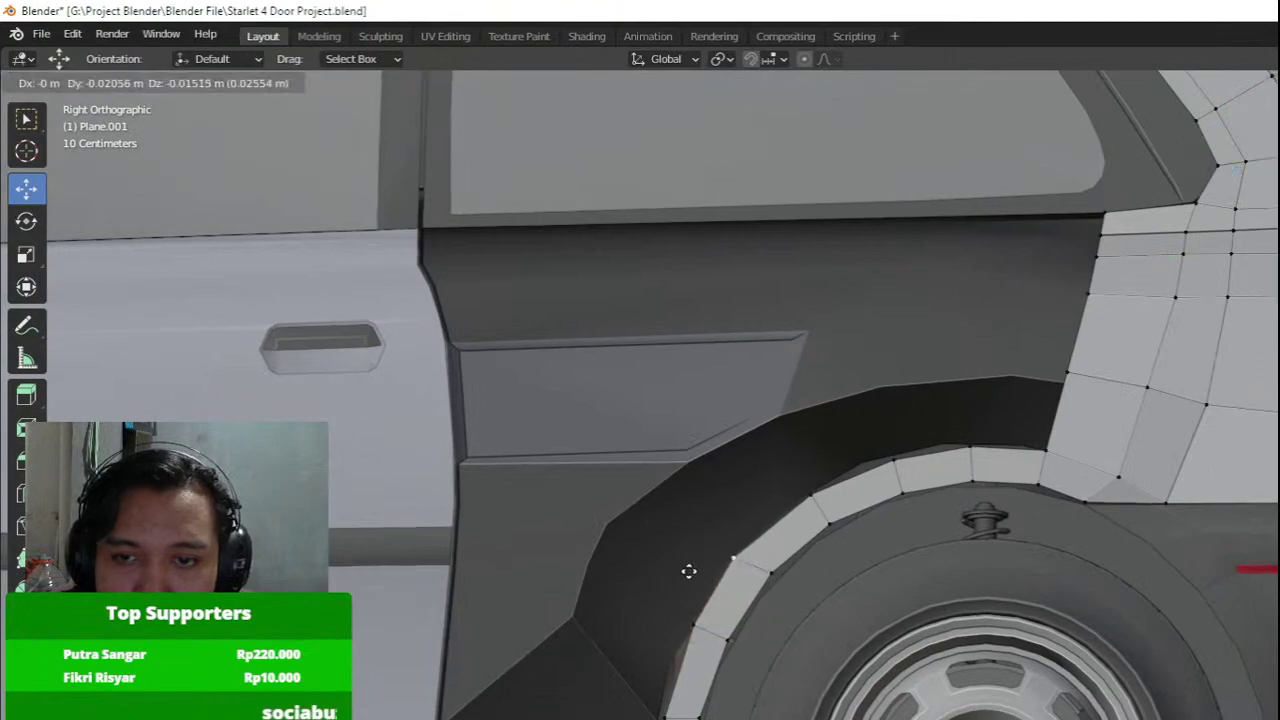
{"action": "left_click", "coordinate": [782, 525]}
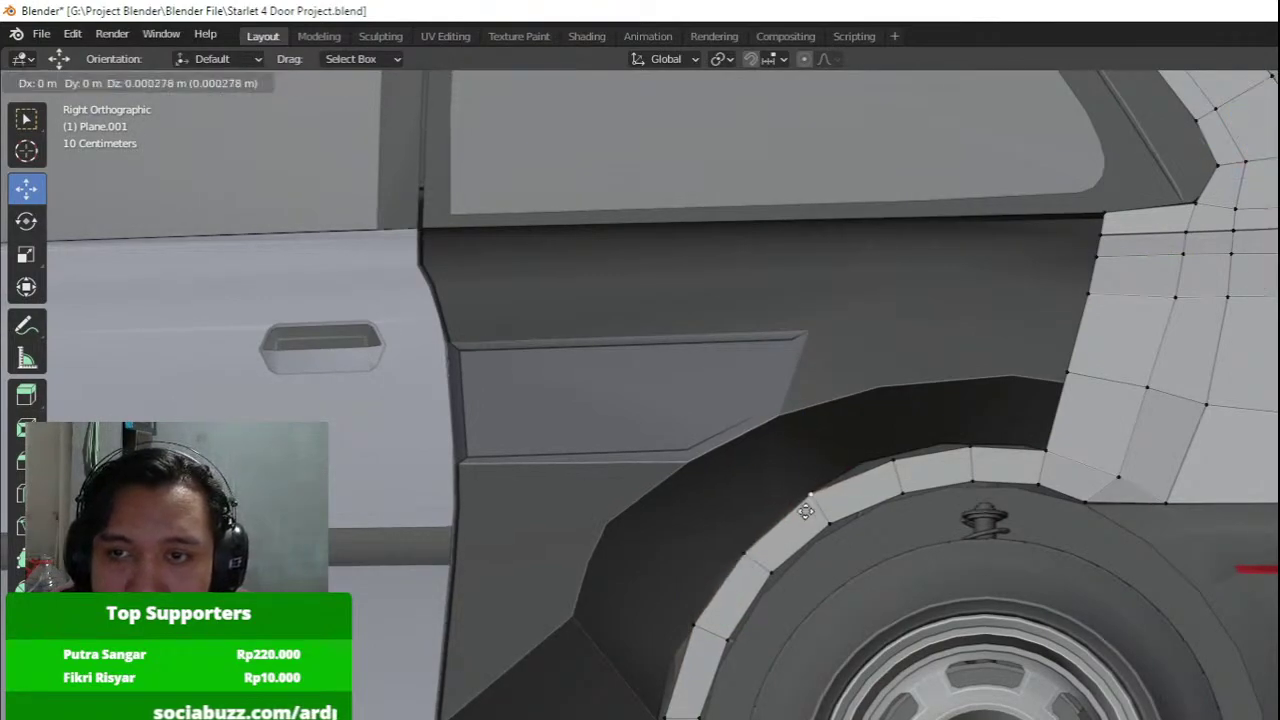
{"action": "left_click_drag", "start_coordinate": [806, 511], "coordinate": [806, 512]}
{"action": "left_click", "coordinate": [699, 614]}
{"action": "left_click_drag", "start_coordinate": [699, 614], "coordinate": [702, 611]}
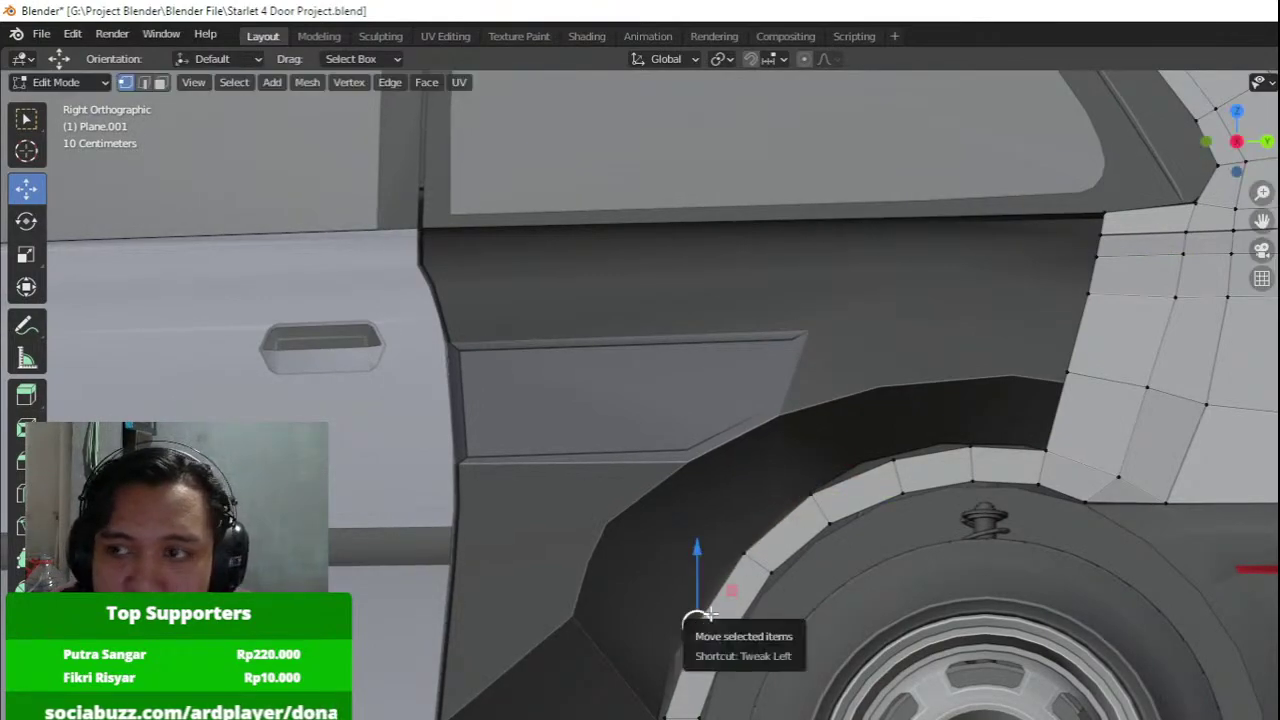
{"action": "scroll", "coordinate": [723, 585], "scroll_direction": "down", "scroll_amount": 3}
{"action": "key", "text": "Tab"}
Try to extrude the quarter panel's uppermost front edge forward beneath the rear side window to the front door, and undo it.
{"action": "middle_click_drag", "start_coordinate": [830, 434], "coordinate": [770, 548], "text": "shift"}
{"action": "scroll", "coordinate": [762, 578], "scroll_direction": "up", "scroll_amount": 3}
{"action": "key", "text": "Tab"}
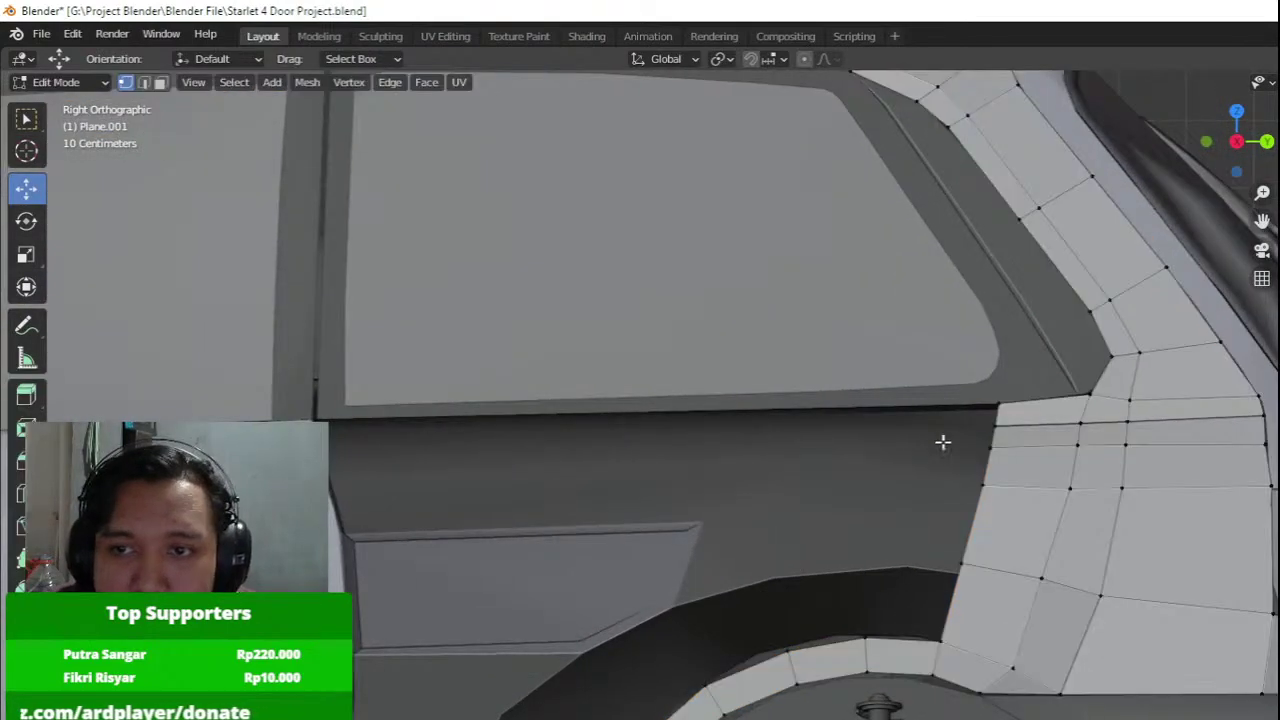
{"action": "scroll", "coordinate": [1019, 437], "scroll_direction": "up", "scroll_amount": 2}
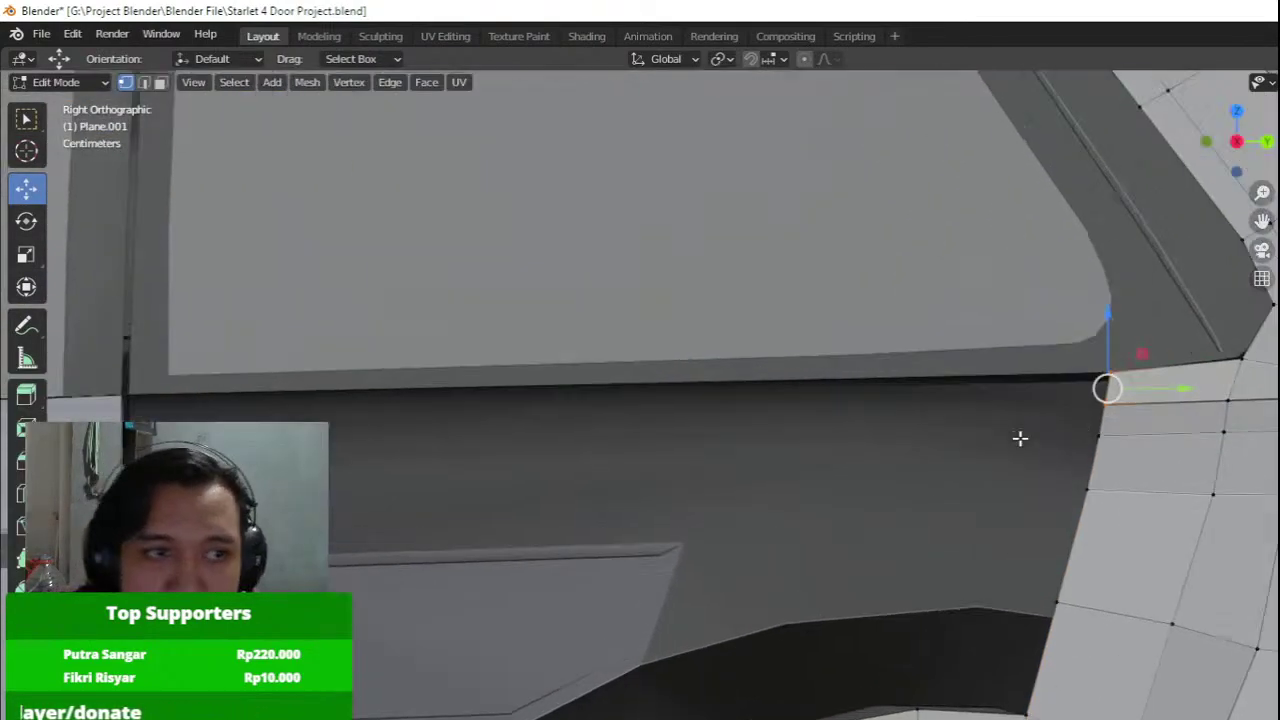
{"action": "key", "text": "e"}
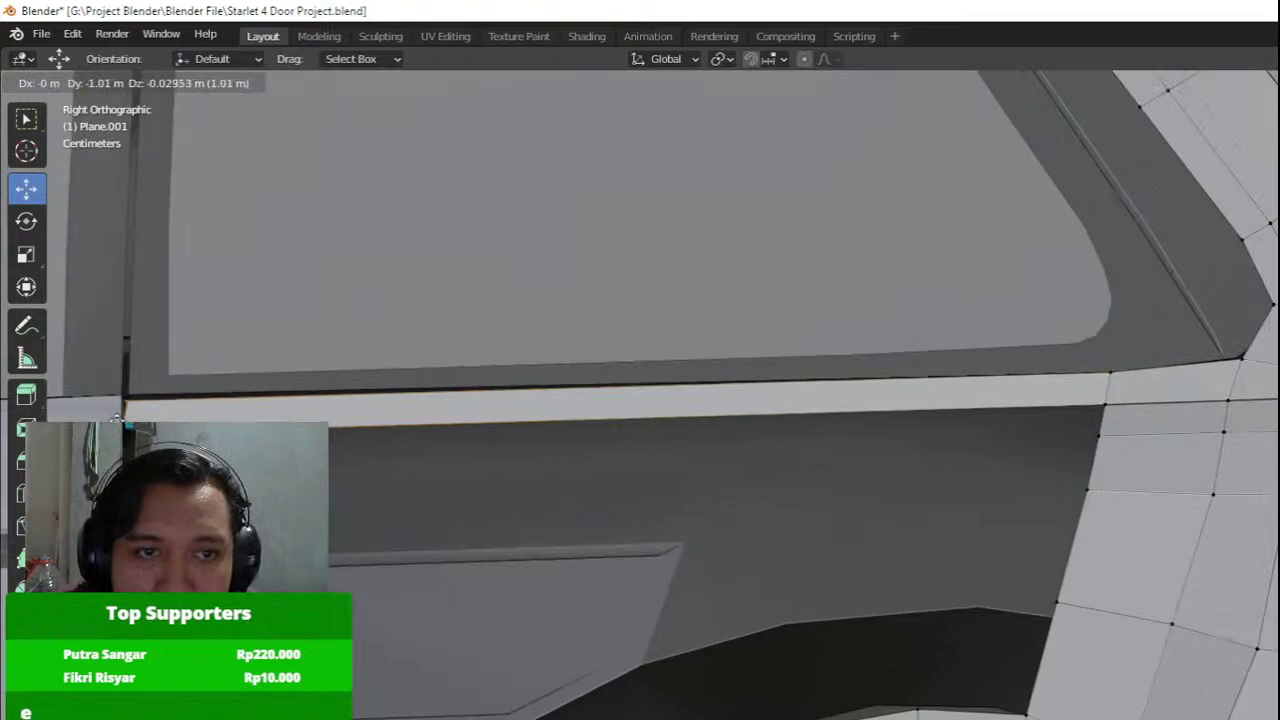
{"action": "left_click_drag", "start_coordinate": [148, 395], "coordinate": [147, 374]}
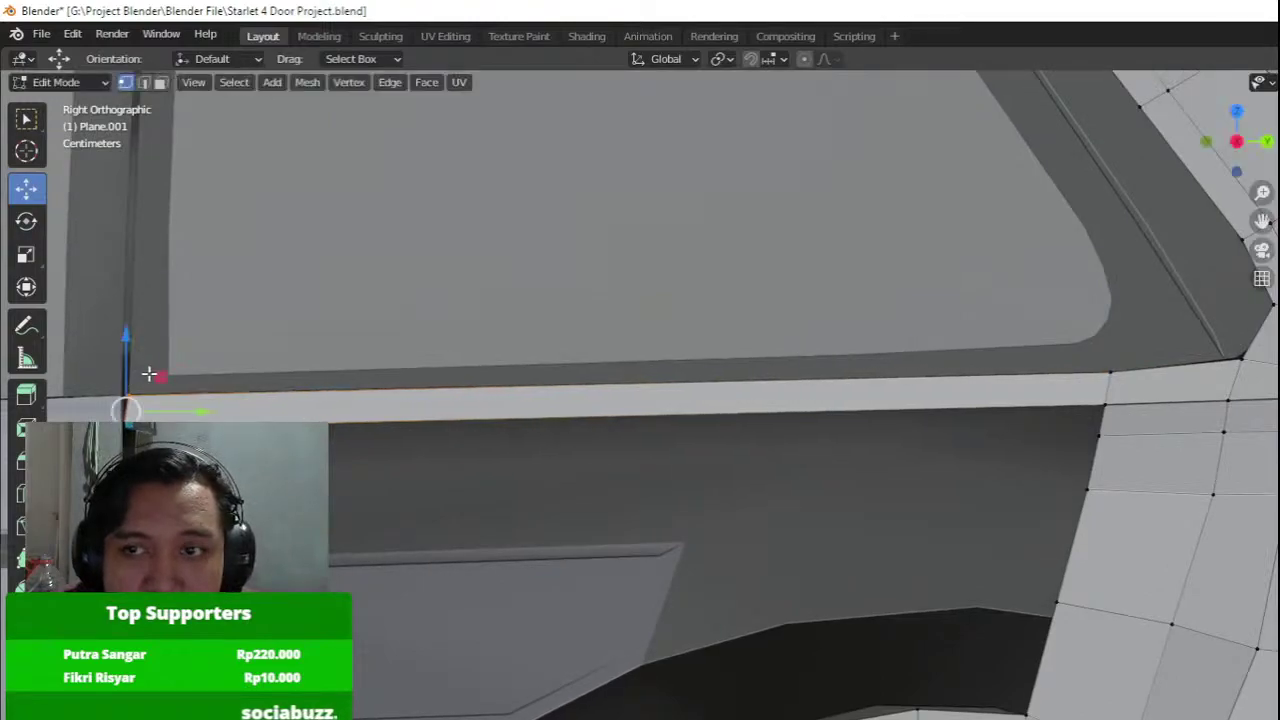
{"action": "scroll", "coordinate": [150, 372], "scroll_direction": "down", "scroll_amount": 5}
{"action": "scroll", "coordinate": [380, 430], "scroll_direction": "up", "scroll_amount": 4}
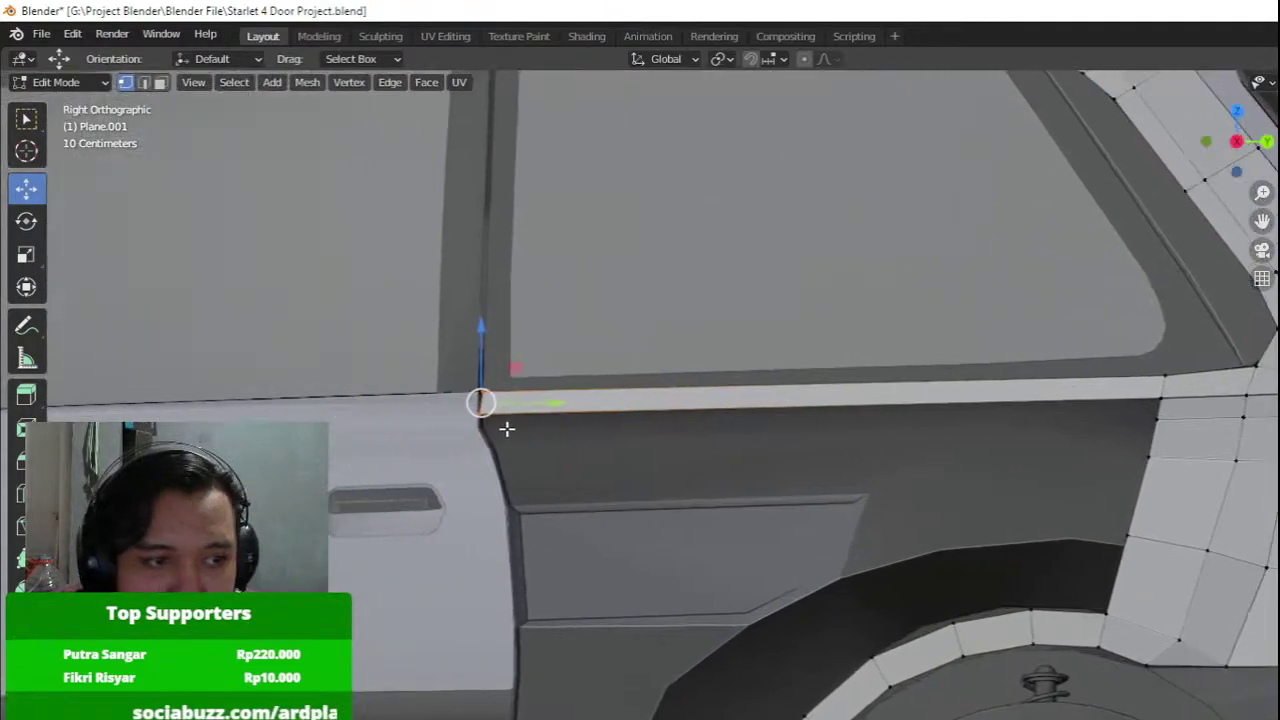
{"action": "scroll", "coordinate": [507, 429], "scroll_direction": "up", "scroll_amount": 1}
{"action": "middle_click_drag", "start_coordinate": [578, 430], "coordinate": [415, 381], "text": "shift"}
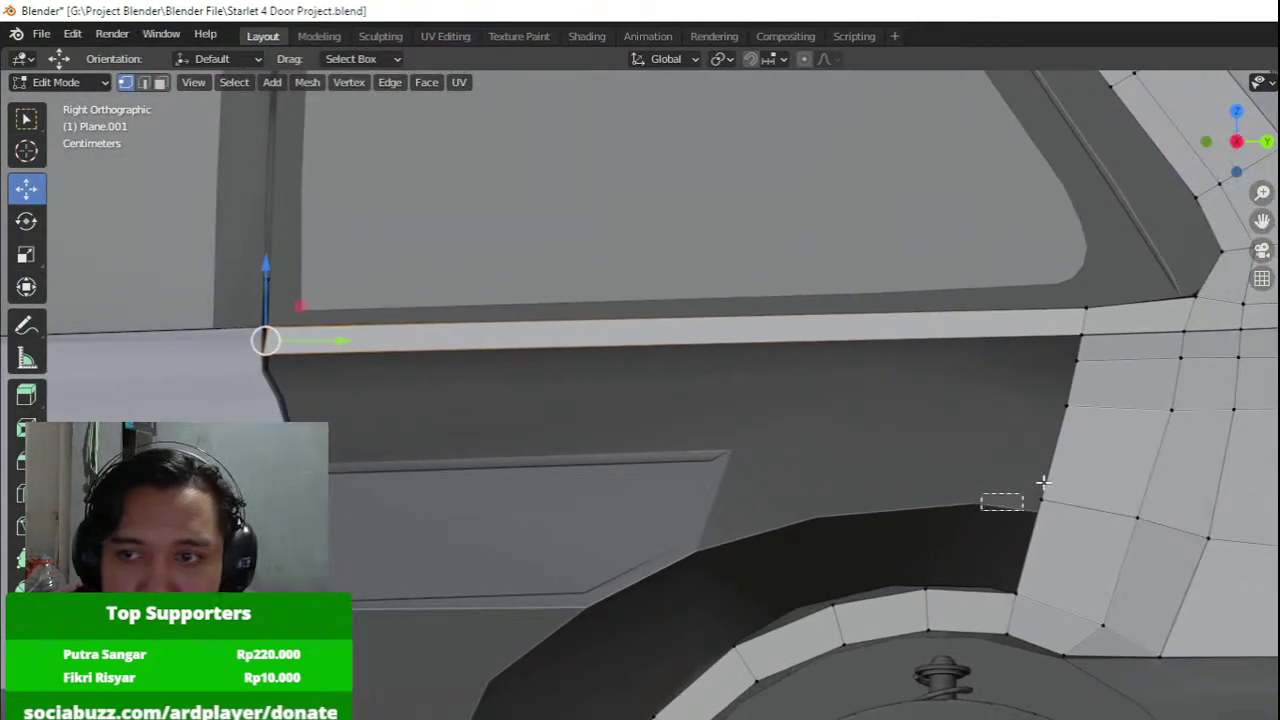
{"action": "left_click_drag", "start_coordinate": [1043, 482], "coordinate": [1128, 354]}
{"action": "key", "text": "ctrl+z"}
{"action": "key", "text": "ctrl+z"}
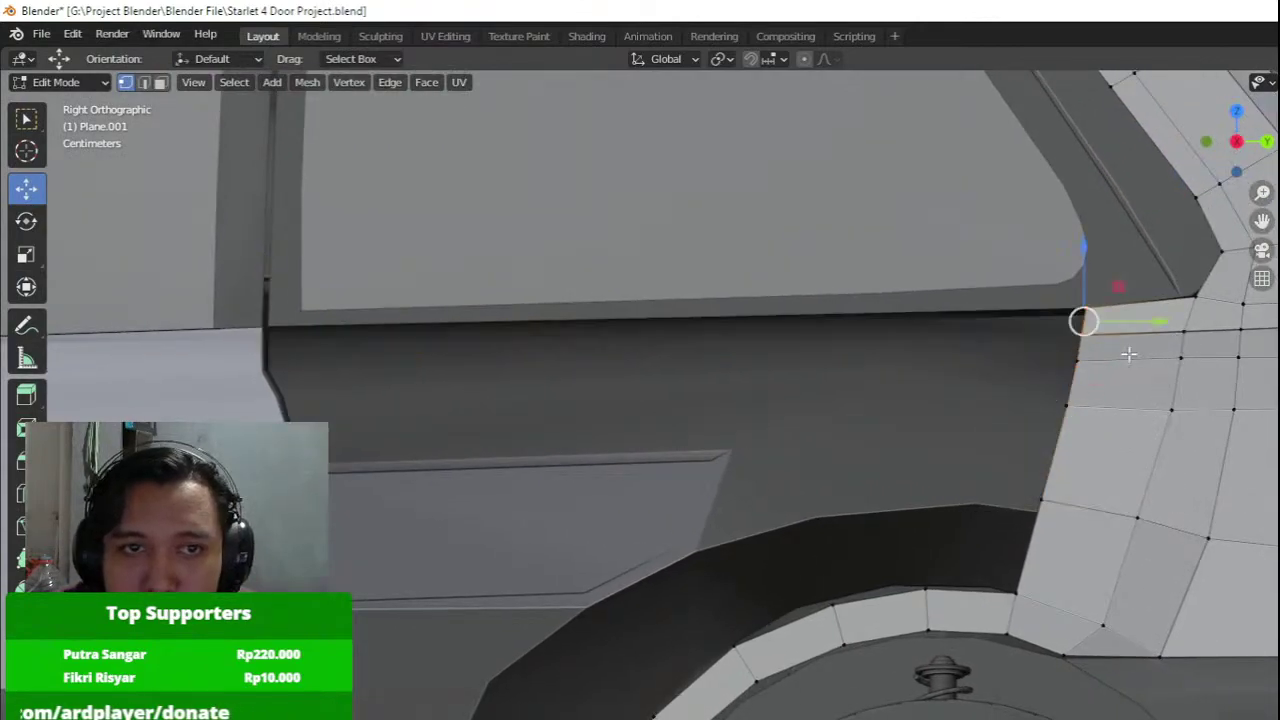
Slide the crosswise edge on the side sill to line up with the front door's rear lower corner.
{"action": "left_click_drag", "start_coordinate": [961, 541], "coordinate": [1054, 406]}
{"action": "scroll", "coordinate": [840, 438], "scroll_direction": "down", "scroll_amount": 3}
{"action": "middle_click_drag", "start_coordinate": [832, 442], "coordinate": [941, 373], "text": "shift"}
{"action": "middle_click_drag", "start_coordinate": [575, 502], "coordinate": [717, 397], "text": "shift"}
{"action": "scroll", "coordinate": [718, 396], "scroll_direction": "up", "scroll_amount": 2}
{"action": "middle_click_drag", "start_coordinate": [774, 494], "coordinate": [703, 555], "text": "shift"}
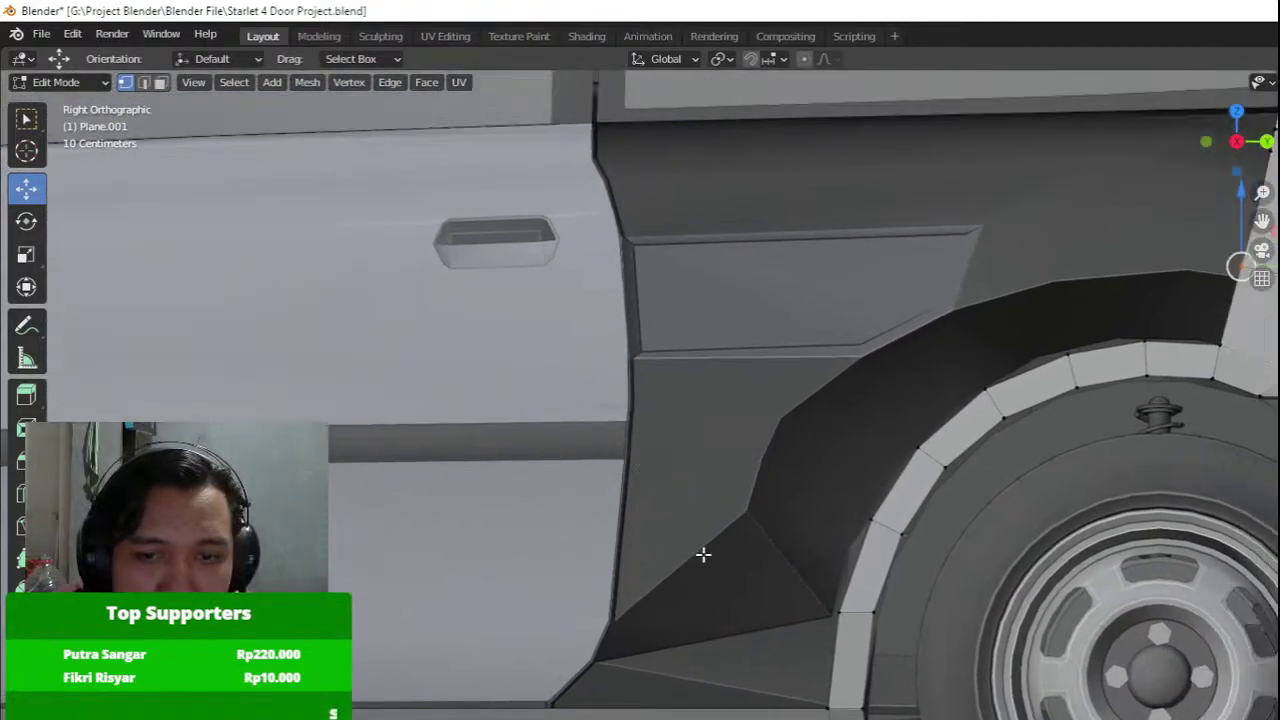
{"action": "key", "text": "g"}
{"action": "key", "text": "g"}
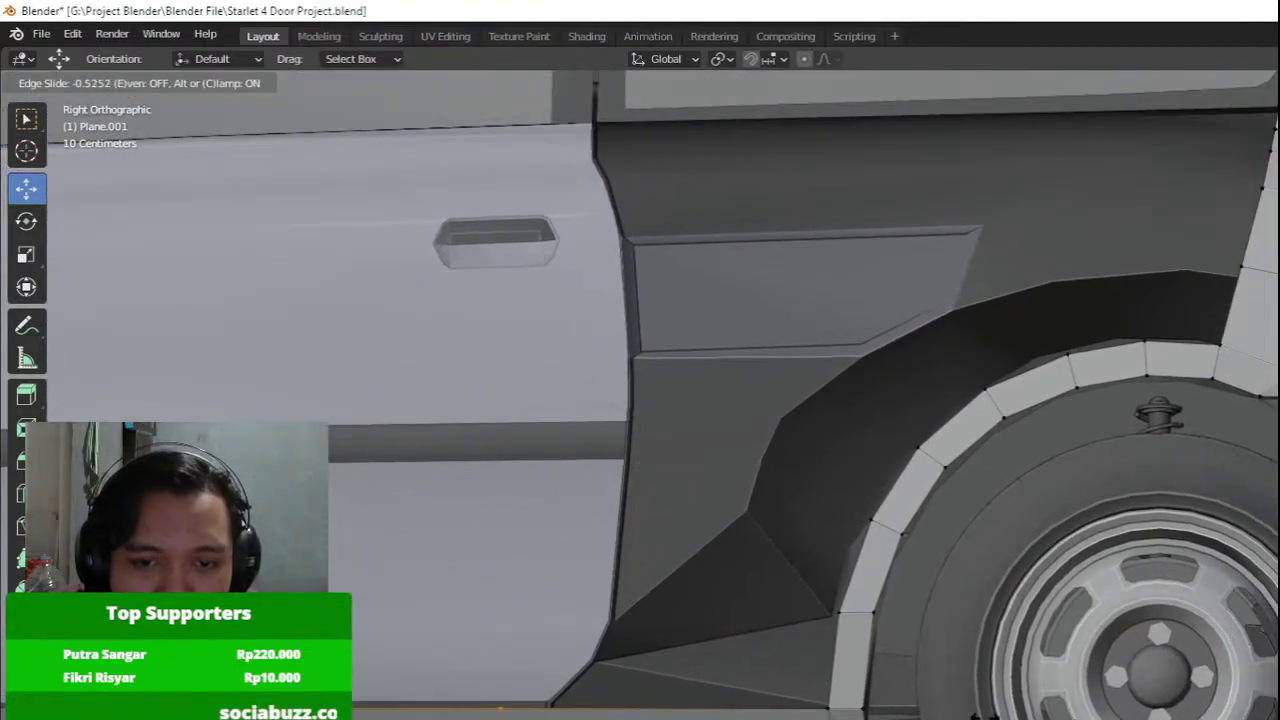
{"action": "left_click", "coordinate": [1032, 715]}
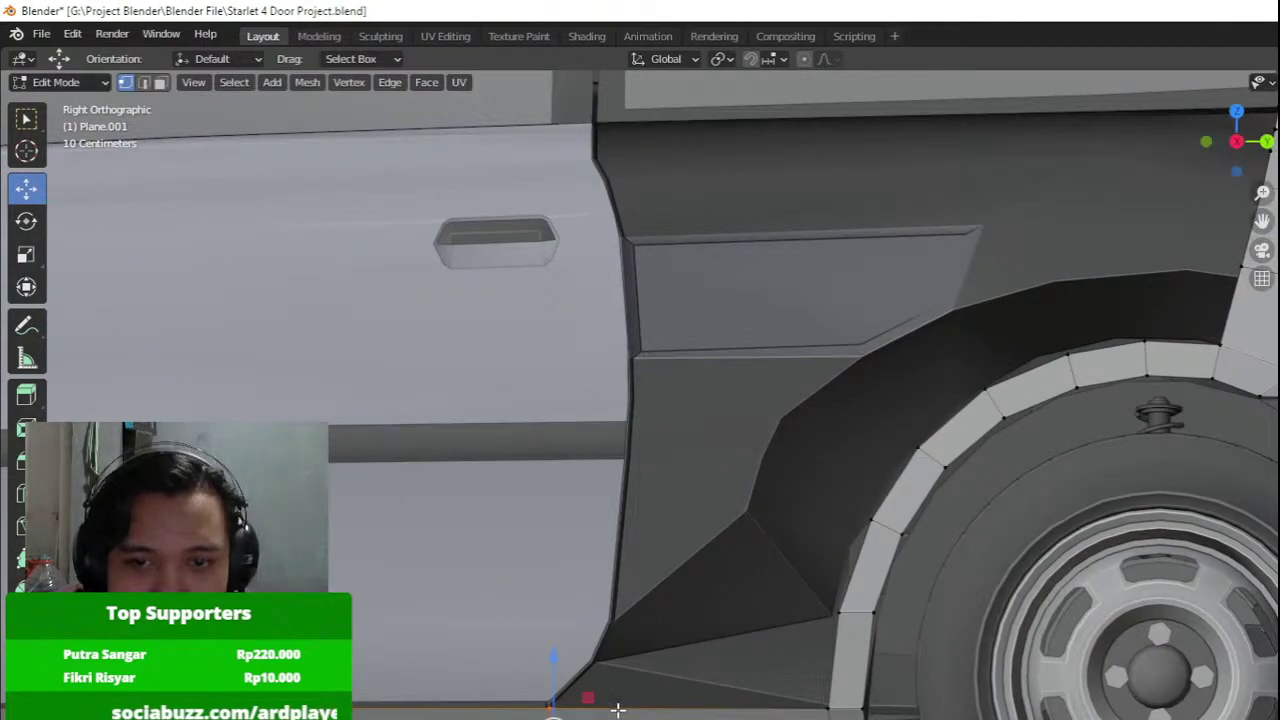
{"action": "scroll", "coordinate": [568, 689], "scroll_direction": "down", "scroll_amount": 4}
{"action": "key", "text": "Tab"}
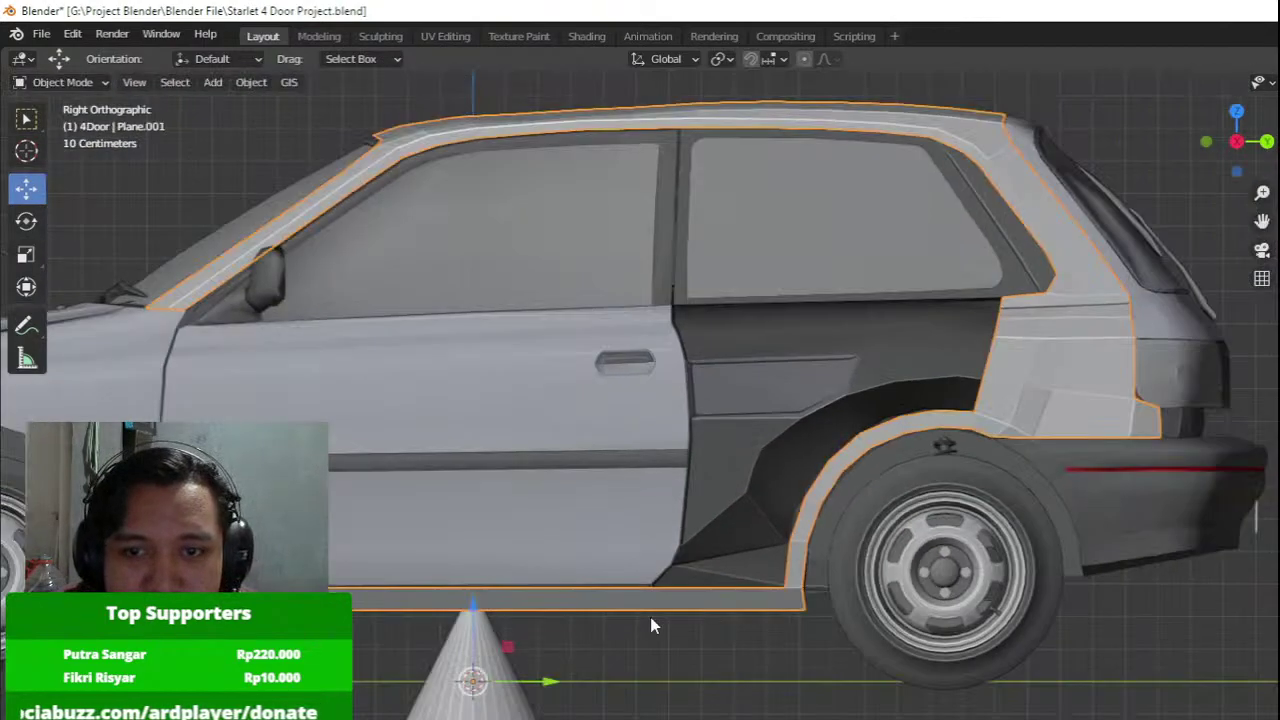
Move the quarter panel's lowest rear edge inward beneath the tail light's outer corner.
{"action": "middle_click_drag", "start_coordinate": [650, 617], "coordinate": [711, 699]}
{"action": "key", "text": "Tab"}
{"action": "middle_click_drag", "start_coordinate": [842, 613], "coordinate": [610, 629]}
{"action": "scroll", "coordinate": [489, 560], "scroll_direction": "up", "scroll_amount": 4}
{"action": "scroll", "coordinate": [640, 584], "scroll_direction": "up", "scroll_amount": 1}
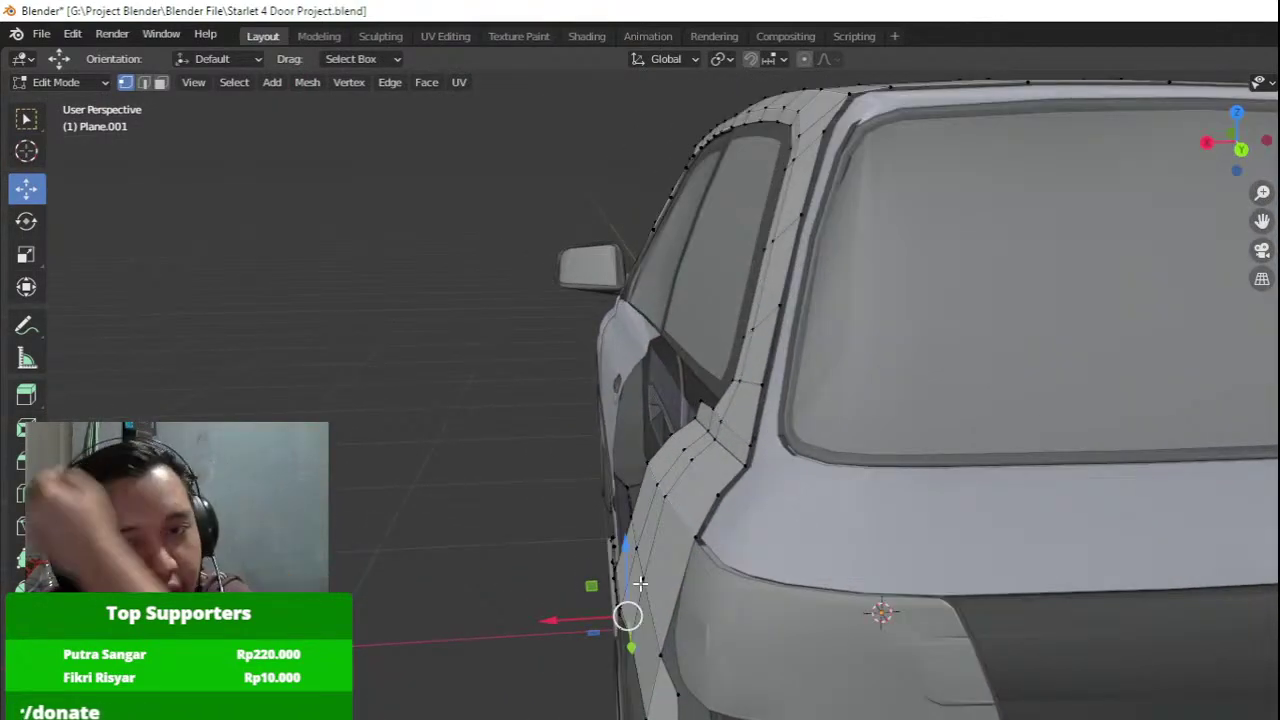
{"action": "middle_click_drag", "start_coordinate": [655, 588], "coordinate": [743, 577]}
{"action": "middle_click_drag", "start_coordinate": [868, 558], "coordinate": [680, 585], "text": "shift"}
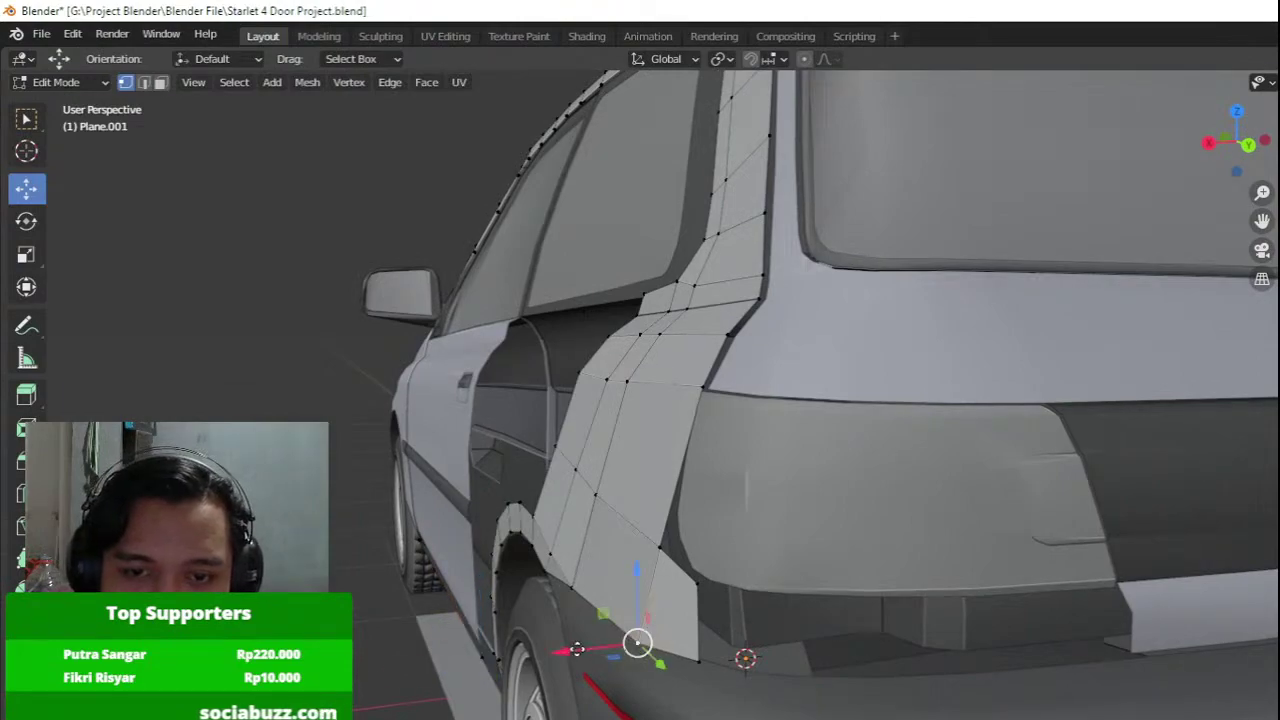
{"action": "mouse_move", "coordinate": [577, 649]}
{"action": "left_mouse_down"}
{"action": "mouse_move", "coordinate": [626, 643]}
{"action": "mouse_move", "coordinate": [597, 647]}
{"action": "left_mouse_up"}
{"action": "middle_click_drag", "start_coordinate": [590, 648], "coordinate": [647, 643]}
{"action": "scroll", "coordinate": [647, 643], "scroll_direction": "up", "scroll_amount": 2}
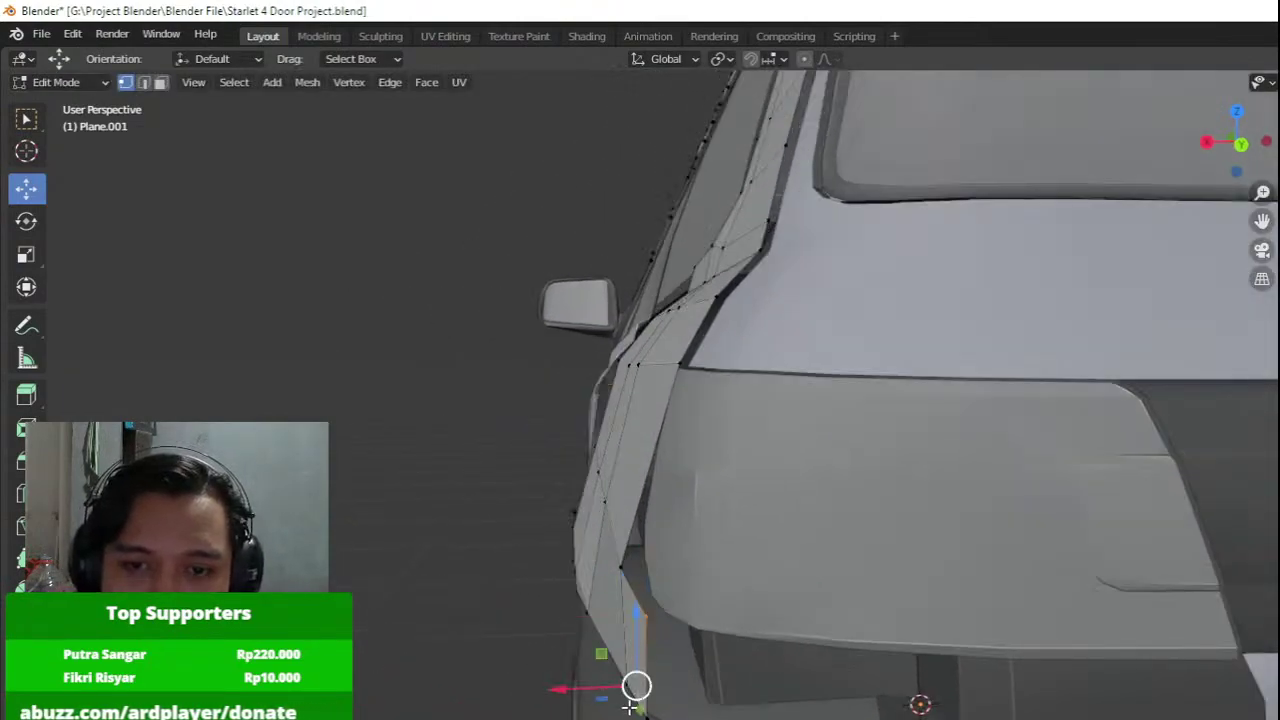
{"action": "left_click_drag", "start_coordinate": [612, 680], "coordinate": [629, 680]}
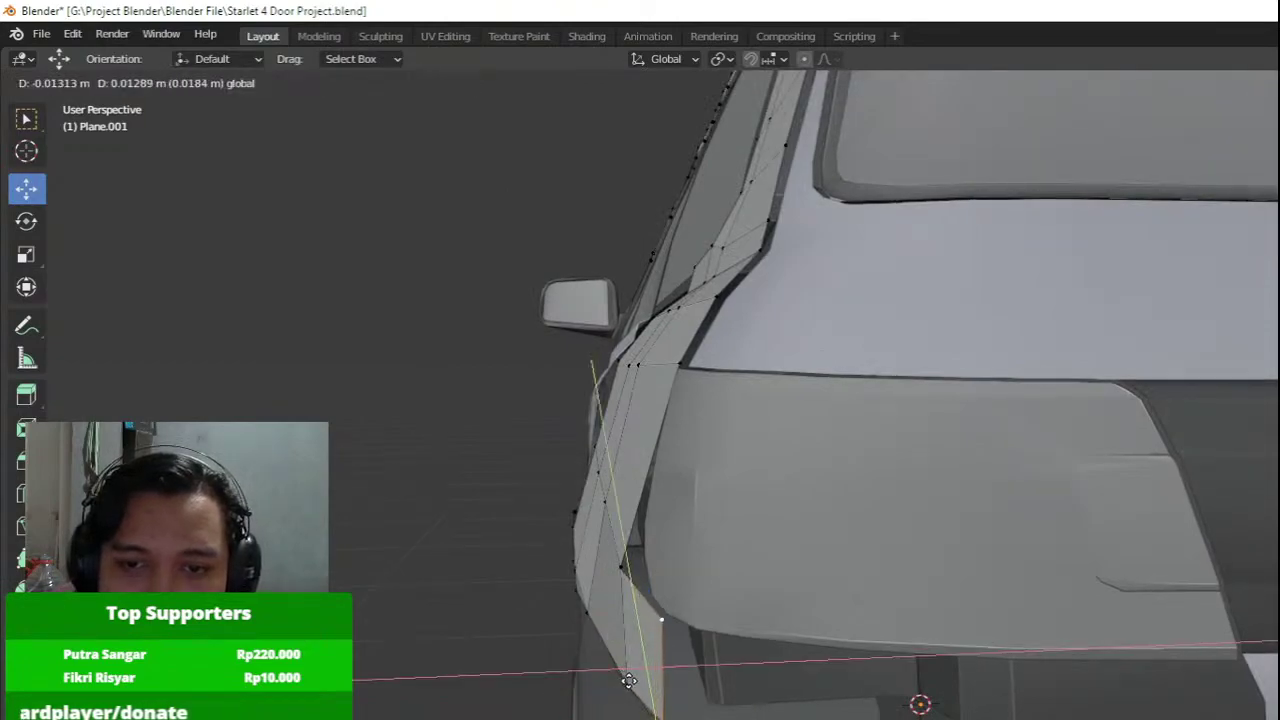
{"action": "middle_click_drag", "start_coordinate": [629, 660], "coordinate": [582, 623]}
Extrude the quarter panel's lower rear edge in several segments around the rear corner in the top view, following the bumper's curve.
{"action": "key", "text": "KP_7"}
{"action": "key", "text": "z"}
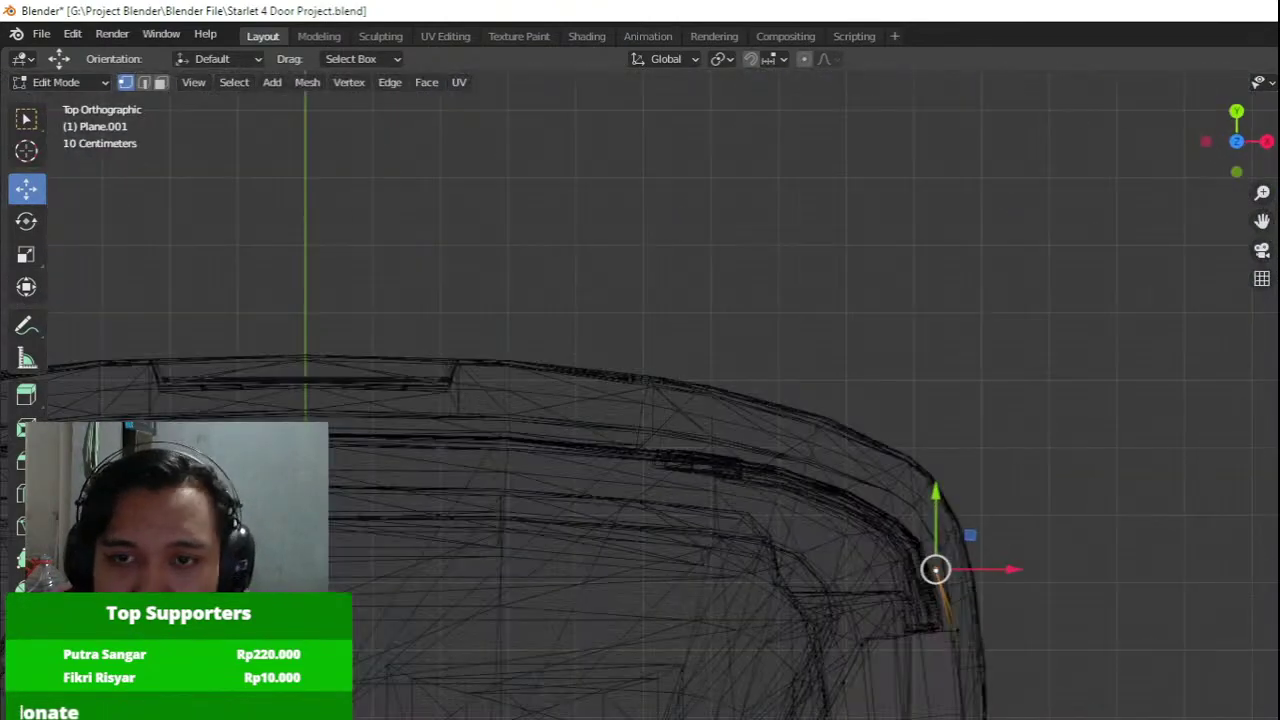
{"action": "scroll", "coordinate": [738, 487], "scroll_direction": "up", "scroll_amount": 1}
{"action": "key", "text": "z"}
{"action": "key", "text": "g"}
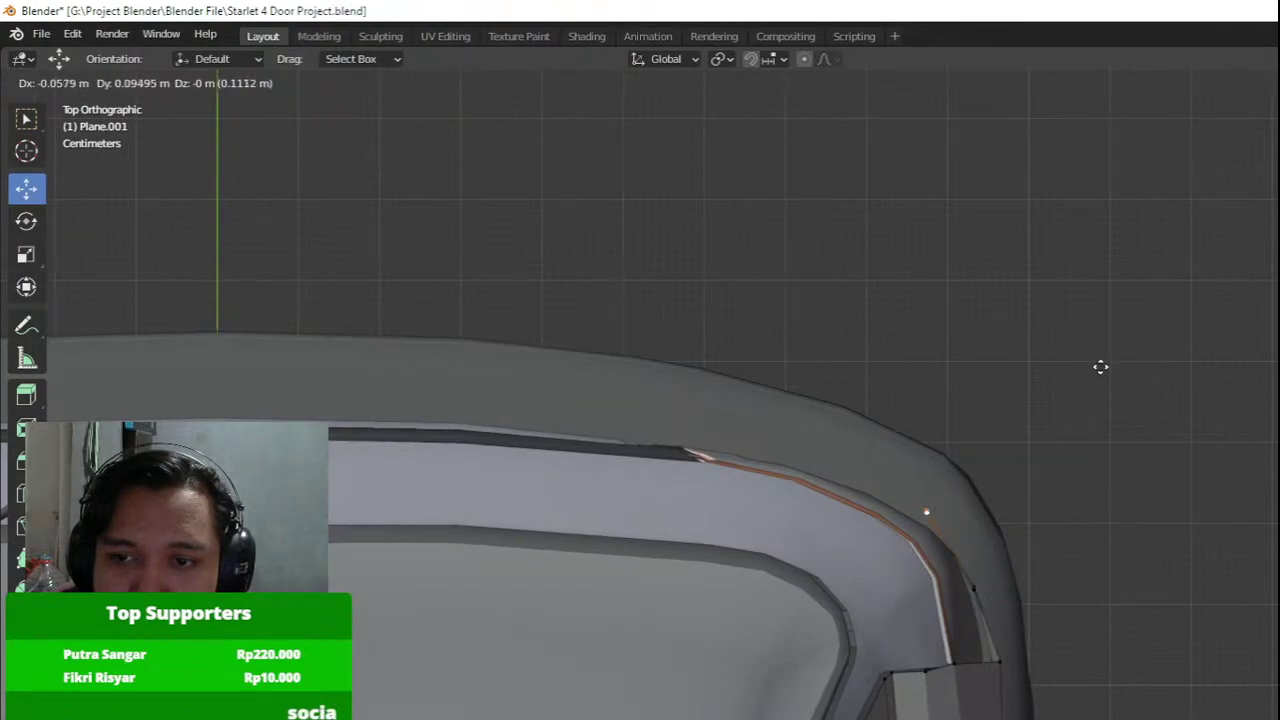
{"action": "left_click", "coordinate": [1125, 400]}
{"action": "key", "text": "g"}
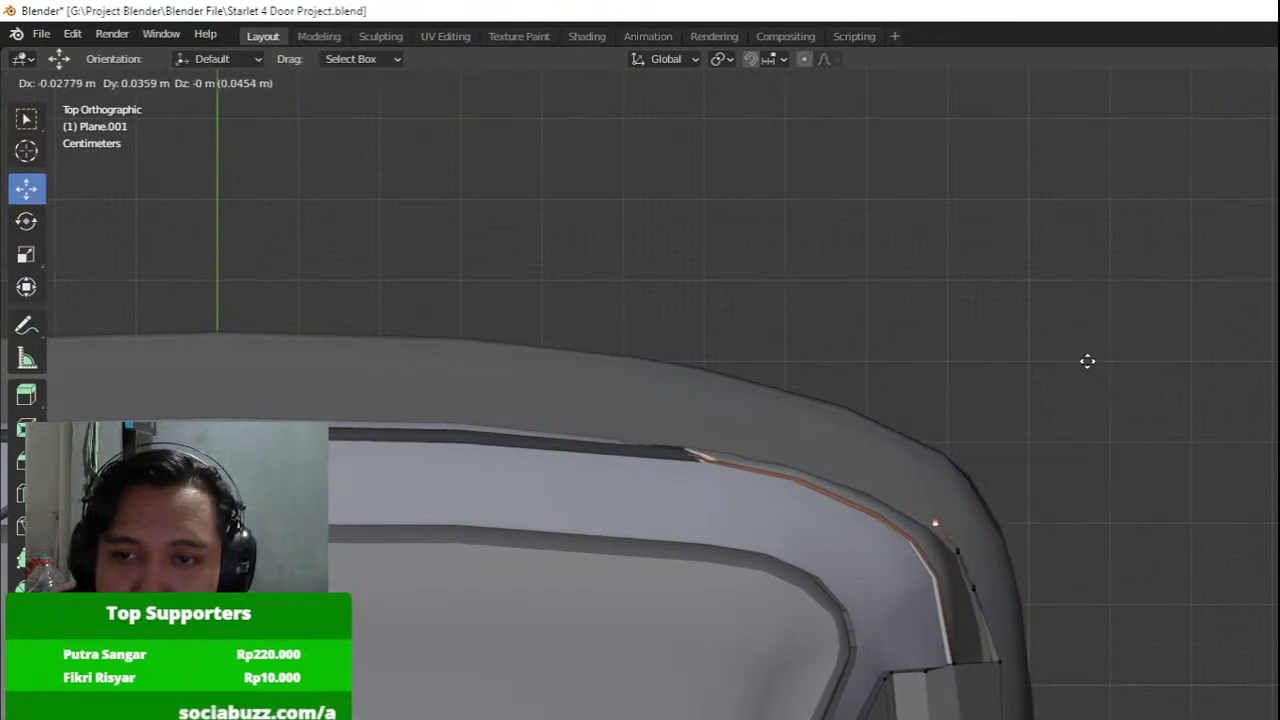
{"action": "left_click", "coordinate": [1086, 362]}
{"action": "key", "text": "g"}
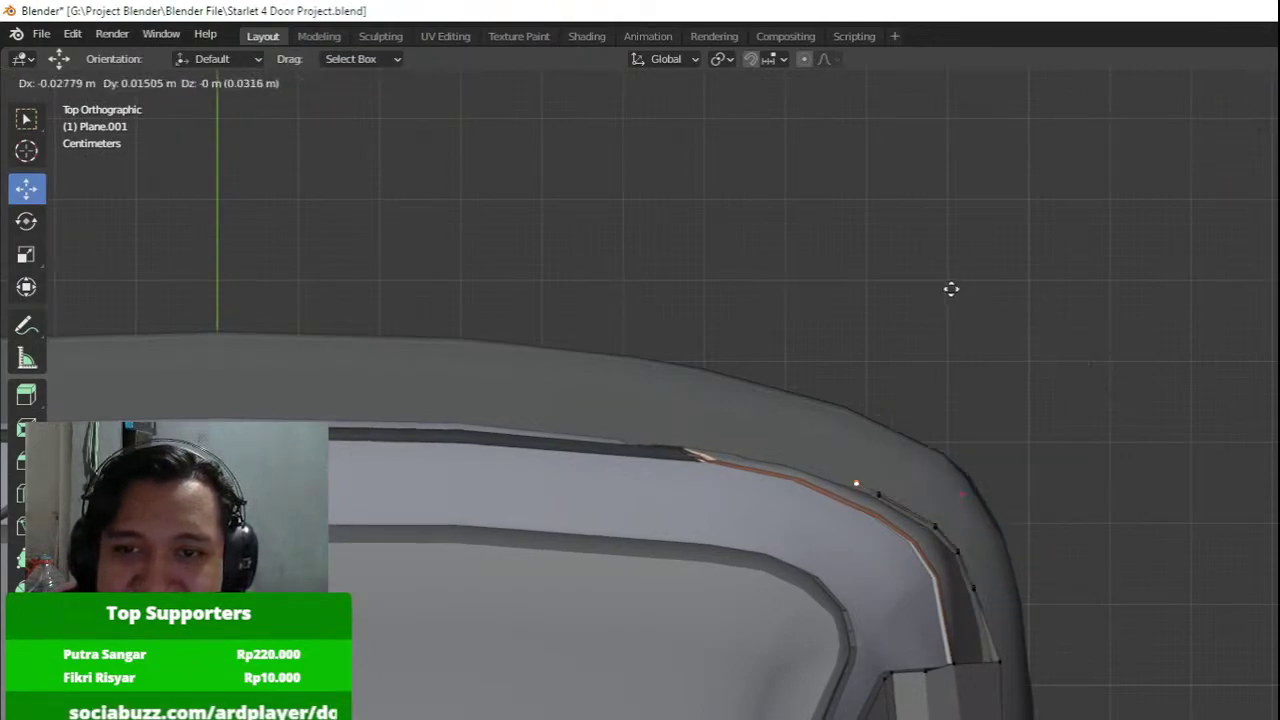
{"action": "left_click", "coordinate": [768, 254]}
Move the new strip's end edge about 0.084 m along X toward the car's centre, matching the panel line beneath the tail light.
{"action": "middle_click_drag", "start_coordinate": [929, 296], "coordinate": [714, 287]}
{"action": "scroll", "coordinate": [714, 287], "scroll_direction": "down", "scroll_amount": 3}
{"action": "key", "text": "ctrl+KP_1"}
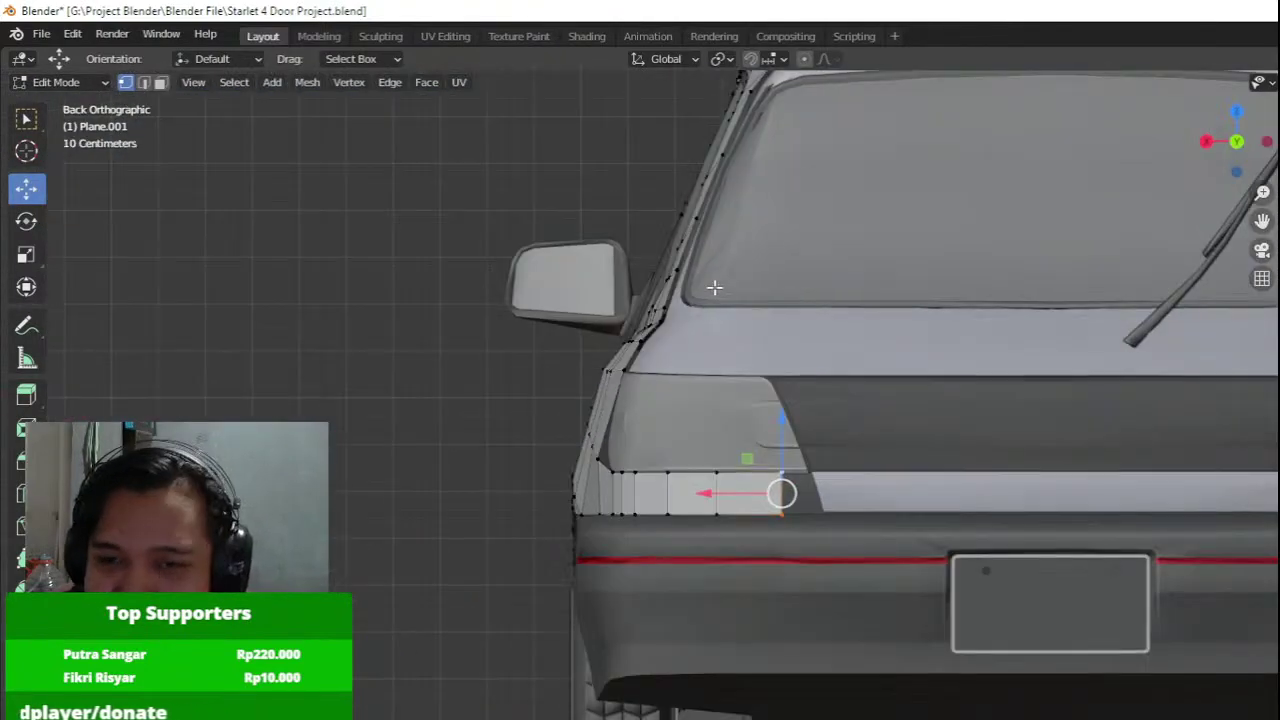
{"action": "scroll", "coordinate": [714, 287], "scroll_direction": "up", "scroll_amount": 4}
{"action": "key", "text": "g"}
{"action": "key", "text": "x"}
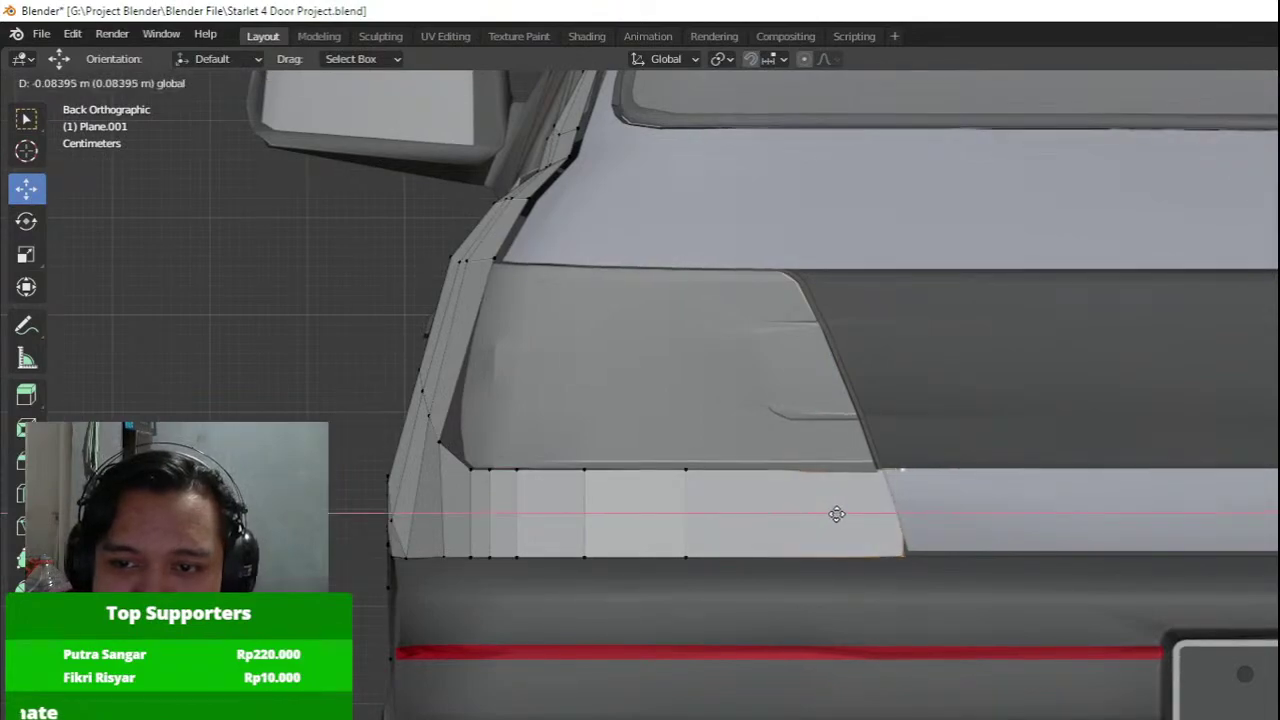
{"action": "left_click", "coordinate": [838, 514]}
Select the strip's lower row of vertices in the back view and raise it slightly to the bumper's upper edge.
{"action": "key", "text": "shift+z"}
{"action": "key", "text": "a"}
{"action": "left_click_drag", "start_coordinate": [318, 634], "coordinate": [383, 546]}
{"action": "scroll", "coordinate": [457, 526], "scroll_direction": "up", "scroll_amount": 2}
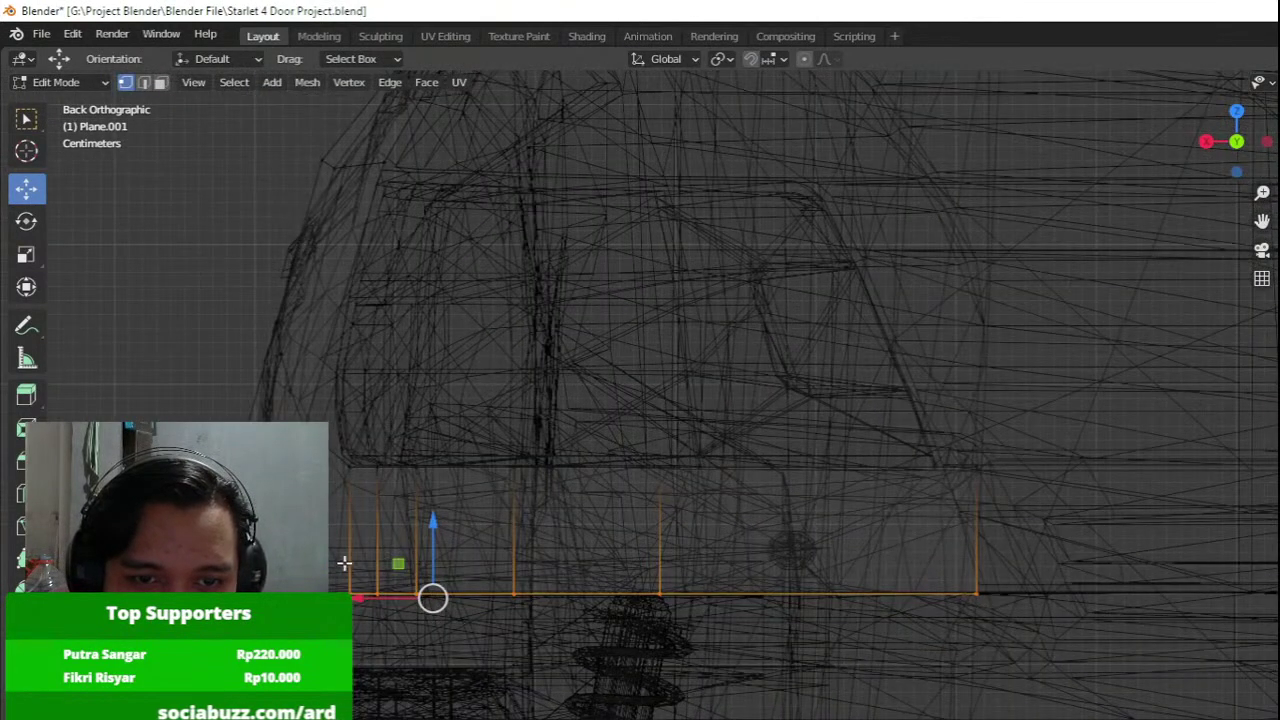
{"action": "mouse_move", "coordinate": [290, 604]}
{"action": "left_mouse_down"}
{"action": "mouse_move", "coordinate": [951, 609]}
{"action": "mouse_move", "coordinate": [1096, 588]}
{"action": "left_mouse_up"}
{"action": "key", "text": "shift+z"}
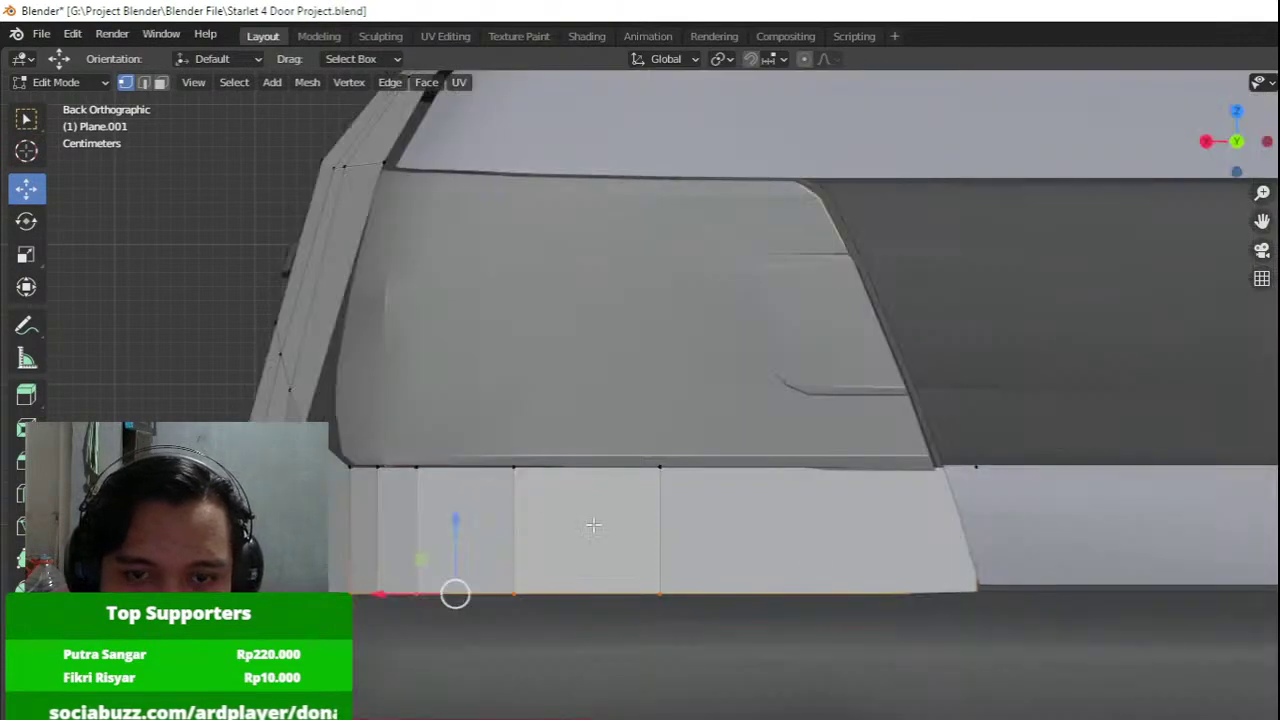
{"action": "left_click_drag", "start_coordinate": [456, 520], "coordinate": [458, 509]}
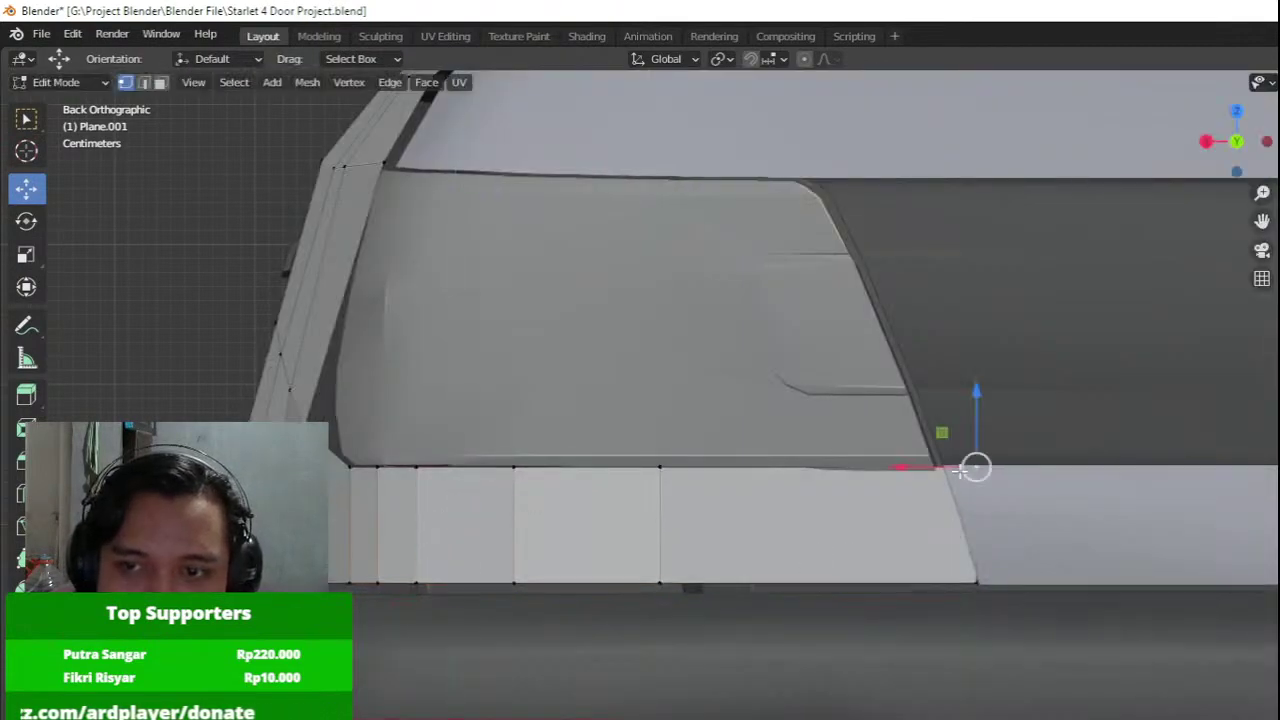
Align the strip's upper end vertex along X with the tail light's inner lower corner and shift the lower end vertex rearward along Y.
{"action": "key", "text": "g"}
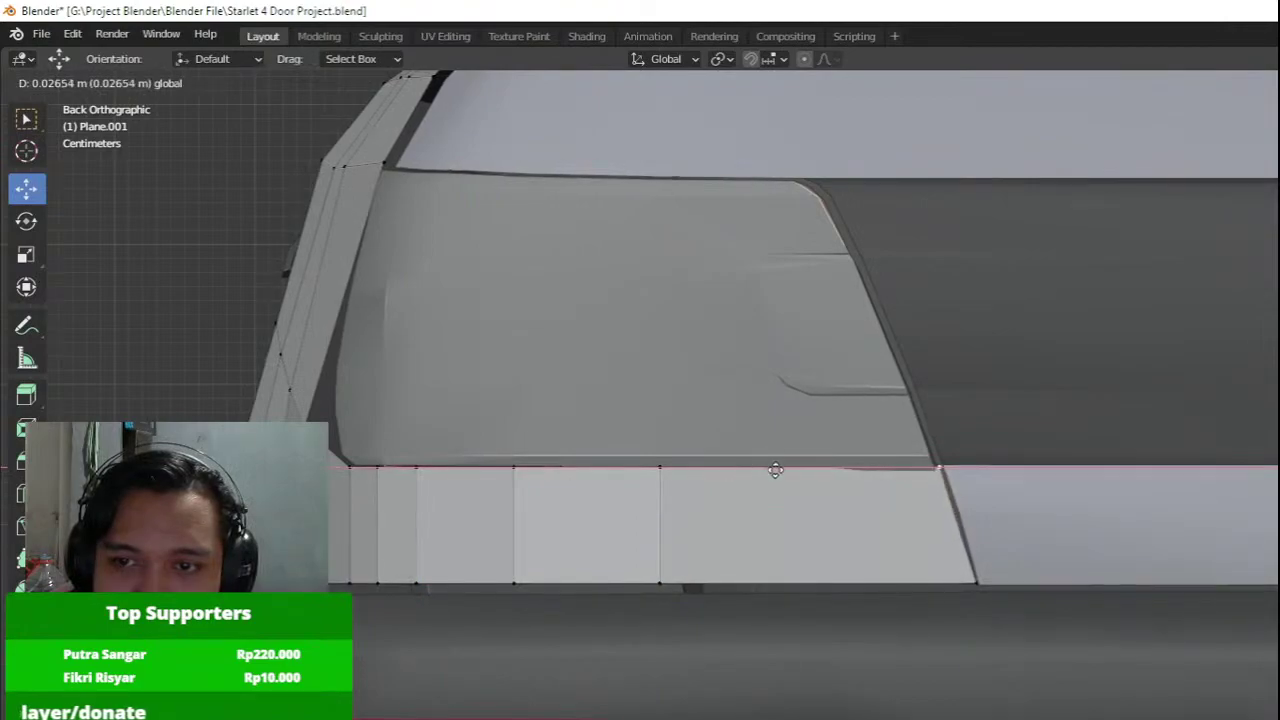
{"action": "left_click", "coordinate": [781, 470]}
{"action": "middle_click_drag", "start_coordinate": [781, 470], "coordinate": [833, 505]}
{"action": "scroll", "coordinate": [963, 460], "scroll_direction": "up", "scroll_amount": 3}
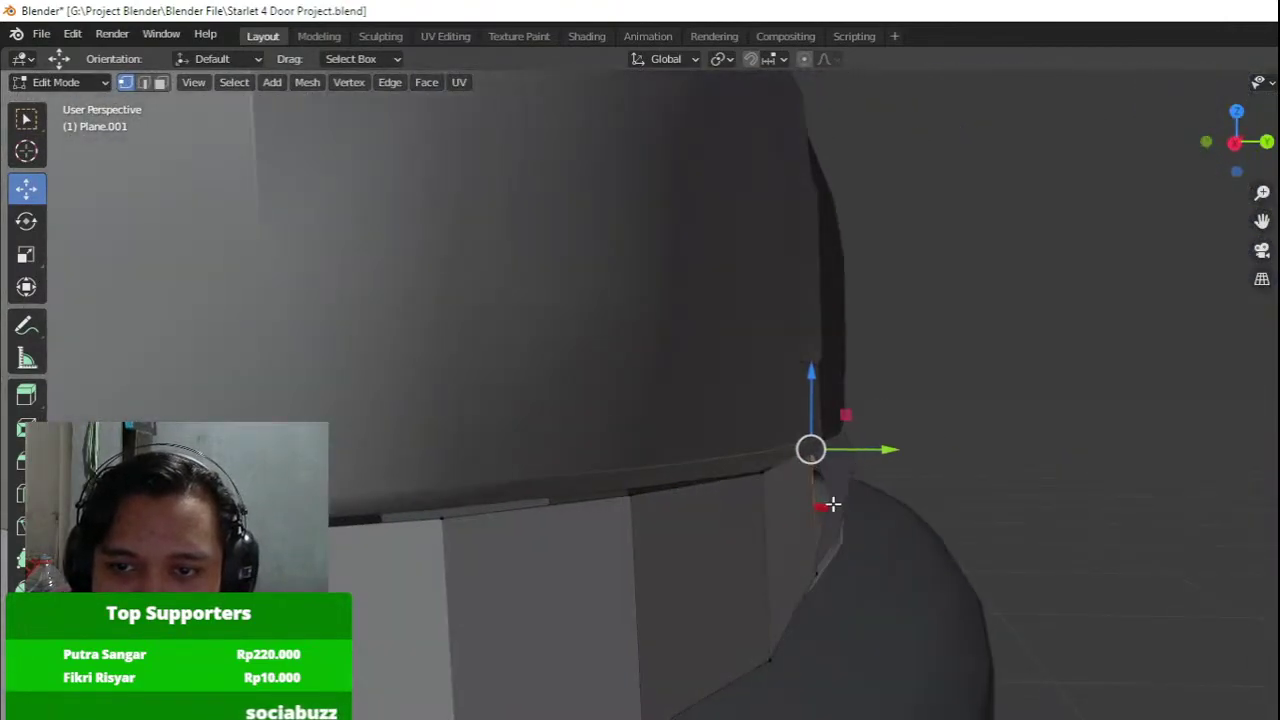
{"action": "left_click_drag", "start_coordinate": [900, 574], "coordinate": [912, 575]}
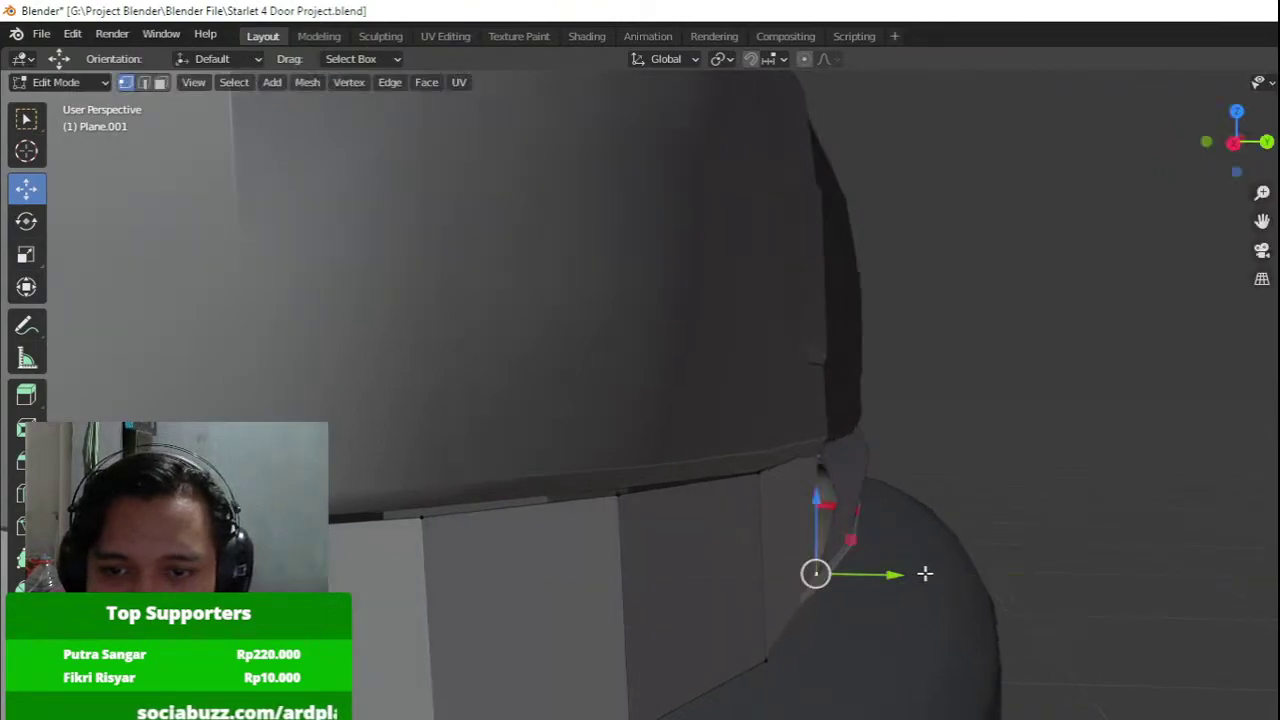
{"action": "scroll", "coordinate": [878, 568], "scroll_direction": "down", "scroll_amount": 3}
{"action": "middle_click_drag", "start_coordinate": [786, 522], "coordinate": [851, 423]}
{"action": "scroll", "coordinate": [894, 457], "scroll_direction": "up", "scroll_amount": 3}
{"action": "scroll", "coordinate": [851, 423], "scroll_direction": "up", "scroll_amount": 2}
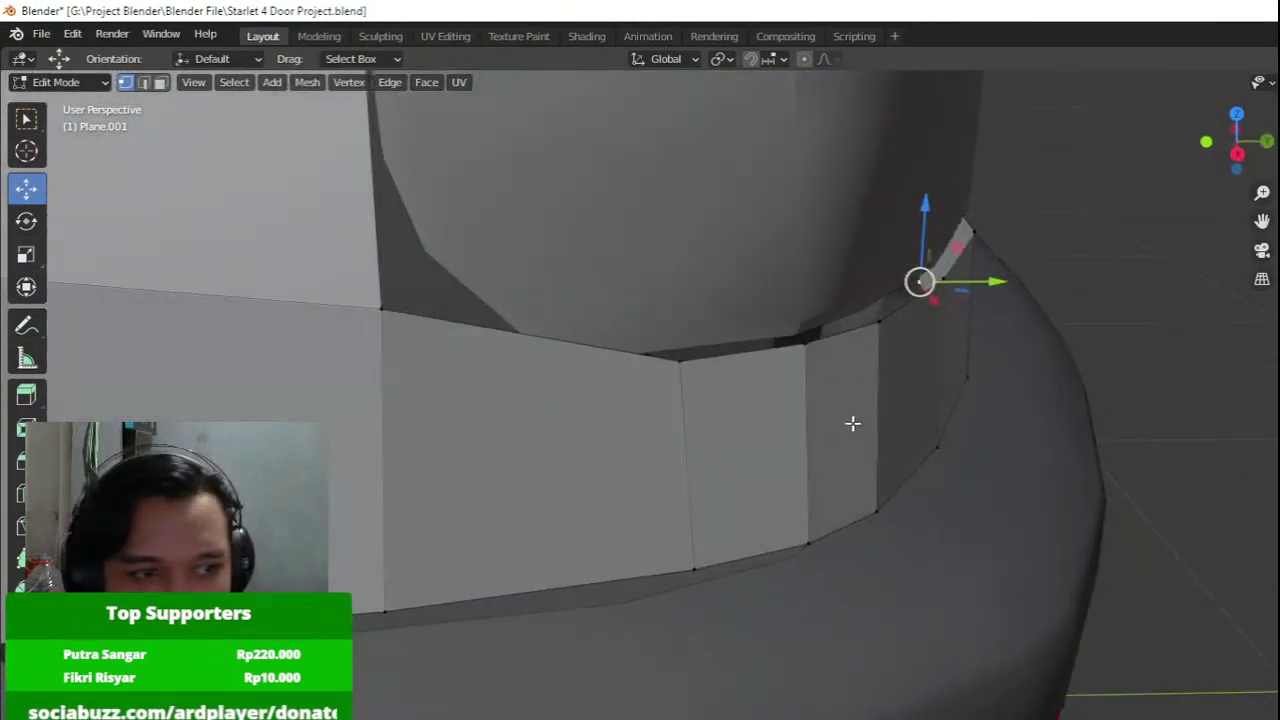
{"action": "scroll", "coordinate": [797, 520], "scroll_direction": "down", "scroll_amount": 4}
{"action": "middle_click_drag", "start_coordinate": [815, 472], "coordinate": [551, 497]}
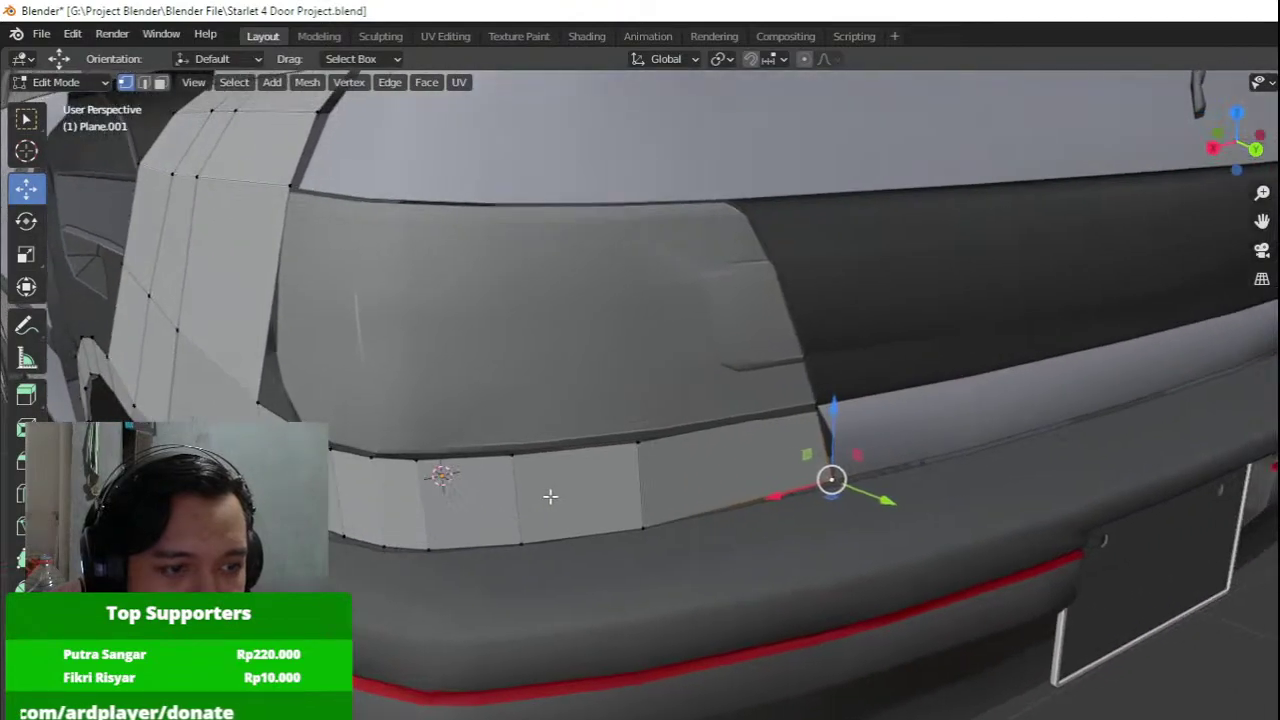
Shift the strip's upper rear vertex along Y to meet the tail light's lower edge at the rear corner.
{"action": "middle_click_drag", "start_coordinate": [705, 473], "coordinate": [731, 460]}
{"action": "left_click", "coordinate": [764, 407]}
{"action": "scroll", "coordinate": [800, 392], "scroll_direction": "up", "scroll_amount": 3}
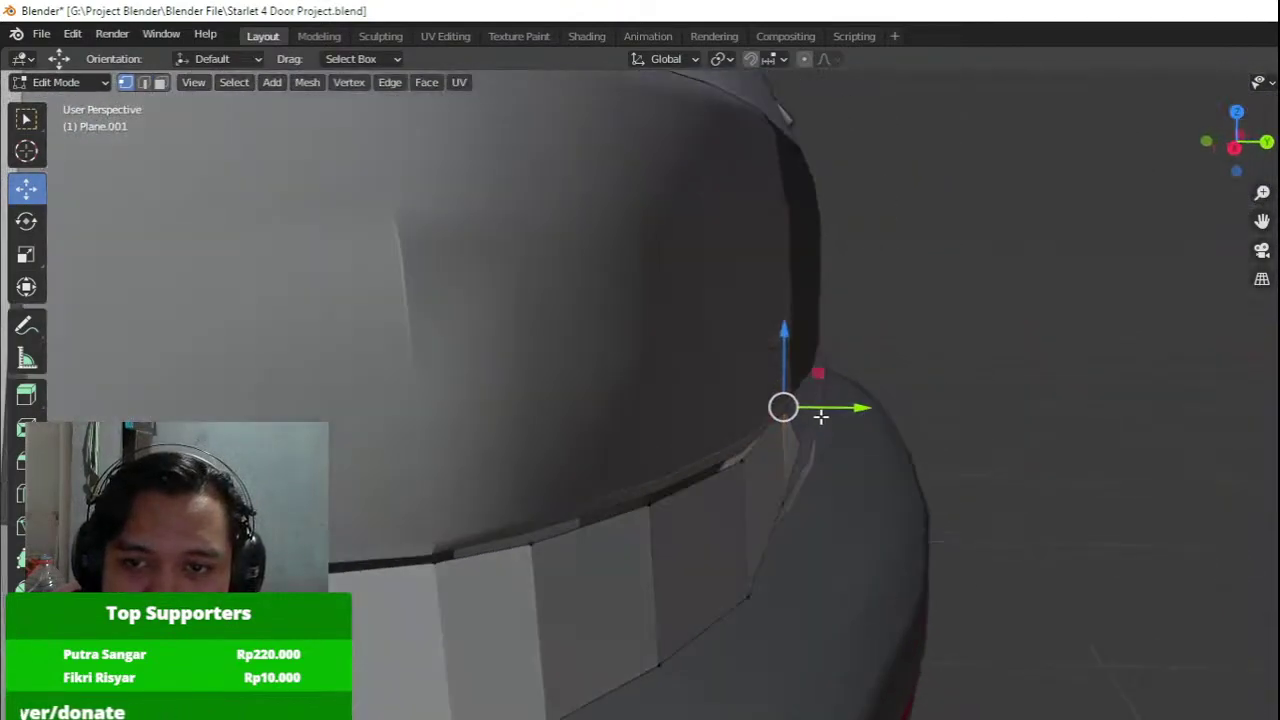
{"action": "left_click", "coordinate": [756, 459]}
{"action": "left_click_drag", "start_coordinate": [806, 464], "coordinate": [787, 471]}
{"action": "middle_click_drag", "start_coordinate": [780, 471], "coordinate": [793, 474]}
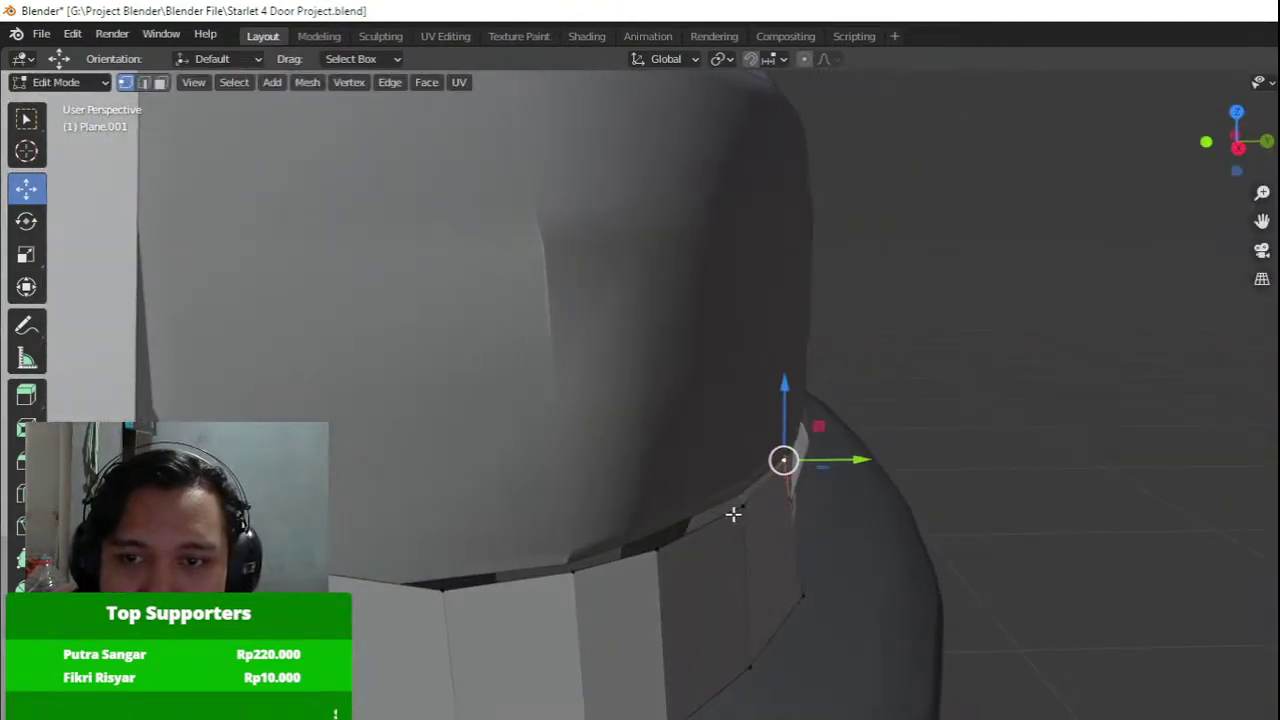
Move the strip's upper-edge vertices inward in the top view, following the tail light's curve around the rear corner.
{"action": "left_click", "coordinate": [736, 512]}
{"action": "key", "text": "KP_7"}
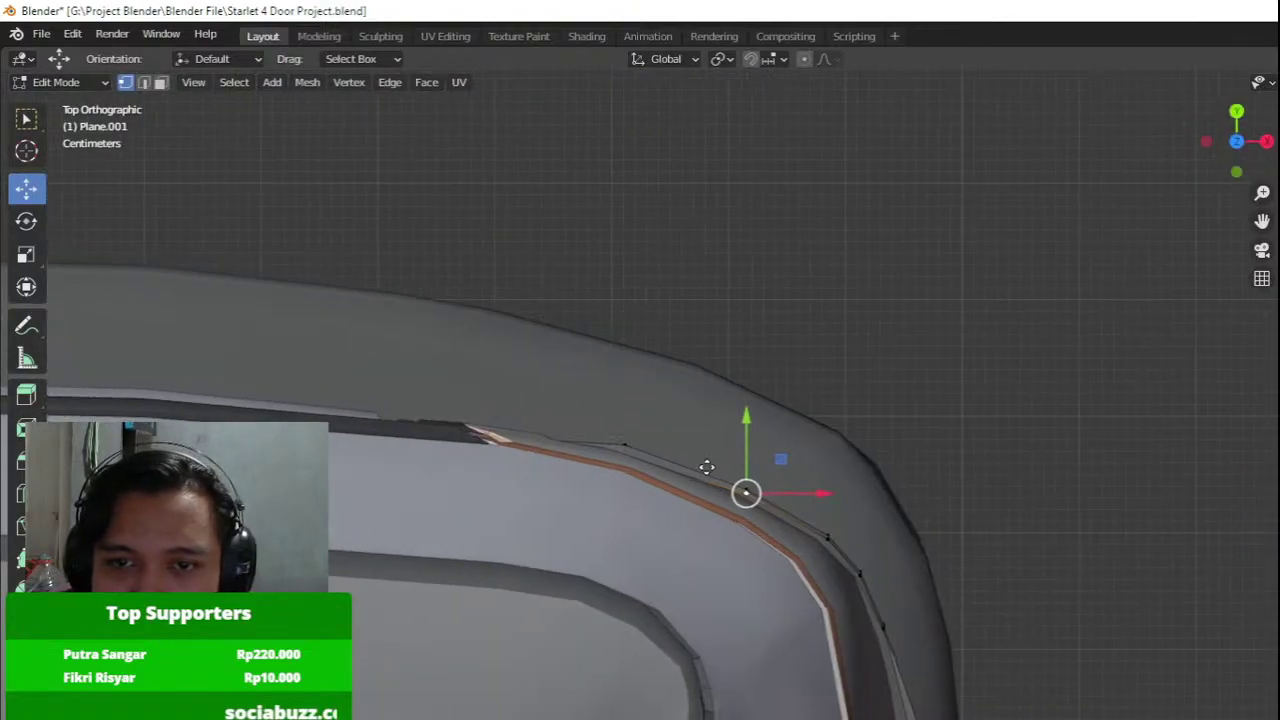
{"action": "middle_click_drag", "start_coordinate": [812, 556], "coordinate": [423, 476], "text": "shift"}
{"action": "scroll", "coordinate": [423, 476], "scroll_direction": "up", "scroll_amount": 1}
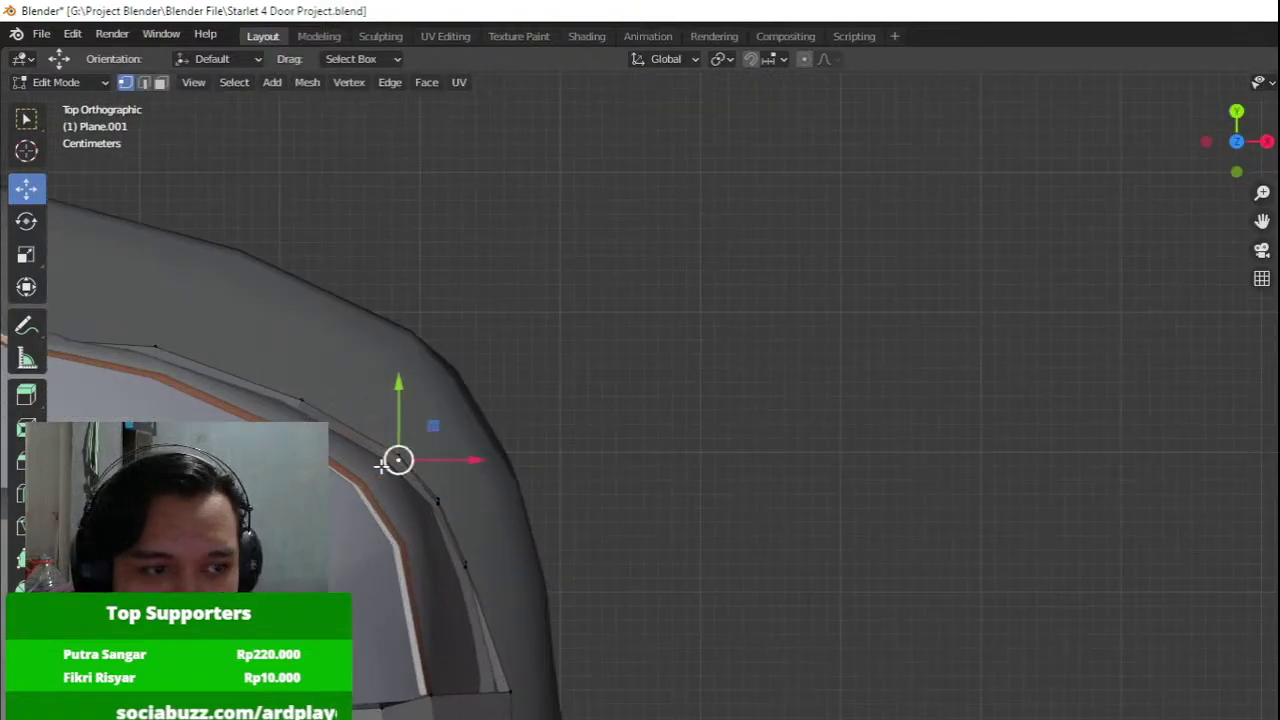
{"action": "left_click_drag", "start_coordinate": [382, 464], "coordinate": [318, 520]}
{"action": "left_click", "coordinate": [436, 502]}
{"action": "left_click_drag", "start_coordinate": [436, 502], "coordinate": [347, 550]}
{"action": "left_click", "coordinate": [465, 566]}
{"action": "left_click_drag", "start_coordinate": [465, 566], "coordinate": [471, 602]}
Shift the strip's frontmost upper vertices to sit against the tail light's surface.
{"action": "left_click", "coordinate": [509, 700]}
{"action": "middle_click_drag", "start_coordinate": [509, 694], "coordinate": [452, 520]}
{"action": "left_click_drag", "start_coordinate": [700, 442], "coordinate": [721, 446]}
{"action": "middle_click_drag", "start_coordinate": [721, 446], "coordinate": [834, 434]}
{"action": "middle_click_drag", "start_coordinate": [834, 434], "coordinate": [760, 426], "text": "shift"}
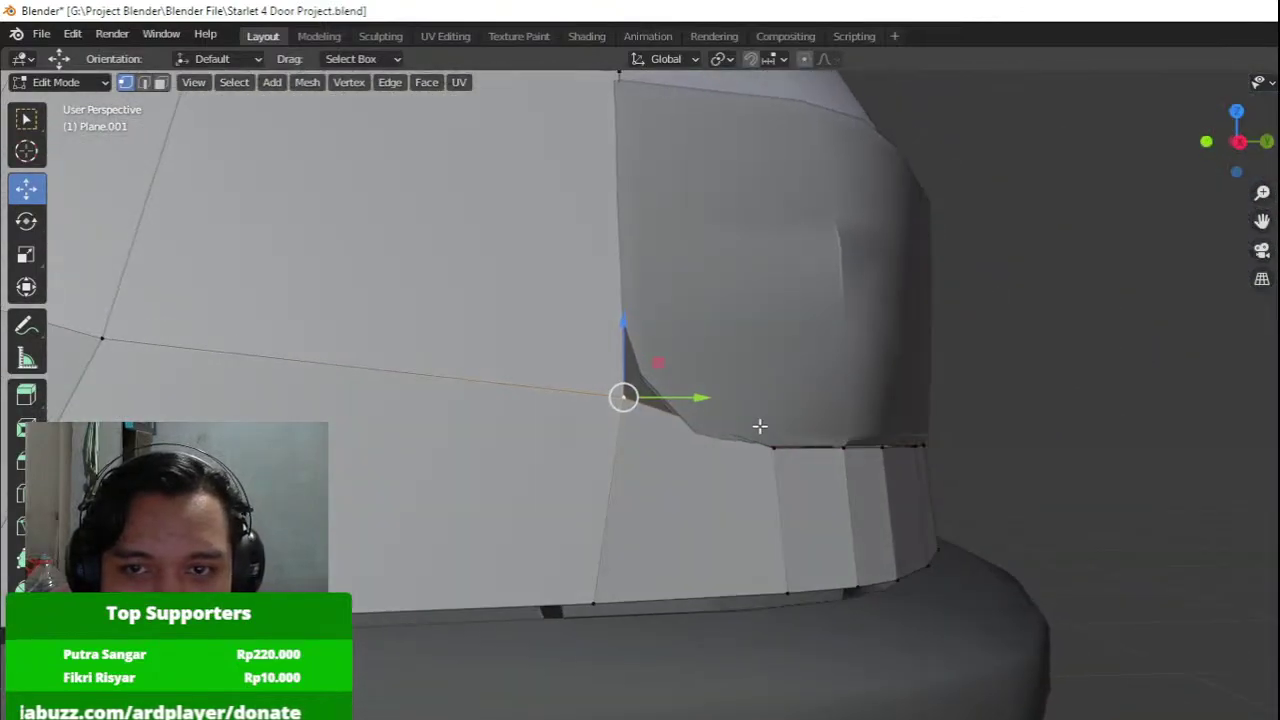
Fit the strip's front upper vertices to the rounded lower front corner of the tail light in the right view.
{"action": "key", "text": "KP_3"}
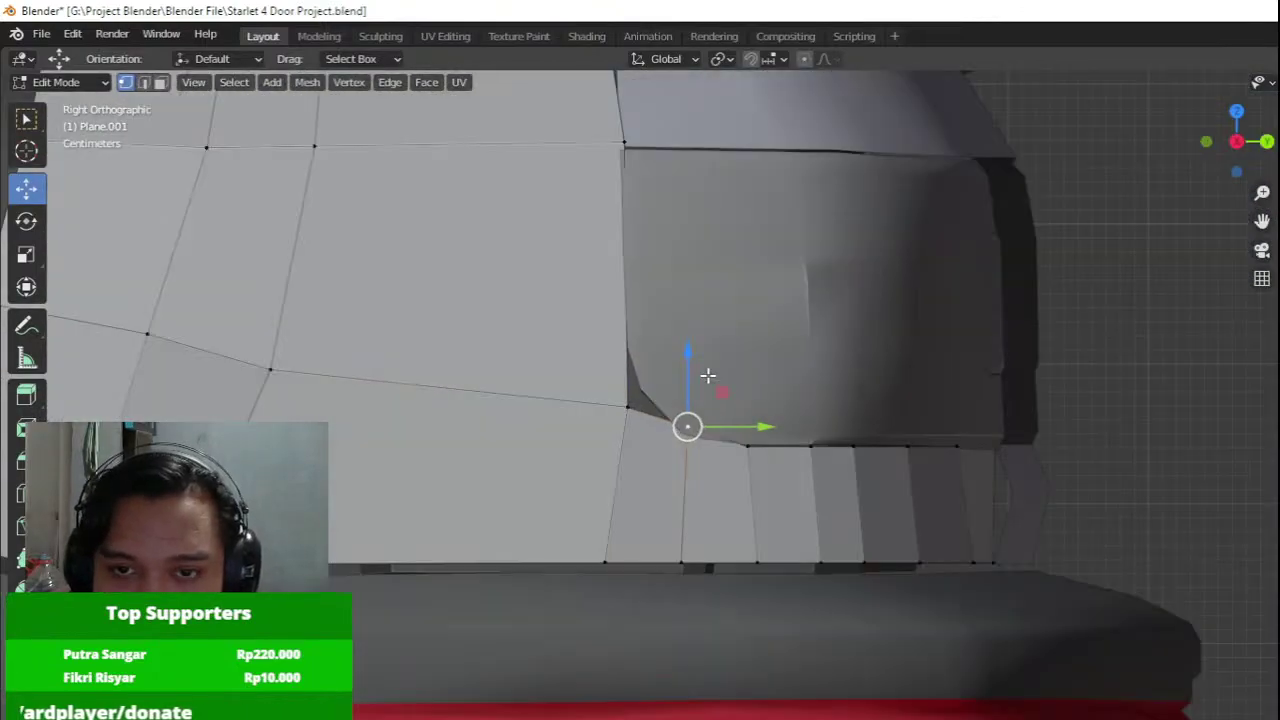
{"action": "middle_click_drag", "start_coordinate": [708, 376], "coordinate": [660, 328], "text": "shift"}
{"action": "scroll", "coordinate": [688, 329], "scroll_direction": "up", "scroll_amount": 4}
{"action": "key", "text": "g"}
{"action": "left_click", "coordinate": [630, 469]}
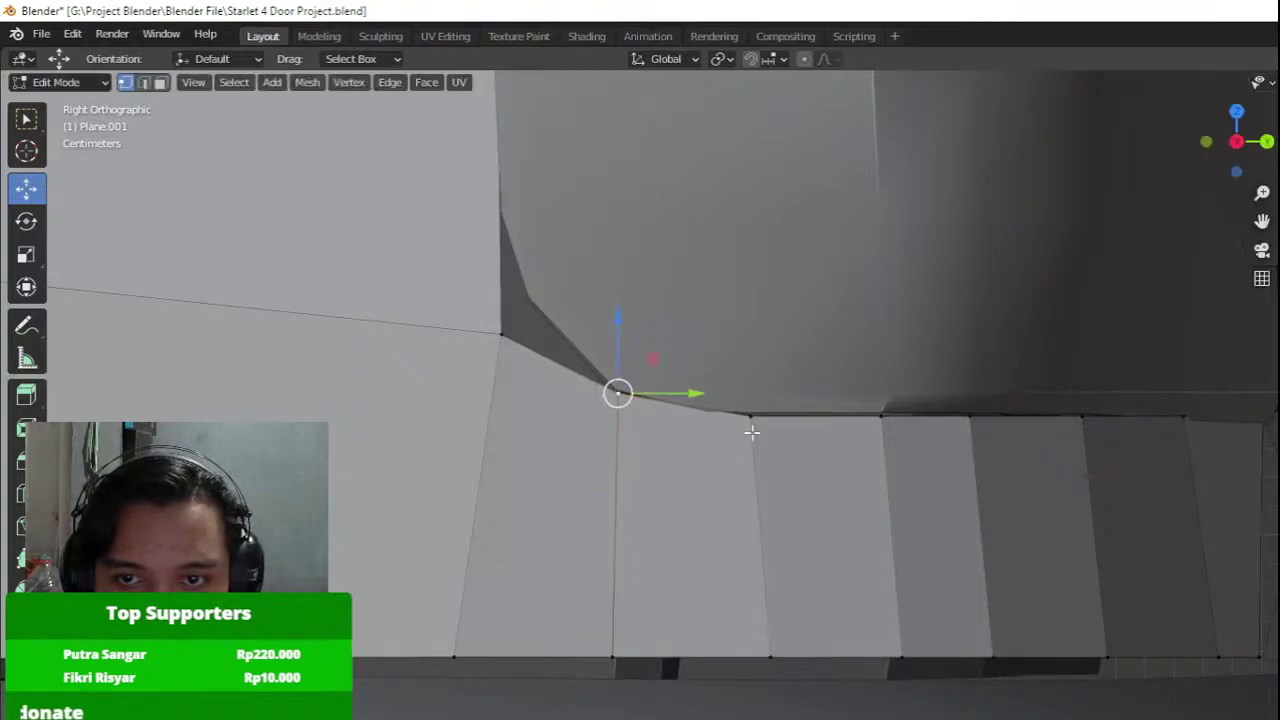
{"action": "key", "text": "g"}
{"action": "left_click", "coordinate": [1048, 266]}
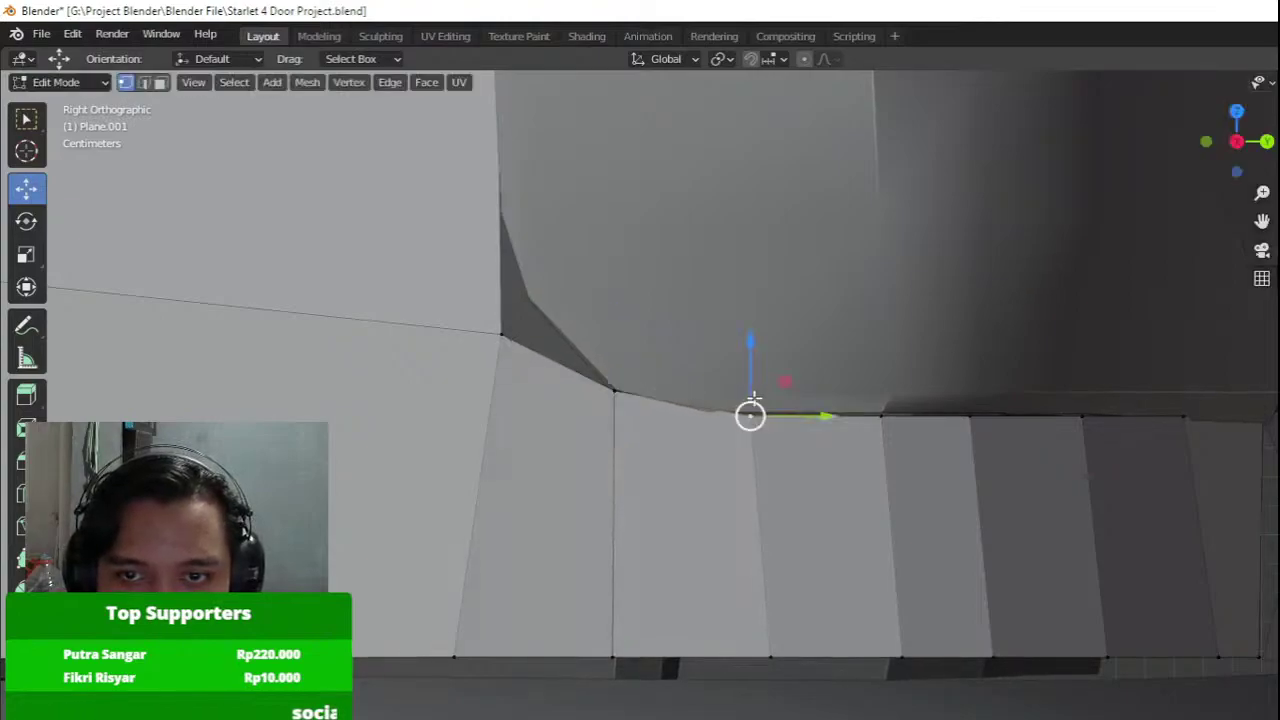
{"action": "key", "text": "g"}
{"action": "left_click", "coordinate": [714, 224]}
{"action": "left_click", "coordinate": [530, 291]}
{"action": "key", "text": "g"}
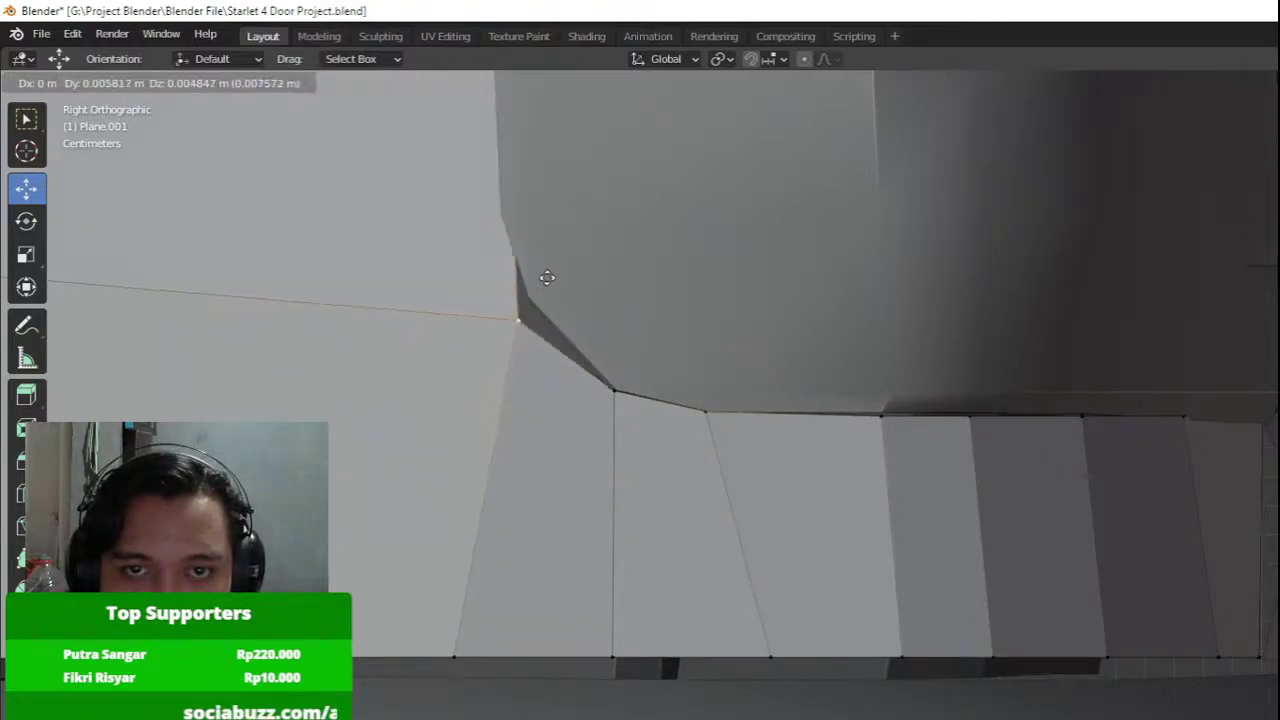
{"action": "left_click", "coordinate": [553, 199]}
{"action": "middle_click_drag", "start_coordinate": [554, 202], "coordinate": [586, 357], "text": "shift"}
Add a horizontal edge loop above the tail light's lower front corner and place its end vertex on the light's outline.
{"action": "key", "text": "ctrl+r"}
{"action": "left_click", "coordinate": [578, 384]}
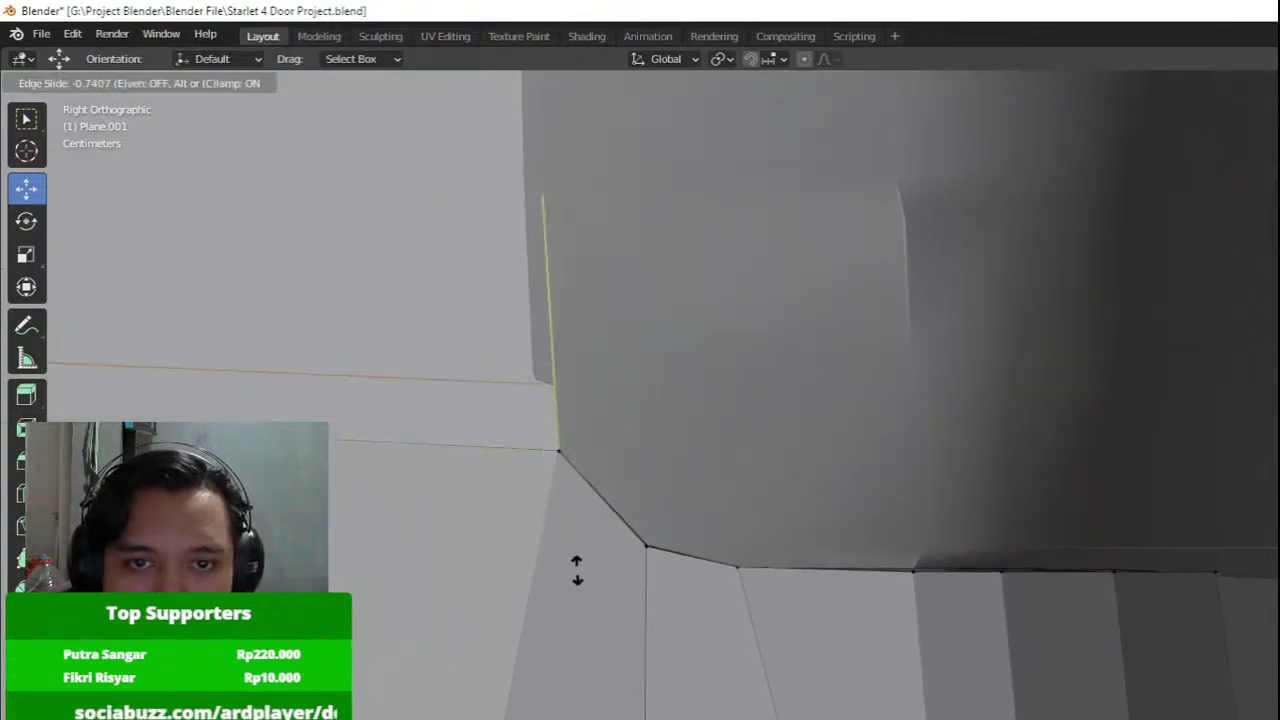
{"action": "left_click", "coordinate": [581, 551]}
{"action": "key", "text": "g"}
{"action": "left_click", "coordinate": [509, 397]}
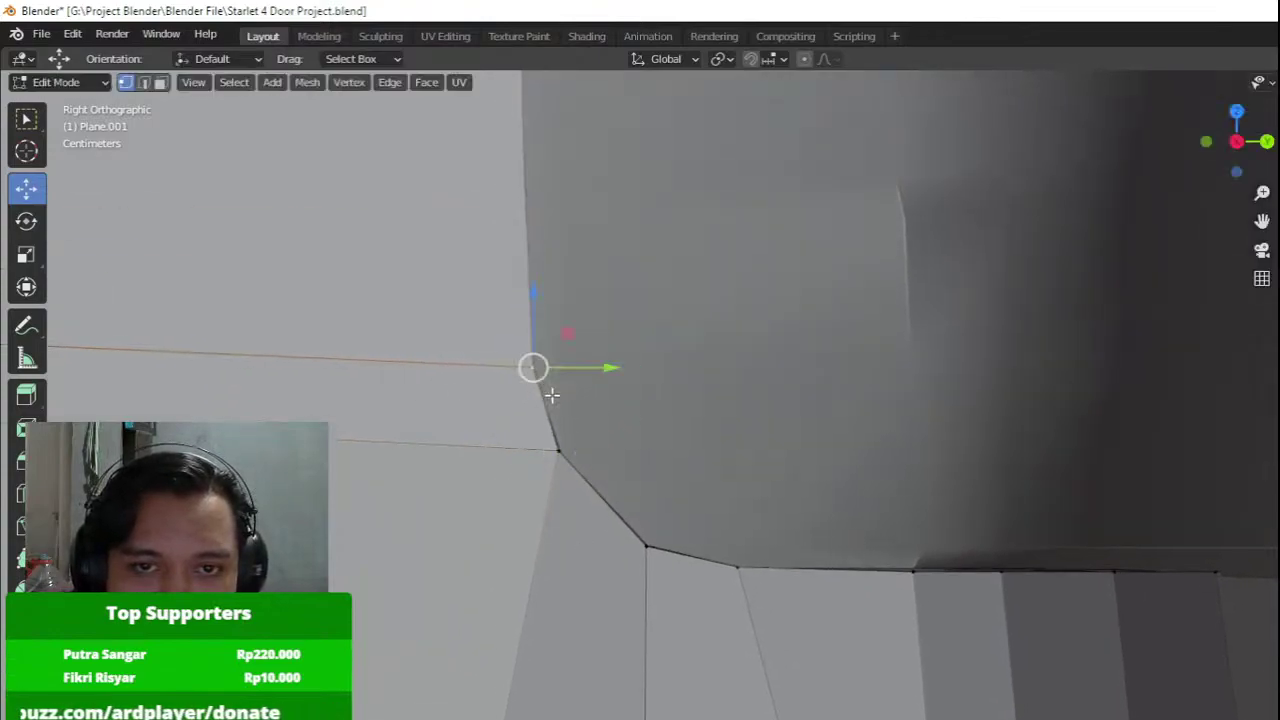
Move the vertices around the tail light's lower front corner along X to follow the light's surface.
{"action": "middle_click_drag", "start_coordinate": [551, 394], "coordinate": [660, 440]}
{"action": "middle_click_drag", "start_coordinate": [1099, 610], "coordinate": [1049, 592], "text": "shift"}
{"action": "left_click_drag", "start_coordinate": [1096, 571], "coordinate": [1102, 572]}
{"action": "middle_click_drag", "start_coordinate": [1102, 572], "coordinate": [915, 528], "text": "shift"}
{"action": "left_click", "coordinate": [878, 575]}
{"action": "key", "text": "g"}
{"action": "key", "text": "x"}
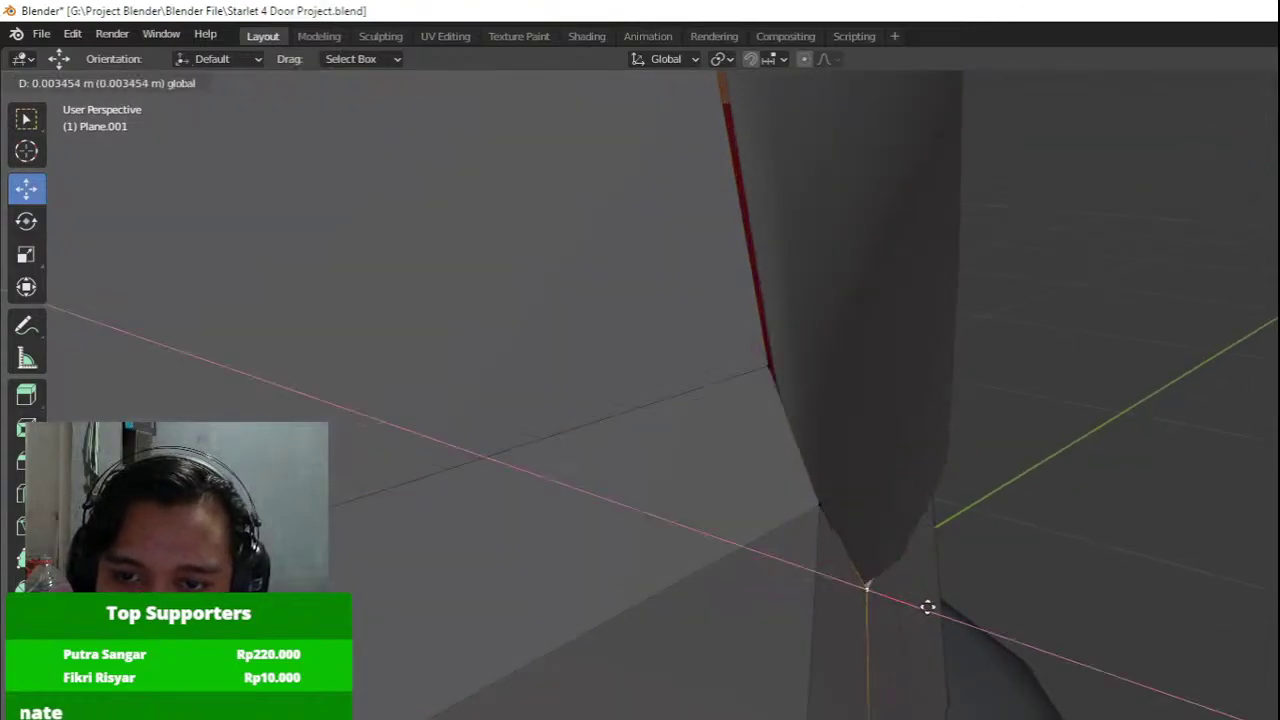
{"action": "left_click", "coordinate": [911, 603]}
{"action": "middle_click_drag", "start_coordinate": [911, 603], "coordinate": [653, 444]}
{"action": "key", "text": "g"}
{"action": "key", "text": "x"}
{"action": "left_click", "coordinate": [914, 716]}
Shift the vertices on the tail light's front edge outward along X to close the gap beside the light.
{"action": "key", "text": "shift+z"}
{"action": "left_click_drag", "start_coordinate": [605, 465], "coordinate": [678, 505]}
{"action": "key", "text": "shift+z"}
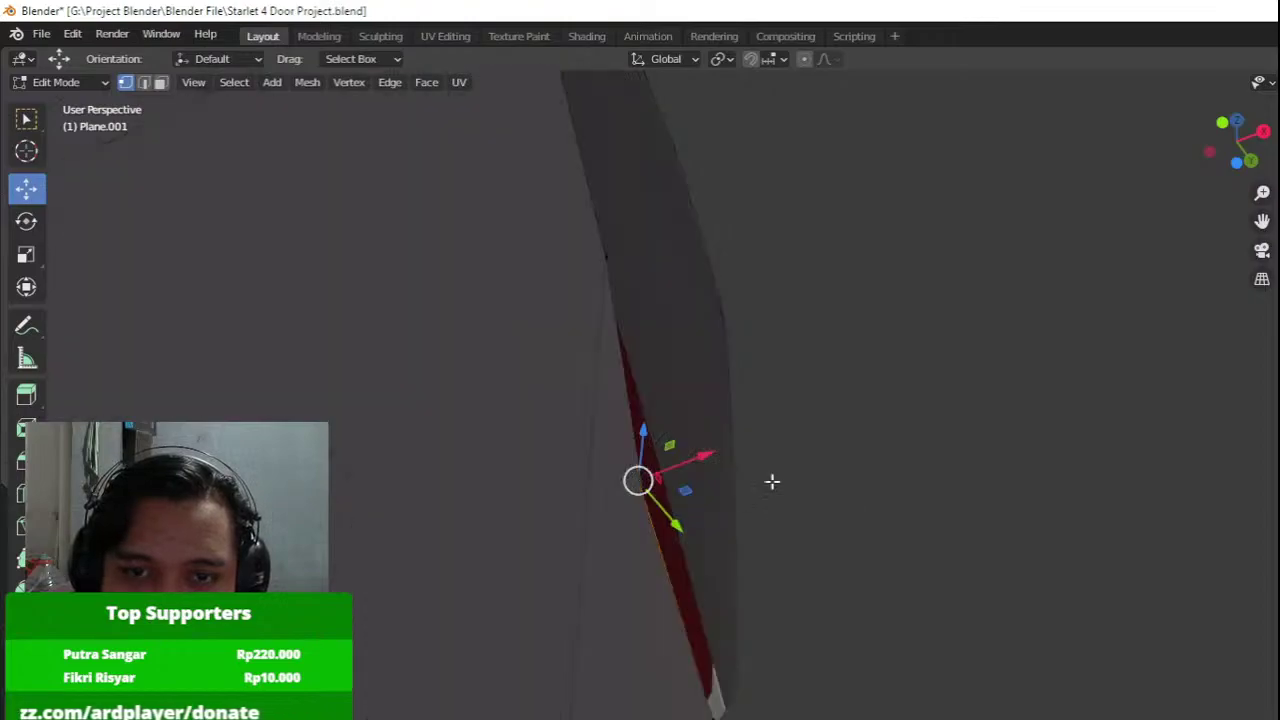
{"action": "left_click_drag", "start_coordinate": [707, 454], "coordinate": [771, 464]}
{"action": "middle_click_drag", "start_coordinate": [771, 464], "coordinate": [743, 466]}
{"action": "left_click", "coordinate": [625, 587]}
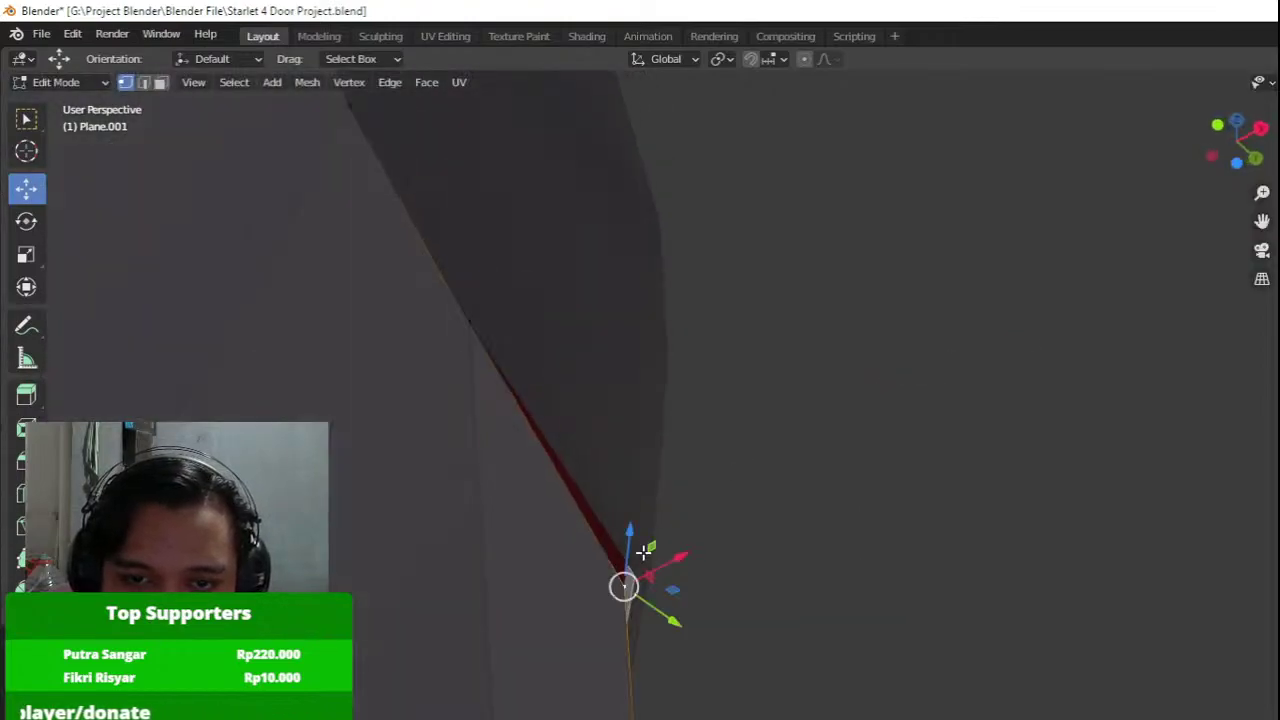
{"action": "left_click_drag", "start_coordinate": [676, 565], "coordinate": [690, 560]}
{"action": "left_click_drag", "start_coordinate": [749, 524], "coordinate": [749, 524]}
{"action": "middle_click_drag", "start_coordinate": [749, 524], "coordinate": [650, 580]}
{"action": "middle_click_drag", "start_coordinate": [897, 589], "coordinate": [971, 462]}
Examine the rear quarter panel around the tail light and rear pillar.
{"action": "key", "text": "Tab"}
{"action": "scroll", "coordinate": [840, 474], "scroll_direction": "down", "scroll_amount": 4}
{"action": "scroll", "coordinate": [698, 470], "scroll_direction": "down", "scroll_amount": 4}
{"action": "key", "text": "Tab"}
{"action": "scroll", "coordinate": [675, 577], "scroll_direction": "up", "scroll_amount": 4}
{"action": "key", "text": "Tab"}
{"action": "key", "text": "Tab"}
{"action": "scroll", "coordinate": [888, 468], "scroll_direction": "up", "scroll_amount": 3}
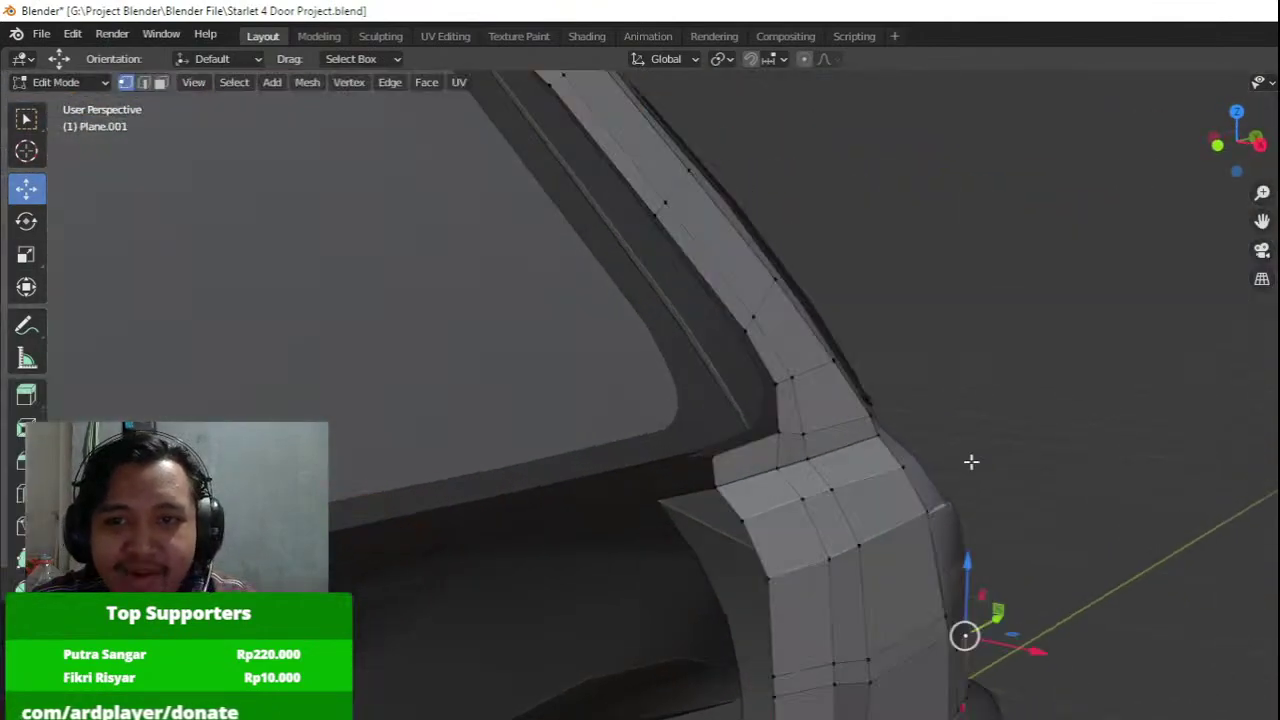
Raise the vertex behind the rear door window's lower corner about 0.012 m in the right view to straighten its edge row.
{"action": "key", "text": "KP_3"}
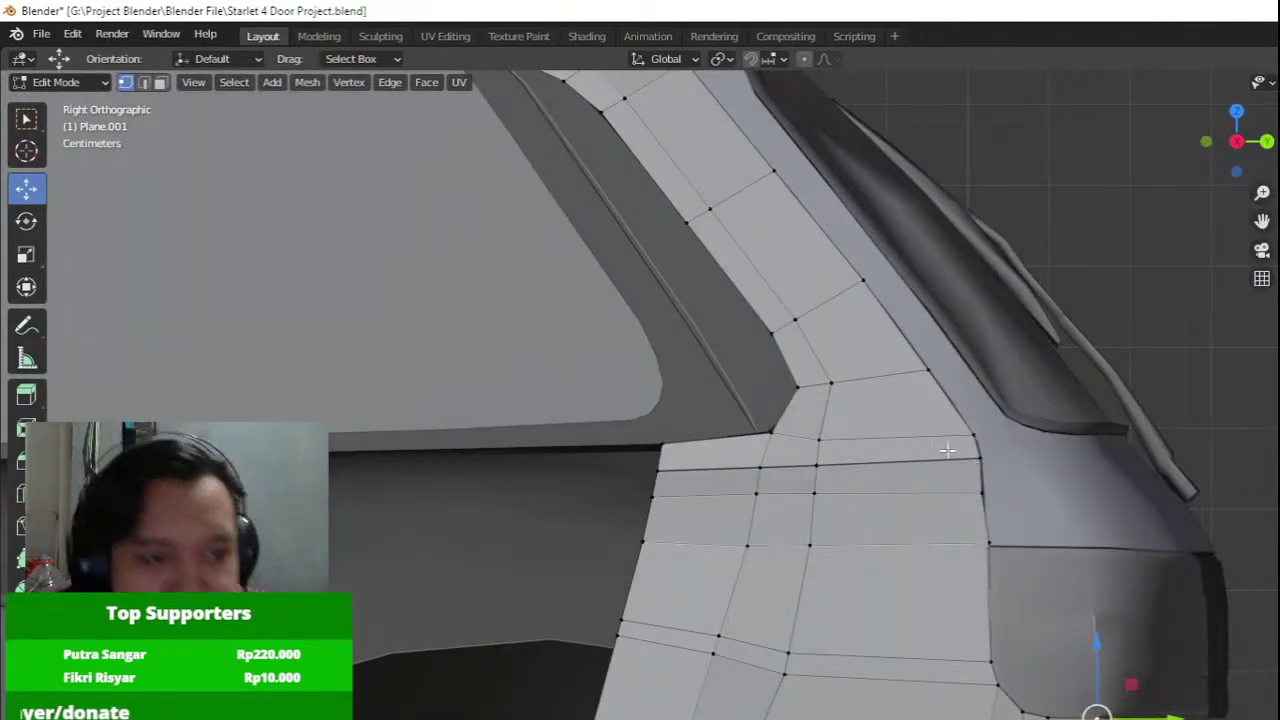
{"action": "middle_click_drag", "start_coordinate": [921, 424], "coordinate": [842, 495], "text": "shift"}
{"action": "scroll", "coordinate": [842, 495], "scroll_direction": "up", "scroll_amount": 3}
{"action": "left_click", "coordinate": [728, 522]}
{"action": "key", "text": "shift+z"}
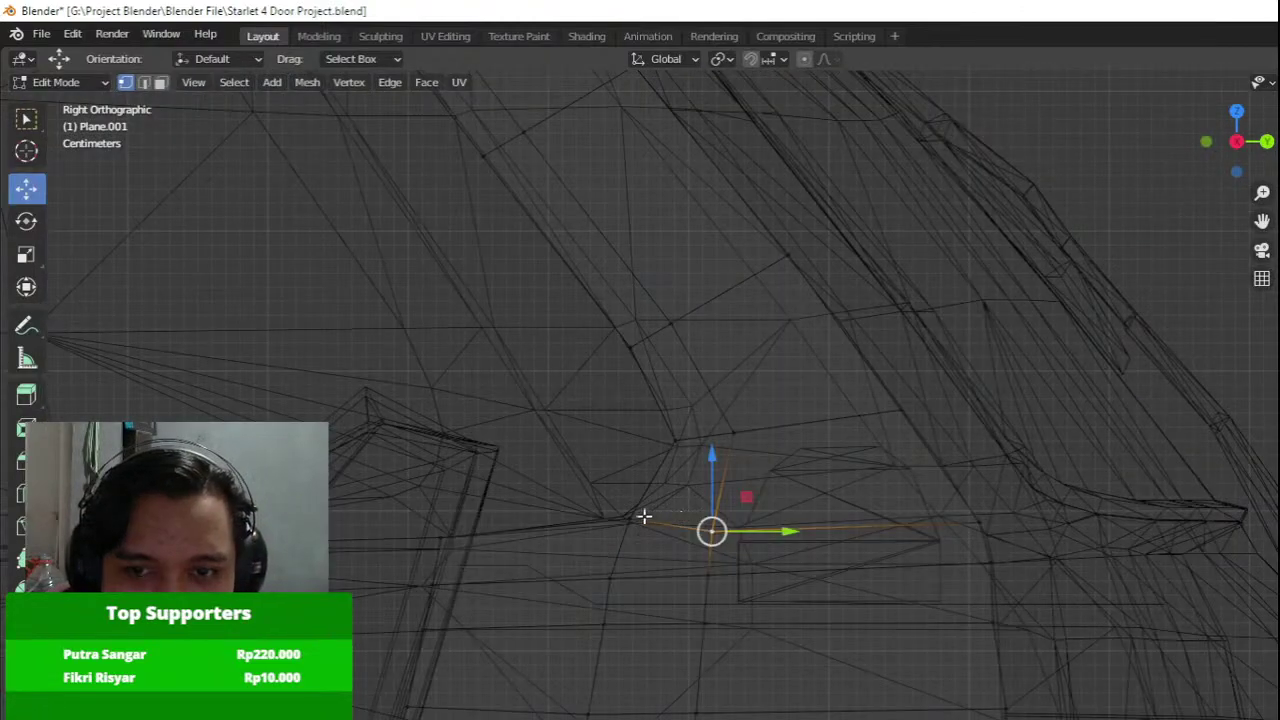
{"action": "key", "text": "g"}
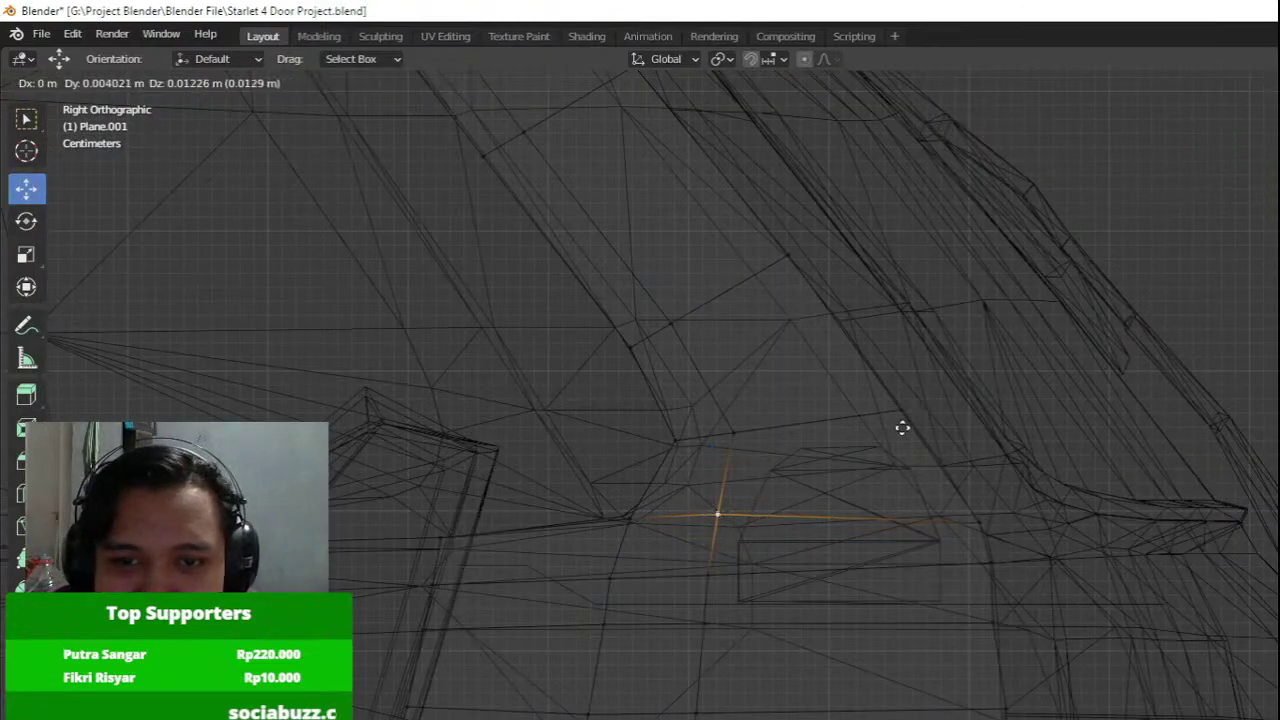
{"action": "left_click", "coordinate": [902, 437]}
{"action": "key", "text": "shift+z"}
Align the vertices of the quarter panel's front inner vertical edge line along Y below the window corner.
{"action": "key", "text": "Tab"}
{"action": "scroll", "coordinate": [1040, 450], "scroll_direction": "down", "scroll_amount": 4}
{"action": "middle_click_drag", "start_coordinate": [1036, 450], "coordinate": [889, 480], "text": "shift"}
{"action": "middle_click_drag", "start_coordinate": [651, 500], "coordinate": [677, 425], "text": "shift"}
{"action": "scroll", "coordinate": [677, 425], "scroll_direction": "up", "scroll_amount": 3}
{"action": "key", "text": "Tab"}
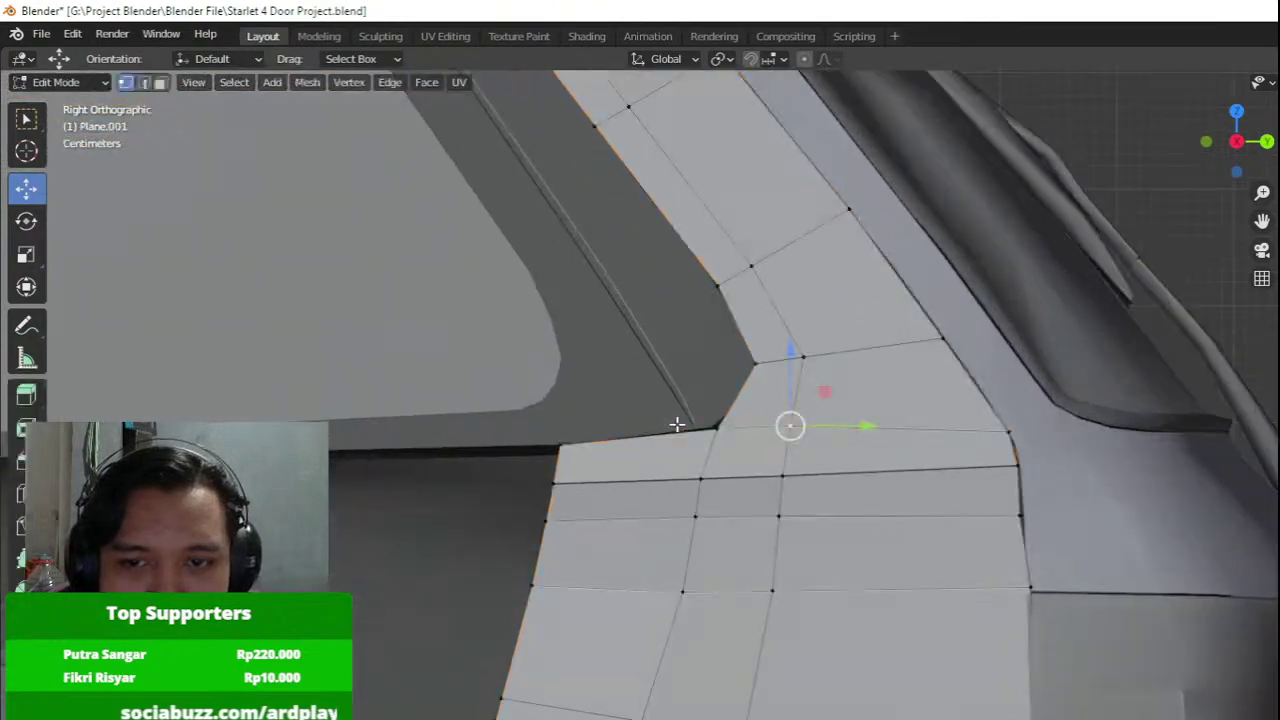
{"action": "middle_click_drag", "start_coordinate": [708, 470], "coordinate": [711, 430], "text": "shift"}
{"action": "left_click", "coordinate": [699, 476]}
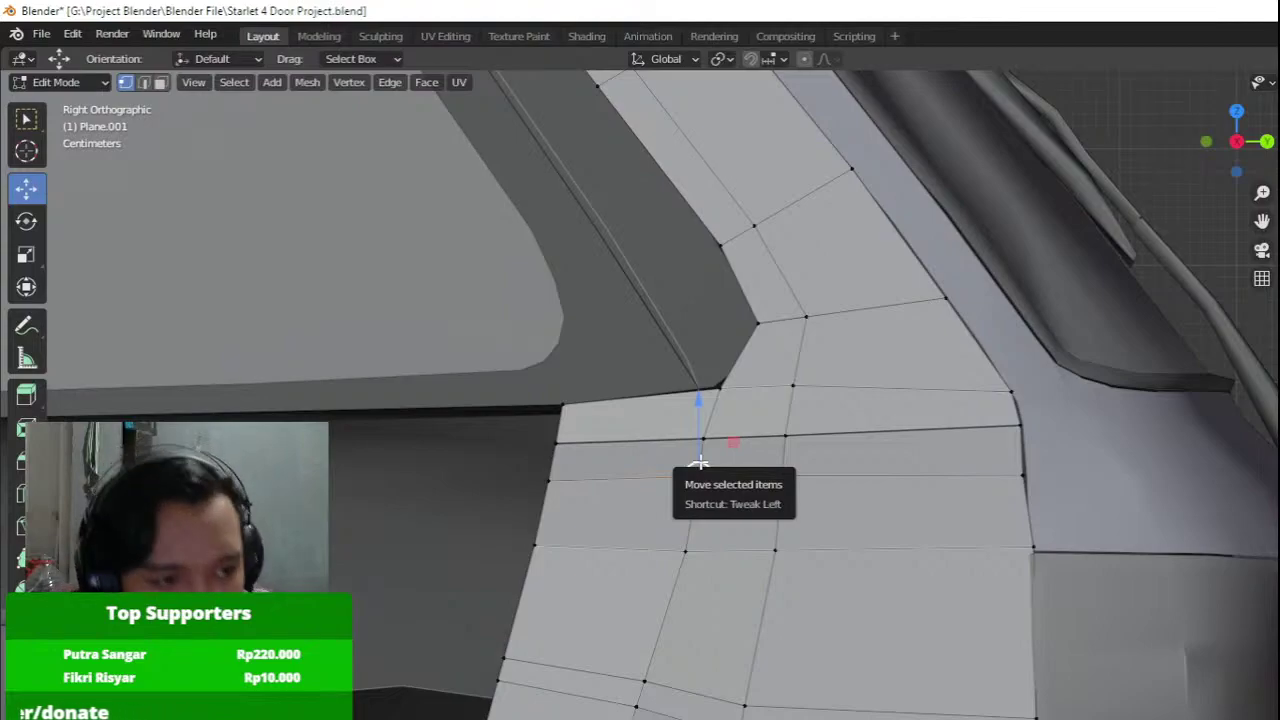
{"action": "left_click_drag", "start_coordinate": [771, 474], "coordinate": [765, 476]}
{"action": "mouse_move", "coordinate": [764, 548]}
{"action": "left_mouse_down"}
{"action": "mouse_move", "coordinate": [734, 549]}
{"action": "mouse_move", "coordinate": [754, 549]}
{"action": "left_mouse_up"}
{"action": "left_click", "coordinate": [742, 704]}
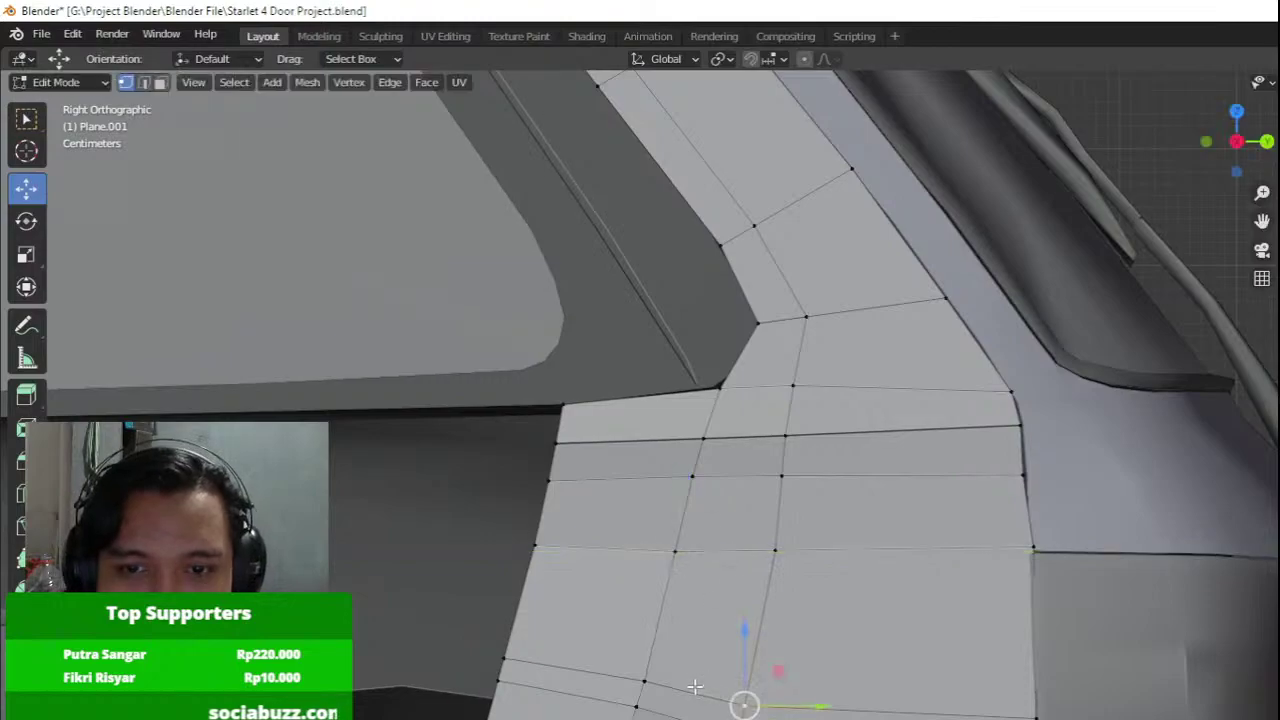
{"action": "left_click_drag", "start_coordinate": [690, 684], "coordinate": [716, 690]}
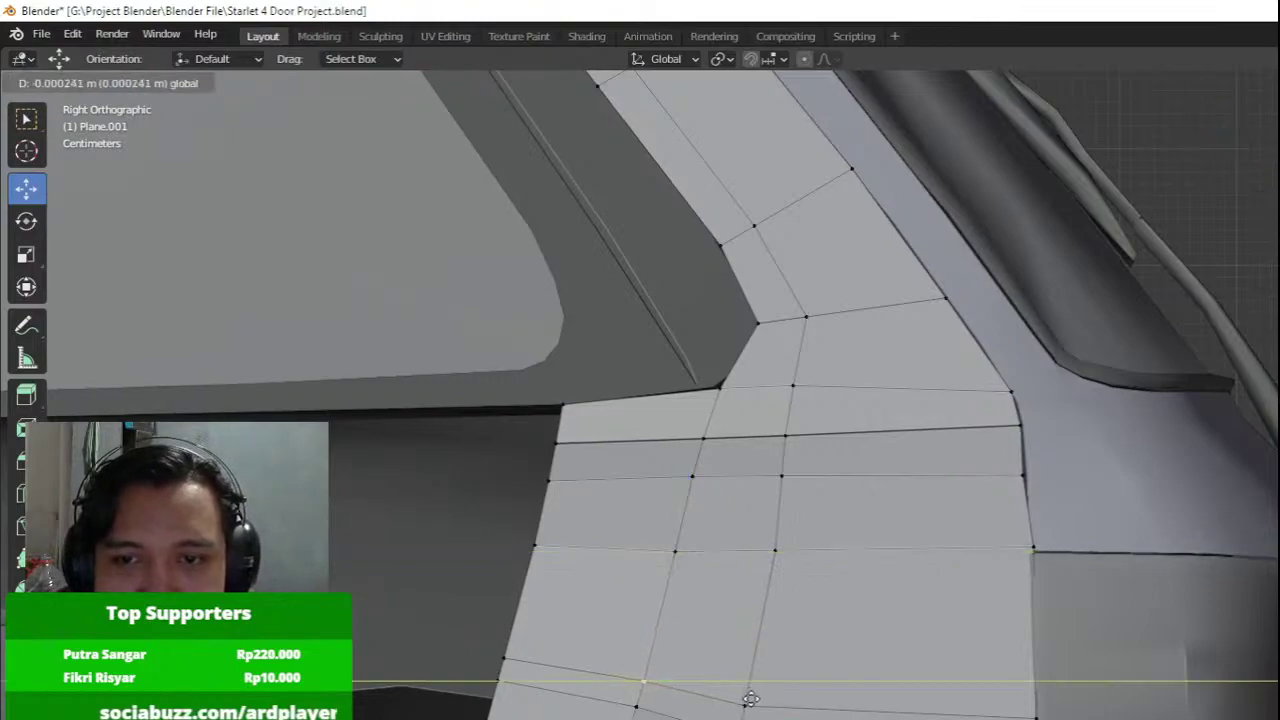
Adjust the vertices of the quarter panel's rear inner vertical edge line along Y, working from the lower row up to the pillar.
{"action": "left_click", "coordinate": [749, 701]}
{"action": "mouse_move", "coordinate": [816, 719]}
{"action": "left_mouse_down"}
{"action": "mouse_move", "coordinate": [797, 706]}
{"action": "mouse_move", "coordinate": [813, 706]}
{"action": "left_mouse_up"}
{"action": "left_click", "coordinate": [750, 704]}
{"action": "left_click", "coordinate": [777, 552]}
{"action": "left_click_drag", "start_coordinate": [845, 553], "coordinate": [862, 559]}
{"action": "left_click", "coordinate": [783, 478]}
{"action": "left_click_drag", "start_coordinate": [848, 480], "coordinate": [847, 480]}
{"action": "left_click", "coordinate": [787, 437]}
{"action": "left_click_drag", "start_coordinate": [844, 435], "coordinate": [834, 433]}
{"action": "left_click", "coordinate": [795, 387]}
{"action": "left_click_drag", "start_coordinate": [868, 386], "coordinate": [885, 387]}
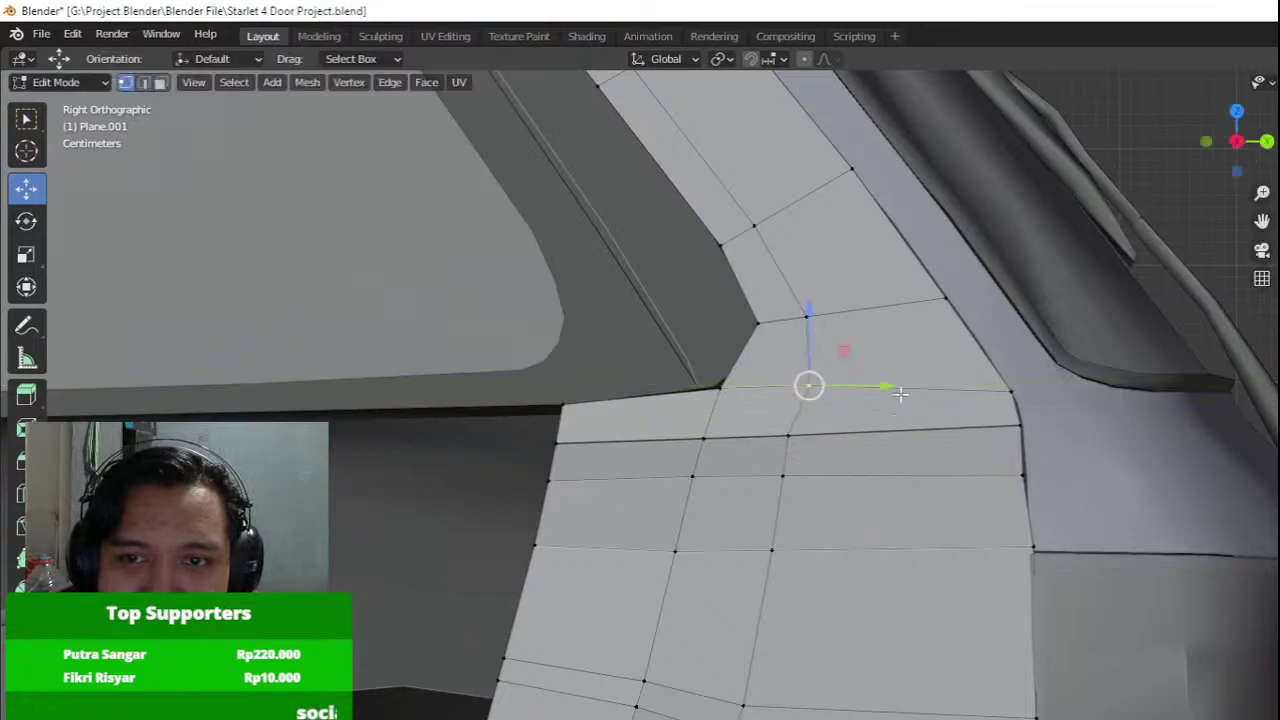
Shift three more vertices of the rear inner edge line along Y to smooth its run into the pillar.
{"action": "key", "text": "g"}
{"action": "key", "text": "y"}
{"action": "left_click", "coordinate": [858, 455]}
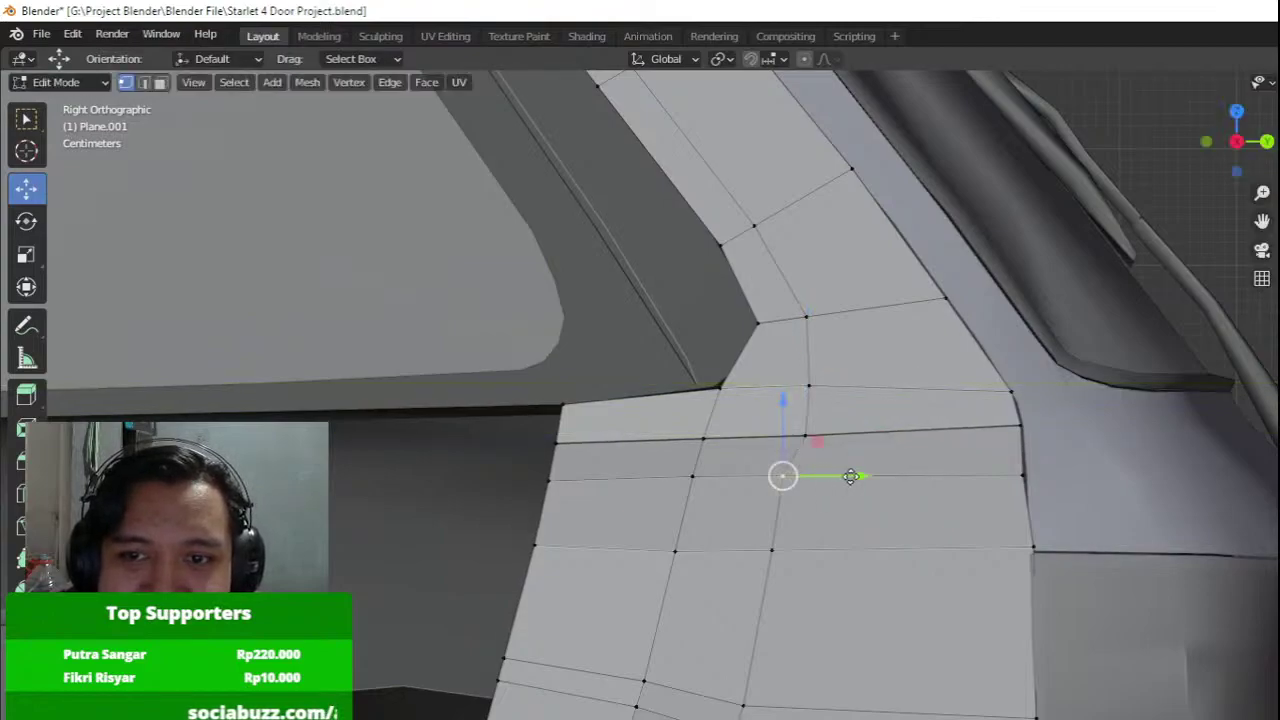
{"action": "left_click_drag", "start_coordinate": [850, 477], "coordinate": [917, 483]}
{"action": "left_click", "coordinate": [774, 551]}
{"action": "left_click_drag", "start_coordinate": [856, 553], "coordinate": [820, 552]}
Examine the quarter panel's edge flow from several angles and in the right view.
{"action": "scroll", "coordinate": [820, 551], "scroll_direction": "down", "scroll_amount": 2}
{"action": "key", "text": "Tab"}
{"action": "middle_click_drag", "start_coordinate": [812, 549], "coordinate": [848, 530]}
{"action": "scroll", "coordinate": [846, 526], "scroll_direction": "up", "scroll_amount": 3}
{"action": "middle_click_drag", "start_coordinate": [760, 482], "coordinate": [841, 457]}
{"action": "key", "text": "Tab"}
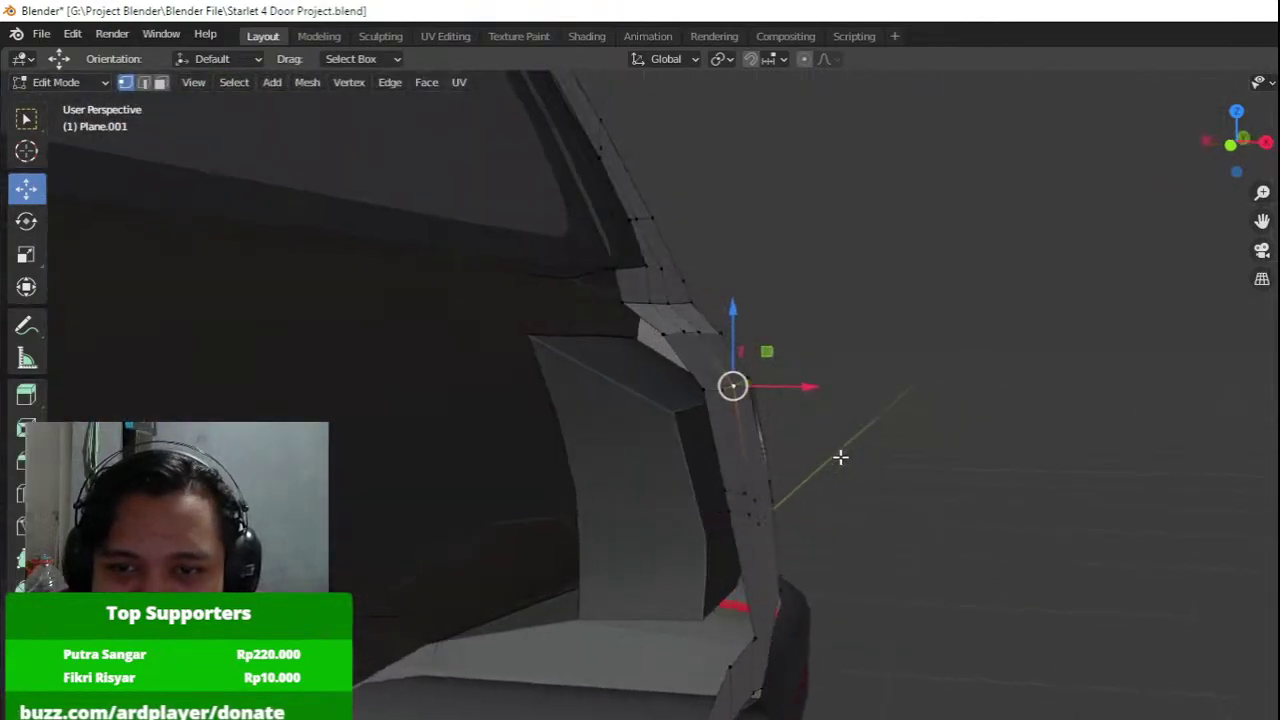
{"action": "scroll", "coordinate": [830, 455], "scroll_direction": "up", "scroll_amount": 2}
{"action": "scroll", "coordinate": [812, 451], "scroll_direction": "down", "scroll_amount": 4}
{"action": "key", "text": "Tab"}
{"action": "mouse_move", "coordinate": [760, 453]}
{"action": "middle_mouse_down"}
{"action": "mouse_move", "coordinate": [659, 453]}
{"action": "mouse_move", "coordinate": [629, 432]}
{"action": "mouse_move", "coordinate": [483, 437]}
{"action": "mouse_move", "coordinate": [595, 436]}
{"action": "mouse_move", "coordinate": [466, 454]}
{"action": "mouse_move", "coordinate": [494, 466]}
{"action": "mouse_move", "coordinate": [897, 454]}
{"action": "mouse_move", "coordinate": [752, 429]}
{"action": "middle_mouse_up"}
{"action": "key", "text": "KP_3"}
{"action": "key", "text": "Tab"}
{"action": "scroll", "coordinate": [483, 437], "scroll_direction": "up", "scroll_amount": 4}
{"action": "scroll", "coordinate": [466, 454], "scroll_direction": "up", "scroll_amount": 2}
{"action": "scroll", "coordinate": [675, 460], "scroll_direction": "down", "scroll_amount": 5}
Apply Shade Smooth to the quarter panel in object mode.
{"action": "key", "text": "Tab"}
{"action": "right_click", "coordinate": [752, 429]}
{"action": "left_click", "coordinate": [844, 385]}
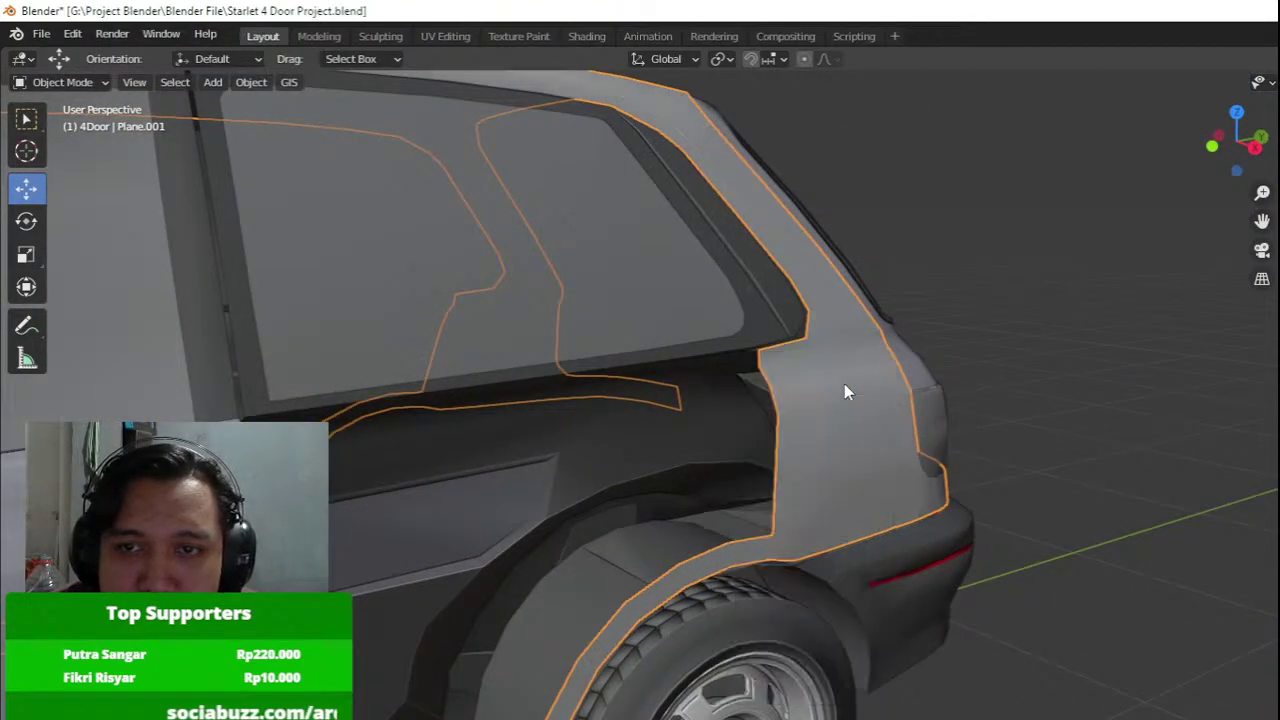
Inspect the smoothed quarter panel against the reference body from the rear and the side.
{"action": "left_click", "coordinate": [1107, 461]}
{"action": "middle_click_drag", "start_coordinate": [1107, 461], "coordinate": [740, 490]}
{"action": "scroll", "coordinate": [833, 512], "scroll_direction": "up", "scroll_amount": 3}
{"action": "left_click", "coordinate": [833, 512]}
{"action": "scroll", "coordinate": [740, 483], "scroll_direction": "up", "scroll_amount": 2}
{"action": "scroll", "coordinate": [786, 597], "scroll_direction": "down", "scroll_amount": 3}
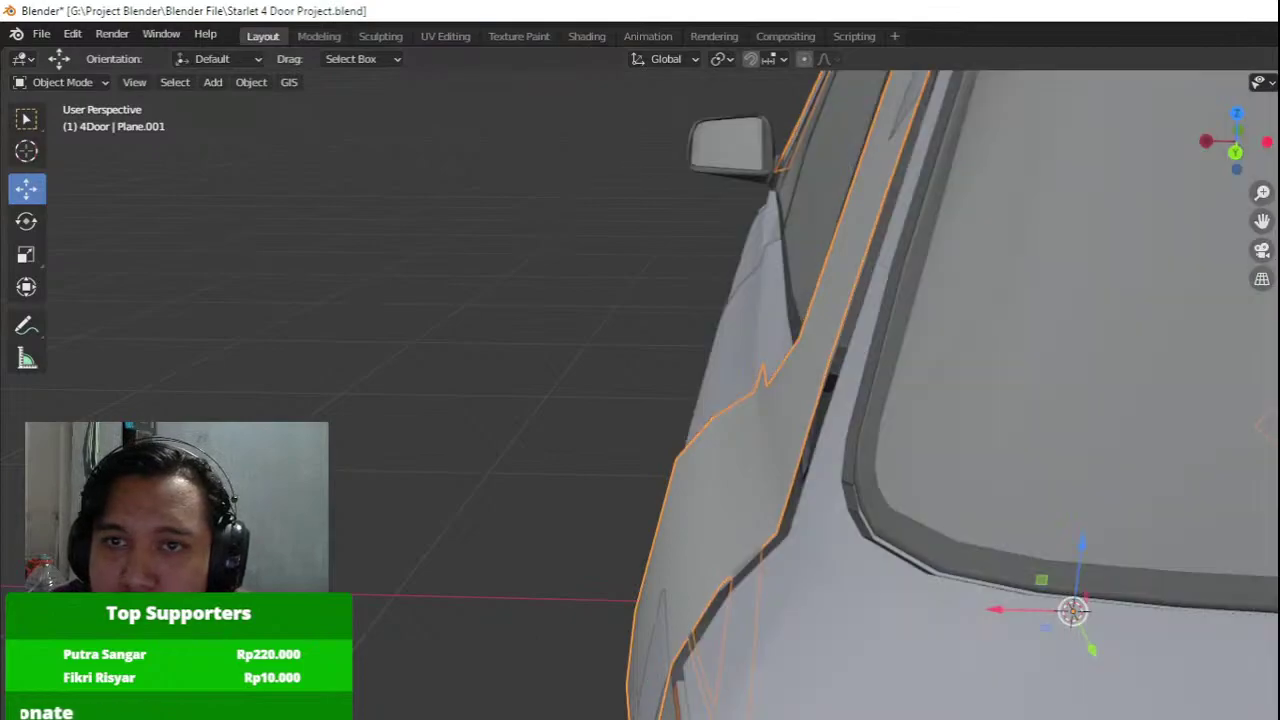
{"action": "middle_click_drag", "start_coordinate": [905, 296], "coordinate": [668, 340]}
{"action": "key", "text": "Tab"}
{"action": "scroll", "coordinate": [700, 352], "scroll_direction": "down", "scroll_amount": 4}
{"action": "key", "text": "Tab"}
{"action": "middle_click_drag", "start_coordinate": [762, 466], "coordinate": [743, 374], "text": "shift"}
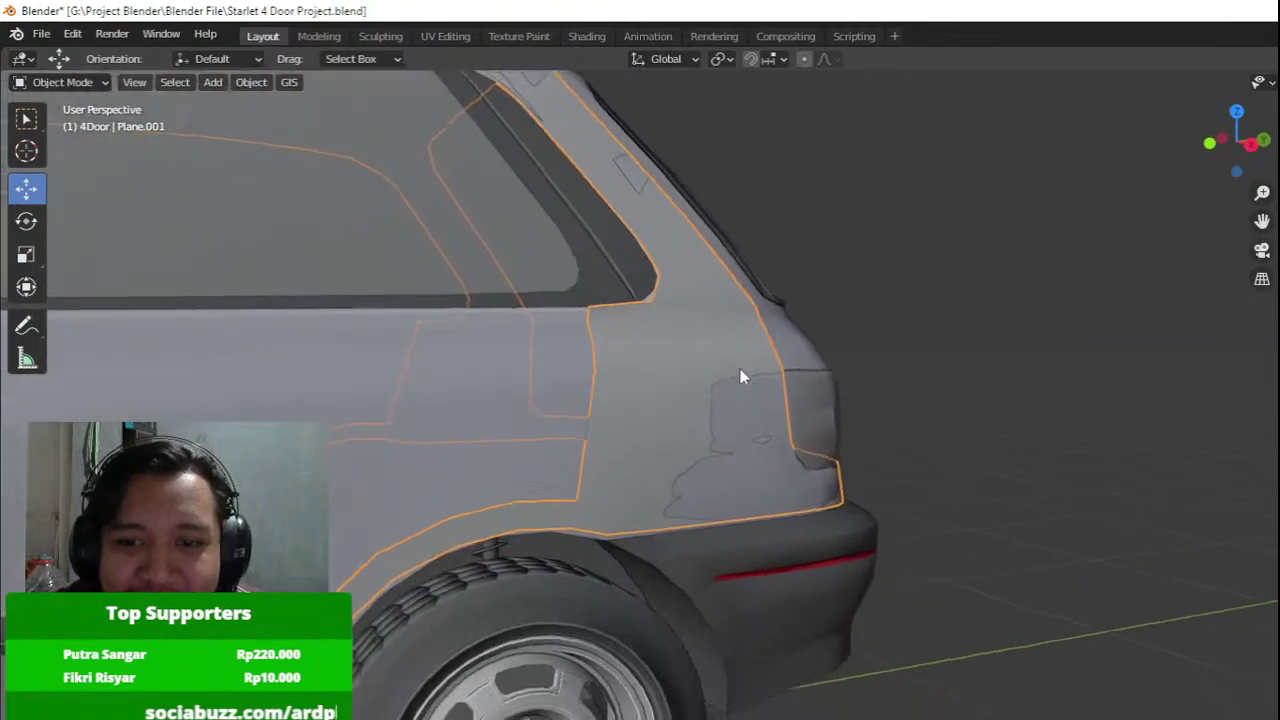
Move the two lower vertices on the tail light's front edge slightly outward along X, above the reference body surface.
{"action": "scroll", "coordinate": [745, 376], "scroll_direction": "up", "scroll_amount": 3}
{"action": "key", "text": "Tab"}
{"action": "scroll", "coordinate": [774, 420], "scroll_direction": "up", "scroll_amount": 4}
{"action": "middle_click_drag", "start_coordinate": [846, 409], "coordinate": [557, 518]}
{"action": "scroll", "coordinate": [768, 455], "scroll_direction": "up", "scroll_amount": 1}
{"action": "scroll", "coordinate": [600, 508], "scroll_direction": "up", "scroll_amount": 1}
{"action": "key", "text": "shift+z"}
{"action": "key", "text": "a"}
{"action": "left_click", "coordinate": [698, 488]}
{"action": "key", "text": "shift+z"}
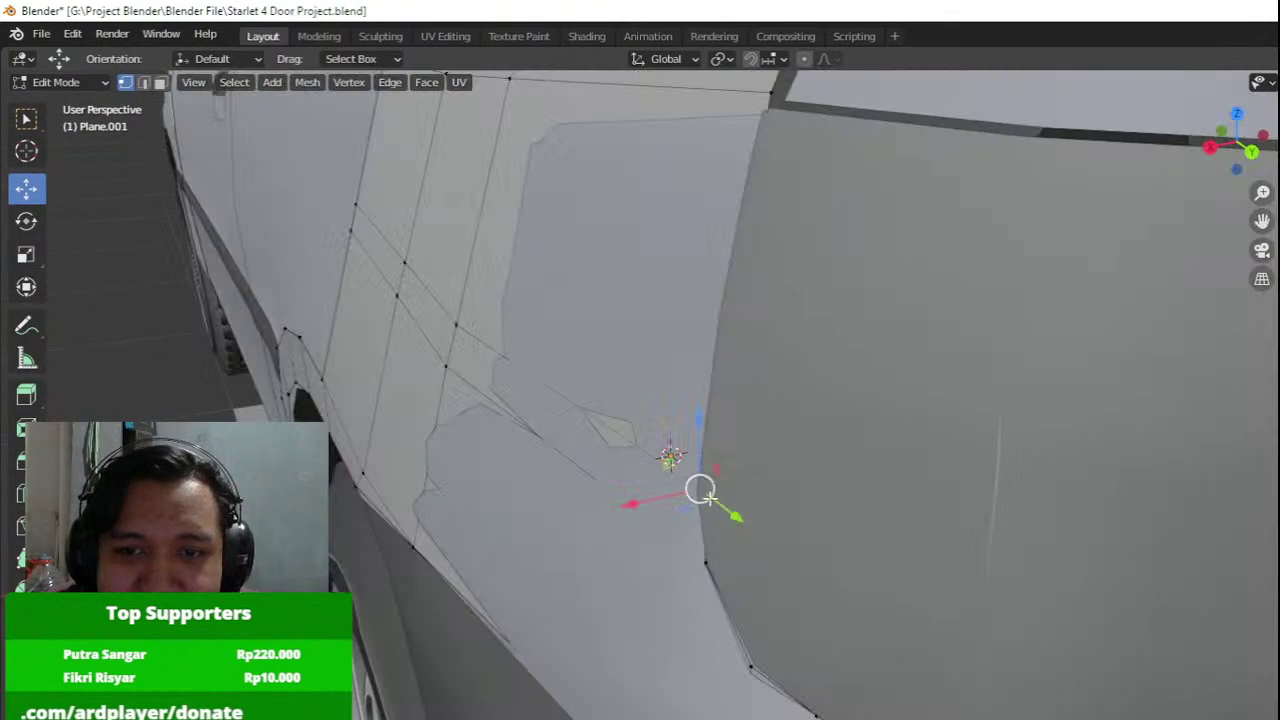
{"action": "left_click_drag", "start_coordinate": [646, 503], "coordinate": [642, 505]}
{"action": "left_click", "coordinate": [693, 557]}
{"action": "left_click_drag", "start_coordinate": [668, 570], "coordinate": [662, 571]}
Add a vertical edge loop ahead of the tail light's front edge and move its lower vertex outward along X.
{"action": "middle_click_drag", "start_coordinate": [798, 704], "coordinate": [746, 526], "text": "shift"}
{"action": "key", "text": "shift+z"}
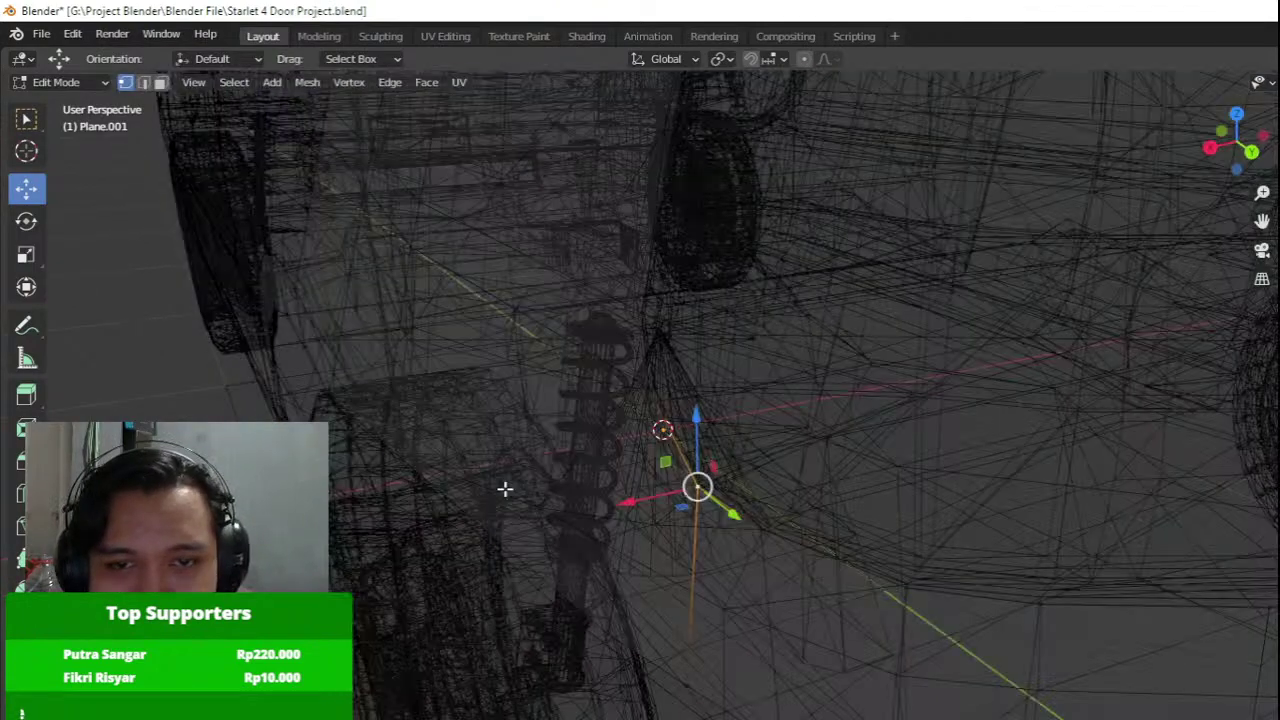
{"action": "key", "text": "a"}
{"action": "left_click", "coordinate": [603, 632]}
{"action": "key", "text": "shift+z"}
{"action": "left_click", "coordinate": [527, 580]}
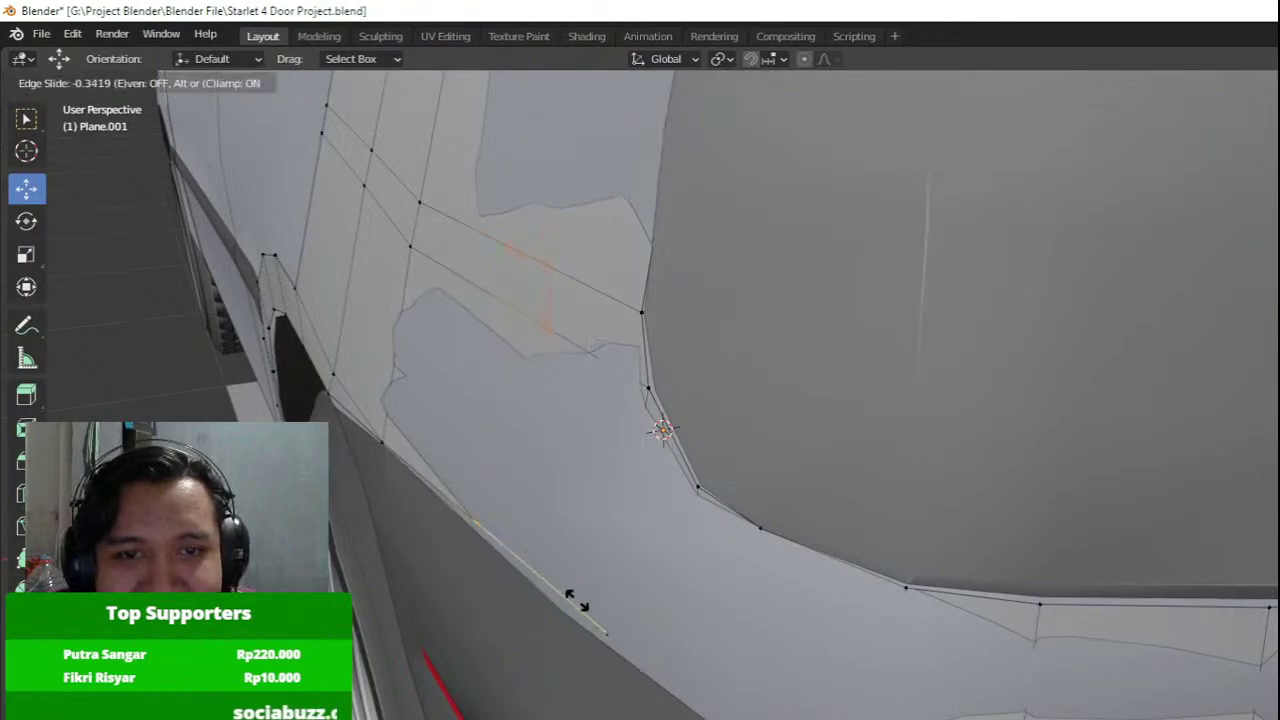
{"action": "left_click", "coordinate": [576, 598]}
{"action": "left_click_drag", "start_coordinate": [446, 573], "coordinate": [438, 575]}
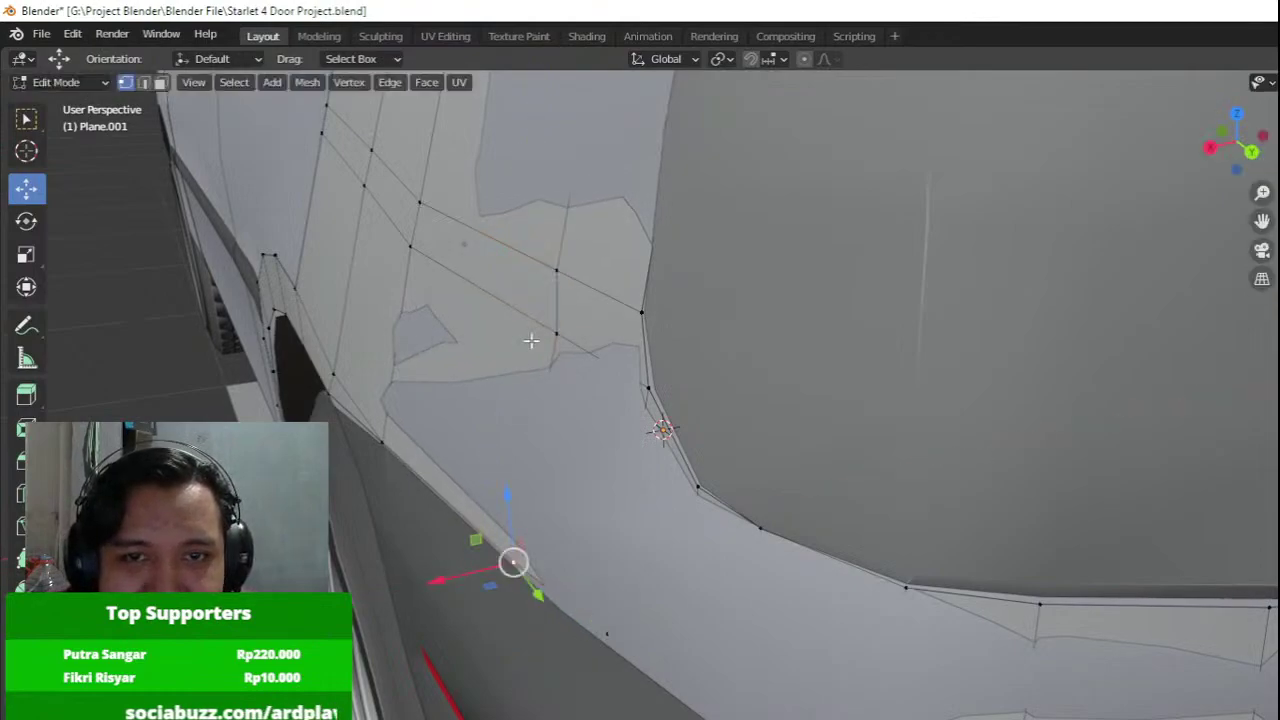
Shift the new loop's vertex and the vertices around the tail light's lower front corner outward along X.
{"action": "middle_click_drag", "start_coordinate": [528, 333], "coordinate": [453, 334]}
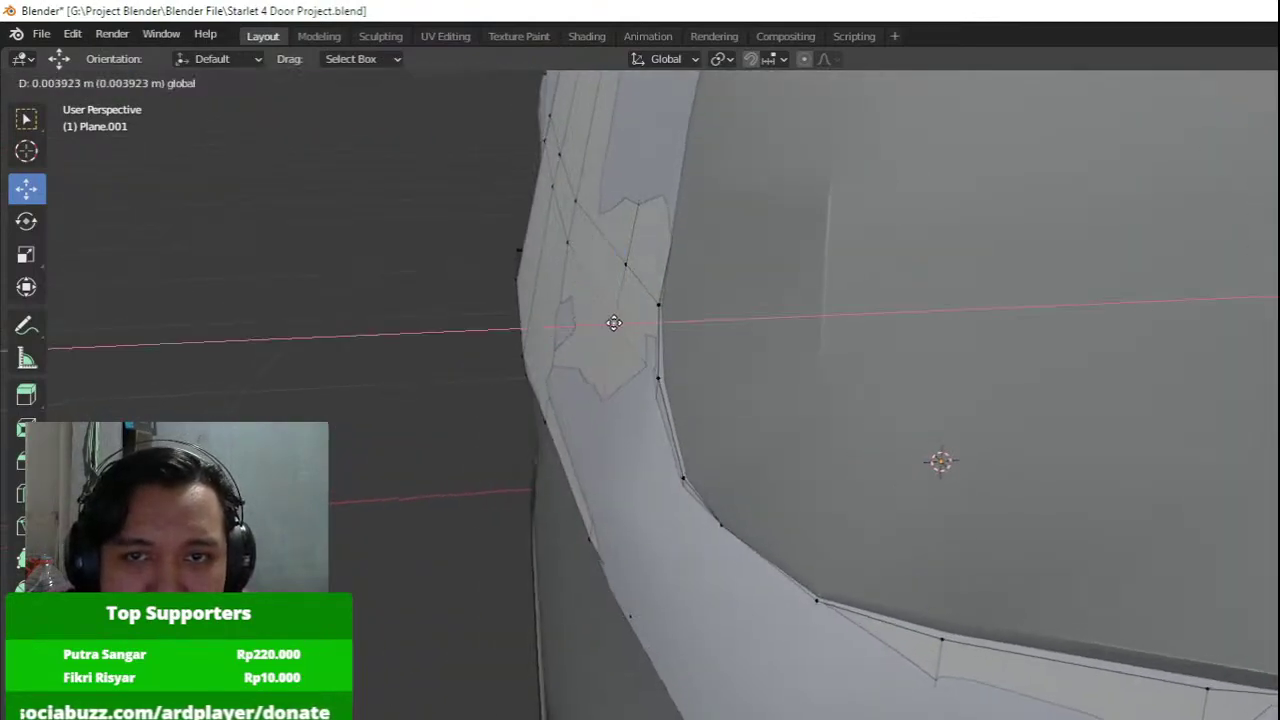
{"action": "left_click_drag", "start_coordinate": [692, 318], "coordinate": [692, 318]}
{"action": "left_click", "coordinate": [658, 377]}
{"action": "left_click_drag", "start_coordinate": [615, 379], "coordinate": [610, 379]}
{"action": "left_click_drag", "start_coordinate": [660, 531], "coordinate": [655, 535]}
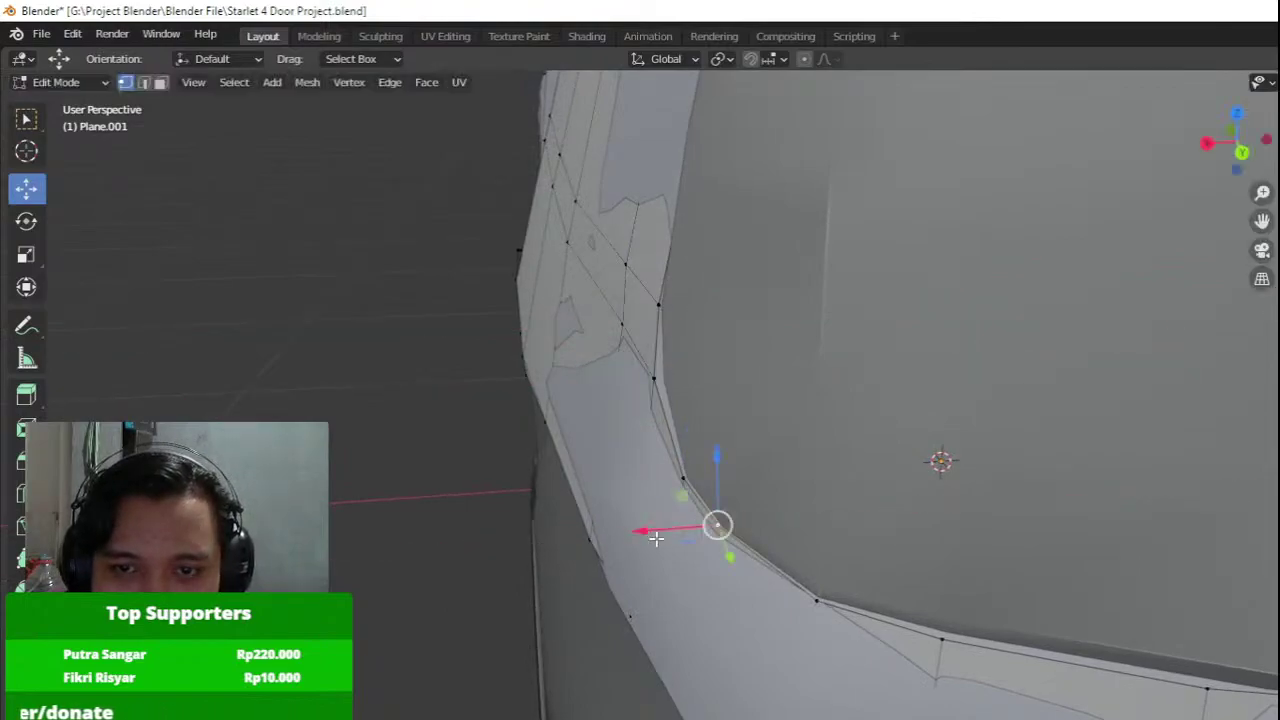
Inspect the quarter panel mesh around the tail light in wireframe and solid shading, against the reference body.
{"action": "key", "text": "shift+z"}
{"action": "middle_click_drag", "start_coordinate": [655, 537], "coordinate": [957, 634]}
{"action": "key", "text": "a"}
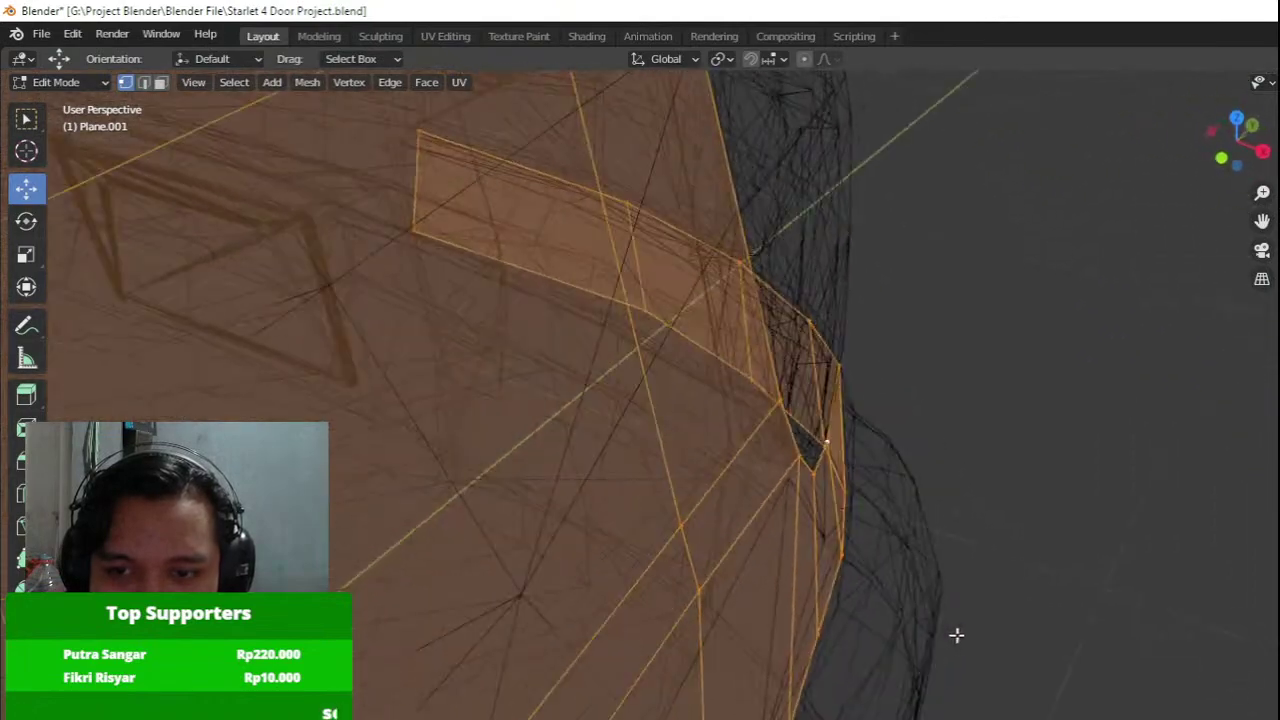
{"action": "left_click", "coordinate": [861, 634]}
{"action": "key", "text": "shift+z"}
{"action": "left_click_drag", "start_coordinate": [896, 672], "coordinate": [910, 676]}
{"action": "key", "text": "shift+z"}
{"action": "left_click", "coordinate": [789, 717]}
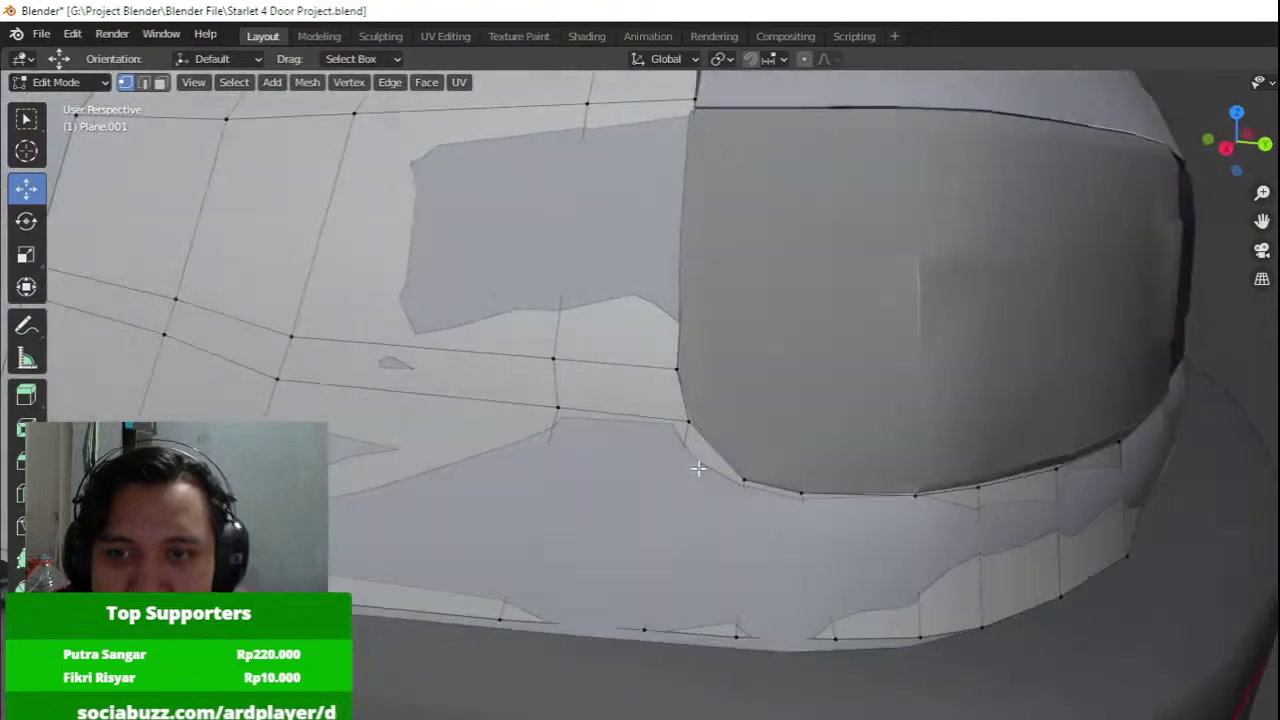
{"action": "key", "text": "Tab"}
{"action": "scroll", "coordinate": [698, 468], "scroll_direction": "down", "scroll_amount": 3}
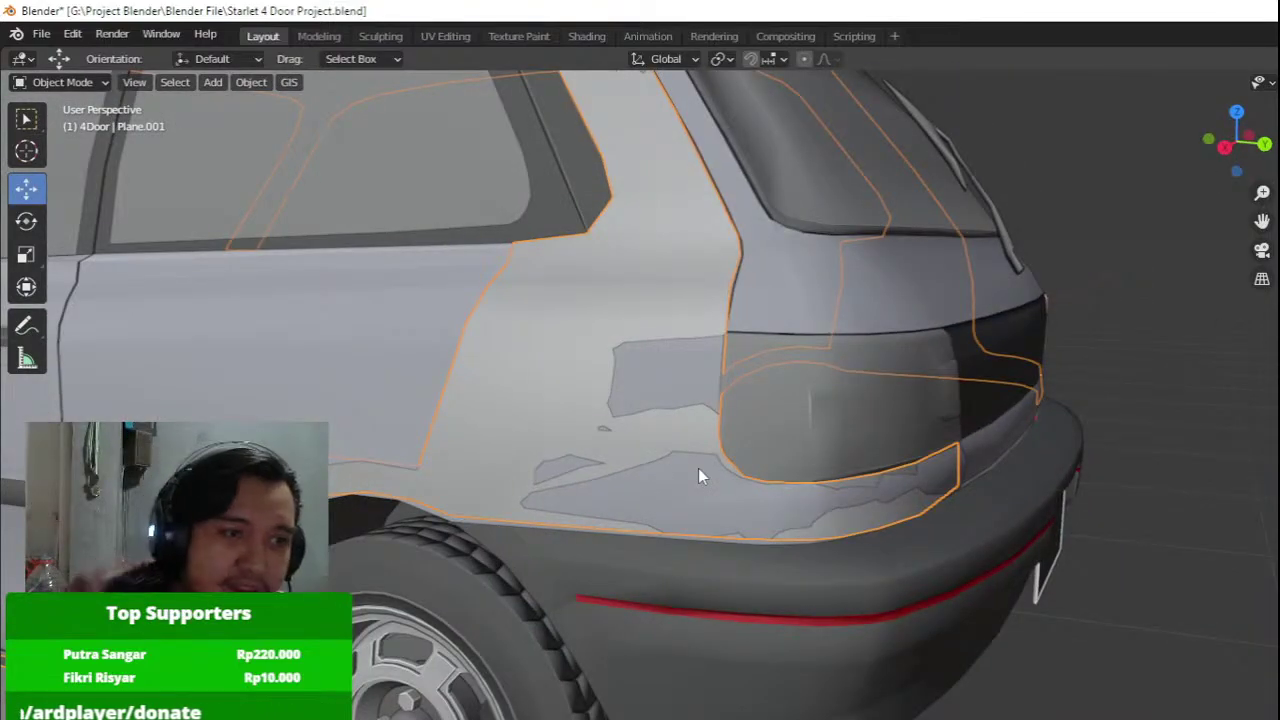
{"action": "scroll", "coordinate": [698, 468], "scroll_direction": "down", "scroll_amount": 2}
{"action": "middle_click_drag", "start_coordinate": [698, 468], "coordinate": [863, 427]}
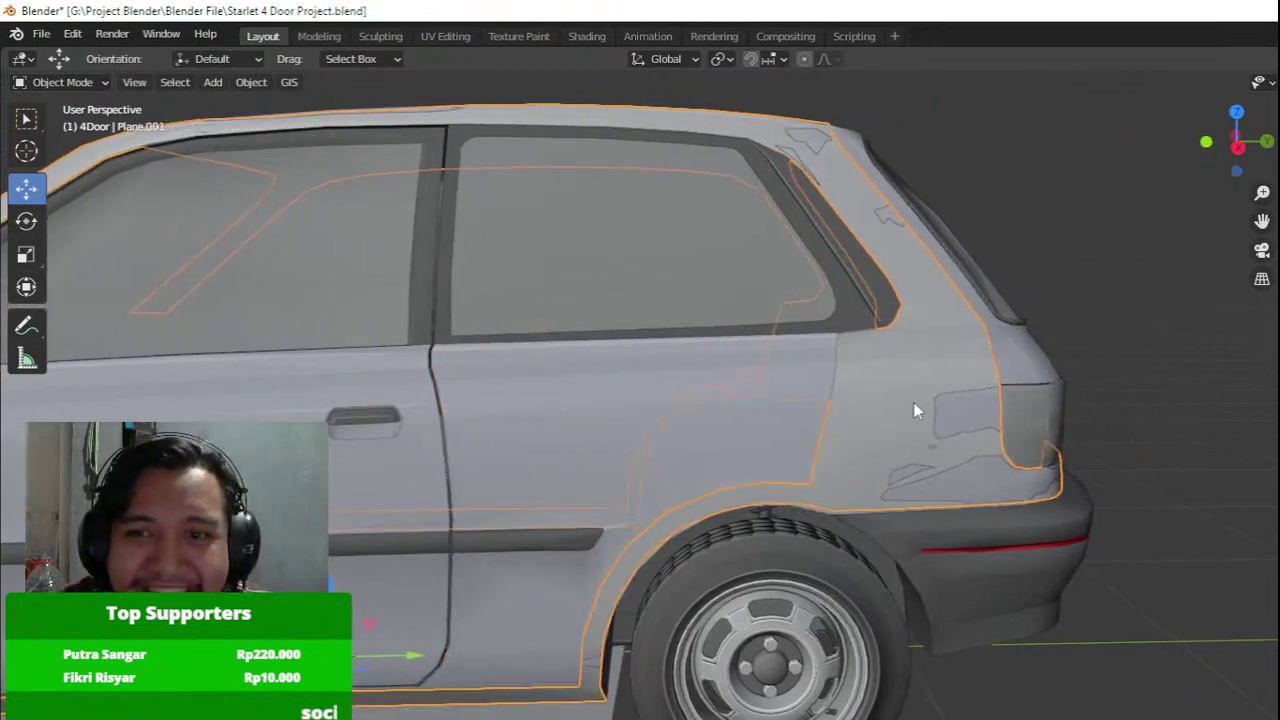
In the right side view, shift the two mid-height vertices on the quarter panel's front edge slightly rearward along Y.
{"action": "key", "text": "Tab"}
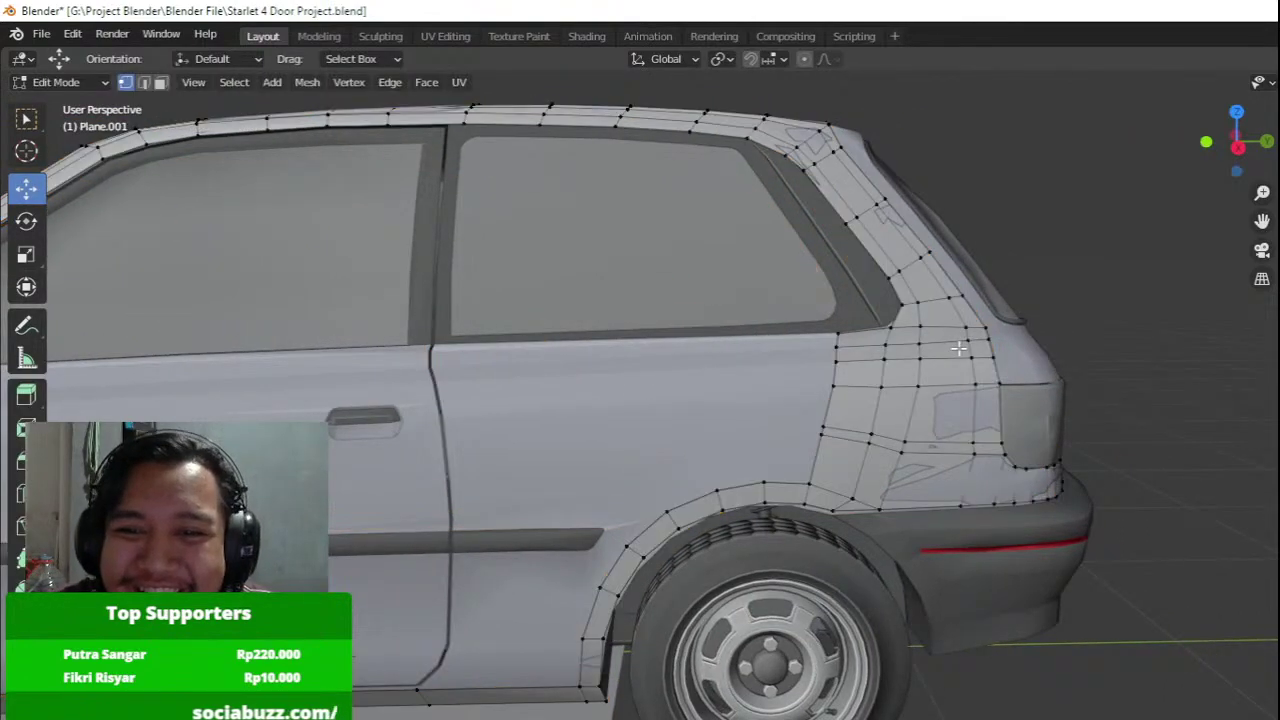
{"action": "key", "text": "KP_3"}
{"action": "scroll", "coordinate": [958, 348], "scroll_direction": "up", "scroll_amount": 3}
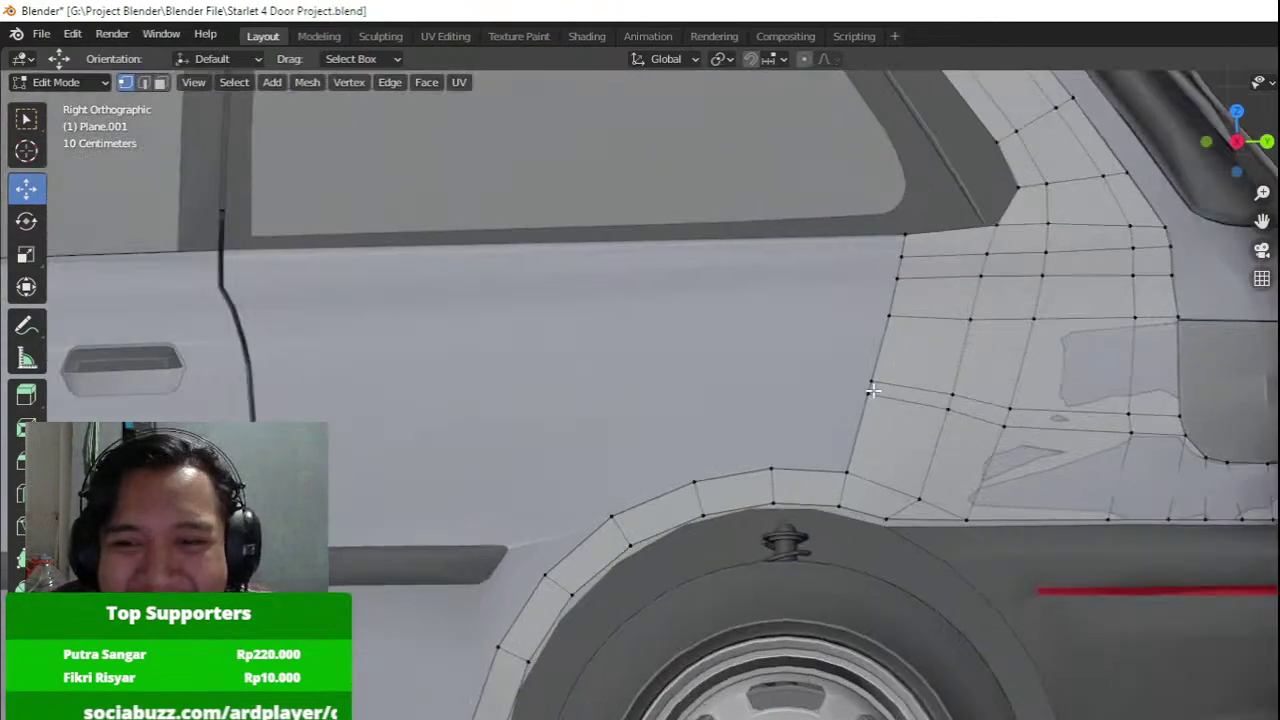
{"action": "left_click_drag", "start_coordinate": [911, 401], "coordinate": [914, 402]}
{"action": "left_click_drag", "start_coordinate": [953, 387], "coordinate": [1136, 421]}
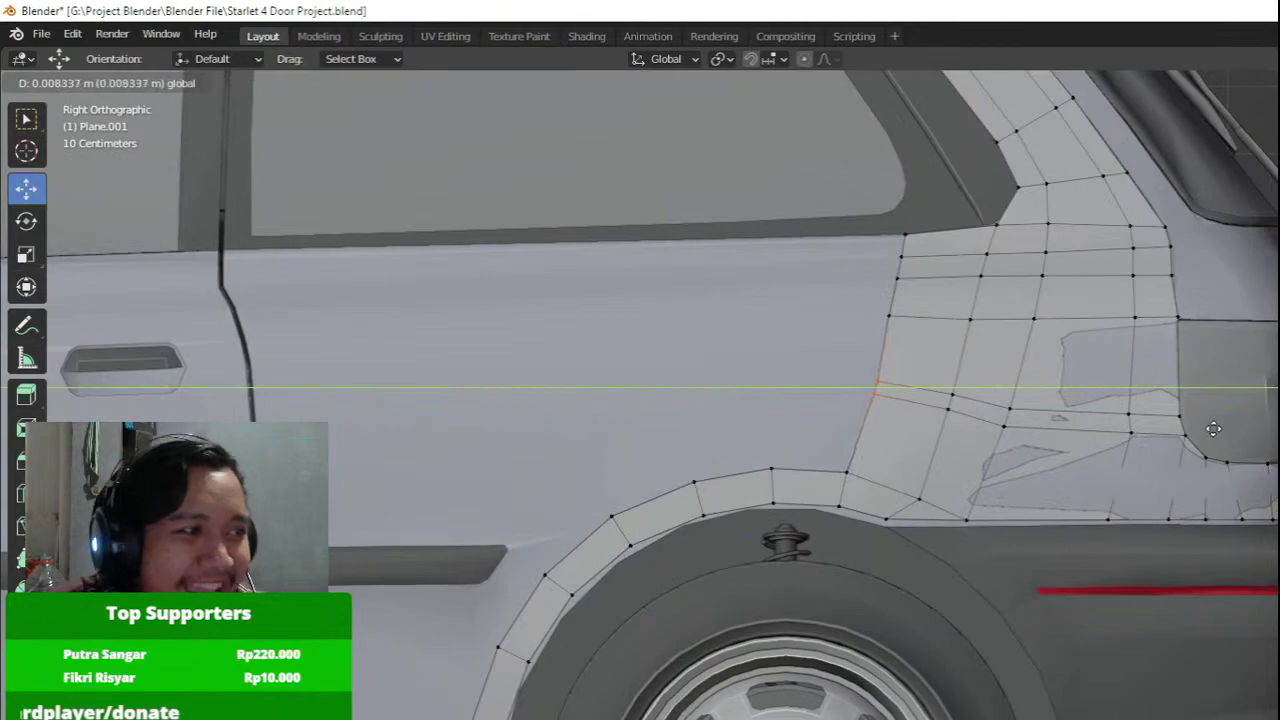
{"action": "left_click_drag", "start_coordinate": [1210, 432], "coordinate": [1208, 432]}
Add an edge loop across the quarter panel just above the wheel arch and move its front vertex rearward along Y.
{"action": "key", "text": "ctrl+r"}
{"action": "left_click", "coordinate": [859, 434]}
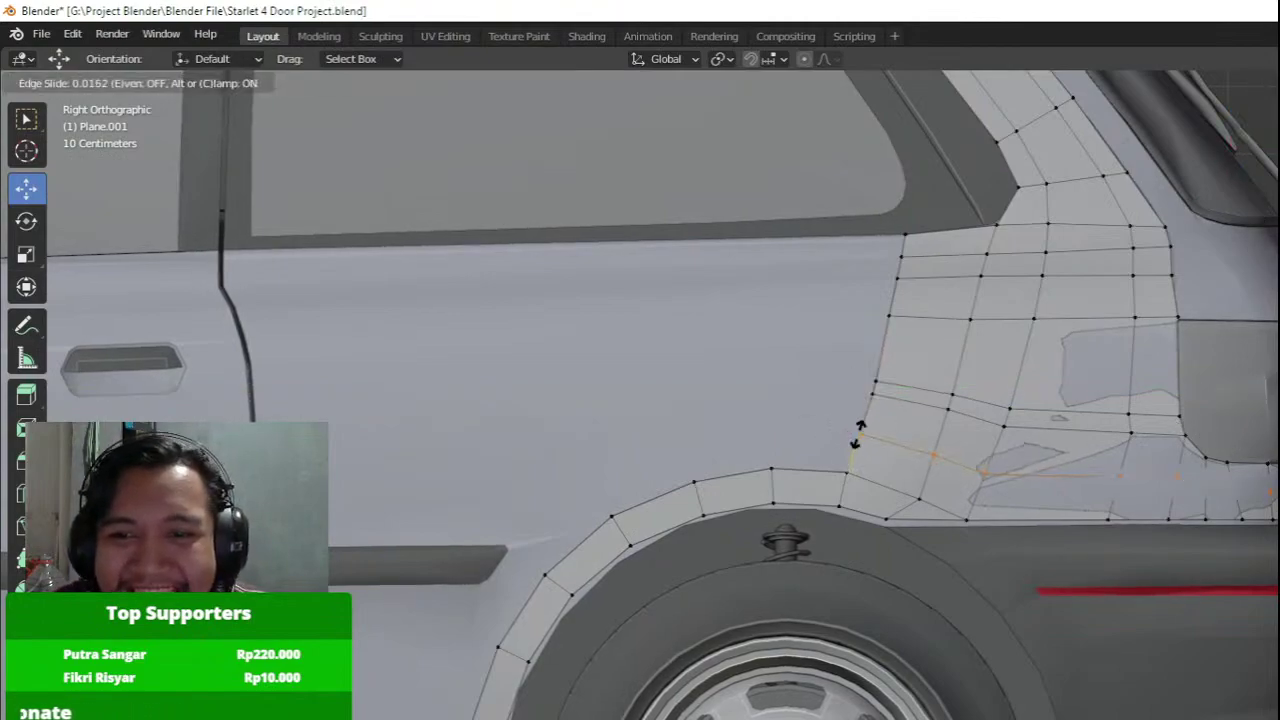
{"action": "left_click", "coordinate": [860, 434]}
{"action": "left_click", "coordinate": [860, 434]}
{"action": "left_click_drag", "start_coordinate": [899, 434], "coordinate": [943, 441]}
{"action": "left_click", "coordinate": [943, 441]}
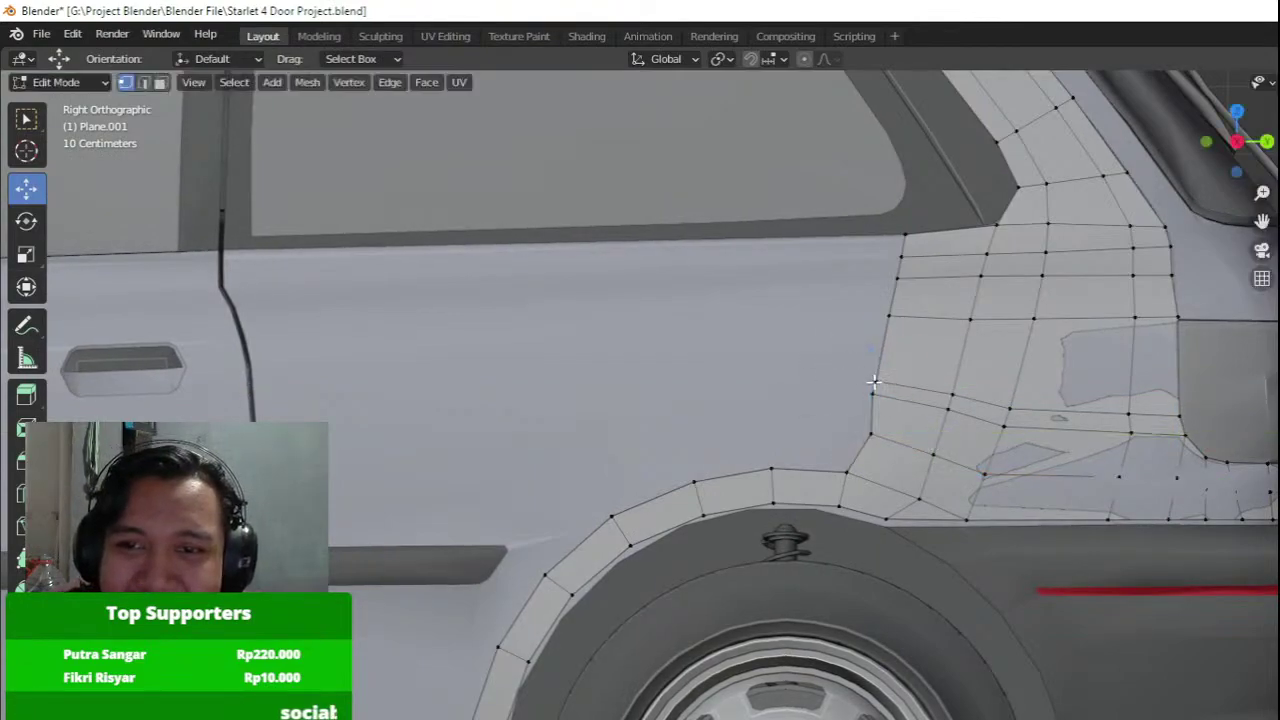
Shift the middle and upper vertices of the quarter panel's front edge rearward along Y to form a smooth, curved rear door outline.
{"action": "left_click_drag", "start_coordinate": [940, 390], "coordinate": [949, 393]}
{"action": "left_click", "coordinate": [889, 316]}
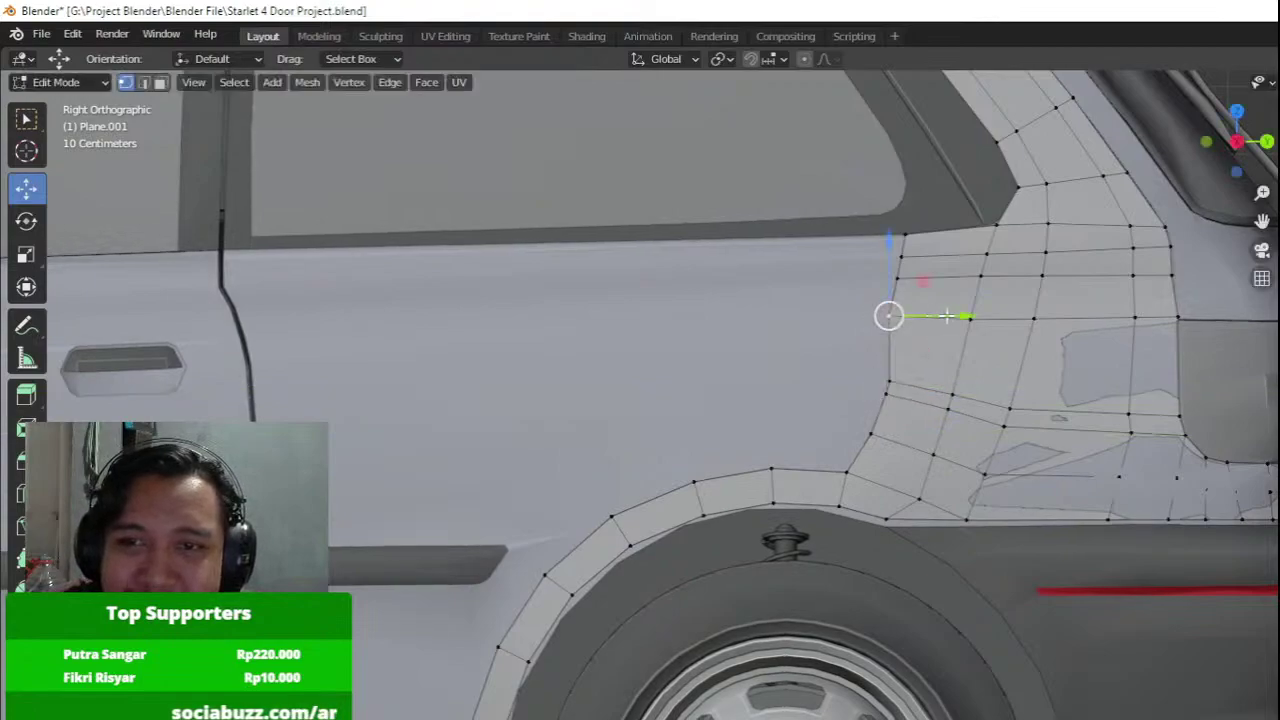
{"action": "left_click_drag", "start_coordinate": [947, 315], "coordinate": [931, 228]}
{"action": "left_click", "coordinate": [902, 257]}
{"action": "left_click", "coordinate": [911, 235]}
{"action": "key", "text": "Tab"}
{"action": "scroll", "coordinate": [931, 229], "scroll_direction": "down", "scroll_amount": 3}
{"action": "middle_click_drag", "start_coordinate": [931, 229], "coordinate": [898, 279]}
{"action": "key", "text": "Tab"}
{"action": "key", "text": "Tab"}
{"action": "scroll", "coordinate": [777, 468], "scroll_direction": "down", "scroll_amount": 1}
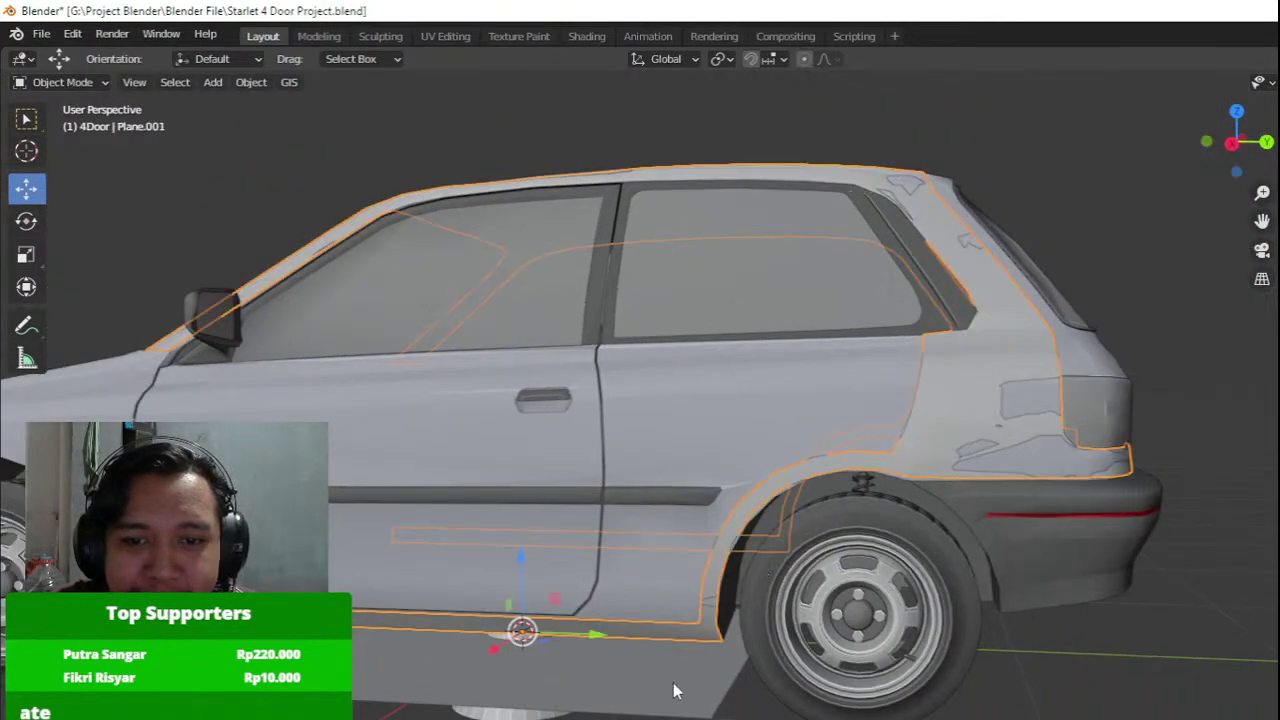
Edit the separate plane below the car, moving its geometry outward beside the body and up over the doors.
{"action": "left_click", "coordinate": [673, 684]}
{"action": "left_click", "coordinate": [673, 685]}
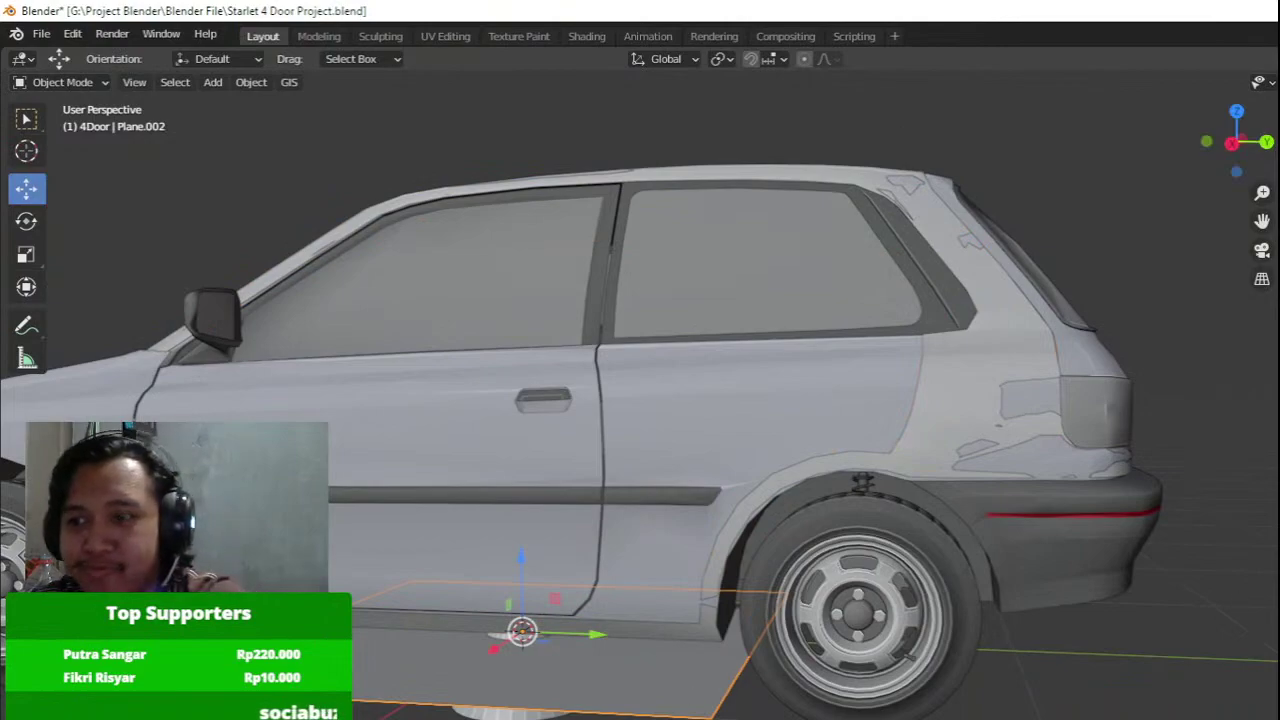
{"action": "key", "text": "KP_3"}
{"action": "key", "text": "Tab"}
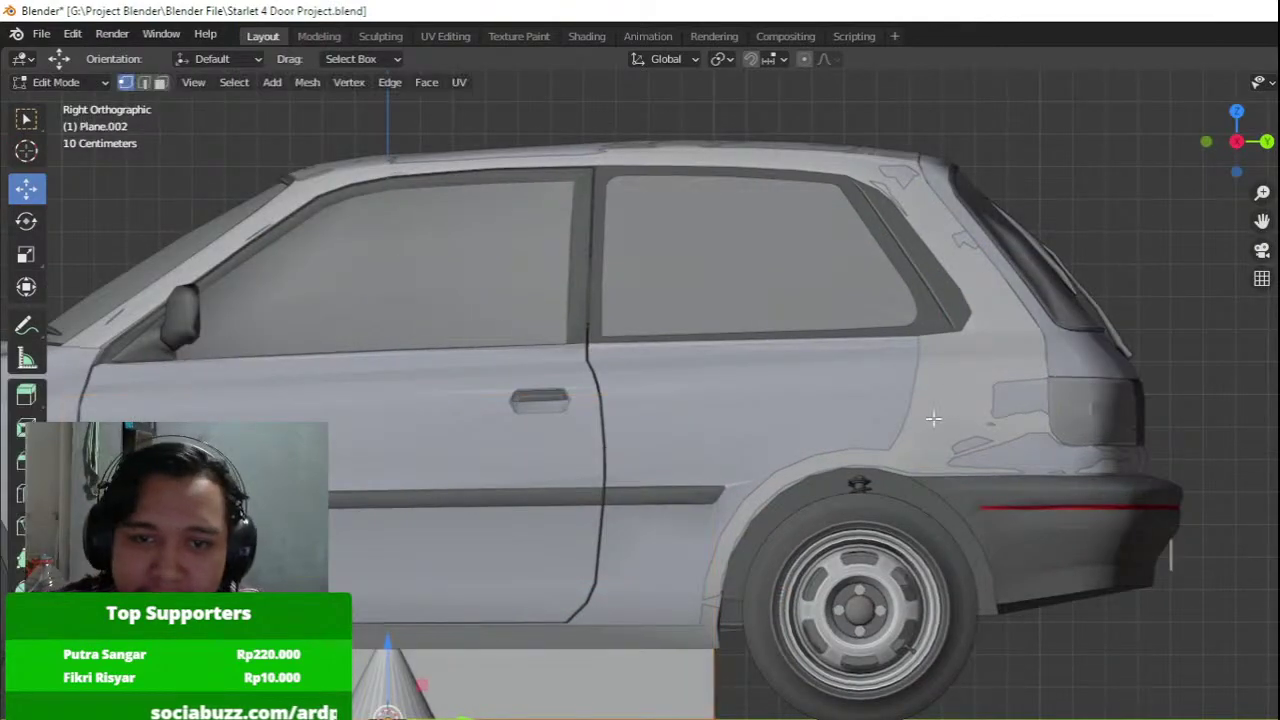
{"action": "key", "text": "shift+z"}
{"action": "mouse_move", "coordinate": [410, 475]}
{"action": "middle_mouse_down"}
{"action": "mouse_move", "coordinate": [509, 500]}
{"action": "mouse_move", "coordinate": [512, 534]}
{"action": "middle_mouse_up"}
{"action": "left_click_drag", "start_coordinate": [596, 581], "coordinate": [881, 627]}
{"action": "key", "text": "KP_3"}
{"action": "key", "text": "z"}
{"action": "left_click", "coordinate": [723, 523]}
{"action": "scroll", "coordinate": [735, 478], "scroll_direction": "up", "scroll_amount": 7}
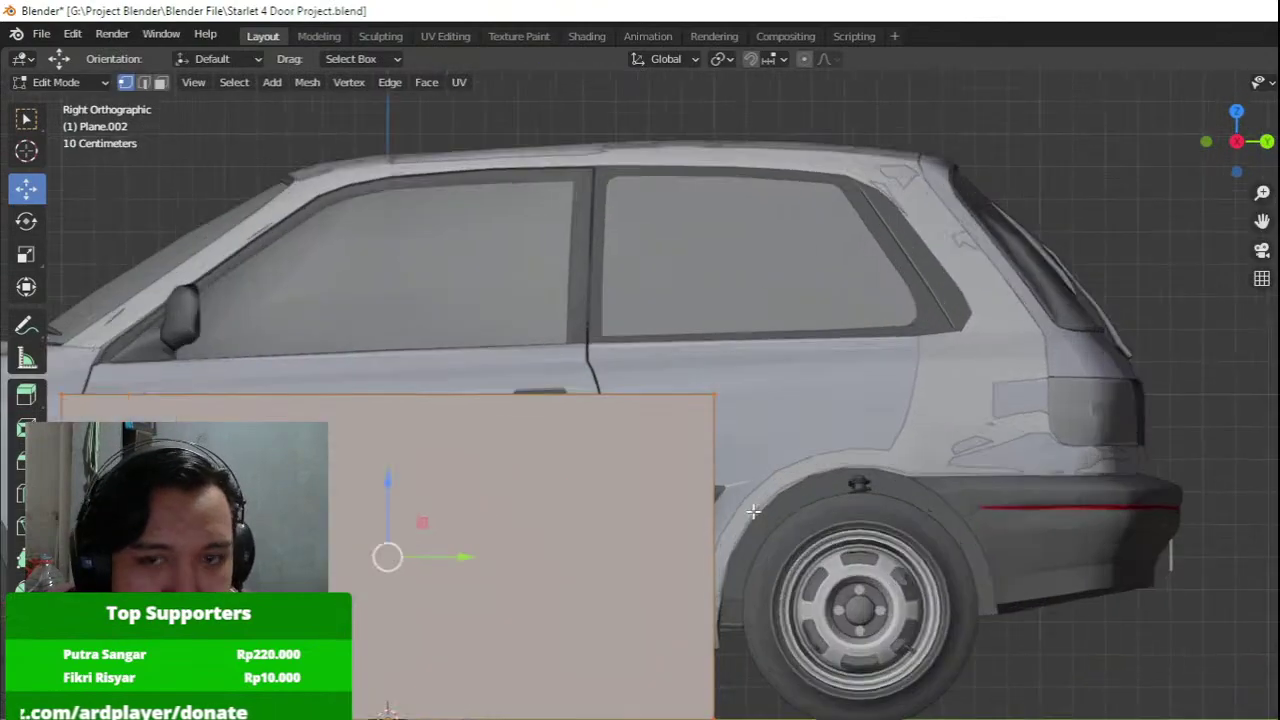
Scale the plane down uniformly and position it over the rear door area in the side view.
{"action": "scroll", "coordinate": [629, 393], "scroll_direction": "down", "scroll_amount": 3}
{"action": "key", "text": "s"}
{"action": "left_click", "coordinate": [455, 463]}
{"action": "key", "text": "g"}
{"action": "left_click", "coordinate": [729, 301]}
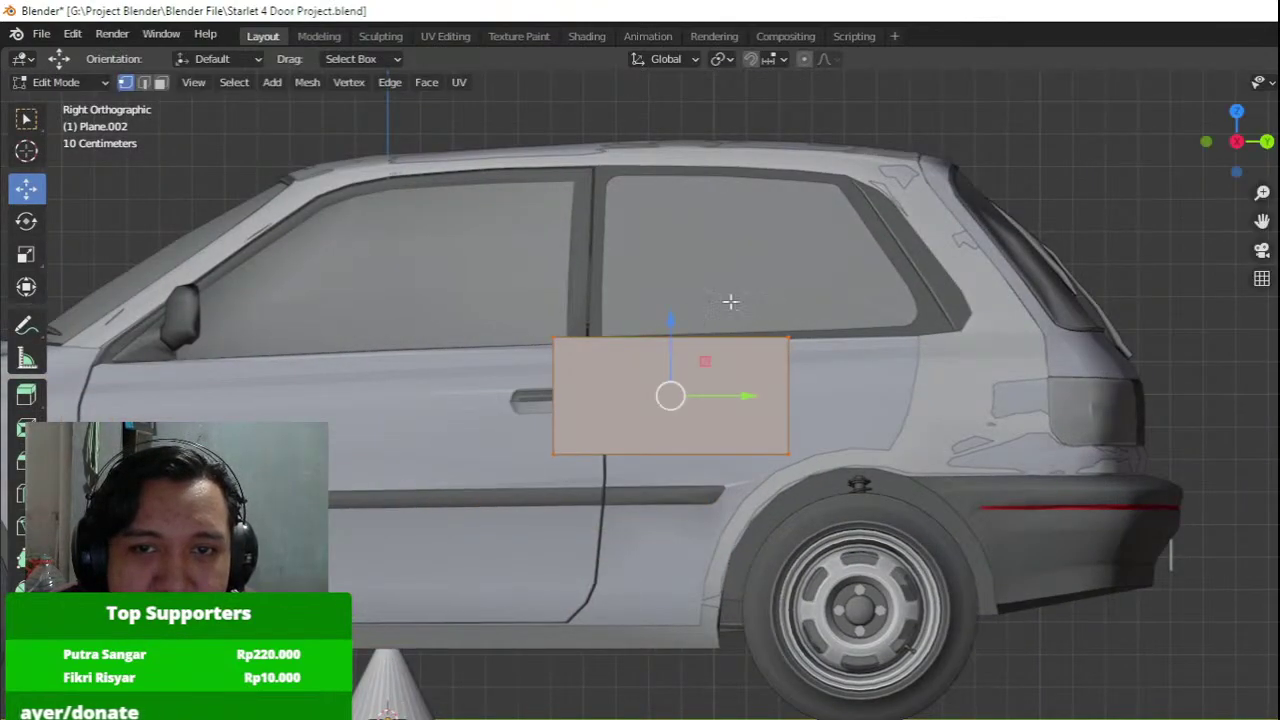
{"action": "scroll", "coordinate": [700, 306], "scroll_direction": "up", "scroll_amount": 3}
{"action": "key", "text": "g"}
{"action": "left_click", "coordinate": [788, 358]}
{"action": "middle_click_drag", "start_coordinate": [796, 308], "coordinate": [791, 423], "text": "shift"}
{"action": "key", "text": "z"}
{"action": "scroll", "coordinate": [743, 474], "scroll_direction": "up", "scroll_amount": 2}
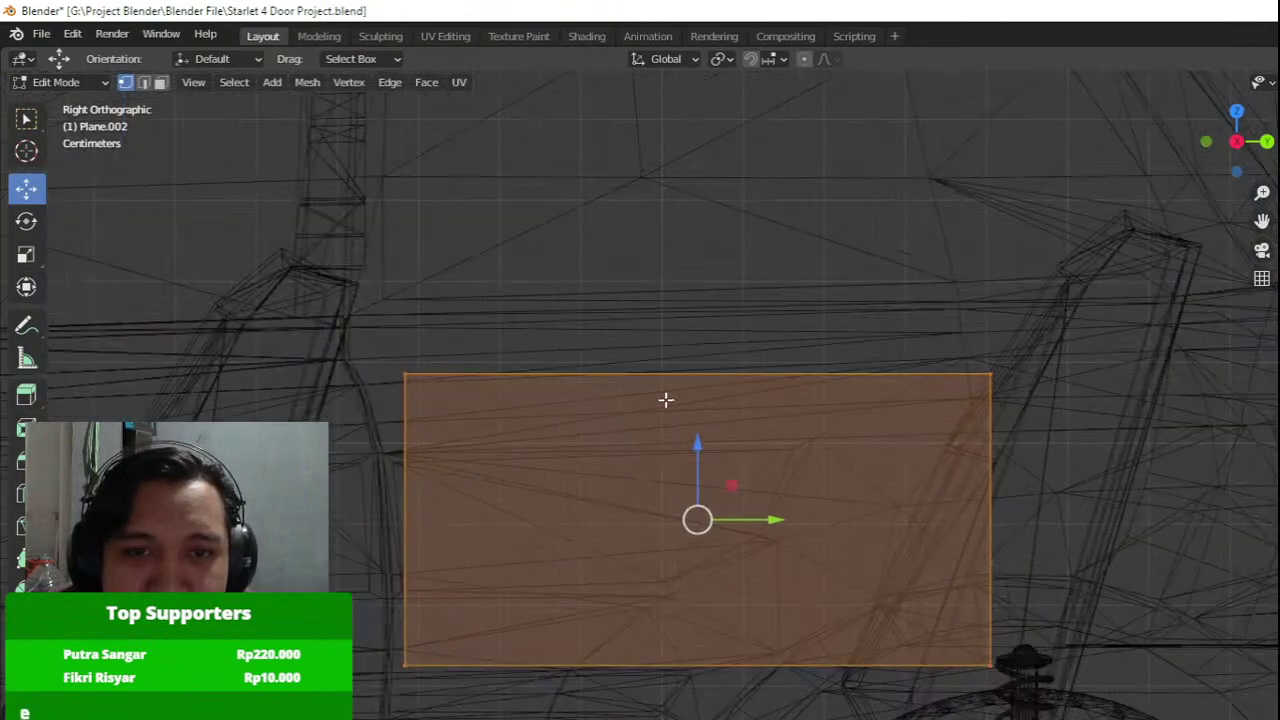
Scale the plane down further and place it just behind the door gap, directly above the side moulding.
{"action": "key", "text": "z"}
{"action": "key", "text": "g"}
{"action": "left_click", "coordinate": [700, 289]}
{"action": "key", "text": "s"}
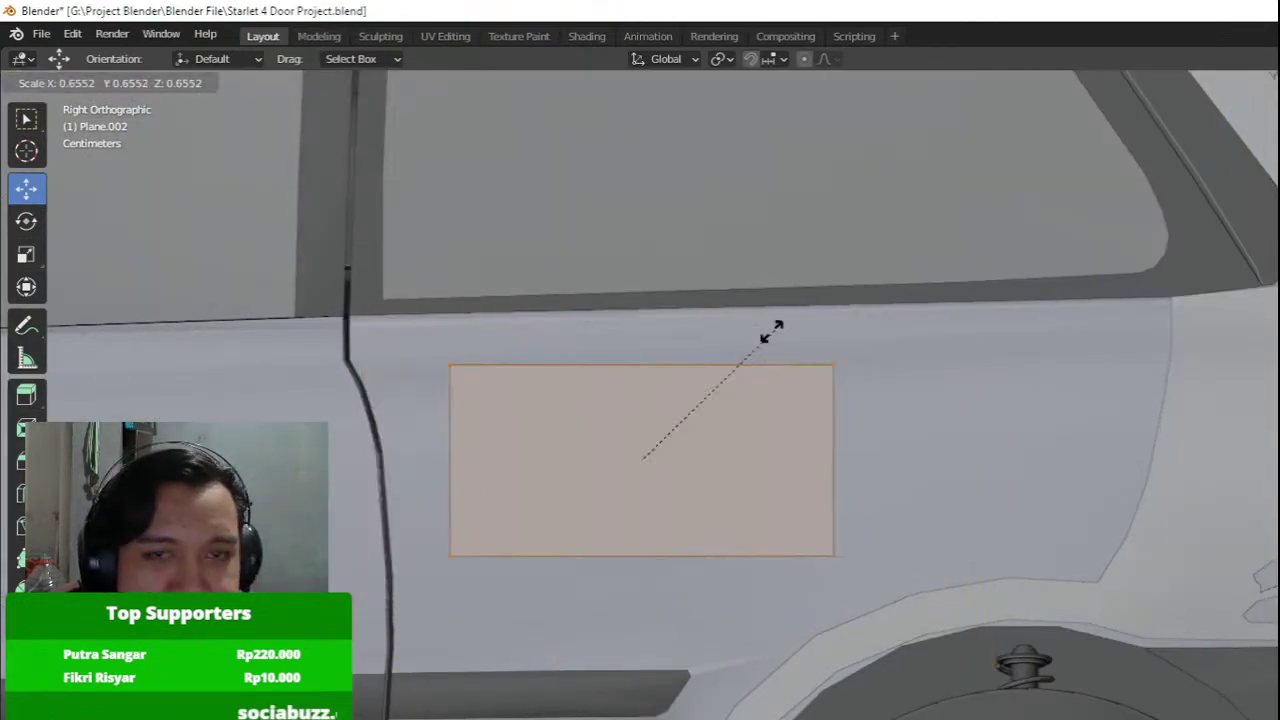
{"action": "left_click", "coordinate": [756, 340]}
{"action": "key", "text": "g"}
{"action": "key", "text": "g"}
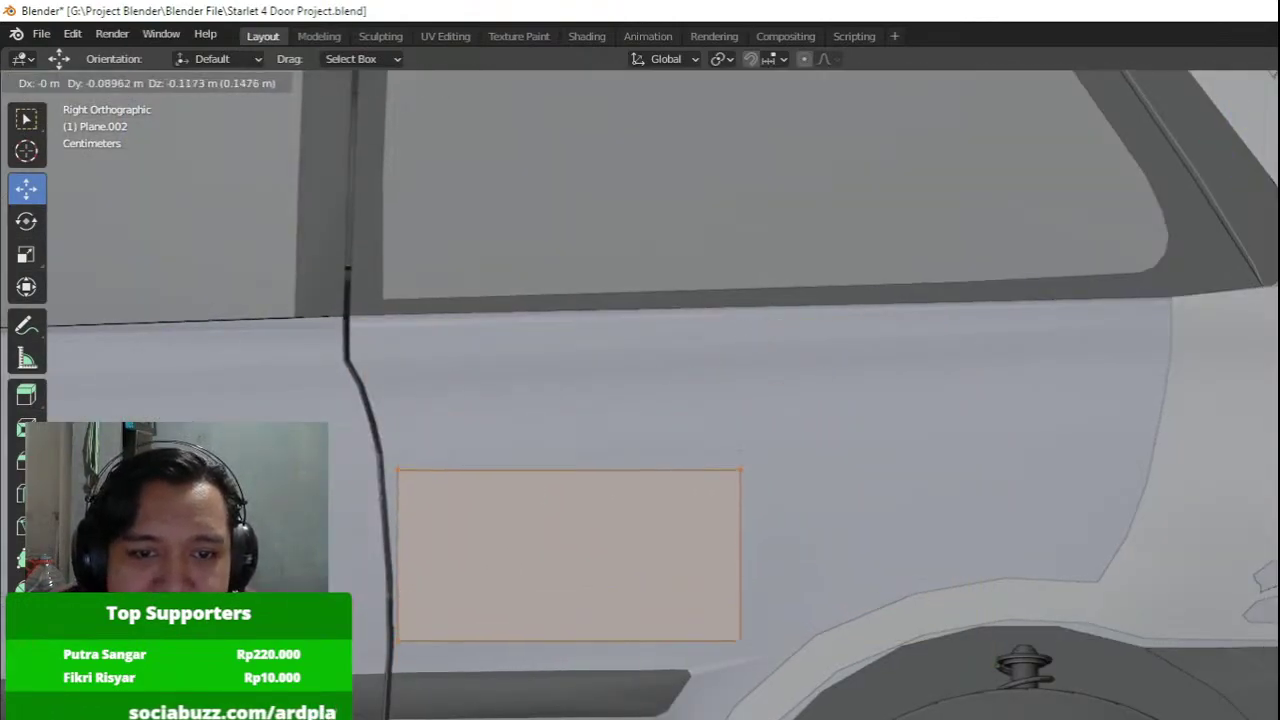
{"action": "left_click", "coordinate": [683, 719]}
{"action": "middle_click_drag", "start_coordinate": [683, 719], "coordinate": [636, 712], "text": "shift"}
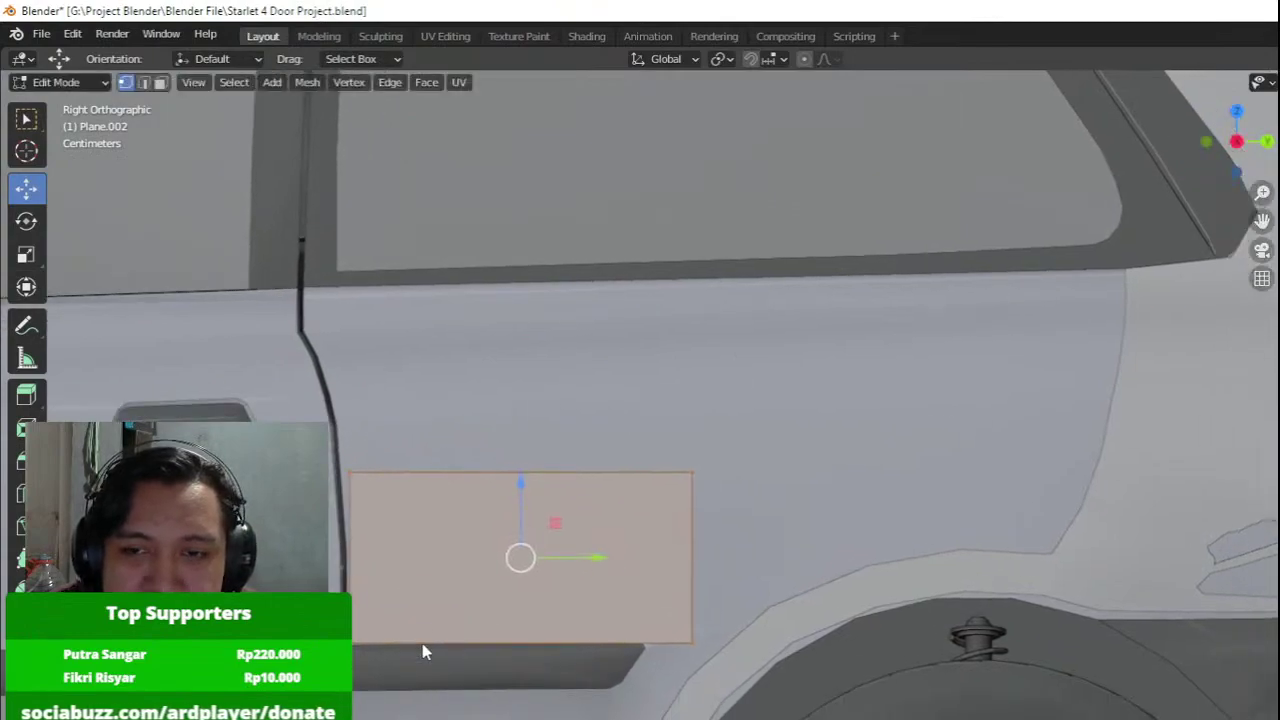
Delete the rectangular plane over the rear door area and open the rear quarter panel mesh for editing.
{"action": "key", "text": "shift+z"}
{"action": "key", "text": "shift+z"}
{"action": "key", "text": "Tab"}
{"action": "scroll", "coordinate": [747, 580], "scroll_direction": "down", "scroll_amount": 5}
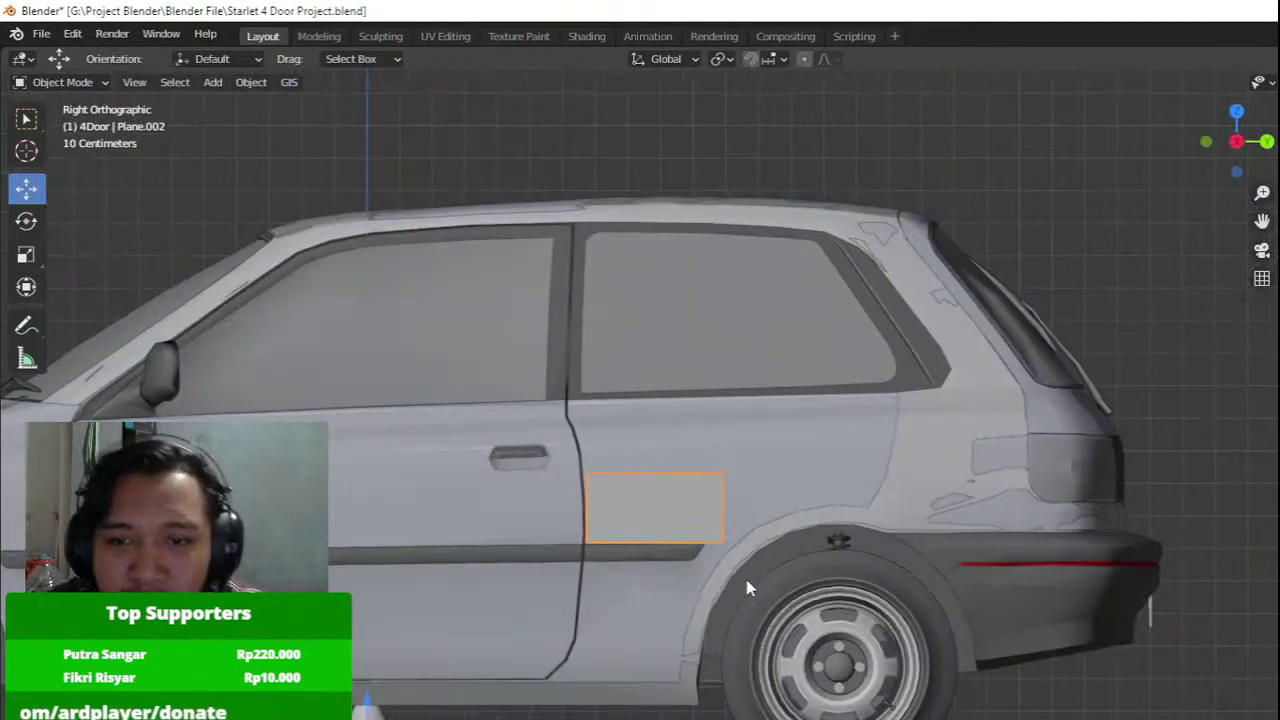
{"action": "key", "text": "Delete"}
{"action": "left_click", "coordinate": [784, 528]}
{"action": "key", "text": "Tab"}
{"action": "middle_click_drag", "start_coordinate": [665, 602], "coordinate": [736, 508], "text": "shift"}
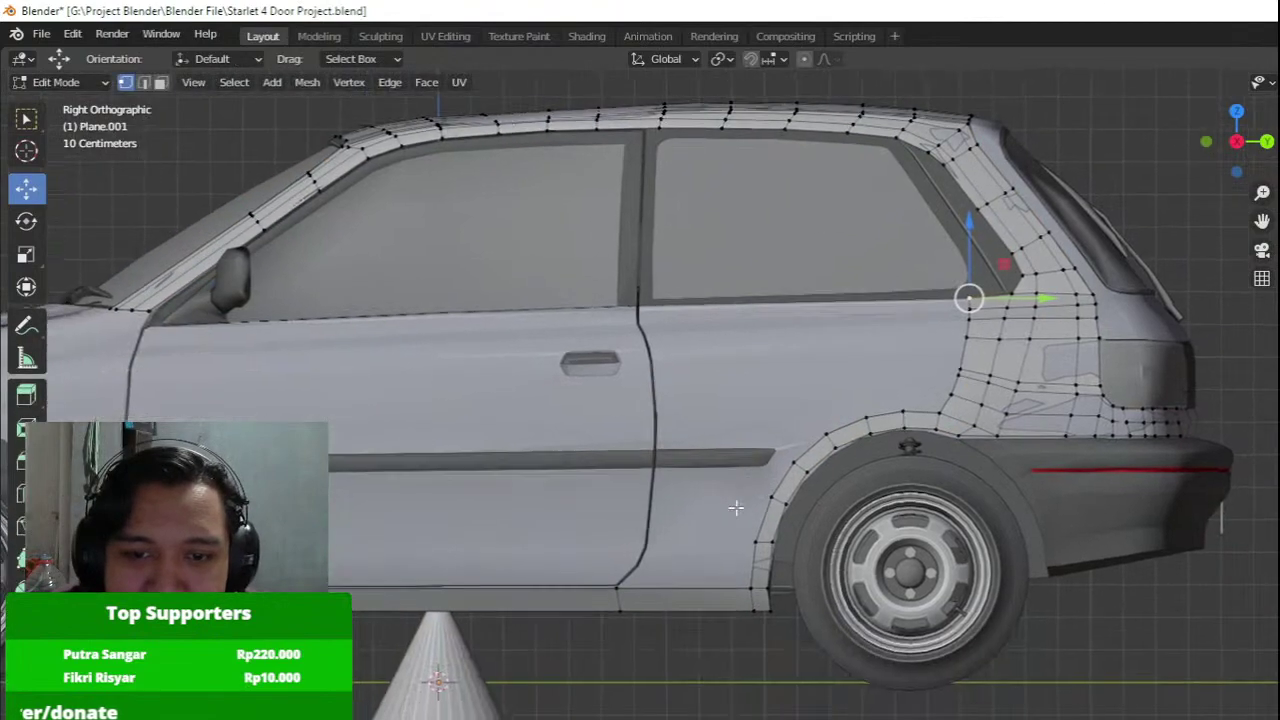
{"action": "scroll", "coordinate": [736, 508], "scroll_direction": "up", "scroll_amount": 3}
Try to extrude a chain of vertices from the sill up along the front door's rear edge to the window line.
{"action": "key", "text": "g"}
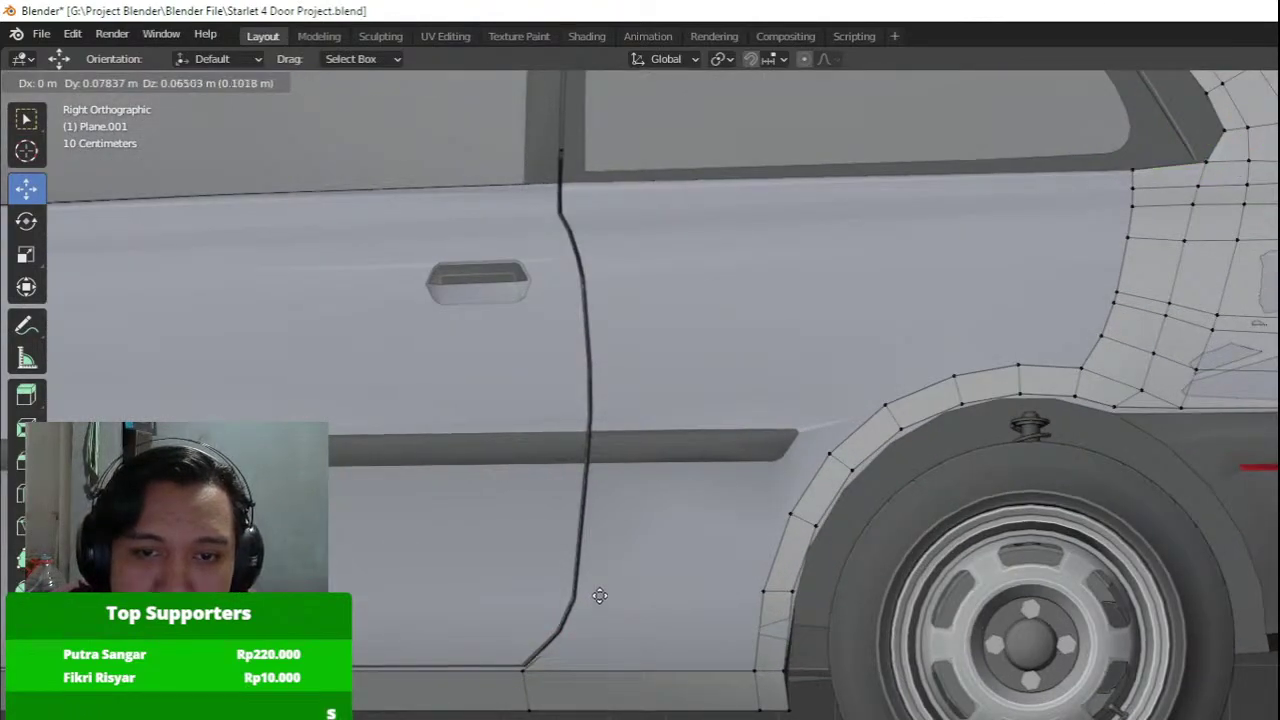
{"action": "left_click", "coordinate": [600, 595]}
{"action": "key", "text": "z"}
{"action": "left_click", "coordinate": [503, 602]}
{"action": "key", "text": "e"}
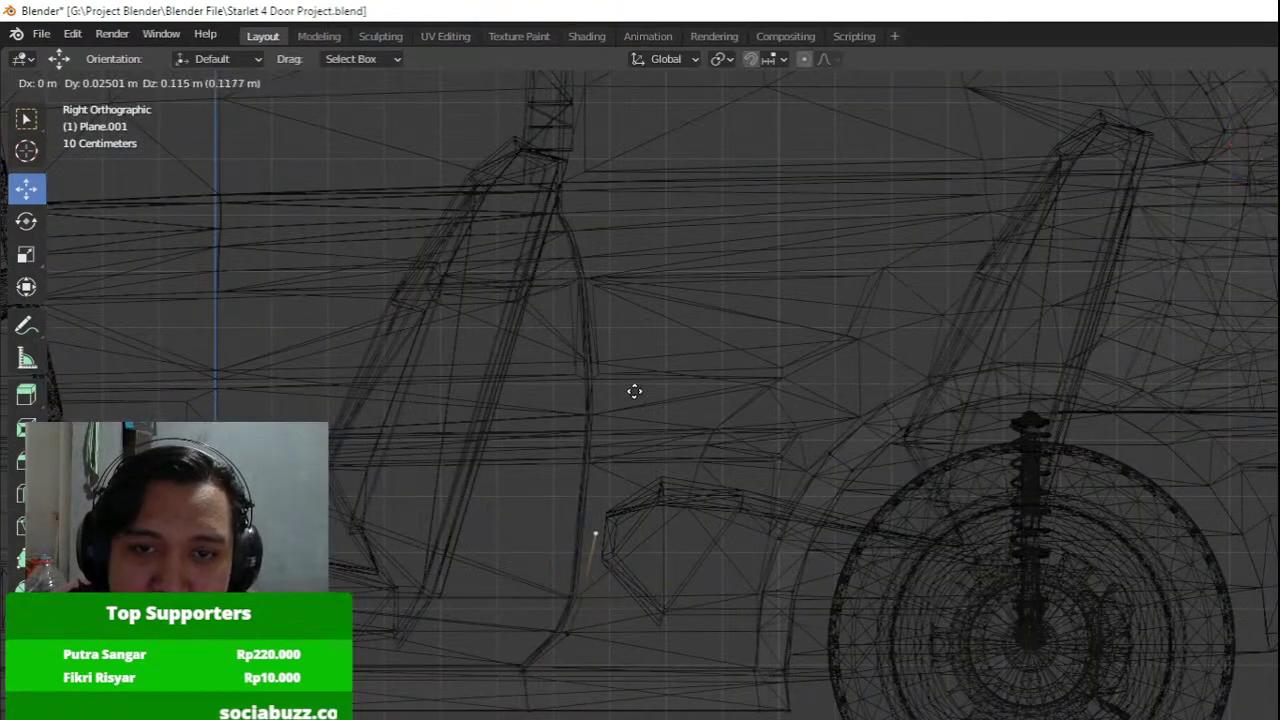
{"action": "left_click", "coordinate": [632, 380]}
{"action": "middle_click_drag", "start_coordinate": [624, 410], "coordinate": [600, 580], "text": "shift"}
{"action": "key", "text": "e"}
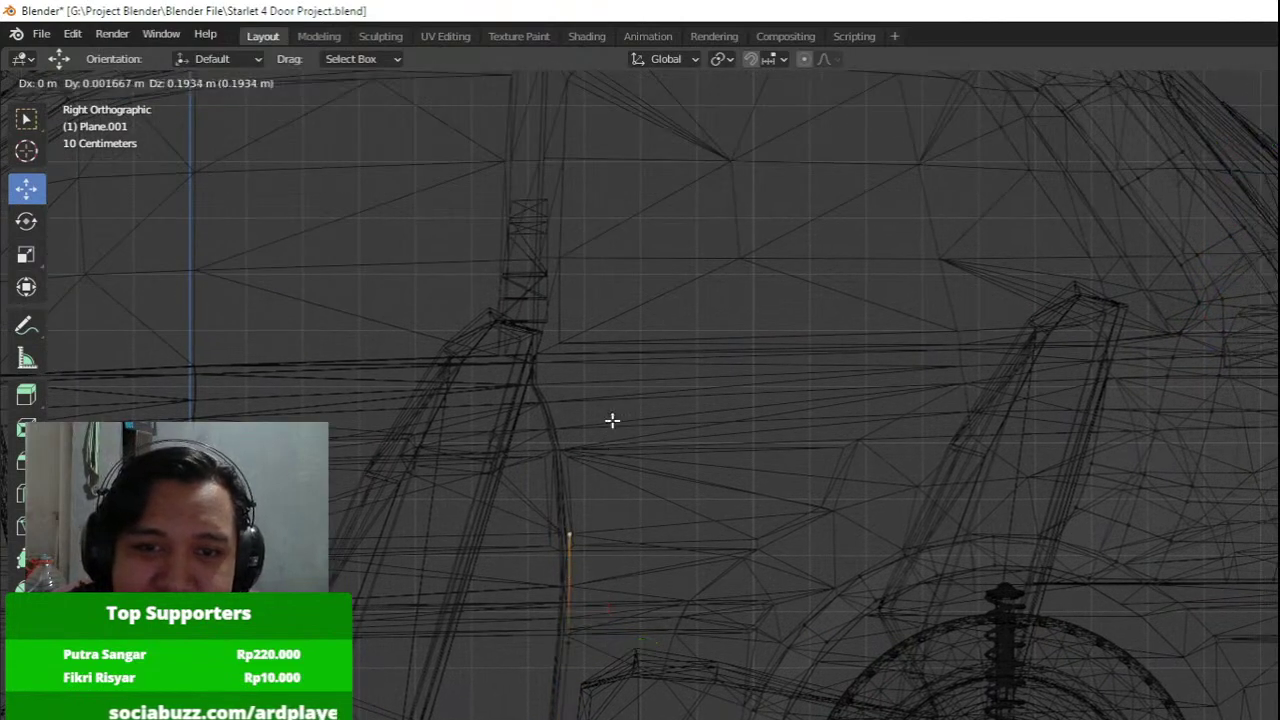
{"action": "left_click", "coordinate": [589, 278]}
{"action": "scroll", "coordinate": [585, 277], "scroll_direction": "up", "scroll_amount": 2}
{"action": "key", "text": "g"}
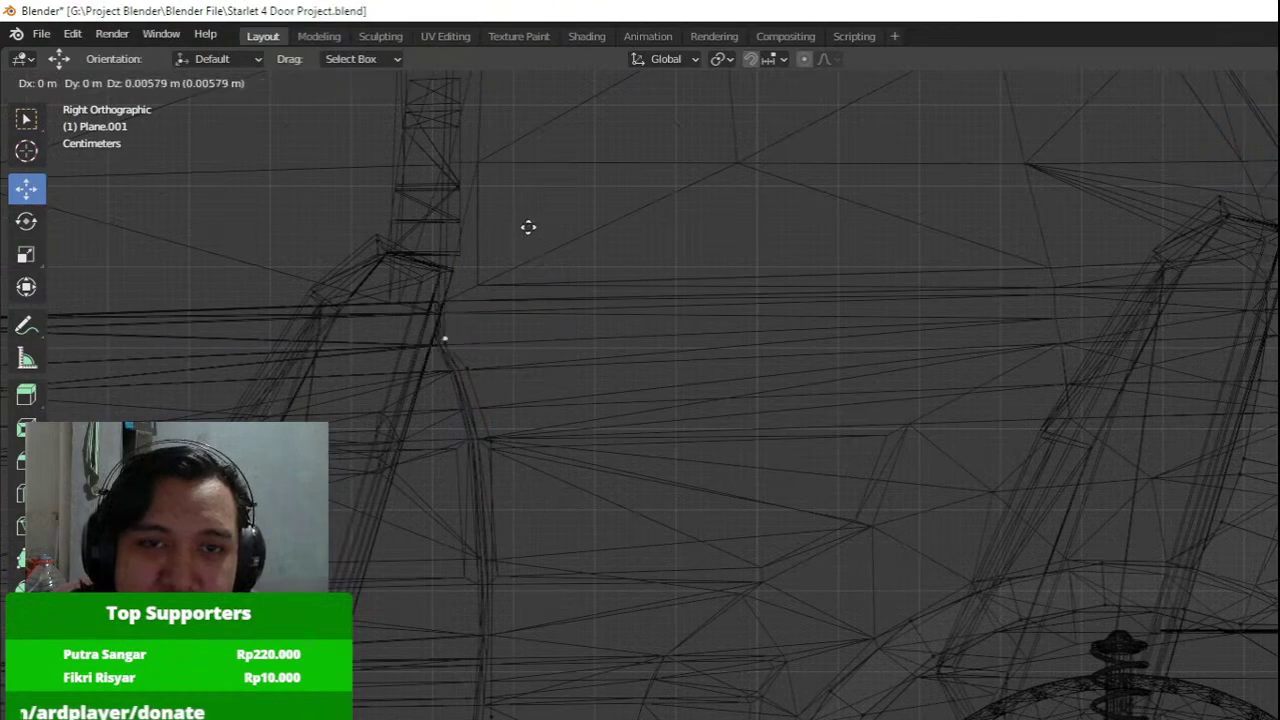
{"action": "left_click", "coordinate": [528, 198]}
{"action": "key", "text": "shift+z"}
{"action": "middle_click_drag", "start_coordinate": [520, 267], "coordinate": [676, 349]}
Undo the vertex chain extruded along the door's rear edge.
{"action": "key", "text": "ctrl+z"}
{"action": "key", "text": "ctrl+z"}
{"action": "key", "text": "ctrl+z"}
{"action": "key", "text": "ctrl+z"}
{"action": "key", "text": "shift+z"}
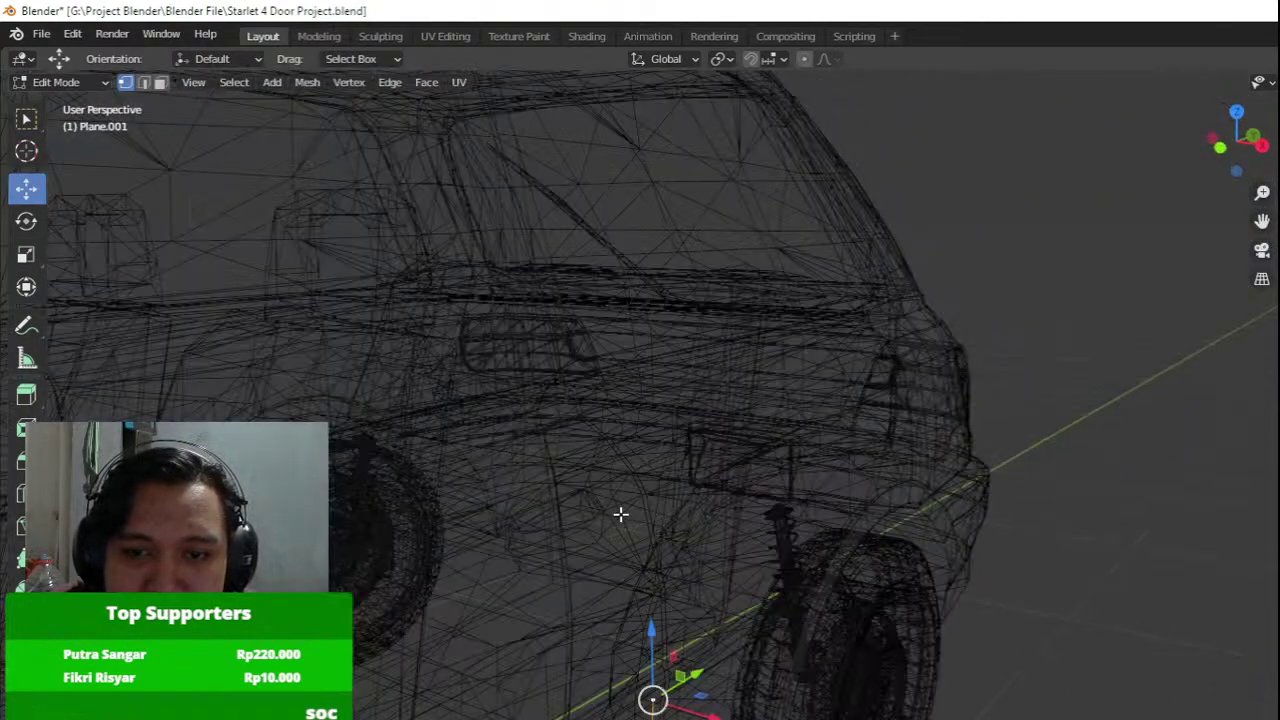
{"action": "middle_click_drag", "start_coordinate": [712, 641], "coordinate": [609, 620]}
{"action": "middle_click_drag", "start_coordinate": [624, 681], "coordinate": [688, 554], "text": "shift"}
{"action": "key", "text": "ctrl+z"}
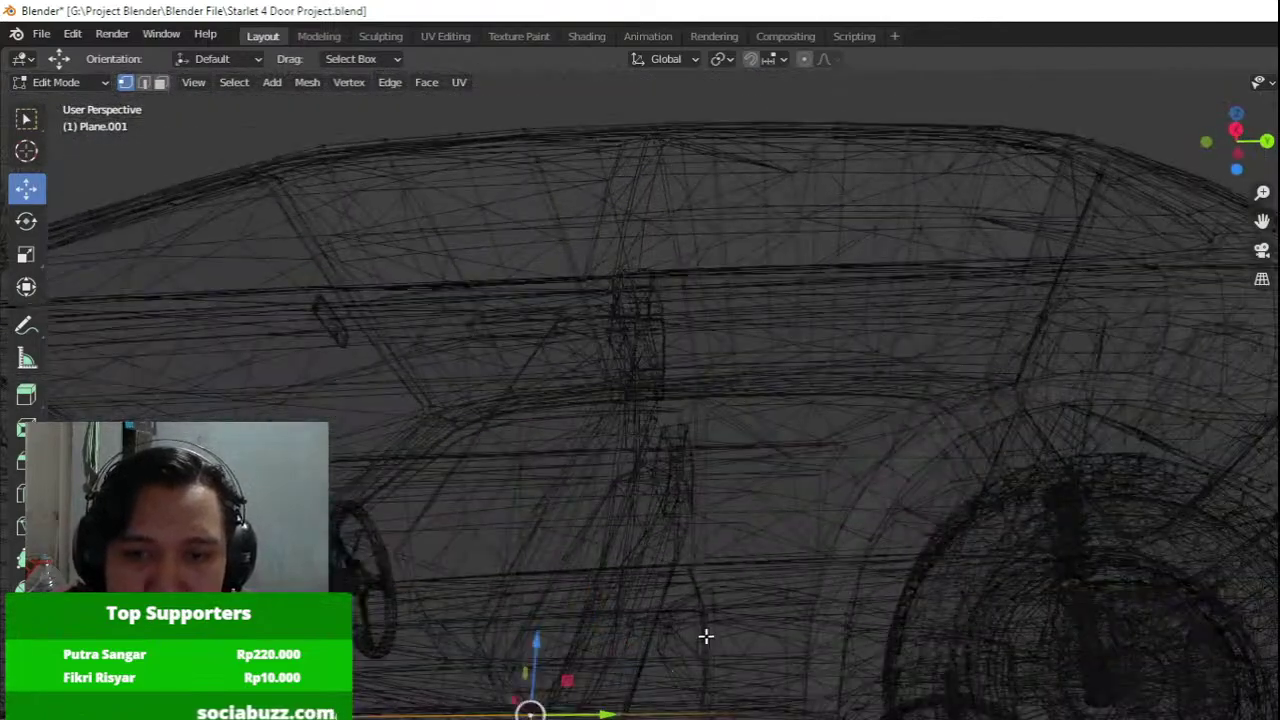
Extrude the outer edge vertices along the front half of the rear wheel arch forward toward the door's rear edge.
{"action": "key", "text": "a"}
{"action": "left_click", "coordinate": [780, 588]}
{"action": "left_click", "coordinate": [812, 494], "text": "shift"}
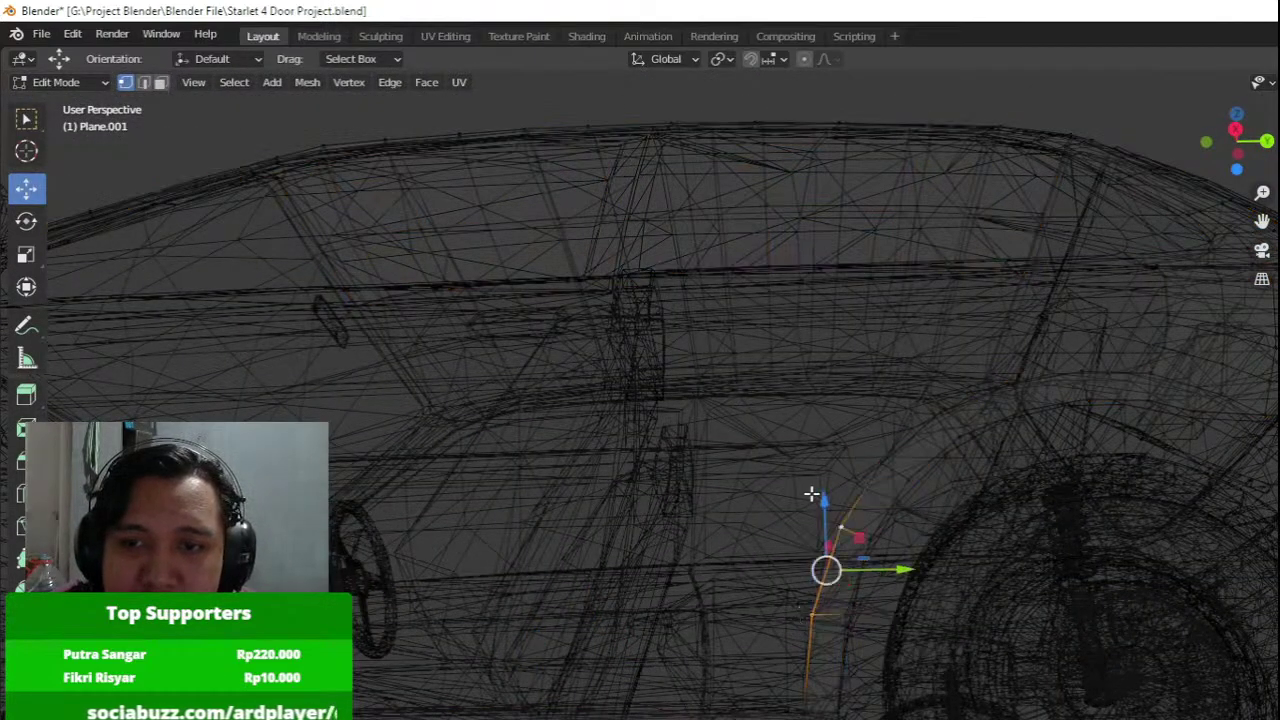
{"action": "left_click", "coordinate": [873, 451], "text": "shift"}
{"action": "key", "text": "KP_3"}
{"action": "left_click", "coordinate": [925, 428], "text": "shift"}
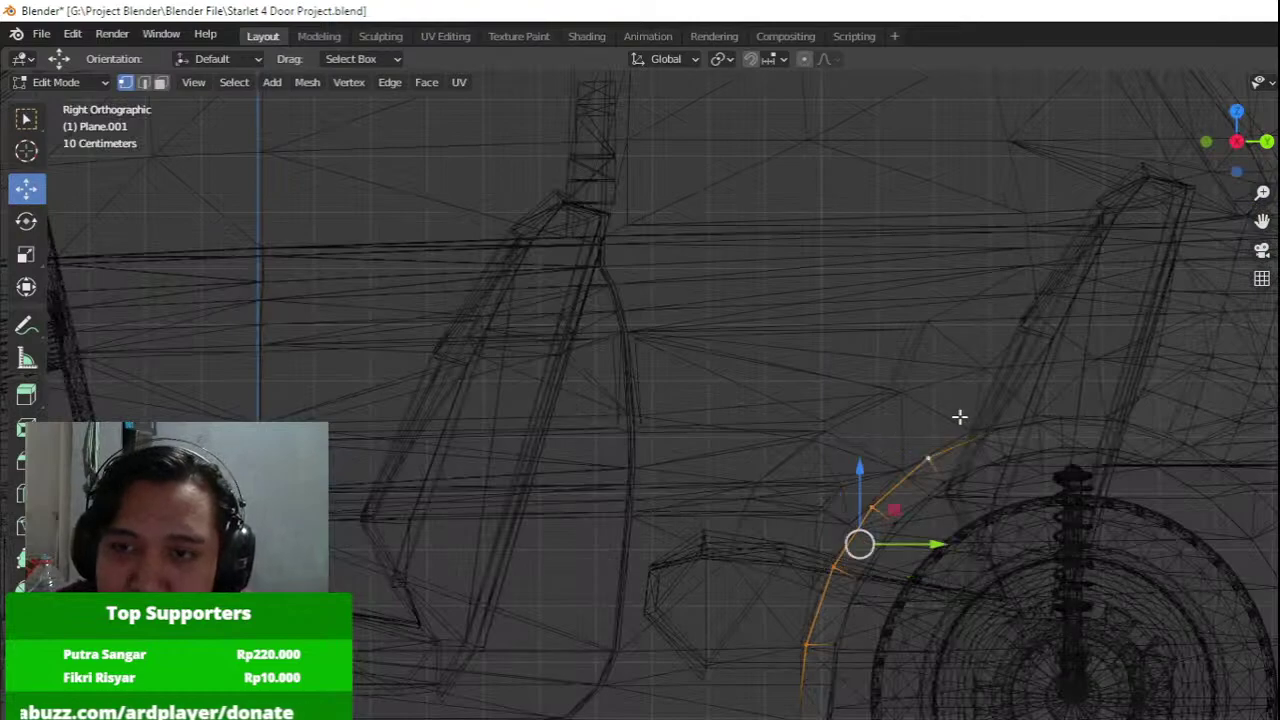
{"action": "left_click", "coordinate": [980, 415], "text": "shift"}
{"action": "left_click", "coordinate": [1036, 409], "text": "shift"}
{"action": "scroll", "coordinate": [996, 413], "scroll_direction": "up", "scroll_amount": 1}
{"action": "key", "text": "e"}
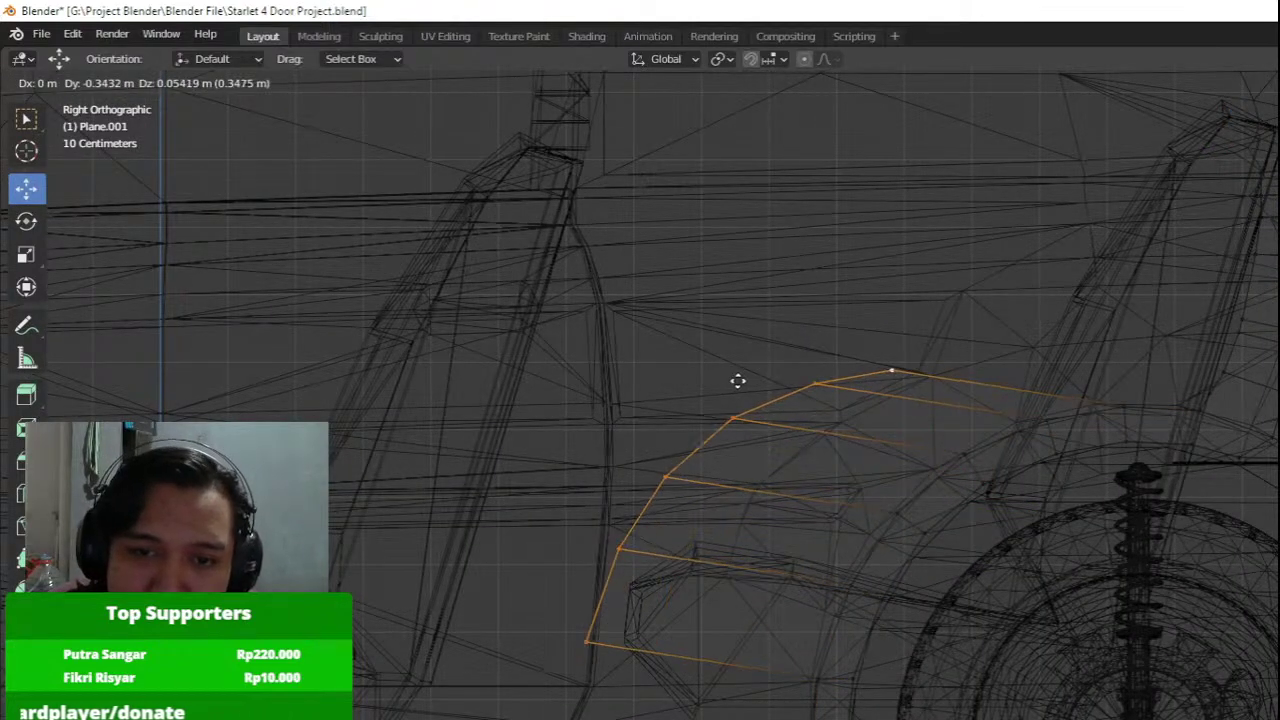
{"action": "left_click", "coordinate": [715, 584]}
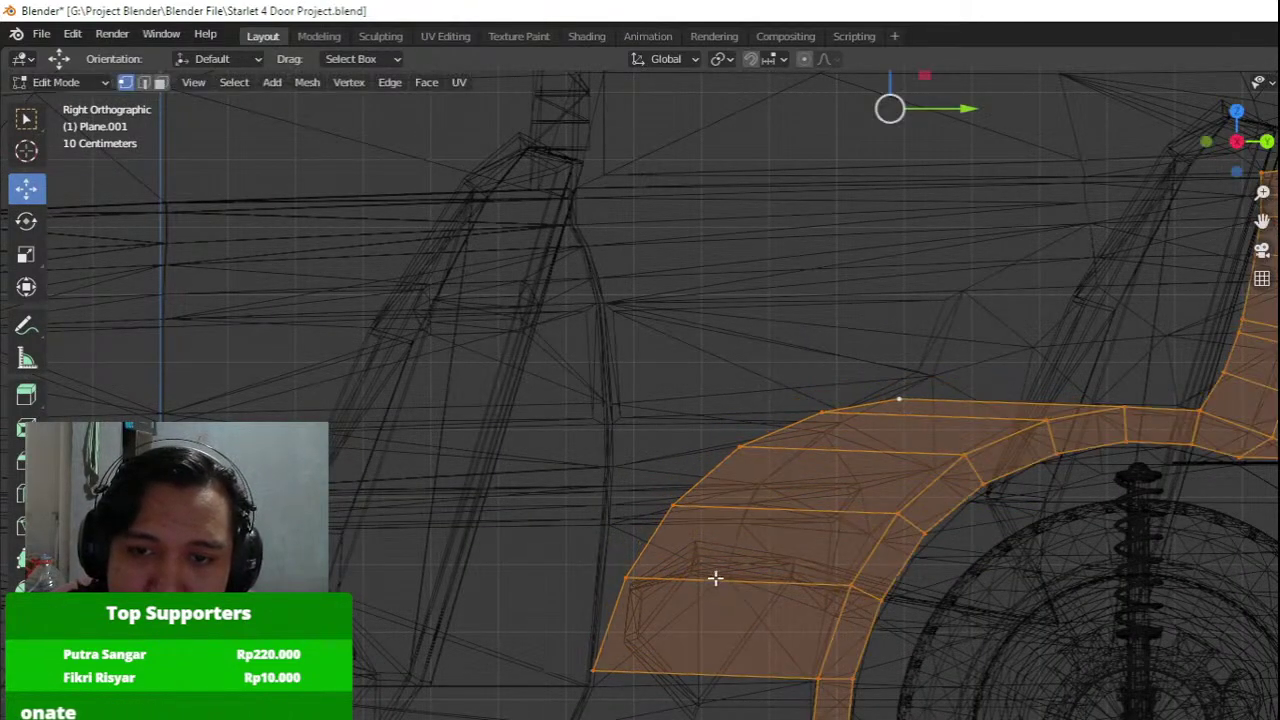
Move the lower vertices of the extruded wheel arch edge forward one by one onto the door's rear edge.
{"action": "left_click", "coordinate": [642, 568]}
{"action": "left_click_drag", "start_coordinate": [689, 577], "coordinate": [638, 566]}
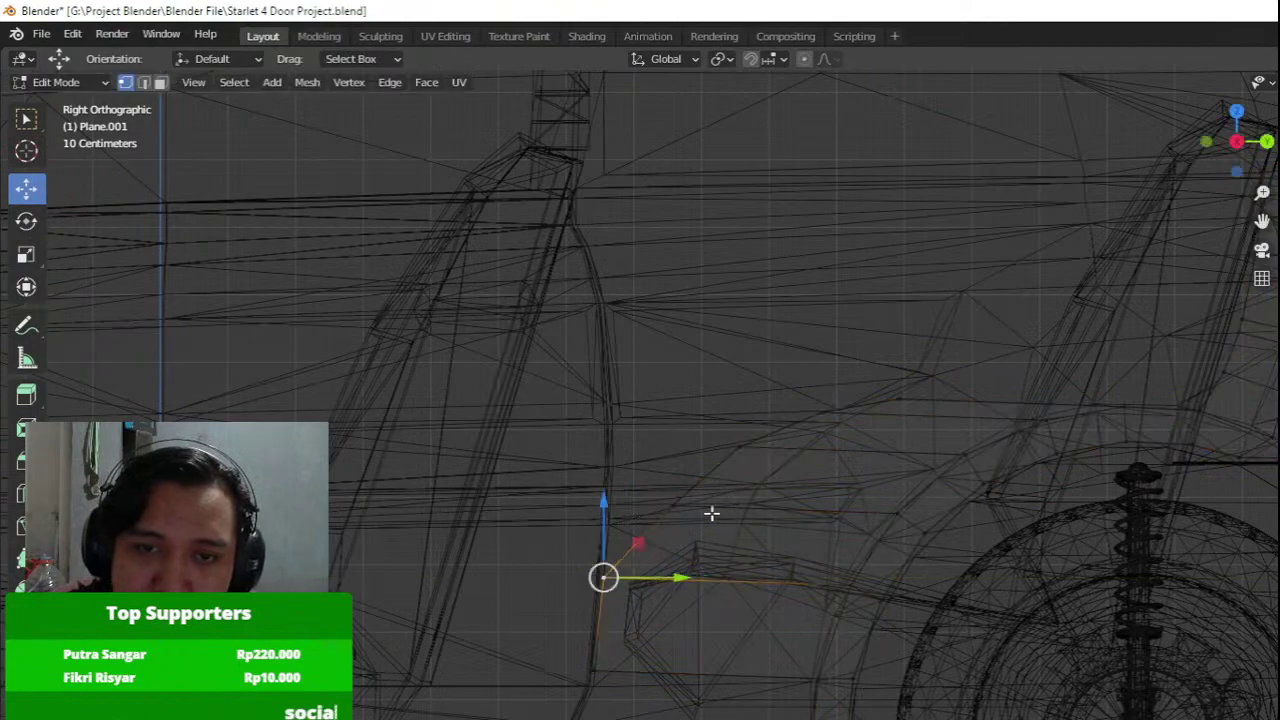
{"action": "left_click", "coordinate": [680, 509]}
{"action": "left_click_drag", "start_coordinate": [732, 507], "coordinate": [671, 505]}
{"action": "left_click", "coordinate": [735, 447]}
{"action": "left_click_drag", "start_coordinate": [811, 447], "coordinate": [687, 444]}
Place the two uppermost vertices of the extruded wheel arch edge on the door's rear edge.
{"action": "key", "text": "a"}
{"action": "left_click", "coordinate": [789, 418]}
{"action": "left_click_drag", "start_coordinate": [877, 416], "coordinate": [672, 414]}
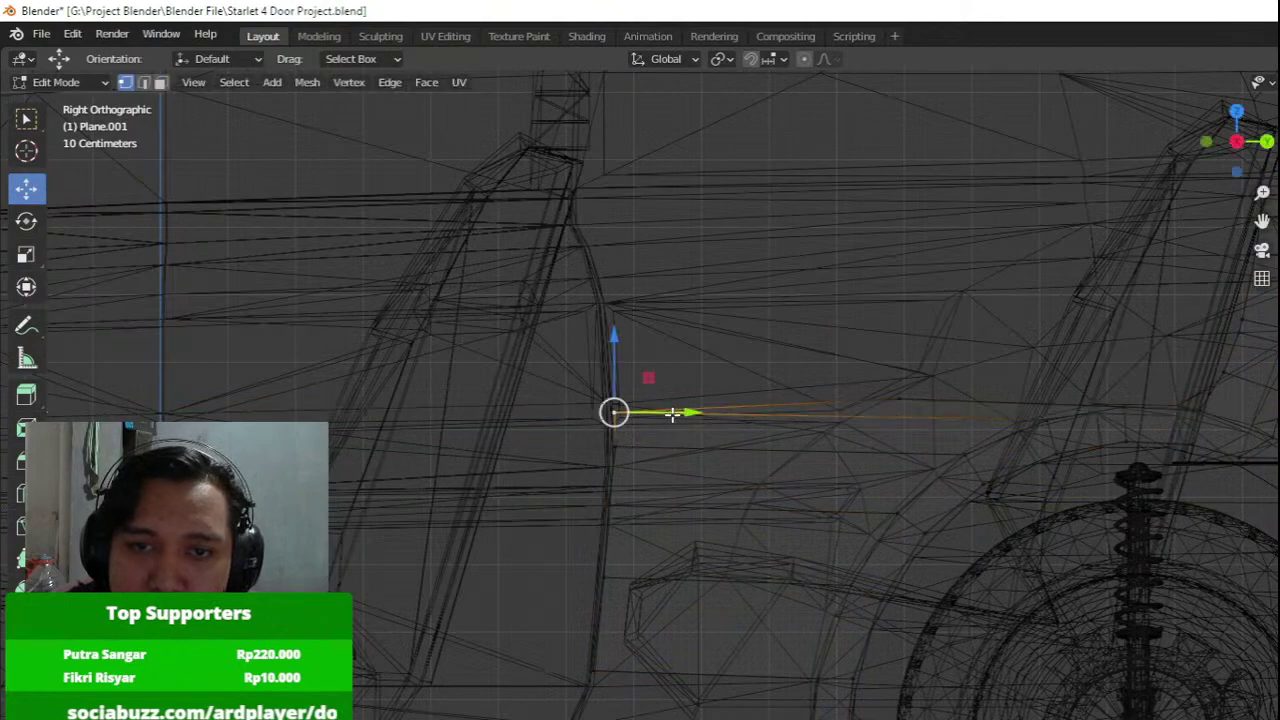
{"action": "key", "text": "a"}
{"action": "left_click", "coordinate": [914, 402]}
{"action": "left_click_drag", "start_coordinate": [942, 402], "coordinate": [674, 217]}
{"action": "key", "text": "a"}
Extrude the quarter panel's front edge below the rear window about 1 m forward to the door's rear edge.
{"action": "middle_click_drag", "start_coordinate": [749, 289], "coordinate": [598, 577], "text": "shift"}
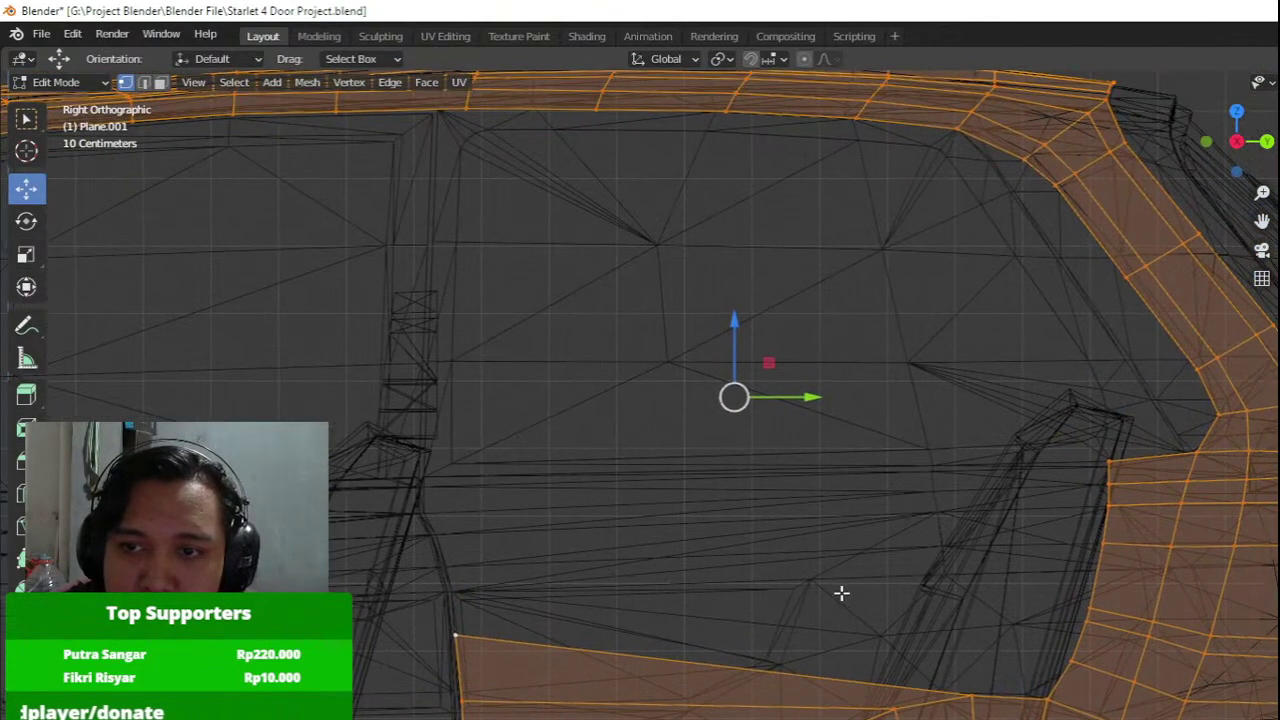
{"action": "left_click_drag", "start_coordinate": [1034, 657], "coordinate": [1152, 484]}
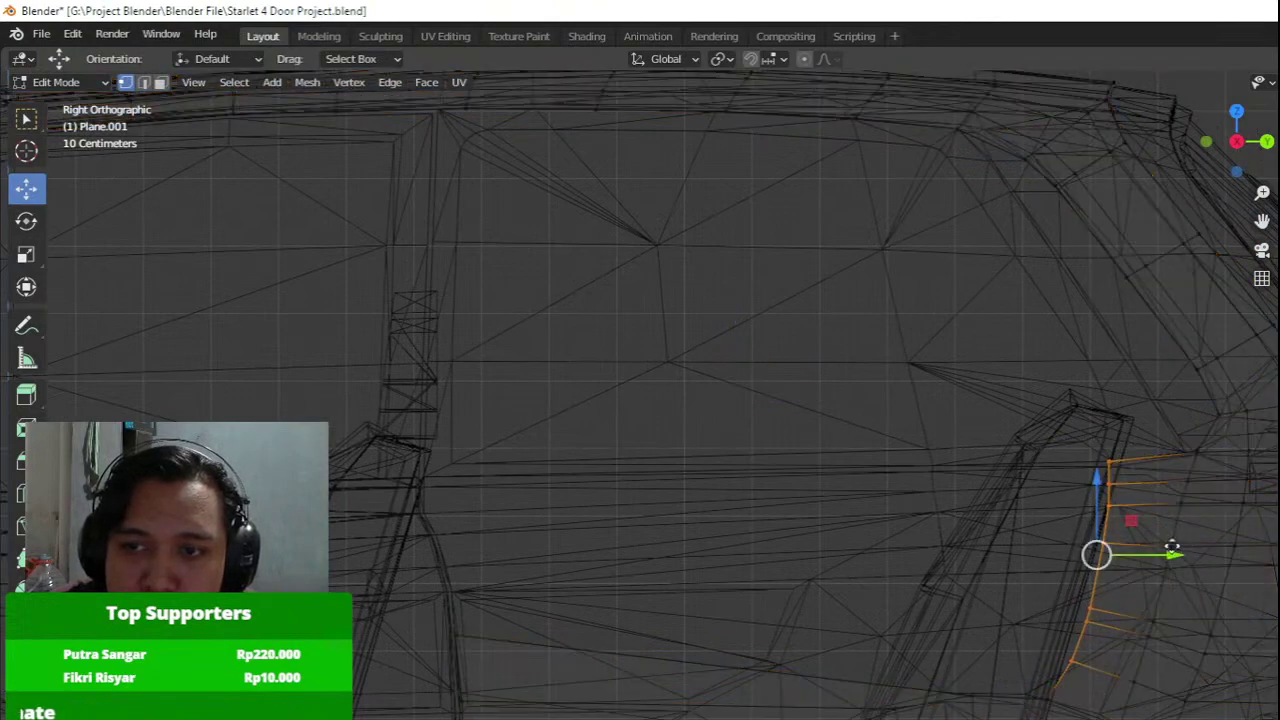
{"action": "key", "text": "g"}
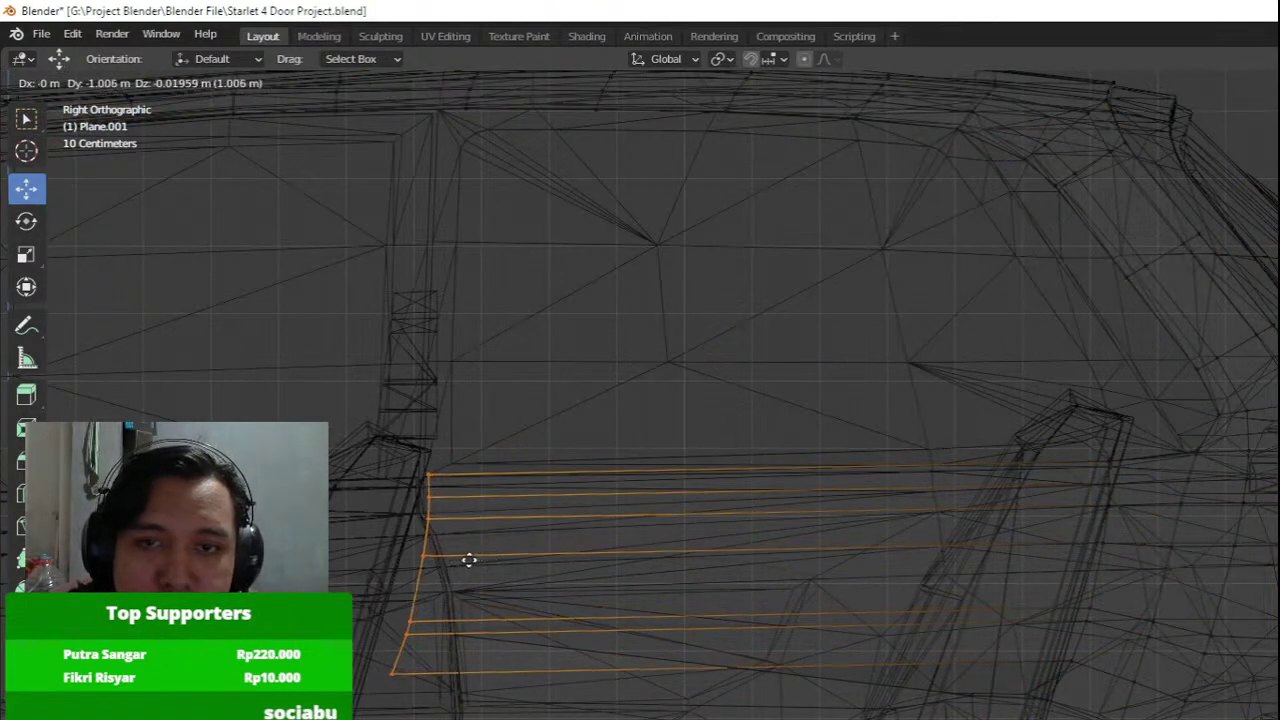
{"action": "left_click", "coordinate": [469, 562]}
Move the three lowest vertices of the newly extruded front edge onto the curved door seam.
{"action": "key", "text": "a"}
{"action": "scroll", "coordinate": [484, 575], "scroll_direction": "up", "scroll_amount": 3}
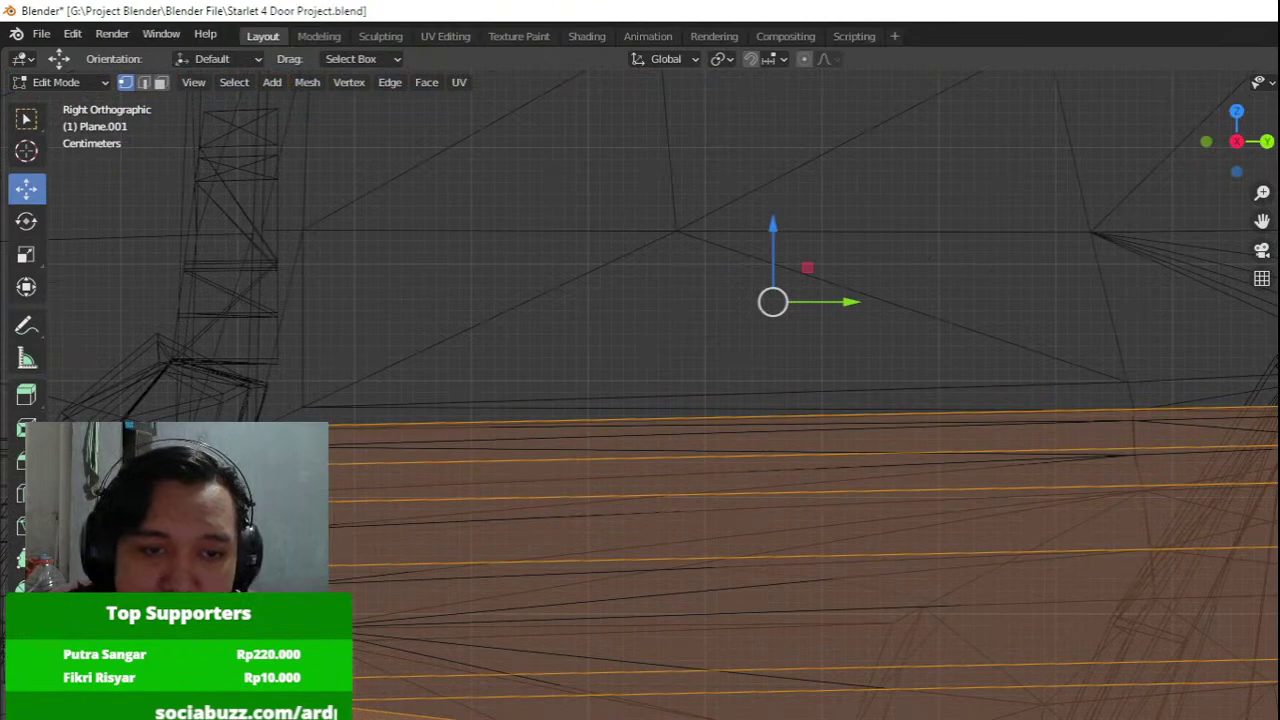
{"action": "key", "text": "g"}
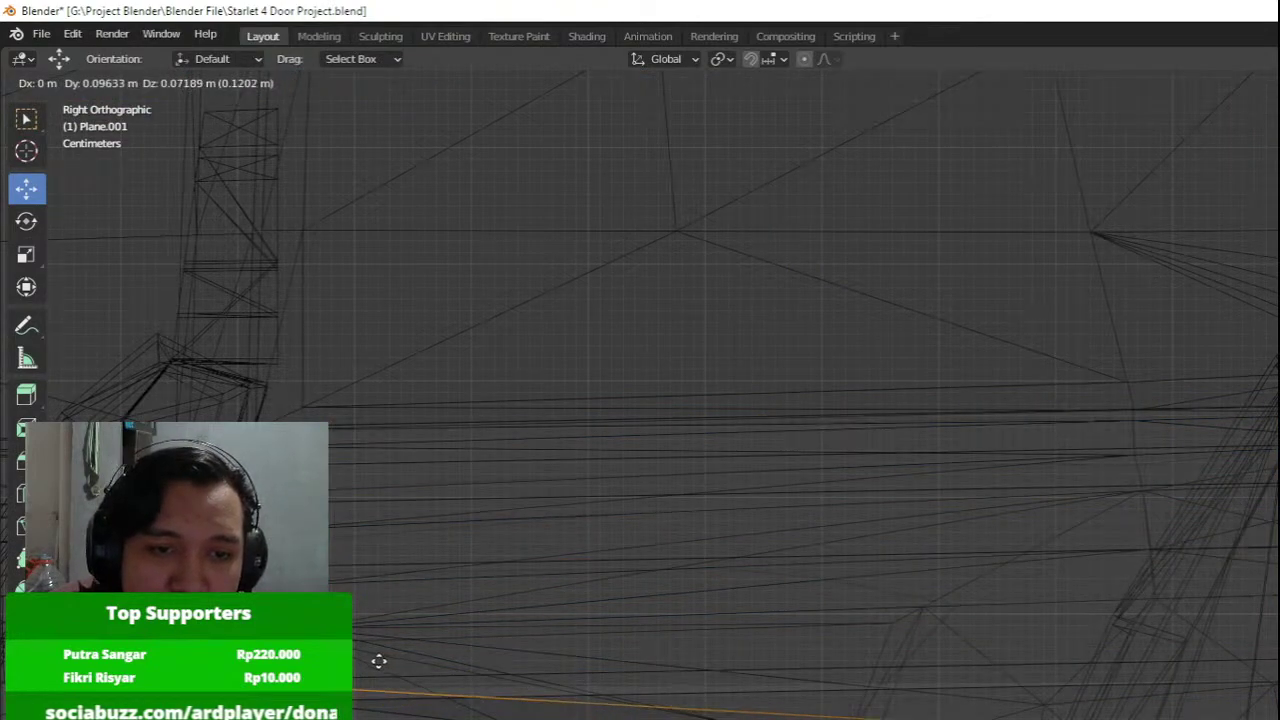
{"action": "left_click", "coordinate": [350, 668]}
{"action": "left_click", "coordinate": [250, 688]}
{"action": "left_click", "coordinate": [250, 664], "text": "shift"}
{"action": "key", "text": "g"}
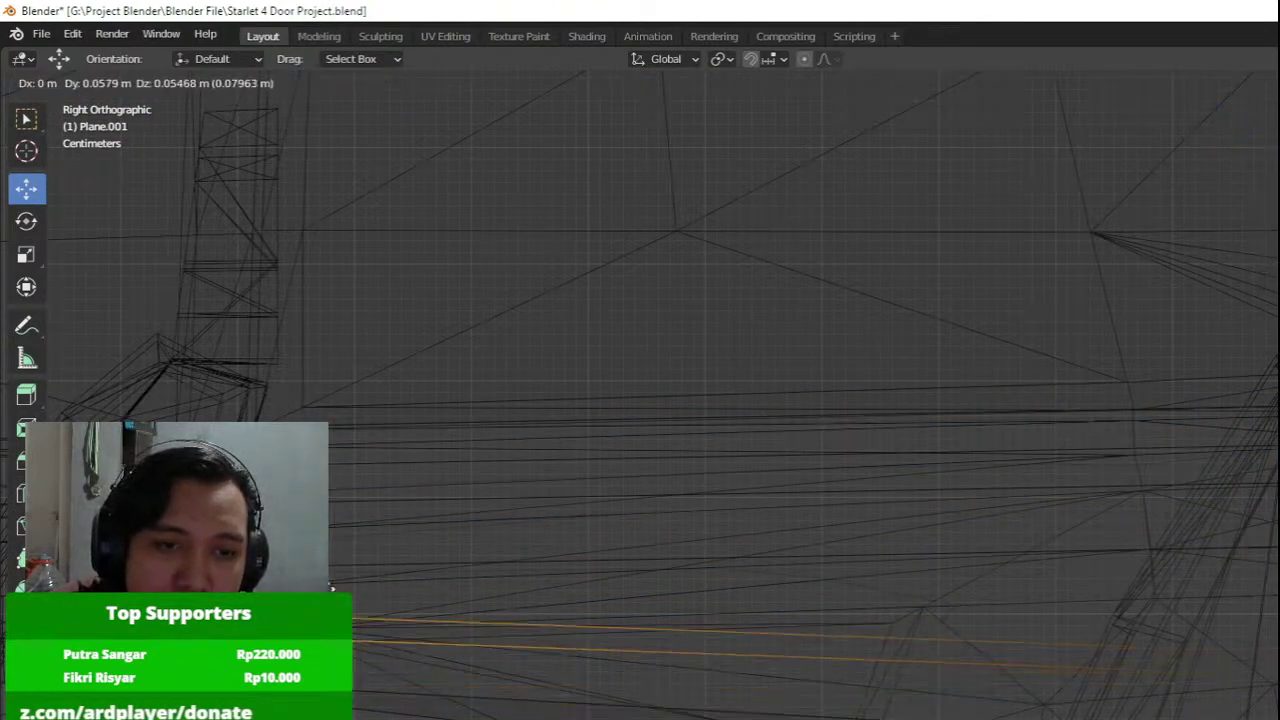
{"action": "left_click", "coordinate": [371, 690]}
Adjust the middle vertices of the extruded front edge to follow the door seam's curve.
{"action": "left_click", "coordinate": [300, 641]}
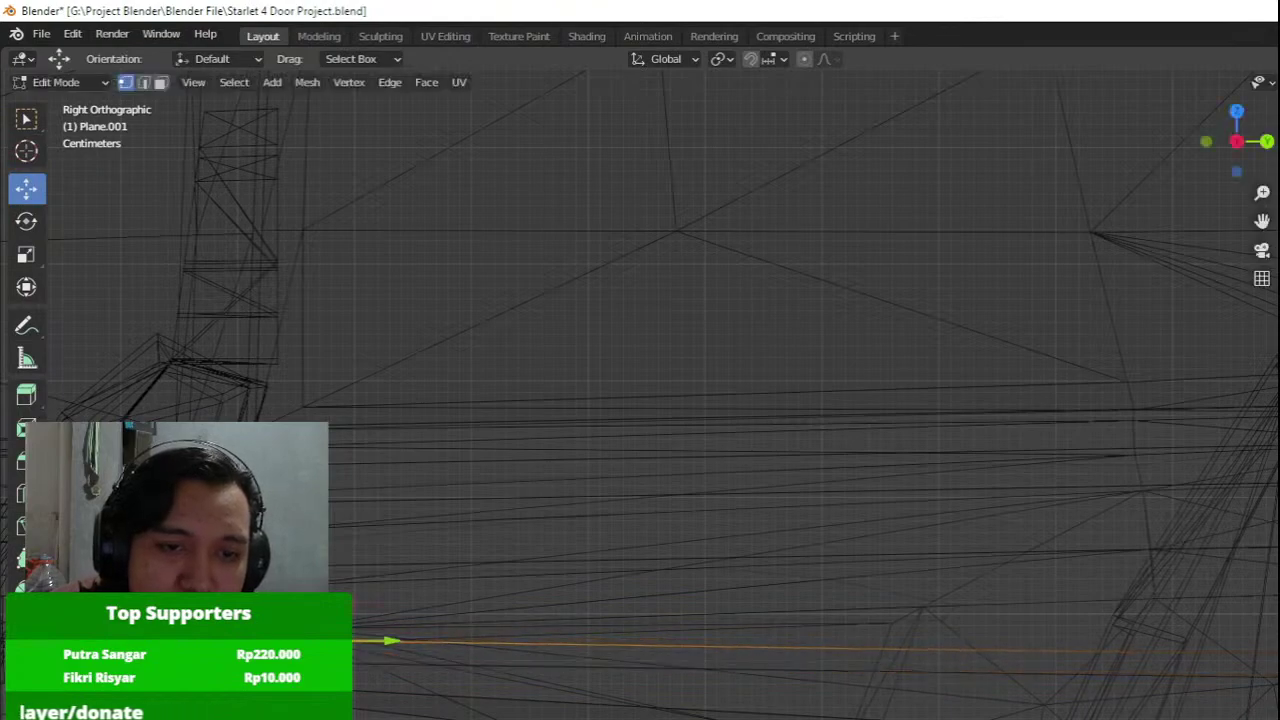
{"action": "key", "text": "g"}
{"action": "key", "text": "Return"}
{"action": "key", "text": "g"}
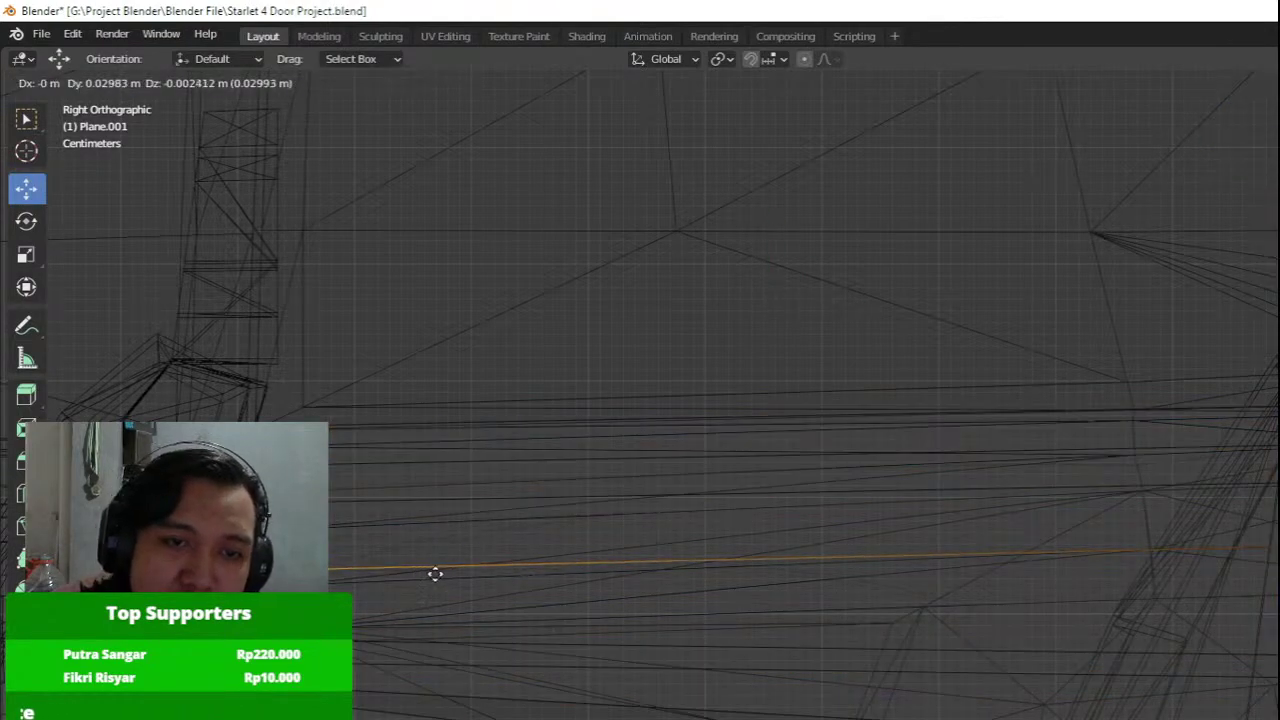
{"action": "key", "text": "Return"}
{"action": "left_click", "coordinate": [264, 466]}
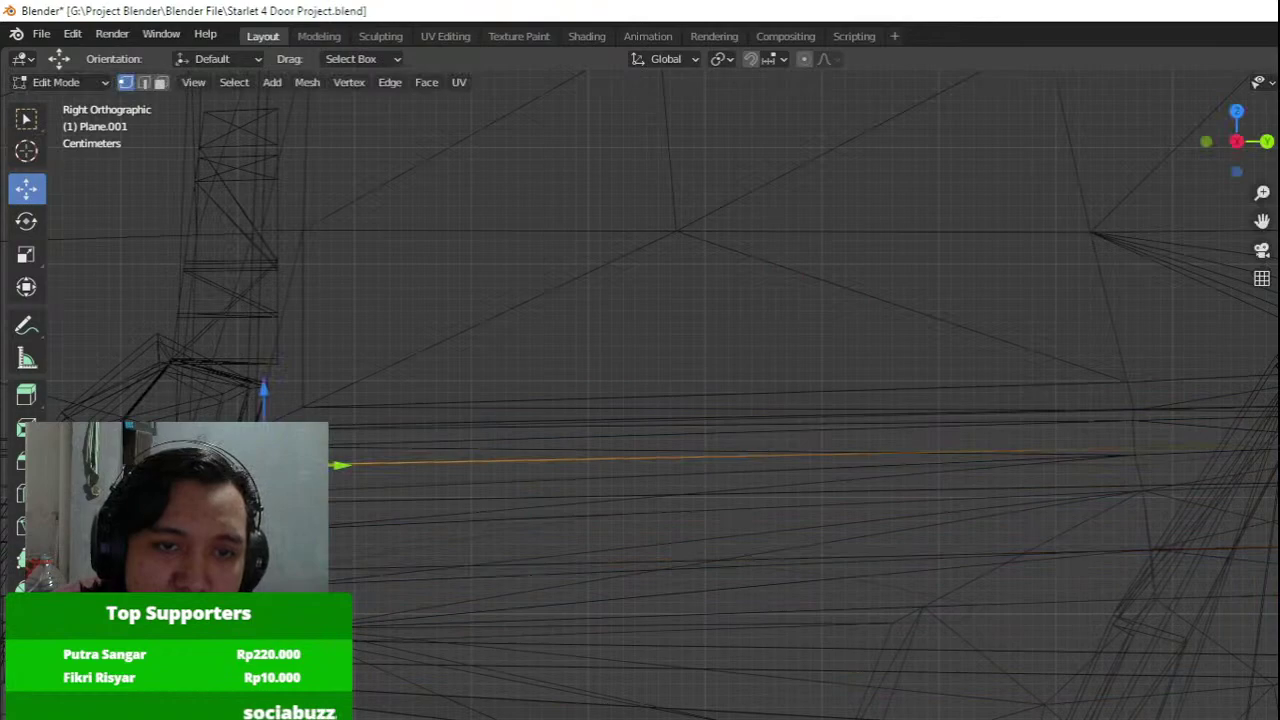
Shift the top vertices of the extruded front edge forward to line up with the door seam below the window.
{"action": "key", "text": "a"}
{"action": "left_click_drag", "start_coordinate": [200, 351], "coordinate": [345, 518]}
{"action": "key", "text": "shift+z"}
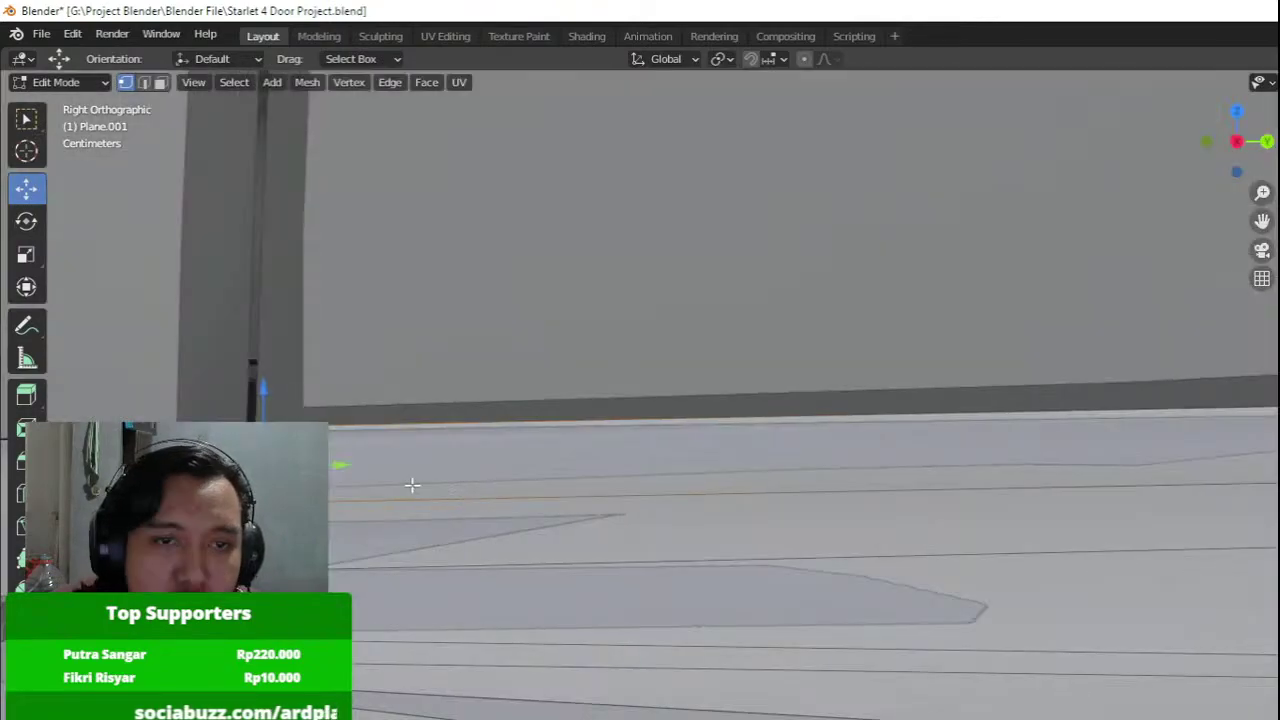
{"action": "mouse_move", "coordinate": [350, 465]}
{"action": "left_mouse_down"}
{"action": "mouse_move", "coordinate": [331, 463]}
{"action": "mouse_move", "coordinate": [351, 472]}
{"action": "mouse_move", "coordinate": [334, 505]}
{"action": "left_mouse_up"}
{"action": "key", "text": "z"}
{"action": "left_click", "coordinate": [277, 575]}
{"action": "left_click", "coordinate": [253, 503]}
{"action": "key", "text": "shift+z"}
{"action": "key", "text": "shift+z"}
{"action": "mouse_move", "coordinate": [385, 481]}
{"action": "middle_mouse_down", "text": "shift"}
{"action": "mouse_move", "coordinate": [503, 437]}
{"action": "mouse_move", "coordinate": [634, 512]}
{"action": "middle_mouse_up", "text": "shift"}
{"action": "key", "text": "shift+z"}
{"action": "key", "text": "shift+z"}
{"action": "mouse_move", "coordinate": [734, 500]}
{"action": "middle_mouse_down"}
{"action": "mouse_move", "coordinate": [723, 463]}
{"action": "mouse_move", "coordinate": [795, 490]}
{"action": "mouse_move", "coordinate": [774, 489]}
{"action": "mouse_move", "coordinate": [783, 558]}
{"action": "middle_mouse_up"}
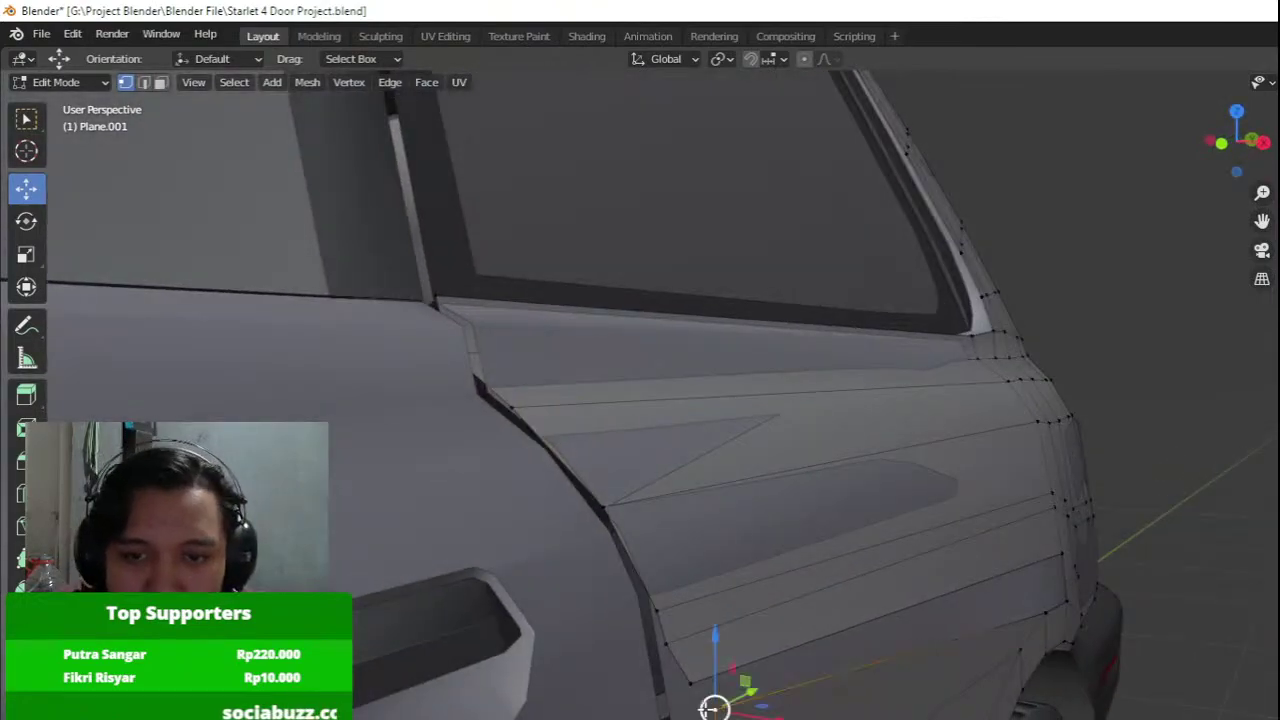
{"action": "left_click", "coordinate": [673, 678], "text": "shift"}
{"action": "middle_click_drag", "start_coordinate": [774, 657], "coordinate": [865, 609]}
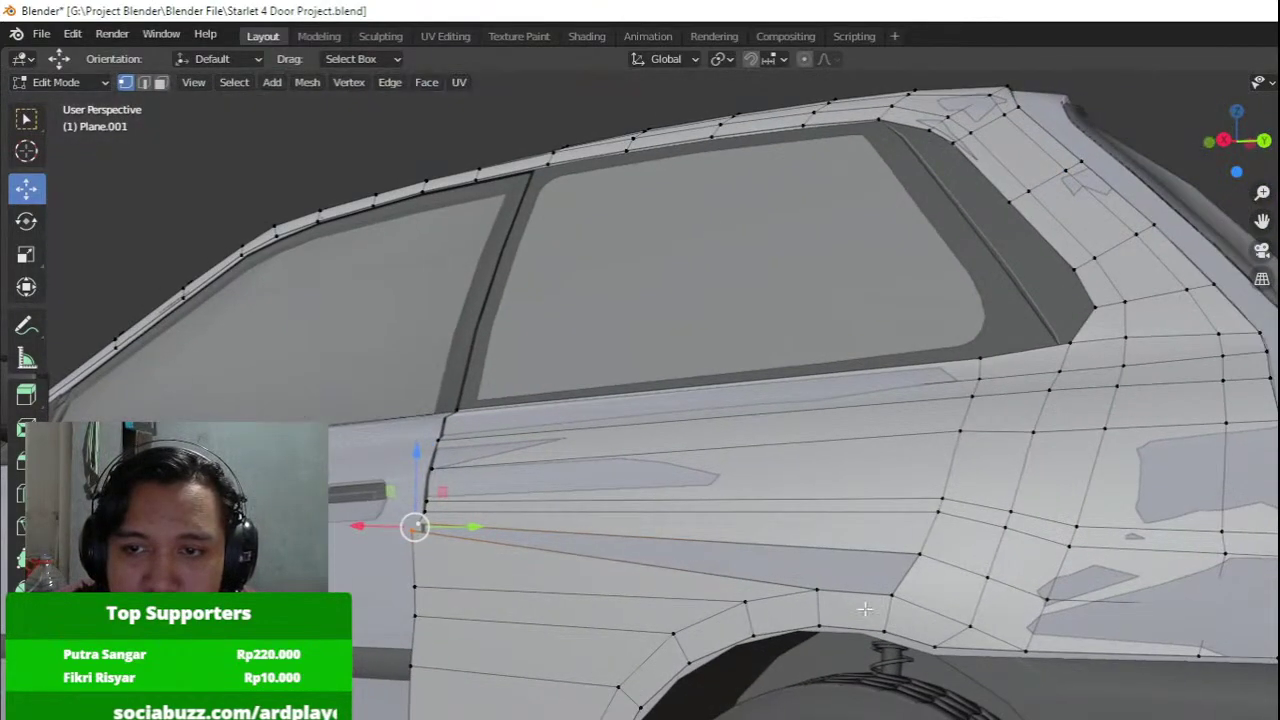
{"action": "key", "text": "g"}
{"action": "key", "text": "g"}
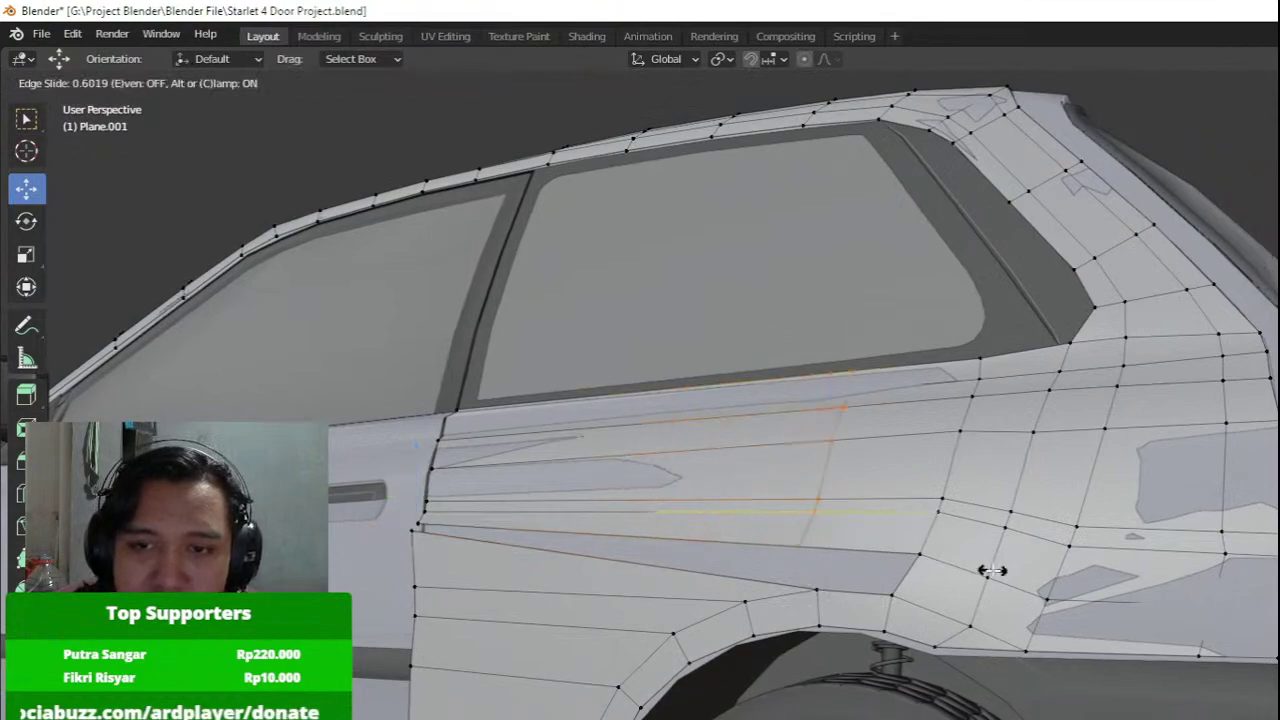
{"action": "right_click", "coordinate": [985, 572]}
{"action": "key", "text": "ctrl+z"}
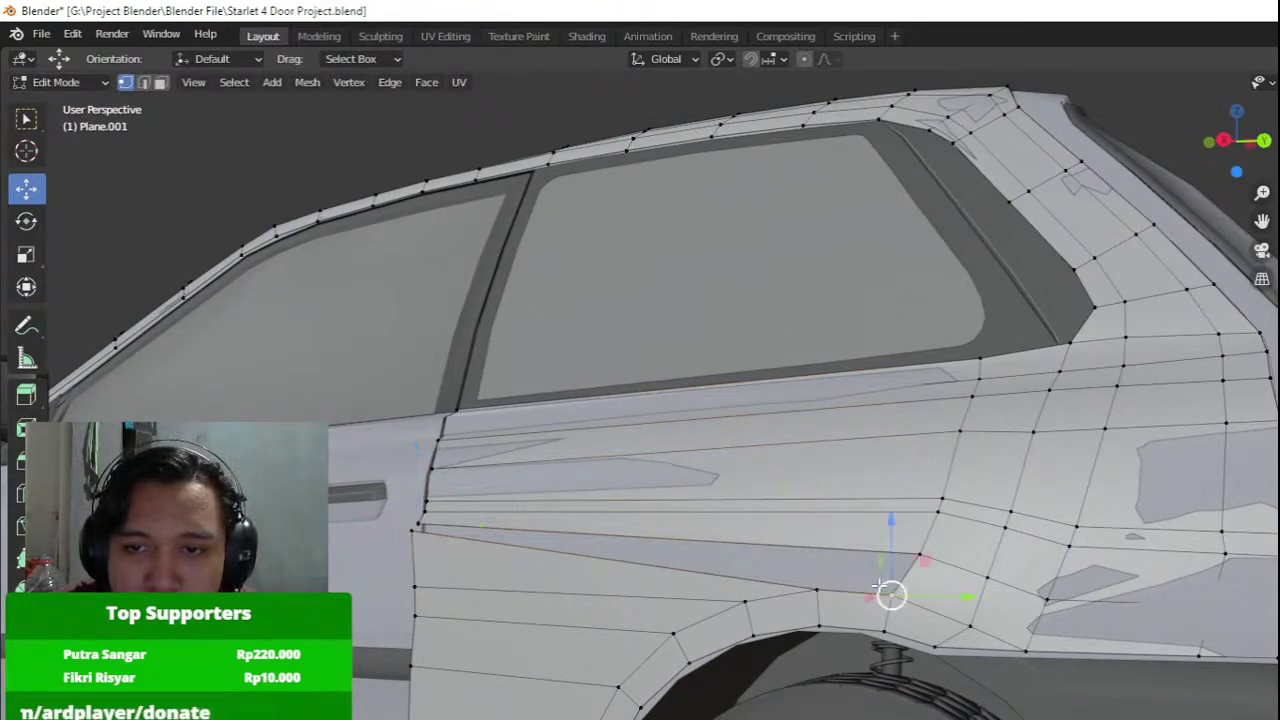
Add a vertical edge loop near the rear of the new upper strips and fill the small gap above the wheel arch.
{"action": "key", "text": "g"}
{"action": "key", "text": "g"}
{"action": "left_click", "coordinate": [864, 589]}
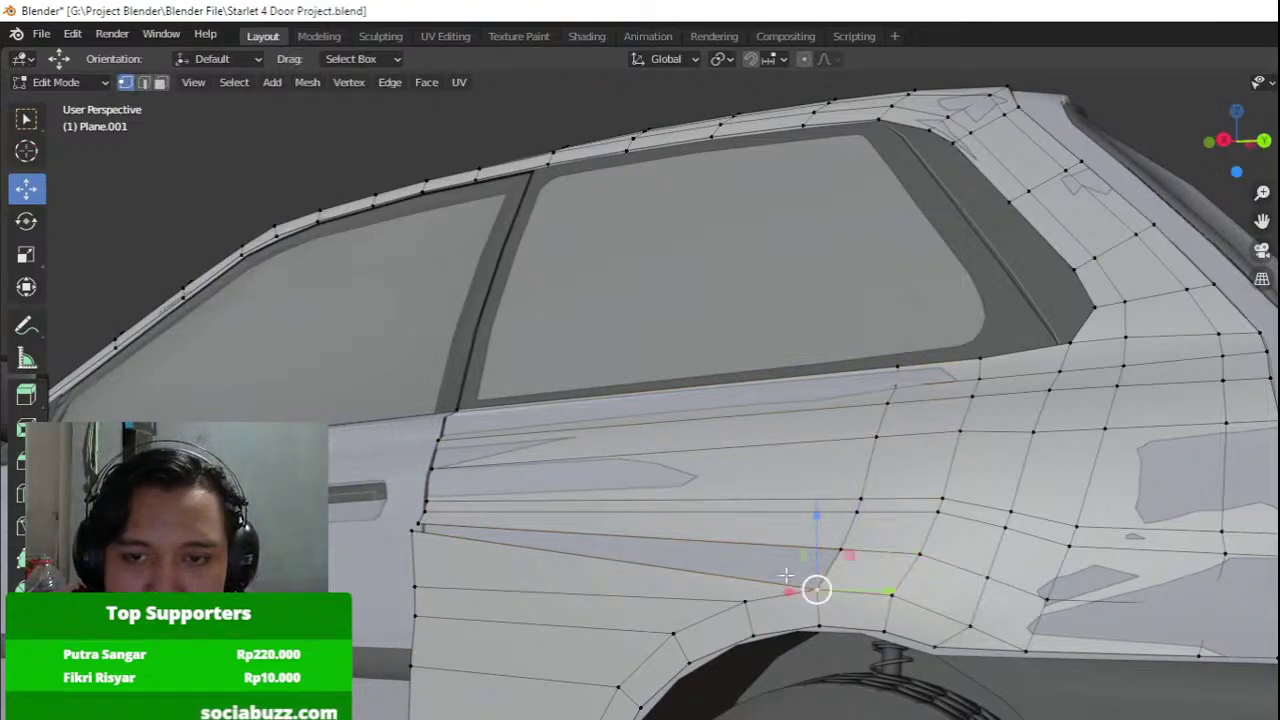
Fill the long gap between the upper and lower side strips with a face reaching to the door edge.
{"action": "middle_click_drag", "start_coordinate": [374, 509], "coordinate": [557, 531], "text": "shift"}
{"action": "left_click_drag", "start_coordinate": [592, 530], "coordinate": [602, 526], "text": "shift"}
{"action": "key", "text": "f"}
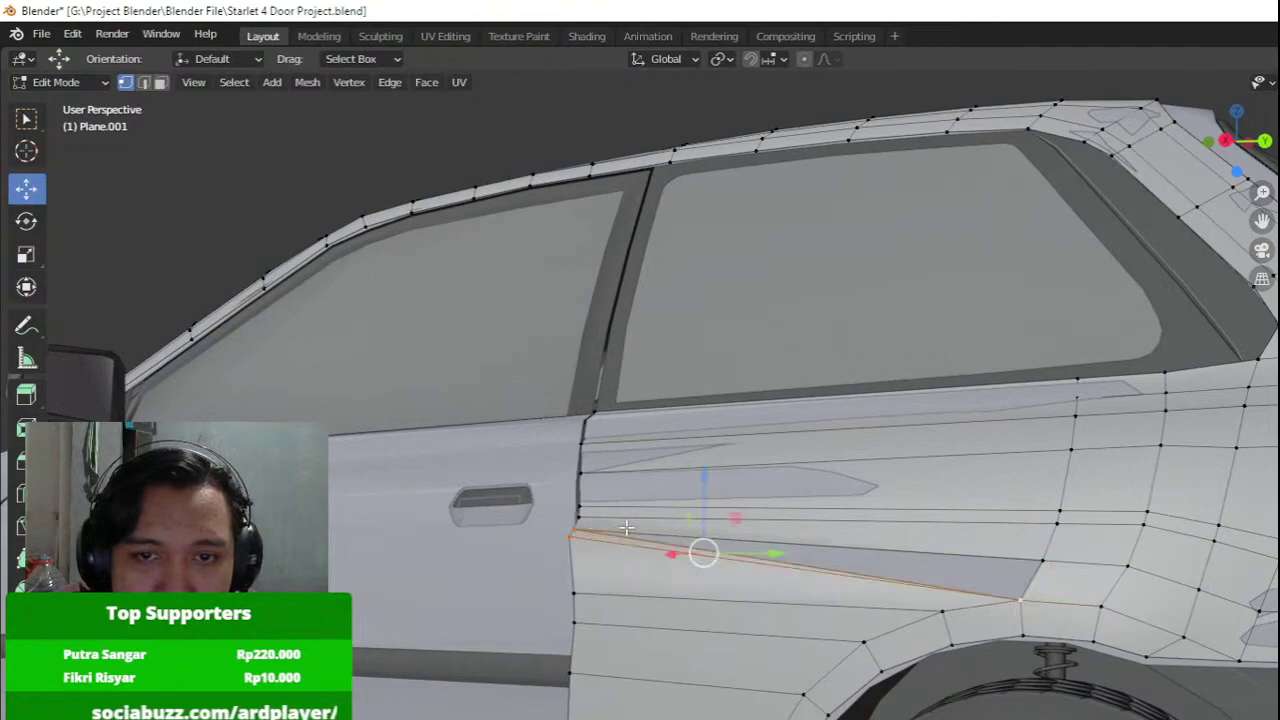
{"action": "middle_click_drag", "start_coordinate": [626, 529], "coordinate": [880, 551]}
{"action": "key", "text": "ctrl+z"}
{"action": "left_click", "coordinate": [929, 540], "text": "shift"}
{"action": "scroll", "coordinate": [926, 547], "scroll_direction": "up", "scroll_amount": 2}
{"action": "key", "text": "f"}
Move three front-edge vertices beside the door handle inward along X to match the door's surface.
{"action": "scroll", "coordinate": [878, 551], "scroll_direction": "up", "scroll_amount": 2}
{"action": "left_click", "coordinate": [765, 581]}
{"action": "left_click_drag", "start_coordinate": [820, 597], "coordinate": [763, 585]}
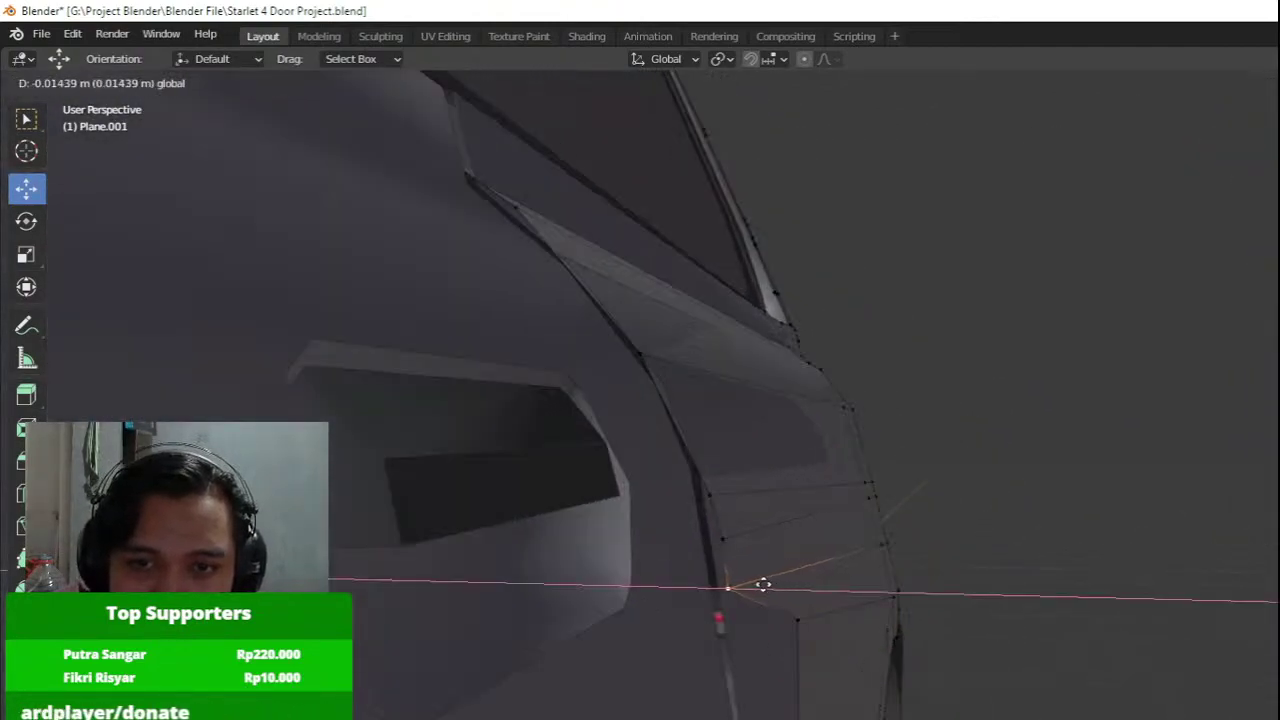
{"action": "left_click", "coordinate": [721, 541]}
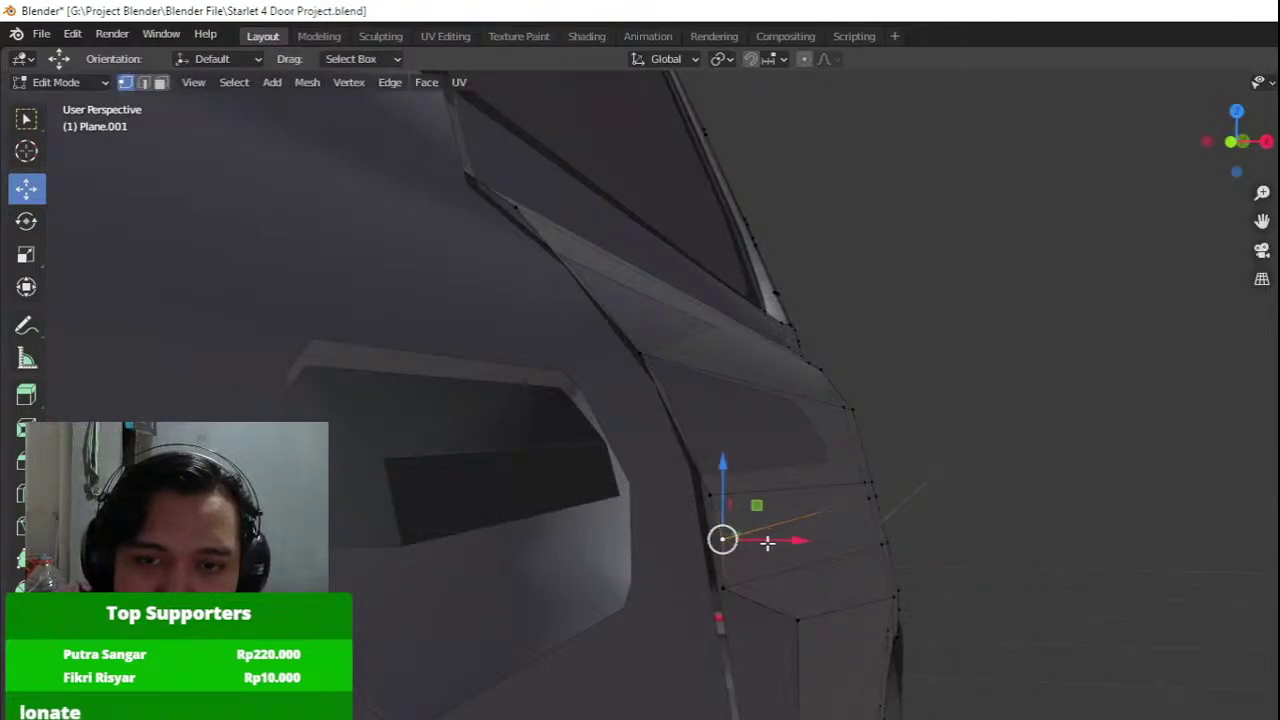
{"action": "left_click_drag", "start_coordinate": [780, 542], "coordinate": [770, 540]}
{"action": "left_click", "coordinate": [711, 494]}
{"action": "left_click_drag", "start_coordinate": [761, 497], "coordinate": [755, 498]}
Raise the upper front-edge vertex along the door seam in the side view, and adjust its depth to the door surface.
{"action": "key", "text": "KP_3"}
{"action": "key", "text": "z"}
{"action": "key", "text": "g"}
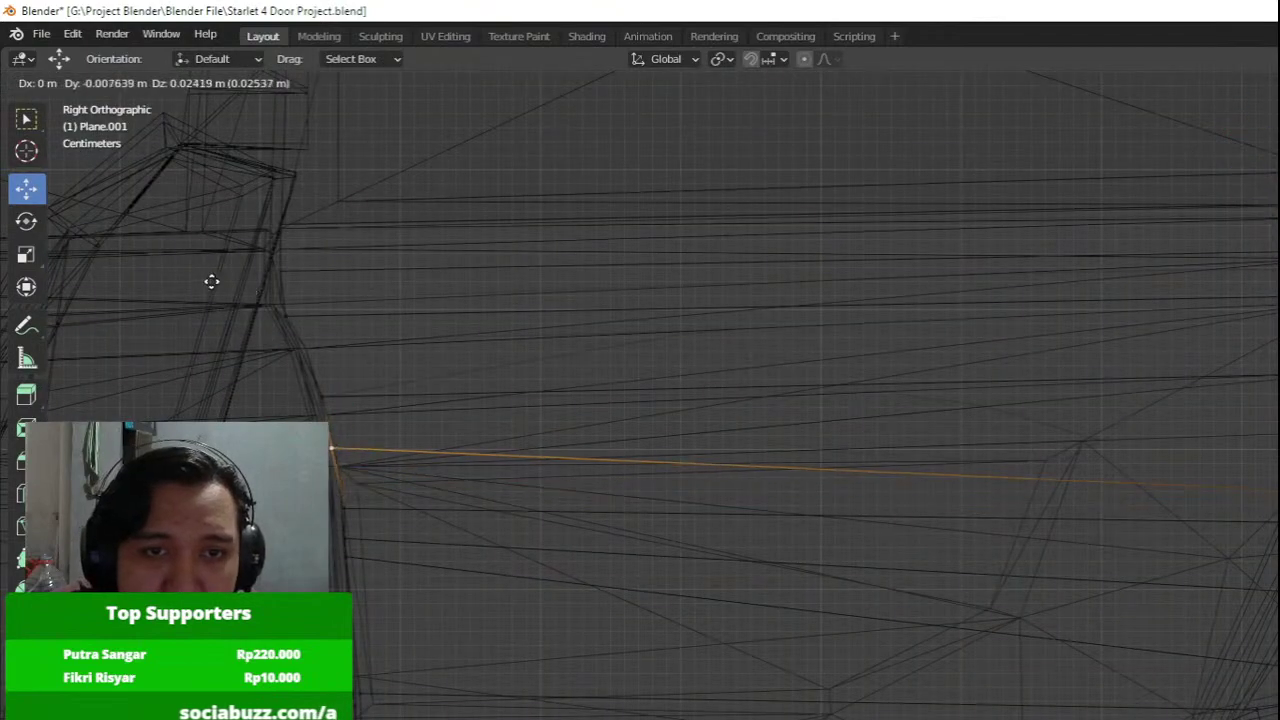
{"action": "left_click", "coordinate": [266, 346]}
{"action": "key", "text": "z"}
{"action": "left_click", "coordinate": [447, 401]}
{"action": "mouse_move", "coordinate": [480, 413]}
{"action": "middle_mouse_down", "text": "shift"}
{"action": "mouse_move", "coordinate": [574, 371]}
{"action": "mouse_move", "coordinate": [646, 417]}
{"action": "mouse_move", "coordinate": [694, 531]}
{"action": "middle_mouse_up", "text": "shift"}
{"action": "left_click_drag", "start_coordinate": [659, 456], "coordinate": [664, 437]}
{"action": "left_click_drag", "start_coordinate": [745, 519], "coordinate": [755, 519]}
{"action": "middle_click_drag", "start_coordinate": [755, 519], "coordinate": [740, 429], "text": "shift"}
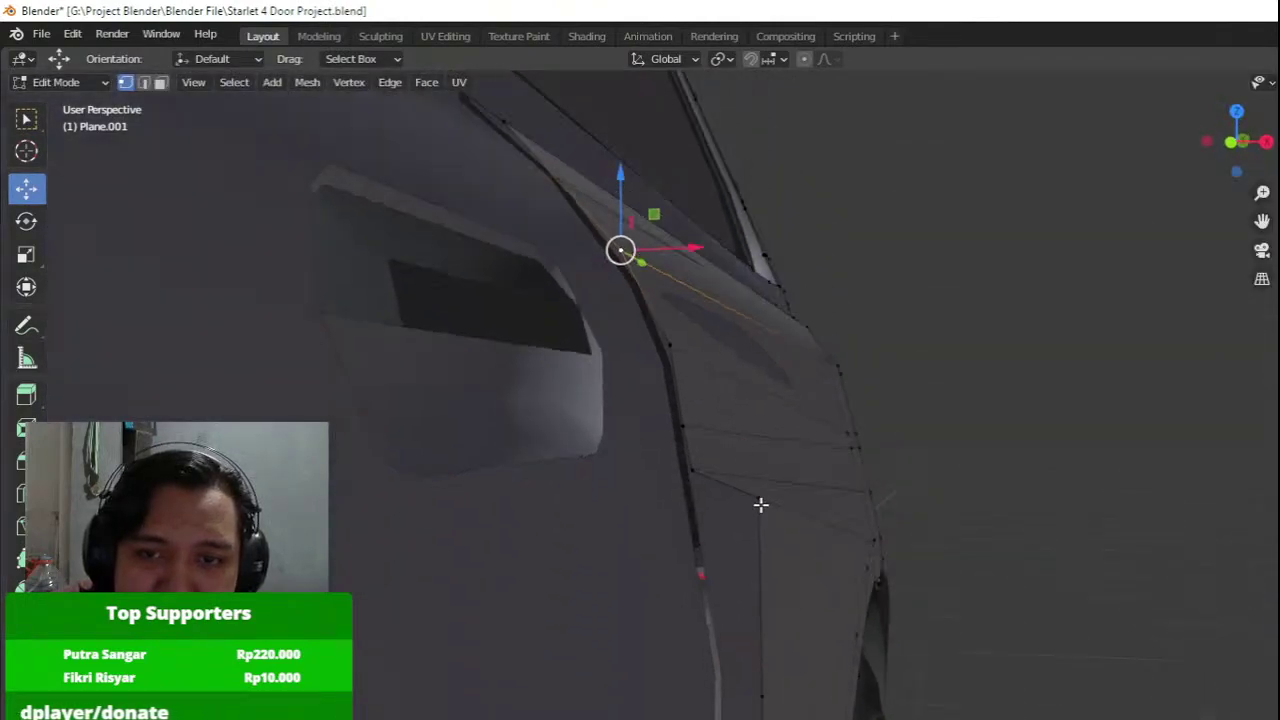
Lower the front-edge vertex below the door handle along Z and move it inward along X to the door surface.
{"action": "left_click", "coordinate": [760, 505]}
{"action": "left_click", "coordinate": [758, 497]}
{"action": "left_click_drag", "start_coordinate": [759, 444], "coordinate": [773, 482]}
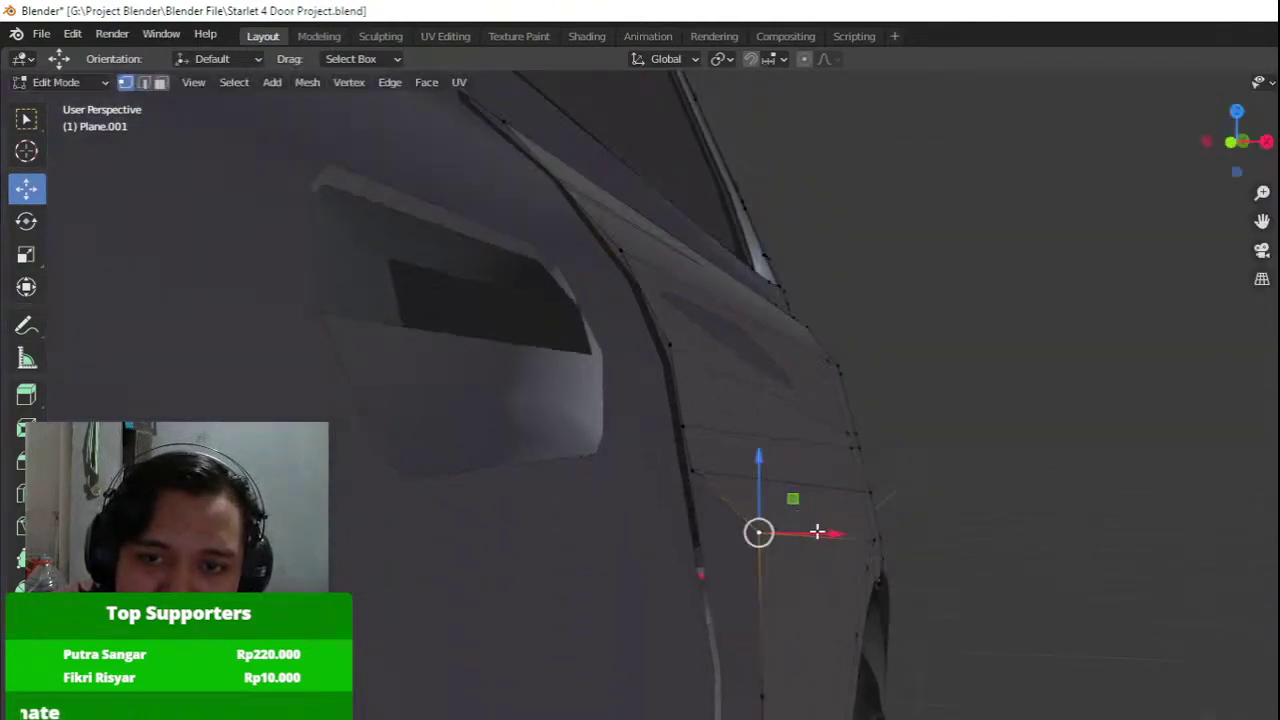
{"action": "left_click_drag", "start_coordinate": [816, 532], "coordinate": [673, 518]}
{"action": "middle_click_drag", "start_coordinate": [723, 557], "coordinate": [731, 499]}
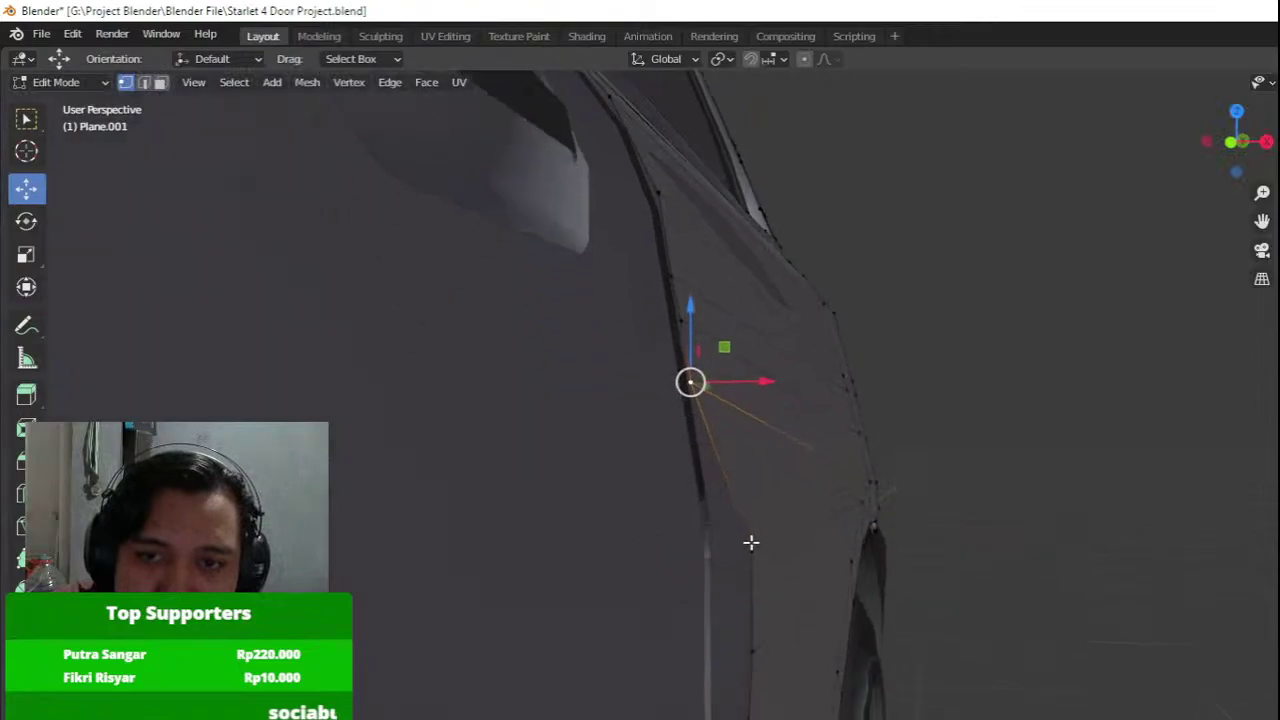
Move the next two lower front-edge vertices inward along X to follow the door's surface.
{"action": "left_click", "coordinate": [753, 547]}
{"action": "left_click_drag", "start_coordinate": [825, 549], "coordinate": [767, 544]}
{"action": "left_click_drag", "start_coordinate": [692, 527], "coordinate": [691, 527]}
{"action": "scroll", "coordinate": [745, 532], "scroll_direction": "down", "scroll_amount": 3, "text": "shift"}
{"action": "left_click", "coordinate": [748, 580]}
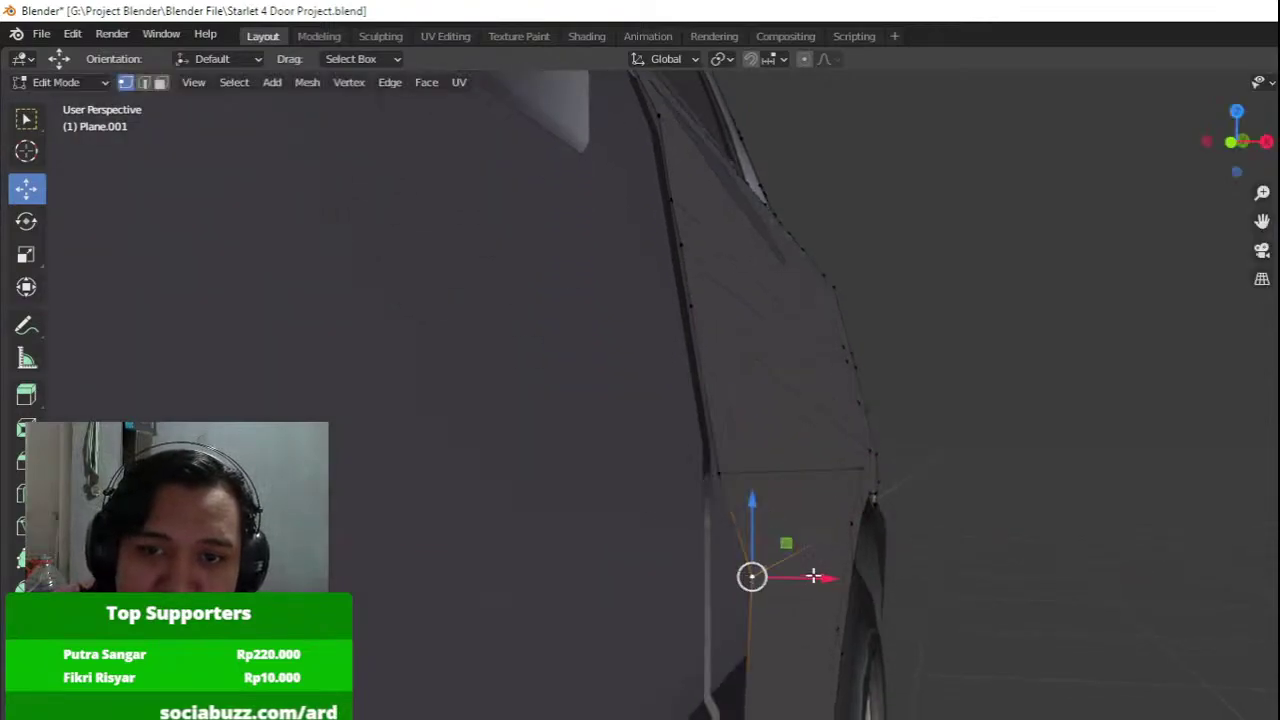
{"action": "left_click_drag", "start_coordinate": [814, 575], "coordinate": [629, 557]}
{"action": "middle_click_drag", "start_coordinate": [655, 549], "coordinate": [714, 446]}
Add a horizontal edge loop across the lower side panel and move the nearby front-edge vertices inward along X.
{"action": "key", "text": "ctrl+r"}
{"action": "left_click", "coordinate": [729, 485]}
{"action": "left_click", "coordinate": [730, 487]}
{"action": "left_click", "coordinate": [724, 482]}
{"action": "left_click_drag", "start_coordinate": [767, 483], "coordinate": [749, 483]}
{"action": "scroll", "coordinate": [775, 445], "scroll_direction": "down", "scroll_amount": 3, "text": "shift"}
{"action": "left_click", "coordinate": [738, 408]}
{"action": "left_click_drag", "start_coordinate": [778, 405], "coordinate": [750, 415]}
Move the lowest front-edge vertices above the sill inward along X to line up with the door.
{"action": "left_click", "coordinate": [740, 635]}
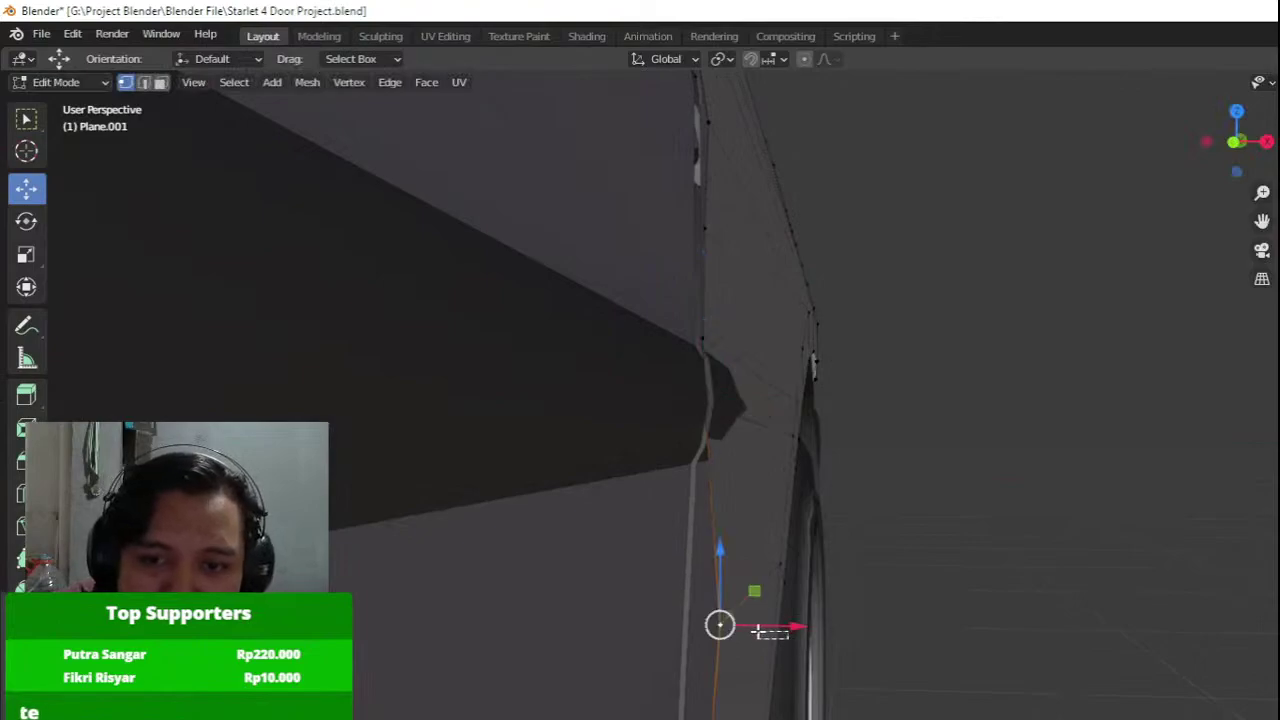
{"action": "left_click_drag", "start_coordinate": [757, 631], "coordinate": [628, 621]}
{"action": "key", "text": "ctrl+z"}
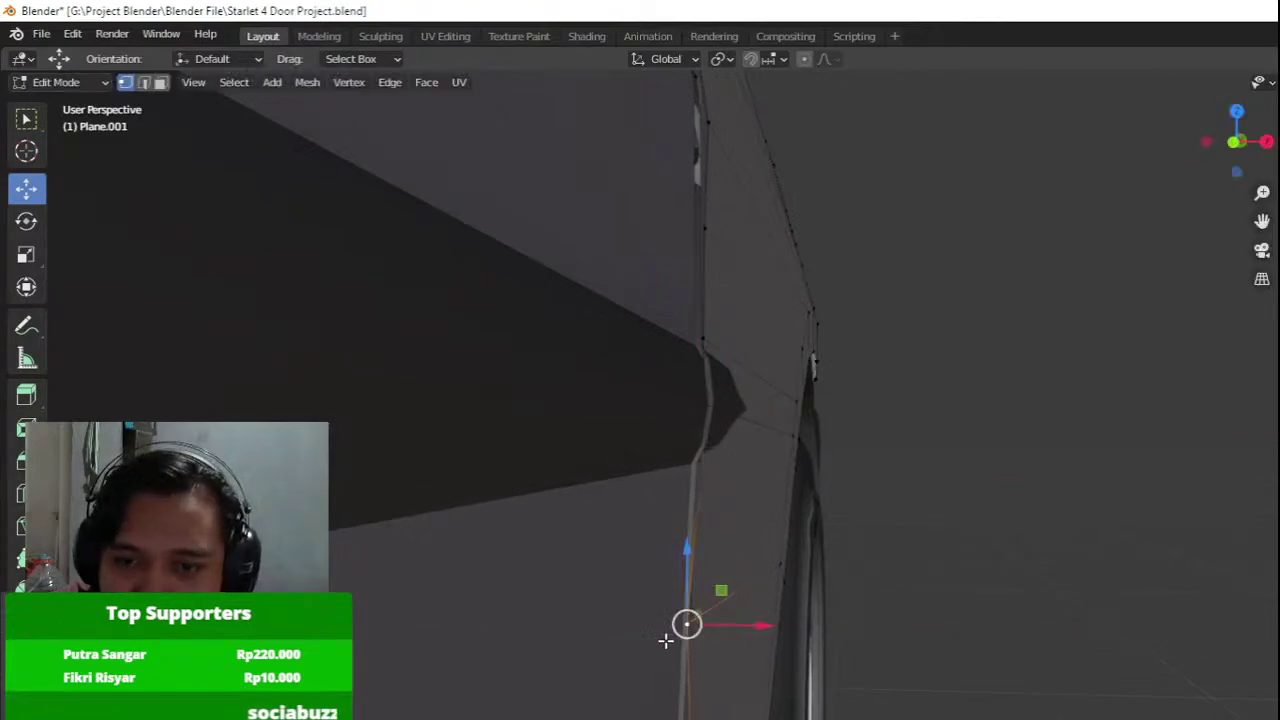
{"action": "middle_click_drag", "start_coordinate": [666, 640], "coordinate": [704, 547]}
{"action": "left_click", "coordinate": [680, 716]}
{"action": "mouse_move", "coordinate": [733, 715]}
{"action": "left_mouse_down"}
{"action": "mouse_move", "coordinate": [700, 714]}
{"action": "mouse_move", "coordinate": [725, 714]}
{"action": "left_mouse_up"}
Fill the gap between the lower side panel and the sill strip with a face.
{"action": "middle_click_drag", "start_coordinate": [722, 712], "coordinate": [546, 703]}
{"action": "scroll", "coordinate": [546, 703], "scroll_direction": "down", "scroll_amount": 4}
{"action": "left_click", "coordinate": [512, 666], "text": "shift"}
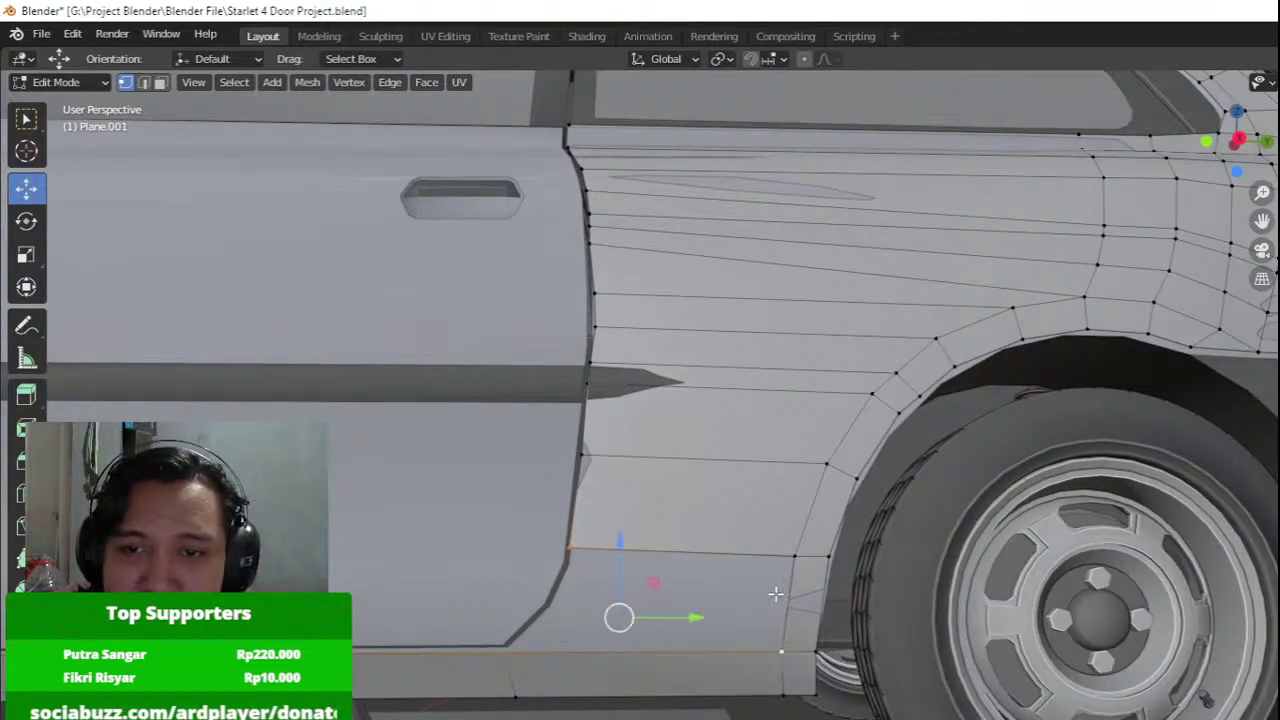
{"action": "left_click", "coordinate": [790, 550], "text": "shift"}
{"action": "key", "text": "f"}
{"action": "scroll", "coordinate": [788, 548], "scroll_direction": "down", "scroll_amount": 3}
{"action": "key", "text": "Tab"}
{"action": "middle_click_drag", "start_coordinate": [690, 335], "coordinate": [690, 395]}
{"action": "key", "text": "Tab"}
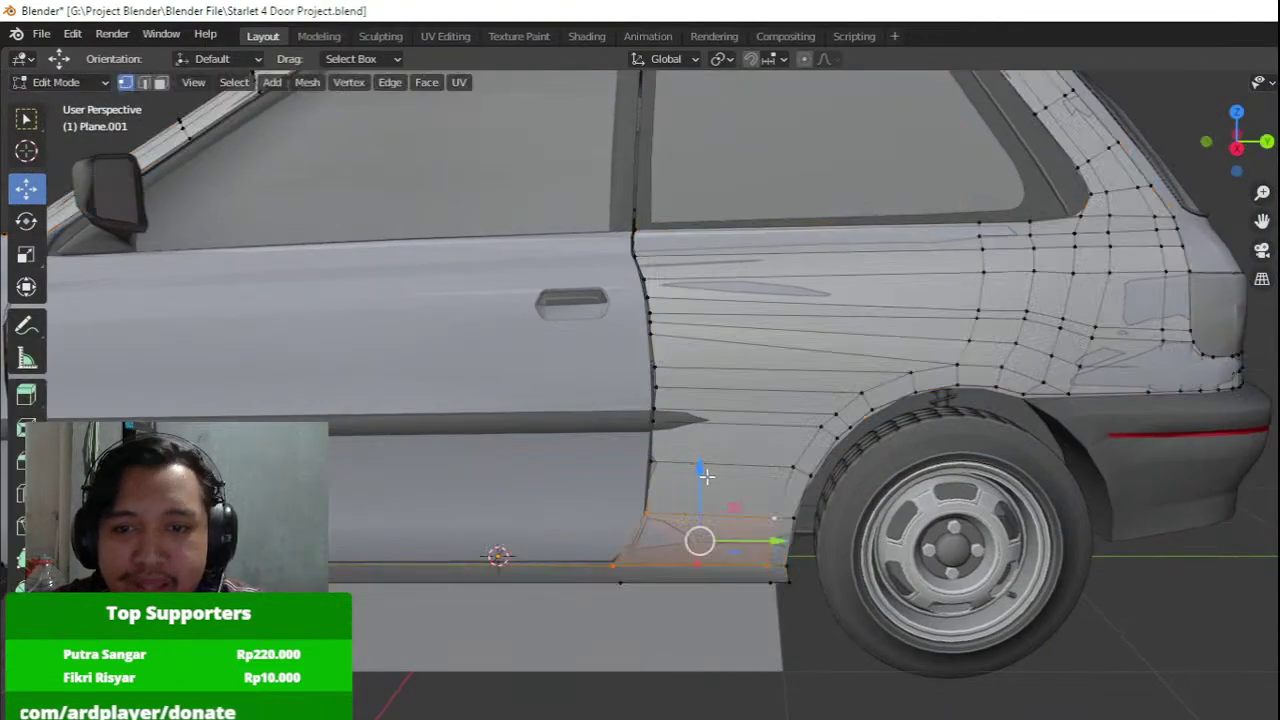
Add a horizontal edge loop across the new lower face and shift its front vertex along Y to the door seam.
{"action": "key", "text": "KP_3"}
{"action": "key", "text": "z"}
{"action": "scroll", "coordinate": [450, 547], "scroll_direction": "up", "scroll_amount": 2}
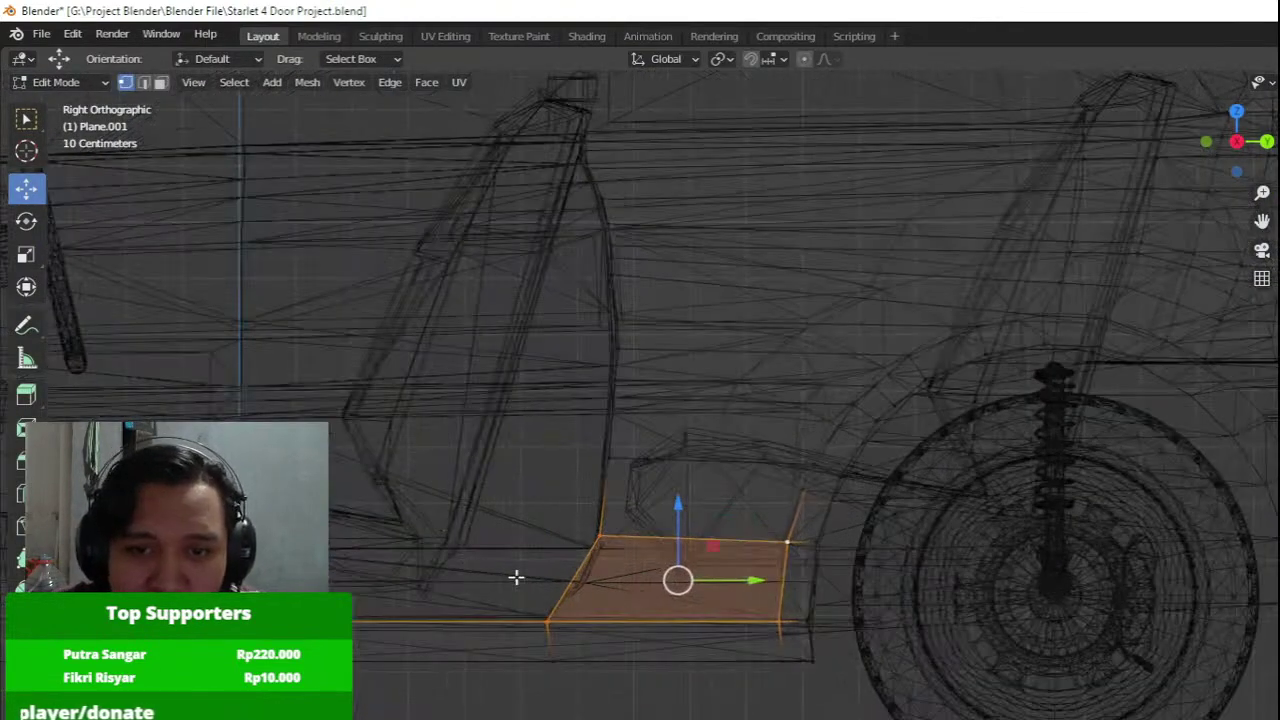
{"action": "left_click", "coordinate": [569, 578]}
{"action": "left_click", "coordinate": [569, 578]}
{"action": "left_click", "coordinate": [617, 583]}
{"action": "left_click_drag", "start_coordinate": [643, 583], "coordinate": [654, 583]}
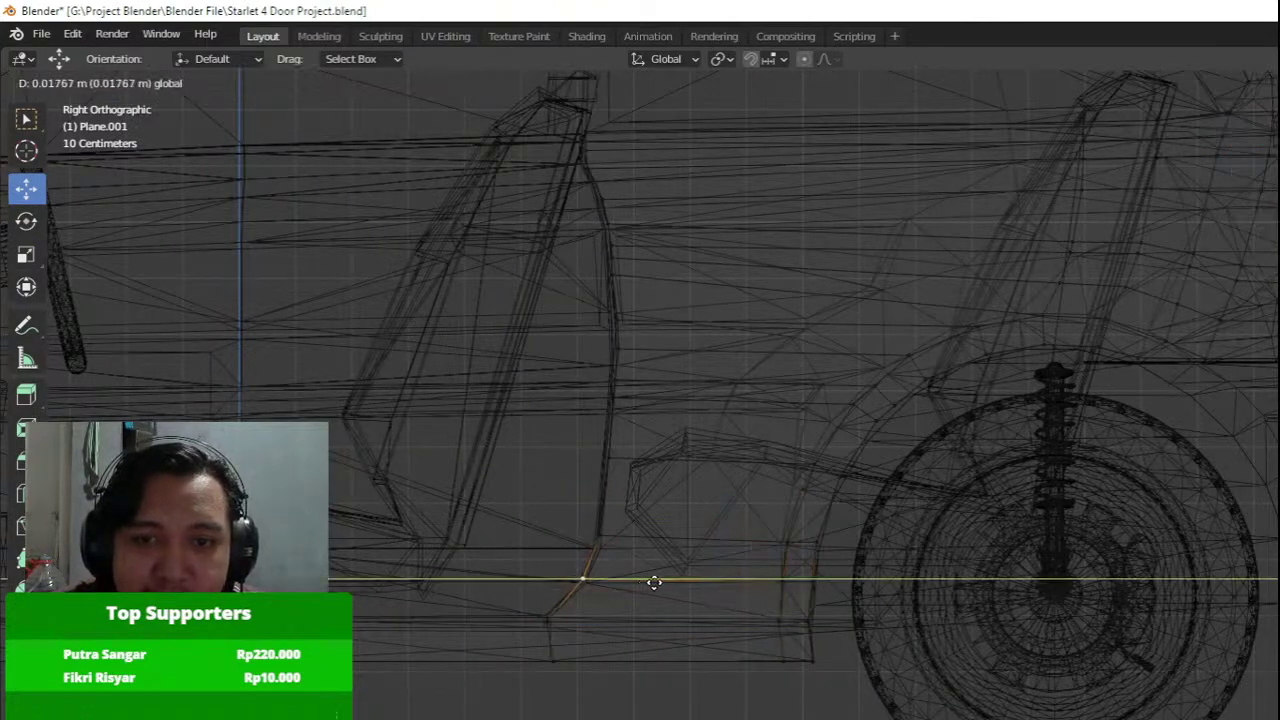
{"action": "left_click", "coordinate": [654, 582]}
{"action": "key", "text": "shift+z"}
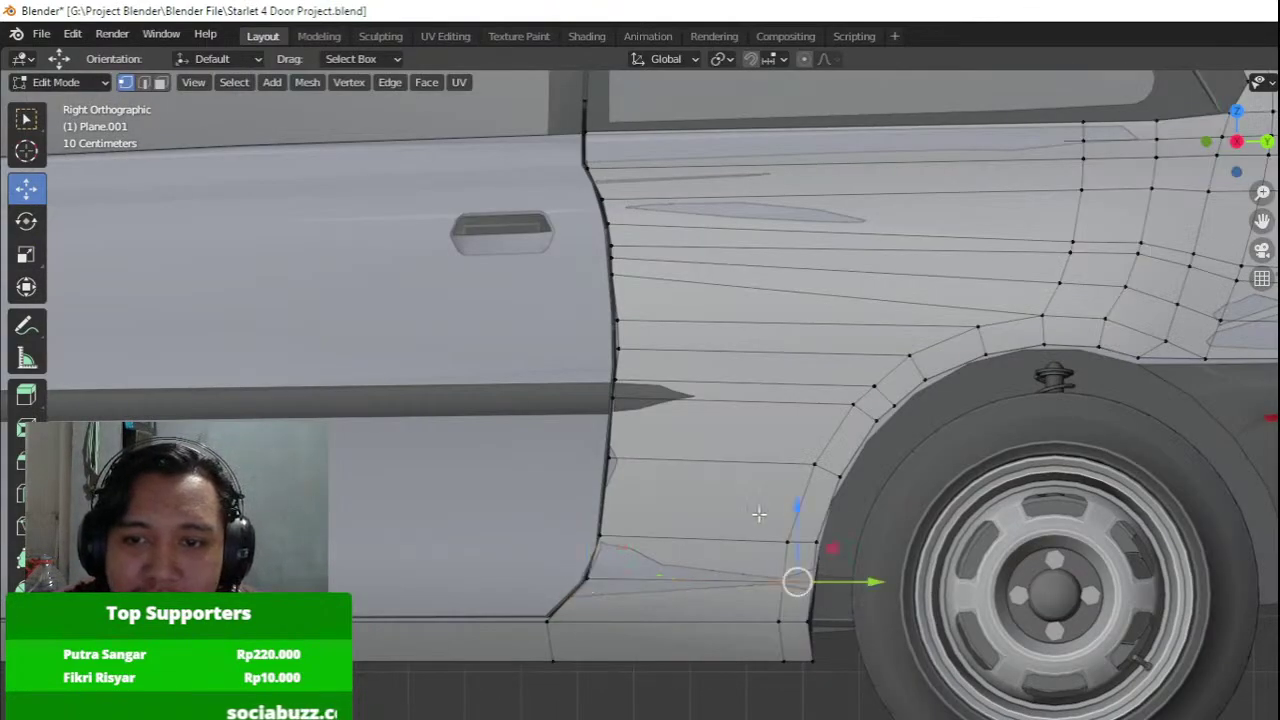
Adjust the lower vertices beside the wheel arch along Y in the side view.
{"action": "key", "text": "g"}
{"action": "key", "text": "y"}
{"action": "left_click", "coordinate": [812, 538]}
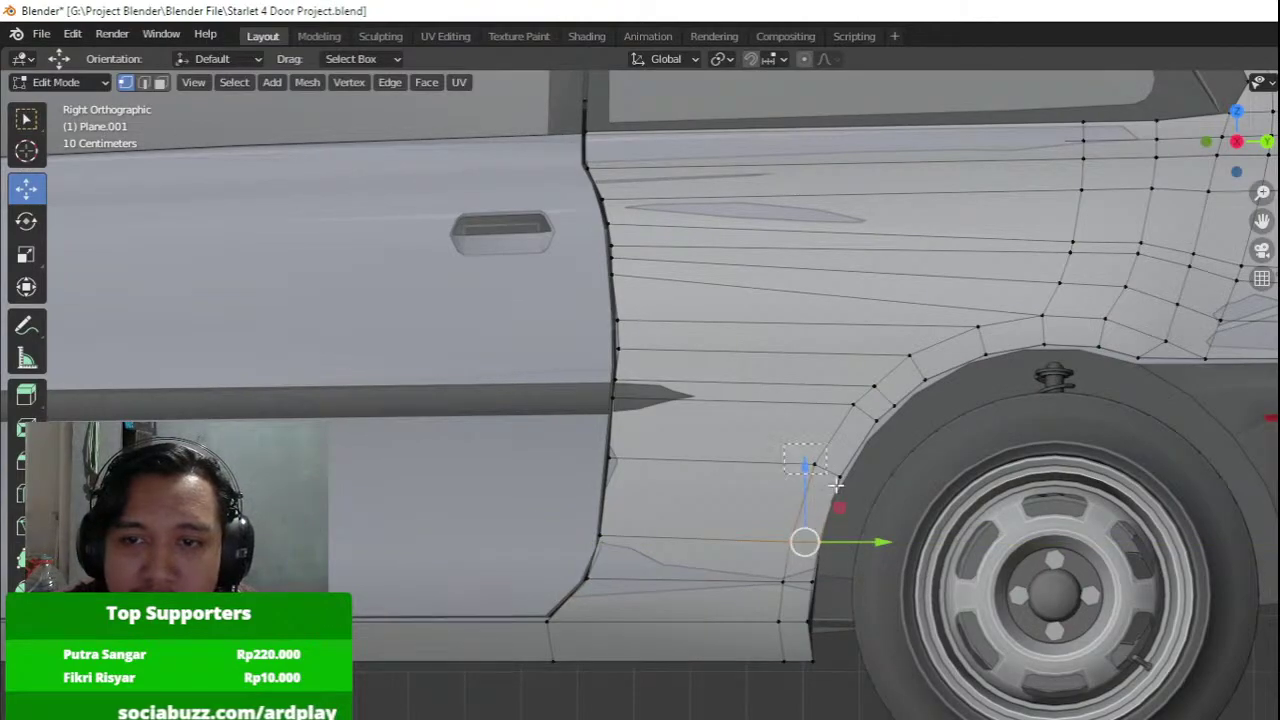
Move the new loop's front vertex along X to match the lower door surface.
{"action": "scroll", "coordinate": [854, 531], "scroll_direction": "up", "scroll_amount": 2}
{"action": "middle_click_drag", "start_coordinate": [845, 640], "coordinate": [831, 640]}
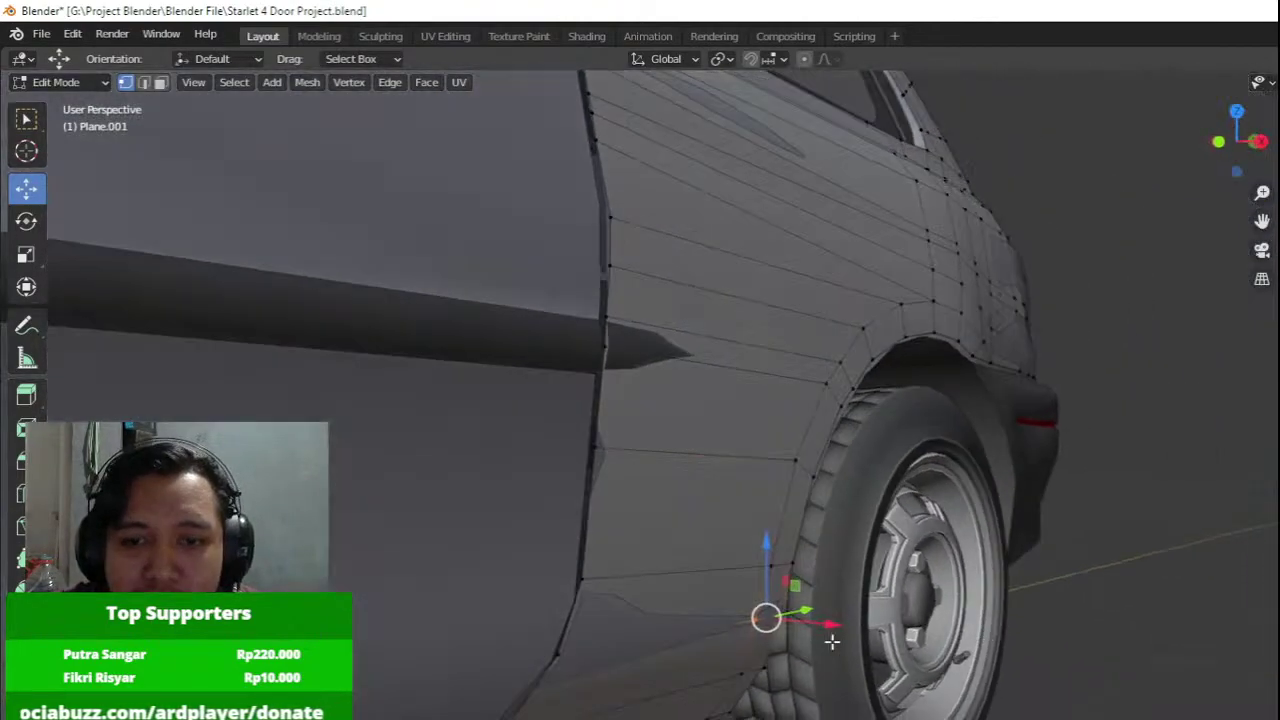
{"action": "left_click", "coordinate": [571, 648], "text": "shift"}
{"action": "middle_click_drag", "start_coordinate": [571, 648], "coordinate": [712, 633]}
{"action": "left_click_drag", "start_coordinate": [760, 631], "coordinate": [732, 664]}
{"action": "left_click", "coordinate": [766, 632]}
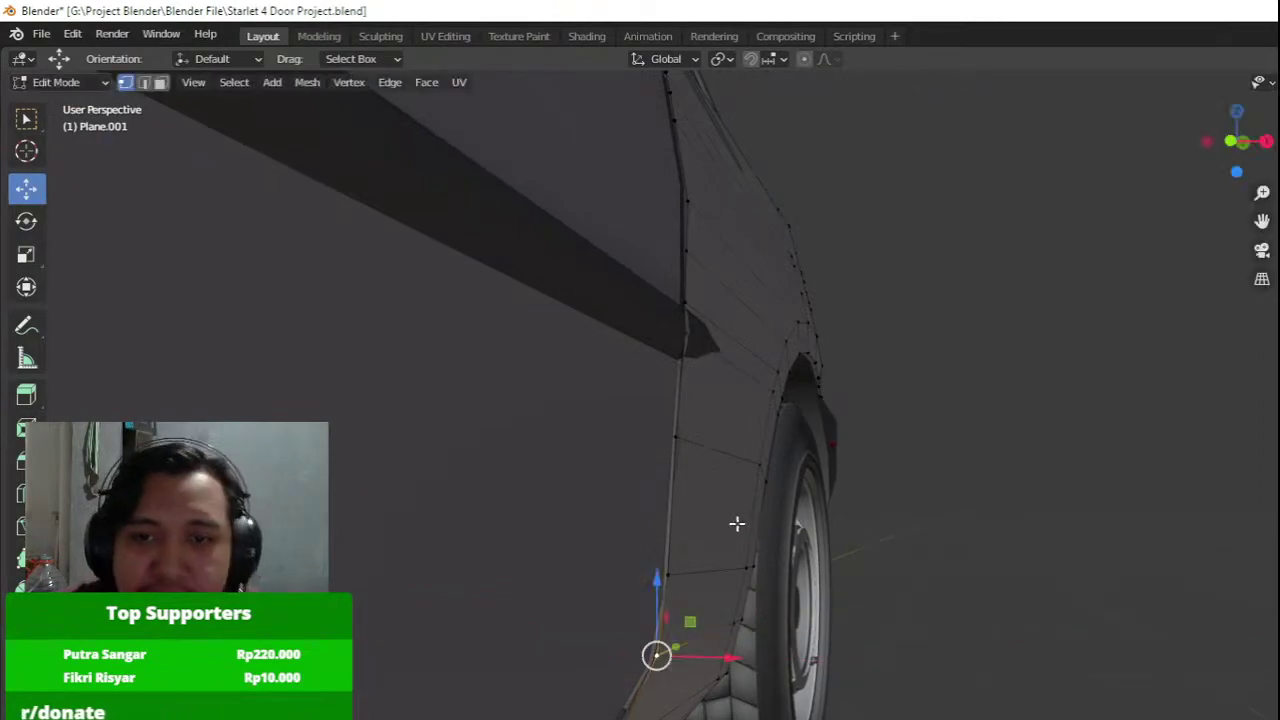
Examine the panel mesh against the door, including the upper front corner below the rear side window.
{"action": "middle_click_drag", "start_coordinate": [737, 526], "coordinate": [646, 529]}
{"action": "scroll", "coordinate": [680, 510], "scroll_direction": "down", "scroll_amount": 2}
{"action": "key", "text": "Tab"}
{"action": "key", "text": "Tab"}
{"action": "scroll", "coordinate": [634, 543], "scroll_direction": "up", "scroll_amount": 2}
{"action": "mouse_move", "coordinate": [708, 443]}
{"action": "middle_mouse_down", "text": "shift"}
{"action": "mouse_move", "coordinate": [634, 543]}
{"action": "mouse_move", "coordinate": [775, 508]}
{"action": "mouse_move", "coordinate": [689, 511]}
{"action": "middle_mouse_up", "text": "shift"}
{"action": "key", "text": "z"}
{"action": "key", "text": "a"}
{"action": "key", "text": "z"}
{"action": "left_click", "coordinate": [678, 526]}
{"action": "scroll", "coordinate": [600, 515], "scroll_direction": "up", "scroll_amount": 1}
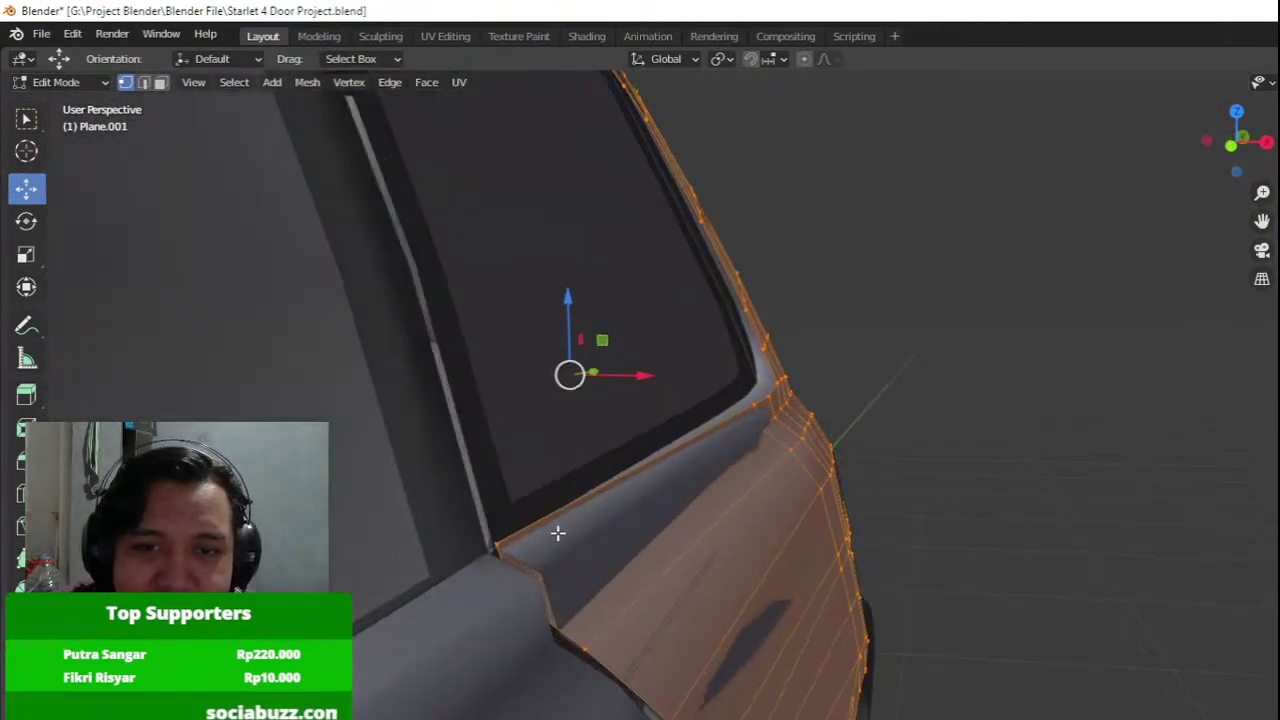
Move the panel's upper front vertex below the window inward along X and adjust its height along Z.
{"action": "key", "text": "z"}
{"action": "left_click", "coordinate": [454, 557]}
{"action": "left_click", "coordinate": [488, 570]}
{"action": "left_click", "coordinate": [499, 547], "text": "shift"}
{"action": "key", "text": "z"}
{"action": "left_click", "coordinate": [634, 571]}
{"action": "mouse_move", "coordinate": [580, 573]}
{"action": "left_mouse_down"}
{"action": "mouse_move", "coordinate": [623, 583]}
{"action": "mouse_move", "coordinate": [550, 571]}
{"action": "left_mouse_up"}
{"action": "left_click", "coordinate": [560, 575]}
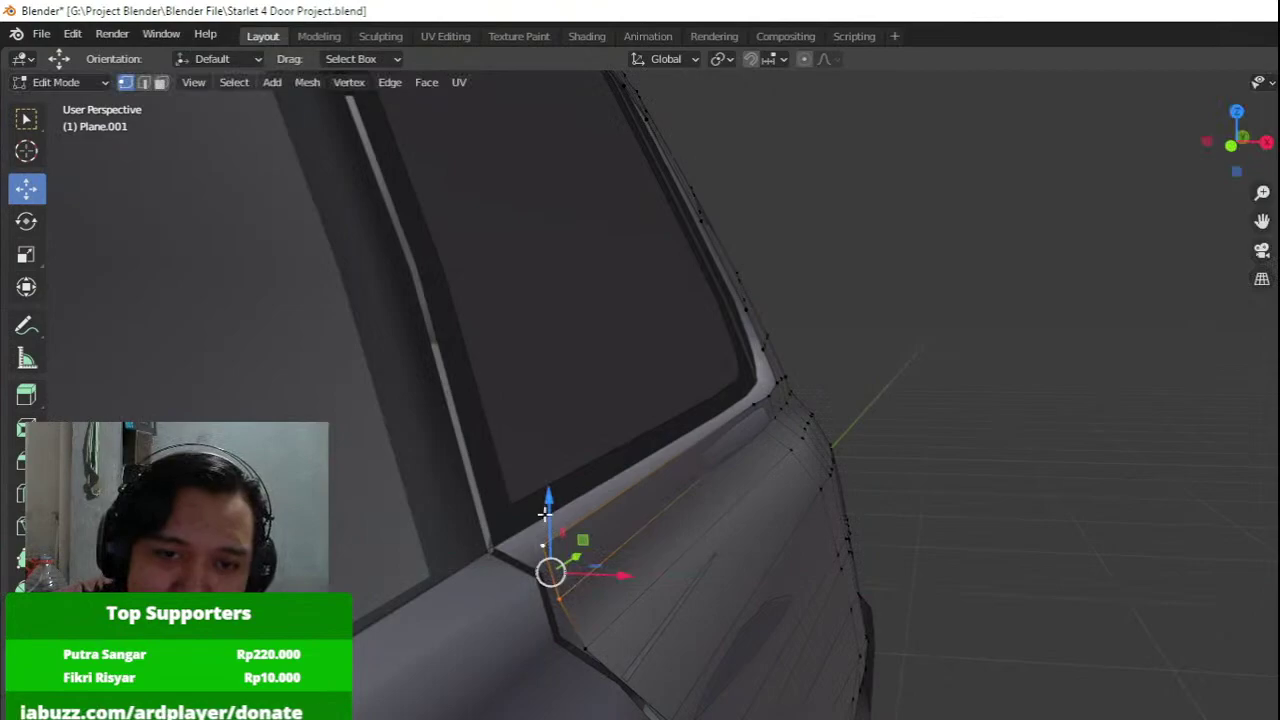
{"action": "key", "text": "g"}
{"action": "key", "text": "z"}
{"action": "left_click_drag", "start_coordinate": [552, 562], "coordinate": [541, 516]}
{"action": "mouse_move", "coordinate": [541, 516]}
{"action": "middle_mouse_down"}
{"action": "mouse_move", "coordinate": [500, 523]}
{"action": "mouse_move", "coordinate": [545, 534]}
{"action": "middle_mouse_up"}
Adjust the vertices below the rear corner of the side window along X and Z to follow the body surface.
{"action": "middle_click_drag", "start_coordinate": [693, 482], "coordinate": [777, 457]}
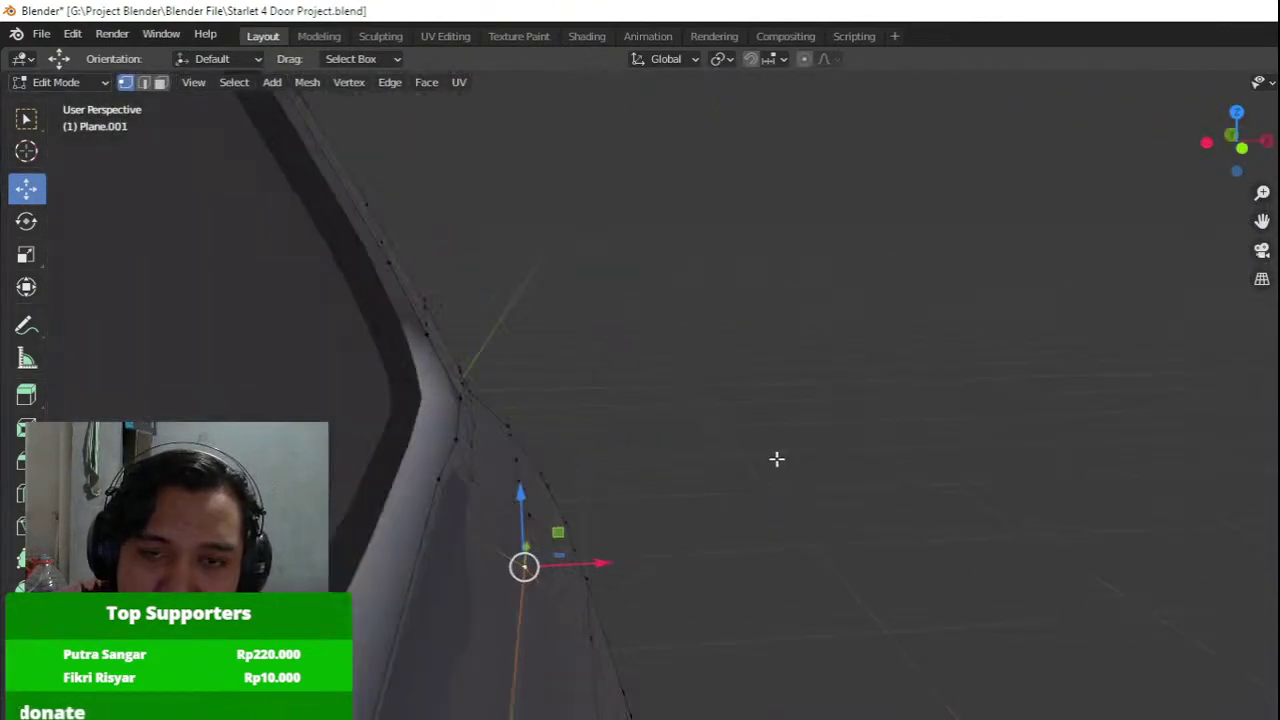
{"action": "left_click_drag", "start_coordinate": [537, 520], "coordinate": [550, 521]}
{"action": "left_click", "coordinate": [443, 474]}
{"action": "middle_click_drag", "start_coordinate": [442, 414], "coordinate": [444, 384]}
{"action": "left_click_drag", "start_coordinate": [443, 398], "coordinate": [443, 412]}
{"action": "middle_click_drag", "start_coordinate": [443, 412], "coordinate": [478, 435]}
{"action": "left_click_drag", "start_coordinate": [501, 484], "coordinate": [508, 486]}
{"action": "mouse_move", "coordinate": [508, 486]}
{"action": "middle_mouse_down"}
{"action": "mouse_move", "coordinate": [400, 529]}
{"action": "mouse_move", "coordinate": [550, 497]}
{"action": "middle_mouse_up"}
{"action": "scroll", "coordinate": [400, 529], "scroll_direction": "down", "scroll_amount": 3}
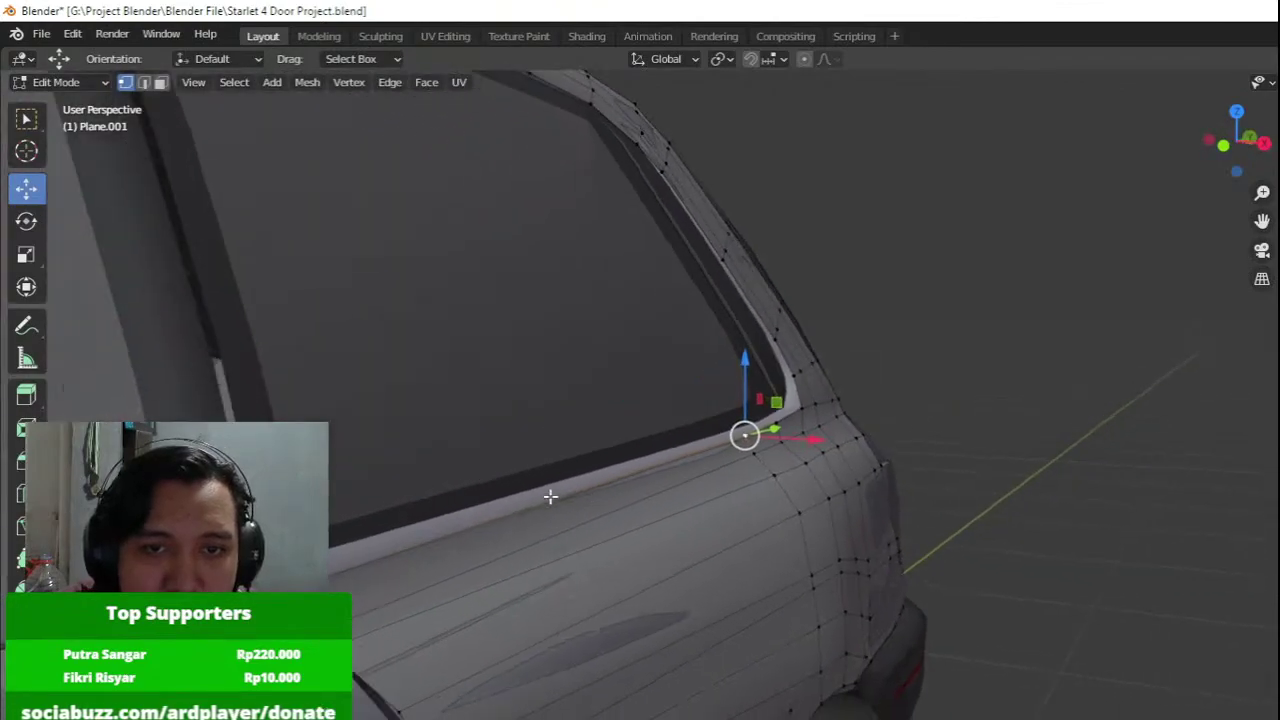
{"action": "left_click", "coordinate": [642, 479]}
{"action": "right_click", "coordinate": [643, 479]}
{"action": "scroll", "coordinate": [500, 486], "scroll_direction": "down", "scroll_amount": 2}
{"action": "middle_click_drag", "start_coordinate": [643, 479], "coordinate": [585, 485]}
{"action": "key", "text": "ctrl+z"}
{"action": "scroll", "coordinate": [460, 486], "scroll_direction": "down", "scroll_amount": 3}
{"action": "scroll", "coordinate": [593, 484], "scroll_direction": "up", "scroll_amount": 3}
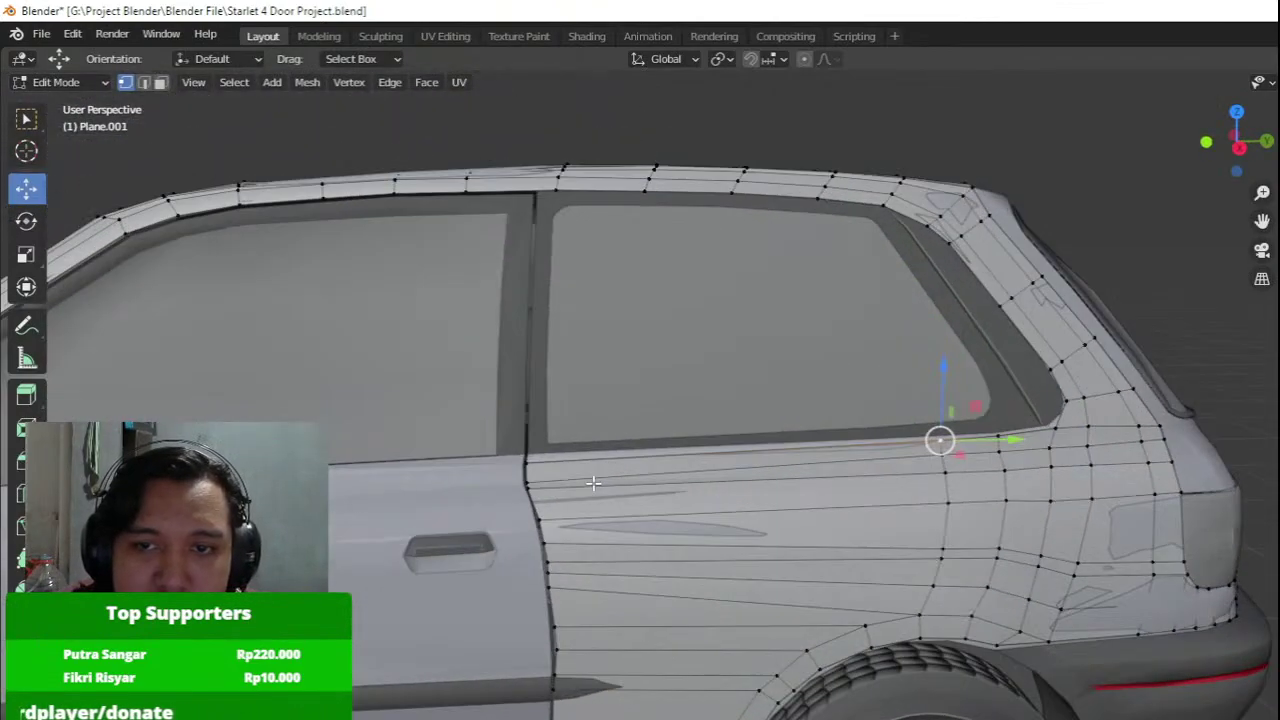
Select all vertices along the panel's front edge in the side view and shift them forward along Y past the door handle.
{"action": "key", "text": "a"}
{"action": "key", "text": "KP_3"}
{"action": "middle_click_drag", "start_coordinate": [695, 461], "coordinate": [651, 292], "text": "shift"}
{"action": "scroll", "coordinate": [545, 448], "scroll_direction": "down", "scroll_amount": 1}
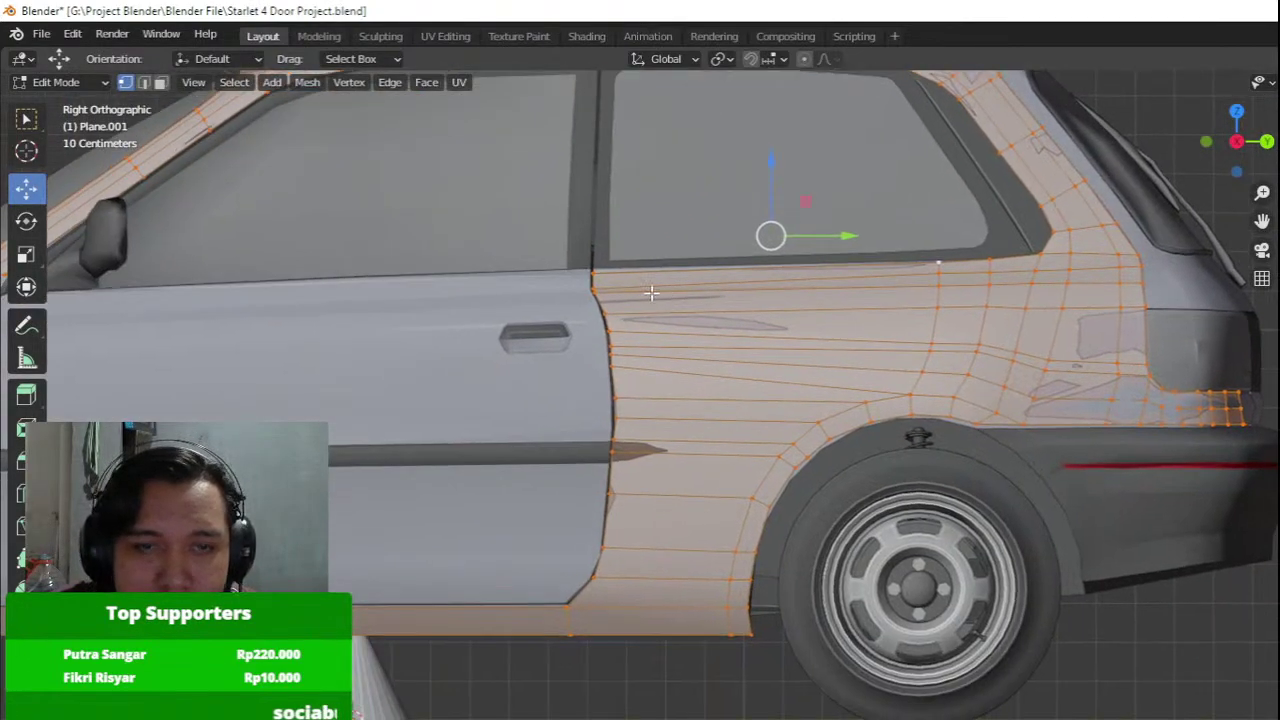
{"action": "scroll", "coordinate": [562, 340], "scroll_direction": "down", "scroll_amount": 2}
{"action": "middle_click_drag", "start_coordinate": [556, 345], "coordinate": [677, 371], "text": "shift"}
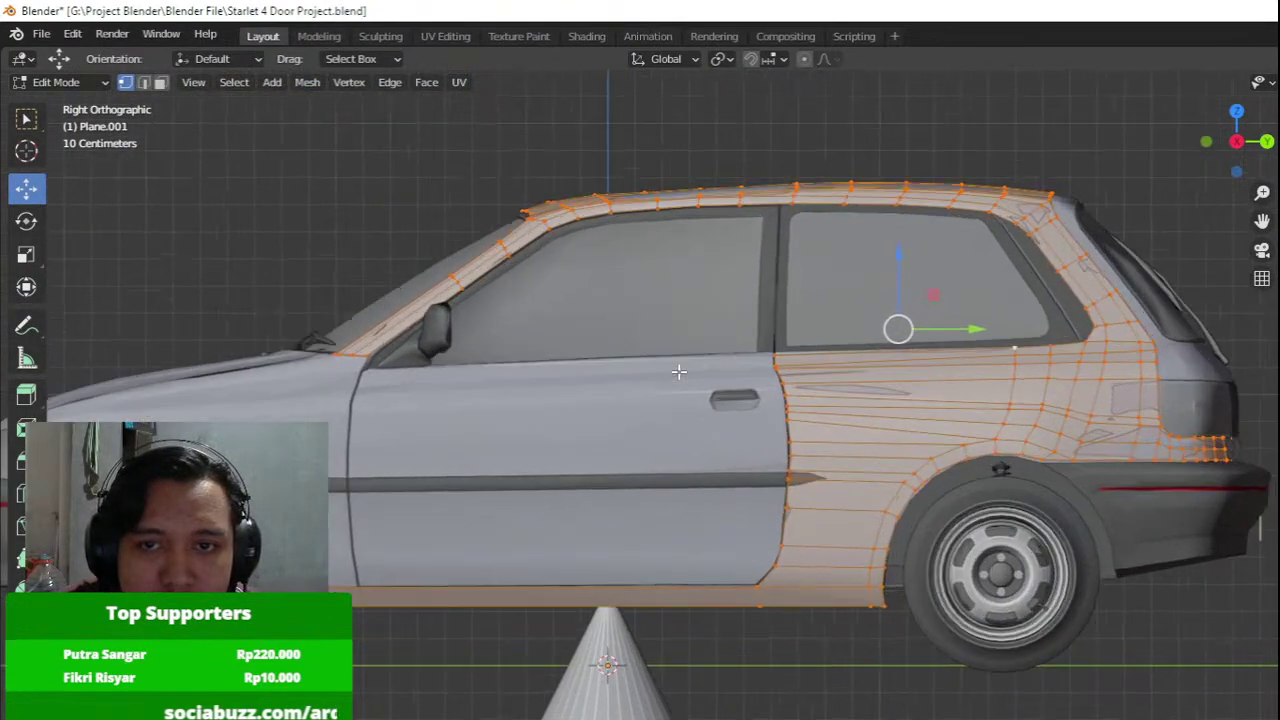
{"action": "key", "text": "shift+z"}
{"action": "left_click_drag", "start_coordinate": [711, 669], "coordinate": [824, 313]}
{"action": "key", "text": "shift+z"}
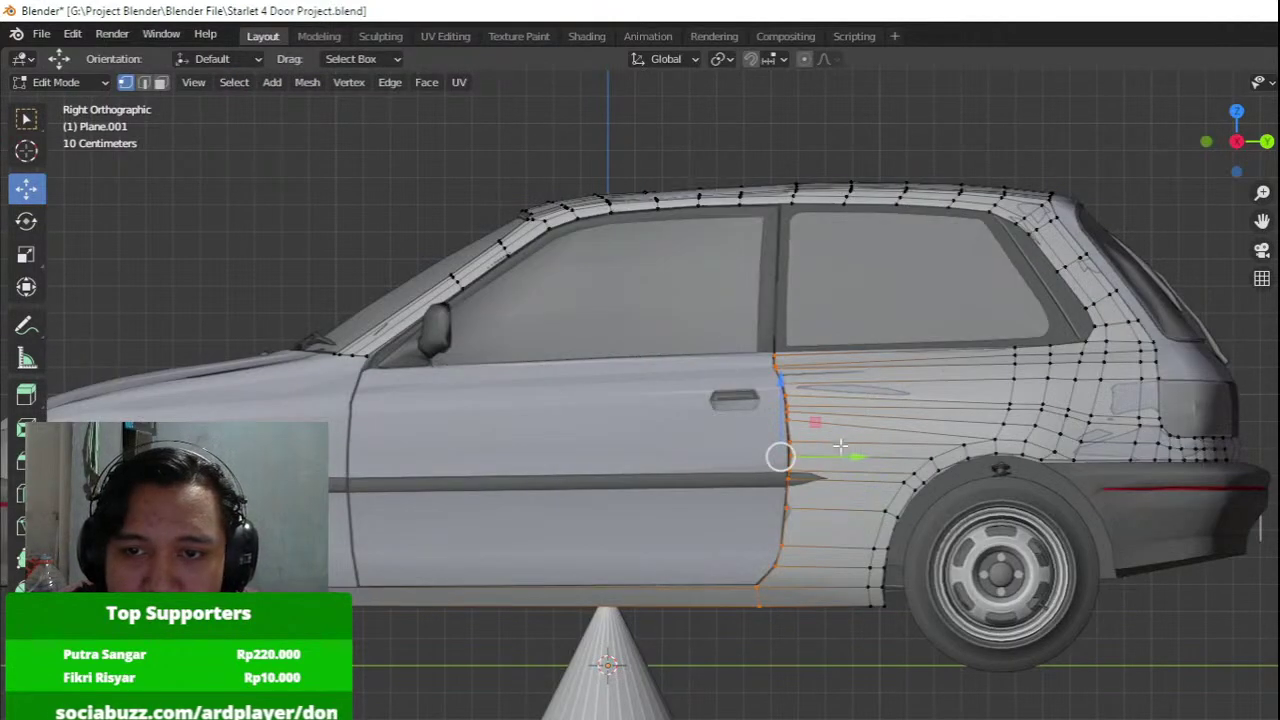
{"action": "mouse_move", "coordinate": [824, 459]}
{"action": "left_mouse_down"}
{"action": "mouse_move", "coordinate": [760, 462]}
{"action": "mouse_move", "coordinate": [785, 462]}
{"action": "left_mouse_up"}
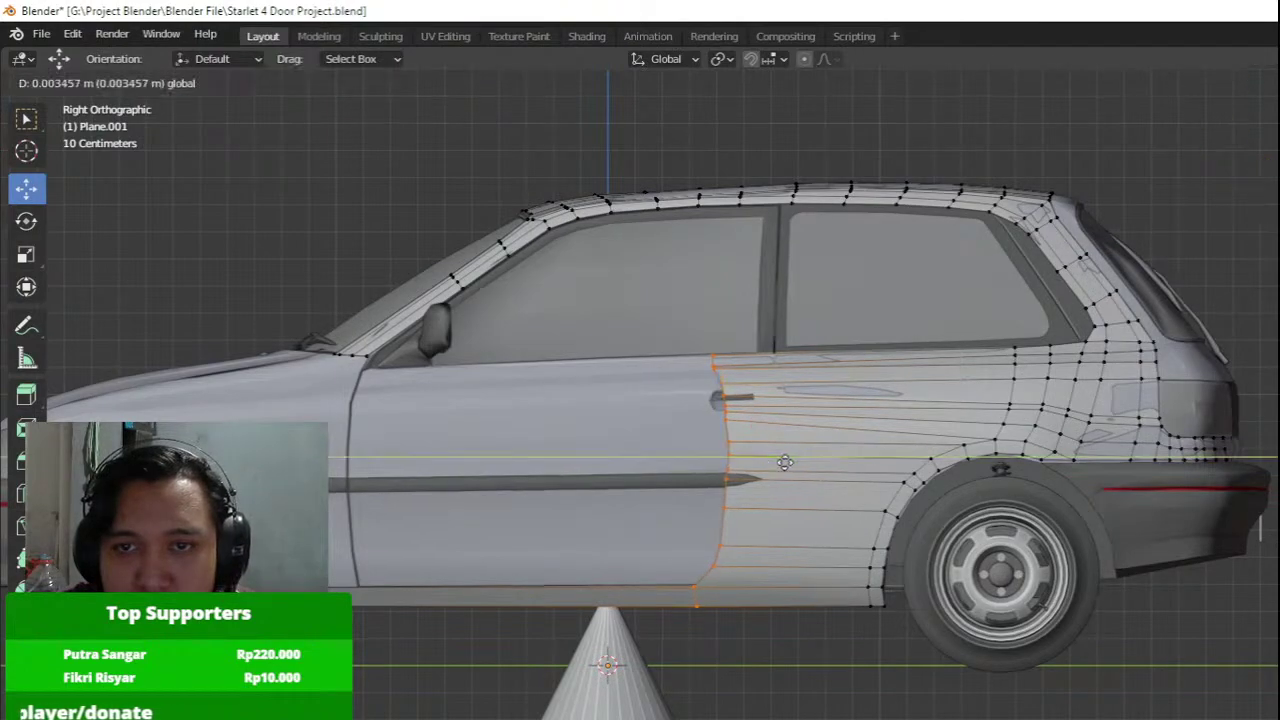
{"action": "left_click", "coordinate": [788, 462]}
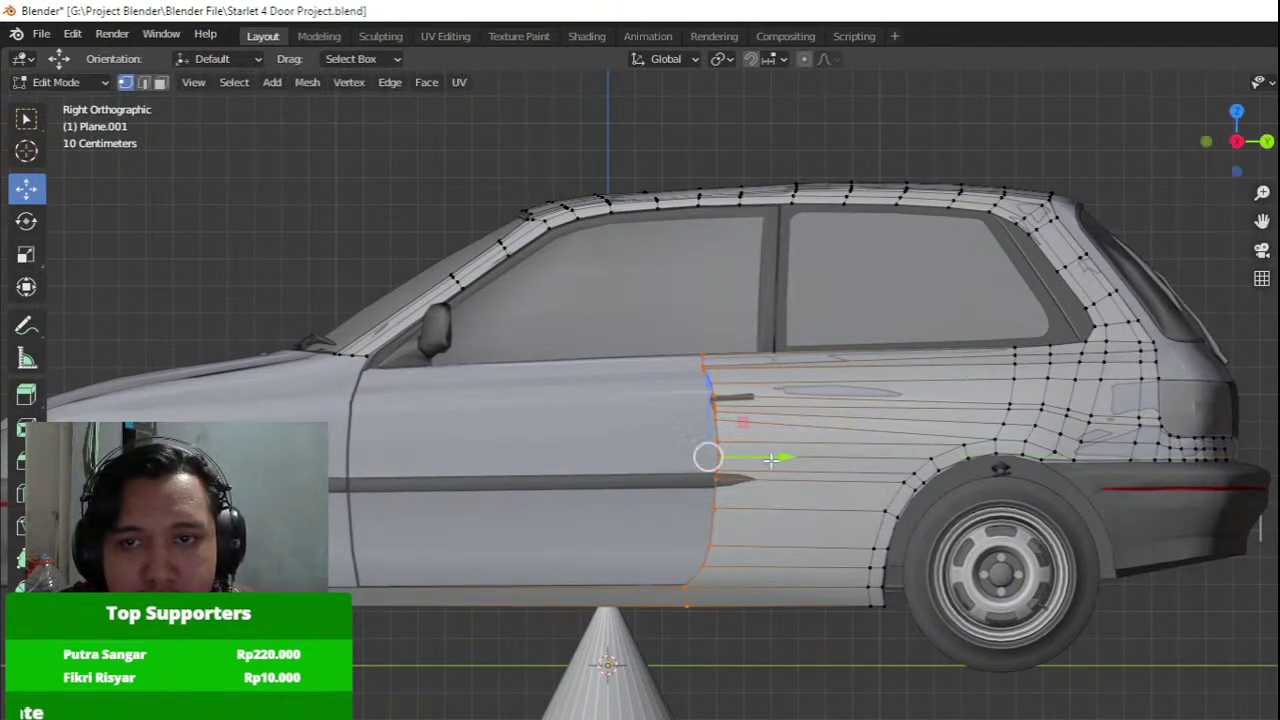
Examine the forward-extended side panel with and without its mesh vertices displayed.
{"action": "key", "text": "Tab"}
{"action": "mouse_move", "coordinate": [885, 460]}
{"action": "middle_mouse_down", "text": "shift"}
{"action": "mouse_move", "coordinate": [764, 488]}
{"action": "mouse_move", "coordinate": [751, 460]}
{"action": "mouse_move", "coordinate": [888, 478]}
{"action": "middle_mouse_up", "text": "shift"}
{"action": "key", "text": "Tab"}
{"action": "key", "text": "Tab"}
{"action": "middle_click_drag", "start_coordinate": [783, 473], "coordinate": [769, 503]}
Move the rear quarter panel vertices behind the side window outward along X to smooth the body curve.
{"action": "key", "text": "Tab"}
{"action": "scroll", "coordinate": [691, 509], "scroll_direction": "up", "scroll_amount": 2}
{"action": "scroll", "coordinate": [741, 498], "scroll_direction": "up", "scroll_amount": 1}
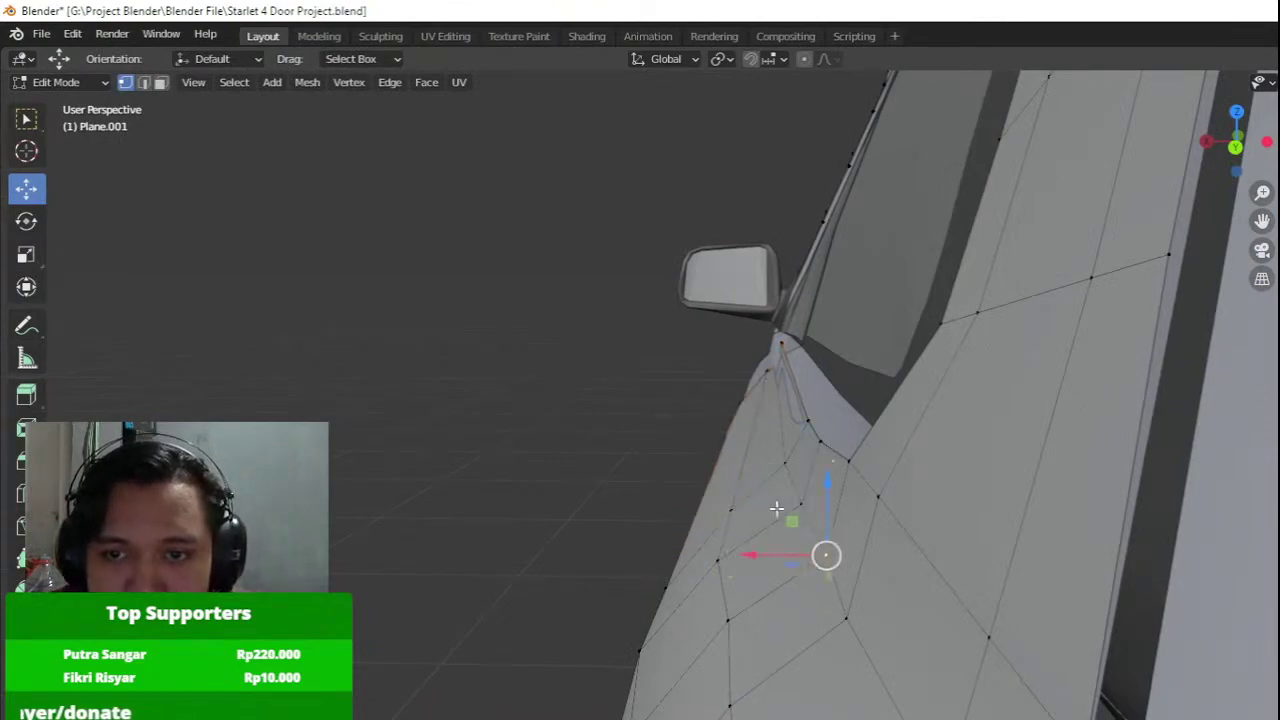
{"action": "left_click", "coordinate": [801, 504]}
{"action": "left_click_drag", "start_coordinate": [733, 505], "coordinate": [727, 506]}
{"action": "left_click", "coordinate": [826, 556]}
{"action": "left_click_drag", "start_coordinate": [776, 555], "coordinate": [762, 555]}
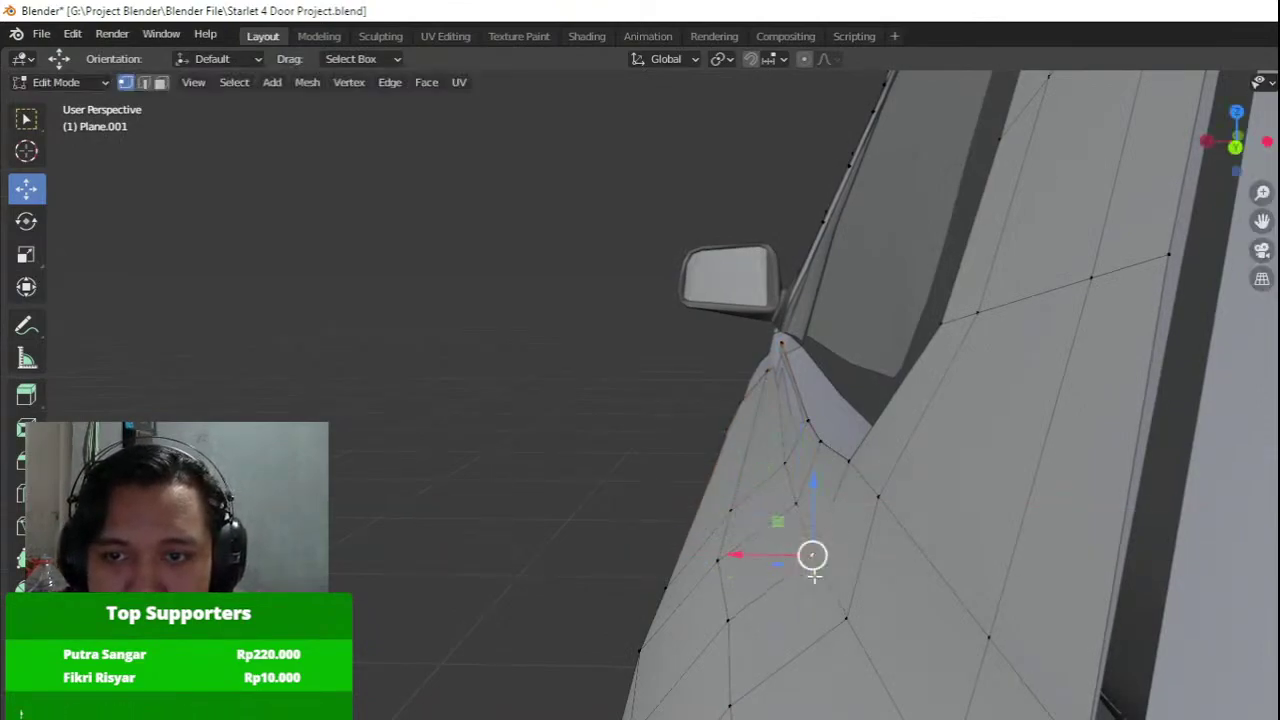
{"action": "left_click_drag", "start_coordinate": [696, 615], "coordinate": [683, 613]}
{"action": "left_click", "coordinate": [678, 704]}
{"action": "left_click_drag", "start_coordinate": [672, 705], "coordinate": [658, 707]}
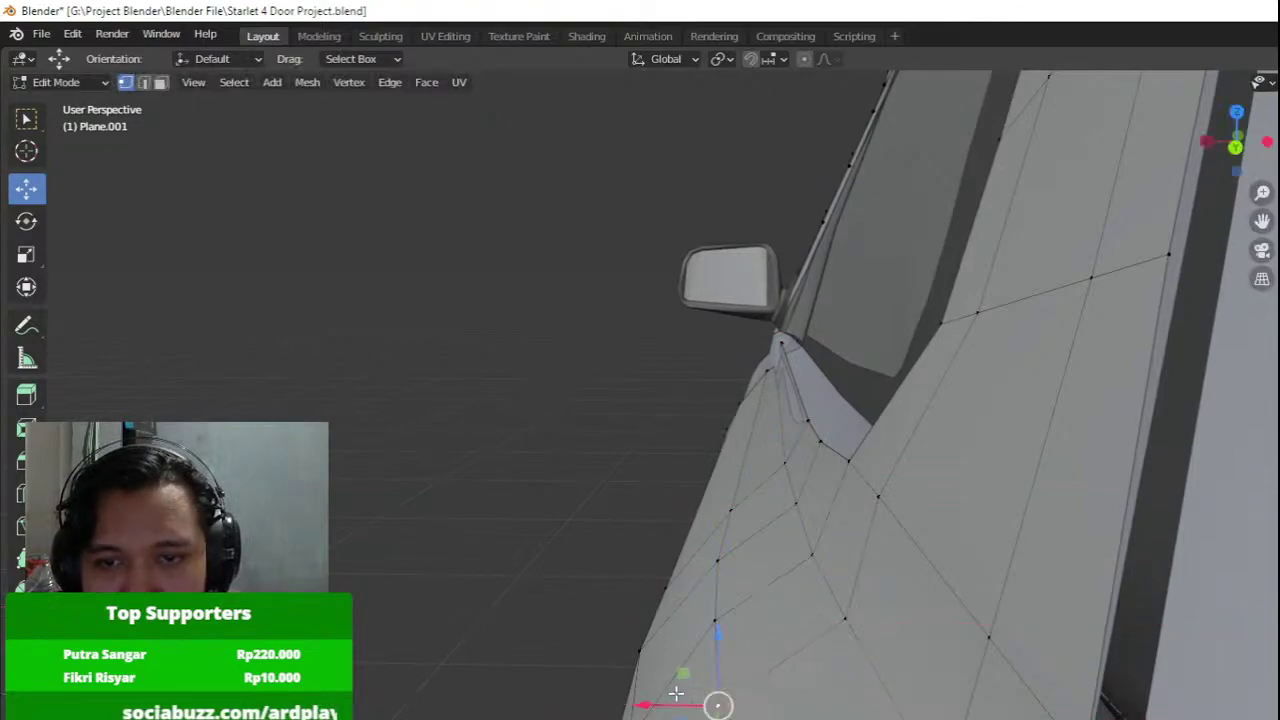
Examine the rear corner and the whole side of the body for surface smoothness.
{"action": "scroll", "coordinate": [664, 702], "scroll_direction": "down", "scroll_amount": 2}
{"action": "middle_click_drag", "start_coordinate": [664, 702], "coordinate": [720, 640], "text": "shift"}
{"action": "scroll", "coordinate": [732, 640], "scroll_direction": "up", "scroll_amount": 2}
{"action": "scroll", "coordinate": [802, 632], "scroll_direction": "down", "scroll_amount": 4}
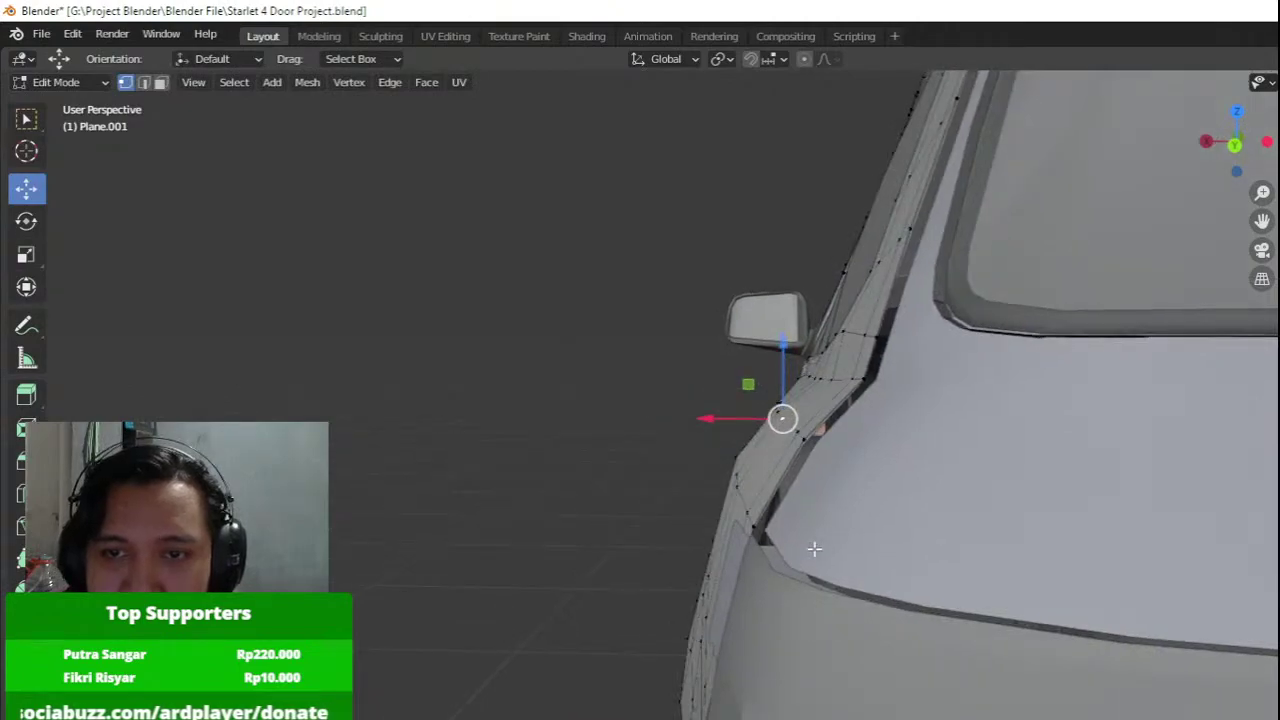
{"action": "middle_click_drag", "start_coordinate": [814, 549], "coordinate": [883, 586]}
{"action": "key", "text": "Tab"}
{"action": "middle_click_drag", "start_coordinate": [660, 415], "coordinate": [788, 380]}
{"action": "key", "text": "Tab"}
{"action": "scroll", "coordinate": [700, 440], "scroll_direction": "down", "scroll_amount": 3}
{"action": "scroll", "coordinate": [788, 380], "scroll_direction": "up", "scroll_amount": 2}
{"action": "key", "text": "Tab"}
{"action": "key", "text": "Tab"}
{"action": "scroll", "coordinate": [788, 380], "scroll_direction": "down", "scroll_amount": 3}
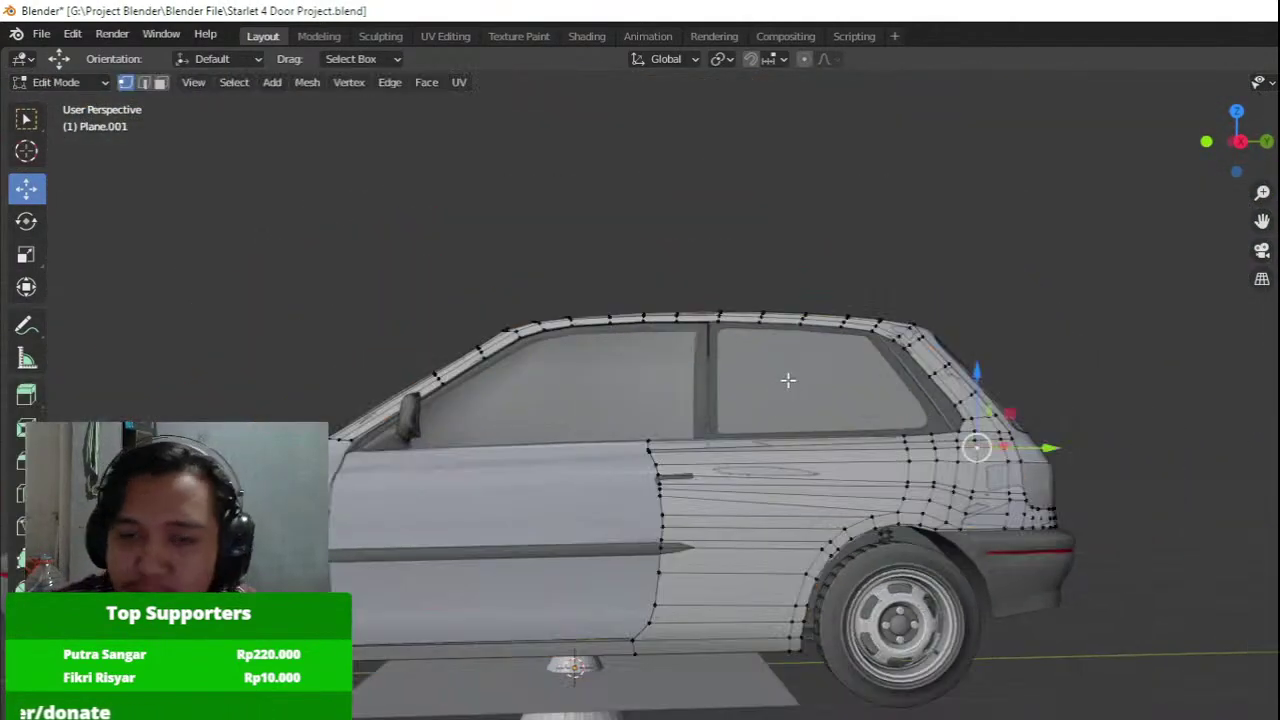
Examine the roof edge mesh above the doors from the side.
{"action": "key", "text": "KP_3"}
{"action": "scroll", "coordinate": [713, 290], "scroll_direction": "up", "scroll_amount": 2}
{"action": "middle_click_drag", "start_coordinate": [713, 290], "coordinate": [689, 446], "text": "shift"}
{"action": "scroll", "coordinate": [689, 446], "scroll_direction": "up", "scroll_amount": 6}
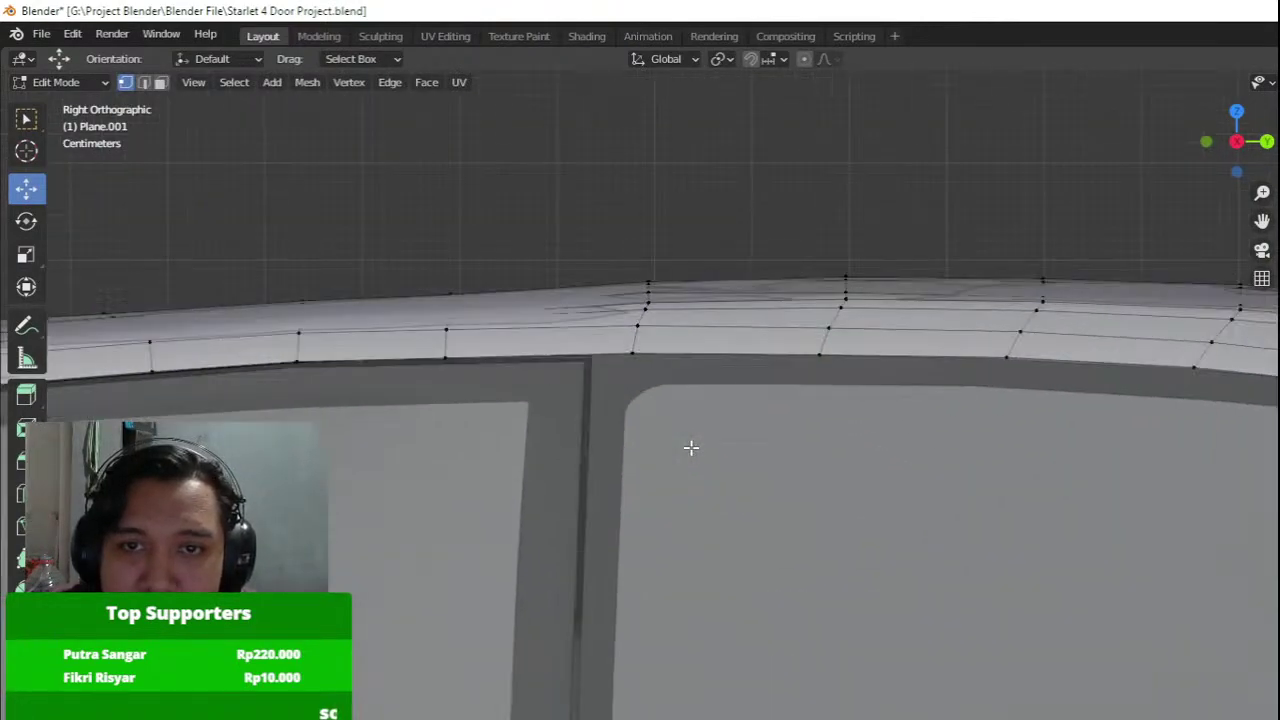
{"action": "key", "text": "z"}
{"action": "key", "text": "a"}
{"action": "mouse_move", "coordinate": [518, 361]}
{"action": "middle_mouse_down", "text": "shift"}
{"action": "mouse_move", "coordinate": [731, 456]}
{"action": "mouse_move", "coordinate": [786, 440]}
{"action": "mouse_move", "coordinate": [529, 363]}
{"action": "mouse_move", "coordinate": [681, 446]}
{"action": "mouse_move", "coordinate": [603, 448]}
{"action": "mouse_move", "coordinate": [663, 538]}
{"action": "mouse_move", "coordinate": [757, 612]}
{"action": "middle_mouse_up", "text": "shift"}
{"action": "key", "text": "alt+z"}
{"action": "scroll", "coordinate": [690, 453], "scroll_direction": "down", "scroll_amount": 2}
{"action": "key", "text": "Tab"}
{"action": "key", "text": "Tab"}
{"action": "middle_click_drag", "start_coordinate": [697, 563], "coordinate": [746, 366]}
Try to move the roof's centreline vertices along X.
{"action": "key", "text": "z"}
{"action": "left_click_drag", "start_coordinate": [497, 657], "coordinate": [650, 165]}
{"action": "key", "text": "alt+z"}
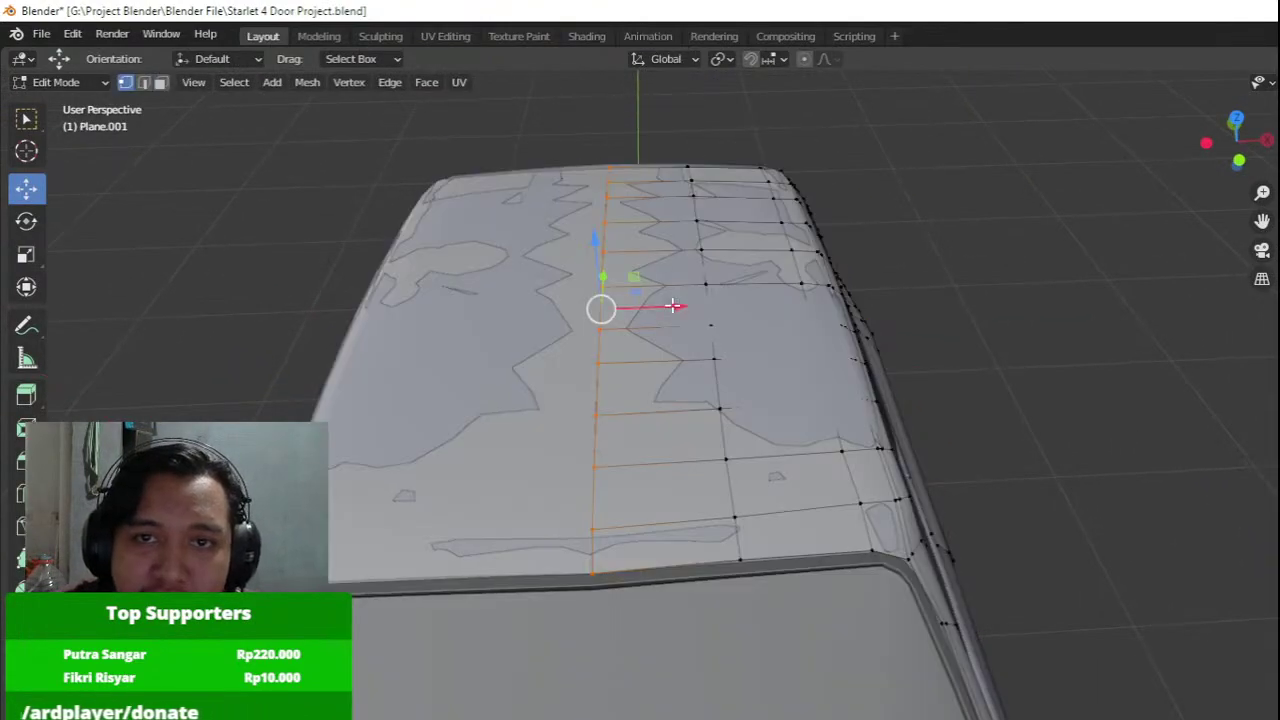
{"action": "left_click_drag", "start_coordinate": [673, 305], "coordinate": [680, 307]}
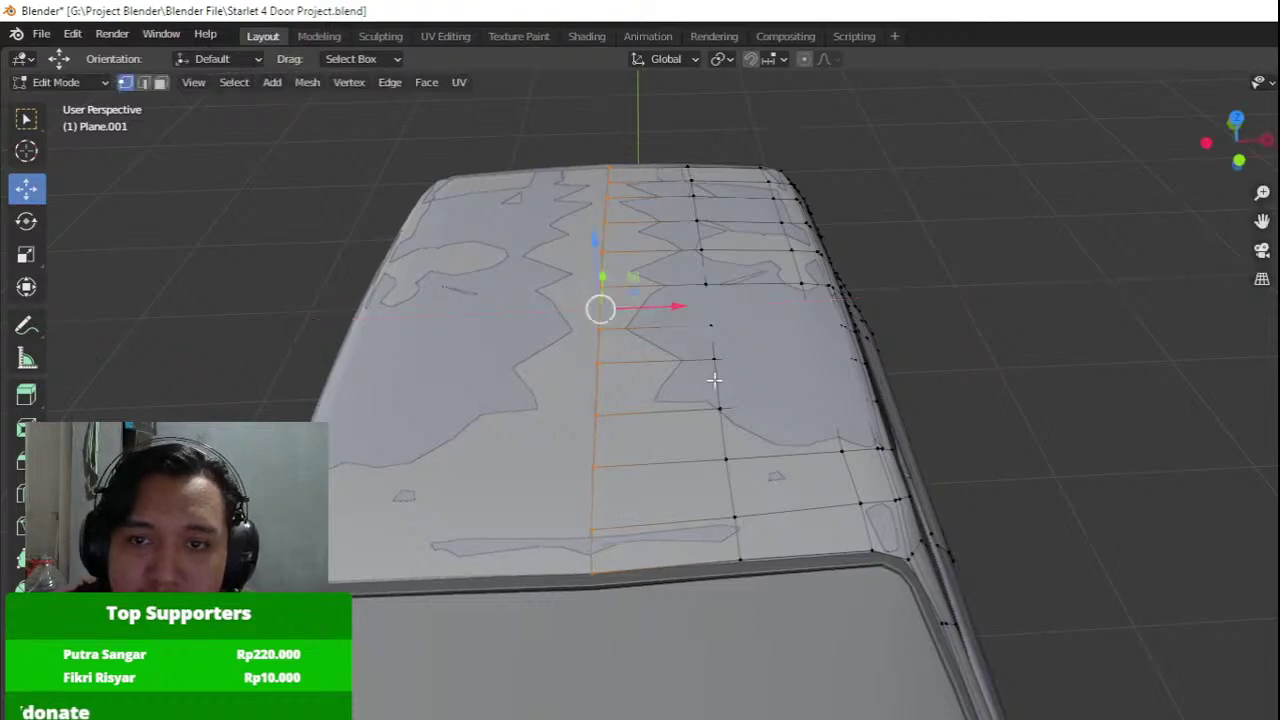
Adjust the height of the roof-edge vertices above the front door window along Z to smooth the roof curve.
{"action": "middle_click_drag", "start_coordinate": [714, 383], "coordinate": [889, 371]}
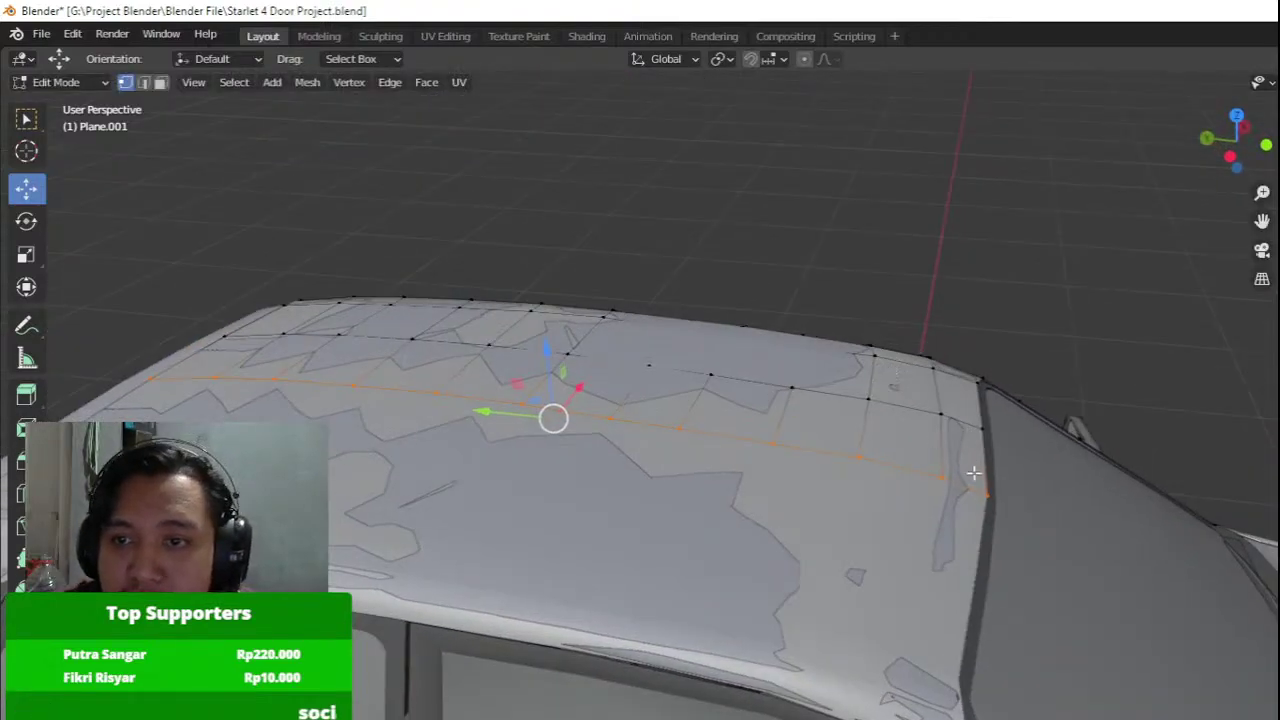
{"action": "middle_click_drag", "start_coordinate": [949, 487], "coordinate": [562, 556]}
{"action": "key", "text": "shift+z"}
{"action": "left_click", "coordinate": [565, 371]}
{"action": "key", "text": "shift+z"}
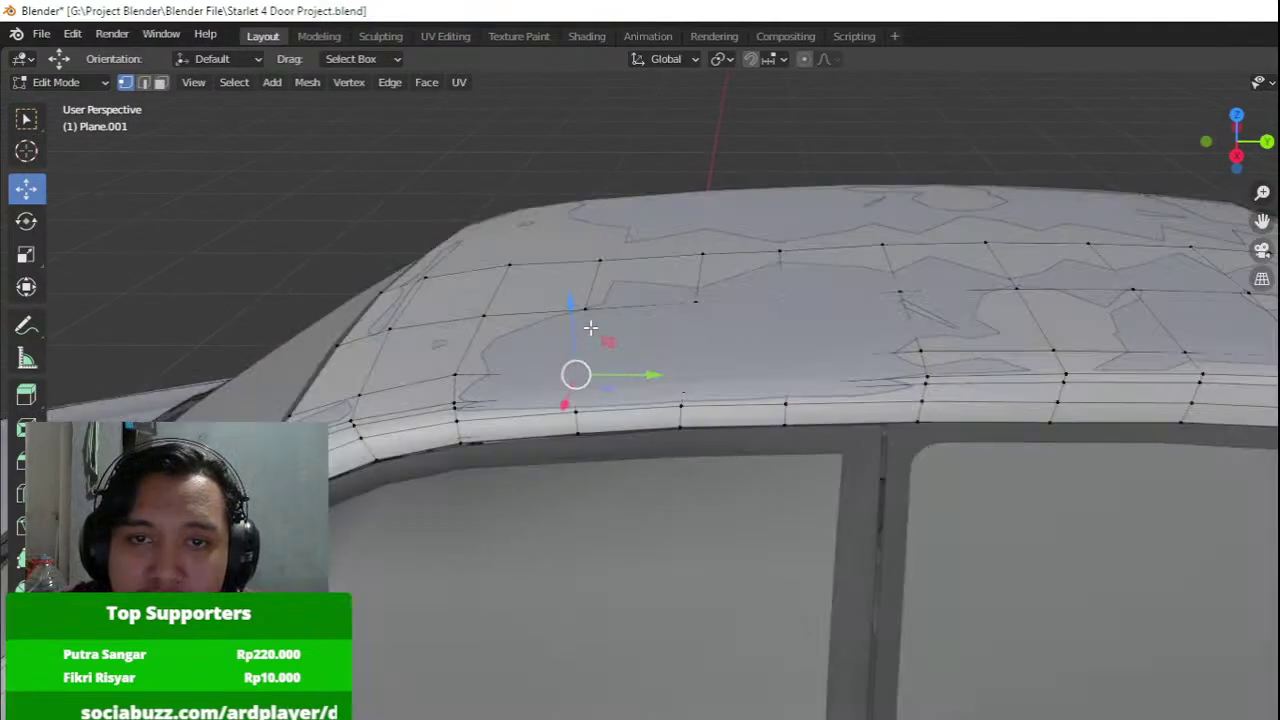
{"action": "left_click_drag", "start_coordinate": [562, 311], "coordinate": [560, 308]}
{"action": "middle_click_drag", "start_coordinate": [602, 350], "coordinate": [606, 380]}
{"action": "left_click", "coordinate": [686, 443]}
{"action": "middle_click_drag", "start_coordinate": [686, 443], "coordinate": [686, 380]}
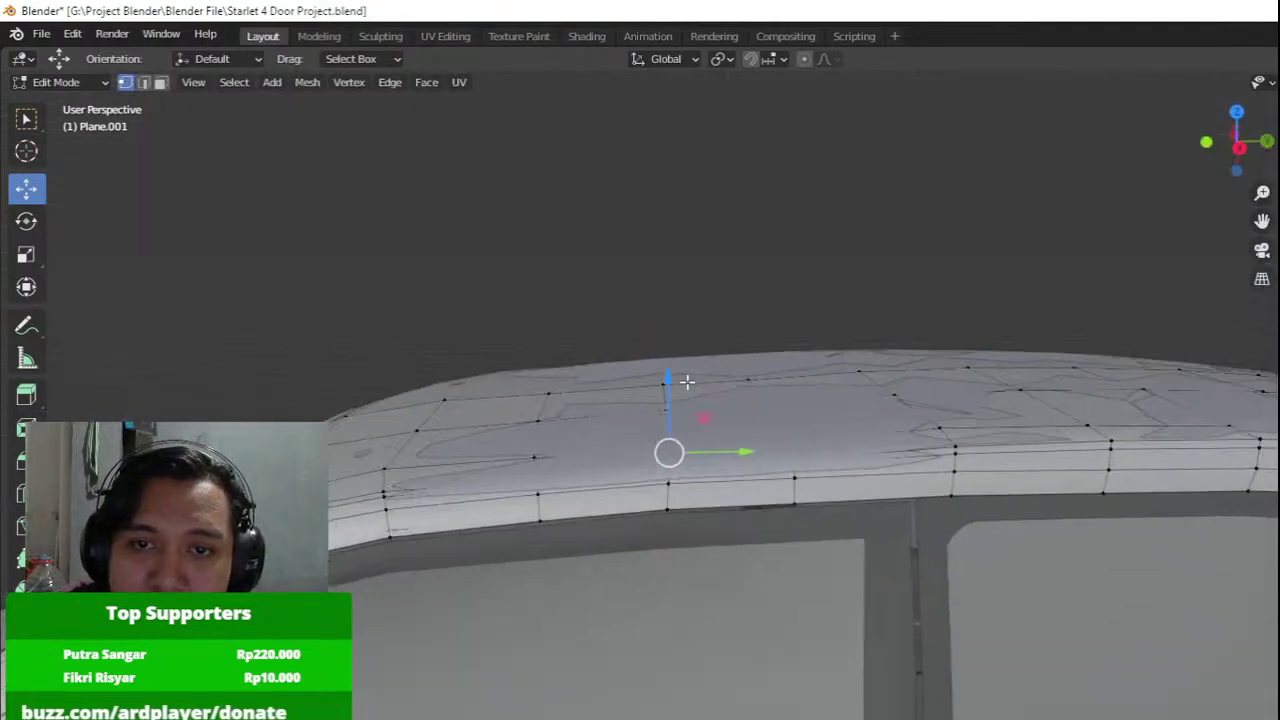
{"action": "left_click_drag", "start_coordinate": [668, 377], "coordinate": [666, 395]}
{"action": "left_click_drag", "start_coordinate": [688, 440], "coordinate": [689, 438]}
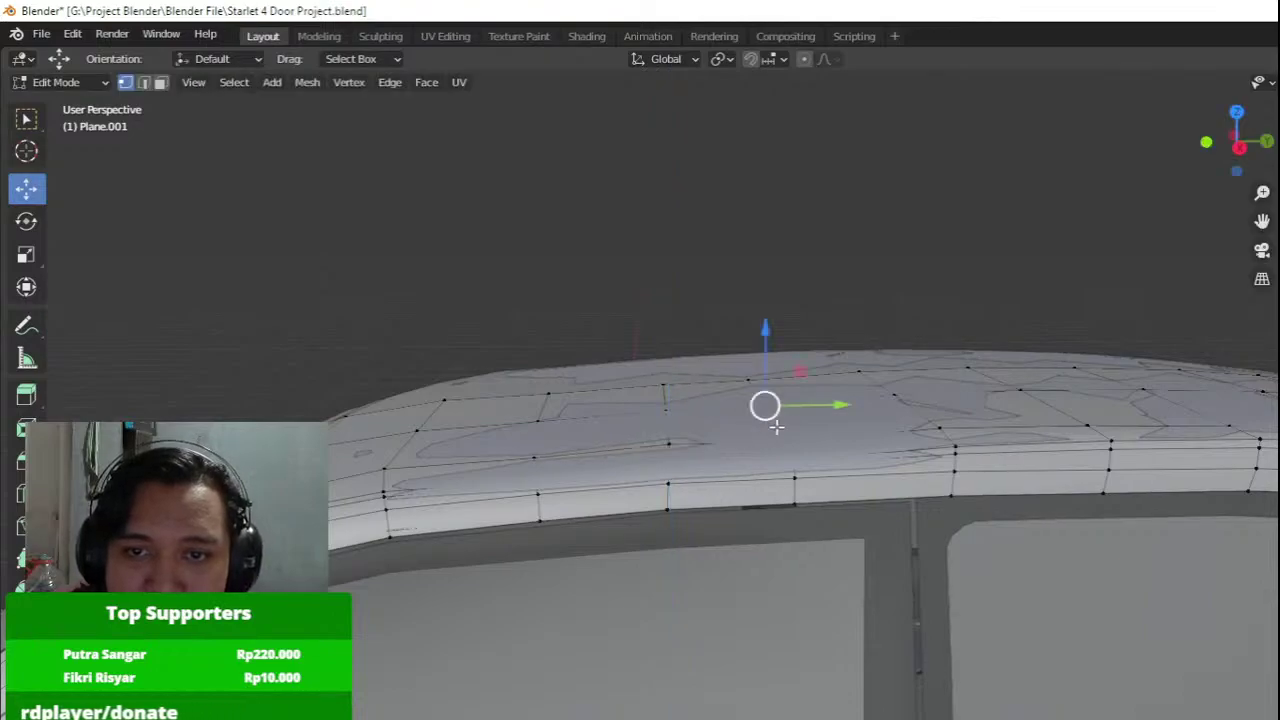
Adjust the next inner roof vertices above the front door along Z so the row curves evenly.
{"action": "mouse_move", "coordinate": [779, 412]}
{"action": "left_mouse_down"}
{"action": "mouse_move", "coordinate": [789, 380]}
{"action": "mouse_move", "coordinate": [790, 397]}
{"action": "left_mouse_up"}
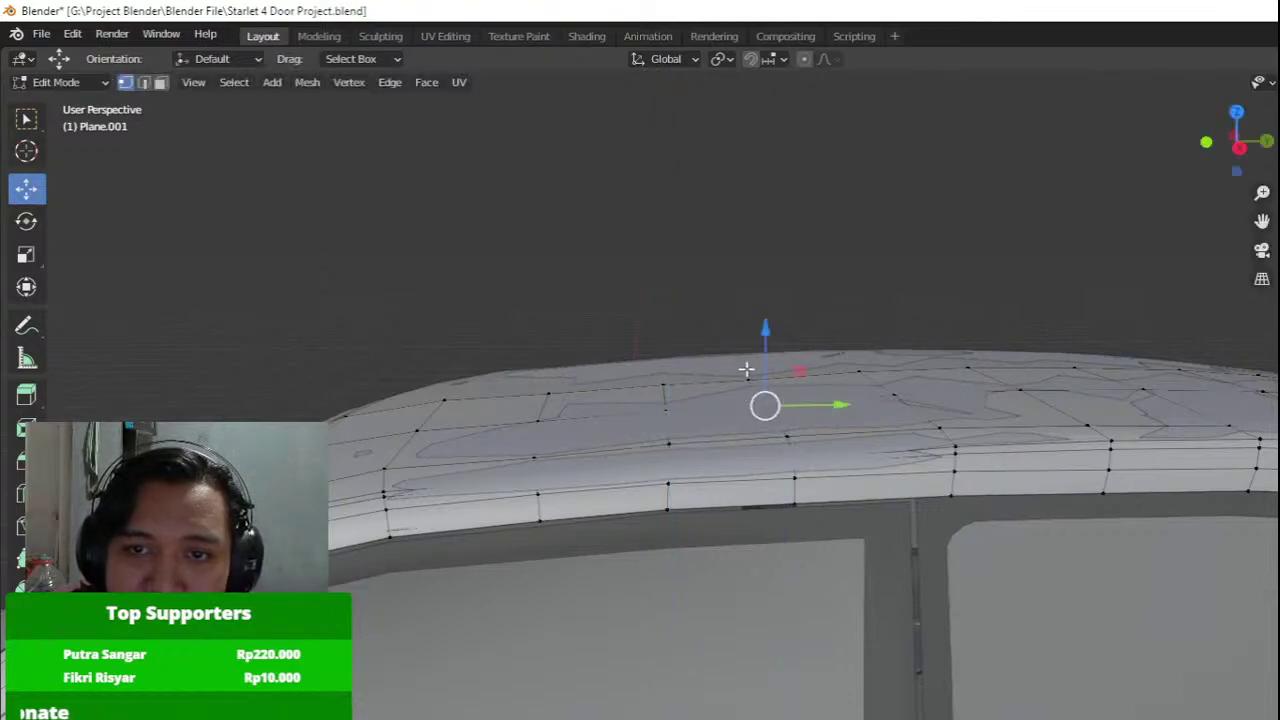
{"action": "left_click_drag", "start_coordinate": [765, 333], "coordinate": [779, 336]}
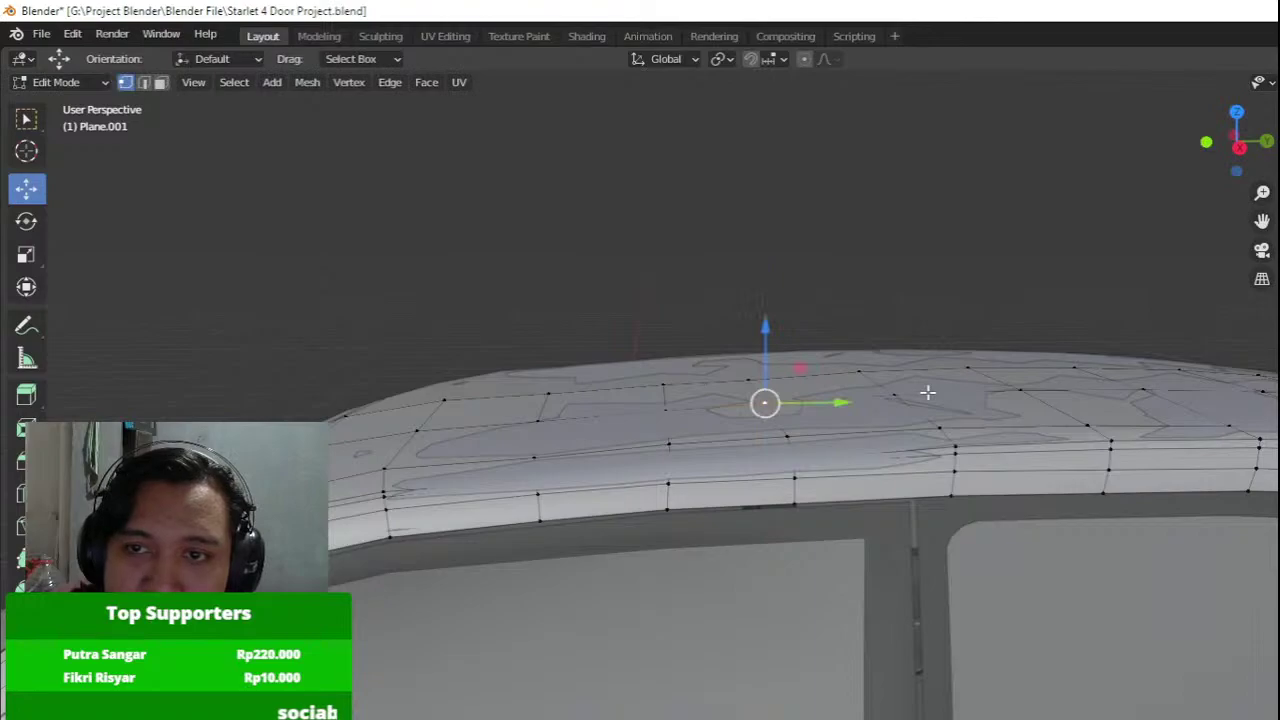
{"action": "left_click_drag", "start_coordinate": [904, 341], "coordinate": [900, 327]}
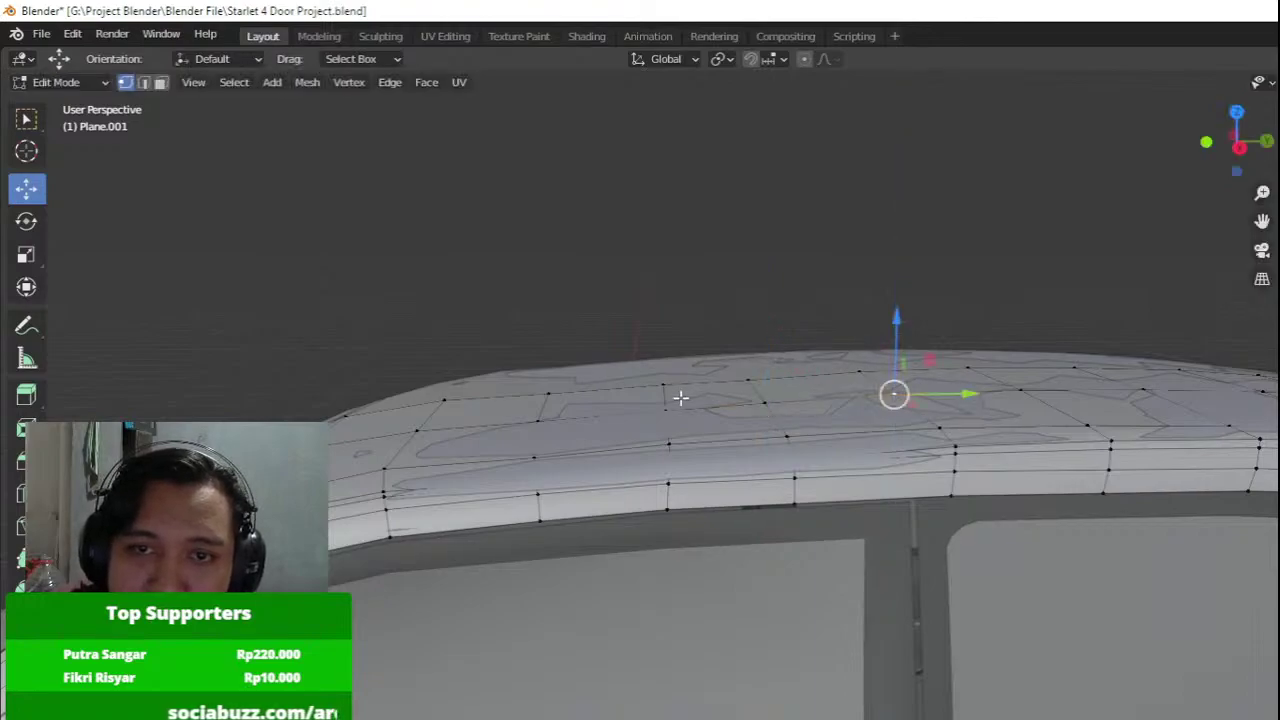
{"action": "left_click", "coordinate": [668, 408]}
{"action": "left_click_drag", "start_coordinate": [664, 346], "coordinate": [665, 342]}
{"action": "left_click_drag", "start_coordinate": [534, 359], "coordinate": [529, 390]}
Fine-tune the height of the roof vertices above the rear side window along Z.
{"action": "middle_click_drag", "start_coordinate": [800, 405], "coordinate": [477, 411], "text": "shift"}
{"action": "key", "text": "a"}
{"action": "middle_click_drag", "start_coordinate": [835, 424], "coordinate": [550, 432], "text": "shift"}
{"action": "left_click", "coordinate": [815, 456]}
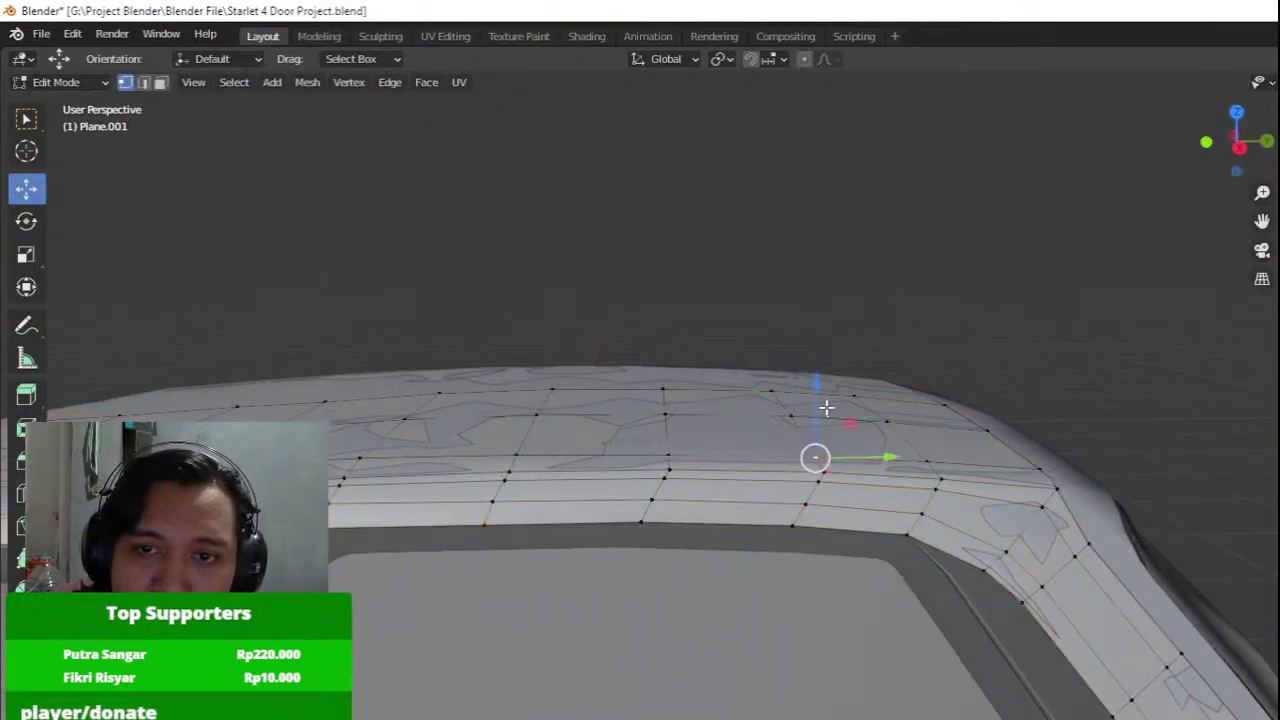
{"action": "left_click_drag", "start_coordinate": [812, 397], "coordinate": [806, 393]}
{"action": "left_click", "coordinate": [664, 420]}
{"action": "left_click_drag", "start_coordinate": [664, 414], "coordinate": [668, 412]}
Examine the roof, windshield pillar and side of the whole car for surface smoothness.
{"action": "scroll", "coordinate": [667, 434], "scroll_direction": "down", "scroll_amount": 2}
{"action": "key", "text": "Tab"}
{"action": "middle_click_drag", "start_coordinate": [520, 459], "coordinate": [808, 377]}
{"action": "scroll", "coordinate": [563, 466], "scroll_direction": "down", "scroll_amount": 5}
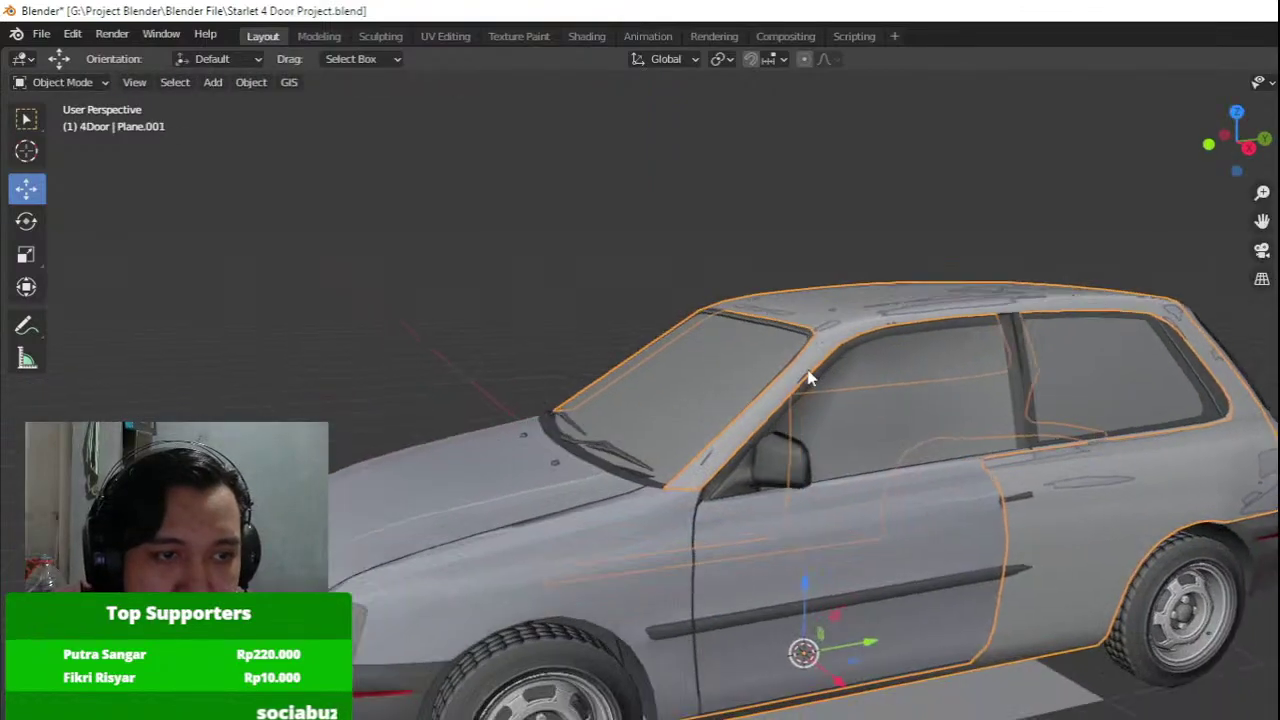
{"action": "mouse_move", "coordinate": [690, 525]}
{"action": "middle_mouse_down"}
{"action": "mouse_move", "coordinate": [754, 540]}
{"action": "mouse_move", "coordinate": [711, 534]}
{"action": "middle_mouse_up"}
{"action": "scroll", "coordinate": [707, 525], "scroll_direction": "up", "scroll_amount": 2}
{"action": "key", "text": "Tab"}
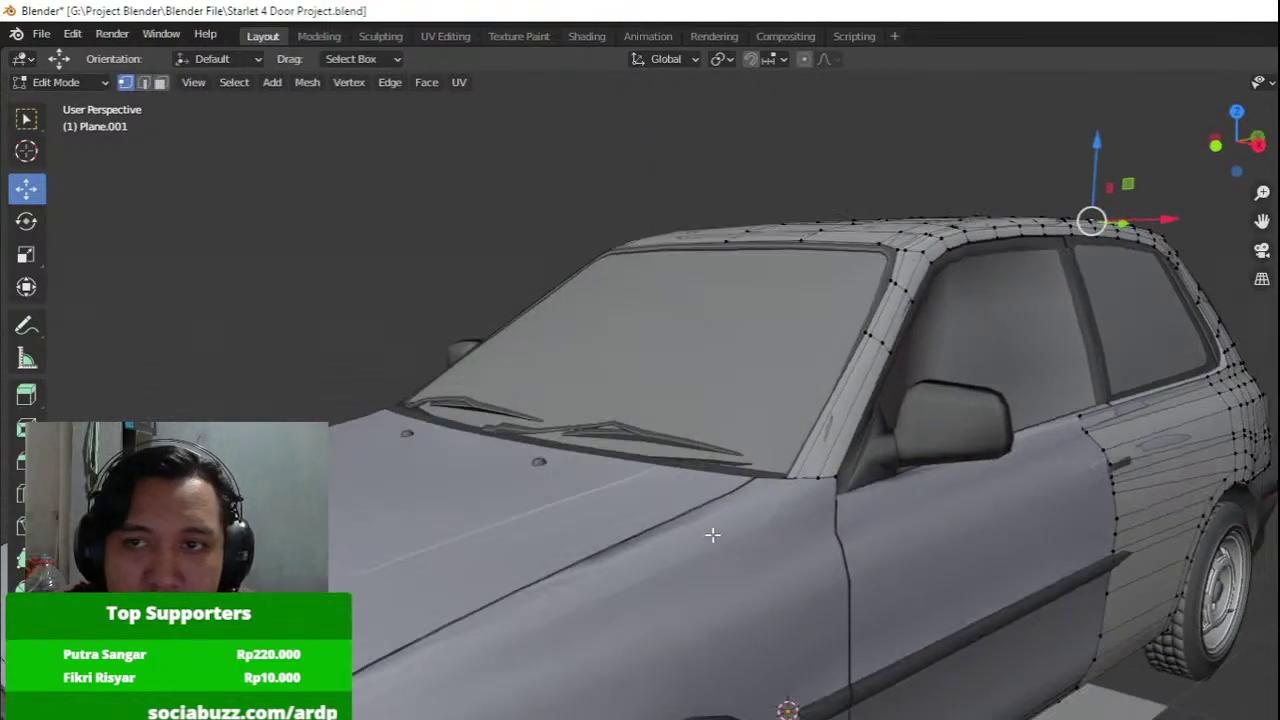
{"action": "scroll", "coordinate": [737, 574], "scroll_direction": "up", "scroll_amount": 2}
{"action": "middle_click_drag", "start_coordinate": [850, 470], "coordinate": [692, 618], "text": "shift"}
{"action": "scroll", "coordinate": [761, 642], "scroll_direction": "up", "scroll_amount": 2}
{"action": "key", "text": "Tab"}
{"action": "key", "text": "Tab"}
{"action": "key", "text": "Tab"}
{"action": "scroll", "coordinate": [919, 463], "scroll_direction": "down", "scroll_amount": 3}
{"action": "middle_click_drag", "start_coordinate": [919, 463], "coordinate": [850, 455]}
{"action": "middle_click_drag", "start_coordinate": [850, 455], "coordinate": [745, 292], "text": "shift"}
{"action": "middle_click_drag", "start_coordinate": [745, 292], "coordinate": [698, 356]}
Extrude the side panel's front edge above the sill forward along Y across the front door in right side view.
{"action": "key", "text": "Tab"}
{"action": "key", "text": "KP_3"}
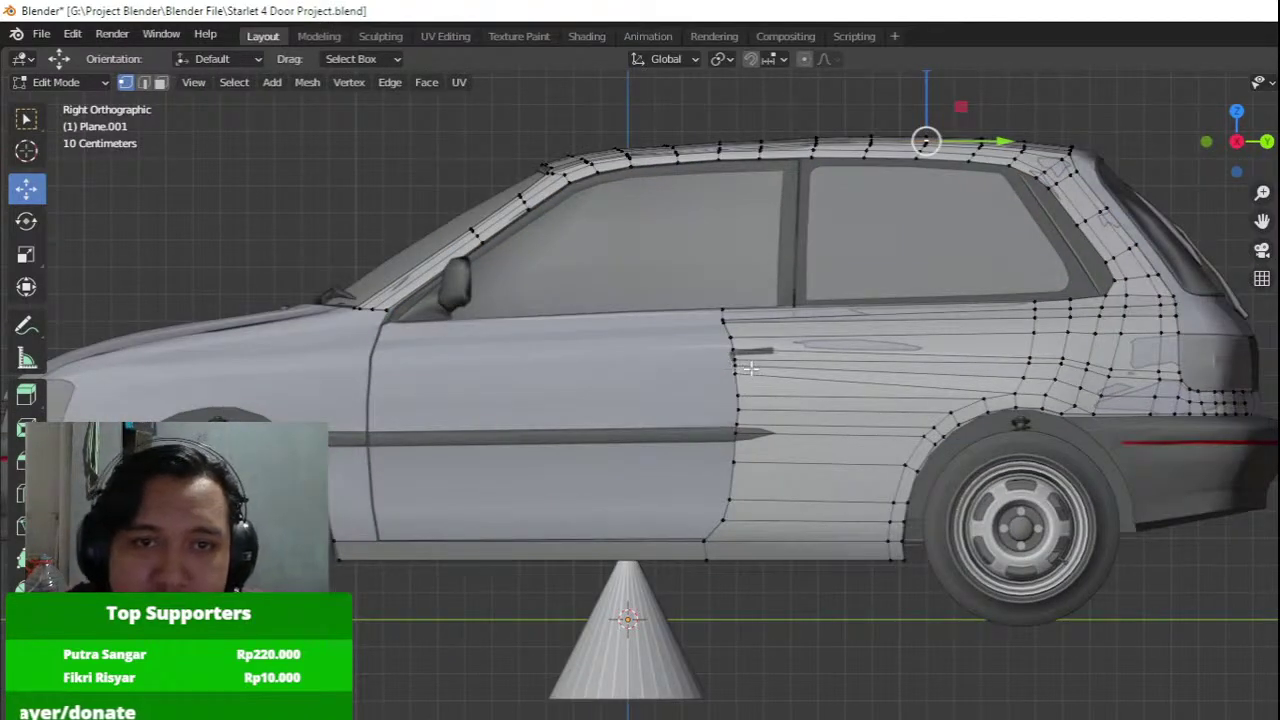
{"action": "key", "text": "shift+z"}
{"action": "key", "text": "a"}
{"action": "left_click_drag", "start_coordinate": [652, 289], "coordinate": [800, 546]}
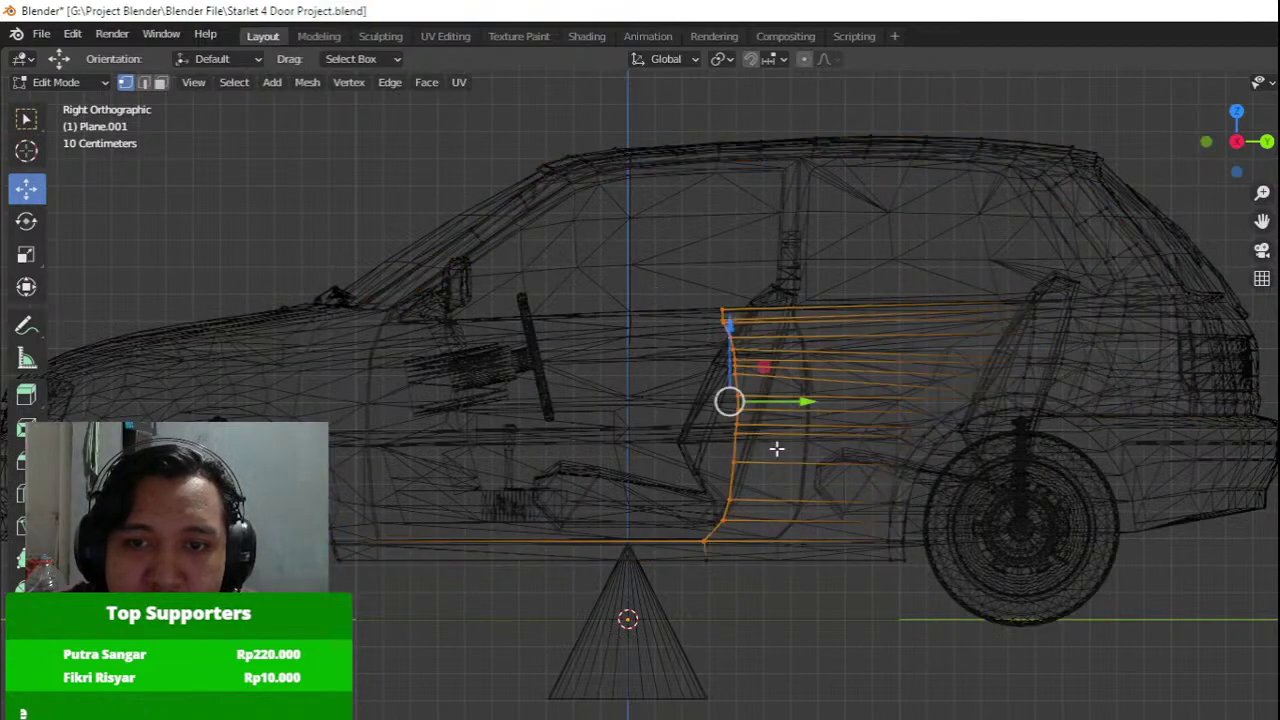
{"action": "scroll", "coordinate": [777, 449], "scroll_direction": "up", "scroll_amount": 2}
{"action": "middle_click_drag", "start_coordinate": [765, 442], "coordinate": [840, 489], "text": "shift"}
{"action": "scroll", "coordinate": [860, 480], "scroll_direction": "up", "scroll_amount": 2}
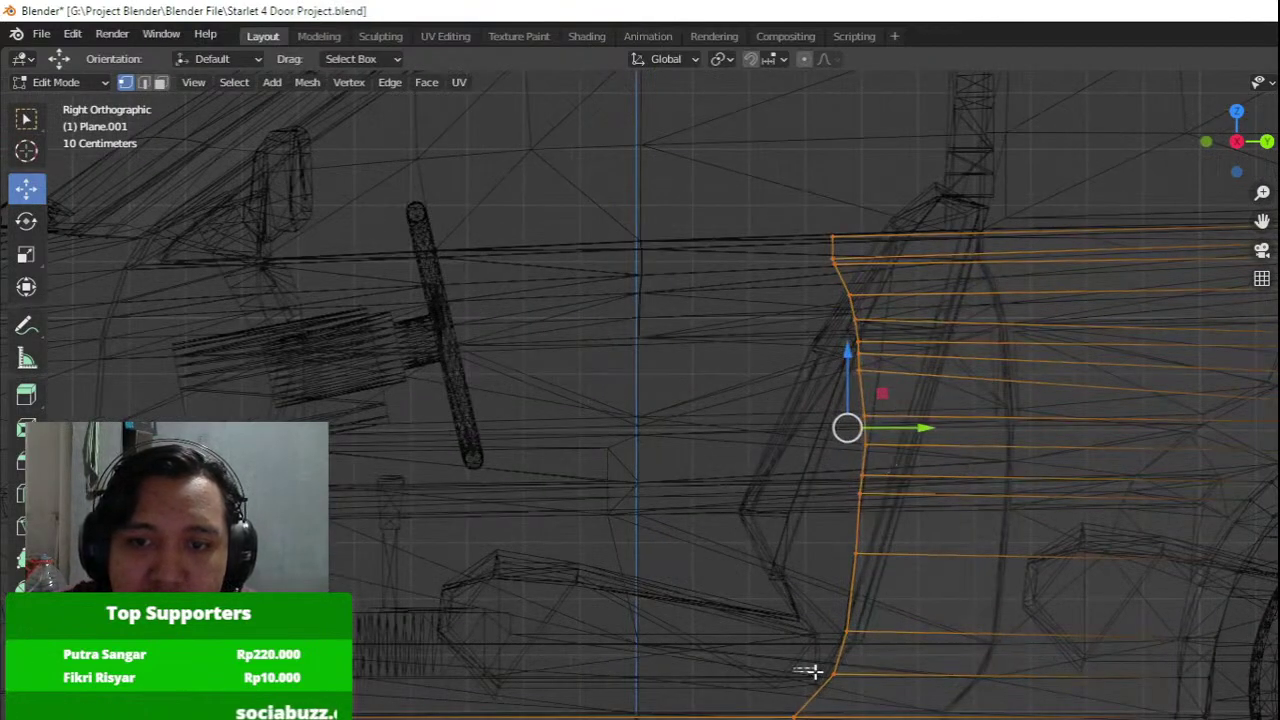
{"action": "key", "text": "alt+a"}
{"action": "left_click_drag", "start_coordinate": [803, 686], "coordinate": [973, 217]}
{"action": "key", "text": "shift+z"}
{"action": "scroll", "coordinate": [1034, 249], "scroll_direction": "down", "scroll_amount": 3}
{"action": "middle_click_drag", "start_coordinate": [1067, 212], "coordinate": [947, 307], "text": "shift"}
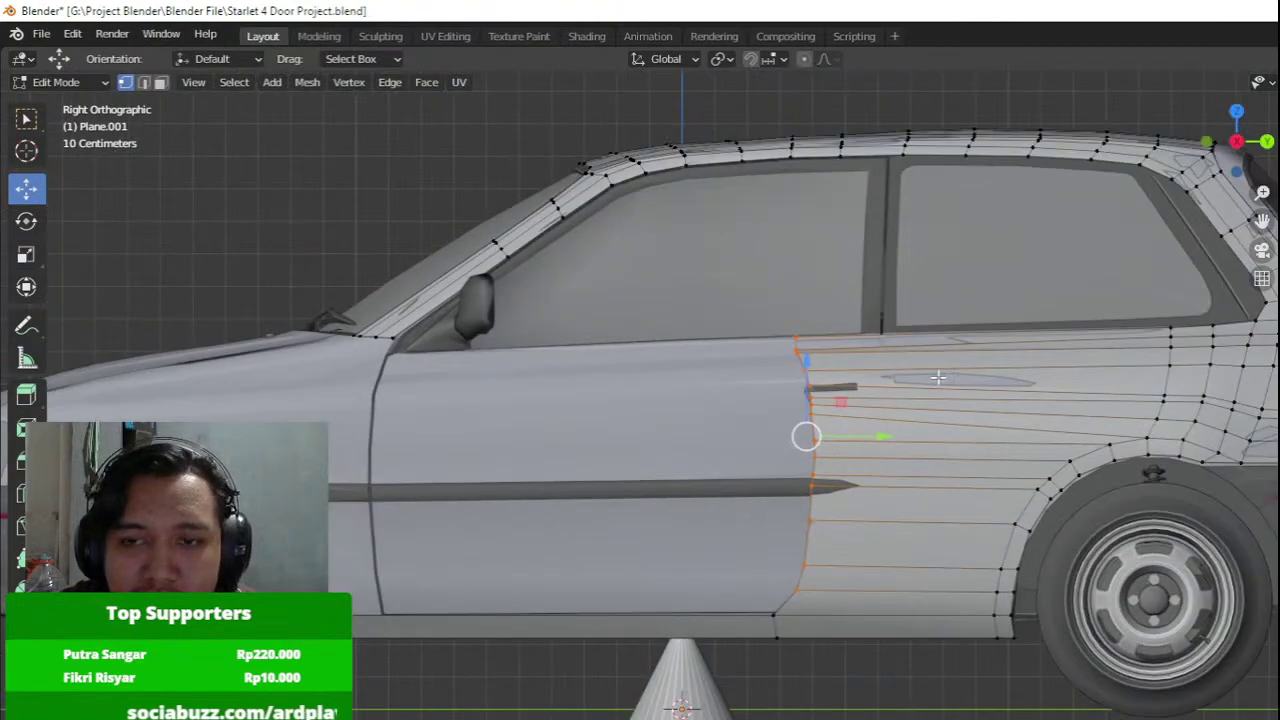
{"action": "key", "text": "e"}
{"action": "key", "text": "y"}
{"action": "left_click", "coordinate": [488, 432]}
Move the extruded edge so its upper corner meets the top of the front door's forward seam.
{"action": "key", "text": "shift+z"}
{"action": "key", "text": "shift+z"}
{"action": "scroll", "coordinate": [510, 440], "scroll_direction": "up", "scroll_amount": 2}
{"action": "middle_click_drag", "start_coordinate": [526, 453], "coordinate": [709, 423], "text": "shift"}
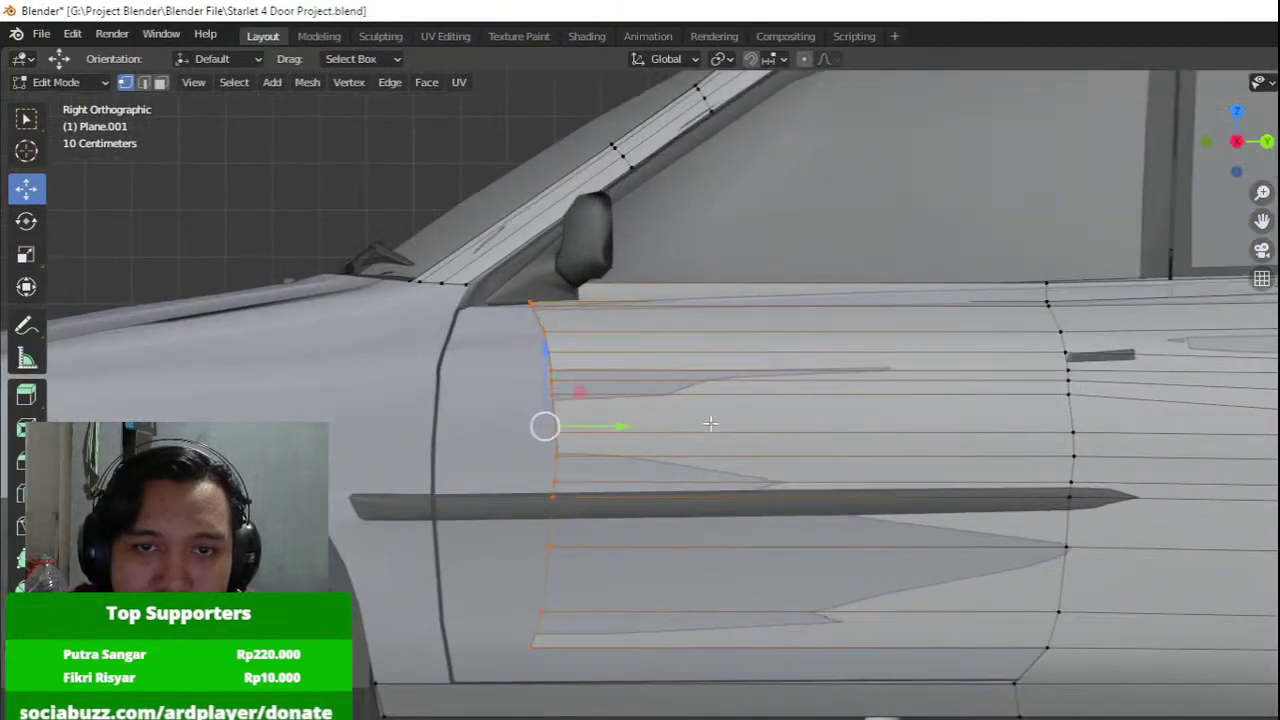
{"action": "key", "text": "shift+z"}
{"action": "key", "text": "g"}
{"action": "left_click", "coordinate": [525, 375]}
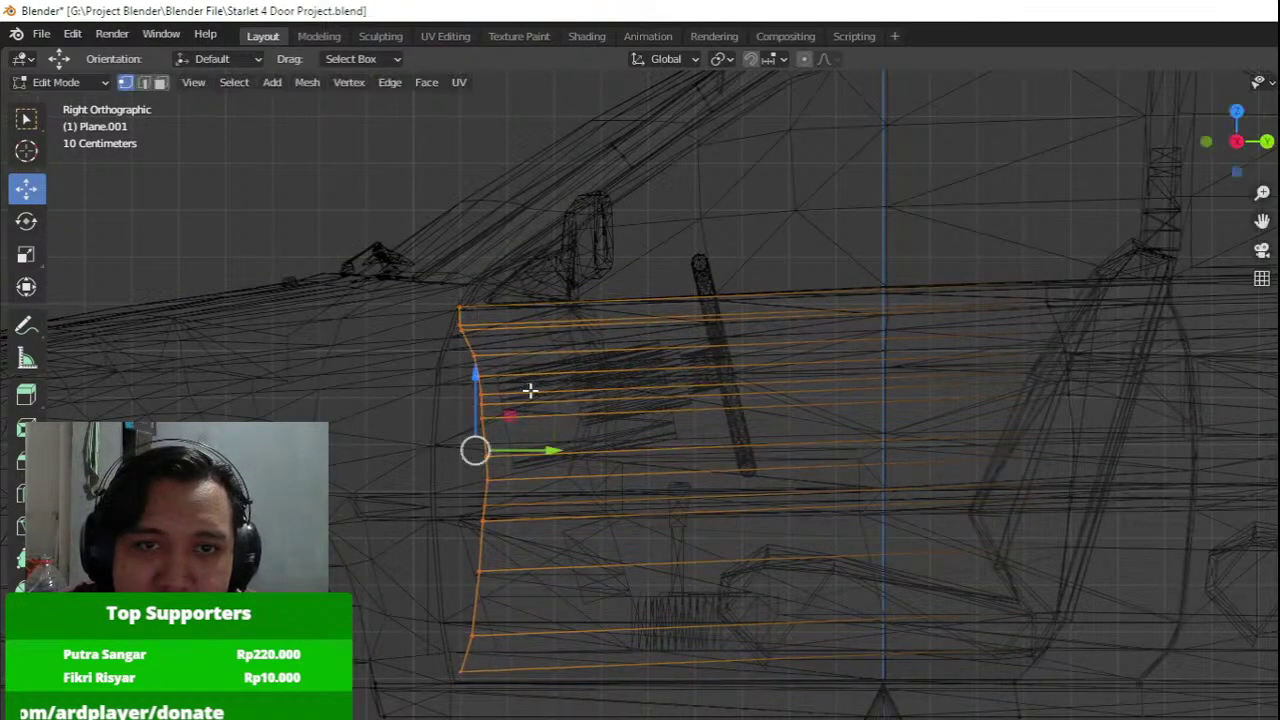
Move the lower vertices of the extruded edge along Y onto the front door's forward seam.
{"action": "middle_click_drag", "start_coordinate": [530, 370], "coordinate": [611, 318], "text": "shift"}
{"action": "left_click", "coordinate": [550, 624]}
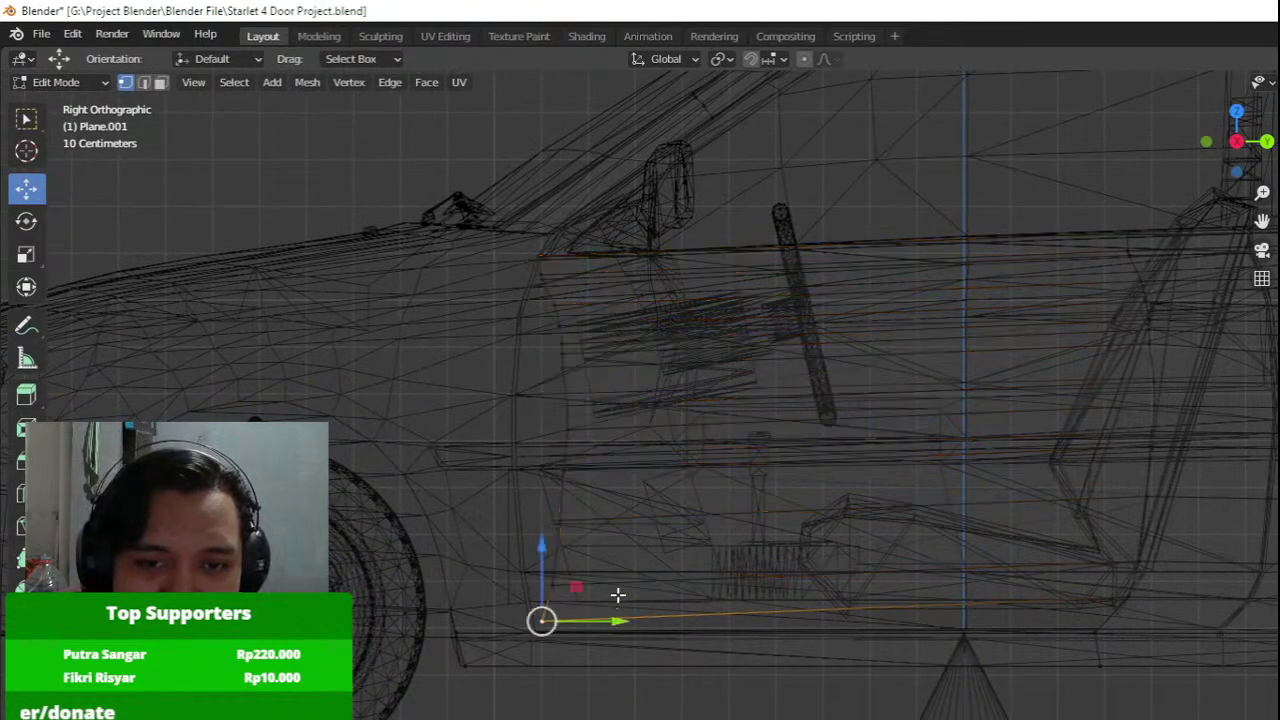
{"action": "left_click", "coordinate": [560, 586]}
{"action": "left_click_drag", "start_coordinate": [593, 587], "coordinate": [559, 583]}
{"action": "left_click", "coordinate": [559, 522]}
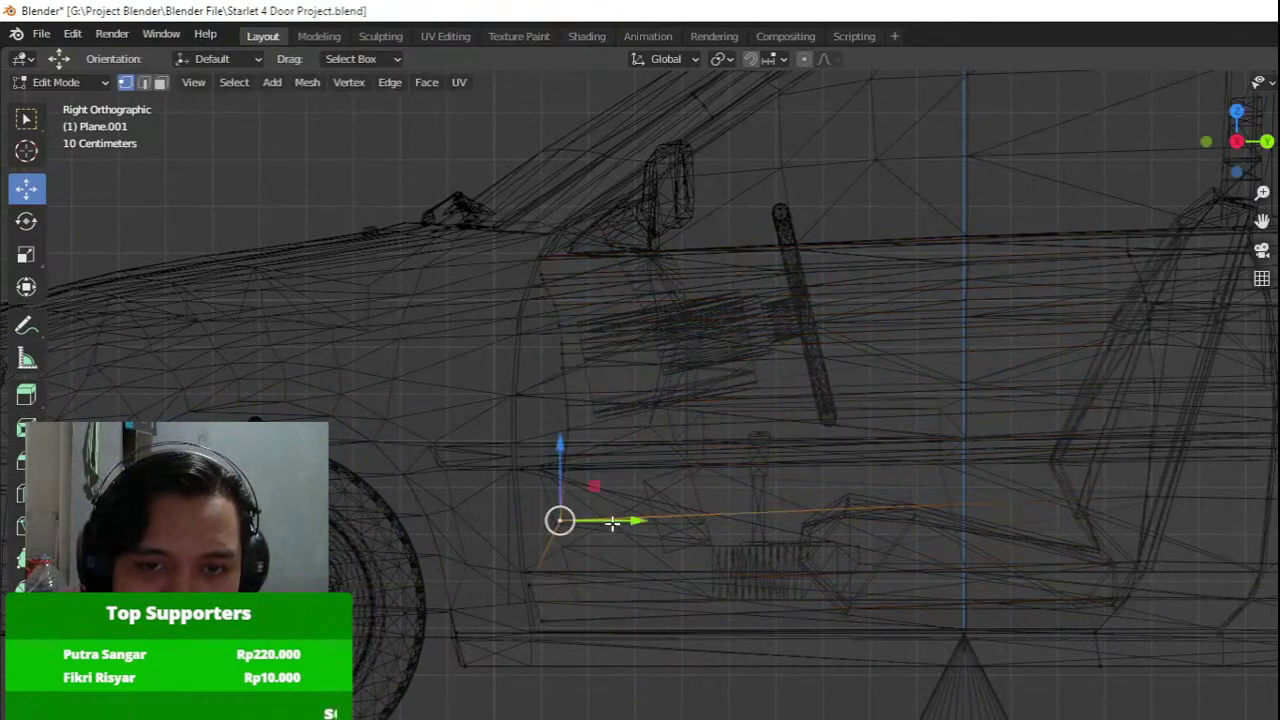
{"action": "left_click_drag", "start_coordinate": [620, 521], "coordinate": [575, 517]}
{"action": "left_click_drag", "start_coordinate": [663, 540], "coordinate": [664, 540]}
Move the edge vertices around the door trim strip forward along Y and adjust them to the forward seam.
{"action": "key", "text": "a"}
{"action": "left_click_drag", "start_coordinate": [503, 403], "coordinate": [624, 496]}
{"action": "scroll", "coordinate": [606, 474], "scroll_direction": "up", "scroll_amount": 4}
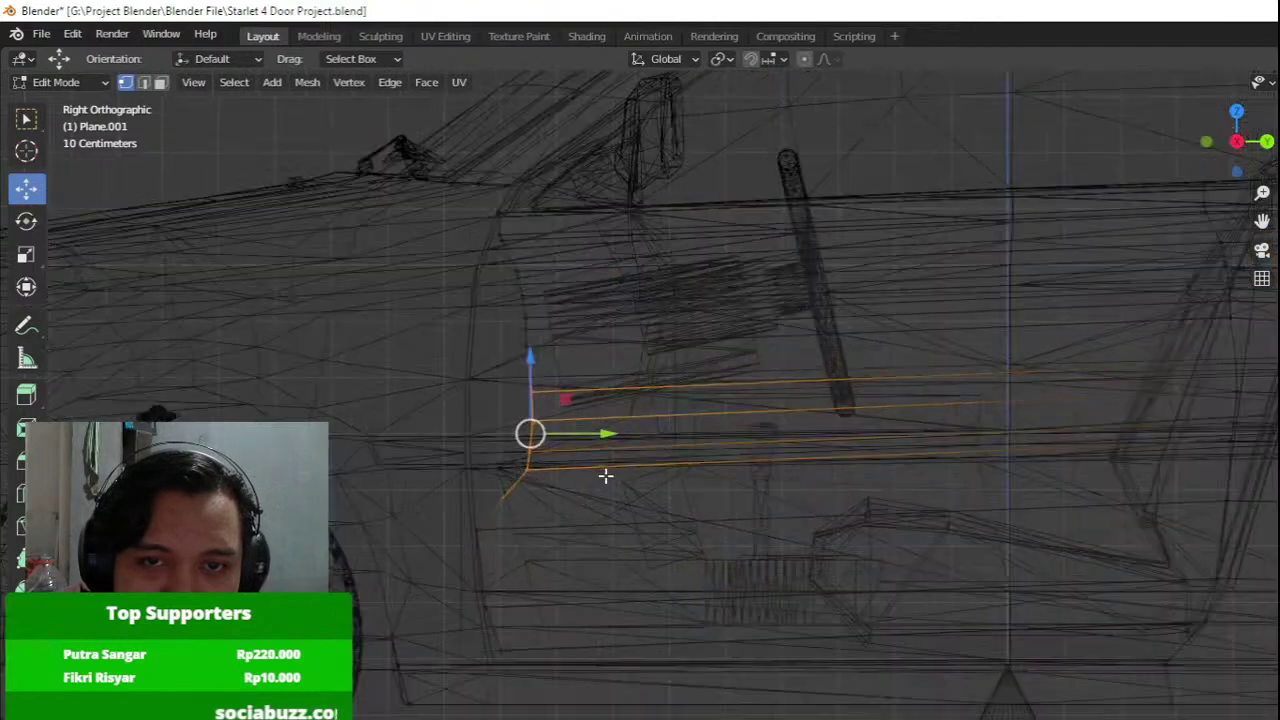
{"action": "key", "text": "alt+a"}
{"action": "middle_click_drag", "start_coordinate": [443, 449], "coordinate": [723, 498], "text": "shift"}
{"action": "key", "text": "a"}
{"action": "left_click_drag", "start_coordinate": [593, 545], "coordinate": [756, 424]}
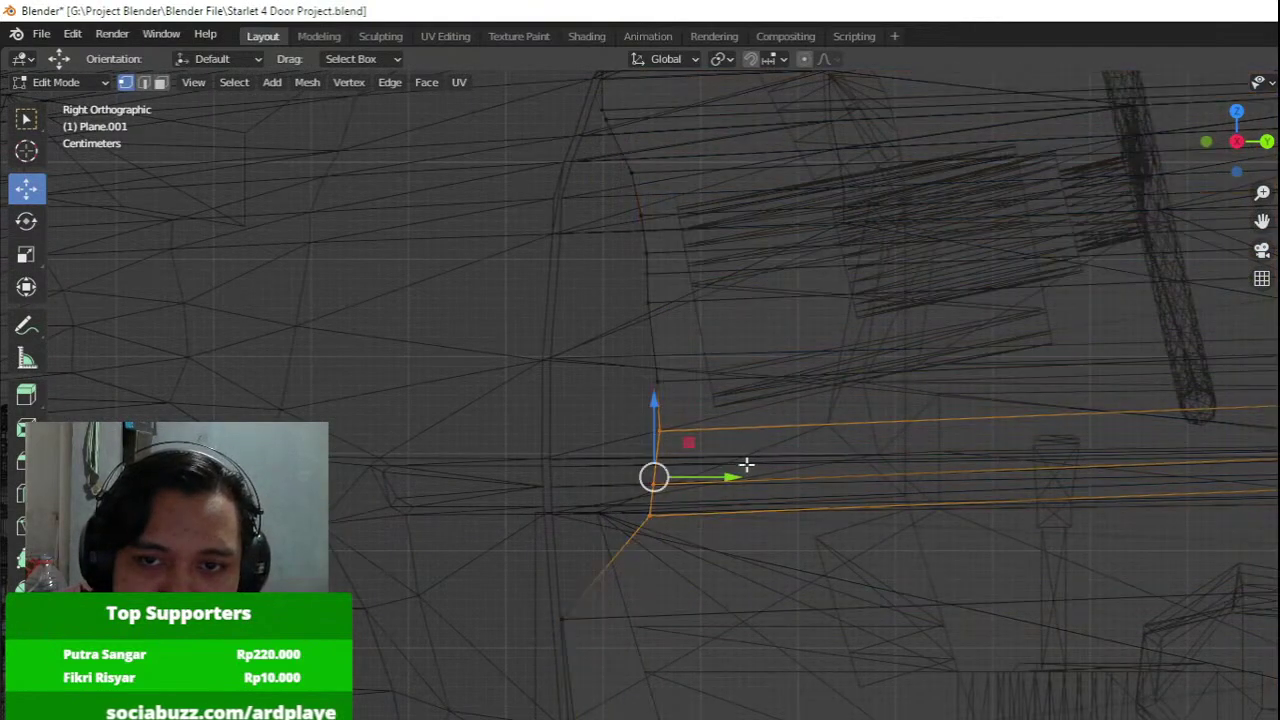
{"action": "left_click", "coordinate": [694, 477]}
{"action": "key", "text": "ctrl+z"}
{"action": "left_click_drag", "start_coordinate": [697, 477], "coordinate": [580, 448]}
{"action": "left_click", "coordinate": [590, 479]}
{"action": "left_click", "coordinate": [583, 443]}
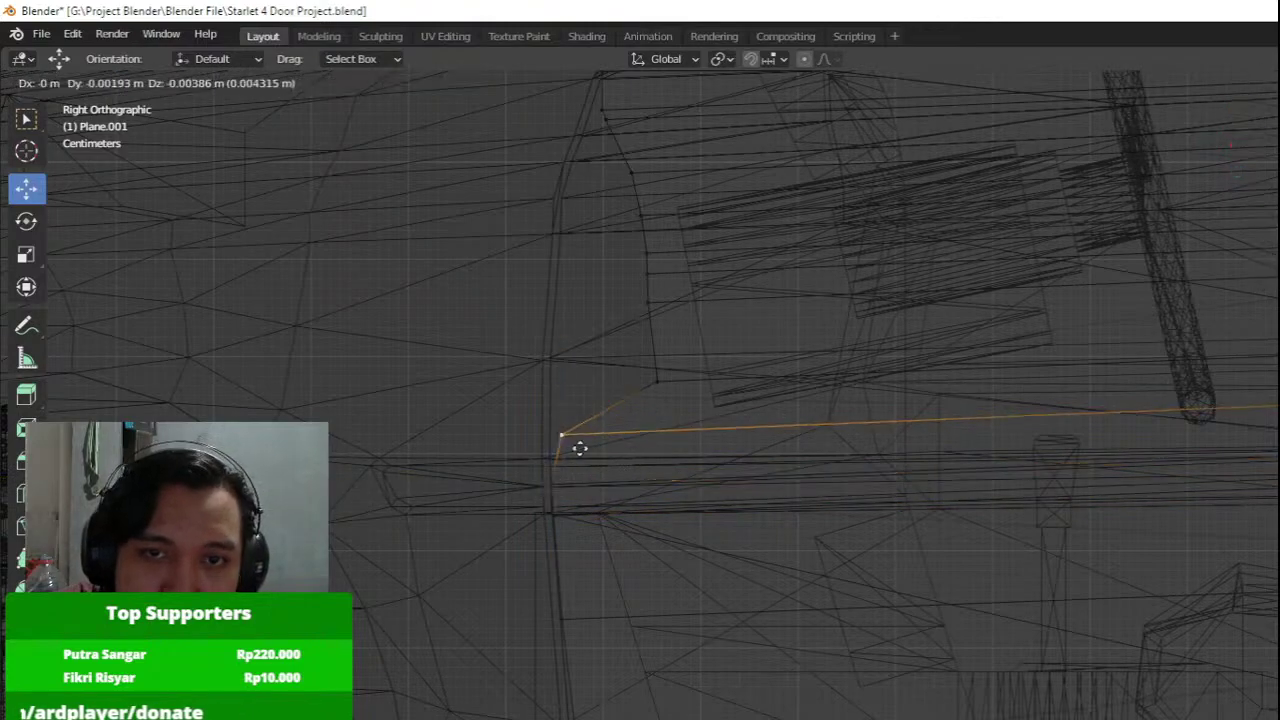
Move the two edge vertices just above the trim strip forward along Y to the door seam.
{"action": "left_click", "coordinate": [534, 377]}
{"action": "key", "text": "a"}
{"action": "key", "text": "a"}
{"action": "left_click", "coordinate": [722, 381]}
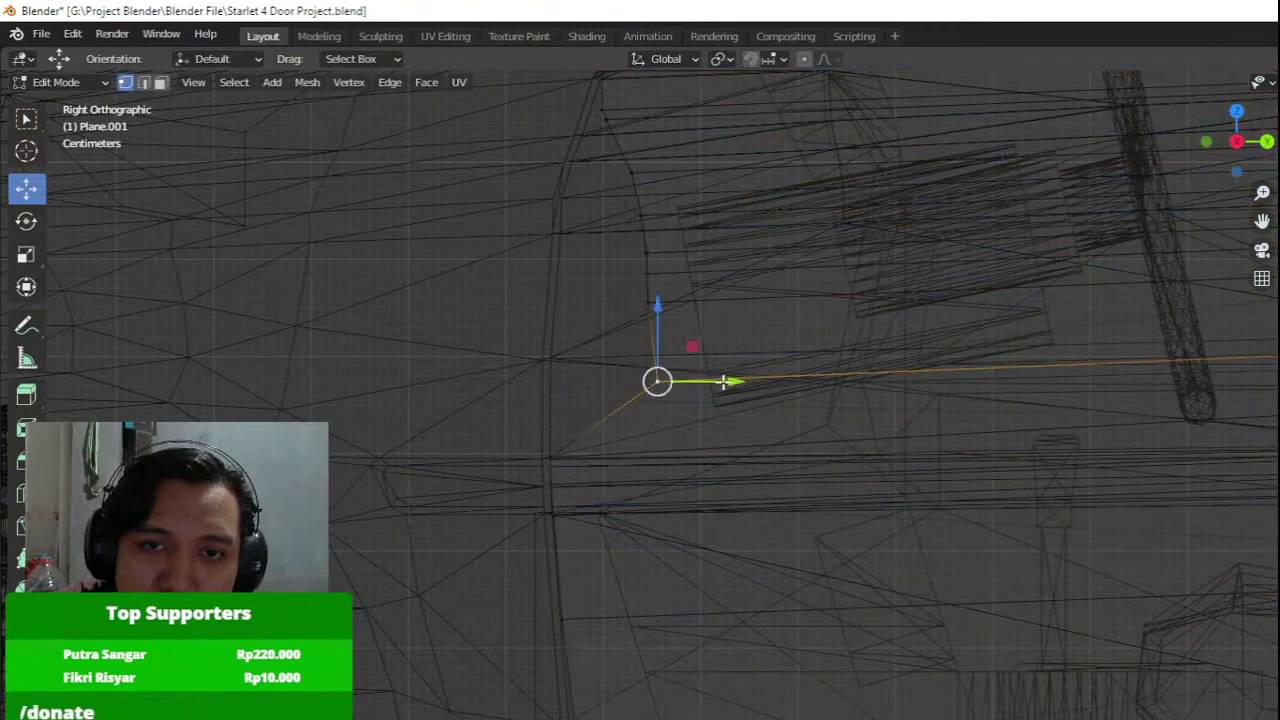
{"action": "left_click_drag", "start_coordinate": [722, 381], "coordinate": [614, 386]}
{"action": "middle_click_drag", "start_coordinate": [655, 340], "coordinate": [736, 636], "text": "shift"}
{"action": "key", "text": "a"}
{"action": "key", "text": "a"}
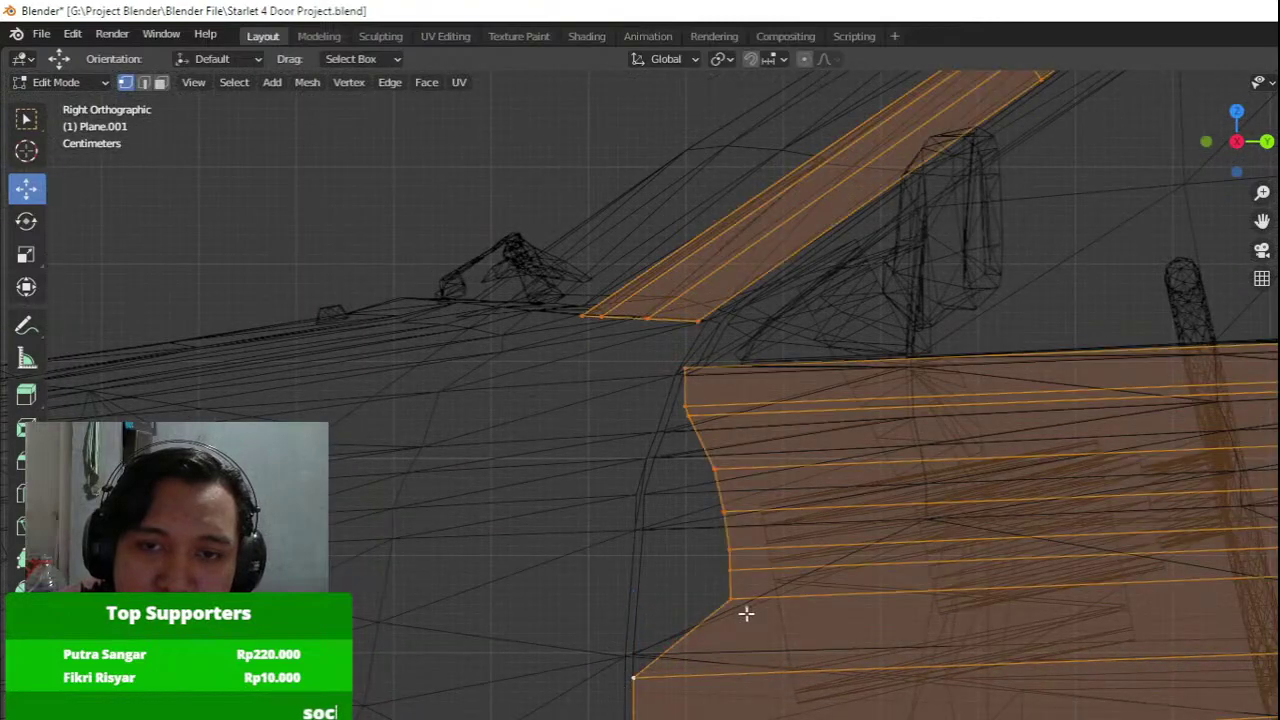
{"action": "left_click", "coordinate": [738, 604]}
{"action": "left_click_drag", "start_coordinate": [797, 598], "coordinate": [755, 598]}
{"action": "left_click_drag", "start_coordinate": [437, 609], "coordinate": [438, 609]}
Move the upper-middle edge vertices forward along Y onto the curved door seam.
{"action": "scroll", "coordinate": [644, 615], "scroll_direction": "up", "scroll_amount": 1}
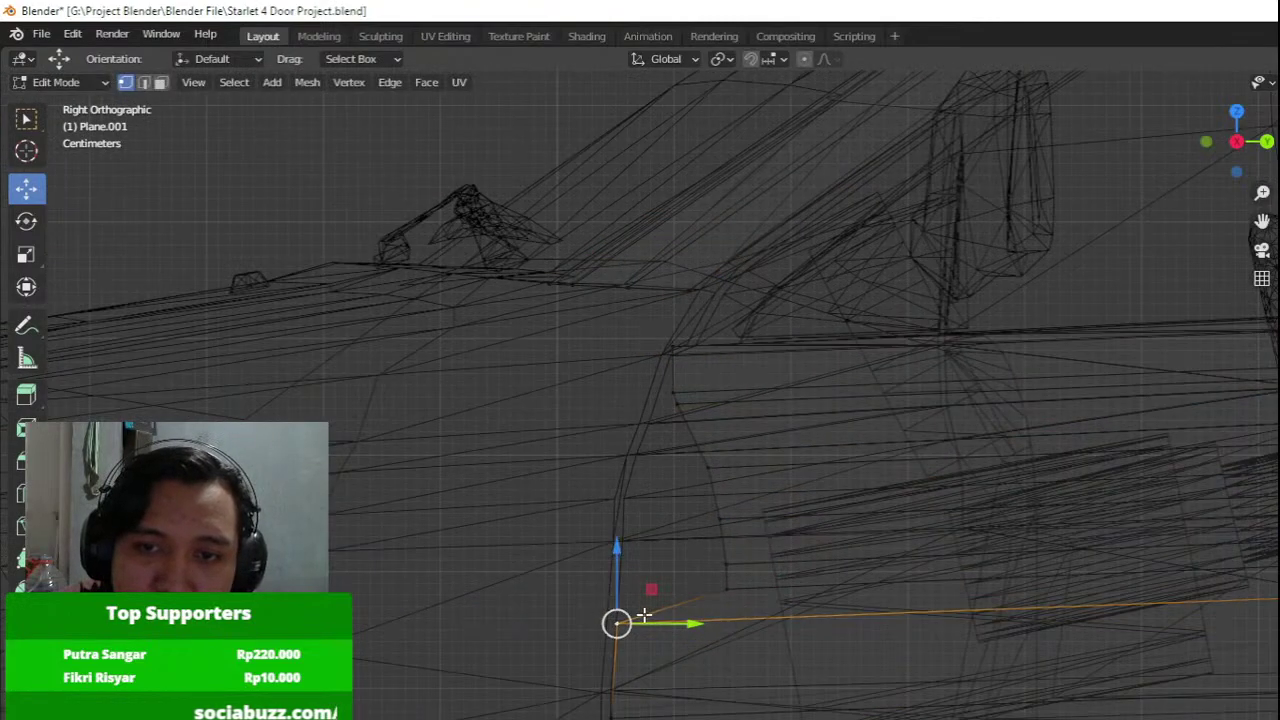
{"action": "left_click", "coordinate": [726, 590]}
{"action": "left_click_drag", "start_coordinate": [797, 586], "coordinate": [682, 576]}
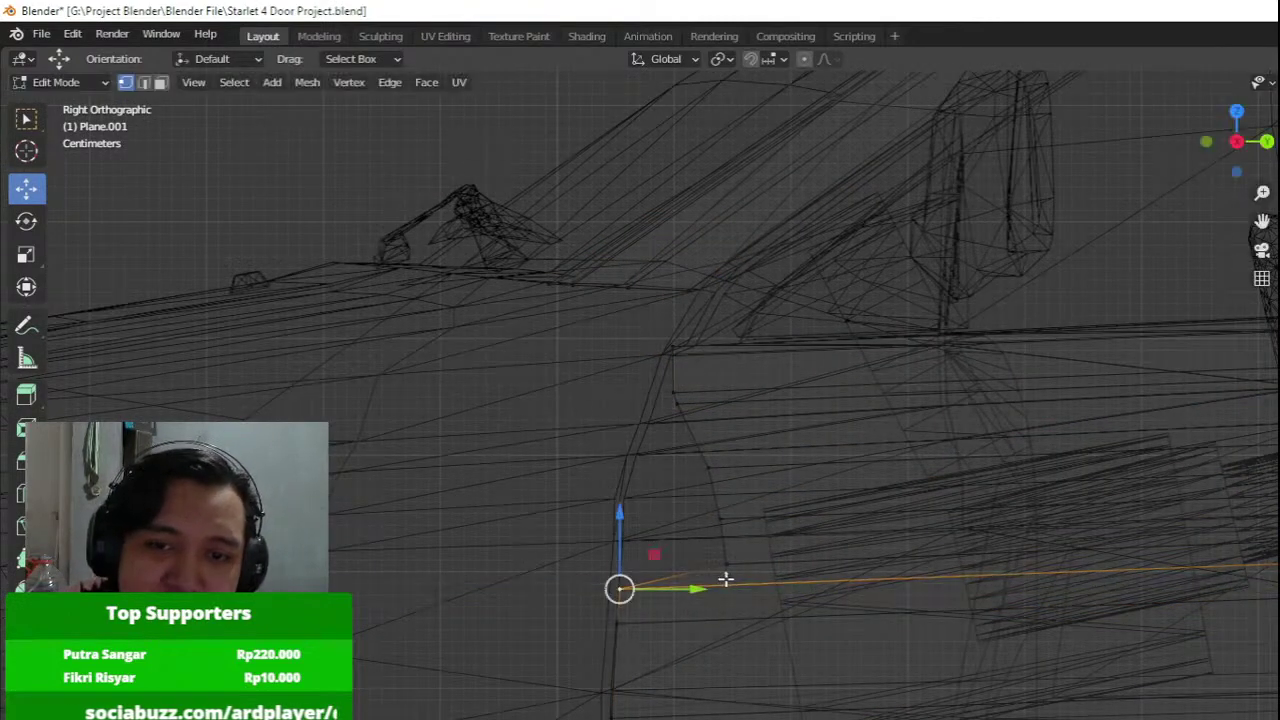
{"action": "left_click", "coordinate": [726, 567]}
{"action": "left_click_drag", "start_coordinate": [790, 567], "coordinate": [633, 567]}
{"action": "key", "text": "a"}
{"action": "scroll", "coordinate": [694, 569], "scroll_direction": "up", "scroll_amount": 1}
{"action": "left_click", "coordinate": [718, 538]}
{"action": "left_click_drag", "start_coordinate": [772, 530], "coordinate": [644, 523]}
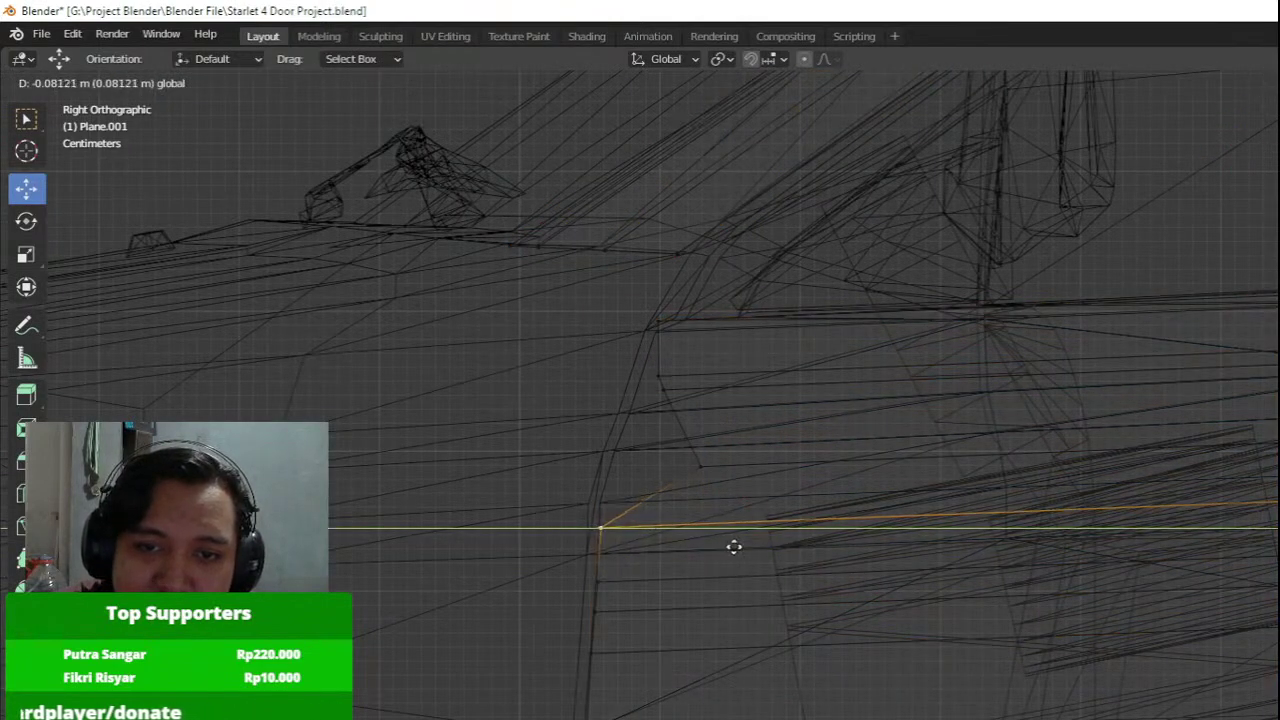
Place the remaining top edge vertices on the door seam below the windshield pillar and return to solid shading.
{"action": "left_click_drag", "start_coordinate": [734, 547], "coordinate": [692, 394]}
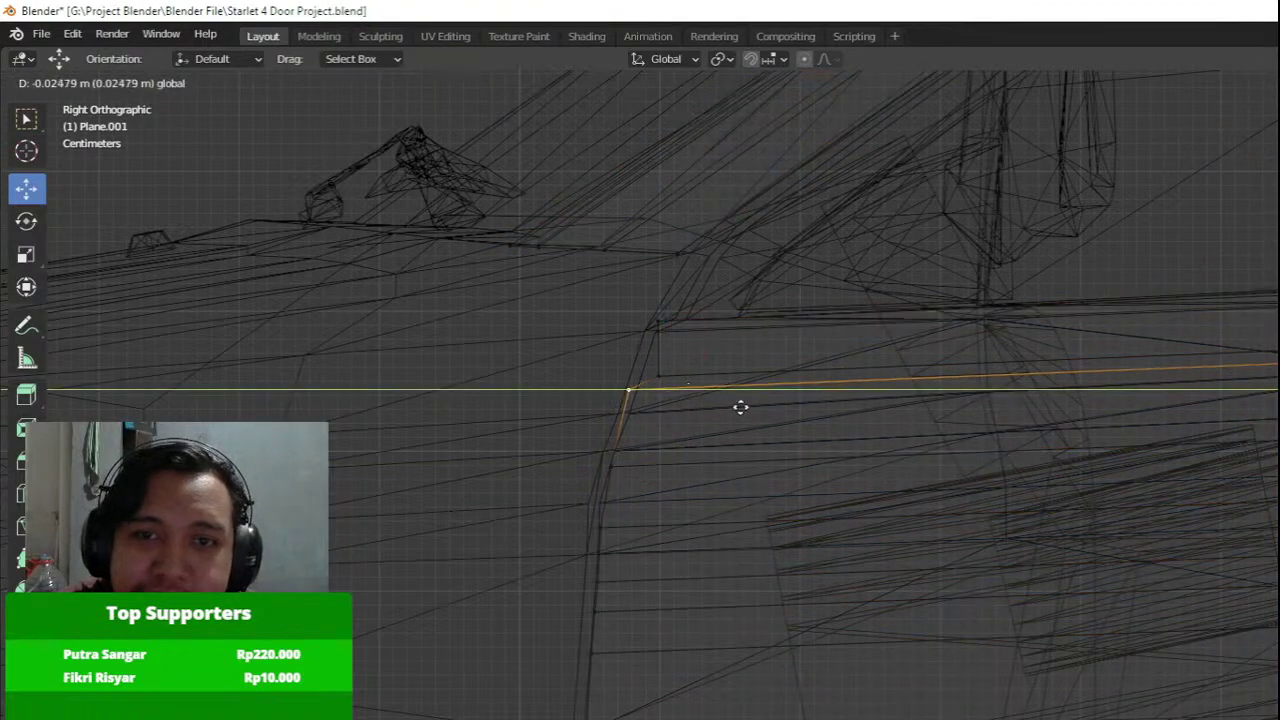
{"action": "left_click", "coordinate": [649, 365]}
{"action": "left_click", "coordinate": [736, 388]}
{"action": "left_click", "coordinate": [645, 390]}
{"action": "left_click", "coordinate": [666, 316]}
{"action": "key", "text": "g"}
{"action": "left_click", "coordinate": [674, 342]}
{"action": "key", "text": "z"}
{"action": "left_click", "coordinate": [774, 331]}
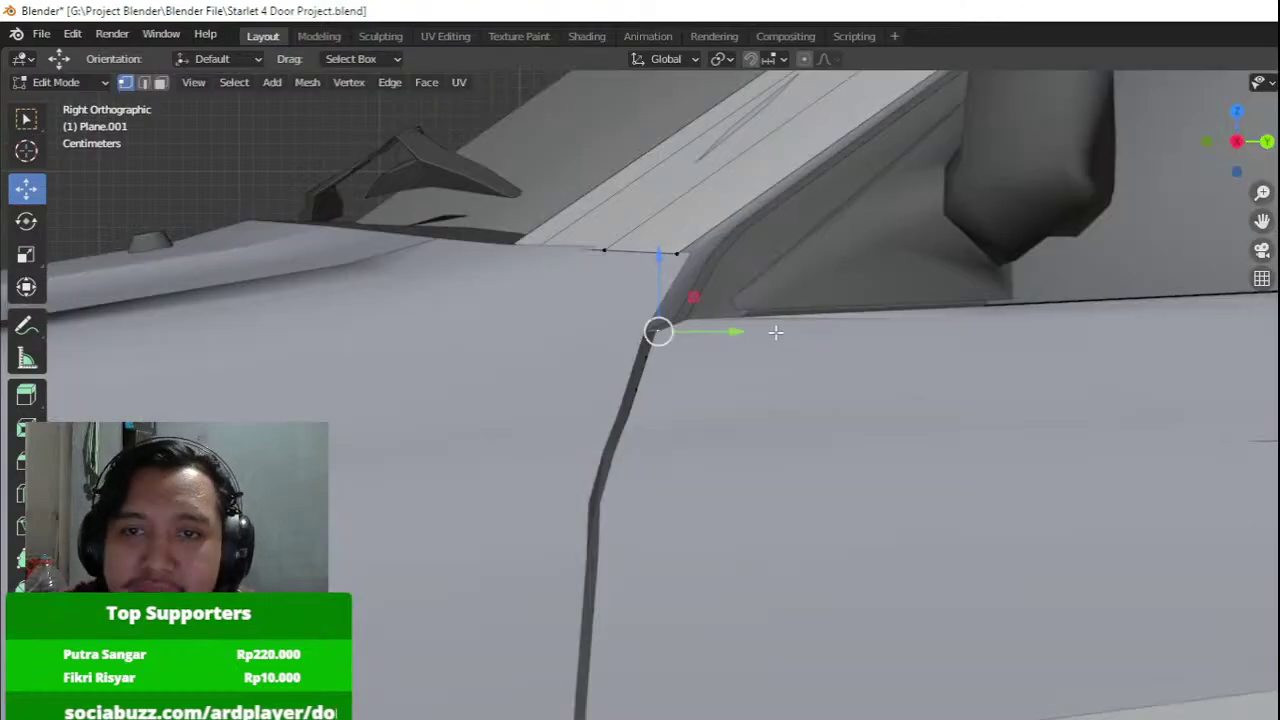
Move the door panel's top front vertices outward along X and adjust their height to meet the fender surface.
{"action": "middle_click_drag", "start_coordinate": [752, 385], "coordinate": [760, 436]}
{"action": "key", "text": "z"}
{"action": "left_click", "coordinate": [505, 433]}
{"action": "middle_click_drag", "start_coordinate": [674, 516], "coordinate": [551, 408], "text": "shift"}
{"action": "key", "text": "z"}
{"action": "left_click", "coordinate": [607, 440]}
{"action": "left_click_drag", "start_coordinate": [505, 372], "coordinate": [538, 418]}
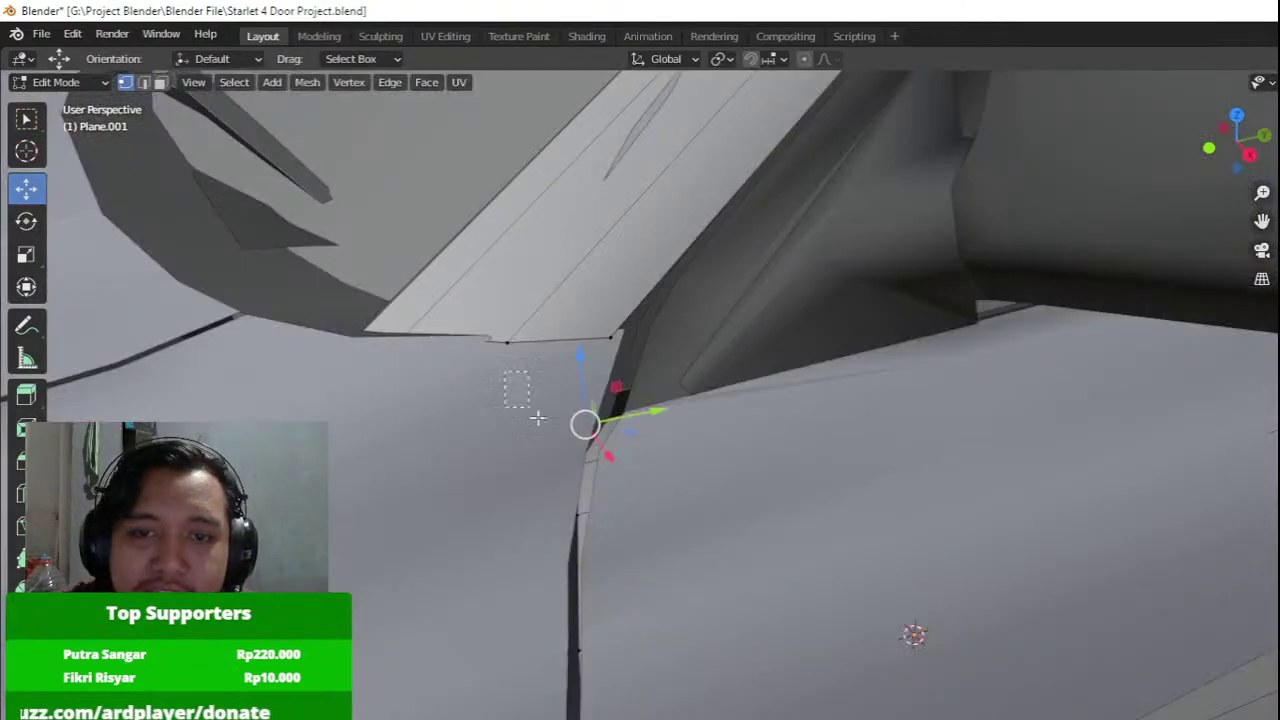
{"action": "middle_click_drag", "start_coordinate": [610, 481], "coordinate": [733, 481]}
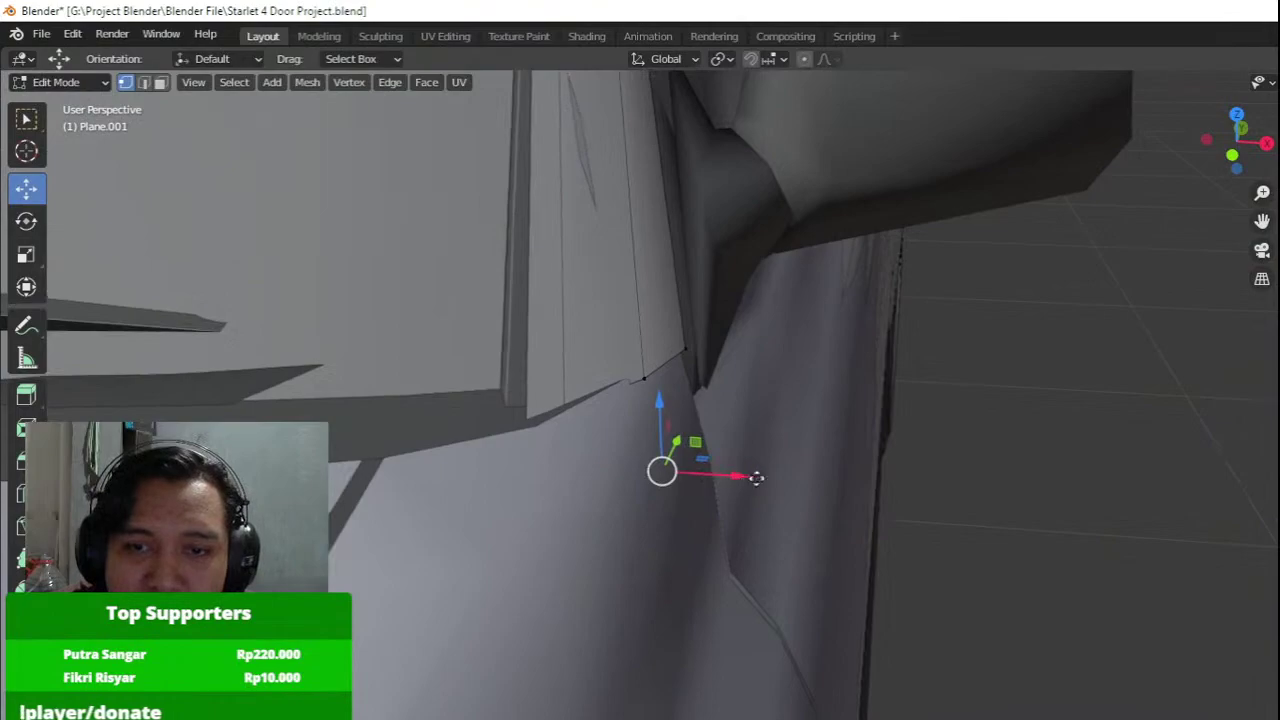
{"action": "left_click_drag", "start_coordinate": [757, 478], "coordinate": [800, 477]}
{"action": "middle_click_drag", "start_coordinate": [800, 477], "coordinate": [650, 300]}
{"action": "left_click_drag", "start_coordinate": [578, 272], "coordinate": [577, 220]}
Move the third edge vertex from the top along X to close the gap at the fender seam.
{"action": "key", "text": "shift+z"}
{"action": "left_click", "coordinate": [497, 414]}
{"action": "key", "text": "shift+z"}
{"action": "left_click_drag", "start_coordinate": [603, 419], "coordinate": [572, 417]}
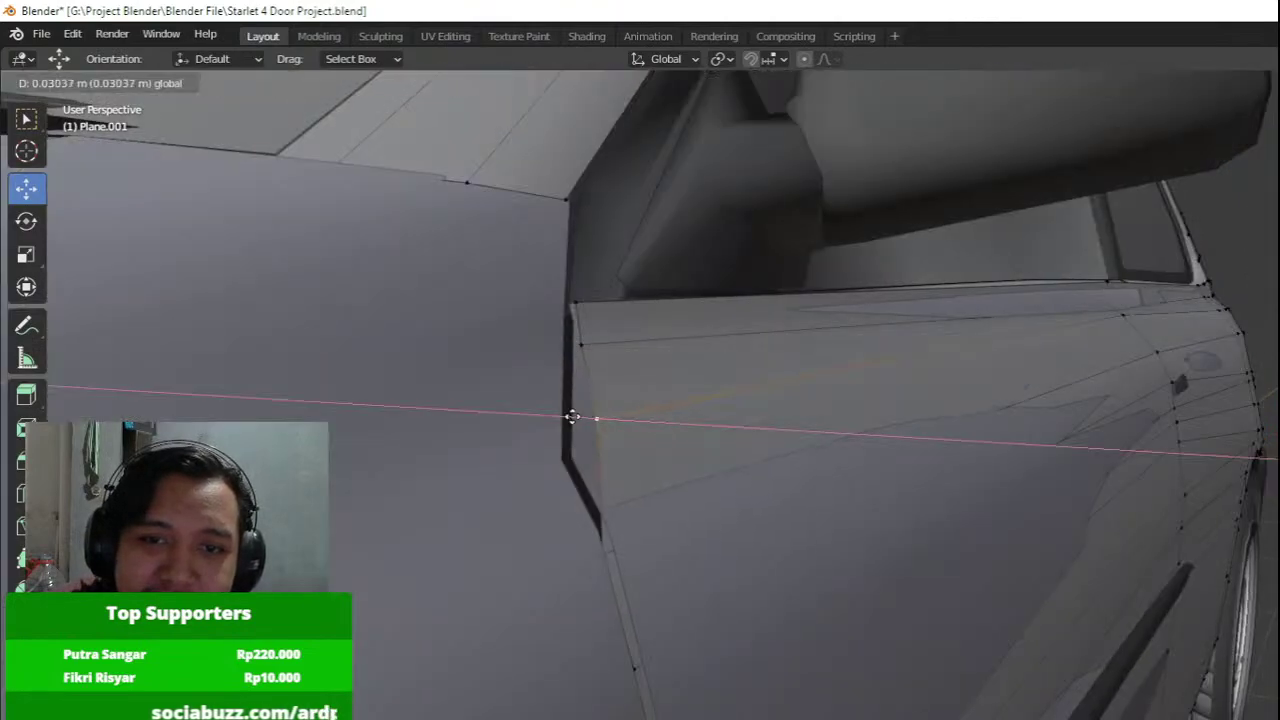
{"action": "left_click_drag", "start_coordinate": [348, 393], "coordinate": [341, 393]}
Bring the next seam vertex down the door panel out along X level with the fender.
{"action": "key", "text": "z"}
{"action": "left_click", "coordinate": [598, 541]}
{"action": "key", "text": "z"}
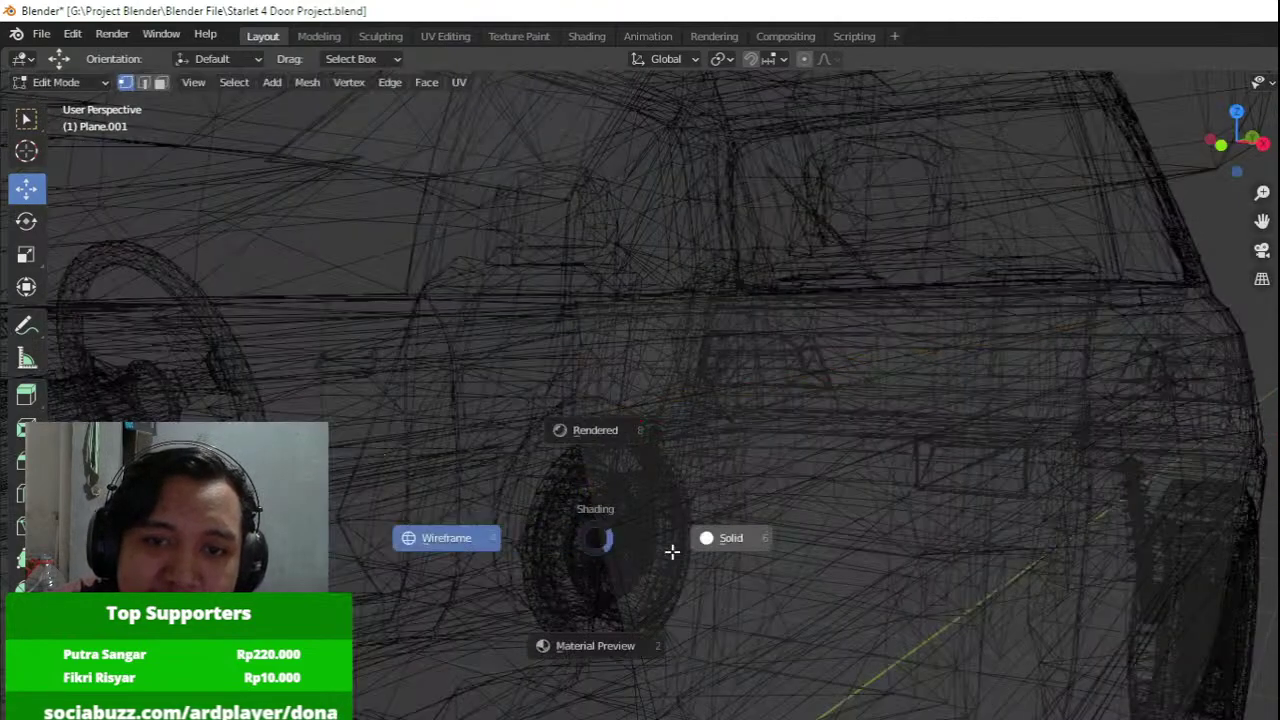
{"action": "left_click", "coordinate": [671, 551]}
{"action": "middle_click_drag", "start_coordinate": [653, 552], "coordinate": [654, 546]}
{"action": "mouse_move", "coordinate": [666, 519]}
{"action": "left_mouse_down"}
{"action": "mouse_move", "coordinate": [682, 521]}
{"action": "mouse_move", "coordinate": [664, 521]}
{"action": "left_mouse_up"}
{"action": "middle_click_drag", "start_coordinate": [692, 495], "coordinate": [696, 459]}
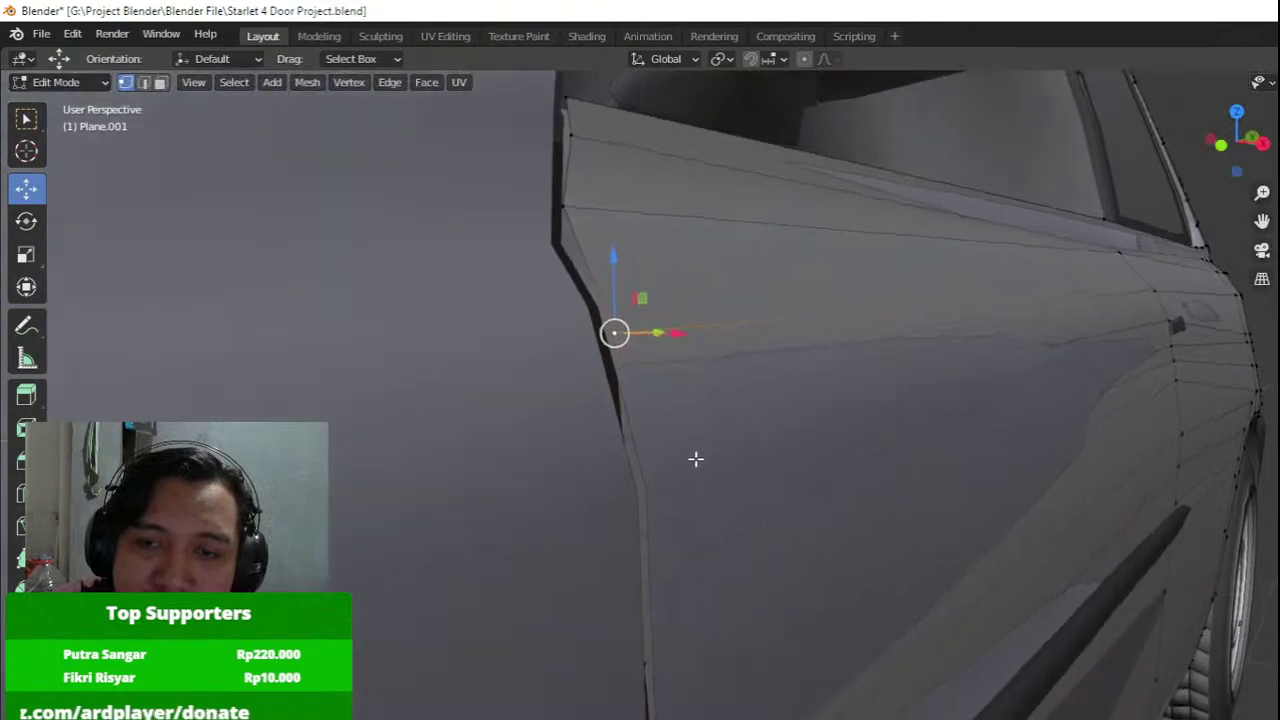
Move the next three seam vertices down the door panel outward along X to meet the fender surface.
{"action": "mouse_move", "coordinate": [655, 442]}
{"action": "left_mouse_down"}
{"action": "mouse_move", "coordinate": [712, 448]}
{"action": "mouse_move", "coordinate": [680, 442]}
{"action": "left_mouse_up"}
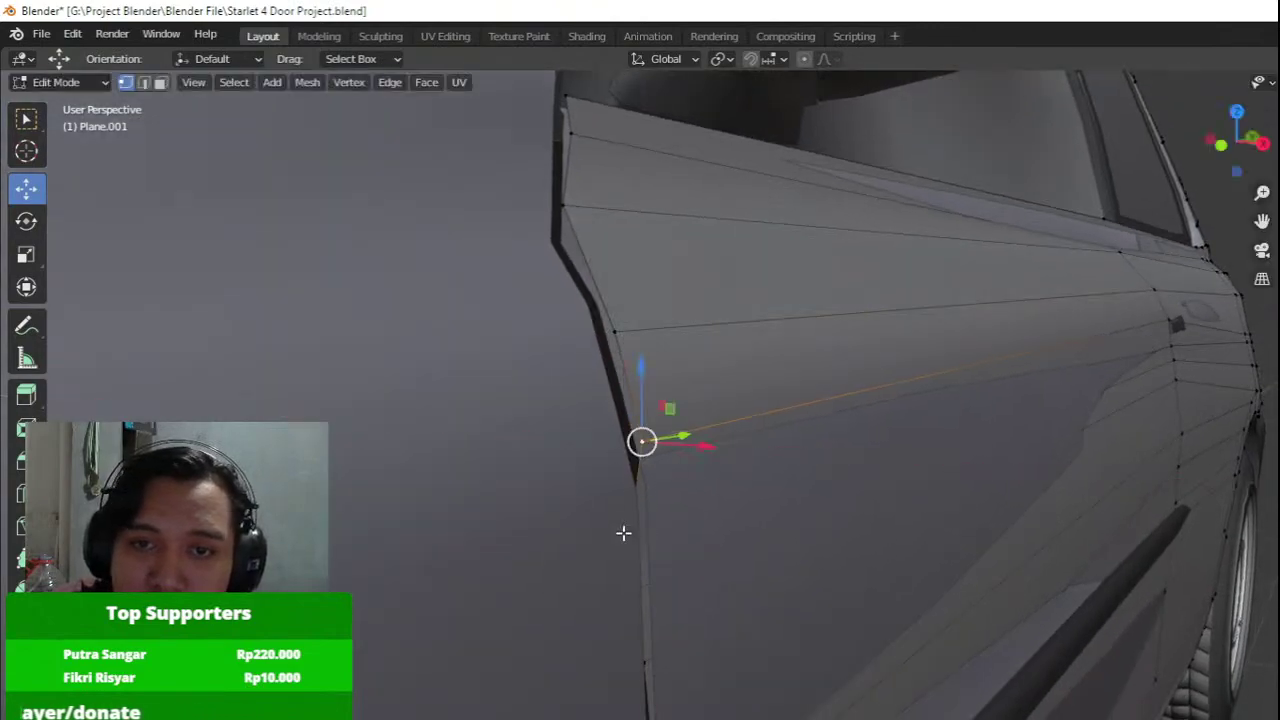
{"action": "left_click", "coordinate": [639, 535]}
{"action": "left_click_drag", "start_coordinate": [693, 545], "coordinate": [750, 558]}
{"action": "middle_click_drag", "start_coordinate": [750, 556], "coordinate": [743, 440]}
{"action": "key", "text": "z"}
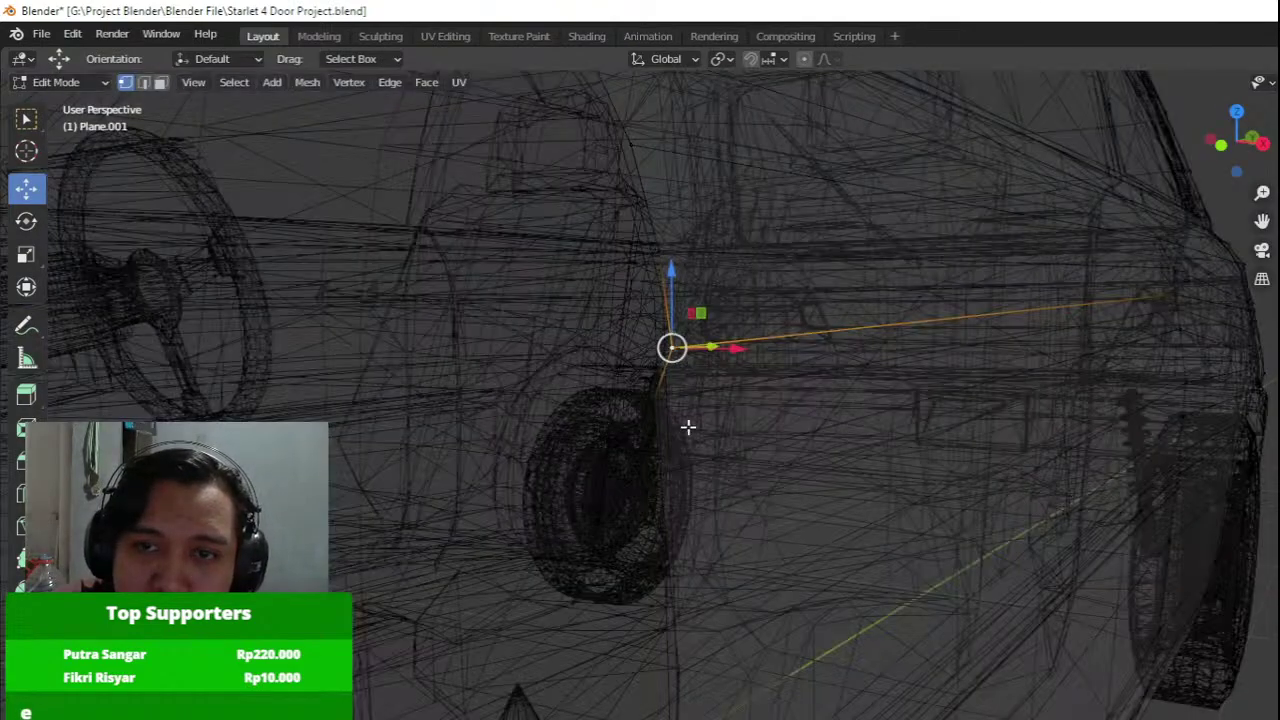
{"action": "left_click", "coordinate": [654, 401]}
{"action": "key", "text": "z"}
{"action": "left_click_drag", "start_coordinate": [735, 409], "coordinate": [768, 415]}
Move the seam vertices above and at the upper edge of the side trim along X to follow the fender.
{"action": "key", "text": "shift+z"}
{"action": "left_click", "coordinate": [649, 474]}
{"action": "key", "text": "shift+z"}
{"action": "left_click_drag", "start_coordinate": [730, 479], "coordinate": [791, 497]}
{"action": "middle_click_drag", "start_coordinate": [800, 584], "coordinate": [776, 419]}
{"action": "key", "text": "shift+z"}
{"action": "key", "text": "a"}
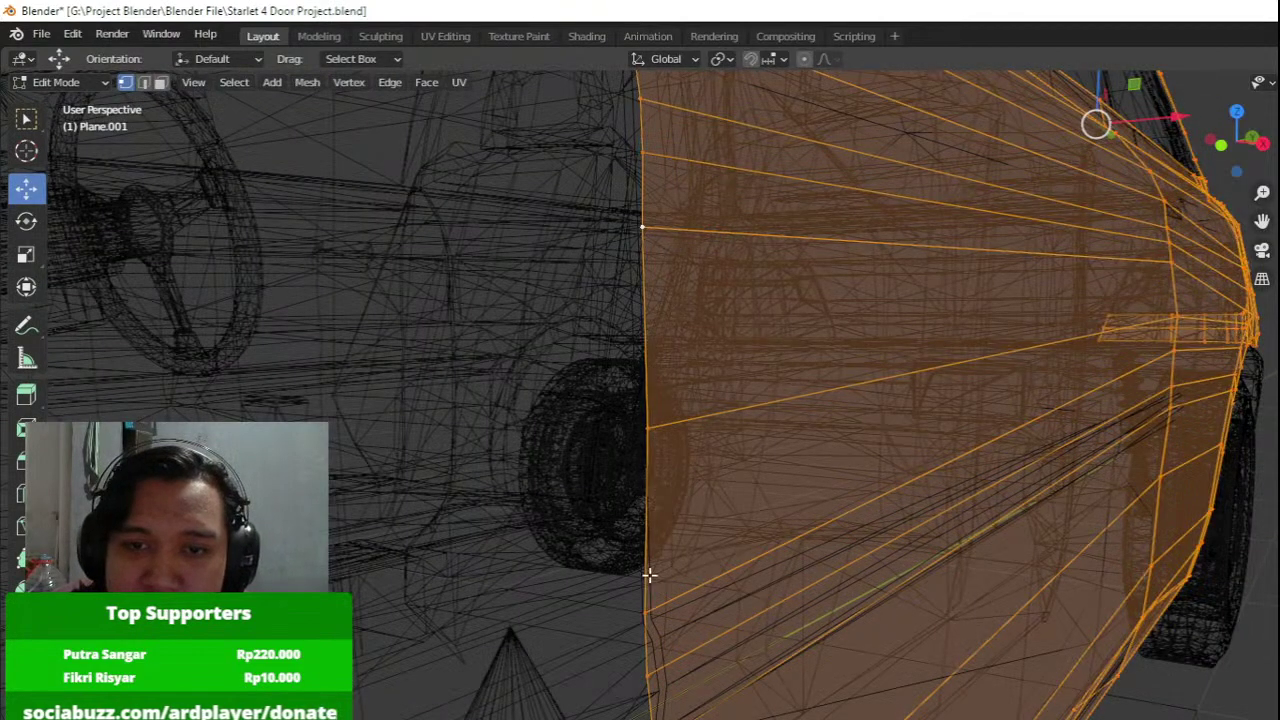
{"action": "left_click", "coordinate": [647, 611]}
{"action": "key", "text": "shift+z"}
{"action": "left_click_drag", "start_coordinate": [709, 618], "coordinate": [708, 615]}
Adjust the seam vertex within the side trim and one on the lower door panel outward along X.
{"action": "middle_click_drag", "start_coordinate": [650, 645], "coordinate": [665, 480], "text": "shift"}
{"action": "key", "text": "shift+z"}
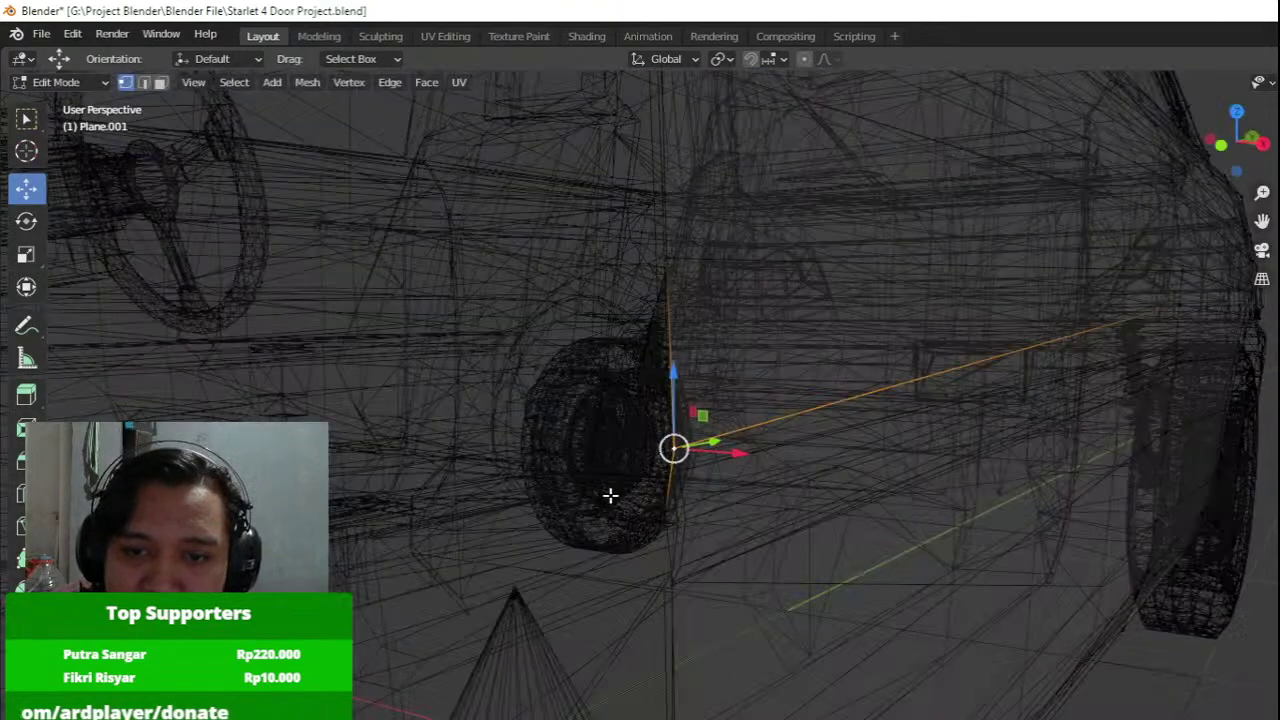
{"action": "left_click", "coordinate": [678, 510]}
{"action": "key", "text": "shift+z"}
{"action": "mouse_move", "coordinate": [738, 519]}
{"action": "left_mouse_down"}
{"action": "mouse_move", "coordinate": [757, 517]}
{"action": "mouse_move", "coordinate": [737, 521]}
{"action": "left_mouse_up"}
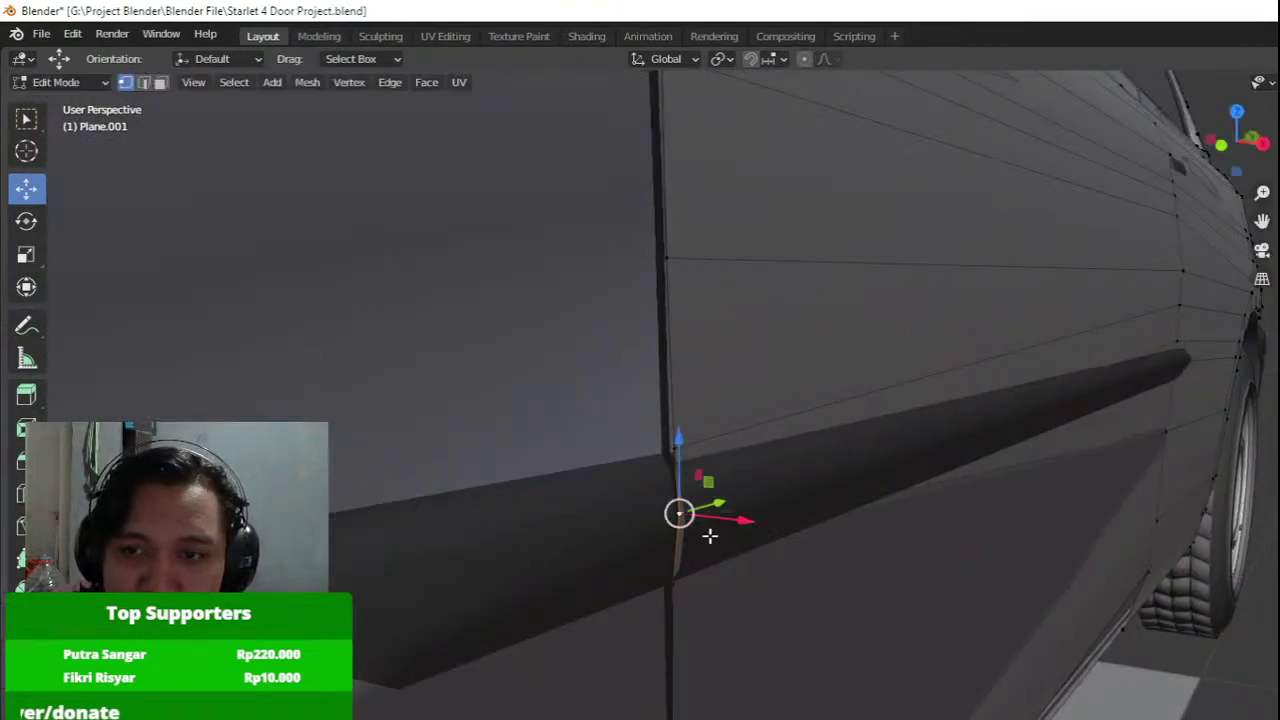
{"action": "middle_click_drag", "start_coordinate": [645, 655], "coordinate": [629, 449], "text": "shift"}
{"action": "key", "text": "shift+z"}
{"action": "key", "text": "a"}
{"action": "left_click", "coordinate": [684, 606]}
{"action": "key", "text": "shift+z"}
{"action": "left_click_drag", "start_coordinate": [717, 614], "coordinate": [722, 616]}
Move the seam vertex at the side trim's lower edge outward along X and leave mesh editing.
{"action": "key", "text": "shift+z"}
{"action": "left_click", "coordinate": [676, 386]}
{"action": "key", "text": "shift+z"}
{"action": "left_click_drag", "start_coordinate": [737, 383], "coordinate": [749, 385]}
{"action": "scroll", "coordinate": [749, 385], "scroll_direction": "down", "scroll_amount": 4}
{"action": "middle_click_drag", "start_coordinate": [749, 385], "coordinate": [642, 344]}
{"action": "key", "text": "Tab"}
{"action": "scroll", "coordinate": [688, 433], "scroll_direction": "down", "scroll_amount": 3}
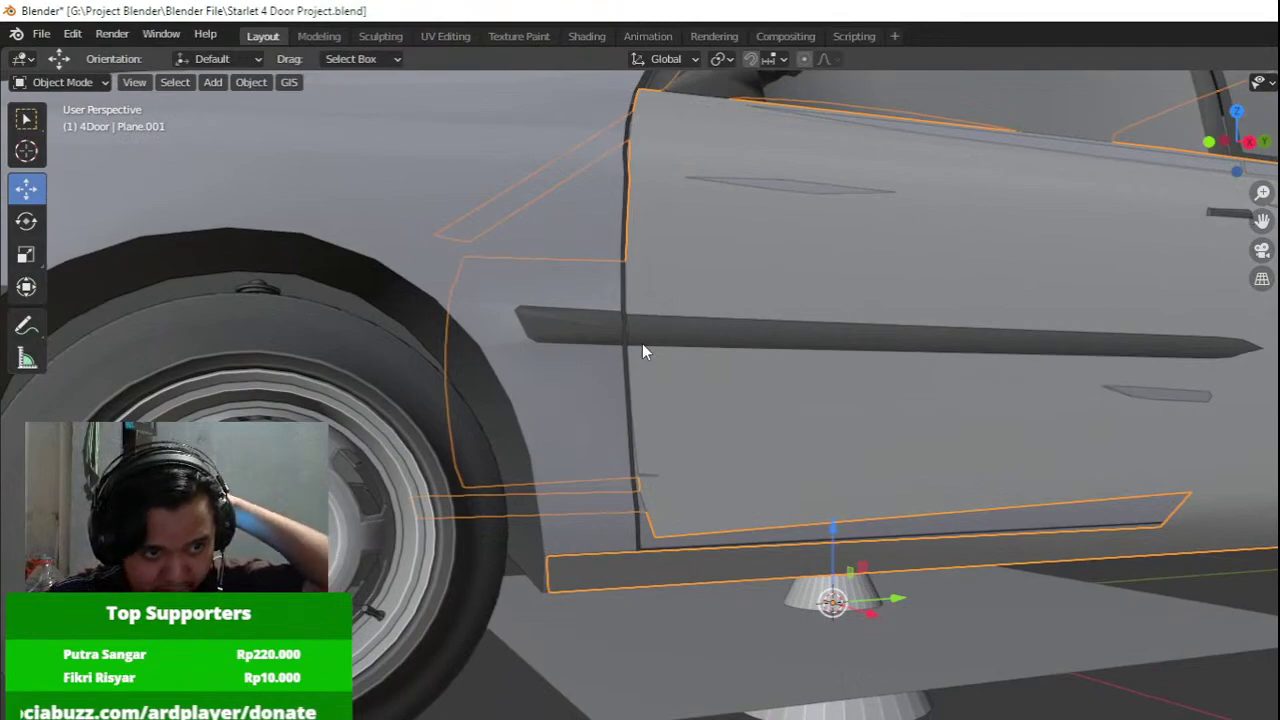
In the right side view, reposition the door panel's two lowest front vertices onto the fender seam.
{"action": "key", "text": "KP_3"}
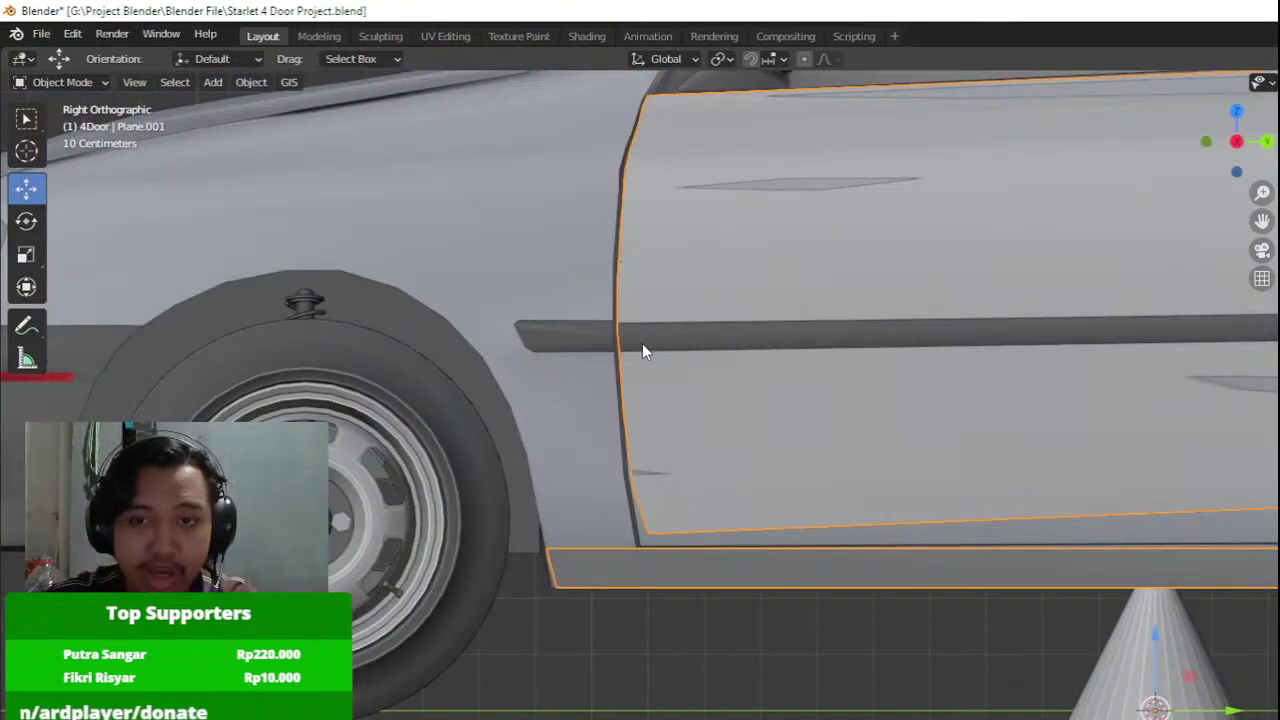
{"action": "scroll", "coordinate": [716, 401], "scroll_direction": "up", "scroll_amount": 2}
{"action": "key", "text": "Tab"}
{"action": "scroll", "coordinate": [729, 476], "scroll_direction": "up", "scroll_amount": 1}
{"action": "key", "text": "g"}
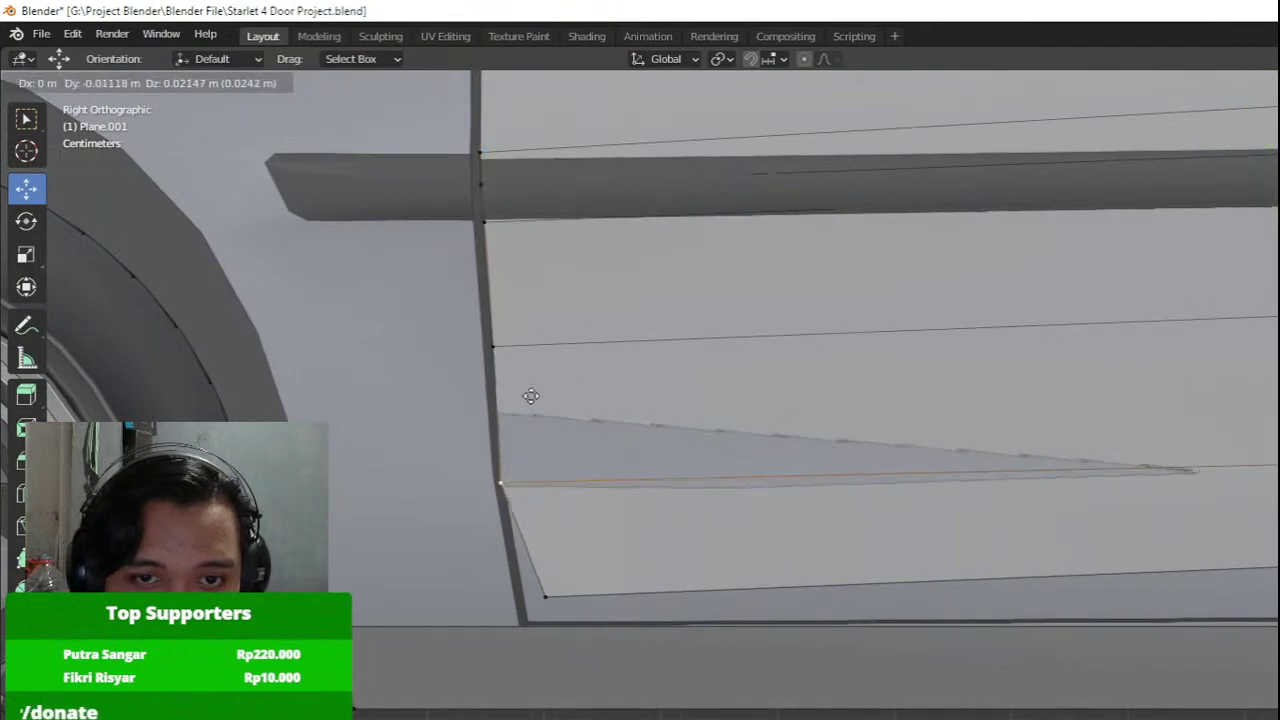
{"action": "left_click", "coordinate": [537, 392]}
{"action": "key", "text": "g"}
{"action": "left_click", "coordinate": [374, 519]}
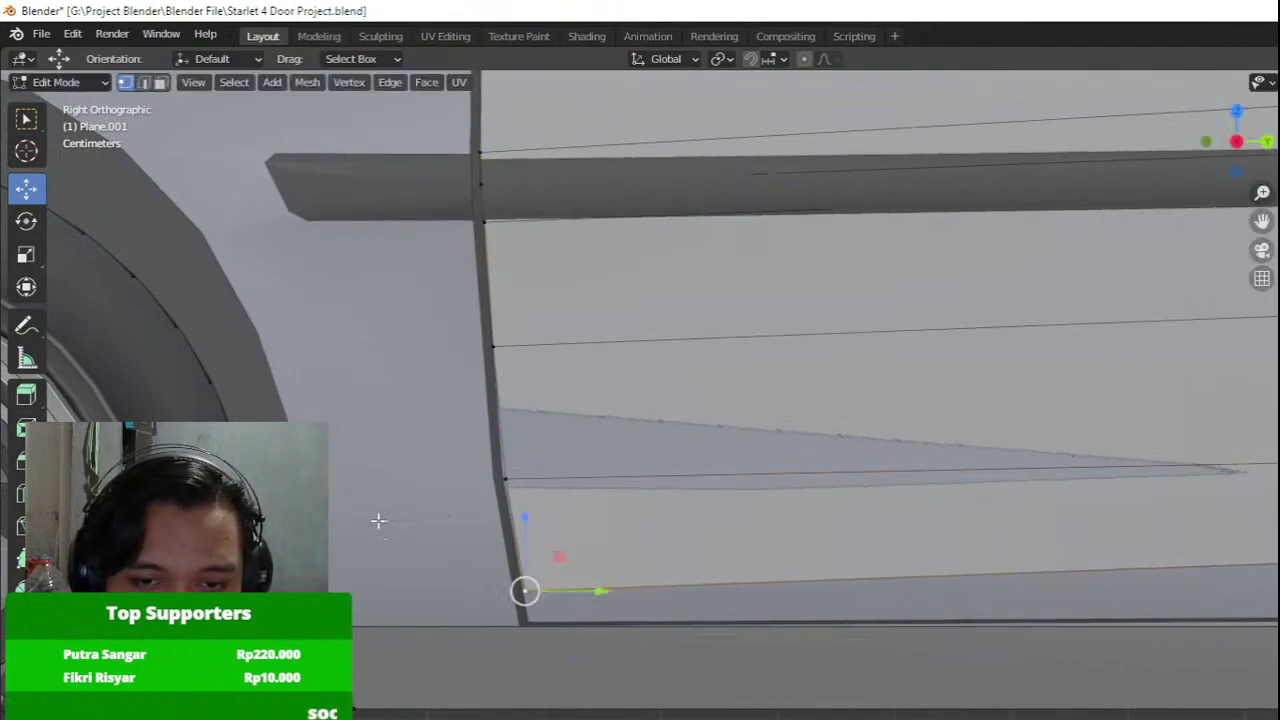
Add a loop cut across the sill and slide it forward below the door's front seam.
{"action": "middle_click_drag", "start_coordinate": [903, 557], "coordinate": [851, 586], "text": "shift"}
{"action": "scroll", "coordinate": [760, 552], "scroll_direction": "down", "scroll_amount": 4}
{"action": "scroll", "coordinate": [594, 494], "scroll_direction": "up", "scroll_amount": 3}
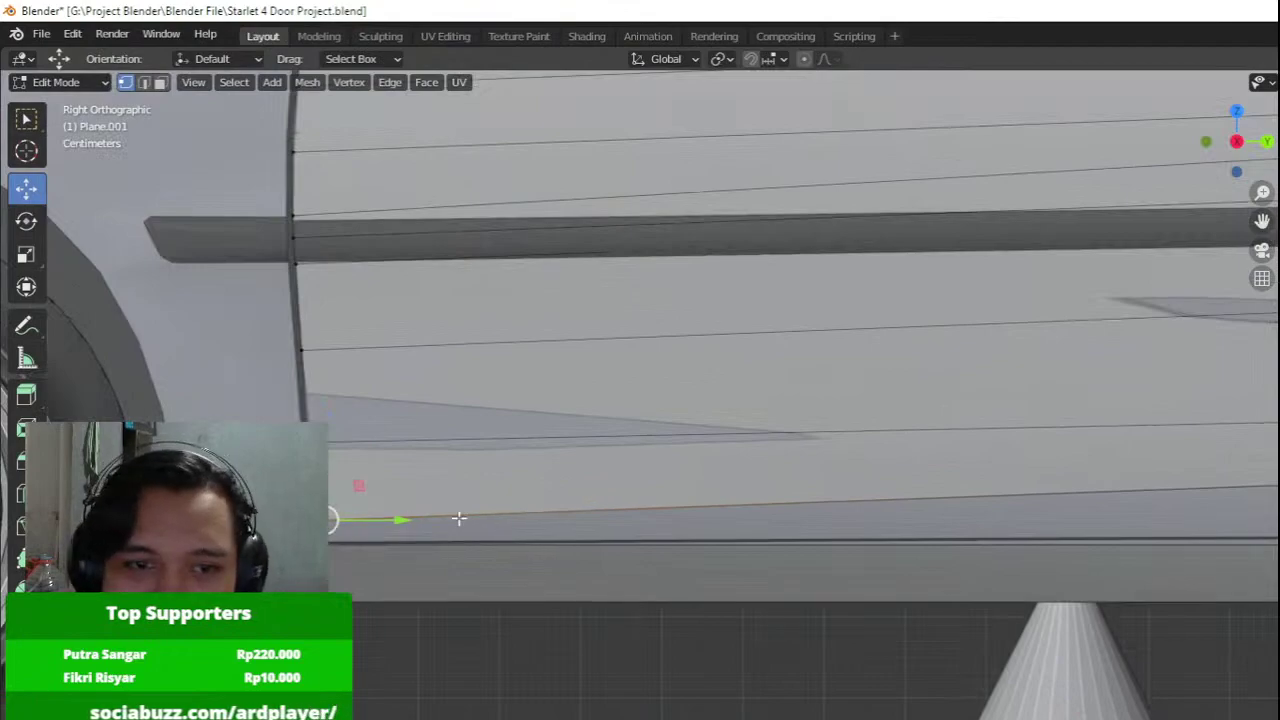
{"action": "key", "text": "alt+z"}
{"action": "scroll", "coordinate": [763, 505], "scroll_direction": "down", "scroll_amount": 4}
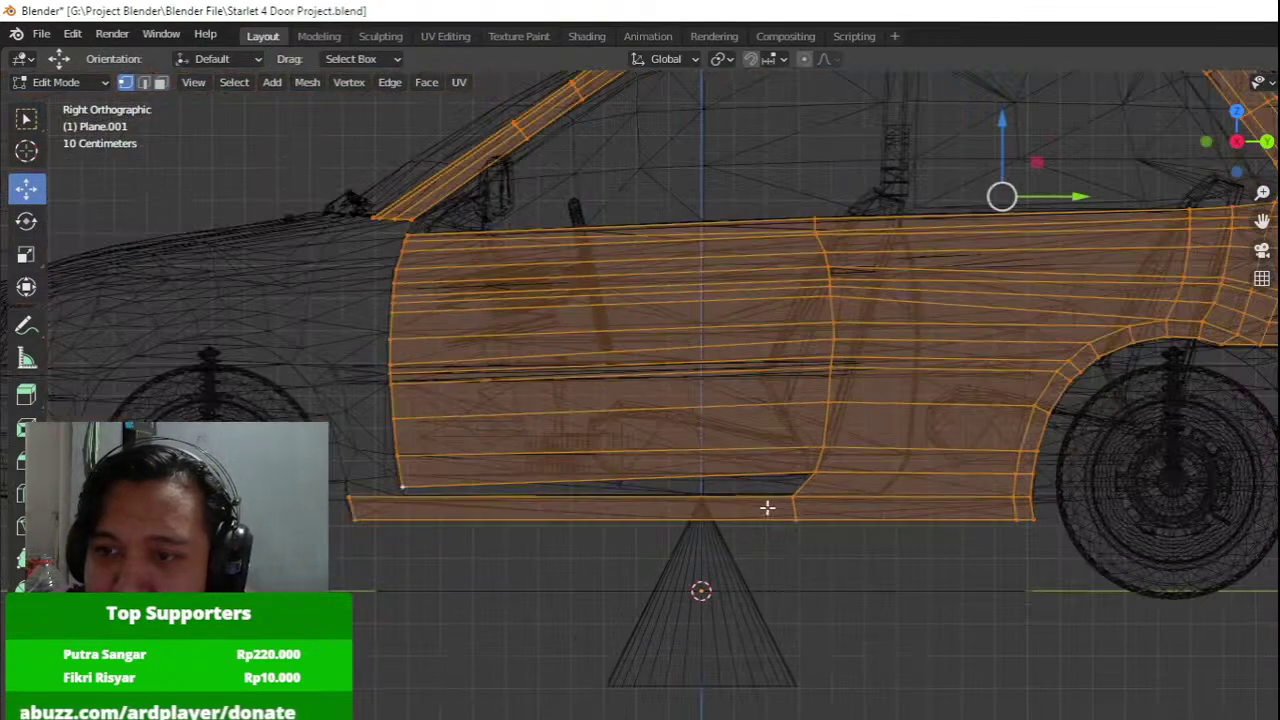
{"action": "left_click_drag", "start_coordinate": [310, 582], "coordinate": [1263, 493]}
{"action": "key", "text": "shift+h"}
{"action": "scroll", "coordinate": [651, 498], "scroll_direction": "up", "scroll_amount": 1}
{"action": "middle_click_drag", "start_coordinate": [651, 498], "coordinate": [771, 499], "text": "shift"}
{"action": "key", "text": "alt+h"}
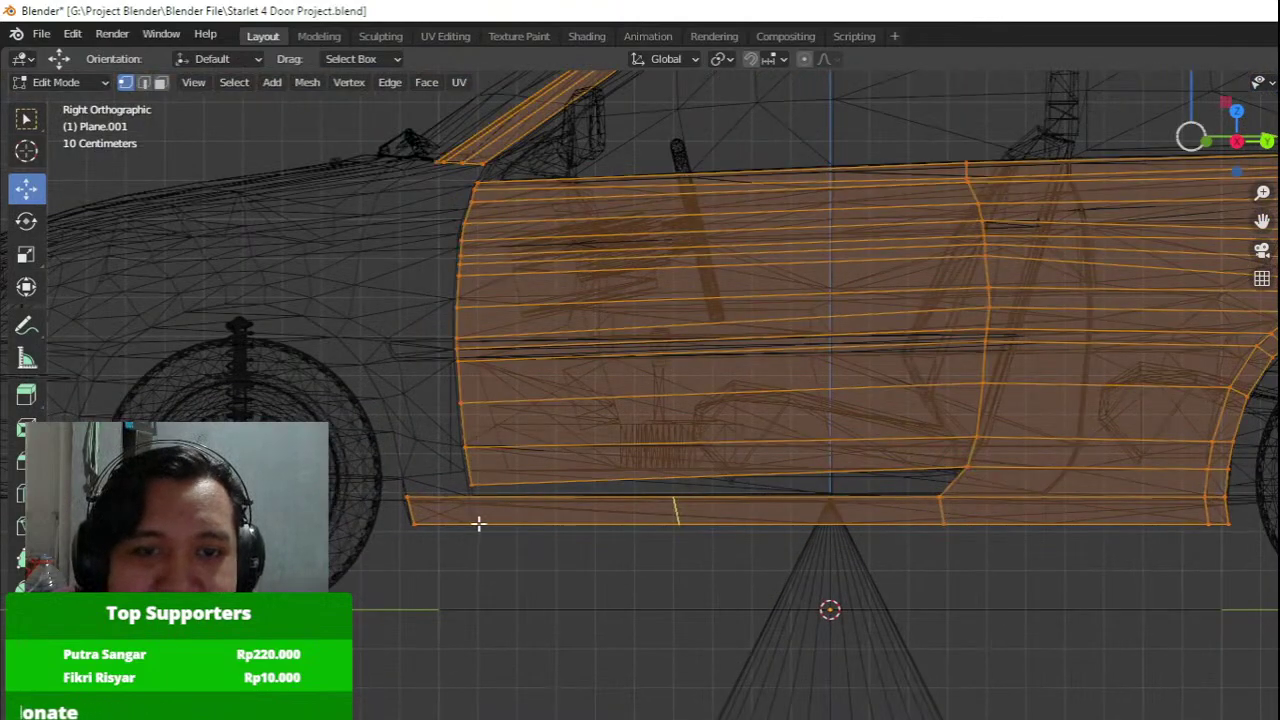
{"action": "left_click", "coordinate": [478, 523]}
{"action": "left_click", "coordinate": [428, 499]}
Fill a face between the front door's bottom edge and the sill's top edge, and return to solid shading.
{"action": "key", "text": "a"}
{"action": "left_click_drag", "start_coordinate": [462, 510], "coordinate": [1034, 463]}
{"action": "key", "text": "f"}
{"action": "key", "text": "z"}
{"action": "left_click", "coordinate": [974, 460]}
{"action": "middle_click_drag", "start_coordinate": [518, 448], "coordinate": [772, 460], "text": "shift"}
{"action": "scroll", "coordinate": [772, 460], "scroll_direction": "up", "scroll_amount": 5}
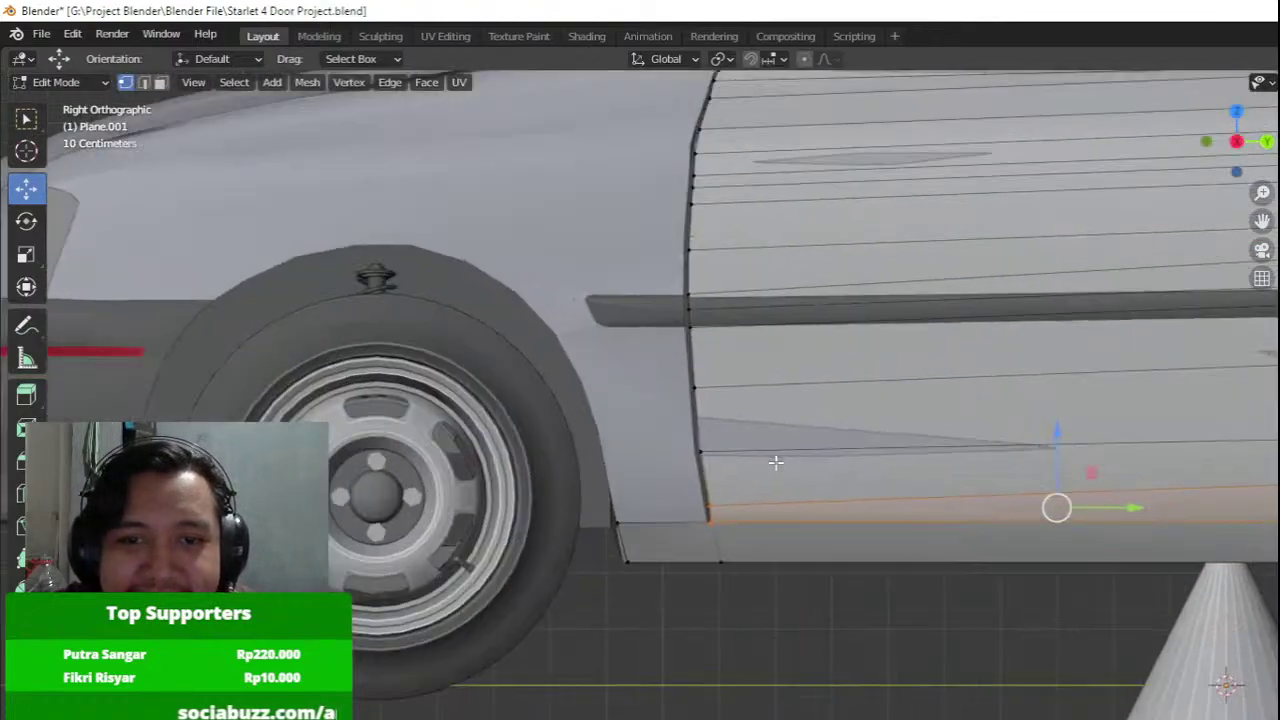
Align the door's bottom front corner vertex with the seam along Y and fit it to the body along X.
{"action": "left_click_drag", "start_coordinate": [760, 591], "coordinate": [707, 593]}
{"action": "left_click", "coordinate": [692, 526]}
{"action": "left_click_drag", "start_coordinate": [736, 527], "coordinate": [752, 527]}
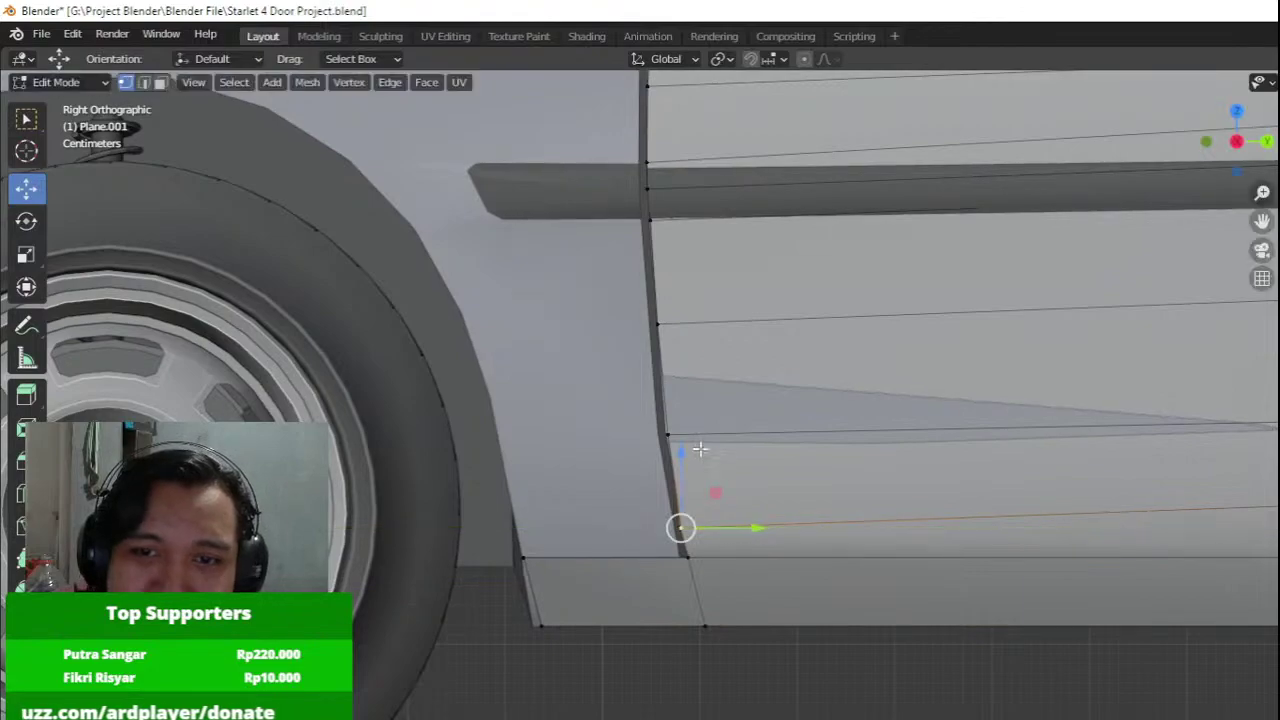
{"action": "middle_click_drag", "start_coordinate": [728, 441], "coordinate": [897, 504]}
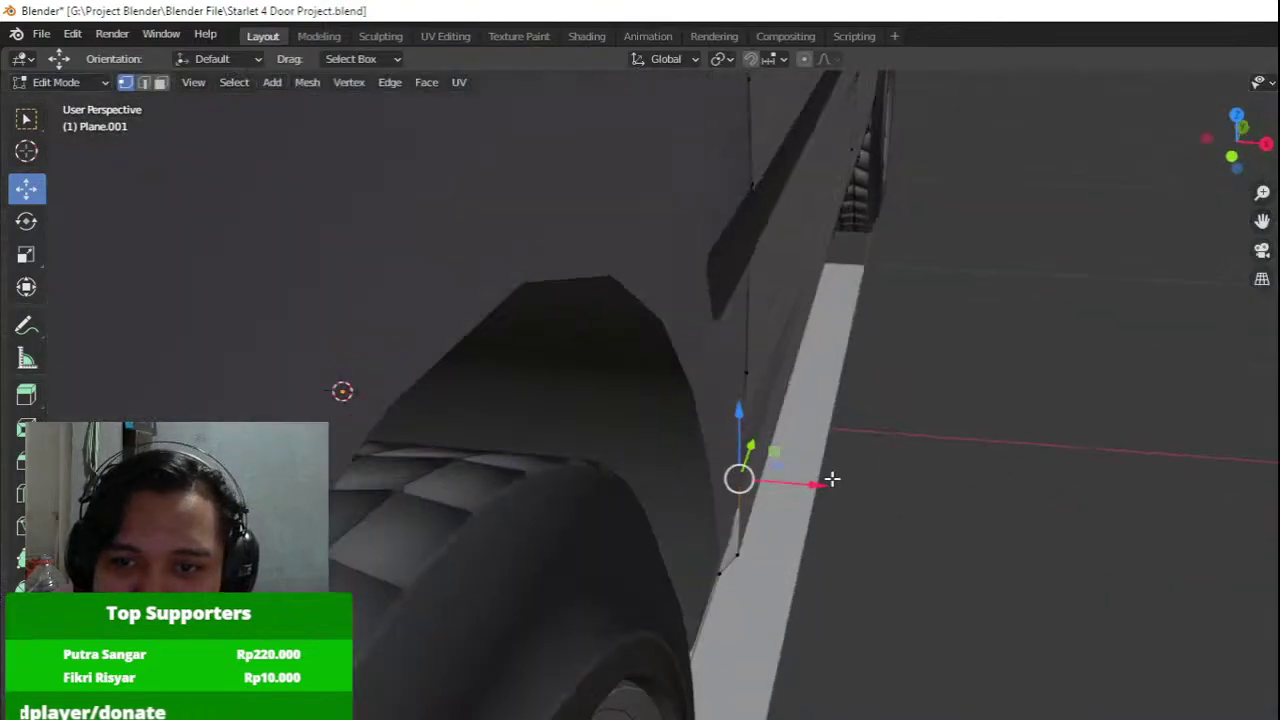
{"action": "left_click_drag", "start_coordinate": [826, 481], "coordinate": [835, 480]}
{"action": "scroll", "coordinate": [753, 493], "scroll_direction": "up", "scroll_amount": 3}
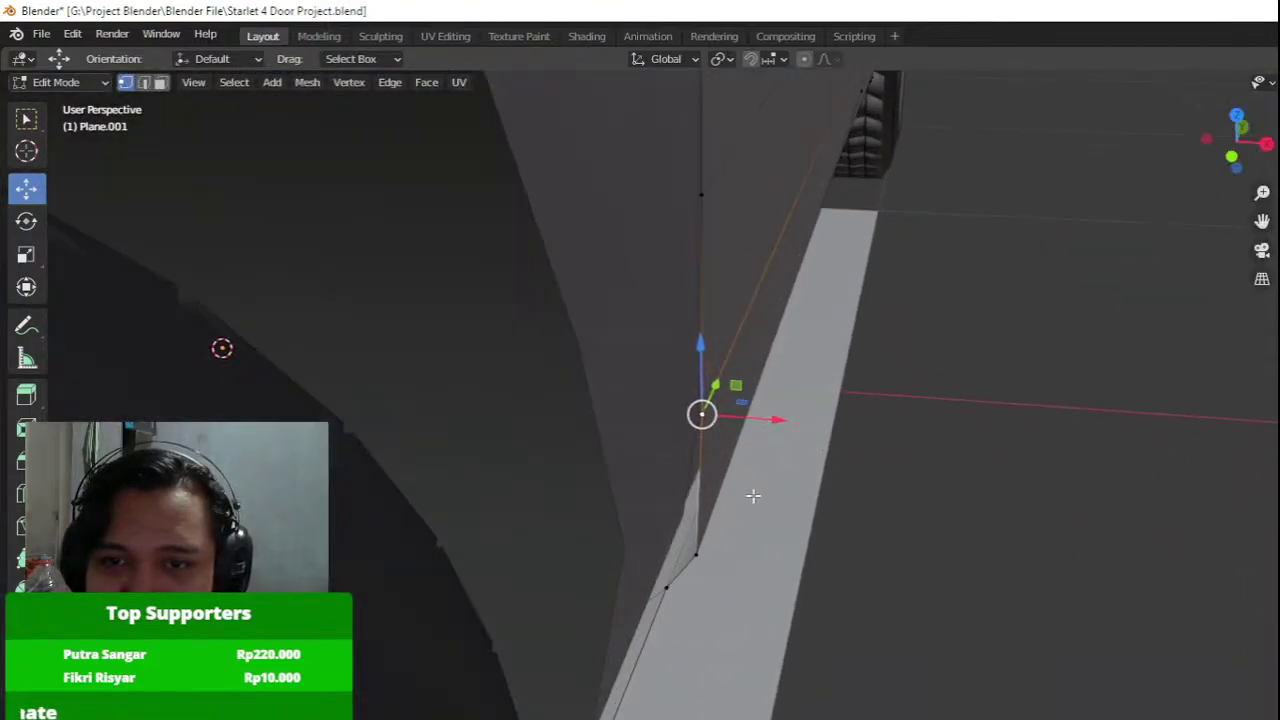
{"action": "middle_click_drag", "start_coordinate": [751, 494], "coordinate": [742, 458]}
{"action": "left_click_drag", "start_coordinate": [738, 534], "coordinate": [699, 537]}
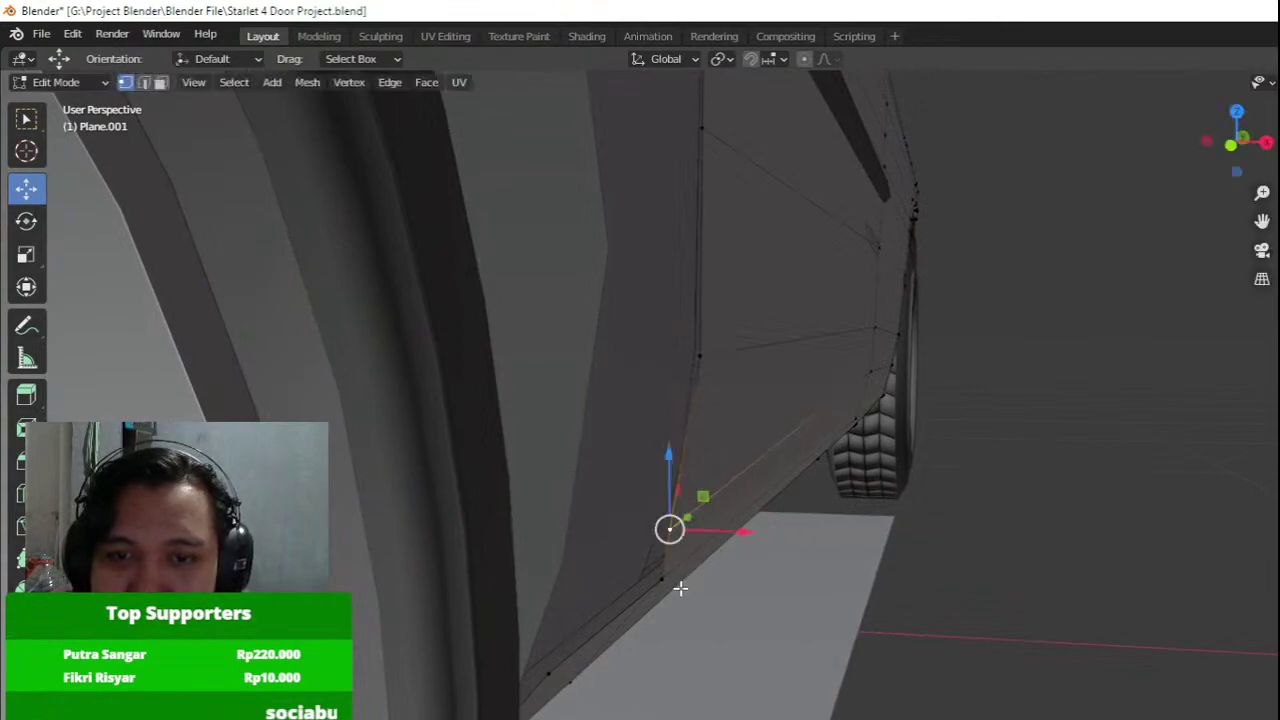
Adjust the sill's upper vertex below the door seam so it lines up with the door corner.
{"action": "left_click", "coordinate": [664, 580]}
{"action": "middle_click_drag", "start_coordinate": [666, 580], "coordinate": [596, 569]}
{"action": "mouse_move", "coordinate": [678, 580]}
{"action": "left_mouse_down"}
{"action": "mouse_move", "coordinate": [666, 579]}
{"action": "mouse_move", "coordinate": [686, 590]}
{"action": "left_mouse_up"}
{"action": "middle_click_drag", "start_coordinate": [686, 590], "coordinate": [768, 571]}
{"action": "scroll", "coordinate": [666, 537], "scroll_direction": "down", "scroll_amount": 3}
{"action": "key", "text": "Tab"}
{"action": "key", "text": "Tab"}
Move the top two vertices between the front and rear doors outward along X and lower the uppermost one.
{"action": "scroll", "coordinate": [820, 574], "scroll_direction": "up", "scroll_amount": 2}
{"action": "middle_click_drag", "start_coordinate": [768, 571], "coordinate": [774, 497], "text": "shift"}
{"action": "middle_click_drag", "start_coordinate": [736, 535], "coordinate": [747, 536]}
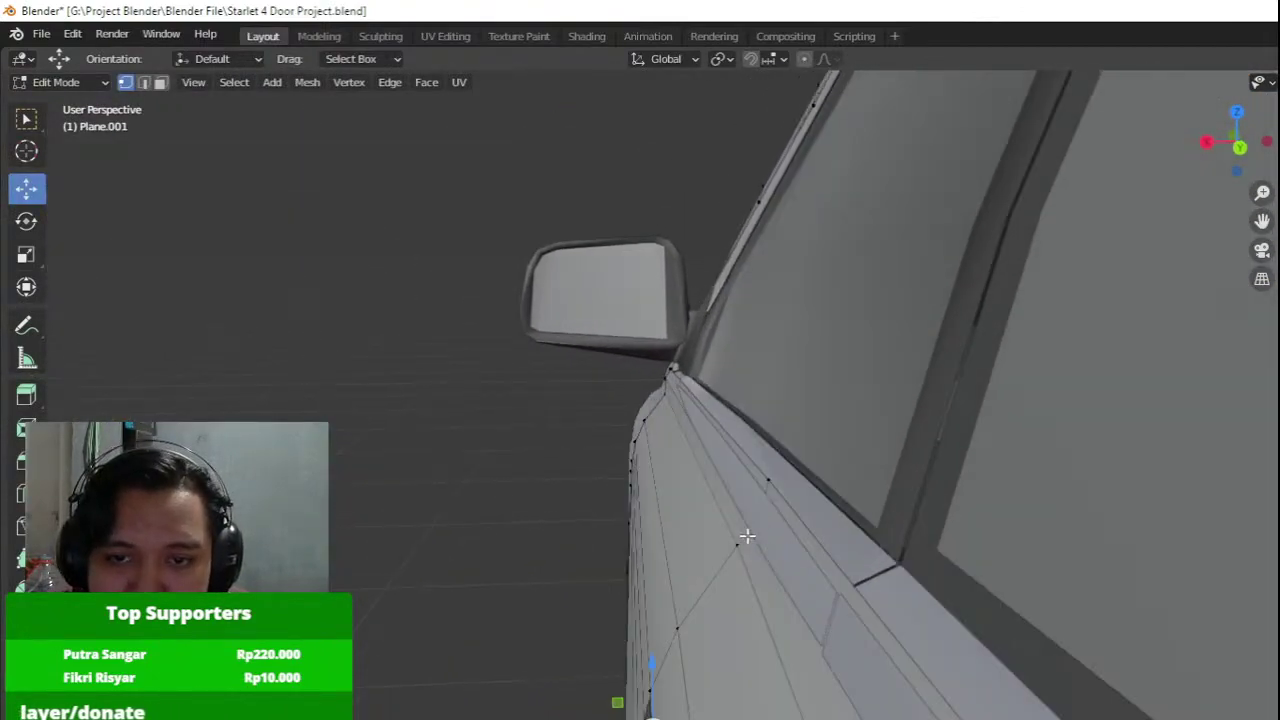
{"action": "left_click_drag", "start_coordinate": [711, 532], "coordinate": [700, 531]}
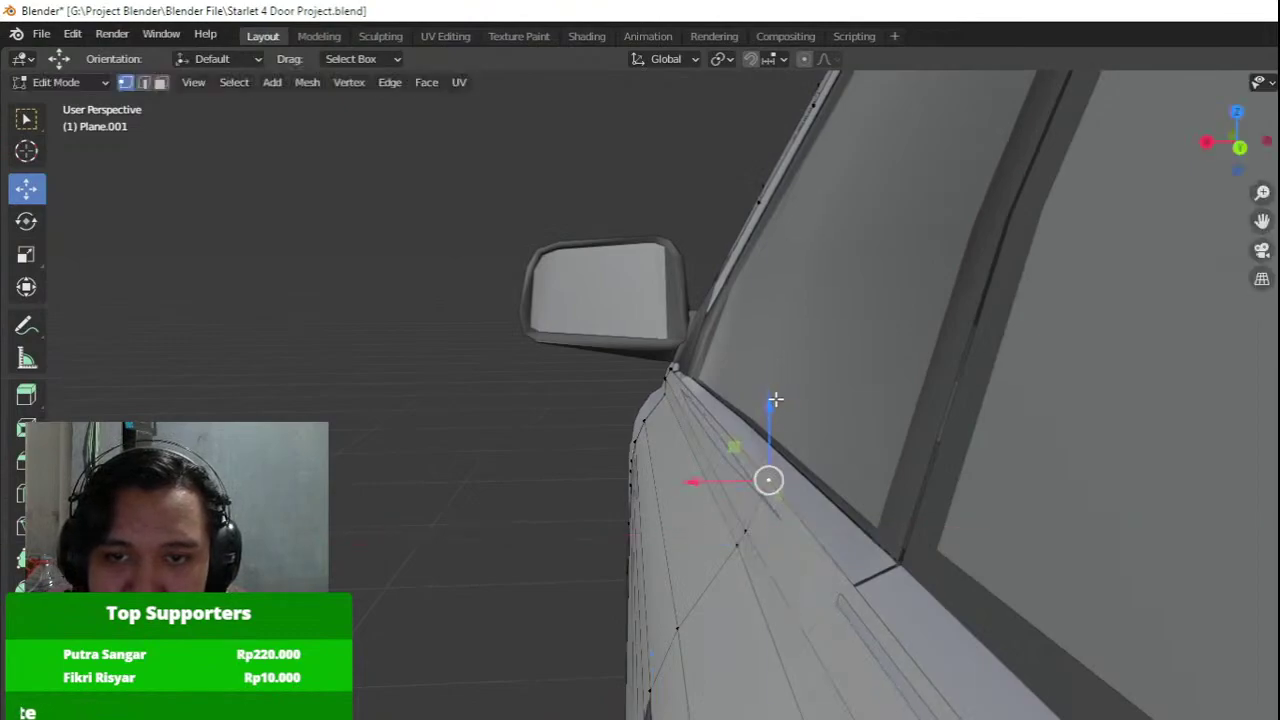
{"action": "left_click_drag", "start_coordinate": [775, 400], "coordinate": [770, 417]}
{"action": "left_click_drag", "start_coordinate": [719, 491], "coordinate": [713, 494]}
Select the front and rear door faces in the wireframe side view and separate them into a new object.
{"action": "mouse_move", "coordinate": [713, 494]}
{"action": "middle_mouse_down"}
{"action": "mouse_move", "coordinate": [958, 498]}
{"action": "mouse_move", "coordinate": [671, 543]}
{"action": "middle_mouse_up"}
{"action": "scroll", "coordinate": [958, 498], "scroll_direction": "down", "scroll_amount": 2}
{"action": "scroll", "coordinate": [665, 541], "scroll_direction": "down", "scroll_amount": 4}
{"action": "key", "text": "z"}
{"action": "middle_click_drag", "start_coordinate": [574, 514], "coordinate": [645, 441], "text": "shift"}
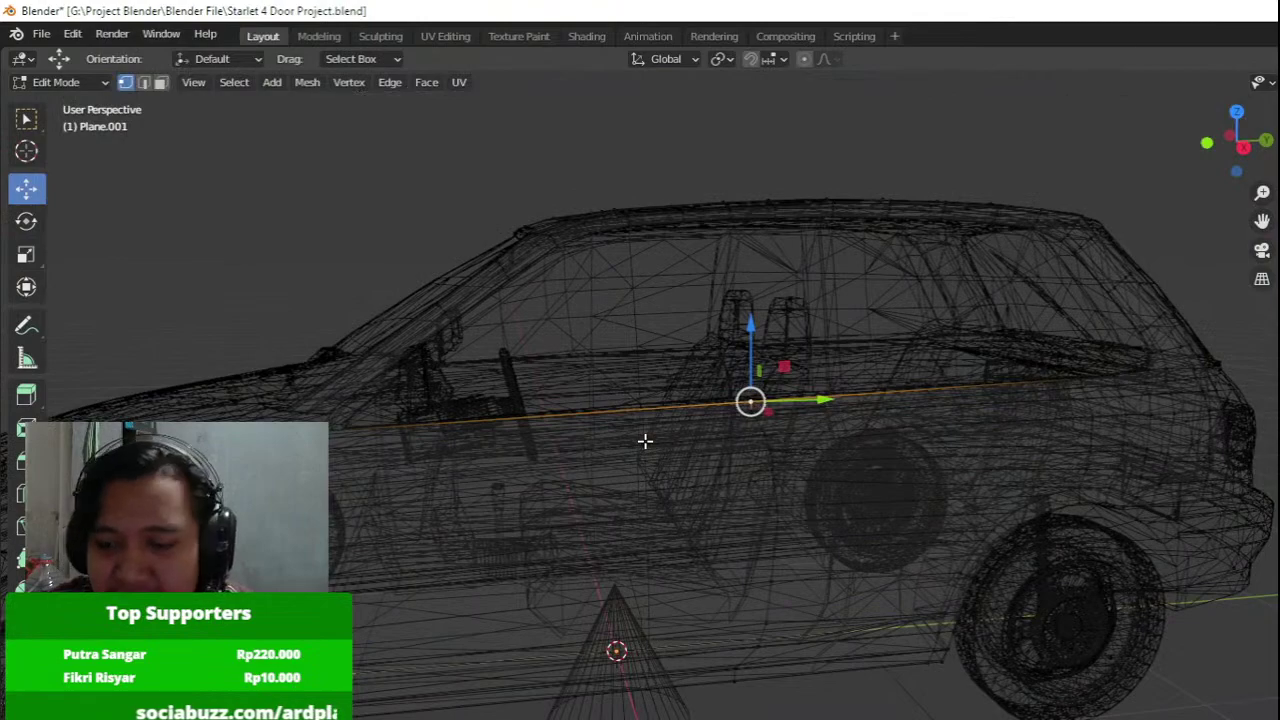
{"action": "key", "text": "KP_3"}
{"action": "key", "text": "a"}
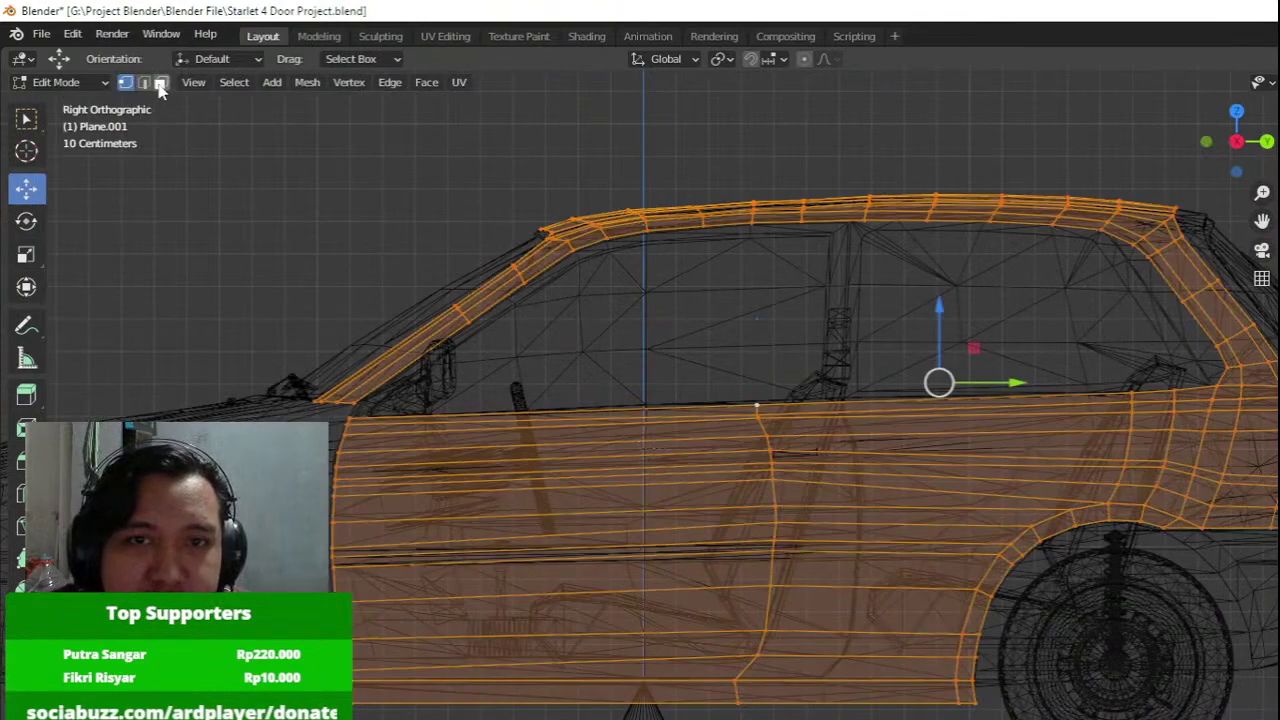
{"action": "left_click", "coordinate": [160, 84]}
{"action": "left_click_drag", "start_coordinate": [497, 381], "coordinate": [656, 681]}
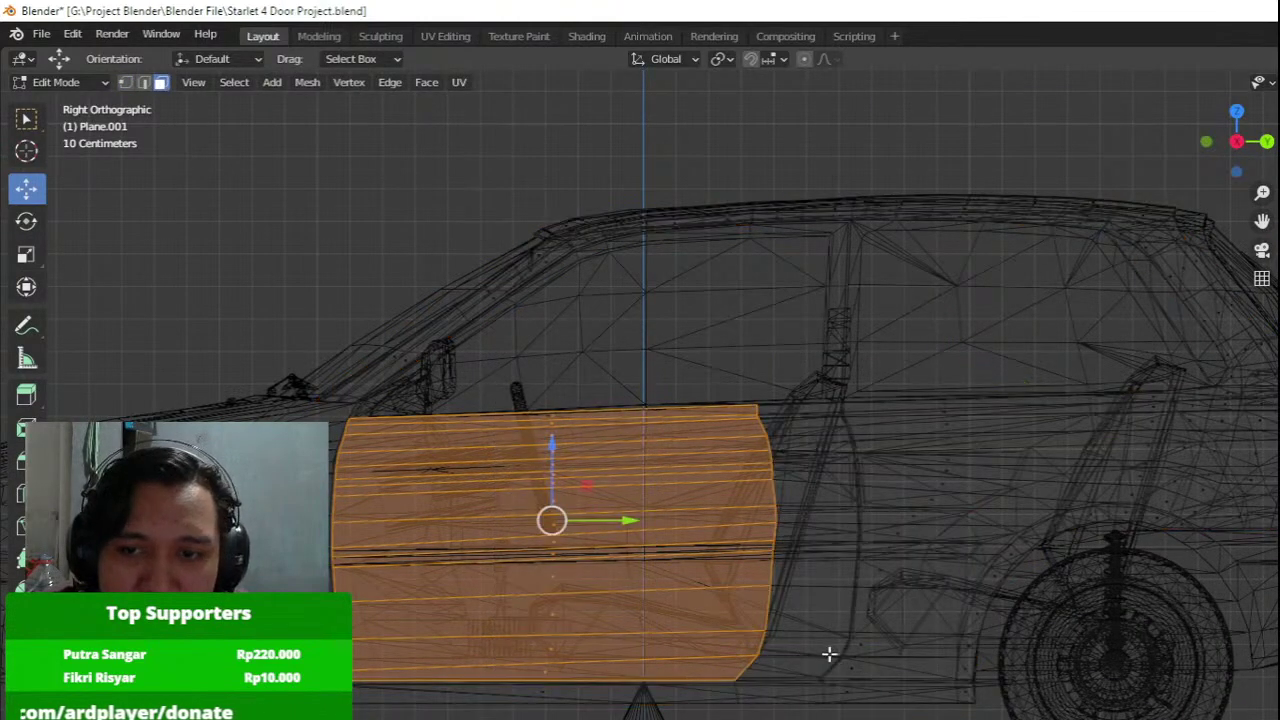
{"action": "left_click_drag", "start_coordinate": [932, 636], "coordinate": [996, 386], "text": "shift"}
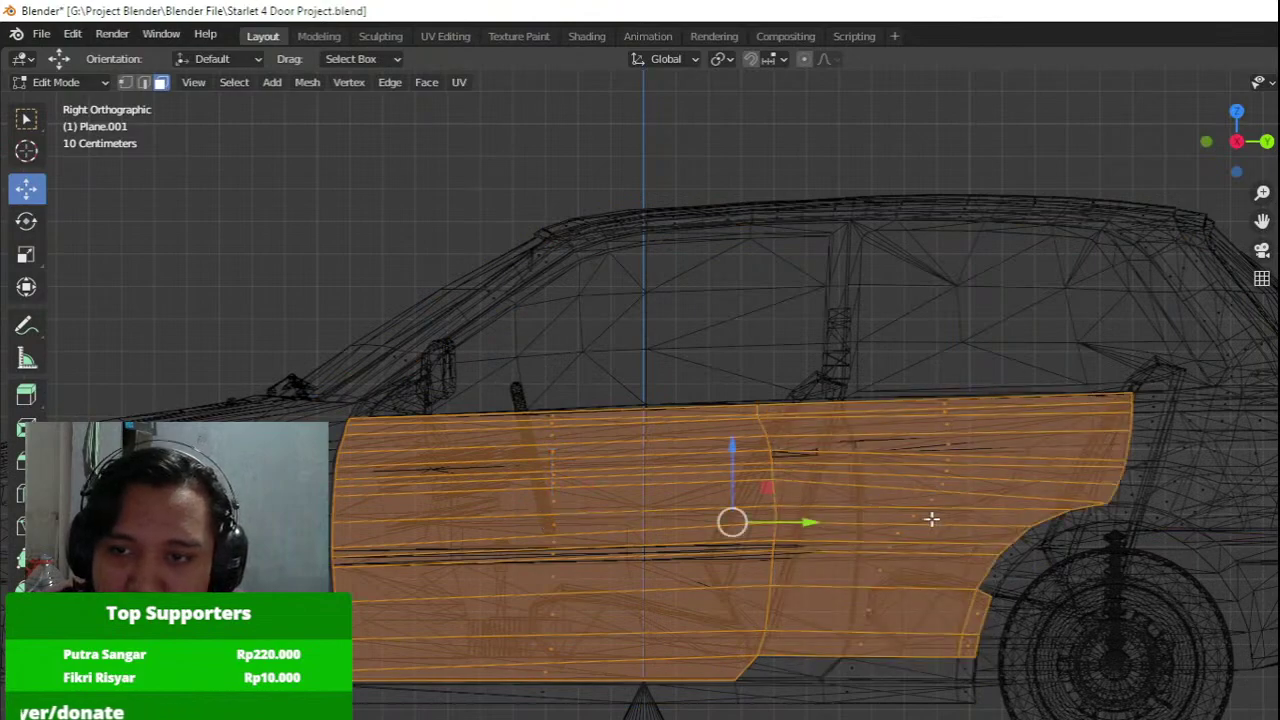
{"action": "left_click", "coordinate": [868, 677], "text": "shift"}
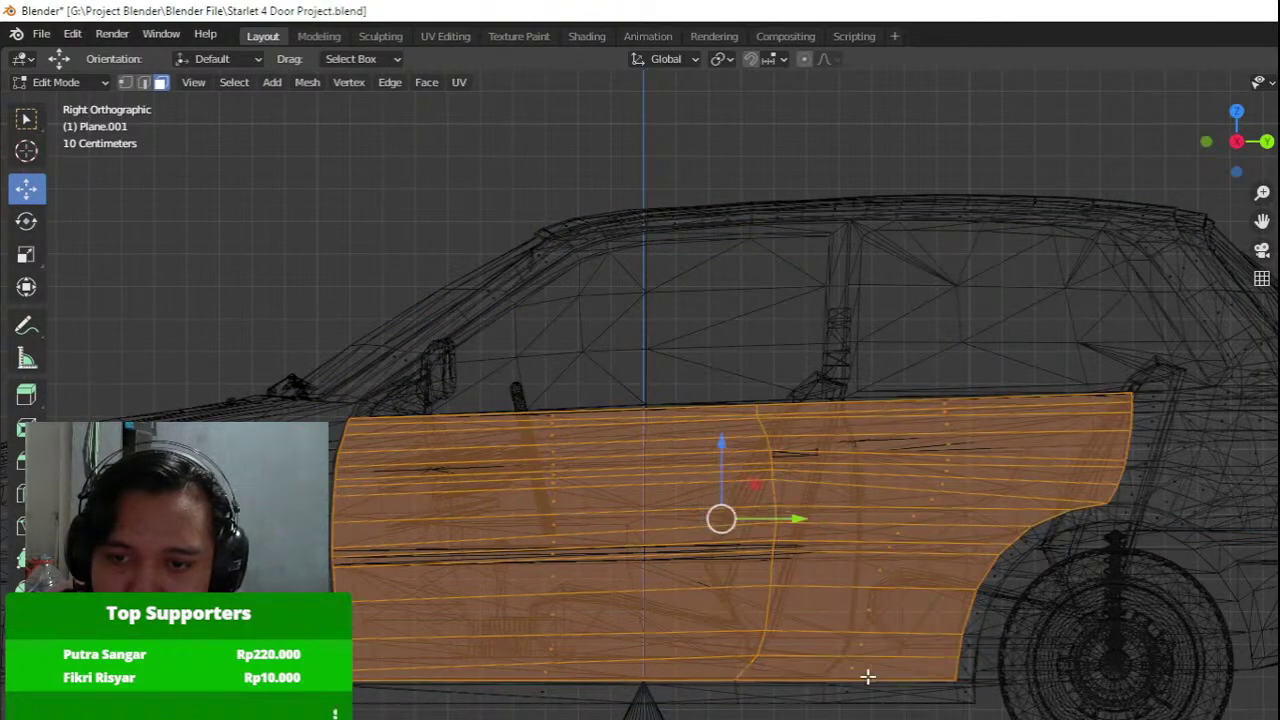
{"action": "key", "text": "p"}
{"action": "left_click", "coordinate": [766, 531]}
{"action": "key", "text": "Tab"}
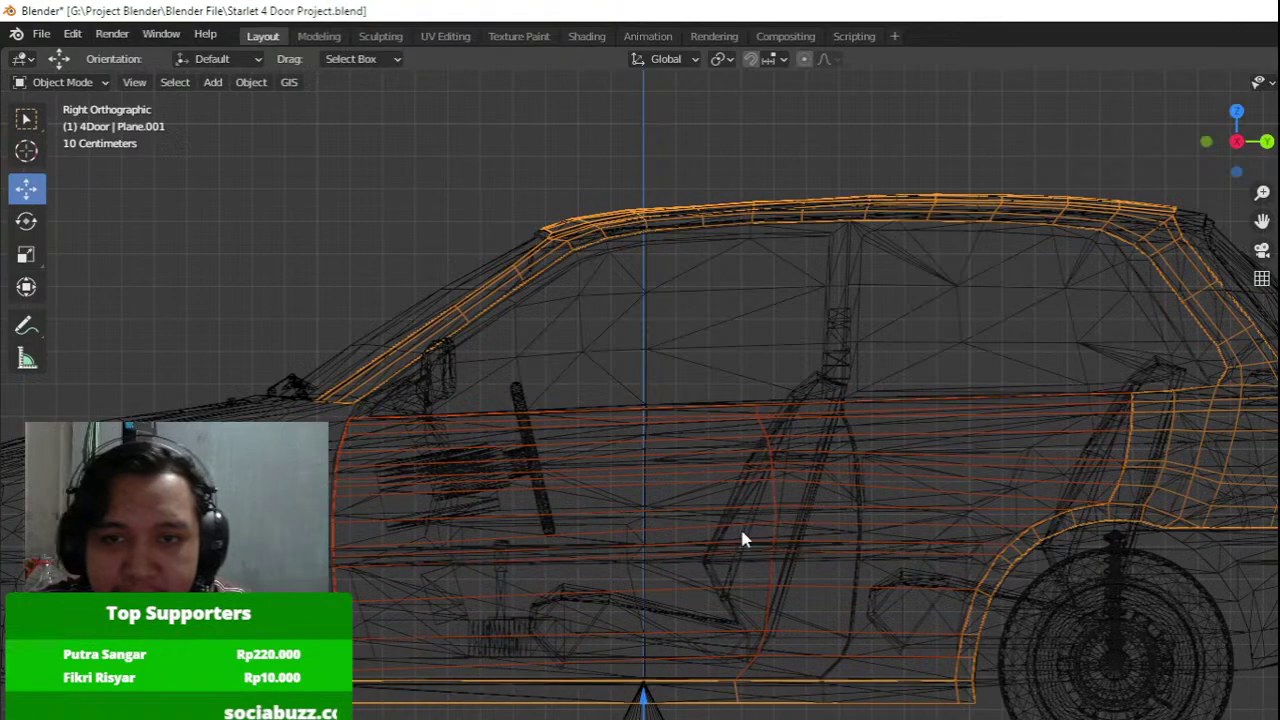
Separate the front door's faces from the combined door panel into their own object.
{"action": "left_click", "coordinate": [743, 540]}
{"action": "left_click", "coordinate": [665, 487]}
{"action": "key", "text": "Tab"}
{"action": "key", "text": "a"}
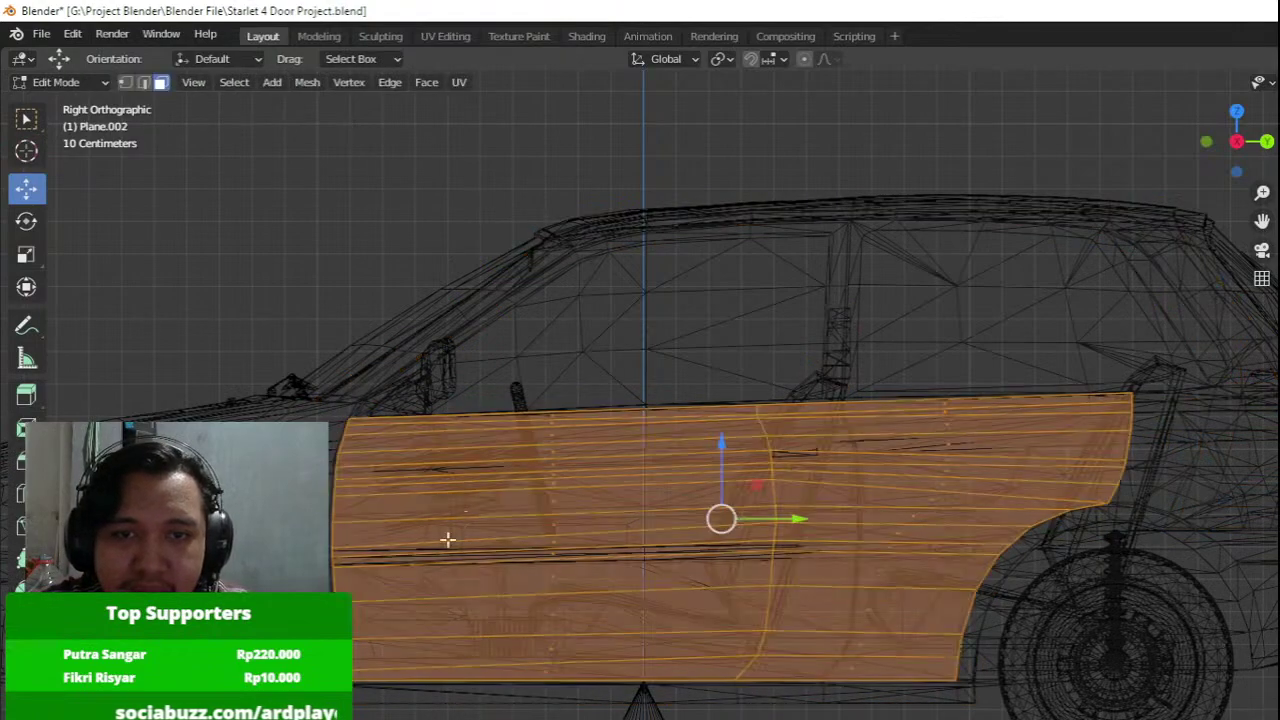
{"action": "left_click_drag", "start_coordinate": [615, 461], "coordinate": [626, 394]}
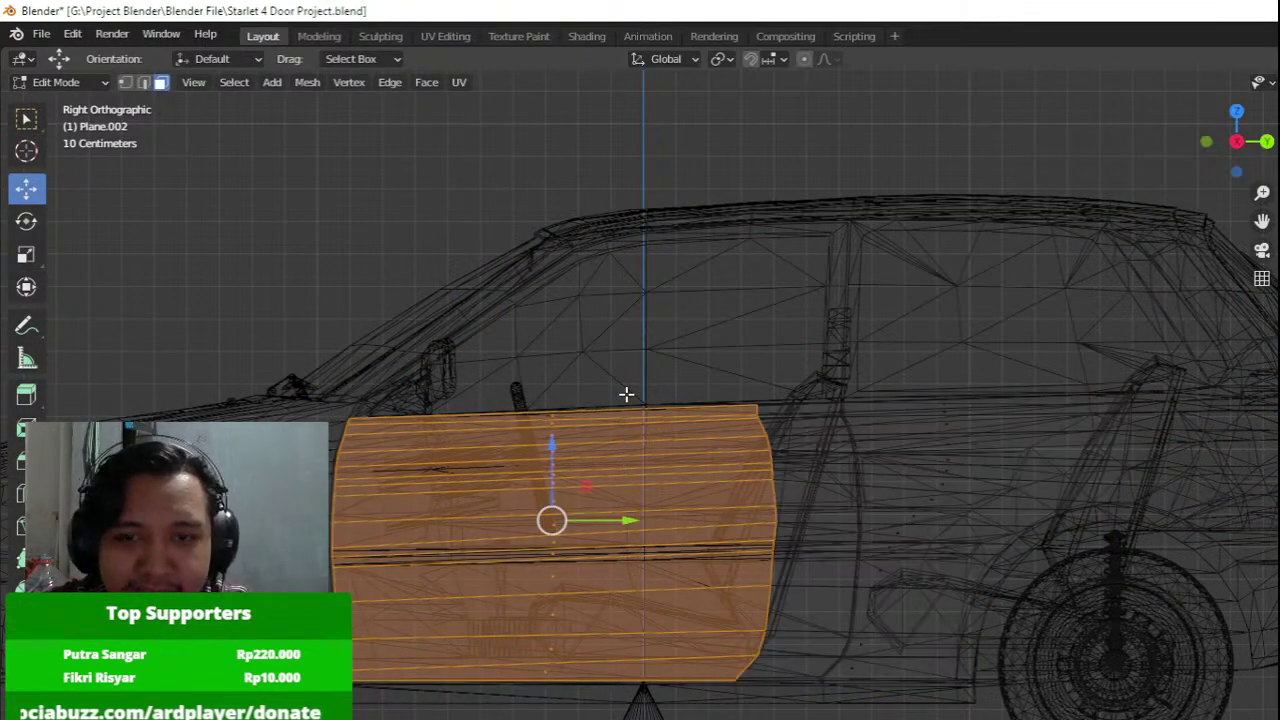
{"action": "left_click_drag", "start_coordinate": [486, 310], "coordinate": [688, 719]}
{"action": "left_click", "coordinate": [680, 719]}
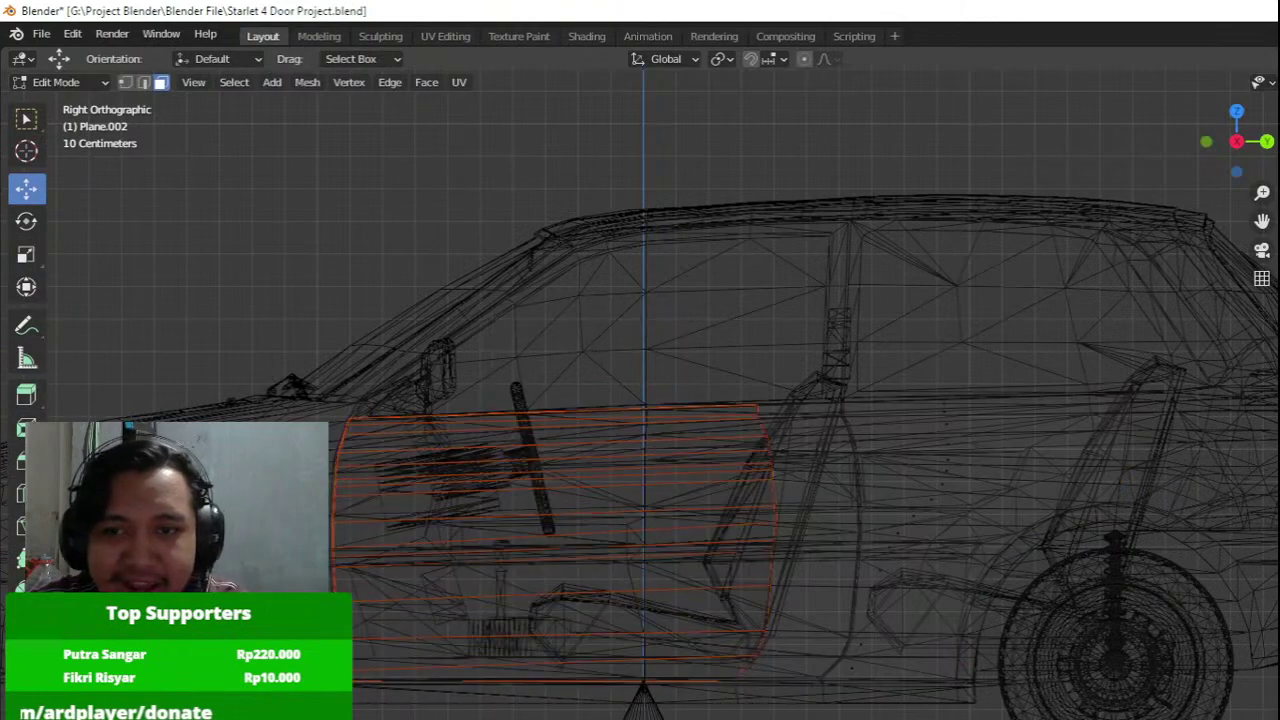
{"action": "key", "text": "Tab"}
Examine the separated doors and the remaining body shell in solid shading from the front and rear.
{"action": "middle_click_drag", "start_coordinate": [768, 465], "coordinate": [880, 522]}
{"action": "key", "text": "z"}
{"action": "left_click", "coordinate": [836, 469]}
{"action": "key", "text": "z"}
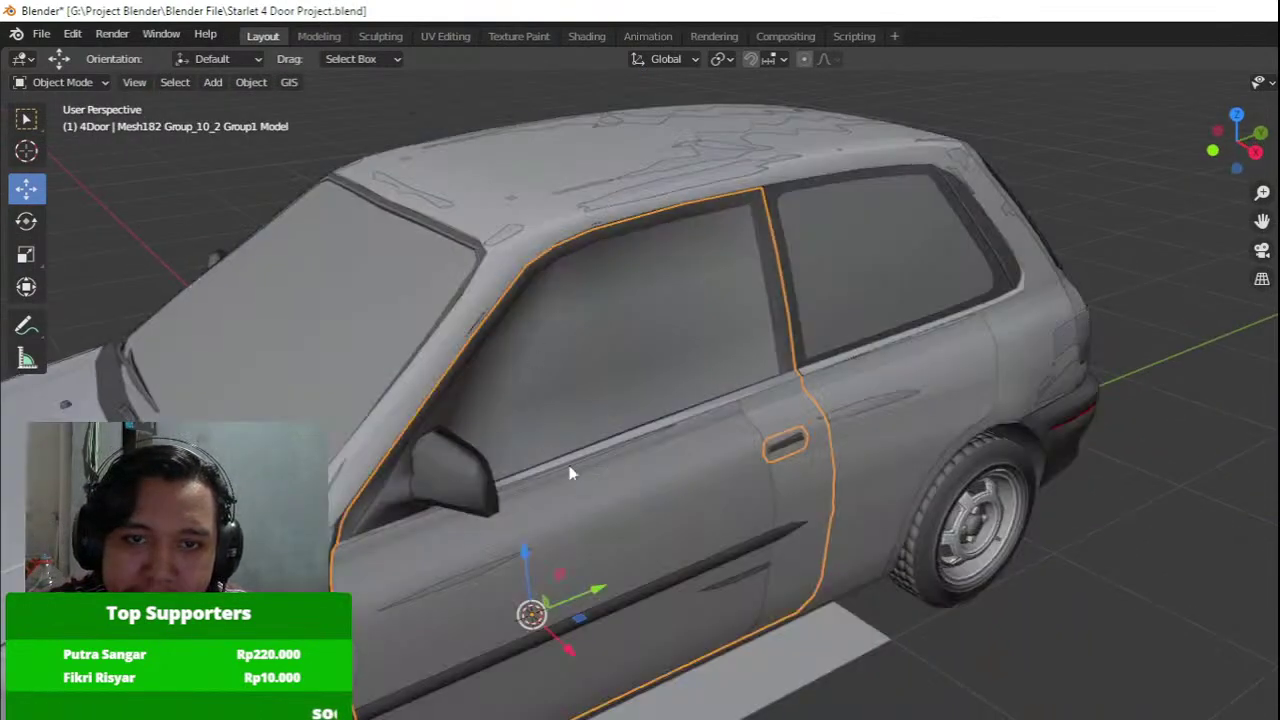
{"action": "left_click", "coordinate": [581, 633]}
{"action": "left_click", "coordinate": [581, 633]}
{"action": "left_click", "coordinate": [479, 246]}
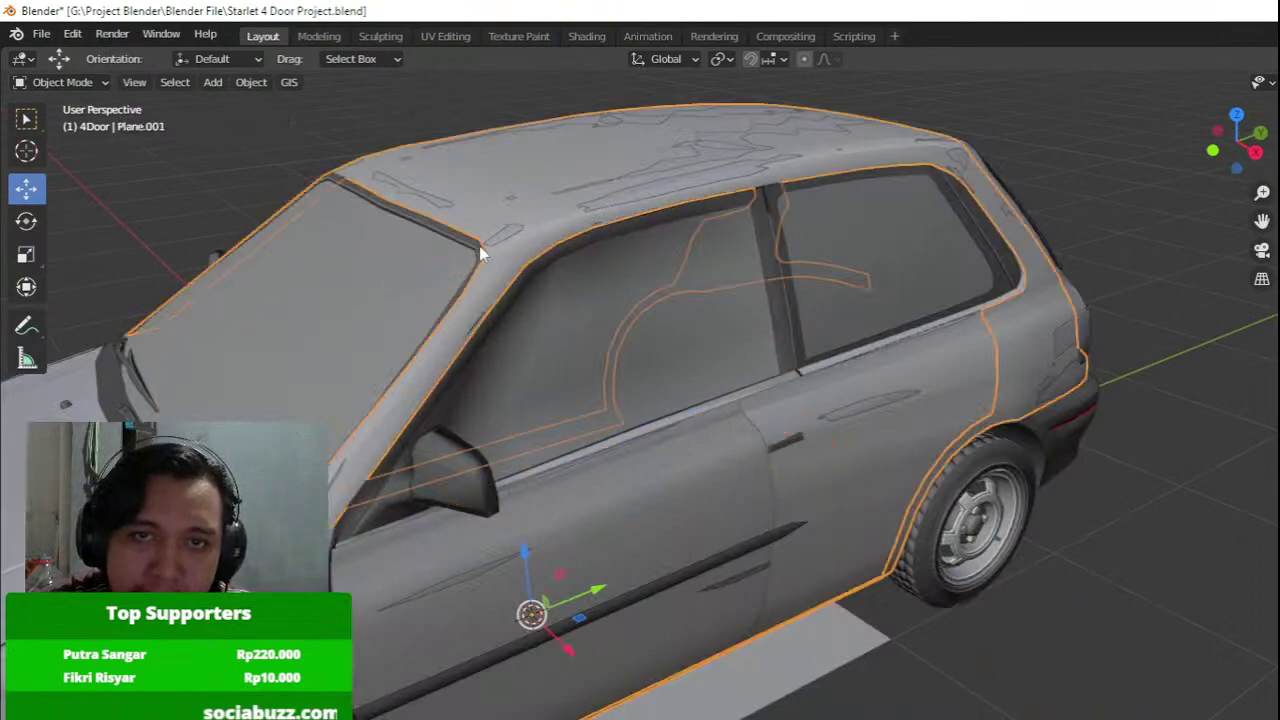
{"action": "left_click", "coordinate": [668, 177]}
{"action": "left_click", "coordinate": [668, 177]}
{"action": "mouse_move", "coordinate": [668, 177]}
{"action": "middle_mouse_down"}
{"action": "mouse_move", "coordinate": [717, 234]}
{"action": "mouse_move", "coordinate": [665, 381]}
{"action": "mouse_move", "coordinate": [691, 411]}
{"action": "mouse_move", "coordinate": [620, 424]}
{"action": "middle_mouse_up"}
{"action": "key", "text": "Tab"}
{"action": "key", "text": "Tab"}
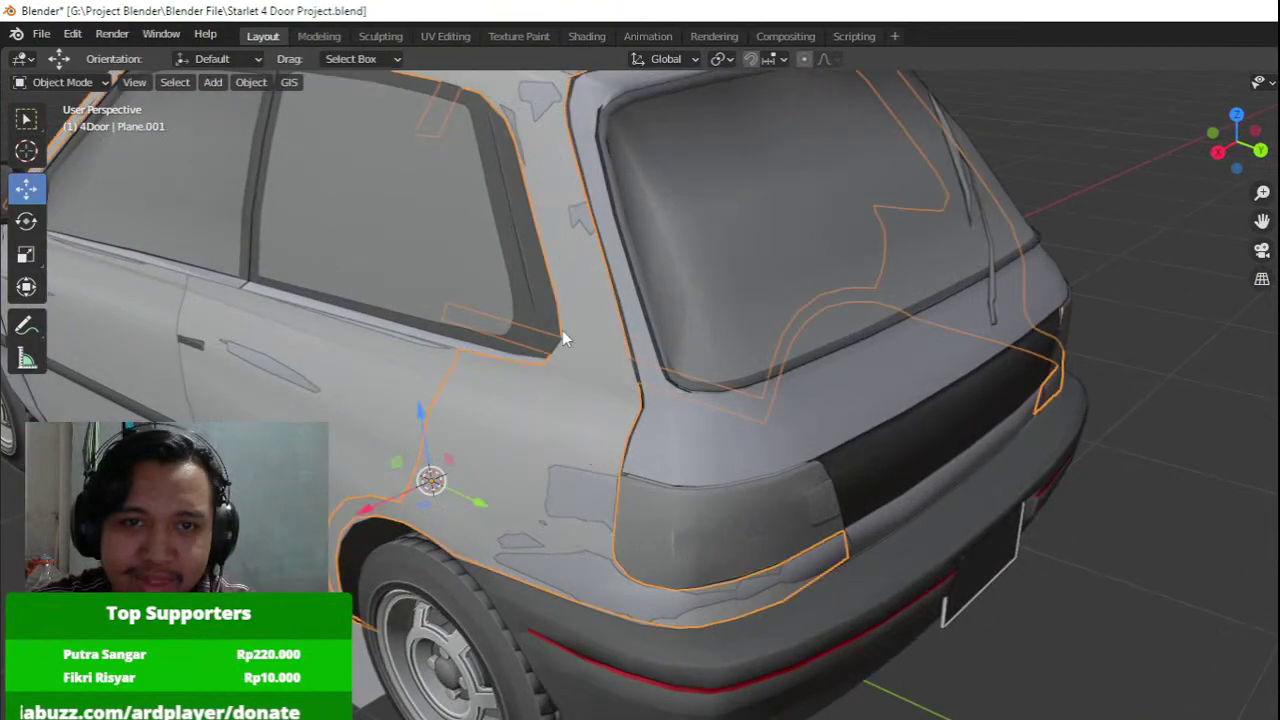
Select the original body mesh overlapping the new roof and hide it.
{"action": "middle_click_drag", "start_coordinate": [562, 332], "coordinate": [644, 490]}
{"action": "left_click", "coordinate": [734, 492]}
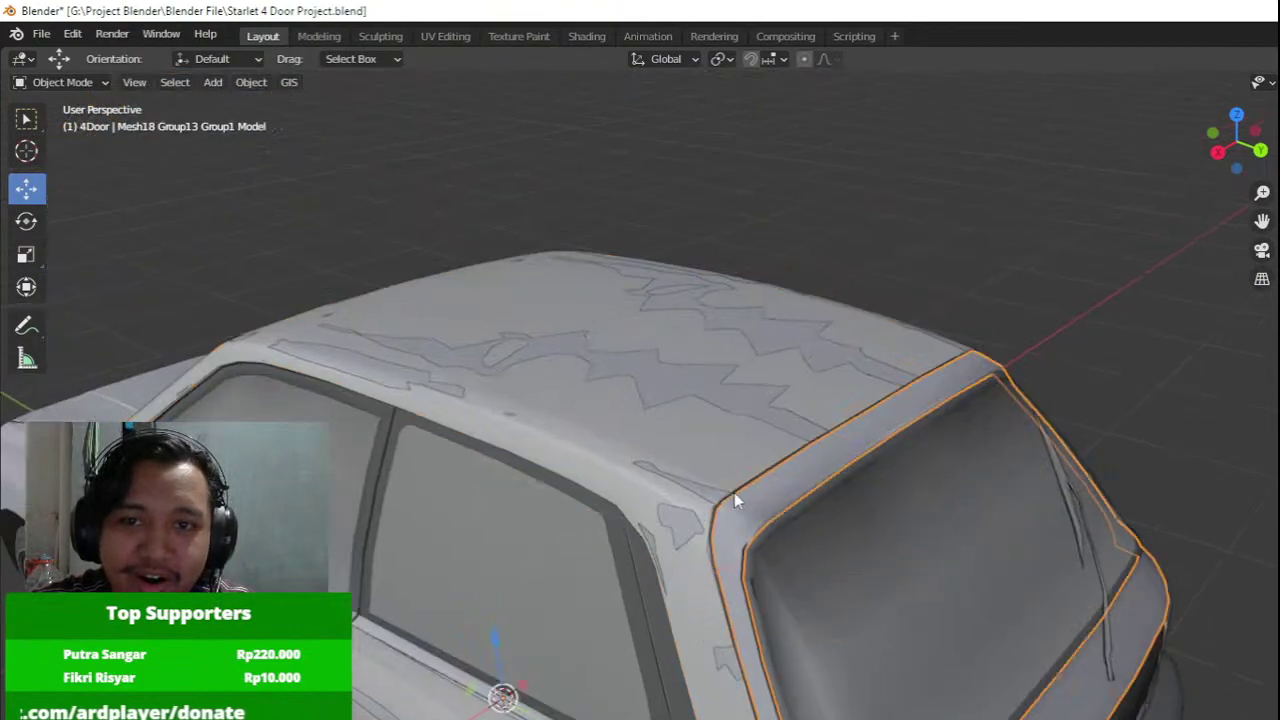
{"action": "left_click", "coordinate": [730, 441]}
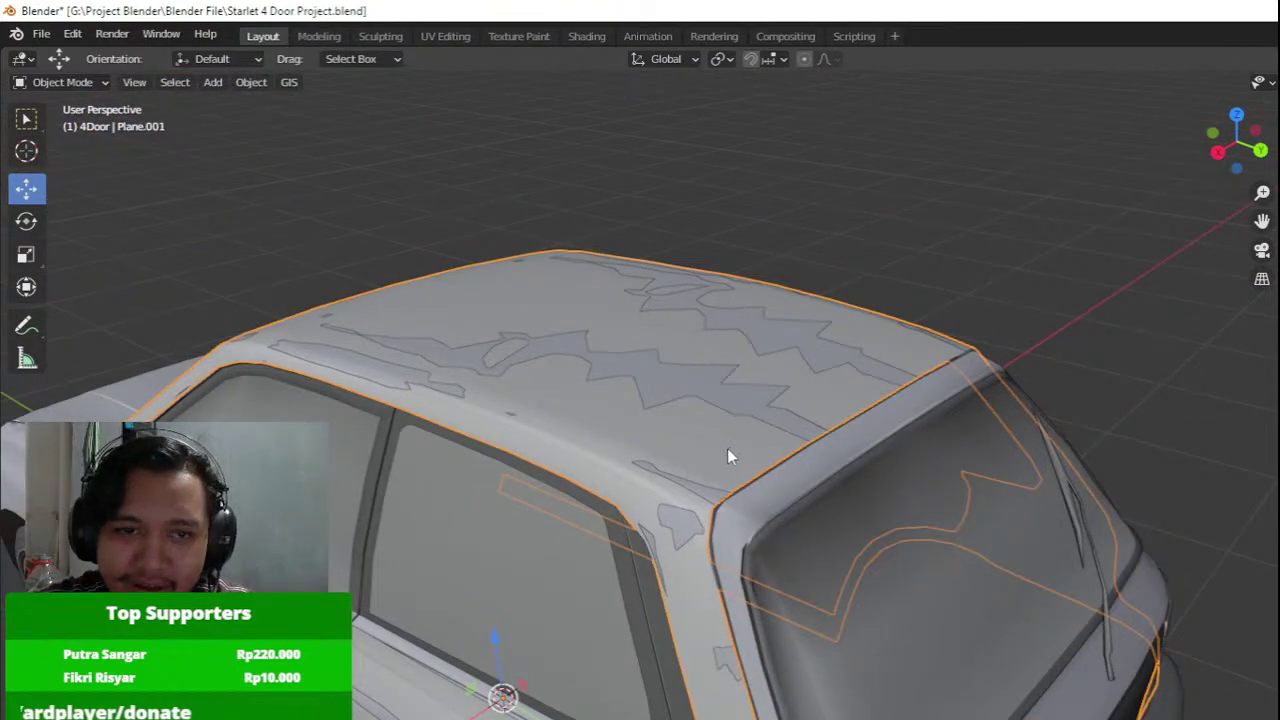
{"action": "key", "text": "alt+a"}
{"action": "scroll", "coordinate": [726, 445], "scroll_direction": "down", "scroll_amount": 1}
{"action": "key", "text": "alt+h"}
{"action": "left_click", "coordinate": [732, 414]}
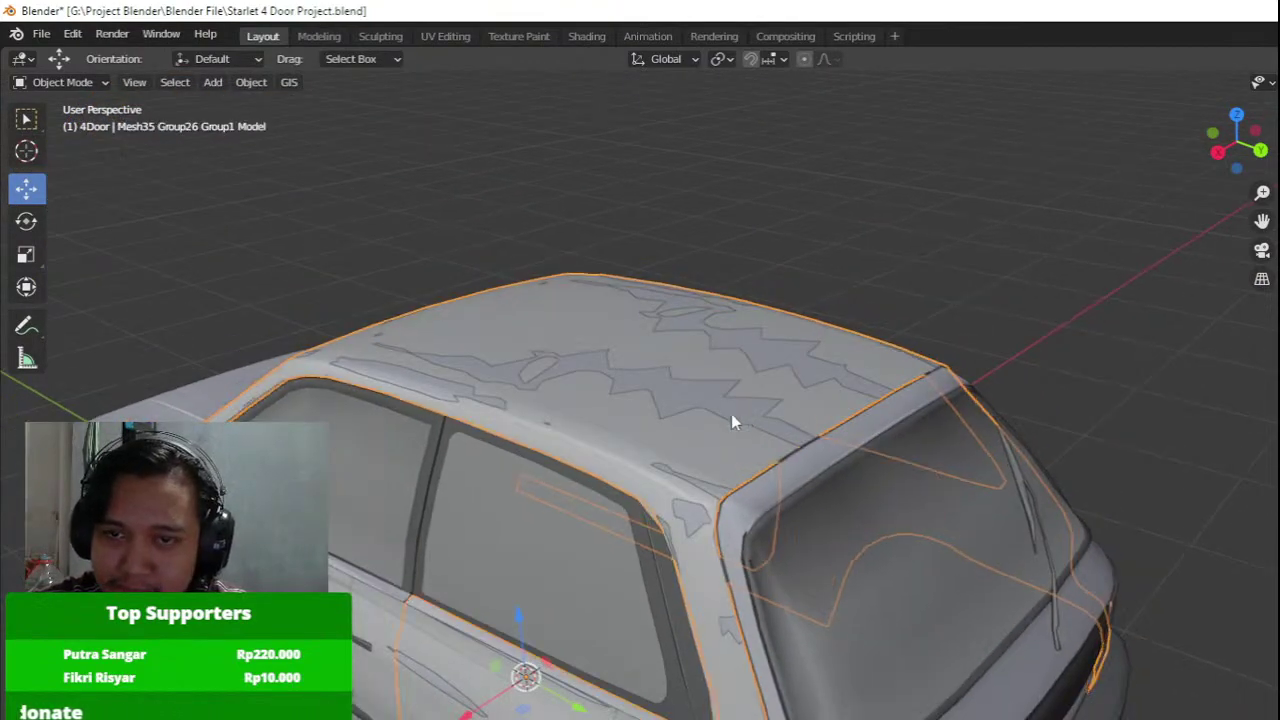
{"action": "key", "text": "h"}
{"action": "scroll", "coordinate": [731, 413], "scroll_direction": "down", "scroll_amount": 3}
{"action": "scroll", "coordinate": [671, 375], "scroll_direction": "up", "scroll_amount": 2}
{"action": "middle_click_drag", "start_coordinate": [694, 366], "coordinate": [745, 325]}
{"action": "left_click", "coordinate": [796, 409]}
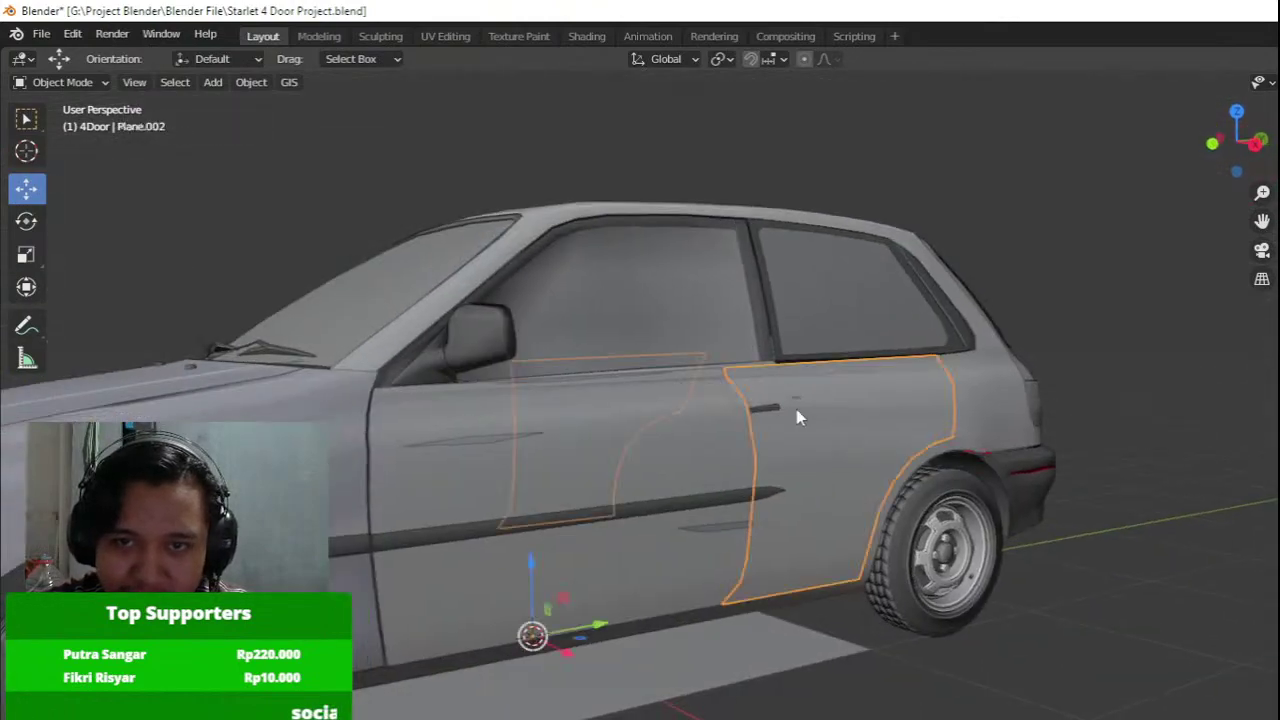
{"action": "left_click", "coordinate": [814, 409]}
{"action": "left_click", "coordinate": [836, 409]}
{"action": "key", "text": "h"}
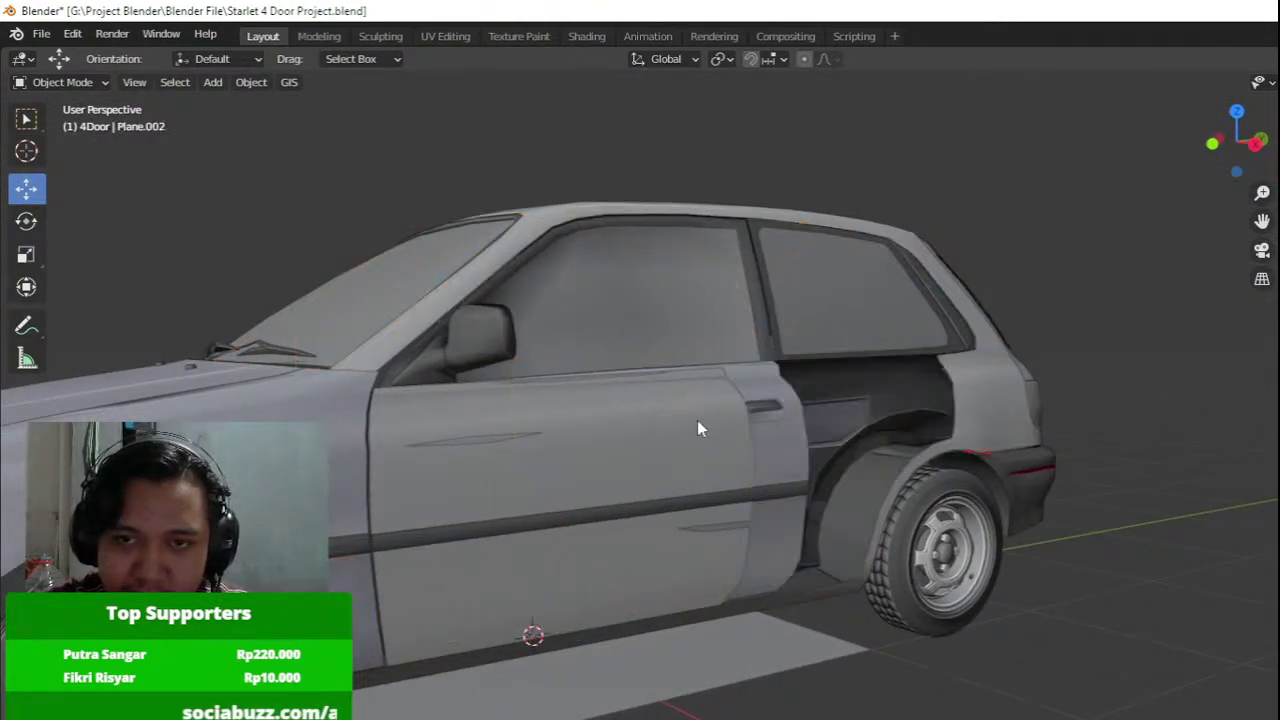
{"action": "key", "text": "ctrl+z"}
Select the original two-door front door mesh overlapping the new door panels and hide it.
{"action": "left_click", "coordinate": [786, 441]}
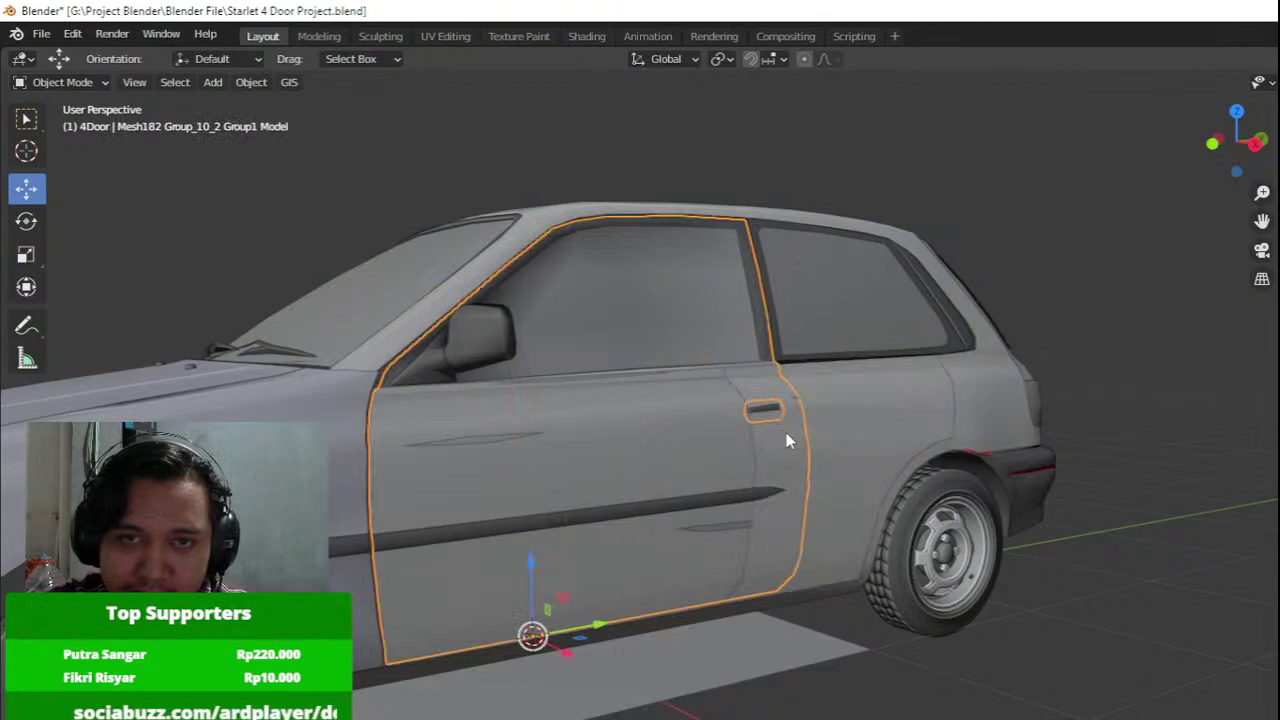
{"action": "key", "text": "h"}
{"action": "mouse_move", "coordinate": [786, 432]}
{"action": "middle_mouse_down"}
{"action": "mouse_move", "coordinate": [669, 410]}
{"action": "mouse_move", "coordinate": [595, 457]}
{"action": "mouse_move", "coordinate": [627, 406]}
{"action": "mouse_move", "coordinate": [710, 411]}
{"action": "middle_mouse_up"}
{"action": "scroll", "coordinate": [673, 406], "scroll_direction": "down", "scroll_amount": 2}
{"action": "scroll", "coordinate": [710, 411], "scroll_direction": "up", "scroll_amount": 2}
Select the door handle in the side view and check its position against the seam between the doors.
{"action": "key", "text": "z"}
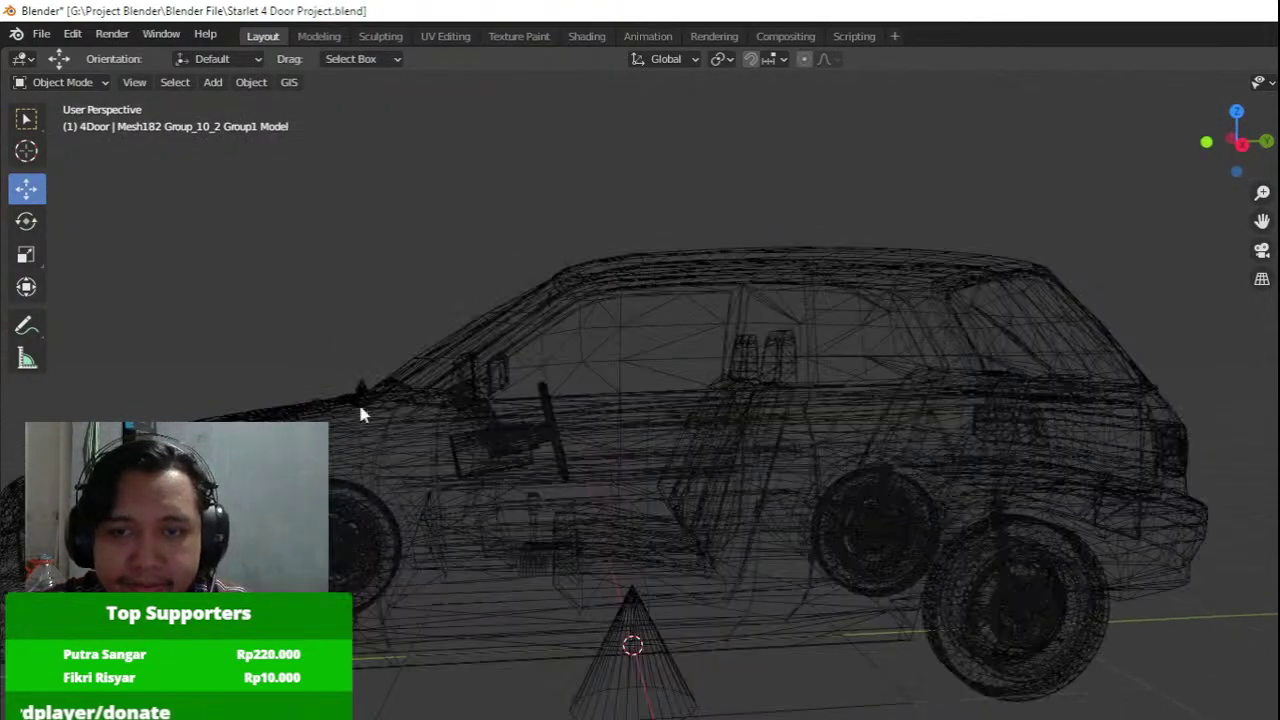
{"action": "key", "text": "a"}
{"action": "key", "text": "KP_3"}
{"action": "scroll", "coordinate": [763, 430], "scroll_direction": "up", "scroll_amount": 6}
{"action": "left_click", "coordinate": [734, 326]}
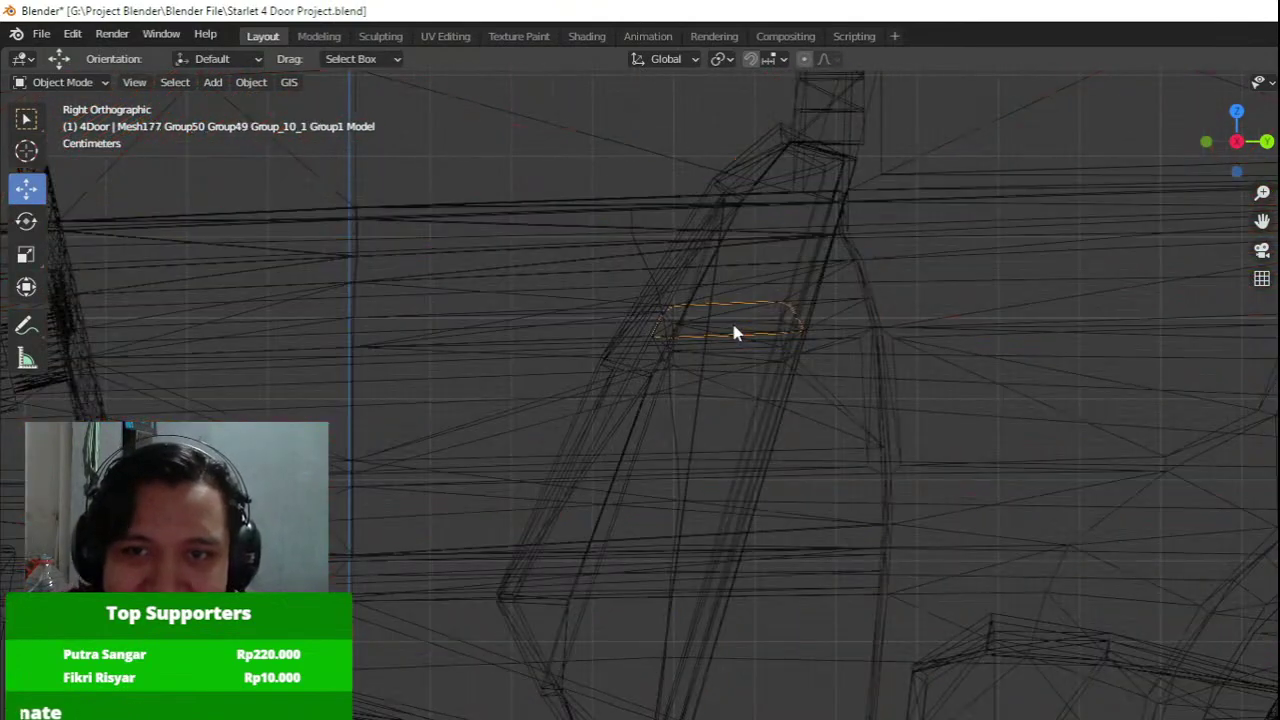
{"action": "scroll", "coordinate": [742, 320], "scroll_direction": "down", "scroll_amount": 1}
{"action": "key", "text": "z"}
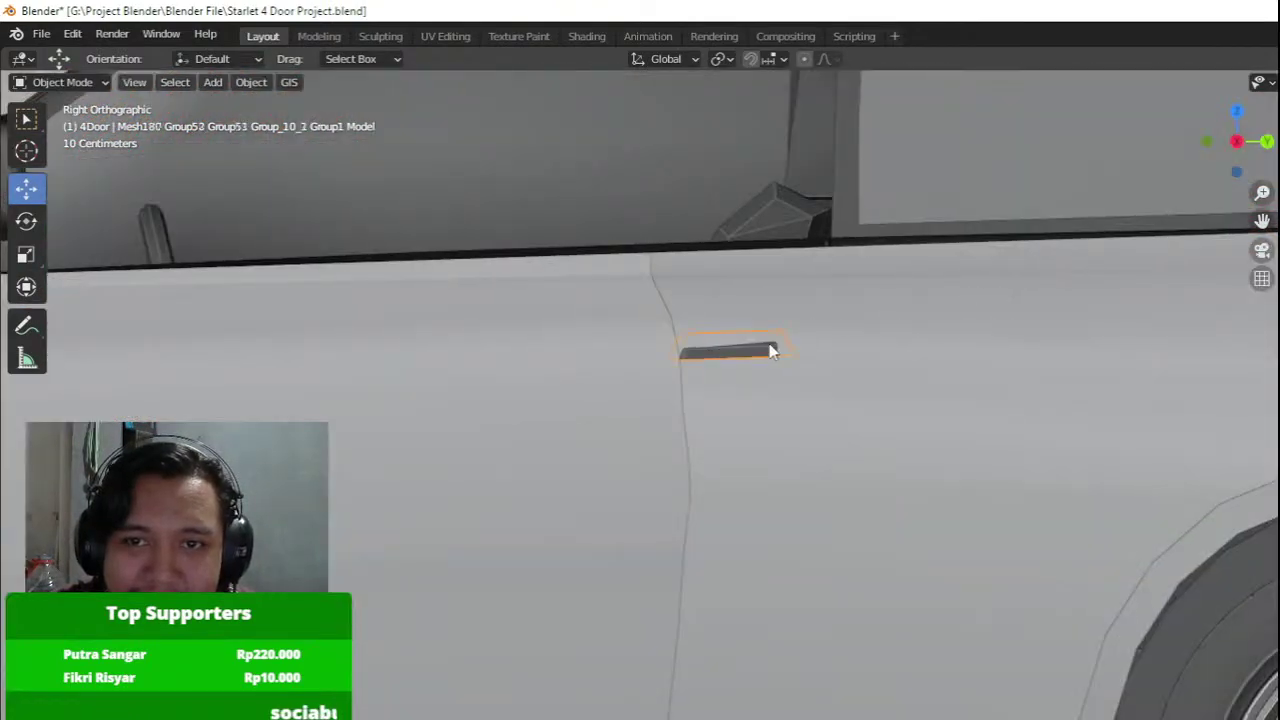
Examine the front fender's mesh and its rear edge against the front door in wireframe and solid shading.
{"action": "scroll", "coordinate": [765, 356], "scroll_direction": "down", "scroll_amount": 3}
{"action": "middle_click_drag", "start_coordinate": [320, 360], "coordinate": [737, 367], "text": "shift"}
{"action": "scroll", "coordinate": [737, 367], "scroll_direction": "up", "scroll_amount": 1}
{"action": "key", "text": "shift+z"}
{"action": "key", "text": "a"}
{"action": "scroll", "coordinate": [739, 372], "scroll_direction": "up", "scroll_amount": 2}
{"action": "key", "text": "shift+z"}
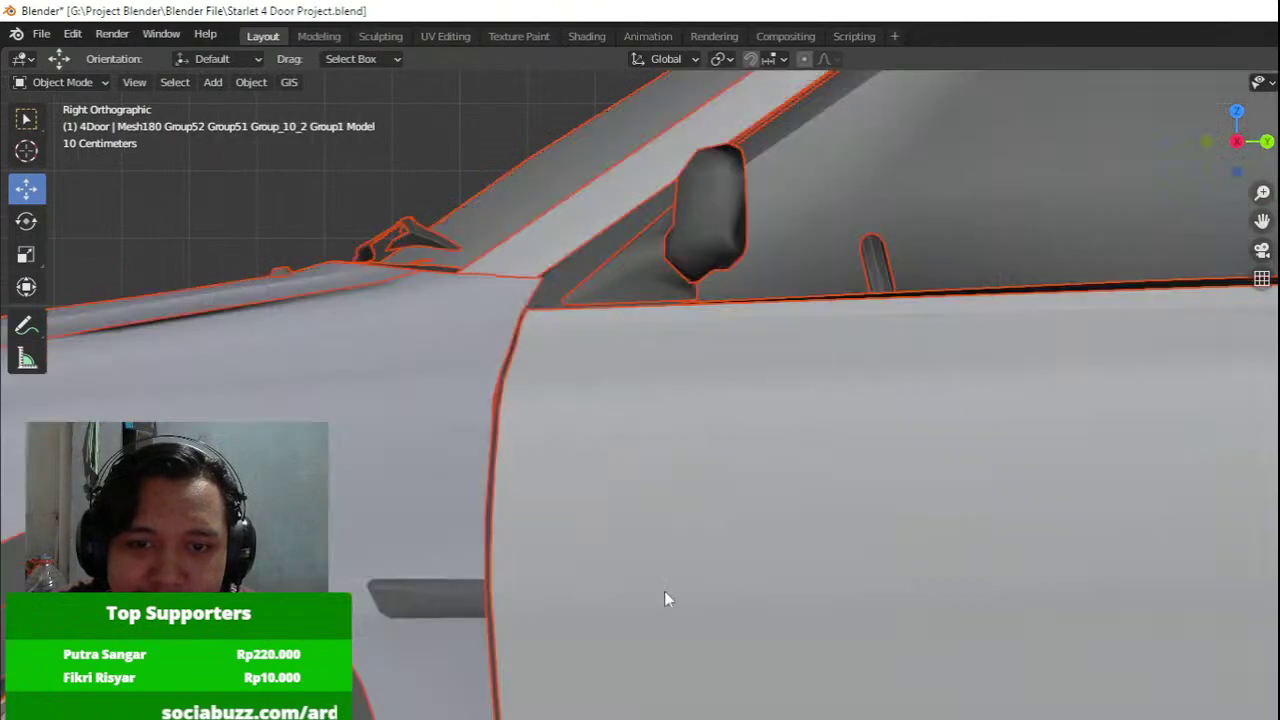
{"action": "left_click", "coordinate": [460, 604]}
{"action": "scroll", "coordinate": [459, 603], "scroll_direction": "down", "scroll_amount": 3}
{"action": "key", "text": "Tab"}
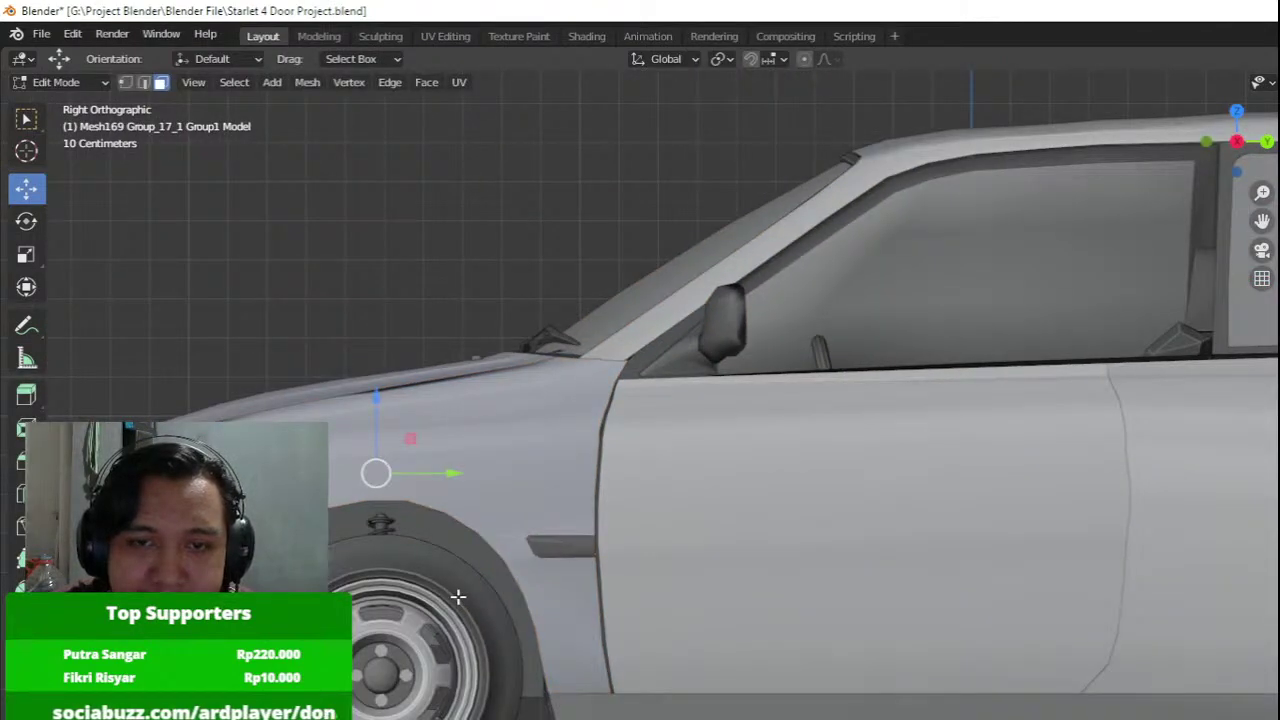
{"action": "middle_click_drag", "start_coordinate": [458, 599], "coordinate": [559, 584]}
{"action": "key", "text": "Tab"}
{"action": "left_click", "coordinate": [559, 584]}
{"action": "key", "text": "Tab"}
{"action": "key", "text": "shift+z"}
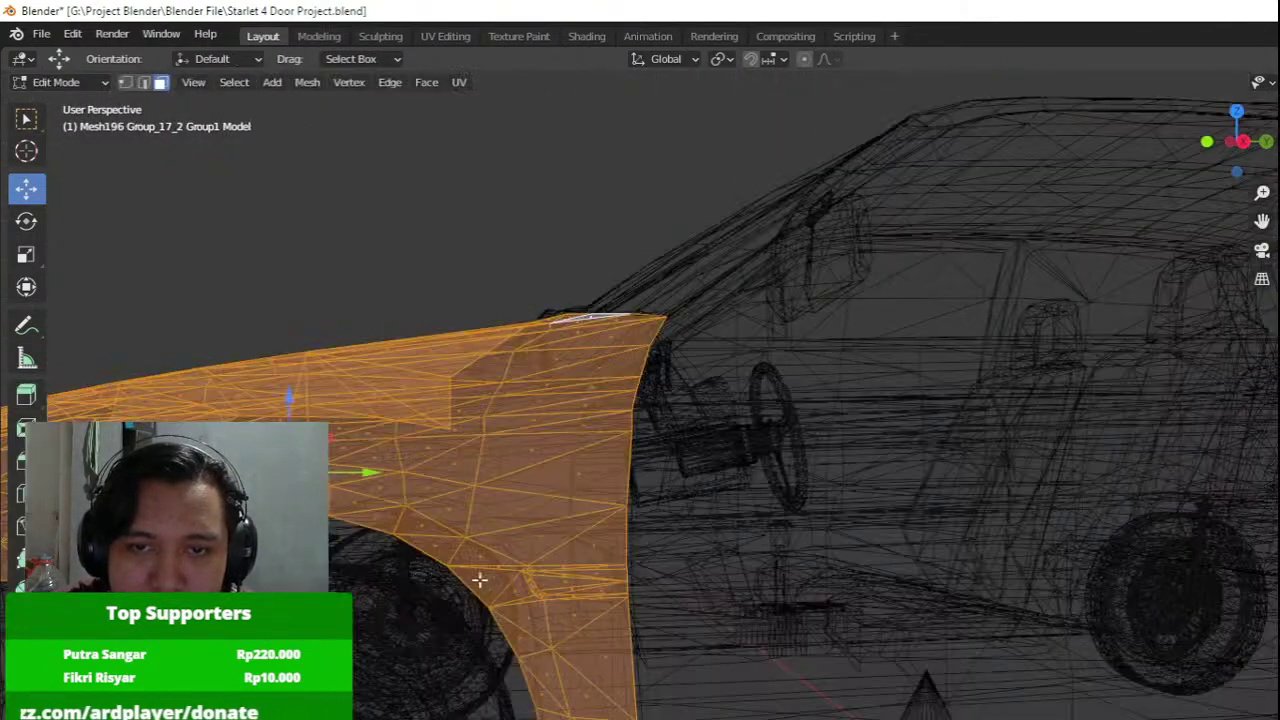
{"action": "key", "text": "shift+z"}
Examine the rear door panel's mesh and its curvature along the front door seam from the front.
{"action": "scroll", "coordinate": [898, 584], "scroll_direction": "down", "scroll_amount": 4}
{"action": "middle_click_drag", "start_coordinate": [898, 584], "coordinate": [795, 507]}
{"action": "key", "text": "Tab"}
{"action": "left_click", "coordinate": [797, 540]}
{"action": "key", "text": "Tab"}
{"action": "scroll", "coordinate": [760, 469], "scroll_direction": "up", "scroll_amount": 6}
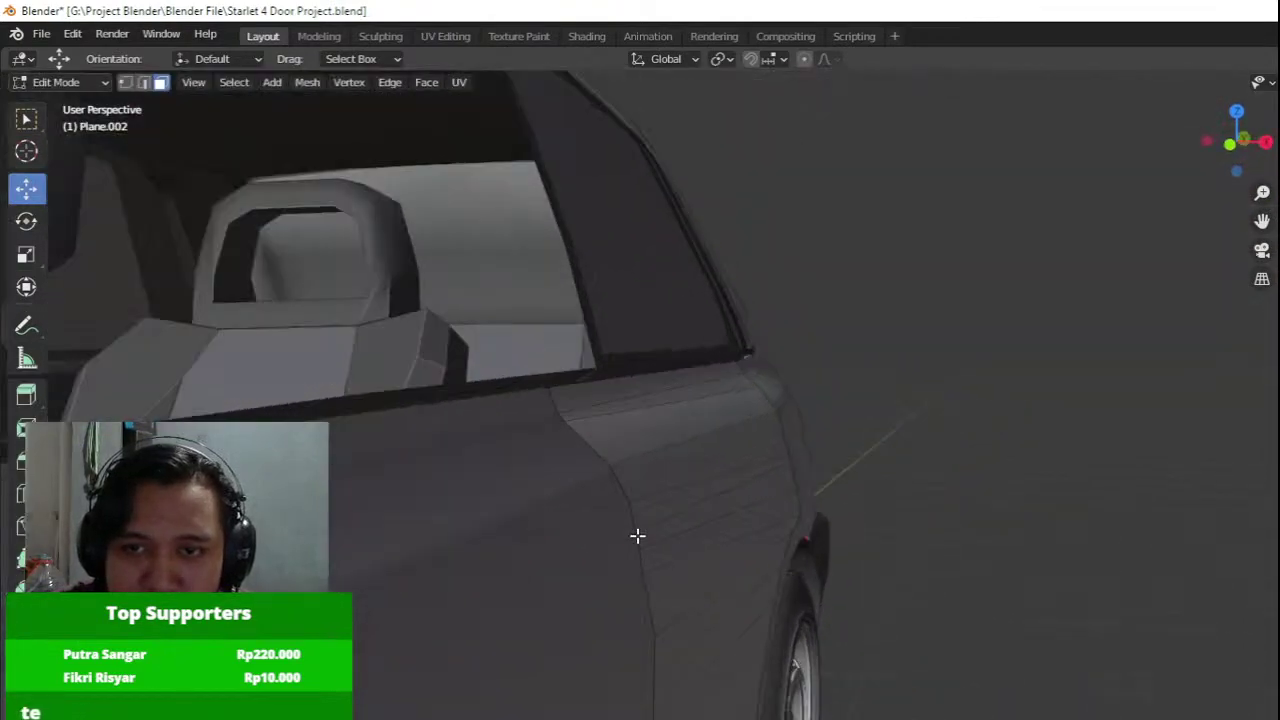
{"action": "scroll", "coordinate": [511, 391], "scroll_direction": "down", "scroll_amount": 3}
{"action": "middle_click_drag", "start_coordinate": [531, 397], "coordinate": [586, 367]}
{"action": "key", "text": "Tab"}
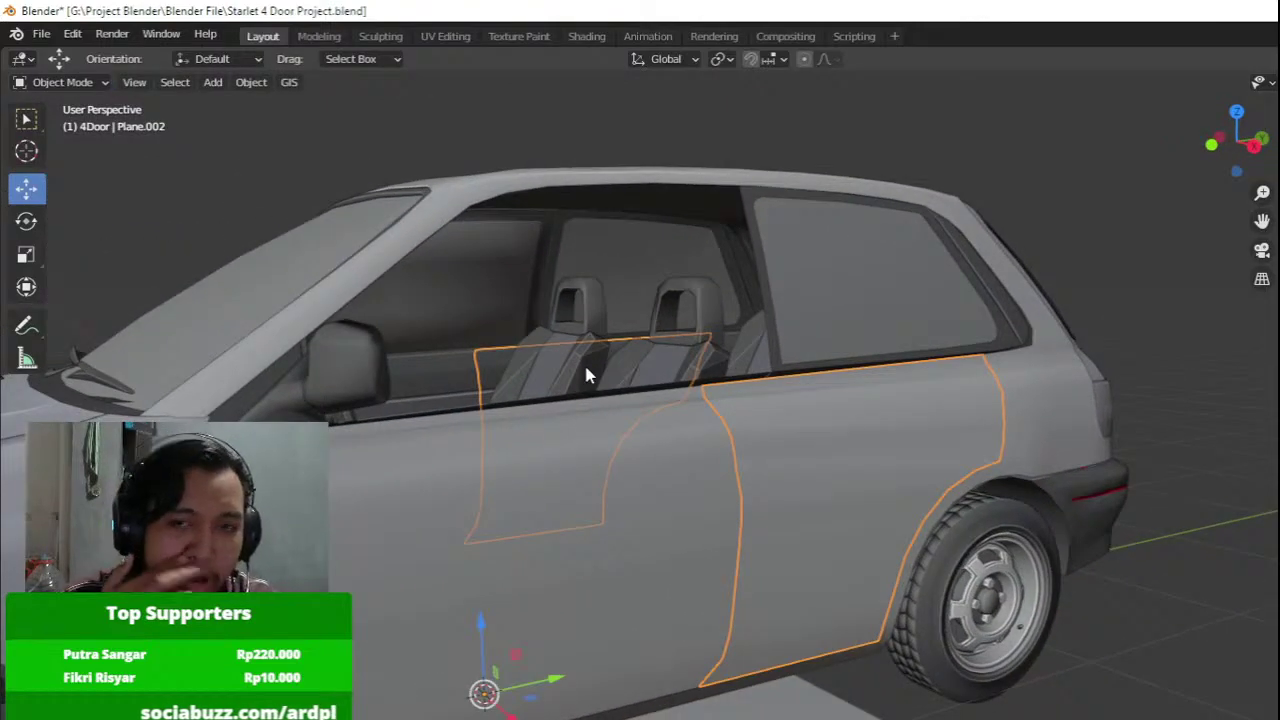
Examine the vertices on the rear door's front edge in the right side view, in wireframe and solid shading.
{"action": "key", "text": "KP_3"}
{"action": "key", "text": "Tab"}
{"action": "scroll", "coordinate": [586, 367], "scroll_direction": "up", "scroll_amount": 4}
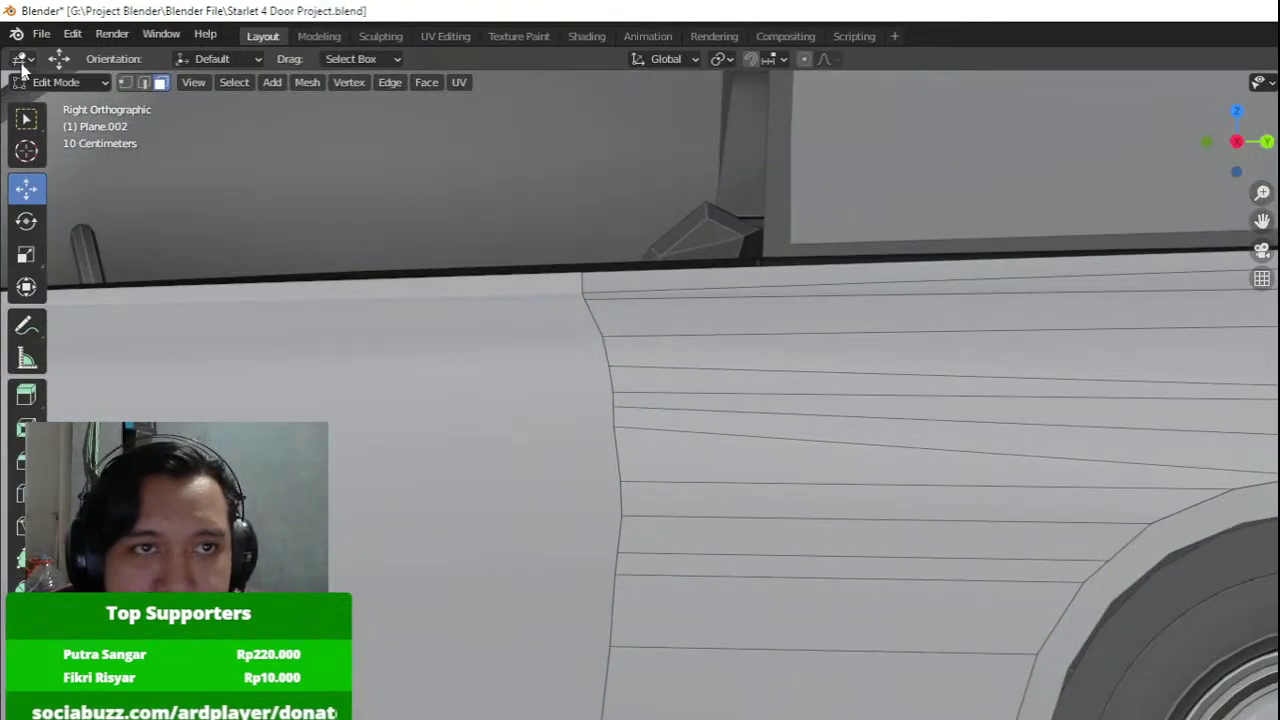
{"action": "scroll", "coordinate": [706, 346], "scroll_direction": "down", "scroll_amount": 2}
{"action": "scroll", "coordinate": [594, 370], "scroll_direction": "up", "scroll_amount": 5}
{"action": "key", "text": "shift+z"}
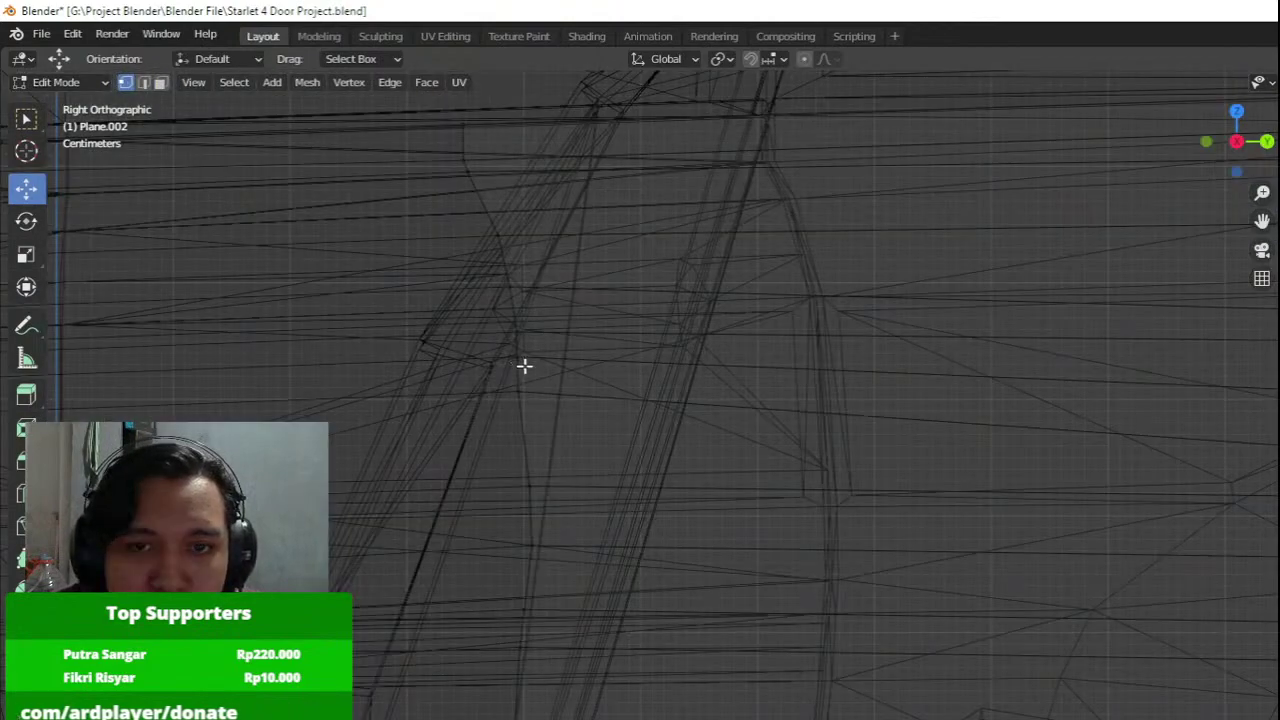
{"action": "left_click", "coordinate": [529, 392]}
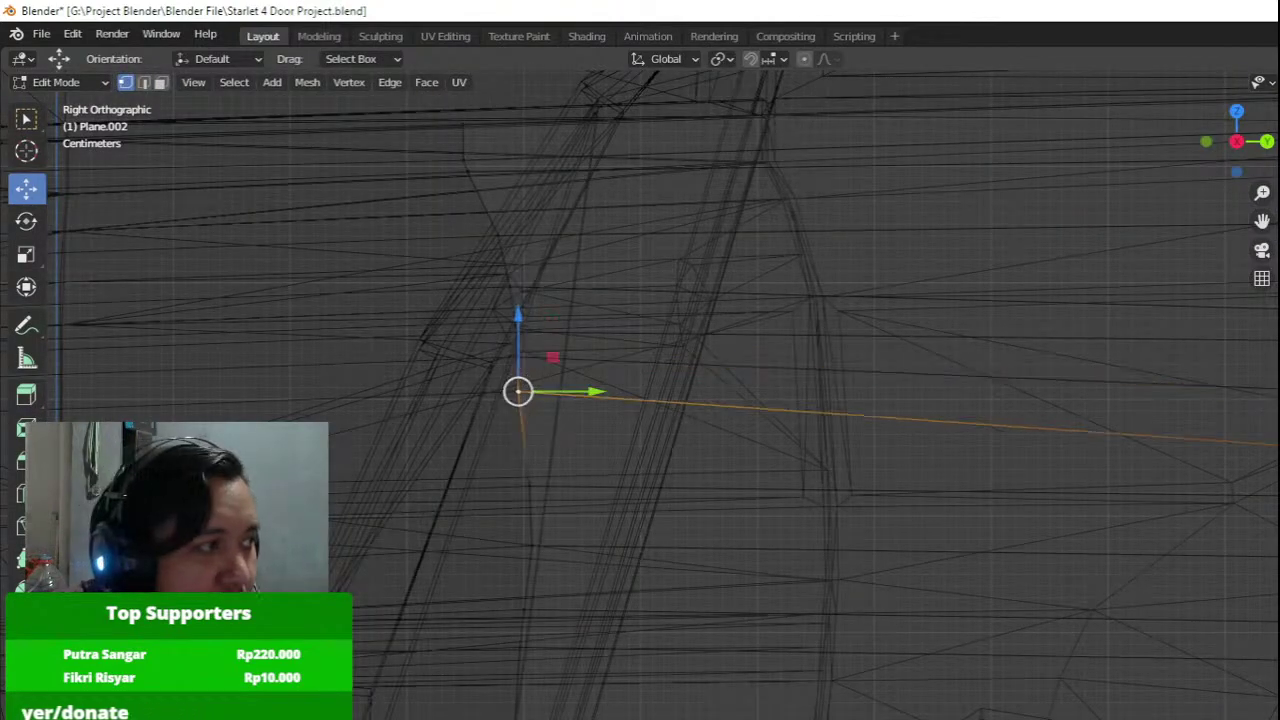
{"action": "scroll", "coordinate": [745, 473], "scroll_direction": "down", "scroll_amount": 4}
{"action": "key", "text": "shift+z"}
{"action": "middle_click_drag", "start_coordinate": [662, 359], "coordinate": [724, 408], "text": "shift"}
{"action": "middle_click_drag", "start_coordinate": [638, 369], "coordinate": [699, 384], "text": "shift"}
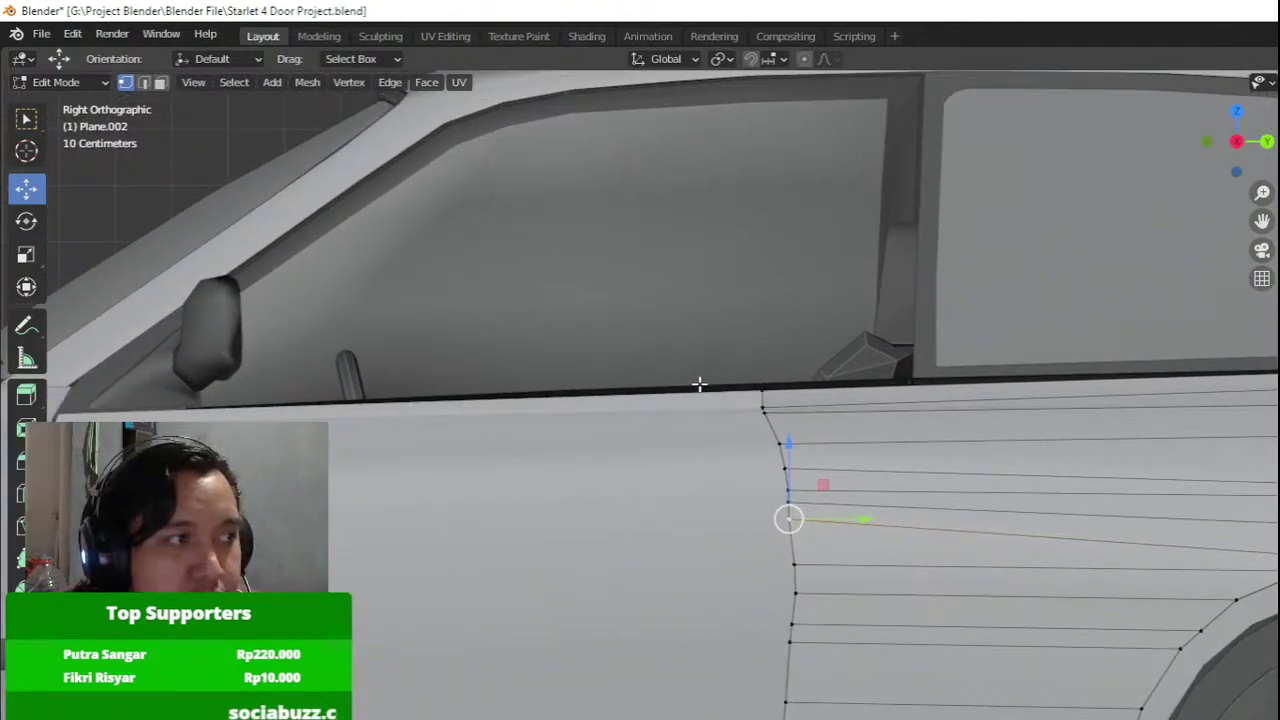
{"action": "scroll", "coordinate": [745, 400], "scroll_direction": "down", "scroll_amount": 2}
{"action": "middle_click_drag", "start_coordinate": [959, 460], "coordinate": [927, 463], "text": "shift"}
{"action": "scroll", "coordinate": [717, 462], "scroll_direction": "up", "scroll_amount": 1}
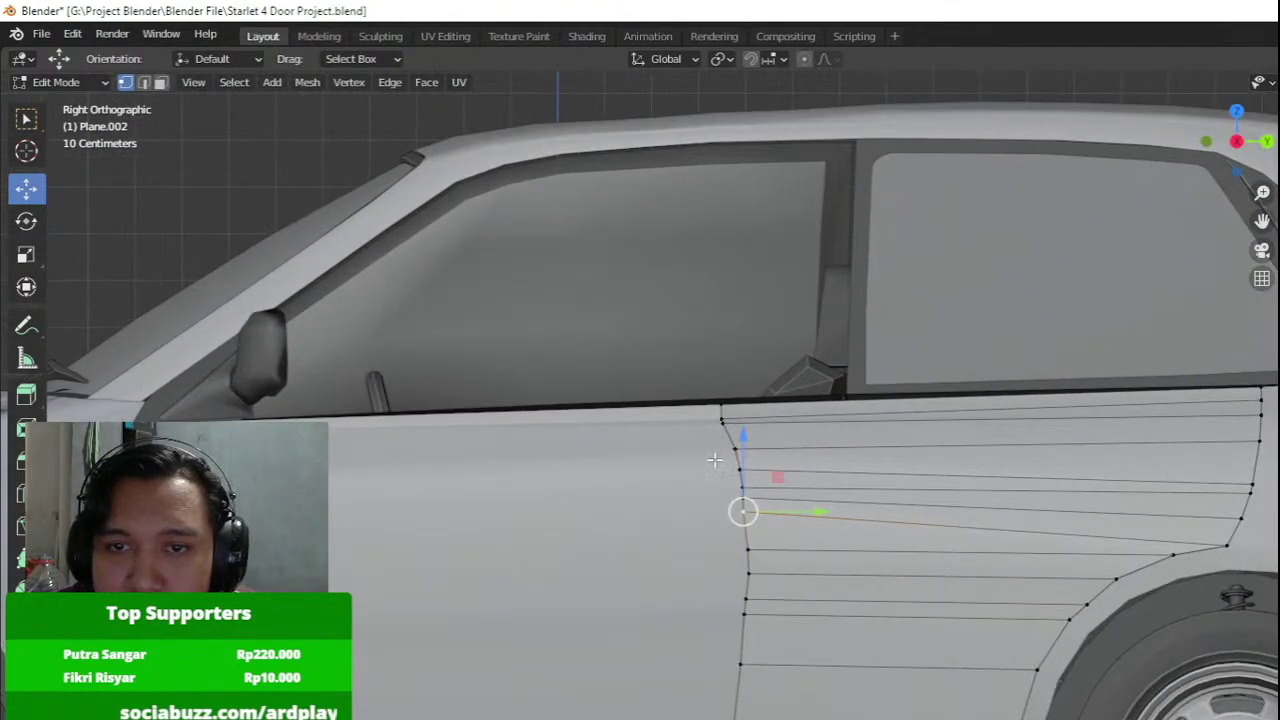
Add the front door to the selection and open both door meshes together for vertex editing in the right side view.
{"action": "key", "text": "Tab"}
{"action": "left_click", "coordinate": [707, 461], "text": "shift"}
{"action": "key", "text": "Tab"}
{"action": "scroll", "coordinate": [706, 460], "scroll_direction": "up", "scroll_amount": 2}
{"action": "mouse_move", "coordinate": [706, 460]}
{"action": "middle_mouse_down", "text": "shift"}
{"action": "mouse_move", "coordinate": [572, 484]}
{"action": "mouse_move", "coordinate": [646, 474]}
{"action": "mouse_move", "coordinate": [713, 438]}
{"action": "mouse_move", "coordinate": [846, 477]}
{"action": "mouse_move", "coordinate": [823, 460]}
{"action": "mouse_move", "coordinate": [833, 431]}
{"action": "mouse_move", "coordinate": [580, 429]}
{"action": "middle_mouse_up", "text": "shift"}
{"action": "scroll", "coordinate": [575, 484], "scroll_direction": "down", "scroll_amount": 5}
{"action": "scroll", "coordinate": [713, 438], "scroll_direction": "up", "scroll_amount": 2}
{"action": "scroll", "coordinate": [713, 438], "scroll_direction": "up", "scroll_amount": 3}
{"action": "scroll", "coordinate": [580, 429], "scroll_direction": "down", "scroll_amount": 4}
{"action": "key", "text": "KP_3"}
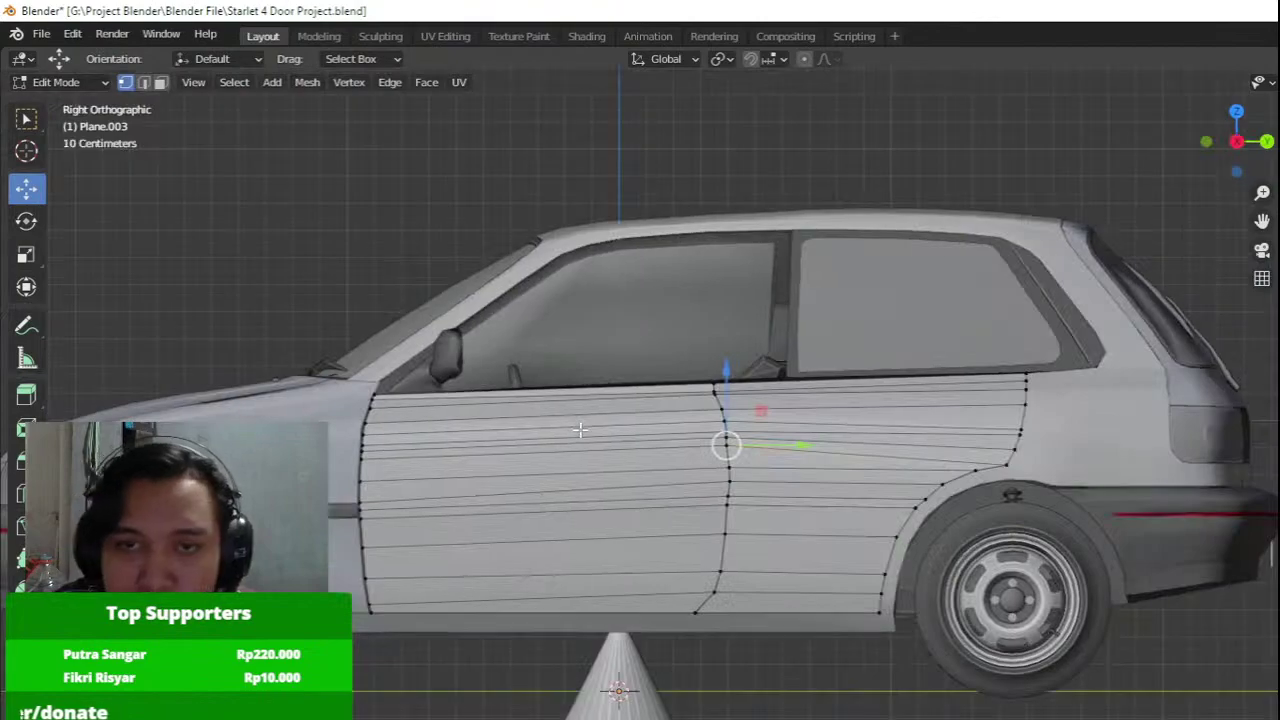
Try to merge the overlapping vertices at the top of the seam between the front and rear doors at their centre.
{"action": "key", "text": "shift+z"}
{"action": "scroll", "coordinate": [742, 480], "scroll_direction": "up", "scroll_amount": 8}
{"action": "key", "text": "a"}
{"action": "middle_click_drag", "start_coordinate": [621, 88], "coordinate": [700, 291], "text": "shift"}
{"action": "key", "text": "w"}
{"action": "key", "text": "w"}
{"action": "left_click", "coordinate": [686, 262]}
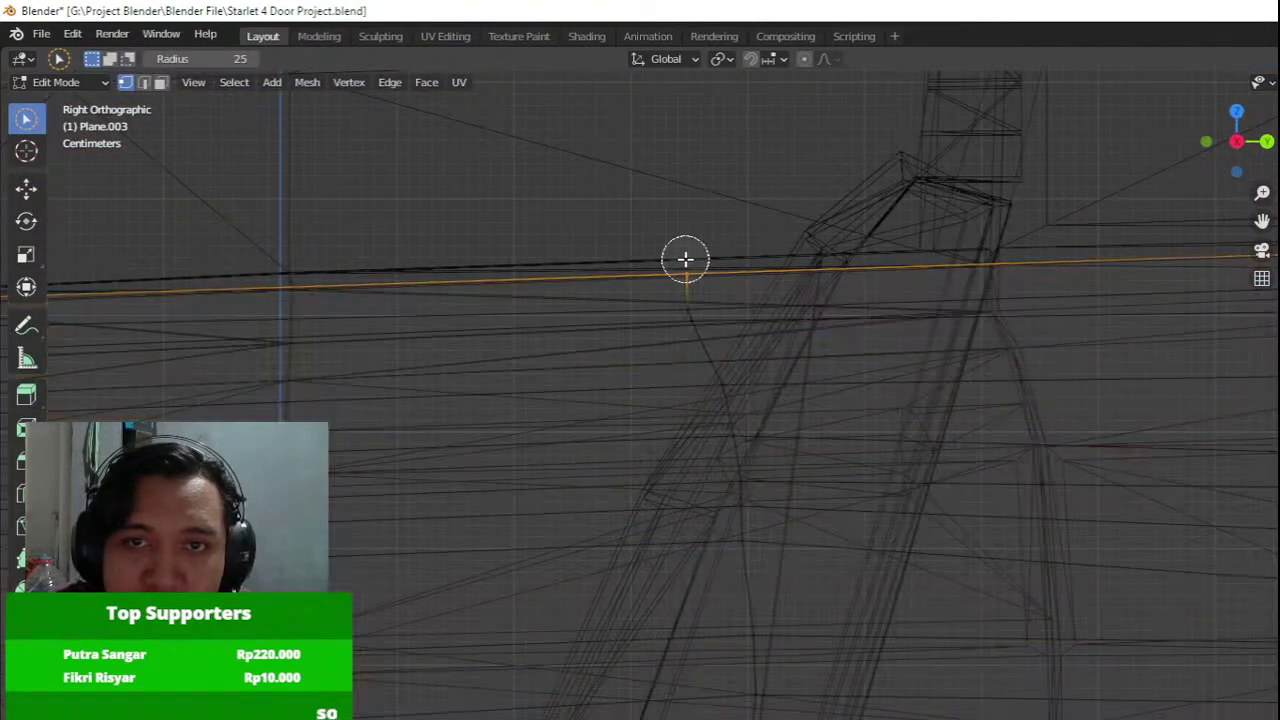
{"action": "key", "text": "m"}
{"action": "left_click", "coordinate": [685, 267]}
{"action": "scroll", "coordinate": [685, 271], "scroll_direction": "up", "scroll_amount": 3}
{"action": "left_click", "coordinate": [647, 224]}
{"action": "key", "text": "m"}
{"action": "left_click", "coordinate": [646, 221]}
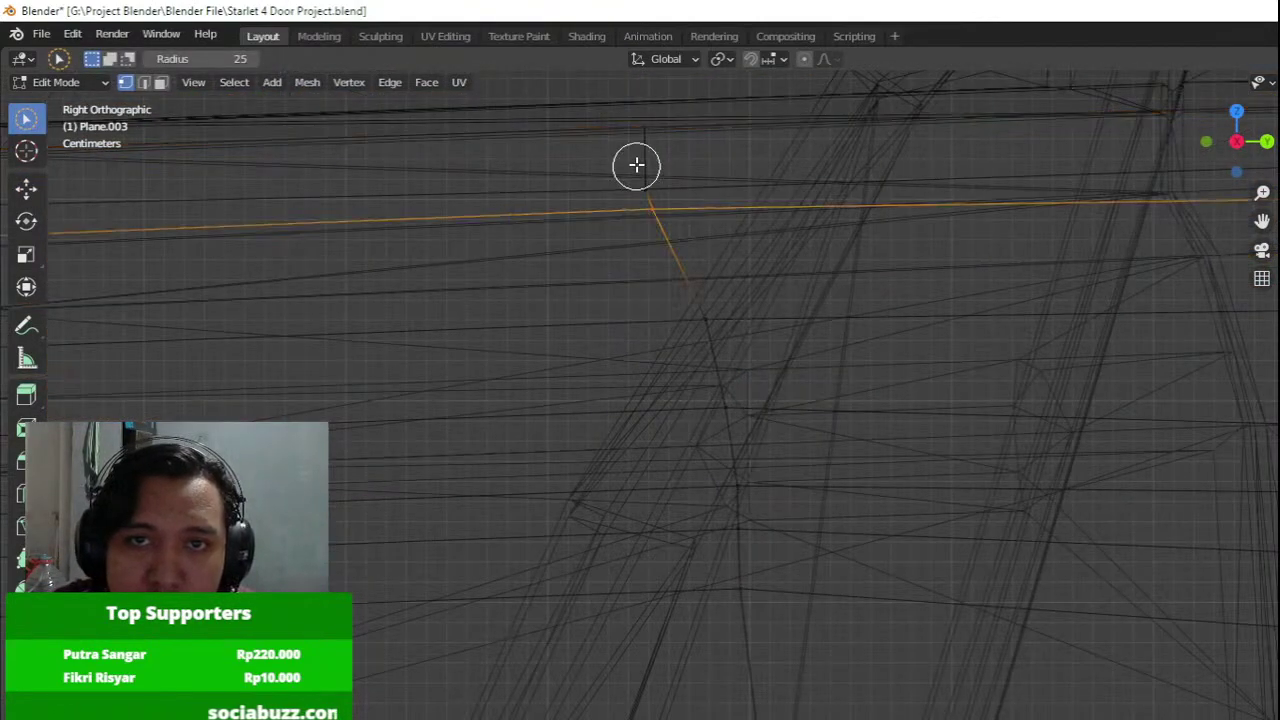
Try to merge the overlapping door vertices at the centre further down the upper half of the seam.
{"action": "middle_click_drag", "start_coordinate": [662, 214], "coordinate": [678, 347], "text": "shift"}
{"action": "scroll", "coordinate": [678, 347], "scroll_direction": "up", "scroll_amount": 3}
{"action": "left_click", "coordinate": [658, 303]}
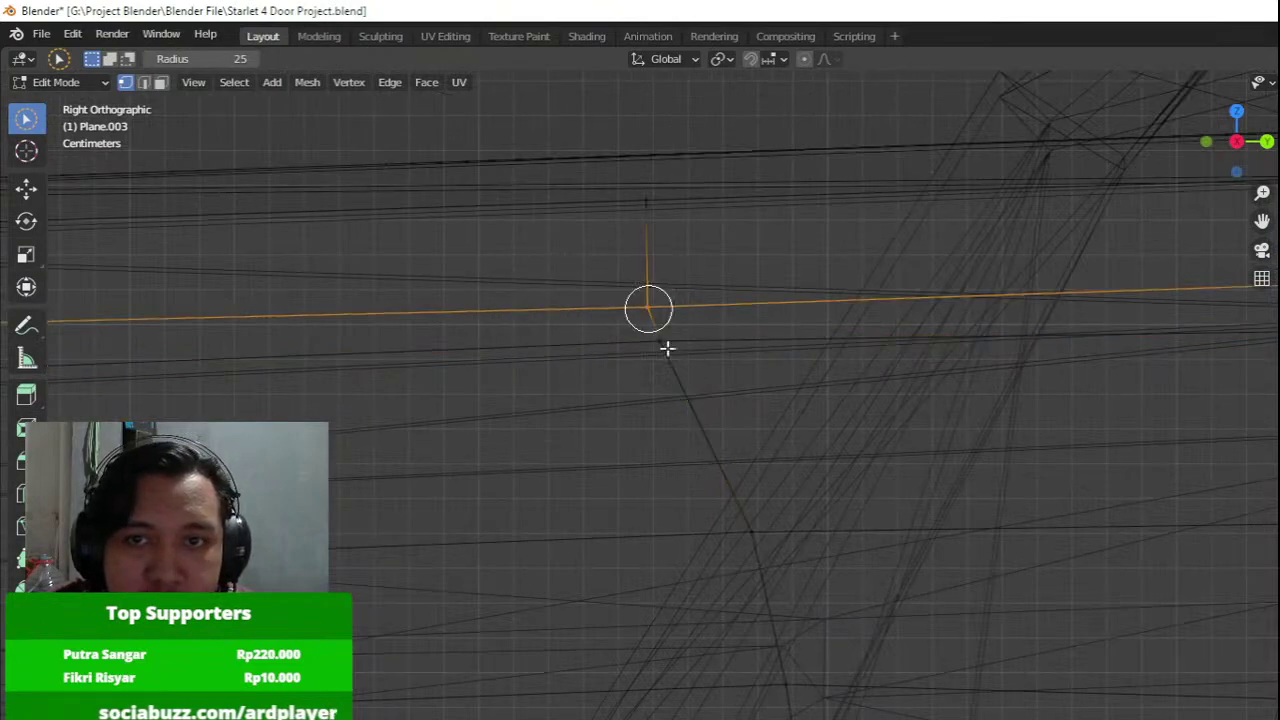
{"action": "left_click_drag", "start_coordinate": [787, 529], "coordinate": [766, 540]}
{"action": "scroll", "coordinate": [766, 540], "scroll_direction": "down", "scroll_amount": 5}
{"action": "middle_click_drag", "start_coordinate": [766, 540], "coordinate": [748, 360], "text": "shift"}
{"action": "left_click", "coordinate": [736, 404]}
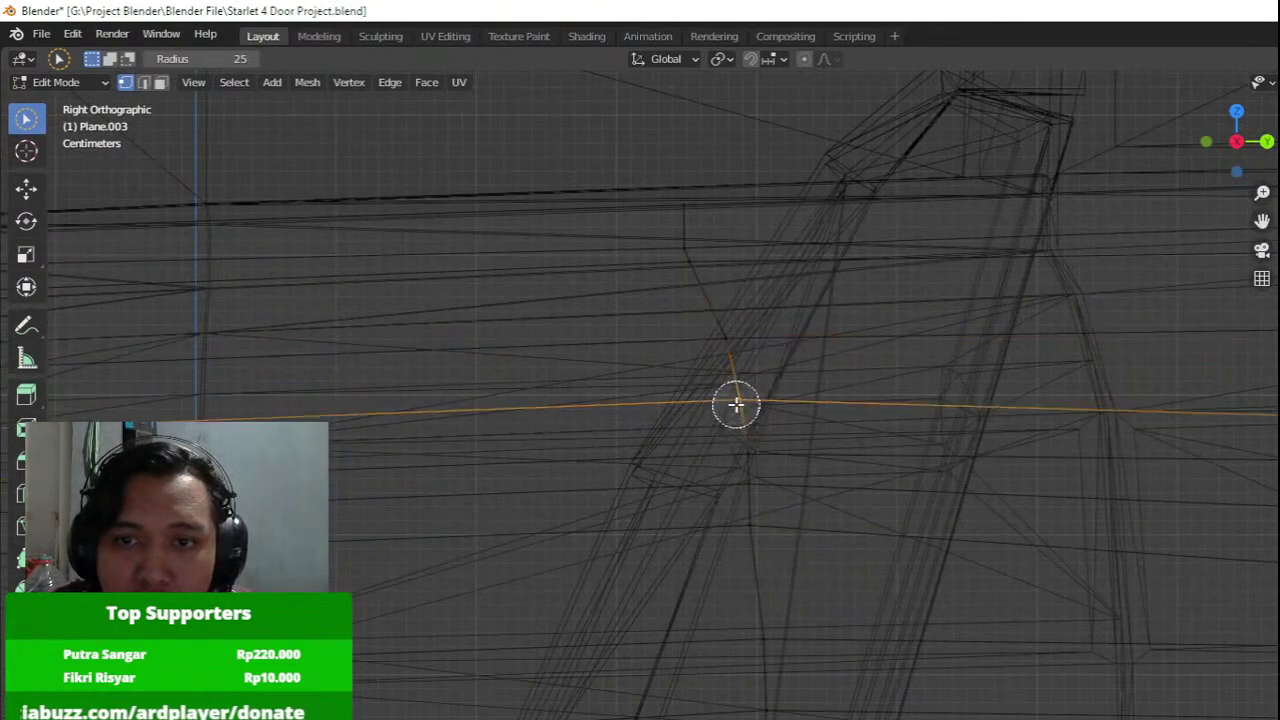
{"action": "left_click", "coordinate": [746, 451]}
{"action": "key", "text": "m"}
{"action": "left_click", "coordinate": [746, 453]}
{"action": "left_click", "coordinate": [747, 541]}
{"action": "key", "text": "m"}
{"action": "left_click", "coordinate": [748, 546]}
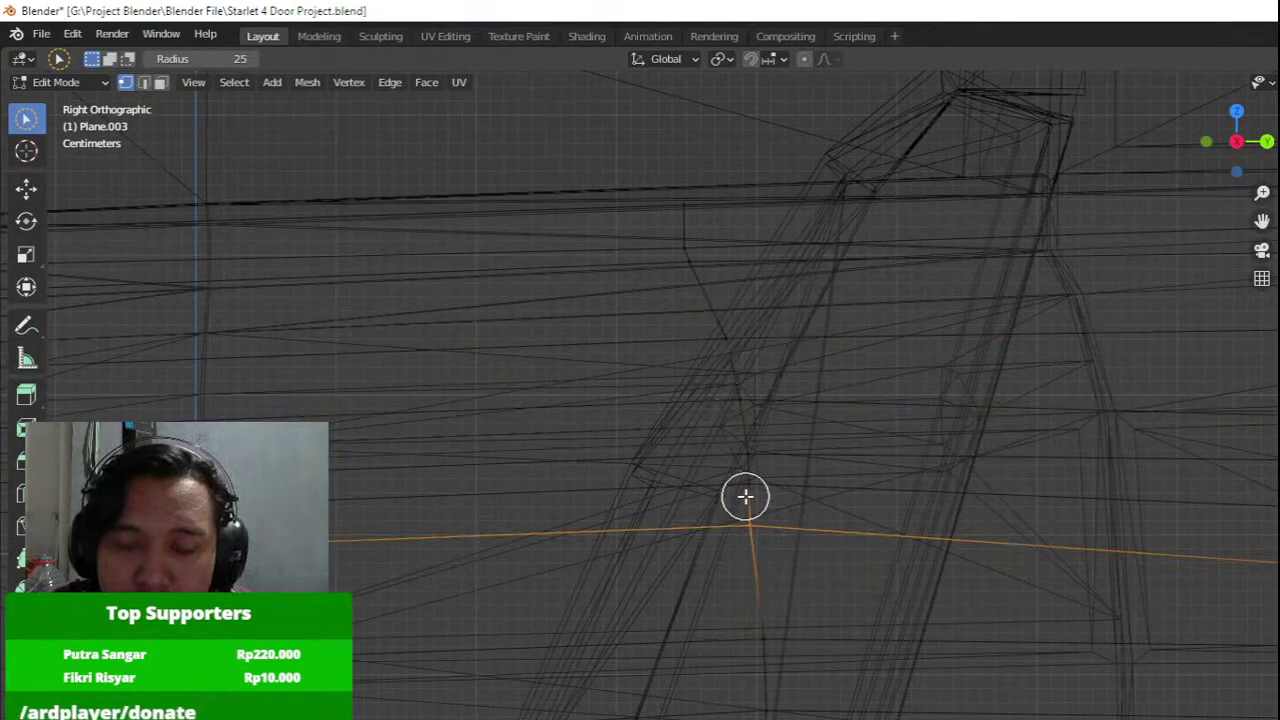
Try again to merge the overlapping door vertices at mid-seam at their centre.
{"action": "key", "text": "z"}
{"action": "left_click", "coordinate": [861, 495]}
{"action": "scroll", "coordinate": [757, 485], "scroll_direction": "up", "scroll_amount": 5}
{"action": "key", "text": "z"}
{"action": "left_click", "coordinate": [578, 491]}
{"action": "left_click", "coordinate": [770, 496]}
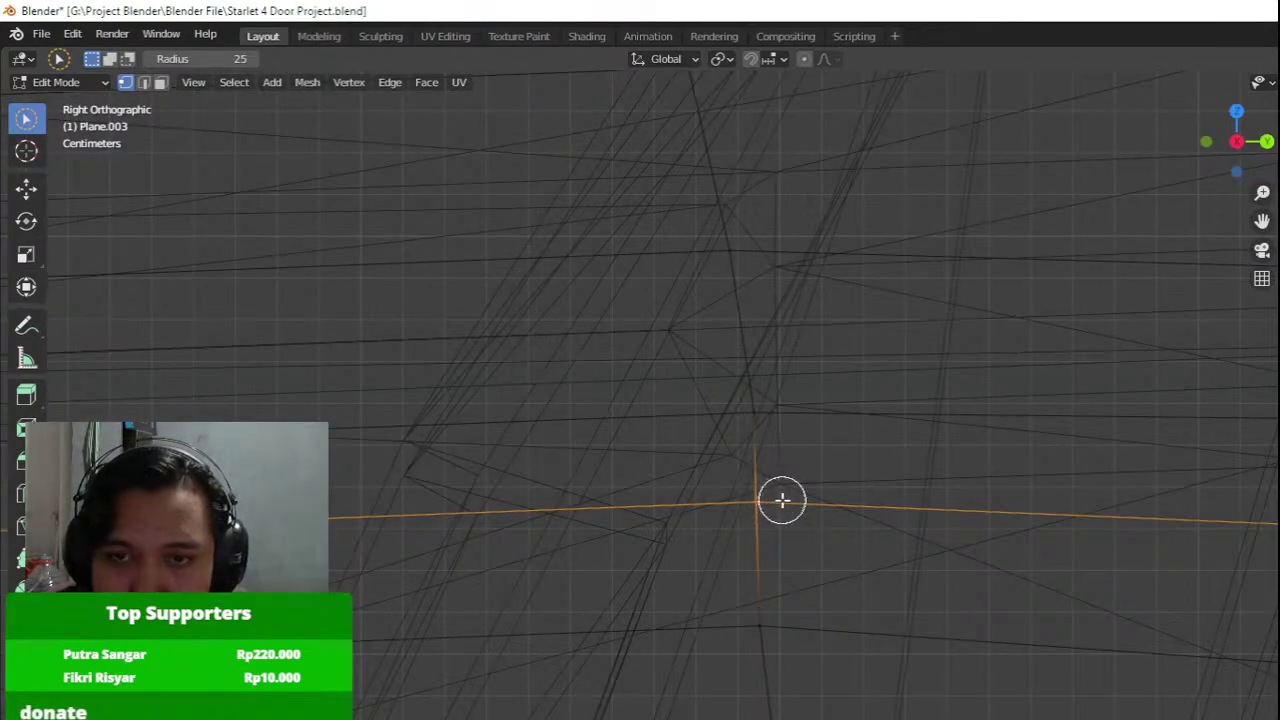
{"action": "key", "text": "m"}
{"action": "left_click", "coordinate": [782, 500]}
Join the front and rear door panels into one object and merge the selected seam vertices at their centre.
{"action": "scroll", "coordinate": [782, 500], "scroll_direction": "down", "scroll_amount": 10}
{"action": "key", "text": "Tab"}
{"action": "key", "text": "ctrl+j"}
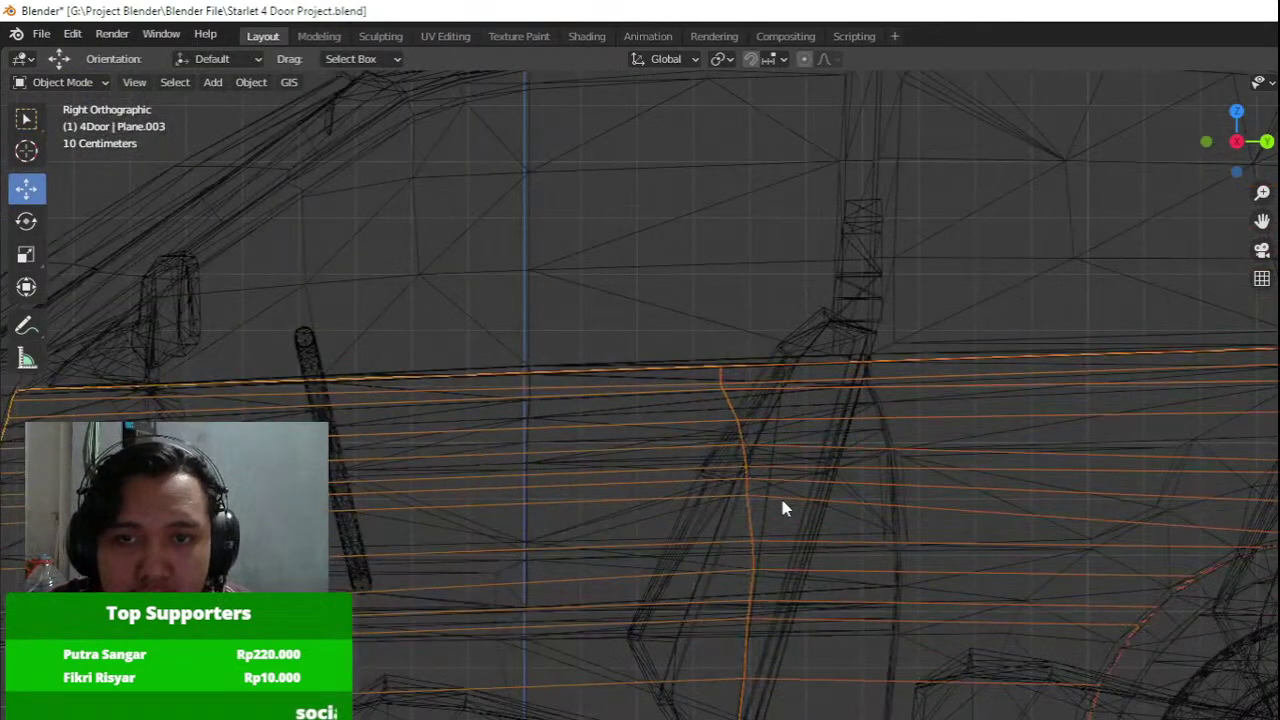
{"action": "key", "text": "Tab"}
{"action": "scroll", "coordinate": [782, 500], "scroll_direction": "up", "scroll_amount": 4}
{"action": "key", "text": "m"}
{"action": "left_click", "coordinate": [766, 490]}
Merge the overlapping vertex pairs in the upper-middle part of the door seam, each at its centre.
{"action": "scroll", "coordinate": [764, 488], "scroll_direction": "up", "scroll_amount": 3}
{"action": "left_click", "coordinate": [748, 442]}
{"action": "key", "text": "m"}
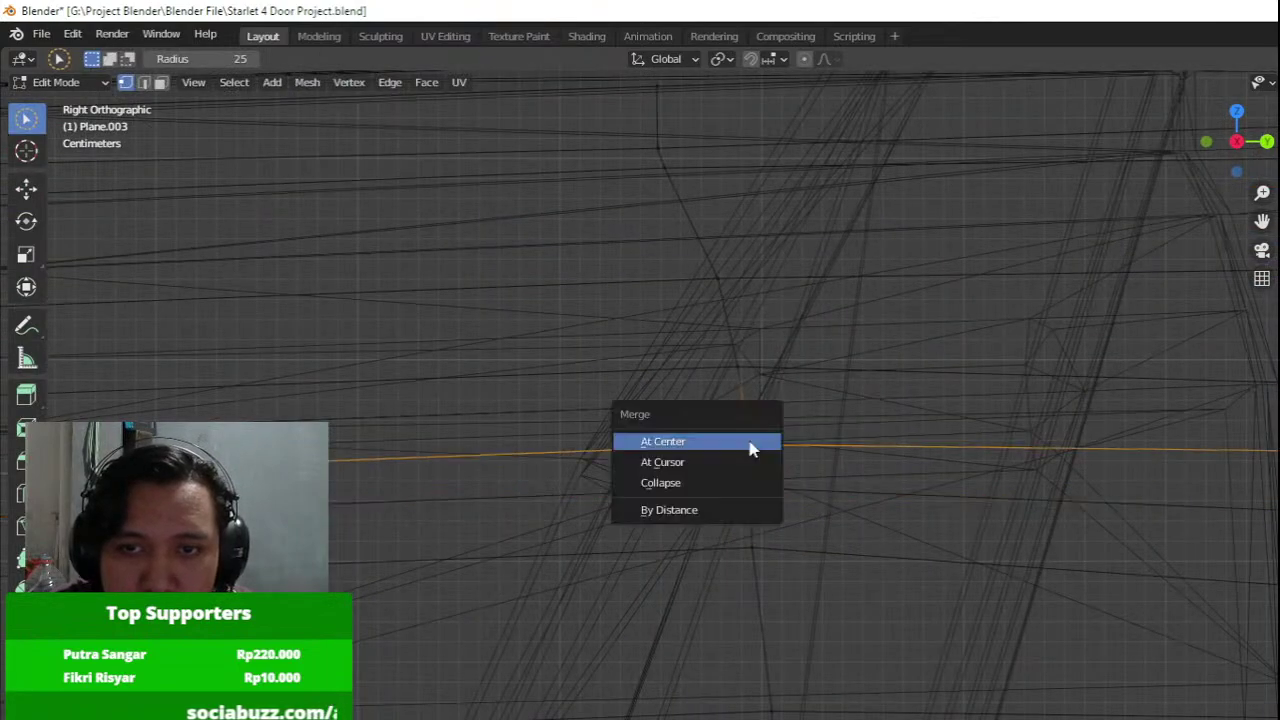
{"action": "left_click", "coordinate": [752, 449]}
{"action": "left_click", "coordinate": [734, 366]}
{"action": "key", "text": "m"}
{"action": "left_click", "coordinate": [734, 366]}
{"action": "left_click", "coordinate": [711, 289]}
{"action": "key", "text": "m"}
{"action": "left_click", "coordinate": [711, 289]}
Merge the overlapping vertex pairs at the top end of the door seam, each at its centre.
{"action": "left_click", "coordinate": [664, 187]}
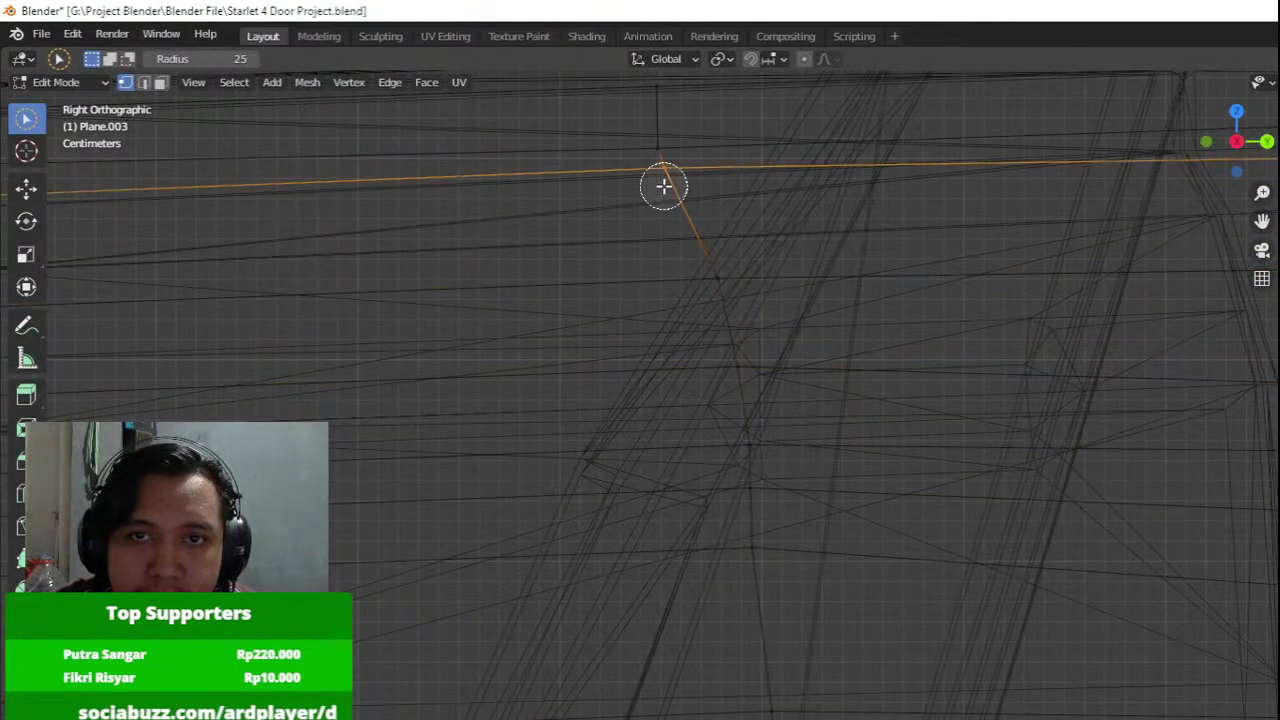
{"action": "key", "text": "m"}
{"action": "left_click", "coordinate": [664, 187]}
{"action": "left_click", "coordinate": [650, 130]}
{"action": "left_click", "coordinate": [657, 94]}
{"action": "key", "text": "m"}
{"action": "left_click", "coordinate": [658, 95]}
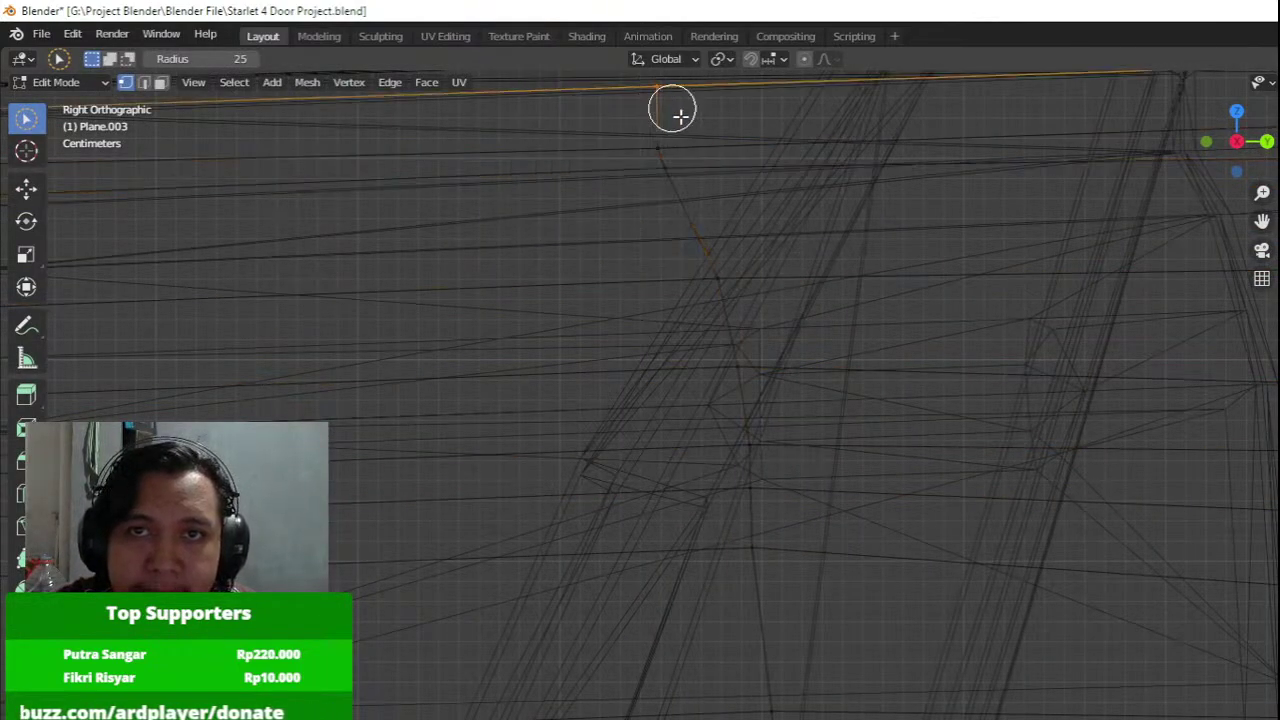
Merge the overlapping vertex pairs just below the already merged upper part of the door seam at their centres.
{"action": "scroll", "coordinate": [678, 115], "scroll_direction": "down", "scroll_amount": 3}
{"action": "middle_click_drag", "start_coordinate": [746, 164], "coordinate": [738, 122], "text": "shift"}
{"action": "key", "text": "a"}
{"action": "key", "text": "z"}
{"action": "left_click", "coordinate": [994, 257]}
{"action": "key", "text": "z"}
{"action": "left_click", "coordinate": [716, 356]}
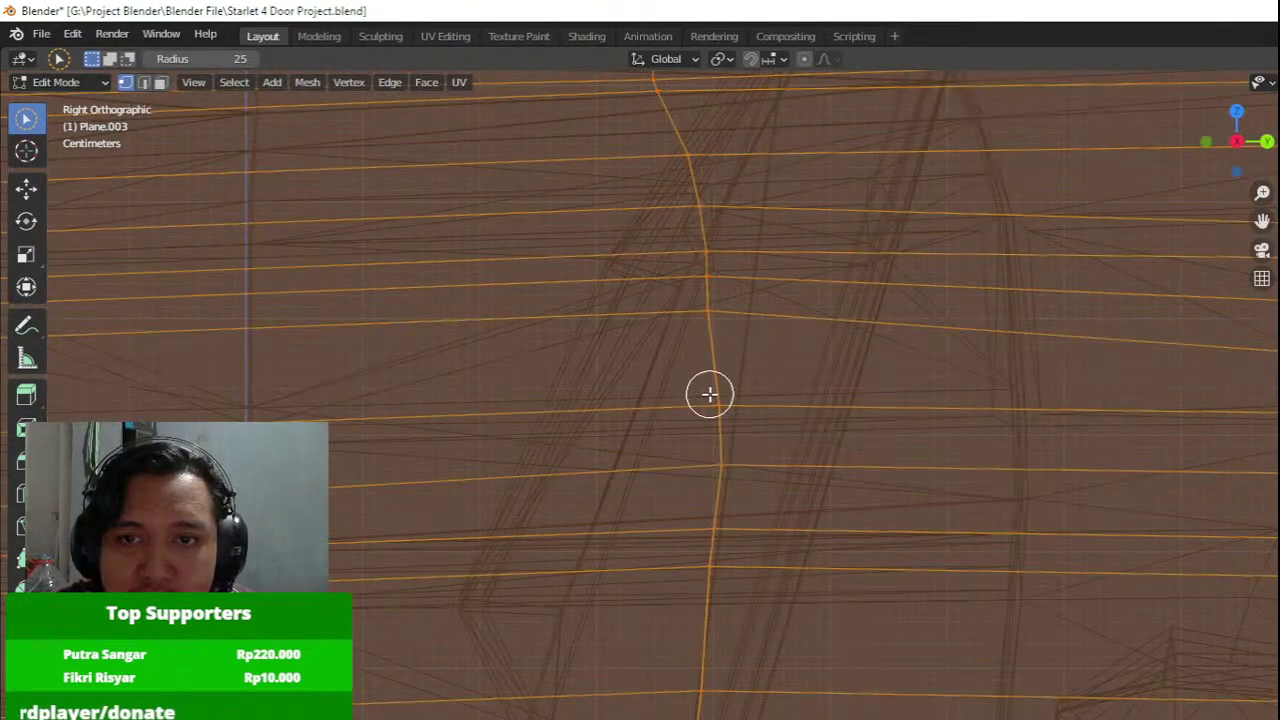
{"action": "left_click", "coordinate": [711, 399]}
{"action": "key", "text": "m"}
{"action": "left_click", "coordinate": [711, 399]}
{"action": "left_click", "coordinate": [714, 320]}
{"action": "key", "text": "m"}
{"action": "left_click", "coordinate": [717, 325]}
Merge the overlapping vertex pairs down the lower-middle part of the door seam, each at its centre.
{"action": "left_click", "coordinate": [726, 468]}
{"action": "key", "text": "m"}
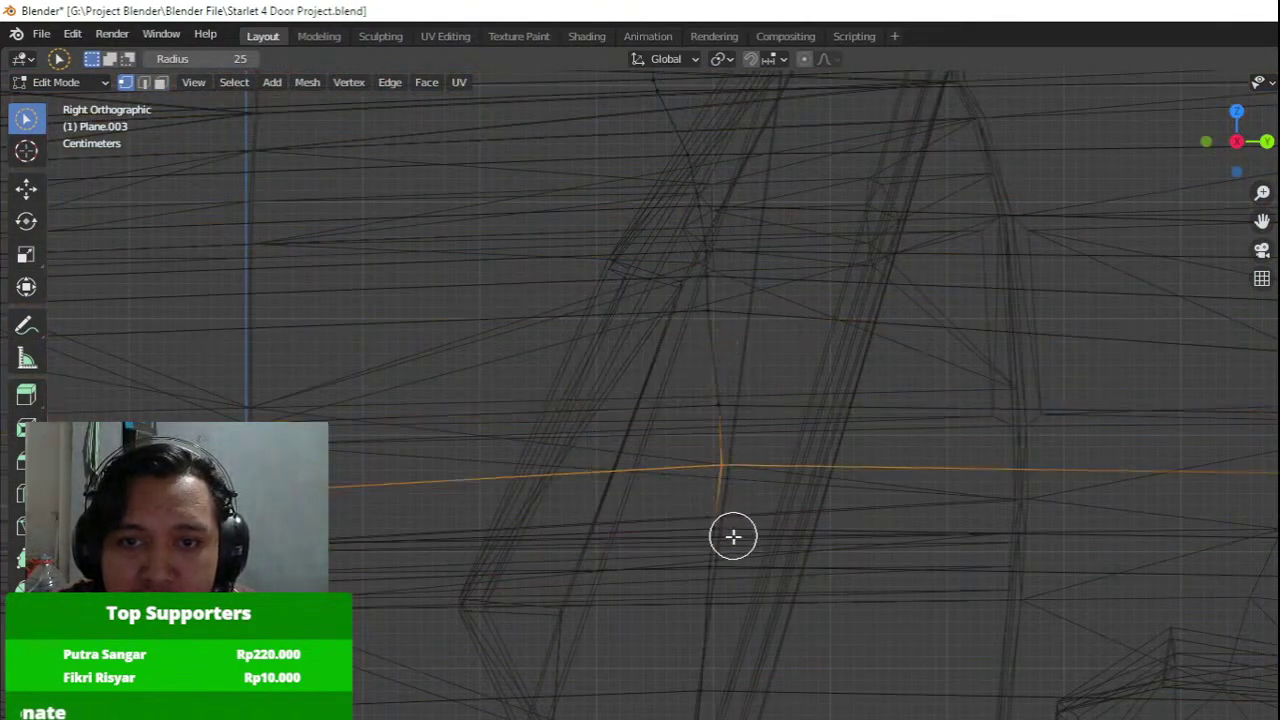
{"action": "left_click", "coordinate": [731, 537]}
{"action": "key", "text": "m"}
{"action": "left_click", "coordinate": [726, 537]}
{"action": "left_click", "coordinate": [717, 568]}
{"action": "middle_click_drag", "start_coordinate": [721, 632], "coordinate": [720, 368], "text": "shift"}
{"action": "left_click", "coordinate": [682, 407]}
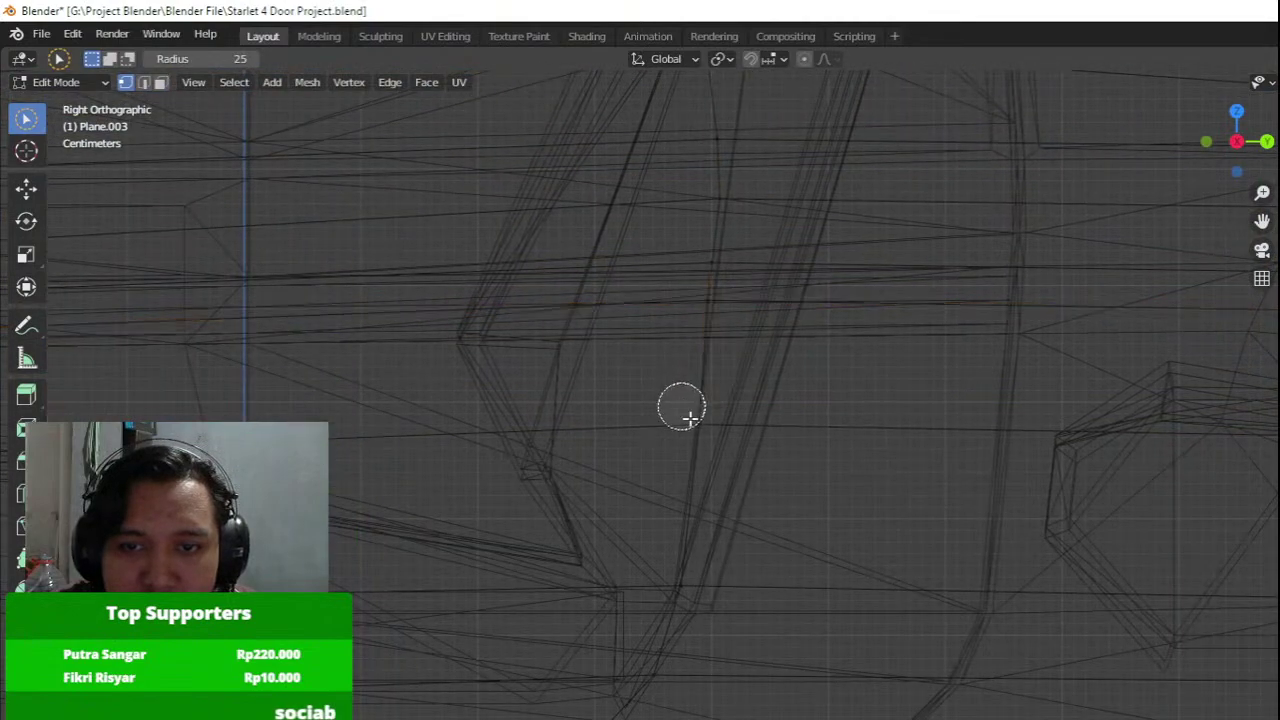
{"action": "left_click", "coordinate": [698, 428]}
{"action": "key", "text": "m"}
{"action": "left_click", "coordinate": [708, 446]}
Merge the remaining overlapping vertex pairs at the lower end of the door seam, each at its centre.
{"action": "left_click", "coordinate": [680, 592]}
{"action": "key", "text": "m"}
{"action": "left_click", "coordinate": [682, 628]}
{"action": "left_click", "coordinate": [660, 675]}
{"action": "key", "text": "m"}
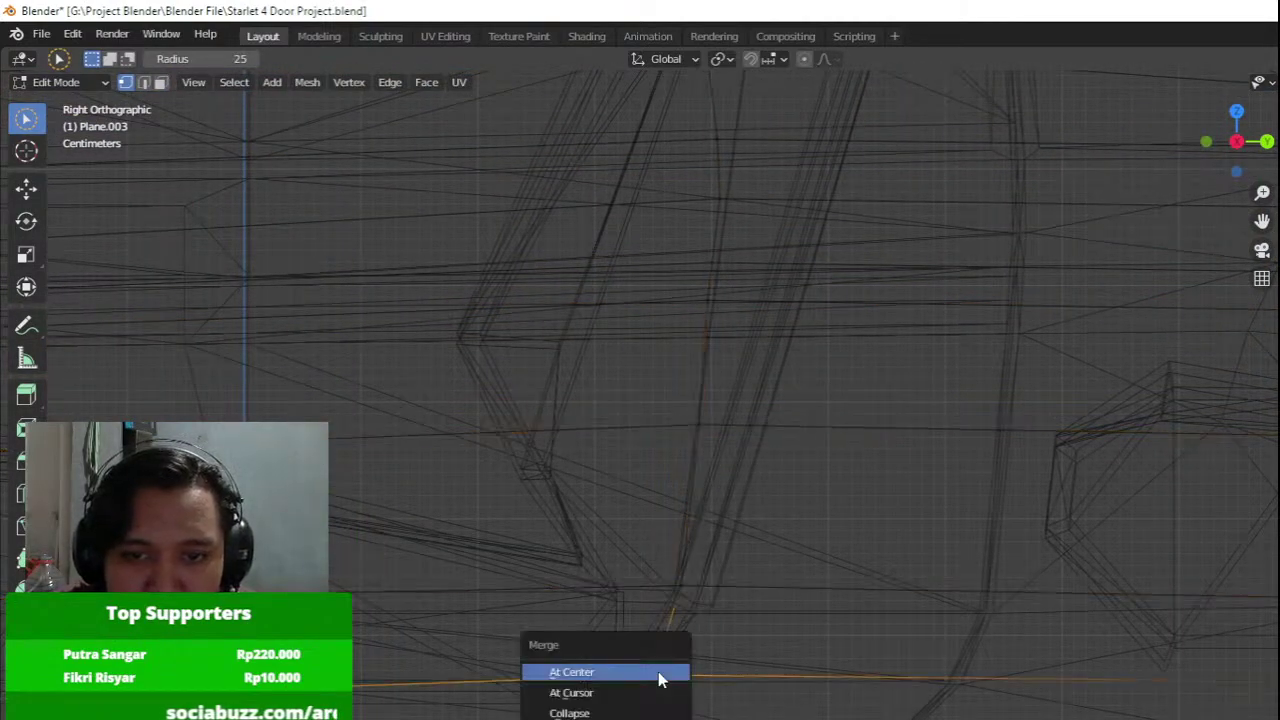
{"action": "left_click", "coordinate": [659, 680]}
{"action": "left_click", "coordinate": [649, 687]}
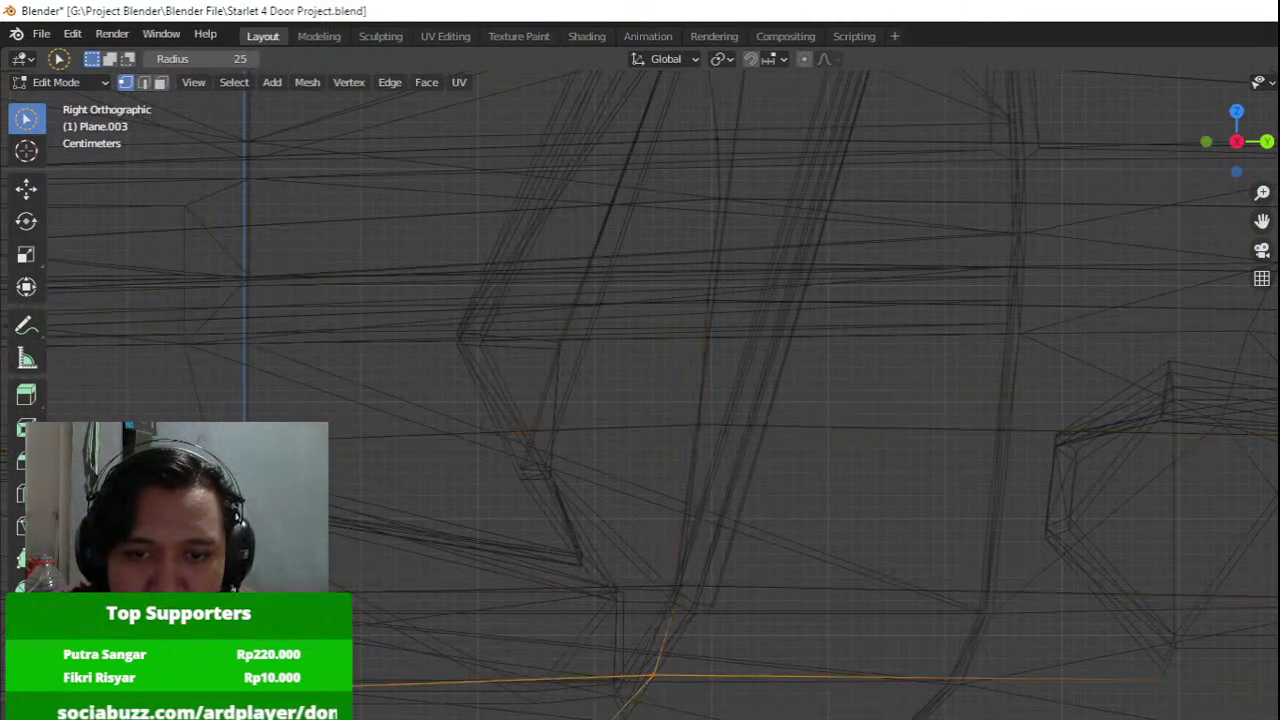
Examine the merged door seam in solid and wireframe shading, in perspective and from the right side.
{"action": "scroll", "coordinate": [620, 645], "scroll_direction": "down", "scroll_amount": 5}
{"action": "key", "text": "a"}
{"action": "key", "text": "shift+z"}
{"action": "middle_click_drag", "start_coordinate": [778, 300], "coordinate": [751, 463], "text": "shift"}
{"action": "scroll", "coordinate": [715, 652], "scroll_direction": "up", "scroll_amount": 3}
{"action": "key", "text": "Tab"}
{"action": "key", "text": "Tab"}
{"action": "key", "text": "Tab"}
{"action": "scroll", "coordinate": [763, 505], "scroll_direction": "down", "scroll_amount": 5}
{"action": "key", "text": "Tab"}
{"action": "key", "text": "w"}
{"action": "key", "text": "w"}
{"action": "key", "text": "w"}
{"action": "key", "text": "alt+a"}
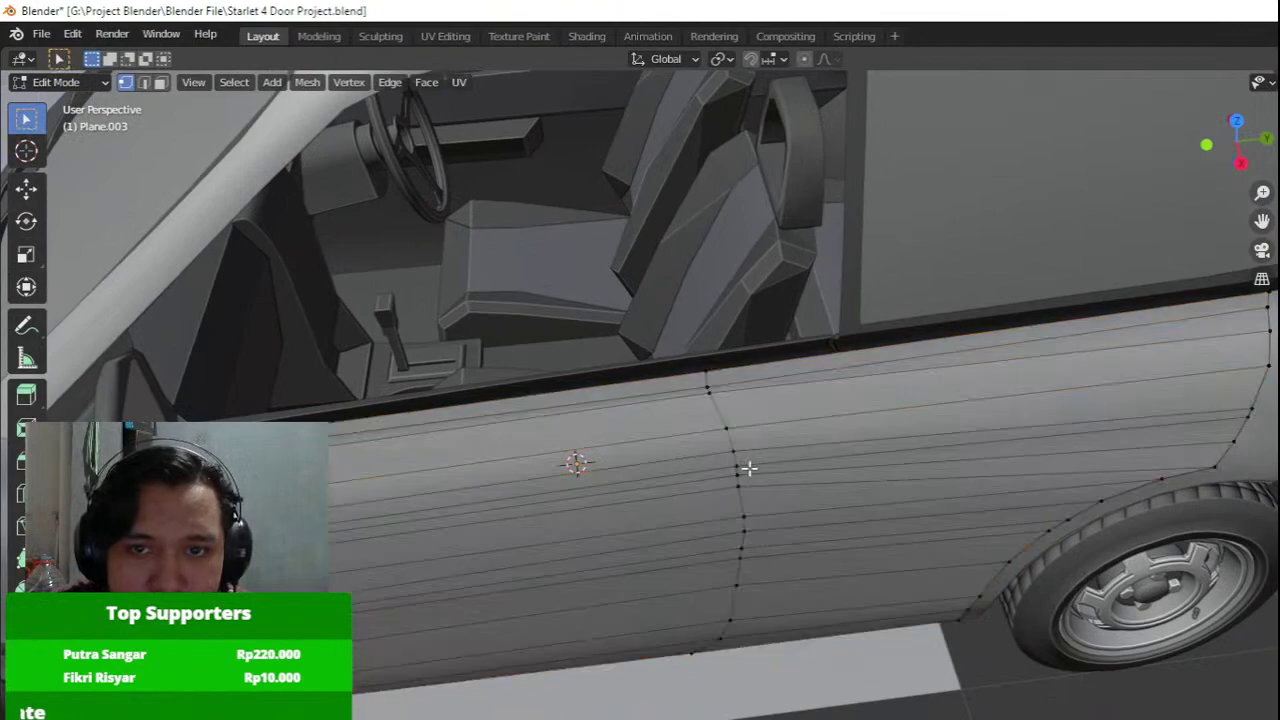
{"action": "key", "text": "shift+z"}
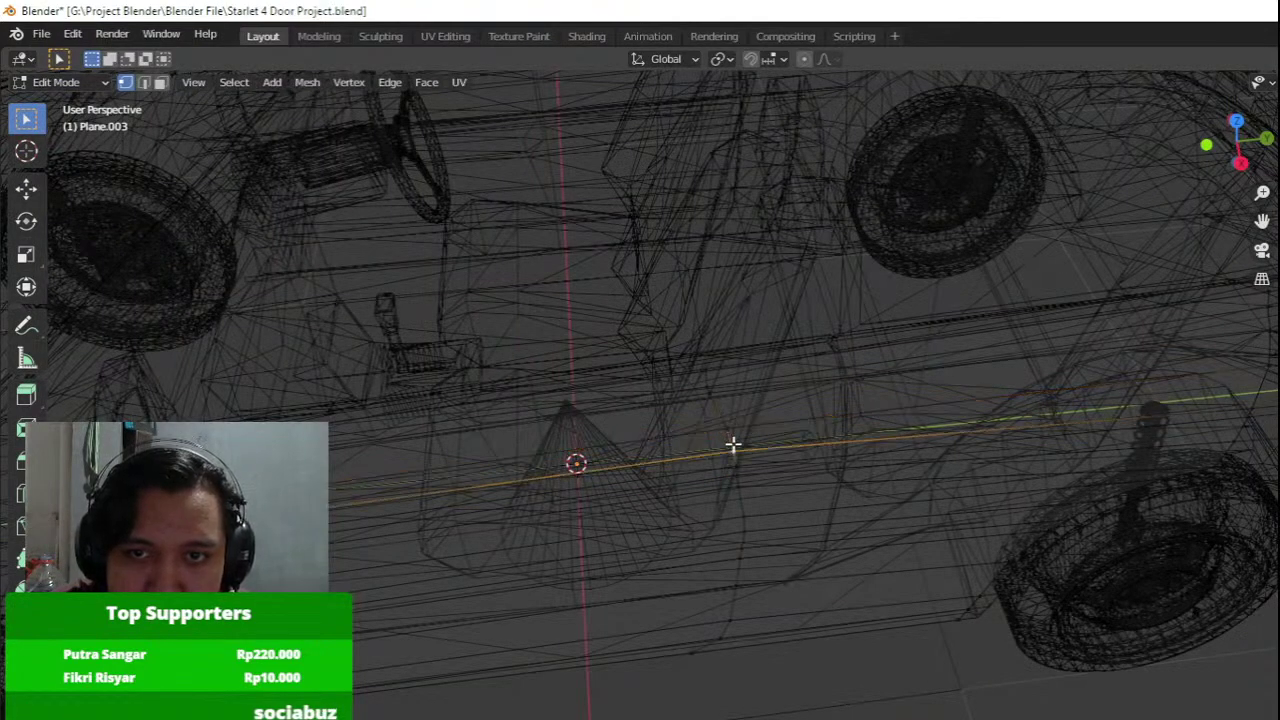
{"action": "key", "text": "KP_3"}
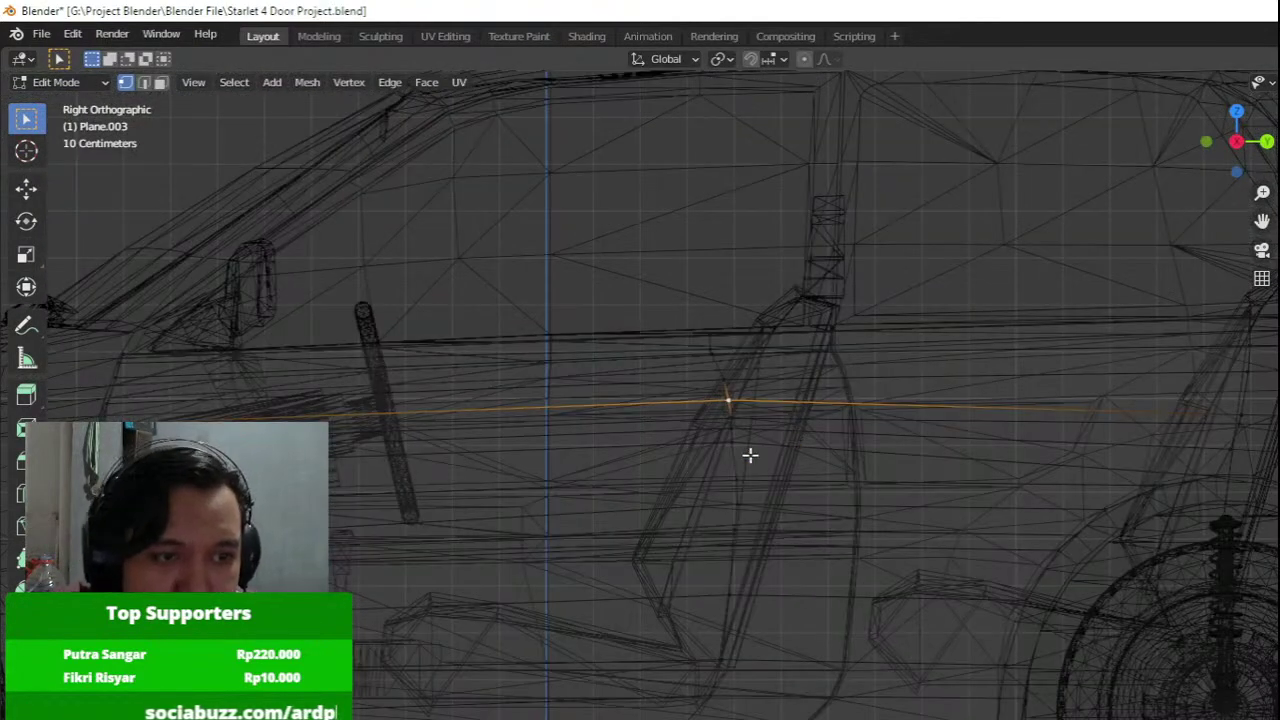
{"action": "left_click", "coordinate": [750, 457]}
{"action": "key", "text": "shift+z"}
{"action": "scroll", "coordinate": [768, 350], "scroll_direction": "up", "scroll_amount": 2}
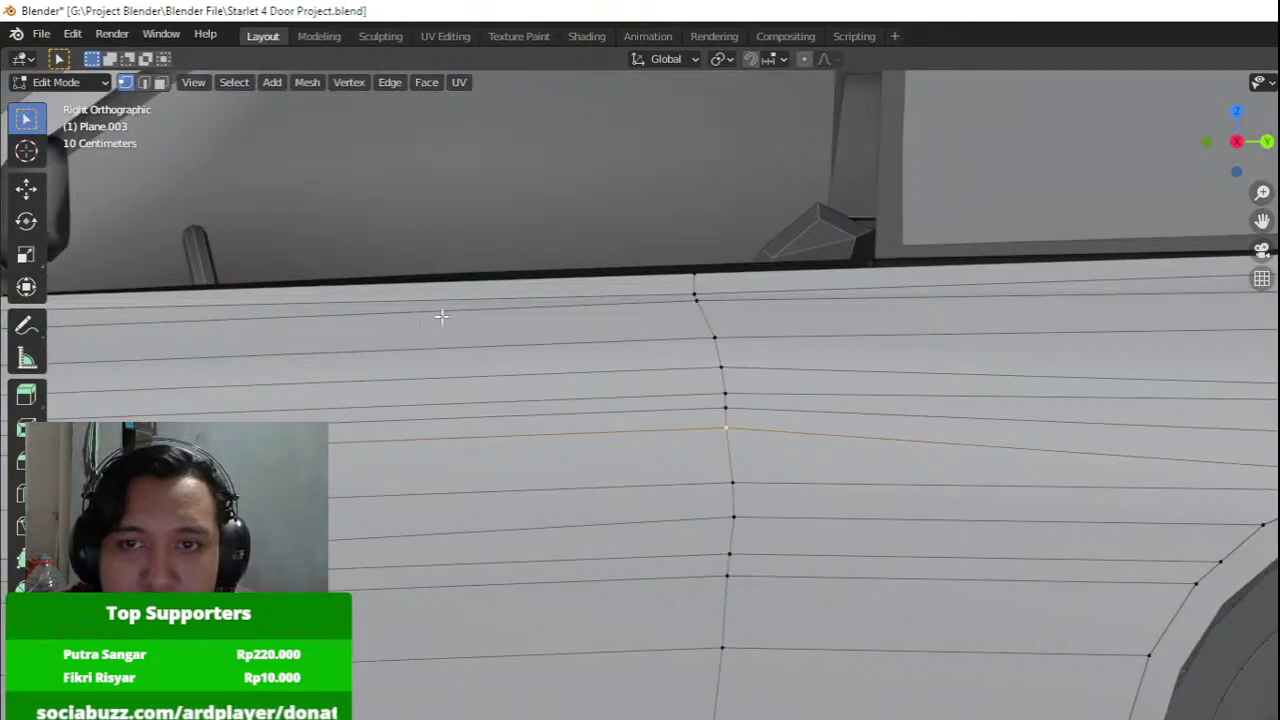
Nudge the middle vertices of the front door's front edge slightly forward along the Y axis with the Move tool.
{"action": "left_click", "coordinate": [34, 190]}
{"action": "scroll", "coordinate": [591, 340], "scroll_direction": "down", "scroll_amount": 4}
{"action": "scroll", "coordinate": [632, 335], "scroll_direction": "up", "scroll_amount": 2}
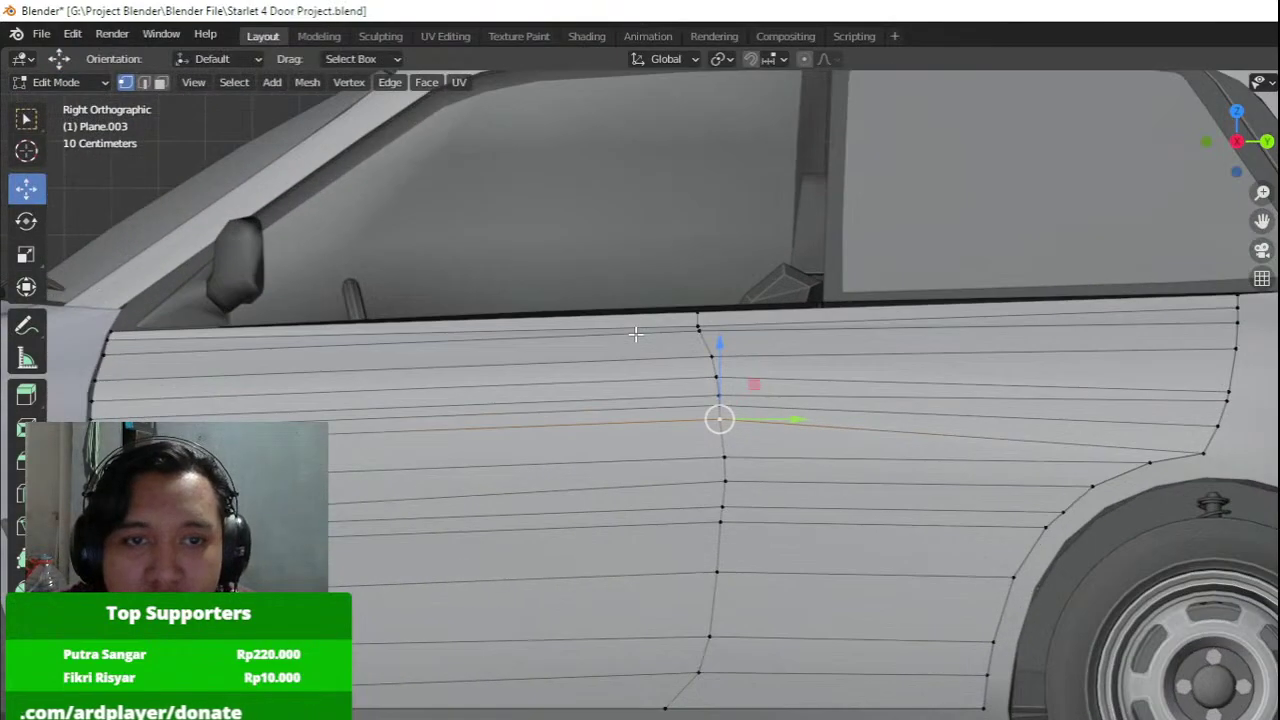
{"action": "middle_click_drag", "start_coordinate": [280, 323], "coordinate": [646, 354], "text": "shift"}
{"action": "scroll", "coordinate": [646, 354], "scroll_direction": "up", "scroll_amount": 5}
{"action": "middle_click_drag", "start_coordinate": [555, 411], "coordinate": [633, 387], "text": "shift"}
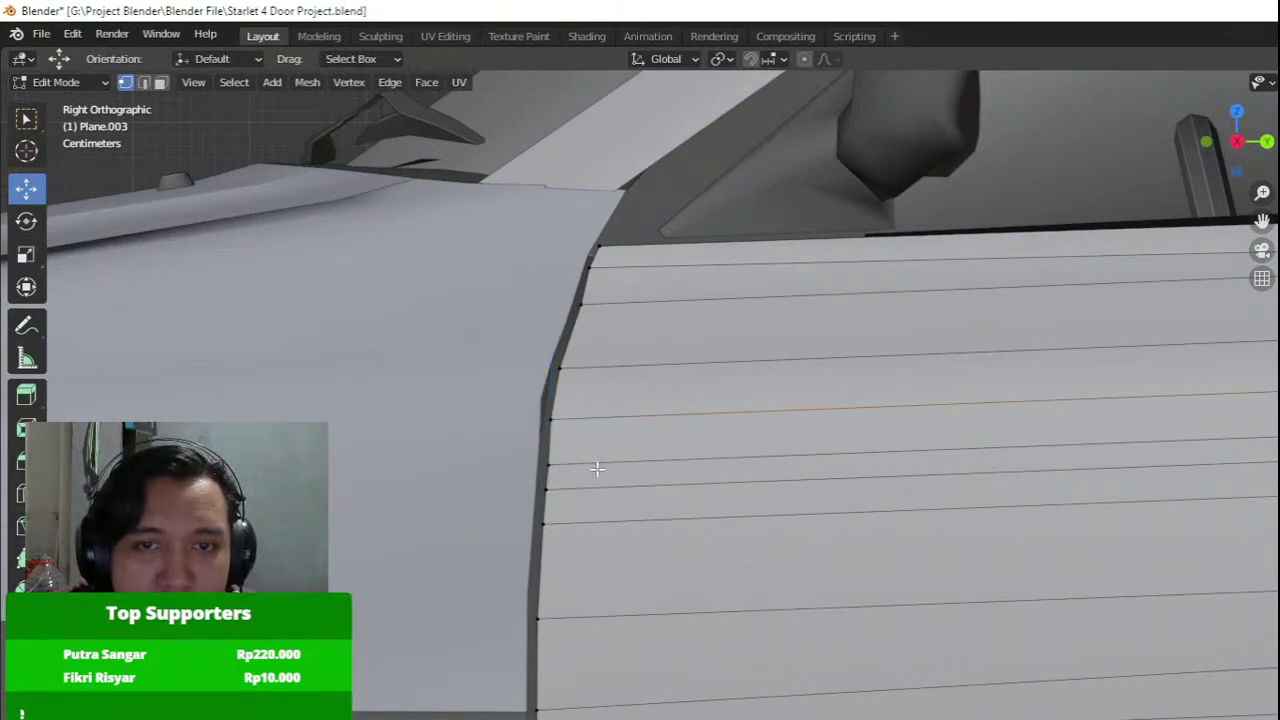
{"action": "left_click_drag", "start_coordinate": [591, 478], "coordinate": [590, 475]}
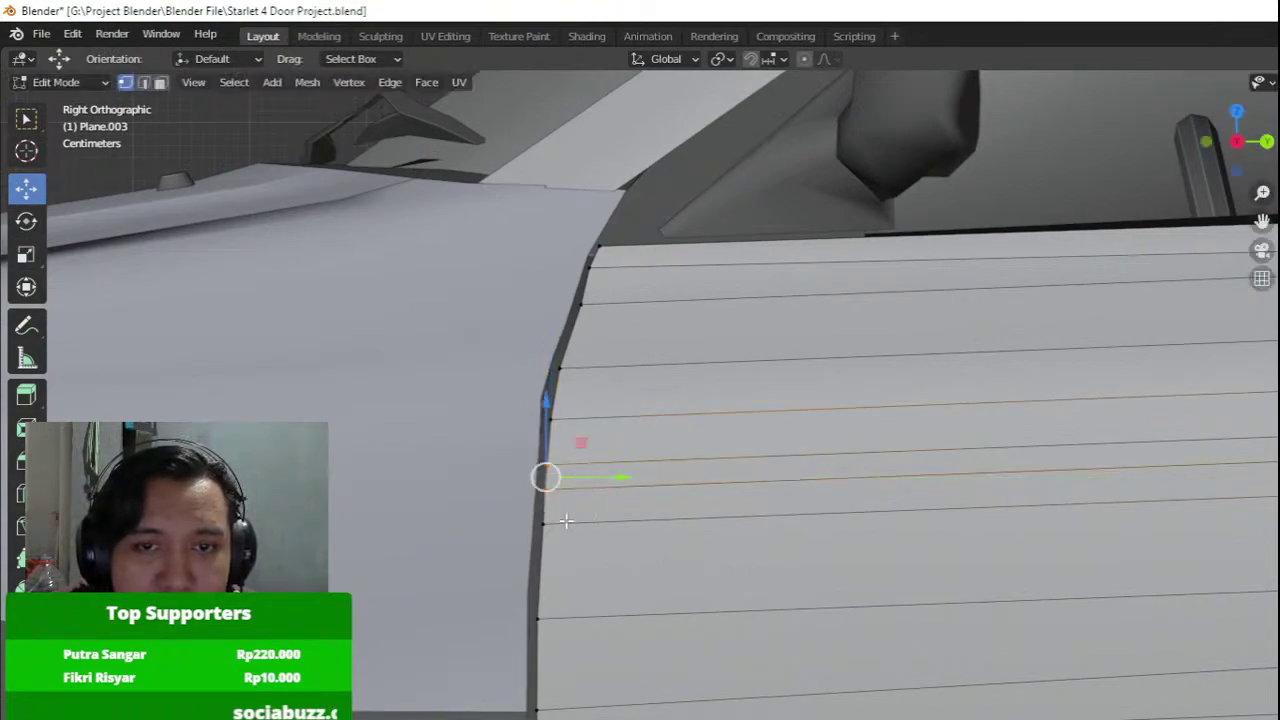
{"action": "left_click", "coordinate": [545, 524]}
{"action": "mouse_move", "coordinate": [617, 525]}
{"action": "left_mouse_down"}
{"action": "mouse_move", "coordinate": [597, 526]}
{"action": "mouse_move", "coordinate": [613, 527]}
{"action": "left_mouse_up"}
Select the four neighbouring vertices in the upper-middle of the door seam and move them down along the Z axis.
{"action": "scroll", "coordinate": [647, 475], "scroll_direction": "down", "scroll_amount": 1}
{"action": "key", "text": "Tab"}
{"action": "middle_click_drag", "start_coordinate": [1095, 481], "coordinate": [677, 479], "text": "shift"}
{"action": "key", "text": "Tab"}
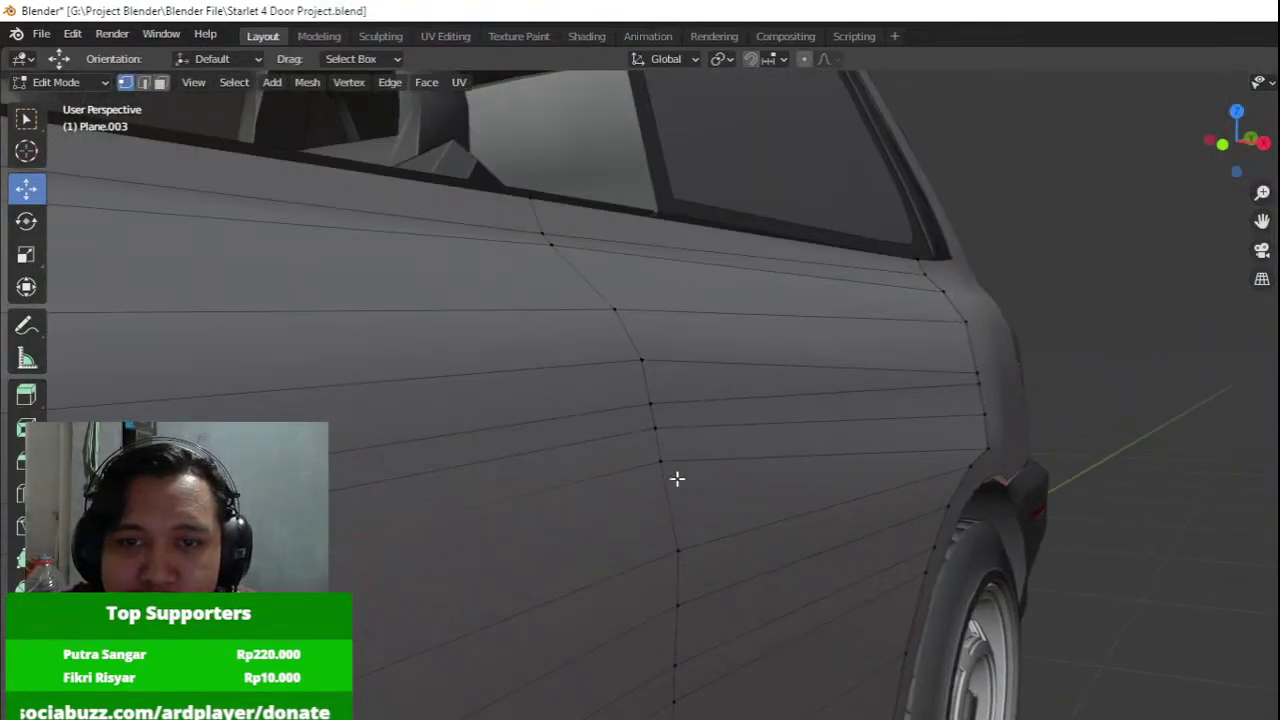
{"action": "left_click", "coordinate": [654, 426], "text": "shift"}
{"action": "left_click", "coordinate": [649, 402], "text": "shift"}
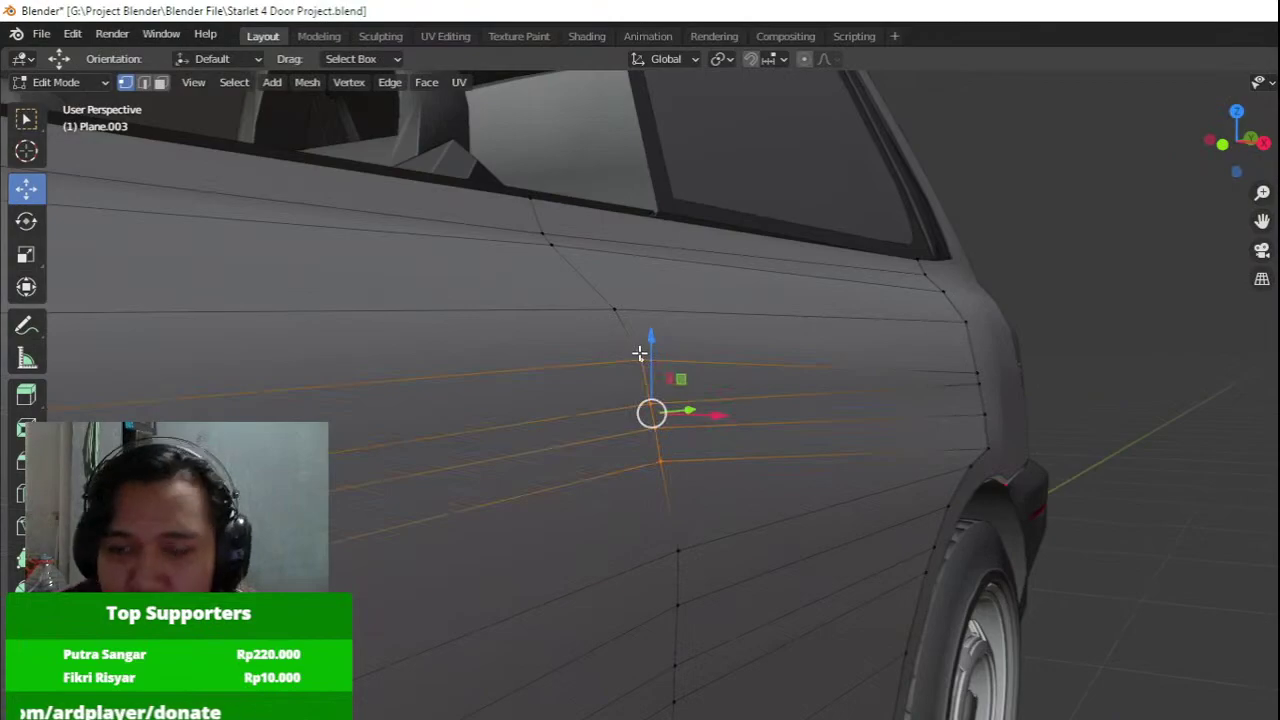
{"action": "key", "text": "KP_3"}
{"action": "left_click_drag", "start_coordinate": [593, 330], "coordinate": [595, 381]}
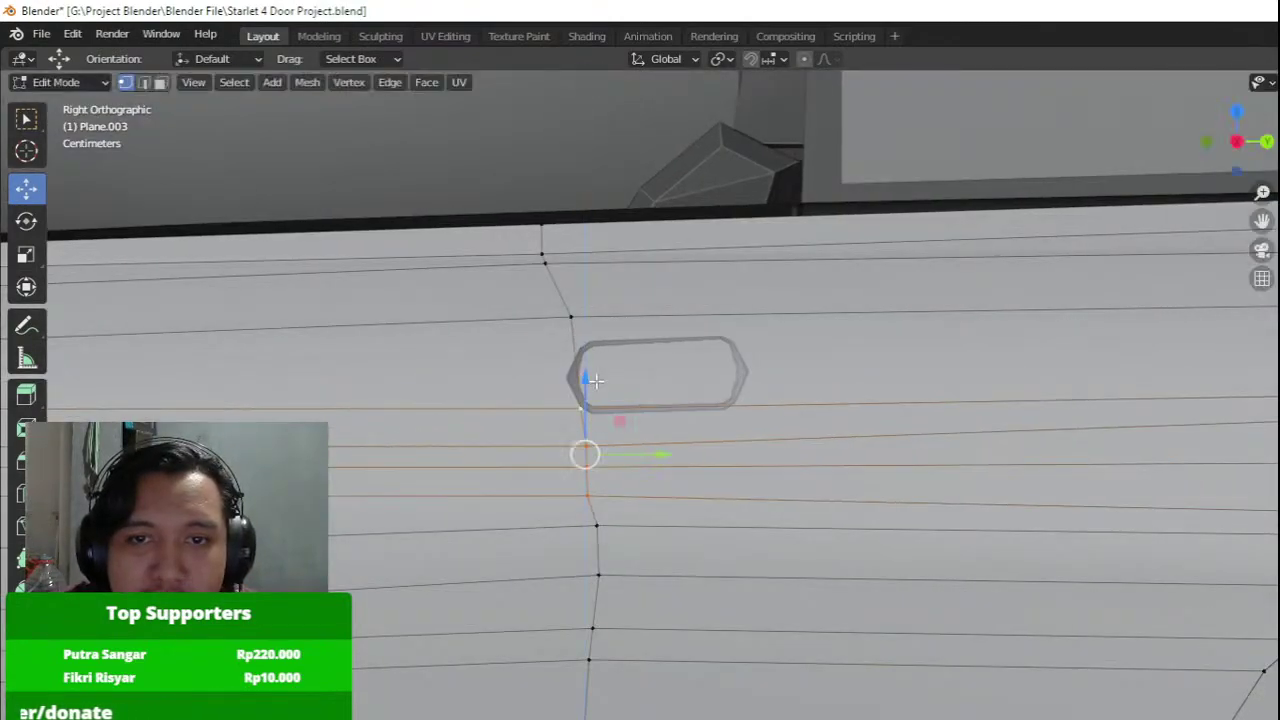
Pull two vertices in the middle of the door seam outward along the X axis to smooth the door's bulge.
{"action": "middle_click_drag", "start_coordinate": [595, 381], "coordinate": [777, 443]}
{"action": "scroll", "coordinate": [770, 445], "scroll_direction": "up", "scroll_amount": 2}
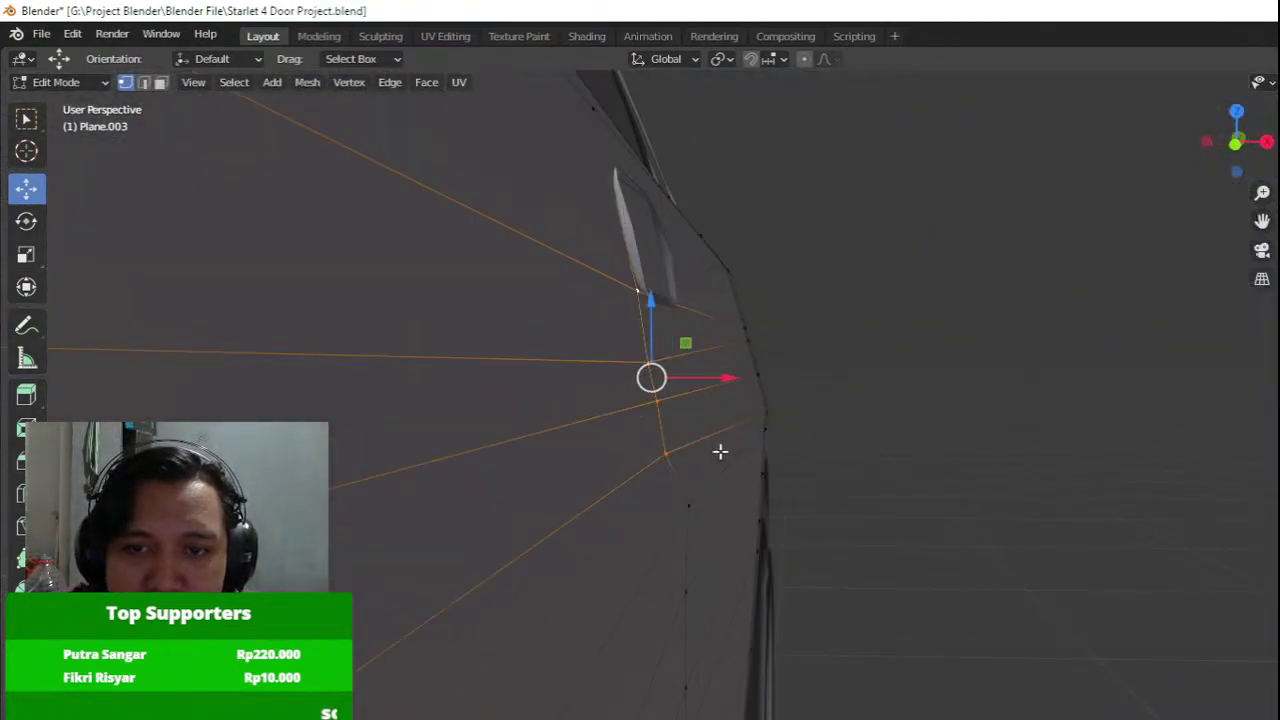
{"action": "left_click", "coordinate": [668, 454]}
{"action": "left_click_drag", "start_coordinate": [743, 458], "coordinate": [757, 466]}
{"action": "mouse_move", "coordinate": [729, 483]}
{"action": "middle_mouse_down"}
{"action": "mouse_move", "coordinate": [728, 449]}
{"action": "mouse_move", "coordinate": [752, 487]}
{"action": "middle_mouse_up"}
{"action": "left_click", "coordinate": [709, 556]}
{"action": "left_click_drag", "start_coordinate": [754, 565], "coordinate": [776, 573]}
{"action": "middle_click_drag", "start_coordinate": [776, 573], "coordinate": [404, 592]}
{"action": "middle_click_drag", "start_coordinate": [642, 562], "coordinate": [774, 574]}
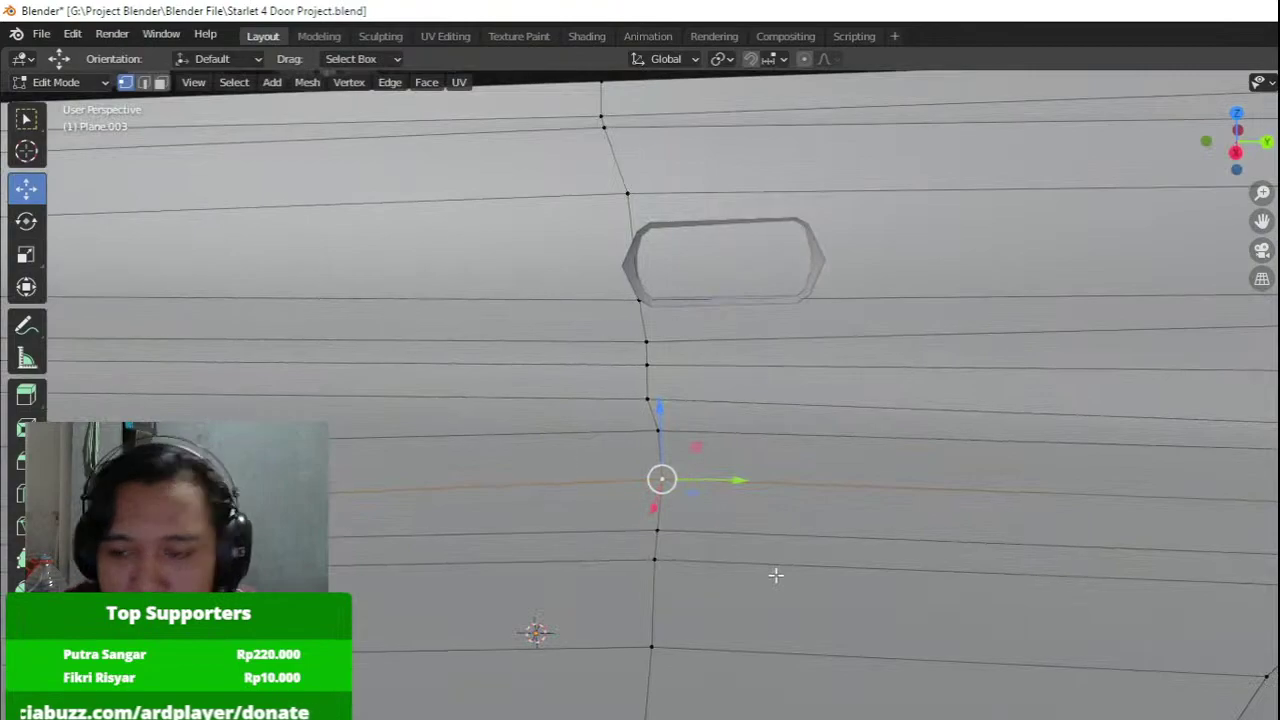
Try to move the bottom vertex of the door seam rearward along the Y axis.
{"action": "key", "text": "KP_3"}
{"action": "scroll", "coordinate": [557, 457], "scroll_direction": "down", "scroll_amount": 5}
{"action": "middle_click_drag", "start_coordinate": [557, 457], "coordinate": [690, 360], "text": "shift"}
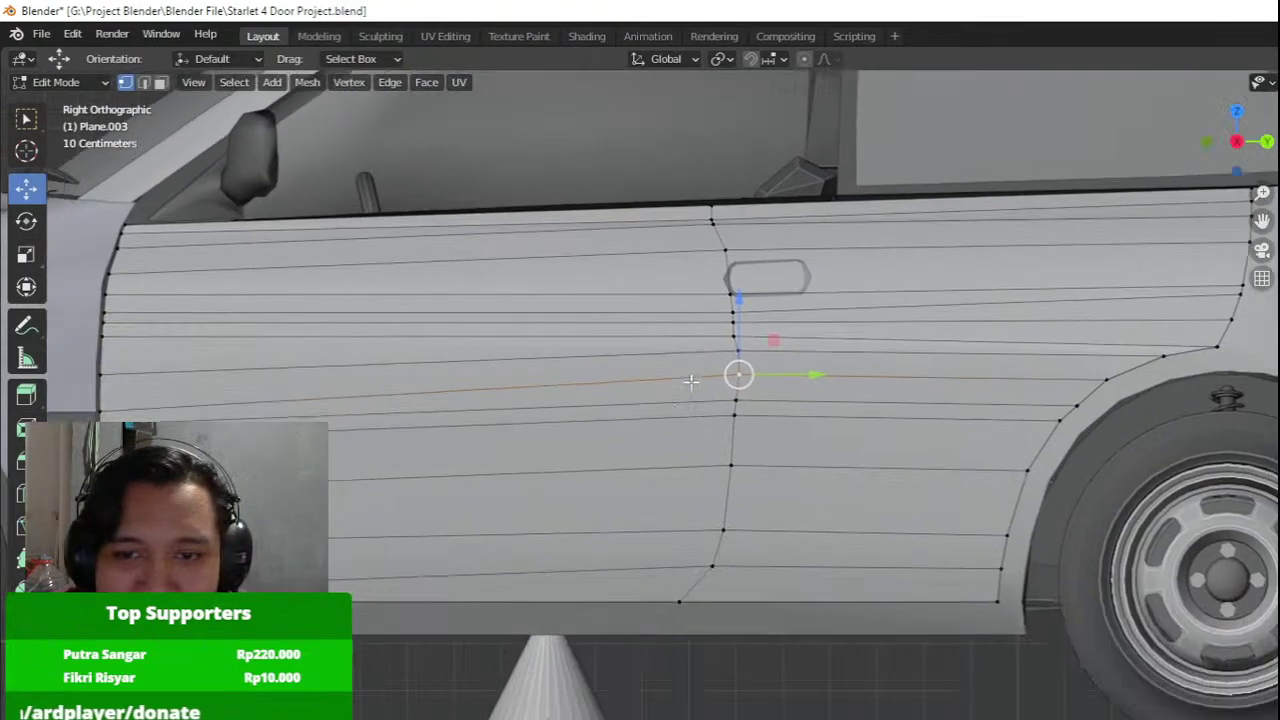
{"action": "scroll", "coordinate": [712, 508], "scroll_direction": "up", "scroll_amount": 2}
{"action": "key", "text": "g"}
{"action": "key", "text": "y"}
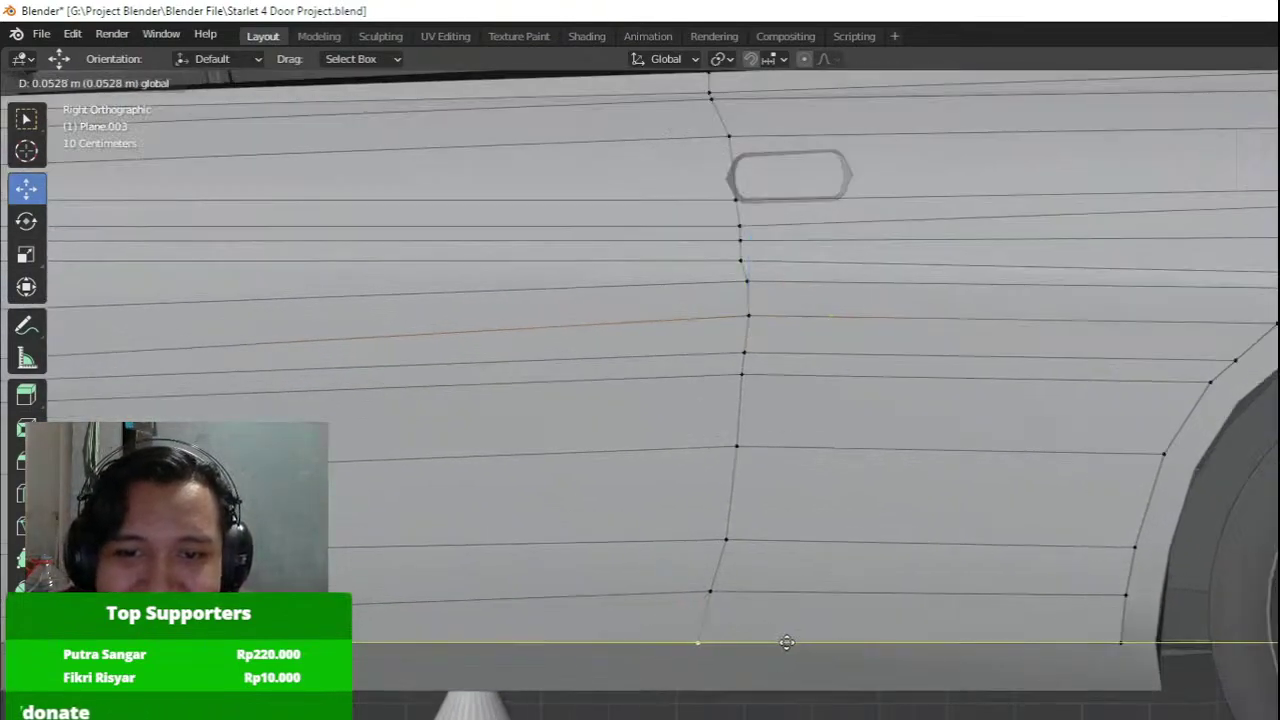
{"action": "left_click_drag", "start_coordinate": [798, 640], "coordinate": [797, 640]}
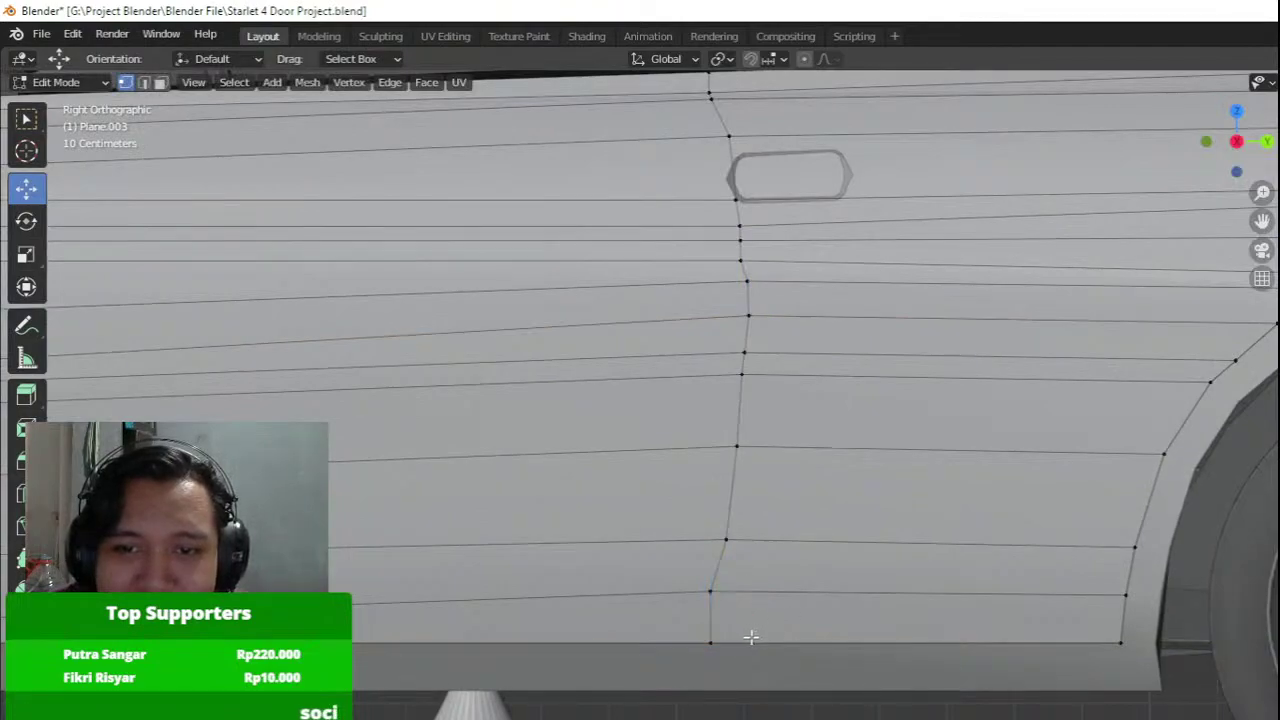
{"action": "key", "text": "ctrl+z"}
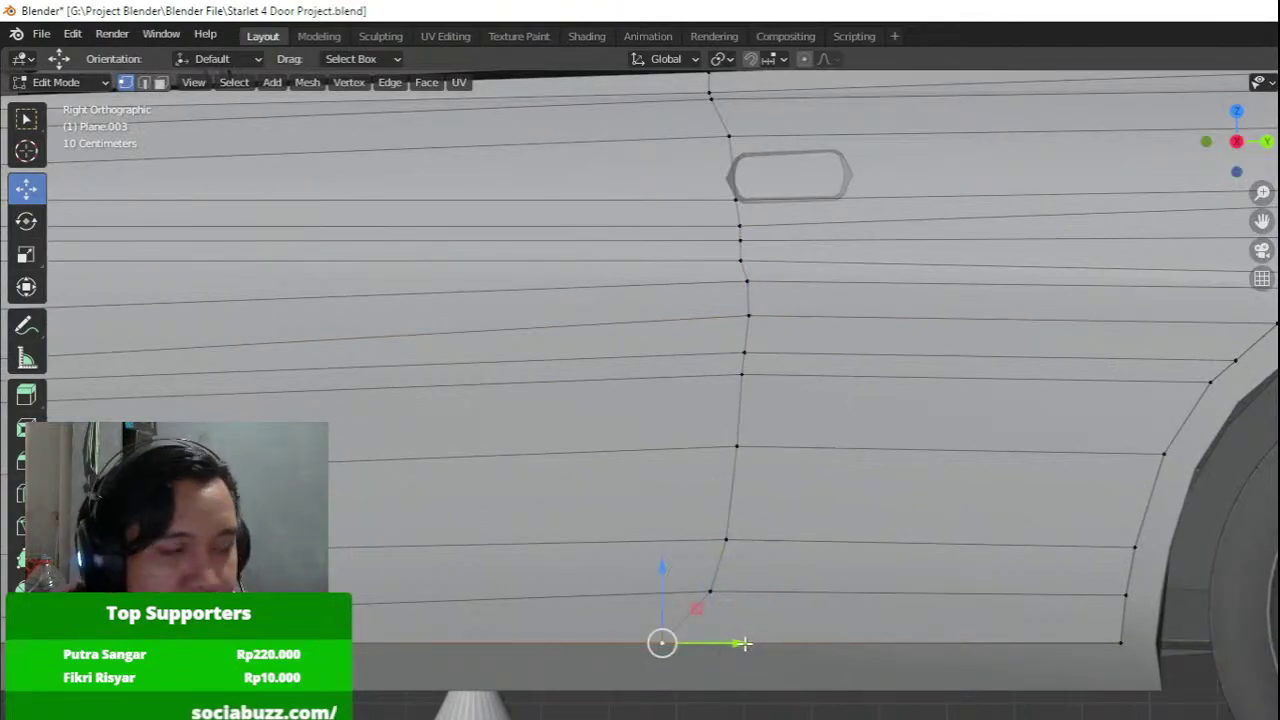
Move the seam's bottom vertex rearward along the Y axis until it sits almost directly below the vertex above it.
{"action": "key", "text": "g"}
{"action": "key", "text": "y"}
{"action": "left_click", "coordinate": [925, 641]}
{"action": "key", "text": "g"}
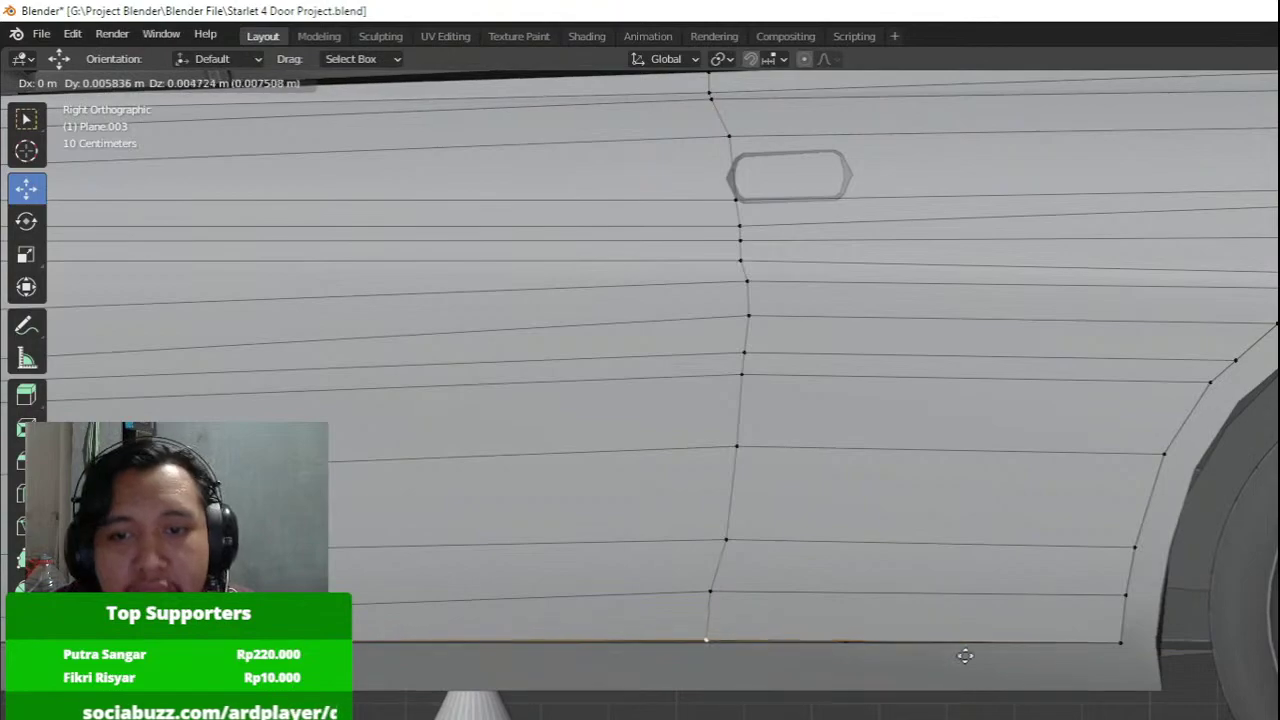
{"action": "left_click", "coordinate": [985, 680]}
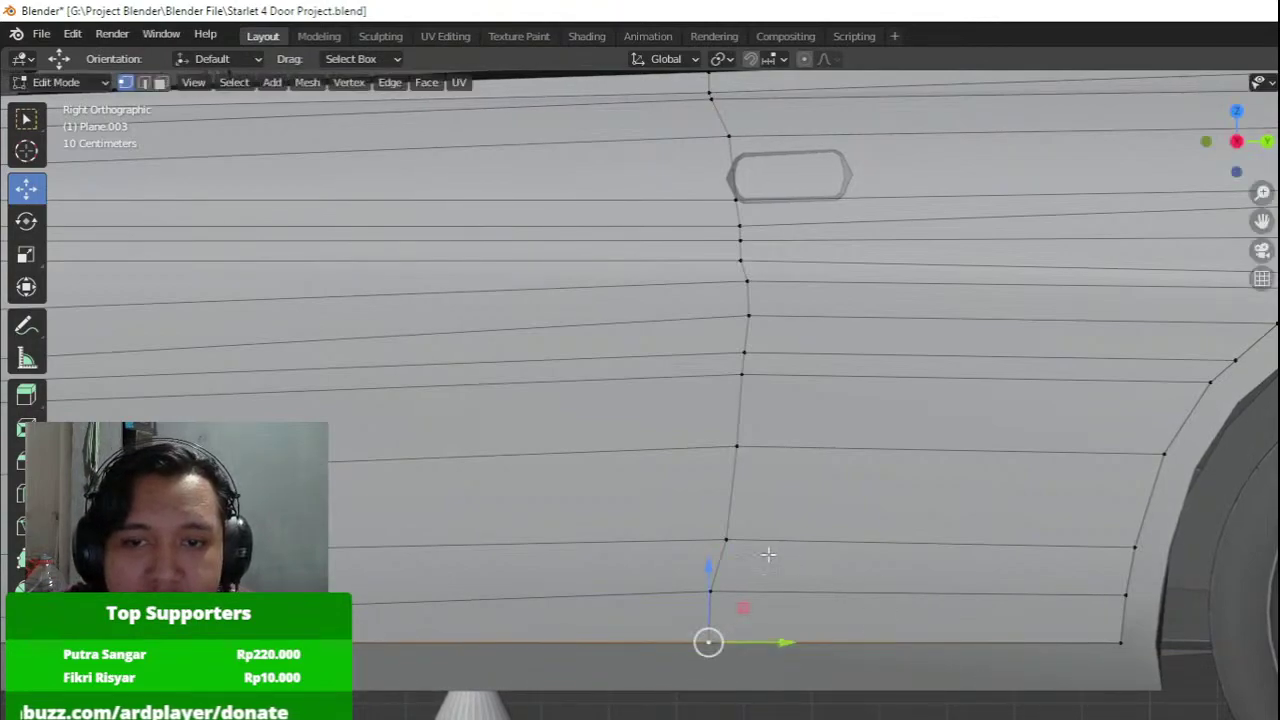
Shift the third and fourth seam vertices from the bottom forward along the Y axis to straighten the lower seam.
{"action": "left_click", "coordinate": [742, 545]}
{"action": "left_click_drag", "start_coordinate": [778, 540], "coordinate": [769, 539]}
{"action": "left_click", "coordinate": [774, 541]}
{"action": "left_click", "coordinate": [737, 446]}
{"action": "key", "text": "g"}
{"action": "key", "text": "y"}
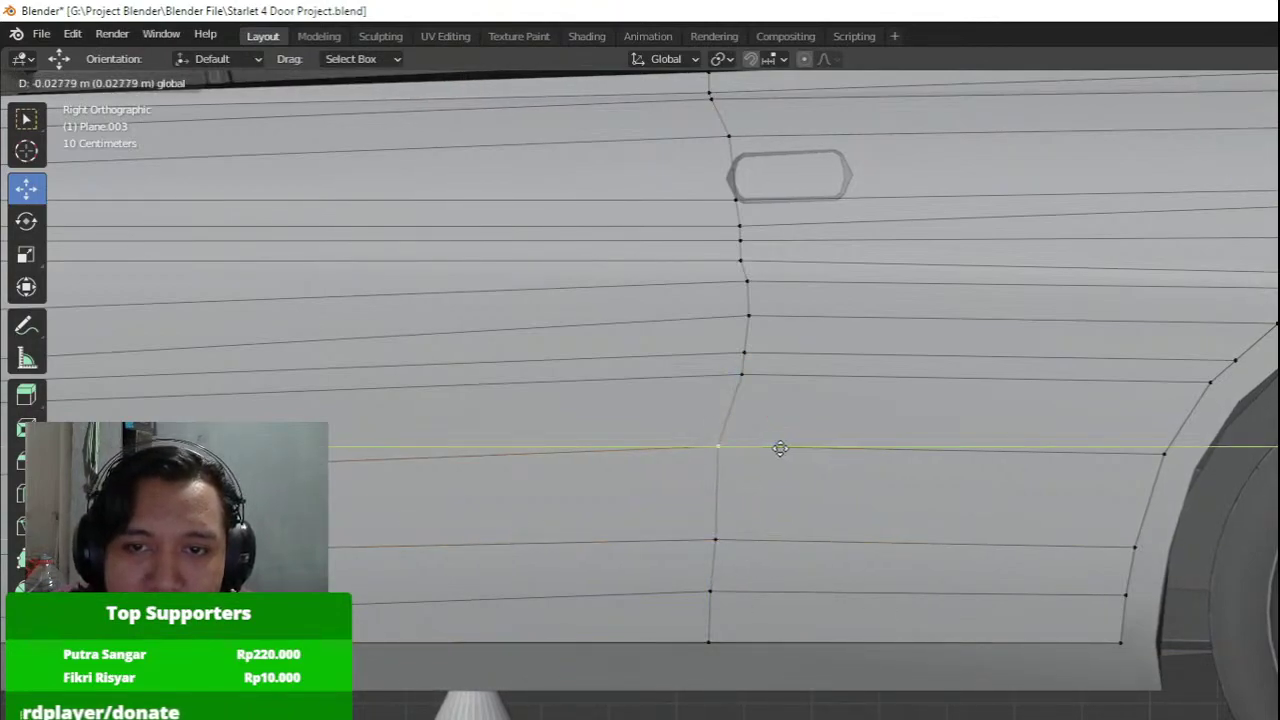
{"action": "left_click_drag", "start_coordinate": [833, 461], "coordinate": [832, 461]}
Shift the three mid-seam vertices and the vertex just above them forward along the Y axis to smooth the seam line.
{"action": "middle_click_drag", "start_coordinate": [782, 428], "coordinate": [803, 579], "text": "shift"}
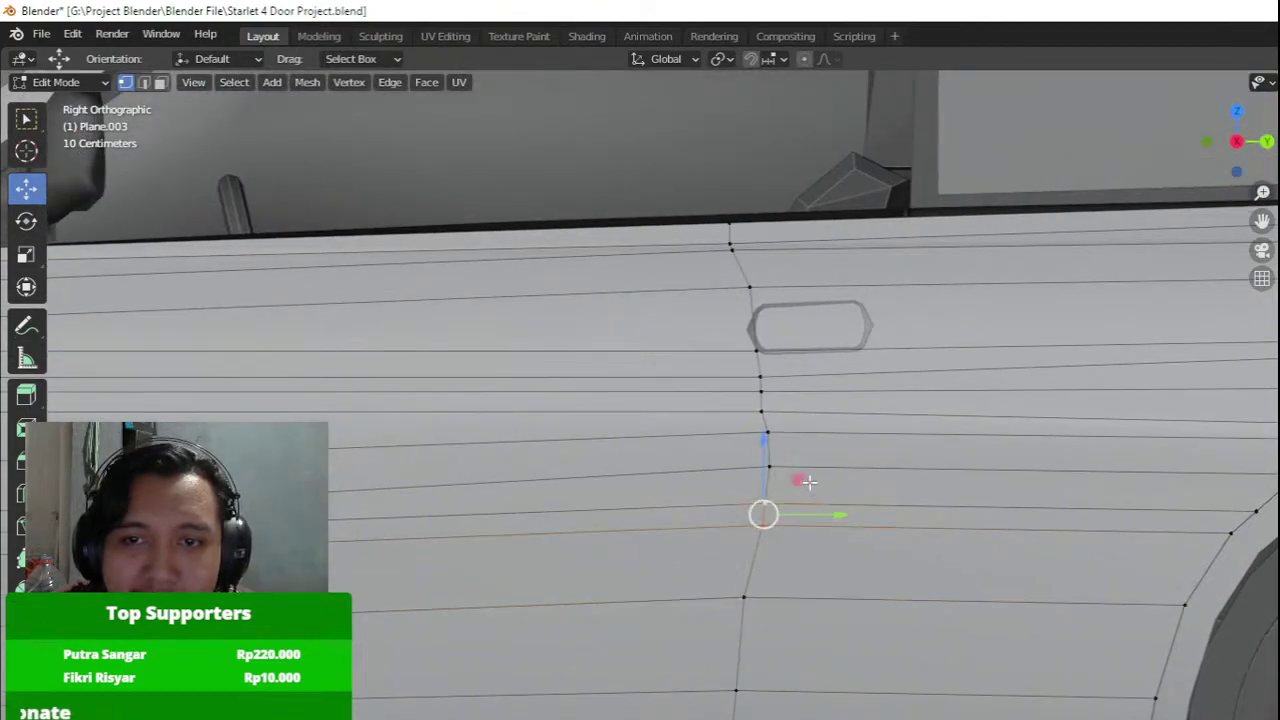
{"action": "key", "text": "g"}
{"action": "key", "text": "y"}
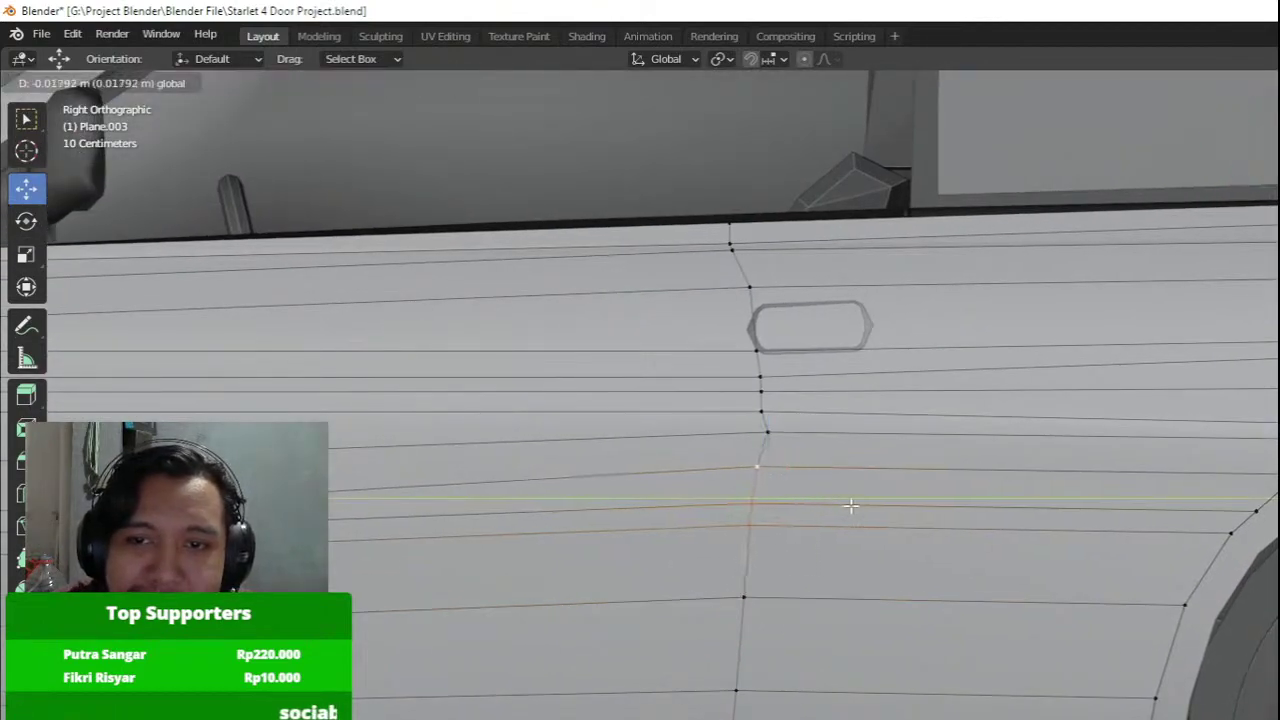
{"action": "left_click", "coordinate": [851, 507]}
{"action": "left_click", "coordinate": [767, 432]}
{"action": "key", "text": "g"}
{"action": "key", "text": "y"}
{"action": "left_click", "coordinate": [841, 437]}
Select all seam vertices from the door handle's lower edge down and move them forward along the Y axis, clear of the handle.
{"action": "middle_click_drag", "start_coordinate": [841, 455], "coordinate": [838, 543], "text": "shift"}
{"action": "scroll", "coordinate": [838, 543], "scroll_direction": "up", "scroll_amount": 5}
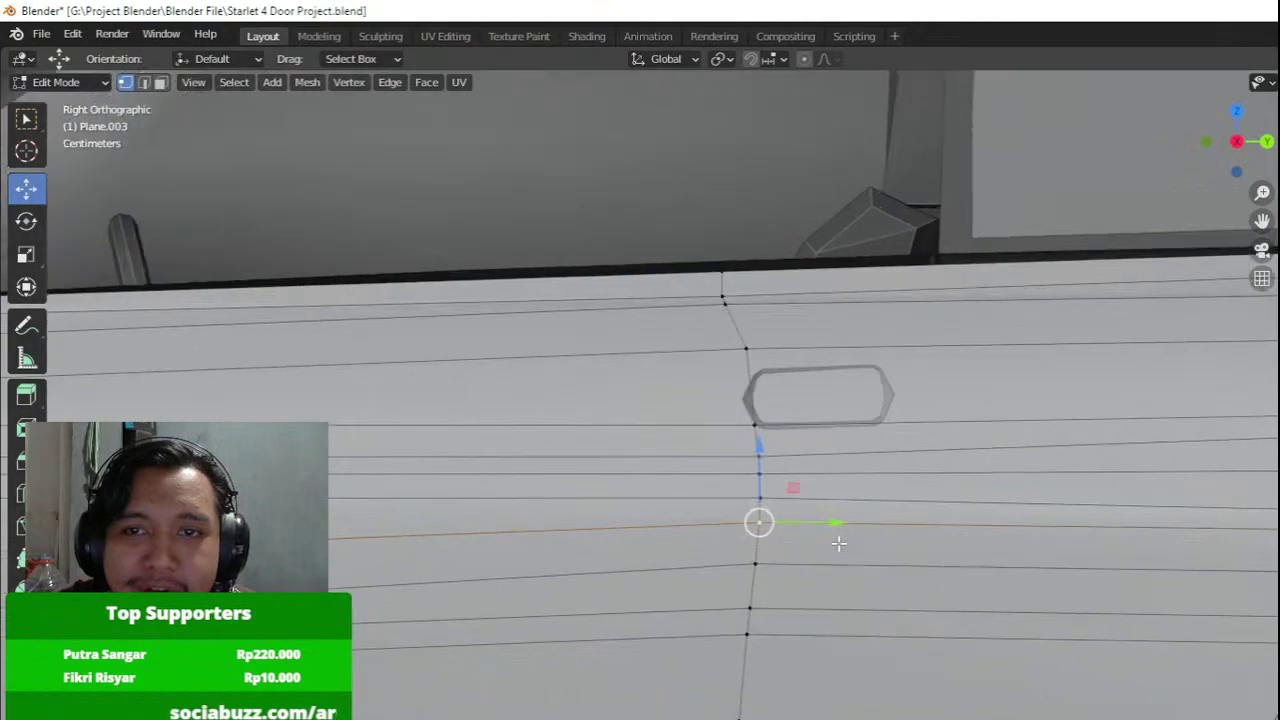
{"action": "scroll", "coordinate": [791, 466], "scroll_direction": "down", "scroll_amount": 5}
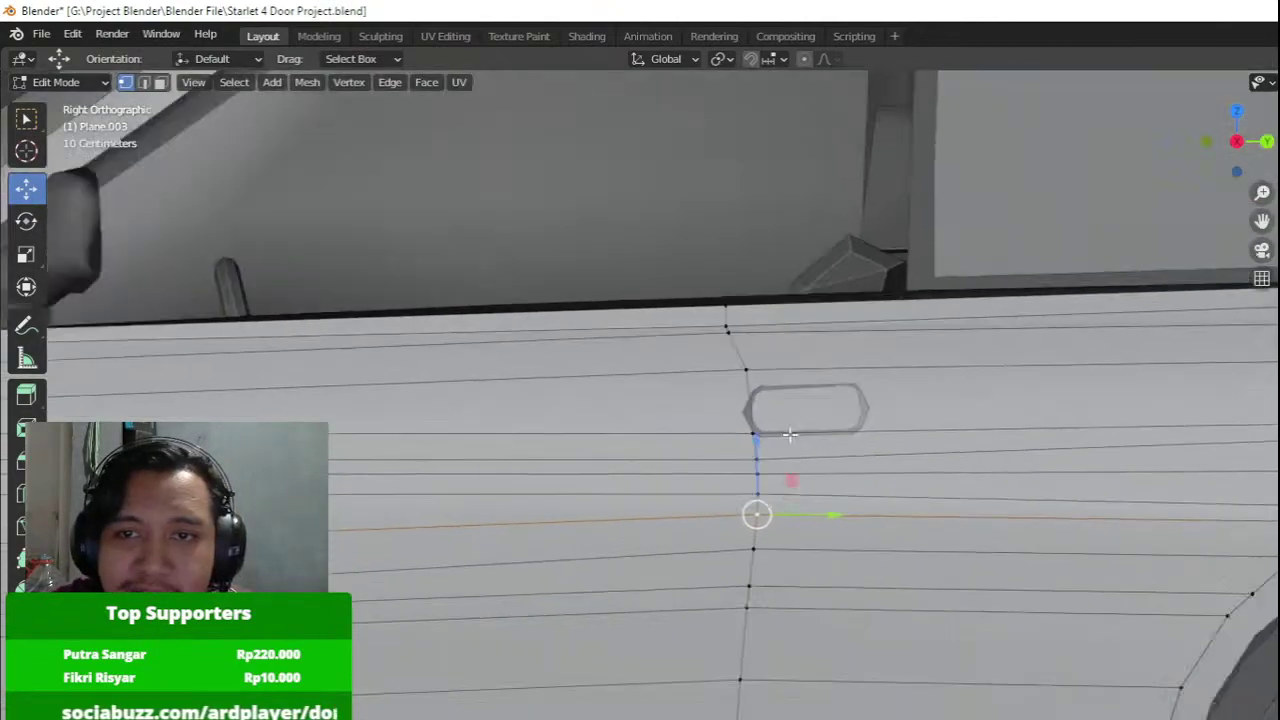
{"action": "left_click_drag", "start_coordinate": [742, 352], "coordinate": [741, 352]}
{"action": "scroll", "coordinate": [741, 352], "scroll_direction": "down", "scroll_amount": 5}
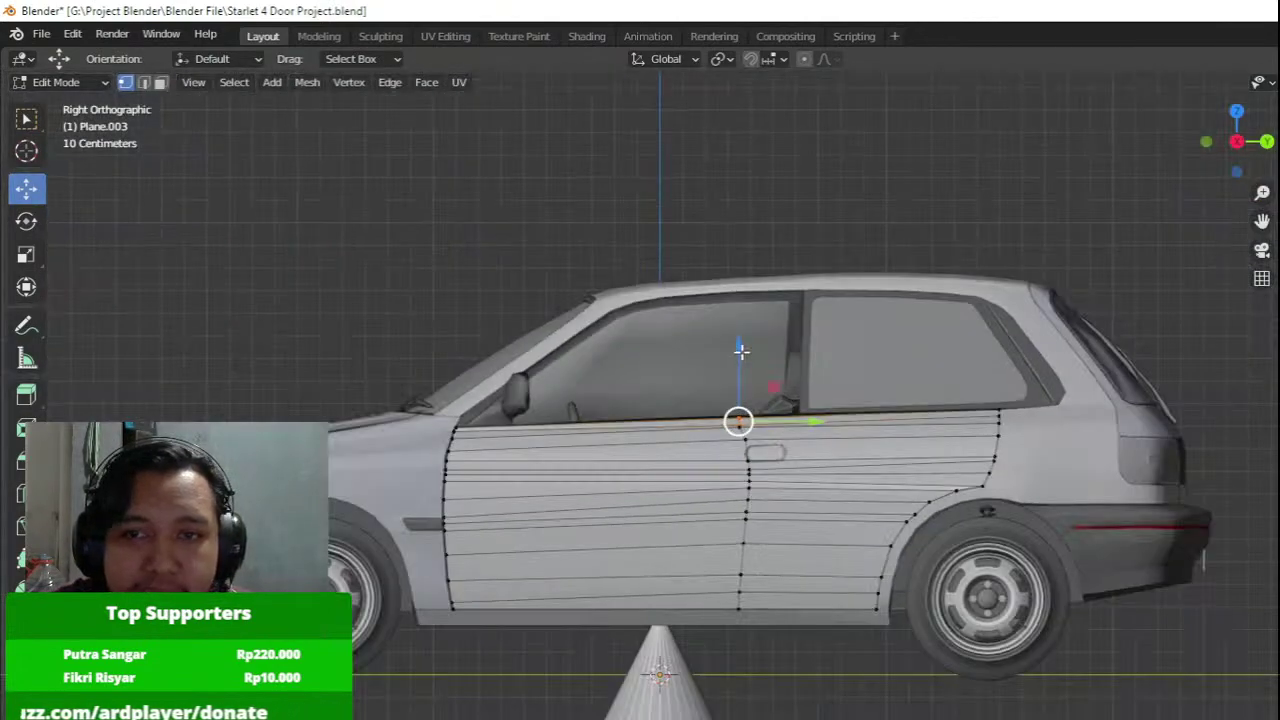
{"action": "scroll", "coordinate": [741, 350], "scroll_direction": "up", "scroll_amount": 4}
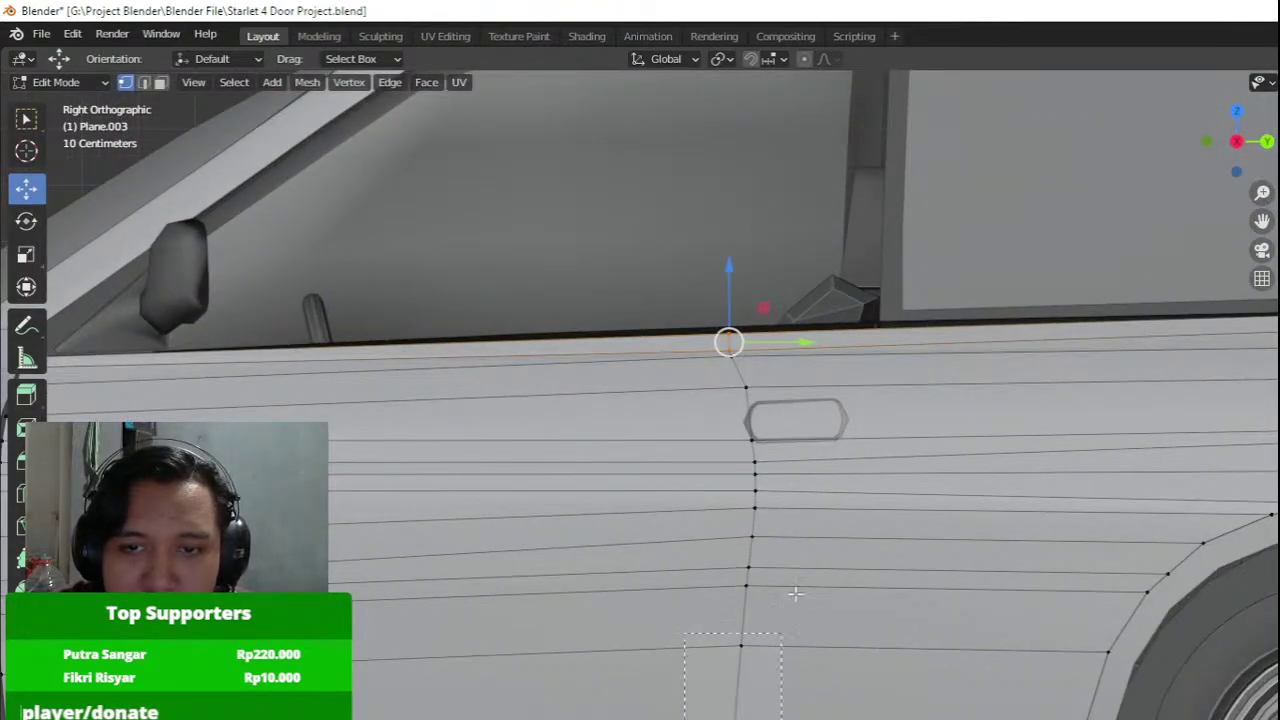
{"action": "left_click_drag", "start_coordinate": [830, 434], "coordinate": [830, 433]}
{"action": "left_click_drag", "start_coordinate": [809, 585], "coordinate": [763, 584]}
Move the seam vertex just above the door handle forward along the Y axis, in line with the shifted lower seam.
{"action": "scroll", "coordinate": [744, 476], "scroll_direction": "up", "scroll_amount": 2}
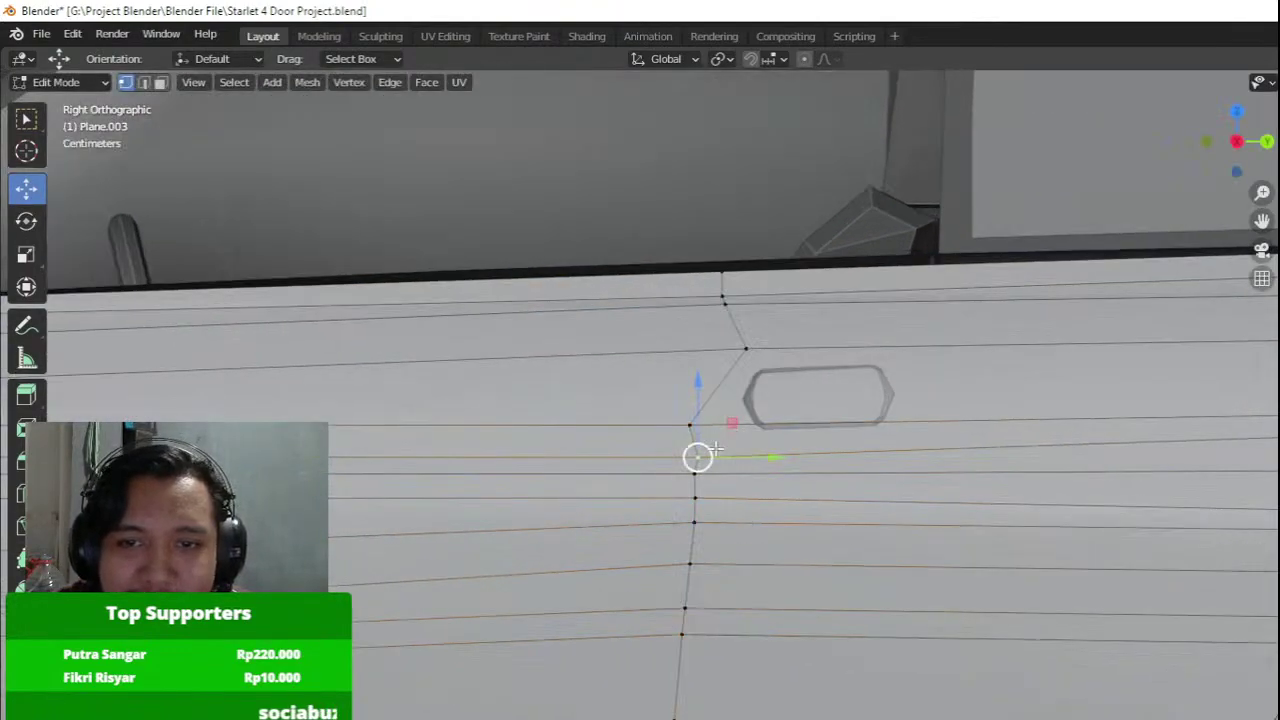
{"action": "scroll", "coordinate": [712, 476], "scroll_direction": "down", "scroll_amount": 5}
{"action": "scroll", "coordinate": [743, 471], "scroll_direction": "up", "scroll_amount": 5}
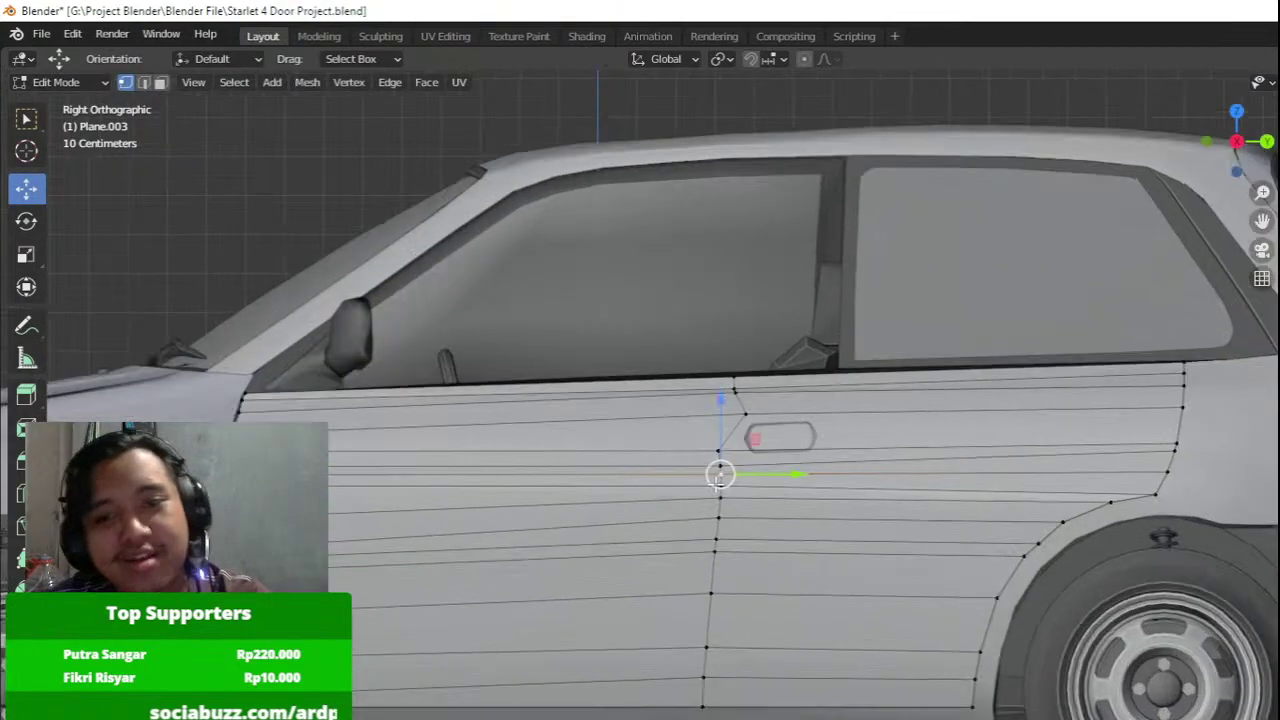
{"action": "scroll", "coordinate": [728, 491], "scroll_direction": "down", "scroll_amount": 4}
{"action": "scroll", "coordinate": [739, 508], "scroll_direction": "up", "scroll_amount": 2}
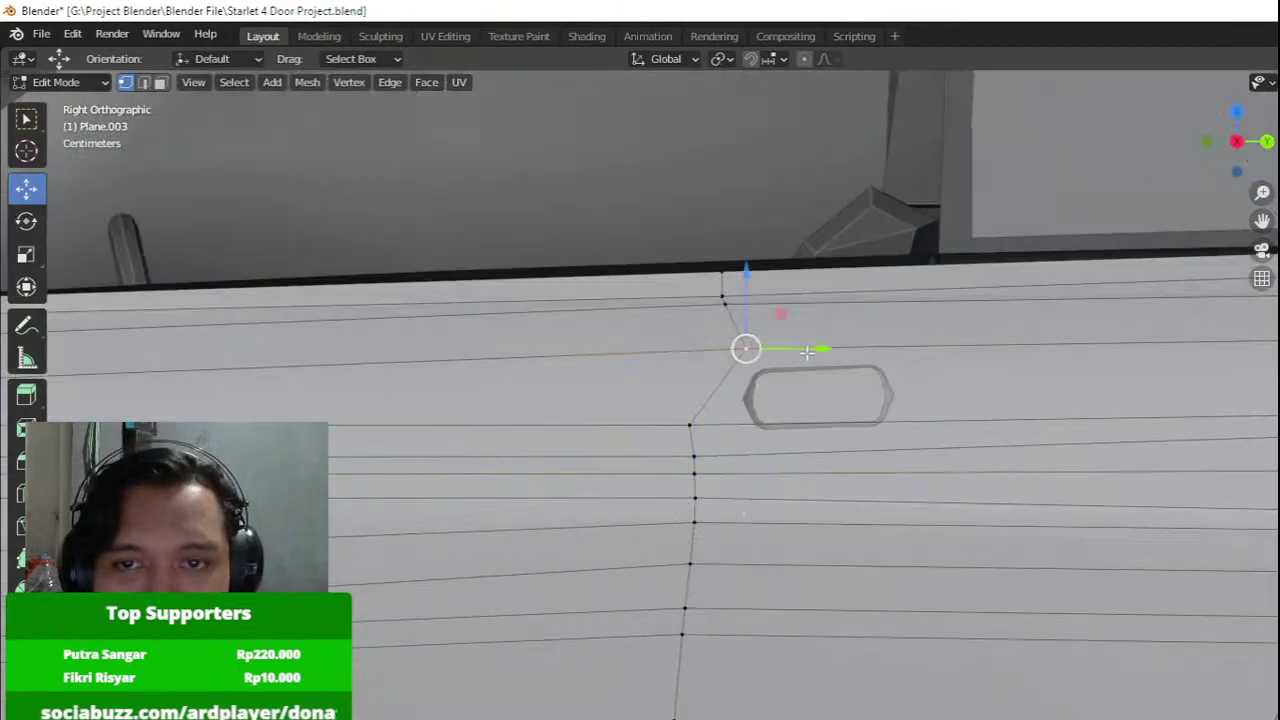
{"action": "left_click_drag", "start_coordinate": [807, 352], "coordinate": [749, 341]}
Move the topmost seam vertices forward along the Y axis to line up with the seam below them.
{"action": "scroll", "coordinate": [749, 341], "scroll_direction": "down", "scroll_amount": 5}
{"action": "scroll", "coordinate": [755, 348], "scroll_direction": "up", "scroll_amount": 3}
{"action": "mouse_move", "coordinate": [716, 282]}
{"action": "left_mouse_down"}
{"action": "mouse_move", "coordinate": [754, 343]}
{"action": "mouse_move", "coordinate": [749, 283]}
{"action": "left_mouse_up"}
{"action": "left_click_drag", "start_coordinate": [792, 357], "coordinate": [768, 358]}
{"action": "left_click", "coordinate": [793, 361]}
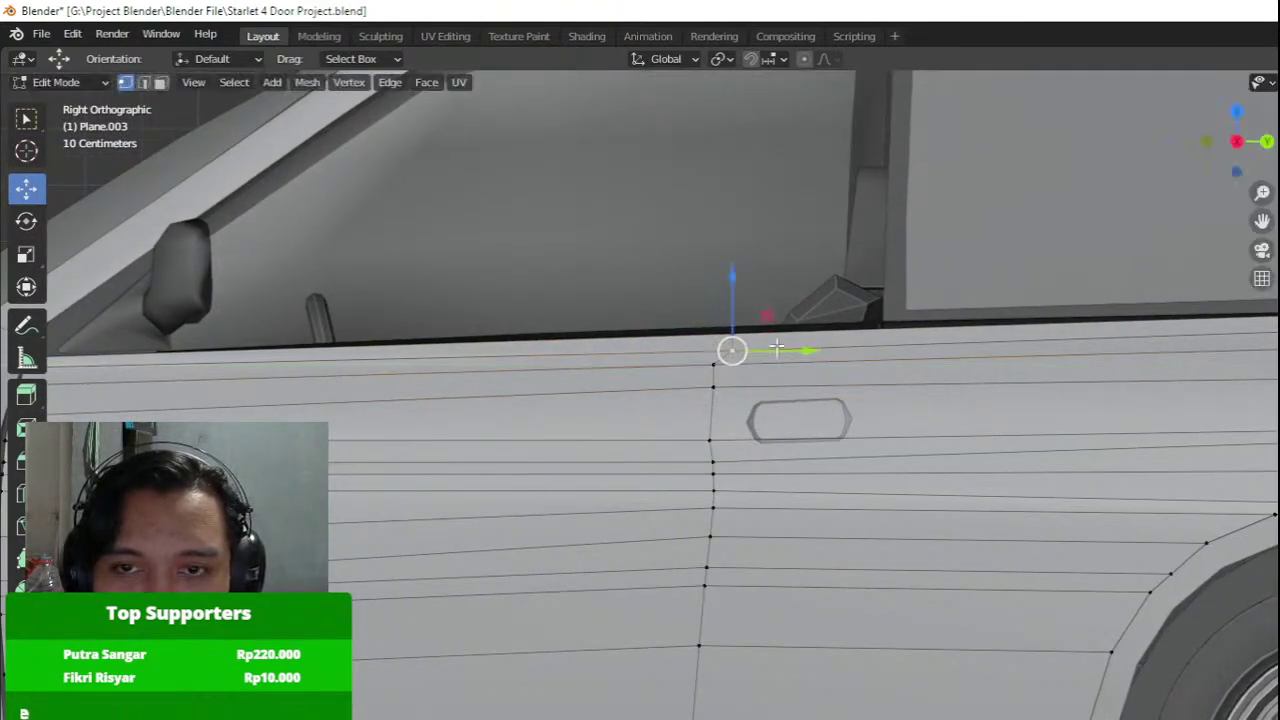
{"action": "left_click_drag", "start_coordinate": [774, 343], "coordinate": [727, 341]}
Reposition the seam vertices beside and above the door handle to form a straight vertical line with more even spacing.
{"action": "scroll", "coordinate": [729, 338], "scroll_direction": "up", "scroll_amount": 2}
{"action": "left_click_drag", "start_coordinate": [743, 289], "coordinate": [718, 362]}
{"action": "left_click", "coordinate": [699, 454]}
{"action": "key", "text": "g"}
{"action": "left_click", "coordinate": [750, 421]}
{"action": "left_click", "coordinate": [700, 348]}
{"action": "scroll", "coordinate": [718, 370], "scroll_direction": "down", "scroll_amount": 3}
{"action": "key", "text": "Tab"}
{"action": "scroll", "coordinate": [722, 404], "scroll_direction": "up", "scroll_amount": 3}
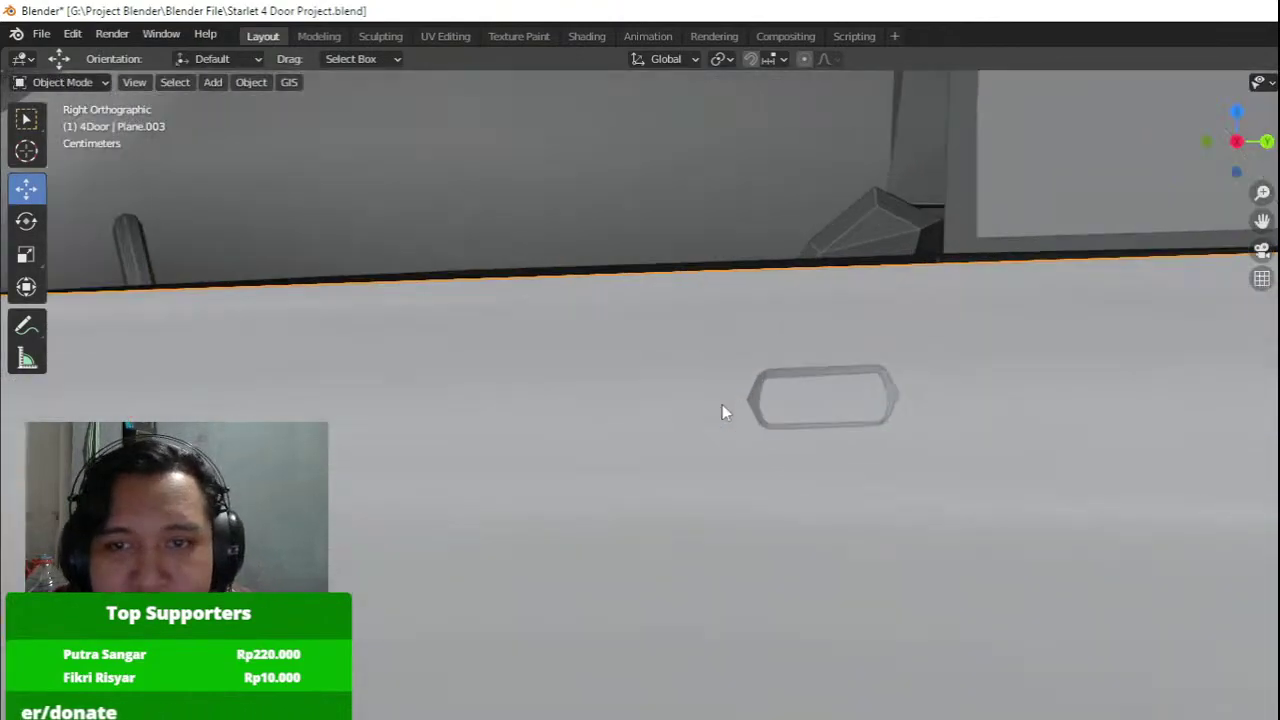
{"action": "key", "text": "Tab"}
{"action": "left_click", "coordinate": [720, 408]}
{"action": "left_click_drag", "start_coordinate": [700, 364], "coordinate": [699, 355]}
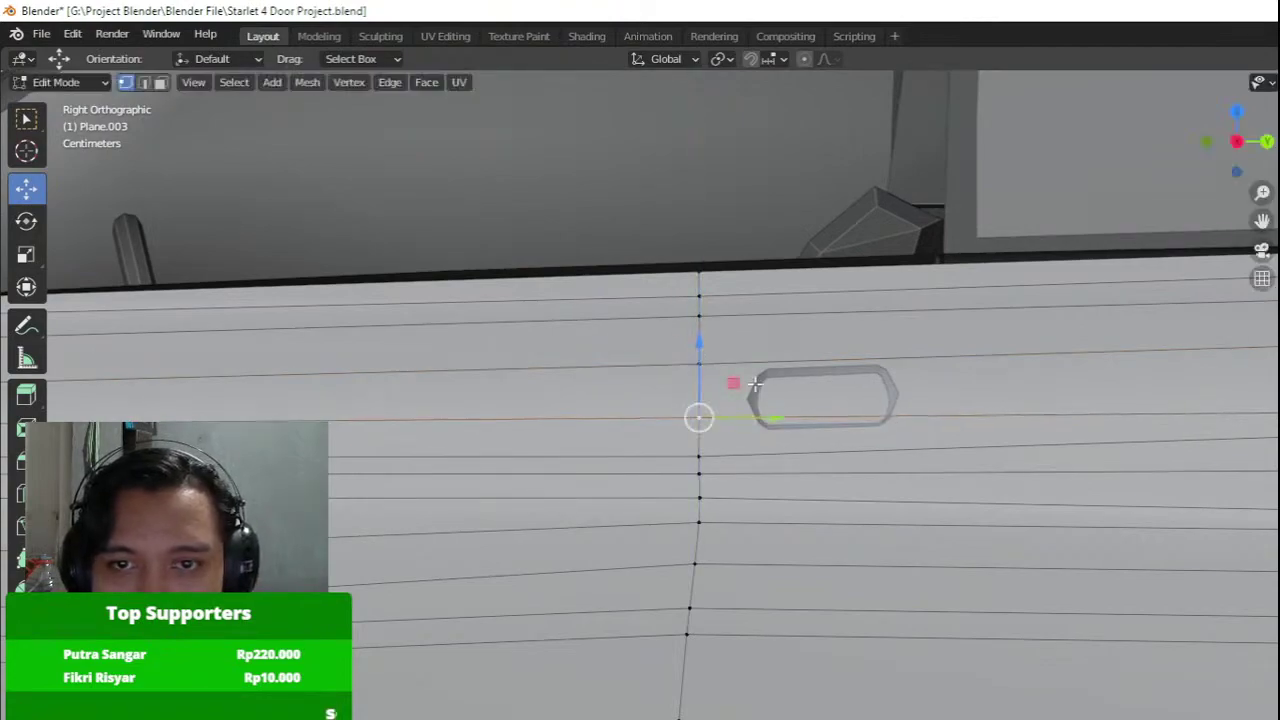
Shift the lower seam vertices below the door handle along the Y axis to even out the seam's slope.
{"action": "middle_click_drag", "start_coordinate": [728, 466], "coordinate": [745, 384], "text": "shift"}
{"action": "scroll", "coordinate": [745, 384], "scroll_direction": "up", "scroll_amount": 1}
{"action": "scroll", "coordinate": [757, 390], "scroll_direction": "down", "scroll_amount": 2}
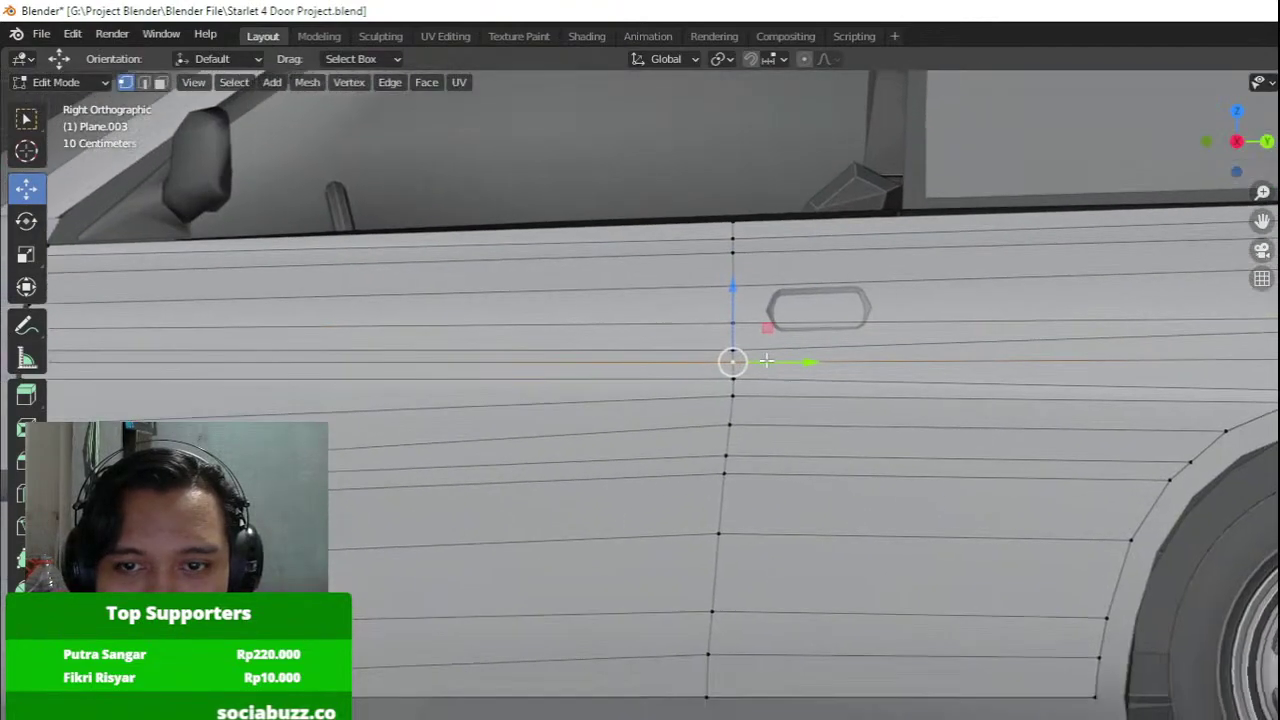
{"action": "left_click_drag", "start_coordinate": [803, 451], "coordinate": [765, 474]}
{"action": "scroll", "coordinate": [811, 420], "scroll_direction": "up", "scroll_amount": 2}
{"action": "left_click", "coordinate": [724, 478]}
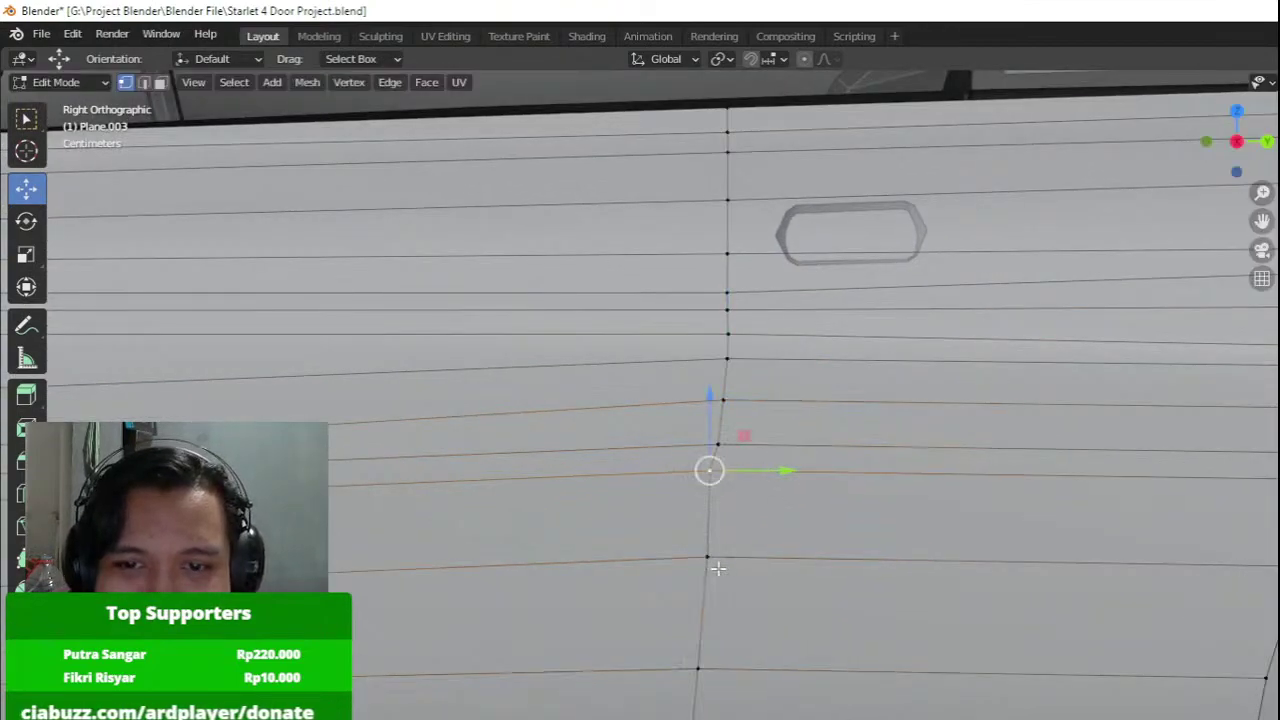
{"action": "left_click", "coordinate": [716, 565]}
{"action": "left_click_drag", "start_coordinate": [763, 559], "coordinate": [758, 559]}
{"action": "left_click", "coordinate": [703, 662]}
{"action": "left_click_drag", "start_coordinate": [747, 669], "coordinate": [778, 677]}
Move the two seam vertices at the bend below the door handle forward along the Y axis.
{"action": "key", "text": "a"}
{"action": "left_click", "coordinate": [734, 442]}
{"action": "left_click_drag", "start_coordinate": [766, 434], "coordinate": [874, 430]}
{"action": "left_click", "coordinate": [730, 400]}
Raise the seam vertex just below the door handle along the Z axis, closer to the handle's lower edge.
{"action": "middle_click_drag", "start_coordinate": [824, 379], "coordinate": [840, 566], "text": "shift"}
{"action": "key", "text": "a"}
{"action": "left_click_drag", "start_coordinate": [785, 481], "coordinate": [784, 480]}
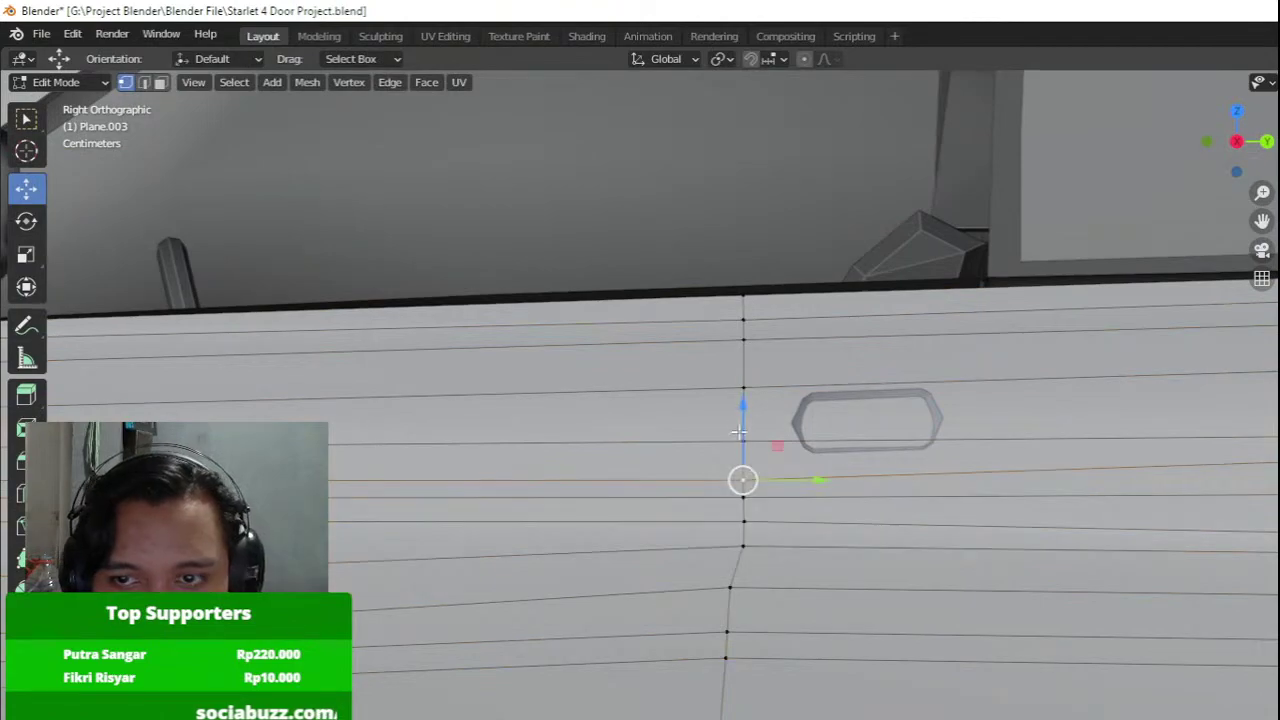
{"action": "key", "text": "g"}
{"action": "key", "text": "z"}
{"action": "left_click", "coordinate": [785, 287]}
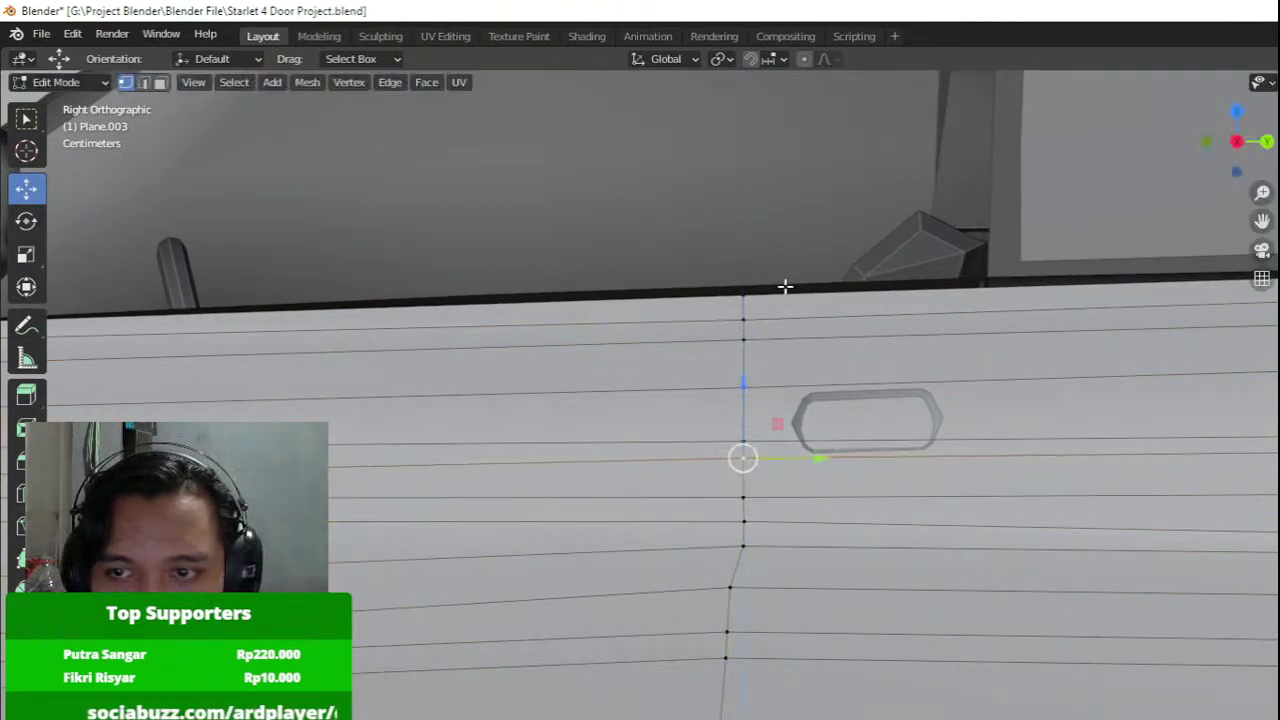
Lower the two seam vertices around the bend along the Z axis to even the spacing between rows.
{"action": "scroll", "coordinate": [790, 310], "scroll_direction": "down", "scroll_amount": 4}
{"action": "scroll", "coordinate": [800, 390], "scroll_direction": "up", "scroll_amount": 3}
{"action": "key", "text": "a"}
{"action": "left_click", "coordinate": [737, 504]}
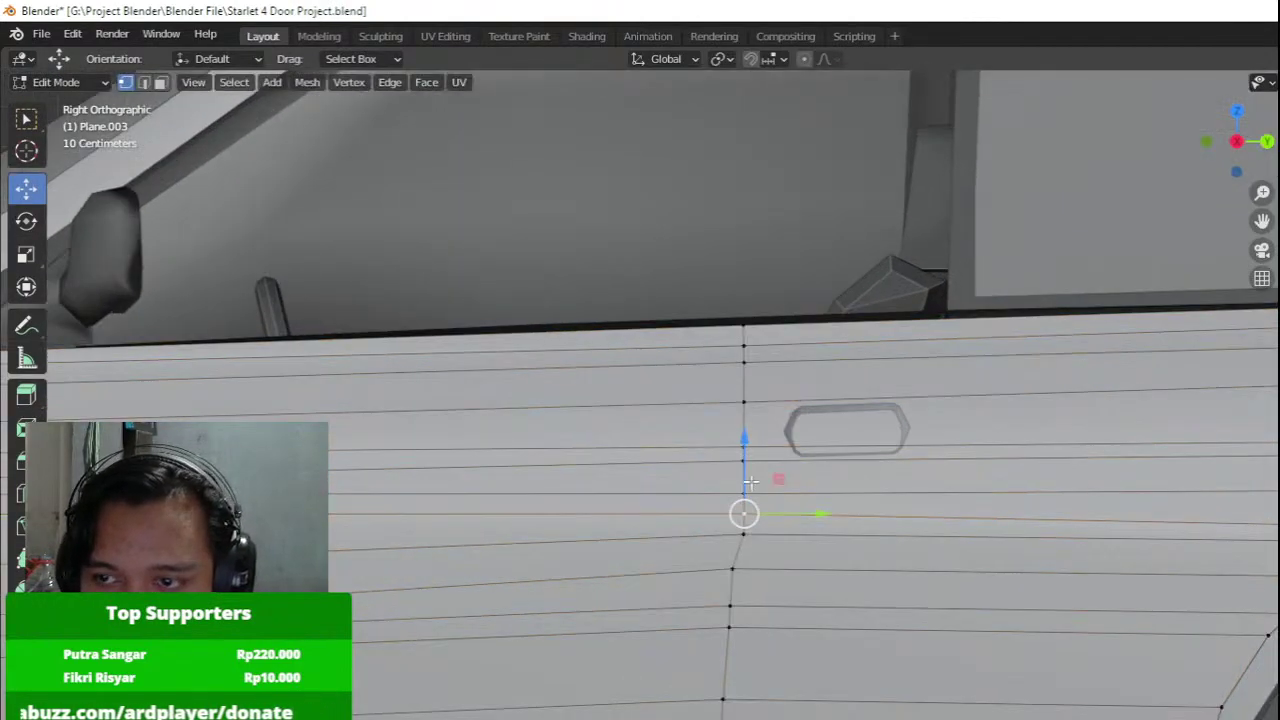
{"action": "left_click_drag", "start_coordinate": [743, 490], "coordinate": [747, 578]}
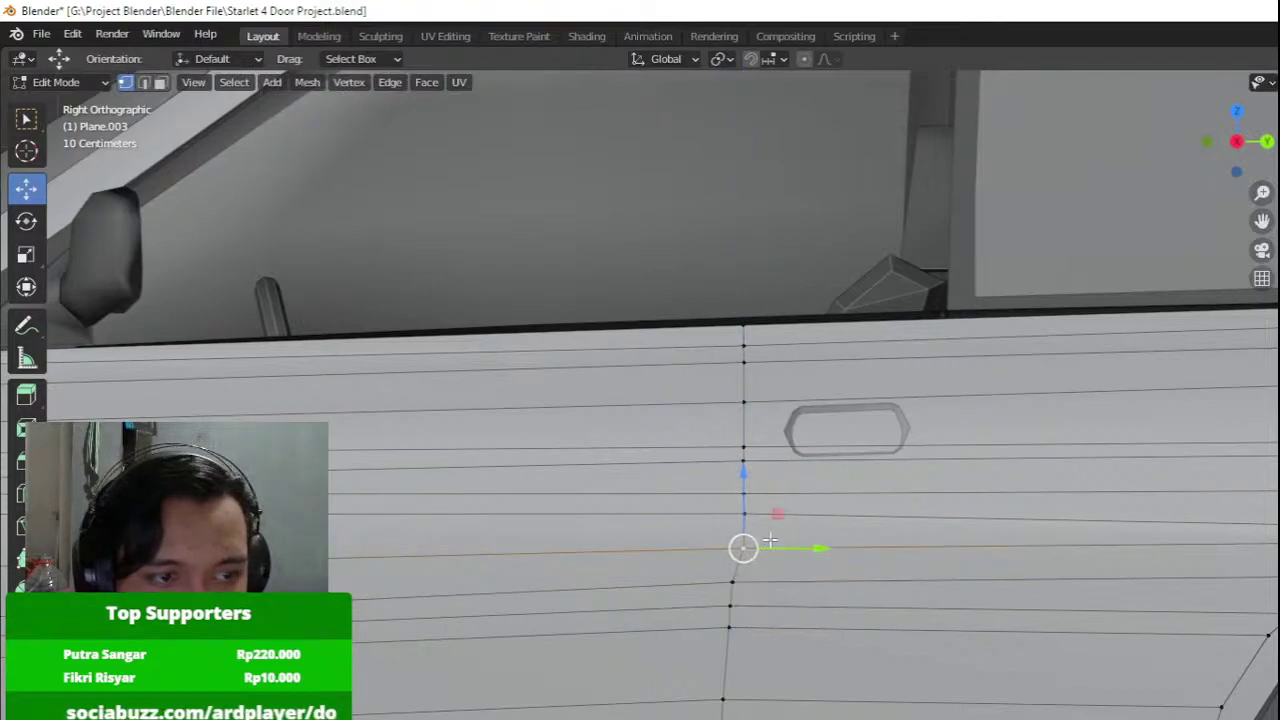
Move the seam vertices beside and below the door handle forward along the Y axis to form a continuous slanted line.
{"action": "left_click_drag", "start_coordinate": [777, 549], "coordinate": [798, 402]}
{"action": "key", "text": "a"}
{"action": "left_click", "coordinate": [765, 509]}
{"action": "key", "text": "a"}
{"action": "left_click", "coordinate": [743, 461]}
{"action": "left_click", "coordinate": [743, 447]}
{"action": "key", "text": "a"}
{"action": "left_click", "coordinate": [744, 402]}
{"action": "key", "text": "a"}
Select the topmost seam vertices above the door handle and shift them slightly forward along the Y axis.
{"action": "left_click_drag", "start_coordinate": [779, 315], "coordinate": [786, 300]}
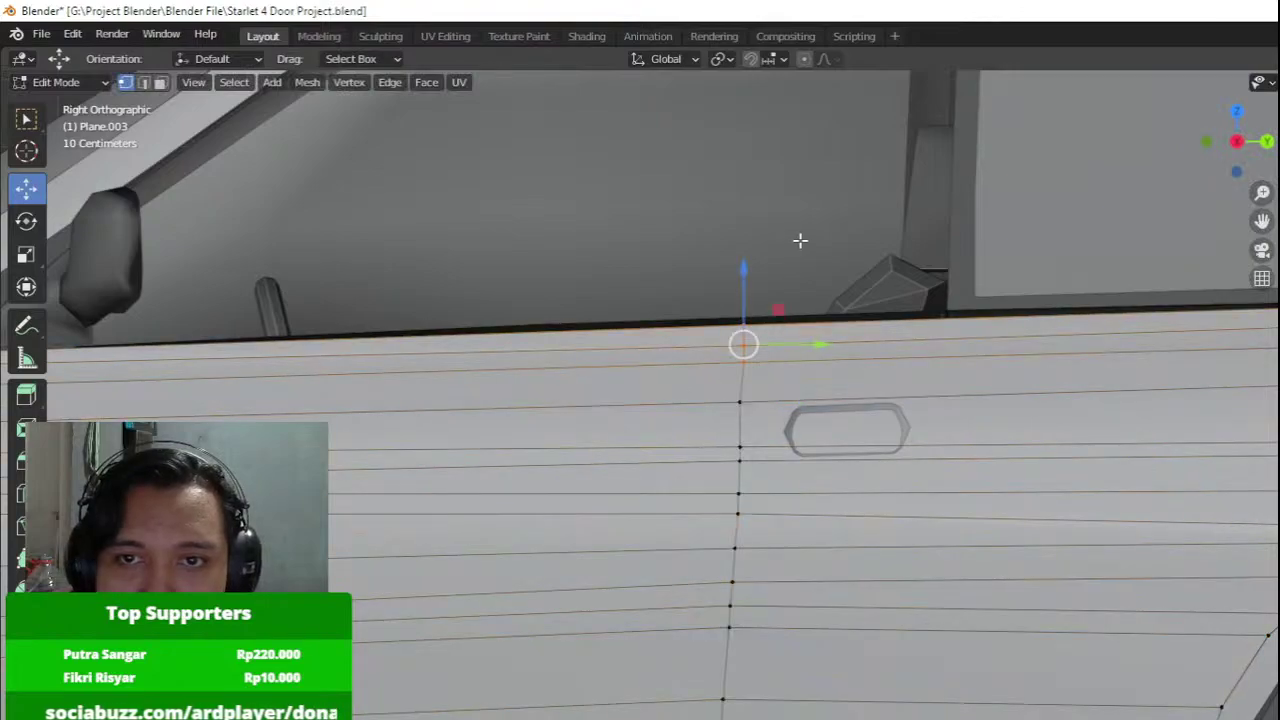
{"action": "key", "text": "r"}
{"action": "left_click", "coordinate": [899, 270]}
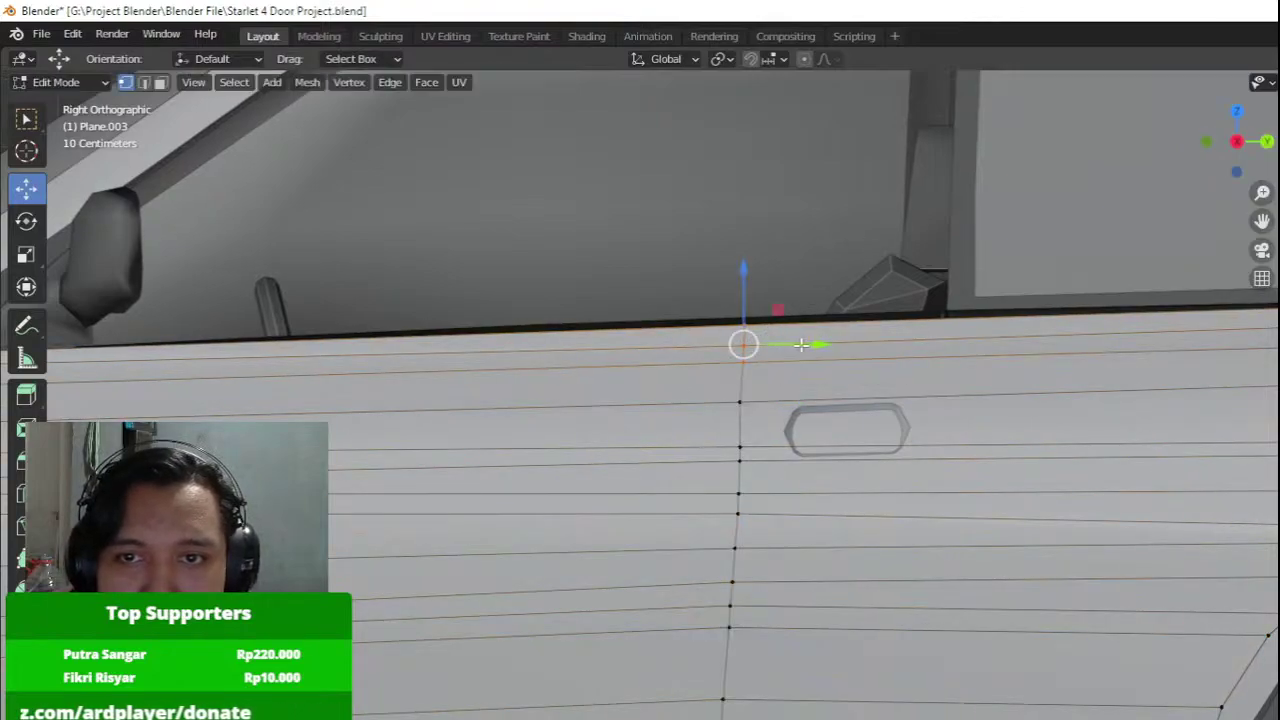
{"action": "left_click_drag", "start_coordinate": [818, 344], "coordinate": [872, 351]}
{"action": "scroll", "coordinate": [865, 330], "scroll_direction": "down", "scroll_amount": 5}
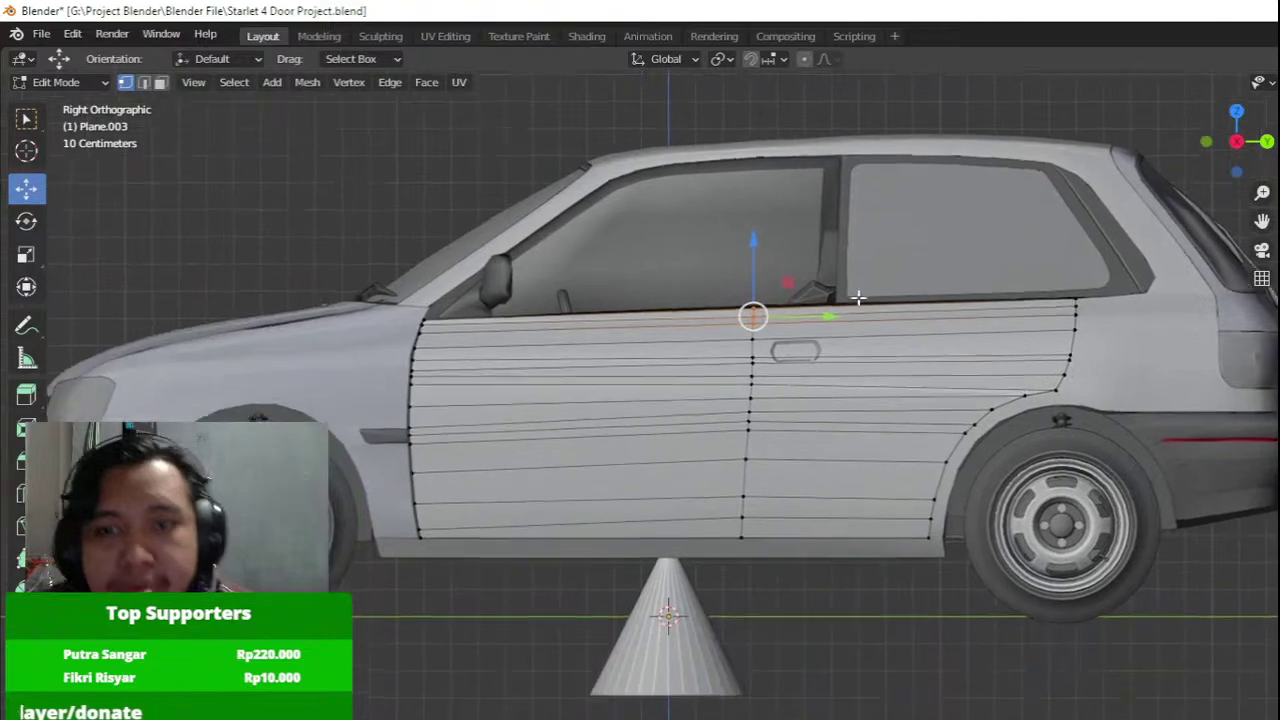
Examine the reshaped seam and the door panel's shading on the whole car, ending in the right side view.
{"action": "key", "text": "Tab"}
{"action": "scroll", "coordinate": [858, 302], "scroll_direction": "down", "scroll_amount": 2}
{"action": "middle_click_drag", "start_coordinate": [858, 302], "coordinate": [876, 405]}
{"action": "key", "text": "Tab"}
{"action": "key", "text": "Tab"}
{"action": "scroll", "coordinate": [886, 445], "scroll_direction": "up", "scroll_amount": 2}
{"action": "key", "text": "Tab"}
{"action": "scroll", "coordinate": [868, 430], "scroll_direction": "up", "scroll_amount": 4}
{"action": "key", "text": "KP_3"}
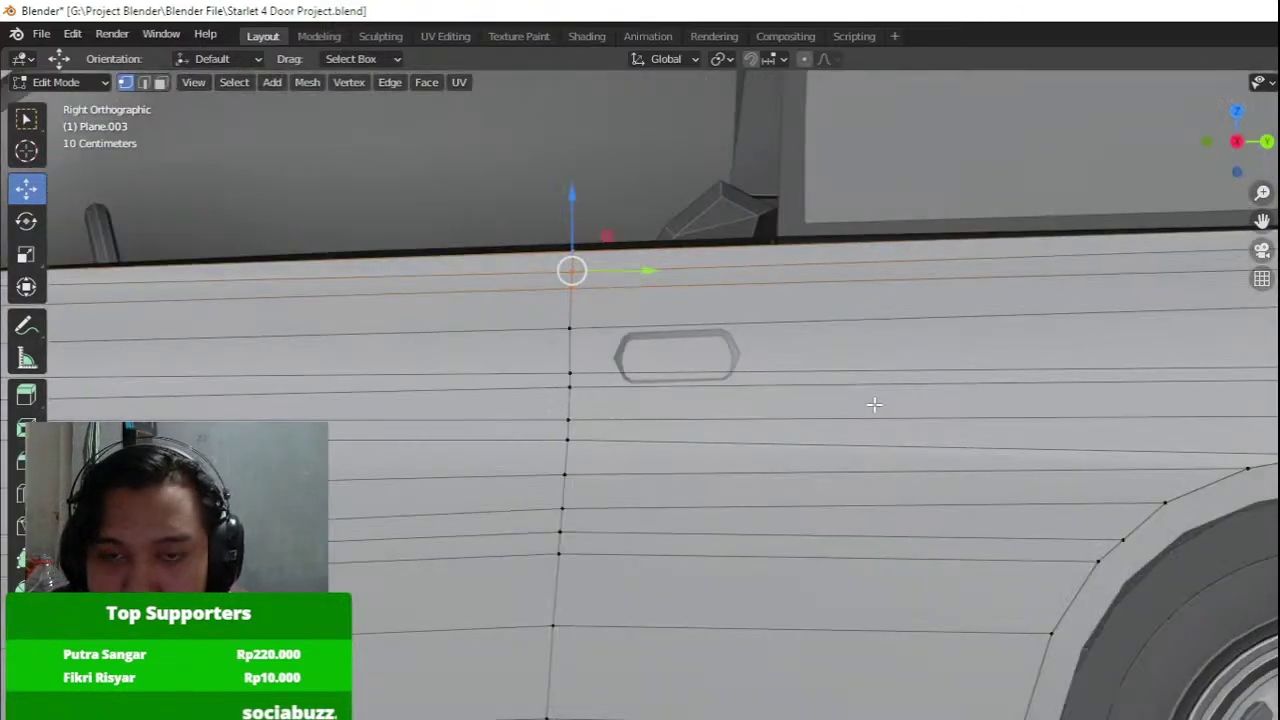
Lower one horizontal edge row below the handle by moving its seam vertex and its front-edge vertex down.
{"action": "left_click", "coordinate": [577, 442]}
{"action": "left_click_drag", "start_coordinate": [568, 392], "coordinate": [553, 466]}
{"action": "middle_click_drag", "start_coordinate": [428, 434], "coordinate": [826, 381], "text": "shift"}
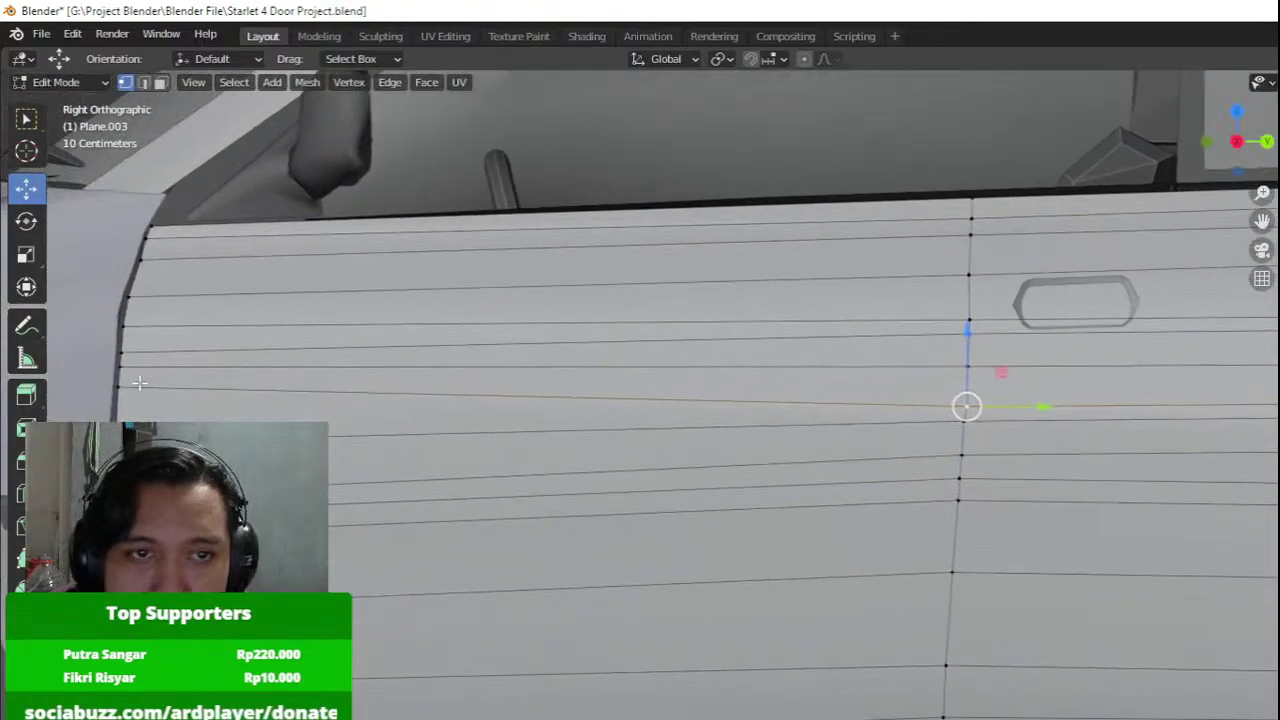
{"action": "left_click_drag", "start_coordinate": [124, 377], "coordinate": [123, 384]}
{"action": "key", "text": "ctrl+z"}
{"action": "left_click_drag", "start_coordinate": [120, 339], "coordinate": [127, 377]}
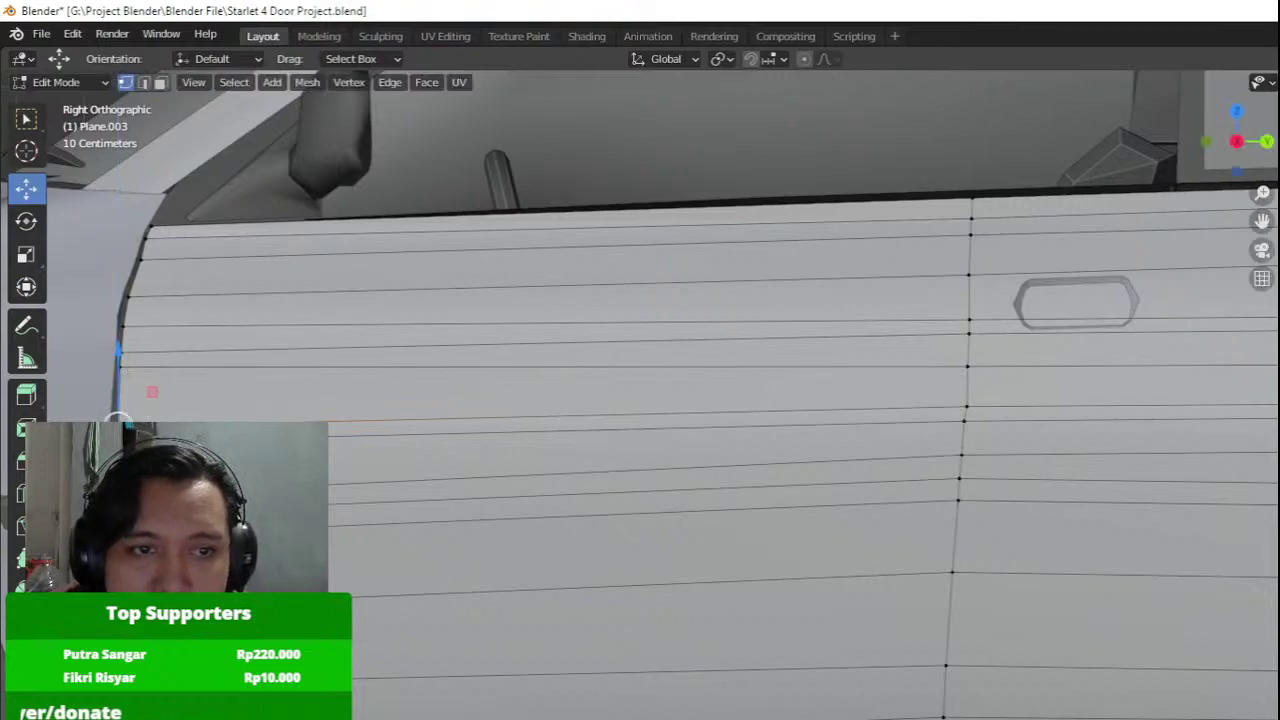
Select the four seam vertices in the panel's middle section and move them down along the Z axis.
{"action": "left_click_drag", "start_coordinate": [985, 442], "coordinate": [986, 441]}
{"action": "mouse_move", "coordinate": [966, 410]}
{"action": "left_mouse_down"}
{"action": "mouse_move", "coordinate": [973, 437]}
{"action": "mouse_move", "coordinate": [972, 398]}
{"action": "left_mouse_up"}
{"action": "left_click", "coordinate": [954, 572]}
{"action": "mouse_move", "coordinate": [953, 511]}
{"action": "left_mouse_down"}
{"action": "mouse_move", "coordinate": [954, 534]}
{"action": "mouse_move", "coordinate": [957, 515]}
{"action": "left_mouse_up"}
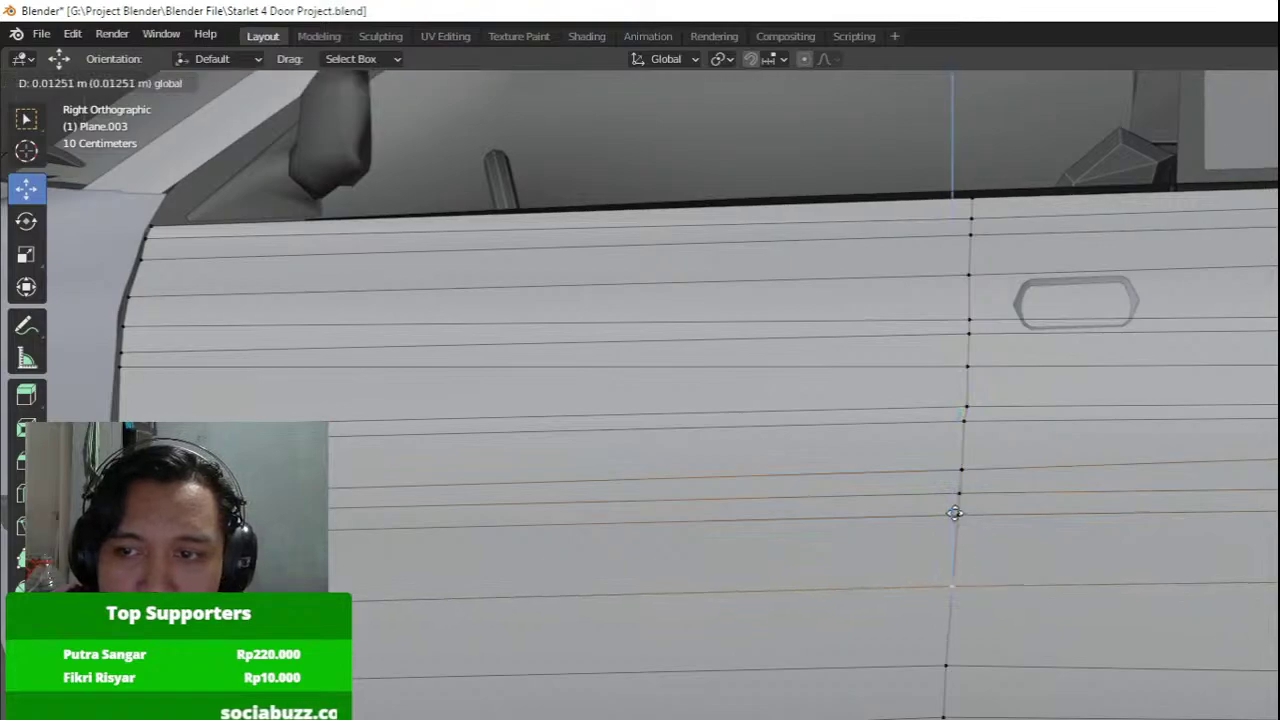
Lower the next seam vertex beneath that group and nudge it into line with the seam.
{"action": "left_click", "coordinate": [945, 660]}
{"action": "left_click_drag", "start_coordinate": [944, 660], "coordinate": [955, 679]}
{"action": "left_click", "coordinate": [945, 667]}
{"action": "mouse_move", "coordinate": [950, 606]}
{"action": "left_mouse_down"}
{"action": "mouse_move", "coordinate": [951, 634]}
{"action": "mouse_move", "coordinate": [952, 617]}
{"action": "left_mouse_up"}
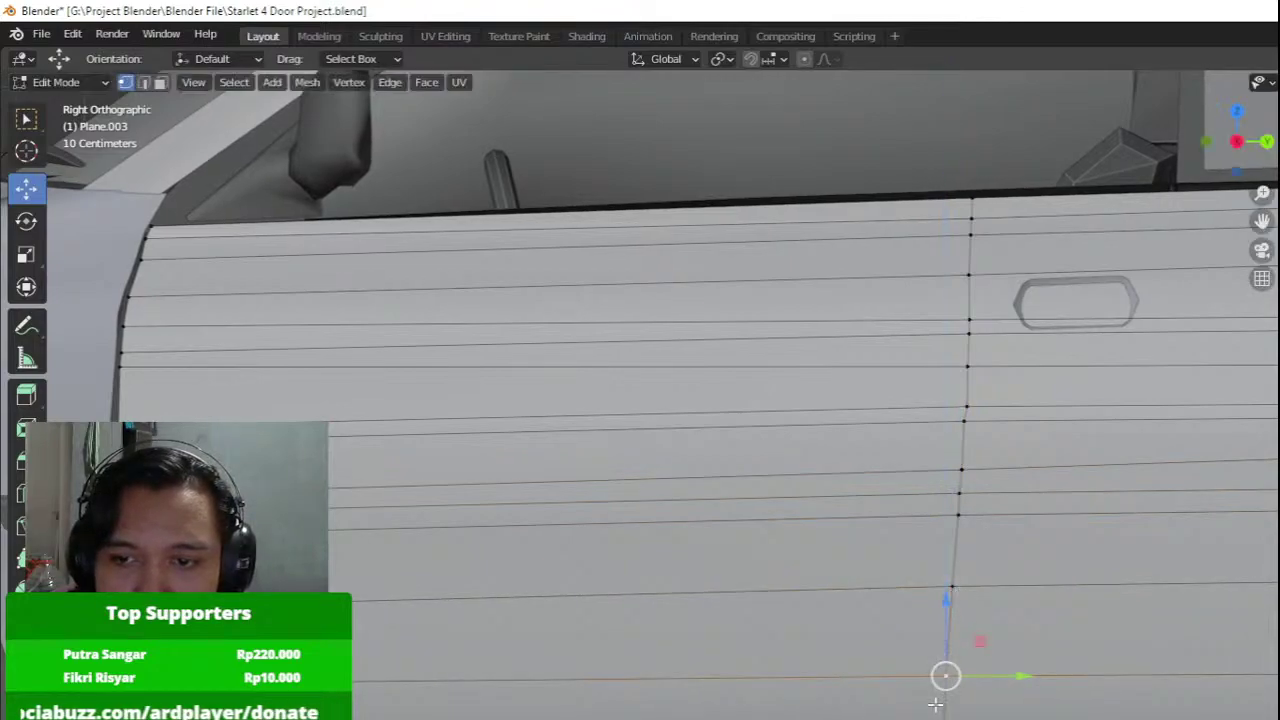
{"action": "key", "text": "g"}
{"action": "left_click", "coordinate": [928, 704]}
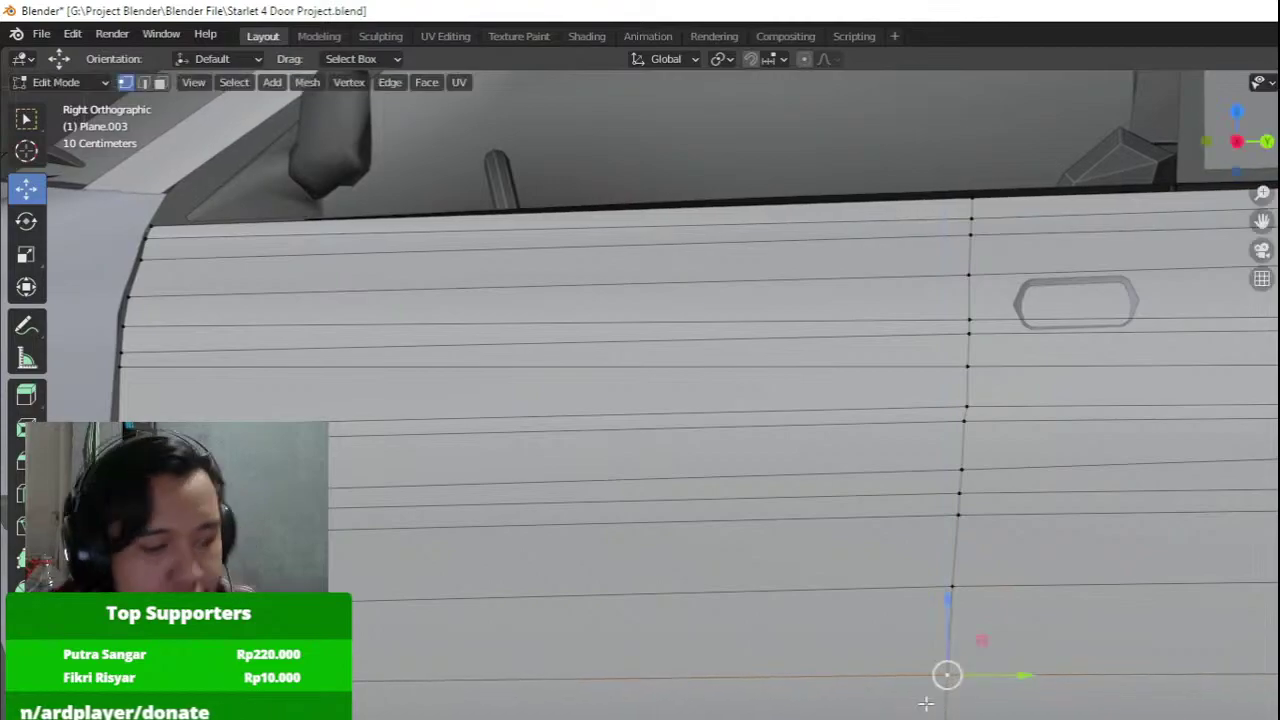
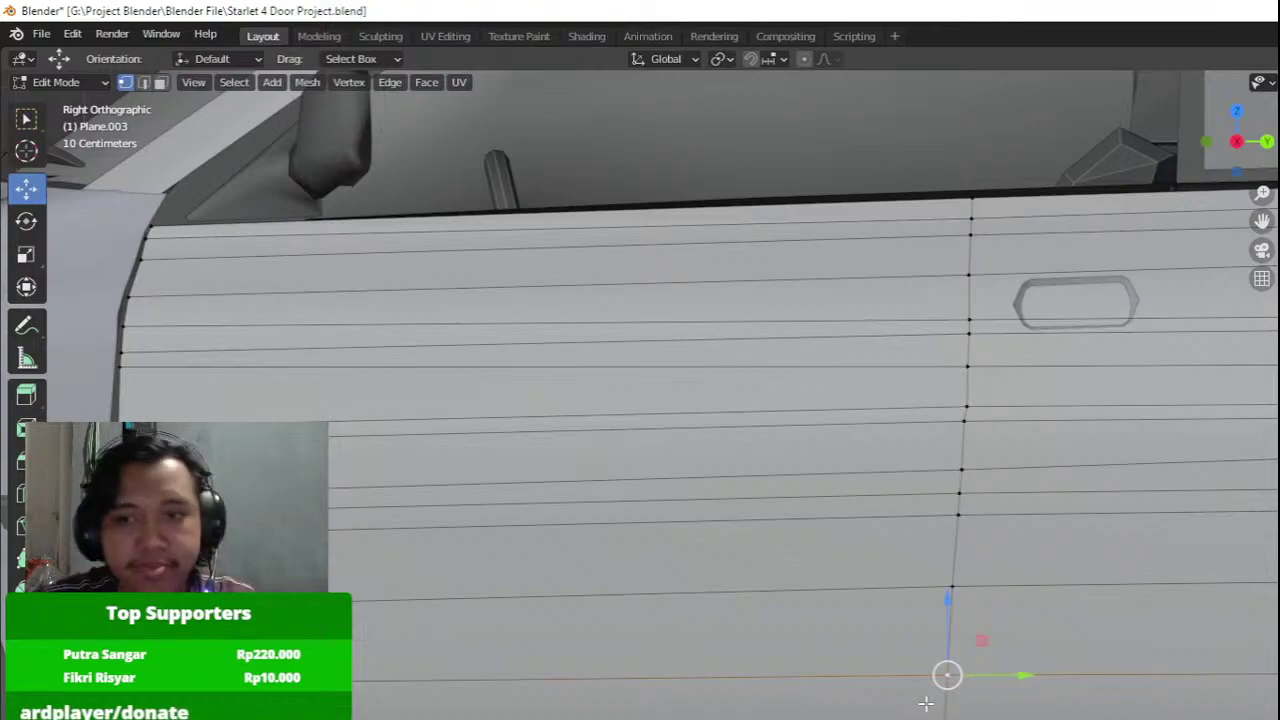
Fine-tune three seam vertices below the door handle so they follow the slanted seam with more even spacing.
{"action": "scroll", "coordinate": [981, 459], "scroll_direction": "down", "scroll_amount": 2}
{"action": "middle_click_drag", "start_coordinate": [981, 459], "coordinate": [849, 481], "text": "shift"}
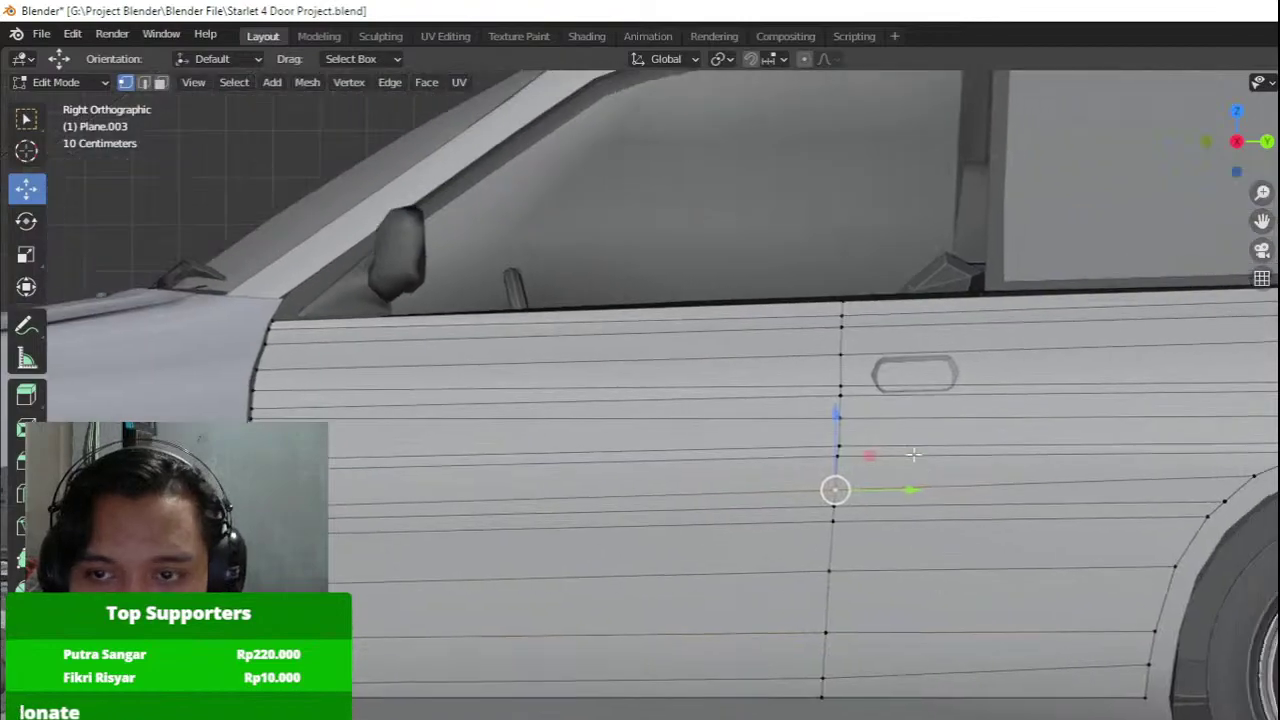
{"action": "scroll", "coordinate": [838, 450], "scroll_direction": "up", "scroll_amount": 2}
{"action": "left_click_drag", "start_coordinate": [885, 430], "coordinate": [878, 550], "text": "shift"}
{"action": "key", "text": "g"}
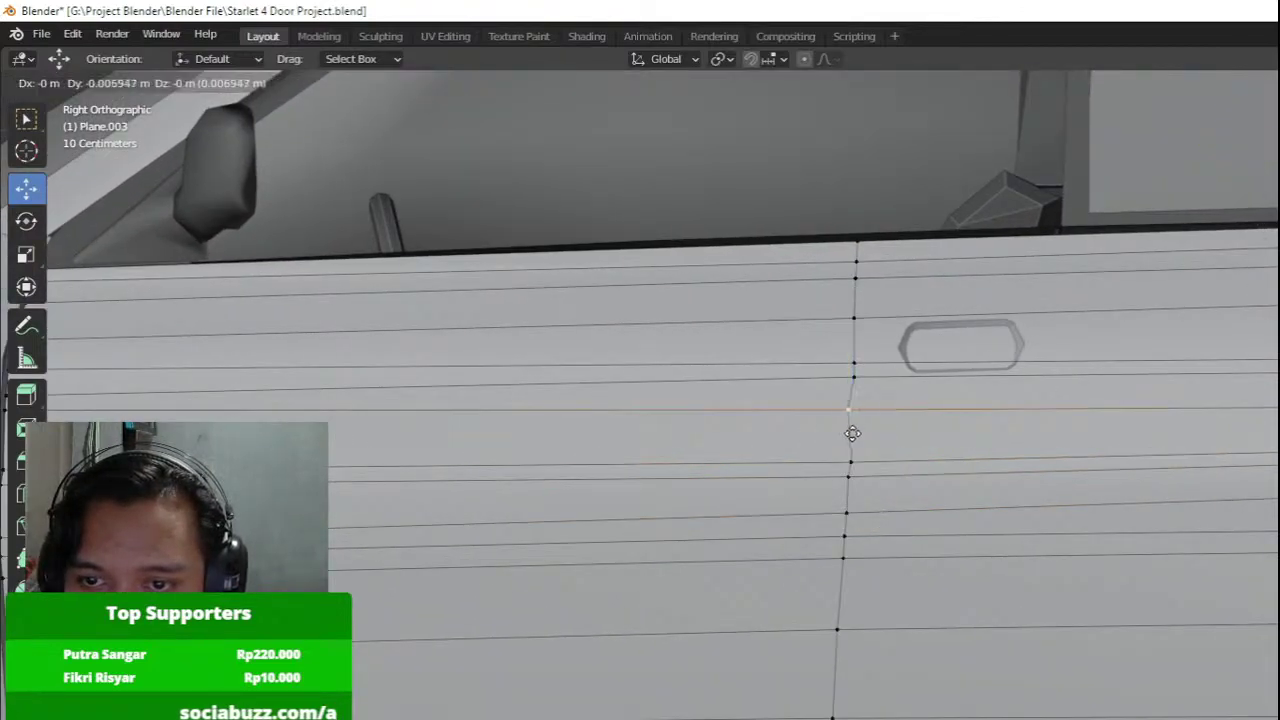
{"action": "left_click", "coordinate": [852, 436]}
{"action": "left_click", "coordinate": [858, 446]}
{"action": "key", "text": "g"}
{"action": "left_click", "coordinate": [856, 436]}
{"action": "key", "text": "g"}
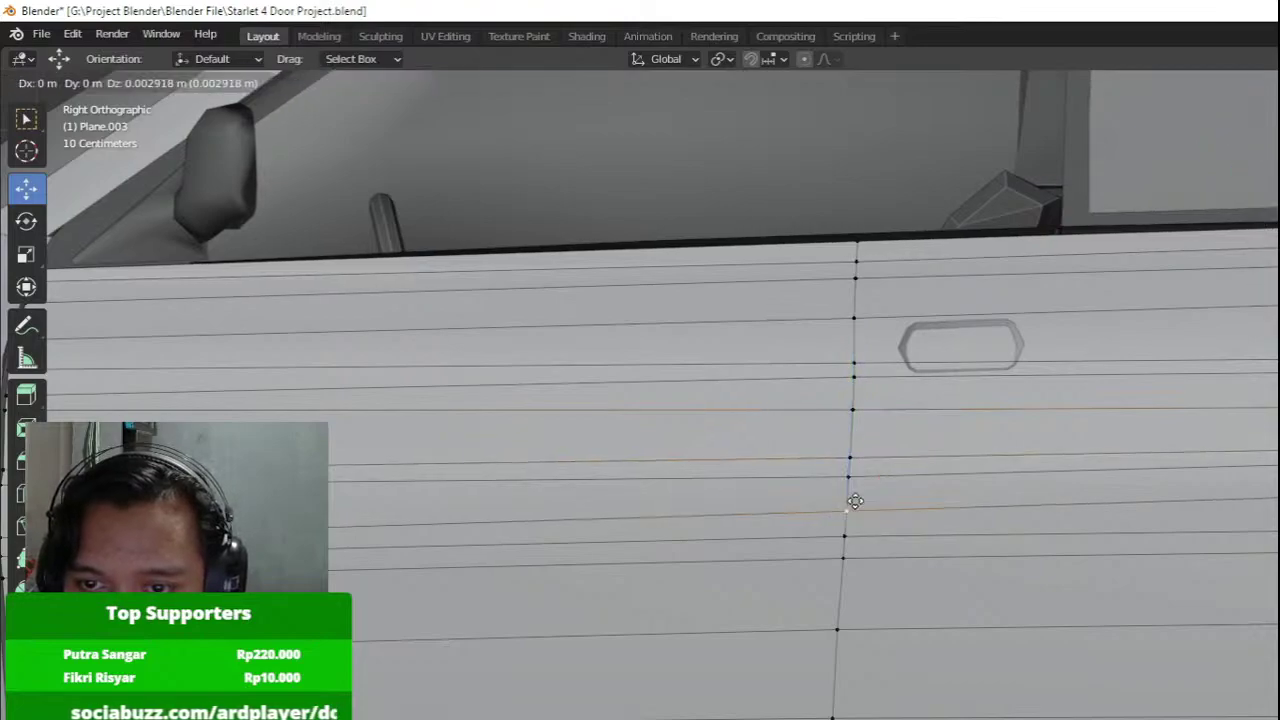
{"action": "left_click", "coordinate": [851, 505]}
Move a vertex on the door panel's front edge slightly up to level its horizontal edge row.
{"action": "scroll", "coordinate": [850, 487], "scroll_direction": "down", "scroll_amount": 6}
{"action": "middle_click_drag", "start_coordinate": [851, 487], "coordinate": [846, 461], "text": "shift"}
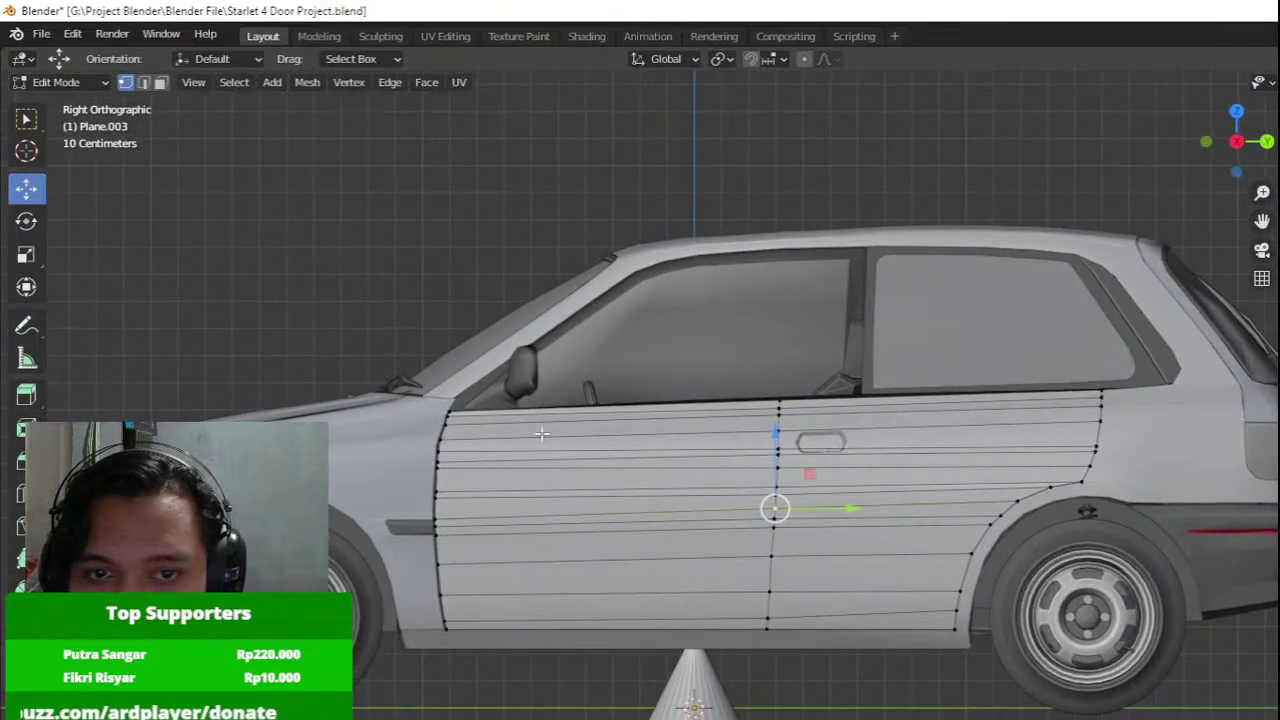
{"action": "scroll", "coordinate": [502, 435], "scroll_direction": "up", "scroll_amount": 2}
{"action": "middle_click_drag", "start_coordinate": [528, 438], "coordinate": [672, 449], "text": "shift"}
{"action": "scroll", "coordinate": [612, 459], "scroll_direction": "up", "scroll_amount": 1}
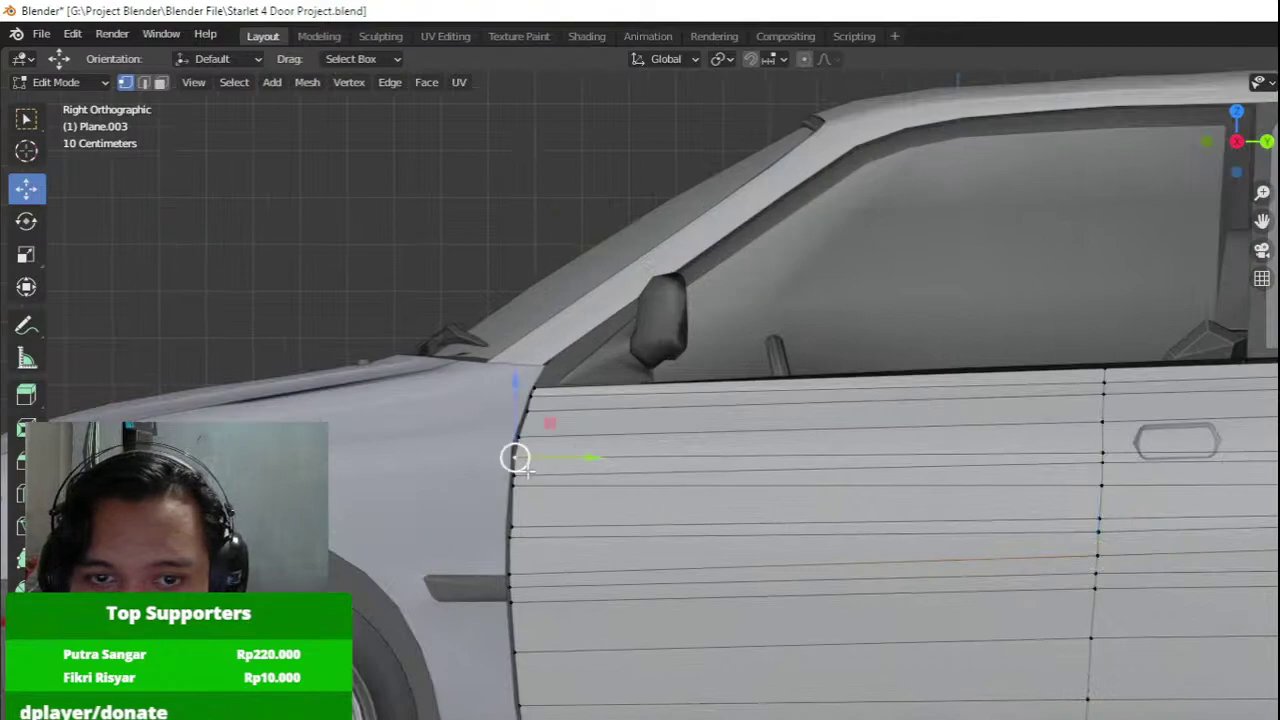
{"action": "scroll", "coordinate": [527, 470], "scroll_direction": "up", "scroll_amount": 1}
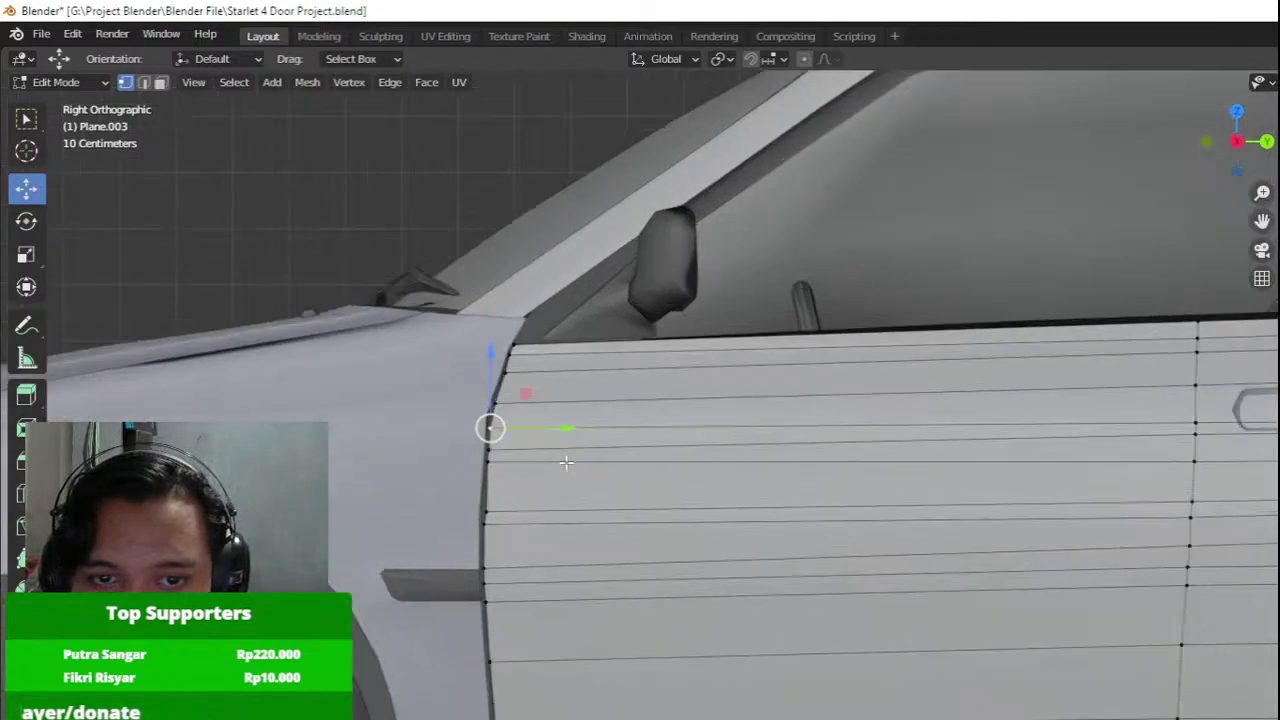
{"action": "key", "text": "g"}
{"action": "left_click", "coordinate": [502, 472]}
Examine the door panel's surface in object mode and compare it with its edge layout.
{"action": "middle_click_drag", "start_coordinate": [743, 454], "coordinate": [449, 466], "text": "shift"}
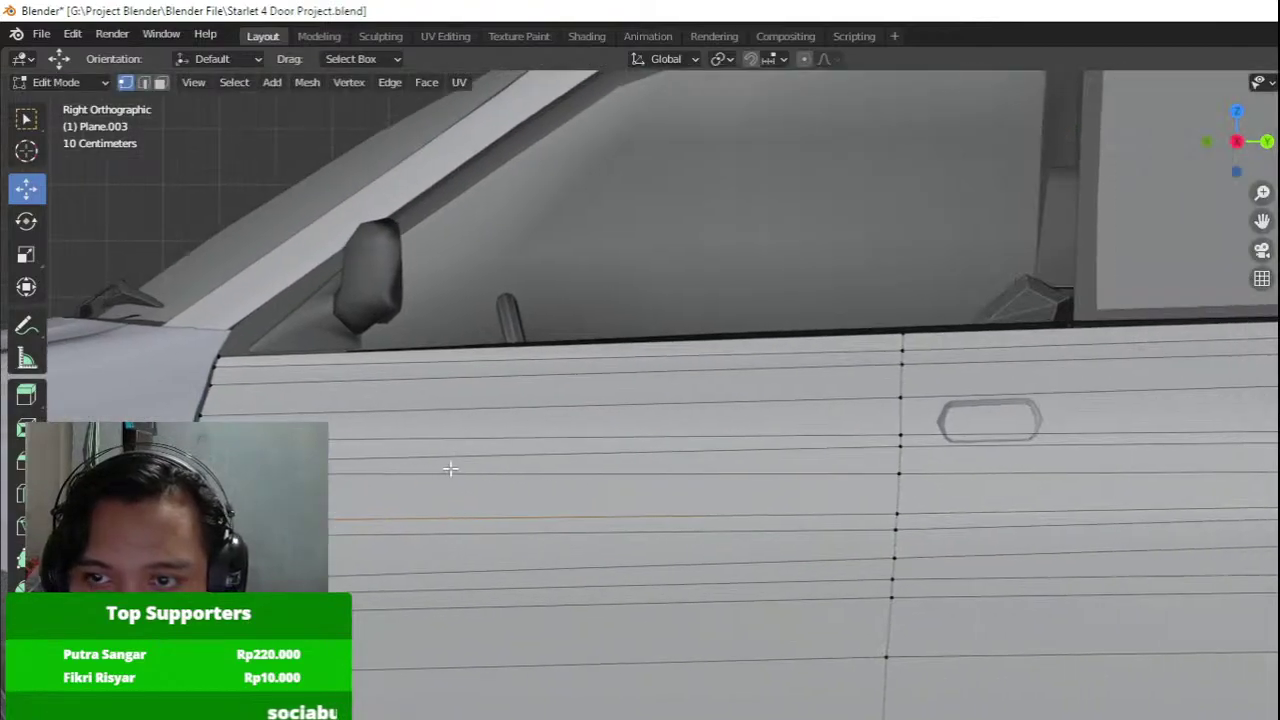
{"action": "key", "text": "Tab"}
{"action": "key", "text": "Tab"}
{"action": "middle_click_drag", "start_coordinate": [744, 470], "coordinate": [715, 481], "text": "shift"}
{"action": "key", "text": "Tab"}
{"action": "scroll", "coordinate": [672, 484], "scroll_direction": "down", "scroll_amount": 5}
{"action": "scroll", "coordinate": [726, 488], "scroll_direction": "up", "scroll_amount": 4}
{"action": "key", "text": "Tab"}
{"action": "key", "text": "Tab"}
Open the door panel for editing and reposition its upper front-edge vertex to meet the fender.
{"action": "right_click", "coordinate": [715, 481]}
{"action": "left_click", "coordinate": [455, 389]}
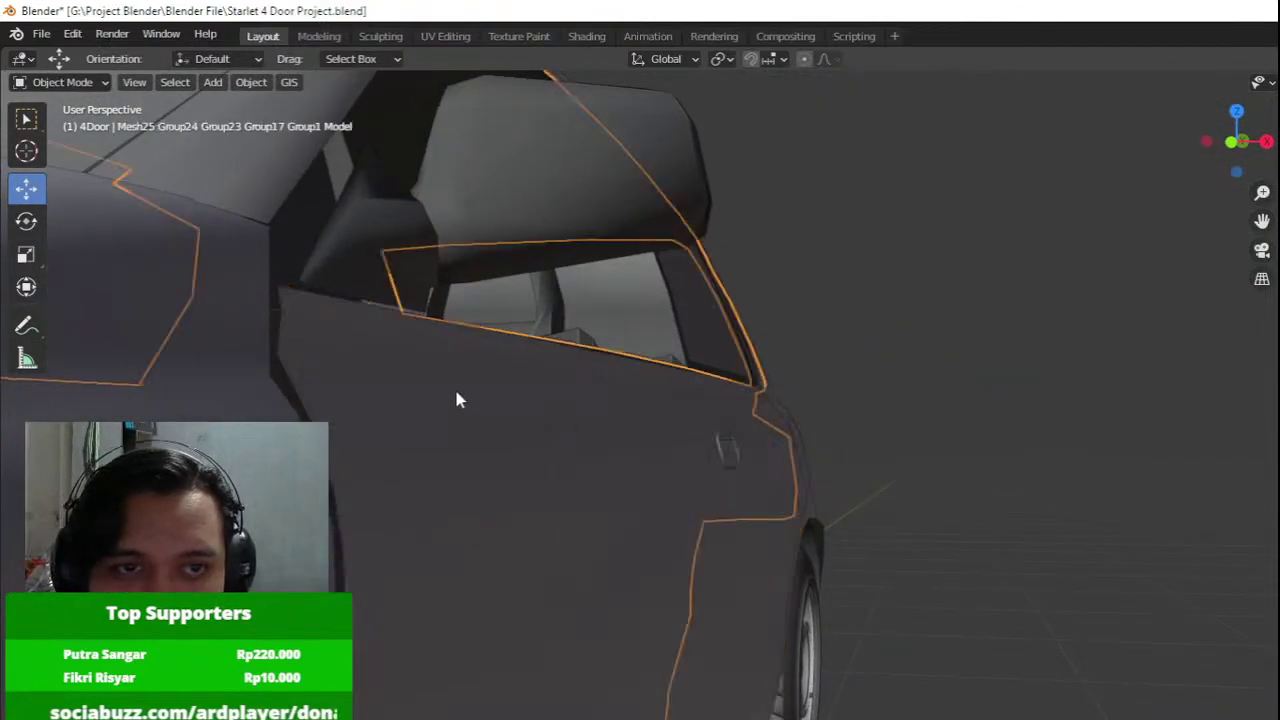
{"action": "middle_click_drag", "start_coordinate": [457, 391], "coordinate": [648, 412]}
{"action": "left_click", "coordinate": [603, 399]}
{"action": "key", "text": "Tab"}
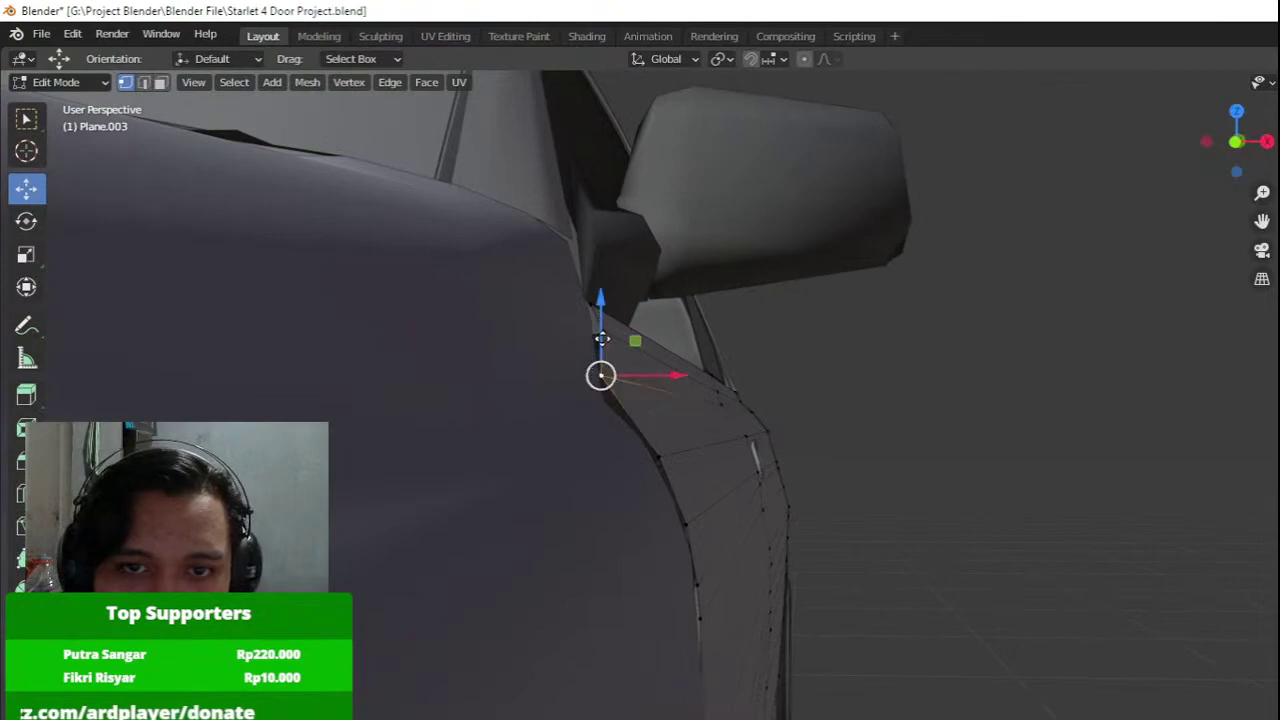
{"action": "left_click_drag", "start_coordinate": [602, 339], "coordinate": [621, 343]}
{"action": "middle_click_drag", "start_coordinate": [622, 345], "coordinate": [740, 423]}
{"action": "left_click_drag", "start_coordinate": [795, 466], "coordinate": [818, 465]}
Adjust the upper front-edge vertex further to follow the fender line, and check the fit from several angles.
{"action": "middle_click_drag", "start_coordinate": [818, 465], "coordinate": [757, 406]}
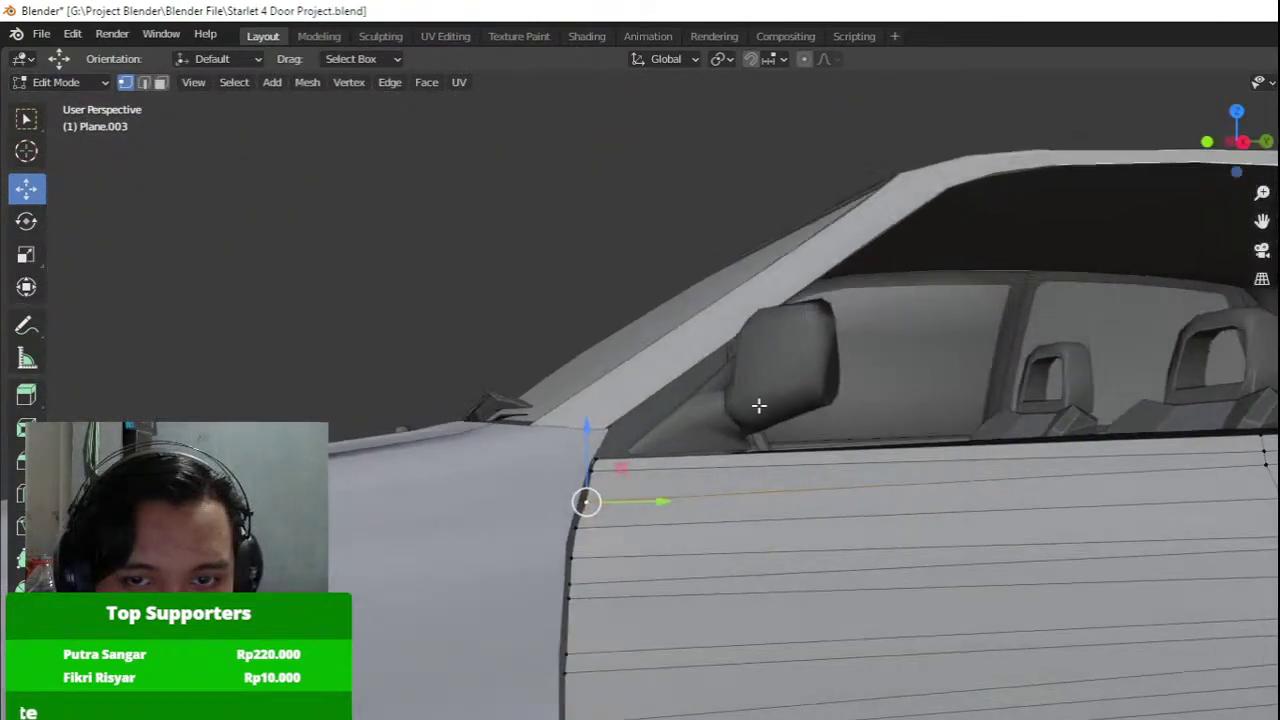
{"action": "scroll", "coordinate": [740, 392], "scroll_direction": "up", "scroll_amount": 2}
{"action": "scroll", "coordinate": [733, 382], "scroll_direction": "up", "scroll_amount": 1}
{"action": "left_click_drag", "start_coordinate": [633, 434], "coordinate": [648, 440]}
{"action": "middle_click_drag", "start_coordinate": [648, 440], "coordinate": [470, 362]}
{"action": "key", "text": "Tab"}
{"action": "key", "text": "Tab"}
{"action": "middle_click_drag", "start_coordinate": [894, 383], "coordinate": [366, 414], "text": "shift"}
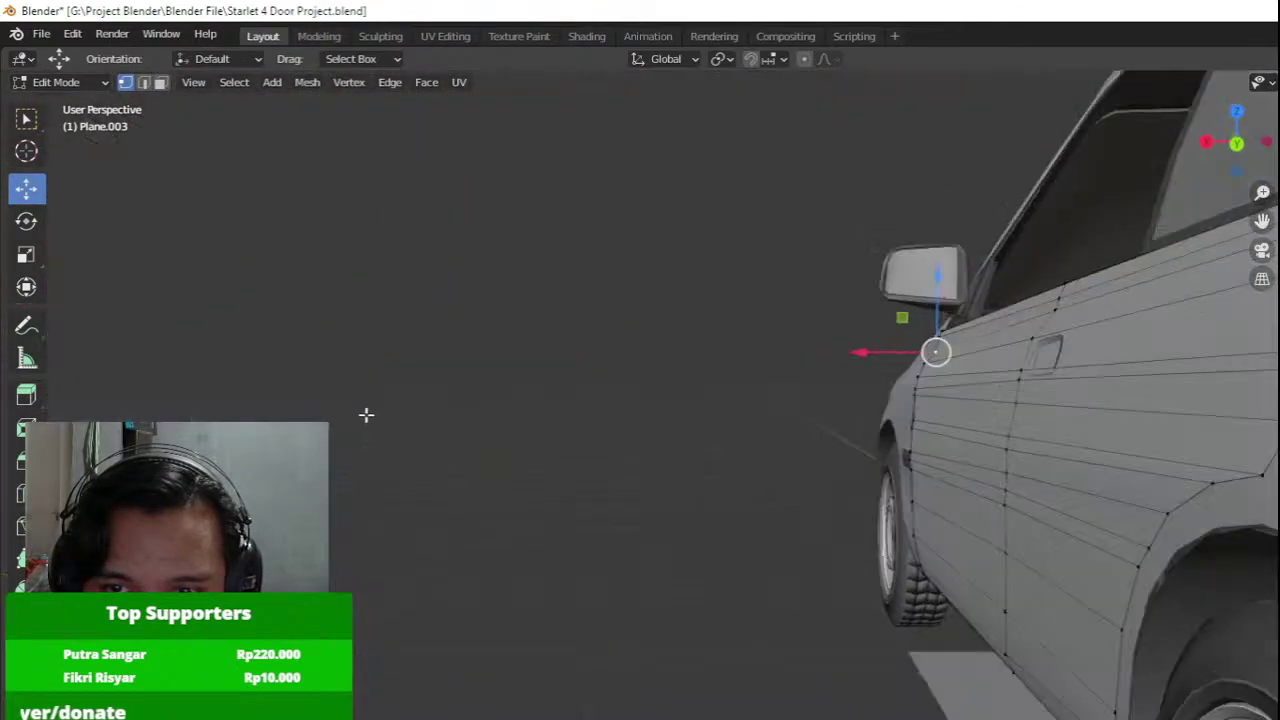
{"action": "middle_click_drag", "start_coordinate": [880, 436], "coordinate": [814, 364], "text": "shift"}
{"action": "middle_click_drag", "start_coordinate": [928, 425], "coordinate": [1245, 490]}
{"action": "key", "text": "Tab"}
{"action": "left_click", "coordinate": [955, 439]}
{"action": "key", "text": "Tab"}
{"action": "key", "text": "ctrl+r"}
{"action": "left_click", "coordinate": [1028, 446]}
{"action": "left_click", "coordinate": [1030, 430]}
{"action": "key", "text": "Tab"}
{"action": "key", "text": "Tab"}
{"action": "key", "text": "Tab"}
Examine the joined door panel from several angles, both with its edges shown and as a plain surface.
{"action": "middle_click_drag", "start_coordinate": [842, 370], "coordinate": [648, 430], "text": "shift"}
{"action": "left_click", "coordinate": [777, 498]}
{"action": "scroll", "coordinate": [777, 498], "scroll_direction": "down", "scroll_amount": 3}
{"action": "left_click", "coordinate": [704, 475]}
{"action": "middle_click_drag", "start_coordinate": [704, 475], "coordinate": [915, 508]}
{"action": "scroll", "coordinate": [848, 529], "scroll_direction": "down", "scroll_amount": 3}
{"action": "left_click", "coordinate": [757, 477]}
{"action": "key", "text": "Tab"}
{"action": "middle_click_drag", "start_coordinate": [672, 515], "coordinate": [691, 468], "text": "shift"}
{"action": "key", "text": "Tab"}
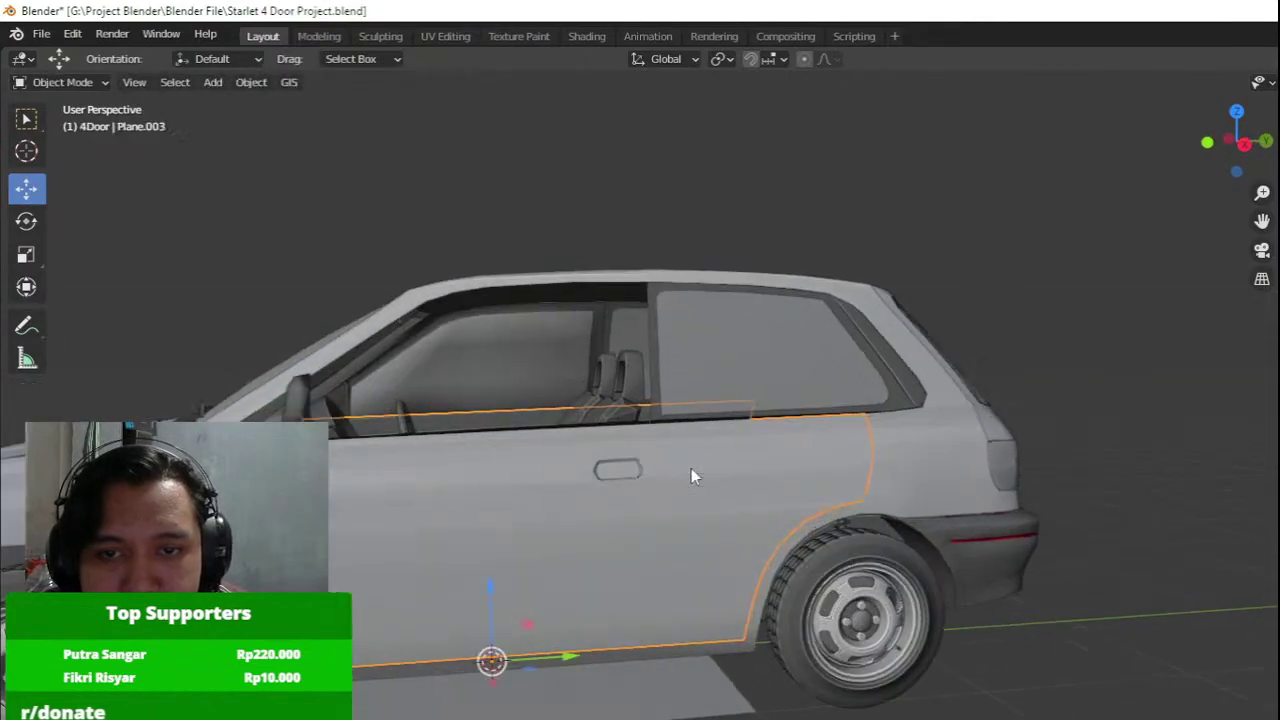
Open the door handle's mesh for editing and show it in wireframe from the right side.
{"action": "left_click", "coordinate": [628, 458]}
{"action": "scroll", "coordinate": [783, 462], "scroll_direction": "up", "scroll_amount": 4}
{"action": "key", "text": "Tab"}
{"action": "key", "text": "shift+z"}
{"action": "scroll", "coordinate": [677, 451], "scroll_direction": "up", "scroll_amount": 4}
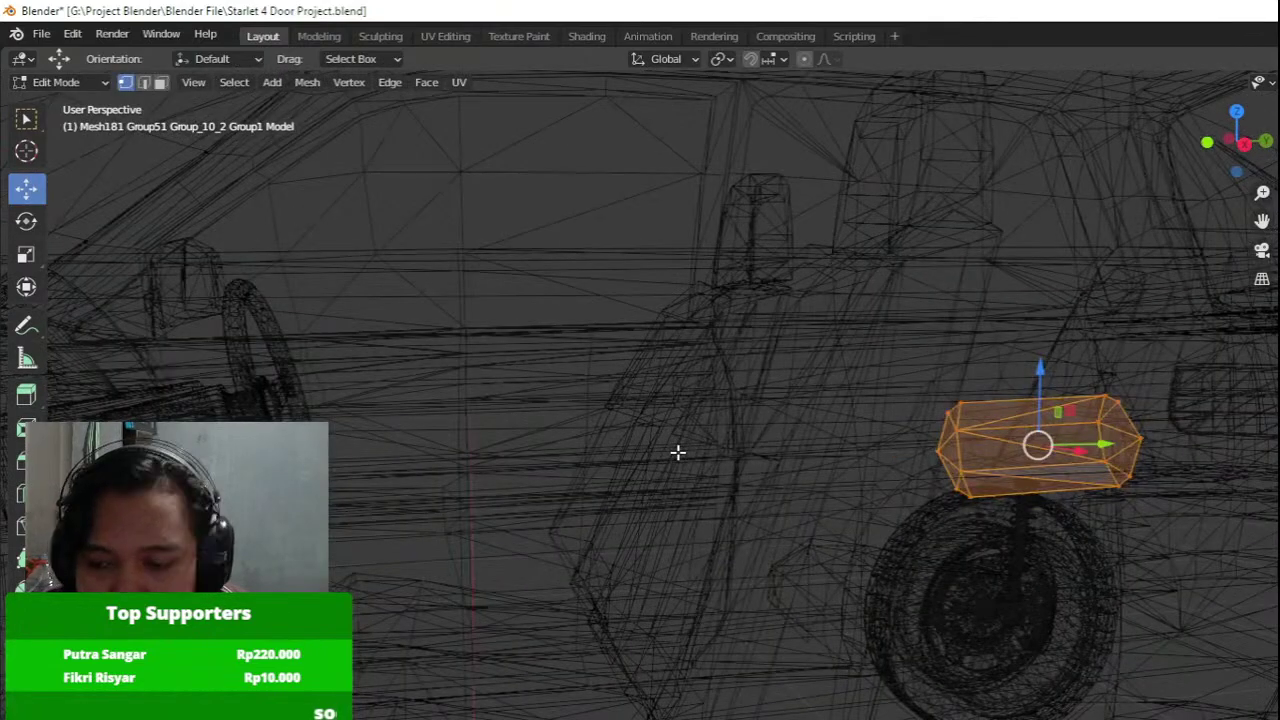
{"action": "key", "text": "KP_3"}
{"action": "scroll", "coordinate": [678, 453], "scroll_direction": "up", "scroll_amount": 4}
{"action": "scroll", "coordinate": [730, 366], "scroll_direction": "down", "scroll_amount": 7}
{"action": "scroll", "coordinate": [730, 366], "scroll_direction": "up", "scroll_amount": 8}
Select the overlapping door handle mesh, move its vertices forward along the Y axis onto the front door, and restore solid shading.
{"action": "key", "text": "Tab"}
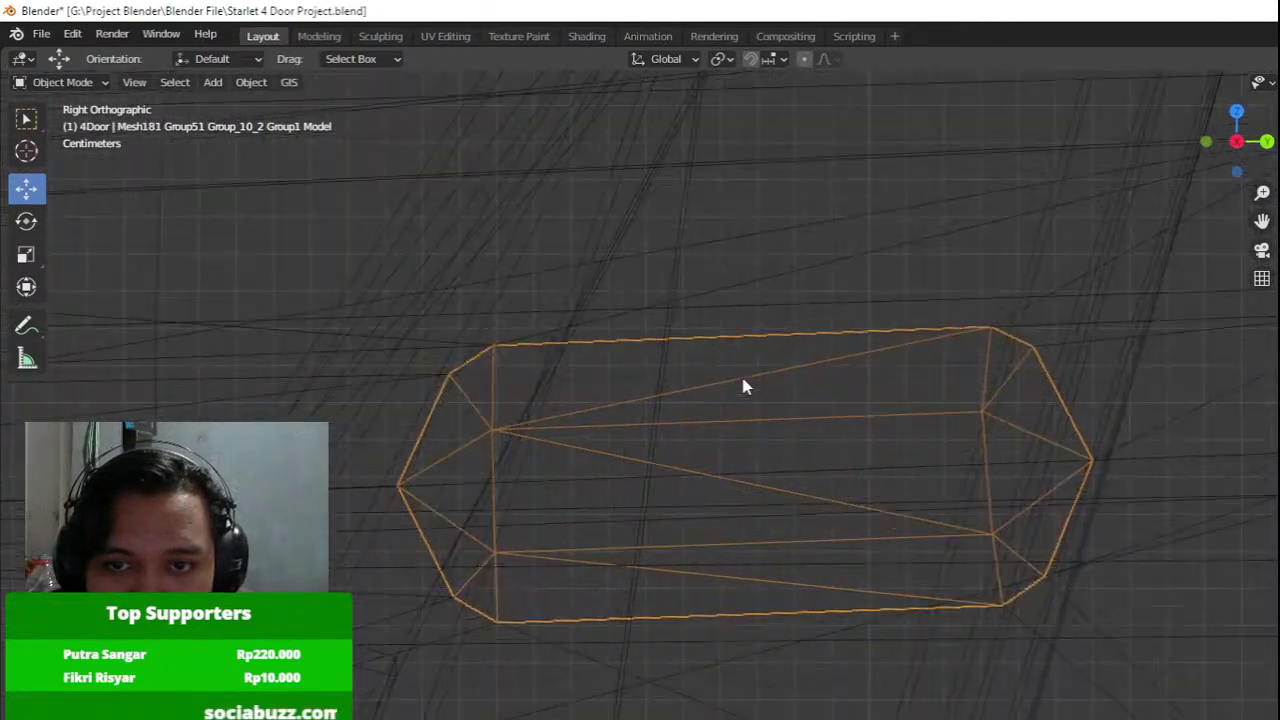
{"action": "left_click", "coordinate": [772, 341]}
{"action": "left_click_drag", "start_coordinate": [770, 338], "coordinate": [788, 318]}
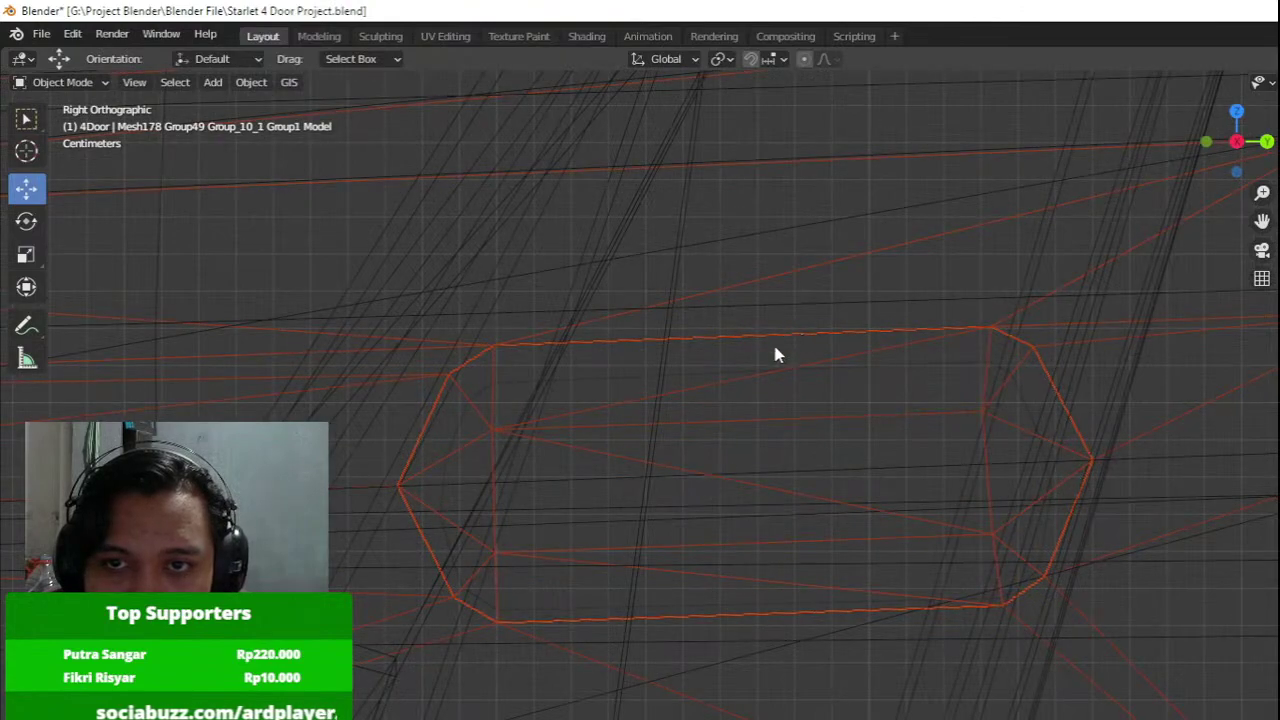
{"action": "scroll", "coordinate": [780, 328], "scroll_direction": "up", "scroll_amount": 4}
{"action": "scroll", "coordinate": [850, 258], "scroll_direction": "down", "scroll_amount": 6}
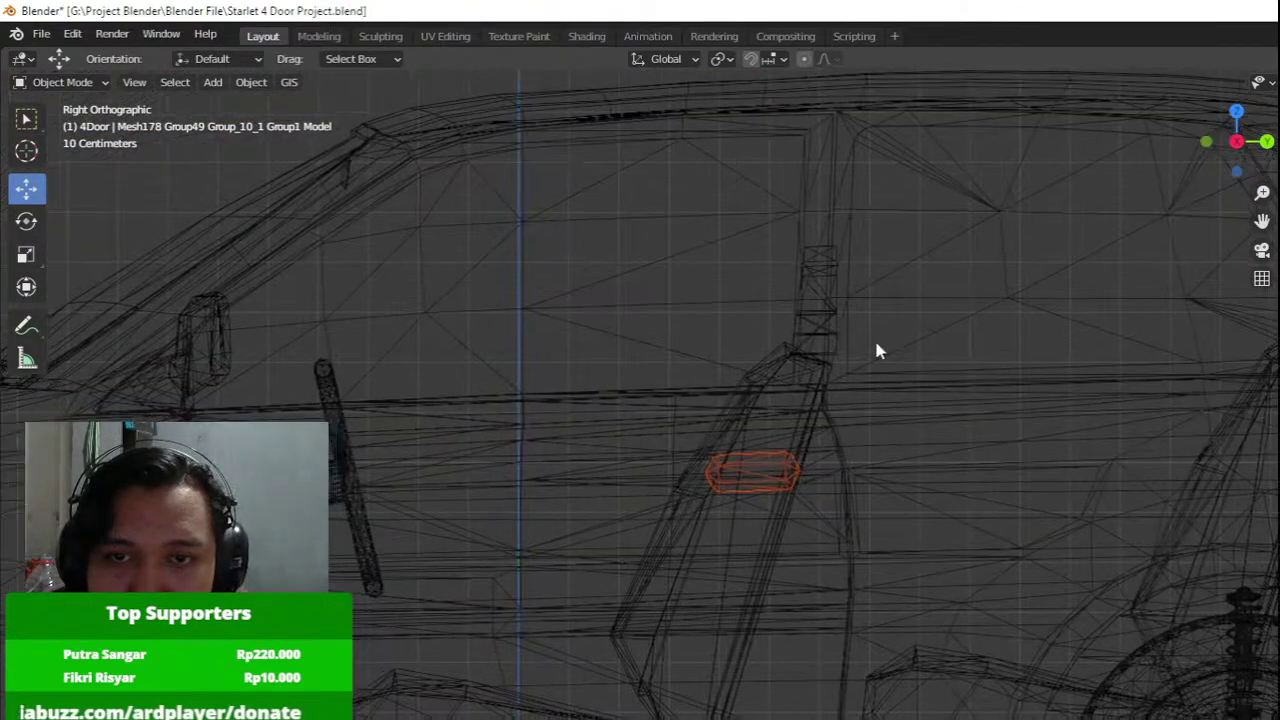
{"action": "key", "text": "Tab"}
{"action": "left_click_drag", "start_coordinate": [926, 440], "coordinate": [774, 440]}
{"action": "key", "text": "shift+z"}
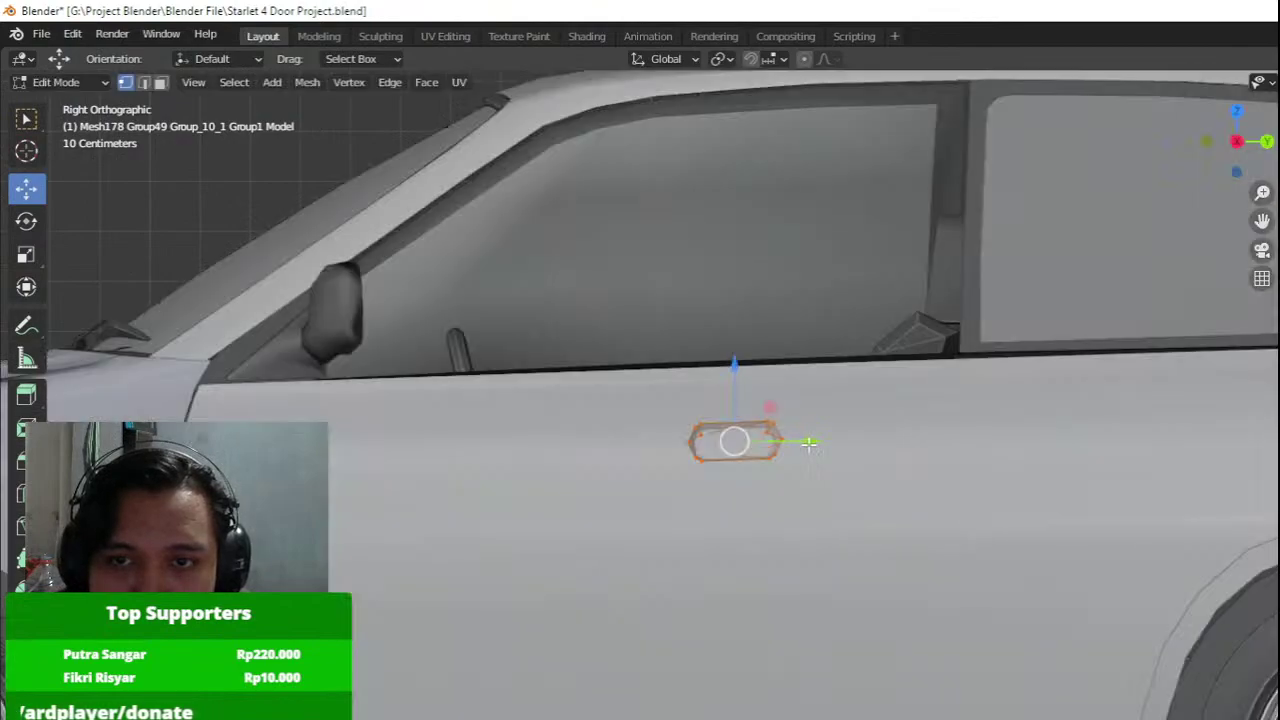
Check the relocated door handle's position against the door panel's seam.
{"action": "middle_click_drag", "start_coordinate": [832, 453], "coordinate": [692, 444]}
{"action": "key", "text": "Tab"}
{"action": "scroll", "coordinate": [719, 428], "scroll_direction": "down", "scroll_amount": 3}
{"action": "left_click", "coordinate": [727, 503]}
{"action": "key", "text": "Tab"}
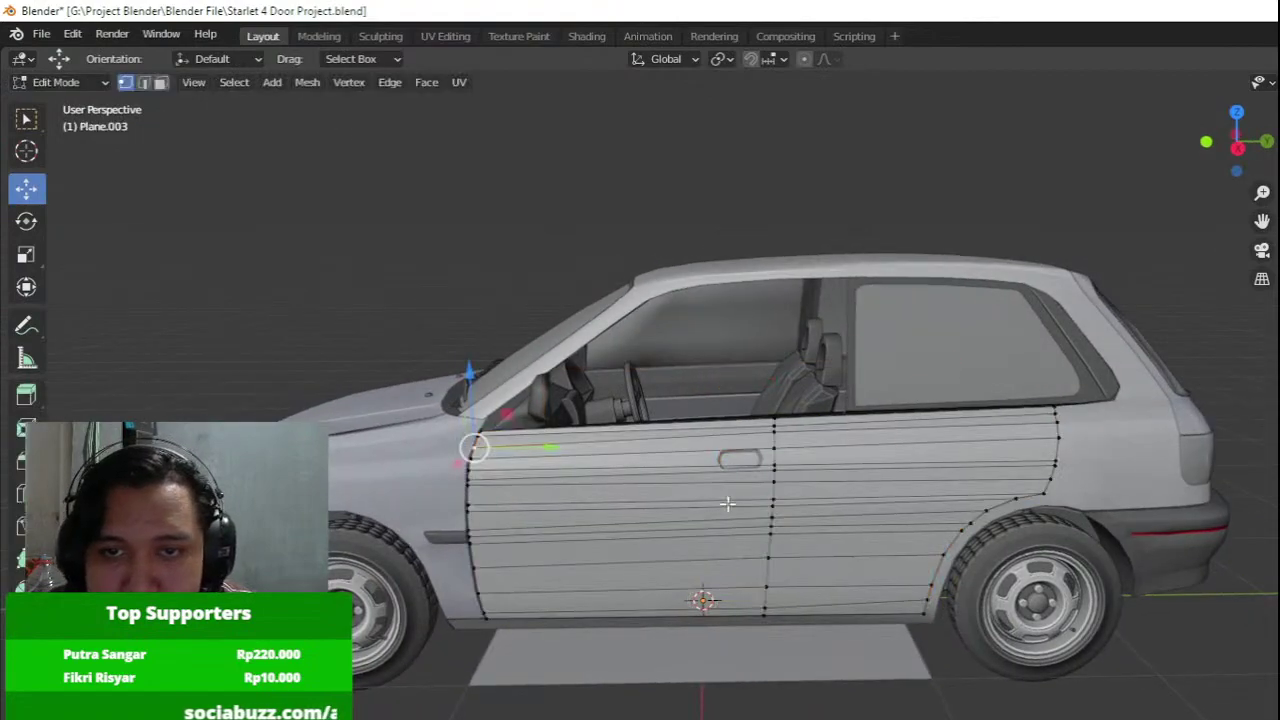
Leave the door panel's mesh, select the front door handle, and show it in wireframe from the right side.
{"action": "key", "text": "Tab"}
{"action": "left_click", "coordinate": [748, 459]}
{"action": "key", "text": "z"}
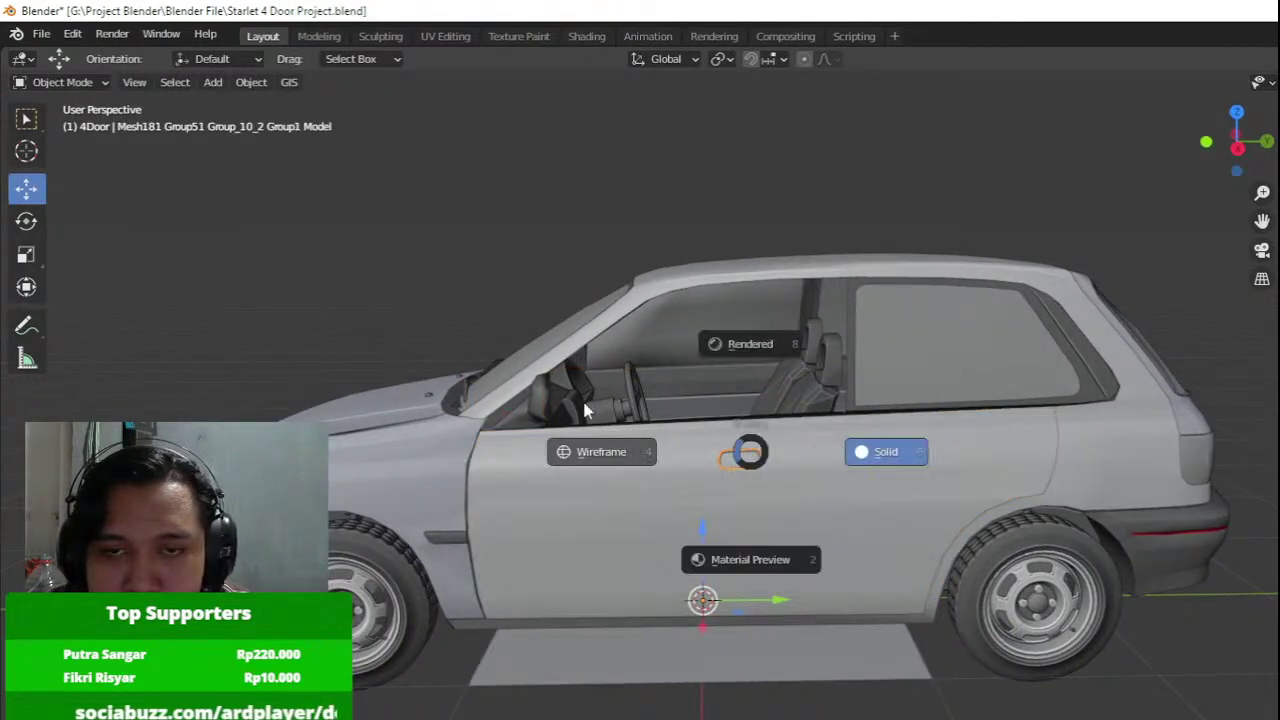
{"action": "left_click", "coordinate": [610, 449]}
{"action": "middle_click_drag", "start_coordinate": [786, 368], "coordinate": [778, 346]}
{"action": "scroll", "coordinate": [773, 415], "scroll_direction": "up", "scroll_amount": 5}
{"action": "key", "text": "KP_3"}
{"action": "scroll", "coordinate": [773, 415], "scroll_direction": "up", "scroll_amount": 8}
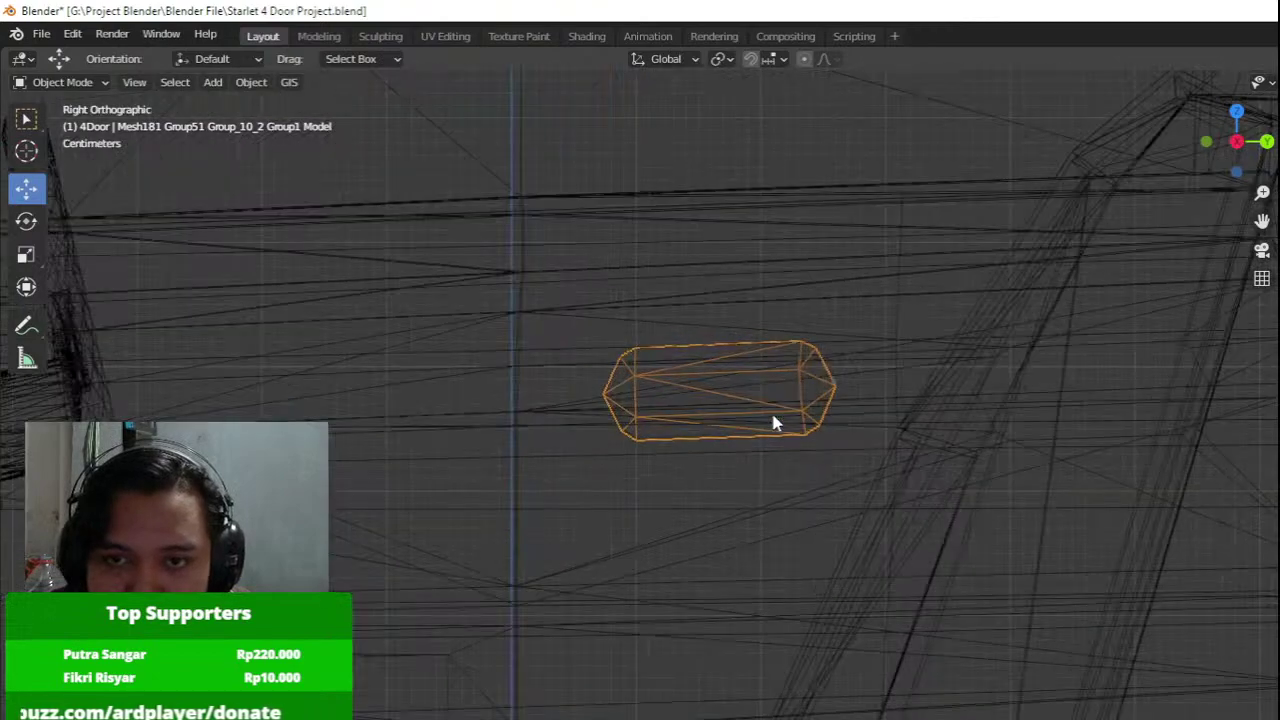
{"action": "scroll", "coordinate": [866, 300], "scroll_direction": "down", "scroll_amount": 6}
{"action": "scroll", "coordinate": [864, 291], "scroll_direction": "up", "scroll_amount": 5}
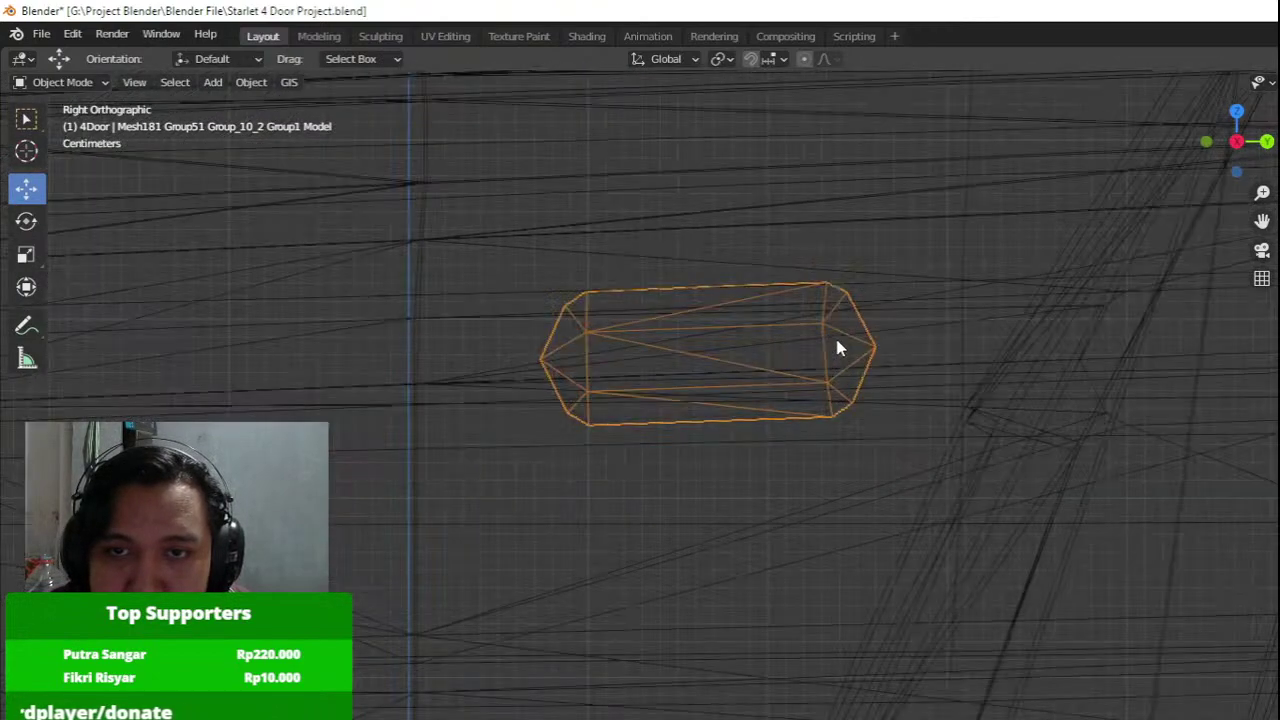
{"action": "scroll", "coordinate": [816, 363], "scroll_direction": "down", "scroll_amount": 8}
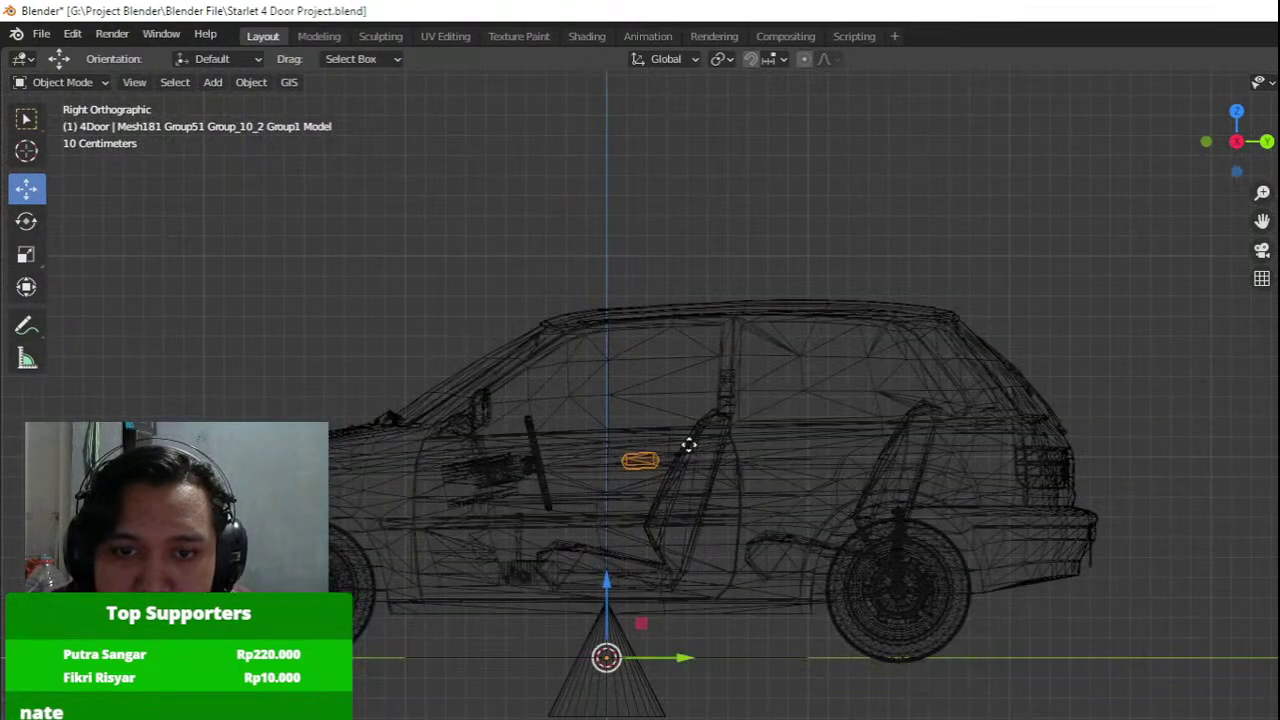
Duplicate the door handle, move the copy's mesh rearward along the Y axis onto the rear door, and restore solid shading.
{"action": "key", "text": "Tab"}
{"action": "left_click_drag", "start_coordinate": [707, 461], "coordinate": [901, 461]}
{"action": "key", "text": "z"}
{"action": "left_click", "coordinate": [940, 461]}
{"action": "scroll", "coordinate": [883, 460], "scroll_direction": "up", "scroll_amount": 2}
{"action": "middle_click_drag", "start_coordinate": [883, 460], "coordinate": [755, 497], "text": "shift"}
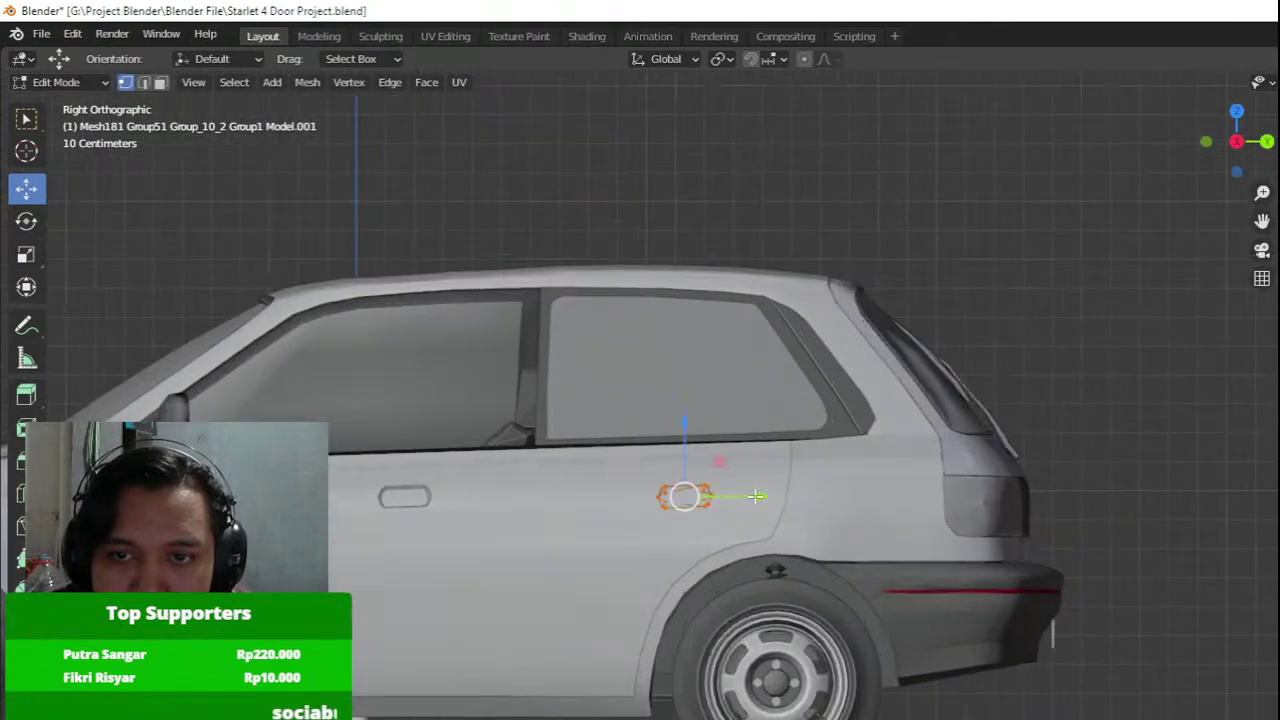
Move the handle copy further back, close to the rear door's trailing edge.
{"action": "key", "text": "z"}
{"action": "left_click", "coordinate": [643, 492]}
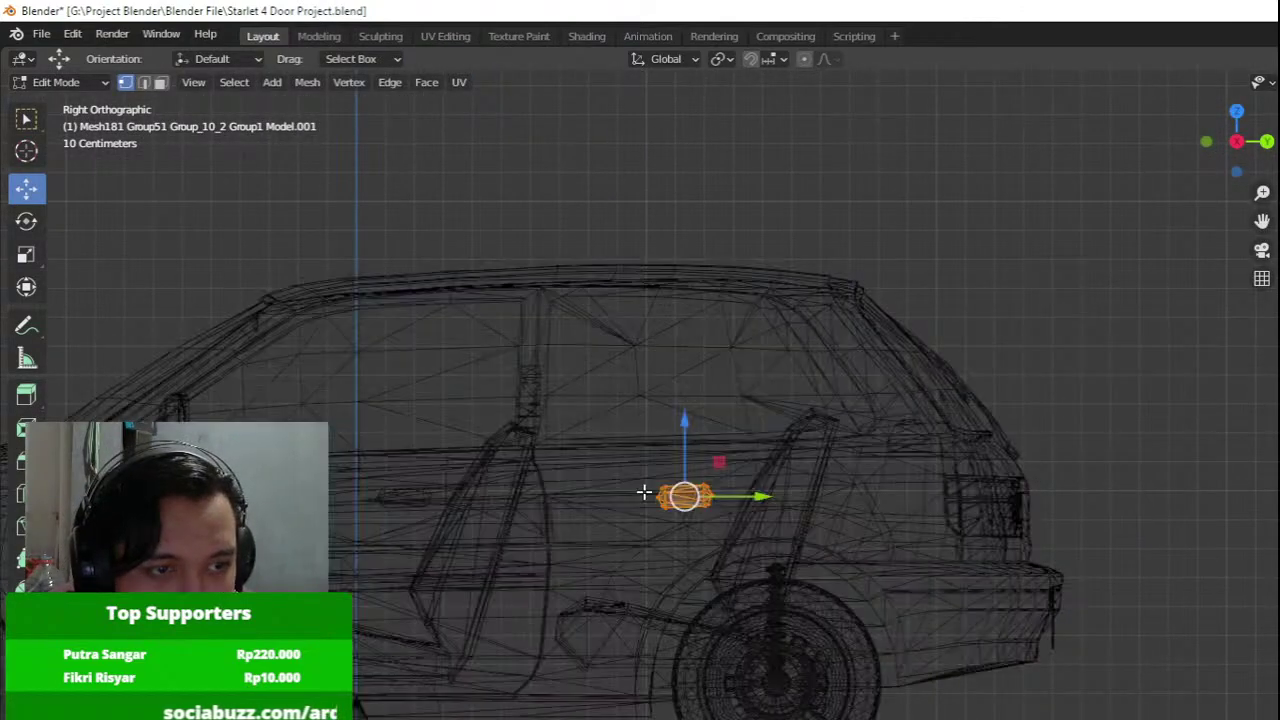
{"action": "key", "text": "g"}
{"action": "left_click", "coordinate": [1122, 466]}
{"action": "key", "text": "z"}
{"action": "left_click", "coordinate": [1017, 463]}
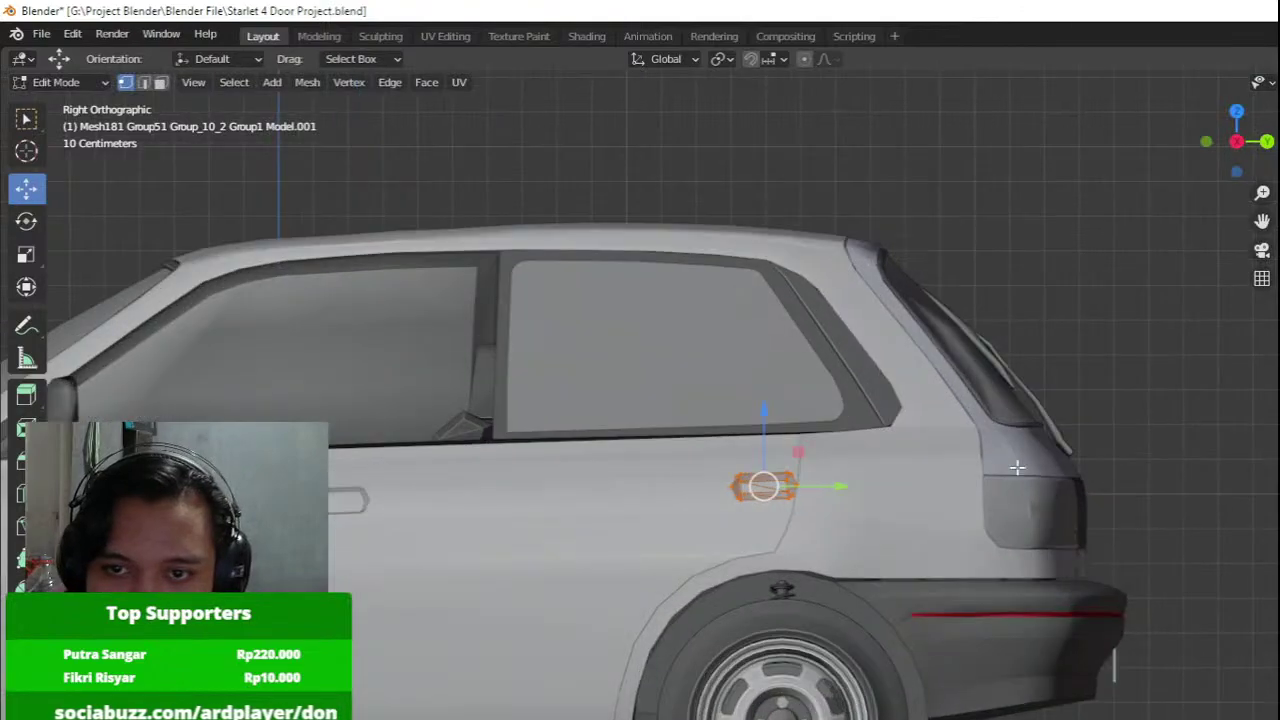
Reselect the handle copy in wireframe and fine-tune its position against the rear door's surface.
{"action": "key", "text": "g"}
{"action": "left_click", "coordinate": [858, 406]}
{"action": "mouse_move", "coordinate": [858, 406]}
{"action": "middle_mouse_down"}
{"action": "mouse_move", "coordinate": [968, 457]}
{"action": "mouse_move", "coordinate": [1050, 460]}
{"action": "middle_mouse_up"}
{"action": "key", "text": "z"}
{"action": "left_click", "coordinate": [655, 416]}
{"action": "left_click_drag", "start_coordinate": [655, 416], "coordinate": [789, 549]}
{"action": "left_click_drag", "start_coordinate": [795, 476], "coordinate": [846, 477]}
{"action": "key", "text": "z"}
{"action": "middle_click_drag", "start_coordinate": [848, 477], "coordinate": [731, 479]}
Delete the part of the handle copy's mesh that lies on the car's opposite side.
{"action": "key", "text": "z"}
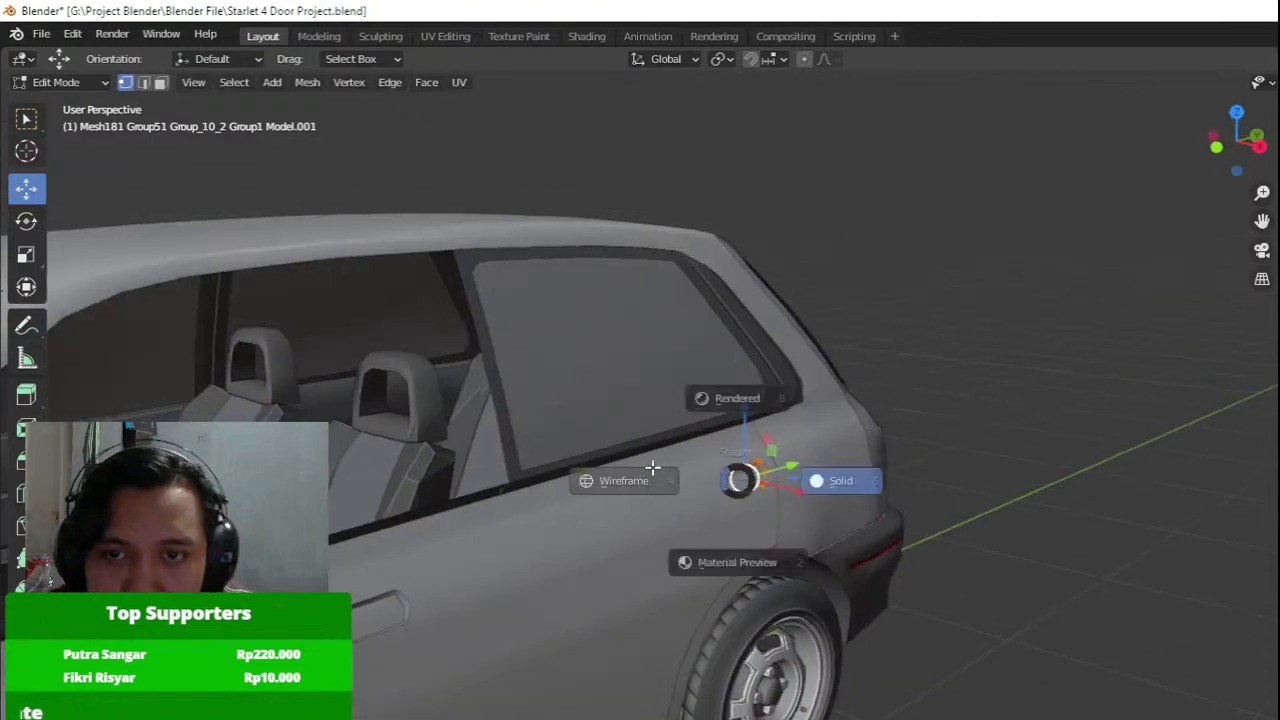
{"action": "left_click", "coordinate": [651, 467]}
{"action": "left_click_drag", "start_coordinate": [273, 324], "coordinate": [445, 440], "text": "shift"}
{"action": "key", "text": "x"}
{"action": "left_click", "coordinate": [446, 444]}
{"action": "middle_click_drag", "start_coordinate": [378, 438], "coordinate": [491, 423], "text": "shift"}
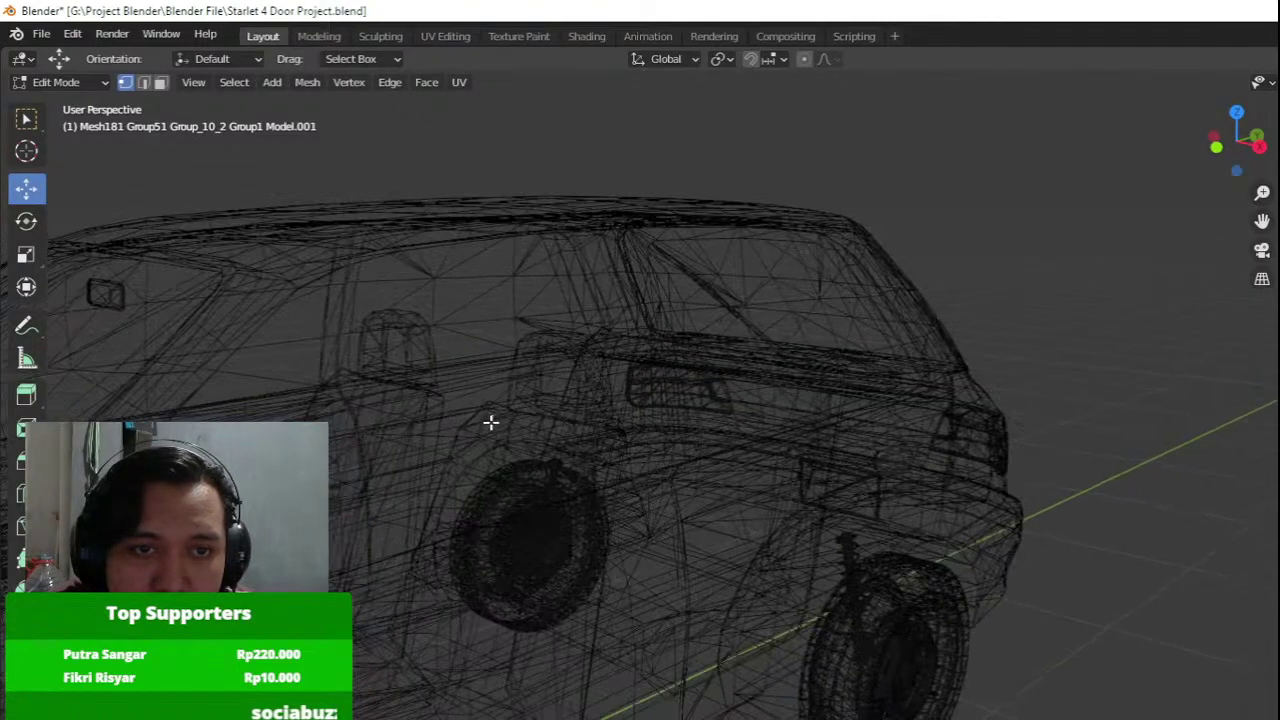
{"action": "key", "text": "Tab"}
{"action": "left_click", "coordinate": [700, 623]}
{"action": "left_click", "coordinate": [709, 626]}
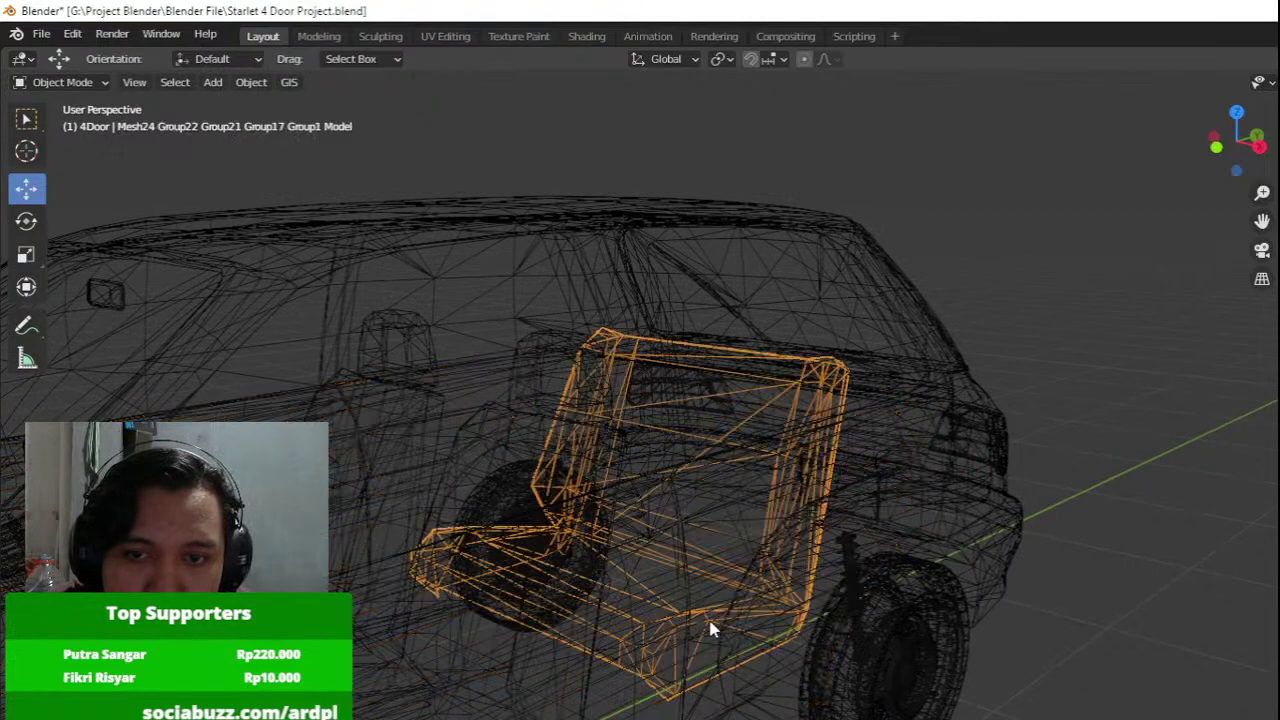
{"action": "left_click", "coordinate": [705, 627]}
{"action": "key", "text": "shift+z"}
{"action": "left_click", "coordinate": [561, 591]}
{"action": "key", "text": "Tab"}
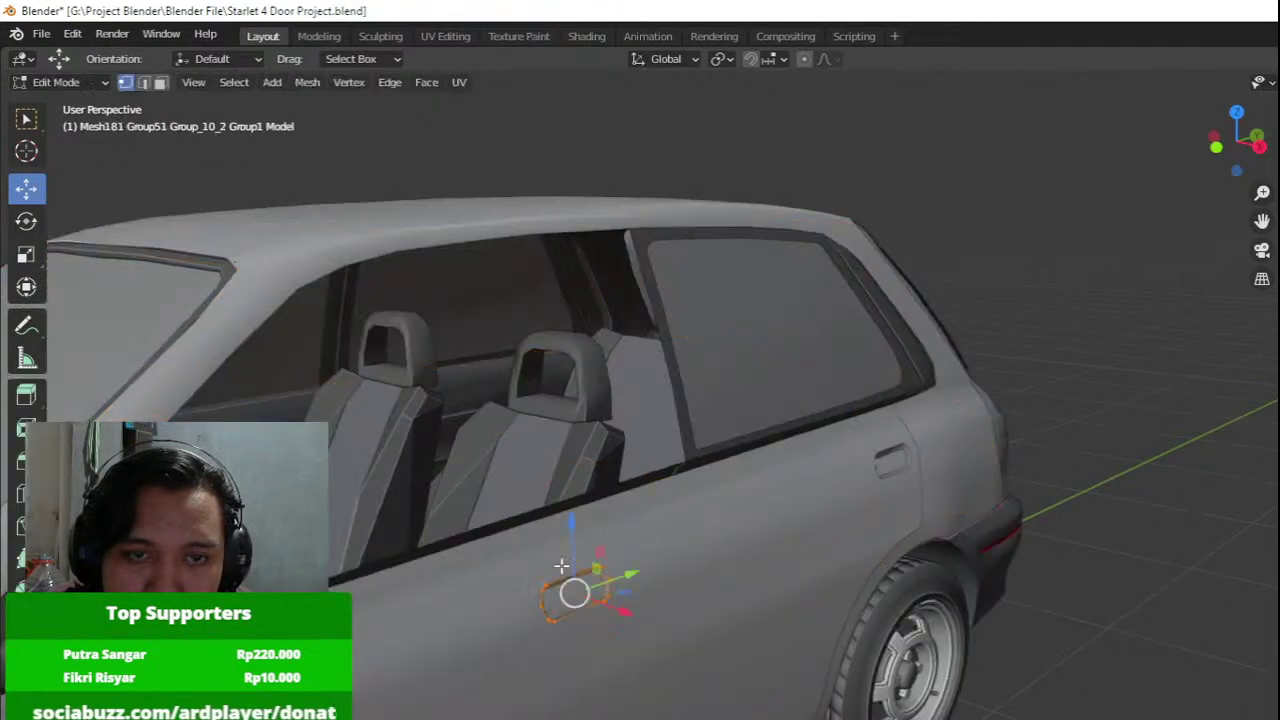
{"action": "key", "text": "shift+z"}
{"action": "left_click", "coordinate": [230, 470]}
{"action": "key", "text": "Tab"}
{"action": "left_click", "coordinate": [230, 480]}
{"action": "left_click", "coordinate": [230, 480]}
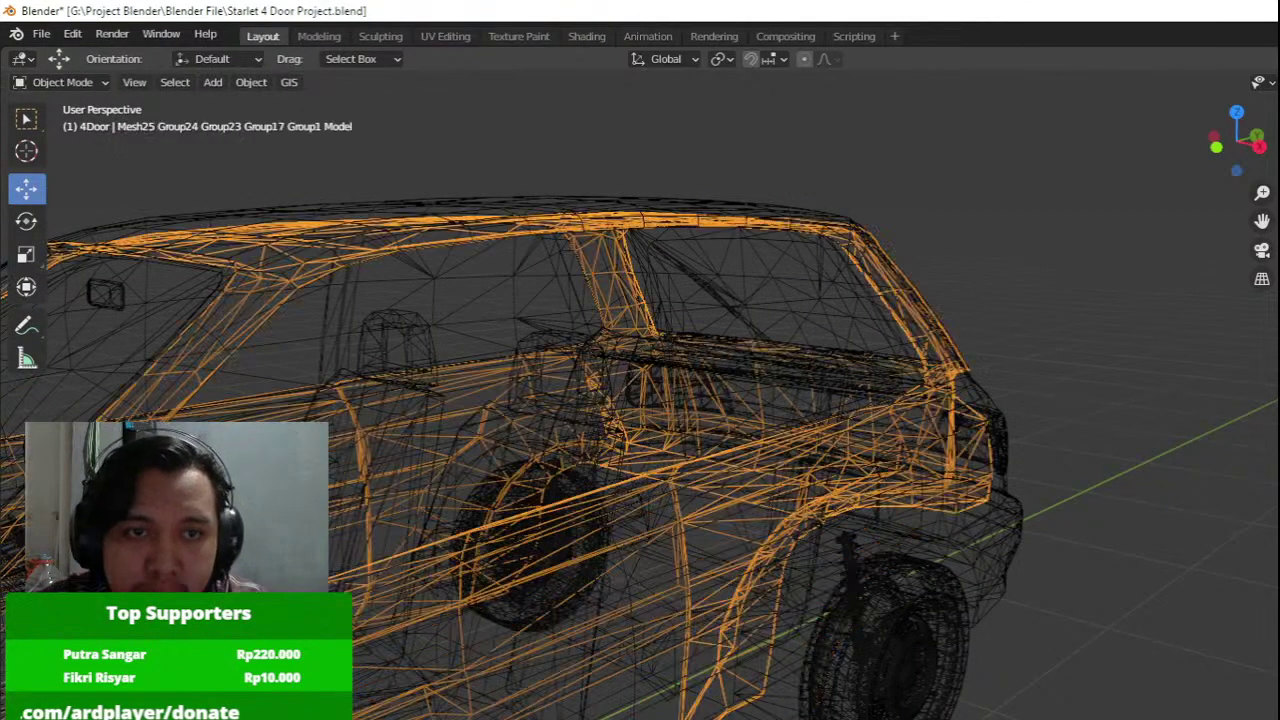
{"action": "left_click", "coordinate": [230, 480]}
Open the joined door panel's mesh for editing and show it in wireframe from the right side.
{"action": "scroll", "coordinate": [793, 443], "scroll_direction": "down", "scroll_amount": 4}
{"action": "key", "text": "shift+z"}
{"action": "mouse_move", "coordinate": [793, 443]}
{"action": "middle_mouse_down"}
{"action": "mouse_move", "coordinate": [833, 408]}
{"action": "mouse_move", "coordinate": [969, 391]}
{"action": "mouse_move", "coordinate": [812, 442]}
{"action": "middle_mouse_up"}
{"action": "left_click", "coordinate": [712, 496]}
{"action": "middle_click_drag", "start_coordinate": [712, 496], "coordinate": [604, 435]}
{"action": "middle_click_drag", "start_coordinate": [604, 435], "coordinate": [510, 315], "text": "shift"}
{"action": "scroll", "coordinate": [732, 435], "scroll_direction": "up", "scroll_amount": 2}
{"action": "key", "text": "Tab"}
{"action": "key", "text": "KP_3"}
{"action": "scroll", "coordinate": [669, 409], "scroll_direction": "up", "scroll_amount": 5}
{"action": "left_click", "coordinate": [864, 418]}
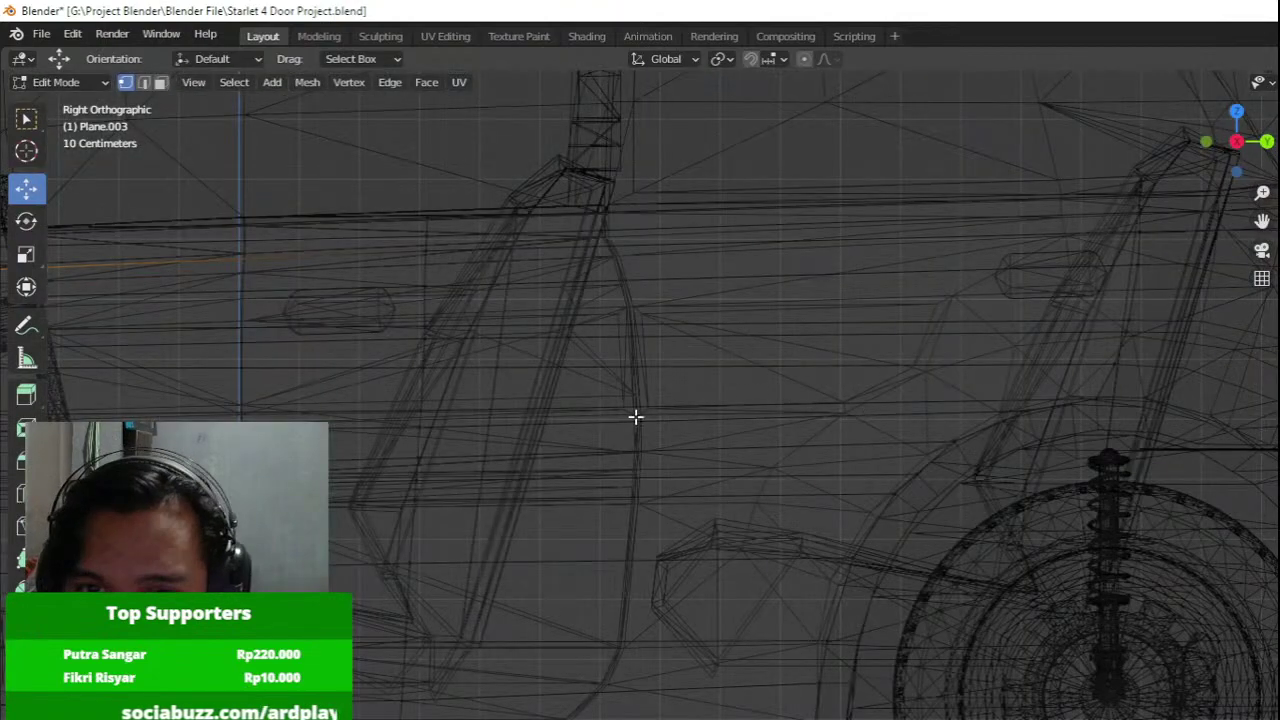
{"action": "key", "text": "z"}
{"action": "left_click", "coordinate": [677, 400]}
Select the front door section of the panel's mesh, then return to object mode and save the file.
{"action": "key", "text": "a"}
{"action": "scroll", "coordinate": [677, 398], "scroll_direction": "down", "scroll_amount": 4}
{"action": "middle_click_drag", "start_coordinate": [545, 362], "coordinate": [752, 393], "text": "shift"}
{"action": "key", "text": "z"}
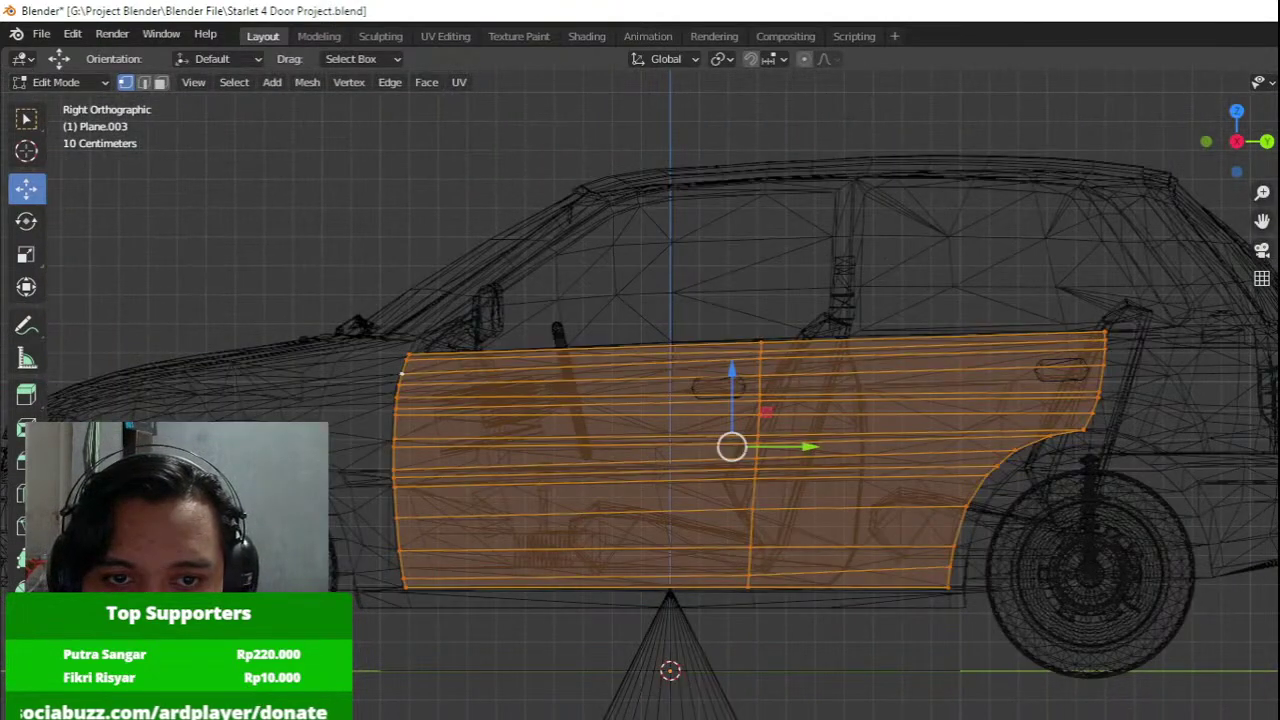
{"action": "left_click_drag", "start_coordinate": [283, 706], "coordinate": [834, 259]}
{"action": "key", "text": "Tab"}
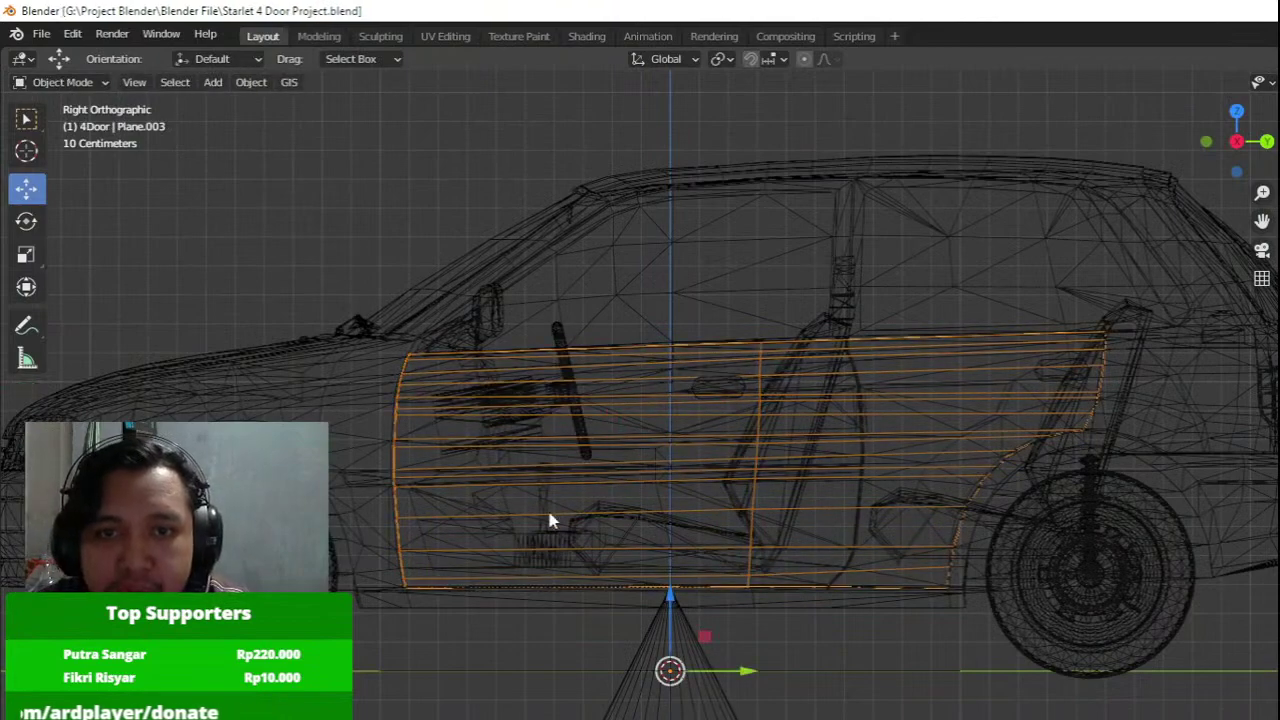
Separate the front door section, up to the seam, into its own object and return to solid shading in object mode.
{"action": "key", "text": "Tab"}
{"action": "left_click_drag", "start_coordinate": [257, 704], "coordinate": [815, 274]}
{"action": "key", "text": "p"}
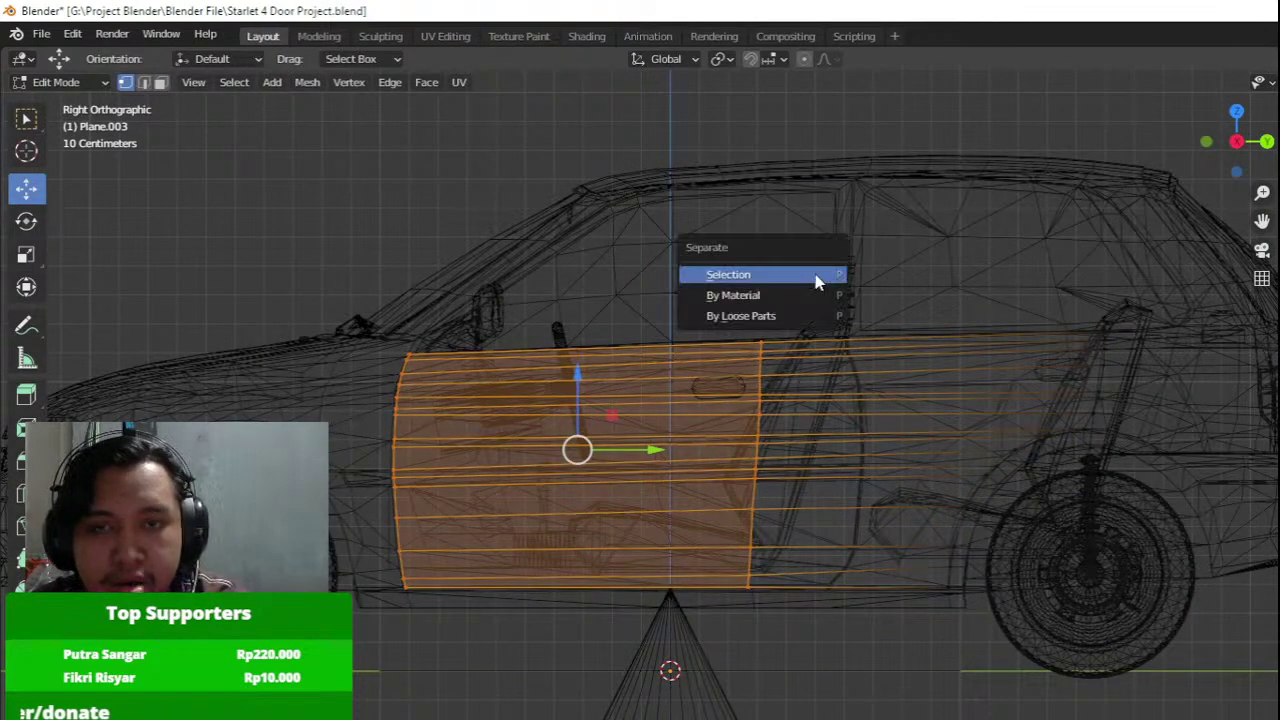
{"action": "left_click", "coordinate": [815, 278]}
{"action": "key", "text": "Tab"}
{"action": "key", "text": "z"}
{"action": "left_click", "coordinate": [978, 290]}
Hide the original door on the car's opposite side.
{"action": "middle_click_drag", "start_coordinate": [895, 334], "coordinate": [957, 341]}
{"action": "left_click", "coordinate": [916, 388]}
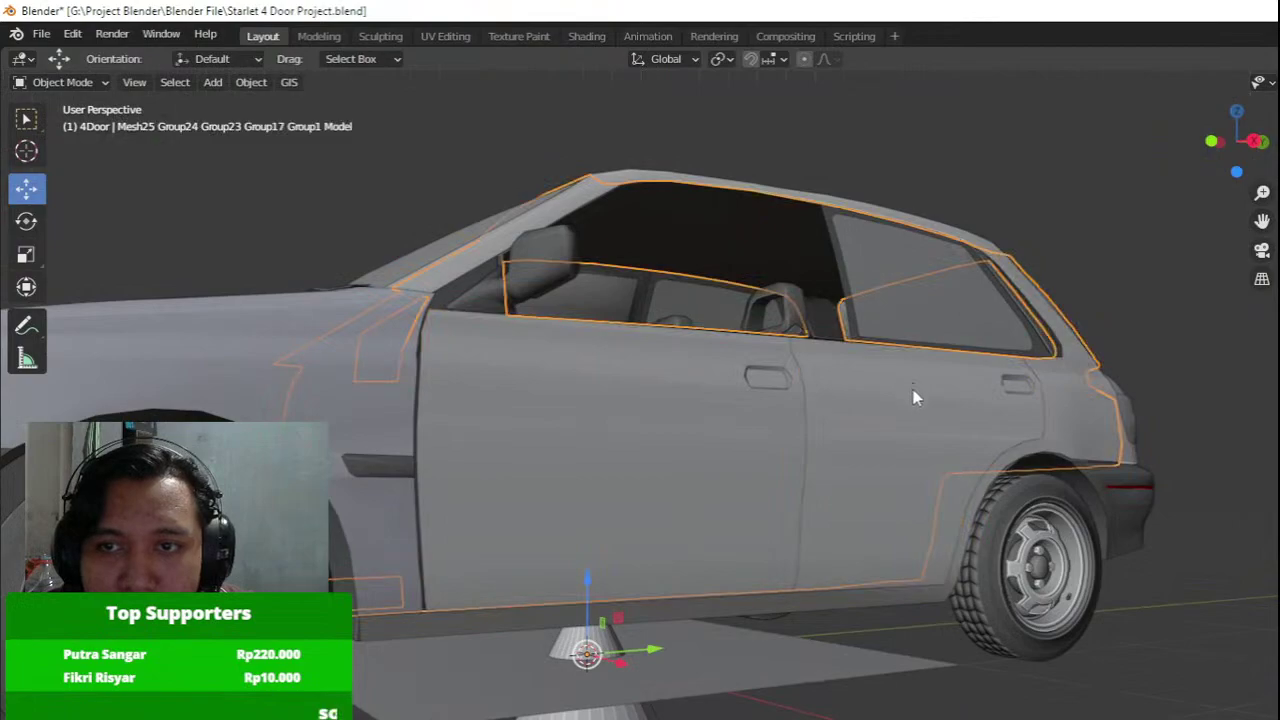
{"action": "left_click", "coordinate": [1036, 488]}
{"action": "middle_click_drag", "start_coordinate": [915, 388], "coordinate": [855, 442]}
{"action": "scroll", "coordinate": [1038, 488], "scroll_direction": "down", "scroll_amount": 3}
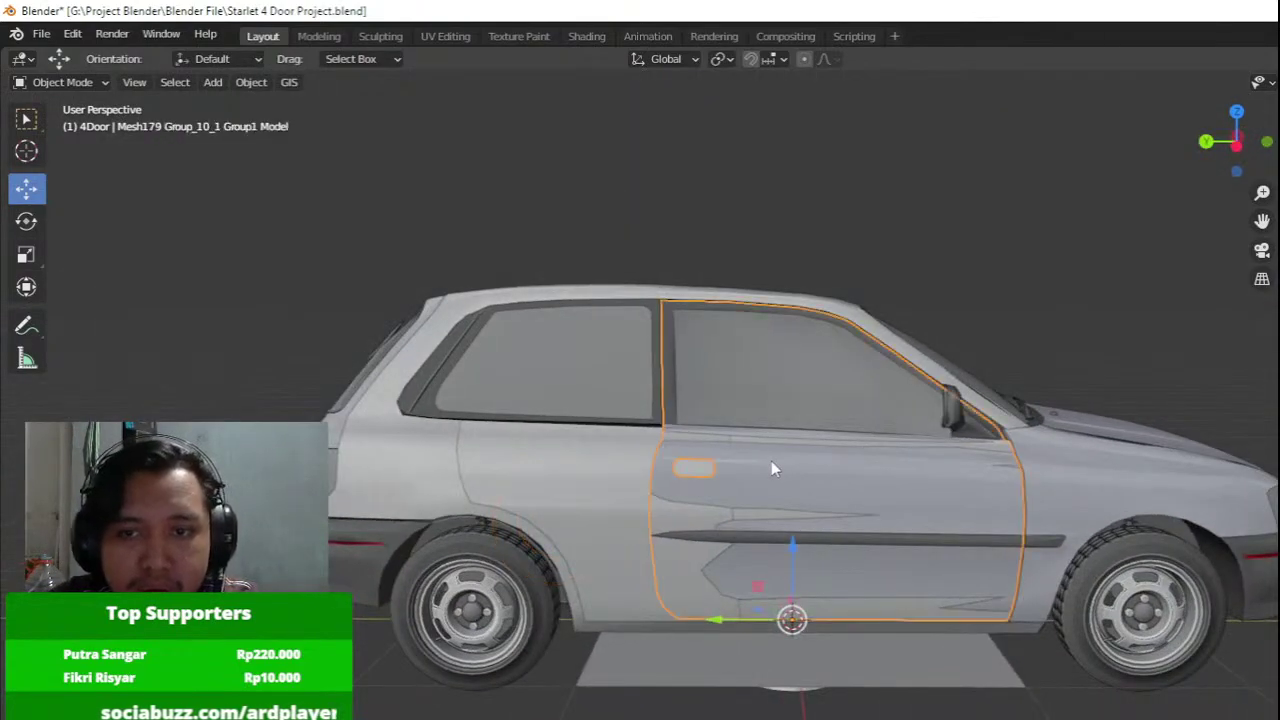
{"action": "key", "text": "h"}
Examine the front fender and the body shell as separate objects from the front and the side.
{"action": "middle_click_drag", "start_coordinate": [795, 481], "coordinate": [687, 497]}
{"action": "key", "text": "Tab"}
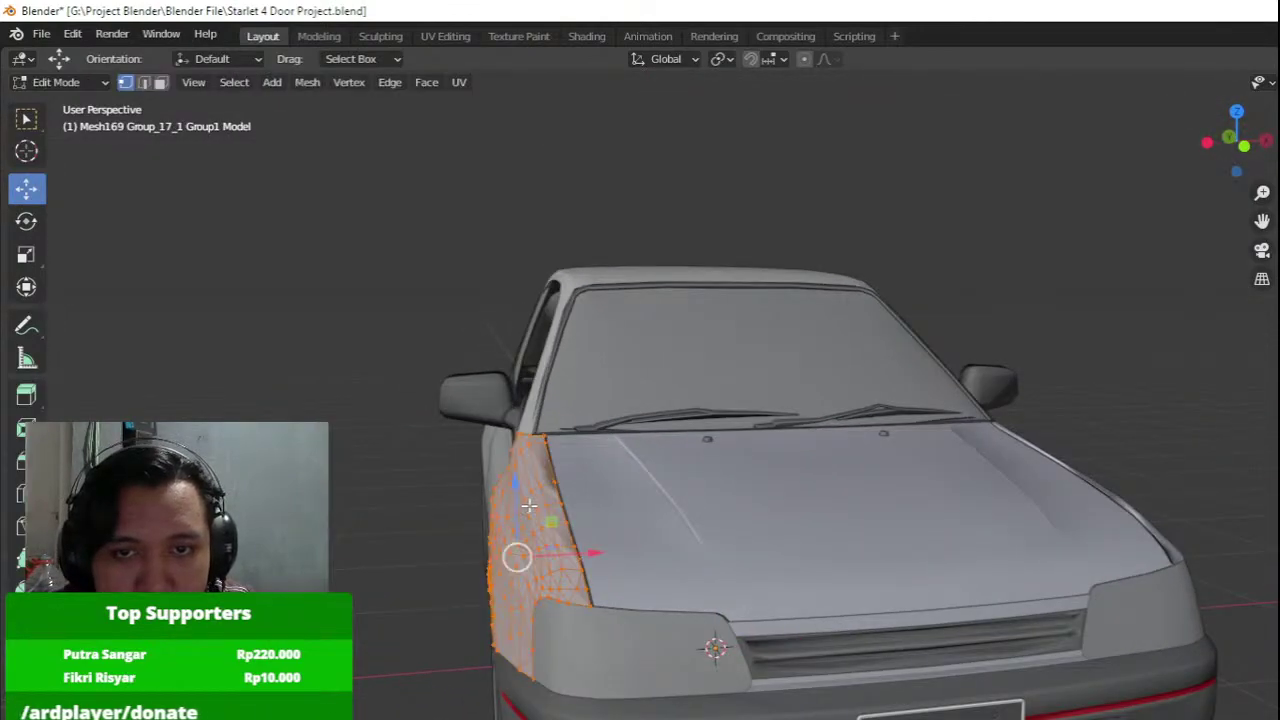
{"action": "key", "text": "Tab"}
{"action": "middle_click_drag", "start_coordinate": [530, 508], "coordinate": [877, 600]}
{"action": "scroll", "coordinate": [745, 532], "scroll_direction": "up", "scroll_amount": 2}
{"action": "left_click", "coordinate": [755, 528]}
{"action": "key", "text": "Tab"}
{"action": "key", "text": "Tab"}
{"action": "left_click", "coordinate": [877, 595]}
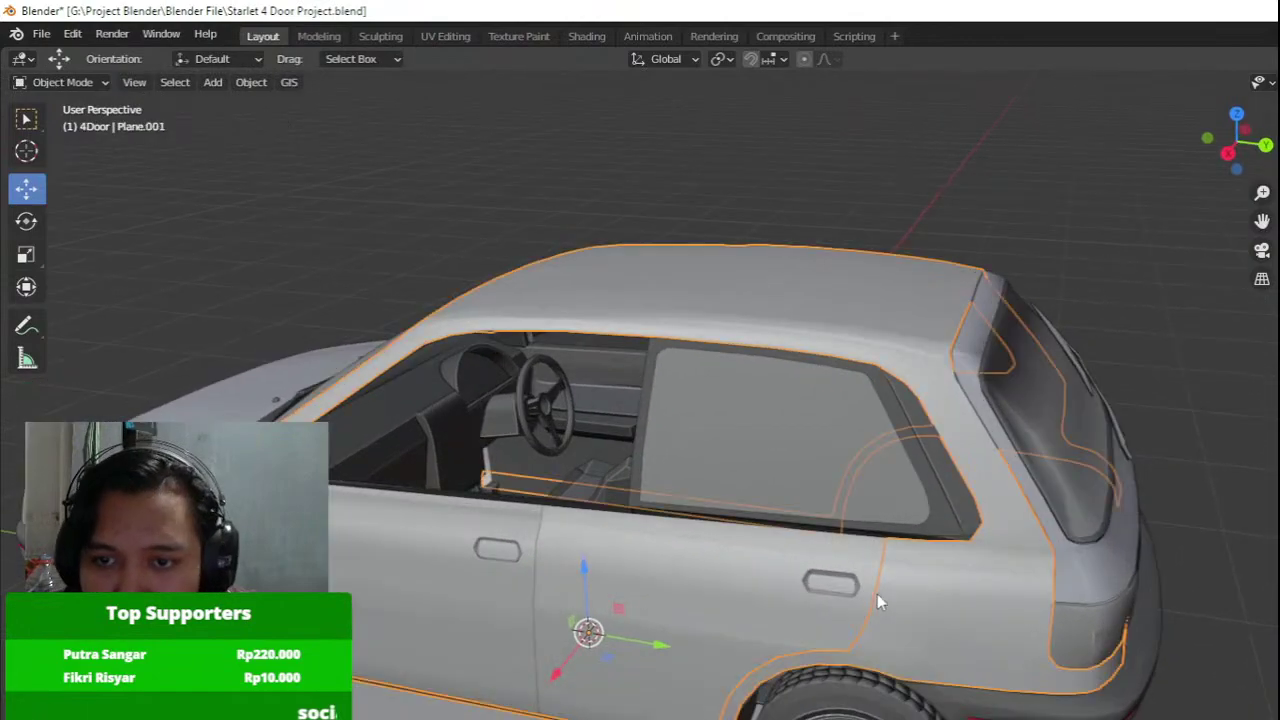
{"action": "middle_click_drag", "start_coordinate": [1072, 526], "coordinate": [994, 467]}
{"action": "scroll", "coordinate": [957, 483], "scroll_direction": "up", "scroll_amount": 2}
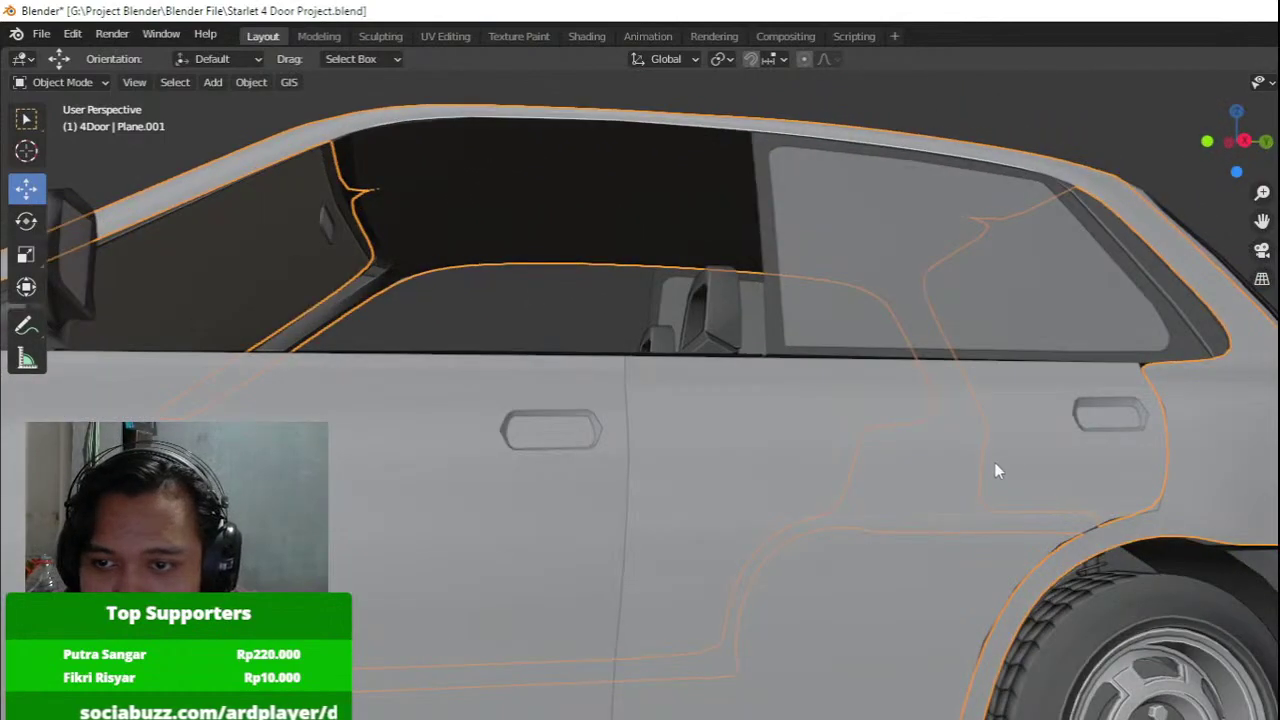
Select the rear and front door objects in turn and check their outlines from several angles.
{"action": "left_click", "coordinate": [994, 467]}
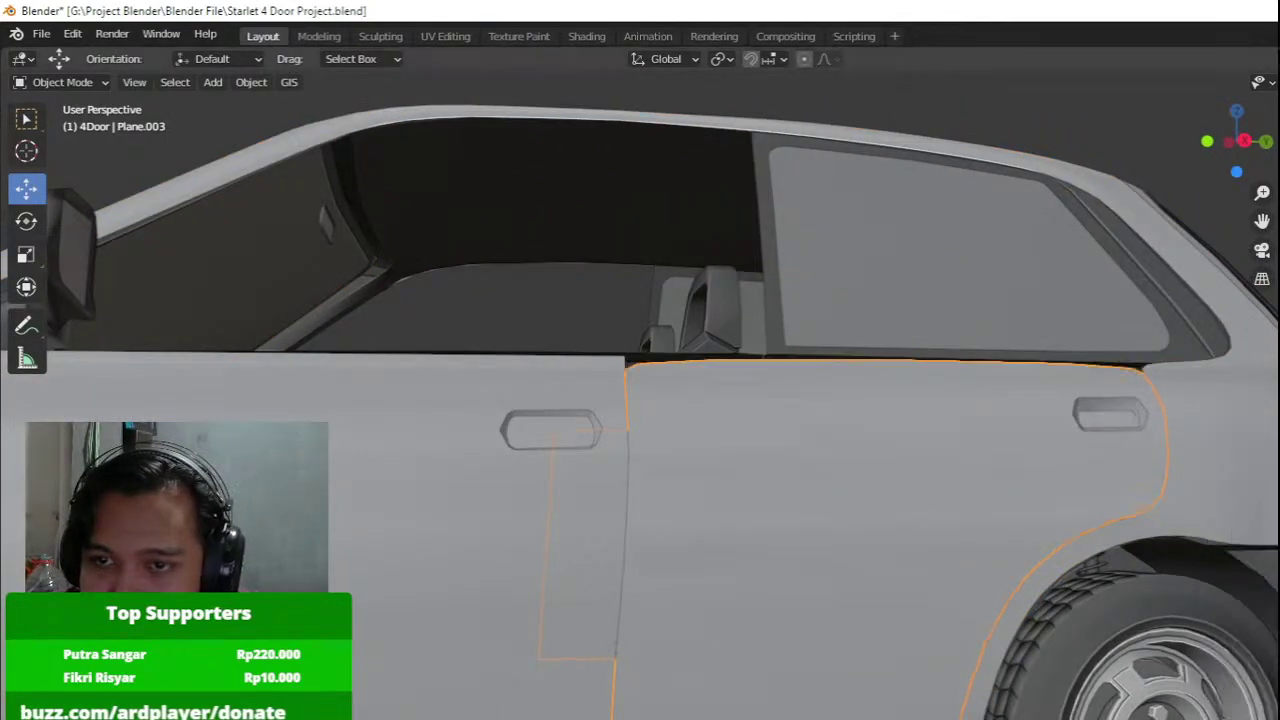
{"action": "middle_click_drag", "start_coordinate": [955, 512], "coordinate": [869, 515]}
{"action": "left_click", "coordinate": [934, 509]}
{"action": "left_click", "coordinate": [778, 535]}
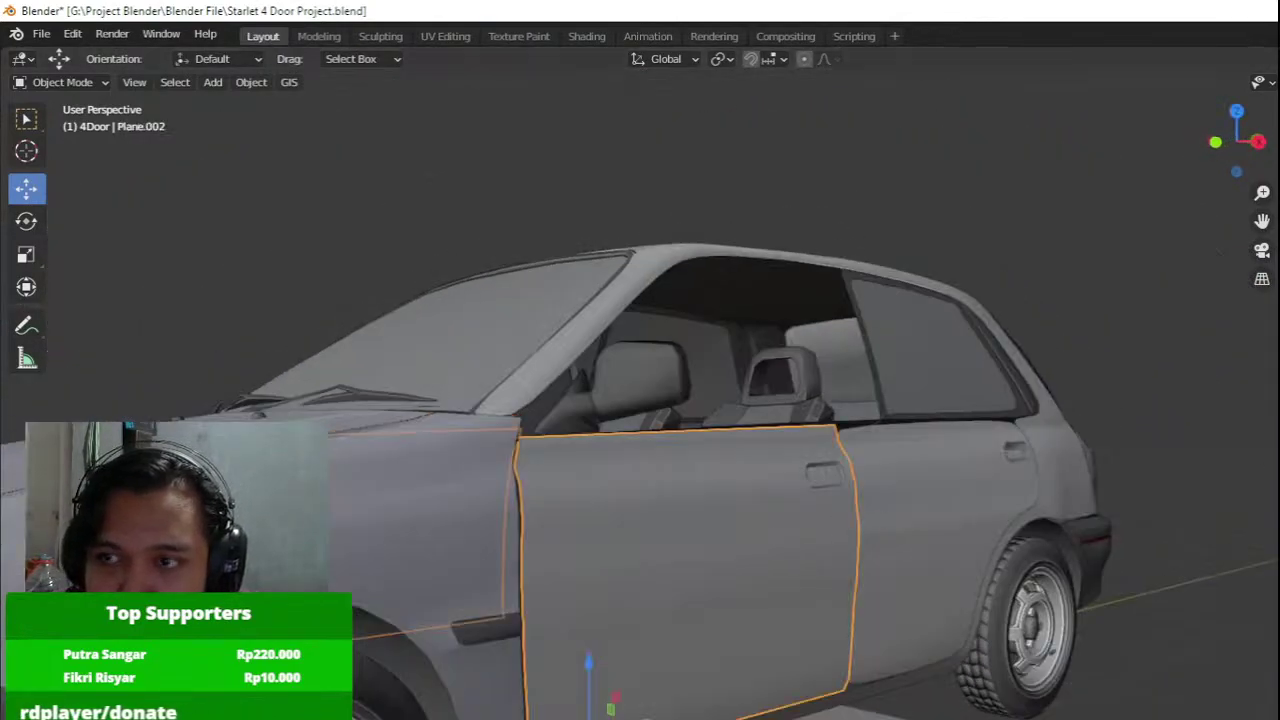
{"action": "left_click", "coordinate": [1277, 382]}
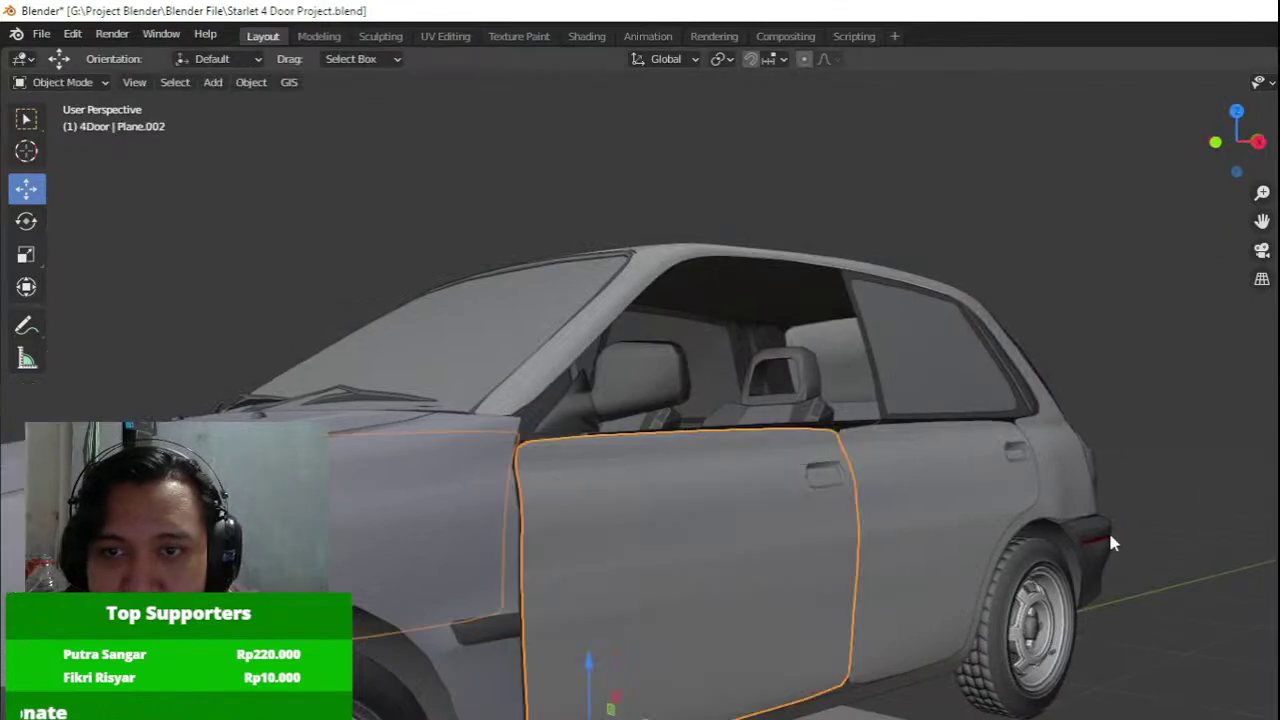
{"action": "middle_click_drag", "start_coordinate": [1106, 531], "coordinate": [1042, 537]}
{"action": "left_click", "coordinate": [1197, 540]}
{"action": "middle_click_drag", "start_coordinate": [1197, 540], "coordinate": [1137, 532]}
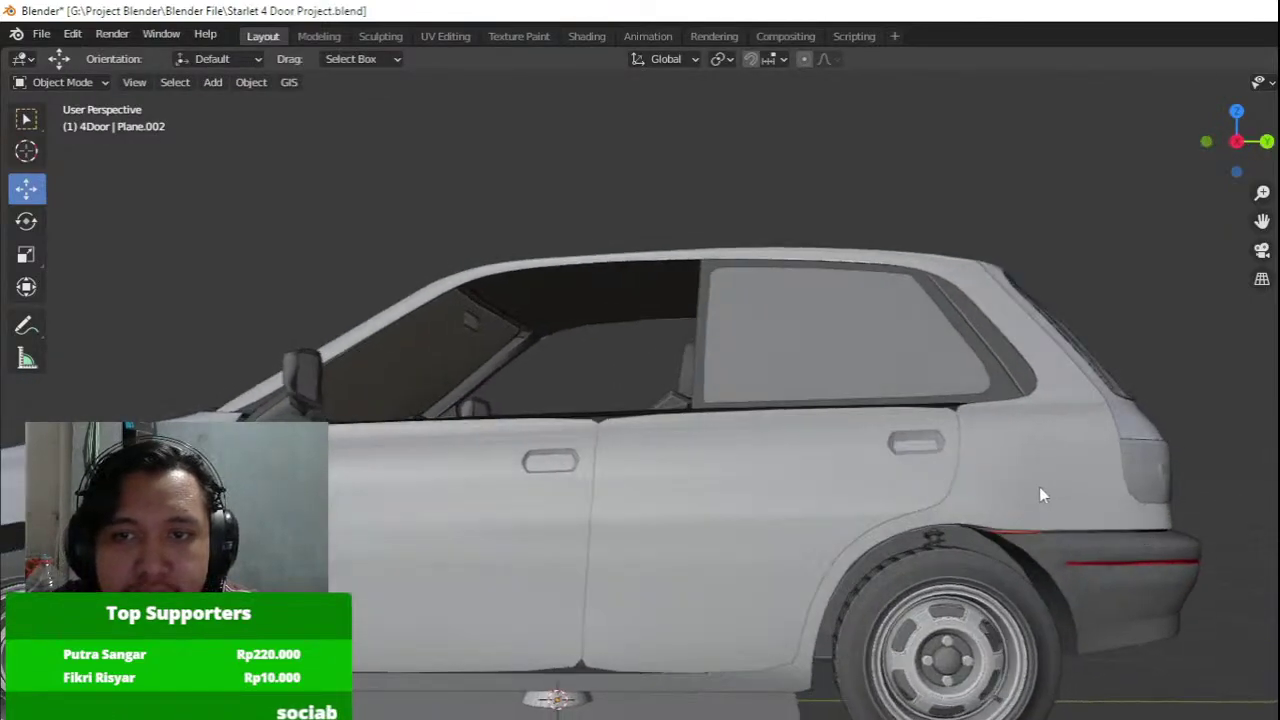
{"action": "middle_click_drag", "start_coordinate": [1041, 492], "coordinate": [846, 523]}
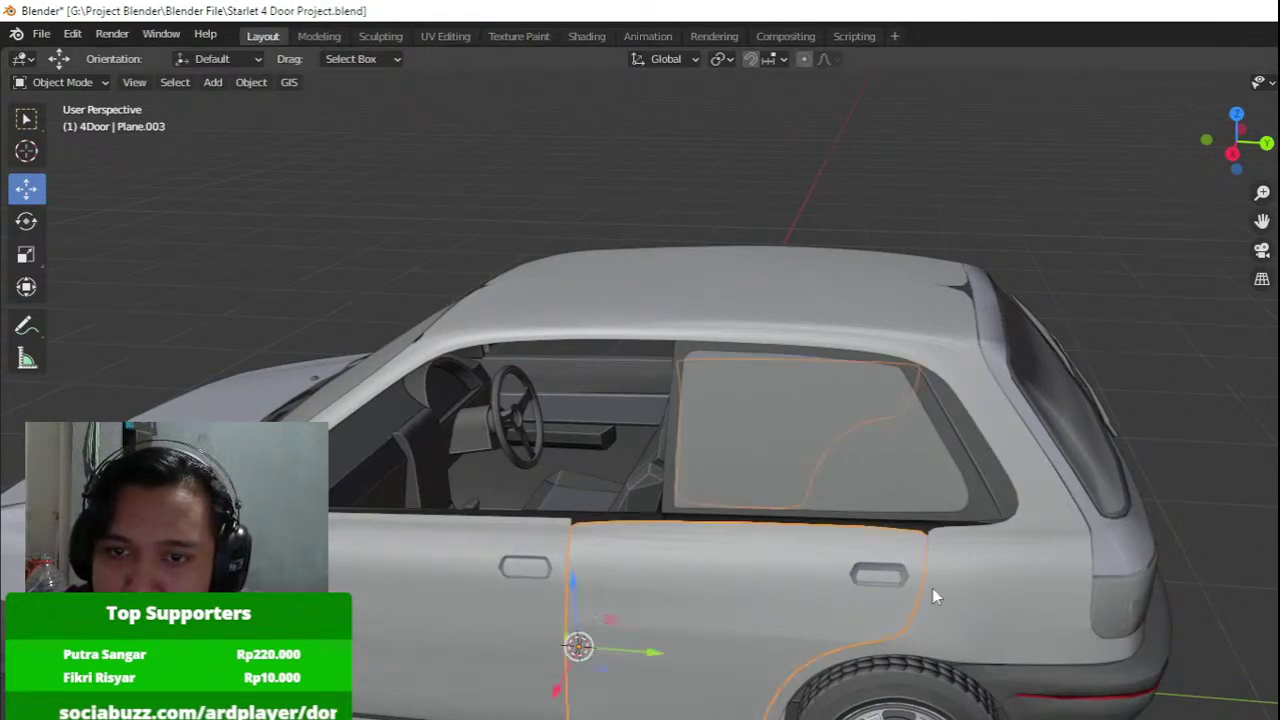
Select the body shell to check its outline, clear the selection, and save the file.
{"action": "left_click", "coordinate": [1072, 588]}
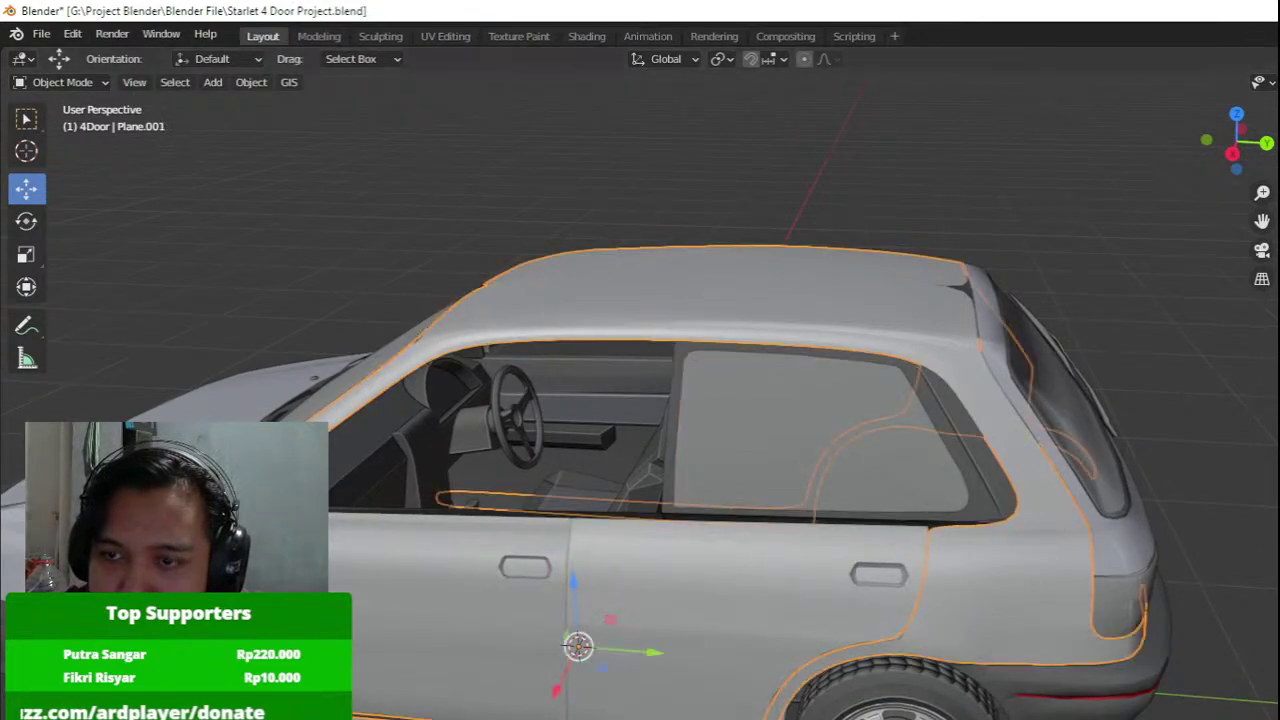
{"action": "left_click", "coordinate": [1240, 565]}
{"action": "middle_click_drag", "start_coordinate": [1240, 565], "coordinate": [1204, 516]}
{"action": "key", "text": "ctrl+s"}
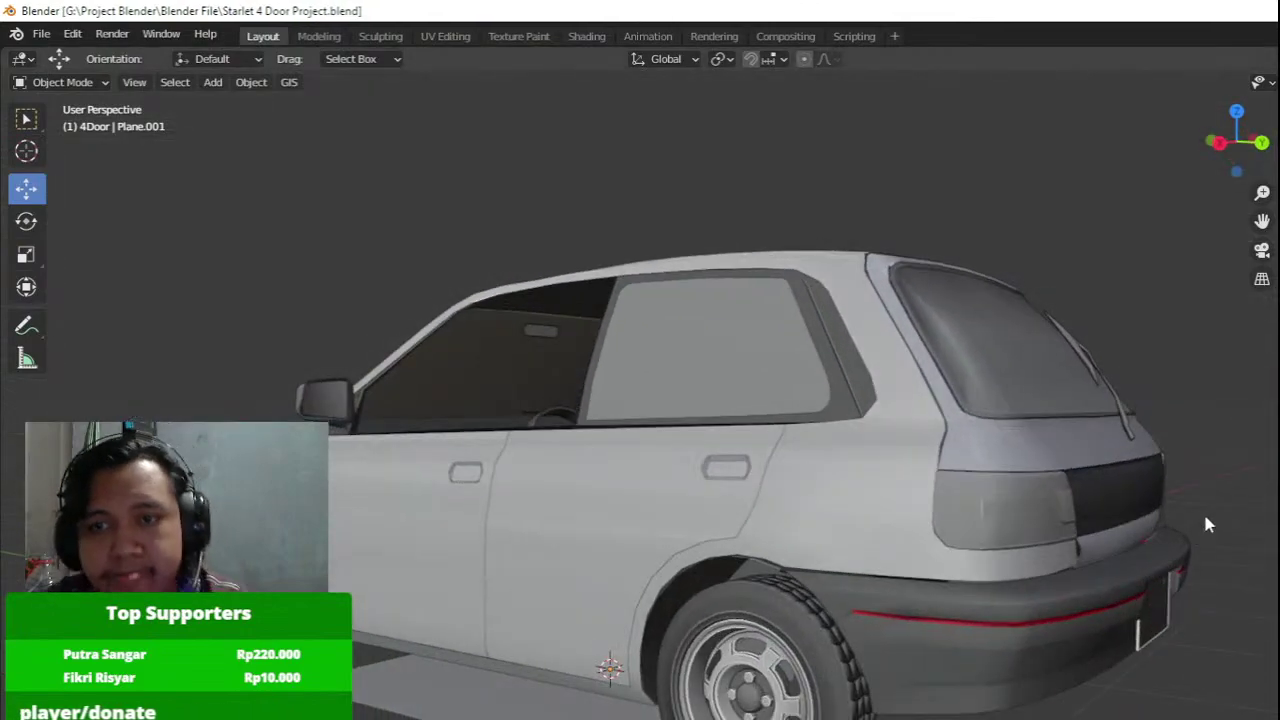
Select the separated front door and open its mesh for editing from the right side, framing its front edge.
{"action": "left_click", "coordinate": [855, 467]}
{"action": "middle_click_drag", "start_coordinate": [877, 446], "coordinate": [808, 433]}
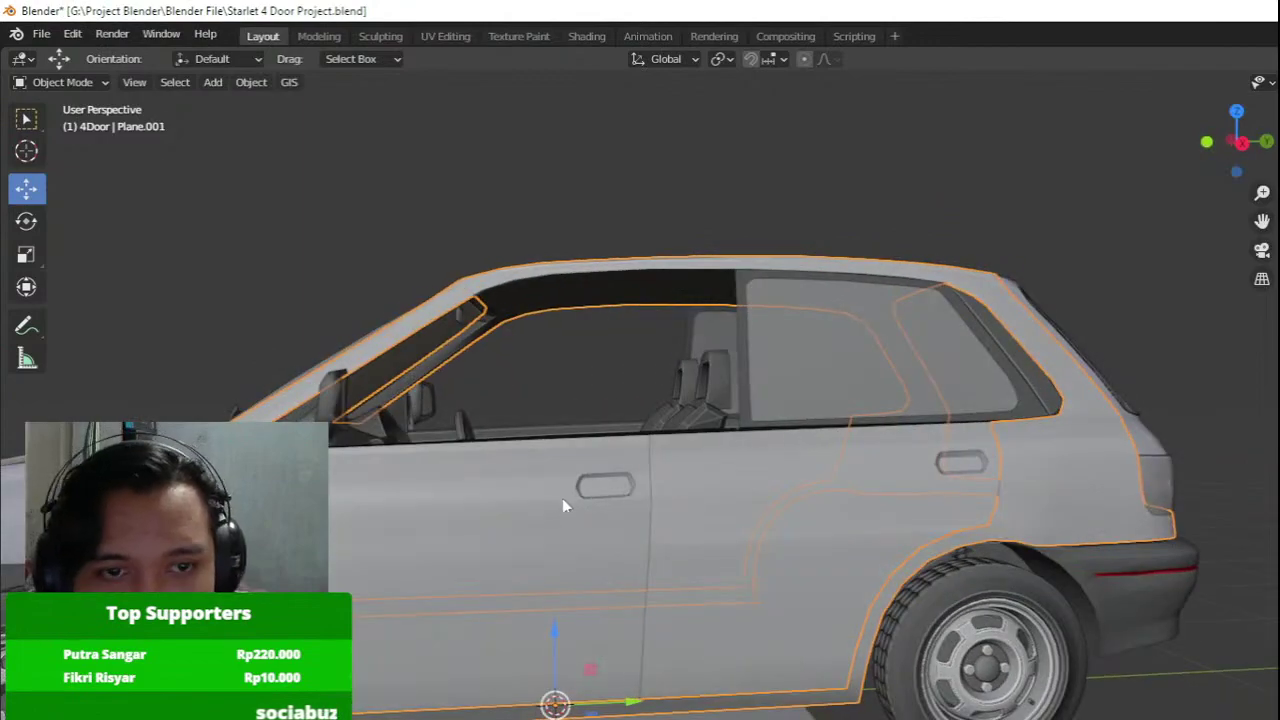
{"action": "left_click", "coordinate": [562, 498]}
{"action": "middle_click_drag", "start_coordinate": [563, 483], "coordinate": [703, 464], "text": "shift"}
{"action": "middle_click_drag", "start_coordinate": [602, 468], "coordinate": [699, 474], "text": "shift"}
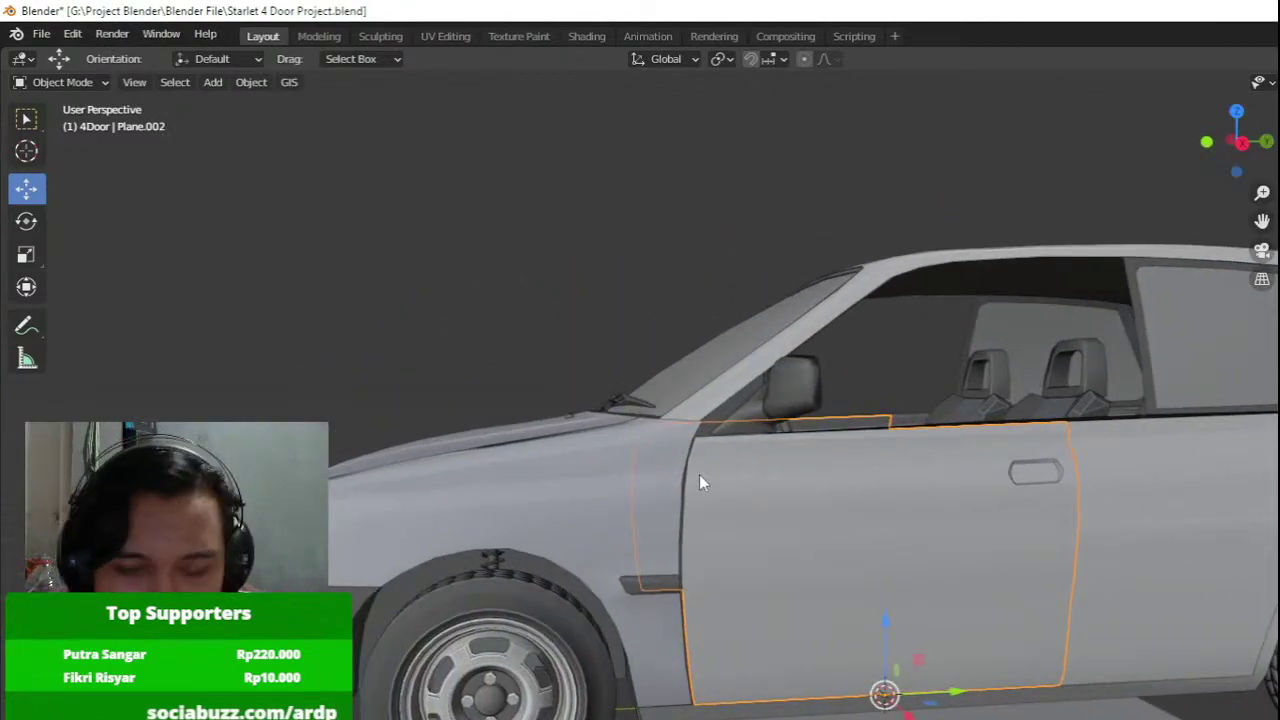
{"action": "key", "text": "KP_3"}
{"action": "key", "text": "Tab"}
{"action": "scroll", "coordinate": [700, 478], "scroll_direction": "up", "scroll_amount": 5}
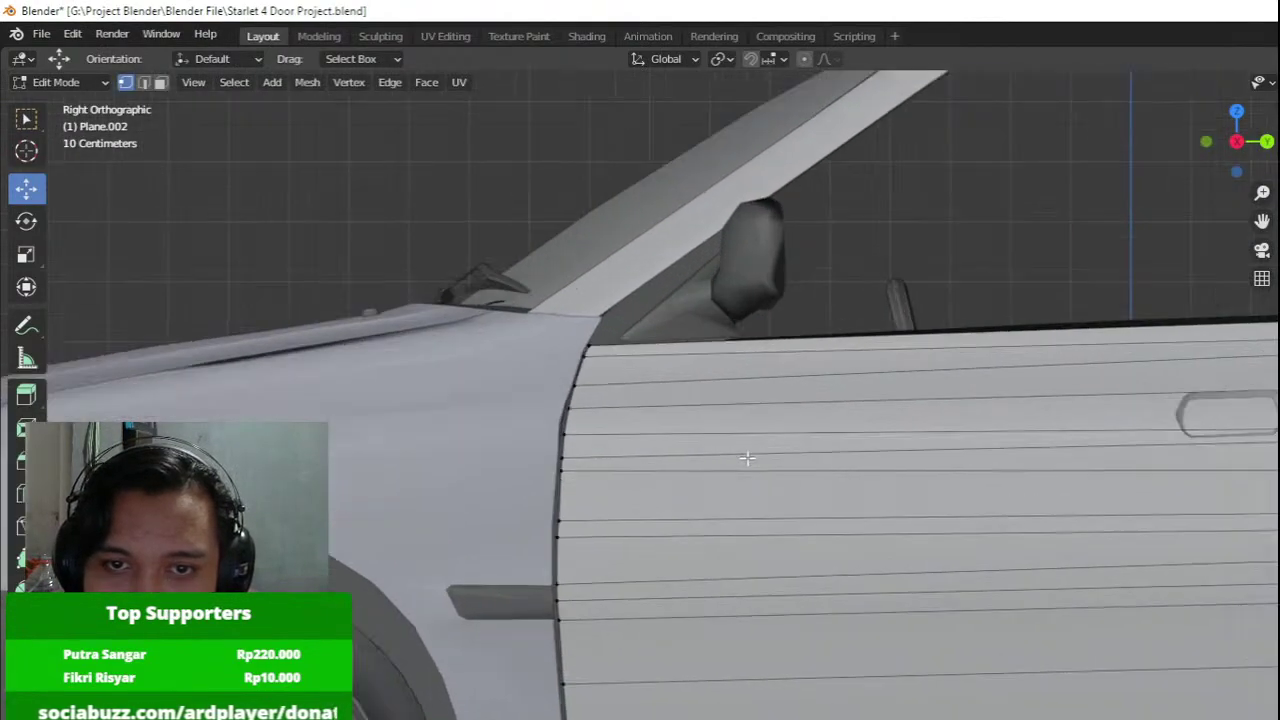
Move the mid-height vertices of the front door's front edge forward, above the side trim strip, to follow the fender edge.
{"action": "left_click_drag", "start_coordinate": [560, 470], "coordinate": [547, 566]}
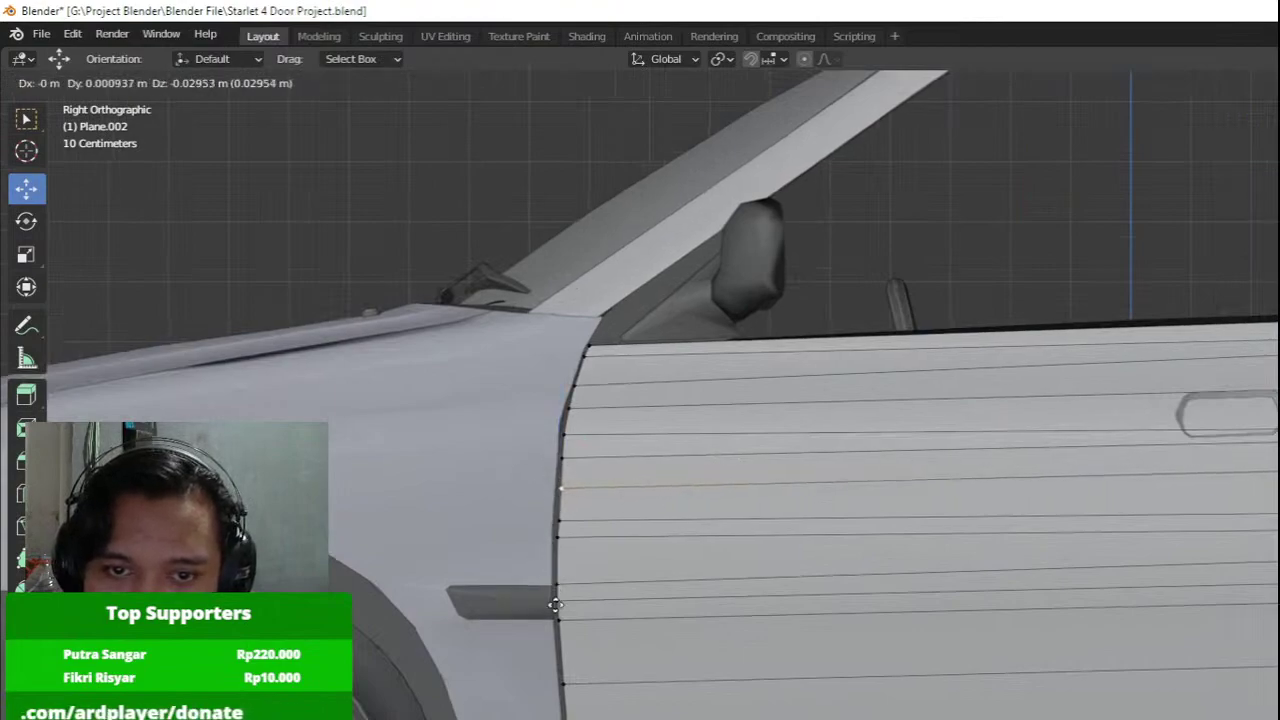
{"action": "left_click", "coordinate": [555, 605]}
{"action": "scroll", "coordinate": [631, 543], "scroll_direction": "up", "scroll_amount": 7}
{"action": "left_click", "coordinate": [386, 568]}
{"action": "key", "text": "g"}
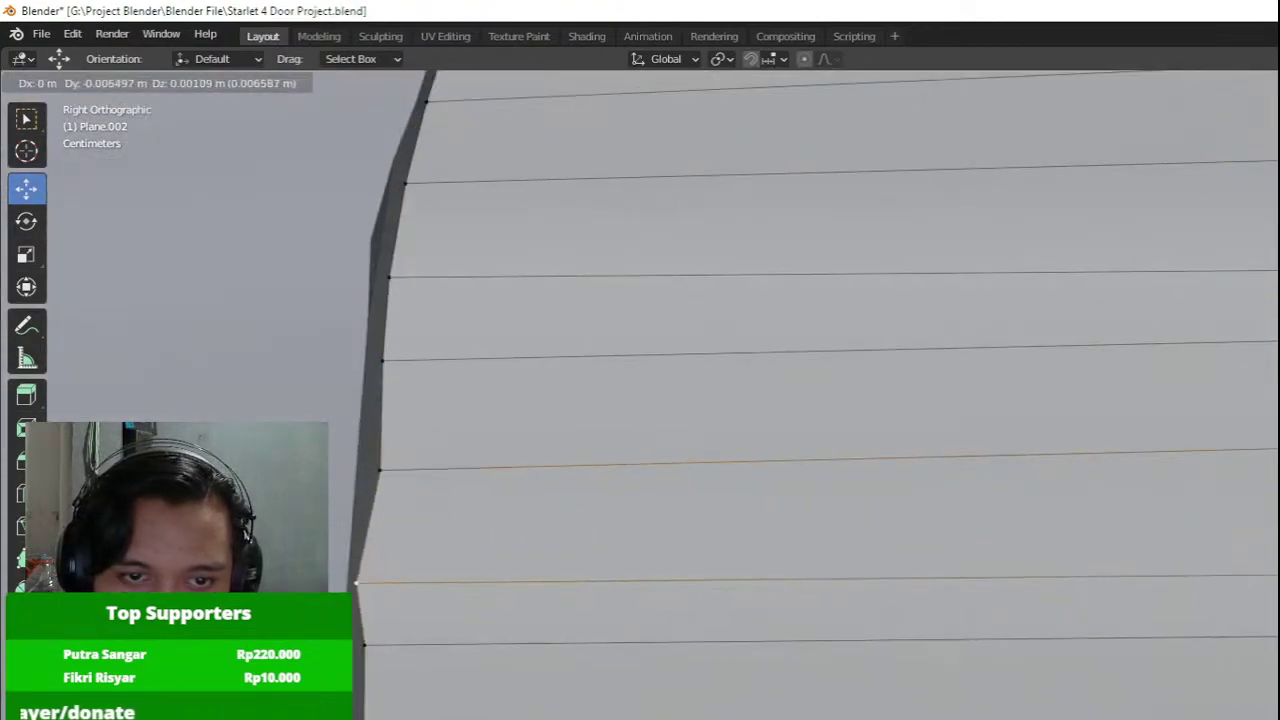
{"action": "left_click_drag", "start_coordinate": [357, 583], "coordinate": [357, 584]}
{"action": "left_click_drag", "start_coordinate": [363, 643], "coordinate": [359, 654]}
Move the door's front-edge vertices beside the side trim strip forward to close the gap to the fender.
{"action": "middle_click_drag", "start_coordinate": [356, 658], "coordinate": [455, 367], "text": "shift"}
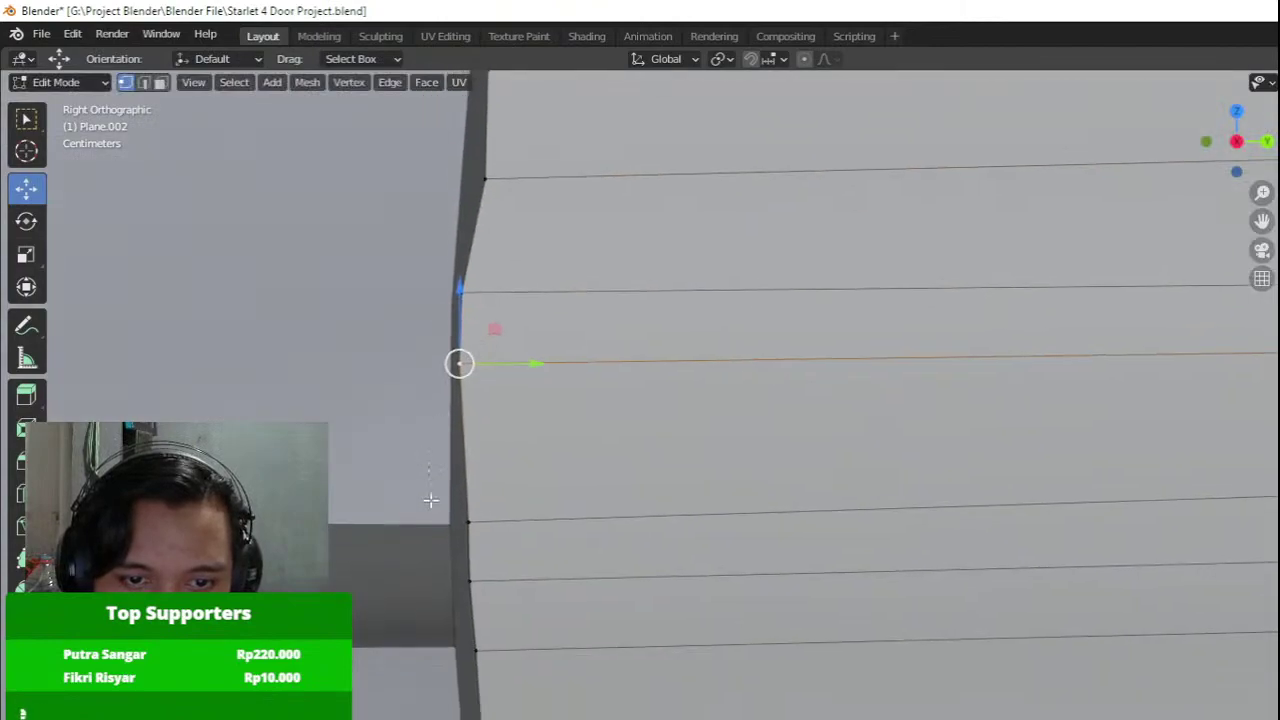
{"action": "left_click_drag", "start_coordinate": [471, 584], "coordinate": [461, 586]}
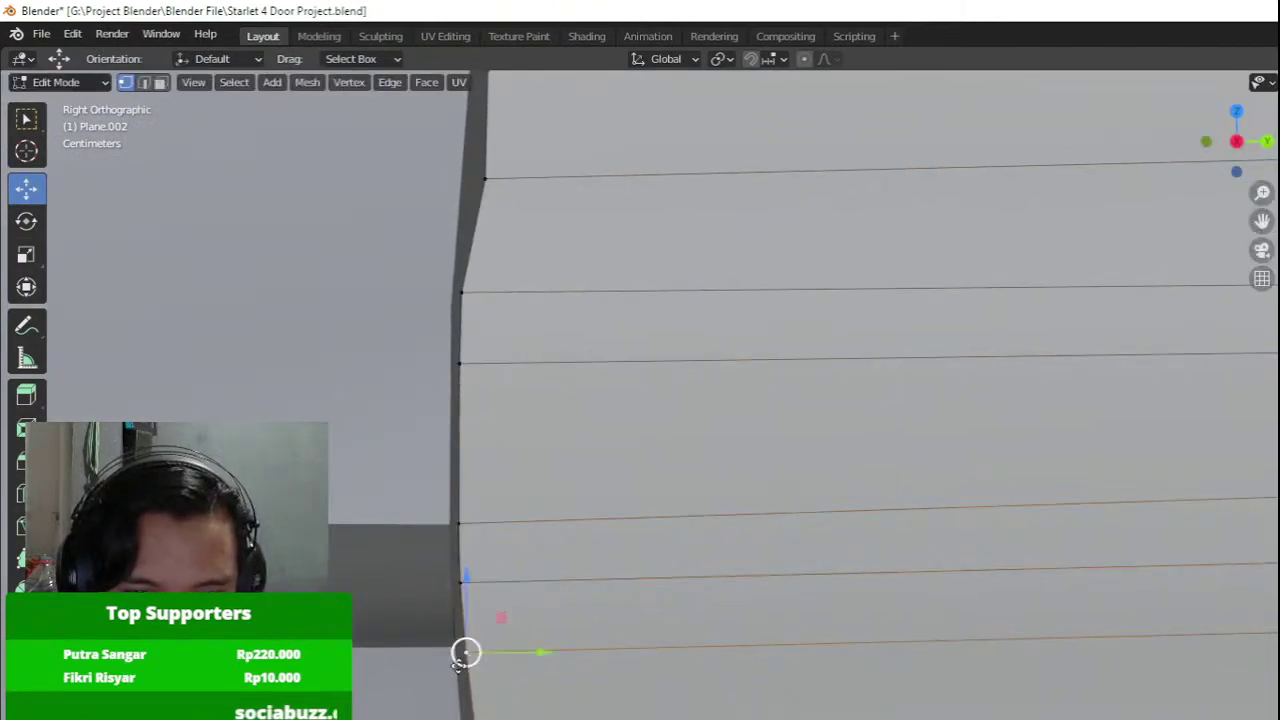
{"action": "left_click_drag", "start_coordinate": [465, 653], "coordinate": [455, 629]}
{"action": "left_click", "coordinate": [449, 607]}
Move the lower front-edge vertices, down to the door's bottom corner, forward so they run parallel to the fender edge.
{"action": "middle_click_drag", "start_coordinate": [517, 677], "coordinate": [591, 369], "text": "shift"}
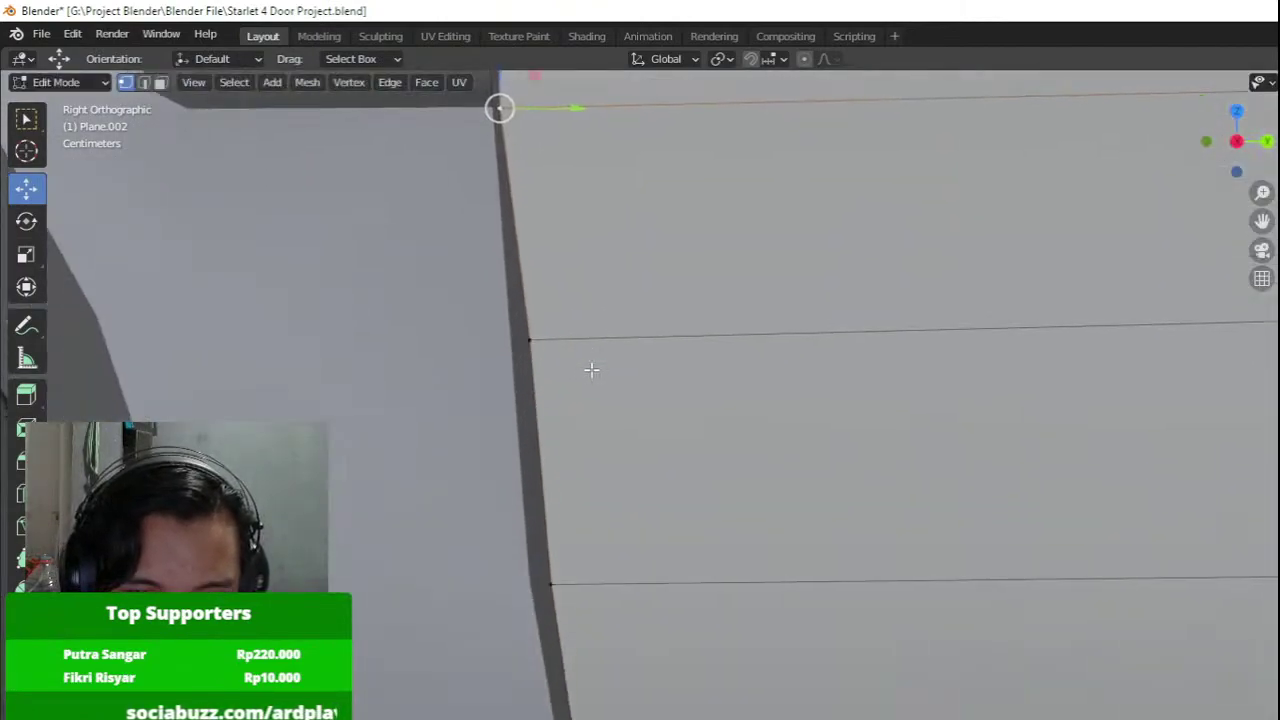
{"action": "left_click", "coordinate": [528, 346]}
{"action": "key", "text": "g"}
{"action": "left_click_drag", "start_coordinate": [539, 594], "coordinate": [484, 625]}
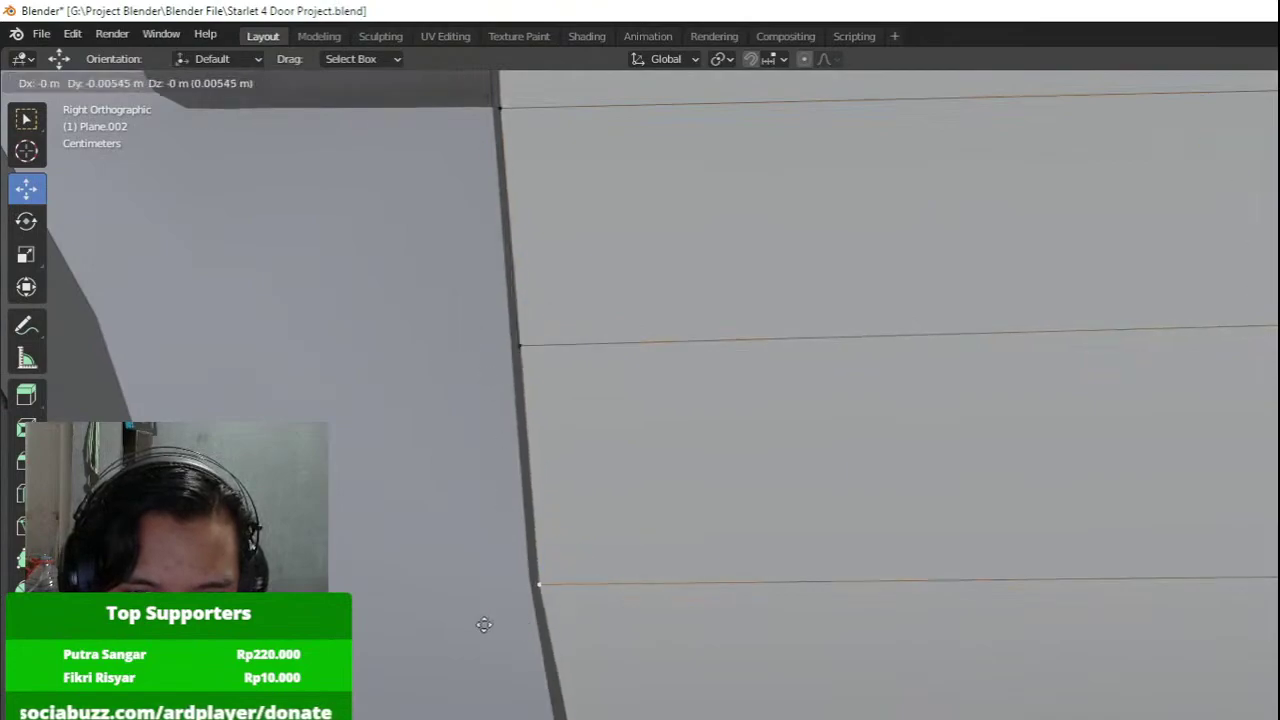
{"action": "middle_click_drag", "start_coordinate": [506, 650], "coordinate": [505, 440], "text": "shift"}
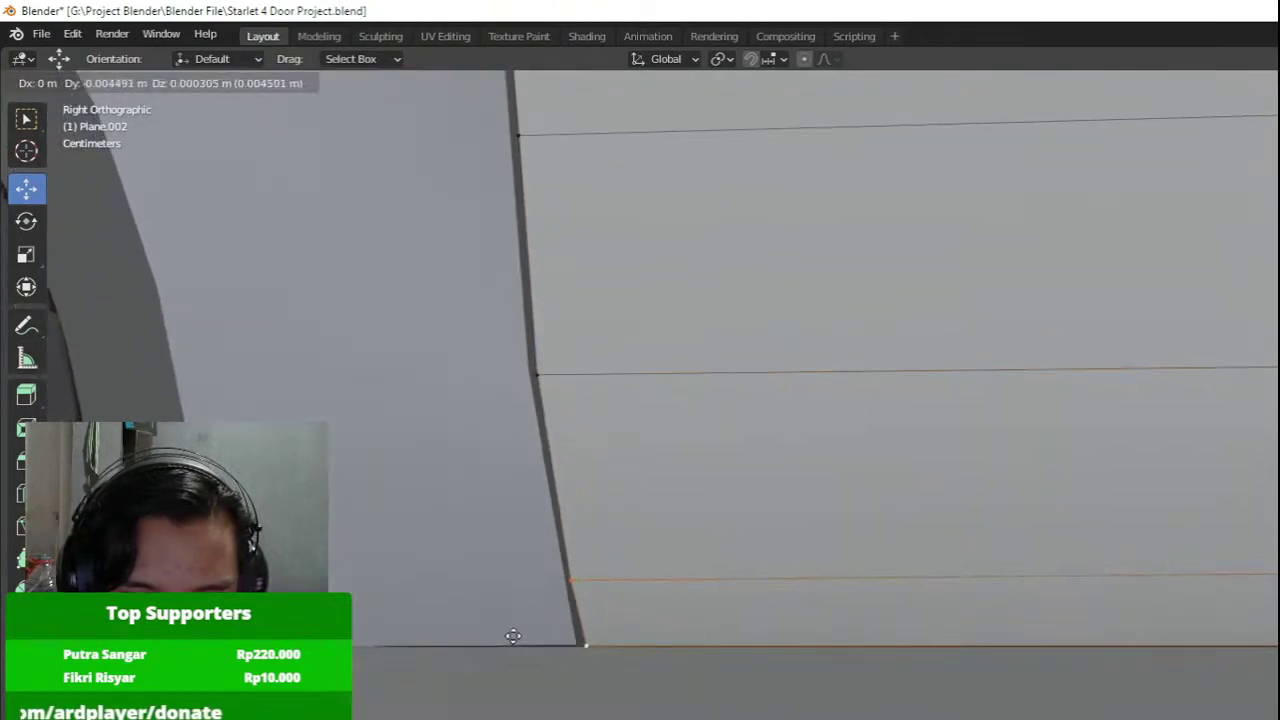
{"action": "left_click_drag", "start_coordinate": [592, 641], "coordinate": [573, 639]}
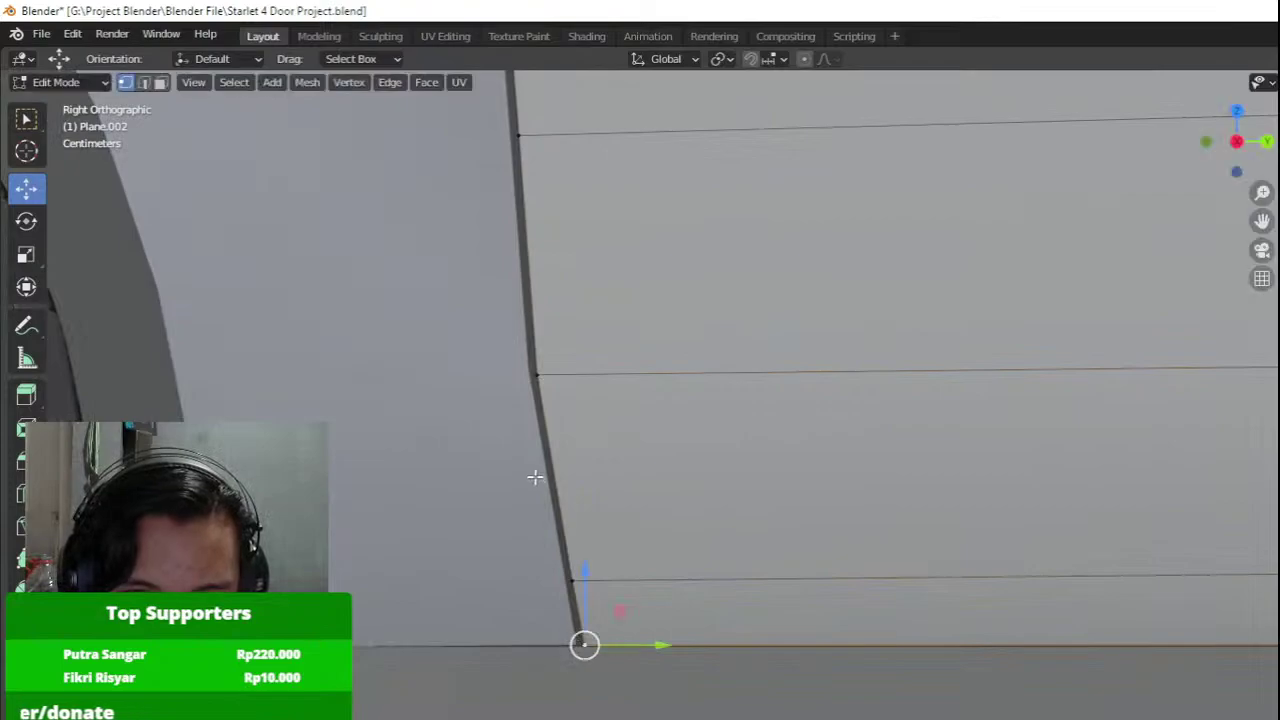
Move the front-edge vertices above the side trim strip forward to narrow the gap along the fender's curve.
{"action": "scroll", "coordinate": [535, 470], "scroll_direction": "down", "scroll_amount": 1}
{"action": "middle_click_drag", "start_coordinate": [541, 281], "coordinate": [574, 546], "text": "shift"}
{"action": "left_click", "coordinate": [563, 459]}
{"action": "key", "text": "g"}
{"action": "scroll", "coordinate": [556, 430], "scroll_direction": "down", "scroll_amount": 3}
{"action": "middle_click_drag", "start_coordinate": [498, 190], "coordinate": [580, 551], "text": "shift"}
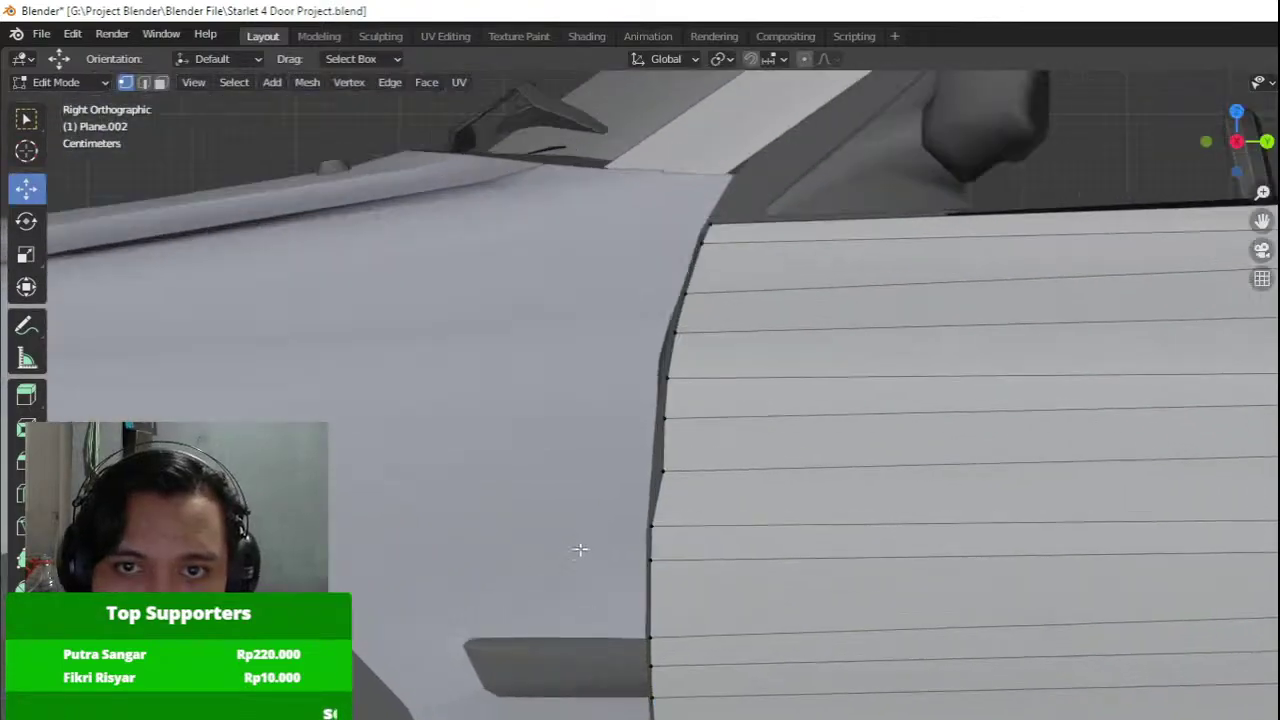
{"action": "scroll", "coordinate": [600, 510], "scroll_direction": "up", "scroll_amount": 1}
{"action": "left_click", "coordinate": [624, 470]}
{"action": "left_click", "coordinate": [575, 464]}
{"action": "middle_click_drag", "start_coordinate": [655, 393], "coordinate": [659, 591], "text": "shift"}
{"action": "scroll", "coordinate": [659, 591], "scroll_direction": "up", "scroll_amount": 3}
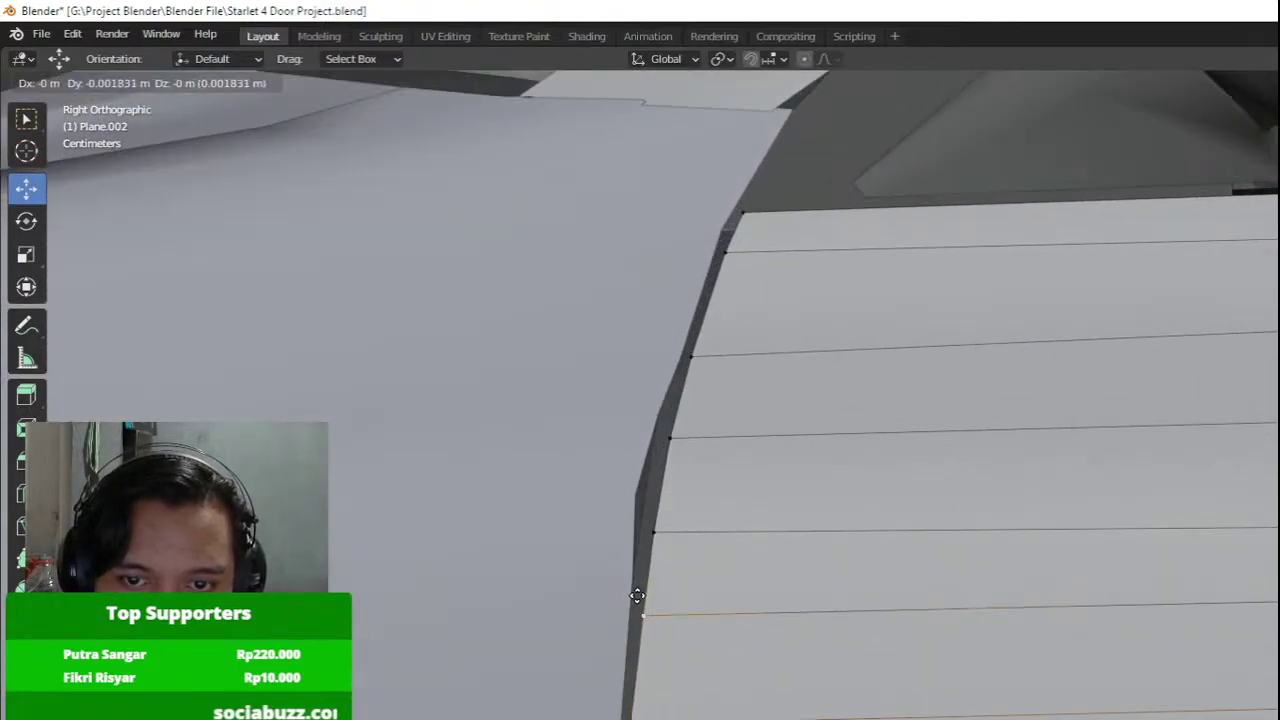
{"action": "left_click", "coordinate": [604, 543]}
{"action": "key", "text": "g"}
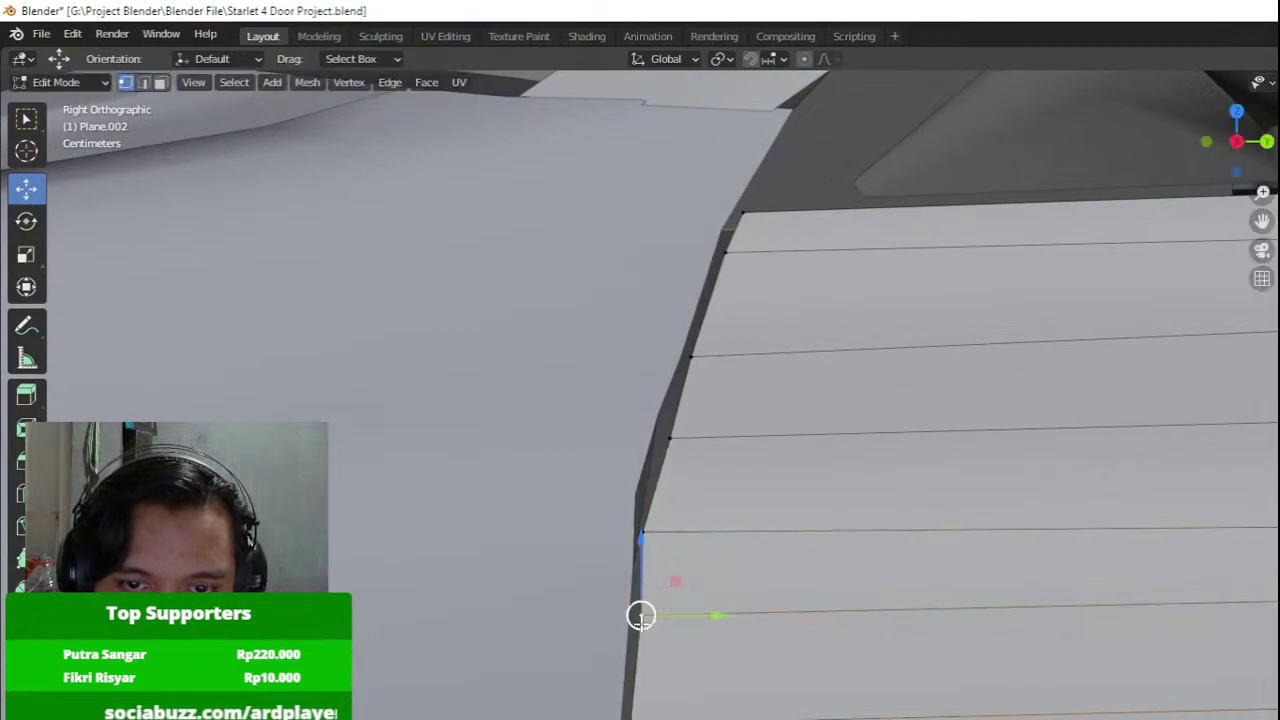
From an oblique front view, move a front-edge vertex of the door about 0.004 m along X to align with the fender surface.
{"action": "middle_click_drag", "start_coordinate": [660, 642], "coordinate": [530, 636]}
{"action": "scroll", "coordinate": [500, 620], "scroll_direction": "down", "scroll_amount": 5}
{"action": "middle_click_drag", "start_coordinate": [474, 600], "coordinate": [707, 528], "text": "shift"}
{"action": "scroll", "coordinate": [878, 547], "scroll_direction": "up", "scroll_amount": 3}
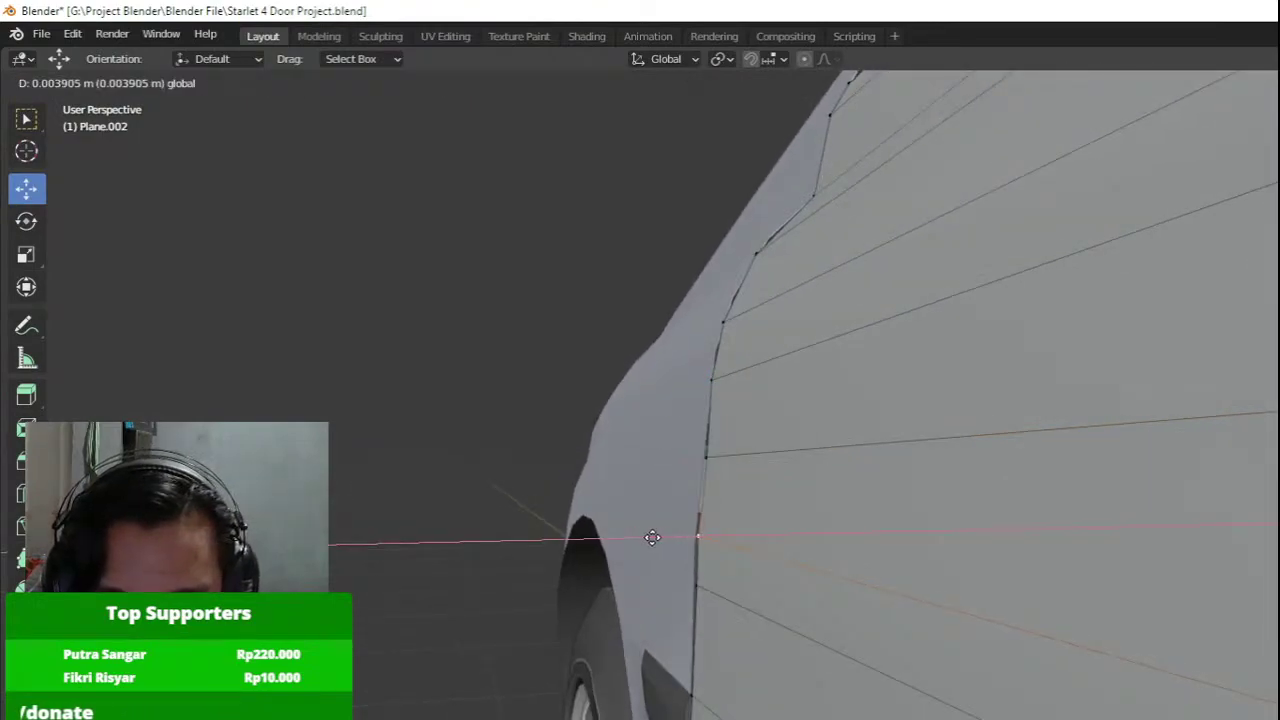
{"action": "left_click_drag", "start_coordinate": [652, 537], "coordinate": [651, 537]}
{"action": "middle_click_drag", "start_coordinate": [651, 537], "coordinate": [679, 574], "text": "shift"}
{"action": "key", "text": "KP_3"}
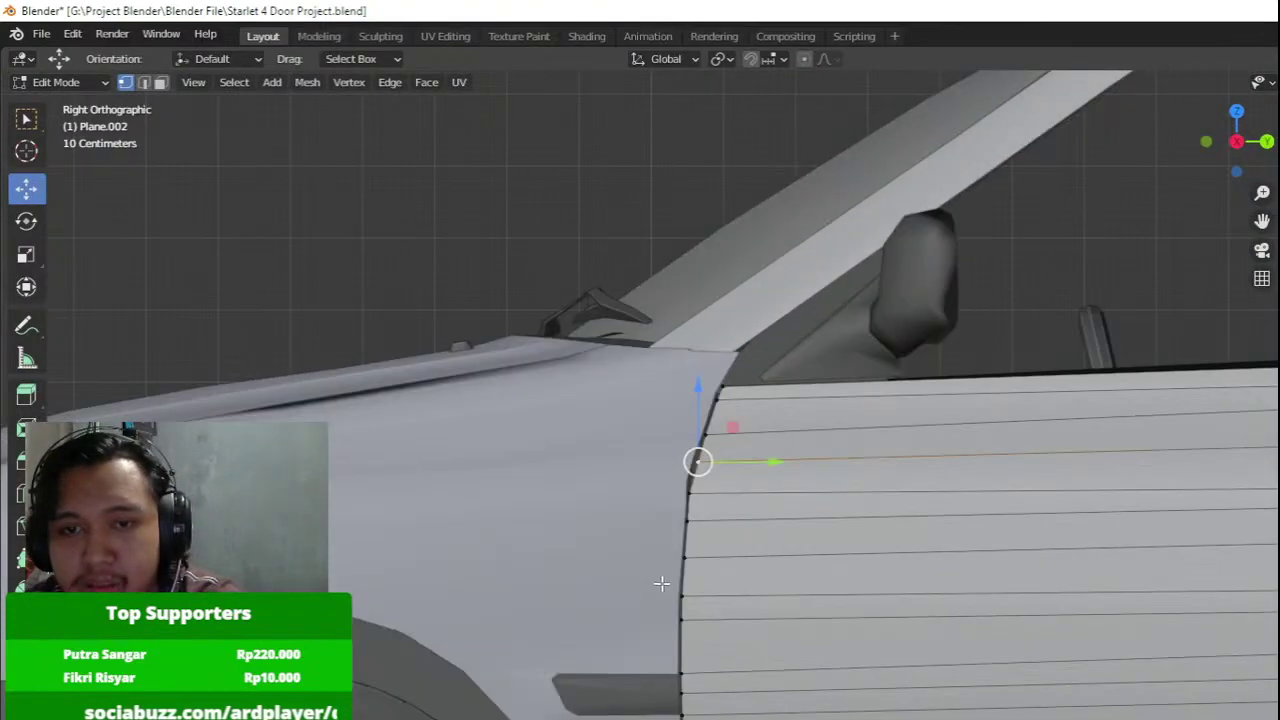
Adjust the door's front edge further from an angled view and finish editing its mesh.
{"action": "scroll", "coordinate": [748, 479], "scroll_direction": "up", "scroll_amount": 5}
{"action": "middle_click_drag", "start_coordinate": [802, 450], "coordinate": [737, 452]}
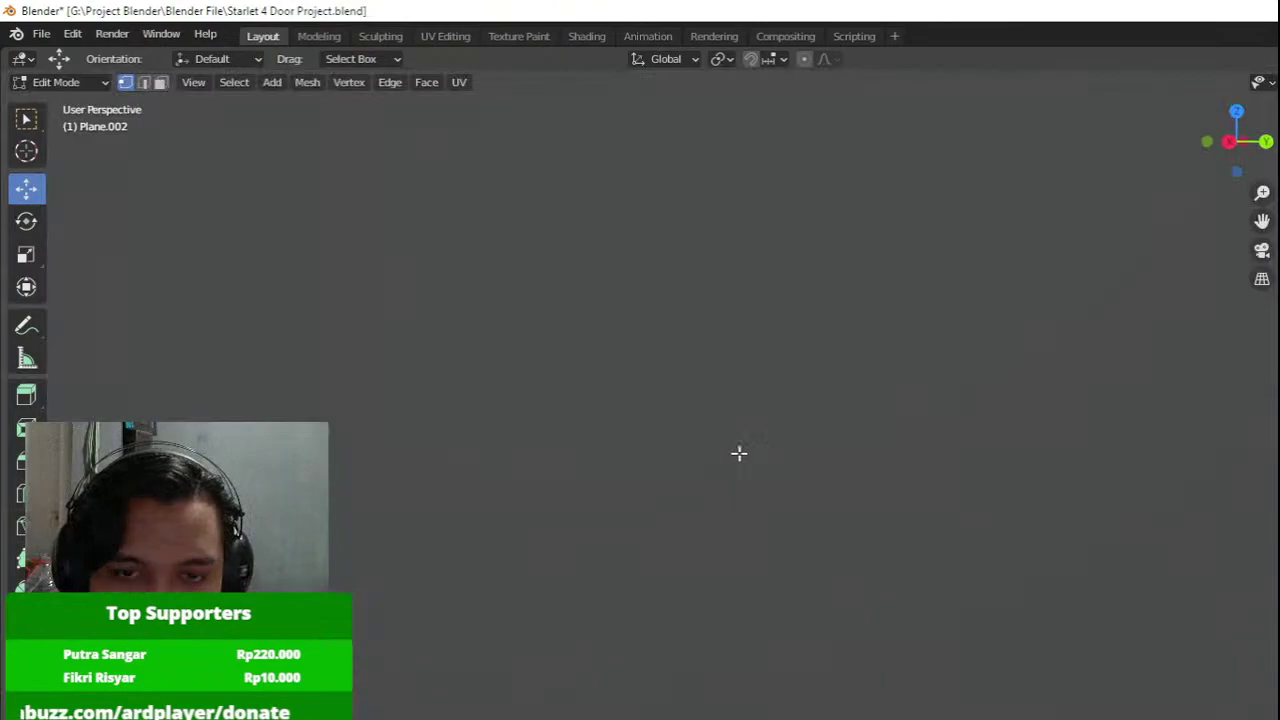
{"action": "scroll", "coordinate": [780, 458], "scroll_direction": "down", "scroll_amount": 7}
{"action": "mouse_move", "coordinate": [820, 463]}
{"action": "middle_mouse_down"}
{"action": "mouse_move", "coordinate": [940, 480]}
{"action": "mouse_move", "coordinate": [668, 485]}
{"action": "mouse_move", "coordinate": [705, 470]}
{"action": "mouse_move", "coordinate": [329, 488]}
{"action": "mouse_move", "coordinate": [613, 491]}
{"action": "mouse_move", "coordinate": [626, 514]}
{"action": "mouse_move", "coordinate": [648, 460]}
{"action": "mouse_move", "coordinate": [780, 477]}
{"action": "mouse_move", "coordinate": [820, 500]}
{"action": "mouse_move", "coordinate": [780, 500]}
{"action": "mouse_move", "coordinate": [826, 506]}
{"action": "mouse_move", "coordinate": [834, 482]}
{"action": "middle_mouse_up"}
{"action": "scroll", "coordinate": [668, 485], "scroll_direction": "up", "scroll_amount": 3}
{"action": "scroll", "coordinate": [706, 477], "scroll_direction": "up", "scroll_amount": 2}
{"action": "left_click_drag", "start_coordinate": [925, 461], "coordinate": [876, 456]}
{"action": "middle_click_drag", "start_coordinate": [831, 398], "coordinate": [620, 445], "text": "shift"}
{"action": "scroll", "coordinate": [769, 440], "scroll_direction": "down", "scroll_amount": 5}
{"action": "middle_click_drag", "start_coordinate": [1009, 454], "coordinate": [583, 530], "text": "shift"}
{"action": "key", "text": "Tab"}
Select the body shell and examine its mesh at the lower rear corner of the side window, selecting the edge there.
{"action": "left_click", "coordinate": [1029, 526]}
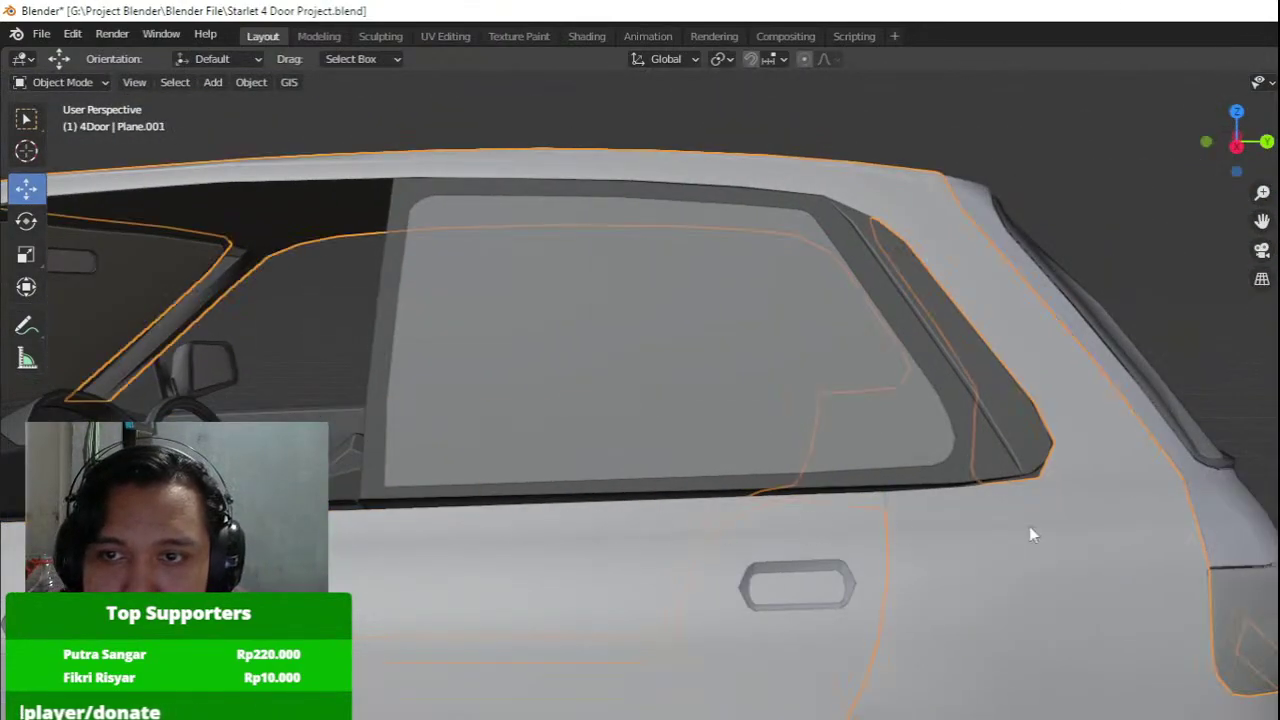
{"action": "key", "text": "Tab"}
{"action": "middle_click_drag", "start_coordinate": [960, 478], "coordinate": [851, 514], "text": "shift"}
{"action": "scroll", "coordinate": [851, 514], "scroll_direction": "up", "scroll_amount": 2}
{"action": "left_click", "coordinate": [793, 550]}
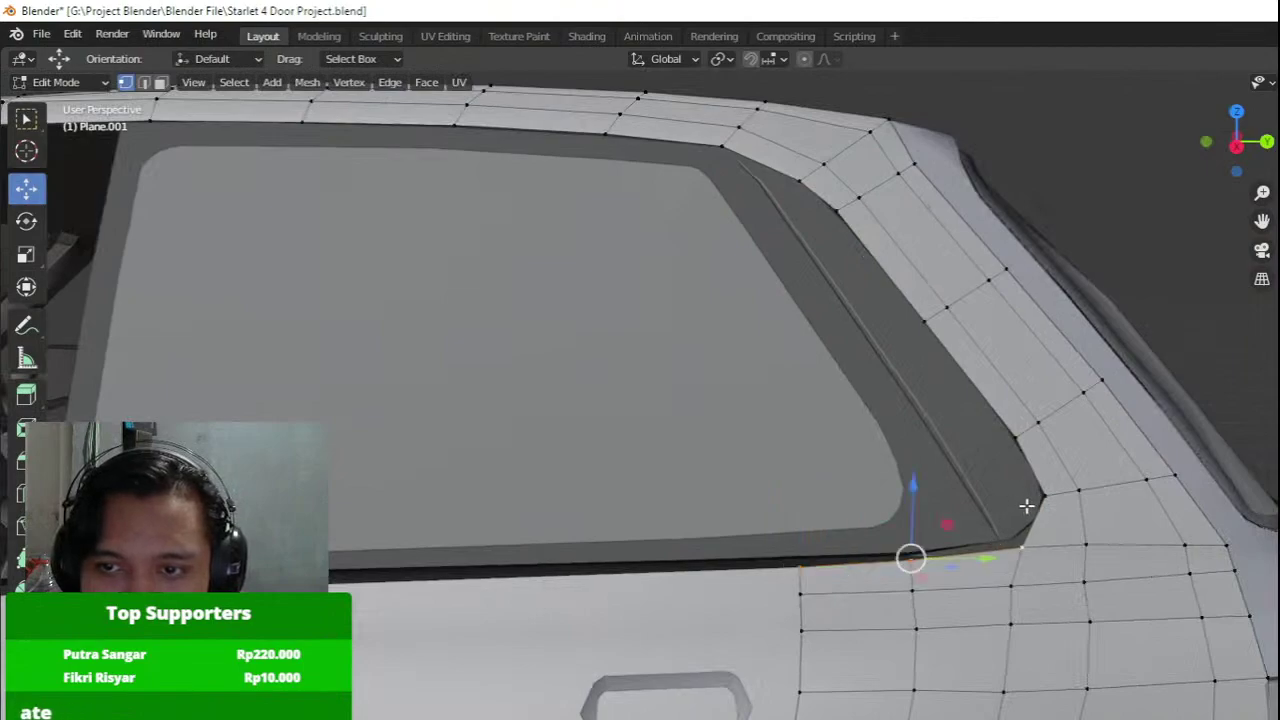
{"action": "scroll", "coordinate": [1029, 468], "scroll_direction": "down", "scroll_amount": 3}
{"action": "middle_click_drag", "start_coordinate": [865, 437], "coordinate": [857, 385]}
{"action": "scroll", "coordinate": [957, 437], "scroll_direction": "down", "scroll_amount": 3}
{"action": "scroll", "coordinate": [857, 385], "scroll_direction": "up", "scroll_amount": 2}
{"action": "key", "text": "Tab"}
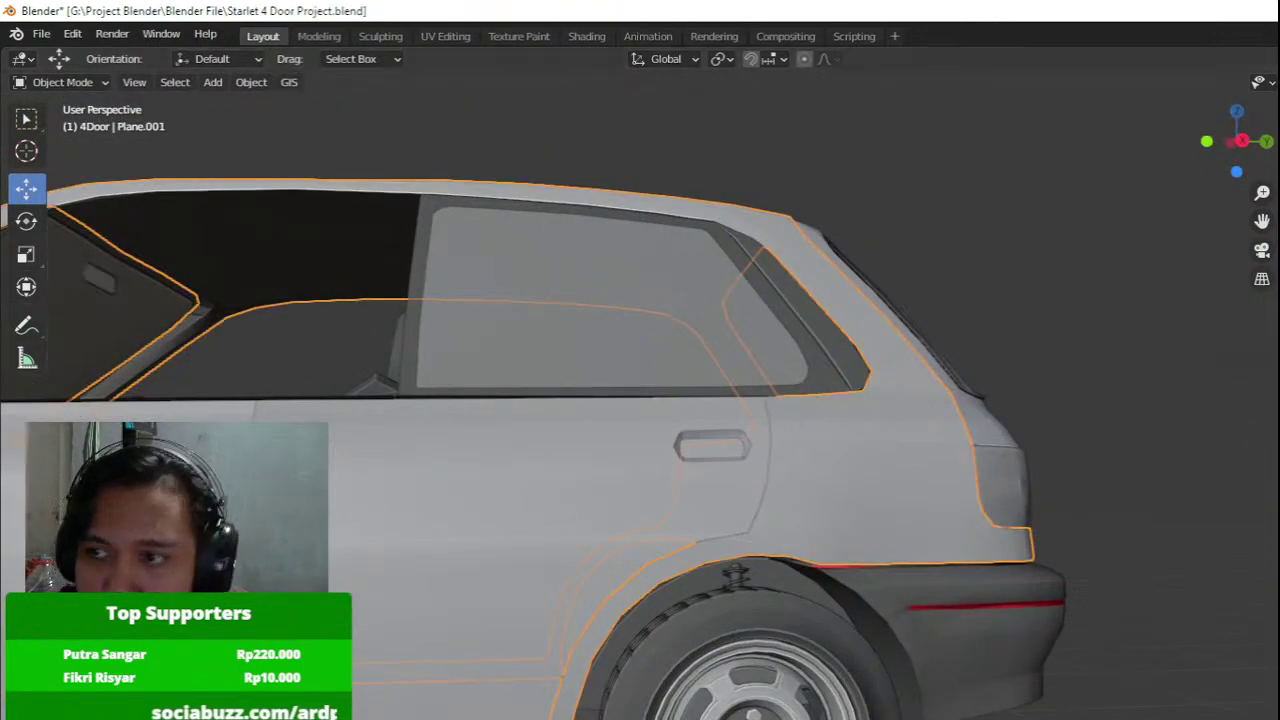
Try flat shading on the body shell while checking the rear window corner from behind.
{"action": "mouse_move", "coordinate": [800, 470]}
{"action": "middle_mouse_down"}
{"action": "mouse_move", "coordinate": [927, 507]}
{"action": "mouse_move", "coordinate": [866, 552]}
{"action": "middle_mouse_up"}
{"action": "scroll", "coordinate": [866, 552], "scroll_direction": "up", "scroll_amount": 3}
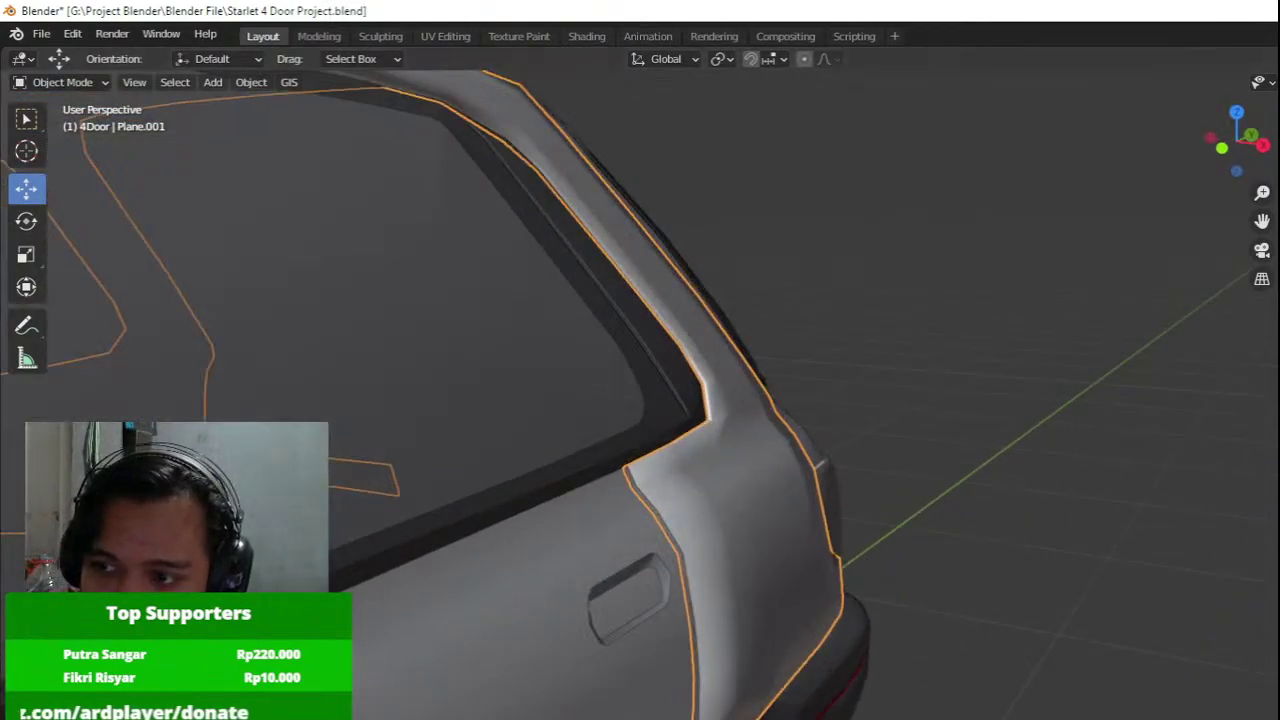
{"action": "key", "text": "Tab"}
{"action": "scroll", "coordinate": [734, 449], "scroll_direction": "up", "scroll_amount": 4}
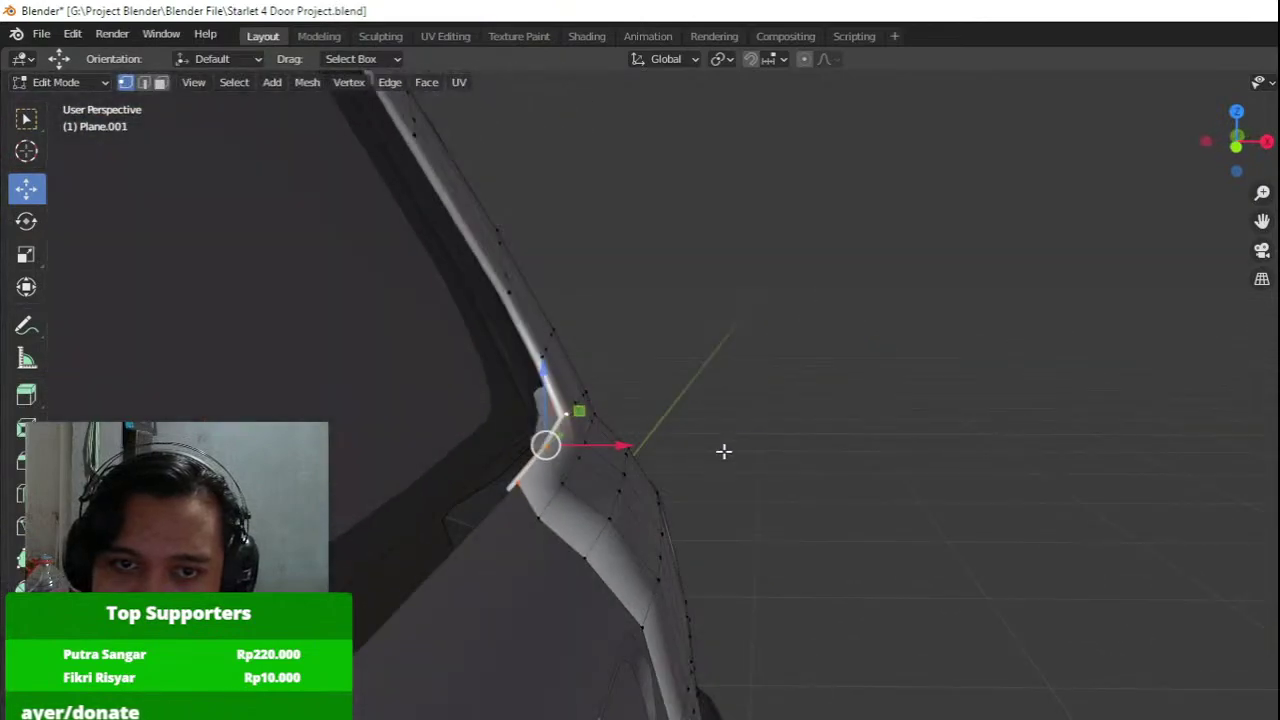
{"action": "key", "text": "Tab"}
{"action": "right_click", "coordinate": [592, 482]}
{"action": "left_click", "coordinate": [586, 508]}
{"action": "middle_click_drag", "start_coordinate": [590, 508], "coordinate": [745, 508]}
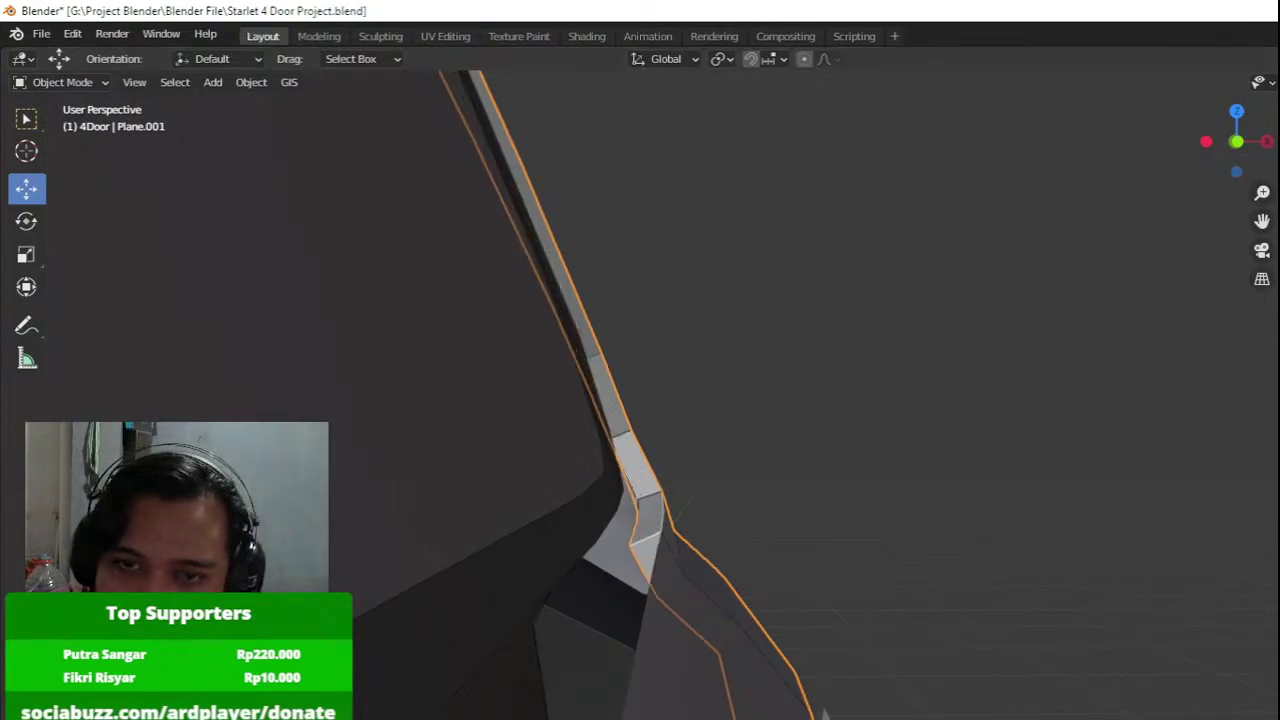
Switch the body shell back to smooth shading and compare its rear quarter.
{"action": "middle_click_drag", "start_coordinate": [680, 488], "coordinate": [402, 500]}
{"action": "scroll", "coordinate": [425, 494], "scroll_direction": "down", "scroll_amount": 3}
{"action": "scroll", "coordinate": [425, 494], "scroll_direction": "down", "scroll_amount": 4}
{"action": "scroll", "coordinate": [402, 500], "scroll_direction": "down", "scroll_amount": 1}
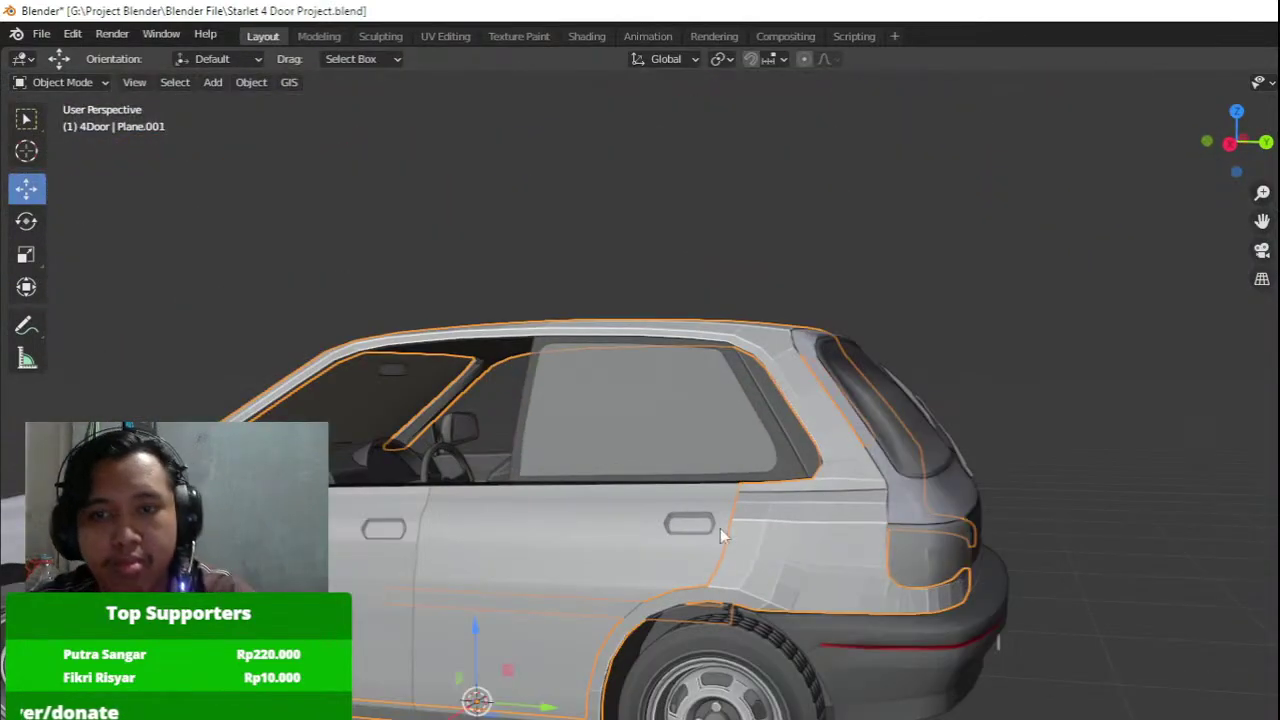
{"action": "right_click", "coordinate": [720, 528]}
{"action": "left_click", "coordinate": [702, 511]}
{"action": "mouse_move", "coordinate": [702, 511]}
{"action": "middle_mouse_down"}
{"action": "mouse_move", "coordinate": [689, 509]}
{"action": "mouse_move", "coordinate": [868, 490]}
{"action": "mouse_move", "coordinate": [841, 475]}
{"action": "mouse_move", "coordinate": [917, 466]}
{"action": "middle_mouse_up"}
Set the body shell to flat shading and check its facets around the rear quarter.
{"action": "key", "text": "Tab"}
{"action": "key", "text": "Tab"}
{"action": "right_click", "coordinate": [816, 511]}
{"action": "left_click", "coordinate": [828, 535]}
{"action": "scroll", "coordinate": [868, 490], "scroll_direction": "up", "scroll_amount": 5}
{"action": "scroll", "coordinate": [841, 475], "scroll_direction": "up", "scroll_amount": 2}
{"action": "middle_click_drag", "start_coordinate": [1022, 493], "coordinate": [1078, 533]}
{"action": "scroll", "coordinate": [582, 452], "scroll_direction": "down", "scroll_amount": 5}
{"action": "scroll", "coordinate": [717, 437], "scroll_direction": "down", "scroll_amount": 4}
{"action": "scroll", "coordinate": [955, 522], "scroll_direction": "up", "scroll_amount": 2}
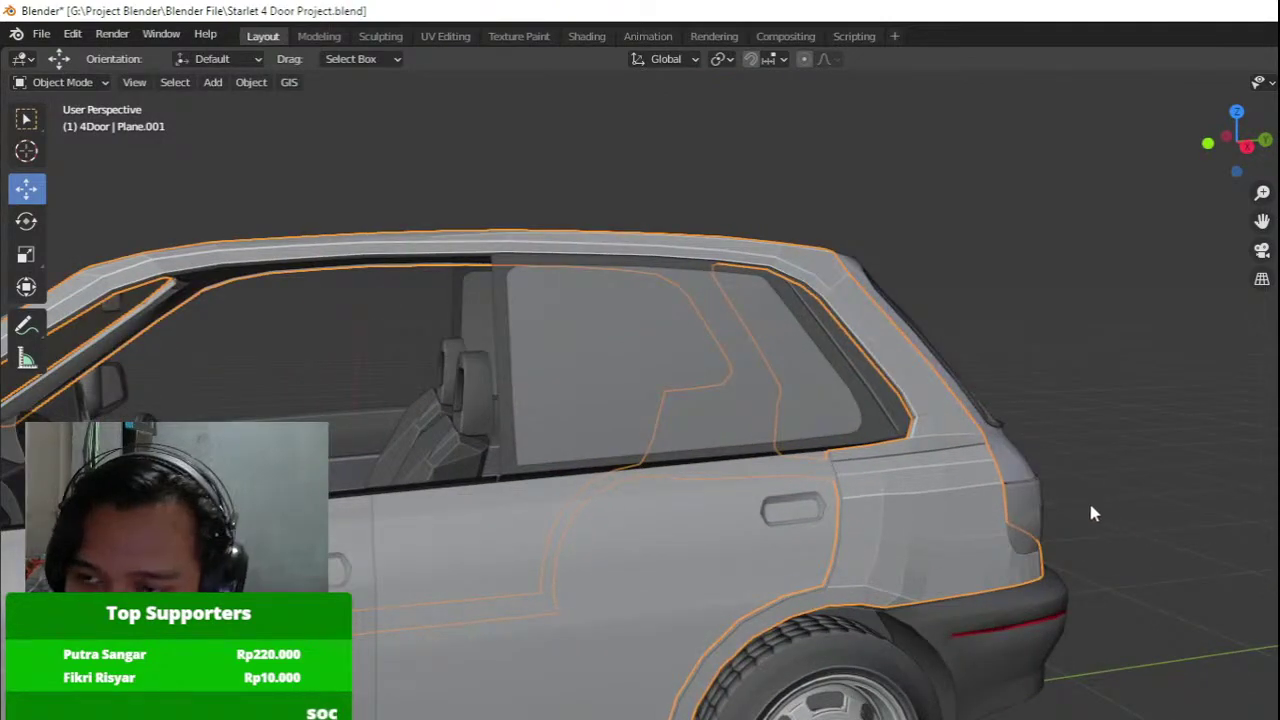
Clear the selection, select the body shell, and examine the mesh around the rear door's handle and rear edge.
{"action": "key", "text": "alt+a"}
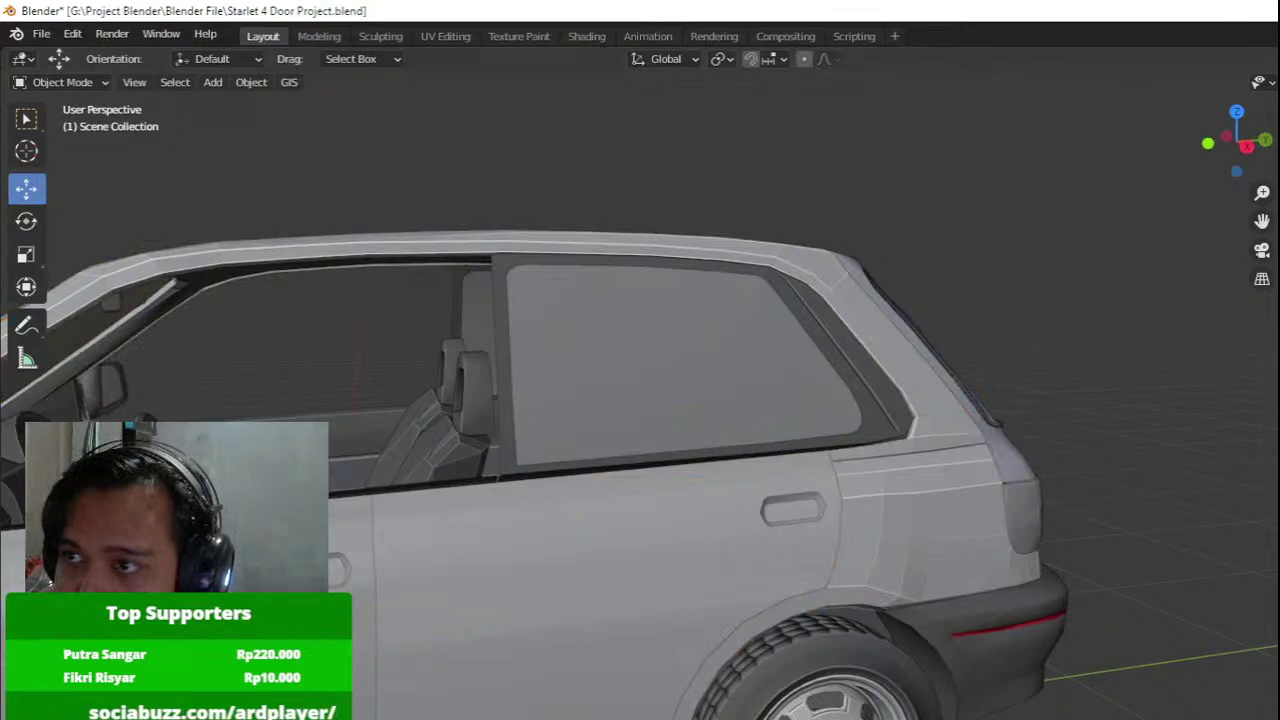
{"action": "left_click", "coordinate": [881, 546]}
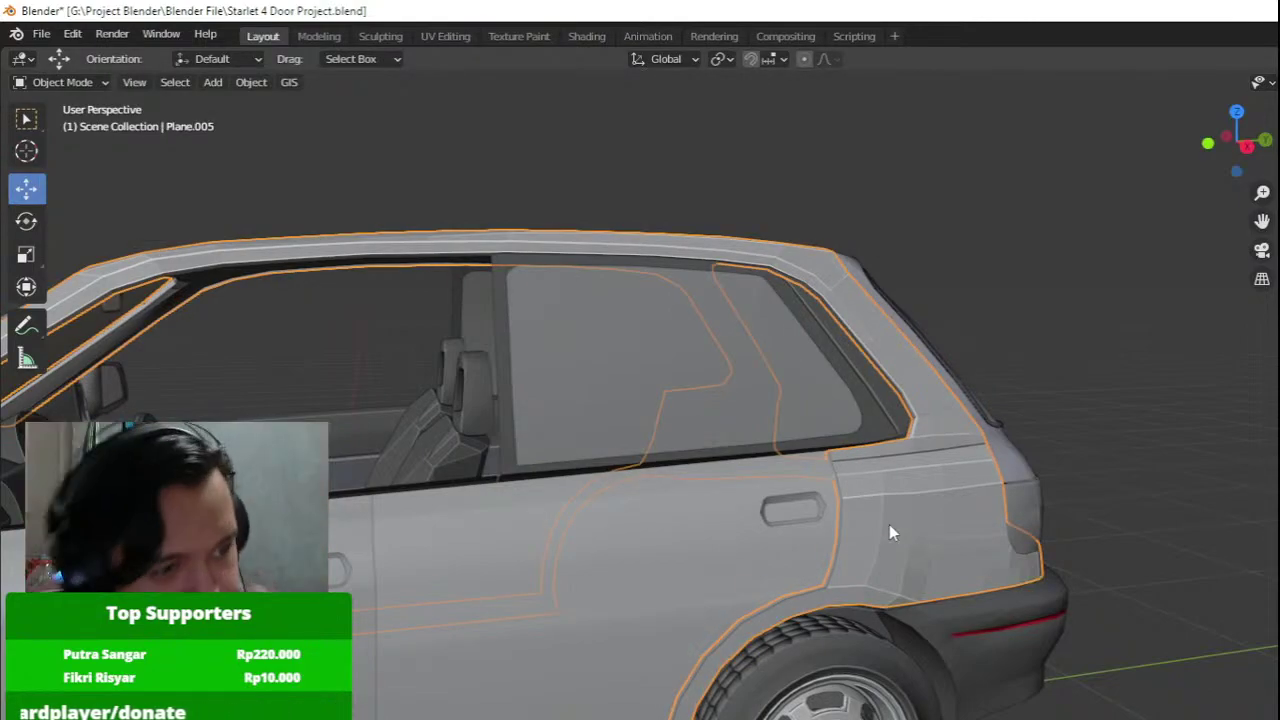
{"action": "scroll", "coordinate": [983, 544], "scroll_direction": "up", "scroll_amount": 2}
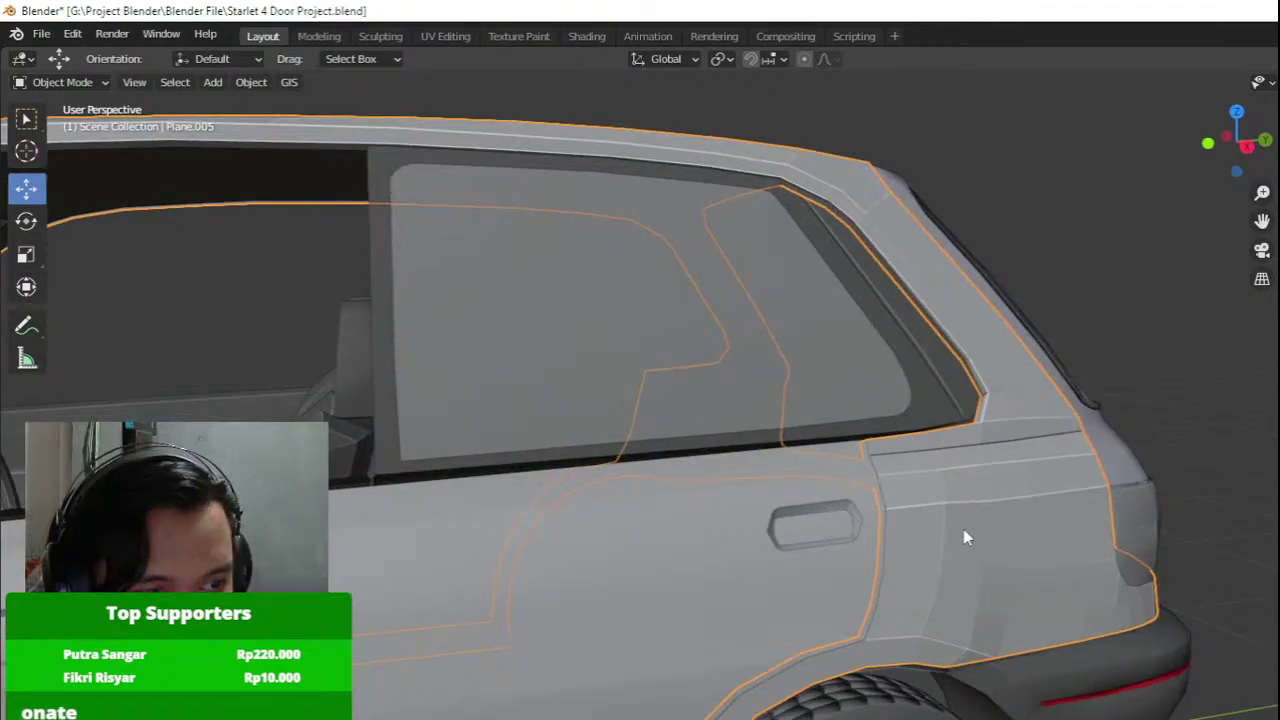
{"action": "middle_click_drag", "start_coordinate": [950, 527], "coordinate": [595, 393], "text": "shift"}
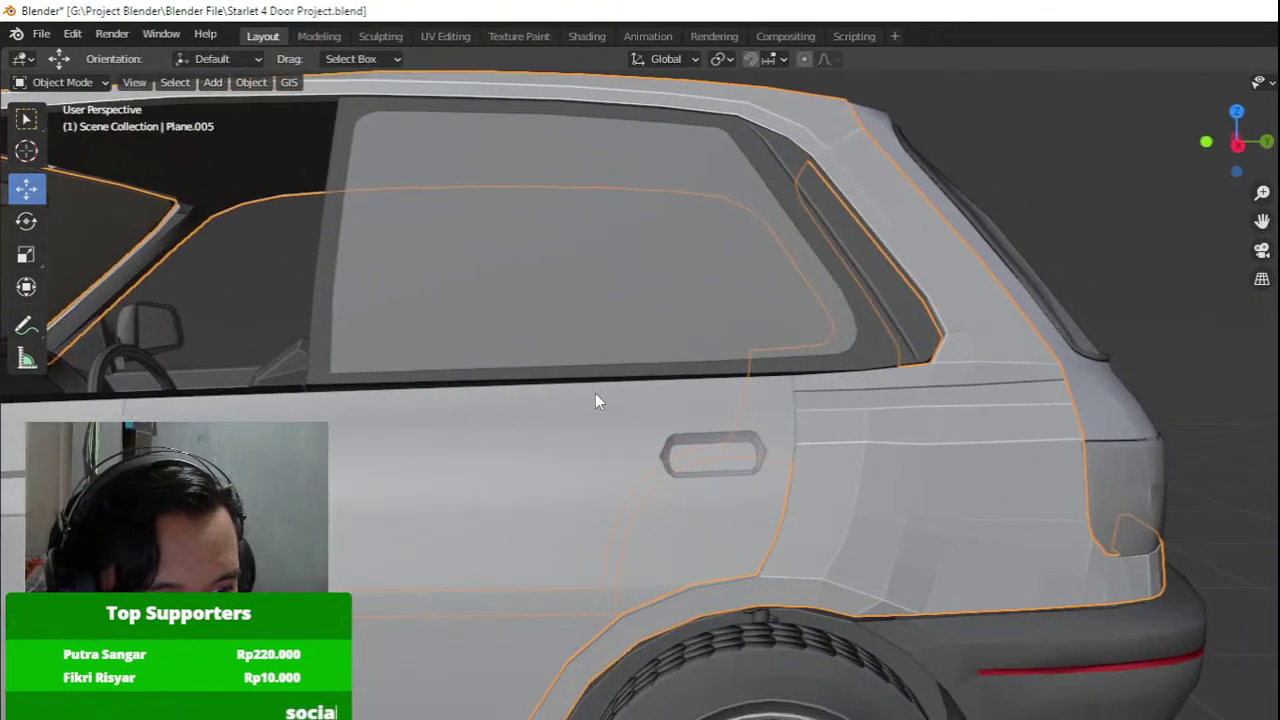
{"action": "key", "text": "Tab"}
{"action": "middle_click_drag", "start_coordinate": [703, 410], "coordinate": [600, 428], "text": "shift"}
{"action": "middle_click_drag", "start_coordinate": [600, 428], "coordinate": [785, 428]}
{"action": "mouse_move", "coordinate": [785, 428]}
{"action": "middle_mouse_down", "text": "shift"}
{"action": "mouse_move", "coordinate": [456, 436]}
{"action": "mouse_move", "coordinate": [823, 386]}
{"action": "mouse_move", "coordinate": [766, 414]}
{"action": "mouse_move", "coordinate": [726, 383]}
{"action": "mouse_move", "coordinate": [727, 332]}
{"action": "mouse_move", "coordinate": [651, 394]}
{"action": "mouse_move", "coordinate": [784, 441]}
{"action": "middle_mouse_up", "text": "shift"}
{"action": "key", "text": "Tab"}
{"action": "scroll", "coordinate": [779, 333], "scroll_direction": "down", "scroll_amount": 2}
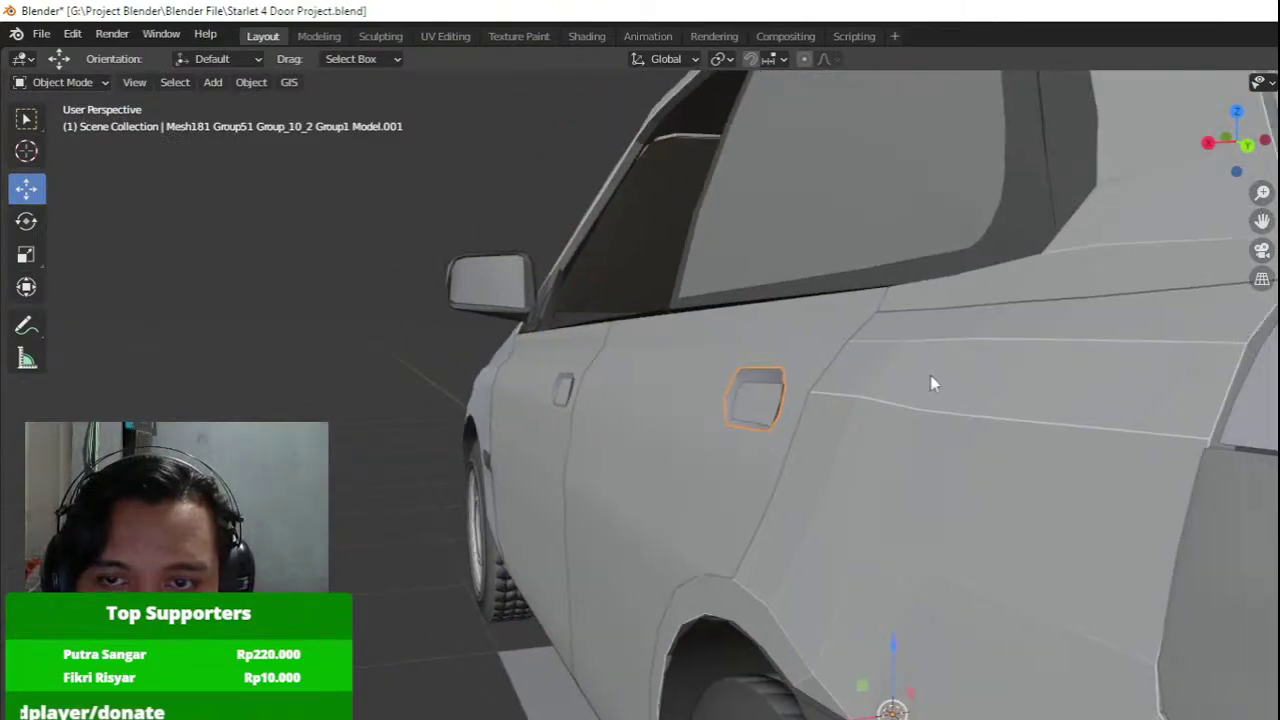
Reselect the body shell and examine its mesh along the rear door opening and window corner from behind and the side.
{"action": "left_click", "coordinate": [931, 381]}
{"action": "middle_click_drag", "start_coordinate": [931, 383], "coordinate": [878, 408], "text": "shift"}
{"action": "key", "text": "Tab"}
{"action": "scroll", "coordinate": [750, 449], "scroll_direction": "up", "scroll_amount": 3}
{"action": "left_click", "coordinate": [798, 511]}
{"action": "middle_click_drag", "start_coordinate": [800, 511], "coordinate": [838, 485]}
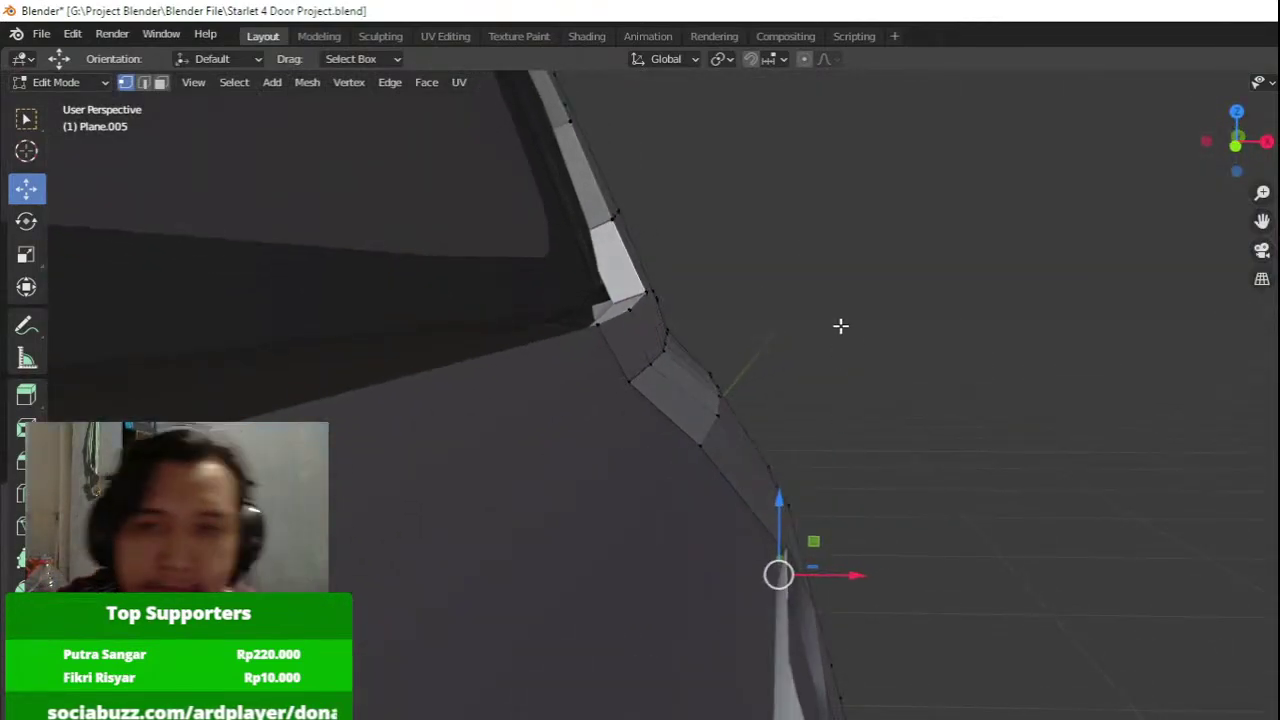
{"action": "middle_click_drag", "start_coordinate": [840, 326], "coordinate": [913, 358]}
{"action": "key", "text": "Tab"}
{"action": "key", "text": "Tab"}
{"action": "key", "text": "Tab"}
{"action": "scroll", "coordinate": [522, 352], "scroll_direction": "up", "scroll_amount": 2}
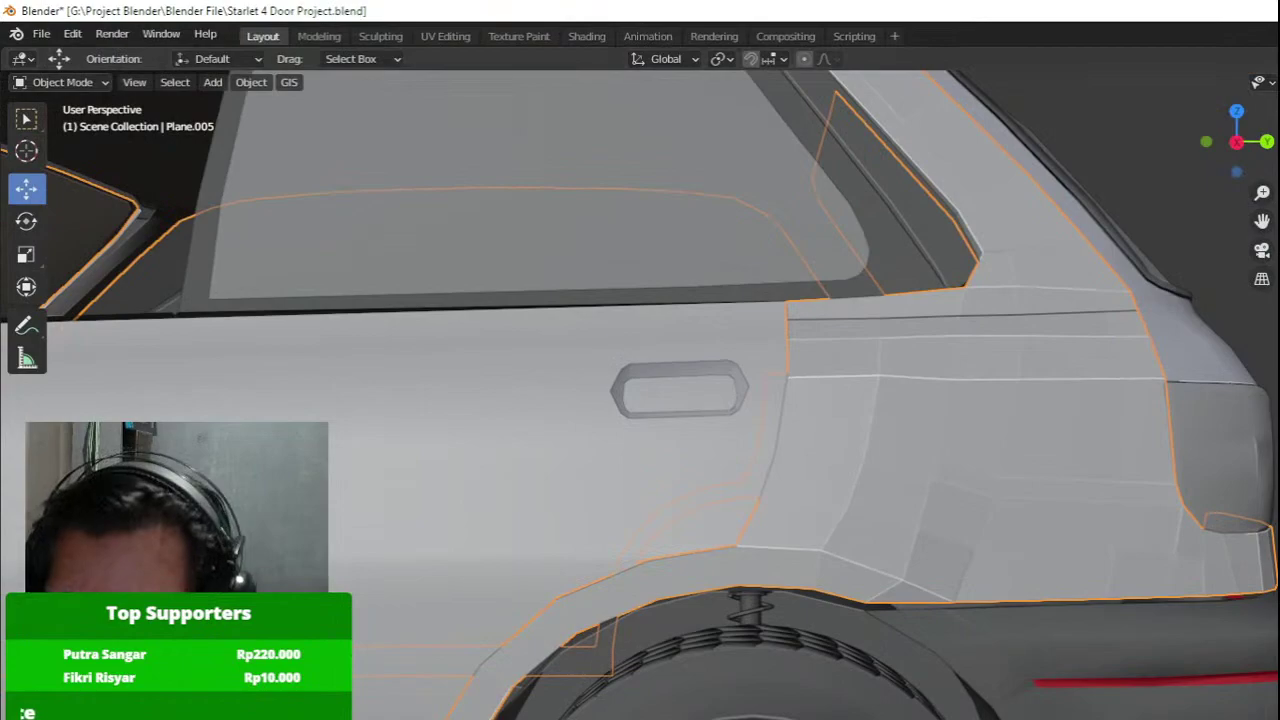
Select the rear door and set it to flat shading.
{"action": "left_click", "coordinate": [638, 434]}
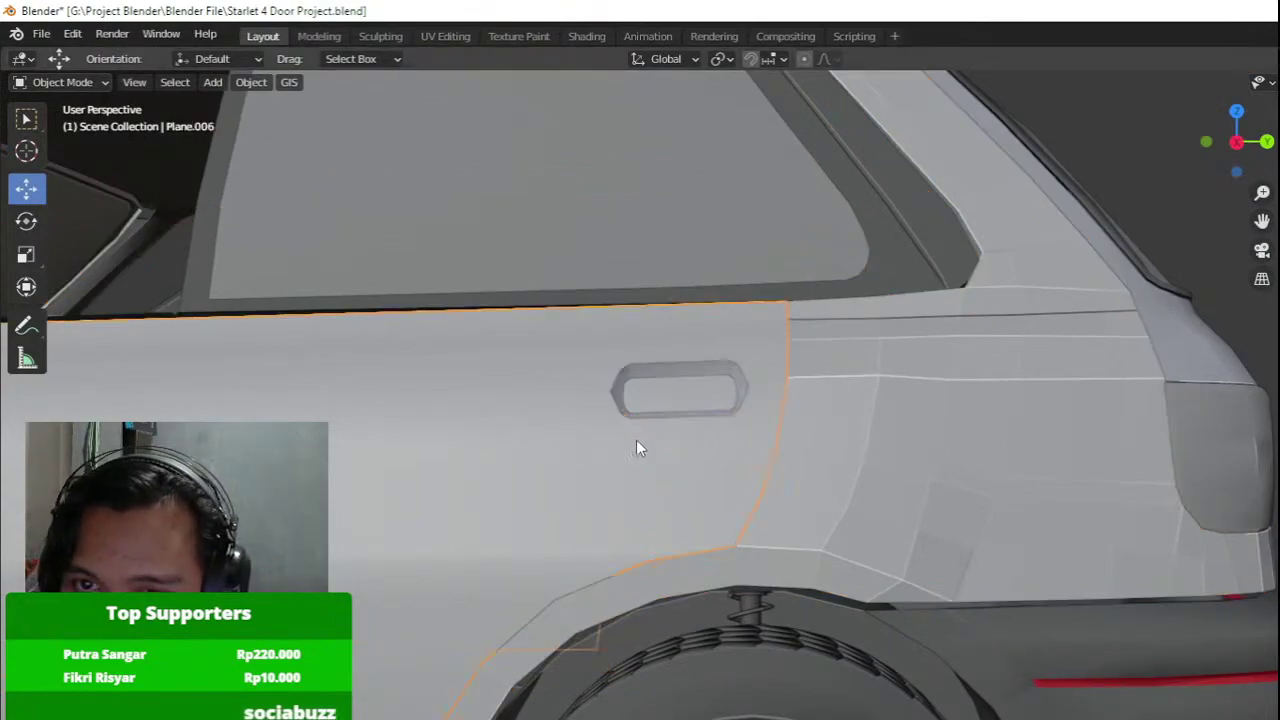
{"action": "scroll", "coordinate": [832, 460], "scroll_direction": "down", "scroll_amount": 4}
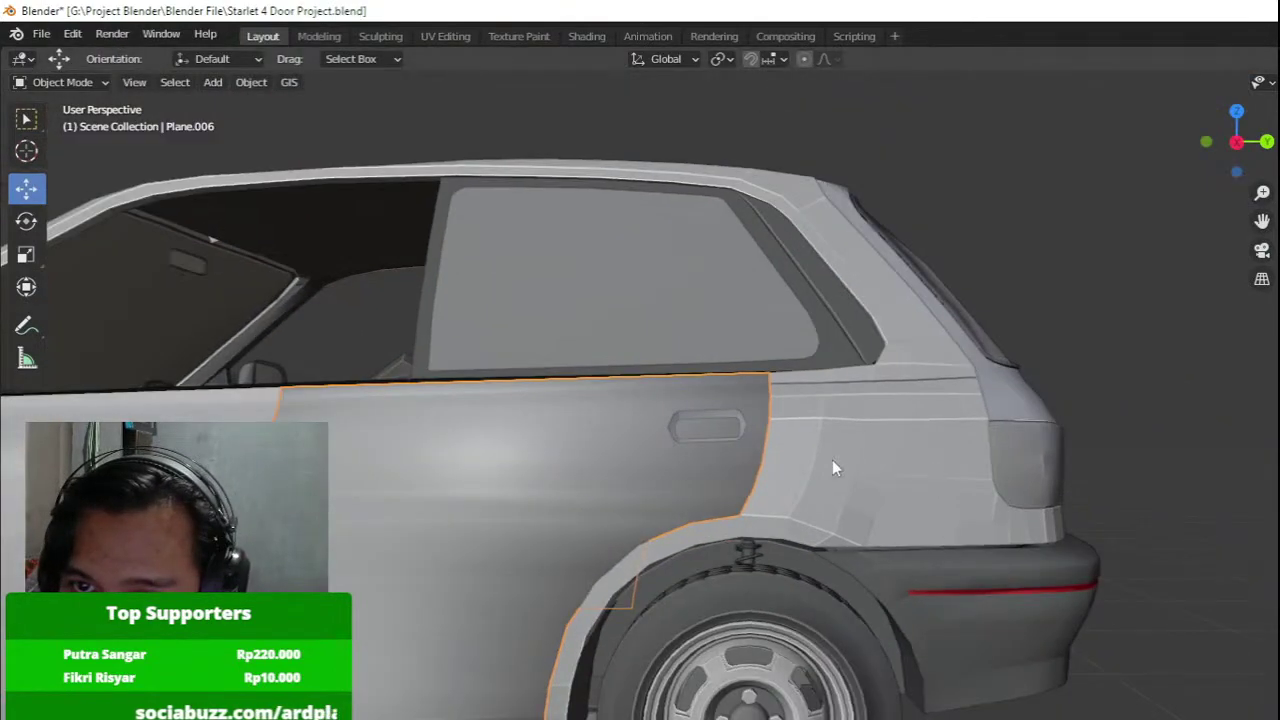
{"action": "middle_click_drag", "start_coordinate": [832, 460], "coordinate": [1140, 449], "text": "shift"}
{"action": "middle_click_drag", "start_coordinate": [1025, 492], "coordinate": [1150, 532]}
{"action": "right_click", "coordinate": [683, 366]}
{"action": "left_click", "coordinate": [667, 366]}
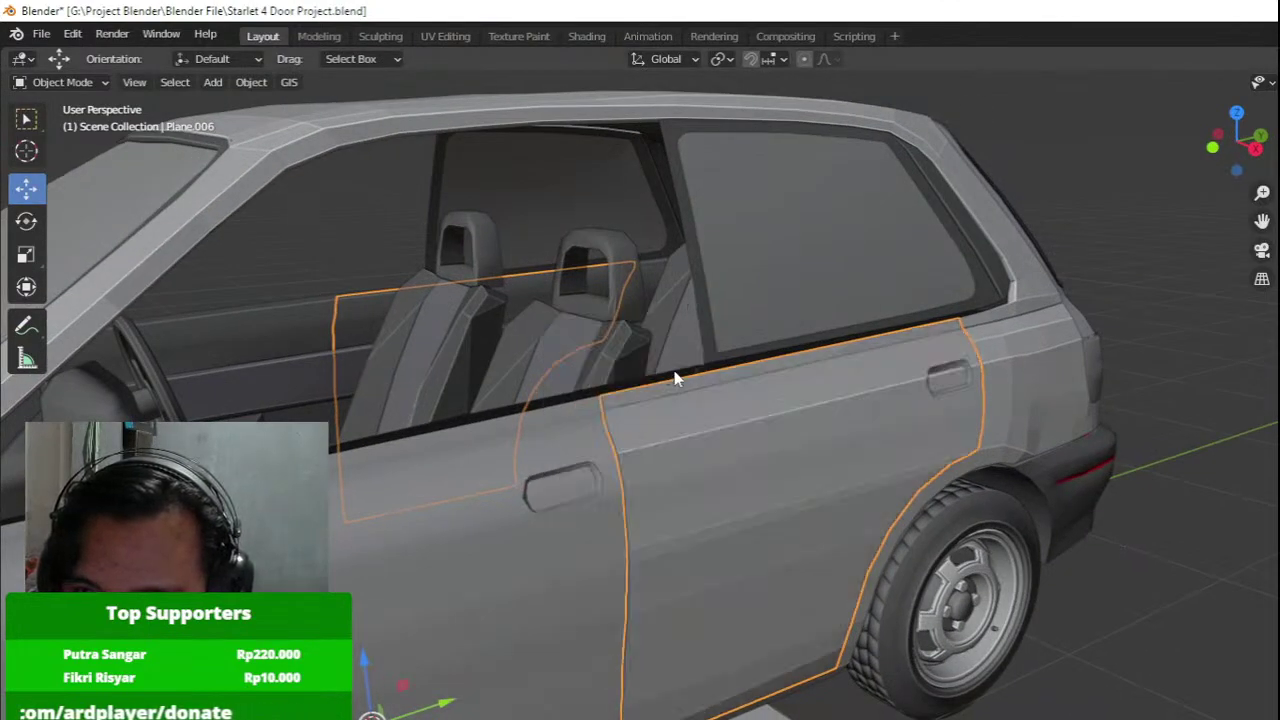
Add a modifier to the front door and set the door to flat shading.
{"action": "middle_click_drag", "start_coordinate": [677, 374], "coordinate": [679, 457]}
{"action": "left_click", "coordinate": [1279, 376]}
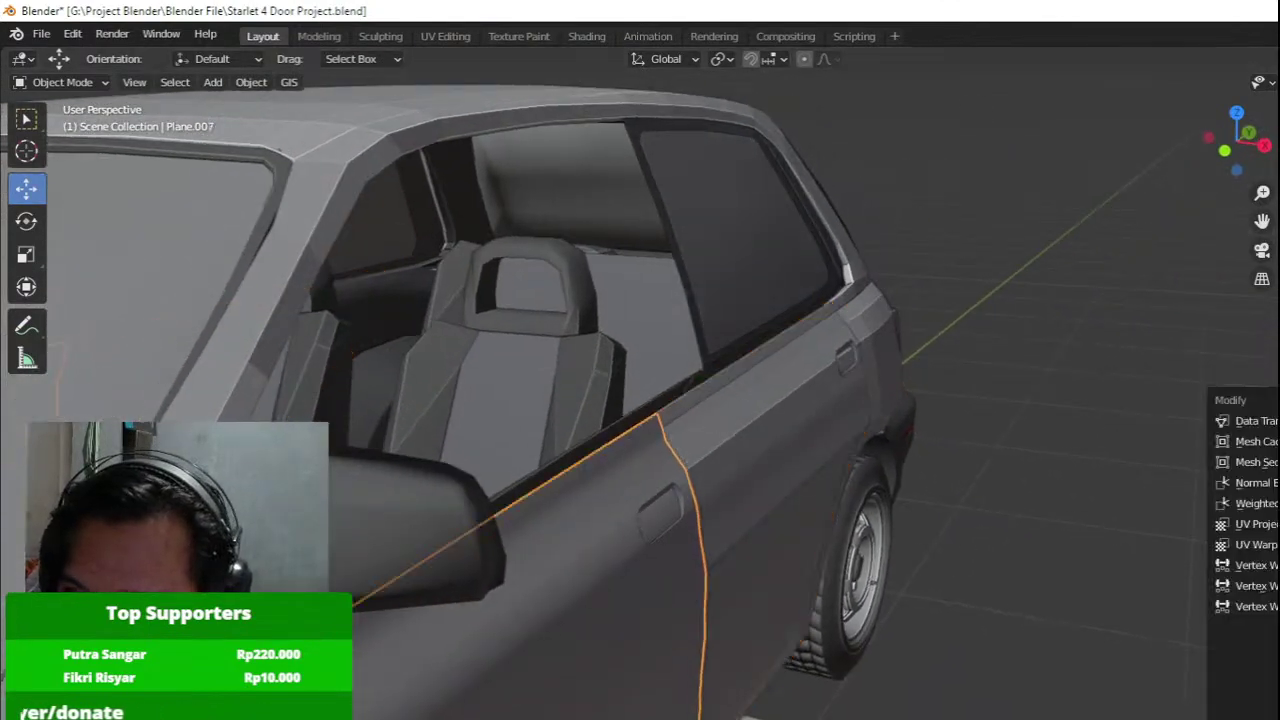
{"action": "left_click", "coordinate": [1279, 524]}
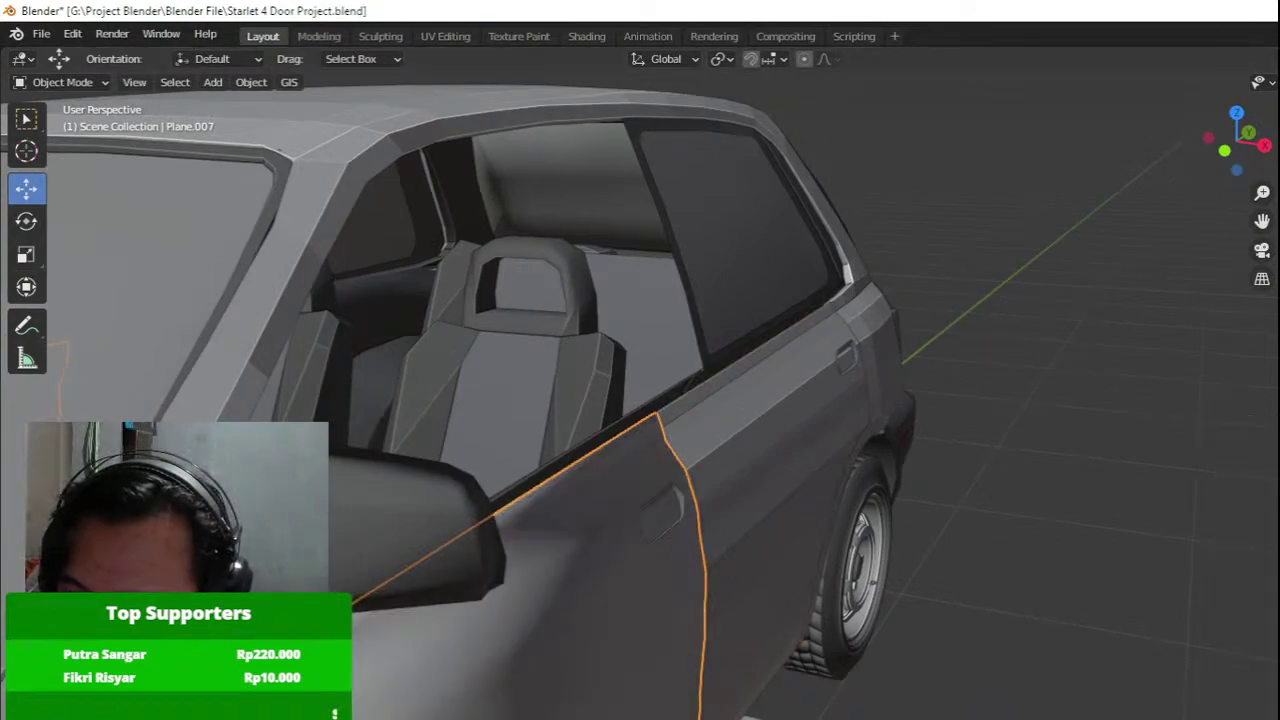
{"action": "middle_click_drag", "start_coordinate": [1045, 520], "coordinate": [1098, 488]}
{"action": "right_click", "coordinate": [667, 467]}
{"action": "left_click", "coordinate": [667, 467]}
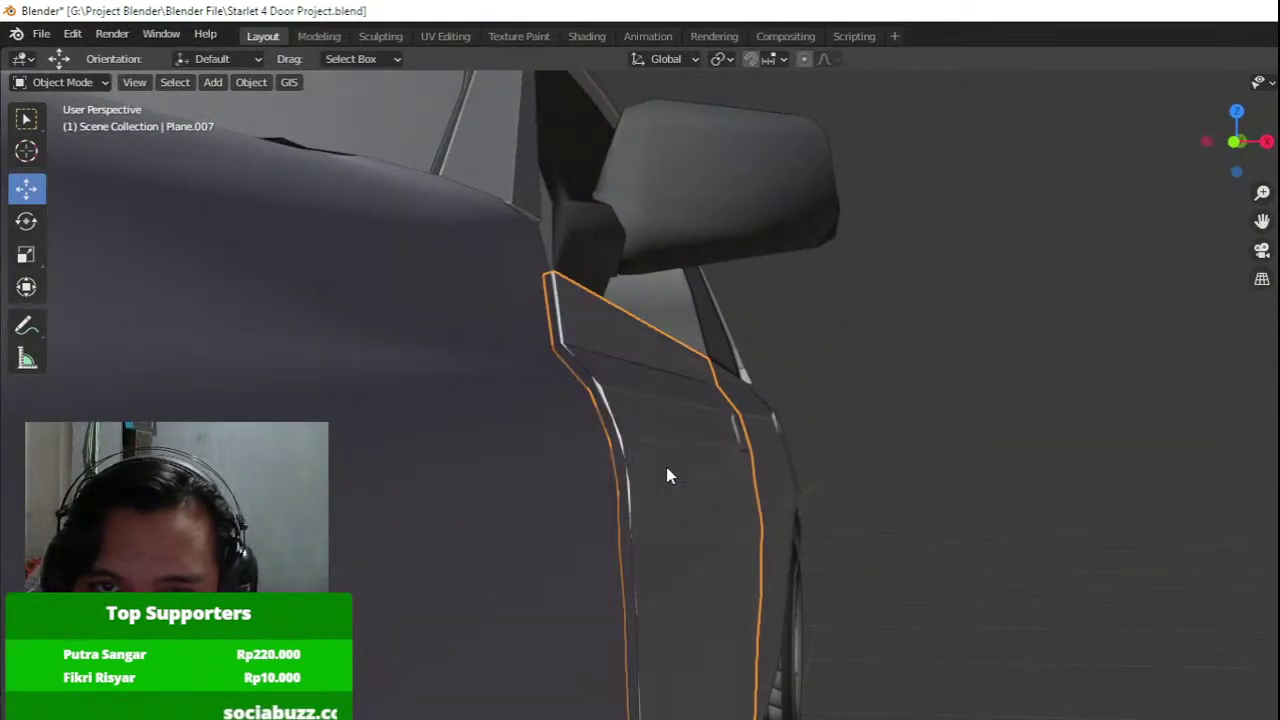
Save the project file and select the rear door in the right side view.
{"action": "middle_click_drag", "start_coordinate": [869, 459], "coordinate": [701, 468]}
{"action": "key", "text": "ctrl+s"}
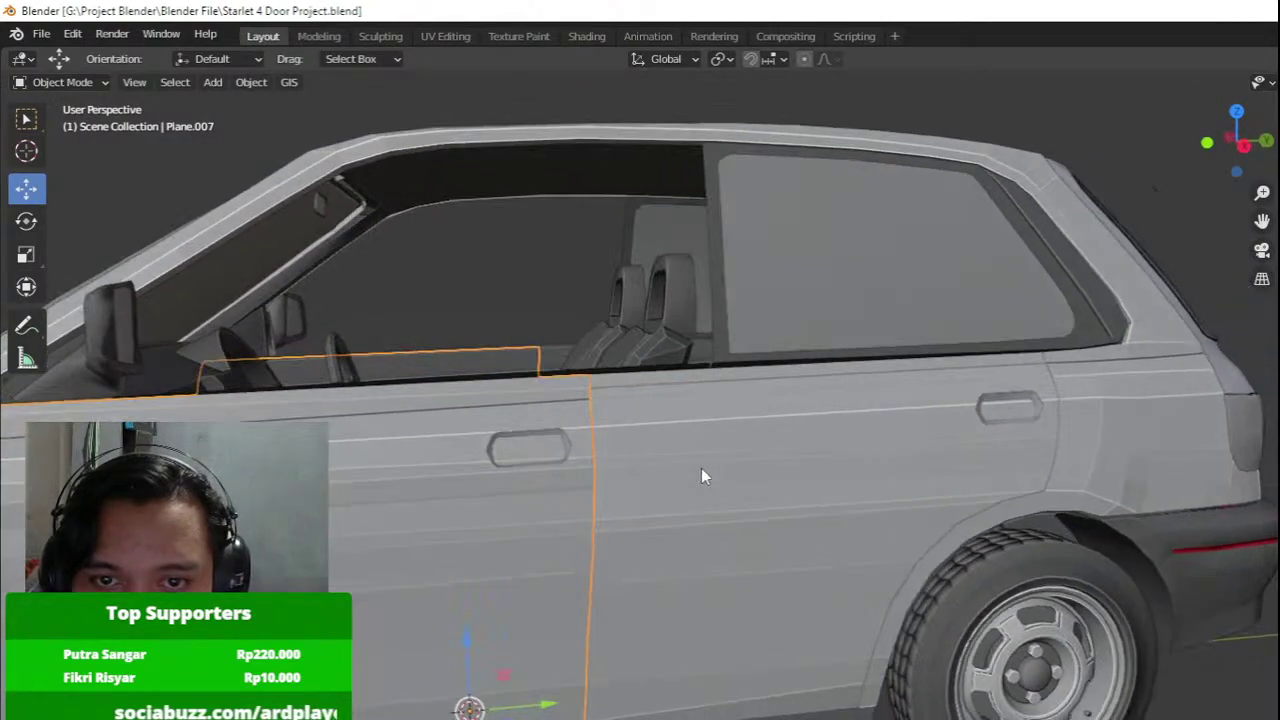
{"action": "key", "text": "KP_3"}
{"action": "left_click", "coordinate": [685, 422]}
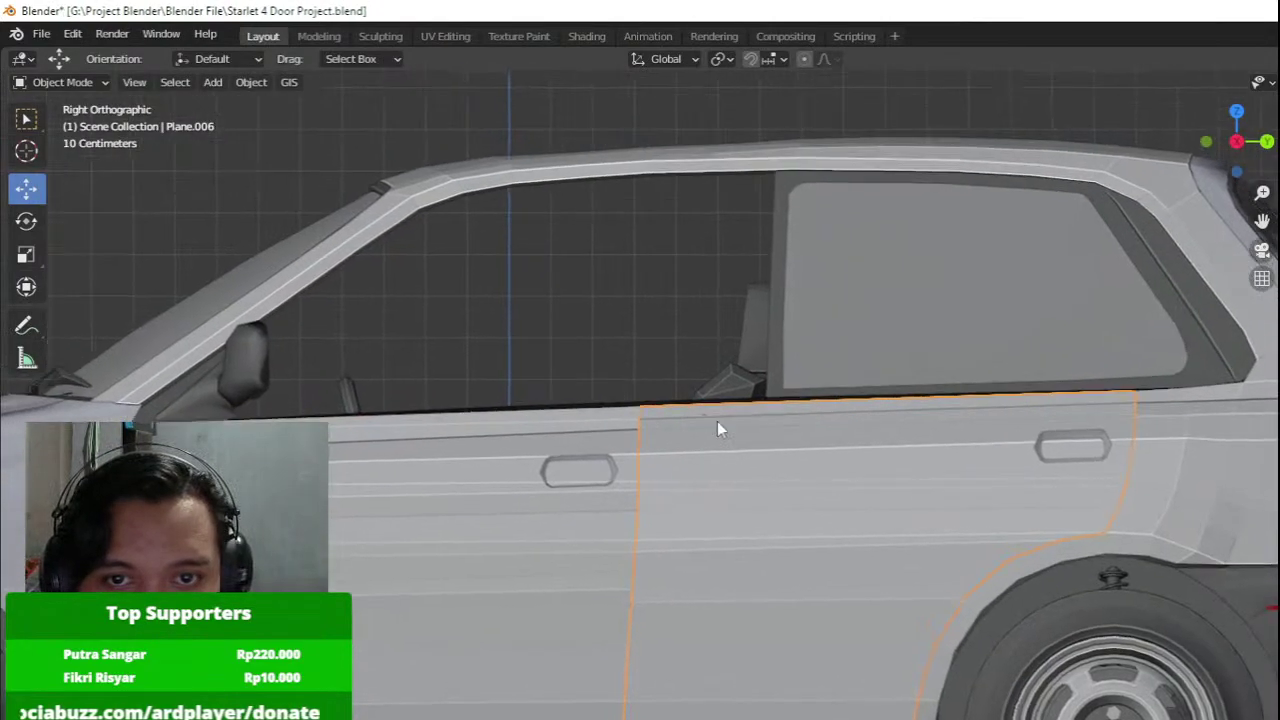
Examine the rear and front door meshes around their joint at the window line in wireframe and solid display.
{"action": "key", "text": "Tab"}
{"action": "scroll", "coordinate": [720, 425], "scroll_direction": "up", "scroll_amount": 2}
{"action": "key", "text": "z"}
{"action": "mouse_move", "coordinate": [566, 396]}
{"action": "middle_mouse_down", "text": "shift"}
{"action": "mouse_move", "coordinate": [636, 408]}
{"action": "mouse_move", "coordinate": [662, 458]}
{"action": "middle_mouse_up", "text": "shift"}
{"action": "scroll", "coordinate": [640, 418], "scroll_direction": "up", "scroll_amount": 3}
{"action": "key", "text": "a"}
{"action": "key", "text": "z"}
{"action": "key", "text": "Tab"}
{"action": "left_click", "coordinate": [628, 424]}
{"action": "key", "text": "Tab"}
{"action": "key", "text": "z"}
{"action": "scroll", "coordinate": [682, 457], "scroll_direction": "up", "scroll_amount": 3}
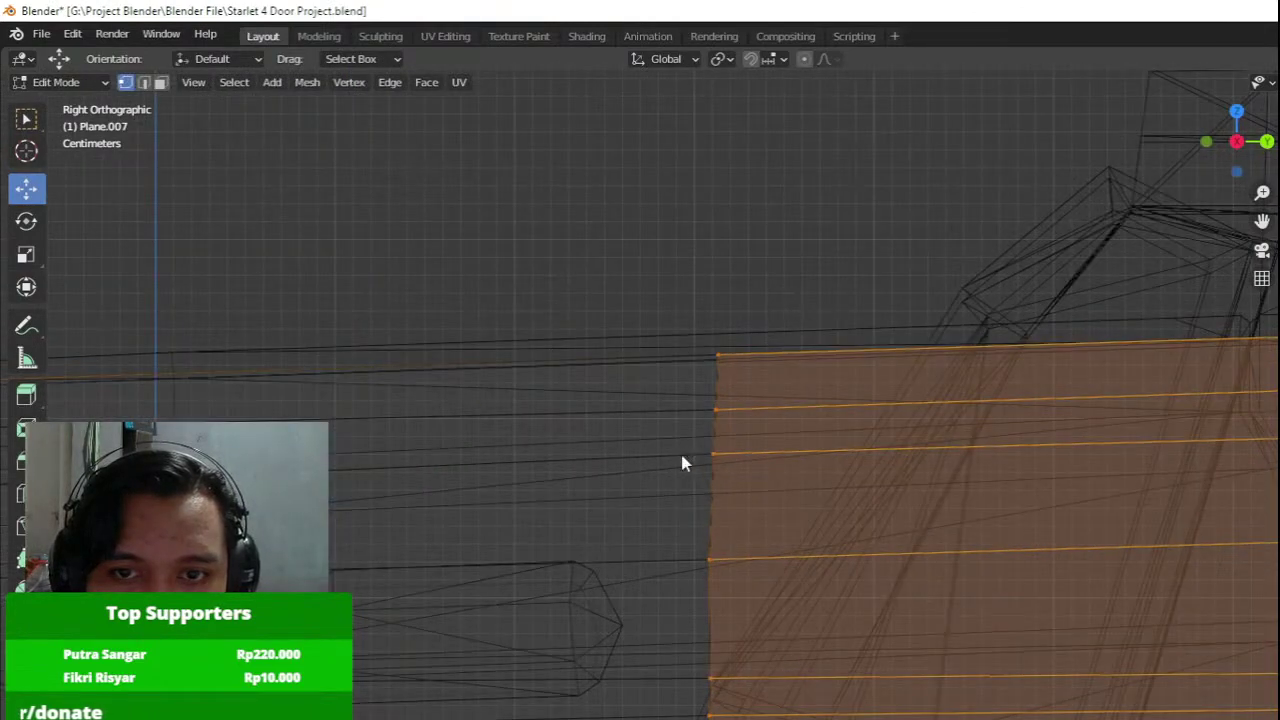
{"action": "key", "text": "Tab"}
{"action": "key", "text": "z"}
{"action": "key", "text": "Tab"}
{"action": "scroll", "coordinate": [767, 446], "scroll_direction": "down", "scroll_amount": 7}
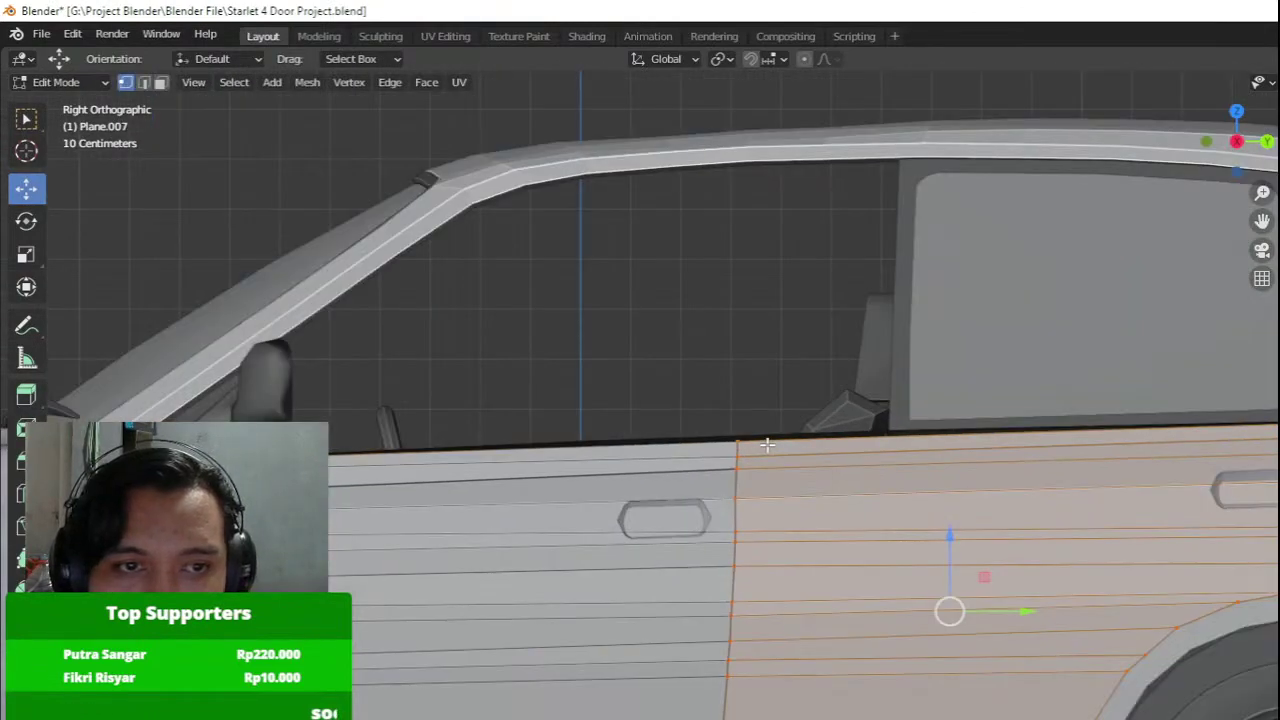
Lower the door joint vertices just below the window line by about 0.017 m and select both door meshes.
{"action": "scroll", "coordinate": [767, 445], "scroll_direction": "up", "scroll_amount": 8}
{"action": "key", "text": "z"}
{"action": "left_click_drag", "start_coordinate": [649, 468], "coordinate": [772, 438]}
{"action": "key", "text": "z"}
{"action": "scroll", "coordinate": [822, 397], "scroll_direction": "down", "scroll_amount": 9}
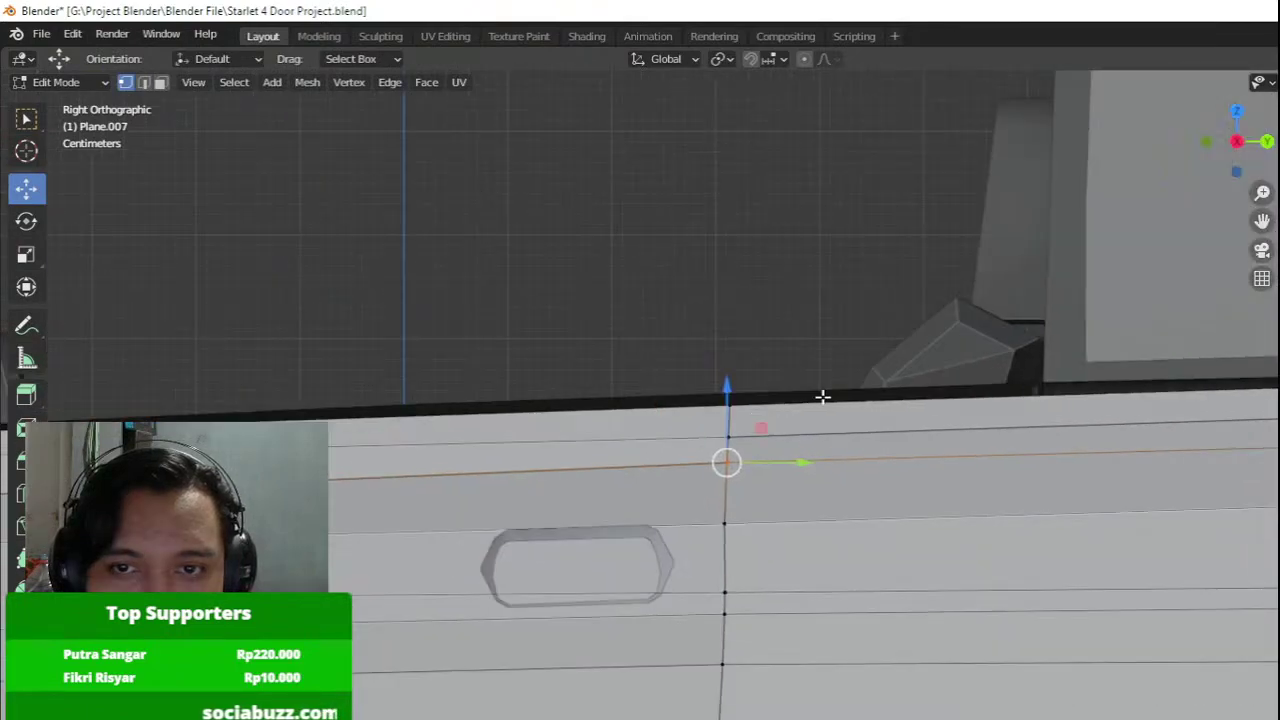
{"action": "key", "text": "g"}
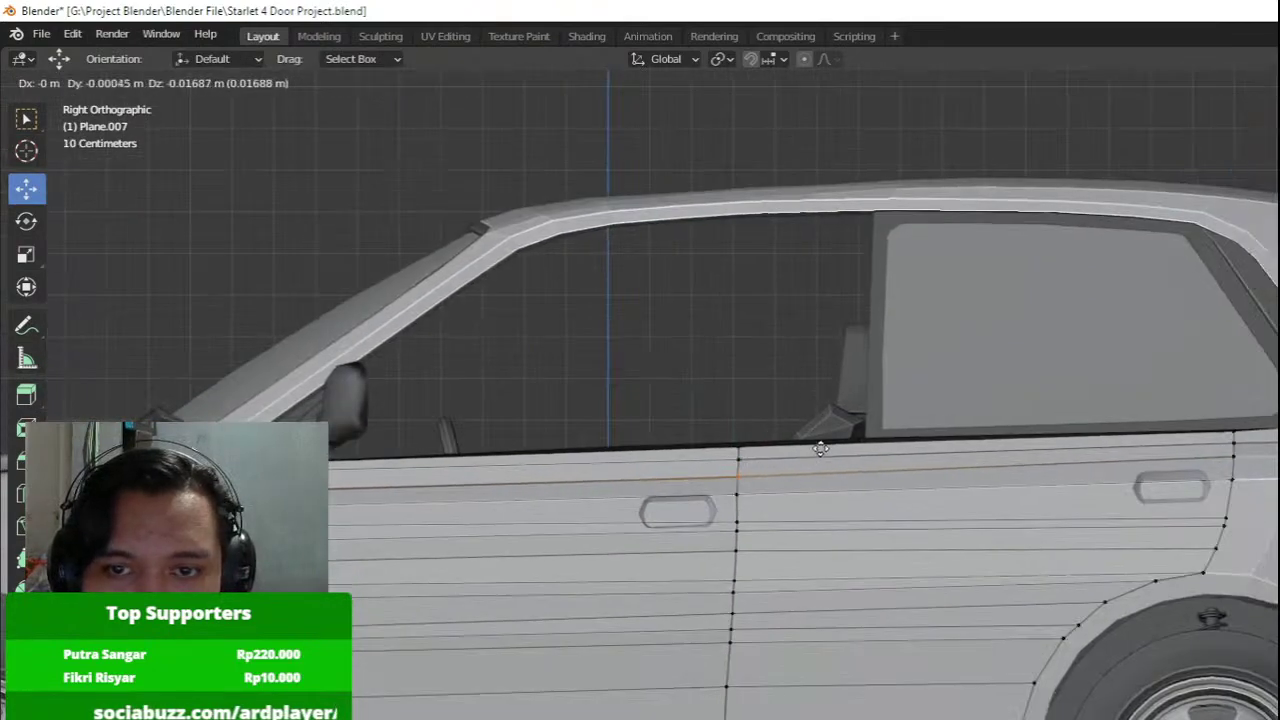
{"action": "scroll", "coordinate": [784, 420], "scroll_direction": "up", "scroll_amount": 2}
{"action": "key", "text": "alt+z"}
{"action": "key", "text": "a"}
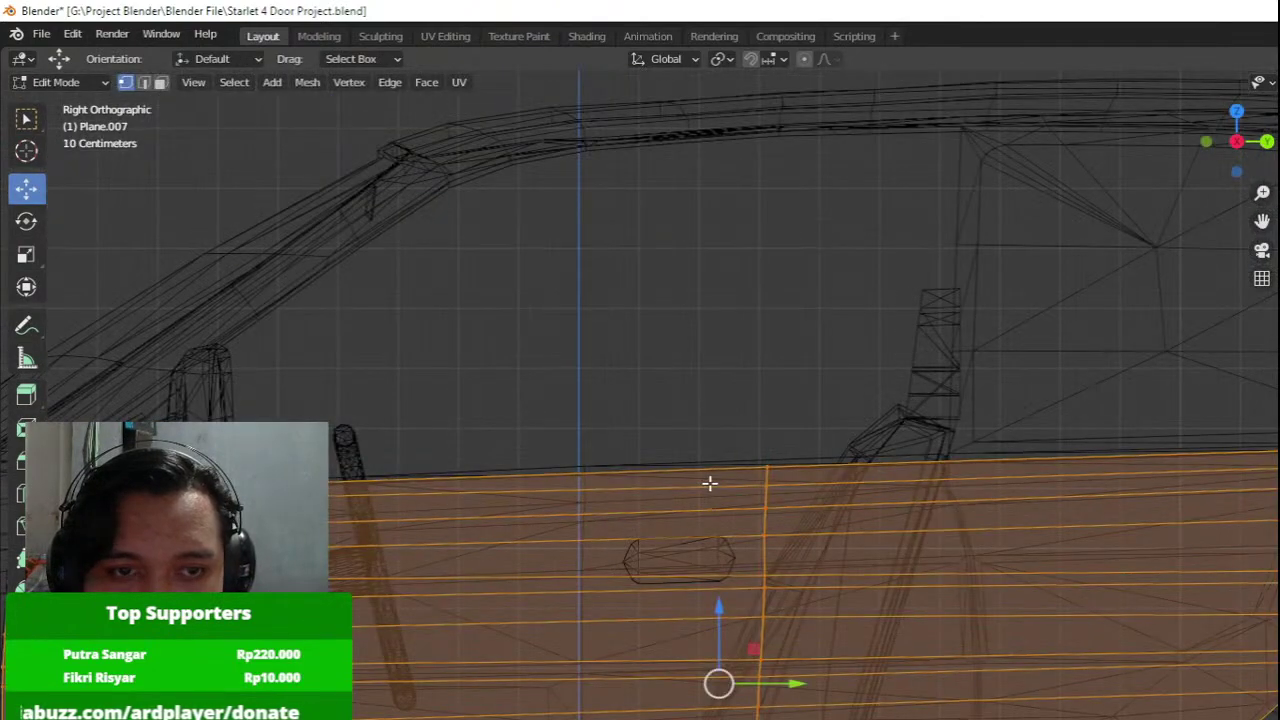
Move the front door's joint vertex below the window line slightly outward along X.
{"action": "key", "text": "Tab"}
{"action": "scroll", "coordinate": [981, 471], "scroll_direction": "down", "scroll_amount": 3}
{"action": "middle_click_drag", "start_coordinate": [900, 471], "coordinate": [826, 490]}
{"action": "key", "text": "shift+z"}
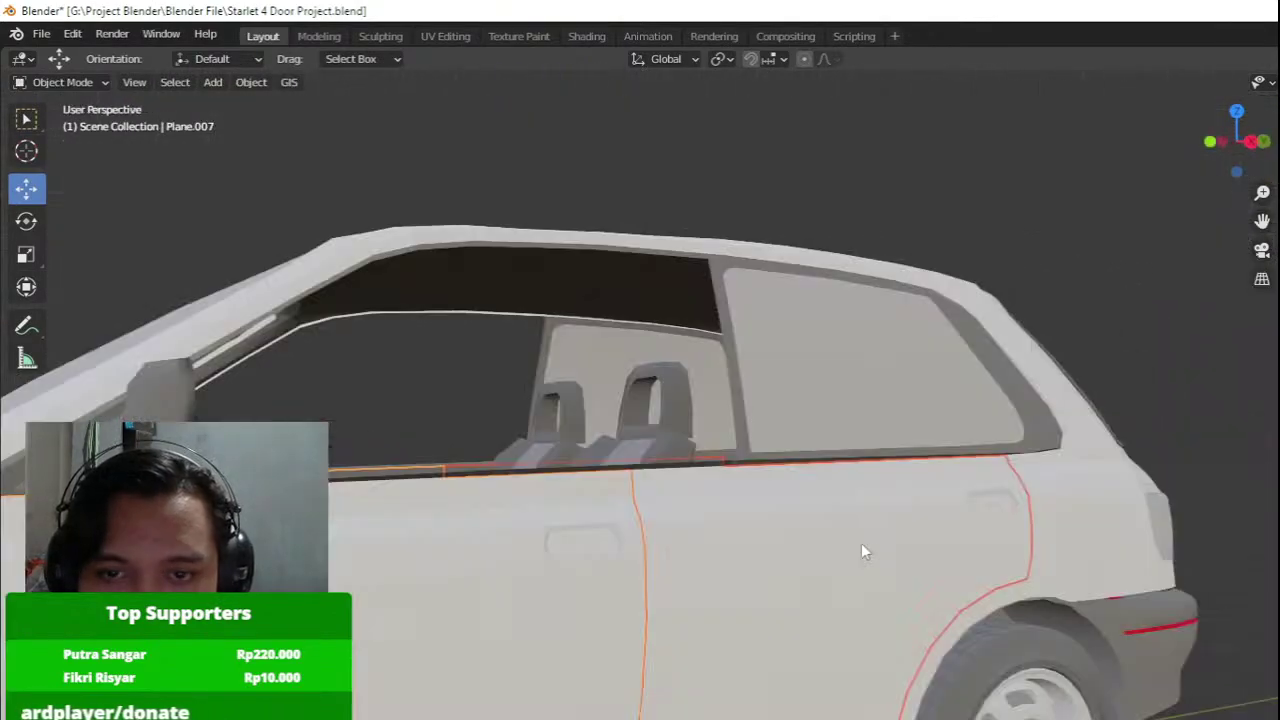
{"action": "middle_click_drag", "start_coordinate": [864, 548], "coordinate": [905, 549]}
{"action": "scroll", "coordinate": [990, 546], "scroll_direction": "up", "scroll_amount": 3}
{"action": "key", "text": "Tab"}
{"action": "middle_click_drag", "start_coordinate": [783, 531], "coordinate": [840, 550]}
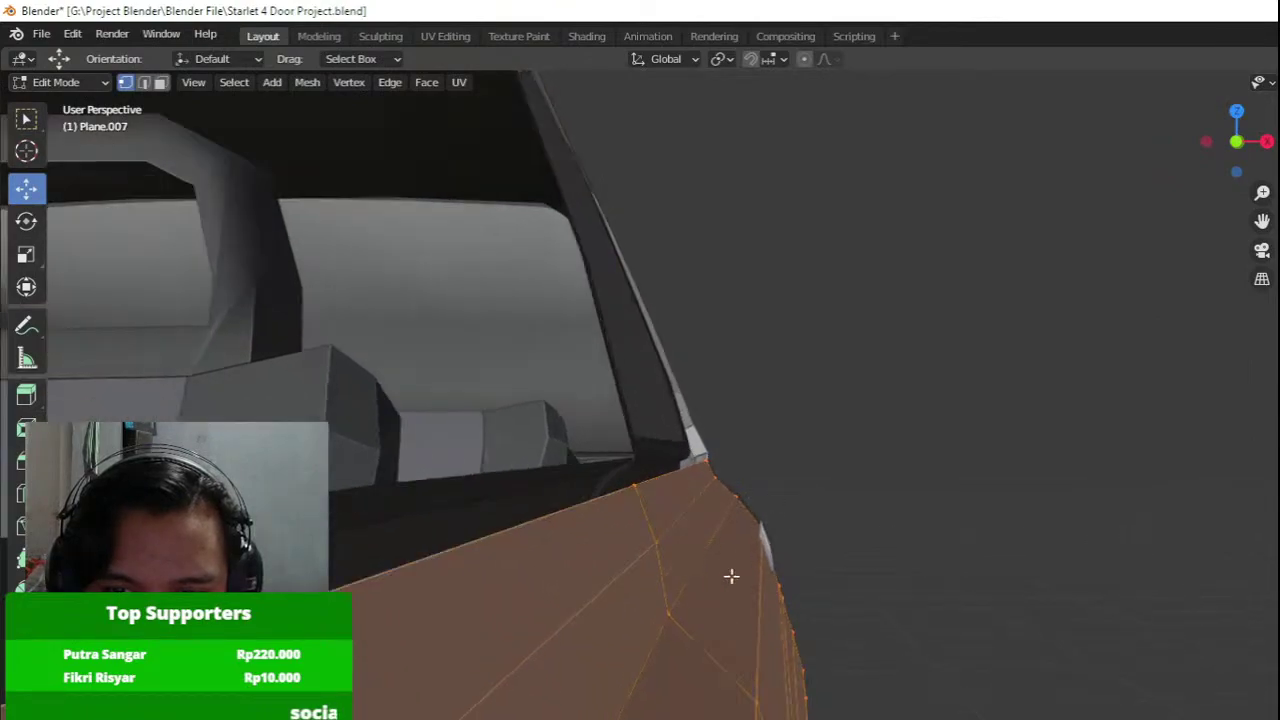
{"action": "left_click", "coordinate": [680, 610]}
{"action": "key", "text": "shift+z"}
{"action": "key", "text": "alt+z"}
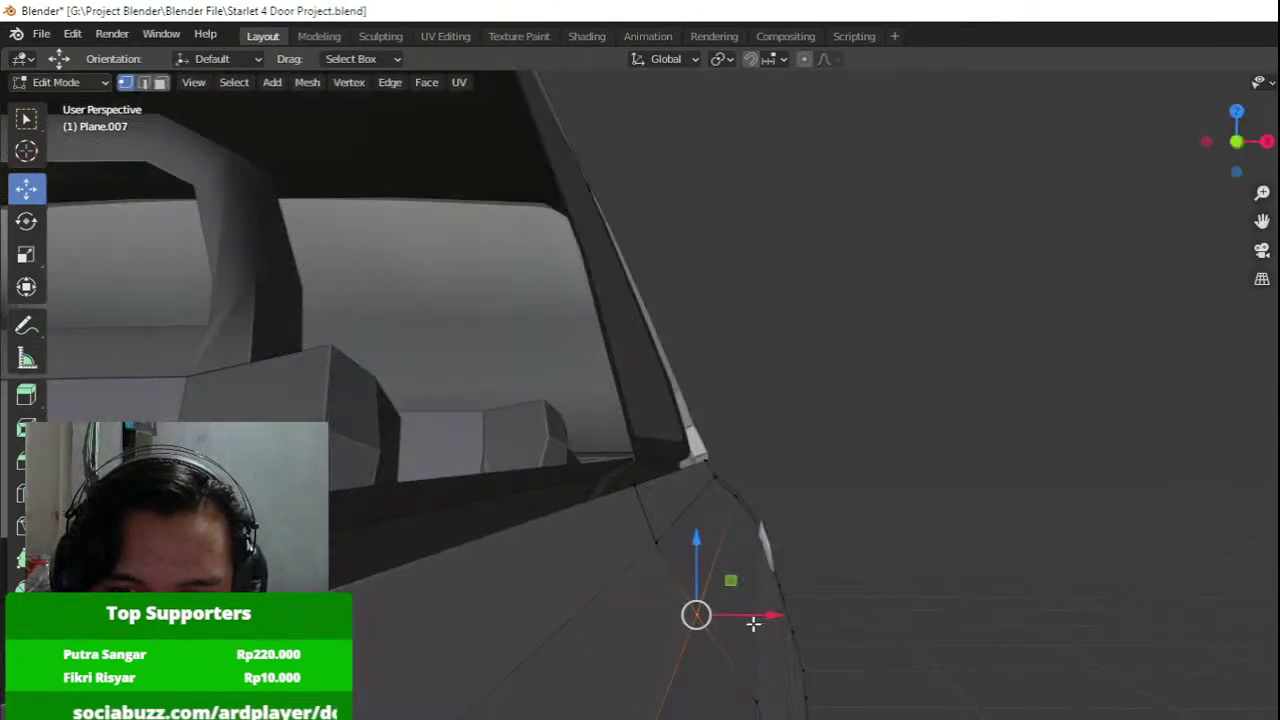
{"action": "middle_click_drag", "start_coordinate": [728, 572], "coordinate": [798, 569], "text": "shift"}
Undo the last selection changes around the door joint and clear the selection.
{"action": "key", "text": "Tab"}
{"action": "mouse_move", "coordinate": [814, 576]}
{"action": "middle_mouse_down"}
{"action": "mouse_move", "coordinate": [680, 575]}
{"action": "mouse_move", "coordinate": [356, 608]}
{"action": "mouse_move", "coordinate": [831, 586]}
{"action": "middle_mouse_up"}
{"action": "left_click", "coordinate": [797, 578]}
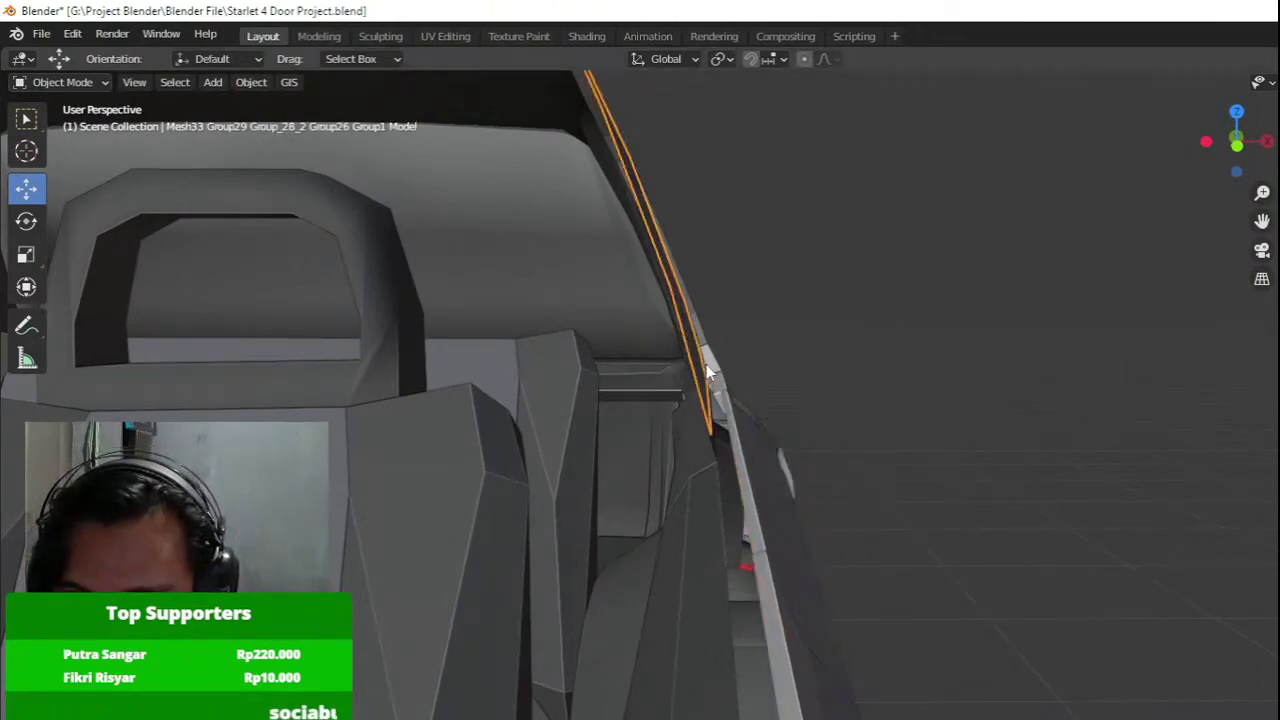
{"action": "left_click", "coordinate": [684, 316]}
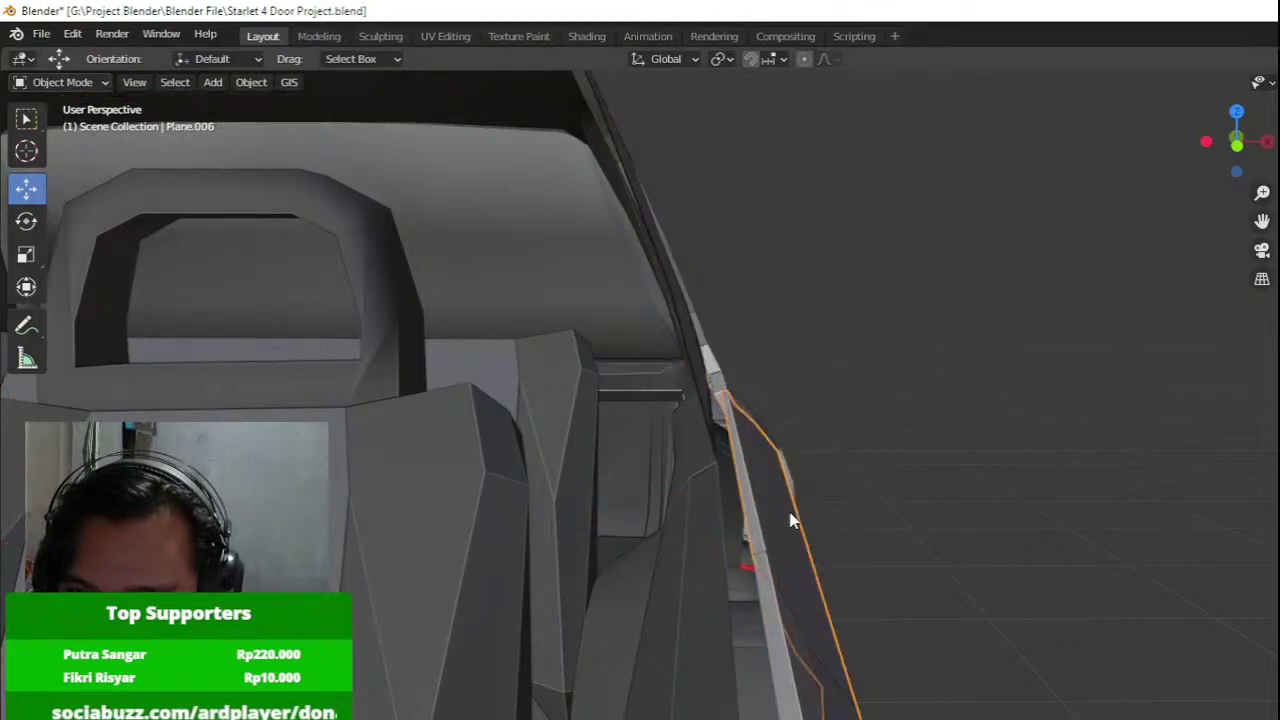
{"action": "key", "text": "ctrl+z"}
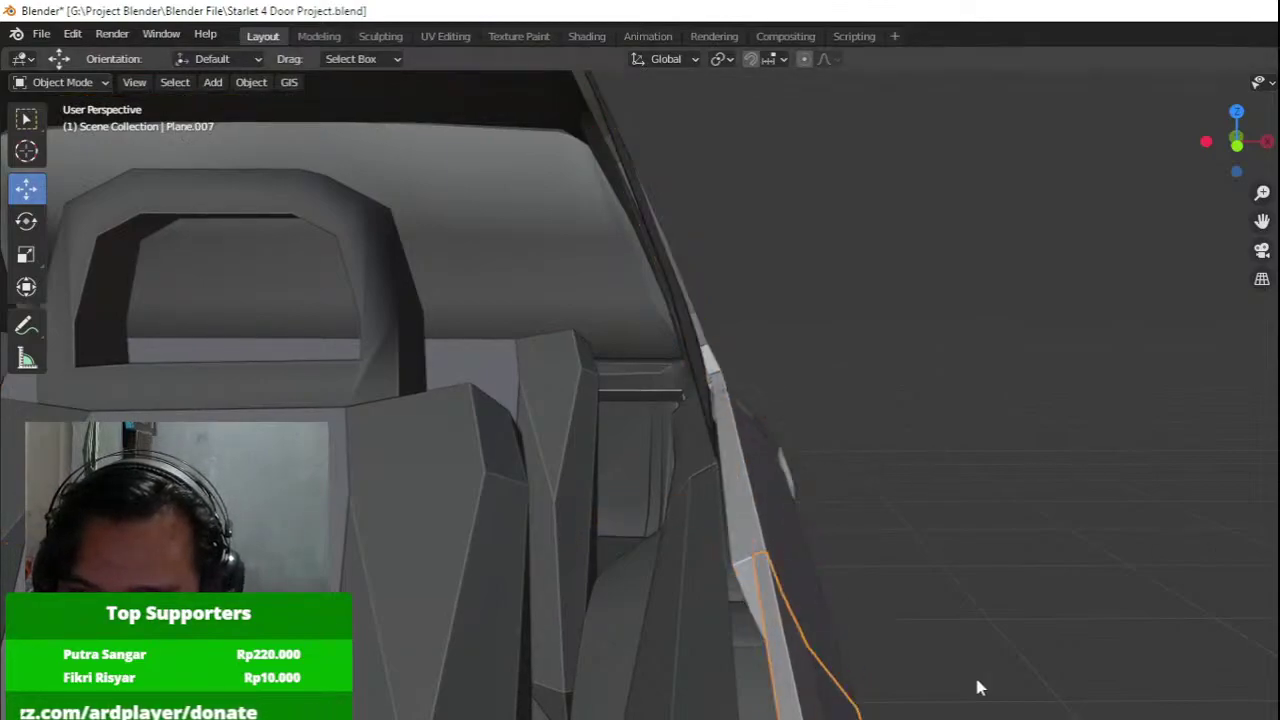
{"action": "key", "text": "ctrl+z"}
{"action": "left_click", "coordinate": [1115, 539]}
{"action": "scroll", "coordinate": [1052, 514], "scroll_direction": "down", "scroll_amount": 4}
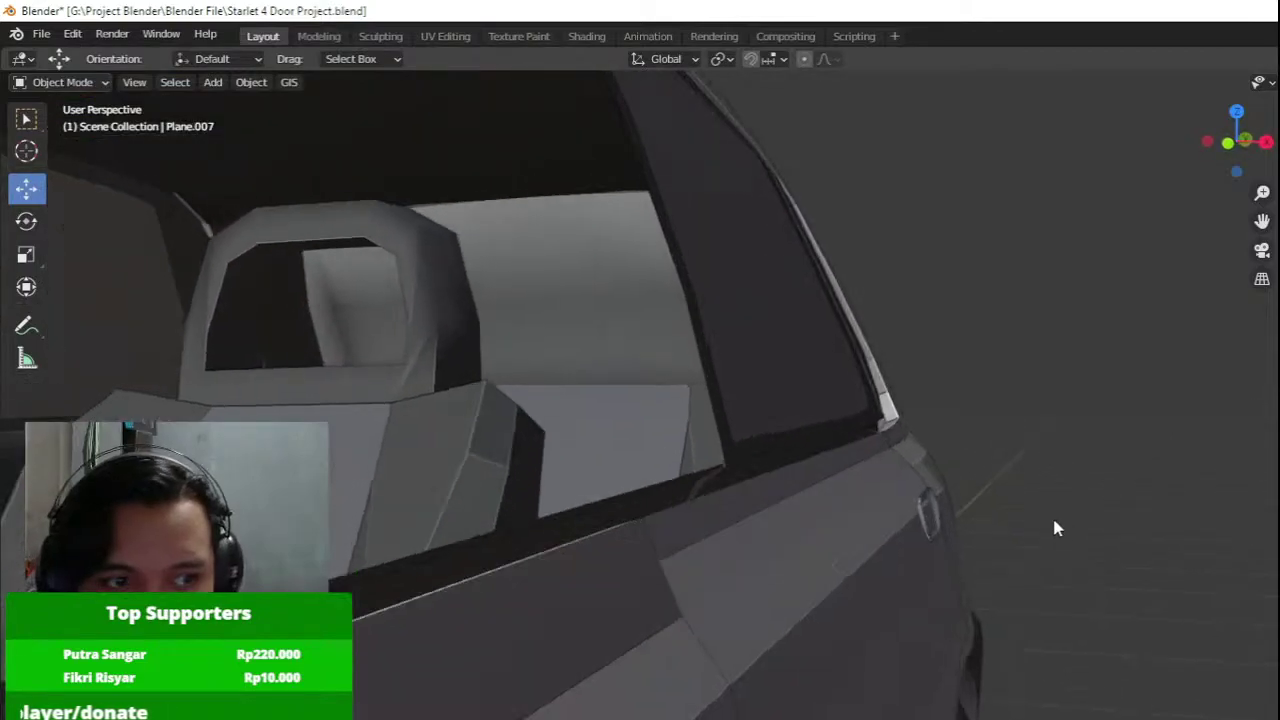
Select the rear and front doors in turn and examine their edge vertices along the shared joint.
{"action": "middle_click_drag", "start_coordinate": [1052, 514], "coordinate": [740, 532]}
{"action": "left_click", "coordinate": [724, 535]}
{"action": "key", "text": "Tab"}
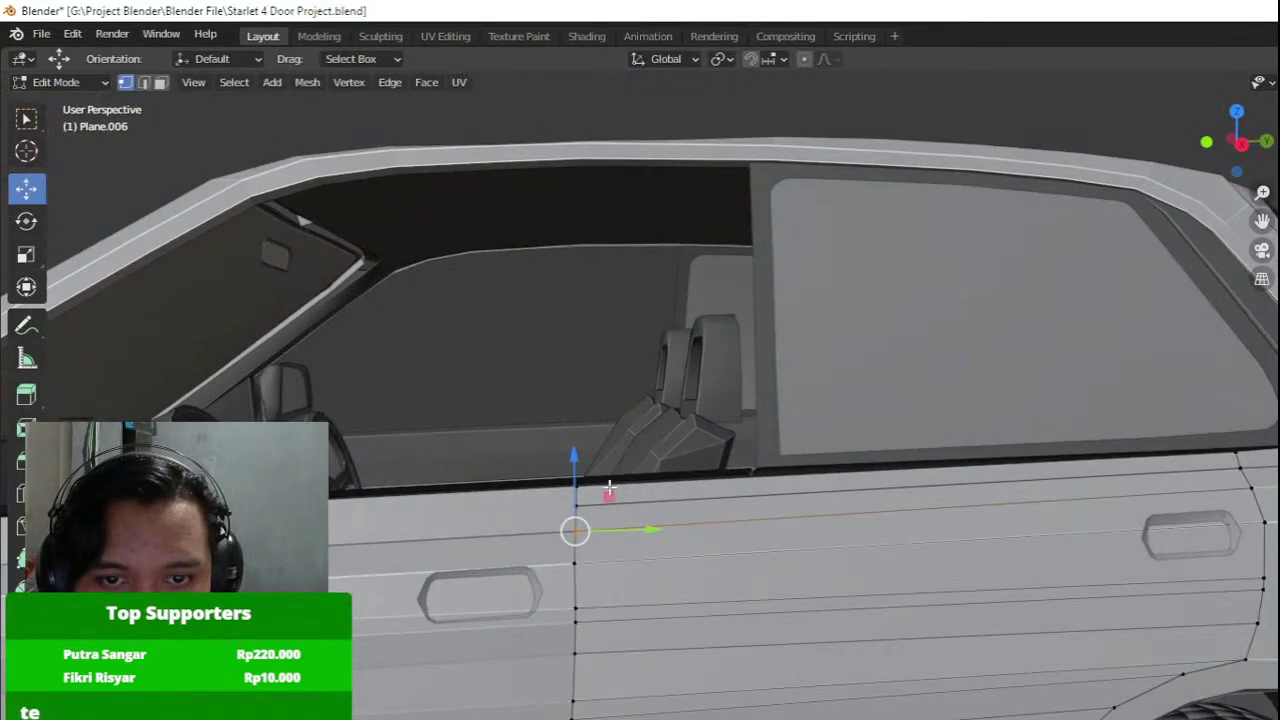
{"action": "middle_click_drag", "start_coordinate": [640, 530], "coordinate": [755, 515]}
{"action": "key", "text": "Tab"}
{"action": "left_click", "coordinate": [576, 539]}
{"action": "key", "text": "Tab"}
{"action": "scroll", "coordinate": [691, 529], "scroll_direction": "up", "scroll_amount": 4}
{"action": "key", "text": "Tab"}
{"action": "left_click", "coordinate": [714, 527]}
{"action": "key", "text": "Tab"}
{"action": "key", "text": "Tab"}
{"action": "key", "text": "Tab"}
{"action": "left_click", "coordinate": [821, 507]}
{"action": "scroll", "coordinate": [805, 511], "scroll_direction": "up", "scroll_amount": 3}
{"action": "scroll", "coordinate": [757, 518], "scroll_direction": "down", "scroll_amount": 2}
{"action": "key", "text": "Tab"}
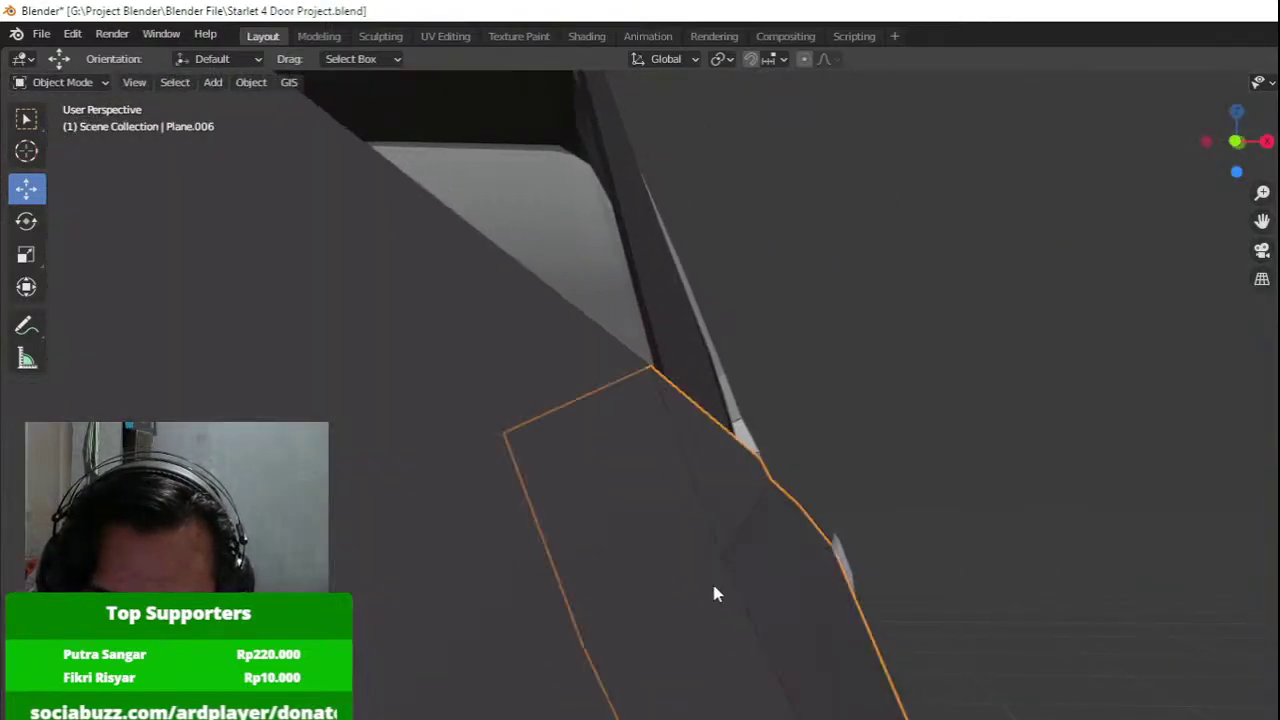
Open both doors together in Edit Mode and examine how their joint vertices line up from the front and rear.
{"action": "left_click", "coordinate": [686, 598]}
{"action": "key", "text": "Tab"}
{"action": "middle_click_drag", "start_coordinate": [705, 593], "coordinate": [694, 591]}
{"action": "key", "text": "Tab"}
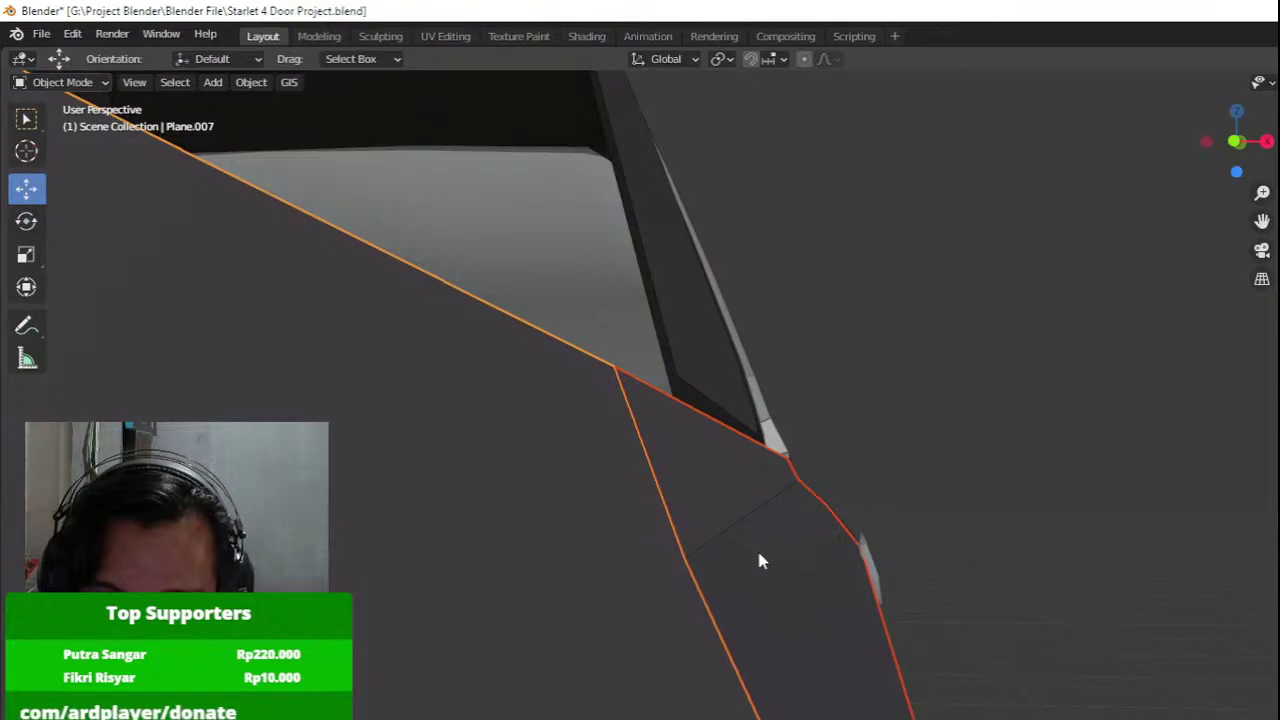
{"action": "key", "text": "Tab"}
{"action": "middle_click_drag", "start_coordinate": [758, 553], "coordinate": [696, 566]}
{"action": "middle_click_drag", "start_coordinate": [594, 530], "coordinate": [661, 530]}
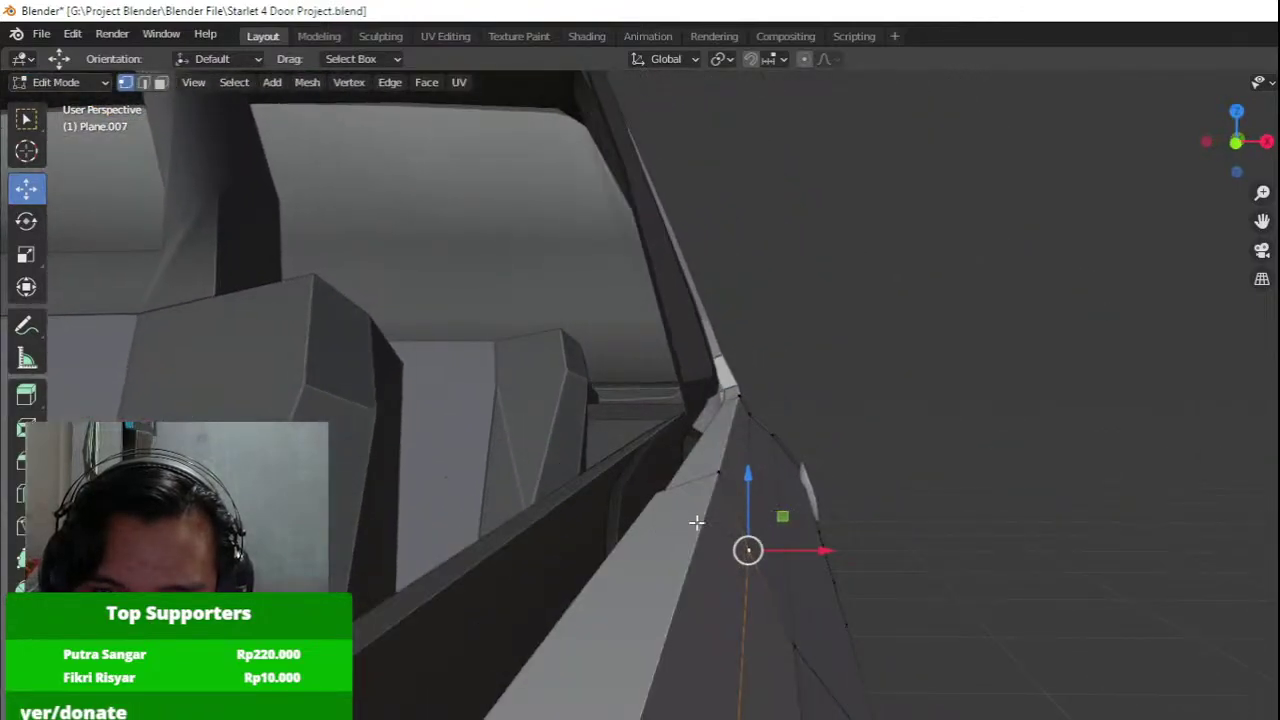
{"action": "middle_click_drag", "start_coordinate": [745, 525], "coordinate": [555, 533]}
{"action": "key", "text": "Tab"}
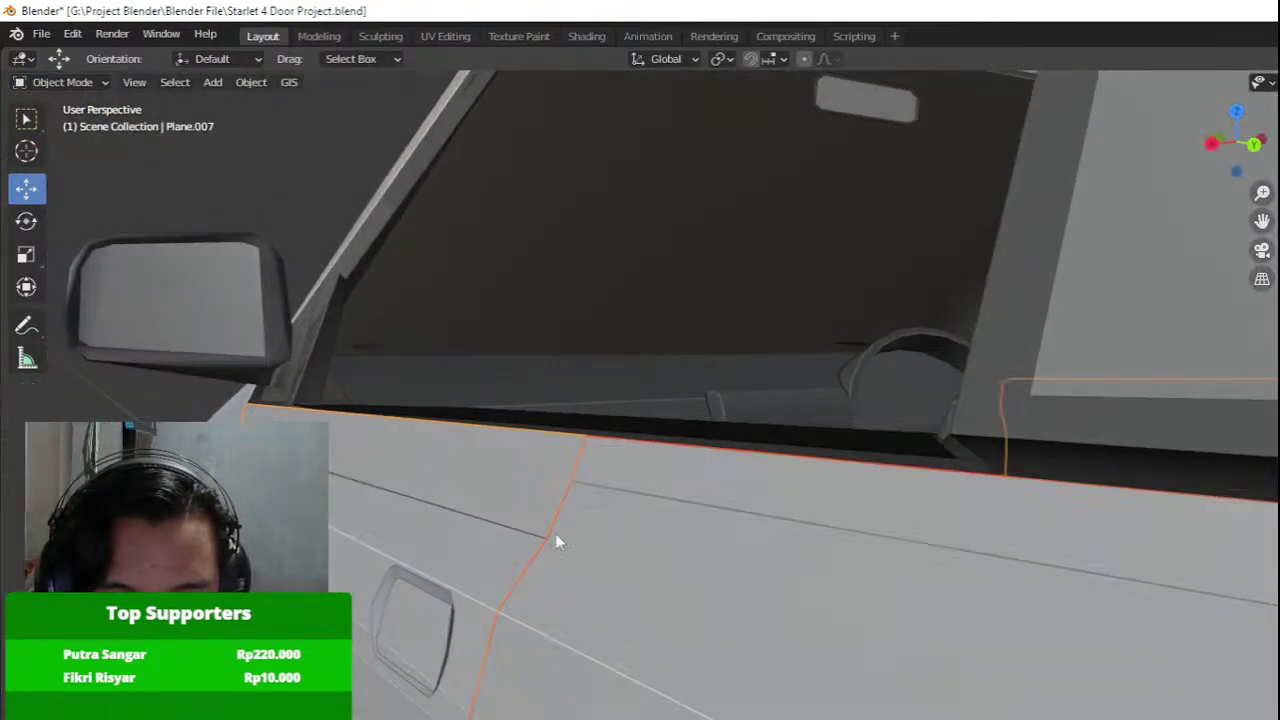
Select the rear door on its own and examine its mesh and surface along the window line and front edge.
{"action": "scroll", "coordinate": [555, 533], "scroll_direction": "down", "scroll_amount": 3}
{"action": "middle_click_drag", "start_coordinate": [851, 538], "coordinate": [819, 538]}
{"action": "right_click", "coordinate": [819, 540]}
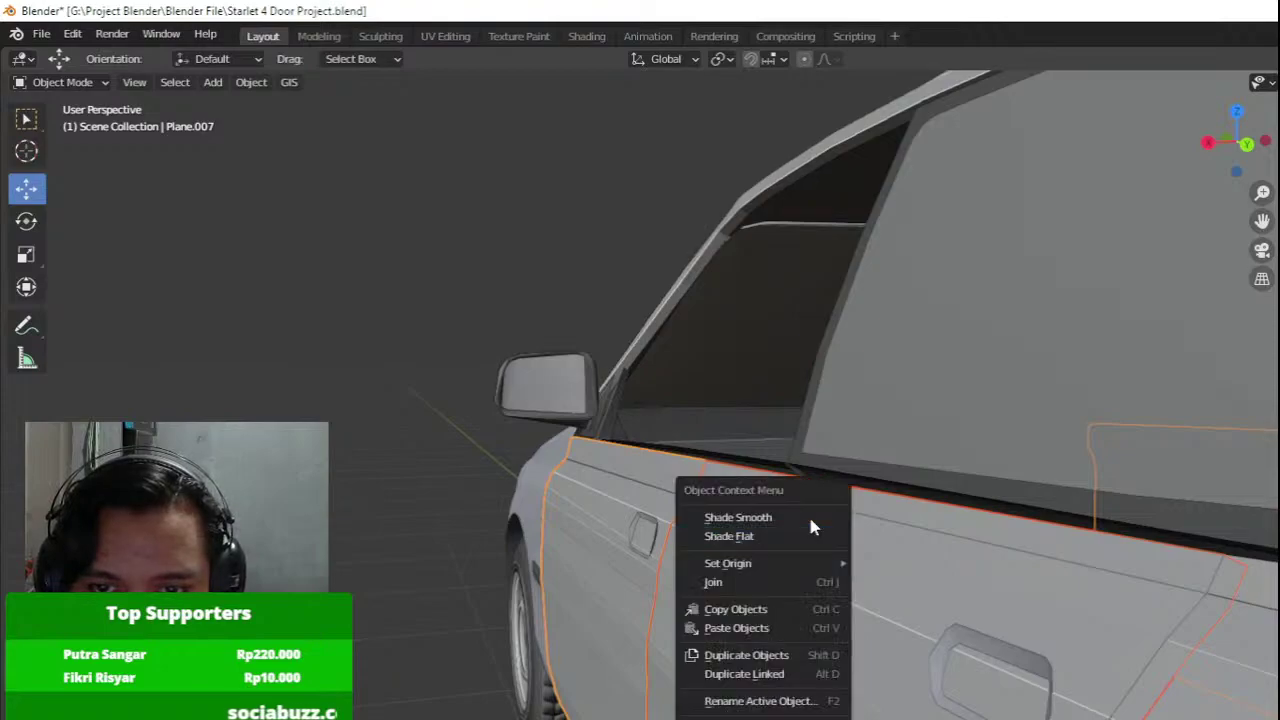
{"action": "left_click", "coordinate": [919, 538]}
{"action": "key", "text": "Tab"}
{"action": "middle_click_drag", "start_coordinate": [922, 539], "coordinate": [1157, 514]}
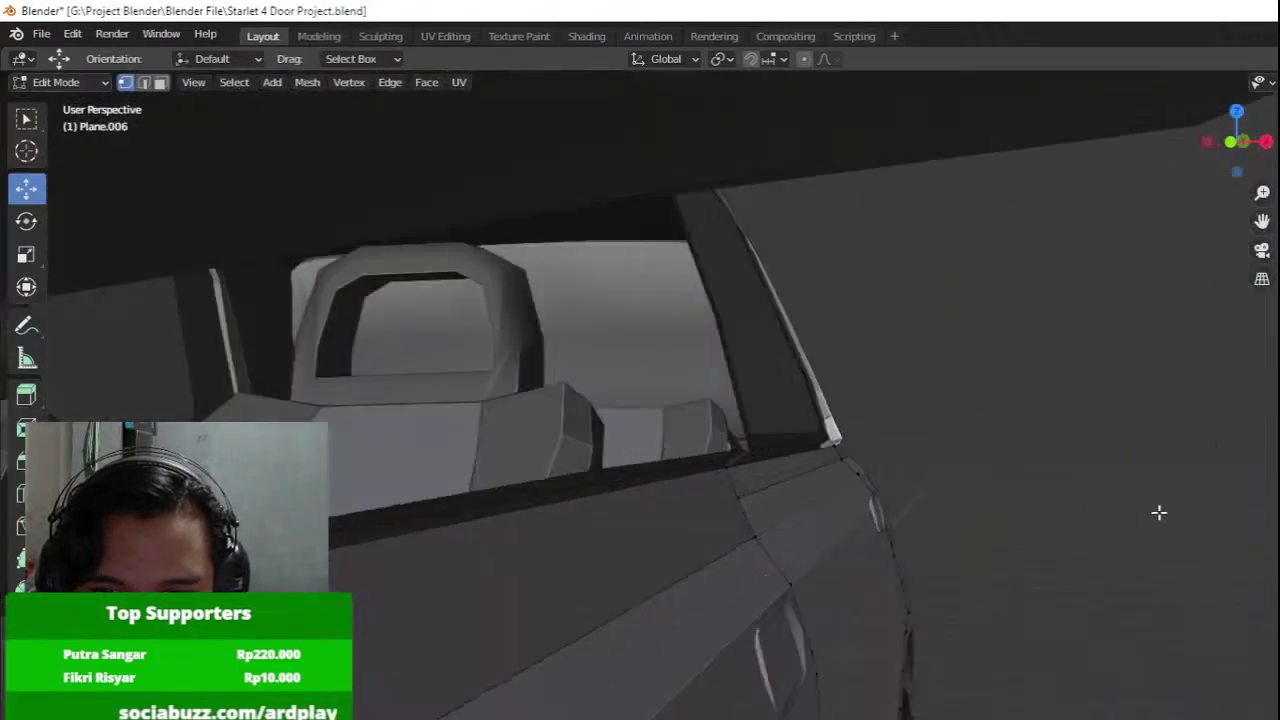
{"action": "mouse_move", "coordinate": [922, 514]}
{"action": "middle_mouse_down"}
{"action": "mouse_move", "coordinate": [954, 503]}
{"action": "mouse_move", "coordinate": [917, 511]}
{"action": "middle_mouse_up"}
{"action": "key", "text": "Tab"}
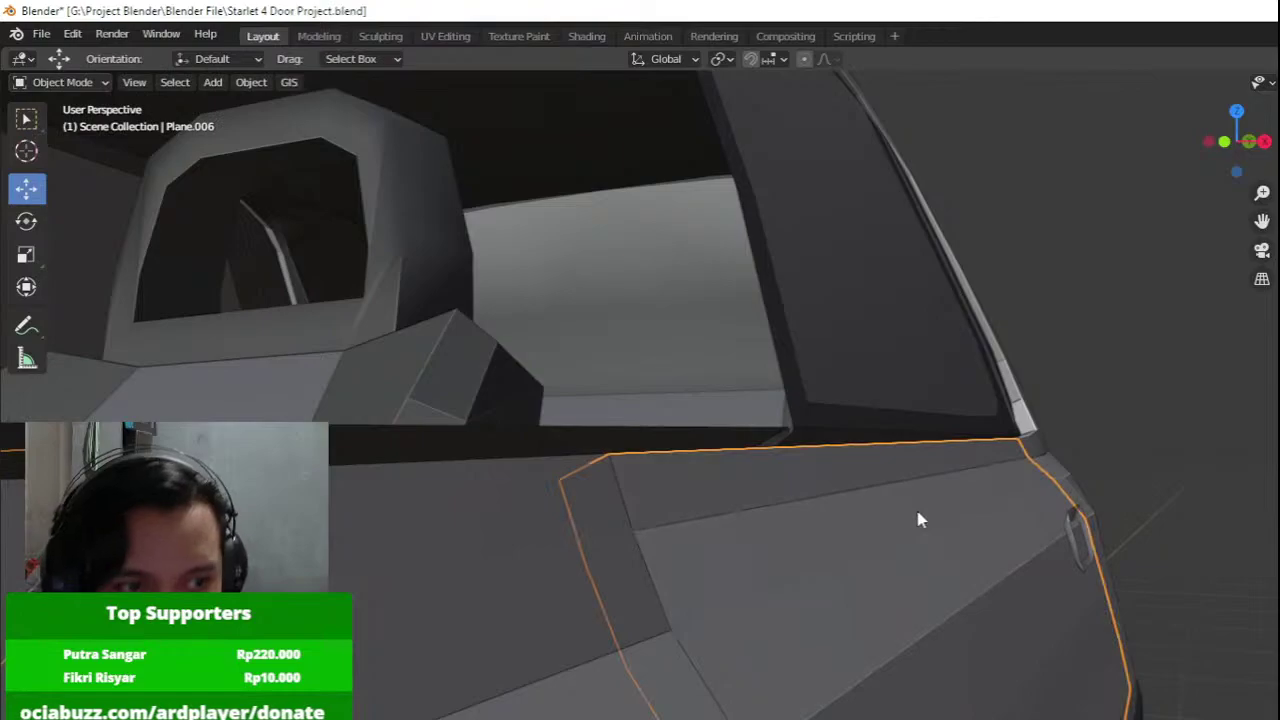
{"action": "scroll", "coordinate": [917, 515], "scroll_direction": "down", "scroll_amount": 5}
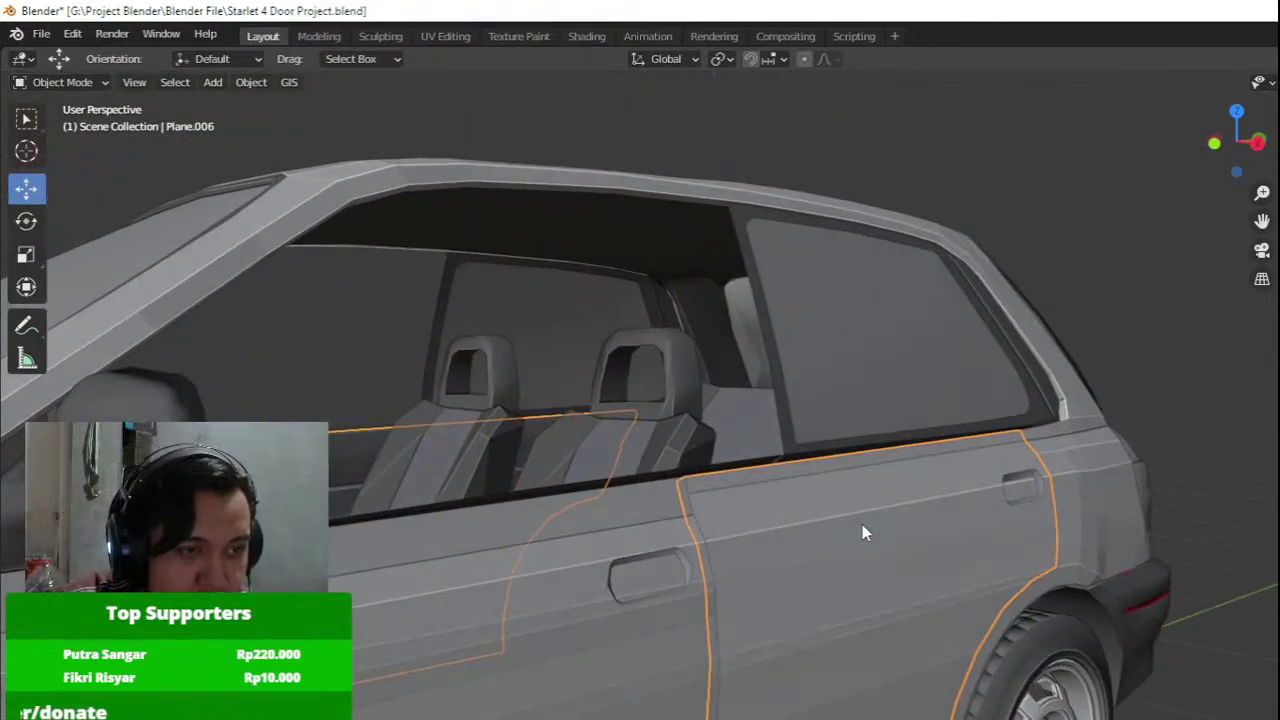
{"action": "middle_click_drag", "start_coordinate": [862, 524], "coordinate": [803, 529]}
{"action": "scroll", "coordinate": [886, 439], "scroll_direction": "up", "scroll_amount": 4}
{"action": "scroll", "coordinate": [915, 431], "scroll_direction": "down", "scroll_amount": 4}
{"action": "scroll", "coordinate": [773, 439], "scroll_direction": "up", "scroll_amount": 4}
{"action": "key", "text": "Tab"}
{"action": "key", "text": "Tab"}
{"action": "scroll", "coordinate": [751, 464], "scroll_direction": "down", "scroll_amount": 3}
{"action": "key", "text": "Tab"}
{"action": "key", "text": "Tab"}
Open the body shell for editing and adjust vertices on the rear quarter above the wheel arch along X.
{"action": "left_click", "coordinate": [808, 470]}
{"action": "key", "text": "Tab"}
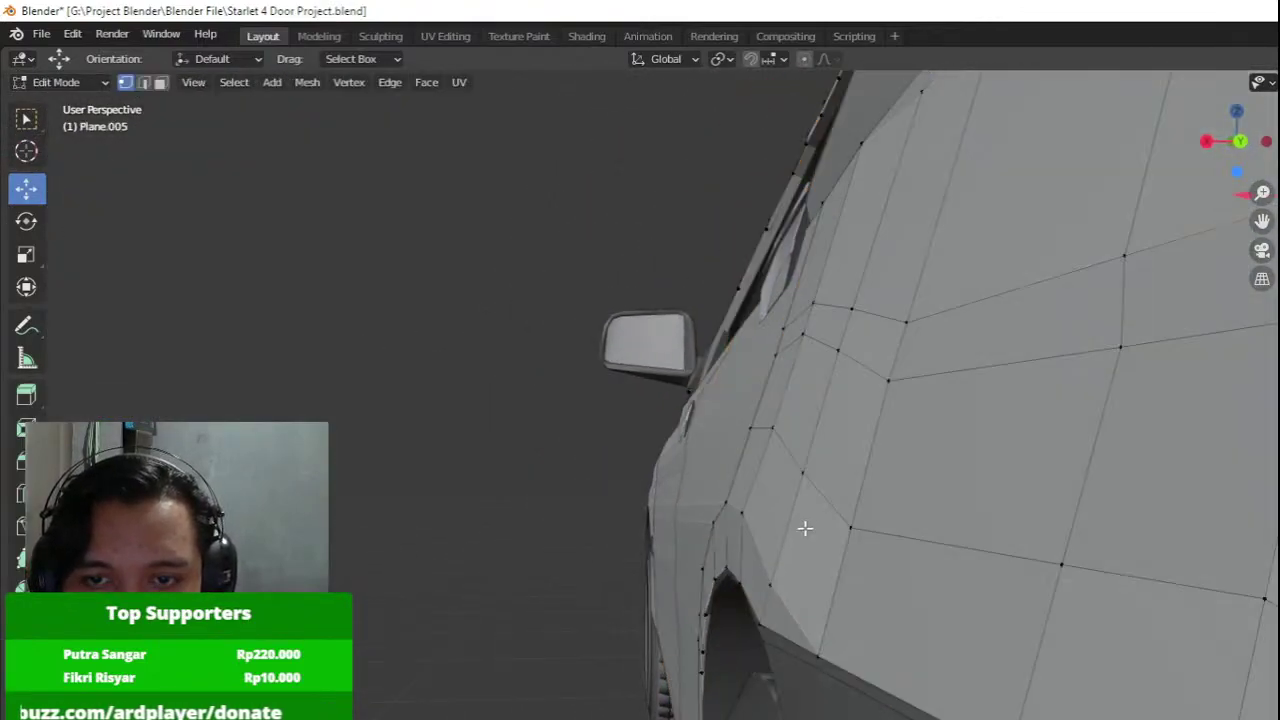
{"action": "scroll", "coordinate": [785, 545], "scroll_direction": "up", "scroll_amount": 3}
{"action": "left_click", "coordinate": [712, 578]}
{"action": "middle_click_drag", "start_coordinate": [712, 578], "coordinate": [663, 562]}
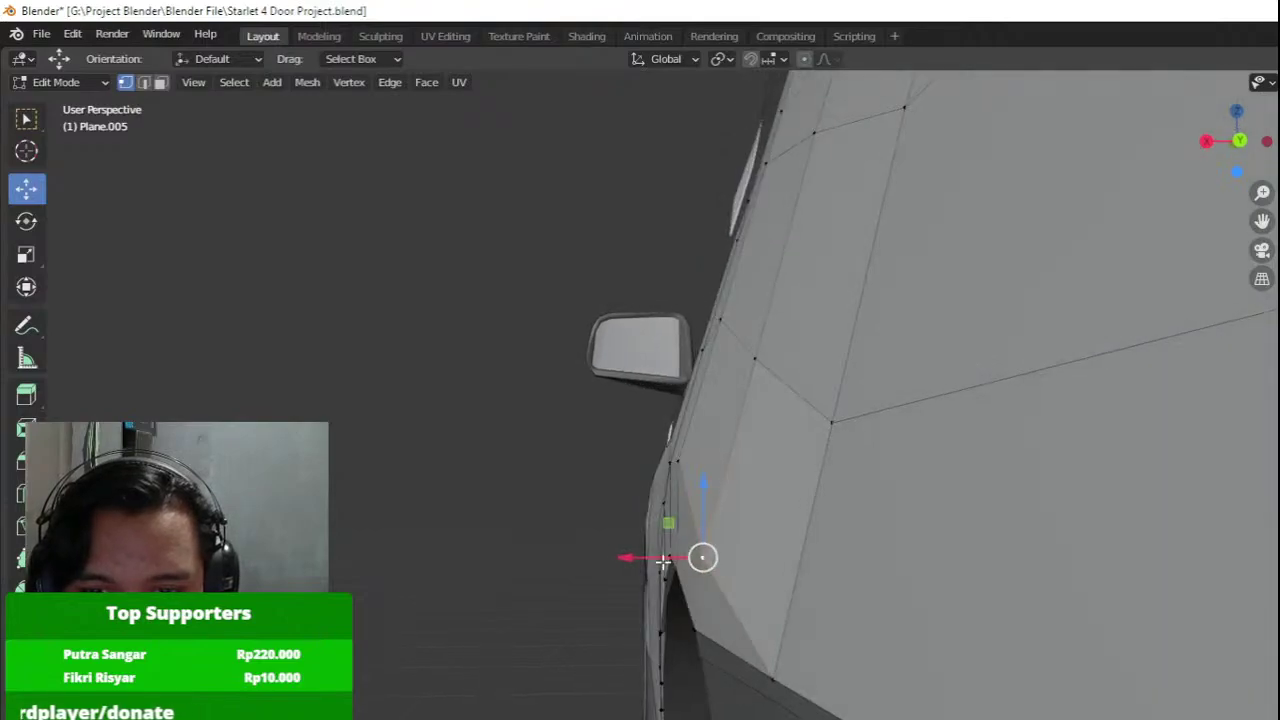
{"action": "left_click_drag", "start_coordinate": [624, 555], "coordinate": [630, 554]}
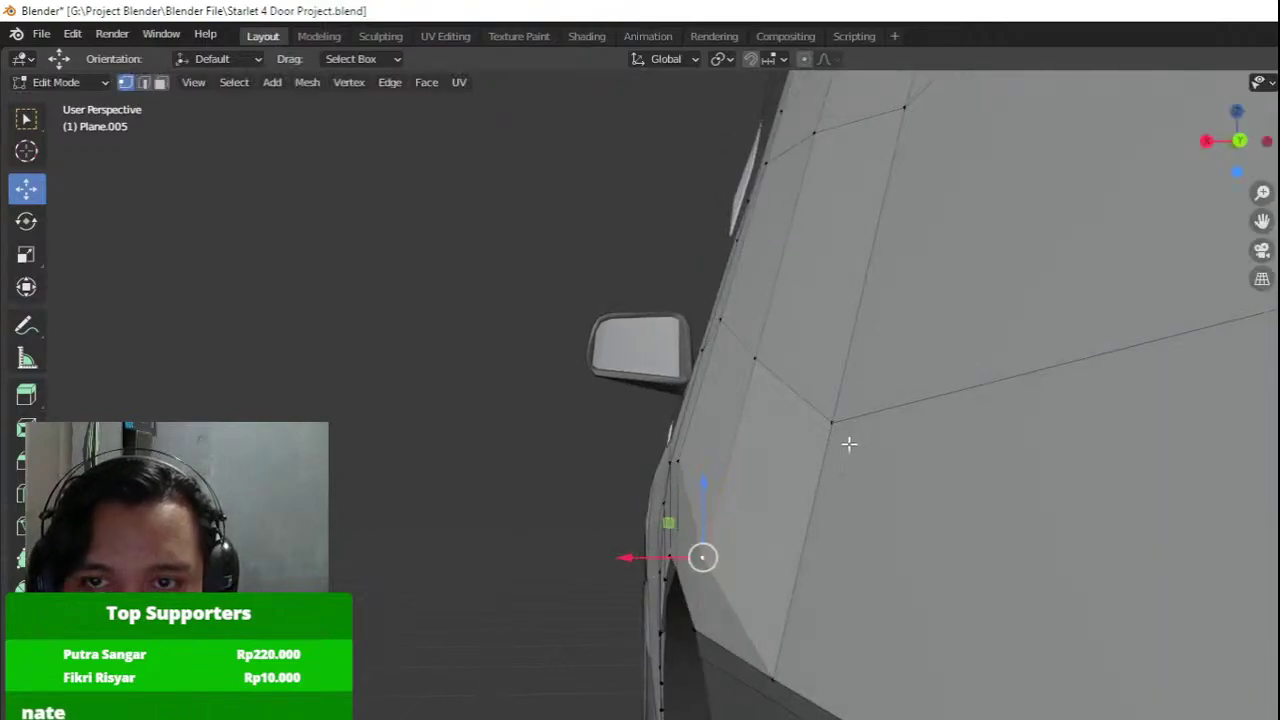
{"action": "middle_click_drag", "start_coordinate": [848, 443], "coordinate": [842, 458]}
{"action": "left_click_drag", "start_coordinate": [761, 565], "coordinate": [692, 566]}
{"action": "scroll", "coordinate": [736, 474], "scroll_direction": "down", "scroll_amount": 2}
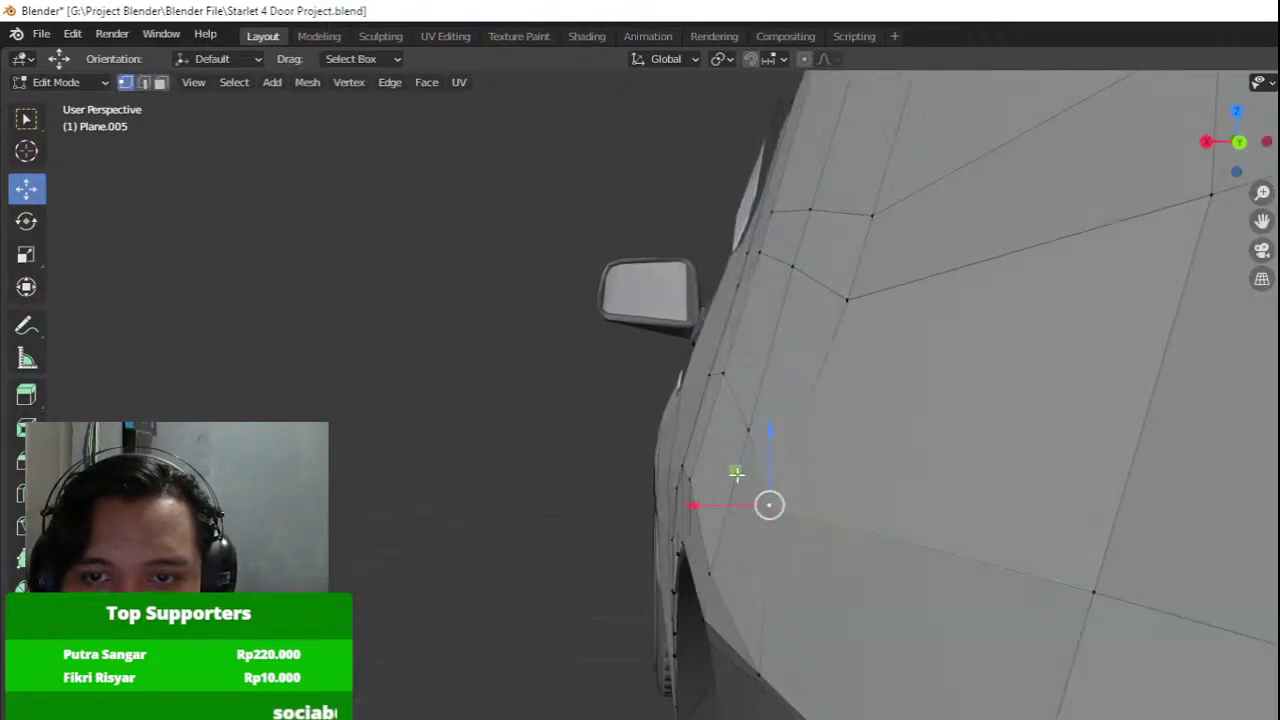
Fine-tune another rear quarter vertex of the body shell along X and return to Object Mode.
{"action": "left_click_drag", "start_coordinate": [681, 432], "coordinate": [724, 439]}
{"action": "middle_click_drag", "start_coordinate": [726, 439], "coordinate": [890, 464]}
{"action": "scroll", "coordinate": [950, 446], "scroll_direction": "up", "scroll_amount": 2}
{"action": "left_click_drag", "start_coordinate": [817, 430], "coordinate": [811, 427]}
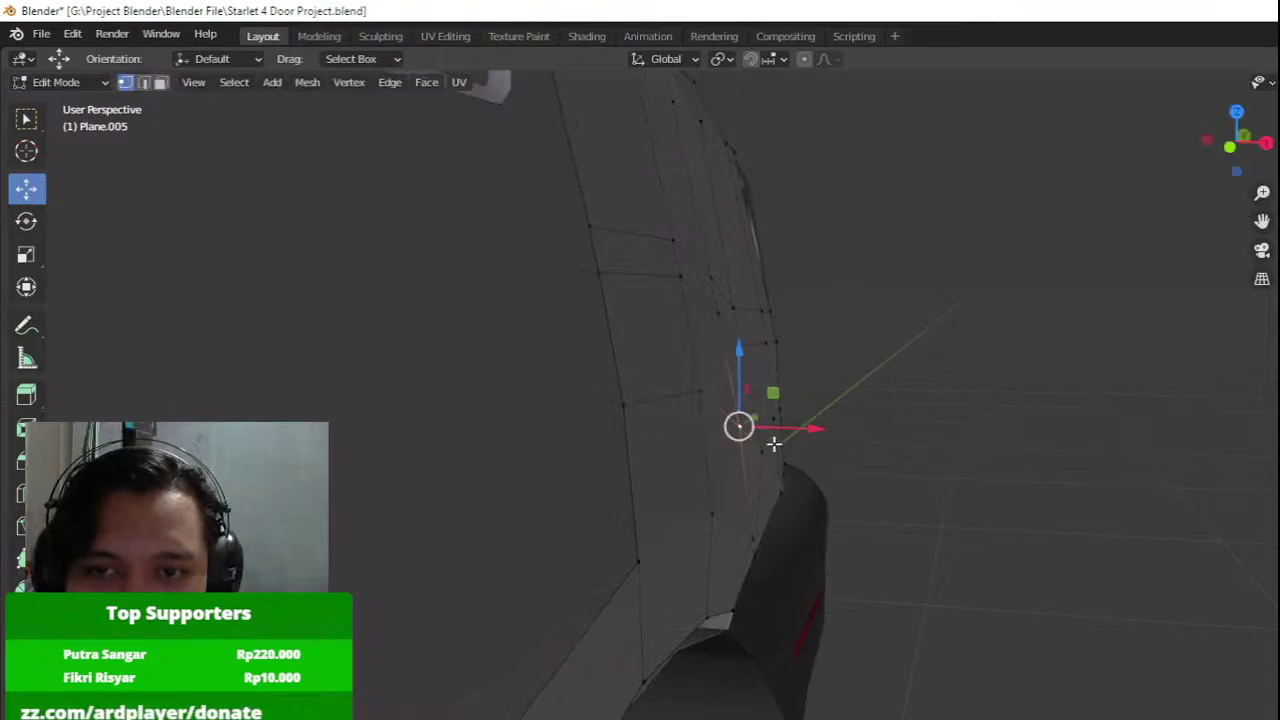
{"action": "middle_click_drag", "start_coordinate": [781, 385], "coordinate": [819, 555], "text": "shift"}
{"action": "key", "text": "Tab"}
{"action": "middle_click_drag", "start_coordinate": [771, 506], "coordinate": [803, 515]}
{"action": "scroll", "coordinate": [785, 526], "scroll_direction": "down", "scroll_amount": 3}
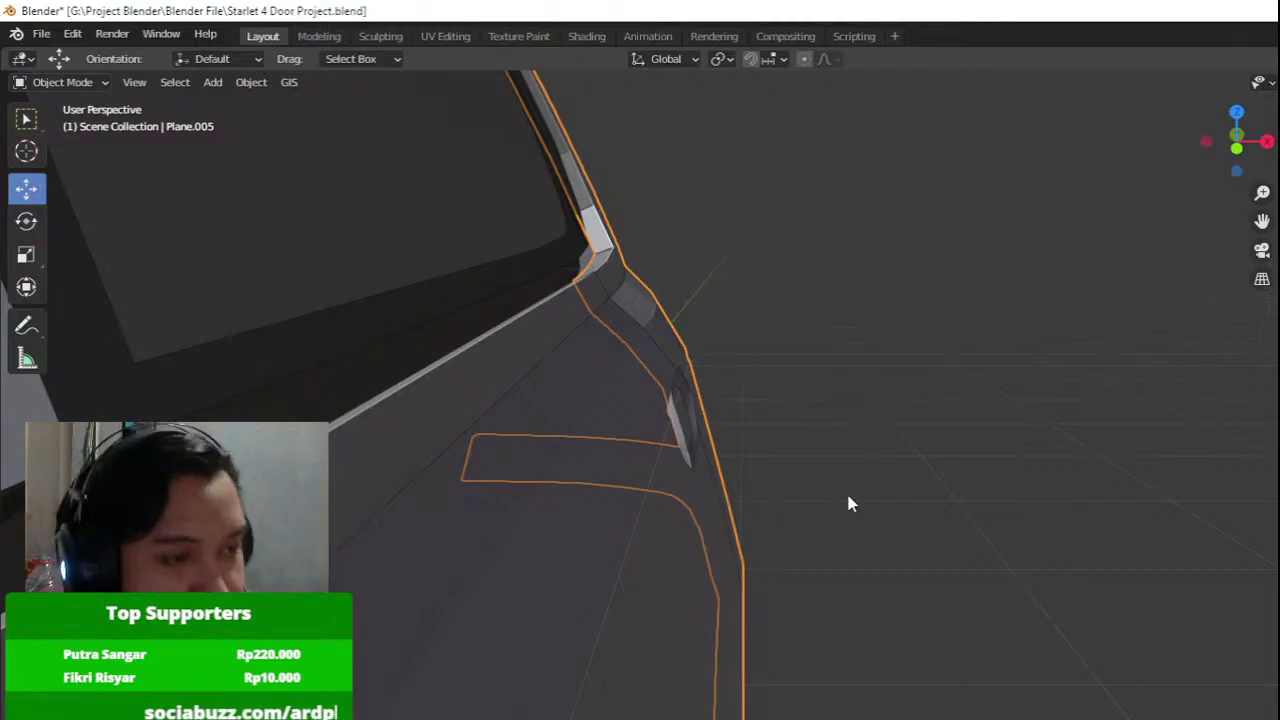
Add a Subdivision Surface modifier to the rear door and set the door to smooth shading.
{"action": "middle_click_drag", "start_coordinate": [849, 503], "coordinate": [813, 418]}
{"action": "scroll", "coordinate": [720, 455], "scroll_direction": "down", "scroll_amount": 3}
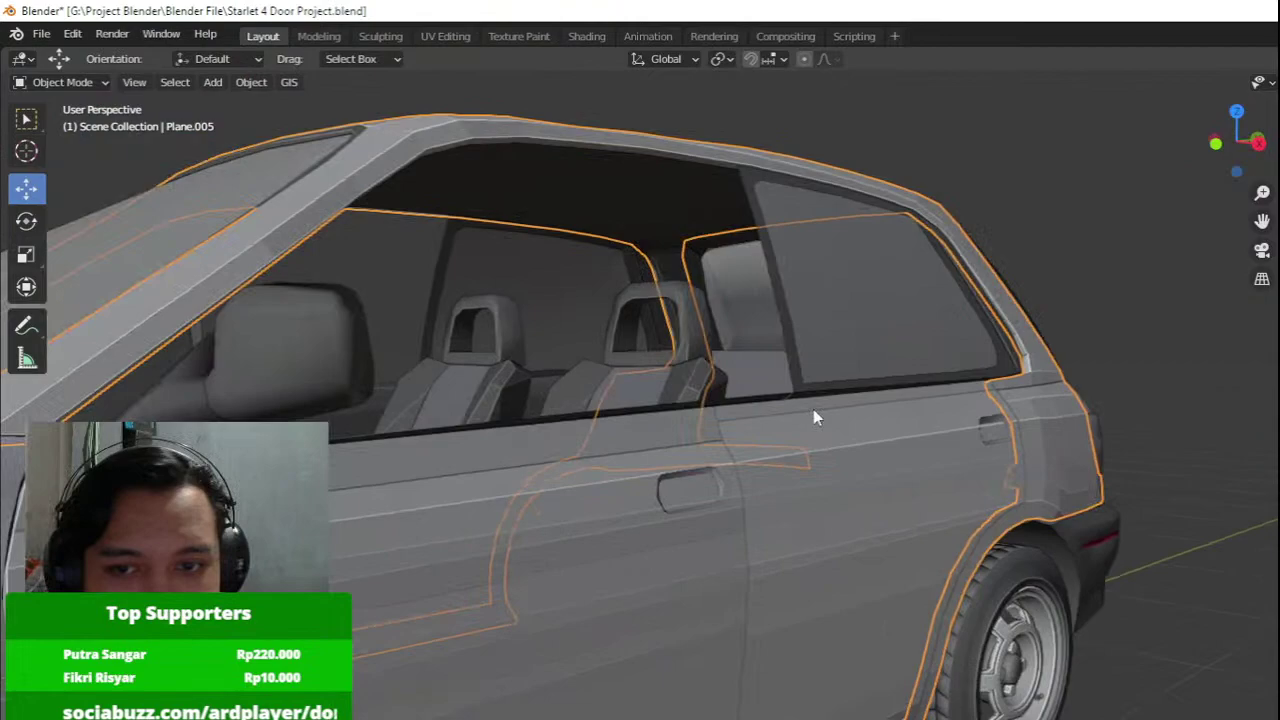
{"action": "left_click", "coordinate": [850, 468]}
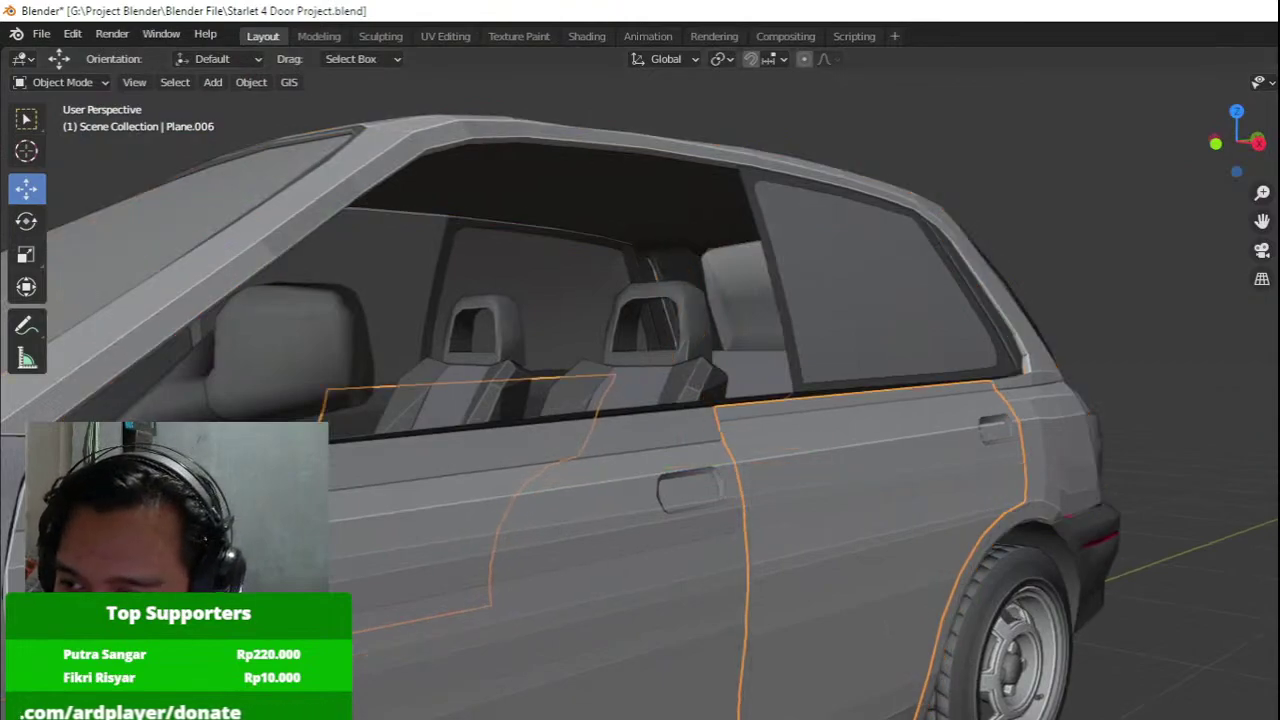
{"action": "left_click", "coordinate": [1278, 377]}
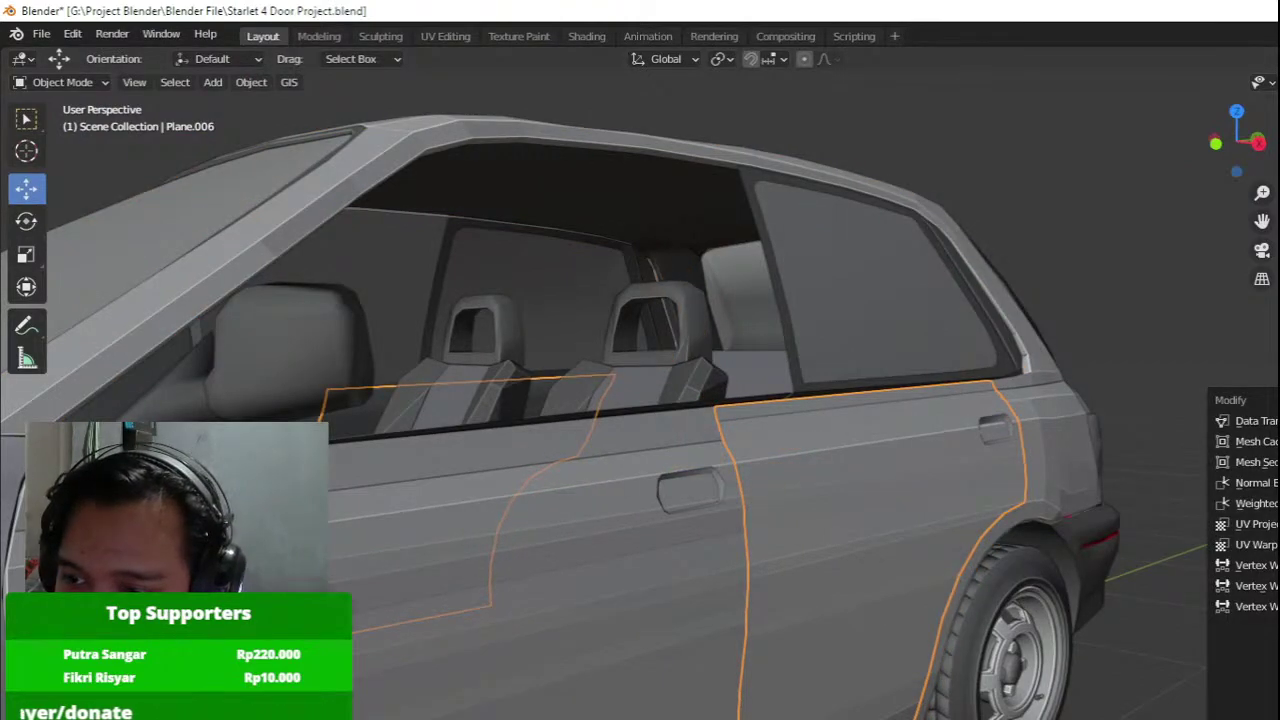
{"action": "left_click", "coordinate": [1278, 668]}
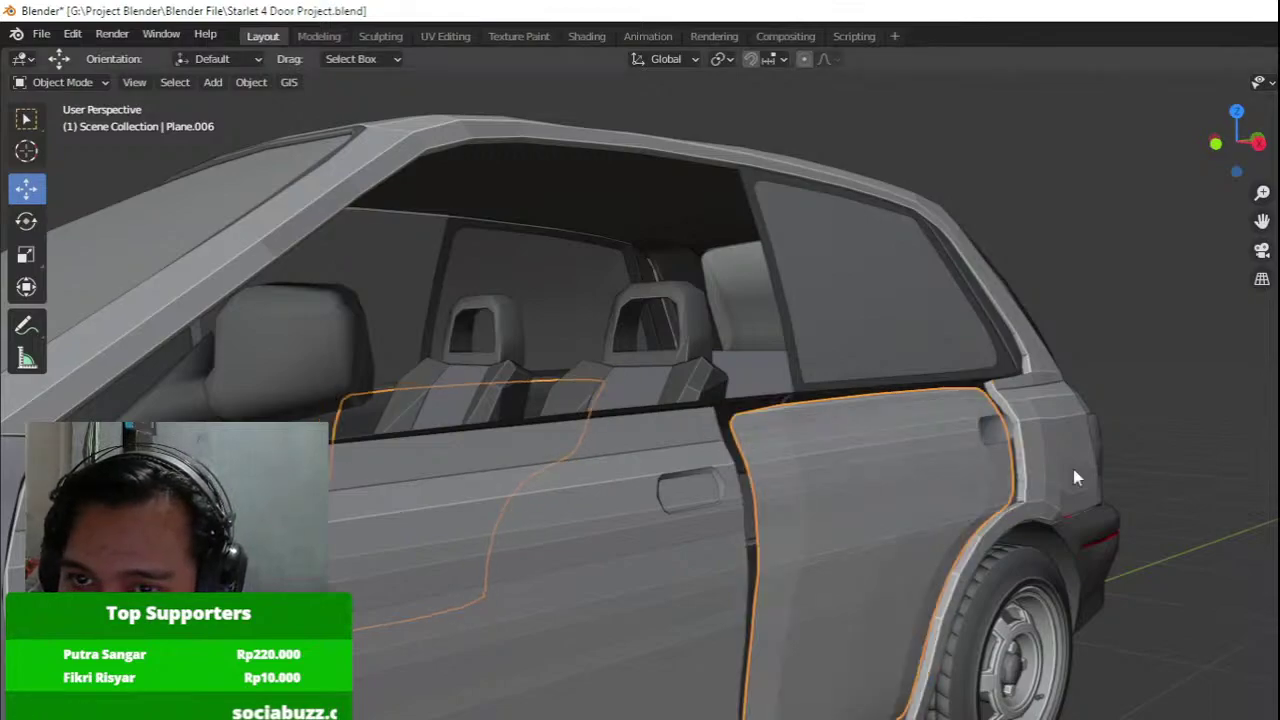
{"action": "right_click", "coordinate": [890, 458]}
{"action": "left_click", "coordinate": [823, 434]}
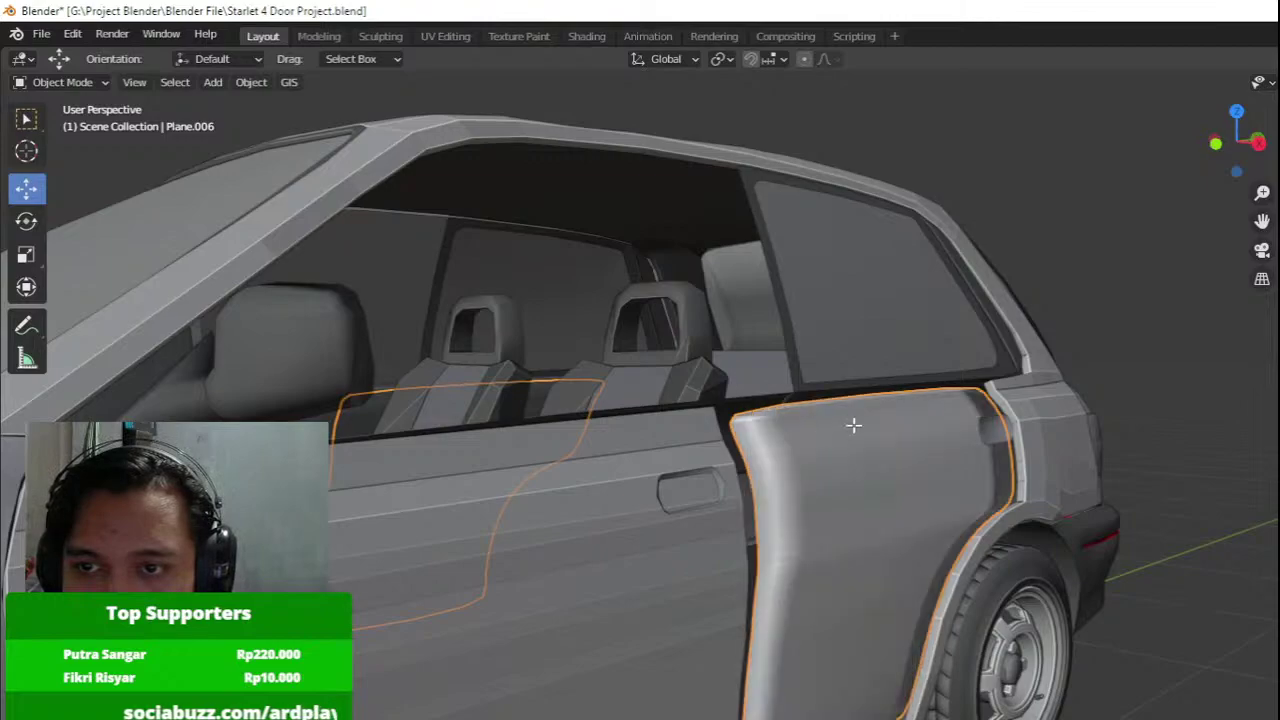
Try to add an edge loop along the rear door's edge thickness and check the mesh in wireframe.
{"action": "key", "text": "Tab"}
{"action": "mouse_move", "coordinate": [960, 432]}
{"action": "middle_mouse_down"}
{"action": "mouse_move", "coordinate": [886, 443]}
{"action": "mouse_move", "coordinate": [978, 432]}
{"action": "middle_mouse_up"}
{"action": "scroll", "coordinate": [885, 443], "scroll_direction": "up", "scroll_amount": 1}
{"action": "key", "text": "a"}
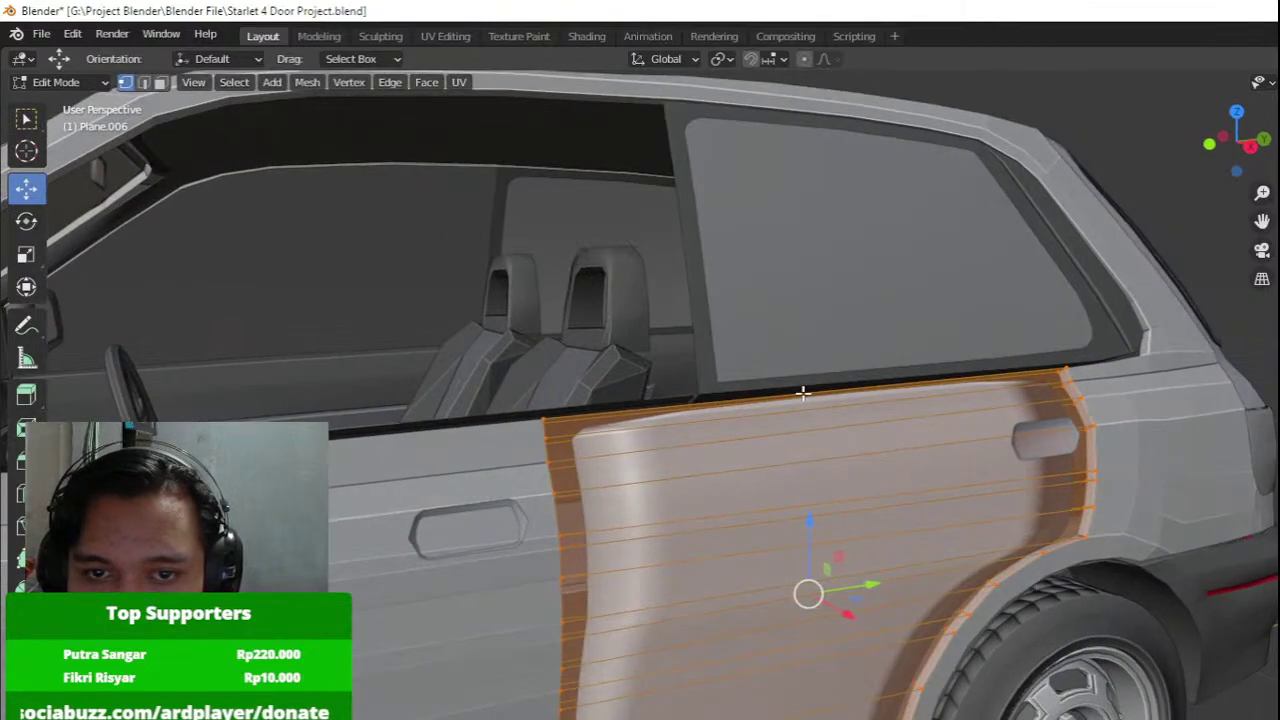
{"action": "middle_click_drag", "start_coordinate": [640, 370], "coordinate": [763, 369]}
{"action": "scroll", "coordinate": [763, 369], "scroll_direction": "up", "scroll_amount": 4}
{"action": "key", "text": "ctrl+r"}
{"action": "left_click", "coordinate": [768, 317]}
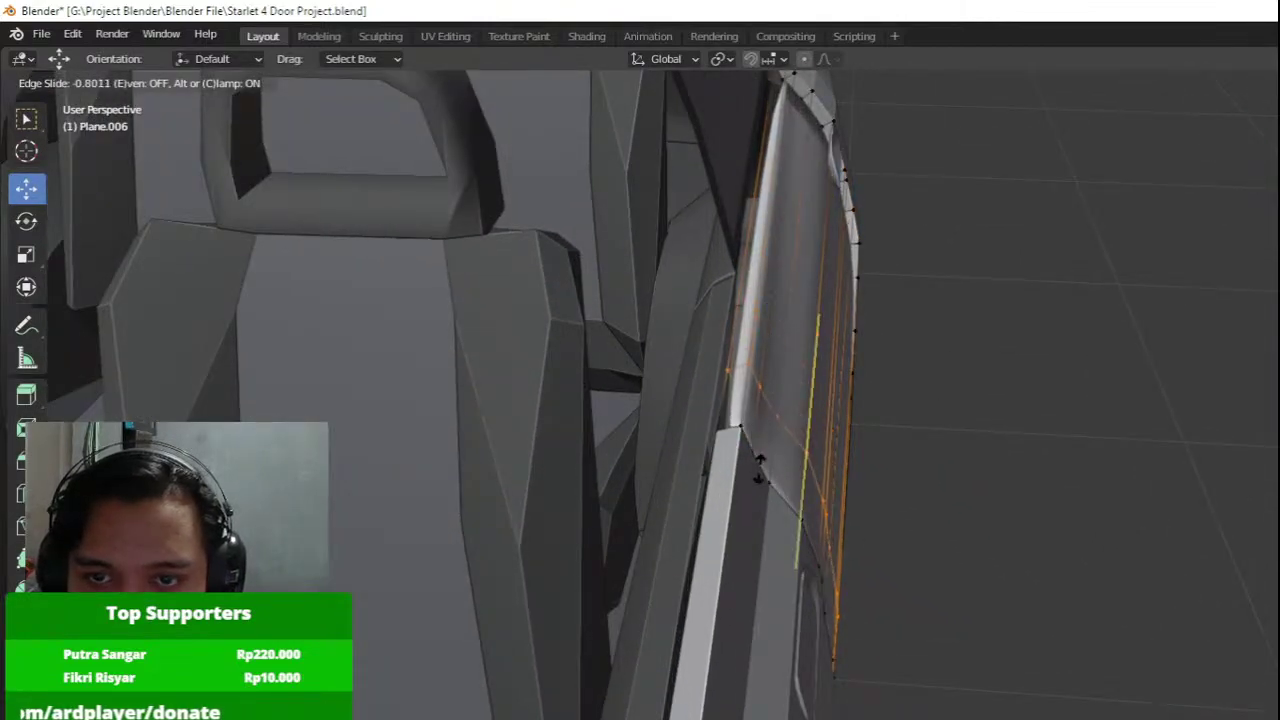
{"action": "left_click", "coordinate": [759, 468]}
{"action": "key", "text": "z"}
{"action": "middle_click_drag", "start_coordinate": [649, 457], "coordinate": [651, 420]}
{"action": "scroll", "coordinate": [651, 420], "scroll_direction": "up", "scroll_amount": 1}
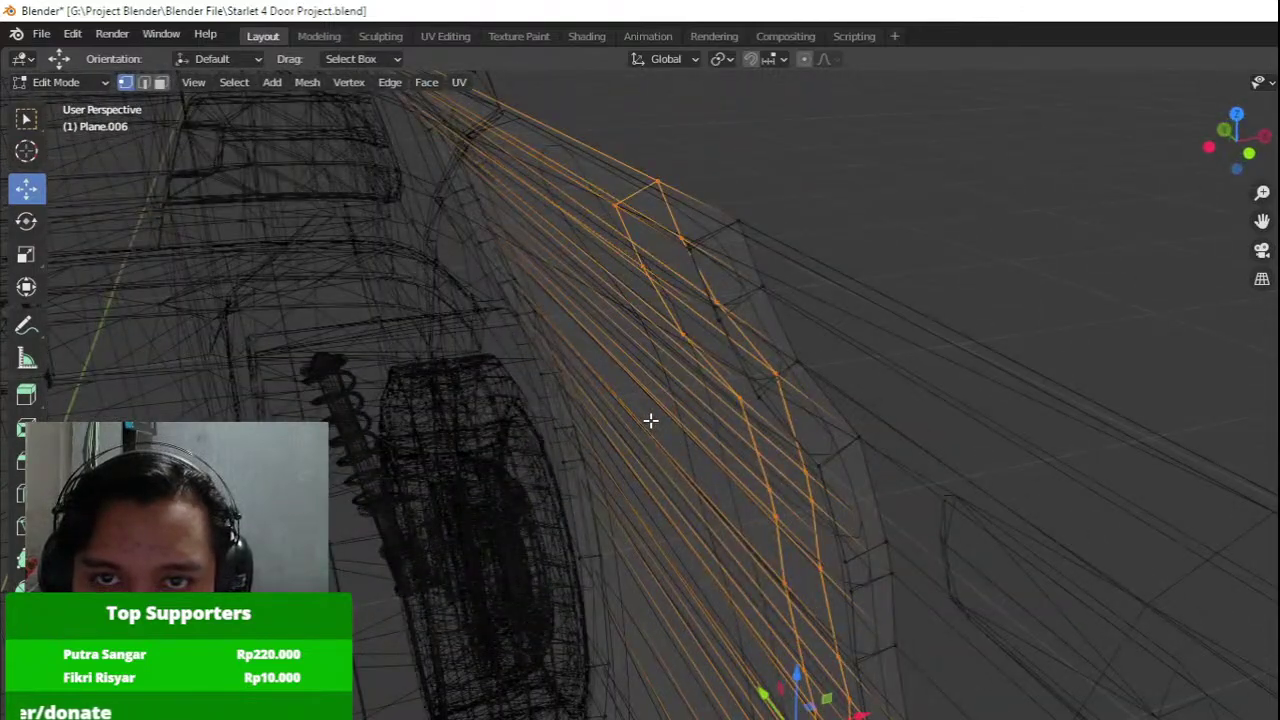
{"action": "key", "text": "Tab"}
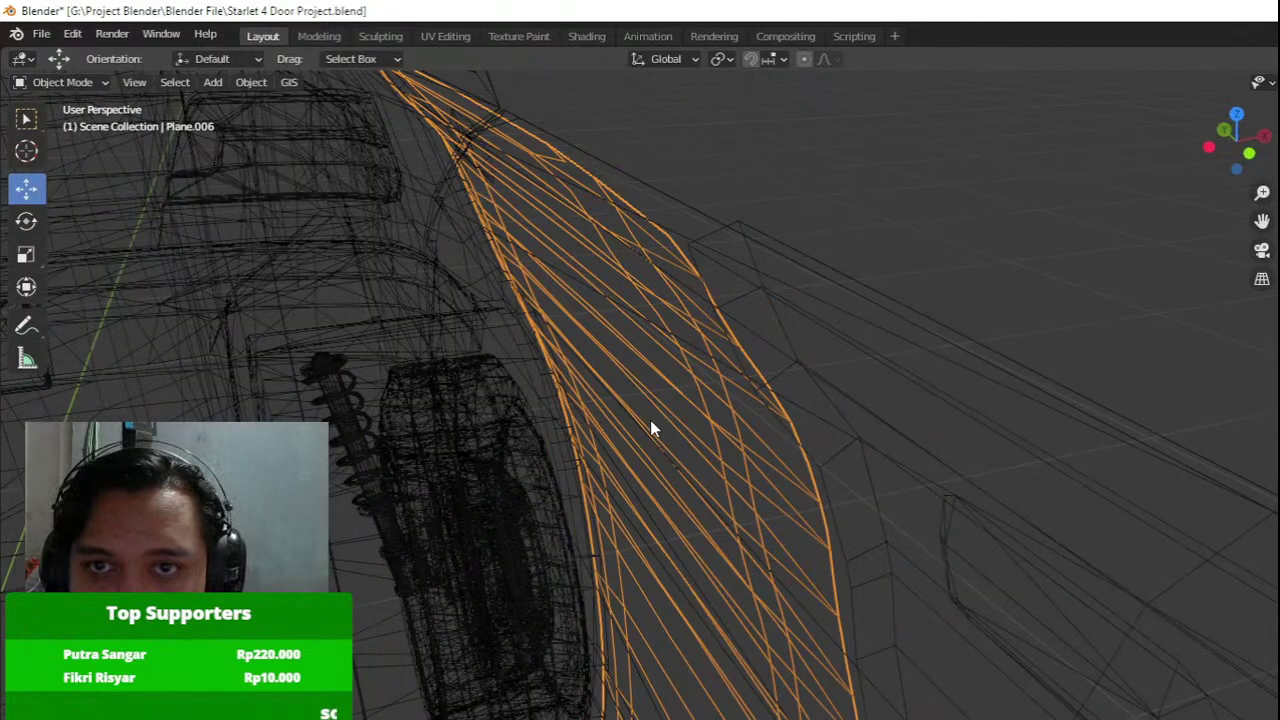
{"action": "middle_click_drag", "start_coordinate": [651, 426], "coordinate": [1158, 477]}
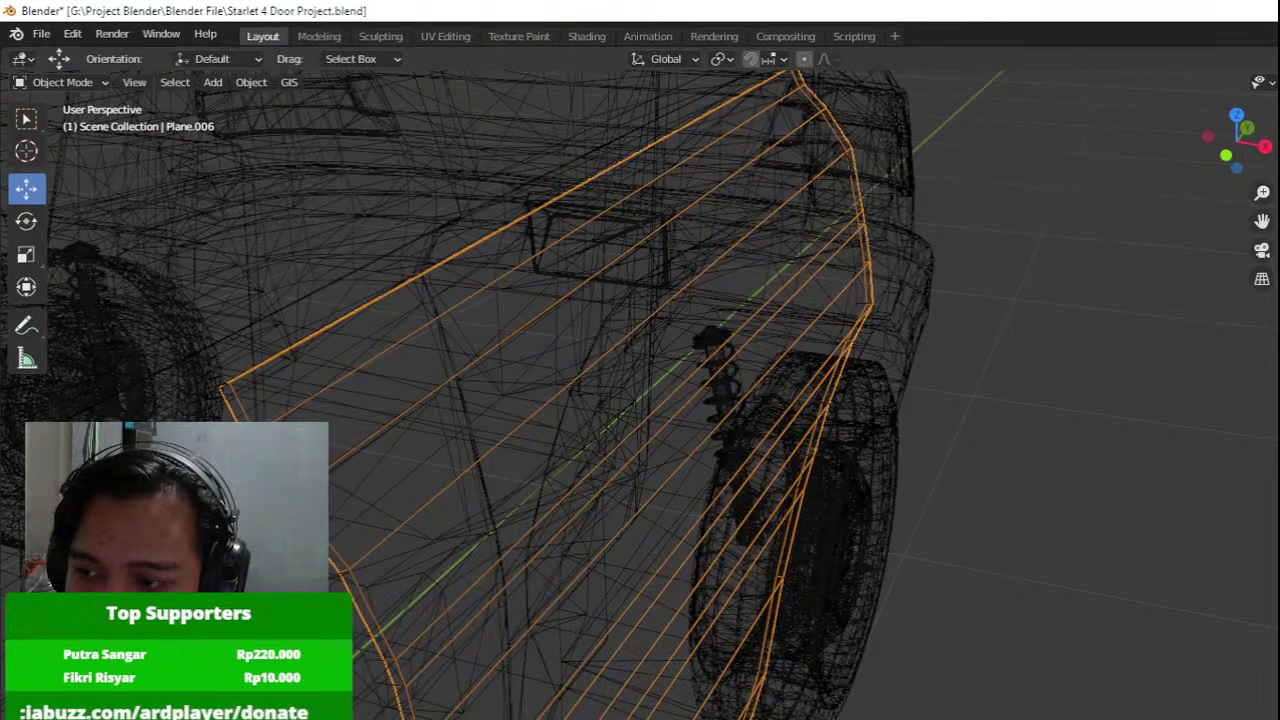
Return to solid view, restore the rear door's subdivision smoothing and add an edge loop around its rim.
{"action": "key", "text": "alt+z"}
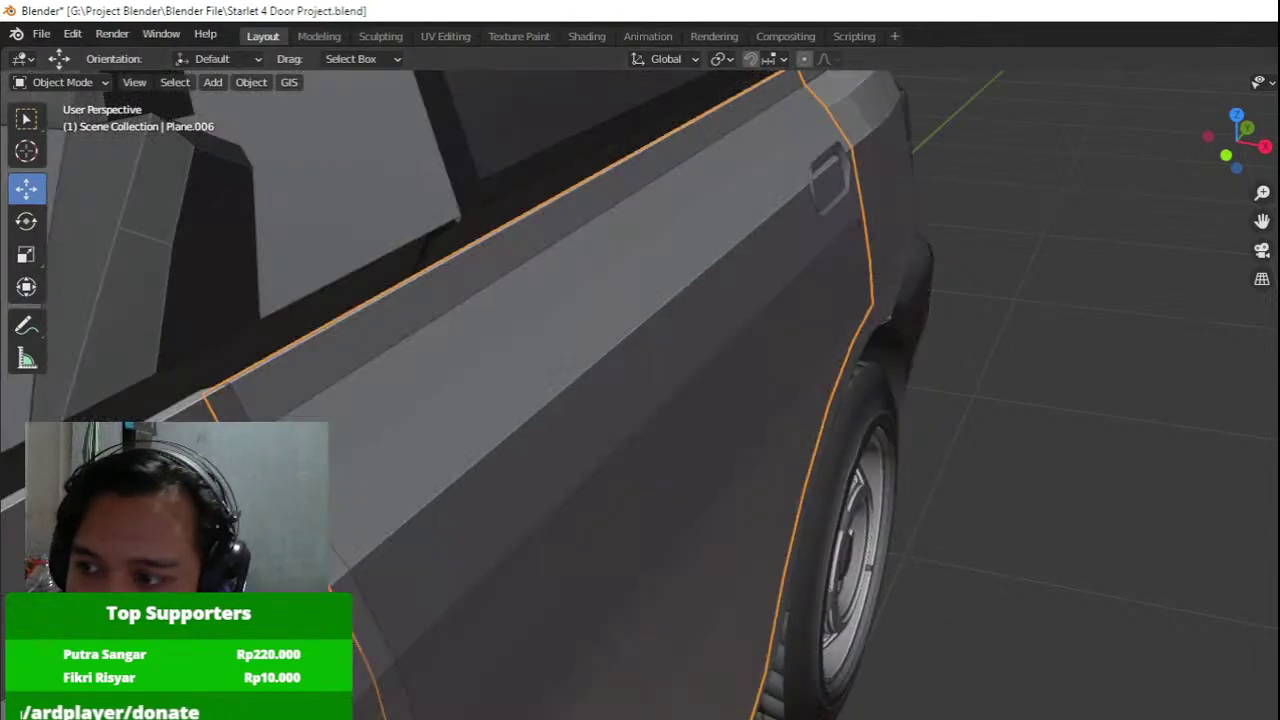
{"action": "key", "text": "Tab"}
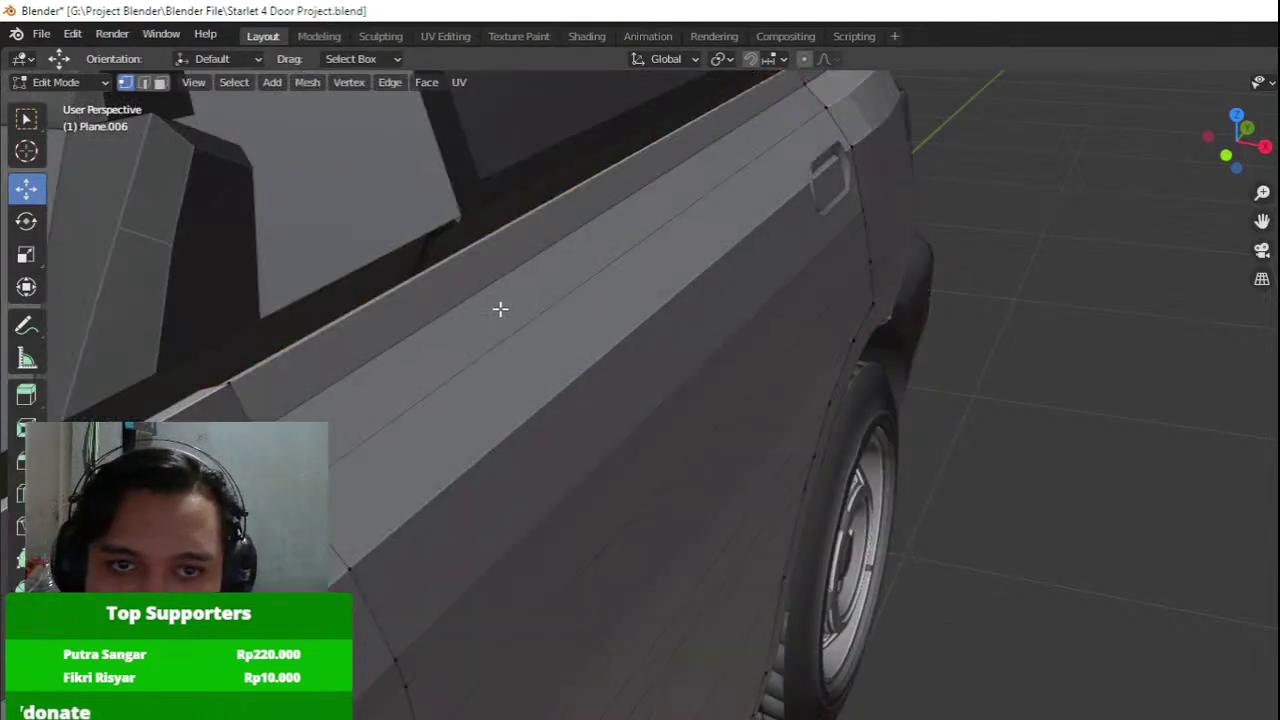
{"action": "key", "text": "Tab"}
{"action": "key", "text": "Tab"}
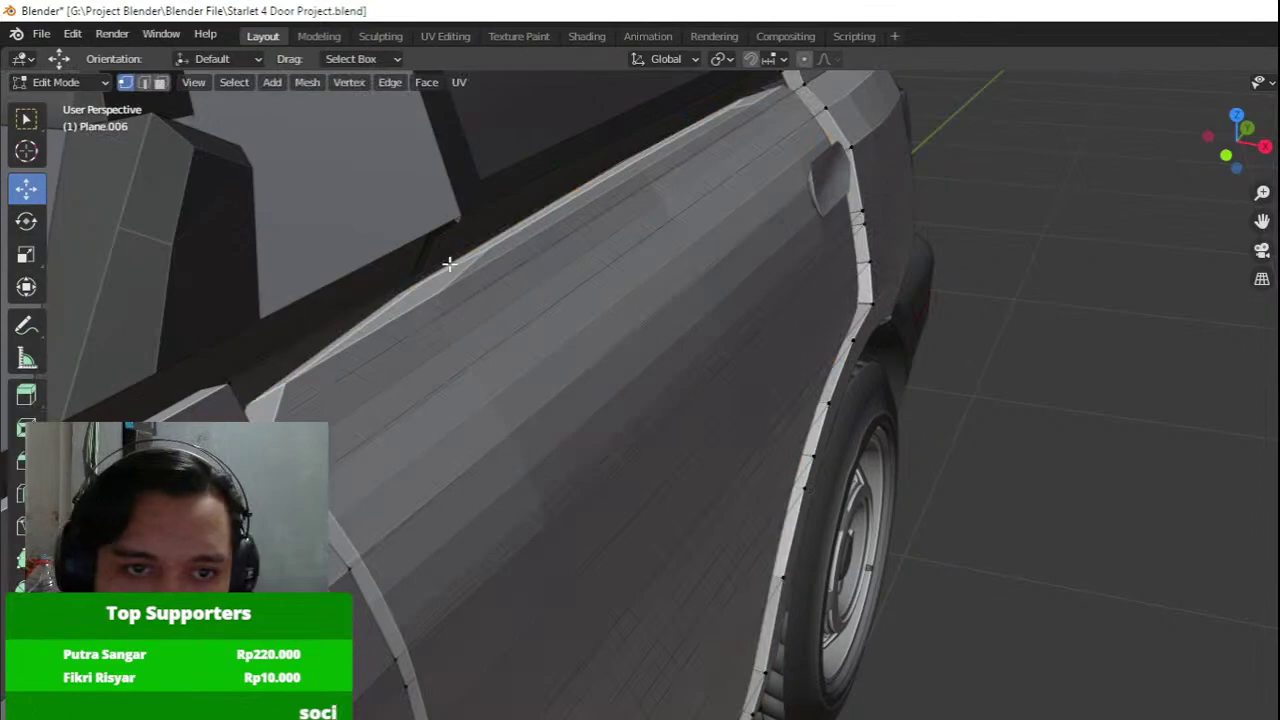
{"action": "left_click", "coordinate": [450, 264]}
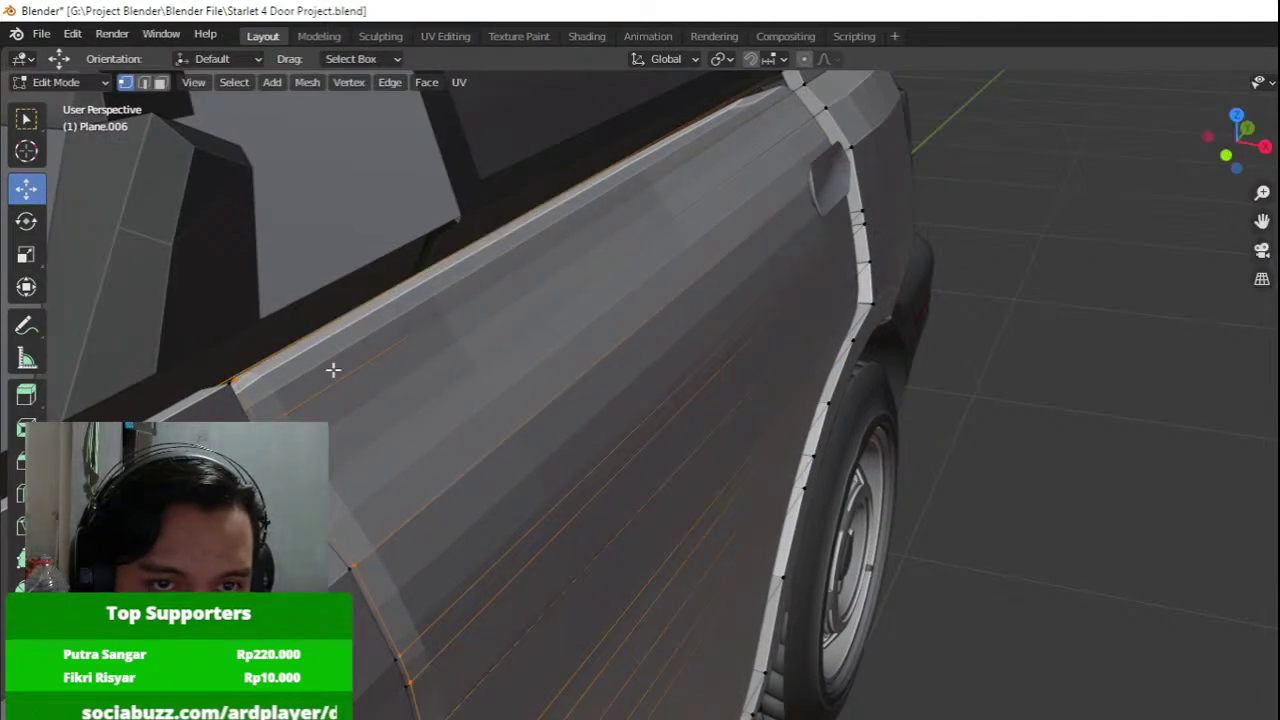
Set the rear door to smooth shading and reopen its mesh for editing.
{"action": "middle_click_drag", "start_coordinate": [333, 370], "coordinate": [540, 402]}
{"action": "key", "text": "Tab"}
{"action": "right_click", "coordinate": [495, 368]}
{"action": "left_click", "coordinate": [489, 371]}
{"action": "key", "text": "Tab"}
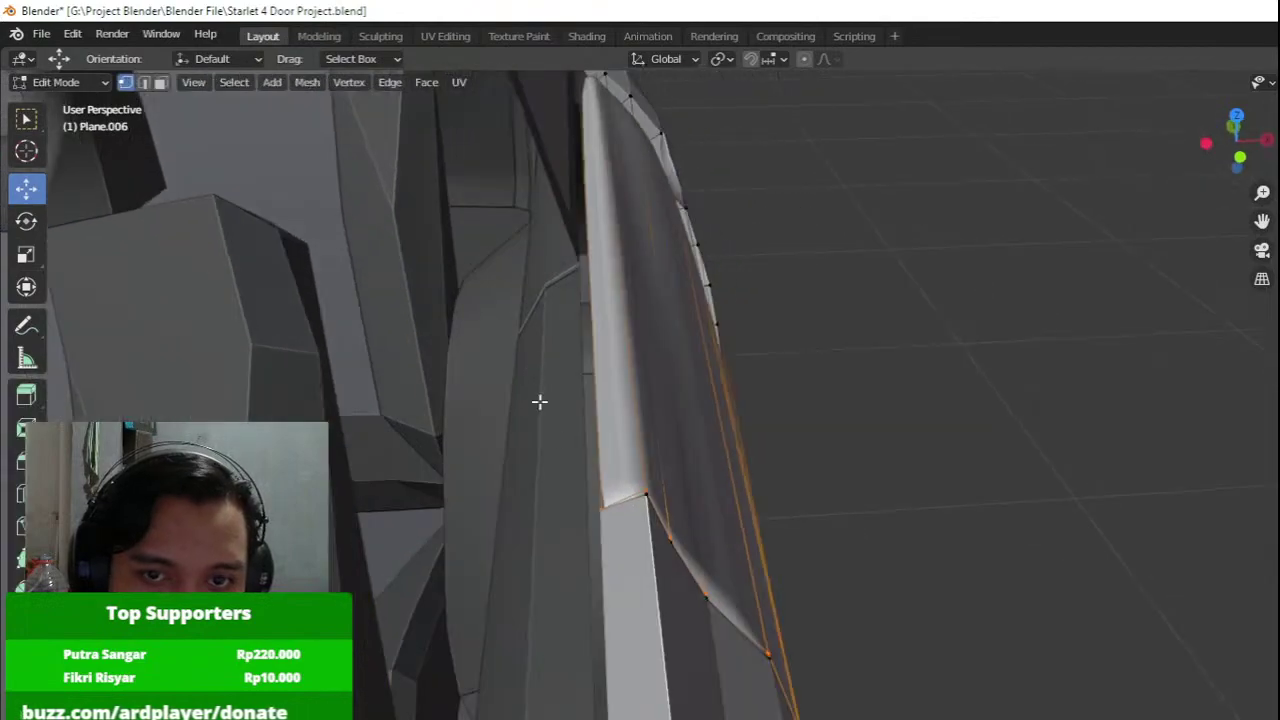
Add supporting edge loops along the rear door's outer rim and near its rear edge behind the handle.
{"action": "left_click", "coordinate": [640, 503]}
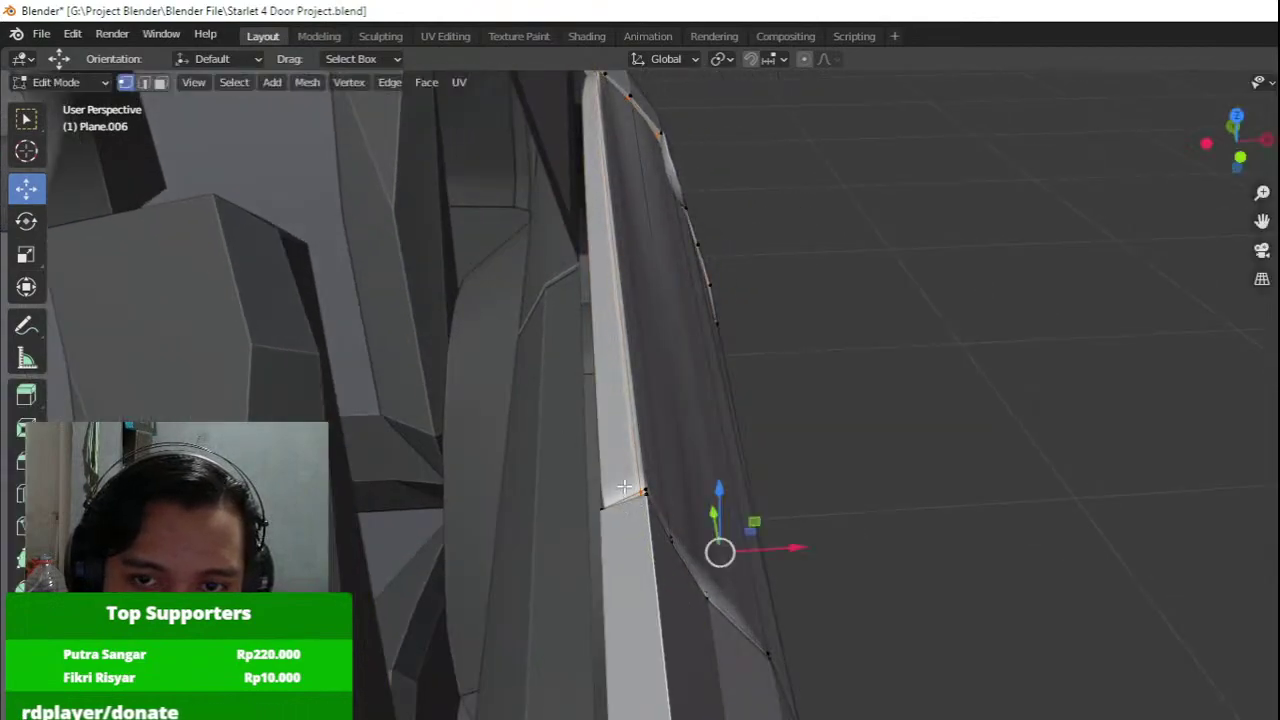
{"action": "middle_click_drag", "start_coordinate": [636, 453], "coordinate": [388, 438]}
{"action": "middle_click_drag", "start_coordinate": [717, 366], "coordinate": [352, 482], "text": "shift"}
{"action": "key", "text": "ctrl+r"}
{"action": "left_click", "coordinate": [632, 338]}
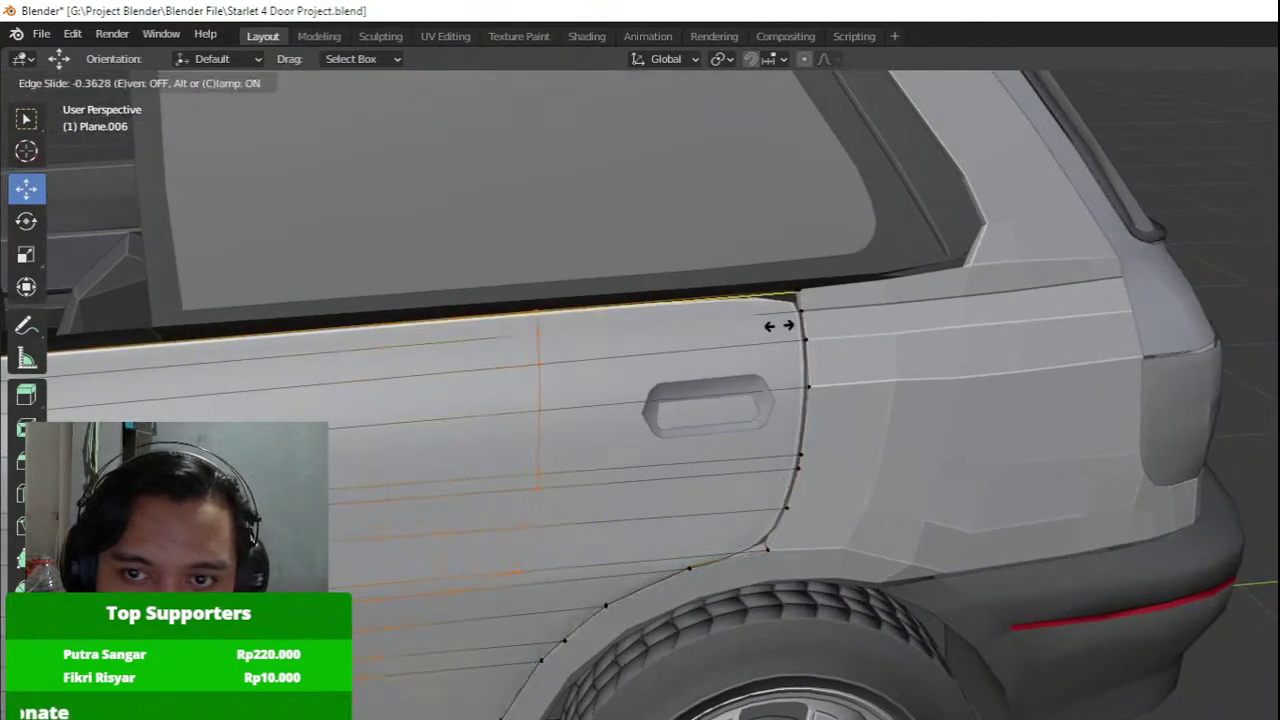
{"action": "key", "text": "Tab"}
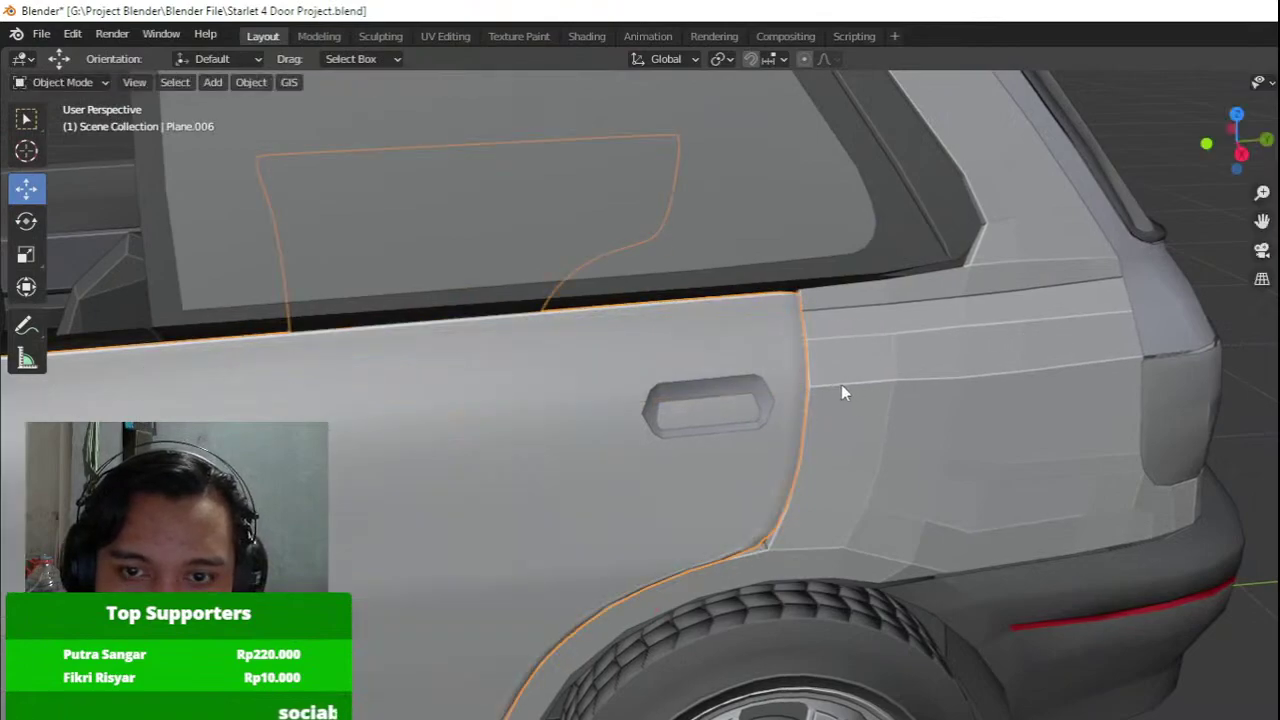
Add an edge loop close to the rear door's lower rear corner above the wheel arch.
{"action": "middle_click_drag", "start_coordinate": [745, 430], "coordinate": [737, 384]}
{"action": "scroll", "coordinate": [757, 331], "scroll_direction": "up", "scroll_amount": 2}
{"action": "middle_click_drag", "start_coordinate": [748, 480], "coordinate": [664, 372], "text": "shift"}
{"action": "key", "text": "Tab"}
{"action": "scroll", "coordinate": [740, 400], "scroll_direction": "up", "scroll_amount": 3}
{"action": "scroll", "coordinate": [762, 409], "scroll_direction": "up", "scroll_amount": 2}
{"action": "mouse_move", "coordinate": [880, 342]}
{"action": "middle_mouse_down", "text": "shift"}
{"action": "mouse_move", "coordinate": [706, 458]}
{"action": "mouse_move", "coordinate": [689, 451]}
{"action": "middle_mouse_up", "text": "shift"}
{"action": "key", "text": "ctrl+r"}
{"action": "left_click", "coordinate": [764, 407]}
{"action": "left_click", "coordinate": [757, 452]}
Insert a further edge loop to tighten the rear door's corner above the wheel arch and return to Object Mode.
{"action": "key", "text": "z"}
{"action": "key", "text": "a"}
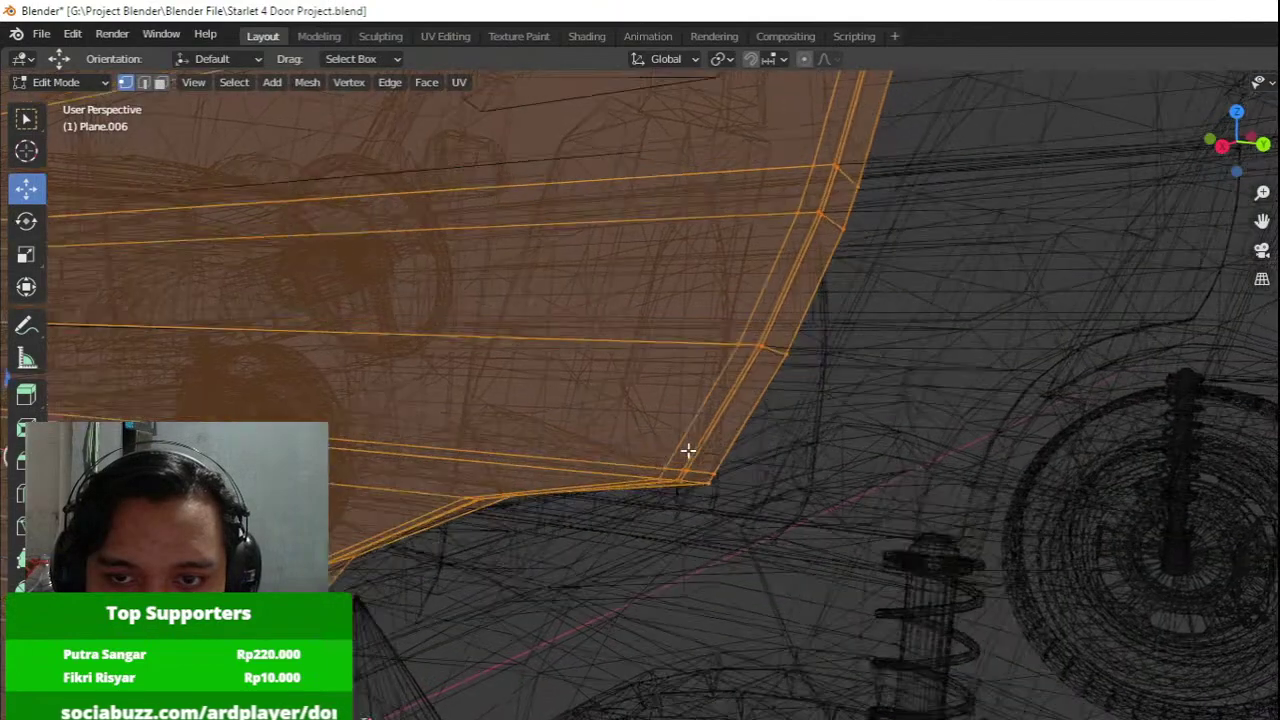
{"action": "scroll", "coordinate": [708, 460], "scroll_direction": "up", "scroll_amount": 3}
{"action": "key", "text": "ctrl+r"}
{"action": "left_click", "coordinate": [641, 502]}
{"action": "left_click", "coordinate": [618, 507]}
{"action": "key", "text": "z"}
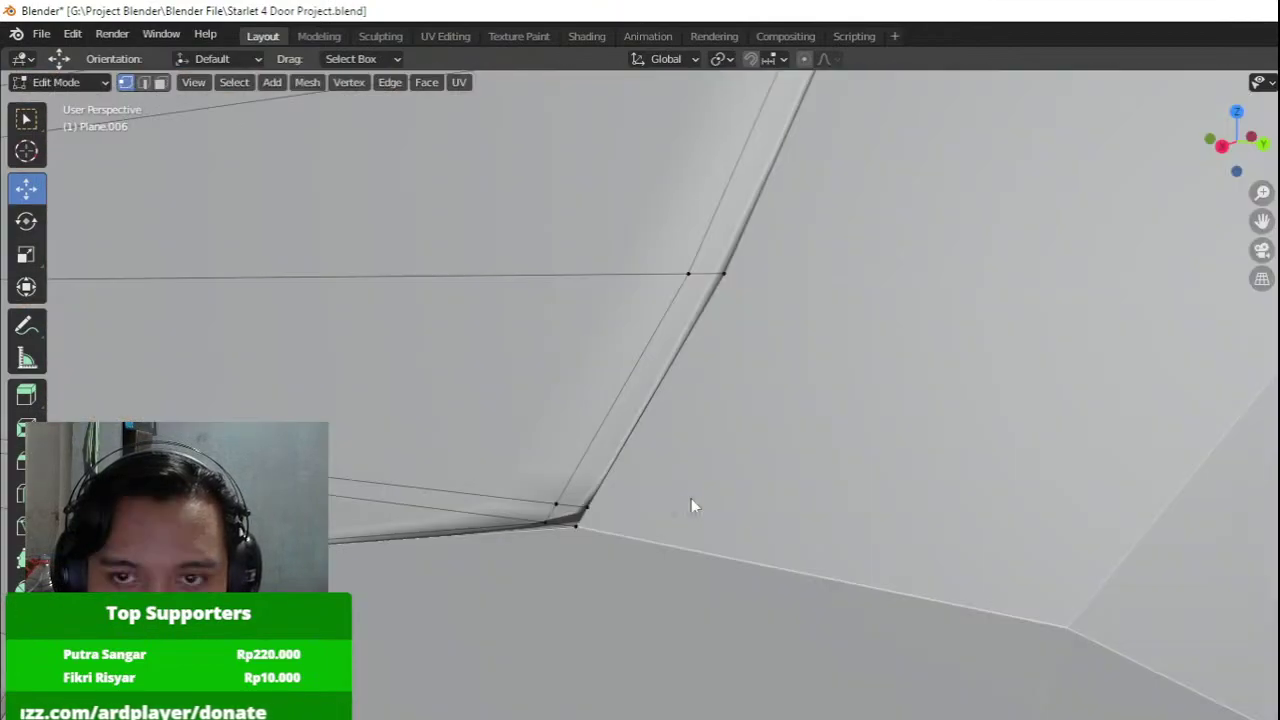
{"action": "key", "text": "Tab"}
{"action": "scroll", "coordinate": [714, 491], "scroll_direction": "down", "scroll_amount": 8}
Add an edge loop tight against the rear door's back edge where it follows the wheel arch.
{"action": "middle_click_drag", "start_coordinate": [753, 485], "coordinate": [829, 366]}
{"action": "key", "text": "Tab"}
{"action": "scroll", "coordinate": [829, 366], "scroll_direction": "up", "scroll_amount": 2}
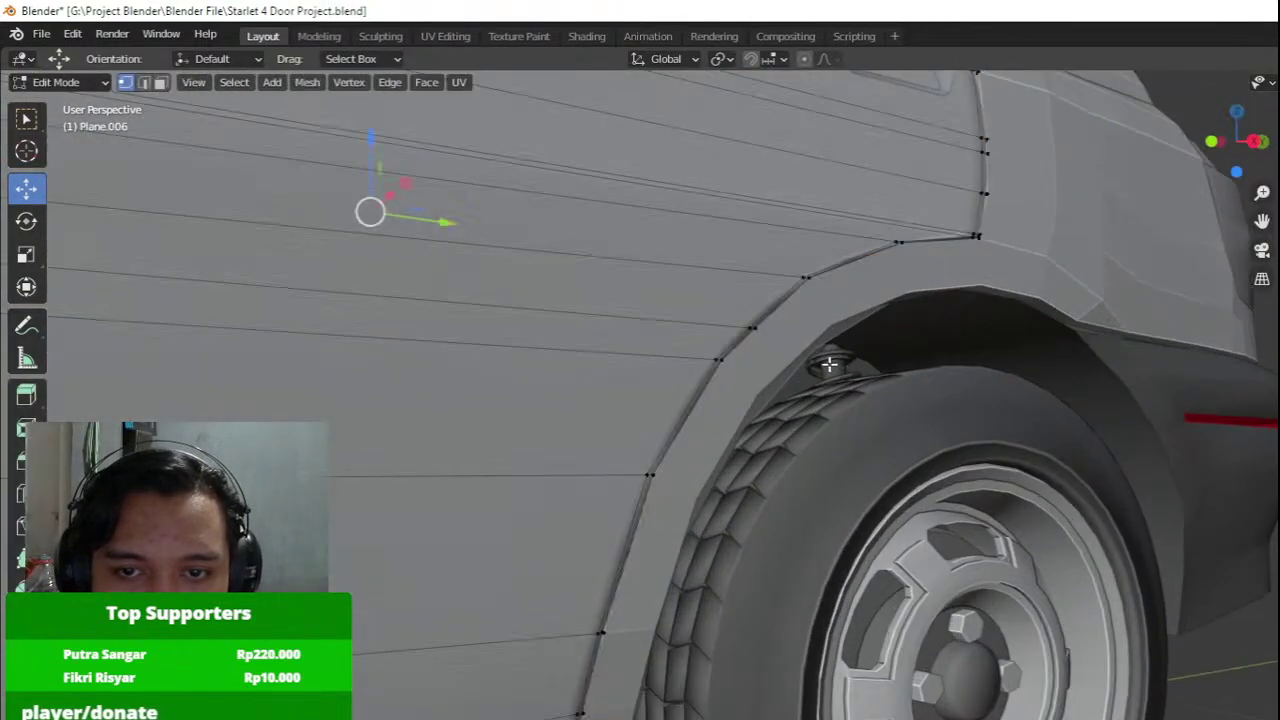
{"action": "key", "text": "z"}
{"action": "key", "text": "a"}
{"action": "middle_click_drag", "start_coordinate": [659, 476], "coordinate": [721, 364], "text": "shift"}
{"action": "scroll", "coordinate": [721, 364], "scroll_direction": "up", "scroll_amount": 3}
{"action": "scroll", "coordinate": [715, 440], "scroll_direction": "up", "scroll_amount": 1}
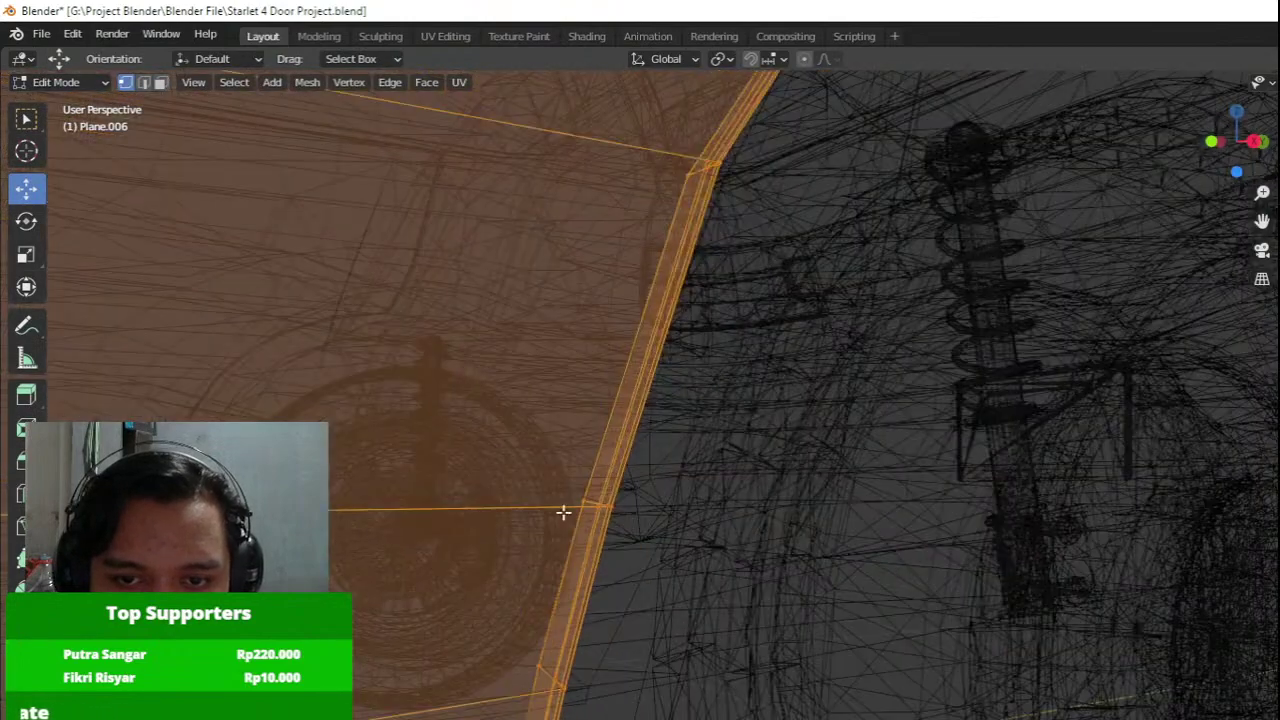
{"action": "key", "text": "z"}
{"action": "middle_click_drag", "start_coordinate": [630, 490], "coordinate": [606, 490]}
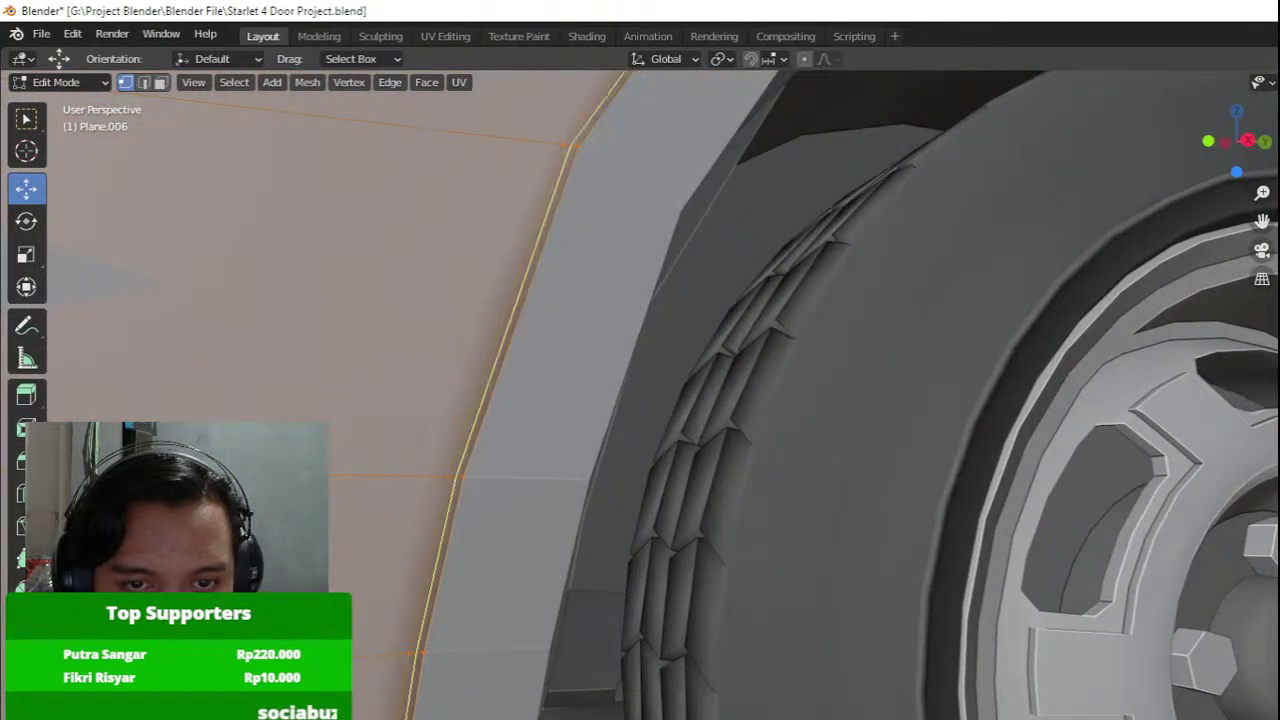
{"action": "left_click", "coordinate": [454, 474]}
{"action": "left_click", "coordinate": [451, 474]}
{"action": "key", "text": "Tab"}
{"action": "scroll", "coordinate": [451, 474], "scroll_direction": "down", "scroll_amount": 6}
{"action": "middle_click_drag", "start_coordinate": [451, 474], "coordinate": [654, 514]}
Add a vertical edge loop close to the rear door's front edge and return to Object Mode.
{"action": "key", "text": "Tab"}
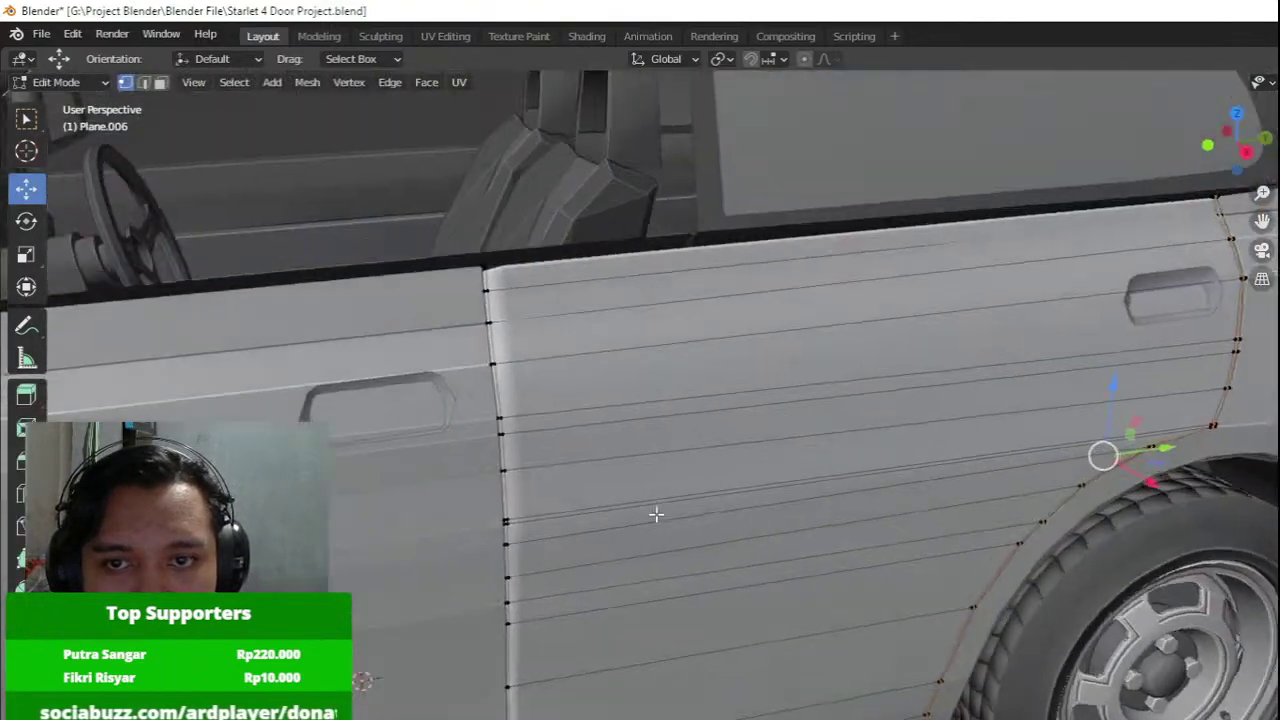
{"action": "scroll", "coordinate": [654, 514], "scroll_direction": "up", "scroll_amount": 4}
{"action": "key", "text": "ctrl+r"}
{"action": "left_click", "coordinate": [570, 409]}
{"action": "left_click", "coordinate": [5, 494]}
{"action": "key", "text": "Tab"}
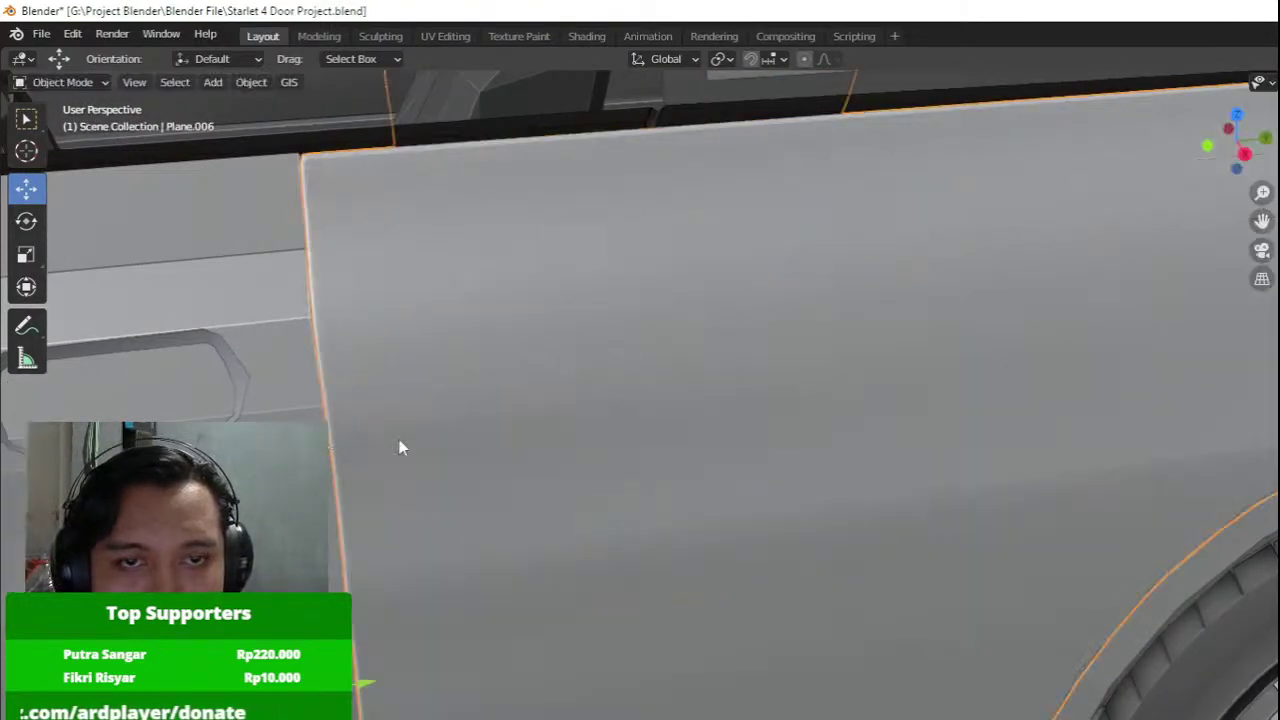
Compare the smoothed rear door with the front door and examine the rear door's mesh lines.
{"action": "scroll", "coordinate": [399, 439], "scroll_direction": "down", "scroll_amount": 4}
{"action": "middle_click_drag", "start_coordinate": [399, 439], "coordinate": [461, 421]}
{"action": "left_click", "coordinate": [468, 475]}
{"action": "middle_click_drag", "start_coordinate": [468, 475], "coordinate": [467, 442]}
{"action": "left_click", "coordinate": [731, 449]}
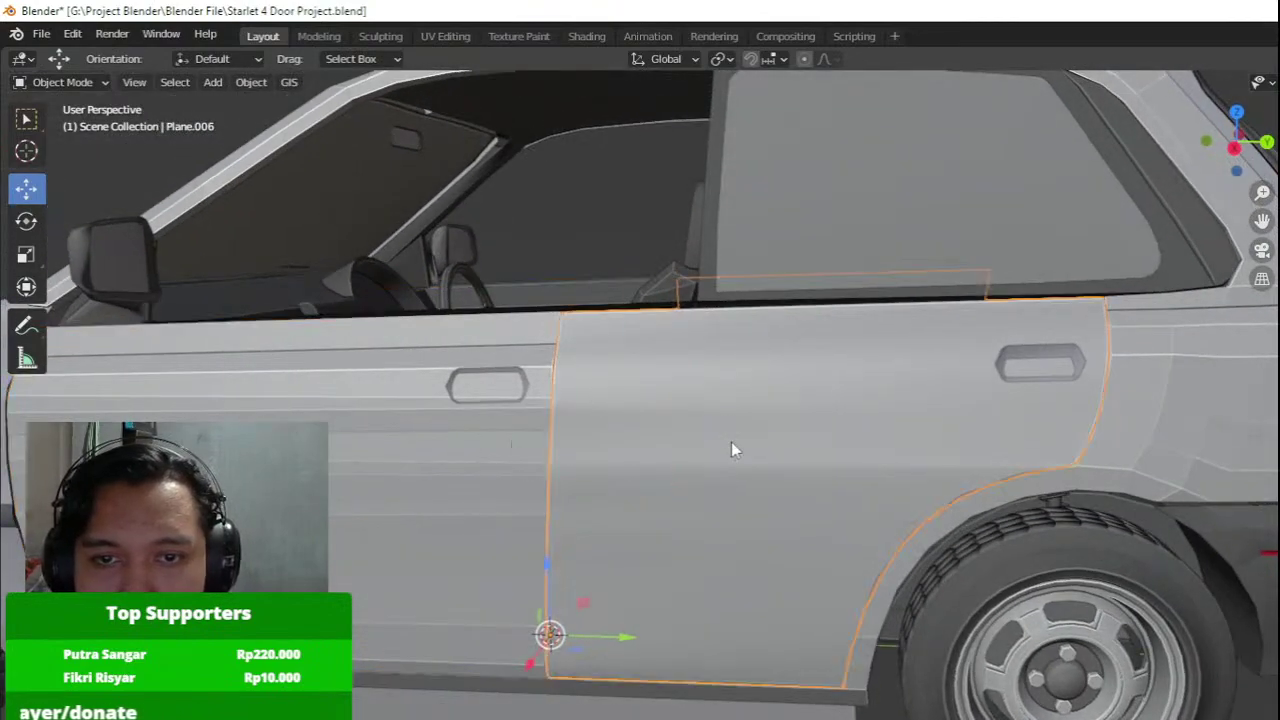
{"action": "key", "text": "Tab"}
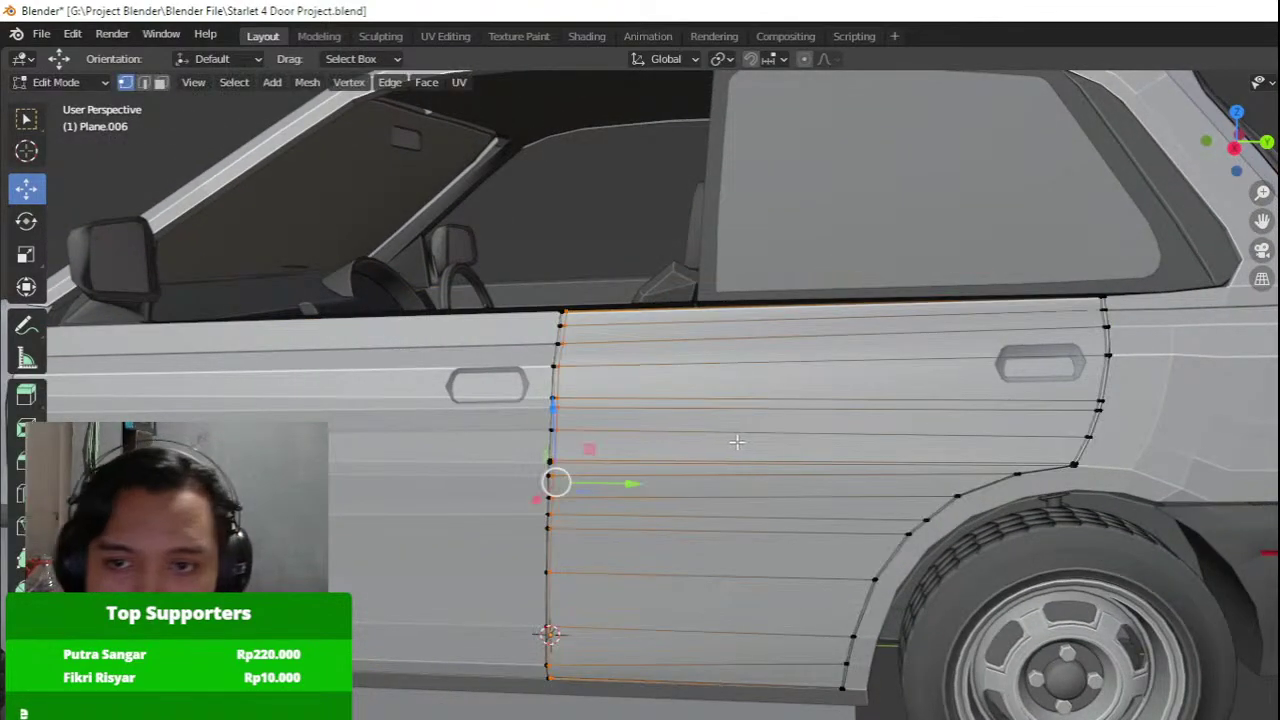
{"action": "scroll", "coordinate": [731, 449], "scroll_direction": "up", "scroll_amount": 3}
{"action": "middle_click_drag", "start_coordinate": [798, 425], "coordinate": [743, 477]}
{"action": "key", "text": "Tab"}
{"action": "key", "text": "Tab"}
Select the rear door's vertex rows around its widest body line in wireframe and adjust them along X.
{"action": "key", "text": "z"}
{"action": "key", "text": "a"}
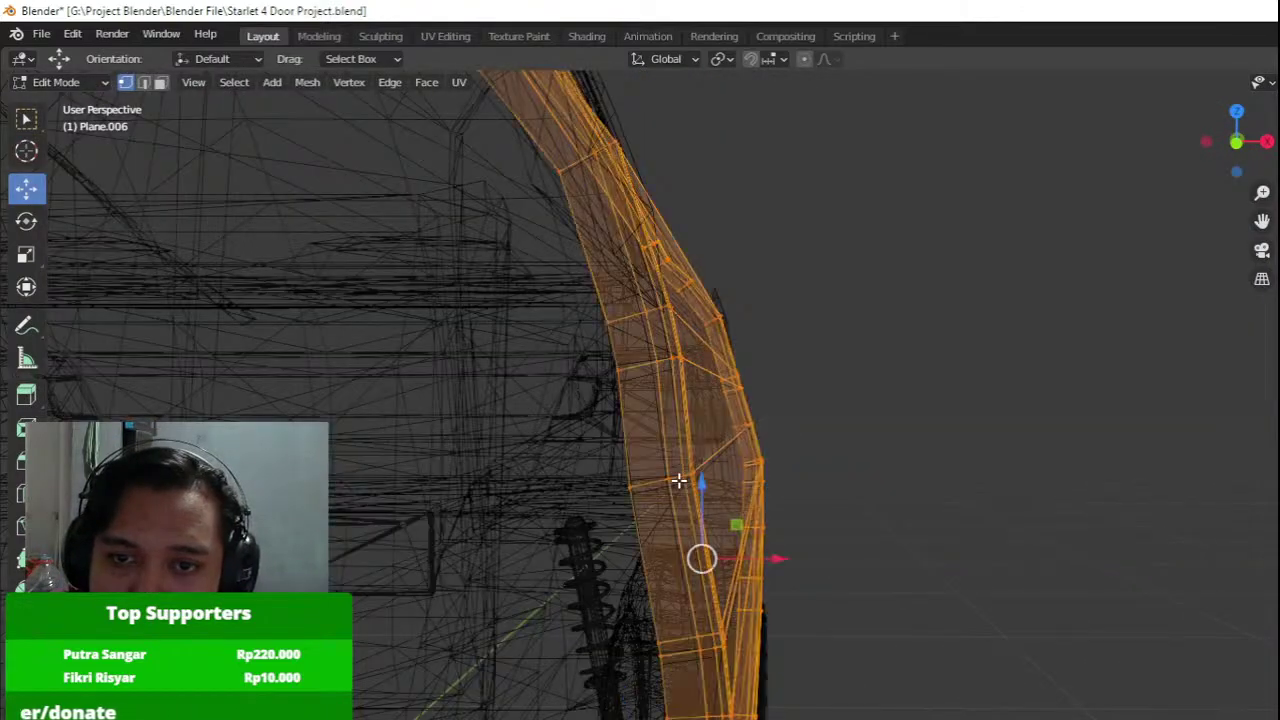
{"action": "mouse_move", "coordinate": [631, 467]}
{"action": "left_mouse_down"}
{"action": "mouse_move", "coordinate": [706, 509]}
{"action": "mouse_move", "coordinate": [775, 482]}
{"action": "mouse_move", "coordinate": [752, 487]}
{"action": "left_mouse_up"}
{"action": "key", "text": "z"}
{"action": "middle_click_drag", "start_coordinate": [754, 494], "coordinate": [549, 429]}
{"action": "key", "text": "z"}
{"action": "key", "text": "a"}
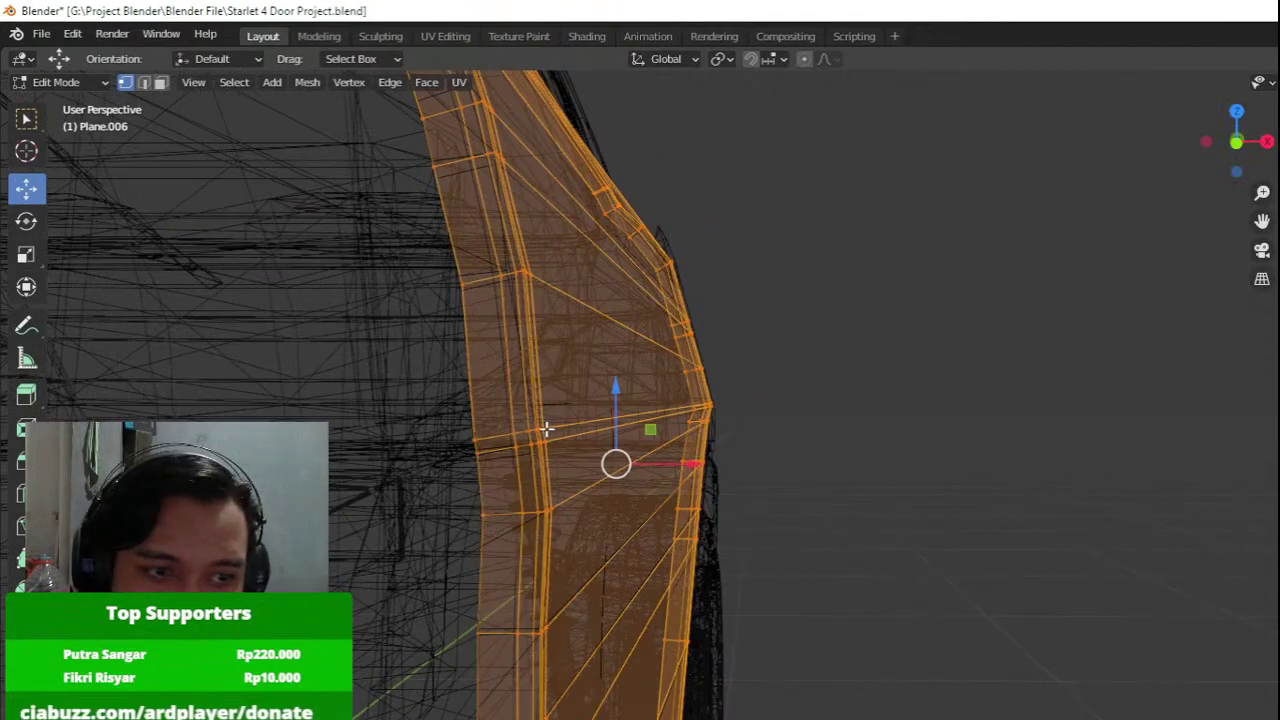
{"action": "mouse_move", "coordinate": [421, 410]}
{"action": "left_mouse_down"}
{"action": "mouse_move", "coordinate": [556, 534]}
{"action": "mouse_move", "coordinate": [567, 490]}
{"action": "left_mouse_up"}
{"action": "key", "text": "z"}
{"action": "mouse_move", "coordinate": [606, 444]}
{"action": "left_mouse_down"}
{"action": "mouse_move", "coordinate": [628, 445]}
{"action": "mouse_move", "coordinate": [595, 444]}
{"action": "left_mouse_up"}
{"action": "mouse_move", "coordinate": [598, 449]}
{"action": "middle_mouse_down"}
{"action": "mouse_move", "coordinate": [641, 449]}
{"action": "mouse_move", "coordinate": [648, 436]}
{"action": "middle_mouse_up"}
Work down the rear door, selecting its lower vertex rows in wireframe and adjusting them along X.
{"action": "key", "text": "z"}
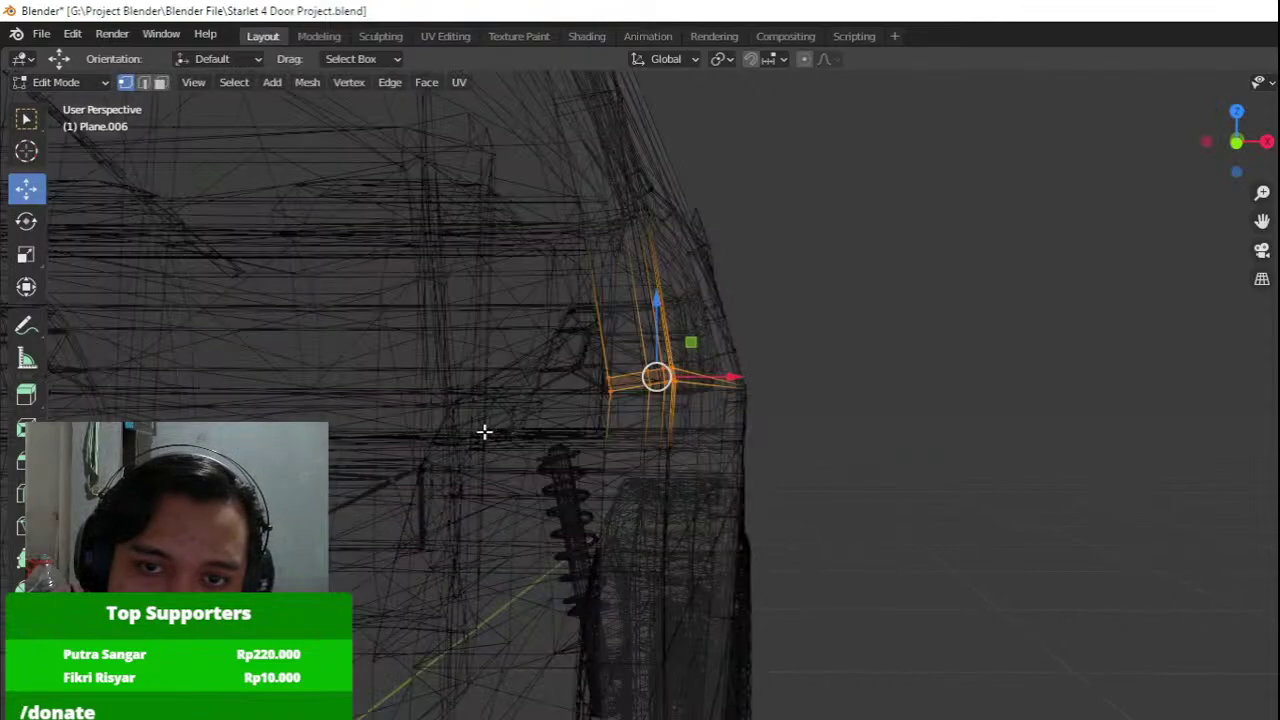
{"action": "key", "text": "shift+z"}
{"action": "left_click_drag", "start_coordinate": [674, 482], "coordinate": [732, 455]}
{"action": "middle_click_drag", "start_coordinate": [706, 510], "coordinate": [708, 384], "text": "shift"}
{"action": "key", "text": "a"}
{"action": "key", "text": "shift+z"}
{"action": "key", "text": "z"}
{"action": "left_click_drag", "start_coordinate": [682, 454], "coordinate": [771, 449]}
{"action": "middle_click_drag", "start_coordinate": [706, 500], "coordinate": [706, 420], "text": "shift"}
{"action": "key", "text": "z"}
{"action": "mouse_move", "coordinate": [562, 432]}
{"action": "left_mouse_down"}
{"action": "mouse_move", "coordinate": [697, 489]}
{"action": "mouse_move", "coordinate": [754, 463]}
{"action": "left_mouse_up"}
{"action": "key", "text": "z"}
{"action": "middle_click_drag", "start_coordinate": [717, 487], "coordinate": [722, 469], "text": "shift"}
{"action": "key", "text": "z"}
{"action": "left_click_drag", "start_coordinate": [698, 536], "coordinate": [698, 536]}
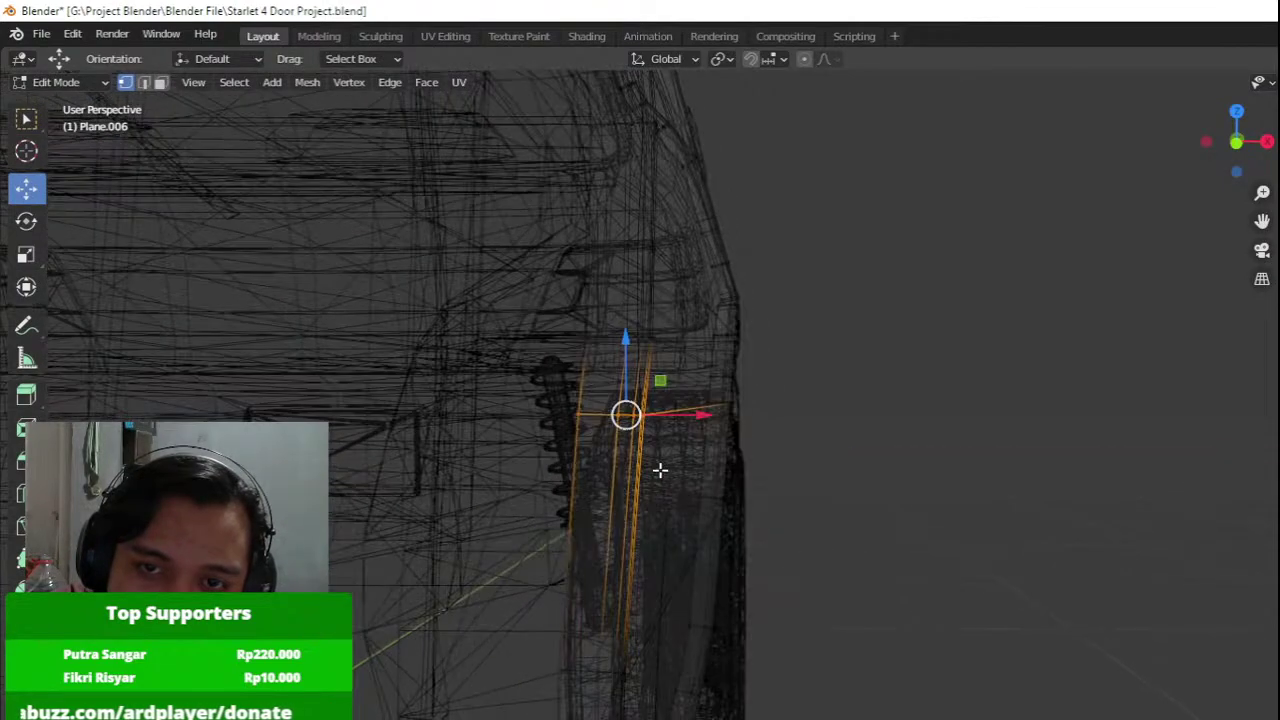
{"action": "key", "text": "shift+z"}
{"action": "left_click_drag", "start_coordinate": [706, 417], "coordinate": [711, 423]}
{"action": "middle_click_drag", "start_coordinate": [711, 423], "coordinate": [525, 518]}
Examine the closely spaced horizontal edges across the rear door from the wheel arch to the front edge.
{"action": "key", "text": "Tab"}
{"action": "scroll", "coordinate": [534, 449], "scroll_direction": "down", "scroll_amount": 5}
{"action": "key", "text": "Tab"}
{"action": "scroll", "coordinate": [640, 534], "scroll_direction": "up", "scroll_amount": 5}
{"action": "key", "text": "w"}
{"action": "scroll", "coordinate": [645, 527], "scroll_direction": "up", "scroll_amount": 2}
{"action": "scroll", "coordinate": [560, 526], "scroll_direction": "down", "scroll_amount": 6}
{"action": "middle_click_drag", "start_coordinate": [830, 508], "coordinate": [556, 506]}
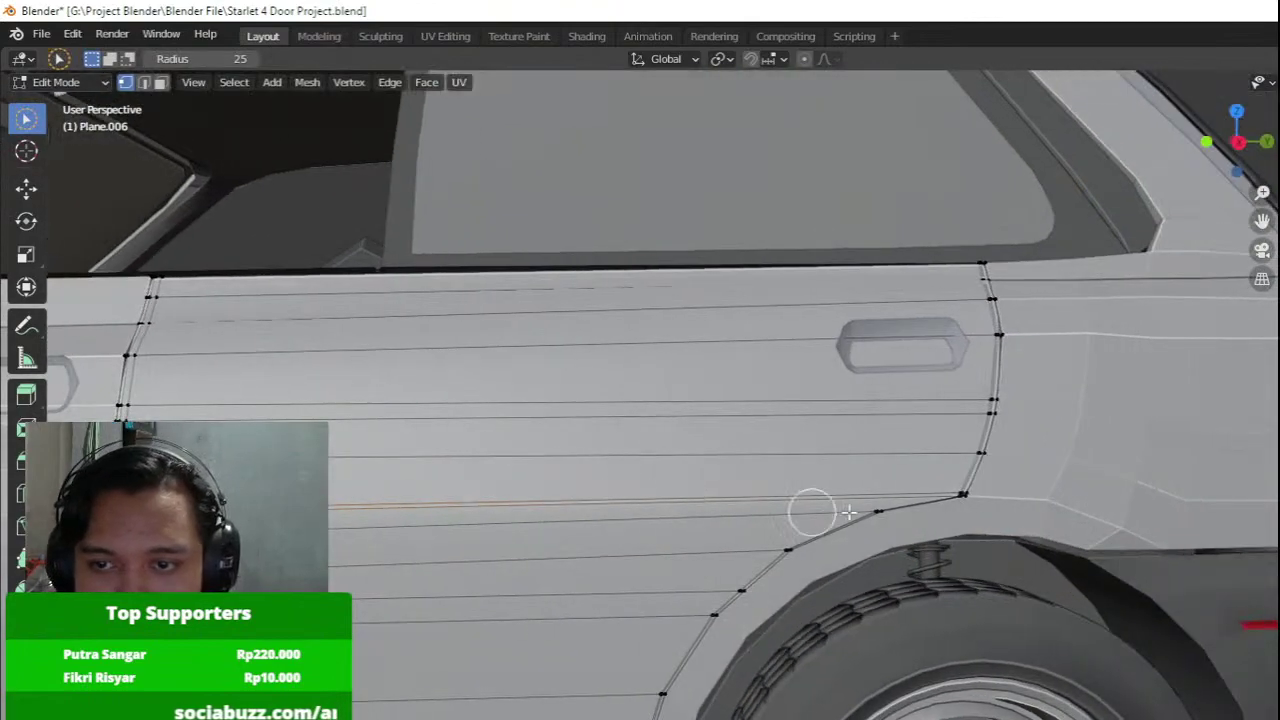
{"action": "middle_click_drag", "start_coordinate": [946, 508], "coordinate": [623, 457], "text": "shift"}
{"action": "scroll", "coordinate": [623, 457], "scroll_direction": "up", "scroll_amount": 3}
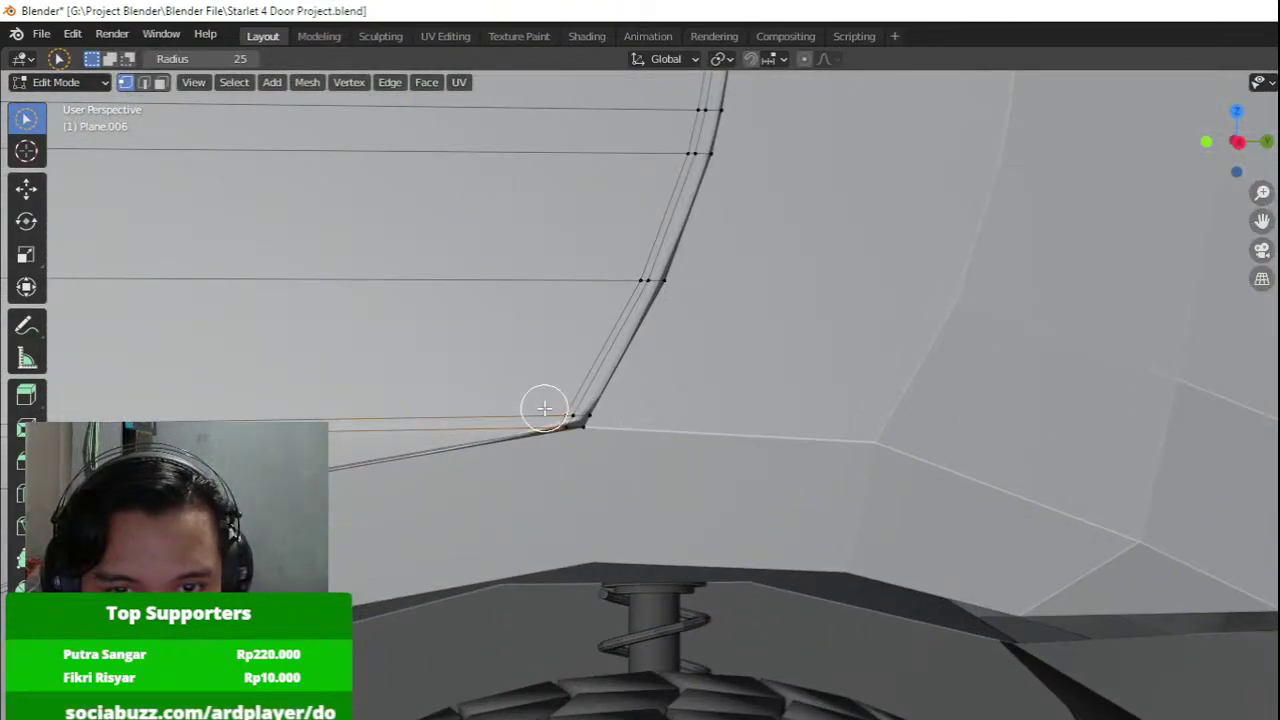
{"action": "scroll", "coordinate": [545, 408], "scroll_direction": "down", "scroll_amount": 2}
{"action": "middle_click_drag", "start_coordinate": [502, 405], "coordinate": [997, 404], "text": "shift"}
{"action": "middle_click_drag", "start_coordinate": [280, 417], "coordinate": [1120, 449], "text": "shift"}
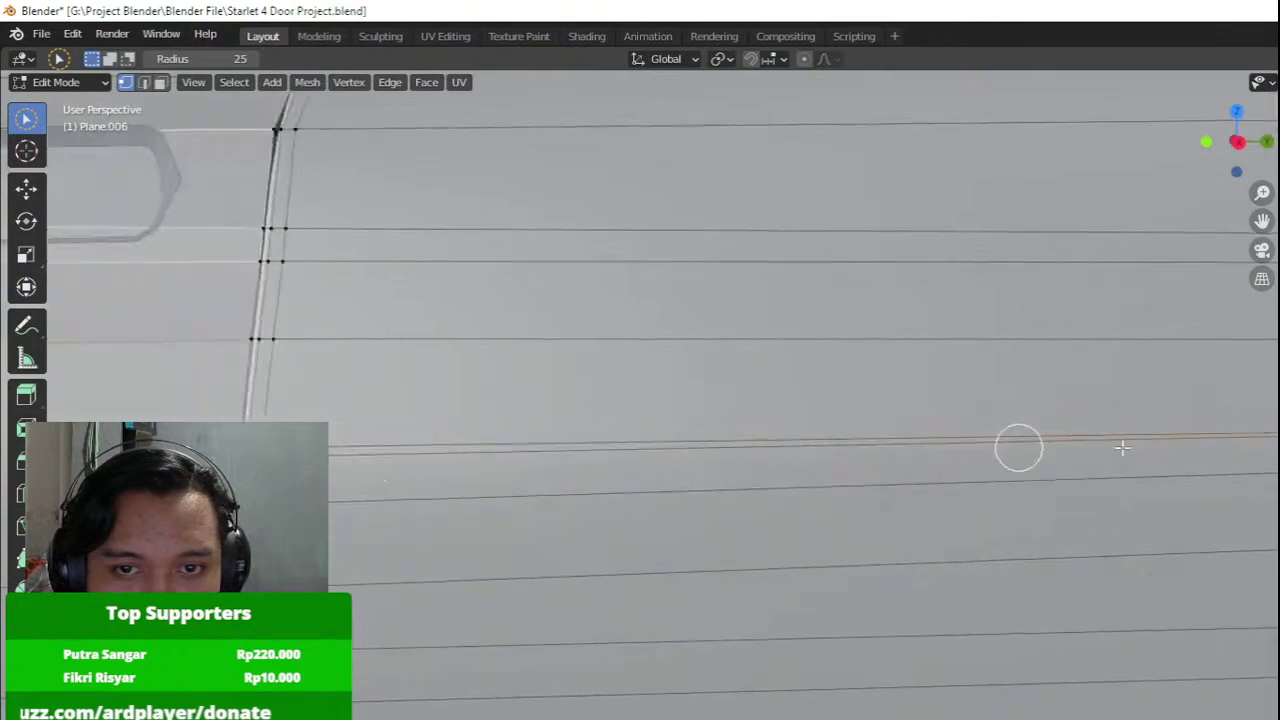
Merge the doubled vertices near the rear door's front edge where the two close horizontal edges end.
{"action": "middle_click_drag", "start_coordinate": [480, 458], "coordinate": [851, 462], "text": "shift"}
{"action": "scroll", "coordinate": [851, 462], "scroll_direction": "up", "scroll_amount": 1}
{"action": "key", "text": "m"}
{"action": "left_click", "coordinate": [680, 464]}
{"action": "middle_click_drag", "start_coordinate": [682, 466], "coordinate": [771, 471]}
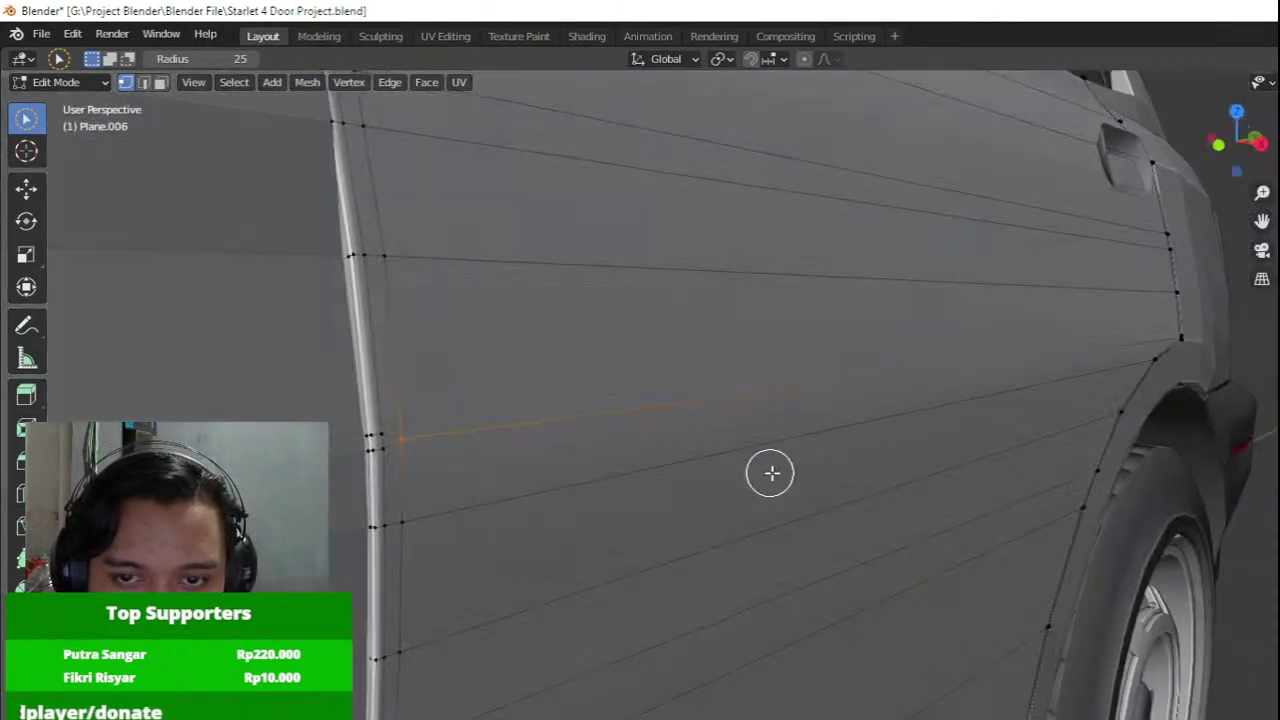
Select the neighbouring doubled vertices on the rear door's front edge in wireframe and merge them.
{"action": "key", "text": "shift+z"}
{"action": "middle_click_drag", "start_coordinate": [460, 478], "coordinate": [815, 462], "text": "shift"}
{"action": "key", "text": "a"}
{"action": "scroll", "coordinate": [812, 461], "scroll_direction": "up", "scroll_amount": 1}
{"action": "left_click_drag", "start_coordinate": [703, 421], "coordinate": [700, 443]}
{"action": "key", "text": "m"}
{"action": "left_click", "coordinate": [702, 443]}
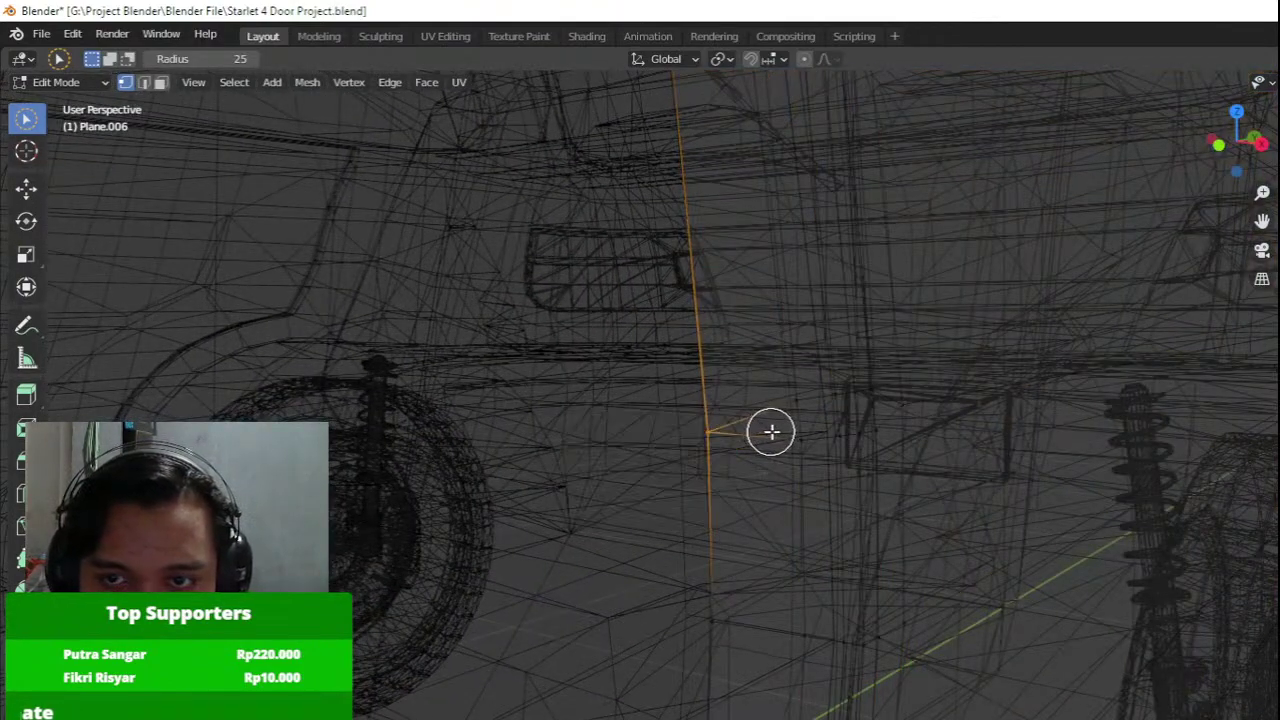
In wireframe, merge the two neighbouring vertices at the lower end of the selected vertical edge line of the rear door mesh.
{"action": "key", "text": "a"}
{"action": "left_click_drag", "start_coordinate": [796, 436], "coordinate": [783, 406]}
{"action": "middle_click_drag", "start_coordinate": [778, 405], "coordinate": [735, 411]}
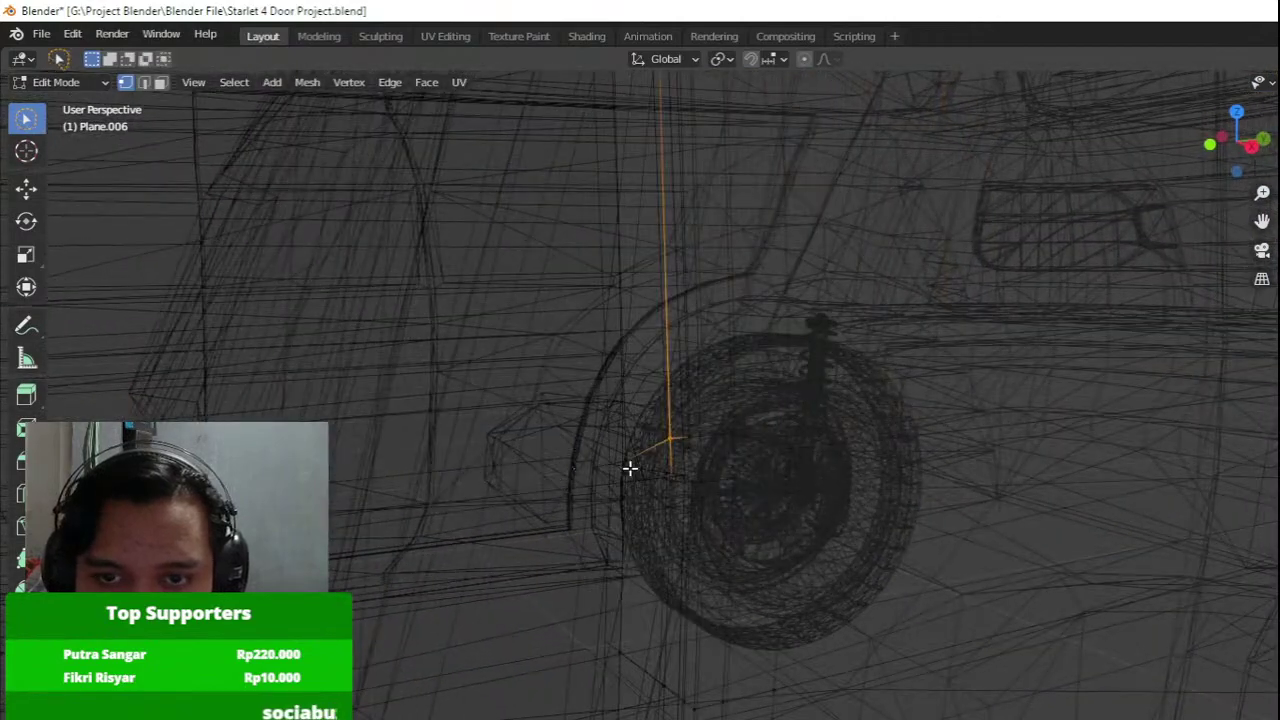
{"action": "left_click", "coordinate": [667, 436], "text": "shift"}
{"action": "key", "text": "m"}
{"action": "left_click", "coordinate": [667, 438]}
{"action": "left_click", "coordinate": [687, 439]}
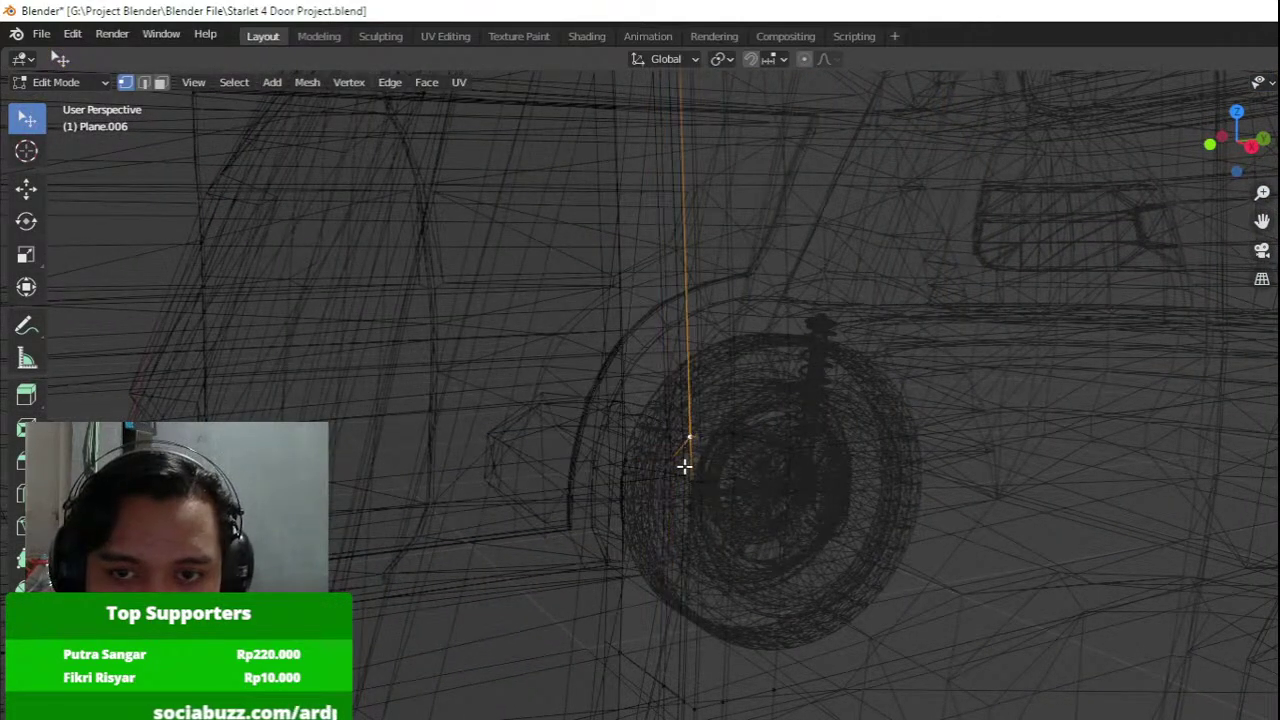
Merge the neighbouring vertex pair at the lower end of the adjacent vertical edge line of the door mesh.
{"action": "left_click", "coordinate": [685, 481]}
{"action": "left_click", "coordinate": [701, 480]}
{"action": "left_click", "coordinate": [701, 441], "text": "shift"}
{"action": "key", "text": "m"}
{"action": "left_click", "coordinate": [702, 440]}
{"action": "left_click", "coordinate": [729, 439]}
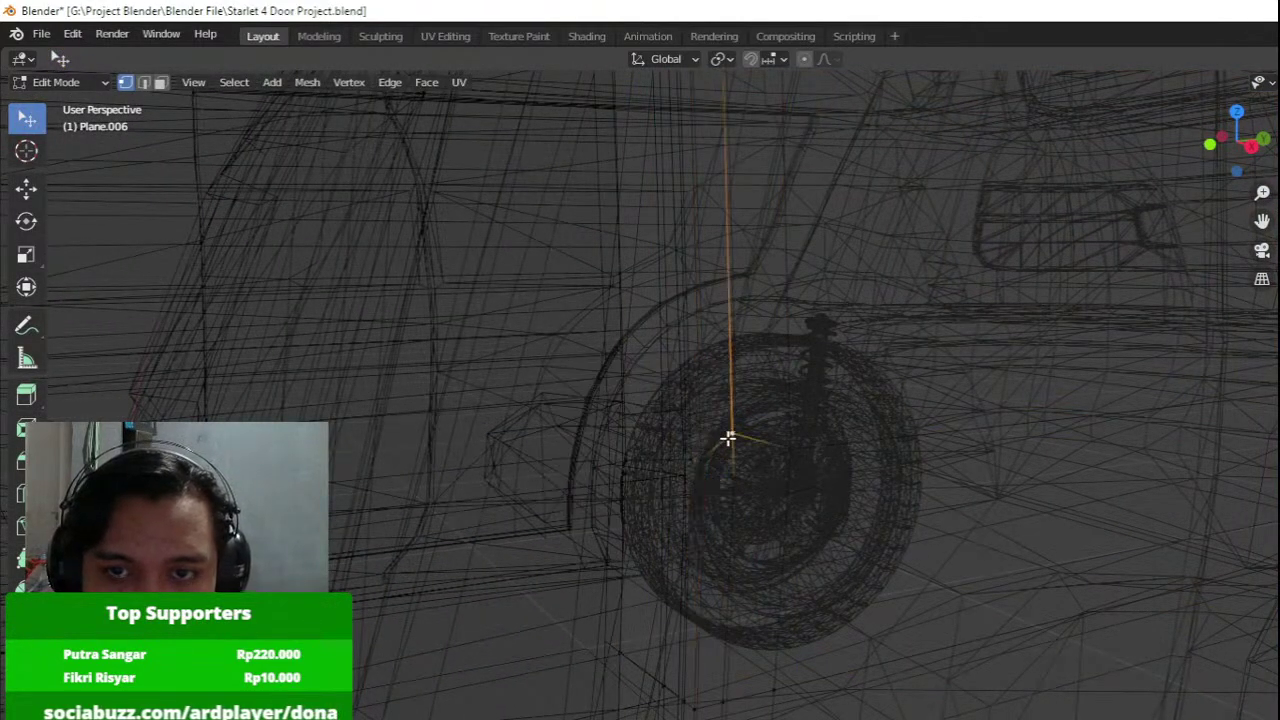
Merge the remaining vertex pair by the wheel, then return to solid shading and object mode.
{"action": "left_click", "coordinate": [732, 480], "text": "shift"}
{"action": "key", "text": "m"}
{"action": "left_click", "coordinate": [735, 486]}
{"action": "key", "text": "z"}
{"action": "left_click", "coordinate": [840, 477]}
{"action": "key", "text": "Tab"}
{"action": "scroll", "coordinate": [841, 476], "scroll_direction": "down", "scroll_amount": 7}
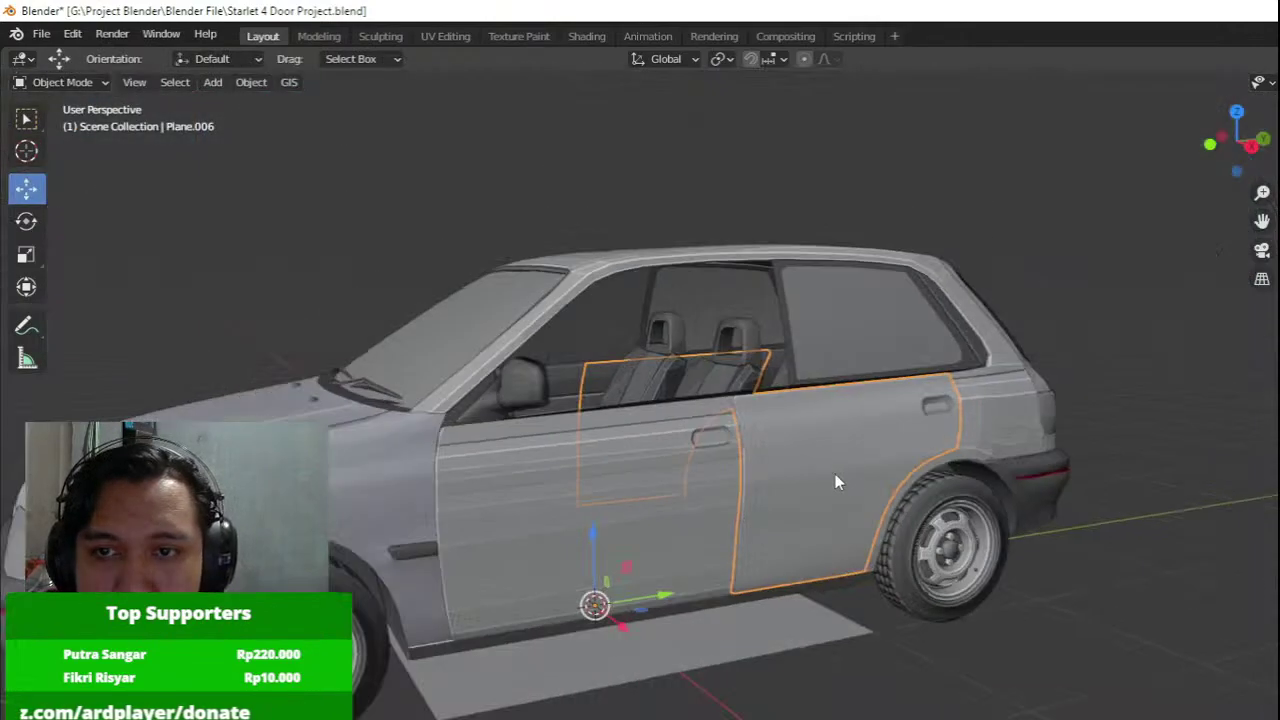
Examine the rear door panel's edges and topology up close, in both edit and object mode.
{"action": "middle_click_drag", "start_coordinate": [835, 480], "coordinate": [777, 482]}
{"action": "key", "text": "Tab"}
{"action": "scroll", "coordinate": [777, 482], "scroll_direction": "up", "scroll_amount": 5}
{"action": "middle_click_drag", "start_coordinate": [880, 500], "coordinate": [760, 515], "text": "shift"}
{"action": "key", "text": "Tab"}
{"action": "middle_click_drag", "start_coordinate": [763, 535], "coordinate": [882, 580]}
{"action": "key", "text": "Tab"}
{"action": "scroll", "coordinate": [763, 497], "scroll_direction": "up", "scroll_amount": 10}
{"action": "middle_click_drag", "start_coordinate": [1037, 618], "coordinate": [849, 436], "text": "shift"}
{"action": "scroll", "coordinate": [763, 497], "scroll_direction": "down", "scroll_amount": 1}
{"action": "scroll", "coordinate": [806, 486], "scroll_direction": "down", "scroll_amount": 4}
{"action": "scroll", "coordinate": [908, 440], "scroll_direction": "up", "scroll_amount": 5}
{"action": "scroll", "coordinate": [903, 436], "scroll_direction": "down", "scroll_amount": 5}
Try to add a loop cut to the rear door panel.
{"action": "middle_click_drag", "start_coordinate": [645, 464], "coordinate": [548, 446]}
{"action": "key", "text": "ctrl+r"}
{"action": "left_click", "coordinate": [674, 451]}
{"action": "right_click", "coordinate": [674, 451]}
{"action": "key", "text": "ctrl+z"}
Inspect the rear door panel in object mode and select the rear door handle.
{"action": "key", "text": "Tab"}
{"action": "key", "text": "Tab"}
{"action": "middle_click_drag", "start_coordinate": [738, 432], "coordinate": [653, 459]}
{"action": "key", "text": "Tab"}
{"action": "scroll", "coordinate": [710, 430], "scroll_direction": "down", "scroll_amount": 5}
{"action": "scroll", "coordinate": [935, 428], "scroll_direction": "up", "scroll_amount": 4}
{"action": "scroll", "coordinate": [774, 461], "scroll_direction": "down", "scroll_amount": 4}
{"action": "left_click", "coordinate": [720, 442]}
{"action": "left_click", "coordinate": [688, 428]}
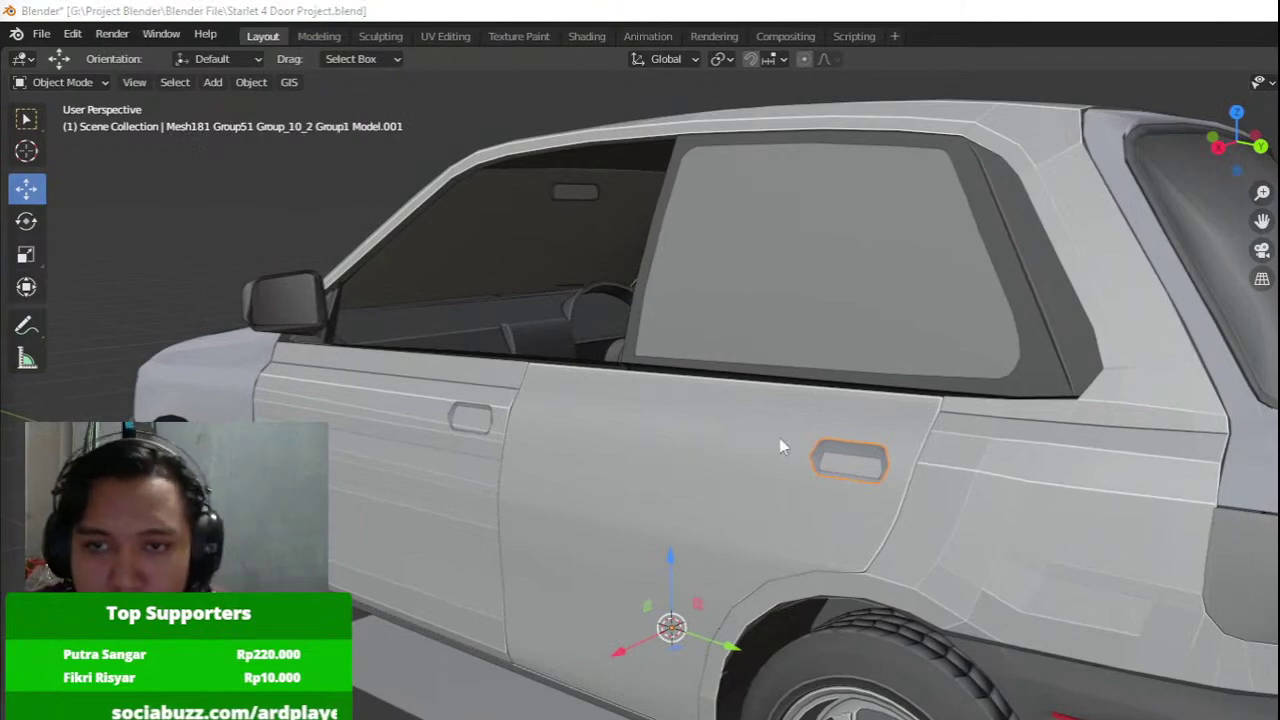
Open the rear door panel for mesh editing in the right orthographic view, close up on the door handle.
{"action": "middle_click_drag", "start_coordinate": [779, 438], "coordinate": [853, 451]}
{"action": "left_click", "coordinate": [853, 451]}
{"action": "key", "text": "KP_3"}
{"action": "key", "text": "Tab"}
{"action": "scroll", "coordinate": [603, 508], "scroll_direction": "up", "scroll_amount": 7}
{"action": "middle_click_drag", "start_coordinate": [953, 421], "coordinate": [740, 477], "text": "shift"}
{"action": "left_click", "coordinate": [163, 86]}
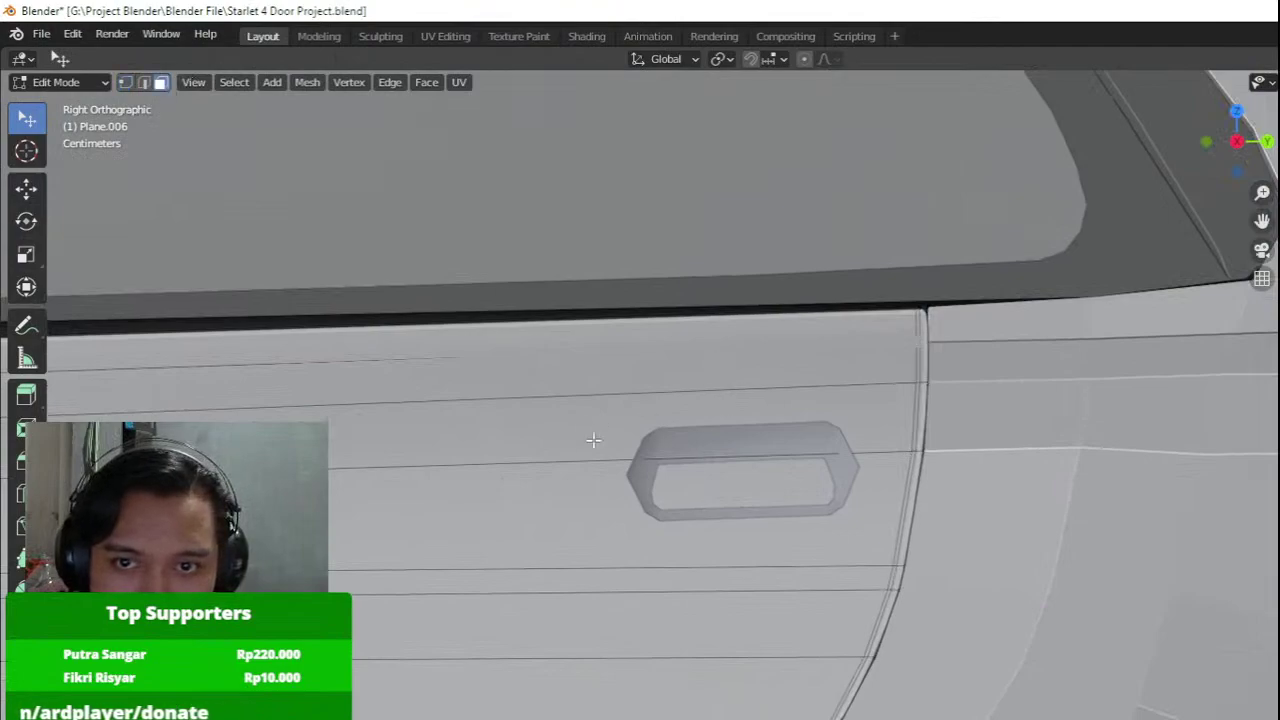
Try to add a vertical loop cut through the door panel at the handle's front end.
{"action": "key", "text": "ctrl+r"}
{"action": "left_click", "coordinate": [622, 459]}
{"action": "left_click", "coordinate": [1050, 526]}
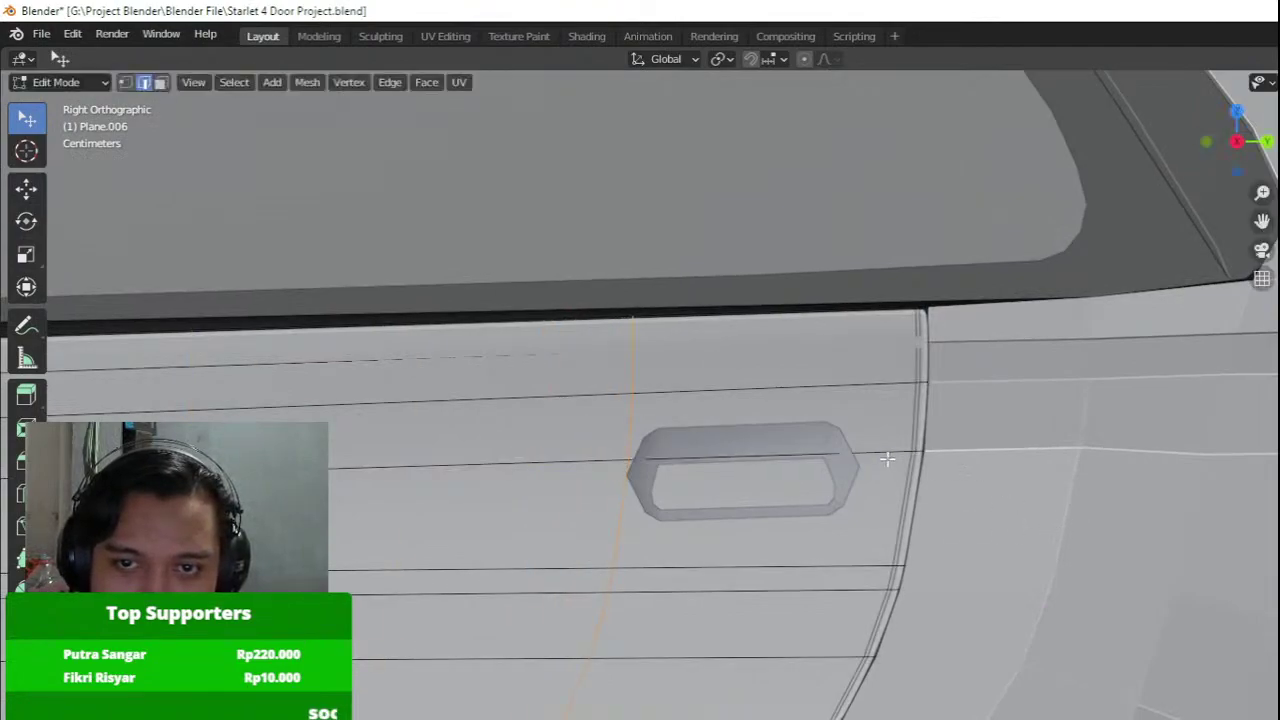
{"action": "key", "text": "3"}
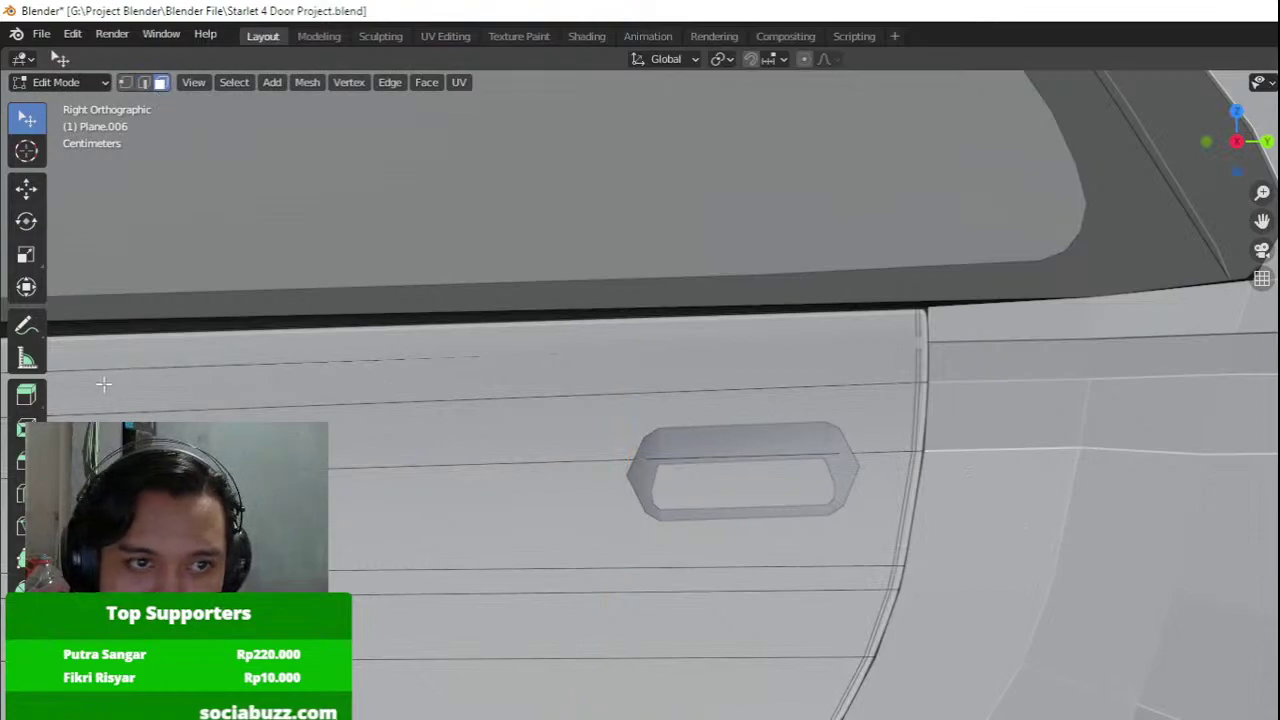
Cut a closed rectangle around the door handle into the rear door panel with the Knife tool.
{"action": "left_click", "coordinate": [26, 656]}
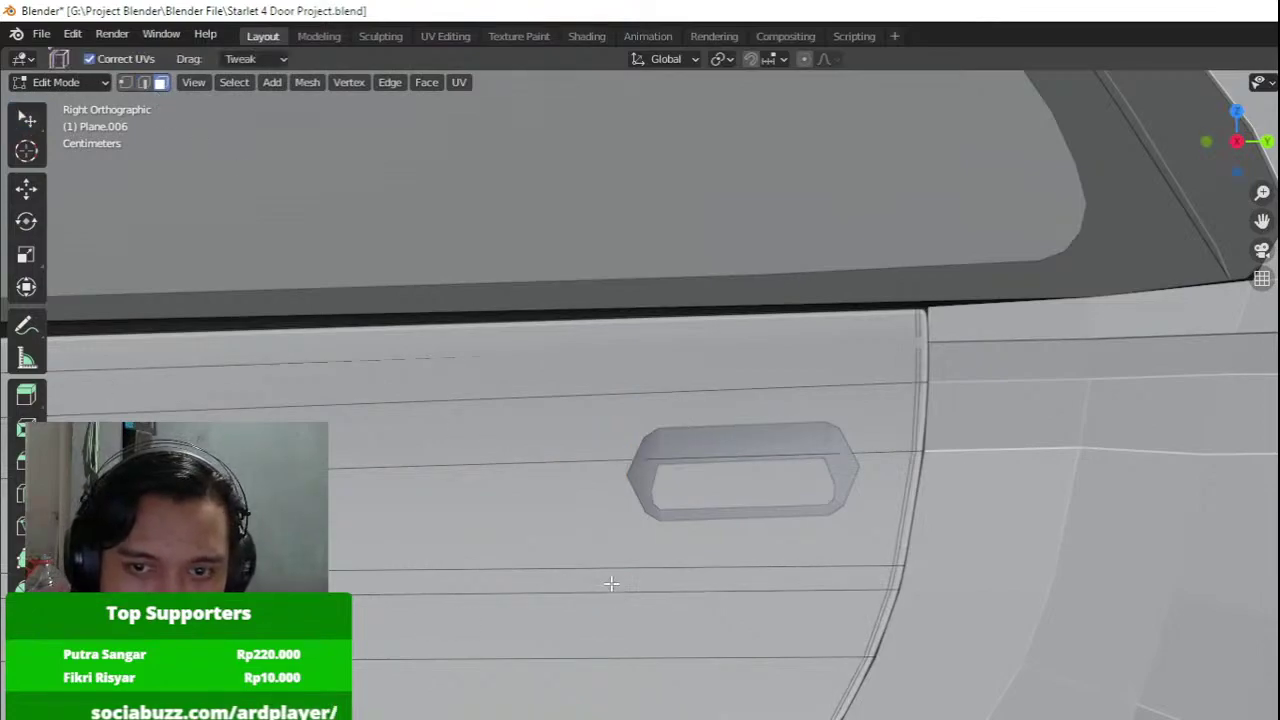
{"action": "left_click", "coordinate": [24, 526]}
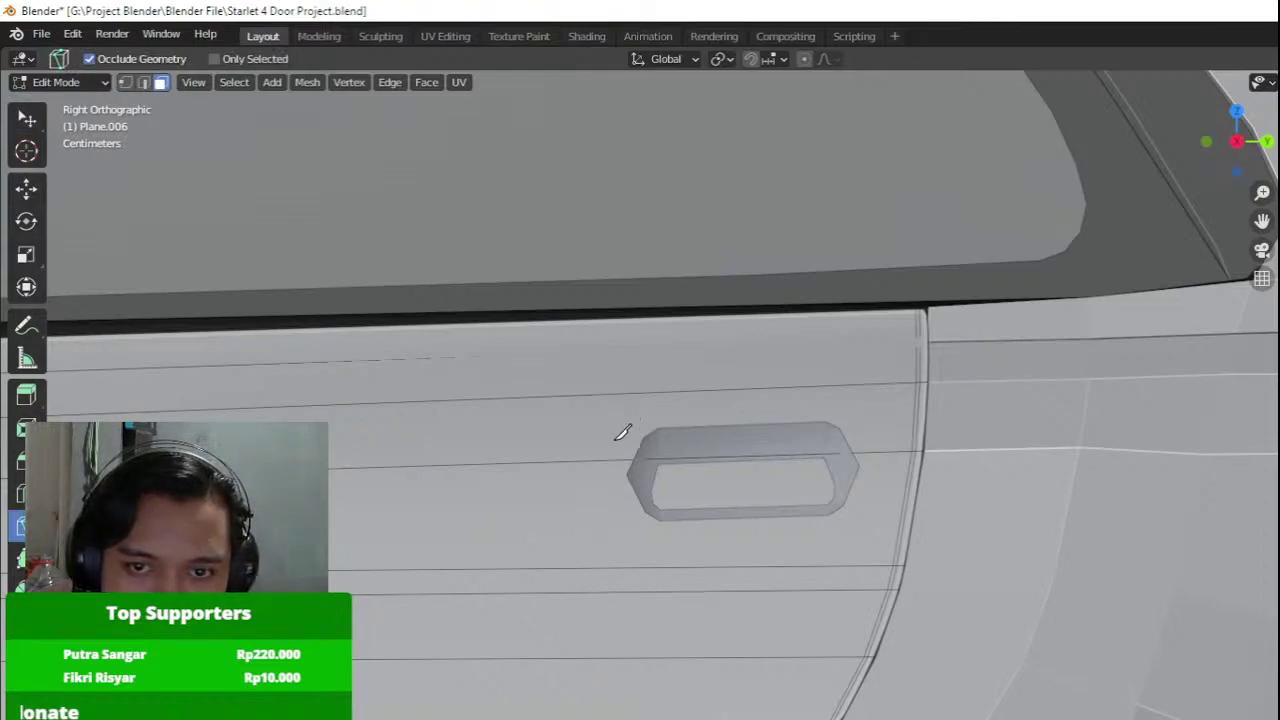
{"action": "left_click", "coordinate": [615, 524]}
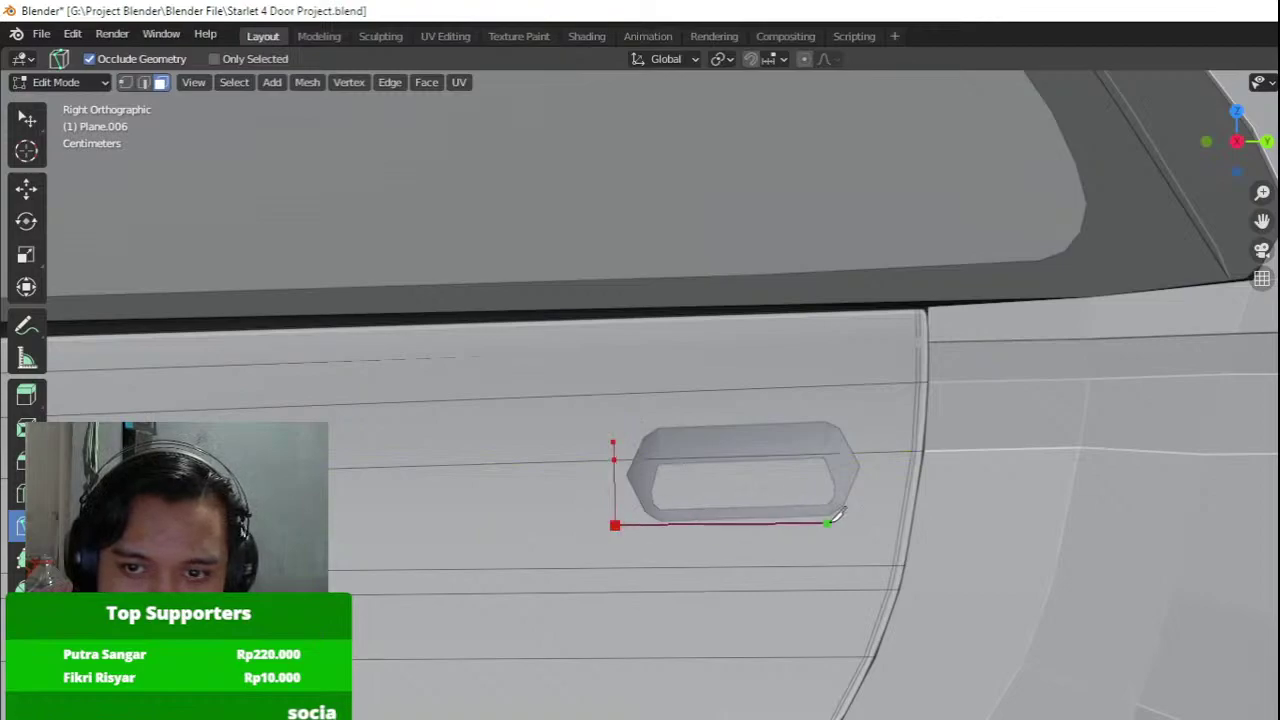
{"action": "left_click", "coordinate": [866, 521]}
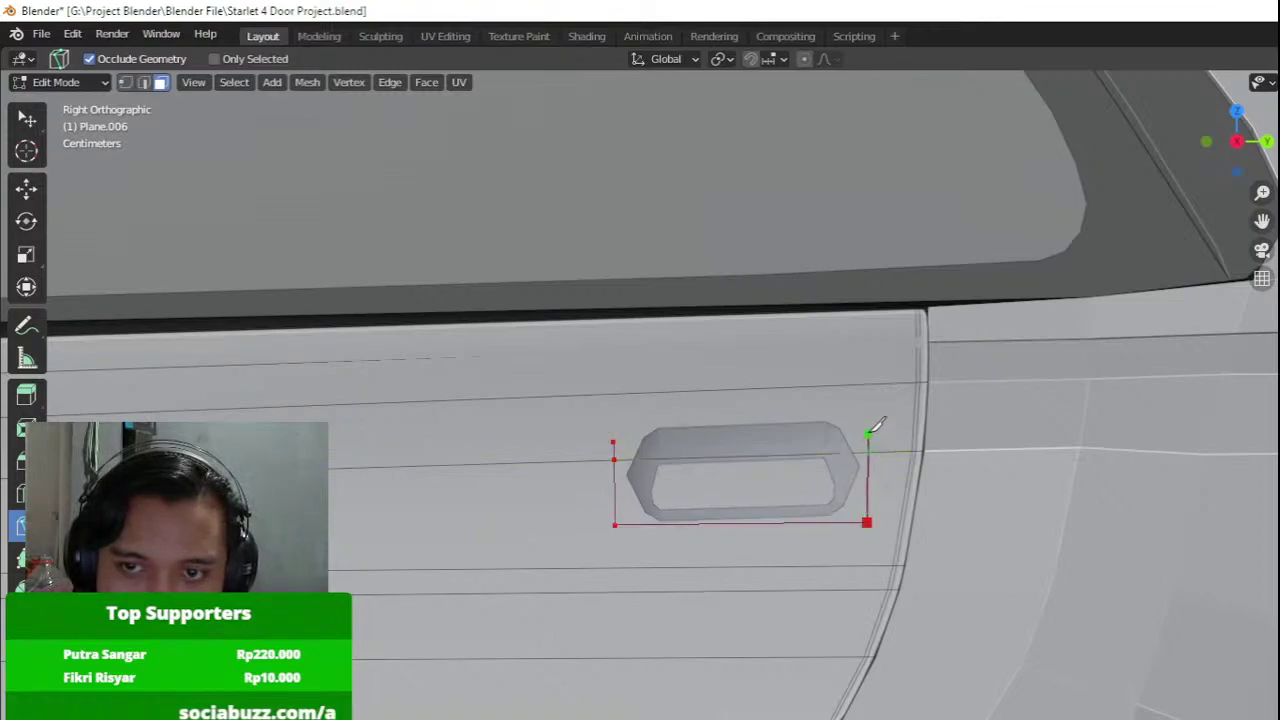
{"action": "left_click", "coordinate": [868, 432]}
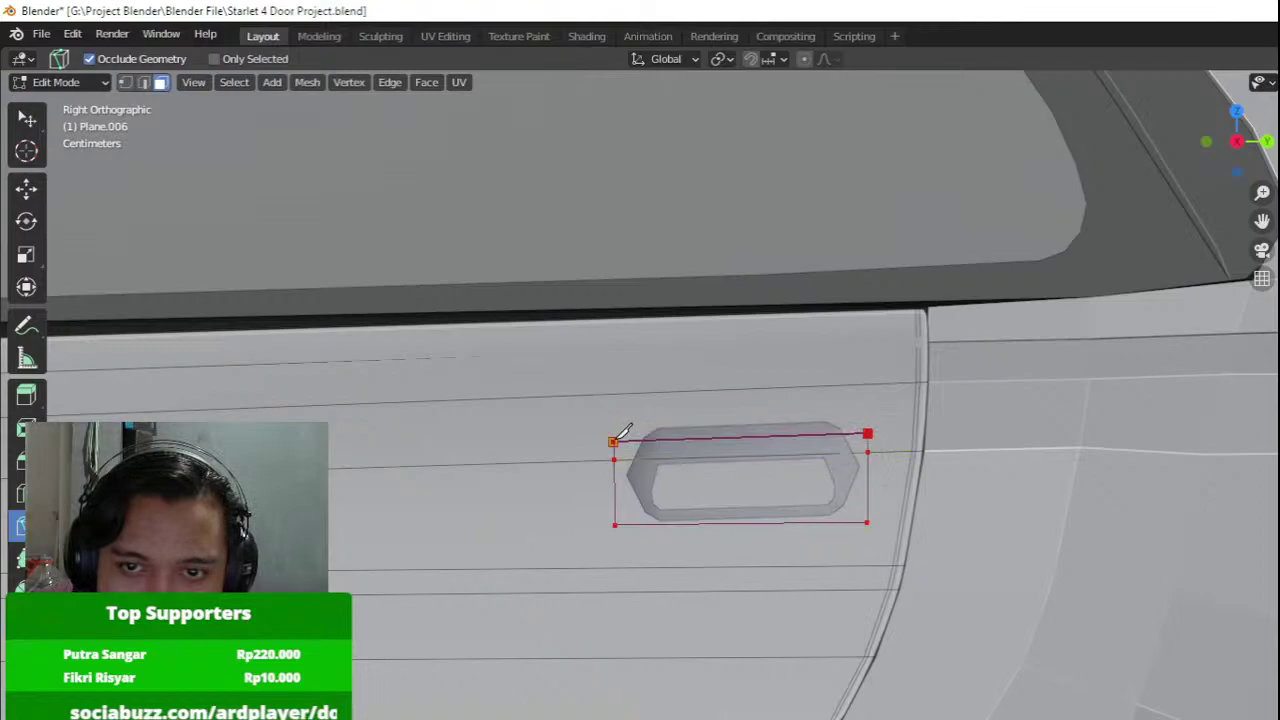
{"action": "left_click", "coordinate": [614, 441]}
{"action": "key", "text": "Return"}
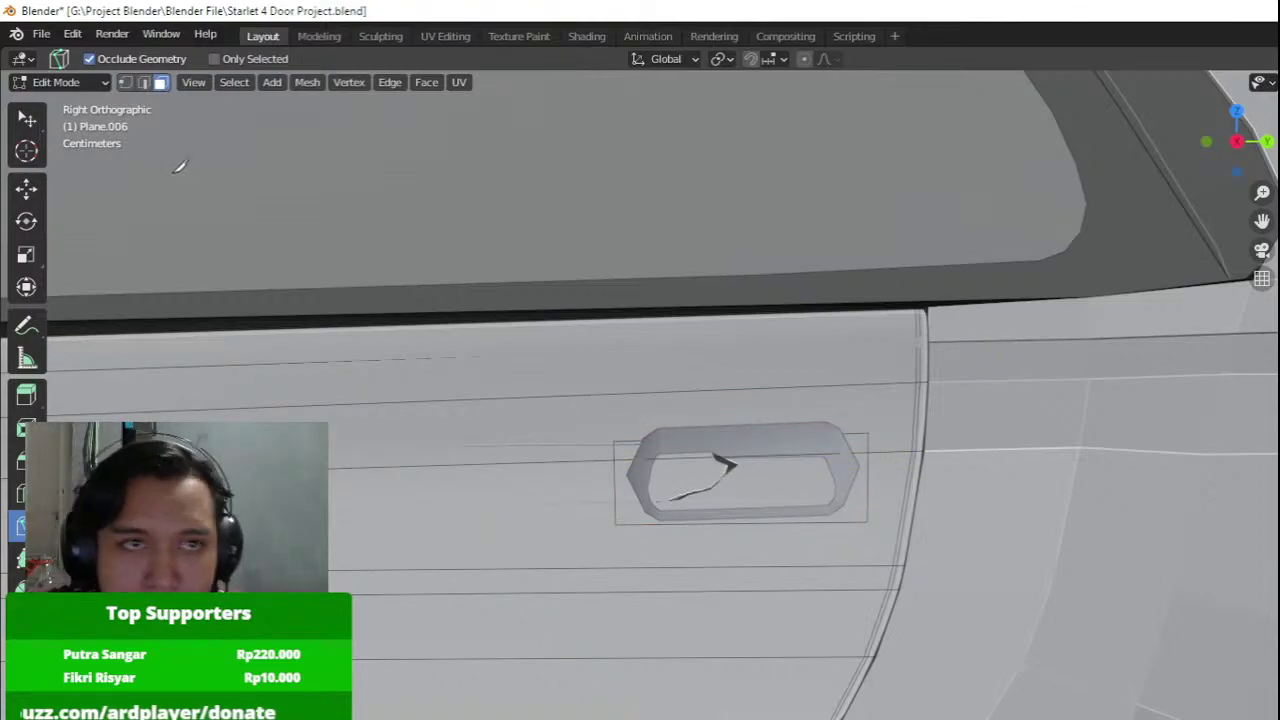
Delete the door panel faces inside the knife-cut rectangle to open a hole for the handle.
{"action": "left_click", "coordinate": [28, 120]}
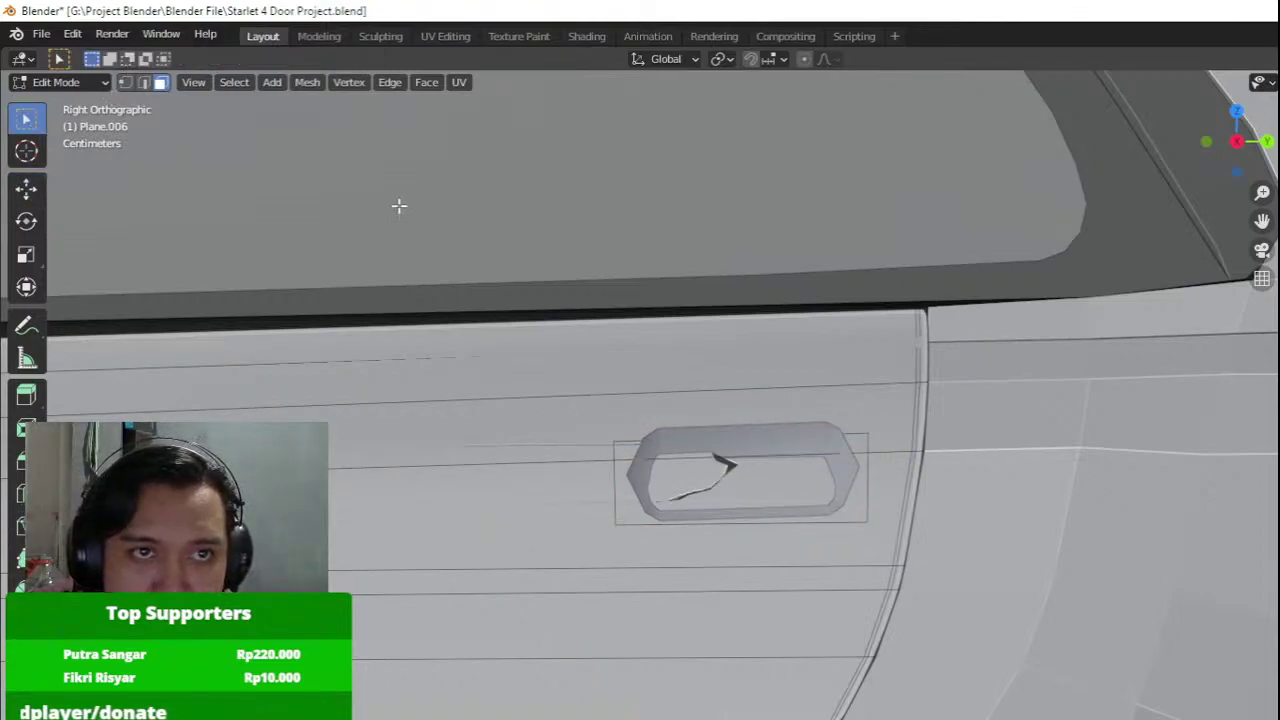
{"action": "left_click", "coordinate": [676, 472]}
{"action": "key", "text": "x"}
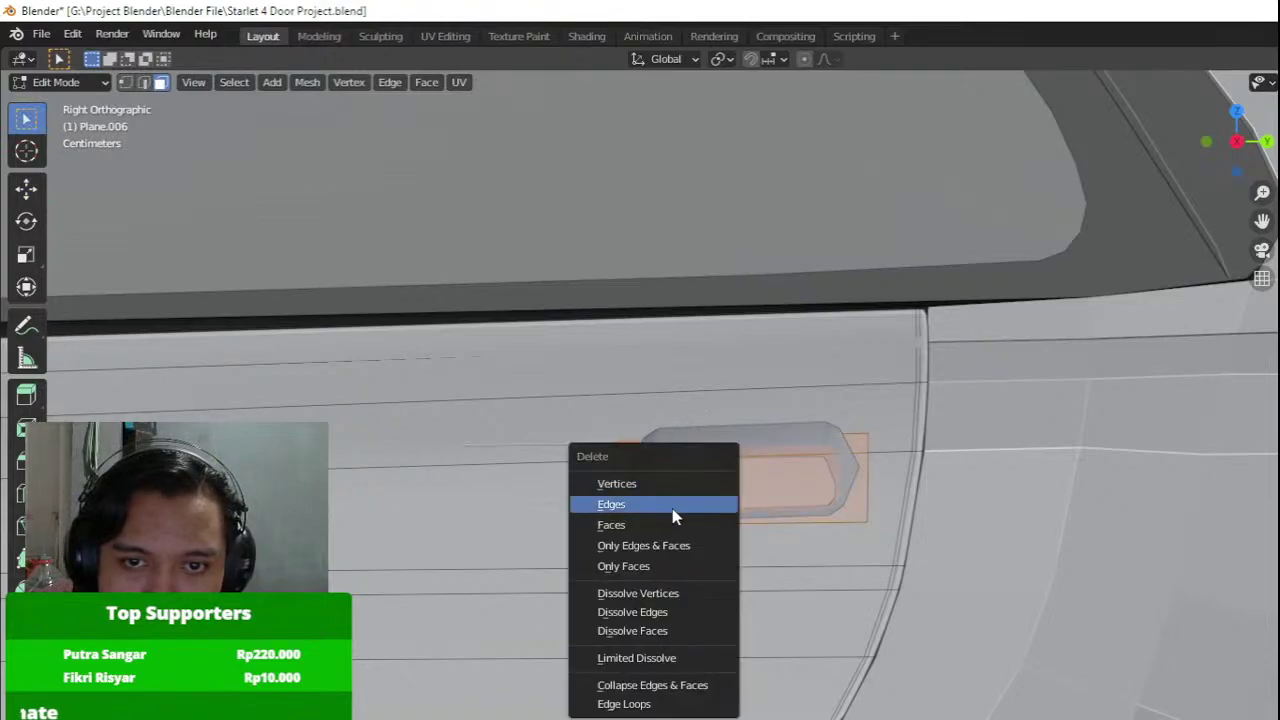
{"action": "left_click", "coordinate": [611, 525]}
{"action": "scroll", "coordinate": [670, 488], "scroll_direction": "up", "scroll_amount": 3}
{"action": "left_click", "coordinate": [670, 488]}
{"action": "key", "text": "x"}
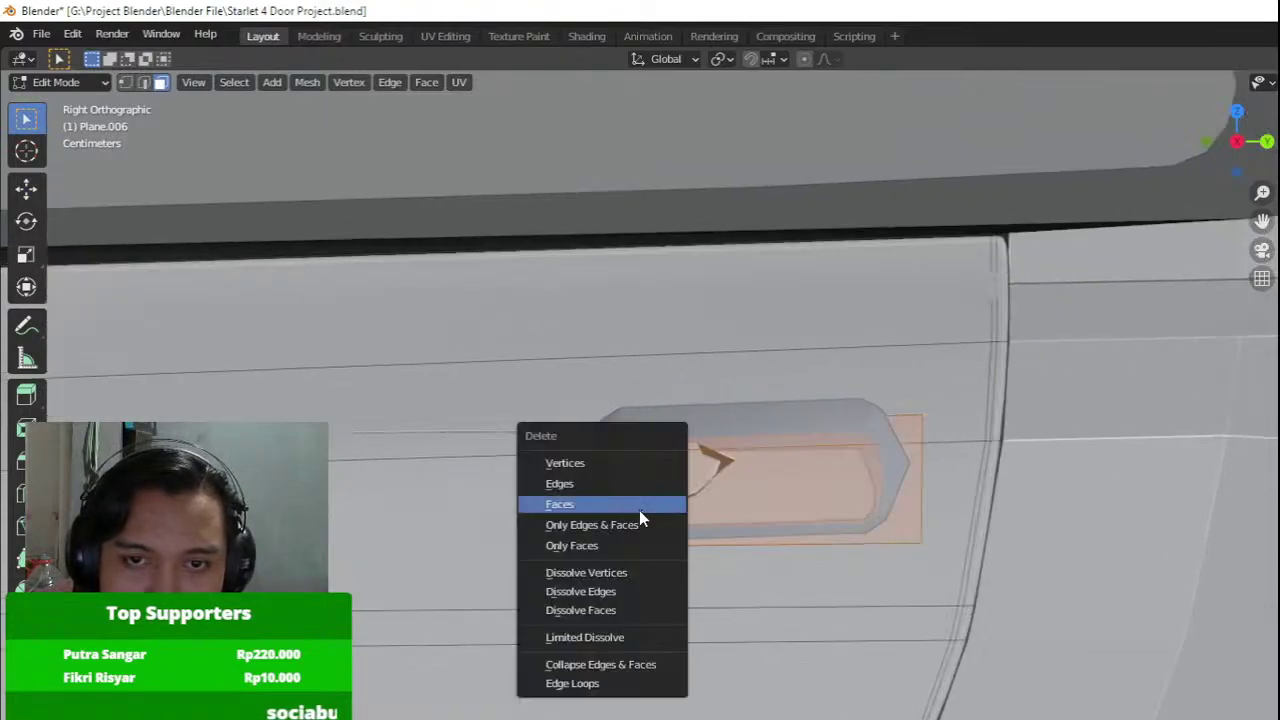
{"action": "left_click", "coordinate": [622, 512]}
Return to object mode and hide the rear door handle object.
{"action": "middle_click_drag", "start_coordinate": [630, 511], "coordinate": [695, 518]}
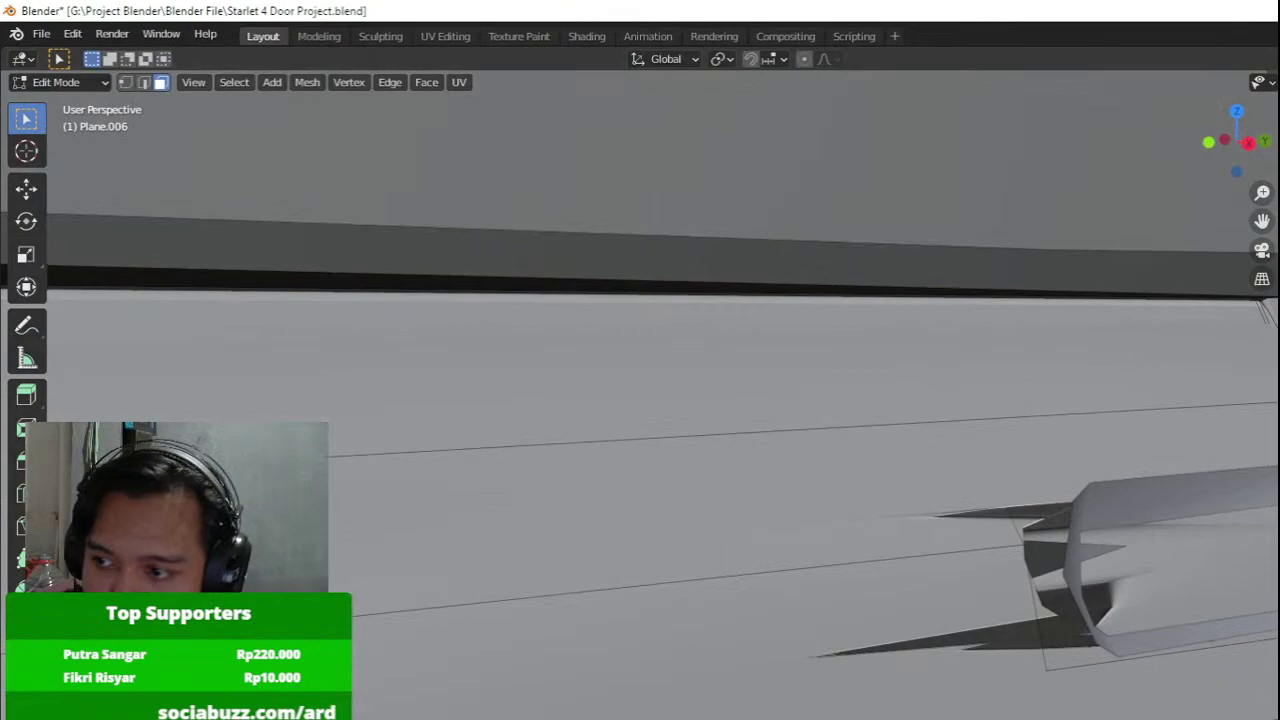
{"action": "scroll", "coordinate": [914, 514], "scroll_direction": "down", "scroll_amount": 5}
{"action": "key", "text": "Tab"}
{"action": "scroll", "coordinate": [970, 514], "scroll_direction": "down", "scroll_amount": 3}
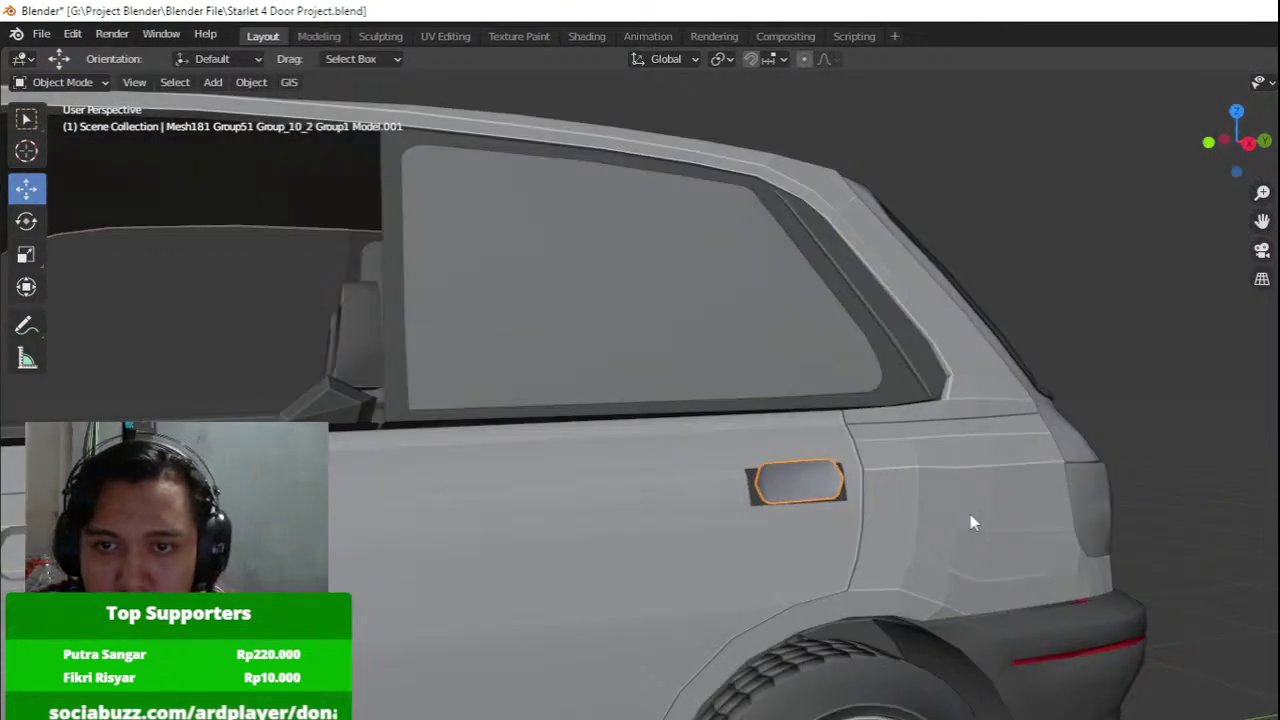
{"action": "key", "text": "h"}
{"action": "scroll", "coordinate": [815, 468], "scroll_direction": "up", "scroll_amount": 6}
Open the rear door panel for vertex editing and add a vertical loop cut above the hole, near its upper front corner.
{"action": "left_click", "coordinate": [811, 465]}
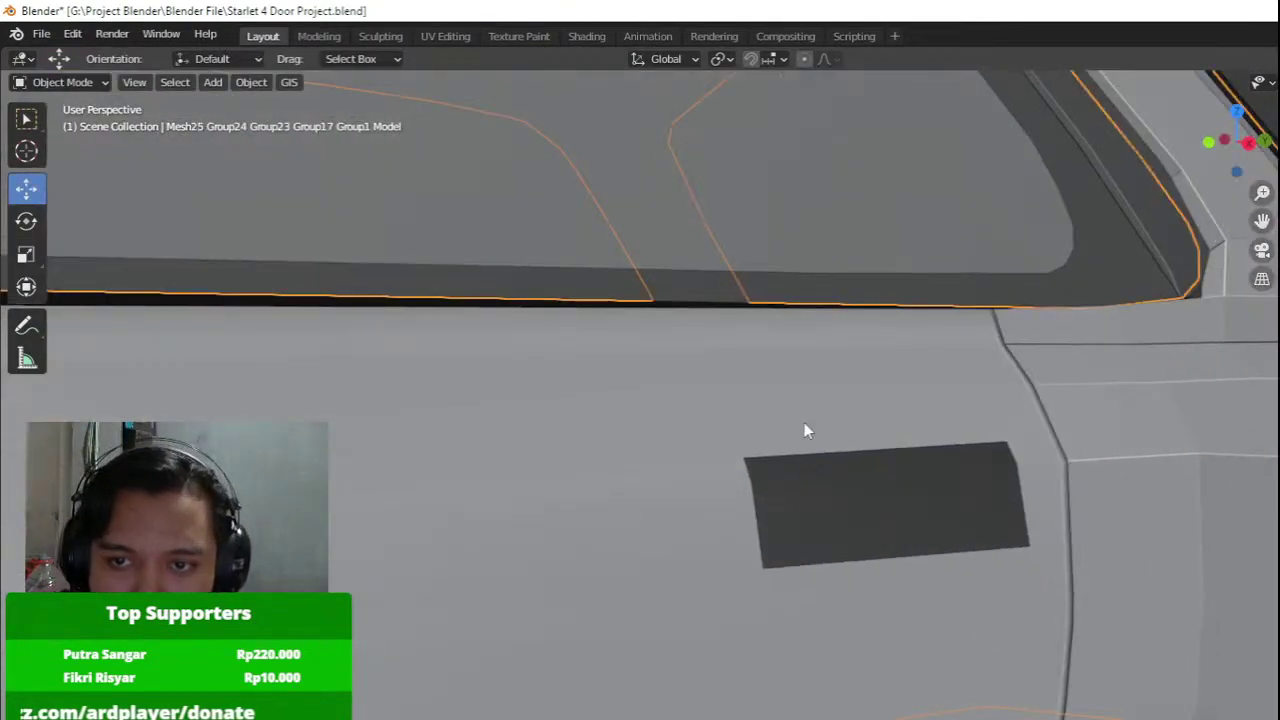
{"action": "key", "text": "Tab"}
{"action": "key", "text": "Tab"}
{"action": "left_click", "coordinate": [786, 397]}
{"action": "key", "text": "Tab"}
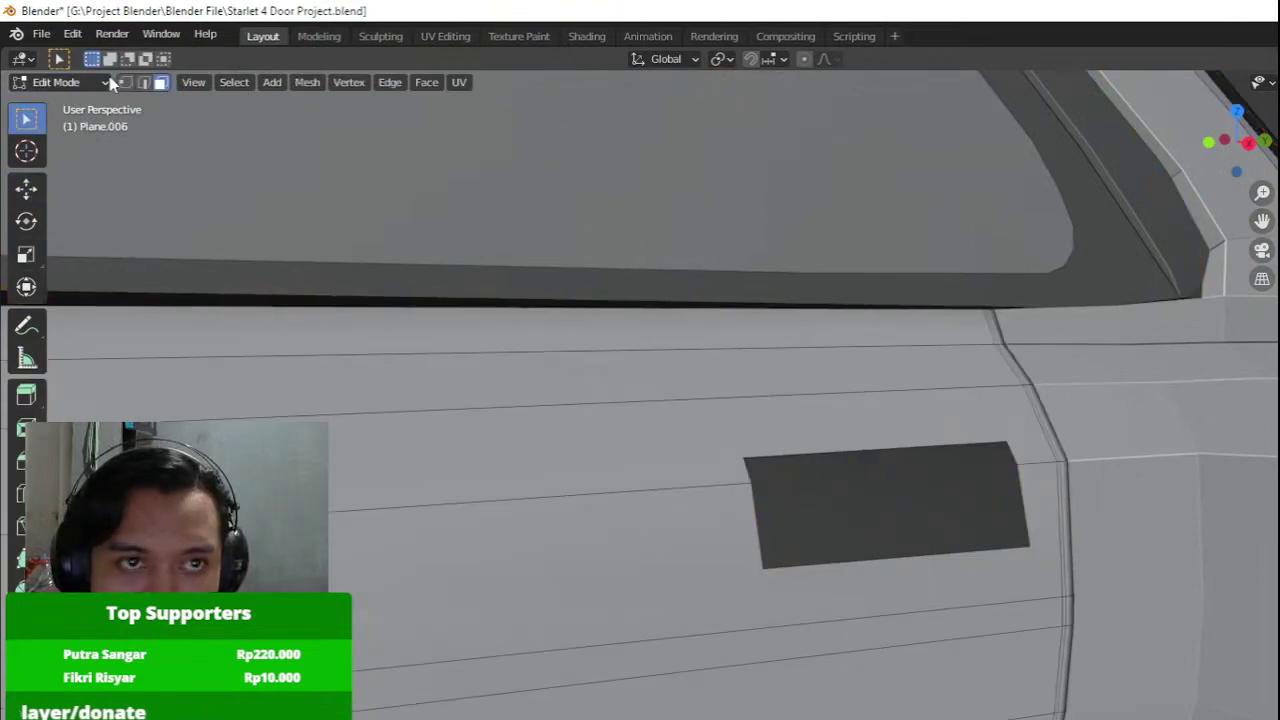
{"action": "left_click", "coordinate": [127, 85]}
{"action": "key", "text": "ctrl+r"}
{"action": "left_click", "coordinate": [742, 387]}
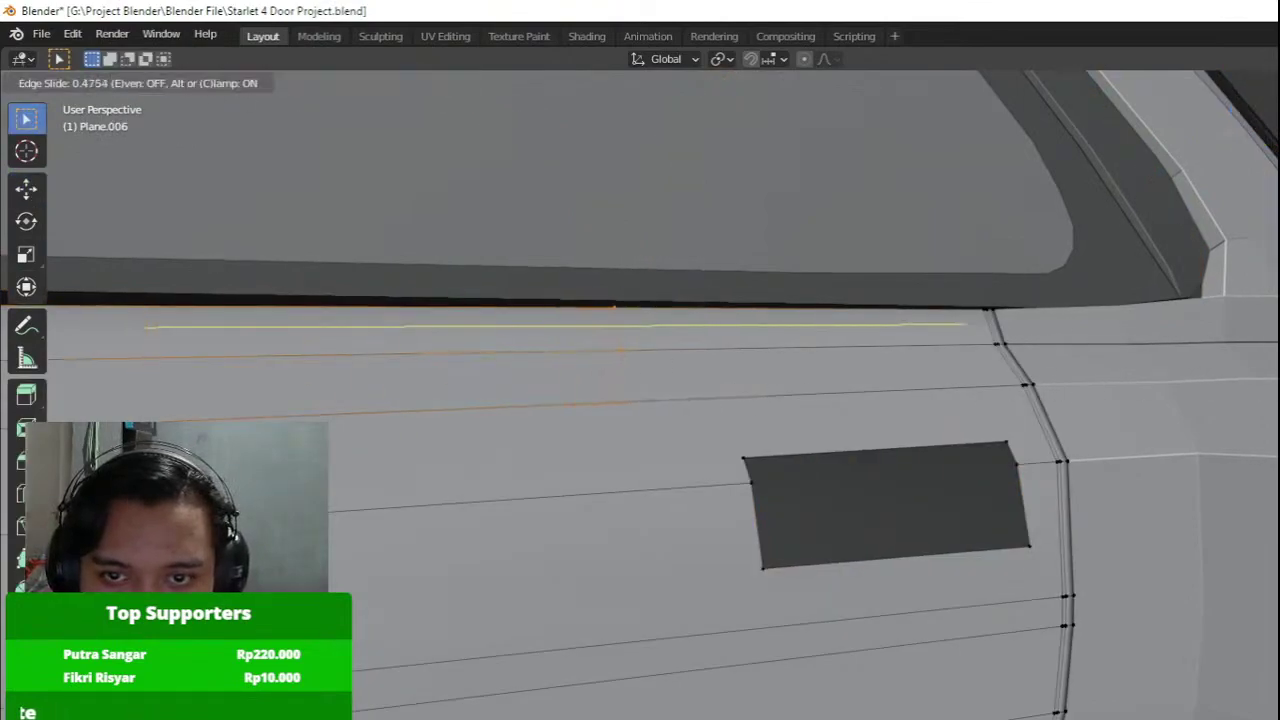
{"action": "left_click", "coordinate": [150, 419]}
Connect the lower end vertex of the loop cut to the hole's upper front corner.
{"action": "left_click", "coordinate": [719, 446]}
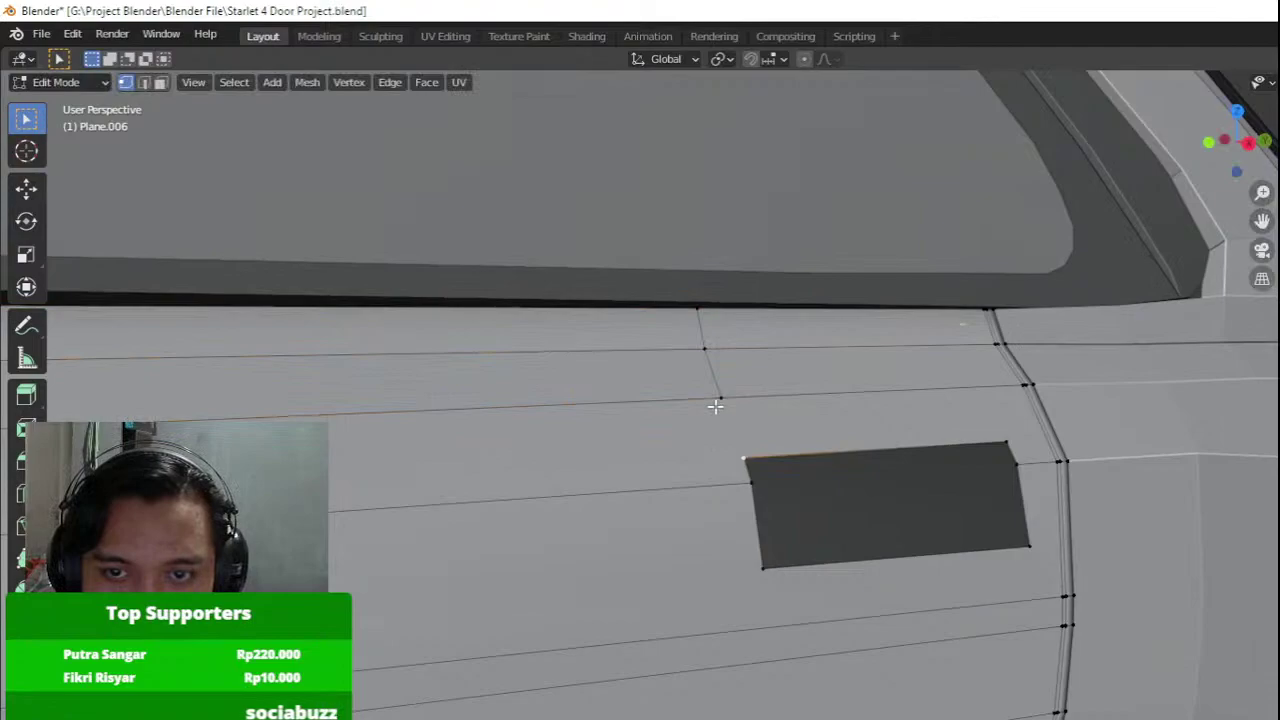
{"action": "left_click", "coordinate": [715, 407]}
{"action": "left_click", "coordinate": [750, 465], "text": "shift"}
{"action": "key", "text": "m"}
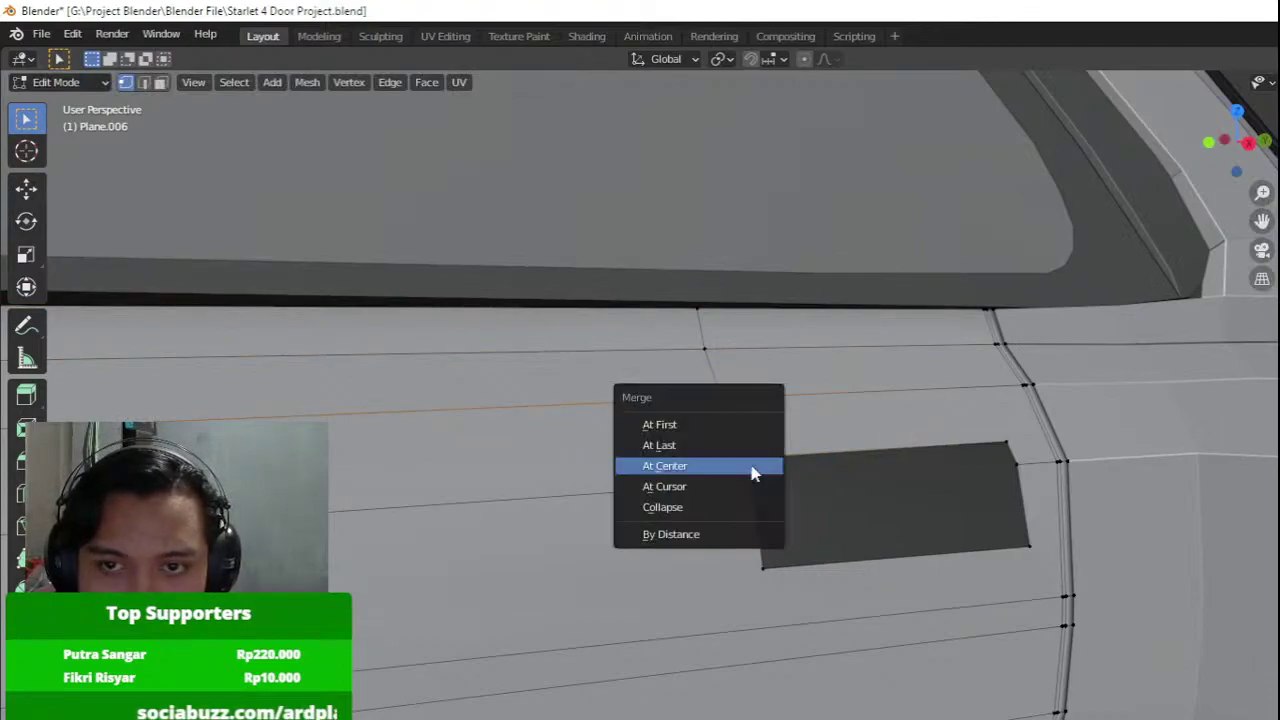
{"action": "left_click", "coordinate": [751, 466]}
{"action": "key", "text": "ctrl+z"}
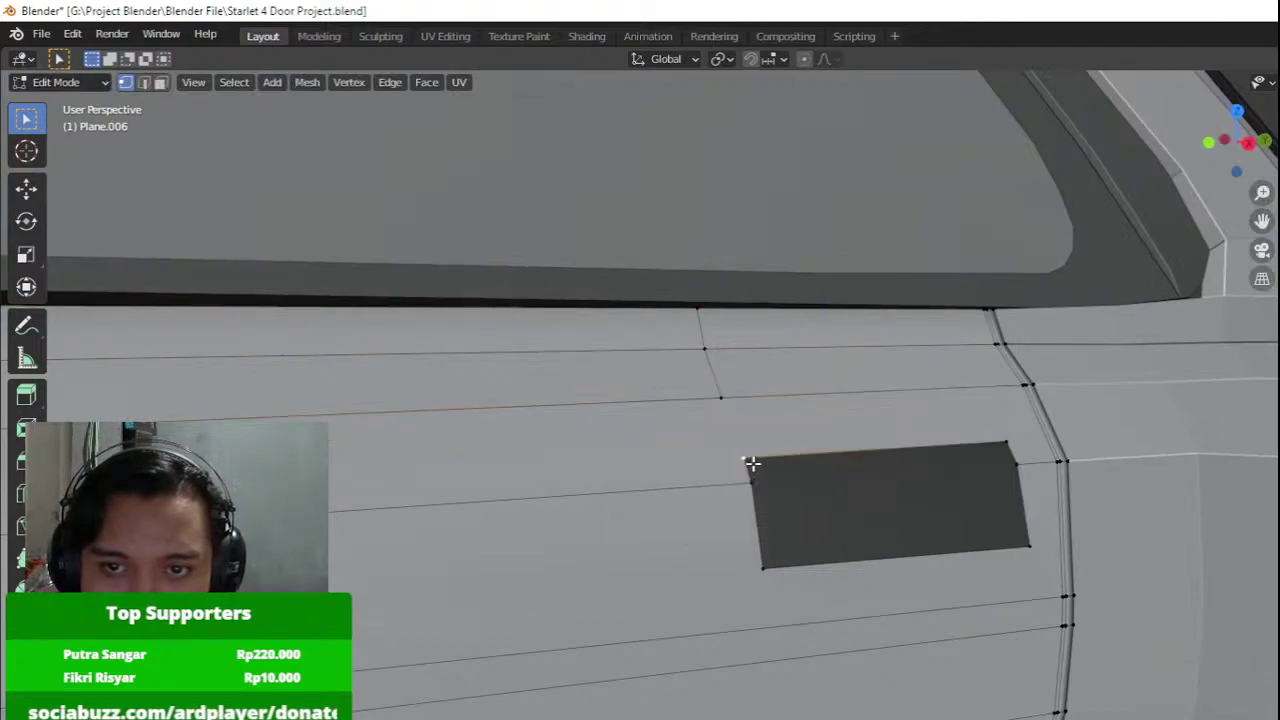
{"action": "middle_click_drag", "start_coordinate": [735, 401], "coordinate": [738, 424]}
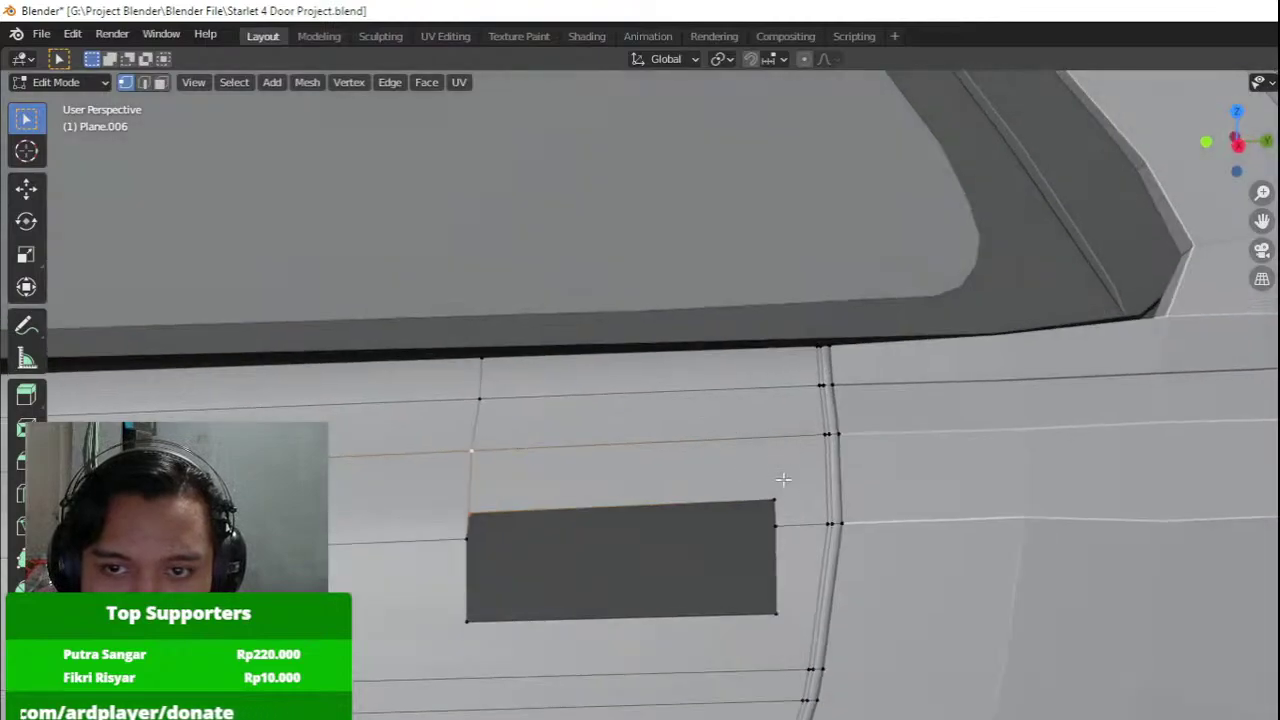
Connect the hole's upper rear corner to the door-edge vertex above it, and add a loop cut below the hole's lower front corner.
{"action": "left_click", "coordinate": [783, 480]}
{"action": "middle_click_drag", "start_coordinate": [675, 539], "coordinate": [785, 479], "text": "shift"}
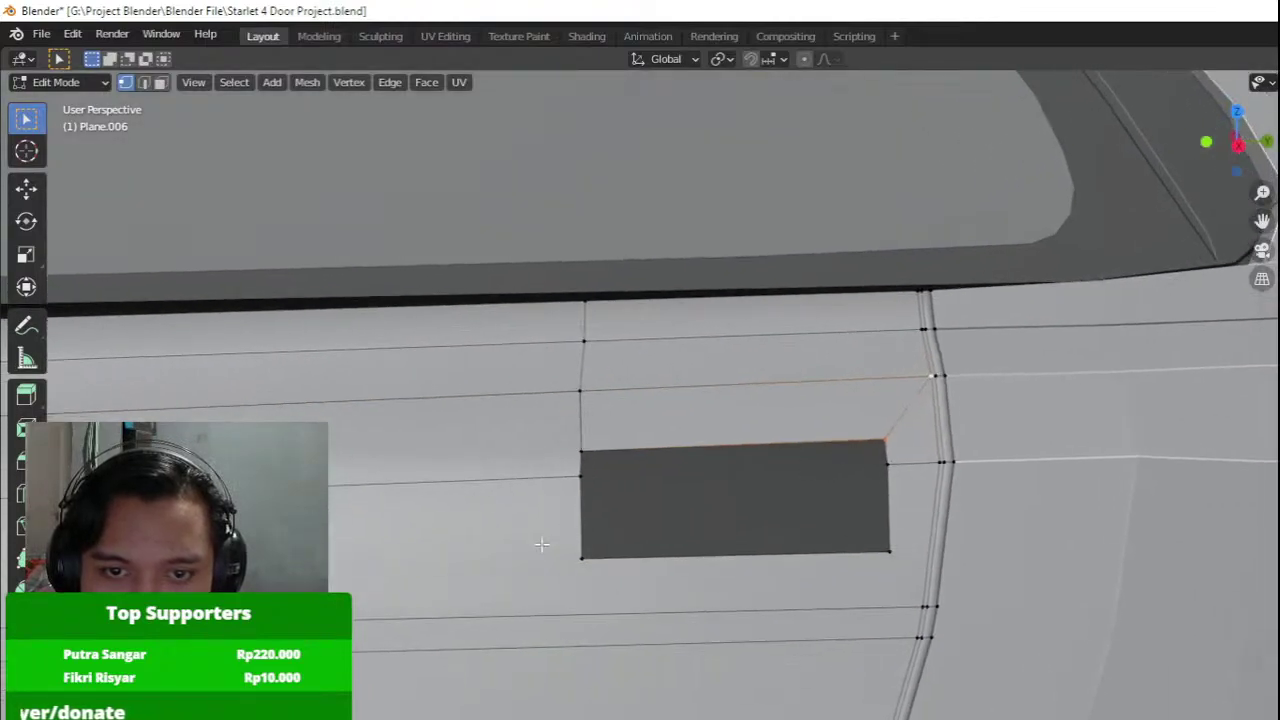
{"action": "key", "text": "j"}
{"action": "key", "text": "ctrl+r"}
{"action": "left_click", "coordinate": [574, 630]}
{"action": "left_click", "coordinate": [909, 615]}
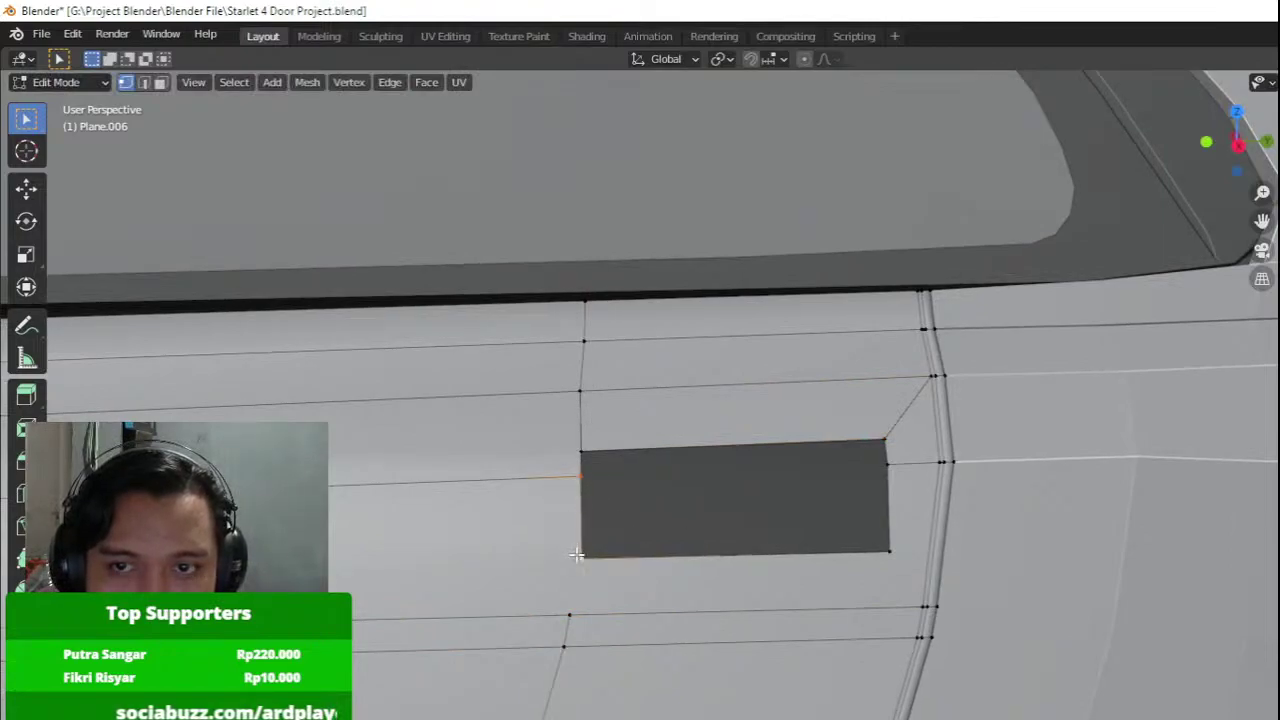
Try to merge the hole's lower front corner with its neighbouring vertices.
{"action": "key", "text": "m"}
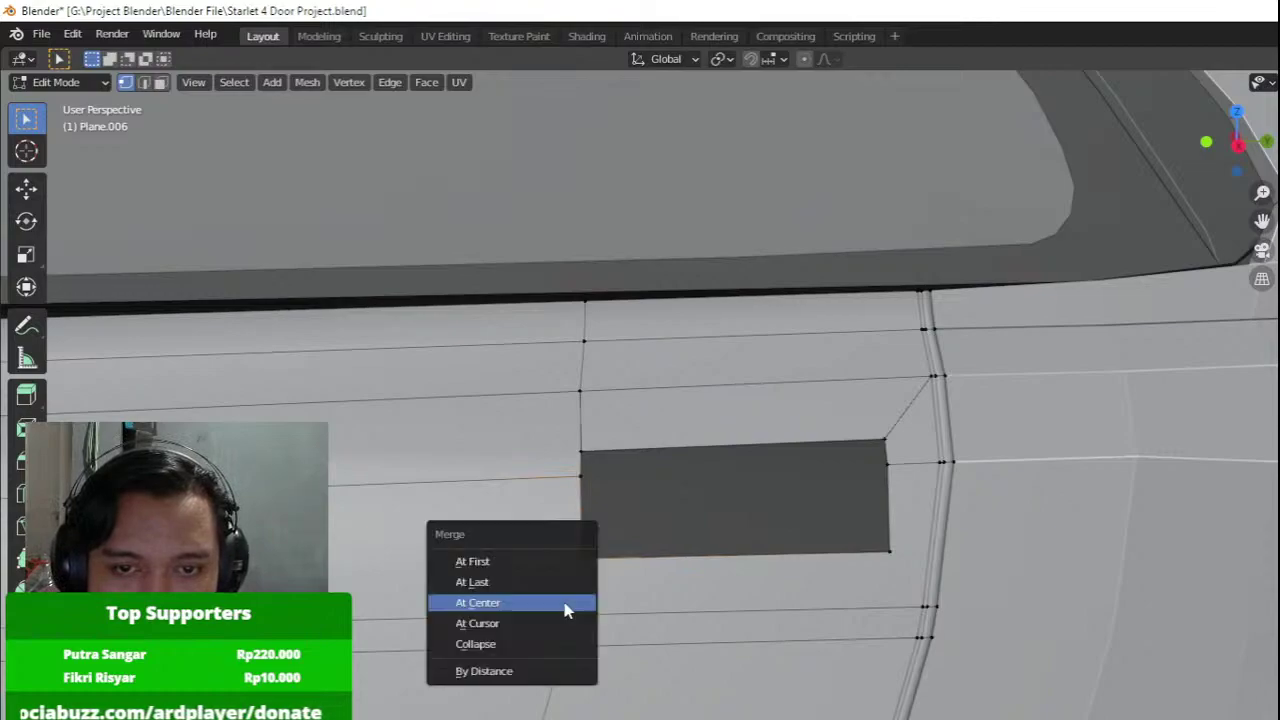
{"action": "left_click", "coordinate": [566, 603]}
{"action": "key", "text": "ctrl+z"}
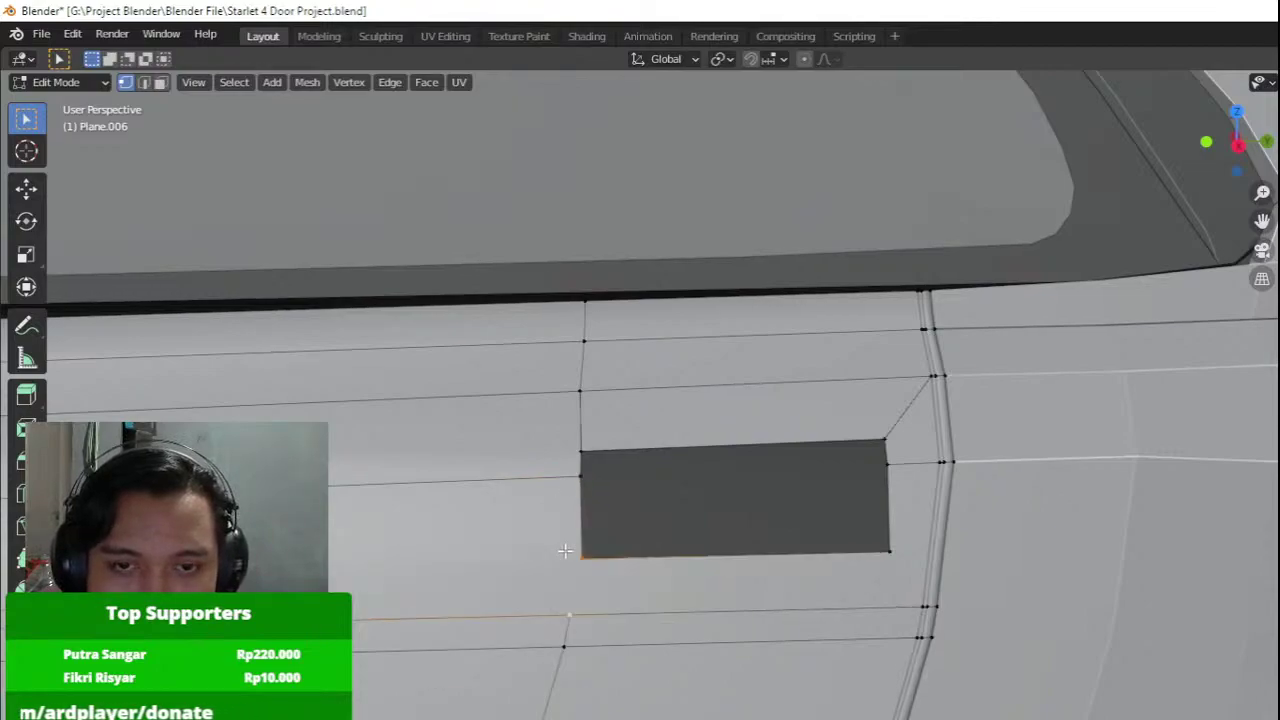
{"action": "key", "text": "m"}
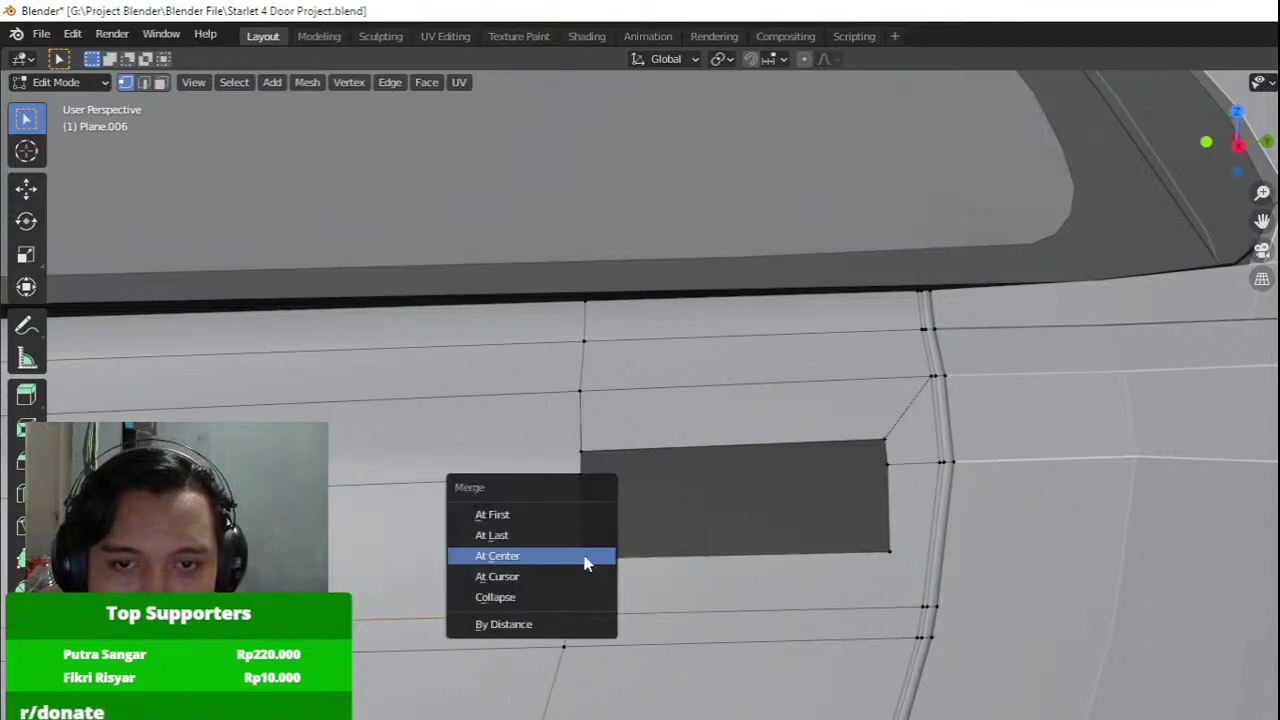
{"action": "left_click", "coordinate": [575, 532]}
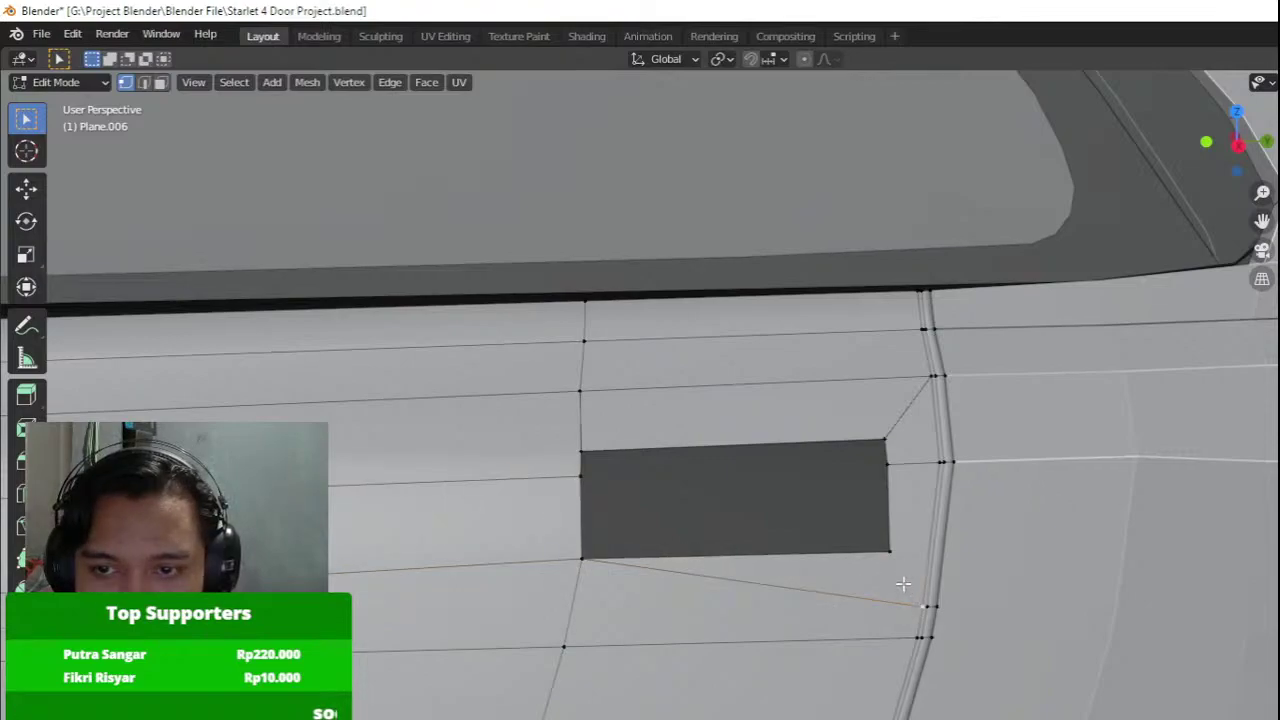
{"action": "key", "text": "ctrl+z"}
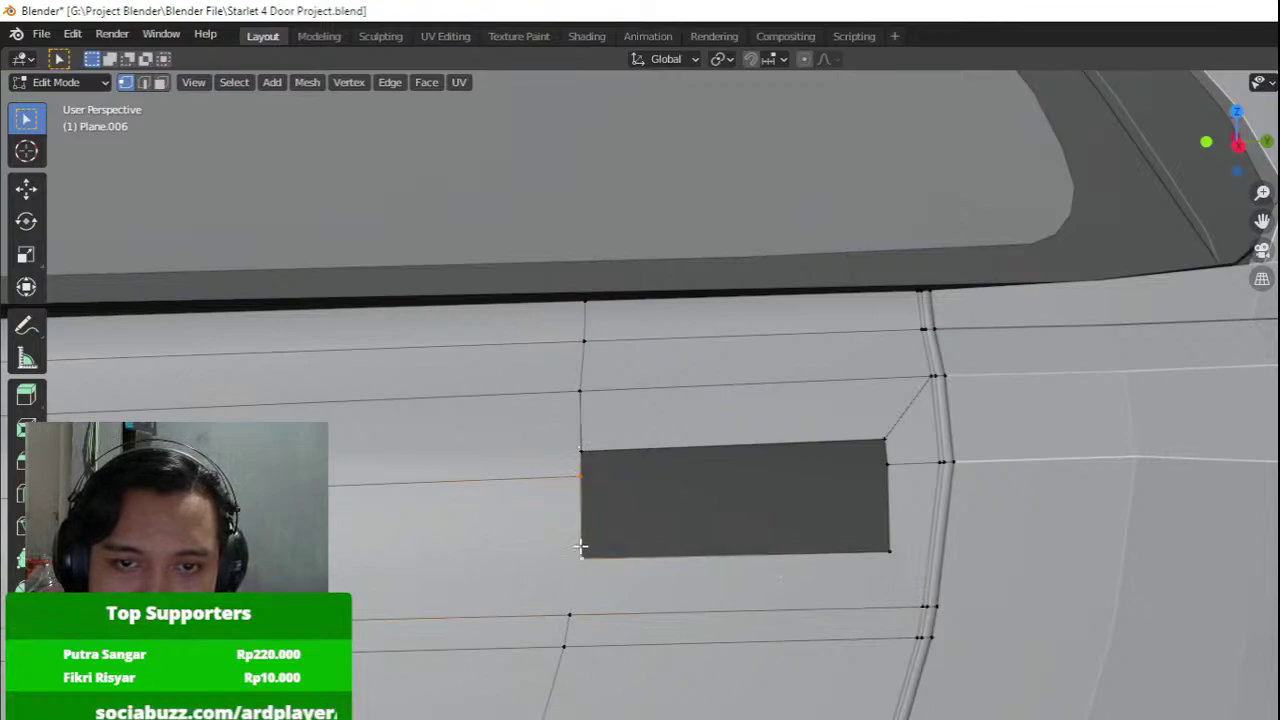
Merge the middle vertex on the hole's front side into its lower front corner, and connect the lower corners to the edge line below.
{"action": "key", "text": "m"}
{"action": "left_click", "coordinate": [580, 549]}
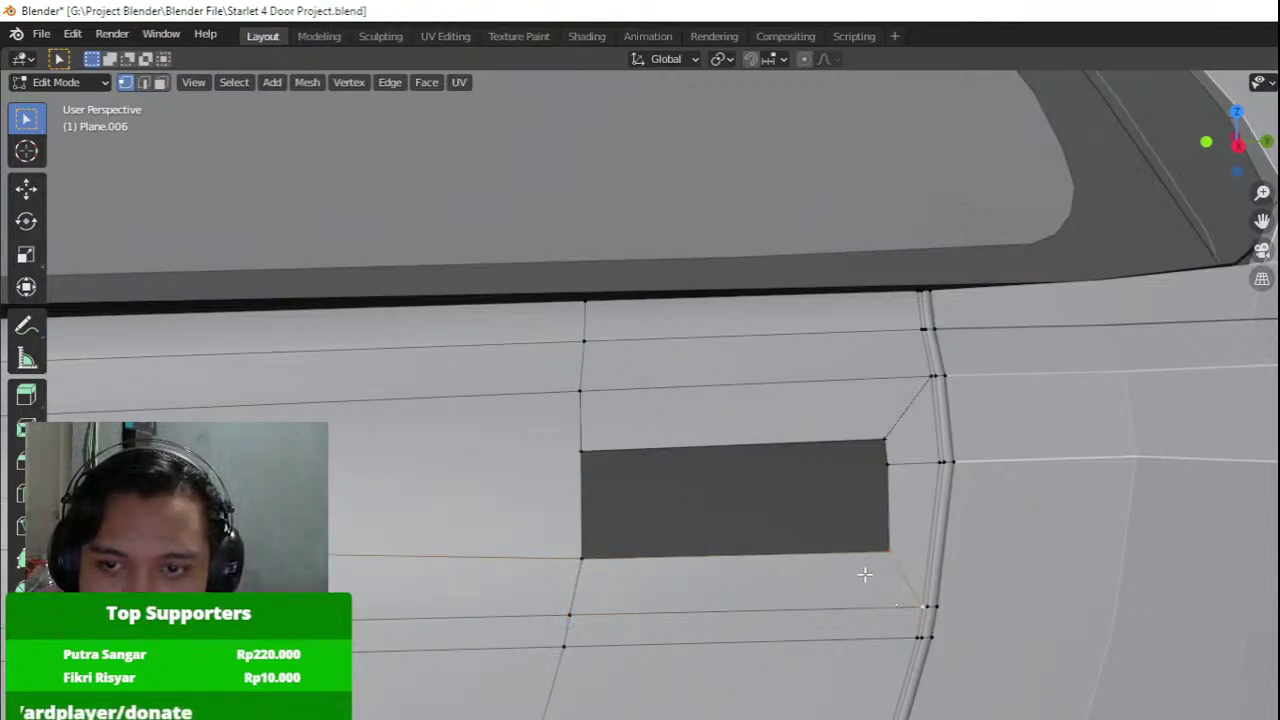
Switch to face selection and select the face loop running along the top of the handle hole.
{"action": "left_click", "coordinate": [161, 83]}
{"action": "left_click", "coordinate": [681, 380]}
{"action": "left_click", "coordinate": [683, 393], "text": "alt"}
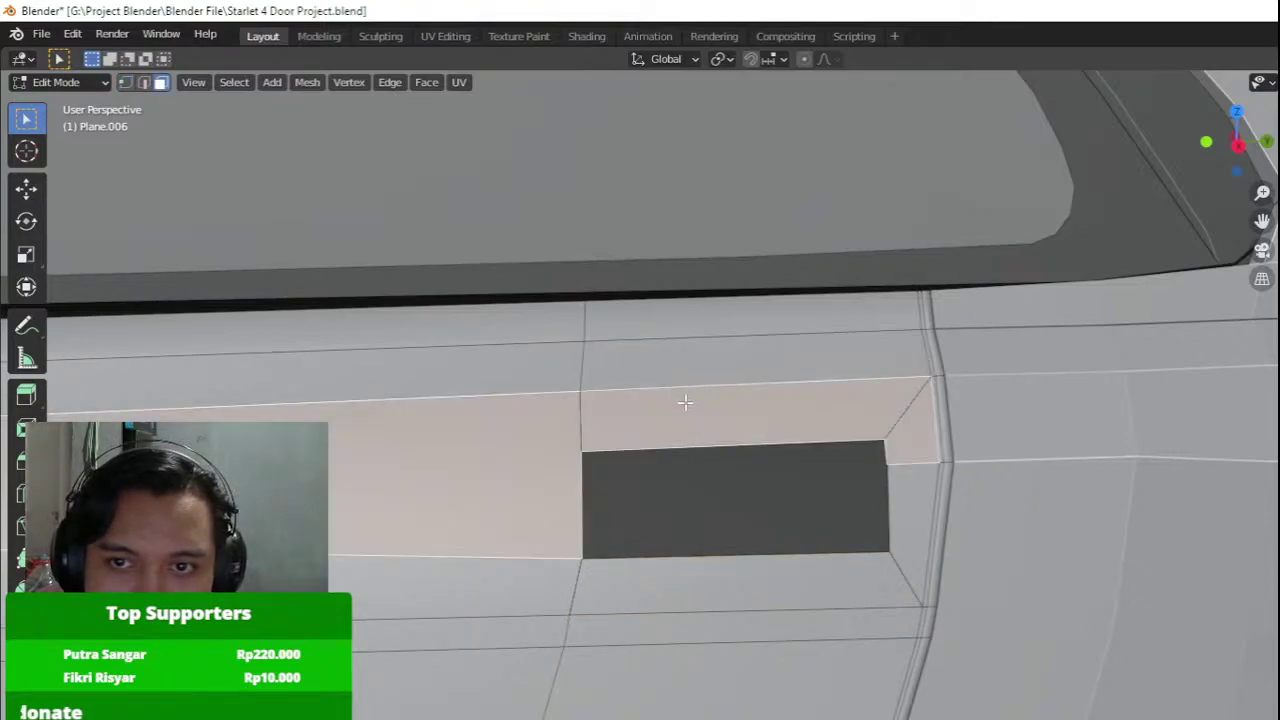
Try to delete the selected face loop along the top of the handle hole.
{"action": "scroll", "coordinate": [685, 402], "scroll_direction": "down", "scroll_amount": 4}
{"action": "key", "text": "x"}
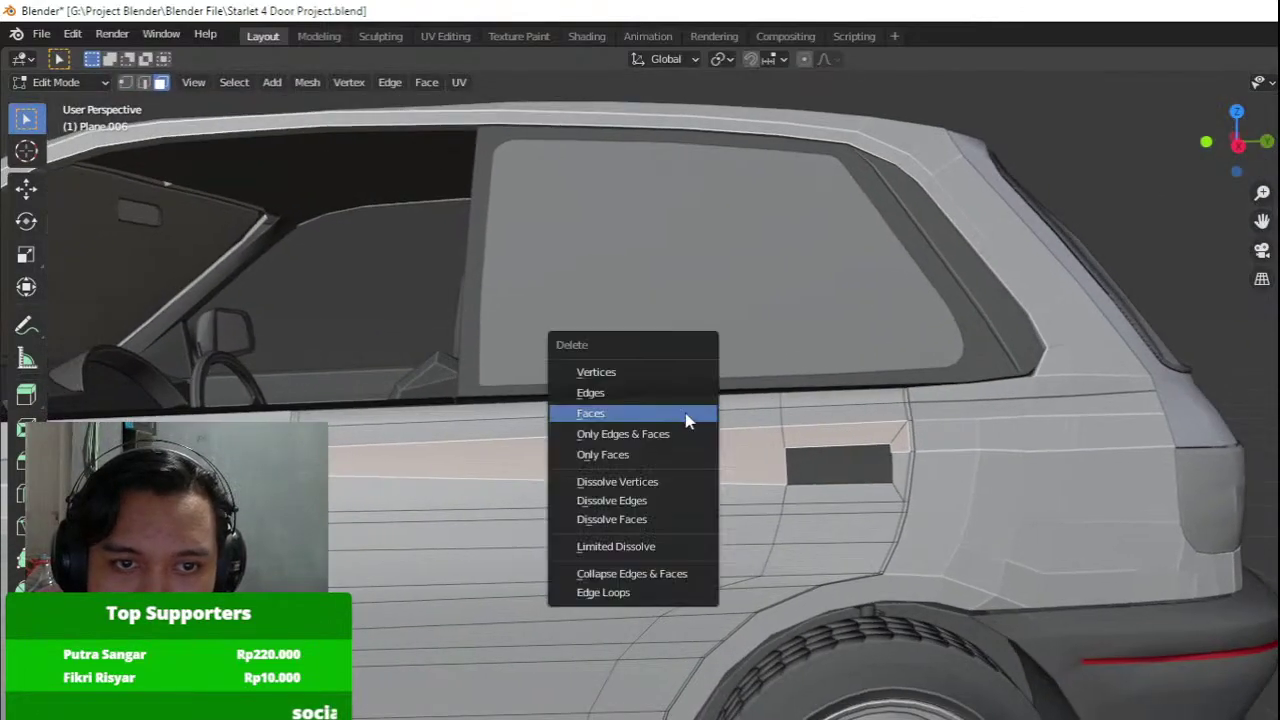
{"action": "left_click", "coordinate": [686, 417]}
{"action": "scroll", "coordinate": [725, 433], "scroll_direction": "up", "scroll_amount": 4}
{"action": "key", "text": "a"}
{"action": "middle_click_drag", "start_coordinate": [783, 443], "coordinate": [734, 453], "text": "shift"}
{"action": "key", "text": "ctrl+z"}
{"action": "key", "text": "ctrl+z"}
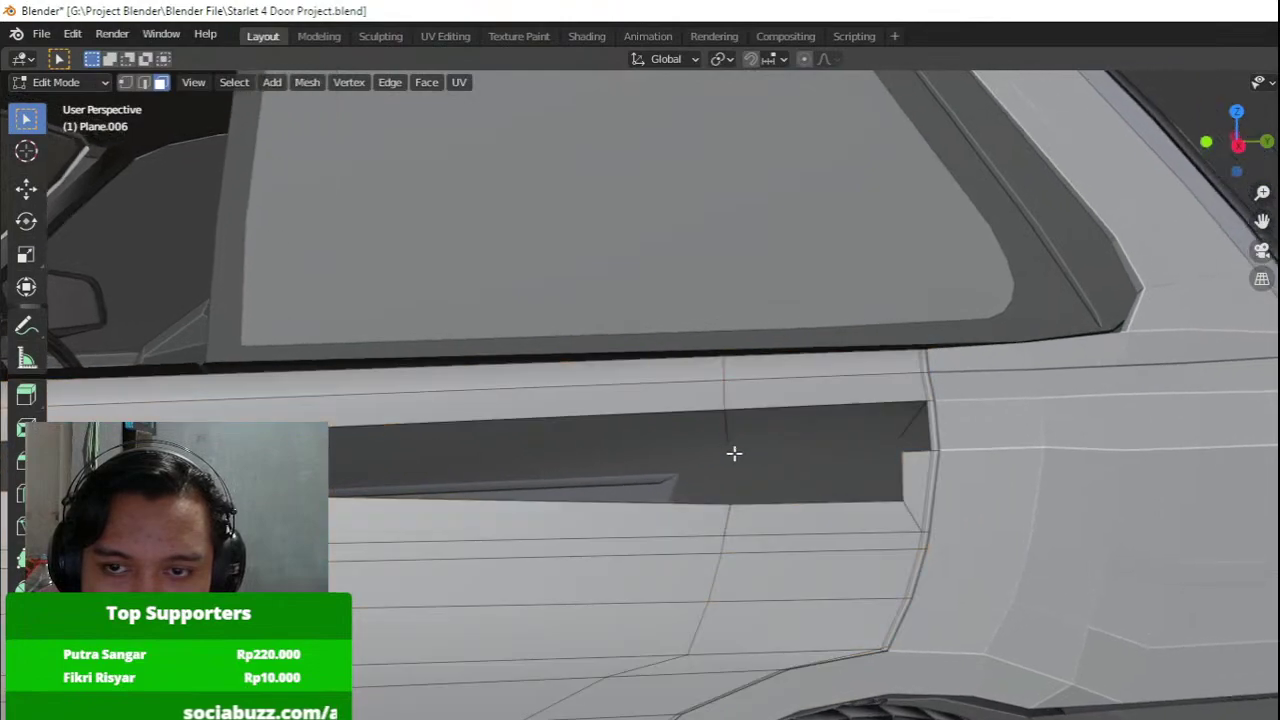
Examine the handle hole's corner vertices and connections in wireframe and solid view.
{"action": "scroll", "coordinate": [734, 453], "scroll_direction": "up", "scroll_amount": 3}
{"action": "scroll", "coordinate": [734, 453], "scroll_direction": "up", "scroll_amount": 2}
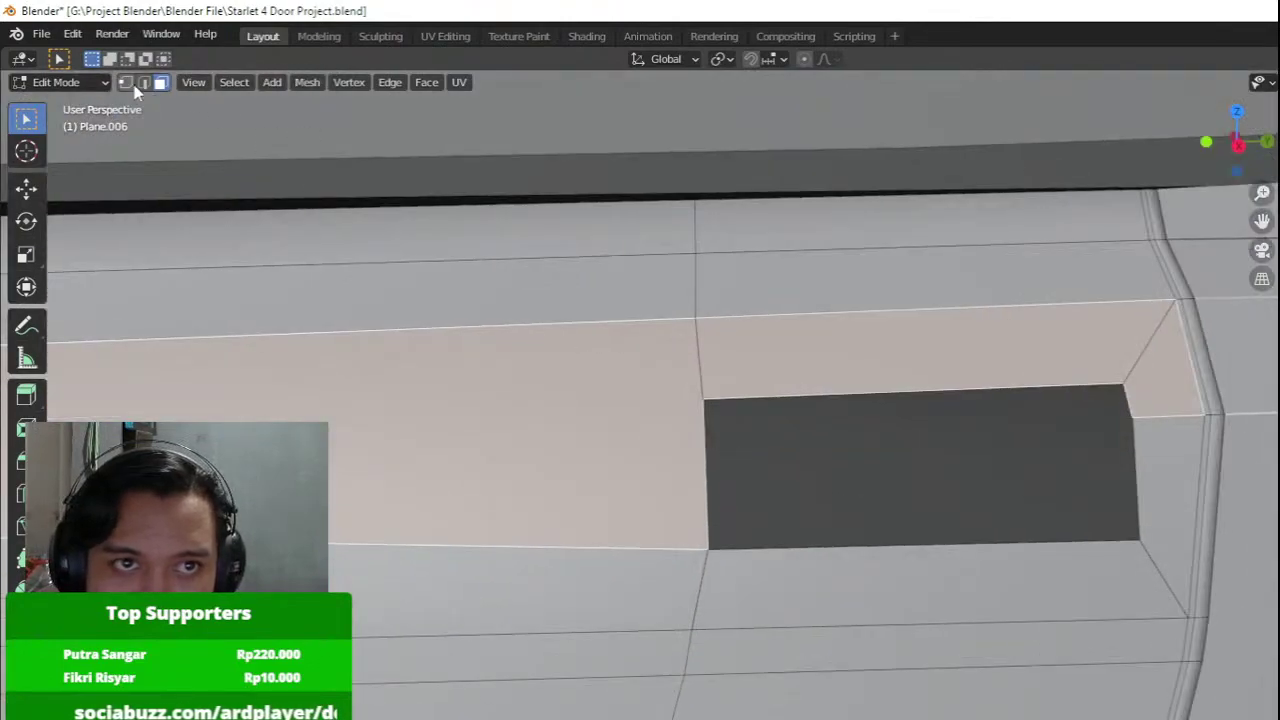
{"action": "left_click", "coordinate": [129, 85]}
{"action": "key", "text": "z"}
{"action": "left_click", "coordinate": [591, 403]}
{"action": "left_click_drag", "start_coordinate": [617, 442], "coordinate": [763, 365]}
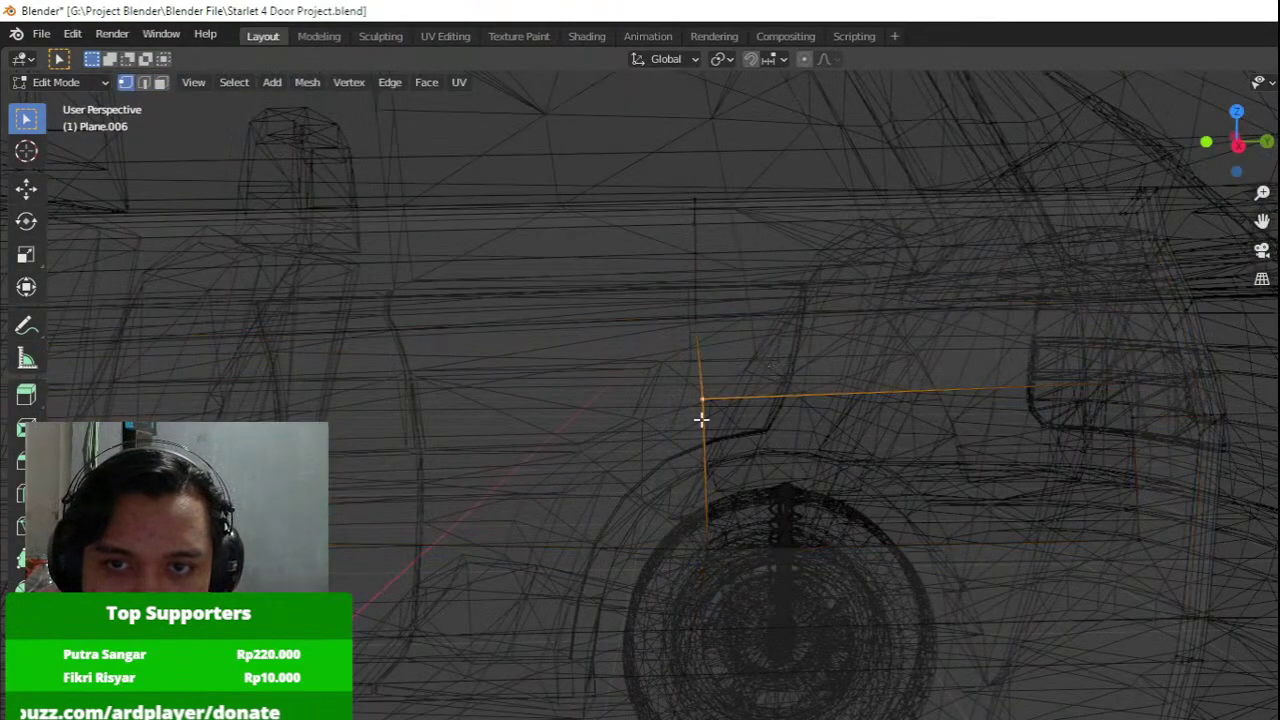
{"action": "middle_click_drag", "start_coordinate": [641, 440], "coordinate": [565, 446], "text": "shift"}
{"action": "key", "text": "a"}
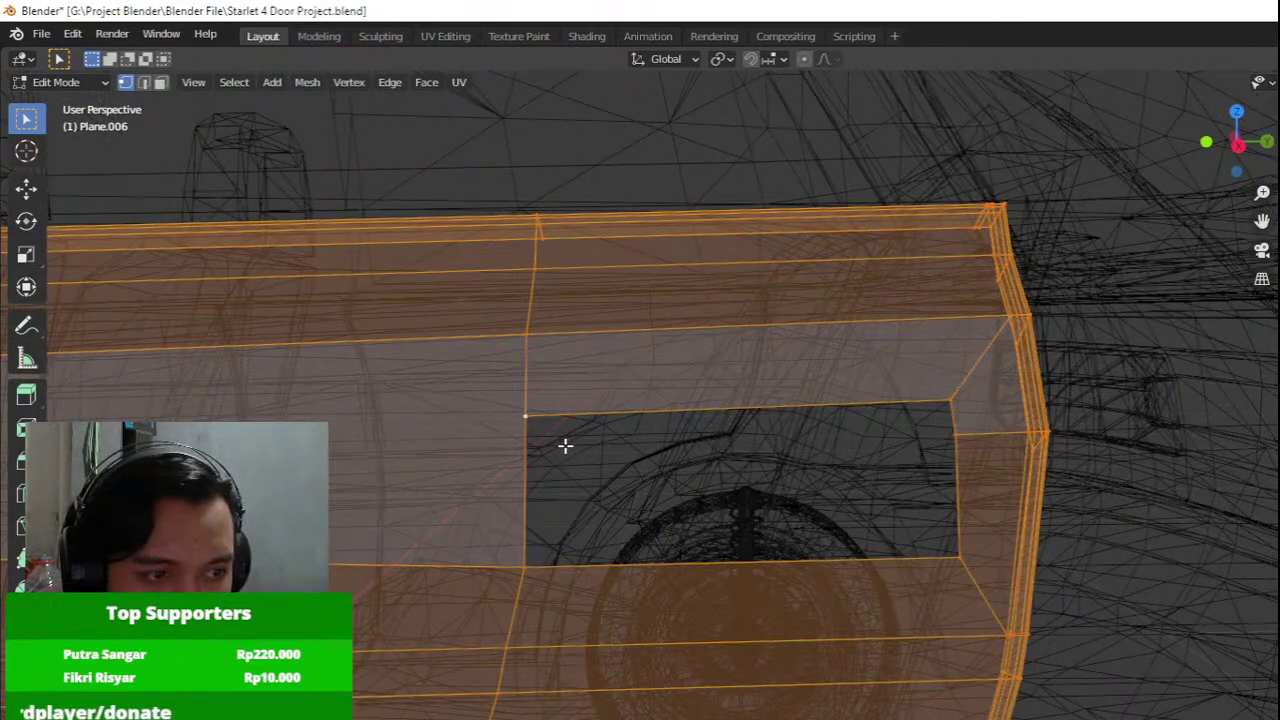
{"action": "scroll", "coordinate": [564, 446], "scroll_direction": "up", "scroll_amount": 1}
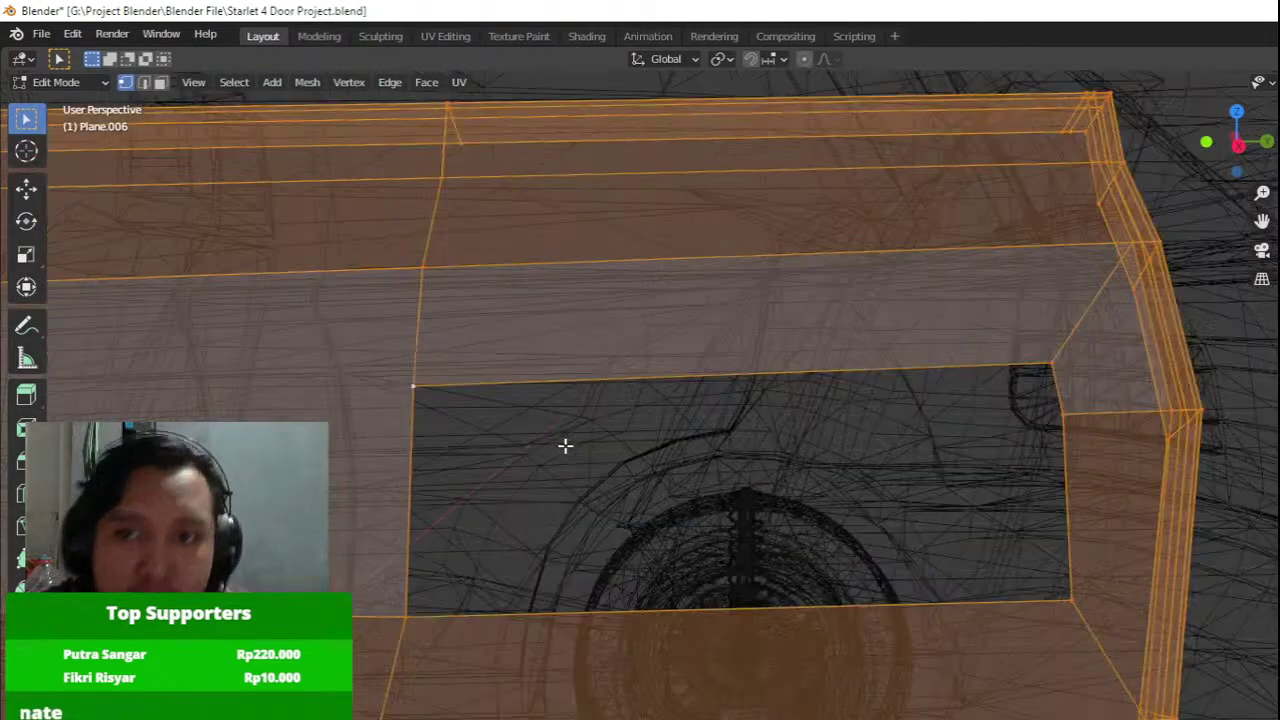
{"action": "scroll", "coordinate": [566, 446], "scroll_direction": "down", "scroll_amount": 2}
{"action": "scroll", "coordinate": [574, 446], "scroll_direction": "up", "scroll_amount": 1}
{"action": "middle_click_drag", "start_coordinate": [574, 446], "coordinate": [649, 463], "text": "shift"}
{"action": "key", "text": "z"}
{"action": "left_click", "coordinate": [784, 481]}
{"action": "middle_click_drag", "start_coordinate": [784, 481], "coordinate": [897, 500]}
{"action": "left_click", "coordinate": [918, 456], "text": "alt"}
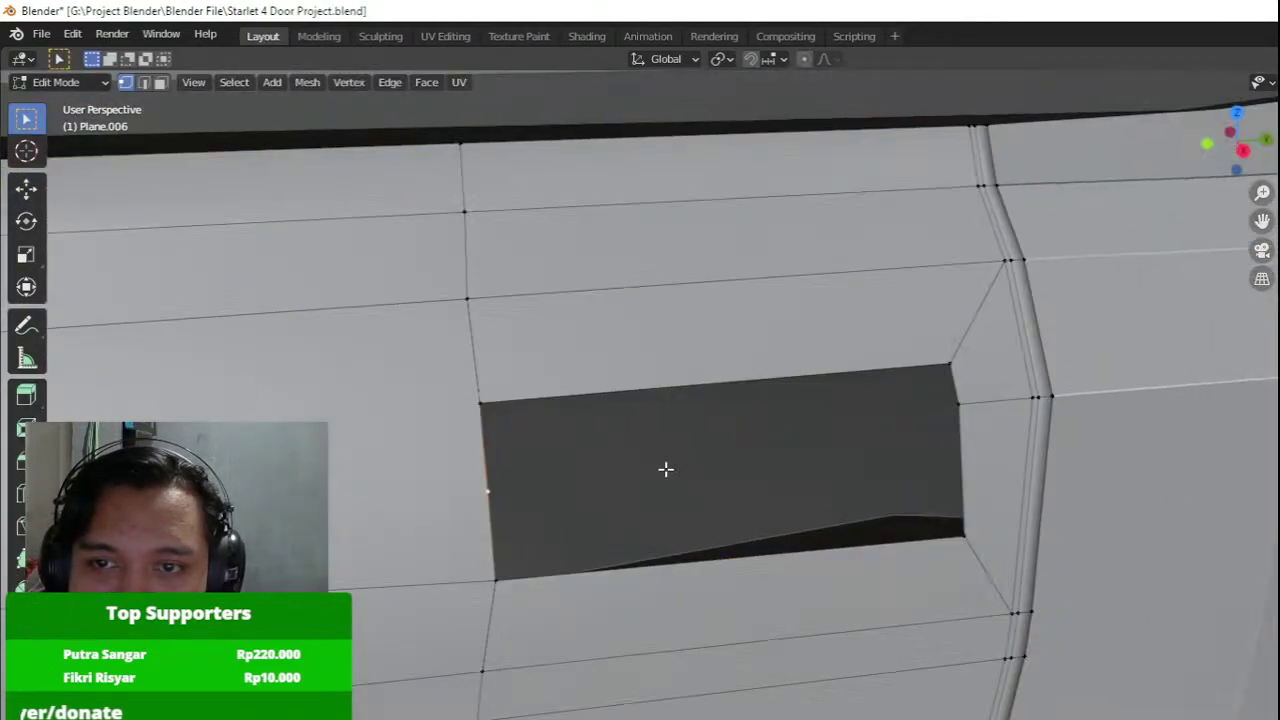
{"action": "middle_click_drag", "start_coordinate": [666, 466], "coordinate": [707, 458]}
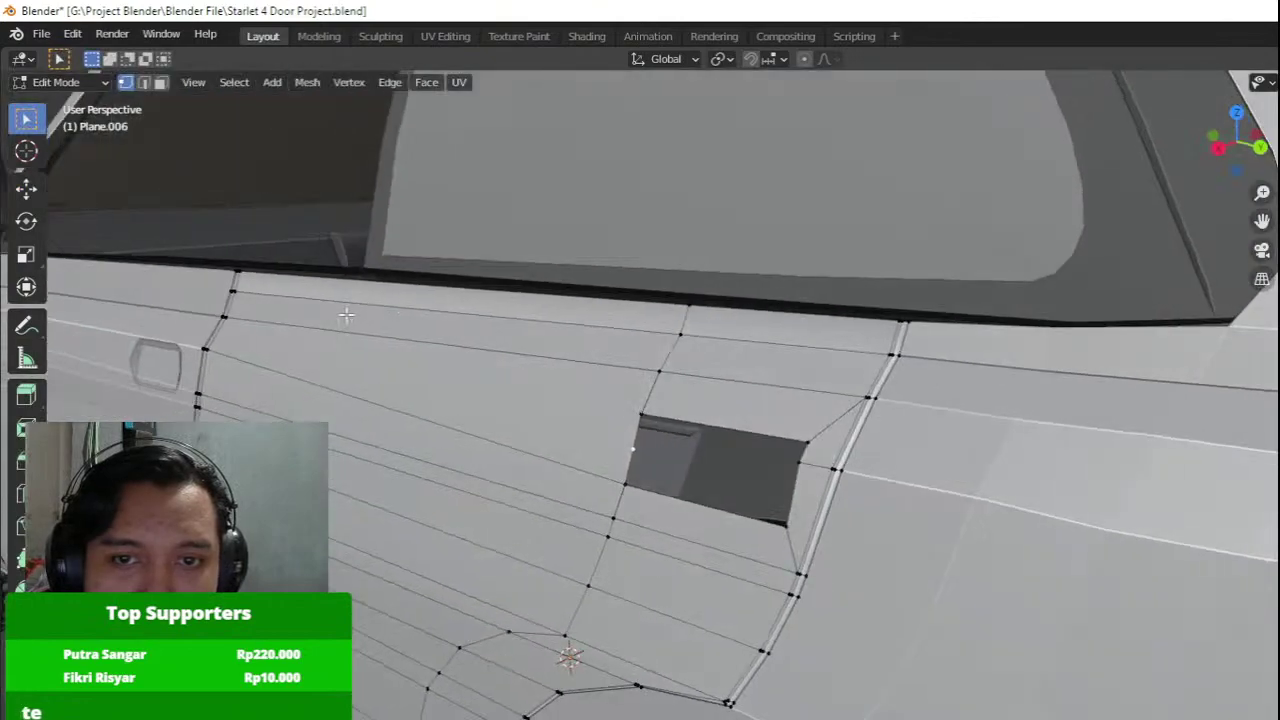
Switch to face selection and delete the faces of the loop along the top of the handle hole.
{"action": "left_click", "coordinate": [163, 83]}
{"action": "key", "text": "x"}
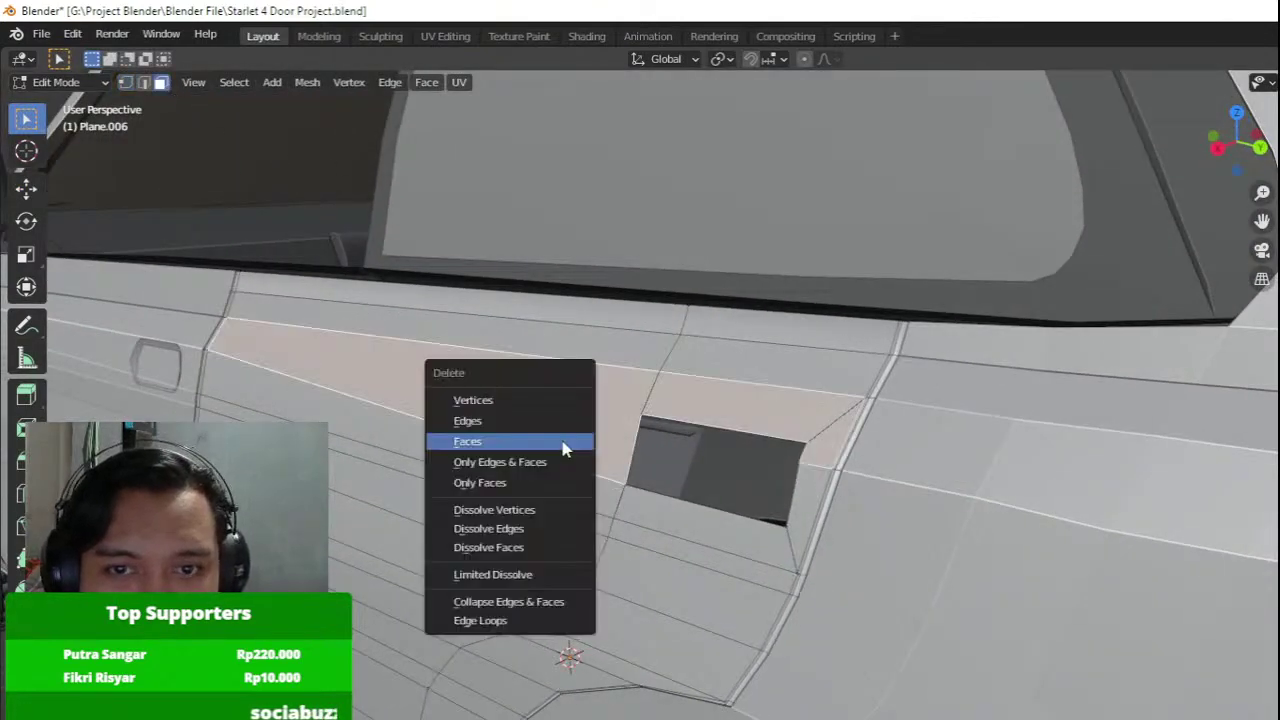
{"action": "left_click", "coordinate": [563, 442]}
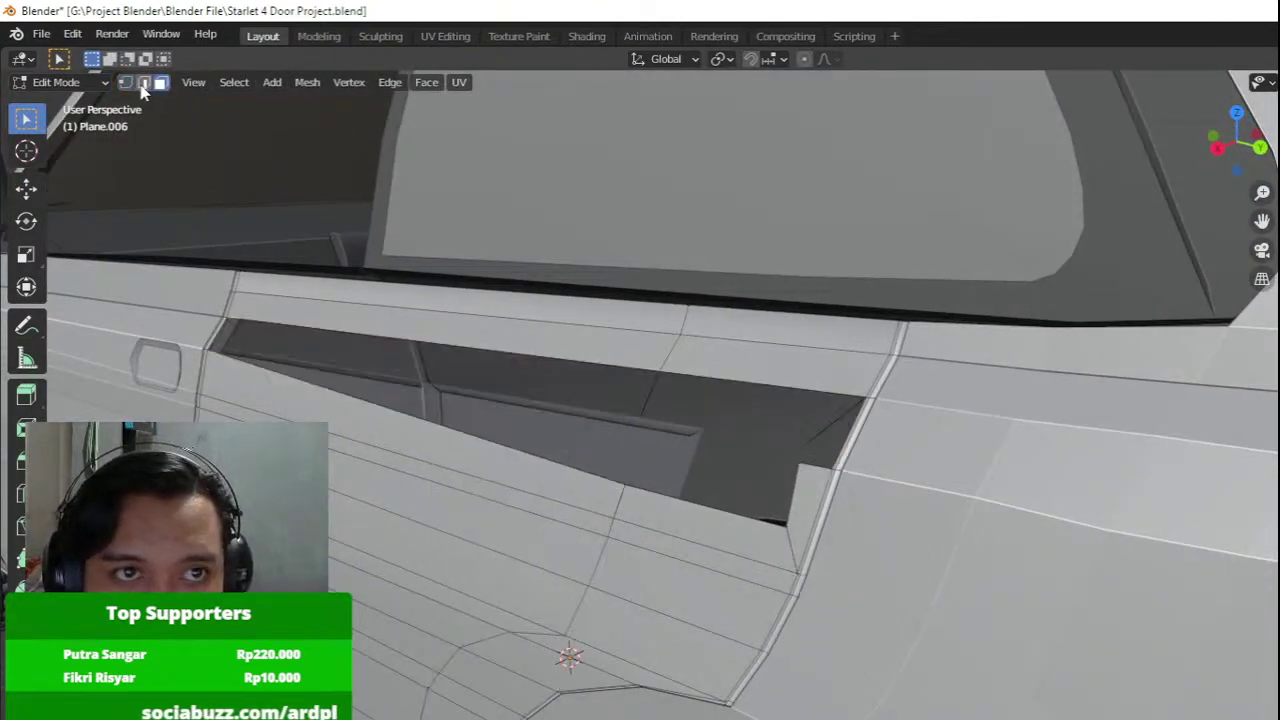
In vertex selection, fill the gap above the handle hole and the adjoining gap at its upper rear corner with faces.
{"action": "left_click", "coordinate": [143, 86]}
{"action": "left_click", "coordinate": [126, 84]}
{"action": "scroll", "coordinate": [604, 320], "scroll_direction": "up", "scroll_amount": 2}
{"action": "left_click", "coordinate": [600, 387]}
{"action": "left_click", "coordinate": [625, 331], "text": "shift"}
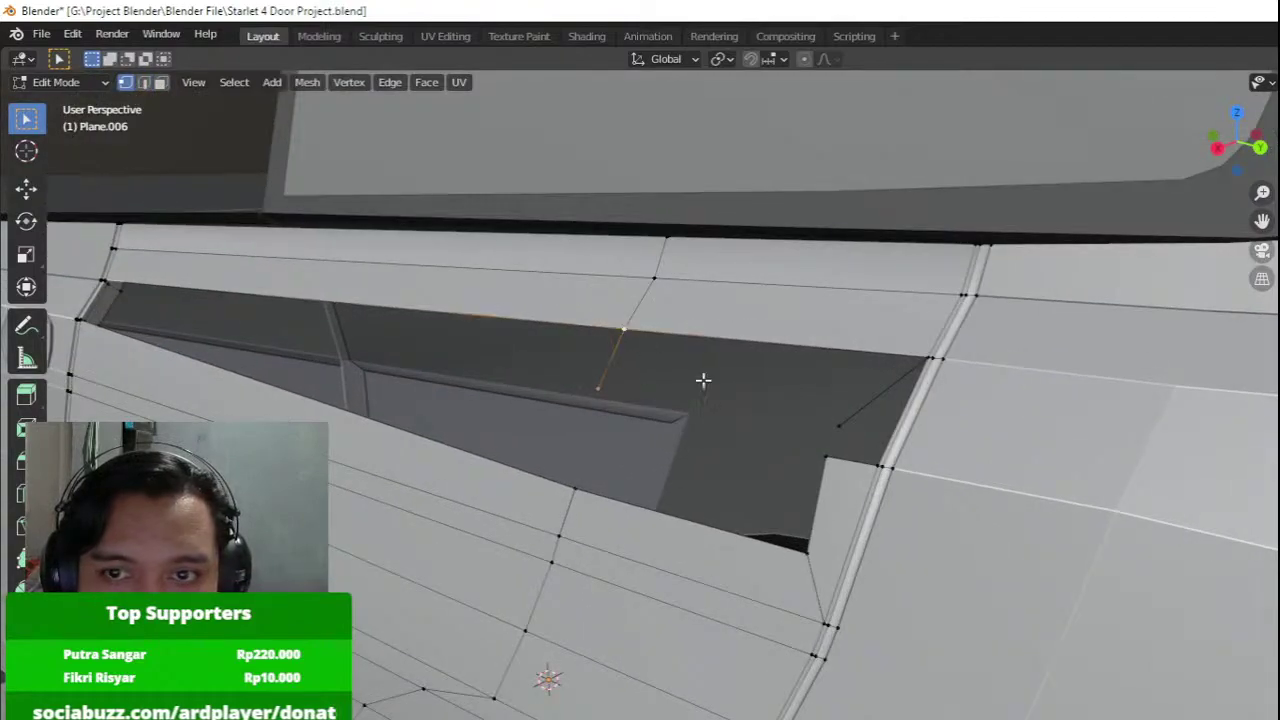
{"action": "key", "text": "f"}
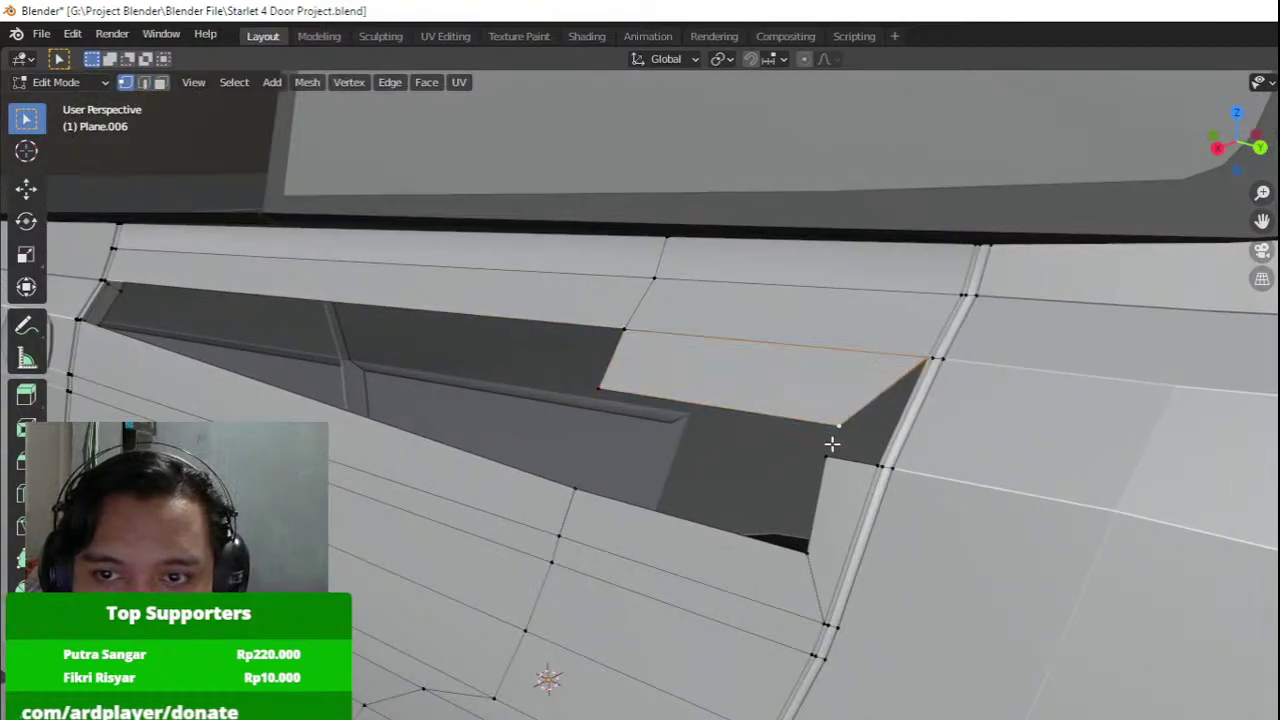
{"action": "left_click", "coordinate": [872, 464], "text": "shift"}
{"action": "key", "text": "f"}
Add a loop cut in the door's front edge strip and fill the face from the hole's front side to that edge.
{"action": "left_click", "coordinate": [601, 399]}
{"action": "left_click", "coordinate": [587, 465], "text": "shift"}
{"action": "middle_click_drag", "start_coordinate": [425, 410], "coordinate": [510, 450], "text": "shift"}
{"action": "key", "text": "ctrl+r"}
{"action": "left_click", "coordinate": [154, 326]}
{"action": "left_click", "coordinate": [152, 327]}
{"action": "middle_click_drag", "start_coordinate": [325, 378], "coordinate": [703, 486], "text": "shift"}
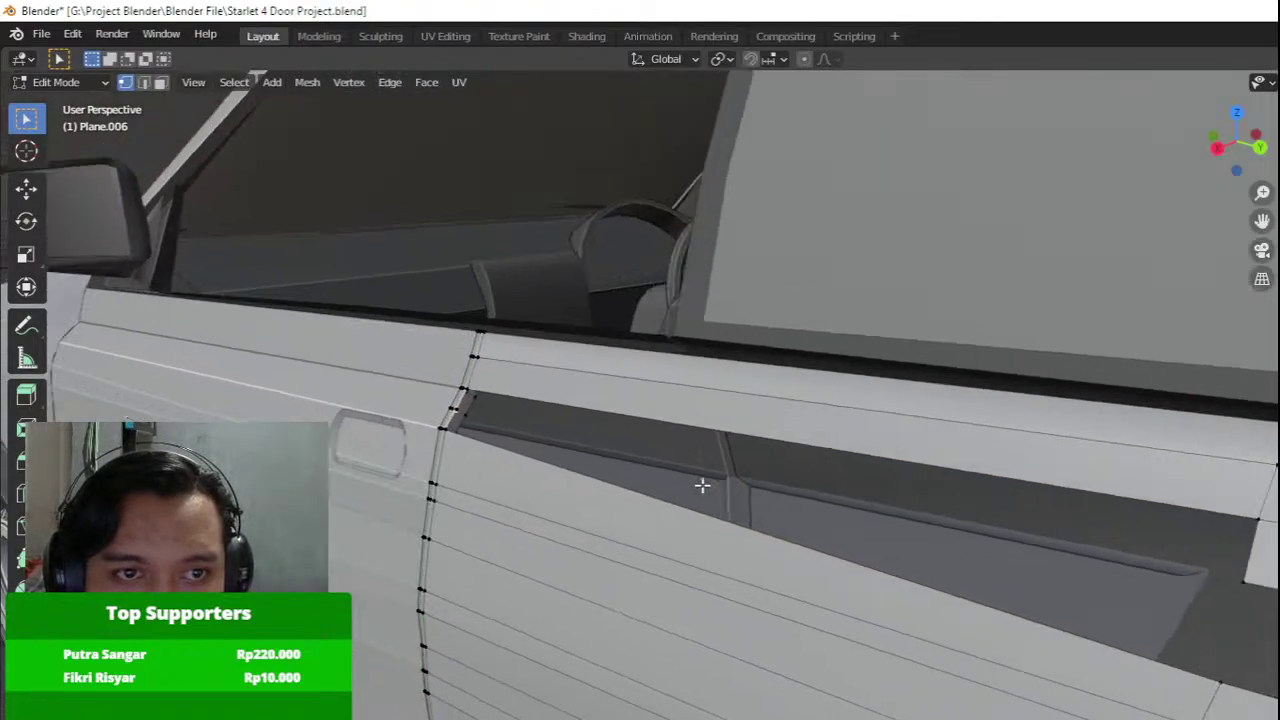
{"action": "middle_click_drag", "start_coordinate": [540, 395], "coordinate": [340, 486]}
{"action": "middle_click_drag", "start_coordinate": [585, 541], "coordinate": [200, 564], "text": "shift"}
{"action": "left_click", "coordinate": [1196, 368], "text": "shift"}
{"action": "left_click", "coordinate": [1175, 280], "text": "shift"}
{"action": "key", "text": "f"}
Fill the remaining upper strip between the hole's upper front corner and the door's front edge with a face.
{"action": "left_click", "coordinate": [1173, 271]}
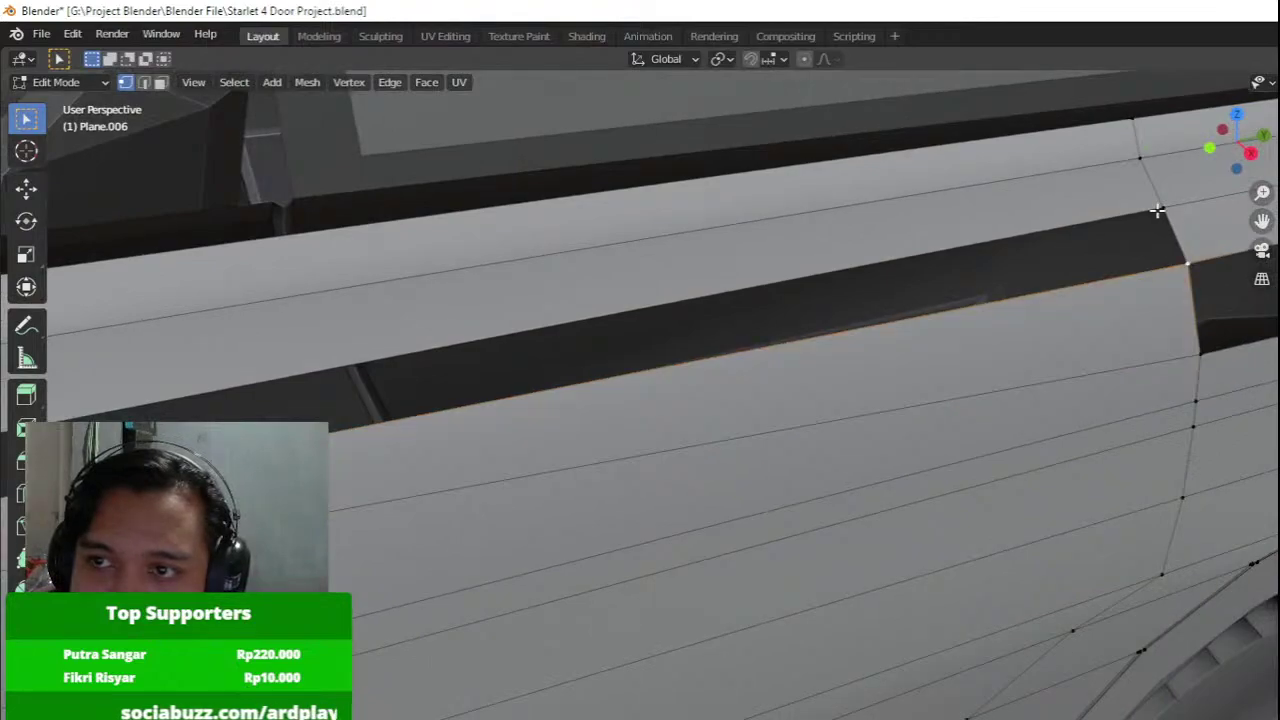
{"action": "left_click", "coordinate": [1158, 211], "text": "shift"}
{"action": "middle_click_drag", "start_coordinate": [470, 388], "coordinate": [621, 371], "text": "shift"}
{"action": "left_click", "coordinate": [604, 486], "text": "shift"}
{"action": "left_click", "coordinate": [586, 436], "text": "shift"}
{"action": "key", "text": "f"}
{"action": "scroll", "coordinate": [800, 446], "scroll_direction": "down", "scroll_amount": 5}
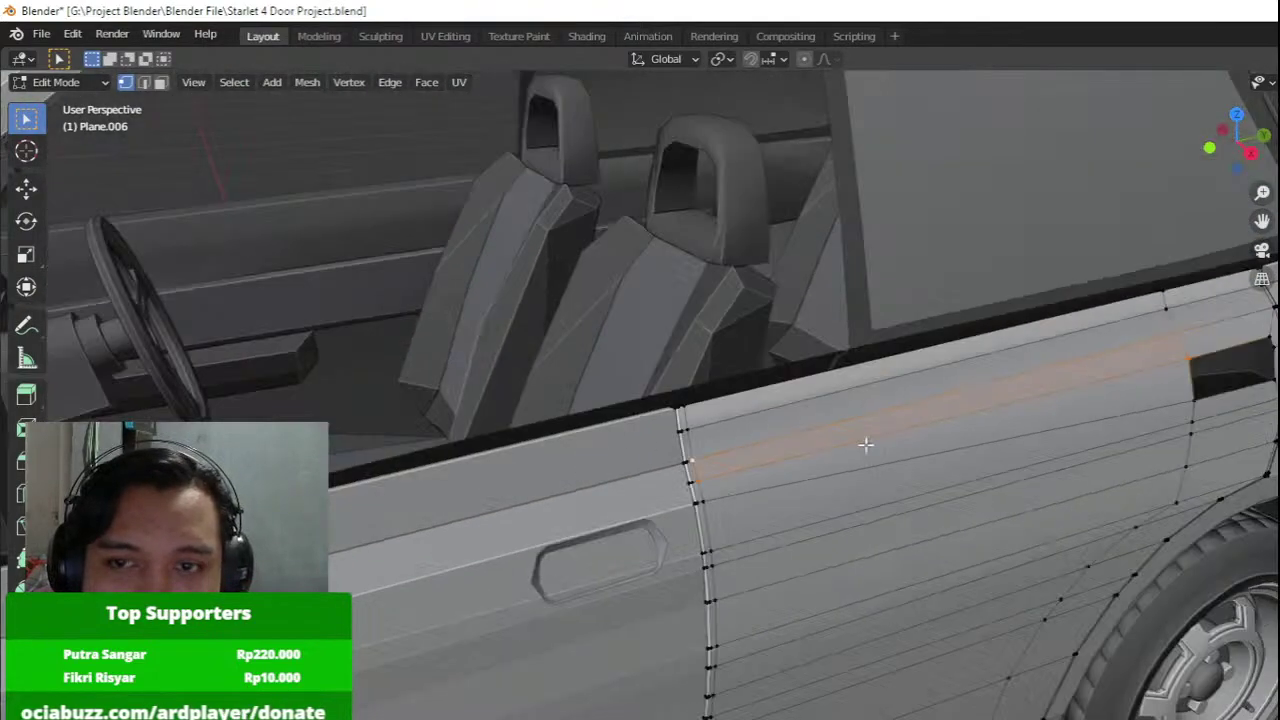
Select the vertices around the handle hole's border and extrude them inward into the door along the X axis.
{"action": "middle_click_drag", "start_coordinate": [866, 446], "coordinate": [390, 446], "text": "shift"}
{"action": "middle_click_drag", "start_coordinate": [823, 443], "coordinate": [828, 505], "text": "shift"}
{"action": "scroll", "coordinate": [886, 489], "scroll_direction": "up", "scroll_amount": 4}
{"action": "left_click", "coordinate": [783, 390]}
{"action": "left_click", "coordinate": [808, 498], "text": "shift"}
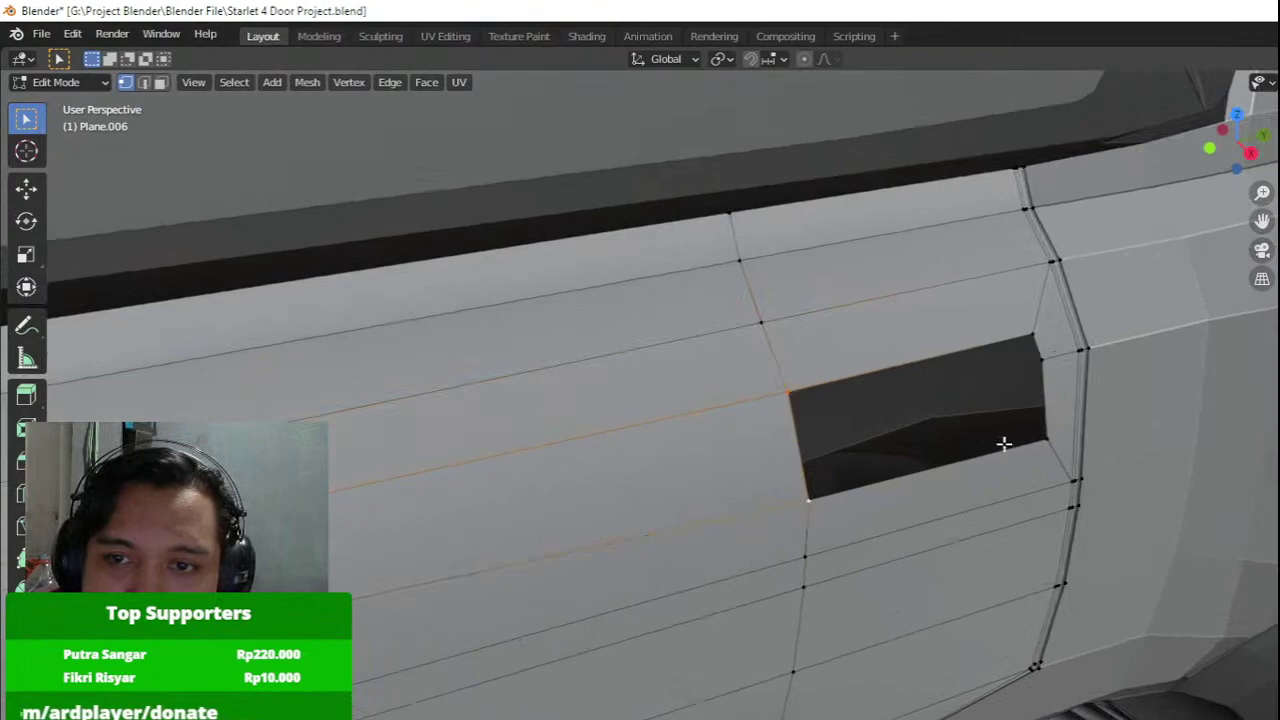
{"action": "left_click", "coordinate": [1030, 440], "text": "shift"}
{"action": "left_click", "coordinate": [1036, 366], "text": "shift"}
{"action": "left_click", "coordinate": [1029, 333], "text": "shift"}
{"action": "middle_click_drag", "start_coordinate": [955, 355], "coordinate": [909, 377]}
{"action": "middle_click_drag", "start_coordinate": [705, 340], "coordinate": [852, 266], "text": "shift"}
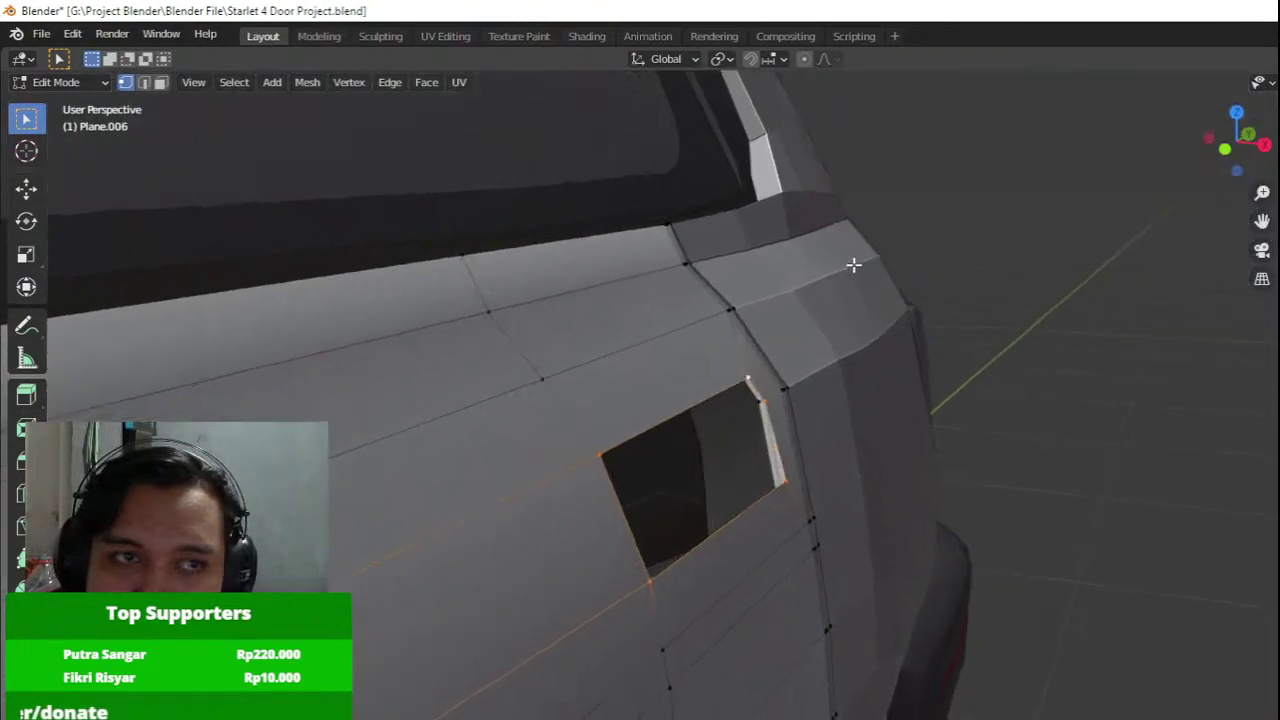
{"action": "left_click", "coordinate": [32, 192]}
{"action": "middle_click_drag", "start_coordinate": [715, 450], "coordinate": [795, 438], "text": "shift"}
{"action": "scroll", "coordinate": [790, 445], "scroll_direction": "up", "scroll_amount": 1}
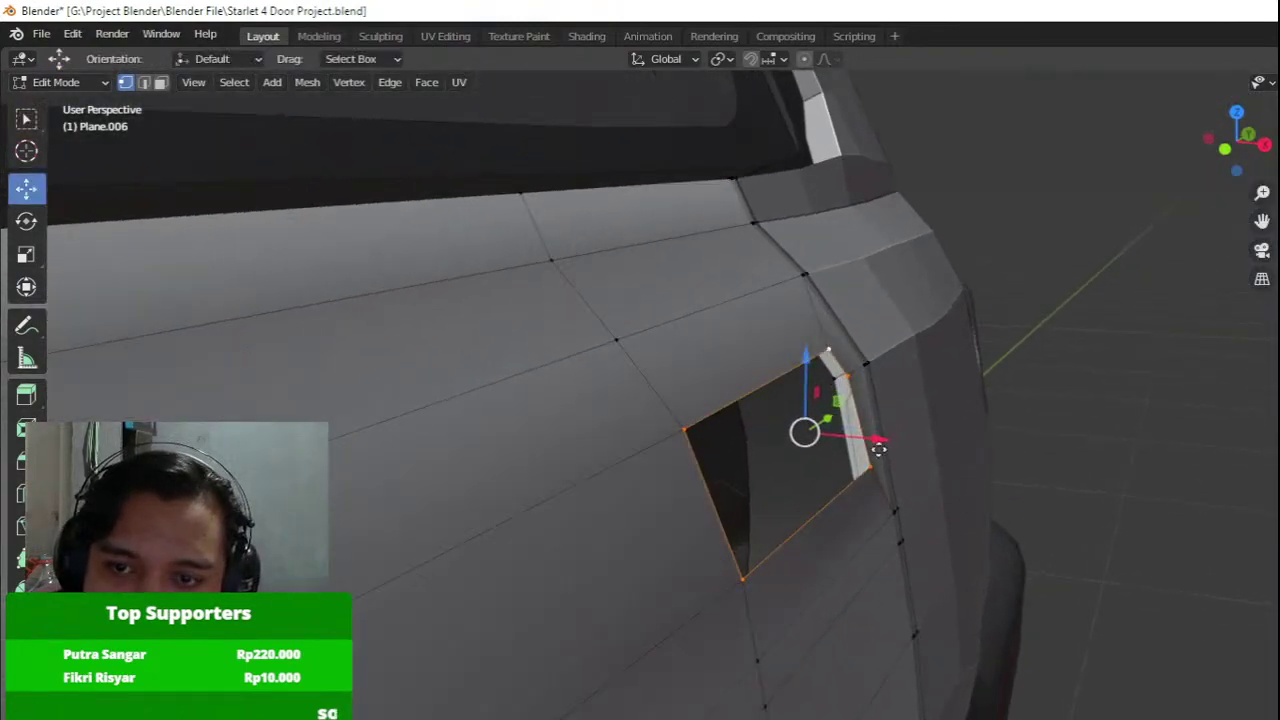
{"action": "left_click_drag", "start_coordinate": [878, 449], "coordinate": [822, 449]}
{"action": "key", "text": "e"}
{"action": "right_click", "coordinate": [824, 430]}
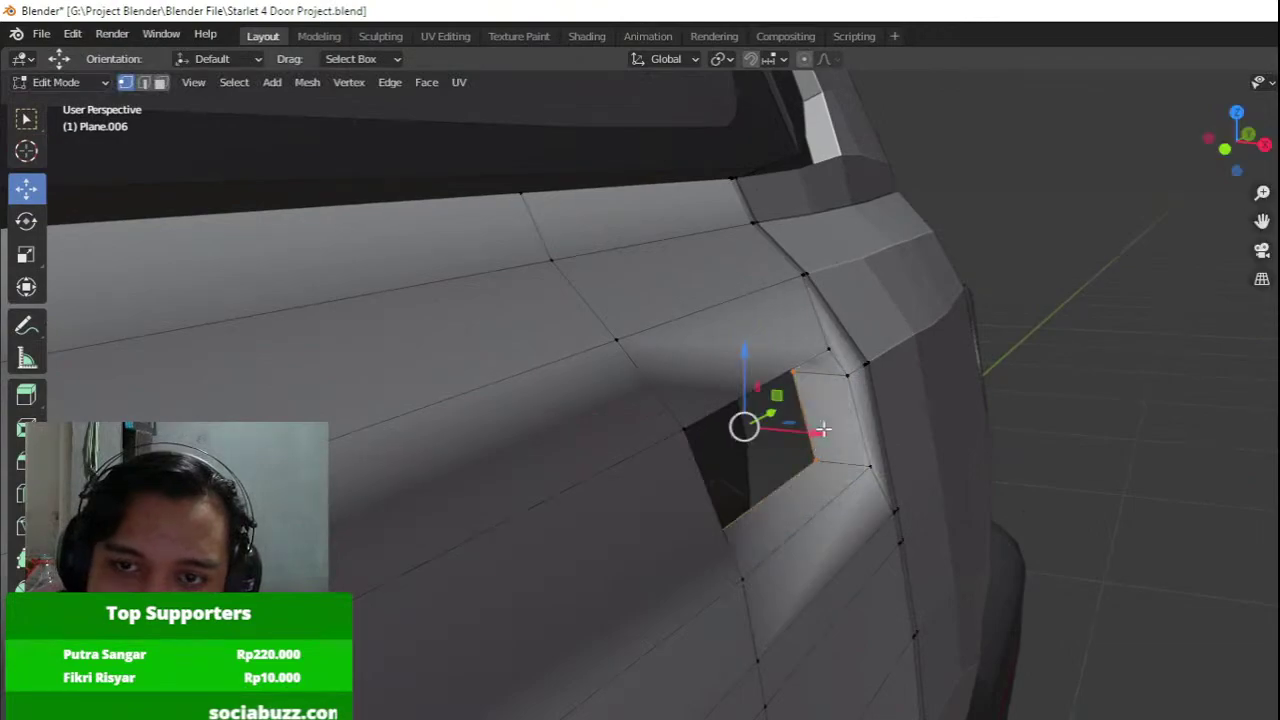
{"action": "key", "text": "s"}
{"action": "left_click", "coordinate": [795, 363]}
Extrude the recess's inner border again, scale it down towards its centre, and fill the small opening with a face.
{"action": "middle_click_drag", "start_coordinate": [922, 380], "coordinate": [826, 360]}
{"action": "middle_click_drag", "start_coordinate": [1127, 494], "coordinate": [575, 392], "text": "shift"}
{"action": "middle_click_drag", "start_coordinate": [978, 471], "coordinate": [960, 464]}
{"action": "key", "text": "e"}
{"action": "right_click", "coordinate": [1166, 394]}
{"action": "key", "text": "s"}
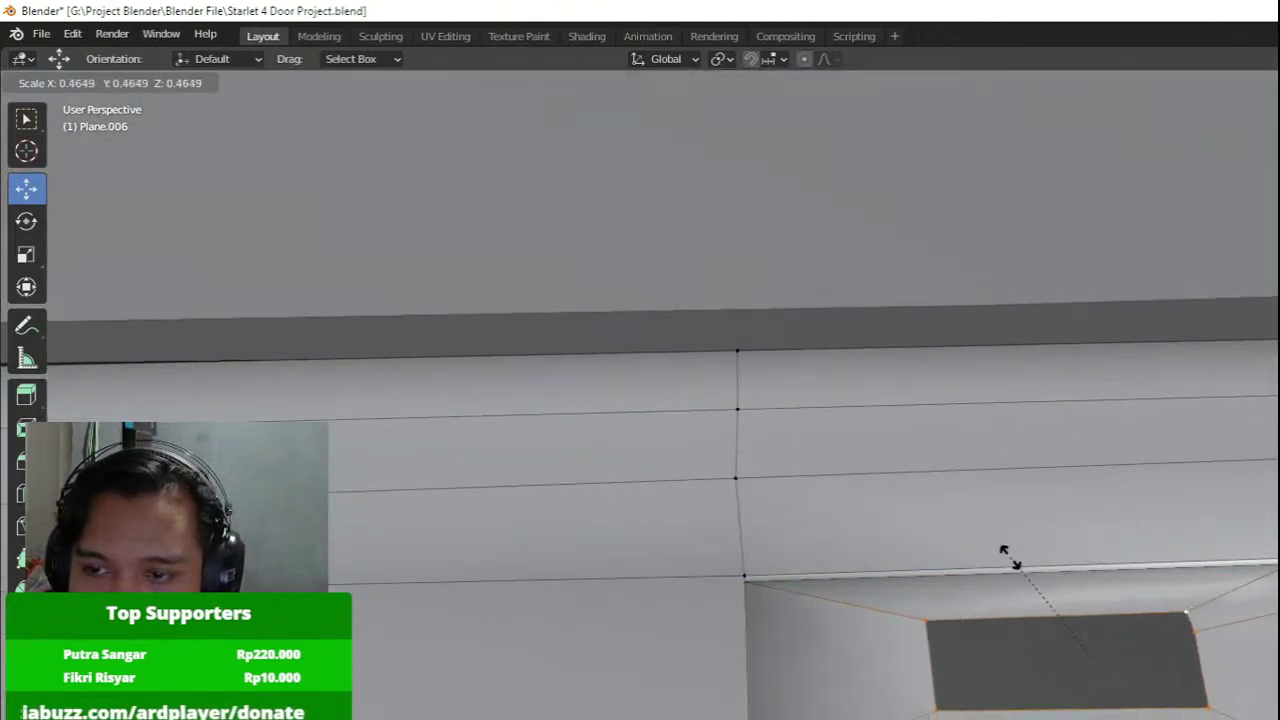
{"action": "left_click", "coordinate": [1080, 607]}
{"action": "key", "text": "f"}
{"action": "middle_click_drag", "start_coordinate": [1050, 598], "coordinate": [643, 534], "text": "shift"}
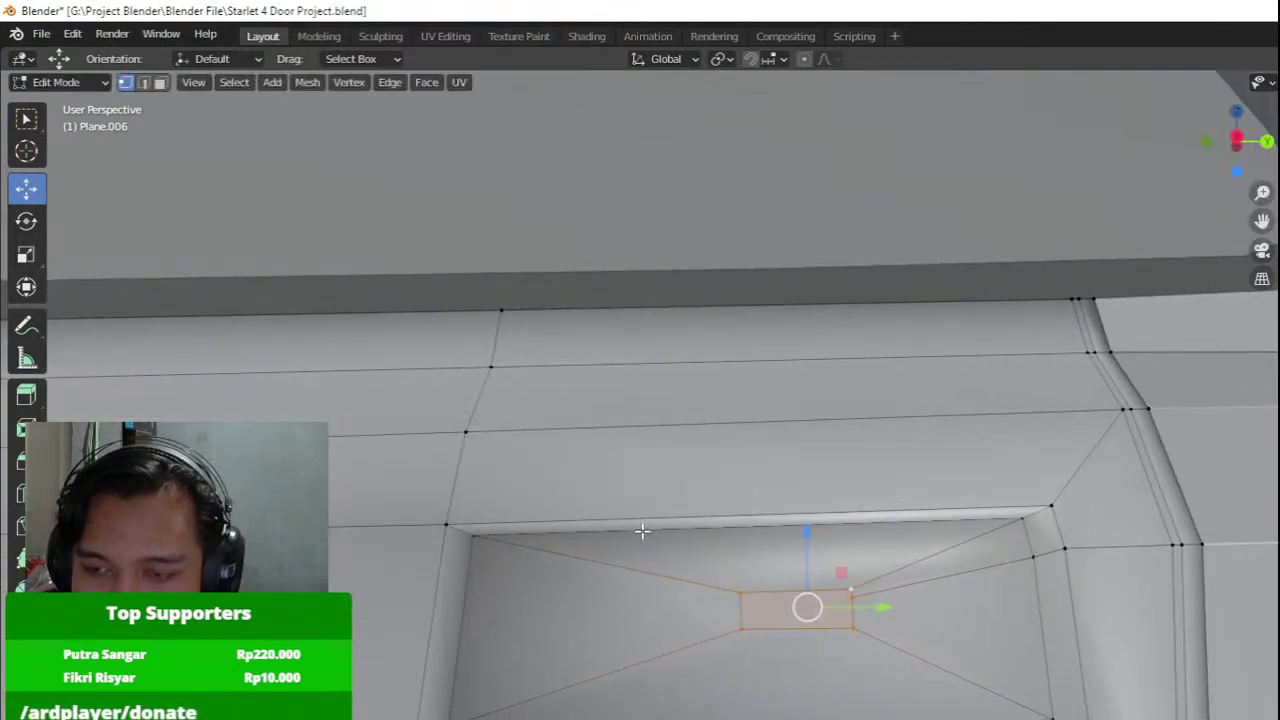
{"action": "key", "text": "KP_3"}
{"action": "key", "text": "g"}
{"action": "left_click", "coordinate": [605, 544]}
Inspect the handle recess in Object Mode from several angles, and return to Edit Mode.
{"action": "scroll", "coordinate": [838, 509], "scroll_direction": "down", "scroll_amount": 4}
{"action": "key", "text": "Tab"}
{"action": "middle_click_drag", "start_coordinate": [811, 540], "coordinate": [960, 506]}
{"action": "middle_click_drag", "start_coordinate": [483, 504], "coordinate": [753, 491], "text": "shift"}
{"action": "scroll", "coordinate": [753, 491], "scroll_direction": "up", "scroll_amount": 2}
{"action": "key", "text": "Tab"}
{"action": "key", "text": "Tab"}
{"action": "mouse_move", "coordinate": [745, 575]}
{"action": "middle_mouse_down"}
{"action": "mouse_move", "coordinate": [783, 580]}
{"action": "mouse_move", "coordinate": [664, 640]}
{"action": "mouse_move", "coordinate": [857, 457]}
{"action": "middle_mouse_up"}
{"action": "key", "text": "Tab"}
Try to move the vertex below the recess's lower front corner along the Y axis in wireframe view.
{"action": "key", "text": "z"}
{"action": "key", "text": "a"}
{"action": "scroll", "coordinate": [747, 440], "scroll_direction": "up", "scroll_amount": 1}
{"action": "left_click", "coordinate": [819, 467]}
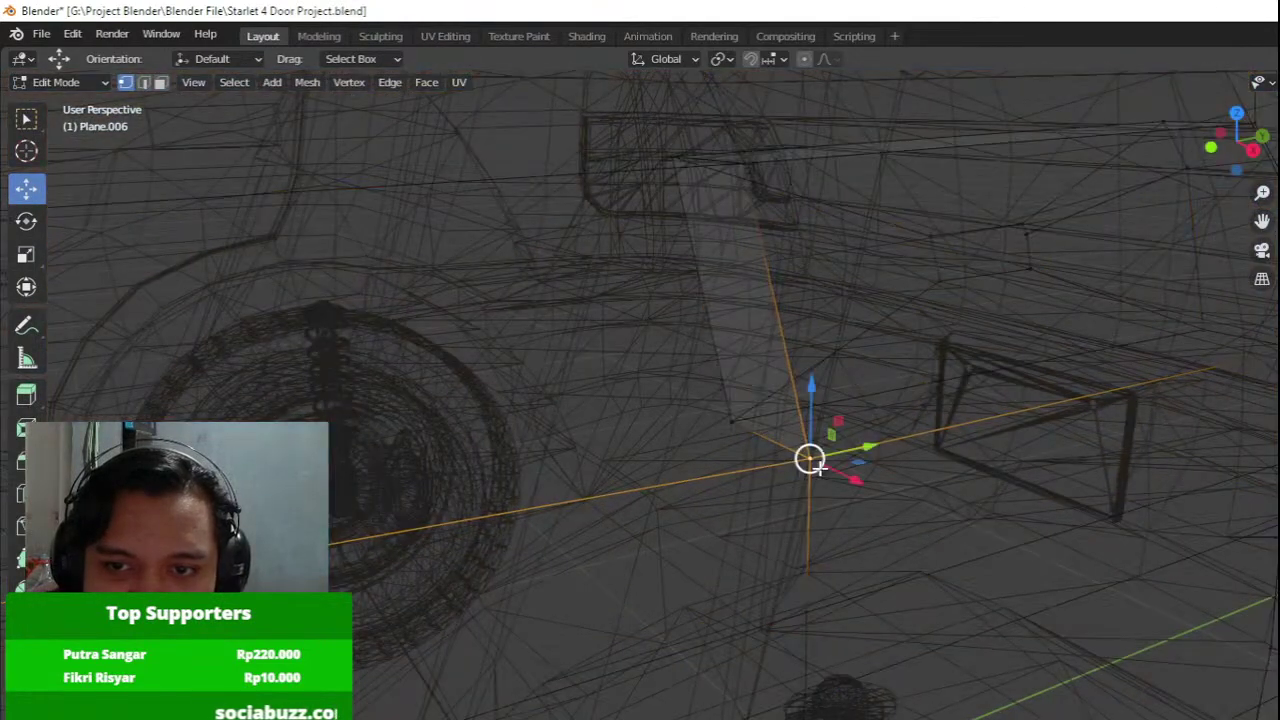
{"action": "left_click", "coordinate": [810, 604]}
{"action": "left_click_drag", "start_coordinate": [733, 594], "coordinate": [949, 690]}
{"action": "middle_click_drag", "start_coordinate": [903, 640], "coordinate": [735, 625]}
{"action": "left_click", "coordinate": [698, 628]}
{"action": "left_click", "coordinate": [677, 603]}
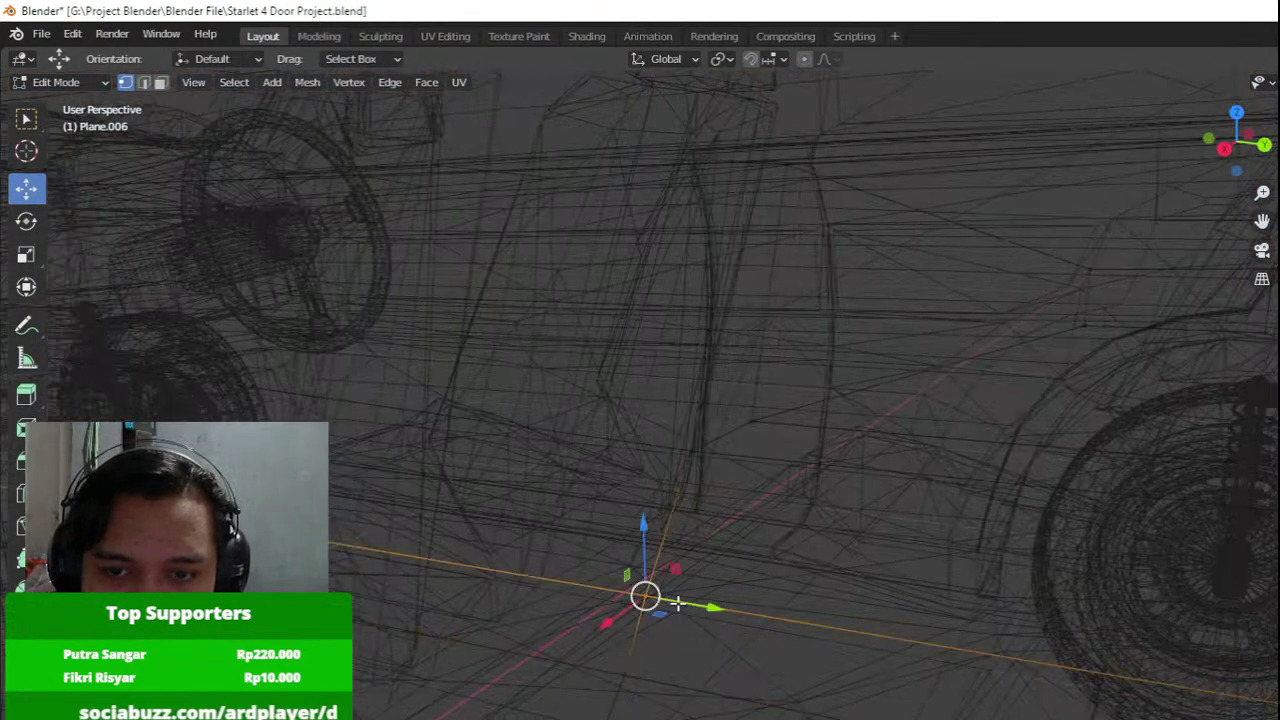
{"action": "left_click_drag", "start_coordinate": [725, 609], "coordinate": [850, 630]}
{"action": "key", "text": "ctrl+z"}
Try to move the recess's outer lower front corner vertex along the Y axis in solid view.
{"action": "key", "text": "shift+z"}
{"action": "left_click", "coordinate": [706, 438]}
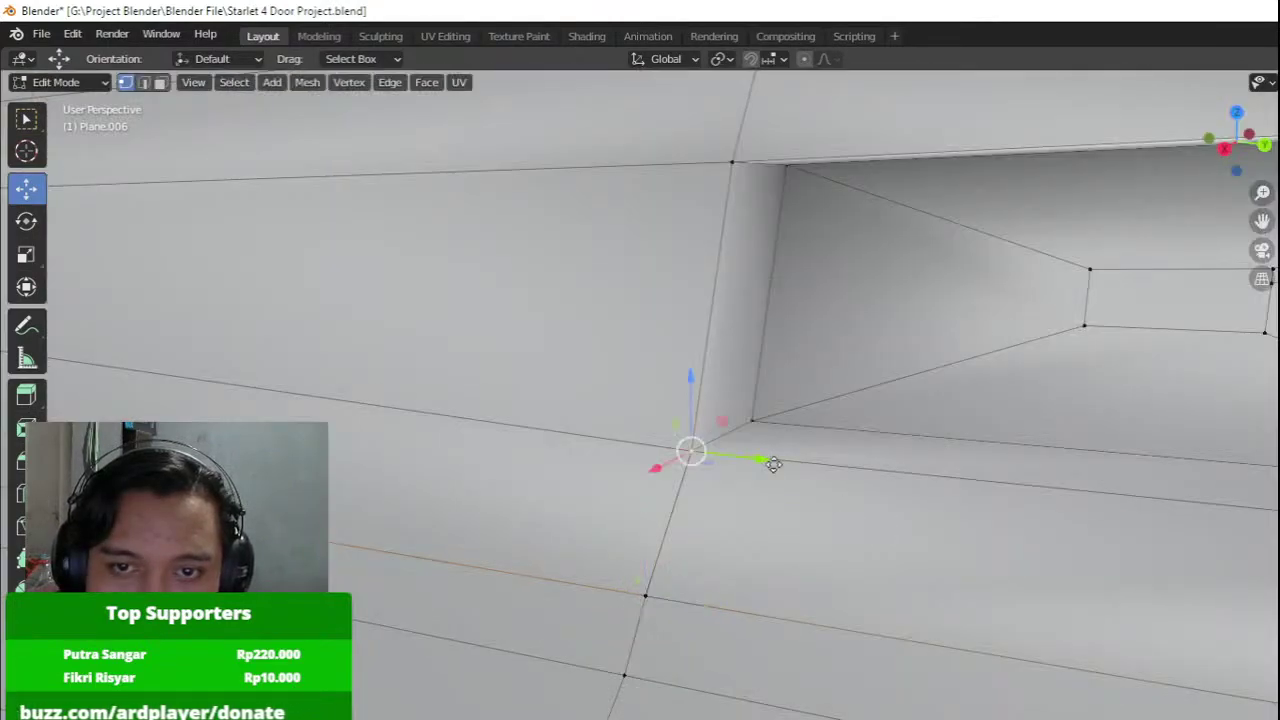
{"action": "left_click_drag", "start_coordinate": [773, 464], "coordinate": [894, 483]}
{"action": "key", "text": "ctrl+z"}
Inspect the recess's lower front corner up close in Object Mode with solid shading.
{"action": "key", "text": "z"}
{"action": "middle_click_drag", "start_coordinate": [577, 463], "coordinate": [640, 461]}
{"action": "key", "text": "Tab"}
{"action": "key", "text": "z"}
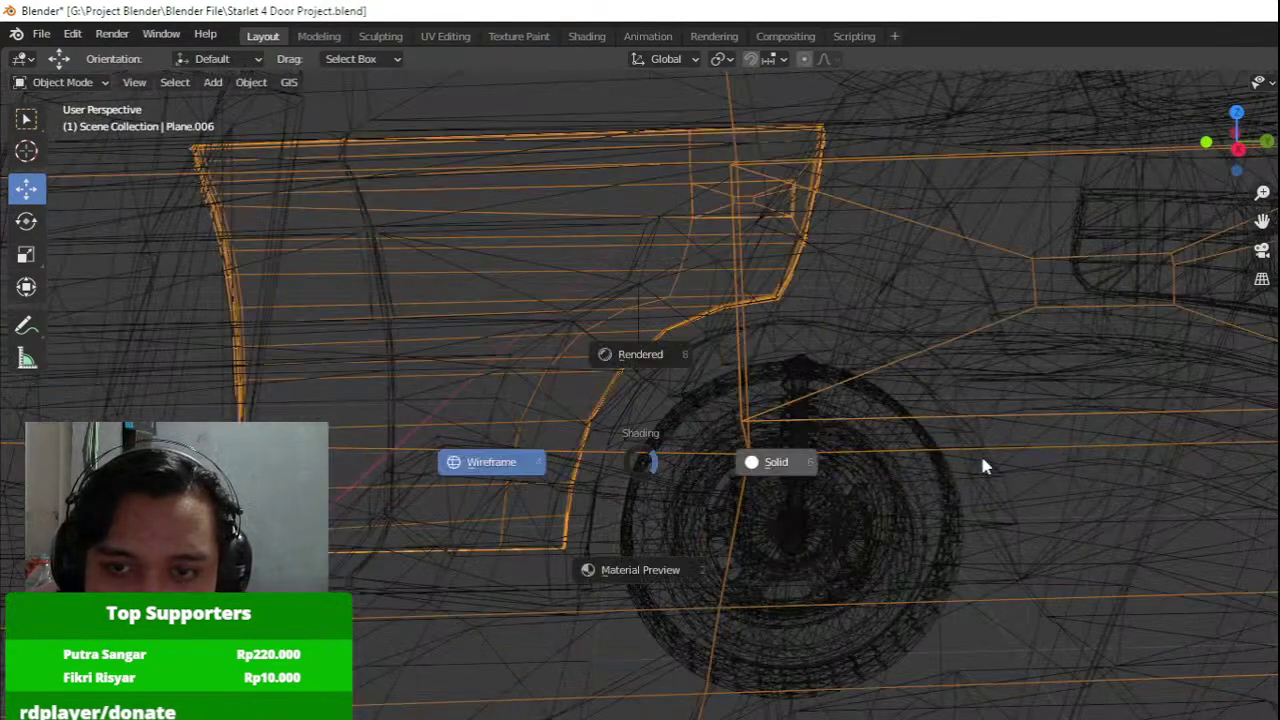
{"action": "left_click", "coordinate": [982, 458]}
{"action": "scroll", "coordinate": [920, 450], "scroll_direction": "up", "scroll_amount": 5}
{"action": "mouse_move", "coordinate": [919, 452]}
{"action": "middle_mouse_down"}
{"action": "mouse_move", "coordinate": [948, 370]}
{"action": "mouse_move", "coordinate": [976, 347]}
{"action": "middle_mouse_up"}
{"action": "scroll", "coordinate": [948, 345], "scroll_direction": "up", "scroll_amount": 2}
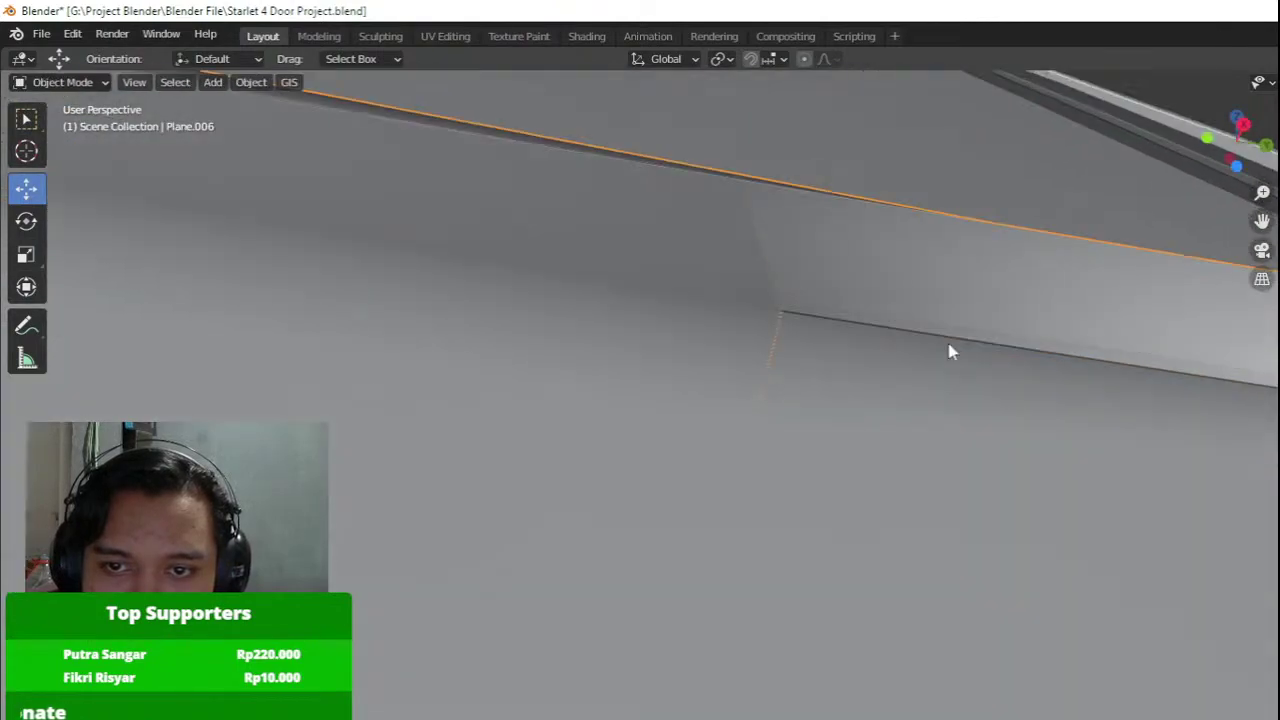
Set the rear door object to flat shading.
{"action": "left_click", "coordinate": [927, 204]}
{"action": "middle_click_drag", "start_coordinate": [927, 204], "coordinate": [800, 355]}
{"action": "right_click", "coordinate": [726, 340]}
{"action": "left_click", "coordinate": [737, 358]}
{"action": "left_click", "coordinate": [800, 355]}
{"action": "right_click", "coordinate": [800, 355]}
{"action": "left_click", "coordinate": [800, 356]}
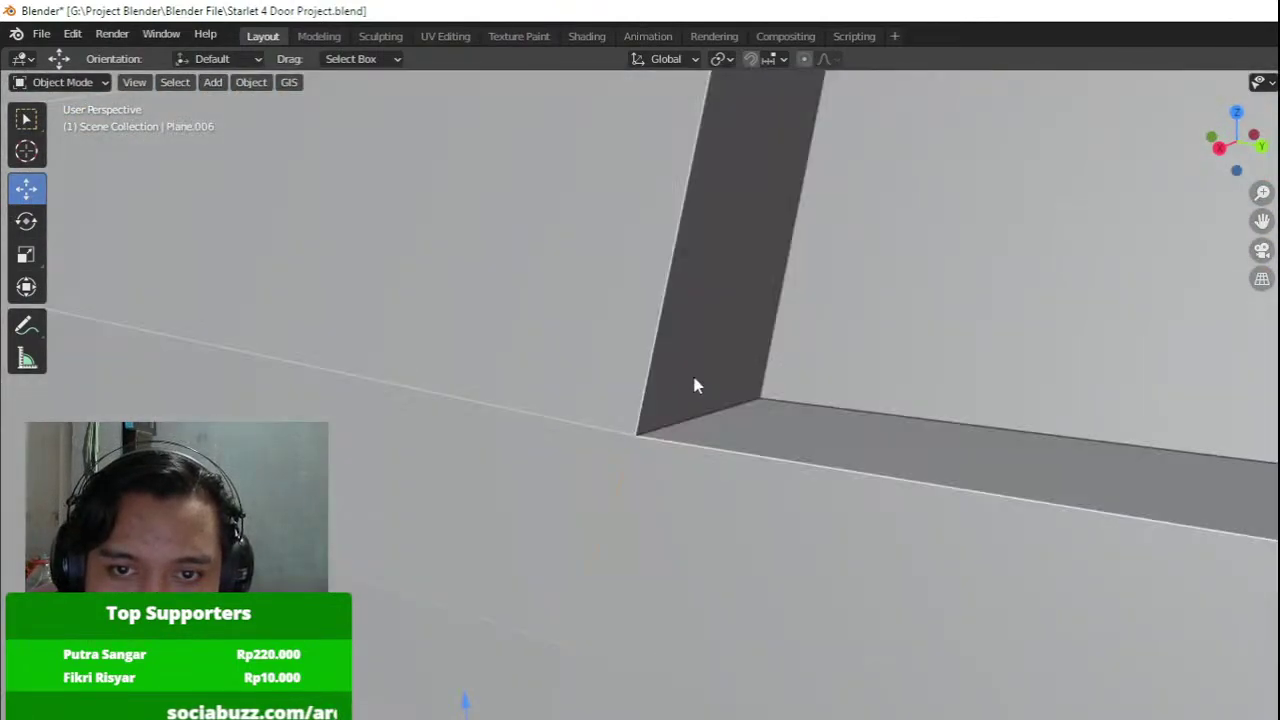
In Edit Mode, select the face loop running below and behind the handle recess and delete its faces.
{"action": "middle_click_drag", "start_coordinate": [692, 373], "coordinate": [843, 378]}
{"action": "key", "text": "Tab"}
{"action": "key", "text": "Tab"}
{"action": "key", "text": "Tab"}
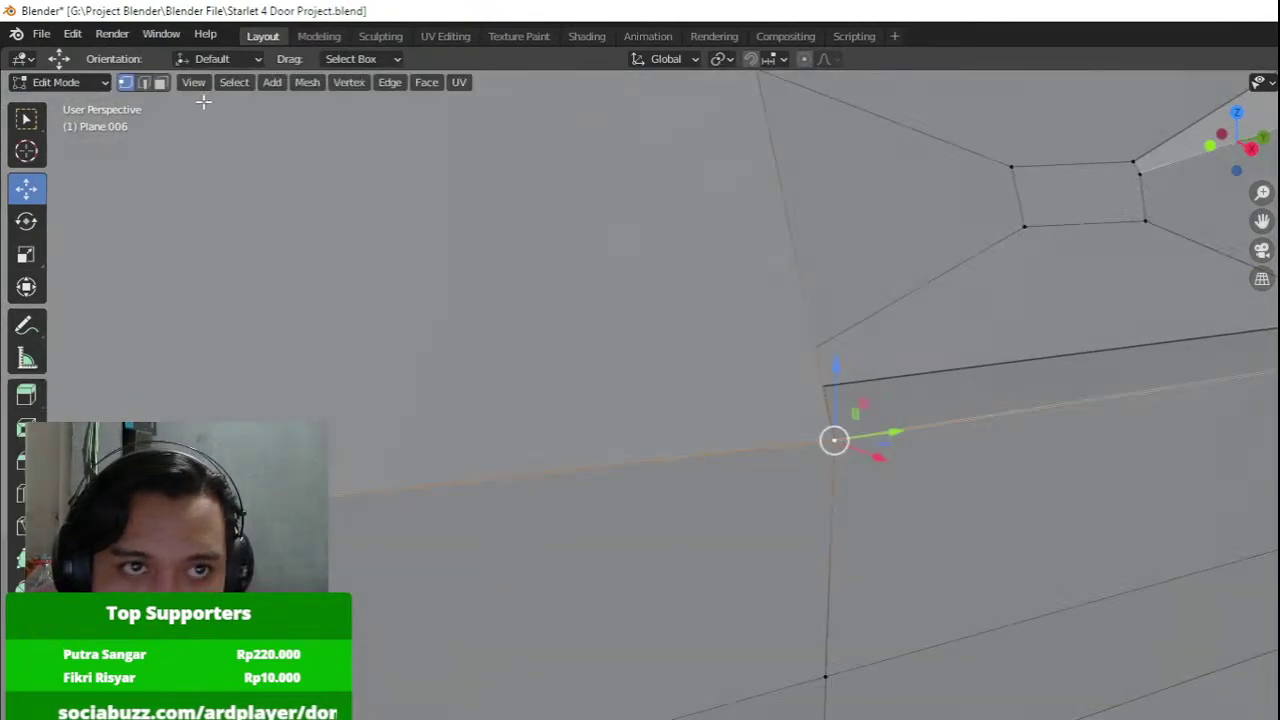
{"action": "left_click", "coordinate": [168, 92]}
{"action": "left_click", "coordinate": [167, 90]}
{"action": "left_click", "coordinate": [971, 486], "text": "alt"}
{"action": "scroll", "coordinate": [886, 494], "scroll_direction": "down", "scroll_amount": 3}
{"action": "key", "text": "x"}
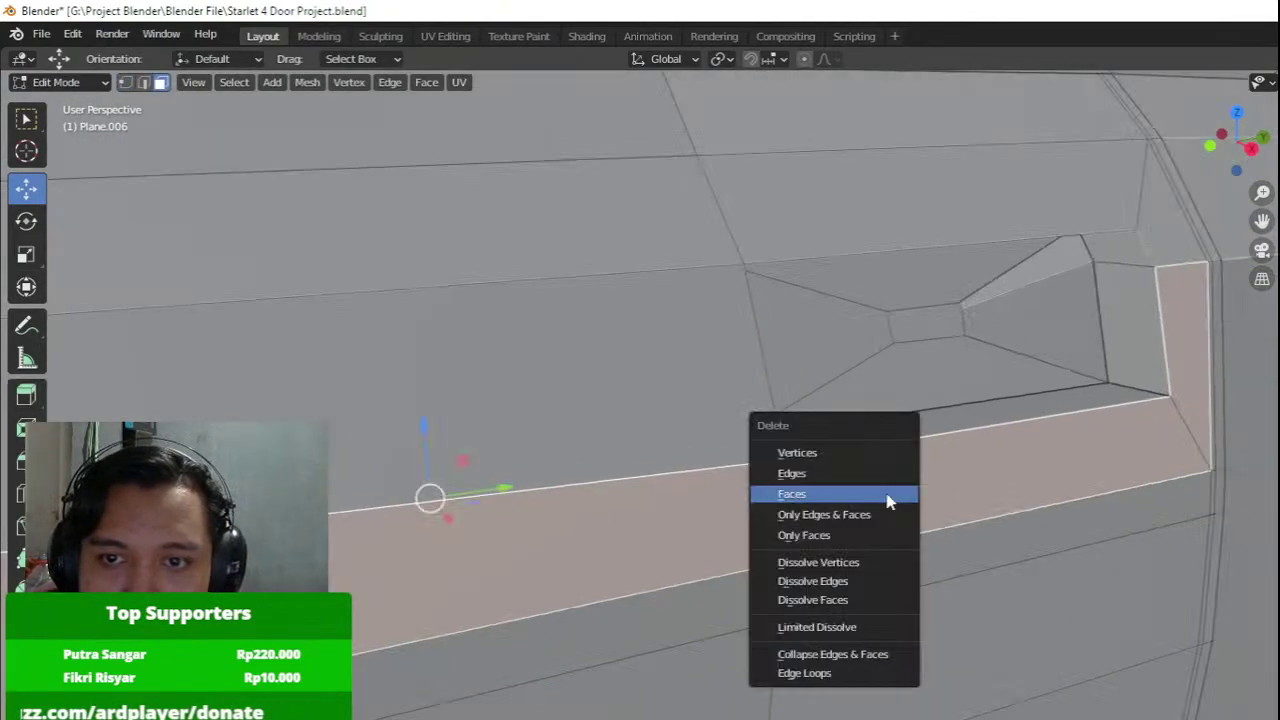
{"action": "left_click", "coordinate": [886, 494]}
From the right orthographic view, select the four corner vertices of the gap below the recess and fill it with a face.
{"action": "middle_click_drag", "start_coordinate": [886, 493], "coordinate": [809, 491]}
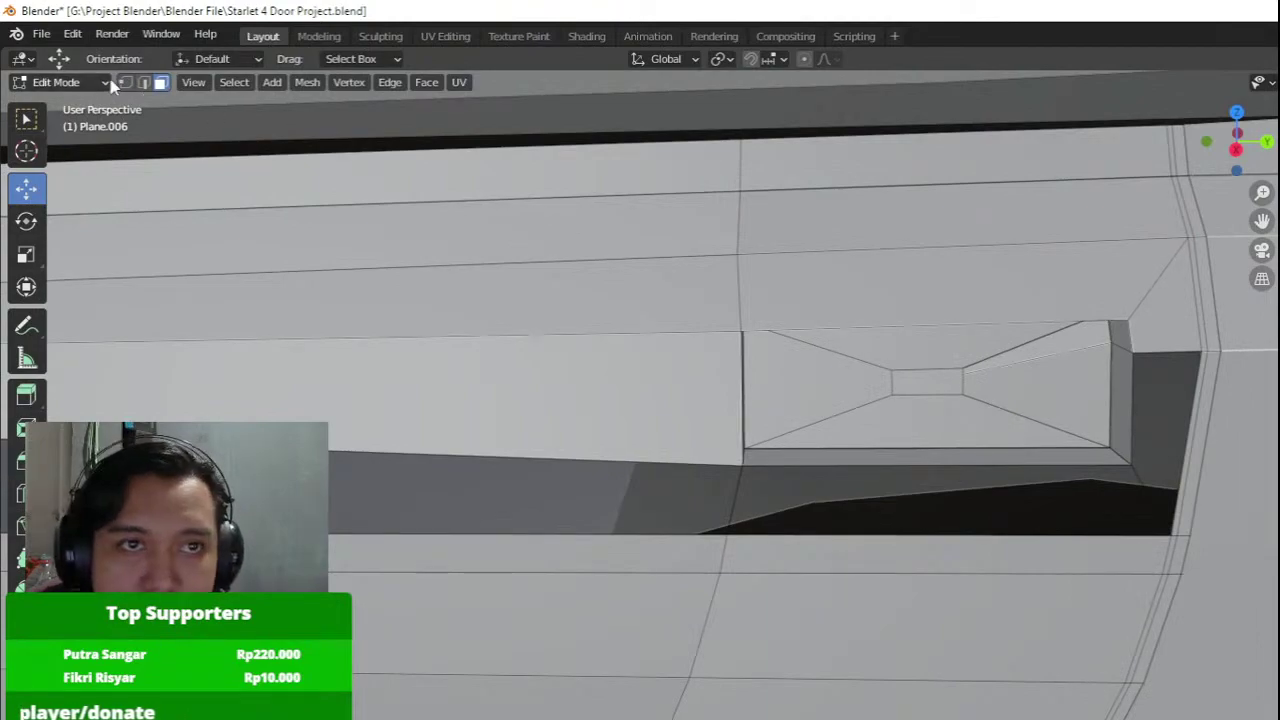
{"action": "key", "text": "KP_3"}
{"action": "key", "text": "Tab"}
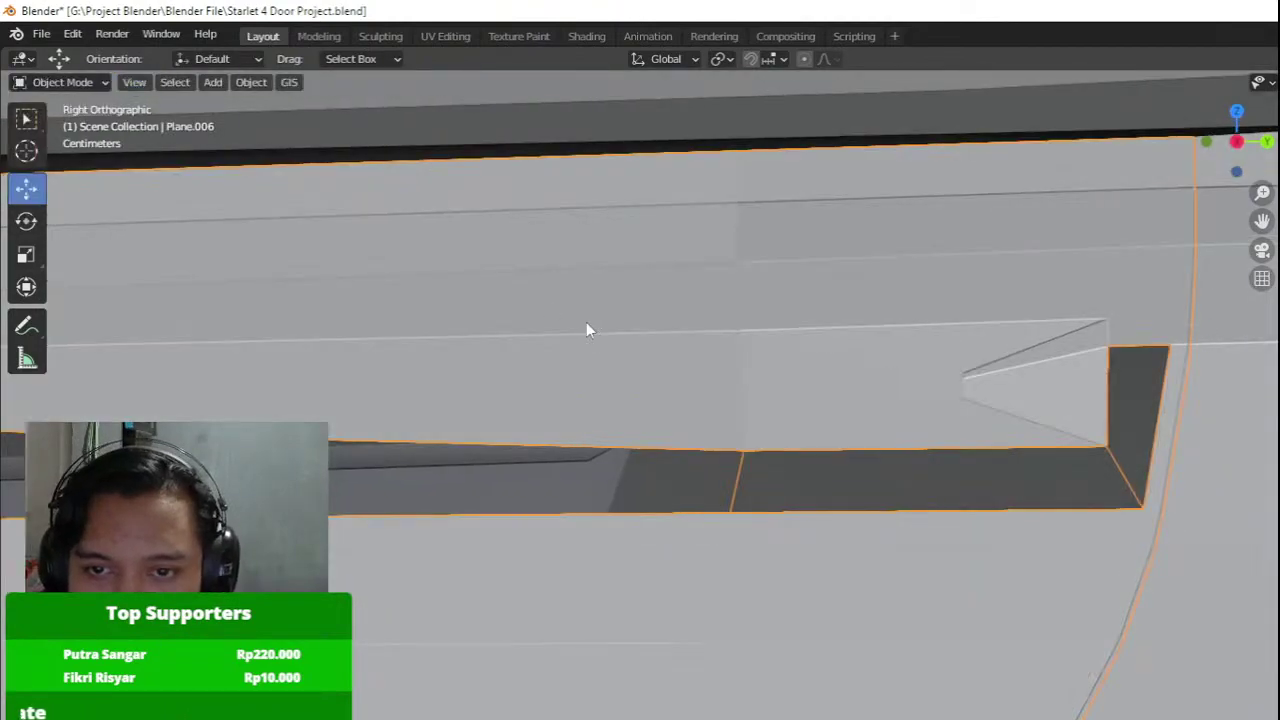
{"action": "key", "text": "Tab"}
{"action": "left_click", "coordinate": [739, 480], "text": "alt"}
{"action": "middle_click_drag", "start_coordinate": [1150, 458], "coordinate": [966, 471], "text": "shift"}
{"action": "scroll", "coordinate": [966, 471], "scroll_direction": "up", "scroll_amount": 1}
{"action": "left_click", "coordinate": [912, 458], "text": "shift"}
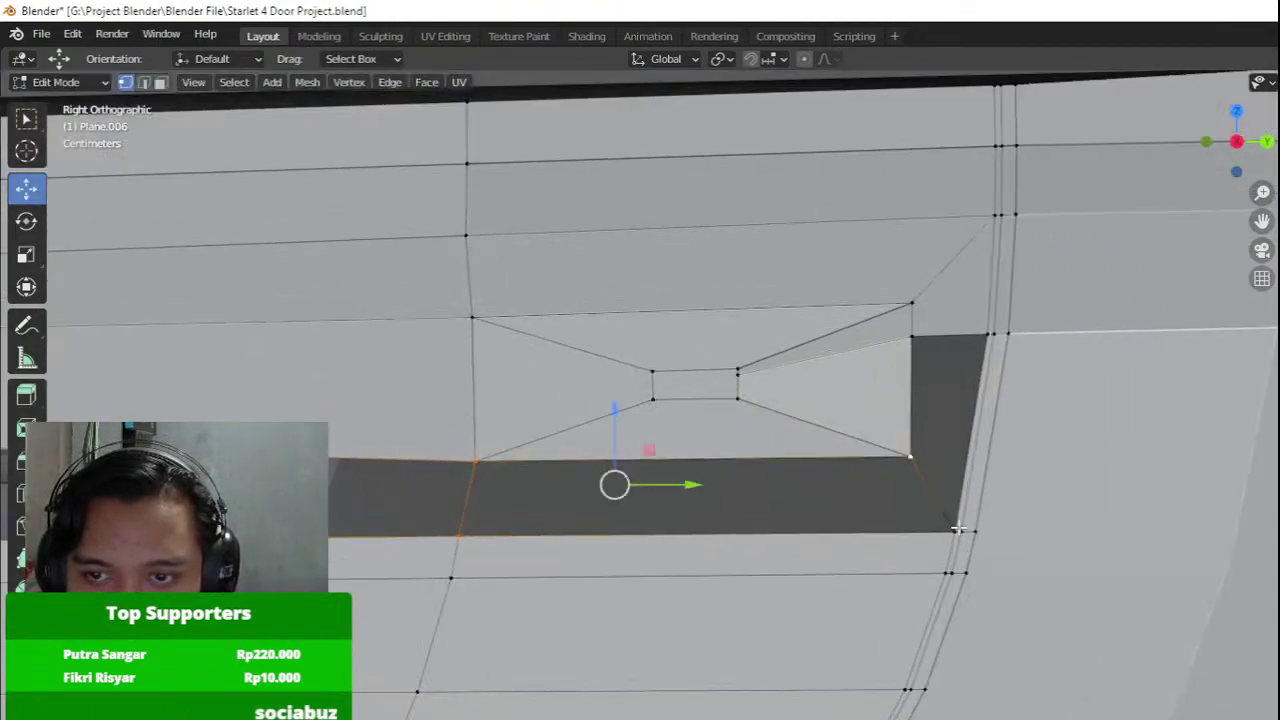
{"action": "left_click", "coordinate": [957, 531], "text": "shift"}
{"action": "scroll", "coordinate": [904, 516], "scroll_direction": "up", "scroll_amount": 2}
{"action": "key", "text": "ctrl+z"}
{"action": "left_click", "coordinate": [951, 537], "text": "shift"}
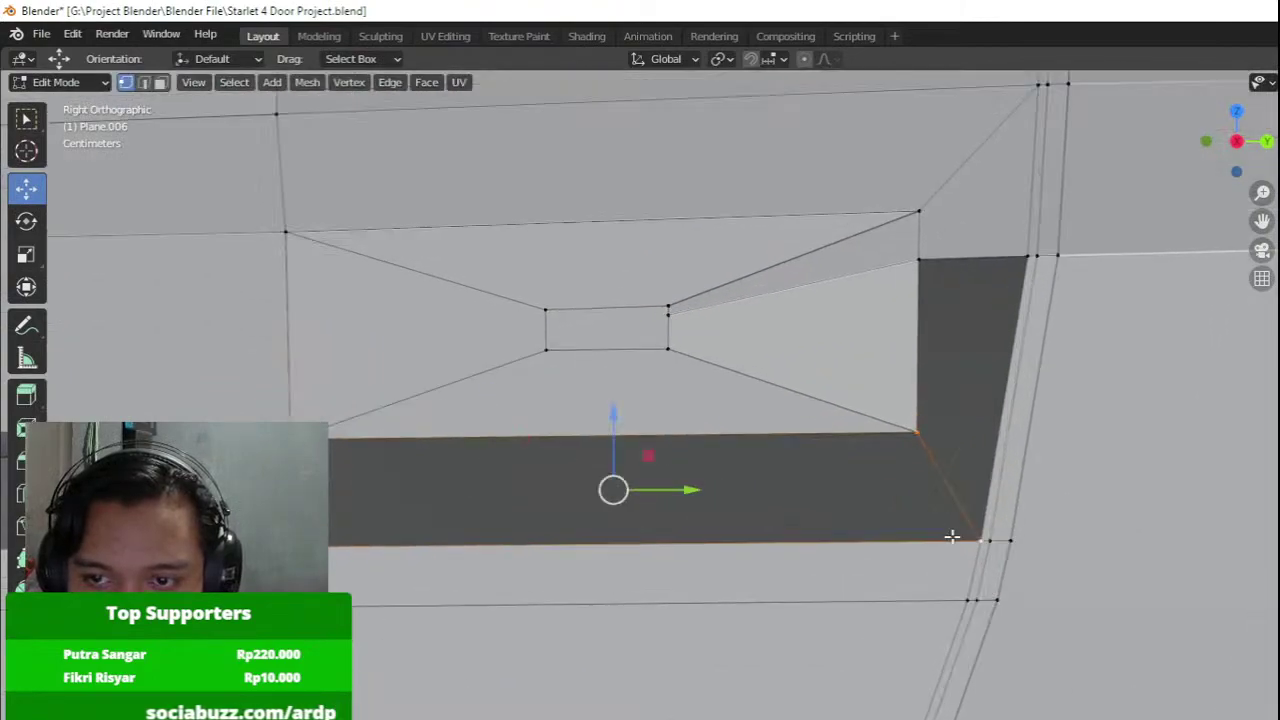
{"action": "key", "text": "f"}
Fill the gap between the recess's rear side and the door's rear edge with a face.
{"action": "left_click", "coordinate": [922, 430]}
{"action": "left_click", "coordinate": [925, 262], "text": "shift"}
{"action": "left_click", "coordinate": [1003, 262], "text": "shift"}
{"action": "left_click", "coordinate": [949, 516], "text": "shift"}
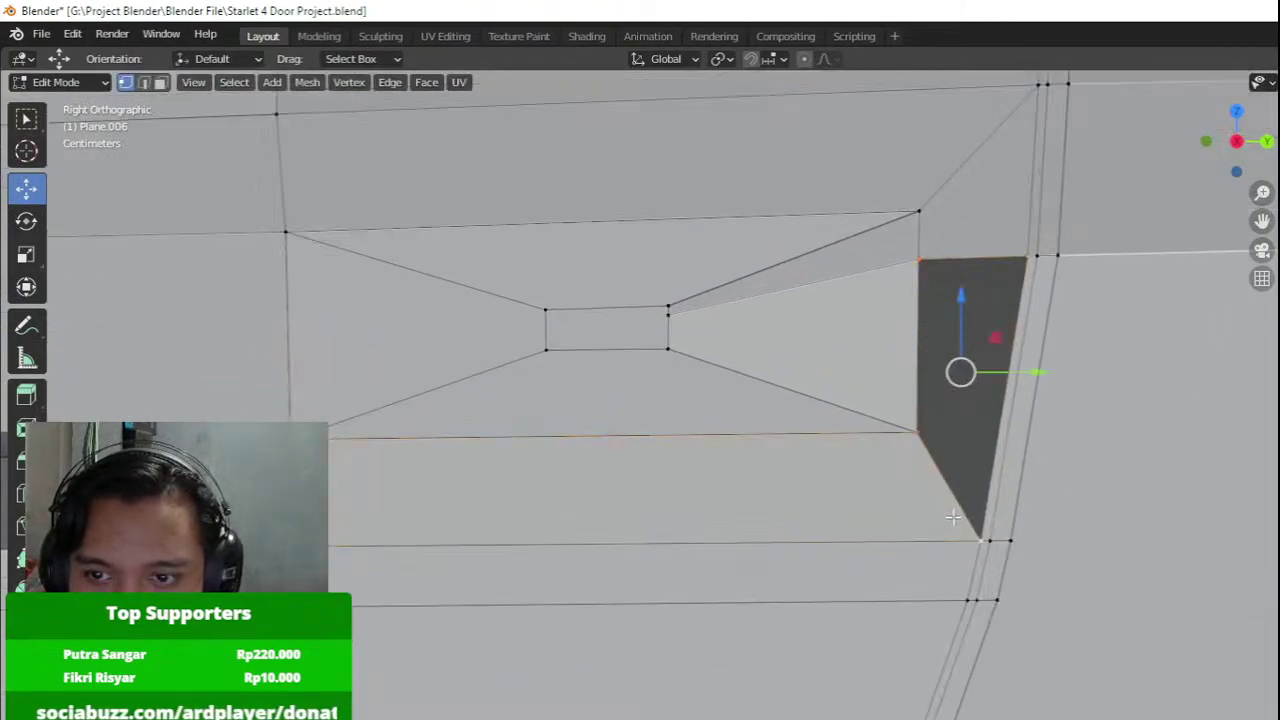
{"action": "key", "text": "f"}
Select the four corner vertices of the gap running forward from the recess to the door's front edge and fill it with a face.
{"action": "left_click", "coordinate": [304, 440]}
{"action": "left_click", "coordinate": [291, 547], "text": "shift"}
{"action": "scroll", "coordinate": [200, 500], "scroll_direction": "down", "scroll_amount": 5}
{"action": "middle_click_drag", "start_coordinate": [147, 482], "coordinate": [926, 467], "text": "shift"}
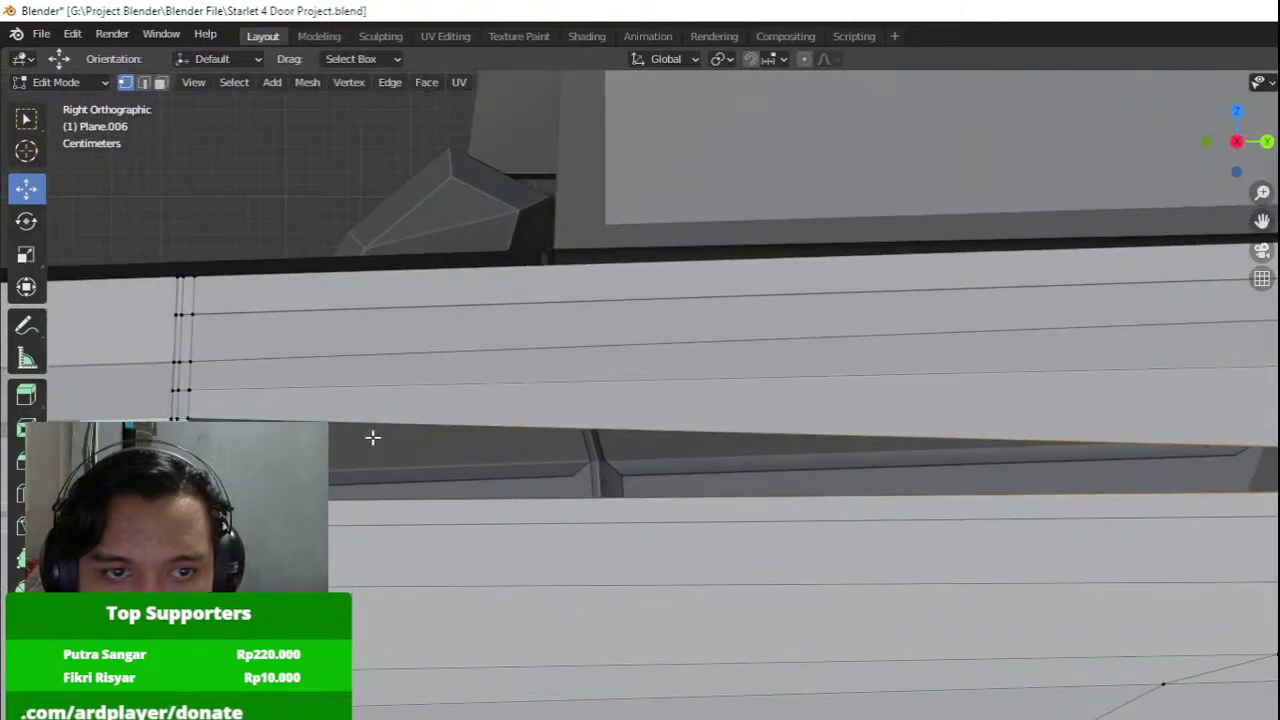
{"action": "left_click", "coordinate": [189, 419], "text": "shift"}
{"action": "left_click", "coordinate": [190, 504], "text": "shift"}
{"action": "key", "text": "f"}
Set the rear door object to smooth shading and return to editing its mesh.
{"action": "key", "text": "Tab"}
{"action": "mouse_move", "coordinate": [1085, 452]}
{"action": "middle_mouse_down", "text": "shift"}
{"action": "mouse_move", "coordinate": [341, 451]}
{"action": "mouse_move", "coordinate": [517, 434]}
{"action": "mouse_move", "coordinate": [991, 445]}
{"action": "mouse_move", "coordinate": [975, 490]}
{"action": "middle_mouse_up", "text": "shift"}
{"action": "right_click", "coordinate": [404, 449]}
{"action": "left_click", "coordinate": [406, 429]}
{"action": "key", "text": "Tab"}
{"action": "scroll", "coordinate": [800, 420], "scroll_direction": "up", "scroll_amount": 4}
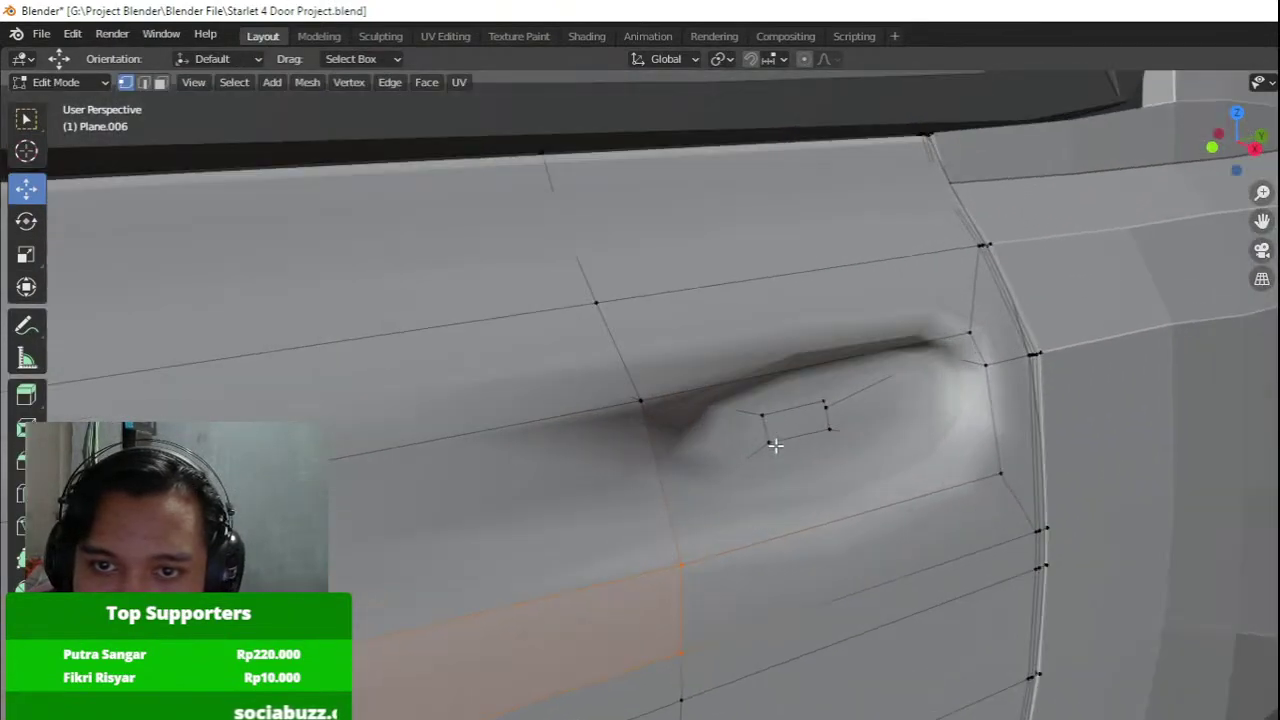
Add an edge loop around the inner walls of the handle recess, scale it and shift it along the global X axis.
{"action": "middle_click_drag", "start_coordinate": [774, 443], "coordinate": [751, 397]}
{"action": "left_click", "coordinate": [160, 82]}
{"action": "middle_click_drag", "start_coordinate": [931, 343], "coordinate": [986, 412]}
{"action": "left_click", "coordinate": [126, 83]}
{"action": "key", "text": "ctrl+r"}
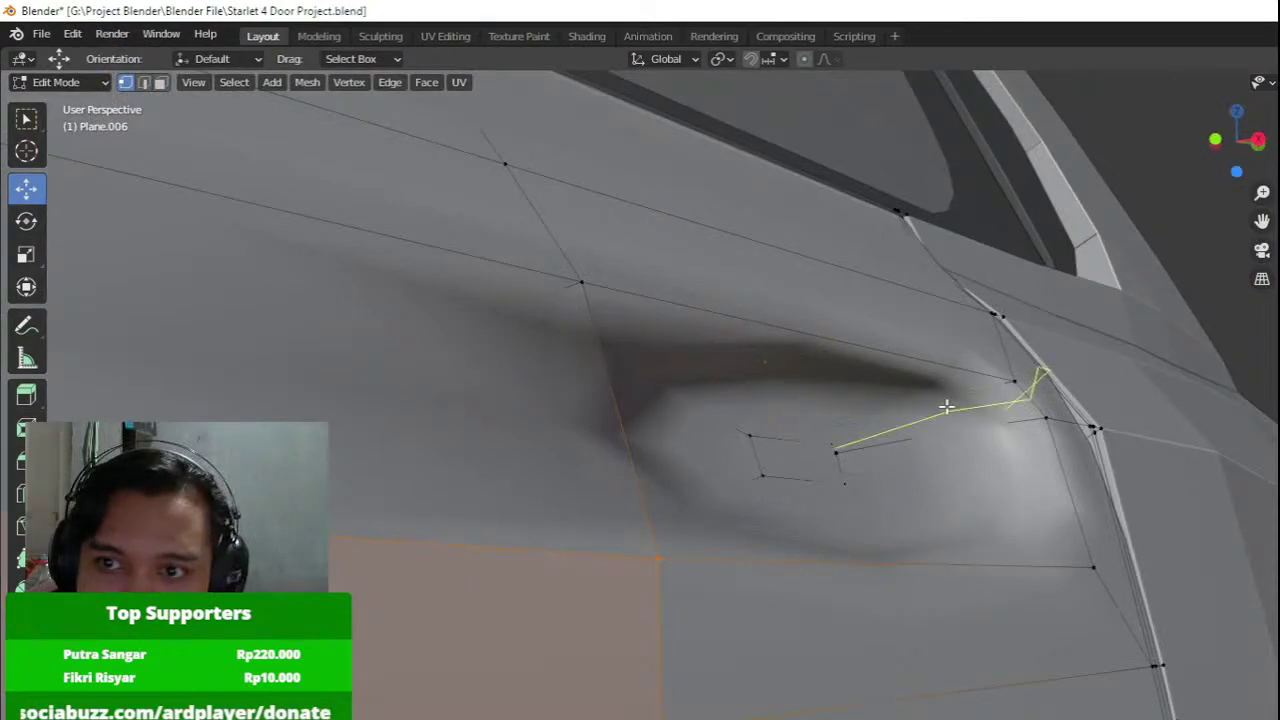
{"action": "left_click", "coordinate": [1032, 428]}
{"action": "left_click", "coordinate": [1045, 427]}
{"action": "key", "text": "s"}
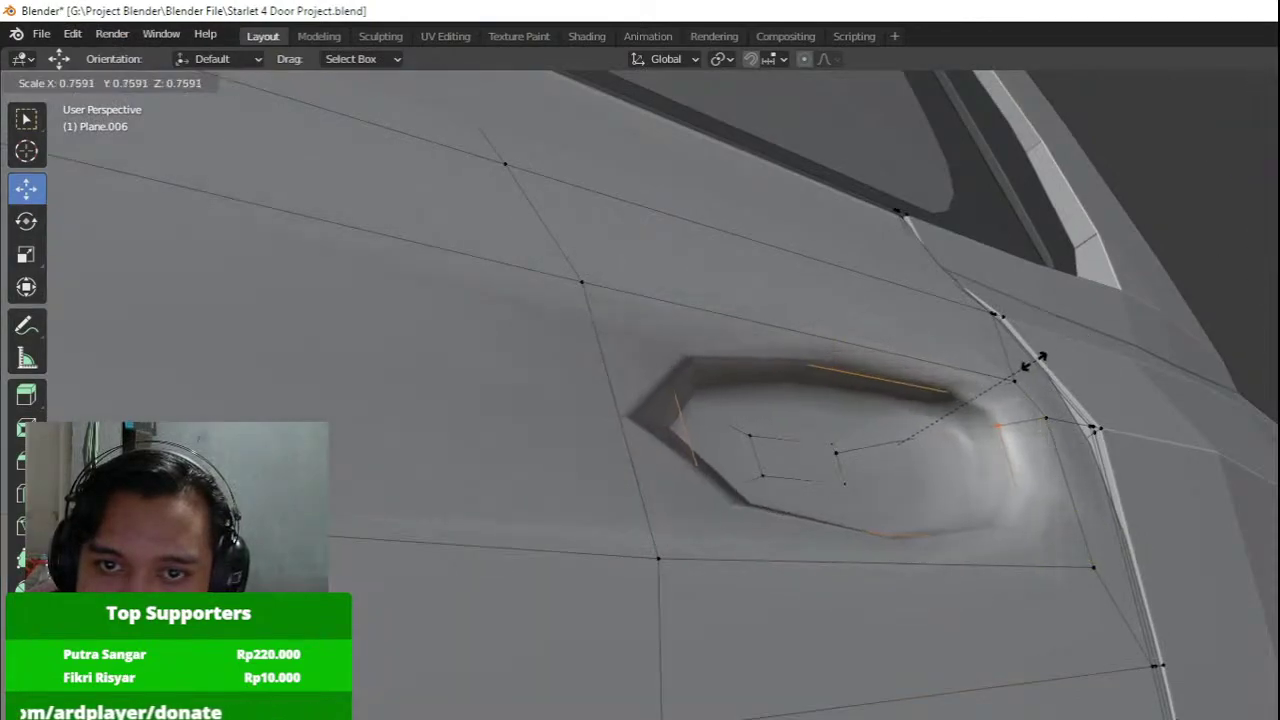
{"action": "left_click", "coordinate": [1060, 360]}
{"action": "middle_click_drag", "start_coordinate": [1060, 360], "coordinate": [882, 391]}
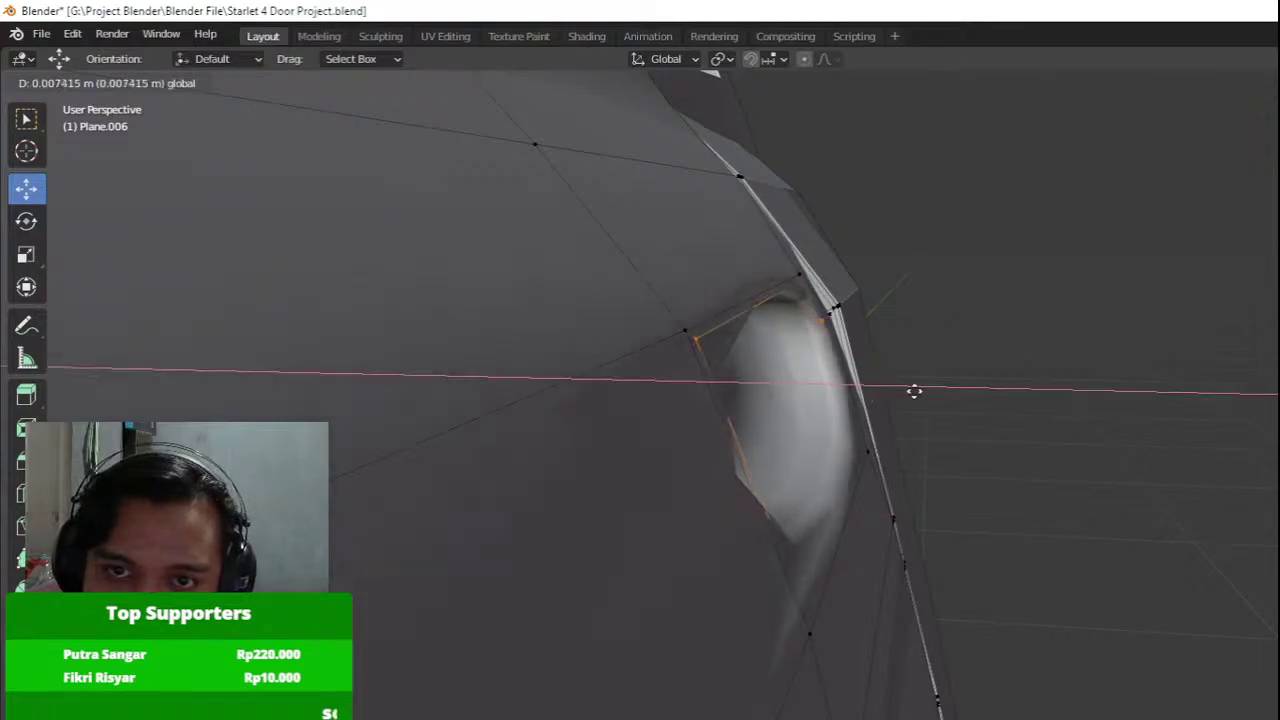
{"action": "left_click", "coordinate": [914, 391]}
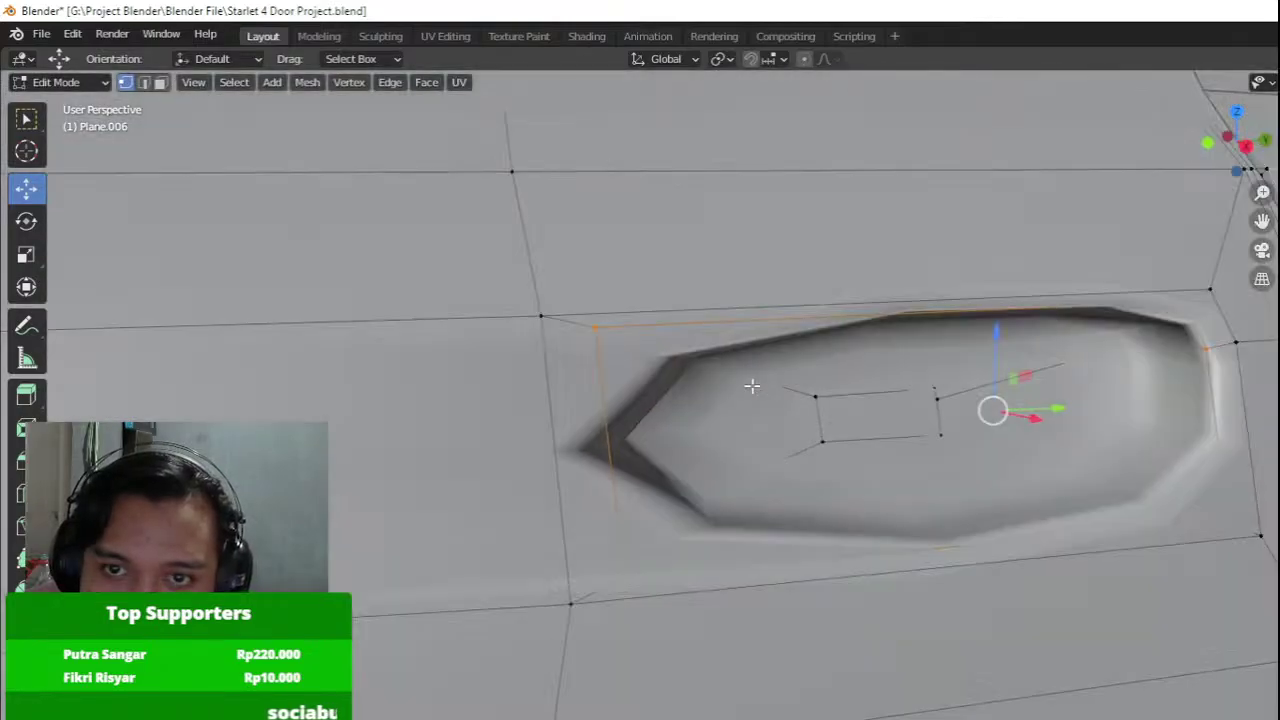
In wireframe display, try a loop cut through the inner faces of the handle recess.
{"action": "key", "text": "z"}
{"action": "left_click", "coordinate": [544, 396]}
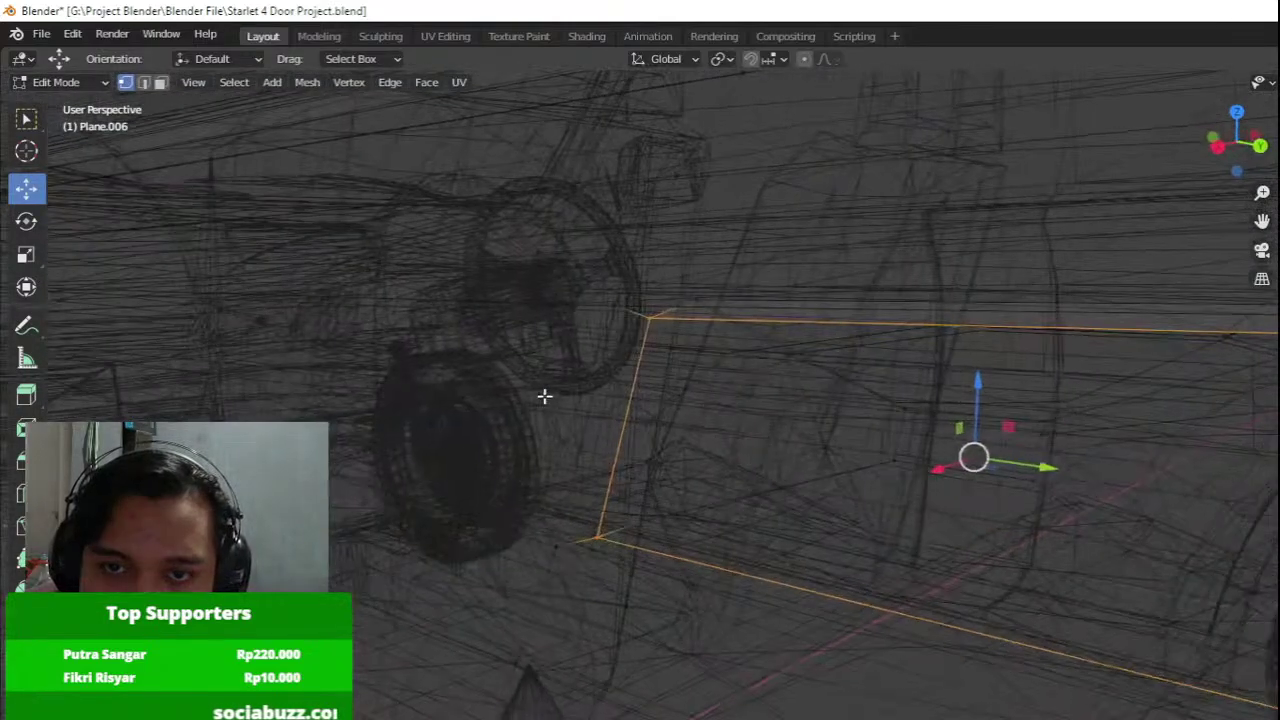
{"action": "middle_click_drag", "start_coordinate": [800, 411], "coordinate": [728, 447]}
{"action": "key", "text": "ctrl+r"}
{"action": "left_click", "coordinate": [739, 500]}
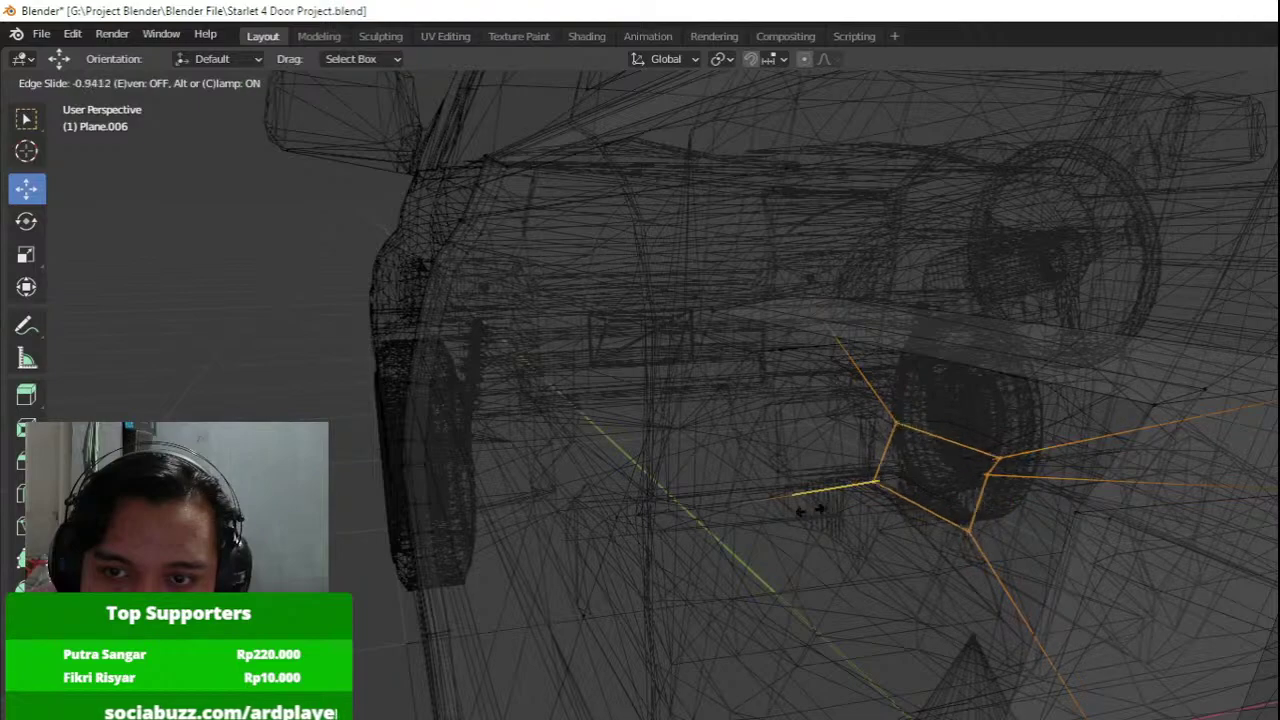
{"action": "left_click", "coordinate": [811, 510]}
{"action": "key", "text": "ctrl+z"}
Add an edge loop around the wall of the handle recess and restore solid display.
{"action": "key", "text": "ctrl+r"}
{"action": "left_click", "coordinate": [711, 508]}
{"action": "left_click", "coordinate": [722, 506]}
{"action": "key", "text": "z"}
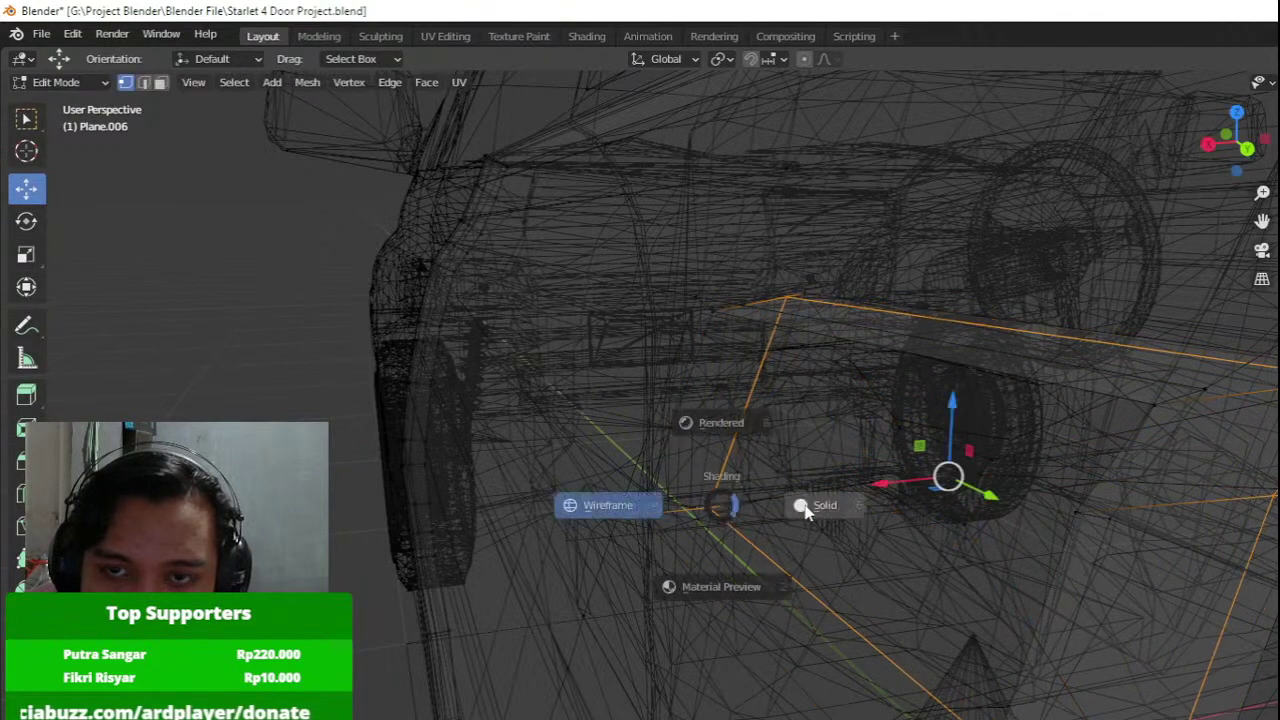
{"action": "left_click", "coordinate": [806, 511]}
Try vertical loop cuts above and below the handle recess, sliding both toward its front end.
{"action": "key", "text": "Tab"}
{"action": "mouse_move", "coordinate": [808, 508]}
{"action": "middle_mouse_down"}
{"action": "mouse_move", "coordinate": [828, 485]}
{"action": "mouse_move", "coordinate": [978, 466]}
{"action": "middle_mouse_up"}
{"action": "key", "text": "Tab"}
{"action": "scroll", "coordinate": [900, 455], "scroll_direction": "up", "scroll_amount": 2}
{"action": "key", "text": "ctrl+r"}
{"action": "left_click", "coordinate": [784, 425]}
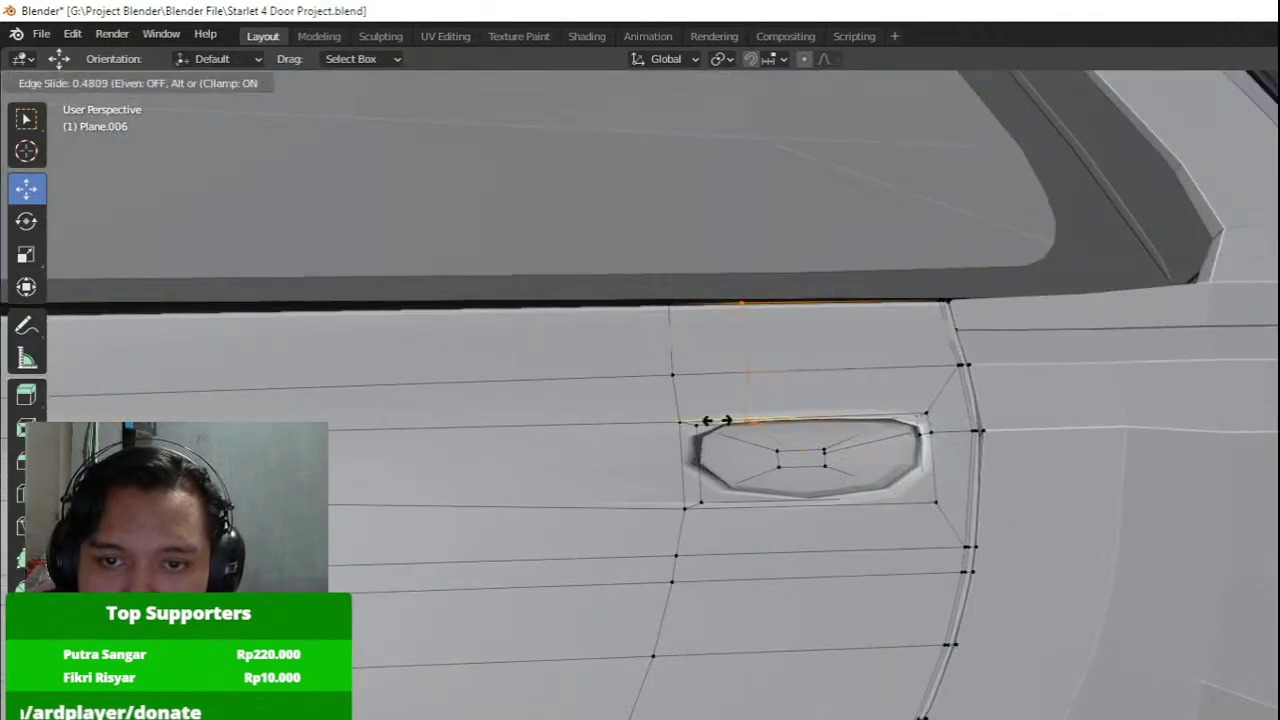
{"action": "left_click", "coordinate": [702, 420]}
{"action": "key", "text": "ctrl+r"}
{"action": "left_click", "coordinate": [790, 508]}
{"action": "left_click", "coordinate": [714, 517]}
Try another vertical loop cut near the recess's lower rear corner, then undo the recent vertical loop cuts.
{"action": "key", "text": "ctrl+r"}
{"action": "left_click", "coordinate": [864, 512]}
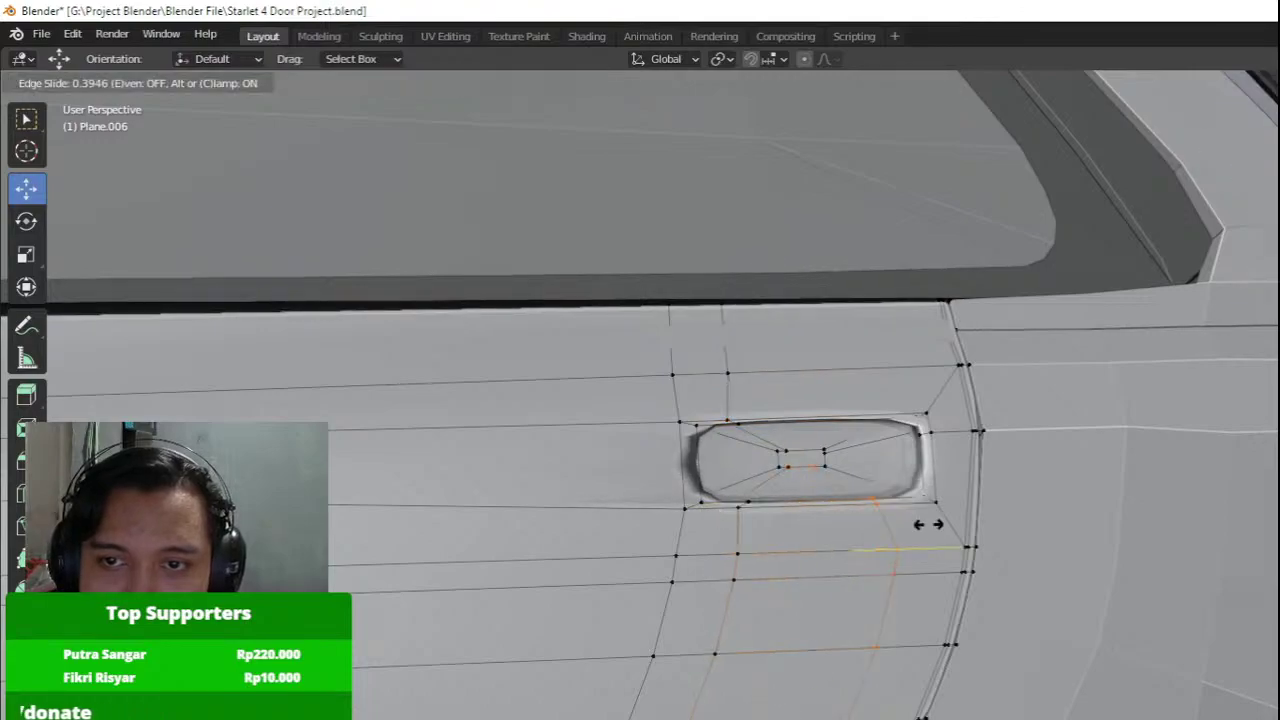
{"action": "left_click", "coordinate": [909, 500]}
{"action": "key", "text": "g"}
{"action": "key", "text": "g"}
{"action": "left_click", "coordinate": [879, 425]}
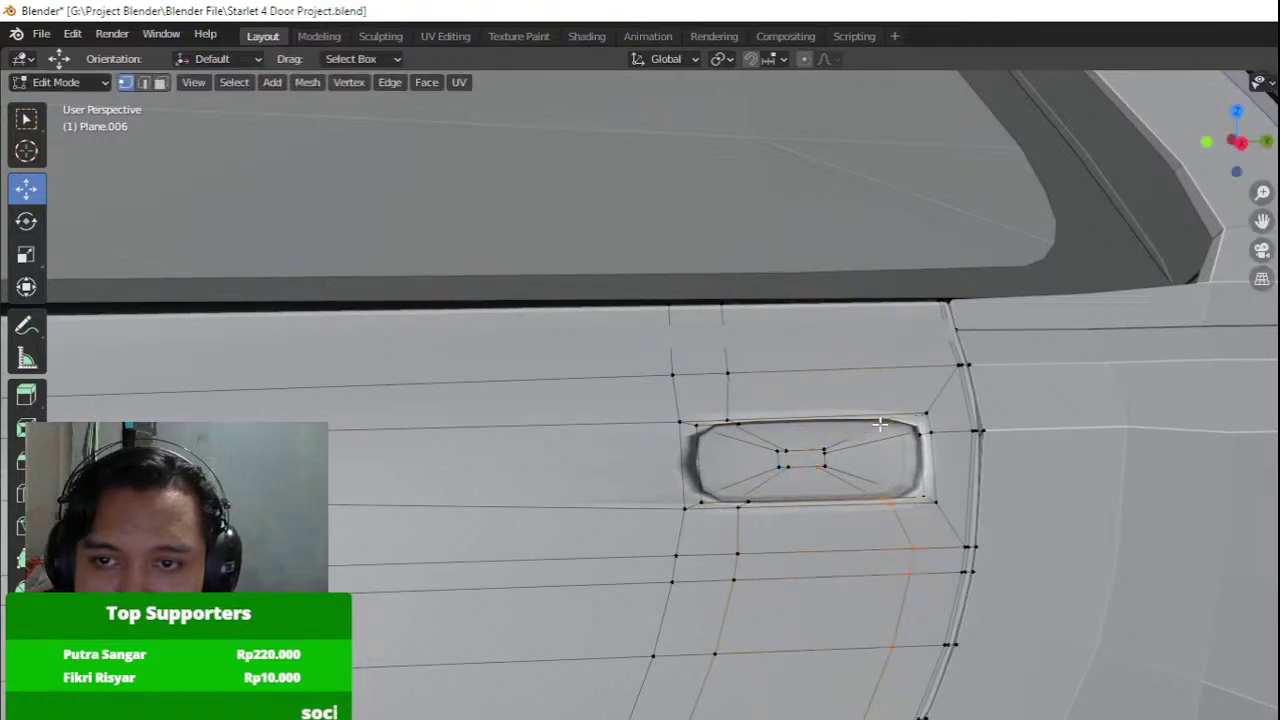
{"action": "middle_click_drag", "start_coordinate": [845, 496], "coordinate": [802, 524]}
{"action": "key", "text": "ctrl+z"}
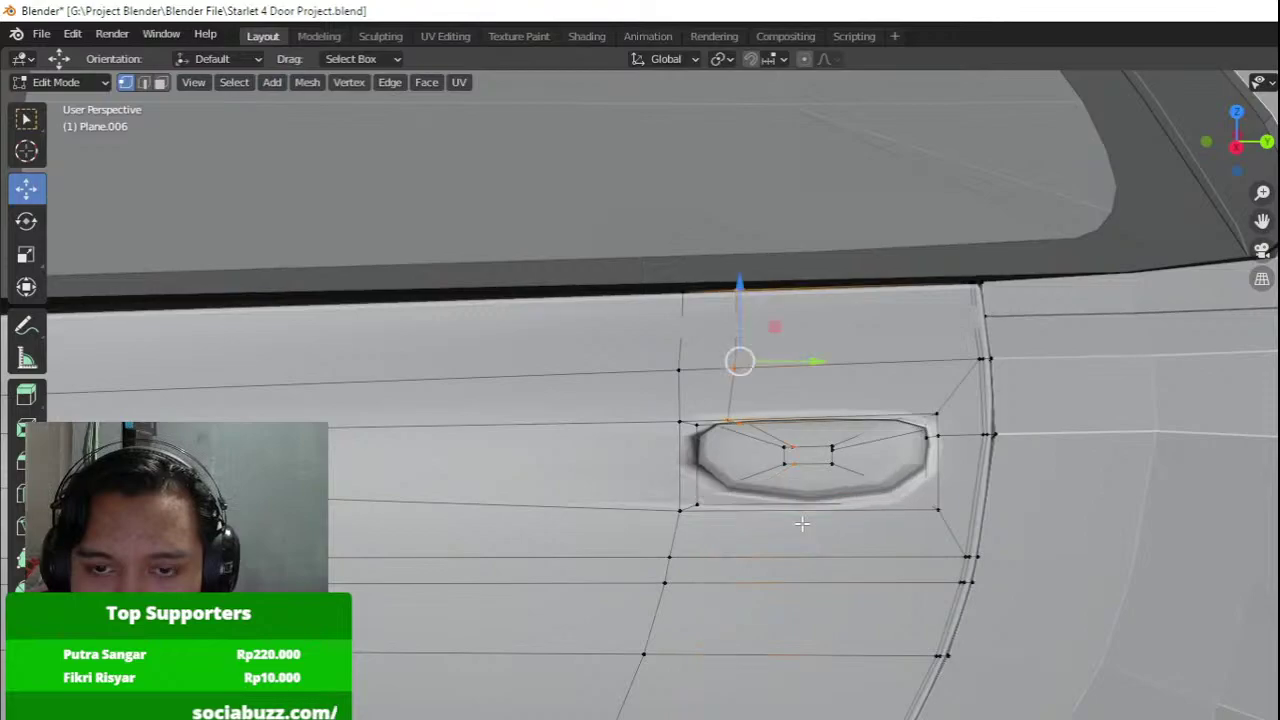
{"action": "scroll", "coordinate": [742, 433], "scroll_direction": "up", "scroll_amount": 2}
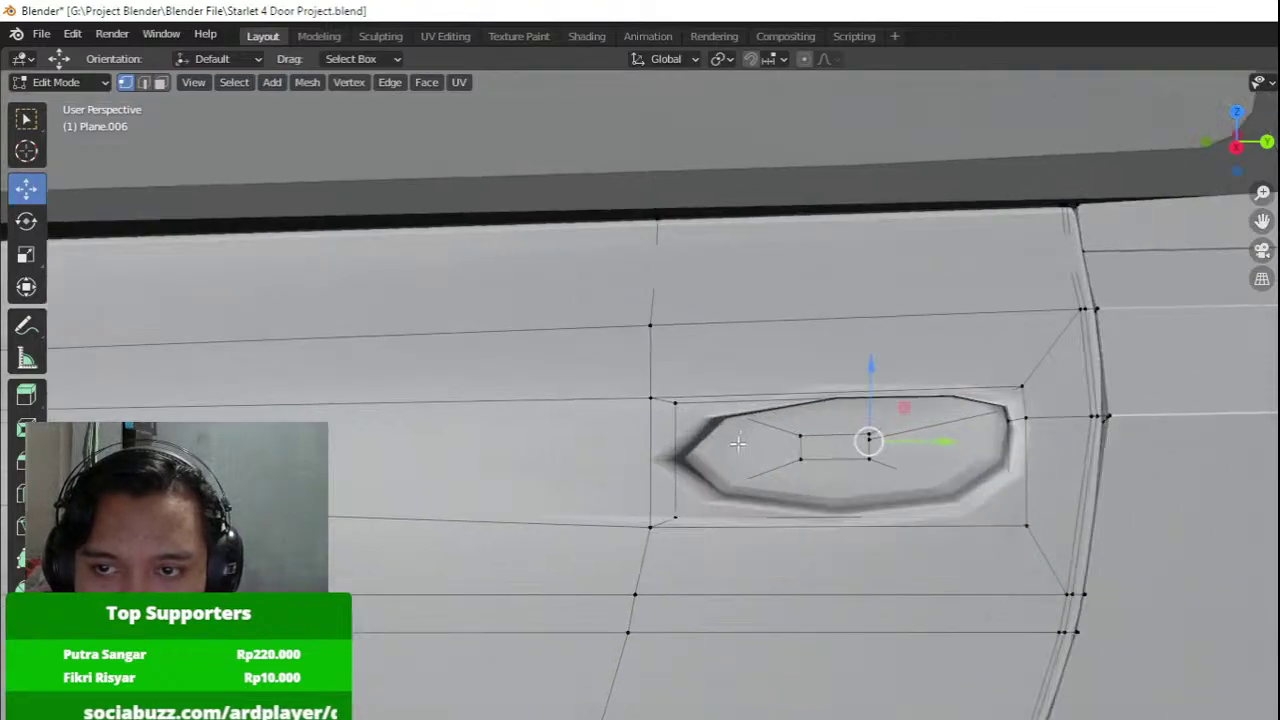
Examine the handle recess's edge structure from the right orthographic view in wireframe and solid display.
{"action": "middle_click_drag", "start_coordinate": [701, 511], "coordinate": [726, 537]}
{"action": "key", "text": "KP_3"}
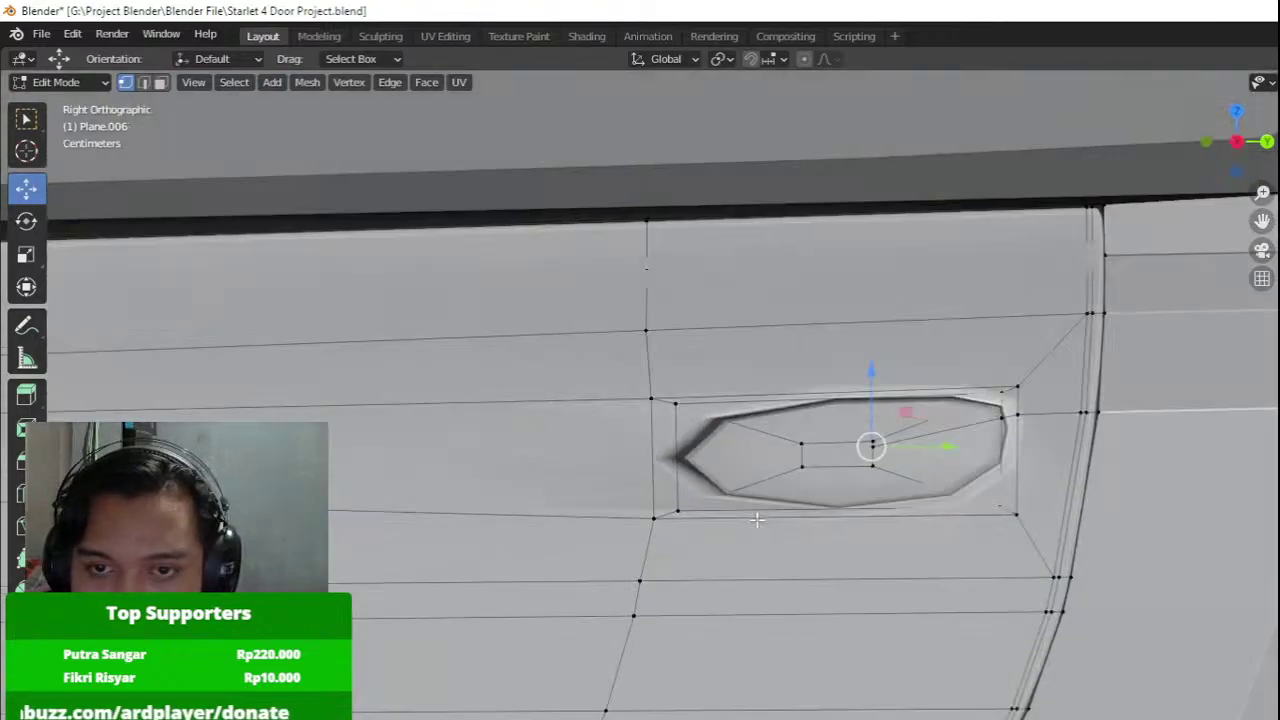
{"action": "key", "text": "Tab"}
{"action": "key", "text": "shift+z"}
{"action": "key", "text": "Tab"}
{"action": "scroll", "coordinate": [619, 442], "scroll_direction": "up", "scroll_amount": 3}
{"action": "key", "text": "a"}
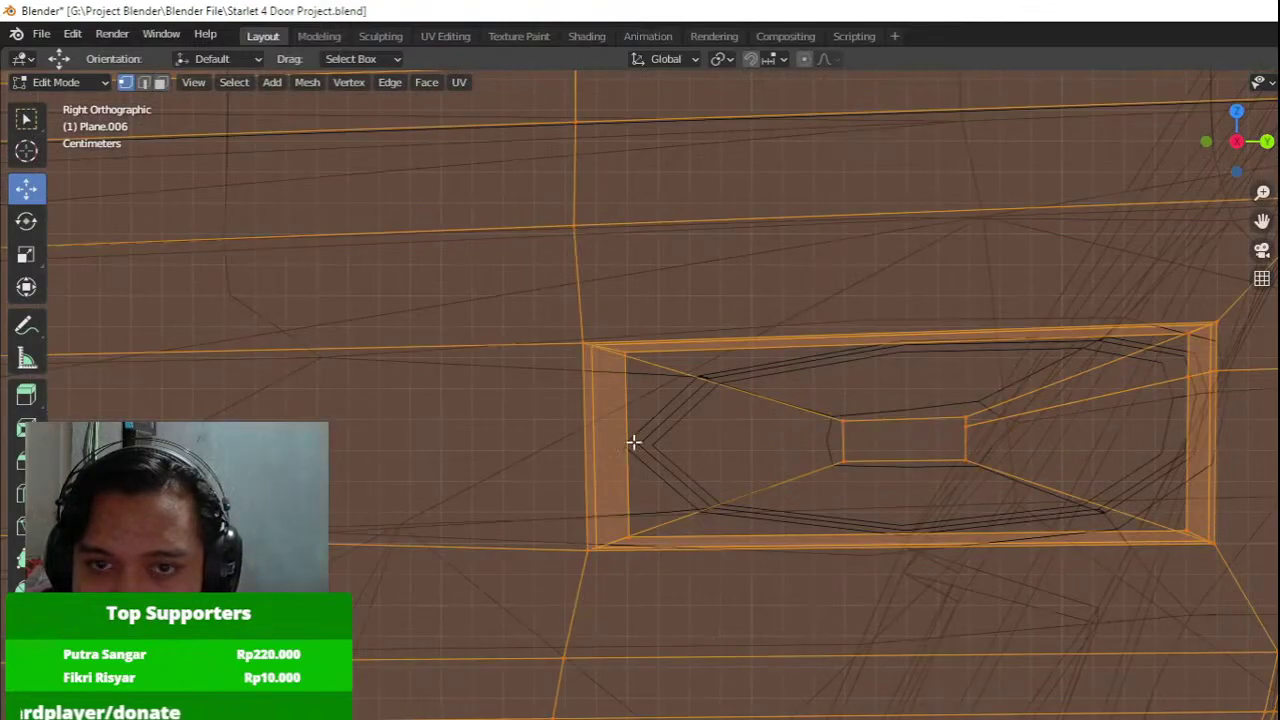
{"action": "key", "text": "shift+z"}
{"action": "mouse_move", "coordinate": [786, 486]}
{"action": "middle_mouse_down", "text": "shift"}
{"action": "mouse_move", "coordinate": [694, 486]}
{"action": "mouse_move", "coordinate": [697, 598]}
{"action": "mouse_move", "coordinate": [711, 600]}
{"action": "mouse_move", "coordinate": [690, 474]}
{"action": "middle_mouse_up", "text": "shift"}
{"action": "key", "text": "Tab"}
{"action": "scroll", "coordinate": [696, 486], "scroll_direction": "down", "scroll_amount": 4}
{"action": "scroll", "coordinate": [711, 600], "scroll_direction": "up", "scroll_amount": 3}
{"action": "key", "text": "Tab"}
{"action": "key", "text": "Tab"}
{"action": "key", "text": "Tab"}
{"action": "key", "text": "KP_2"}
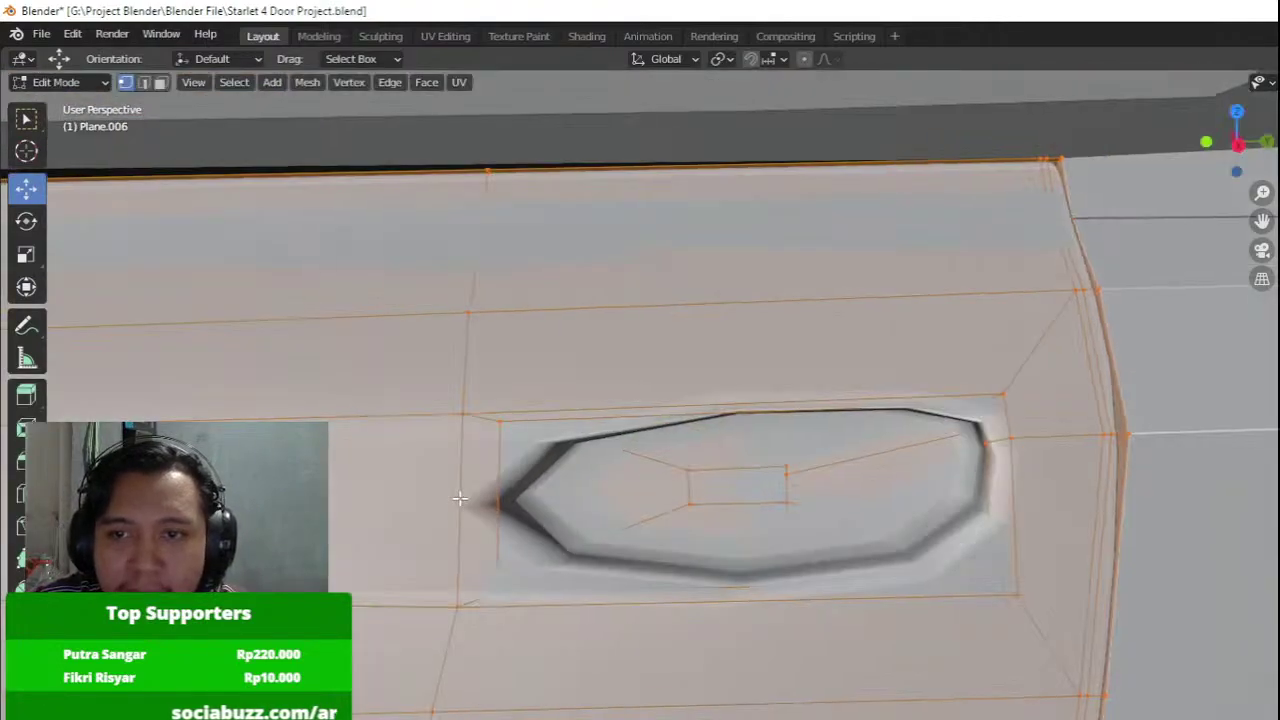
In wireframe display, try a horizontal loop cut across the front wall of the recess.
{"action": "key", "text": "z"}
{"action": "key", "text": "4"}
{"action": "left_click", "coordinate": [481, 500]}
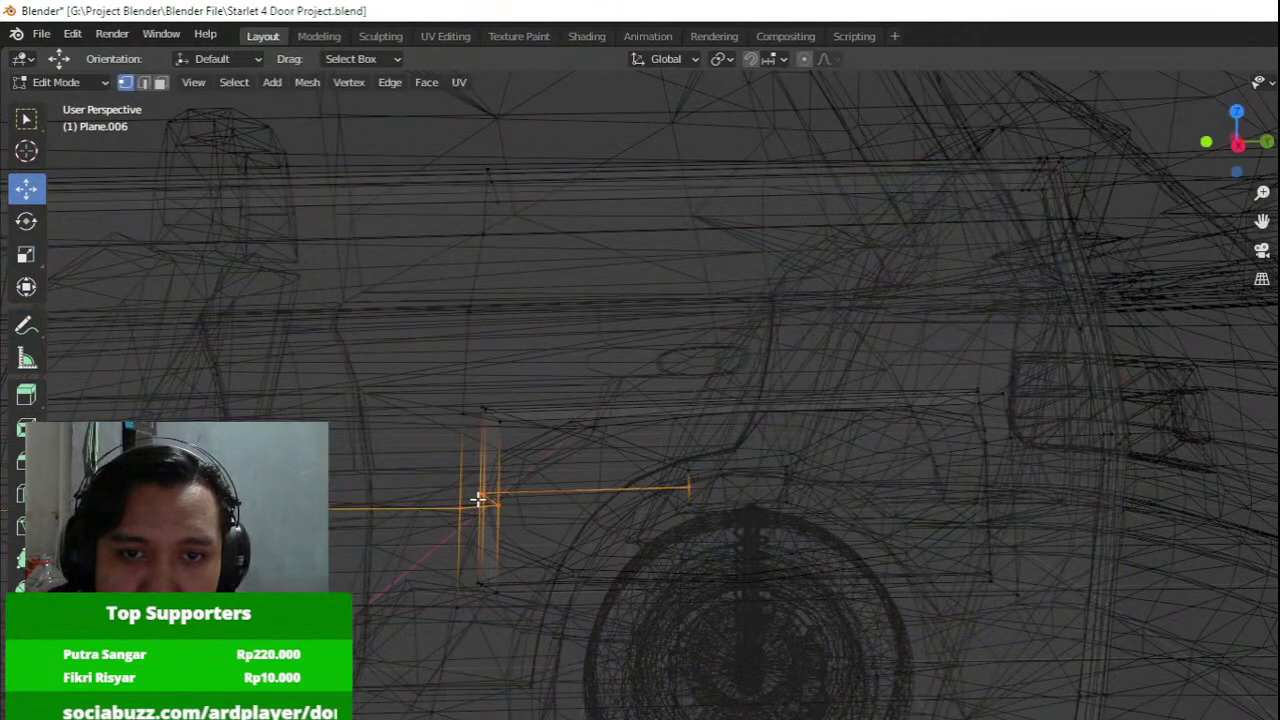
{"action": "key", "text": "z"}
{"action": "key", "text": "6"}
{"action": "mouse_move", "coordinate": [537, 496]}
{"action": "left_mouse_down"}
{"action": "mouse_move", "coordinate": [620, 497]}
{"action": "mouse_move", "coordinate": [540, 511]}
{"action": "mouse_move", "coordinate": [556, 511]}
{"action": "left_mouse_up"}
{"action": "right_click", "coordinate": [600, 498]}
{"action": "key", "text": "ctrl+z"}
Place the edge loop around the handle recess closer to the opening's outer border and show the mesh as wireframe.
{"action": "left_click", "coordinate": [498, 579]}
{"action": "key", "text": "z"}
{"action": "left_click", "coordinate": [471, 486]}
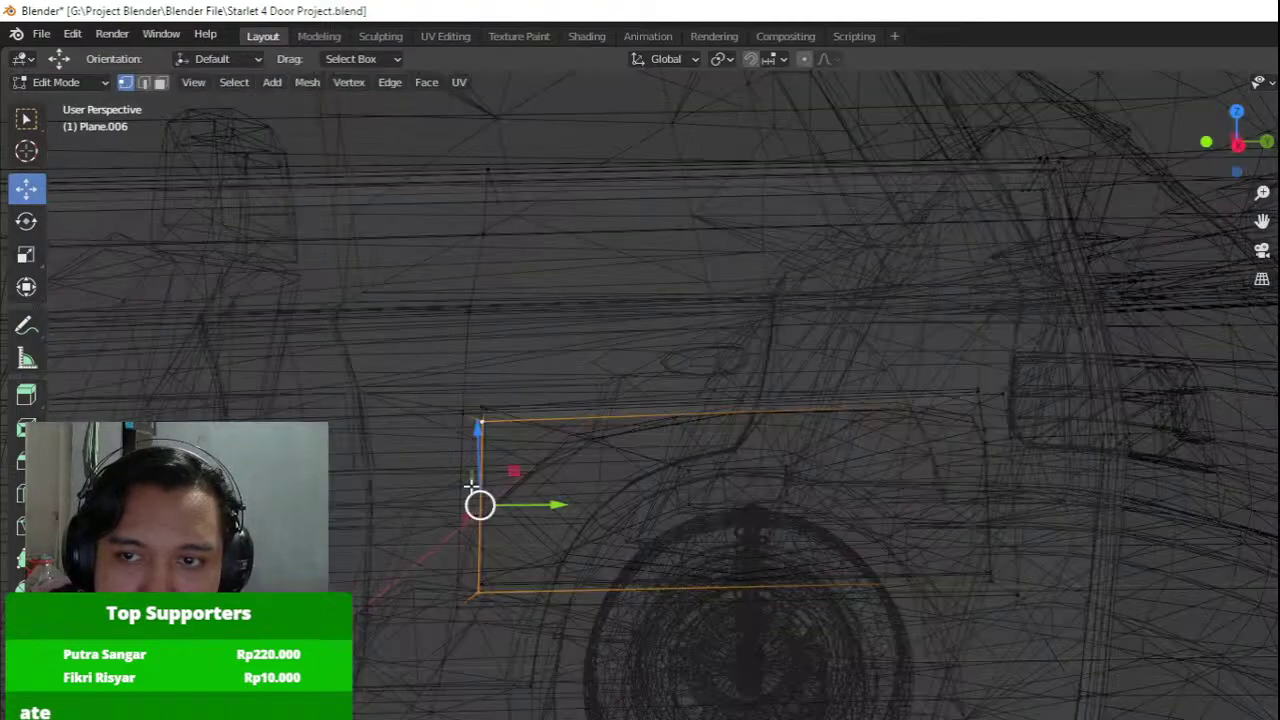
Try vertical edge loops above and below the recess near its front end and view them in solid display.
{"action": "key", "text": "a"}
{"action": "left_click", "coordinate": [613, 447], "text": "alt"}
{"action": "key", "text": "g"}
{"action": "key", "text": "g"}
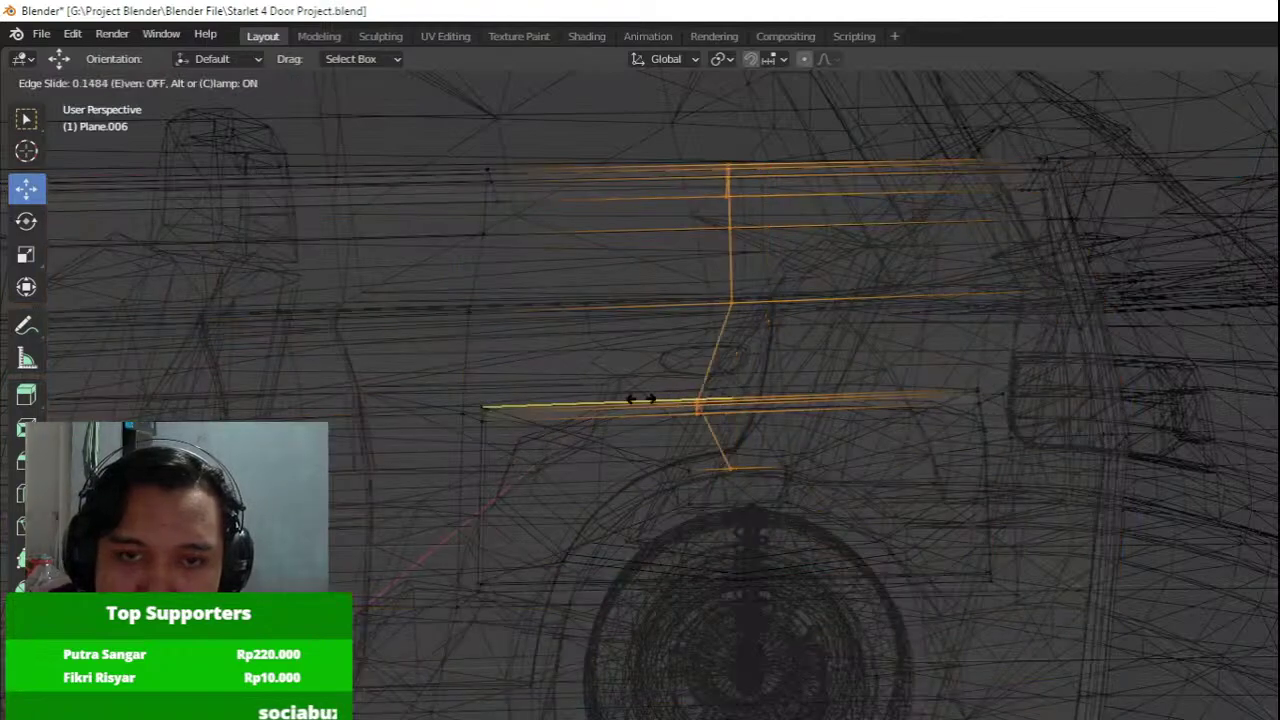
{"action": "key", "text": "ctrl+r"}
{"action": "left_click", "coordinate": [584, 594]}
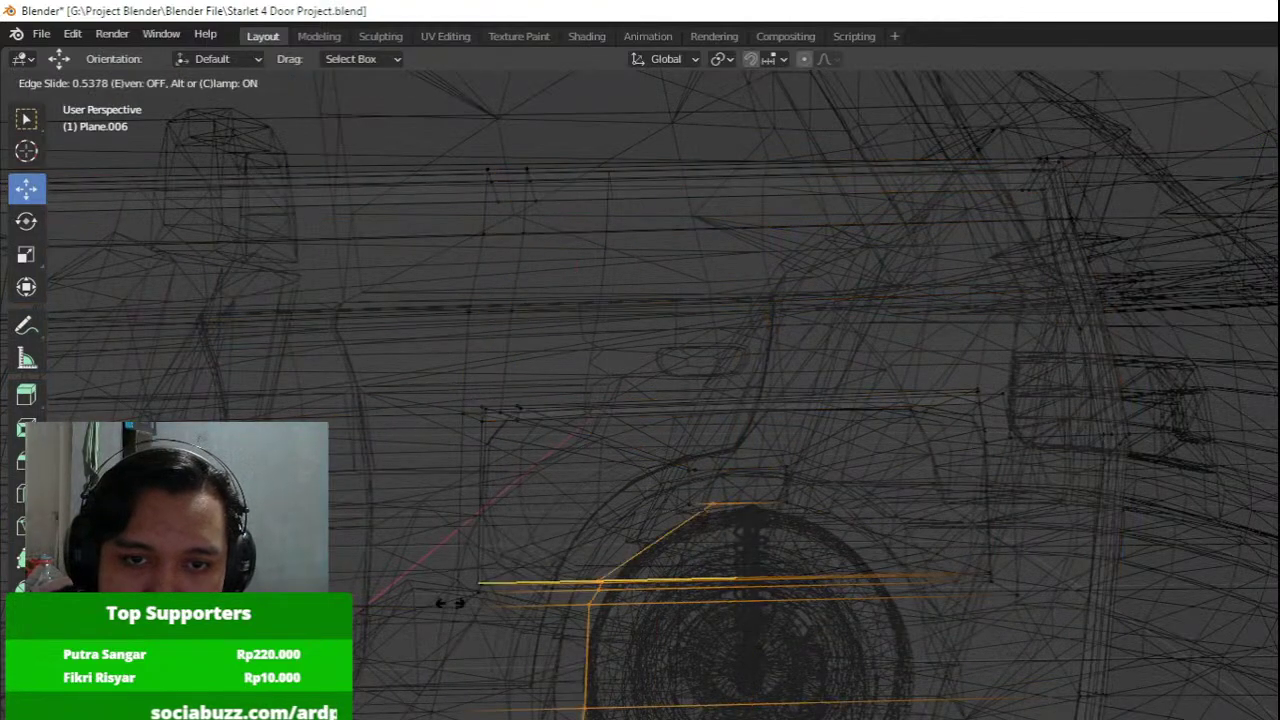
{"action": "left_click", "coordinate": [371, 603]}
{"action": "key", "text": "z"}
{"action": "left_click", "coordinate": [606, 597]}
{"action": "key", "text": "Tab"}
{"action": "key", "text": "Tab"}
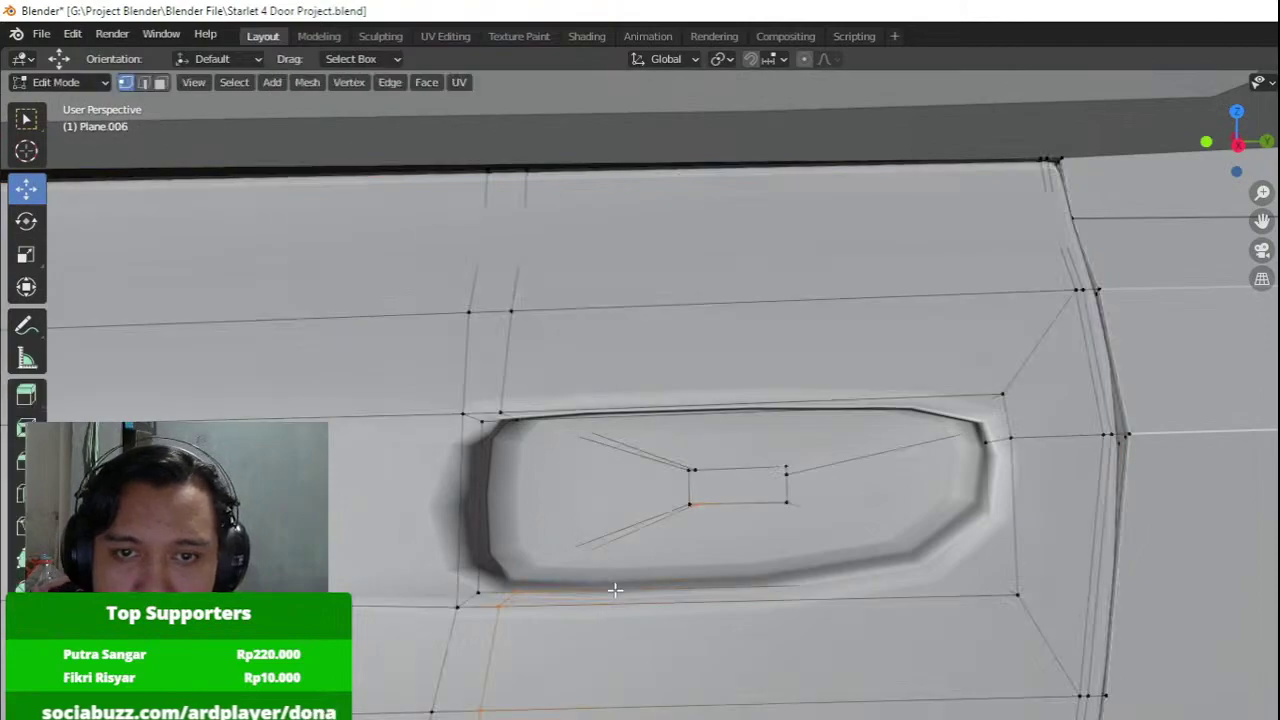
Try one more edge loop around the recess, then undo the last three loop cuts.
{"action": "left_click", "coordinate": [461, 601]}
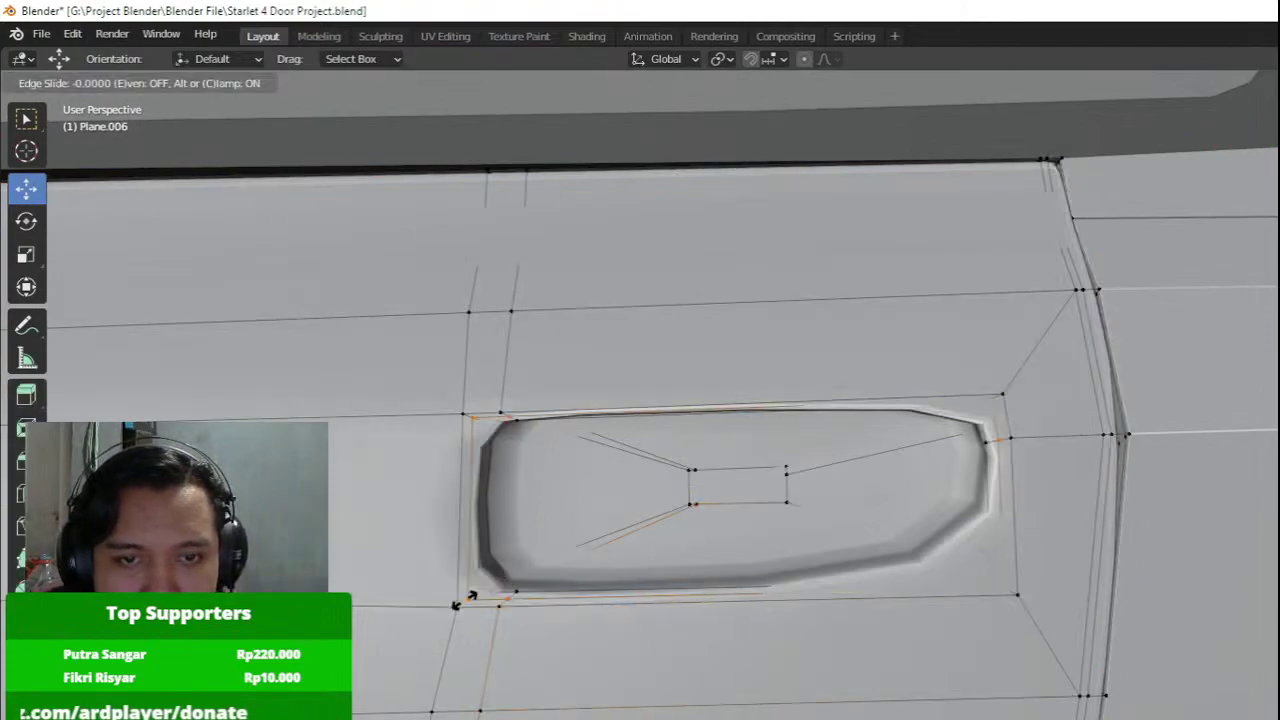
{"action": "left_click", "coordinate": [465, 600]}
{"action": "key", "text": "ctrl+z"}
{"action": "key", "text": "ctrl+z"}
{"action": "key", "text": "ctrl+z"}
Add an edge loop around the handle recess close to the opening's outer border.
{"action": "key", "text": "ctrl+r"}
{"action": "left_click", "coordinate": [467, 596]}
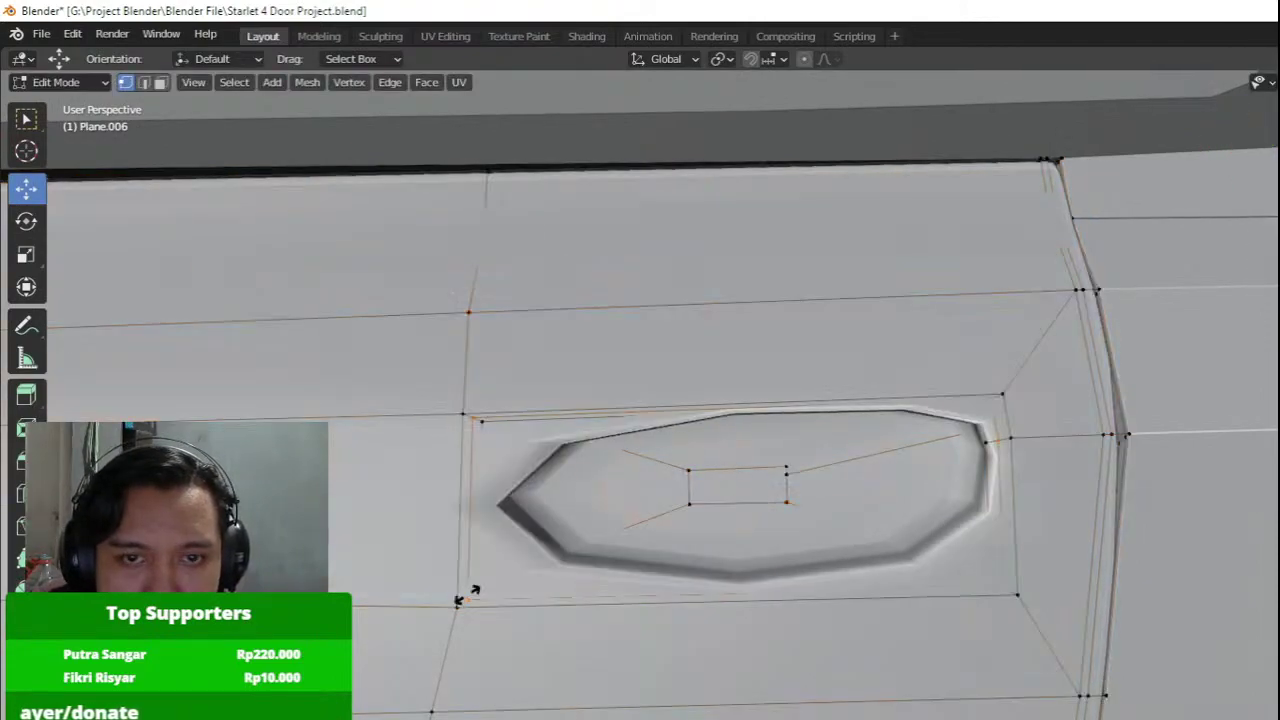
{"action": "left_click", "coordinate": [463, 593]}
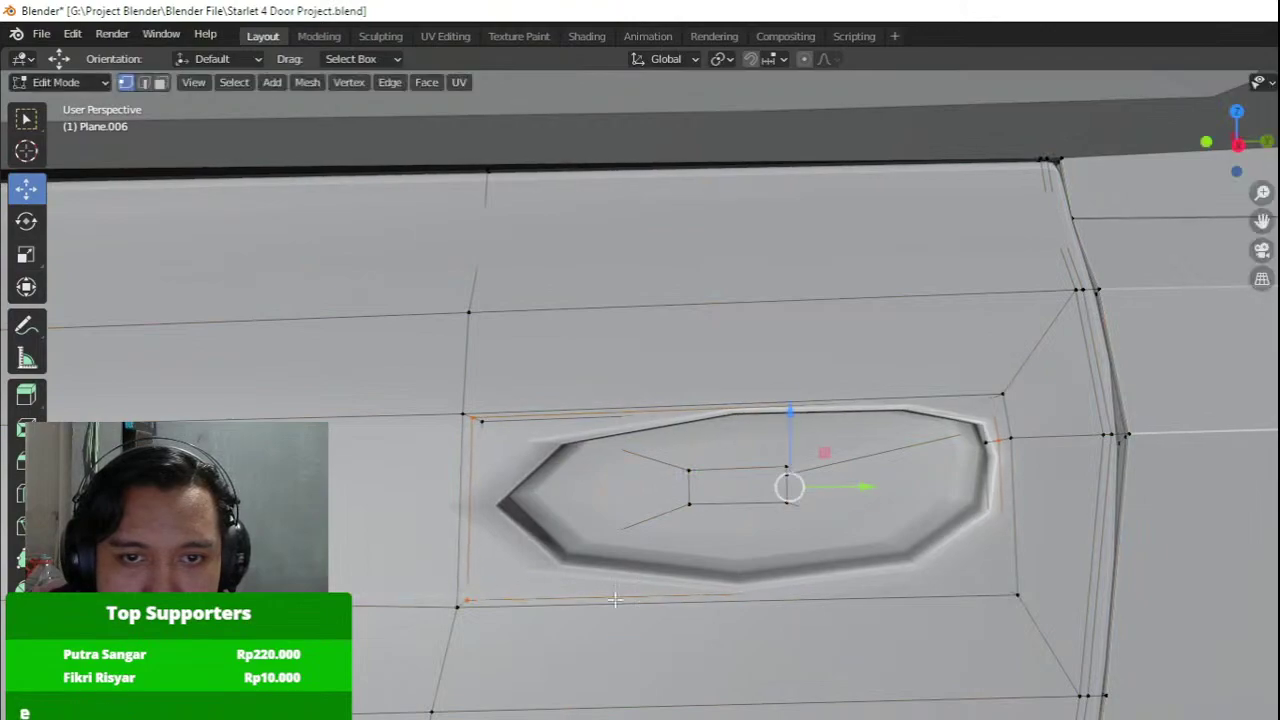
Add a vertical edge loop below the recess and another above it, sliding both toward the recess's front end.
{"action": "key", "text": "ctrl+r"}
{"action": "left_click", "coordinate": [614, 600]}
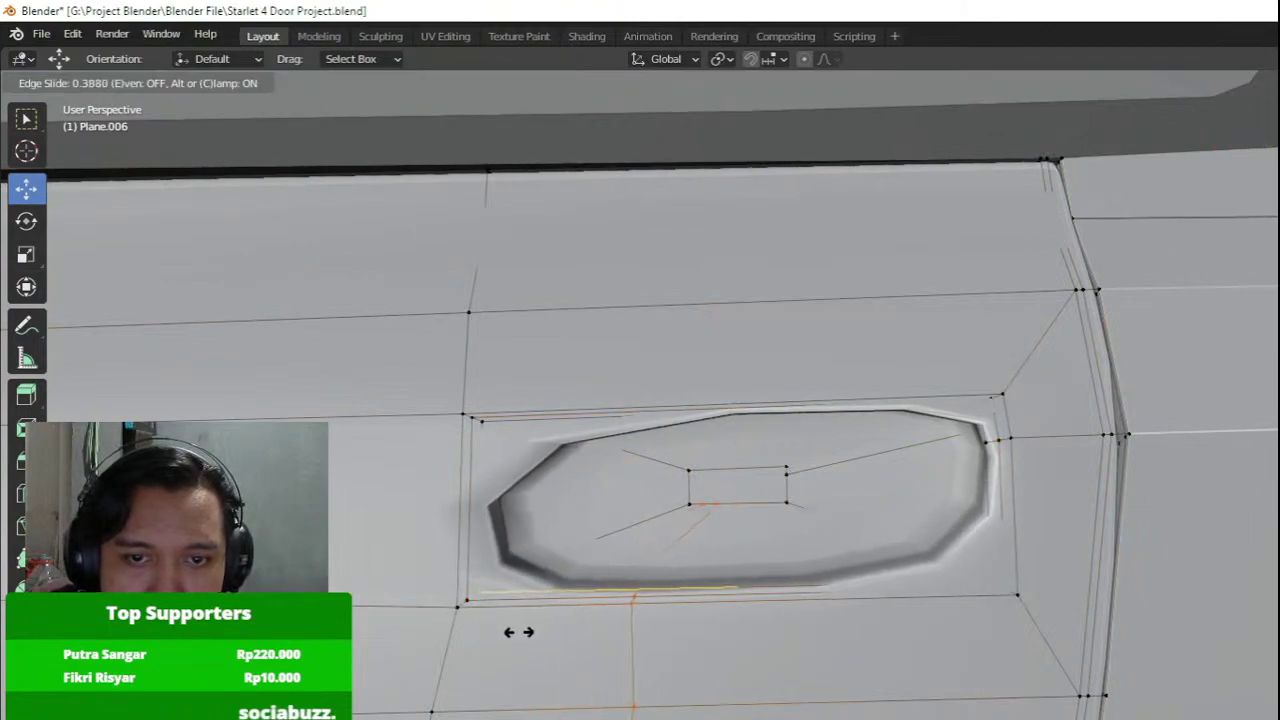
{"action": "left_click", "coordinate": [486, 632]}
{"action": "key", "text": "ctrl+r"}
{"action": "left_click", "coordinate": [711, 421]}
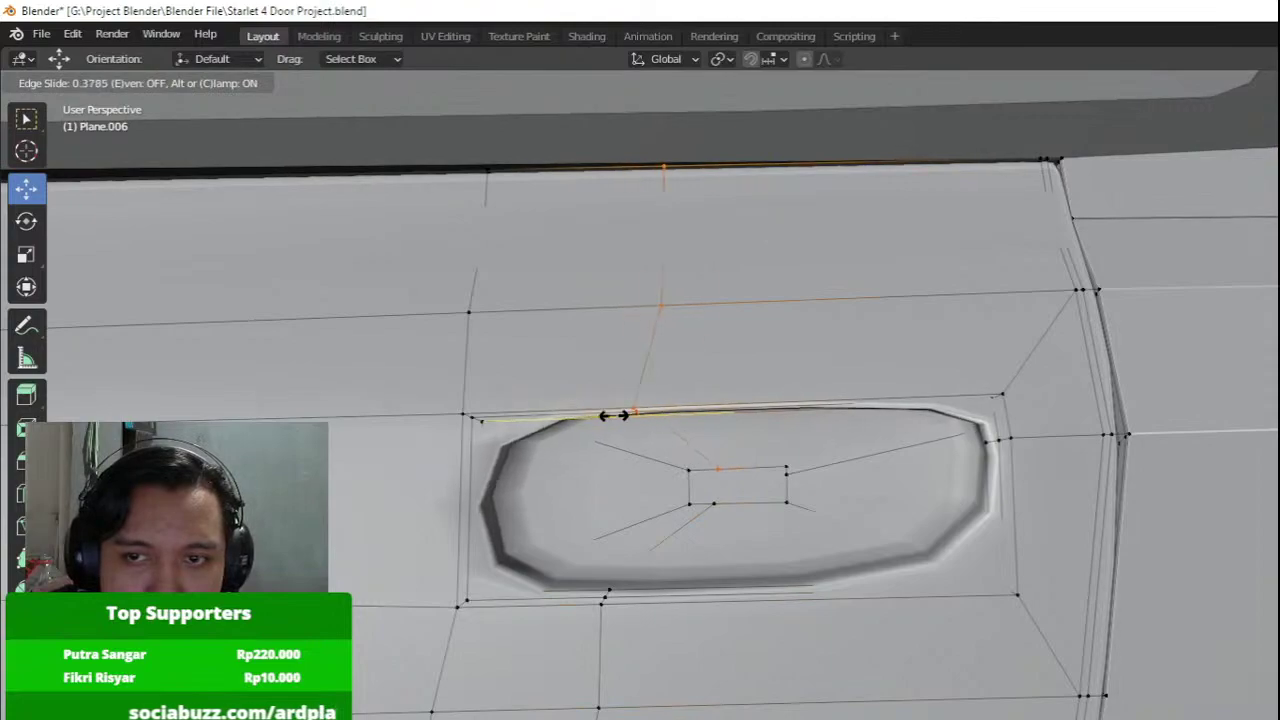
{"action": "left_click", "coordinate": [627, 419]}
Leave Edit Mode, select the rear quarter body panel, and give it level 2 subdivision and smooth shading.
{"action": "key", "text": "Tab"}
{"action": "scroll", "coordinate": [628, 419], "scroll_direction": "down", "scroll_amount": 12}
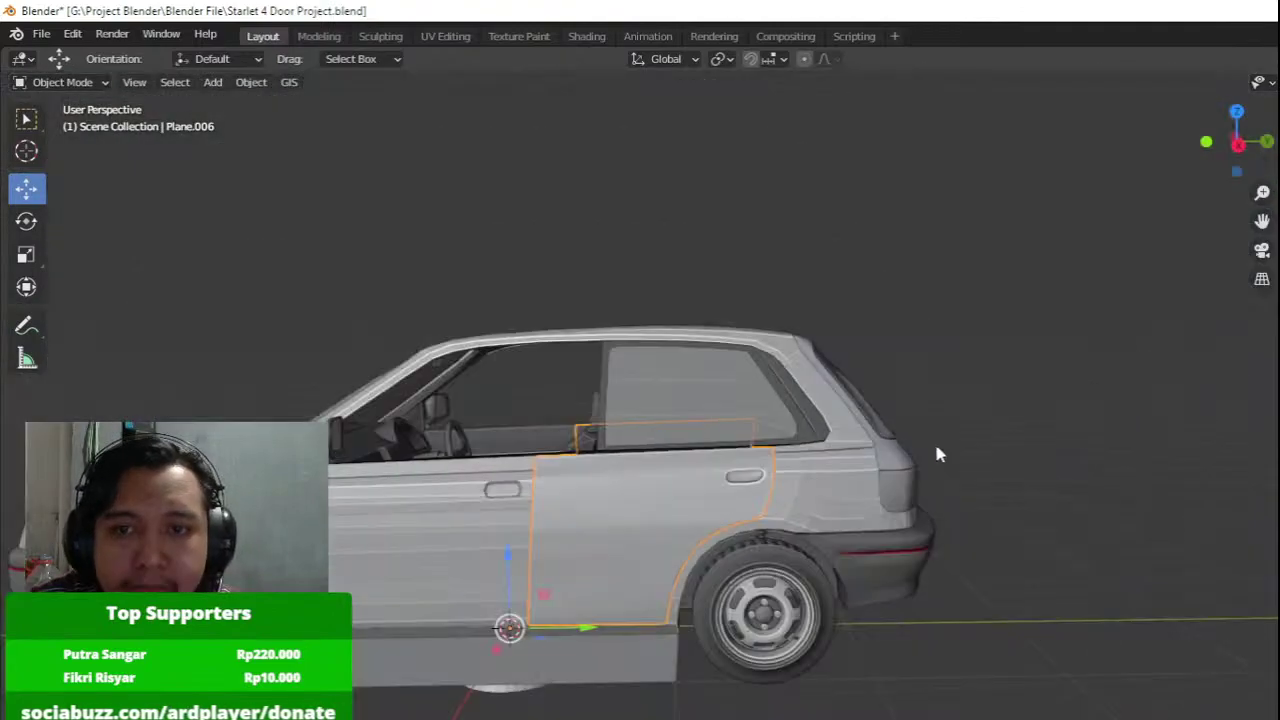
{"action": "left_click", "coordinate": [936, 446]}
{"action": "mouse_move", "coordinate": [940, 446]}
{"action": "middle_mouse_down"}
{"action": "mouse_move", "coordinate": [1075, 446]}
{"action": "mouse_move", "coordinate": [1011, 416]}
{"action": "mouse_move", "coordinate": [1025, 432]}
{"action": "mouse_move", "coordinate": [947, 467]}
{"action": "middle_mouse_up"}
{"action": "scroll", "coordinate": [1040, 445], "scroll_direction": "up", "scroll_amount": 4}
{"action": "scroll", "coordinate": [947, 467], "scroll_direction": "up", "scroll_amount": 6}
{"action": "left_click", "coordinate": [947, 467]}
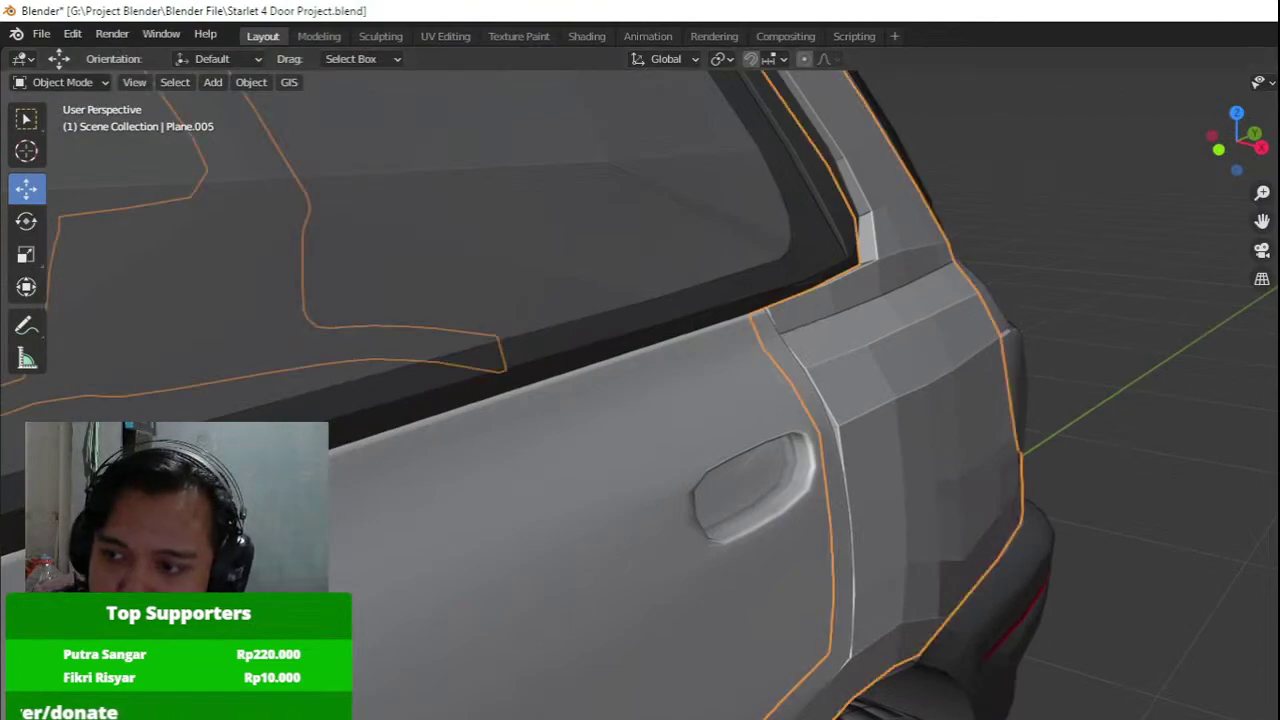
{"action": "key", "text": "ctrl+2"}
{"action": "right_click", "coordinate": [942, 441]}
{"action": "left_click", "coordinate": [934, 440]}
In the rear quarter panel's mesh, add an edge loop along the window lip close to its outer edge.
{"action": "scroll", "coordinate": [934, 440], "scroll_direction": "up", "scroll_amount": 2}
{"action": "middle_click_drag", "start_coordinate": [934, 440], "coordinate": [853, 573], "text": "shift"}
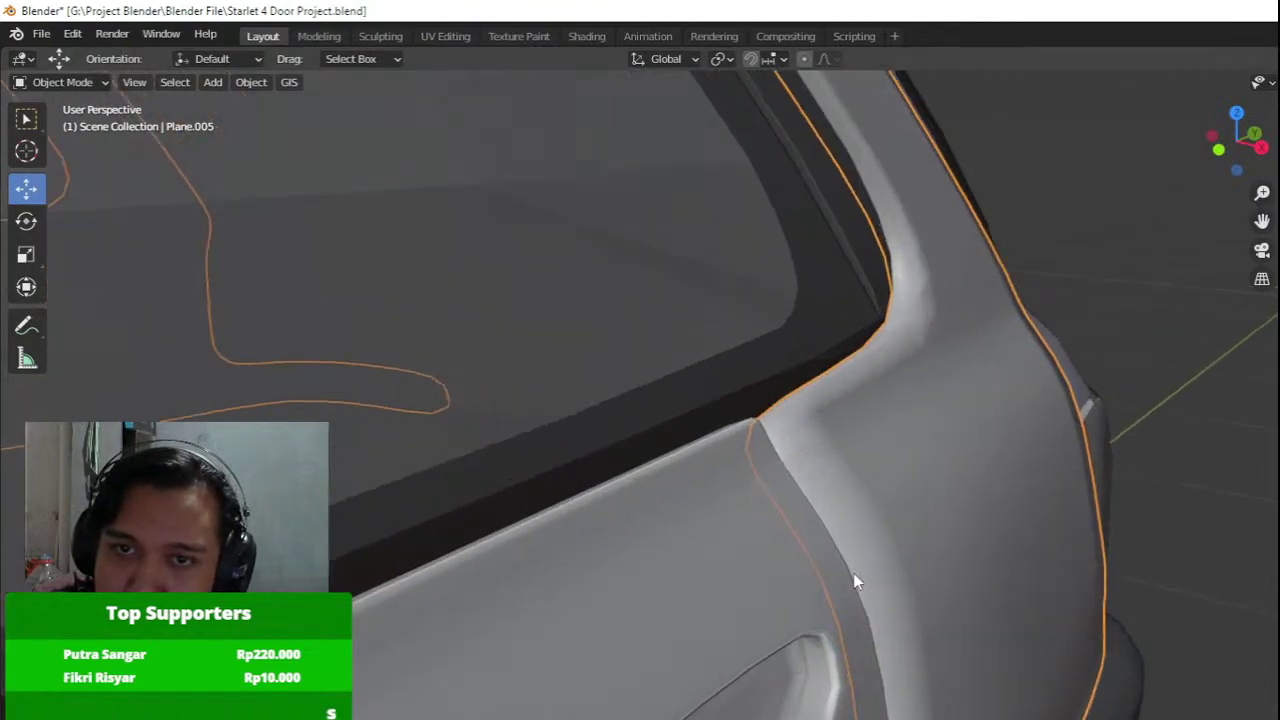
{"action": "key", "text": "Tab"}
{"action": "middle_click_drag", "start_coordinate": [695, 425], "coordinate": [782, 424]}
{"action": "key", "text": "Tab"}
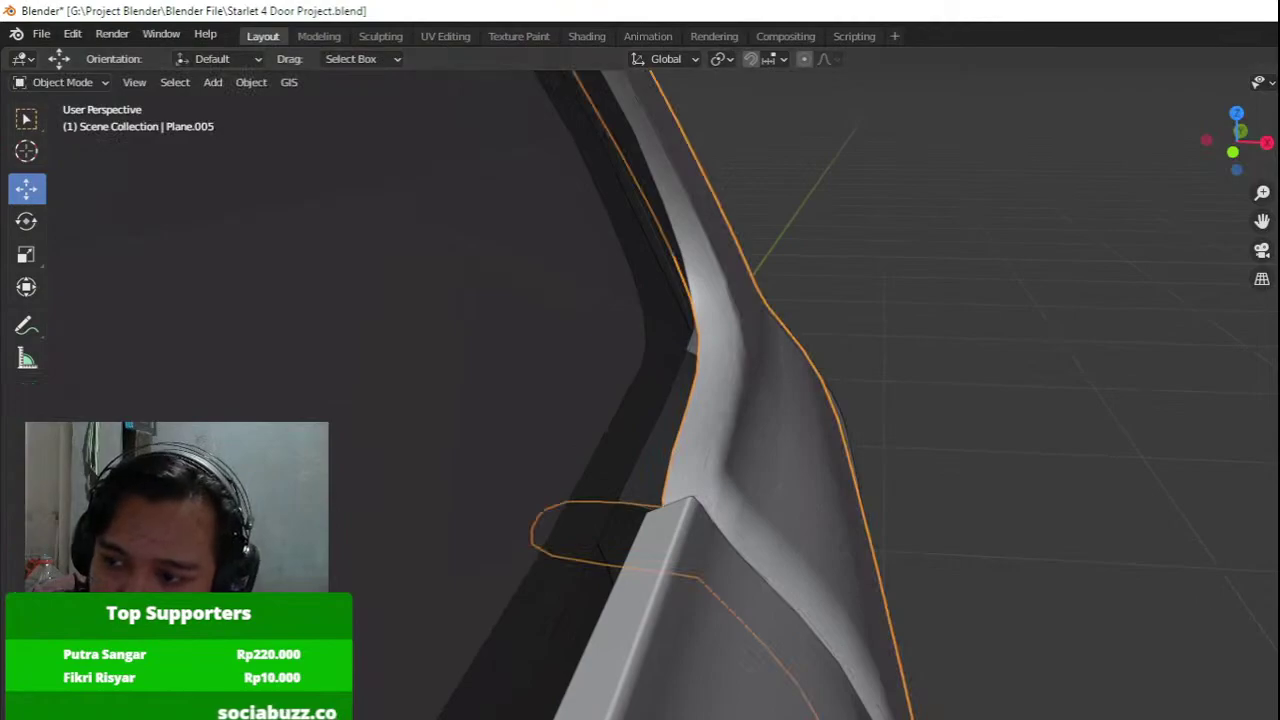
{"action": "key", "text": "Tab"}
{"action": "key", "text": "g"}
{"action": "key", "text": "g"}
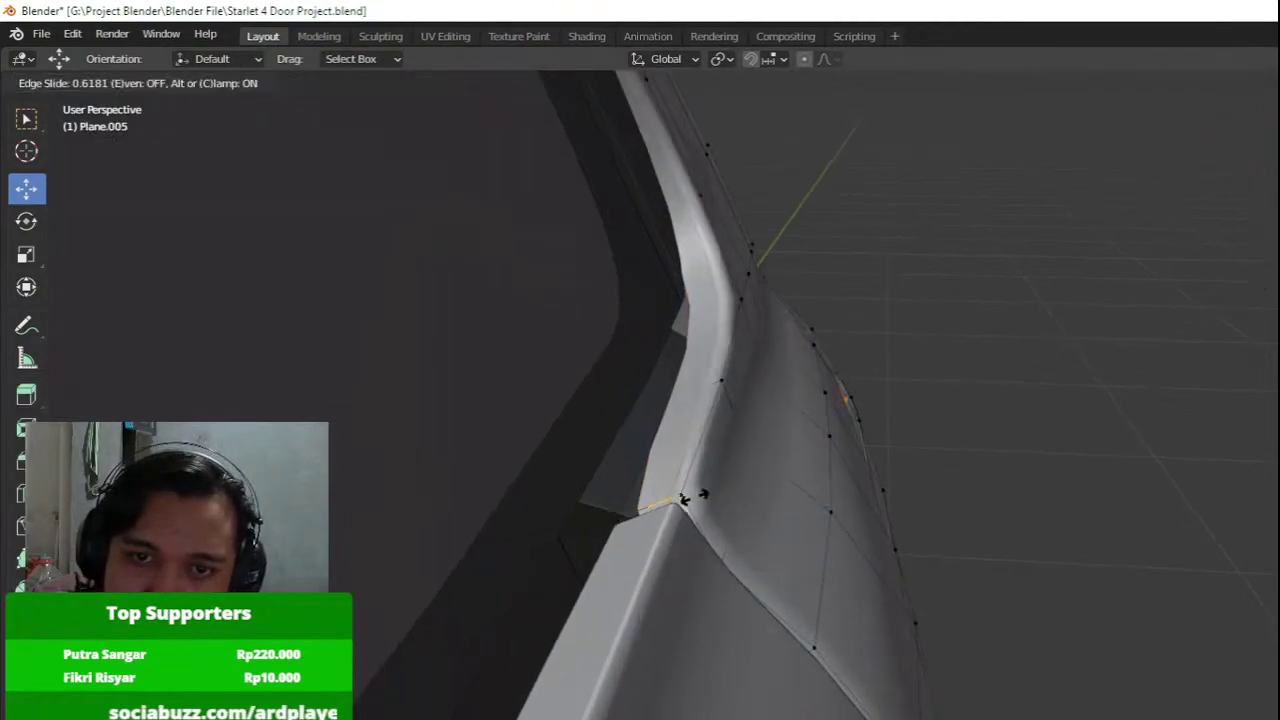
Add an edge loop alongside the quarter panel's door-gap edge and another close to its upper front corner.
{"action": "key", "text": "ctrl+r"}
{"action": "left_click", "coordinate": [691, 459]}
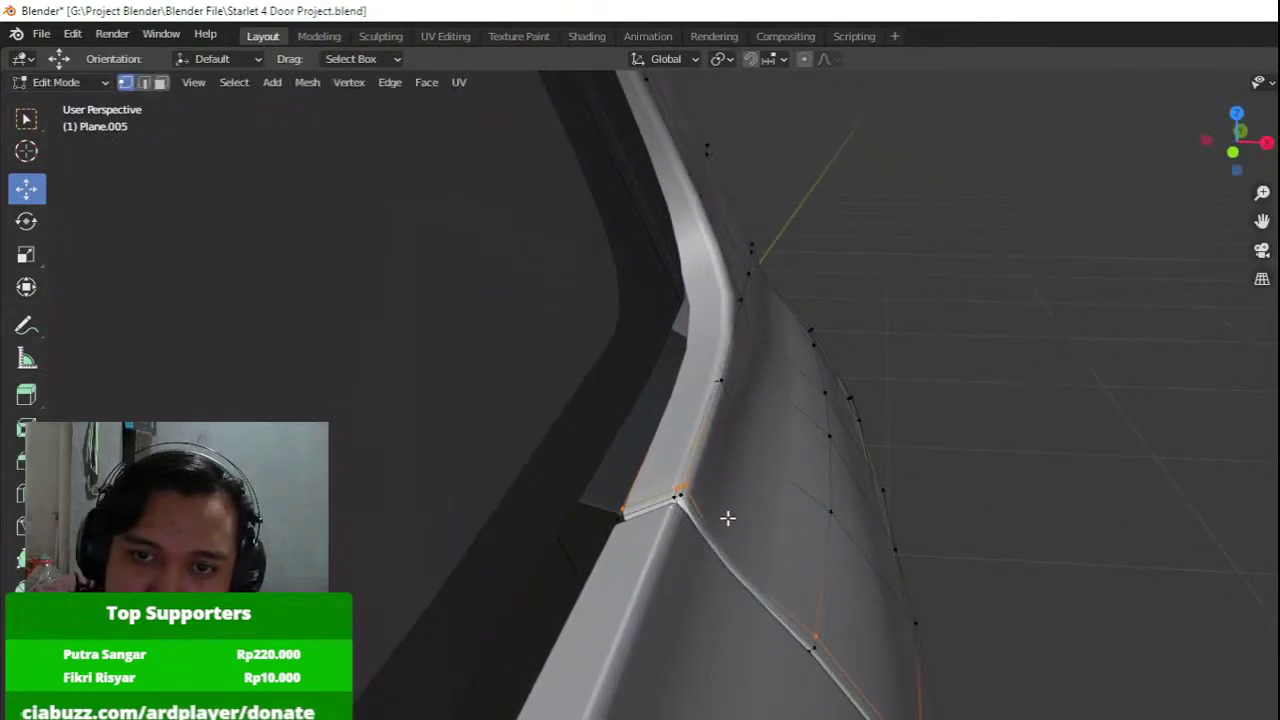
{"action": "key", "text": "ctrl+r"}
{"action": "left_click", "coordinate": [733, 534]}
{"action": "left_click", "coordinate": [697, 503]}
{"action": "key", "text": "Tab"}
Add an edge loop above the rear wheel arch of the quarter panel, slid close to the neighbouring upper edge line, and exit Edit Mode.
{"action": "middle_click_drag", "start_coordinate": [686, 500], "coordinate": [746, 361]}
{"action": "scroll", "coordinate": [875, 548], "scroll_direction": "down", "scroll_amount": 5}
{"action": "key", "text": "Tab"}
{"action": "scroll", "coordinate": [746, 361], "scroll_direction": "up", "scroll_amount": 4}
{"action": "middle_click_drag", "start_coordinate": [766, 434], "coordinate": [608, 336]}
{"action": "scroll", "coordinate": [608, 336], "scroll_direction": "up", "scroll_amount": 2}
{"action": "middle_click_drag", "start_coordinate": [608, 336], "coordinate": [900, 522], "text": "shift"}
{"action": "key", "text": "a"}
{"action": "key", "text": "ctrl+r"}
{"action": "left_click", "coordinate": [597, 502]}
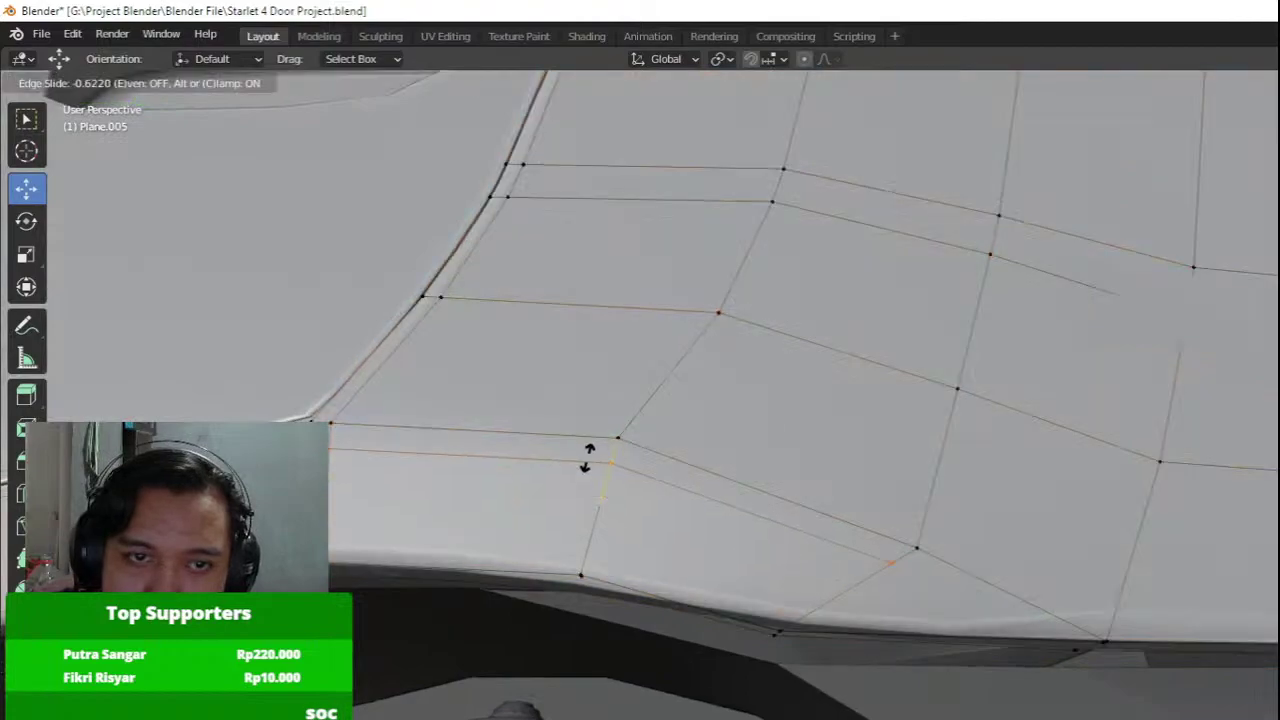
{"action": "left_click", "coordinate": [598, 452]}
{"action": "key", "text": "Tab"}
{"action": "scroll", "coordinate": [584, 486], "scroll_direction": "down", "scroll_amount": 6}
{"action": "middle_click_drag", "start_coordinate": [584, 486], "coordinate": [850, 420]}
{"action": "scroll", "coordinate": [850, 420], "scroll_direction": "down", "scroll_amount": 2}
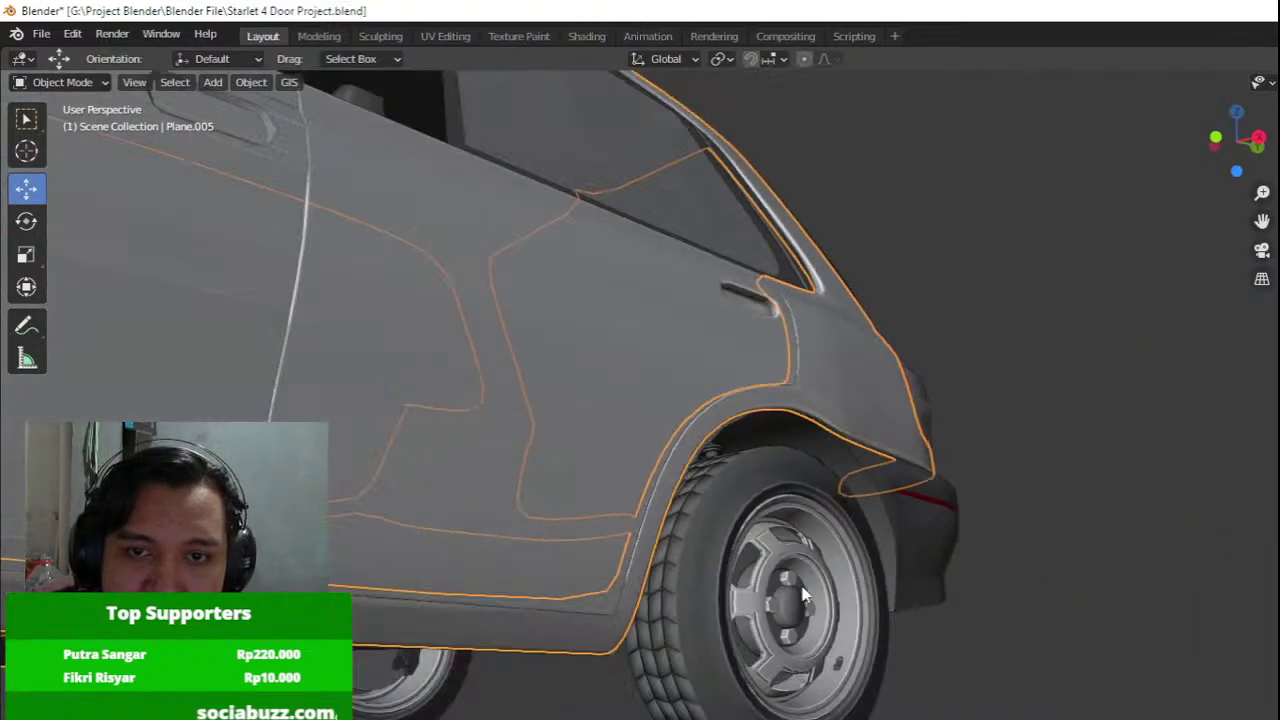
Add an edge loop along the sill of the quarter panel's mesh, slid close to the bottom edge ahead of the rear wheel, and exit Edit Mode.
{"action": "scroll", "coordinate": [873, 449], "scroll_direction": "up", "scroll_amount": 4}
{"action": "key", "text": "Tab"}
{"action": "scroll", "coordinate": [763, 454], "scroll_direction": "up", "scroll_amount": 3}
{"action": "key", "text": "ctrl+r"}
{"action": "left_click", "coordinate": [698, 476]}
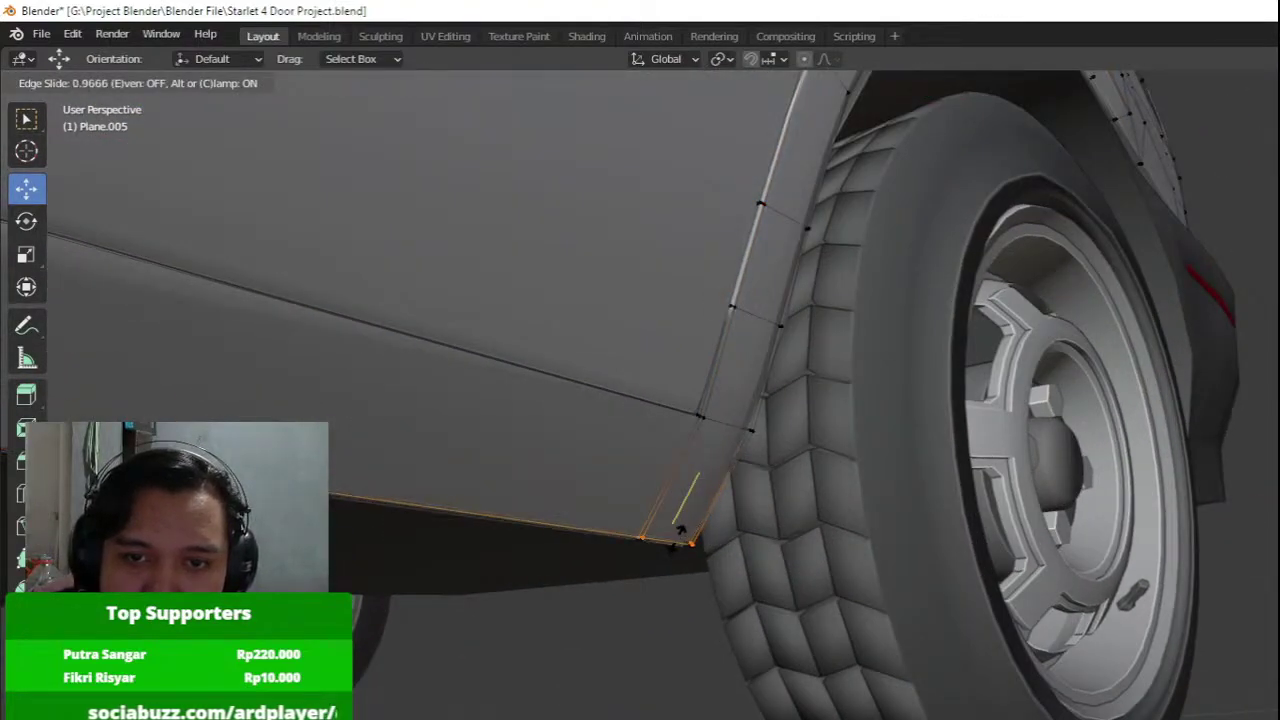
{"action": "left_click", "coordinate": [678, 536]}
{"action": "key", "text": "Tab"}
{"action": "scroll", "coordinate": [703, 474], "scroll_direction": "down", "scroll_amount": 5}
{"action": "middle_click_drag", "start_coordinate": [705, 476], "coordinate": [537, 505]}
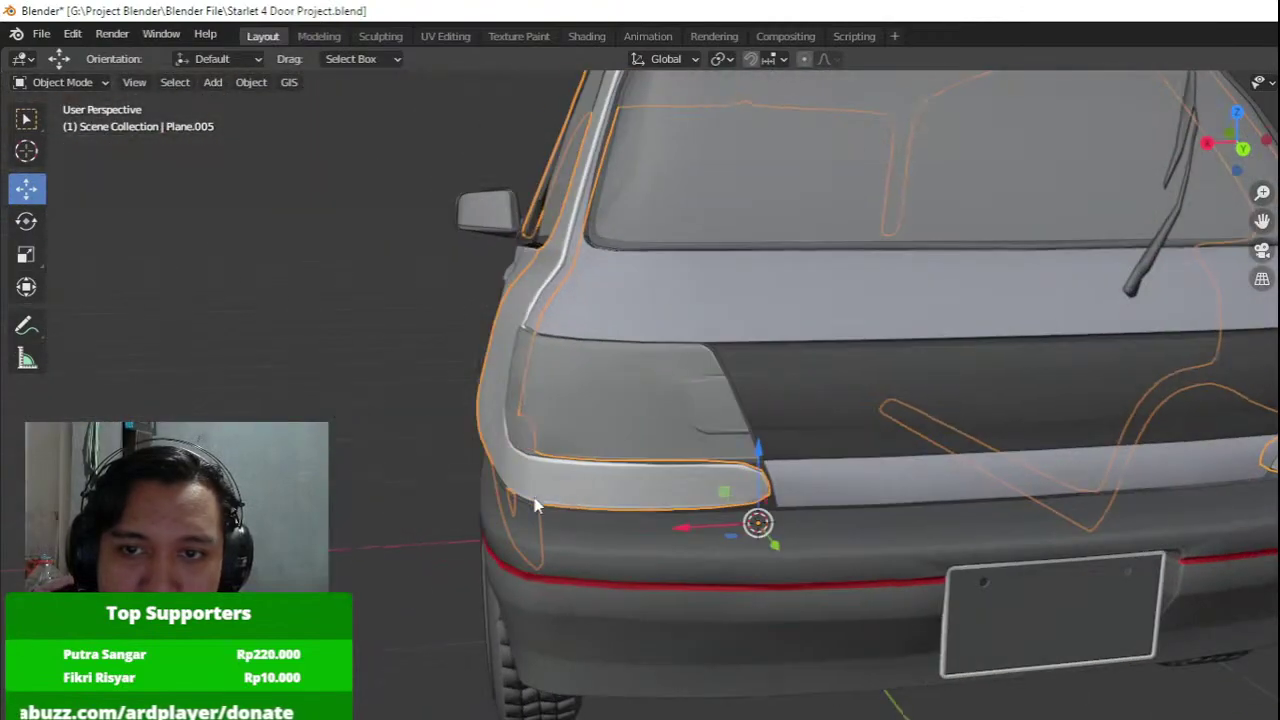
Add an edge loop across the body strip below the tail light, slid close to its inner end, and exit Edit Mode.
{"action": "key", "text": "Tab"}
{"action": "scroll", "coordinate": [728, 484], "scroll_direction": "up", "scroll_amount": 5}
{"action": "key", "text": "ctrl+r"}
{"action": "left_click", "coordinate": [656, 482]}
{"action": "left_click", "coordinate": [793, 508]}
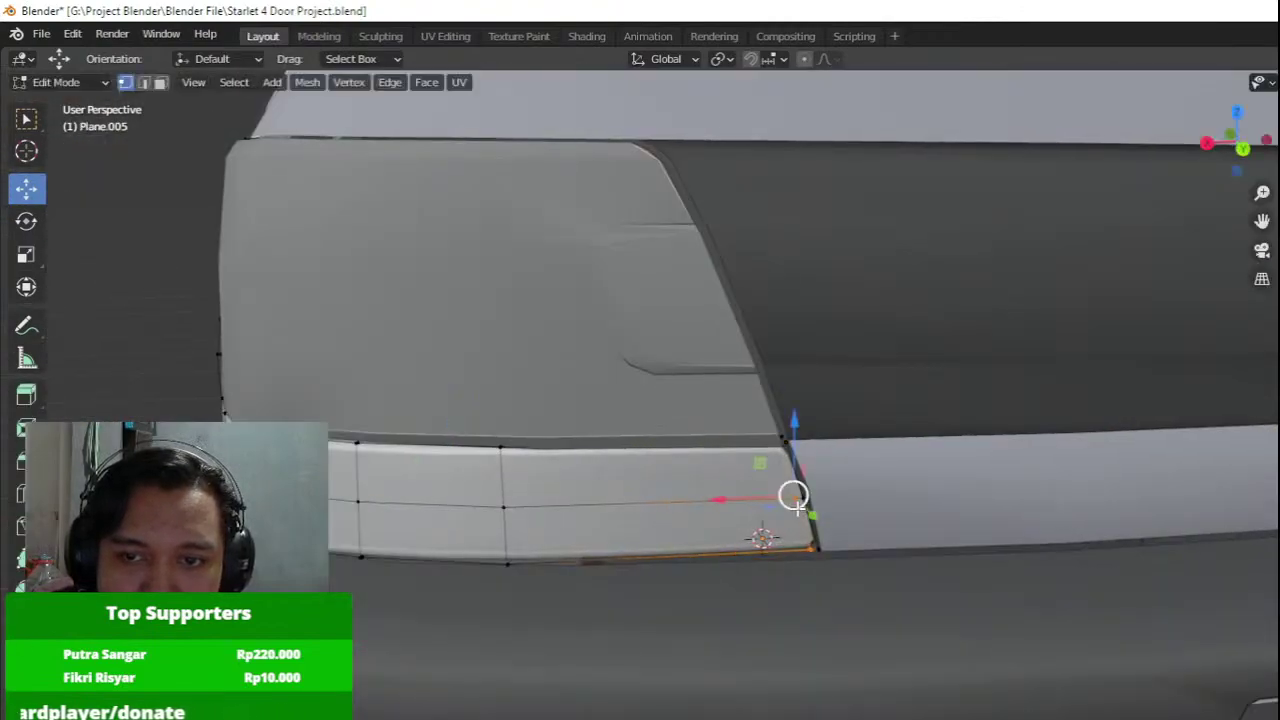
{"action": "middle_click_drag", "start_coordinate": [790, 505], "coordinate": [911, 498]}
{"action": "key", "text": "Tab"}
{"action": "scroll", "coordinate": [840, 430], "scroll_direction": "down", "scroll_amount": 5}
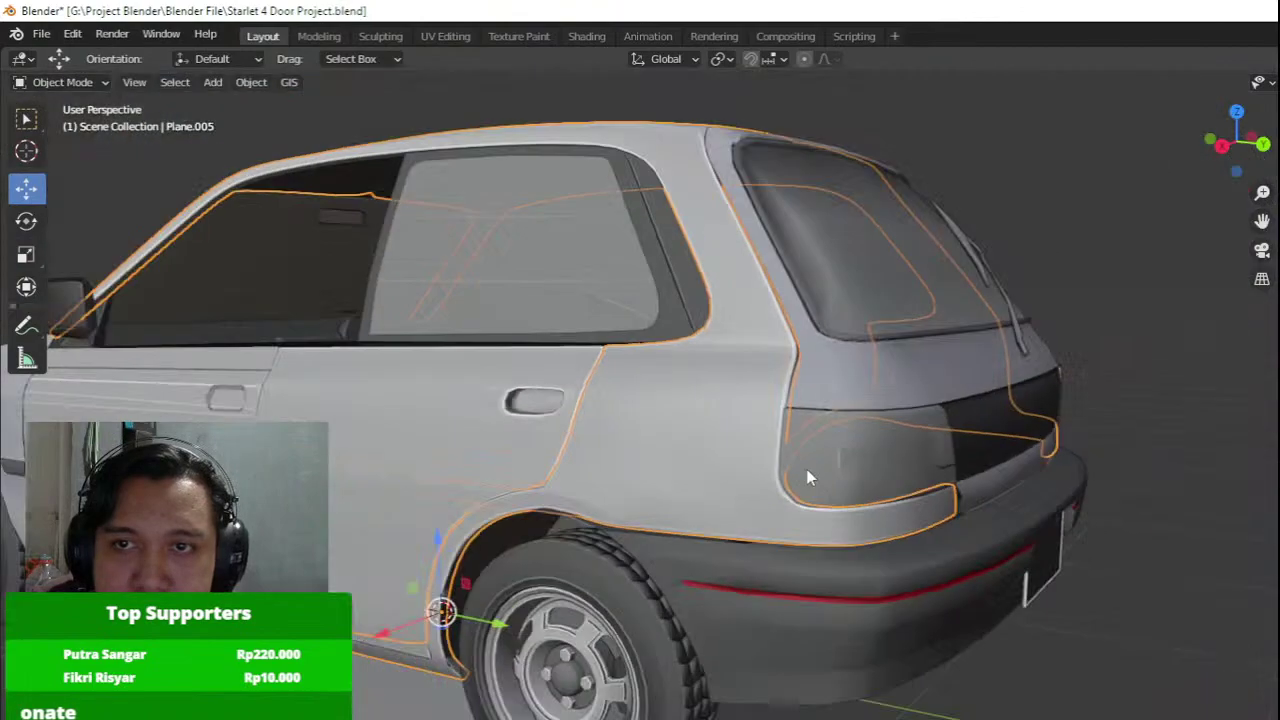
Examine the roof's centre seam in the body panel's mesh from above and from the front.
{"action": "scroll", "coordinate": [822, 566], "scroll_direction": "up", "scroll_amount": 3}
{"action": "middle_click_drag", "start_coordinate": [808, 477], "coordinate": [843, 525]}
{"action": "mouse_move", "coordinate": [770, 235]}
{"action": "middle_mouse_down", "text": "shift"}
{"action": "mouse_move", "coordinate": [805, 529]}
{"action": "mouse_move", "coordinate": [1008, 560]}
{"action": "middle_mouse_up", "text": "shift"}
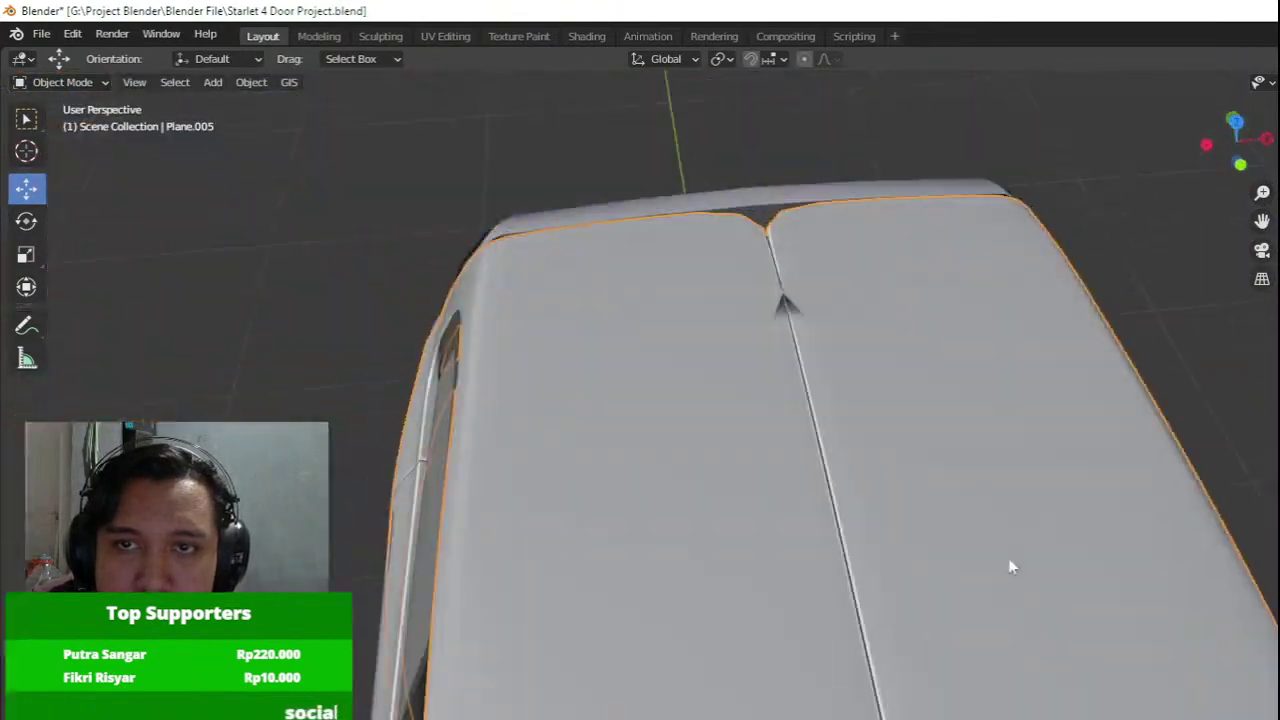
{"action": "key", "text": "Tab"}
{"action": "scroll", "coordinate": [966, 523], "scroll_direction": "down", "scroll_amount": 3}
{"action": "key", "text": "KP_7"}
{"action": "key", "text": "shift+z"}
{"action": "left_click_drag", "start_coordinate": [680, 327], "coordinate": [785, 718]}
{"action": "left_click", "coordinate": [785, 719]}
{"action": "key", "text": "shift+z"}
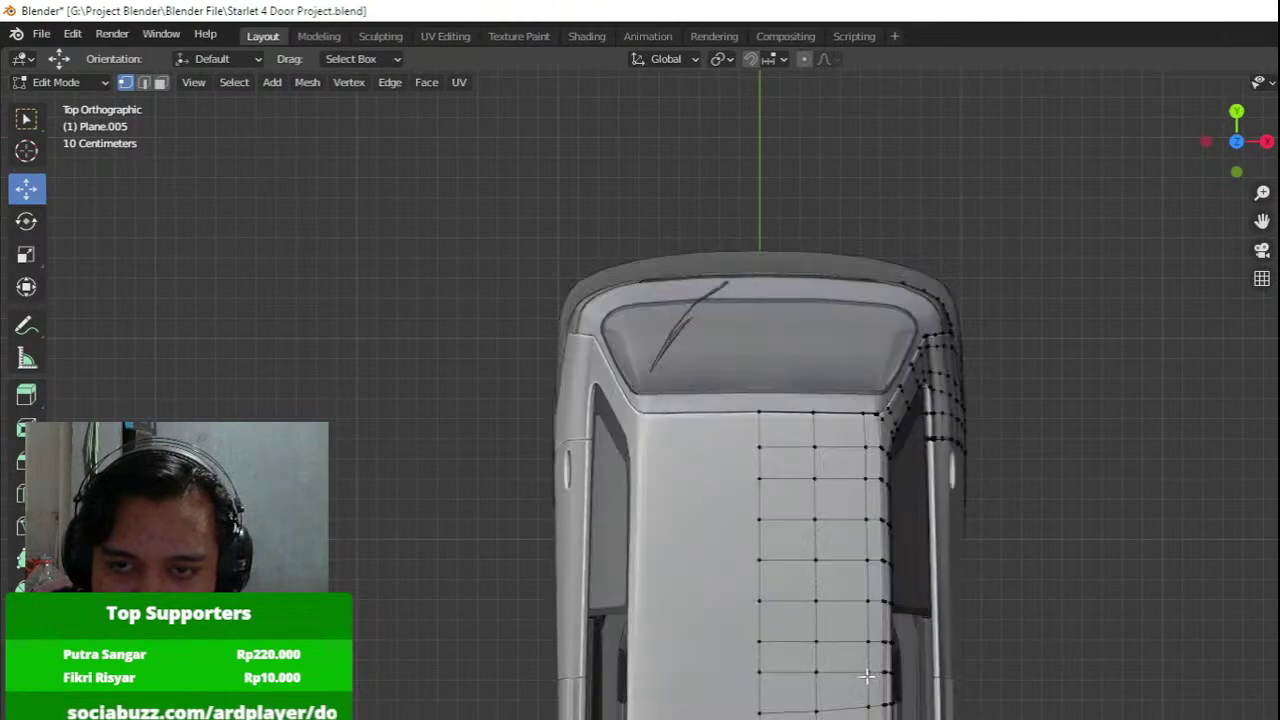
{"action": "mouse_move", "coordinate": [866, 677]}
{"action": "middle_mouse_down"}
{"action": "mouse_move", "coordinate": [854, 515]}
{"action": "mouse_move", "coordinate": [820, 452]}
{"action": "middle_mouse_up"}
{"action": "key", "text": "Tab"}
{"action": "scroll", "coordinate": [661, 392], "scroll_direction": "up", "scroll_amount": 2}
{"action": "middle_click_drag", "start_coordinate": [661, 392], "coordinate": [737, 506]}
{"action": "key", "text": "Tab"}
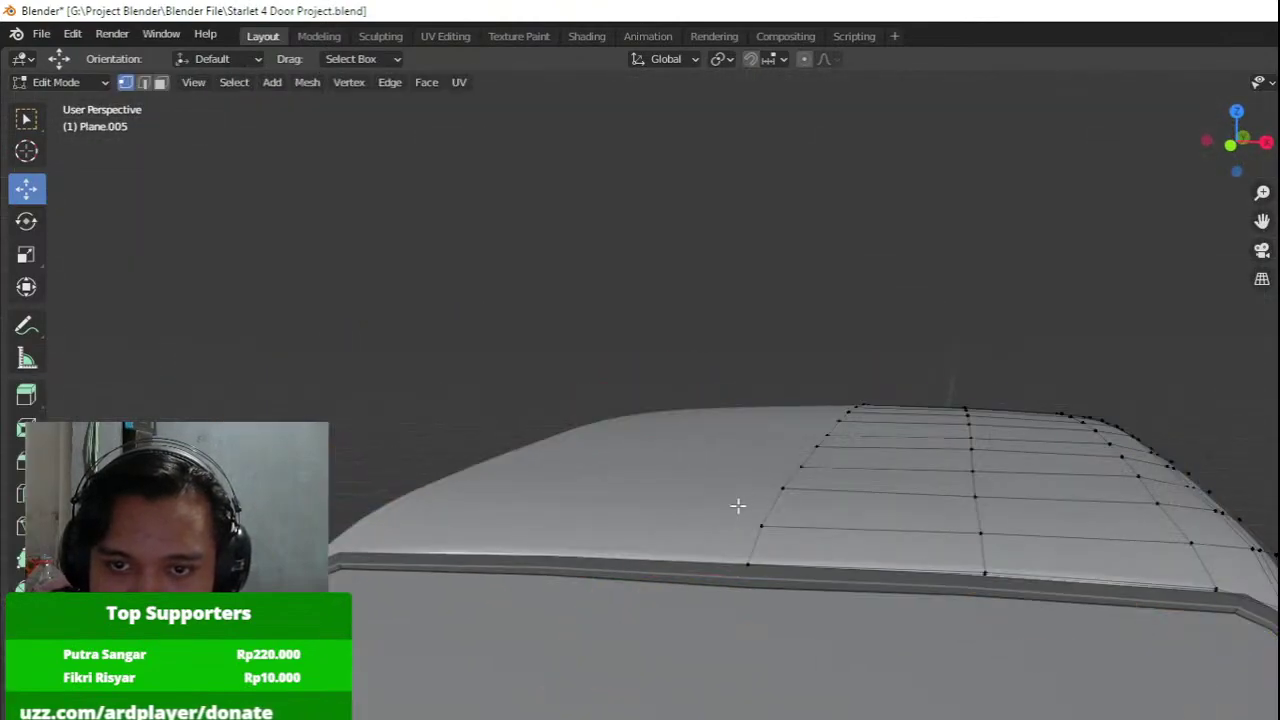
In a front wireframe view, move the lowest roof centre-seam vertices sideways onto the centre axis.
{"action": "key", "text": "KP_1"}
{"action": "middle_click_drag", "start_coordinate": [903, 403], "coordinate": [746, 431], "text": "shift"}
{"action": "key", "text": "shift+z"}
{"action": "scroll", "coordinate": [744, 436], "scroll_direction": "up", "scroll_amount": 10}
{"action": "key", "text": "a"}
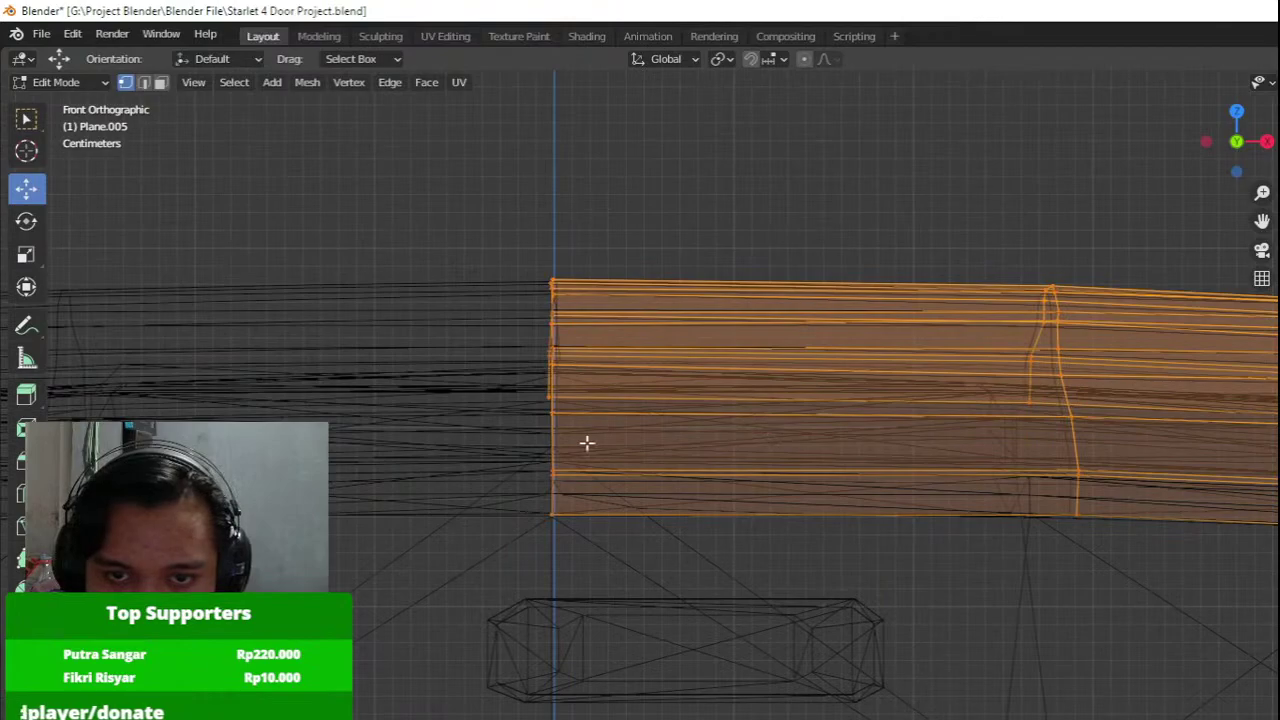
{"action": "scroll", "coordinate": [560, 465], "scroll_direction": "up", "scroll_amount": 5}
{"action": "left_click", "coordinate": [620, 572]}
{"action": "scroll", "coordinate": [624, 572], "scroll_direction": "down", "scroll_amount": 4}
{"action": "key", "text": "a"}
{"action": "left_click_drag", "start_coordinate": [583, 637], "coordinate": [746, 128]}
{"action": "scroll", "coordinate": [717, 486], "scroll_direction": "up", "scroll_amount": 3}
{"action": "left_click_drag", "start_coordinate": [547, 603], "coordinate": [695, 354]}
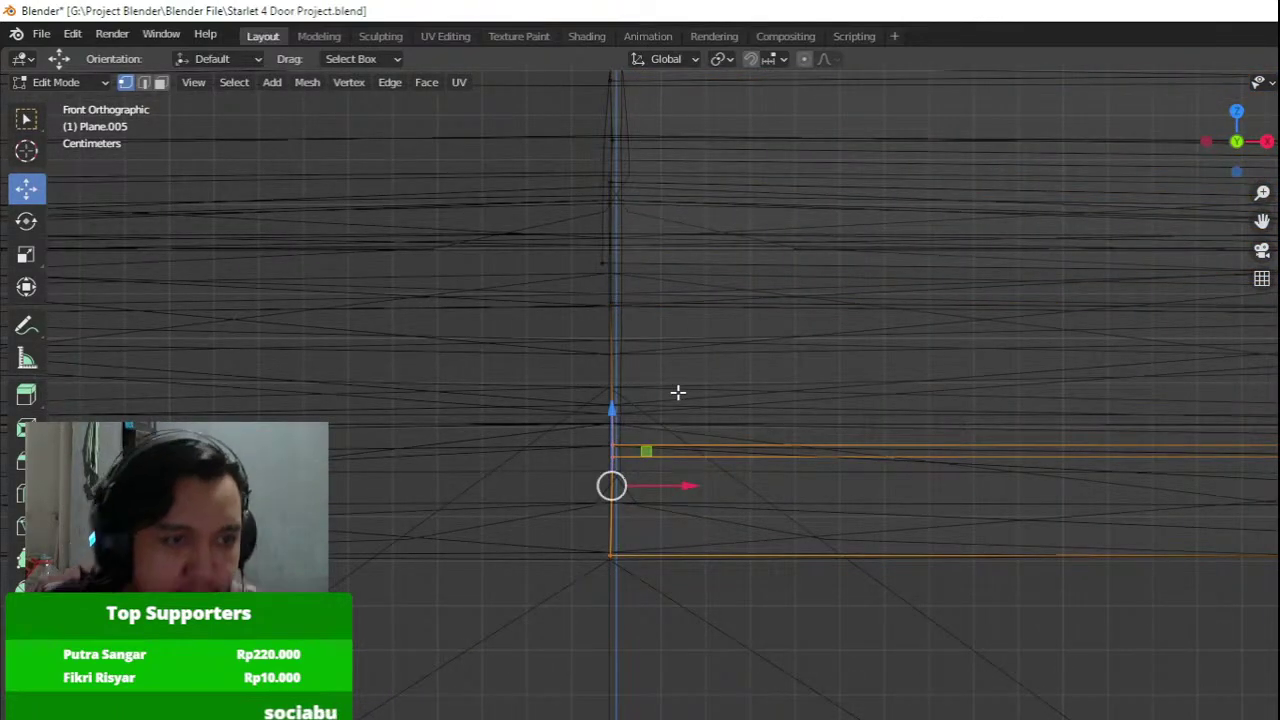
{"action": "scroll", "coordinate": [678, 392], "scroll_direction": "up", "scroll_amount": 2}
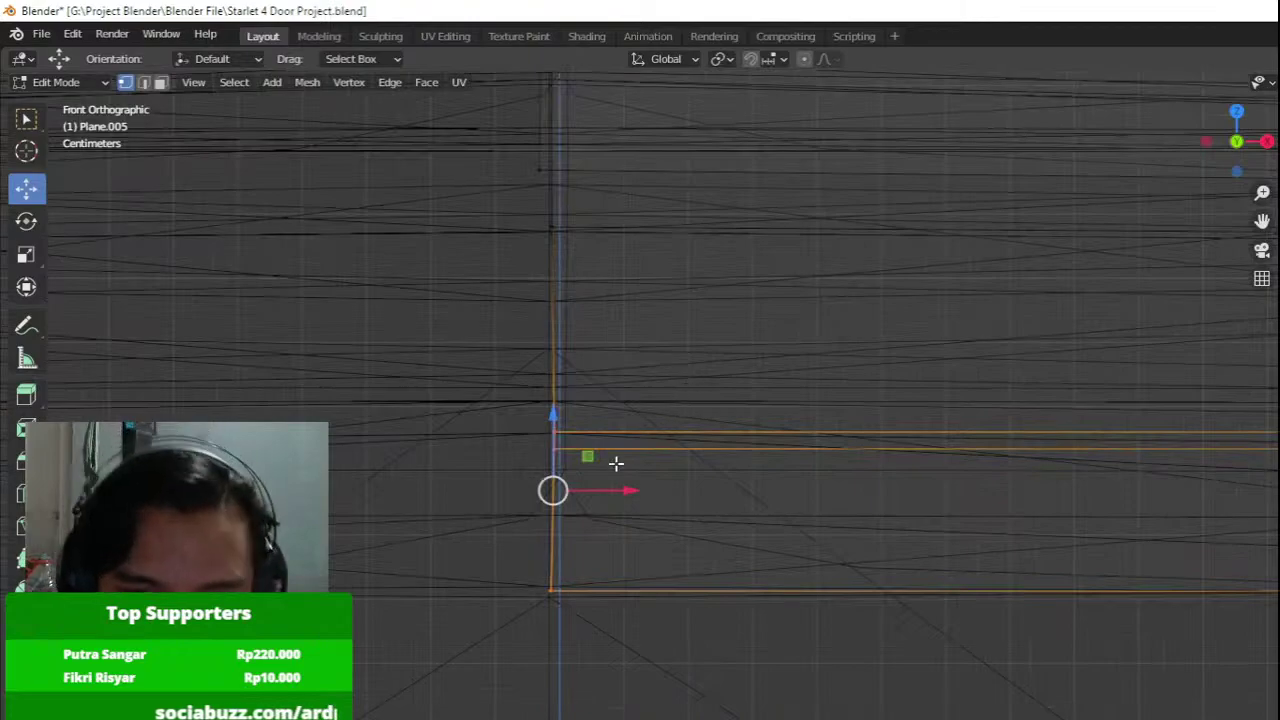
{"action": "left_click_drag", "start_coordinate": [629, 490], "coordinate": [590, 498]}
{"action": "left_click", "coordinate": [559, 591]}
{"action": "left_click_drag", "start_coordinate": [594, 590], "coordinate": [597, 591]}
{"action": "left_click", "coordinate": [563, 450]}
{"action": "middle_click_drag", "start_coordinate": [603, 247], "coordinate": [643, 581], "text": "shift"}
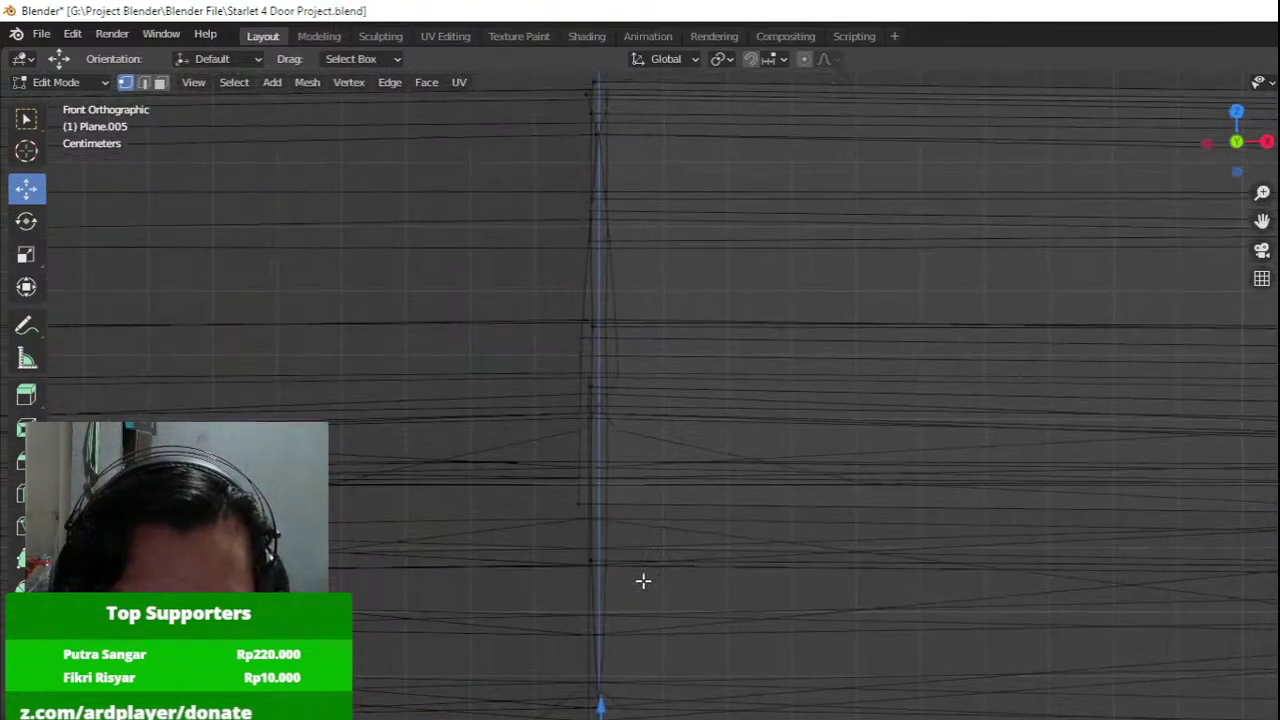
Shift the next two centre-seam vertices above them along X onto the centre axis.
{"action": "key", "text": "a"}
{"action": "left_click", "coordinate": [577, 562]}
{"action": "left_click_drag", "start_coordinate": [647, 563], "coordinate": [653, 568]}
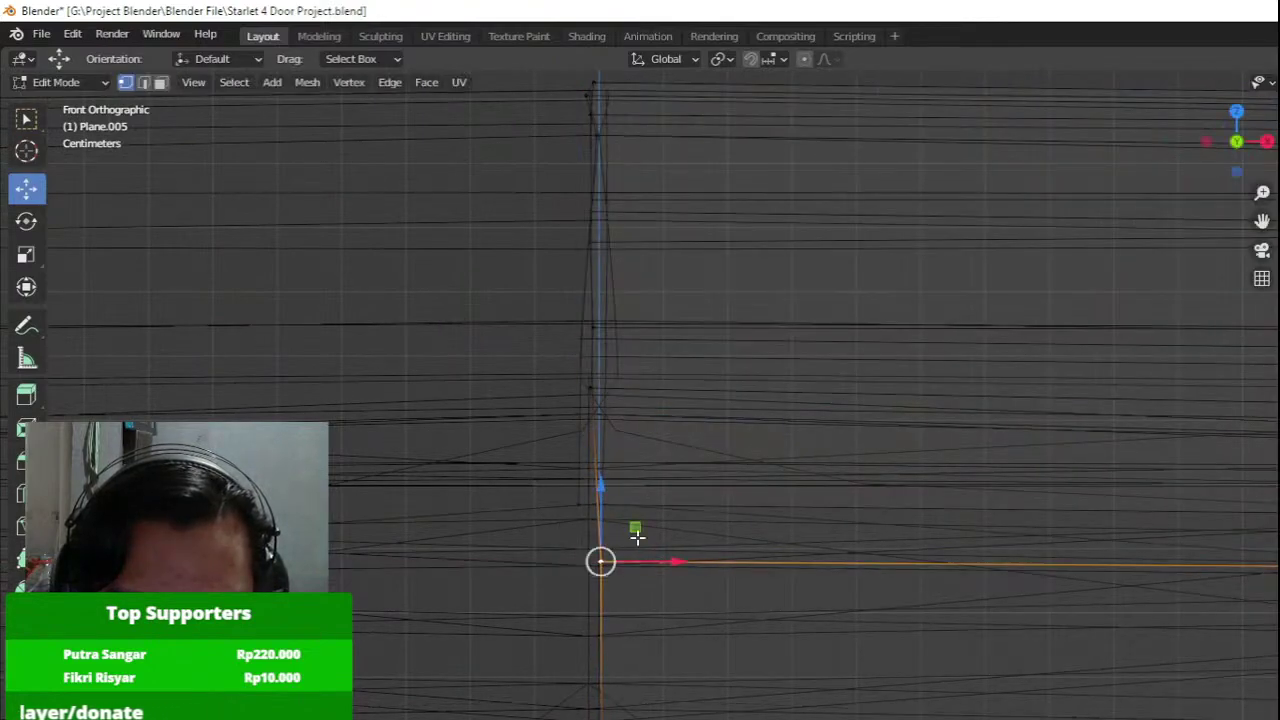
{"action": "middle_click_drag", "start_coordinate": [623, 398], "coordinate": [651, 537], "text": "shift"}
{"action": "key", "text": "a"}
{"action": "left_click", "coordinate": [627, 528]}
{"action": "left_click_drag", "start_coordinate": [680, 530], "coordinate": [689, 532]}
Shift two more centre-seam vertices in the upper half of the roof profile along X onto the centre axis.
{"action": "key", "text": "a"}
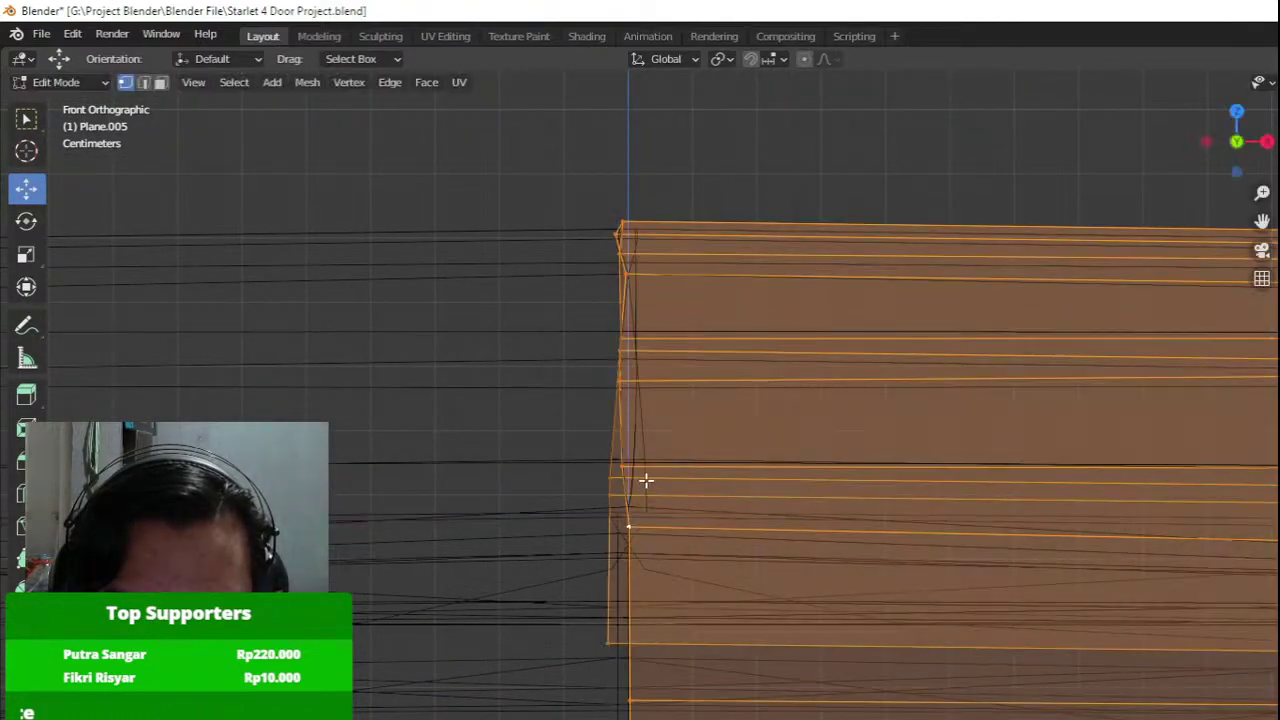
{"action": "left_click", "coordinate": [623, 468]}
{"action": "left_click_drag", "start_coordinate": [666, 470], "coordinate": [667, 470]}
{"action": "middle_click_drag", "start_coordinate": [634, 385], "coordinate": [666, 466], "text": "shift"}
{"action": "key", "text": "a"}
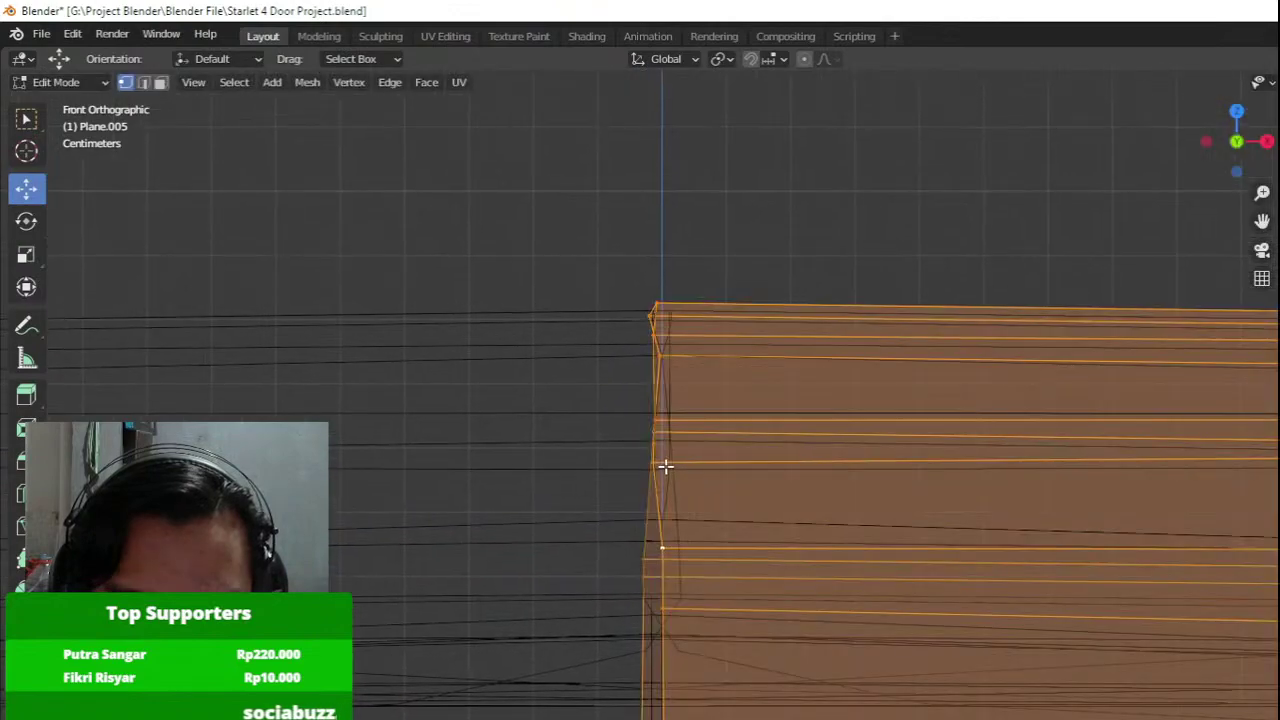
{"action": "left_click", "coordinate": [657, 465]}
{"action": "left_click_drag", "start_coordinate": [713, 467], "coordinate": [719, 467]}
{"action": "key", "text": "a"}
{"action": "scroll", "coordinate": [740, 472], "scroll_direction": "up", "scroll_amount": 1}
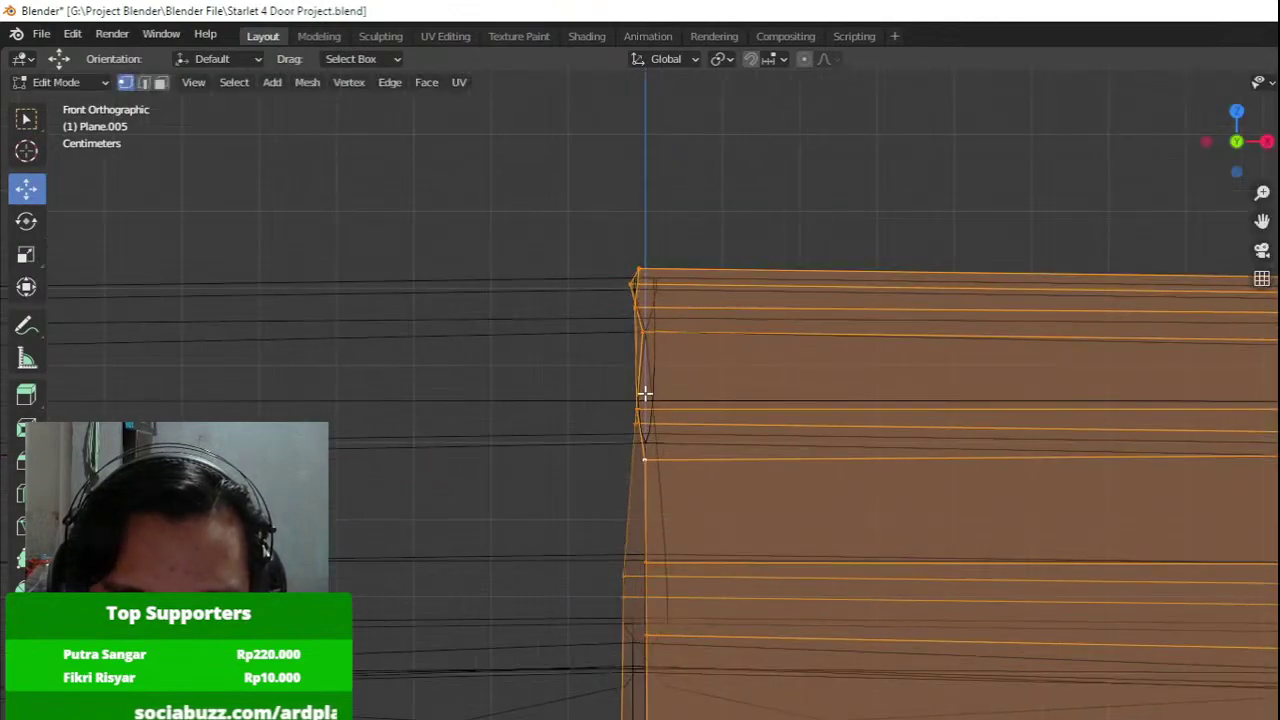
Align the topmost centre-seam vertices, and the ones just beneath them, with the centre axis.
{"action": "left_click", "coordinate": [645, 394]}
{"action": "left_click", "coordinate": [618, 281]}
{"action": "left_click_drag", "start_coordinate": [695, 281], "coordinate": [650, 269]}
{"action": "left_click", "coordinate": [655, 262]}
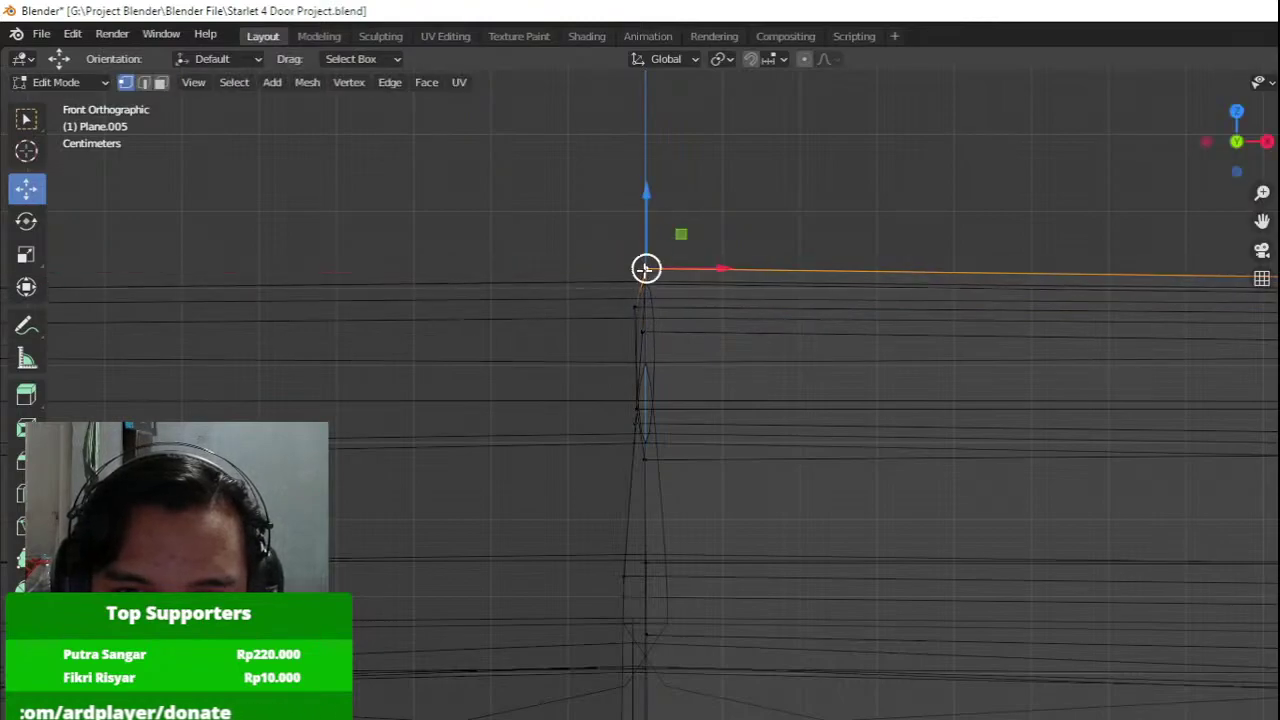
{"action": "key", "text": "a"}
{"action": "left_click", "coordinate": [637, 313]}
{"action": "left_click_drag", "start_coordinate": [706, 308], "coordinate": [654, 332]}
{"action": "left_click", "coordinate": [650, 334]}
{"action": "left_click", "coordinate": [643, 406]}
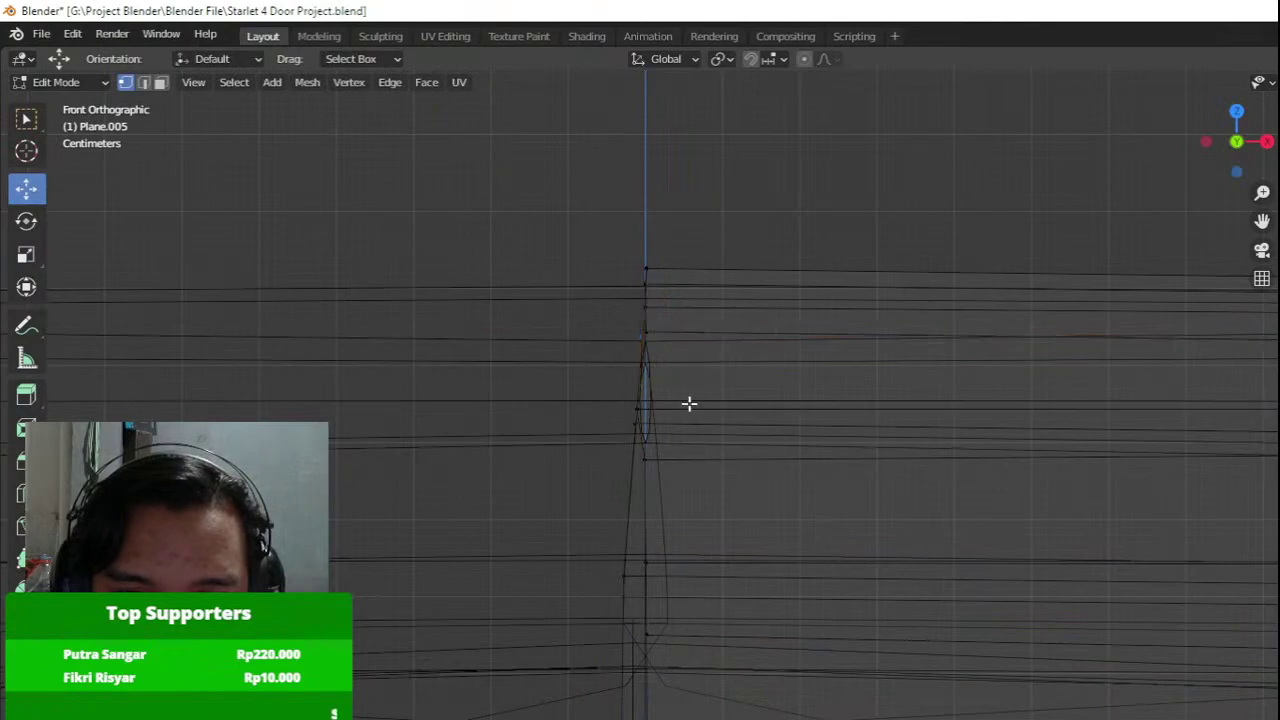
{"action": "left_click_drag", "start_coordinate": [689, 403], "coordinate": [736, 418]}
Move the centre-seam vertices that overhang the axis in the middle of the roof profile back onto it.
{"action": "key", "text": "a"}
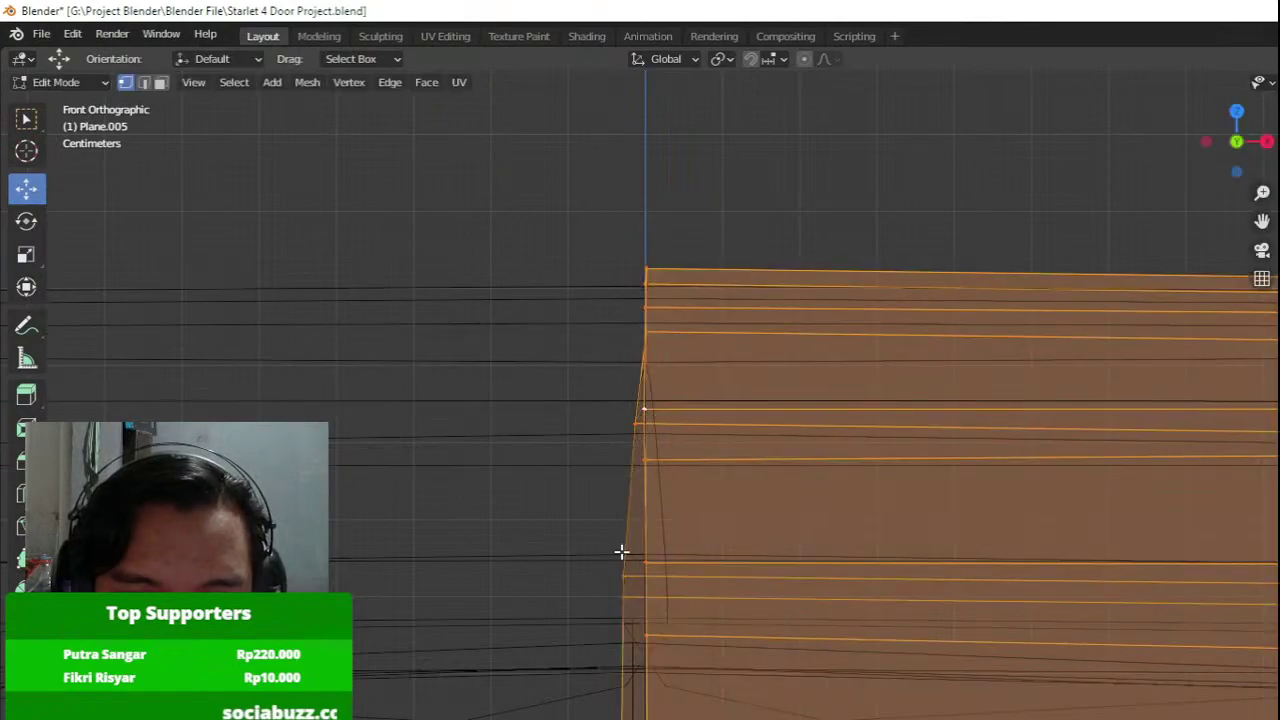
{"action": "left_click", "coordinate": [622, 572]}
{"action": "left_click_drag", "start_coordinate": [703, 574], "coordinate": [744, 579]}
{"action": "middle_click_drag", "start_coordinate": [745, 577], "coordinate": [760, 458], "text": "shift"}
{"action": "key", "text": "a"}
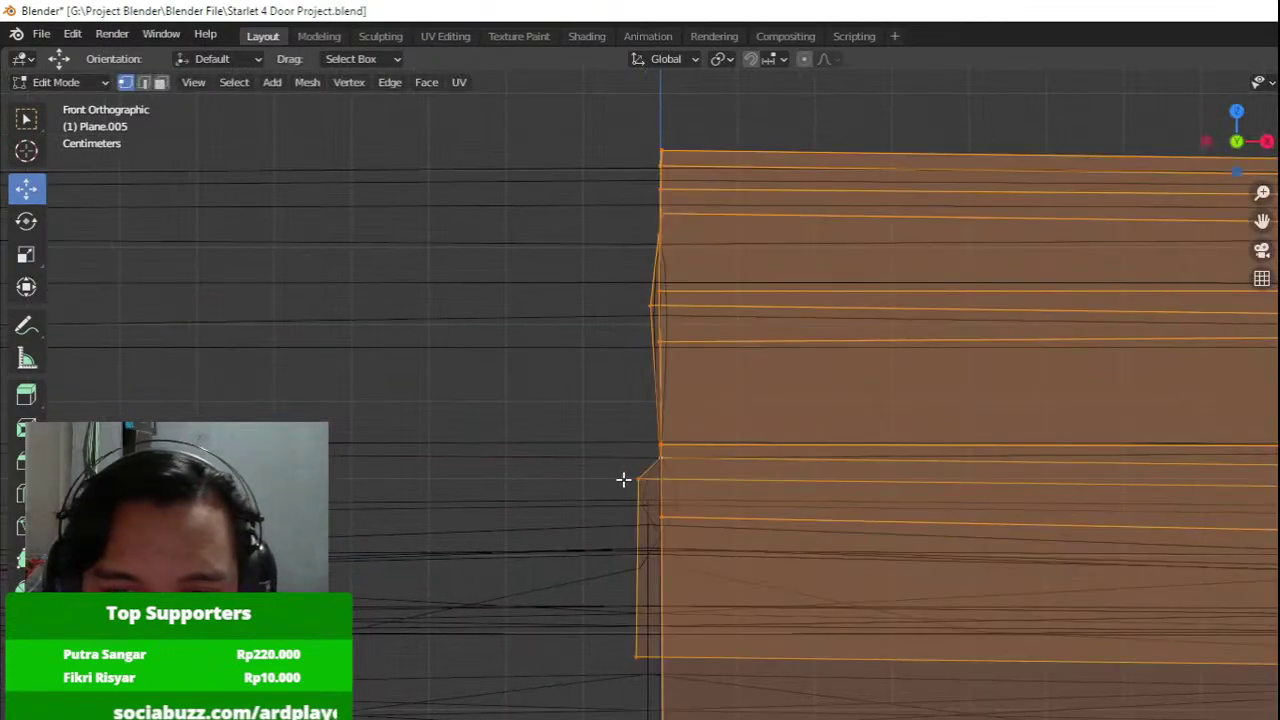
{"action": "left_click", "coordinate": [624, 480]}
{"action": "left_click", "coordinate": [622, 669], "text": "shift"}
{"action": "mouse_move", "coordinate": [716, 571]}
{"action": "left_mouse_down"}
{"action": "mouse_move", "coordinate": [748, 569]}
{"action": "mouse_move", "coordinate": [737, 571]}
{"action": "left_mouse_up"}
{"action": "left_click_drag", "start_coordinate": [719, 478], "coordinate": [718, 477]}
{"action": "middle_click_drag", "start_coordinate": [717, 398], "coordinate": [713, 505], "text": "shift"}
Align the last stray centre-seam vertex with the centre axis, restore solid shading and exit Edit Mode.
{"action": "key", "text": "a"}
{"action": "left_click", "coordinate": [646, 408]}
{"action": "left_click_drag", "start_coordinate": [711, 418], "coordinate": [768, 428]}
{"action": "key", "text": "a"}
{"action": "left_click", "coordinate": [671, 268]}
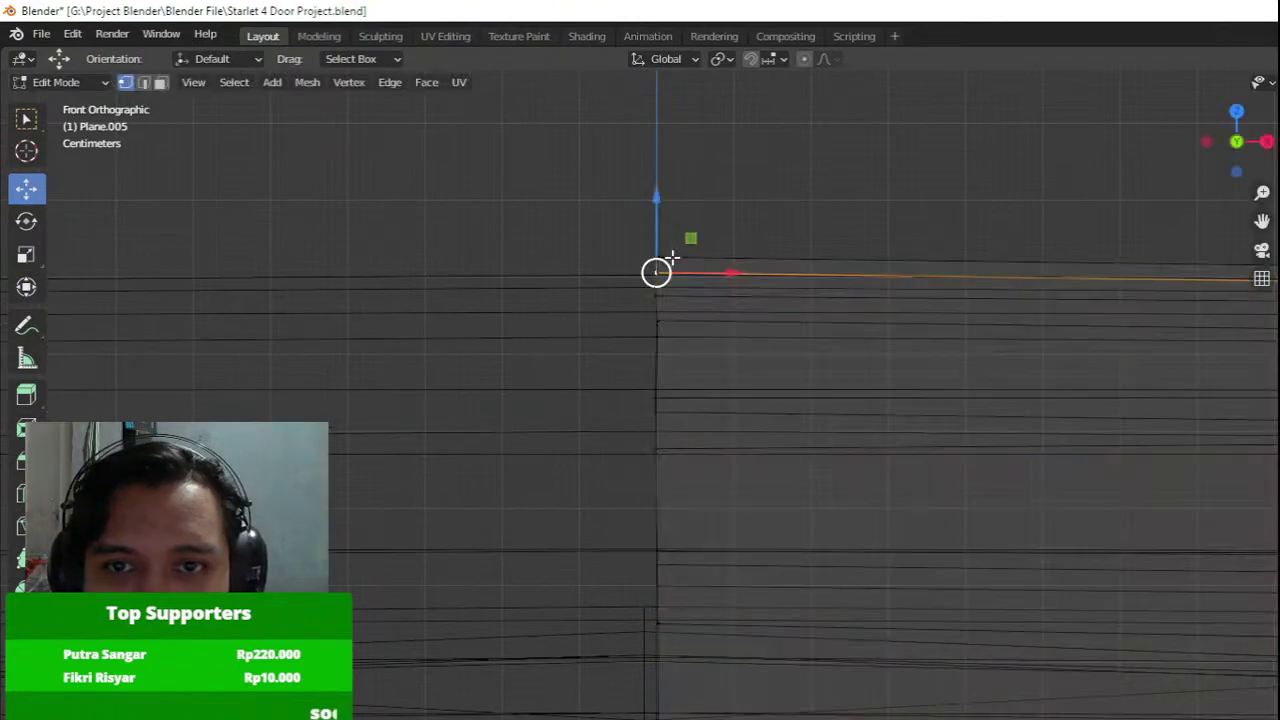
{"action": "left_click", "coordinate": [672, 258]}
{"action": "key", "text": "z"}
{"action": "left_click", "coordinate": [735, 285]}
{"action": "key", "text": "Tab"}
Inspect the roof panel's upper windscreen corner and its vertices against the glass frame.
{"action": "scroll", "coordinate": [735, 285], "scroll_direction": "down", "scroll_amount": 4}
{"action": "left_click", "coordinate": [734, 284]}
{"action": "middle_click_drag", "start_coordinate": [734, 284], "coordinate": [771, 419]}
{"action": "scroll", "coordinate": [855, 397], "scroll_direction": "down", "scroll_amount": 5}
{"action": "scroll", "coordinate": [750, 420], "scroll_direction": "up", "scroll_amount": 4}
{"action": "left_click", "coordinate": [748, 420]}
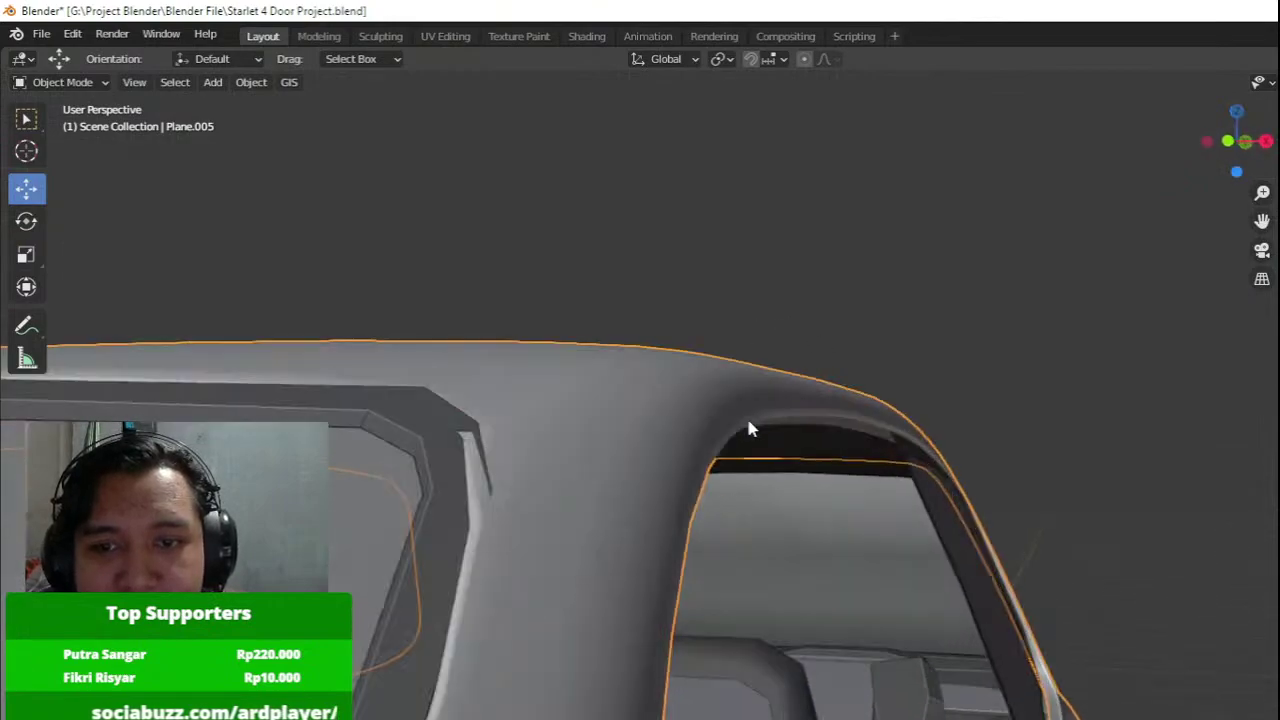
{"action": "key", "text": "Tab"}
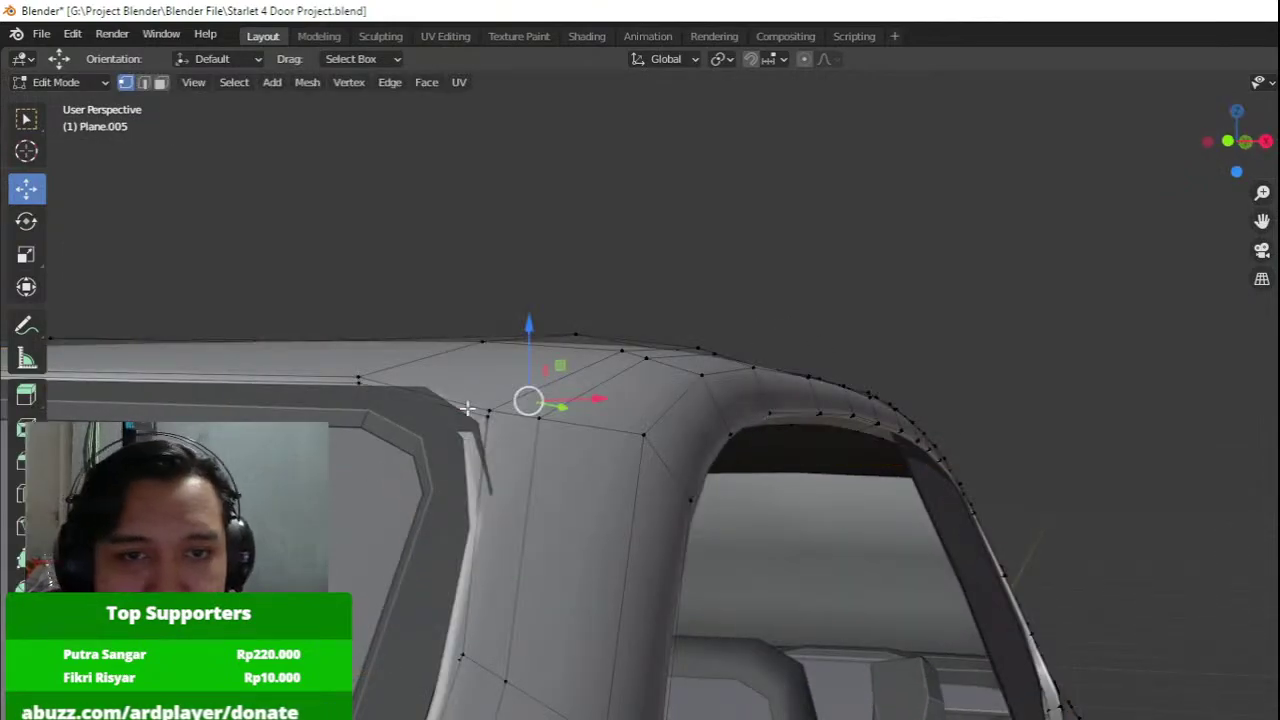
{"action": "key", "text": "g"}
{"action": "key", "text": "g"}
{"action": "key", "text": "KP_7"}
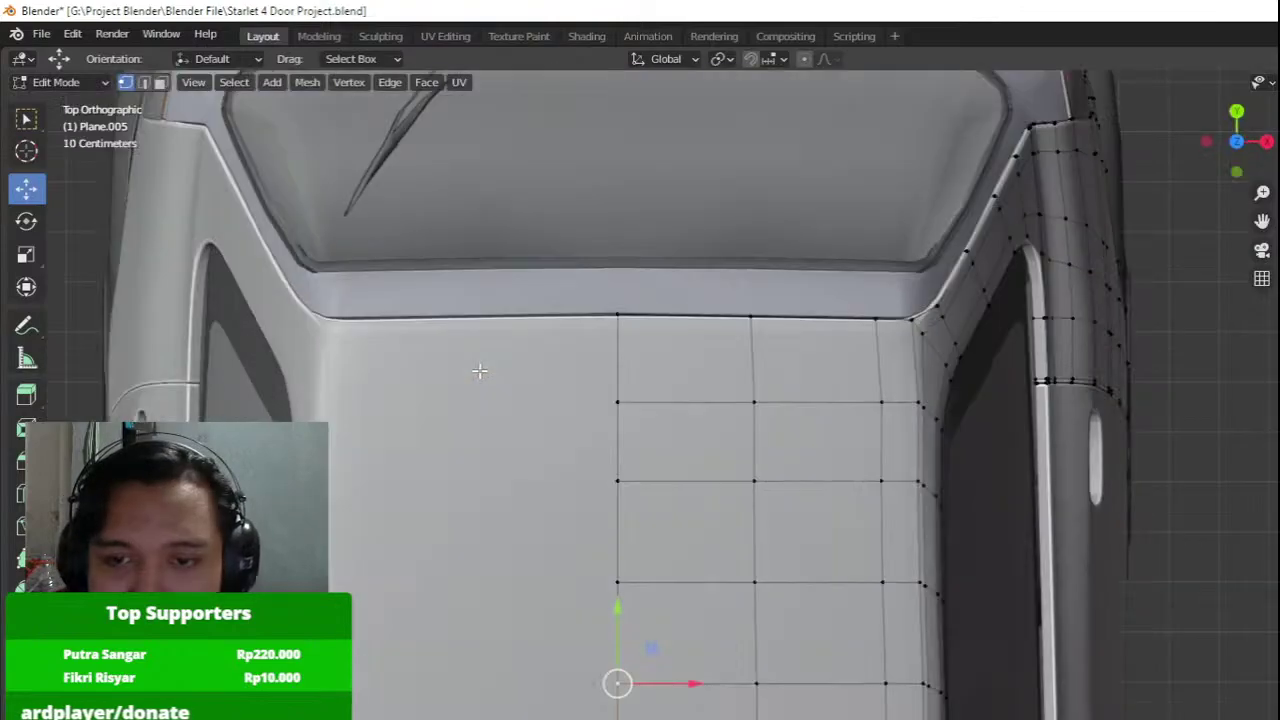
Add a centred lengthwise edge loop on the roof beside the upper windscreen corner.
{"action": "scroll", "coordinate": [480, 371], "scroll_direction": "down", "scroll_amount": 5}
{"action": "middle_click_drag", "start_coordinate": [480, 371], "coordinate": [549, 111], "text": "shift"}
{"action": "scroll", "coordinate": [726, 471], "scroll_direction": "up", "scroll_amount": 5}
{"action": "middle_click_drag", "start_coordinate": [726, 471], "coordinate": [726, 349], "text": "shift"}
{"action": "scroll", "coordinate": [749, 414], "scroll_direction": "up", "scroll_amount": 4}
{"action": "middle_click_drag", "start_coordinate": [749, 414], "coordinate": [750, 547], "text": "shift"}
{"action": "scroll", "coordinate": [738, 490], "scroll_direction": "up", "scroll_amount": 3}
{"action": "key", "text": "z"}
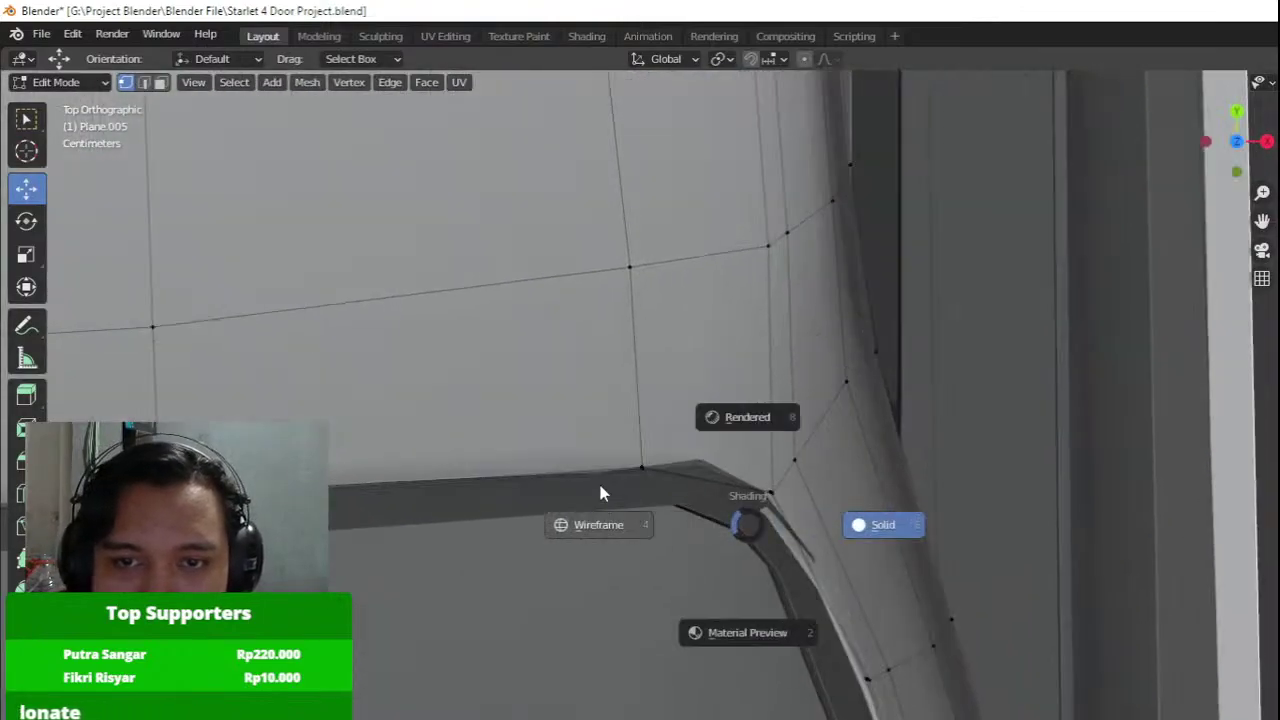
{"action": "left_click", "coordinate": [598, 482]}
{"action": "key", "text": "a"}
{"action": "key", "text": "z"}
{"action": "key", "text": "ctrl+r"}
{"action": "left_click", "coordinate": [735, 489]}
{"action": "right_click", "coordinate": [735, 489]}
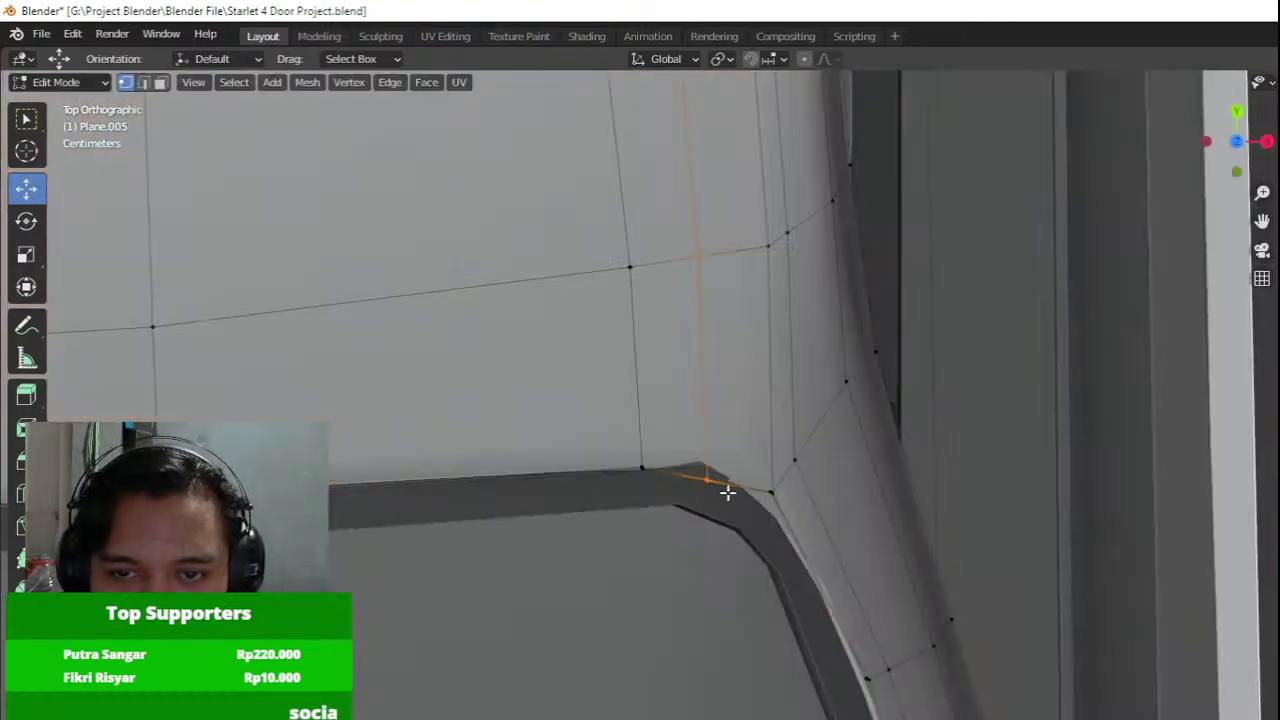
Move the new loop's front vertices to follow the windscreen frame's corner in top view, and exit Edit Mode.
{"action": "key", "text": "z"}
{"action": "mouse_move", "coordinate": [680, 513]}
{"action": "left_mouse_down"}
{"action": "mouse_move", "coordinate": [748, 447]}
{"action": "mouse_move", "coordinate": [709, 397]}
{"action": "mouse_move", "coordinate": [710, 411]}
{"action": "left_mouse_up"}
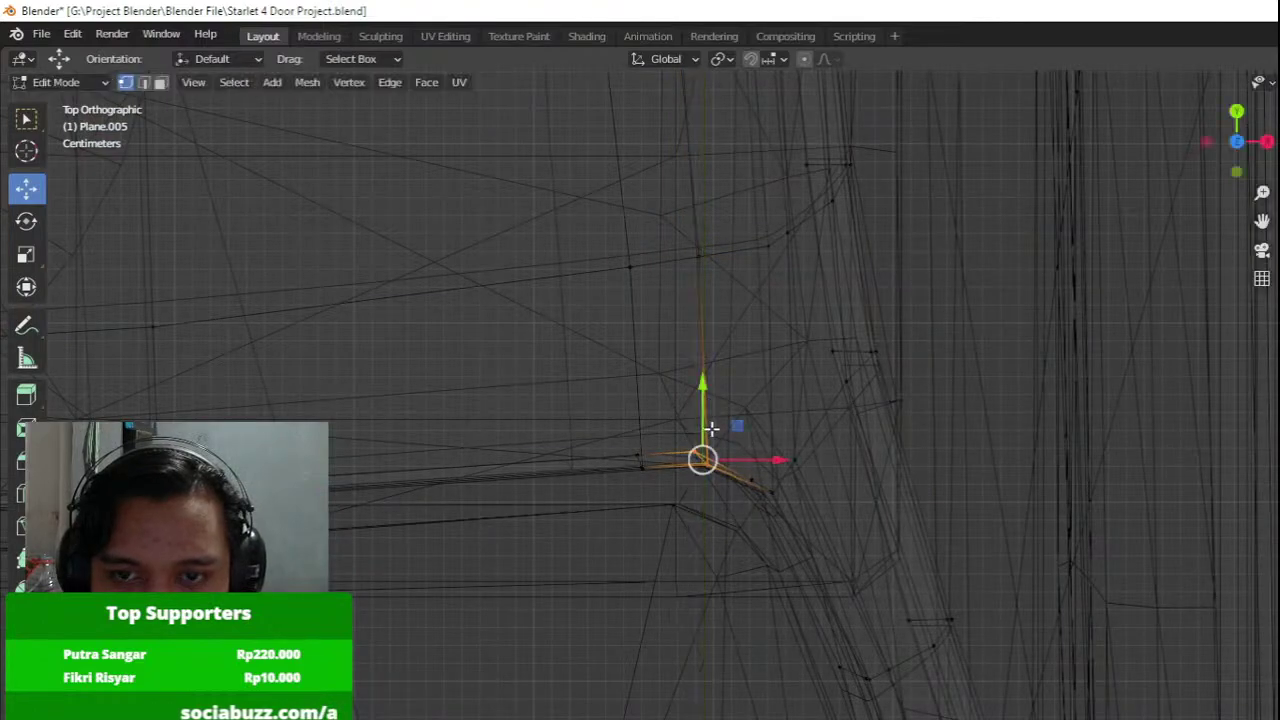
{"action": "key", "text": "z"}
{"action": "key", "text": "Tab"}
{"action": "scroll", "coordinate": [785, 434], "scroll_direction": "down", "scroll_amount": 3}
{"action": "mouse_move", "coordinate": [785, 434]}
{"action": "middle_mouse_down"}
{"action": "mouse_move", "coordinate": [675, 257]}
{"action": "mouse_move", "coordinate": [685, 210]}
{"action": "middle_mouse_up"}
Raise the new loop's front vertices along Z to match the windscreen corner, and exit Edit Mode.
{"action": "key", "text": "Tab"}
{"action": "scroll", "coordinate": [792, 374], "scroll_direction": "up", "scroll_amount": 3}
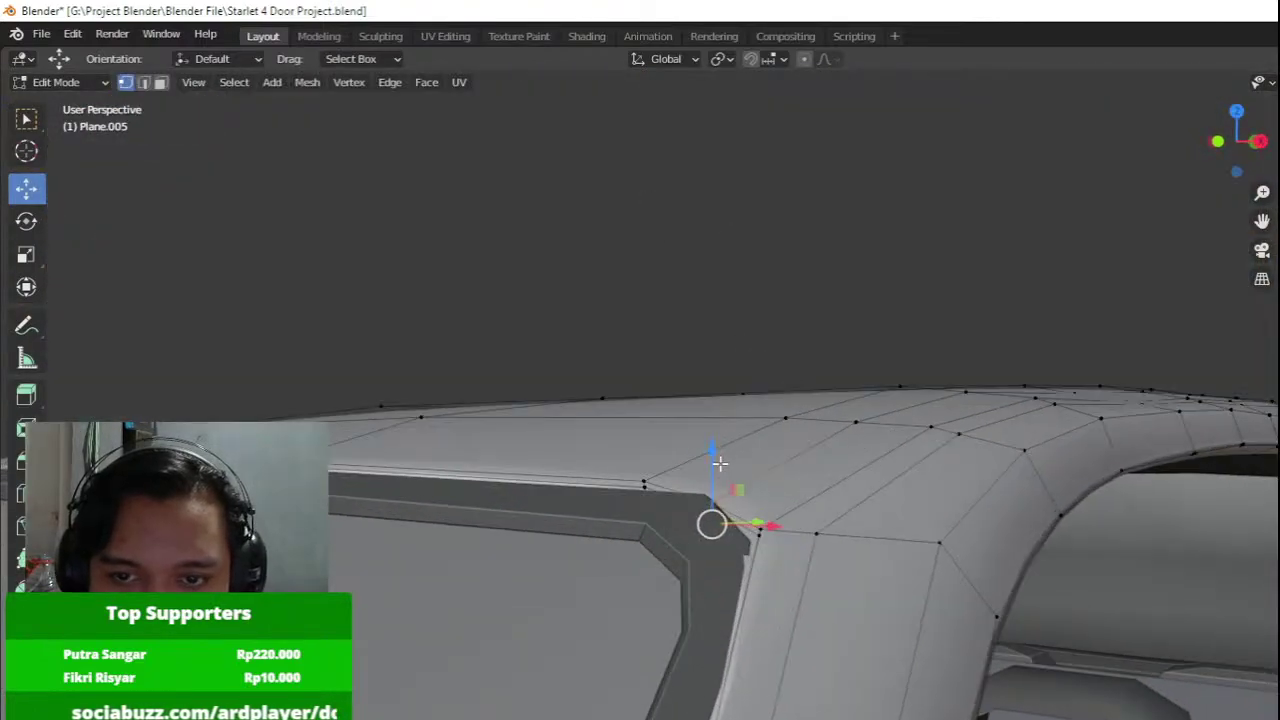
{"action": "left_click_drag", "start_coordinate": [717, 463], "coordinate": [724, 428]}
{"action": "middle_click_drag", "start_coordinate": [724, 428], "coordinate": [709, 405]}
{"action": "key", "text": "Tab"}
{"action": "scroll", "coordinate": [826, 390], "scroll_direction": "down", "scroll_amount": 3}
{"action": "scroll", "coordinate": [787, 453], "scroll_direction": "down", "scroll_amount": 3}
Add an edge loop across the windscreen pillar, slid close to its base.
{"action": "middle_click_drag", "start_coordinate": [788, 457], "coordinate": [960, 314], "text": "shift"}
{"action": "scroll", "coordinate": [945, 340], "scroll_direction": "up", "scroll_amount": 3}
{"action": "key", "text": "Tab"}
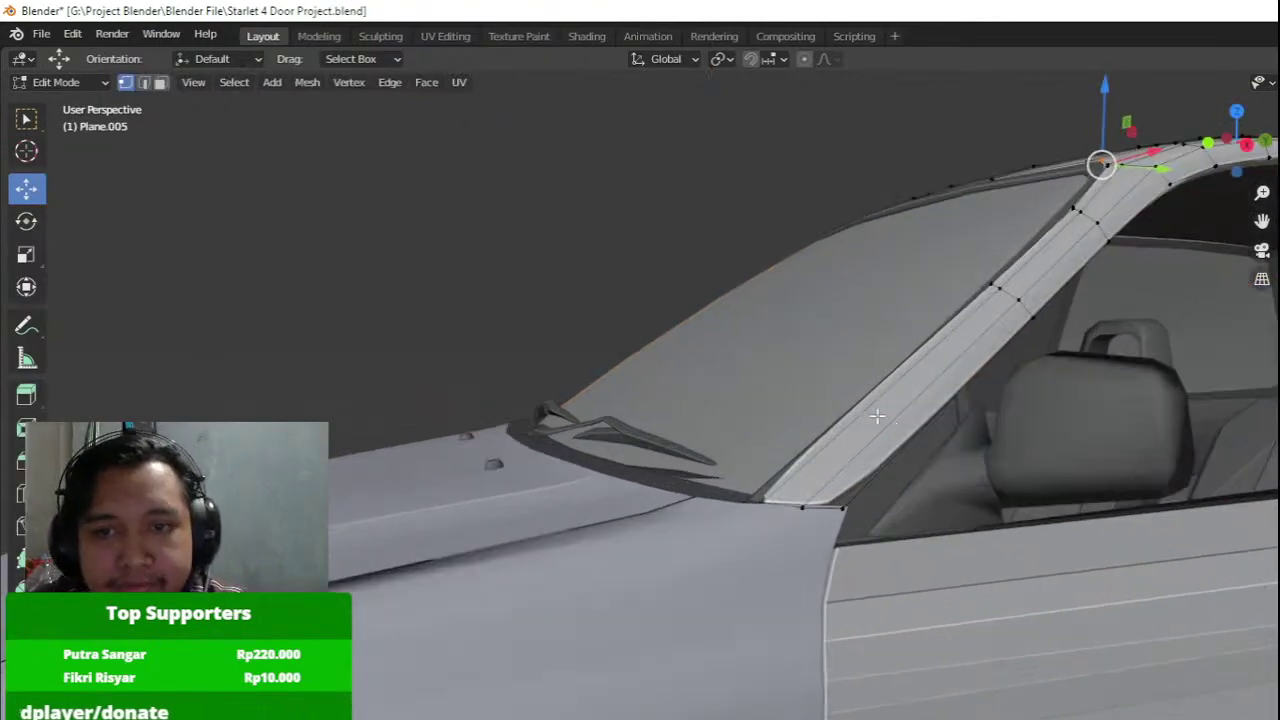
{"action": "key", "text": "ctrl+r"}
{"action": "left_click", "coordinate": [872, 424]}
{"action": "middle_click_drag", "start_coordinate": [720, 502], "coordinate": [829, 432]}
{"action": "scroll", "coordinate": [751, 429], "scroll_direction": "up", "scroll_amount": 2}
{"action": "scroll", "coordinate": [815, 445], "scroll_direction": "up", "scroll_amount": 4}
{"action": "scroll", "coordinate": [795, 488], "scroll_direction": "up", "scroll_amount": 1}
Select the outer vertices at the windscreen pillar's base in wireframe and move them slightly inward along X.
{"action": "key", "text": "shift+z"}
{"action": "key", "text": "a"}
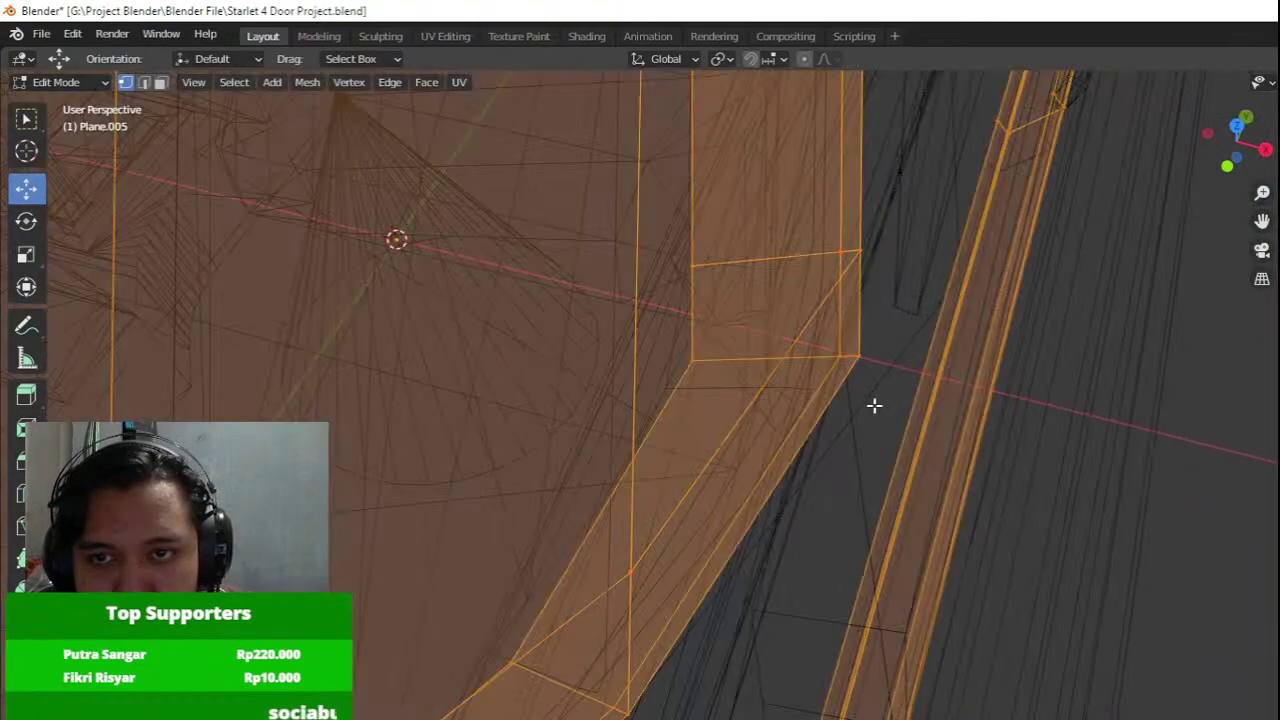
{"action": "scroll", "coordinate": [880, 430], "scroll_direction": "down", "scroll_amount": 1}
{"action": "left_click_drag", "start_coordinate": [776, 336], "coordinate": [778, 338]}
{"action": "key", "text": "alt+z"}
{"action": "key", "text": "g"}
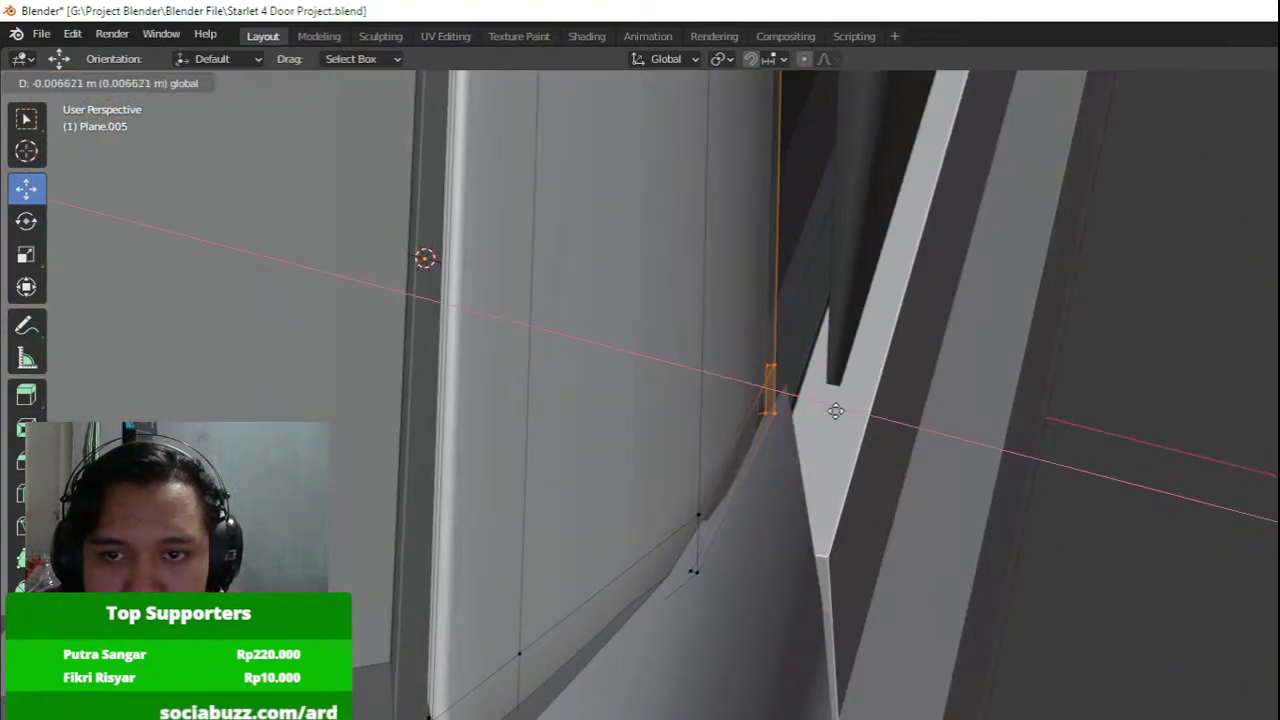
{"action": "left_click", "coordinate": [912, 426]}
Move the neighbouring pair of pillar-base vertices inward along X, and add a centred lengthwise edge loop on the pillar beside them.
{"action": "key", "text": "shift+z"}
{"action": "left_click_drag", "start_coordinate": [735, 626], "coordinate": [678, 497]}
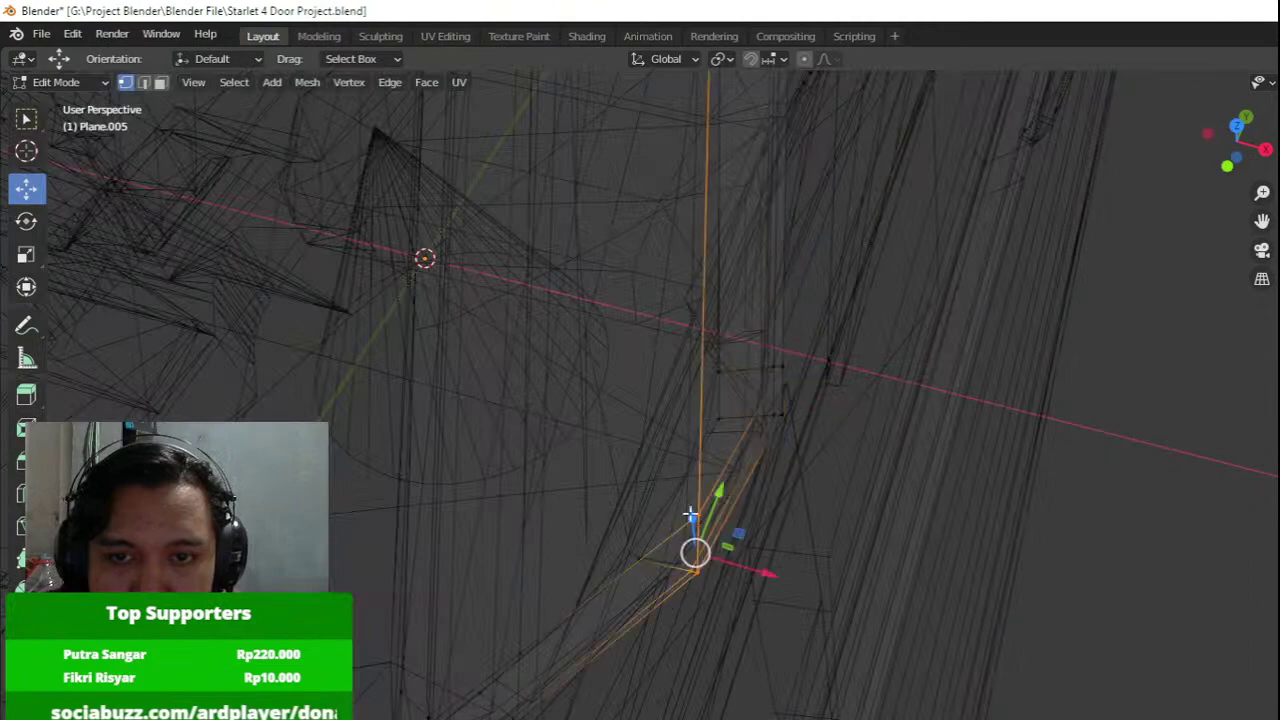
{"action": "left_click_drag", "start_coordinate": [760, 618], "coordinate": [627, 482]}
{"action": "key", "text": "shift+z"}
{"action": "key", "text": "g"}
{"action": "key", "text": "x"}
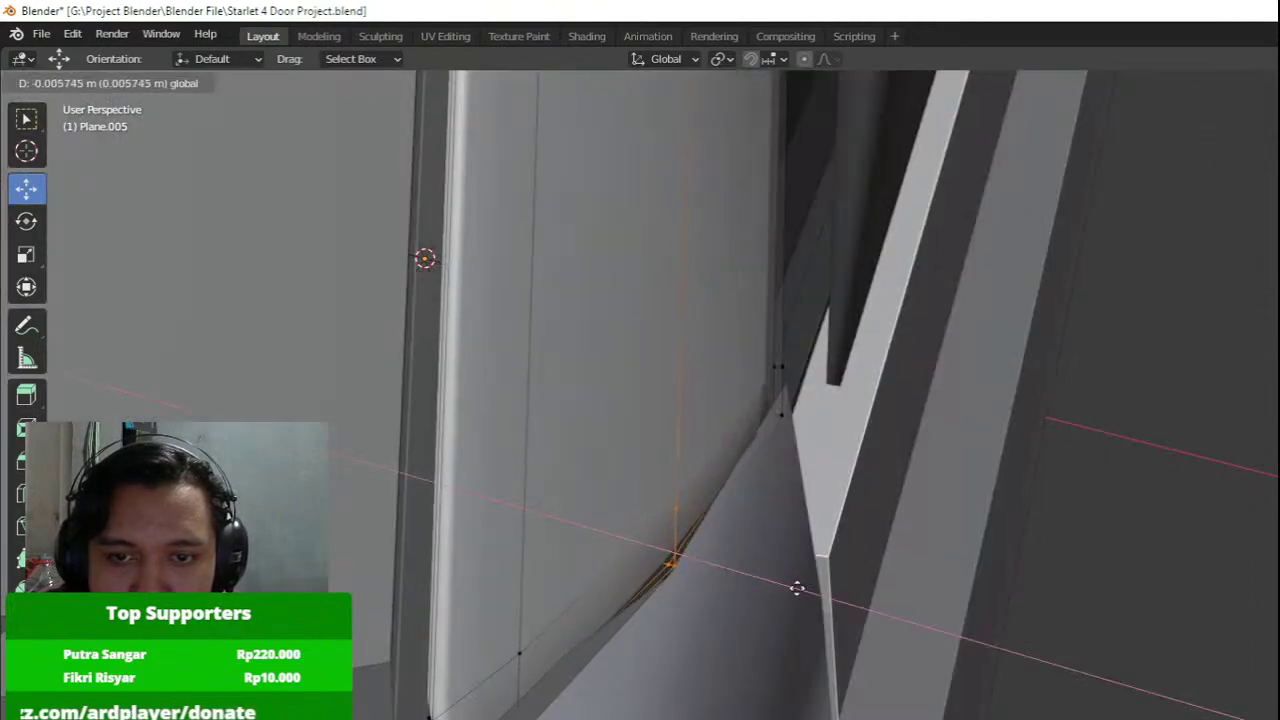
{"action": "left_click", "coordinate": [831, 596]}
{"action": "left_click", "coordinate": [670, 542]}
{"action": "right_click", "coordinate": [674, 550]}
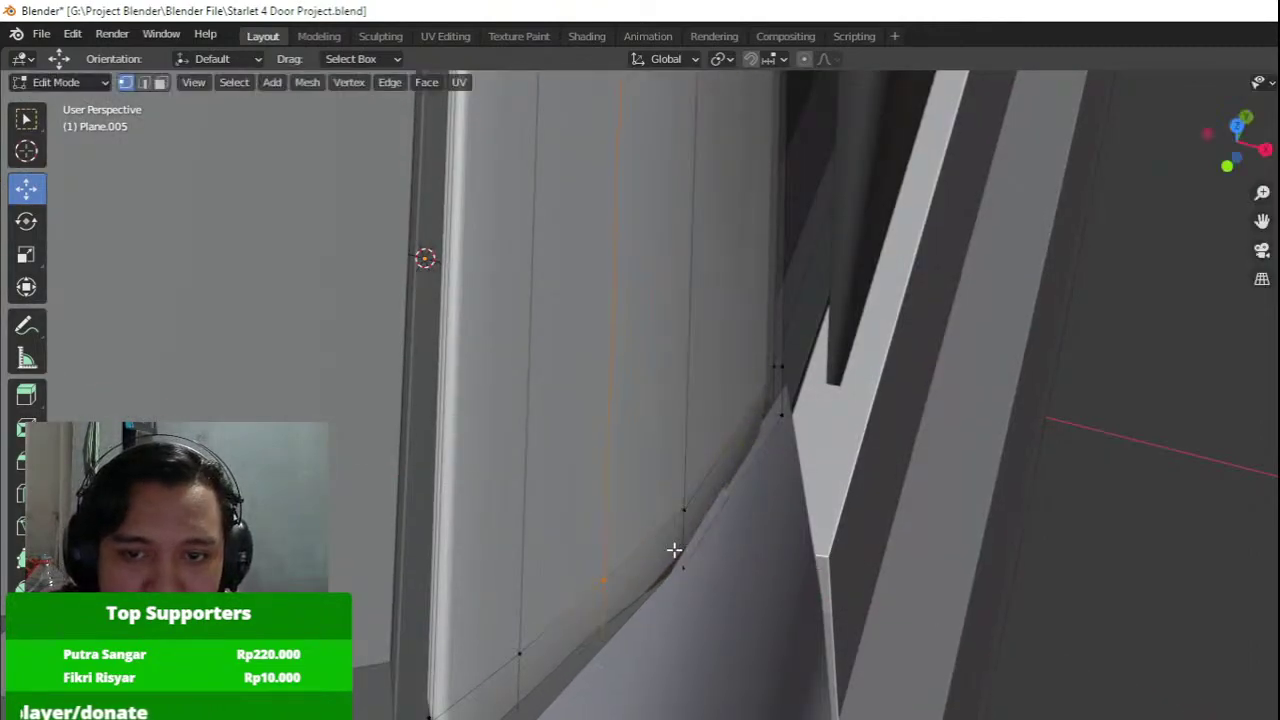
Add a centred edge loop along the outer face of the windscreen pillar's base, and exit Edit Mode.
{"action": "key", "text": "ctrl+r"}
{"action": "left_click", "coordinate": [686, 541]}
{"action": "left_click", "coordinate": [687, 547]}
{"action": "key", "text": "Tab"}
{"action": "scroll", "coordinate": [715, 520], "scroll_direction": "down", "scroll_amount": 5}
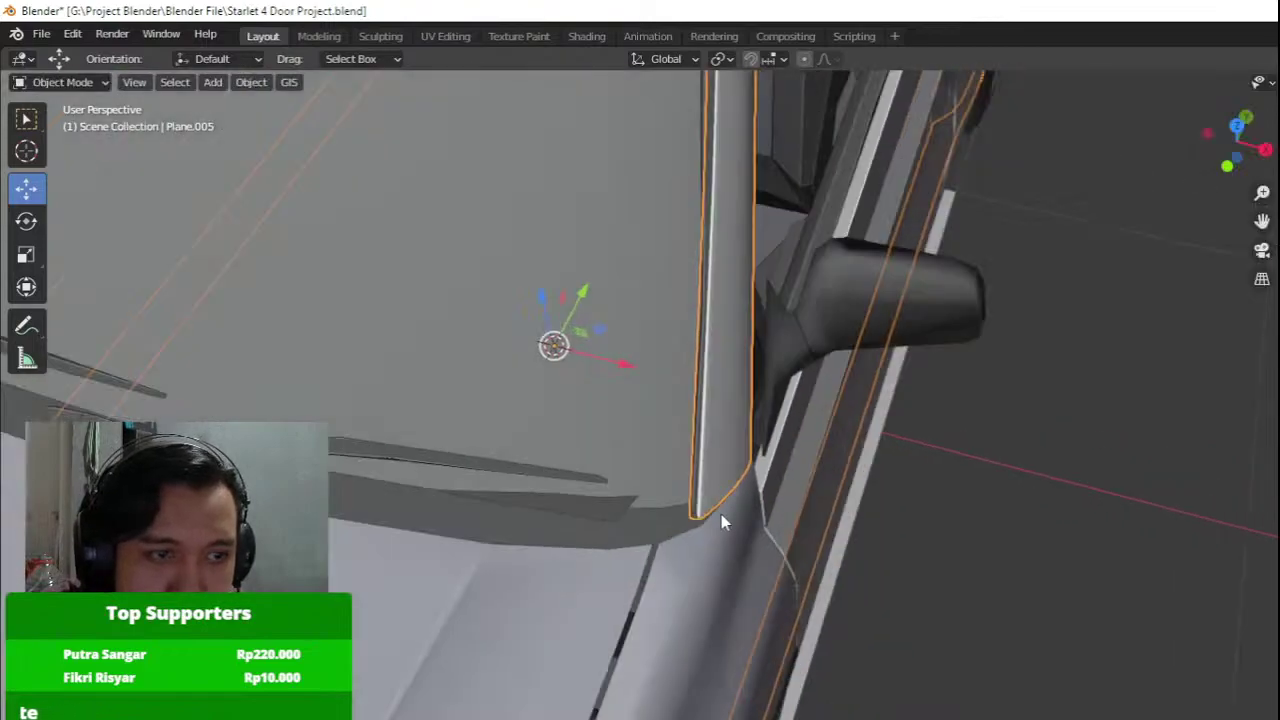
Examine the smoothed windscreen pillar and the car body from the front and the side.
{"action": "middle_click_drag", "start_coordinate": [722, 516], "coordinate": [599, 427]}
{"action": "scroll", "coordinate": [600, 430], "scroll_direction": "down", "scroll_amount": 4}
{"action": "middle_click_drag", "start_coordinate": [790, 446], "coordinate": [1003, 359]}
{"action": "key", "text": "Tab"}
{"action": "key", "text": "Tab"}
{"action": "left_click", "coordinate": [717, 350]}
{"action": "scroll", "coordinate": [664, 323], "scroll_direction": "up", "scroll_amount": 2}
{"action": "scroll", "coordinate": [1000, 350], "scroll_direction": "down", "scroll_amount": 4}
{"action": "middle_click_drag", "start_coordinate": [944, 232], "coordinate": [733, 339]}
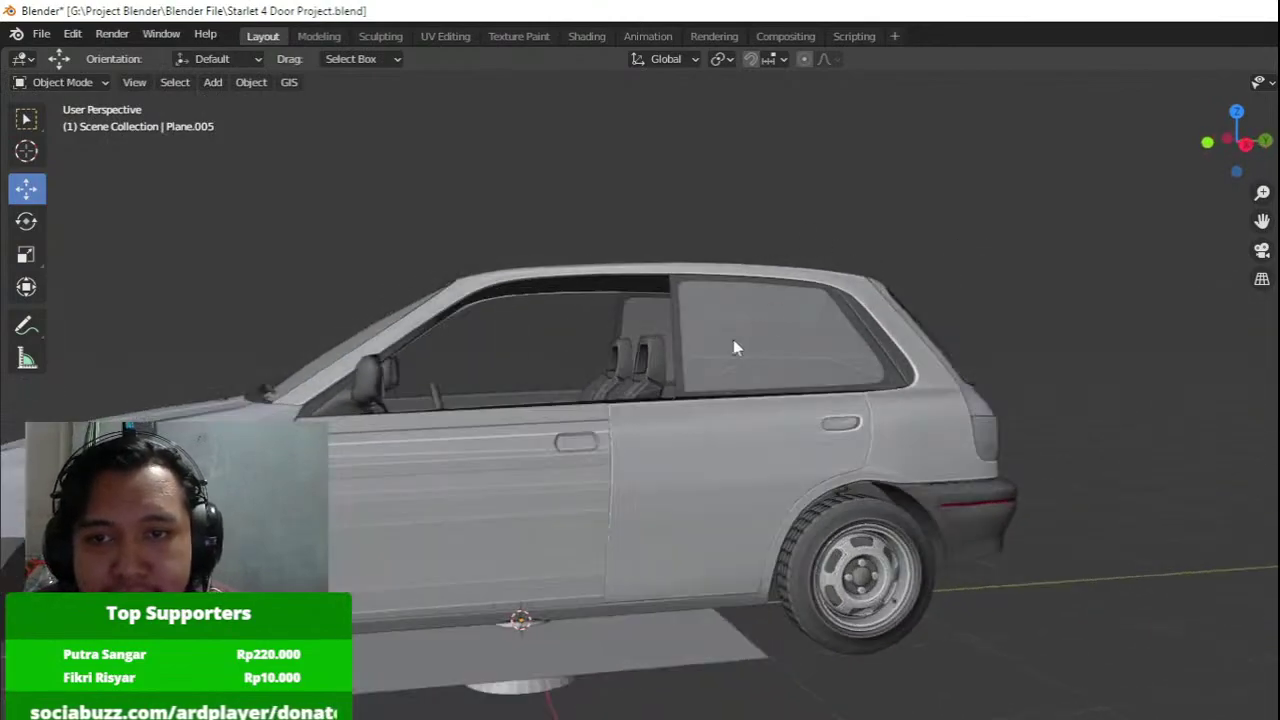
Select the front door panel and shade it smooth.
{"action": "scroll", "coordinate": [733, 339], "scroll_direction": "up", "scroll_amount": 3}
{"action": "left_click", "coordinate": [355, 490]}
{"action": "left_click", "coordinate": [357, 490]}
{"action": "right_click", "coordinate": [366, 485]}
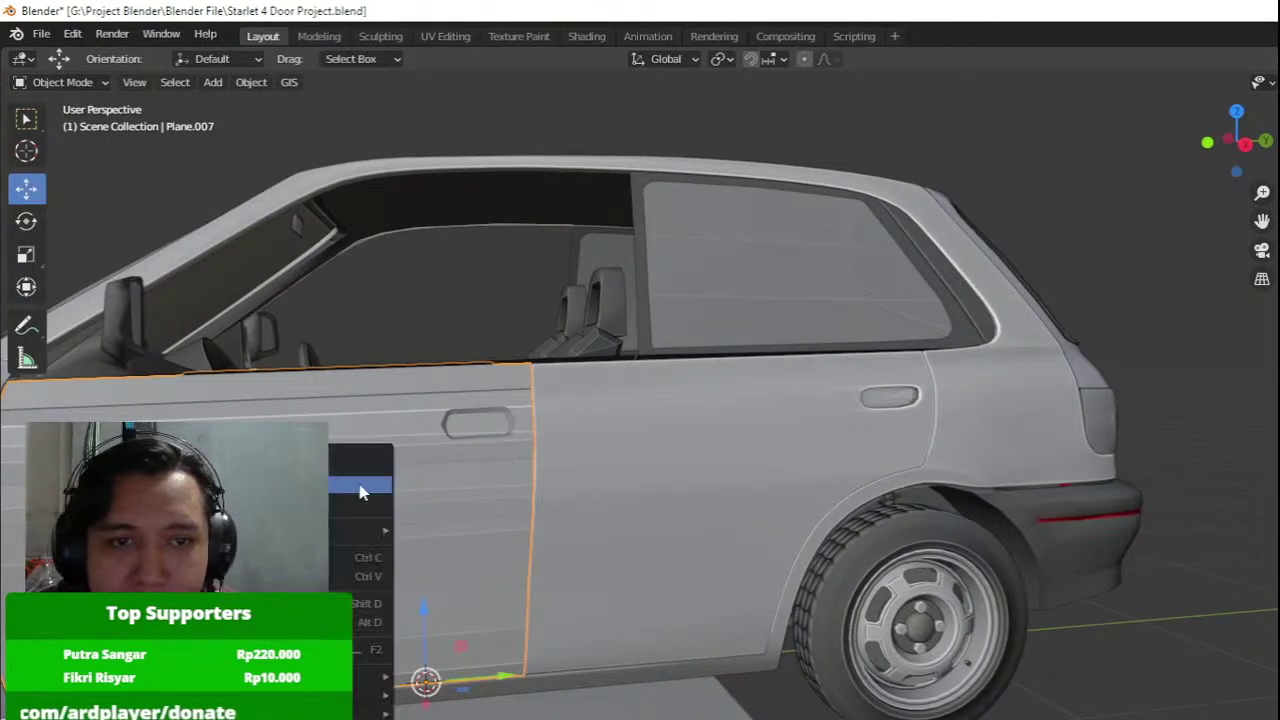
{"action": "left_click", "coordinate": [361, 485]}
Add two vertical edge loops to the front door in right side view, aligned with the handle's front and rear ends.
{"action": "middle_click_drag", "start_coordinate": [378, 484], "coordinate": [745, 477], "text": "shift"}
{"action": "key", "text": "Tab"}
{"action": "key", "text": "KP_3"}
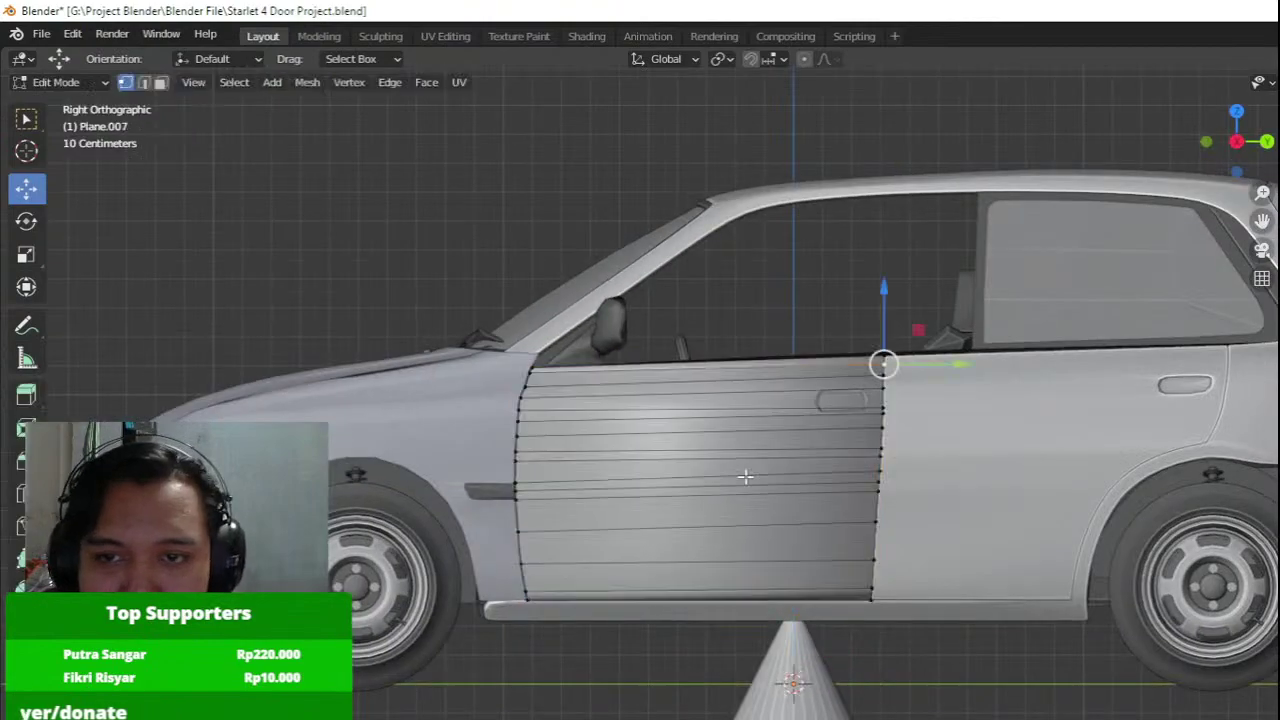
{"action": "scroll", "coordinate": [712, 492], "scroll_direction": "up", "scroll_amount": 2}
{"action": "key", "text": "ctrl+r"}
{"action": "left_click", "coordinate": [755, 442]}
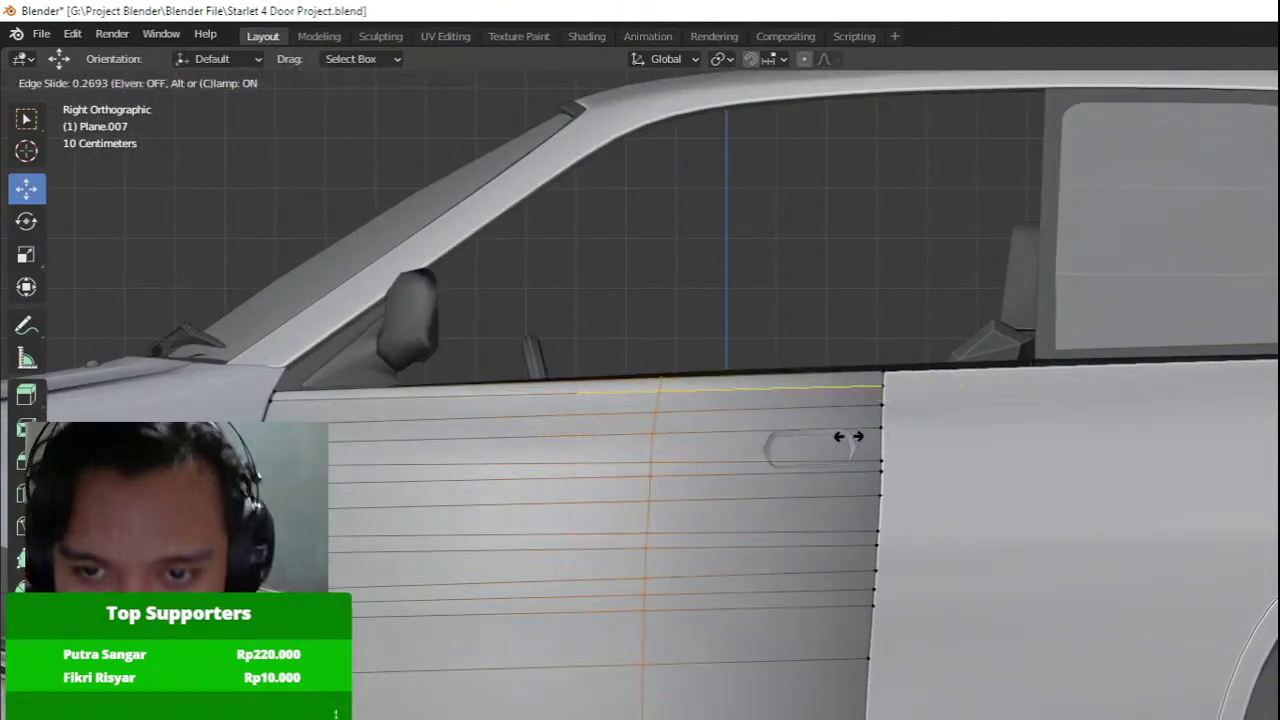
{"action": "left_click", "coordinate": [946, 443]}
{"action": "key", "text": "ctrl+r"}
{"action": "left_click", "coordinate": [856, 431]}
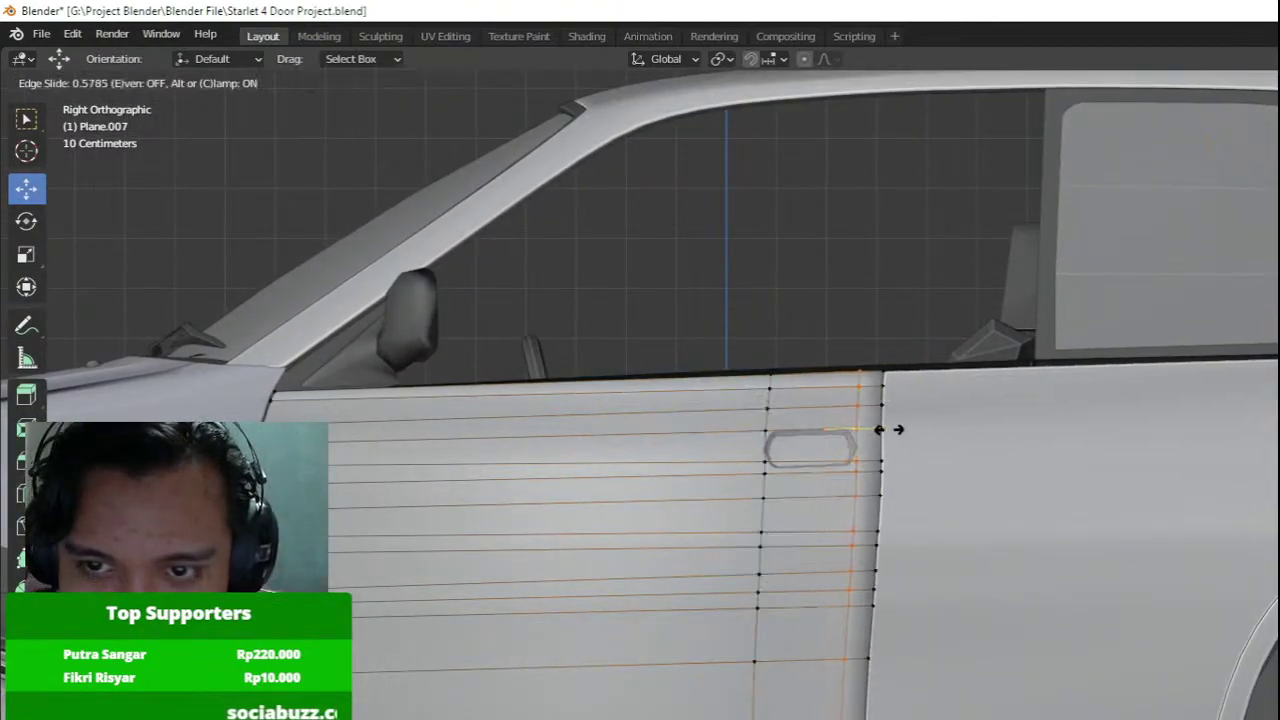
{"action": "left_click", "coordinate": [889, 430]}
Select the two door faces behind the handle, extrude them and scale the new faces to about 0.89.
{"action": "left_click", "coordinate": [161, 83]}
{"action": "scroll", "coordinate": [905, 435], "scroll_direction": "up", "scroll_amount": 5}
{"action": "left_click", "coordinate": [698, 415]}
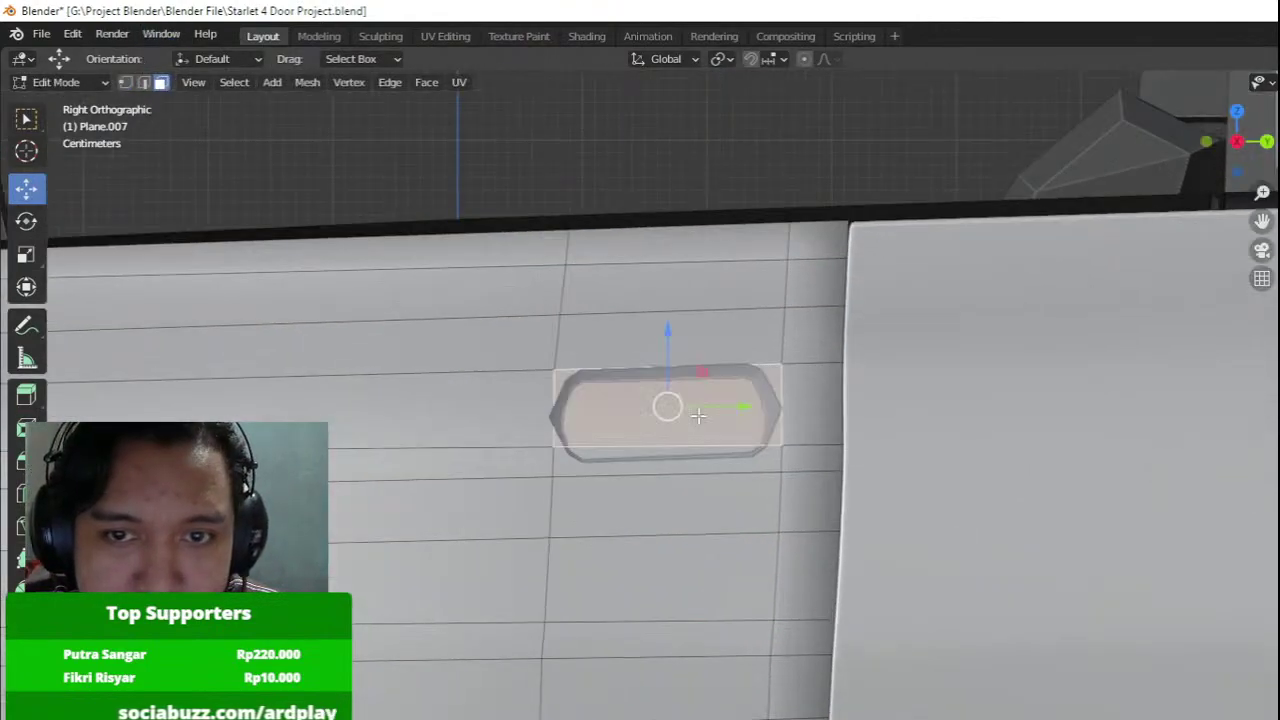
{"action": "middle_click_drag", "start_coordinate": [698, 415], "coordinate": [738, 458], "text": "shift"}
{"action": "left_click", "coordinate": [712, 508], "text": "shift"}
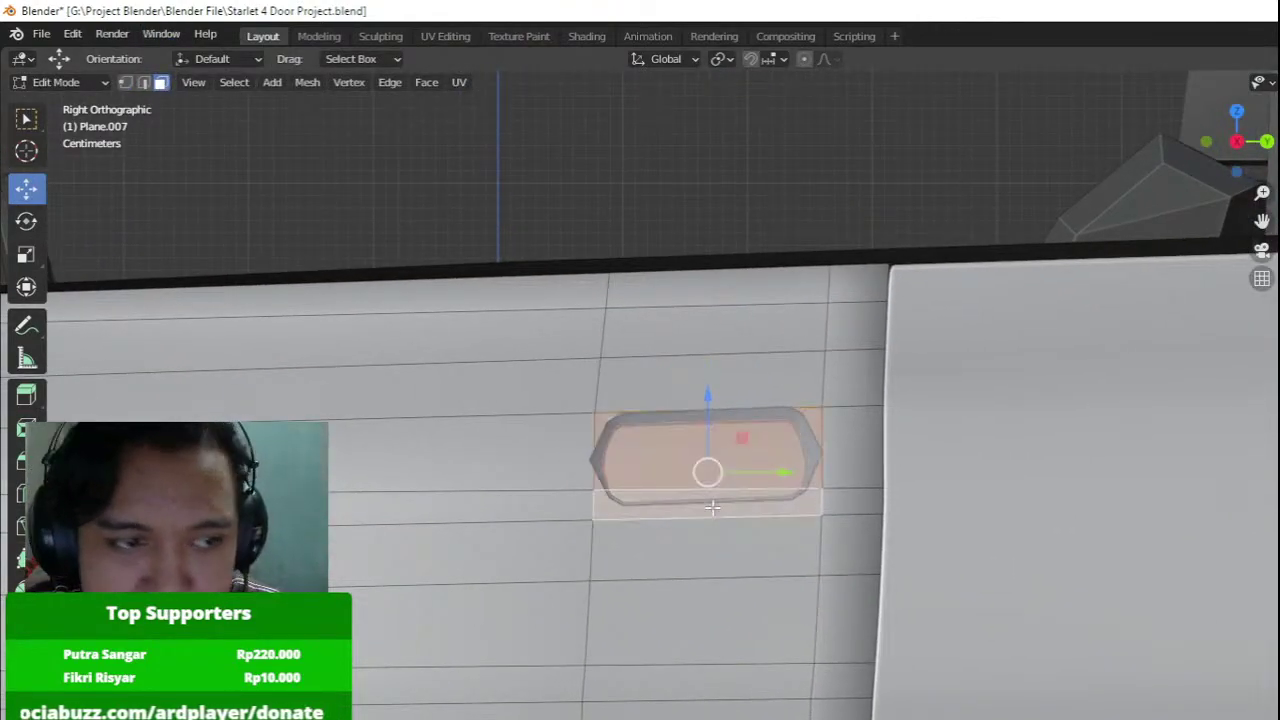
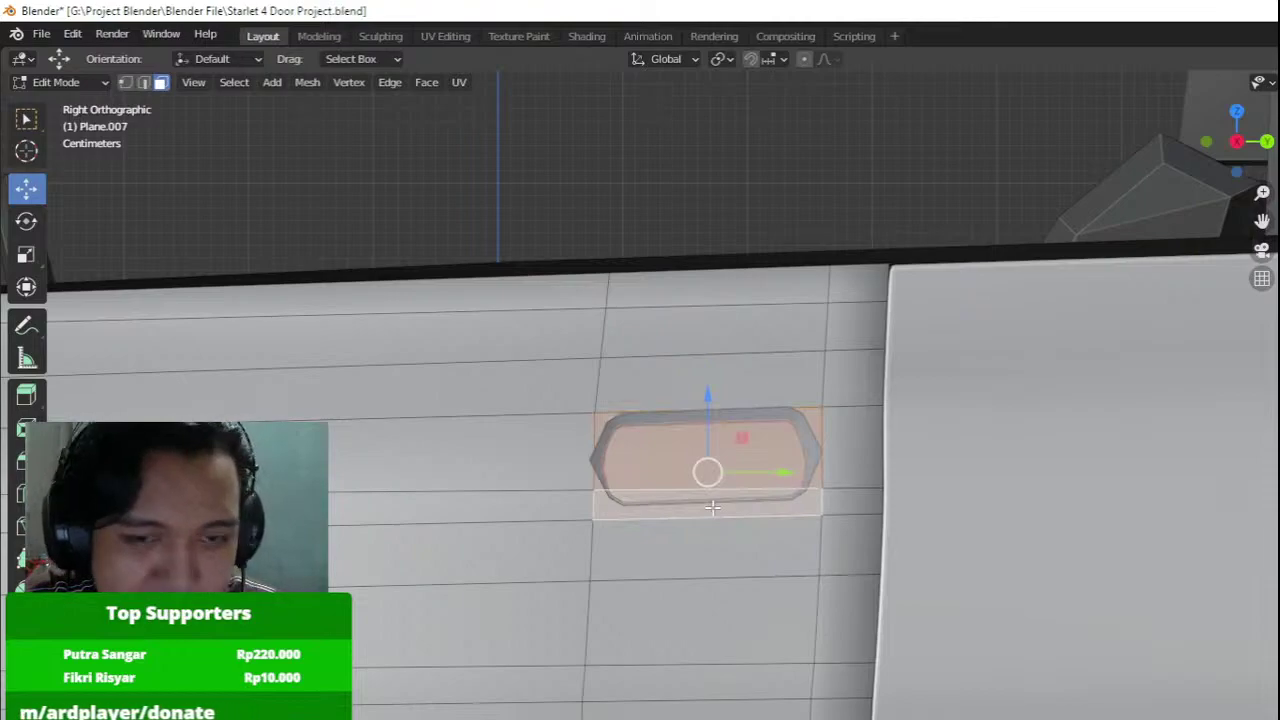
{"action": "key", "text": "x"}
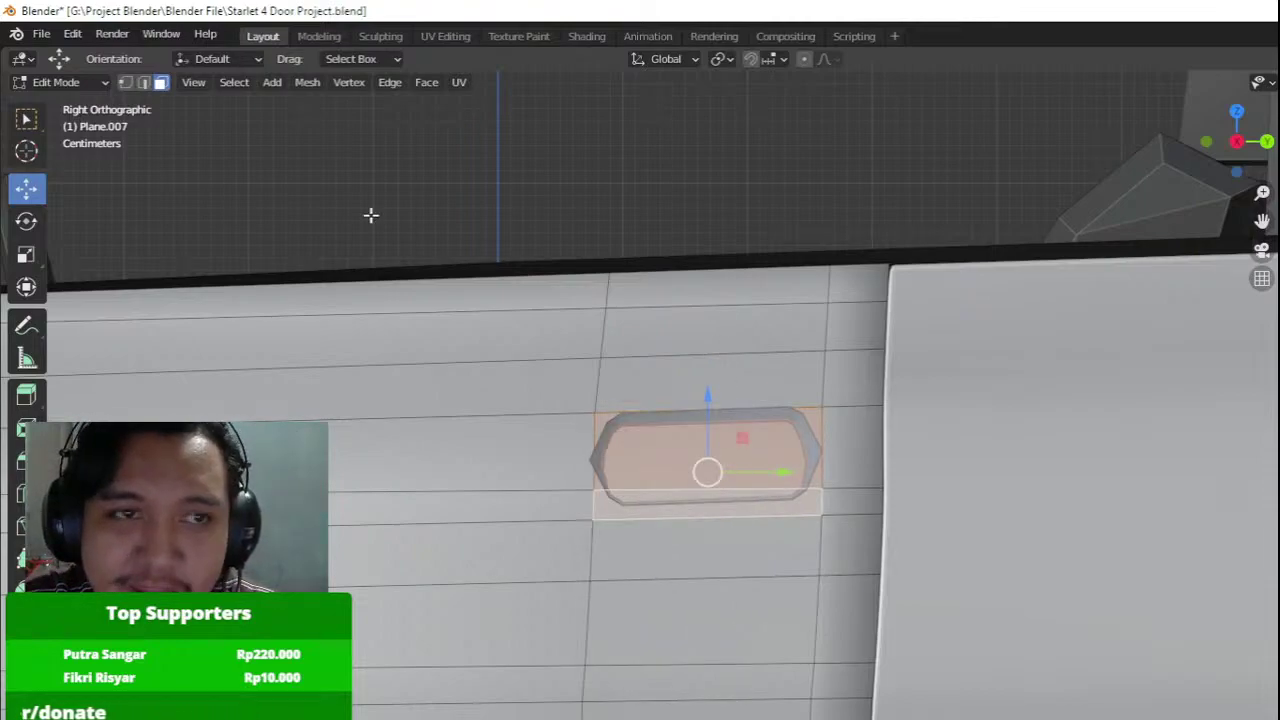
{"action": "scroll", "coordinate": [849, 266], "scroll_direction": "up", "scroll_amount": 3}
{"action": "key", "text": "s"}
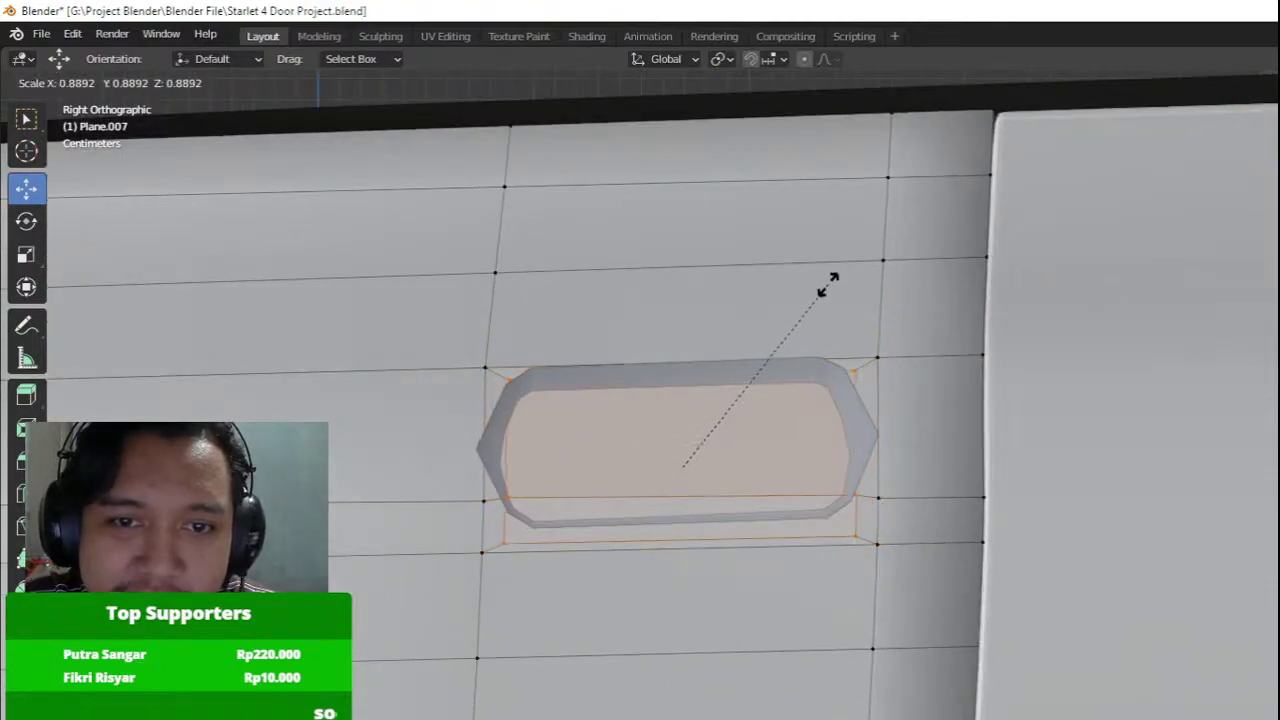
{"action": "left_click", "coordinate": [829, 286]}
Extrude the inset handle faces into the door to form a recess.
{"action": "middle_click_drag", "start_coordinate": [712, 308], "coordinate": [217, 269]}
{"action": "middle_click_drag", "start_coordinate": [640, 332], "coordinate": [560, 329]}
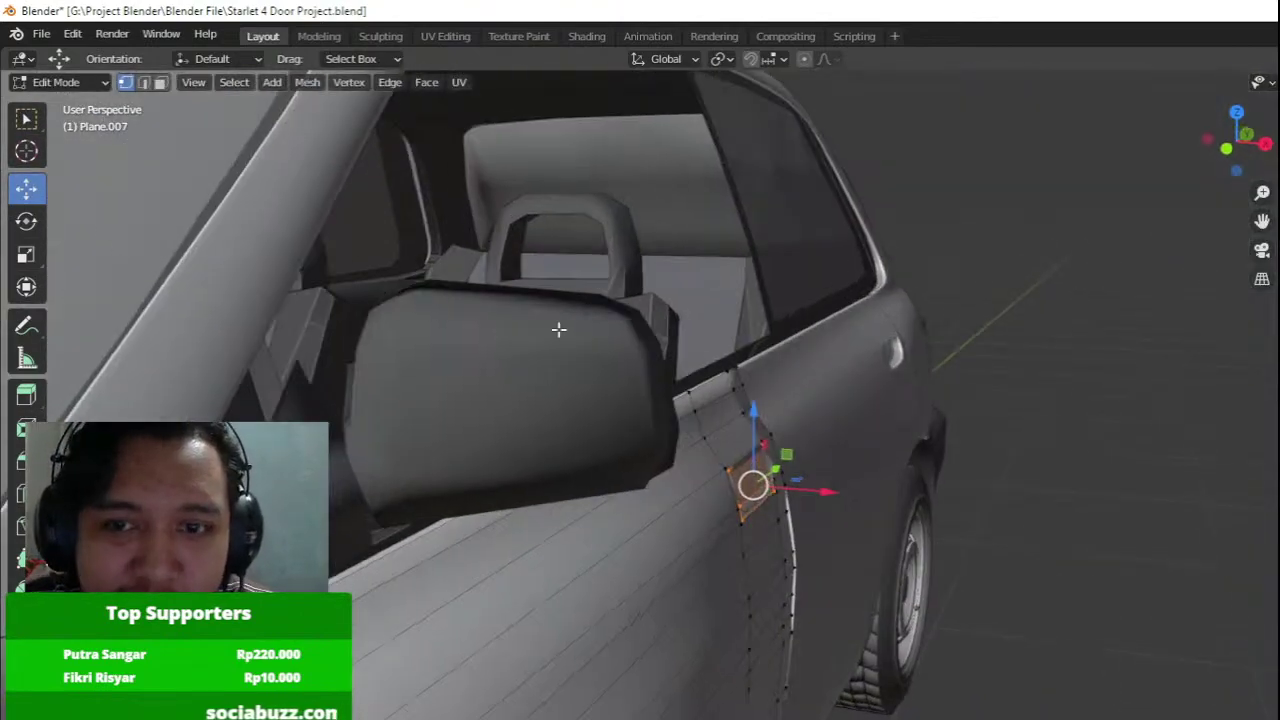
{"action": "scroll", "coordinate": [754, 440], "scroll_direction": "up", "scroll_amount": 7}
{"action": "key", "text": "g"}
{"action": "key", "text": "y"}
{"action": "left_click", "coordinate": [843, 526]}
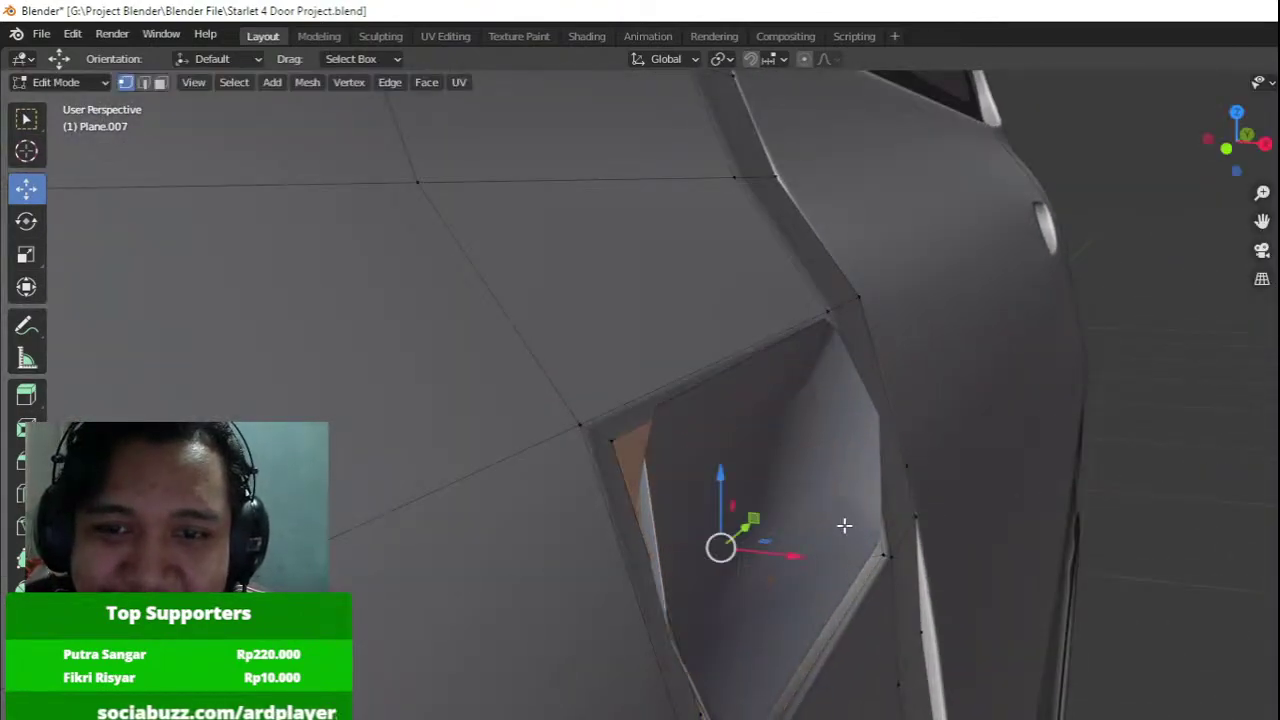
Examine the handle recess from several angles, both in the mesh and in Object Mode.
{"action": "key", "text": "z"}
{"action": "middle_click_drag", "start_coordinate": [780, 523], "coordinate": [757, 494]}
{"action": "key", "text": "z"}
{"action": "scroll", "coordinate": [839, 450], "scroll_direction": "down", "scroll_amount": 2}
{"action": "middle_click_drag", "start_coordinate": [839, 450], "coordinate": [757, 455]}
{"action": "key", "text": "Tab"}
{"action": "left_click", "coordinate": [757, 456]}
{"action": "scroll", "coordinate": [757, 456], "scroll_direction": "down", "scroll_amount": 5}
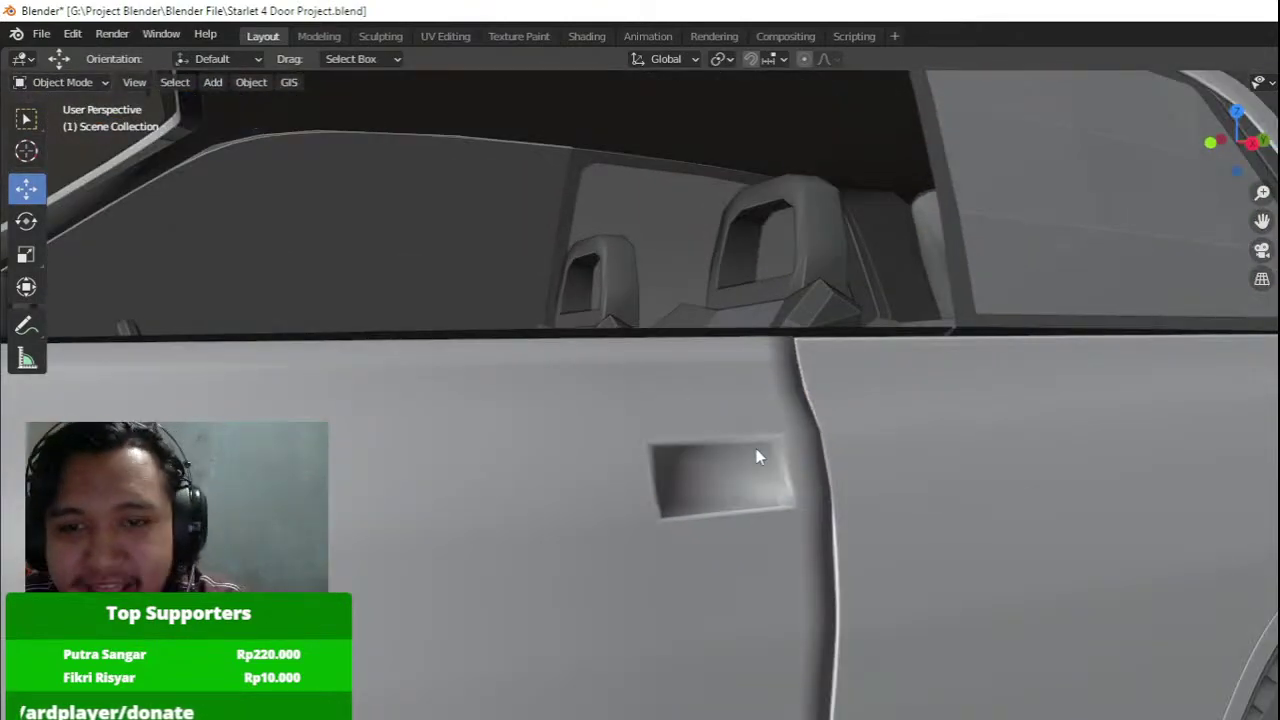
{"action": "left_click", "coordinate": [756, 449]}
{"action": "scroll", "coordinate": [756, 449], "scroll_direction": "up", "scroll_amount": 4}
{"action": "left_click", "coordinate": [756, 449]}
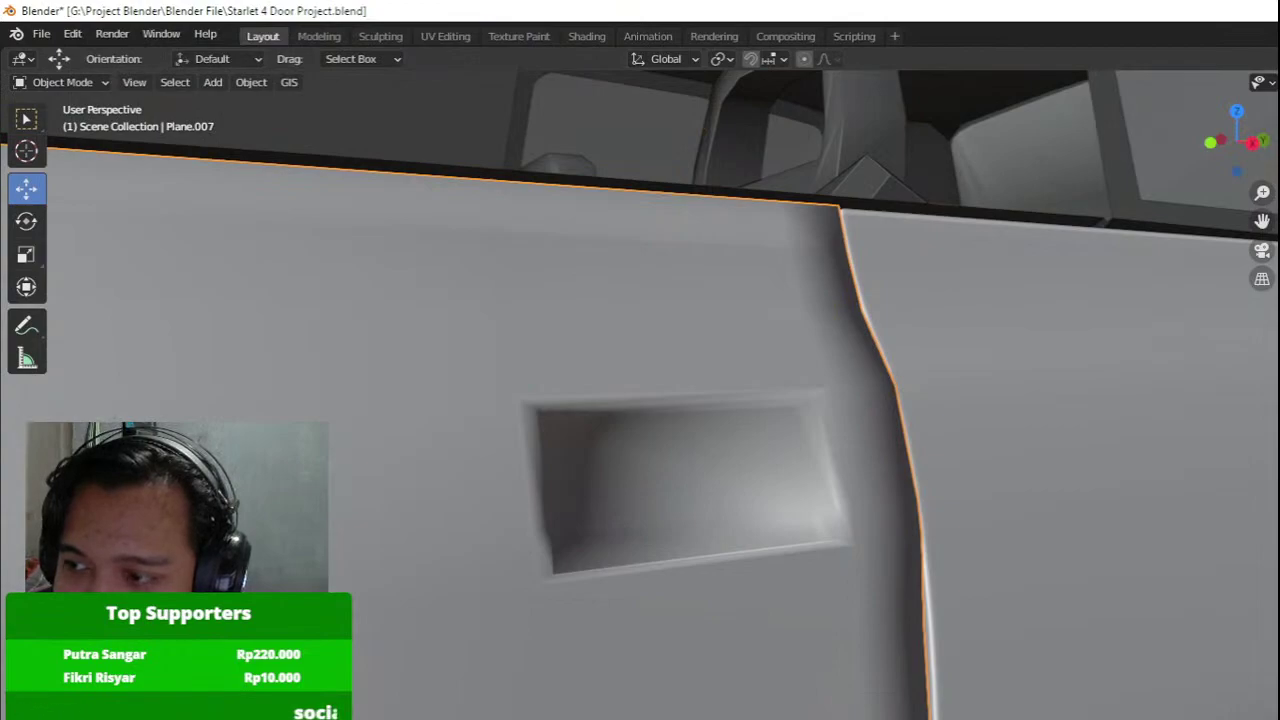
Enter Edit Mode on the front door and show the handle recess in wireframe.
{"action": "key", "text": "Tab"}
{"action": "middle_click_drag", "start_coordinate": [1012, 456], "coordinate": [689, 457]}
{"action": "key", "text": "shift+z"}
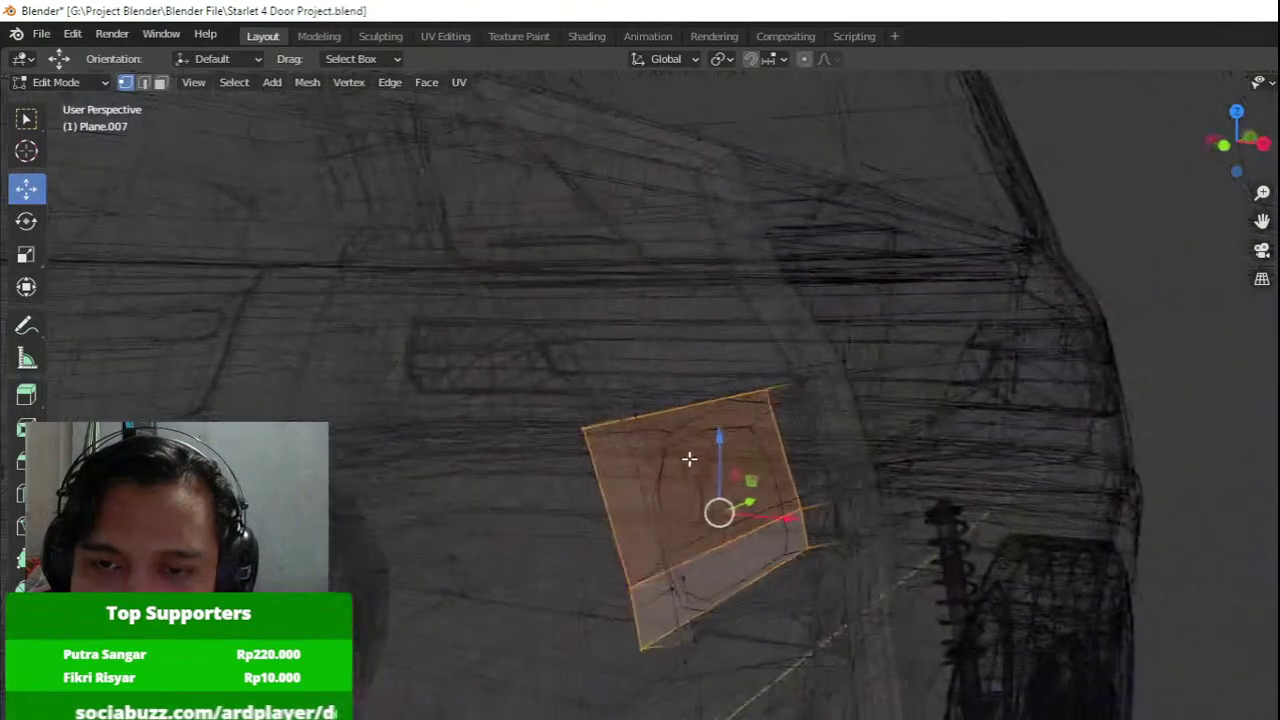
{"action": "scroll", "coordinate": [750, 485], "scroll_direction": "up", "scroll_amount": 2}
{"action": "key", "text": "ctrl+r"}
{"action": "left_click", "coordinate": [832, 524]}
{"action": "left_click", "coordinate": [838, 522]}
{"action": "key", "text": "ctrl+z"}
Add an edge loop around the handle recess's walls, and return to the solid view in Object Mode.
{"action": "key", "text": "ctrl+r"}
{"action": "left_click", "coordinate": [842, 516]}
{"action": "left_click", "coordinate": [830, 517]}
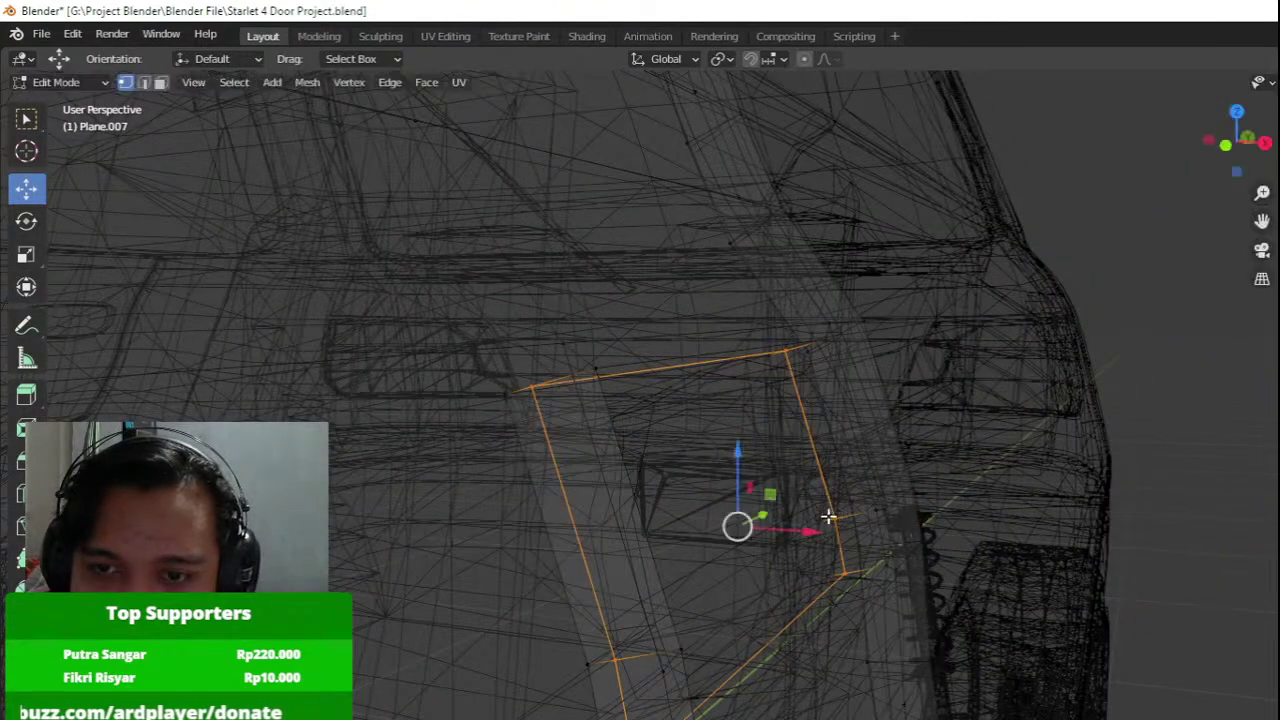
{"action": "key", "text": "shift+z"}
{"action": "key", "text": "Tab"}
{"action": "scroll", "coordinate": [813, 548], "scroll_direction": "down", "scroll_amount": 4}
{"action": "middle_click_drag", "start_coordinate": [813, 548], "coordinate": [609, 532]}
{"action": "scroll", "coordinate": [791, 533], "scroll_direction": "down", "scroll_amount": 5}
{"action": "middle_click_drag", "start_coordinate": [791, 533], "coordinate": [821, 534]}
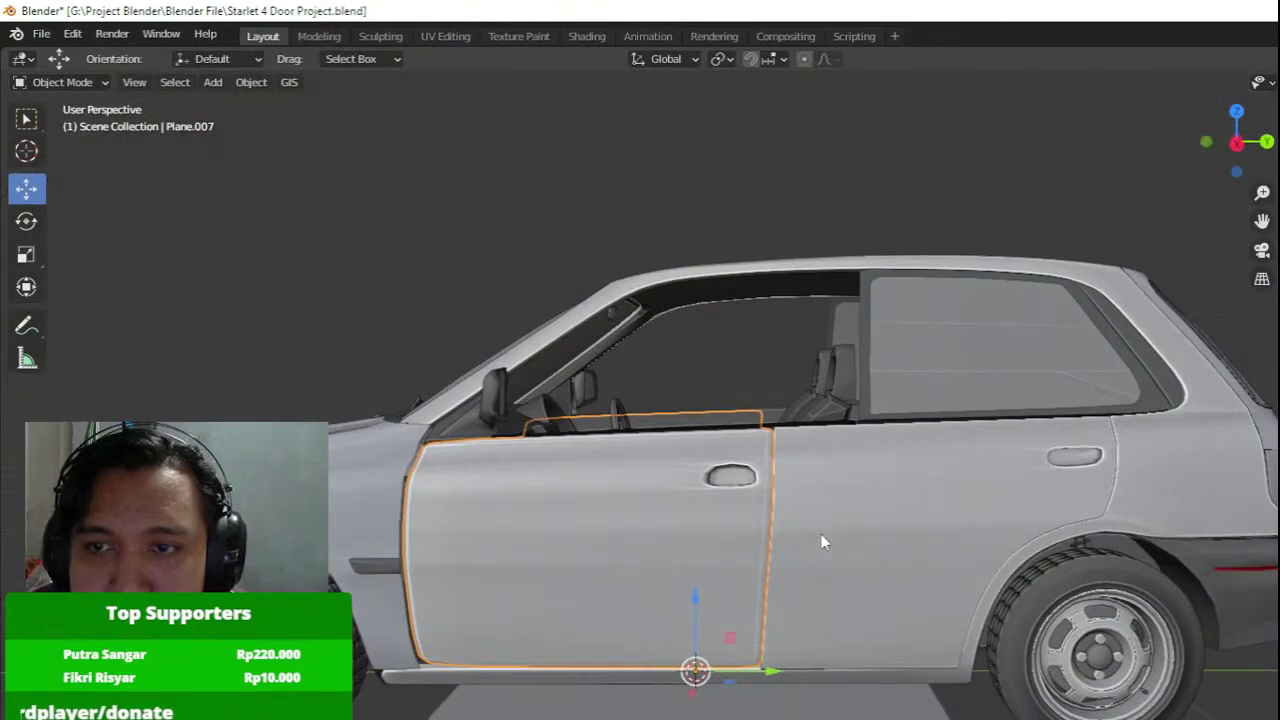
Select the vertices along the handle recess's lower edge in wireframe and raise them slightly along Z in side view.
{"action": "key", "text": "KP_3"}
{"action": "key", "text": "Tab"}
{"action": "scroll", "coordinate": [821, 534], "scroll_direction": "up", "scroll_amount": 6}
{"action": "scroll", "coordinate": [747, 474], "scroll_direction": "up", "scroll_amount": 4}
{"action": "key", "text": "shift+z"}
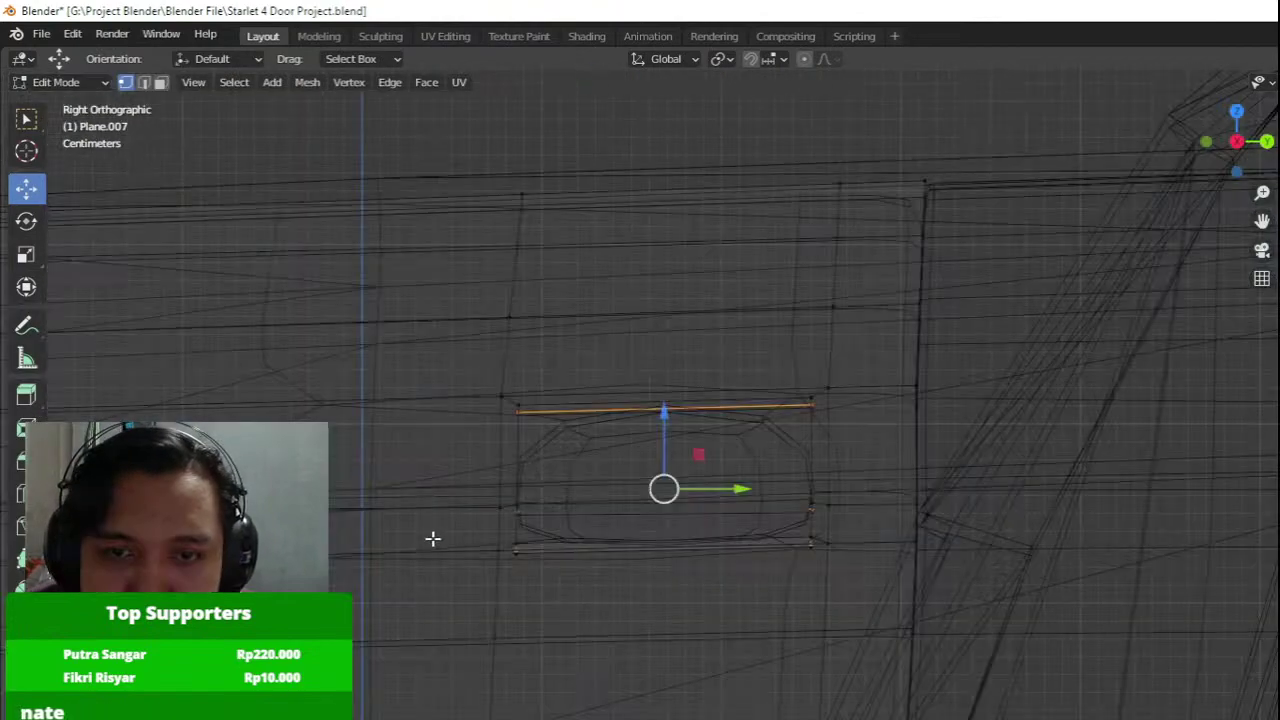
{"action": "left_click_drag", "start_coordinate": [412, 586], "coordinate": [853, 477]}
{"action": "key", "text": "shift+z"}
{"action": "left_click_drag", "start_coordinate": [662, 444], "coordinate": [661, 421]}
{"action": "key", "text": "Tab"}
{"action": "scroll", "coordinate": [661, 421], "scroll_direction": "down", "scroll_amount": 10}
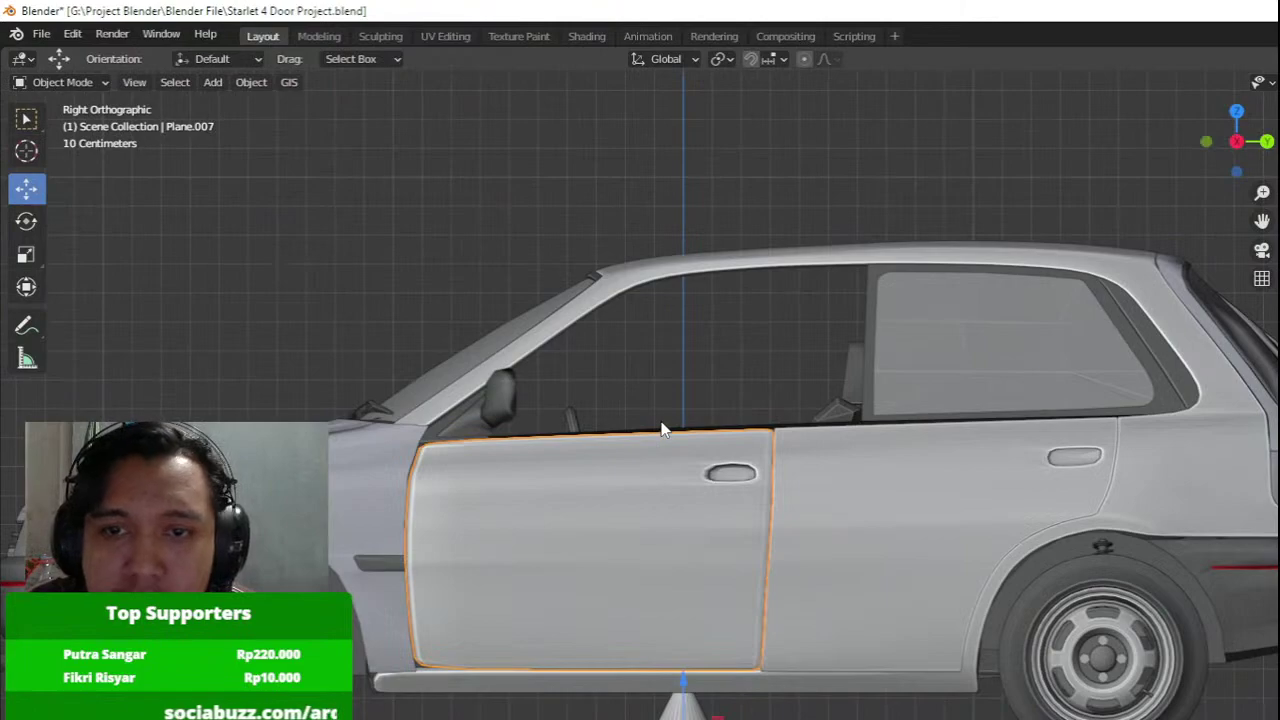
Place a supporting edge loop midway across the narrow band around the handle recess, and exit Edit Mode.
{"action": "key", "text": "Tab"}
{"action": "scroll", "coordinate": [661, 430], "scroll_direction": "up", "scroll_amount": 10}
{"action": "key", "text": "g"}
{"action": "key", "text": "g"}
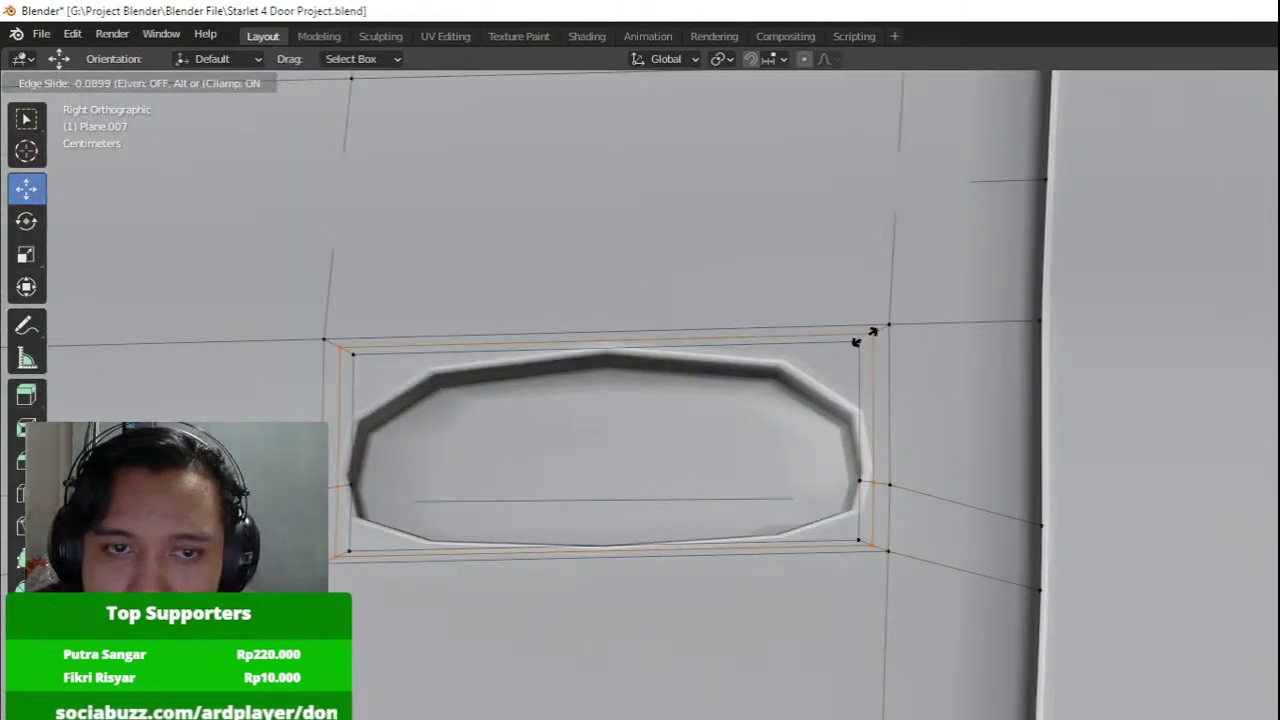
{"action": "left_click", "coordinate": [871, 337]}
{"action": "key", "text": "Tab"}
{"action": "scroll", "coordinate": [860, 350], "scroll_direction": "down", "scroll_amount": 4}
{"action": "middle_click_drag", "start_coordinate": [857, 358], "coordinate": [951, 375]}
{"action": "scroll", "coordinate": [951, 376], "scroll_direction": "down", "scroll_amount": 8}
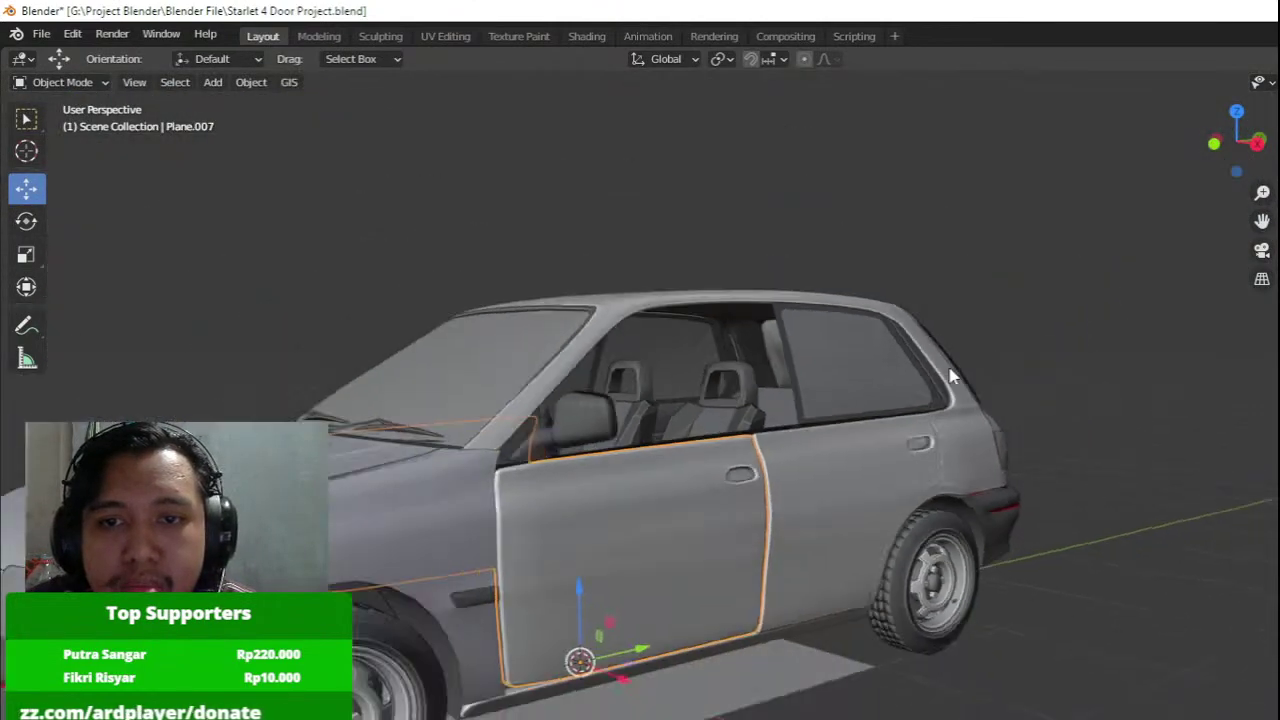
Add a vertical edge loop behind the door handle and slide it close against the front door's rear edge.
{"action": "scroll", "coordinate": [860, 420], "scroll_direction": "up", "scroll_amount": 10}
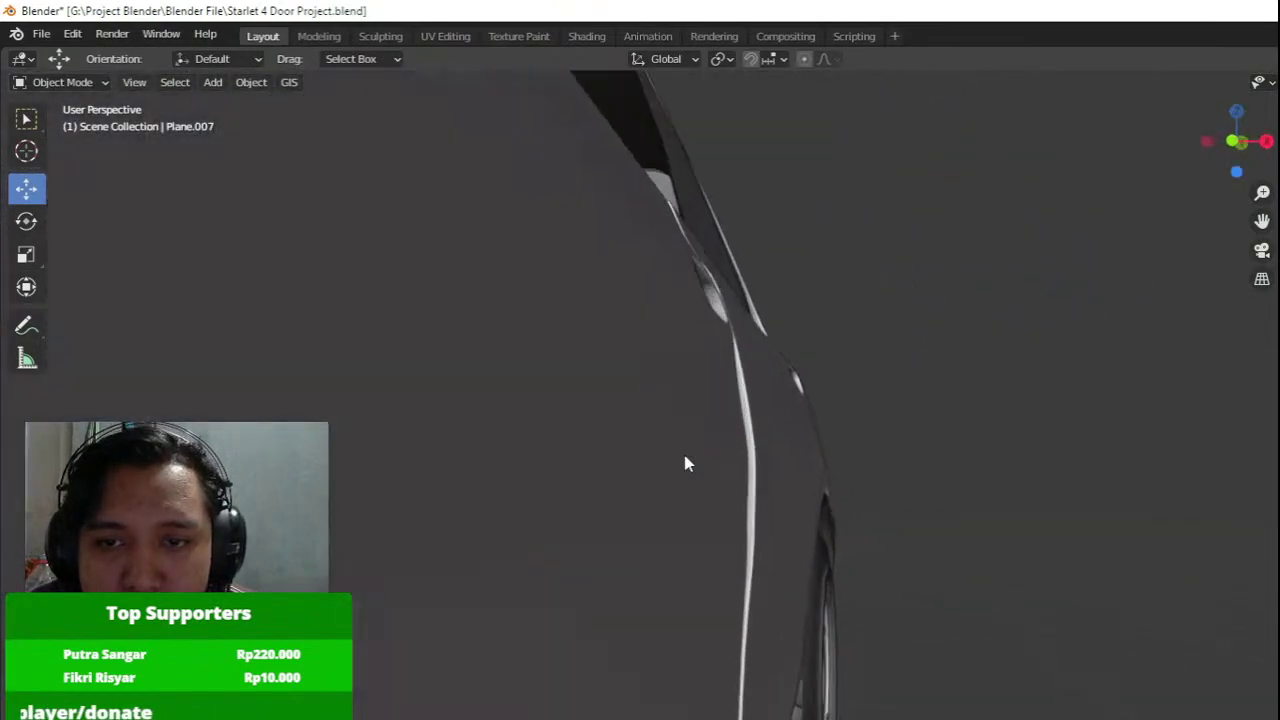
{"action": "key", "text": "Tab"}
{"action": "scroll", "coordinate": [754, 494], "scroll_direction": "up", "scroll_amount": 3}
{"action": "key", "text": "shift+z"}
{"action": "key", "text": "a"}
{"action": "middle_click_drag", "start_coordinate": [634, 500], "coordinate": [494, 500]}
{"action": "key", "text": "shift+z"}
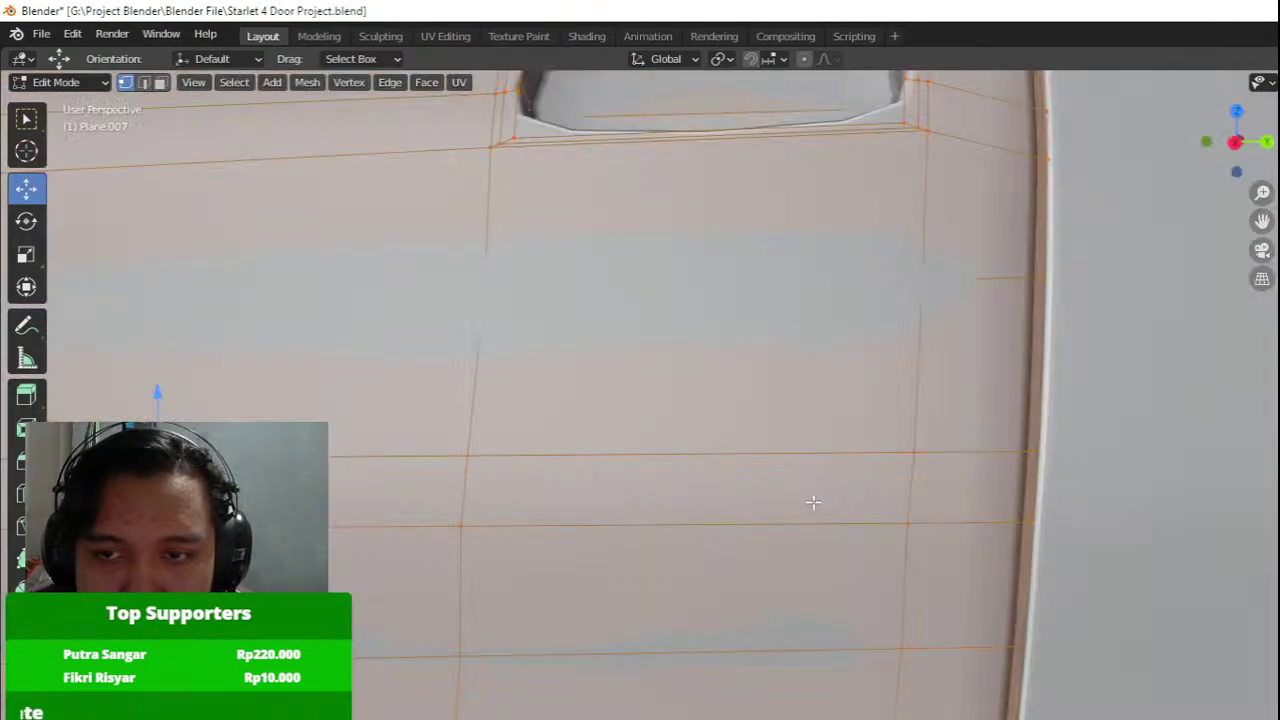
{"action": "middle_click_drag", "start_coordinate": [814, 500], "coordinate": [771, 484]}
{"action": "key", "text": "ctrl+r"}
{"action": "left_click", "coordinate": [637, 491]}
{"action": "left_click", "coordinate": [667, 491]}
{"action": "scroll", "coordinate": [655, 493], "scroll_direction": "down", "scroll_amount": 6}
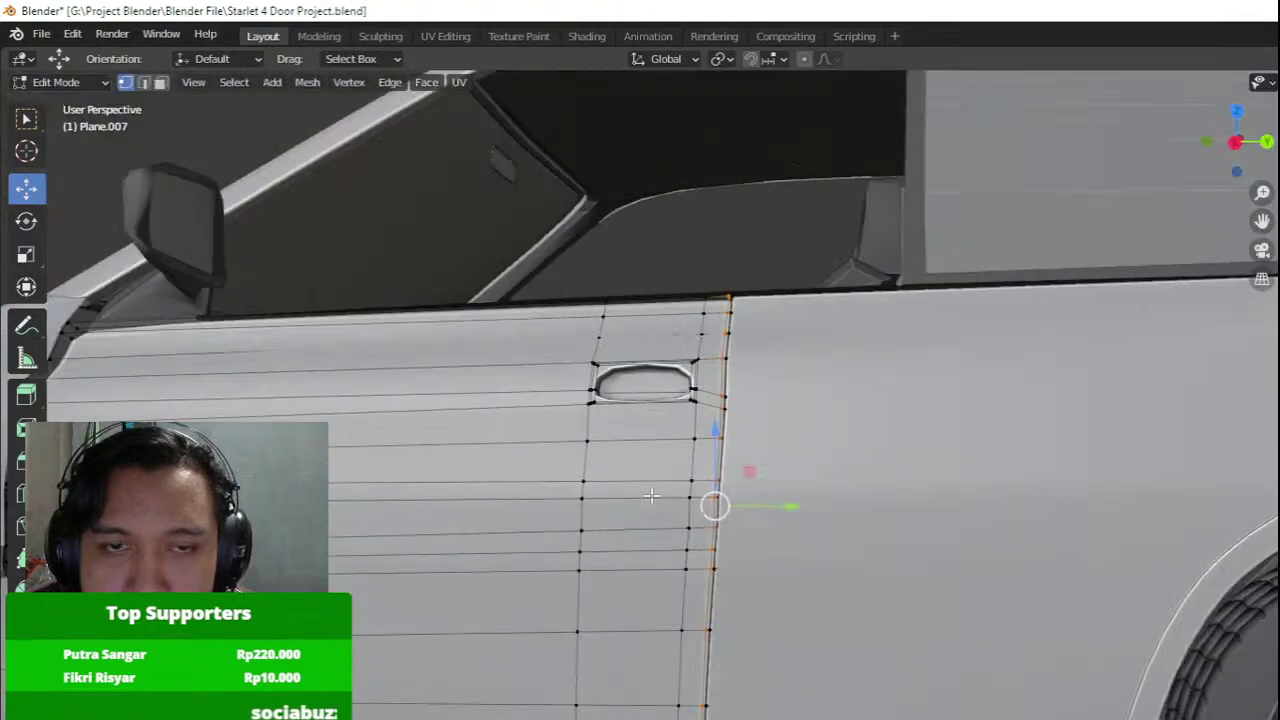
Add a vertical edge loop across the front door, slide it close to the door's front edge, and exit Edit Mode.
{"action": "middle_click_drag", "start_coordinate": [651, 494], "coordinate": [1140, 422], "text": "shift"}
{"action": "middle_click_drag", "start_coordinate": [588, 433], "coordinate": [858, 419], "text": "shift"}
{"action": "scroll", "coordinate": [858, 419], "scroll_direction": "up", "scroll_amount": 1}
{"action": "key", "text": "ctrl+r"}
{"action": "left_click", "coordinate": [878, 411]}
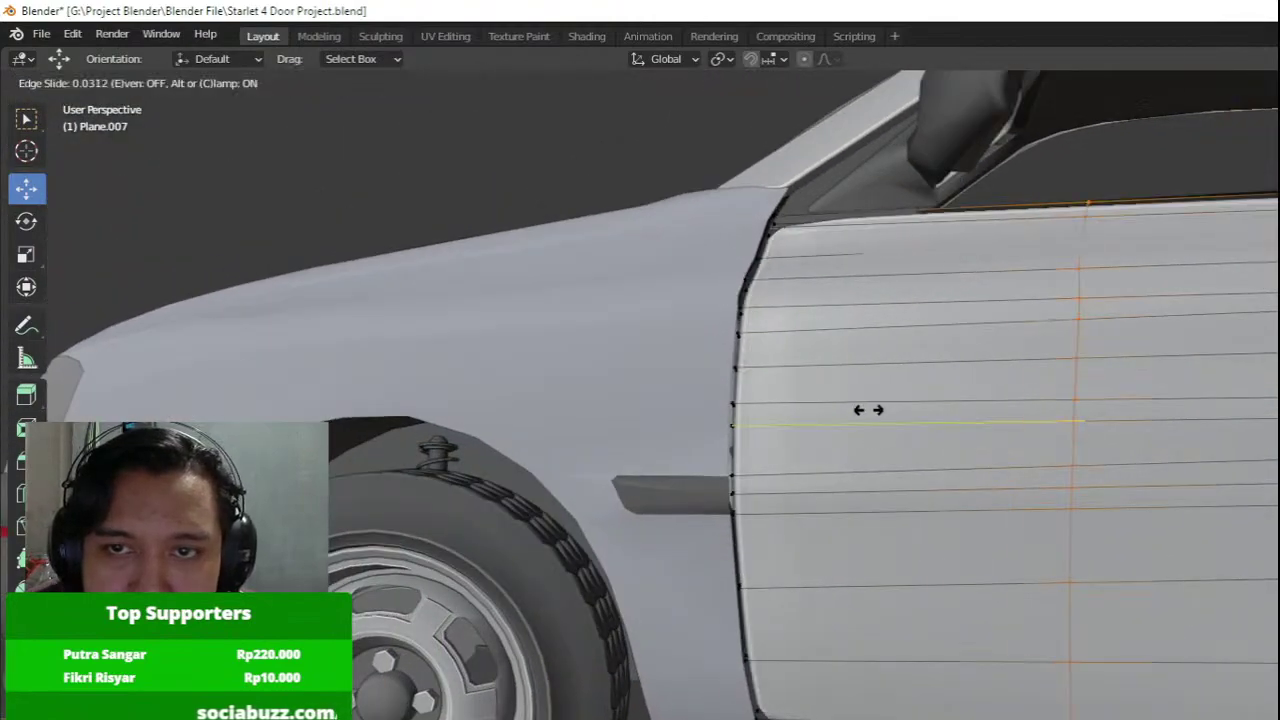
{"action": "left_click", "coordinate": [531, 427]}
{"action": "key", "text": "g"}
{"action": "key", "text": "g"}
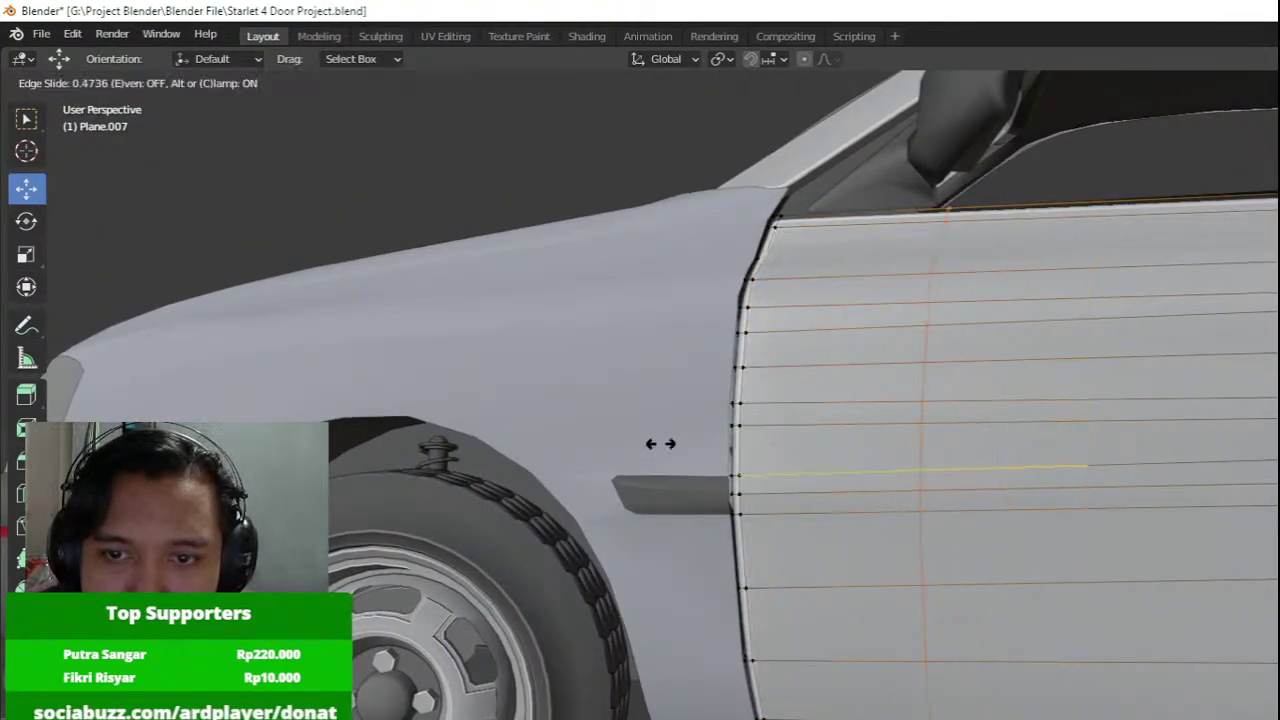
{"action": "left_click", "coordinate": [520, 445]}
{"action": "key", "text": "Tab"}
Slide the edge loop running along the front door's upper edge, and exit Edit Mode.
{"action": "middle_click_drag", "start_coordinate": [895, 365], "coordinate": [811, 575], "text": "shift"}
{"action": "scroll", "coordinate": [650, 501], "scroll_direction": "up", "scroll_amount": 3}
{"action": "key", "text": "Tab"}
{"action": "scroll", "coordinate": [650, 501], "scroll_direction": "up", "scroll_amount": 1}
{"action": "left_click", "coordinate": [343, 523], "text": "alt"}
{"action": "key", "text": "g"}
{"action": "key", "text": "g"}
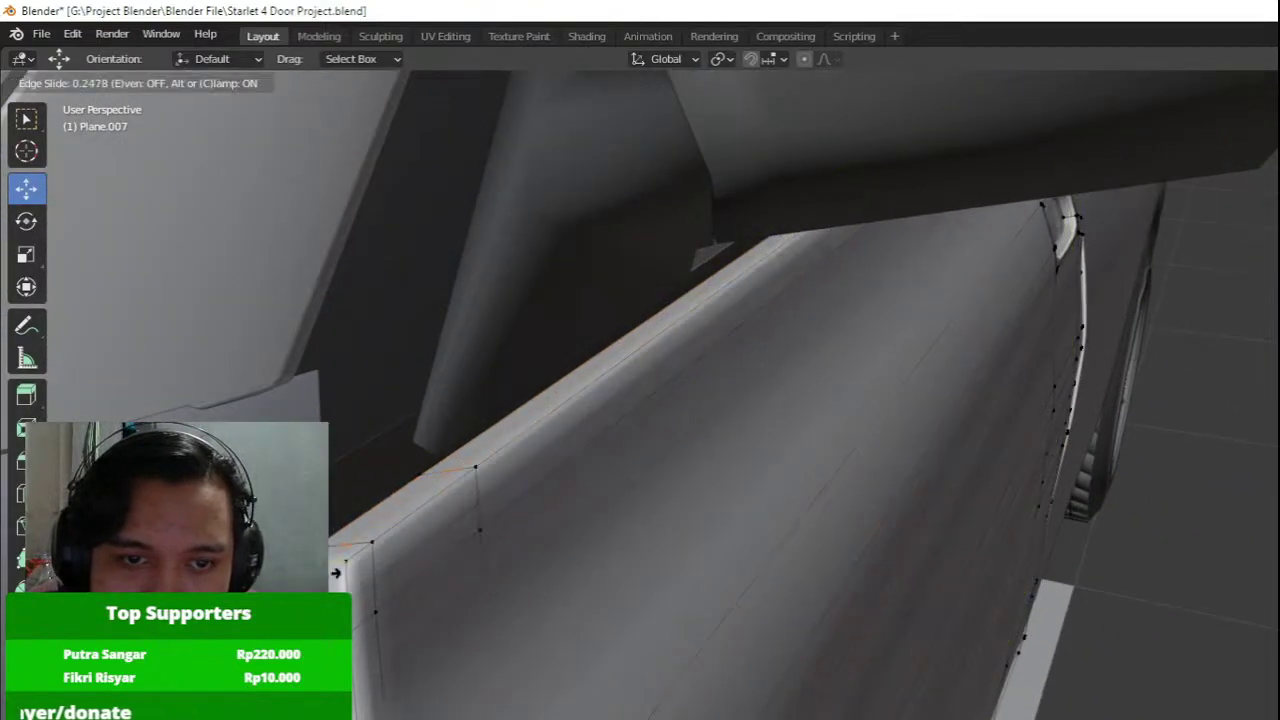
{"action": "left_click", "coordinate": [495, 528]}
{"action": "scroll", "coordinate": [495, 528], "scroll_direction": "down", "scroll_amount": 3}
{"action": "key", "text": "Tab"}
Examine the smoothed front door from the side and along its edges.
{"action": "middle_click_drag", "start_coordinate": [660, 495], "coordinate": [532, 481]}
{"action": "middle_click_drag", "start_coordinate": [720, 465], "coordinate": [660, 426]}
{"action": "scroll", "coordinate": [614, 457], "scroll_direction": "down", "scroll_amount": 4}
{"action": "scroll", "coordinate": [451, 433], "scroll_direction": "up", "scroll_amount": 2}
{"action": "key", "text": "KP_3"}
{"action": "scroll", "coordinate": [451, 433], "scroll_direction": "down", "scroll_amount": 5}
{"action": "key", "text": "Tab"}
{"action": "scroll", "coordinate": [472, 387], "scroll_direction": "up", "scroll_amount": 3}
{"action": "key", "text": "Tab"}
{"action": "scroll", "coordinate": [635, 376], "scroll_direction": "up", "scroll_amount": 2}
Select a row of vertices on the front door's rear edge in wireframe and move it inward along X.
{"action": "key", "text": "Tab"}
{"action": "scroll", "coordinate": [660, 426], "scroll_direction": "up", "scroll_amount": 2}
{"action": "key", "text": "shift+z"}
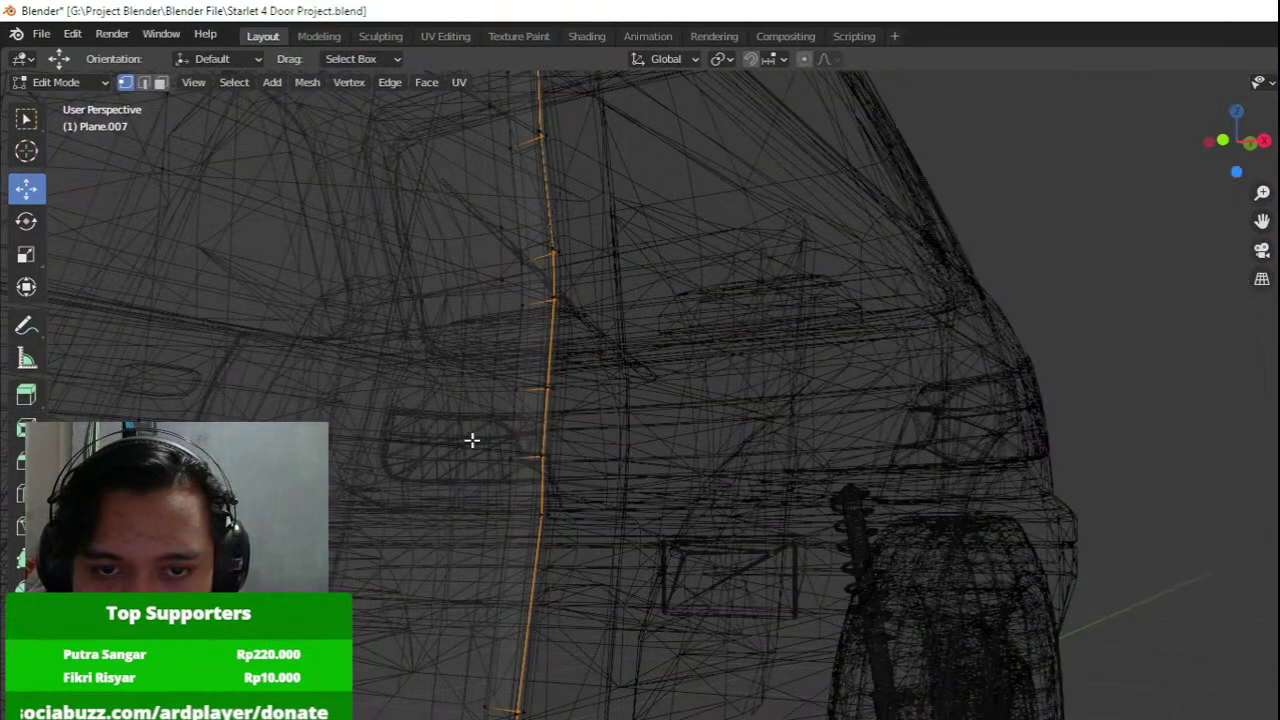
{"action": "key", "text": "a"}
{"action": "left_click_drag", "start_coordinate": [463, 437], "coordinate": [608, 497]}
{"action": "middle_click_drag", "start_coordinate": [465, 457], "coordinate": [776, 502]}
{"action": "key", "text": "shift+z"}
{"action": "left_click_drag", "start_coordinate": [711, 504], "coordinate": [673, 514]}
{"action": "middle_click_drag", "start_coordinate": [673, 514], "coordinate": [686, 502]}
{"action": "key", "text": "z"}
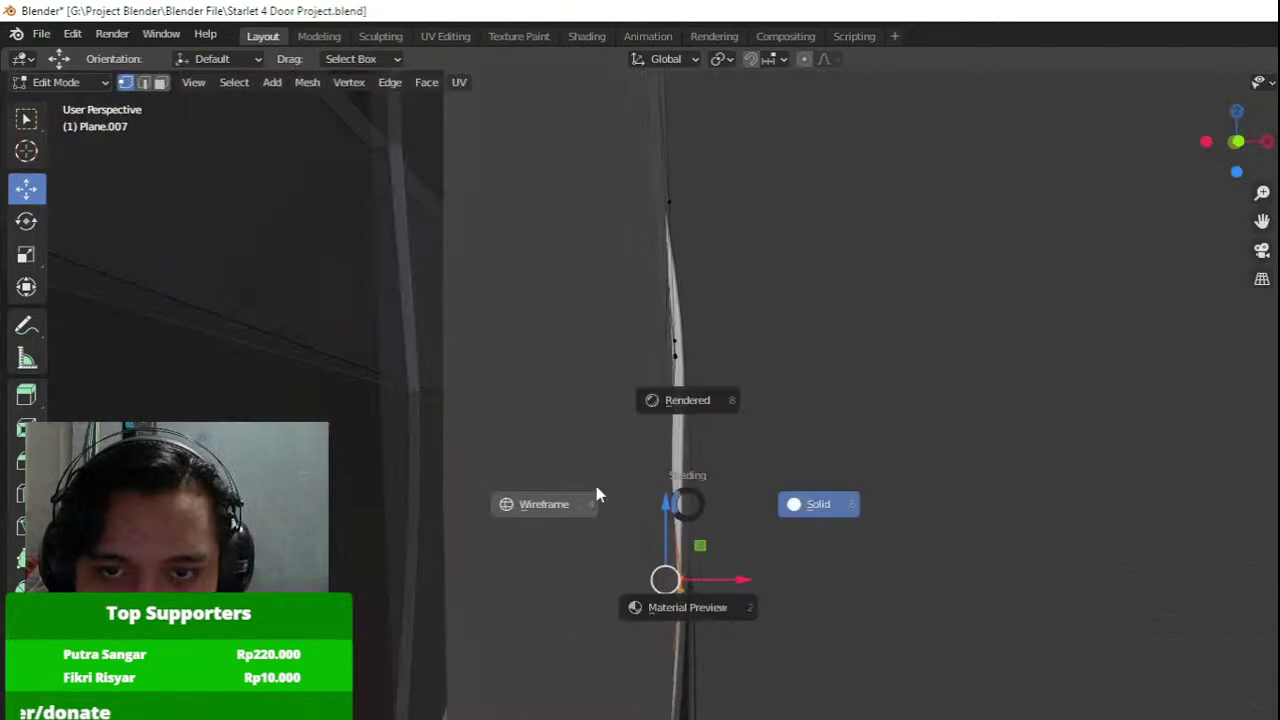
{"action": "left_click", "coordinate": [590, 490]}
{"action": "key", "text": "a"}
{"action": "mouse_move", "coordinate": [575, 526]}
{"action": "left_mouse_down"}
{"action": "mouse_move", "coordinate": [691, 455]}
{"action": "mouse_move", "coordinate": [742, 482]}
{"action": "left_mouse_up"}
{"action": "key", "text": "z"}
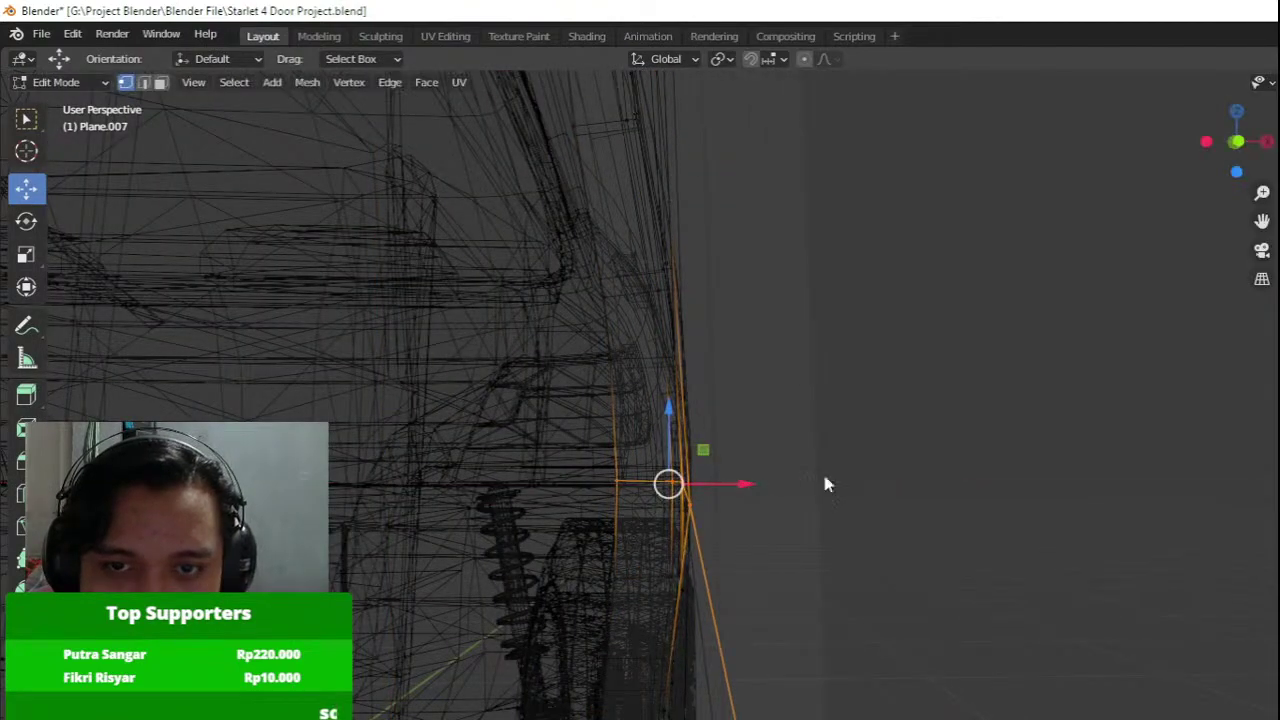
{"action": "left_click", "coordinate": [829, 484]}
{"action": "mouse_move", "coordinate": [831, 443]}
{"action": "middle_mouse_down"}
{"action": "mouse_move", "coordinate": [782, 434]}
{"action": "mouse_move", "coordinate": [748, 527]}
{"action": "middle_mouse_up"}
Select the two neighbouring vertex rows higher on the door's rear edge in wireframe and move them slightly along X.
{"action": "key", "text": "z"}
{"action": "left_click", "coordinate": [652, 506]}
{"action": "key", "text": "a"}
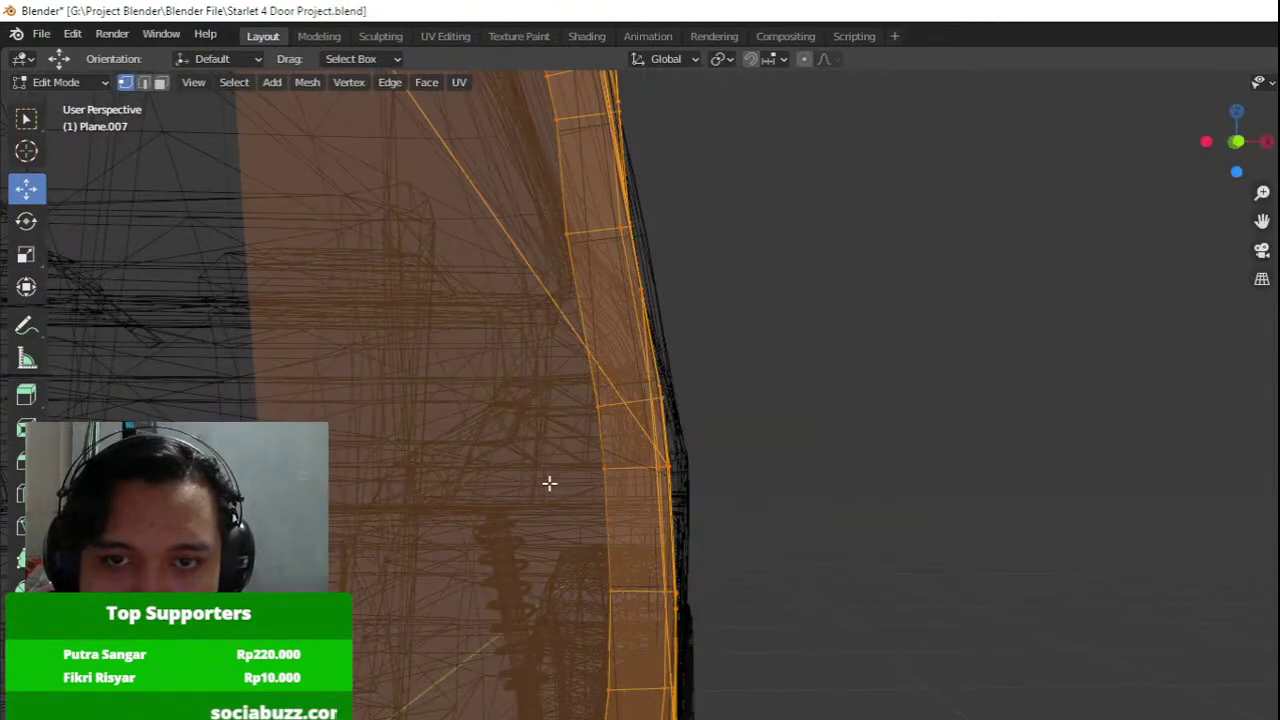
{"action": "left_click_drag", "start_coordinate": [549, 484], "coordinate": [745, 347]}
{"action": "key", "text": "z"}
{"action": "left_click", "coordinate": [812, 362]}
{"action": "middle_click_drag", "start_coordinate": [758, 418], "coordinate": [706, 437]}
{"action": "left_click_drag", "start_coordinate": [707, 467], "coordinate": [716, 465]}
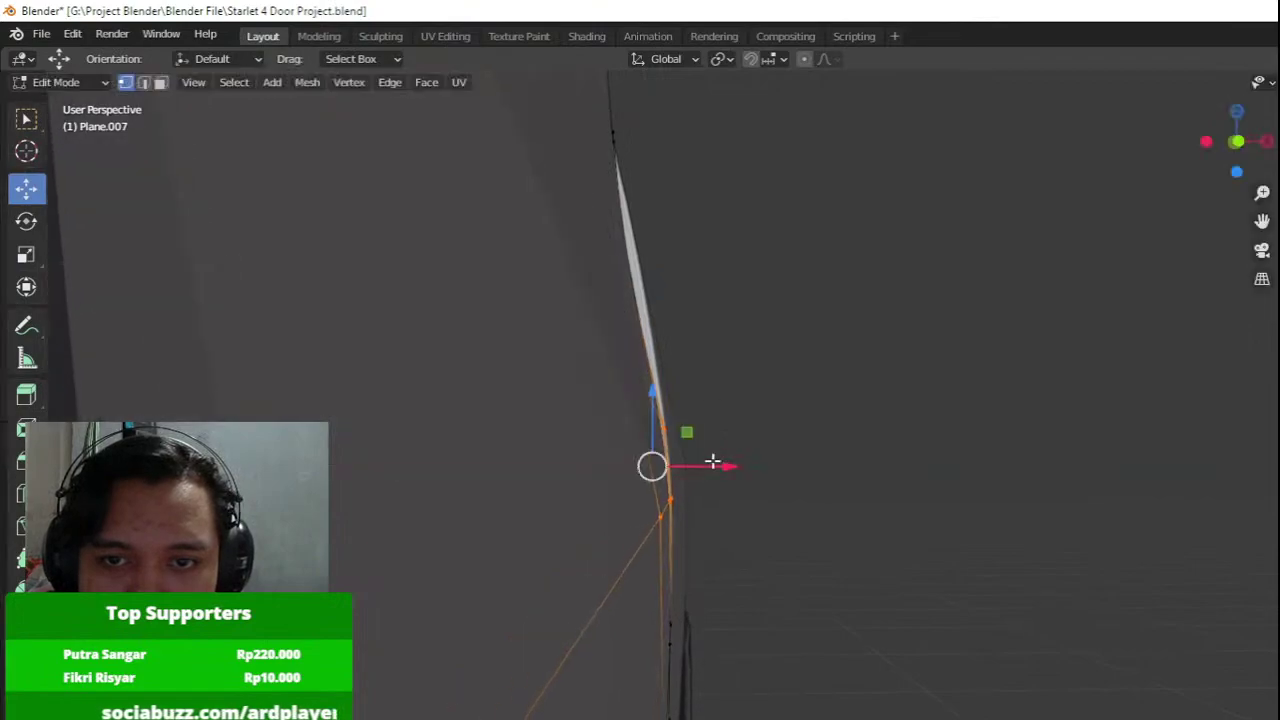
Select the next vertex rows up the front door's rear edge in wireframe and shift them slightly along X.
{"action": "middle_click_drag", "start_coordinate": [711, 460], "coordinate": [688, 450]}
{"action": "middle_click_drag", "start_coordinate": [667, 398], "coordinate": [683, 520], "text": "shift"}
{"action": "key", "text": "z"}
{"action": "left_click", "coordinate": [590, 512]}
{"action": "key", "text": "a"}
{"action": "left_click_drag", "start_coordinate": [531, 499], "coordinate": [673, 340]}
{"action": "middle_click_drag", "start_coordinate": [650, 385], "coordinate": [620, 492], "text": "shift"}
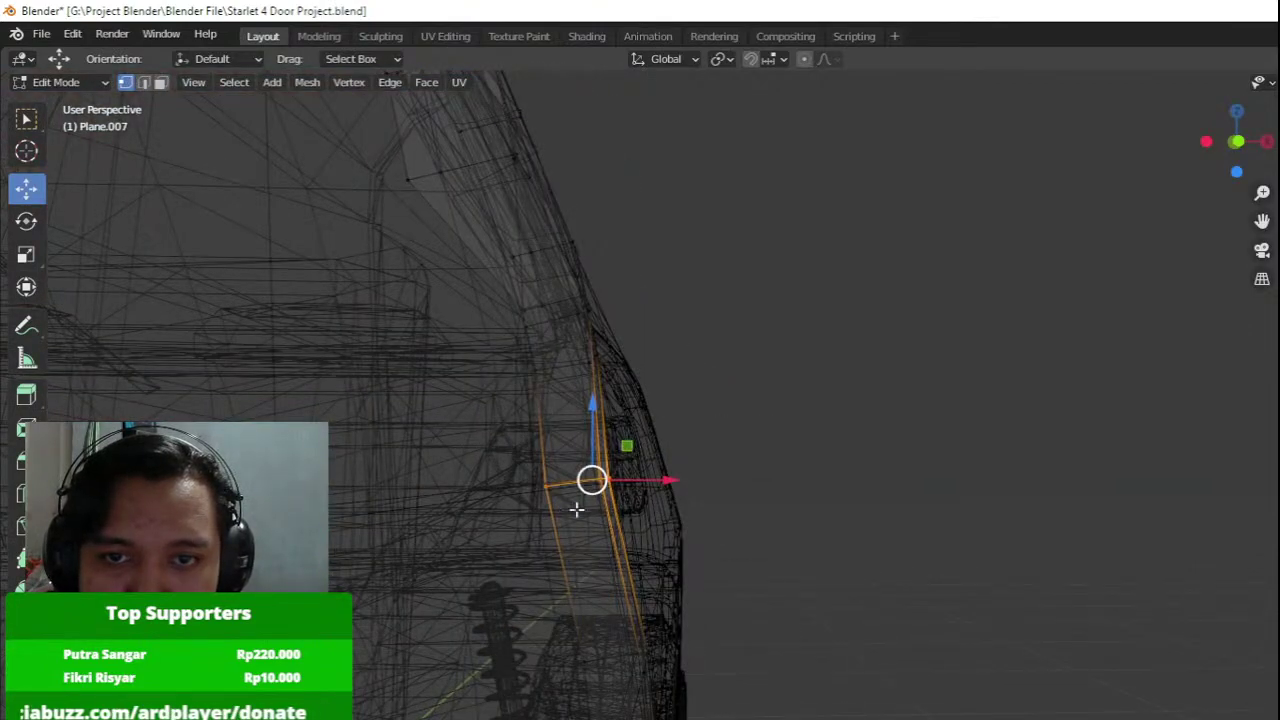
{"action": "key", "text": "z"}
{"action": "mouse_move", "coordinate": [508, 543]}
{"action": "left_mouse_down"}
{"action": "mouse_move", "coordinate": [652, 441]}
{"action": "mouse_move", "coordinate": [684, 478]}
{"action": "mouse_move", "coordinate": [710, 482]}
{"action": "left_mouse_up"}
{"action": "left_click", "coordinate": [690, 437]}
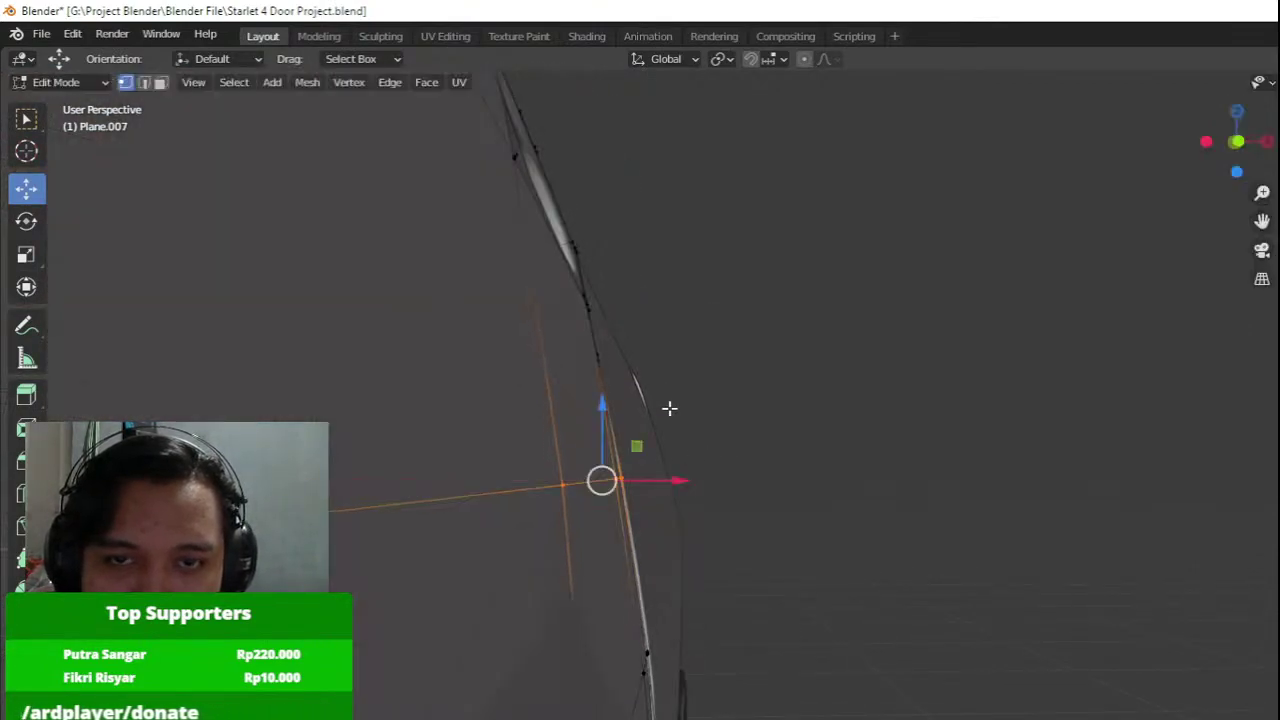
Examine the front door's rear edge, then leave Edit Mode and check the door against its neighbouring panels.
{"action": "middle_click_drag", "start_coordinate": [669, 406], "coordinate": [664, 530], "text": "shift"}
{"action": "middle_click_drag", "start_coordinate": [614, 374], "coordinate": [632, 545], "text": "shift"}
{"action": "middle_click_drag", "start_coordinate": [606, 417], "coordinate": [471, 594], "text": "shift"}
{"action": "key", "text": "Tab"}
{"action": "scroll", "coordinate": [484, 560], "scroll_direction": "down", "scroll_amount": 6}
{"action": "middle_click_drag", "start_coordinate": [604, 236], "coordinate": [690, 250]}
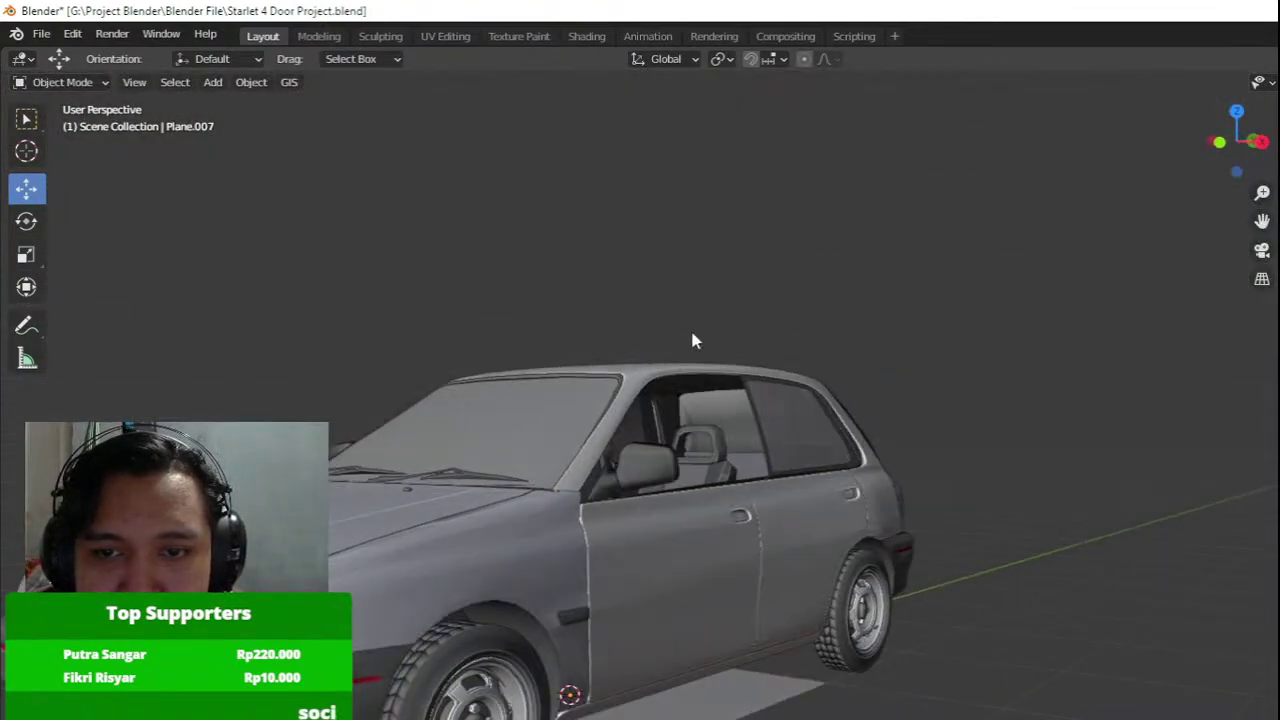
{"action": "middle_click_drag", "start_coordinate": [690, 332], "coordinate": [796, 230], "text": "shift"}
{"action": "middle_click_drag", "start_coordinate": [614, 297], "coordinate": [690, 303]}
{"action": "middle_click_drag", "start_coordinate": [830, 362], "coordinate": [643, 390], "text": "shift"}
{"action": "scroll", "coordinate": [643, 390], "scroll_direction": "up", "scroll_amount": 3}
{"action": "scroll", "coordinate": [643, 388], "scroll_direction": "up", "scroll_amount": 1}
Add a horizontal edge loop across the front door near its upper edge.
{"action": "left_click", "coordinate": [580, 434]}
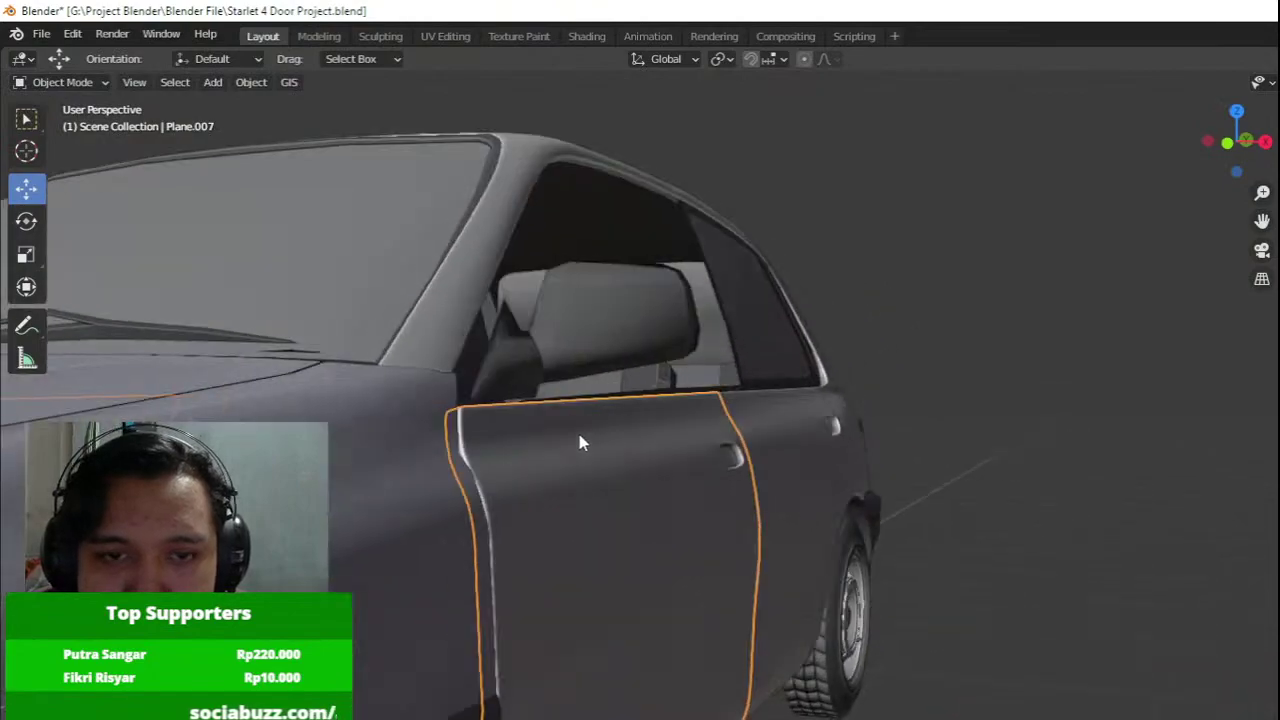
{"action": "scroll", "coordinate": [593, 434], "scroll_direction": "up", "scroll_amount": 2}
{"action": "middle_click_drag", "start_coordinate": [593, 434], "coordinate": [572, 456], "text": "shift"}
{"action": "key", "text": "Tab"}
{"action": "key", "text": "ctrl+r"}
{"action": "left_click", "coordinate": [860, 426]}
{"action": "left_click", "coordinate": [820, 434]}
{"action": "key", "text": "Tab"}
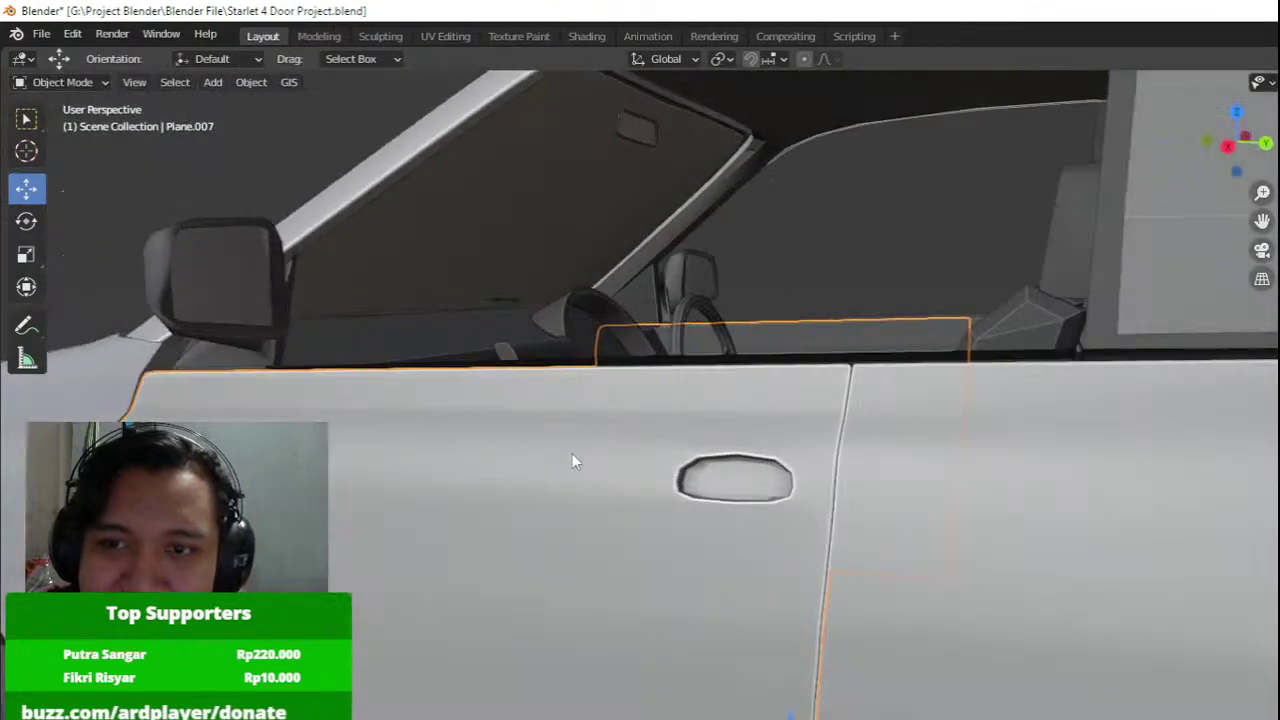
Select the rear door's horizontal edge loop near its upper edge, slide it along the surface and exit Edit Mode.
{"action": "scroll", "coordinate": [716, 460], "scroll_direction": "down", "scroll_amount": 5}
{"action": "left_click", "coordinate": [771, 455]}
{"action": "middle_click_drag", "start_coordinate": [860, 470], "coordinate": [769, 493]}
{"action": "scroll", "coordinate": [769, 493], "scroll_direction": "up", "scroll_amount": 2}
{"action": "left_click", "coordinate": [769, 493]}
{"action": "key", "text": "Tab"}
{"action": "scroll", "coordinate": [700, 480], "scroll_direction": "up", "scroll_amount": 4}
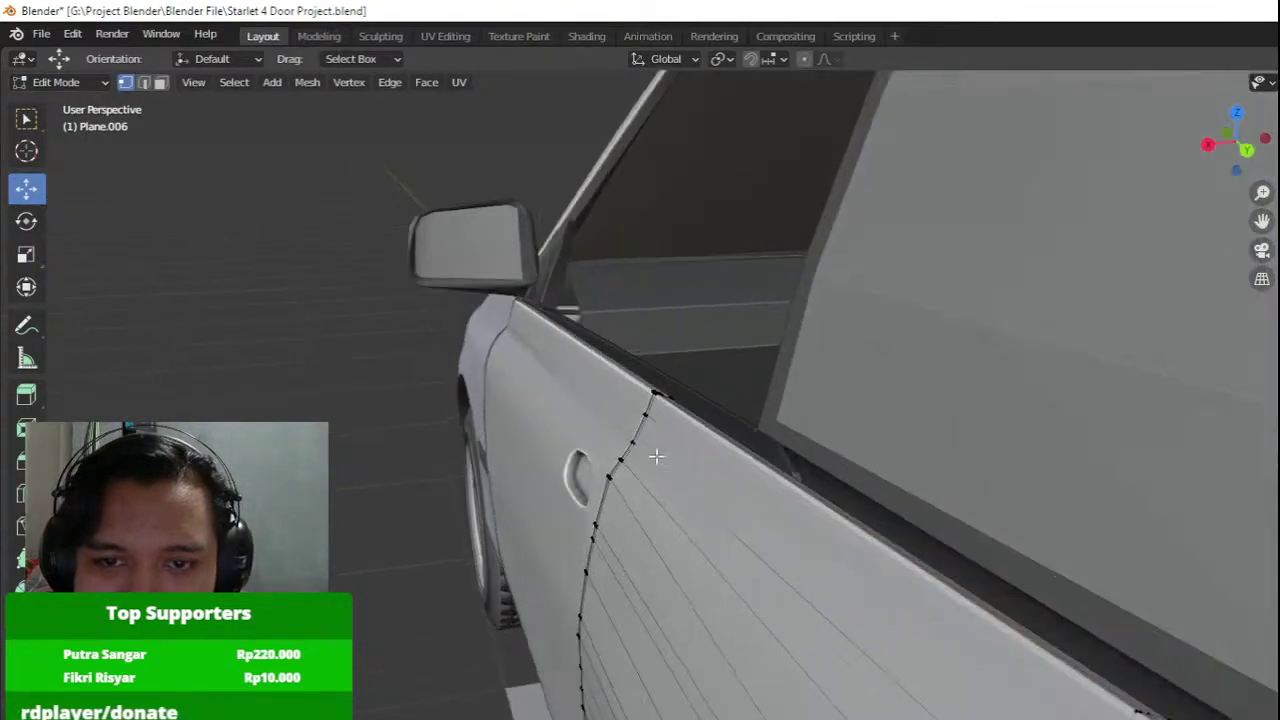
{"action": "left_click", "coordinate": [565, 418]}
{"action": "left_click", "coordinate": [568, 435]}
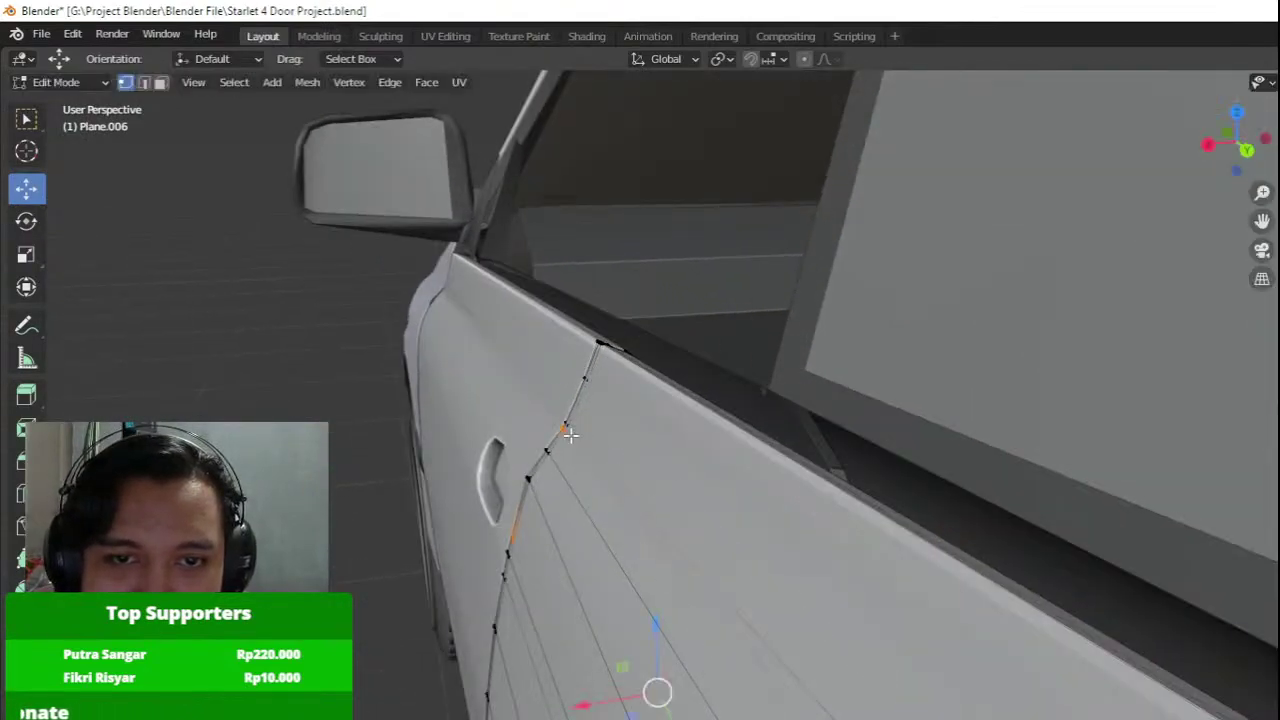
{"action": "middle_click_drag", "start_coordinate": [568, 435], "coordinate": [638, 412]}
{"action": "key", "text": "g"}
{"action": "key", "text": "g"}
{"action": "left_click", "coordinate": [454, 485]}
{"action": "scroll", "coordinate": [637, 426], "scroll_direction": "up", "scroll_amount": 3}
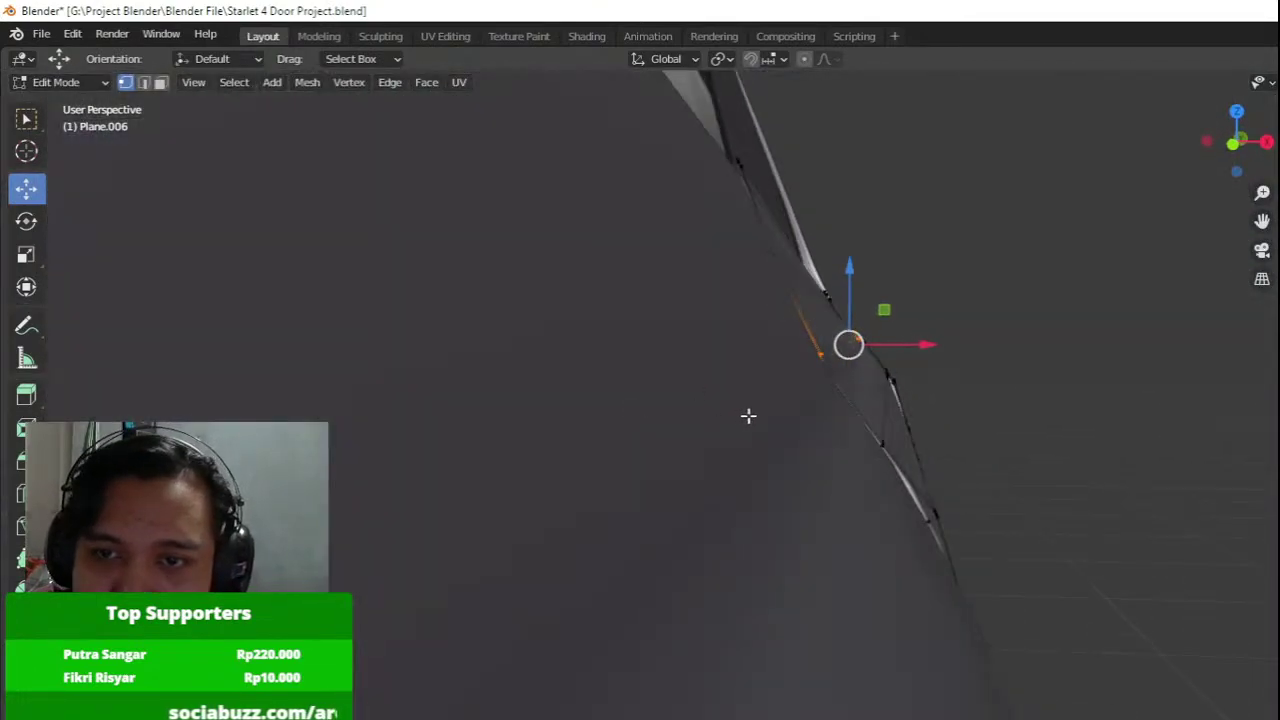
{"action": "middle_click_drag", "start_coordinate": [748, 416], "coordinate": [736, 416]}
{"action": "key", "text": "Tab"}
Examine the front door's shading and edge loops from the front side.
{"action": "middle_click_drag", "start_coordinate": [888, 468], "coordinate": [830, 419]}
{"action": "scroll", "coordinate": [939, 451], "scroll_direction": "down", "scroll_amount": 4}
{"action": "left_click", "coordinate": [940, 452]}
{"action": "middle_click_drag", "start_coordinate": [940, 452], "coordinate": [906, 362]}
{"action": "scroll", "coordinate": [694, 451], "scroll_direction": "down", "scroll_amount": 4}
{"action": "scroll", "coordinate": [784, 373], "scroll_direction": "up", "scroll_amount": 3}
{"action": "scroll", "coordinate": [906, 362], "scroll_direction": "up", "scroll_amount": 4}
{"action": "left_click", "coordinate": [876, 484]}
{"action": "key", "text": "Tab"}
{"action": "scroll", "coordinate": [876, 484], "scroll_direction": "up", "scroll_amount": 1}
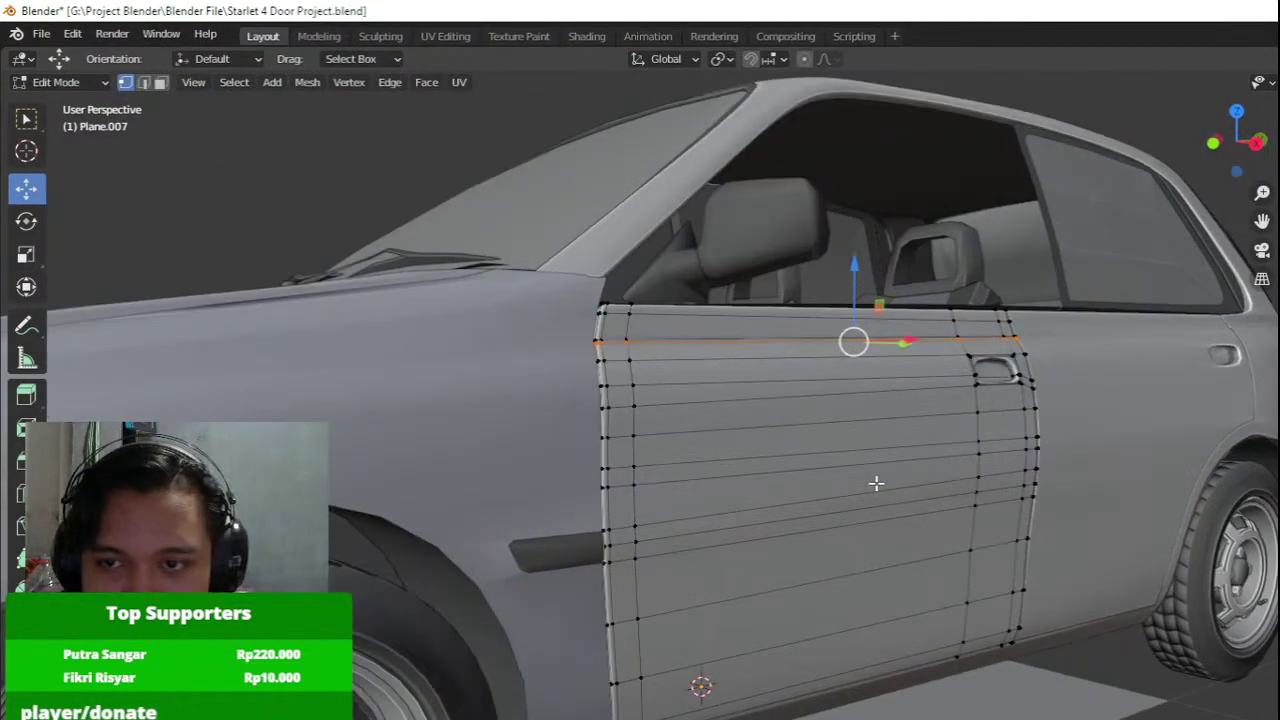
{"action": "key", "text": "Tab"}
{"action": "middle_click_drag", "start_coordinate": [786, 480], "coordinate": [780, 469]}
Merge the three neighbouring vertices at center on the front door's front inner column, beside the fender moulding.
{"action": "key", "text": "Tab"}
{"action": "scroll", "coordinate": [655, 490], "scroll_direction": "up", "scroll_amount": 5}
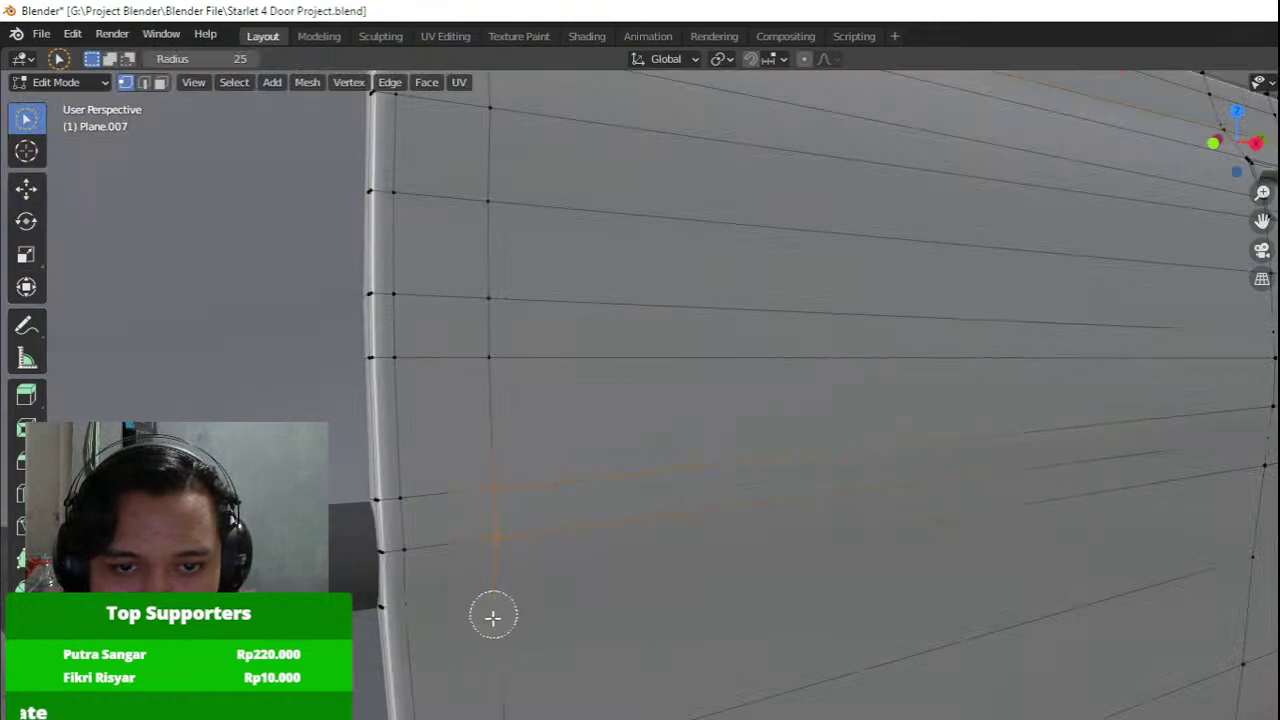
{"action": "key", "text": "m"}
{"action": "left_click", "coordinate": [491, 616]}
{"action": "scroll", "coordinate": [713, 692], "scroll_direction": "down", "scroll_amount": 4}
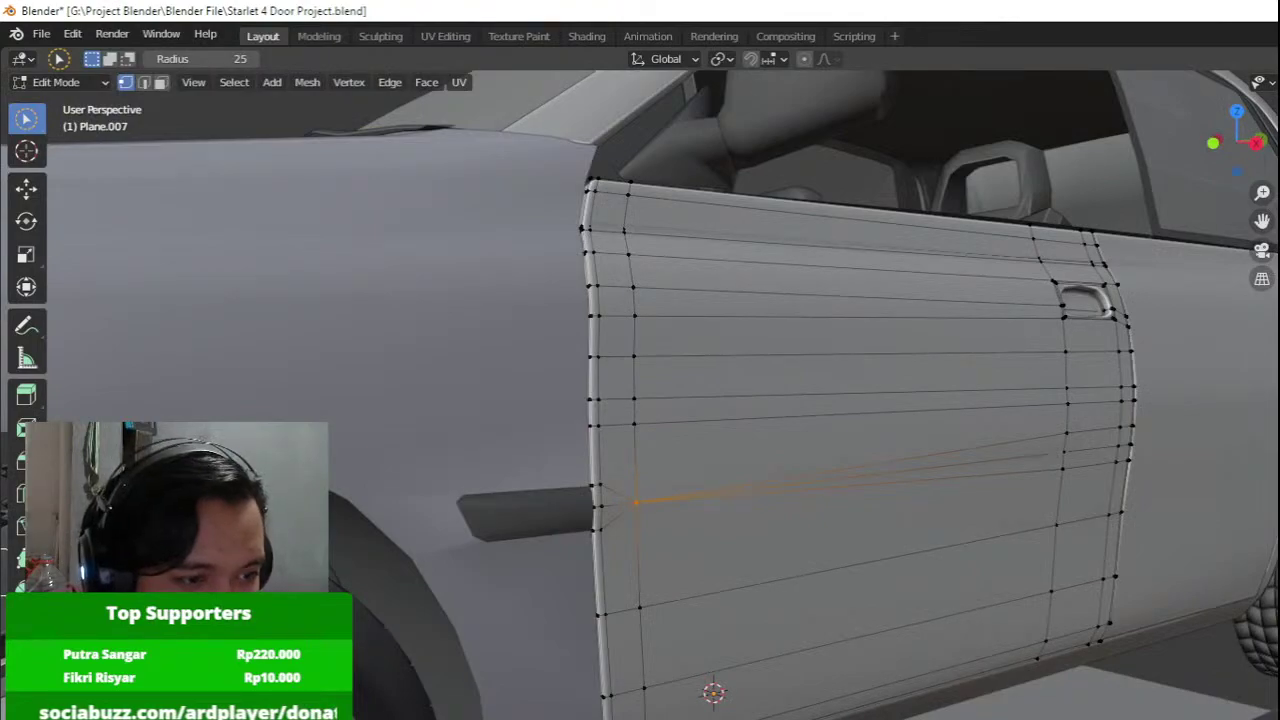
Merge the three neighbouring vertices at center on each of the two inner columns below the front door's handle recess.
{"action": "middle_click_drag", "start_coordinate": [985, 430], "coordinate": [855, 434]}
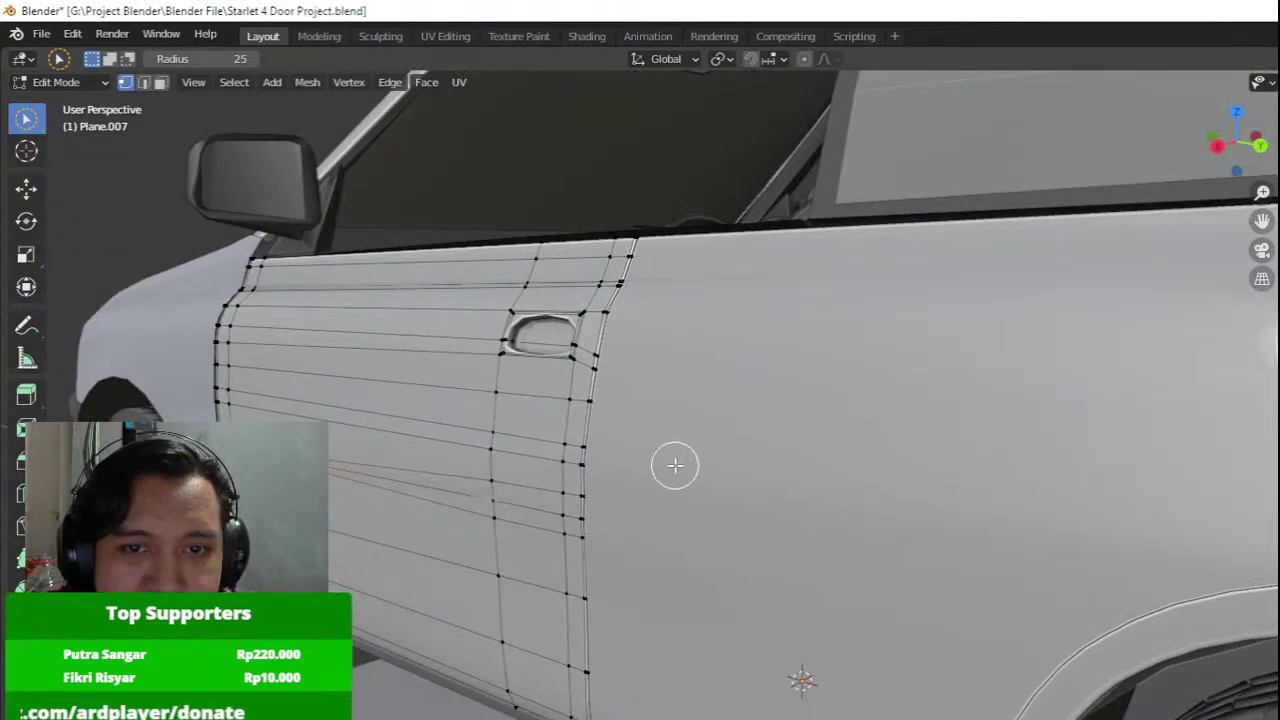
{"action": "middle_click_drag", "start_coordinate": [586, 464], "coordinate": [621, 457]}
{"action": "left_click_drag", "start_coordinate": [576, 479], "coordinate": [566, 495]}
{"action": "key", "text": "m"}
{"action": "left_click", "coordinate": [566, 495]}
{"action": "left_click_drag", "start_coordinate": [662, 501], "coordinate": [669, 481]}
{"action": "key", "text": "m"}
{"action": "left_click", "coordinate": [669, 482]}
Merge the closely spaced vertex pair higher on each inner column below the front door's handle recess.
{"action": "left_click", "coordinate": [586, 420]}
{"action": "key", "text": "m"}
{"action": "left_click", "coordinate": [586, 428]}
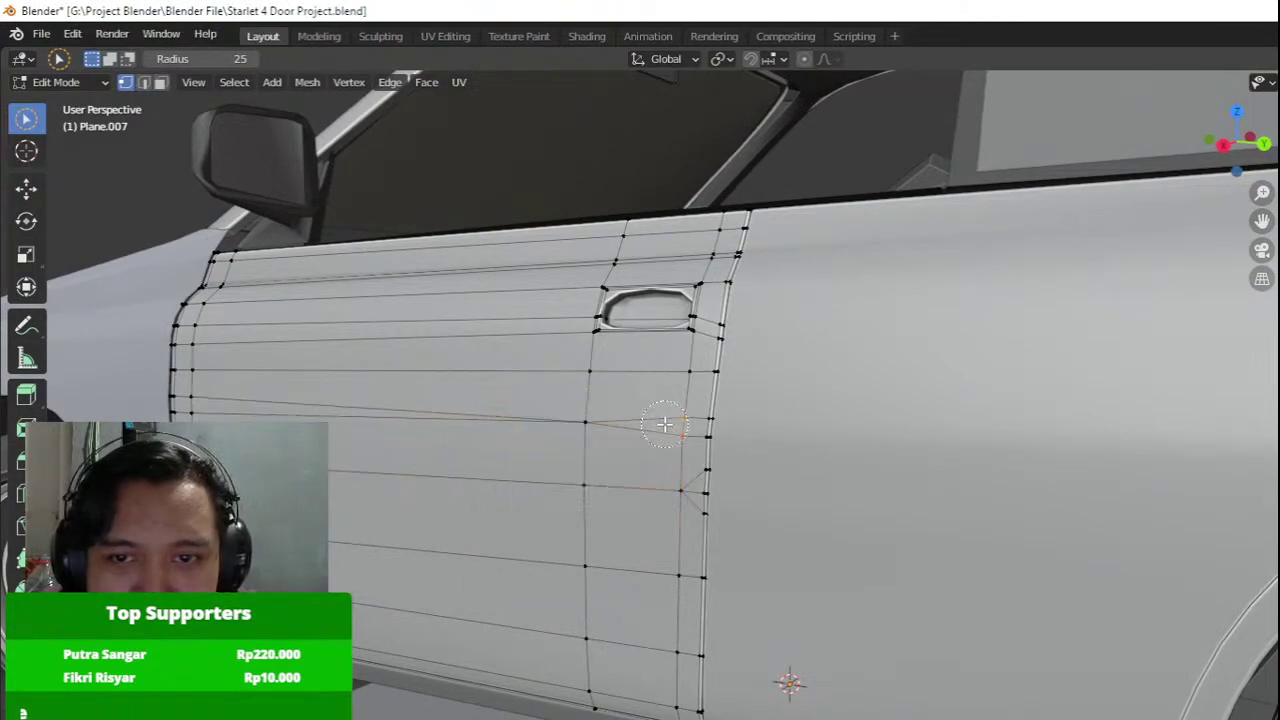
{"action": "scroll", "coordinate": [664, 424], "scroll_direction": "up", "scroll_amount": 3}
{"action": "scroll", "coordinate": [611, 460], "scroll_direction": "down", "scroll_amount": 6}
Merge the matching close vertex pair on the front door's front inner column at center, and exit Edit Mode.
{"action": "middle_click_drag", "start_coordinate": [611, 455], "coordinate": [770, 455]}
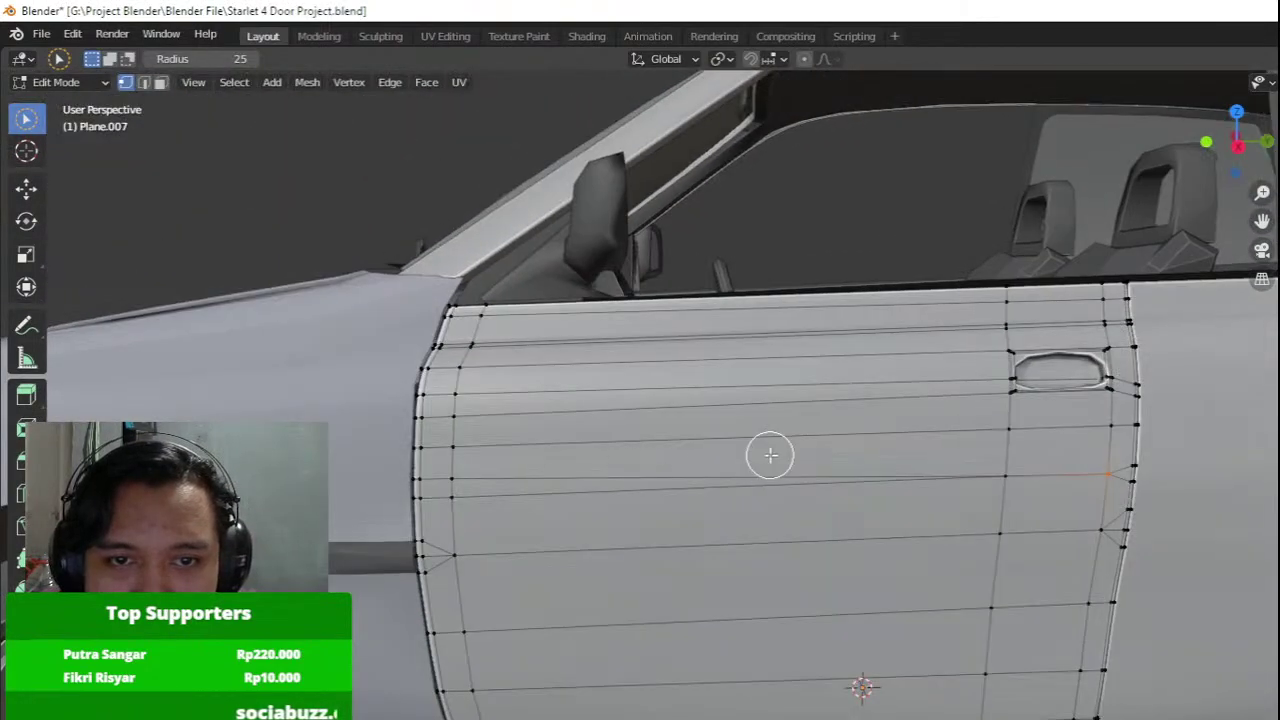
{"action": "key", "text": "m"}
{"action": "left_click", "coordinate": [471, 493]}
{"action": "left_click", "coordinate": [471, 491]}
{"action": "key", "text": "m"}
{"action": "left_click", "coordinate": [467, 488]}
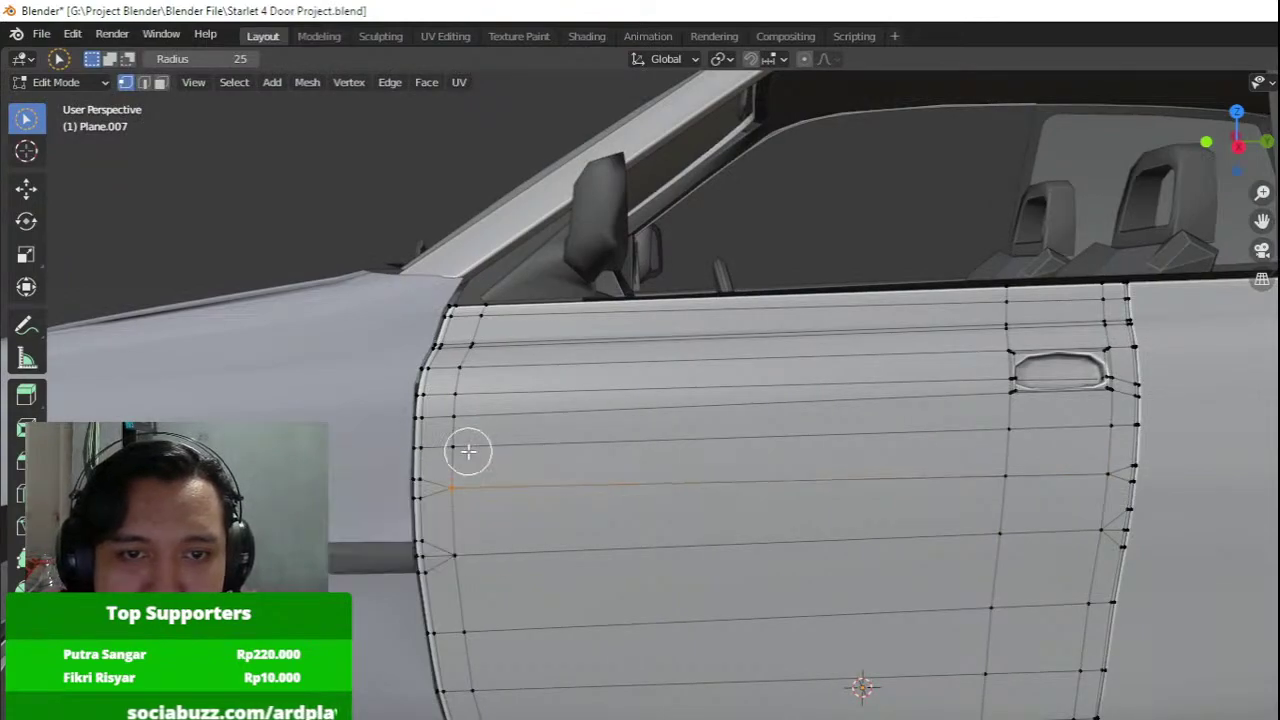
{"action": "middle_click_drag", "start_coordinate": [480, 568], "coordinate": [621, 521], "text": "shift"}
{"action": "key", "text": "Tab"}
{"action": "key", "text": "Tab"}
{"action": "key", "text": "Tab"}
Edit the rear door and merge the closely spaced vertices along its front inner column at center.
{"action": "middle_click_drag", "start_coordinate": [785, 510], "coordinate": [535, 497]}
{"action": "key", "text": "Tab"}
{"action": "key", "text": "Tab"}
{"action": "left_click", "coordinate": [838, 496]}
{"action": "key", "text": "Tab"}
{"action": "scroll", "coordinate": [742, 500], "scroll_direction": "up", "scroll_amount": 5}
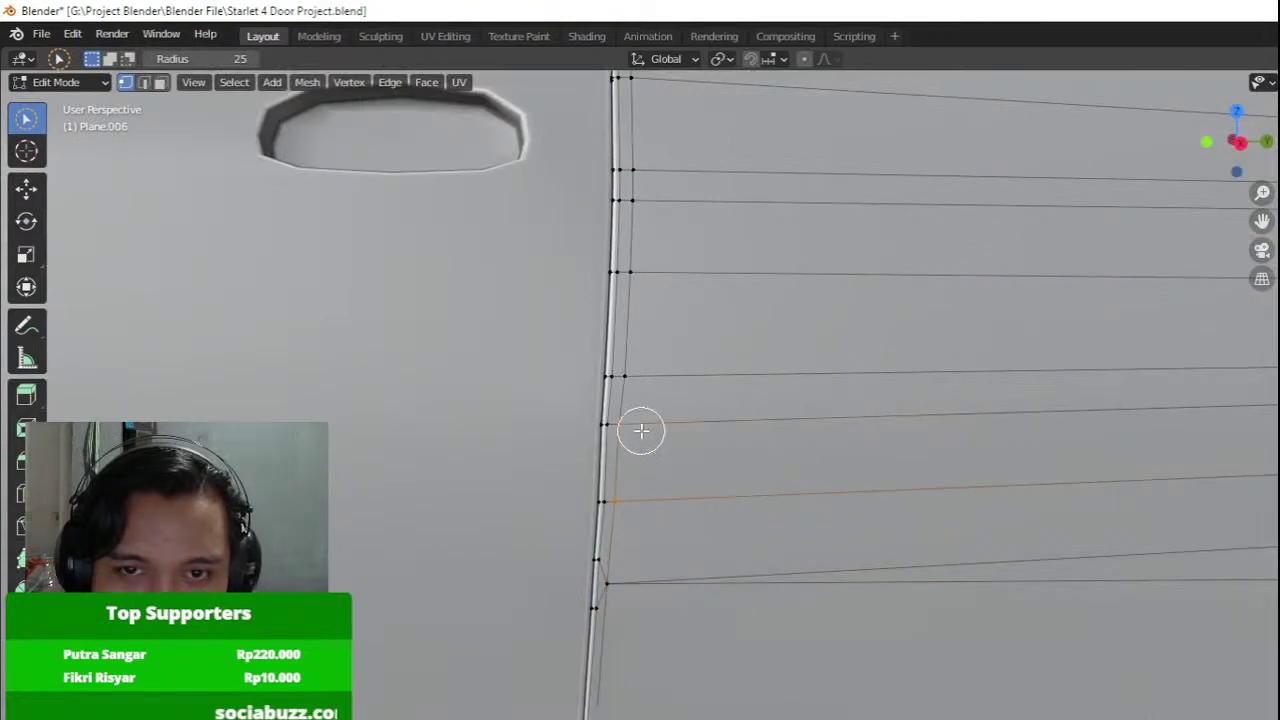
{"action": "key", "text": "m"}
{"action": "left_click", "coordinate": [641, 384]}
{"action": "scroll", "coordinate": [660, 383], "scroll_direction": "down", "scroll_amount": 5}
Merge the neighbouring vertices on the rear door's inner columns beside the front of the wheel arch.
{"action": "key", "text": "Tab"}
{"action": "middle_click_drag", "start_coordinate": [721, 380], "coordinate": [660, 412]}
{"action": "key", "text": "Tab"}
{"action": "middle_click_drag", "start_coordinate": [660, 412], "coordinate": [540, 440], "text": "shift"}
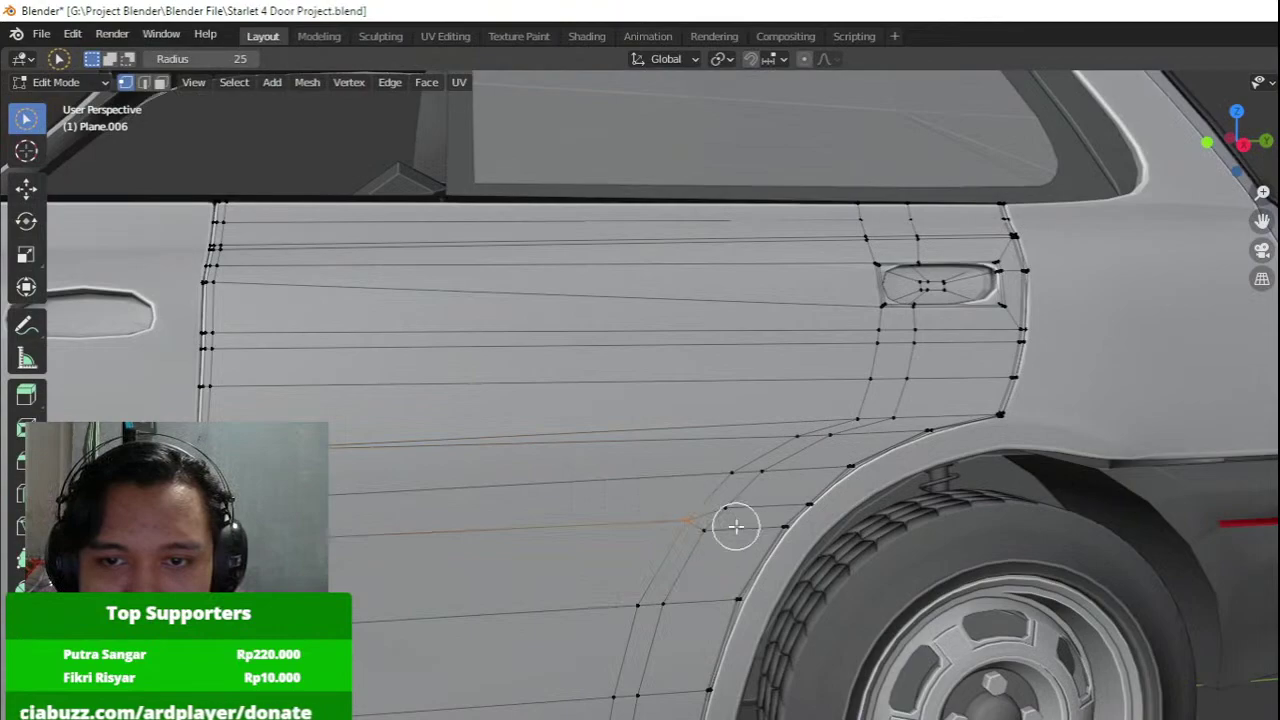
{"action": "scroll", "coordinate": [736, 527], "scroll_direction": "up", "scroll_amount": 2}
{"action": "left_click_drag", "start_coordinate": [728, 525], "coordinate": [697, 557]}
{"action": "key", "text": "m"}
{"action": "left_click", "coordinate": [703, 559]}
Merge three side-by-side vertex pairs of the rear door's two inner columns at center, down along the wheel arch.
{"action": "middle_click_drag", "start_coordinate": [652, 612], "coordinate": [681, 410], "text": "shift"}
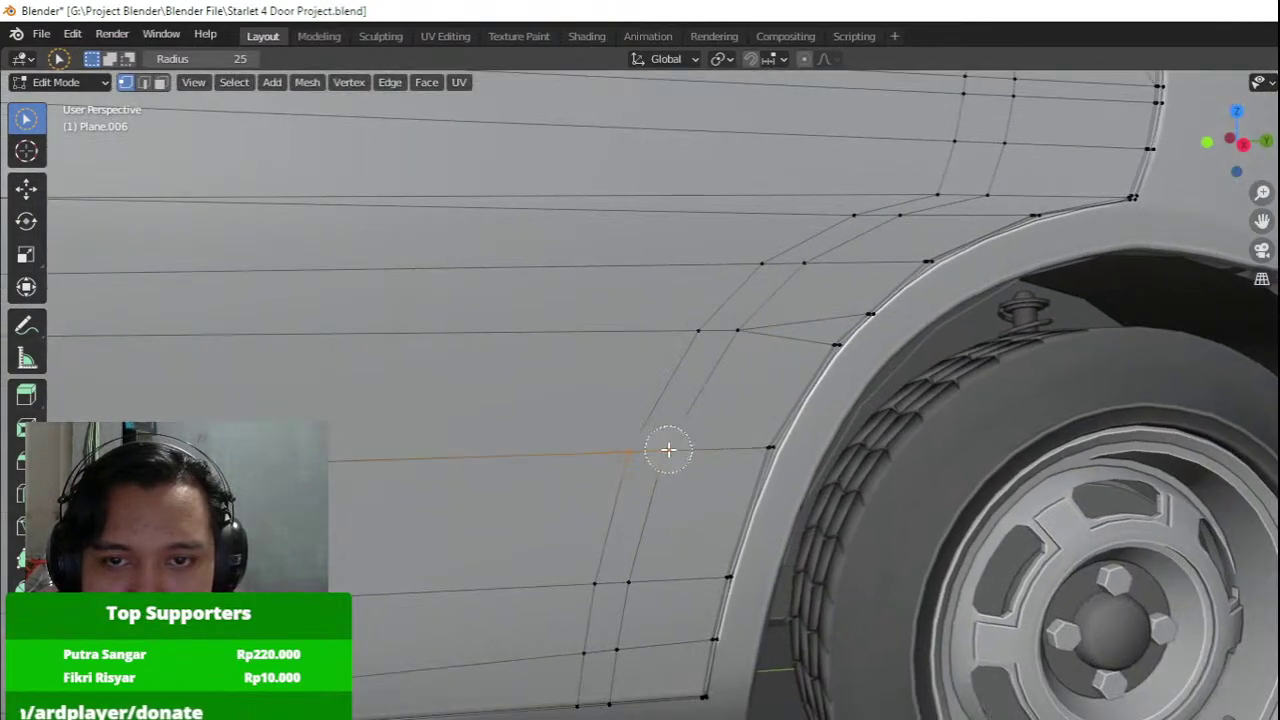
{"action": "key", "text": "m"}
{"action": "left_click", "coordinate": [666, 450]}
{"action": "left_click_drag", "start_coordinate": [680, 349], "coordinate": [728, 341]}
{"action": "key", "text": "m"}
{"action": "left_click", "coordinate": [729, 341]}
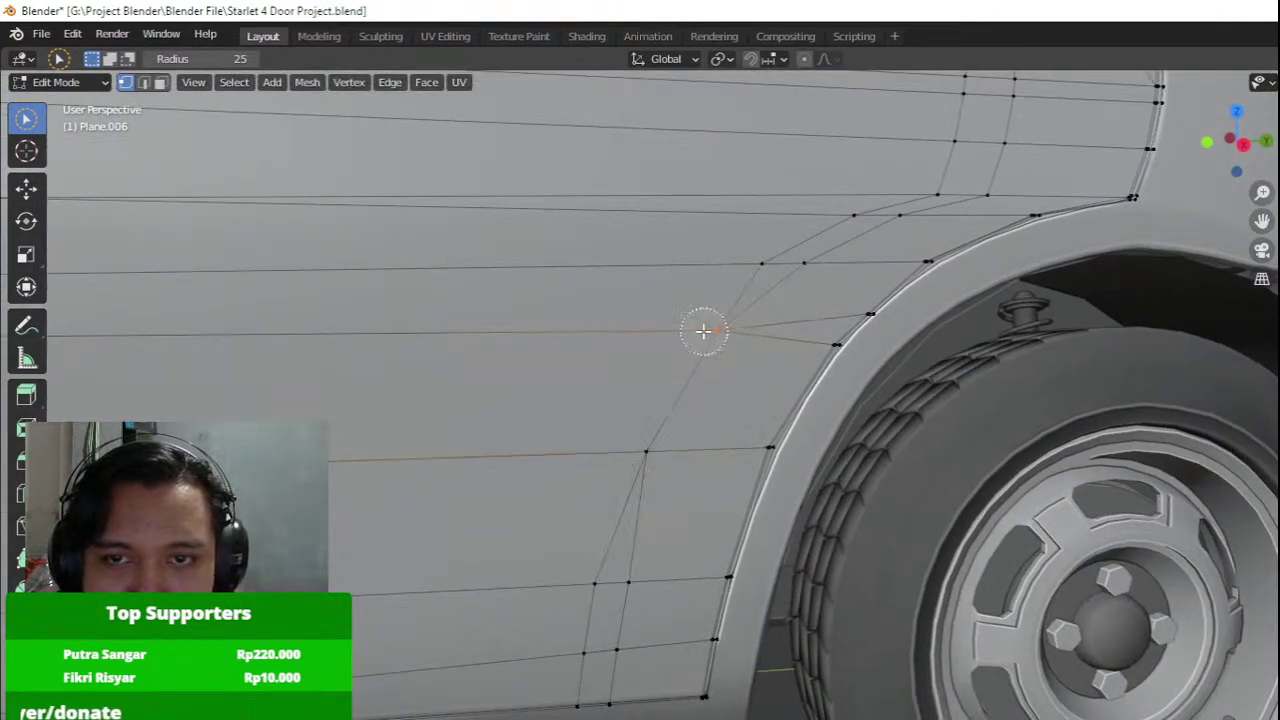
{"action": "left_click_drag", "start_coordinate": [601, 576], "coordinate": [638, 580]}
{"action": "key", "text": "m"}
{"action": "left_click", "coordinate": [623, 582]}
Merge the side-by-side vertex pair just above the rear door's bottom edge.
{"action": "left_click_drag", "start_coordinate": [615, 648], "coordinate": [587, 649]}
{"action": "middle_click_drag", "start_coordinate": [596, 679], "coordinate": [690, 518], "text": "shift"}
{"action": "scroll", "coordinate": [728, 497], "scroll_direction": "up", "scroll_amount": 3}
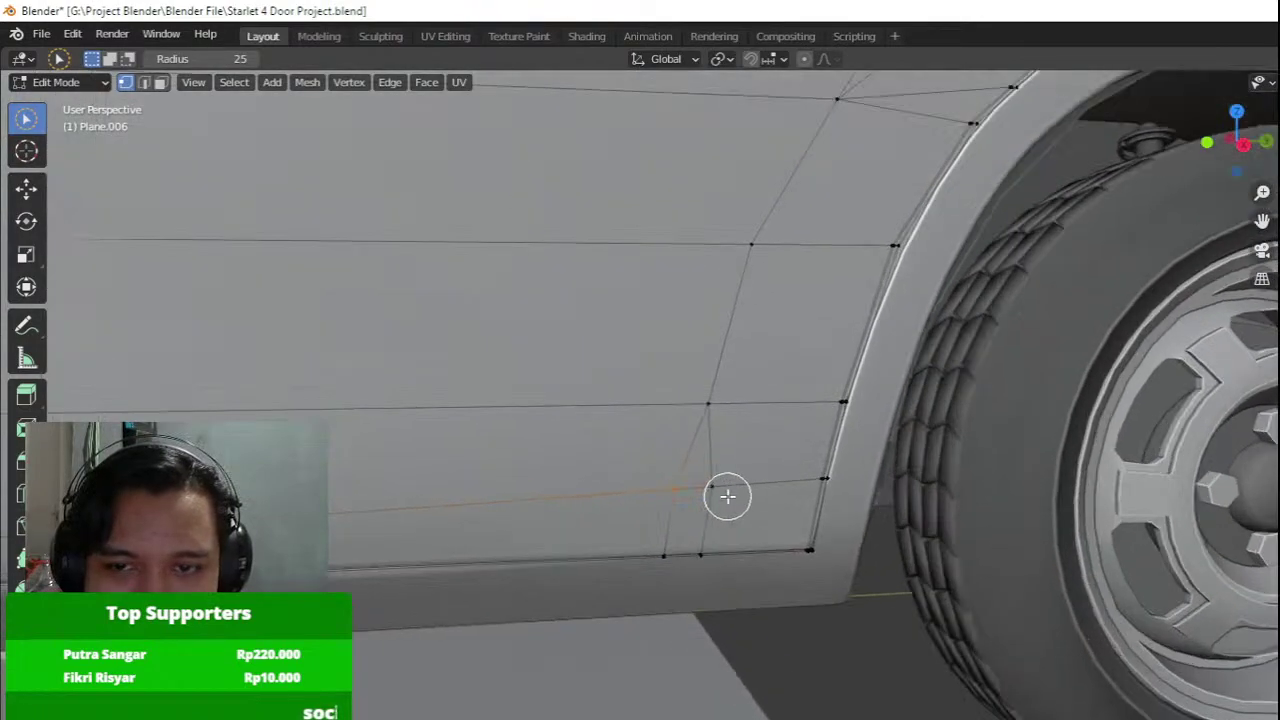
{"action": "left_click_drag", "start_coordinate": [704, 500], "coordinate": [608, 500]}
{"action": "middle_click_drag", "start_coordinate": [608, 500], "coordinate": [705, 446], "text": "shift"}
{"action": "key", "text": "m"}
{"action": "left_click", "coordinate": [735, 443]}
Merge the inner vertex pairs of the rear door's bottom flange at center in wireframe.
{"action": "scroll", "coordinate": [750, 440], "scroll_direction": "up", "scroll_amount": 2}
{"action": "key", "text": "z"}
{"action": "scroll", "coordinate": [555, 460], "scroll_direction": "up", "scroll_amount": 1}
{"action": "key", "text": "a"}
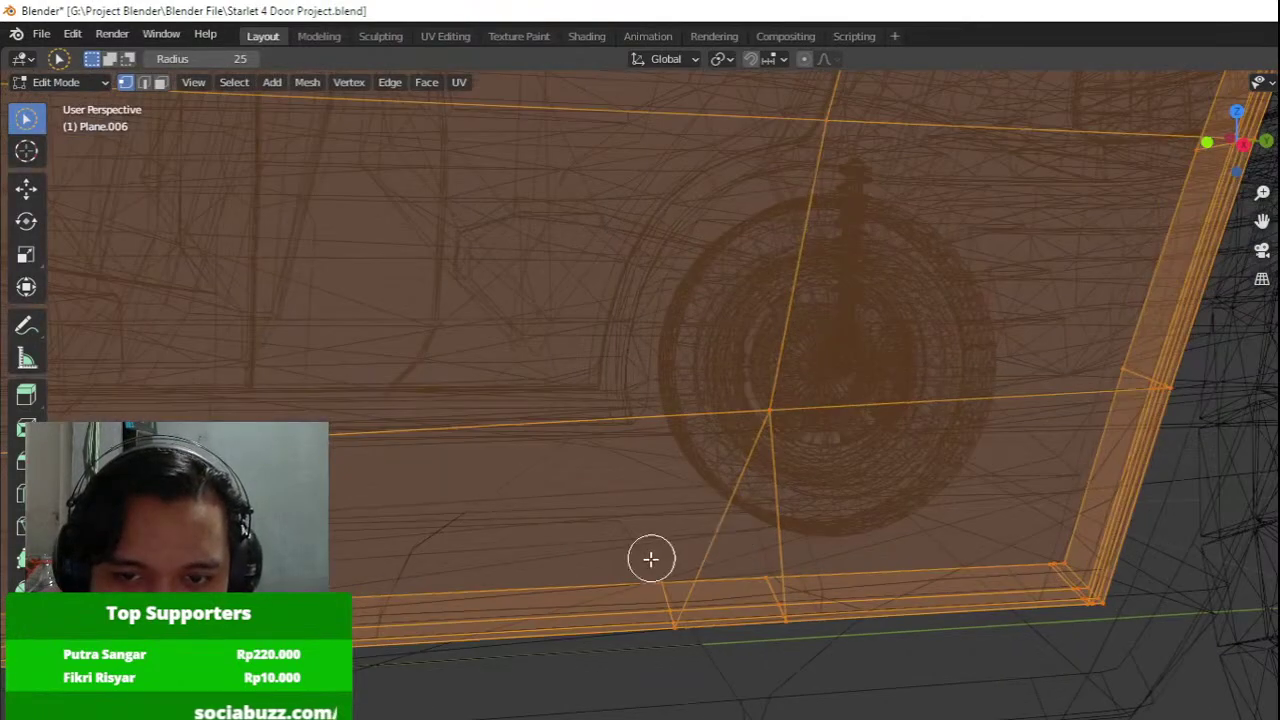
{"action": "left_click_drag", "start_coordinate": [651, 557], "coordinate": [766, 563]}
{"action": "key", "text": "m"}
{"action": "left_click", "coordinate": [684, 597]}
{"action": "scroll", "coordinate": [671, 607], "scroll_direction": "up", "scroll_amount": 2}
{"action": "key", "text": "m"}
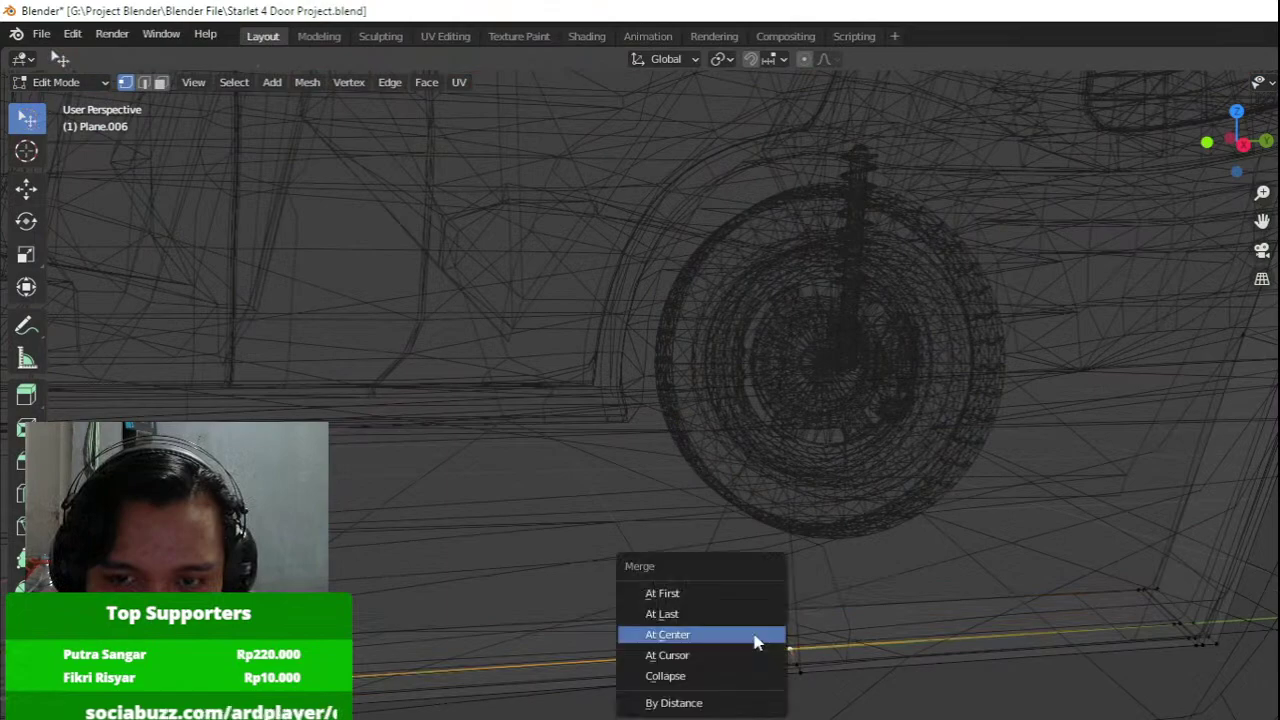
{"action": "left_click", "coordinate": [745, 637]}
Merge the outer vertex pair on the rear door's bottom edge, and select the whole mesh.
{"action": "key", "text": "m"}
{"action": "left_click", "coordinate": [798, 675]}
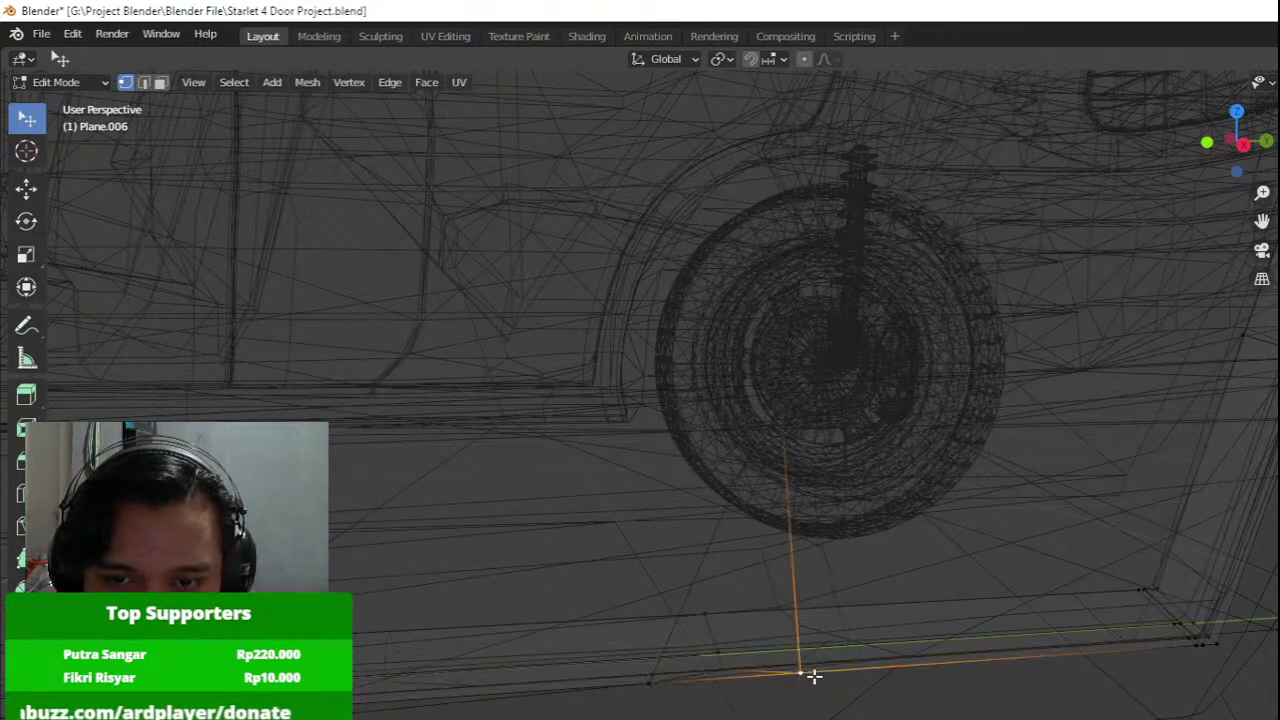
{"action": "key", "text": "m"}
{"action": "left_click", "coordinate": [618, 686]}
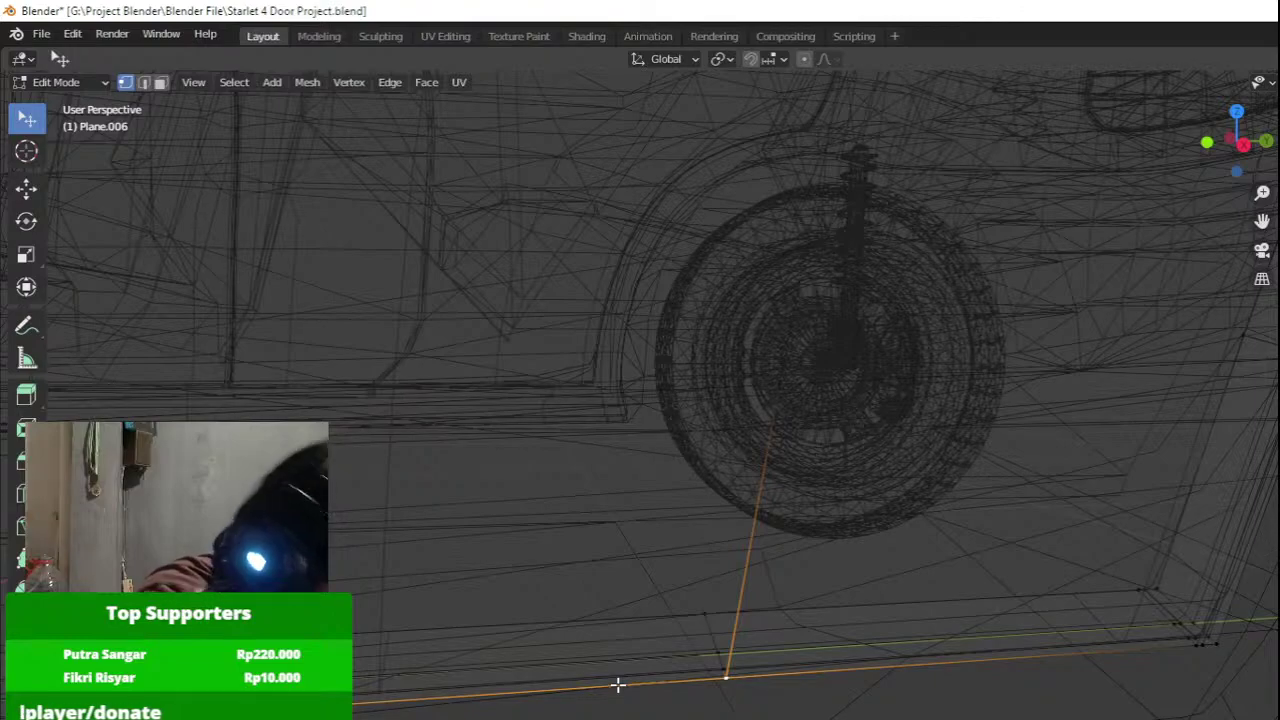
{"action": "scroll", "coordinate": [897, 532], "scroll_direction": "down", "scroll_amount": 7}
{"action": "scroll", "coordinate": [870, 536], "scroll_direction": "up", "scroll_amount": 1}
{"action": "key", "text": "a"}
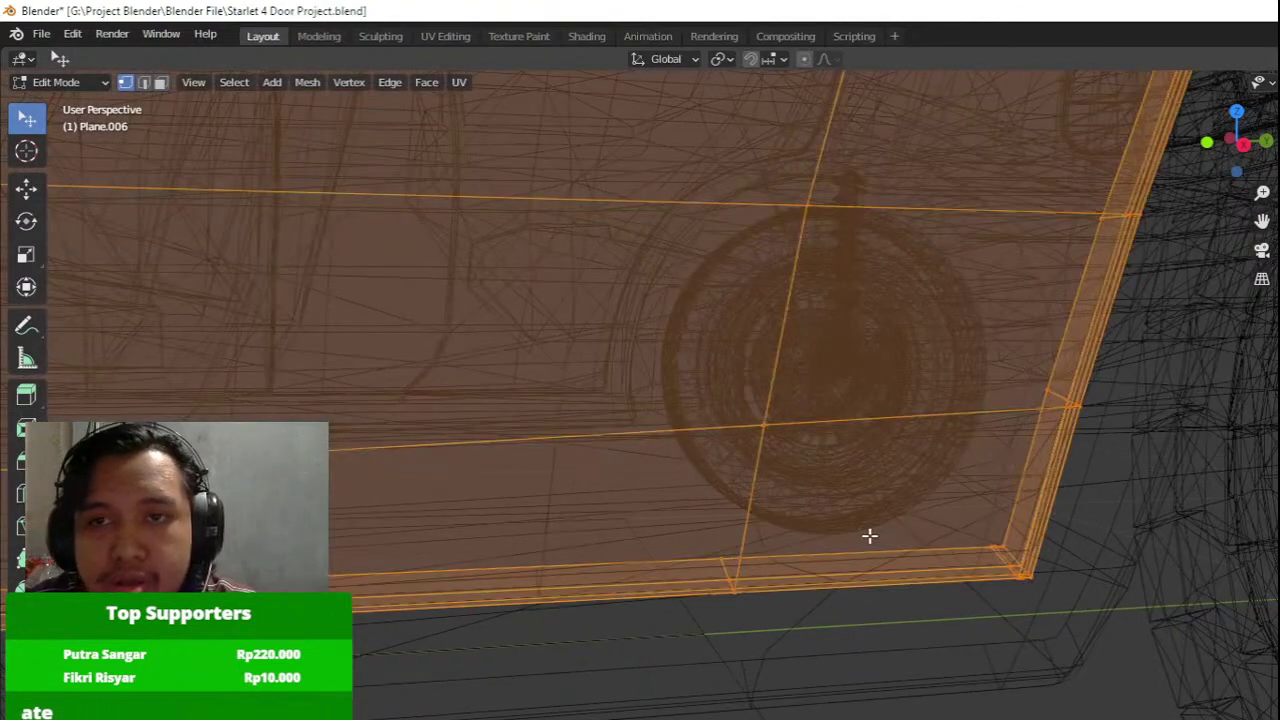
In the right orthographic solid view, merge the lowest remaining vertex pair of the rear door's two columns above the wheel arch.
{"action": "key", "text": "KP_3"}
{"action": "scroll", "coordinate": [1197, 534], "scroll_direction": "down", "scroll_amount": 9}
{"action": "middle_click_drag", "start_coordinate": [881, 339], "coordinate": [897, 640], "text": "shift"}
{"action": "scroll", "coordinate": [897, 640], "scroll_direction": "up", "scroll_amount": 6}
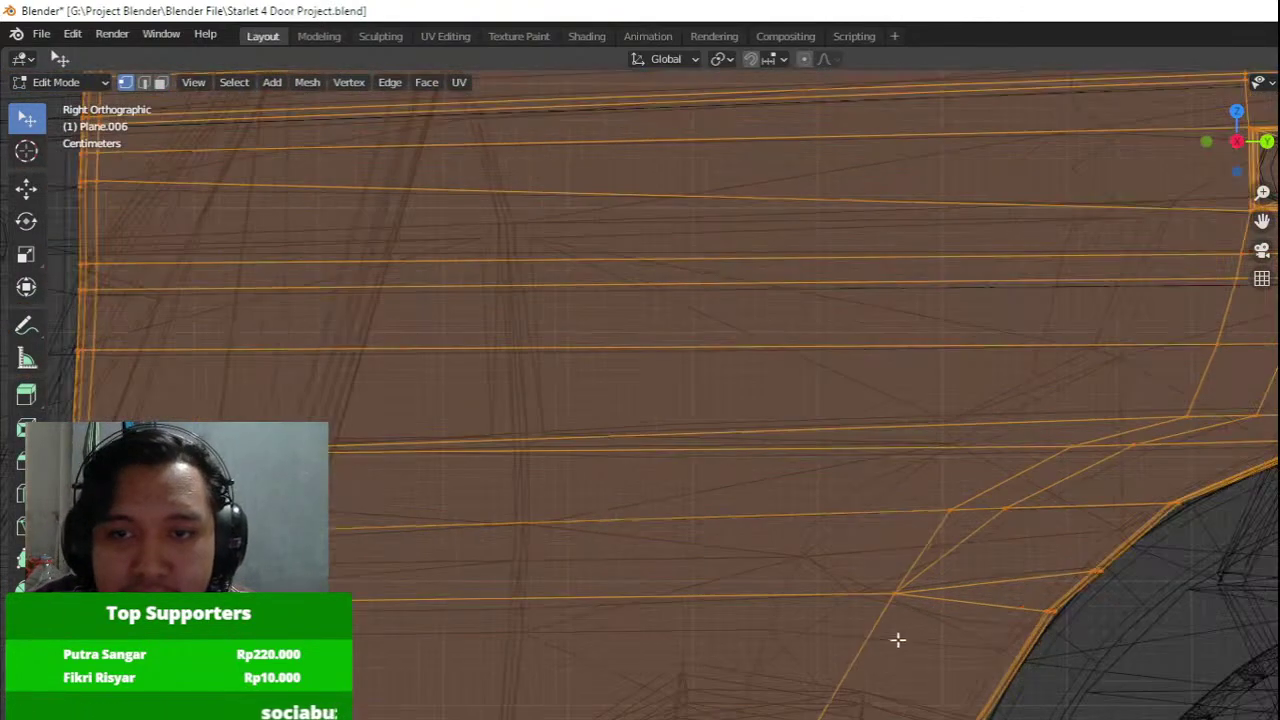
{"action": "middle_click_drag", "start_coordinate": [1126, 568], "coordinate": [716, 564], "text": "shift"}
{"action": "key", "text": "alt+z"}
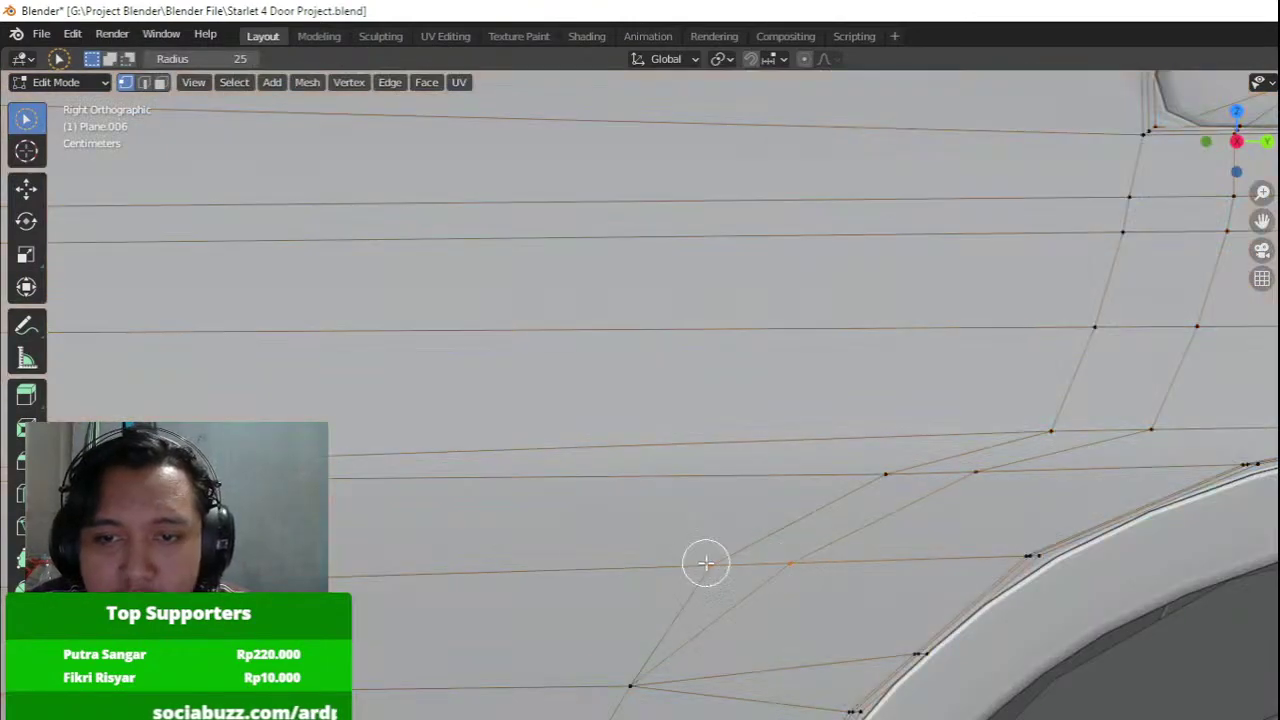
{"action": "key", "text": "m"}
{"action": "left_click", "coordinate": [706, 563]}
Merge the next two vertex pairs of the rear door's columns along the top of the wheel arch.
{"action": "left_click_drag", "start_coordinate": [951, 474], "coordinate": [956, 473]}
{"action": "key", "text": "m"}
{"action": "left_click", "coordinate": [956, 473]}
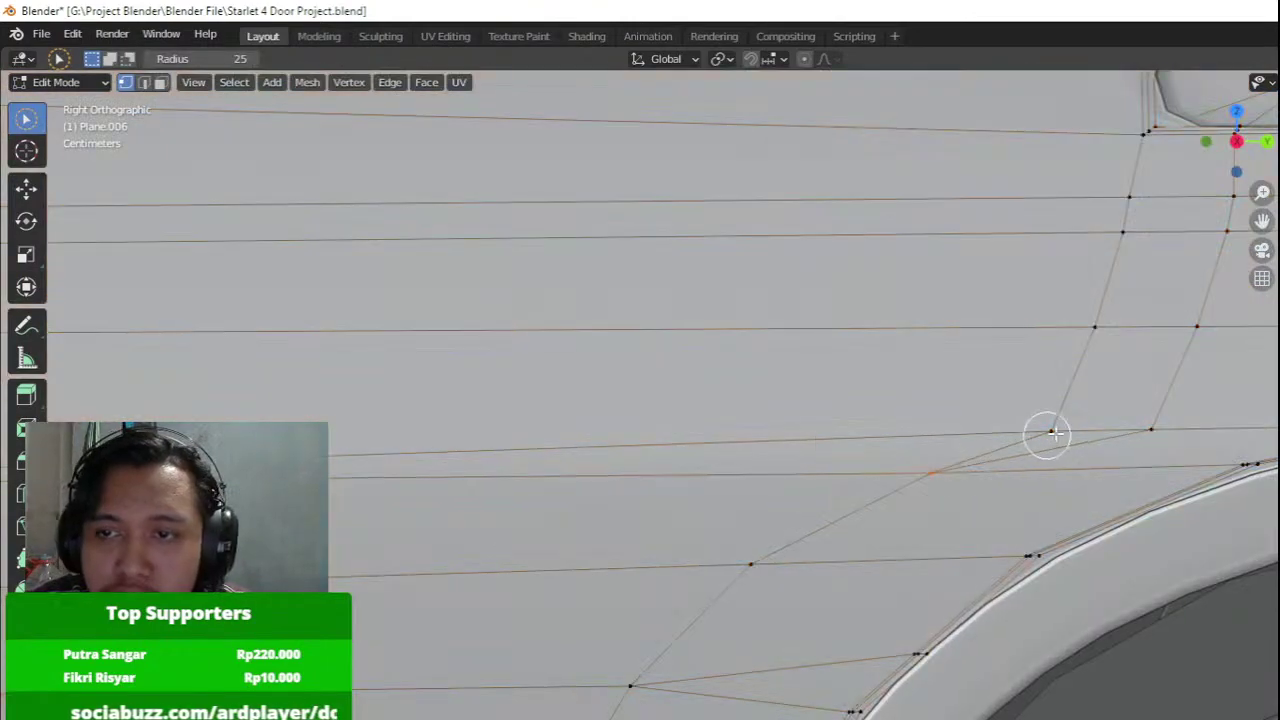
{"action": "left_click_drag", "start_coordinate": [1127, 431], "coordinate": [1134, 430]}
{"action": "key", "text": "m"}
{"action": "left_click", "coordinate": [1134, 430]}
Merge the three remaining vertex pairs between the wheel arch and the rear door's handle recess at center.
{"action": "middle_click_drag", "start_coordinate": [985, 315], "coordinate": [558, 568], "text": "shift"}
{"action": "key", "text": "m"}
{"action": "left_click", "coordinate": [815, 583]}
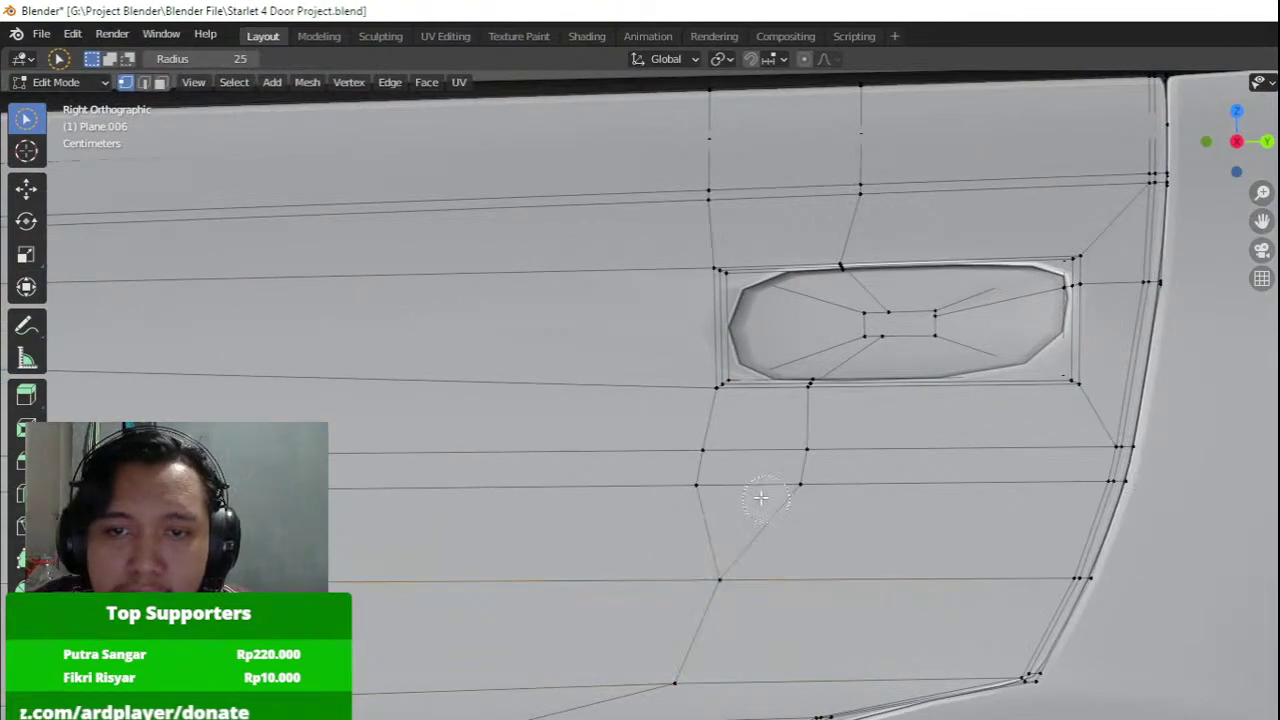
{"action": "key", "text": "m"}
{"action": "left_click", "coordinate": [814, 489]}
{"action": "left_click_drag", "start_coordinate": [820, 449], "coordinate": [690, 449]}
{"action": "key", "text": "m"}
{"action": "left_click", "coordinate": [689, 449]}
{"action": "middle_click_drag", "start_coordinate": [672, 421], "coordinate": [614, 640], "text": "shift"}
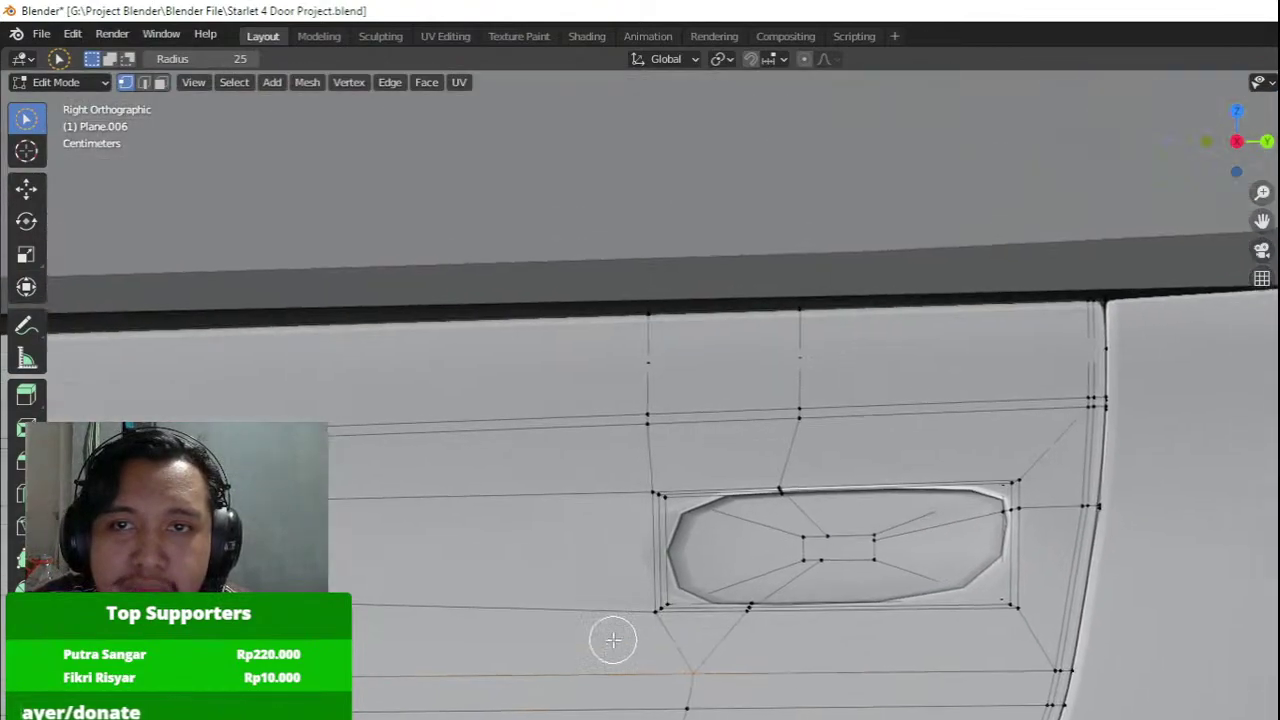
Merge the two vertex pairs on the rear door's crease rows above the handle recess at center.
{"action": "scroll", "coordinate": [677, 353], "scroll_direction": "up", "scroll_amount": 1}
{"action": "key", "text": "m"}
{"action": "left_click", "coordinate": [826, 420]}
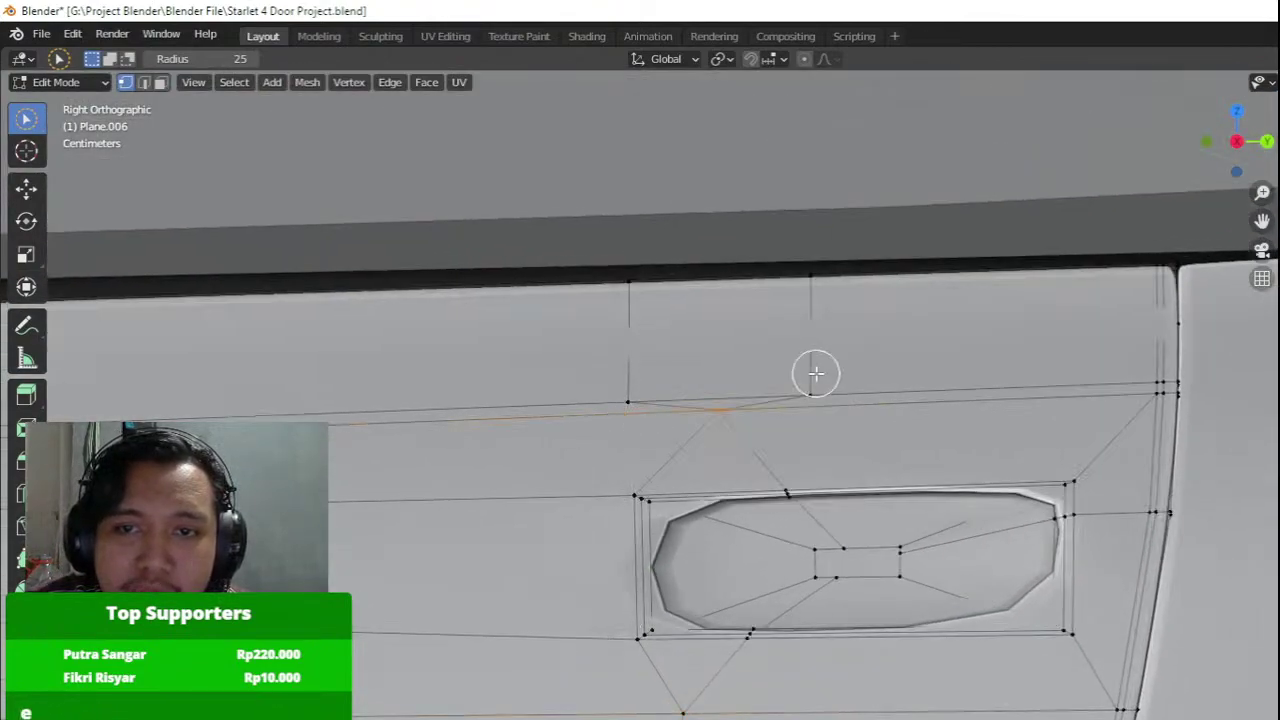
{"action": "key", "text": "m"}
{"action": "left_click", "coordinate": [624, 389]}
{"action": "key", "text": "Tab"}
{"action": "scroll", "coordinate": [797, 384], "scroll_direction": "down", "scroll_amount": 5}
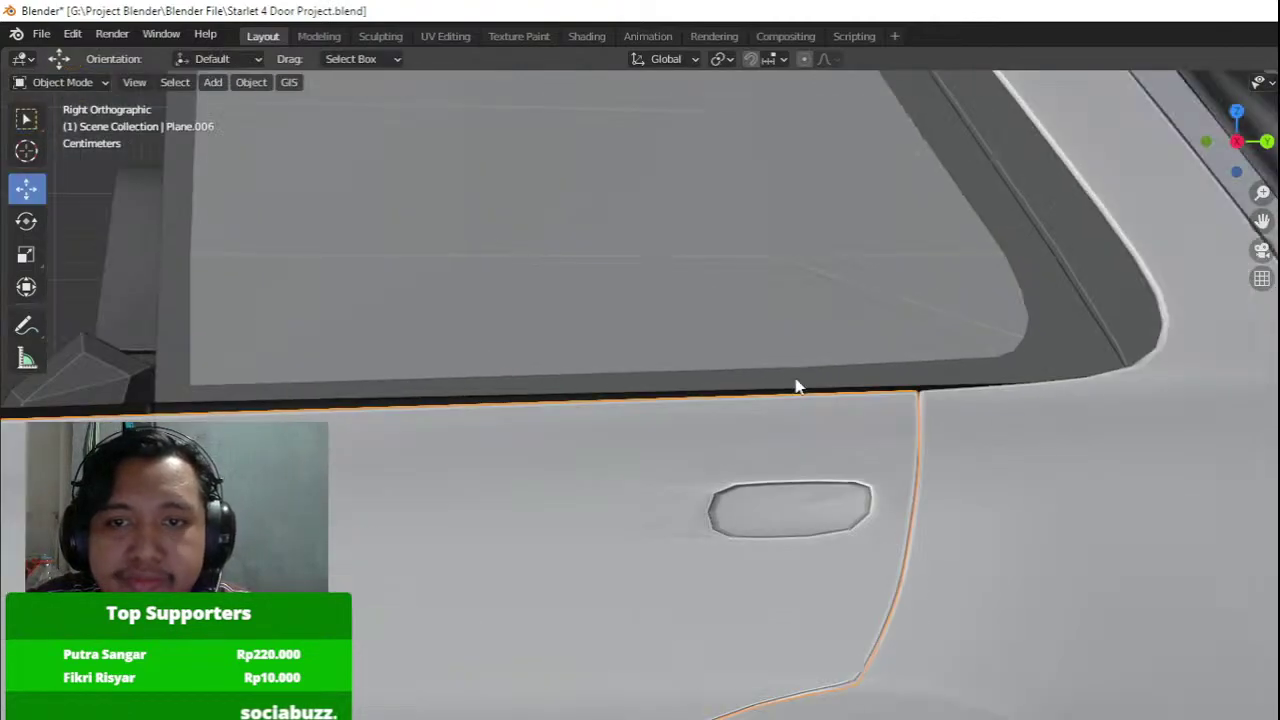
From a perspective view, merge the remaining vertex pair on the rear door just above the wheel arch.
{"action": "middle_click_drag", "start_coordinate": [797, 386], "coordinate": [651, 442]}
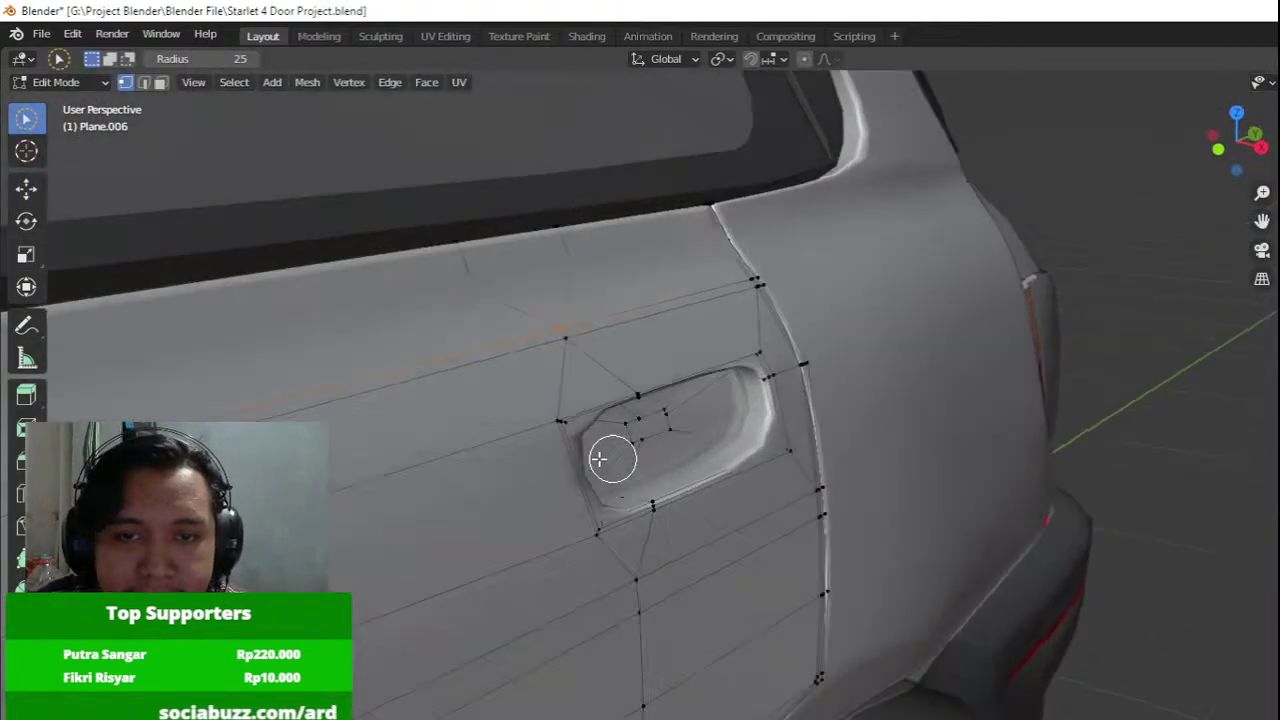
{"action": "scroll", "coordinate": [528, 477], "scroll_direction": "up", "scroll_amount": 4}
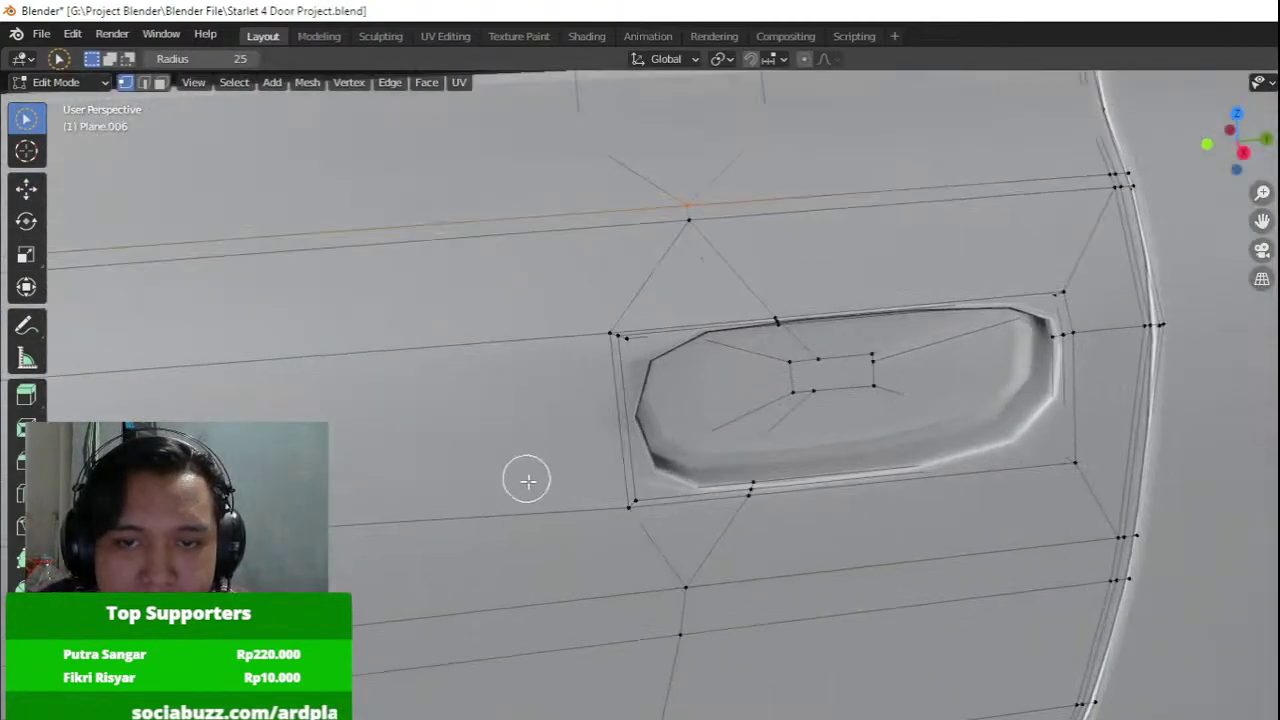
{"action": "key", "text": "Tab"}
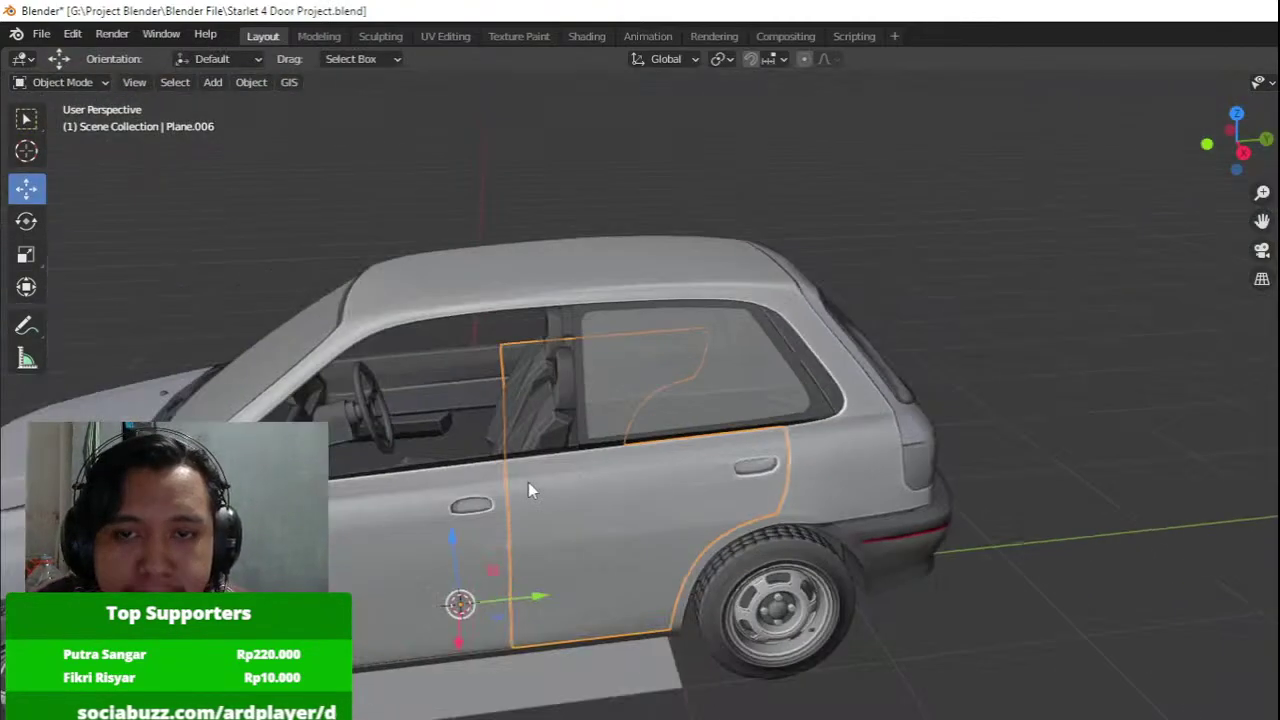
{"action": "middle_click_drag", "start_coordinate": [528, 483], "coordinate": [650, 442]}
{"action": "scroll", "coordinate": [652, 446], "scroll_direction": "up", "scroll_amount": 3}
{"action": "key", "text": "Tab"}
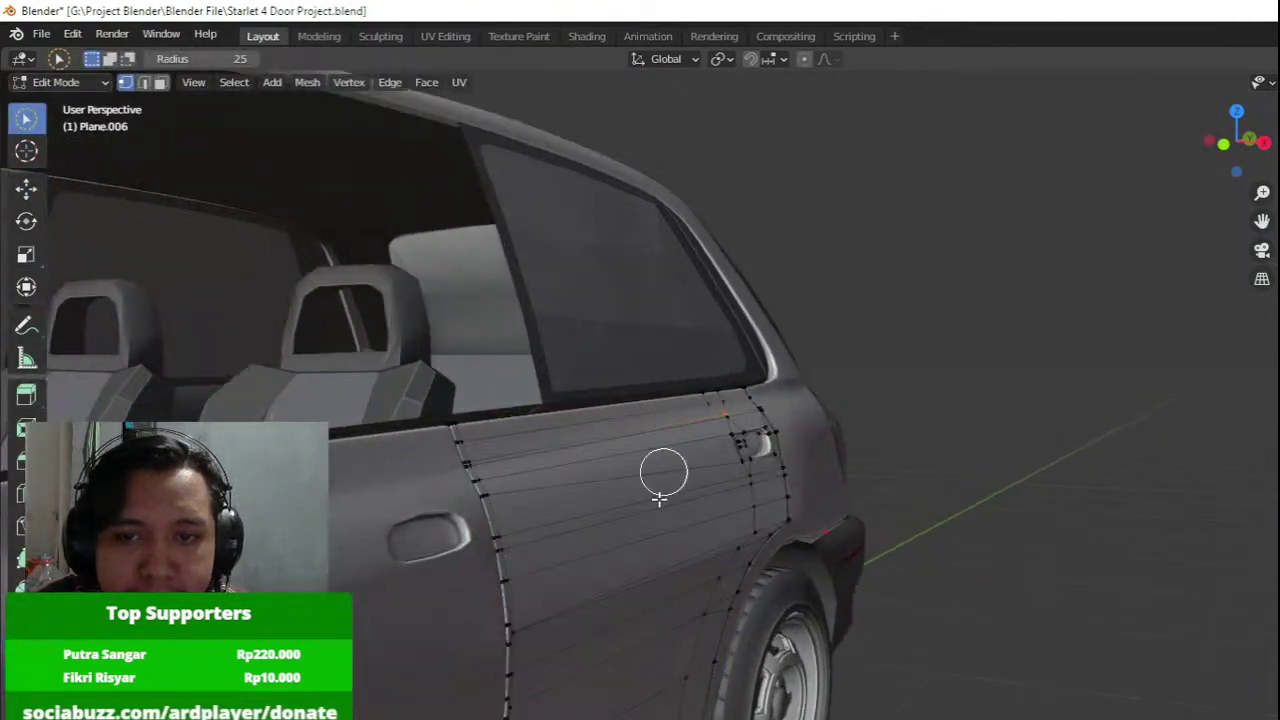
{"action": "scroll", "coordinate": [690, 466], "scroll_direction": "up", "scroll_amount": 4}
{"action": "left_click", "coordinate": [798, 453]}
{"action": "key", "text": "m"}
{"action": "left_click", "coordinate": [802, 456]}
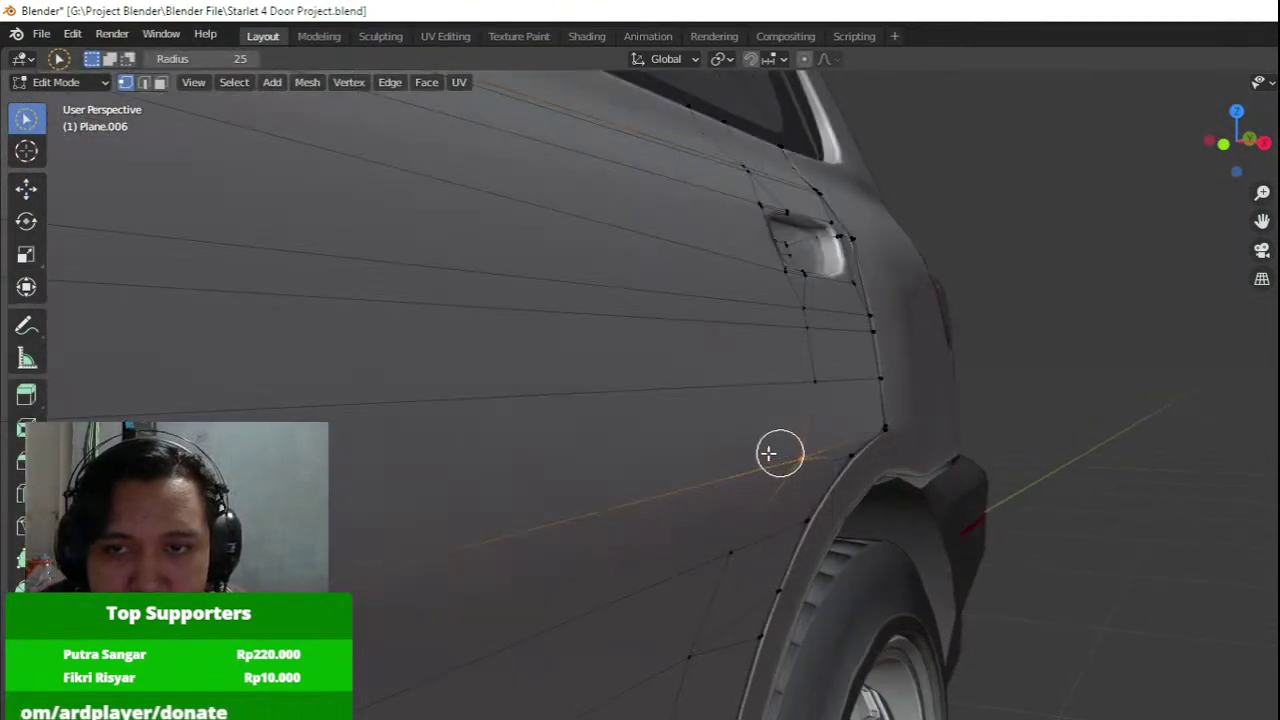
Examine the rear door's surface and shading around the merged vertices.
{"action": "key", "text": "Tab"}
{"action": "middle_click_drag", "start_coordinate": [780, 452], "coordinate": [684, 522]}
{"action": "key", "text": "Tab"}
{"action": "scroll", "coordinate": [491, 417], "scroll_direction": "up", "scroll_amount": 3}
{"action": "key", "text": "Tab"}
{"action": "scroll", "coordinate": [728, 503], "scroll_direction": "down", "scroll_amount": 2}
{"action": "scroll", "coordinate": [684, 522], "scroll_direction": "down", "scroll_amount": 5}
Add a loop cut to the body's side sill behind the front wheel and slide it toward the sill's front end.
{"action": "middle_click_drag", "start_coordinate": [805, 405], "coordinate": [864, 316], "text": "shift"}
{"action": "left_click", "coordinate": [940, 515]}
{"action": "middle_click_drag", "start_coordinate": [864, 316], "coordinate": [570, 495], "text": "shift"}
{"action": "scroll", "coordinate": [570, 495], "scroll_direction": "up", "scroll_amount": 3}
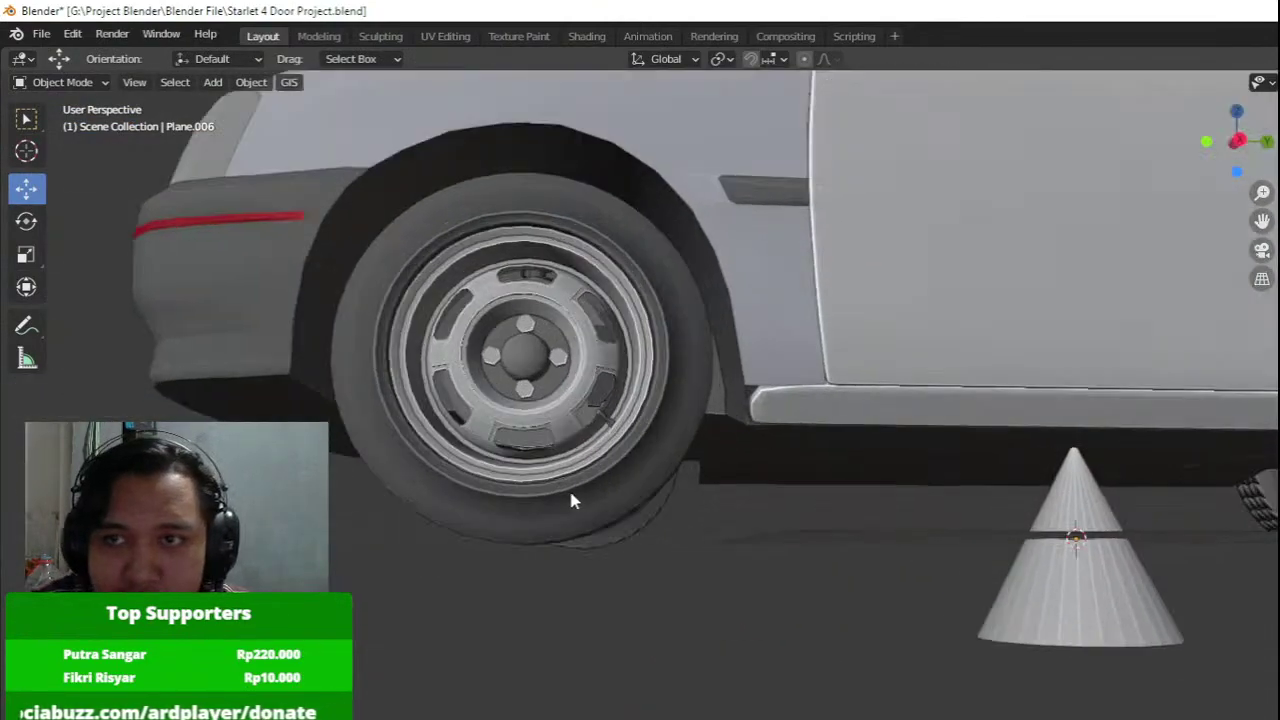
{"action": "scroll", "coordinate": [765, 421], "scroll_direction": "up", "scroll_amount": 3}
{"action": "key", "text": "Tab"}
{"action": "key", "text": "ctrl+r"}
{"action": "left_click", "coordinate": [842, 292]}
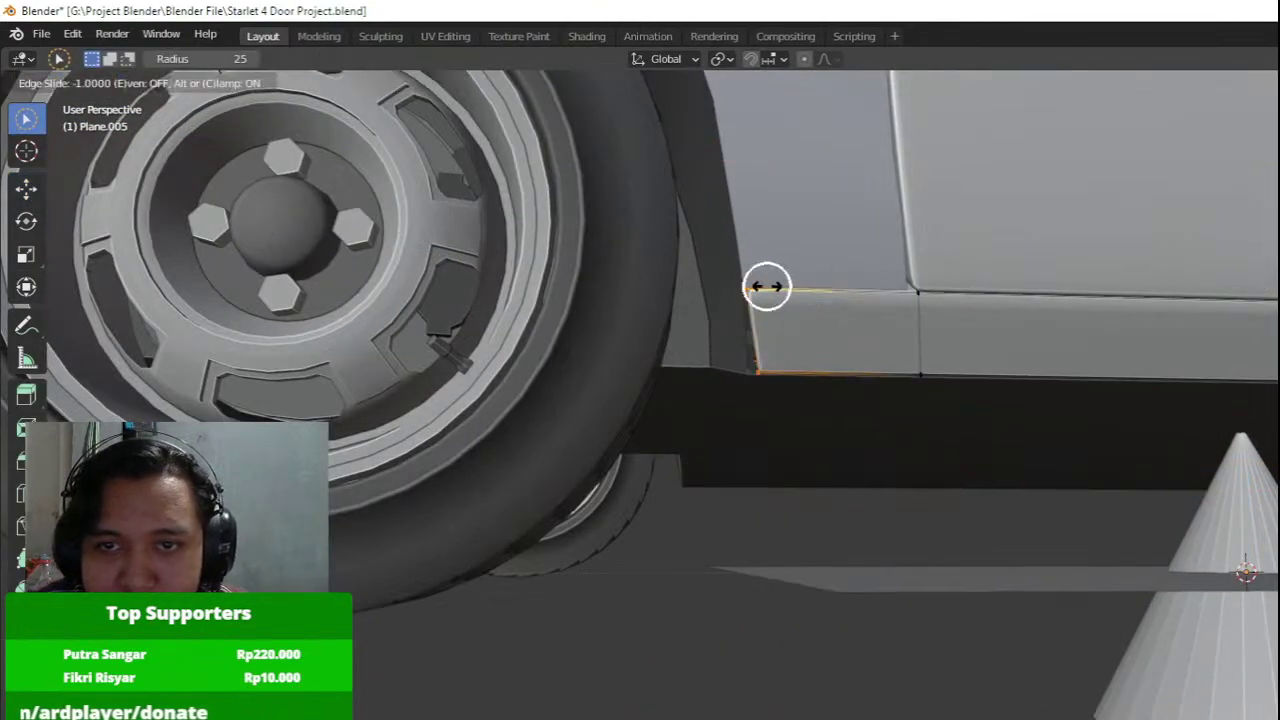
{"action": "left_click", "coordinate": [772, 288]}
In the right orthographic view, move all vertices at the sill's front end about 3 mm toward the front wheel.
{"action": "key", "text": "KP_3"}
{"action": "key", "text": "shift+z"}
{"action": "scroll", "coordinate": [771, 287], "scroll_direction": "up", "scroll_amount": 1}
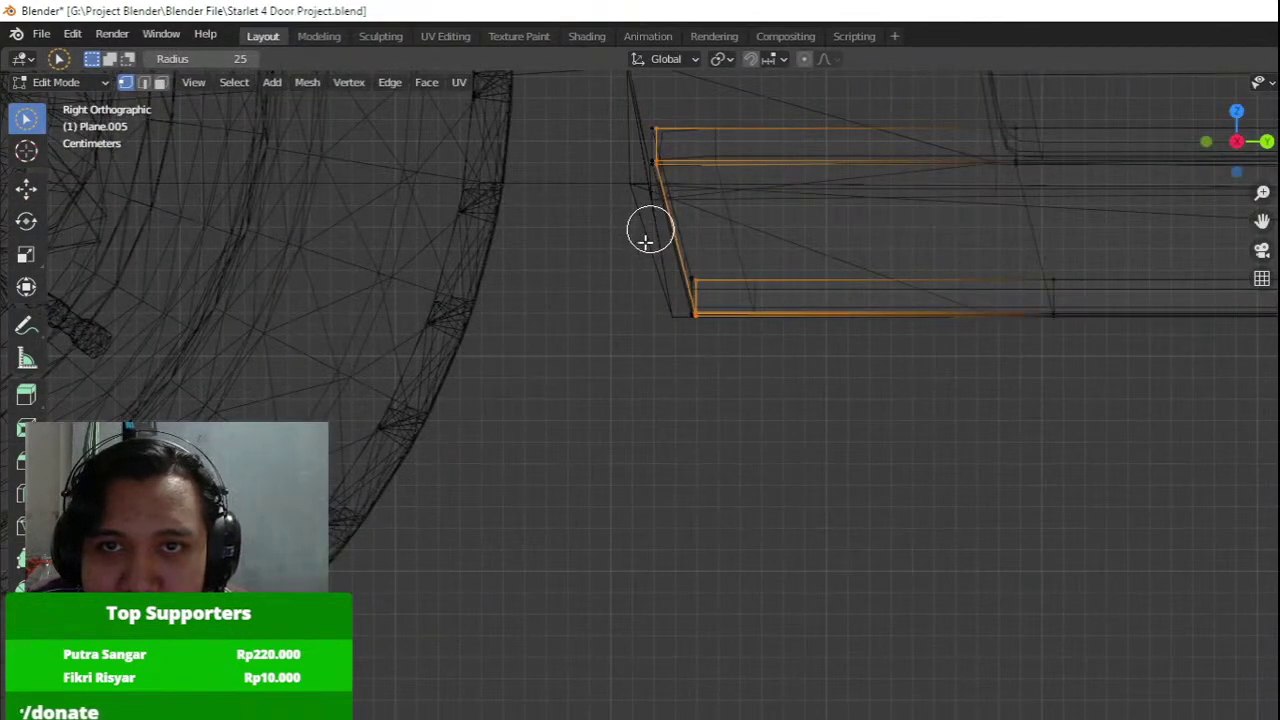
{"action": "middle_click_drag", "start_coordinate": [651, 229], "coordinate": [604, 478], "text": "shift"}
{"action": "left_click", "coordinate": [606, 474]}
{"action": "right_click", "coordinate": [606, 474]}
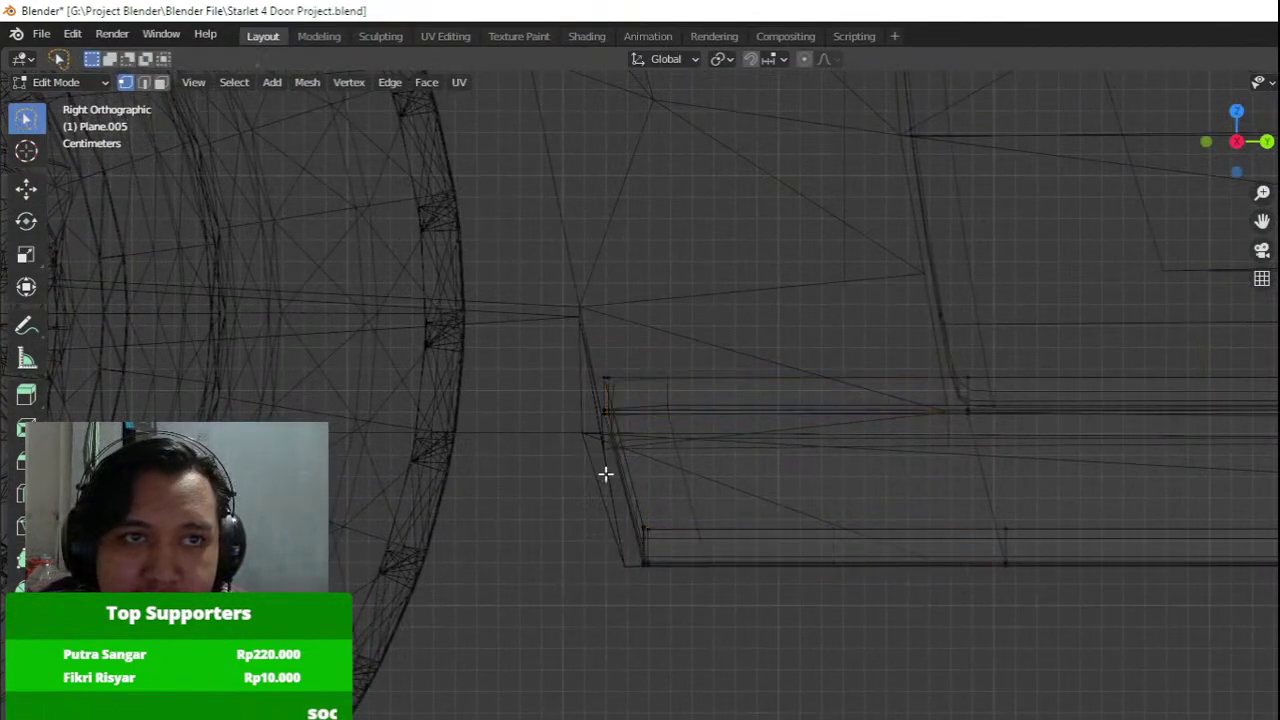
{"action": "left_click_drag", "start_coordinate": [494, 286], "coordinate": [737, 652]}
{"action": "key", "text": "shift+z"}
{"action": "key", "text": "g"}
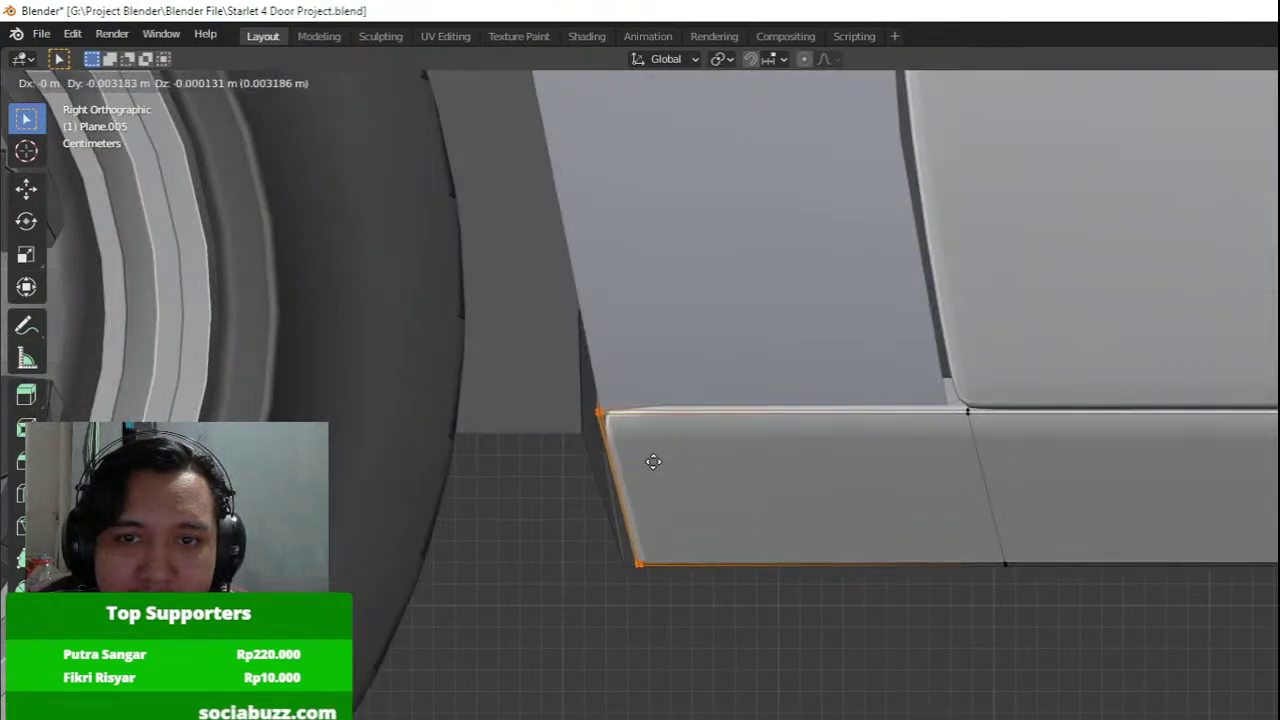
{"action": "left_click", "coordinate": [653, 462]}
Add another supporting loop near the sill's front end, and select the vertices along the sill's upper edge.
{"action": "key", "text": "ctrl+r"}
{"action": "left_click", "coordinate": [718, 416]}
{"action": "left_click", "coordinate": [588, 417]}
{"action": "key", "text": "shift+z"}
{"action": "left_click_drag", "start_coordinate": [463, 311], "coordinate": [1172, 485]}
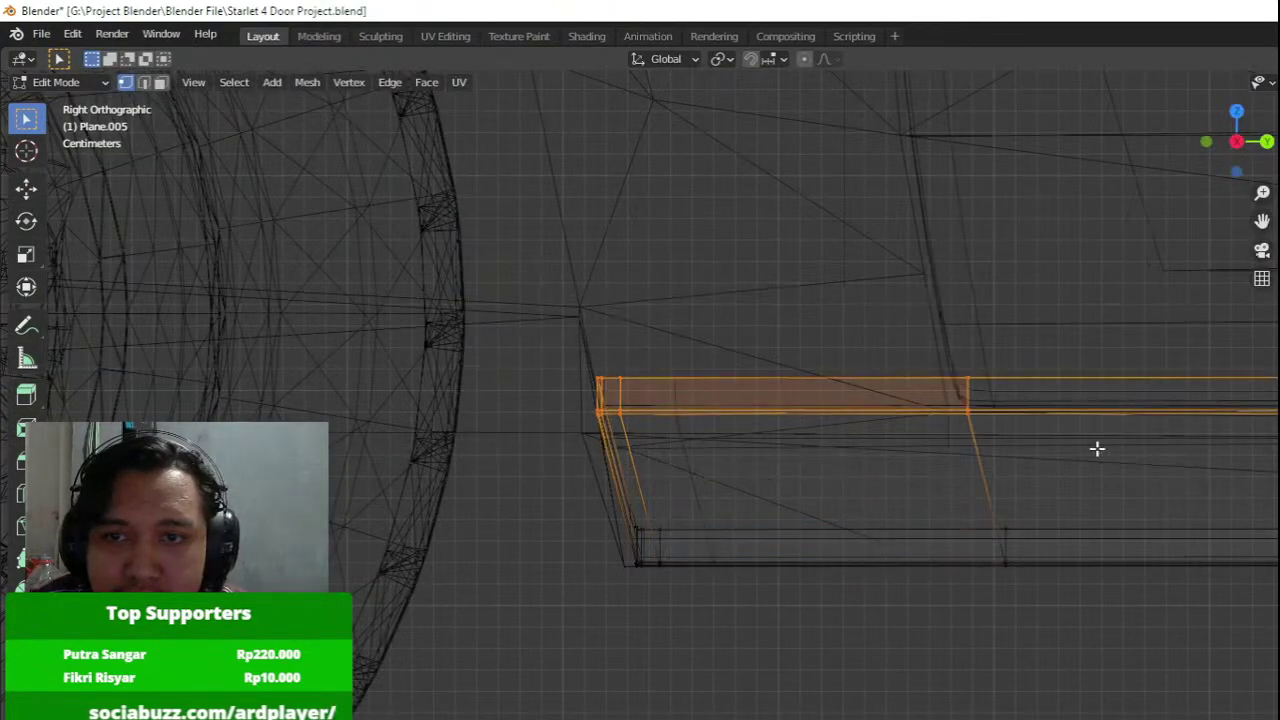
{"action": "key", "text": "shift+z"}
{"action": "key", "text": "Tab"}
Examine the body panel around the roof, rear side window and rear pillar.
{"action": "scroll", "coordinate": [770, 472], "scroll_direction": "down", "scroll_amount": 6}
{"action": "scroll", "coordinate": [795, 476], "scroll_direction": "down", "scroll_amount": 7}
{"action": "left_click", "coordinate": [800, 487]}
{"action": "middle_click_drag", "start_coordinate": [803, 497], "coordinate": [534, 654], "text": "shift"}
{"action": "scroll", "coordinate": [757, 574], "scroll_direction": "up", "scroll_amount": 3}
{"action": "left_click", "coordinate": [757, 567]}
{"action": "scroll", "coordinate": [724, 568], "scroll_direction": "up", "scroll_amount": 3}
{"action": "middle_click_drag", "start_coordinate": [757, 567], "coordinate": [797, 571]}
{"action": "key", "text": "Tab"}
{"action": "key", "text": "Tab"}
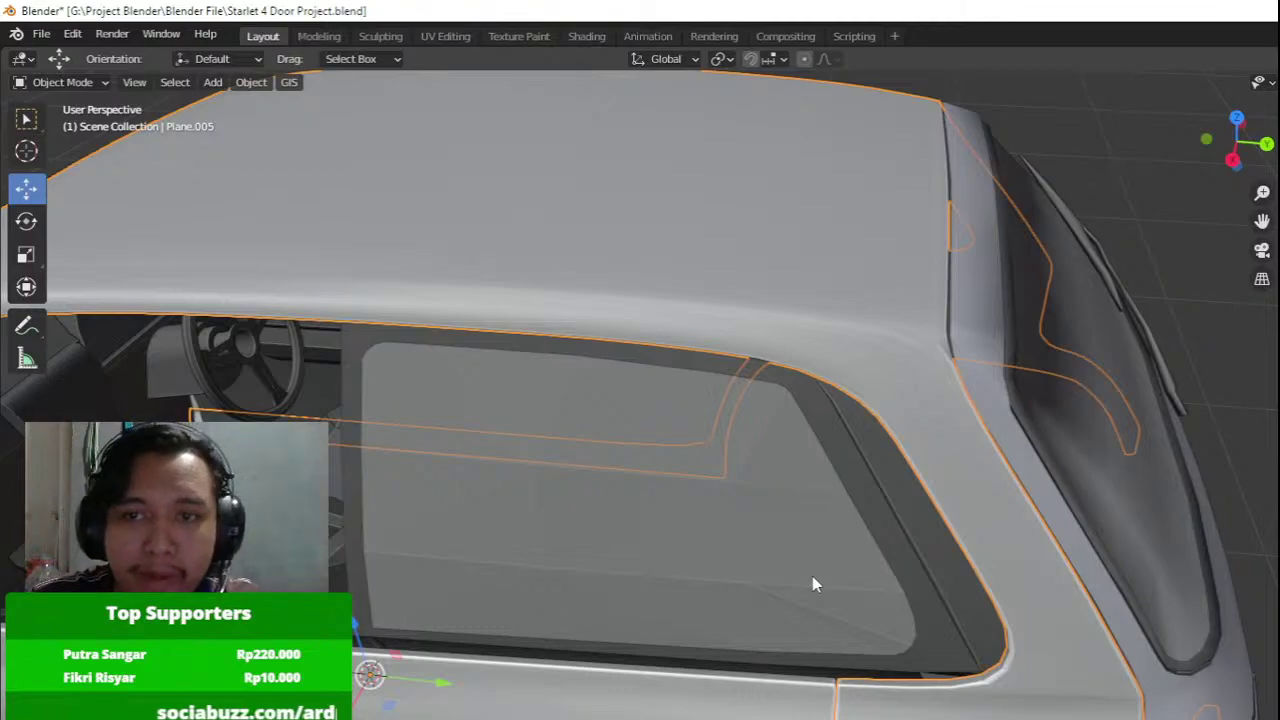
Inspect the whole body mesh in wireframe and solid shading, and look over the complete car.
{"action": "middle_click_drag", "start_coordinate": [820, 560], "coordinate": [838, 482]}
{"action": "key", "text": "Tab"}
{"action": "key", "text": "z"}
{"action": "mouse_move", "coordinate": [752, 541]}
{"action": "middle_mouse_down"}
{"action": "mouse_move", "coordinate": [801, 511]}
{"action": "mouse_move", "coordinate": [926, 514]}
{"action": "mouse_move", "coordinate": [774, 486]}
{"action": "mouse_move", "coordinate": [734, 506]}
{"action": "middle_mouse_up"}
{"action": "left_click", "coordinate": [684, 526]}
{"action": "key", "text": "a"}
{"action": "key", "text": "z"}
{"action": "left_click", "coordinate": [769, 518]}
{"action": "scroll", "coordinate": [801, 511], "scroll_direction": "down", "scroll_amount": 5}
{"action": "scroll", "coordinate": [780, 492], "scroll_direction": "up", "scroll_amount": 2}
{"action": "key", "text": "Tab"}
{"action": "left_click", "coordinate": [798, 508]}
{"action": "right_click", "coordinate": [798, 508]}
{"action": "left_click", "coordinate": [798, 508]}
{"action": "scroll", "coordinate": [734, 506], "scroll_direction": "down", "scroll_amount": 6}
{"action": "left_click", "coordinate": [929, 469]}
{"action": "middle_click_drag", "start_coordinate": [930, 477], "coordinate": [812, 473]}
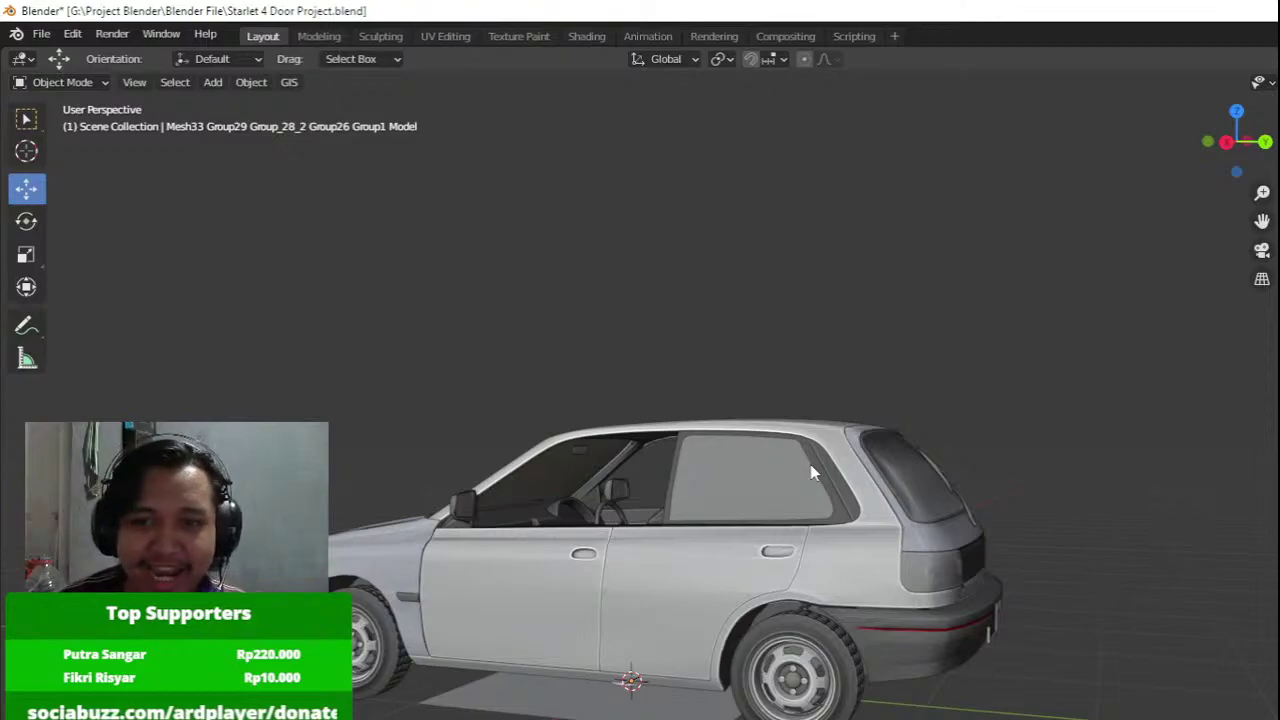
In the right orthographic view of the body mesh, lower the bottom-edge vertex behind the rear wheel arch to the bumper line.
{"action": "scroll", "coordinate": [810, 464], "scroll_direction": "up", "scroll_amount": 5}
{"action": "left_click", "coordinate": [811, 428]}
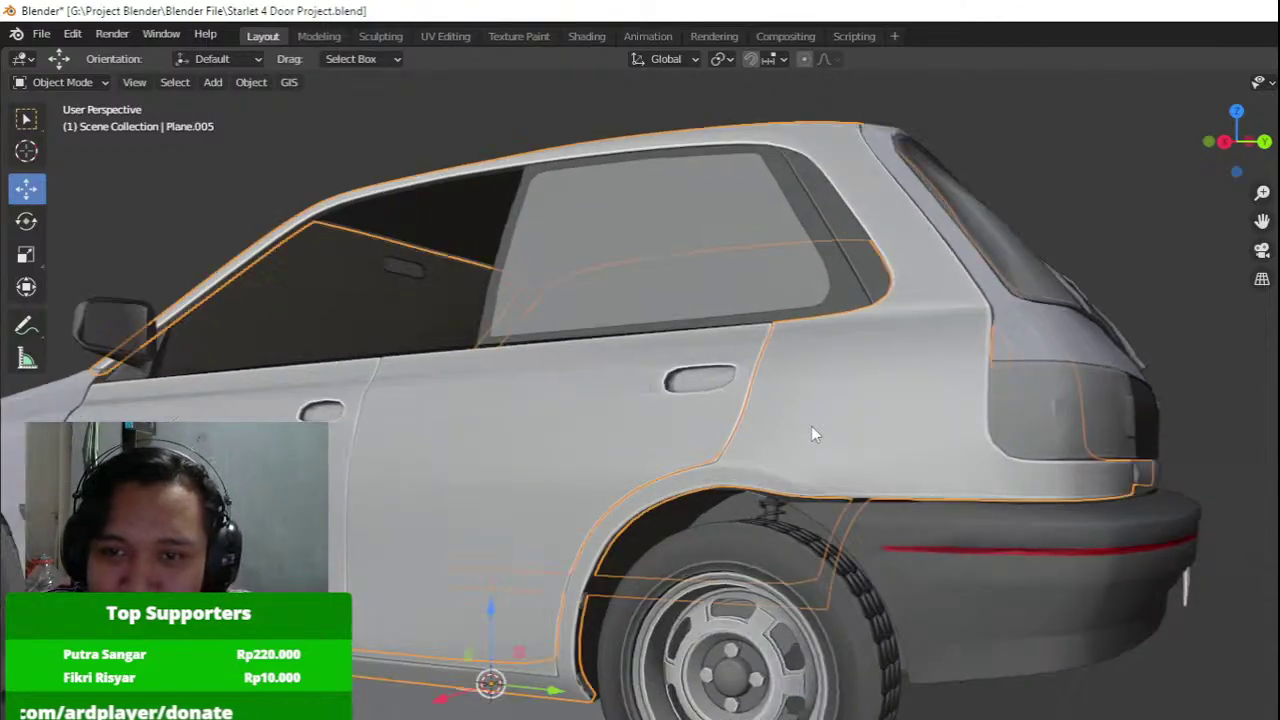
{"action": "key", "text": "KP_3"}
{"action": "key", "text": "Tab"}
{"action": "scroll", "coordinate": [817, 500], "scroll_direction": "up", "scroll_amount": 8}
{"action": "key", "text": "shift+z"}
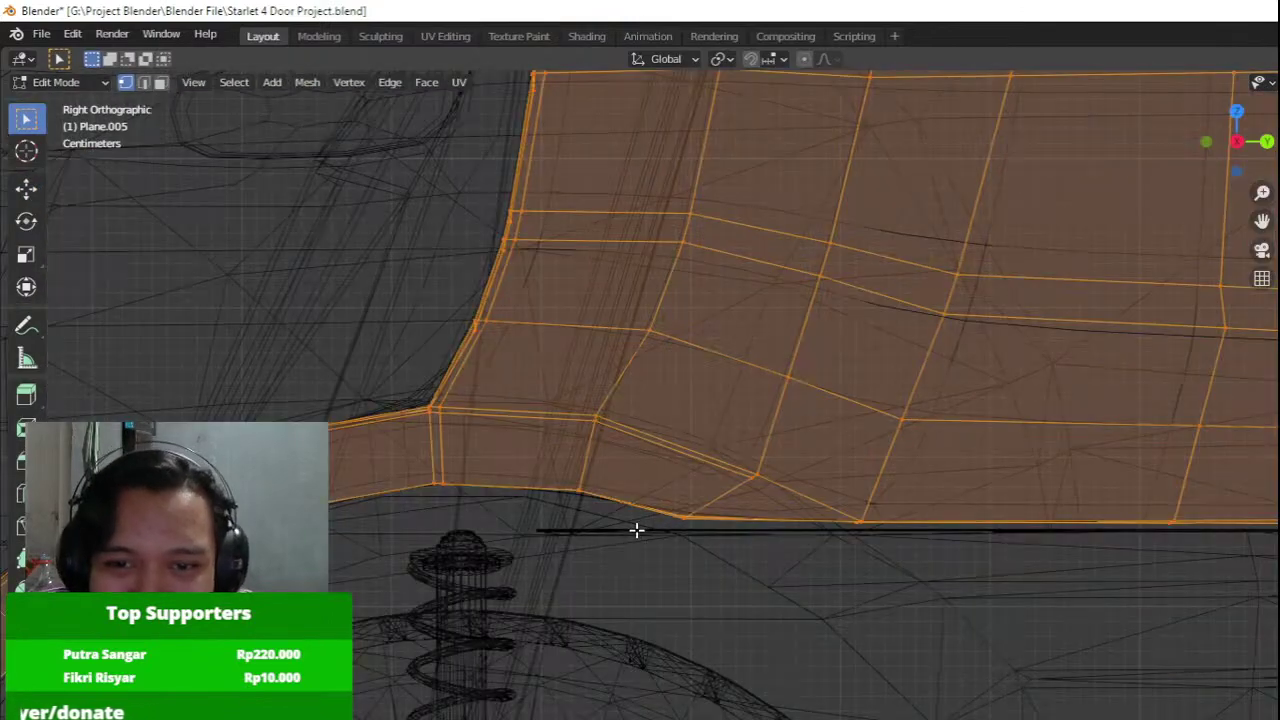
{"action": "left_click_drag", "start_coordinate": [694, 509], "coordinate": [715, 500]}
{"action": "key", "text": "shift+z"}
{"action": "key", "text": "g"}
{"action": "left_click", "coordinate": [687, 621]}
{"action": "scroll", "coordinate": [738, 480], "scroll_direction": "up", "scroll_amount": 1}
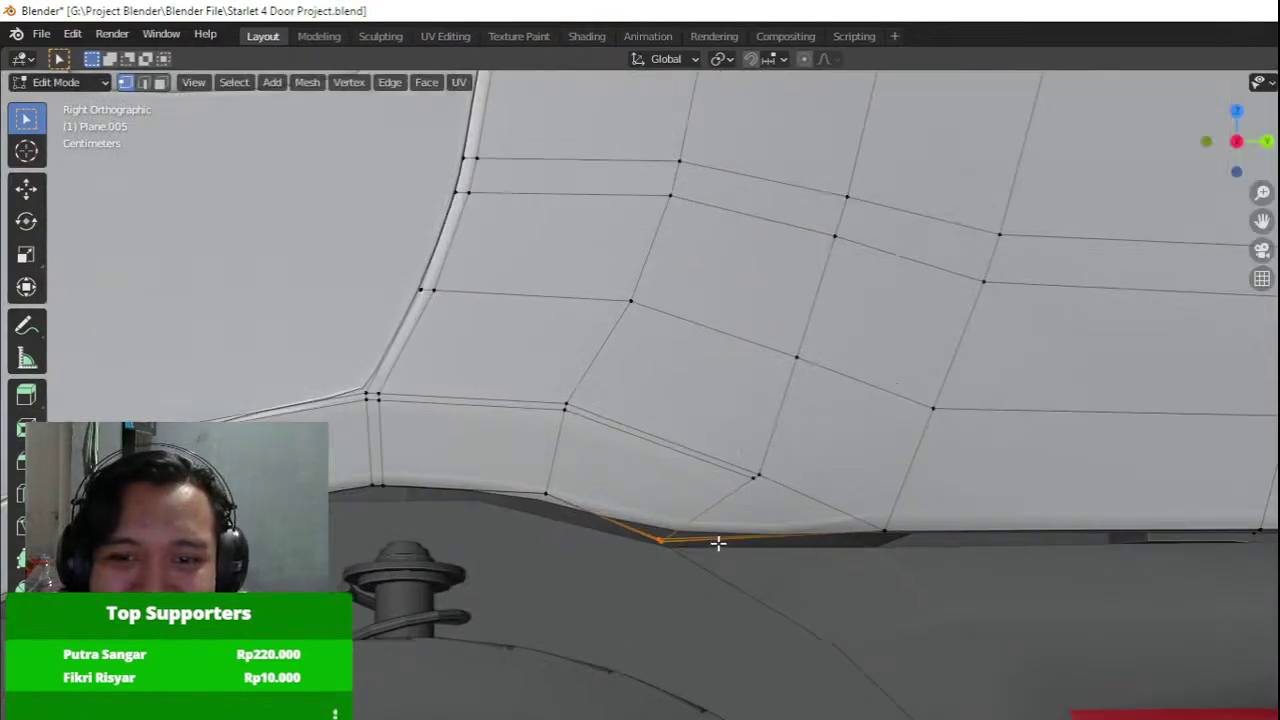
{"action": "key", "text": "ctrl+r"}
{"action": "left_click", "coordinate": [622, 527]}
{"action": "right_click", "coordinate": [651, 543]}
{"action": "key", "text": "ctrl+z"}
Add a loop cut at the bottom edge behind the rear wheel arch and move the next bottom-edge vertex onto the bumper line.
{"action": "key", "text": "ctrl+r"}
{"action": "left_click", "coordinate": [746, 529]}
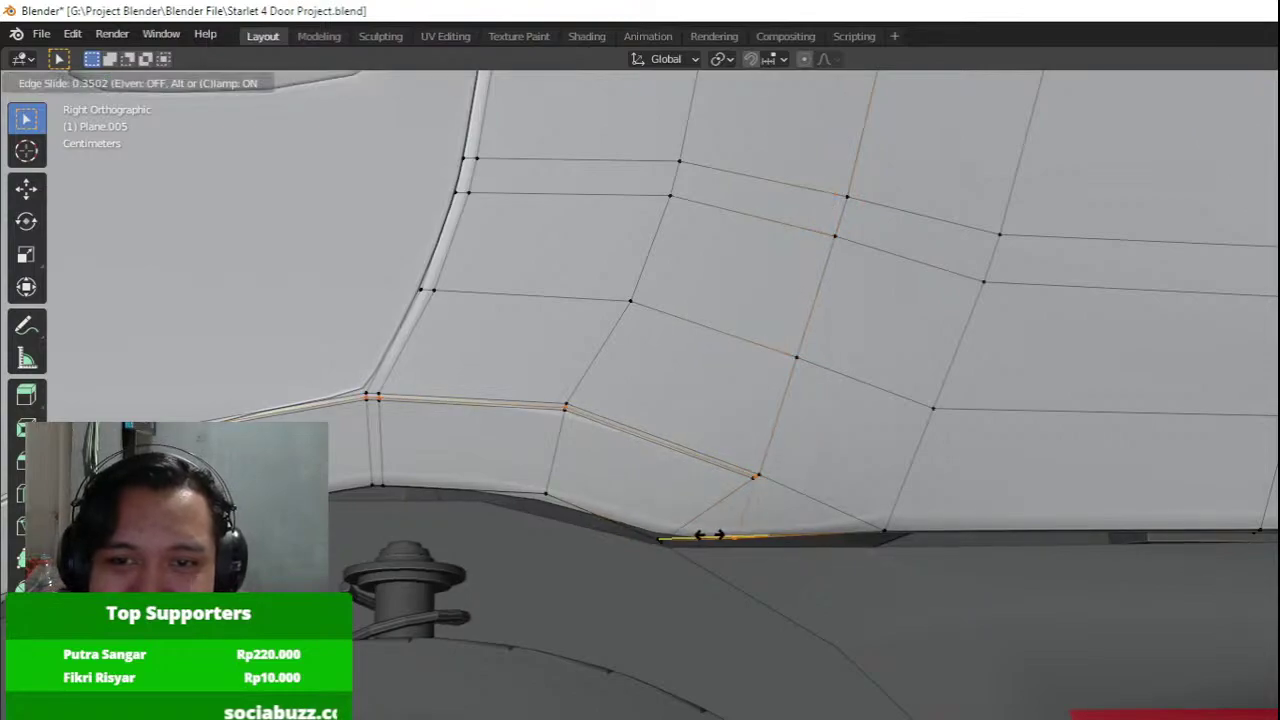
{"action": "left_click", "coordinate": [652, 536]}
{"action": "key", "text": "z"}
{"action": "left_click_drag", "start_coordinate": [811, 574], "coordinate": [925, 522]}
{"action": "key", "text": "z"}
{"action": "key", "text": "g"}
{"action": "left_click", "coordinate": [1098, 544]}
Adjust the bottom-edge vertices below the tail light, and add a supporting loop along that edge, slid close to it.
{"action": "middle_click_drag", "start_coordinate": [1138, 540], "coordinate": [612, 539], "text": "shift"}
{"action": "key", "text": "shift+z"}
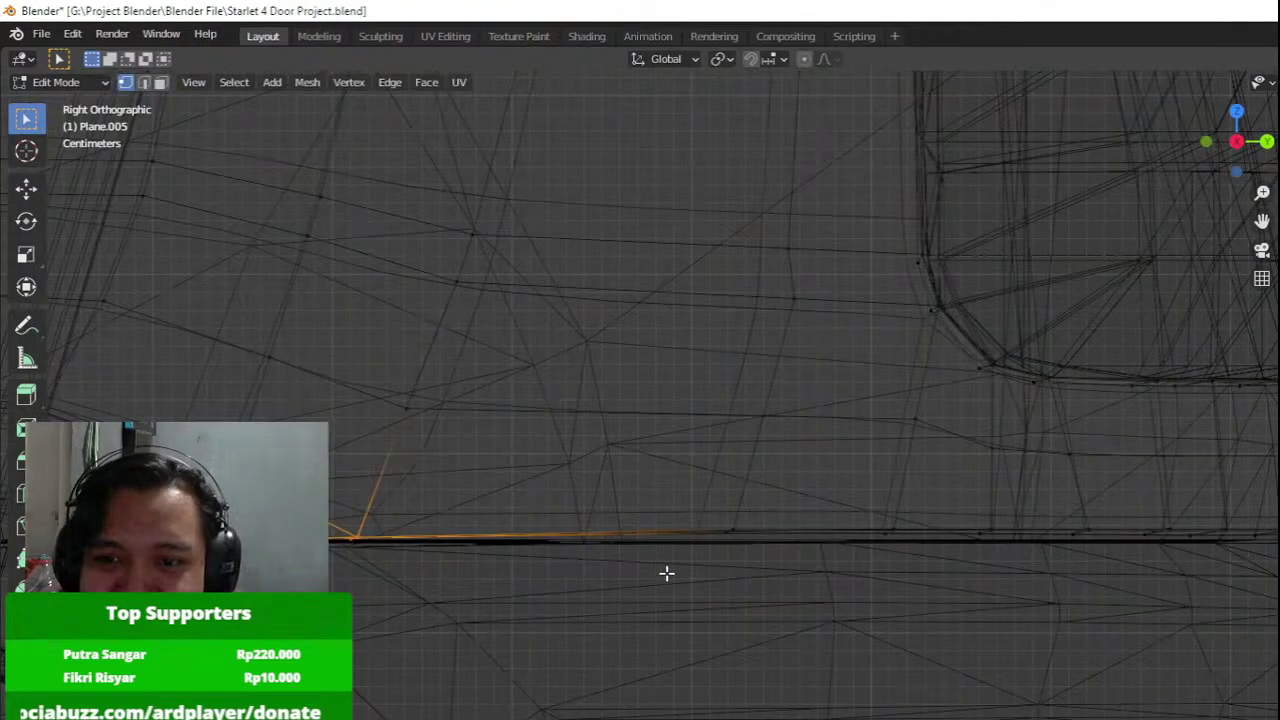
{"action": "mouse_move", "coordinate": [646, 580]}
{"action": "left_mouse_down"}
{"action": "mouse_move", "coordinate": [1278, 525]}
{"action": "mouse_move", "coordinate": [1278, 511]}
{"action": "left_mouse_up"}
{"action": "key", "text": "shift+z"}
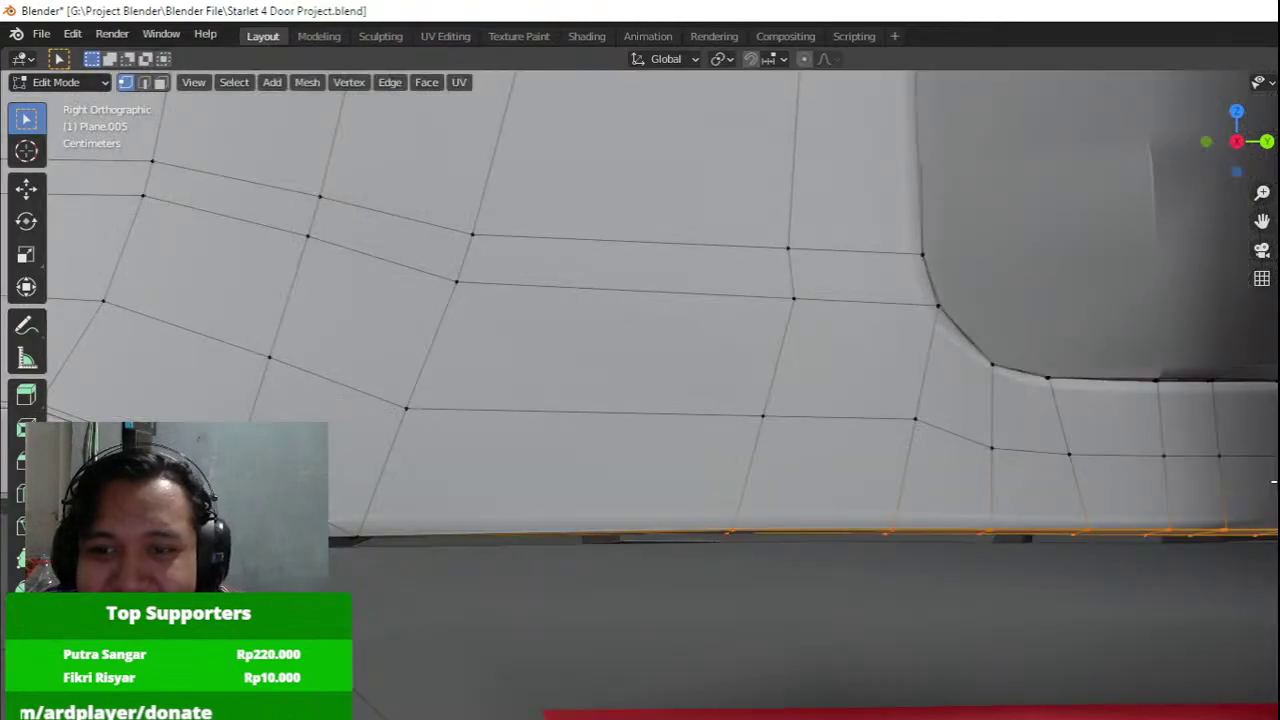
{"action": "key", "text": "g"}
{"action": "key", "text": "g"}
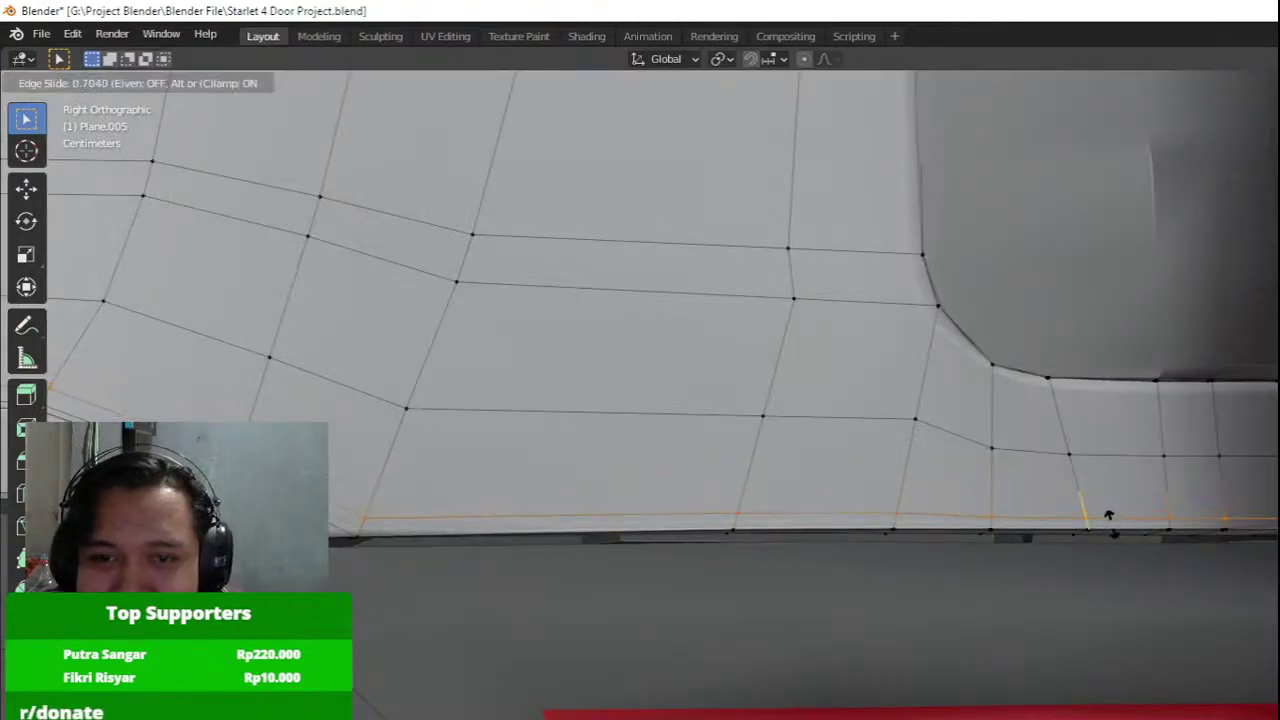
{"action": "left_click", "coordinate": [1116, 524]}
Examine the rear quarter panel and the rear door's upper corner beside the window in object and edit modes.
{"action": "scroll", "coordinate": [1117, 523], "scroll_direction": "down", "scroll_amount": 3}
{"action": "key", "text": "Tab"}
{"action": "middle_click_drag", "start_coordinate": [580, 430], "coordinate": [804, 477], "text": "shift"}
{"action": "scroll", "coordinate": [888, 471], "scroll_direction": "down", "scroll_amount": 4}
{"action": "scroll", "coordinate": [793, 566], "scroll_direction": "up", "scroll_amount": 4}
{"action": "key", "text": "Tab"}
{"action": "mouse_move", "coordinate": [793, 422]}
{"action": "middle_mouse_down"}
{"action": "mouse_move", "coordinate": [726, 460]}
{"action": "mouse_move", "coordinate": [785, 410]}
{"action": "middle_mouse_up"}
{"action": "key", "text": "Tab"}
{"action": "scroll", "coordinate": [780, 413], "scroll_direction": "up", "scroll_amount": 3}
{"action": "scroll", "coordinate": [778, 406], "scroll_direction": "down", "scroll_amount": 4}
{"action": "left_click", "coordinate": [787, 451]}
{"action": "key", "text": "Tab"}
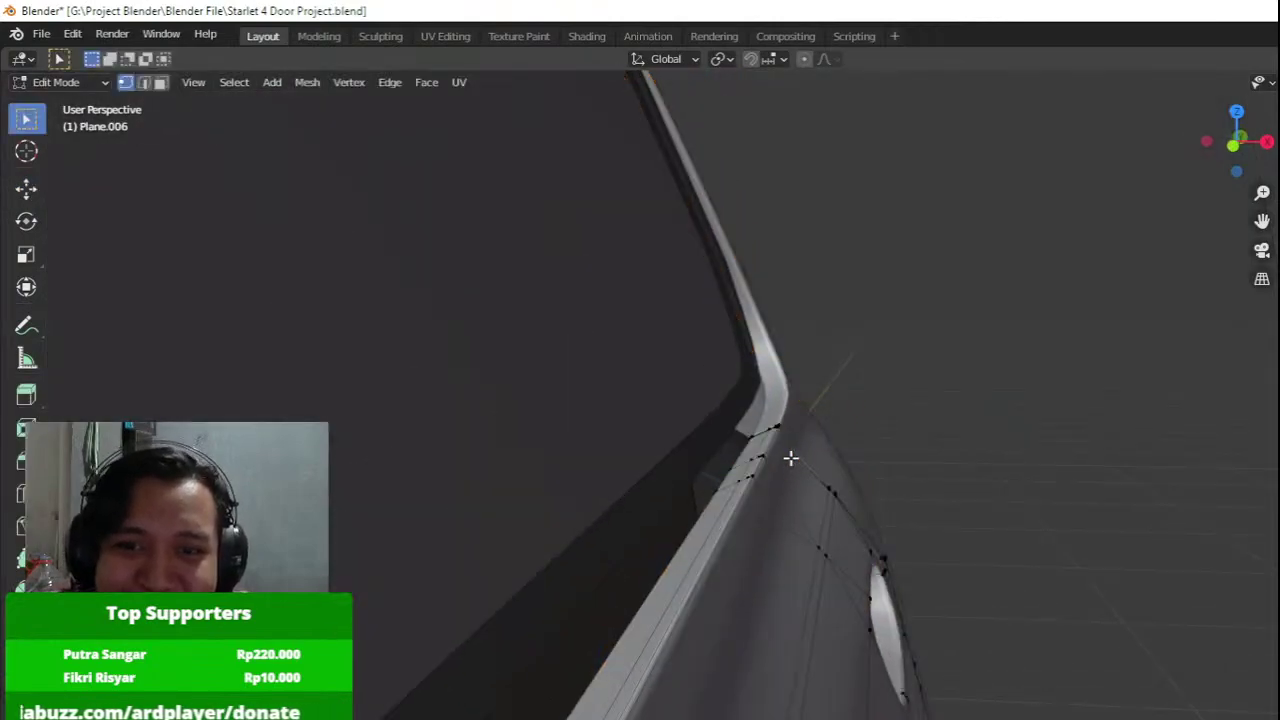
{"action": "key", "text": "z"}
{"action": "scroll", "coordinate": [714, 455], "scroll_direction": "down", "scroll_amount": 2}
{"action": "key", "text": "KP_1"}
{"action": "key", "text": "Tab"}
Open the body panel's mesh for editing in wireframe shading.
{"action": "mouse_move", "coordinate": [714, 455]}
{"action": "middle_mouse_down", "text": "shift"}
{"action": "mouse_move", "coordinate": [670, 454]}
{"action": "mouse_move", "coordinate": [605, 509]}
{"action": "mouse_move", "coordinate": [679, 484]}
{"action": "middle_mouse_up", "text": "shift"}
{"action": "left_click", "coordinate": [489, 522]}
{"action": "key", "text": "z"}
{"action": "left_click", "coordinate": [650, 503]}
{"action": "key", "text": "Tab"}
{"action": "key", "text": "z"}
{"action": "left_click", "coordinate": [600, 465]}
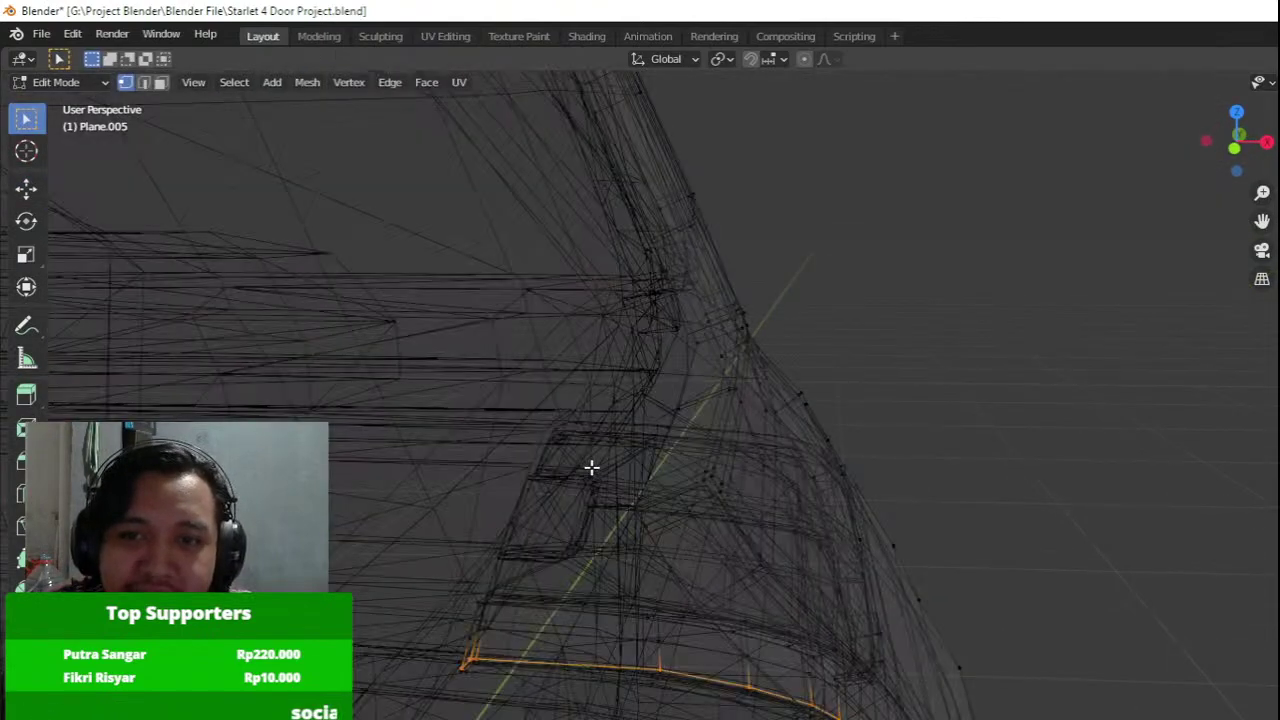
Select the inner flange vertices of the body panel at the rear door's upper corner, and return to solid shading.
{"action": "key", "text": "a"}
{"action": "mouse_move", "coordinate": [591, 466]}
{"action": "middle_mouse_down"}
{"action": "mouse_move", "coordinate": [627, 469]}
{"action": "mouse_move", "coordinate": [600, 460]}
{"action": "mouse_move", "coordinate": [615, 512]}
{"action": "middle_mouse_up"}
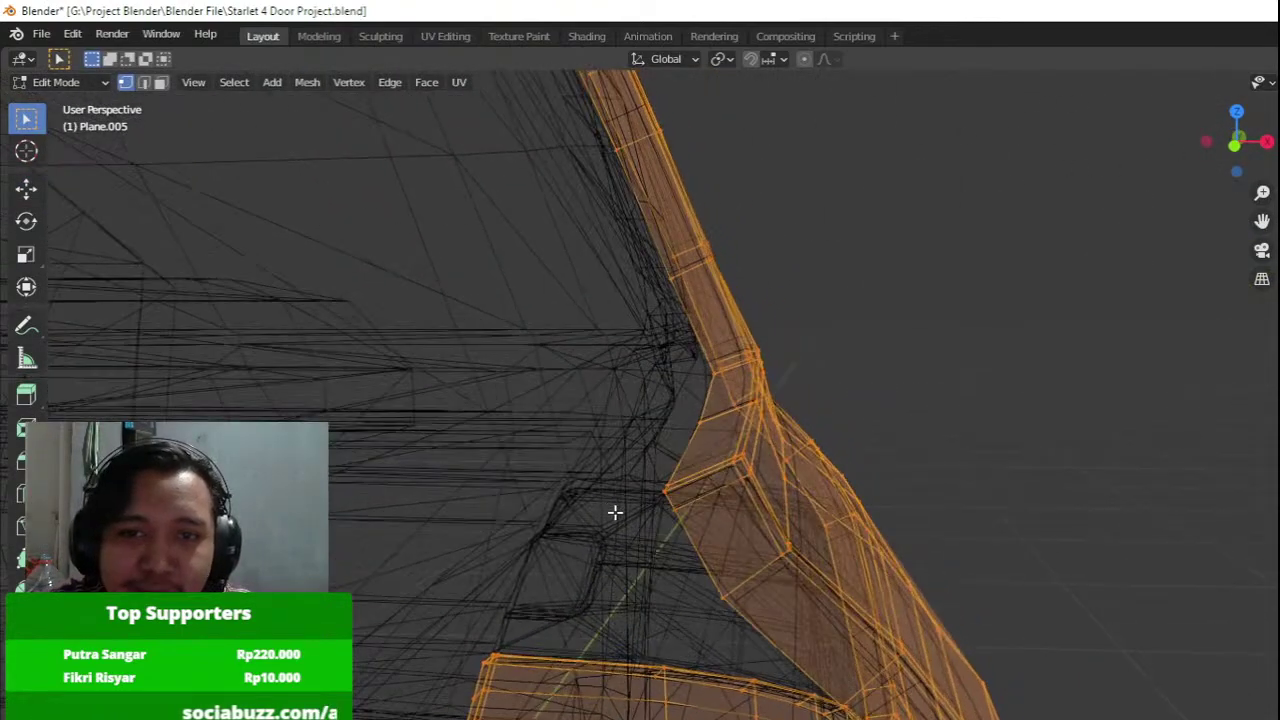
{"action": "left_click_drag", "start_coordinate": [715, 369], "coordinate": [714, 369]}
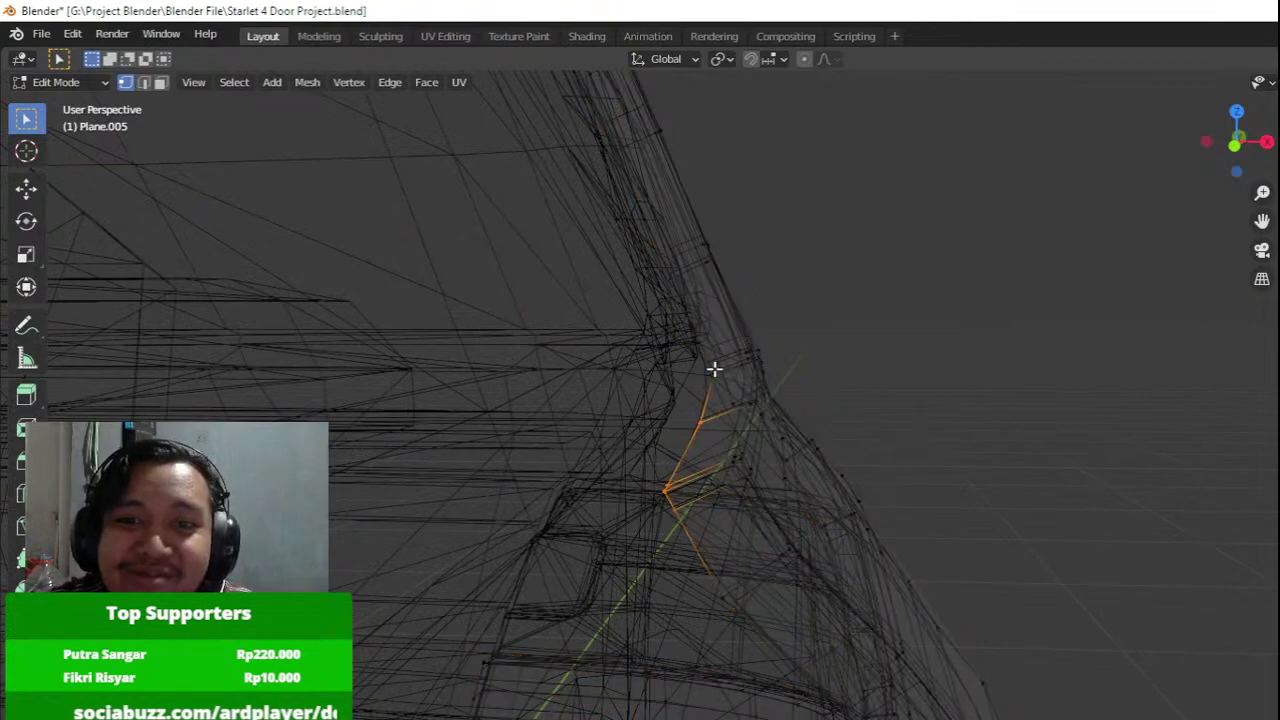
{"action": "middle_click_drag", "start_coordinate": [714, 369], "coordinate": [720, 405], "text": "shift"}
{"action": "scroll", "coordinate": [720, 405], "scroll_direction": "up", "scroll_amount": 3}
{"action": "key", "text": "z"}
{"action": "left_click", "coordinate": [827, 401]}
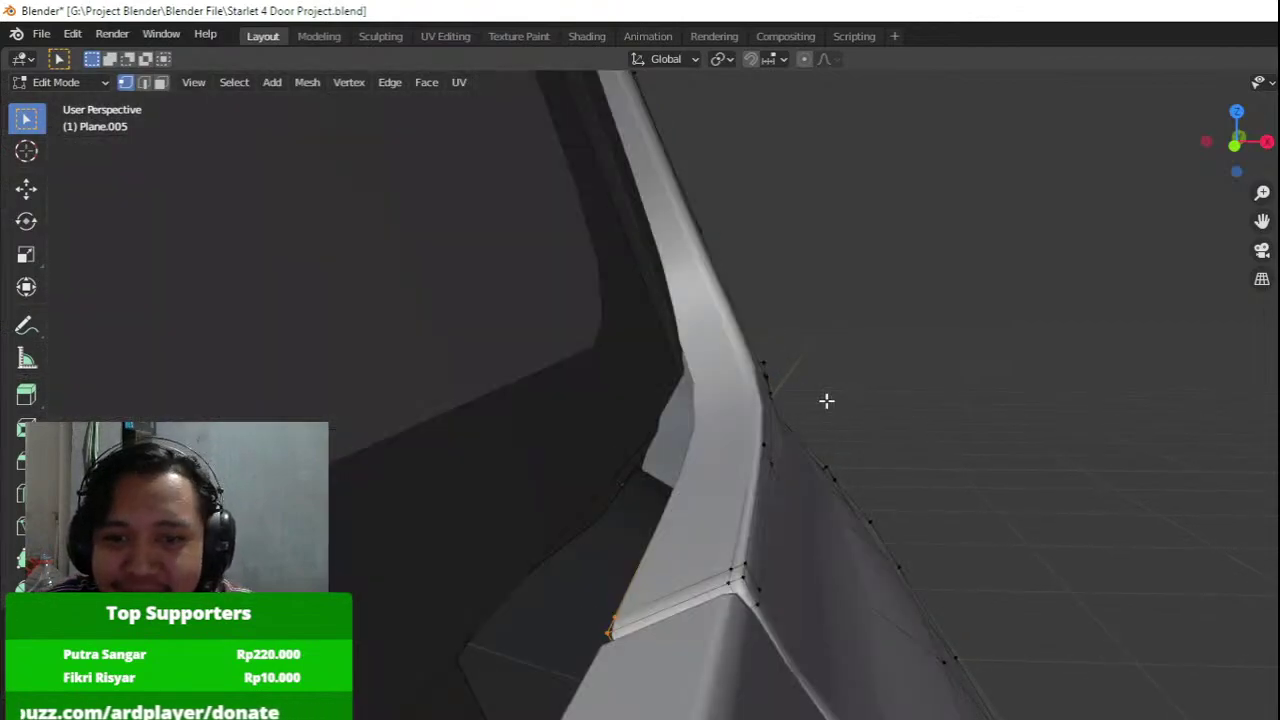
Examine the body panel's flange corner beside the rear door from orthographic and perspective views.
{"action": "key", "text": "KP_3"}
{"action": "key", "text": "KP_1"}
{"action": "key", "text": "z"}
{"action": "left_click", "coordinate": [254, 343]}
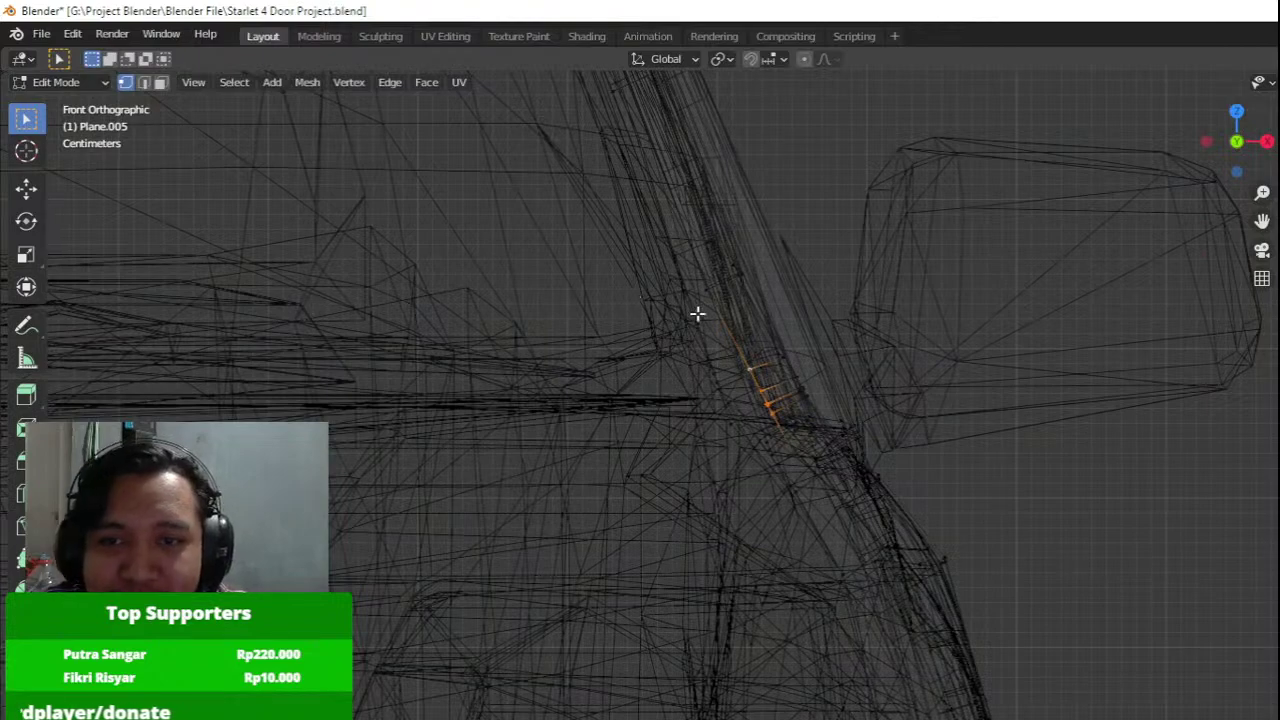
{"action": "left_click", "coordinate": [420, 248]}
{"action": "middle_click_drag", "start_coordinate": [600, 265], "coordinate": [649, 289]}
{"action": "key", "text": "z"}
{"action": "left_click", "coordinate": [780, 314]}
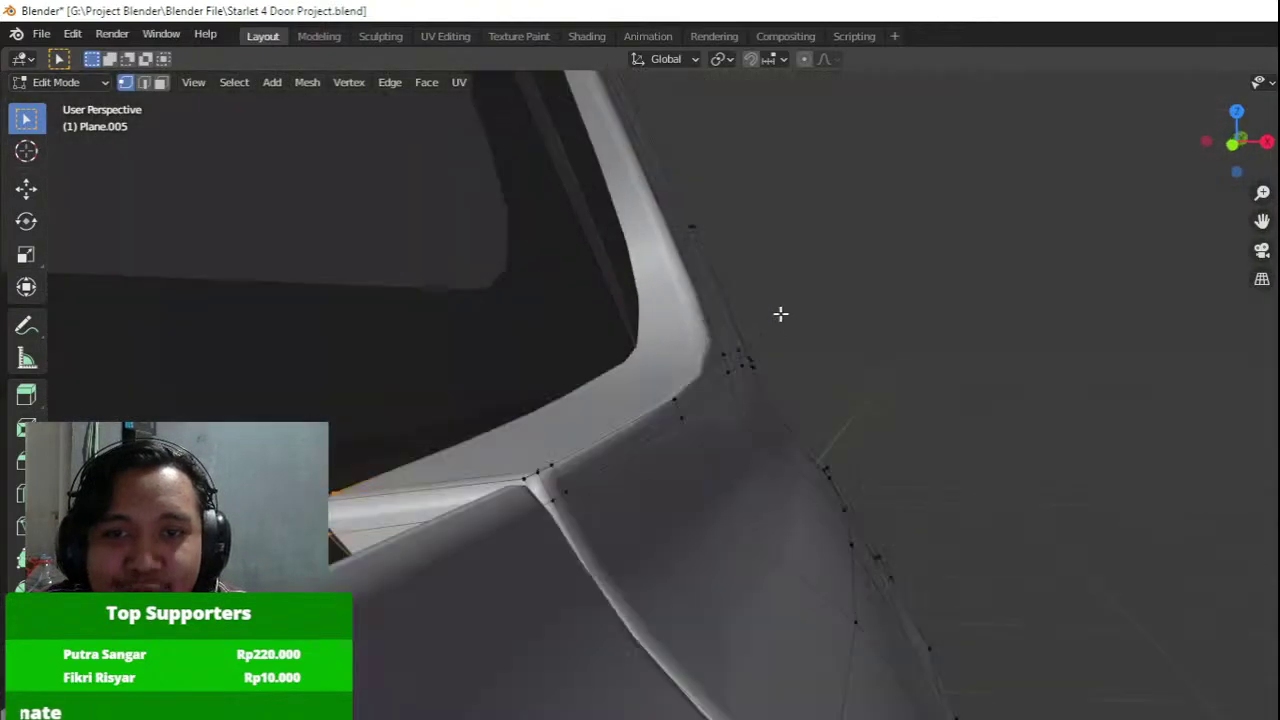
{"action": "scroll", "coordinate": [780, 314], "scroll_direction": "up", "scroll_amount": 3}
{"action": "mouse_move", "coordinate": [780, 314]}
{"action": "middle_mouse_down"}
{"action": "mouse_move", "coordinate": [800, 320]}
{"action": "mouse_move", "coordinate": [762, 395]}
{"action": "middle_mouse_up"}
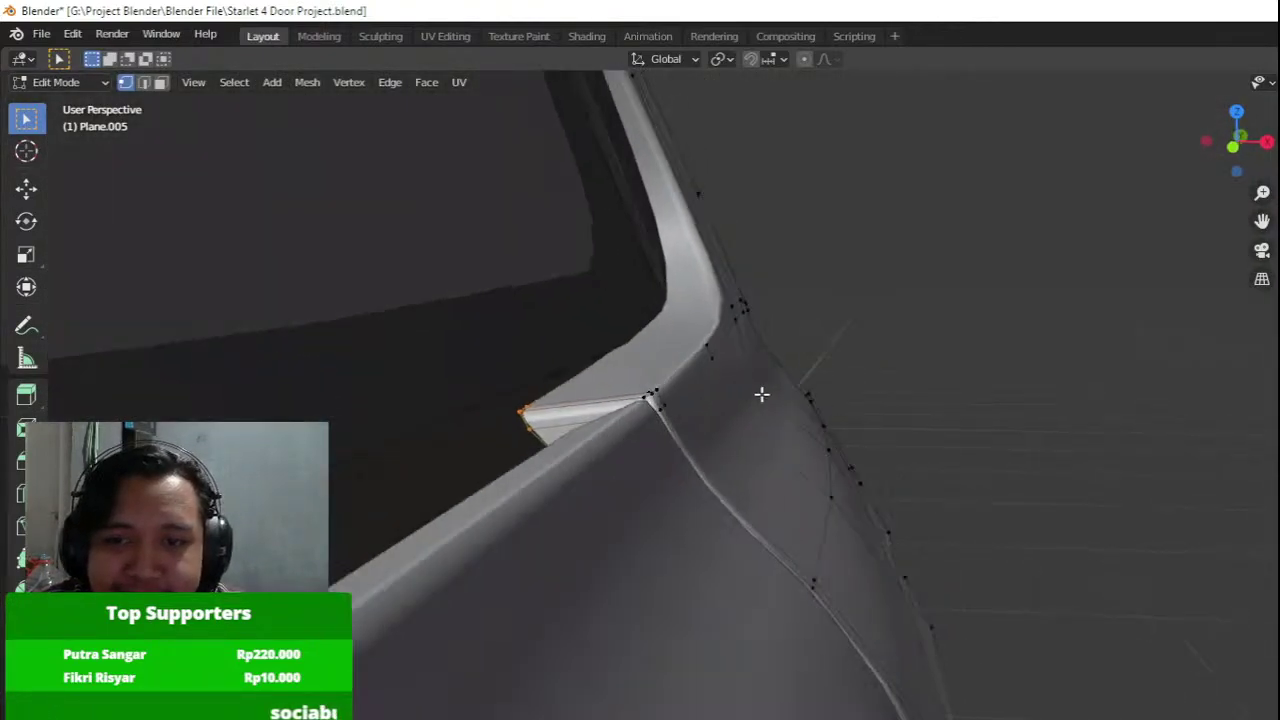
Reselect the inner flange corner vertices in wireframe and move them in the right orthographic solid view.
{"action": "key", "text": "shift+z"}
{"action": "left_click_drag", "start_coordinate": [458, 335], "coordinate": [512, 400]}
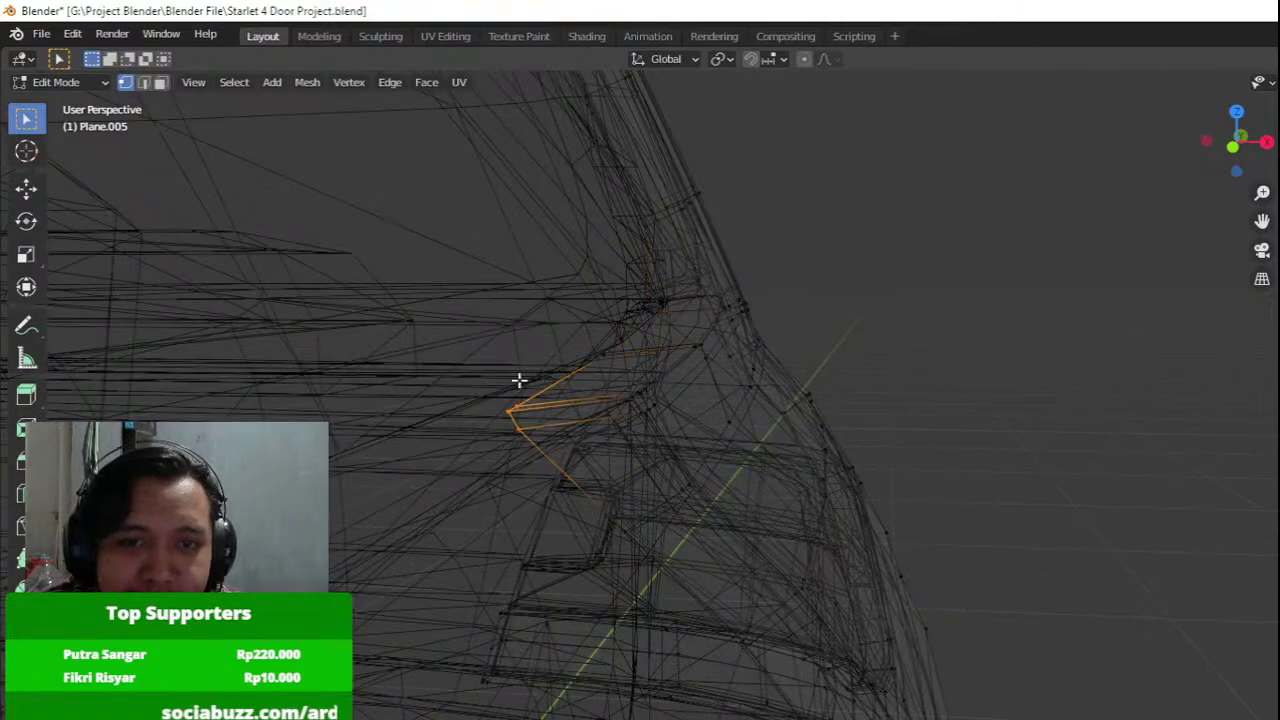
{"action": "key", "text": "shift+z"}
{"action": "key", "text": "KP_3"}
{"action": "middle_click_drag", "start_coordinate": [321, 310], "coordinate": [836, 527], "text": "shift"}
{"action": "key", "text": "g"}
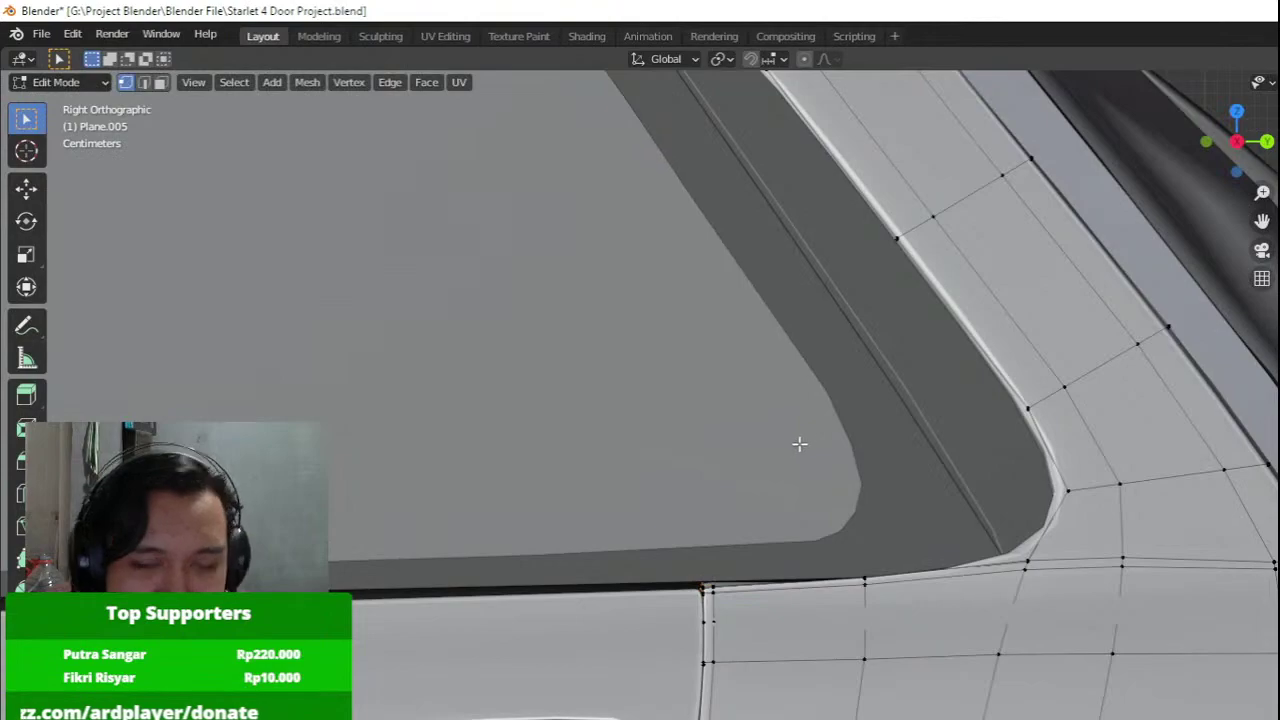
Select the inner flange vertices under the rear side window and raise them slightly to close the gap to the window frame.
{"action": "middle_click_drag", "start_coordinate": [800, 444], "coordinate": [801, 476]}
{"action": "key", "text": "shift+z"}
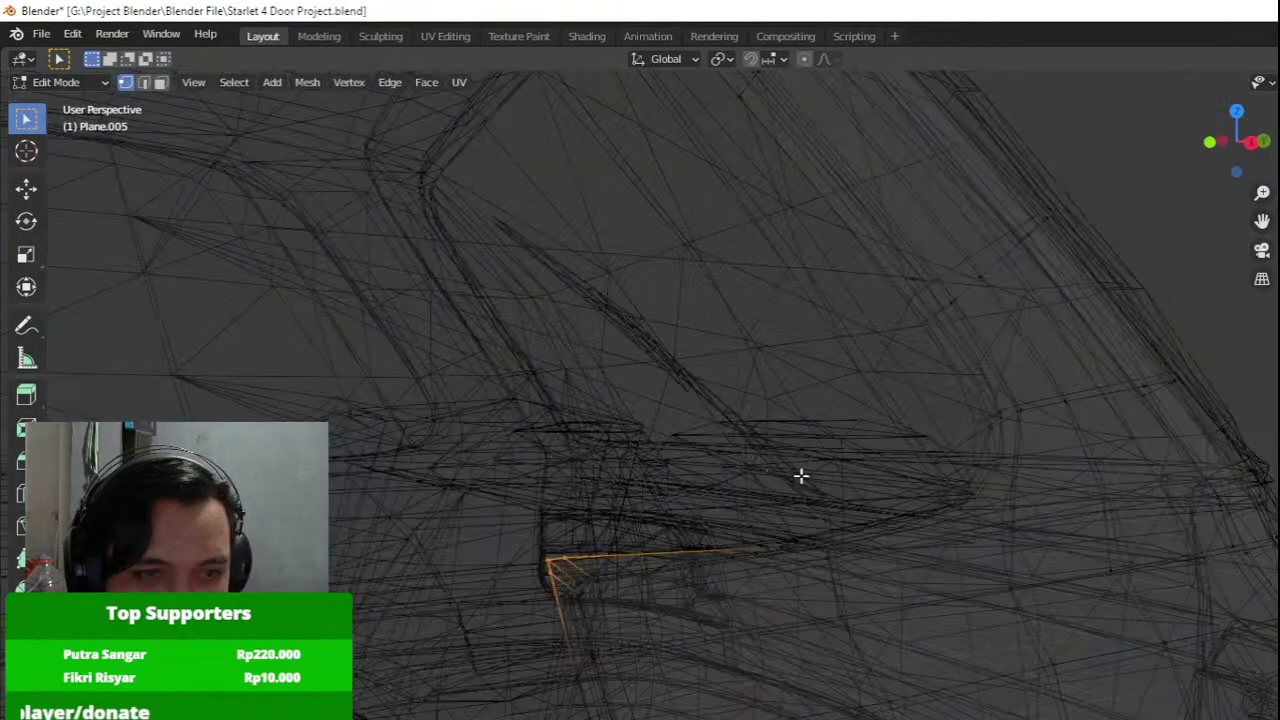
{"action": "key", "text": "a"}
{"action": "scroll", "coordinate": [800, 486], "scroll_direction": "up", "scroll_amount": 2}
{"action": "left_click_drag", "start_coordinate": [825, 572], "coordinate": [828, 575]}
{"action": "key", "text": "shift+z"}
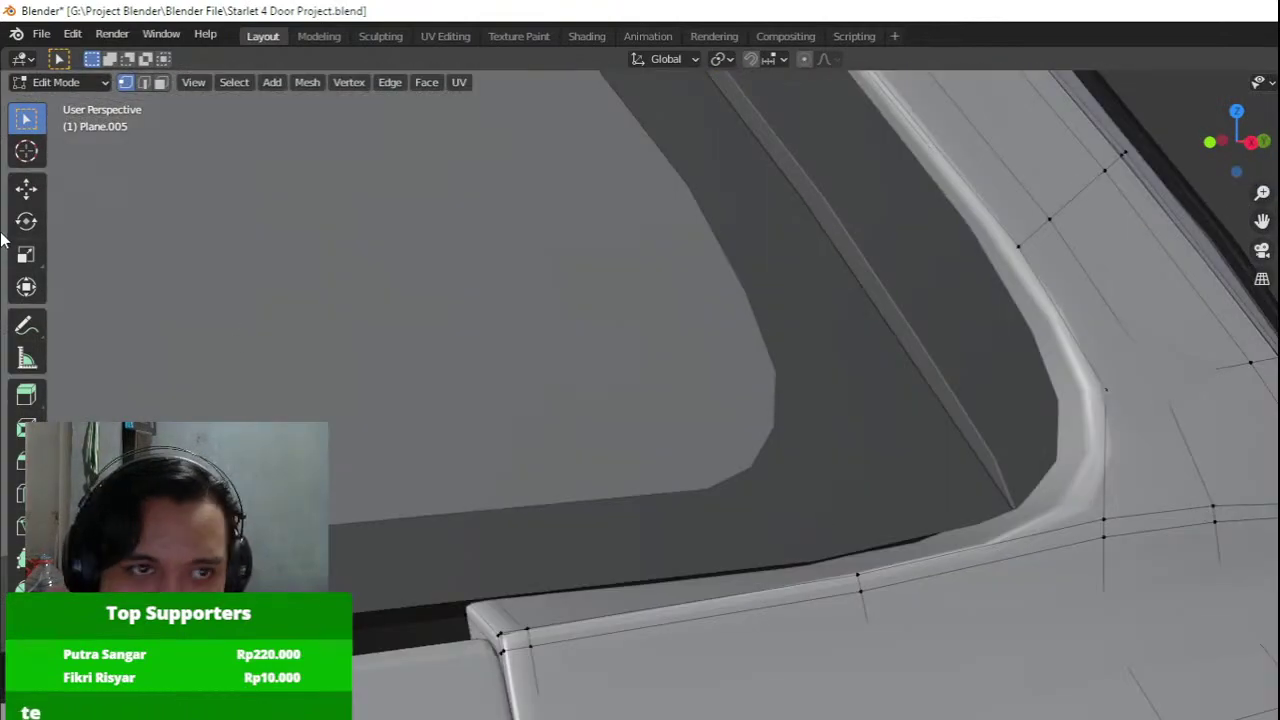
{"action": "left_click_drag", "start_coordinate": [795, 487], "coordinate": [798, 470]}
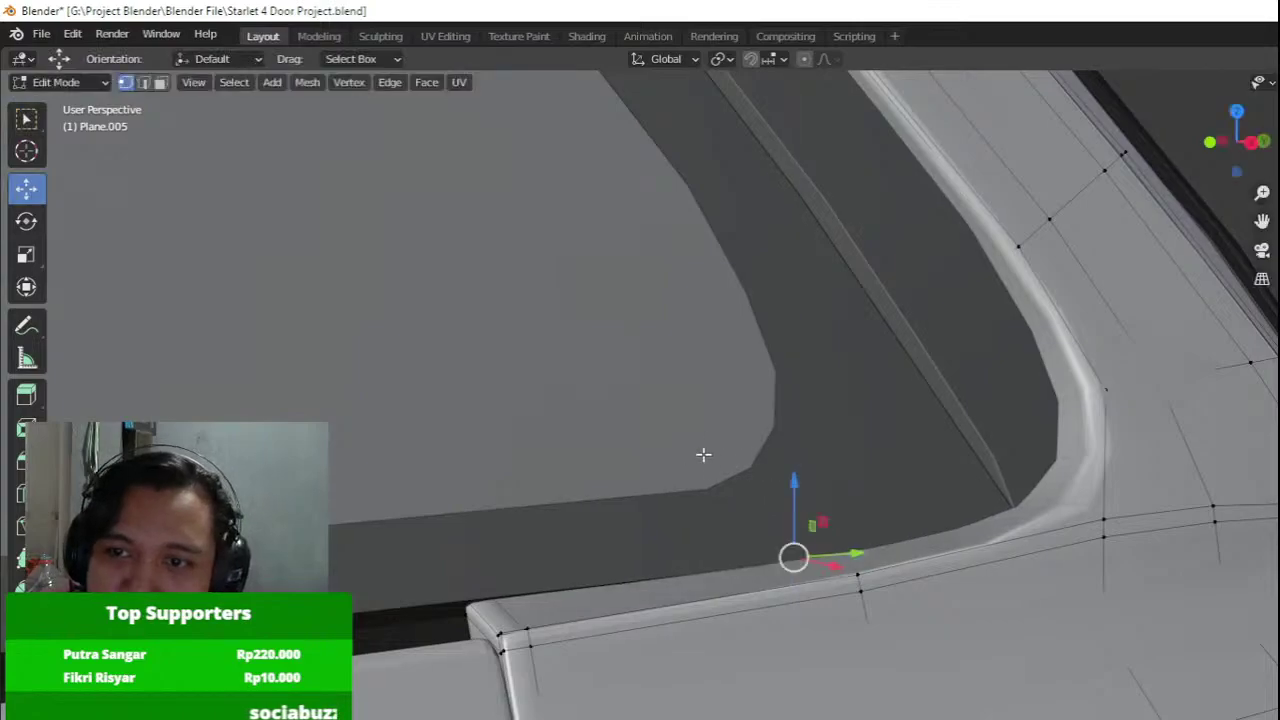
Examine the rear door's upper edge in front wireframe and solid perspective views.
{"action": "middle_click_drag", "start_coordinate": [703, 455], "coordinate": [831, 431]}
{"action": "key", "text": "Tab"}
{"action": "middle_click_drag", "start_coordinate": [459, 568], "coordinate": [647, 668], "text": "shift"}
{"action": "middle_click_drag", "start_coordinate": [698, 588], "coordinate": [808, 597]}
{"action": "left_click", "coordinate": [716, 620]}
{"action": "key", "text": "Tab"}
{"action": "key", "text": "KP_1"}
{"action": "key", "text": "shift+z"}
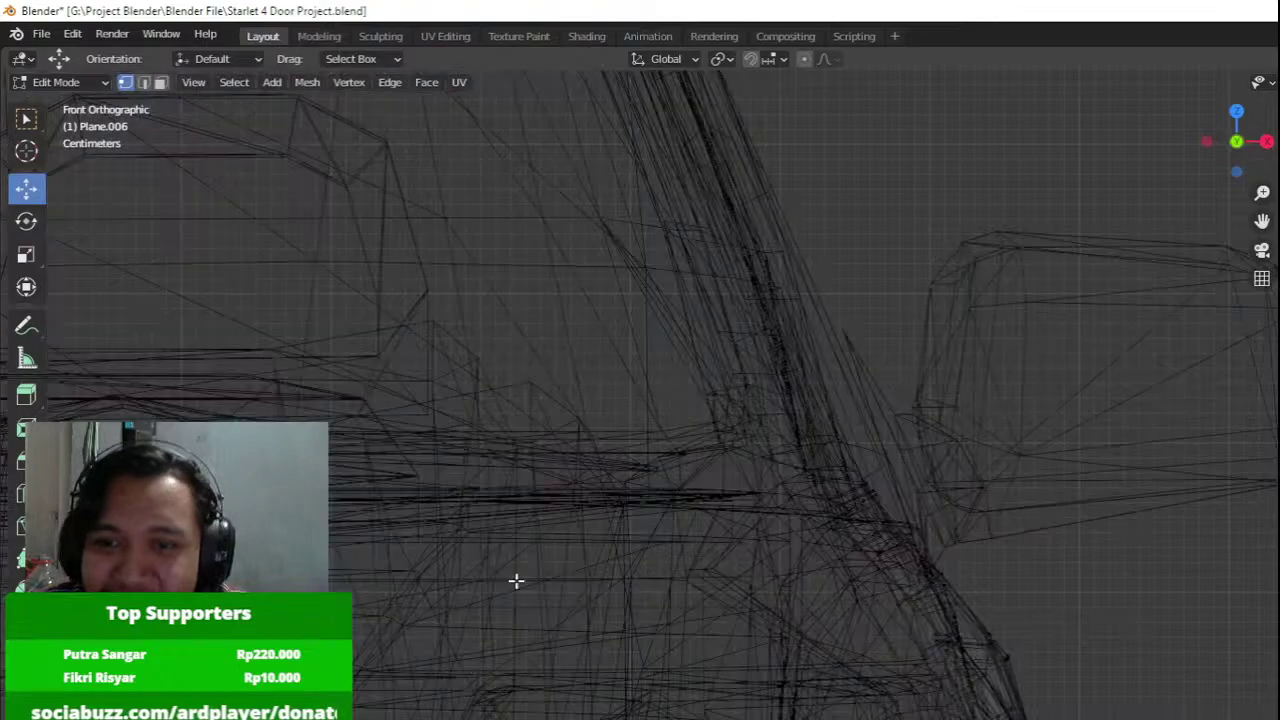
{"action": "middle_click_drag", "start_coordinate": [736, 522], "coordinate": [674, 514], "text": "shift"}
{"action": "middle_click_drag", "start_coordinate": [912, 527], "coordinate": [840, 534]}
{"action": "key", "text": "shift+z"}
{"action": "scroll", "coordinate": [1114, 537], "scroll_direction": "down", "scroll_amount": 4}
{"action": "key", "text": "Tab"}
{"action": "middle_click_drag", "start_coordinate": [607, 566], "coordinate": [840, 480], "text": "shift"}
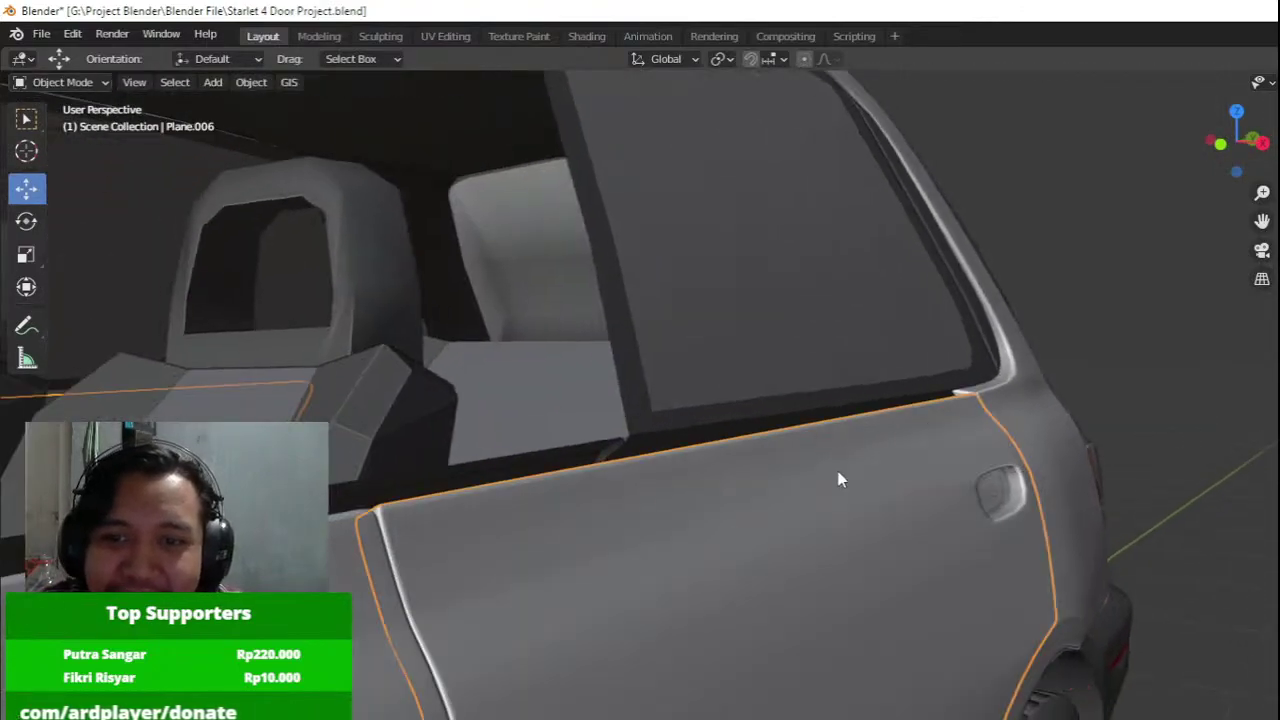
Add the front door to the selection and open both doors together for editing in front wireframe view.
{"action": "scroll", "coordinate": [842, 478], "scroll_direction": "down", "scroll_amount": 4}
{"action": "left_click", "coordinate": [541, 524], "text": "shift"}
{"action": "scroll", "coordinate": [541, 524], "scroll_direction": "down", "scroll_amount": 1}
{"action": "middle_click_drag", "start_coordinate": [541, 530], "coordinate": [468, 448]}
{"action": "key", "text": "KP_1"}
{"action": "key", "text": "Tab"}
{"action": "key", "text": "shift+z"}
{"action": "scroll", "coordinate": [480, 448], "scroll_direction": "up", "scroll_amount": 4}
Try to rotate the doors' upper edge vertices in the front orthographic view.
{"action": "key", "text": "a"}
{"action": "middle_click_drag", "start_coordinate": [678, 458], "coordinate": [640, 506], "text": "shift"}
{"action": "scroll", "coordinate": [640, 506], "scroll_direction": "up", "scroll_amount": 7}
{"action": "middle_click_drag", "start_coordinate": [570, 328], "coordinate": [617, 400], "text": "shift"}
{"action": "scroll", "coordinate": [617, 400], "scroll_direction": "up", "scroll_amount": 2}
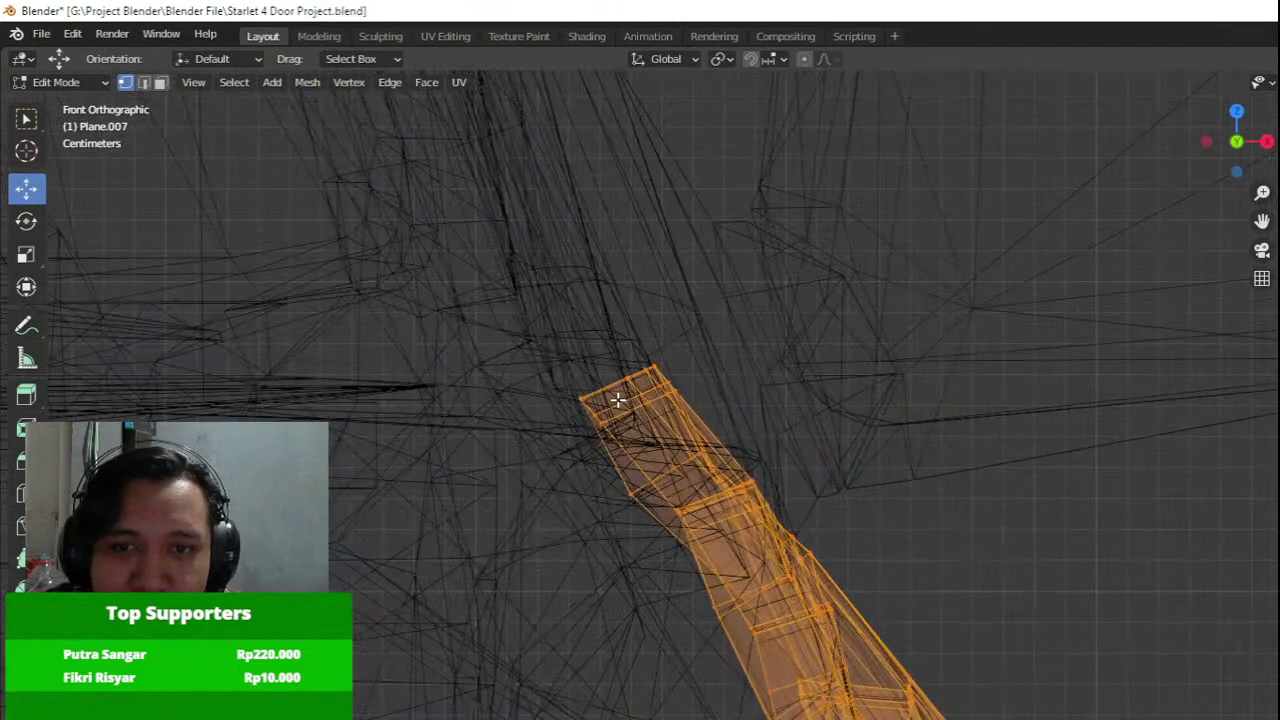
{"action": "scroll", "coordinate": [608, 394], "scroll_direction": "up", "scroll_amount": 2}
{"action": "left_click_drag", "start_coordinate": [411, 249], "coordinate": [690, 505]}
{"action": "key", "text": "shift+z"}
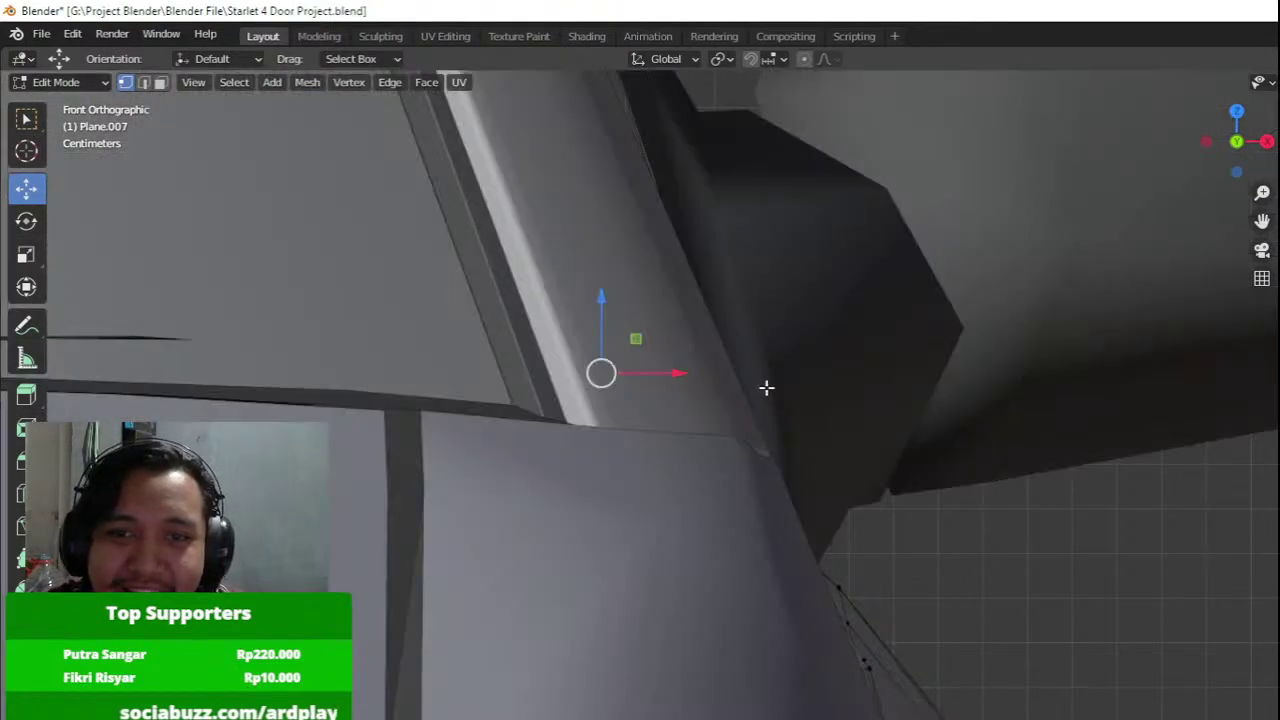
{"action": "key", "text": "shift+z"}
{"action": "key", "text": "r"}
{"action": "left_click", "coordinate": [680, 205]}
{"action": "key", "text": "shift+z"}
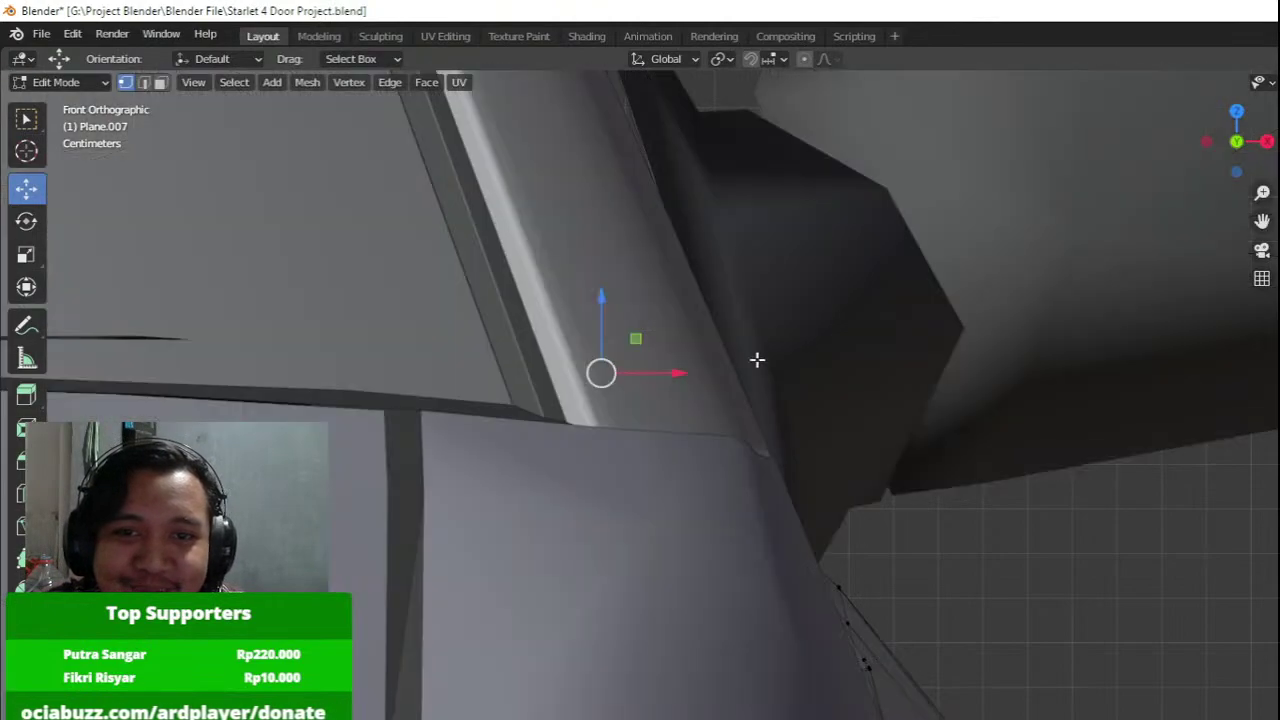
{"action": "key", "text": "shift+z"}
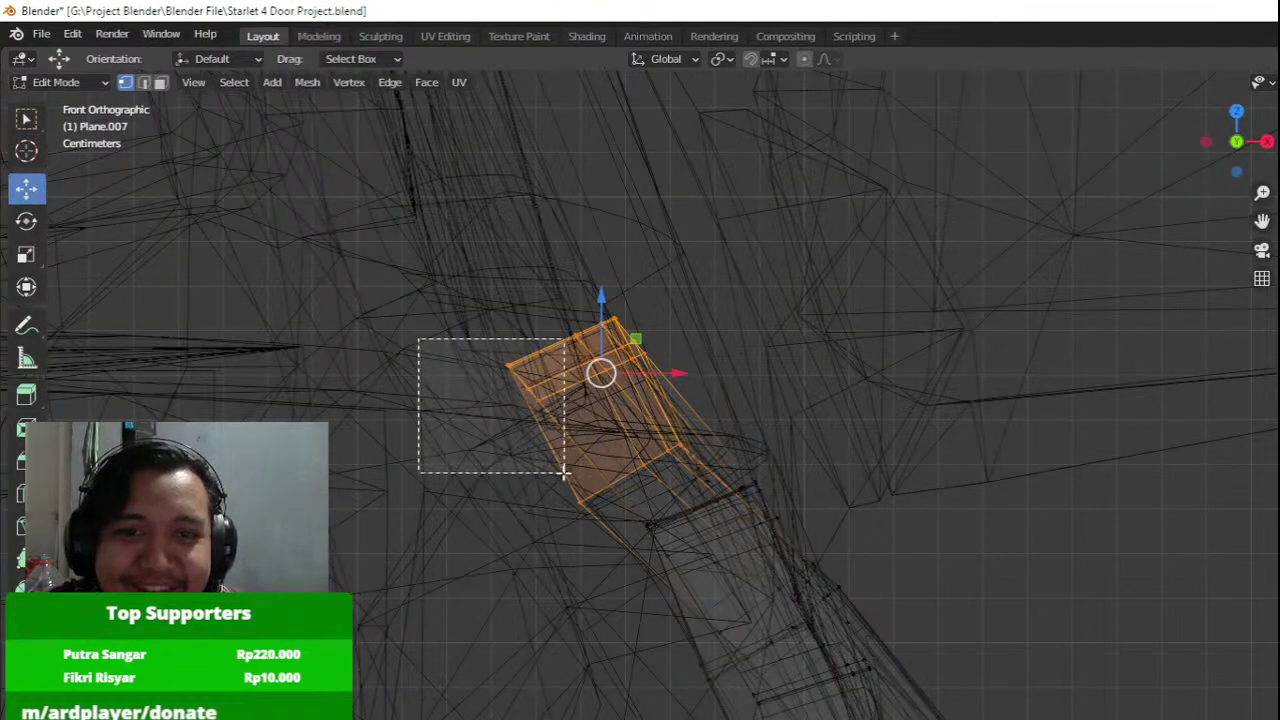
Select the inner upper edge vertices of both doors and raise them about 7 mm along Z.
{"action": "left_click", "coordinate": [301, 229]}
{"action": "key", "text": "z"}
{"action": "left_click", "coordinate": [500, 272]}
{"action": "mouse_move", "coordinate": [500, 272]}
{"action": "middle_mouse_down"}
{"action": "mouse_move", "coordinate": [657, 389]}
{"action": "mouse_move", "coordinate": [757, 363]}
{"action": "mouse_move", "coordinate": [720, 330]}
{"action": "middle_mouse_up"}
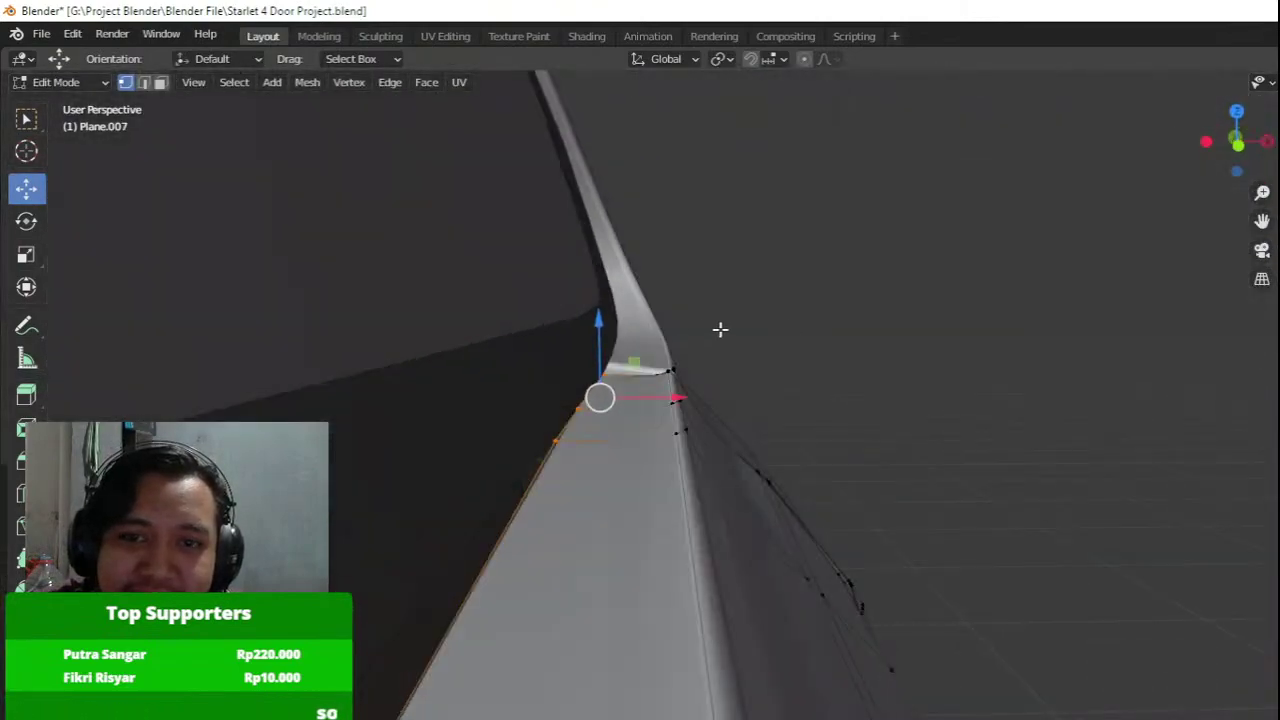
{"action": "mouse_move", "coordinate": [572, 337]}
{"action": "middle_mouse_down"}
{"action": "mouse_move", "coordinate": [572, 317]}
{"action": "mouse_move", "coordinate": [585, 328]}
{"action": "middle_mouse_up"}
{"action": "left_click_drag", "start_coordinate": [612, 340], "coordinate": [615, 320]}
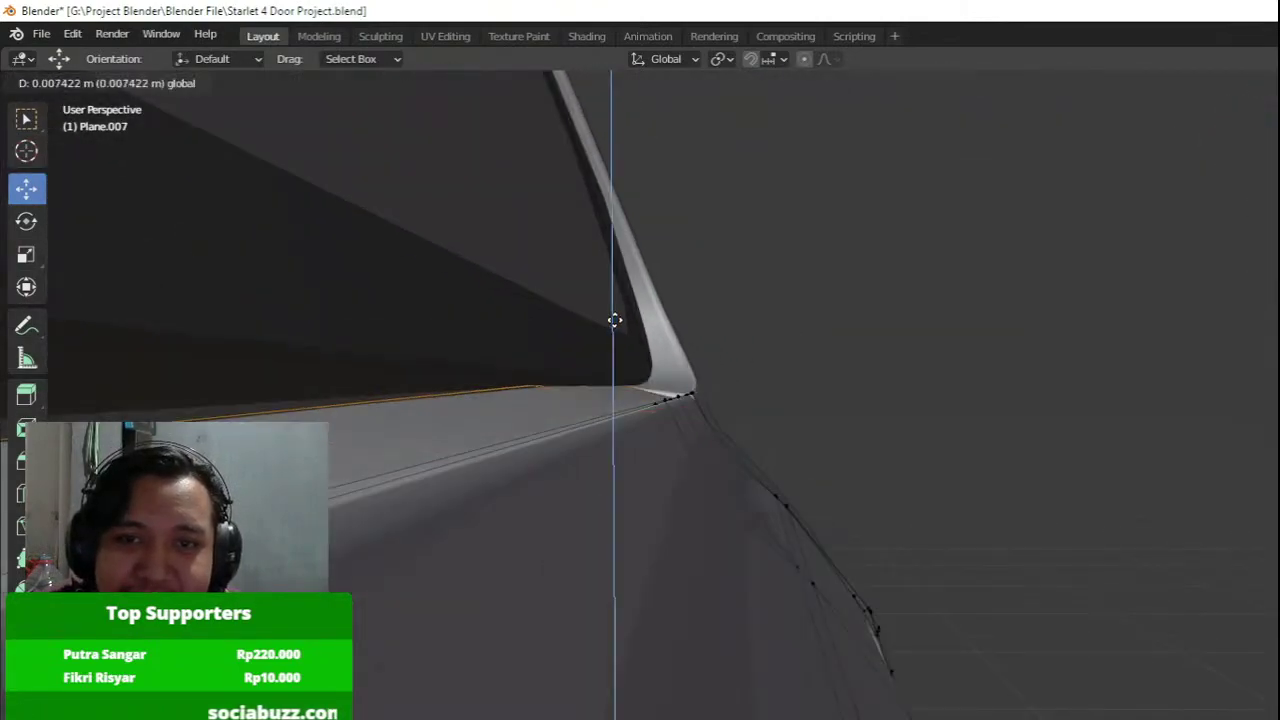
{"action": "left_click_drag", "start_coordinate": [638, 387], "coordinate": [638, 388]}
{"action": "mouse_move", "coordinate": [638, 388]}
{"action": "middle_mouse_down"}
{"action": "mouse_move", "coordinate": [417, 414]}
{"action": "mouse_move", "coordinate": [660, 371]}
{"action": "mouse_move", "coordinate": [680, 409]}
{"action": "middle_mouse_up"}
Raise the selected inner upper edge vertices of the doors further along Z beside the side mirror.
{"action": "key", "text": "shift+z"}
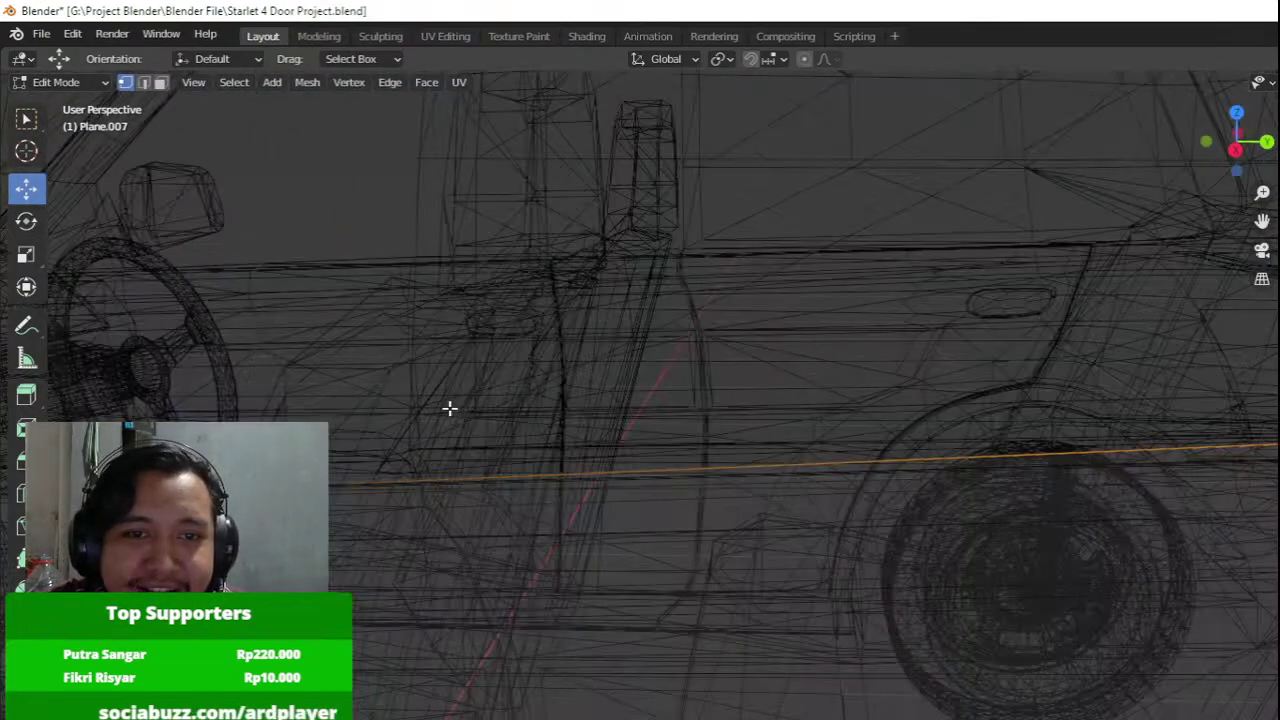
{"action": "mouse_move", "coordinate": [449, 409]}
{"action": "middle_mouse_down"}
{"action": "mouse_move", "coordinate": [891, 563]}
{"action": "mouse_move", "coordinate": [856, 562]}
{"action": "middle_mouse_up"}
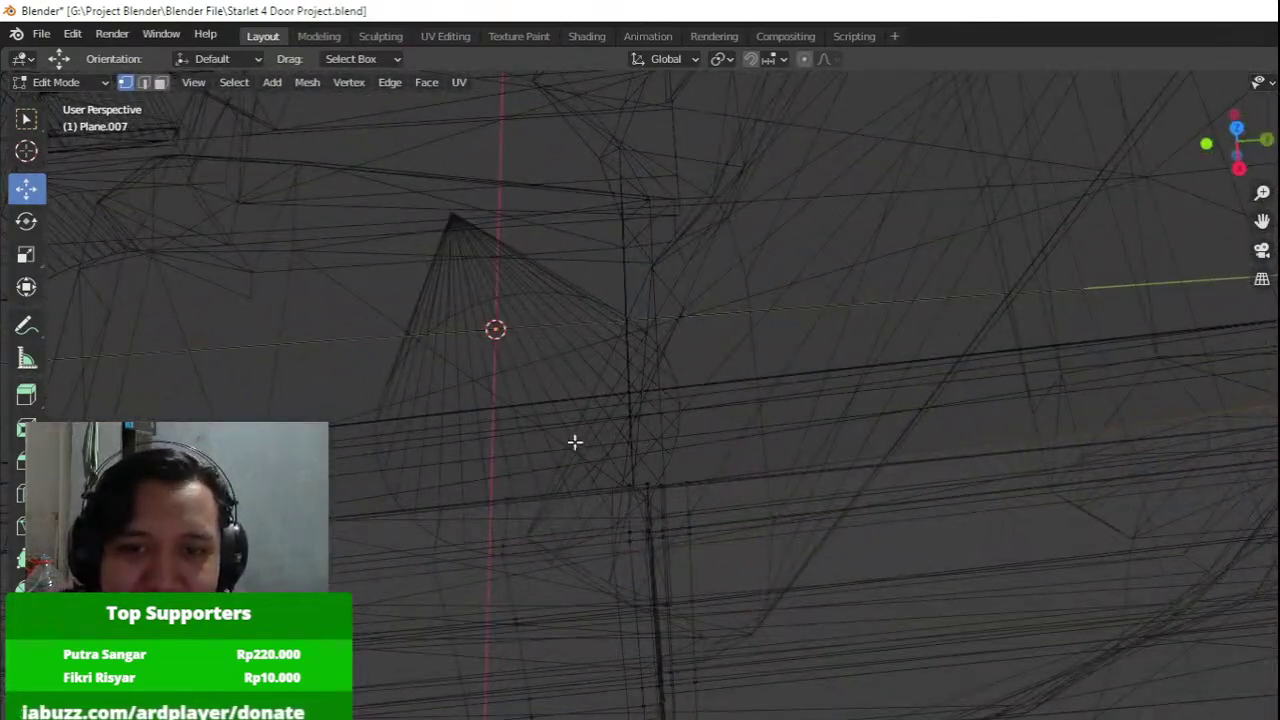
{"action": "key", "text": "shift+z"}
{"action": "mouse_move", "coordinate": [770, 535]}
{"action": "middle_mouse_down"}
{"action": "mouse_move", "coordinate": [809, 471]}
{"action": "mouse_move", "coordinate": [706, 489]}
{"action": "mouse_move", "coordinate": [591, 466]}
{"action": "middle_mouse_up"}
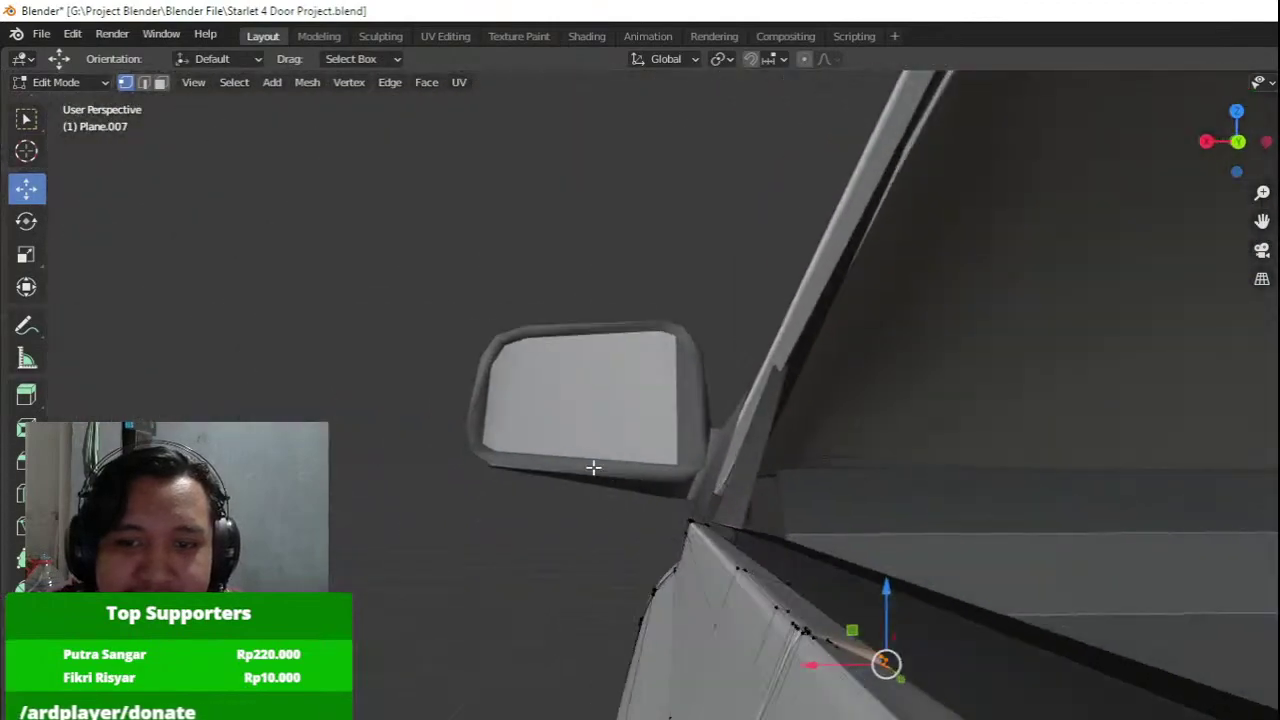
{"action": "middle_click_drag", "start_coordinate": [945, 580], "coordinate": [805, 467], "text": "shift"}
{"action": "left_click_drag", "start_coordinate": [741, 467], "coordinate": [746, 391]}
{"action": "mouse_move", "coordinate": [746, 391]}
{"action": "middle_mouse_down"}
{"action": "mouse_move", "coordinate": [860, 449]}
{"action": "mouse_move", "coordinate": [1181, 432]}
{"action": "mouse_move", "coordinate": [969, 411]}
{"action": "mouse_move", "coordinate": [869, 419]}
{"action": "middle_mouse_up"}
Select the front door's rear upper edge vertices in right orthographic view and move them toward the window's lower edge.
{"action": "key", "text": "KP_3"}
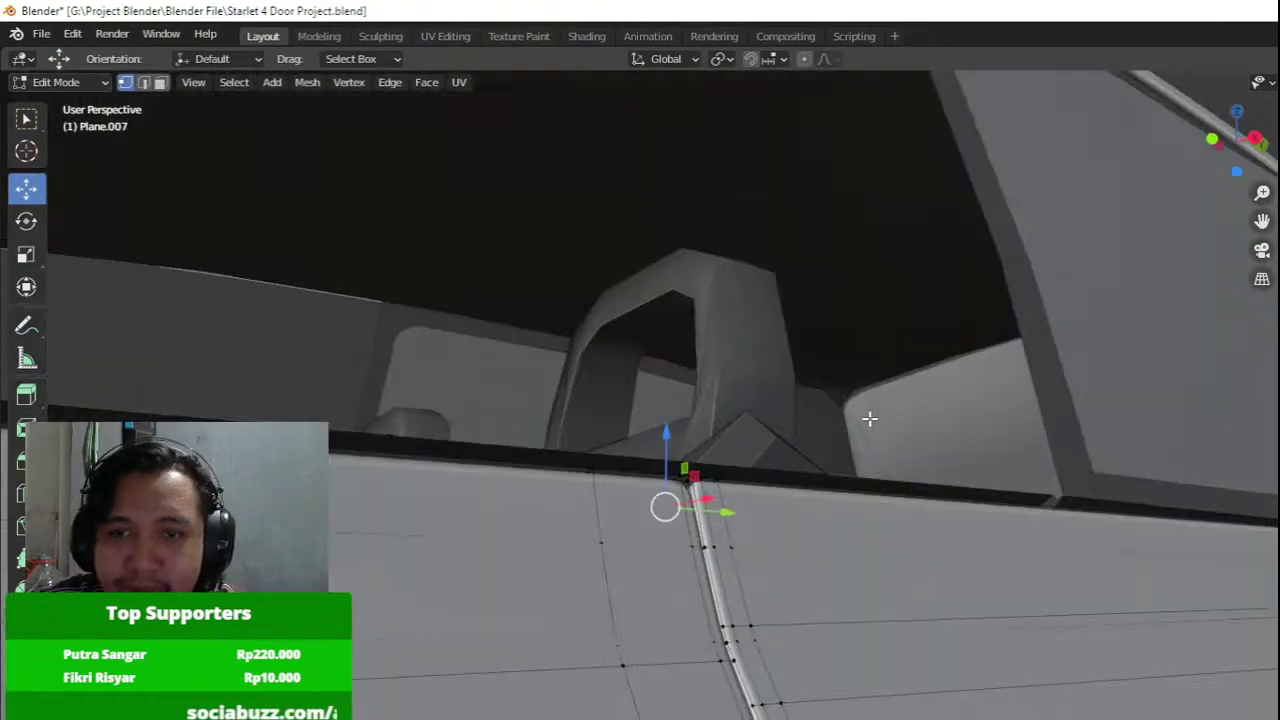
{"action": "scroll", "coordinate": [886, 430], "scroll_direction": "down", "scroll_amount": 9}
{"action": "scroll", "coordinate": [889, 431], "scroll_direction": "up", "scroll_amount": 2}
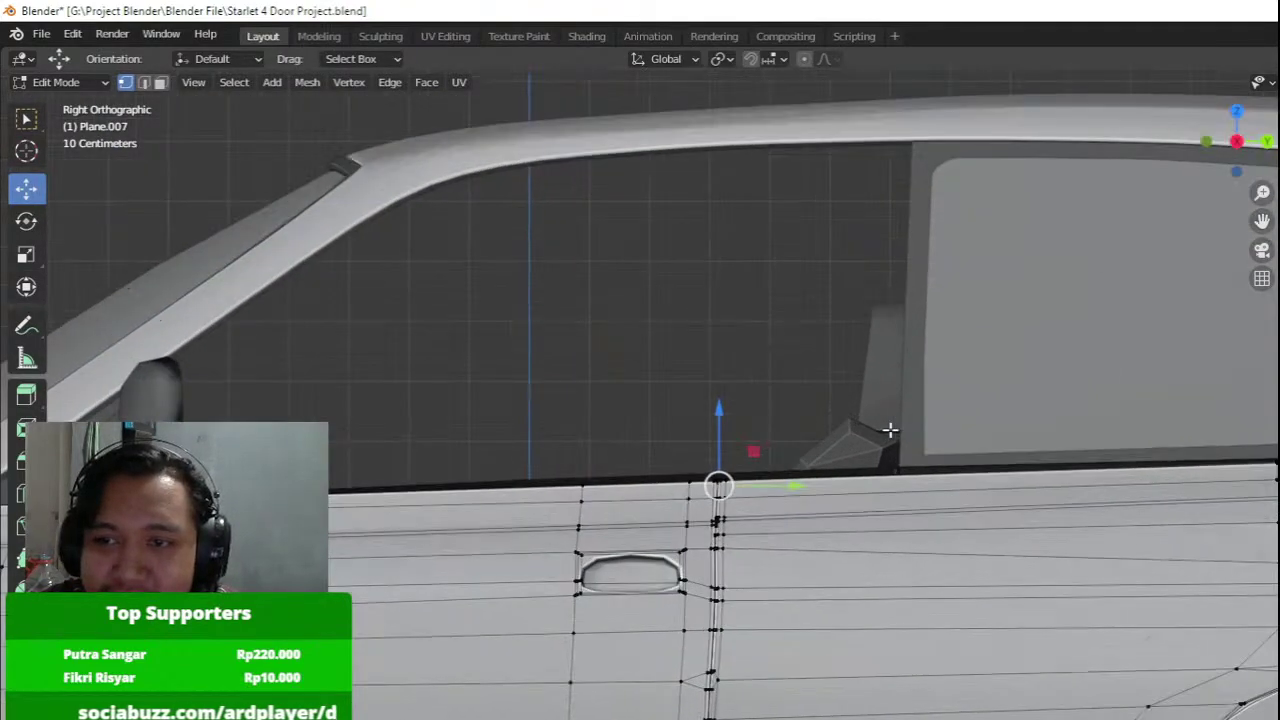
{"action": "key", "text": "z"}
{"action": "scroll", "coordinate": [631, 424], "scroll_direction": "up", "scroll_amount": 4}
{"action": "left_click_drag", "start_coordinate": [326, 425], "coordinate": [804, 521]}
{"action": "scroll", "coordinate": [782, 503], "scroll_direction": "up", "scroll_amount": 2}
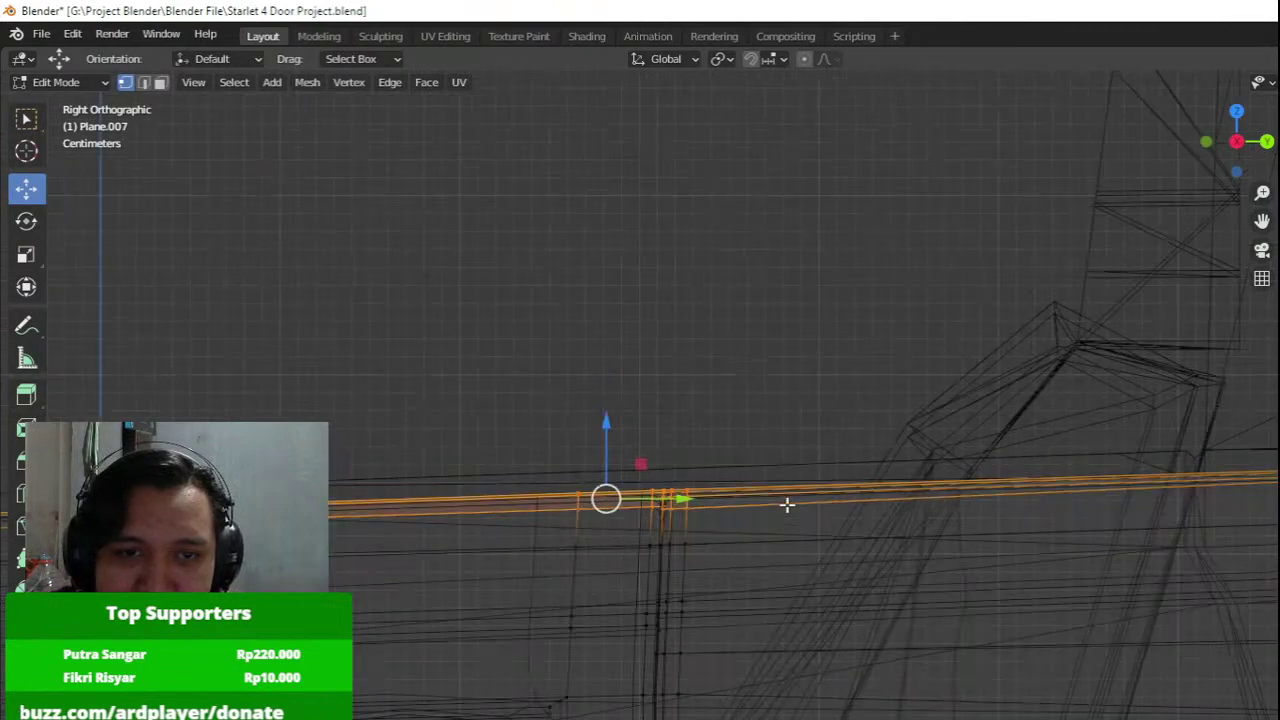
{"action": "key", "text": "z"}
{"action": "key", "text": "g"}
{"action": "left_click", "coordinate": [1062, 240]}
Select the rear door's upper edge vertices above the handle and move them closer to the window frame.
{"action": "middle_click_drag", "start_coordinate": [1062, 240], "coordinate": [556, 268], "text": "shift"}
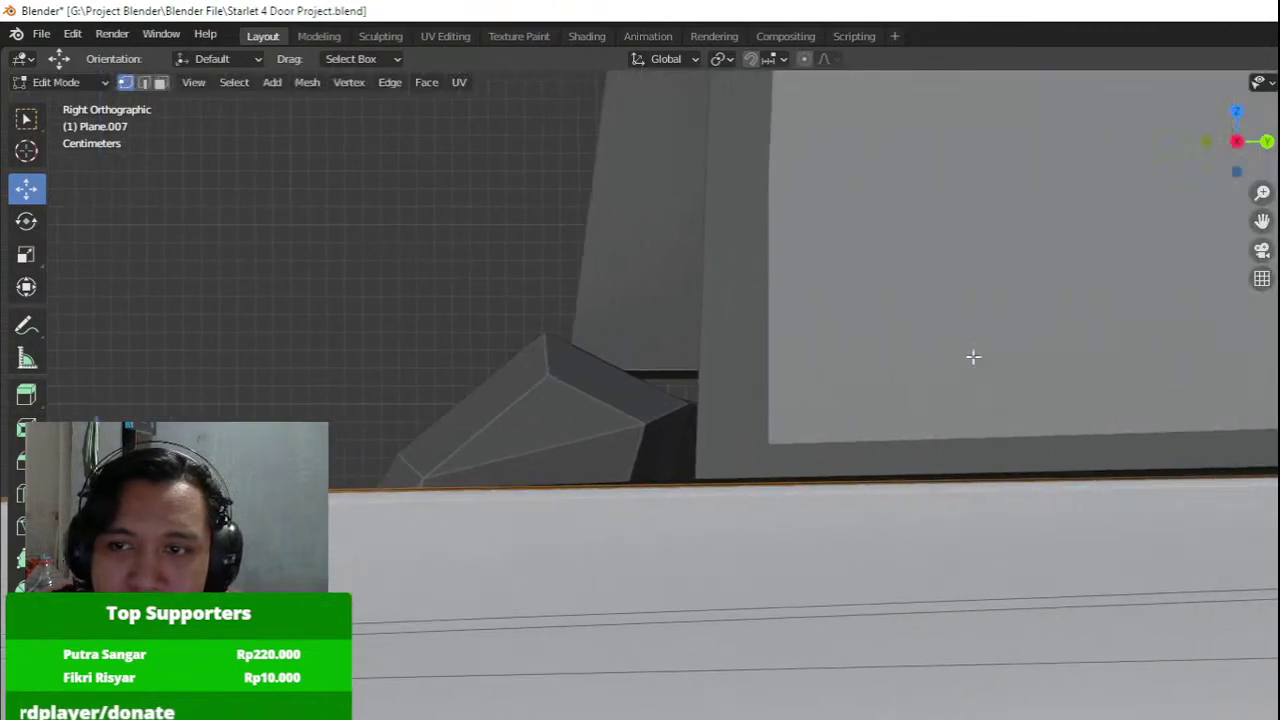
{"action": "middle_click_drag", "start_coordinate": [971, 357], "coordinate": [355, 416], "text": "shift"}
{"action": "key", "text": "z"}
{"action": "left_click_drag", "start_coordinate": [310, 437], "coordinate": [754, 586]}
{"action": "key", "text": "shift+z"}
{"action": "key", "text": "g"}
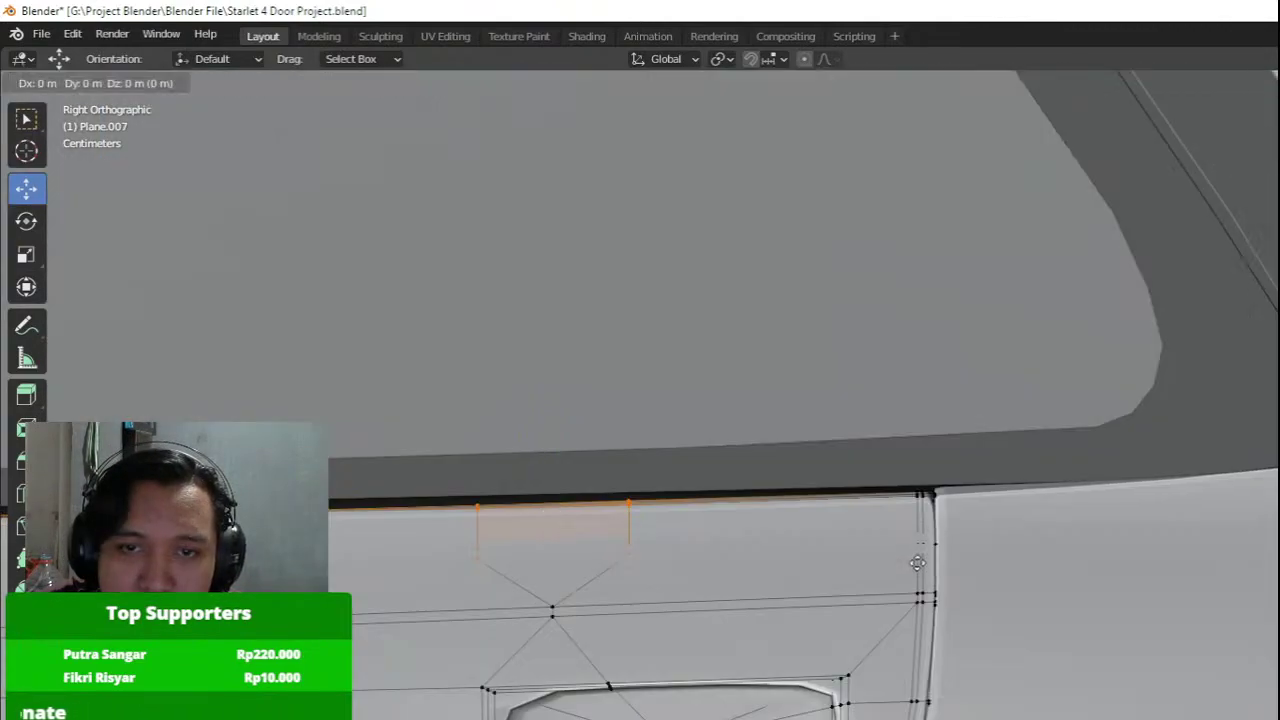
{"action": "left_click", "coordinate": [890, 470]}
Select the upper vertices at the rear door's back corner and move them to align with the window frame.
{"action": "middle_click_drag", "start_coordinate": [889, 469], "coordinate": [669, 469], "text": "shift"}
{"action": "key", "text": "shift+z"}
{"action": "mouse_move", "coordinate": [589, 457]}
{"action": "left_mouse_down"}
{"action": "mouse_move", "coordinate": [731, 537]}
{"action": "mouse_move", "coordinate": [784, 543]}
{"action": "left_mouse_up"}
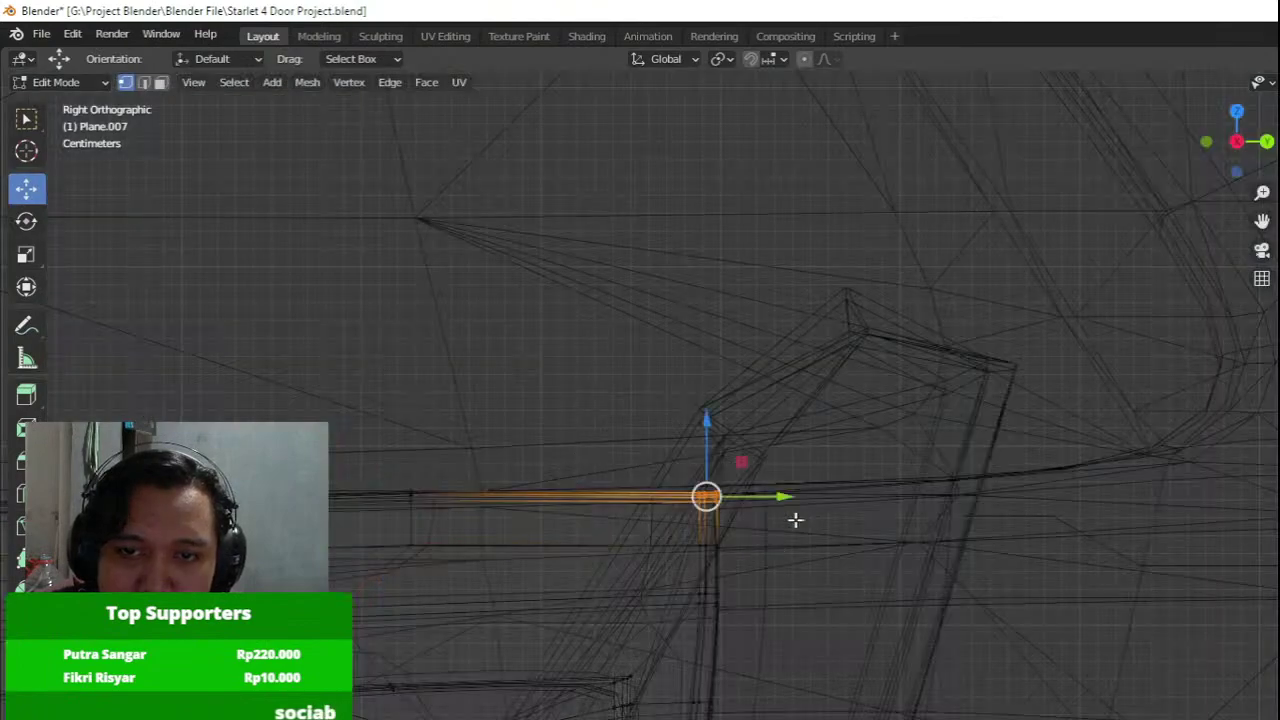
{"action": "key", "text": "shift+z"}
{"action": "key", "text": "g"}
{"action": "left_click", "coordinate": [912, 467]}
Examine the upper edges of both doors along the window line in perspective view.
{"action": "scroll", "coordinate": [911, 466], "scroll_direction": "down", "scroll_amount": 10}
{"action": "key", "text": "Tab"}
{"action": "middle_click_drag", "start_coordinate": [389, 434], "coordinate": [670, 432], "text": "shift"}
{"action": "middle_click_drag", "start_coordinate": [670, 432], "coordinate": [852, 436]}
{"action": "scroll", "coordinate": [852, 436], "scroll_direction": "up", "scroll_amount": 4}
{"action": "scroll", "coordinate": [853, 443], "scroll_direction": "up", "scroll_amount": 4}
{"action": "middle_click_drag", "start_coordinate": [809, 509], "coordinate": [871, 428], "text": "shift"}
{"action": "key", "text": "Tab"}
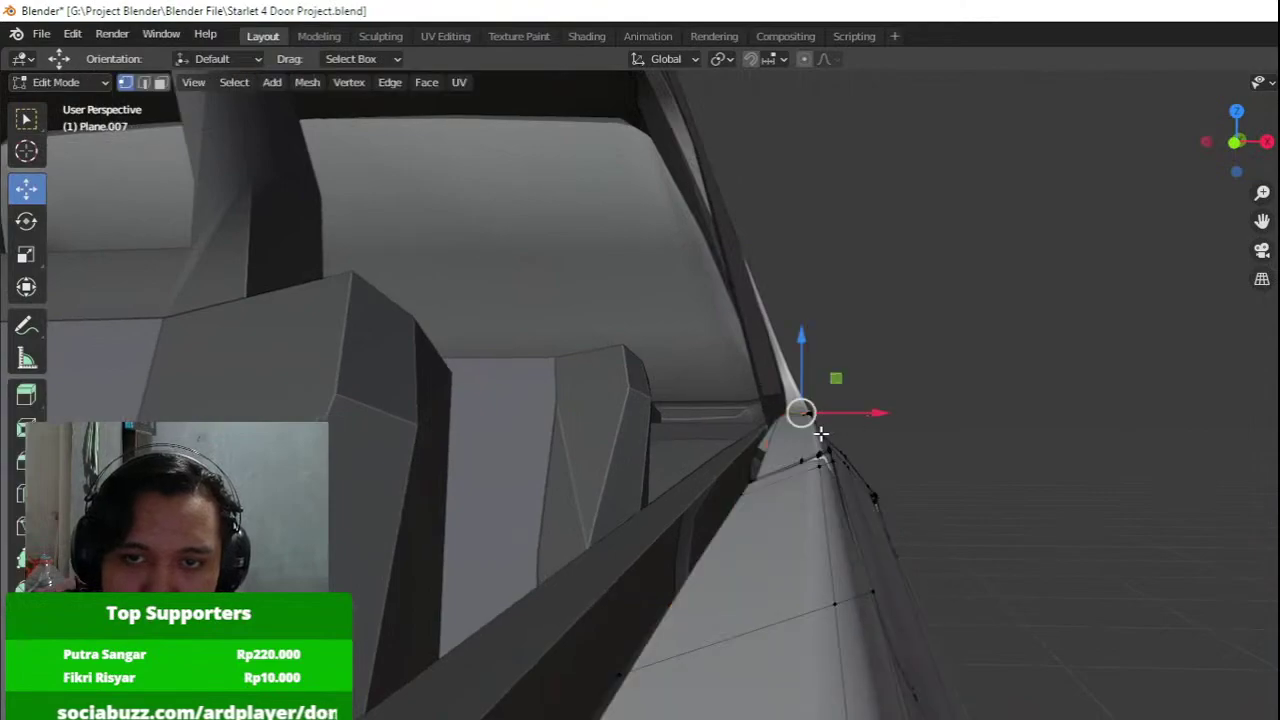
{"action": "scroll", "coordinate": [822, 445], "scroll_direction": "up", "scroll_amount": 3}
Open only the rear door, select the inner upper vertices at its front corner, and raise and shift them along X.
{"action": "key", "text": "Tab"}
{"action": "middle_click_drag", "start_coordinate": [848, 718], "coordinate": [820, 700], "text": "shift"}
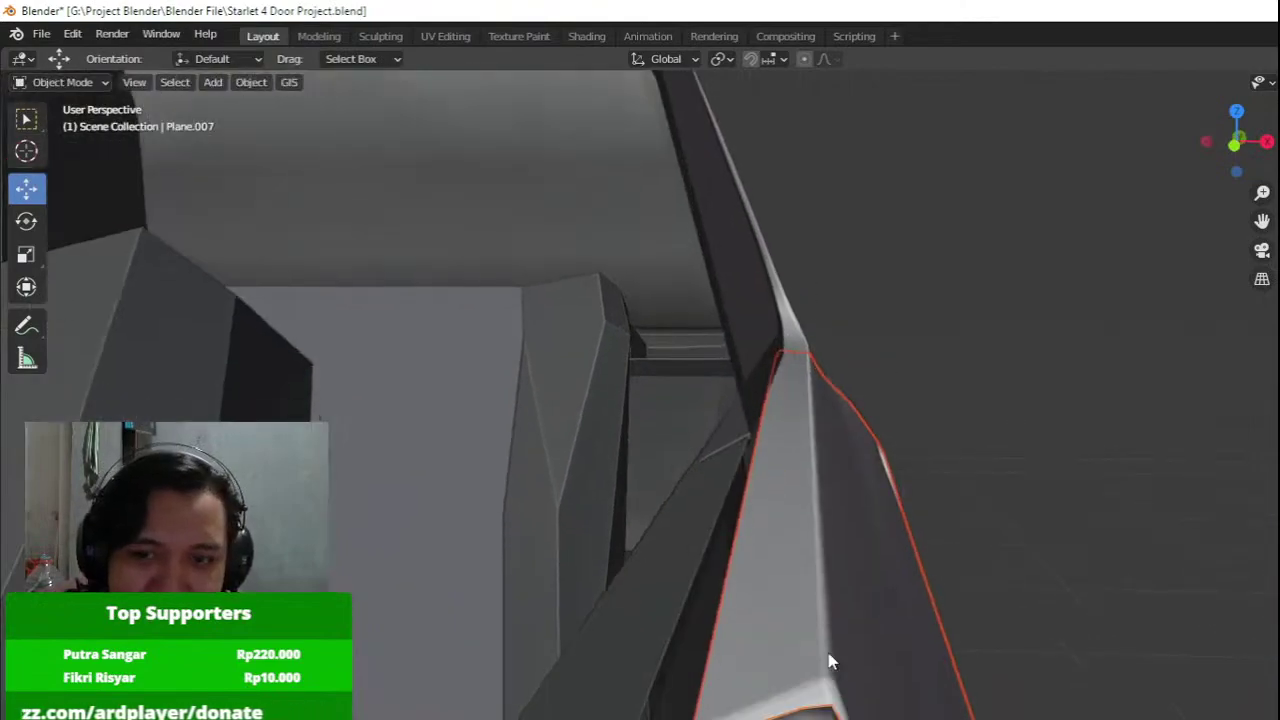
{"action": "left_click", "coordinate": [830, 656]}
{"action": "key", "text": "Tab"}
{"action": "key", "text": "z"}
{"action": "left_click", "coordinate": [600, 629]}
{"action": "left_click_drag", "start_coordinate": [599, 628], "coordinate": [733, 719]}
{"action": "key", "text": "z"}
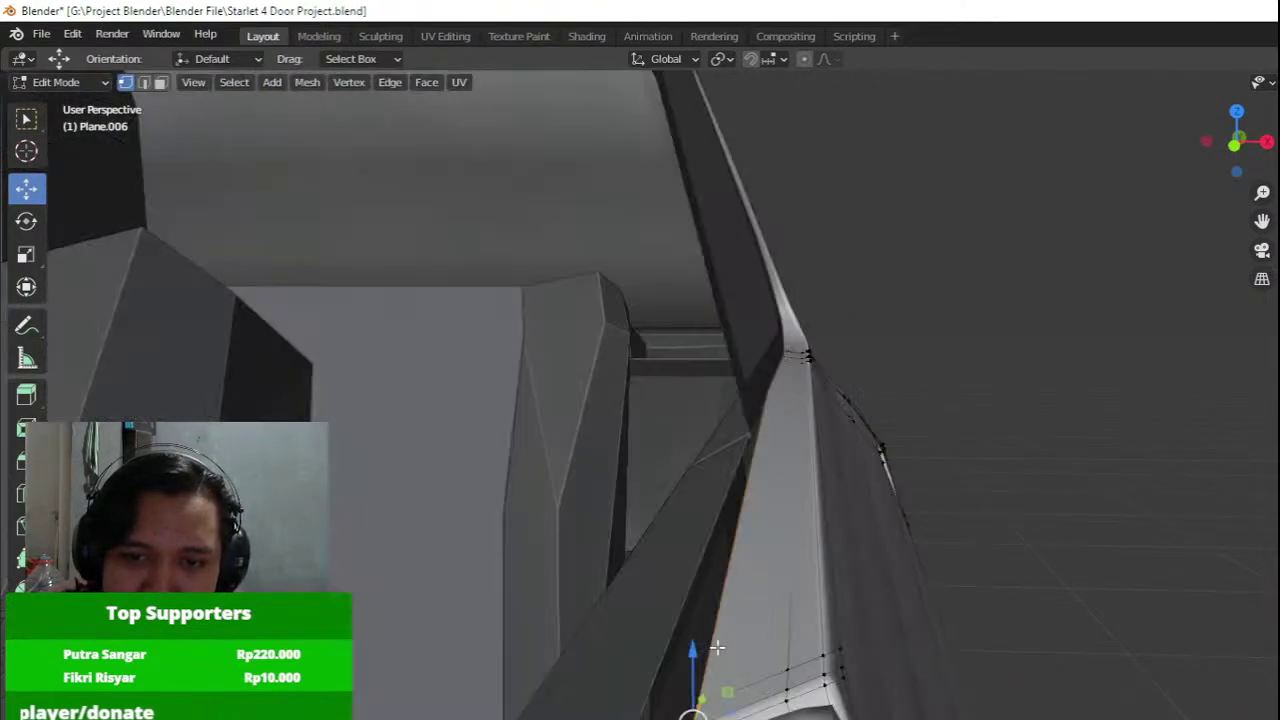
{"action": "middle_click_drag", "start_coordinate": [706, 615], "coordinate": [709, 601]}
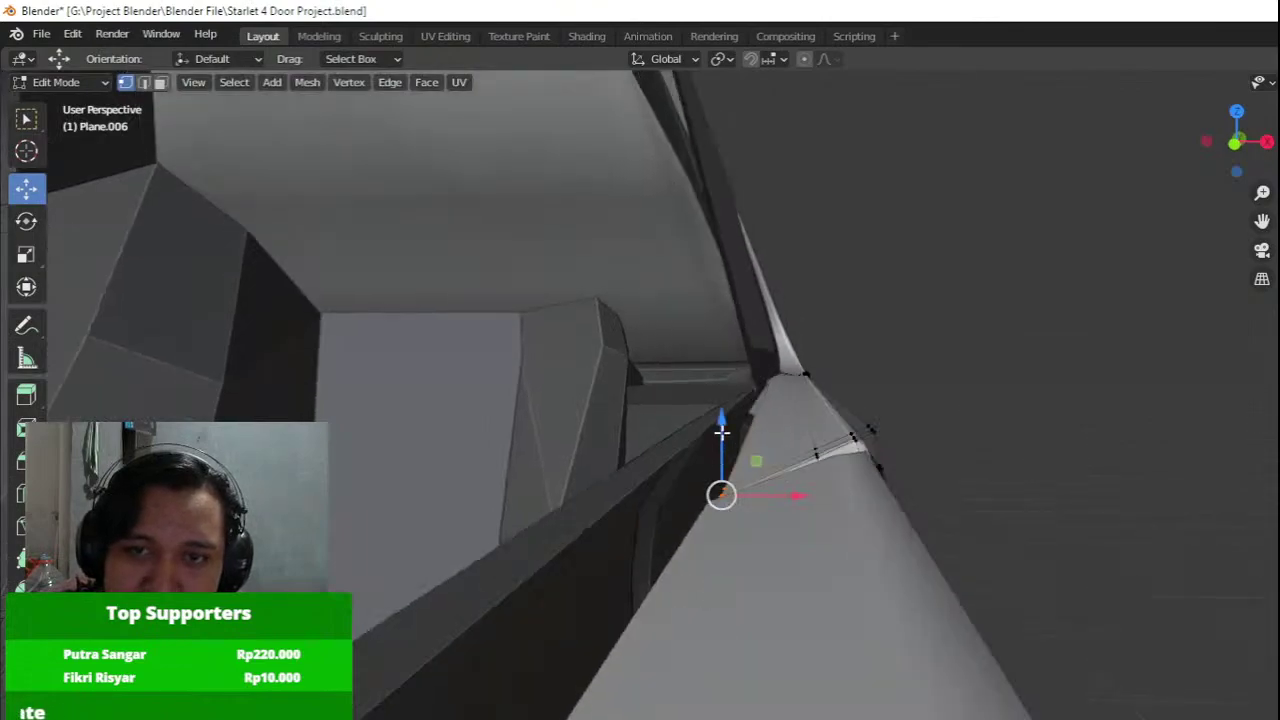
{"action": "left_click_drag", "start_coordinate": [721, 432], "coordinate": [717, 364]}
{"action": "left_click_drag", "start_coordinate": [799, 437], "coordinate": [777, 437]}
Select the middle vertices of the rear door's front top corner and raise them about 5 mm along Z.
{"action": "mouse_move", "coordinate": [777, 437]}
{"action": "middle_mouse_down"}
{"action": "mouse_move", "coordinate": [780, 459]}
{"action": "mouse_move", "coordinate": [744, 505]}
{"action": "middle_mouse_up"}
{"action": "key", "text": "shift+z"}
{"action": "scroll", "coordinate": [730, 571], "scroll_direction": "up", "scroll_amount": 1}
{"action": "key", "text": "a"}
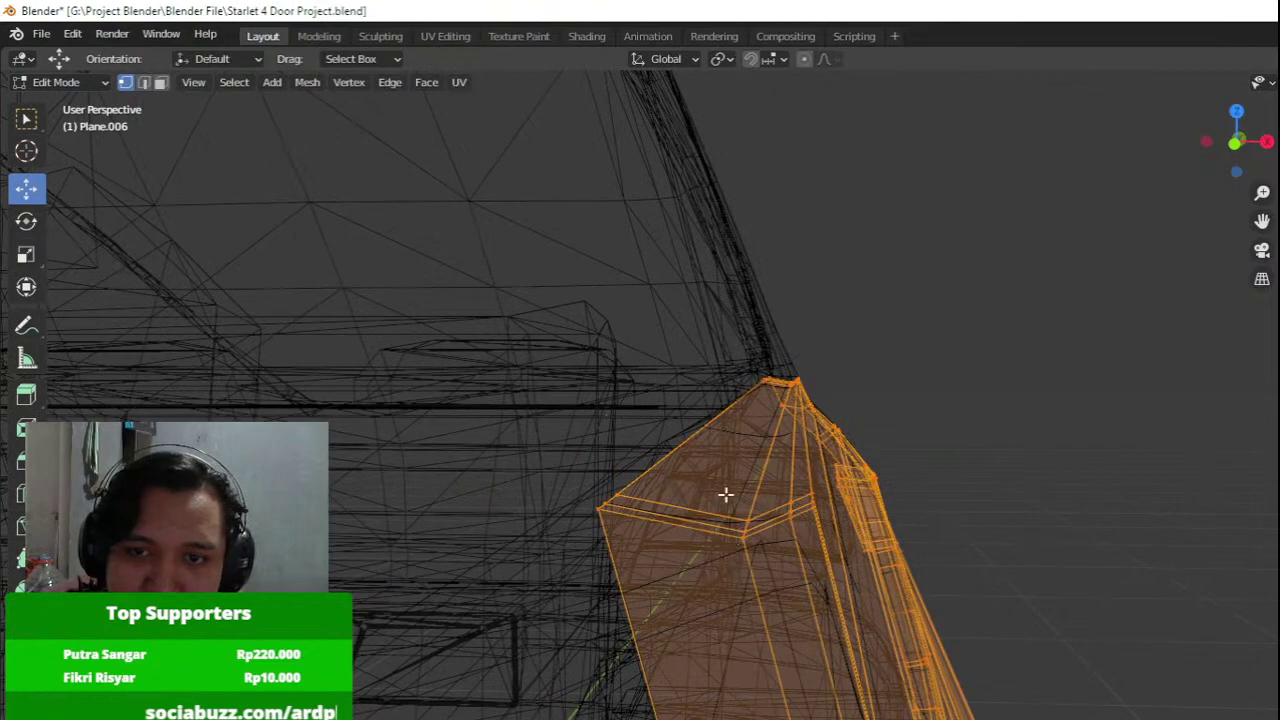
{"action": "left_click_drag", "start_coordinate": [726, 495], "coordinate": [776, 552]}
{"action": "key", "text": "shift+z"}
{"action": "left_click_drag", "start_coordinate": [756, 454], "coordinate": [753, 416]}
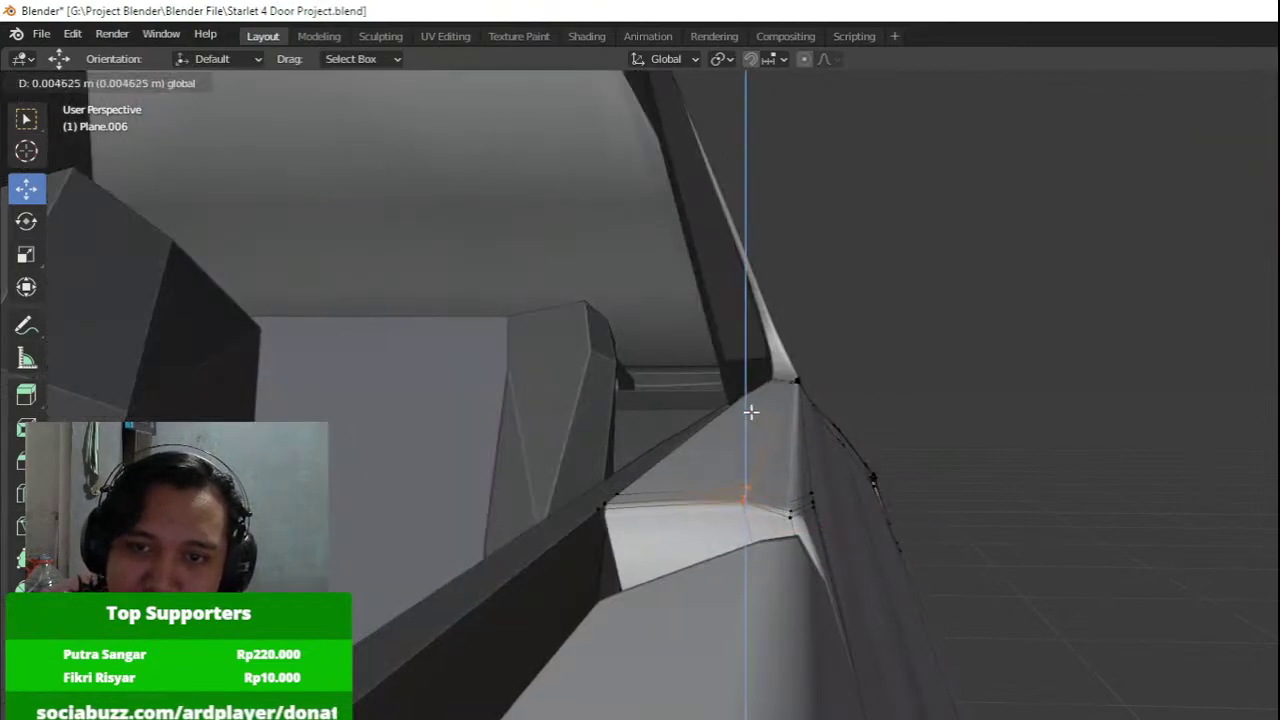
Select the outer vertices of the rear door's front top corner and raise them about 1 mm along Z.
{"action": "mouse_move", "coordinate": [751, 412]}
{"action": "middle_mouse_down"}
{"action": "mouse_move", "coordinate": [695, 412]}
{"action": "mouse_move", "coordinate": [703, 395]}
{"action": "mouse_move", "coordinate": [757, 408]}
{"action": "middle_mouse_up"}
{"action": "scroll", "coordinate": [757, 408], "scroll_direction": "up", "scroll_amount": 2}
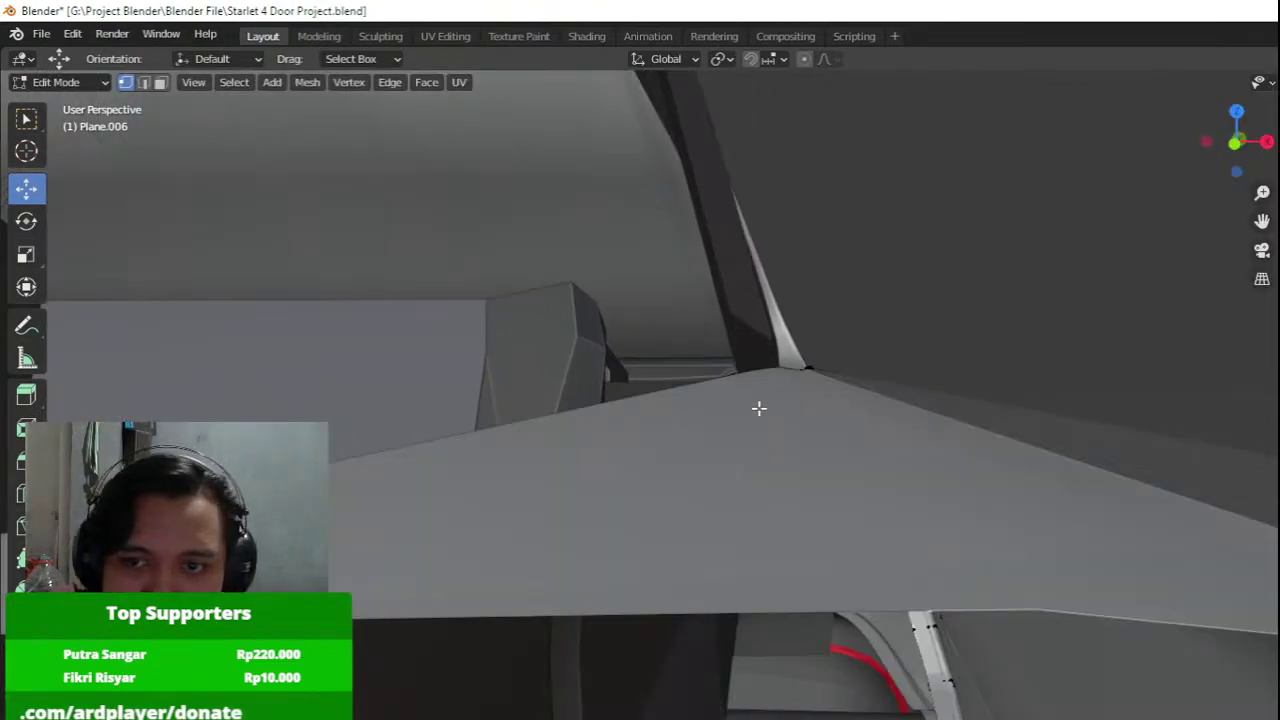
{"action": "scroll", "coordinate": [805, 419], "scroll_direction": "down", "scroll_amount": 2}
{"action": "scroll", "coordinate": [806, 408], "scroll_direction": "up", "scroll_amount": 1}
{"action": "key", "text": "shift+z"}
{"action": "key", "text": "a"}
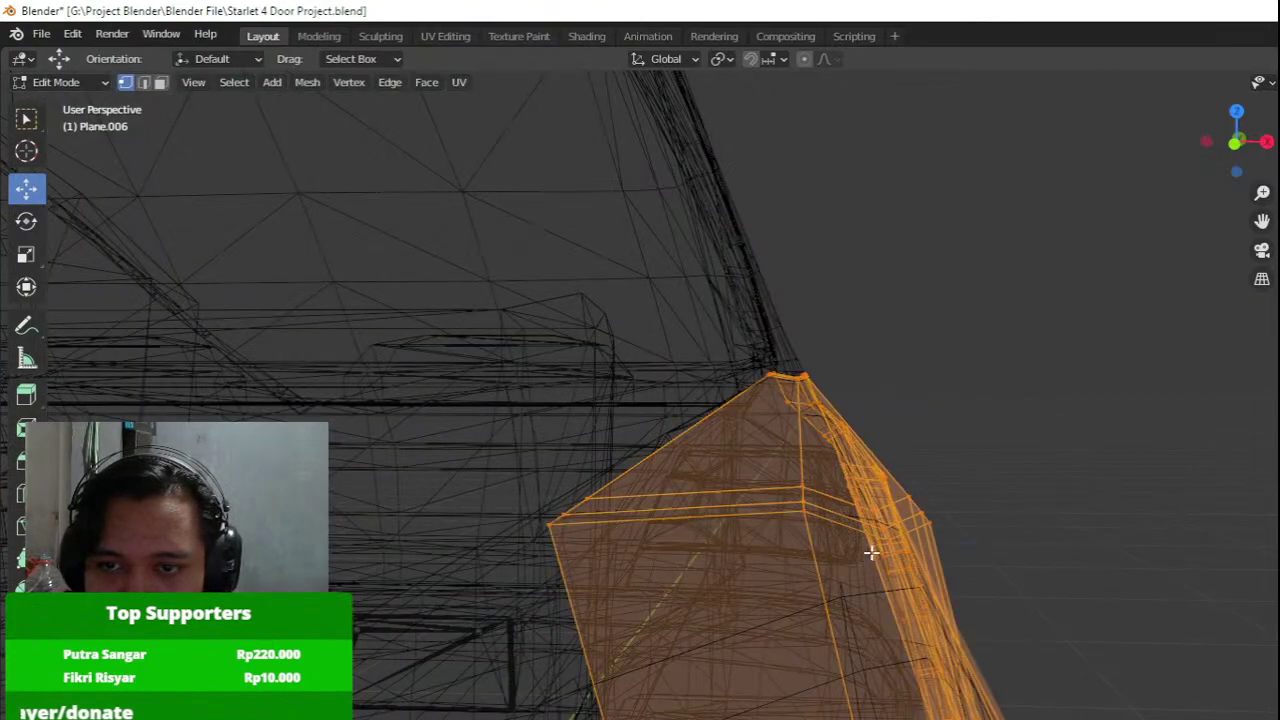
{"action": "middle_click_drag", "start_coordinate": [871, 554], "coordinate": [859, 552]}
{"action": "key", "text": "shift+z"}
{"action": "left_click_drag", "start_coordinate": [775, 492], "coordinate": [753, 432]}
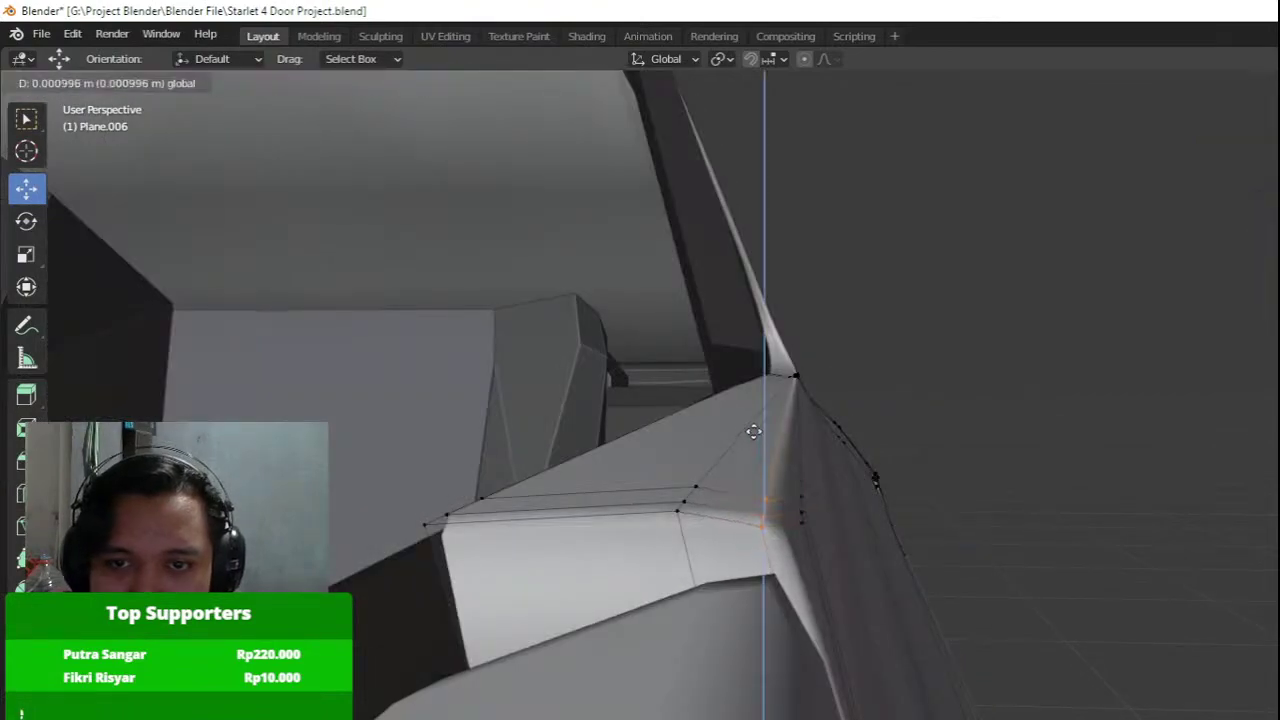
Move the rear door's inner top corner vertices about 3 mm inward along X and lower them about 3 mm along Z.
{"action": "middle_click_drag", "start_coordinate": [766, 384], "coordinate": [807, 402], "text": "shift"}
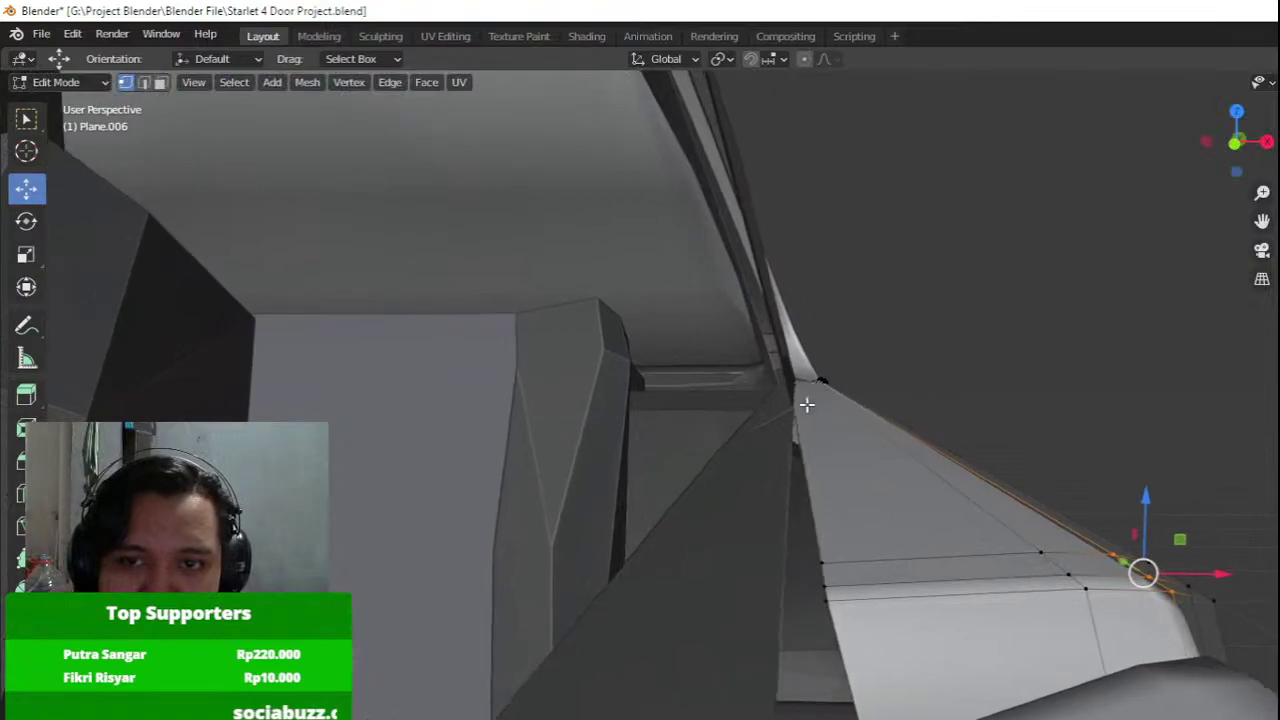
{"action": "key", "text": "g"}
{"action": "key", "text": "x"}
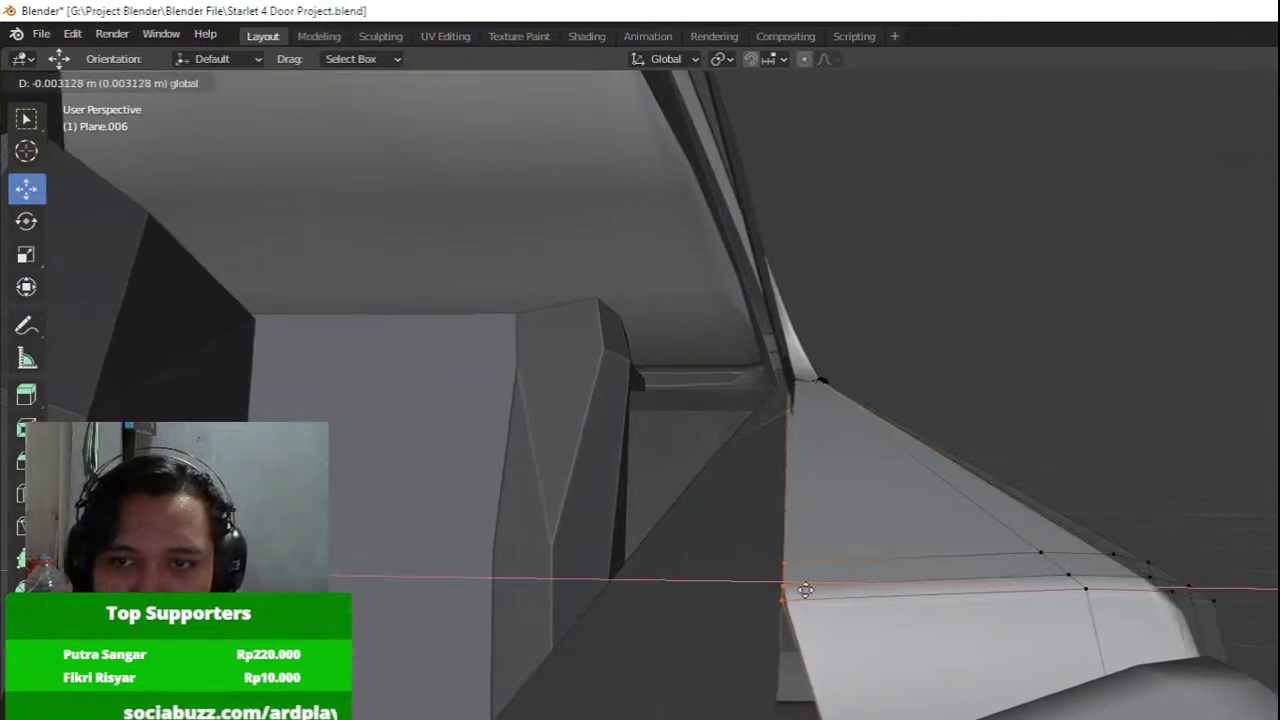
{"action": "key", "text": "g"}
{"action": "key", "text": "z"}
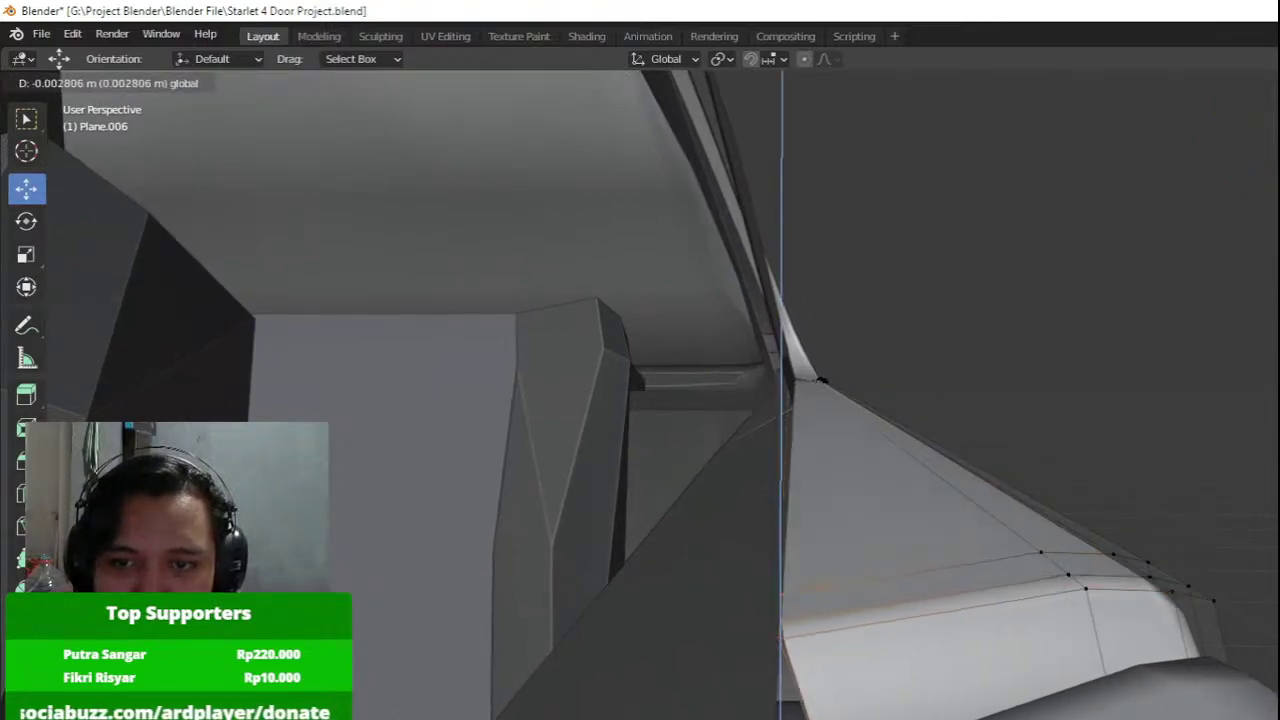
{"action": "left_click", "coordinate": [780, 655]}
Finish editing the rear door and open the front door for editing near its upper rear corner.
{"action": "scroll", "coordinate": [780, 660], "scroll_direction": "down", "scroll_amount": 4}
{"action": "middle_click_drag", "start_coordinate": [780, 660], "coordinate": [788, 566]}
{"action": "key", "text": "Tab"}
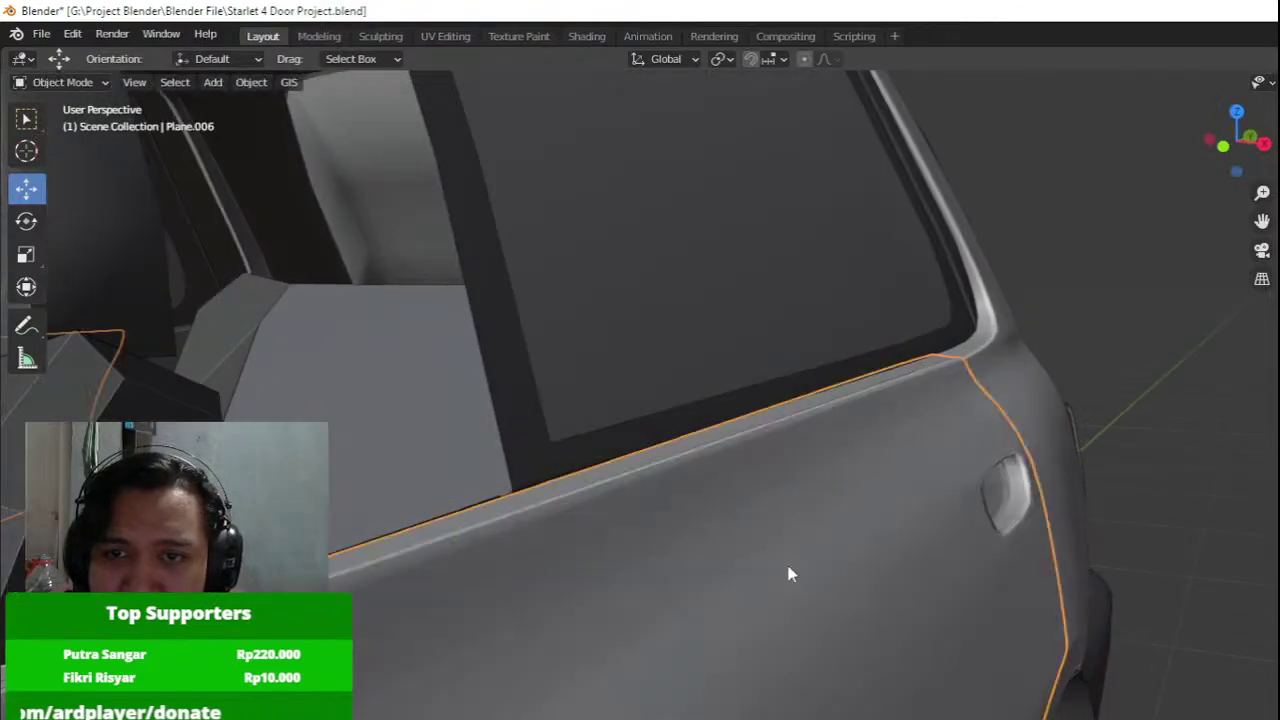
{"action": "scroll", "coordinate": [760, 552], "scroll_direction": "down", "scroll_amount": 5}
{"action": "mouse_move", "coordinate": [727, 520]}
{"action": "middle_mouse_down"}
{"action": "mouse_move", "coordinate": [712, 520]}
{"action": "mouse_move", "coordinate": [791, 523]}
{"action": "middle_mouse_up"}
{"action": "left_click", "coordinate": [712, 520]}
{"action": "key", "text": "Tab"}
{"action": "scroll", "coordinate": [709, 522], "scroll_direction": "up", "scroll_amount": 3}
{"action": "scroll", "coordinate": [791, 523], "scroll_direction": "up", "scroll_amount": 4}
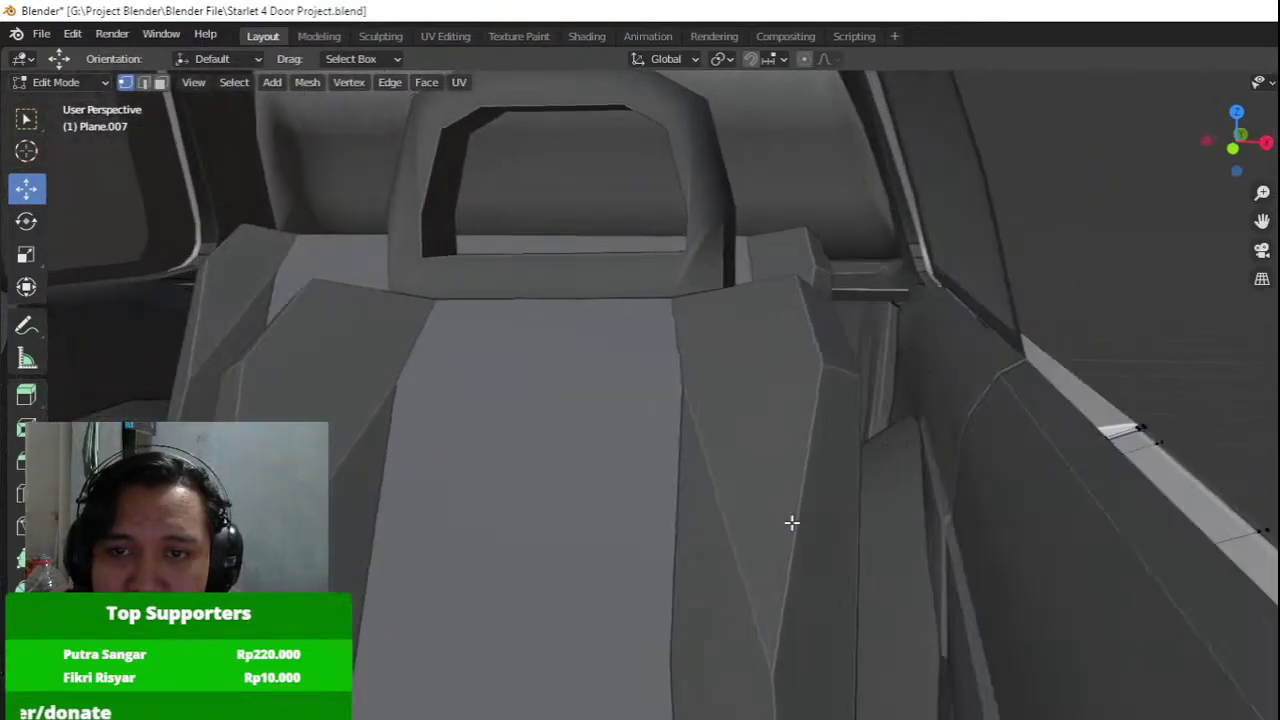
Select the front door's inner upper edge vertices, raise them along Z and shift them about 5.5 mm inward along X.
{"action": "key", "text": "z"}
{"action": "left_click", "coordinate": [724, 513]}
{"action": "scroll", "coordinate": [815, 499], "scroll_direction": "up", "scroll_amount": 3}
{"action": "key", "text": "a"}
{"action": "middle_click_drag", "start_coordinate": [896, 503], "coordinate": [831, 500], "text": "shift"}
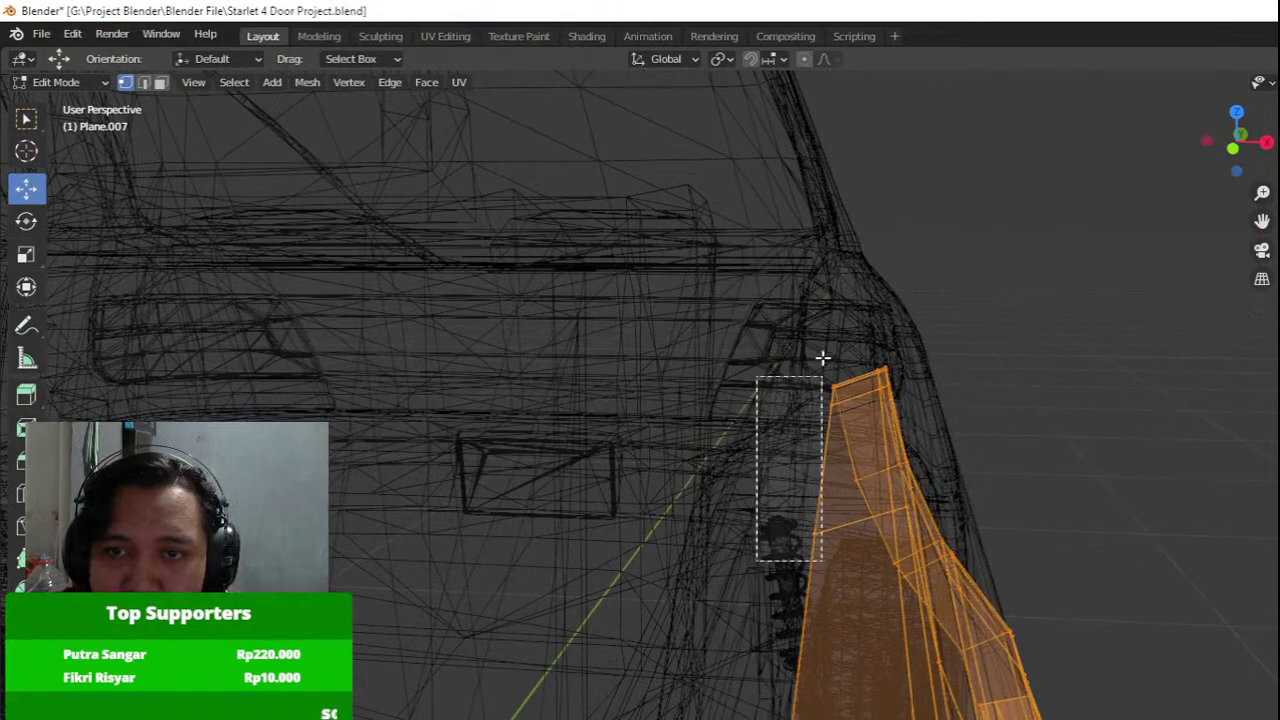
{"action": "left_click_drag", "start_coordinate": [850, 347], "coordinate": [852, 346]}
{"action": "key", "text": "z"}
{"action": "left_click", "coordinate": [906, 360]}
{"action": "middle_click_drag", "start_coordinate": [955, 370], "coordinate": [903, 386], "text": "shift"}
{"action": "scroll", "coordinate": [896, 381], "scroll_direction": "up", "scroll_amount": 3}
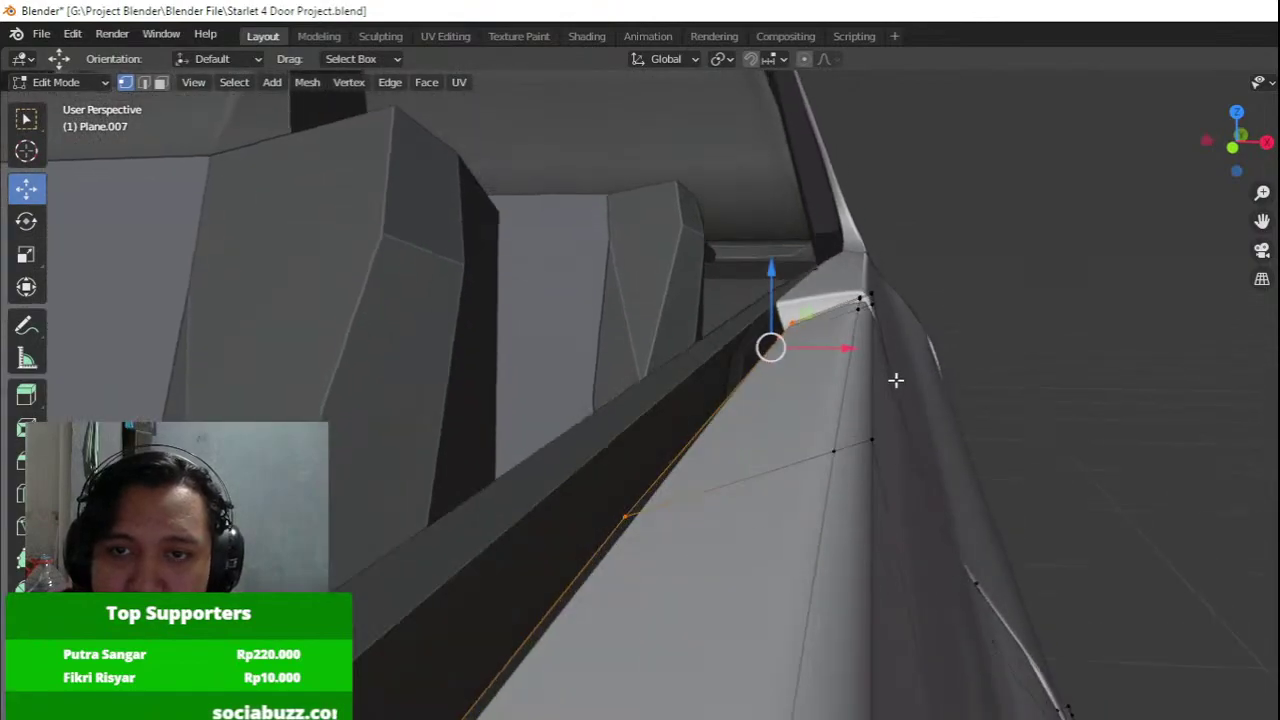
{"action": "left_click_drag", "start_coordinate": [770, 277], "coordinate": [772, 232]}
{"action": "left_click_drag", "start_coordinate": [821, 301], "coordinate": [802, 312]}
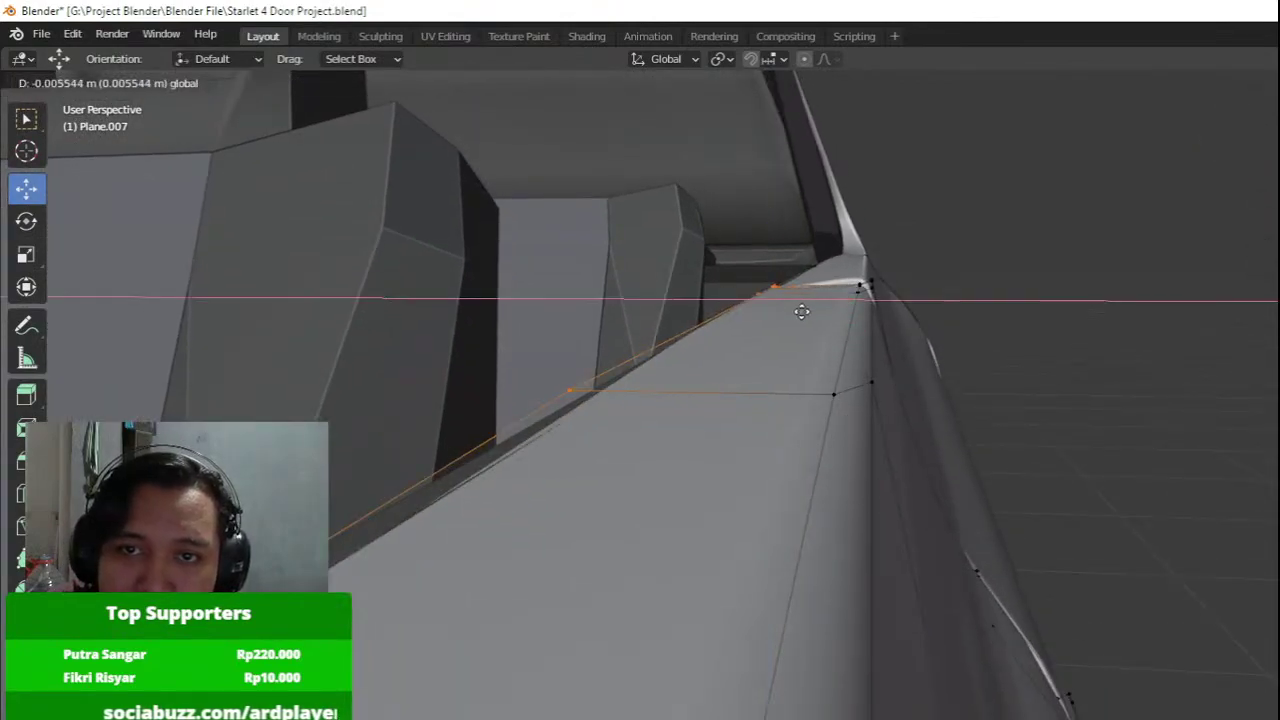
{"action": "left_click_drag", "start_coordinate": [743, 251], "coordinate": [735, 212]}
{"action": "middle_click_drag", "start_coordinate": [725, 207], "coordinate": [788, 284]}
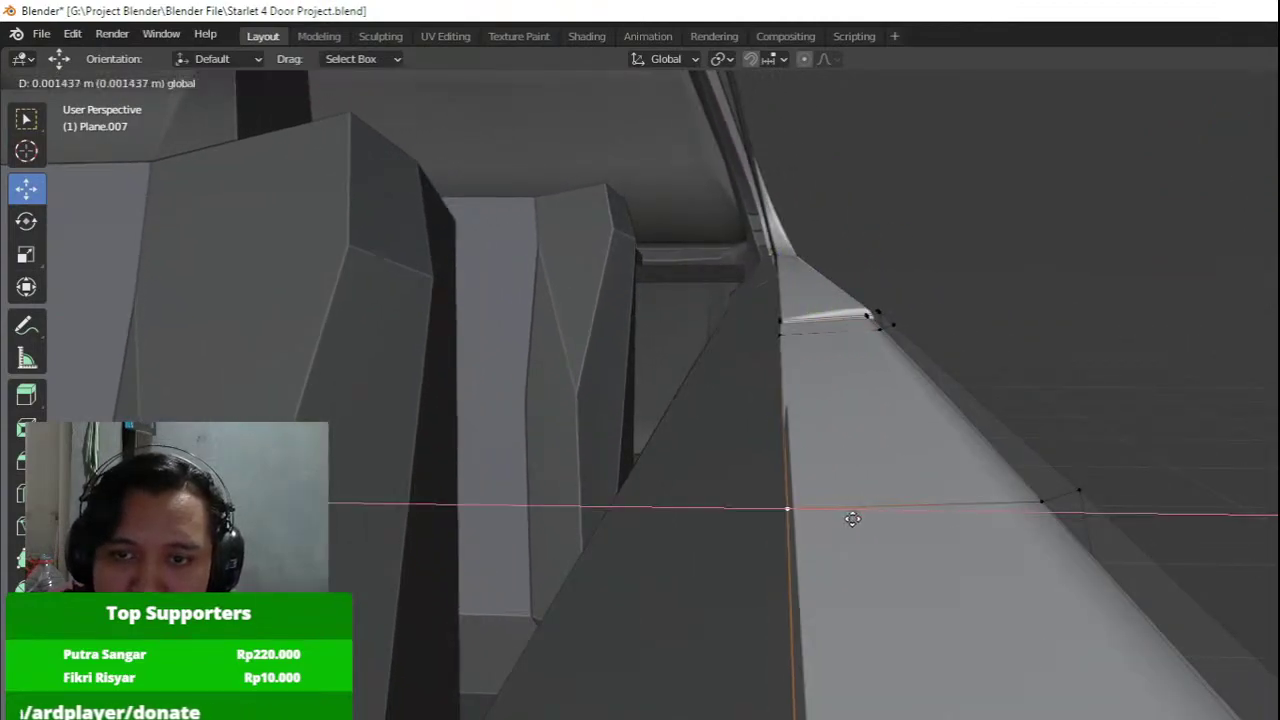
Select the vertices of the front door's inner upper front corner and raise them slightly along Z.
{"action": "middle_click_drag", "start_coordinate": [881, 520], "coordinate": [966, 537]}
{"action": "mouse_move", "coordinate": [528, 603]}
{"action": "middle_mouse_down", "text": "shift"}
{"action": "mouse_move", "coordinate": [651, 457]}
{"action": "mouse_move", "coordinate": [791, 417]}
{"action": "mouse_move", "coordinate": [820, 461]}
{"action": "mouse_move", "coordinate": [831, 400]}
{"action": "middle_mouse_up", "text": "shift"}
{"action": "key", "text": "z"}
{"action": "mouse_move", "coordinate": [660, 415]}
{"action": "middle_mouse_down"}
{"action": "mouse_move", "coordinate": [611, 423]}
{"action": "mouse_move", "coordinate": [691, 451]}
{"action": "mouse_move", "coordinate": [691, 575]}
{"action": "mouse_move", "coordinate": [886, 617]}
{"action": "mouse_move", "coordinate": [923, 580]}
{"action": "mouse_move", "coordinate": [857, 563]}
{"action": "mouse_move", "coordinate": [889, 599]}
{"action": "middle_mouse_up"}
{"action": "left_click_drag", "start_coordinate": [781, 538], "coordinate": [770, 521]}
{"action": "mouse_move", "coordinate": [846, 526]}
{"action": "middle_mouse_down", "text": "shift"}
{"action": "mouse_move", "coordinate": [760, 511]}
{"action": "mouse_move", "coordinate": [795, 477]}
{"action": "mouse_move", "coordinate": [792, 518]}
{"action": "middle_mouse_up", "text": "shift"}
{"action": "key", "text": "shift+z"}
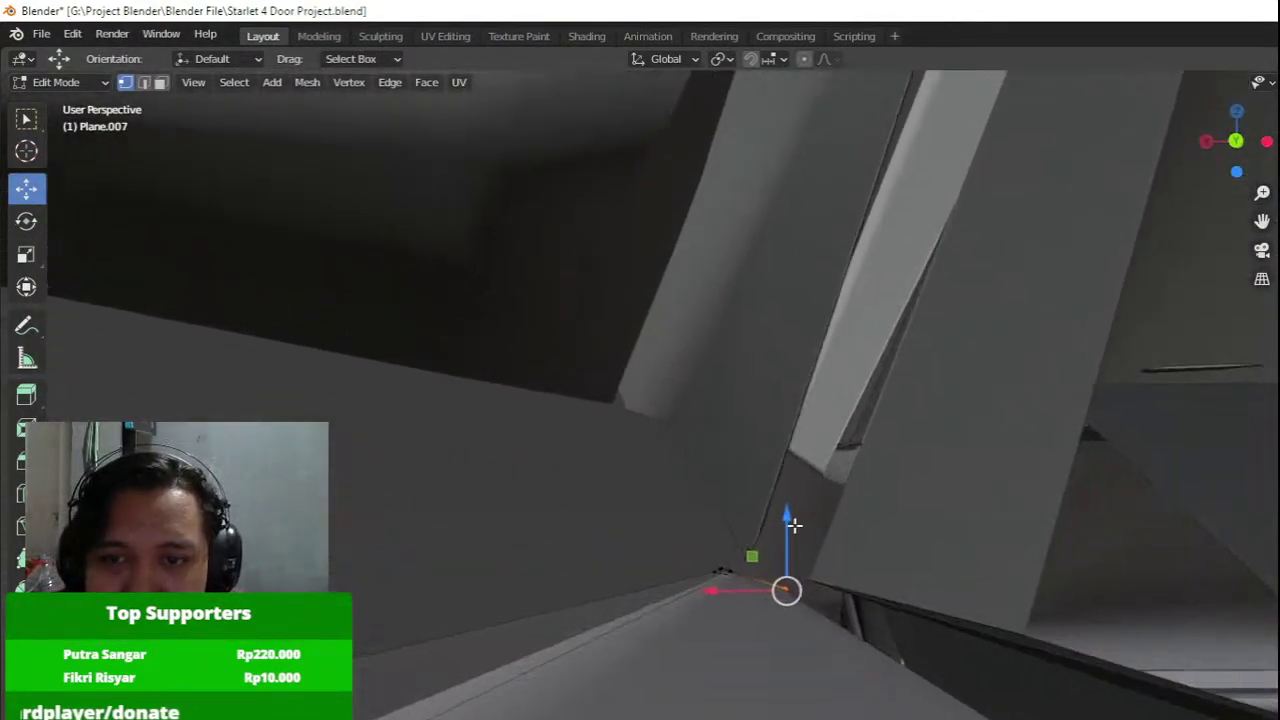
{"action": "left_click_drag", "start_coordinate": [791, 524], "coordinate": [790, 488]}
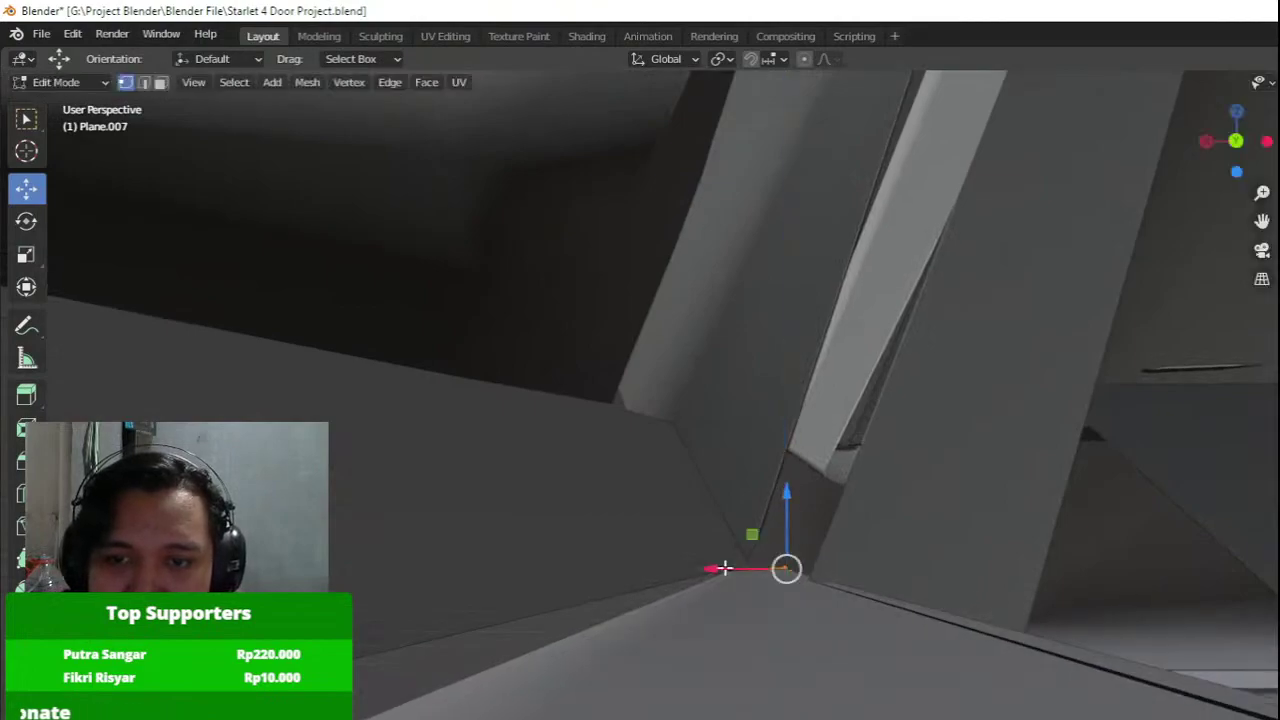
Shift the front door's inner front corner vertices along X and finish editing the door.
{"action": "key", "text": "g"}
{"action": "key", "text": "x"}
{"action": "left_click", "coordinate": [712, 570]}
{"action": "middle_click_drag", "start_coordinate": [730, 572], "coordinate": [787, 581]}
{"action": "key", "text": "Tab"}
{"action": "scroll", "coordinate": [962, 510], "scroll_direction": "down", "scroll_amount": 3}
{"action": "scroll", "coordinate": [767, 517], "scroll_direction": "down", "scroll_amount": 3}
{"action": "scroll", "coordinate": [766, 518], "scroll_direction": "down", "scroll_amount": 2}
{"action": "scroll", "coordinate": [787, 581], "scroll_direction": "up", "scroll_amount": 2}
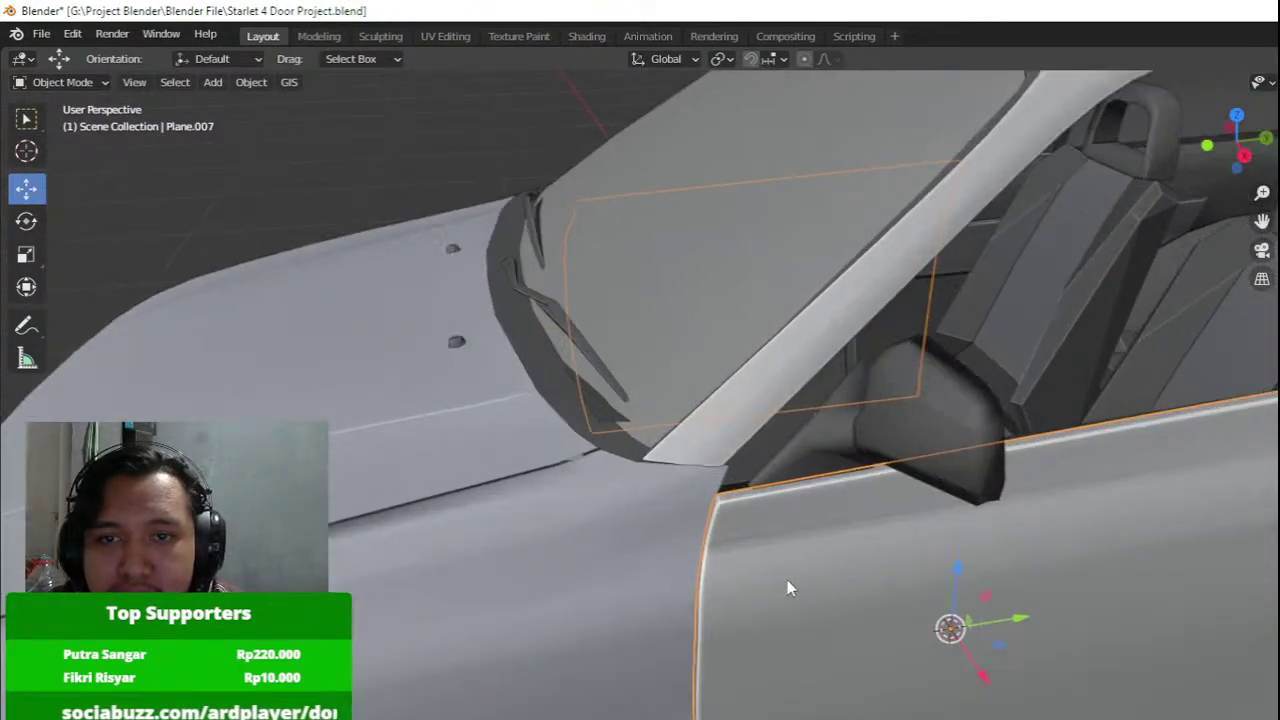
Cycle through the collections' visibility and display the body shell and doors together with the original car parts.
{"action": "key", "text": "Delete"}
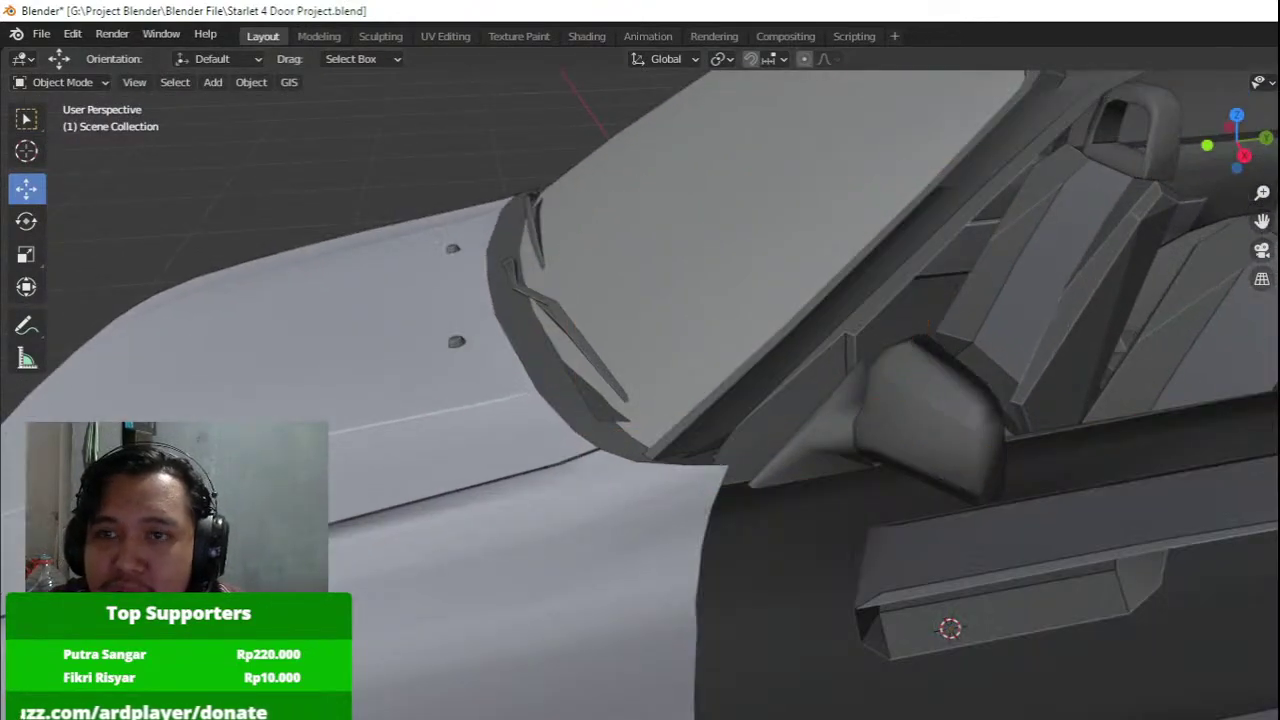
{"action": "key", "text": "2"}
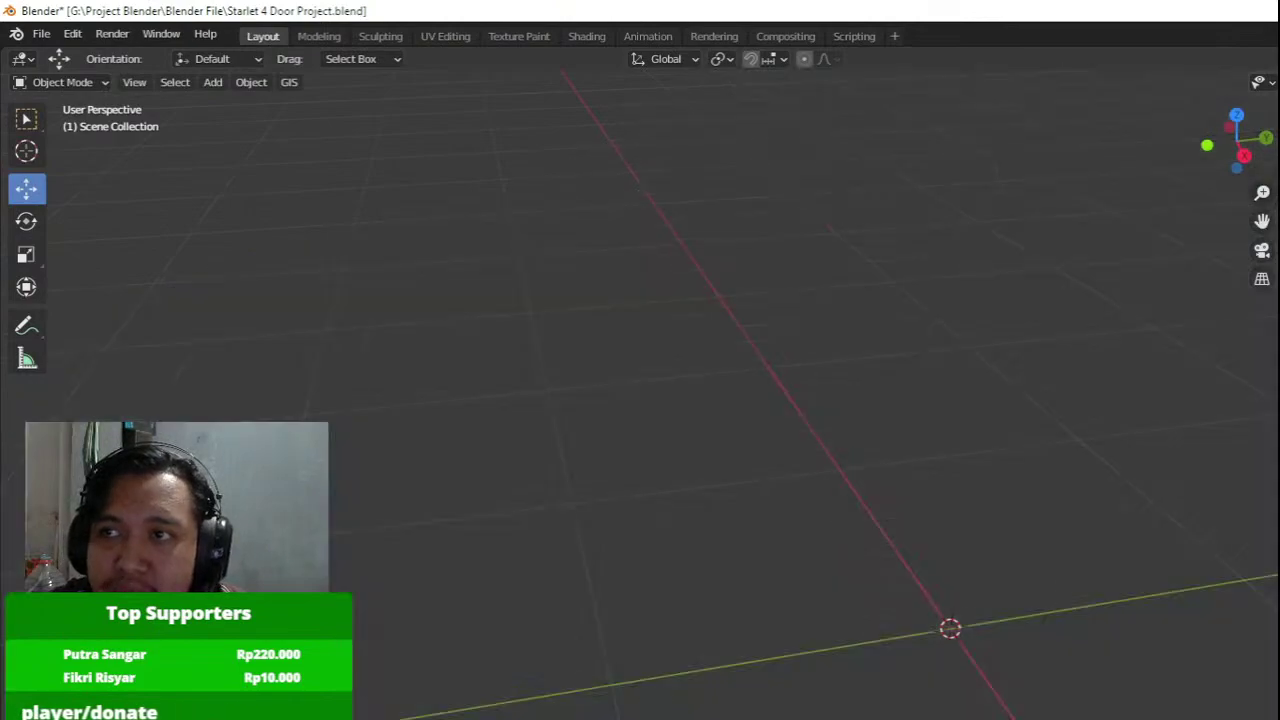
{"action": "key", "text": "3"}
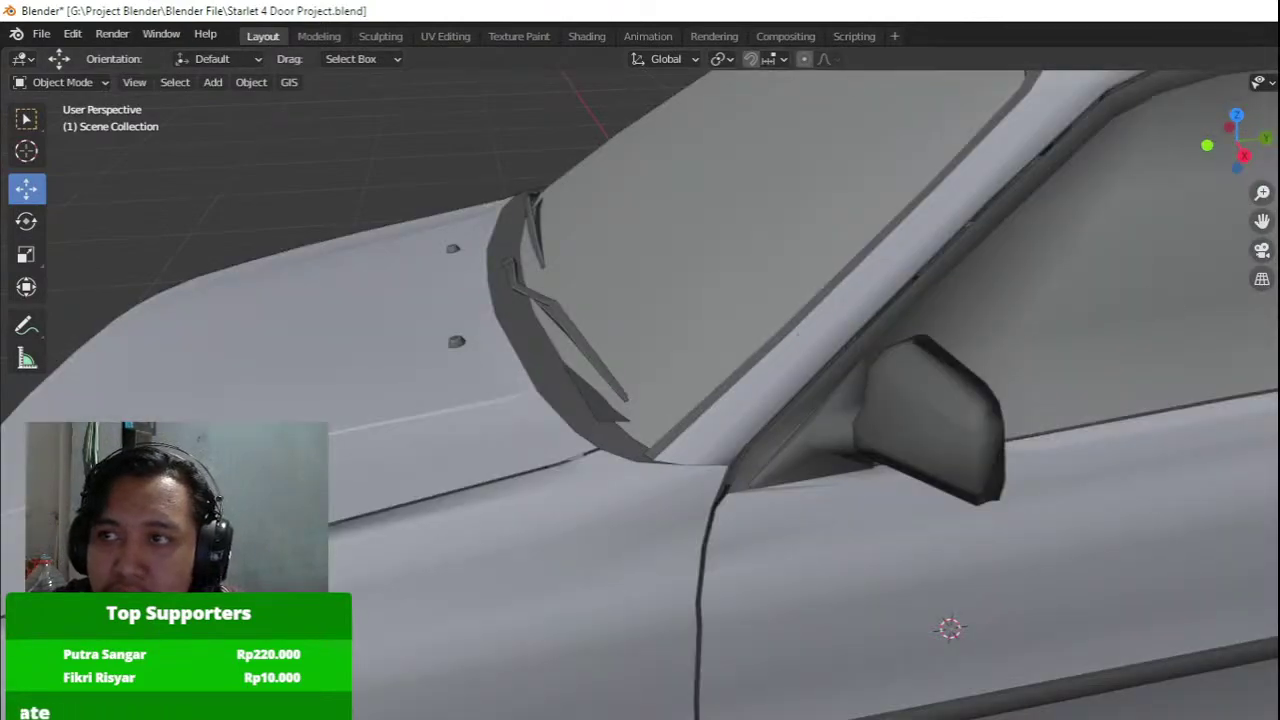
{"action": "key", "text": "2"}
{"action": "key", "text": "1"}
{"action": "scroll", "coordinate": [889, 328], "scroll_direction": "down", "scroll_amount": 5}
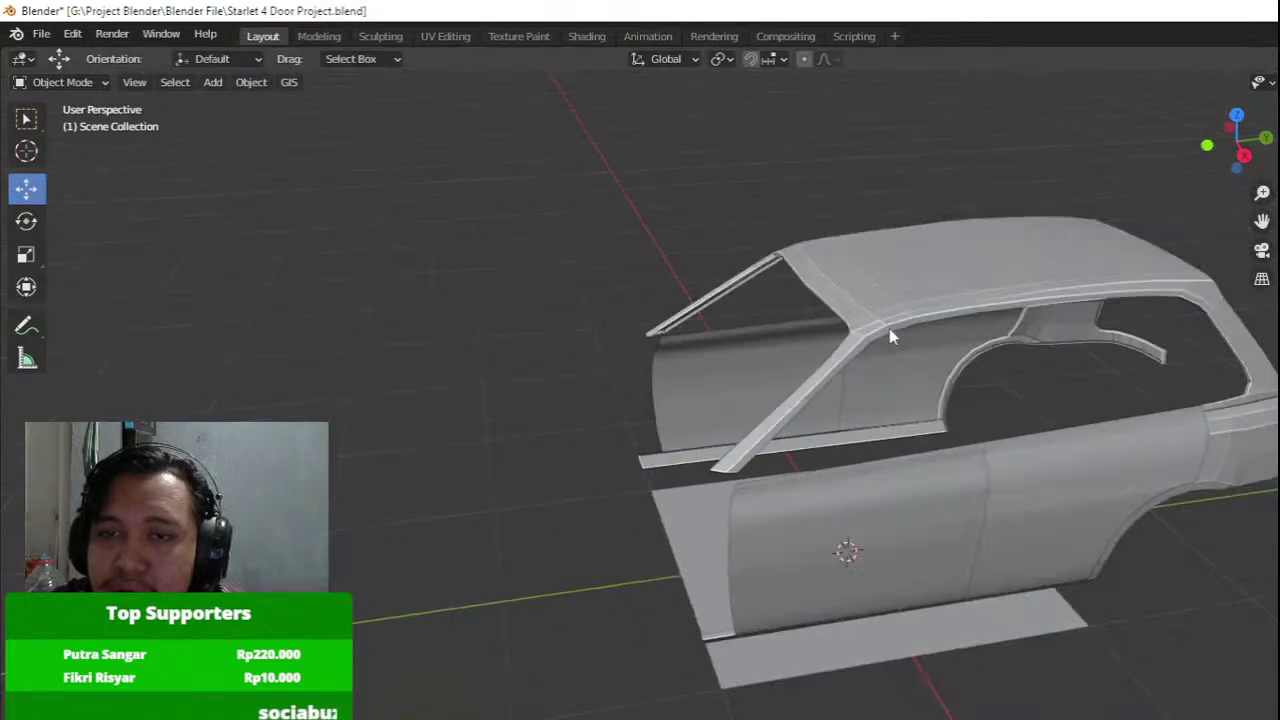
{"action": "middle_click_drag", "start_coordinate": [889, 328], "coordinate": [936, 308]}
{"action": "key", "text": "3"}
{"action": "scroll", "coordinate": [960, 438], "scroll_direction": "up", "scroll_amount": 2}
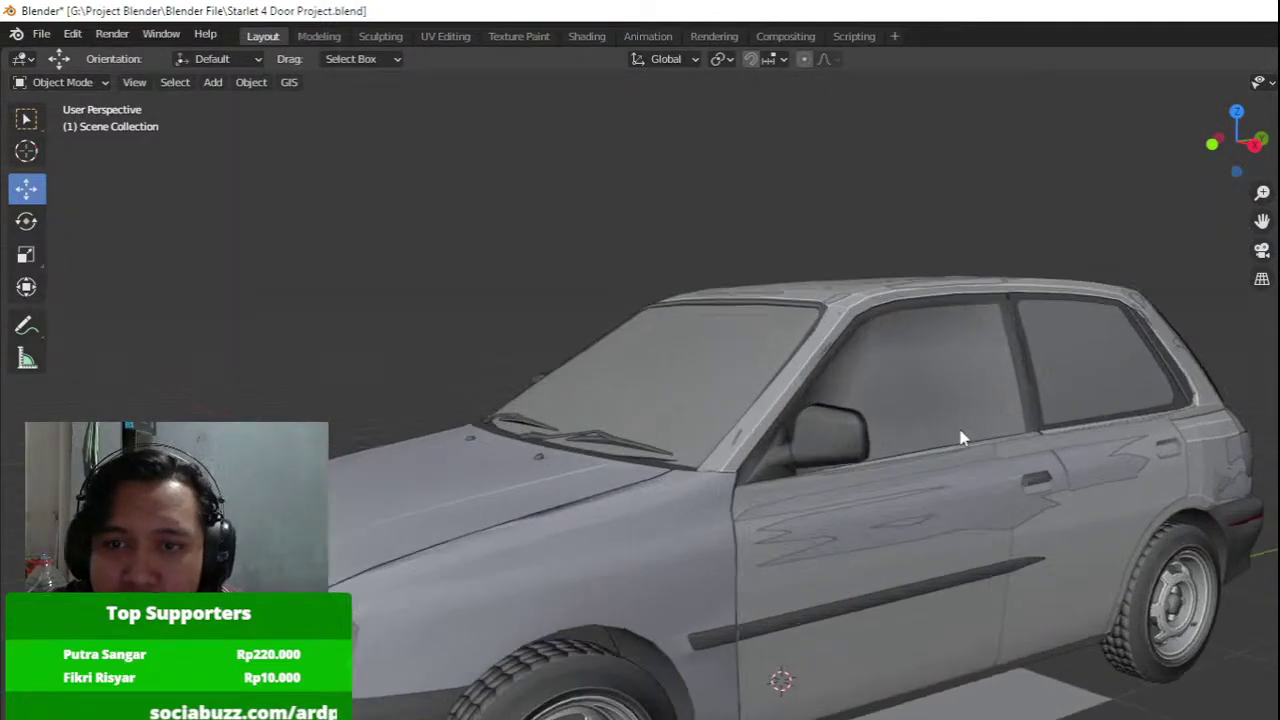
Hide the original car's front side glass, door parts and rear quarter panel that overlap the new bodywork.
{"action": "scroll", "coordinate": [992, 495], "scroll_direction": "up", "scroll_amount": 4}
{"action": "middle_click_drag", "start_coordinate": [991, 495], "coordinate": [785, 502], "text": "shift"}
{"action": "key", "text": "h"}
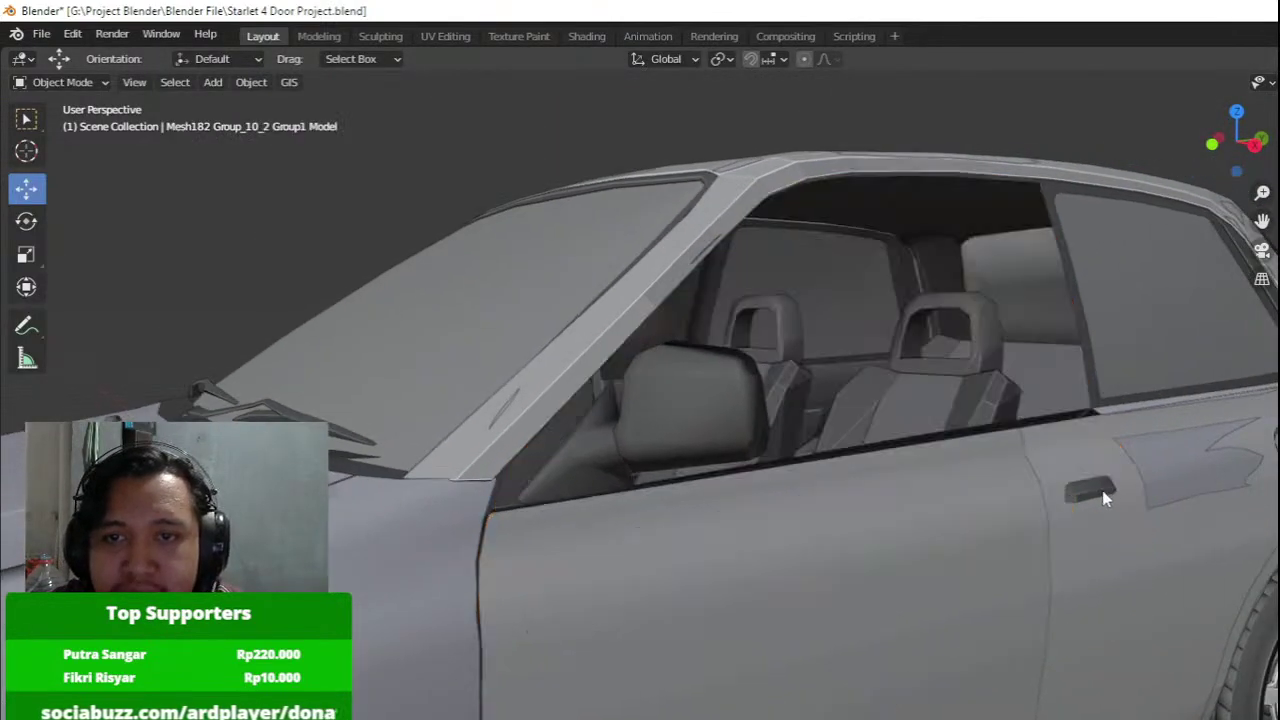
{"action": "left_click", "coordinate": [1194, 474]}
{"action": "left_click", "coordinate": [1190, 452]}
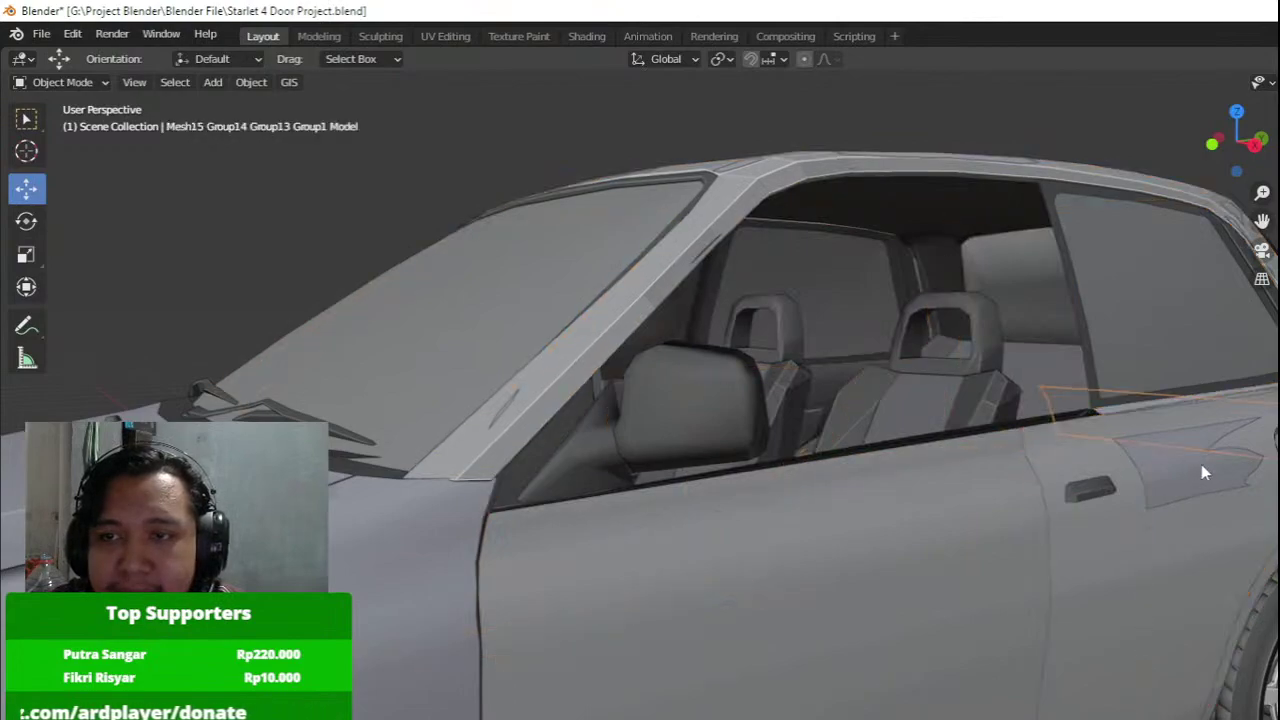
{"action": "key", "text": "h"}
Hide the original rear door handle surround and the door handle on the opposite side of the car.
{"action": "scroll", "coordinate": [1202, 466], "scroll_direction": "down", "scroll_amount": 4}
{"action": "middle_click_drag", "start_coordinate": [1202, 466], "coordinate": [1094, 476]}
{"action": "left_click", "coordinate": [1101, 543]}
{"action": "middle_click_drag", "start_coordinate": [1101, 543], "coordinate": [751, 505], "text": "shift"}
{"action": "scroll", "coordinate": [751, 505], "scroll_direction": "up", "scroll_amount": 1}
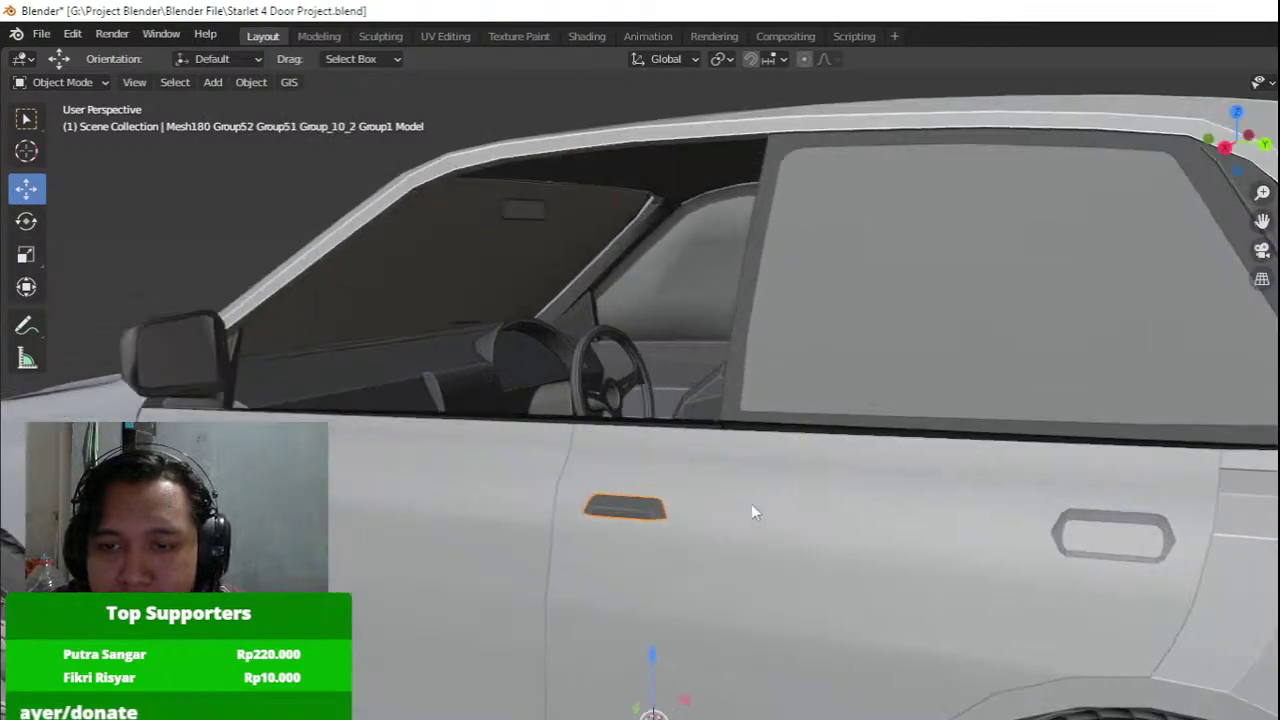
{"action": "left_click", "coordinate": [1075, 528]}
{"action": "left_click", "coordinate": [1083, 528]}
{"action": "key", "text": "h"}
{"action": "scroll", "coordinate": [1038, 499], "scroll_direction": "down", "scroll_amount": 4}
{"action": "middle_click_drag", "start_coordinate": [600, 440], "coordinate": [917, 503]}
{"action": "scroll", "coordinate": [918, 511], "scroll_direction": "up", "scroll_amount": 2}
{"action": "left_click", "coordinate": [877, 498]}
{"action": "key", "text": "h"}
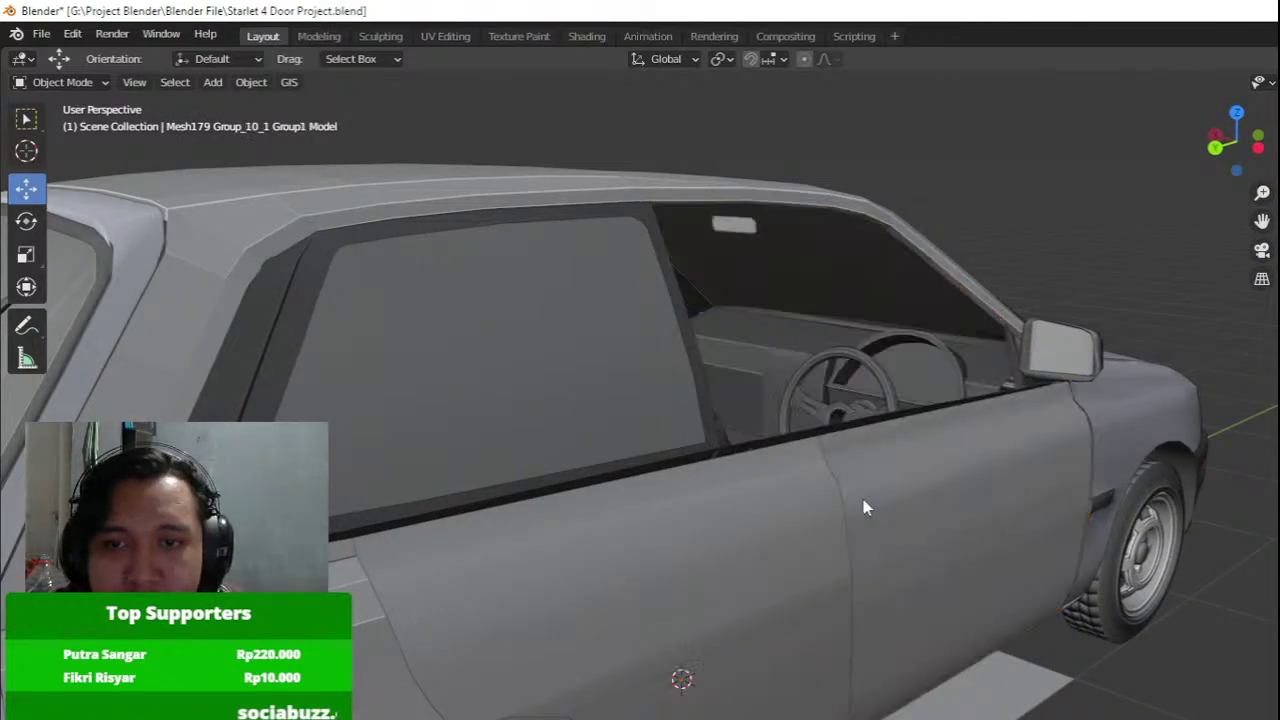
Select the body shell shown with the original parts, inspect its mesh and undo the last two changes.
{"action": "left_click", "coordinate": [346, 570]}
{"action": "scroll", "coordinate": [320, 572], "scroll_direction": "down", "scroll_amount": 4}
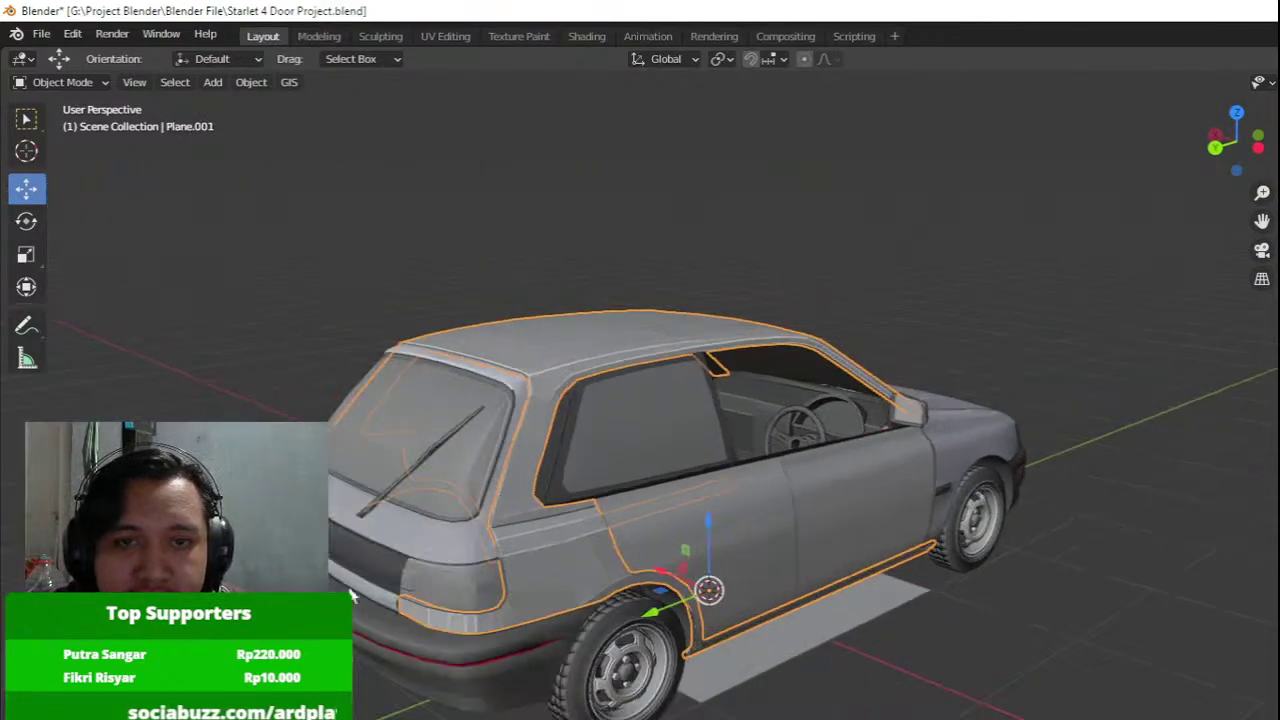
{"action": "middle_click_drag", "start_coordinate": [300, 574], "coordinate": [523, 616]}
{"action": "key", "text": "Tab"}
{"action": "key", "text": "Tab"}
{"action": "middle_click_drag", "start_coordinate": [607, 530], "coordinate": [648, 484]}
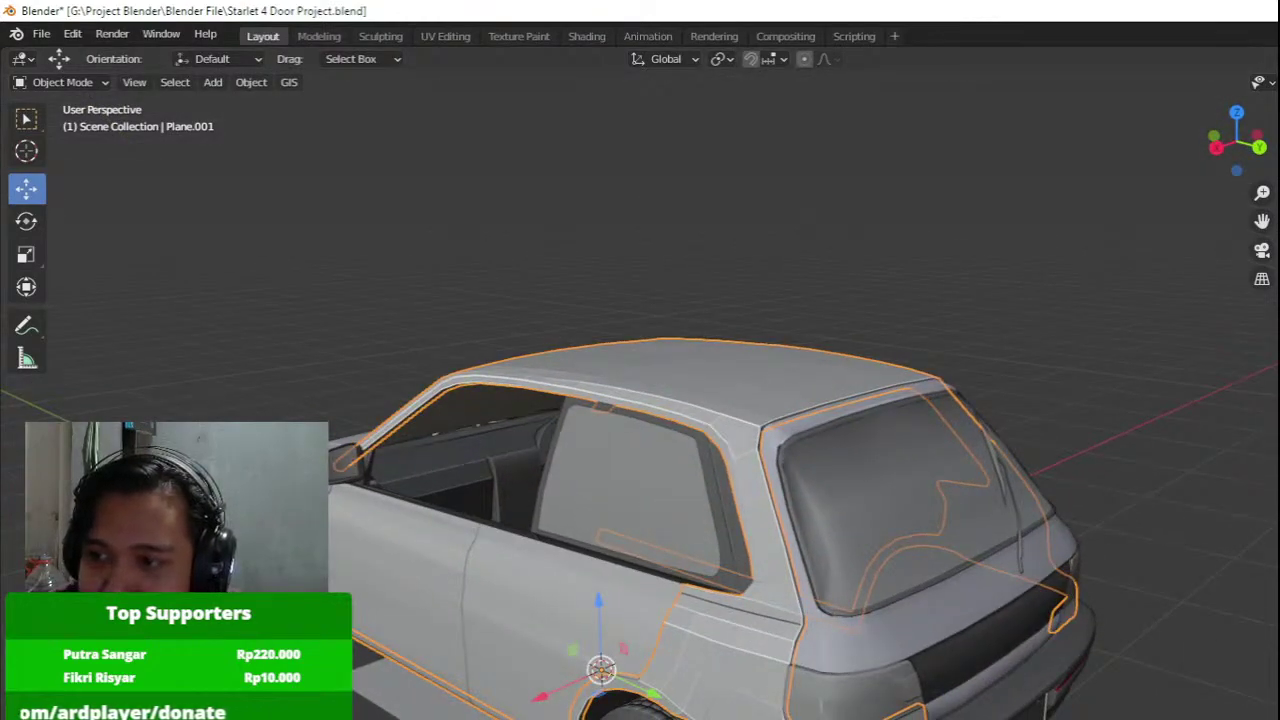
{"action": "key", "text": "ctrl+z"}
{"action": "middle_click_drag", "start_coordinate": [650, 577], "coordinate": [548, 578]}
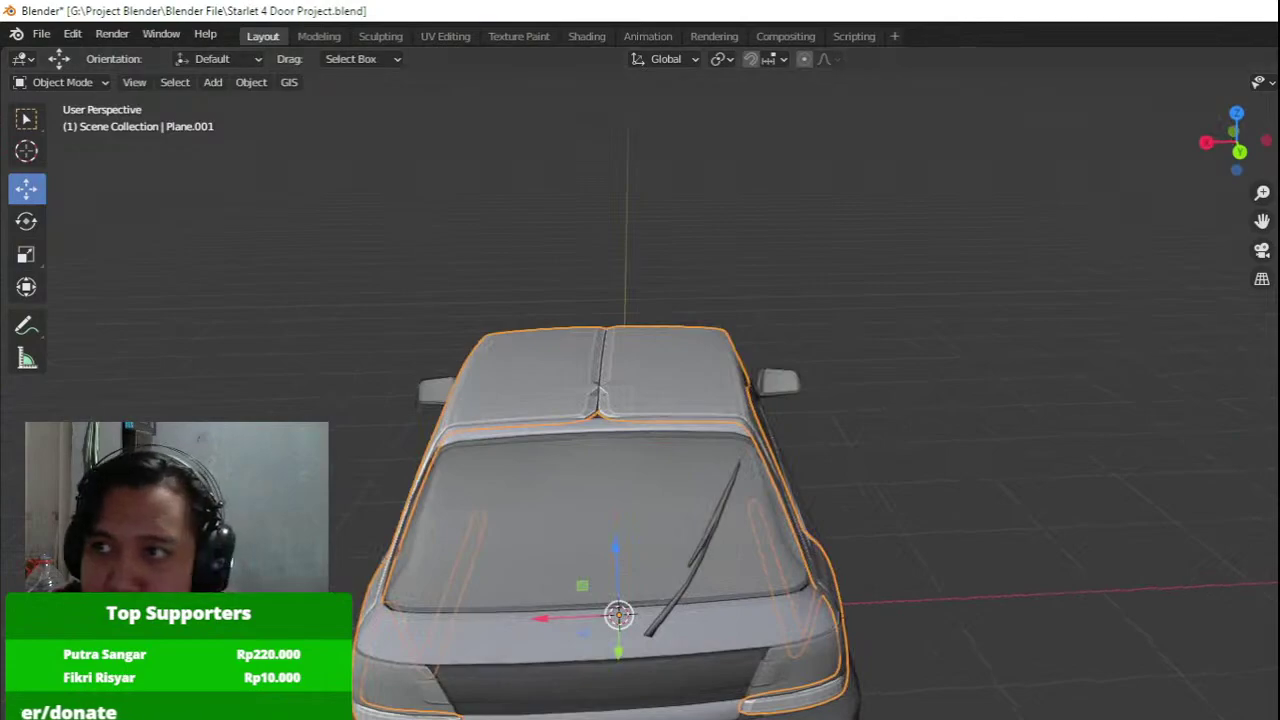
{"action": "key", "text": "ctrl+z"}
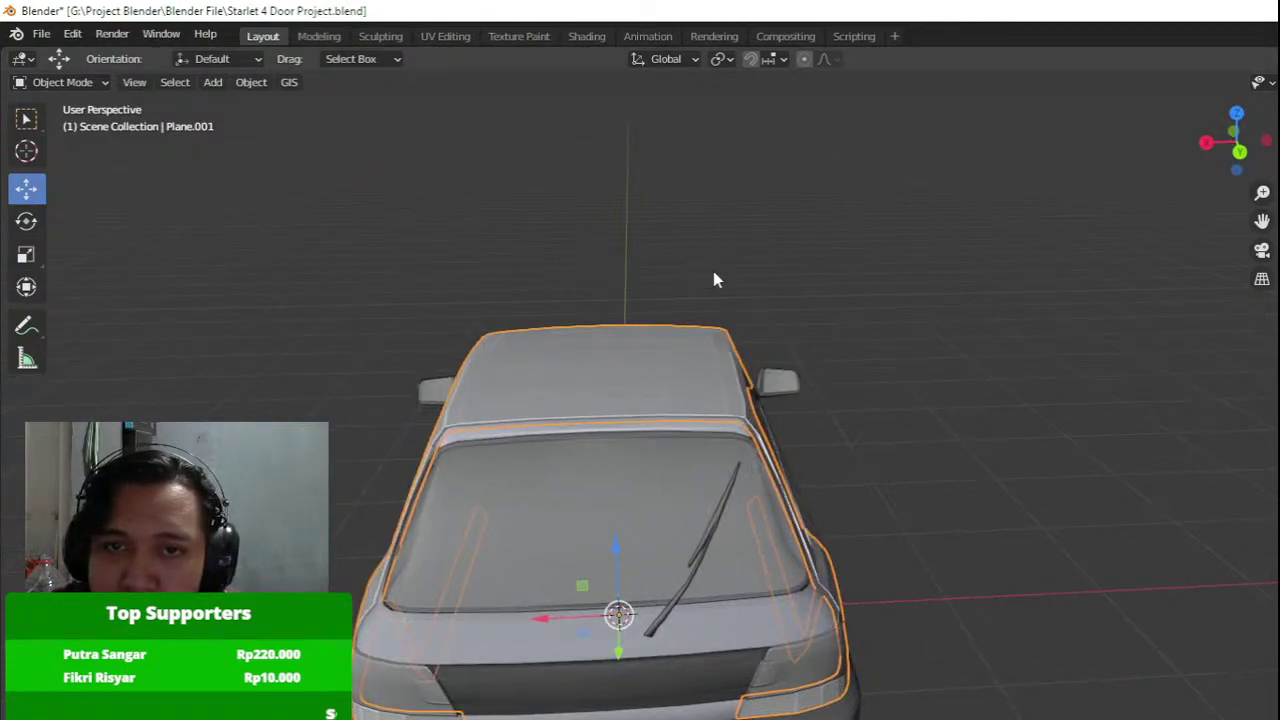
{"action": "middle_click_drag", "start_coordinate": [713, 280], "coordinate": [883, 245]}
{"action": "key", "text": "Tab"}
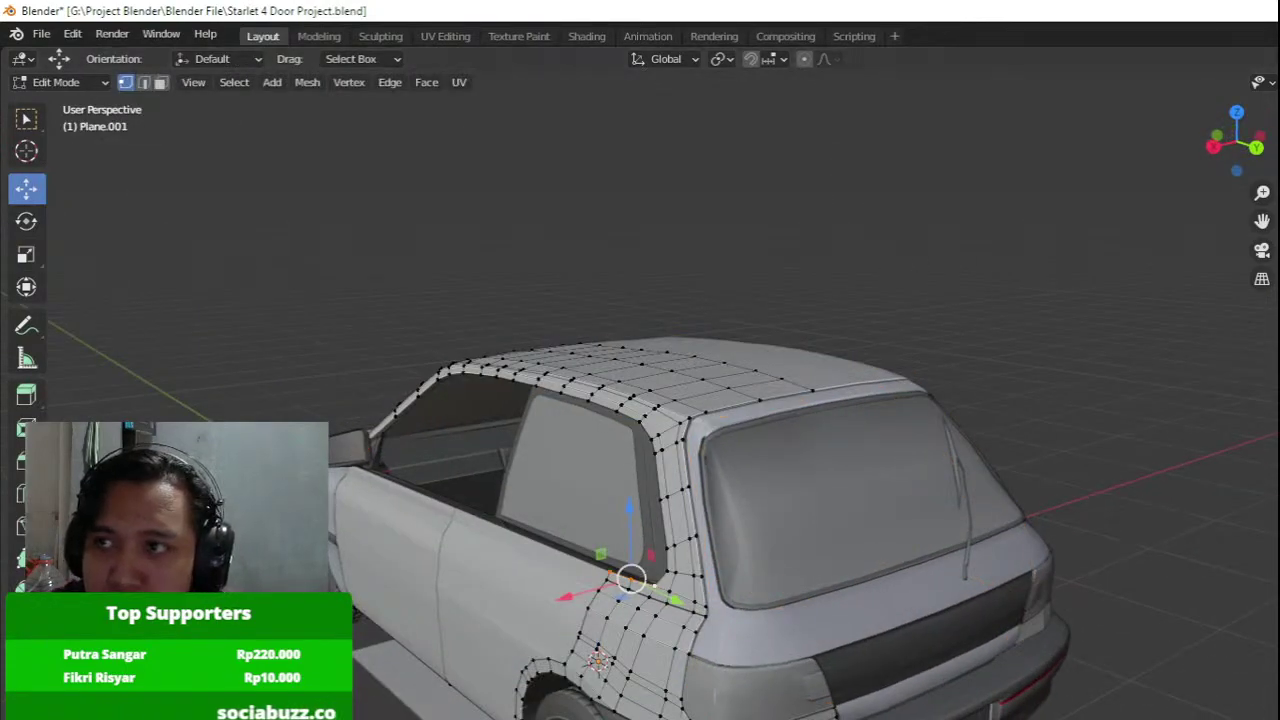
Replace the outdated body shell in view with the current four-door body panel and select that panel.
{"action": "key", "text": "Tab"}
{"action": "key", "text": "Delete"}
{"action": "key", "text": "alt+h"}
{"action": "mouse_move", "coordinate": [606, 344]}
{"action": "middle_mouse_down"}
{"action": "mouse_move", "coordinate": [665, 341]}
{"action": "mouse_move", "coordinate": [616, 347]}
{"action": "middle_mouse_up"}
{"action": "left_click", "coordinate": [657, 338]}
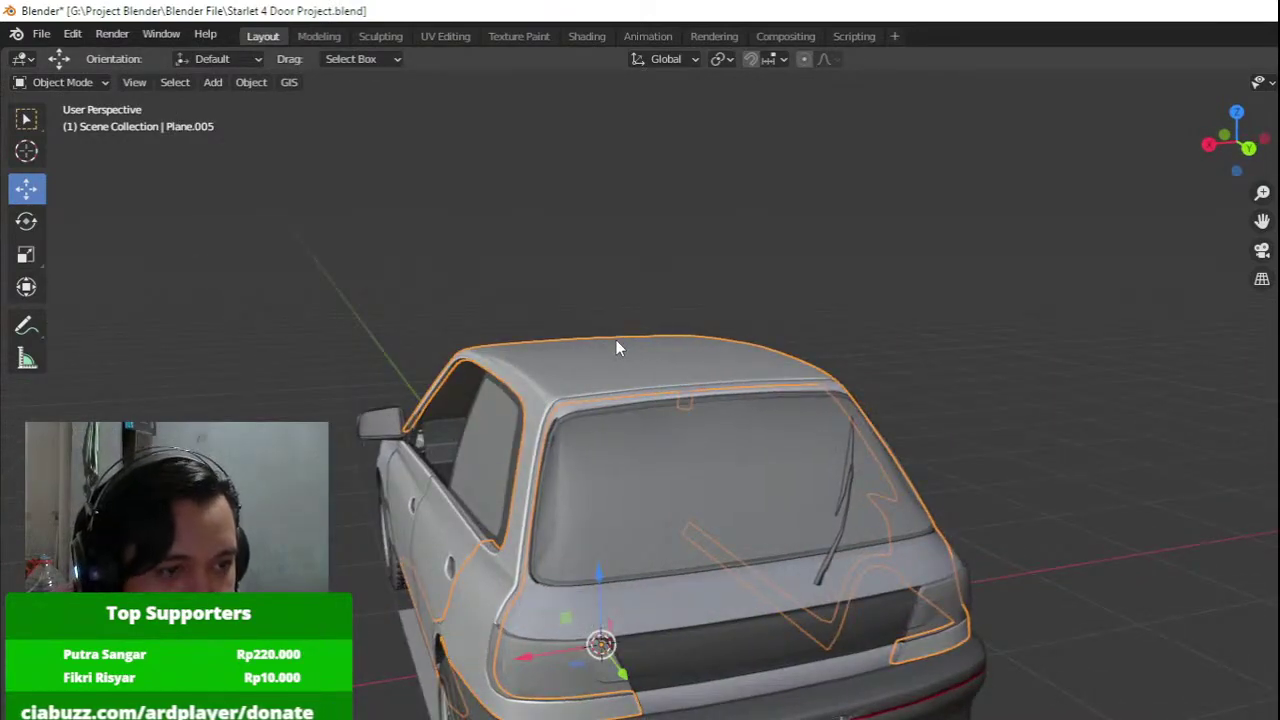
Insert an edge loop along the body panel's window frame border, with an edge slide of about 0.49.
{"action": "middle_click_drag", "start_coordinate": [616, 340], "coordinate": [870, 455]}
{"action": "key", "text": "Tab"}
{"action": "scroll", "coordinate": [777, 308], "scroll_direction": "up", "scroll_amount": 4}
{"action": "scroll", "coordinate": [651, 383], "scroll_direction": "up", "scroll_amount": 2}
{"action": "scroll", "coordinate": [651, 383], "scroll_direction": "up", "scroll_amount": 2}
{"action": "key", "text": "Tab"}
{"action": "scroll", "coordinate": [671, 412], "scroll_direction": "down", "scroll_amount": 4}
{"action": "middle_click_drag", "start_coordinate": [870, 455], "coordinate": [469, 486], "text": "shift"}
{"action": "scroll", "coordinate": [441, 484], "scroll_direction": "up", "scroll_amount": 2}
{"action": "key", "text": "Tab"}
{"action": "scroll", "coordinate": [895, 545], "scroll_direction": "up", "scroll_amount": 2}
{"action": "key", "text": "ctrl+r"}
{"action": "left_click", "coordinate": [905, 555]}
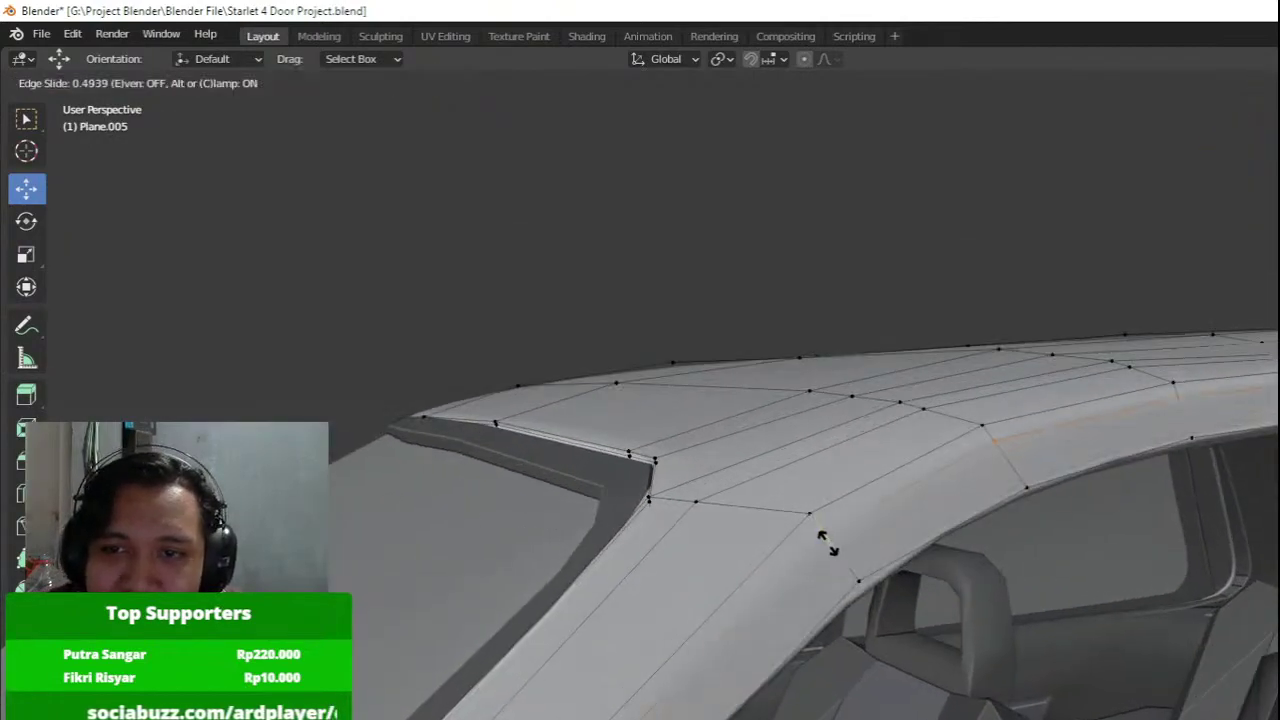
{"action": "left_click", "coordinate": [828, 544]}
{"action": "key", "text": "Tab"}
Examine the body panel's shading around the roof, window openings and doors from several angles.
{"action": "middle_click_drag", "start_coordinate": [828, 544], "coordinate": [893, 370]}
{"action": "scroll", "coordinate": [937, 534], "scroll_direction": "down", "scroll_amount": 1}
{"action": "middle_click_drag", "start_coordinate": [1020, 430], "coordinate": [620, 451]}
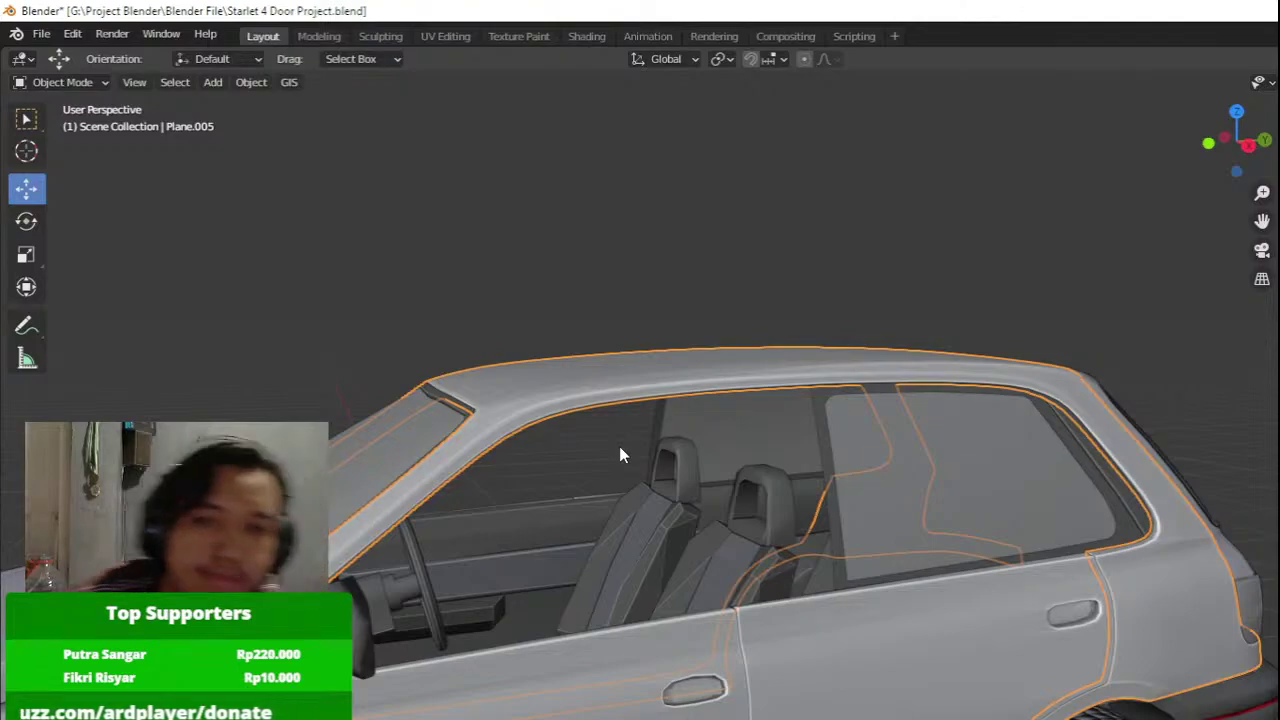
{"action": "middle_click_drag", "start_coordinate": [480, 472], "coordinate": [685, 338], "text": "shift"}
{"action": "scroll", "coordinate": [705, 365], "scroll_direction": "down", "scroll_amount": 3}
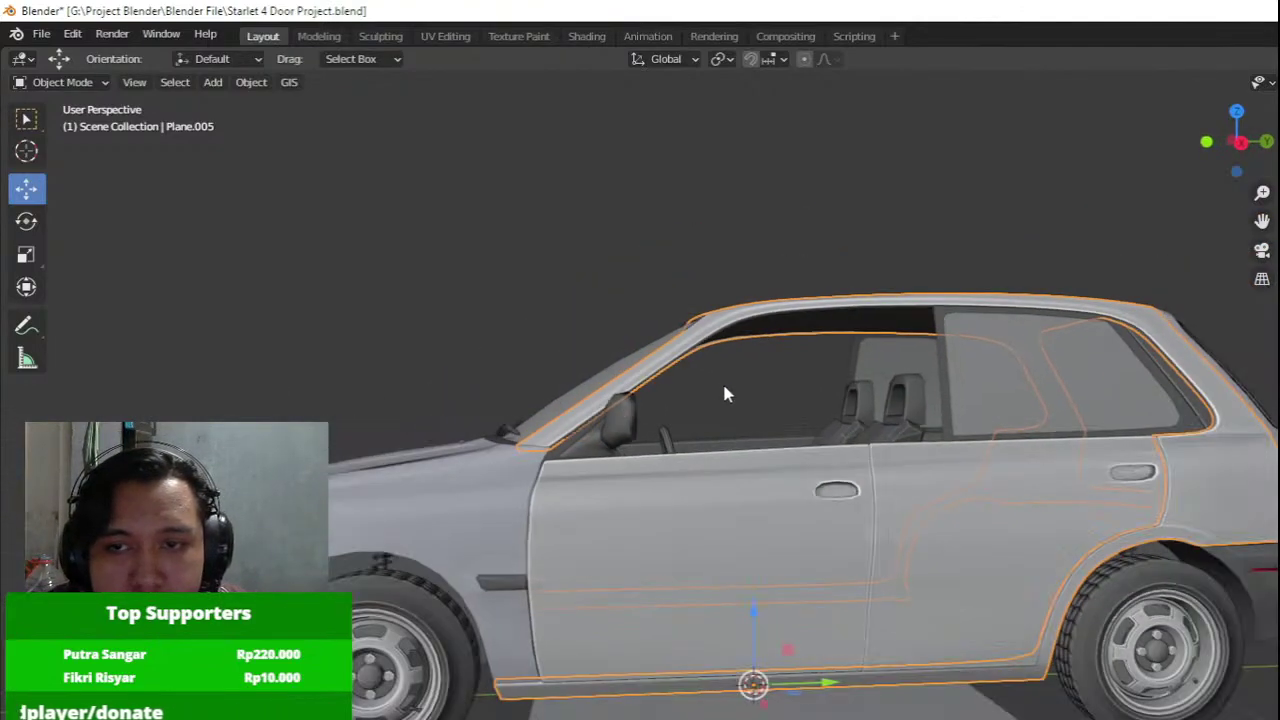
{"action": "middle_click_drag", "start_coordinate": [722, 380], "coordinate": [680, 385]}
{"action": "left_click", "coordinate": [817, 224]}
{"action": "middle_click_drag", "start_coordinate": [840, 265], "coordinate": [600, 285], "text": "shift"}
{"action": "left_click", "coordinate": [832, 446]}
{"action": "middle_click_drag", "start_coordinate": [832, 448], "coordinate": [988, 394]}
{"action": "scroll", "coordinate": [783, 479], "scroll_direction": "up", "scroll_amount": 3}
{"action": "key", "text": "Tab"}
{"action": "key", "text": "Tab"}
{"action": "scroll", "coordinate": [803, 478], "scroll_direction": "down", "scroll_amount": 4}
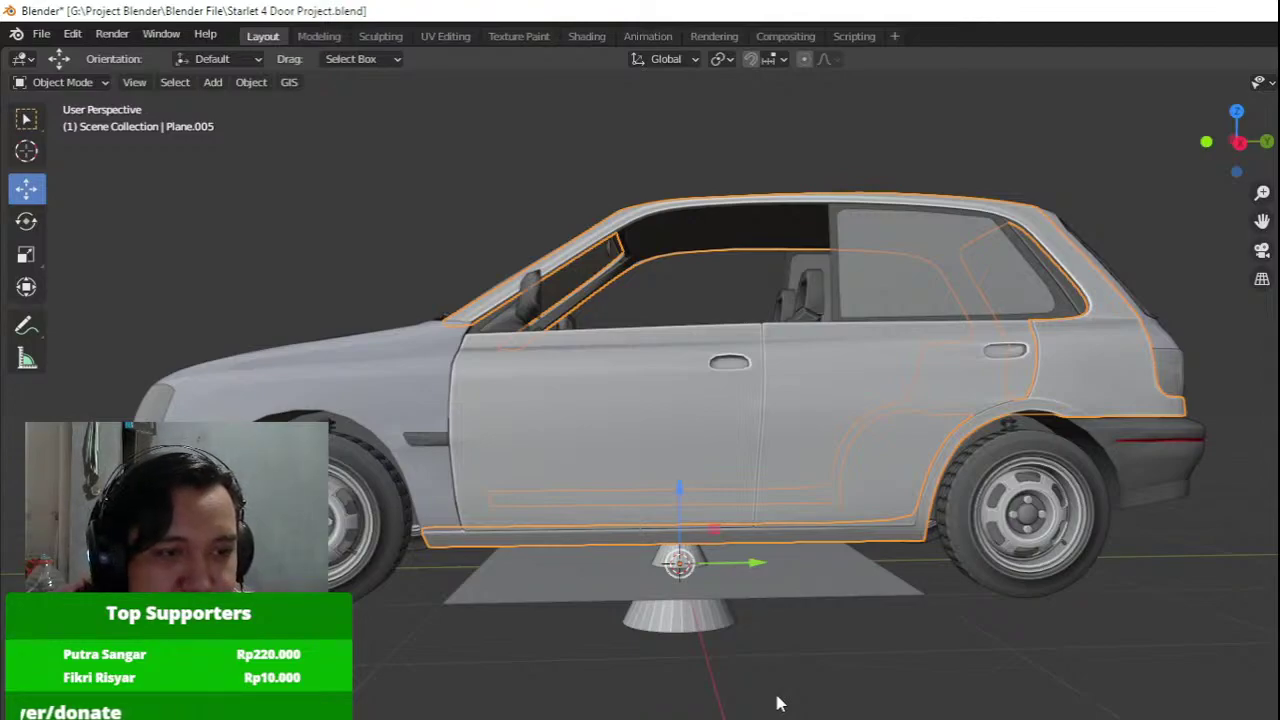
Examine the body panel's mesh and the four-door car's side profile in the right orthographic view.
{"action": "left_click", "coordinate": [777, 696]}
{"action": "key", "text": "Tab"}
{"action": "key", "text": "Tab"}
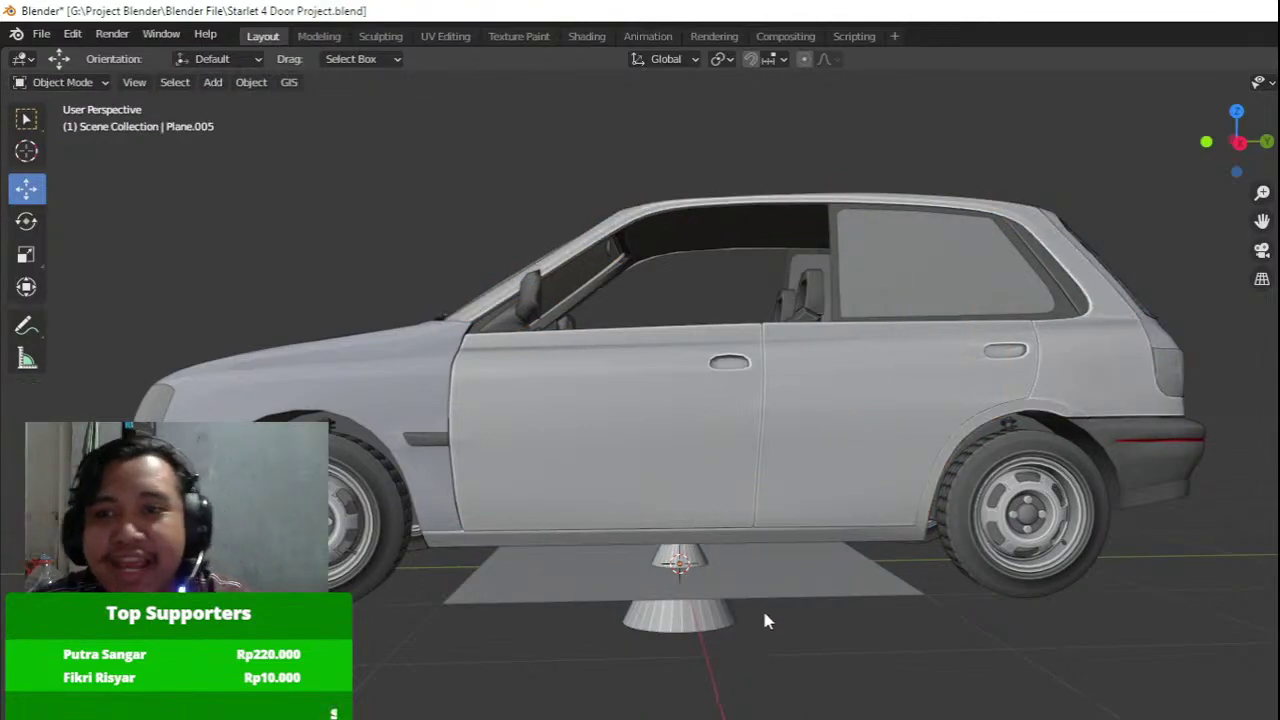
{"action": "left_click", "coordinate": [929, 548]}
{"action": "key", "text": "Tab"}
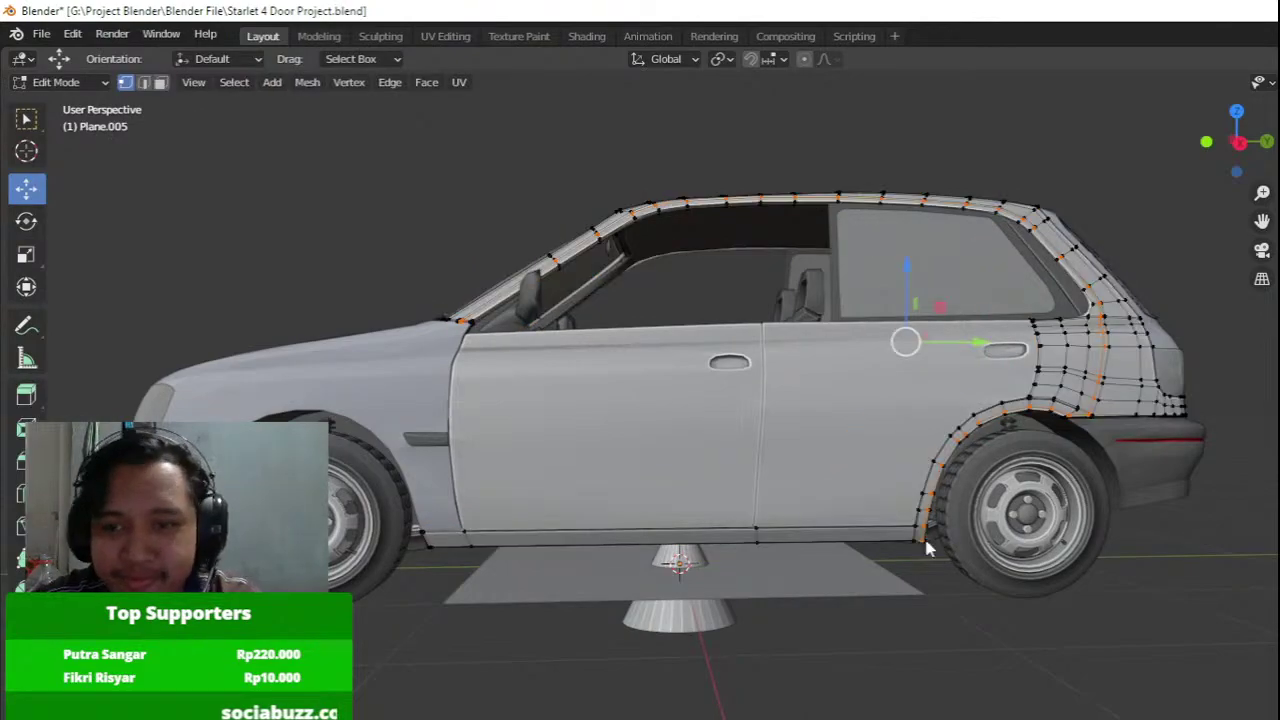
{"action": "key", "text": "Tab"}
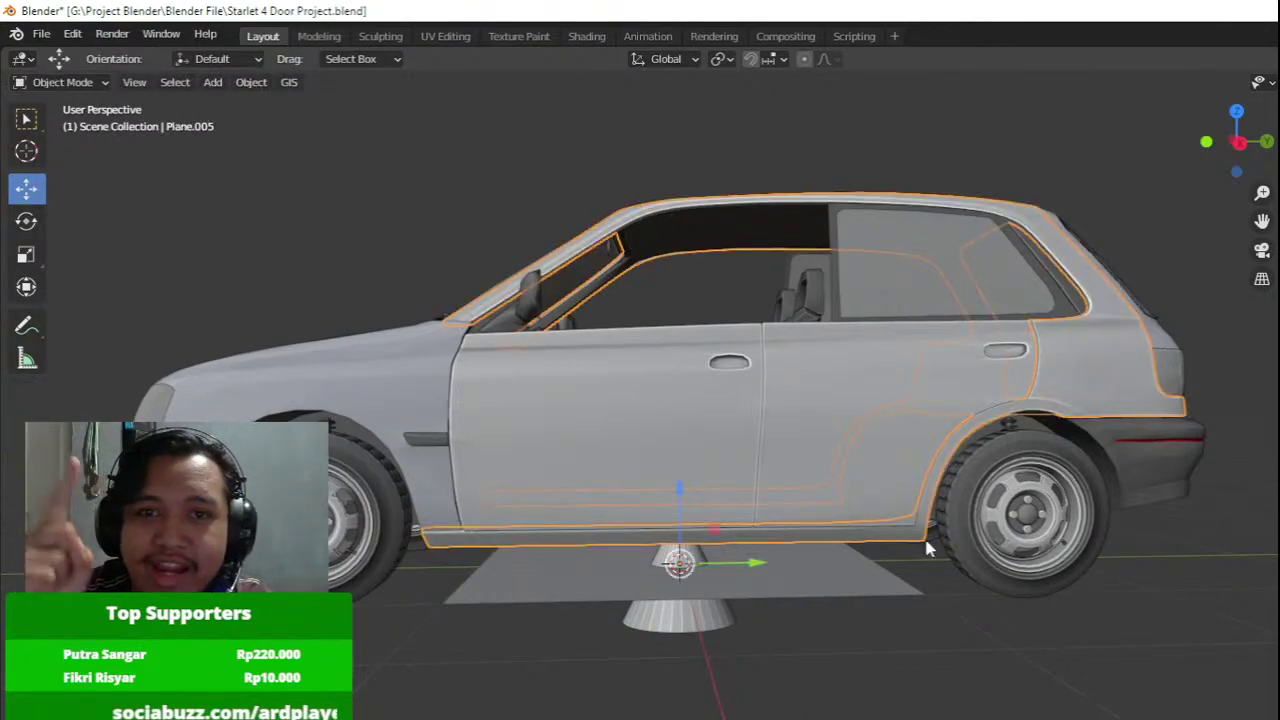
{"action": "key", "text": "KP_3"}
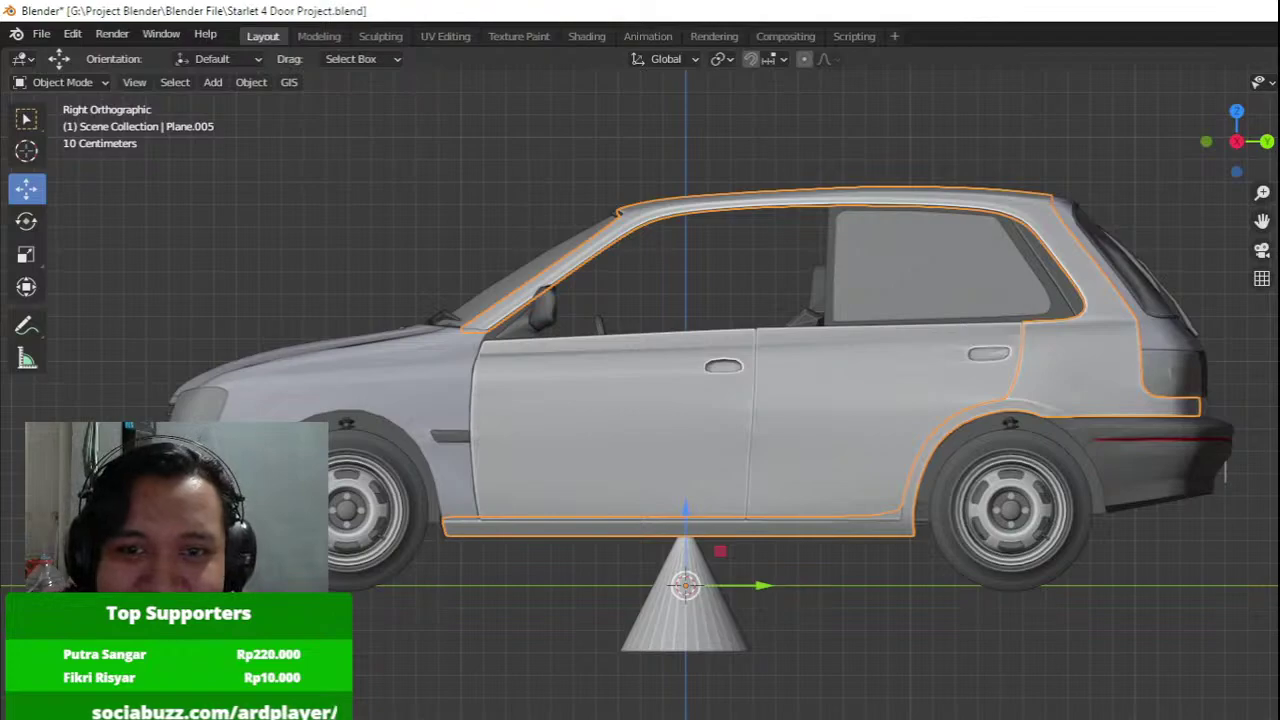
{"action": "left_click", "coordinate": [697, 640]}
{"action": "middle_click_drag", "start_coordinate": [689, 610], "coordinate": [774, 645], "text": "shift"}
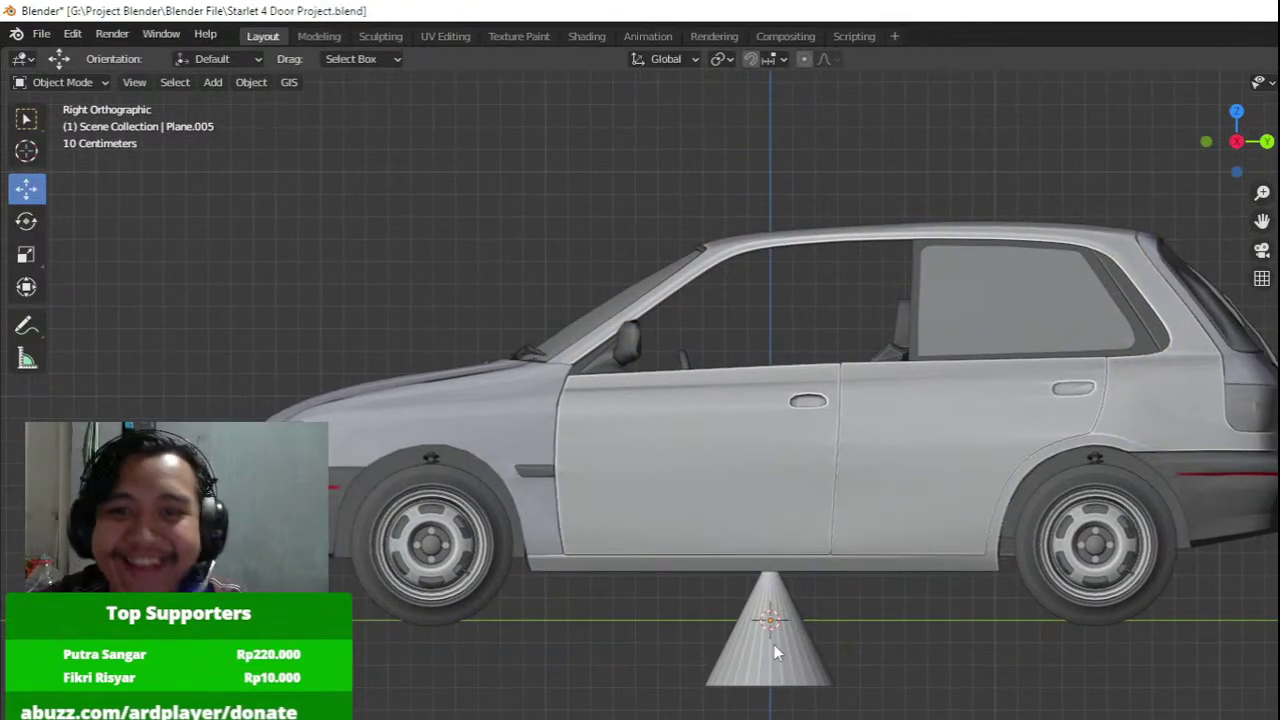
{"action": "scroll", "coordinate": [706, 552], "scroll_direction": "up", "scroll_amount": 3}
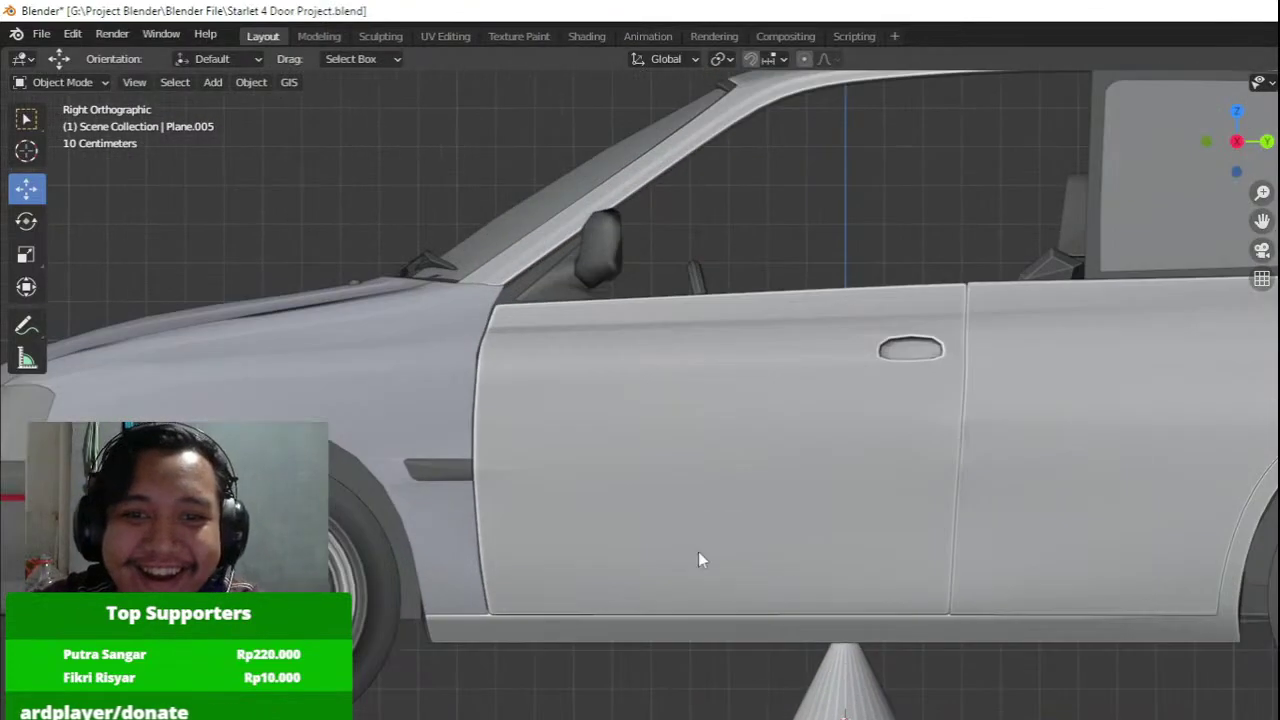
Open the body panel for mesh editing near the windscreen pillar's base and display it in wireframe.
{"action": "middle_click_drag", "start_coordinate": [632, 544], "coordinate": [685, 493], "text": "shift"}
{"action": "middle_click_drag", "start_coordinate": [538, 300], "coordinate": [719, 478], "text": "shift"}
{"action": "scroll", "coordinate": [724, 479], "scroll_direction": "up", "scroll_amount": 2}
{"action": "middle_click_drag", "start_coordinate": [692, 424], "coordinate": [769, 466]}
{"action": "left_click", "coordinate": [769, 466]}
{"action": "key", "text": "Tab"}
{"action": "mouse_move", "coordinate": [825, 512]}
{"action": "middle_mouse_down", "text": "shift"}
{"action": "mouse_move", "coordinate": [769, 458]}
{"action": "mouse_move", "coordinate": [783, 492]}
{"action": "middle_mouse_up", "text": "shift"}
{"action": "key", "text": "z"}
{"action": "middle_click_drag", "start_coordinate": [721, 418], "coordinate": [737, 455]}
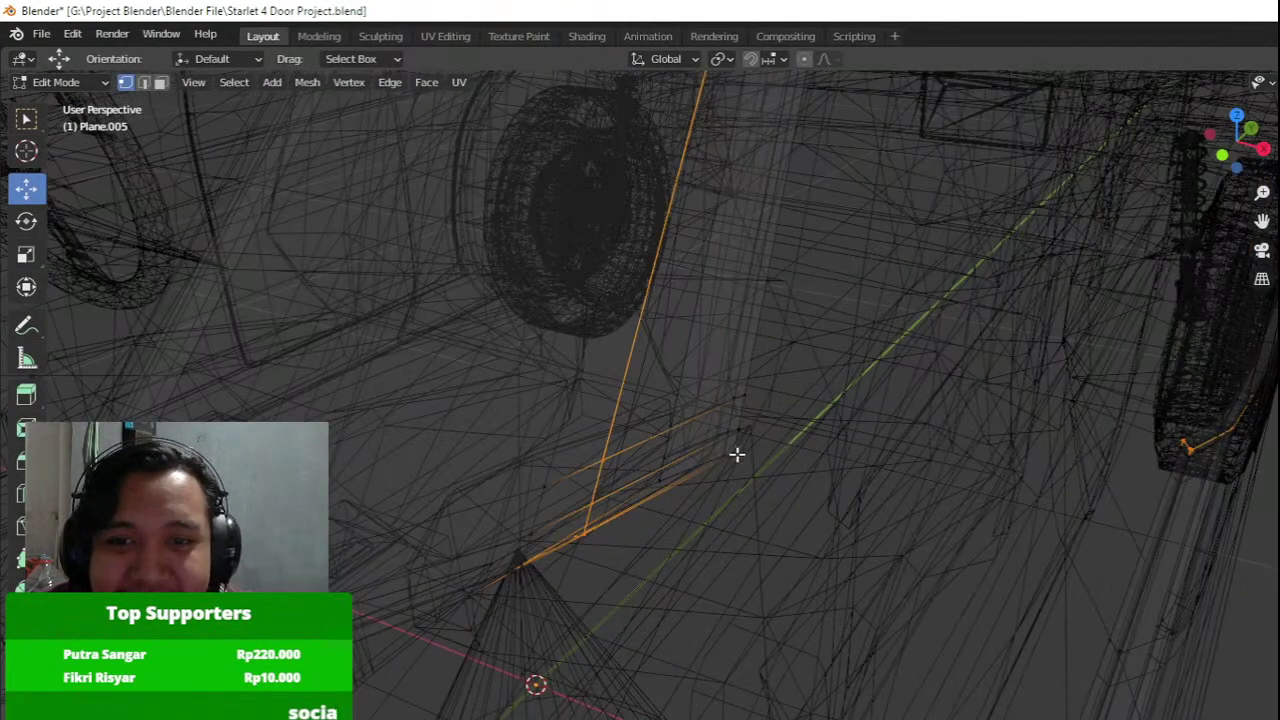
Select the outer vertices at the base of the windscreen pillar and shift them inward along X.
{"action": "key", "text": "a"}
{"action": "left_click_drag", "start_coordinate": [820, 580], "coordinate": [431, 317]}
{"action": "mouse_move", "coordinate": [431, 317]}
{"action": "left_mouse_down"}
{"action": "mouse_move", "coordinate": [574, 526]}
{"action": "mouse_move", "coordinate": [979, 713]}
{"action": "left_mouse_up"}
{"action": "key", "text": "z"}
{"action": "left_click", "coordinate": [938, 602]}
{"action": "middle_click_drag", "start_coordinate": [770, 560], "coordinate": [836, 514]}
{"action": "mouse_move", "coordinate": [1044, 456]}
{"action": "left_mouse_down"}
{"action": "mouse_move", "coordinate": [1029, 451]}
{"action": "mouse_move", "coordinate": [1041, 452]}
{"action": "left_mouse_up"}
{"action": "middle_click_drag", "start_coordinate": [1041, 453], "coordinate": [1014, 483]}
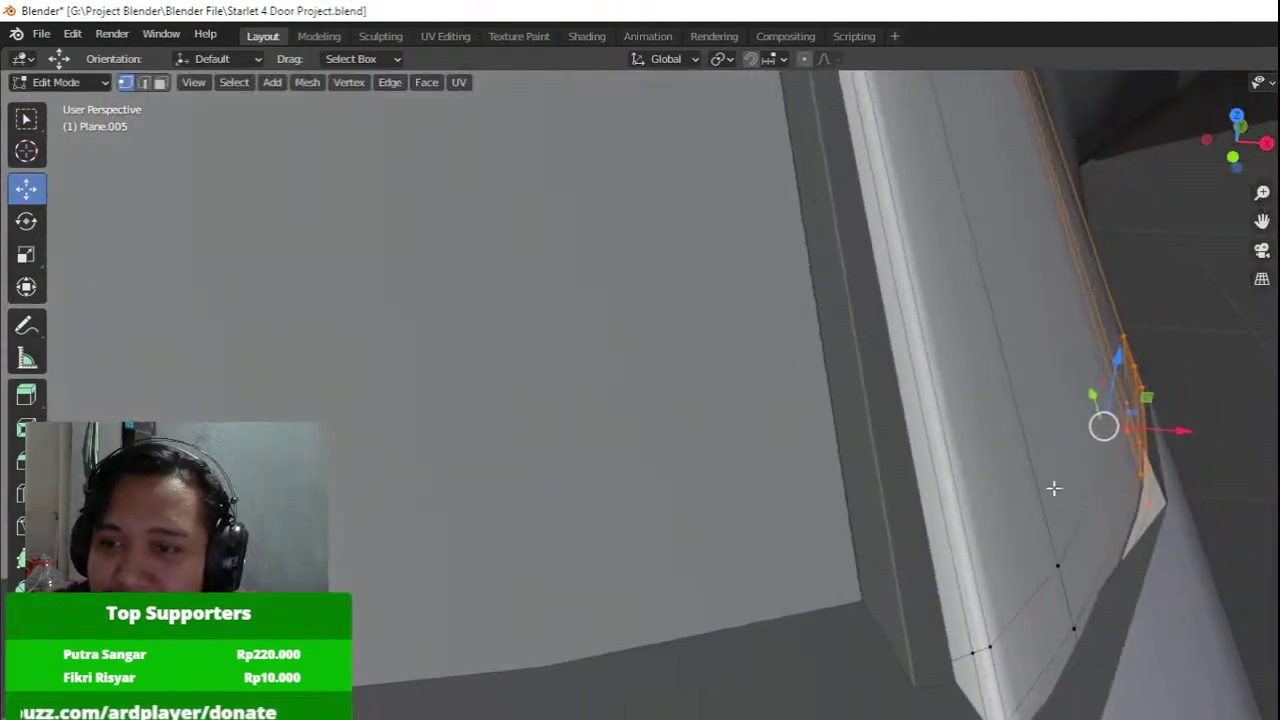
{"action": "mouse_move", "coordinate": [1199, 436]}
{"action": "left_mouse_down"}
{"action": "mouse_move", "coordinate": [1213, 434]}
{"action": "mouse_move", "coordinate": [1167, 429]}
{"action": "left_mouse_up"}
{"action": "middle_click_drag", "start_coordinate": [1167, 430], "coordinate": [1006, 449]}
Reselect the windscreen pillar base's outer vertices and nudge them along X in the top view.
{"action": "key", "text": "z"}
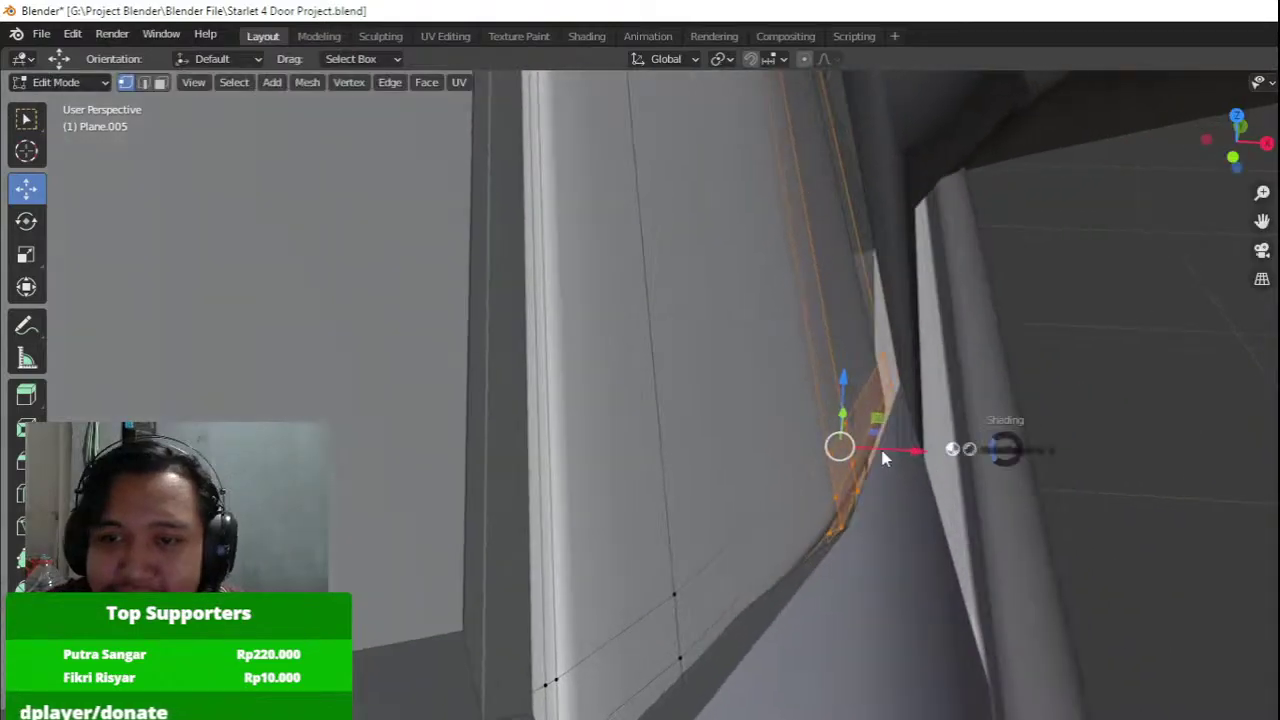
{"action": "left_click", "coordinate": [878, 457]}
{"action": "mouse_move", "coordinate": [870, 457]}
{"action": "middle_mouse_down"}
{"action": "mouse_move", "coordinate": [745, 451]}
{"action": "mouse_move", "coordinate": [700, 466]}
{"action": "mouse_move", "coordinate": [880, 462]}
{"action": "middle_mouse_up"}
{"action": "key", "text": "a"}
{"action": "left_click_drag", "start_coordinate": [458, 709], "coordinate": [653, 519]}
{"action": "key", "text": "KP_7"}
{"action": "middle_click_drag", "start_coordinate": [672, 476], "coordinate": [361, 155], "text": "shift"}
{"action": "key", "text": "z"}
{"action": "left_click", "coordinate": [485, 170]}
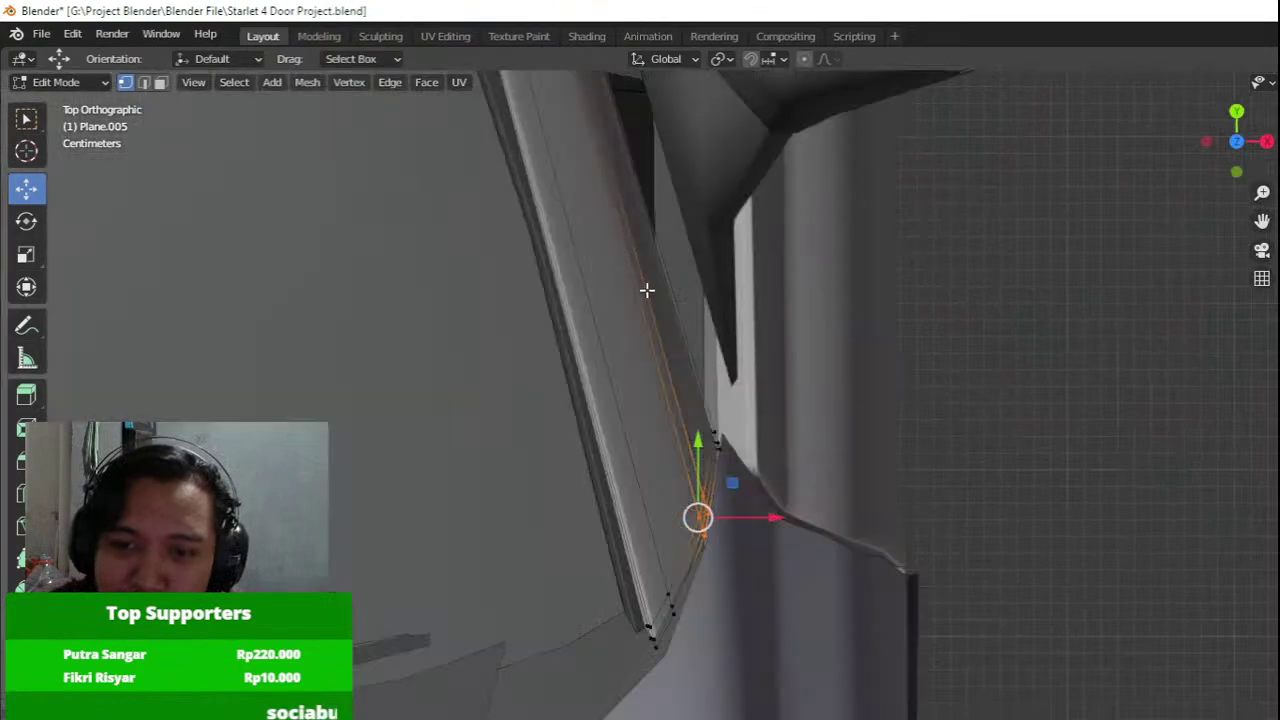
{"action": "scroll", "coordinate": [712, 442], "scroll_direction": "up", "scroll_amount": 3}
{"action": "mouse_move", "coordinate": [712, 442]}
{"action": "middle_mouse_down", "text": "shift"}
{"action": "mouse_move", "coordinate": [774, 291]}
{"action": "mouse_move", "coordinate": [786, 212]}
{"action": "middle_mouse_up", "text": "shift"}
{"action": "scroll", "coordinate": [786, 212], "scroll_direction": "up", "scroll_amount": 2}
{"action": "left_click_drag", "start_coordinate": [829, 412], "coordinate": [833, 415]}
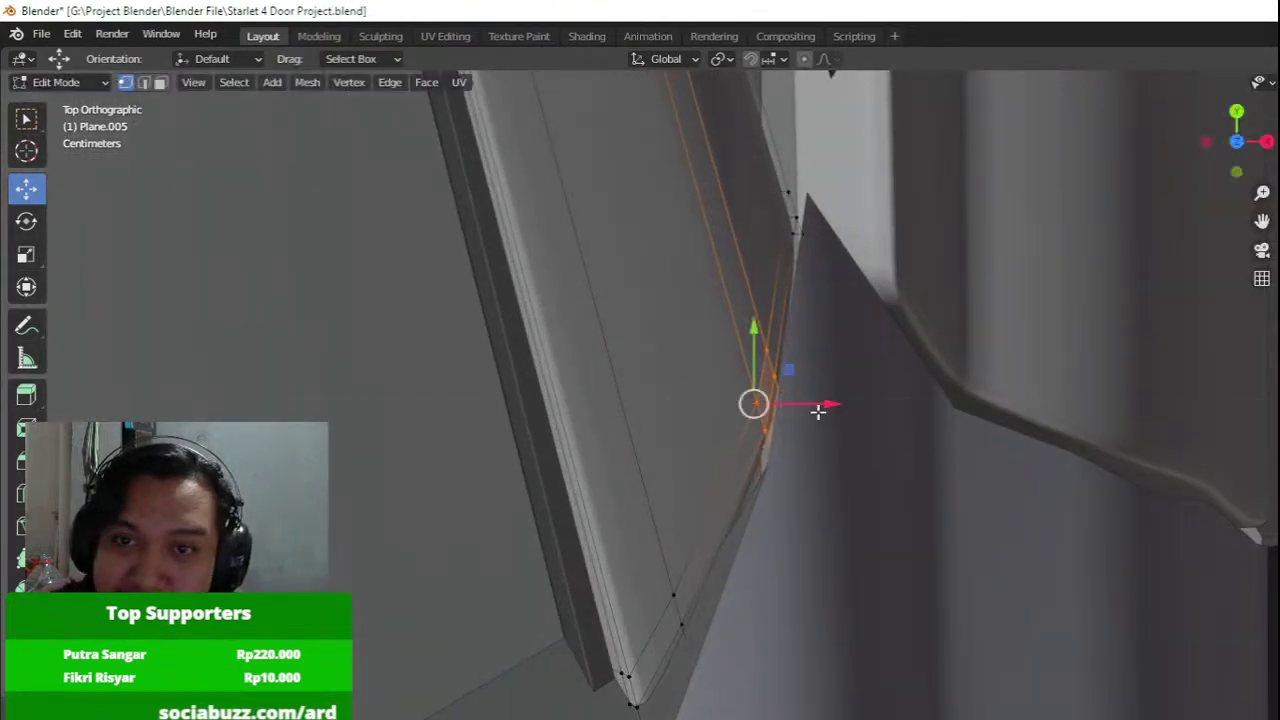
Move the vertices nearer the windscreen at the pillar's base along X and finish editing the body panel.
{"action": "key", "text": "shift+z"}
{"action": "key", "text": "a"}
{"action": "left_click_drag", "start_coordinate": [588, 592], "coordinate": [703, 641]}
{"action": "key", "text": "shift+z"}
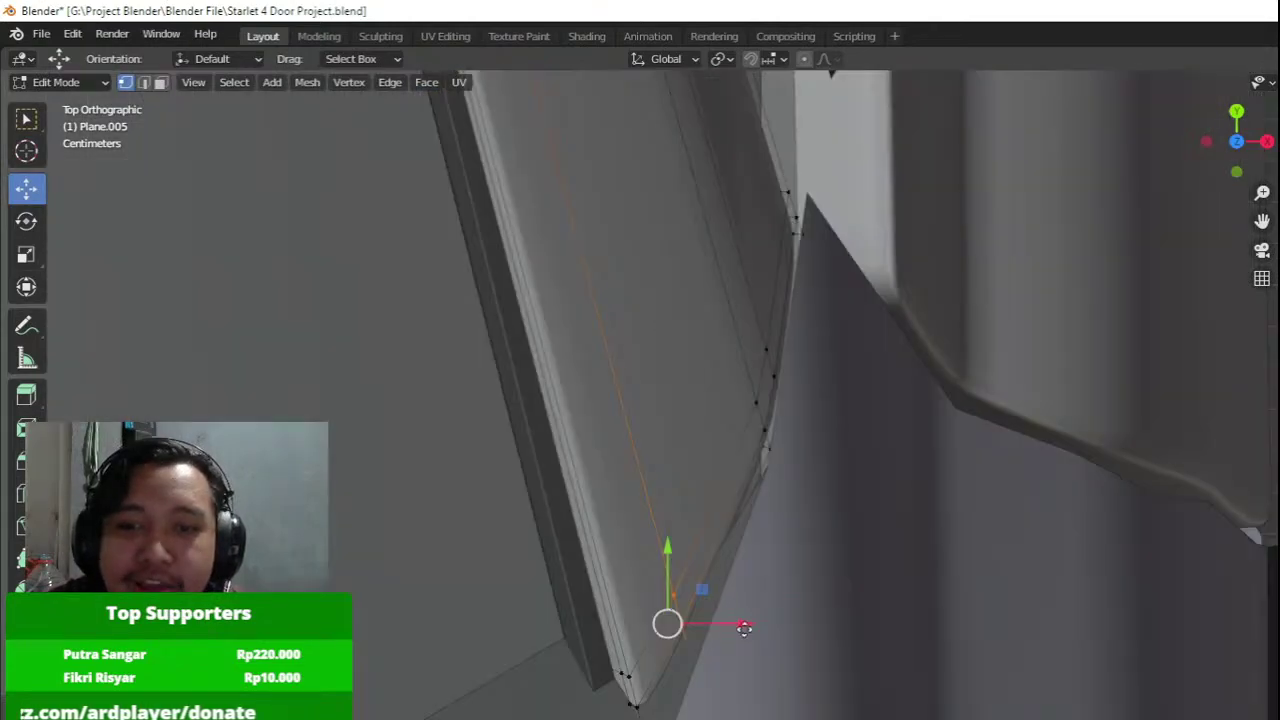
{"action": "key", "text": "g"}
{"action": "key", "text": "x"}
{"action": "left_click", "coordinate": [813, 608]}
{"action": "key", "text": "Tab"}
{"action": "middle_click_drag", "start_coordinate": [847, 463], "coordinate": [718, 370]}
{"action": "scroll", "coordinate": [647, 392], "scroll_direction": "down", "scroll_amount": 5}
{"action": "scroll", "coordinate": [718, 370], "scroll_direction": "up", "scroll_amount": 4}
{"action": "scroll", "coordinate": [440, 155], "scroll_direction": "down", "scroll_amount": 5}
{"action": "left_click", "coordinate": [507, 234]}
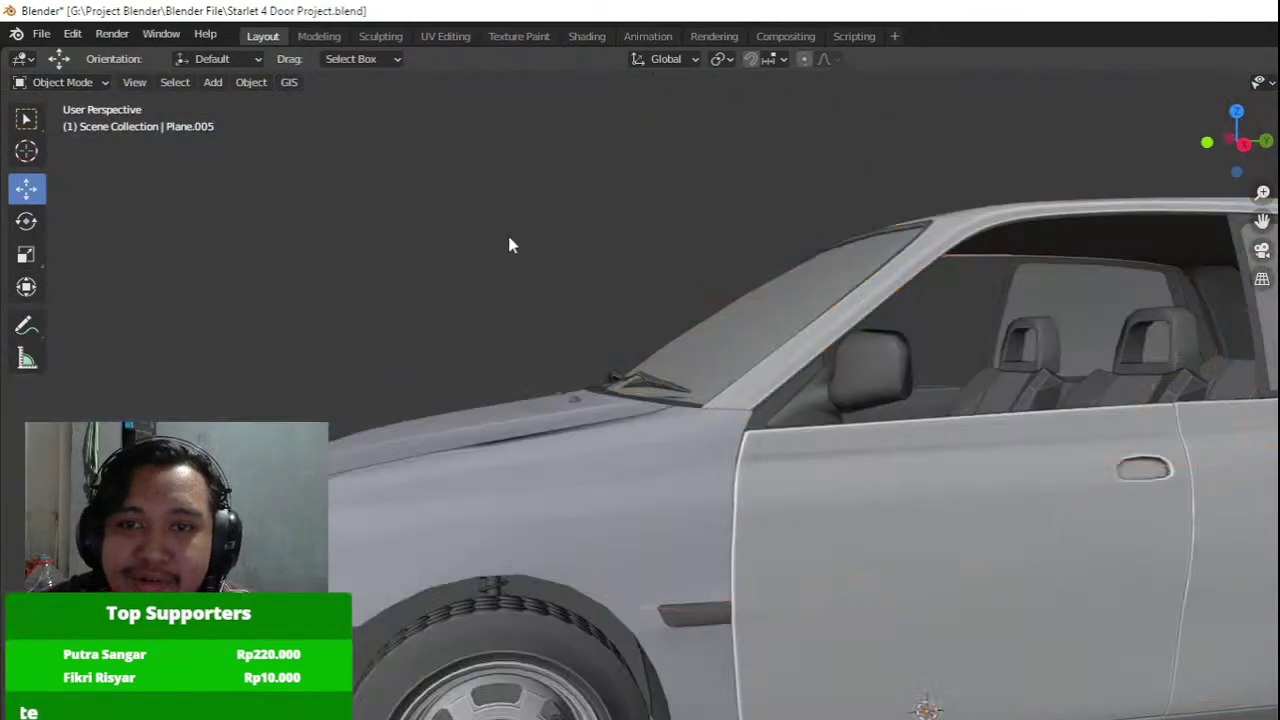
Examine the vertex rows along the body panel's windscreen pillar in the side view, in both wireframe and solid display.
{"action": "middle_click_drag", "start_coordinate": [770, 240], "coordinate": [545, 448], "text": "shift"}
{"action": "scroll", "coordinate": [745, 442], "scroll_direction": "up", "scroll_amount": 2}
{"action": "left_click", "coordinate": [693, 442]}
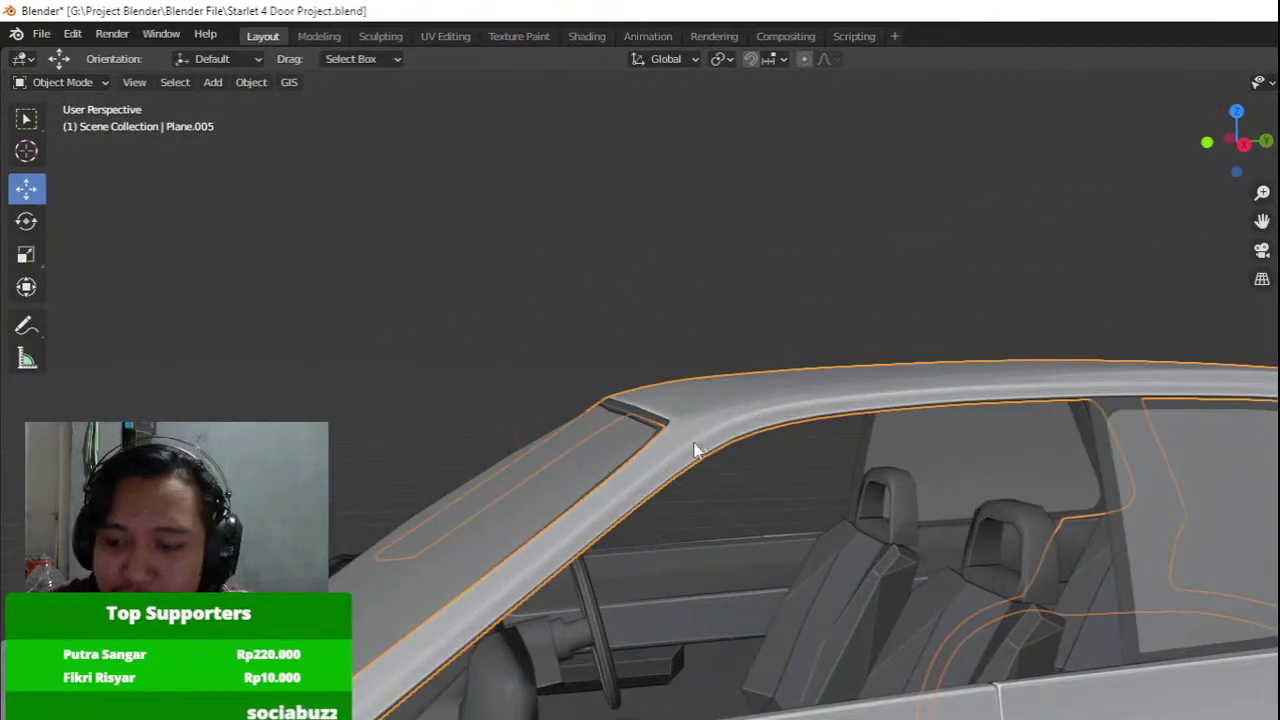
{"action": "key", "text": "Tab"}
{"action": "key", "text": "KP_3"}
{"action": "scroll", "coordinate": [961, 420], "scroll_direction": "up", "scroll_amount": 2}
{"action": "key", "text": "z"}
{"action": "middle_click_drag", "start_coordinate": [514, 414], "coordinate": [598, 461], "text": "shift"}
{"action": "scroll", "coordinate": [598, 461], "scroll_direction": "up", "scroll_amount": 2}
{"action": "key", "text": "z"}
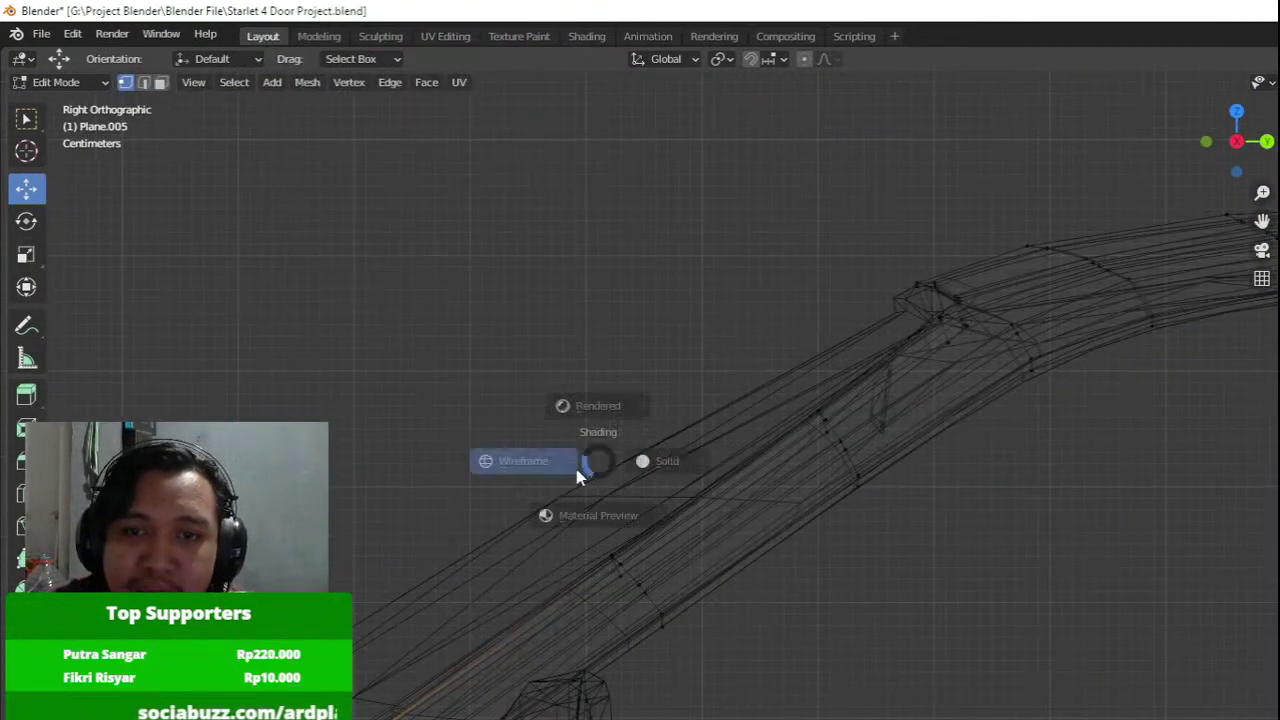
{"action": "left_click_drag", "start_coordinate": [529, 511], "coordinate": [699, 689]}
{"action": "key", "text": "z"}
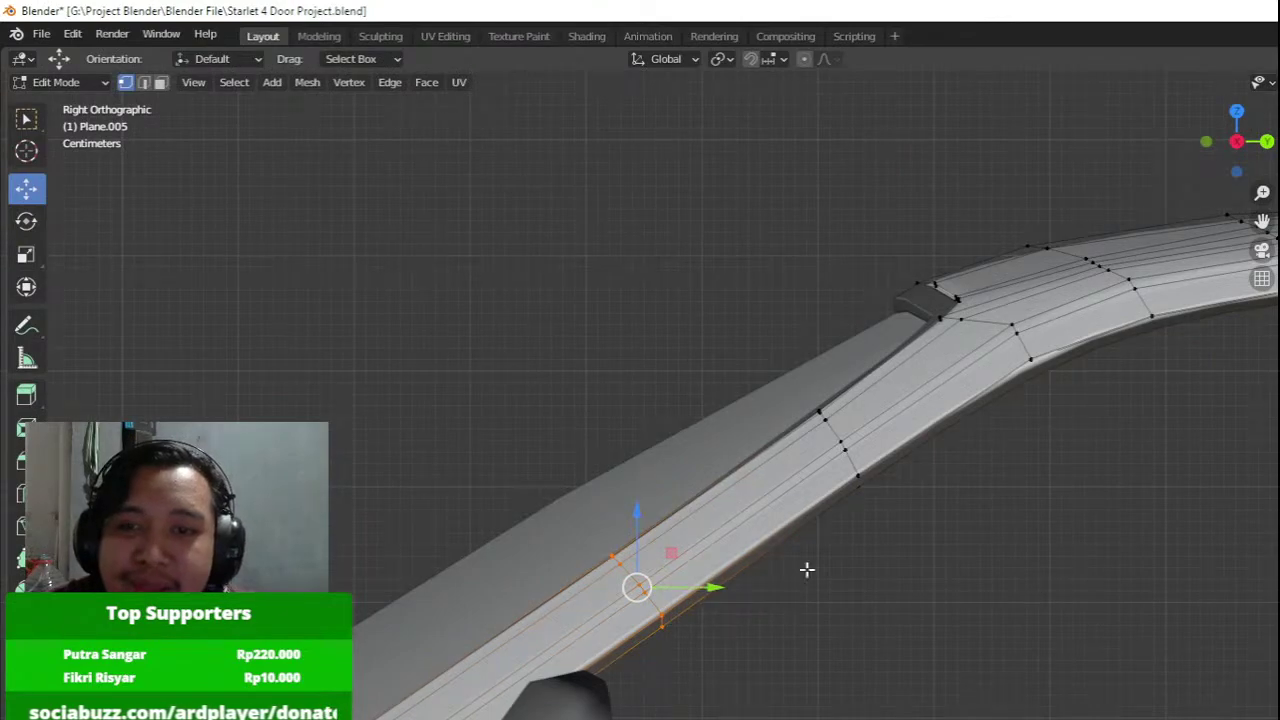
{"action": "key", "text": "shift+z"}
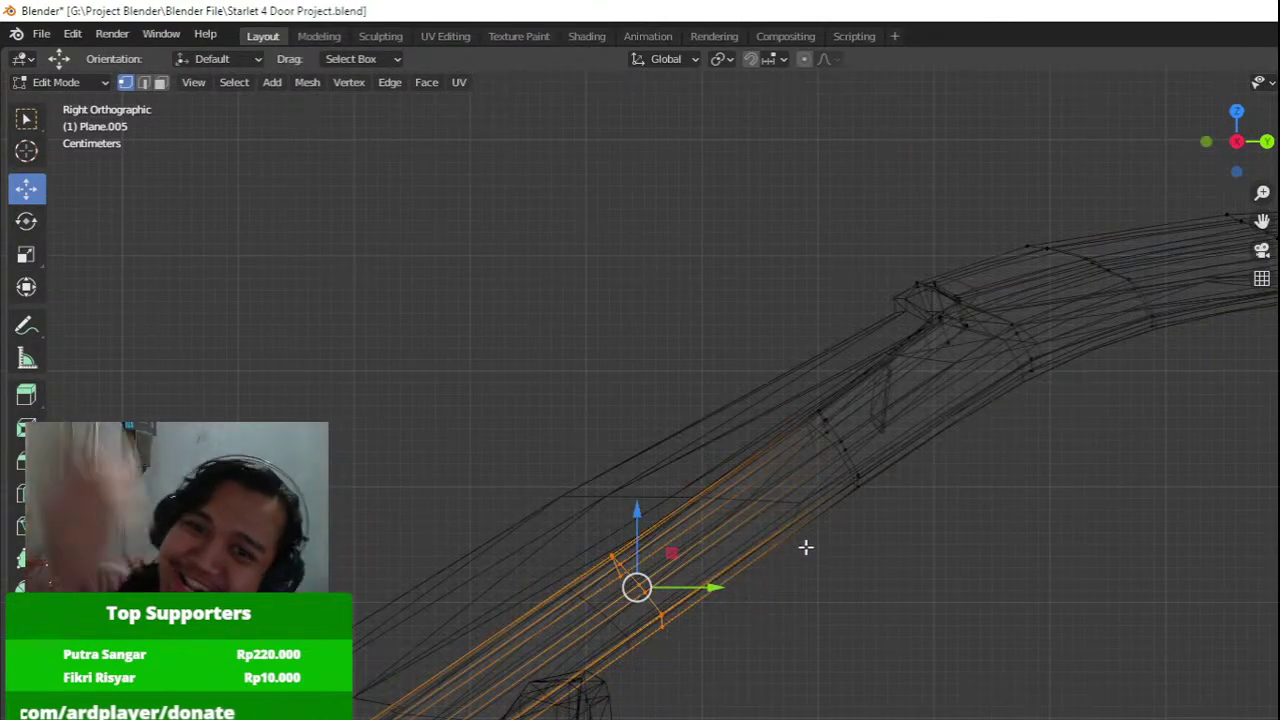
{"action": "scroll", "coordinate": [812, 546], "scroll_direction": "up", "scroll_amount": 3}
{"action": "left_click_drag", "start_coordinate": [773, 619], "coordinate": [966, 381]}
{"action": "key", "text": "shift+z"}
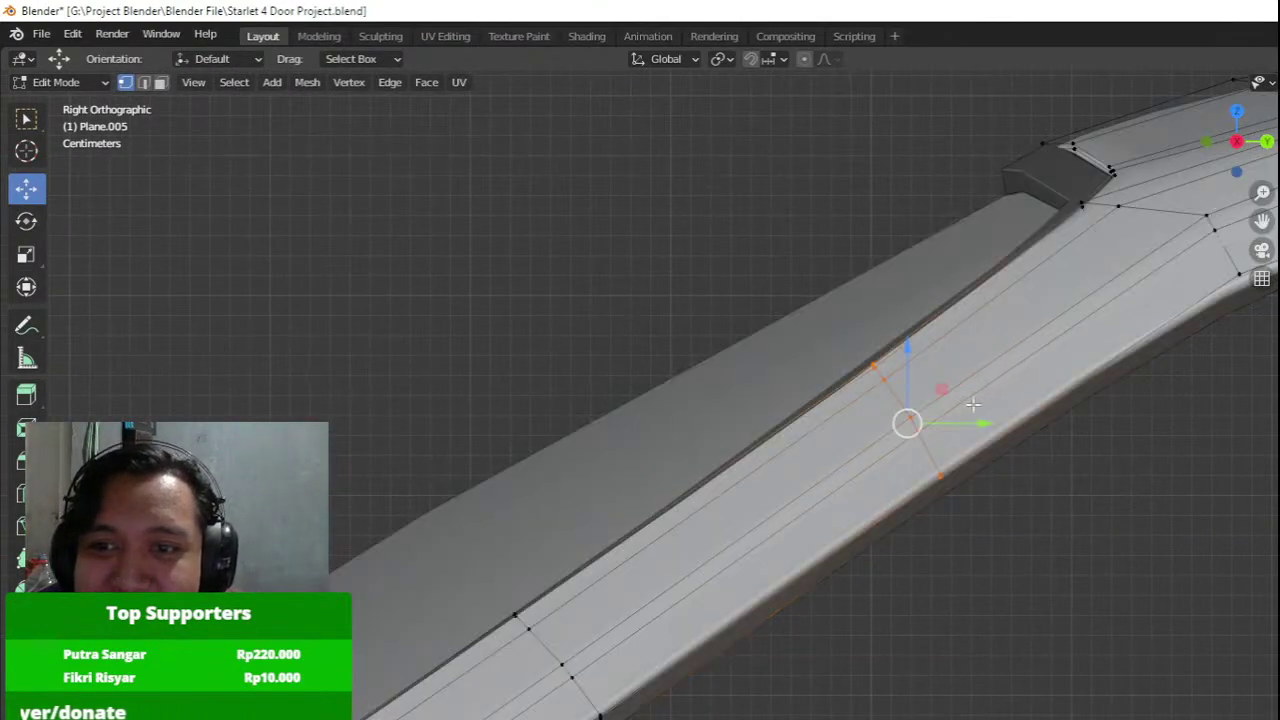
{"action": "key", "text": "alt+a"}
{"action": "key", "text": "z"}
{"action": "left_click", "coordinate": [900, 431]}
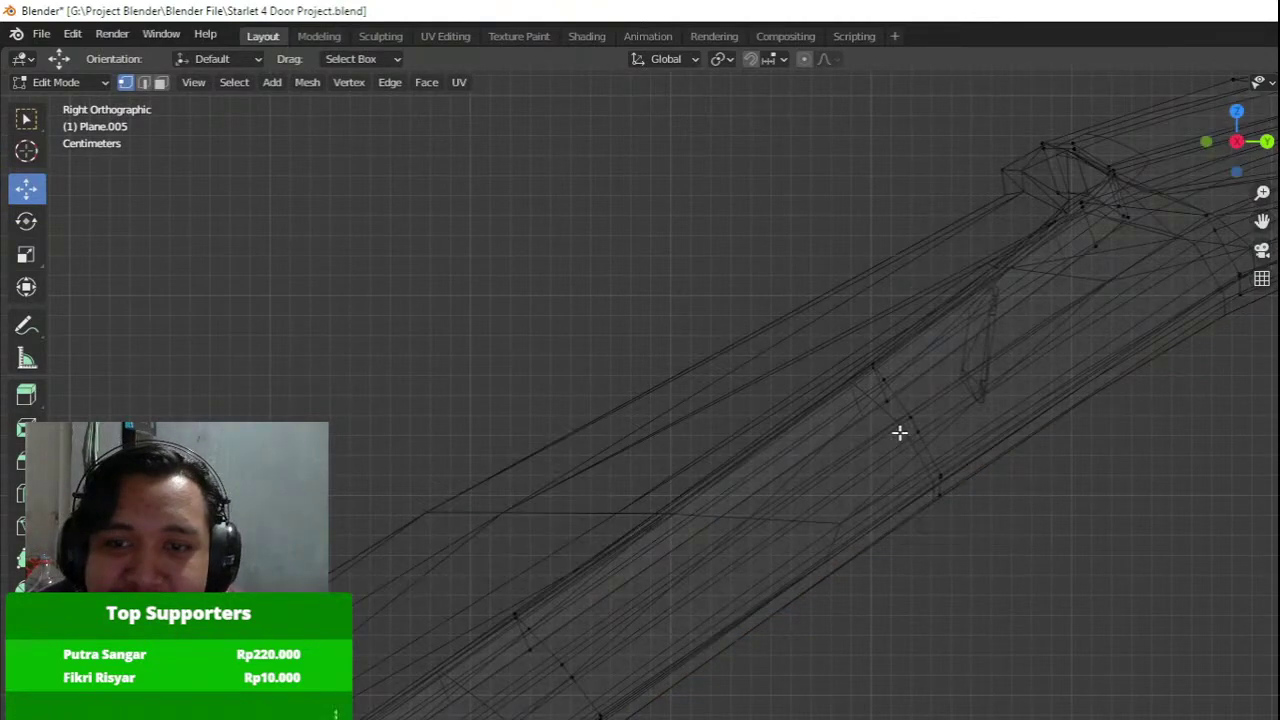
{"action": "scroll", "coordinate": [900, 431], "scroll_direction": "down", "scroll_amount": 4}
{"action": "middle_click_drag", "start_coordinate": [841, 392], "coordinate": [667, 329], "text": "shift"}
{"action": "key", "text": "shift+z"}
{"action": "key", "text": "Tab"}
{"action": "scroll", "coordinate": [894, 343], "scroll_direction": "down", "scroll_amount": 3}
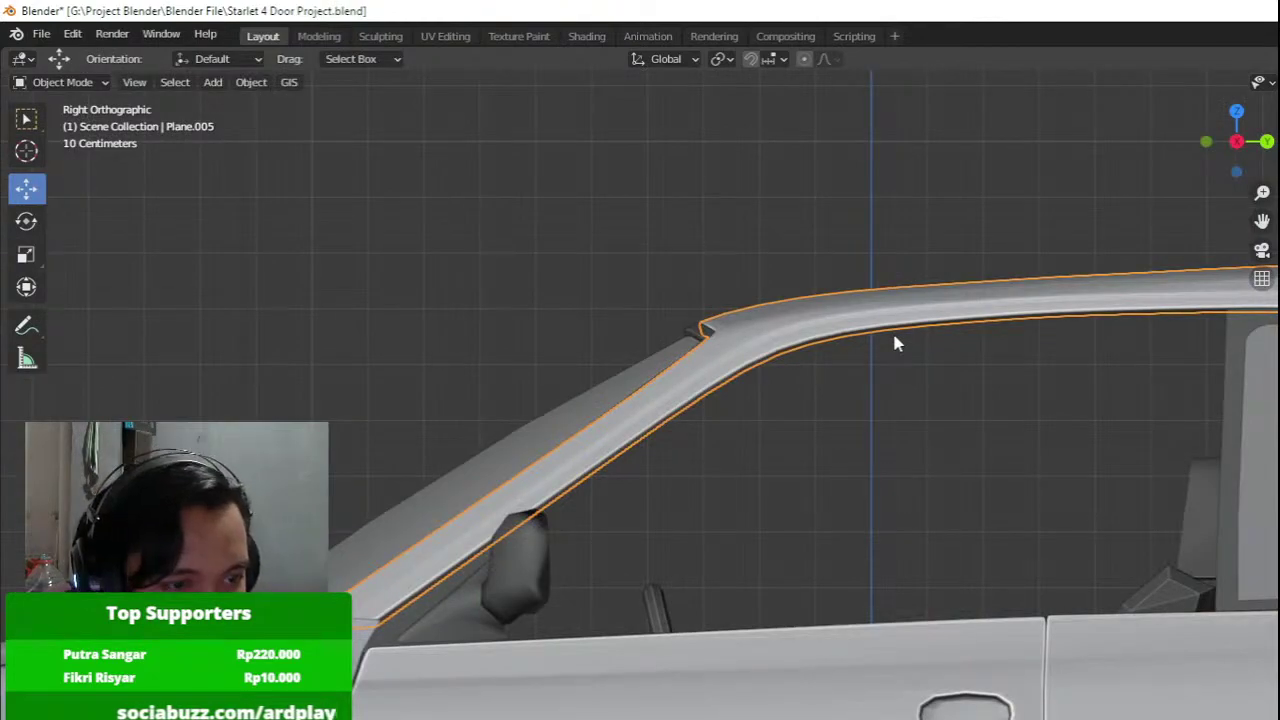
{"action": "middle_click_drag", "start_coordinate": [894, 343], "coordinate": [891, 312]}
{"action": "key", "text": "Tab"}
{"action": "scroll", "coordinate": [851, 297], "scroll_direction": "down", "scroll_amount": 3}
{"action": "key", "text": "Tab"}
{"action": "left_click", "coordinate": [852, 358]}
{"action": "key", "text": "KP_3"}
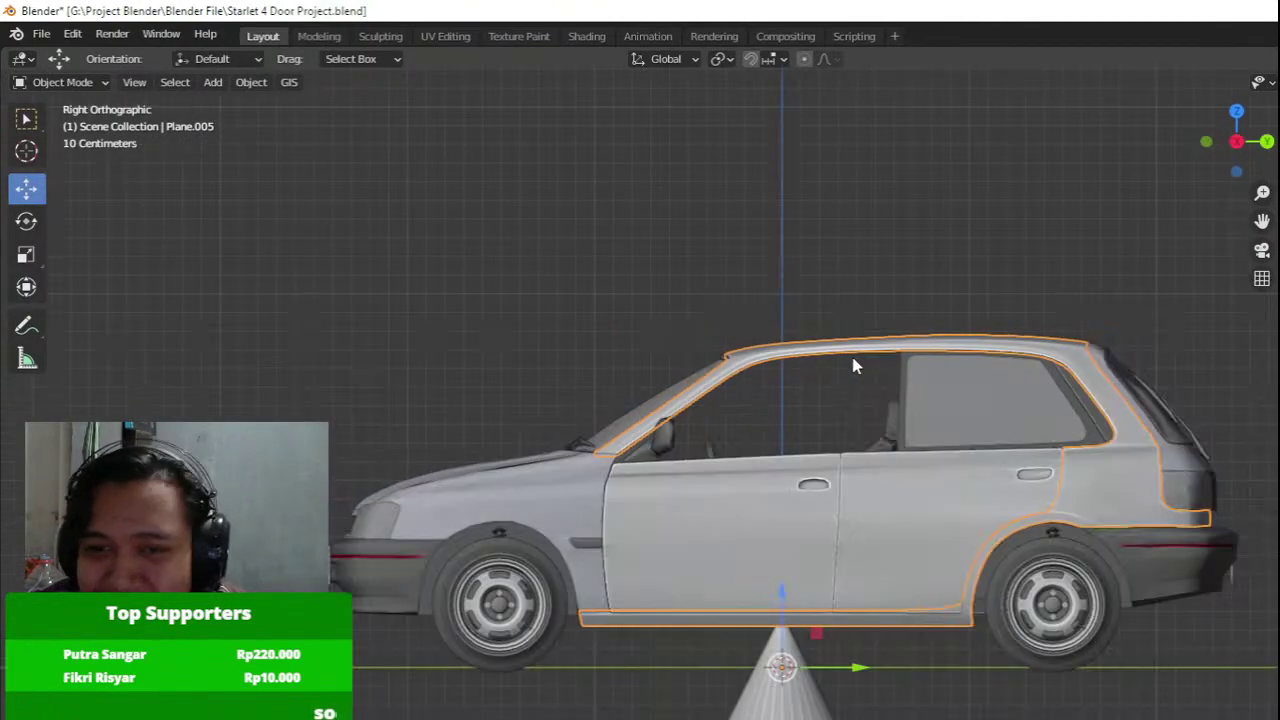
Try to move the body panel's vertices where the windscreen pillar meets the roof in the side view.
{"action": "key", "text": "Tab"}
{"action": "scroll", "coordinate": [852, 357], "scroll_direction": "up", "scroll_amount": 2}
{"action": "key", "text": "shift+z"}
{"action": "middle_click_drag", "start_coordinate": [706, 357], "coordinate": [729, 529], "text": "shift"}
{"action": "scroll", "coordinate": [729, 529], "scroll_direction": "up", "scroll_amount": 4}
{"action": "scroll", "coordinate": [728, 530], "scroll_direction": "up", "scroll_amount": 3}
{"action": "key", "text": "a"}
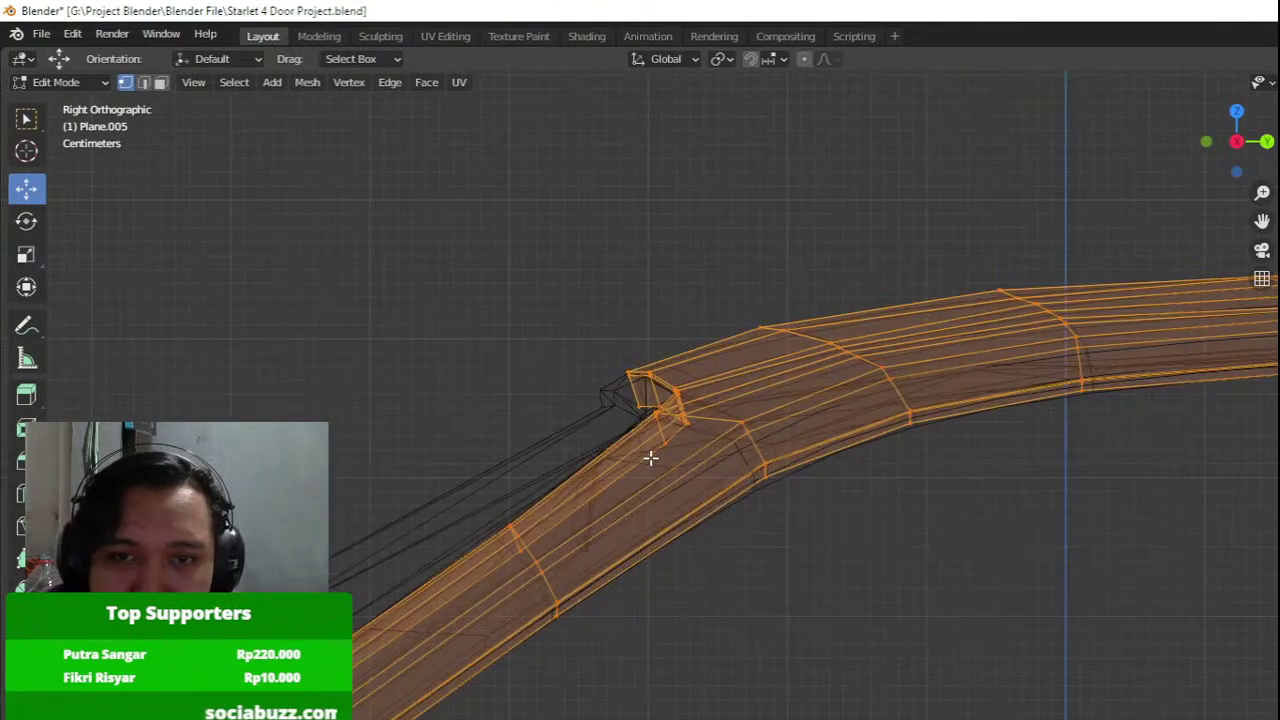
{"action": "scroll", "coordinate": [651, 451], "scroll_direction": "up", "scroll_amount": 3}
{"action": "scroll", "coordinate": [561, 404], "scroll_direction": "up", "scroll_amount": 1}
{"action": "left_click_drag", "start_coordinate": [463, 197], "coordinate": [1028, 520]}
{"action": "key", "text": "g"}
{"action": "left_click", "coordinate": [1012, 486]}
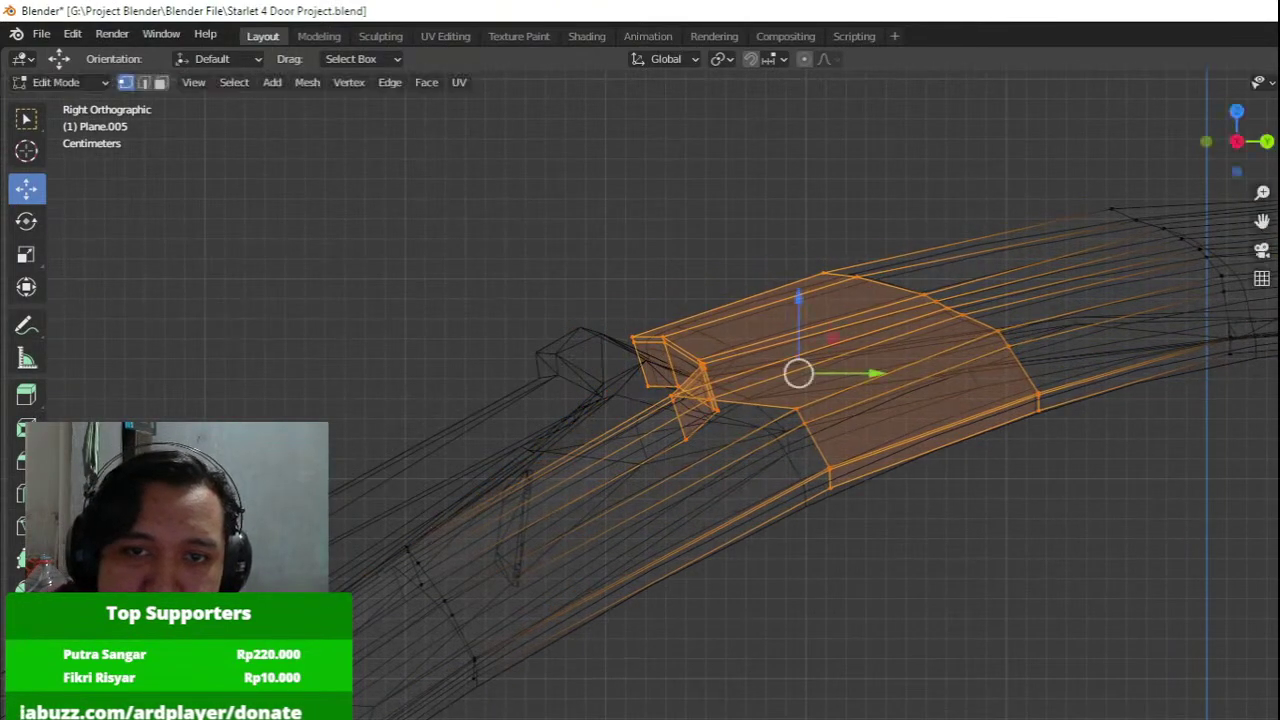
{"action": "key", "text": "ctrl+z"}
Inspect the roof line, side windows and rear of the car from several angles.
{"action": "mouse_move", "coordinate": [581, 373]}
{"action": "middle_mouse_down"}
{"action": "mouse_move", "coordinate": [851, 431]}
{"action": "mouse_move", "coordinate": [349, 449]}
{"action": "mouse_move", "coordinate": [557, 494]}
{"action": "mouse_move", "coordinate": [559, 463]}
{"action": "mouse_move", "coordinate": [451, 449]}
{"action": "mouse_move", "coordinate": [371, 500]}
{"action": "mouse_move", "coordinate": [409, 369]}
{"action": "mouse_move", "coordinate": [443, 423]}
{"action": "mouse_move", "coordinate": [477, 414]}
{"action": "middle_mouse_up"}
{"action": "key", "text": "shift+z"}
{"action": "key", "text": "Tab"}
{"action": "scroll", "coordinate": [409, 369], "scroll_direction": "down", "scroll_amount": 6}
{"action": "key", "text": "Tab"}
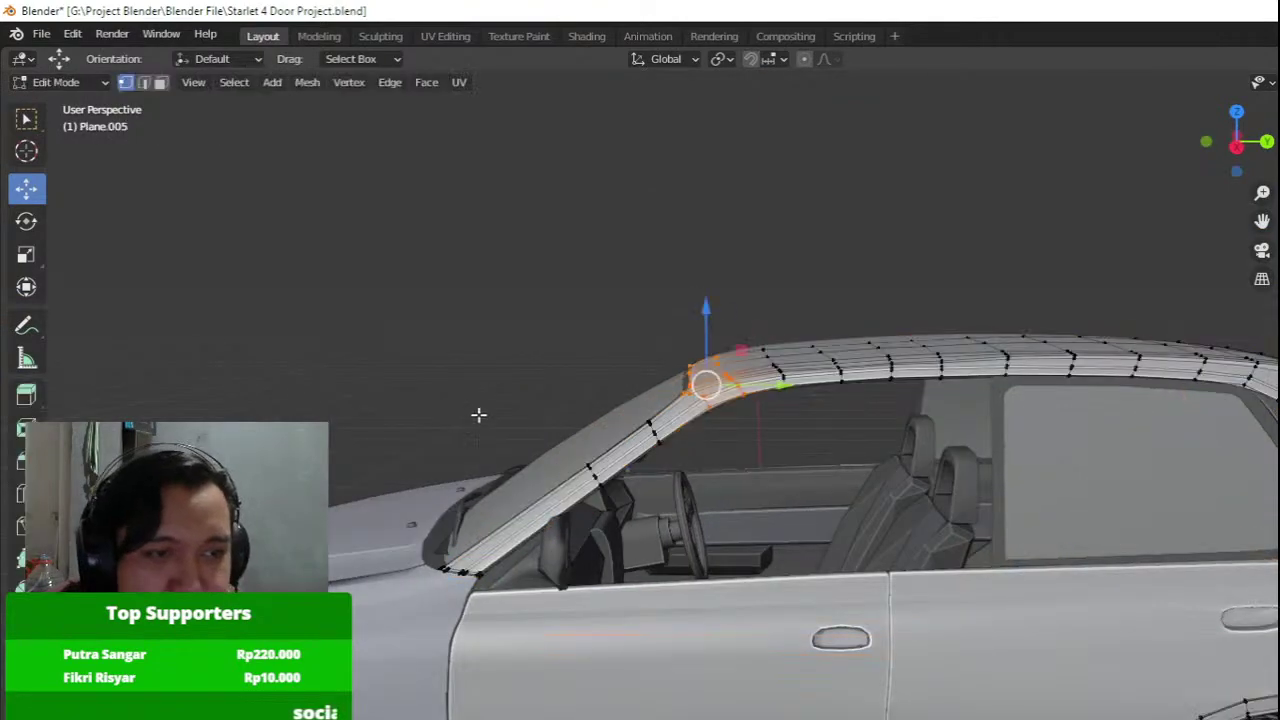
{"action": "scroll", "coordinate": [523, 431], "scroll_direction": "down", "scroll_amount": 4}
{"action": "key", "text": "Tab"}
{"action": "left_click", "coordinate": [693, 390]}
{"action": "middle_click_drag", "start_coordinate": [757, 426], "coordinate": [598, 379]}
{"action": "scroll", "coordinate": [640, 395], "scroll_direction": "up", "scroll_amount": 3}
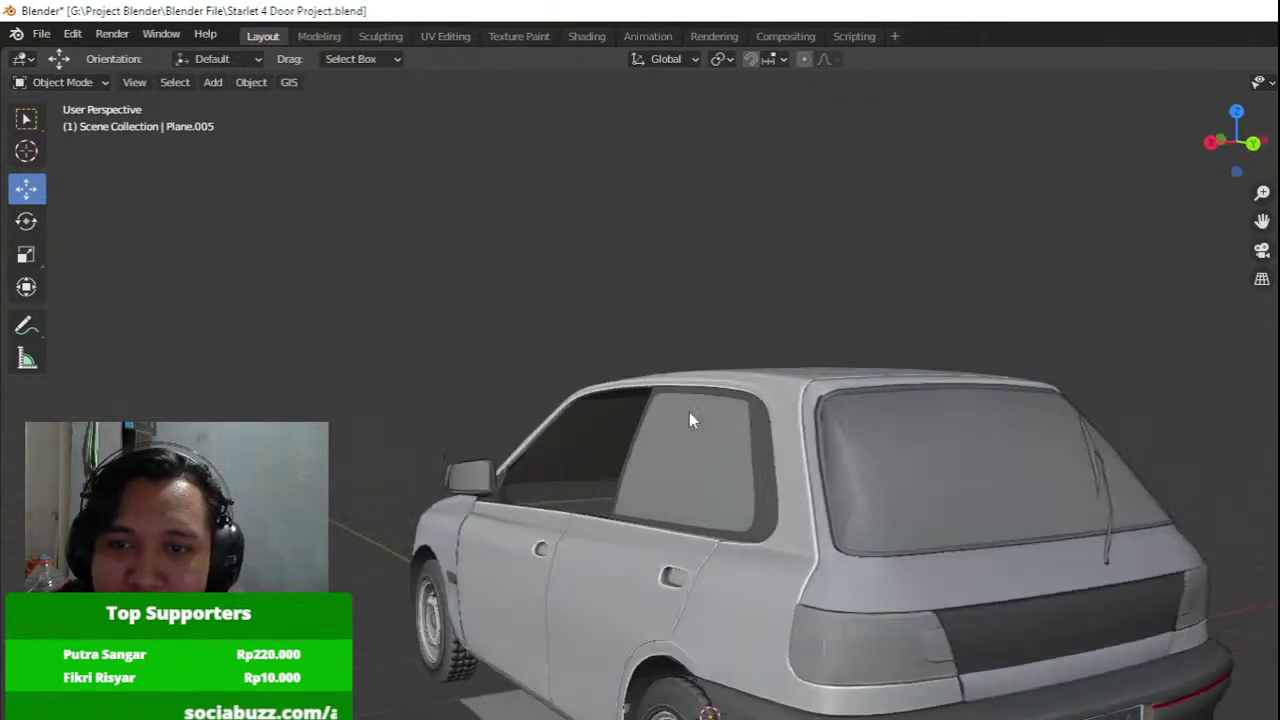
{"action": "middle_click_drag", "start_coordinate": [688, 413], "coordinate": [842, 458]}
{"action": "left_click", "coordinate": [827, 440]}
{"action": "scroll", "coordinate": [957, 427], "scroll_direction": "down", "scroll_amount": 4}
{"action": "key", "text": "KP_3"}
{"action": "scroll", "coordinate": [842, 464], "scroll_direction": "up", "scroll_amount": 5}
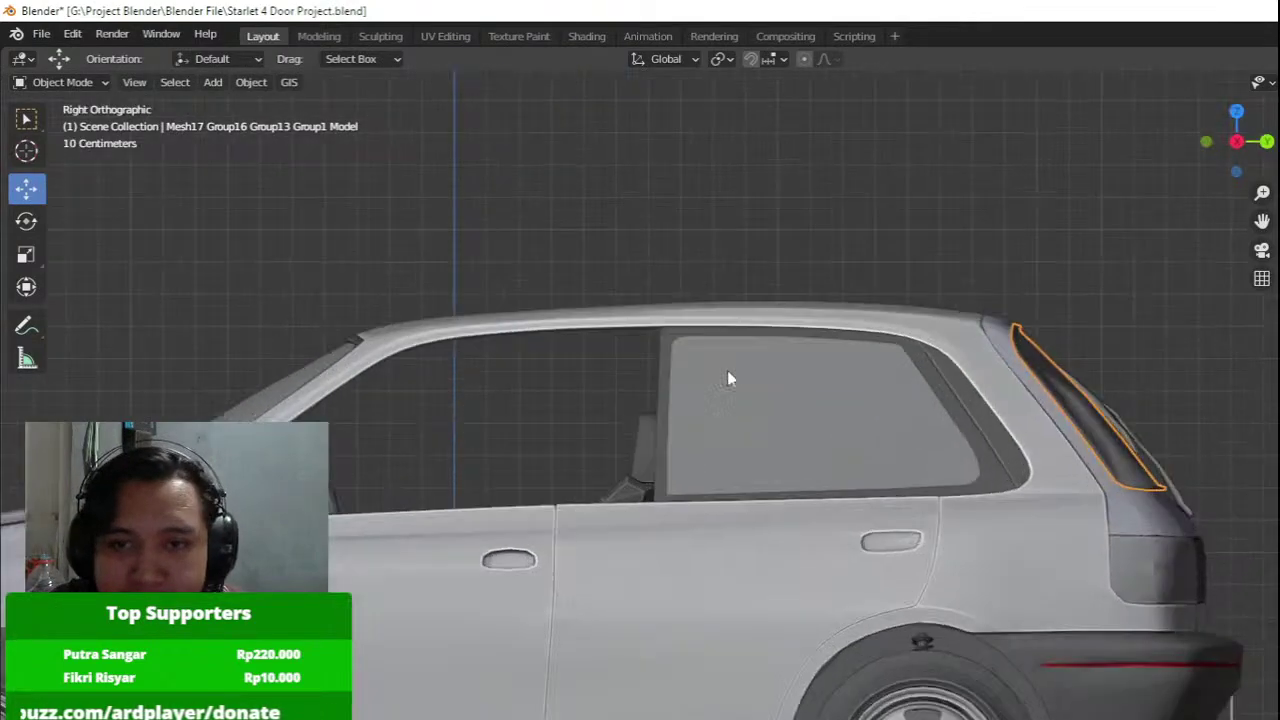
Hide the rear side window glass and frames on both sides of the car.
{"action": "left_click", "coordinate": [863, 459]}
{"action": "scroll", "coordinate": [863, 459], "scroll_direction": "up", "scroll_amount": 2}
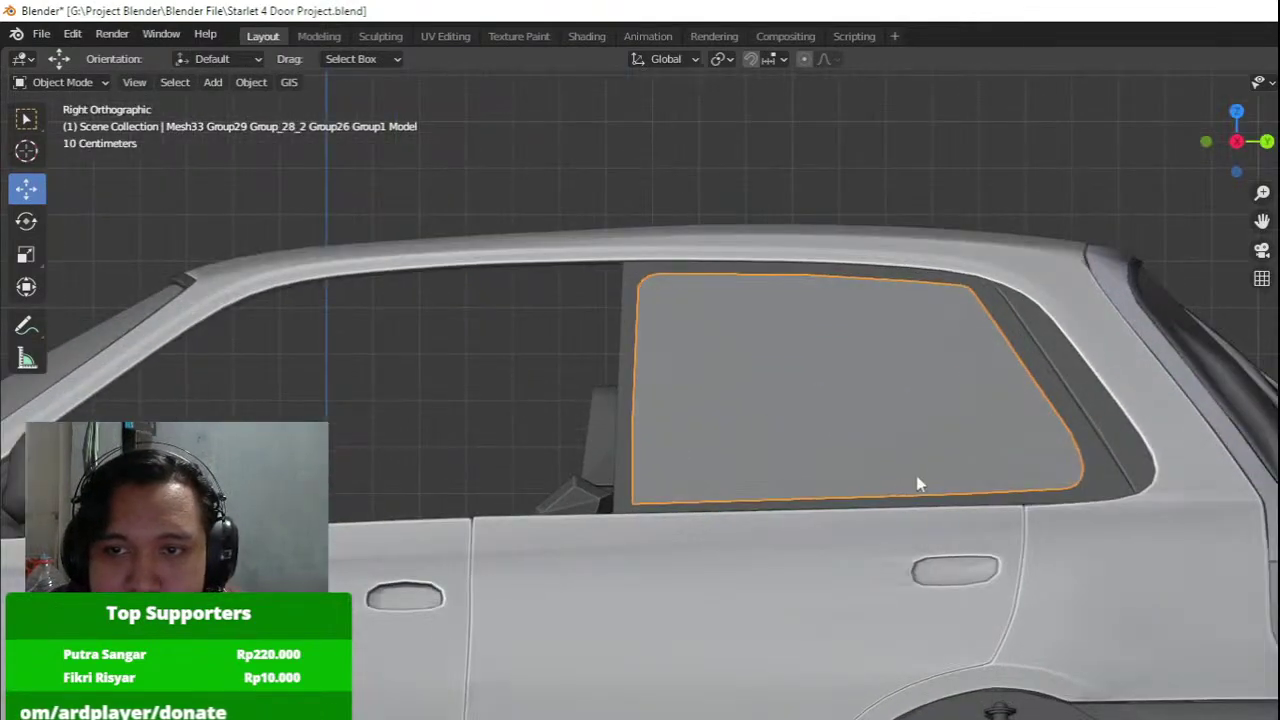
{"action": "key", "text": "Tab"}
{"action": "key", "text": "Tab"}
{"action": "left_click", "coordinate": [622, 470], "text": "shift"}
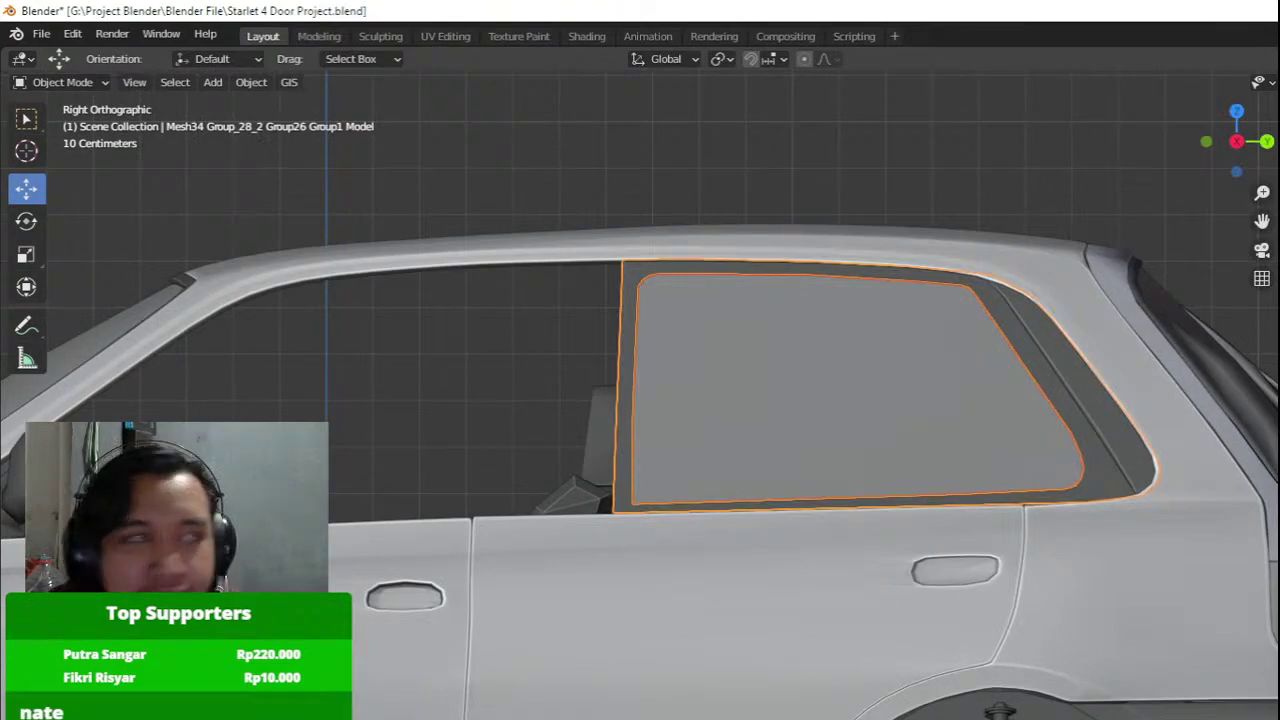
{"action": "left_click", "coordinate": [716, 380]}
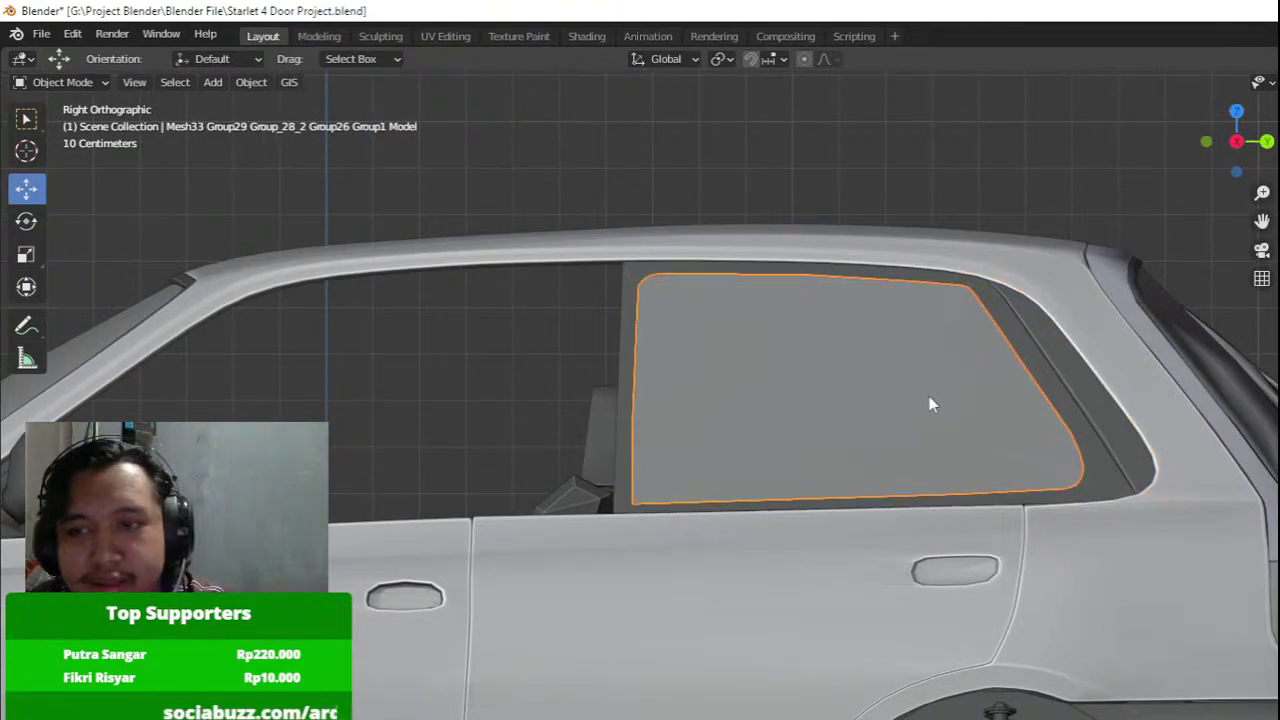
{"action": "key", "text": "h"}
{"action": "left_click", "coordinate": [1112, 439]}
{"action": "key", "text": "h"}
{"action": "left_click", "coordinate": [1114, 440]}
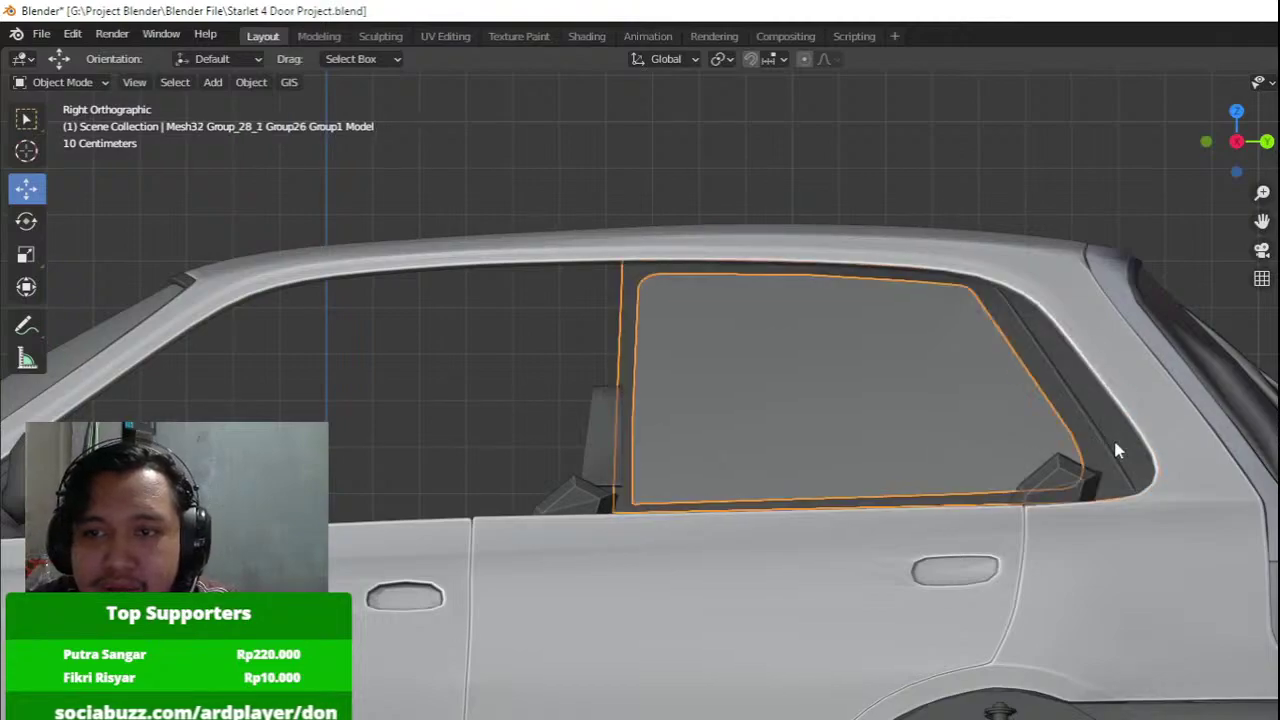
{"action": "key", "text": "h"}
{"action": "left_click", "coordinate": [1053, 424]}
{"action": "key", "text": "h"}
{"action": "scroll", "coordinate": [1053, 424], "scroll_direction": "down", "scroll_amount": 2}
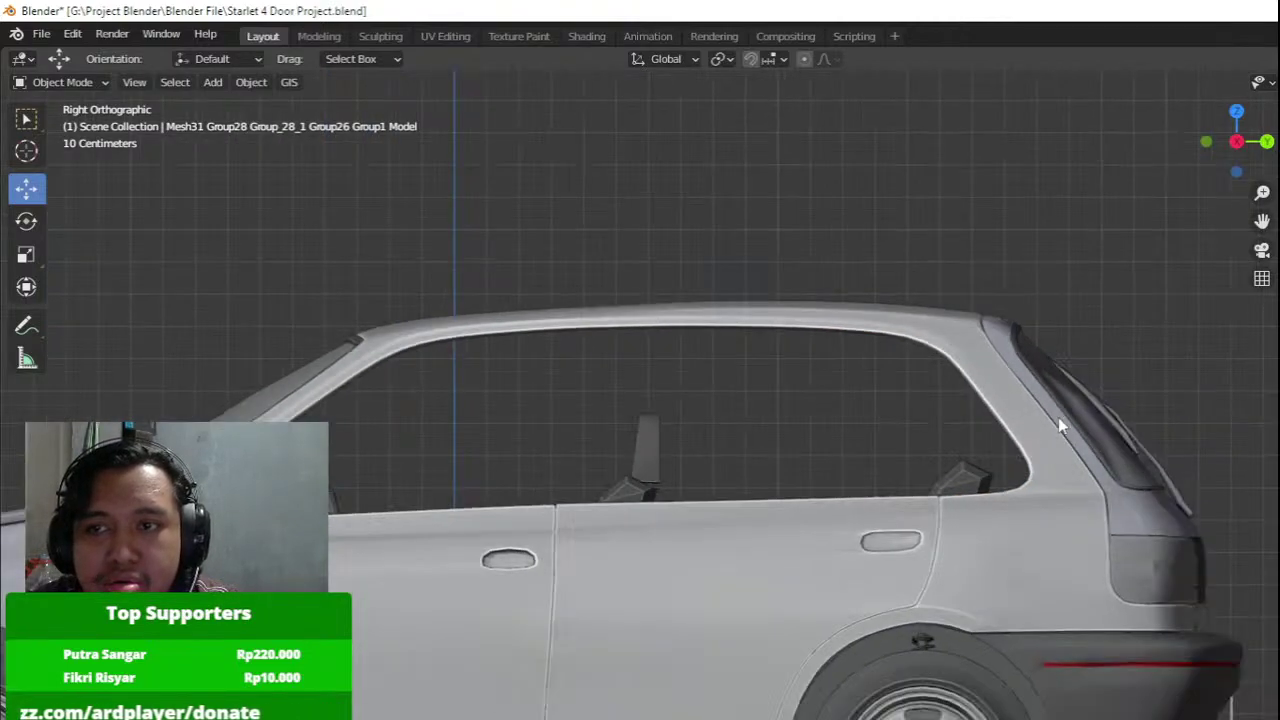
Examine the empty side window openings and the body panel around them from several angles.
{"action": "left_click", "coordinate": [1114, 444]}
{"action": "middle_click_drag", "start_coordinate": [1114, 446], "coordinate": [928, 480]}
{"action": "middle_click_drag", "start_coordinate": [808, 452], "coordinate": [914, 451]}
{"action": "middle_click_drag", "start_coordinate": [640, 395], "coordinate": [825, 386]}
{"action": "left_click", "coordinate": [721, 380]}
{"action": "key", "text": "h"}
{"action": "key", "text": "ctrl+z"}
{"action": "scroll", "coordinate": [763, 397], "scroll_direction": "up", "scroll_amount": 3}
{"action": "scroll", "coordinate": [693, 376], "scroll_direction": "down", "scroll_amount": 4}
{"action": "key", "text": "KP_3"}
{"action": "left_click", "coordinate": [684, 370]}
{"action": "scroll", "coordinate": [825, 388], "scroll_direction": "up", "scroll_amount": 5}
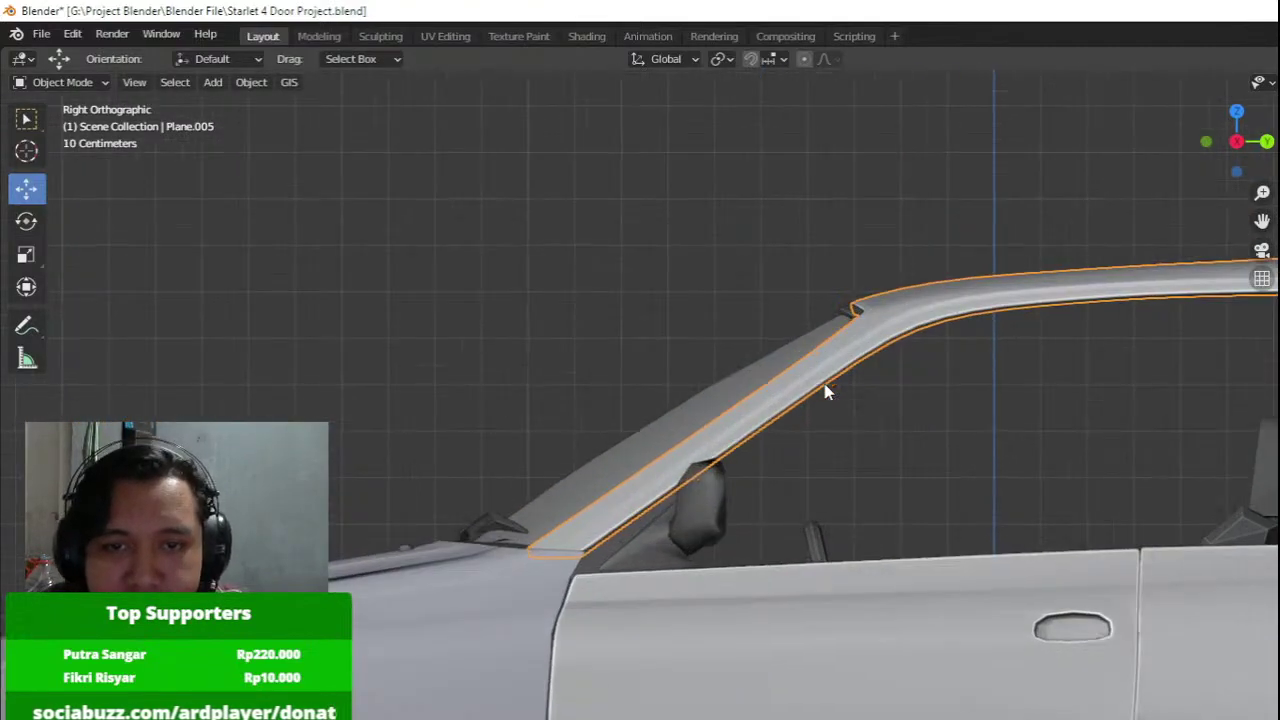
{"action": "left_click", "coordinate": [870, 444]}
{"action": "scroll", "coordinate": [870, 444], "scroll_direction": "down", "scroll_amount": 6}
{"action": "middle_click_drag", "start_coordinate": [872, 444], "coordinate": [786, 410], "text": "shift"}
{"action": "scroll", "coordinate": [965, 420], "scroll_direction": "down", "scroll_amount": 3}
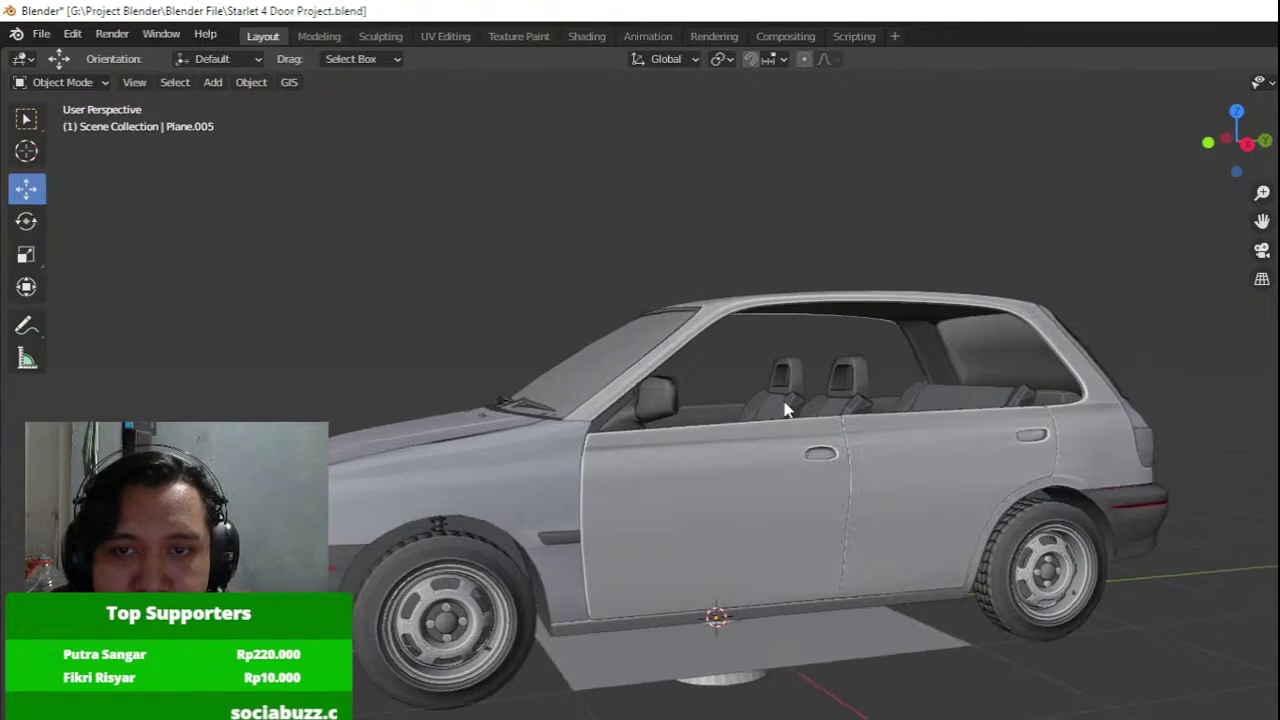
Duplicate the flat plane beneath the car and rotate the copy 90 degrees about the Y axis.
{"action": "scroll", "coordinate": [748, 467], "scroll_direction": "up", "scroll_amount": 3}
{"action": "left_click", "coordinate": [730, 703]}
{"action": "scroll", "coordinate": [730, 690], "scroll_direction": "down", "scroll_amount": 4}
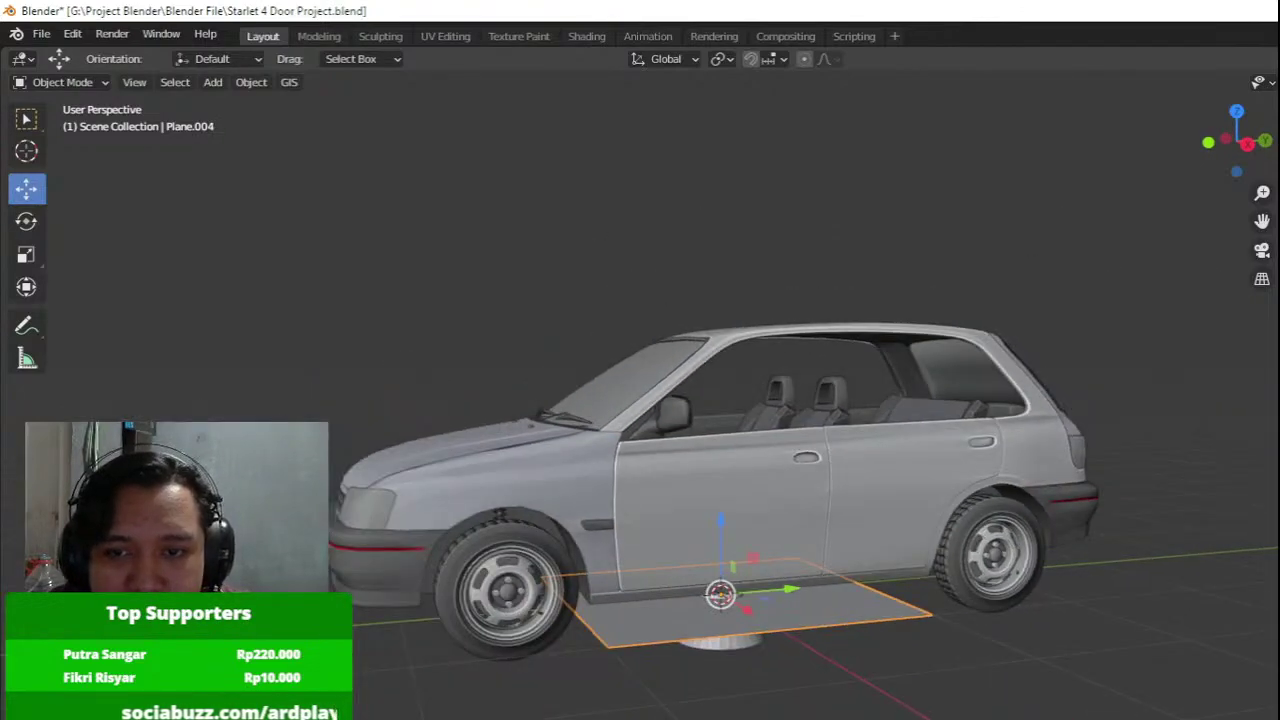
{"action": "middle_click_drag", "start_coordinate": [730, 660], "coordinate": [765, 630]}
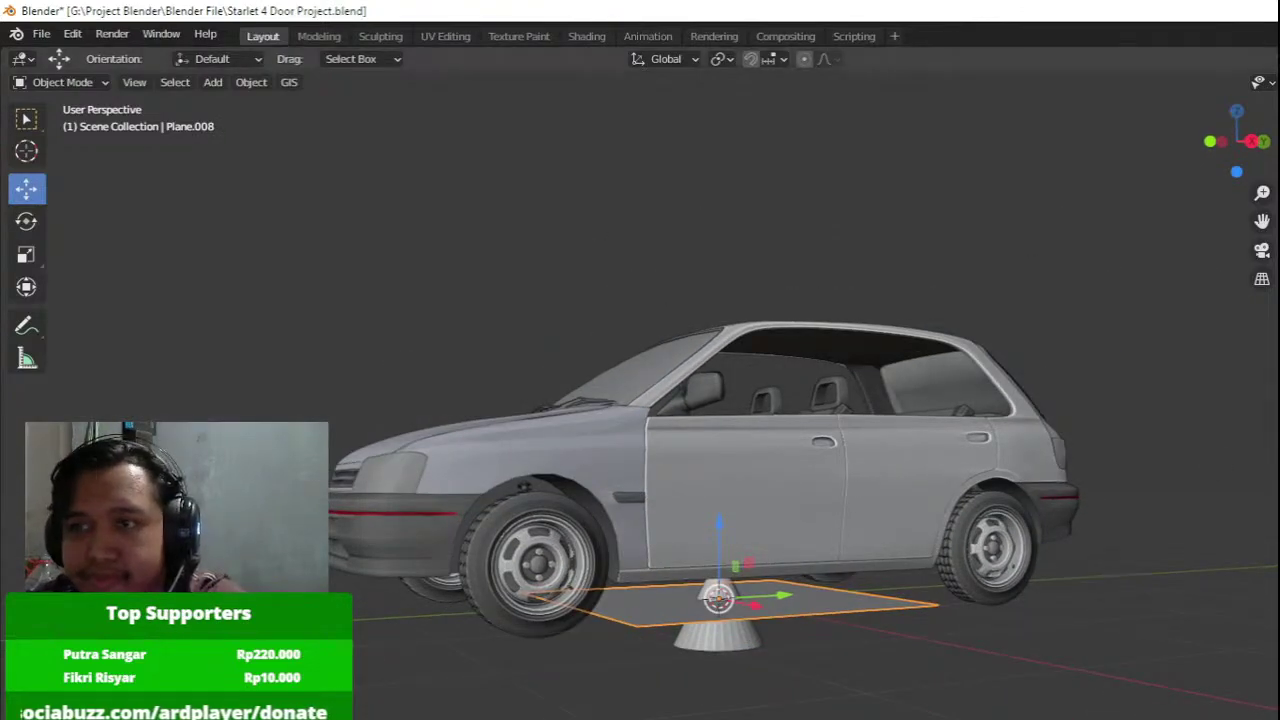
{"action": "type", "text": "ry90"}
{"action": "key", "text": "Return"}
Open the upright plane for mesh editing and move its geometry outward along X beside the doors.
{"action": "middle_click_drag", "start_coordinate": [891, 383], "coordinate": [909, 446]}
{"action": "key", "text": "Tab"}
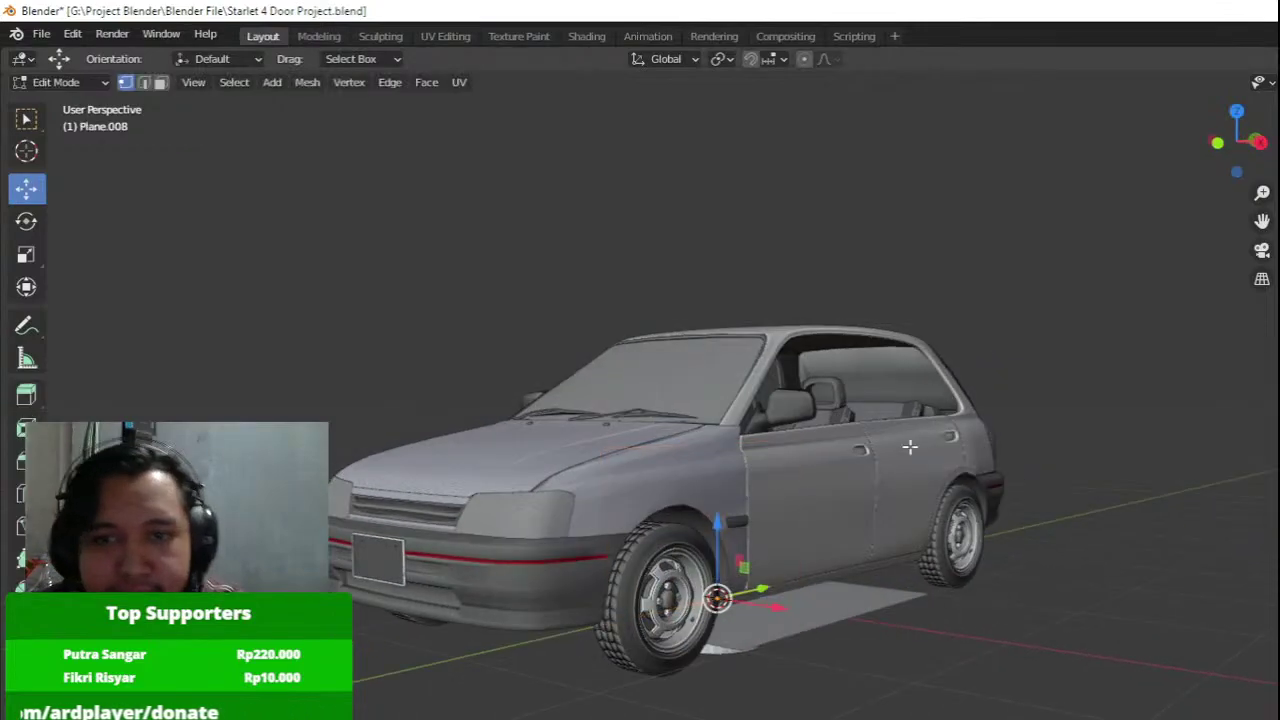
{"action": "left_click", "coordinate": [780, 545]}
{"action": "left_click_drag", "start_coordinate": [781, 531], "coordinate": [966, 569]}
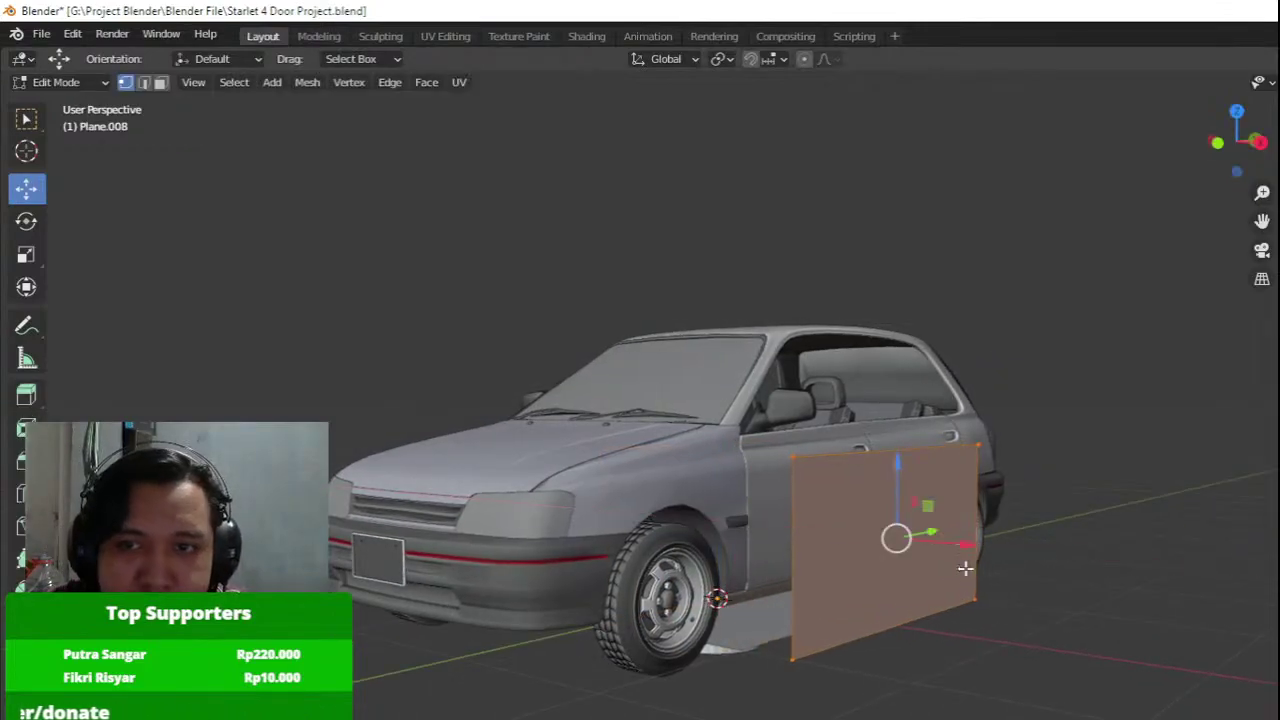
{"action": "middle_click_drag", "start_coordinate": [966, 569], "coordinate": [775, 609]}
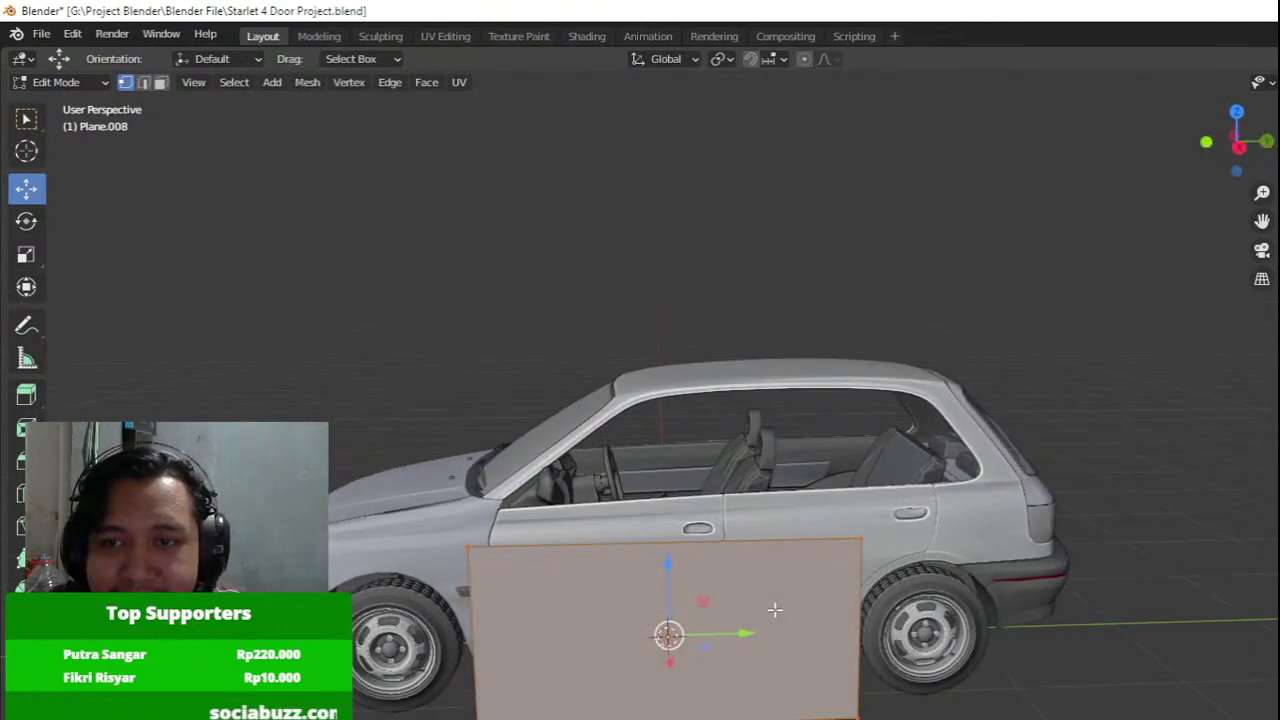
Scale the plane's geometry down to about 0.54 and raise it in the side view to the window openings.
{"action": "key", "text": "KP_3"}
{"action": "scroll", "coordinate": [760, 480], "scroll_direction": "up", "scroll_amount": 4}
{"action": "key", "text": "s"}
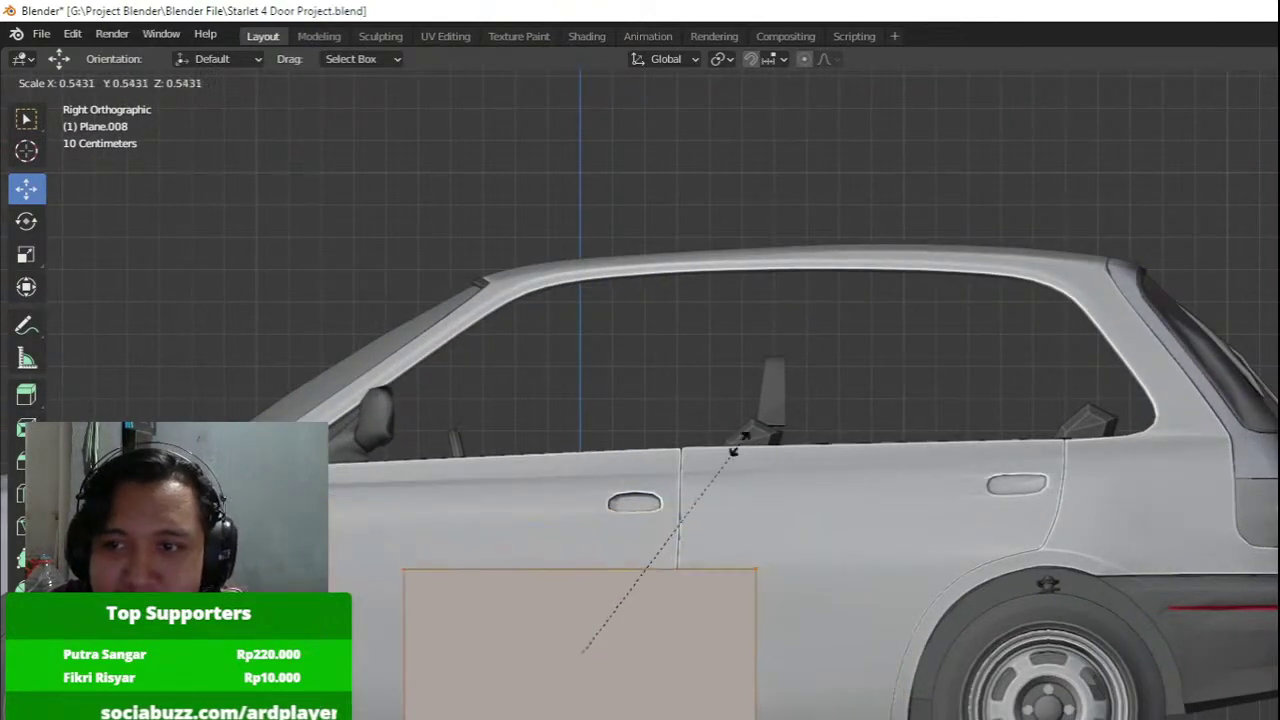
{"action": "left_click", "coordinate": [733, 447]}
{"action": "middle_click_drag", "start_coordinate": [700, 530], "coordinate": [853, 564], "text": "shift"}
{"action": "key", "text": "g"}
{"action": "left_click", "coordinate": [843, 327]}
{"action": "middle_click_drag", "start_coordinate": [843, 326], "coordinate": [520, 250]}
{"action": "middle_click_drag", "start_coordinate": [520, 250], "coordinate": [807, 262]}
{"action": "key", "text": "Tab"}
{"action": "key", "text": "Tab"}
{"action": "middle_click_drag", "start_coordinate": [950, 293], "coordinate": [893, 300]}
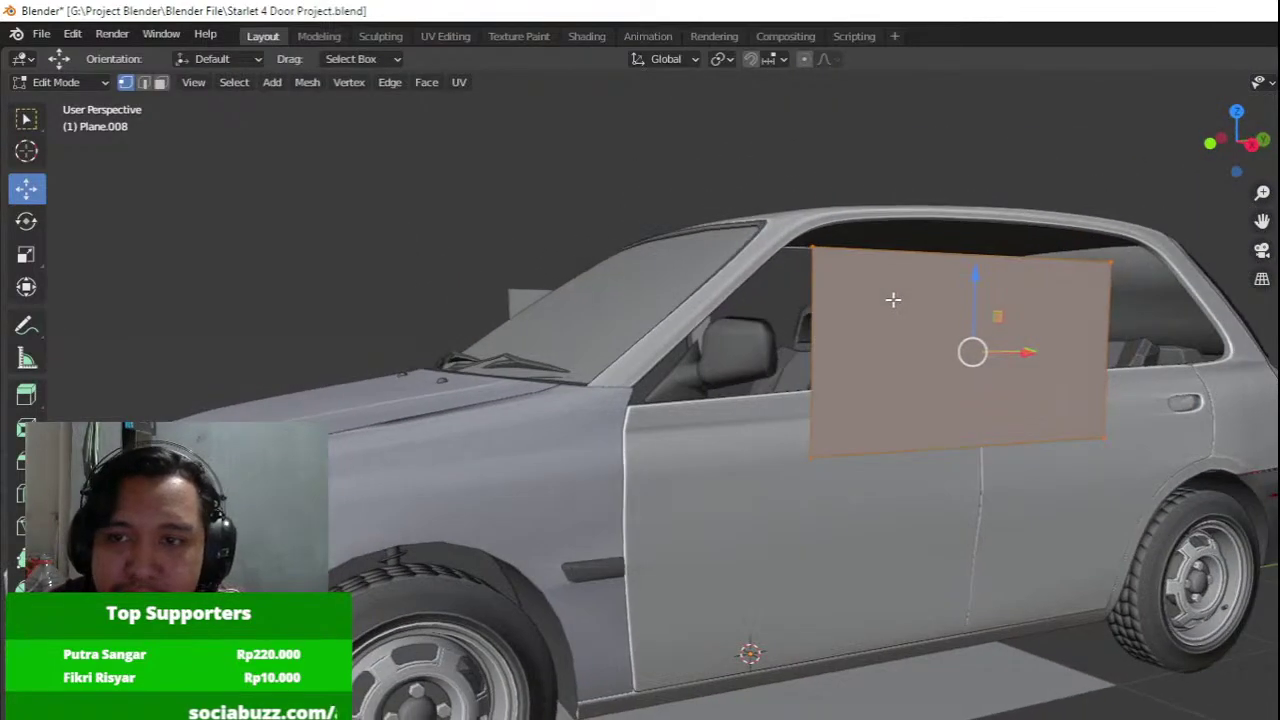
Move the plane's geometry rearward in the side view so it covers the rear door's window area.
{"action": "key", "text": "KP_3"}
{"action": "middle_click_drag", "start_coordinate": [811, 430], "coordinate": [773, 515], "text": "shift"}
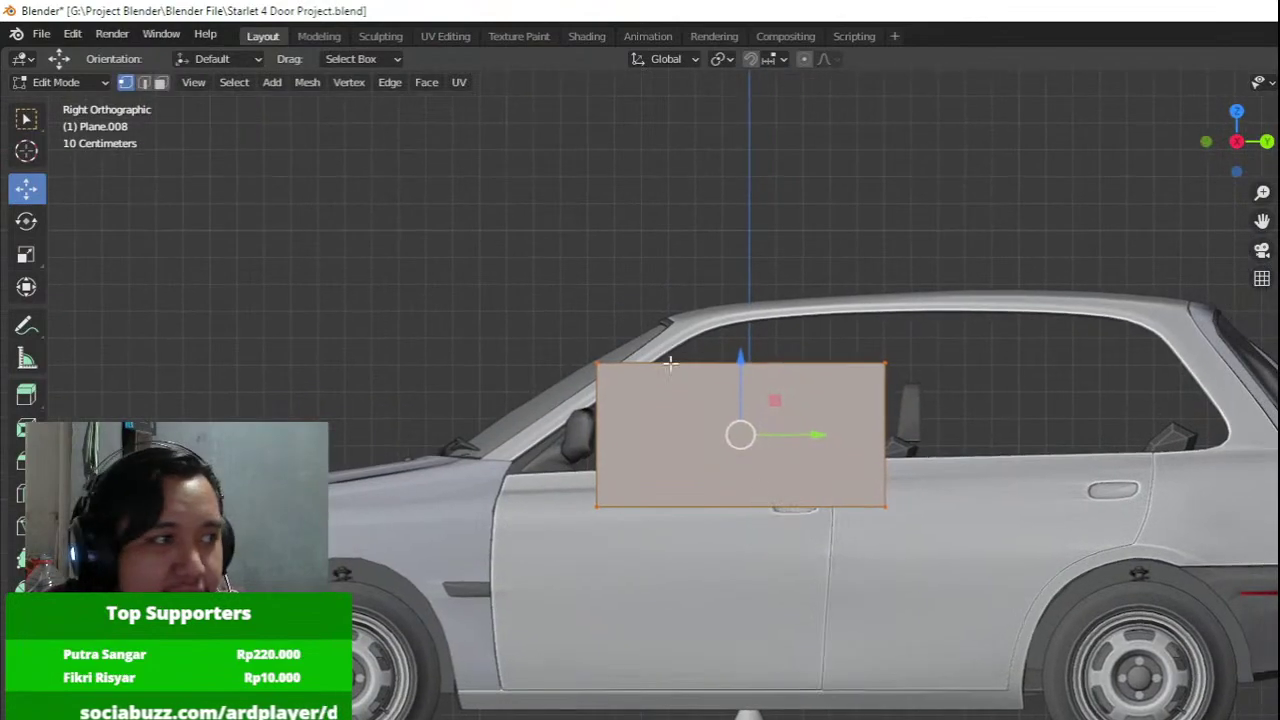
{"action": "mouse_move", "coordinate": [635, 346]}
{"action": "middle_mouse_down", "text": "shift"}
{"action": "mouse_move", "coordinate": [623, 388]}
{"action": "mouse_move", "coordinate": [430, 408]}
{"action": "middle_mouse_up", "text": "shift"}
{"action": "key", "text": "g"}
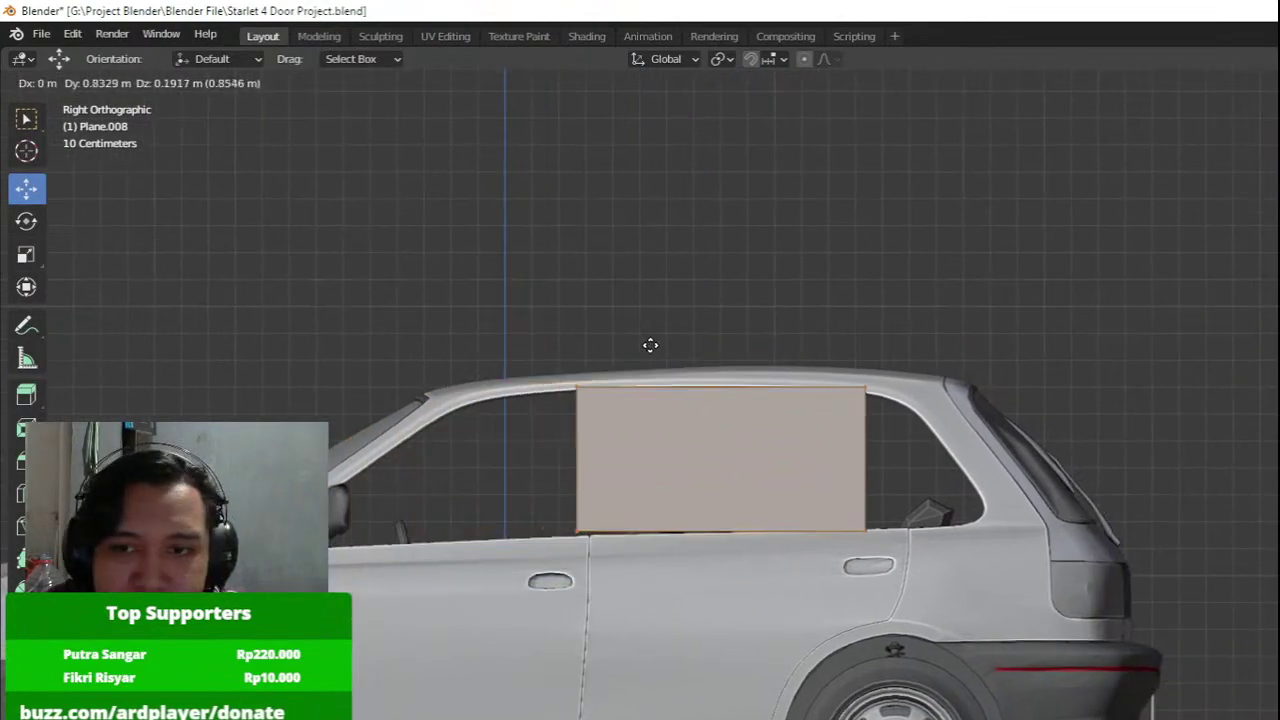
{"action": "left_click", "coordinate": [711, 351]}
{"action": "scroll", "coordinate": [454, 352], "scroll_direction": "up", "scroll_amount": 2}
{"action": "middle_click_drag", "start_coordinate": [711, 351], "coordinate": [406, 215], "text": "shift"}
{"action": "scroll", "coordinate": [454, 352], "scroll_direction": "up", "scroll_amount": 1}
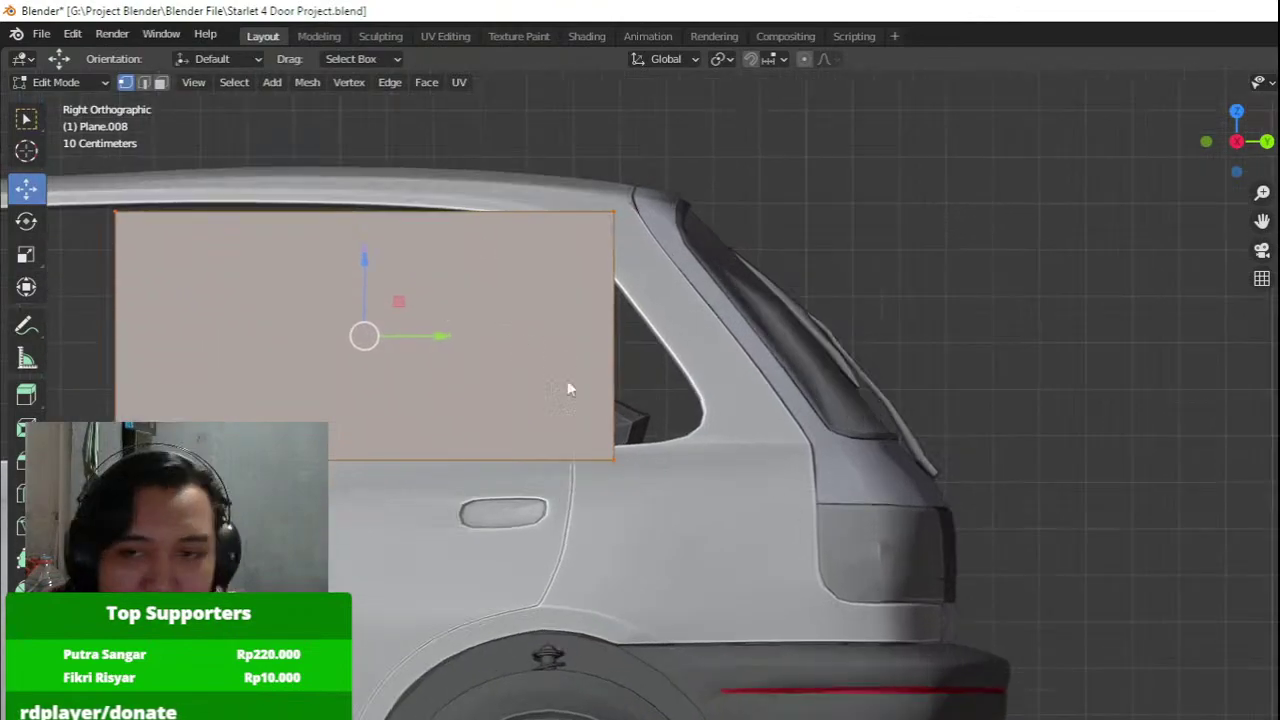
Open the body panel for mesh editing at the rear window opening's lower back corner.
{"action": "key", "text": "Tab"}
{"action": "left_click", "coordinate": [668, 440]}
{"action": "key", "text": "Tab"}
{"action": "key", "text": "Tab"}
{"action": "left_click", "coordinate": [711, 456]}
{"action": "key", "text": "Tab"}
{"action": "scroll", "coordinate": [711, 455], "scroll_direction": "up", "scroll_amount": 3}
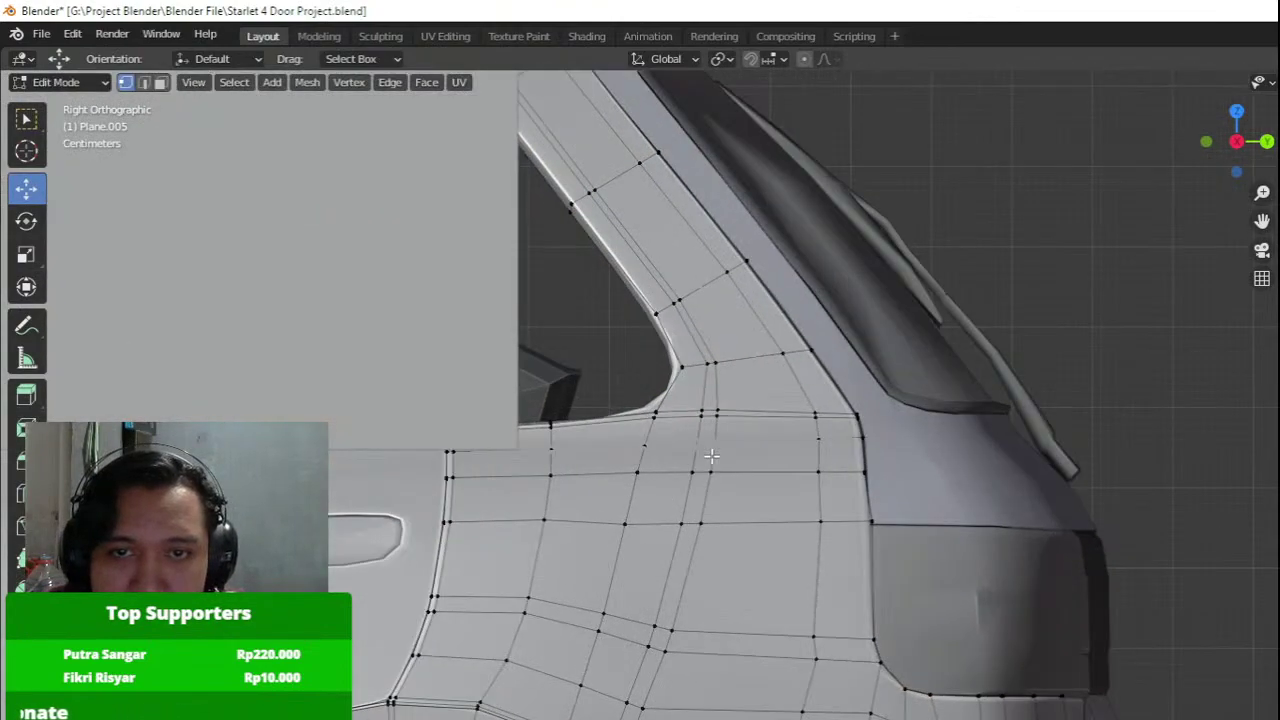
{"action": "scroll", "coordinate": [711, 455], "scroll_direction": "down", "scroll_amount": 7}
{"action": "middle_click_drag", "start_coordinate": [711, 455], "coordinate": [755, 475], "text": "shift"}
{"action": "scroll", "coordinate": [777, 519], "scroll_direction": "up", "scroll_amount": 6}
{"action": "scroll", "coordinate": [777, 519], "scroll_direction": "up", "scroll_amount": 3}
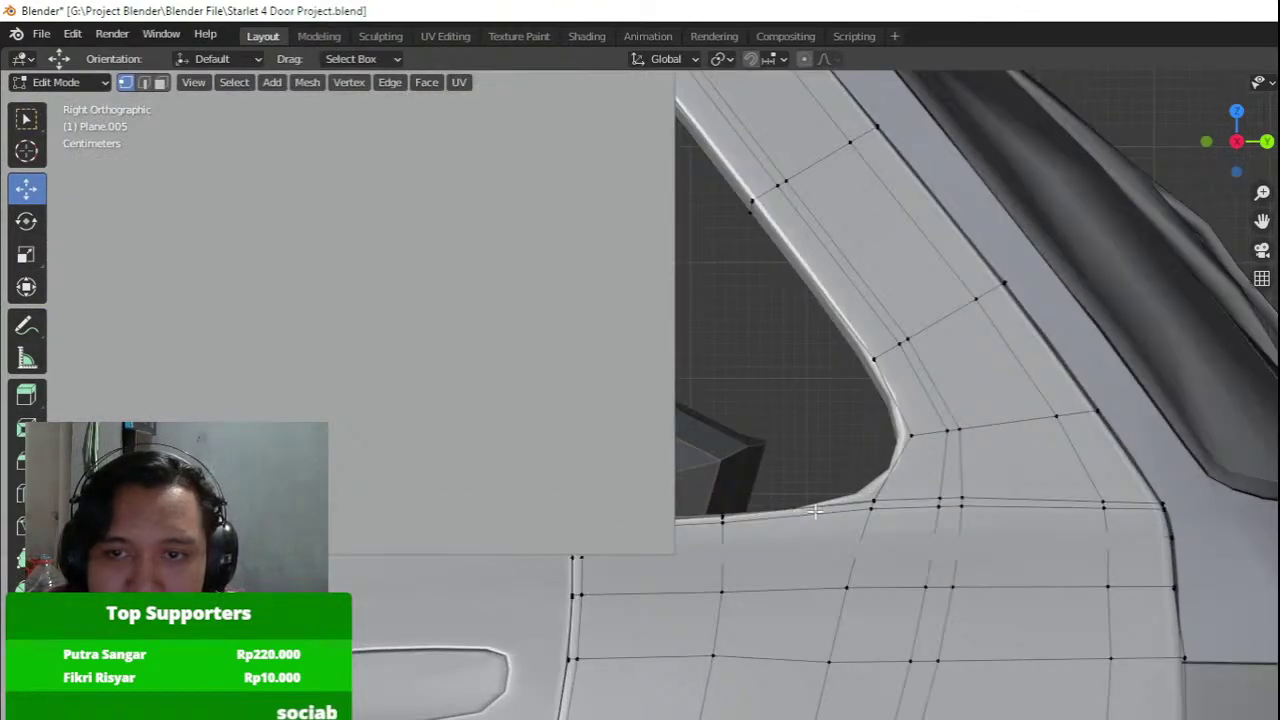
Try to add an edge loop to the body panel below the rear window opening's lower corner.
{"action": "key", "text": "ctrl+r"}
{"action": "left_click", "coordinate": [820, 515]}
{"action": "left_click", "coordinate": [873, 522]}
{"action": "key", "text": "ctrl+z"}
Select the vertices at the rear window opening's lower back corner in wireframe, shift them, and finish editing the body panel.
{"action": "key", "text": "shift+z"}
{"action": "left_click_drag", "start_coordinate": [809, 546], "coordinate": [888, 484]}
{"action": "key", "text": "shift+z"}
{"action": "key", "text": "g"}
{"action": "left_click", "coordinate": [959, 526]}
{"action": "key", "text": "Tab"}
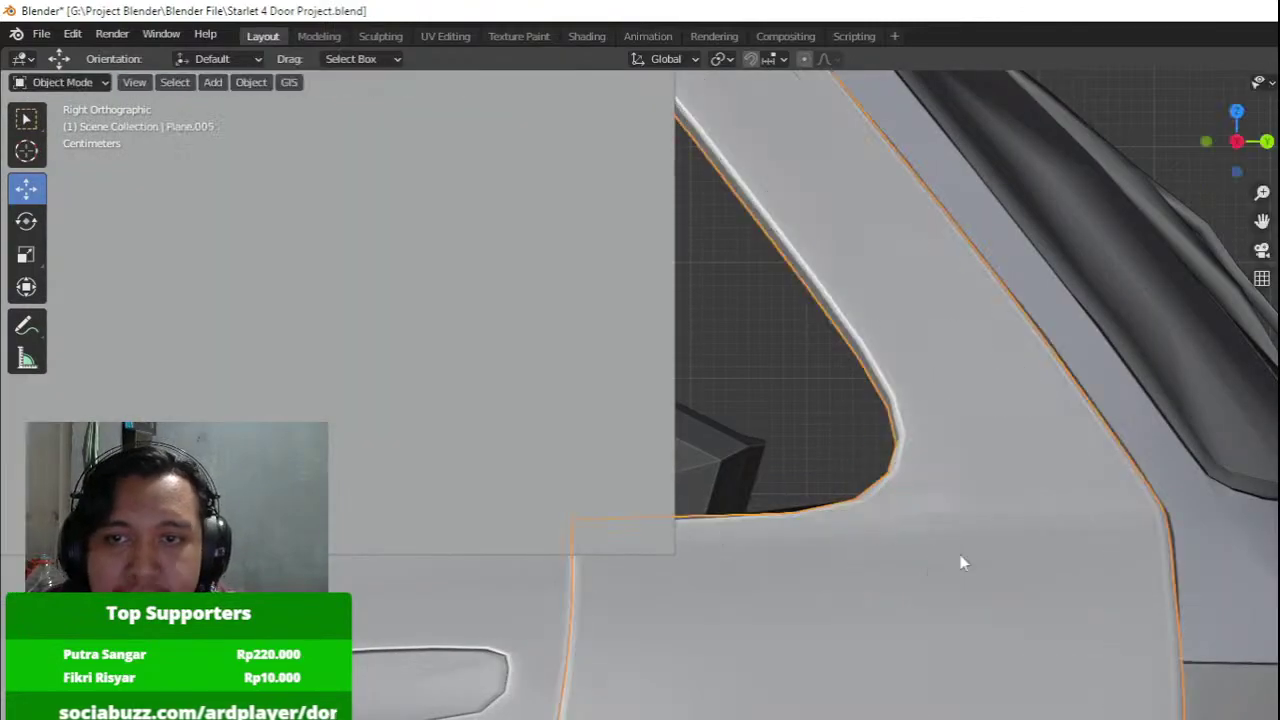
Open the plane over the rear side window for mesh editing and narrow it by moving its rear edge forward.
{"action": "scroll", "coordinate": [960, 558], "scroll_direction": "down", "scroll_amount": 7}
{"action": "scroll", "coordinate": [760, 510], "scroll_direction": "up", "scroll_amount": 1}
{"action": "left_click", "coordinate": [699, 462]}
{"action": "key", "text": "Tab"}
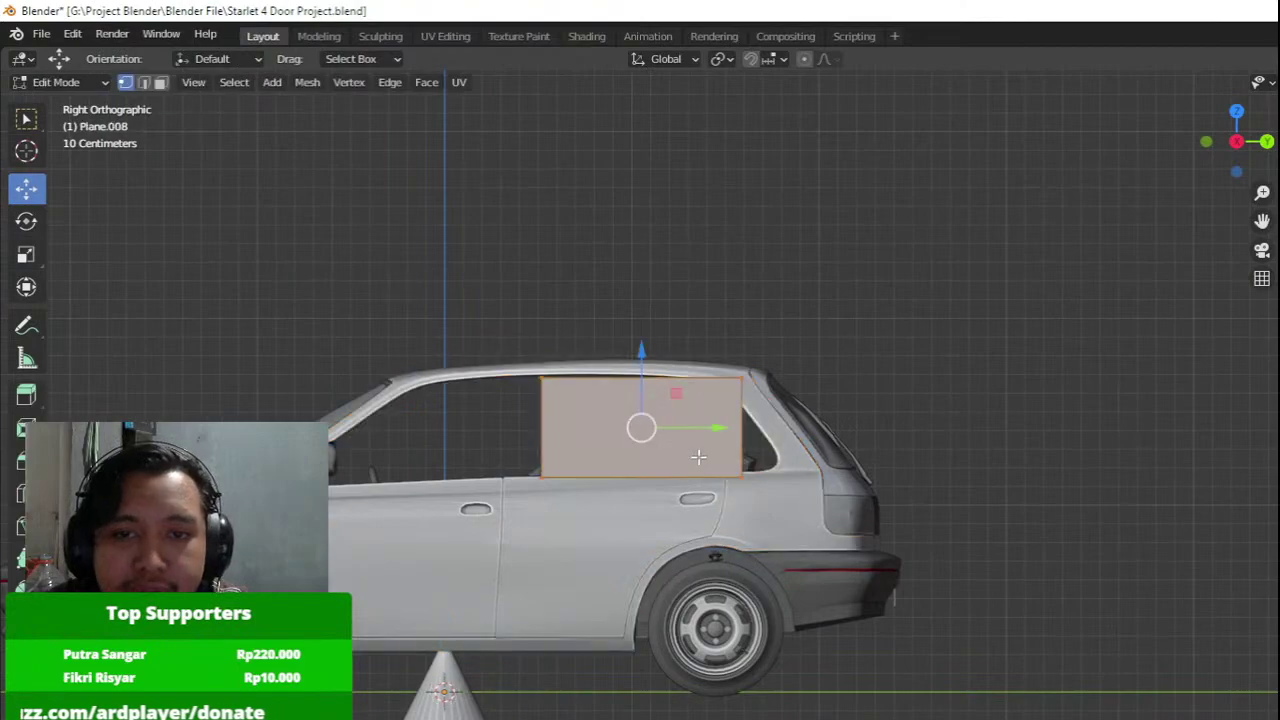
{"action": "scroll", "coordinate": [720, 462], "scroll_direction": "up", "scroll_amount": 3}
{"action": "middle_click_drag", "start_coordinate": [683, 459], "coordinate": [782, 512], "text": "shift"}
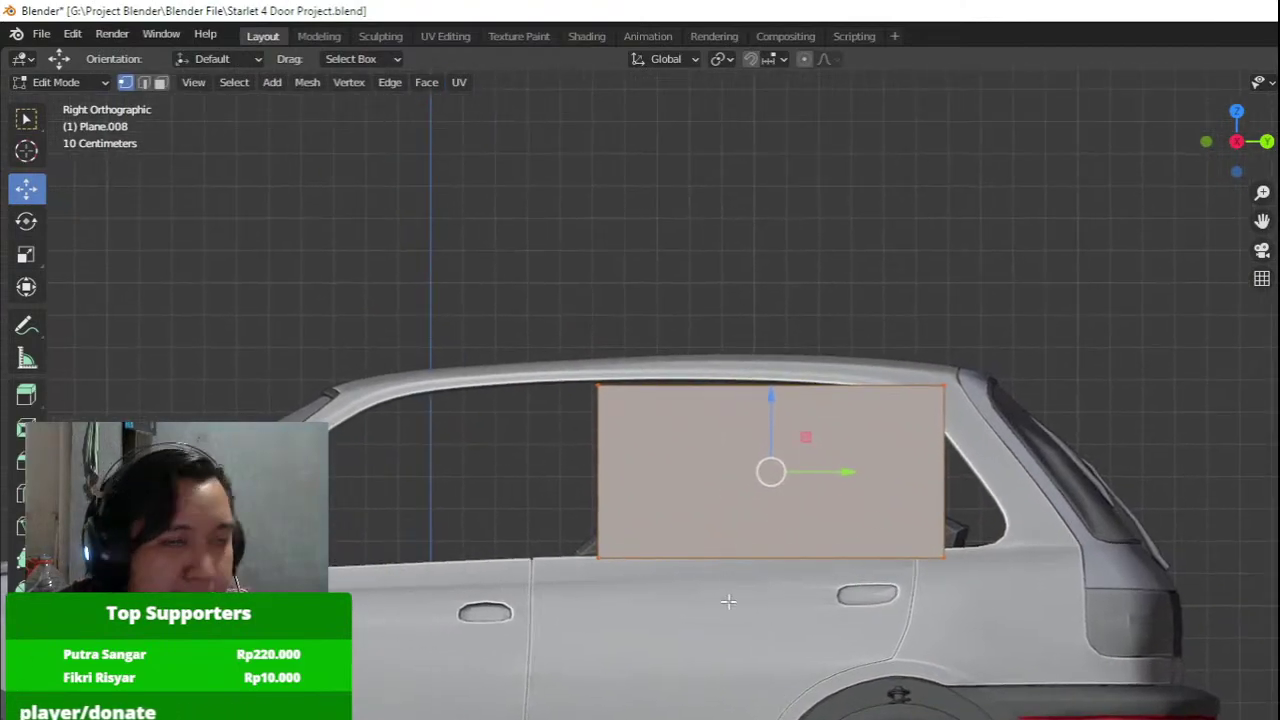
{"action": "left_click_drag", "start_coordinate": [834, 606], "coordinate": [977, 364]}
{"action": "left_click_drag", "start_coordinate": [991, 468], "coordinate": [2, 471]}
Duplicate the narrowed plane in place and move the copy's geometry forward, ahead of the windshield, in the side view.
{"action": "key", "text": "Tab"}
{"action": "key", "text": "shift+d"}
{"action": "right_click", "coordinate": [707, 471]}
{"action": "key", "text": "Tab"}
{"action": "key", "text": "a"}
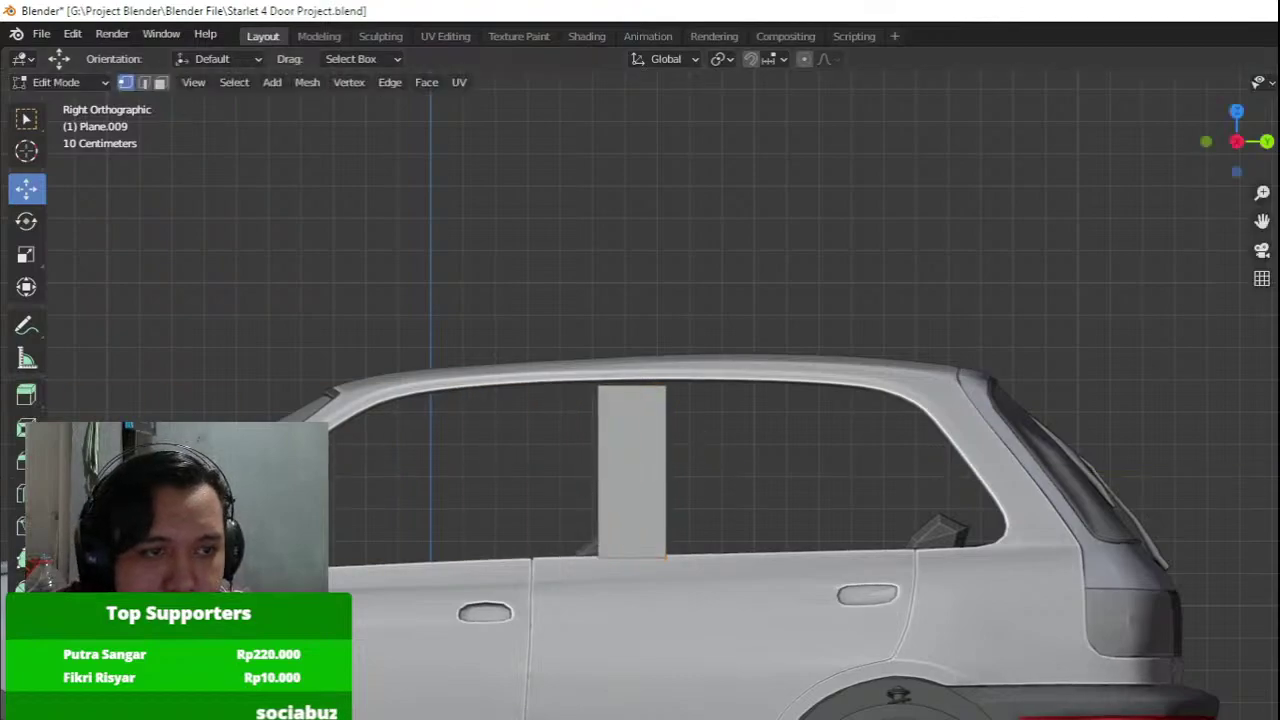
{"action": "middle_click_drag", "start_coordinate": [662, 400], "coordinate": [767, 350], "text": "shift"}
{"action": "key", "text": "Tab"}
{"action": "scroll", "coordinate": [769, 391], "scroll_direction": "down", "scroll_amount": 3}
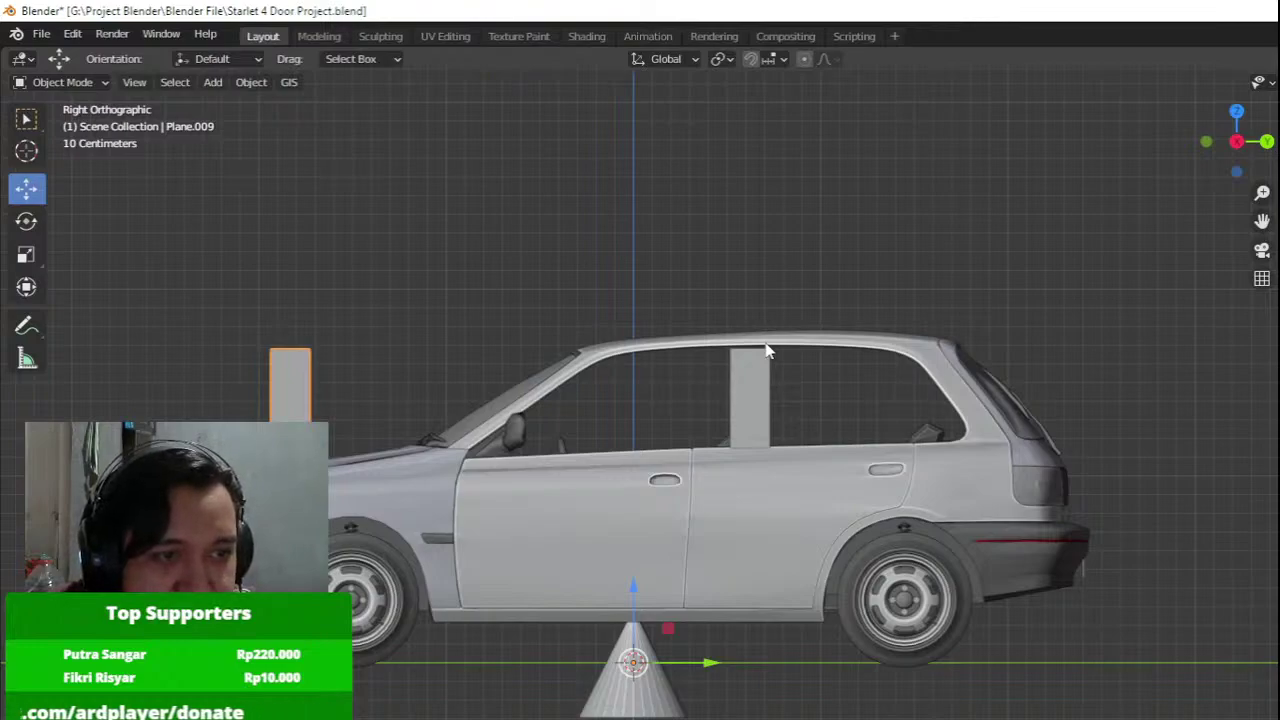
Move the original plane's geometry forward so its front edge lines up with the seam between the front and rear doors.
{"action": "scroll", "coordinate": [767, 350], "scroll_direction": "up", "scroll_amount": 2}
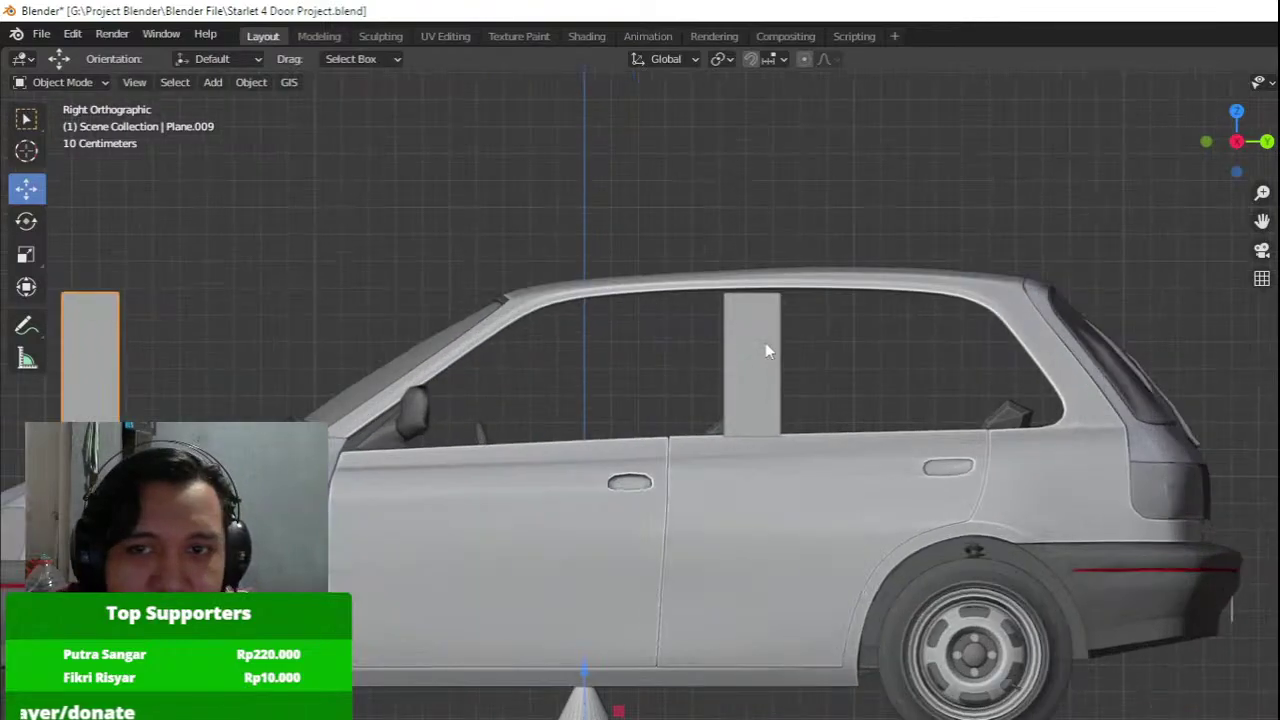
{"action": "left_click", "coordinate": [767, 350]}
{"action": "scroll", "coordinate": [767, 350], "scroll_direction": "up", "scroll_amount": 2}
{"action": "key", "text": "Tab"}
{"action": "middle_click_drag", "start_coordinate": [767, 350], "coordinate": [786, 432], "text": "shift"}
{"action": "scroll", "coordinate": [786, 426], "scroll_direction": "up", "scroll_amount": 2}
{"action": "key", "text": "a"}
{"action": "left_click_drag", "start_coordinate": [846, 389], "coordinate": [504, 370]}
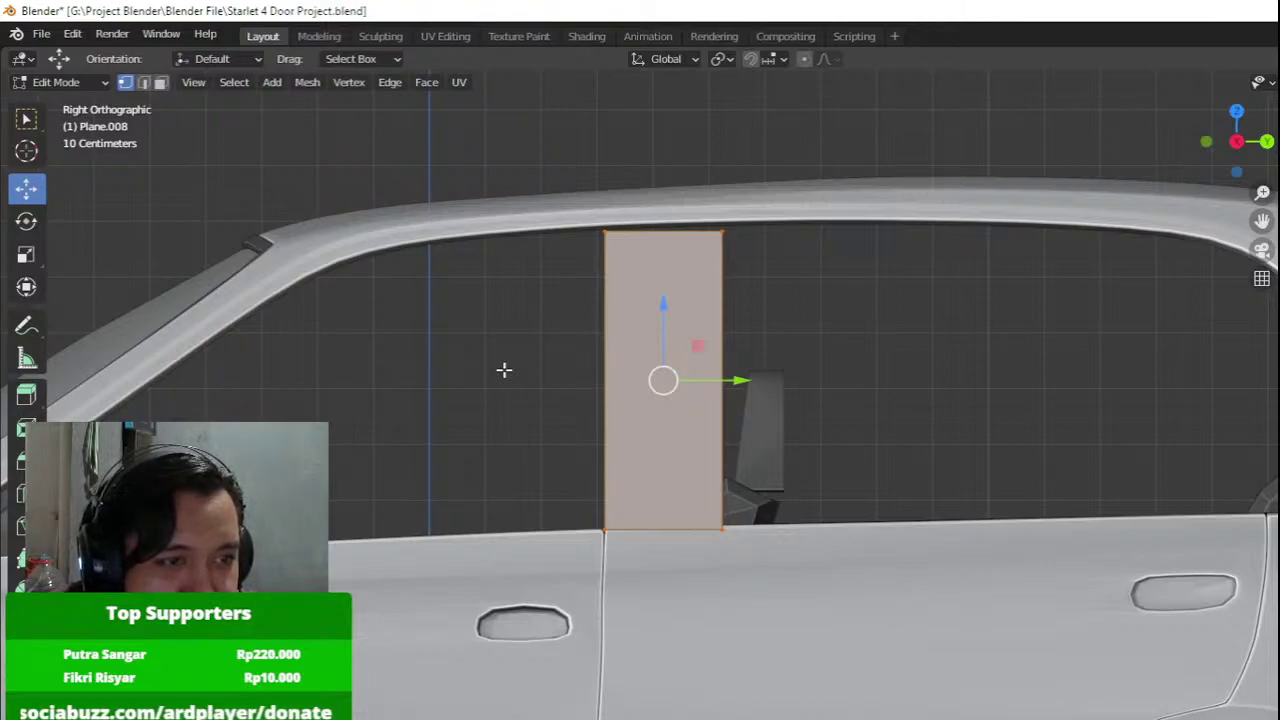
{"action": "left_click_drag", "start_coordinate": [845, 523], "coordinate": [667, 186]}
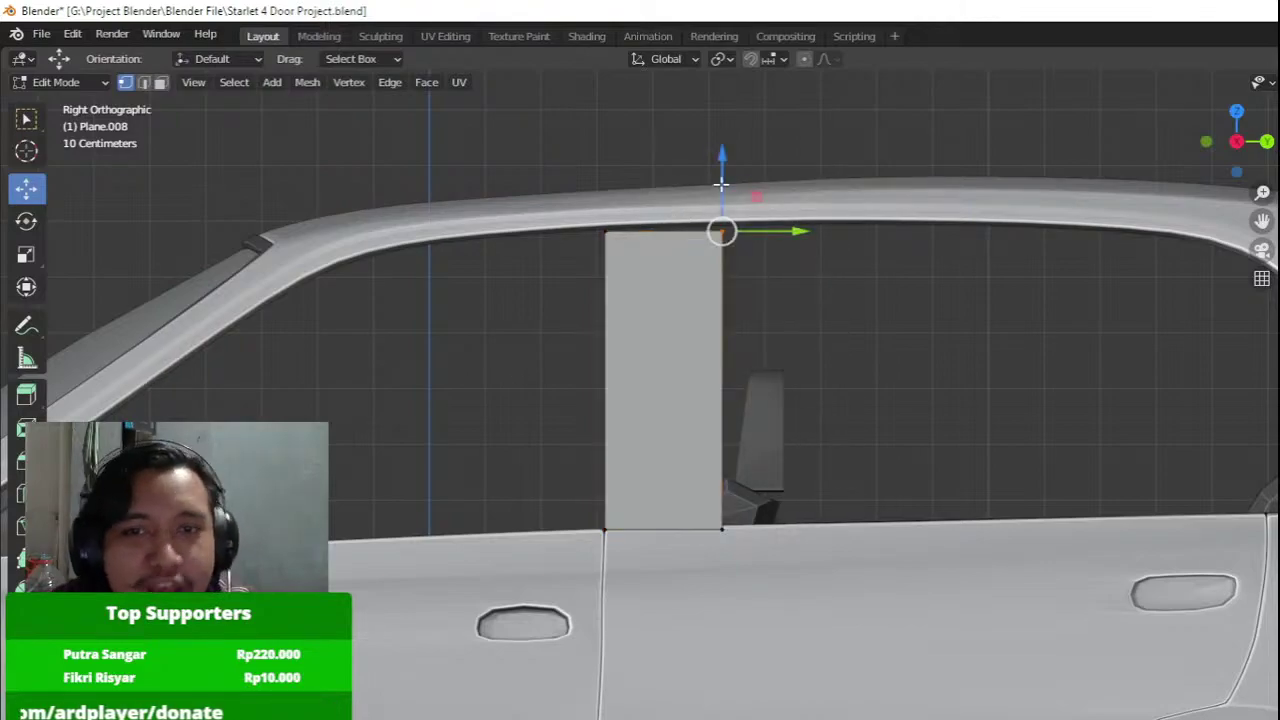
{"action": "left_click_drag", "start_coordinate": [754, 199], "coordinate": [655, 651]}
{"action": "key", "text": "ctrl+z"}
Narrow the plane to a slim pillar strip by moving its rear-edge vertices forward toward the door seam.
{"action": "left_click_drag", "start_coordinate": [813, 678], "coordinate": [670, 203]}
{"action": "left_click_drag", "start_coordinate": [780, 380], "coordinate": [650, 372]}
{"action": "scroll", "coordinate": [708, 374], "scroll_direction": "down", "scroll_amount": 4}
{"action": "scroll", "coordinate": [710, 374], "scroll_direction": "up", "scroll_amount": 1}
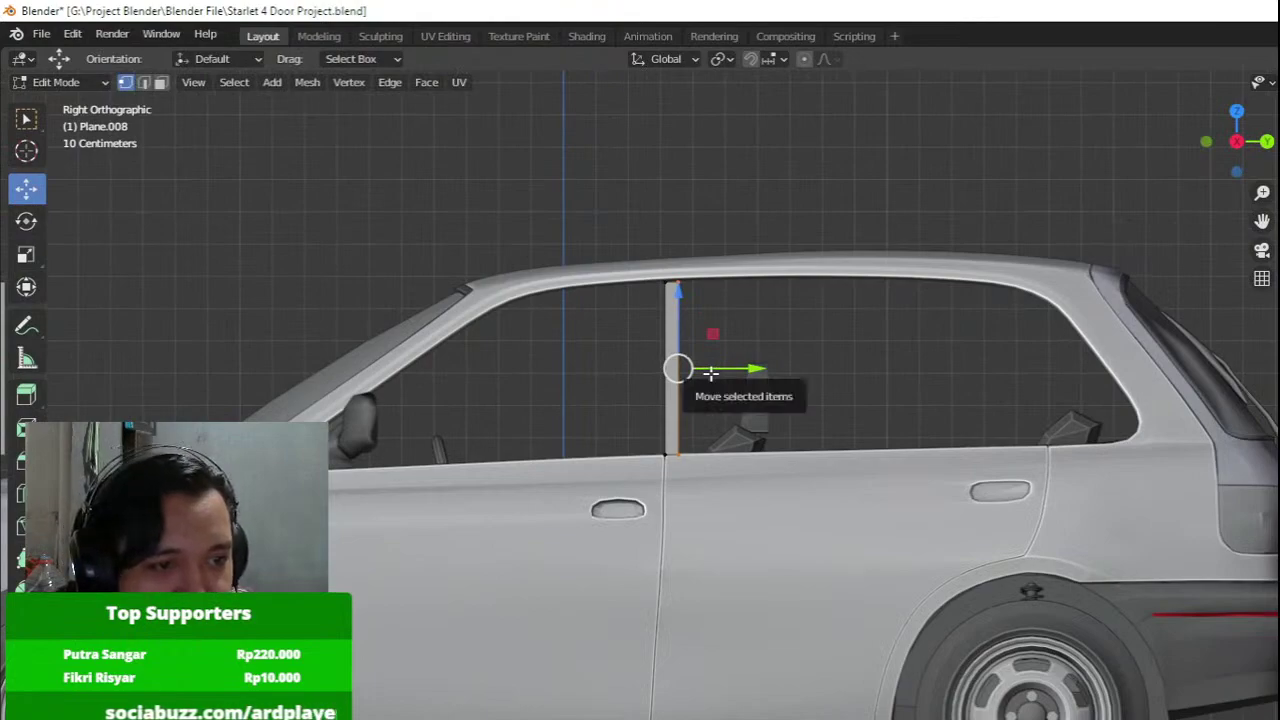
Select the whole pillar strip and move it inward across the car's width so its base meets the door sill.
{"action": "scroll", "coordinate": [711, 374], "scroll_direction": "down", "scroll_amount": 2}
{"action": "middle_click_drag", "start_coordinate": [711, 374], "coordinate": [617, 392]}
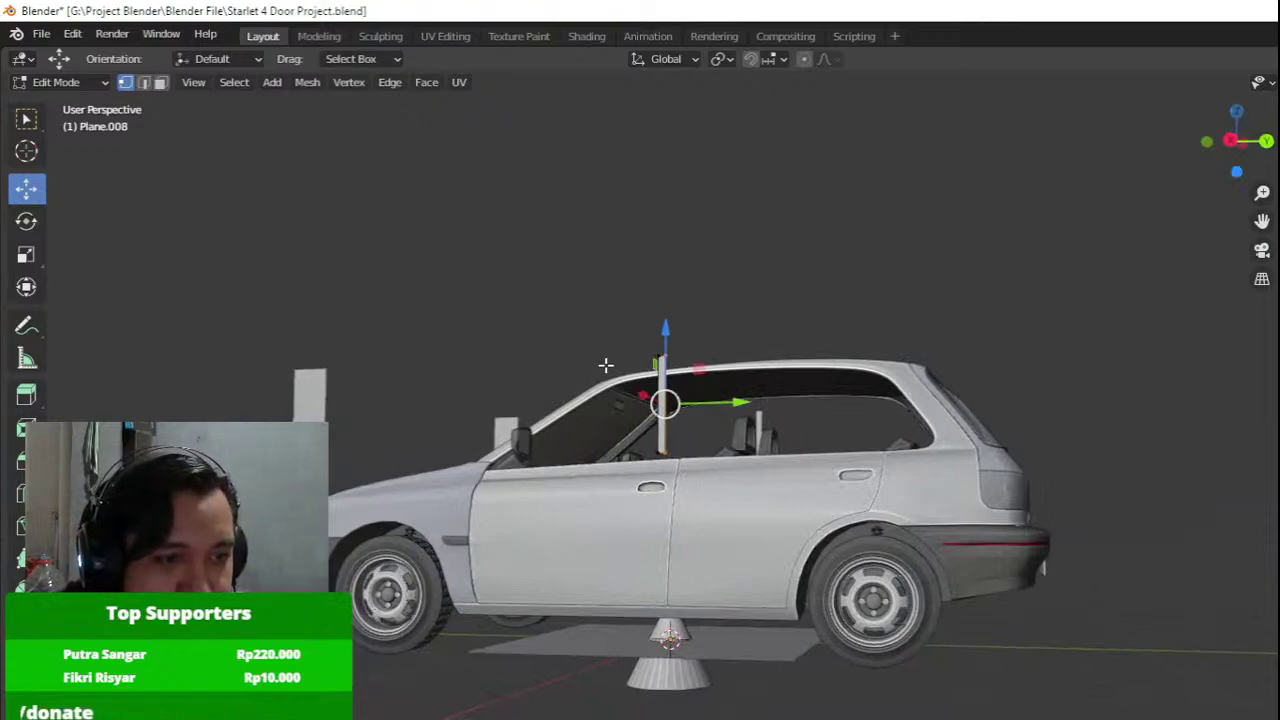
{"action": "left_click_drag", "start_coordinate": [571, 299], "coordinate": [694, 377]}
{"action": "key", "text": "KP_3"}
{"action": "scroll", "coordinate": [897, 452], "scroll_direction": "up", "scroll_amount": 3}
{"action": "middle_click_drag", "start_coordinate": [780, 415], "coordinate": [690, 456]}
{"action": "key", "text": "a"}
{"action": "middle_click_drag", "start_coordinate": [690, 456], "coordinate": [815, 472]}
{"action": "left_click_drag", "start_coordinate": [815, 472], "coordinate": [576, 440]}
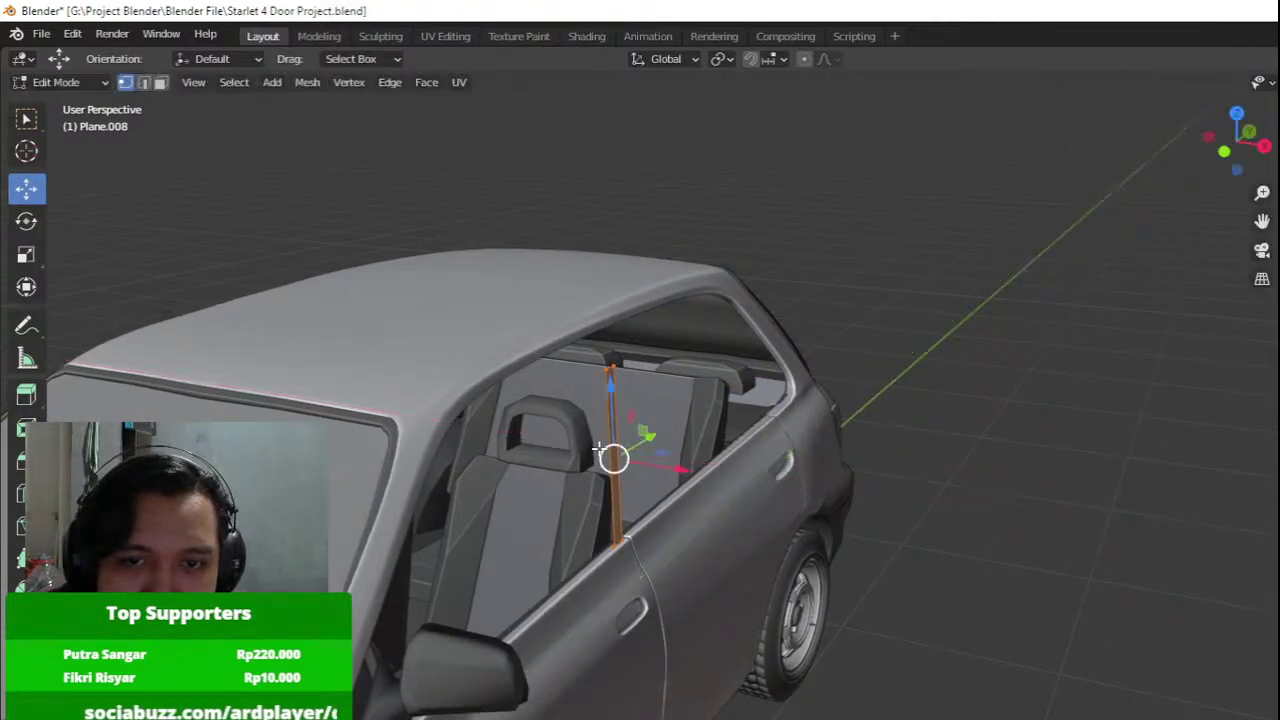
Shift the pillar strip slightly rearward along the Y axis in the right side view.
{"action": "middle_click_drag", "start_coordinate": [576, 440], "coordinate": [483, 426]}
{"action": "key", "text": "KP_3"}
{"action": "middle_click_drag", "start_coordinate": [633, 450], "coordinate": [689, 458], "text": "shift"}
{"action": "key", "text": "g"}
{"action": "key", "text": "y"}
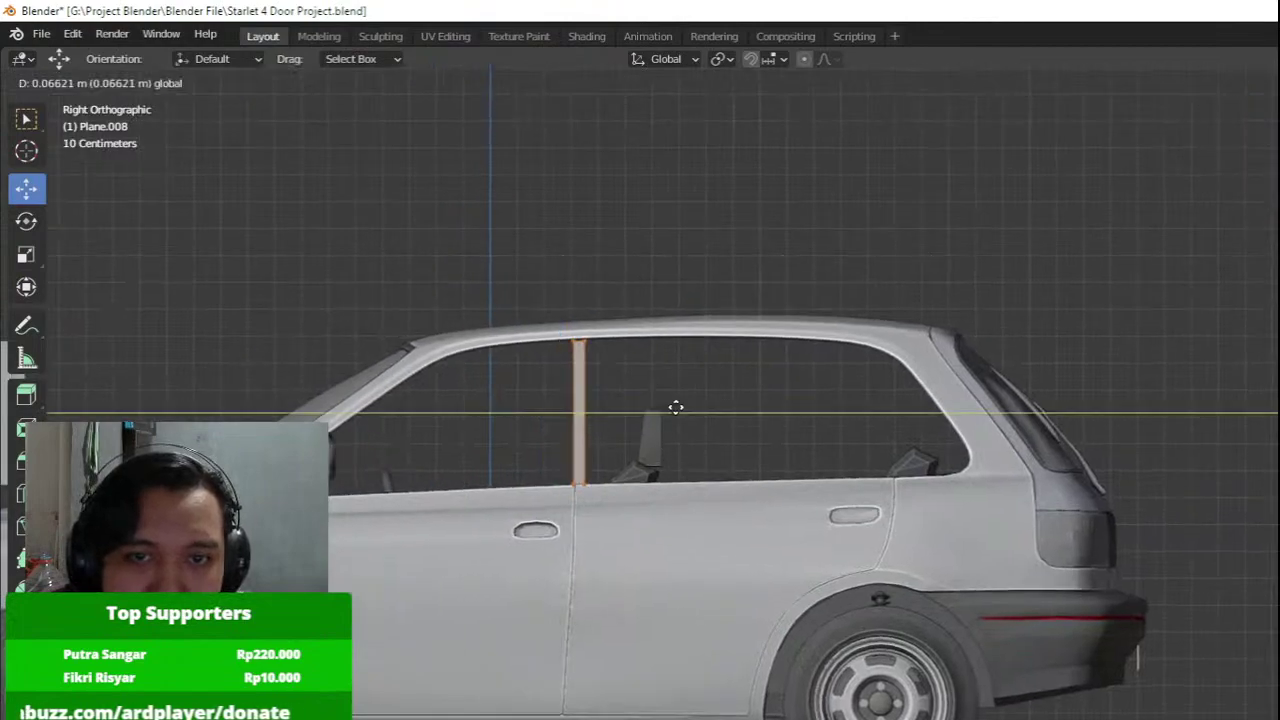
{"action": "left_click", "coordinate": [690, 410]}
Select the pillar strip's top vertices in wireframe, return to solid shading, and leave mesh editing.
{"action": "middle_click_drag", "start_coordinate": [690, 410], "coordinate": [820, 491], "text": "shift"}
{"action": "scroll", "coordinate": [820, 491], "scroll_direction": "up", "scroll_amount": 3}
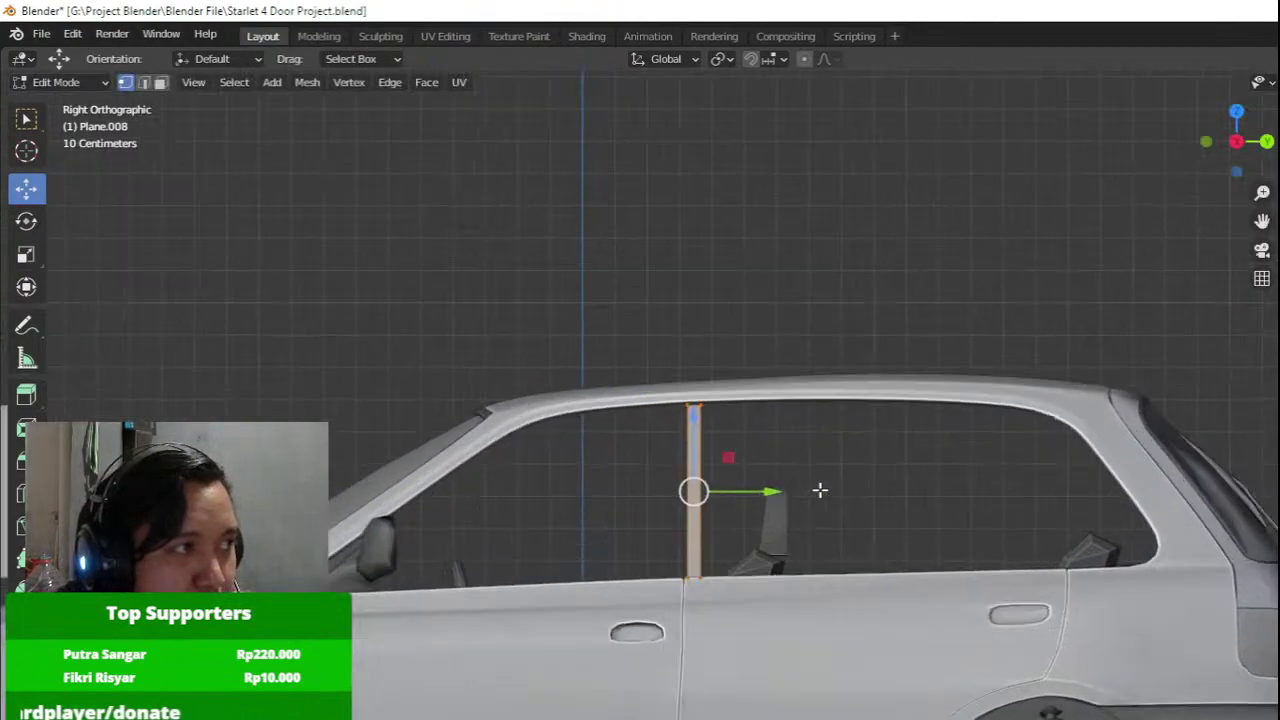
{"action": "key", "text": "z"}
{"action": "left_click_drag", "start_coordinate": [592, 336], "coordinate": [738, 414]}
{"action": "key", "text": "z"}
{"action": "left_click", "coordinate": [937, 415]}
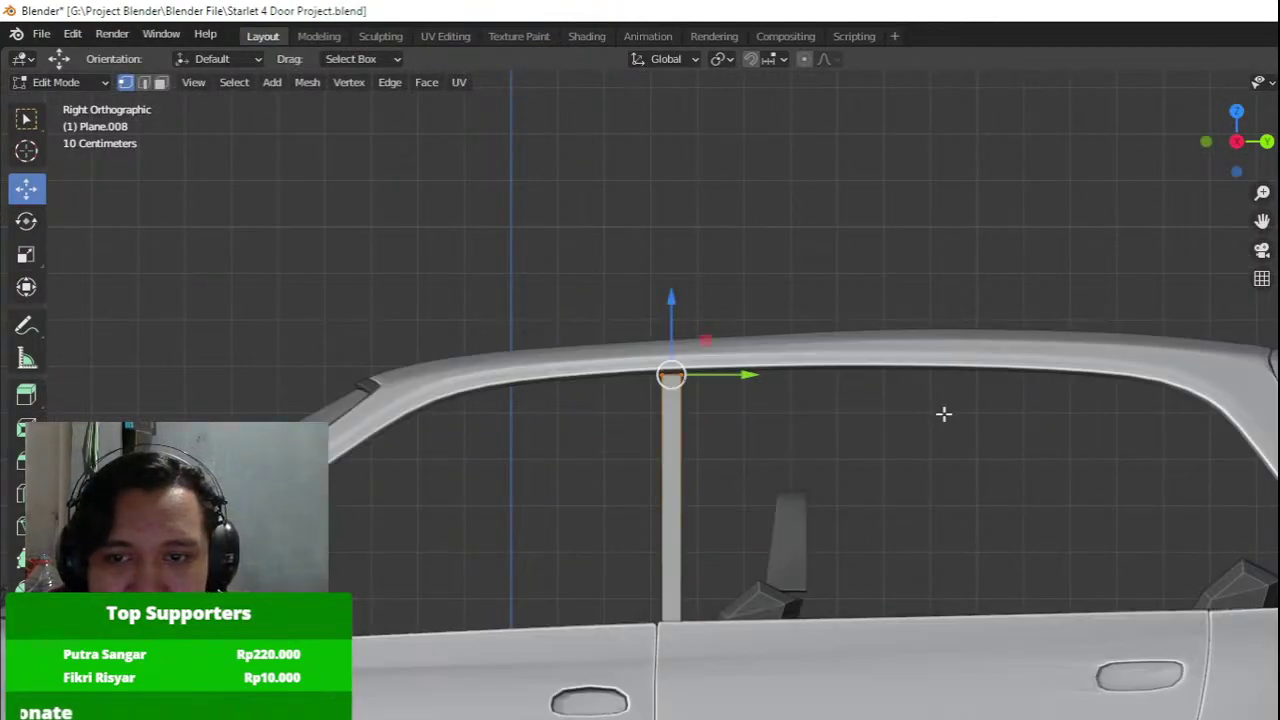
{"action": "scroll", "coordinate": [943, 414], "scroll_direction": "down", "scroll_amount": 1}
{"action": "middle_click_drag", "start_coordinate": [943, 440], "coordinate": [917, 386], "text": "shift"}
{"action": "key", "text": "Tab"}
{"action": "left_click", "coordinate": [720, 559]}
{"action": "middle_click_drag", "start_coordinate": [720, 559], "coordinate": [807, 353], "text": "shift"}
{"action": "scroll", "coordinate": [807, 353], "scroll_direction": "up", "scroll_amount": 2}
{"action": "scroll", "coordinate": [807, 352], "scroll_direction": "down", "scroll_amount": 5}
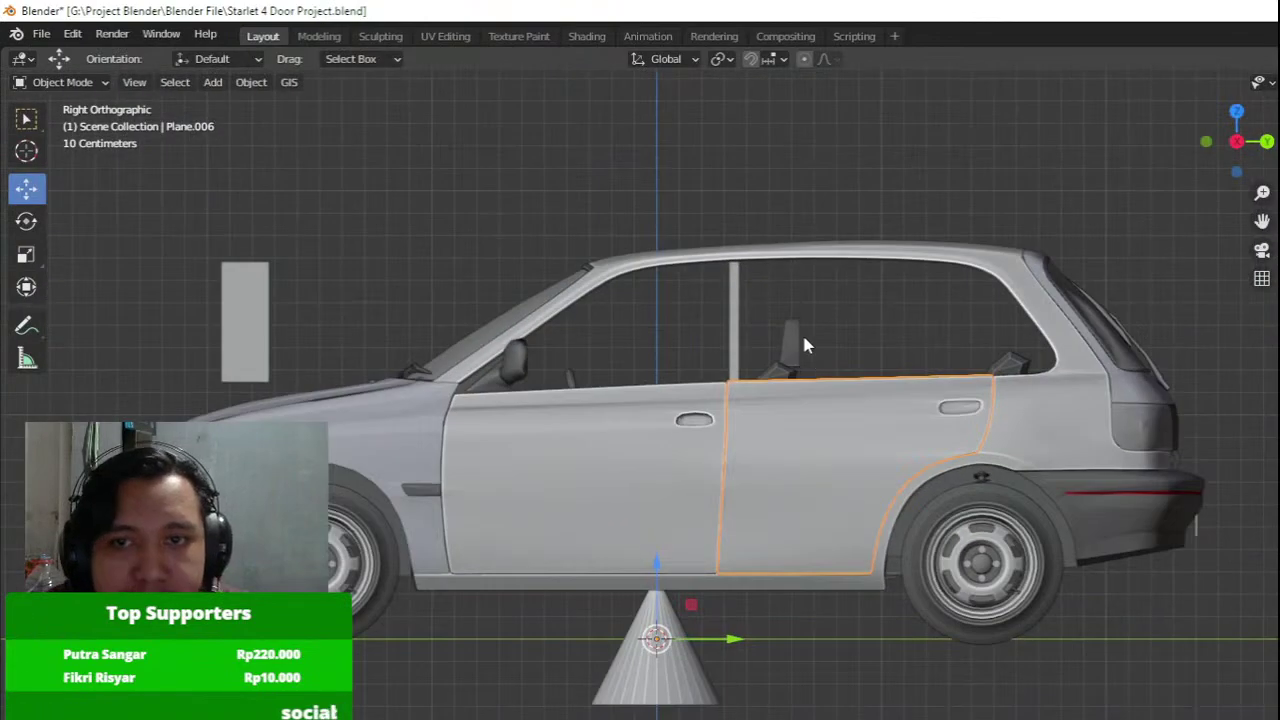
{"action": "scroll", "coordinate": [803, 343], "scroll_direction": "up", "scroll_amount": 3}
{"action": "scroll", "coordinate": [817, 414], "scroll_direction": "down", "scroll_amount": 3}
Reopen the pillar strip for mesh editing and move its top vertices inward along the X axis toward the roof edge.
{"action": "mouse_move", "coordinate": [843, 400]}
{"action": "middle_mouse_down"}
{"action": "mouse_move", "coordinate": [955, 432]}
{"action": "mouse_move", "coordinate": [834, 418]}
{"action": "middle_mouse_up"}
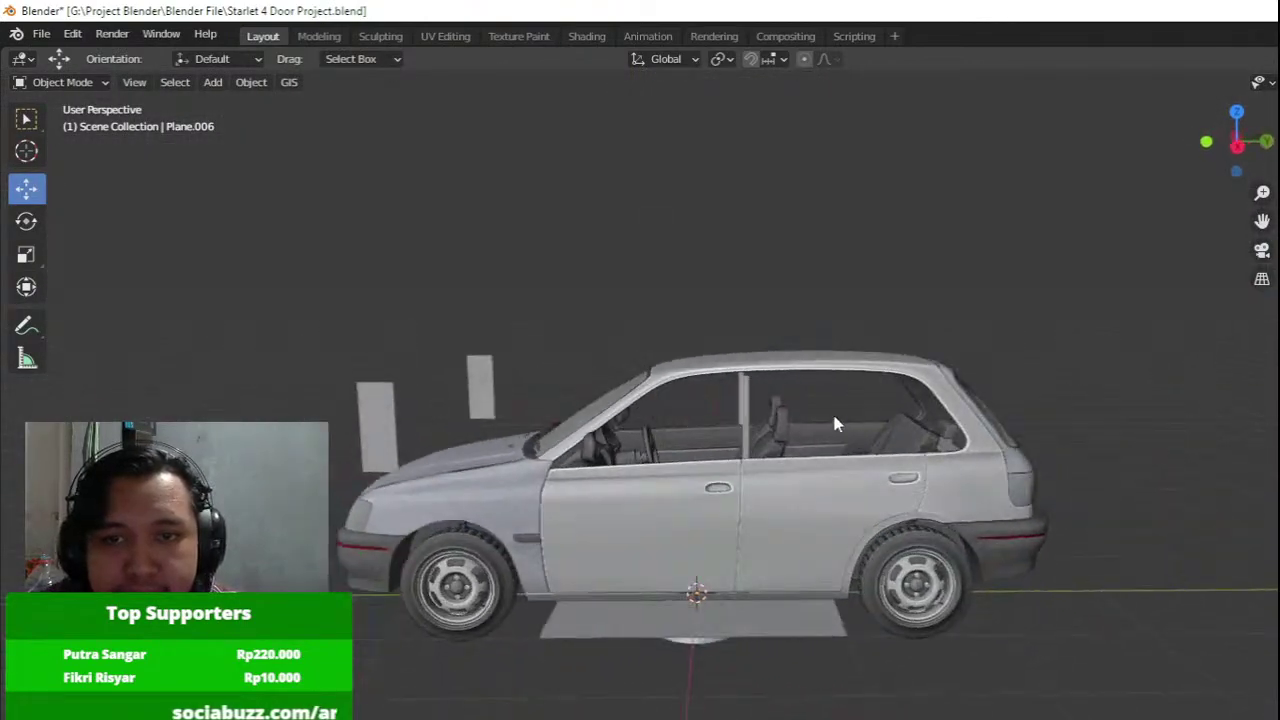
{"action": "scroll", "coordinate": [800, 412], "scroll_direction": "up", "scroll_amount": 2}
{"action": "left_click", "coordinate": [743, 398]}
{"action": "middle_click_drag", "start_coordinate": [743, 398], "coordinate": [838, 396]}
{"action": "scroll", "coordinate": [816, 483], "scroll_direction": "up", "scroll_amount": 3}
{"action": "key", "text": "Tab"}
{"action": "middle_click_drag", "start_coordinate": [826, 398], "coordinate": [864, 482], "text": "shift"}
{"action": "scroll", "coordinate": [864, 482], "scroll_direction": "up", "scroll_amount": 3}
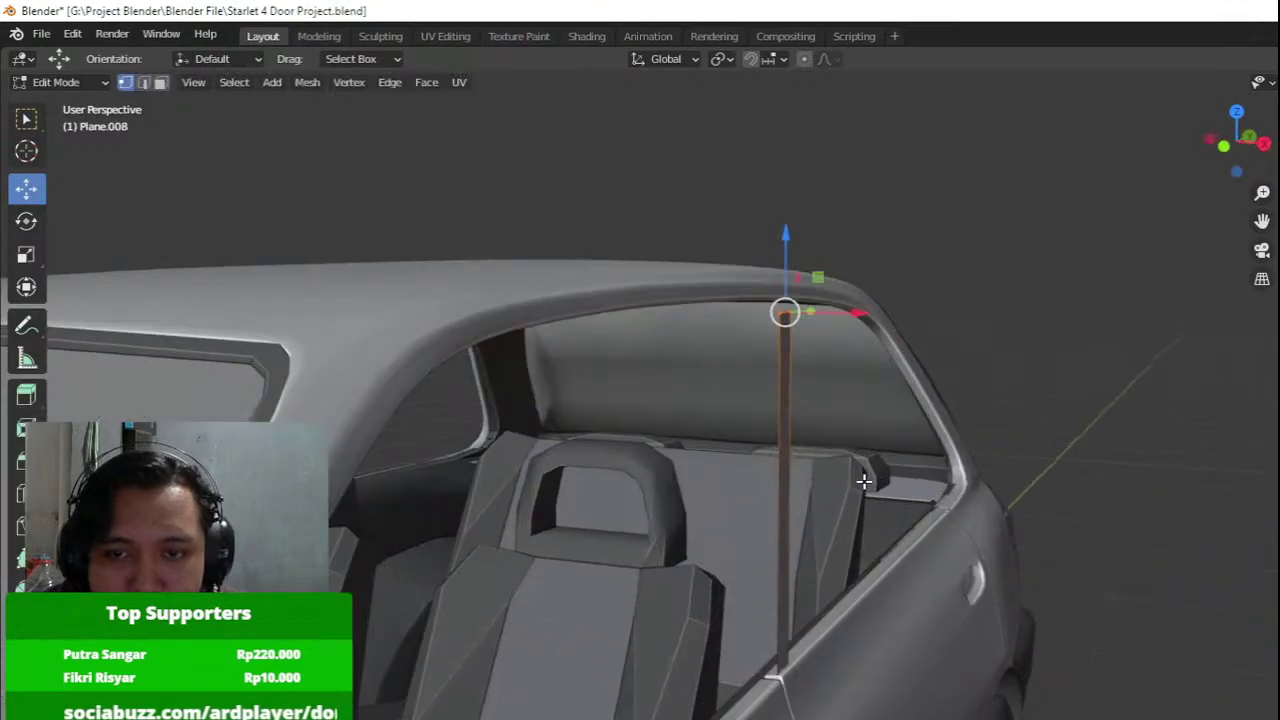
{"action": "left_click_drag", "start_coordinate": [845, 312], "coordinate": [761, 297]}
Raise the pillar strip's top vertices slightly and move them further inward until they meet the roof's underside.
{"action": "key", "text": "KP_3"}
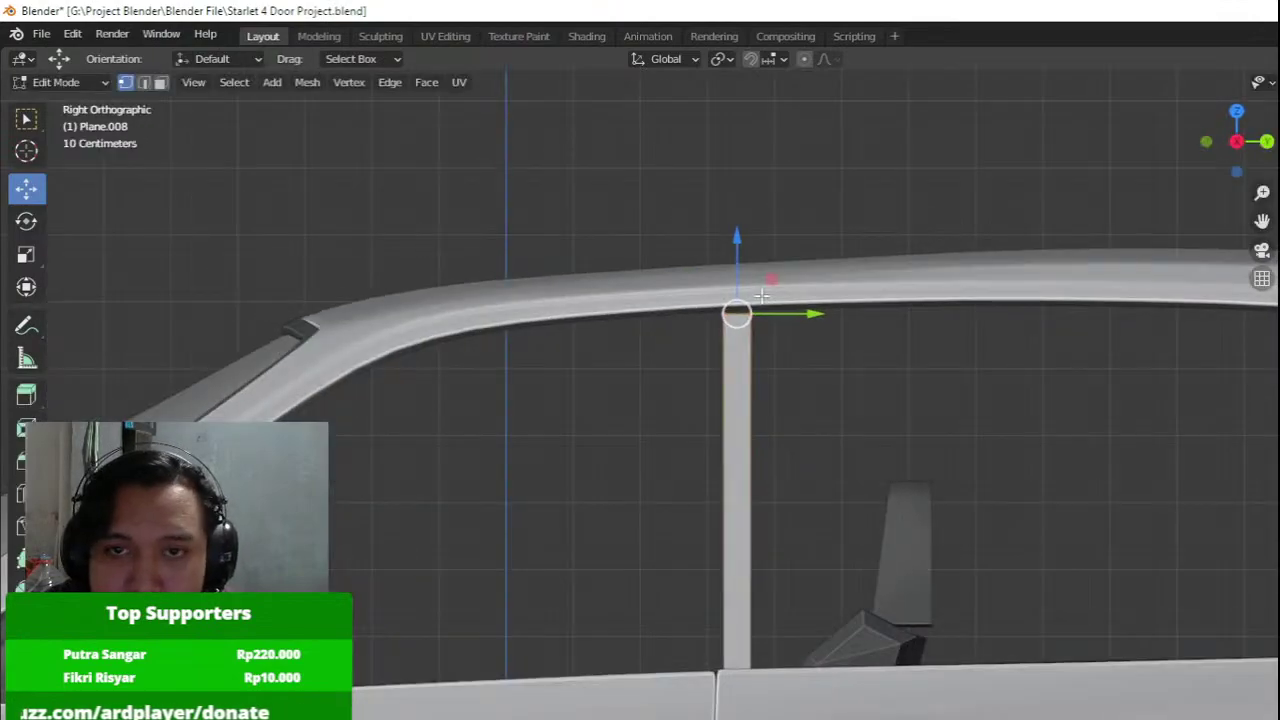
{"action": "left_click_drag", "start_coordinate": [737, 247], "coordinate": [737, 234]}
{"action": "middle_click_drag", "start_coordinate": [800, 263], "coordinate": [940, 306]}
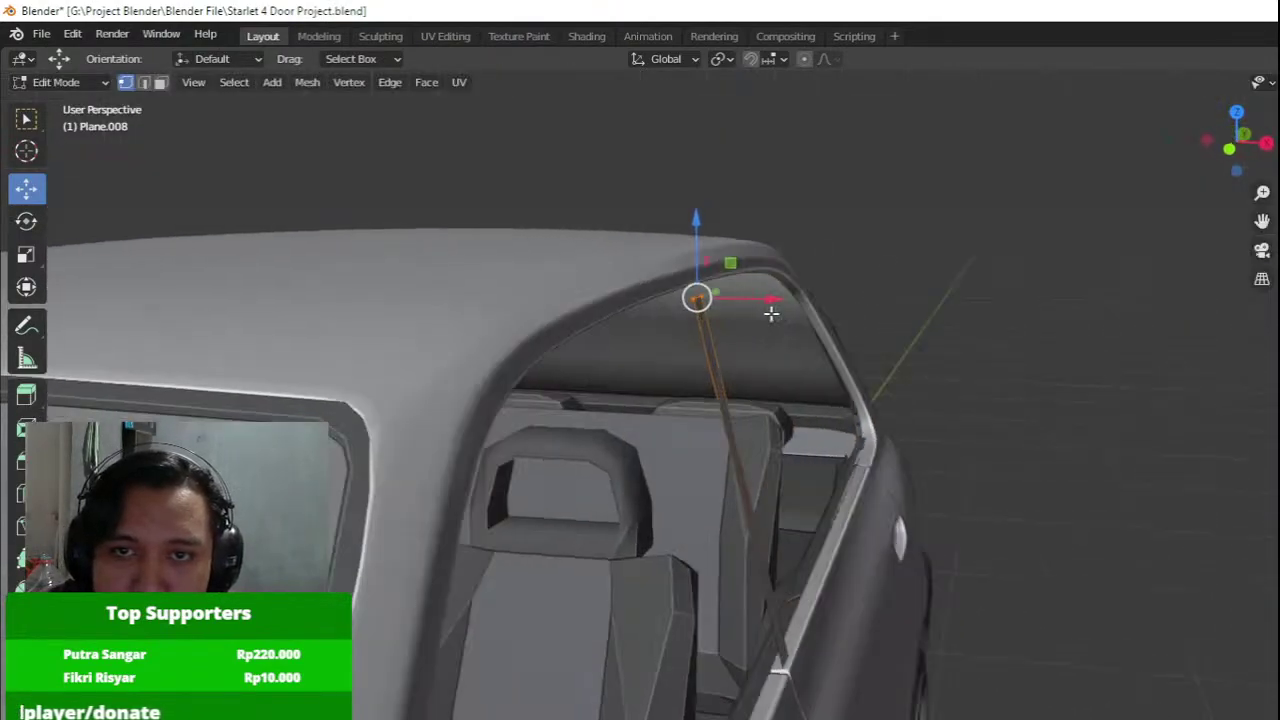
{"action": "left_click_drag", "start_coordinate": [757, 300], "coordinate": [525, 300]}
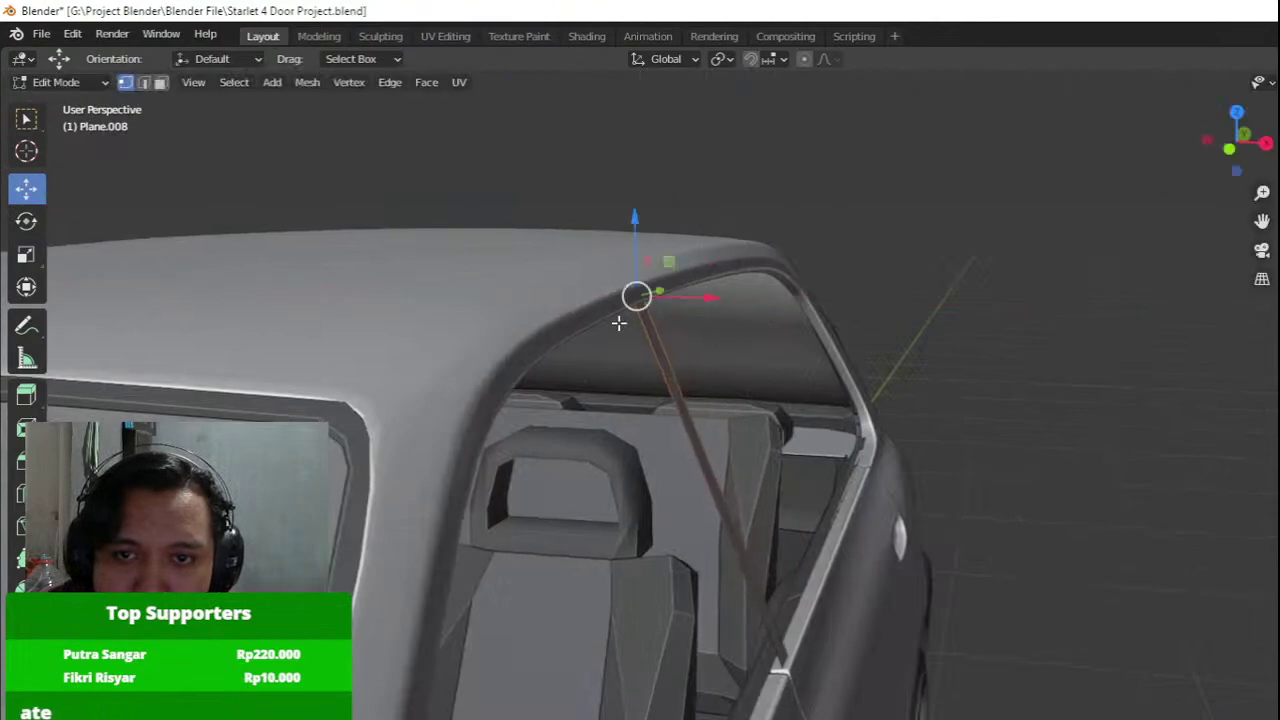
Add a horizontal edge loop to the pillar strip and slide it toward the strip's lower end.
{"action": "middle_click_drag", "start_coordinate": [850, 352], "coordinate": [708, 383]}
{"action": "key", "text": "KP_3"}
{"action": "scroll", "coordinate": [708, 383], "scroll_direction": "down", "scroll_amount": 4}
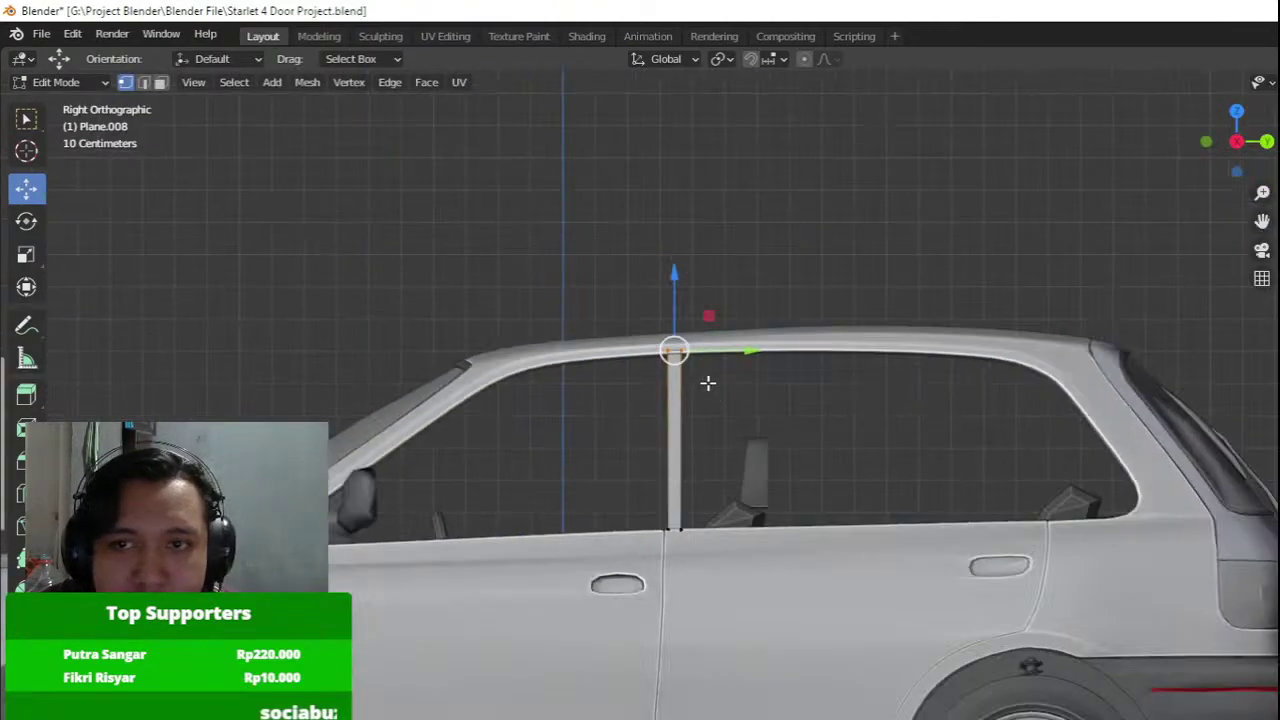
{"action": "middle_click_drag", "start_coordinate": [814, 421], "coordinate": [671, 399], "text": "shift"}
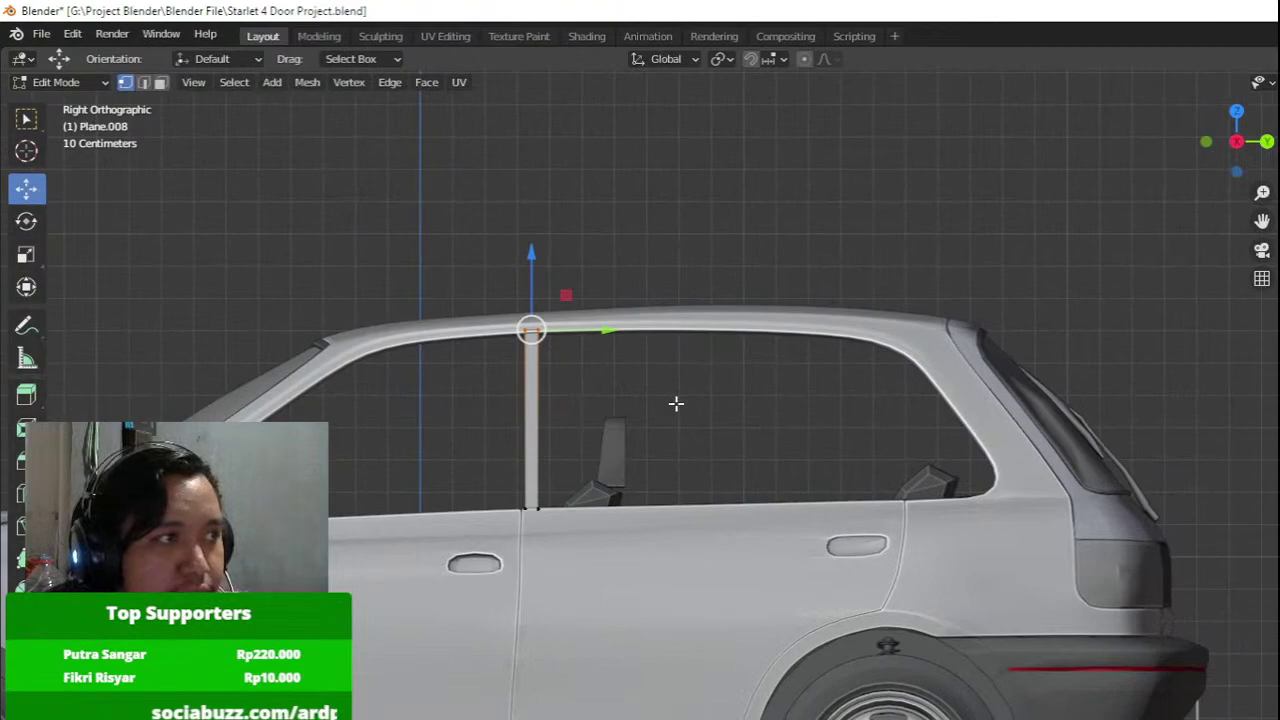
{"action": "middle_click_drag", "start_coordinate": [569, 335], "coordinate": [632, 411], "text": "shift"}
{"action": "scroll", "coordinate": [633, 410], "scroll_direction": "up", "scroll_amount": 1}
{"action": "key", "text": "ctrl+r"}
{"action": "left_click", "coordinate": [610, 531]}
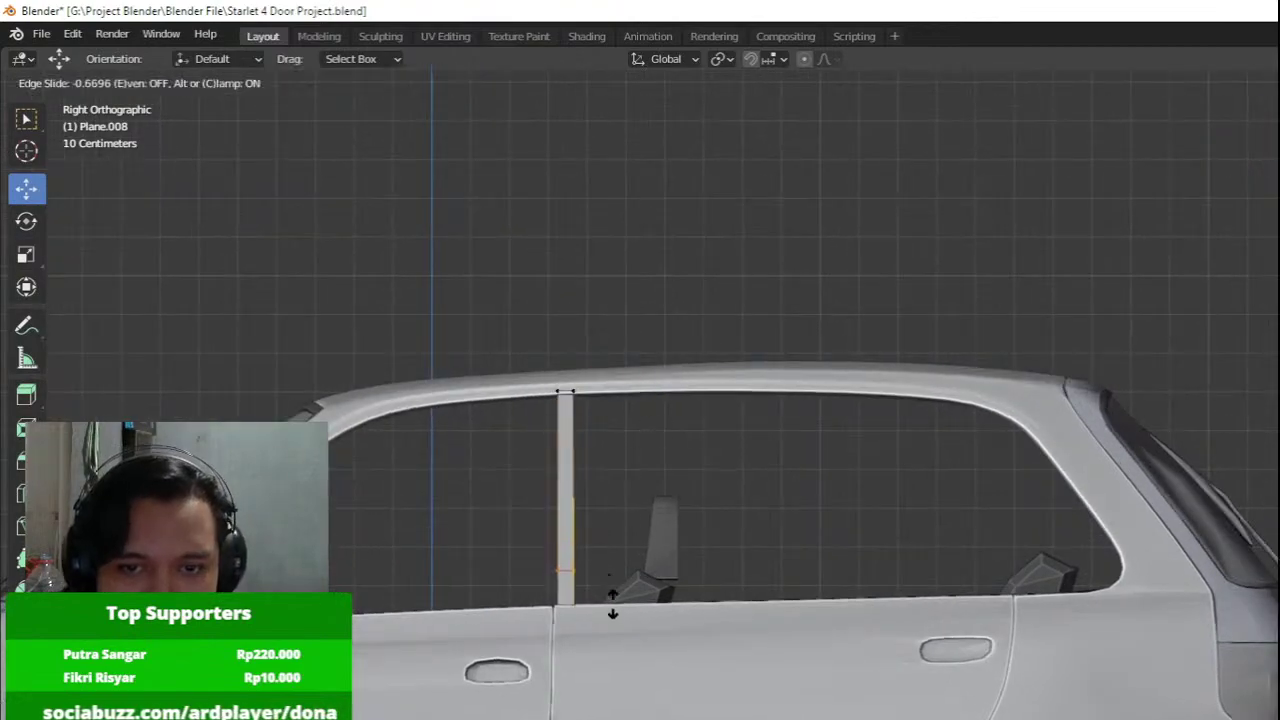
Add edge loops close to the lower and upper ends of the vertical pillar strip between the doors.
{"action": "left_click", "coordinate": [622, 627]}
{"action": "key", "text": "g"}
{"action": "key", "text": "g"}
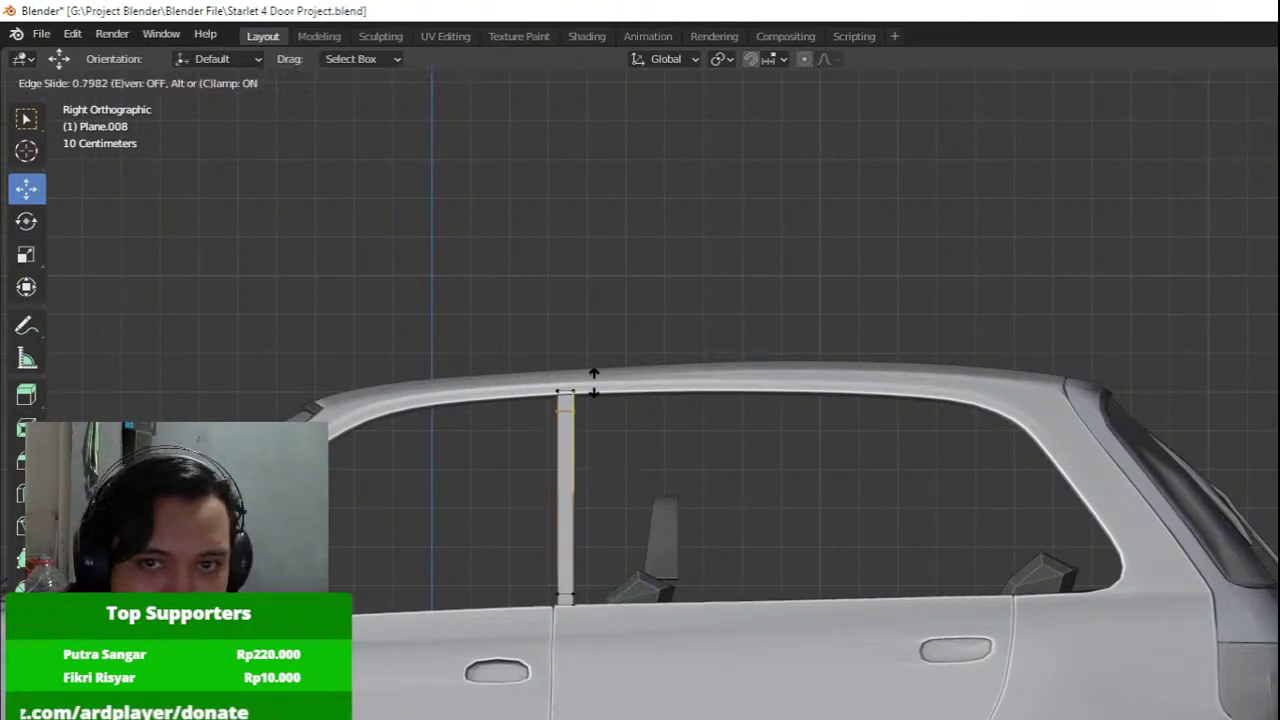
{"action": "left_click", "coordinate": [598, 374]}
{"action": "key", "text": "alt+a"}
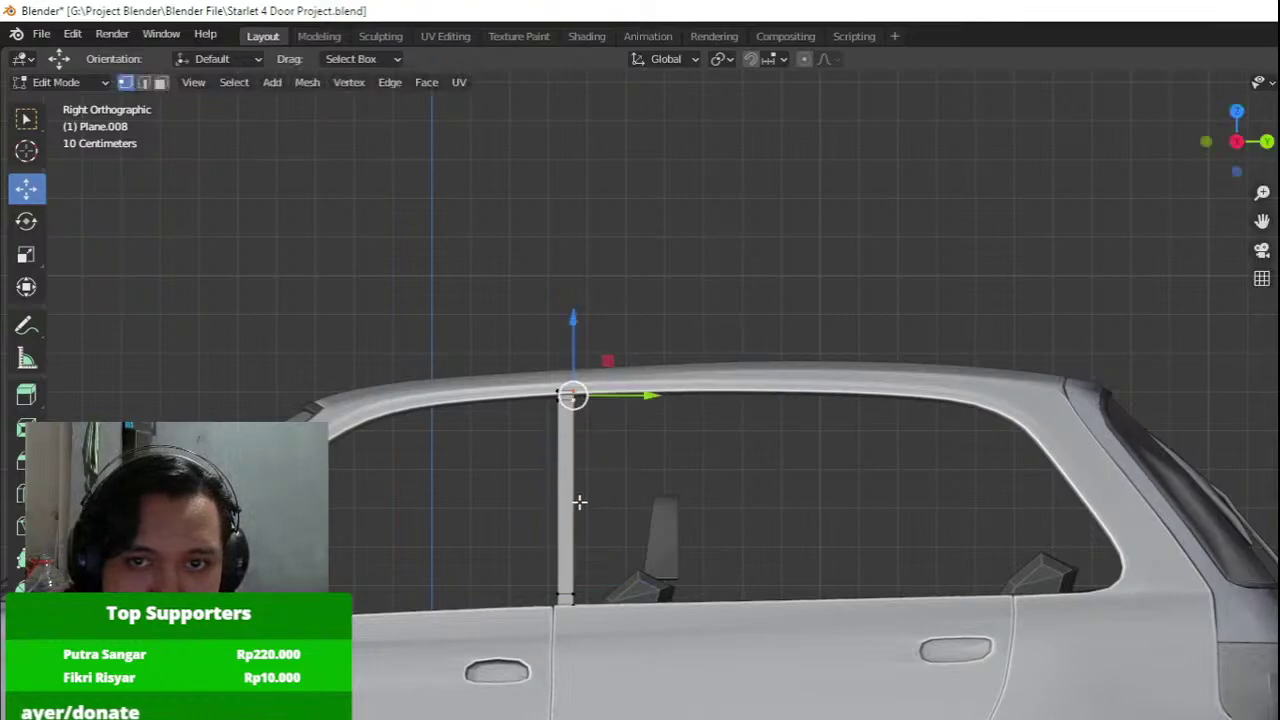
{"action": "left_click_drag", "start_coordinate": [589, 626], "coordinate": [563, 631], "text": "shift"}
{"action": "left_click_drag", "start_coordinate": [575, 575], "coordinate": [567, 574], "text": "shift"}
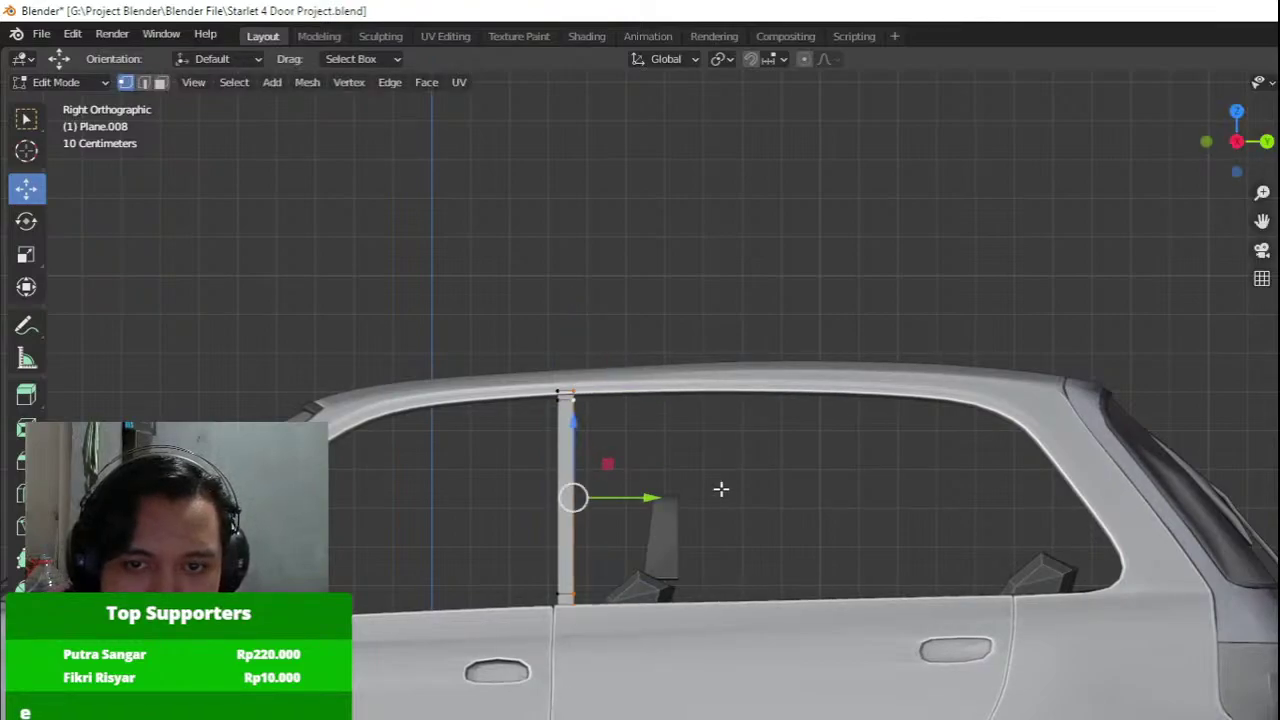
{"action": "left_click_drag", "start_coordinate": [643, 497], "coordinate": [1070, 513]}
{"action": "key", "text": "ctrl+z"}
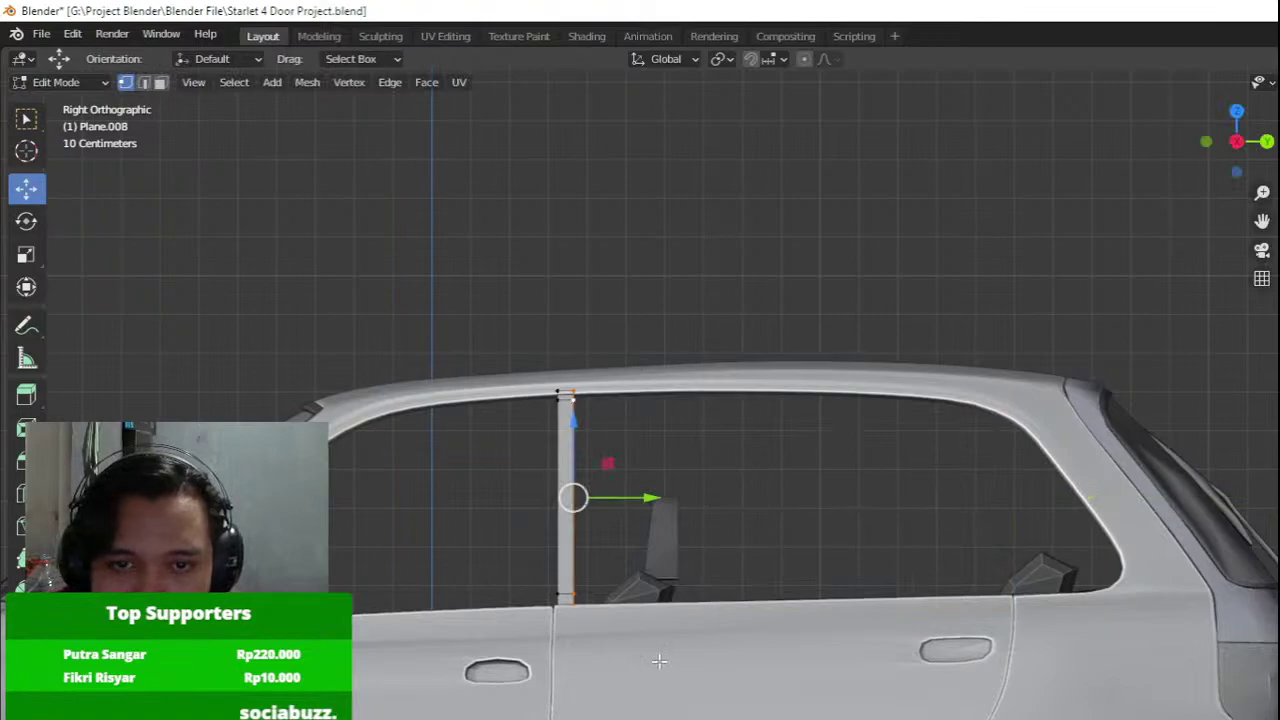
Extrude the pillar strip's lower rear corner edge along the door sill to the rear door's back edge.
{"action": "left_click_drag", "start_coordinate": [696, 691], "coordinate": [561, 549]}
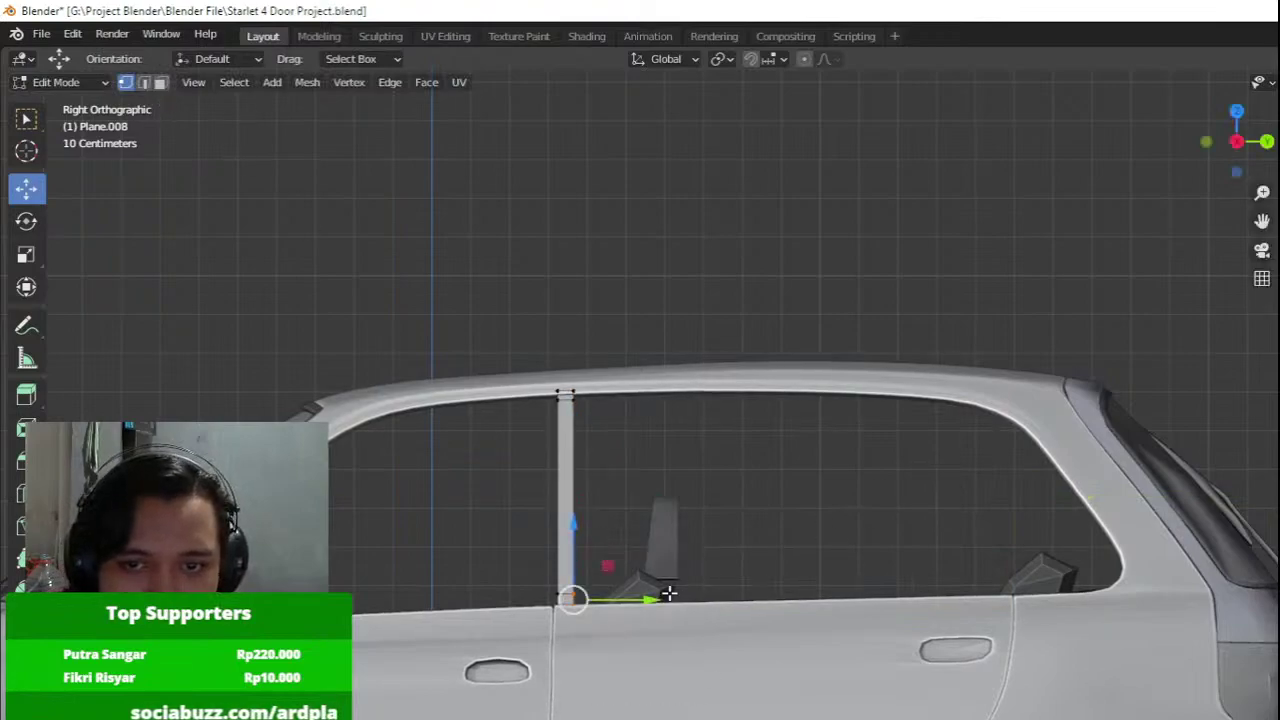
{"action": "key", "text": "e"}
{"action": "left_click_drag", "start_coordinate": [662, 598], "coordinate": [1076, 603]}
{"action": "key", "text": "shift+g"}
{"action": "key", "text": "g"}
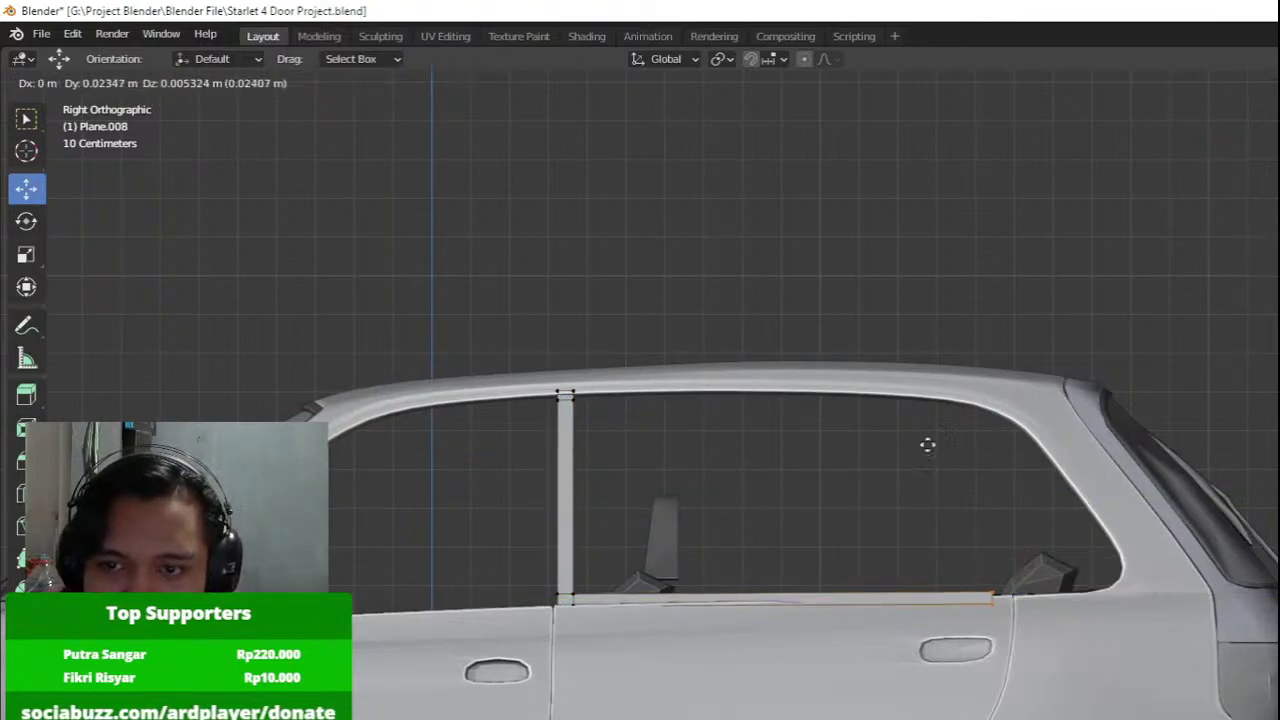
{"action": "left_click", "coordinate": [1063, 358]}
Extrude the pillar strip's upper rear corner edge rearward along Y and position its end under the roof rail.
{"action": "left_click_drag", "start_coordinate": [567, 403], "coordinate": [558, 386]}
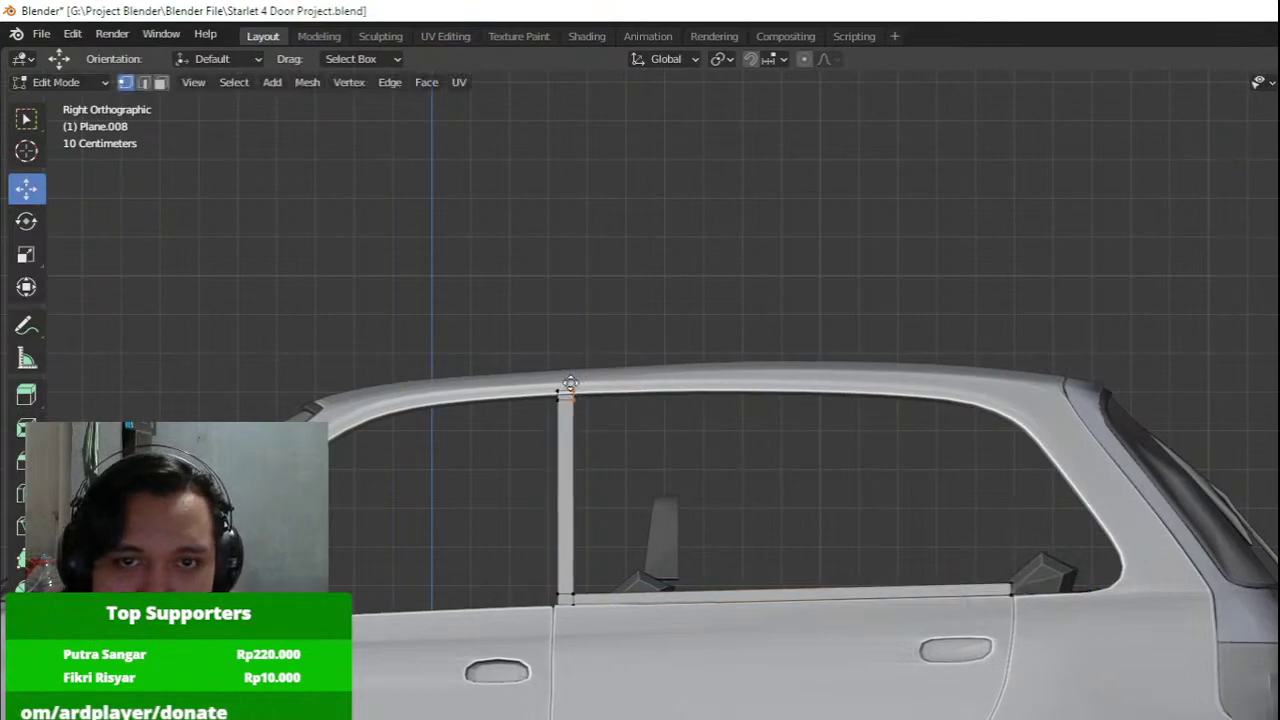
{"action": "key", "text": "e"}
{"action": "key", "text": "y"}
{"action": "left_click", "coordinate": [985, 435]}
{"action": "middle_click_drag", "start_coordinate": [960, 427], "coordinate": [866, 426], "text": "shift"}
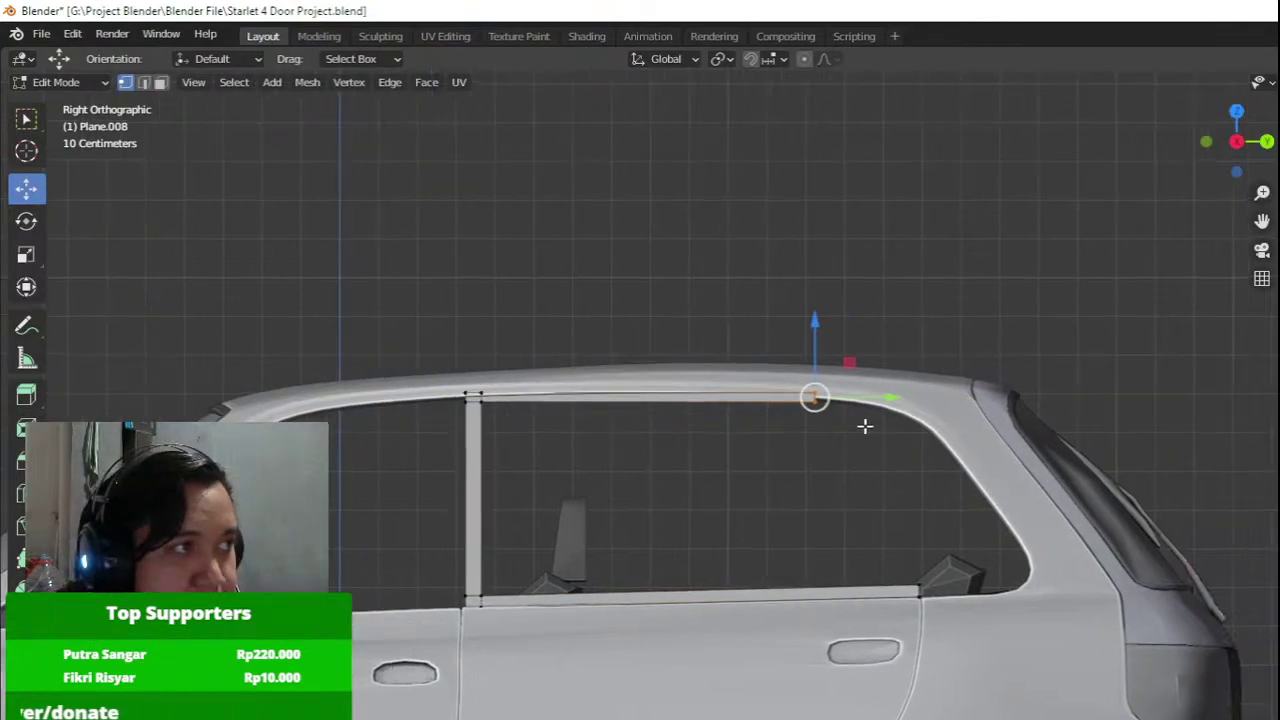
{"action": "scroll", "coordinate": [863, 396], "scroll_direction": "up", "scroll_amount": 2}
{"action": "key", "text": "g"}
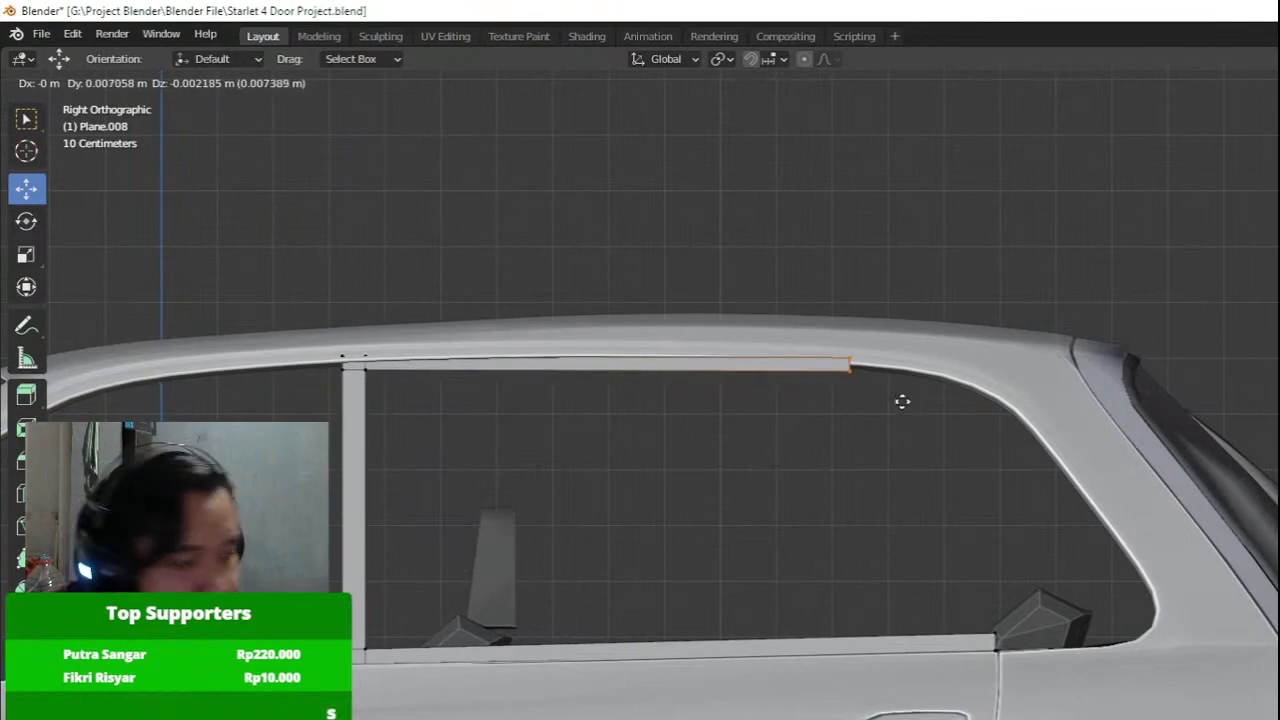
{"action": "left_click", "coordinate": [902, 399]}
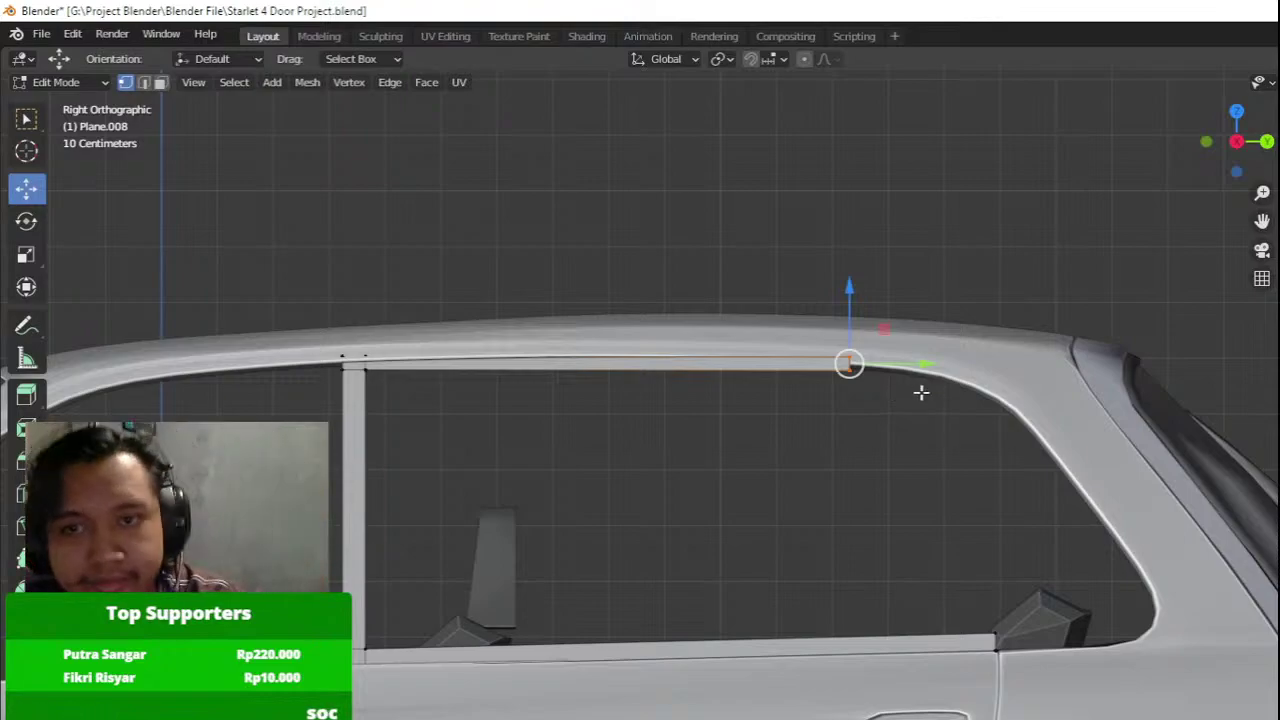
Add an edge loop near the rear end of both the lower and upper window frame strips.
{"action": "left_click_drag", "start_coordinate": [768, 278], "coordinate": [905, 440]}
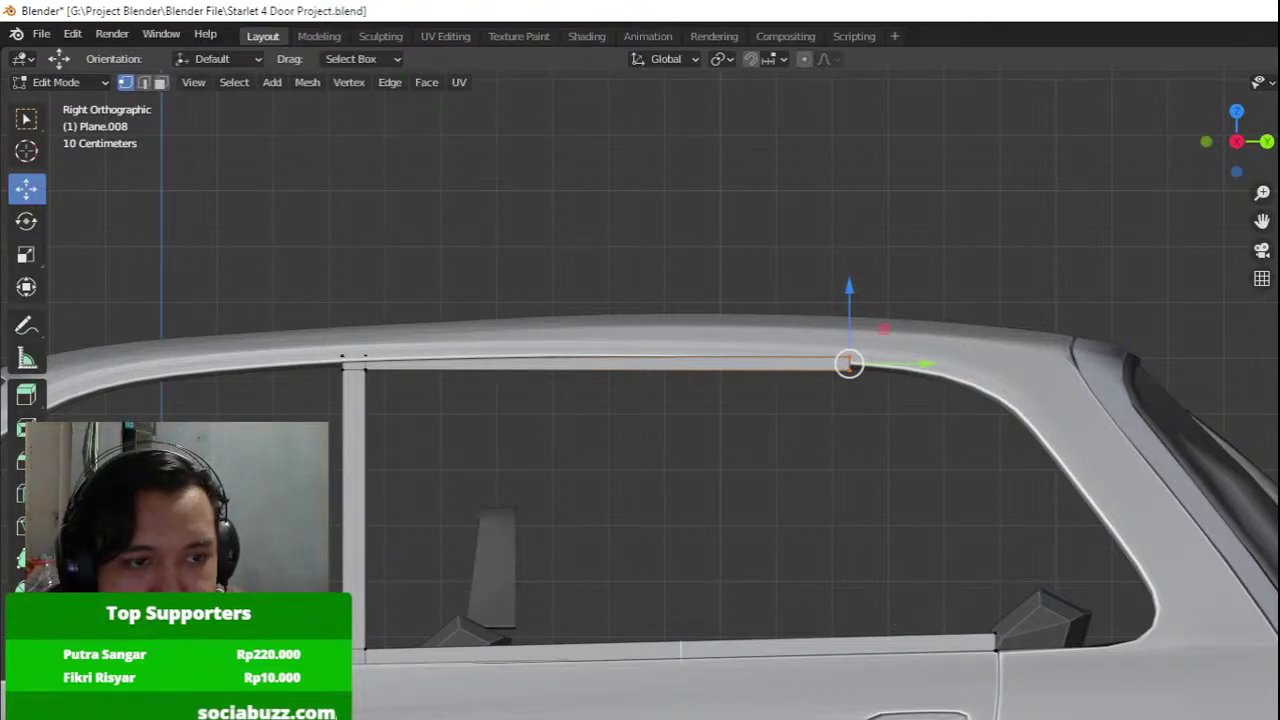
{"action": "left_click", "coordinate": [896, 632]}
{"action": "left_click", "coordinate": [1195, 630]}
{"action": "key", "text": "ctrl+r"}
{"action": "left_click", "coordinate": [770, 401]}
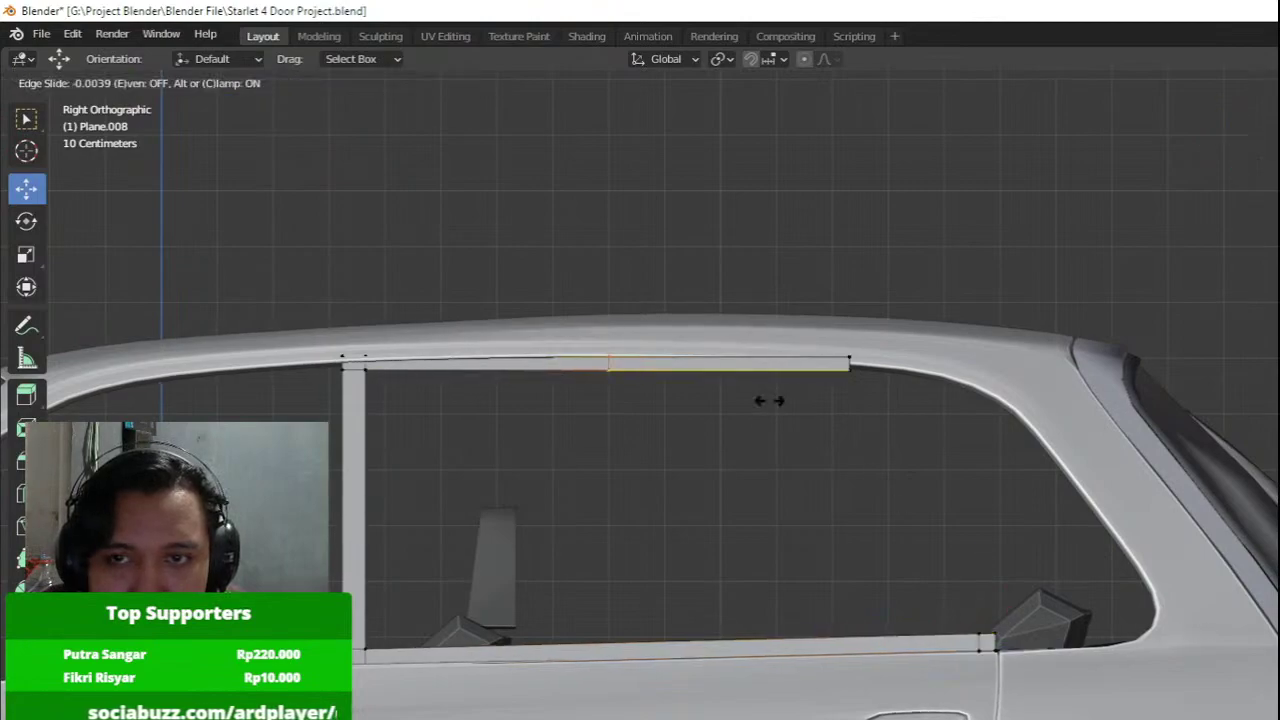
{"action": "left_click", "coordinate": [995, 437]}
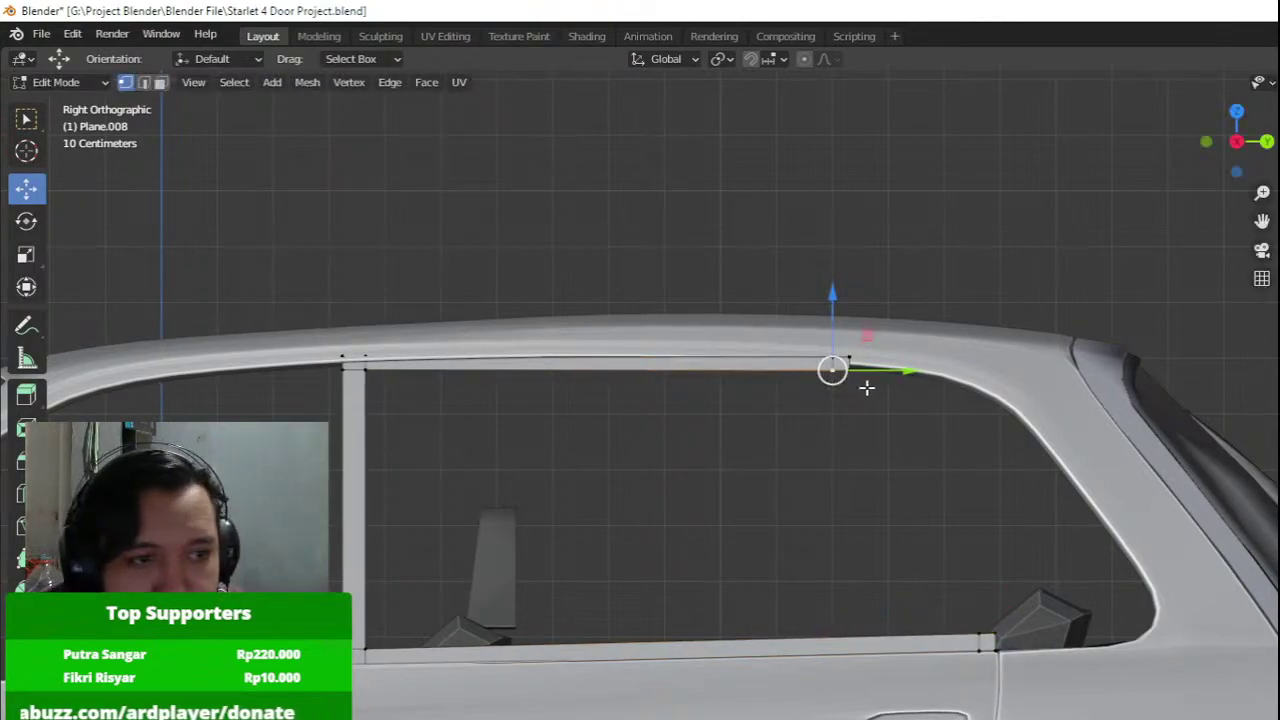
Bridge the inner rear corner vertices of the upper and lower strips with a face to form a diagonal rear strip.
{"action": "left_click", "coordinate": [988, 620], "text": "shift"}
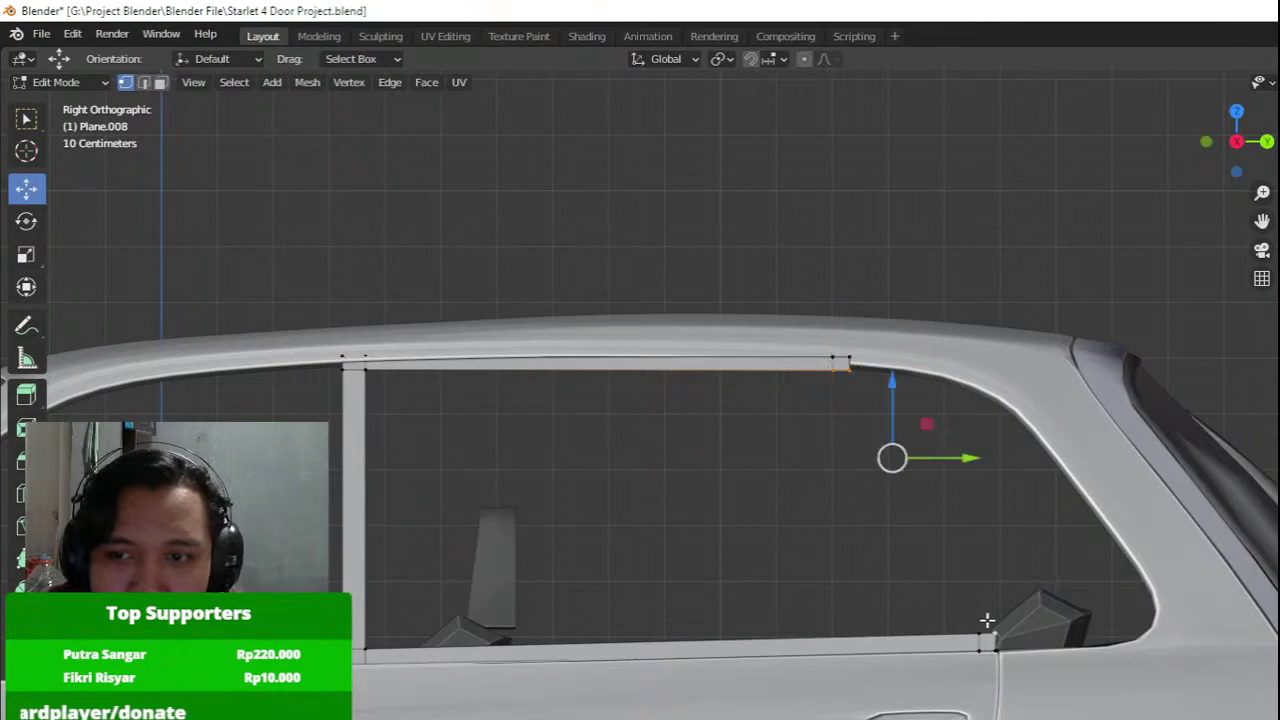
{"action": "key", "text": "ctrl+z"}
{"action": "left_click_drag", "start_coordinate": [966, 629], "coordinate": [1011, 640], "text": "shift"}
{"action": "key", "text": "f"}
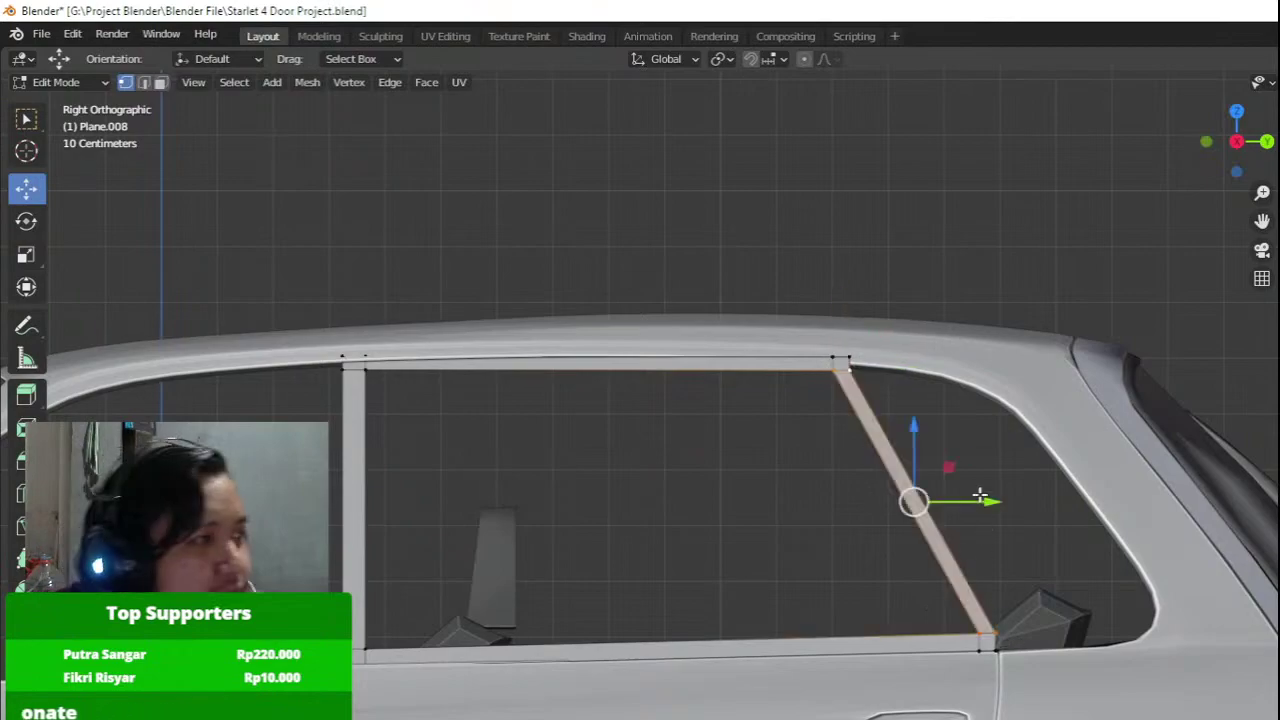
Add an edge loop low on the diagonal rear strip and move it rearward to bend the strip.
{"action": "scroll", "coordinate": [980, 496], "scroll_direction": "up", "scroll_amount": 2}
{"action": "key", "text": "g"}
{"action": "key", "text": "g"}
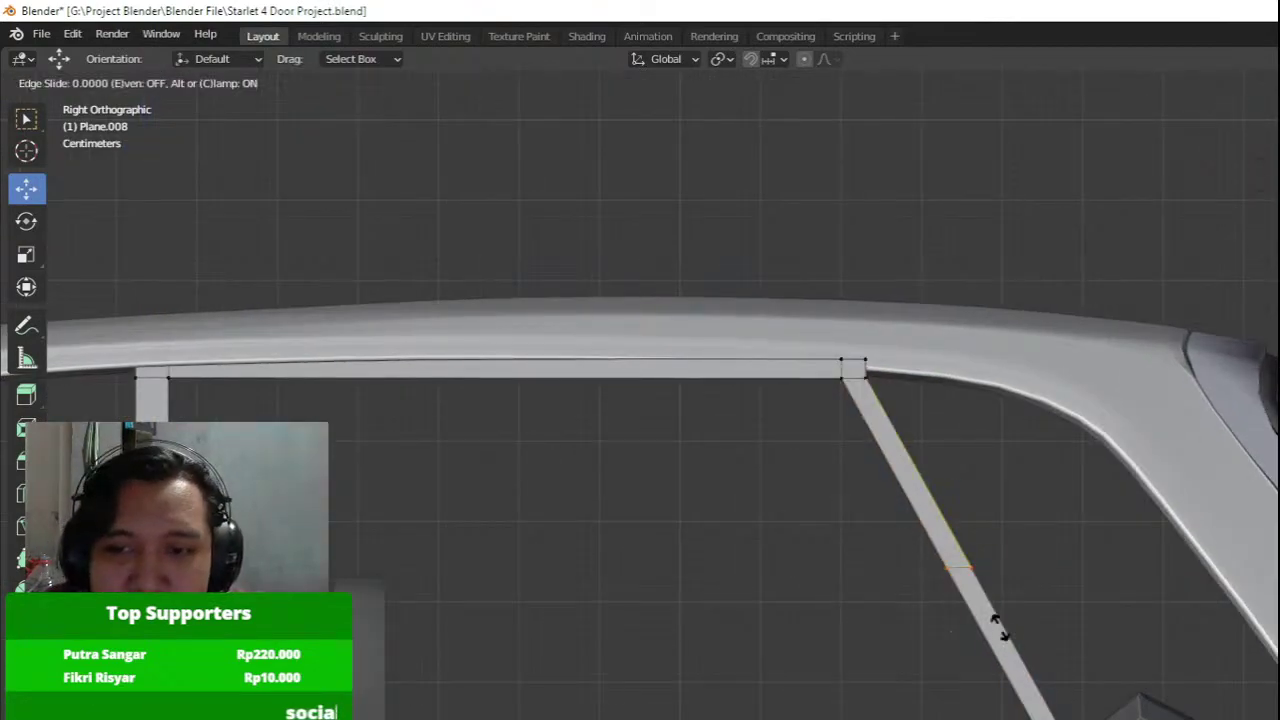
{"action": "left_click", "coordinate": [1041, 688]}
{"action": "key", "text": "g"}
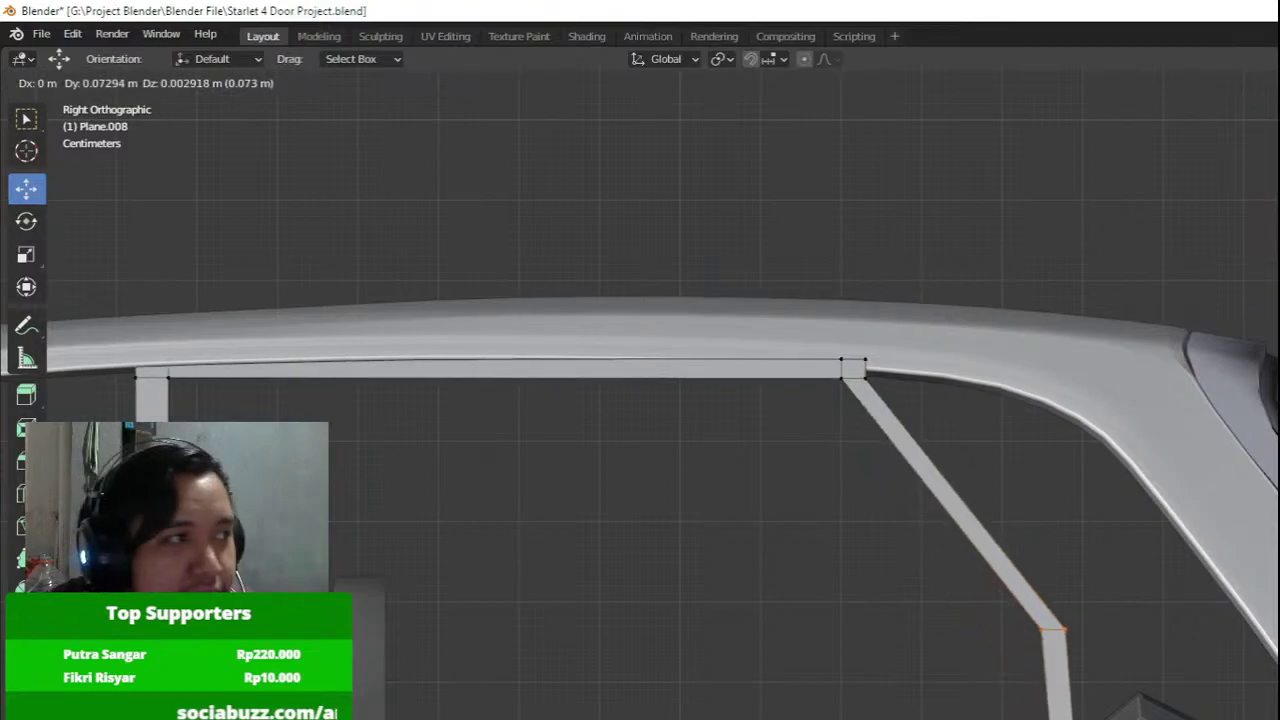
{"action": "left_click", "coordinate": [868, 689]}
Rotate the edge loop at the rear strip's bend and nudge it into place.
{"action": "key", "text": "r"}
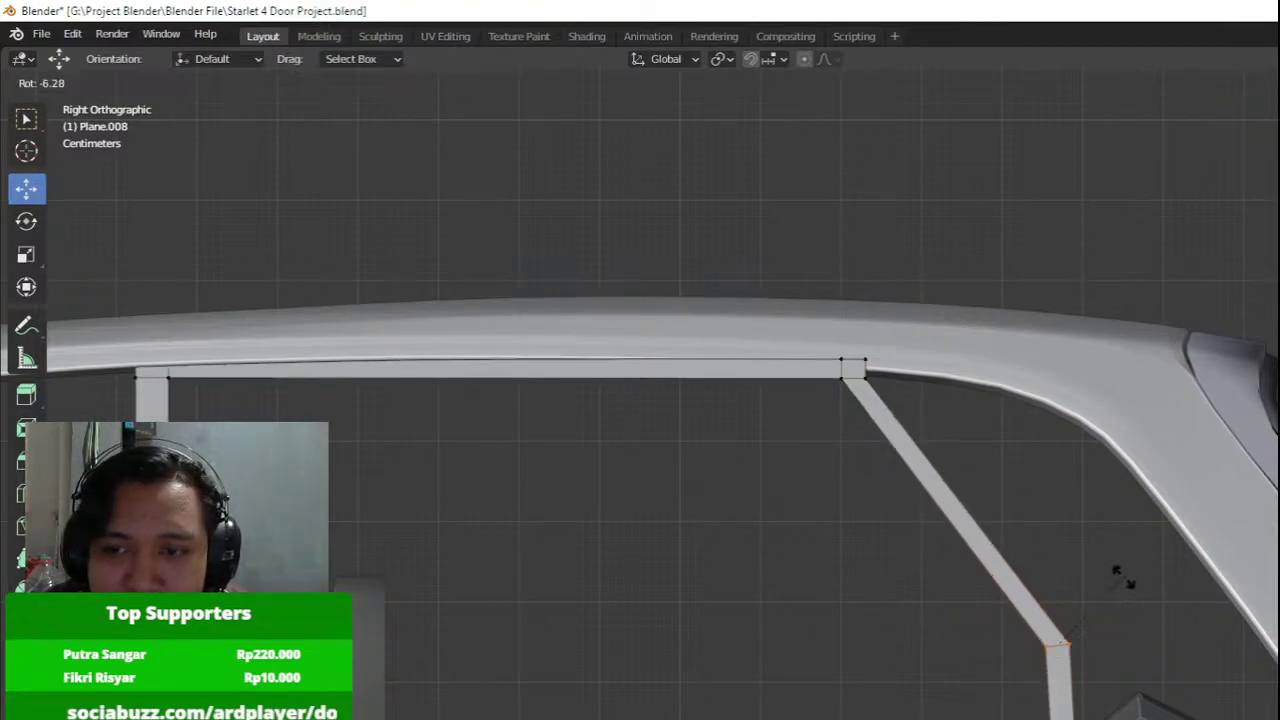
{"action": "left_click", "coordinate": [1091, 582]}
{"action": "key", "text": "g"}
{"action": "left_click", "coordinate": [1072, 594]}
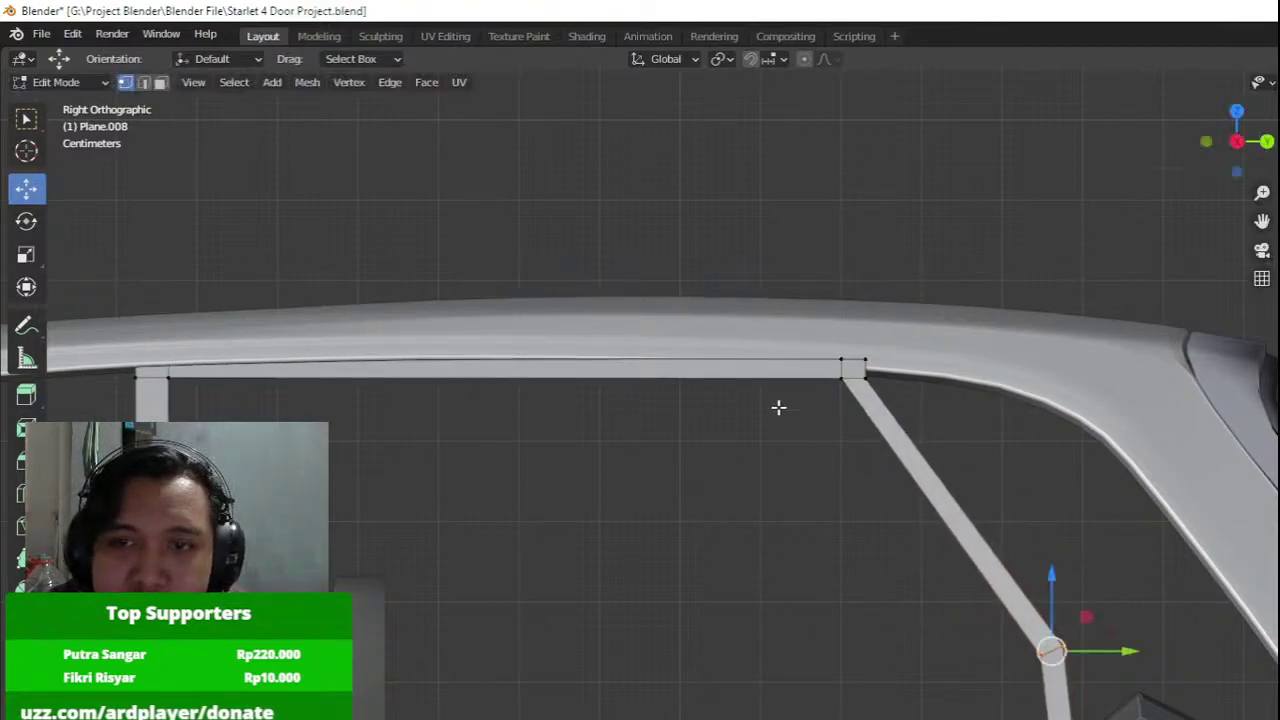
Shift the frame's top rear corner vertices forward along Y, then move and rotate the corner to match the roofline.
{"action": "left_click_drag", "start_coordinate": [868, 356], "coordinate": [872, 353]}
{"action": "key", "text": "g"}
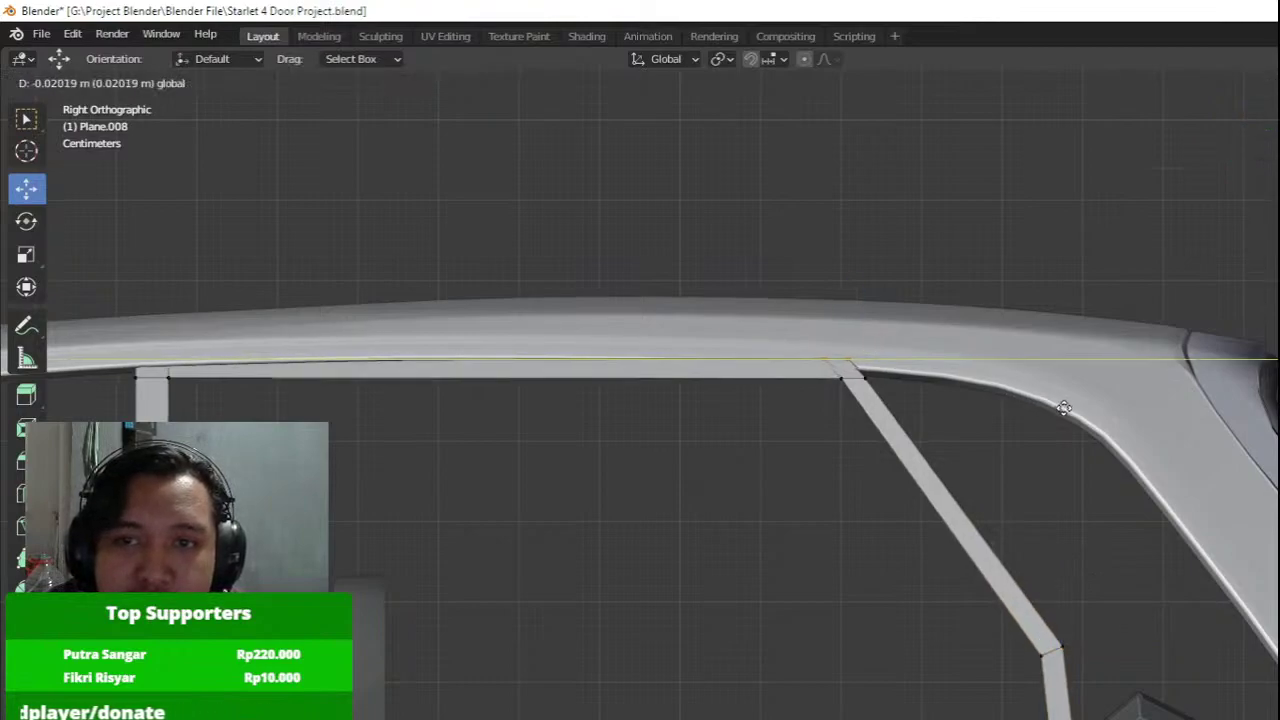
{"action": "left_click", "coordinate": [1030, 430]}
{"action": "left_click_drag", "start_coordinate": [766, 289], "coordinate": [886, 423]}
{"action": "key", "text": "g"}
{"action": "left_click", "coordinate": [904, 421]}
{"action": "key", "text": "r"}
{"action": "left_click", "coordinate": [952, 290]}
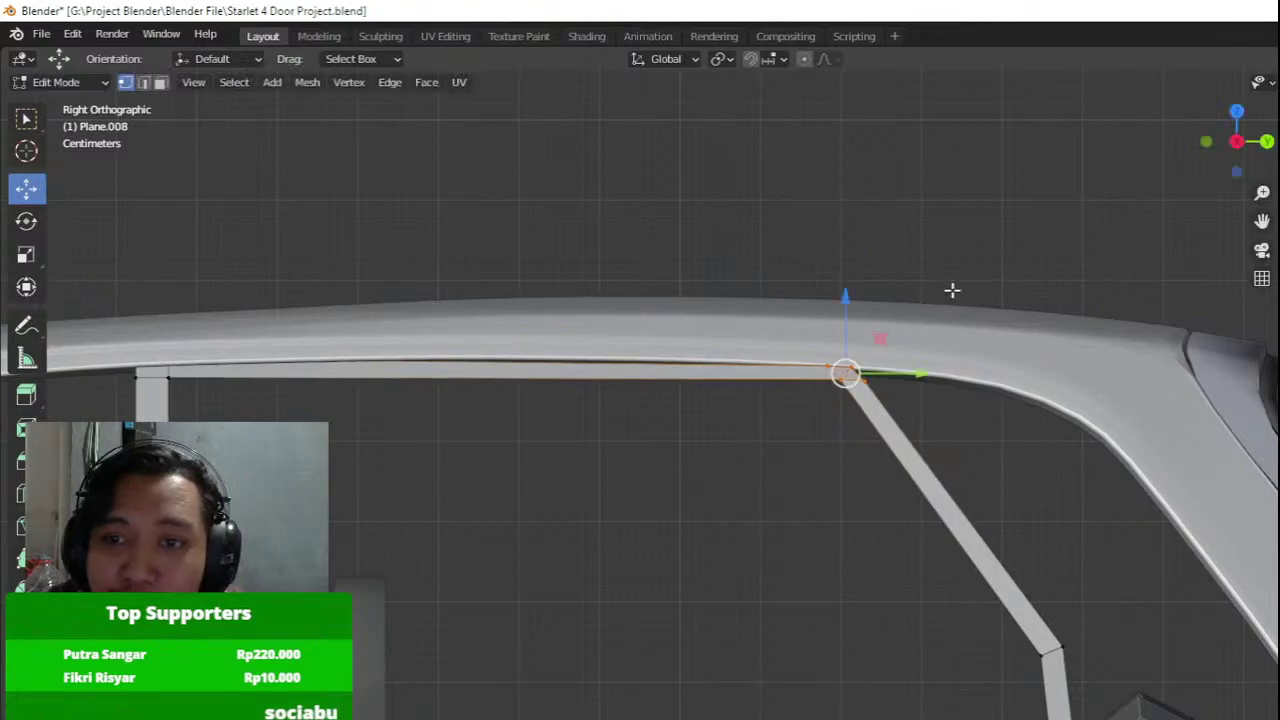
Fine-tune the rotation of the edge loop at the rear strip's bend.
{"action": "left_click_drag", "start_coordinate": [914, 486], "coordinate": [1176, 691]}
{"action": "key", "text": "r"}
{"action": "left_click", "coordinate": [1151, 549]}
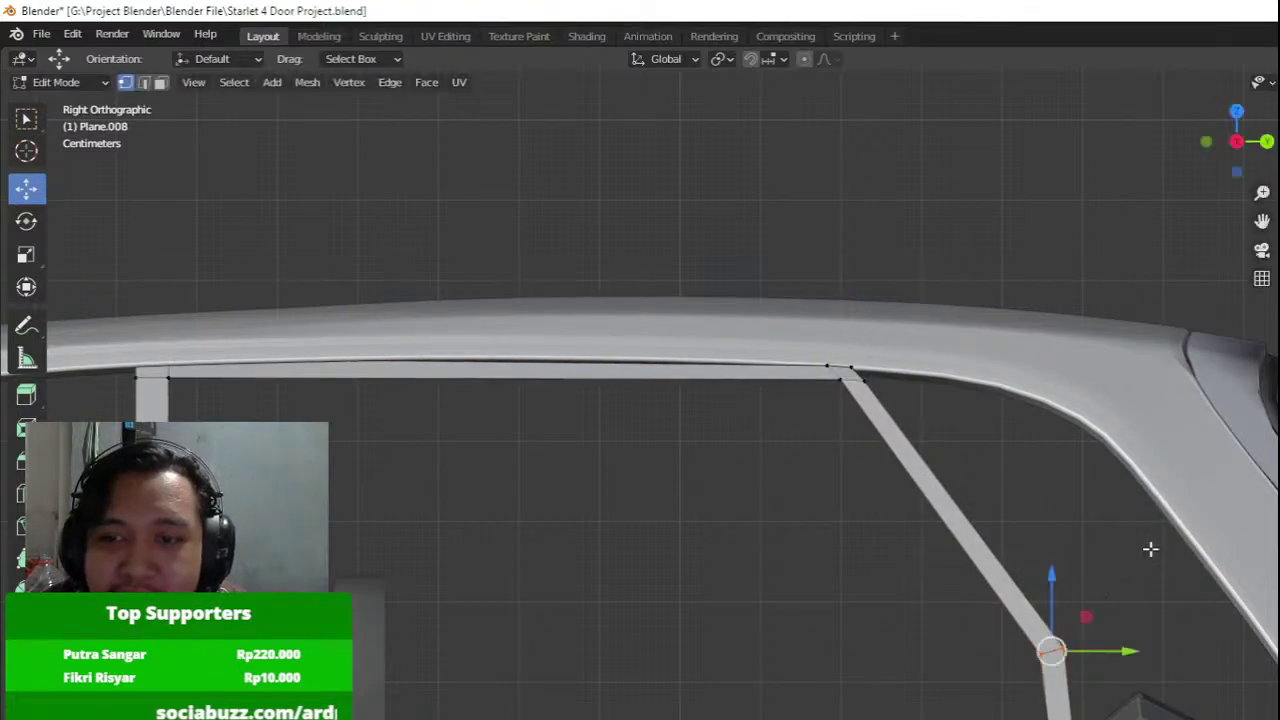
Move the frame's top rear corner along X to fit against the roof rail.
{"action": "middle_click_drag", "start_coordinate": [1151, 549], "coordinate": [814, 500]}
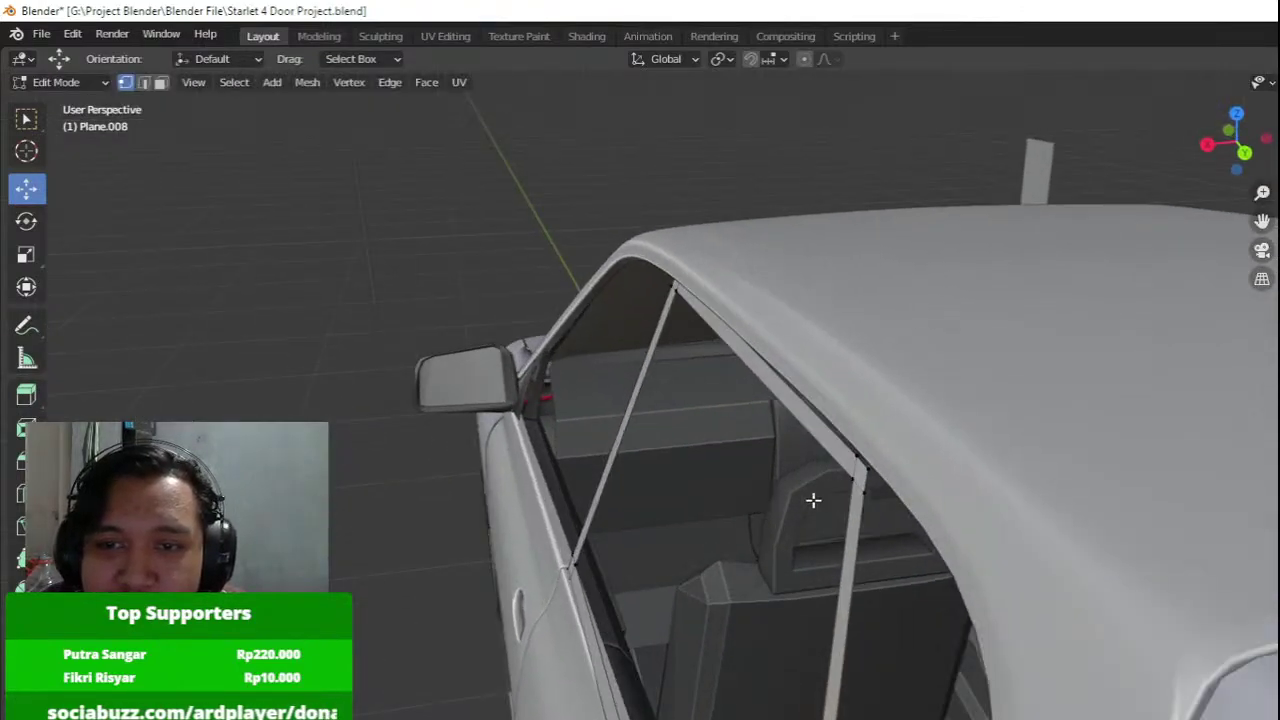
{"action": "left_click_drag", "start_coordinate": [818, 438], "coordinate": [898, 496]}
{"action": "middle_click_drag", "start_coordinate": [870, 432], "coordinate": [742, 472], "text": "shift"}
{"action": "scroll", "coordinate": [742, 476], "scroll_direction": "up", "scroll_amount": 1}
{"action": "left_click_drag", "start_coordinate": [676, 506], "coordinate": [688, 509]}
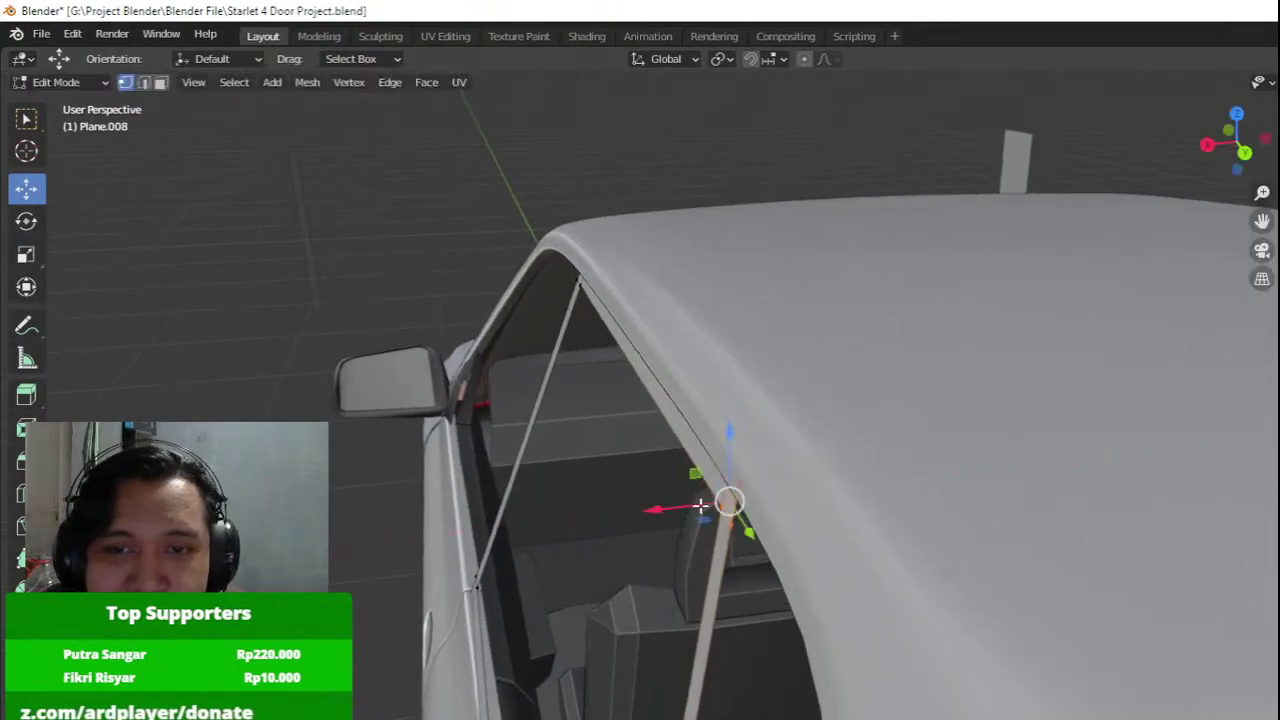
Add an edge loop midway along the upper frame strip and move it outward along X to follow the roof rail.
{"action": "middle_click_drag", "start_coordinate": [702, 507], "coordinate": [712, 338], "text": "shift"}
{"action": "middle_click_drag", "start_coordinate": [628, 381], "coordinate": [870, 350], "text": "shift"}
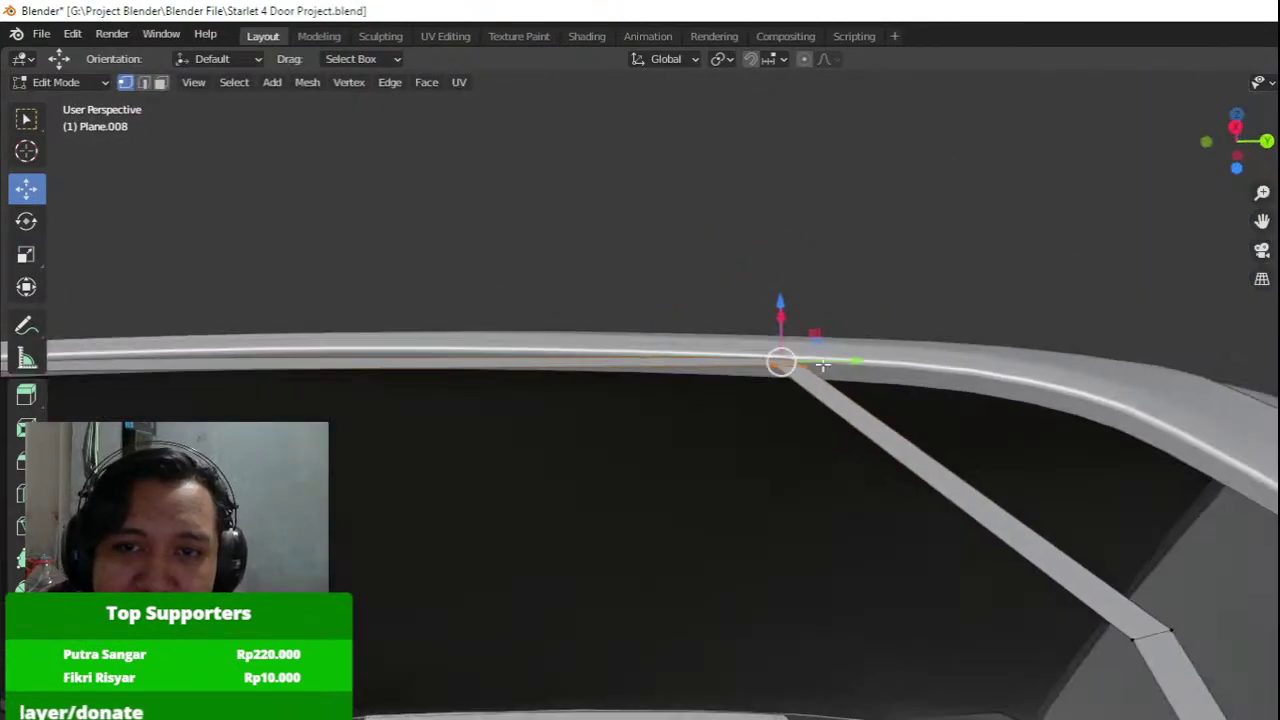
{"action": "middle_click_drag", "start_coordinate": [500, 380], "coordinate": [901, 348], "text": "shift"}
{"action": "key", "text": "ctrl+r"}
{"action": "left_click", "coordinate": [887, 335]}
{"action": "left_click", "coordinate": [887, 335]}
{"action": "middle_click_drag", "start_coordinate": [775, 335], "coordinate": [904, 284]}
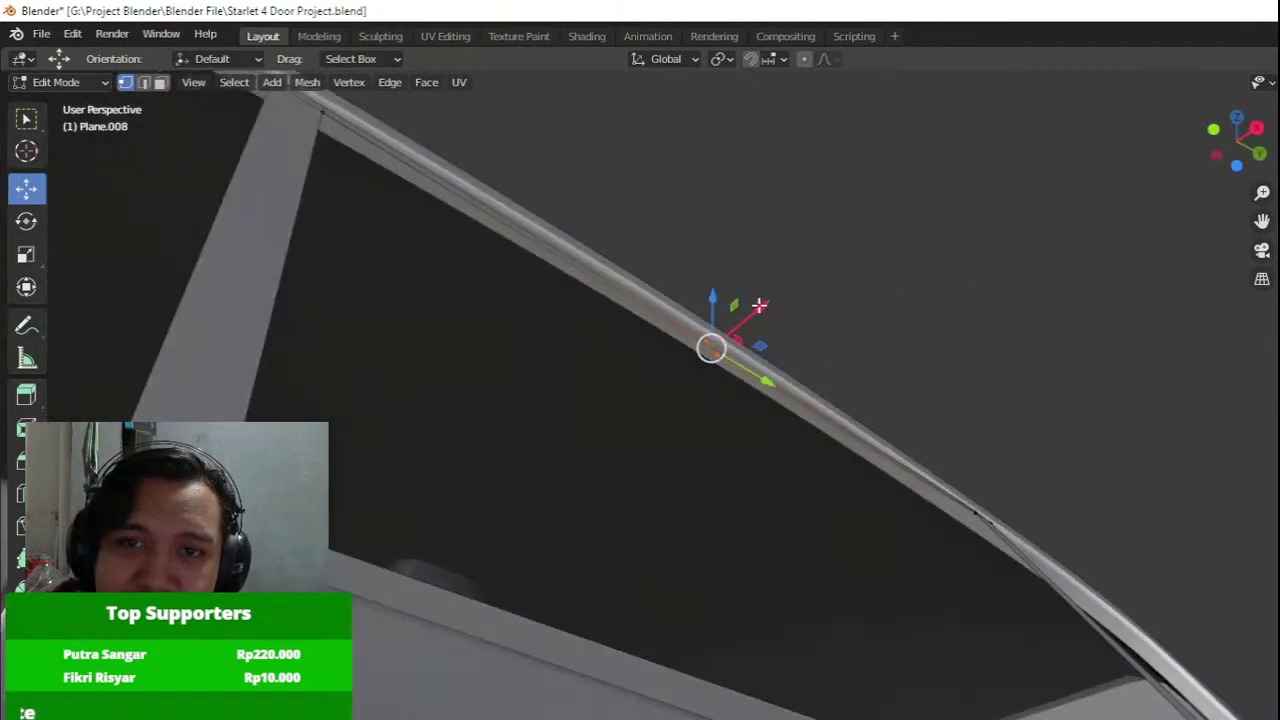
{"action": "left_click_drag", "start_coordinate": [759, 304], "coordinate": [796, 284]}
{"action": "middle_click_drag", "start_coordinate": [796, 284], "coordinate": [600, 400]}
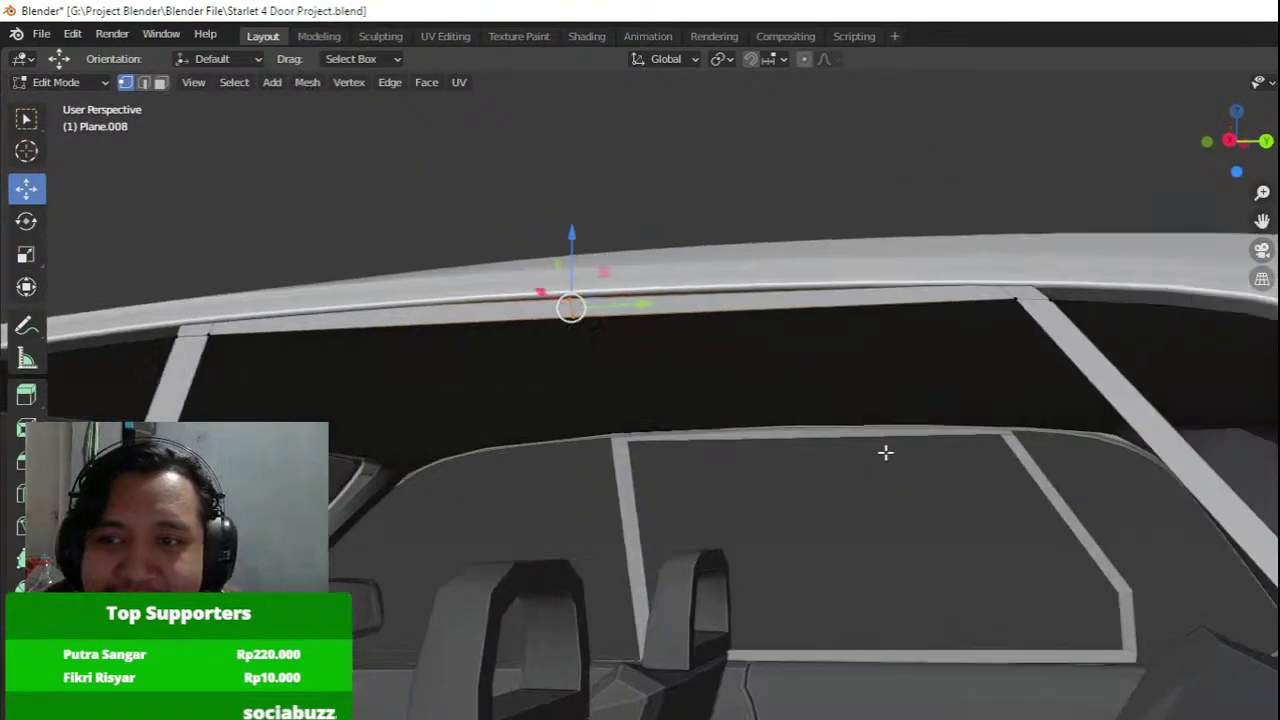
Shift the frame's lower rear corner along X and Z to fit the door's top edge.
{"action": "middle_click_drag", "start_coordinate": [886, 451], "coordinate": [654, 446]}
{"action": "left_click", "coordinate": [810, 550]}
{"action": "middle_click_drag", "start_coordinate": [826, 557], "coordinate": [723, 623]}
{"action": "left_click", "coordinate": [692, 708]}
{"action": "middle_click_drag", "start_coordinate": [632, 708], "coordinate": [594, 636], "text": "shift"}
{"action": "left_click_drag", "start_coordinate": [589, 643], "coordinate": [638, 650]}
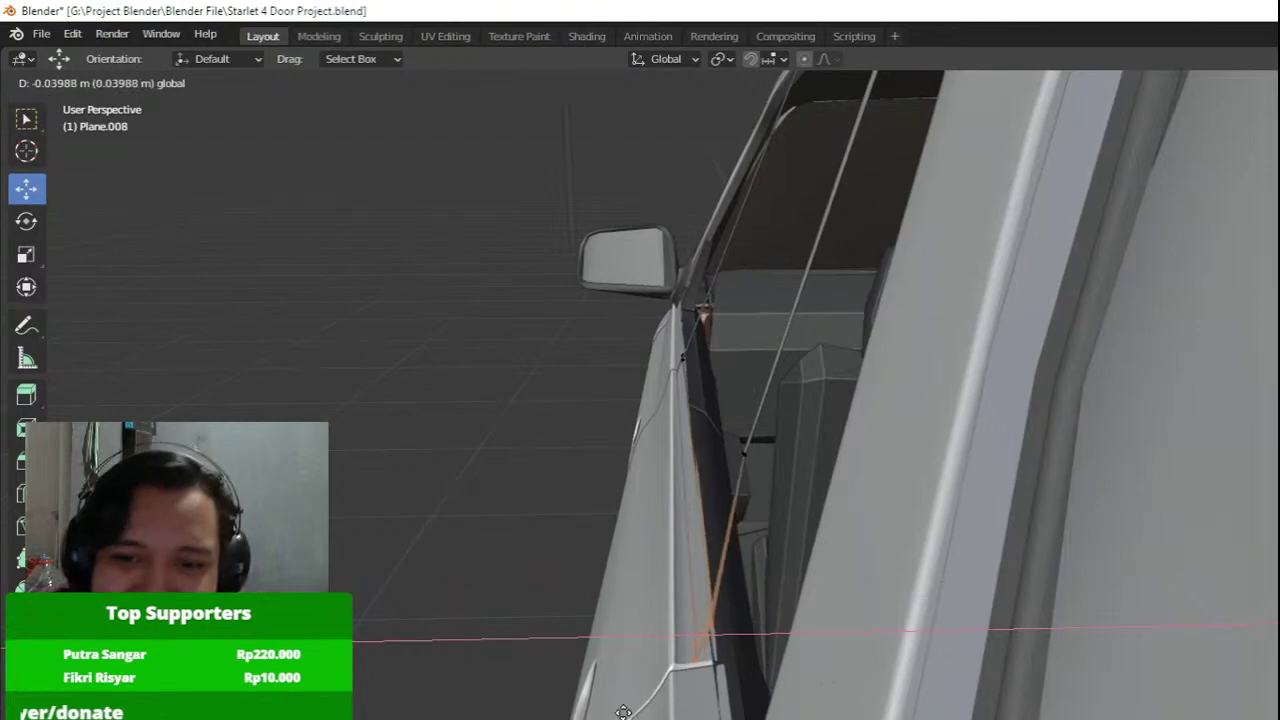
{"action": "left_click_drag", "start_coordinate": [520, 717], "coordinate": [522, 716]}
{"action": "middle_click_drag", "start_coordinate": [556, 688], "coordinate": [677, 600]}
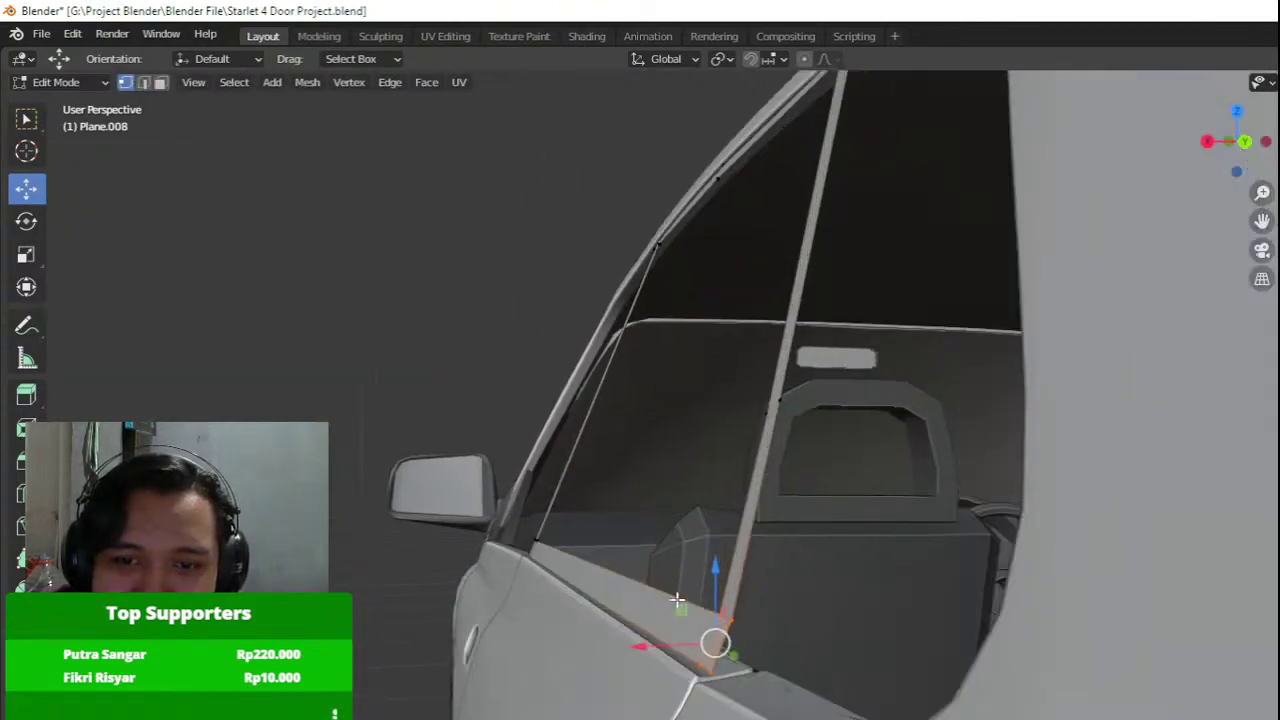
{"action": "left_click_drag", "start_coordinate": [716, 565], "coordinate": [708, 571]}
{"action": "middle_click_drag", "start_coordinate": [709, 570], "coordinate": [760, 603]}
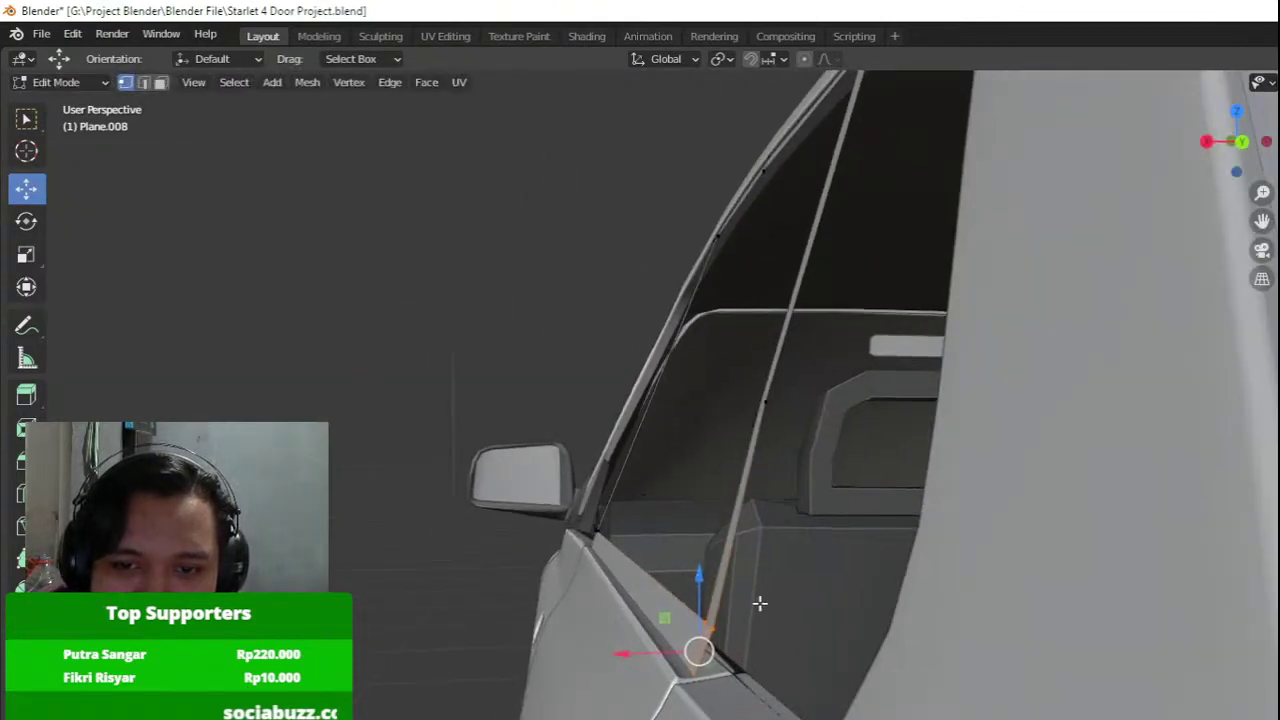
{"action": "left_click_drag", "start_coordinate": [701, 634], "coordinate": [698, 637]}
{"action": "left_click_drag", "start_coordinate": [629, 628], "coordinate": [644, 617]}
Adjust the vertices at the rear strip's bend along X to follow the curve of the car's side.
{"action": "middle_click_drag", "start_coordinate": [643, 614], "coordinate": [711, 308]}
{"action": "left_click_drag", "start_coordinate": [712, 308], "coordinate": [652, 350]}
{"action": "middle_click_drag", "start_coordinate": [648, 346], "coordinate": [684, 330]}
{"action": "left_click_drag", "start_coordinate": [655, 368], "coordinate": [710, 302]}
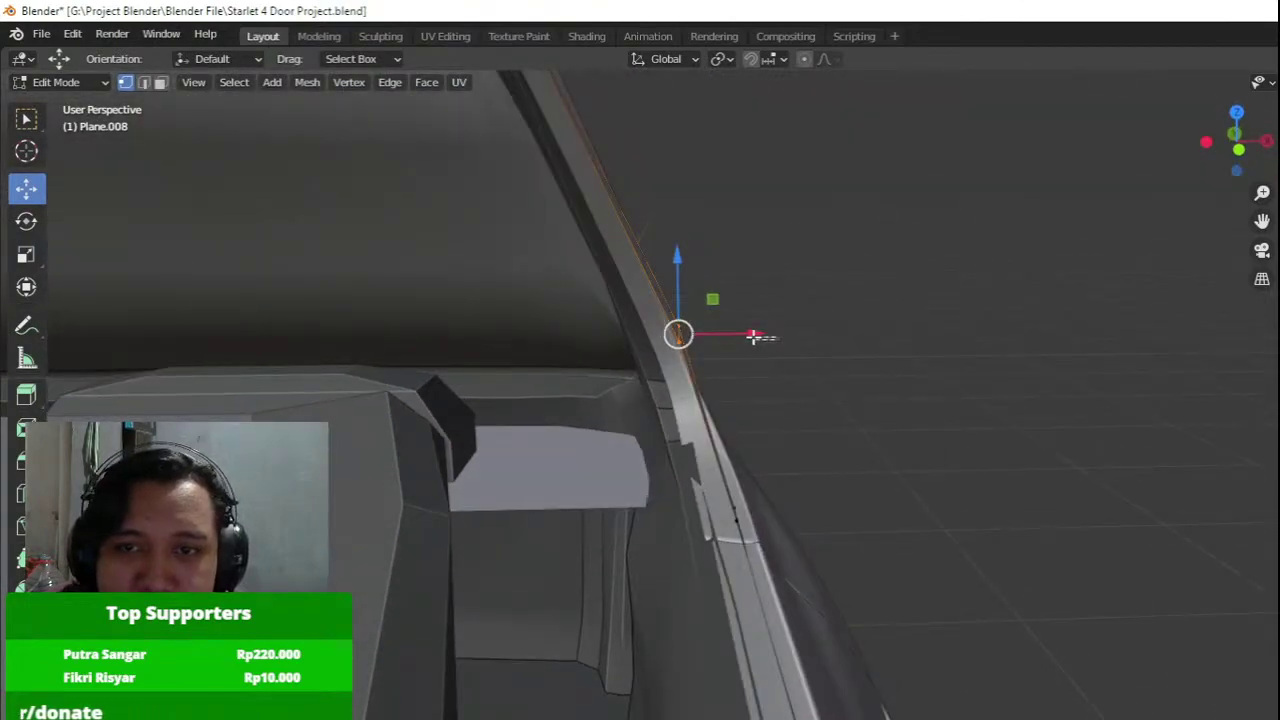
{"action": "left_click", "coordinate": [752, 347]}
{"action": "middle_click_drag", "start_coordinate": [751, 352], "coordinate": [740, 391], "text": "shift"}
{"action": "middle_click_drag", "start_coordinate": [681, 419], "coordinate": [669, 420]}
{"action": "left_click", "coordinate": [668, 402]}
{"action": "left_click_drag", "start_coordinate": [743, 397], "coordinate": [744, 393]}
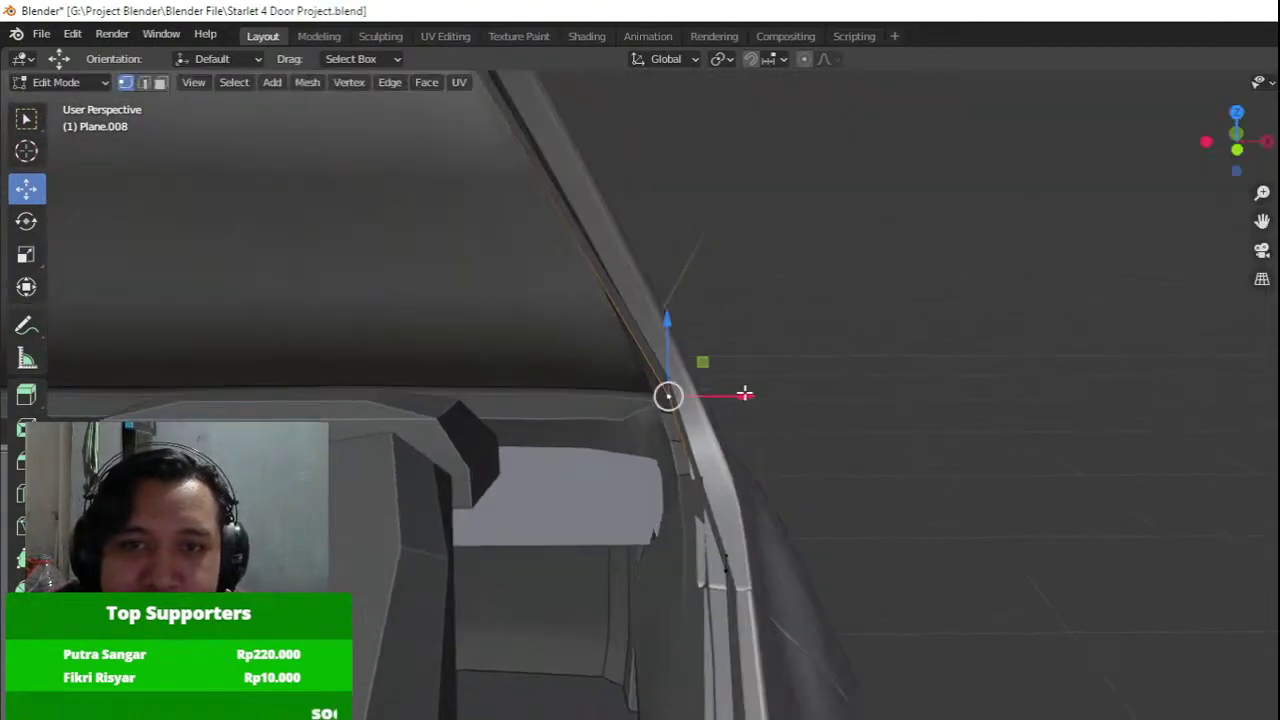
{"action": "left_click", "coordinate": [696, 370]}
{"action": "left_click_drag", "start_coordinate": [620, 353], "coordinate": [691, 434]}
{"action": "left_click_drag", "start_coordinate": [723, 392], "coordinate": [710, 389]}
Raise the upper frame strip's middle vertices slightly in side view so the strip follows the roofline.
{"action": "middle_click_drag", "start_coordinate": [517, 350], "coordinate": [577, 511], "text": "shift"}
{"action": "scroll", "coordinate": [550, 450], "scroll_direction": "down", "scroll_amount": 2}
{"action": "middle_click_drag", "start_coordinate": [531, 425], "coordinate": [607, 525], "text": "shift"}
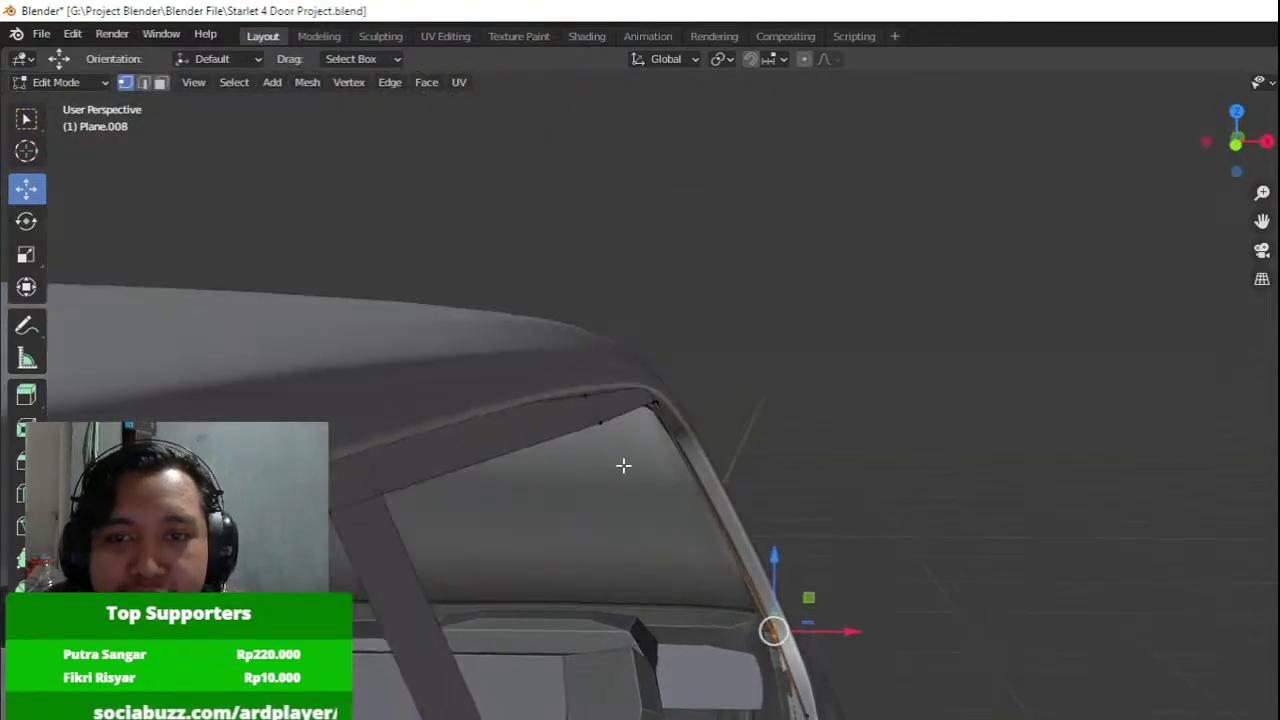
{"action": "scroll", "coordinate": [633, 465], "scroll_direction": "up", "scroll_amount": 2}
{"action": "scroll", "coordinate": [638, 464], "scroll_direction": "down", "scroll_amount": 3}
{"action": "left_click", "coordinate": [634, 348]}
{"action": "middle_click_drag", "start_coordinate": [649, 386], "coordinate": [576, 388]}
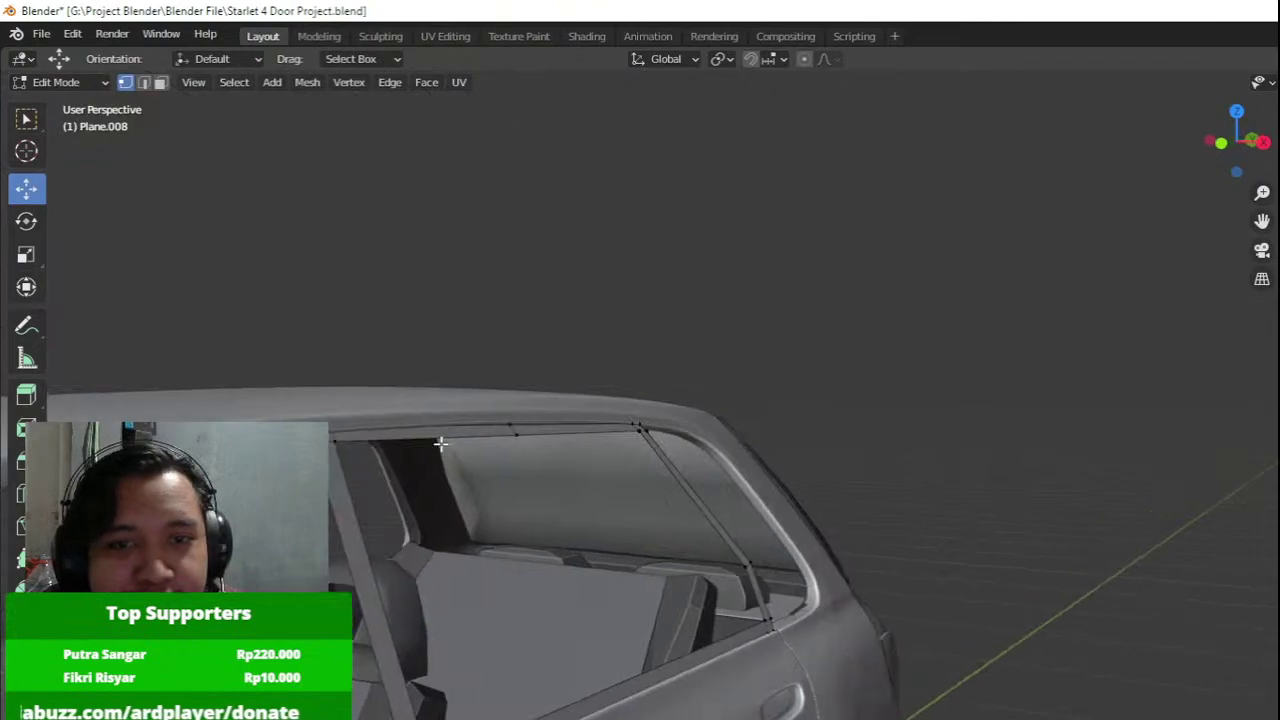
{"action": "left_click_drag", "start_coordinate": [411, 412], "coordinate": [543, 498]}
{"action": "key", "text": "KP_3"}
{"action": "middle_click_drag", "start_coordinate": [451, 452], "coordinate": [546, 466], "text": "shift"}
{"action": "scroll", "coordinate": [546, 466], "scroll_direction": "up", "scroll_amount": 2}
{"action": "key", "text": "g"}
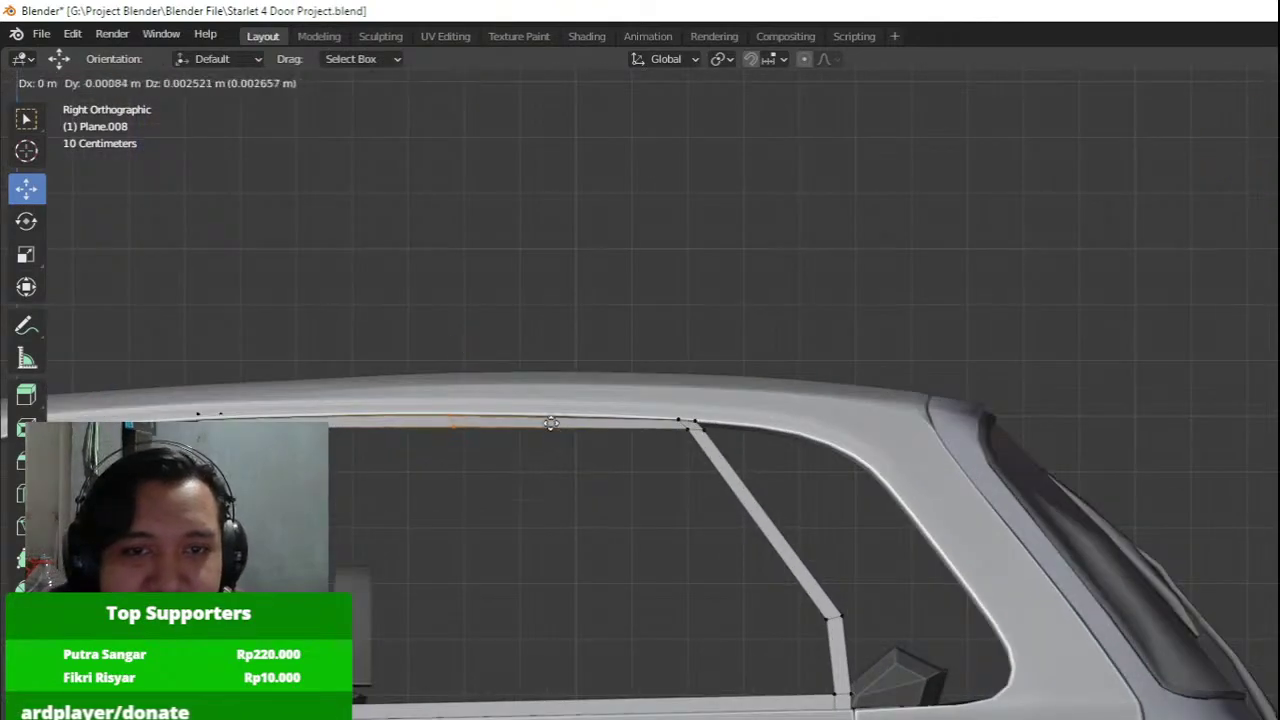
{"action": "left_click", "coordinate": [548, 415]}
{"action": "middle_click_drag", "start_coordinate": [545, 394], "coordinate": [618, 373], "text": "shift"}
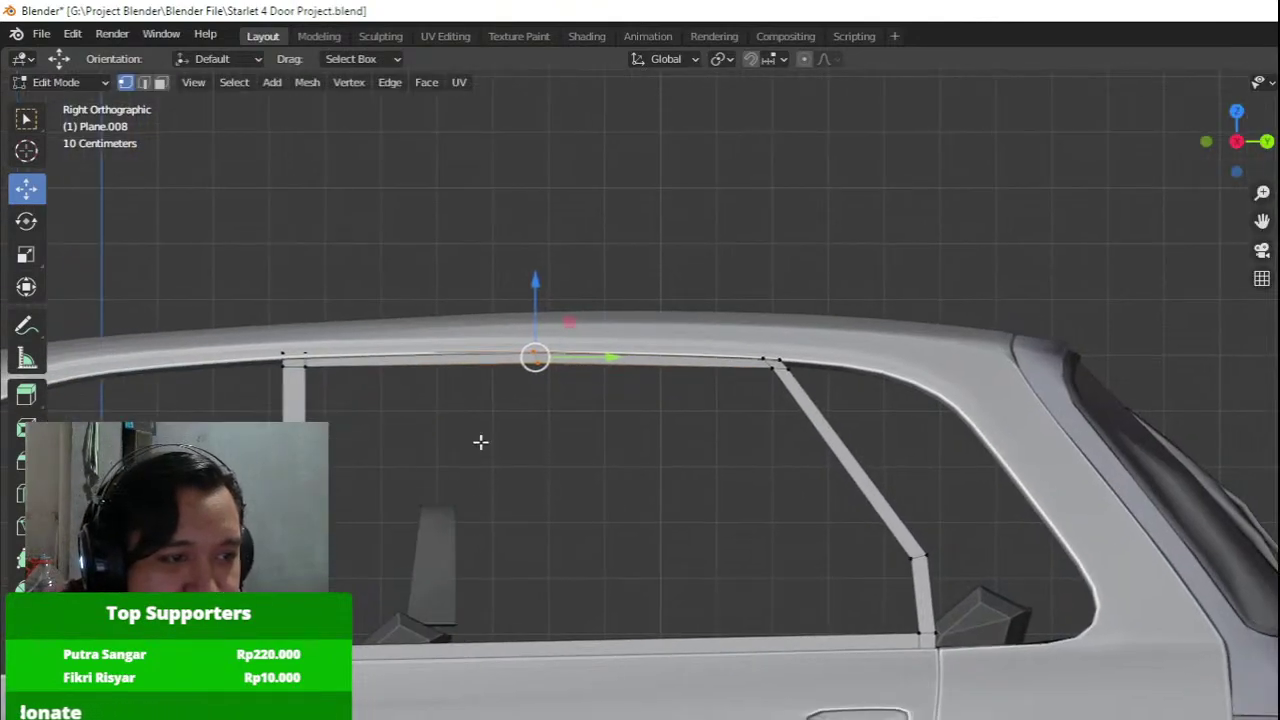
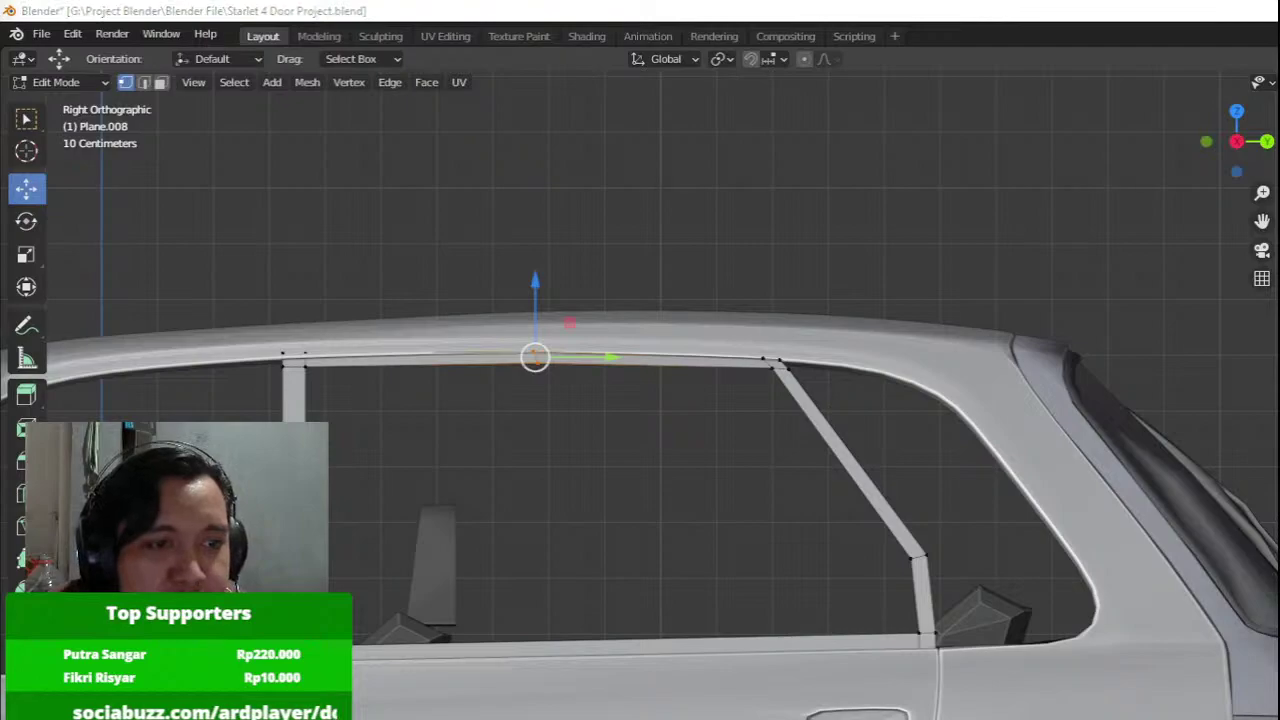
Move the vertices at the rear strip's bend slightly up and forward in side view.
{"action": "left_click", "coordinate": [611, 463]}
{"action": "scroll", "coordinate": [617, 450], "scroll_direction": "up", "scroll_amount": 3}
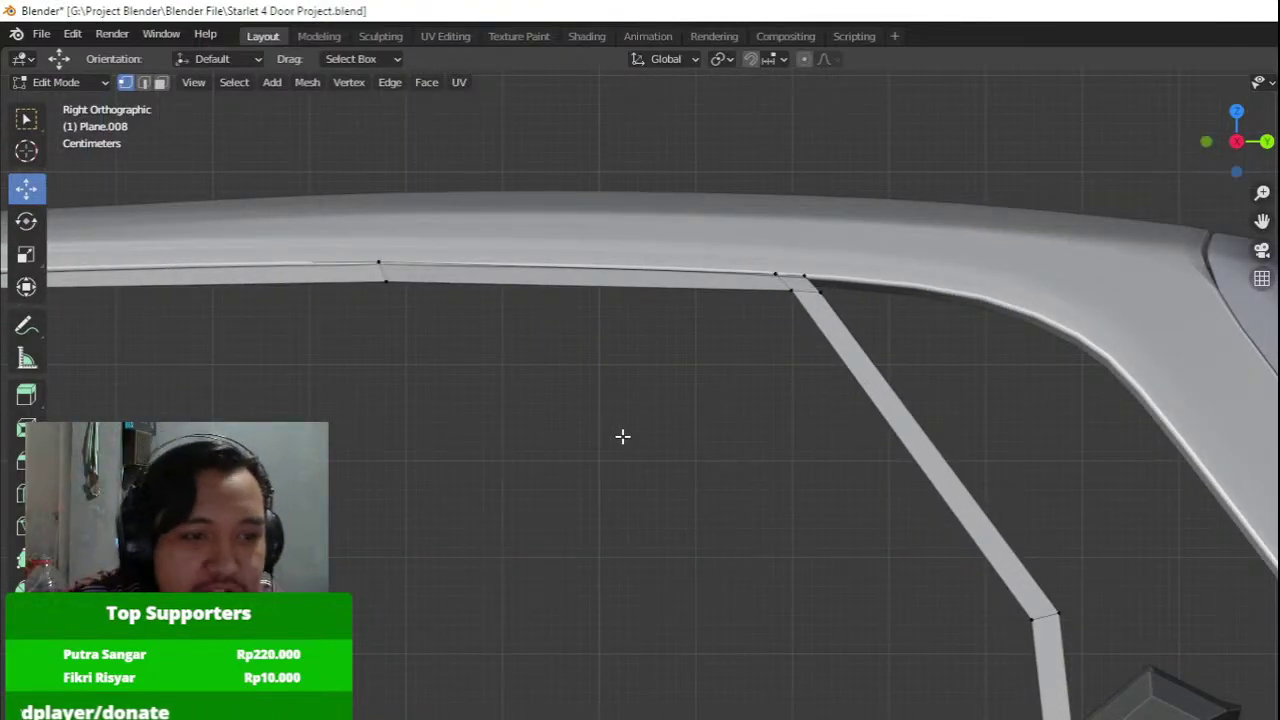
{"action": "left_click_drag", "start_coordinate": [980, 367], "coordinate": [1133, 650]}
{"action": "scroll", "coordinate": [1103, 480], "scroll_direction": "down", "scroll_amount": 3, "text": "shift"}
{"action": "left_click", "coordinate": [1050, 328]}
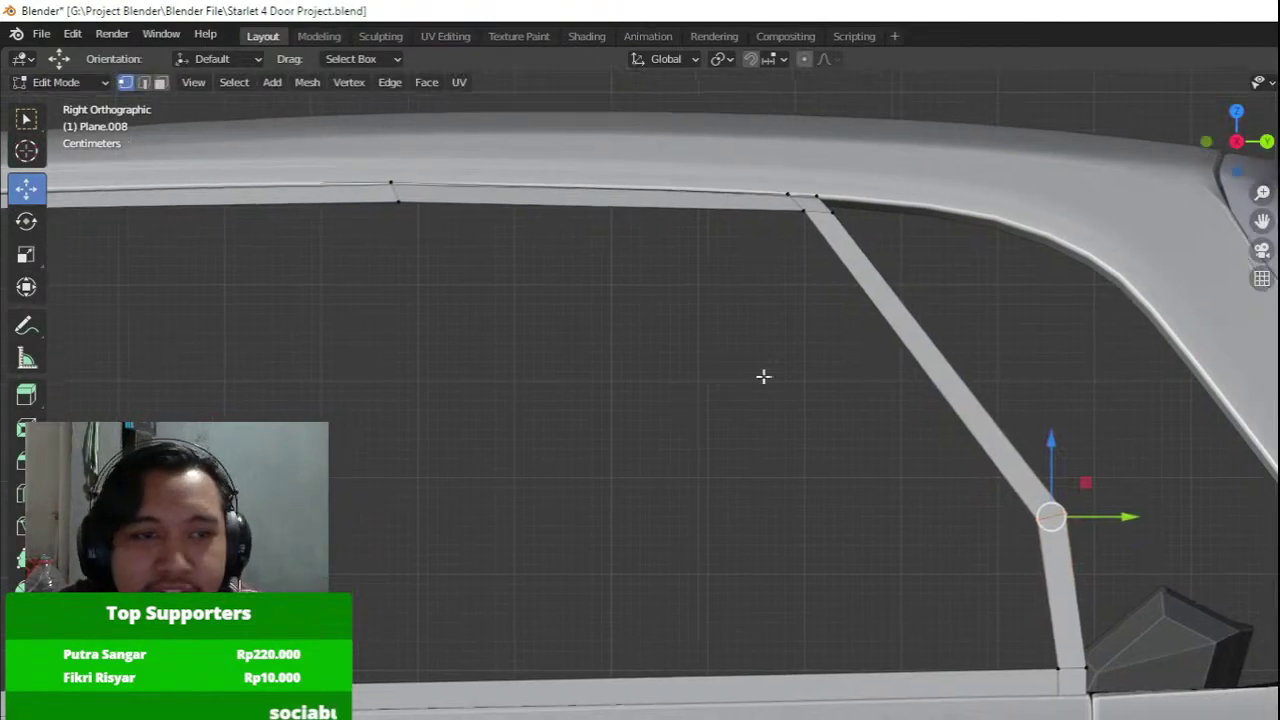
{"action": "middle_click_drag", "start_coordinate": [763, 377], "coordinate": [946, 374], "text": "shift"}
{"action": "scroll", "coordinate": [946, 374], "scroll_direction": "down", "scroll_amount": 2}
{"action": "key", "text": "Tab"}
Rotate the frame's front upper corner slightly and adjust its height to match the roof's slope.
{"action": "scroll", "coordinate": [946, 374], "scroll_direction": "up", "scroll_amount": 2}
{"action": "middle_click_drag", "start_coordinate": [440, 365], "coordinate": [731, 503], "text": "shift"}
{"action": "key", "text": "Tab"}
{"action": "key", "text": "shift+z"}
{"action": "left_click_drag", "start_coordinate": [432, 471], "coordinate": [629, 280]}
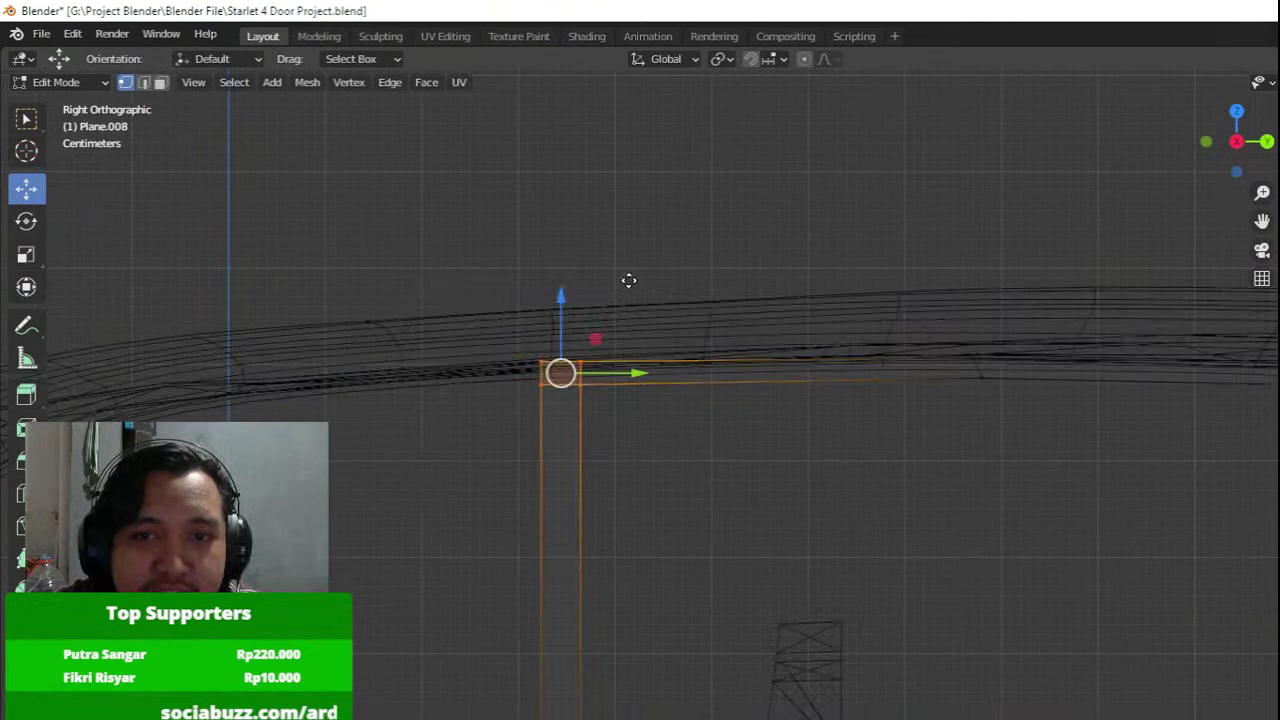
{"action": "key", "text": "r"}
{"action": "left_click", "coordinate": [662, 290]}
{"action": "key", "text": "g"}
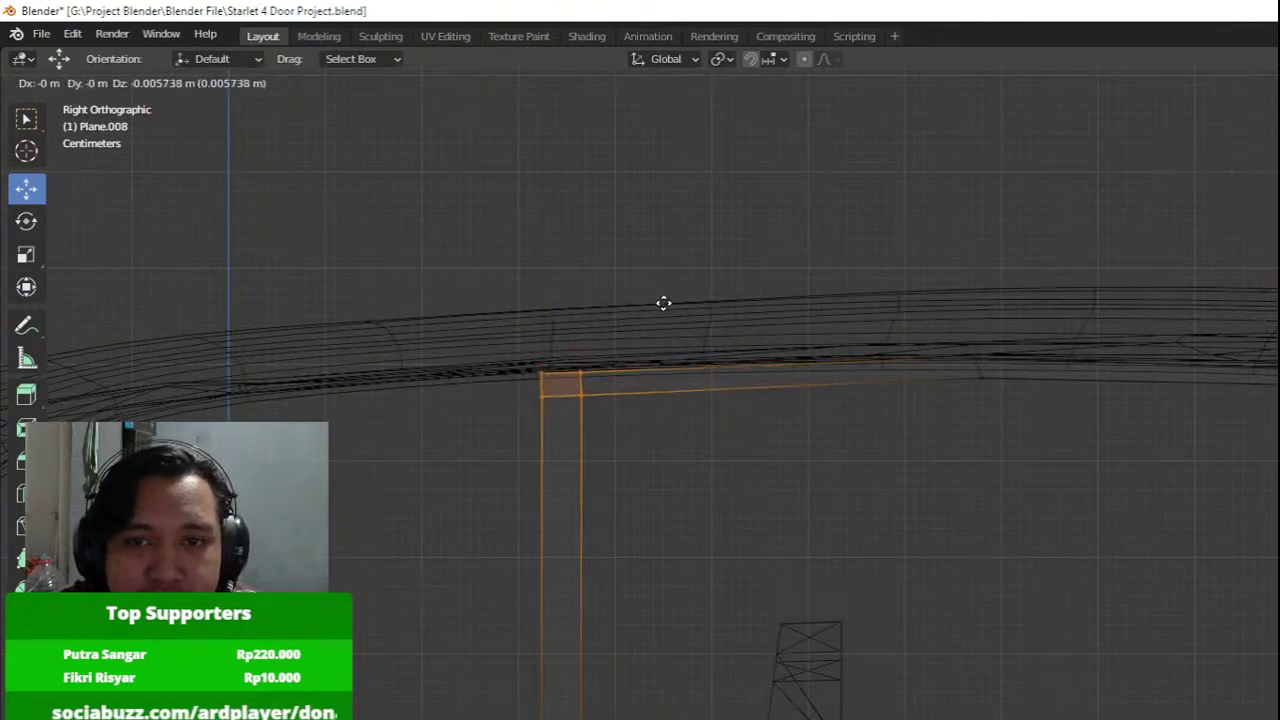
{"action": "left_click", "coordinate": [663, 302]}
{"action": "key", "text": "g"}
{"action": "left_click", "coordinate": [663, 286]}
{"action": "key", "text": "z"}
{"action": "key", "text": "Tab"}
{"action": "scroll", "coordinate": [745, 470], "scroll_direction": "down", "scroll_amount": 3}
{"action": "scroll", "coordinate": [822, 446], "scroll_direction": "up", "scroll_amount": 2}
{"action": "key", "text": "Tab"}
Shift the frame's front upper corner along X to fit it against the roof rail.
{"action": "middle_click_drag", "start_coordinate": [915, 495], "coordinate": [746, 371], "text": "shift"}
{"action": "key", "text": "KP_1"}
{"action": "scroll", "coordinate": [680, 402], "scroll_direction": "down", "scroll_amount": 4}
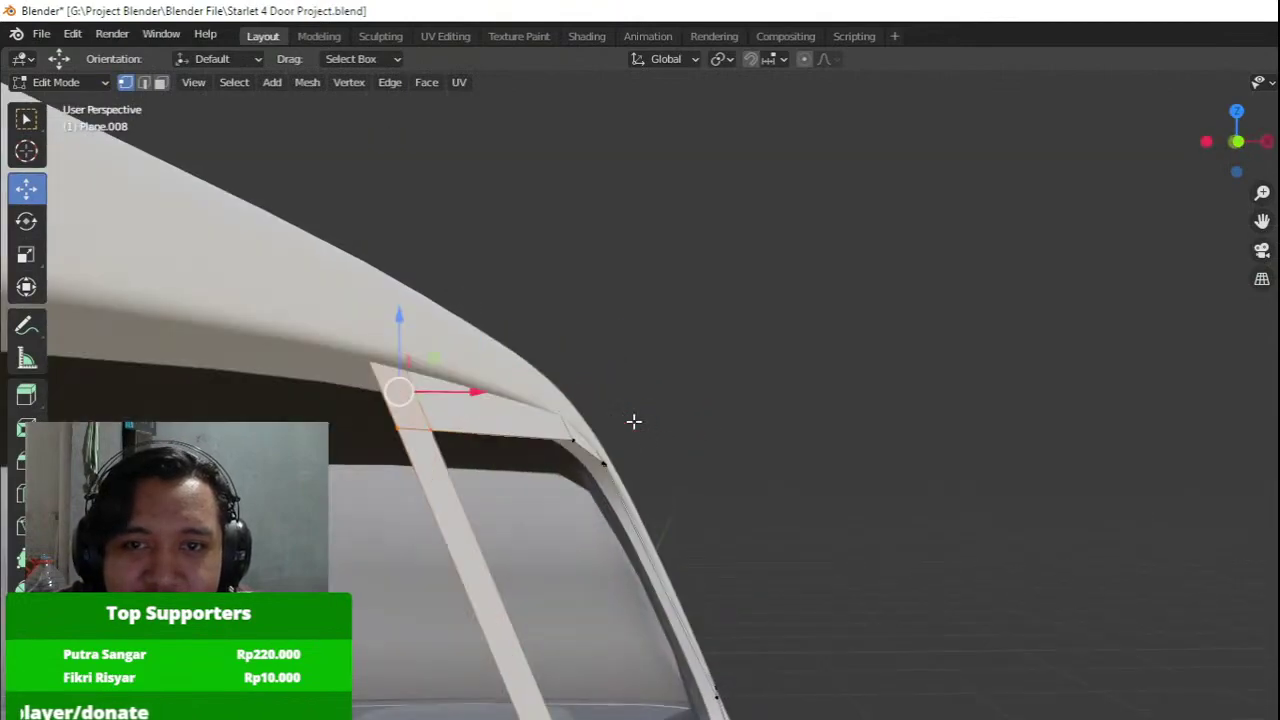
{"action": "key", "text": "z"}
{"action": "scroll", "coordinate": [645, 391], "scroll_direction": "down", "scroll_amount": 1}
{"action": "left_click_drag", "start_coordinate": [598, 389], "coordinate": [615, 382]}
{"action": "middle_click_drag", "start_coordinate": [615, 382], "coordinate": [716, 370]}
{"action": "scroll", "coordinate": [729, 443], "scroll_direction": "down", "scroll_amount": 4}
{"action": "key", "text": "Tab"}
{"action": "key", "text": "Tab"}
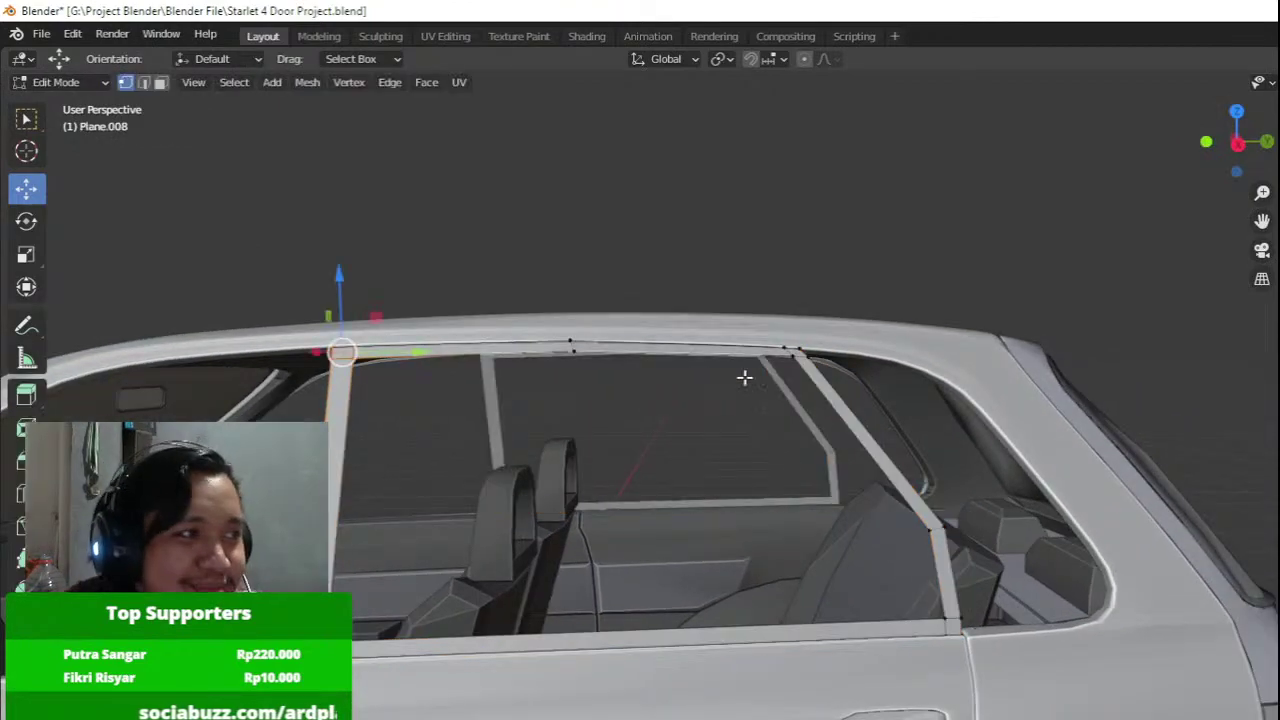
{"action": "middle_click_drag", "start_coordinate": [941, 419], "coordinate": [737, 391], "text": "shift"}
{"action": "scroll", "coordinate": [737, 391], "scroll_direction": "up", "scroll_amount": 2}
{"action": "key", "text": "Tab"}
{"action": "scroll", "coordinate": [751, 453], "scroll_direction": "down", "scroll_amount": 4}
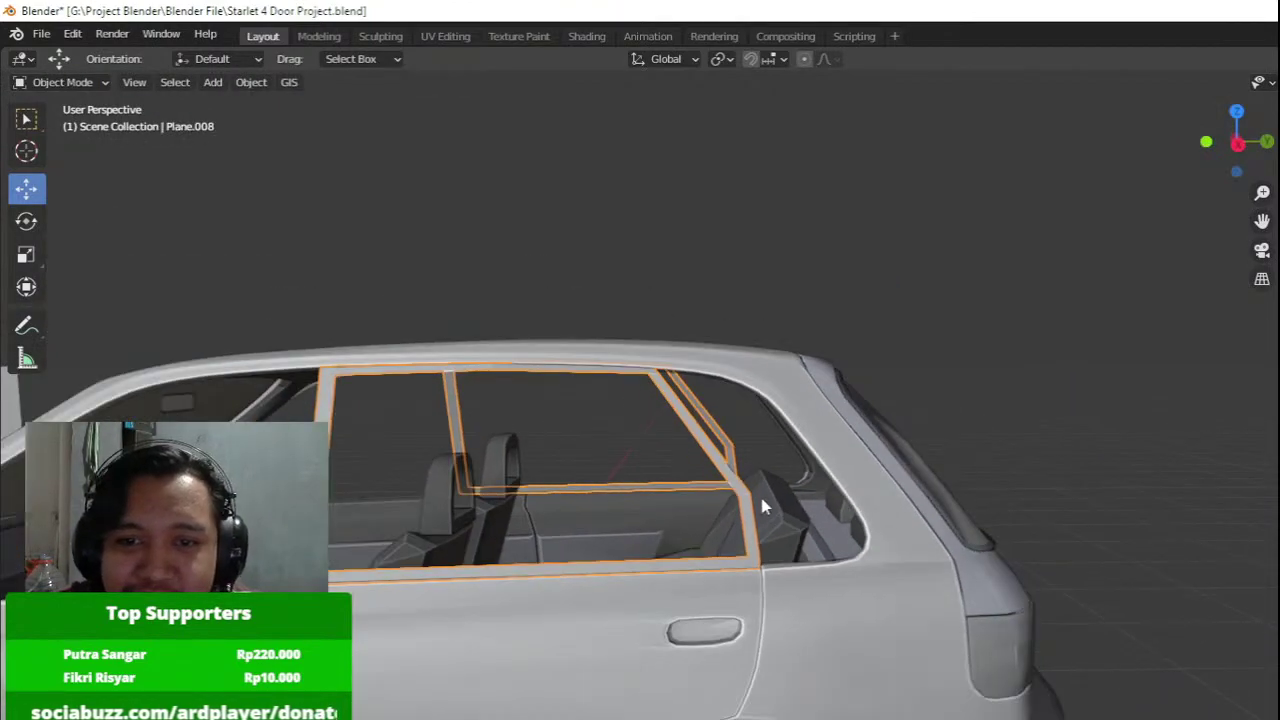
Open the rear body panel and the rear door together for vertex editing, shown in wireframe from the right side.
{"action": "key", "text": "KP_3"}
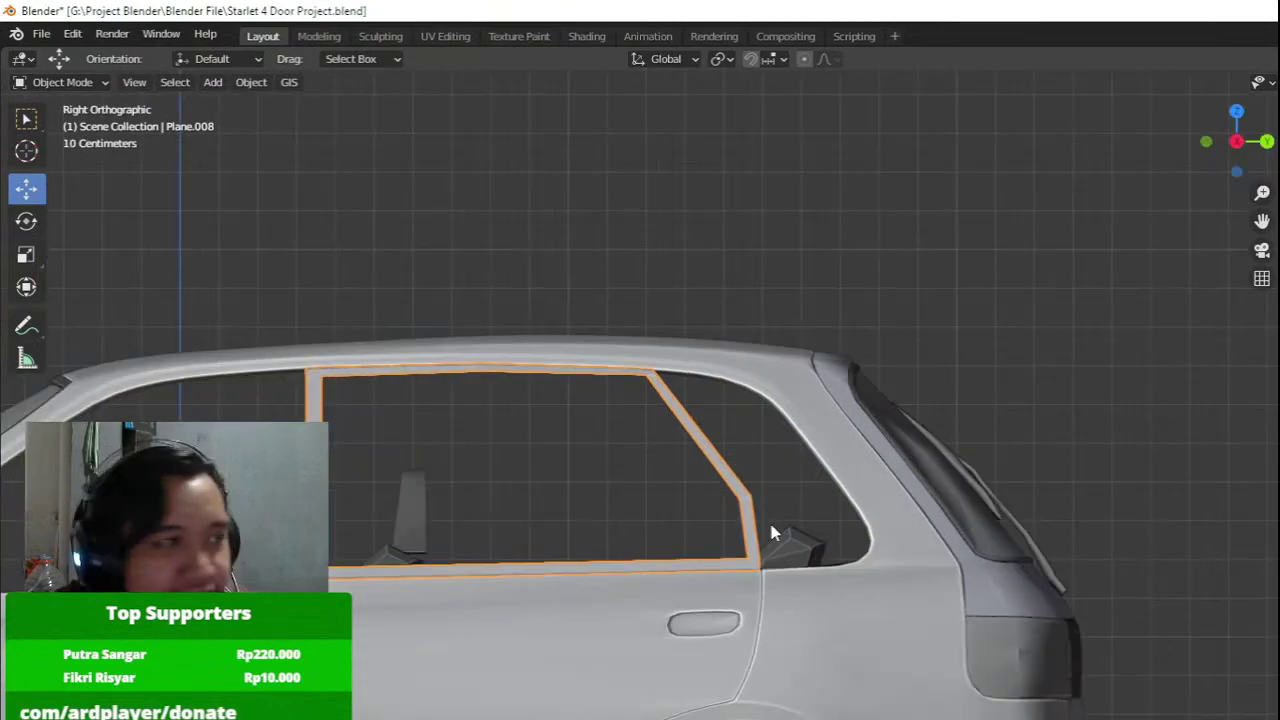
{"action": "scroll", "coordinate": [759, 493], "scroll_direction": "up", "scroll_amount": 3}
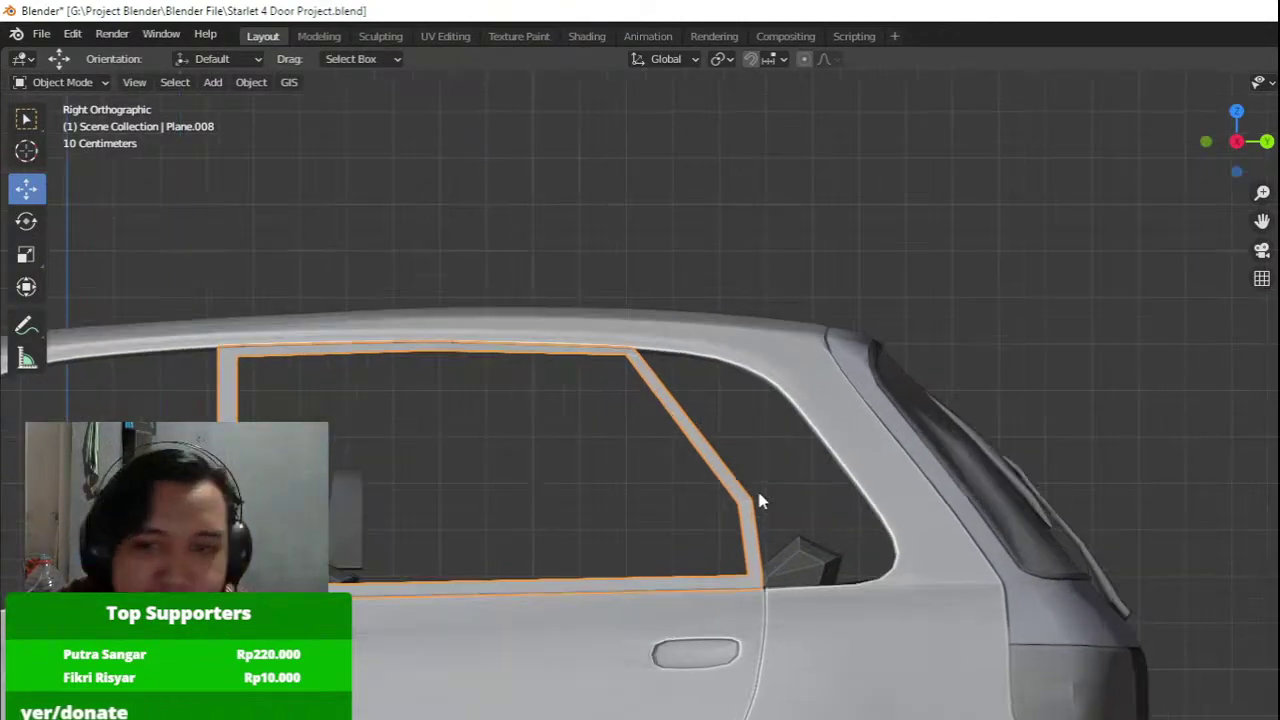
{"action": "key", "text": "Tab"}
{"action": "middle_click_drag", "start_coordinate": [830, 692], "coordinate": [762, 496], "text": "shift"}
{"action": "key", "text": "Tab"}
{"action": "left_click", "coordinate": [764, 506]}
{"action": "key", "text": "Tab"}
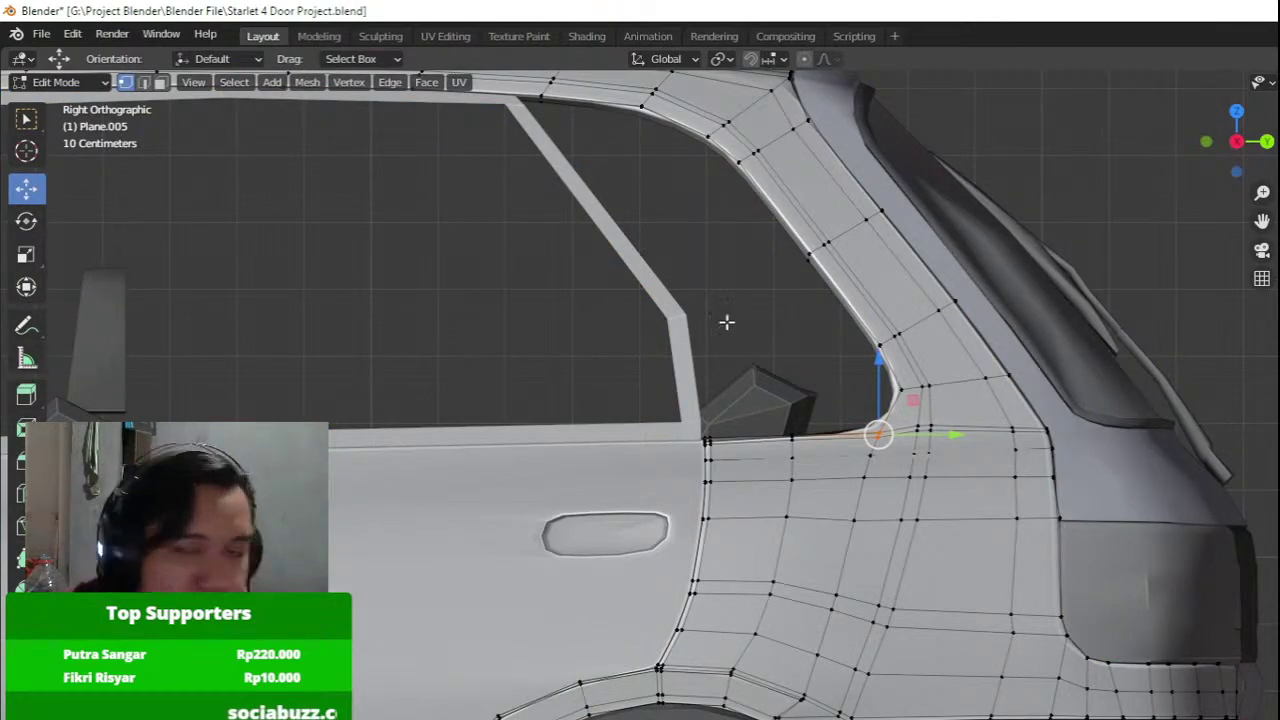
{"action": "key", "text": "alt+z"}
{"action": "key", "text": "a"}
{"action": "key", "text": "Tab"}
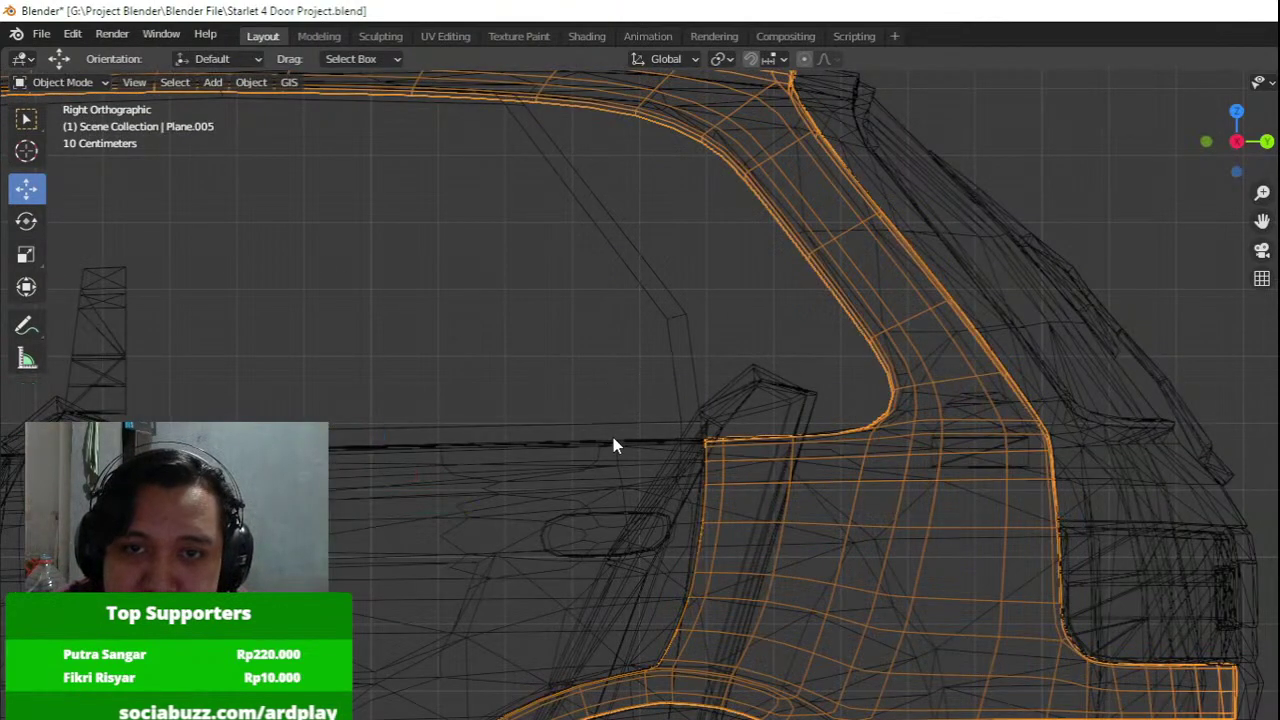
{"action": "left_click", "coordinate": [613, 437], "text": "shift"}
{"action": "key", "text": "Tab"}
Move the upper seam vertices shared by the rear door and body panel about 0.086 m rearward along Y.
{"action": "scroll", "coordinate": [654, 445], "scroll_direction": "up", "scroll_amount": 2}
{"action": "middle_click_drag", "start_coordinate": [654, 445], "coordinate": [613, 432], "text": "shift"}
{"action": "left_click_drag", "start_coordinate": [593, 367], "coordinate": [736, 578]}
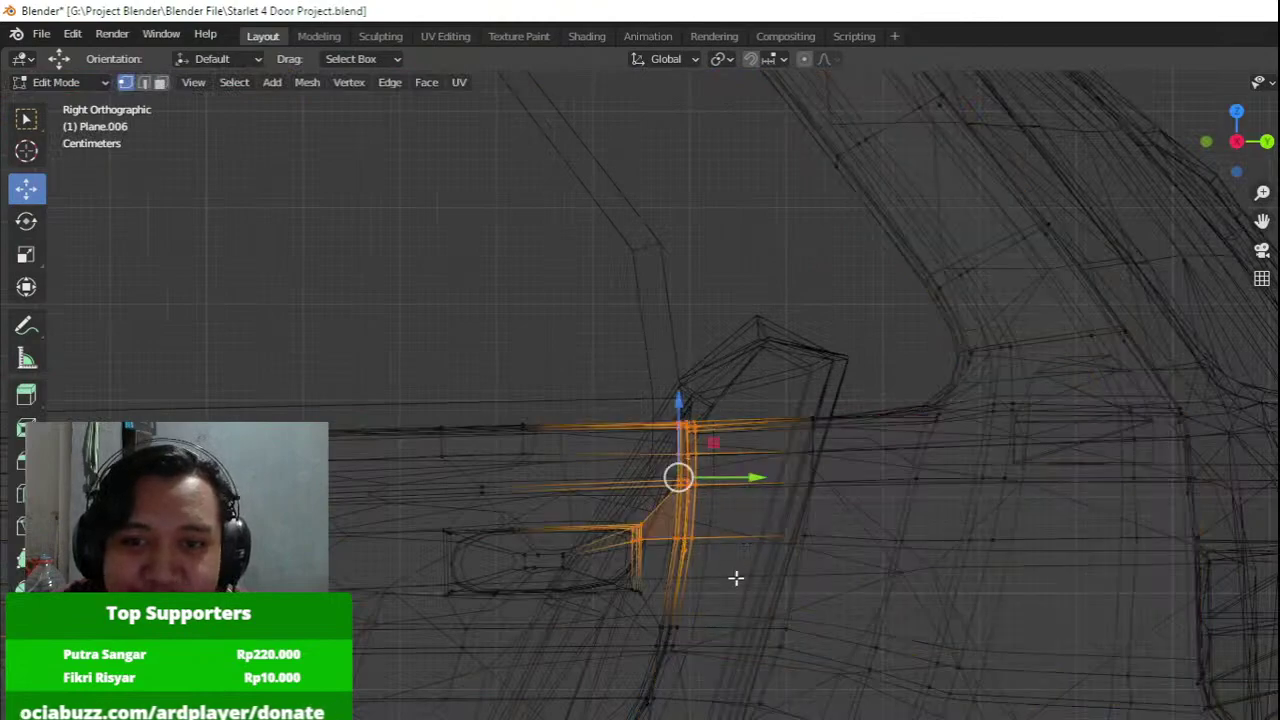
{"action": "key", "text": "a"}
{"action": "scroll", "coordinate": [688, 702], "scroll_direction": "down", "scroll_amount": 2}
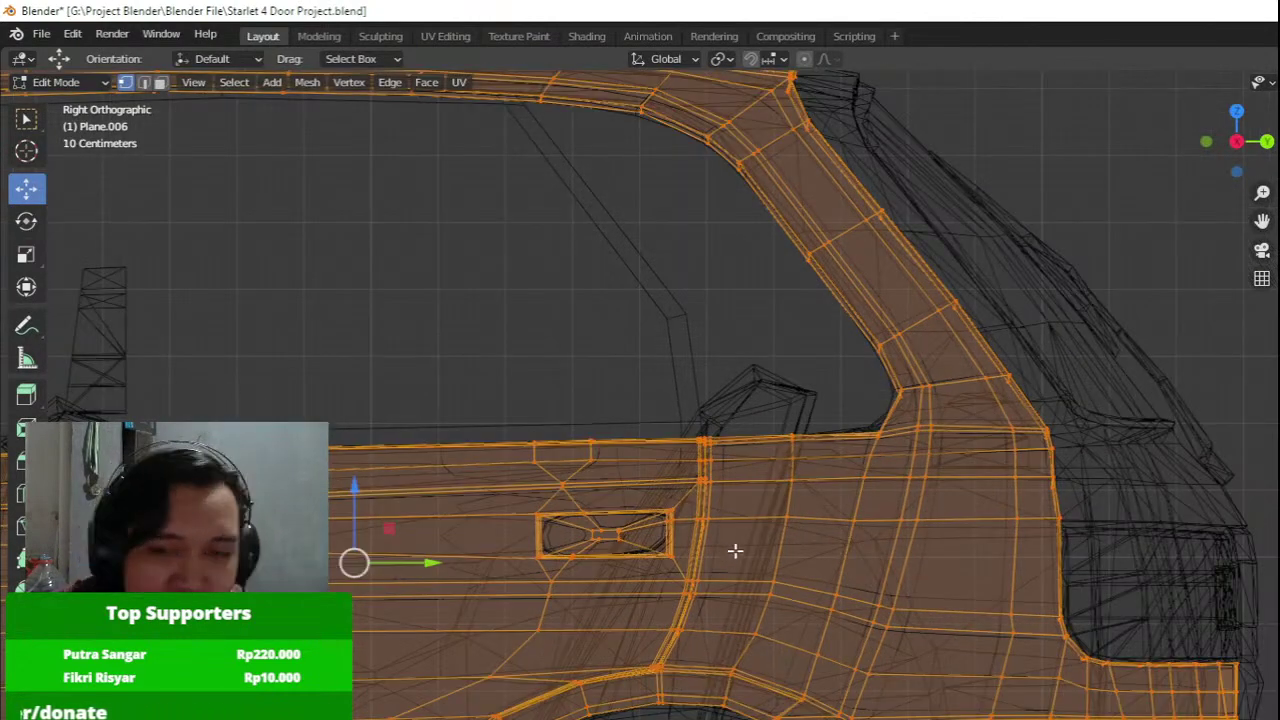
{"action": "left_click_drag", "start_coordinate": [687, 412], "coordinate": [685, 410]}
{"action": "scroll", "coordinate": [752, 493], "scroll_direction": "up", "scroll_amount": 3}
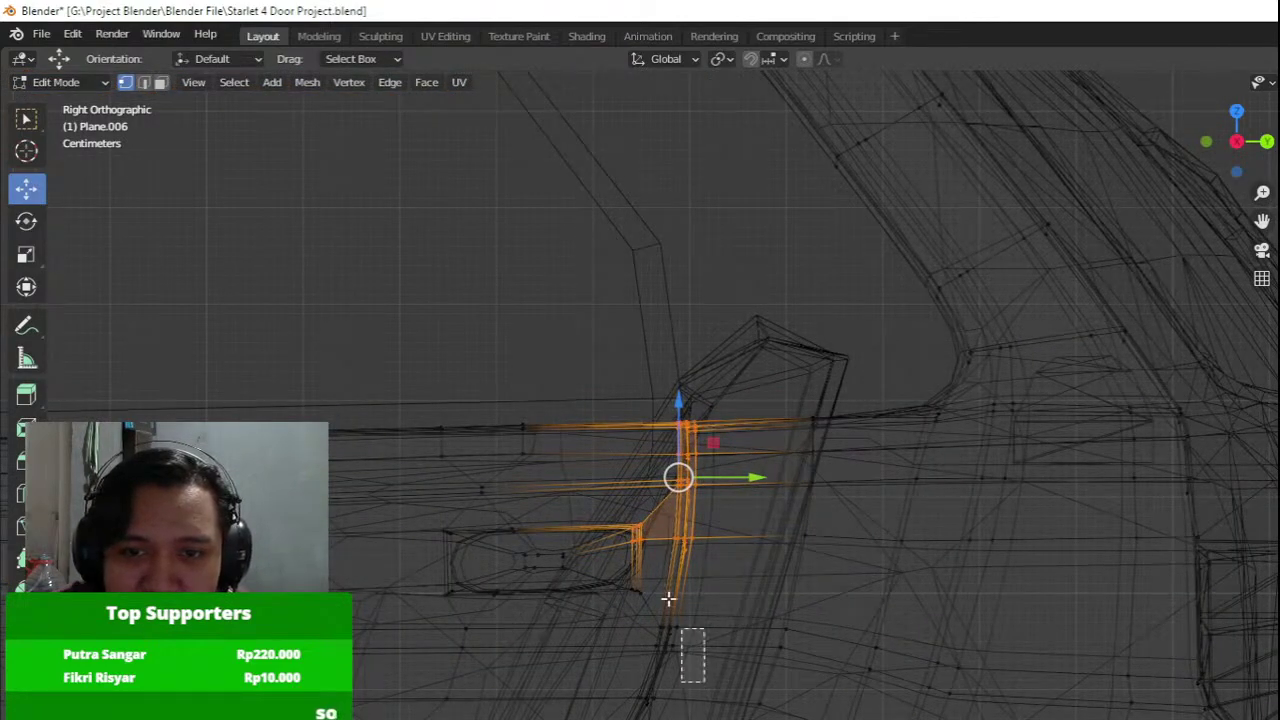
{"action": "left_click_drag", "start_coordinate": [668, 598], "coordinate": [645, 386]}
{"action": "left_click_drag", "start_coordinate": [741, 505], "coordinate": [836, 521]}
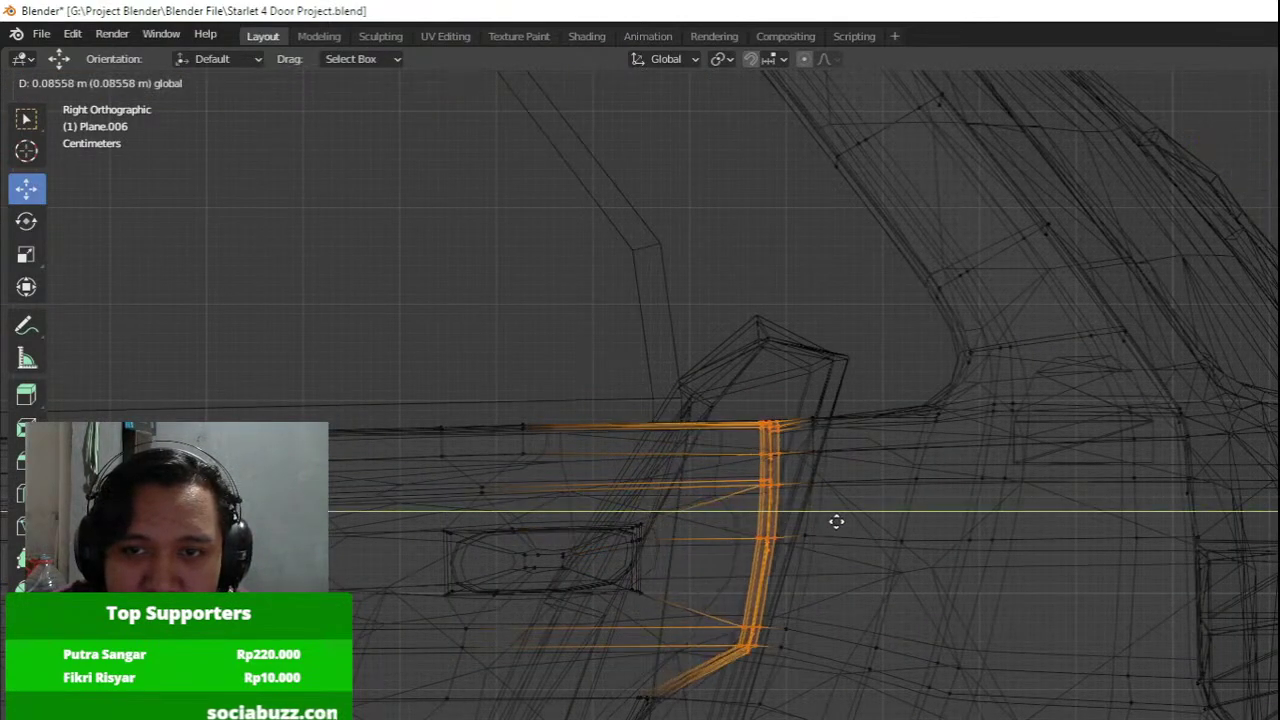
{"action": "left_click", "coordinate": [841, 491]}
Move the seam vertices and the adjacent body panel column further rearward, then fine-tune their position in side view.
{"action": "left_click_drag", "start_coordinate": [714, 675], "coordinate": [852, 383]}
{"action": "left_click_drag", "start_coordinate": [862, 510], "coordinate": [930, 506]}
{"action": "key", "text": "g"}
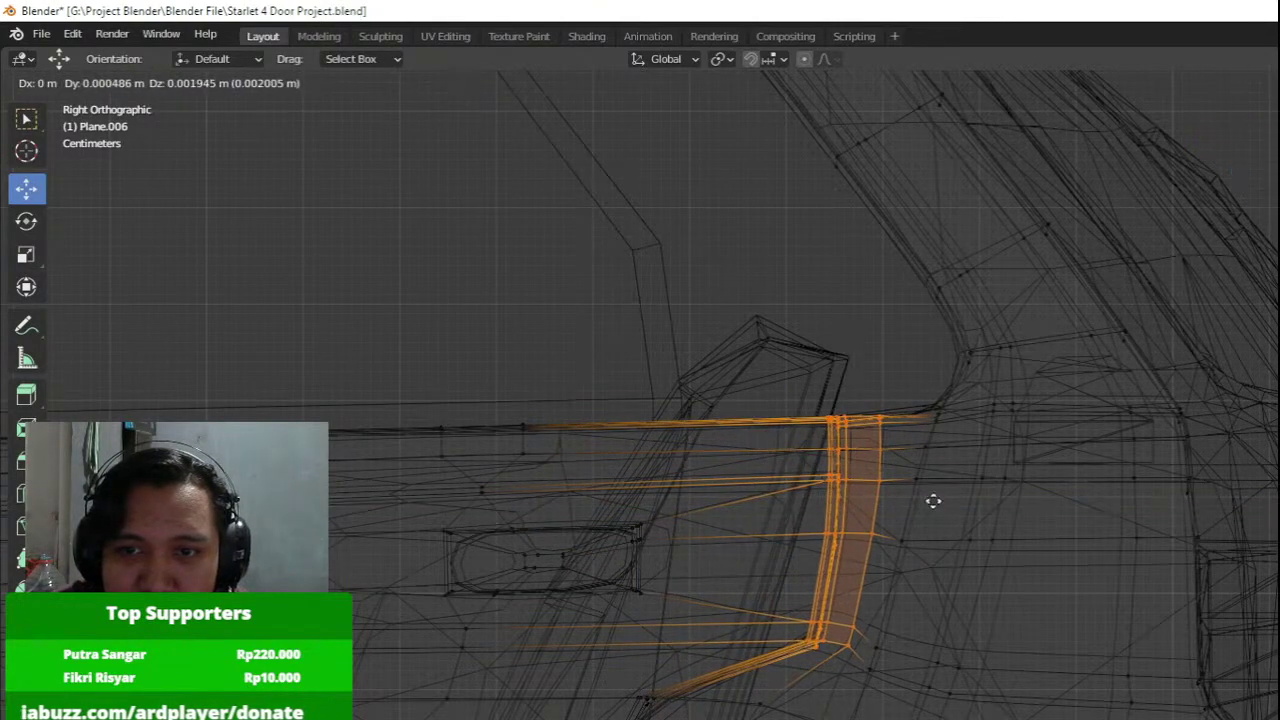
{"action": "left_click", "coordinate": [930, 517]}
{"action": "key", "text": "g"}
{"action": "left_click", "coordinate": [886, 546]}
Move the door handle and its surrounding door vertices rearward along Y towards the relocated seam.
{"action": "middle_click_drag", "start_coordinate": [766, 514], "coordinate": [817, 451], "text": "shift"}
{"action": "key", "text": "a"}
{"action": "left_click_drag", "start_coordinate": [391, 307], "coordinate": [752, 604]}
{"action": "left_click_drag", "start_coordinate": [668, 473], "coordinate": [819, 471]}
{"action": "key", "text": "g"}
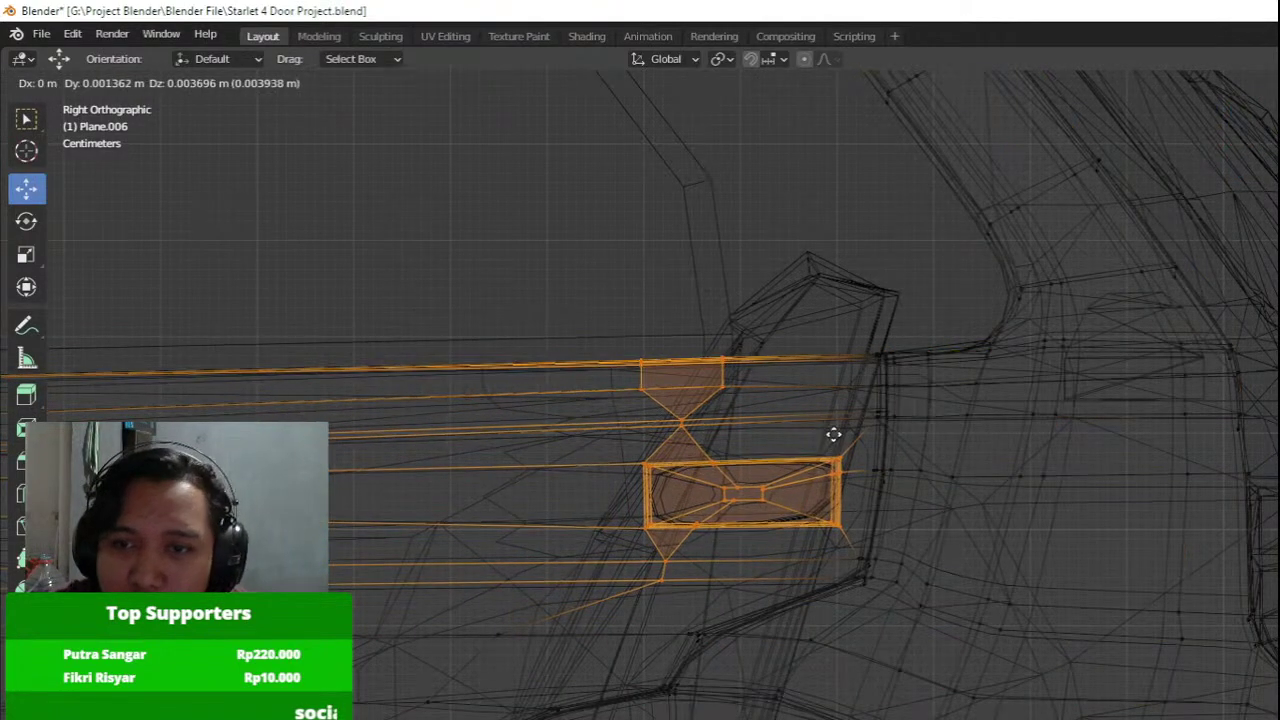
{"action": "left_click", "coordinate": [837, 437]}
{"action": "key", "text": "z"}
{"action": "middle_click_drag", "start_coordinate": [1086, 480], "coordinate": [1110, 418], "text": "shift"}
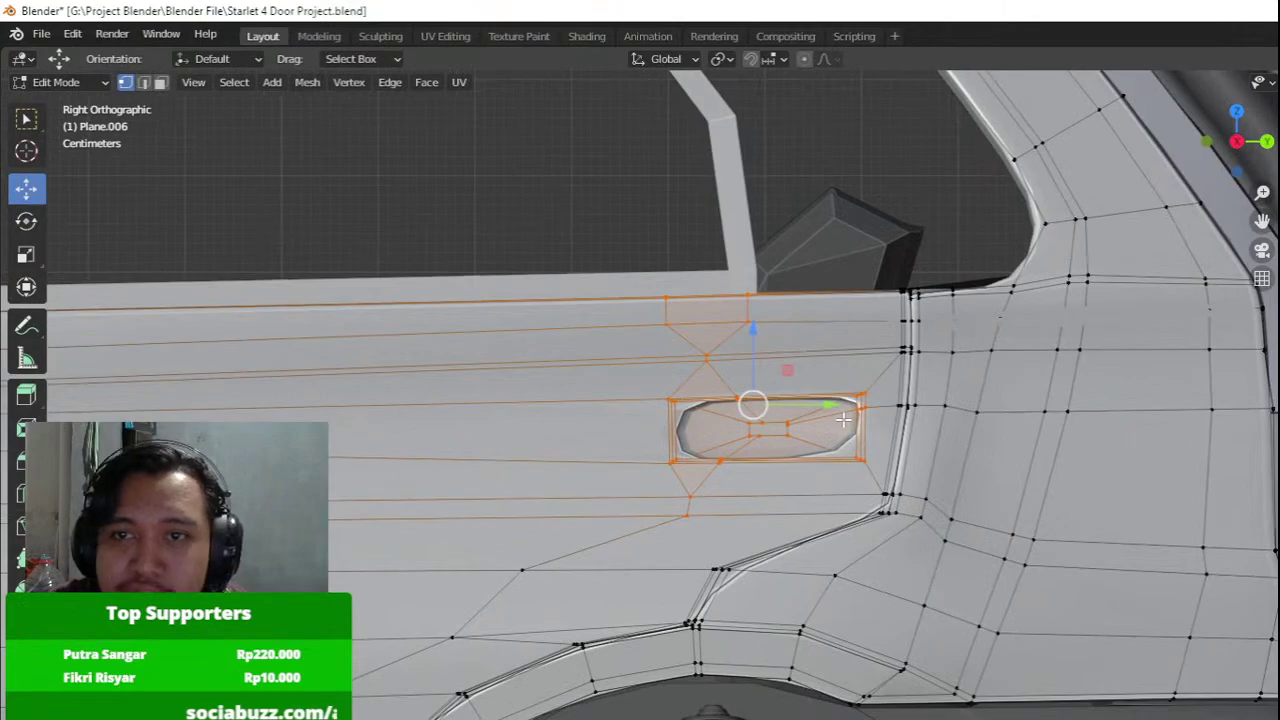
{"action": "middle_click_drag", "start_coordinate": [843, 420], "coordinate": [589, 495]}
{"action": "key", "text": "Tab"}
{"action": "key", "text": "Tab"}
Pull individual body panel vertices behind the rear door outward along X to restore the side's curve.
{"action": "scroll", "coordinate": [645, 505], "scroll_direction": "up", "scroll_amount": 4}
{"action": "middle_click_drag", "start_coordinate": [691, 534], "coordinate": [635, 585]}
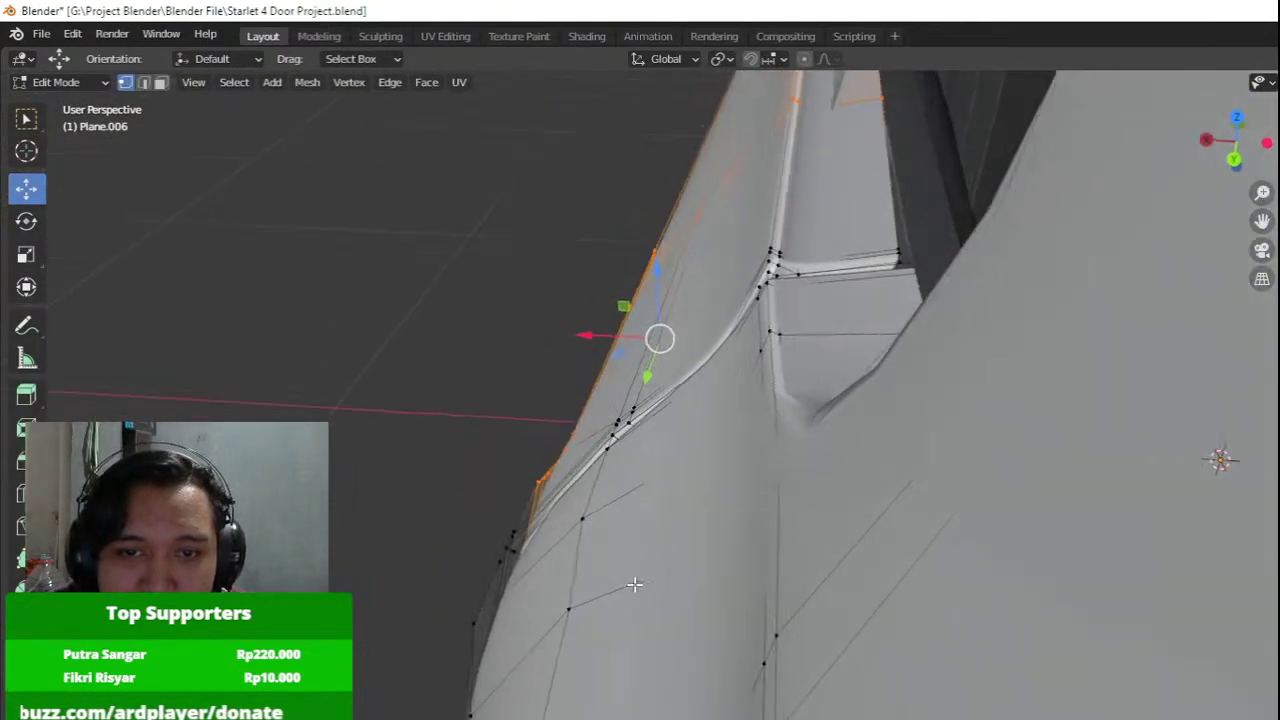
{"action": "left_click_drag", "start_coordinate": [490, 604], "coordinate": [447, 597]}
{"action": "middle_click_drag", "start_coordinate": [578, 565], "coordinate": [717, 507], "text": "shift"}
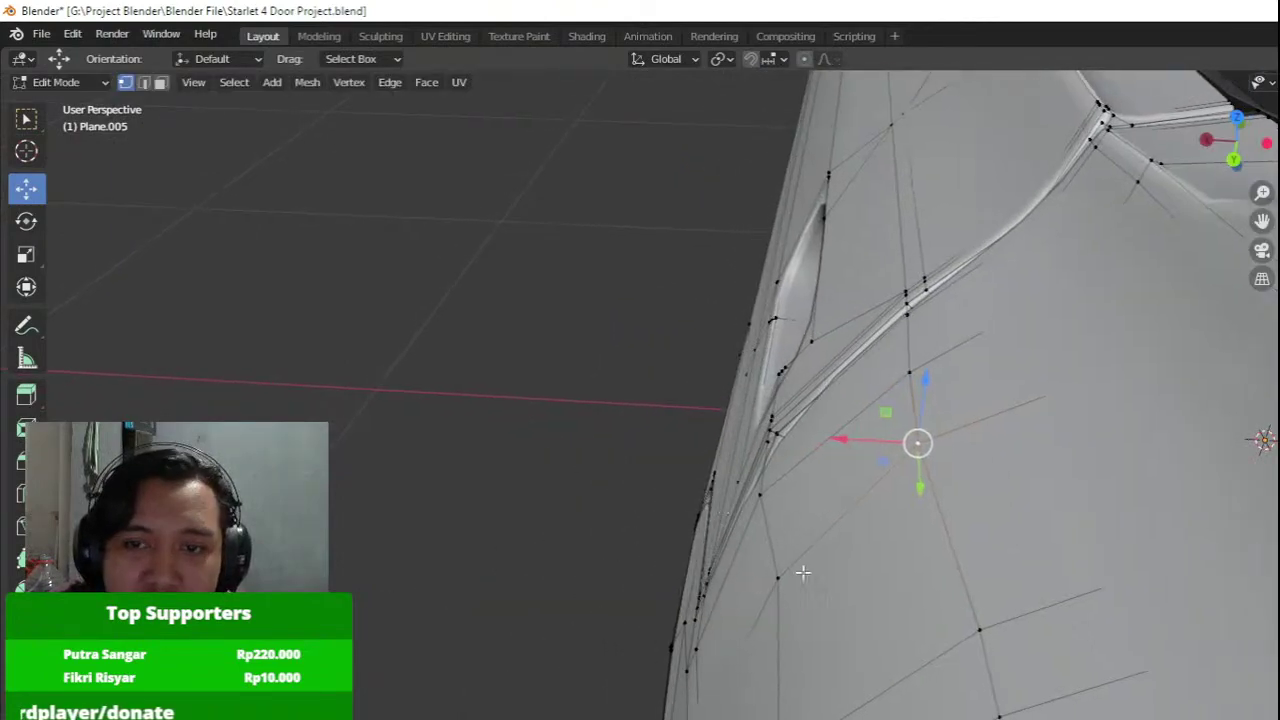
{"action": "left_click", "coordinate": [783, 578]}
{"action": "left_click_drag", "start_coordinate": [703, 574], "coordinate": [675, 578]}
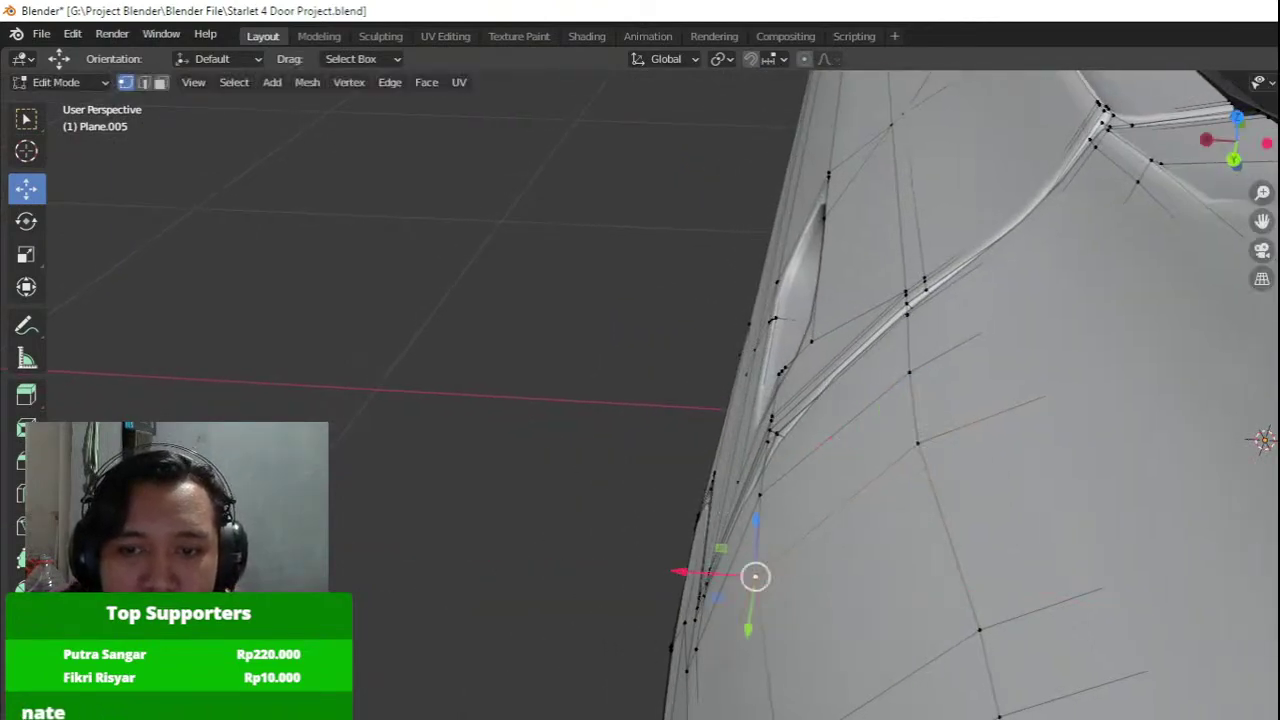
{"action": "left_click", "coordinate": [768, 719]}
{"action": "left_click_drag", "start_coordinate": [696, 719], "coordinate": [686, 719]}
{"action": "middle_click_drag", "start_coordinate": [740, 719], "coordinate": [712, 630], "text": "shift"}
Adjust the lower body panel vertices behind the door seam along X to even out the surface.
{"action": "middle_click_drag", "start_coordinate": [686, 529], "coordinate": [776, 539]}
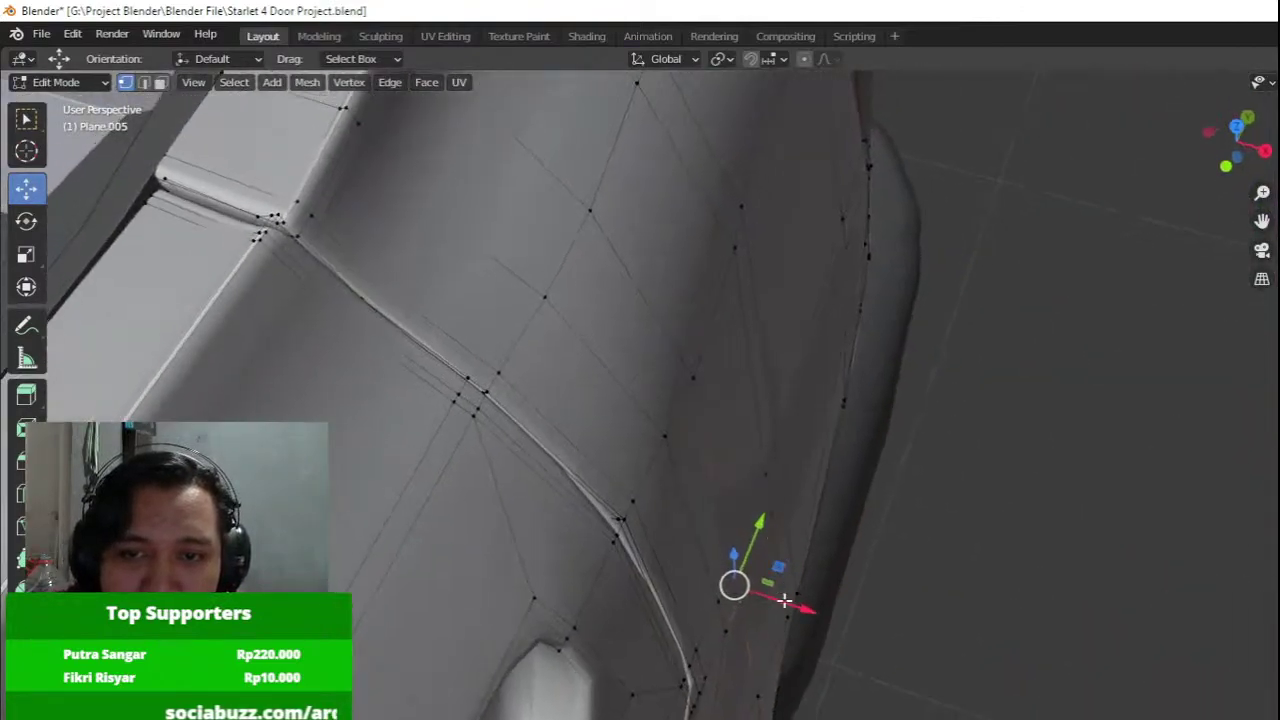
{"action": "left_click_drag", "start_coordinate": [785, 600], "coordinate": [720, 572]}
{"action": "middle_click_drag", "start_coordinate": [720, 572], "coordinate": [813, 481]}
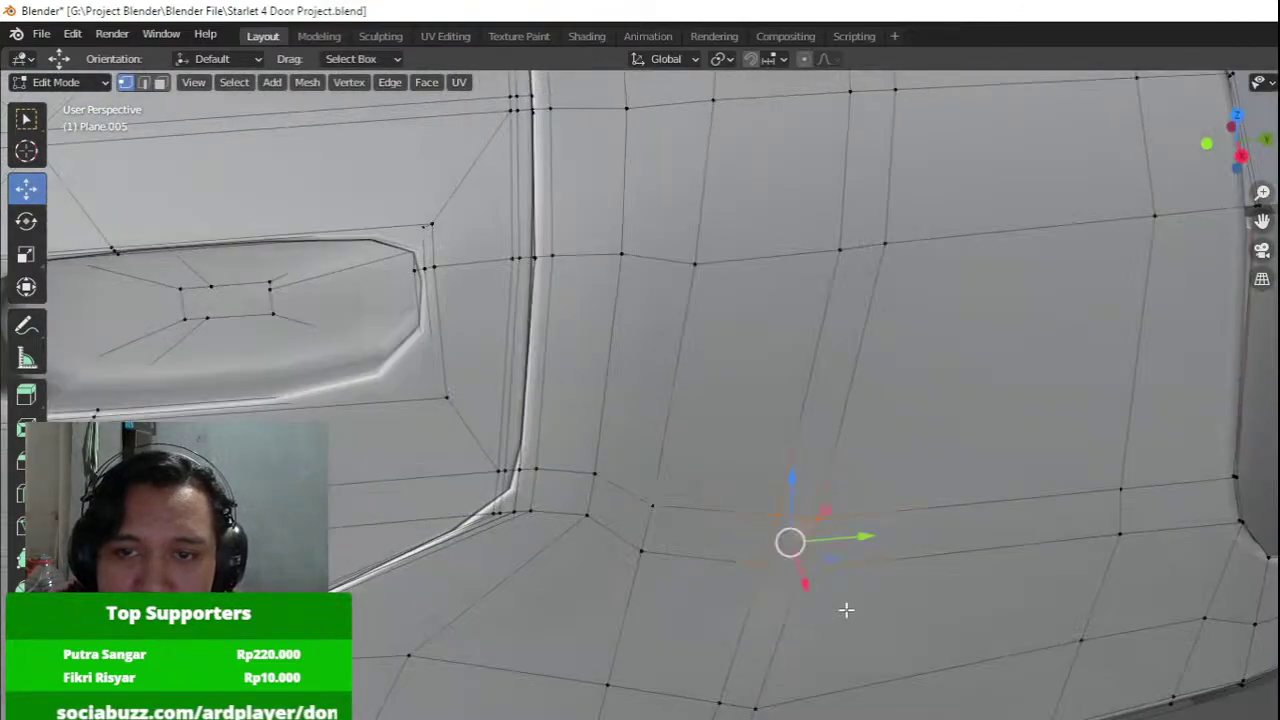
{"action": "middle_click_drag", "start_coordinate": [846, 609], "coordinate": [600, 610]}
{"action": "mouse_move", "coordinate": [667, 555]}
{"action": "left_mouse_down"}
{"action": "mouse_move", "coordinate": [620, 551]}
{"action": "mouse_move", "coordinate": [655, 557]}
{"action": "left_mouse_up"}
Move the vertices beside the door seam's lower corner outward along X to smooth the transition to the body panel.
{"action": "middle_click_drag", "start_coordinate": [657, 557], "coordinate": [897, 551]}
{"action": "middle_click_drag", "start_coordinate": [678, 482], "coordinate": [823, 557]}
{"action": "left_click", "coordinate": [747, 549]}
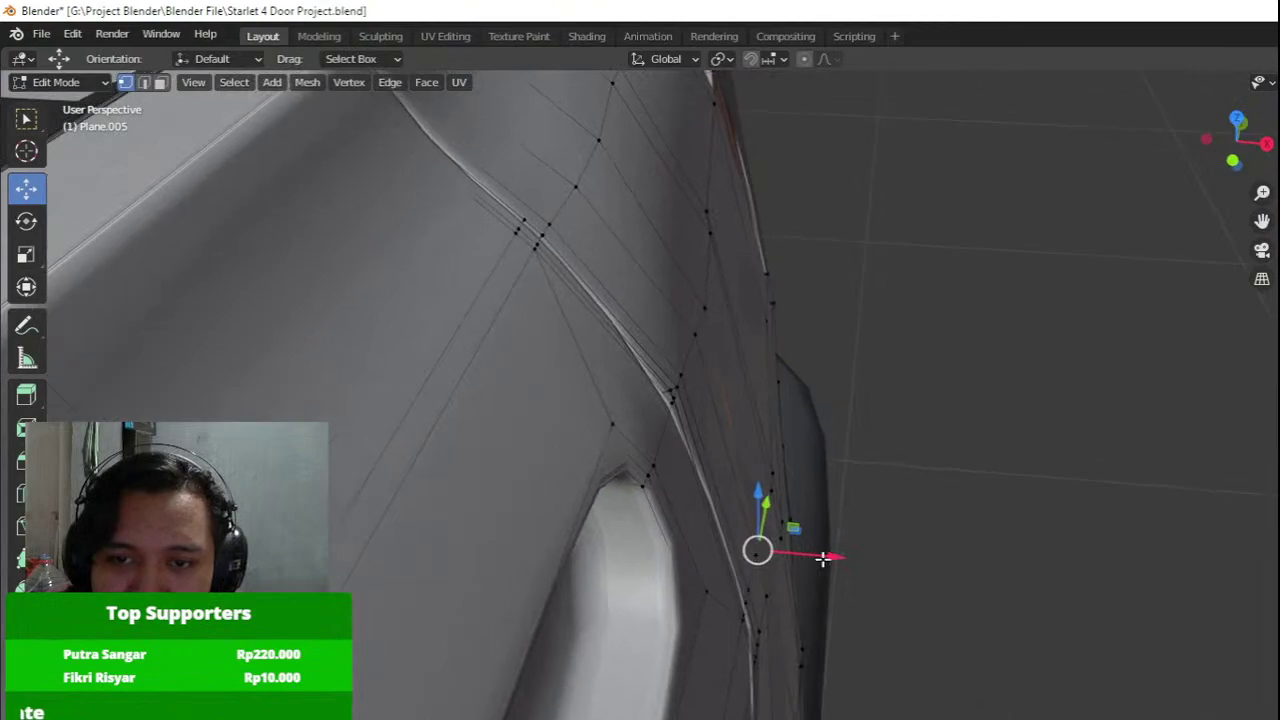
{"action": "left_click_drag", "start_coordinate": [823, 557], "coordinate": [841, 563]}
{"action": "middle_click_drag", "start_coordinate": [841, 563], "coordinate": [818, 558]}
{"action": "key", "text": "KP_Decimal"}
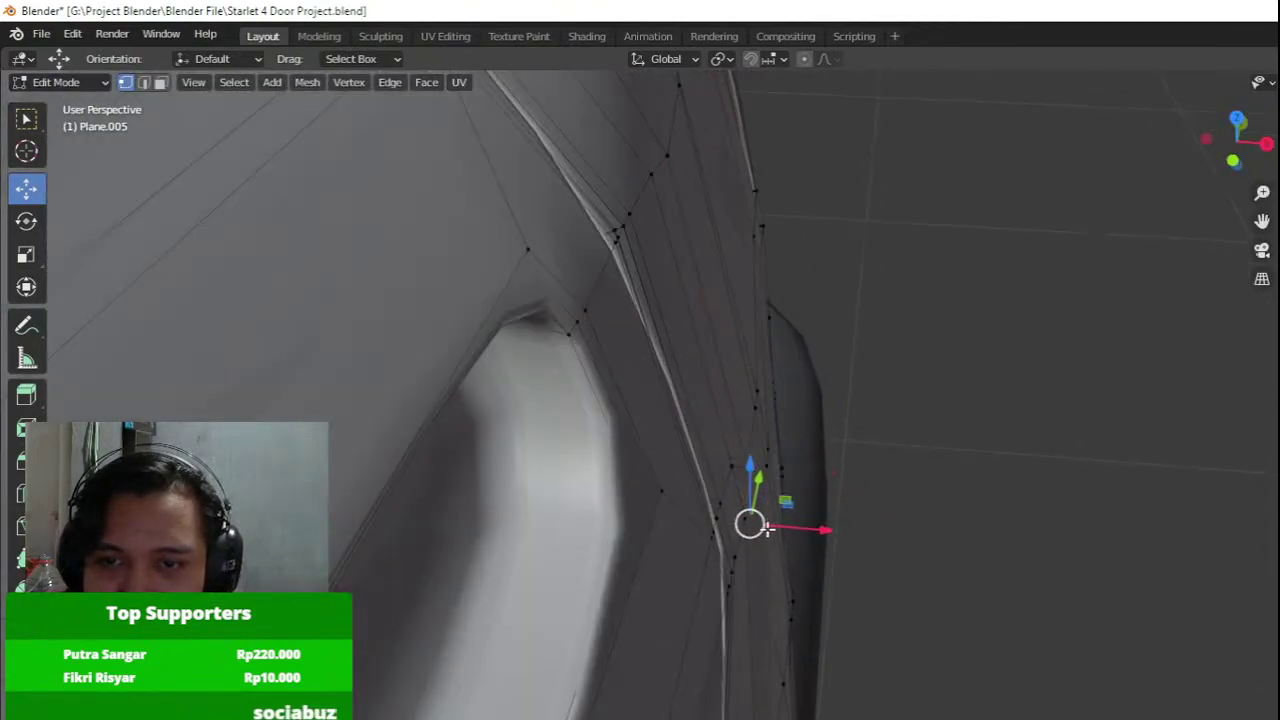
{"action": "left_click_drag", "start_coordinate": [827, 531], "coordinate": [847, 539]}
{"action": "middle_click_drag", "start_coordinate": [848, 540], "coordinate": [690, 562]}
{"action": "scroll", "coordinate": [713, 495], "scroll_direction": "down", "scroll_amount": 6}
{"action": "key", "text": "Tab"}
Move the window frame's whole rear strip rearward along Y to line up with the relocated door seam.
{"action": "left_click", "coordinate": [730, 458]}
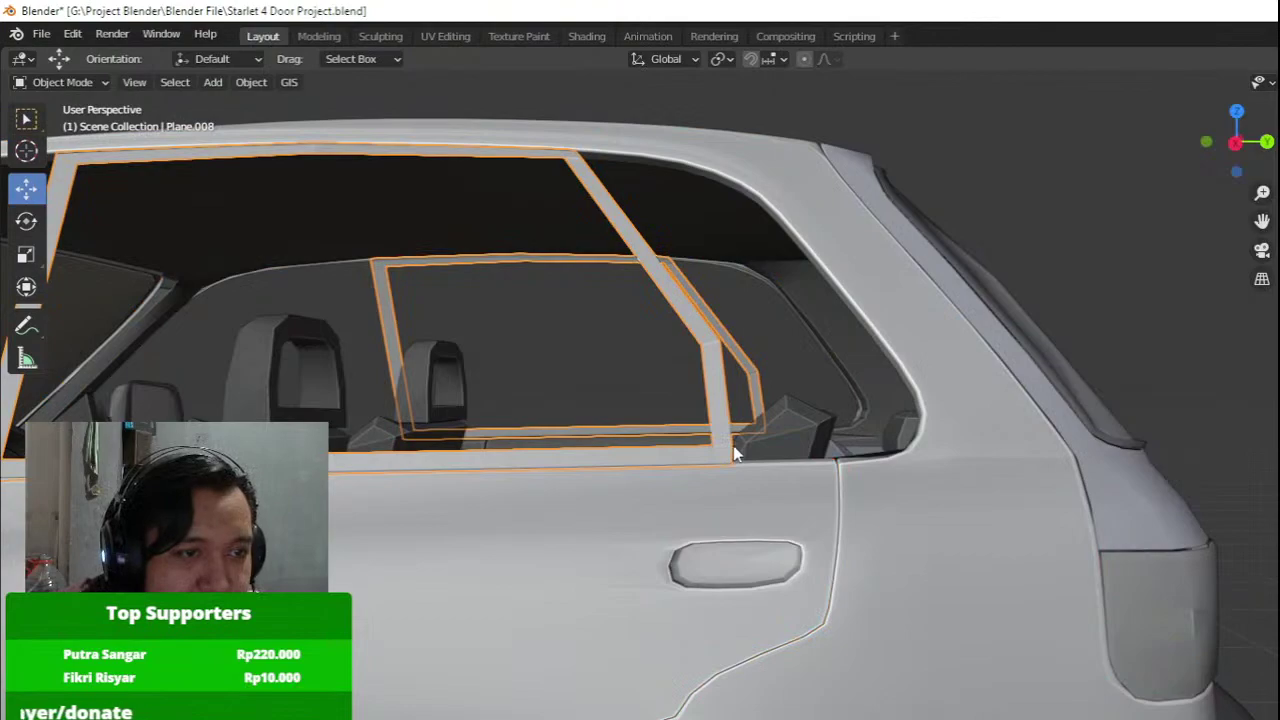
{"action": "key", "text": "Tab"}
{"action": "key", "text": "KP_3"}
{"action": "key", "text": "a"}
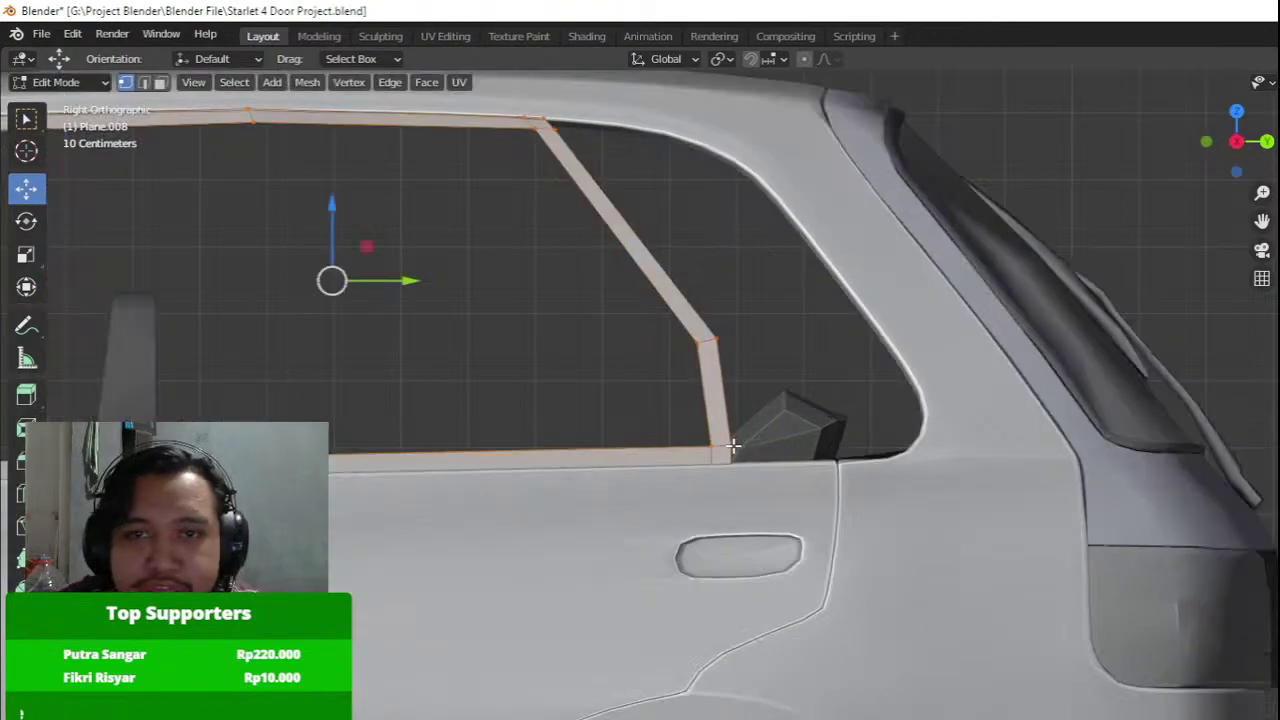
{"action": "key", "text": "shift+z"}
{"action": "left_click_drag", "start_coordinate": [431, 548], "coordinate": [908, 66]}
{"action": "key", "text": "shift+z"}
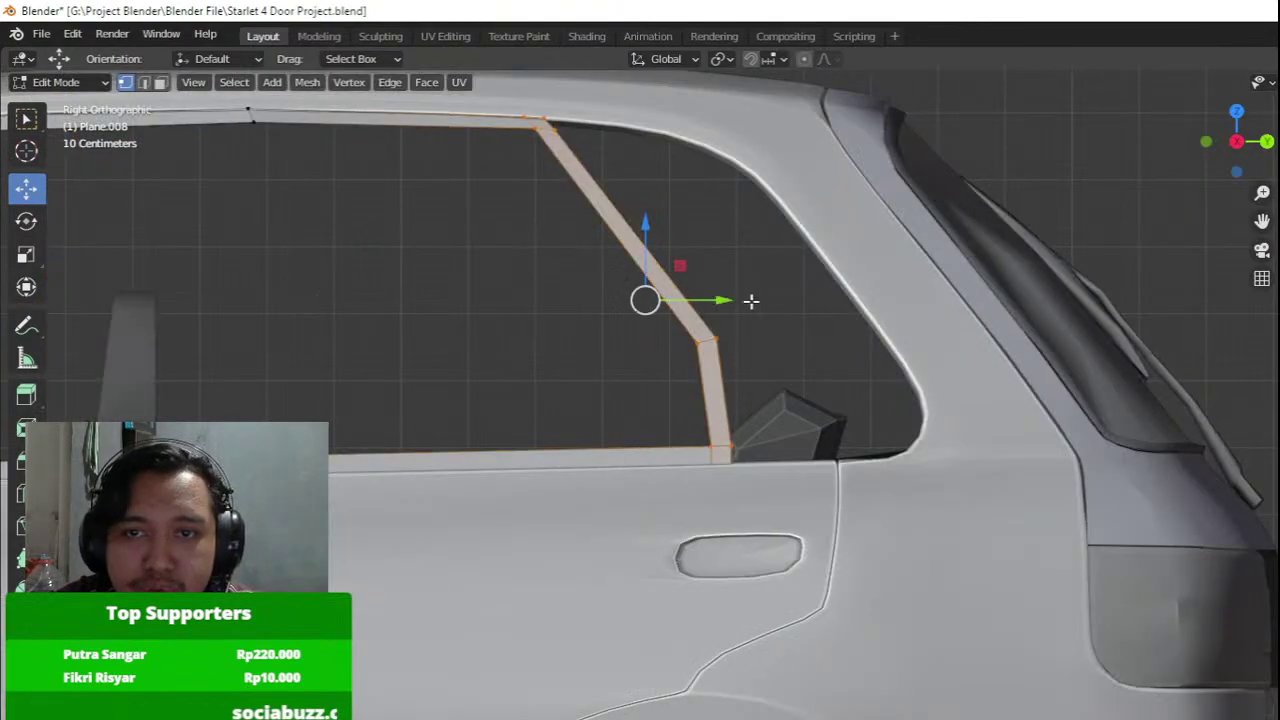
{"action": "left_click_drag", "start_coordinate": [724, 301], "coordinate": [824, 312]}
{"action": "key", "text": "Tab"}
Reposition the frame's rear upper corner against the roofline in side view and rotate it slightly to match the slope.
{"action": "middle_click_drag", "start_coordinate": [590, 187], "coordinate": [677, 400], "text": "shift"}
{"action": "key", "text": "Tab"}
{"action": "key", "text": "shift+z"}
{"action": "left_click_drag", "start_coordinate": [588, 417], "coordinate": [833, 284]}
{"action": "key", "text": "shift+z"}
{"action": "key", "text": "g"}
{"action": "left_click", "coordinate": [890, 404]}
{"action": "key", "text": "r"}
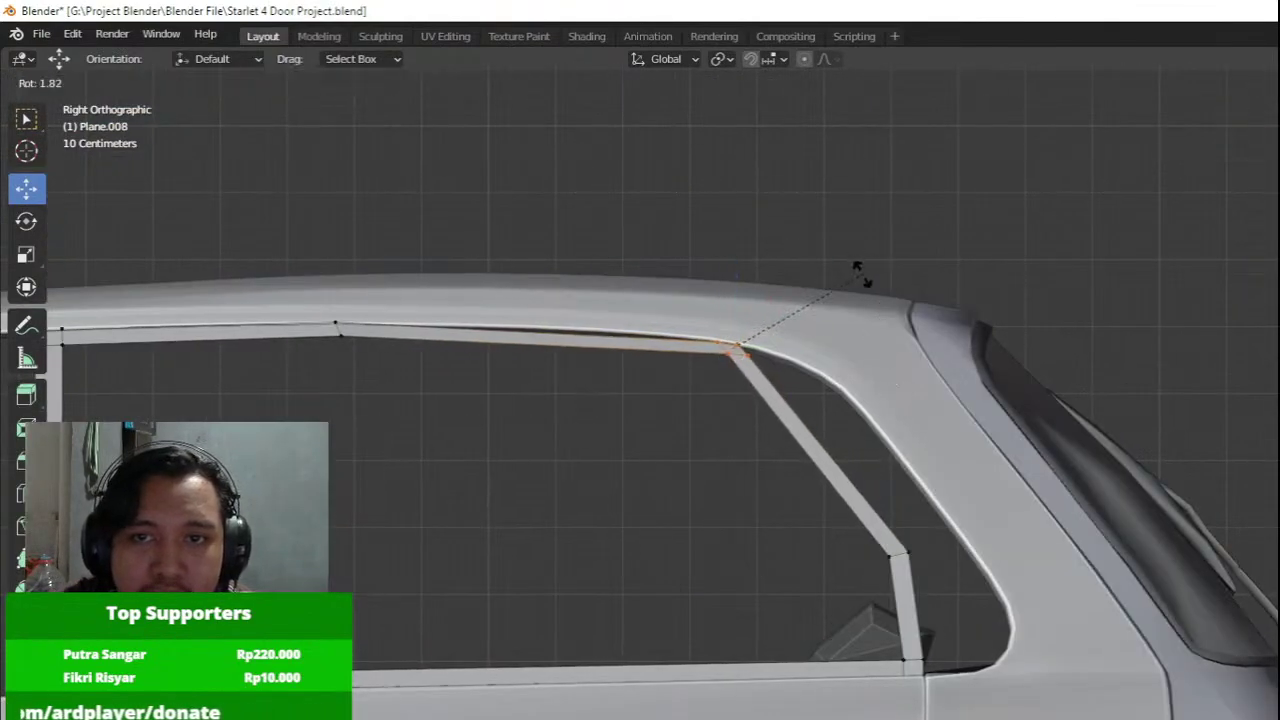
{"action": "left_click", "coordinate": [863, 287]}
Add an edge loop between the upper strip's middle and rear corner and move it up to follow the roofline.
{"action": "key", "text": "ctrl+r"}
{"action": "left_click", "coordinate": [622, 313]}
{"action": "left_click", "coordinate": [680, 297]}
{"action": "key", "text": "g"}
{"action": "left_click", "coordinate": [676, 273]}
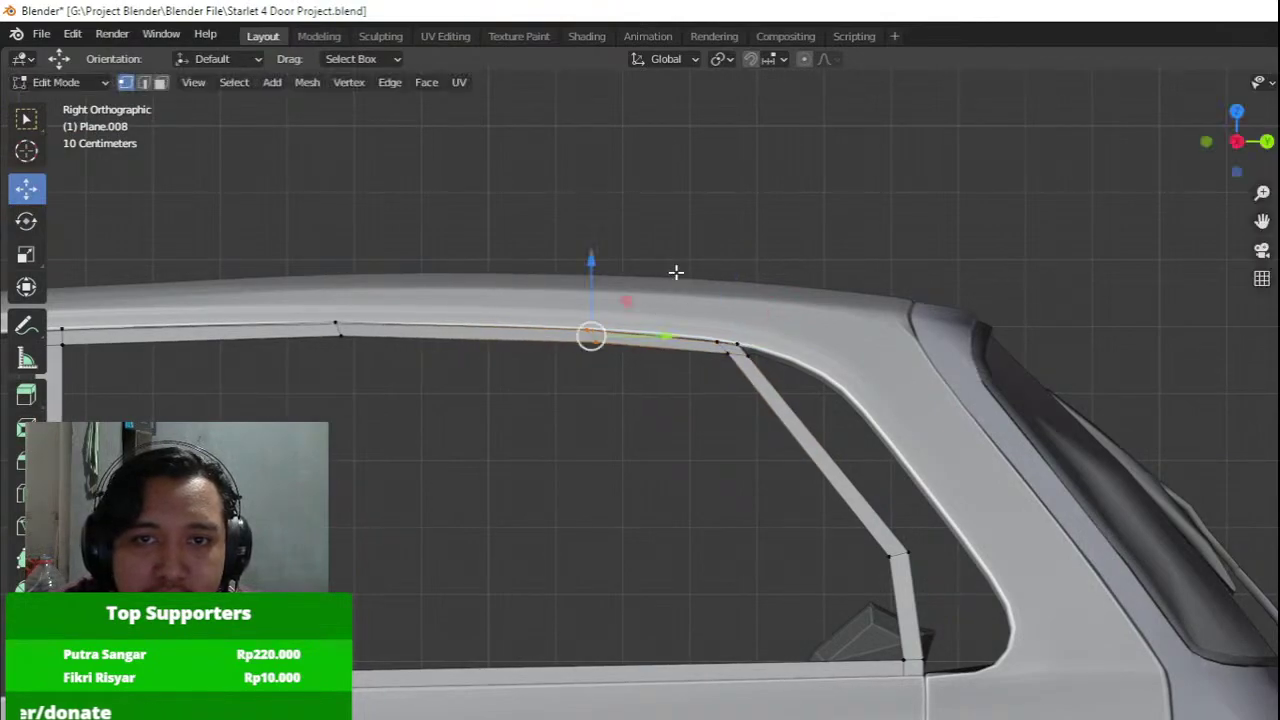
Move the rear strip's bend vertices in side view so the strip follows the rear door opening more closely.
{"action": "scroll", "coordinate": [757, 374], "scroll_direction": "down", "scroll_amount": 1}
{"action": "middle_click_drag", "start_coordinate": [863, 518], "coordinate": [725, 403], "text": "shift"}
{"action": "scroll", "coordinate": [725, 403], "scroll_direction": "up", "scroll_amount": 3}
{"action": "key", "text": "z"}
{"action": "left_click", "coordinate": [643, 420]}
{"action": "left_click_drag", "start_coordinate": [706, 386], "coordinate": [886, 494]}
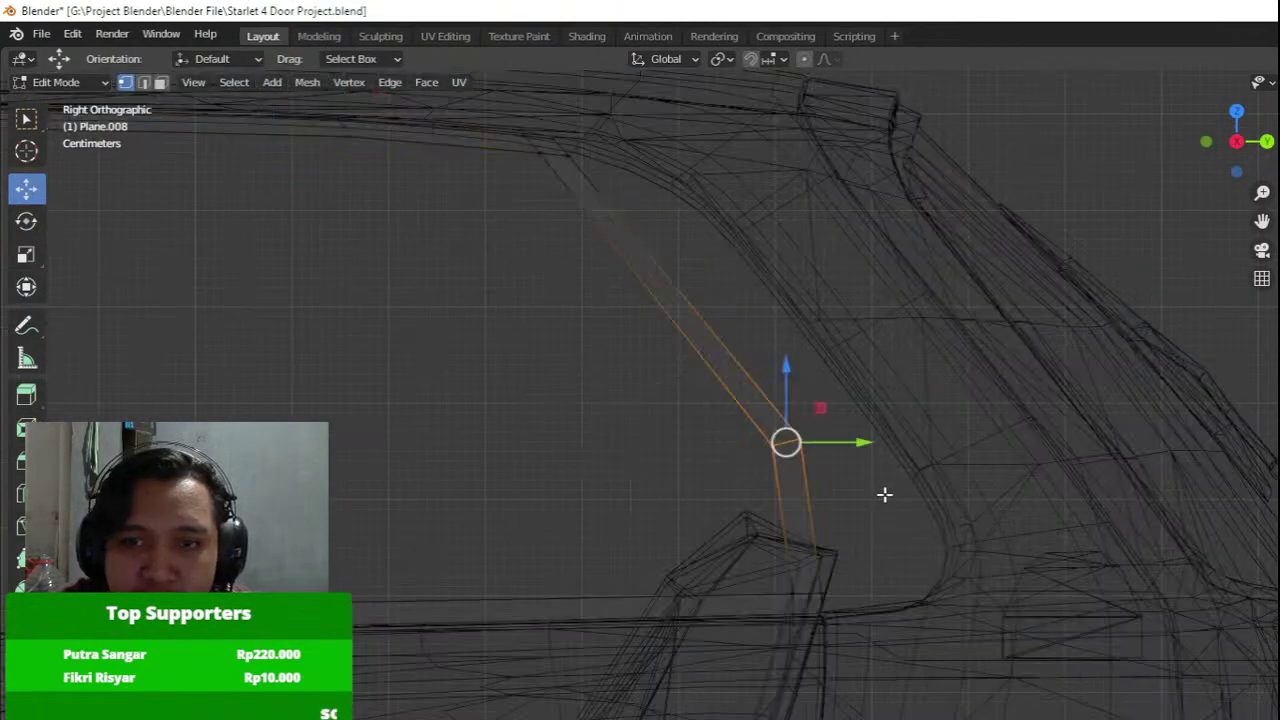
{"action": "key", "text": "g"}
{"action": "left_click", "coordinate": [770, 541]}
{"action": "key", "text": "alt+z"}
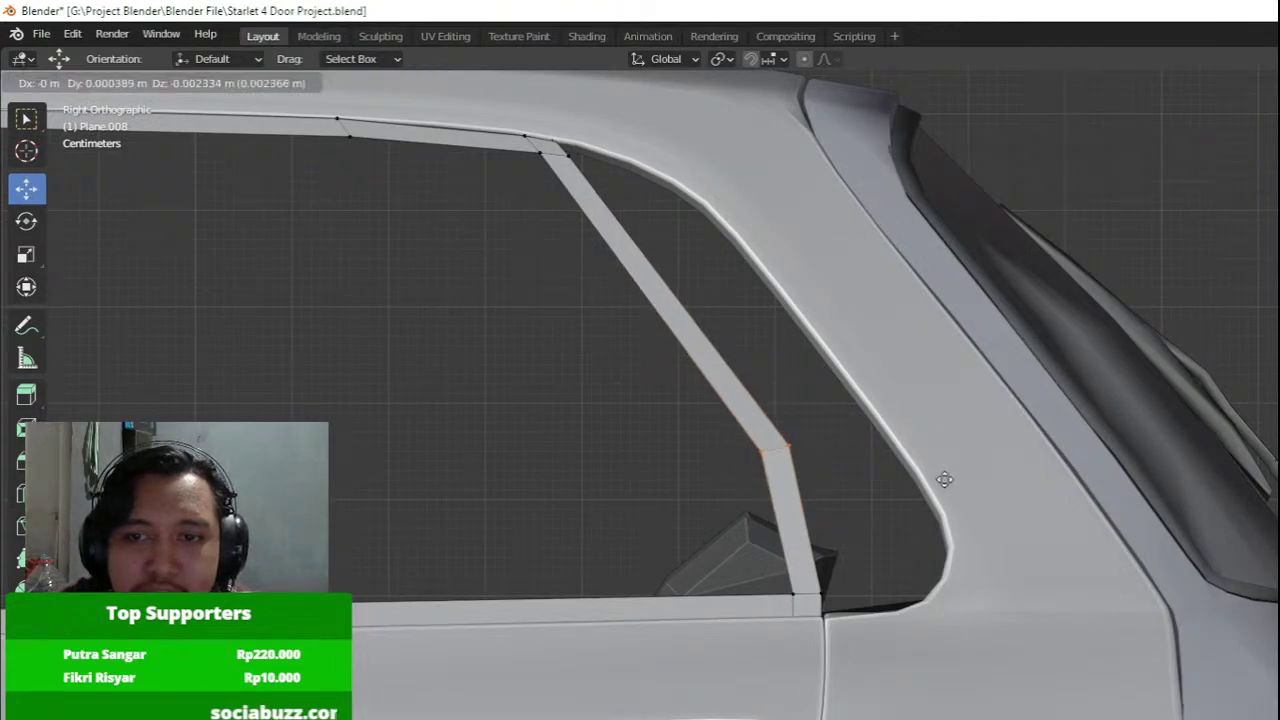
{"action": "key", "text": "Tab"}
Raise the vertices at the rear end of the door panel's inner ledge vertically, beside the window frame's lower rear corner.
{"action": "middle_click_drag", "start_coordinate": [944, 479], "coordinate": [606, 502]}
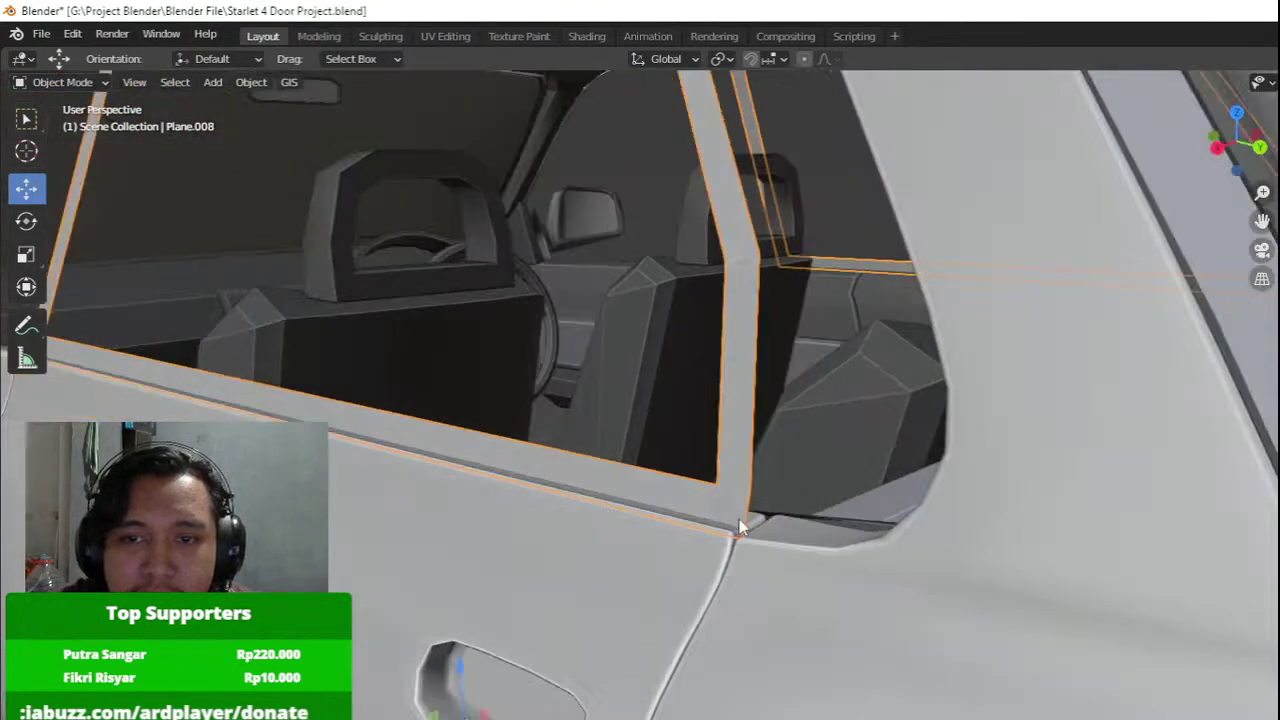
{"action": "mouse_move", "coordinate": [740, 527]}
{"action": "middle_mouse_down"}
{"action": "mouse_move", "coordinate": [659, 504]}
{"action": "mouse_move", "coordinate": [681, 478]}
{"action": "mouse_move", "coordinate": [651, 506]}
{"action": "mouse_move", "coordinate": [662, 508]}
{"action": "middle_mouse_up"}
{"action": "scroll", "coordinate": [686, 480], "scroll_direction": "up", "scroll_amount": 1}
{"action": "scroll", "coordinate": [688, 482], "scroll_direction": "up", "scroll_amount": 1}
{"action": "left_click", "coordinate": [701, 493]}
{"action": "key", "text": "Tab"}
{"action": "key", "text": "shift+z"}
{"action": "key", "text": "a"}
{"action": "left_click_drag", "start_coordinate": [758, 580], "coordinate": [656, 470]}
{"action": "key", "text": "shift+z"}
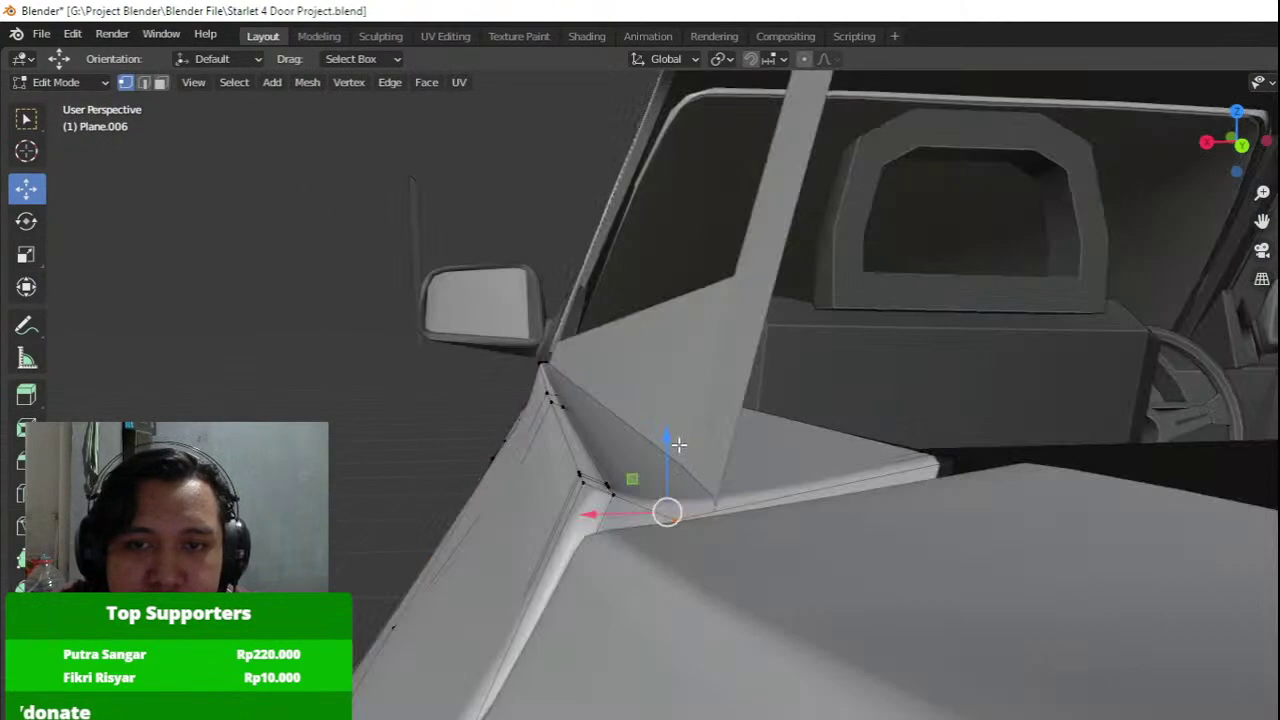
{"action": "left_click_drag", "start_coordinate": [665, 426], "coordinate": [684, 349]}
Raise the neighbouring vertices nearer the door panel's outer edge so the inner ledge meets the window frame.
{"action": "key", "text": "shift+z"}
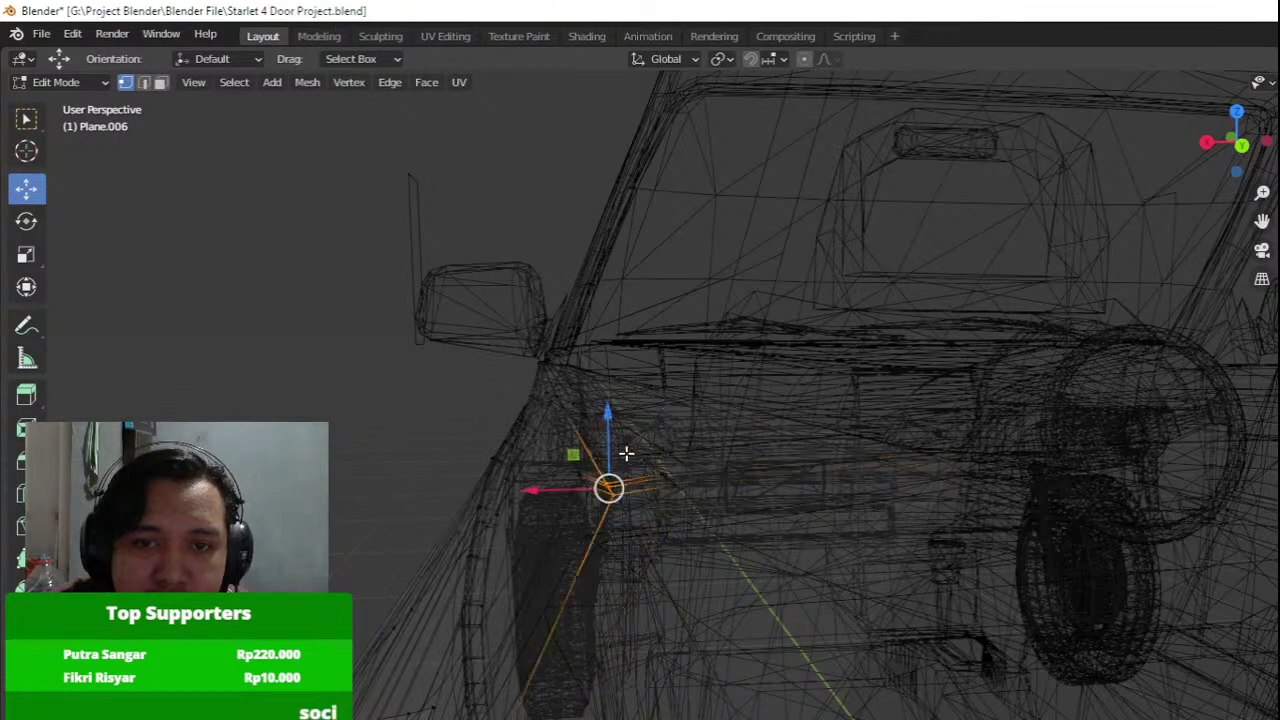
{"action": "left_click_drag", "start_coordinate": [608, 411], "coordinate": [618, 365]}
{"action": "key", "text": "z"}
{"action": "left_click", "coordinate": [669, 369]}
{"action": "key", "text": "Tab"}
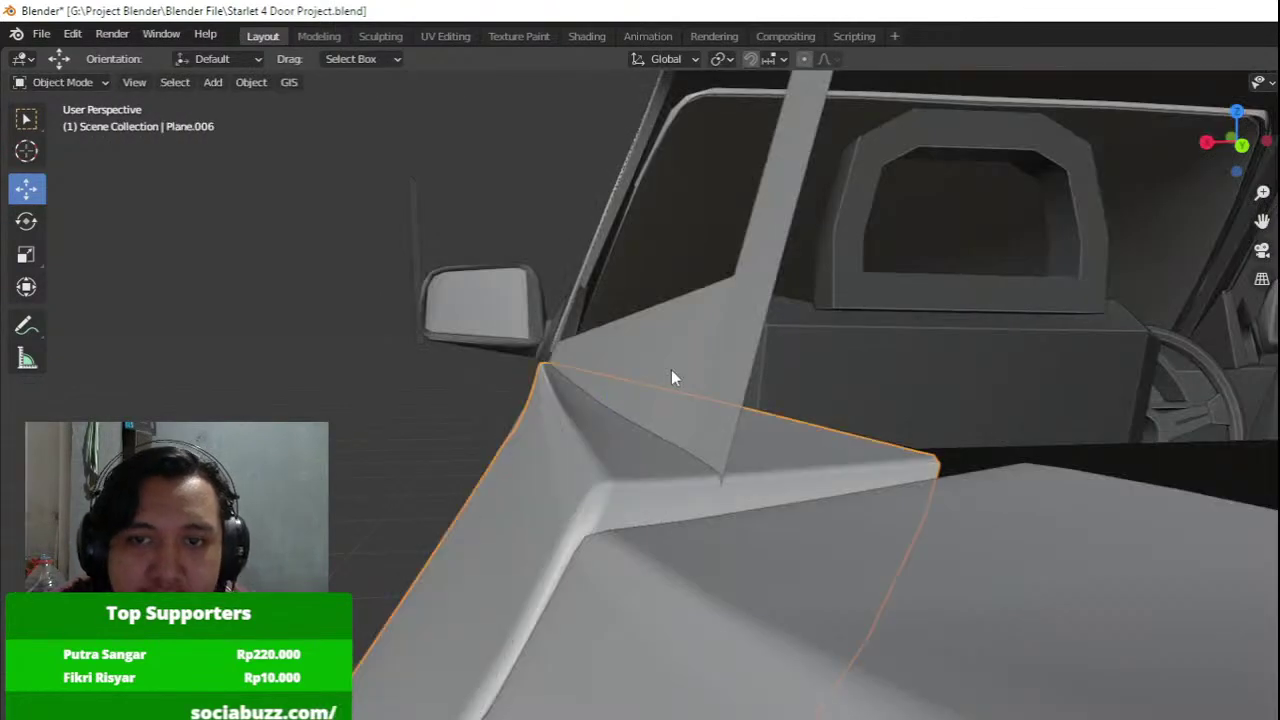
Add two closely spaced edge loops across the window frame's lower strip, below the rear loop of the upper strip.
{"action": "scroll", "coordinate": [726, 388], "scroll_direction": "up", "scroll_amount": 4}
{"action": "mouse_move", "coordinate": [671, 371]}
{"action": "middle_mouse_down"}
{"action": "mouse_move", "coordinate": [726, 388]}
{"action": "mouse_move", "coordinate": [952, 398]}
{"action": "mouse_move", "coordinate": [901, 416]}
{"action": "mouse_move", "coordinate": [813, 408]}
{"action": "middle_mouse_up"}
{"action": "scroll", "coordinate": [727, 391], "scroll_direction": "down", "scroll_amount": 1}
{"action": "left_click", "coordinate": [727, 390]}
{"action": "scroll", "coordinate": [727, 390], "scroll_direction": "down", "scroll_amount": 3}
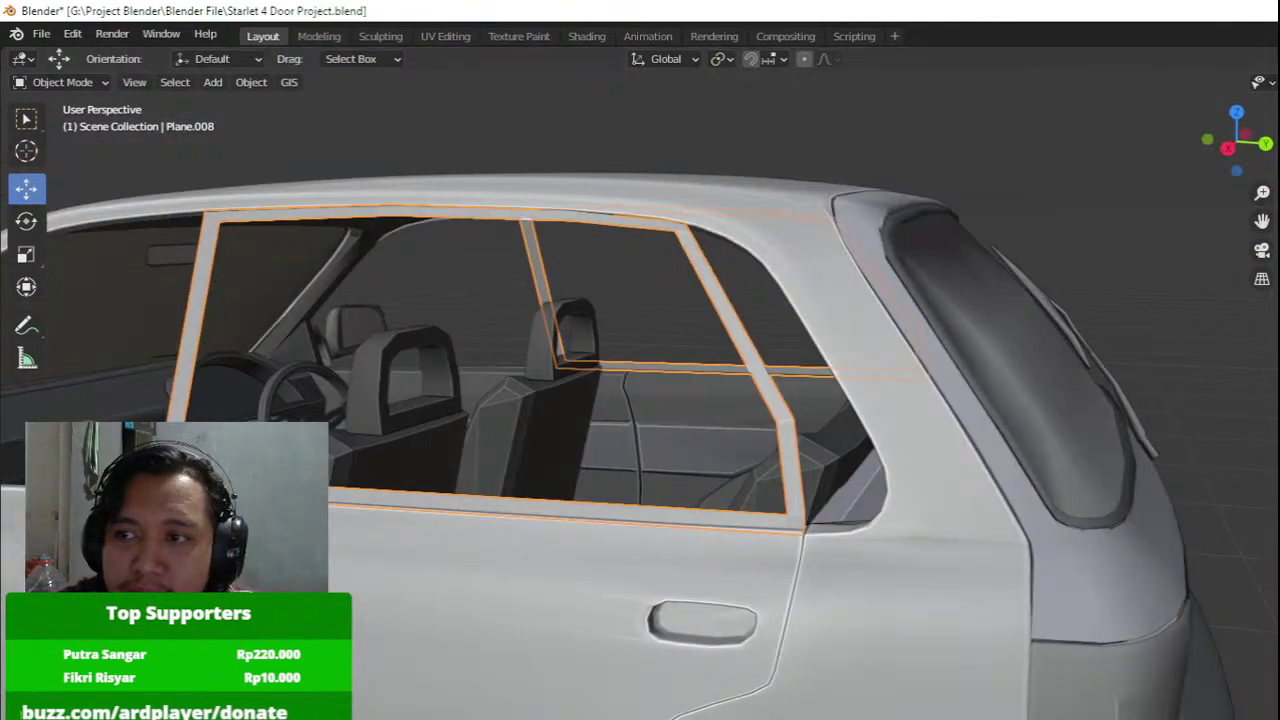
{"action": "scroll", "coordinate": [700, 420], "scroll_direction": "down", "scroll_amount": 1}
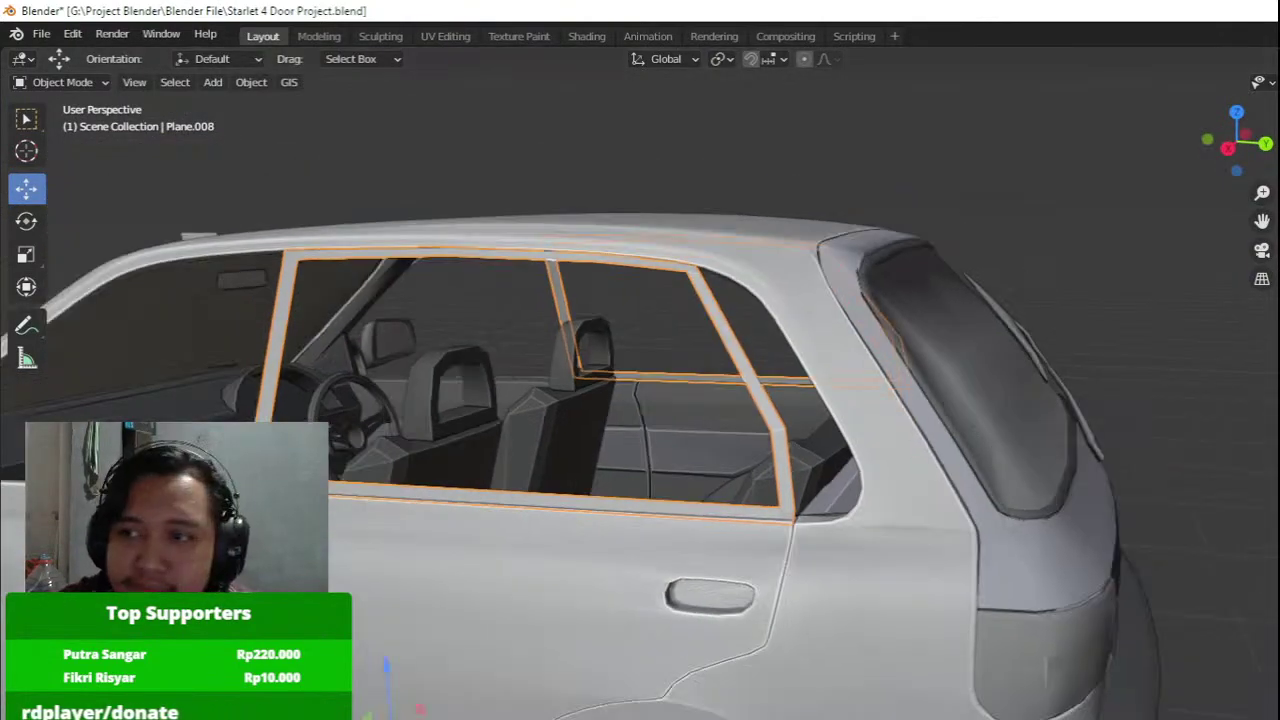
{"action": "middle_click_drag", "start_coordinate": [472, 405], "coordinate": [761, 427]}
{"action": "key", "text": "Tab"}
{"action": "scroll", "coordinate": [888, 487], "scroll_direction": "up", "scroll_amount": 2}
{"action": "middle_click_drag", "start_coordinate": [886, 486], "coordinate": [831, 507], "text": "shift"}
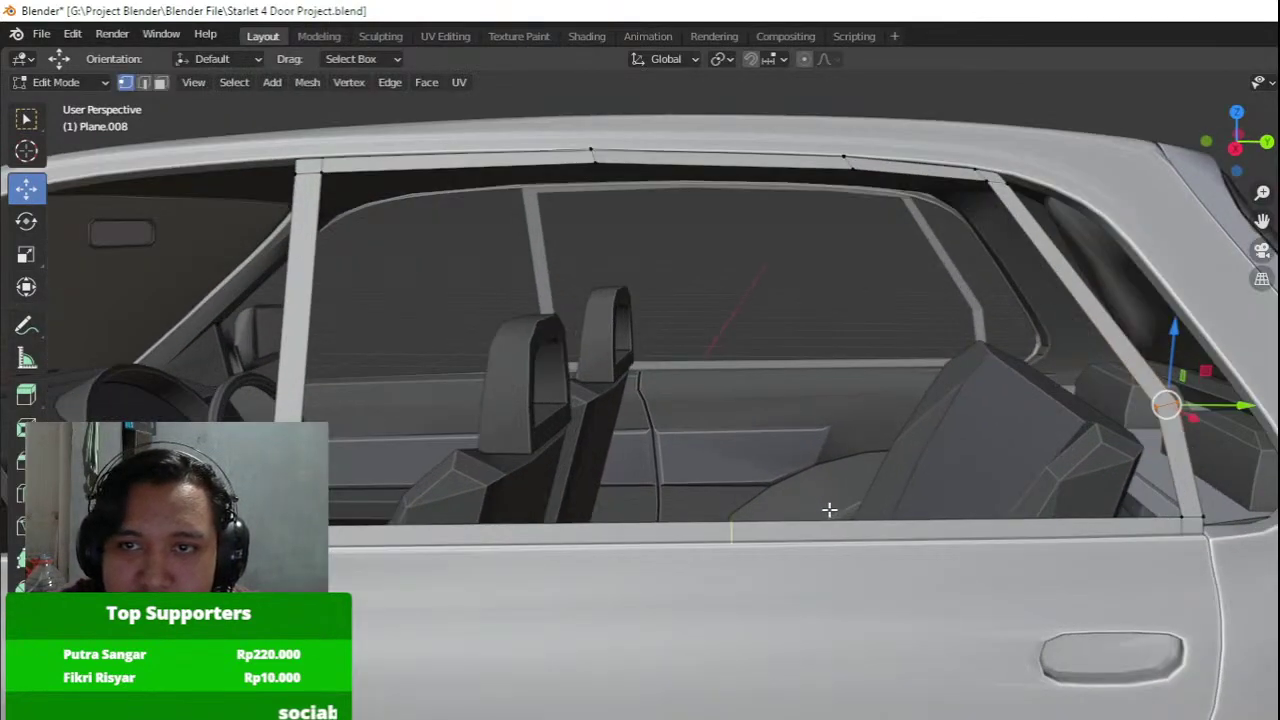
{"action": "left_click", "coordinate": [829, 510]}
{"action": "left_click", "coordinate": [968, 517]}
{"action": "key", "text": "ctrl+r"}
{"action": "left_click", "coordinate": [964, 517]}
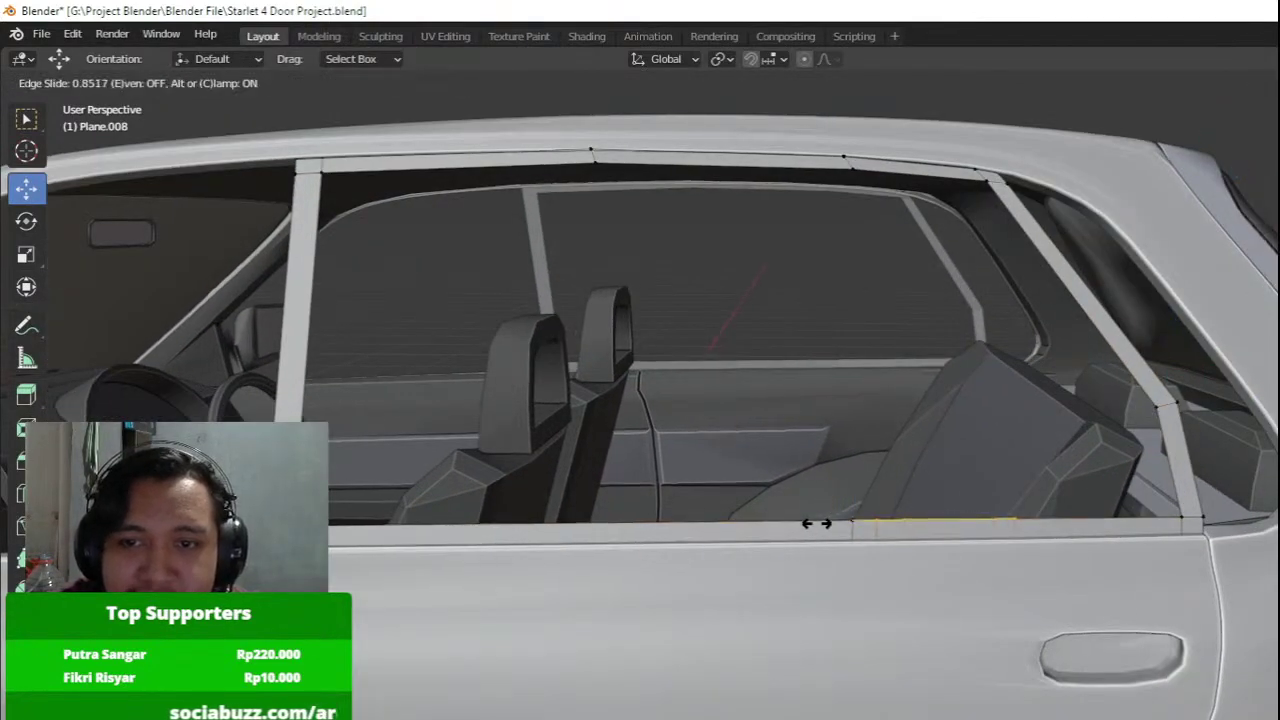
{"action": "left_click", "coordinate": [817, 524]}
Rotate the upper strip's rear edge loop upright in side view and shift it slightly rearward along the roofline.
{"action": "key", "text": "KP_3"}
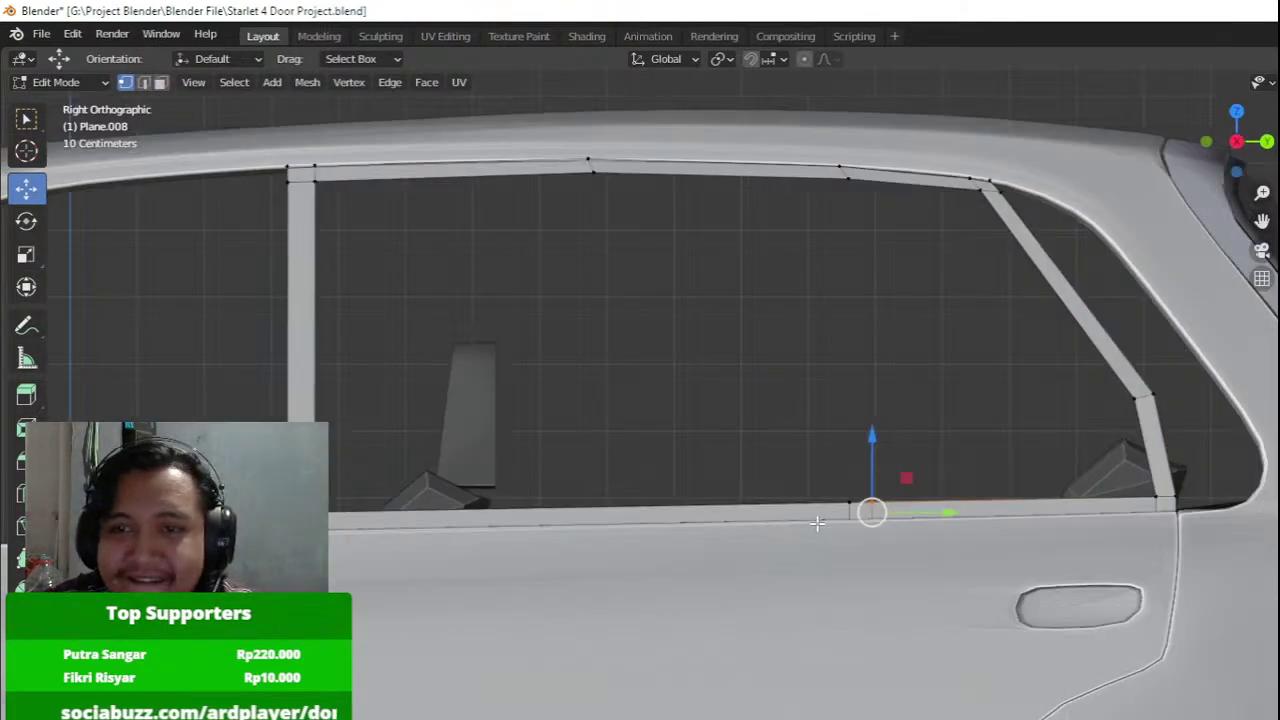
{"action": "key", "text": "shift+z"}
{"action": "middle_click_drag", "start_coordinate": [803, 155], "coordinate": [706, 254], "text": "shift"}
{"action": "scroll", "coordinate": [706, 254], "scroll_direction": "up", "scroll_amount": 2}
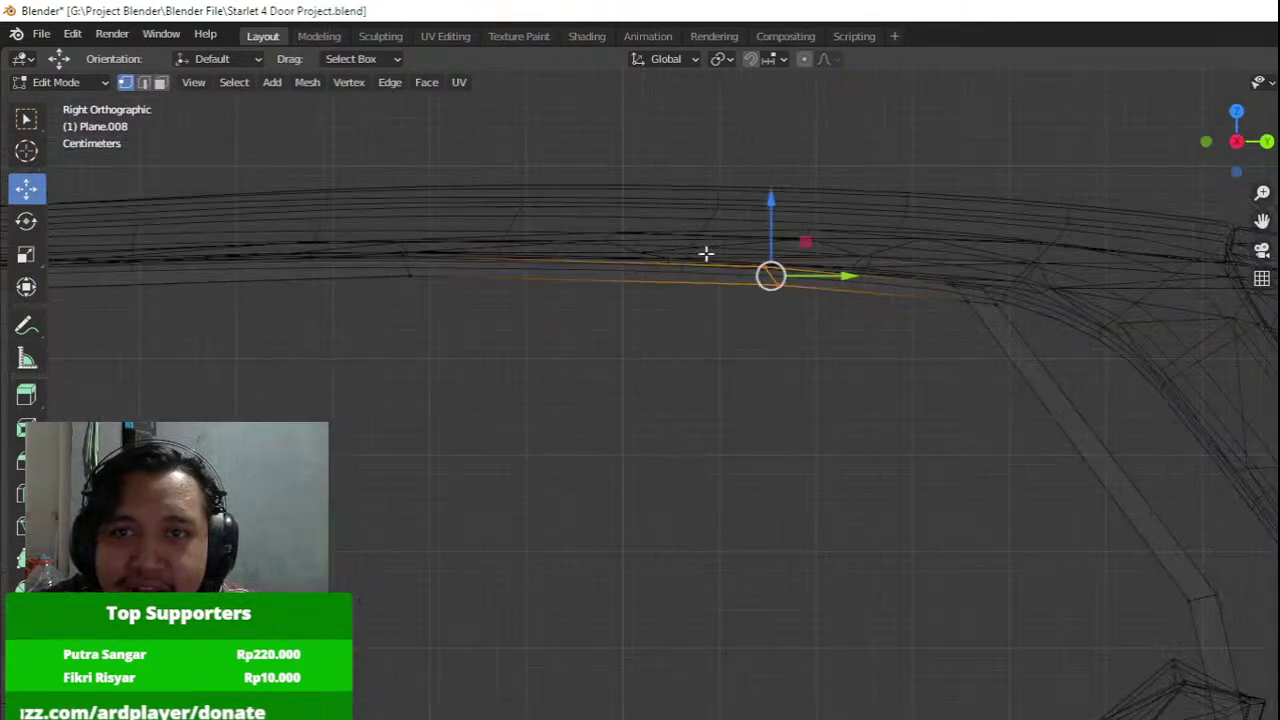
{"action": "key", "text": "r"}
{"action": "left_click", "coordinate": [820, 177]}
{"action": "key", "text": "g"}
{"action": "left_click", "coordinate": [888, 187]}
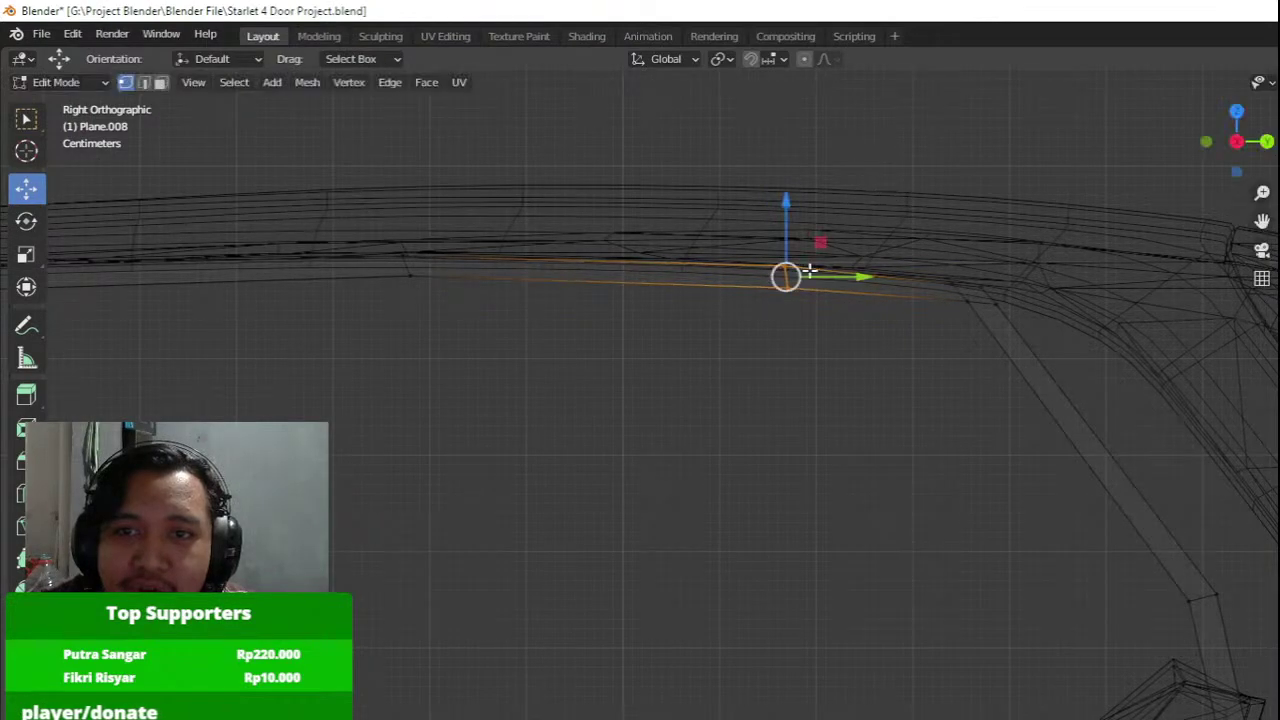
{"action": "left_click", "coordinate": [791, 285]}
{"action": "key", "text": "g"}
{"action": "left_click", "coordinate": [785, 277]}
Add a second edge loop just ahead of the upright one and join the upper and lower pairs with a divider strip.
{"action": "key", "text": "ctrl+r"}
{"action": "left_click", "coordinate": [692, 266]}
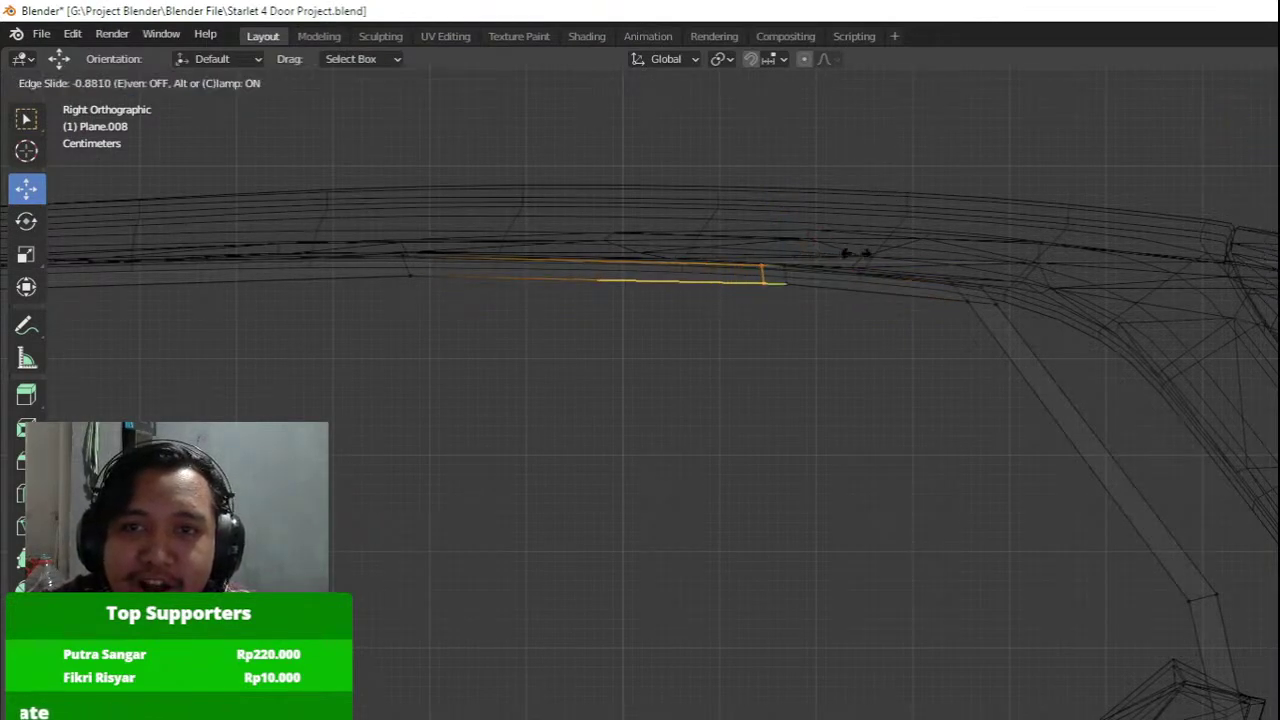
{"action": "left_click", "coordinate": [856, 254]}
{"action": "key", "text": "a"}
{"action": "left_click_drag", "start_coordinate": [570, 633], "coordinate": [892, 719]}
{"action": "left_click_drag", "start_coordinate": [717, 379], "coordinate": [768, 309]}
Move the front vertices at the divider's top forward in side view to adjust the divider's width.
{"action": "key", "text": "g"}
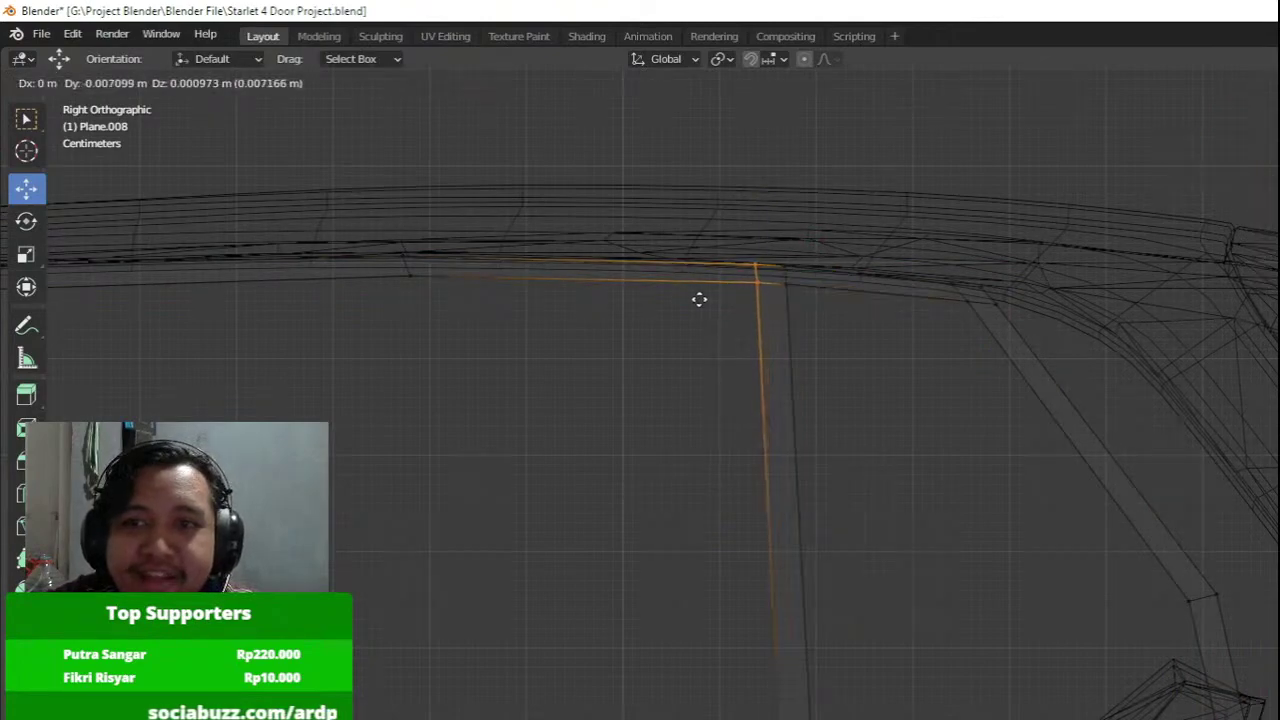
{"action": "left_click", "coordinate": [716, 309]}
{"action": "key", "text": "g"}
{"action": "left_click", "coordinate": [833, 304]}
{"action": "key", "text": "z"}
{"action": "left_click", "coordinate": [943, 306]}
Add an edge loop across the divider, slide it lower and move it outward along X to match the frame's curvature.
{"action": "mouse_move", "coordinate": [848, 322]}
{"action": "middle_mouse_down"}
{"action": "mouse_move", "coordinate": [931, 334]}
{"action": "mouse_move", "coordinate": [901, 340]}
{"action": "mouse_move", "coordinate": [949, 420]}
{"action": "mouse_move", "coordinate": [886, 418]}
{"action": "mouse_move", "coordinate": [775, 494]}
{"action": "middle_mouse_up"}
{"action": "key", "text": "Tab"}
{"action": "key", "text": "Tab"}
{"action": "middle_click_drag", "start_coordinate": [767, 602], "coordinate": [701, 495]}
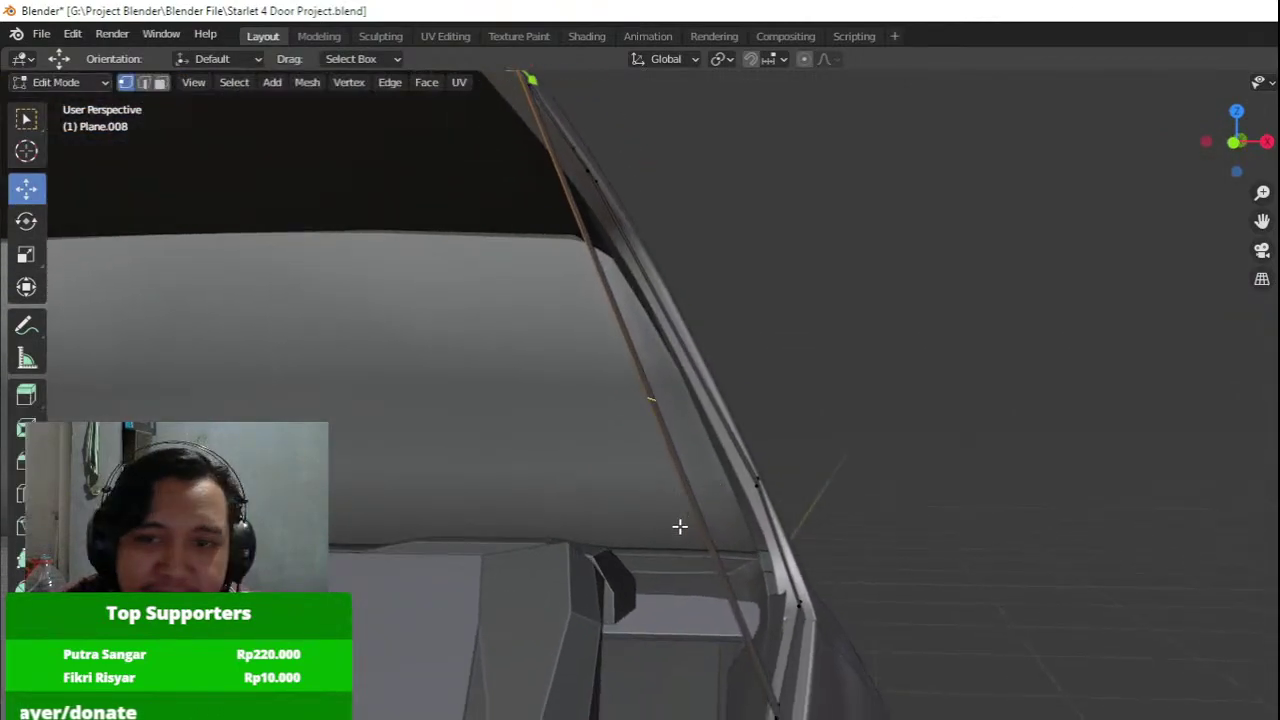
{"action": "key", "text": "g"}
{"action": "key", "text": "g"}
{"action": "left_click", "coordinate": [747, 628]}
{"action": "left_click_drag", "start_coordinate": [778, 514], "coordinate": [831, 520]}
{"action": "middle_click_drag", "start_coordinate": [850, 518], "coordinate": [780, 512]}
Add a Subdivision Surface modifier to the window frame and shade it smooth.
{"action": "key", "text": "Tab"}
{"action": "scroll", "coordinate": [1060, 495], "scroll_direction": "down", "scroll_amount": 3}
{"action": "scroll", "coordinate": [1060, 495], "scroll_direction": "down", "scroll_amount": 5}
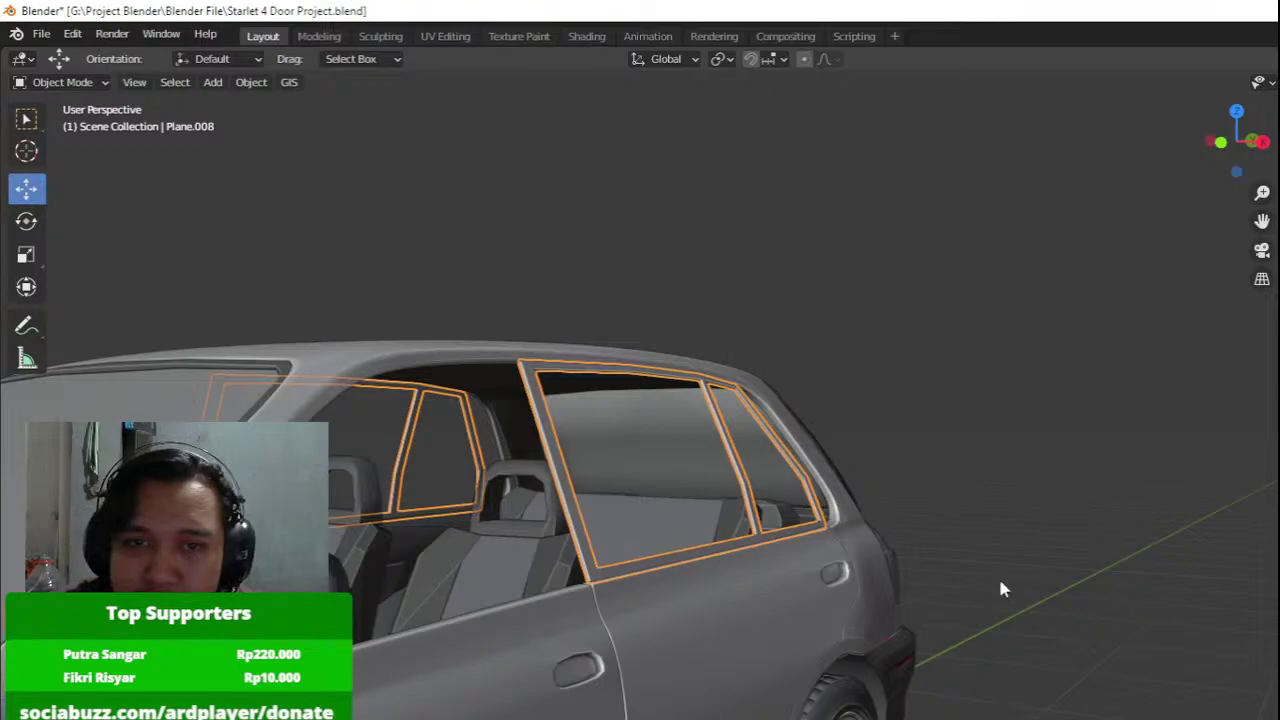
{"action": "scroll", "coordinate": [998, 575], "scroll_direction": "up", "scroll_amount": 3}
{"action": "middle_click_drag", "start_coordinate": [968, 562], "coordinate": [1167, 580]}
{"action": "scroll", "coordinate": [1167, 580], "scroll_direction": "up", "scroll_amount": 3}
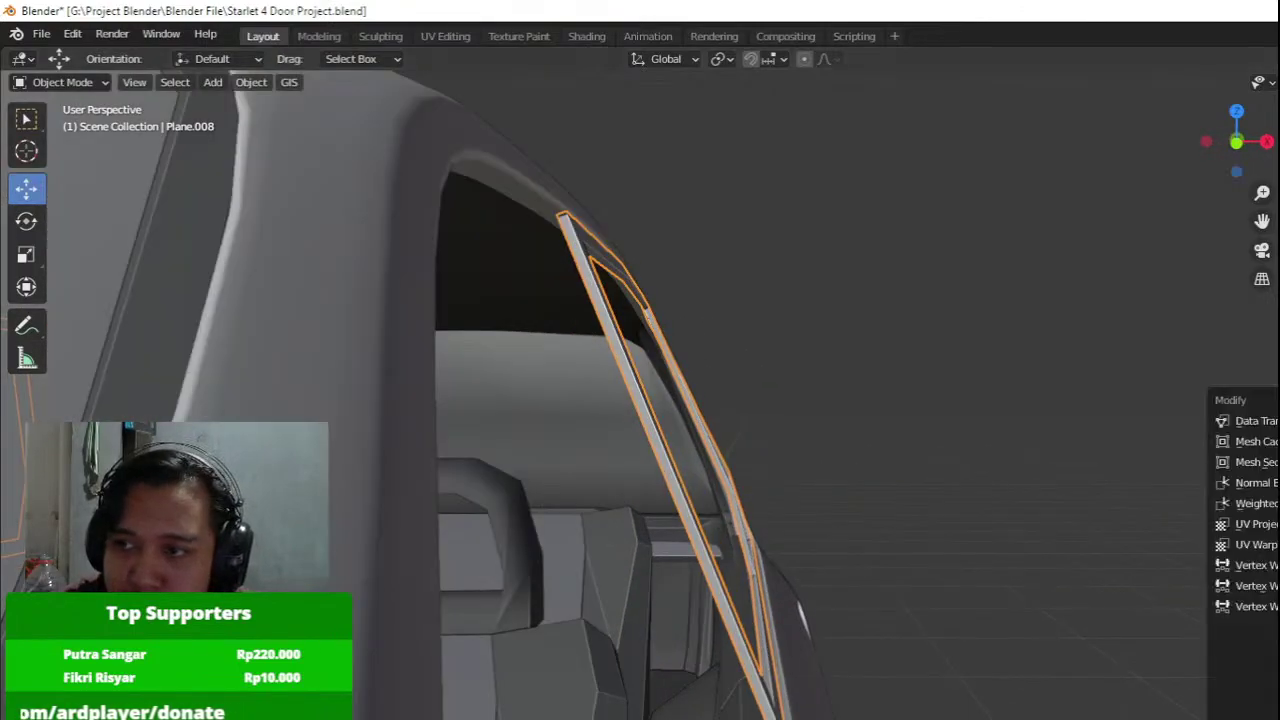
{"action": "middle_click_drag", "start_coordinate": [1090, 553], "coordinate": [979, 561]}
{"action": "right_click", "coordinate": [780, 543]}
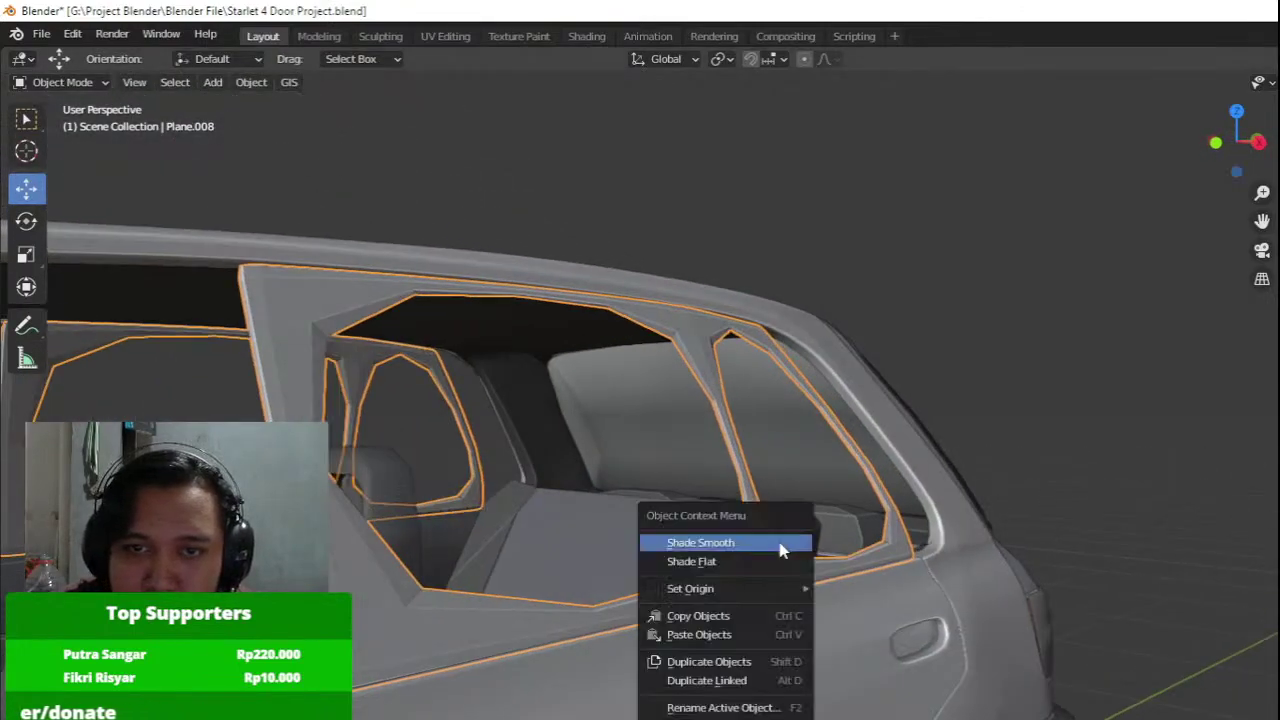
{"action": "left_click", "coordinate": [780, 543]}
Try to add an edge loop across the upper strip near its front corner.
{"action": "middle_click_drag", "start_coordinate": [456, 488], "coordinate": [585, 509], "text": "shift"}
{"action": "key", "text": "Tab"}
{"action": "key", "text": "ctrl+r"}
{"action": "left_click", "coordinate": [540, 291]}
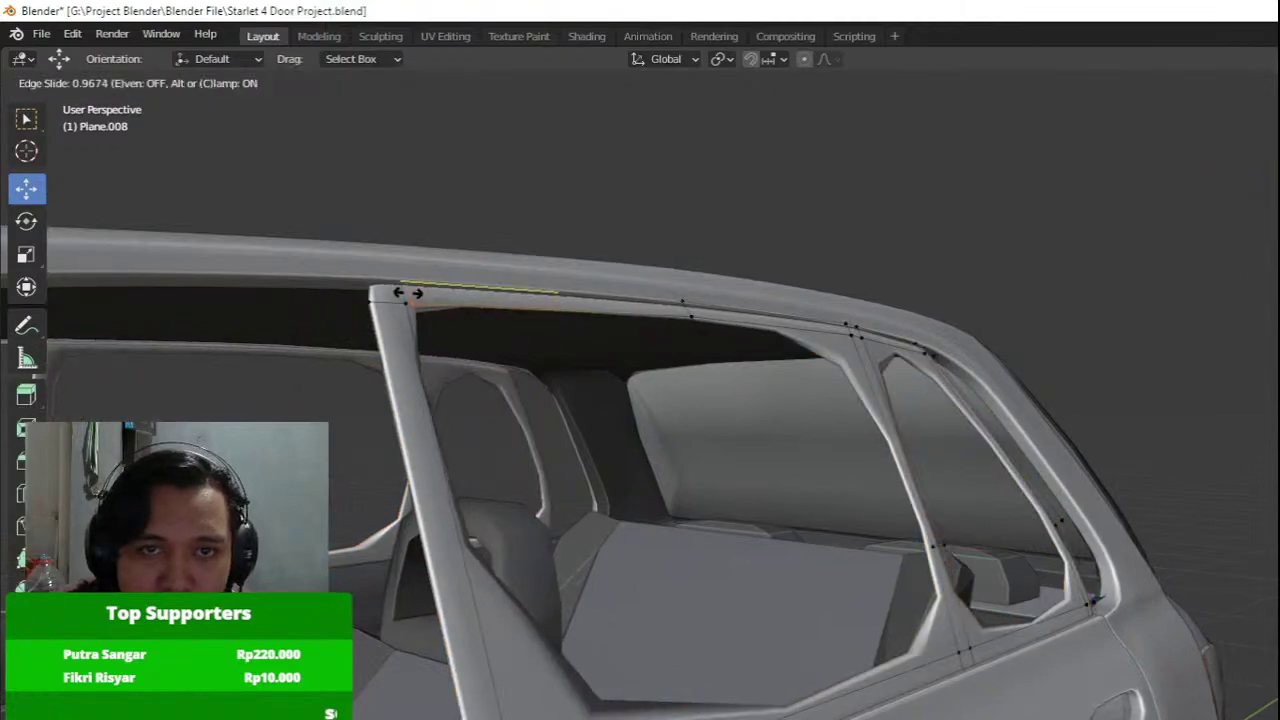
{"action": "left_click", "coordinate": [406, 293]}
{"action": "key", "text": "ctrl+z"}
{"action": "key", "text": "Tab"}
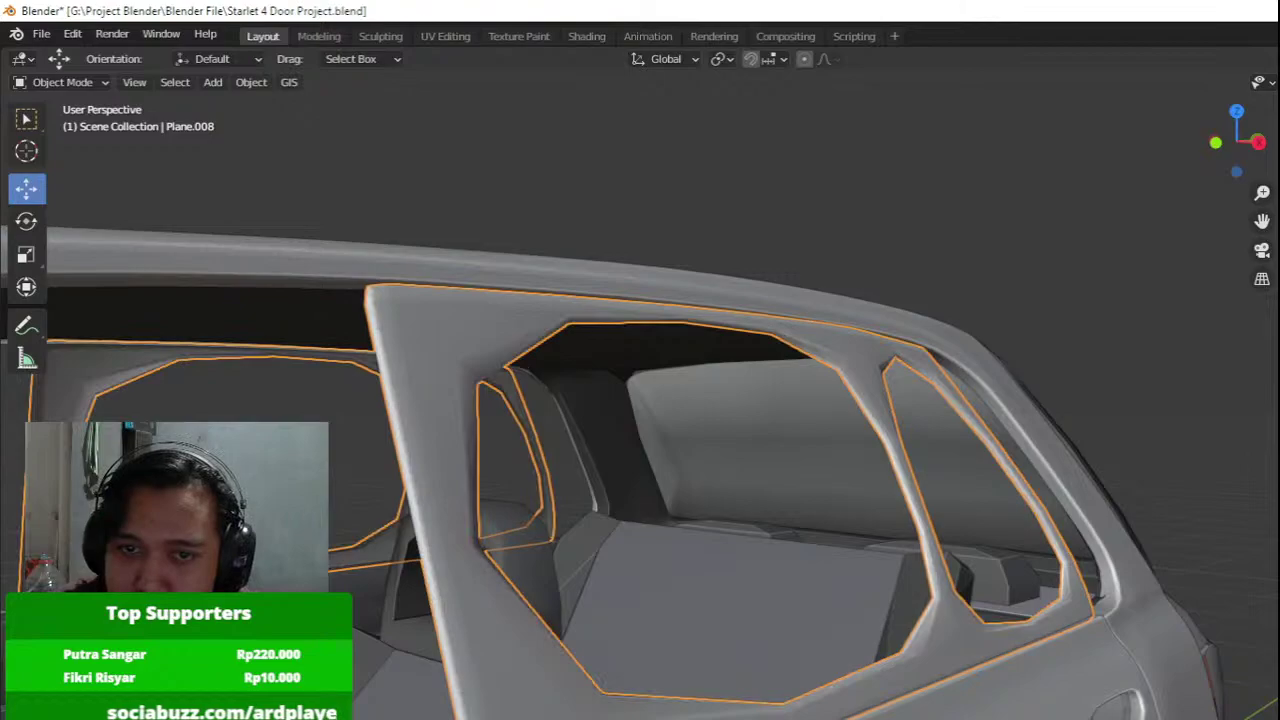
Add supporting edge loops to the front strip and the upper strip to tighten the frame's upper front corner.
{"action": "middle_click_drag", "start_coordinate": [718, 521], "coordinate": [785, 516]}
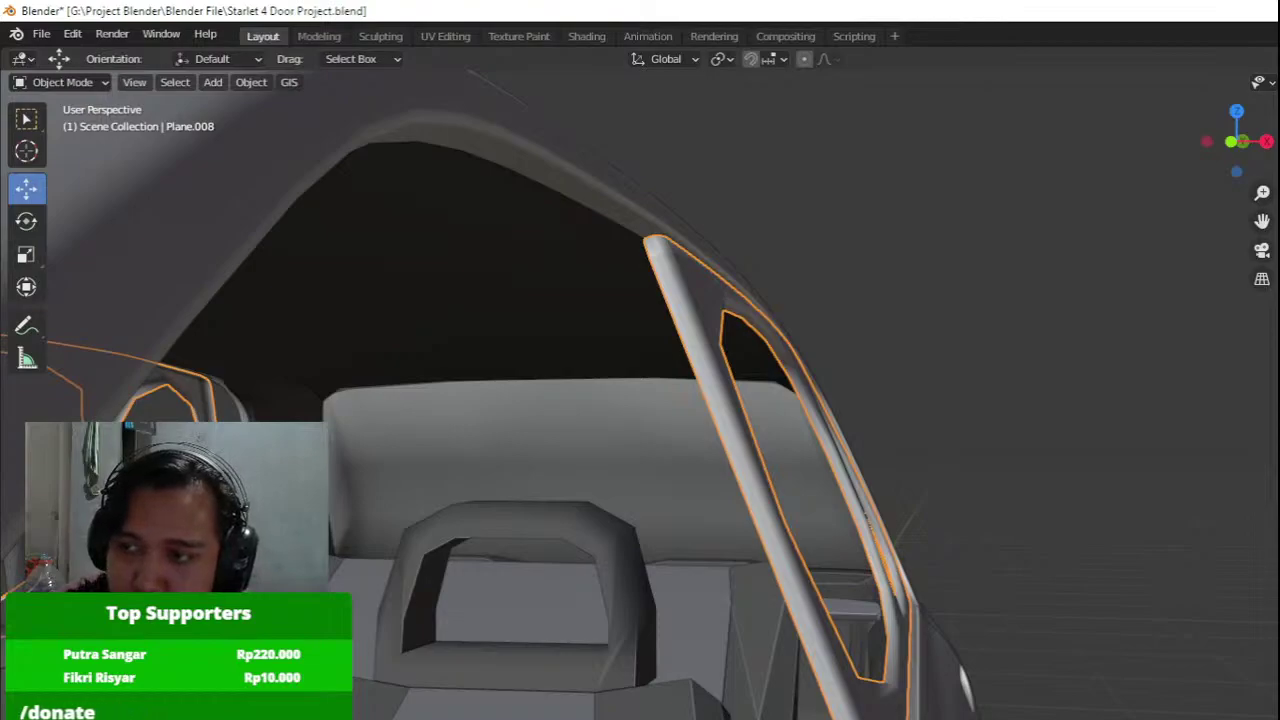
{"action": "key", "text": "Tab"}
{"action": "scroll", "coordinate": [862, 455], "scroll_direction": "up", "scroll_amount": 2}
{"action": "middle_click_drag", "start_coordinate": [731, 360], "coordinate": [731, 507]}
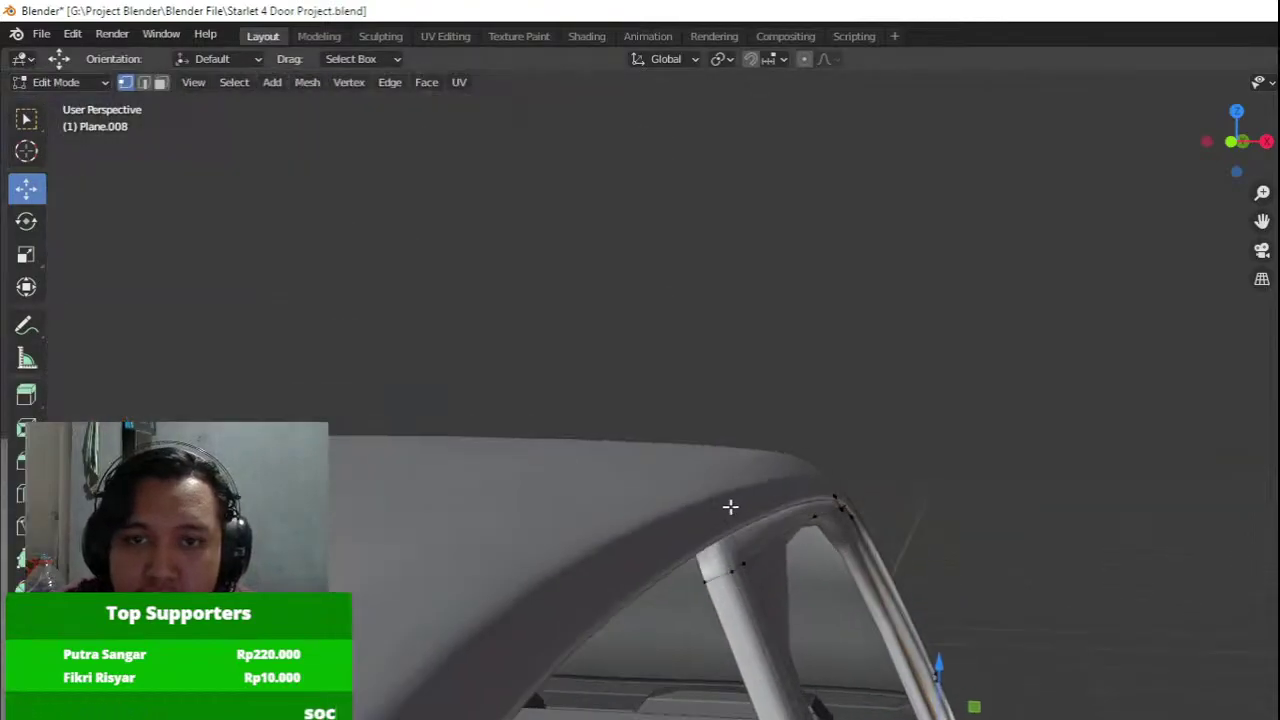
{"action": "scroll", "coordinate": [731, 507], "scroll_direction": "up", "scroll_amount": 2}
{"action": "key", "text": "ctrl+r"}
{"action": "left_click", "coordinate": [724, 627]}
{"action": "left_click", "coordinate": [742, 627]}
{"action": "middle_click_drag", "start_coordinate": [742, 627], "coordinate": [627, 623]}
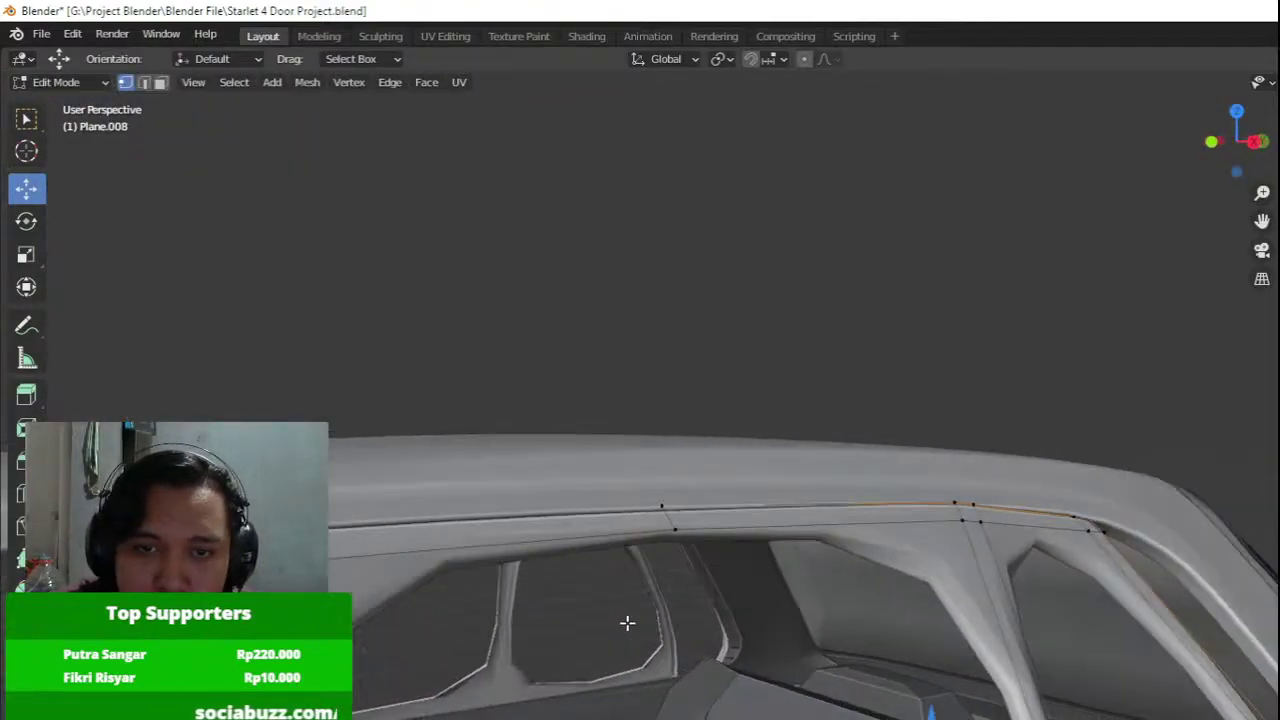
{"action": "key", "text": "ctrl+r"}
{"action": "left_click", "coordinate": [402, 555]}
{"action": "scroll", "coordinate": [1000, 600], "scroll_direction": "up", "scroll_amount": 3}
{"action": "middle_click_drag", "start_coordinate": [1000, 600], "coordinate": [623, 114], "text": "shift"}
Add an edge loop across the front strip's lower end and another across the lower strip's front end.
{"action": "key", "text": "ctrl+r"}
{"action": "left_click", "coordinate": [670, 255]}
{"action": "left_click", "coordinate": [753, 597]}
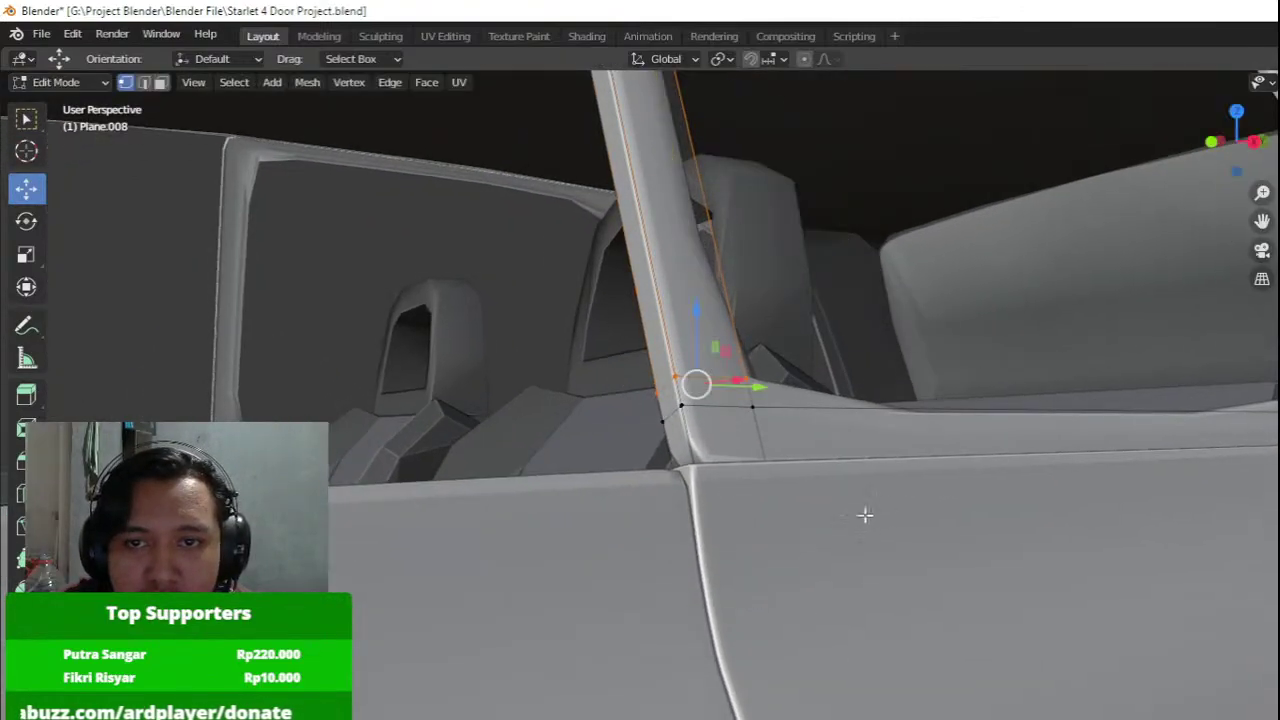
{"action": "key", "text": "ctrl+r"}
{"action": "left_click", "coordinate": [948, 508]}
{"action": "left_click", "coordinate": [605, 513]}
Add a lengthwise edge loop near the lower strip's bottom edge and another along the front strip's inner edge.
{"action": "key", "text": "ctrl+r"}
{"action": "left_click", "coordinate": [748, 424]}
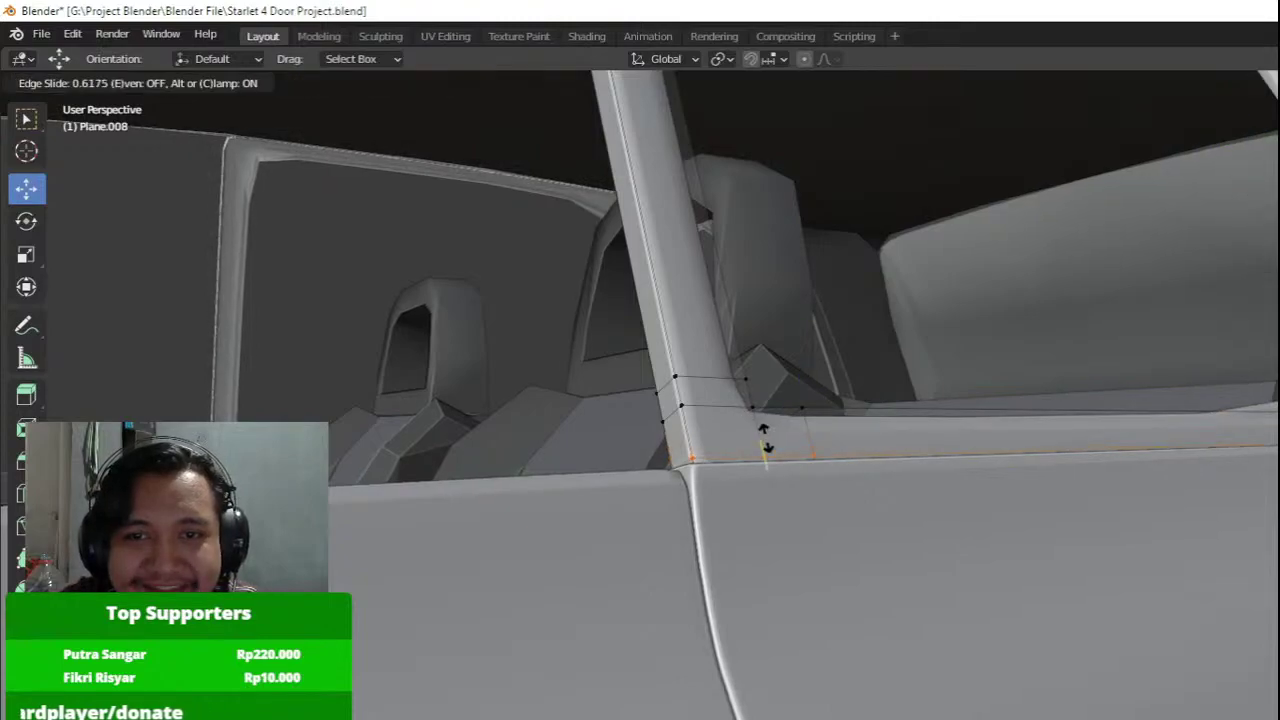
{"action": "left_click", "coordinate": [768, 439]}
{"action": "key", "text": "ctrl+r"}
{"action": "left_click", "coordinate": [731, 387]}
{"action": "left_click", "coordinate": [763, 391]}
{"action": "scroll", "coordinate": [740, 394], "scroll_direction": "down", "scroll_amount": 3}
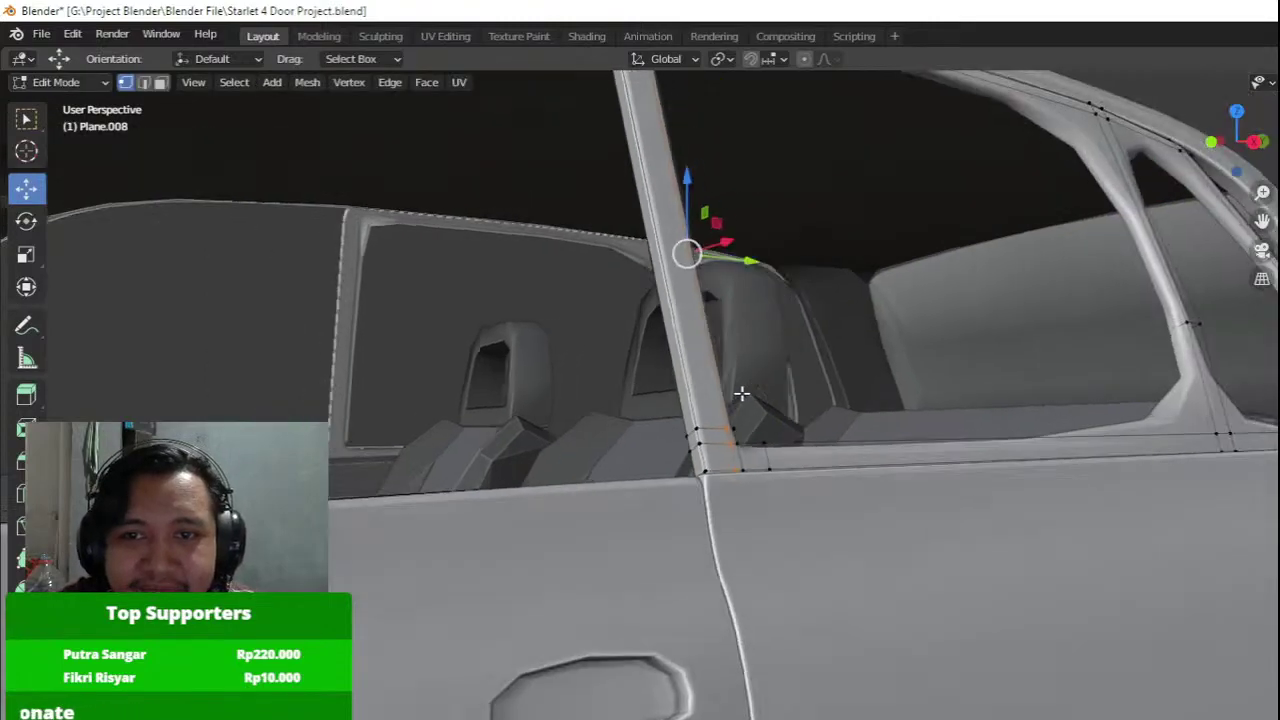
Add an edge loop running lengthwise through the middle of the frame's lower strip.
{"action": "middle_click_drag", "start_coordinate": [740, 394], "coordinate": [713, 423]}
{"action": "key", "text": "ctrl+r"}
{"action": "left_click", "coordinate": [571, 552]}
{"action": "left_click", "coordinate": [571, 557]}
{"action": "middle_click_drag", "start_coordinate": [706, 517], "coordinate": [566, 545]}
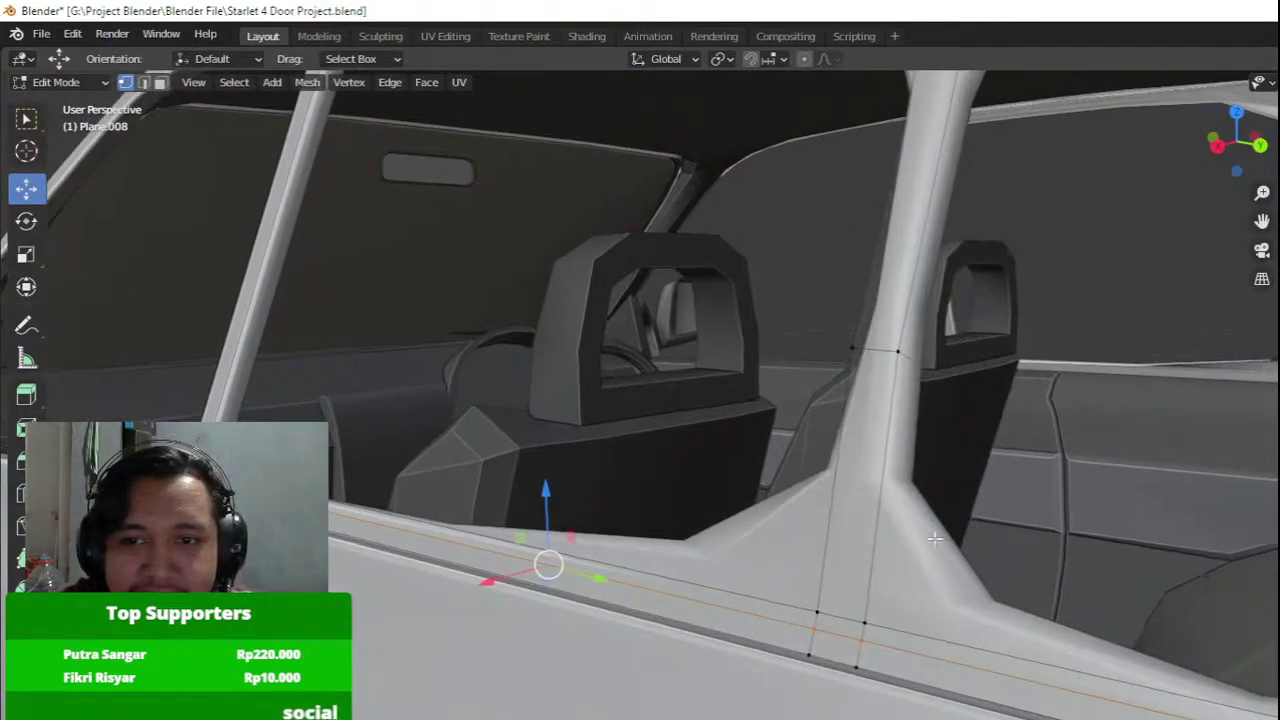
Add an edge loop across the lower strip just ahead of the divider and another along the divider's front edge.
{"action": "key", "text": "ctrl+r"}
{"action": "left_click", "coordinate": [640, 594]}
{"action": "left_click", "coordinate": [923, 675]}
{"action": "key", "text": "ctrl+r"}
{"action": "left_click", "coordinate": [845, 620]}
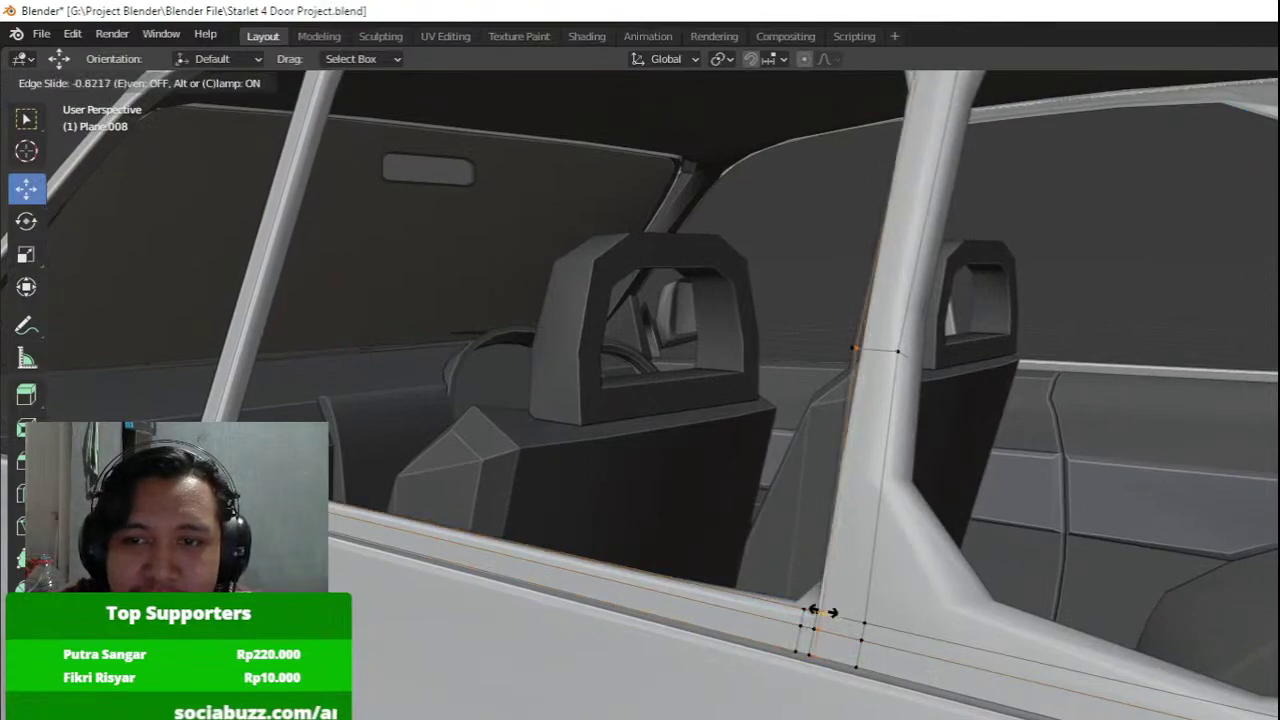
{"action": "left_click", "coordinate": [822, 611]}
Add an edge loop across the divider's foot and another across the lower strip just behind the divider.
{"action": "key", "text": "ctrl+r"}
{"action": "left_click", "coordinate": [884, 520]}
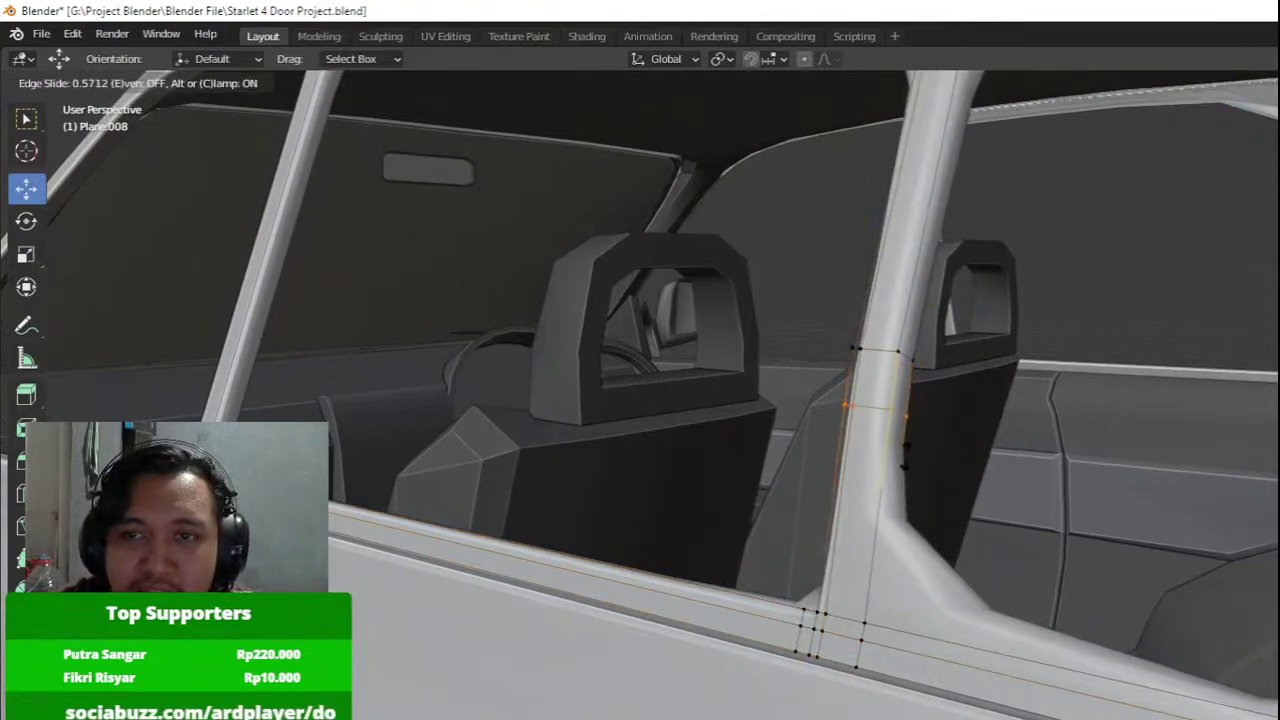
{"action": "left_click", "coordinate": [883, 659]}
{"action": "key", "text": "ctrl+r"}
{"action": "left_click", "coordinate": [888, 658]}
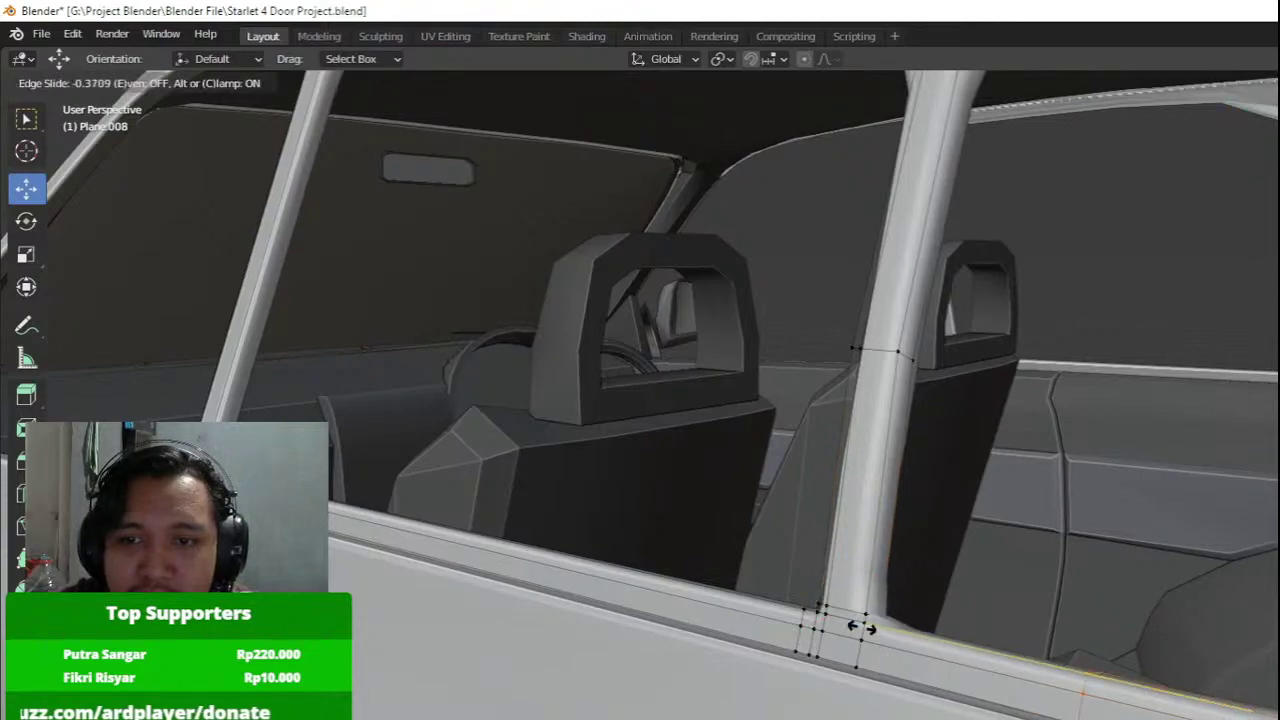
{"action": "left_click", "coordinate": [566, 585]}
Add an edge loop across the lower strip behind the divider and slide it rearward to the frame's rear corner.
{"action": "middle_click_drag", "start_coordinate": [1090, 670], "coordinate": [774, 523], "text": "shift"}
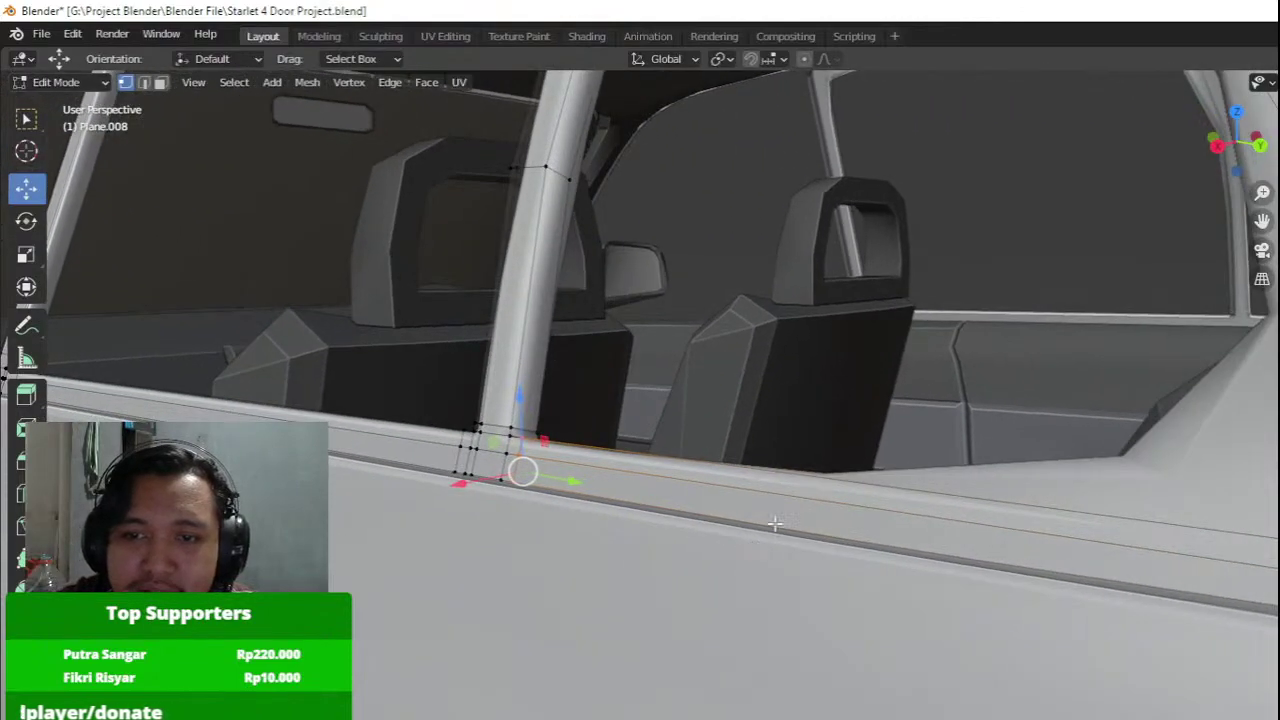
{"action": "key", "text": "ctrl+r"}
{"action": "left_click", "coordinate": [774, 521]}
{"action": "left_click", "coordinate": [1166, 638]}
Add an edge loop along the rear strip's inner edge and another across its lower end to sharpen the corner.
{"action": "middle_click_drag", "start_coordinate": [1262, 595], "coordinate": [1159, 624], "text": "shift"}
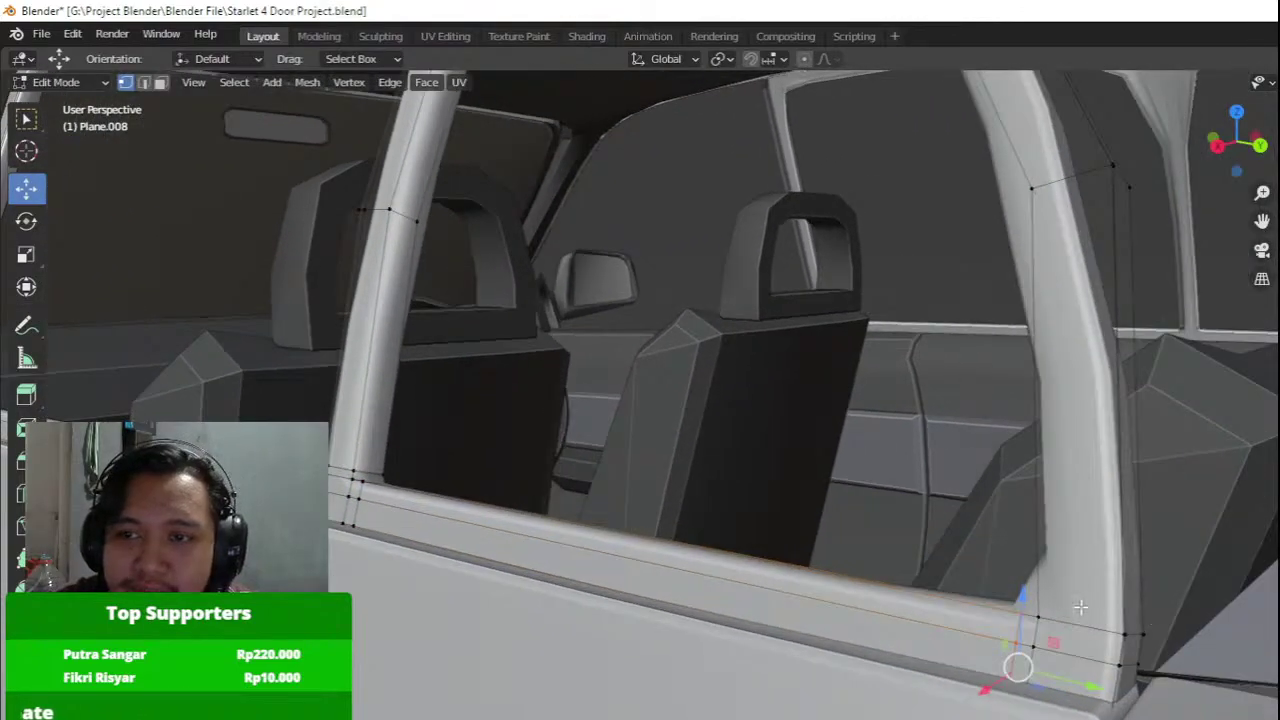
{"action": "key", "text": "ctrl+r"}
{"action": "left_click", "coordinate": [1078, 622]}
{"action": "left_click", "coordinate": [1030, 631]}
{"action": "key", "text": "ctrl+r"}
{"action": "left_click", "coordinate": [1055, 530]}
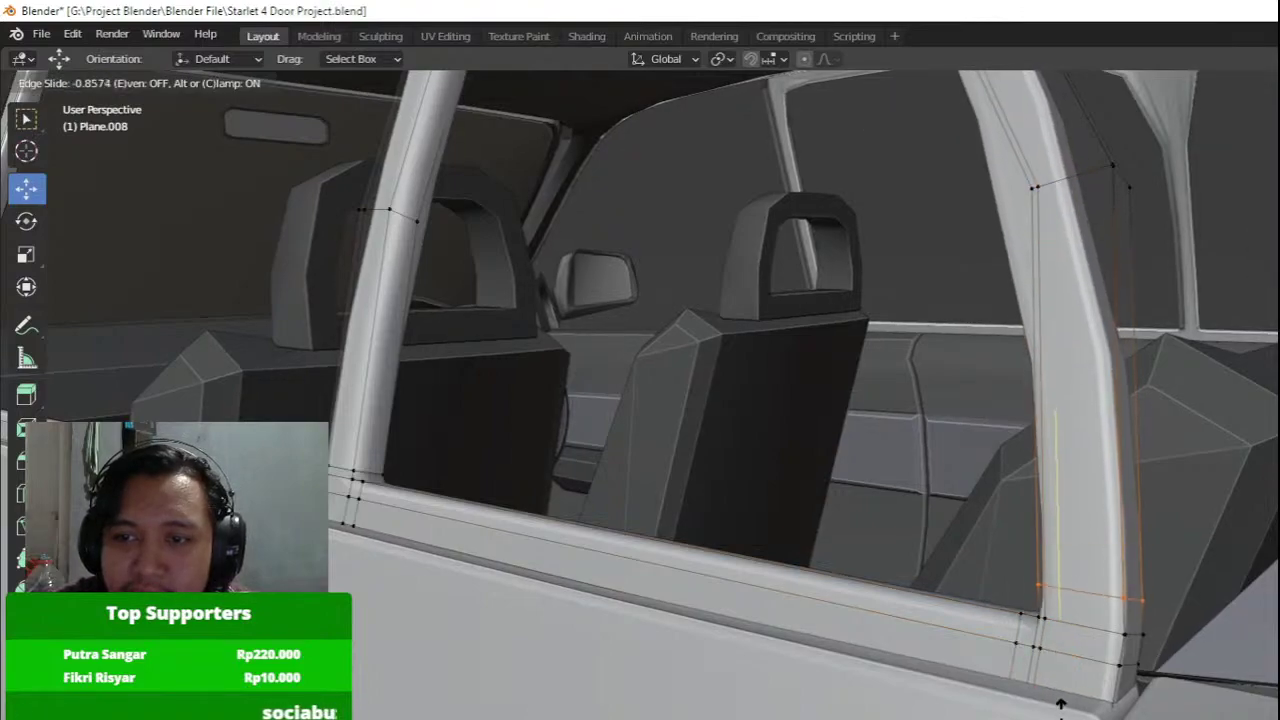
{"action": "left_click", "coordinate": [1062, 705]}
Try to add one more edge loop at the frame's lower rear corner.
{"action": "key", "text": "ctrl+r"}
{"action": "left_click", "coordinate": [1058, 631]}
{"action": "left_click", "coordinate": [1080, 640]}
{"action": "key", "text": "ctrl+z"}
{"action": "scroll", "coordinate": [1083, 520], "scroll_direction": "down", "scroll_amount": 7}
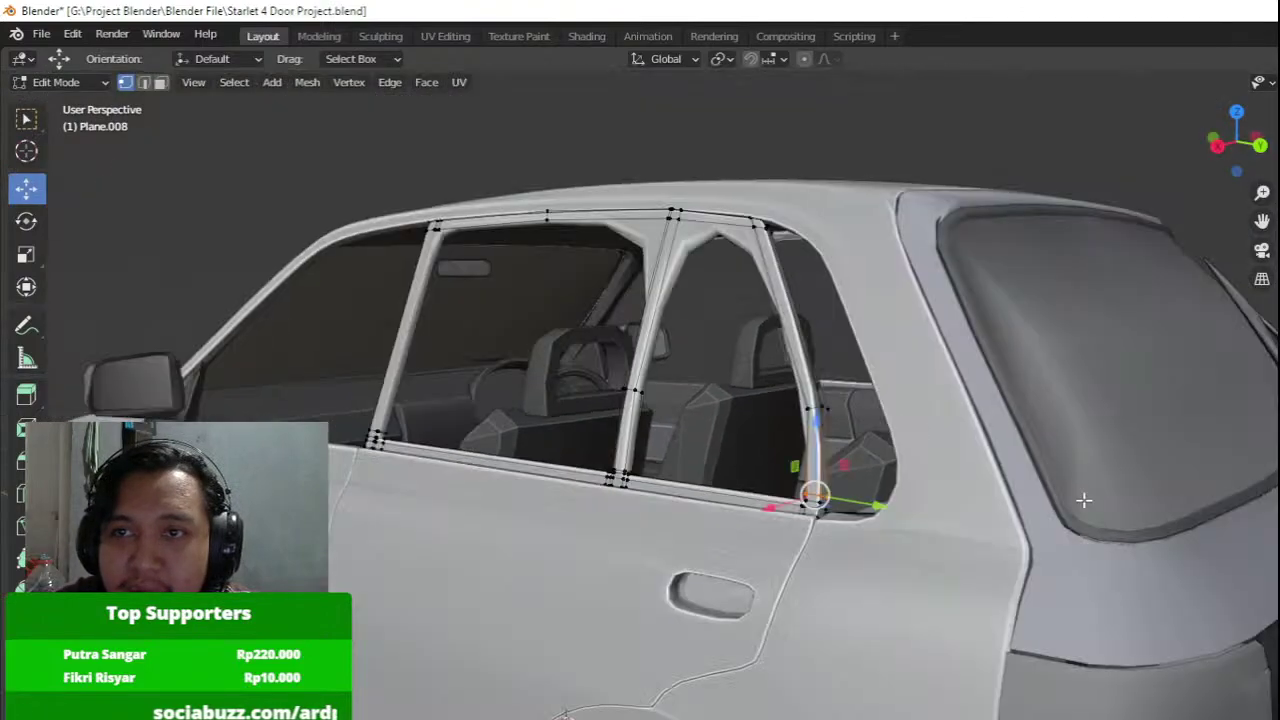
Add an edge loop to the frame's rear strip and another to the divider, sliding both up close to the top strip.
{"action": "middle_click_drag", "start_coordinate": [900, 438], "coordinate": [885, 490]}
{"action": "scroll", "coordinate": [917, 491], "scroll_direction": "up", "scroll_amount": 3}
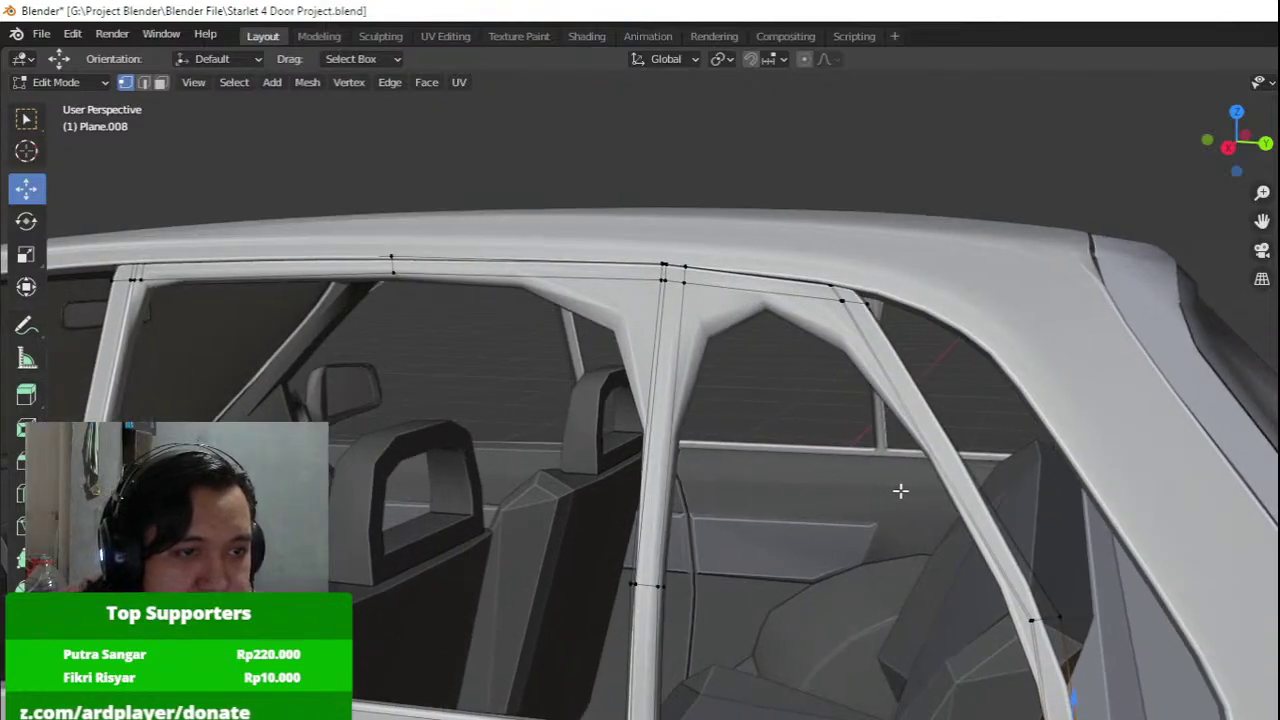
{"action": "scroll", "coordinate": [900, 490], "scroll_direction": "up", "scroll_amount": 2}
{"action": "key", "text": "ctrl+r"}
{"action": "left_click", "coordinate": [1015, 472]}
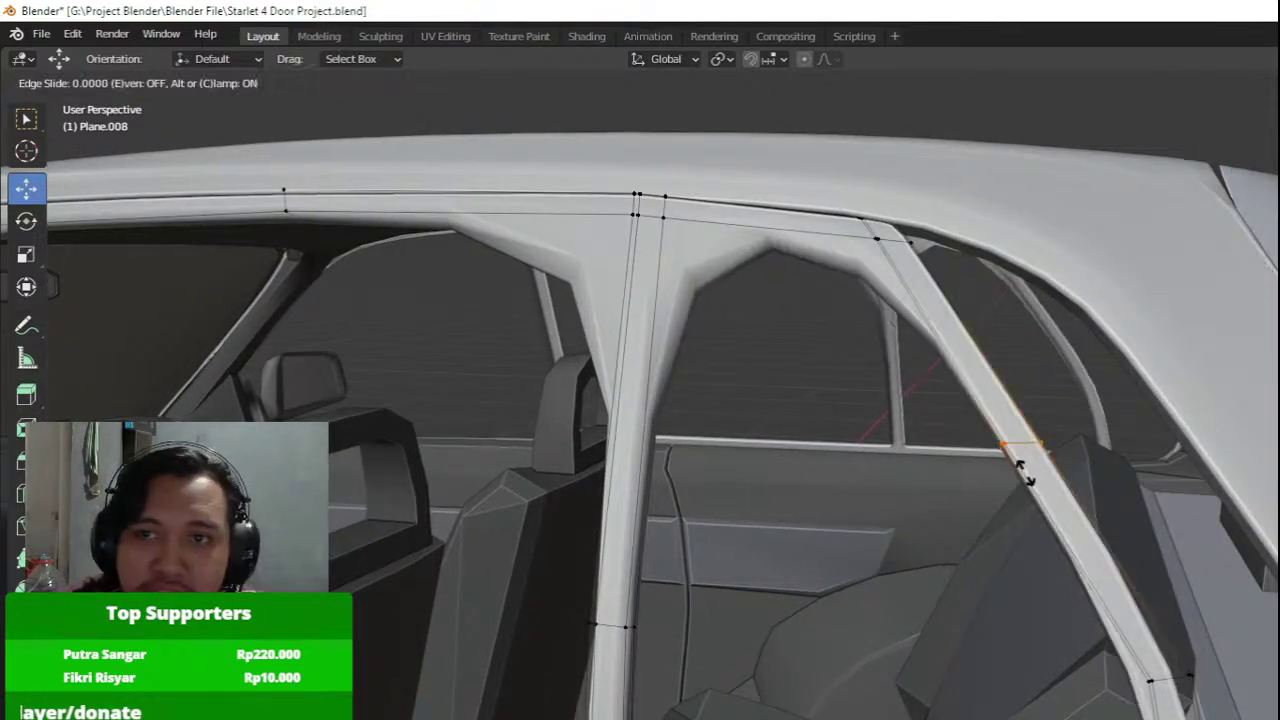
{"action": "left_click", "coordinate": [969, 229]}
{"action": "key", "text": "ctrl+r"}
{"action": "left_click", "coordinate": [643, 360]}
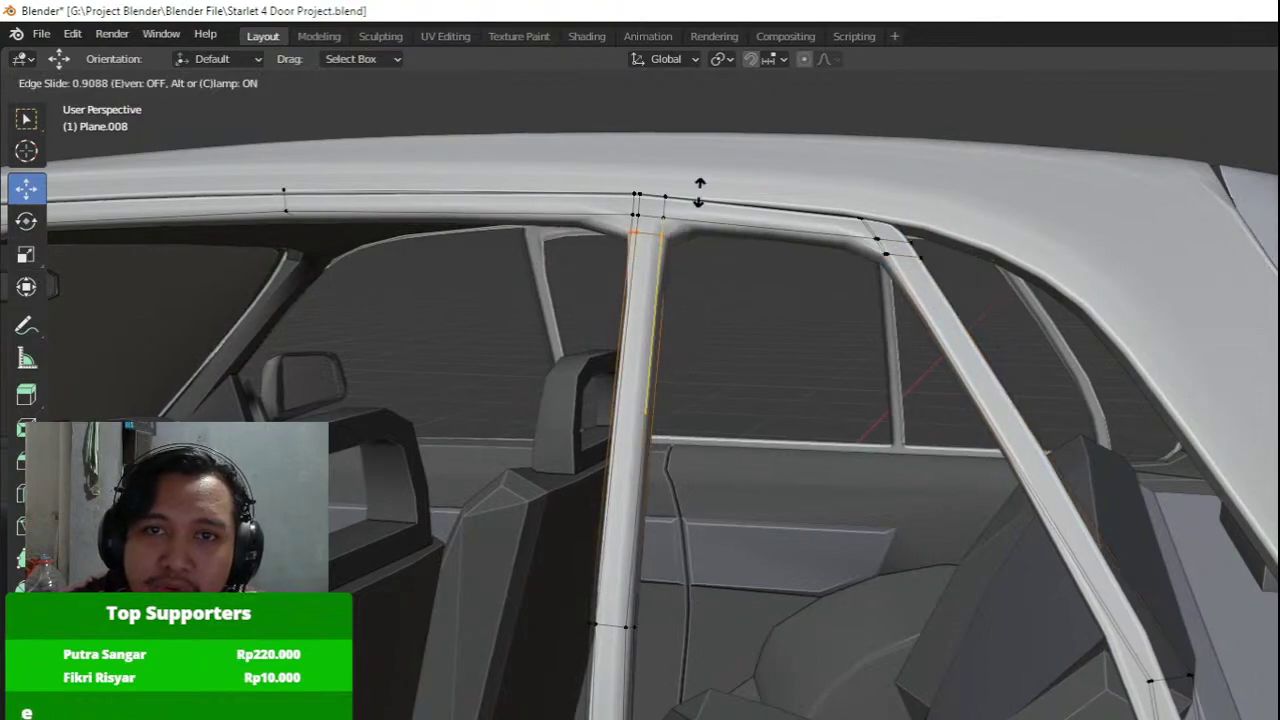
{"action": "left_click", "coordinate": [632, 203]}
{"action": "left_click", "coordinate": [568, 203]}
{"action": "left_click", "coordinate": [708, 198]}
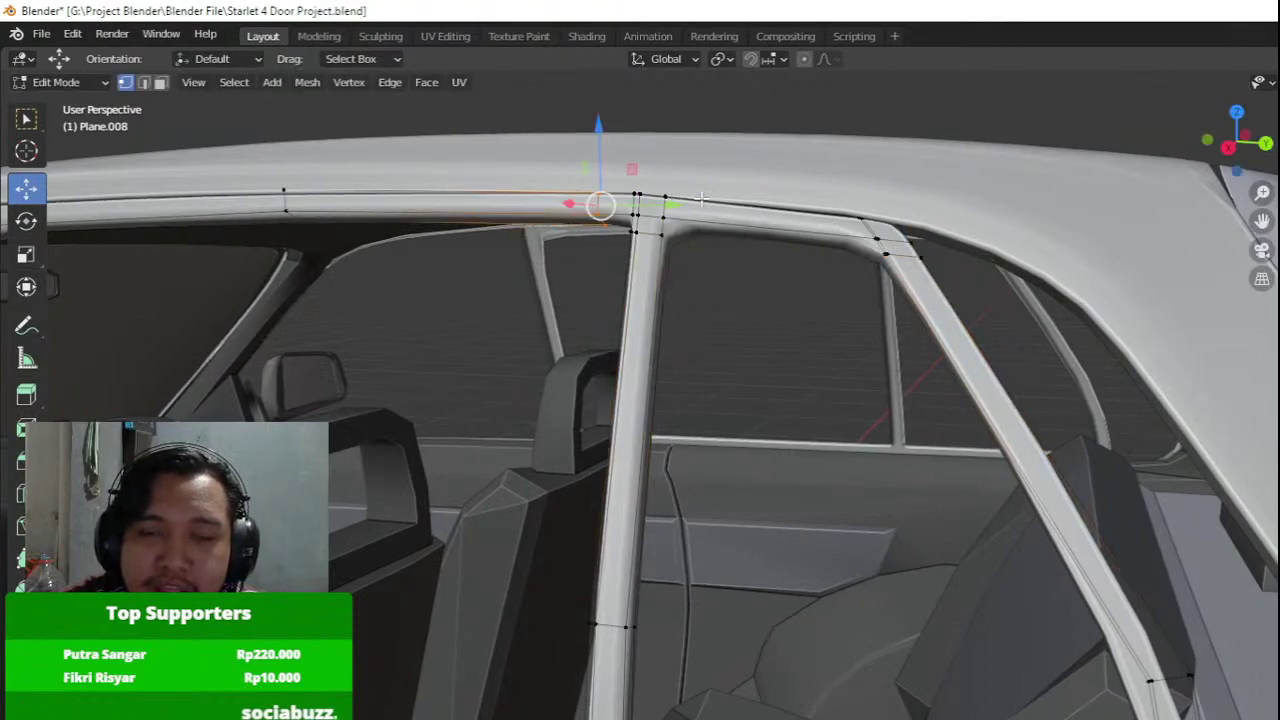
{"action": "middle_click_drag", "start_coordinate": [568, 285], "coordinate": [663, 294]}
{"action": "key", "text": "ctrl+z"}
Edge-slide the divider's upper loop to adjust its spacing from the top strip.
{"action": "middle_click_drag", "start_coordinate": [604, 404], "coordinate": [849, 380]}
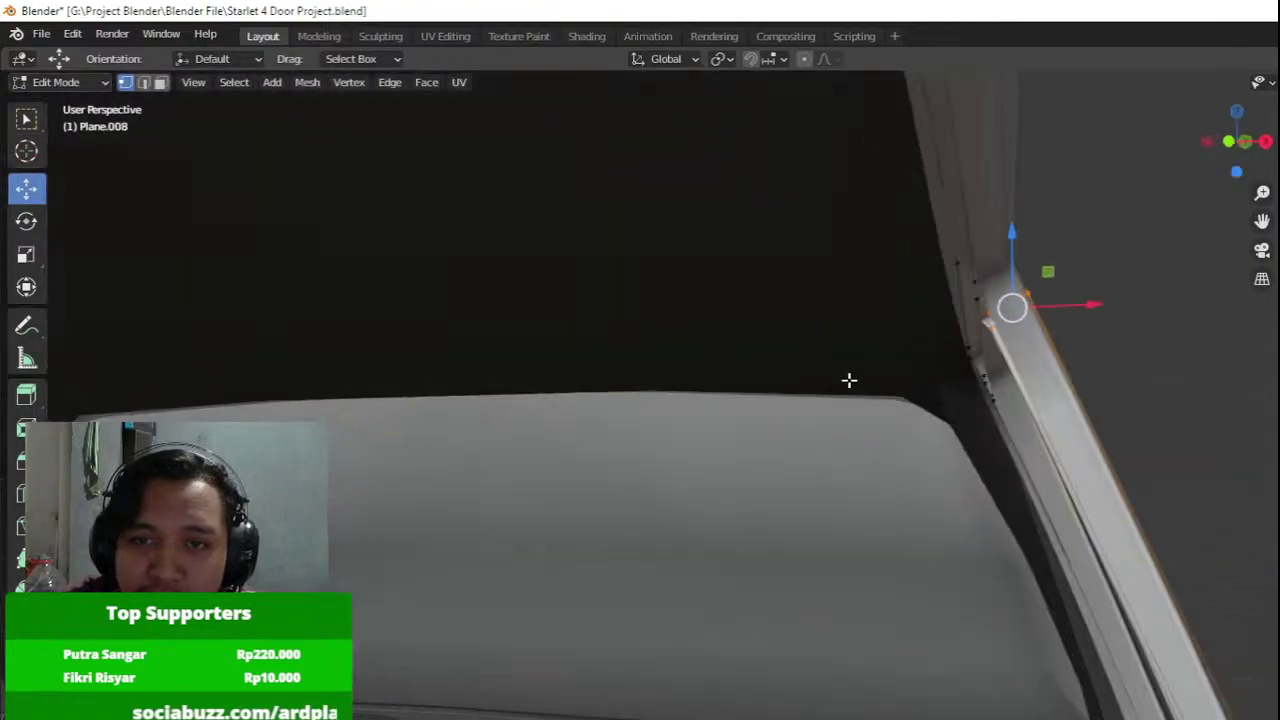
{"action": "middle_click_drag", "start_coordinate": [1008, 375], "coordinate": [911, 423], "text": "shift"}
{"action": "key", "text": "g"}
{"action": "key", "text": "g"}
{"action": "left_click", "coordinate": [931, 379]}
{"action": "middle_click_drag", "start_coordinate": [931, 379], "coordinate": [780, 428]}
{"action": "key", "text": "Tab"}
{"action": "key", "text": "Tab"}
Add edge loops across the top strip close to both sides of the divider, plus one midway toward the rear corner.
{"action": "key", "text": "ctrl+r"}
{"action": "left_click", "coordinate": [378, 468]}
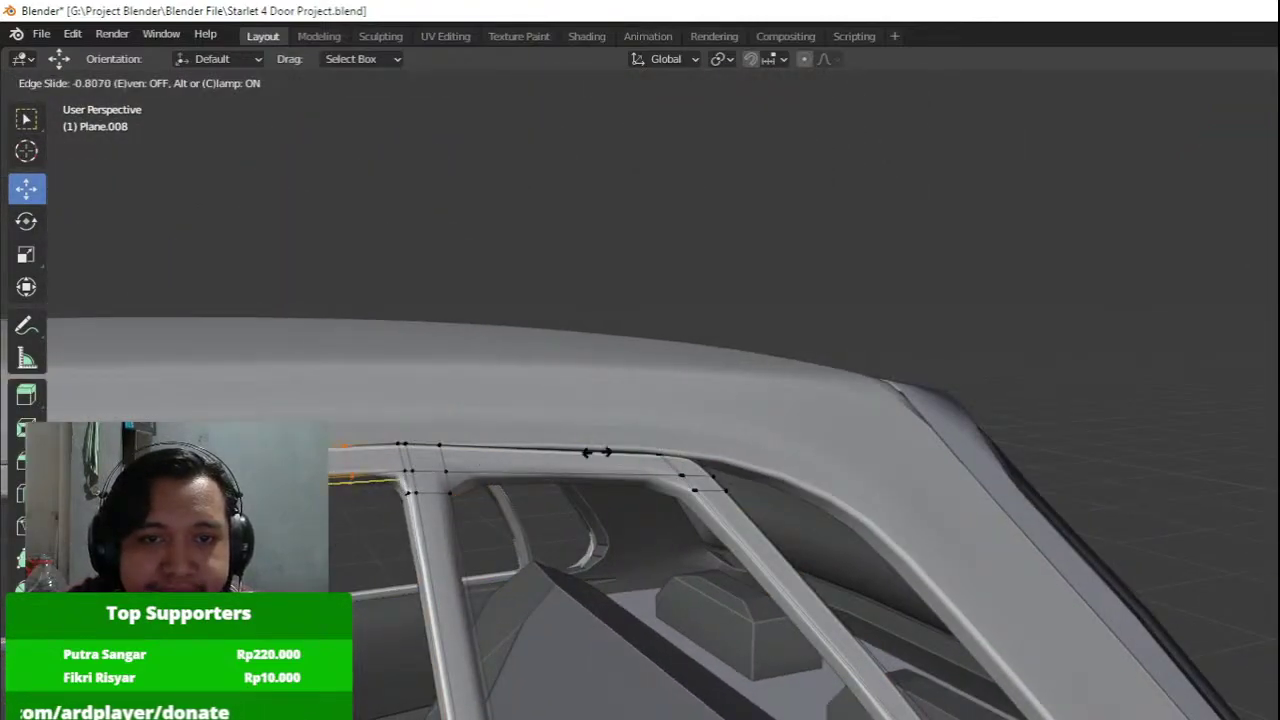
{"action": "left_click", "coordinate": [602, 451]}
{"action": "key", "text": "ctrl+r"}
{"action": "left_click", "coordinate": [566, 468]}
{"action": "left_click", "coordinate": [511, 471]}
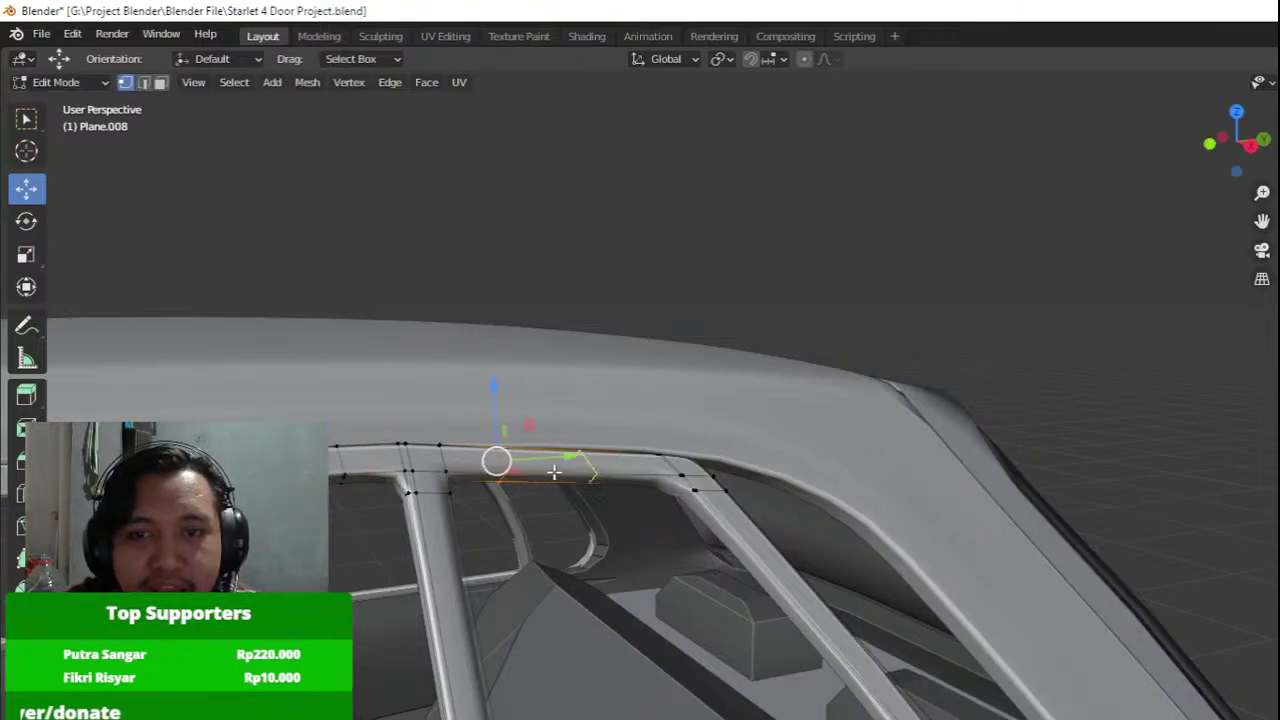
{"action": "key", "text": "ctrl+r"}
{"action": "left_click", "coordinate": [556, 472]}
{"action": "left_click", "coordinate": [556, 472]}
Add an edge loop to the frame's front strip and slide it up close to the upper front corner.
{"action": "scroll", "coordinate": [557, 474], "scroll_direction": "down", "scroll_amount": 4}
{"action": "middle_click_drag", "start_coordinate": [557, 474], "coordinate": [932, 578]}
{"action": "scroll", "coordinate": [620, 594], "scroll_direction": "up", "scroll_amount": 2}
{"action": "key", "text": "Tab"}
{"action": "scroll", "coordinate": [746, 451], "scroll_direction": "down", "scroll_amount": 4}
{"action": "scroll", "coordinate": [934, 583], "scroll_direction": "up", "scroll_amount": 2}
{"action": "key", "text": "Tab"}
{"action": "key", "text": "ctrl+r"}
{"action": "left_click", "coordinate": [894, 540]}
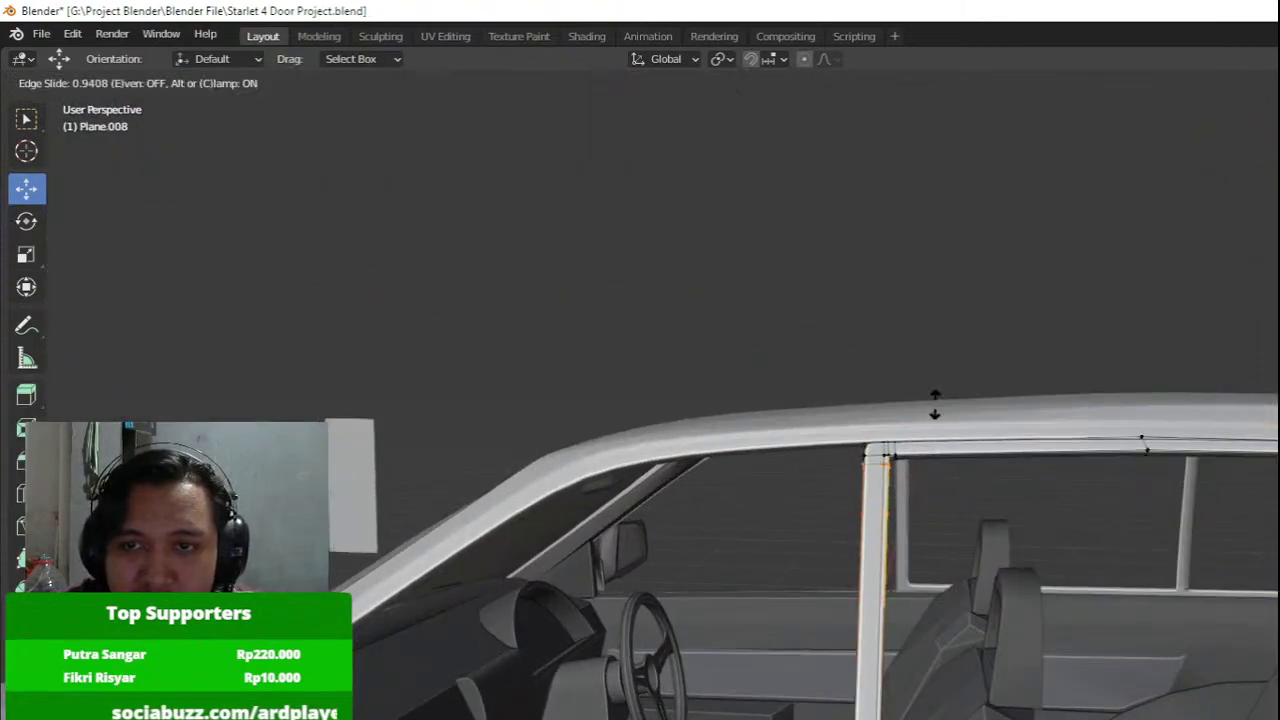
{"action": "left_click", "coordinate": [936, 409]}
{"action": "middle_click_drag", "start_coordinate": [903, 501], "coordinate": [834, 421]}
{"action": "key", "text": "Tab"}
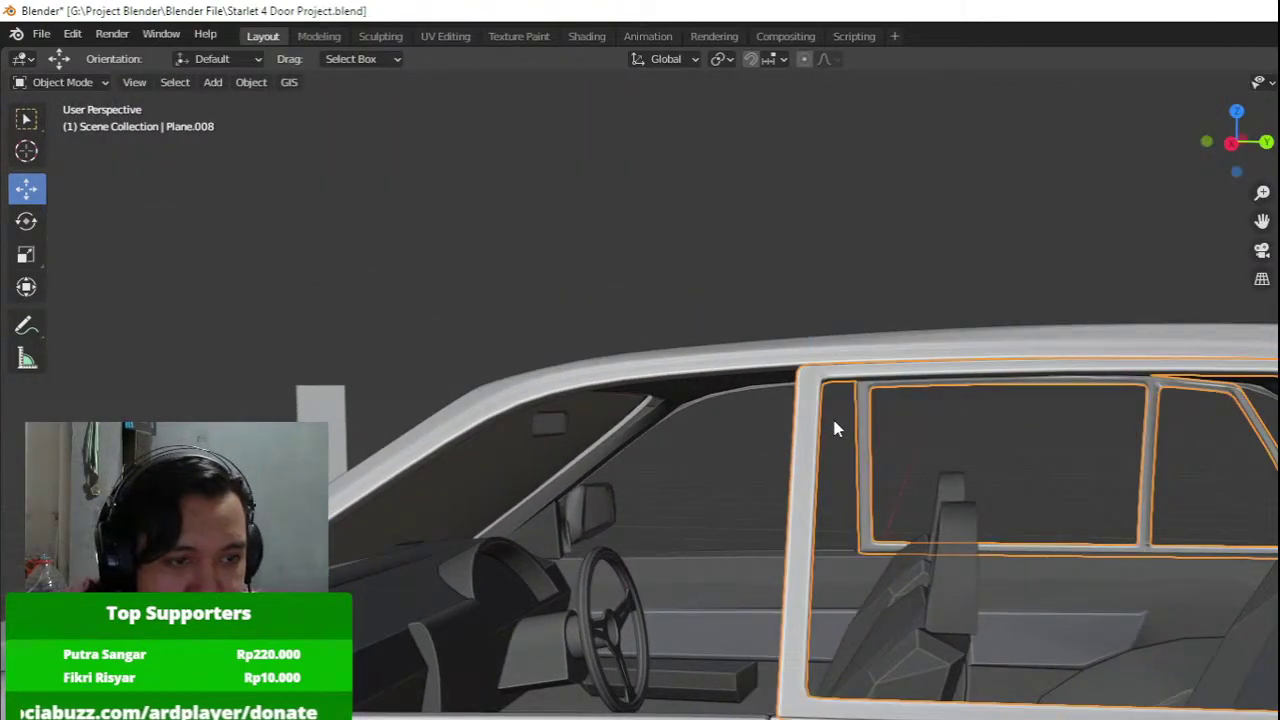
{"action": "middle_click_drag", "start_coordinate": [845, 486], "coordinate": [869, 500]}
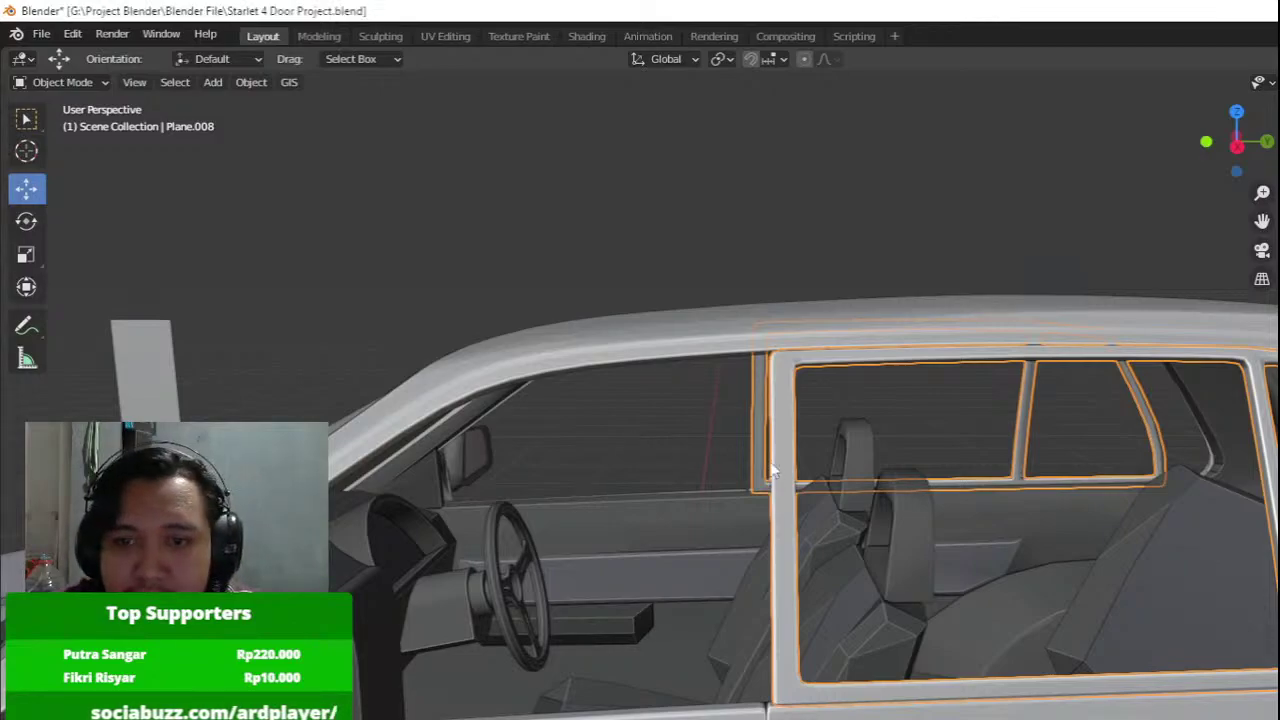
Add an edge loop along the front strip's forward edge to sharpen the frame's upper front corner.
{"action": "key", "text": "Tab"}
{"action": "middle_click_drag", "start_coordinate": [773, 470], "coordinate": [834, 554]}
{"action": "key", "text": "KP_3"}
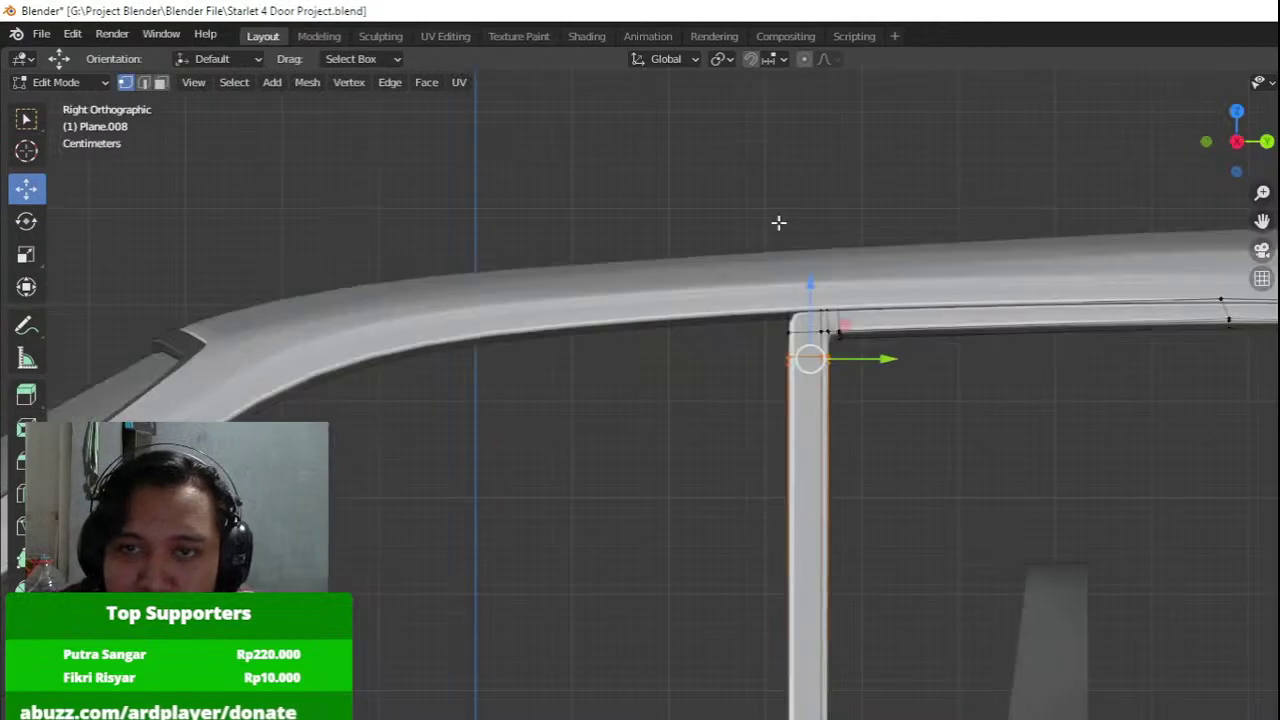
{"action": "left_click", "coordinate": [807, 305]}
{"action": "left_click", "coordinate": [797, 302]}
{"action": "key", "text": "Tab"}
{"action": "scroll", "coordinate": [797, 300], "scroll_direction": "down", "scroll_amount": 4}
{"action": "middle_click_drag", "start_coordinate": [797, 300], "coordinate": [890, 219], "text": "shift"}
Add an edge loop halfway along the front strip and move it slightly outward on X to follow the door's curve.
{"action": "left_click", "coordinate": [688, 181]}
{"action": "scroll", "coordinate": [842, 222], "scroll_direction": "up", "scroll_amount": 4}
{"action": "middle_click_drag", "start_coordinate": [814, 306], "coordinate": [834, 287], "text": "shift"}
{"action": "left_click", "coordinate": [663, 417]}
{"action": "key", "text": "Tab"}
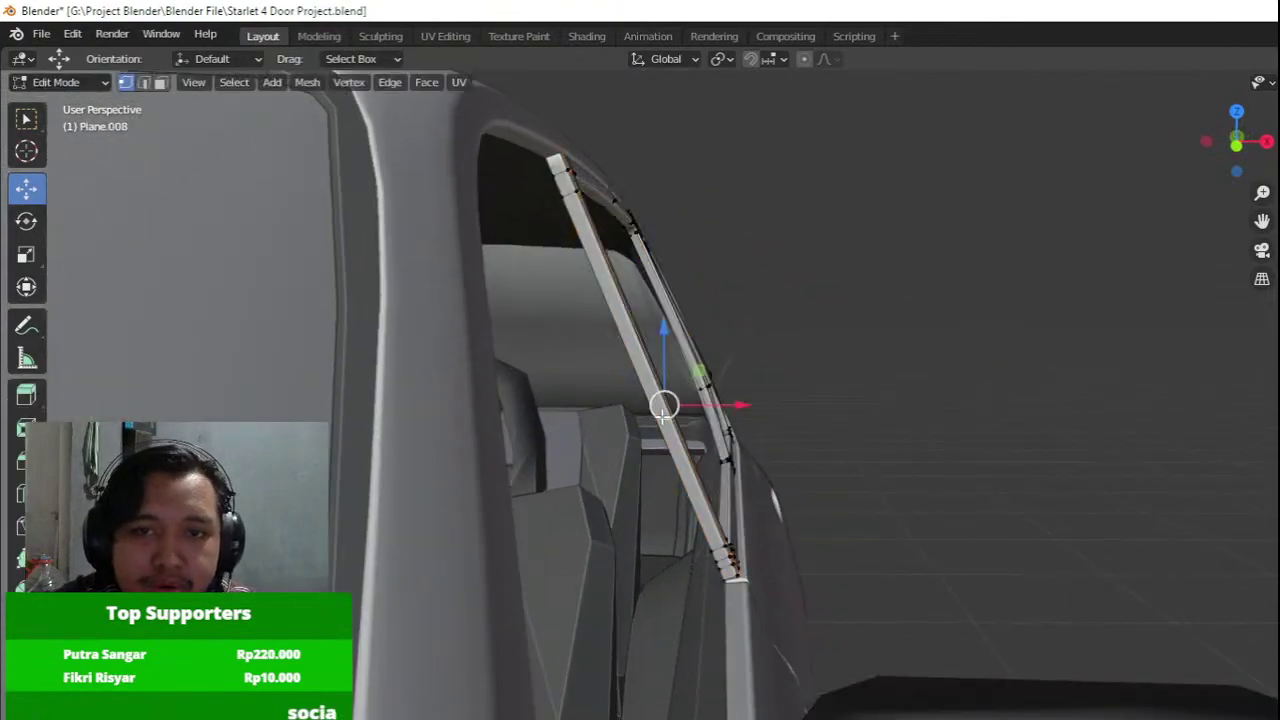
{"action": "left_click", "coordinate": [668, 413]}
{"action": "left_click", "coordinate": [731, 466]}
{"action": "left_click_drag", "start_coordinate": [750, 436], "coordinate": [772, 437]}
Examine how the smoothed window frame fits the car body from several angles.
{"action": "middle_click_drag", "start_coordinate": [679, 325], "coordinate": [728, 425], "text": "shift"}
{"action": "scroll", "coordinate": [658, 356], "scroll_direction": "up", "scroll_amount": 3}
{"action": "middle_click_drag", "start_coordinate": [666, 289], "coordinate": [538, 447], "text": "shift"}
{"action": "key", "text": "Tab"}
{"action": "scroll", "coordinate": [538, 447], "scroll_direction": "down", "scroll_amount": 8}
{"action": "left_click", "coordinate": [624, 388]}
{"action": "middle_click_drag", "start_coordinate": [624, 388], "coordinate": [456, 393]}
{"action": "scroll", "coordinate": [798, 434], "scroll_direction": "up", "scroll_amount": 6}
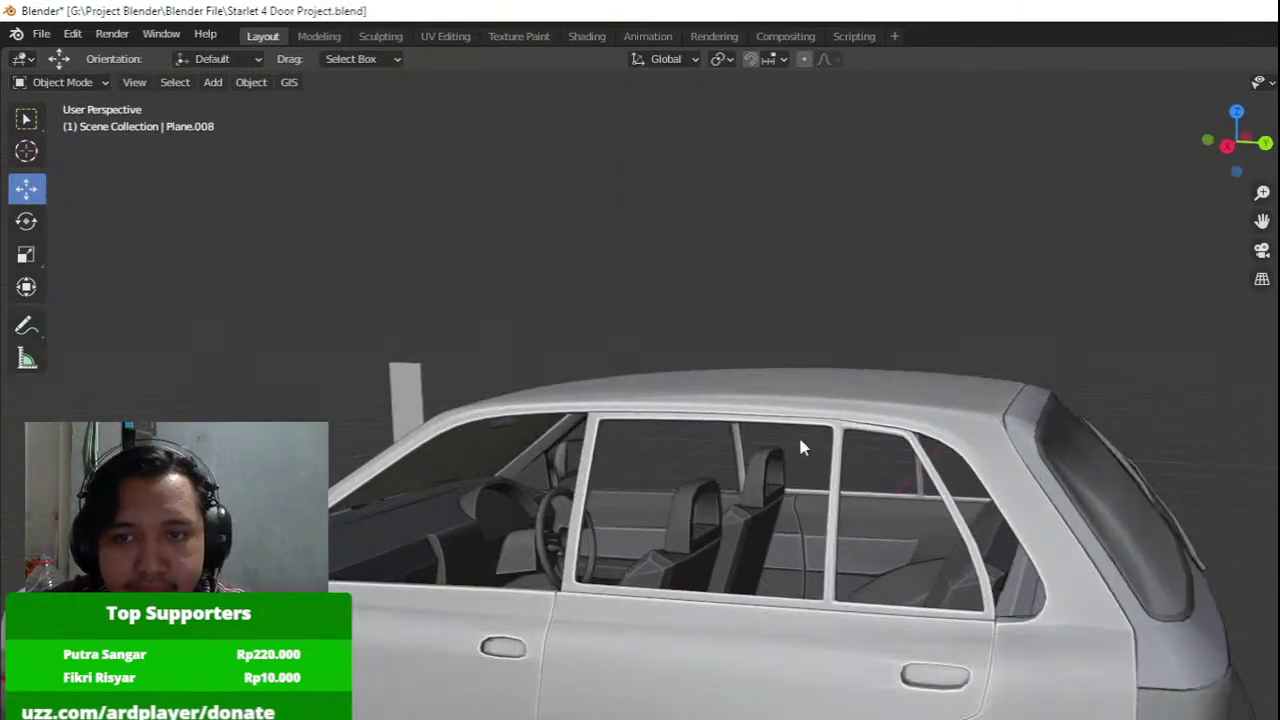
Select the vertices at the rear strip's bend in the right view and shift them slightly forward.
{"action": "left_click", "coordinate": [1140, 556]}
{"action": "key", "text": "Tab"}
{"action": "key", "text": "KP_3"}
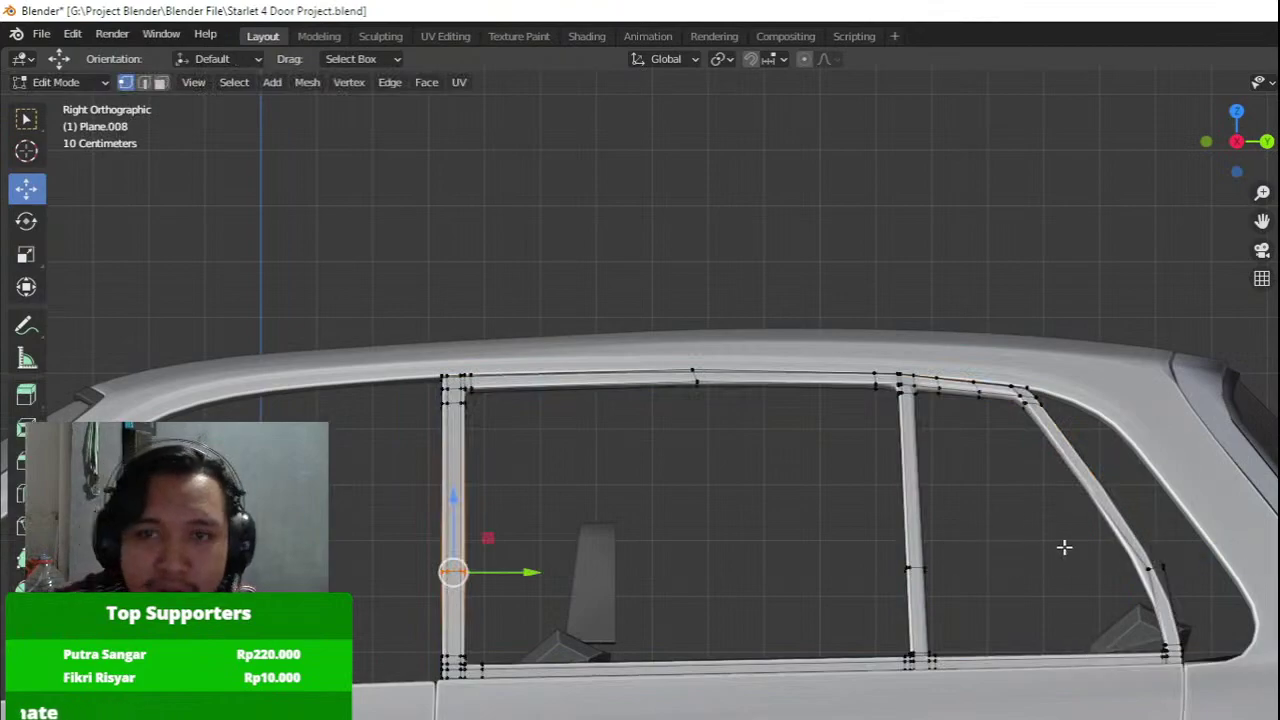
{"action": "key", "text": "z"}
{"action": "left_click_drag", "start_coordinate": [1009, 530], "coordinate": [1270, 651]}
{"action": "key", "text": "z"}
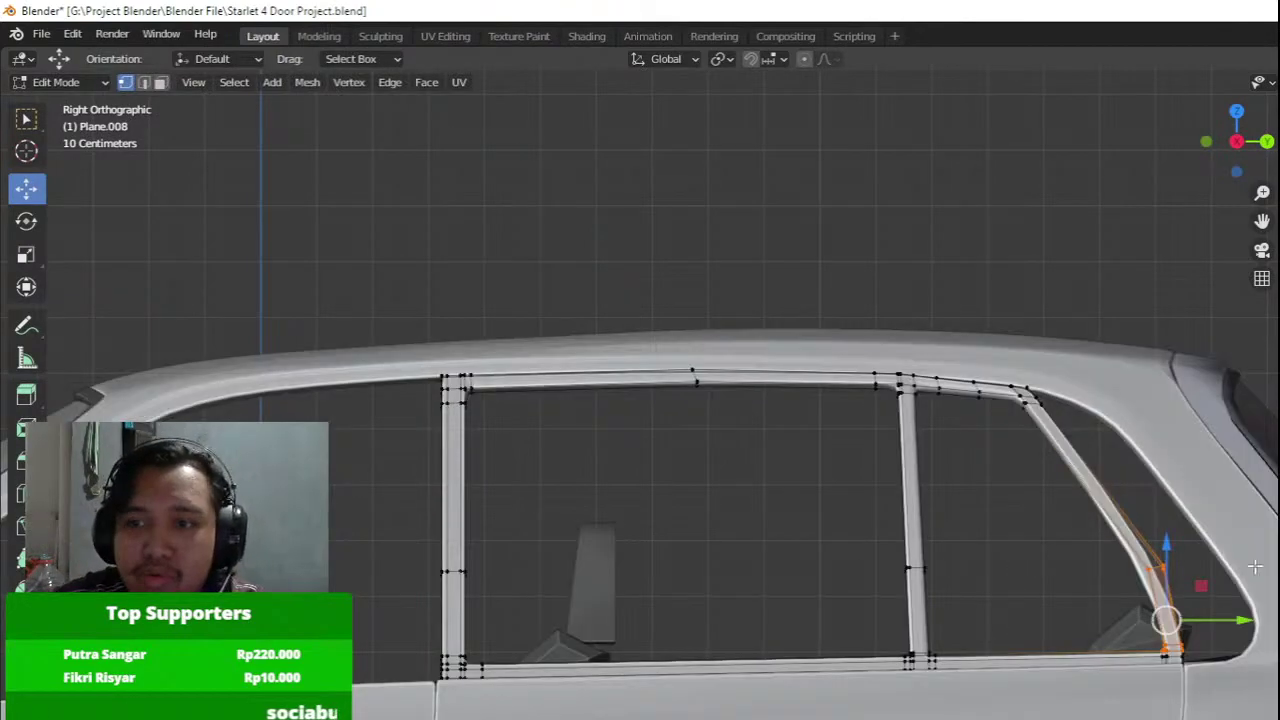
{"action": "key", "text": "z"}
{"action": "left_click_drag", "start_coordinate": [1108, 542], "coordinate": [1216, 598]}
{"action": "key", "text": "g"}
{"action": "left_click", "coordinate": [1178, 560]}
{"action": "key", "text": "z"}
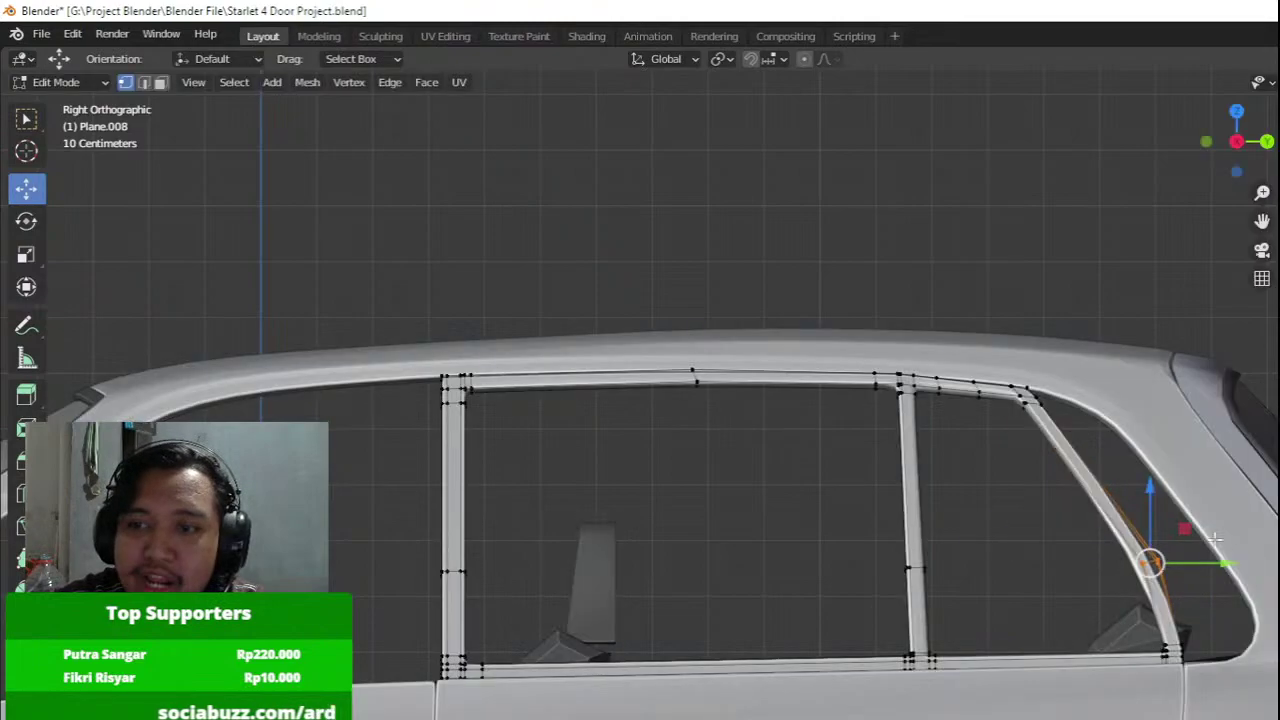
Examine the window frame's fit against the roof and pillars from the front and the side.
{"action": "scroll", "coordinate": [1165, 545], "scroll_direction": "down", "scroll_amount": 2}
{"action": "middle_click_drag", "start_coordinate": [1165, 545], "coordinate": [1168, 420], "text": "shift"}
{"action": "key", "text": "Tab"}
{"action": "scroll", "coordinate": [745, 426], "scroll_direction": "up", "scroll_amount": 1}
{"action": "middle_click_drag", "start_coordinate": [698, 413], "coordinate": [883, 445], "text": "shift"}
{"action": "scroll", "coordinate": [835, 451], "scroll_direction": "up", "scroll_amount": 2}
{"action": "scroll", "coordinate": [835, 451], "scroll_direction": "down", "scroll_amount": 4}
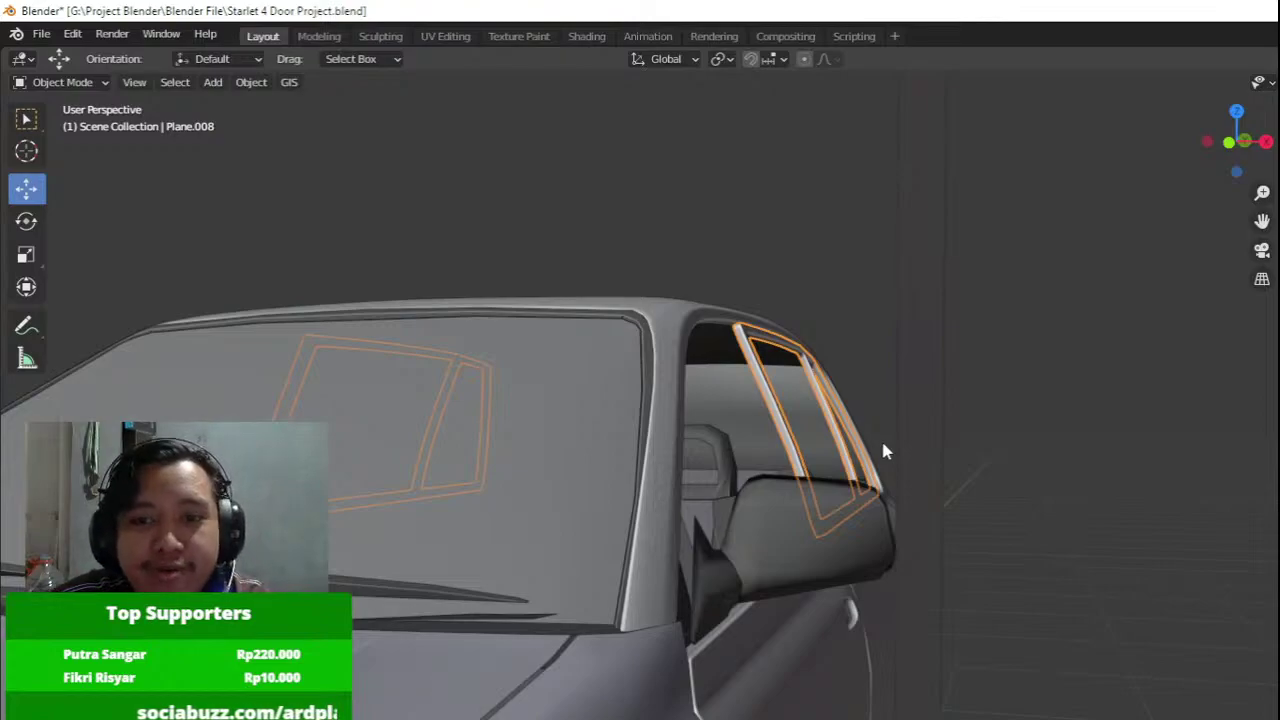
{"action": "mouse_move", "coordinate": [883, 452]}
{"action": "middle_mouse_down"}
{"action": "mouse_move", "coordinate": [751, 557]}
{"action": "mouse_move", "coordinate": [767, 622]}
{"action": "mouse_move", "coordinate": [780, 603]}
{"action": "mouse_move", "coordinate": [717, 583]}
{"action": "mouse_move", "coordinate": [671, 543]}
{"action": "mouse_move", "coordinate": [608, 541]}
{"action": "mouse_move", "coordinate": [692, 482]}
{"action": "mouse_move", "coordinate": [651, 549]}
{"action": "mouse_move", "coordinate": [883, 436]}
{"action": "middle_mouse_up"}
{"action": "left_click", "coordinate": [765, 613]}
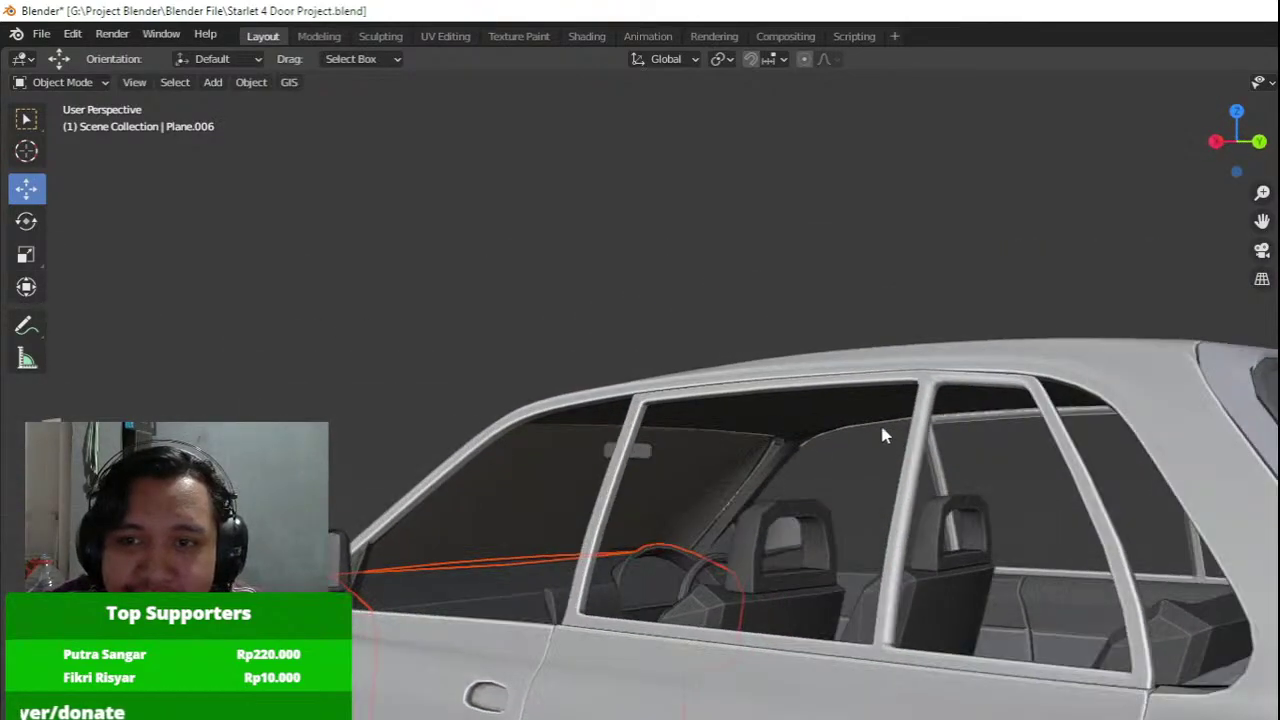
Select the vertices at the divider's upper front corner and move them slightly forward in the right view.
{"action": "left_click", "coordinate": [921, 399]}
{"action": "key", "text": "Tab"}
{"action": "key", "text": "KP_3"}
{"action": "scroll", "coordinate": [921, 399], "scroll_direction": "up", "scroll_amount": 6}
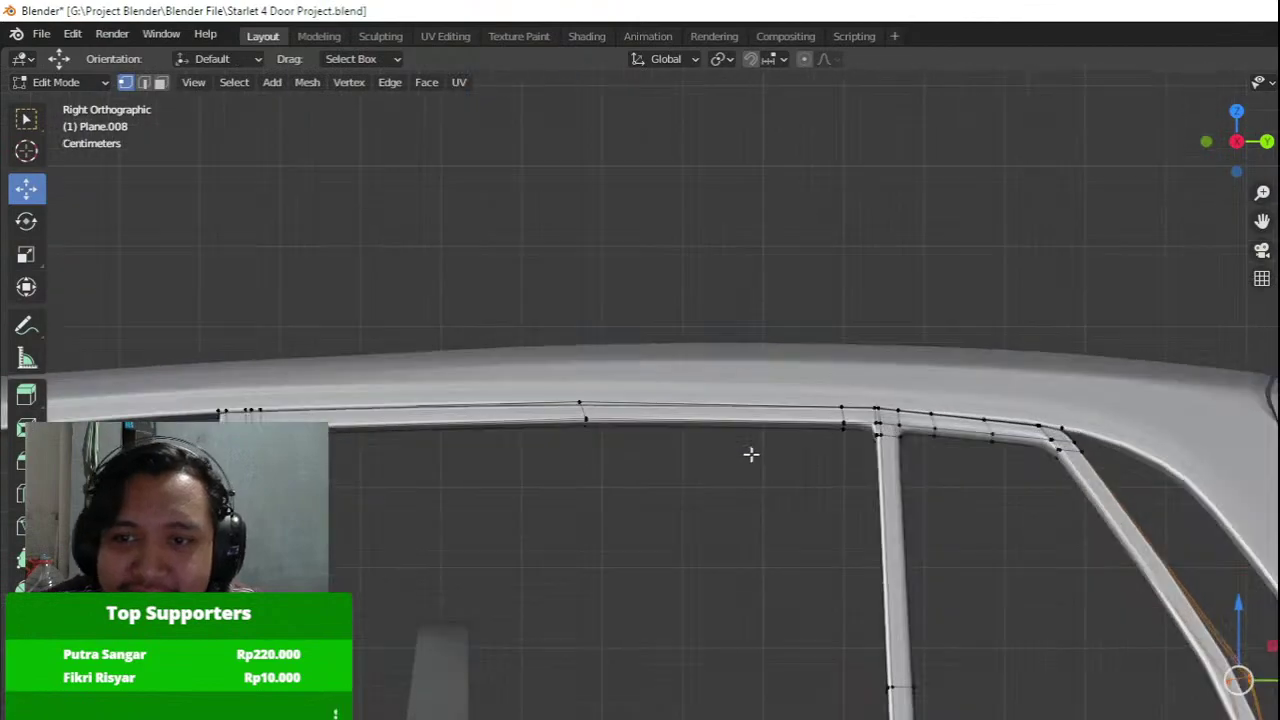
{"action": "middle_click_drag", "start_coordinate": [751, 454], "coordinate": [703, 509], "text": "shift"}
{"action": "key", "text": "z"}
{"action": "left_click", "coordinate": [560, 509]}
{"action": "scroll", "coordinate": [665, 516], "scroll_direction": "up", "scroll_amount": 3}
{"action": "key", "text": "a"}
{"action": "left_click_drag", "start_coordinate": [483, 631], "coordinate": [714, 429]}
{"action": "key", "text": "z"}
{"action": "left_click", "coordinate": [828, 443]}
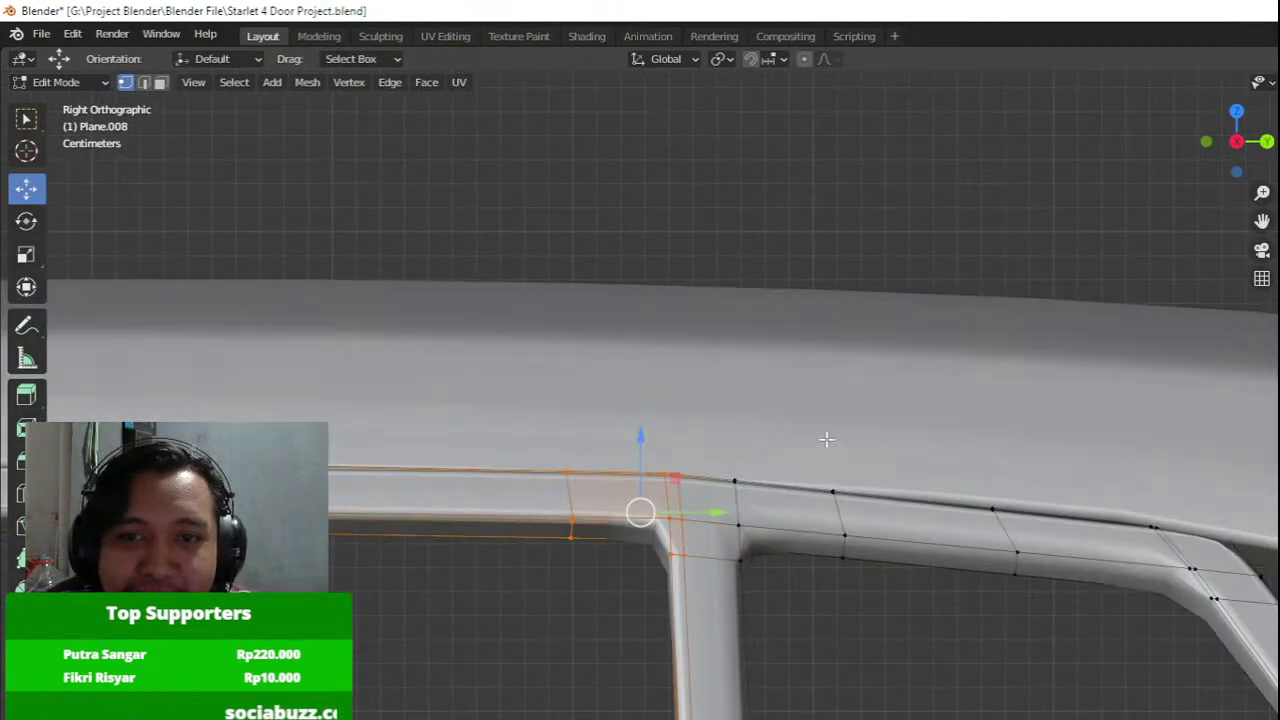
{"action": "key", "text": "g"}
{"action": "left_click", "coordinate": [558, 493]}
{"action": "key", "text": "shift+z"}
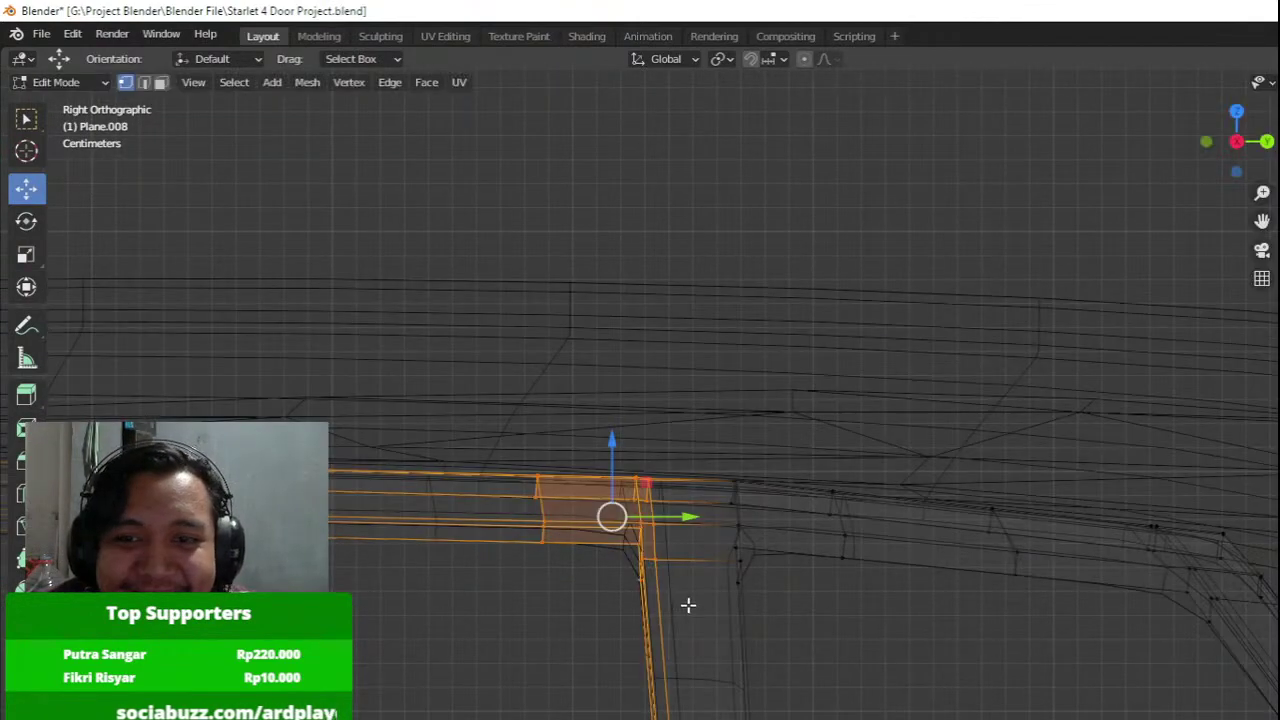
Select the vertices at the divider's upper rear corner and reposition them in the right view.
{"action": "left_click_drag", "start_coordinate": [688, 606], "coordinate": [774, 448]}
{"action": "key", "text": "shift+z"}
{"action": "key", "text": "g"}
{"action": "left_click", "coordinate": [829, 480]}
{"action": "mouse_move", "coordinate": [829, 480]}
{"action": "middle_mouse_down"}
{"action": "mouse_move", "coordinate": [866, 466]}
{"action": "mouse_move", "coordinate": [969, 526]}
{"action": "mouse_move", "coordinate": [620, 402]}
{"action": "mouse_move", "coordinate": [660, 386]}
{"action": "mouse_move", "coordinate": [717, 411]}
{"action": "middle_mouse_up"}
Select the vertices around the divider's upper joint and move them inward on X toward the body.
{"action": "key", "text": "z"}
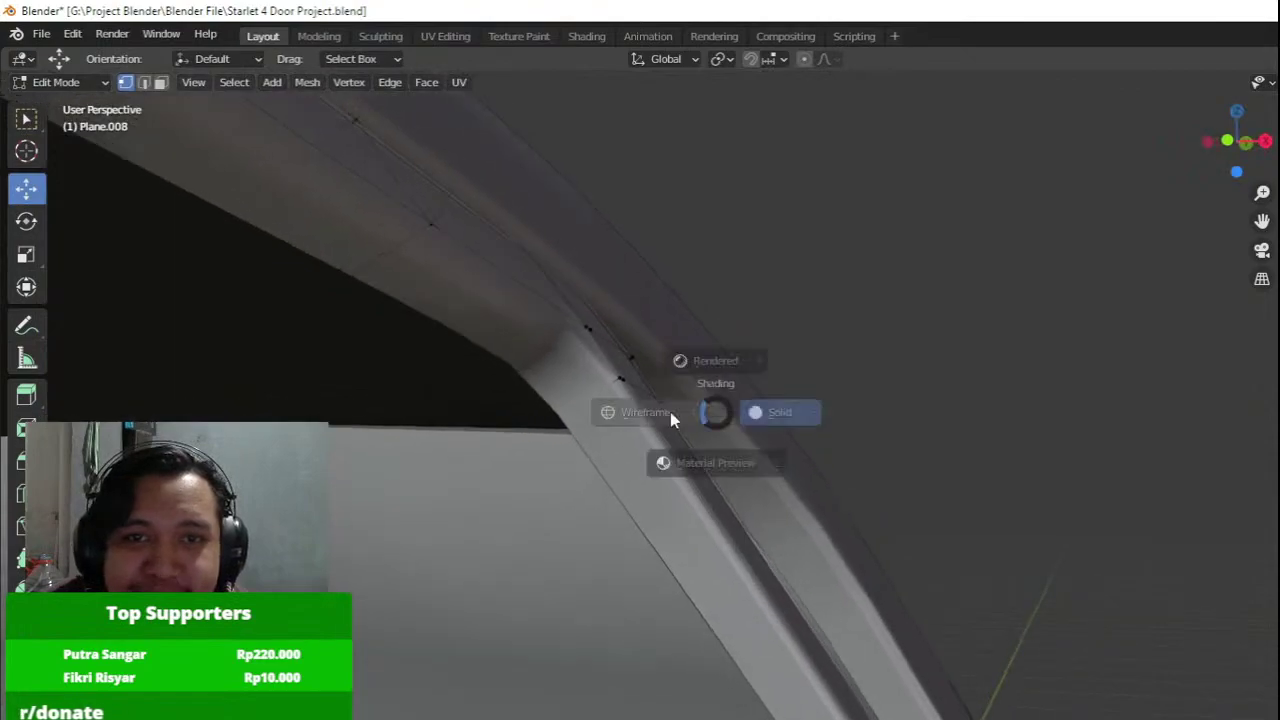
{"action": "left_click", "coordinate": [668, 414]}
{"action": "key", "text": "a"}
{"action": "mouse_move", "coordinate": [423, 481]}
{"action": "left_mouse_down"}
{"action": "mouse_move", "coordinate": [595, 373]}
{"action": "mouse_move", "coordinate": [772, 234]}
{"action": "mouse_move", "coordinate": [797, 237]}
{"action": "left_mouse_up"}
{"action": "key", "text": "z"}
{"action": "left_click", "coordinate": [738, 293]}
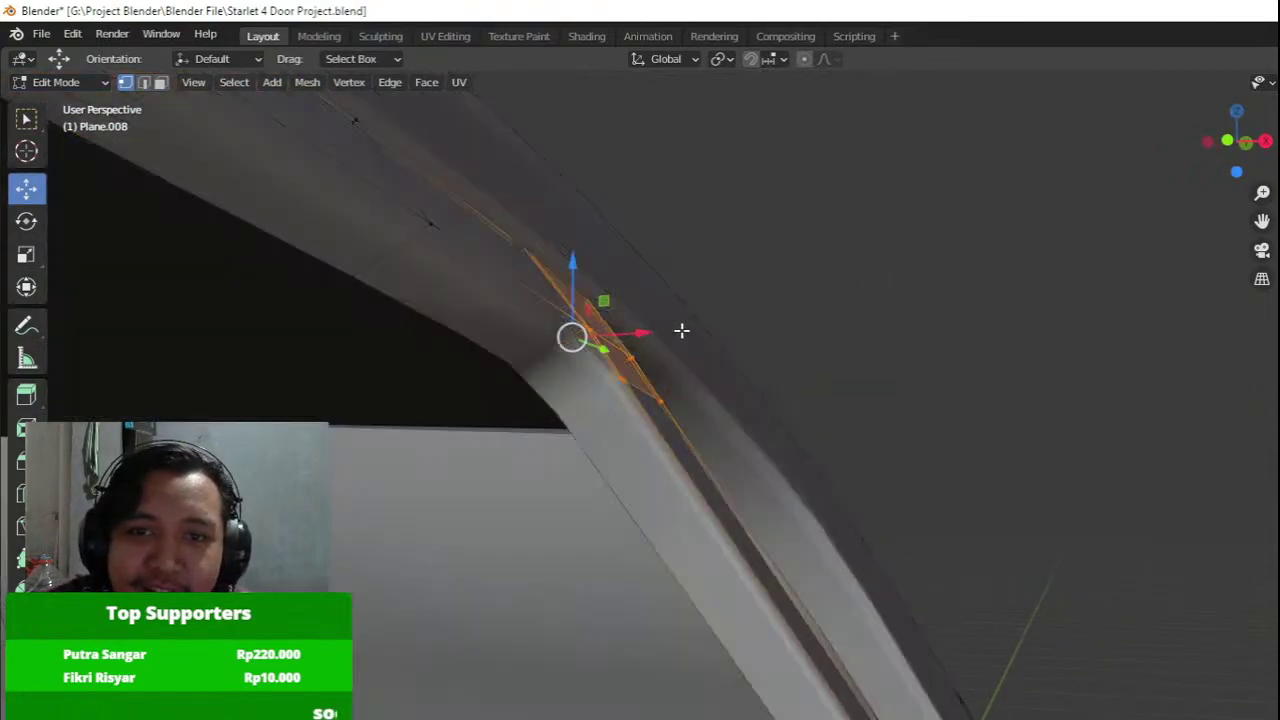
{"action": "mouse_move", "coordinate": [656, 331]}
{"action": "left_mouse_down"}
{"action": "mouse_move", "coordinate": [677, 324]}
{"action": "mouse_move", "coordinate": [580, 328]}
{"action": "left_mouse_up"}
{"action": "key", "text": "Tab"}
{"action": "middle_click_drag", "start_coordinate": [580, 328], "coordinate": [535, 400]}
Select the protruding vertices at the frame's top strip and move them slightly inward on X.
{"action": "key", "text": "Tab"}
{"action": "key", "text": "shift+z"}
{"action": "mouse_move", "coordinate": [392, 545]}
{"action": "left_mouse_down"}
{"action": "mouse_move", "coordinate": [492, 466]}
{"action": "mouse_move", "coordinate": [480, 472]}
{"action": "left_mouse_up"}
{"action": "middle_click_drag", "start_coordinate": [480, 473], "coordinate": [552, 452]}
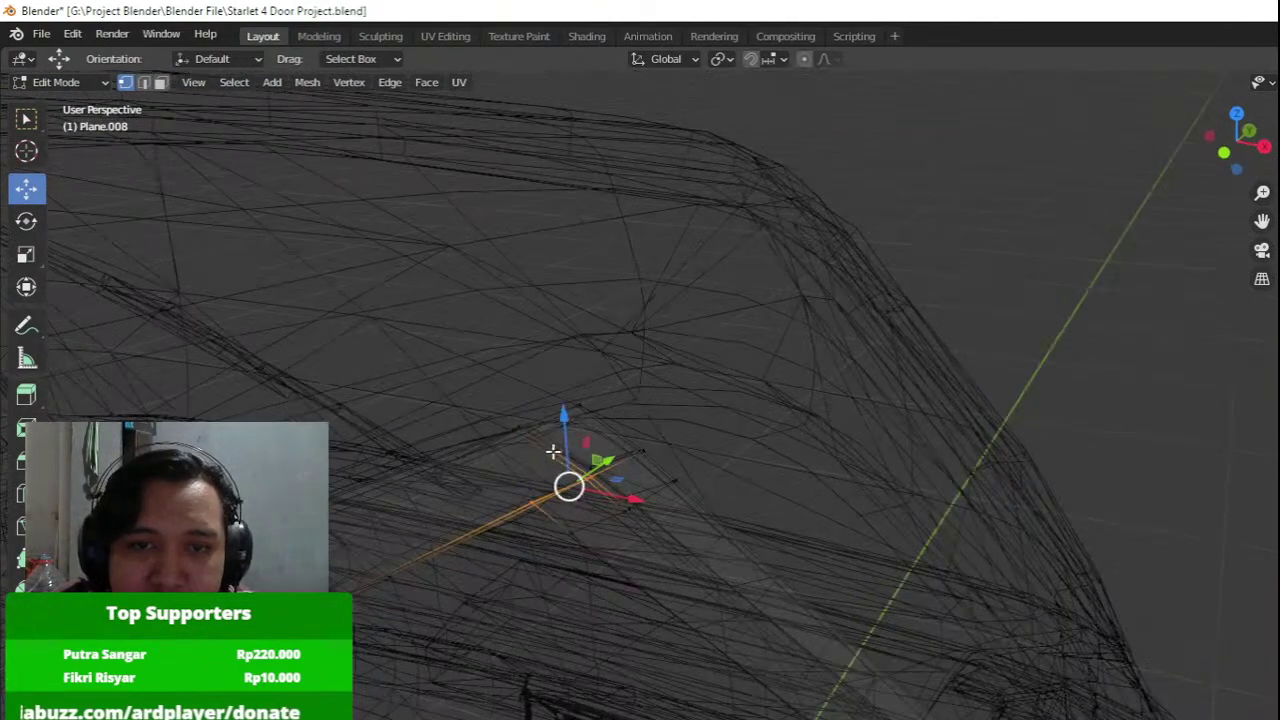
{"action": "key", "text": "z"}
{"action": "left_click", "coordinate": [738, 446]}
{"action": "middle_click_drag", "start_coordinate": [717, 452], "coordinate": [791, 453]}
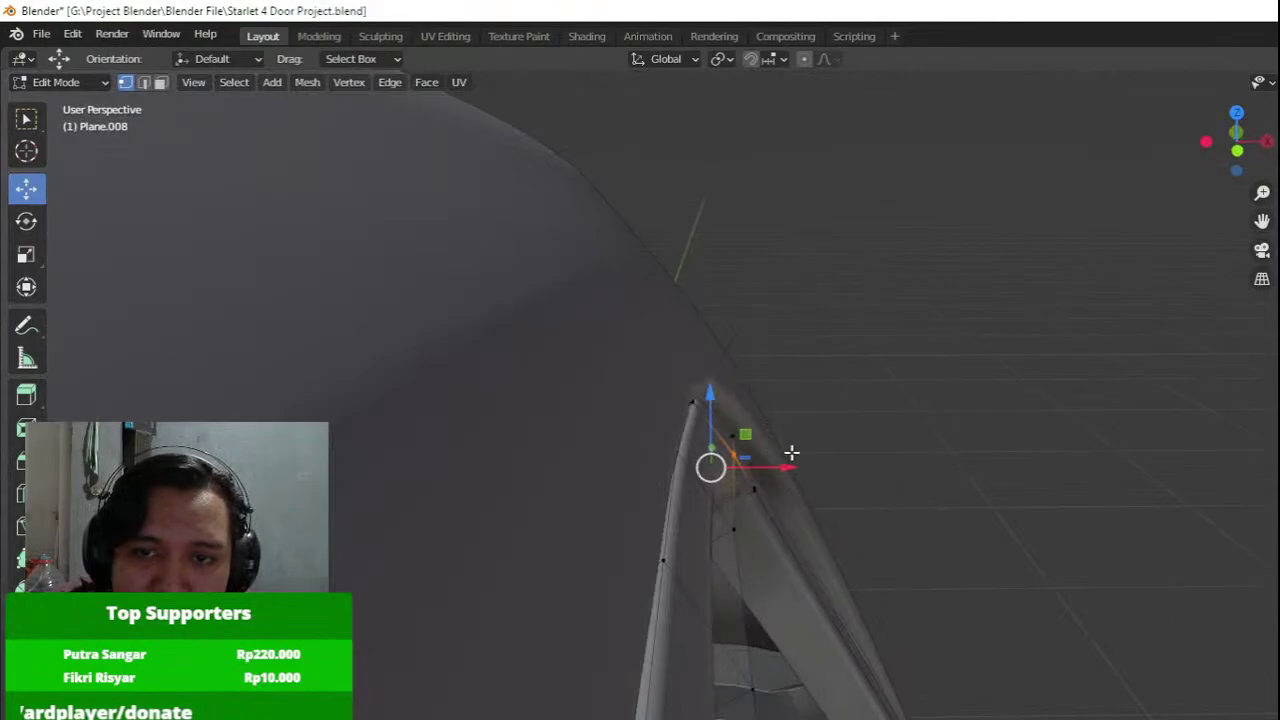
{"action": "left_click_drag", "start_coordinate": [786, 464], "coordinate": [774, 463]}
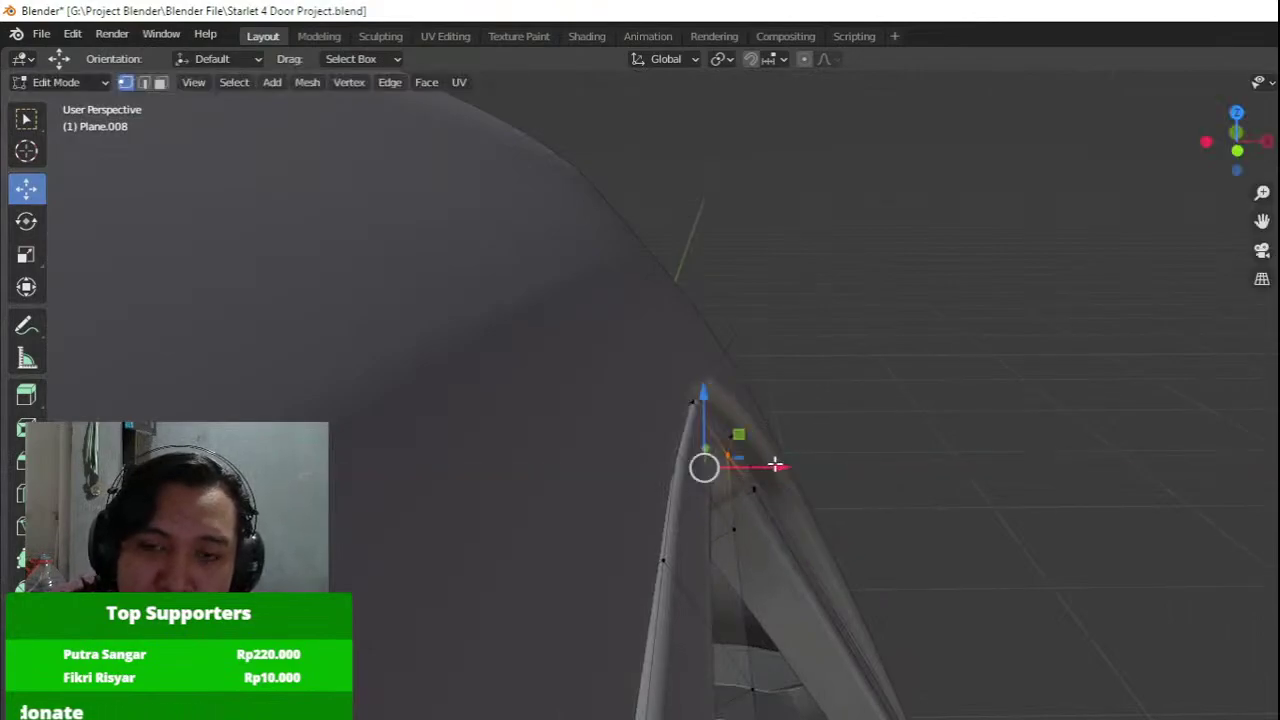
Examine the finished window frame on the whole car from the rear and side.
{"action": "key", "text": "Tab"}
{"action": "middle_click_drag", "start_coordinate": [774, 463], "coordinate": [883, 499]}
{"action": "scroll", "coordinate": [748, 459], "scroll_direction": "down", "scroll_amount": 5}
{"action": "key", "text": "Tab"}
{"action": "key", "text": "Tab"}
{"action": "scroll", "coordinate": [883, 499], "scroll_direction": "down", "scroll_amount": 4}
{"action": "left_click", "coordinate": [967, 463]}
{"action": "middle_click_drag", "start_coordinate": [967, 463], "coordinate": [1017, 461]}
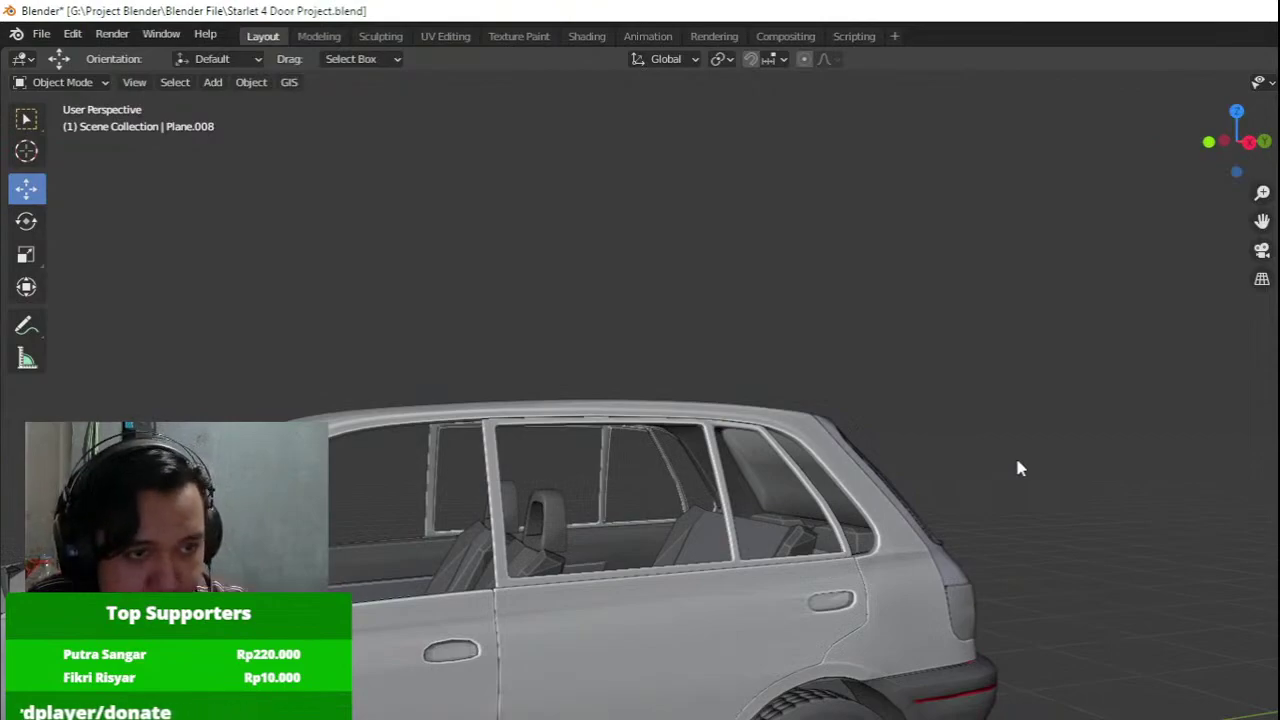
{"action": "middle_click_drag", "start_coordinate": [765, 487], "coordinate": [871, 416]}
{"action": "scroll", "coordinate": [939, 416], "scroll_direction": "up", "scroll_amount": 3}
{"action": "scroll", "coordinate": [871, 416], "scroll_direction": "down", "scroll_amount": 4}
{"action": "key", "text": "KP_3"}
{"action": "middle_click_drag", "start_coordinate": [867, 583], "coordinate": [868, 541]}
Duplicate the loose rectangular panel's mesh and place the copy in the rear door window's lower front corner.
{"action": "left_click", "coordinate": [202, 365]}
{"action": "left_click", "coordinate": [144, 348]}
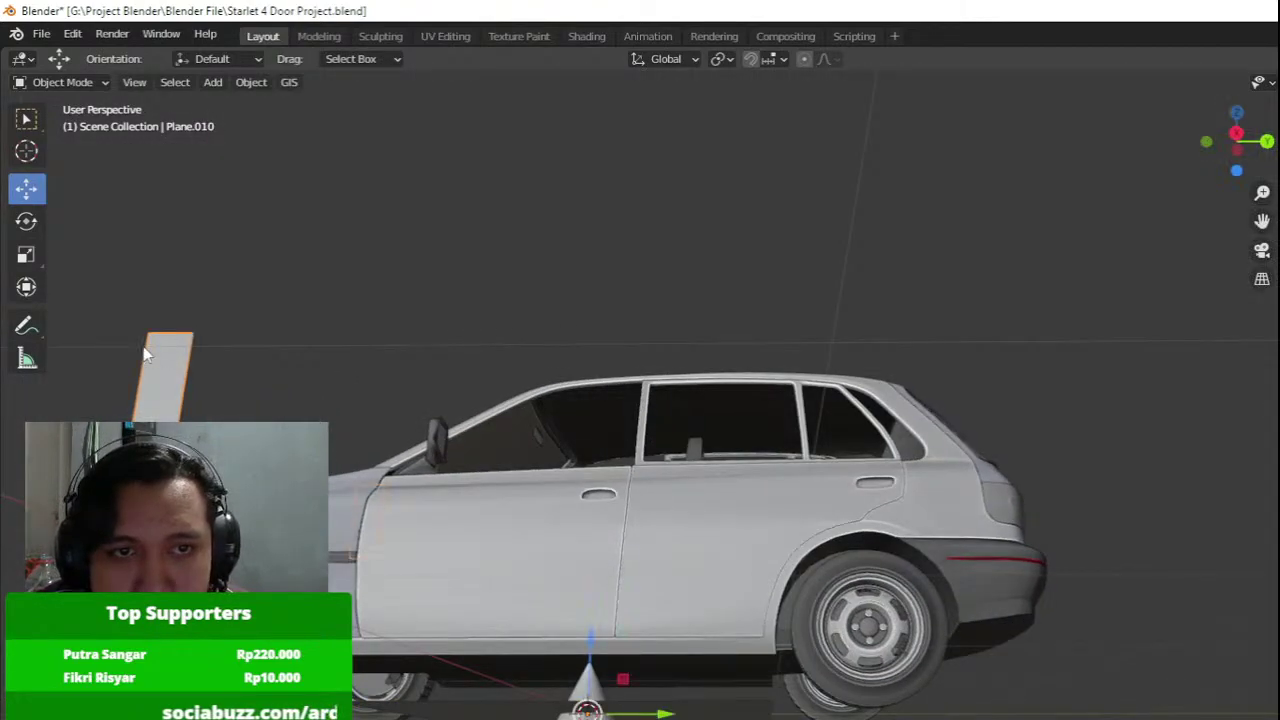
{"action": "key", "text": "KP_3"}
{"action": "key", "text": "Tab"}
{"action": "key", "text": "shift+d"}
{"action": "left_click", "coordinate": [626, 335]}
{"action": "scroll", "coordinate": [574, 334], "scroll_direction": "up", "scroll_amount": 6}
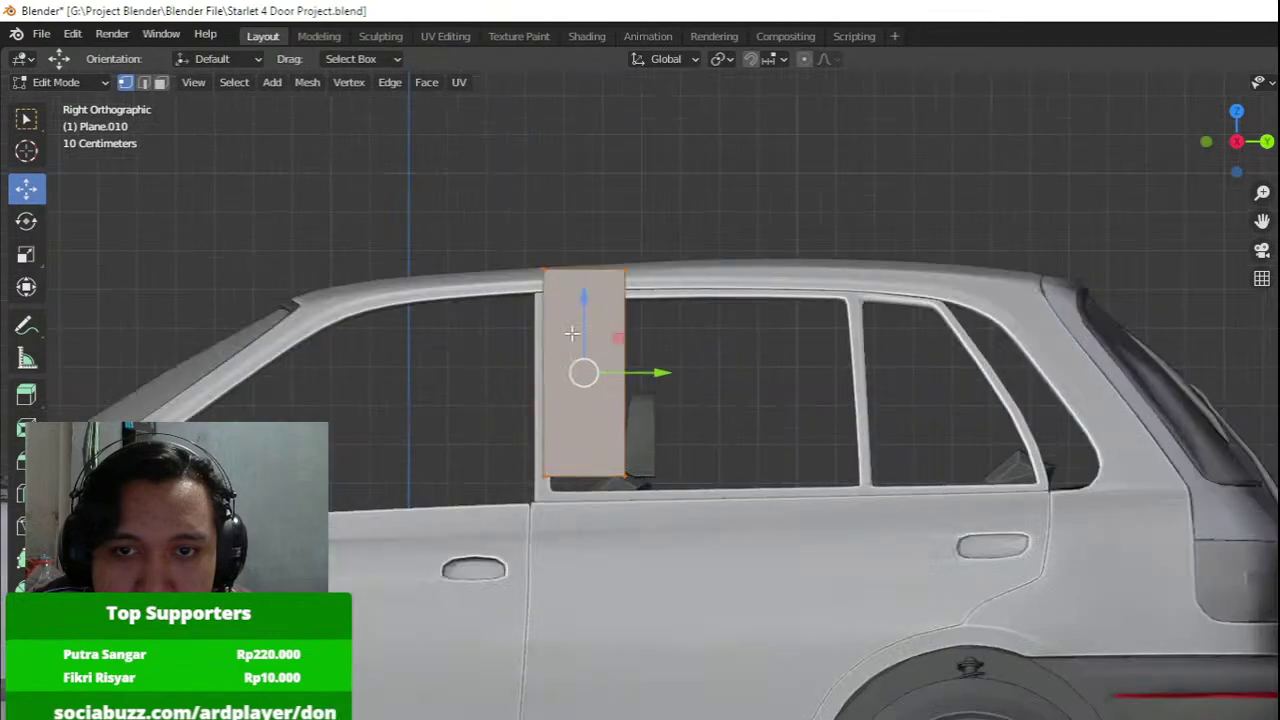
{"action": "key", "text": "g"}
{"action": "left_click", "coordinate": [661, 508]}
Lower the copied panel's top edge to the underside of the window frame's top strip.
{"action": "key", "text": "z"}
{"action": "left_click_drag", "start_coordinate": [392, 262], "coordinate": [615, 158]}
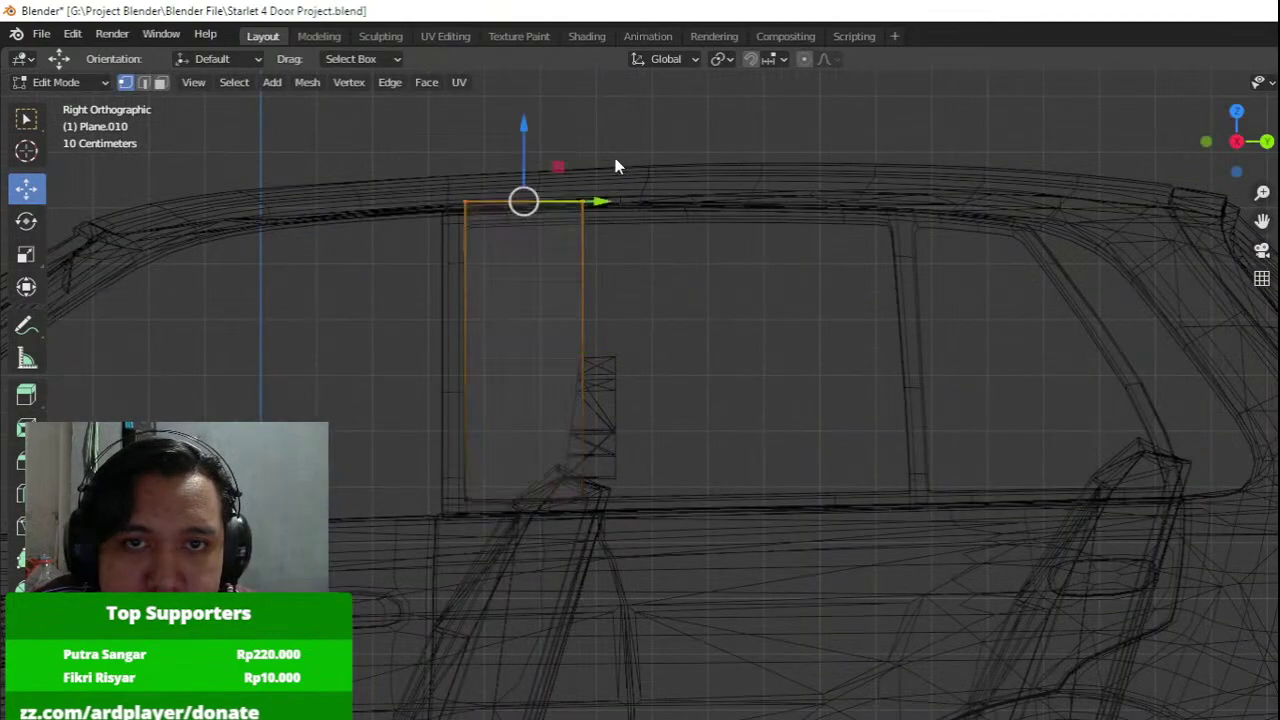
{"action": "key", "text": "z"}
{"action": "left_click_drag", "start_coordinate": [523, 128], "coordinate": [523, 143]}
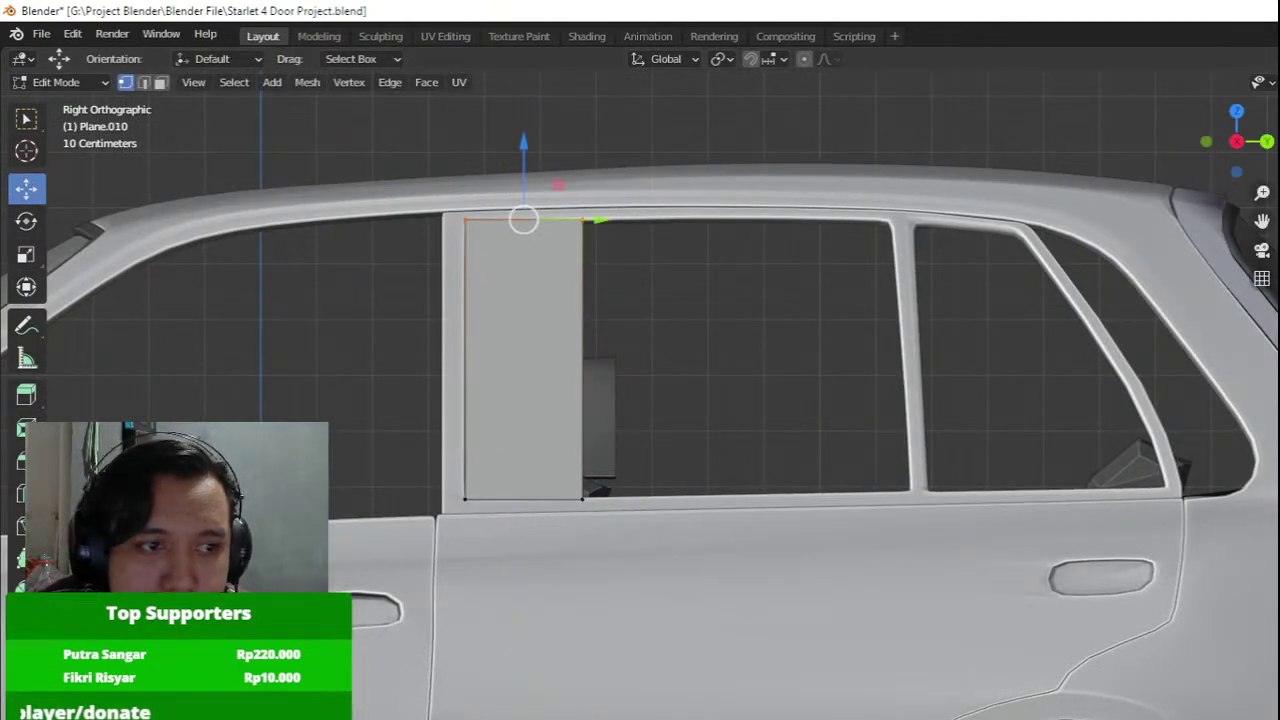
Stretch the panel's rear edge backward to the window frame's lower rear corner.
{"action": "left_click_drag", "start_coordinate": [704, 586], "coordinate": [563, 143]}
{"action": "middle_click_drag", "start_coordinate": [648, 237], "coordinate": [529, 287], "text": "shift"}
{"action": "left_click_drag", "start_coordinate": [548, 416], "coordinate": [1100, 420]}
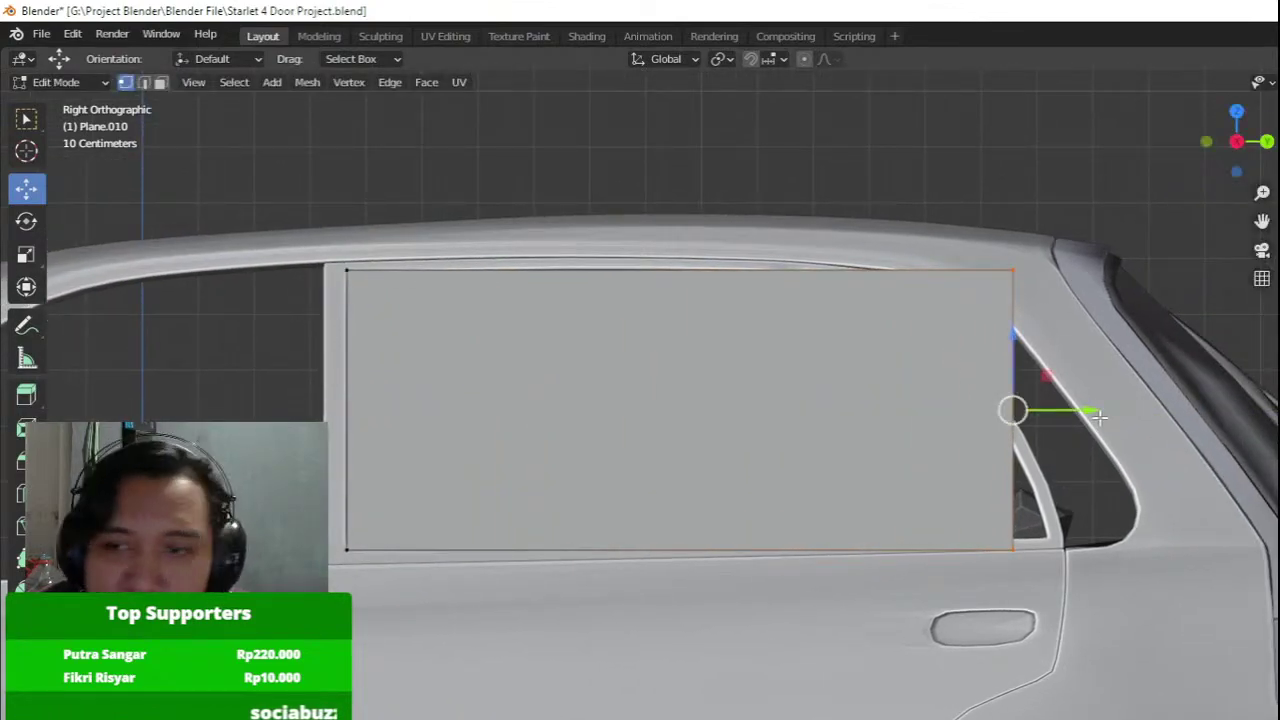
{"action": "key", "text": "g"}
{"action": "left_click", "coordinate": [1020, 361]}
Move the panel's upper rear vertex forward to the window frame's upper rear corner.
{"action": "left_click", "coordinate": [1062, 266]}
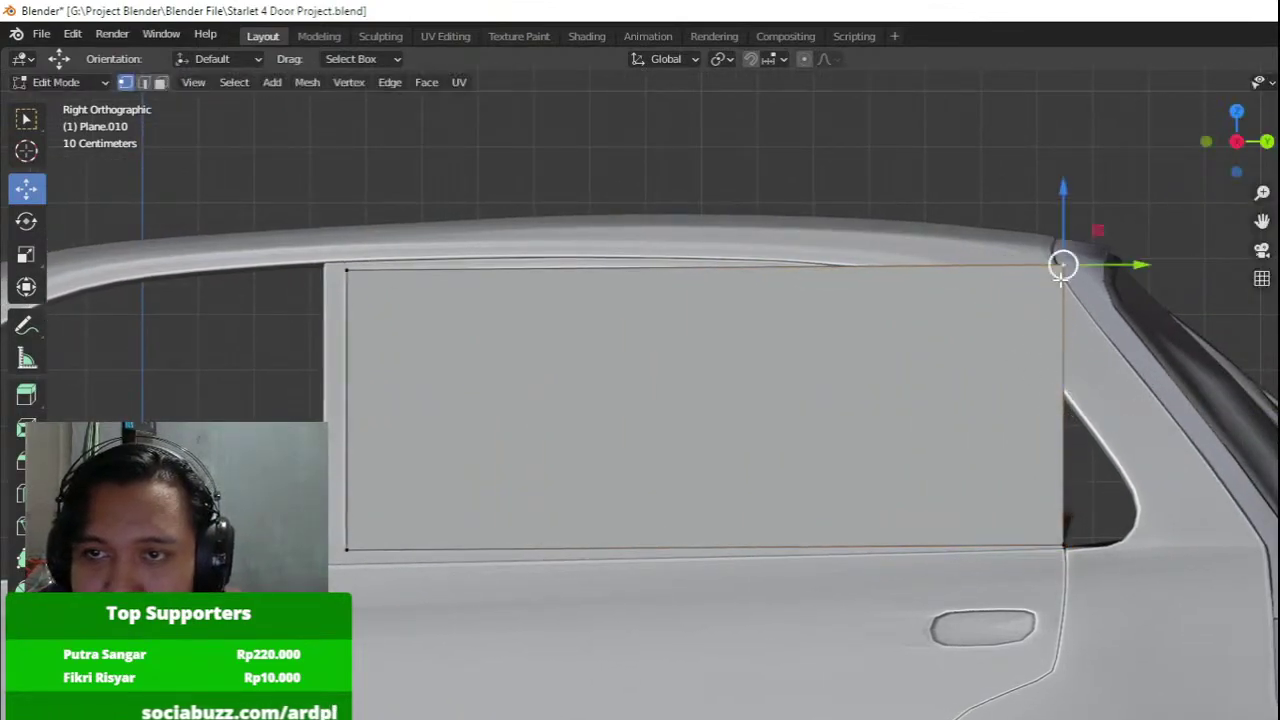
{"action": "key", "text": "g"}
{"action": "left_click", "coordinate": [889, 294]}
{"action": "key", "text": "shift+z"}
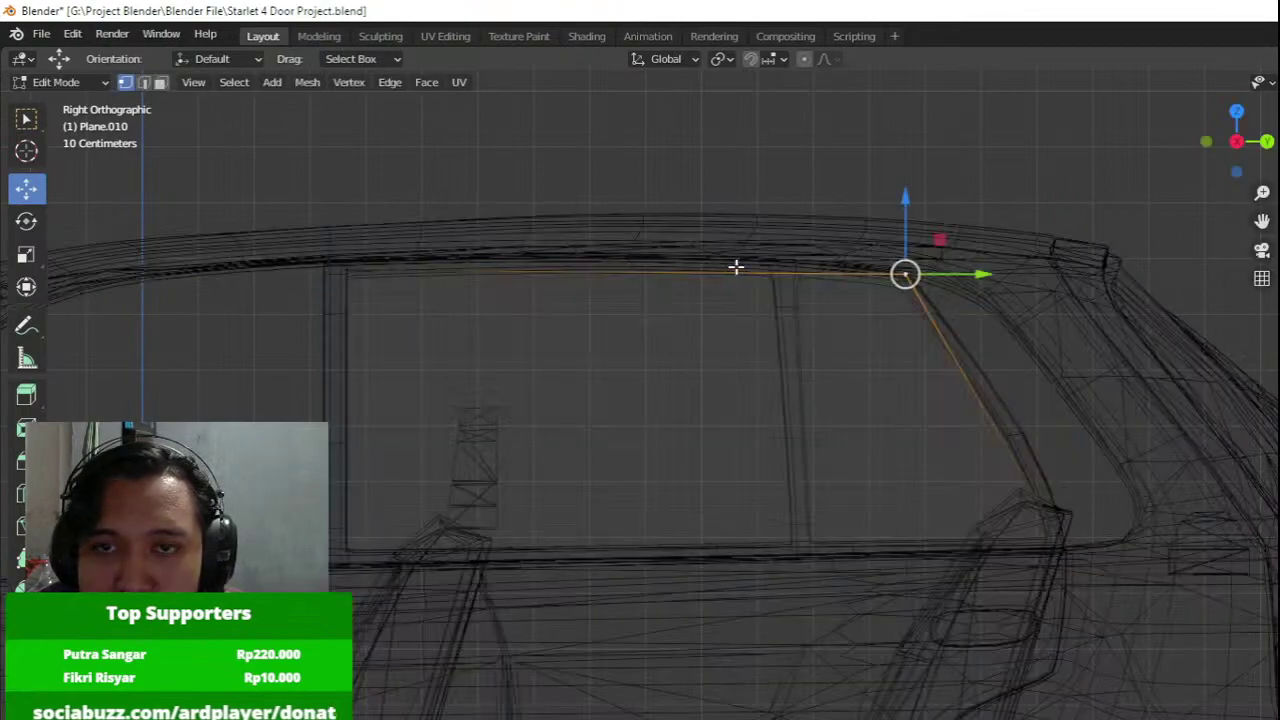
Add a vertical edge loop to the panel and move its upper vertex to the top of the window divider.
{"action": "key", "text": "ctrl+r"}
{"action": "left_click", "coordinate": [736, 267]}
{"action": "left_click", "coordinate": [802, 264]}
{"action": "left_click", "coordinate": [700, 270]}
{"action": "key", "text": "g"}
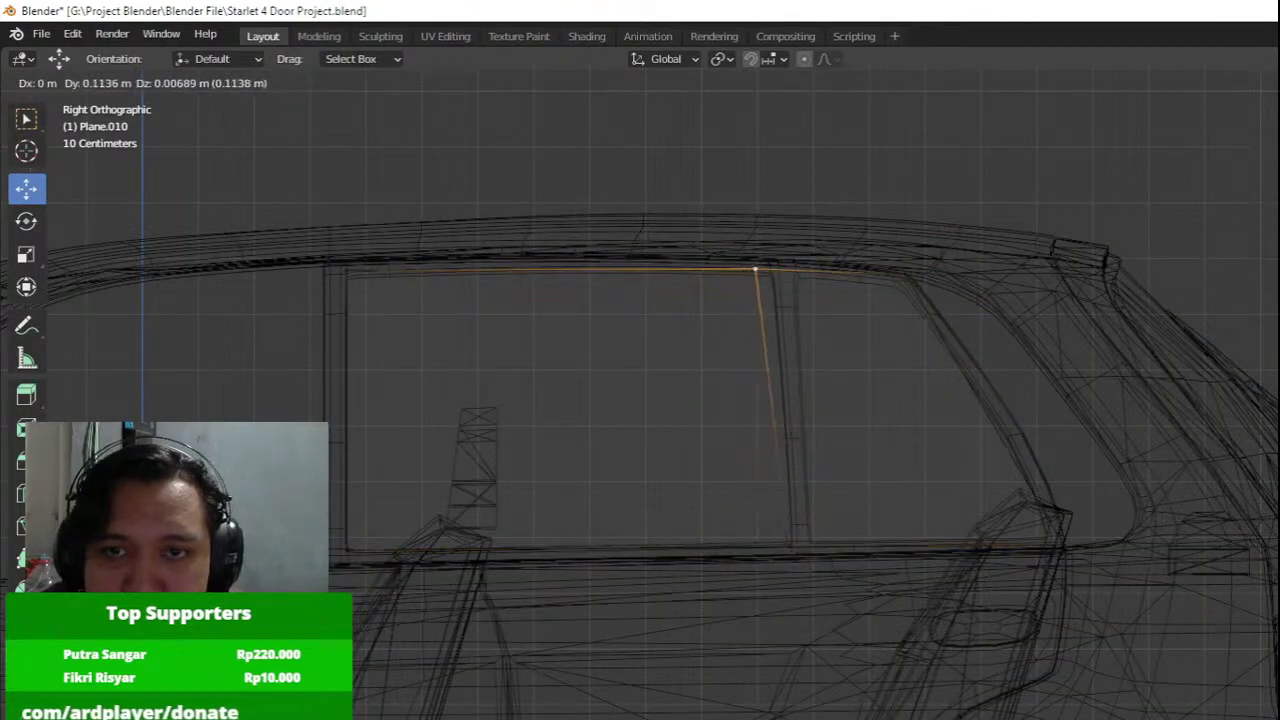
{"action": "left_click", "coordinate": [60, 241]}
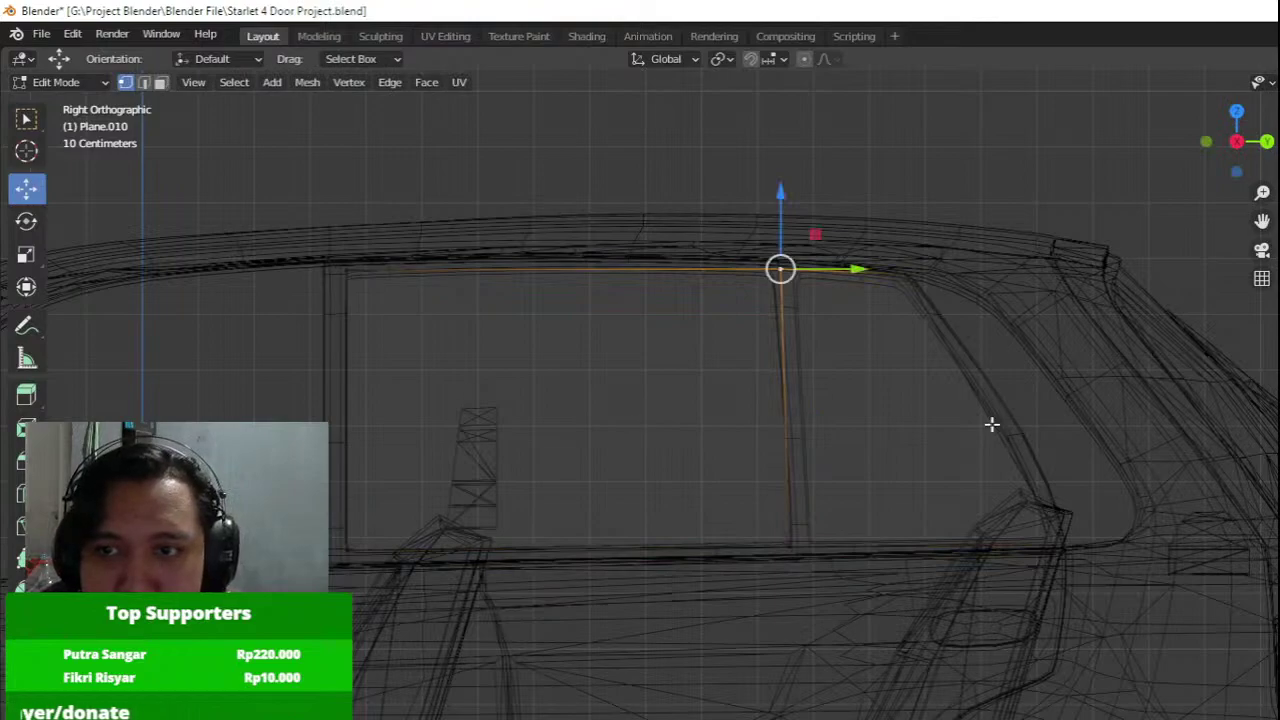
Add a horizontal edge loop across the panel's mid-height and move its rear vertex onto the slanted rear frame strip.
{"action": "key", "text": "ctrl+r"}
{"action": "left_click", "coordinate": [1022, 450]}
{"action": "left_click", "coordinate": [1031, 461]}
{"action": "left_click", "coordinate": [1013, 434]}
{"action": "key", "text": "g"}
{"action": "left_click", "coordinate": [1084, 432]}
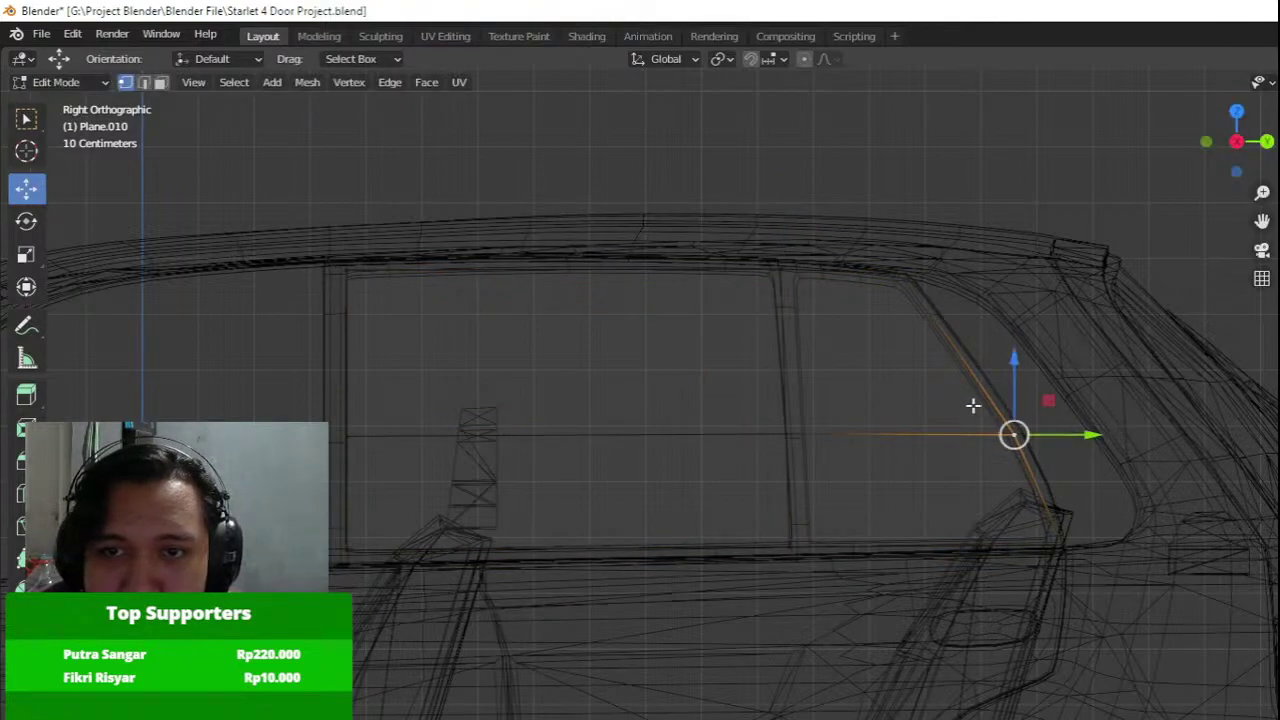
Move the whole panel along X from outside the car to the rear door's window opening.
{"action": "mouse_move", "coordinate": [758, 393]}
{"action": "middle_mouse_down"}
{"action": "mouse_move", "coordinate": [1260, 443]}
{"action": "mouse_move", "coordinate": [1194, 463]}
{"action": "middle_mouse_up"}
{"action": "key", "text": "shift+z"}
{"action": "key", "text": "a"}
{"action": "left_click_drag", "start_coordinate": [1092, 453], "coordinate": [1087, 453]}
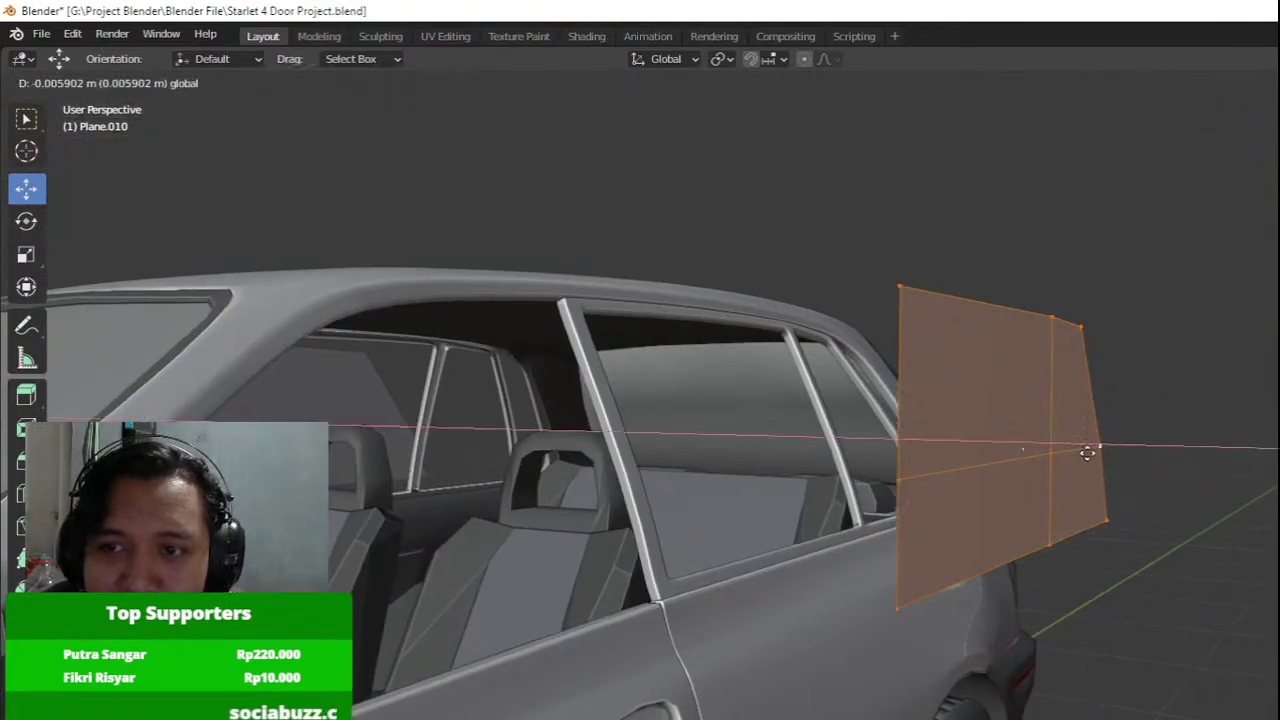
{"action": "left_click", "coordinate": [758, 456]}
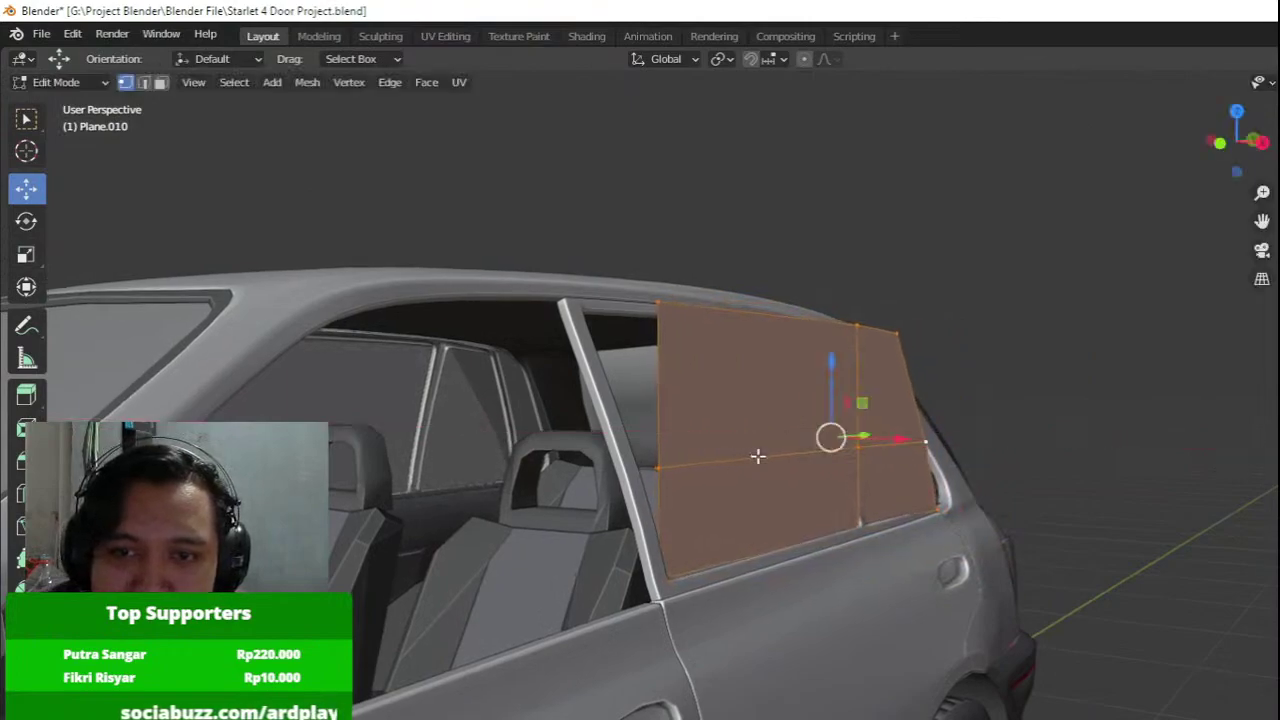
Adjust the panel's lower front corner inward and its lower rear corner outward along X to match the window sill.
{"action": "middle_click_drag", "start_coordinate": [795, 461], "coordinate": [815, 479]}
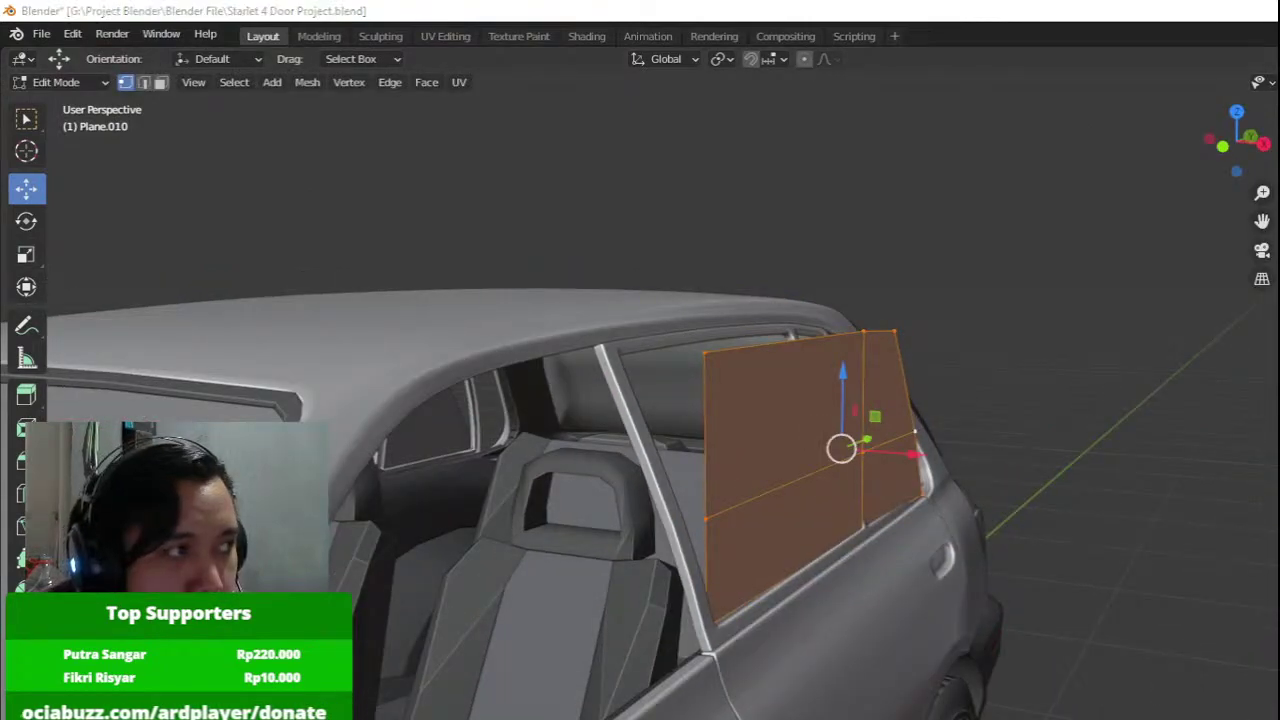
{"action": "scroll", "coordinate": [862, 610], "scroll_direction": "up", "scroll_amount": 3}
{"action": "middle_click_drag", "start_coordinate": [735, 587], "coordinate": [769, 587]}
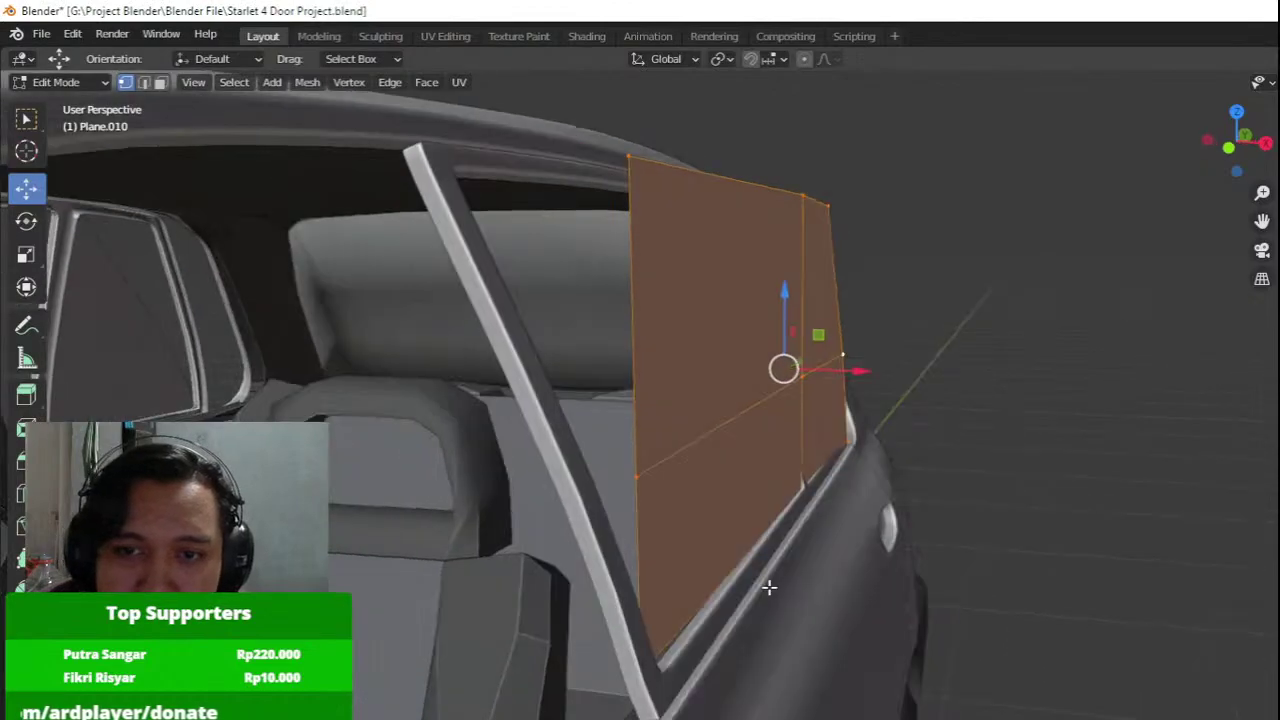
{"action": "left_click", "coordinate": [676, 662]}
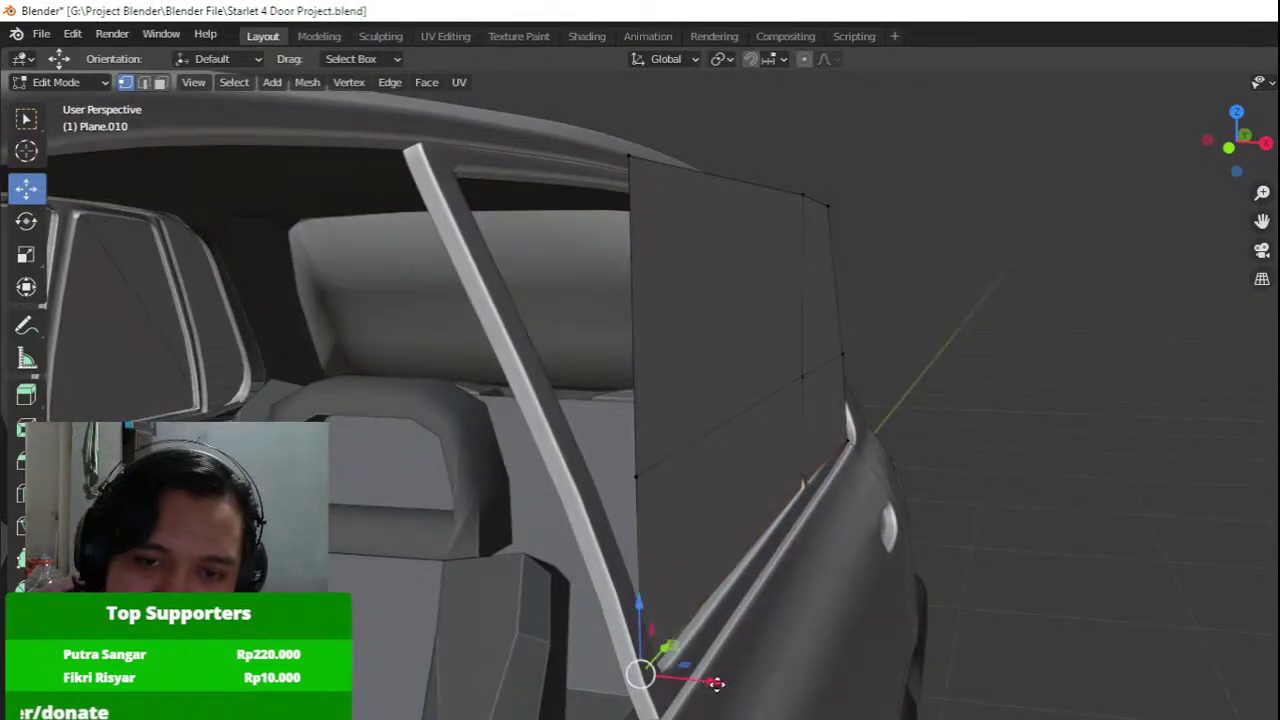
{"action": "left_click_drag", "start_coordinate": [717, 684], "coordinate": [660, 694]}
{"action": "middle_click_drag", "start_coordinate": [897, 545], "coordinate": [900, 503]}
{"action": "left_click", "coordinate": [862, 477]}
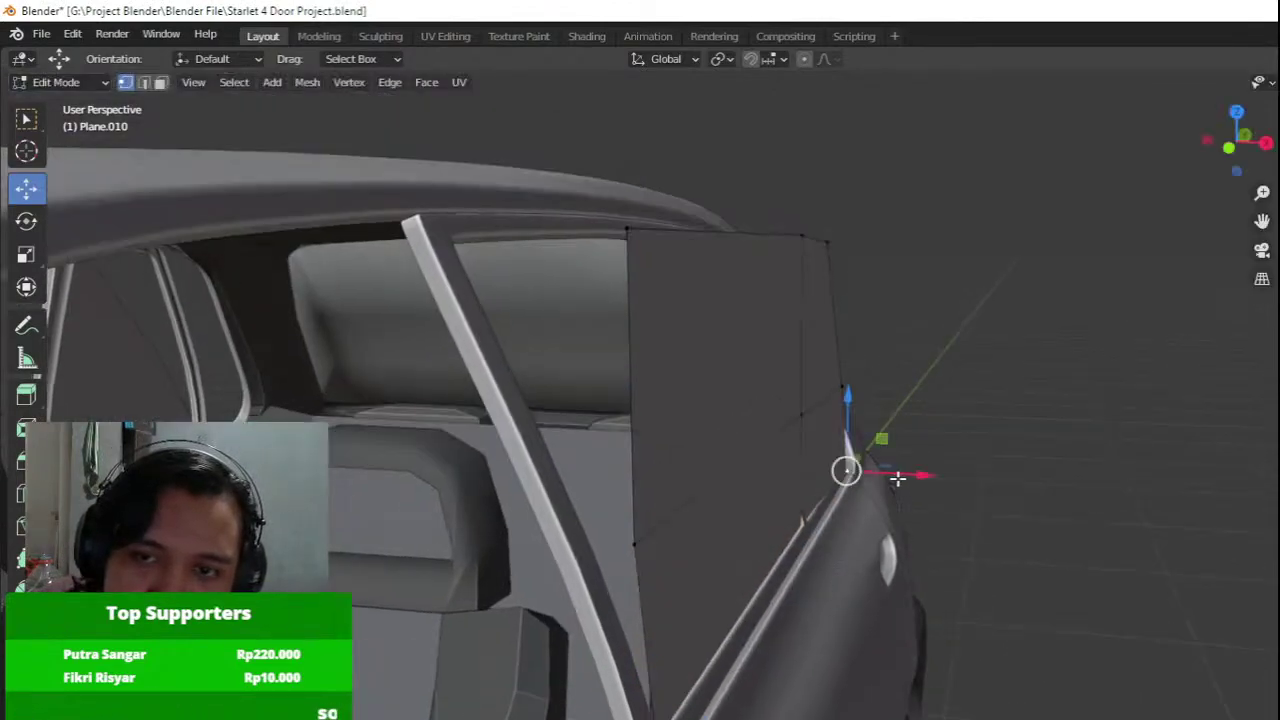
{"action": "left_click_drag", "start_coordinate": [933, 480], "coordinate": [980, 498]}
Move the panel's middle row of vertices along X to follow the inward slope of the window frame.
{"action": "left_click", "coordinate": [631, 531]}
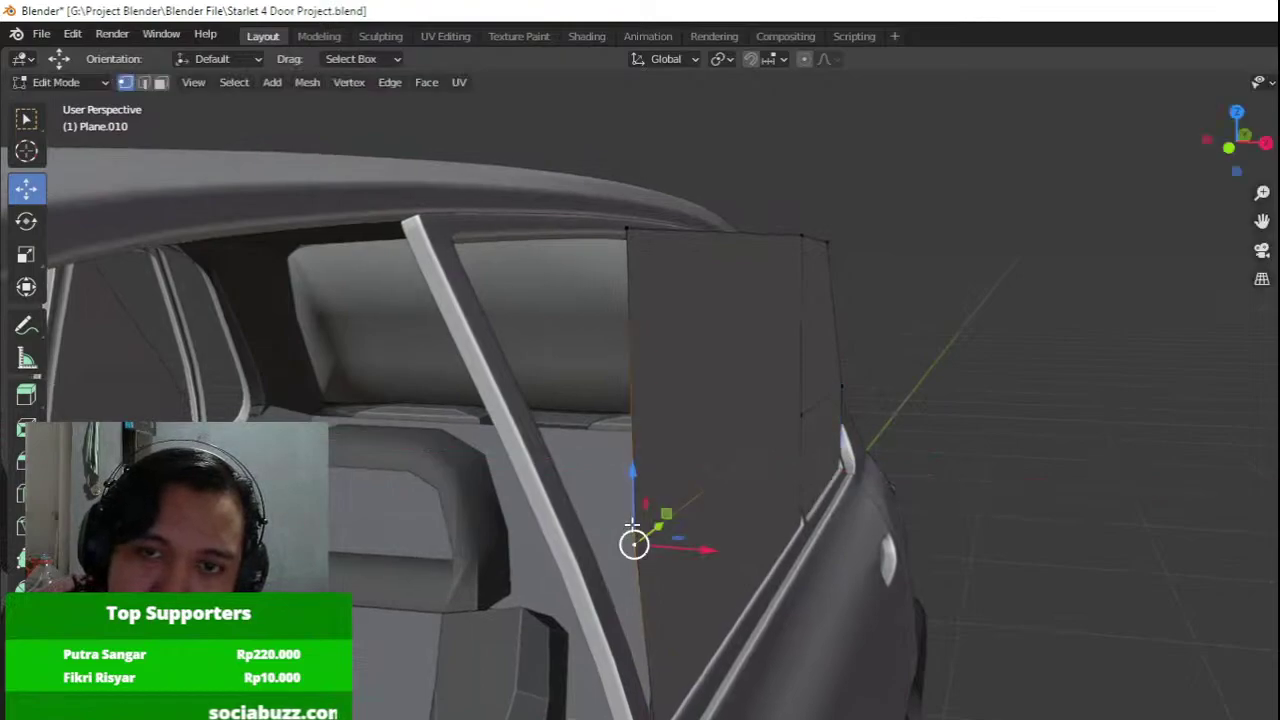
{"action": "middle_click_drag", "start_coordinate": [640, 528], "coordinate": [691, 497]}
{"action": "left_click", "coordinate": [842, 404], "text": "shift"}
{"action": "left_click", "coordinate": [805, 412], "text": "shift"}
{"action": "left_click_drag", "start_coordinate": [868, 419], "coordinate": [1238, 514]}
Move the panel's top row of vertices about 0.185 m inward along X to meet the frame's top strip.
{"action": "middle_click_drag", "start_coordinate": [735, 245], "coordinate": [769, 311]}
{"action": "left_click_drag", "start_coordinate": [598, 206], "coordinate": [937, 357]}
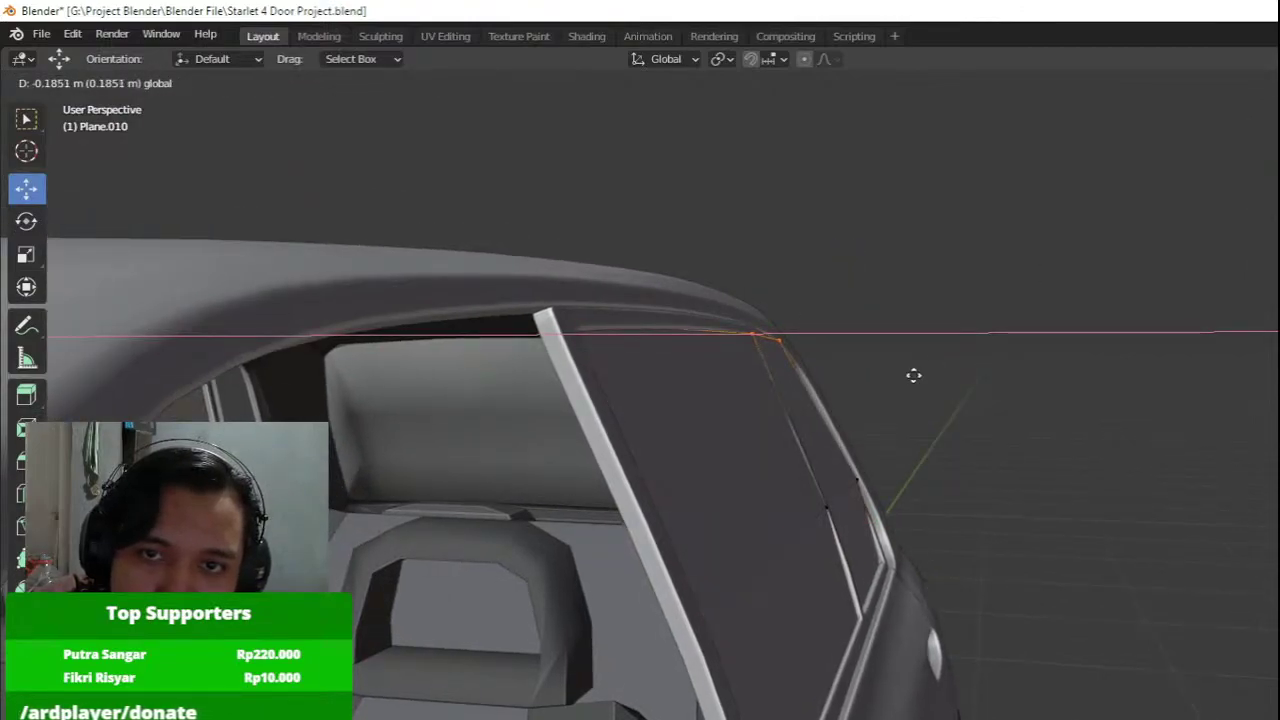
{"action": "left_click", "coordinate": [913, 375]}
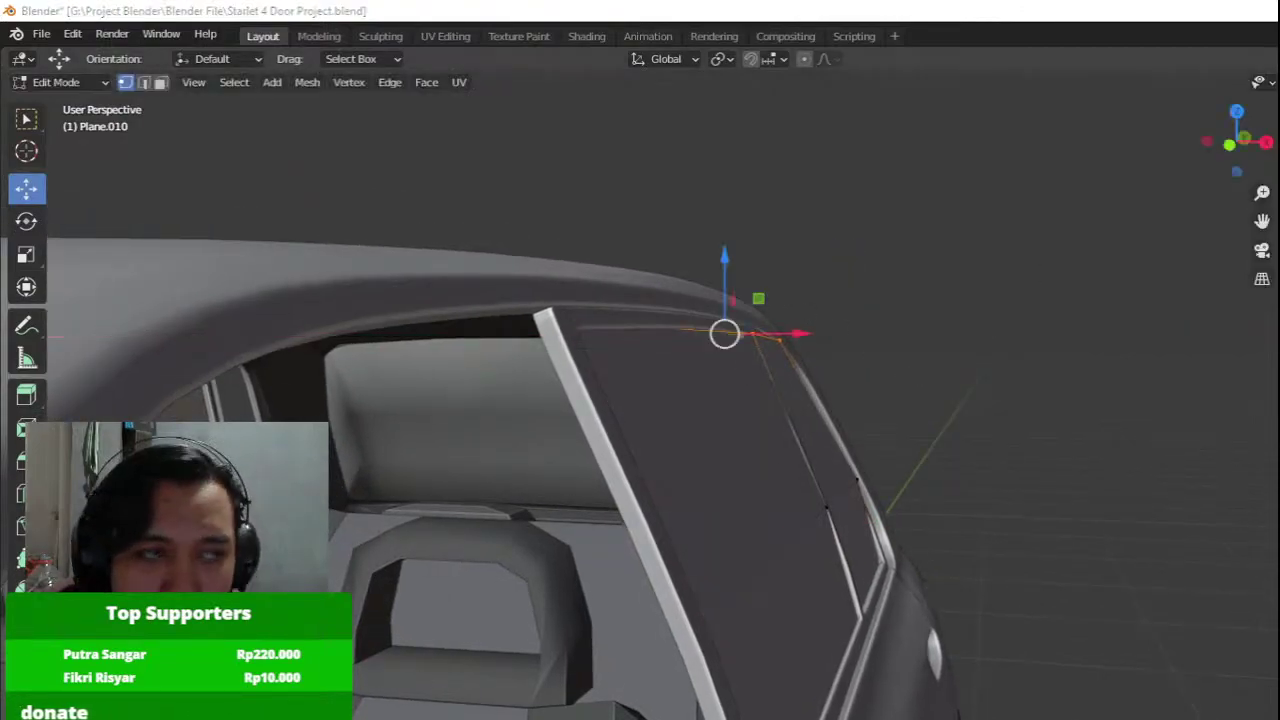
Fine-tune the panel's upper vertices along X so they sit within the frame's top strip.
{"action": "left_click", "coordinate": [617, 280]}
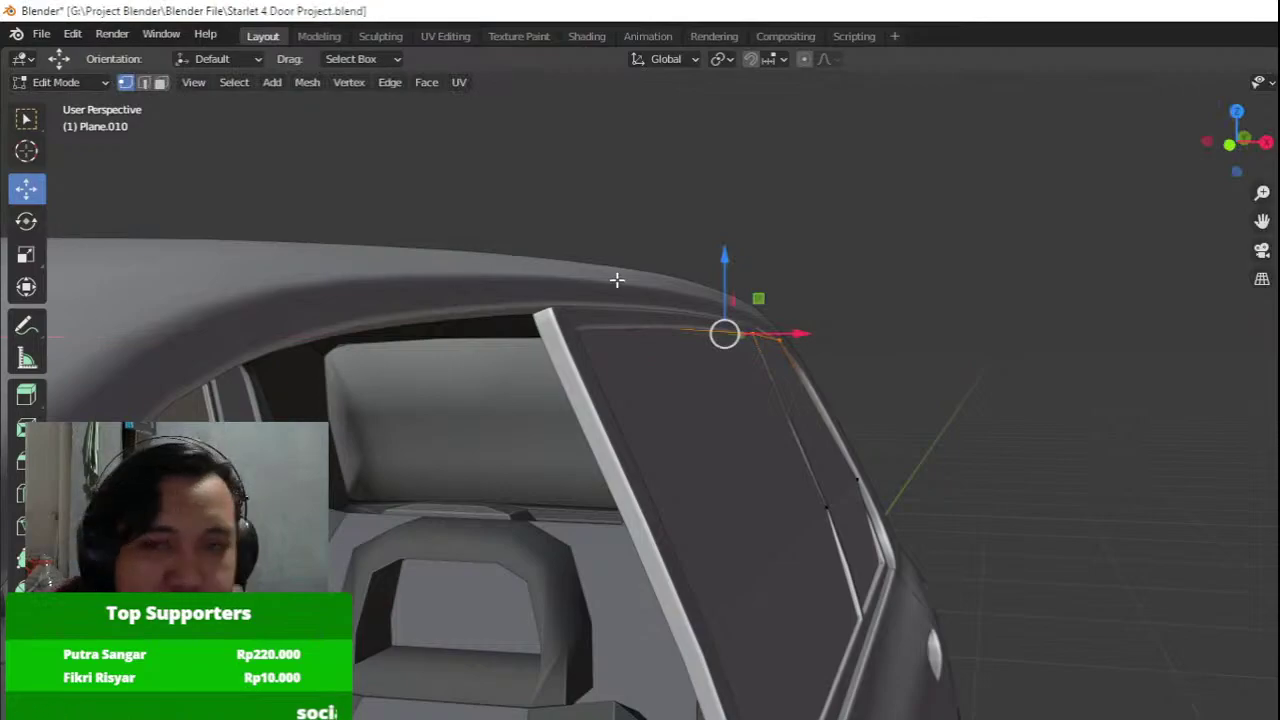
{"action": "scroll", "coordinate": [804, 291], "scroll_direction": "up", "scroll_amount": 2}
{"action": "key", "text": "g"}
{"action": "key", "text": "x"}
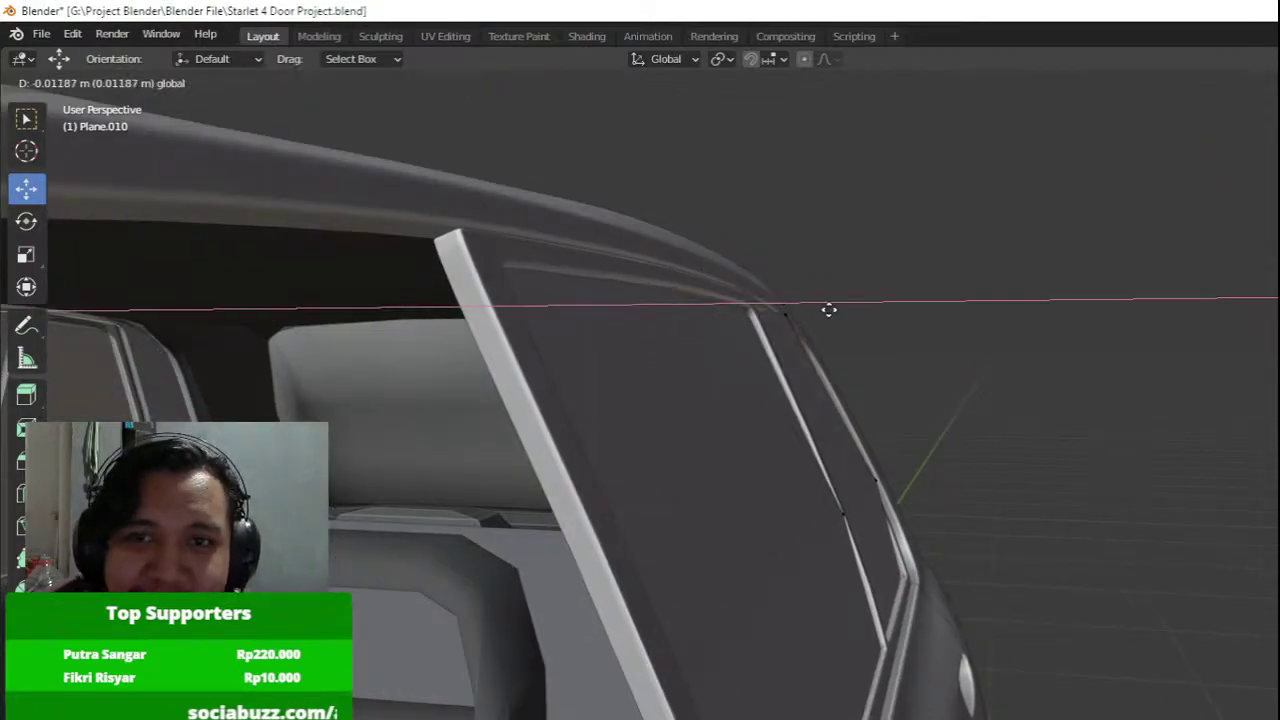
{"action": "left_click", "coordinate": [829, 310]}
{"action": "key", "text": "g"}
{"action": "key", "text": "x"}
{"action": "left_click", "coordinate": [796, 314]}
Shift the panel's middle vertices about 0.013 m inward along X to seat them behind the divider and rear strip.
{"action": "middle_click_drag", "start_coordinate": [796, 314], "coordinate": [947, 352]}
{"action": "key", "text": "KP_3"}
{"action": "left_click_drag", "start_coordinate": [722, 433], "coordinate": [960, 540]}
{"action": "middle_click_drag", "start_coordinate": [903, 500], "coordinate": [934, 508]}
{"action": "key", "text": "g"}
{"action": "key", "text": "x"}
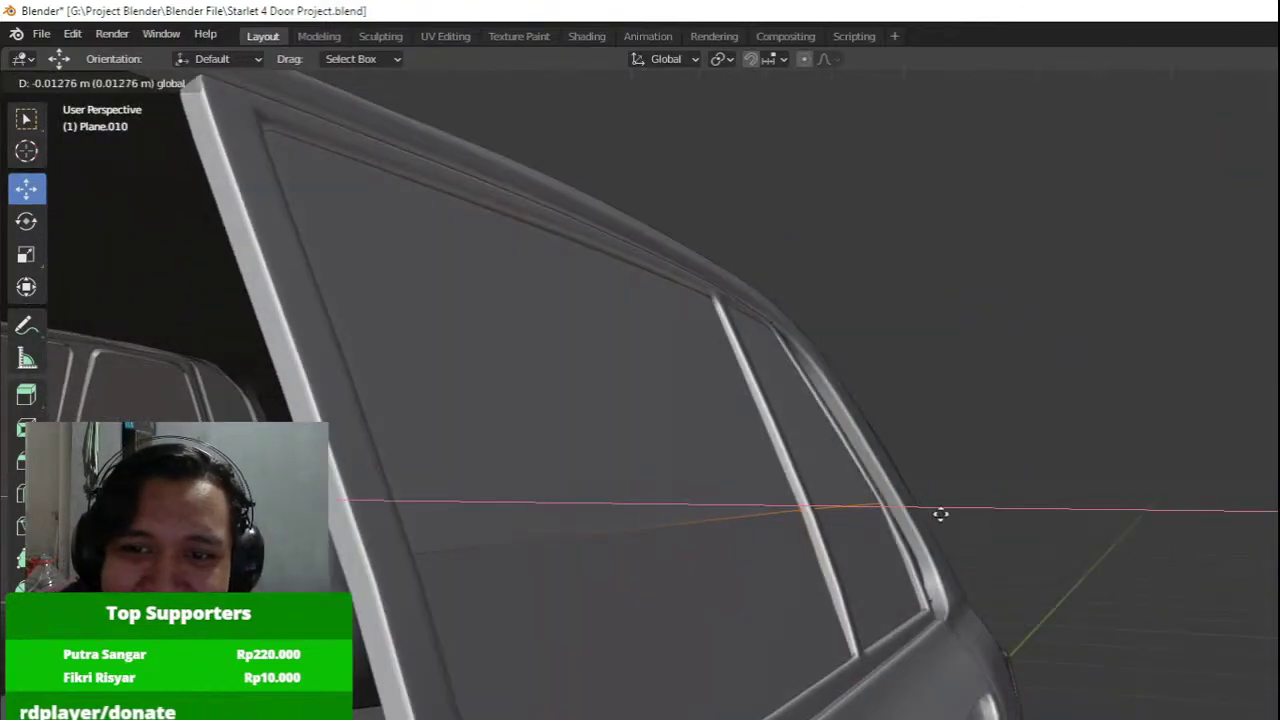
{"action": "left_click_drag", "start_coordinate": [944, 514], "coordinate": [940, 514]}
{"action": "left_click_drag", "start_coordinate": [849, 514], "coordinate": [877, 514]}
Adjust the vertices in the panel's lower rear area along X to follow the frame down to the sill.
{"action": "middle_click_drag", "start_coordinate": [985, 530], "coordinate": [910, 541]}
{"action": "key", "text": "g"}
{"action": "key", "text": "g"}
{"action": "left_click", "coordinate": [855, 557]}
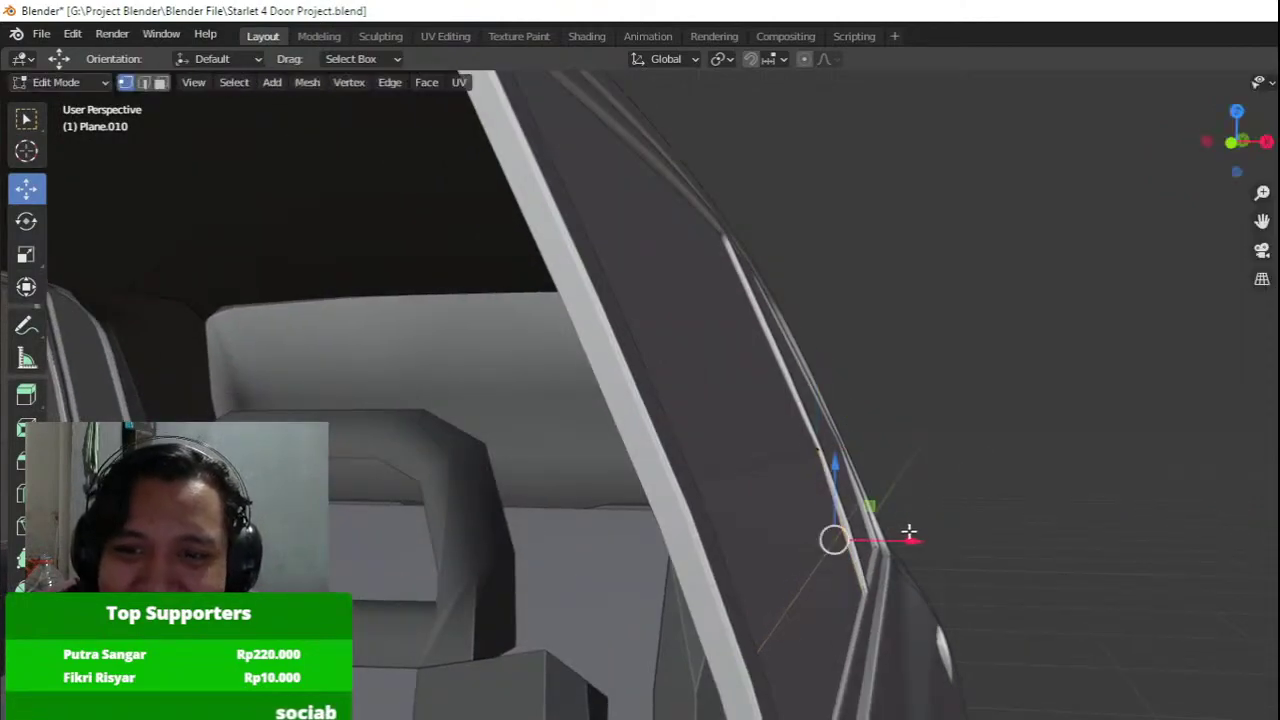
{"action": "left_click_drag", "start_coordinate": [909, 535], "coordinate": [912, 540]}
{"action": "middle_click_drag", "start_coordinate": [911, 543], "coordinate": [914, 550]}
{"action": "left_click", "coordinate": [866, 527]}
{"action": "left_click_drag", "start_coordinate": [906, 530], "coordinate": [915, 531]}
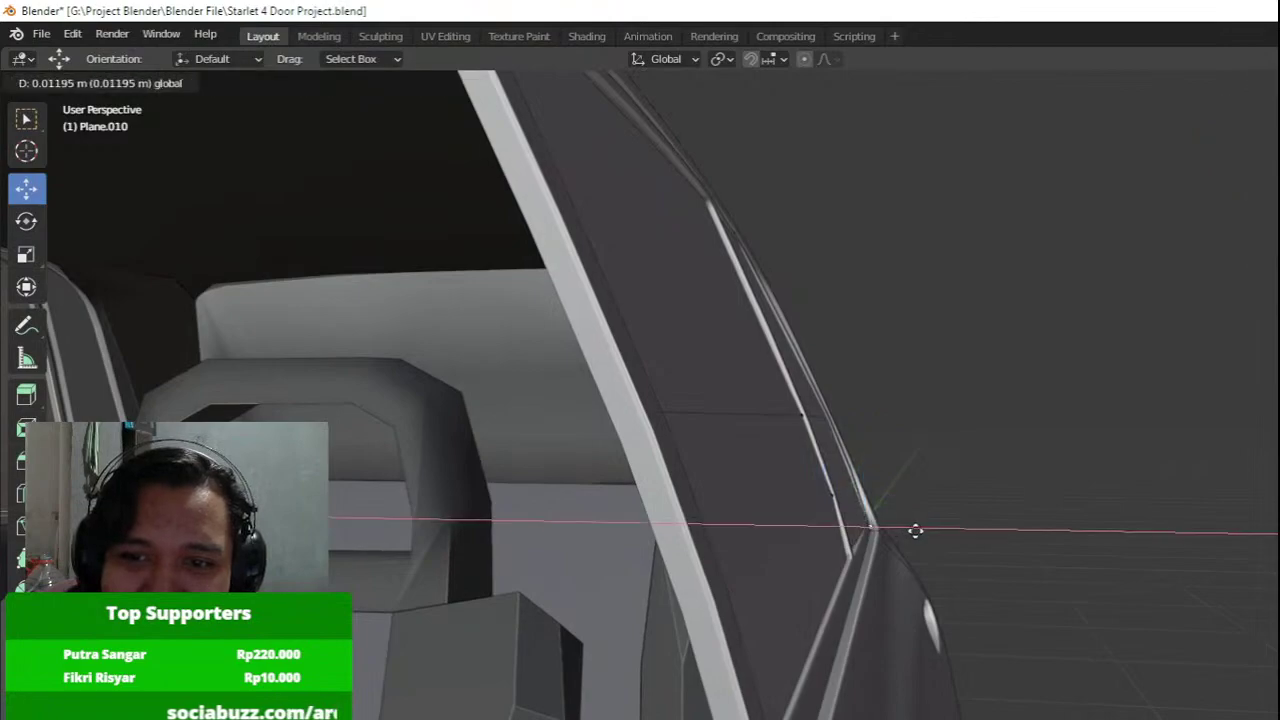
{"action": "left_click", "coordinate": [895, 527]}
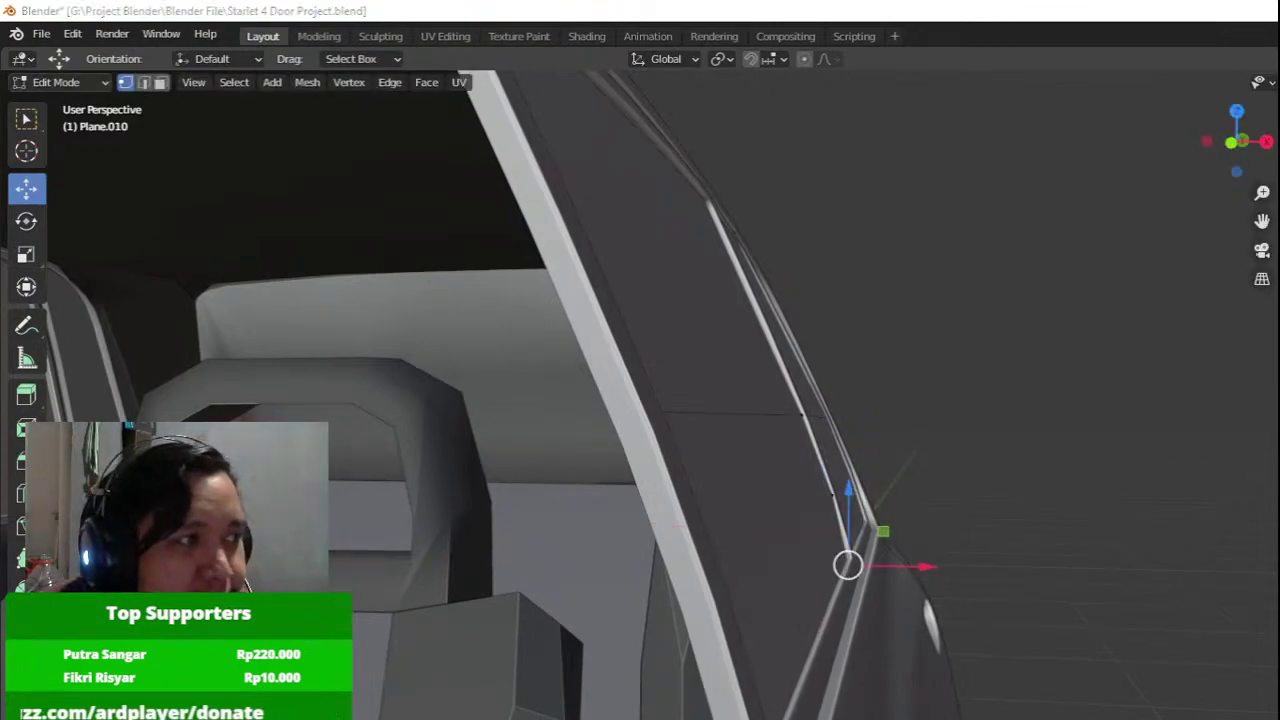
Return to Object Mode and apply Shade Smooth to the window panel.
{"action": "key", "text": "Tab"}
{"action": "scroll", "coordinate": [733, 374], "scroll_direction": "down", "scroll_amount": 5}
{"action": "middle_click_drag", "start_coordinate": [734, 376], "coordinate": [583, 376]}
{"action": "right_click", "coordinate": [583, 376]}
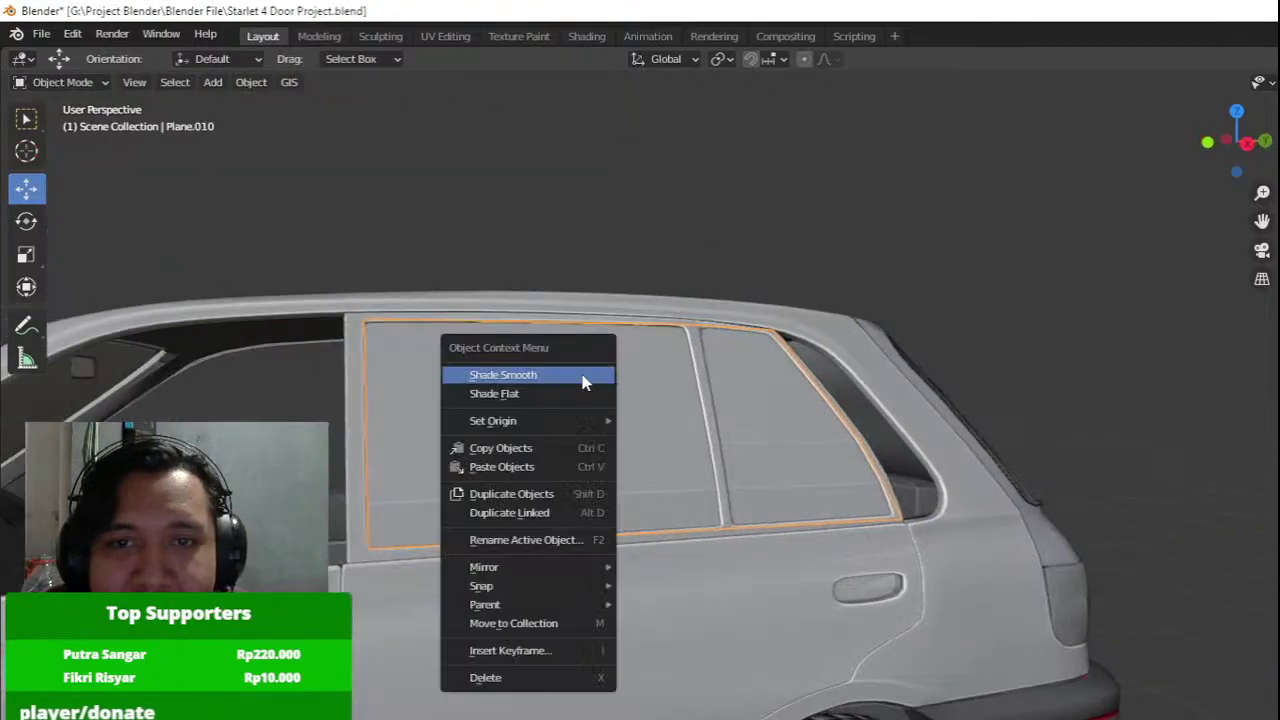
{"action": "left_click", "coordinate": [583, 376]}
{"action": "key", "text": "Tab"}
{"action": "scroll", "coordinate": [610, 376], "scroll_direction": "down", "scroll_amount": 2}
{"action": "key", "text": "Tab"}
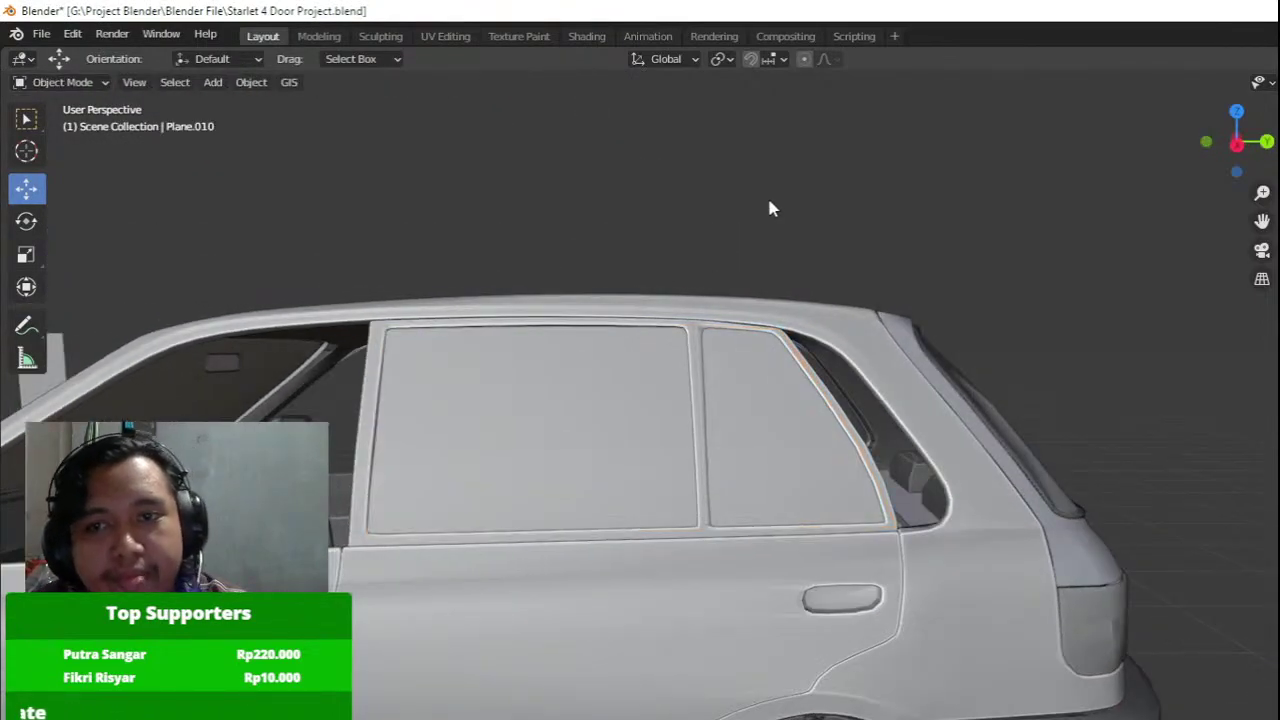
{"action": "middle_click_drag", "start_coordinate": [768, 206], "coordinate": [912, 209]}
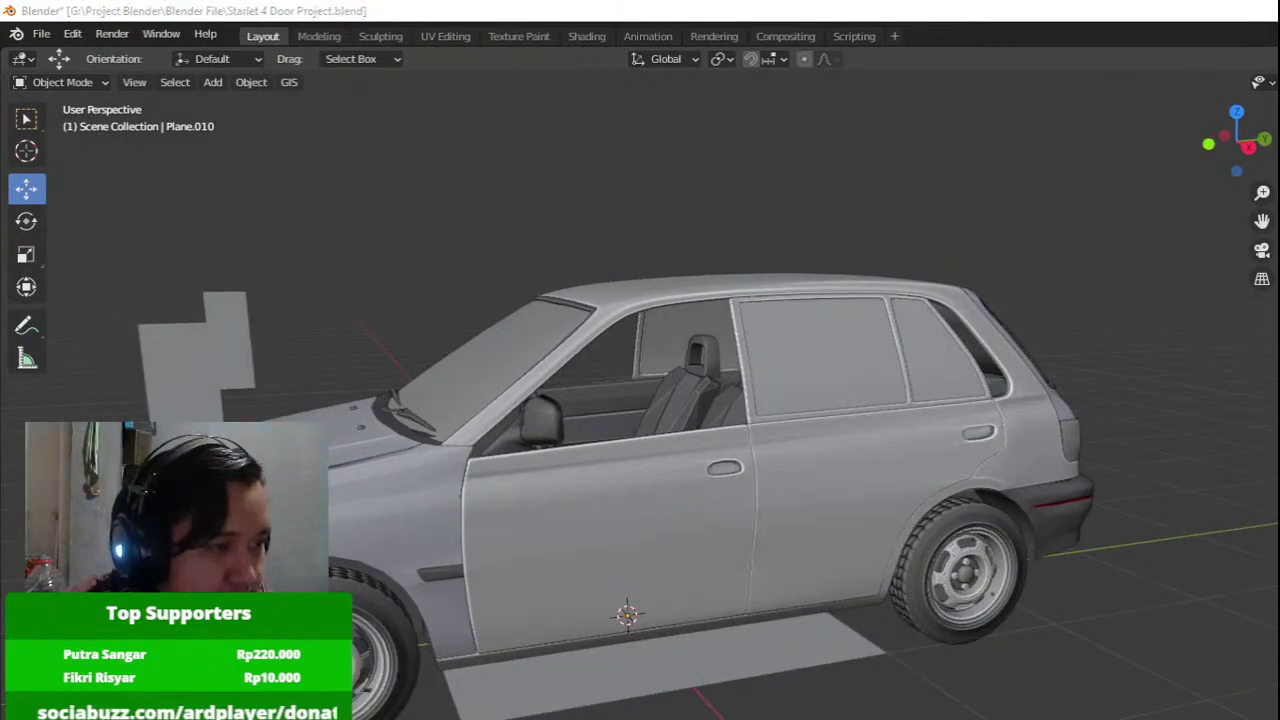
{"action": "key", "text": "super+d"}
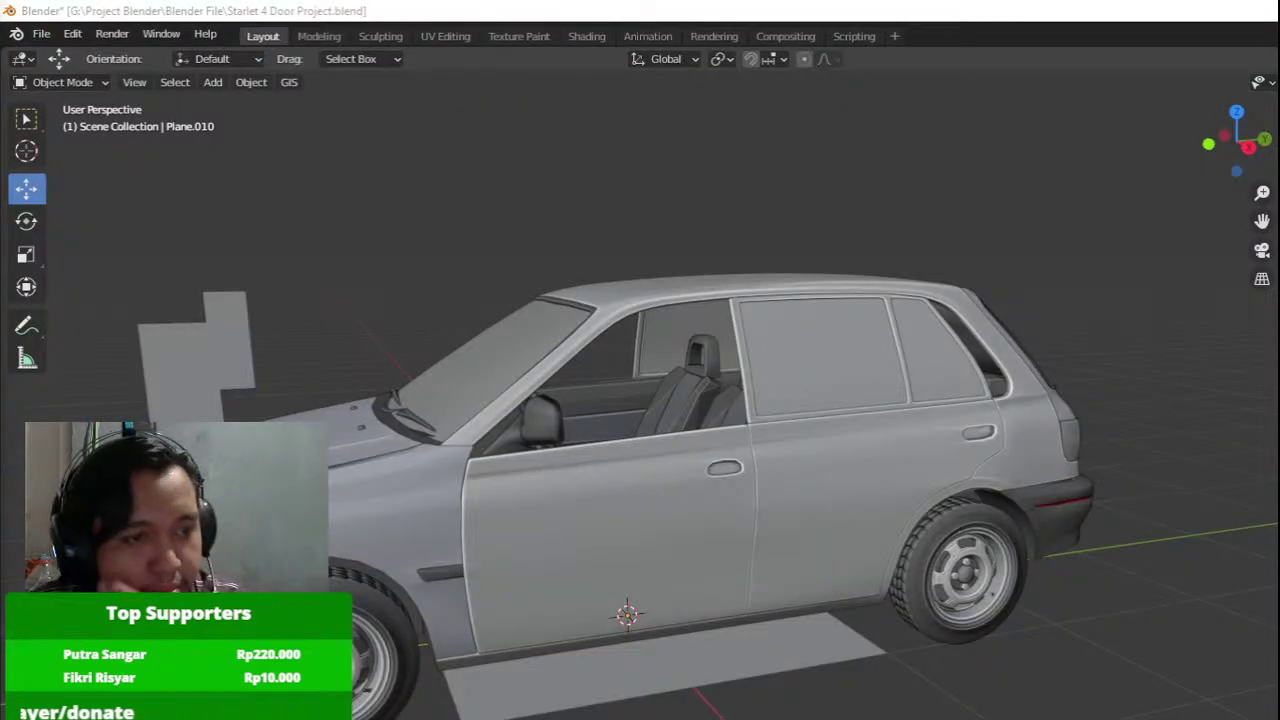
{"action": "middle_click_drag", "start_coordinate": [441, 438], "coordinate": [391, 443]}
{"action": "scroll", "coordinate": [622, 417], "scroll_direction": "up", "scroll_amount": 1}
{"action": "middle_click_drag", "start_coordinate": [681, 404], "coordinate": [662, 434]}
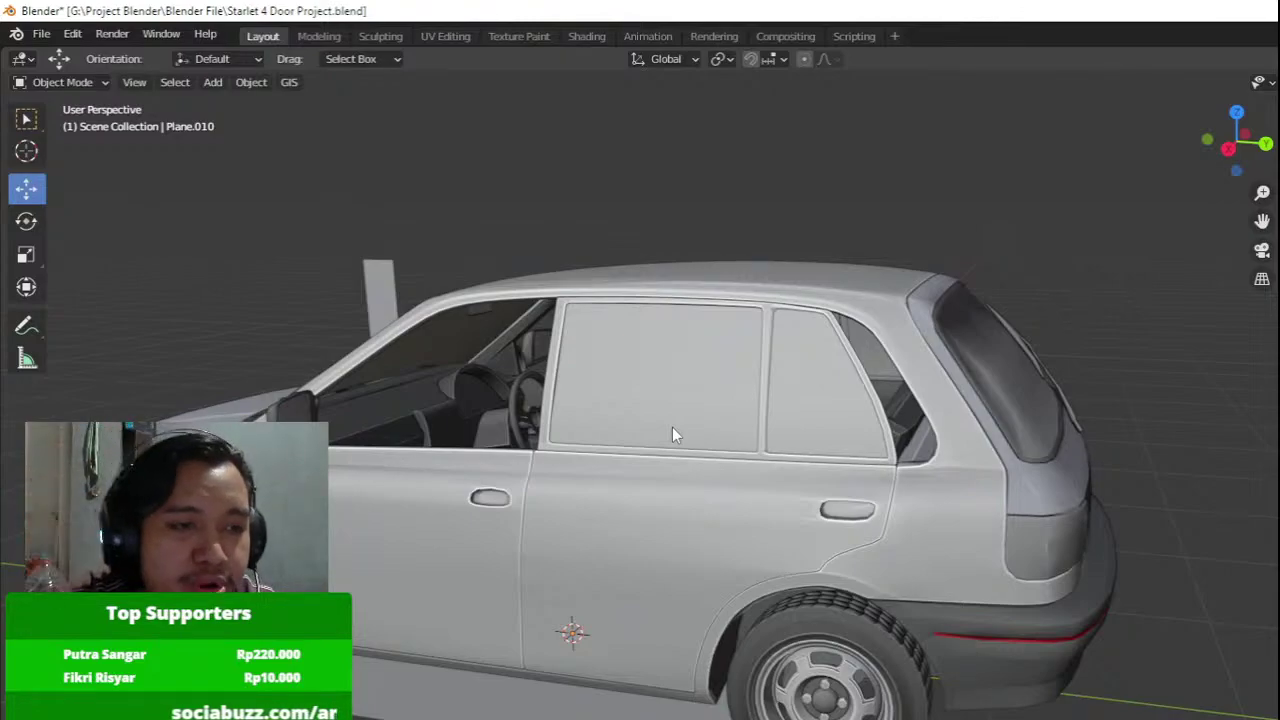
{"action": "middle_click_drag", "start_coordinate": [725, 376], "coordinate": [766, 372]}
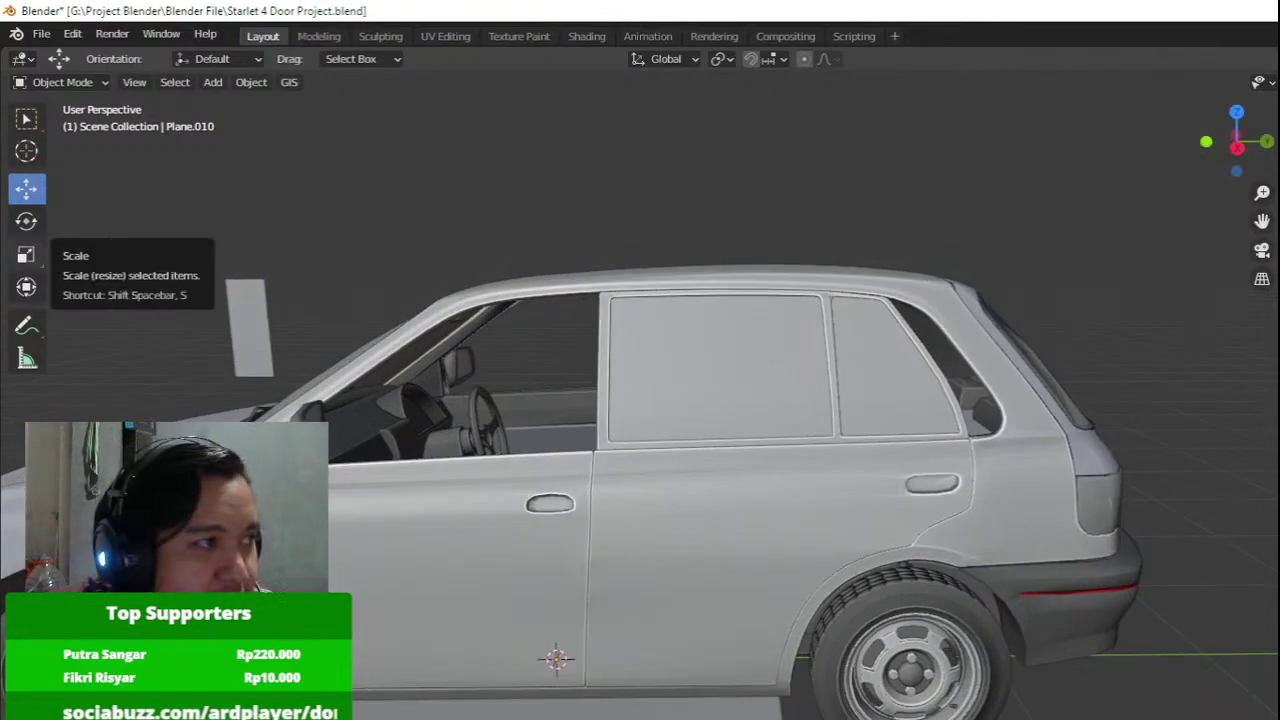
Add an edge loop across the window frame's slanted rear strip and slide it close to the strip's lower bend.
{"action": "scroll", "coordinate": [953, 367], "scroll_direction": "up", "scroll_amount": 3}
{"action": "left_click", "coordinate": [772, 389]}
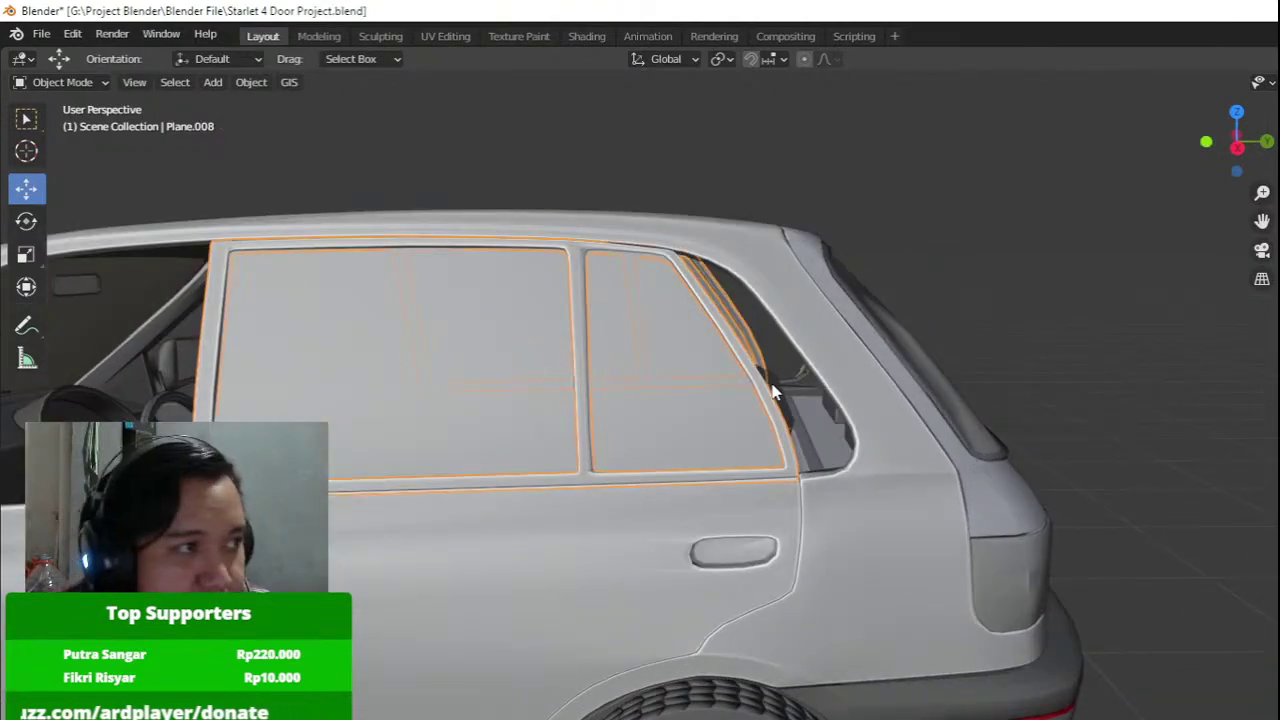
{"action": "key", "text": "KP_3"}
{"action": "key", "text": "Tab"}
{"action": "scroll", "coordinate": [760, 375], "scroll_direction": "up", "scroll_amount": 6}
{"action": "key", "text": "ctrl+r"}
{"action": "left_click", "coordinate": [755, 364]}
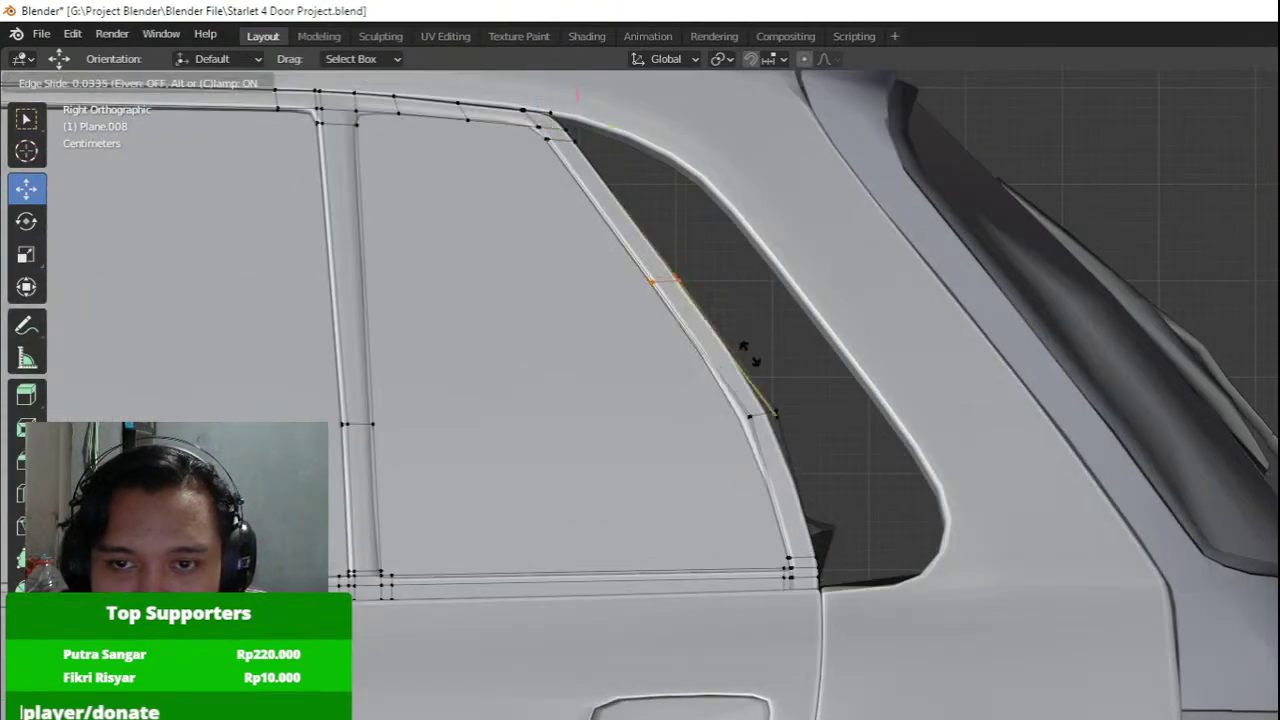
{"action": "left_click", "coordinate": [887, 435]}
{"action": "key", "text": "Tab"}
{"action": "scroll", "coordinate": [884, 440], "scroll_direction": "down", "scroll_amount": 5}
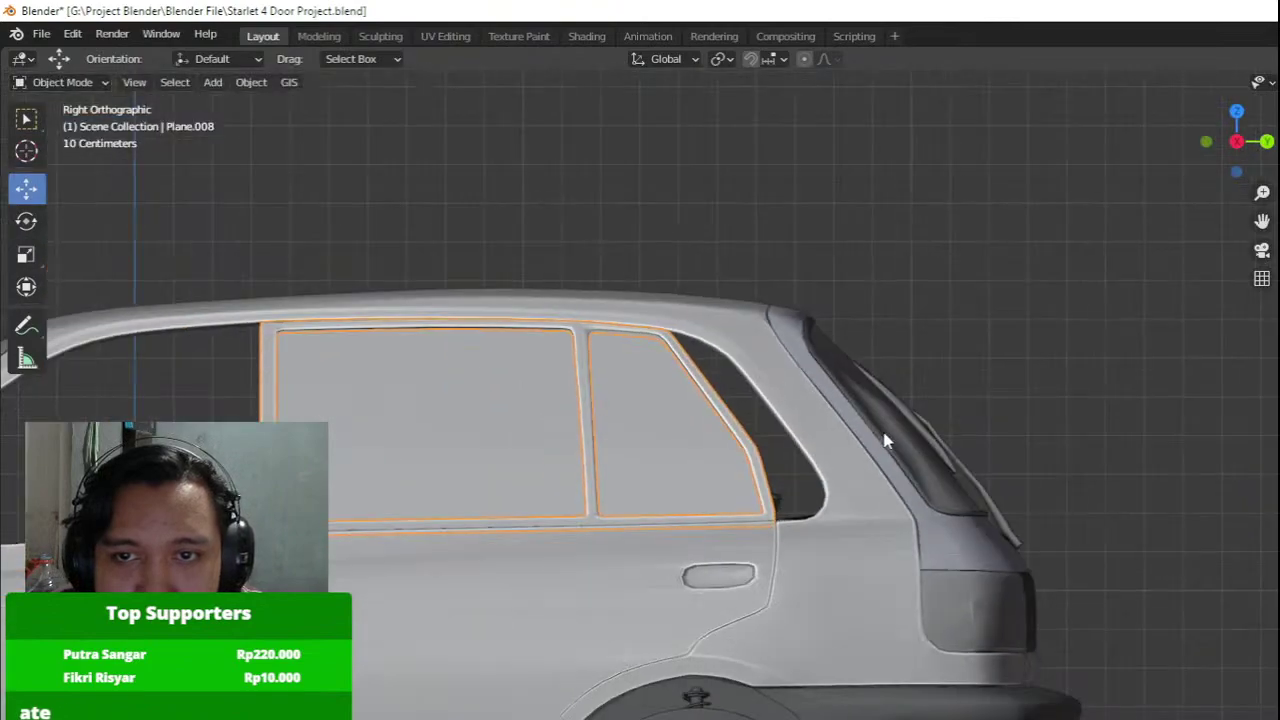
{"action": "left_click", "coordinate": [898, 390]}
{"action": "scroll", "coordinate": [898, 390], "scroll_direction": "up", "scroll_amount": 4}
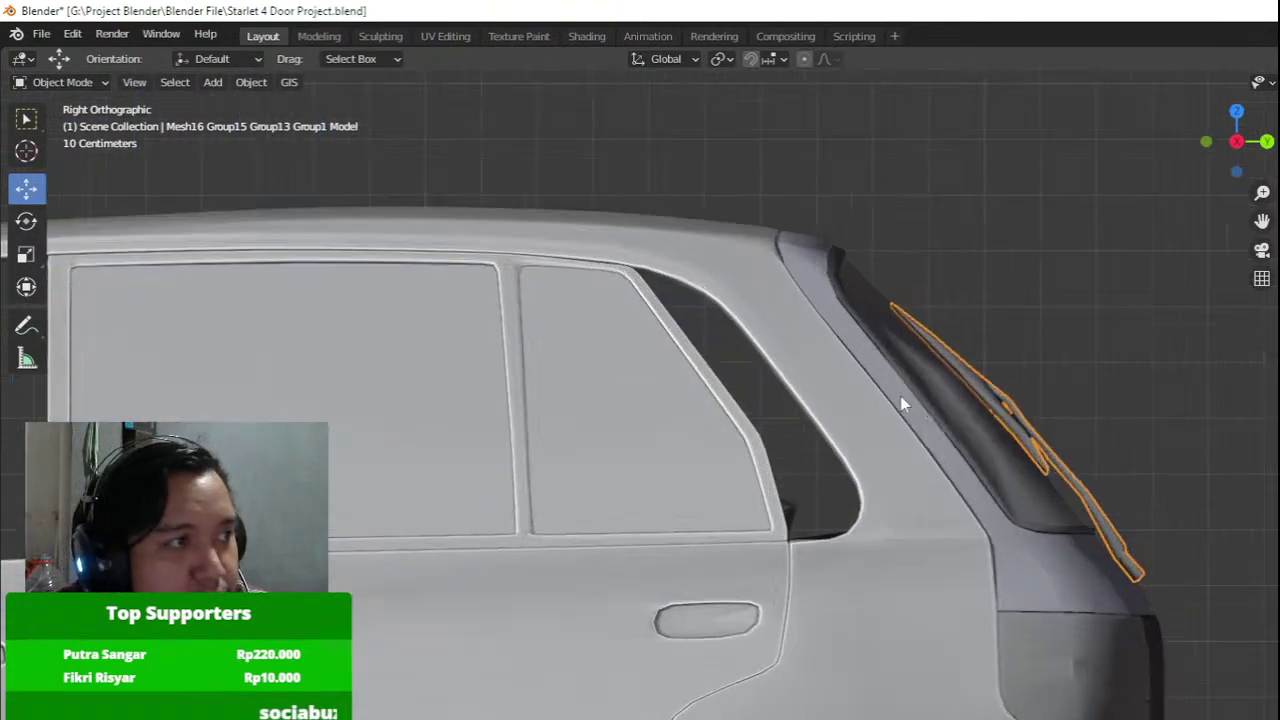
{"action": "left_click", "coordinate": [899, 393]}
Select the rear door window frame and add an edge loop across its top strip.
{"action": "middle_click_drag", "start_coordinate": [630, 236], "coordinate": [797, 421], "text": "shift"}
{"action": "scroll", "coordinate": [797, 421], "scroll_direction": "up", "scroll_amount": 2}
{"action": "left_click", "coordinate": [660, 345]}
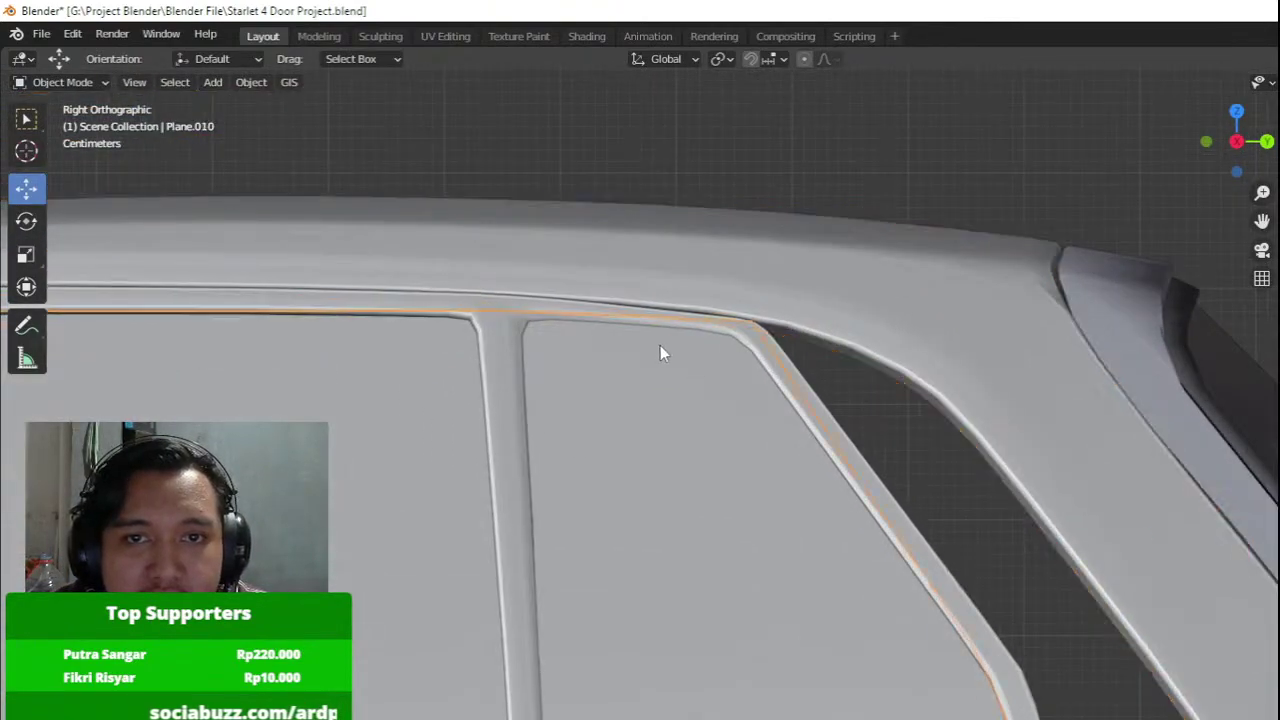
{"action": "left_click", "coordinate": [595, 326]}
{"action": "key", "text": "Tab"}
{"action": "middle_click_drag", "start_coordinate": [497, 318], "coordinate": [591, 366], "text": "shift"}
{"action": "scroll", "coordinate": [738, 460], "scroll_direction": "up", "scroll_amount": 3}
{"action": "key", "text": "ctrl+r"}
{"action": "left_click", "coordinate": [761, 443]}
{"action": "left_click", "coordinate": [786, 443]}
{"action": "key", "text": "Tab"}
Select vertices at the window frame's upper edge and move them slightly inward along X toward the body.
{"action": "scroll", "coordinate": [611, 398], "scroll_direction": "up", "scroll_amount": 3}
{"action": "mouse_move", "coordinate": [745, 330]}
{"action": "middle_mouse_down", "text": "shift"}
{"action": "mouse_move", "coordinate": [611, 398]}
{"action": "mouse_move", "coordinate": [671, 377]}
{"action": "mouse_move", "coordinate": [669, 388]}
{"action": "middle_mouse_up", "text": "shift"}
{"action": "key", "text": "Tab"}
{"action": "key", "text": "shift+z"}
{"action": "left_click_drag", "start_coordinate": [503, 406], "coordinate": [814, 268]}
{"action": "key", "text": "shift+z"}
{"action": "left_click_drag", "start_coordinate": [833, 320], "coordinate": [790, 317]}
{"action": "key", "text": "Tab"}
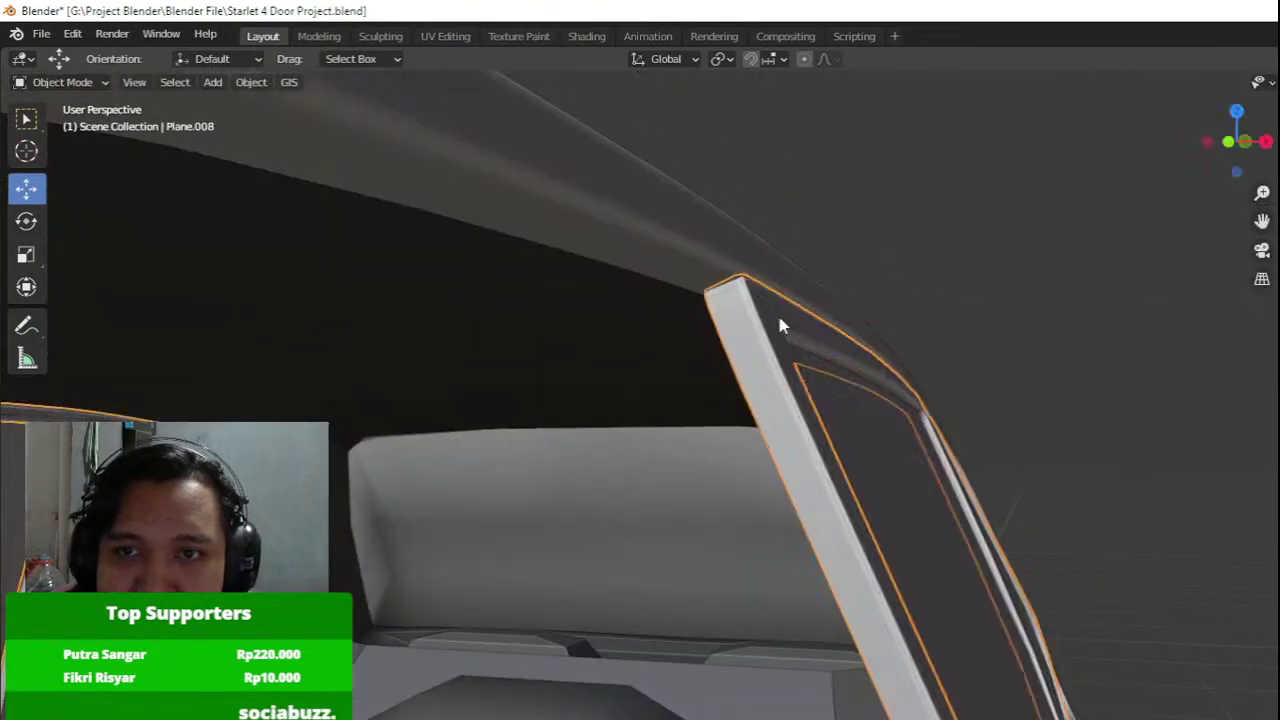
Duplicate the loose rectangular panel object in place and open the copy for mesh editing.
{"action": "scroll", "coordinate": [777, 312], "scroll_direction": "down", "scroll_amount": 6}
{"action": "middle_click_drag", "start_coordinate": [777, 312], "coordinate": [463, 334]}
{"action": "scroll", "coordinate": [604, 331], "scroll_direction": "down", "scroll_amount": 3}
{"action": "scroll", "coordinate": [689, 317], "scroll_direction": "down", "scroll_amount": 3}
{"action": "middle_click_drag", "start_coordinate": [689, 317], "coordinate": [508, 500]}
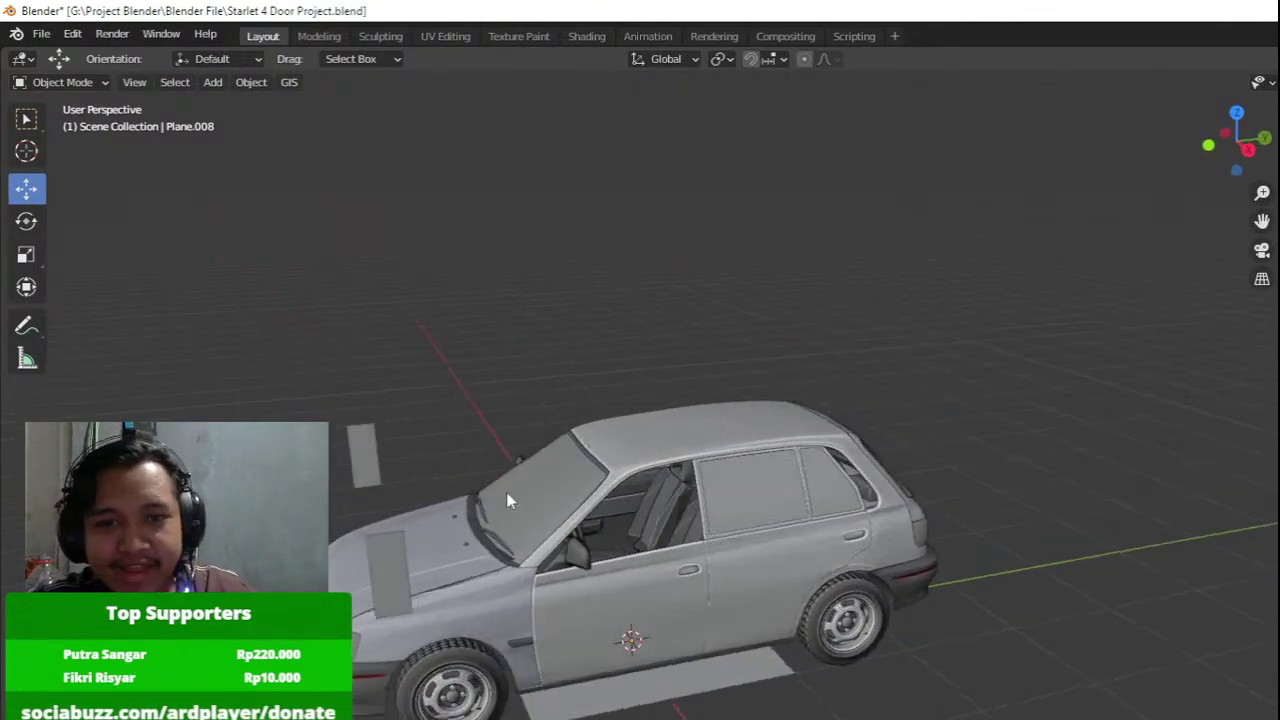
{"action": "left_click", "coordinate": [372, 573]}
{"action": "key", "text": "KP_3"}
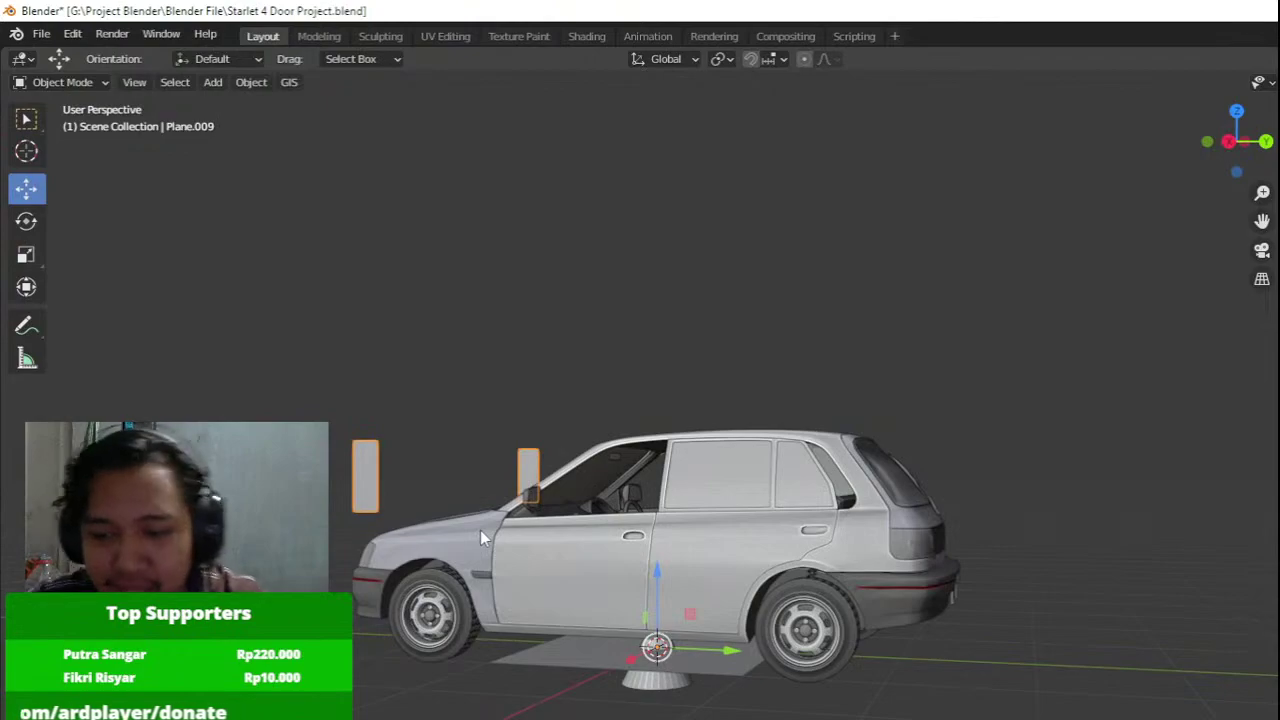
{"action": "key", "text": "Tab"}
{"action": "scroll", "coordinate": [481, 505], "scroll_direction": "up", "scroll_amount": 2}
{"action": "key", "text": "Tab"}
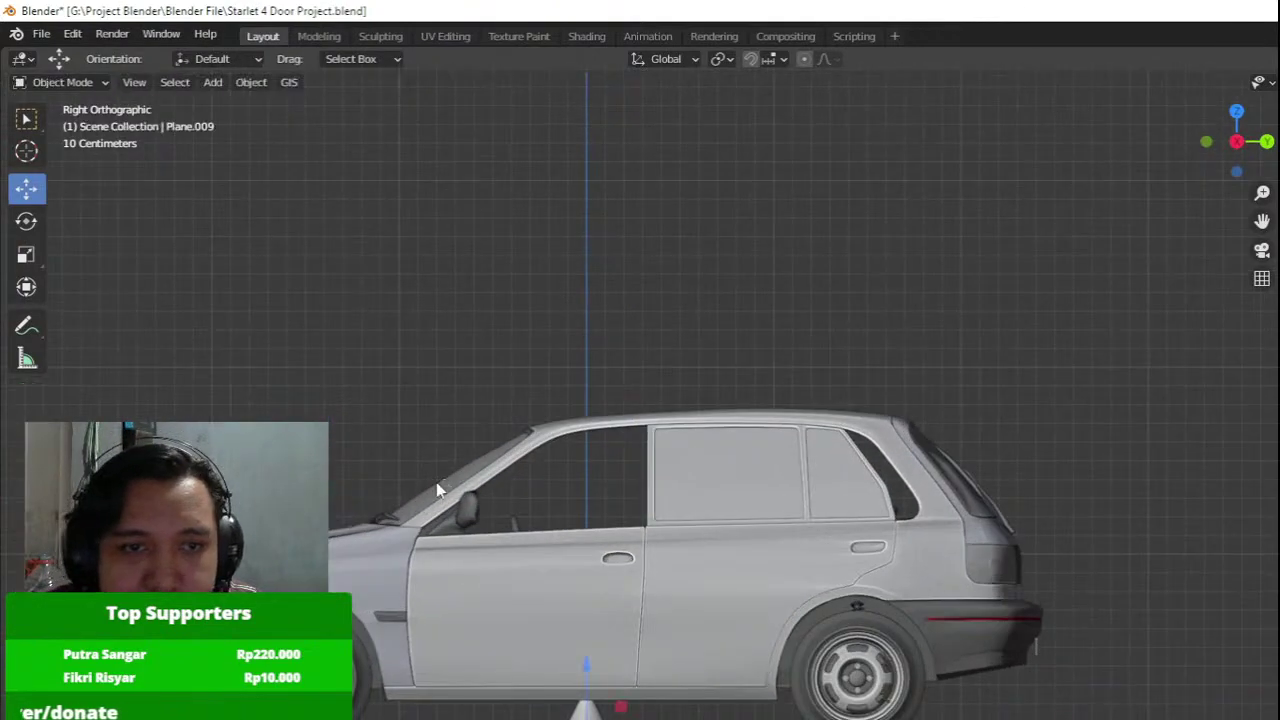
{"action": "key", "text": "shift+d"}
{"action": "right_click", "coordinate": [436, 482]}
{"action": "key", "text": "Tab"}
Move the copied panel to the rear quarter window, with its lower front corner at the opening's lower front corner.
{"action": "left_click_drag", "start_coordinate": [319, 480], "coordinate": [997, 472]}
{"action": "middle_click_drag", "start_coordinate": [963, 472], "coordinate": [777, 504], "text": "shift"}
{"action": "scroll", "coordinate": [867, 473], "scroll_direction": "up", "scroll_amount": 7}
{"action": "key", "text": "g"}
{"action": "left_click", "coordinate": [720, 475]}
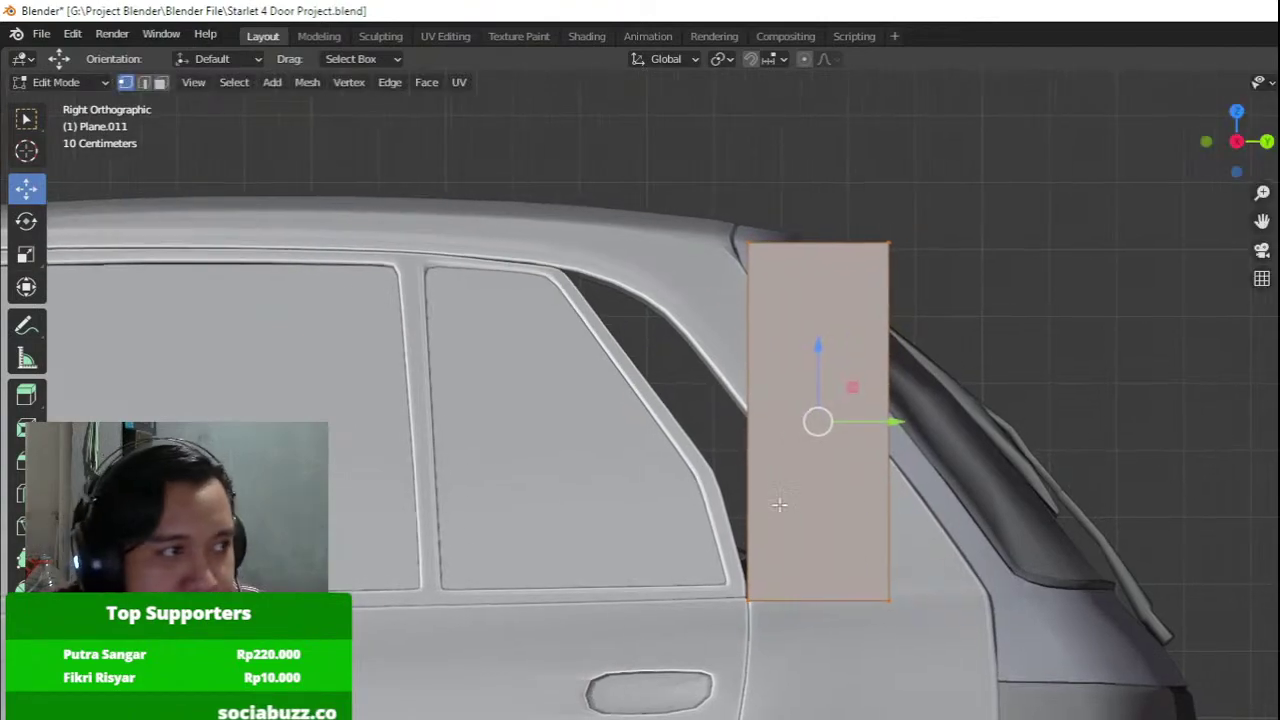
Move the panel's top two vertices onto the upper front and upper rear corners of the rear quarter window opening.
{"action": "scroll", "coordinate": [779, 505], "scroll_direction": "up", "scroll_amount": 1}
{"action": "left_click_drag", "start_coordinate": [673, 150], "coordinate": [949, 271]}
{"action": "key", "text": "g"}
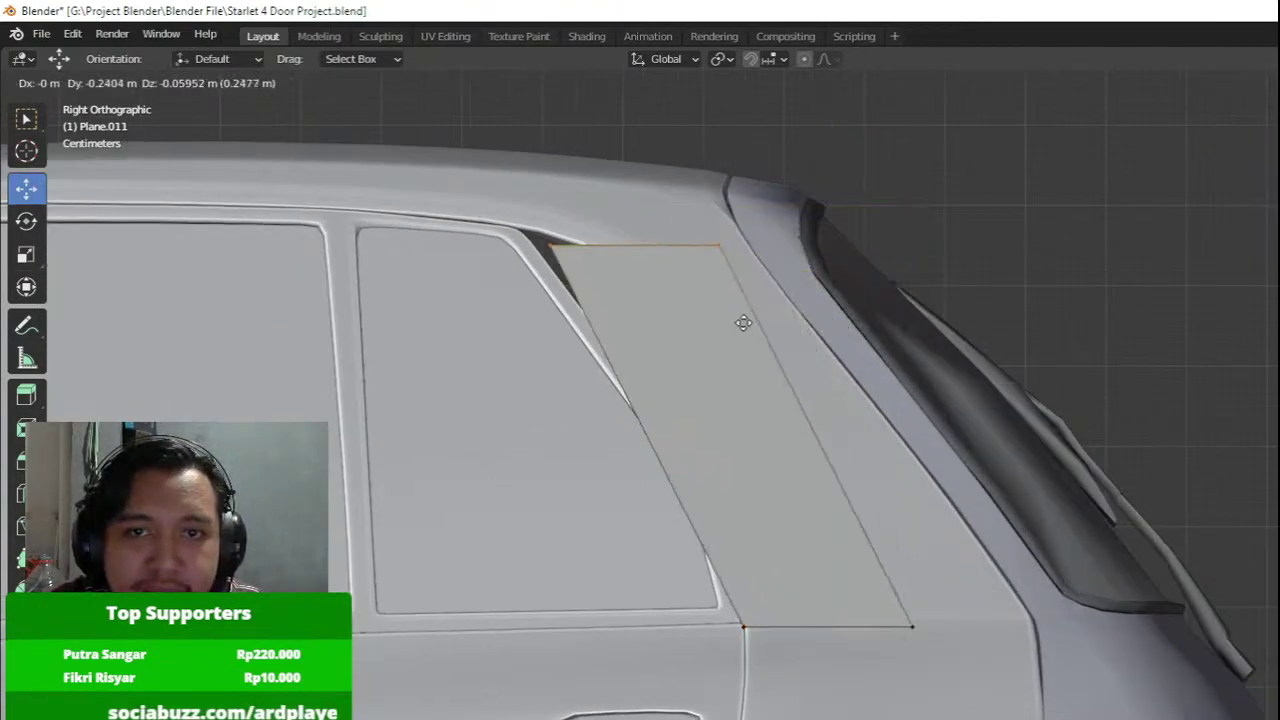
{"action": "left_click", "coordinate": [714, 309]}
{"action": "left_click", "coordinate": [701, 235]}
{"action": "key", "text": "g"}
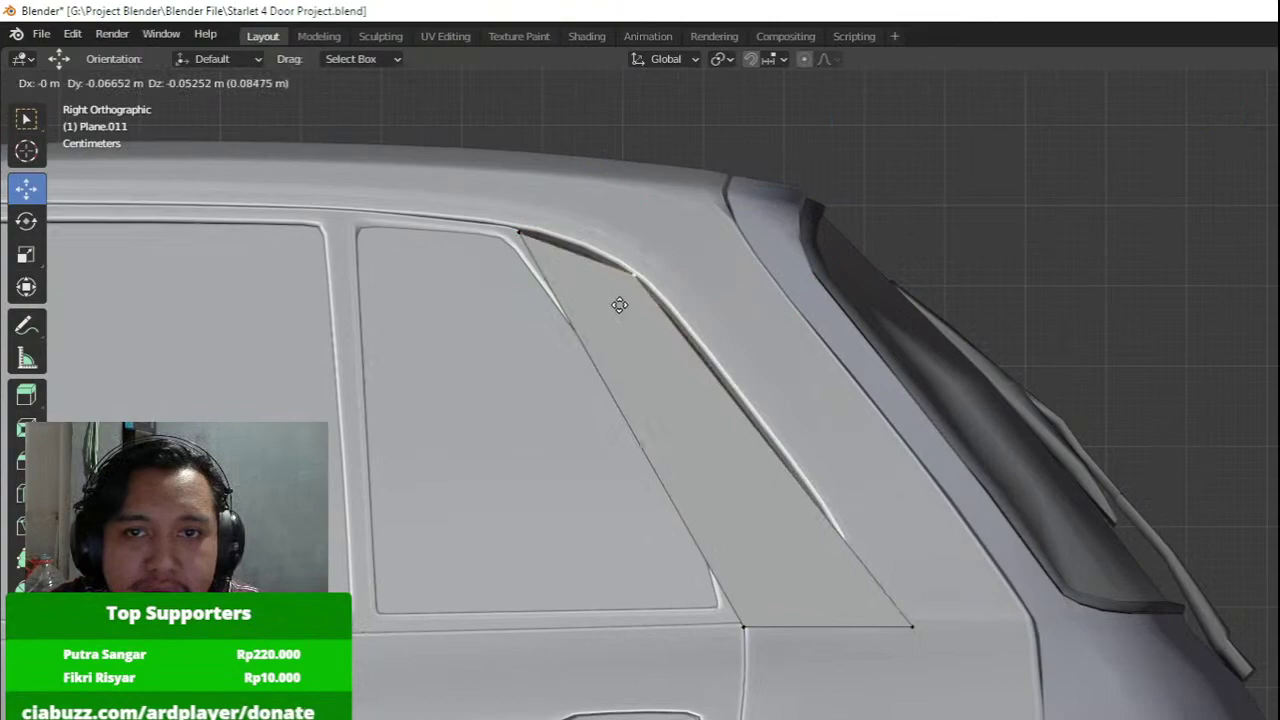
{"action": "left_click", "coordinate": [620, 304]}
Add an edge loop across the panel, move it to the window's lower bend, and place its rear vertex against the frame in wireframe view.
{"action": "key", "text": "shift+z"}
{"action": "key", "text": "ctrl+r"}
{"action": "left_click", "coordinate": [776, 429]}
{"action": "left_click", "coordinate": [815, 463]}
{"action": "key", "text": "g"}
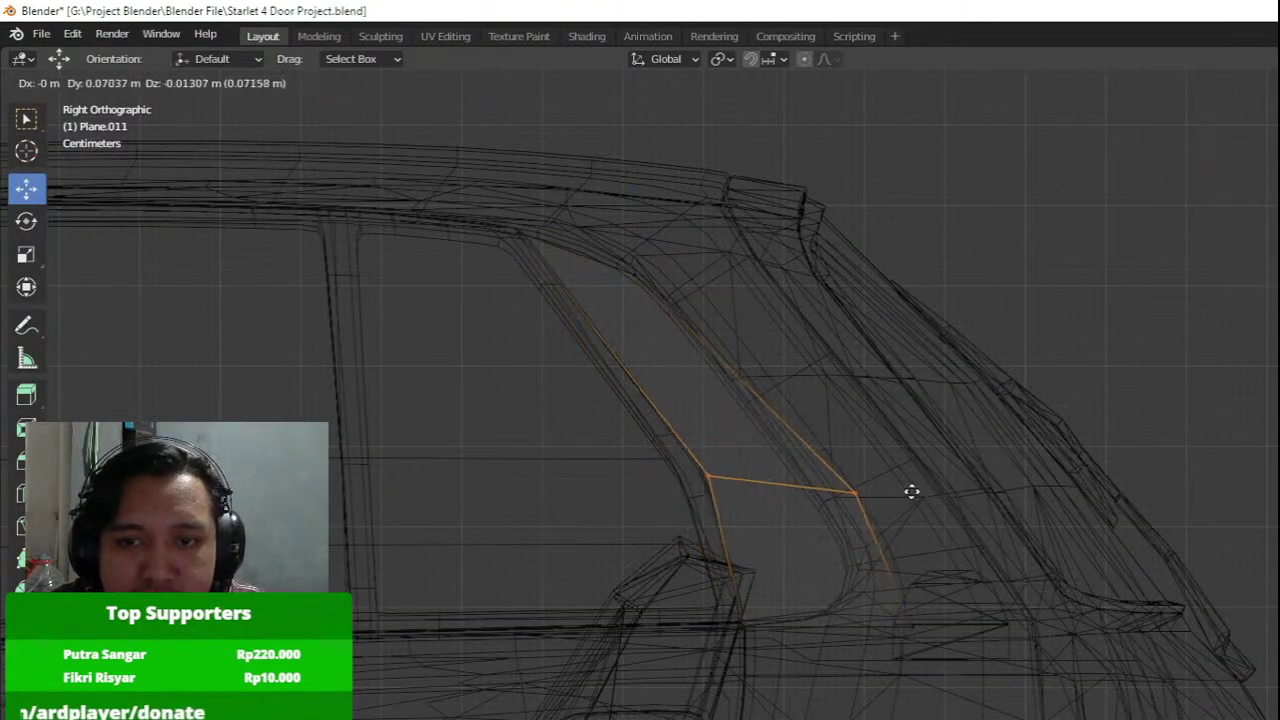
{"action": "left_click", "coordinate": [914, 492]}
{"action": "left_click", "coordinate": [862, 489]}
{"action": "key", "text": "g"}
{"action": "left_click", "coordinate": [690, 430]}
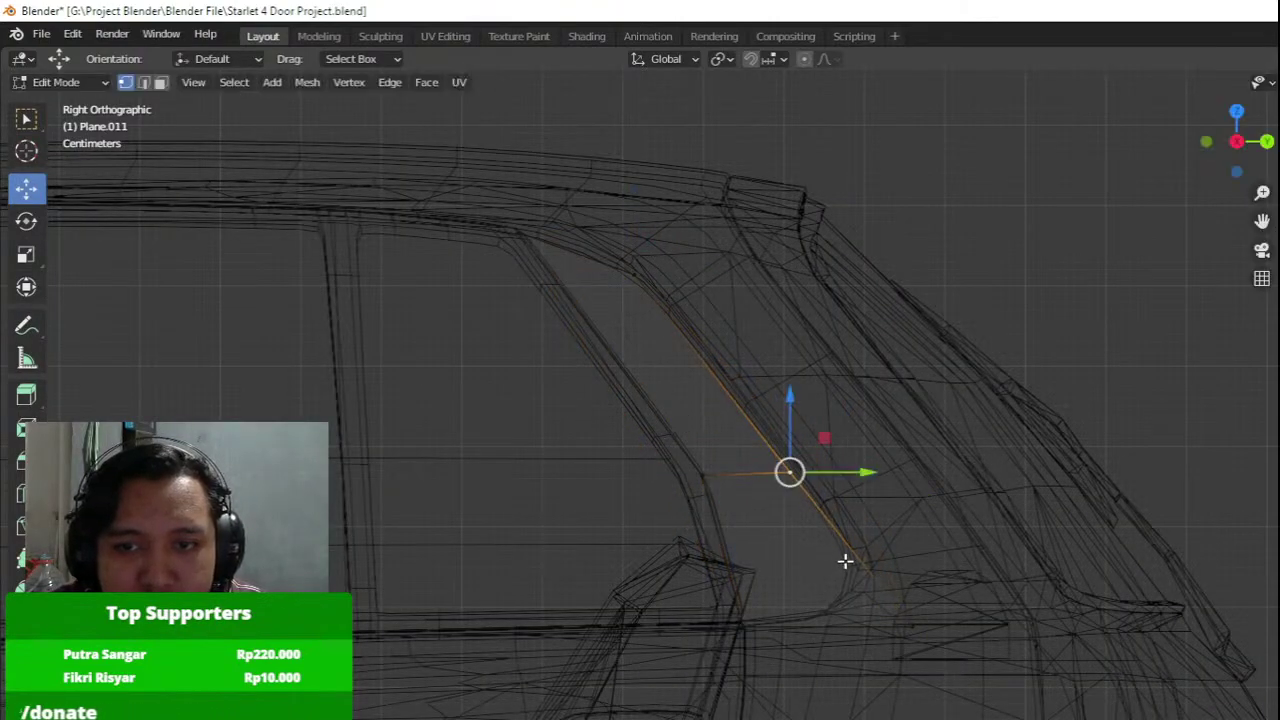
Move the panel's lower rear vertex forward onto the bottom edge of the quarter window opening and refine its position in solid shading.
{"action": "left_click", "coordinate": [889, 594]}
{"action": "left_click", "coordinate": [902, 607]}
{"action": "middle_click_drag", "start_coordinate": [902, 607], "coordinate": [900, 562], "text": "shift"}
{"action": "scroll", "coordinate": [900, 562], "scroll_direction": "up", "scroll_amount": 1}
{"action": "key", "text": "g"}
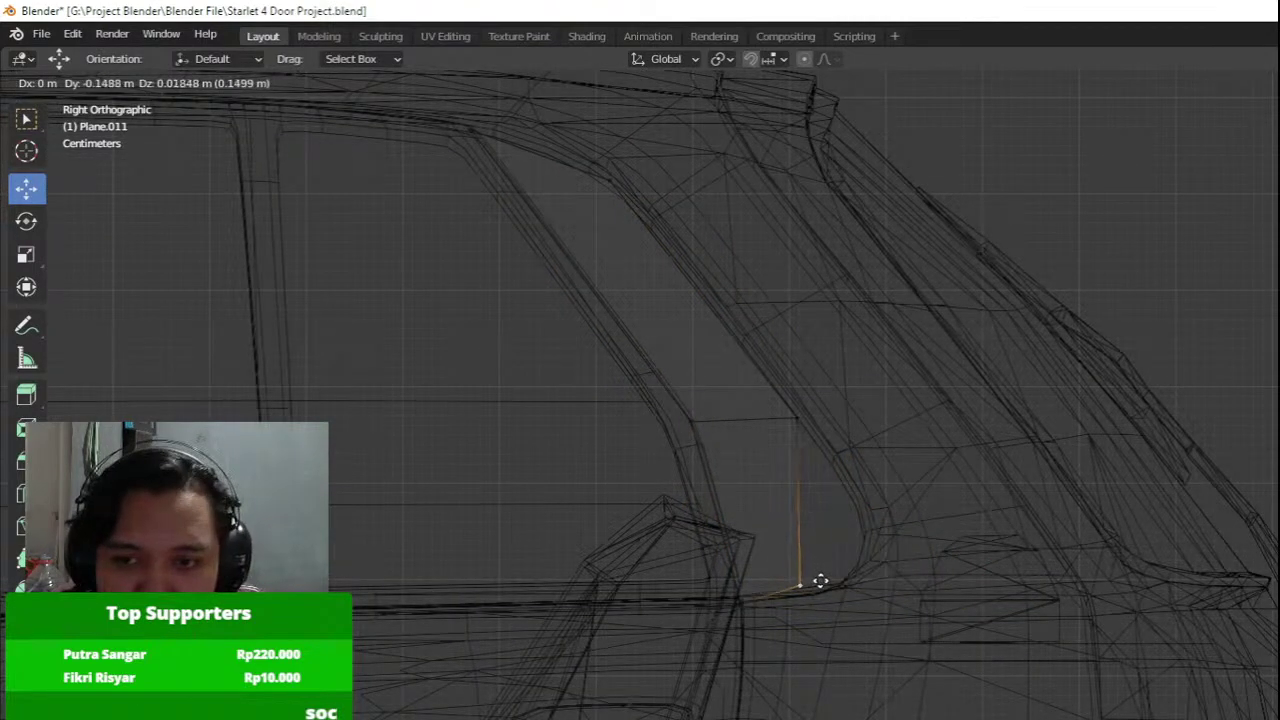
{"action": "left_click", "coordinate": [846, 580]}
{"action": "key", "text": "z"}
{"action": "left_click", "coordinate": [963, 601]}
{"action": "scroll", "coordinate": [920, 590], "scroll_direction": "up", "scroll_amount": 2}
{"action": "key", "text": "g"}
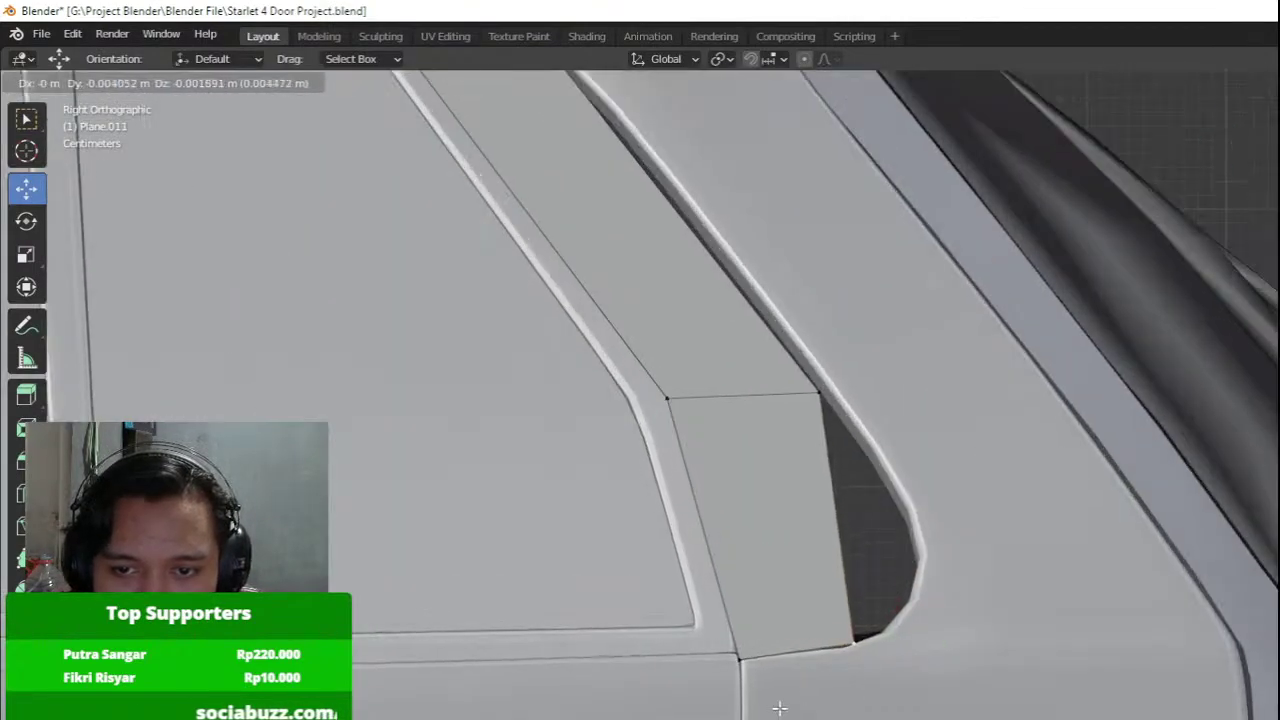
{"action": "left_click", "coordinate": [777, 707]}
Move the panel's lower front vertex onto the opening's lower front corner.
{"action": "left_click", "coordinate": [742, 662]}
{"action": "key", "text": "g"}
{"action": "left_click", "coordinate": [684, 704]}
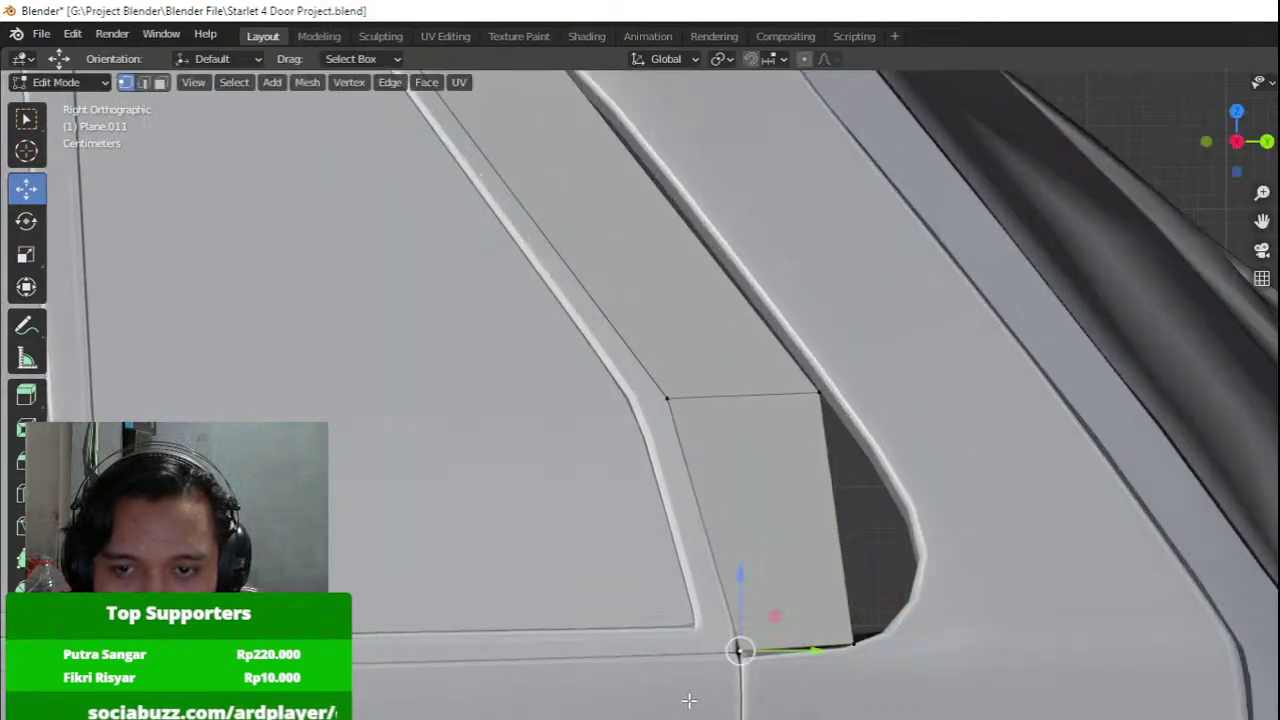
Open the rear body side panel for mesh editing and nudge its upper front corner vertices slightly beside the quarter window.
{"action": "key", "text": "Tab"}
{"action": "scroll", "coordinate": [808, 592], "scroll_direction": "up", "scroll_amount": 4}
{"action": "mouse_move", "coordinate": [688, 702]}
{"action": "middle_mouse_down", "text": "shift"}
{"action": "mouse_move", "coordinate": [712, 596]}
{"action": "mouse_move", "coordinate": [706, 560]}
{"action": "middle_mouse_up", "text": "shift"}
{"action": "left_click", "coordinate": [808, 592]}
{"action": "key", "text": "Tab"}
{"action": "key", "text": "z"}
{"action": "left_click", "coordinate": [777, 577]}
{"action": "scroll", "coordinate": [777, 577], "scroll_direction": "up", "scroll_amount": 2}
{"action": "key", "text": "a"}
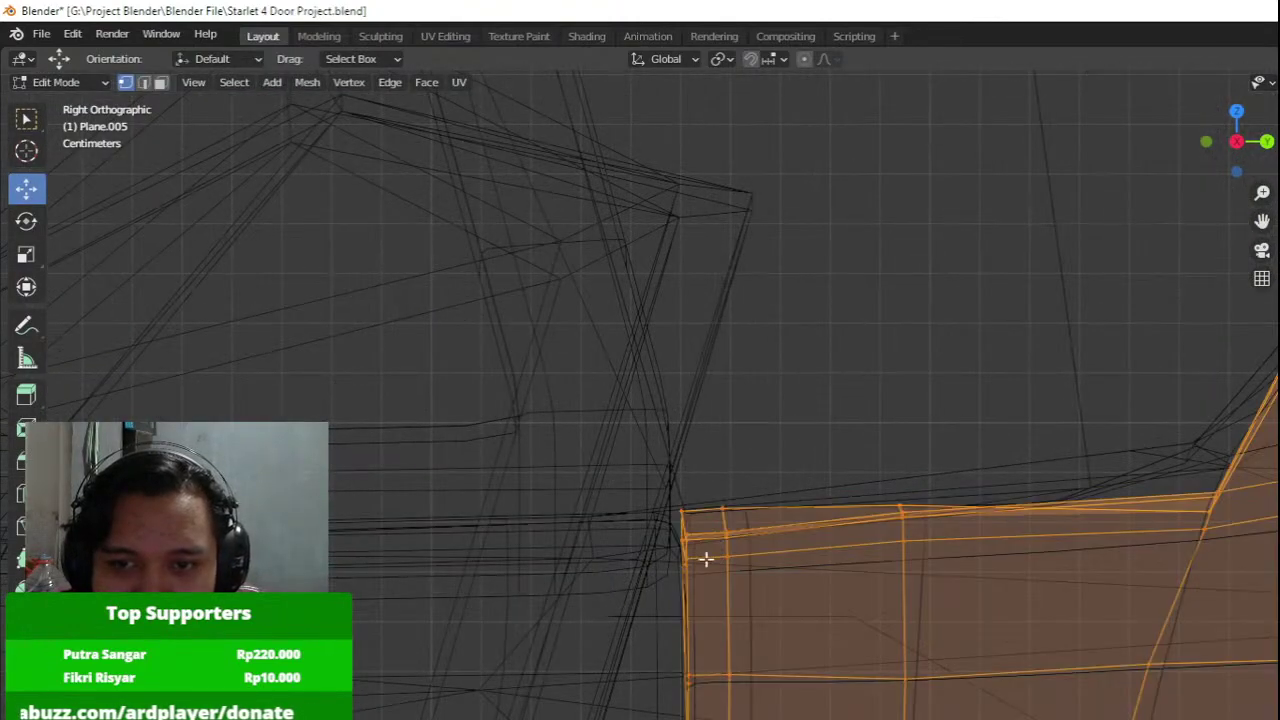
{"action": "left_click_drag", "start_coordinate": [658, 595], "coordinate": [766, 514]}
{"action": "key", "text": "z"}
{"action": "left_click", "coordinate": [859, 523]}
{"action": "left_click_drag", "start_coordinate": [703, 478], "coordinate": [692, 464]}
{"action": "middle_click_drag", "start_coordinate": [880, 514], "coordinate": [805, 519], "text": "shift"}
Reopen the quarter window panel's mesh, add an edge loop across its lower section, and move the loop's rear vertex out to the frame.
{"action": "key", "text": "Tab"}
{"action": "left_click", "coordinate": [824, 468]}
{"action": "key", "text": "Tab"}
{"action": "scroll", "coordinate": [826, 468], "scroll_direction": "down", "scroll_amount": 2}
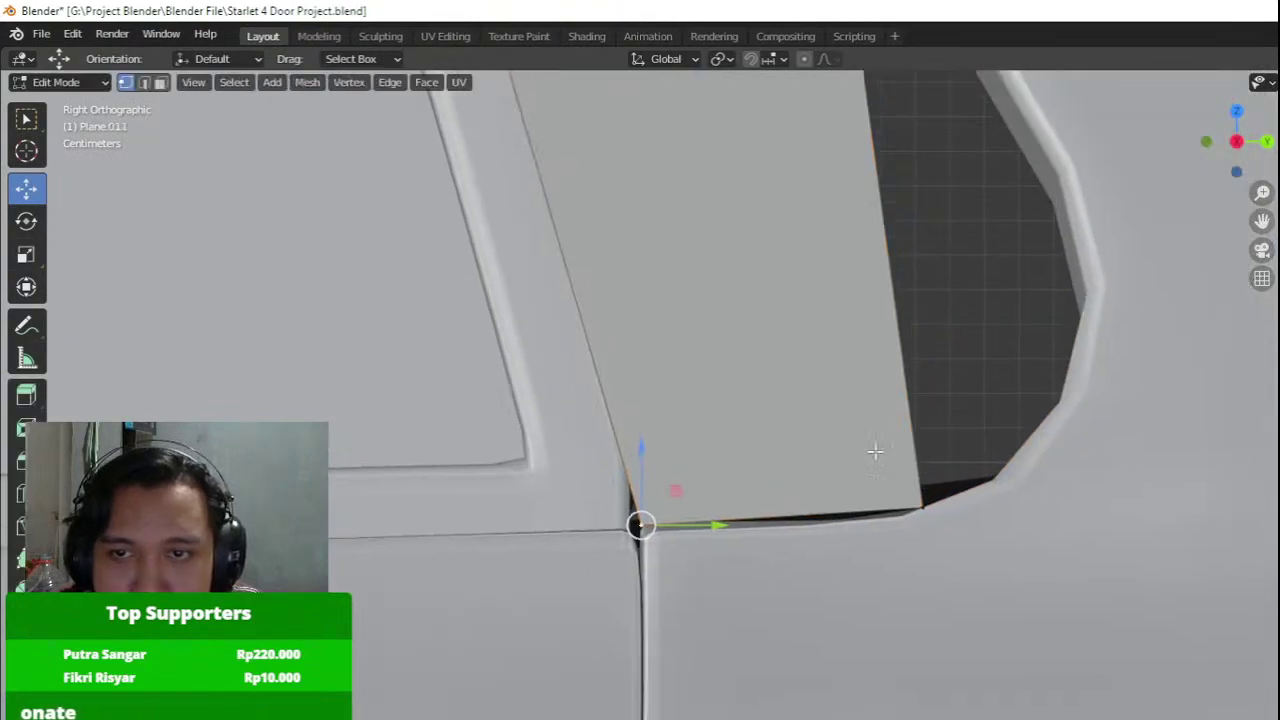
{"action": "middle_click_drag", "start_coordinate": [920, 356], "coordinate": [886, 453], "text": "shift"}
{"action": "key", "text": "ctrl+r"}
{"action": "scroll", "coordinate": [886, 453], "scroll_direction": "down", "scroll_amount": 2}
{"action": "left_click", "coordinate": [886, 453]}
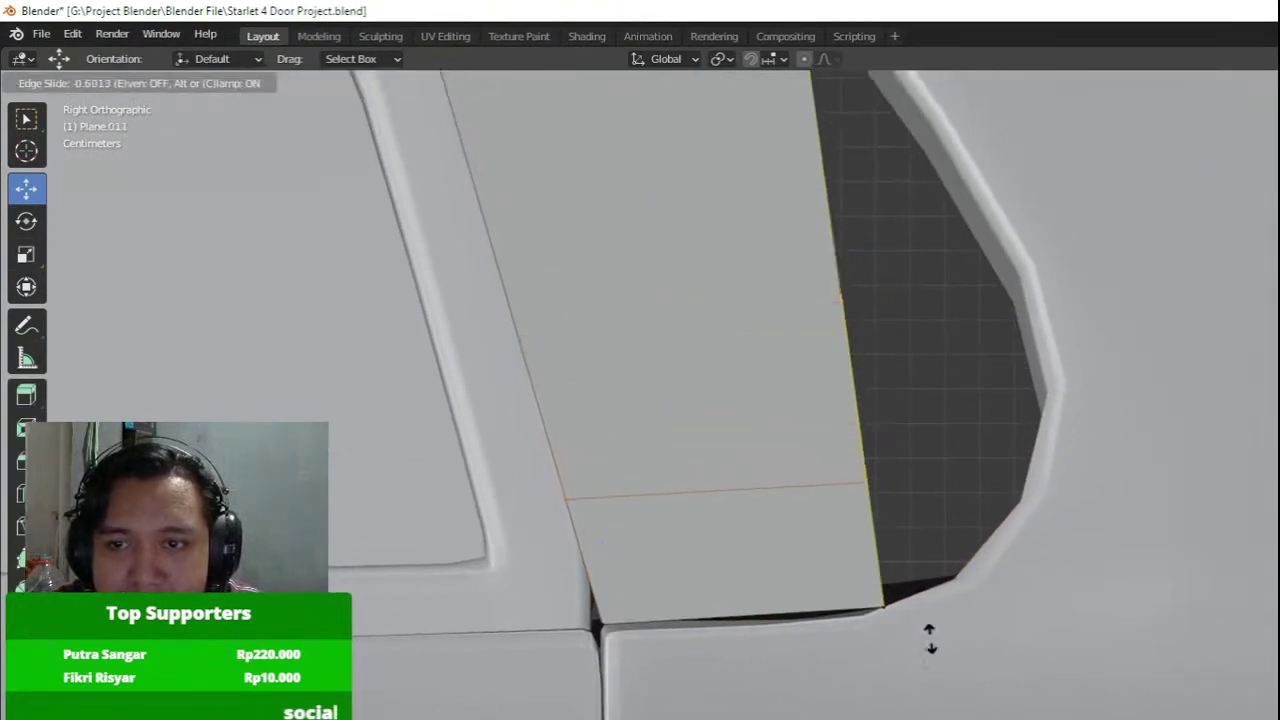
{"action": "left_click", "coordinate": [938, 660]}
{"action": "left_click", "coordinate": [895, 514]}
{"action": "left_click_drag", "start_coordinate": [952, 511], "coordinate": [1089, 511]}
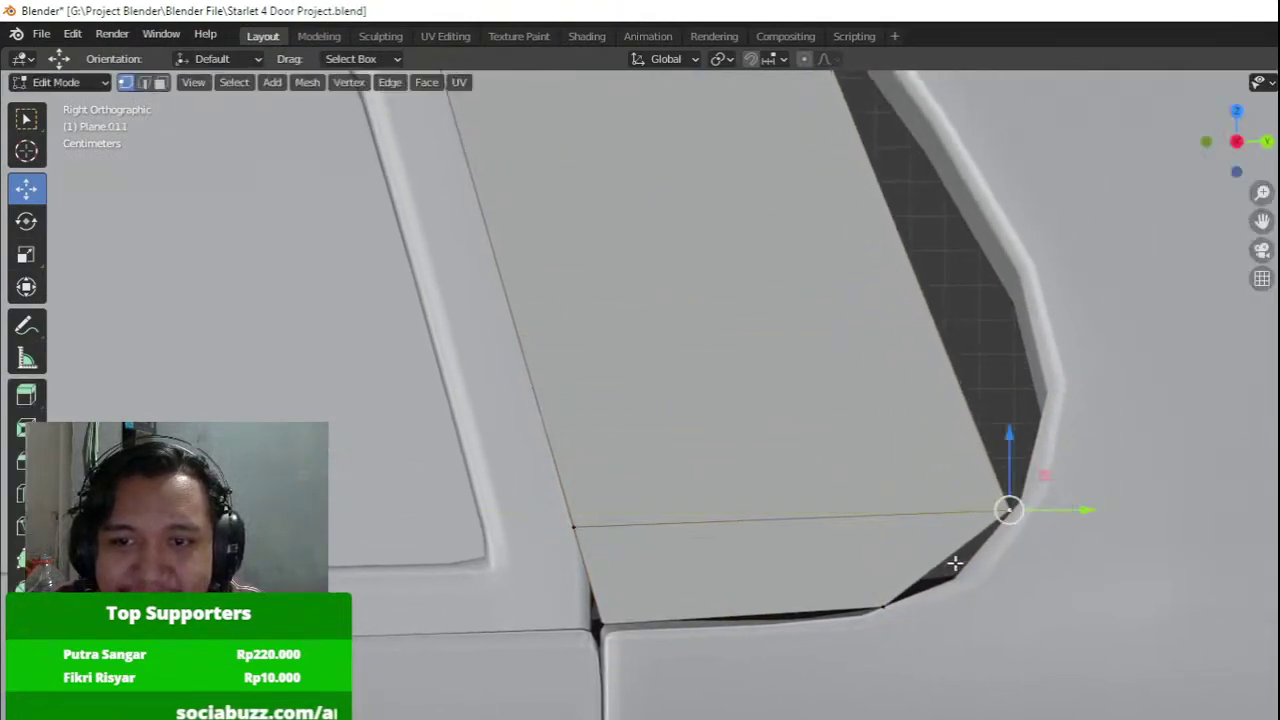
Shift the panel's lower rear vertex forward, add an edge loop just above the bottom edge, and move its rear vertex to the rounded frame corner.
{"action": "left_click", "coordinate": [883, 606]}
{"action": "key", "text": "g"}
{"action": "left_click", "coordinate": [848, 610]}
{"action": "left_click", "coordinate": [924, 570]}
{"action": "left_click", "coordinate": [909, 593]}
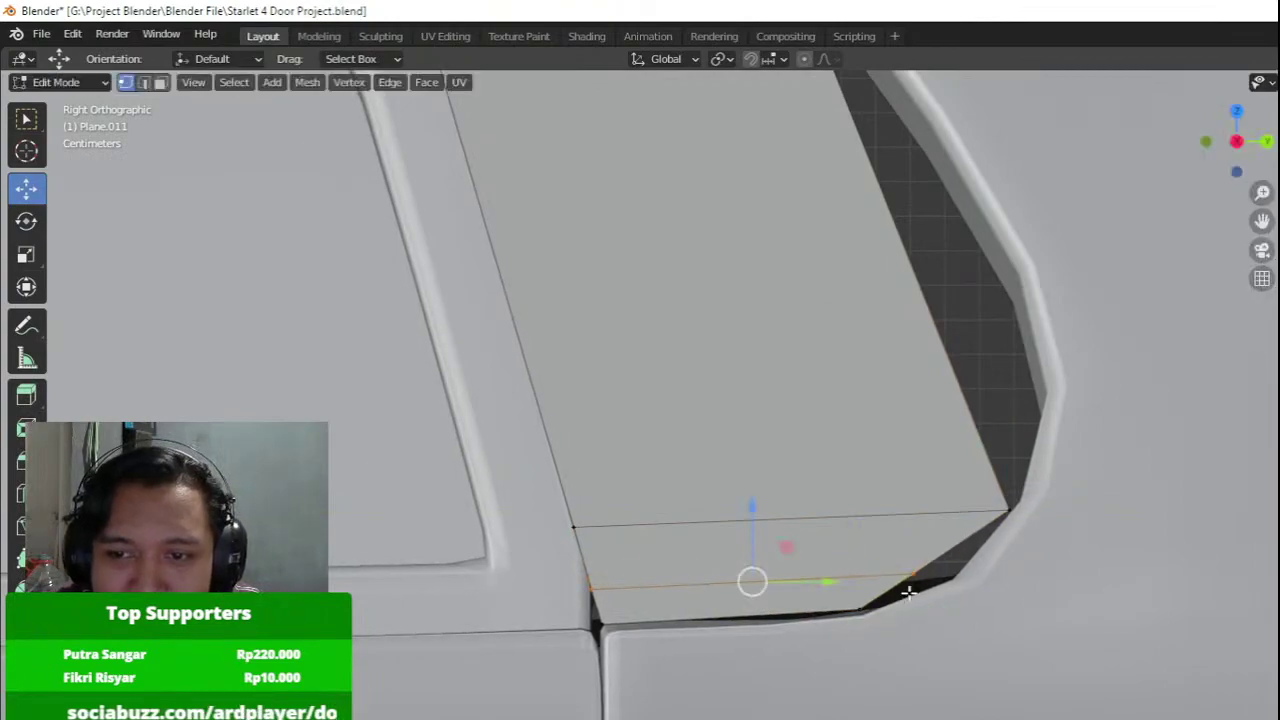
{"action": "left_click_drag", "start_coordinate": [985, 575], "coordinate": [1023, 580]}
Add three evenly spaced edge loops across the panel's lower middle section and move the uppermost one's rear vertex to the frame.
{"action": "middle_click_drag", "start_coordinate": [950, 352], "coordinate": [907, 523], "text": "shift"}
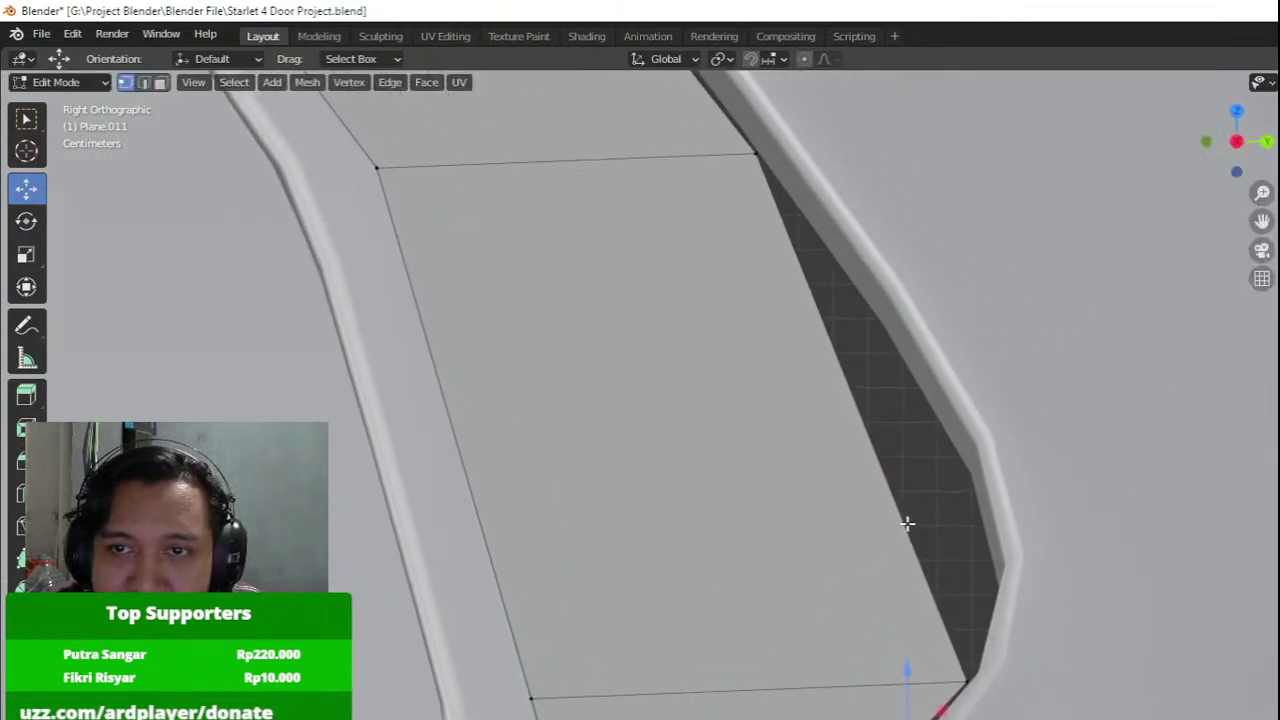
{"action": "left_click", "coordinate": [907, 523]}
{"action": "left_click", "coordinate": [907, 523]}
{"action": "left_click", "coordinate": [848, 286]}
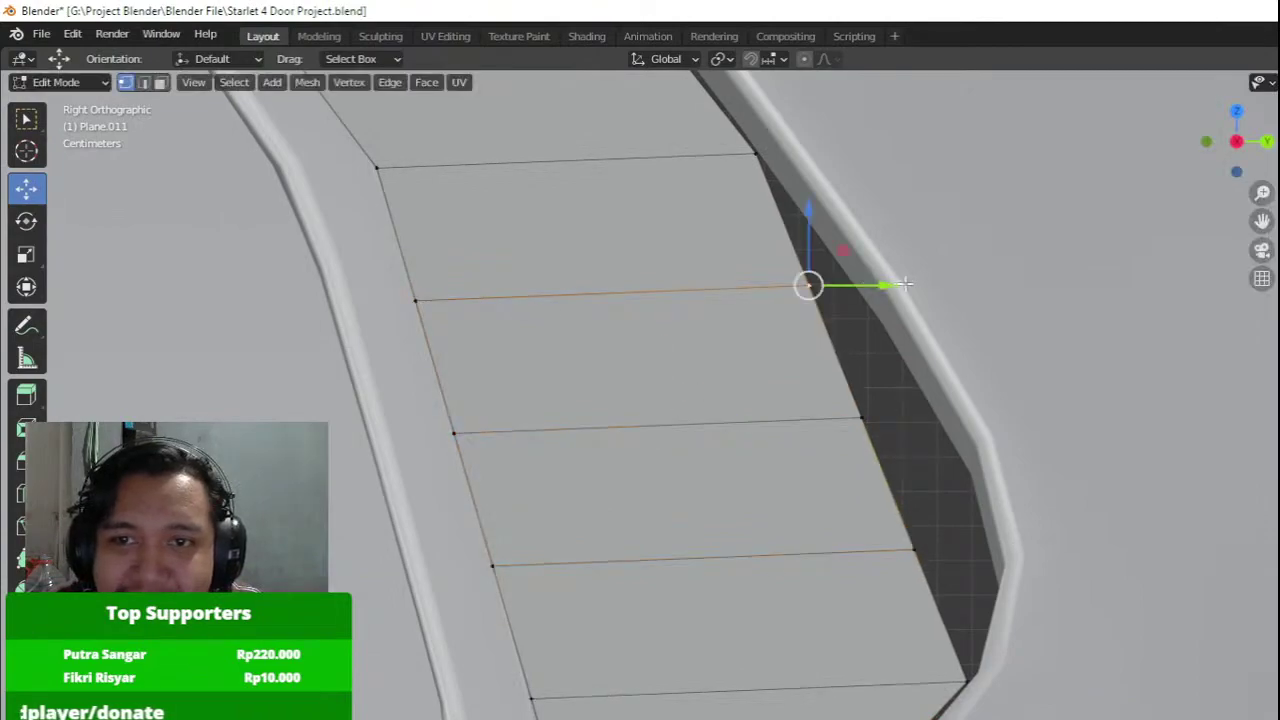
{"action": "key", "text": "ctrl+z"}
{"action": "left_click_drag", "start_coordinate": [876, 289], "coordinate": [1064, 280]}
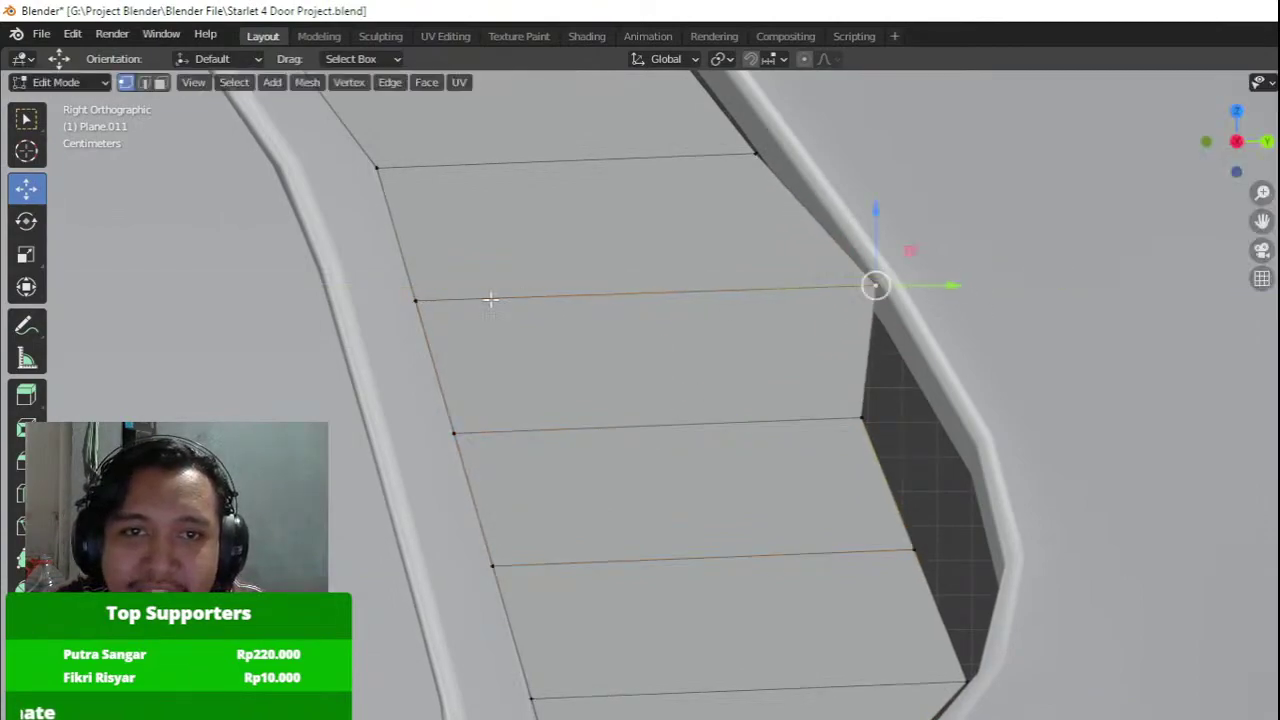
Move the front vertices of the upper two new loops along Y to match the front edge of the opening.
{"action": "left_click_drag", "start_coordinate": [498, 300], "coordinate": [75, 346]}
{"action": "left_click", "coordinate": [446, 432]}
{"action": "left_click_drag", "start_coordinate": [524, 433], "coordinate": [332, 446]}
Move the rear vertices of the middle and lower new loops onto the curved rear edge of the window frame.
{"action": "left_click", "coordinate": [866, 424]}
{"action": "left_click_drag", "start_coordinate": [948, 418], "coordinate": [1168, 425]}
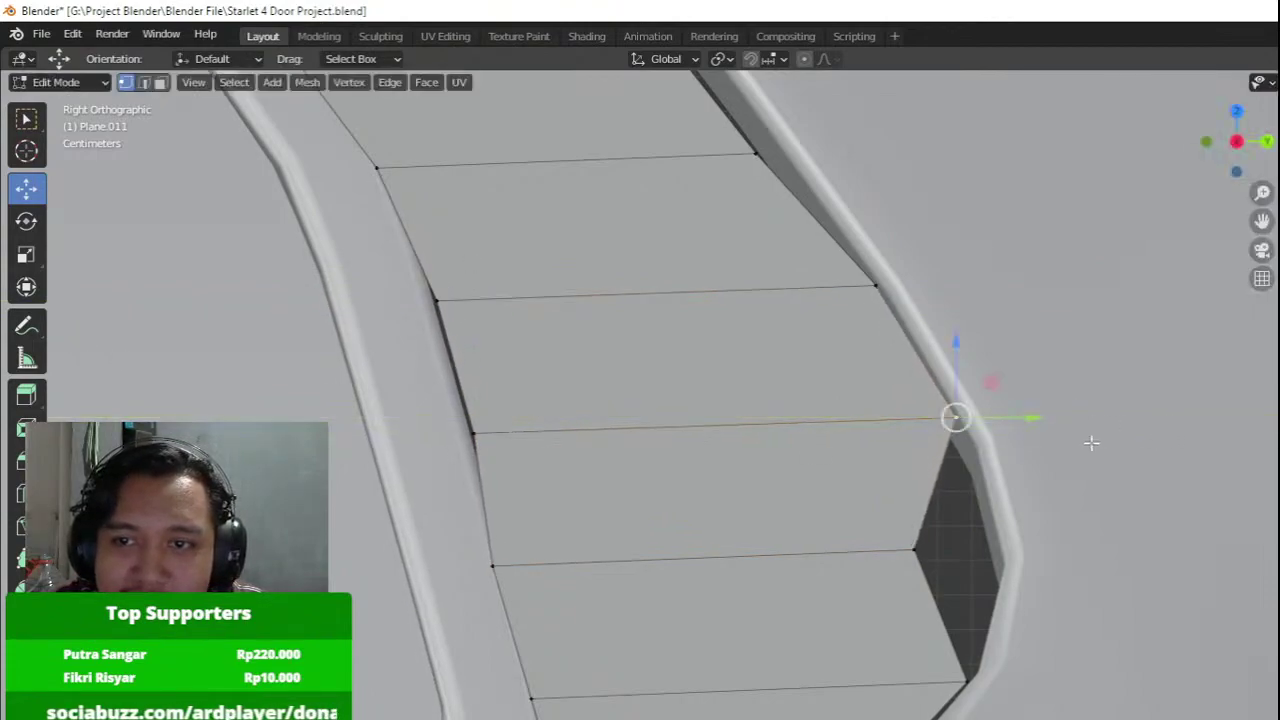
{"action": "key", "text": "g"}
{"action": "left_click", "coordinate": [937, 339]}
{"action": "left_click", "coordinate": [918, 542]}
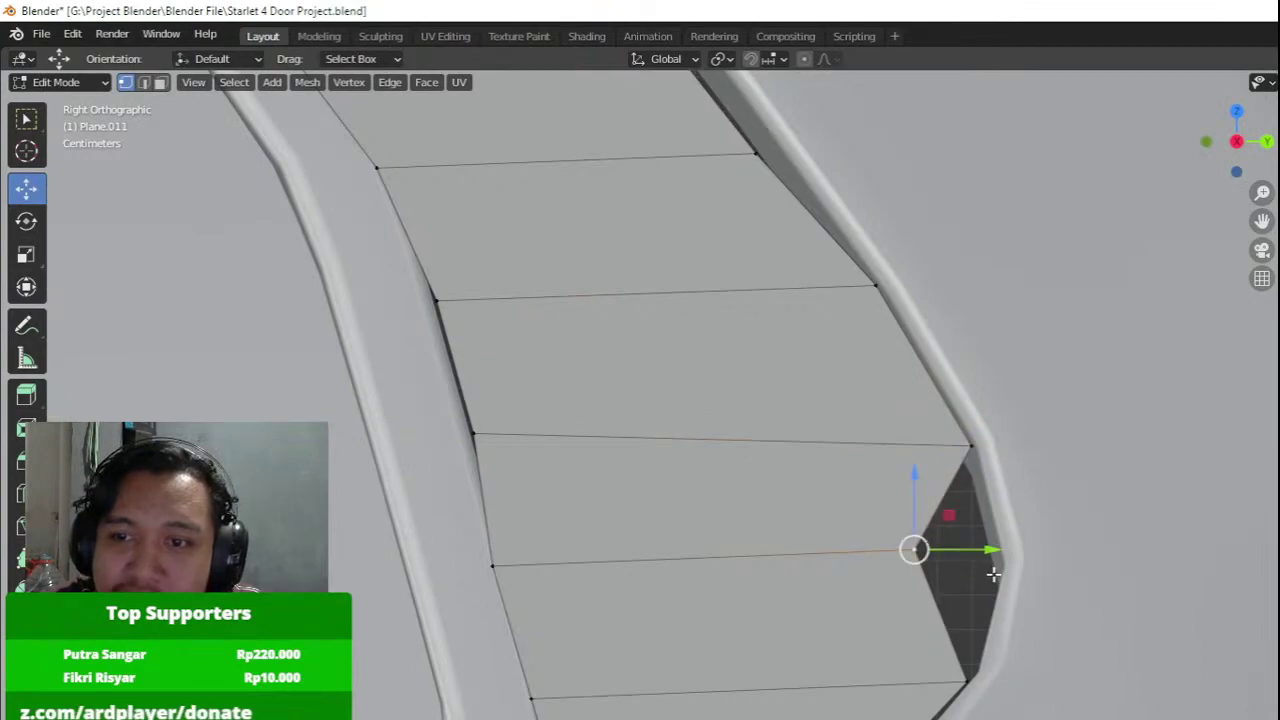
{"action": "key", "text": "g"}
{"action": "left_click", "coordinate": [1002, 557]}
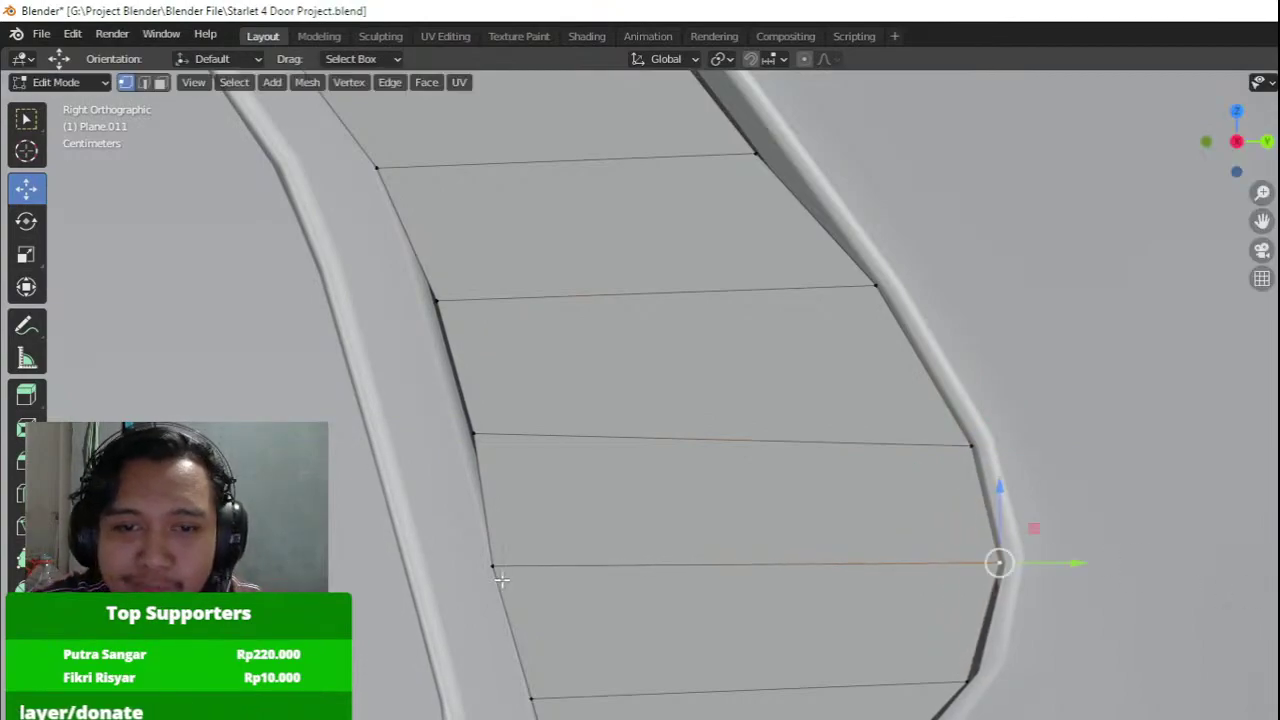
Shift the front vertices of the lowest new loop and the loop below it rearward to follow the opening's front edge.
{"action": "mouse_move", "coordinate": [551, 564]}
{"action": "left_mouse_down"}
{"action": "mouse_move", "coordinate": [589, 566]}
{"action": "mouse_move", "coordinate": [574, 566]}
{"action": "left_mouse_up"}
{"action": "left_click", "coordinate": [535, 697]}
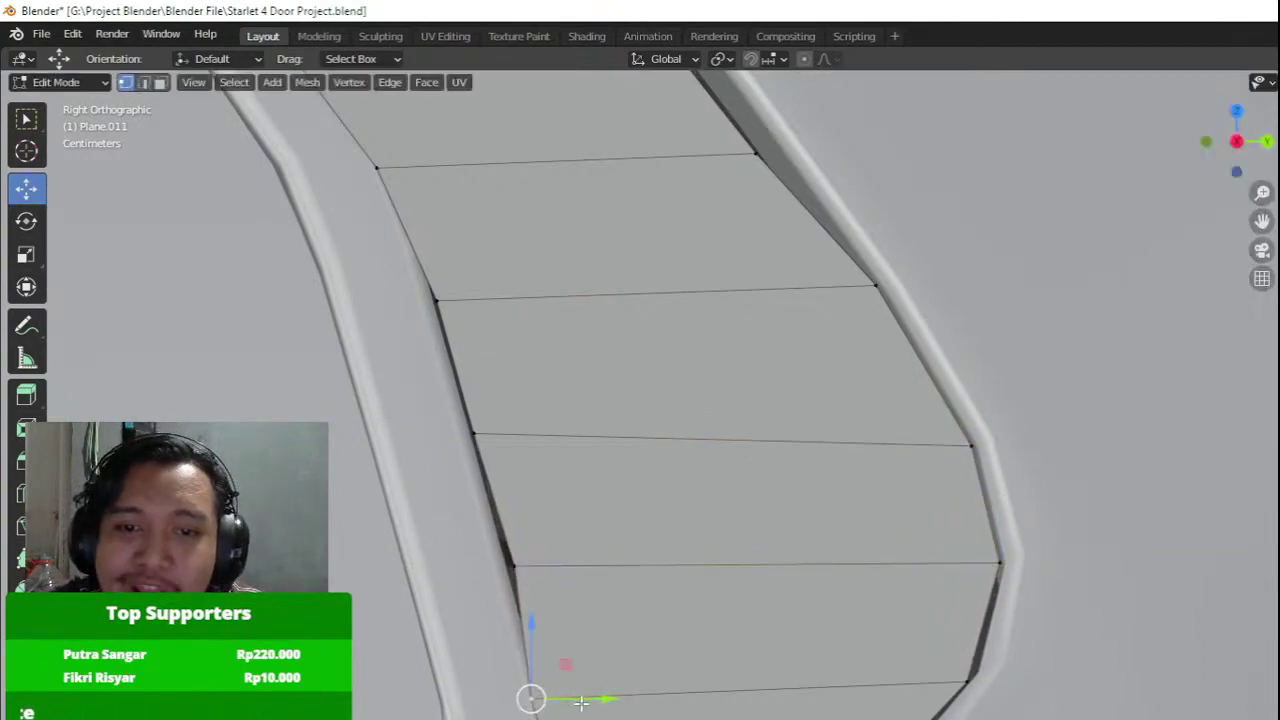
{"action": "left_click_drag", "start_coordinate": [588, 703], "coordinate": [607, 711]}
{"action": "left_click_drag", "start_coordinate": [583, 664], "coordinate": [588, 658]}
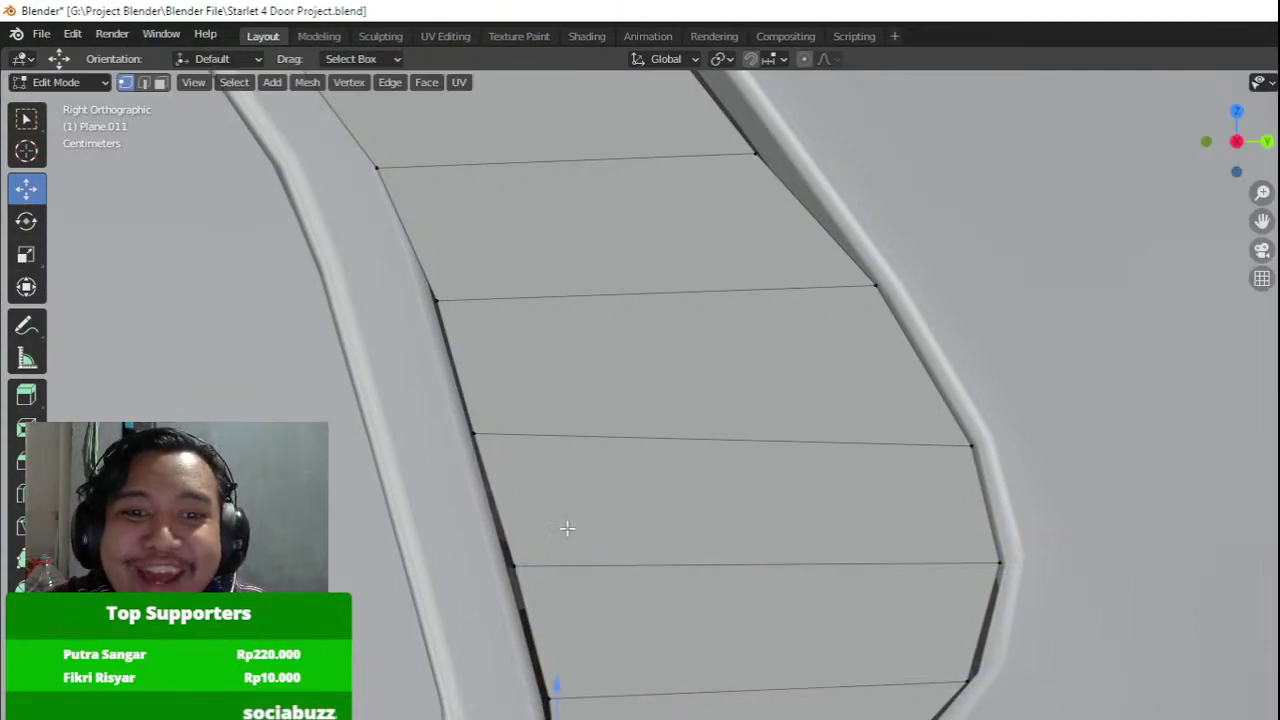
Reposition the front vertex at the panel's bend to match the corner of the door frame's edge.
{"action": "middle_click_drag", "start_coordinate": [389, 185], "coordinate": [491, 460], "text": "shift"}
{"action": "left_click_drag", "start_coordinate": [559, 442], "coordinate": [583, 442]}
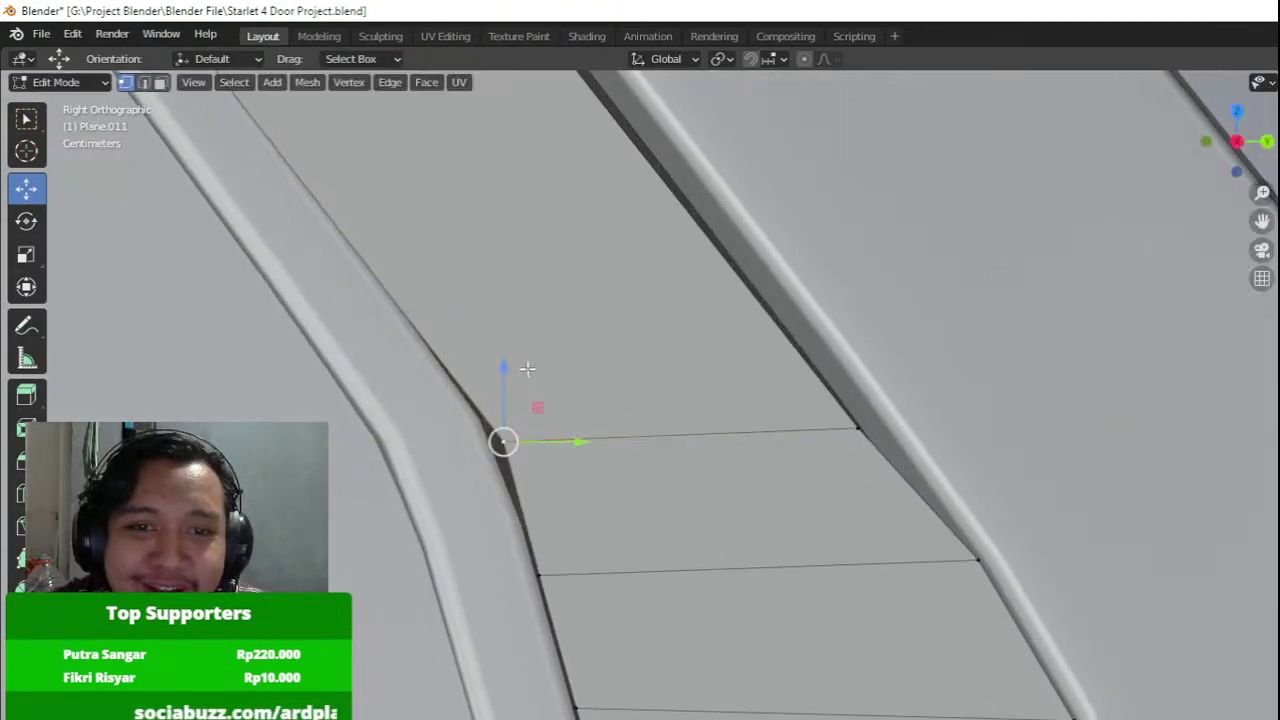
{"action": "left_click_drag", "start_coordinate": [535, 401], "coordinate": [374, 127], "text": "shift"}
Add an edge loop just below the panel's bend and align its front vertex with the opening's front edge.
{"action": "key", "text": "ctrl+r"}
{"action": "left_click", "coordinate": [555, 522]}
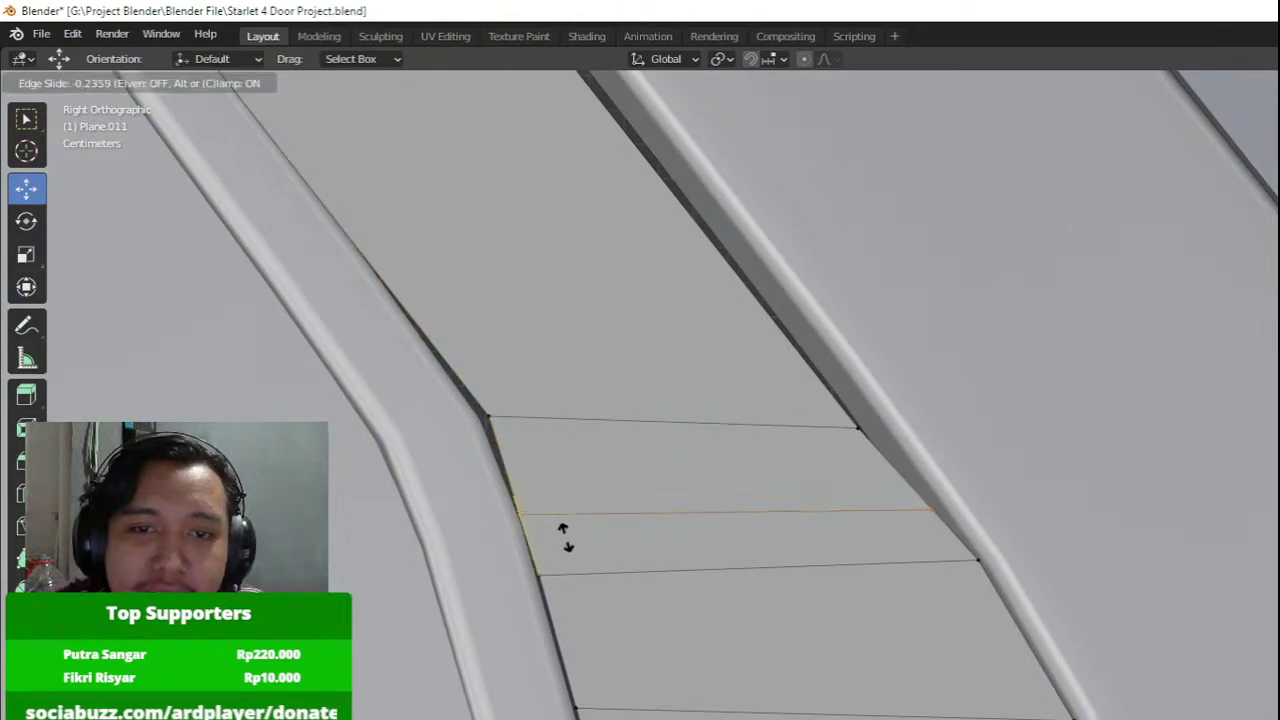
{"action": "left_click", "coordinate": [567, 545]}
{"action": "left_click", "coordinate": [522, 519]}
{"action": "left_click_drag", "start_coordinate": [576, 524], "coordinate": [587, 525]}
{"action": "key", "text": "g"}
{"action": "left_click", "coordinate": [549, 611]}
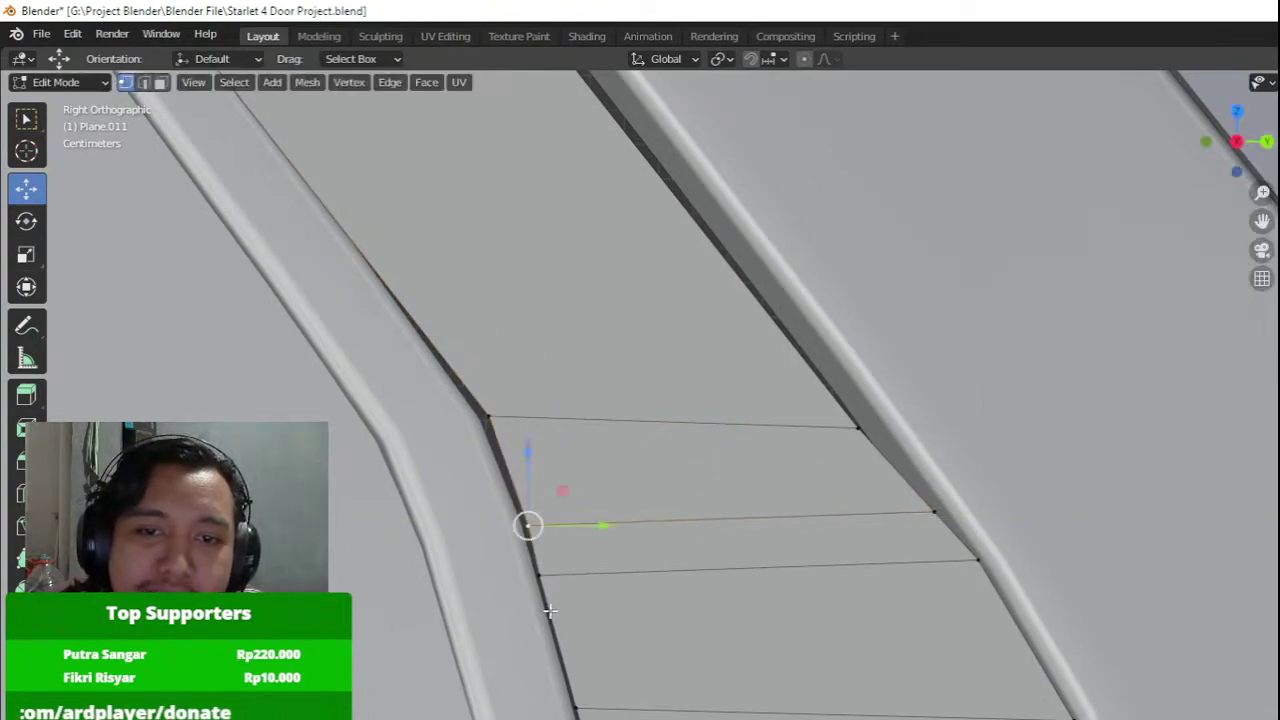
Fine-tune the front vertices of the two loops below the newest one along the opening's front edge.
{"action": "left_click", "coordinate": [553, 583]}
{"action": "key", "text": "g"}
{"action": "left_click", "coordinate": [614, 656]}
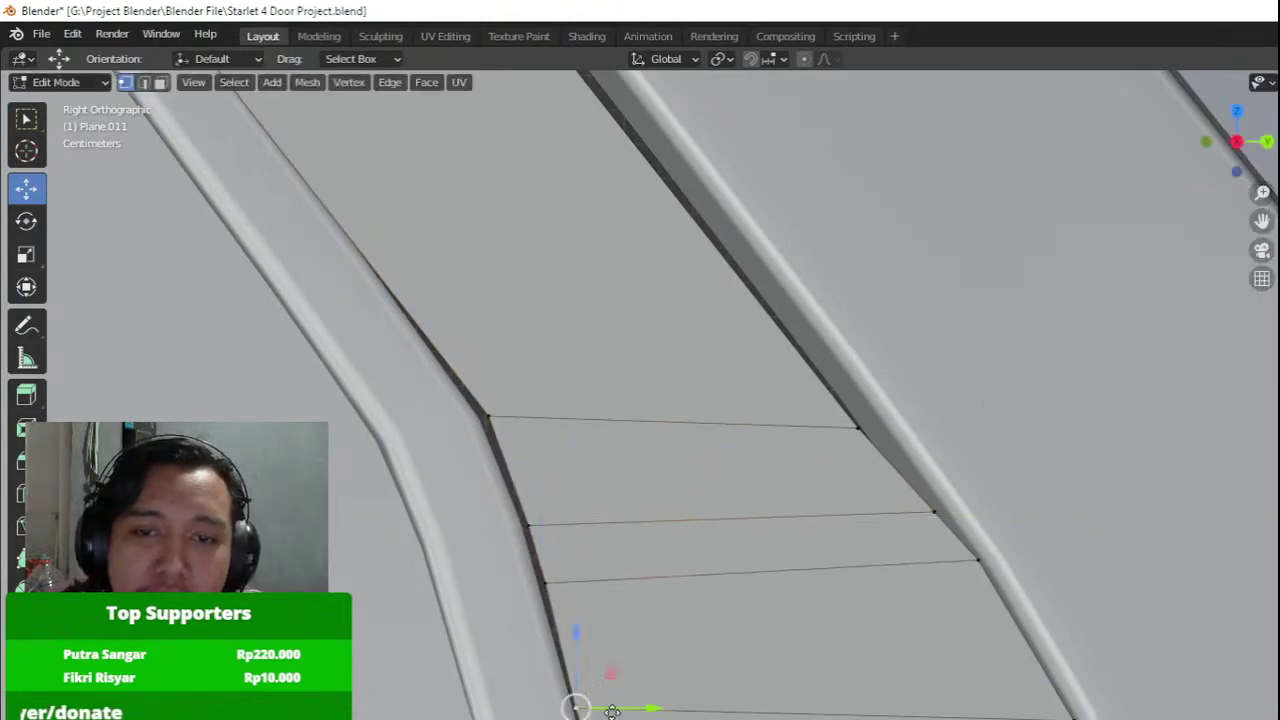
{"action": "left_click_drag", "start_coordinate": [612, 712], "coordinate": [616, 712]}
Move the rear vertex of the loop at the panel's bend rearward to the window frame.
{"action": "scroll", "coordinate": [583, 621], "scroll_direction": "down", "scroll_amount": 3}
{"action": "left_click", "coordinate": [740, 508]}
{"action": "left_click_drag", "start_coordinate": [808, 516], "coordinate": [854, 555]}
{"action": "left_click", "coordinate": [784, 556]}
Move the panel's top rear vertex forward along the frame's upper curve and fit the top front vertex into the opening's upper corner.
{"action": "middle_click_drag", "start_coordinate": [665, 198], "coordinate": [823, 413], "text": "shift"}
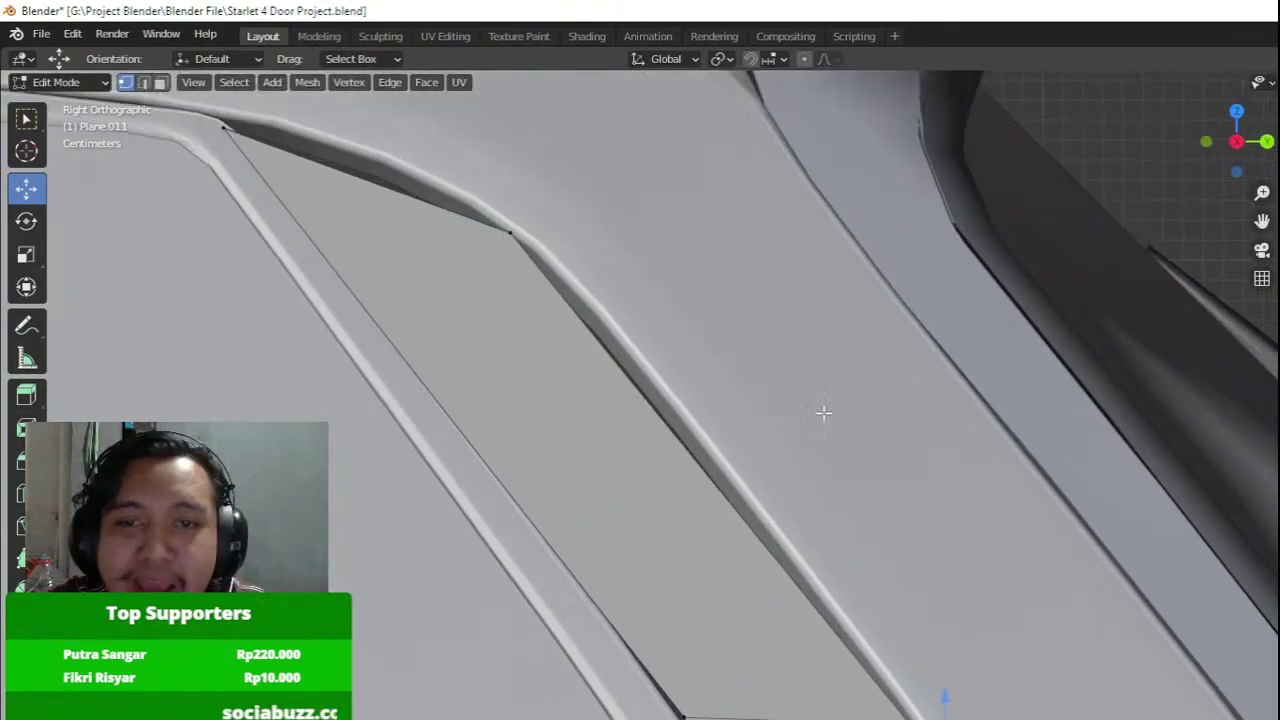
{"action": "middle_click_drag", "start_coordinate": [539, 221], "coordinate": [609, 305], "text": "shift"}
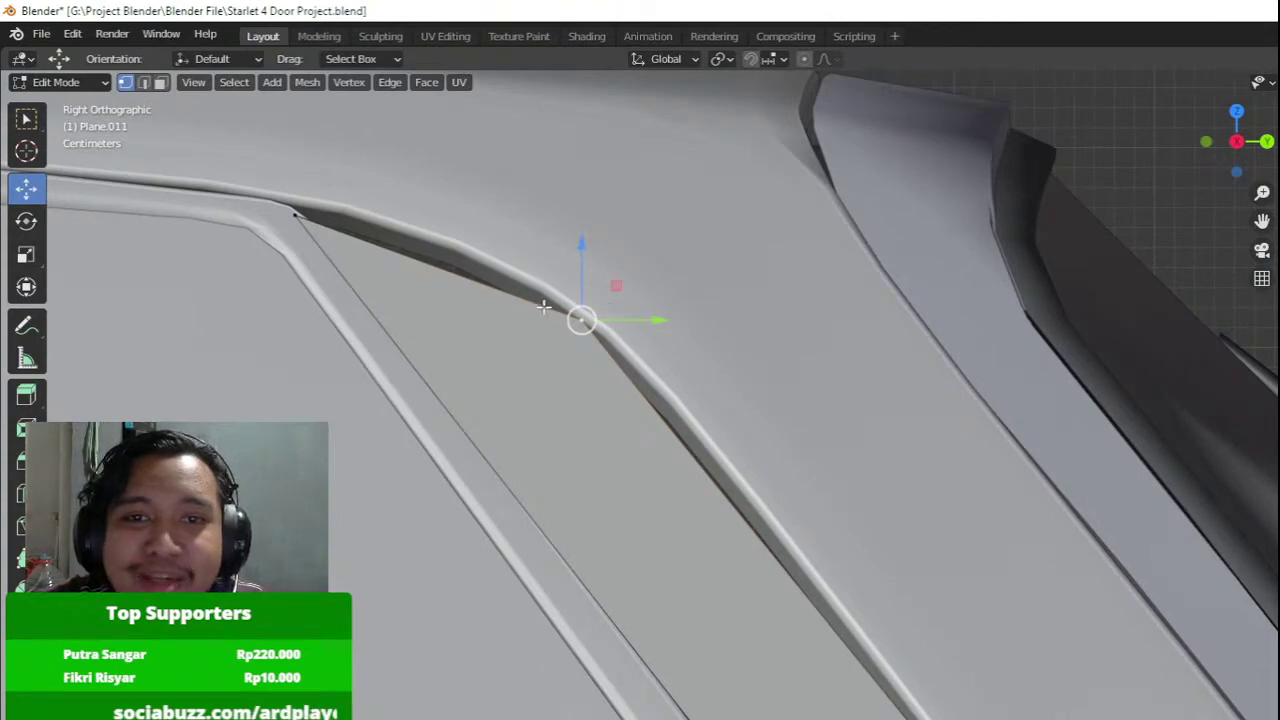
{"action": "key", "text": "g"}
{"action": "left_click", "coordinate": [260, 92]}
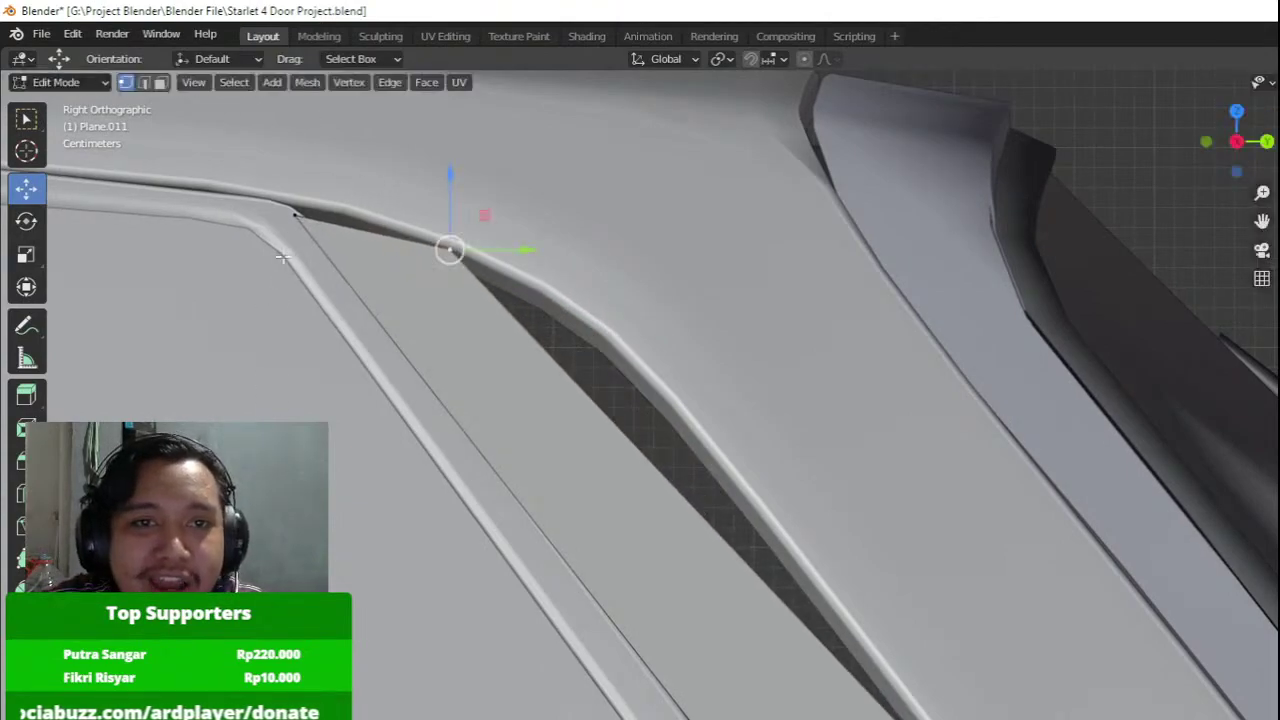
{"action": "left_click", "coordinate": [296, 218]}
{"action": "key", "text": "g"}
{"action": "left_click", "coordinate": [325, 214]}
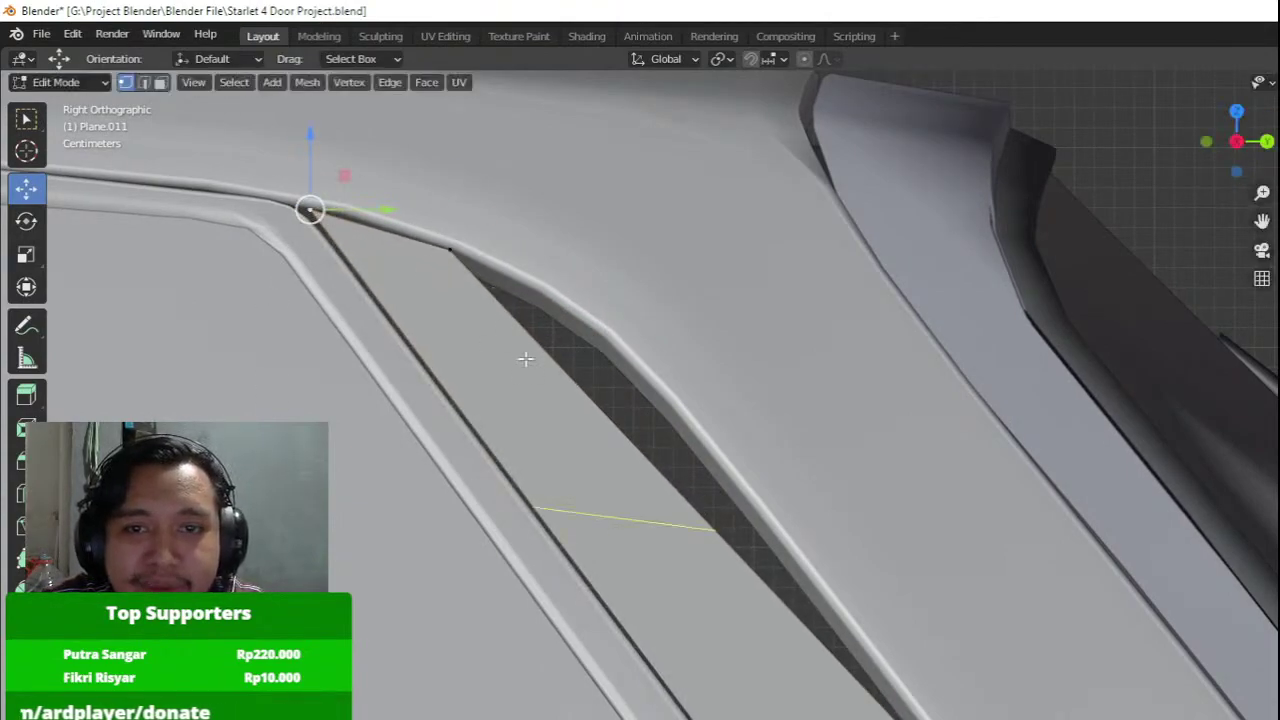
Add three edge loops across the panel's upper section and move their rear vertices along Y onto the window frame.
{"action": "left_click", "coordinate": [525, 358]}
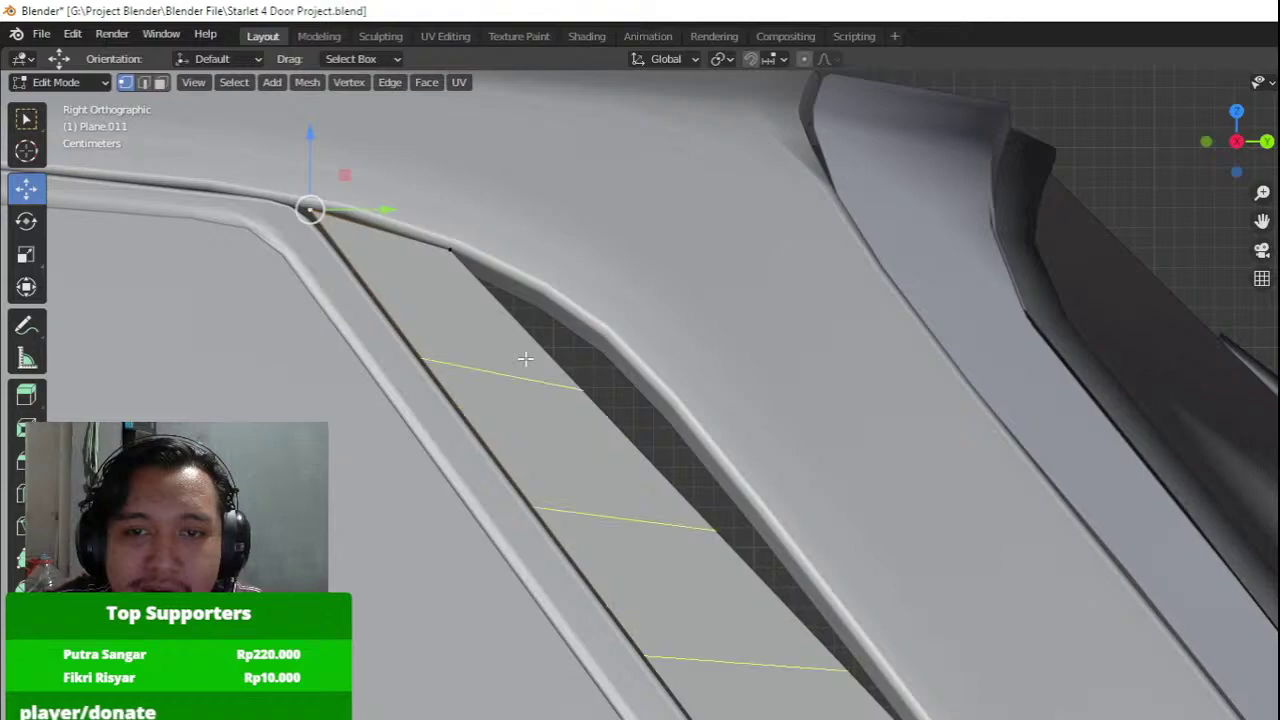
{"action": "left_click", "coordinate": [864, 671]}
{"action": "left_click_drag", "start_coordinate": [918, 670], "coordinate": [946, 670]}
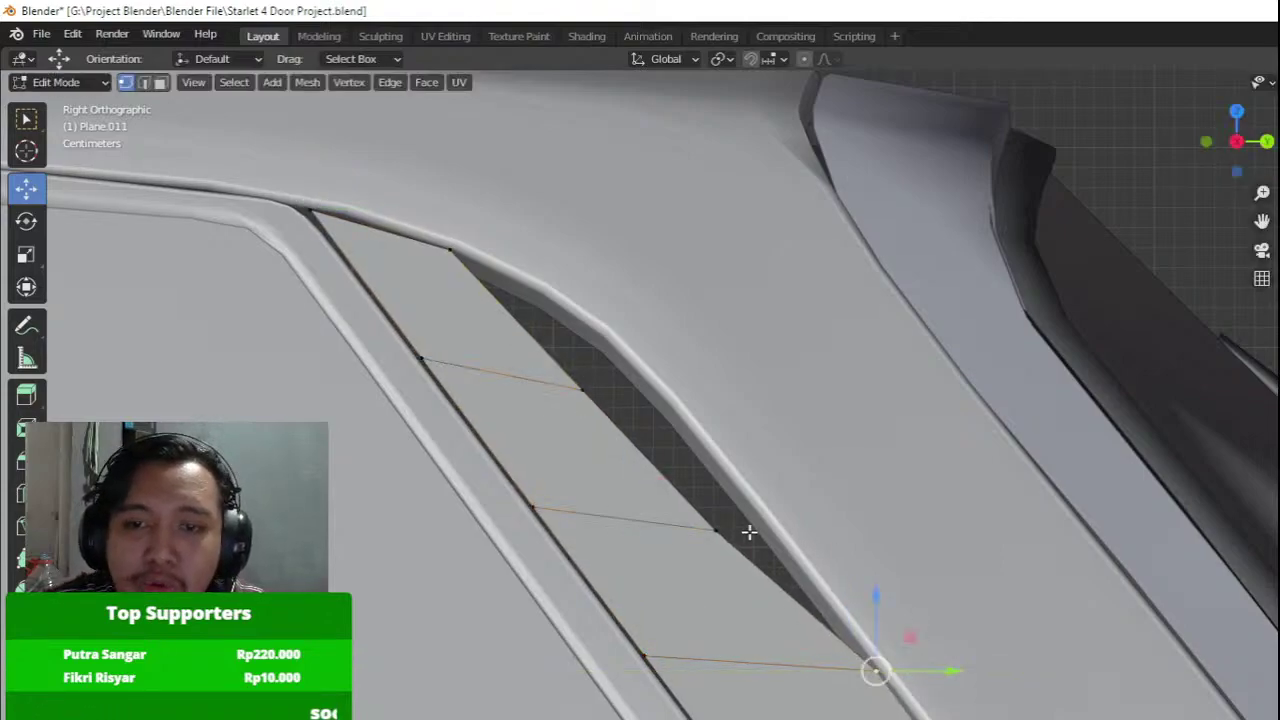
{"action": "left_click", "coordinate": [724, 531]}
{"action": "left_click_drag", "start_coordinate": [793, 531], "coordinate": [1089, 539]}
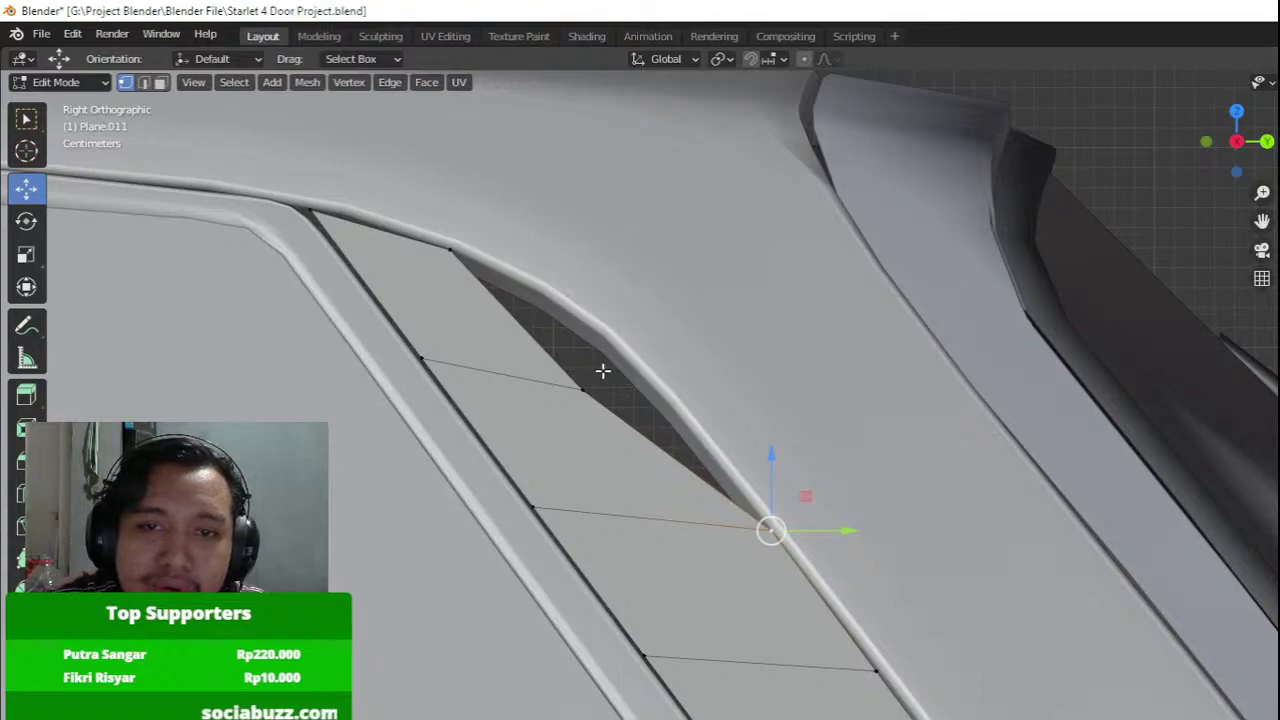
{"action": "left_click", "coordinate": [591, 386]}
{"action": "left_click_drag", "start_coordinate": [671, 391], "coordinate": [550, 426]}
Add an edge loop across the panel's topmost section, slide it upward, and move its rear vertex to the frame's curve.
{"action": "key", "text": "ctrl+r"}
{"action": "left_click", "coordinate": [574, 342]}
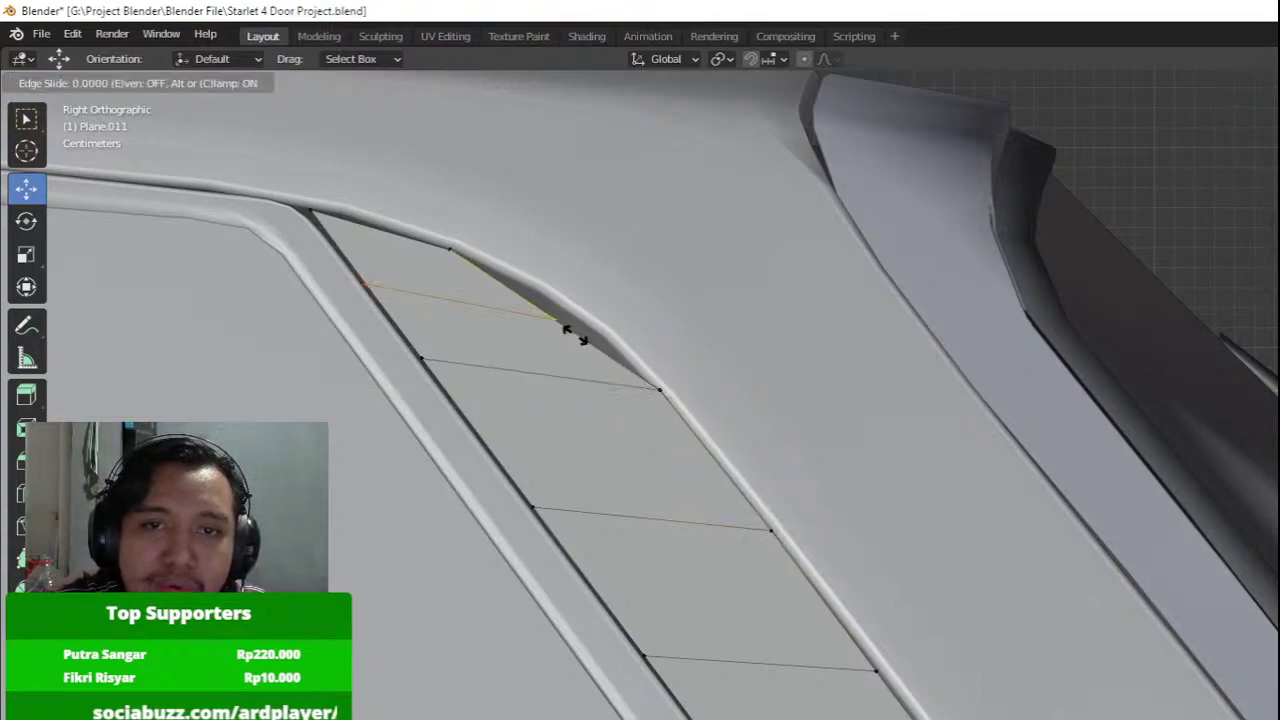
{"action": "left_click", "coordinate": [537, 303]}
{"action": "left_click", "coordinate": [523, 293]}
{"action": "left_click_drag", "start_coordinate": [583, 288], "coordinate": [607, 292]}
Add another edge loop below the topmost one and shift it slightly rearward along Y to follow the frame's curve.
{"action": "key", "text": "ctrl+r"}
{"action": "left_click", "coordinate": [597, 328]}
{"action": "left_click", "coordinate": [597, 328]}
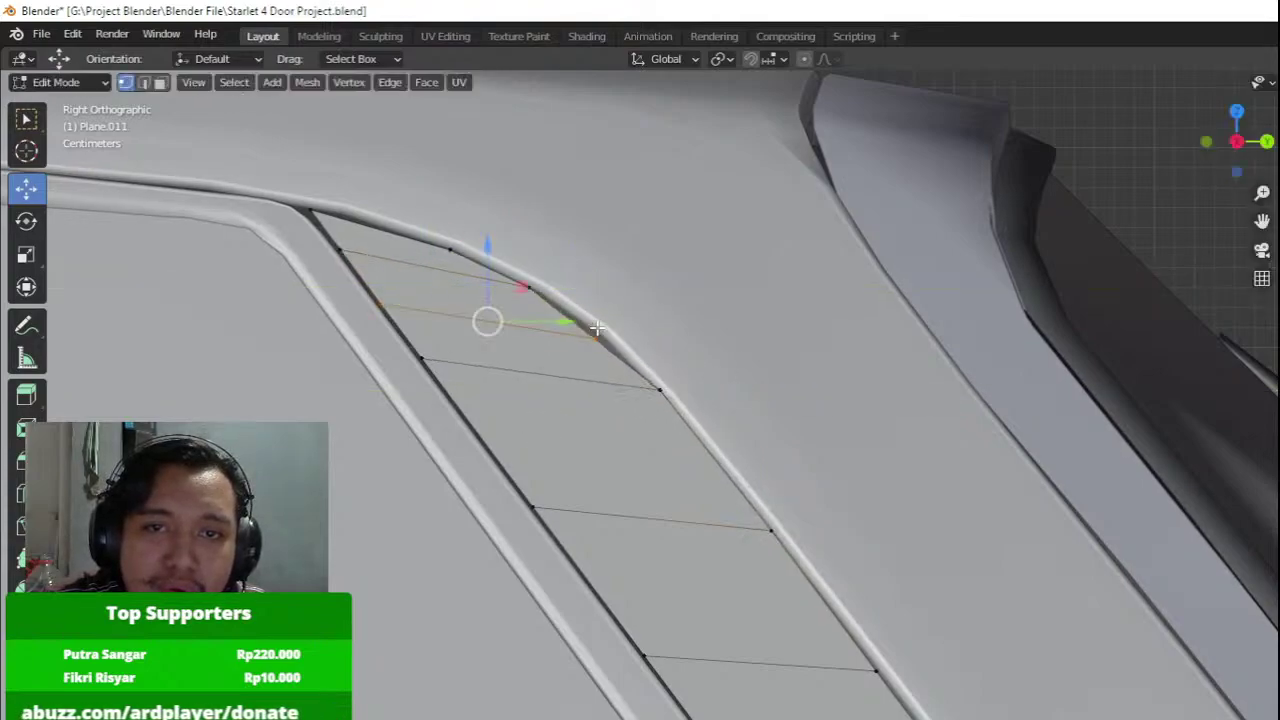
{"action": "left_click_drag", "start_coordinate": [667, 339], "coordinate": [683, 341]}
Select all of the panel's vertices and move them along X closer to the car's side.
{"action": "middle_click_drag", "start_coordinate": [683, 345], "coordinate": [446, 389]}
{"action": "scroll", "coordinate": [446, 389], "scroll_direction": "down", "scroll_amount": 6}
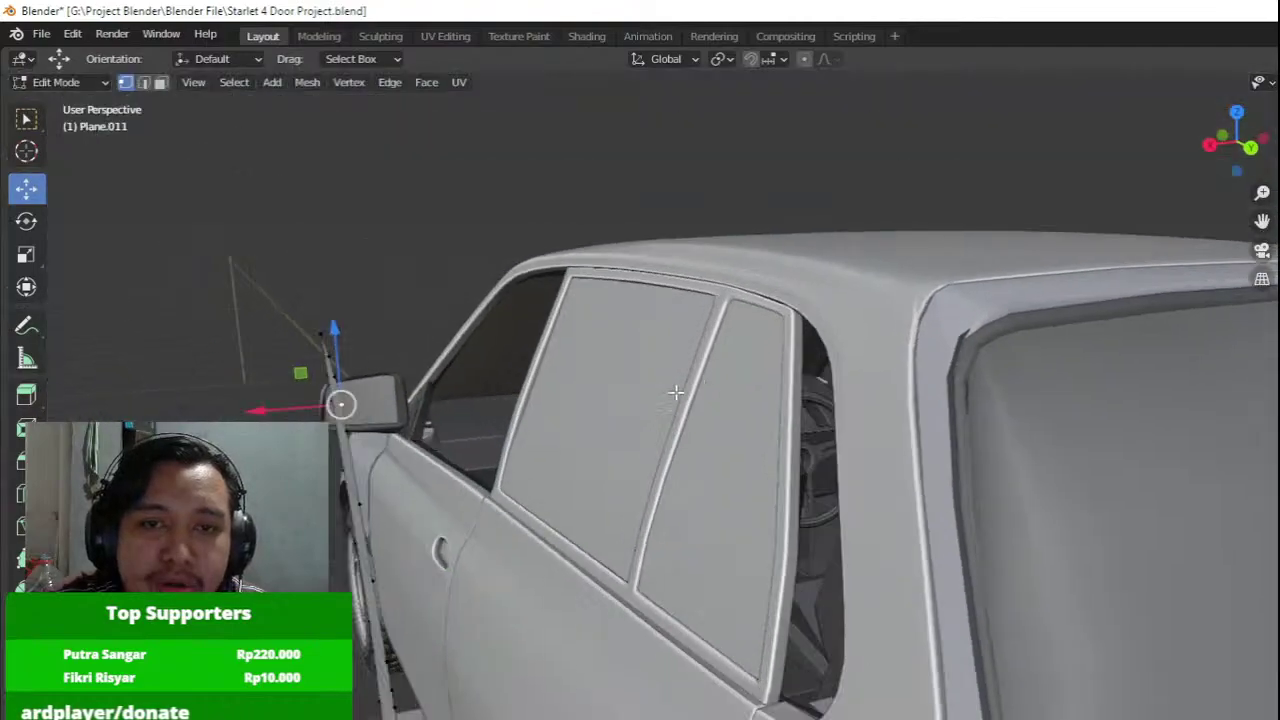
{"action": "middle_click_drag", "start_coordinate": [677, 394], "coordinate": [640, 384]}
{"action": "key", "text": "a"}
{"action": "left_click_drag", "start_coordinate": [287, 557], "coordinate": [554, 565]}
{"action": "left_click", "coordinate": [554, 564]}
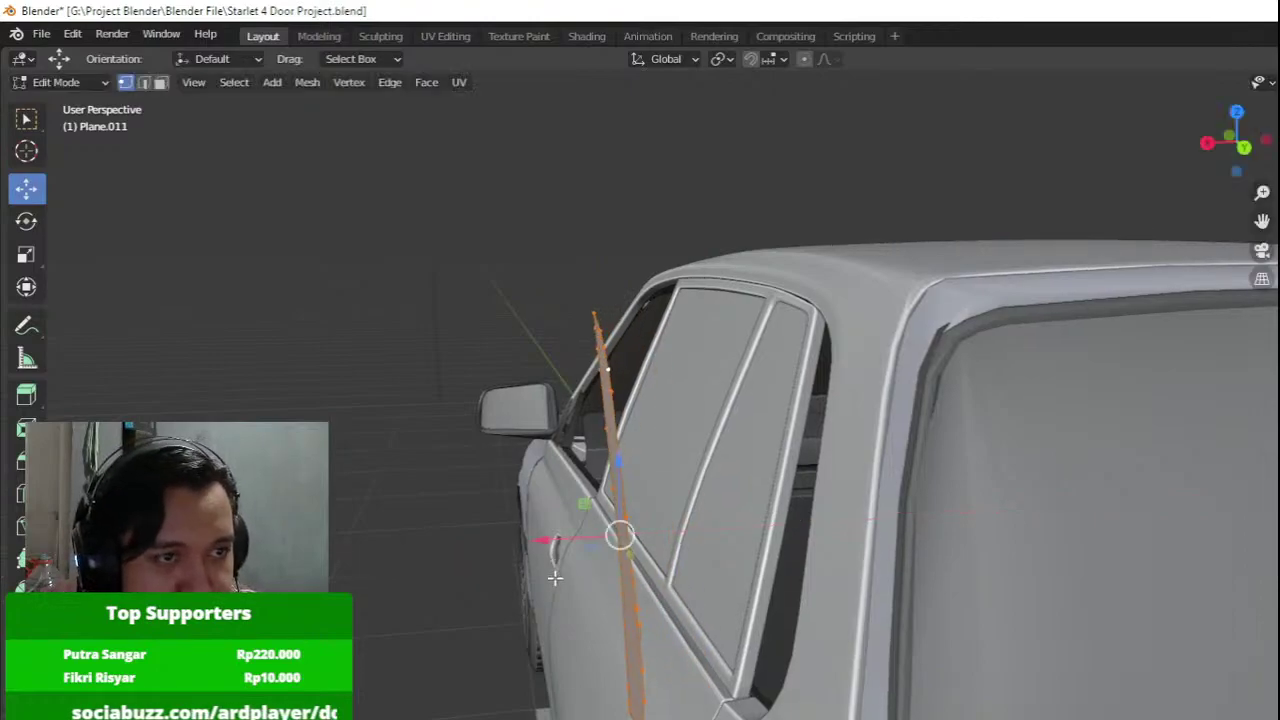
{"action": "middle_click_drag", "start_coordinate": [555, 578], "coordinate": [578, 498]}
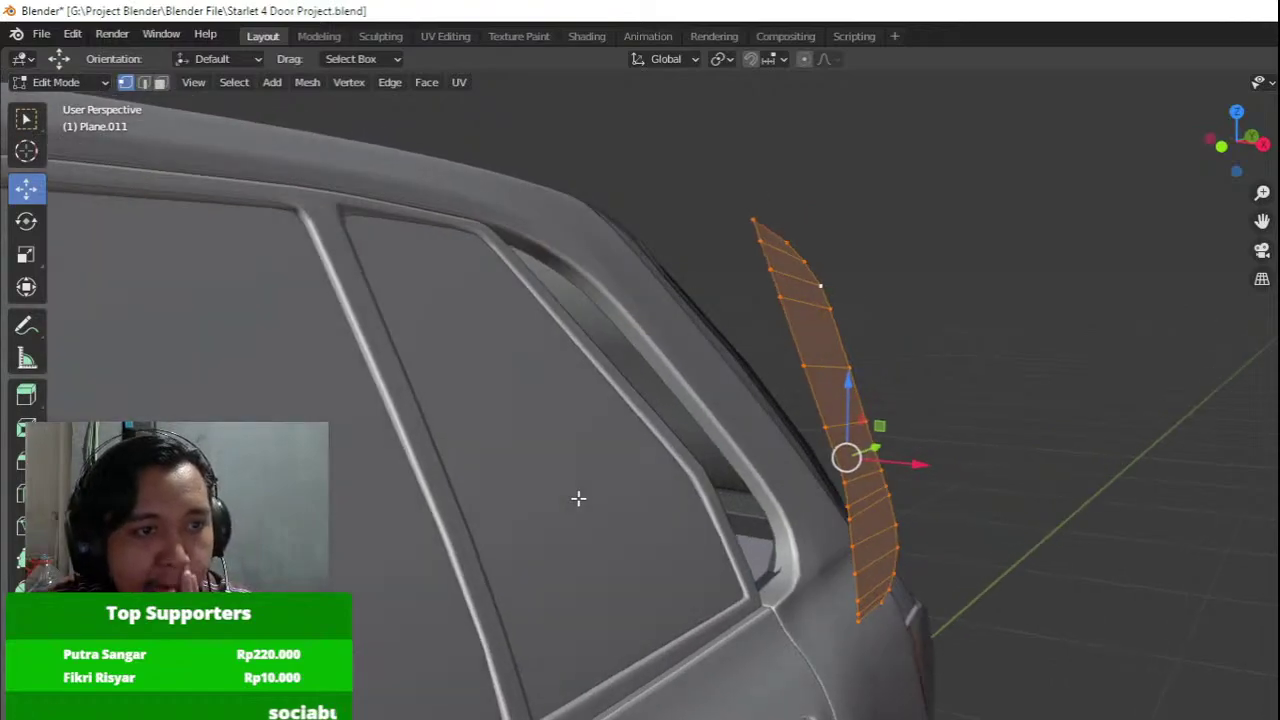
{"action": "middle_click_drag", "start_coordinate": [660, 494], "coordinate": [746, 487]}
{"action": "middle_click_drag", "start_coordinate": [925, 467], "coordinate": [776, 438]}
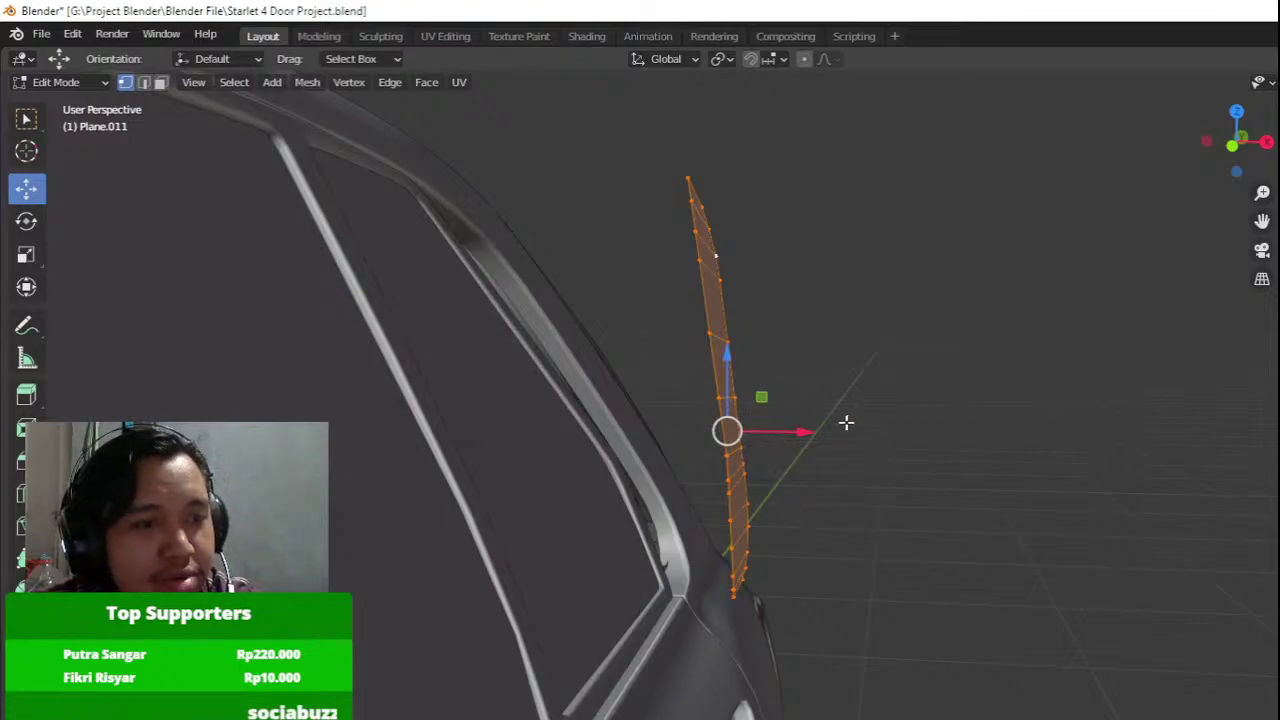
{"action": "left_click_drag", "start_coordinate": [815, 431], "coordinate": [752, 409]}
Rotate the panel in front view to match the lean of the car's side windows and shift it slightly inward along X.
{"action": "middle_click_drag", "start_coordinate": [820, 423], "coordinate": [460, 417]}
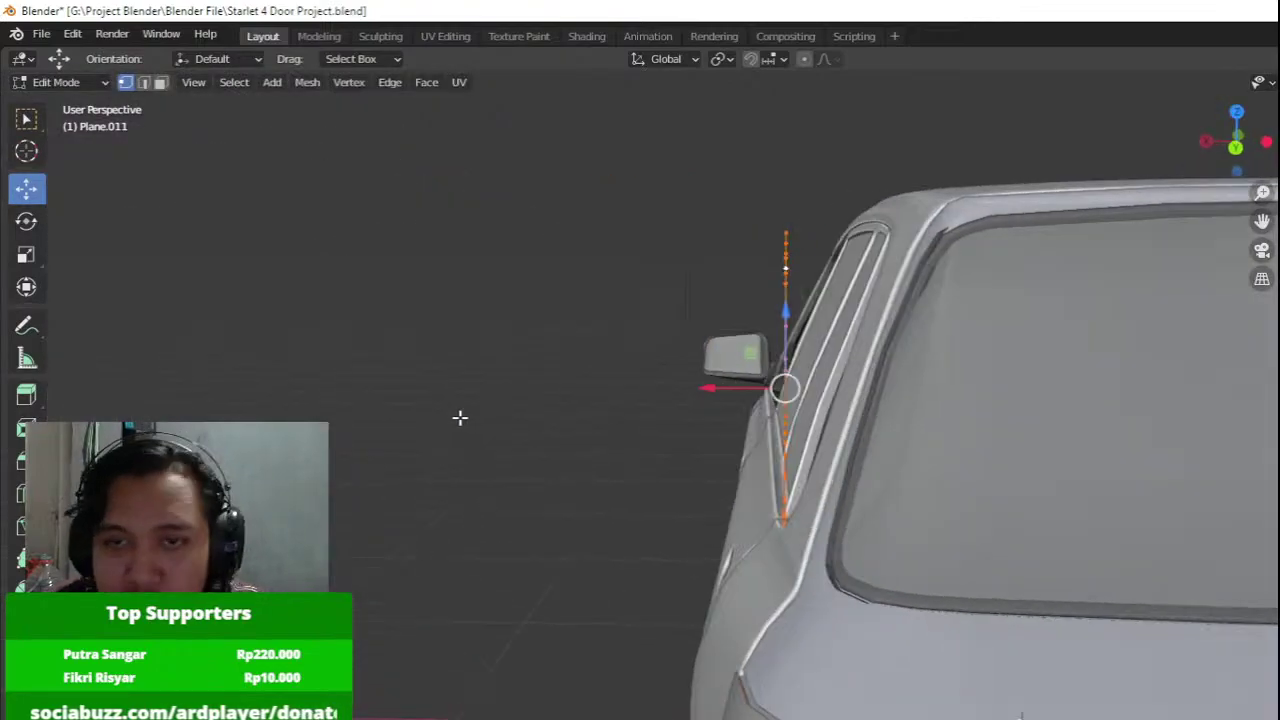
{"action": "key", "text": "KP_1"}
{"action": "key", "text": "r"}
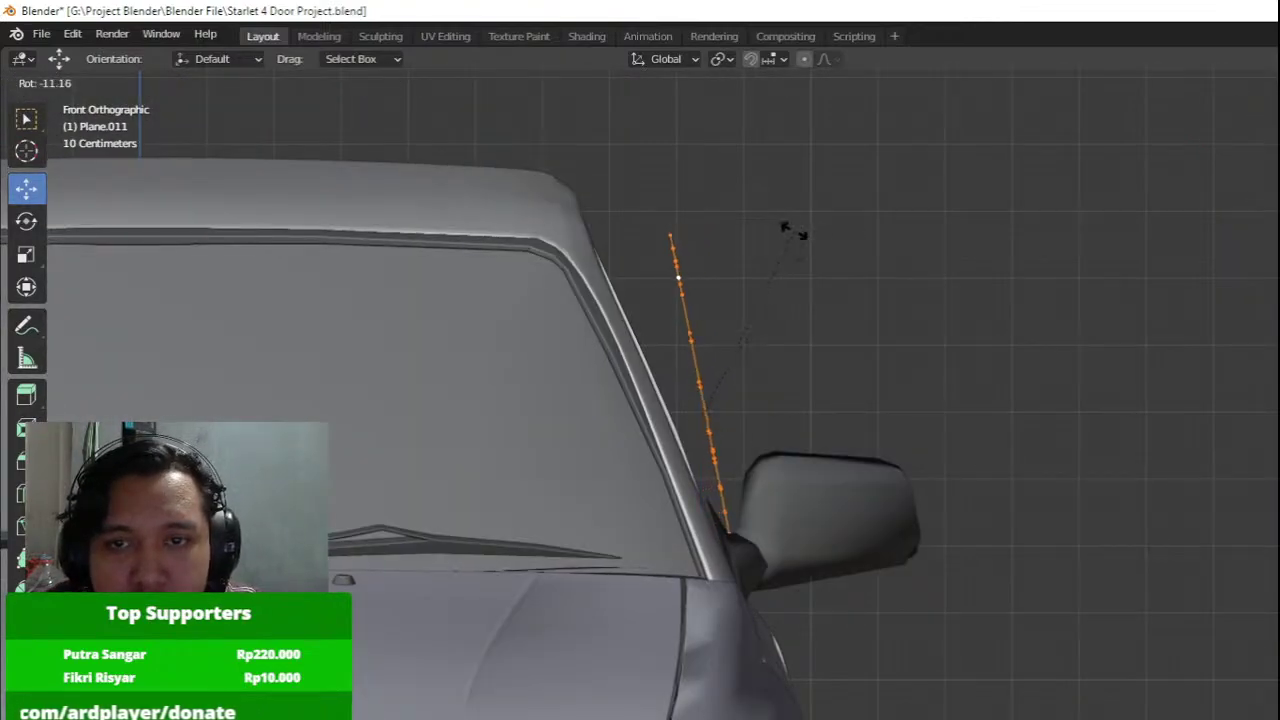
{"action": "left_click", "coordinate": [757, 234]}
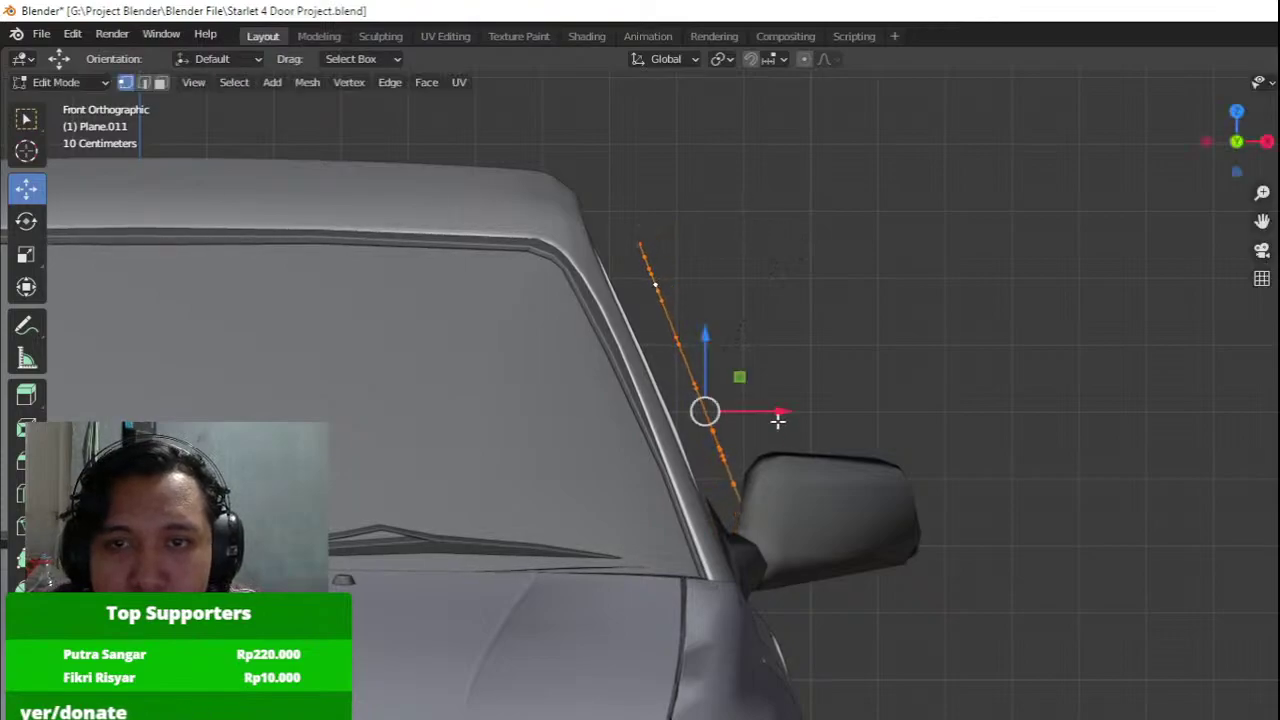
{"action": "left_click_drag", "start_coordinate": [765, 412], "coordinate": [737, 409]}
Move the whole panel inward along X until it sits in the rear quarter window opening.
{"action": "middle_click_drag", "start_coordinate": [737, 409], "coordinate": [641, 408]}
{"action": "scroll", "coordinate": [626, 511], "scroll_direction": "up", "scroll_amount": 4}
{"action": "middle_click_drag", "start_coordinate": [525, 575], "coordinate": [838, 467], "text": "shift"}
{"action": "left_click_drag", "start_coordinate": [768, 481], "coordinate": [638, 461]}
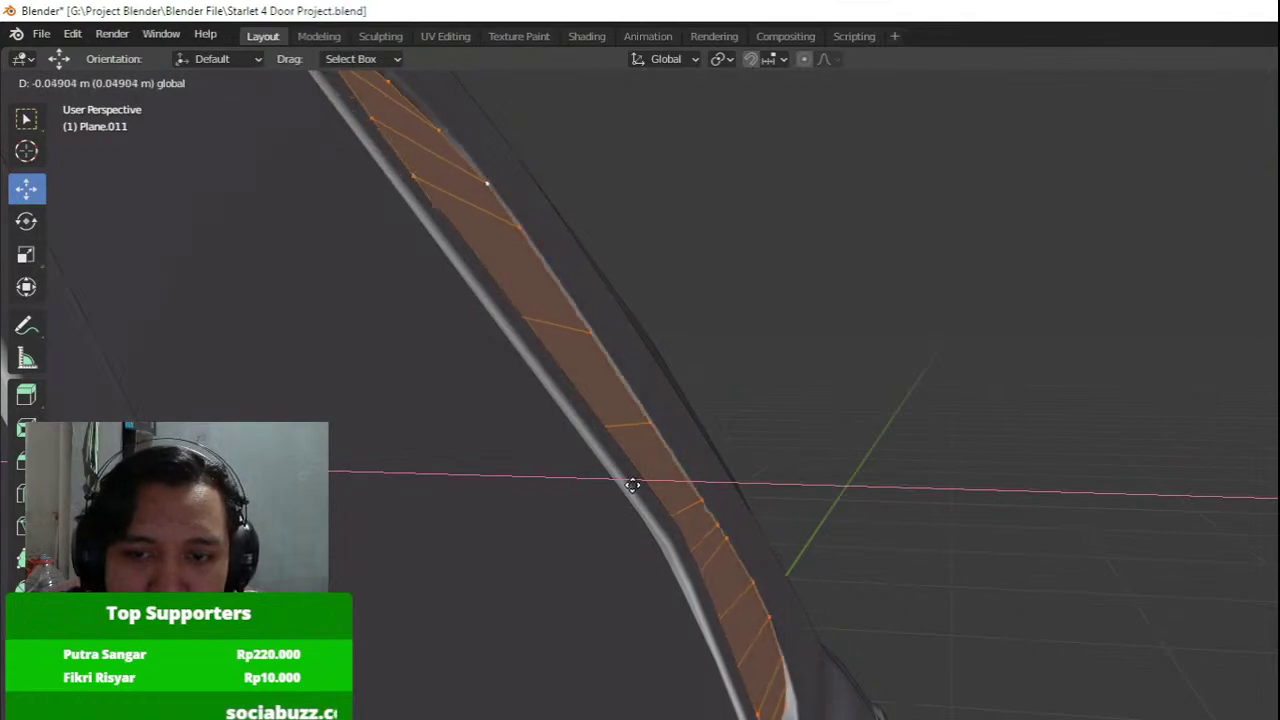
{"action": "left_click_drag", "start_coordinate": [654, 507], "coordinate": [686, 516]}
Add a Solidify modifier to the quarter window panel to give it thickness.
{"action": "middle_click_drag", "start_coordinate": [533, 374], "coordinate": [655, 565], "text": "shift"}
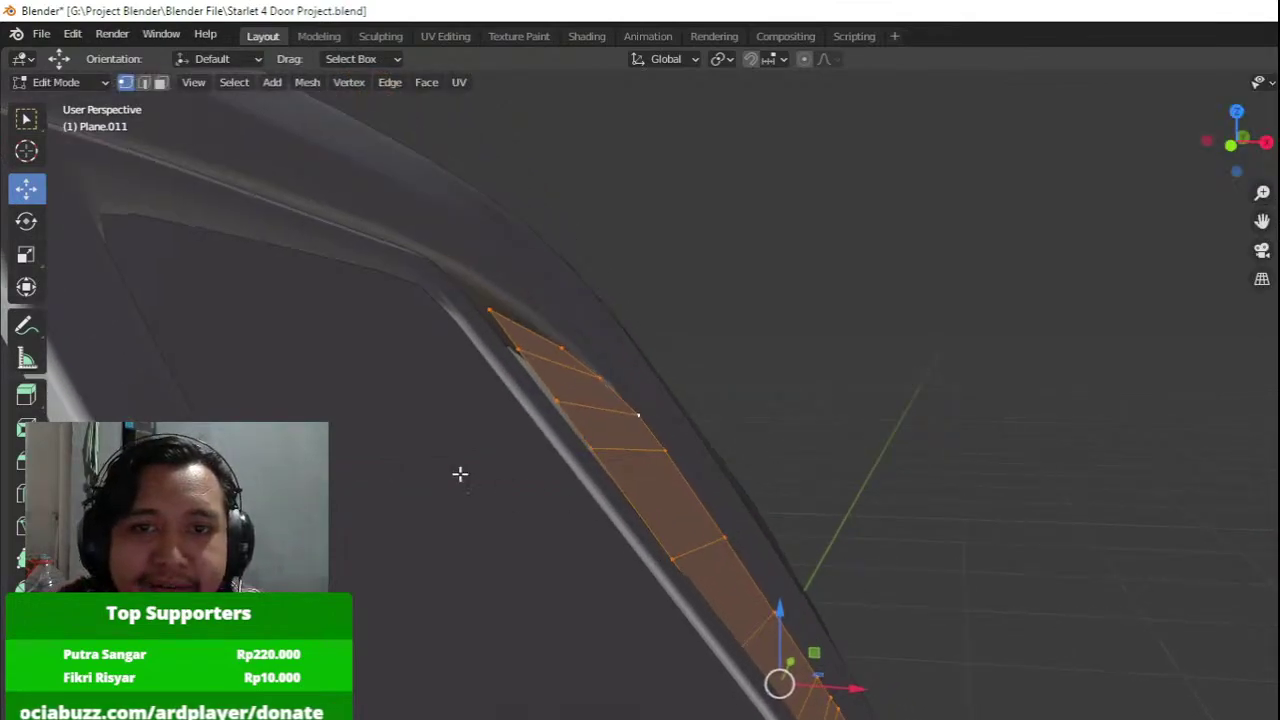
{"action": "left_click_drag", "start_coordinate": [385, 496], "coordinate": [702, 323]}
{"action": "left_click", "coordinate": [1279, 376]}
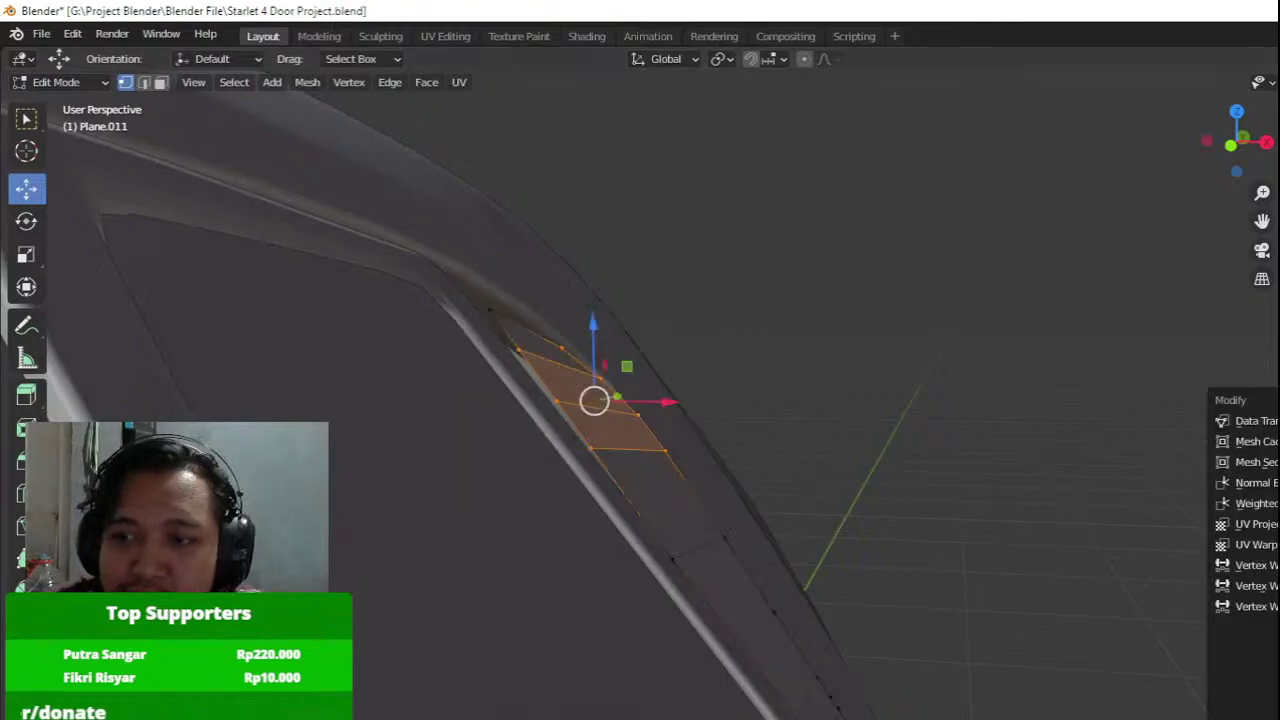
{"action": "left_click", "coordinate": [1279, 669]}
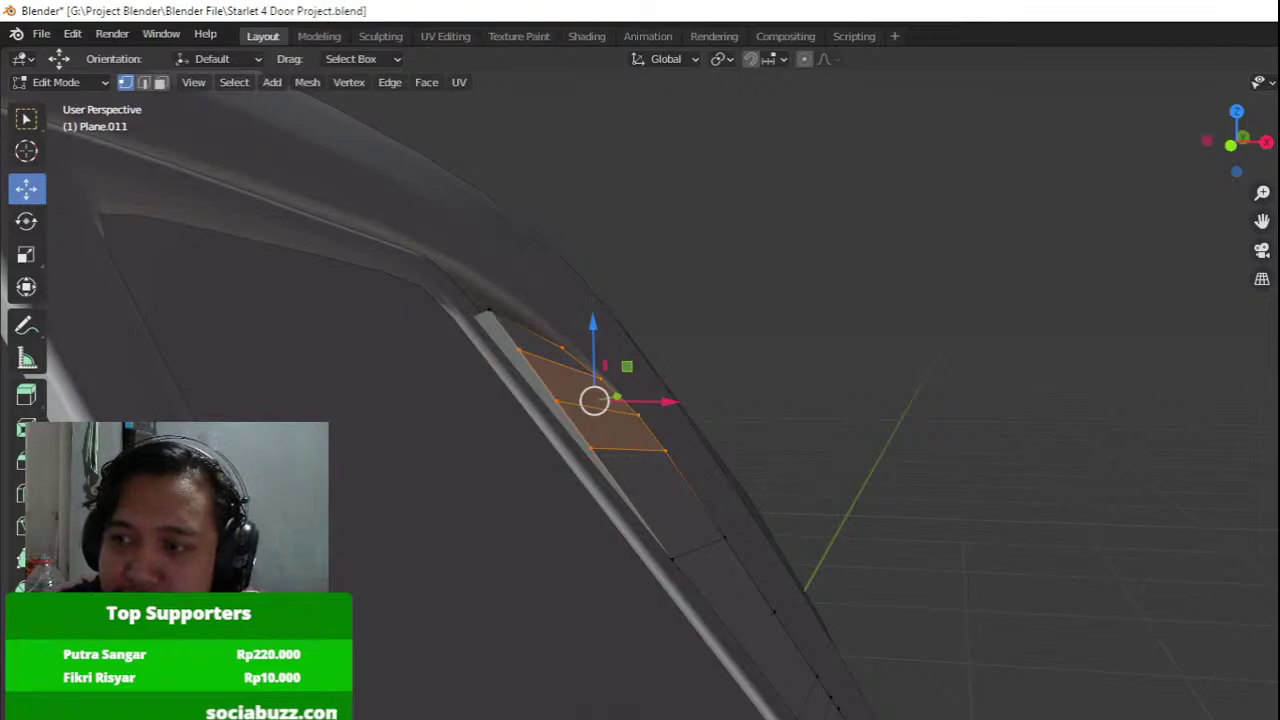
{"action": "key", "text": "Tab"}
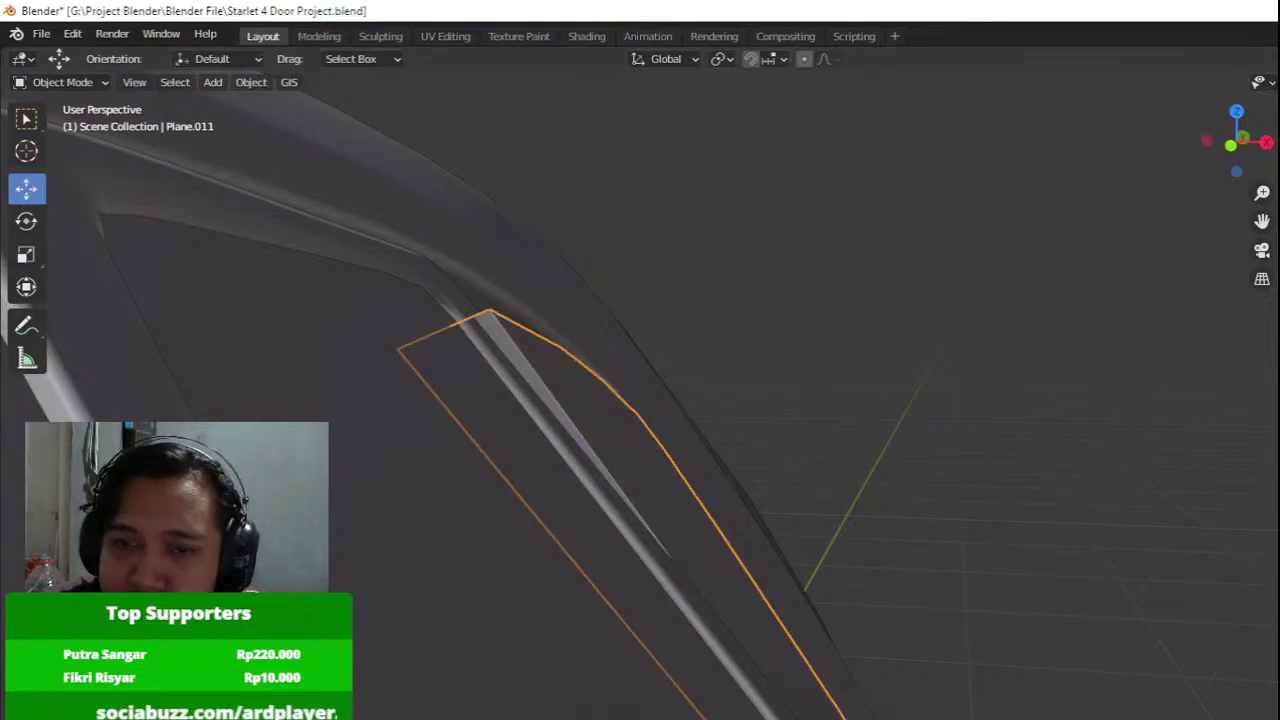
{"action": "key", "text": "Tab"}
Move the top two vertices of the panel's front edge inward along X toward the door window frame.
{"action": "middle_click_drag", "start_coordinate": [865, 635], "coordinate": [847, 492], "text": "shift"}
{"action": "left_click", "coordinate": [654, 409]}
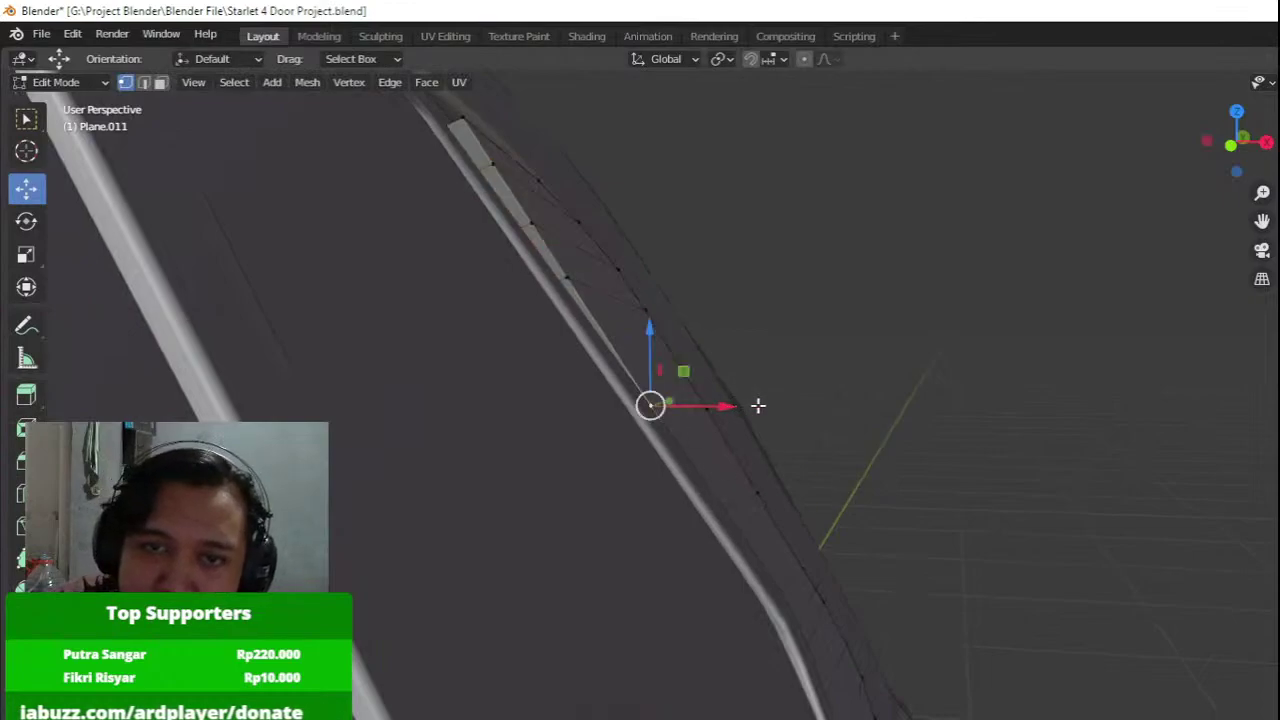
{"action": "middle_click_drag", "start_coordinate": [560, 260], "coordinate": [732, 458], "text": "shift"}
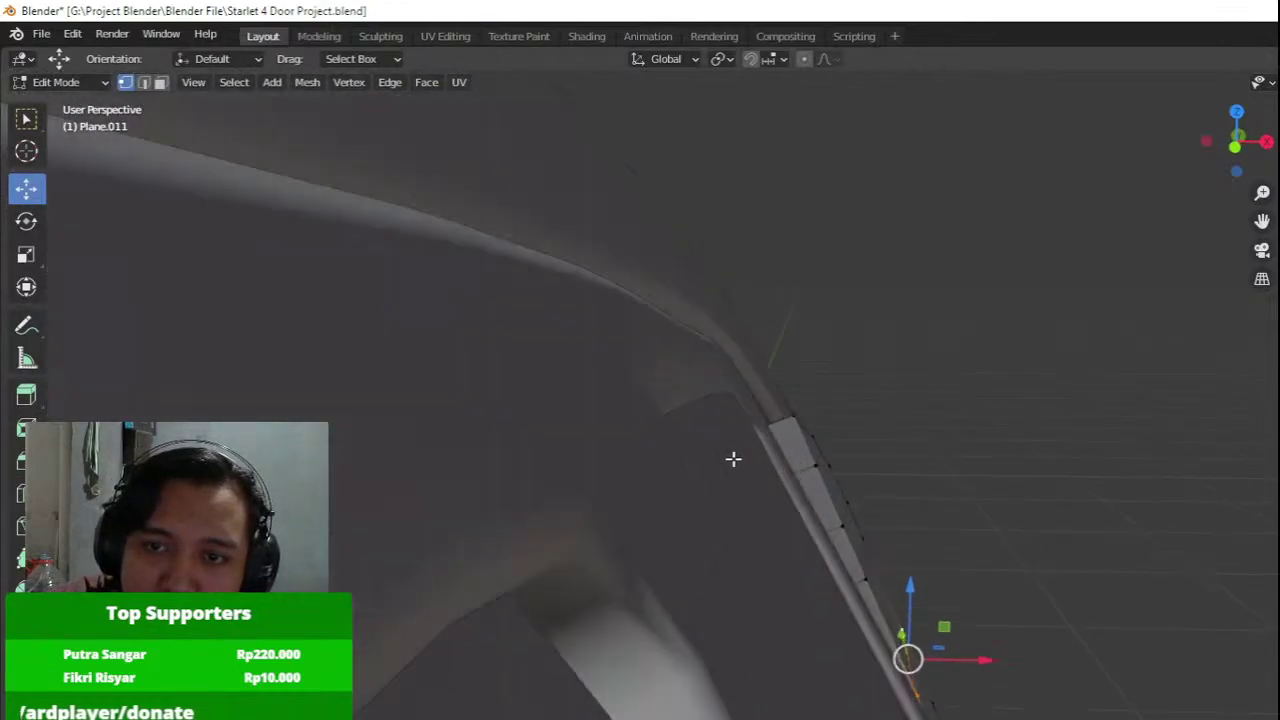
{"action": "left_click", "coordinate": [789, 417]}
{"action": "left_click_drag", "start_coordinate": [849, 417], "coordinate": [825, 420]}
{"action": "left_click", "coordinate": [834, 466]}
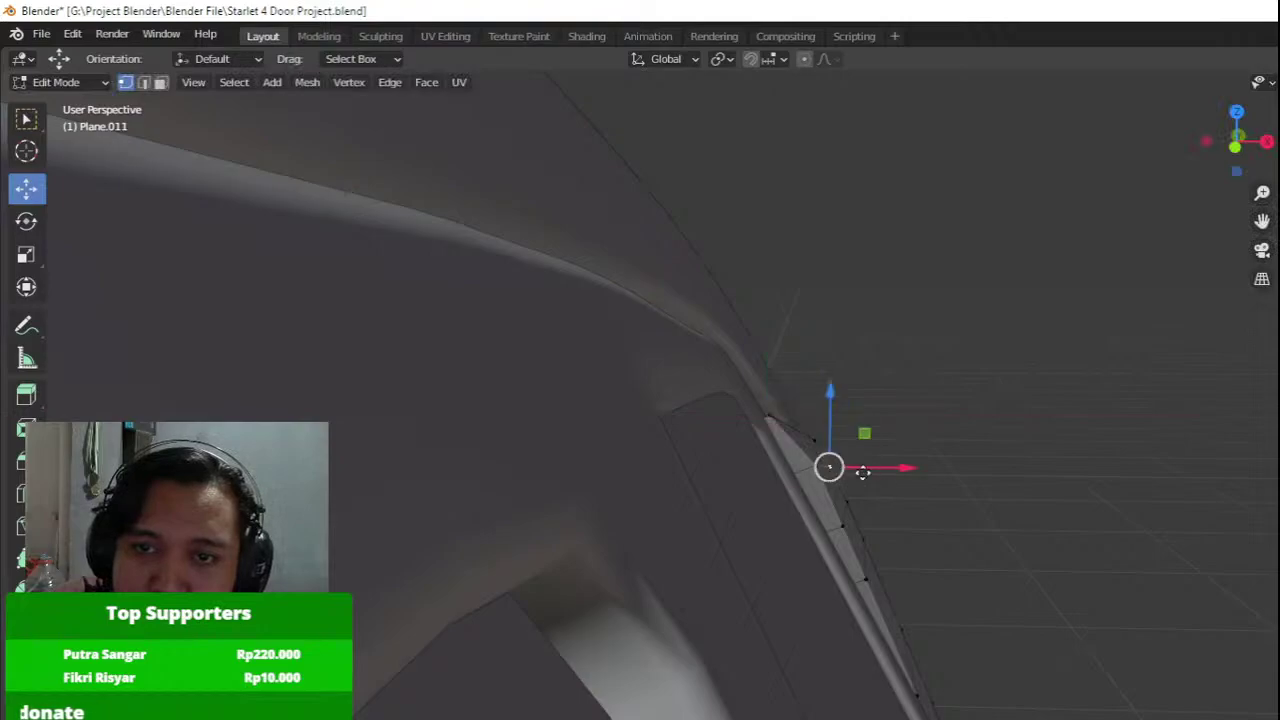
{"action": "mouse_move", "coordinate": [865, 471]}
{"action": "left_mouse_down"}
{"action": "mouse_move", "coordinate": [829, 466]}
{"action": "mouse_move", "coordinate": [846, 467]}
{"action": "left_mouse_up"}
{"action": "key", "text": "ctrl+z"}
{"action": "left_click", "coordinate": [816, 467]}
{"action": "middle_click_drag", "start_coordinate": [864, 472], "coordinate": [782, 412], "text": "shift"}
Adjust the third and fourth vertices of the panel's front edge along X so they sit close to the frame.
{"action": "key", "text": "g"}
{"action": "key", "text": "x"}
{"action": "left_click_drag", "start_coordinate": [640, 394], "coordinate": [641, 394]}
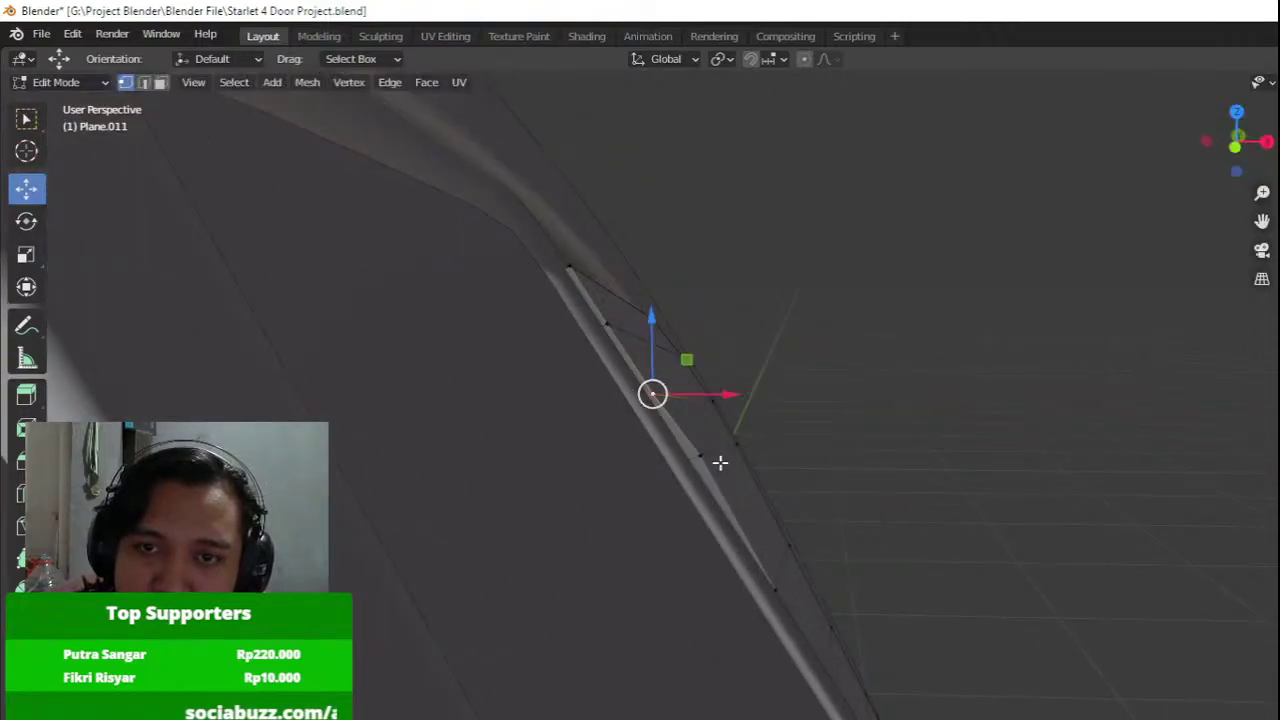
{"action": "left_click", "coordinate": [723, 461]}
{"action": "left_click", "coordinate": [706, 458]}
{"action": "left_click_drag", "start_coordinate": [751, 459], "coordinate": [746, 459]}
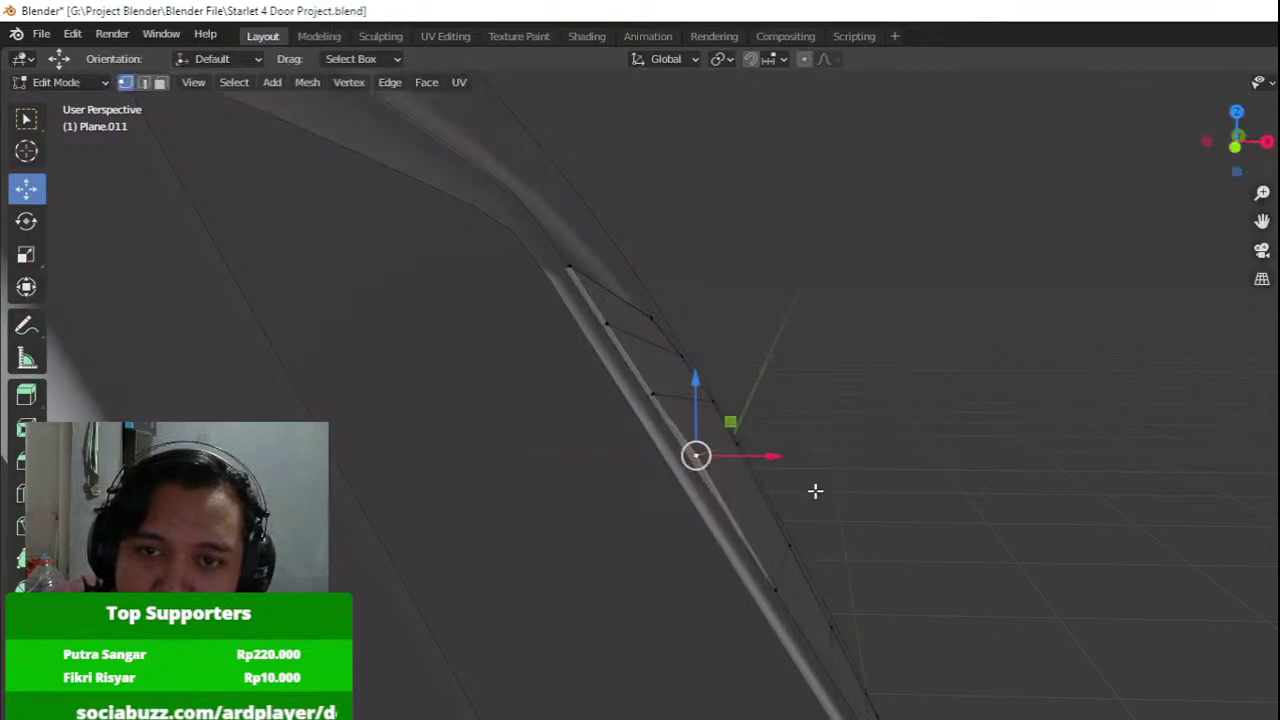
Move the front-edge vertex above the frame's bend slightly outward along X.
{"action": "middle_click_drag", "start_coordinate": [840, 543], "coordinate": [768, 419], "text": "shift"}
{"action": "left_click", "coordinate": [727, 466]}
{"action": "left_click", "coordinate": [716, 478]}
{"action": "left_click_drag", "start_coordinate": [765, 486], "coordinate": [775, 488]}
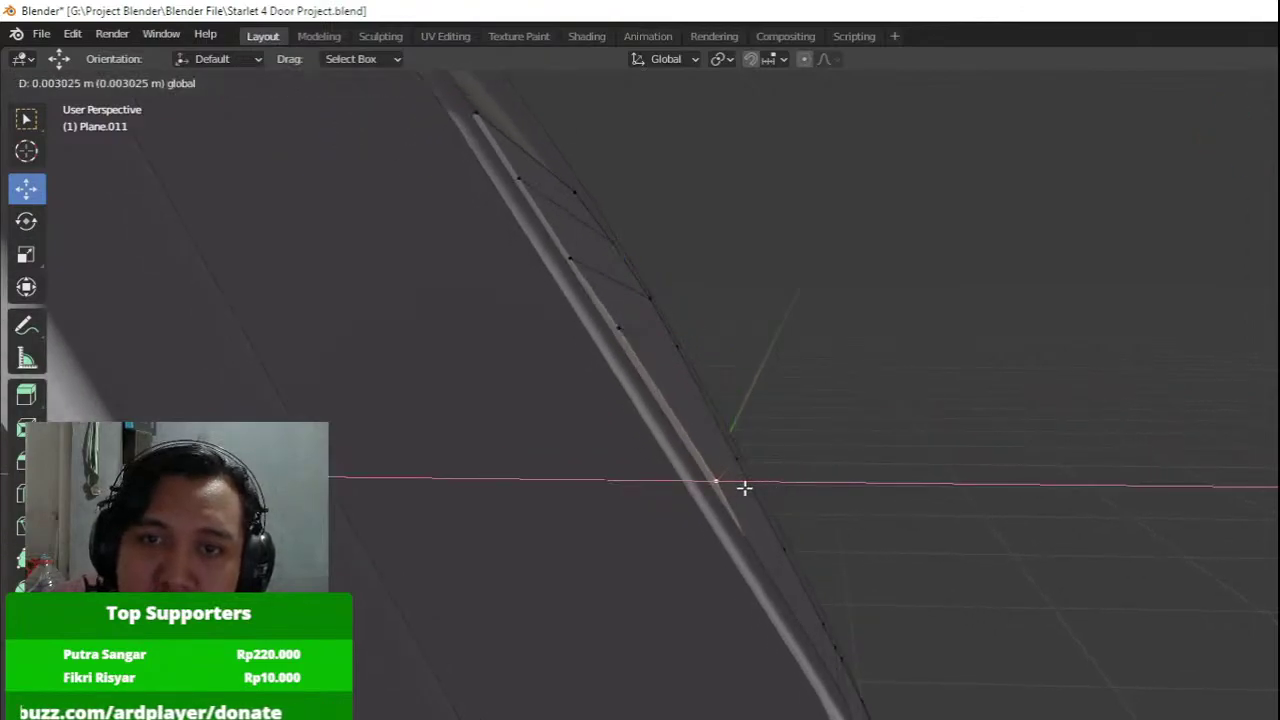
{"action": "left_click", "coordinate": [744, 488]}
{"action": "key", "text": "a"}
{"action": "left_click_drag", "start_coordinate": [770, 508], "coordinate": [878, 519]}
{"action": "key", "text": "ctrl+z"}
{"action": "key", "text": "ctrl+z"}
{"action": "key", "text": "ctrl+z"}
Select the front-edge vertex at the frame's bend through the wireframe and move it along X in solid shading.
{"action": "key", "text": "shift+z"}
{"action": "key", "text": "a"}
{"action": "left_click", "coordinate": [702, 527]}
{"action": "key", "text": "z"}
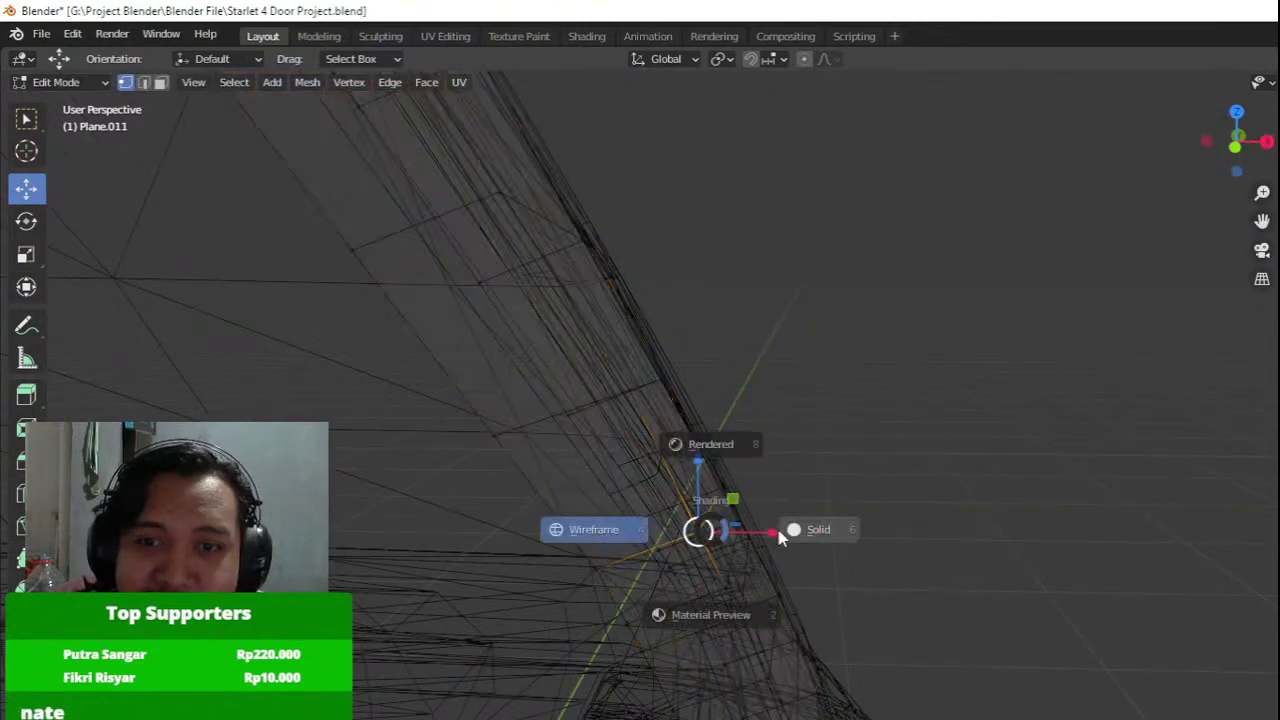
{"action": "left_click", "coordinate": [780, 533]}
{"action": "mouse_move", "coordinate": [768, 532]}
{"action": "left_mouse_down"}
{"action": "mouse_move", "coordinate": [795, 531]}
{"action": "mouse_move", "coordinate": [726, 532]}
{"action": "left_mouse_up"}
Move the first front-edge vertex below the frame's bend outward along X.
{"action": "middle_click_drag", "start_coordinate": [740, 538], "coordinate": [617, 457], "text": "shift"}
{"action": "key", "text": "z"}
{"action": "key", "text": "a"}
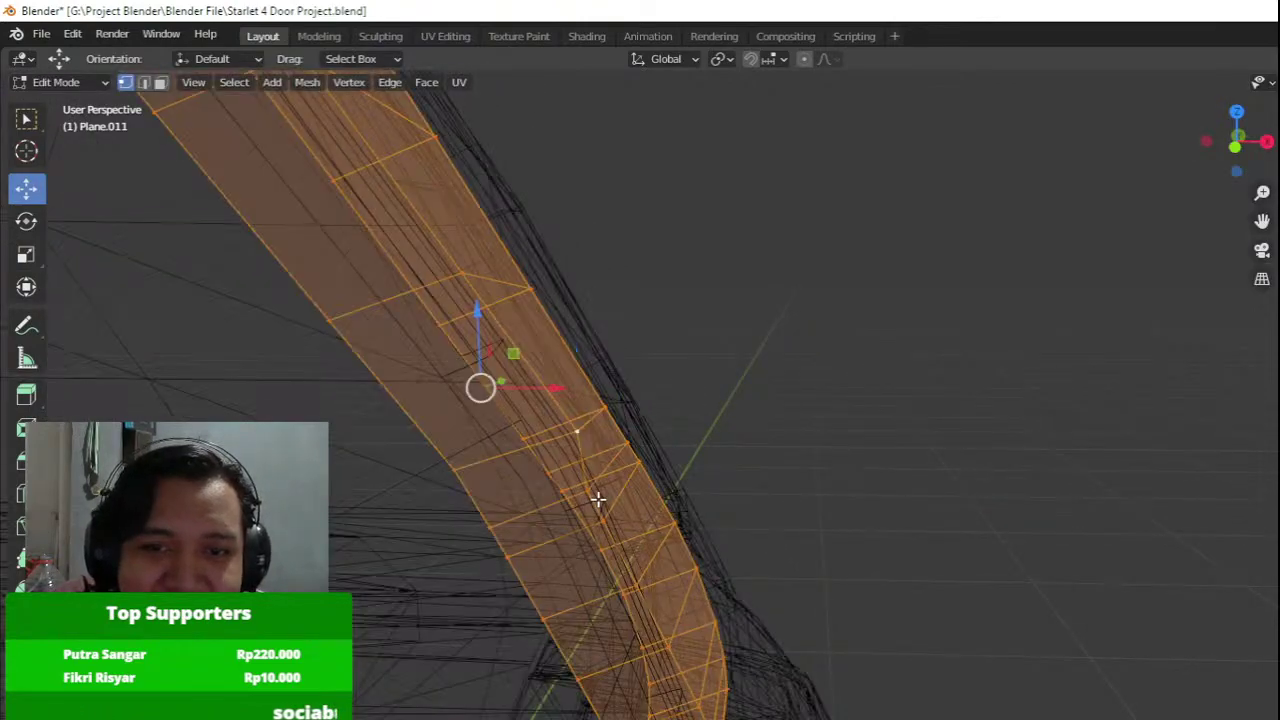
{"action": "left_click", "coordinate": [592, 494]}
{"action": "key", "text": "z"}
{"action": "left_click", "coordinate": [668, 500]}
{"action": "left_click_drag", "start_coordinate": [669, 496], "coordinate": [676, 499]}
Move the second front-edge vertex below the bend outward along X in line with the frame.
{"action": "middle_click_drag", "start_coordinate": [614, 514], "coordinate": [640, 454], "text": "shift"}
{"action": "key", "text": "z"}
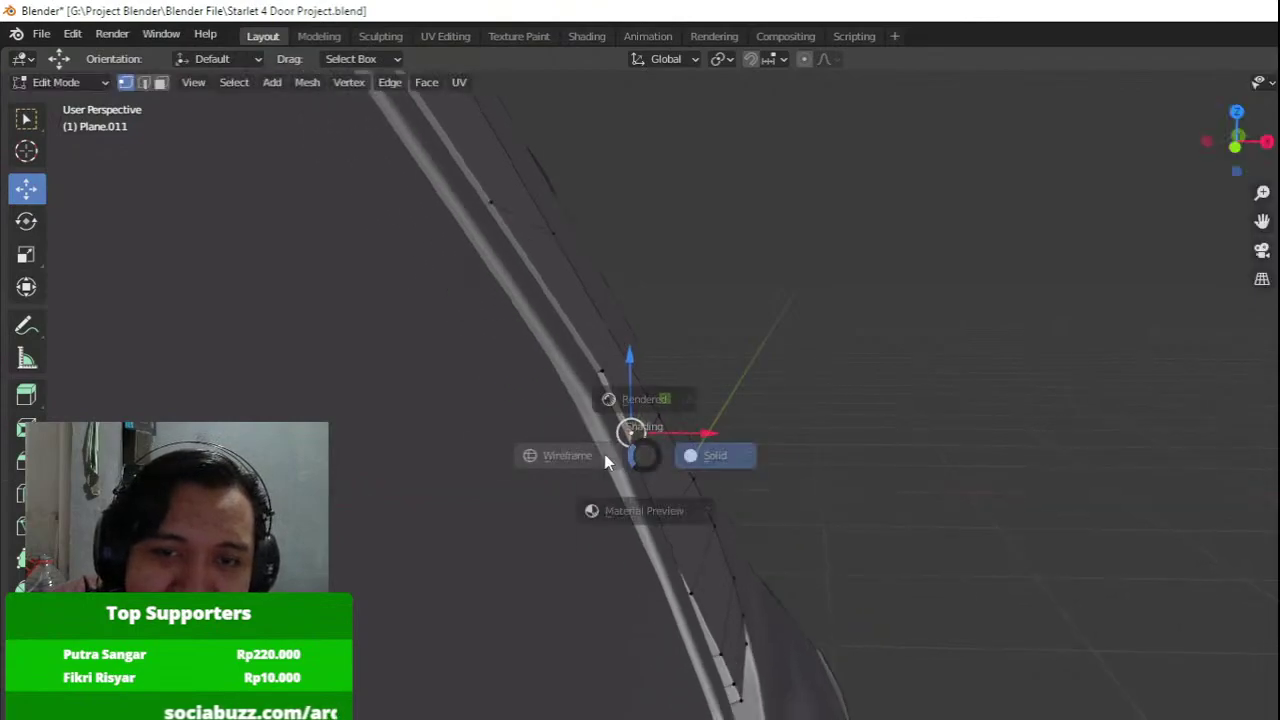
{"action": "left_click", "coordinate": [598, 462]}
{"action": "left_click", "coordinate": [613, 477]}
{"action": "key", "text": "z"}
{"action": "left_click", "coordinate": [688, 472]}
{"action": "left_click_drag", "start_coordinate": [693, 471], "coordinate": [654, 474]}
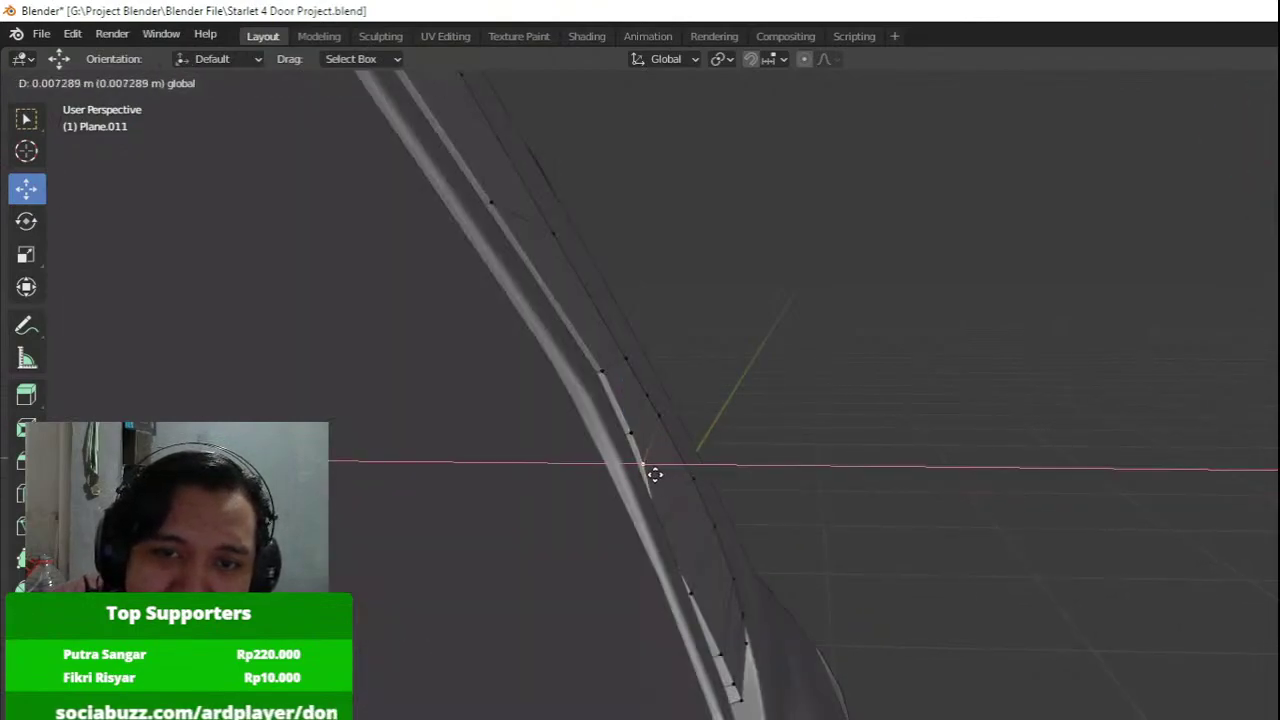
Move the next two vertices down the panel's front edge outward along X to follow the frame's curve.
{"action": "middle_click_drag", "start_coordinate": [680, 476], "coordinate": [689, 423], "text": "shift"}
{"action": "scroll", "coordinate": [689, 423], "scroll_direction": "up", "scroll_amount": 1}
{"action": "key", "text": "z"}
{"action": "left_click", "coordinate": [657, 474]}
{"action": "key", "text": "z"}
{"action": "mouse_move", "coordinate": [730, 472]}
{"action": "left_mouse_down"}
{"action": "mouse_move", "coordinate": [746, 477]}
{"action": "mouse_move", "coordinate": [709, 469]}
{"action": "mouse_move", "coordinate": [744, 484]}
{"action": "left_mouse_up"}
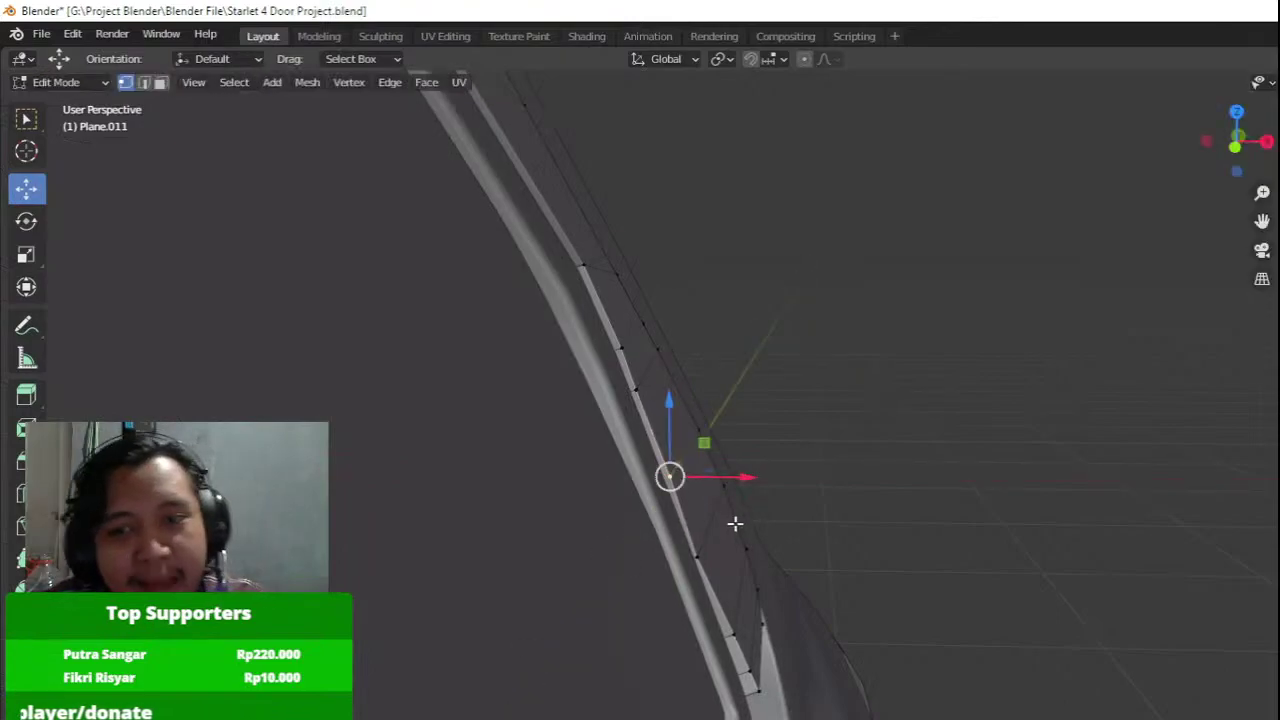
{"action": "middle_click_drag", "start_coordinate": [727, 523], "coordinate": [714, 413], "text": "shift"}
{"action": "left_click", "coordinate": [713, 421]}
{"action": "left_click", "coordinate": [700, 445]}
{"action": "left_click_drag", "start_coordinate": [748, 452], "coordinate": [755, 452]}
{"action": "middle_click_drag", "start_coordinate": [706, 352], "coordinate": [763, 477], "text": "shift"}
{"action": "middle_click_drag", "start_coordinate": [825, 630], "coordinate": [762, 461], "text": "shift"}
Select the three lowest vertices of the panel's front edge and adjust them together along X.
{"action": "scroll", "coordinate": [762, 461], "scroll_direction": "up", "scroll_amount": 1}
{"action": "left_click", "coordinate": [720, 460]}
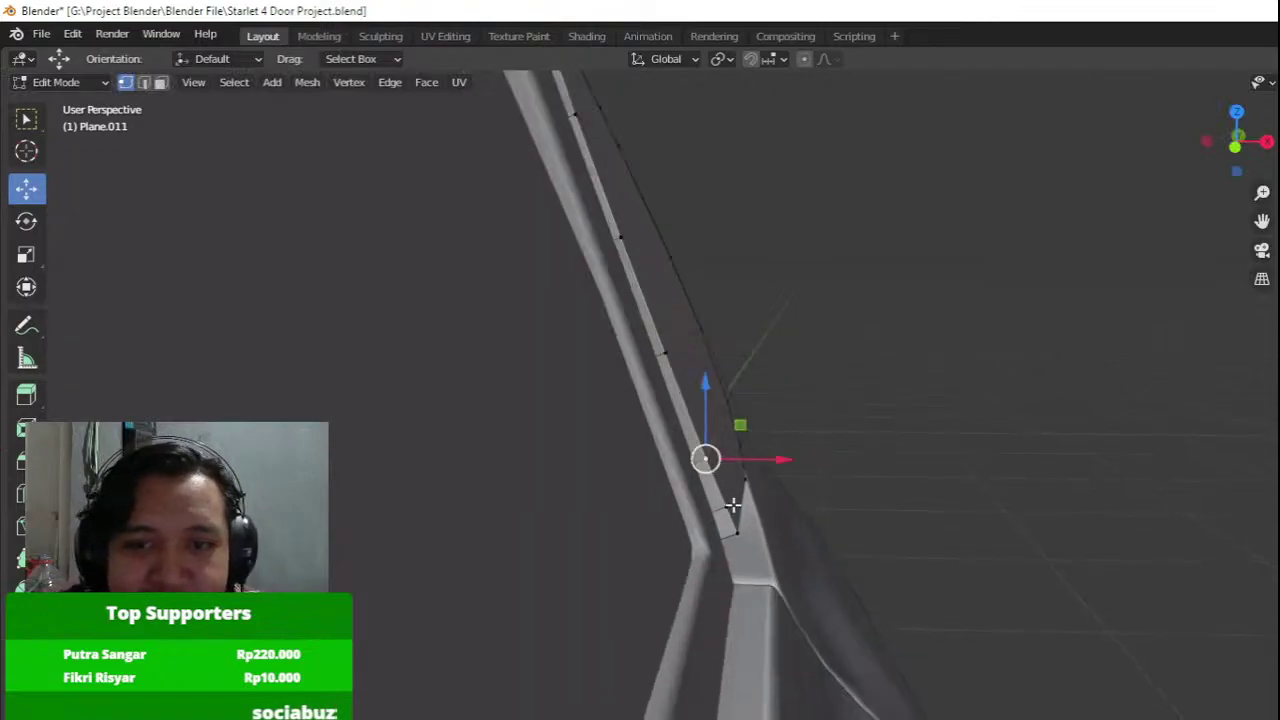
{"action": "left_click", "coordinate": [734, 509], "text": "shift"}
{"action": "left_click", "coordinate": [748, 531], "text": "shift"}
{"action": "mouse_move", "coordinate": [787, 502]}
{"action": "left_mouse_down"}
{"action": "mouse_move", "coordinate": [769, 500]}
{"action": "mouse_move", "coordinate": [786, 504]}
{"action": "left_mouse_up"}
Move the panel's two bottom-edge vertices down in side view onto the lower edge of the window opening.
{"action": "middle_click_drag", "start_coordinate": [786, 504], "coordinate": [600, 480]}
{"action": "key", "text": "KP_3"}
{"action": "scroll", "coordinate": [611, 470], "scroll_direction": "up", "scroll_amount": 2}
{"action": "scroll", "coordinate": [745, 482], "scroll_direction": "up", "scroll_amount": 1}
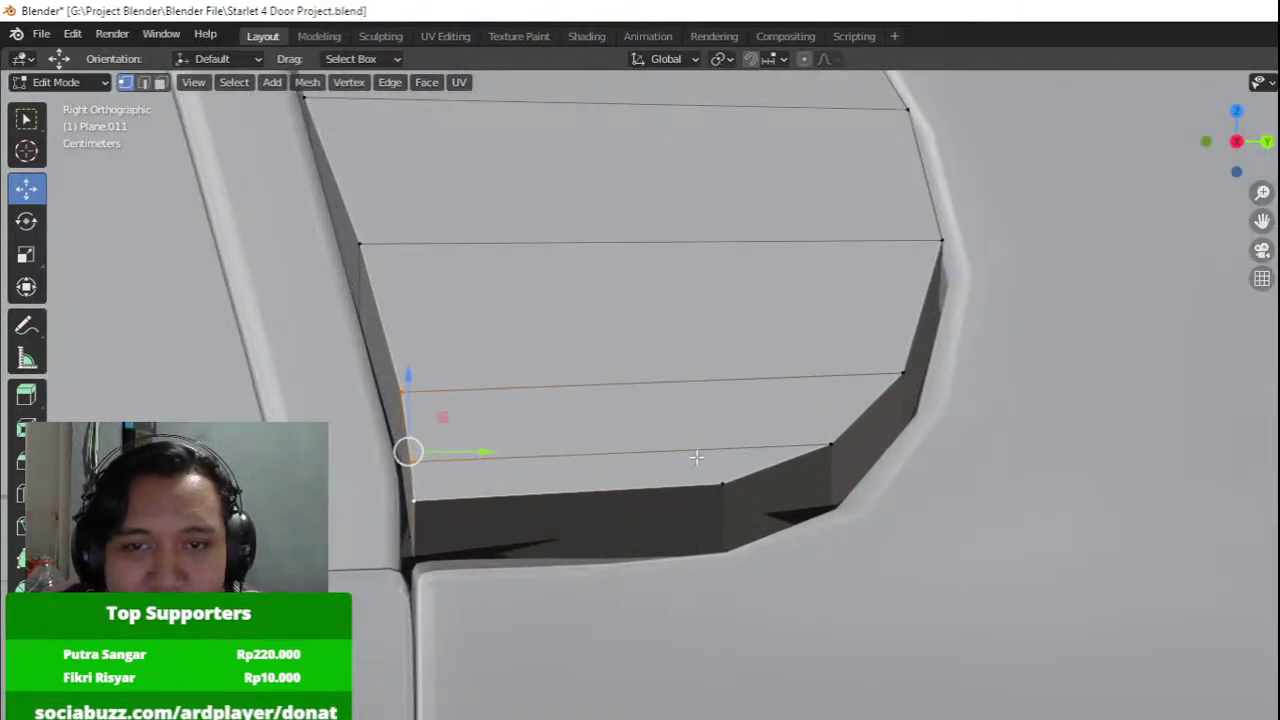
{"action": "left_click", "coordinate": [697, 459], "text": "shift"}
{"action": "left_click", "coordinate": [697, 459]}
{"action": "left_click", "coordinate": [402, 485], "text": "shift"}
{"action": "key", "text": "g"}
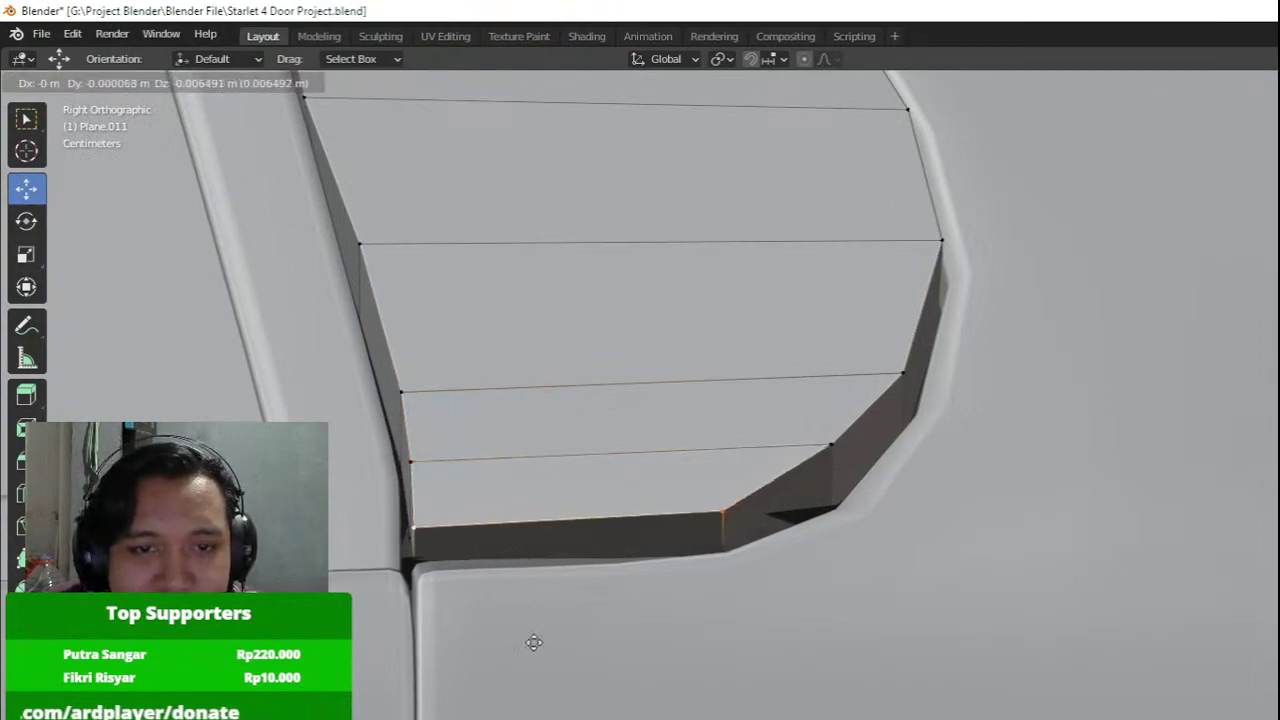
{"action": "left_click", "coordinate": [557, 209]}
Move the three vertices around the panel's lower rear corner outward and down onto the opening's curved edge.
{"action": "left_click", "coordinate": [820, 456]}
{"action": "key", "text": "g"}
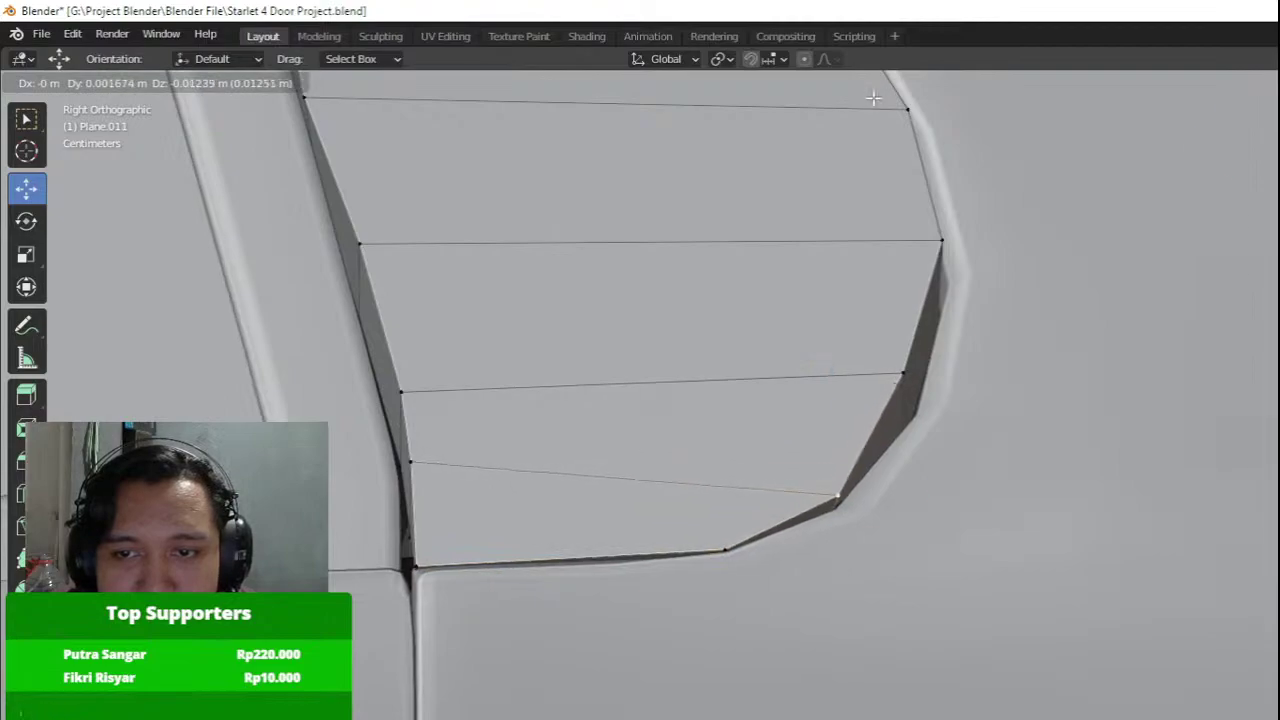
{"action": "left_click", "coordinate": [872, 96]}
{"action": "left_click", "coordinate": [898, 368]}
{"action": "key", "text": "g"}
{"action": "left_click", "coordinate": [989, 612]}
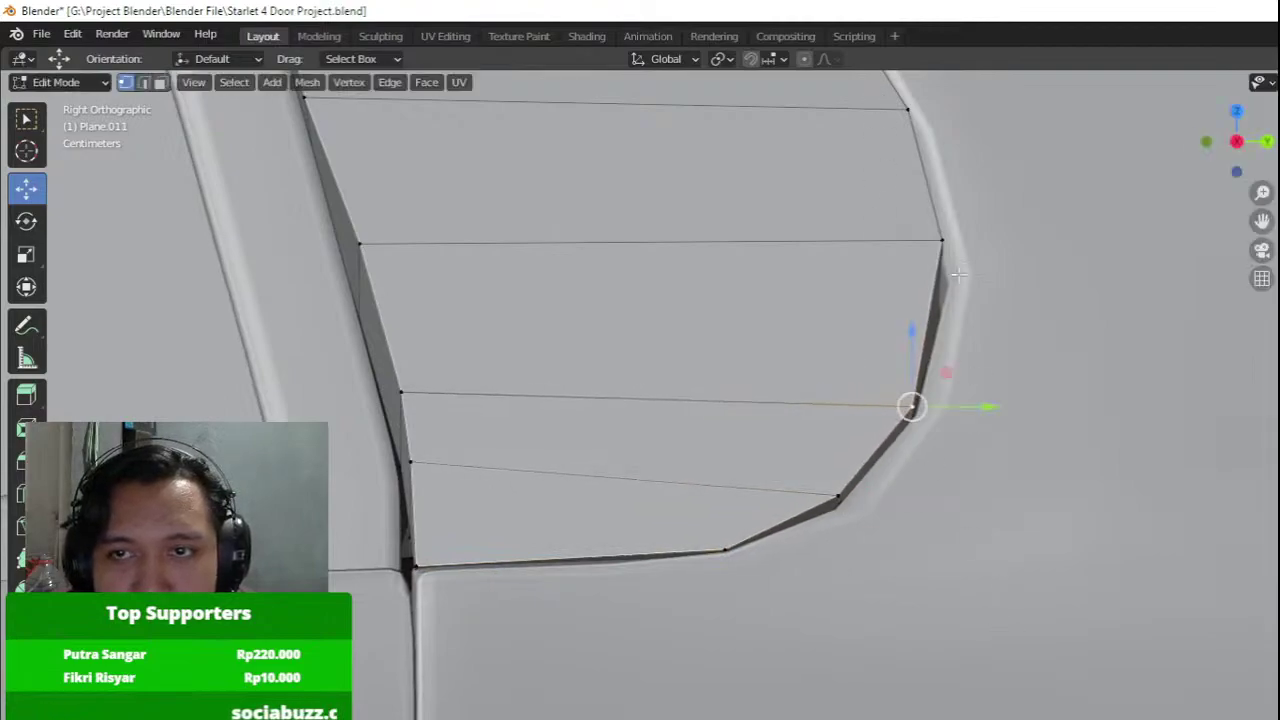
{"action": "left_click", "coordinate": [948, 248]}
{"action": "key", "text": "g"}
{"action": "left_click", "coordinate": [1012, 474]}
{"action": "scroll", "coordinate": [695, 142], "scroll_direction": "down", "scroll_amount": 5}
{"action": "key", "text": "Tab"}
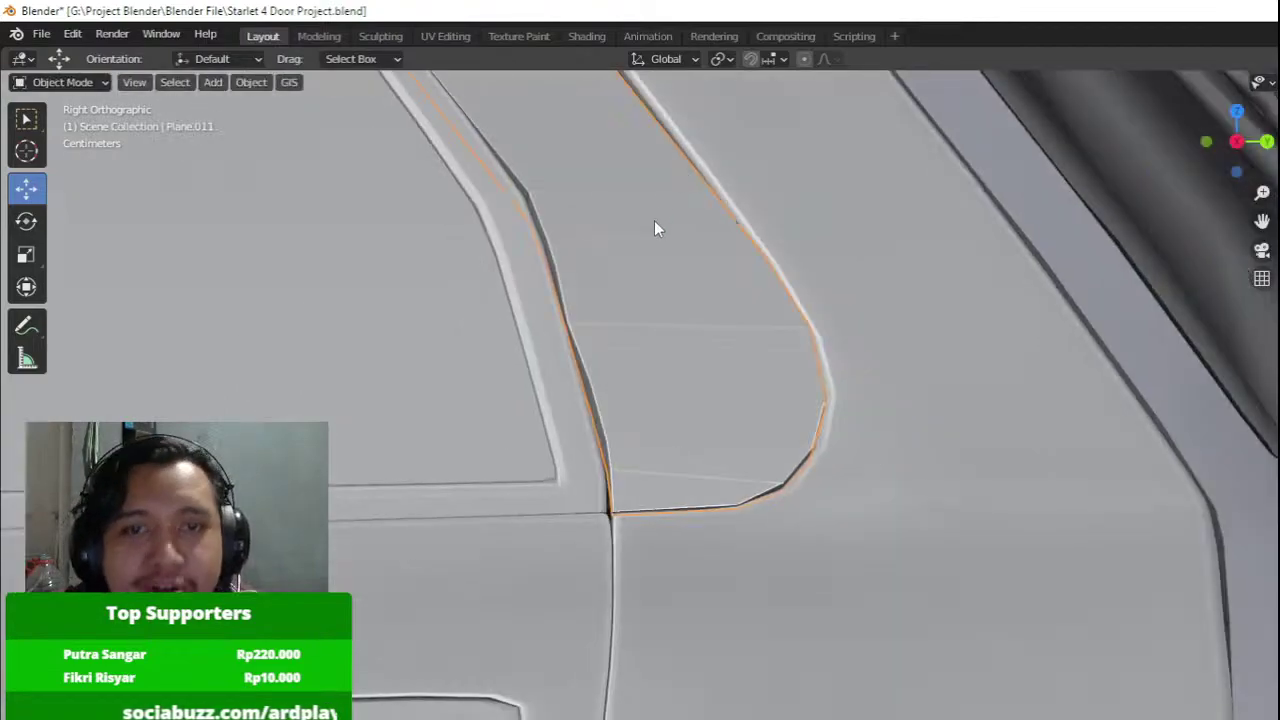
Examine the panel's front edge and upper section against the window frame in wireframe and solid shading.
{"action": "middle_click_drag", "start_coordinate": [654, 220], "coordinate": [669, 243]}
{"action": "key", "text": "KP_3"}
{"action": "key", "text": "Tab"}
{"action": "scroll", "coordinate": [669, 260], "scroll_direction": "up", "scroll_amount": 3}
{"action": "key", "text": "z"}
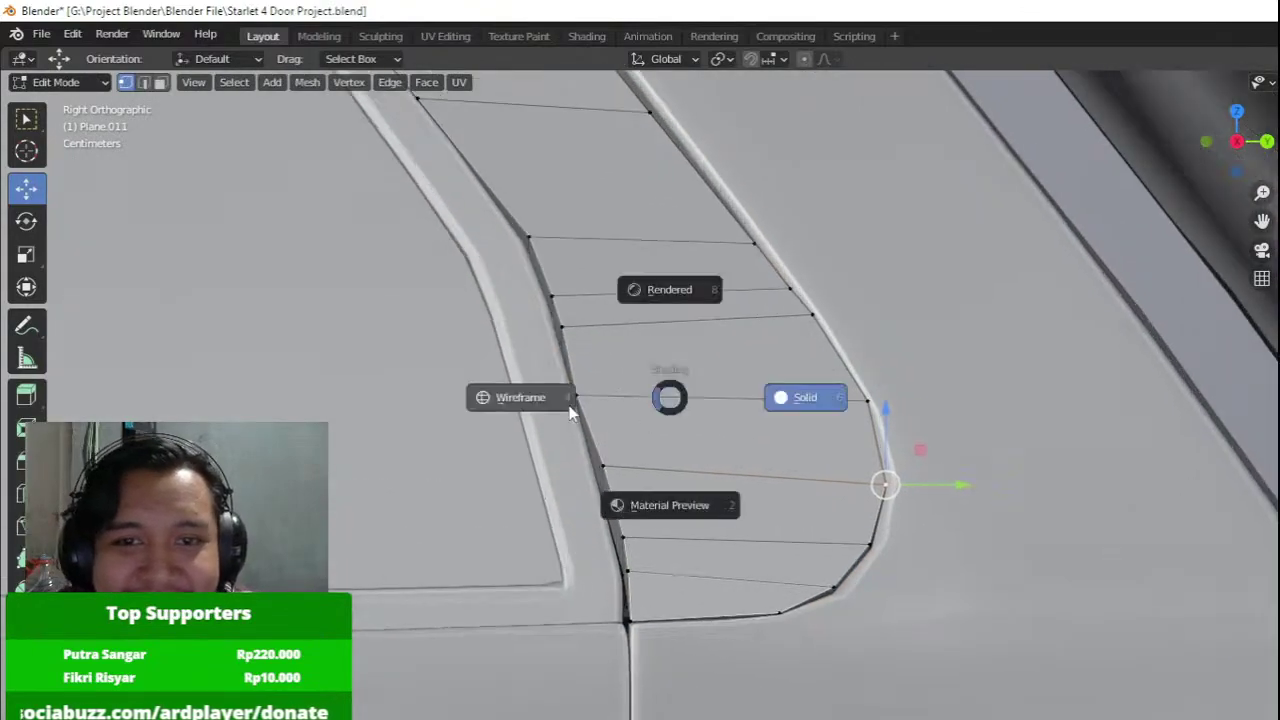
{"action": "left_click", "coordinate": [569, 408]}
{"action": "key", "text": "a"}
{"action": "mouse_move", "coordinate": [463, 352]}
{"action": "left_mouse_down"}
{"action": "mouse_move", "coordinate": [514, 390]}
{"action": "mouse_move", "coordinate": [536, 363]}
{"action": "left_mouse_up"}
{"action": "left_click", "coordinate": [516, 395]}
{"action": "key", "text": "z"}
{"action": "left_click", "coordinate": [556, 360]}
{"action": "left_click", "coordinate": [545, 359]}
{"action": "key", "text": "z"}
{"action": "left_click", "coordinate": [470, 431]}
{"action": "scroll", "coordinate": [468, 433], "scroll_direction": "down", "scroll_amount": 5}
{"action": "middle_click_drag", "start_coordinate": [470, 431], "coordinate": [466, 437]}
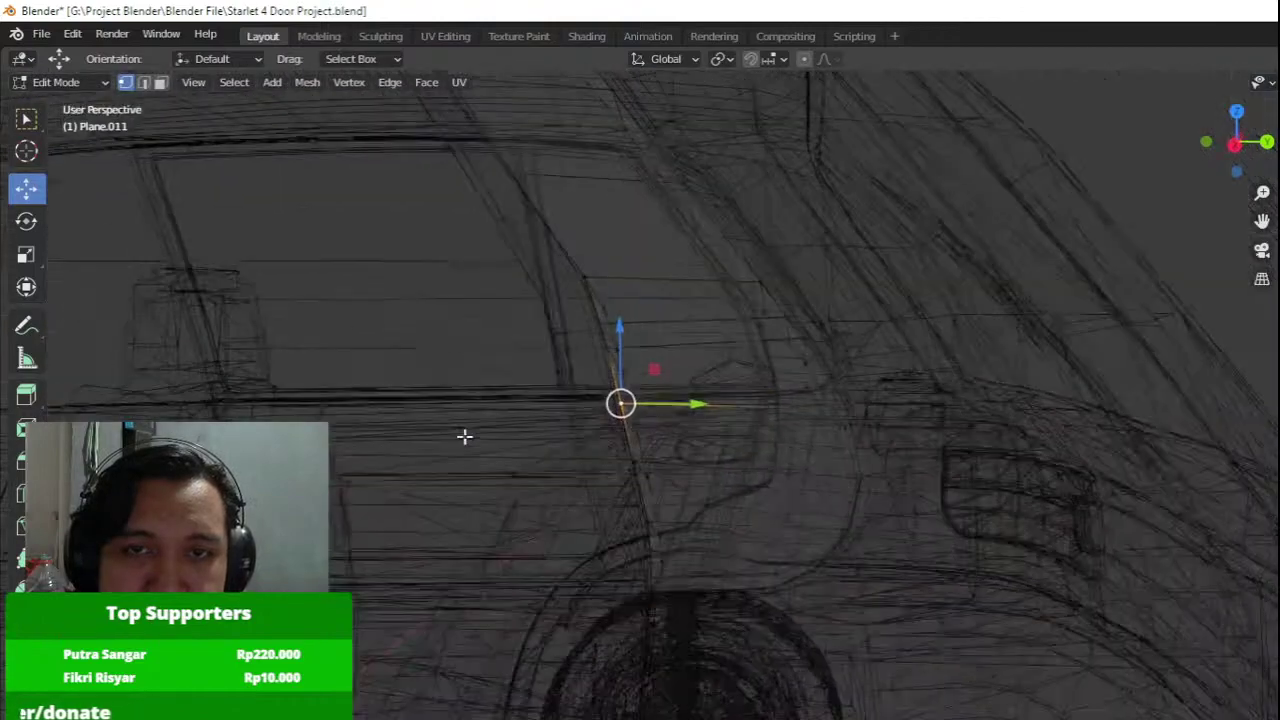
{"action": "key", "text": "z"}
{"action": "left_click", "coordinate": [570, 430]}
{"action": "scroll", "coordinate": [670, 415], "scroll_direction": "up", "scroll_amount": 4}
{"action": "mouse_move", "coordinate": [674, 414]}
{"action": "middle_mouse_down"}
{"action": "mouse_move", "coordinate": [845, 416]}
{"action": "mouse_move", "coordinate": [817, 381]}
{"action": "mouse_move", "coordinate": [852, 522]}
{"action": "mouse_move", "coordinate": [668, 515]}
{"action": "middle_mouse_up"}
{"action": "key", "text": "Tab"}
{"action": "middle_click_drag", "start_coordinate": [664, 417], "coordinate": [737, 609], "text": "shift"}
{"action": "key", "text": "Tab"}
{"action": "mouse_move", "coordinate": [672, 500]}
{"action": "middle_mouse_down", "text": "shift"}
{"action": "mouse_move", "coordinate": [754, 606]}
{"action": "mouse_move", "coordinate": [615, 577]}
{"action": "mouse_move", "coordinate": [703, 560]}
{"action": "middle_mouse_up", "text": "shift"}
Select the vertices of the panel's upper section and move them up and slightly rearward to the opening's upper curve.
{"action": "key", "text": "KP_3"}
{"action": "key", "text": "z"}
{"action": "left_click", "coordinate": [600, 540]}
{"action": "left_click_drag", "start_coordinate": [360, 294], "coordinate": [817, 610]}
{"action": "key", "text": "shift+z"}
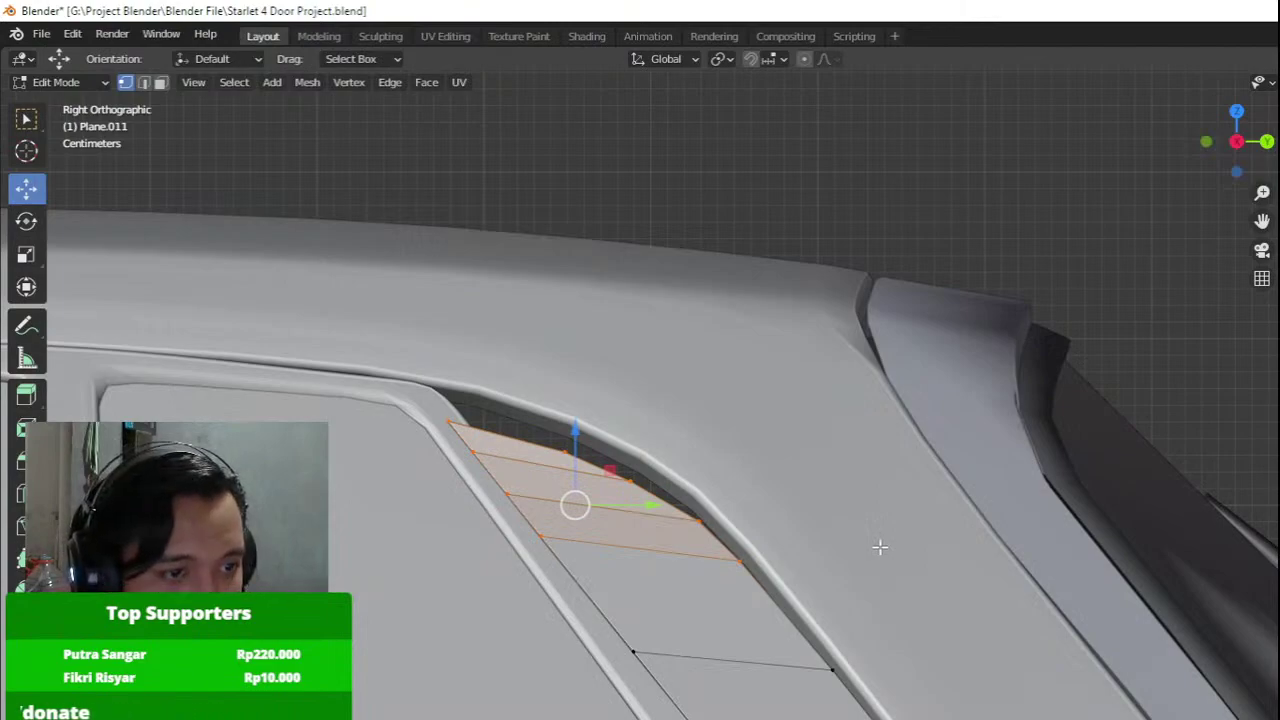
{"action": "scroll", "coordinate": [812, 399], "scroll_direction": "up", "scroll_amount": 2}
{"action": "key", "text": "g"}
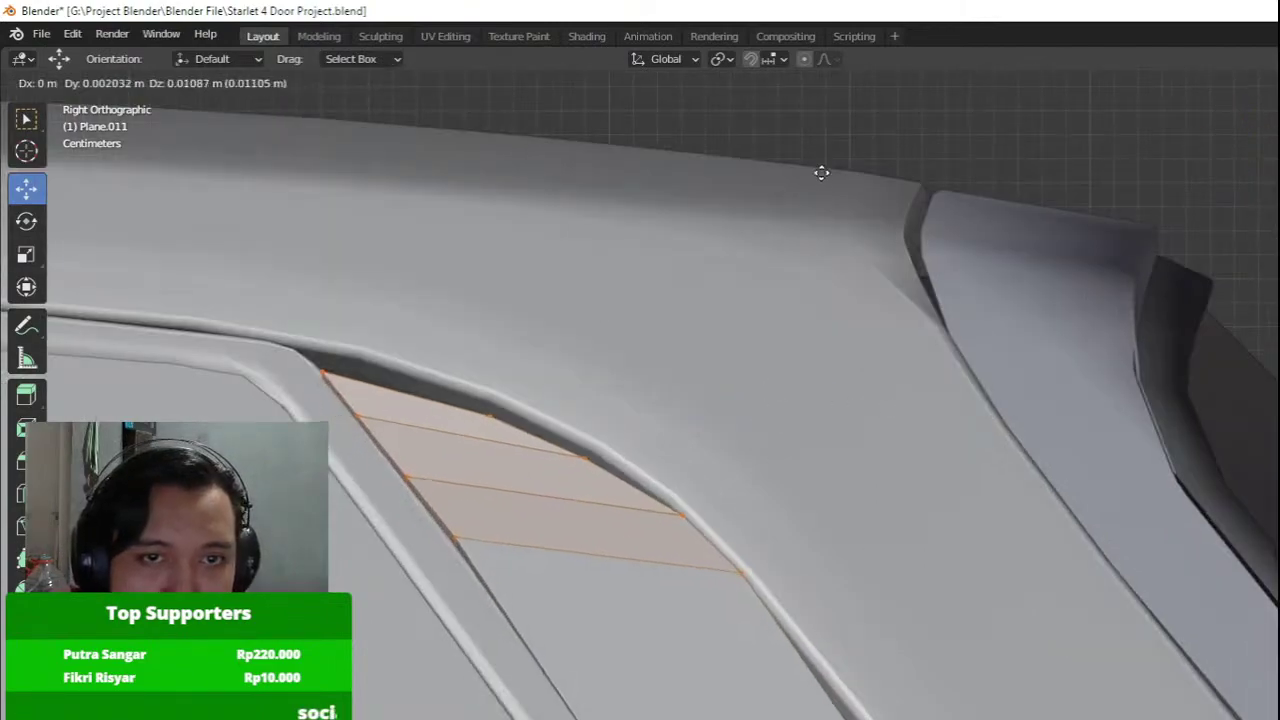
{"action": "left_click", "coordinate": [738, 608]}
Move both vertices of the edge loop below the upper section slightly rearward and up onto the opening's rear frame.
{"action": "middle_click_drag", "start_coordinate": [738, 608], "coordinate": [717, 451], "text": "shift"}
{"action": "key", "text": "shift+z"}
{"action": "left_click_drag", "start_coordinate": [420, 477], "coordinate": [899, 646]}
{"action": "key", "text": "z"}
{"action": "left_click", "coordinate": [1077, 646]}
{"action": "key", "text": "g"}
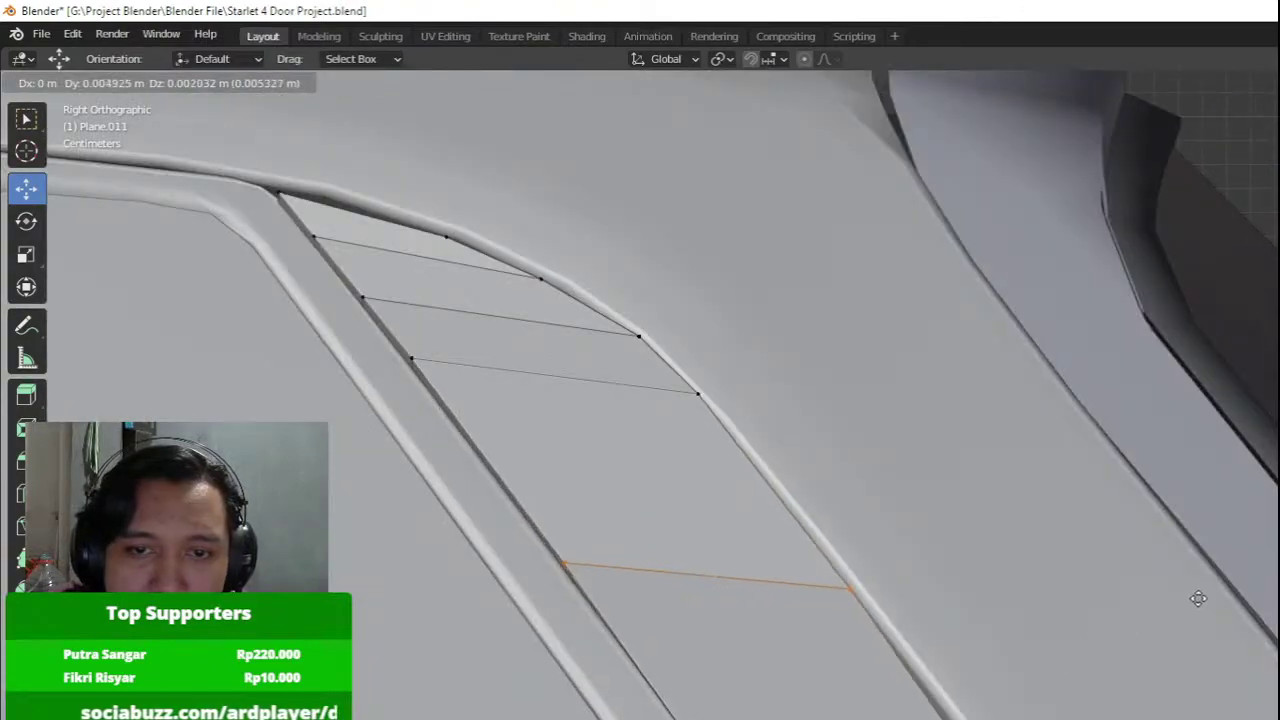
{"action": "left_click", "coordinate": [1236, 587]}
{"action": "middle_click_drag", "start_coordinate": [738, 513], "coordinate": [920, 536]}
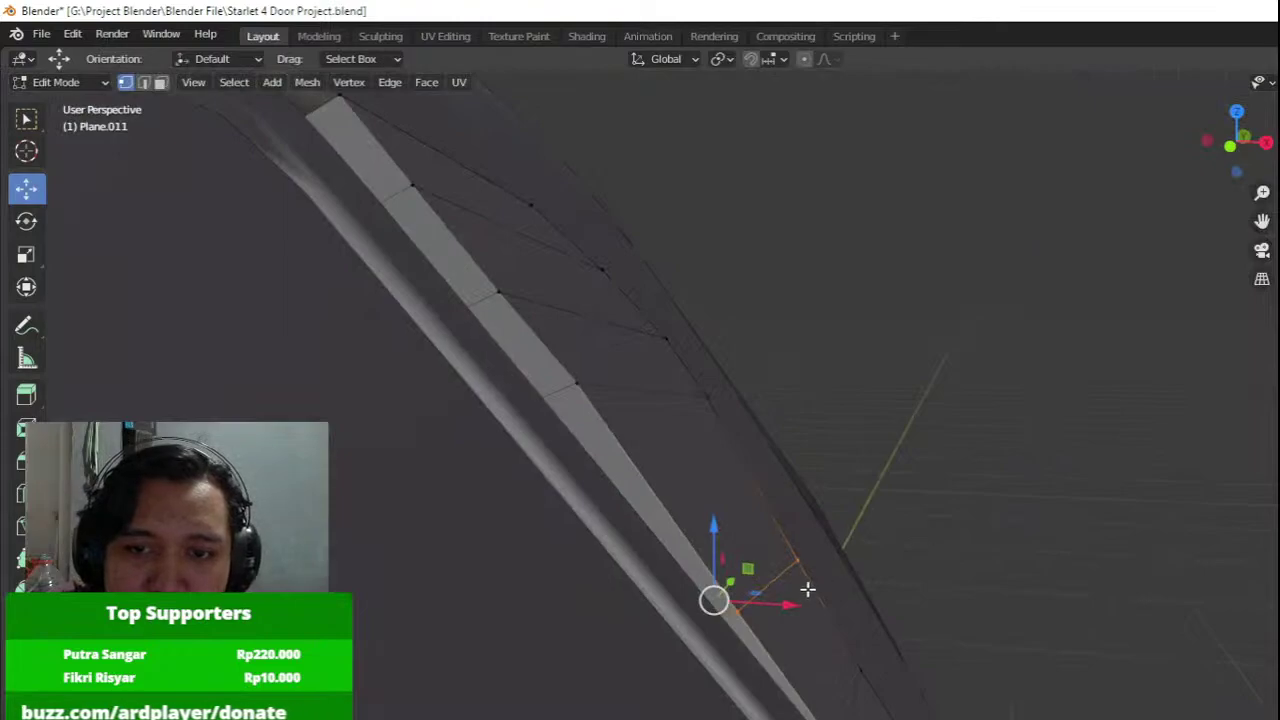
Undo the last move of the edge loop below the upper section and reposition it, shifting it outward along X.
{"action": "key", "text": "ctrl+z"}
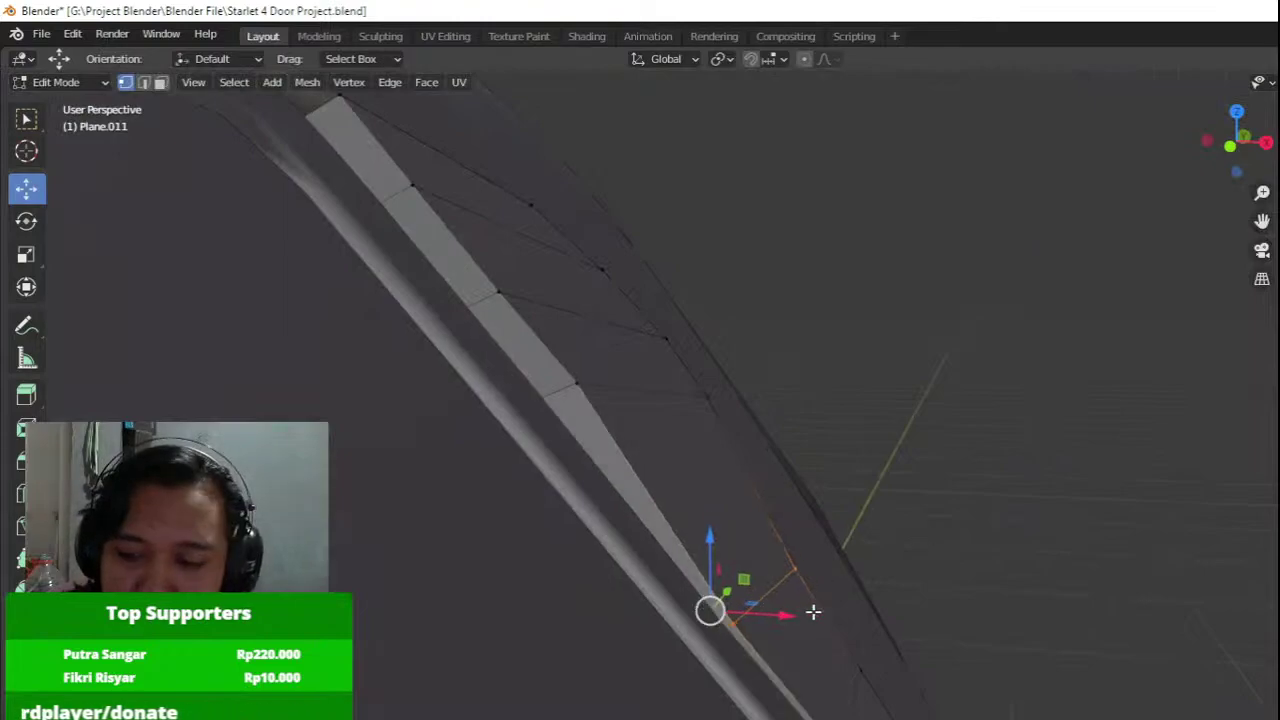
{"action": "key", "text": "KP_3"}
{"action": "key", "text": "g"}
{"action": "left_click", "coordinate": [856, 512]}
{"action": "middle_click_drag", "start_coordinate": [763, 504], "coordinate": [894, 511]}
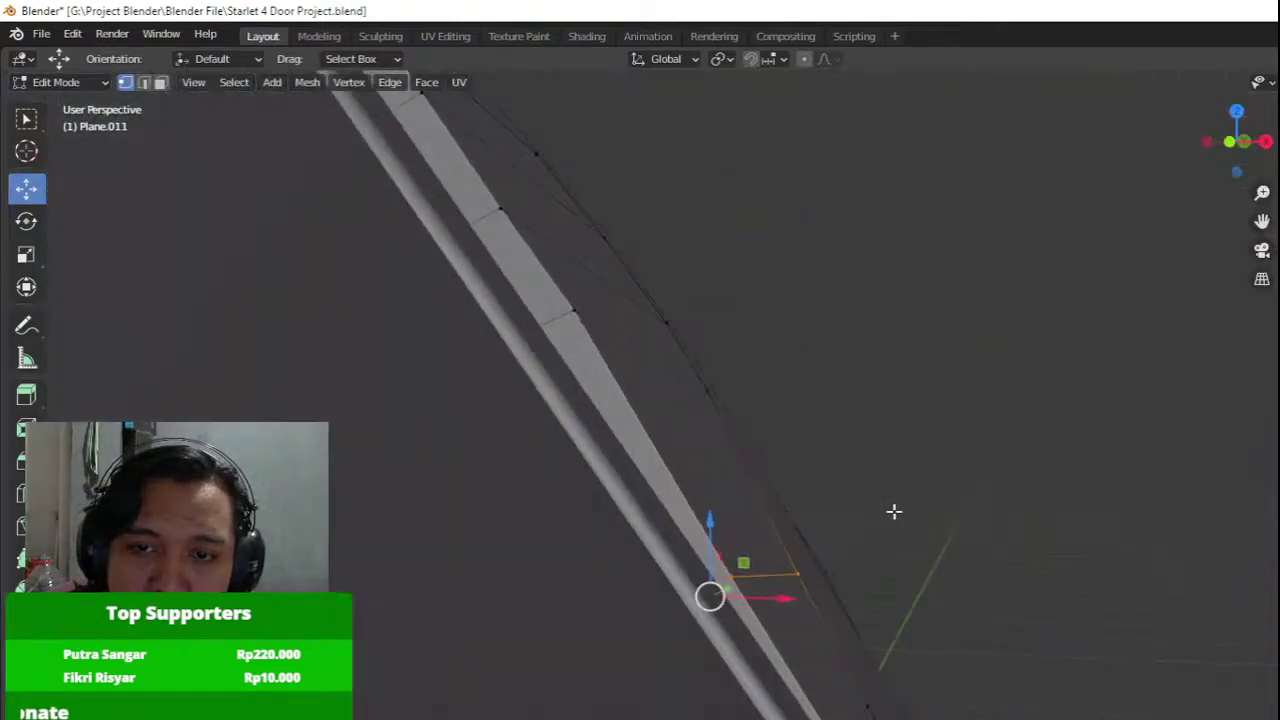
{"action": "left_click_drag", "start_coordinate": [788, 592], "coordinate": [853, 600]}
Select the vertices of the panel's upper section and examine how that section sits against the window frame from several angles.
{"action": "middle_click_drag", "start_coordinate": [730, 467], "coordinate": [768, 585], "text": "shift"}
{"action": "middle_click_drag", "start_coordinate": [740, 580], "coordinate": [678, 578]}
{"action": "key", "text": "shift+z"}
{"action": "mouse_move", "coordinate": [248, 557]}
{"action": "left_mouse_down"}
{"action": "mouse_move", "coordinate": [677, 374]}
{"action": "mouse_move", "coordinate": [884, 202]}
{"action": "left_mouse_up"}
{"action": "mouse_move", "coordinate": [878, 281]}
{"action": "left_mouse_down"}
{"action": "mouse_move", "coordinate": [766, 435]}
{"action": "mouse_move", "coordinate": [377, 578]}
{"action": "left_mouse_up"}
{"action": "key", "text": "shift+z"}
{"action": "middle_click_drag", "start_coordinate": [650, 490], "coordinate": [756, 483]}
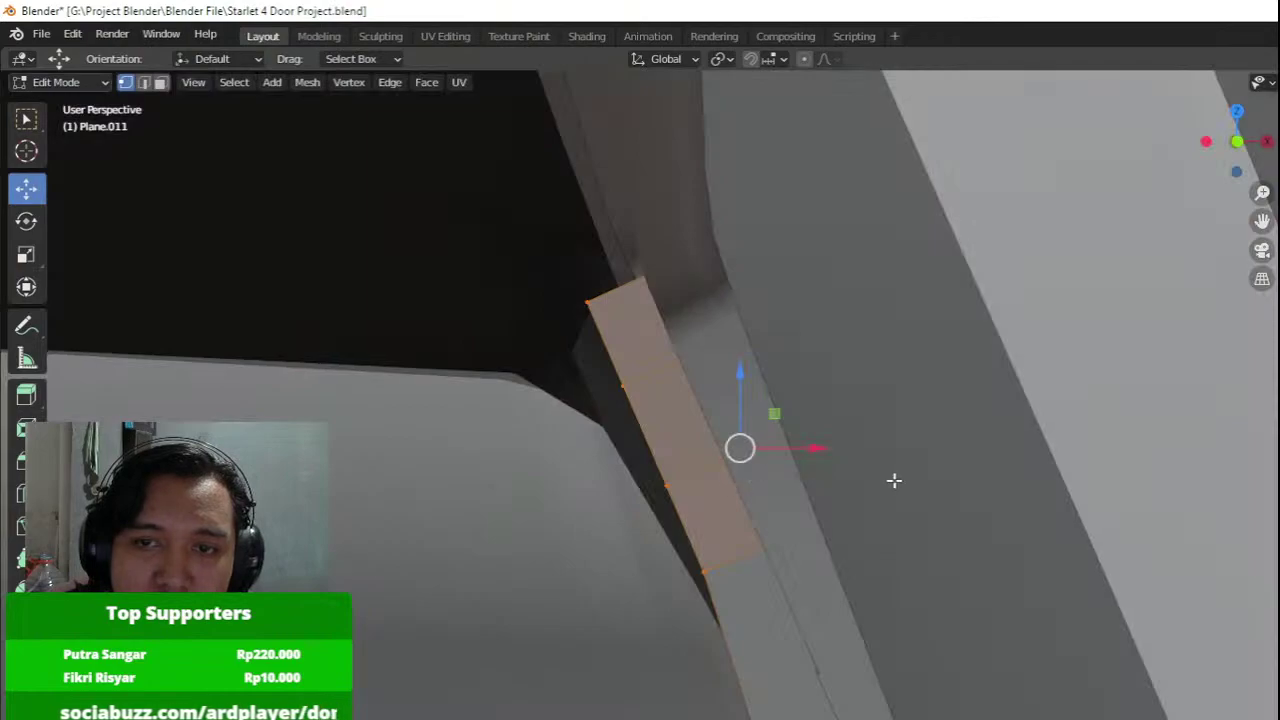
{"action": "middle_click_drag", "start_coordinate": [894, 480], "coordinate": [820, 492], "text": "shift"}
{"action": "middle_click_drag", "start_coordinate": [728, 479], "coordinate": [680, 486], "text": "shift"}
{"action": "left_click_drag", "start_coordinate": [677, 477], "coordinate": [468, 467], "text": "shift"}
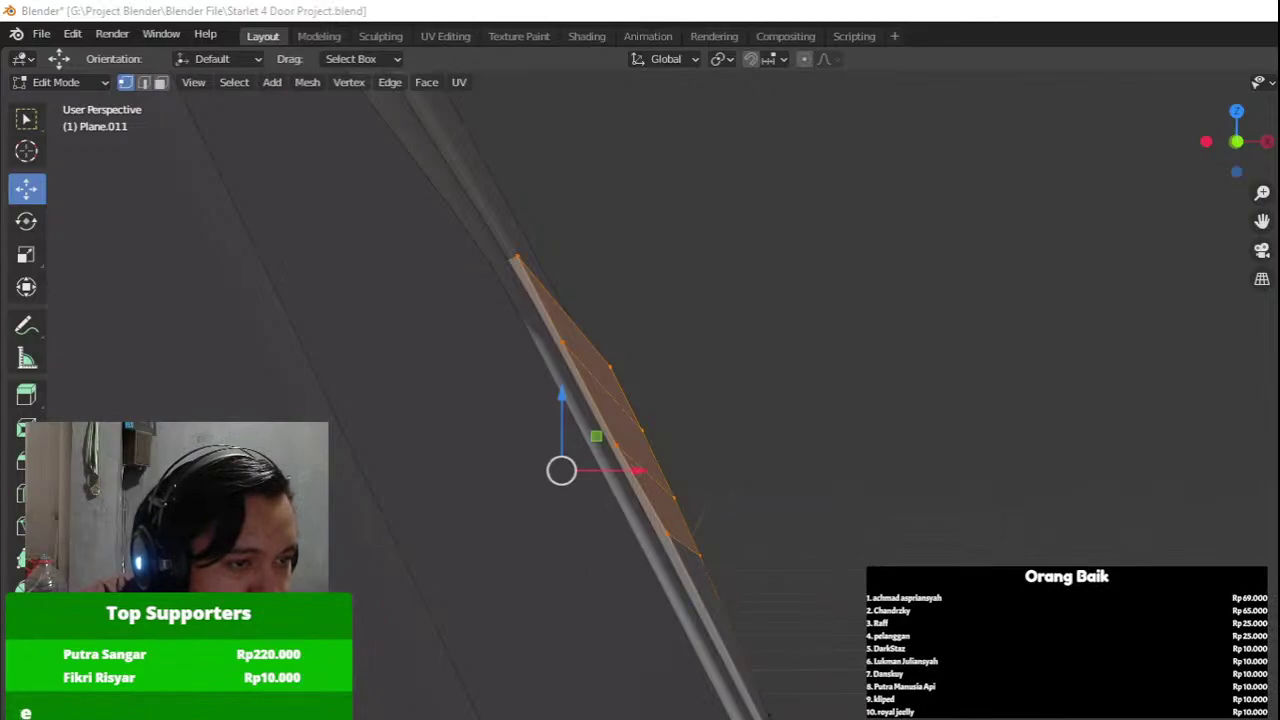
{"action": "left_click", "coordinate": [519, 280]}
{"action": "middle_click_drag", "start_coordinate": [532, 298], "coordinate": [506, 309]}
{"action": "key", "text": "Tab"}
{"action": "middle_click_drag", "start_coordinate": [529, 396], "coordinate": [547, 456]}
{"action": "key", "text": "Tab"}
{"action": "left_click", "coordinate": [552, 454]}
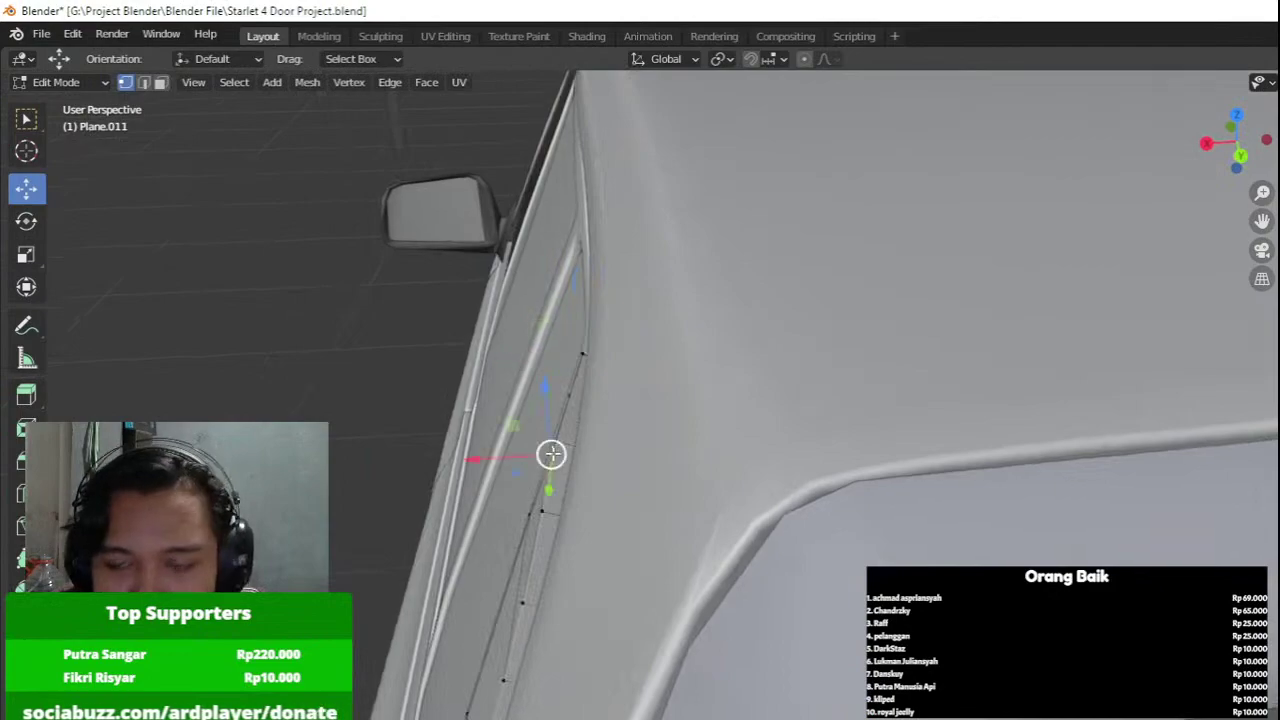
In the top view, move the uppermost vertices of the panel's rear edge inward along X to the opening's edge.
{"action": "key", "text": "KP_7"}
{"action": "middle_click_drag", "start_coordinate": [784, 460], "coordinate": [751, 297], "text": "shift"}
{"action": "left_click", "coordinate": [911, 556]}
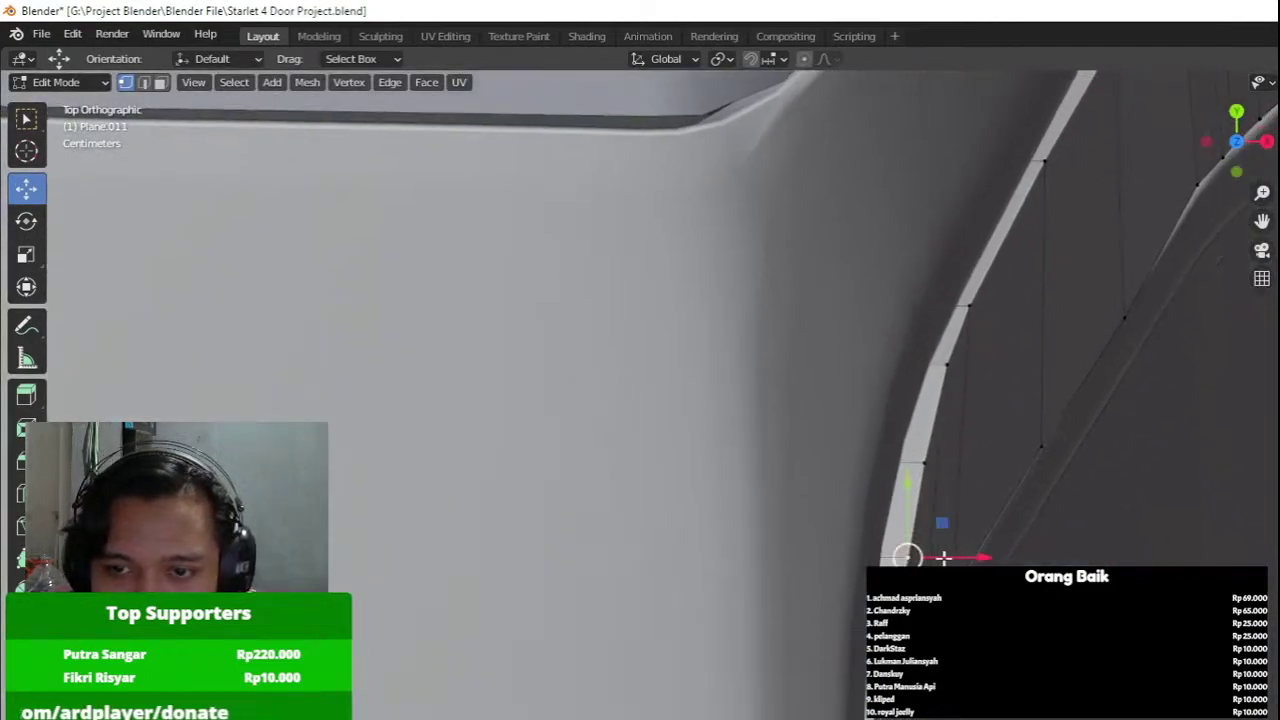
{"action": "left_click_drag", "start_coordinate": [945, 558], "coordinate": [922, 557]}
{"action": "left_click", "coordinate": [905, 645]}
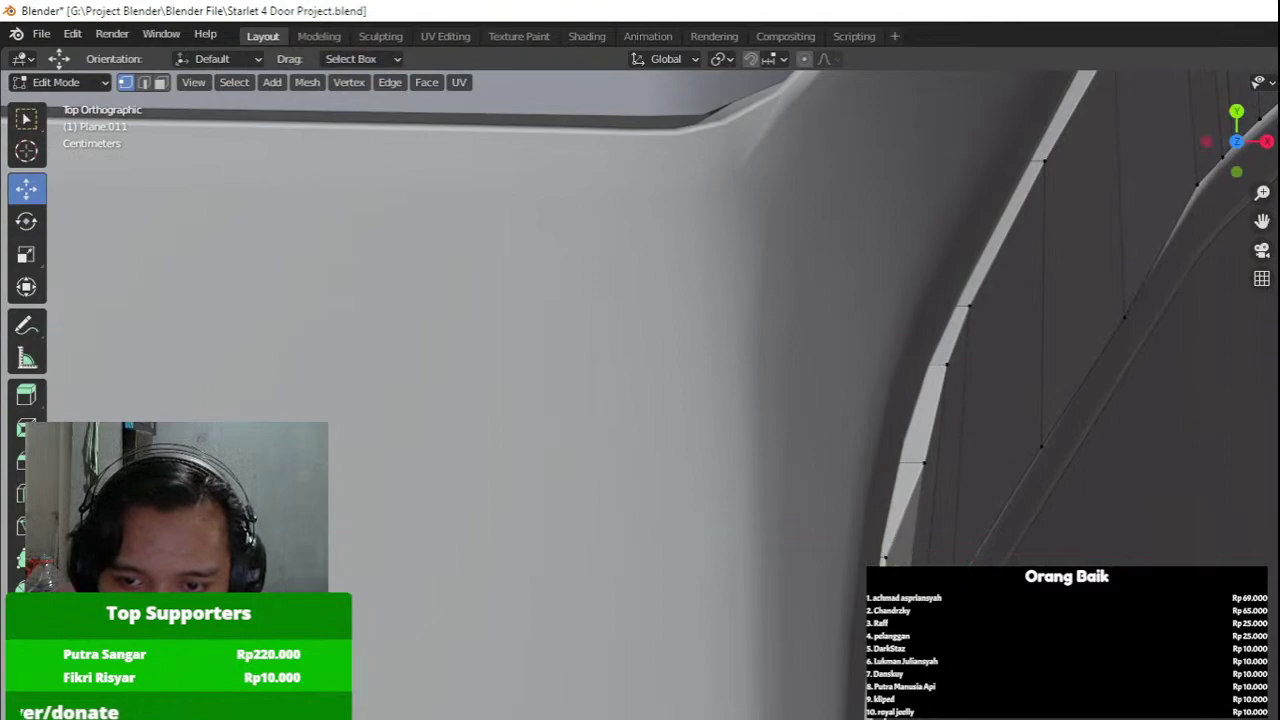
{"action": "left_click", "coordinate": [874, 718]}
{"action": "left_click_drag", "start_coordinate": [912, 718], "coordinate": [898, 718]}
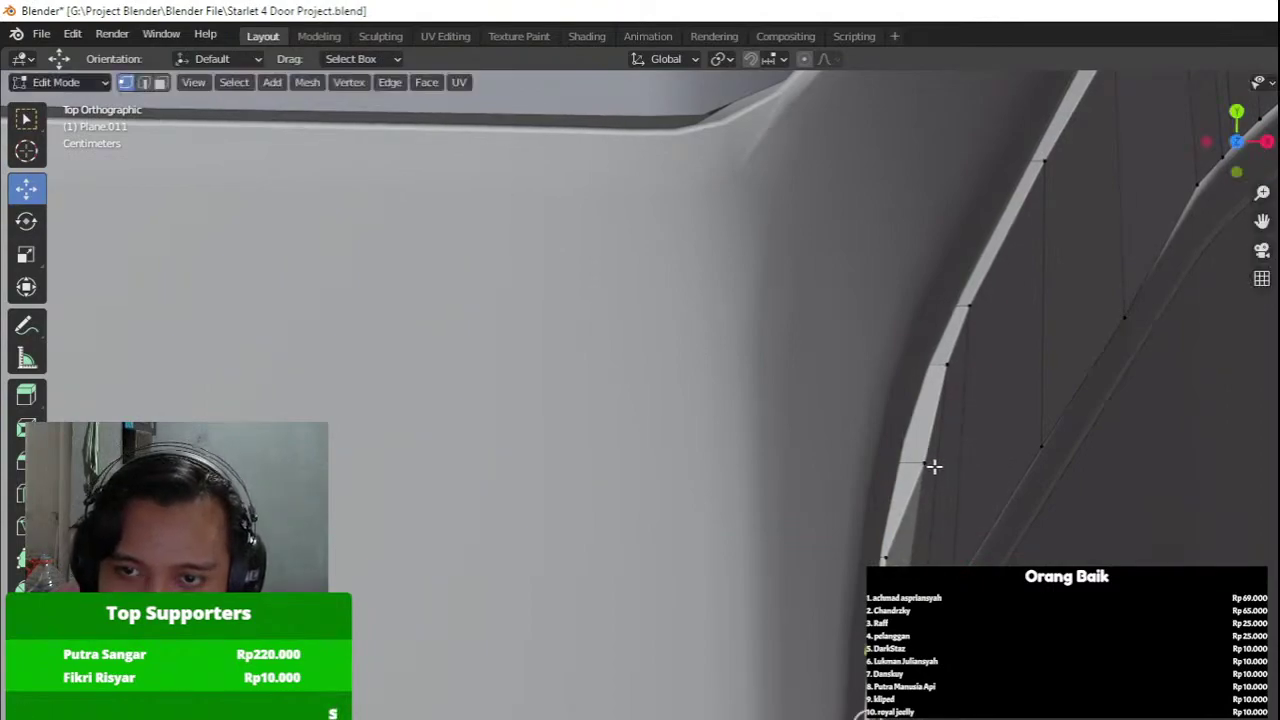
Move the next two vertices down the panel's rear edge inward along X to meet the body.
{"action": "left_click", "coordinate": [934, 466]}
{"action": "left_click_drag", "start_coordinate": [950, 457], "coordinate": [928, 451]}
{"action": "left_click", "coordinate": [952, 373]}
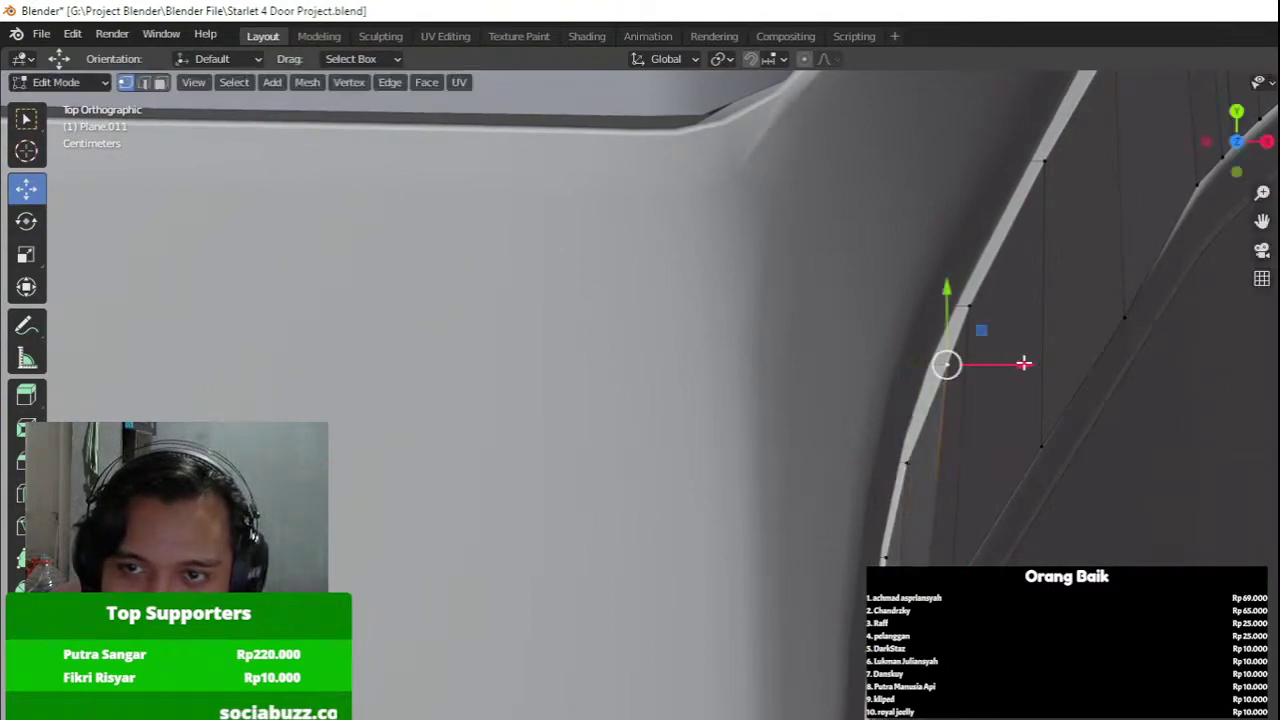
{"action": "left_click_drag", "start_coordinate": [1024, 363], "coordinate": [1013, 362]}
{"action": "left_click", "coordinate": [931, 459]}
{"action": "left_click_drag", "start_coordinate": [990, 467], "coordinate": [982, 469]}
Adjust the vertices along the middle of the panel's rear edge along X to follow the body opening.
{"action": "middle_click_drag", "start_coordinate": [958, 406], "coordinate": [845, 590], "text": "shift"}
{"action": "left_click", "coordinate": [848, 497]}
{"action": "left_click_drag", "start_coordinate": [908, 499], "coordinate": [895, 501]}
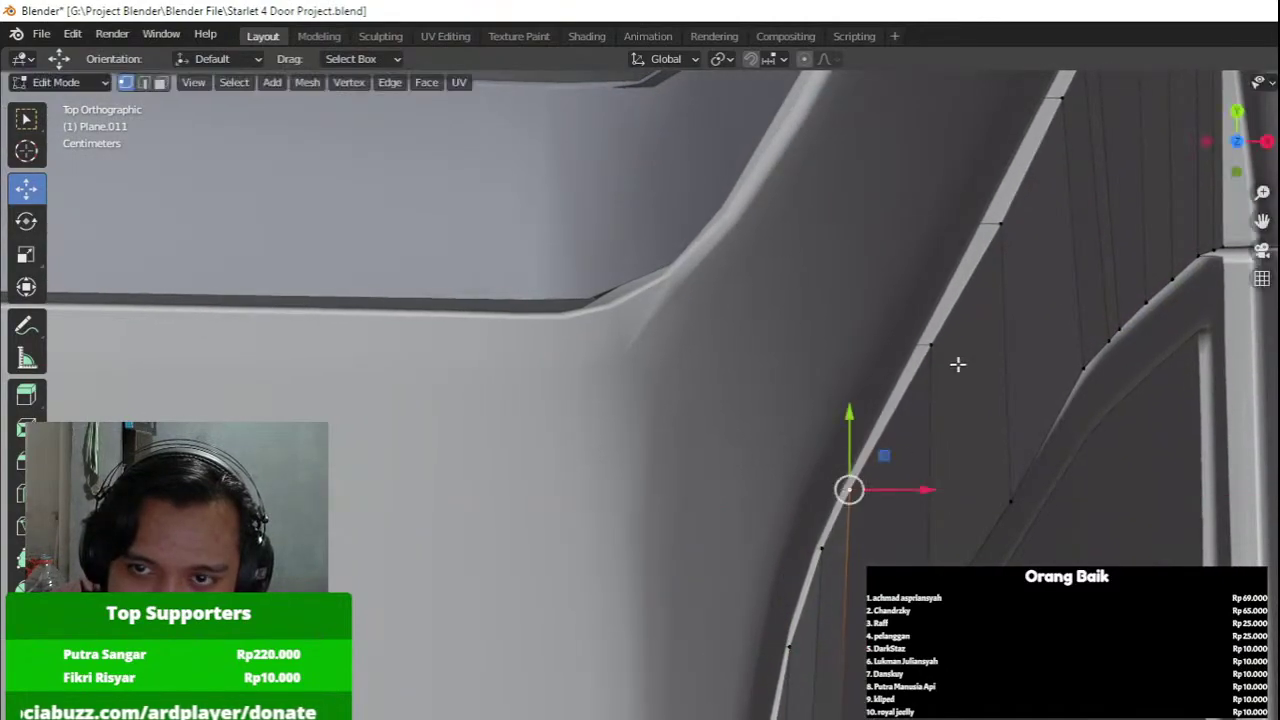
{"action": "left_click", "coordinate": [958, 364]}
{"action": "left_click_drag", "start_coordinate": [981, 351], "coordinate": [971, 351]}
{"action": "middle_click_drag", "start_coordinate": [973, 335], "coordinate": [870, 509], "text": "shift"}
{"action": "left_click", "coordinate": [903, 426]}
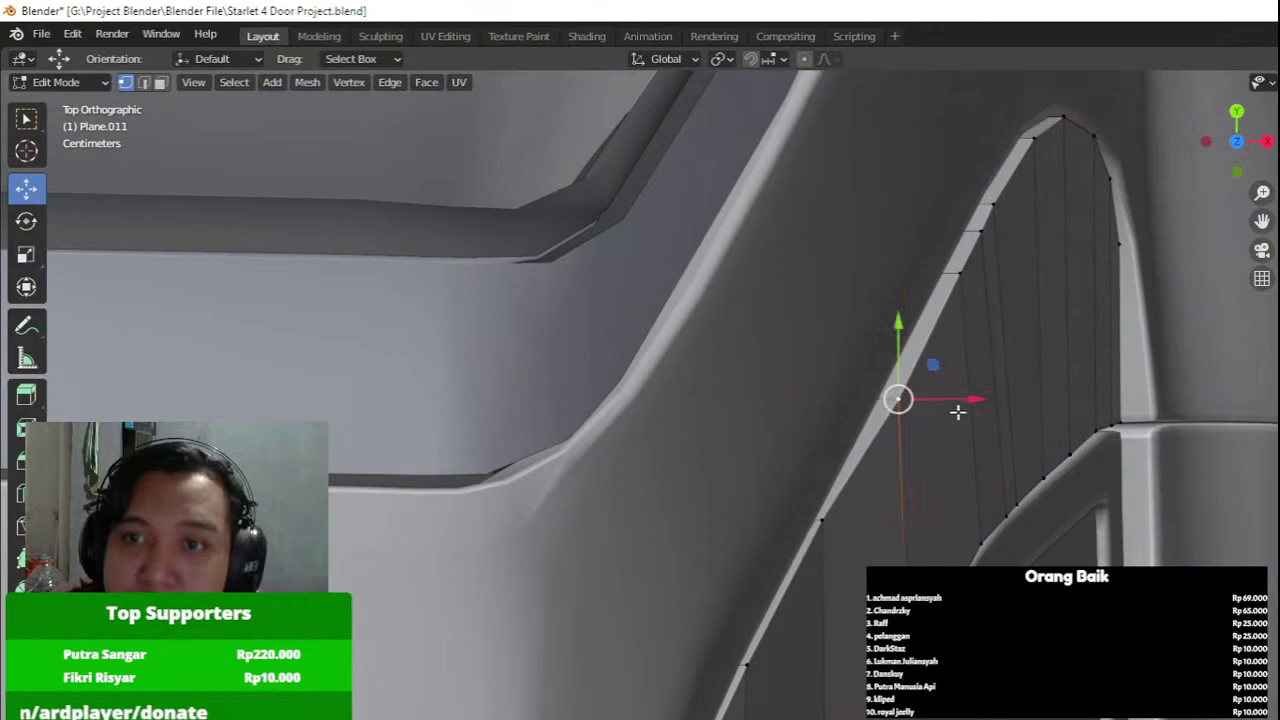
{"action": "key", "text": "ctrl+z"}
{"action": "left_click_drag", "start_coordinate": [918, 408], "coordinate": [954, 397]}
Select the three close-set vertices on the lower part of the rear edge and move them inward along X onto the opening.
{"action": "middle_click_drag", "start_coordinate": [912, 435], "coordinate": [747, 698], "text": "shift"}
{"action": "scroll", "coordinate": [806, 553], "scroll_direction": "up", "scroll_amount": 2}
{"action": "left_click", "coordinate": [814, 562]}
{"action": "left_click", "coordinate": [847, 508], "text": "shift"}
{"action": "left_click", "coordinate": [867, 468], "text": "shift"}
{"action": "left_click_drag", "start_coordinate": [917, 507], "coordinate": [841, 510]}
Move the vertices around the panel's lower rear corner inward along X to the opening's edge.
{"action": "middle_click_drag", "start_coordinate": [896, 465], "coordinate": [719, 601], "text": "shift"}
{"action": "left_click", "coordinate": [736, 495]}
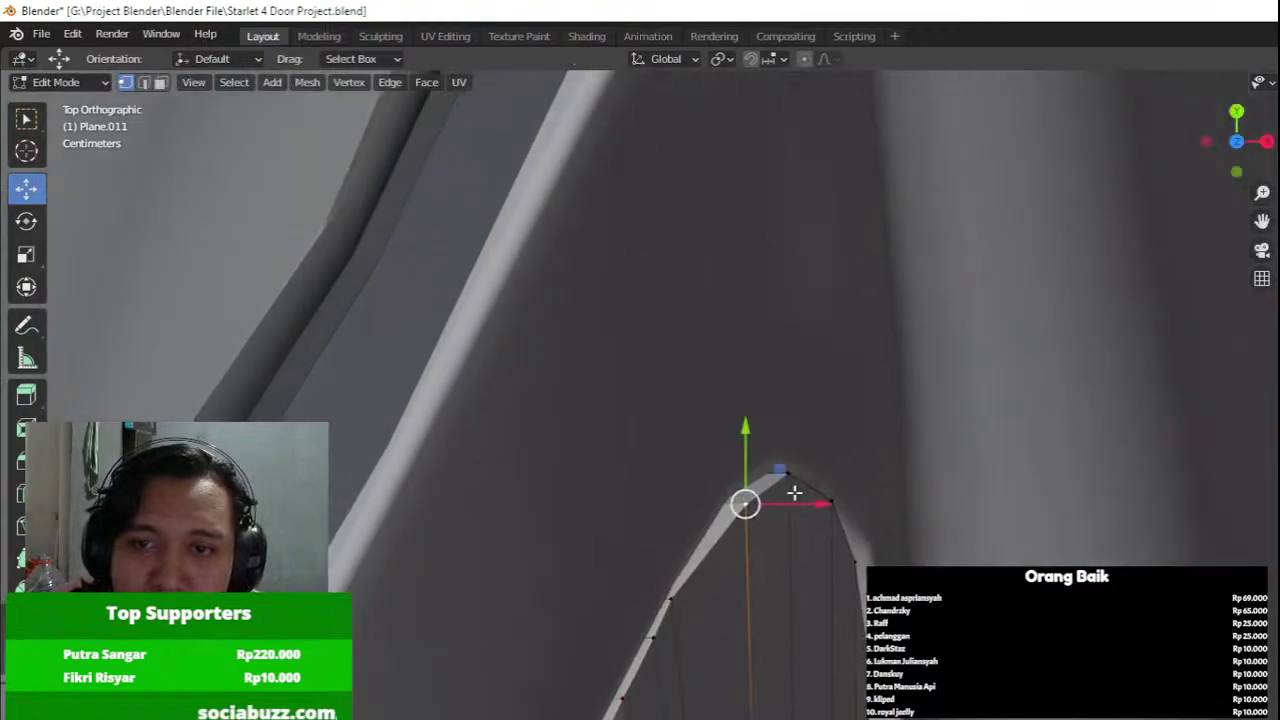
{"action": "left_click", "coordinate": [795, 489], "text": "shift"}
{"action": "left_click", "coordinate": [847, 495], "text": "shift"}
{"action": "left_click_drag", "start_coordinate": [852, 493], "coordinate": [748, 493]}
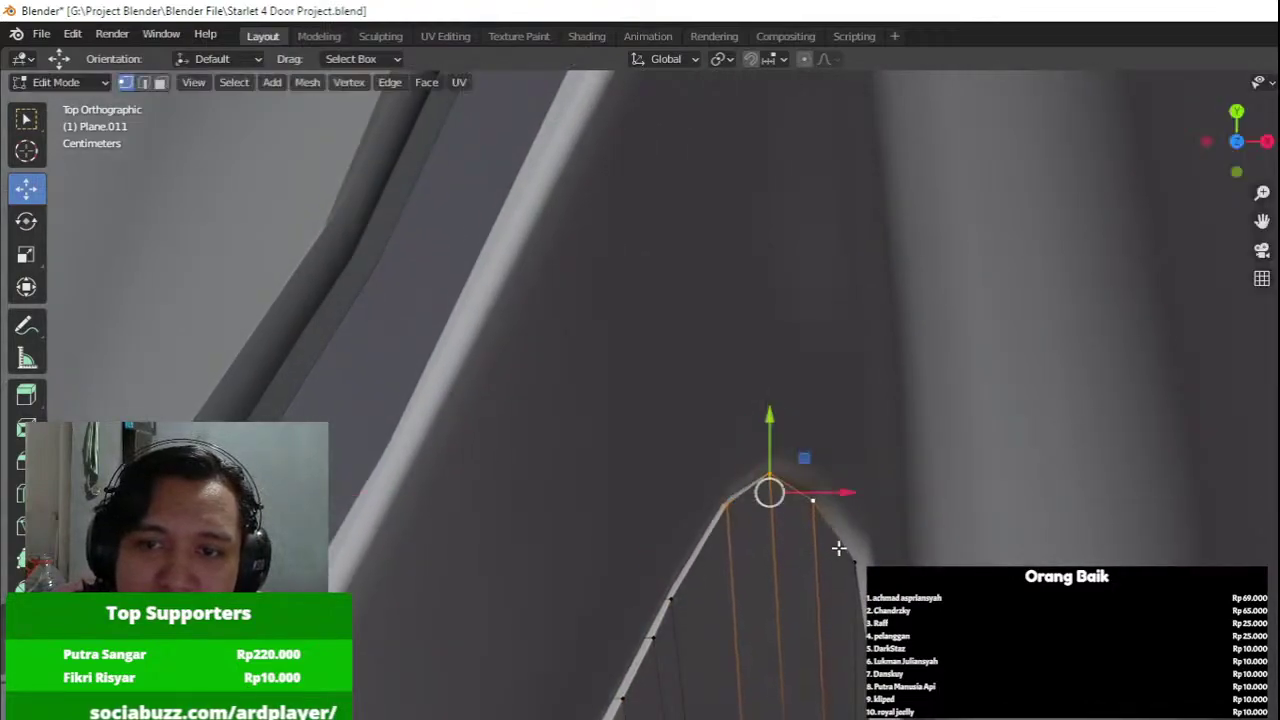
{"action": "left_click", "coordinate": [852, 561]}
{"action": "left_click_drag", "start_coordinate": [905, 562], "coordinate": [894, 563]}
{"action": "left_click", "coordinate": [868, 656]}
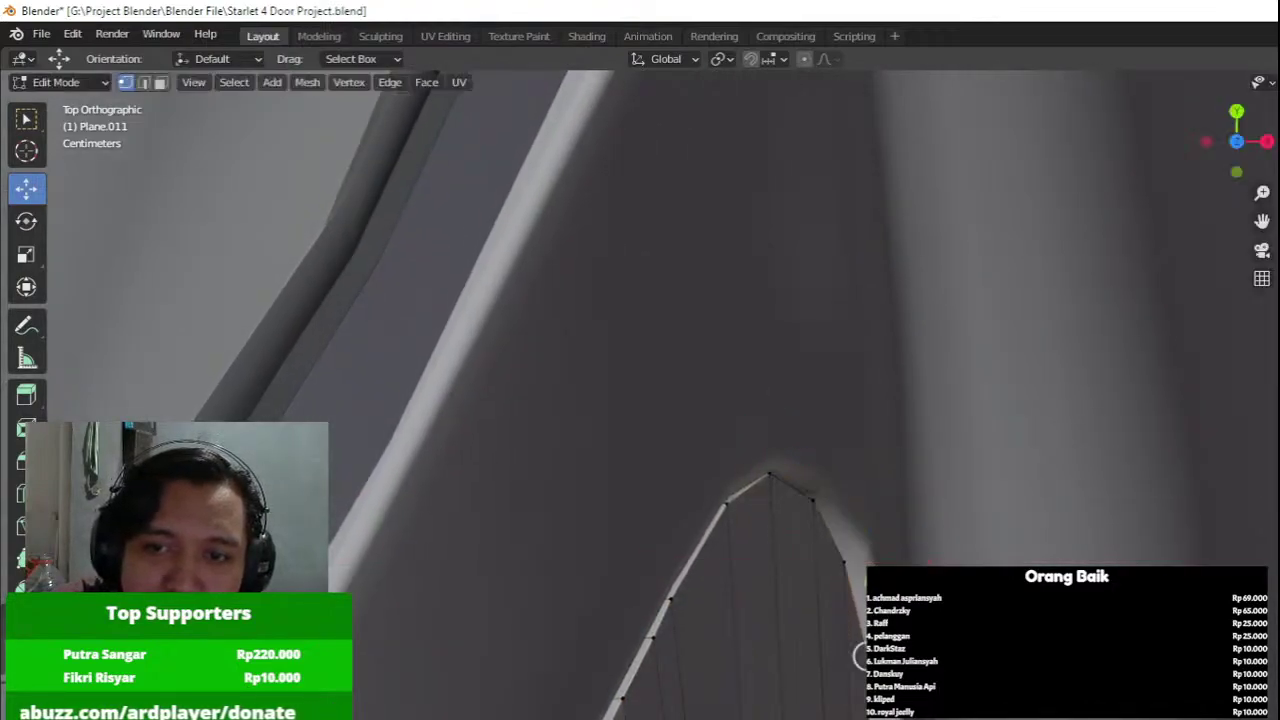
{"action": "middle_click_drag", "start_coordinate": [928, 702], "coordinate": [836, 326], "text": "shift"}
Nudge individual rear-edge vertices slightly outward along X, judging their alignment with the body from behind.
{"action": "middle_click_drag", "start_coordinate": [910, 428], "coordinate": [694, 408]}
{"action": "middle_click_drag", "start_coordinate": [657, 457], "coordinate": [697, 460]}
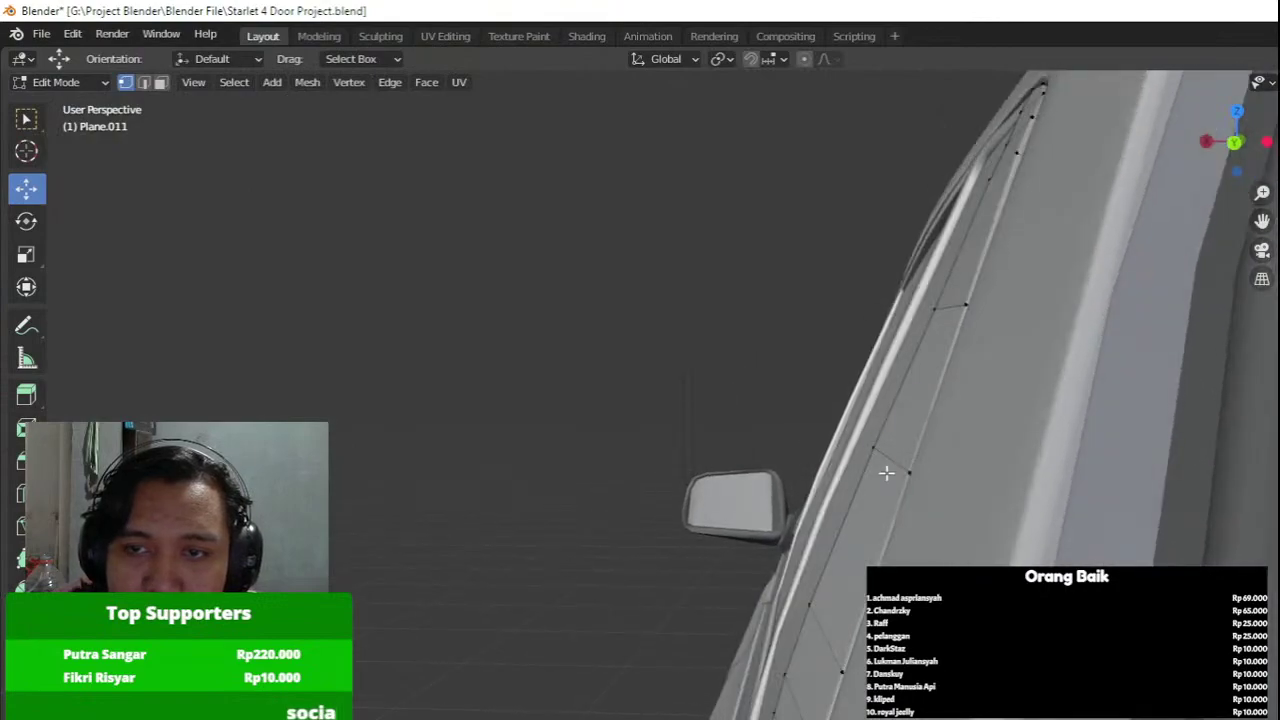
{"action": "left_click", "coordinate": [890, 471]}
{"action": "middle_click_drag", "start_coordinate": [888, 471], "coordinate": [867, 465]}
{"action": "left_click_drag", "start_coordinate": [843, 472], "coordinate": [839, 472]}
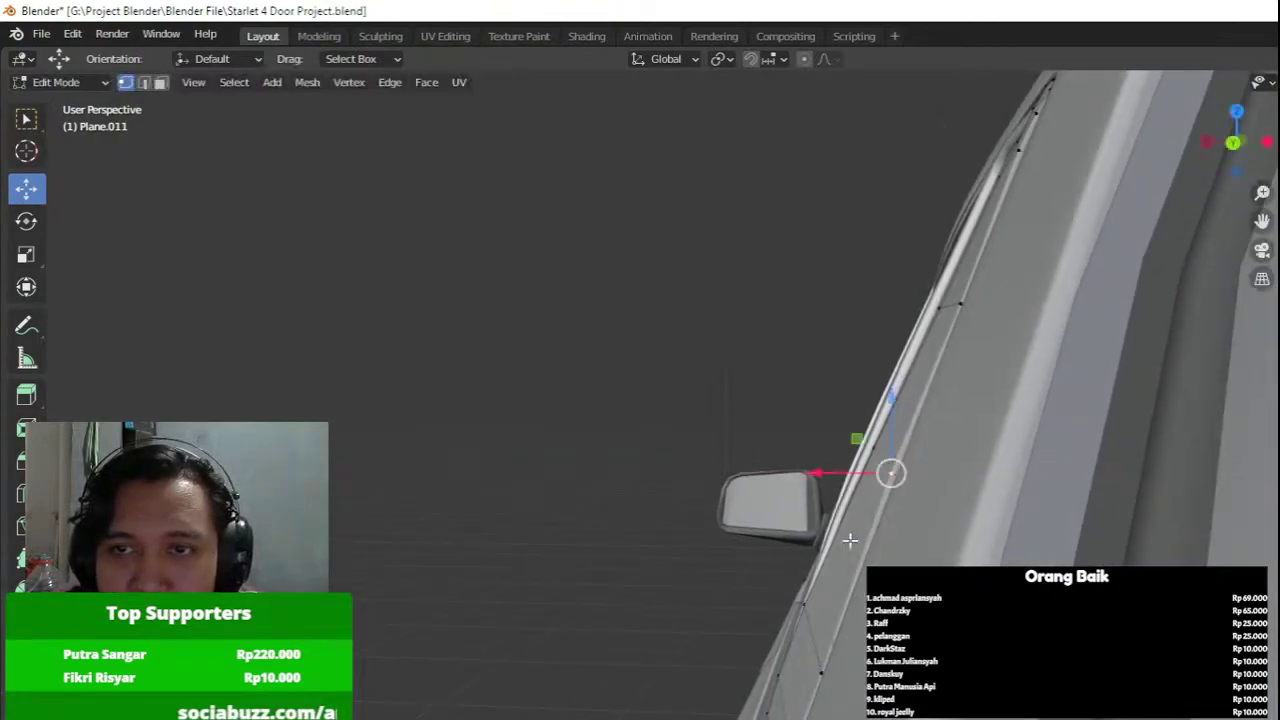
{"action": "middle_click_drag", "start_coordinate": [849, 540], "coordinate": [834, 564]}
{"action": "left_click", "coordinate": [826, 582]}
{"action": "left_click_drag", "start_coordinate": [795, 579], "coordinate": [791, 579]}
Select two neighbouring rear-edge vertices on the lower part of the panel and shift them slightly outward along X.
{"action": "middle_click_drag", "start_coordinate": [797, 574], "coordinate": [832, 527]}
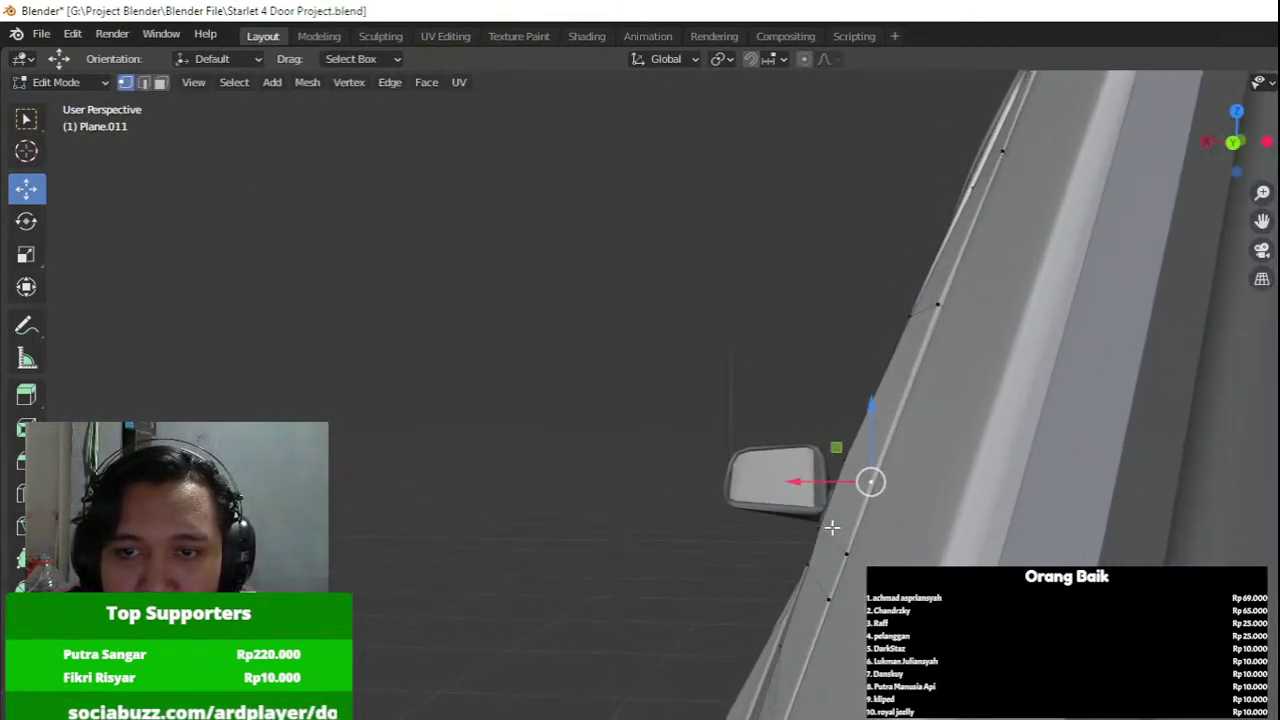
{"action": "left_click", "coordinate": [823, 590], "text": "shift"}
{"action": "left_click_drag", "start_coordinate": [768, 566], "coordinate": [752, 562]}
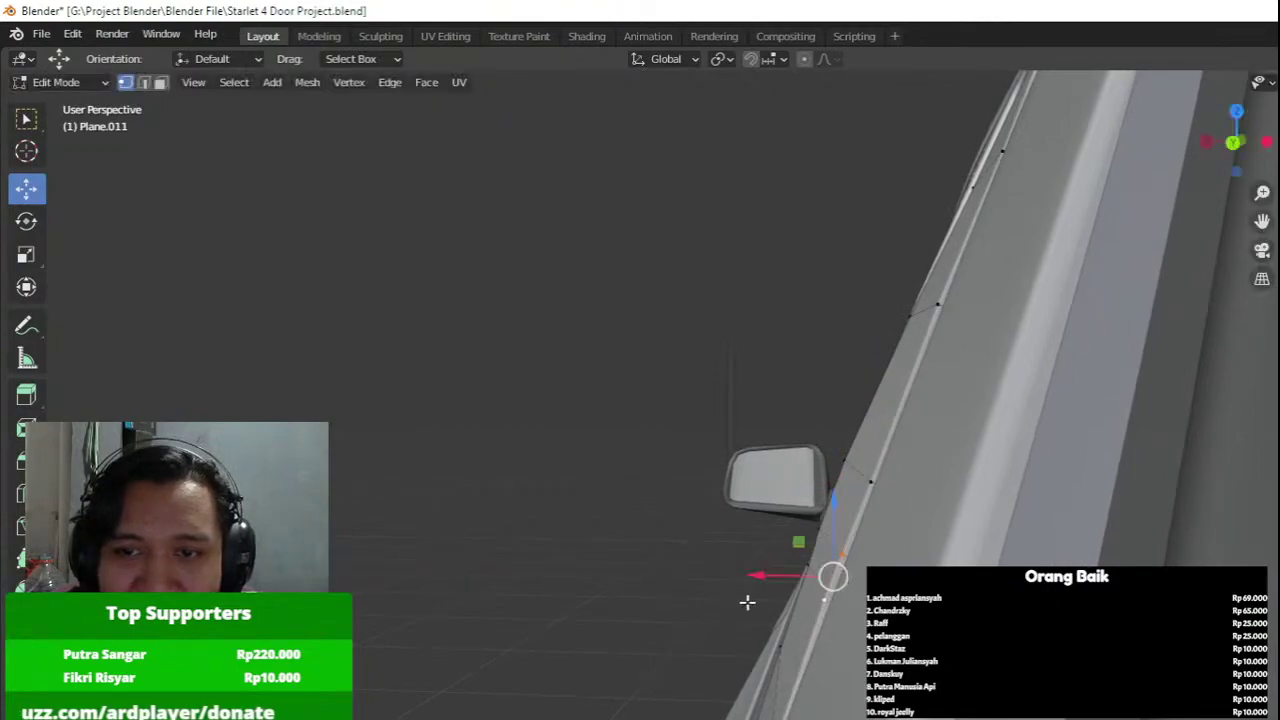
{"action": "mouse_move", "coordinate": [748, 603]}
{"action": "middle_mouse_down"}
{"action": "mouse_move", "coordinate": [928, 500]}
{"action": "mouse_move", "coordinate": [930, 605]}
{"action": "mouse_move", "coordinate": [794, 443]}
{"action": "mouse_move", "coordinate": [686, 489]}
{"action": "mouse_move", "coordinate": [577, 501]}
{"action": "mouse_move", "coordinate": [789, 409]}
{"action": "mouse_move", "coordinate": [737, 391]}
{"action": "mouse_move", "coordinate": [980, 274]}
{"action": "mouse_move", "coordinate": [856, 345]}
{"action": "mouse_move", "coordinate": [834, 488]}
{"action": "middle_mouse_up"}
{"action": "left_click", "coordinate": [860, 536]}
In the side view, move the front-edge vertices of the panel's middle edge loop about 3 mm rearward.
{"action": "scroll", "coordinate": [737, 391], "scroll_direction": "down", "scroll_amount": 5}
{"action": "key", "text": "Tab"}
{"action": "key", "text": "KP_5"}
{"action": "key", "text": "KP_3"}
{"action": "key", "text": "Tab"}
{"action": "scroll", "coordinate": [726, 509], "scroll_direction": "up", "scroll_amount": 3}
{"action": "key", "text": "z"}
{"action": "left_click_drag", "start_coordinate": [546, 522], "coordinate": [704, 620]}
{"action": "key", "text": "z"}
{"action": "key", "text": "g"}
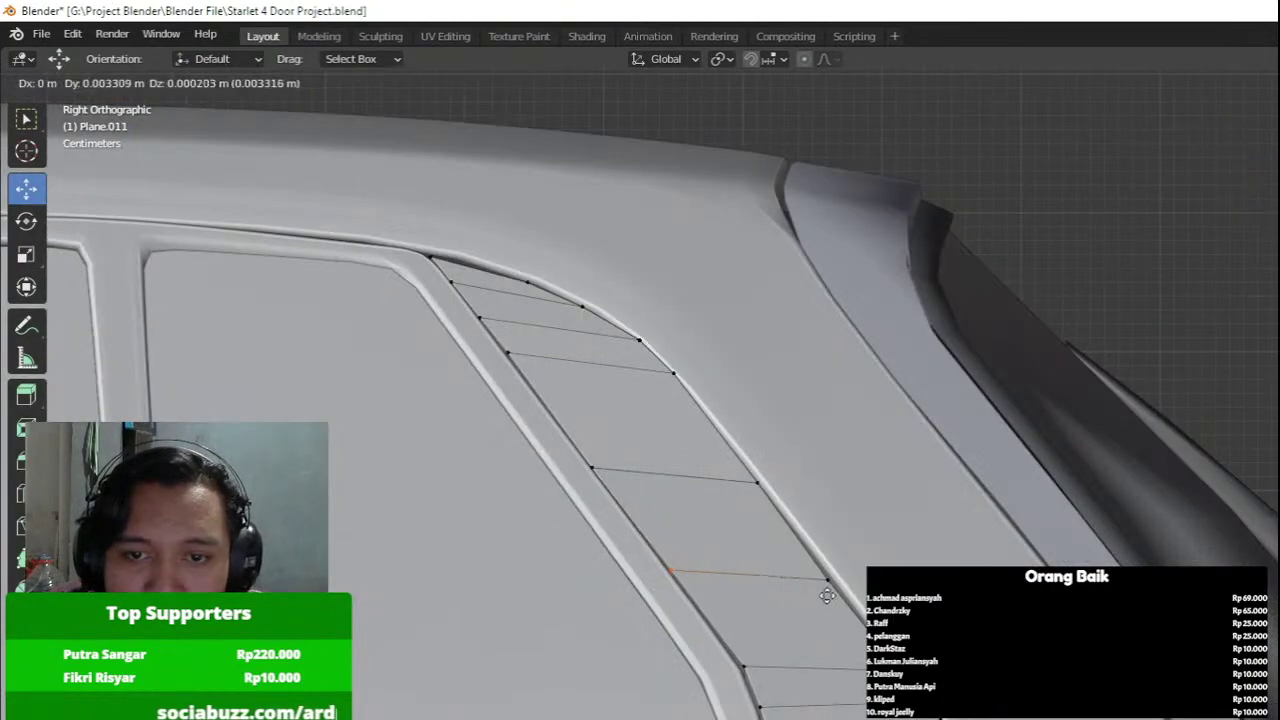
{"action": "left_click", "coordinate": [829, 595]}
Move the front-edge vertices of the next loop up slightly rearward and up to align with the door frame.
{"action": "scroll", "coordinate": [627, 463], "scroll_direction": "up", "scroll_amount": 1}
{"action": "middle_click_drag", "start_coordinate": [612, 420], "coordinate": [723, 566], "text": "shift"}
{"action": "key", "text": "z"}
{"action": "left_click", "coordinate": [645, 577]}
{"action": "left_click_drag", "start_coordinate": [635, 590], "coordinate": [723, 703]}
{"action": "key", "text": "z"}
{"action": "key", "text": "g"}
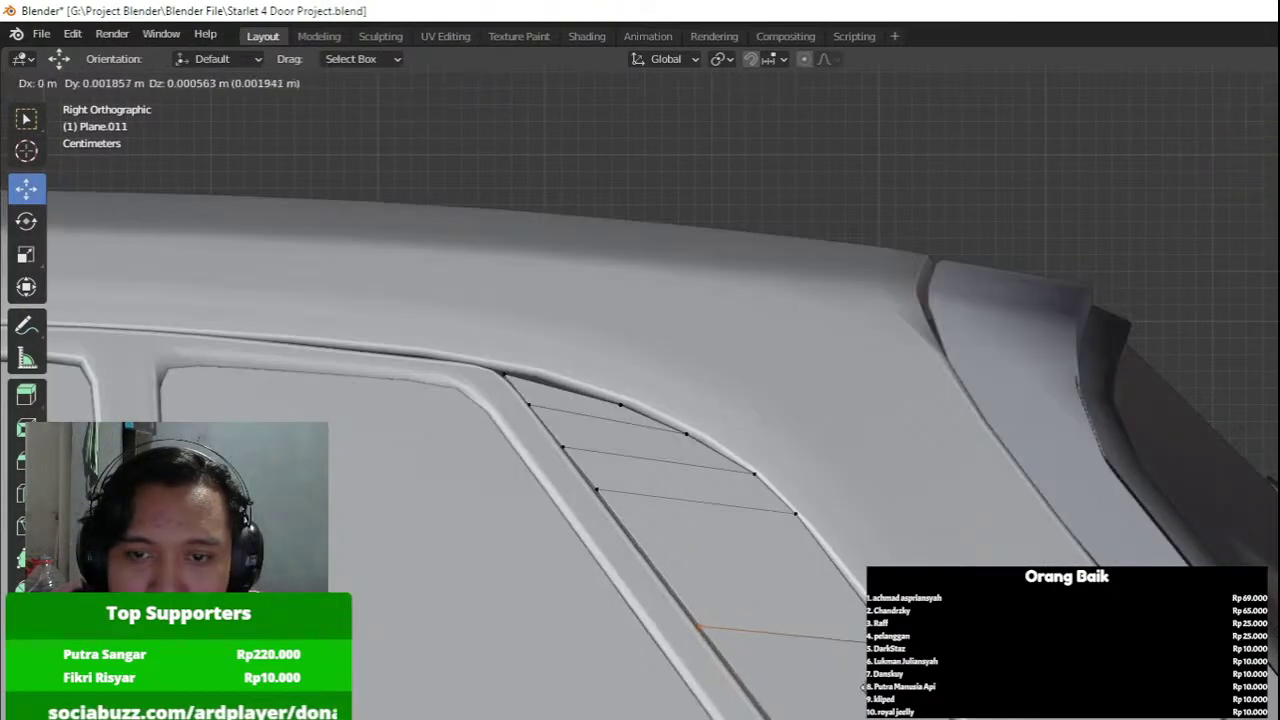
{"action": "left_click", "coordinate": [790, 680]}
Examine the panel's upper section against the roof edge and door frame in wireframe and solid shading.
{"action": "middle_click_drag", "start_coordinate": [800, 575], "coordinate": [810, 621], "text": "shift"}
{"action": "scroll", "coordinate": [812, 610], "scroll_direction": "up", "scroll_amount": 1}
{"action": "key", "text": "z"}
{"action": "left_click", "coordinate": [783, 597]}
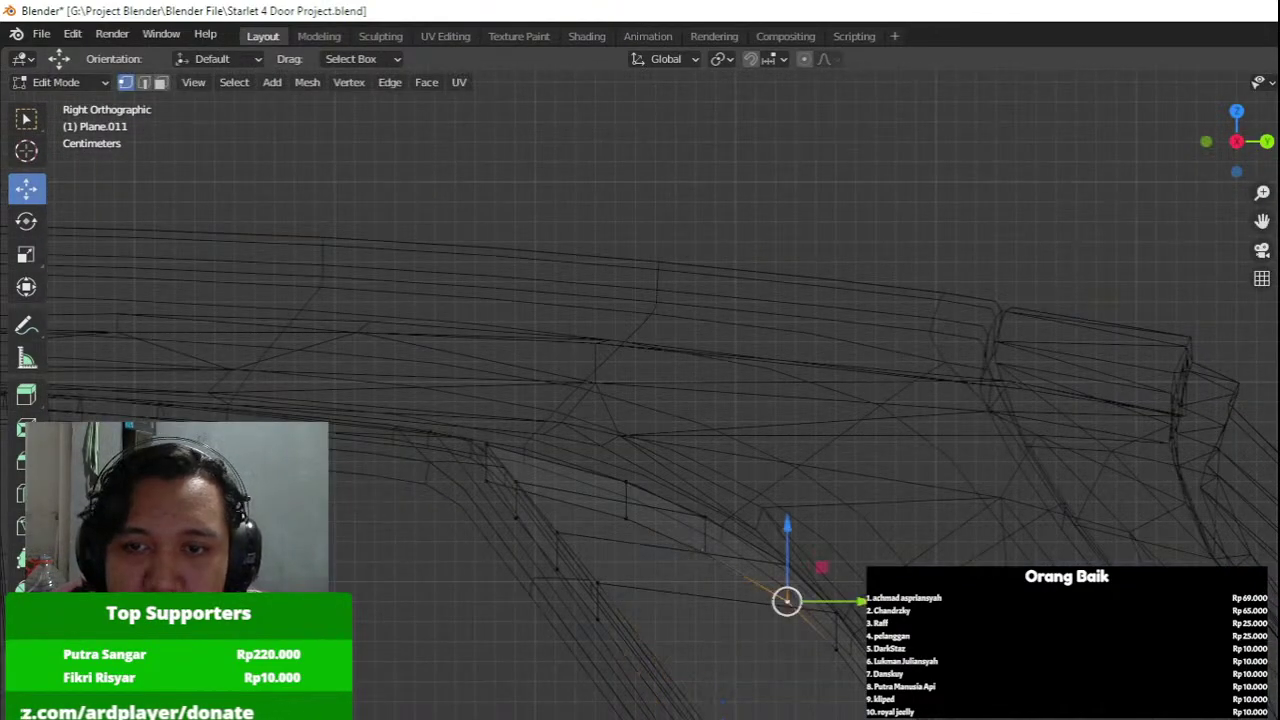
{"action": "key", "text": "z"}
{"action": "key", "text": "z"}
{"action": "key", "text": "Tab"}
{"action": "key", "text": "z"}
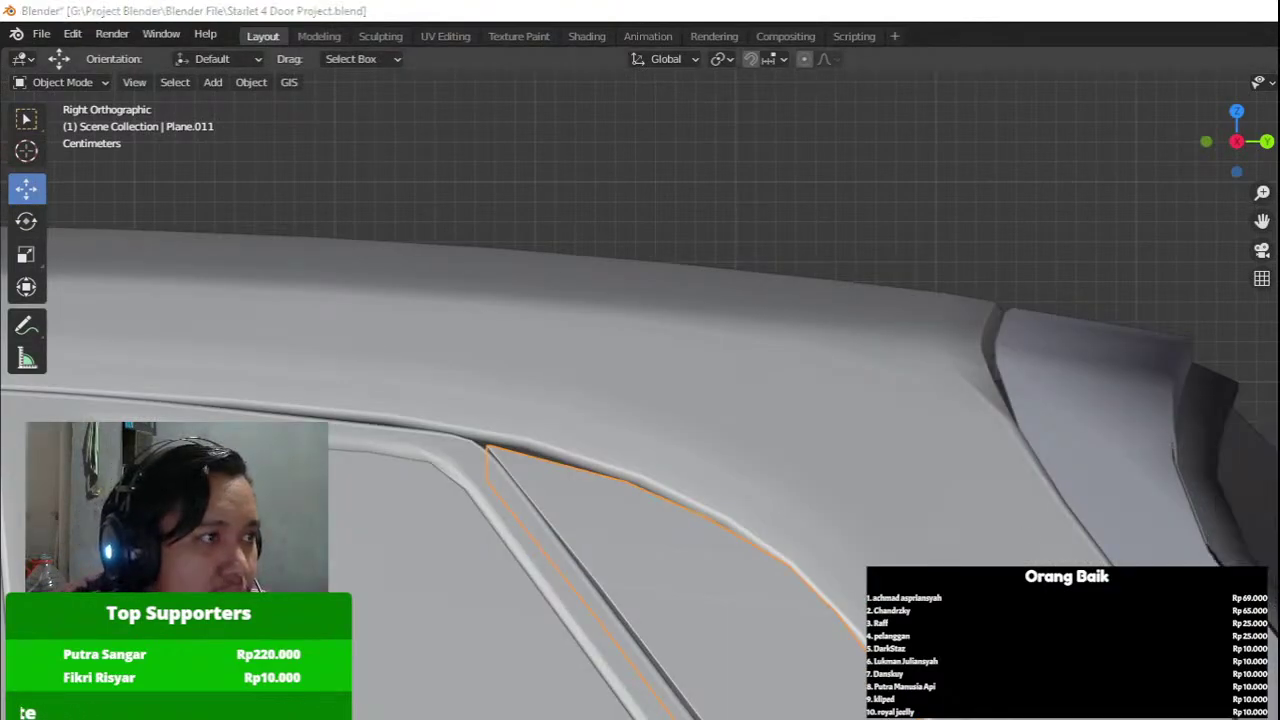
{"action": "scroll", "coordinate": [600, 415], "scroll_direction": "down", "scroll_amount": 3}
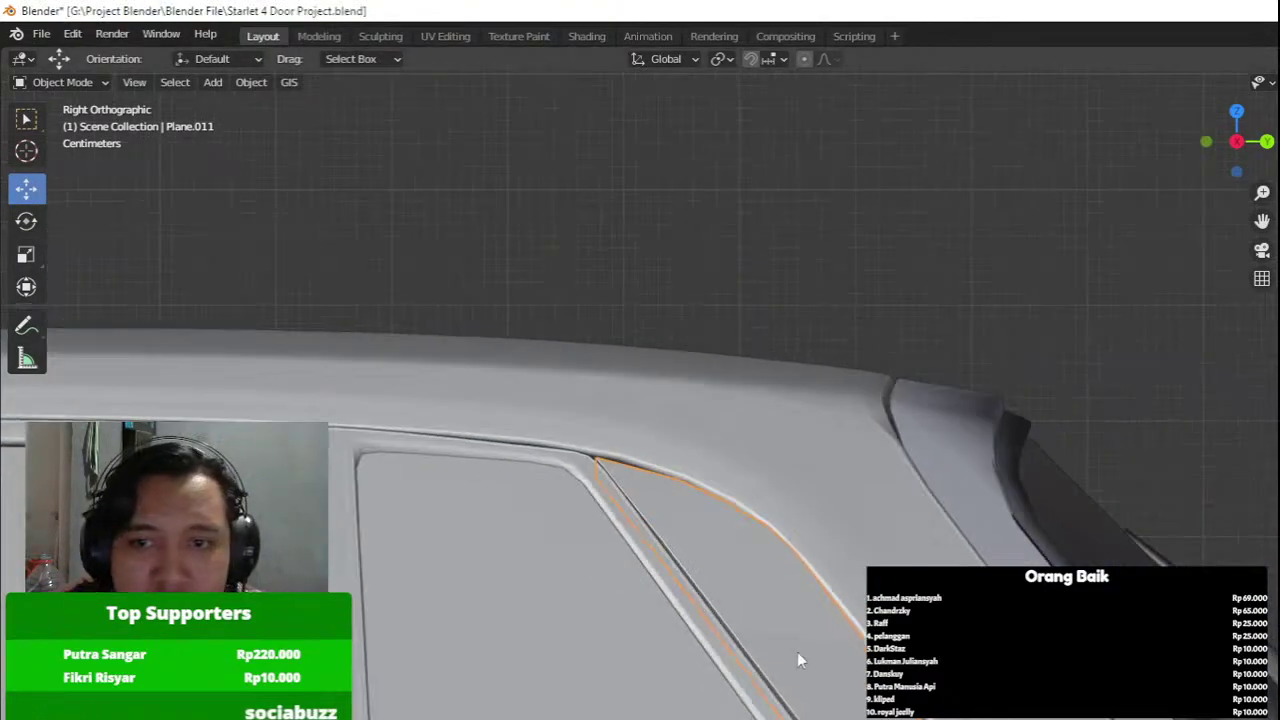
Add two lengthwise edge loops to the panel, one slid close to its front edge and one close to its rear edge.
{"action": "middle_click_drag", "start_coordinate": [864, 704], "coordinate": [690, 404], "text": "shift"}
{"action": "key", "text": "Tab"}
{"action": "middle_click_drag", "start_coordinate": [766, 501], "coordinate": [705, 435], "text": "shift"}
{"action": "scroll", "coordinate": [711, 441], "scroll_direction": "up", "scroll_amount": 1}
{"action": "key", "text": "ctrl+r"}
{"action": "left_click", "coordinate": [711, 441]}
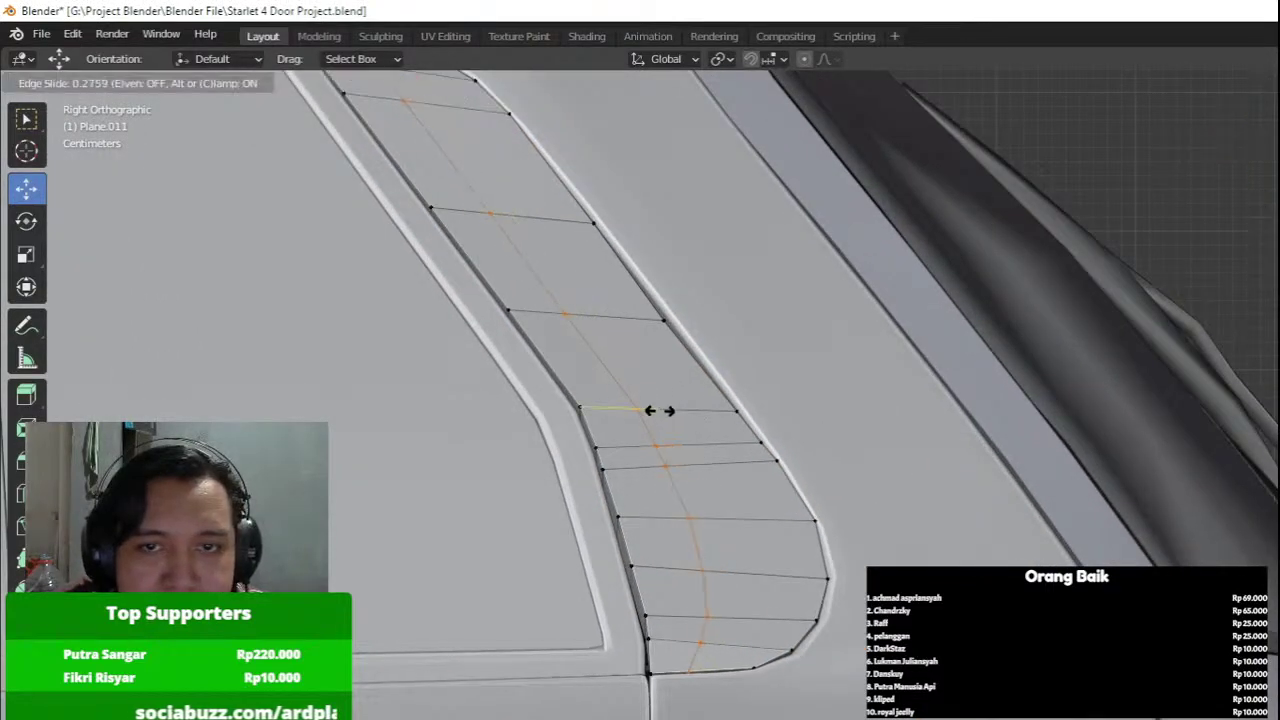
{"action": "left_click", "coordinate": [622, 412]}
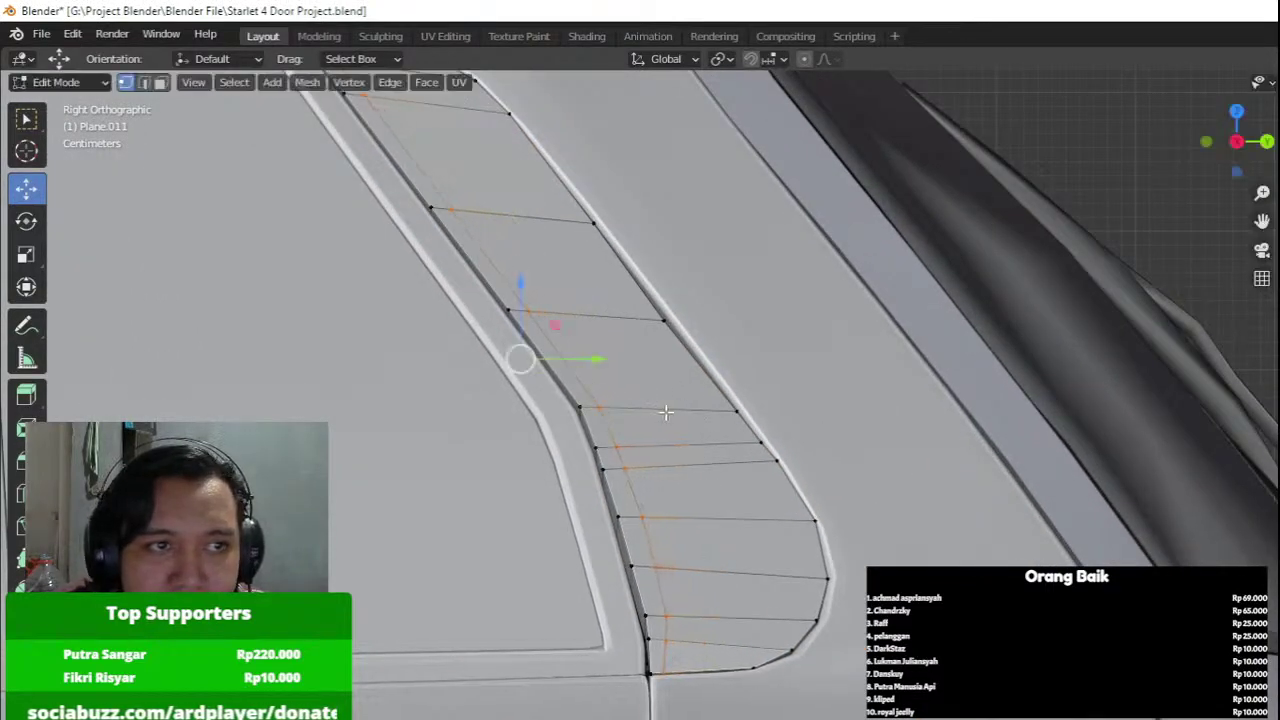
{"action": "key", "text": "ctrl+r"}
{"action": "left_click", "coordinate": [688, 416]}
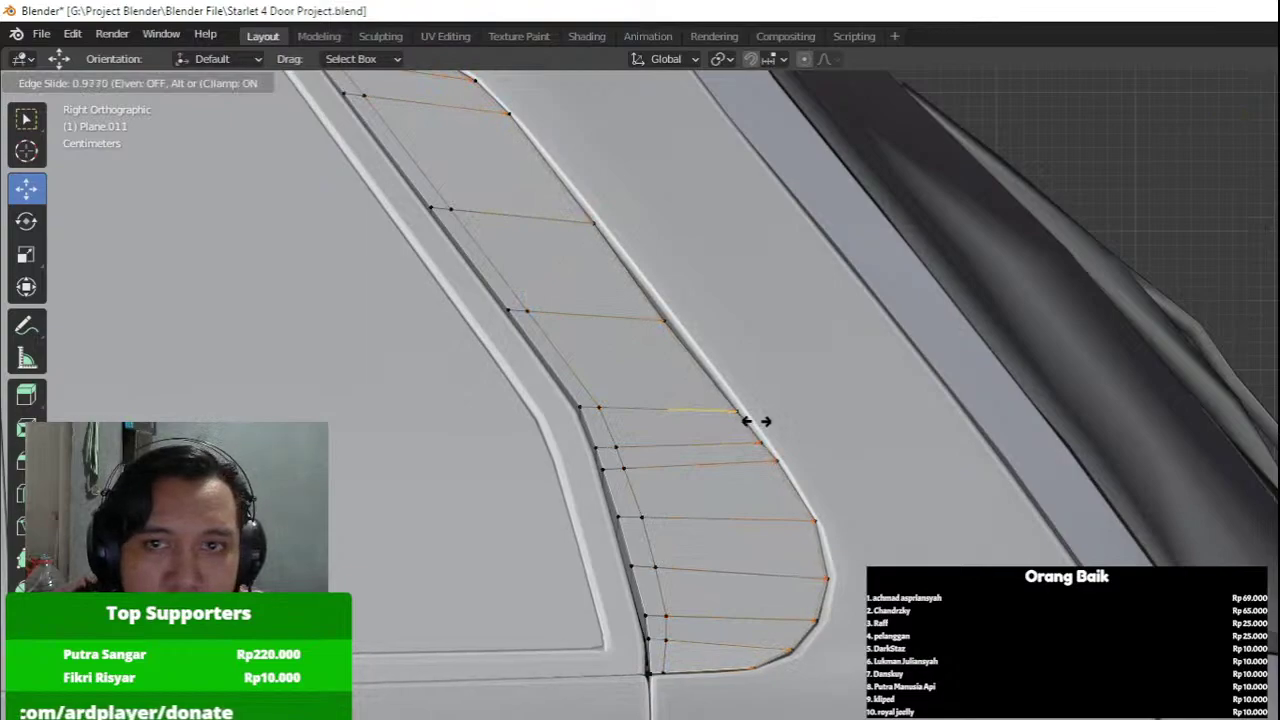
{"action": "left_click", "coordinate": [752, 421]}
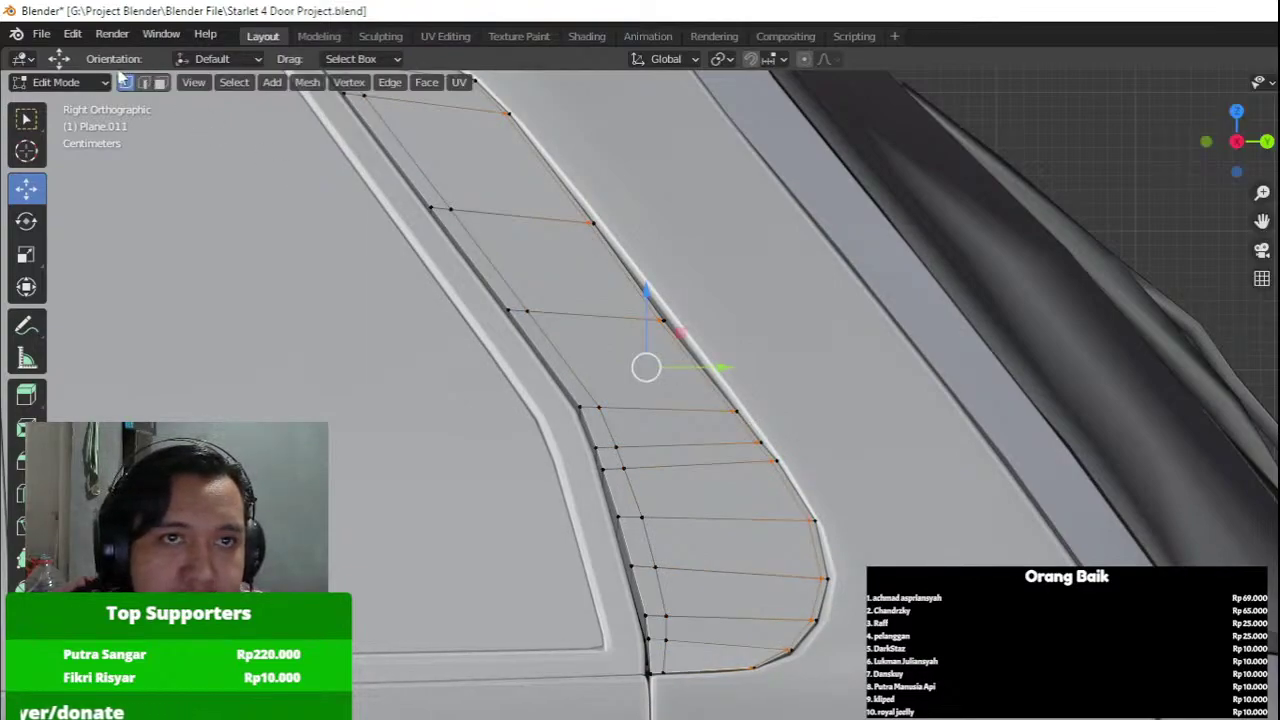
Select the faces between the lengthwise loops on the panel's lower part and extrude them inward as a recess.
{"action": "left_click", "coordinate": [542, 272]}
{"action": "left_click", "coordinate": [602, 355], "text": "shift"}
{"action": "left_click", "coordinate": [614, 372], "text": "shift"}
{"action": "left_click", "coordinate": [662, 456], "text": "shift"}
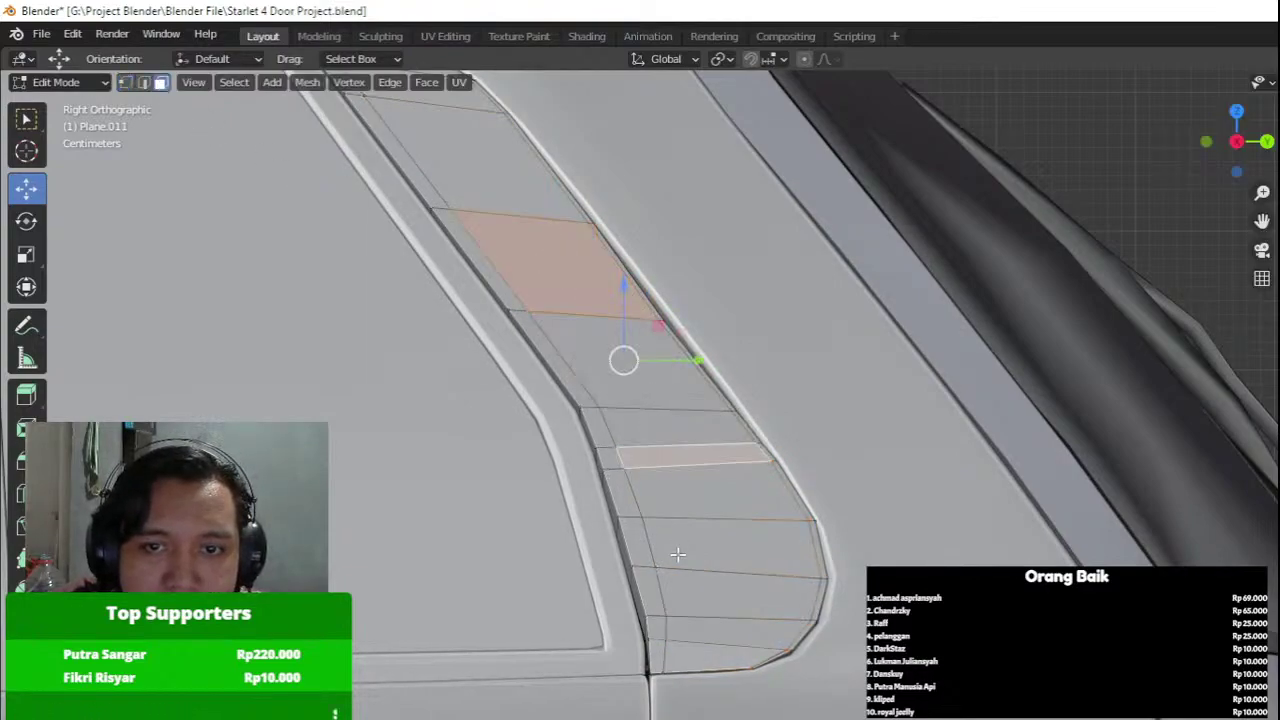
{"action": "middle_click_drag", "start_coordinate": [676, 404], "coordinate": [700, 453]}
{"action": "key", "text": "e"}
{"action": "left_click", "coordinate": [884, 561]}
{"action": "scroll", "coordinate": [738, 515], "scroll_direction": "down", "scroll_amount": 5}
Return to Object Mode and apply Shade Smooth to the panel.
{"action": "key", "text": "Tab"}
{"action": "scroll", "coordinate": [808, 490], "scroll_direction": "up", "scroll_amount": 3}
{"action": "left_click", "coordinate": [1278, 376]}
{"action": "left_click", "coordinate": [1278, 690]}
{"action": "scroll", "coordinate": [774, 497], "scroll_direction": "down", "scroll_amount": 3}
{"action": "right_click", "coordinate": [697, 453]}
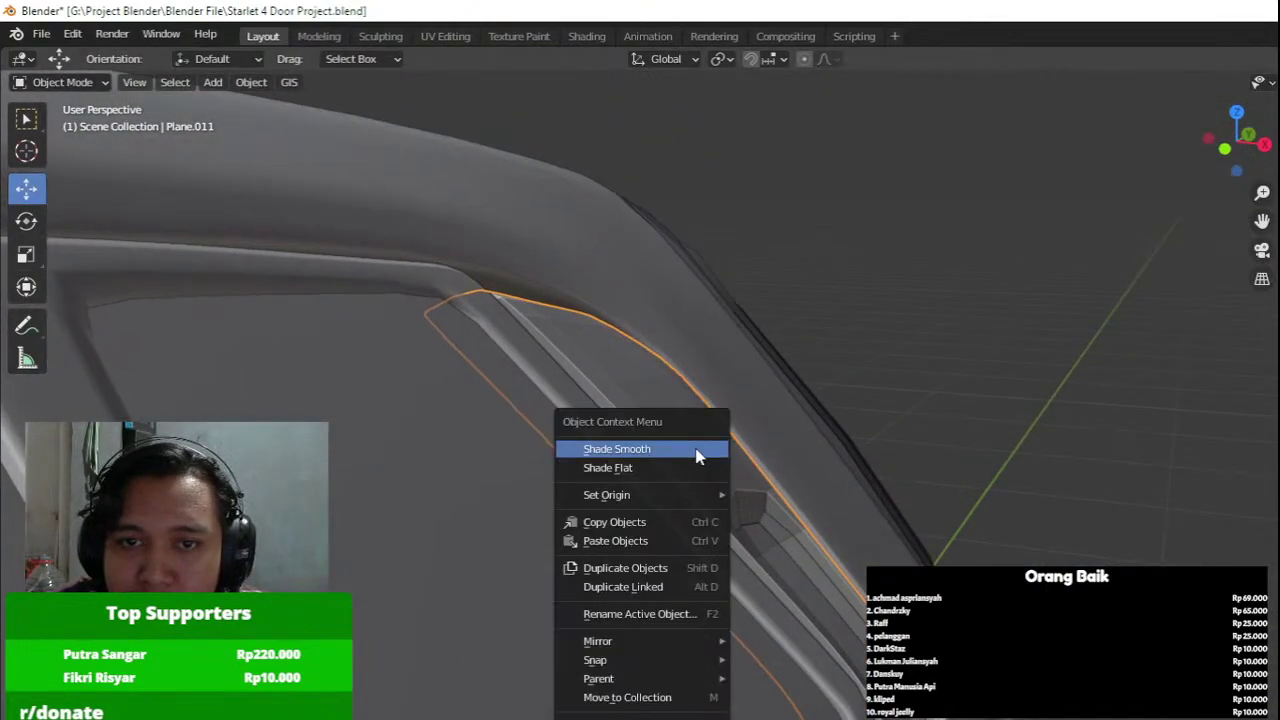
{"action": "left_click", "coordinate": [697, 453]}
Add an edge loop through the panel's thickness around its perimeter, slid close to the outer edge.
{"action": "key", "text": "Tab"}
{"action": "middle_click_drag", "start_coordinate": [626, 374], "coordinate": [639, 396]}
{"action": "scroll", "coordinate": [639, 396], "scroll_direction": "up", "scroll_amount": 2}
{"action": "key", "text": "a"}
{"action": "middle_click_drag", "start_coordinate": [480, 428], "coordinate": [543, 469], "text": "shift"}
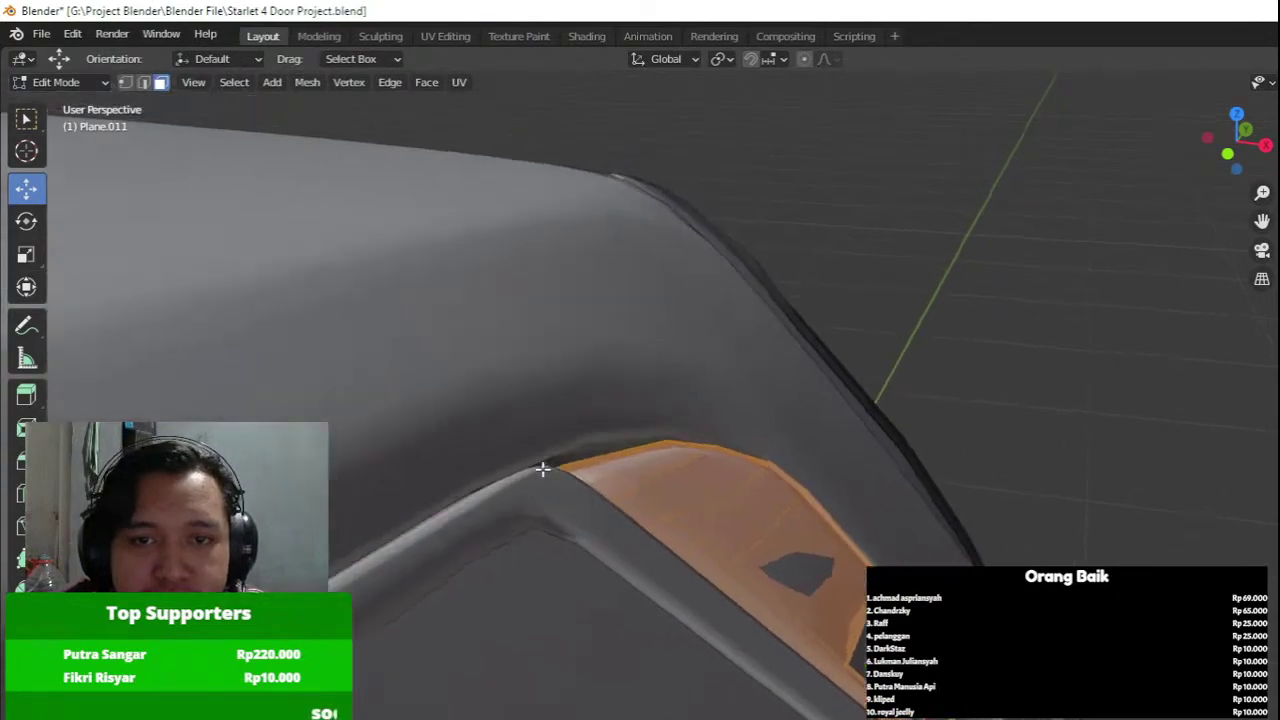
{"action": "scroll", "coordinate": [577, 492], "scroll_direction": "up", "scroll_amount": 3}
{"action": "middle_click_drag", "start_coordinate": [469, 500], "coordinate": [740, 545]}
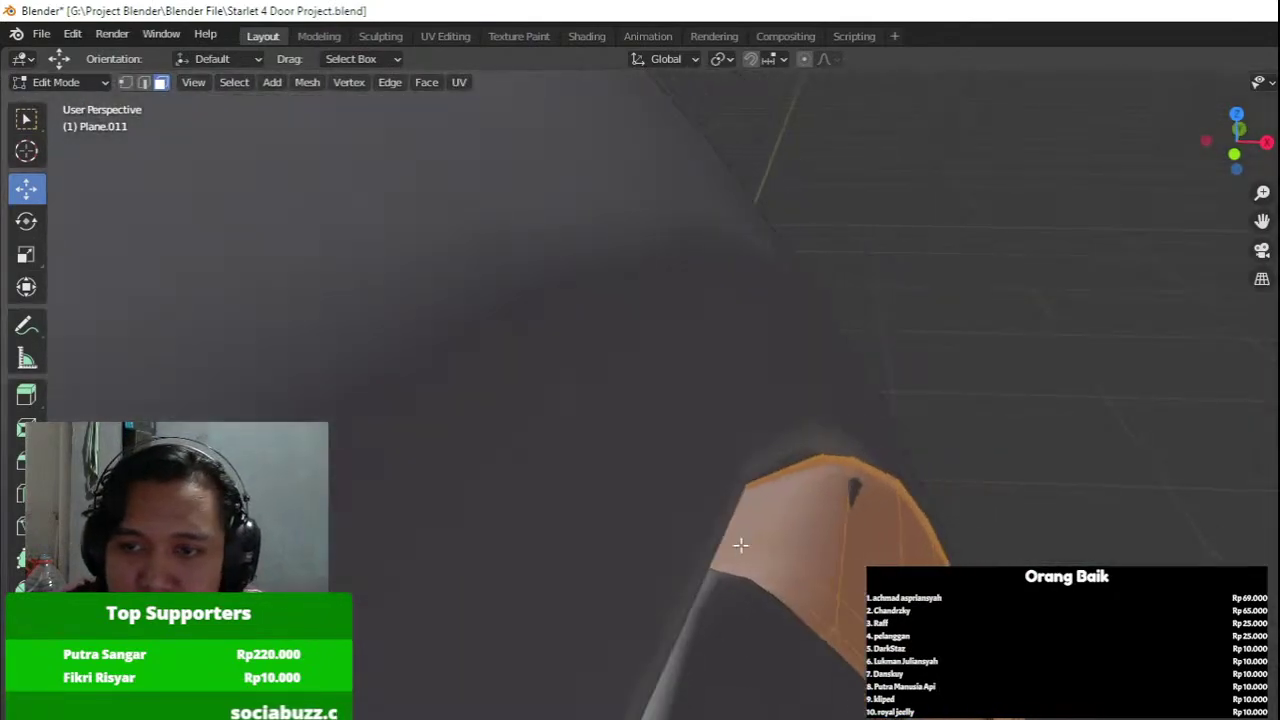
{"action": "key", "text": "ctrl+r"}
{"action": "left_click", "coordinate": [690, 567]}
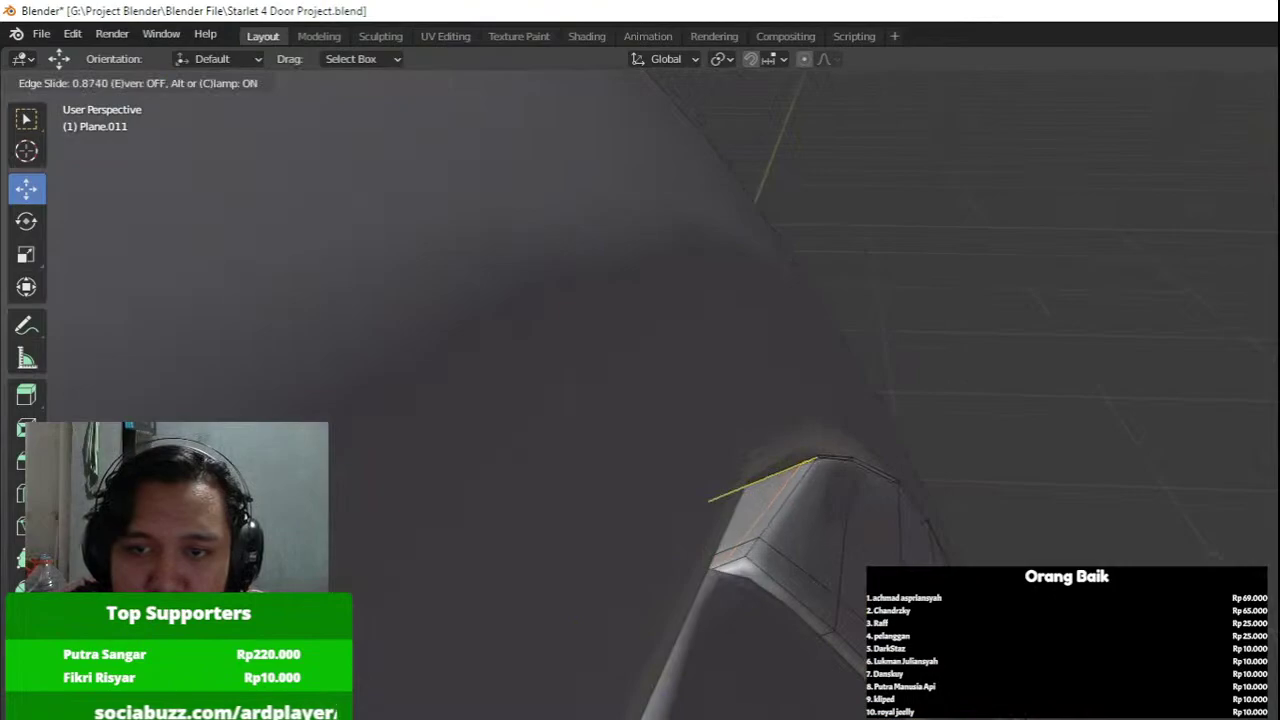
{"action": "left_click", "coordinate": [735, 530]}
{"action": "middle_click_drag", "start_coordinate": [735, 530], "coordinate": [454, 307]}
{"action": "key", "text": "Tab"}
{"action": "key", "text": "Tab"}
{"action": "key", "text": "ctrl+r"}
{"action": "left_click", "coordinate": [631, 277]}
{"action": "left_click", "coordinate": [629, 277]}
{"action": "key", "text": "ctrl+z"}
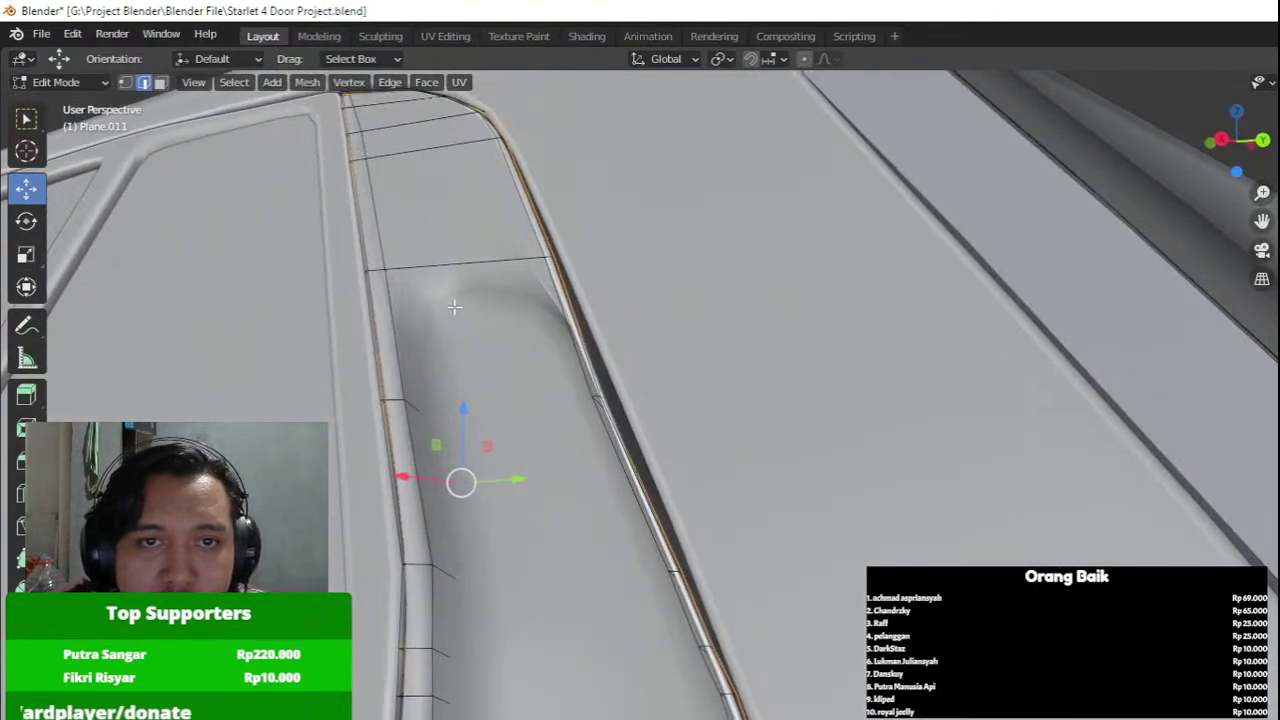
{"action": "left_click", "coordinate": [425, 403]}
{"action": "left_click", "coordinate": [425, 405]}
{"action": "key", "text": "ctrl+z"}
Add an edge loop around the recess wall near its rim and a crosswise edge loop just below the recess's upper end.
{"action": "key", "text": "ctrl+r"}
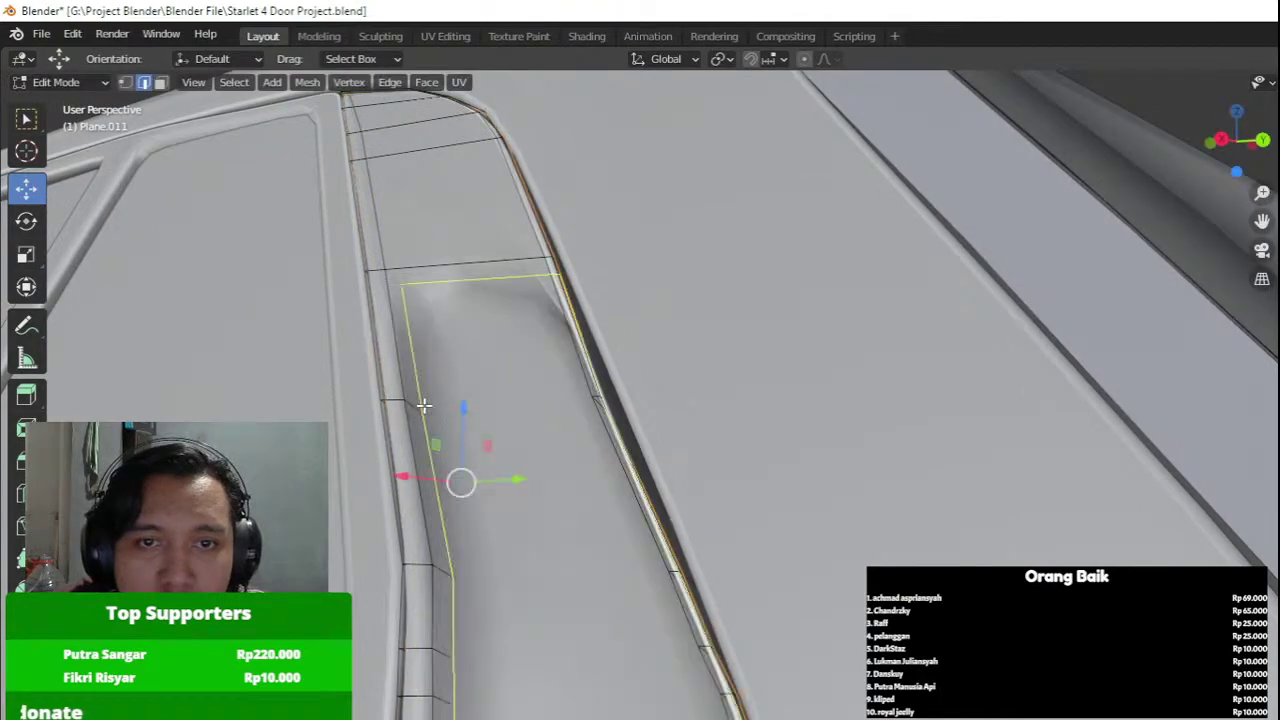
{"action": "left_click", "coordinate": [425, 405]}
{"action": "left_click", "coordinate": [410, 392]}
{"action": "middle_click_drag", "start_coordinate": [412, 392], "coordinate": [500, 426]}
{"action": "key", "text": "ctrl+r"}
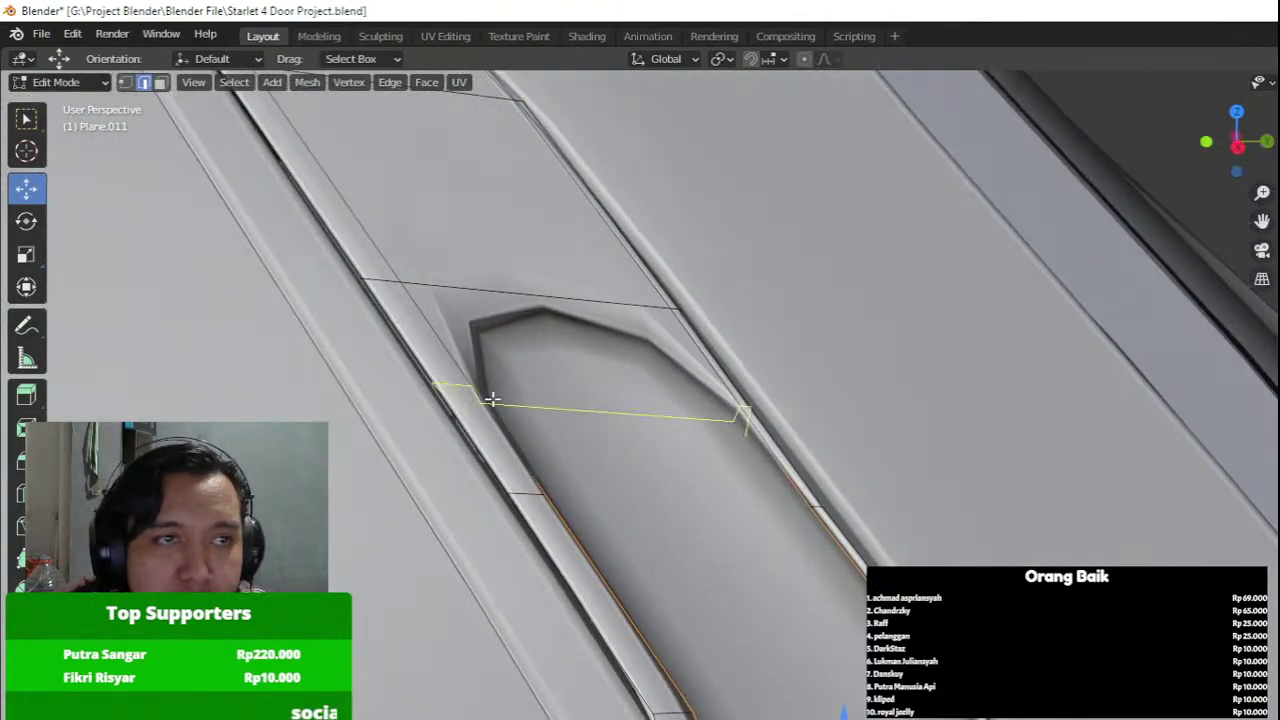
{"action": "left_click", "coordinate": [491, 400]}
{"action": "left_click", "coordinate": [460, 304]}
Add two lengthwise edge loops, one slid close to the recess's front side and one close to its rear side.
{"action": "key", "text": "g"}
{"action": "key", "text": "g"}
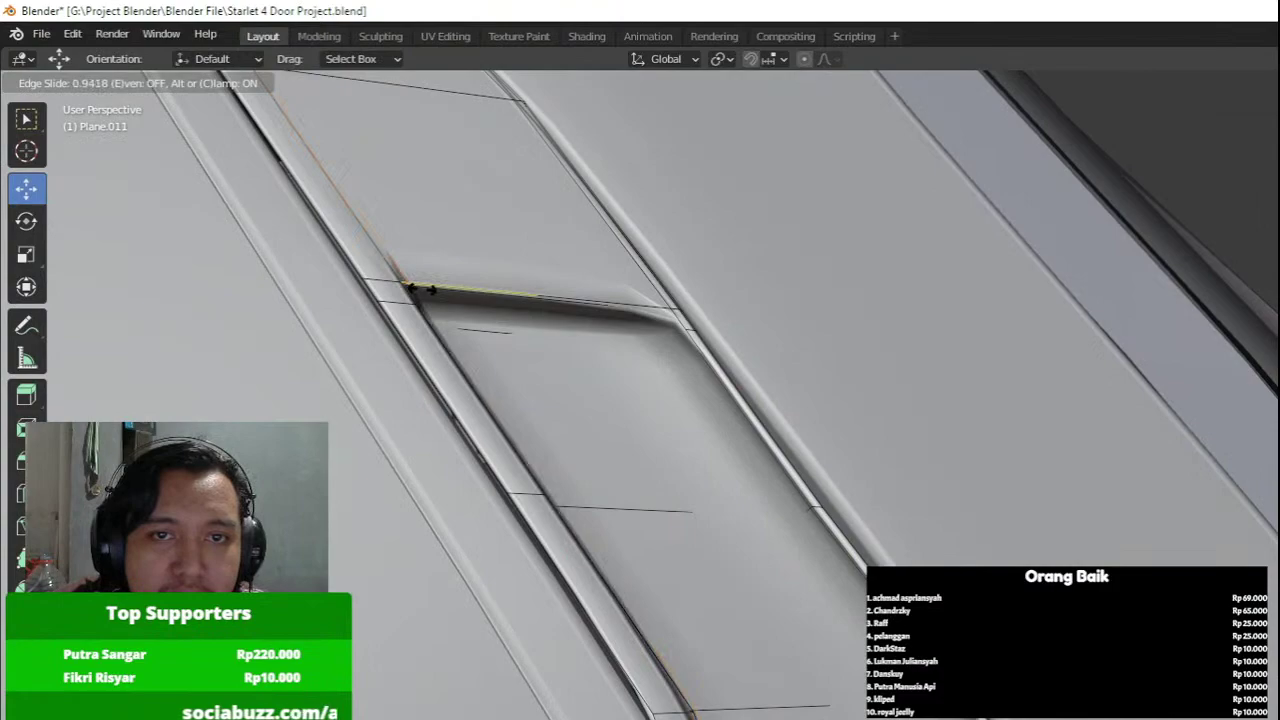
{"action": "left_click", "coordinate": [420, 289]}
{"action": "key", "text": "ctrl+r"}
{"action": "left_click", "coordinate": [540, 298]}
{"action": "left_click", "coordinate": [630, 302]}
Add a crosswise edge loop just above the recess, slid close to its upper edge.
{"action": "key", "text": "ctrl+r"}
{"action": "left_click", "coordinate": [644, 285]}
{"action": "left_click", "coordinate": [716, 335]}
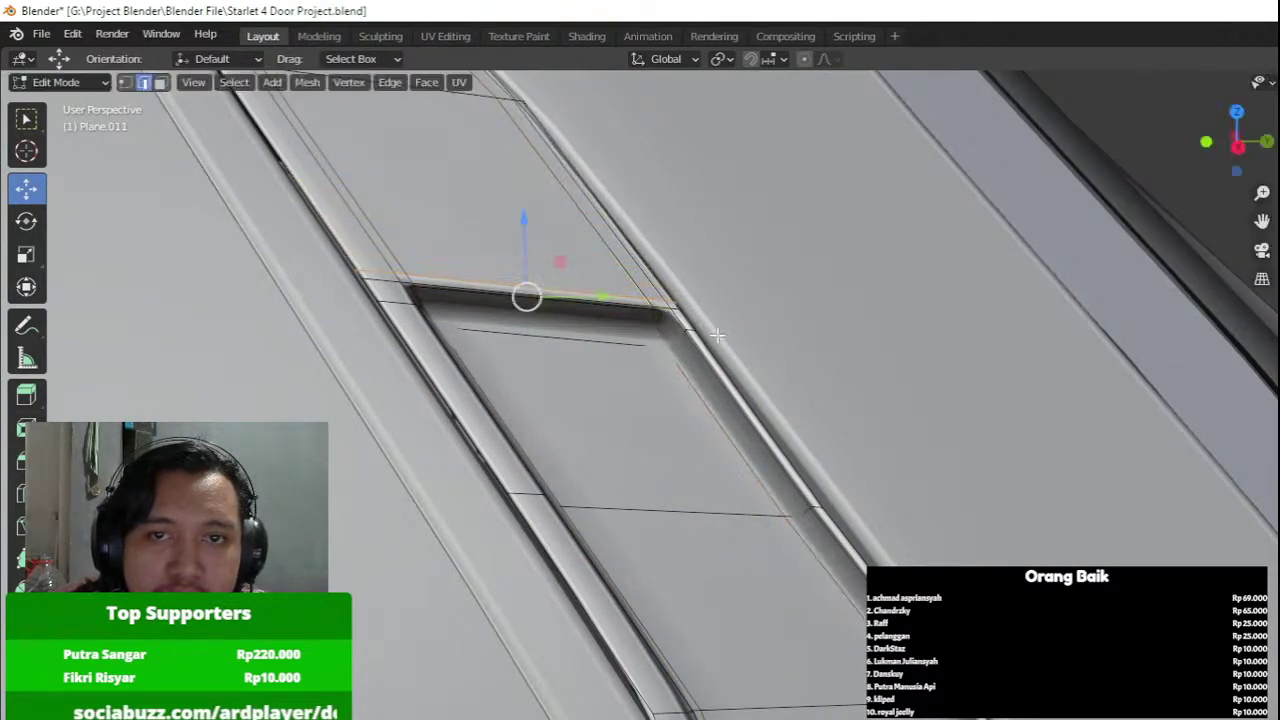
Examine the panel's smooth shading around the recess in Object Mode, up close and with the whole car side in view.
{"action": "scroll", "coordinate": [717, 336], "scroll_direction": "down", "scroll_amount": 5}
{"action": "scroll", "coordinate": [756, 506], "scroll_direction": "up", "scroll_amount": 2}
{"action": "middle_click_drag", "start_coordinate": [756, 506], "coordinate": [722, 381], "text": "shift"}
{"action": "scroll", "coordinate": [738, 505], "scroll_direction": "up", "scroll_amount": 3}
{"action": "key", "text": "Tab"}
{"action": "key", "text": "Tab"}
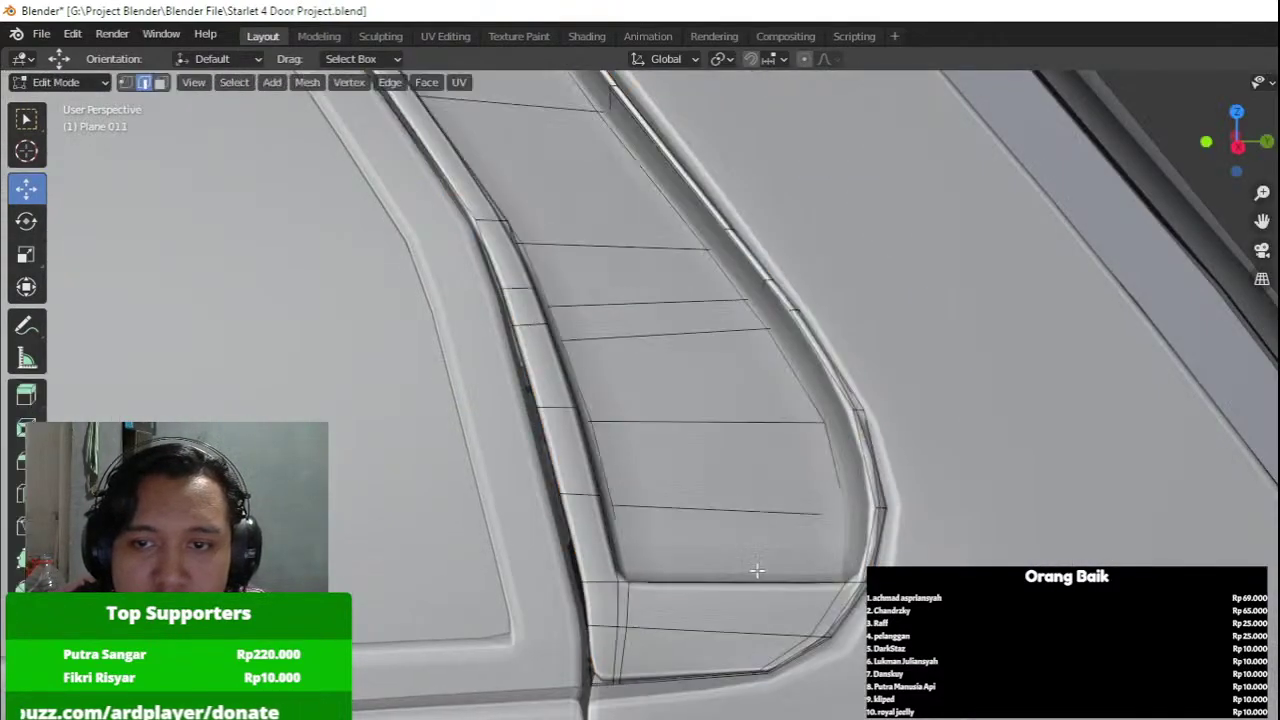
{"action": "key", "text": "Tab"}
{"action": "scroll", "coordinate": [810, 575], "scroll_direction": "down", "scroll_amount": 6}
{"action": "left_click", "coordinate": [1053, 424]}
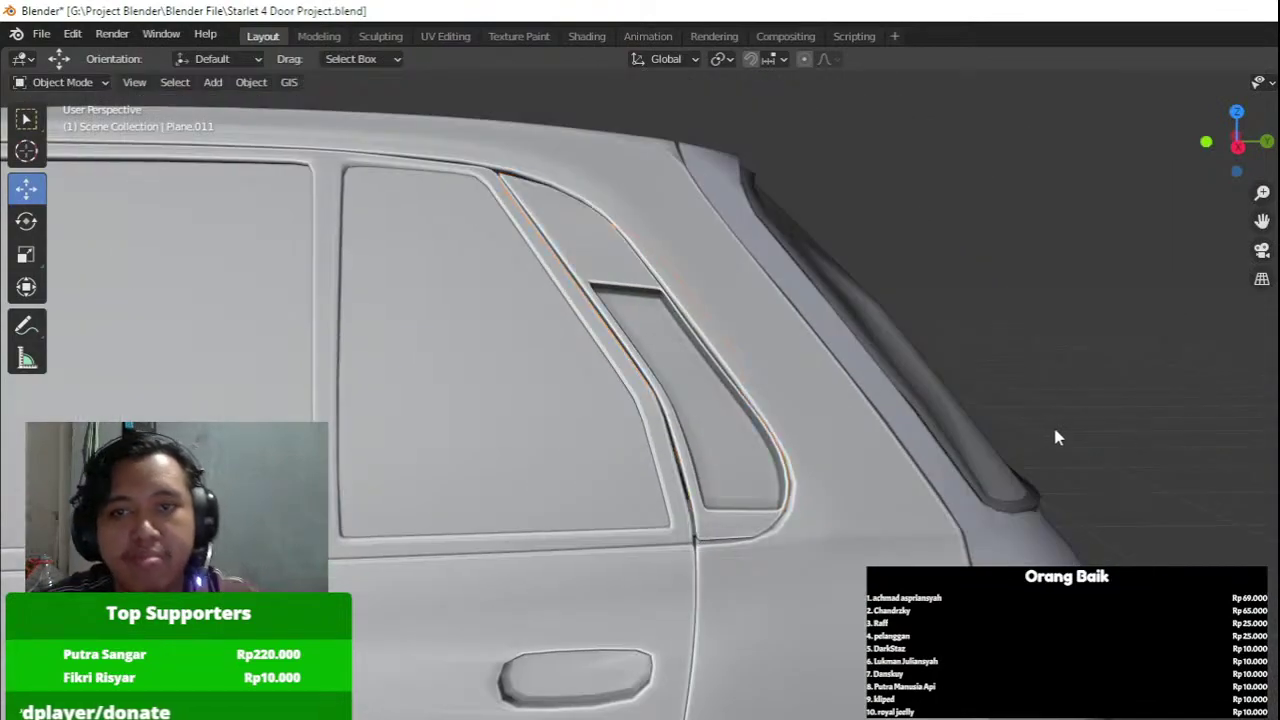
{"action": "middle_click_drag", "start_coordinate": [1053, 424], "coordinate": [826, 452]}
{"action": "scroll", "coordinate": [1060, 437], "scroll_direction": "down", "scroll_amount": 4}
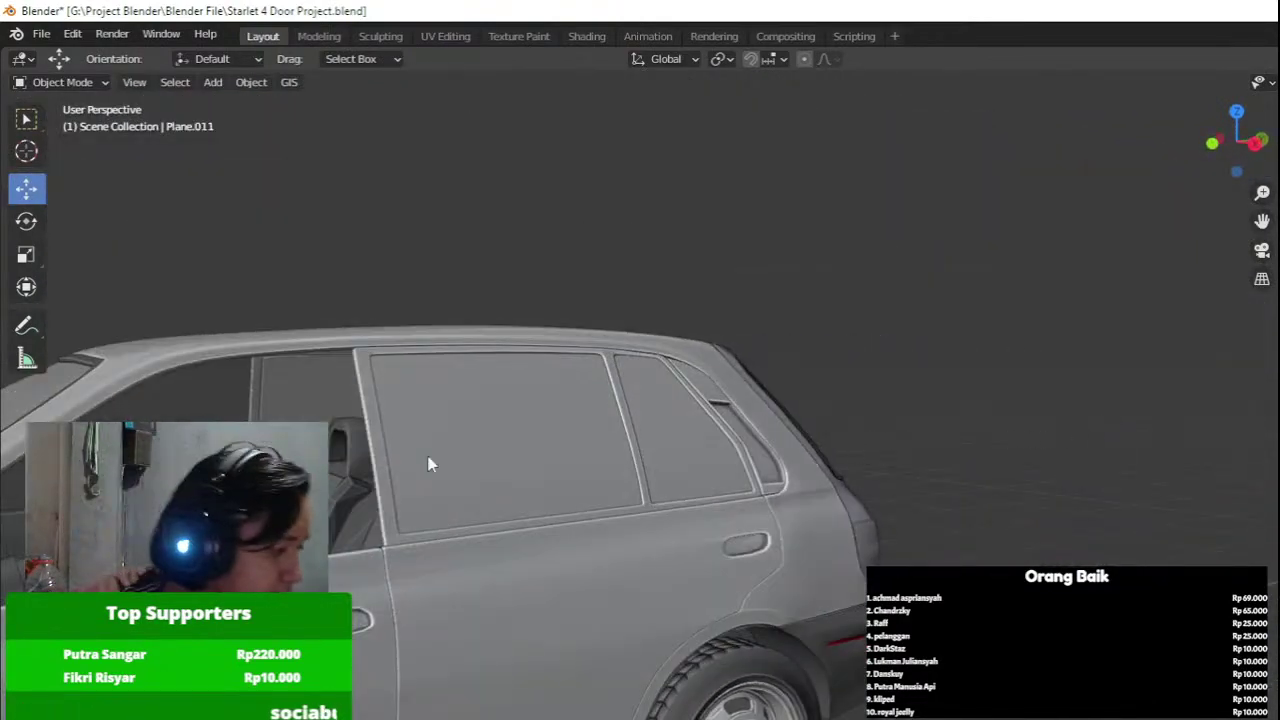
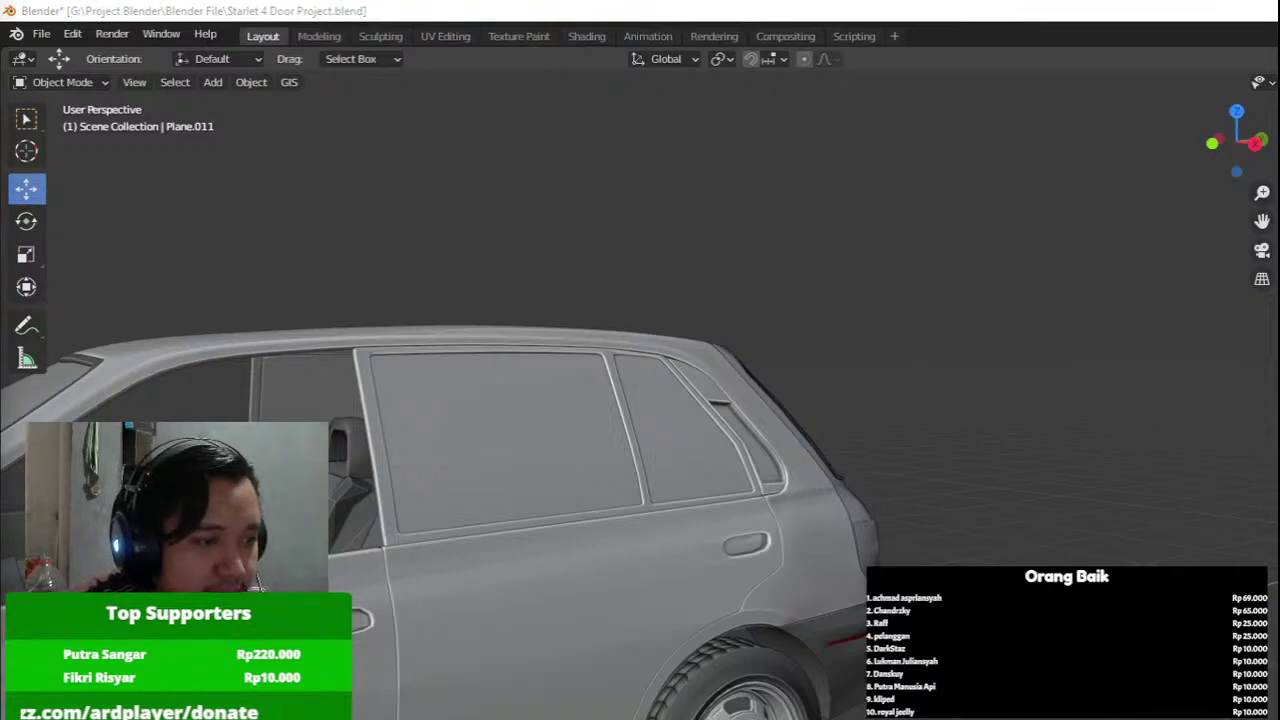
{"action": "key", "text": "super+d"}
{"action": "key", "text": "super+d"}
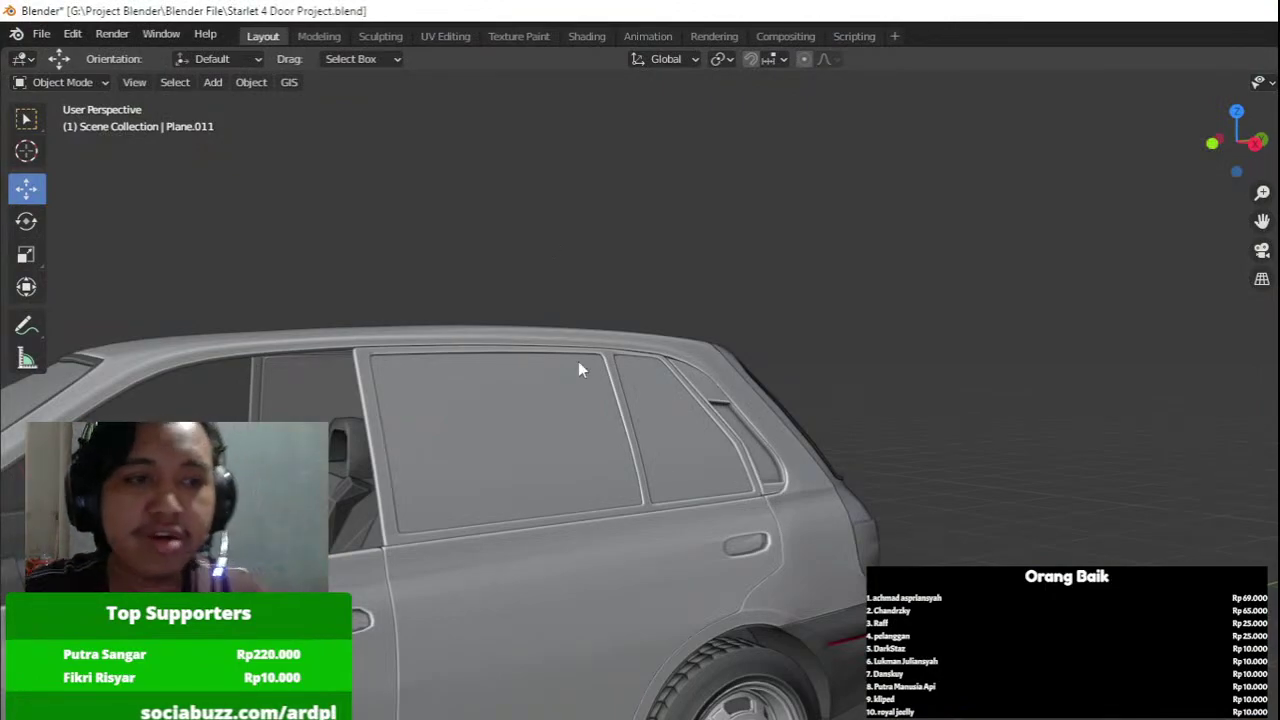
Add a crosswise edge loop across the strip beneath the recess, slid close to the panel's lower edge.
{"action": "middle_click_drag", "start_coordinate": [578, 361], "coordinate": [491, 372]}
{"action": "scroll", "coordinate": [670, 363], "scroll_direction": "up", "scroll_amount": 5}
{"action": "left_click", "coordinate": [670, 363]}
{"action": "scroll", "coordinate": [670, 362], "scroll_direction": "up", "scroll_amount": 5}
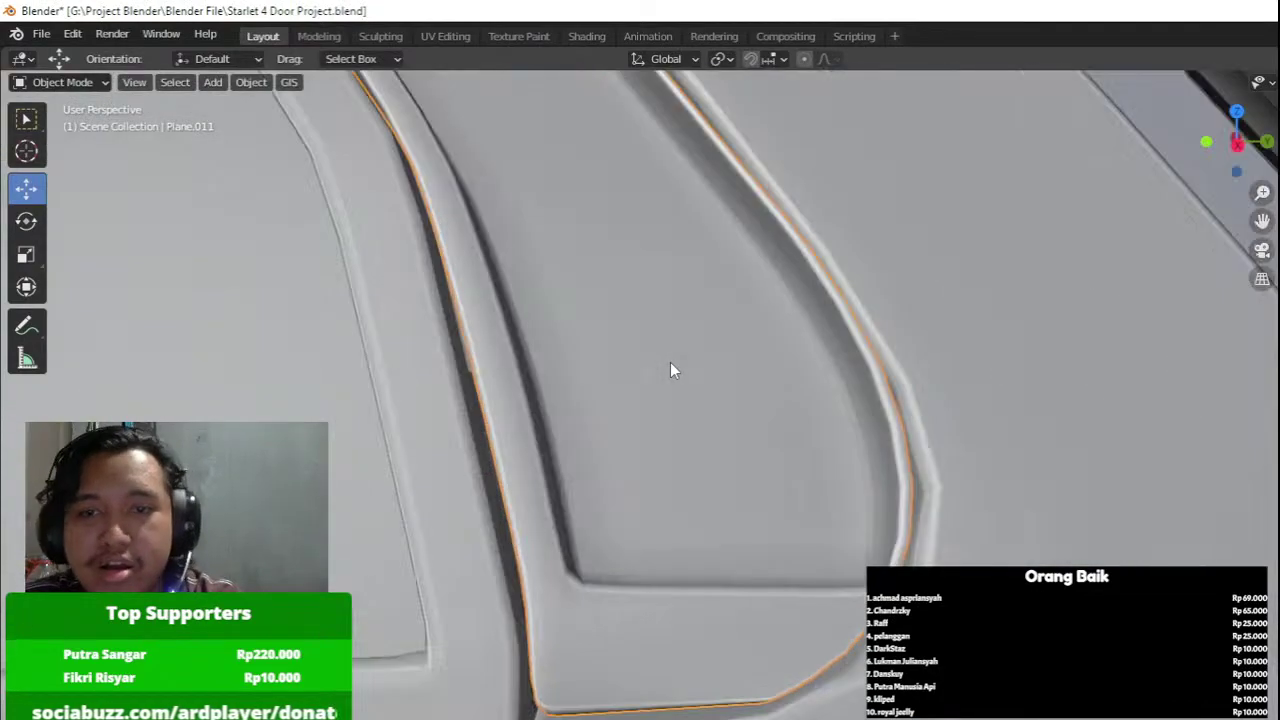
{"action": "key", "text": "KP_3"}
{"action": "key", "text": "Tab"}
{"action": "scroll", "coordinate": [754, 407], "scroll_direction": "up", "scroll_amount": 4}
{"action": "scroll", "coordinate": [754, 460], "scroll_direction": "up", "scroll_amount": 1}
{"action": "key", "text": "ctrl+r"}
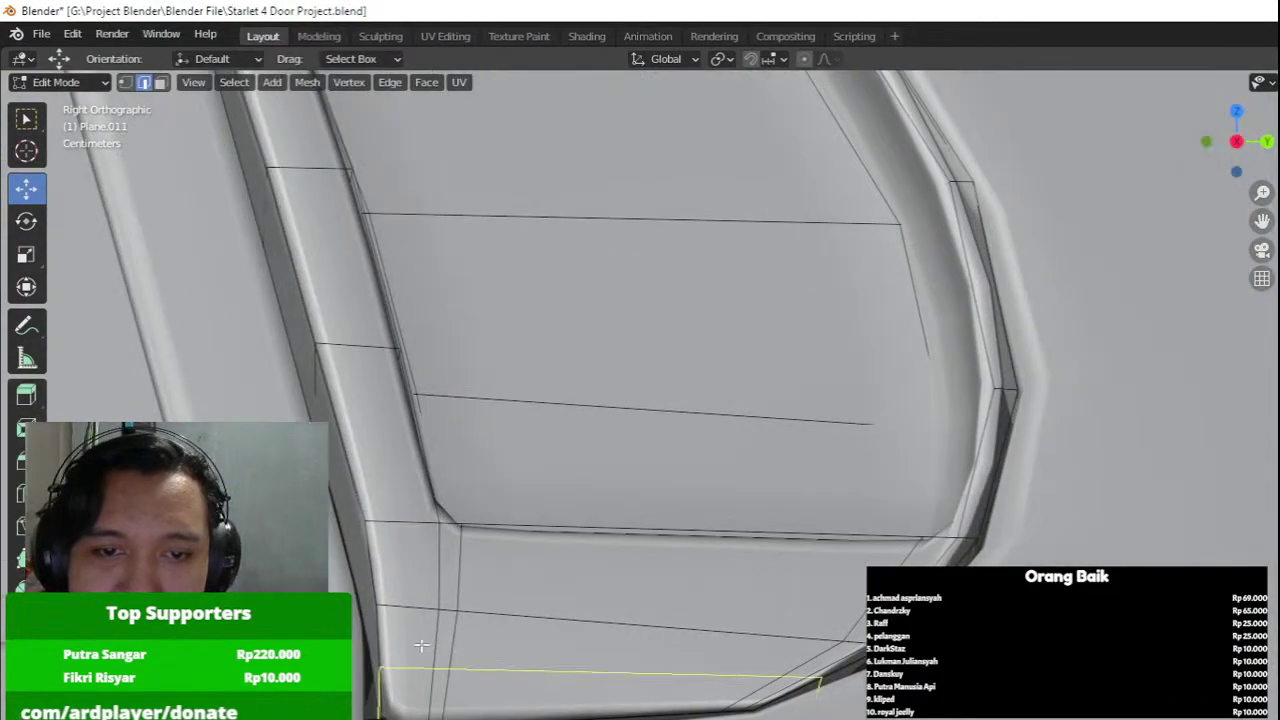
{"action": "left_click", "coordinate": [424, 648]}
{"action": "left_click", "coordinate": [468, 700]}
{"action": "key", "text": "Tab"}
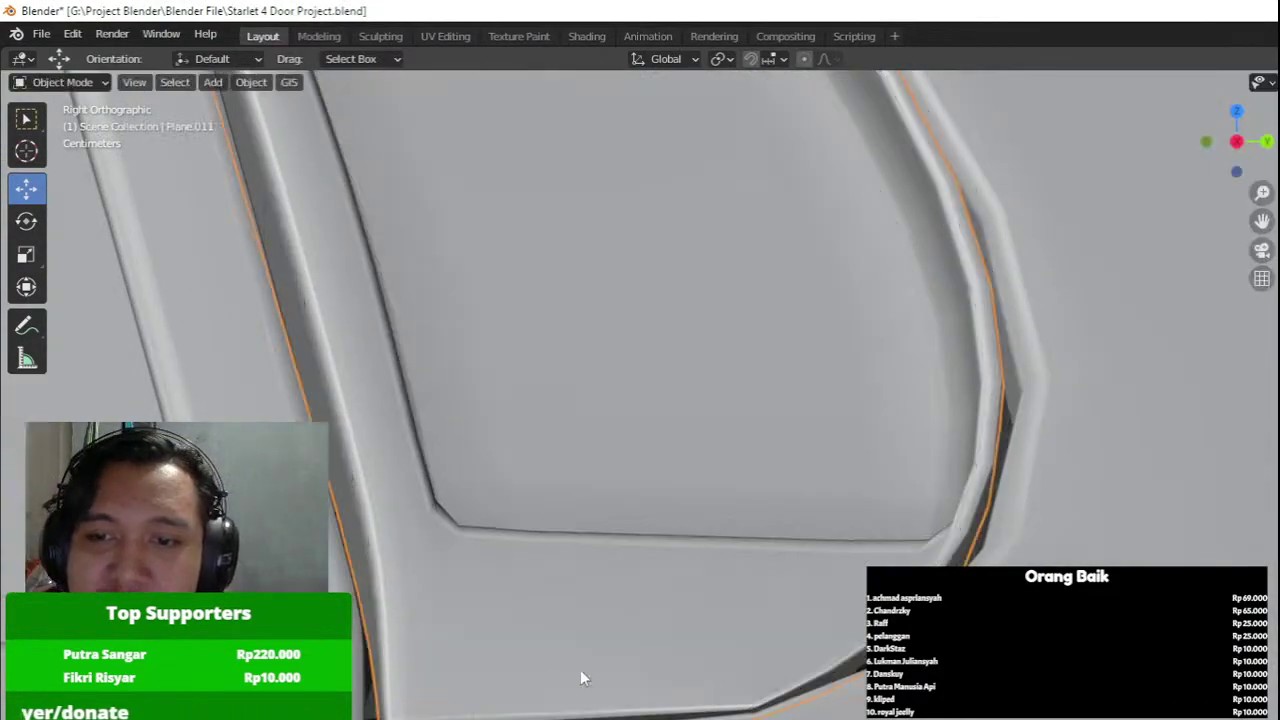
{"action": "key", "text": "Tab"}
{"action": "scroll", "coordinate": [864, 558], "scroll_direction": "up", "scroll_amount": 1}
{"action": "middle_click_drag", "start_coordinate": [971, 552], "coordinate": [995, 510], "text": "shift"}
{"action": "key", "text": "ctrl+r"}
{"action": "left_click", "coordinate": [882, 549]}
{"action": "left_click", "coordinate": [886, 553]}
{"action": "key", "text": "ctrl+z"}
Add a crosswise edge loop through the lower part of the recess and slide it close to the recess's lower edge.
{"action": "key", "text": "ctrl+r"}
{"action": "left_click", "coordinate": [868, 547]}
{"action": "left_click", "coordinate": [880, 547]}
{"action": "scroll", "coordinate": [871, 547], "scroll_direction": "down", "scroll_amount": 8}
{"action": "scroll", "coordinate": [726, 560], "scroll_direction": "up", "scroll_amount": 4}
{"action": "scroll", "coordinate": [850, 460], "scroll_direction": "up", "scroll_amount": 3}
{"action": "scroll", "coordinate": [1000, 540], "scroll_direction": "up", "scroll_amount": 1}
{"action": "middle_click_drag", "start_coordinate": [1040, 575], "coordinate": [857, 554], "text": "shift"}
{"action": "key", "text": "g"}
{"action": "key", "text": "g"}
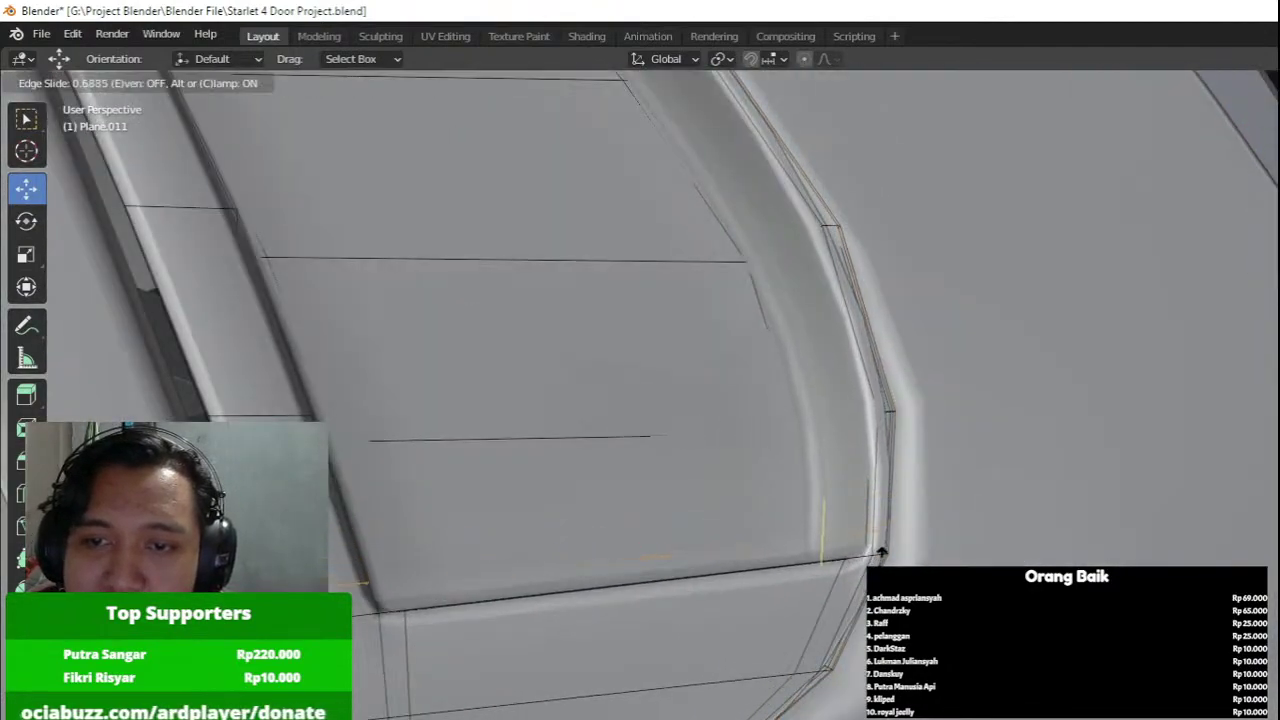
{"action": "left_click", "coordinate": [886, 553]}
Add two crosswise edge loops beside the corners of the curved lower rear edge and return to Object Mode.
{"action": "key", "text": "ctrl+r"}
{"action": "left_click", "coordinate": [873, 361]}
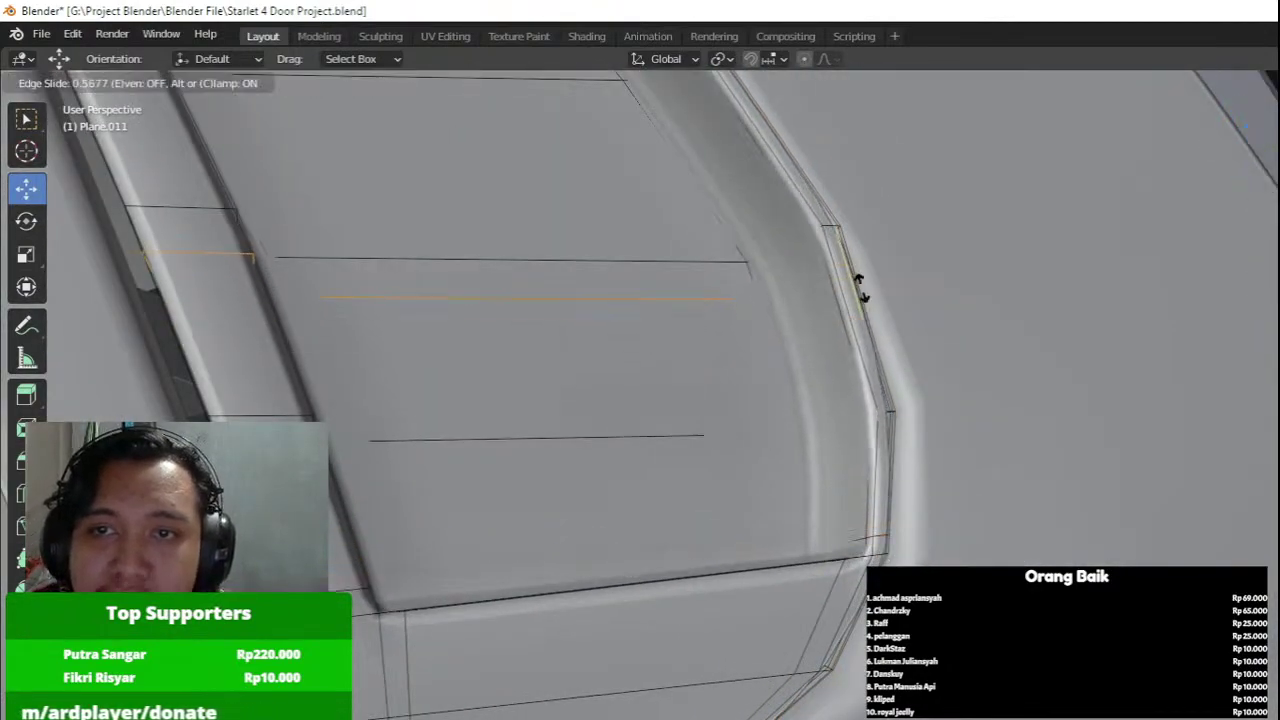
{"action": "left_click", "coordinate": [861, 268]}
{"action": "middle_click_drag", "start_coordinate": [861, 268], "coordinate": [764, 280]}
{"action": "key", "text": "ctrl+r"}
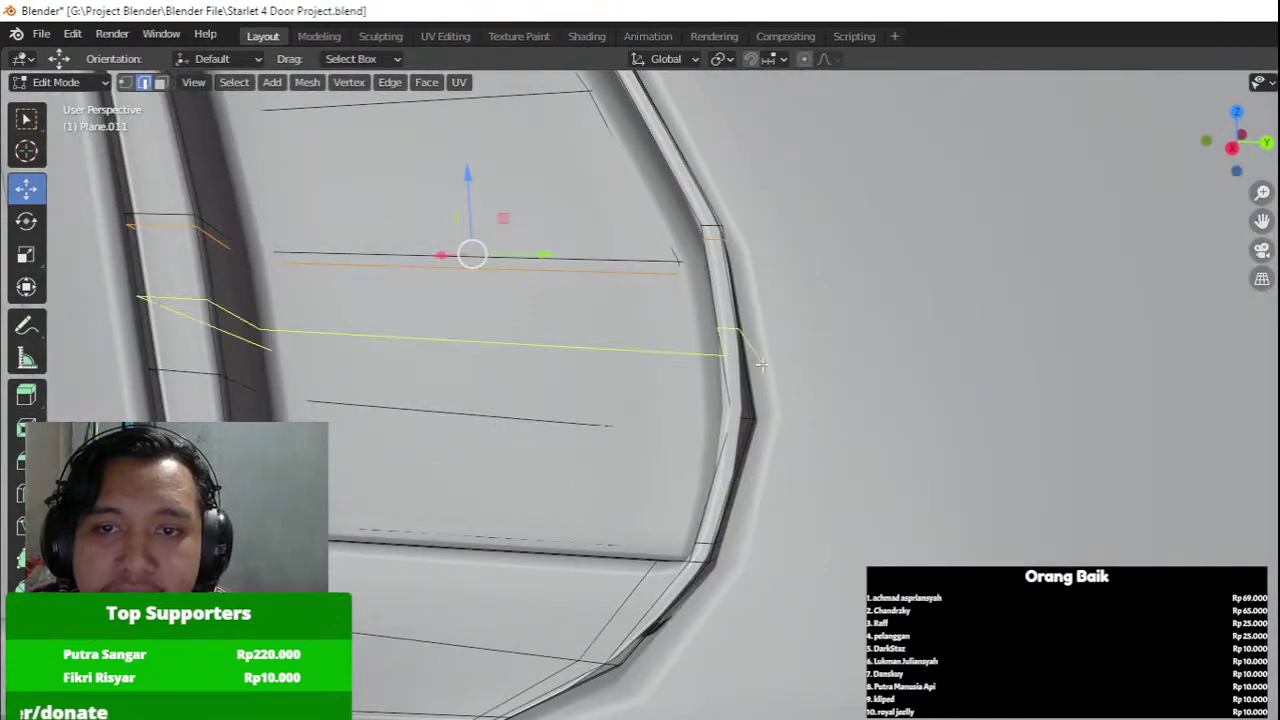
{"action": "left_click", "coordinate": [761, 364]}
{"action": "left_click", "coordinate": [767, 411]}
{"action": "scroll", "coordinate": [767, 409], "scroll_direction": "down", "scroll_amount": 5}
{"action": "middle_click_drag", "start_coordinate": [765, 408], "coordinate": [865, 534], "text": "shift"}
{"action": "key", "text": "Tab"}
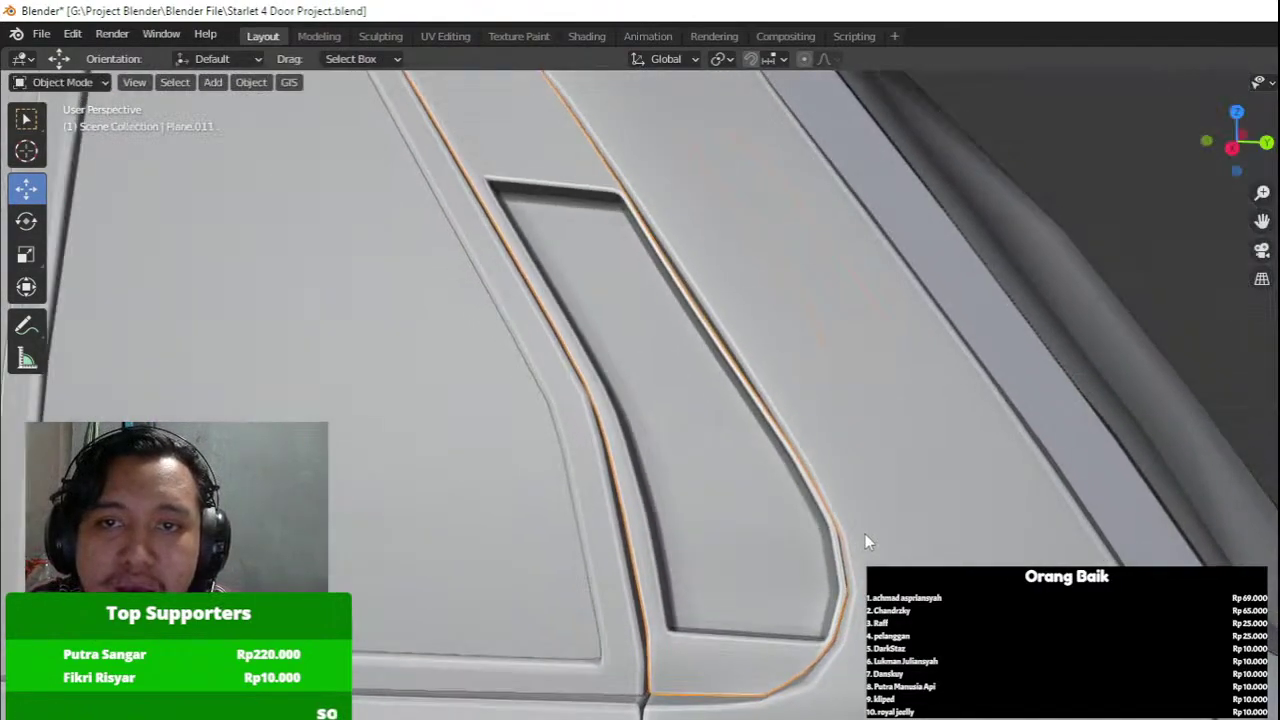
Select the crosswise vertex row at the panel's upper rear edge in wireframe and move it rearward about 0.005 m along Y.
{"action": "key", "text": "Tab"}
{"action": "scroll", "coordinate": [865, 514], "scroll_direction": "up", "scroll_amount": 3}
{"action": "key", "text": "KP_3"}
{"action": "middle_click_drag", "start_coordinate": [722, 275], "coordinate": [711, 411], "text": "shift"}
{"action": "scroll", "coordinate": [711, 411], "scroll_direction": "up", "scroll_amount": 1}
{"action": "key", "text": "z"}
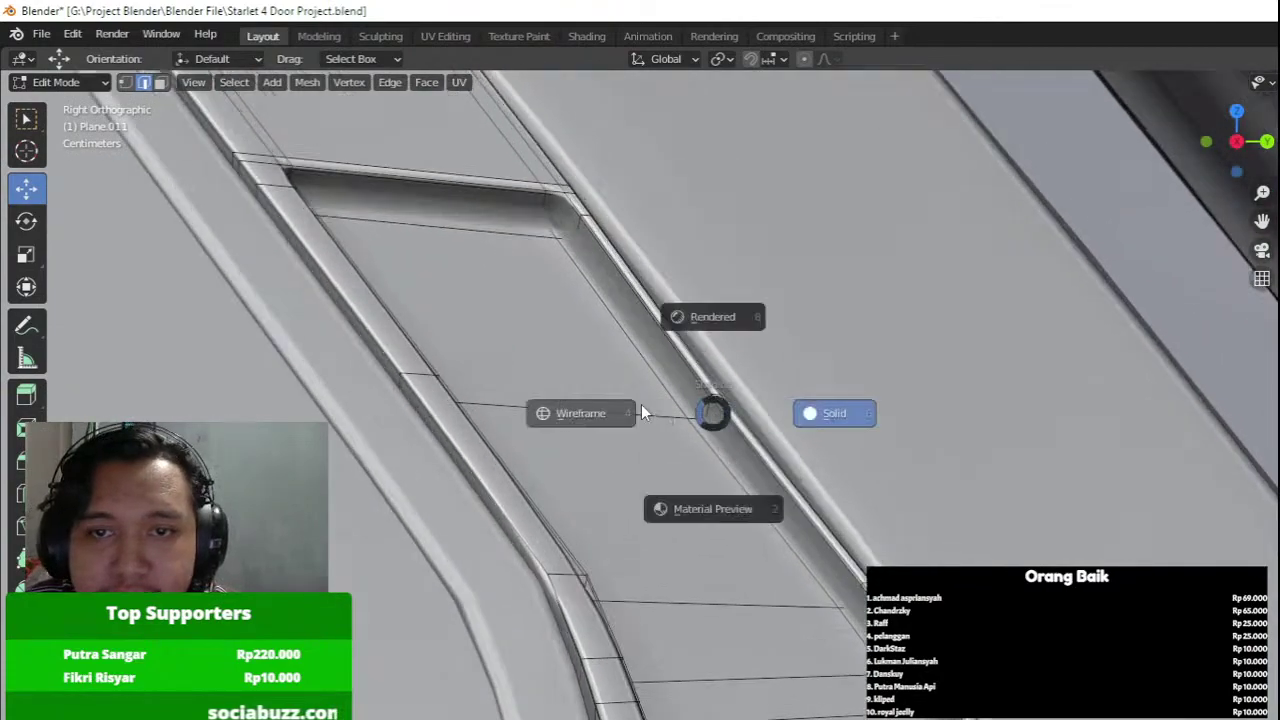
{"action": "left_click", "coordinate": [605, 409]}
{"action": "left_click_drag", "start_coordinate": [669, 494], "coordinate": [820, 359]}
{"action": "left_click", "coordinate": [131, 83]}
{"action": "left_click_drag", "start_coordinate": [430, 265], "coordinate": [807, 445]}
{"action": "left_click_drag", "start_coordinate": [806, 489], "coordinate": [614, 322]}
{"action": "key", "text": "z"}
{"action": "left_click", "coordinate": [757, 362]}
{"action": "left_click_drag", "start_coordinate": [789, 408], "coordinate": [817, 409]}
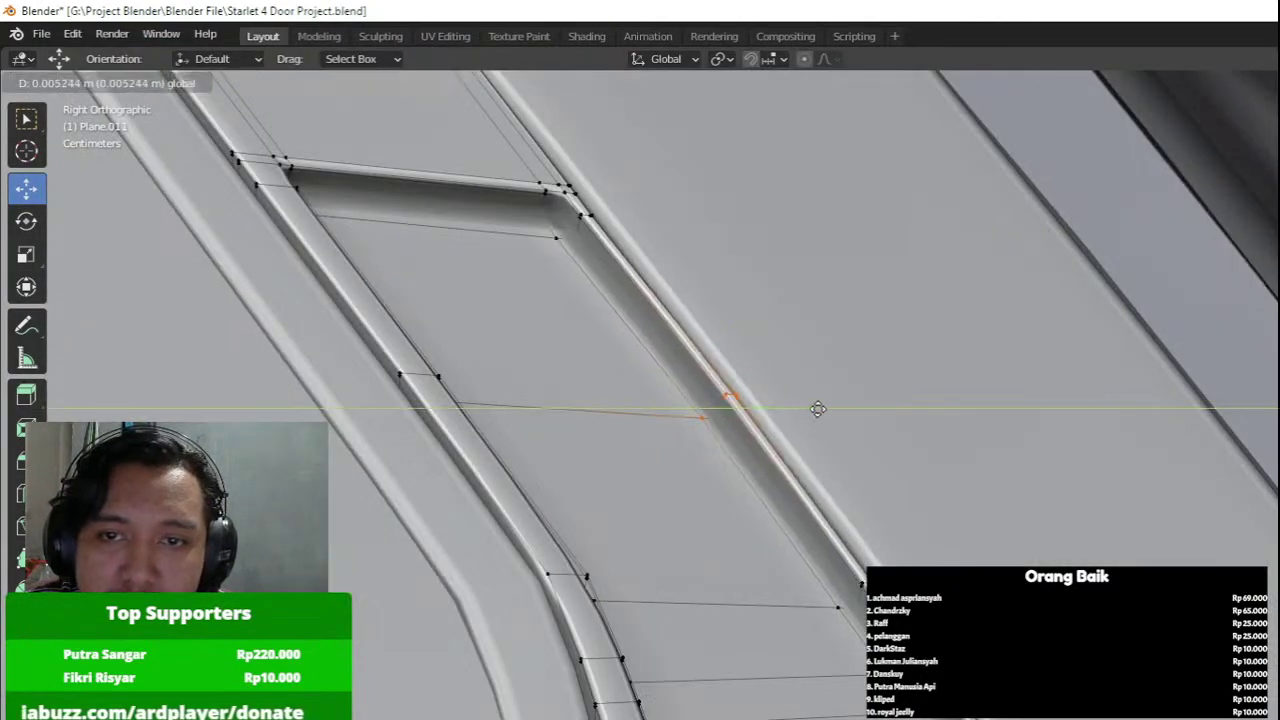
Select further vertex rows down the panel's rear edge in wireframe and shift them rearward along Y to round the curve.
{"action": "middle_click_drag", "start_coordinate": [832, 455], "coordinate": [748, 311], "text": "shift"}
{"action": "key", "text": "z"}
{"action": "left_click", "coordinate": [660, 345]}
{"action": "mouse_move", "coordinate": [693, 410]}
{"action": "left_mouse_down"}
{"action": "mouse_move", "coordinate": [834, 493]}
{"action": "mouse_move", "coordinate": [841, 459]}
{"action": "left_mouse_up"}
{"action": "key", "text": "z"}
{"action": "left_click", "coordinate": [860, 480]}
{"action": "middle_click_drag", "start_coordinate": [841, 459], "coordinate": [766, 378], "text": "shift"}
{"action": "scroll", "coordinate": [766, 378], "scroll_direction": "up", "scroll_amount": 1}
{"action": "key", "text": "z"}
{"action": "left_click", "coordinate": [677, 407]}
{"action": "left_click_drag", "start_coordinate": [678, 432], "coordinate": [795, 507]}
{"action": "scroll", "coordinate": [774, 501], "scroll_direction": "up", "scroll_amount": 2}
{"action": "mouse_move", "coordinate": [641, 400]}
{"action": "left_mouse_down"}
{"action": "mouse_move", "coordinate": [767, 470]}
{"action": "mouse_move", "coordinate": [787, 515]}
{"action": "left_mouse_up"}
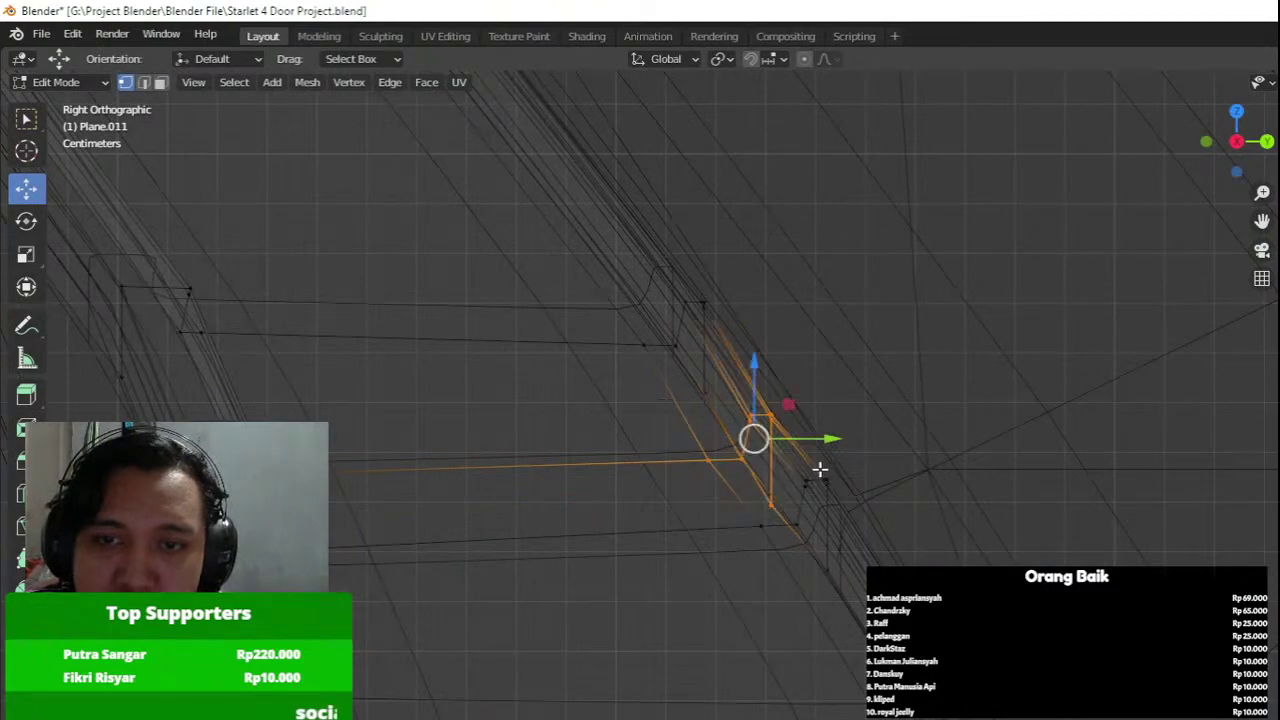
{"action": "left_click_drag", "start_coordinate": [830, 443], "coordinate": [851, 443]}
Adjust the next lower rear-edge vertex row along Y and return to Object Mode.
{"action": "left_click_drag", "start_coordinate": [740, 477], "coordinate": [835, 555]}
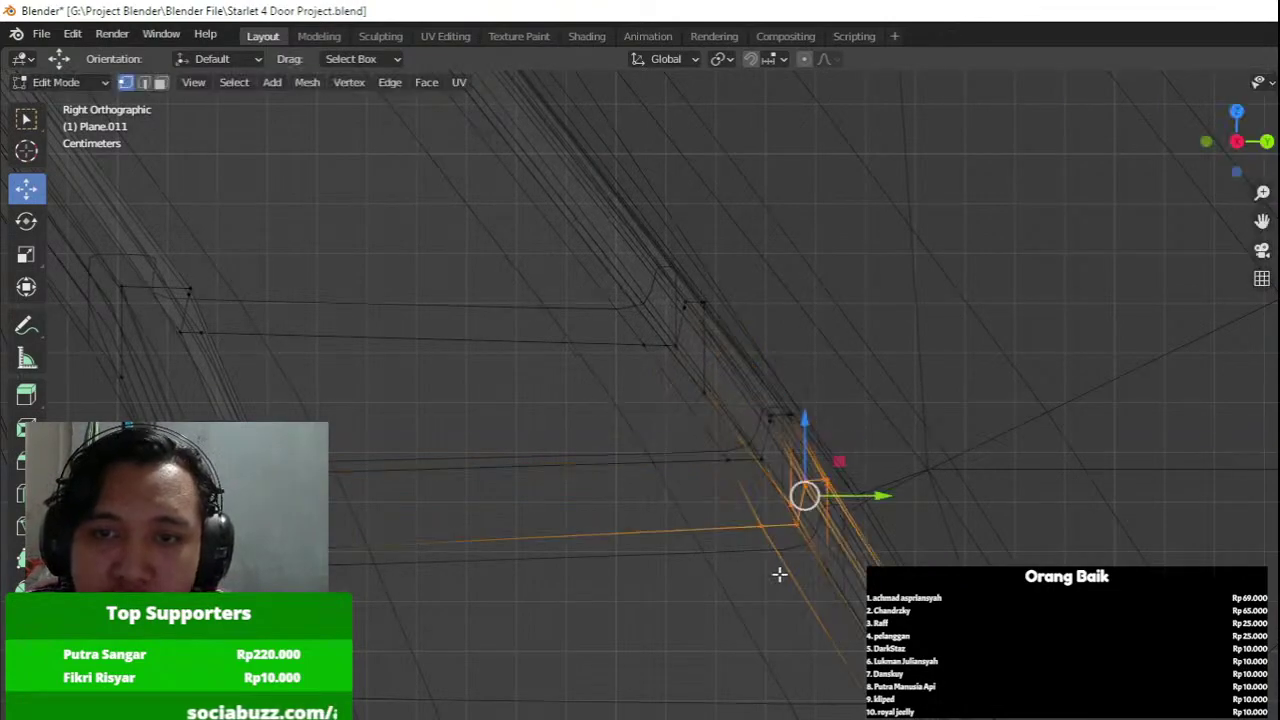
{"action": "mouse_move", "coordinate": [688, 614]}
{"action": "left_mouse_down"}
{"action": "mouse_move", "coordinate": [903, 526]}
{"action": "mouse_move", "coordinate": [798, 454]}
{"action": "left_mouse_up"}
{"action": "key", "text": "z"}
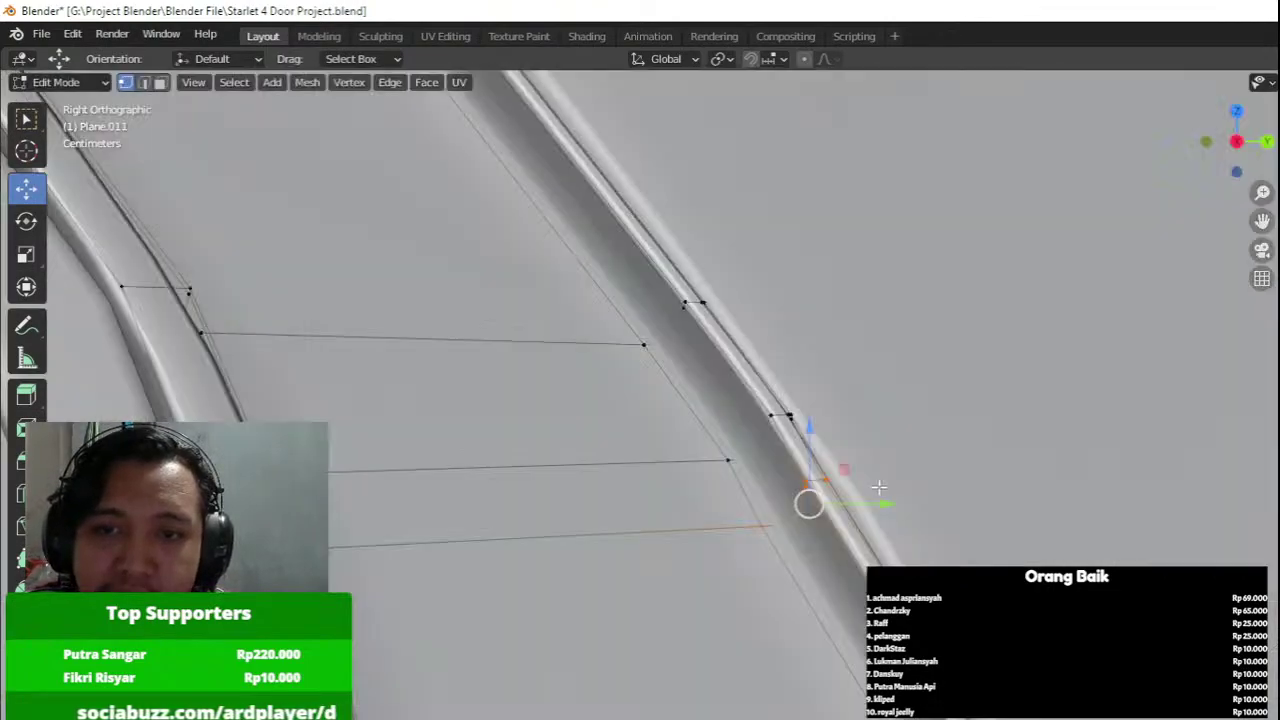
{"action": "mouse_move", "coordinate": [881, 507]}
{"action": "left_mouse_down"}
{"action": "mouse_move", "coordinate": [920, 509]}
{"action": "mouse_move", "coordinate": [654, 552]}
{"action": "left_mouse_up"}
{"action": "scroll", "coordinate": [655, 552], "scroll_direction": "down", "scroll_amount": 4}
{"action": "key", "text": "Tab"}
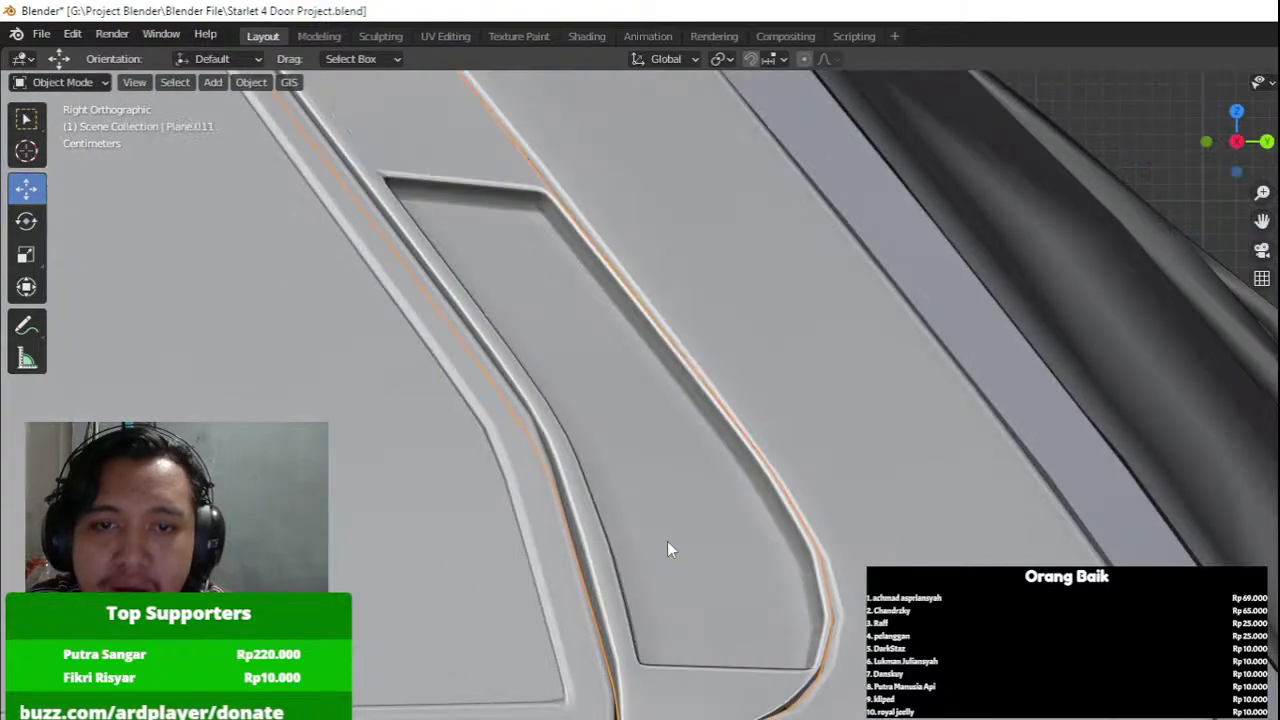
In the right view, select the second vertex row below the front edge's bend and move it forward along Y.
{"action": "mouse_move", "coordinate": [709, 522]}
{"action": "middle_mouse_down", "text": "shift"}
{"action": "mouse_move", "coordinate": [800, 503]}
{"action": "mouse_move", "coordinate": [766, 529]}
{"action": "mouse_move", "coordinate": [674, 535]}
{"action": "mouse_move", "coordinate": [818, 496]}
{"action": "middle_mouse_up", "text": "shift"}
{"action": "scroll", "coordinate": [800, 503], "scroll_direction": "up", "scroll_amount": 2}
{"action": "key", "text": "Tab"}
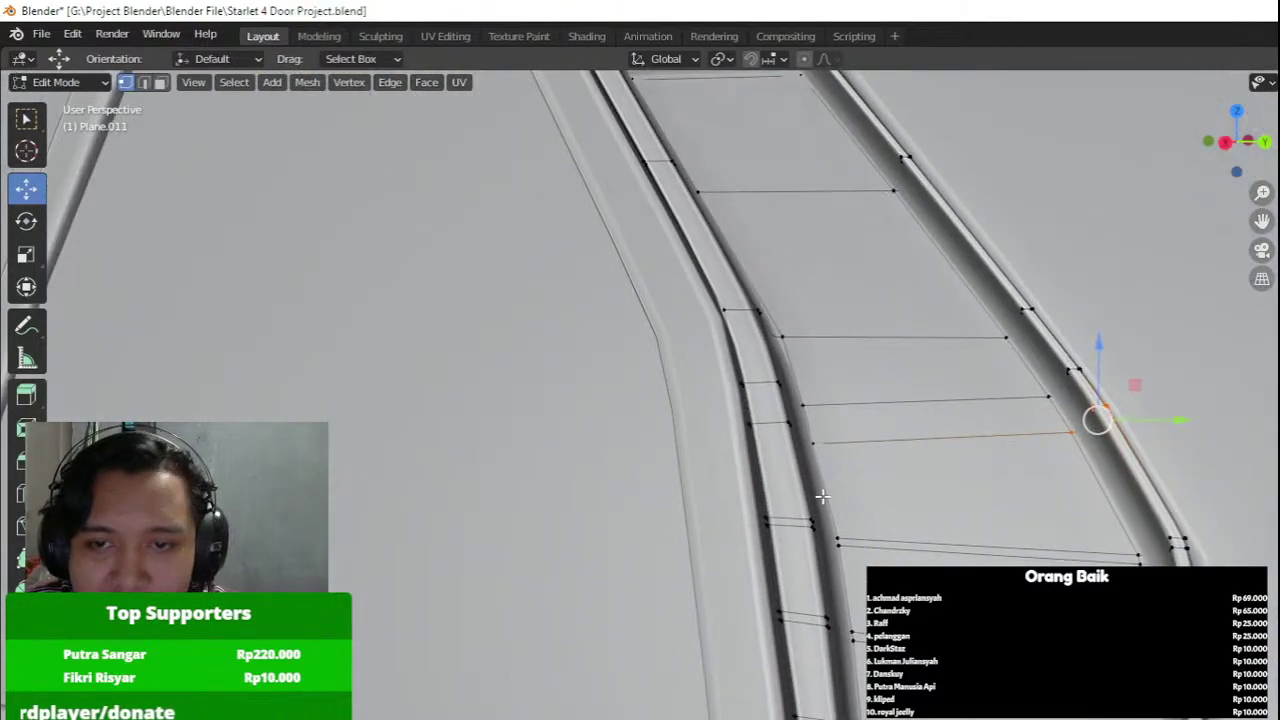
{"action": "key", "text": "KP_3"}
{"action": "key", "text": "z"}
{"action": "key", "text": "a"}
{"action": "scroll", "coordinate": [824, 540], "scroll_direction": "up", "scroll_amount": 1}
{"action": "mouse_move", "coordinate": [762, 621]}
{"action": "left_mouse_down"}
{"action": "mouse_move", "coordinate": [934, 544]}
{"action": "mouse_move", "coordinate": [946, 520]}
{"action": "mouse_move", "coordinate": [926, 556]}
{"action": "mouse_move", "coordinate": [911, 556]}
{"action": "left_mouse_up"}
{"action": "key", "text": "shift+z"}
{"action": "key", "text": "shift+z"}
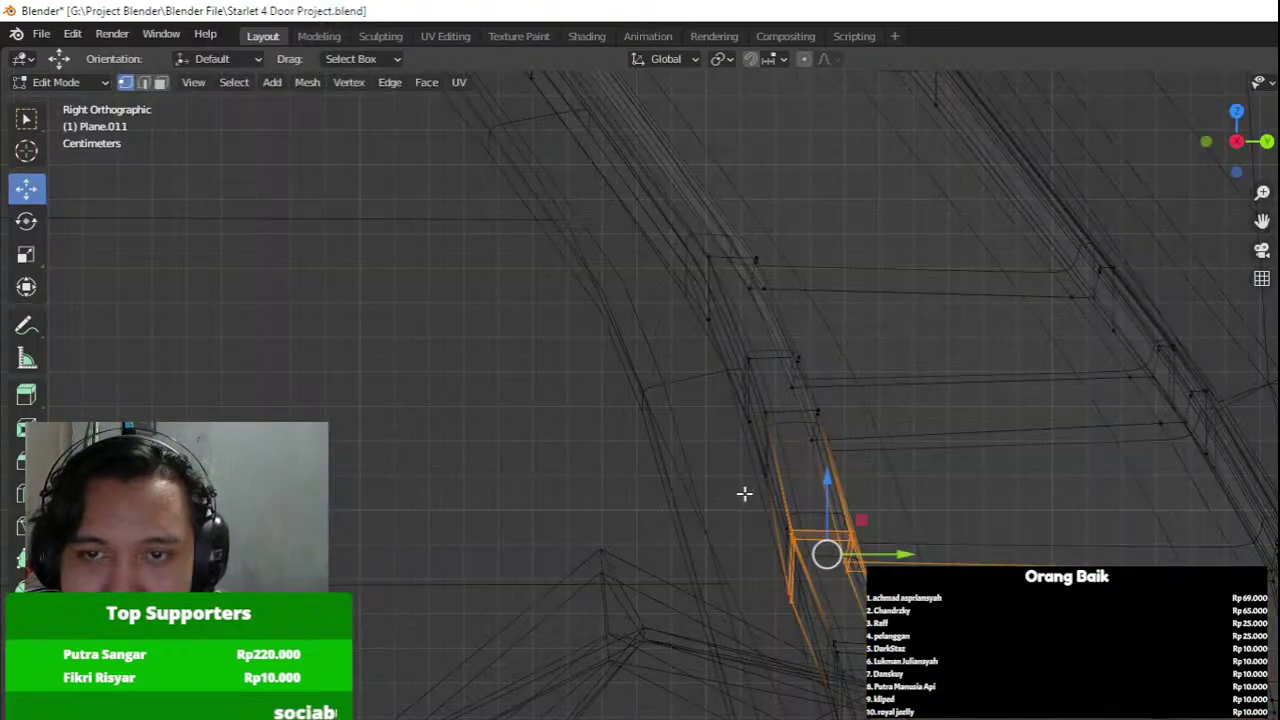
{"action": "key", "text": "a"}
{"action": "left_click_drag", "start_coordinate": [714, 500], "coordinate": [834, 448]}
{"action": "scroll", "coordinate": [822, 450], "scroll_direction": "up", "scroll_amount": 3}
{"action": "middle_click_drag", "start_coordinate": [822, 450], "coordinate": [799, 533], "text": "shift"}
{"action": "left_click_drag", "start_coordinate": [886, 565], "coordinate": [682, 443]}
{"action": "key", "text": "z"}
{"action": "left_click", "coordinate": [829, 484]}
{"action": "left_click_drag", "start_coordinate": [810, 487], "coordinate": [775, 491]}
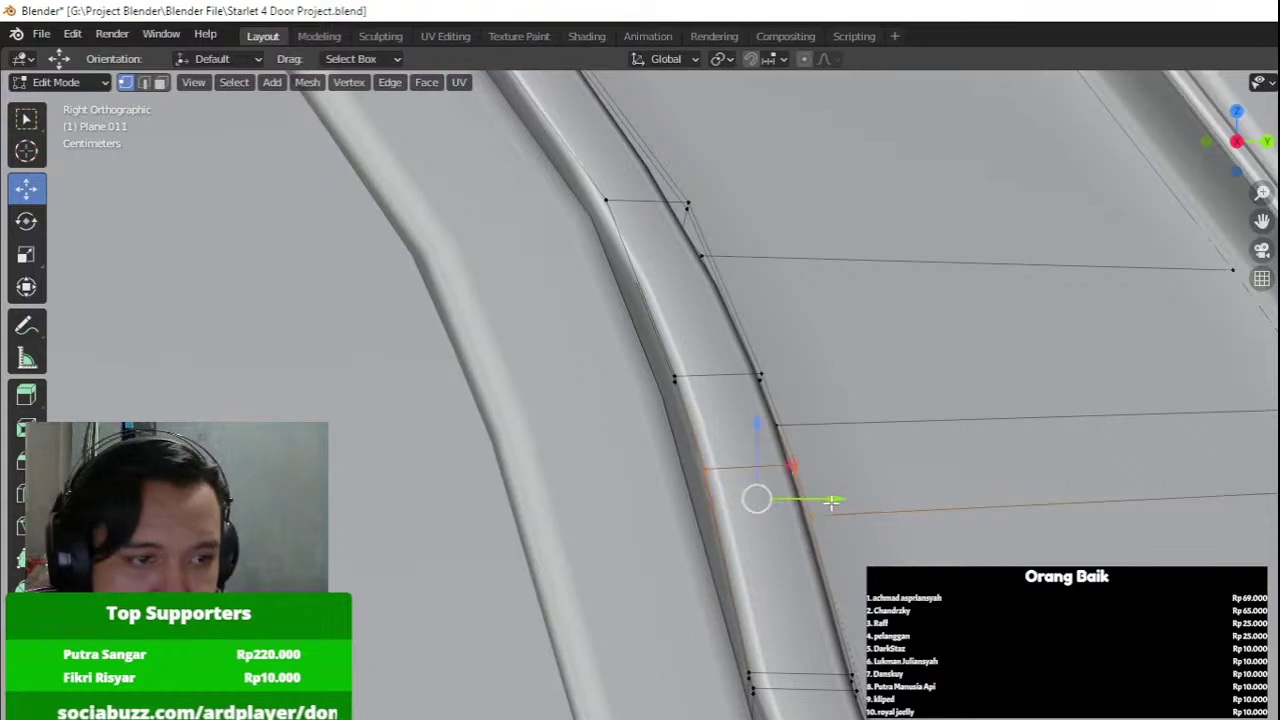
{"action": "key", "text": "g"}
{"action": "key", "text": "y"}
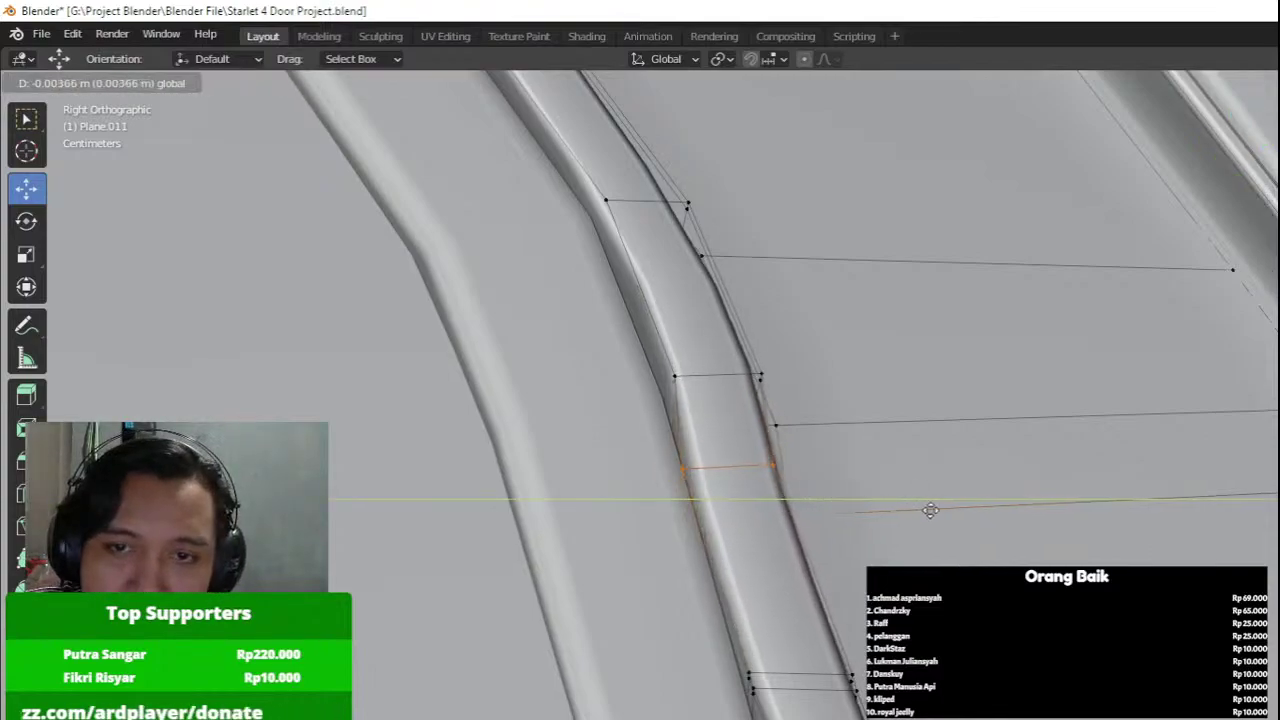
{"action": "left_click", "coordinate": [1026, 520]}
Select the front-edge vertex row directly below the bend, including its back vertices, and move it forward along Y.
{"action": "key", "text": "shift+z"}
{"action": "key", "text": "a"}
{"action": "left_click_drag", "start_coordinate": [642, 333], "coordinate": [795, 446]}
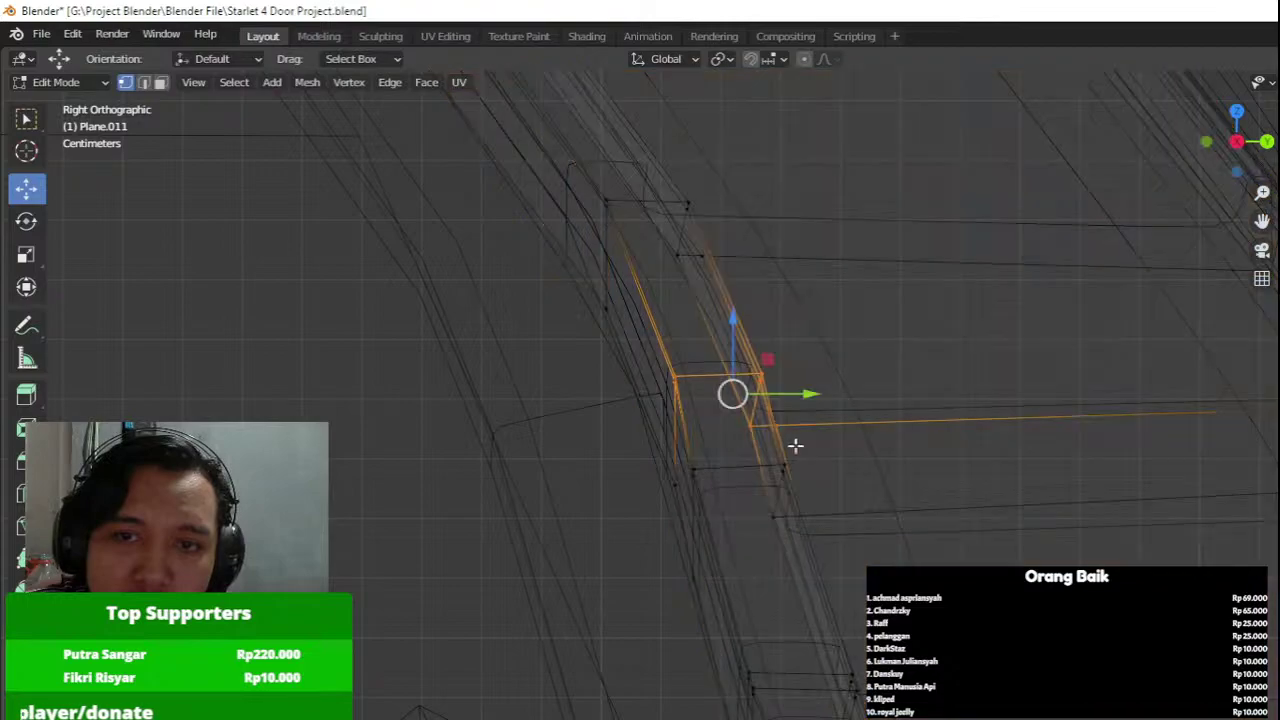
{"action": "left_click_drag", "start_coordinate": [593, 432], "coordinate": [684, 513], "text": "shift"}
{"action": "key", "text": "z"}
{"action": "left_click", "coordinate": [831, 462]}
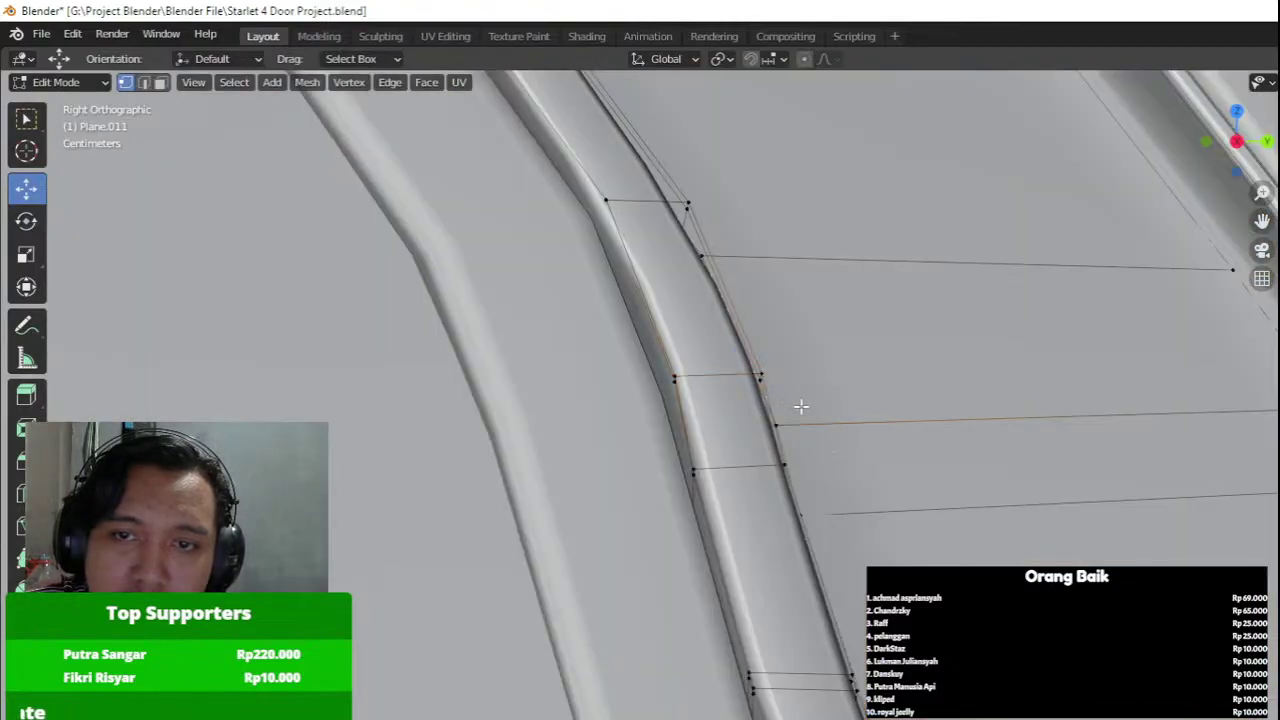
{"action": "key", "text": "g"}
{"action": "key", "text": "y"}
{"action": "left_click", "coordinate": [740, 399]}
Select the lower pair of closely spaced vertex rows on the front edge and move them forward about 0.003 m along Y.
{"action": "middle_click_drag", "start_coordinate": [849, 634], "coordinate": [811, 426], "text": "shift"}
{"action": "key", "text": "shift+z"}
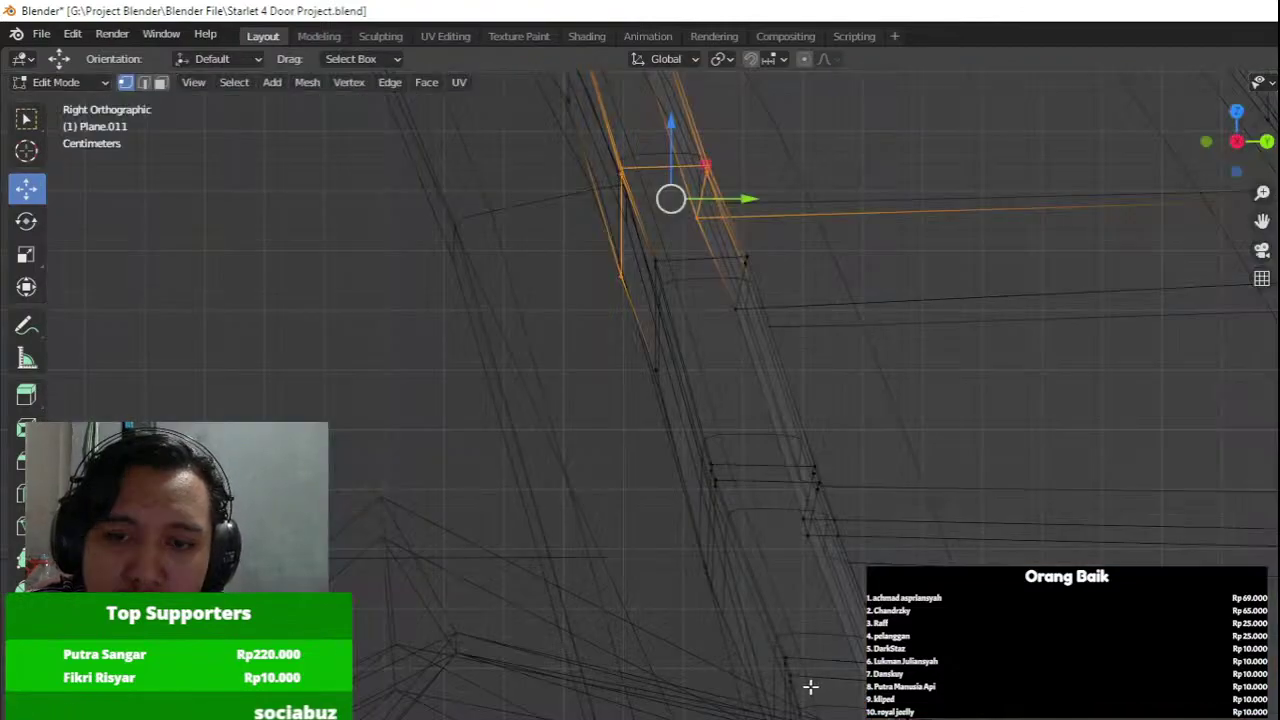
{"action": "middle_click_drag", "start_coordinate": [809, 686], "coordinate": [754, 521], "text": "shift"}
{"action": "key", "text": "a"}
{"action": "left_click_drag", "start_coordinate": [665, 457], "coordinate": [932, 648]}
{"action": "key", "text": "shift+z"}
{"action": "key", "text": "g"}
{"action": "key", "text": "y"}
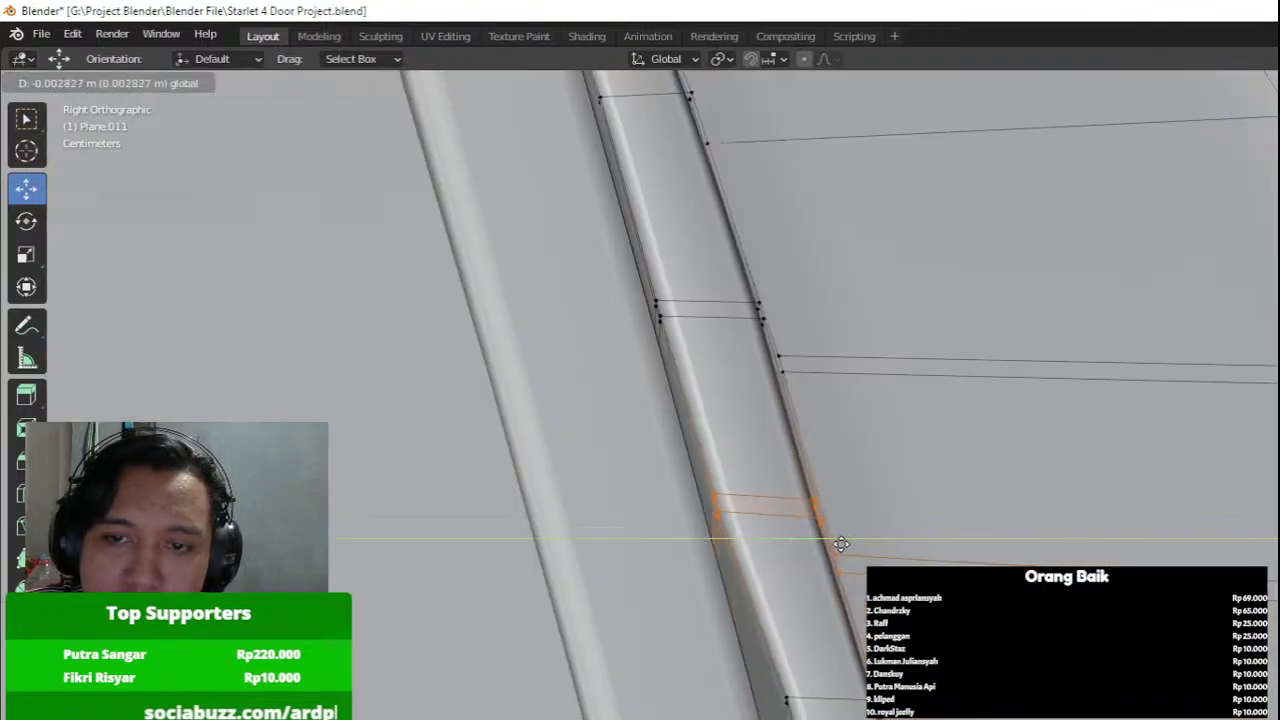
{"action": "left_click", "coordinate": [826, 547]}
Select the front-edge vertex rows at the recess's lower end and move them forward about 0.004 m along Y.
{"action": "middle_click_drag", "start_coordinate": [906, 626], "coordinate": [916, 445], "text": "shift"}
{"action": "key", "text": "shift+z"}
{"action": "key", "text": "a"}
{"action": "mouse_move", "coordinate": [733, 458]}
{"action": "left_mouse_down"}
{"action": "mouse_move", "coordinate": [851, 543]}
{"action": "mouse_move", "coordinate": [960, 652]}
{"action": "mouse_move", "coordinate": [955, 590]}
{"action": "left_mouse_up"}
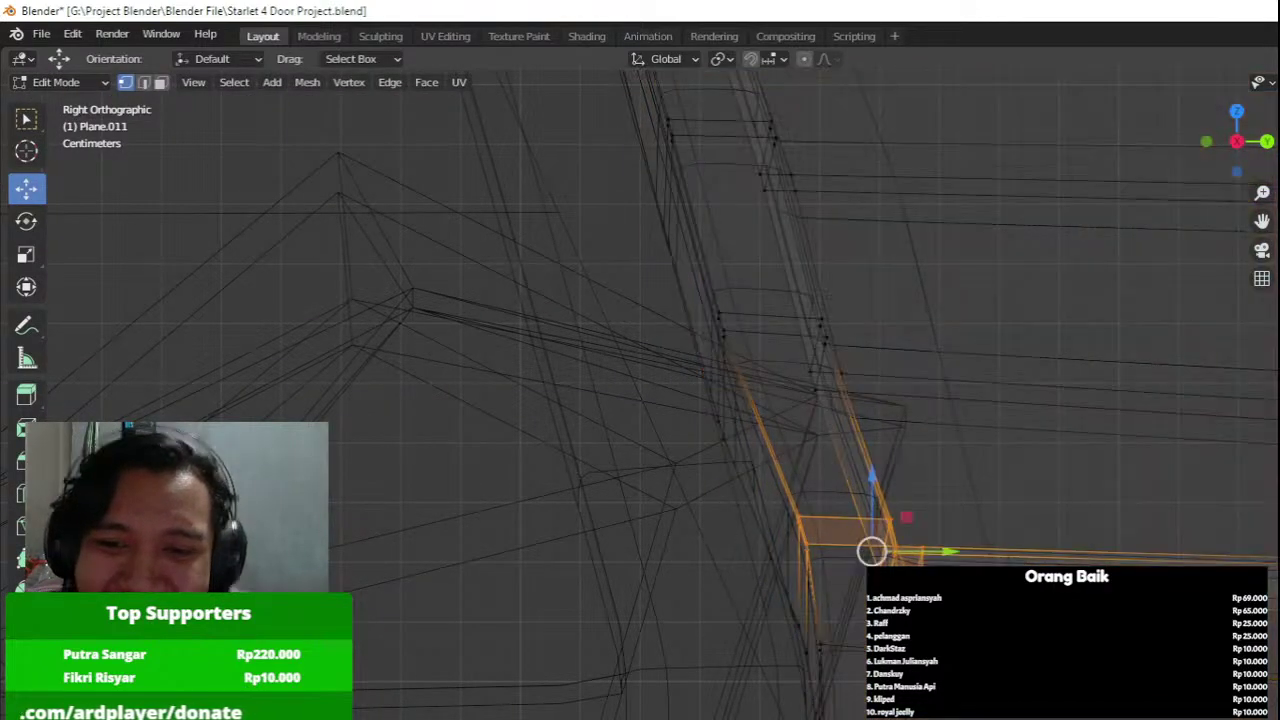
{"action": "scroll", "coordinate": [749, 475], "scroll_direction": "up", "scroll_amount": 2}
{"action": "left_click_drag", "start_coordinate": [738, 719], "coordinate": [846, 652], "text": "shift"}
{"action": "key", "text": "shift+z"}
{"action": "key", "text": "g"}
{"action": "key", "text": "y"}
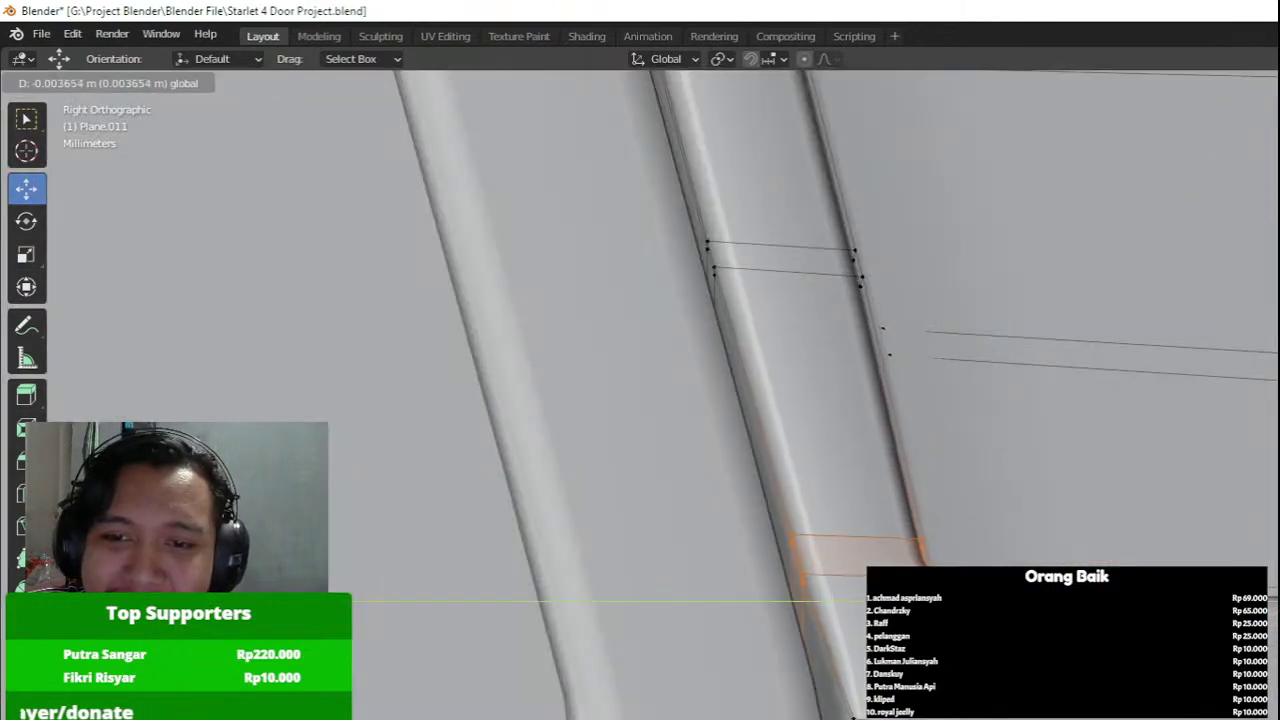
{"action": "left_click", "coordinate": [850, 600]}
Select the panel's front-edge vertex row just below the recess's lower corner, including its back vertices, and move it forward along Y.
{"action": "middle_click_drag", "start_coordinate": [850, 650], "coordinate": [843, 460], "text": "shift"}
{"action": "key", "text": "shift+z"}
{"action": "key", "text": "a"}
{"action": "left_click_drag", "start_coordinate": [830, 522], "coordinate": [1068, 600]}
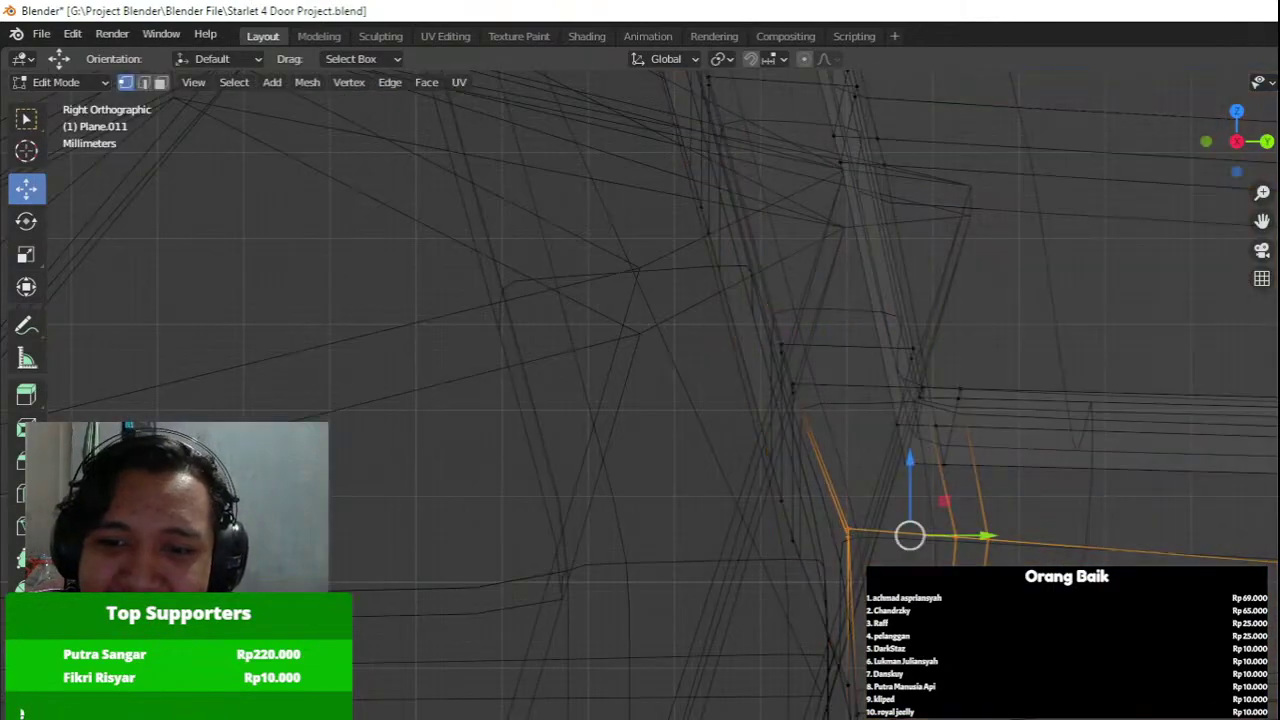
{"action": "key", "text": "shift+z"}
{"action": "left_click_drag", "start_coordinate": [980, 540], "coordinate": [943, 538]}
Select all overlapping vertices at the panel's lower front corner in wireframe shading and return to solid shading.
{"action": "middle_click_drag", "start_coordinate": [947, 641], "coordinate": [926, 535], "text": "shift"}
{"action": "key", "text": "z"}
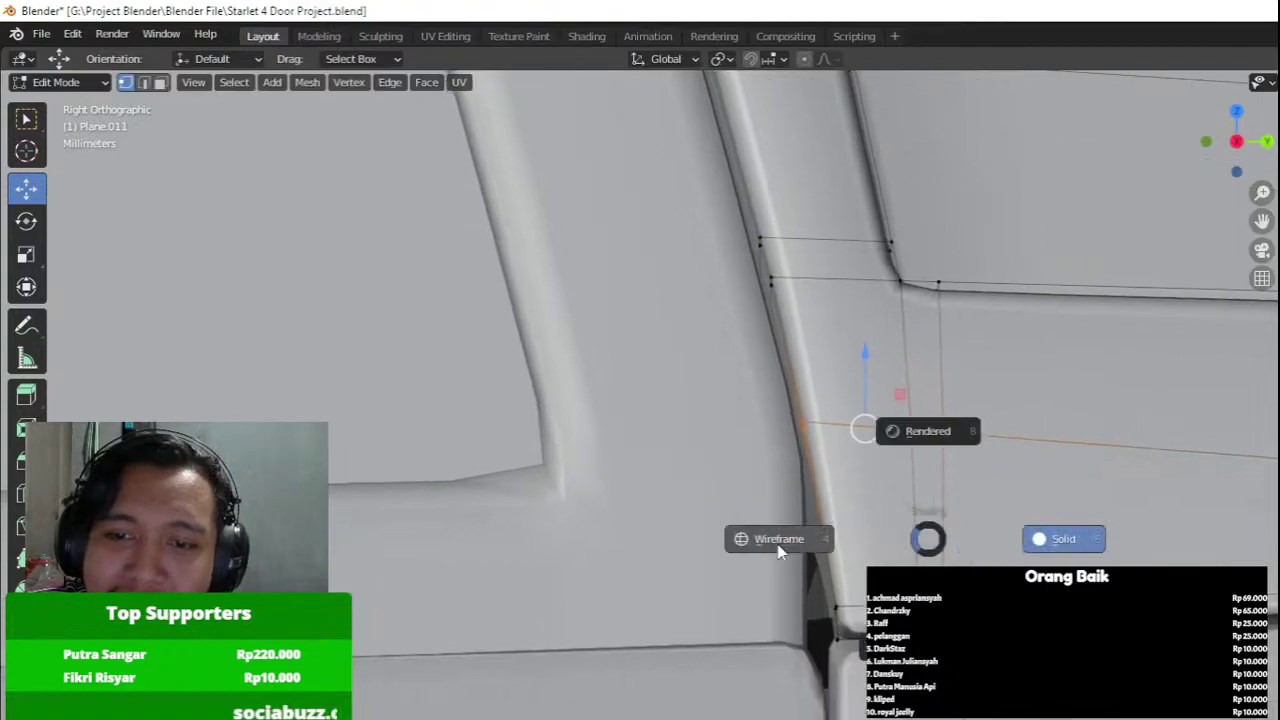
{"action": "left_click", "coordinate": [778, 553]}
{"action": "key", "text": "a"}
{"action": "scroll", "coordinate": [760, 520], "scroll_direction": "up", "scroll_amount": 2}
{"action": "mouse_move", "coordinate": [785, 569]}
{"action": "left_mouse_down"}
{"action": "mouse_move", "coordinate": [935, 654]}
{"action": "mouse_move", "coordinate": [886, 623]}
{"action": "left_mouse_up"}
{"action": "key", "text": "shift+z"}
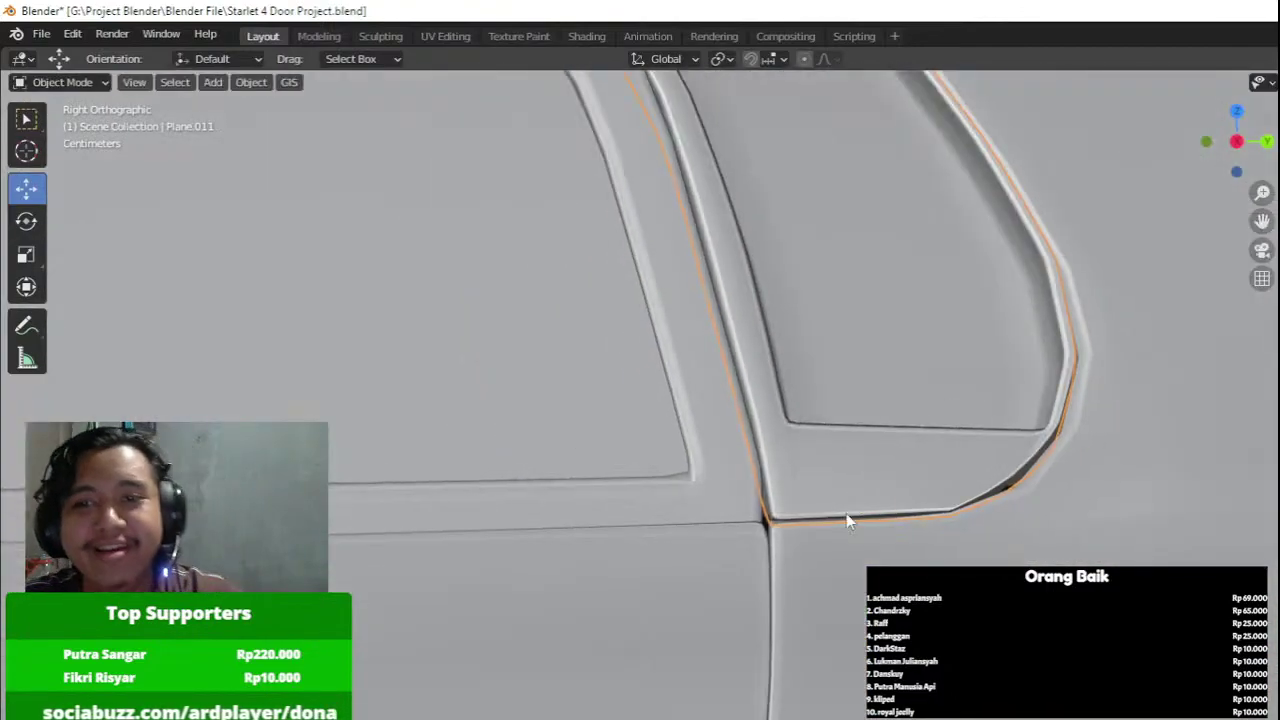
Add an unshifted edge loop near the panel's lower rear corner, return to Object Mode and deselect the panel.
{"action": "key", "text": "Tab"}
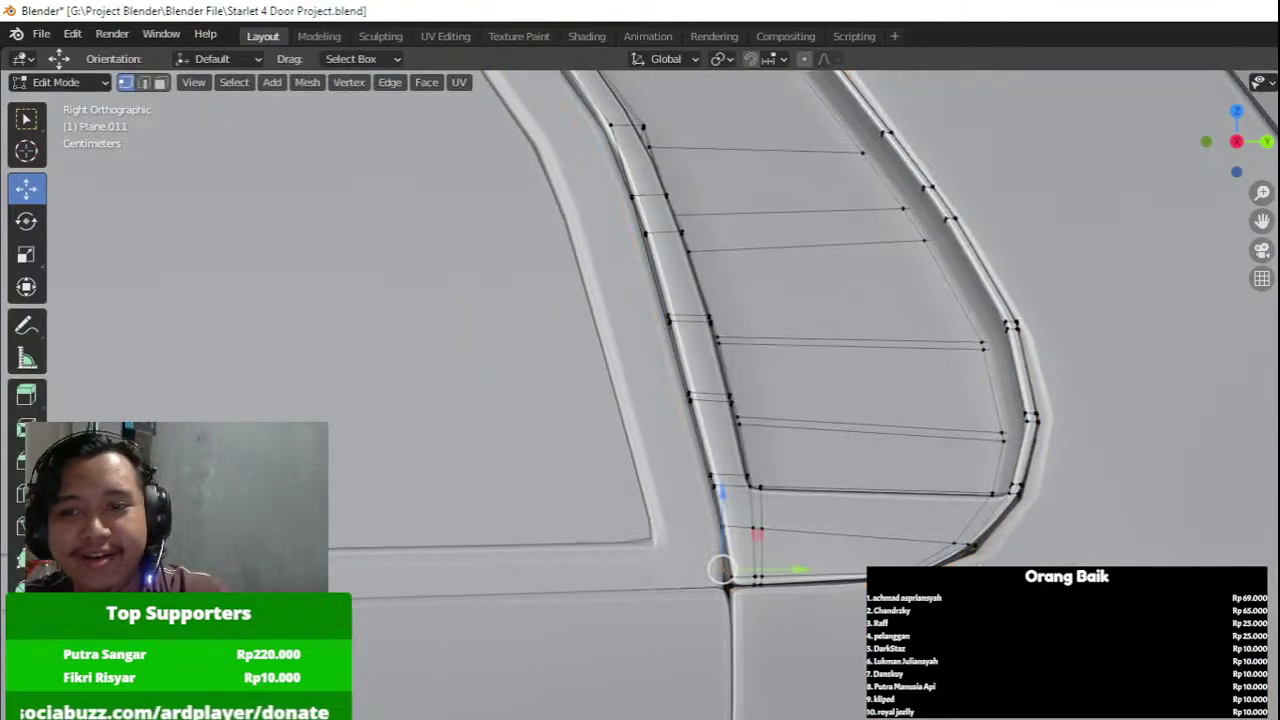
{"action": "key", "text": "ctrl+r"}
{"action": "left_click", "coordinate": [975, 570]}
{"action": "left_click", "coordinate": [975, 570]}
{"action": "key", "text": "Tab"}
{"action": "scroll", "coordinate": [1040, 510], "scroll_direction": "down", "scroll_amount": 15}
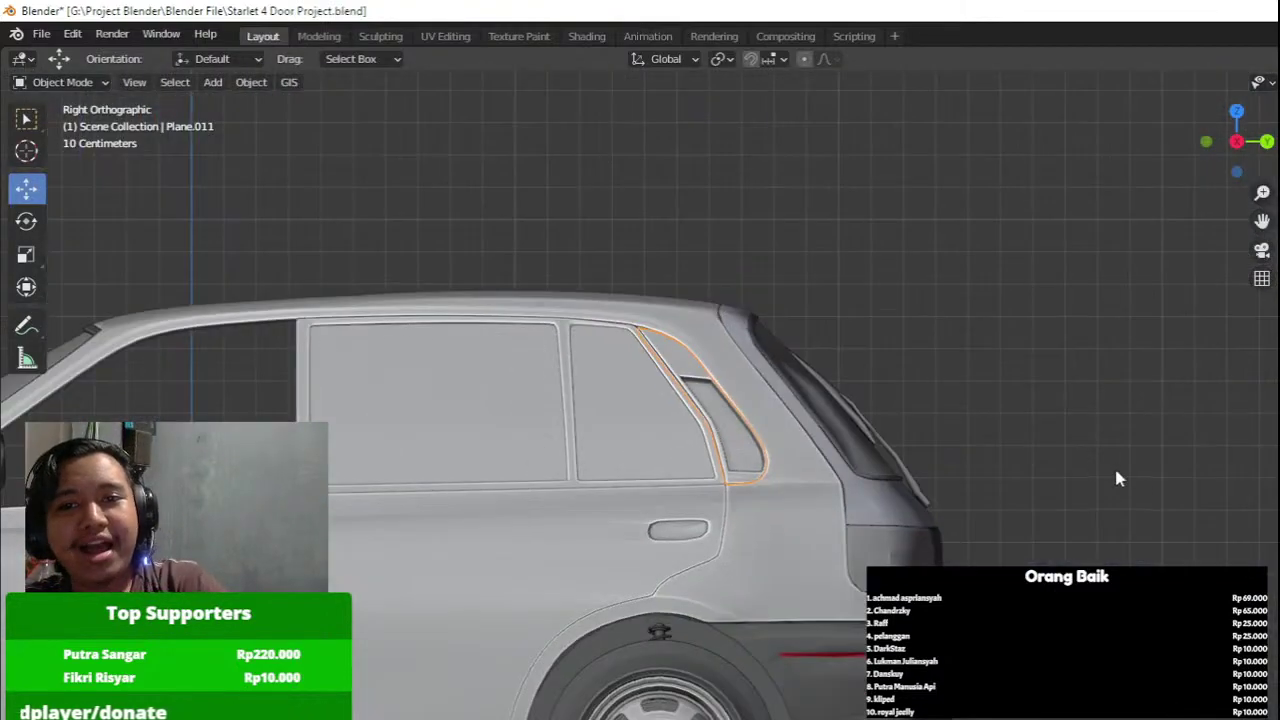
{"action": "left_click", "coordinate": [1114, 465]}
{"action": "scroll", "coordinate": [1010, 438], "scroll_direction": "up", "scroll_amount": 4}
{"action": "scroll", "coordinate": [1012, 447], "scroll_direction": "down", "scroll_amount": 8}
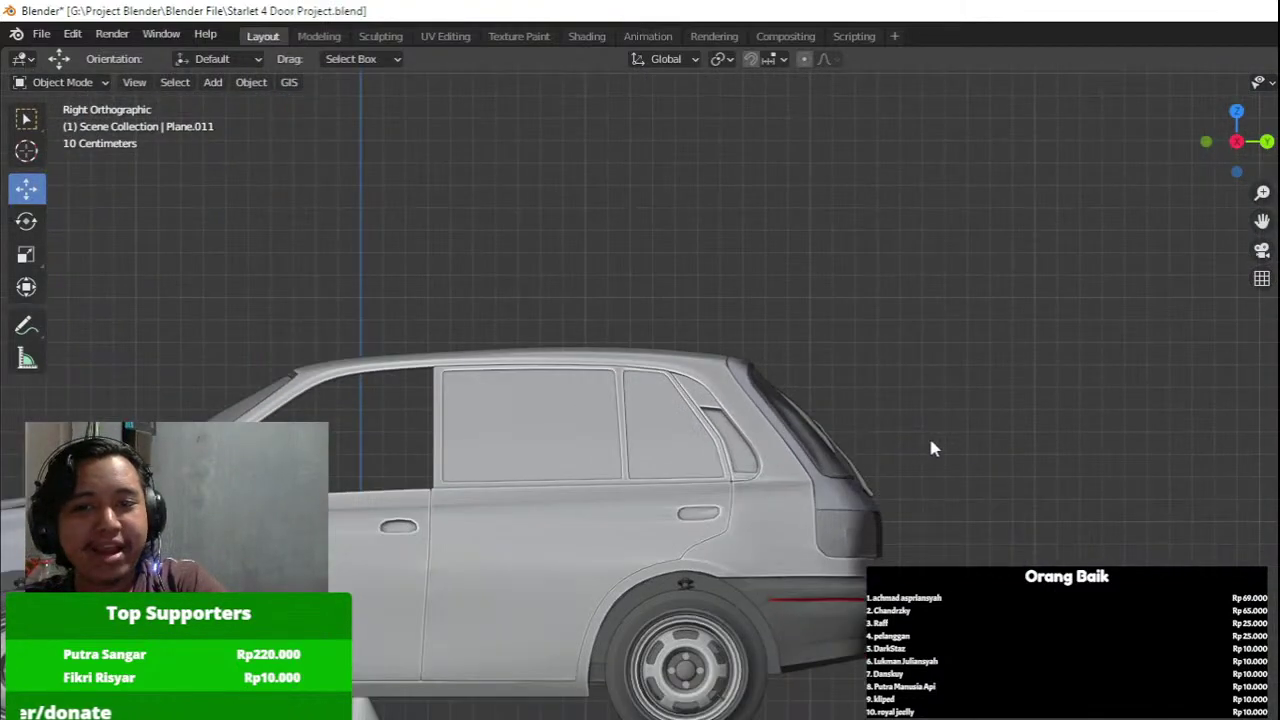
Edit the rectangular plane standing in front of the car and move it back along Y to the rear side windows.
{"action": "scroll", "coordinate": [462, 375], "scroll_direction": "up", "scroll_amount": 2}
{"action": "left_click", "coordinate": [197, 372]}
{"action": "key", "text": "Tab"}
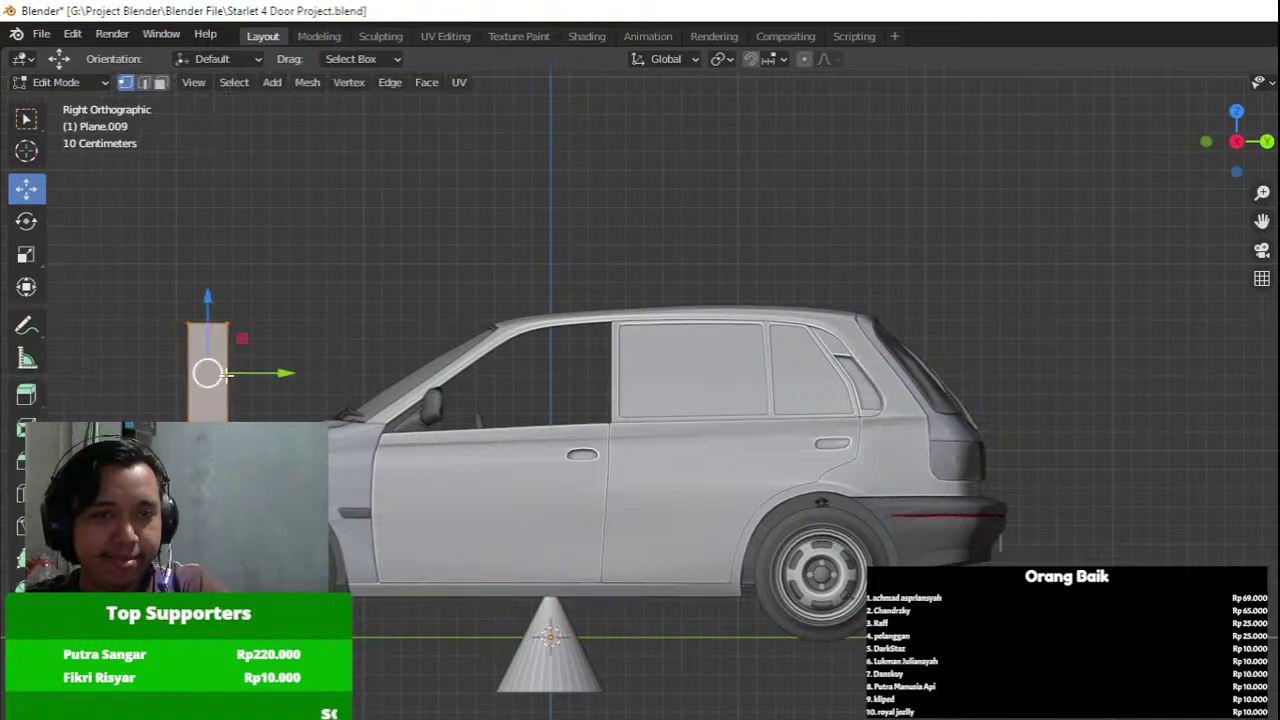
{"action": "left_click_drag", "start_coordinate": [281, 374], "coordinate": [467, 374]}
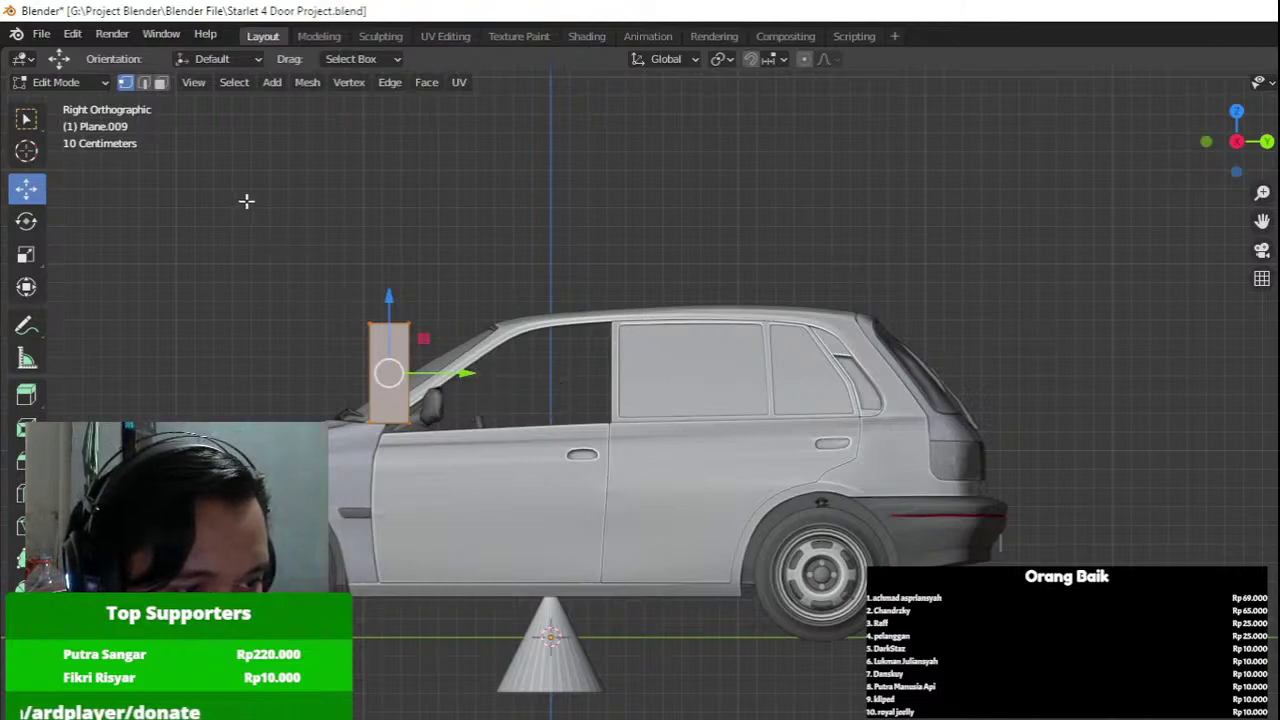
{"action": "left_click_drag", "start_coordinate": [253, 207], "coordinate": [480, 307]}
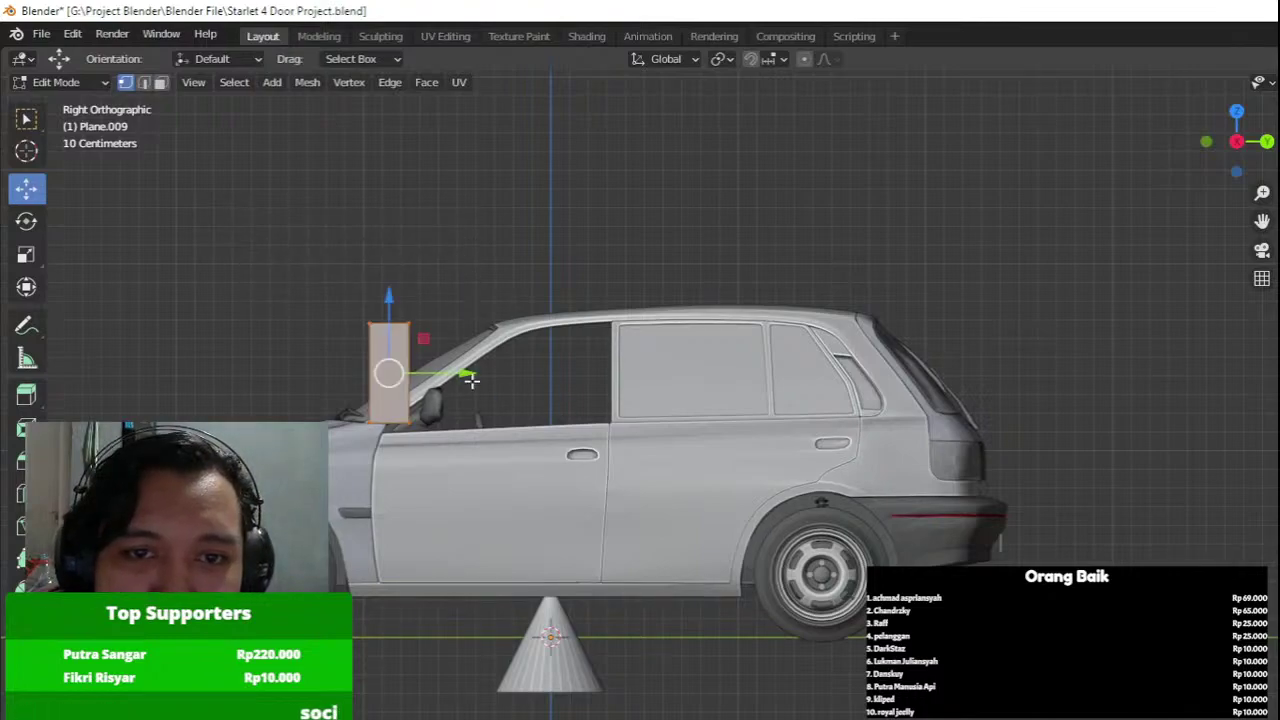
{"action": "left_click_drag", "start_coordinate": [471, 376], "coordinate": [850, 376]}
Select the plane's upper vertices and lower them along Z until only a thin horizontal strip remains.
{"action": "scroll", "coordinate": [818, 264], "scroll_direction": "up", "scroll_amount": 2}
{"action": "left_click_drag", "start_coordinate": [621, 263], "coordinate": [806, 358]}
{"action": "left_click_drag", "start_coordinate": [750, 312], "coordinate": [755, 382]}
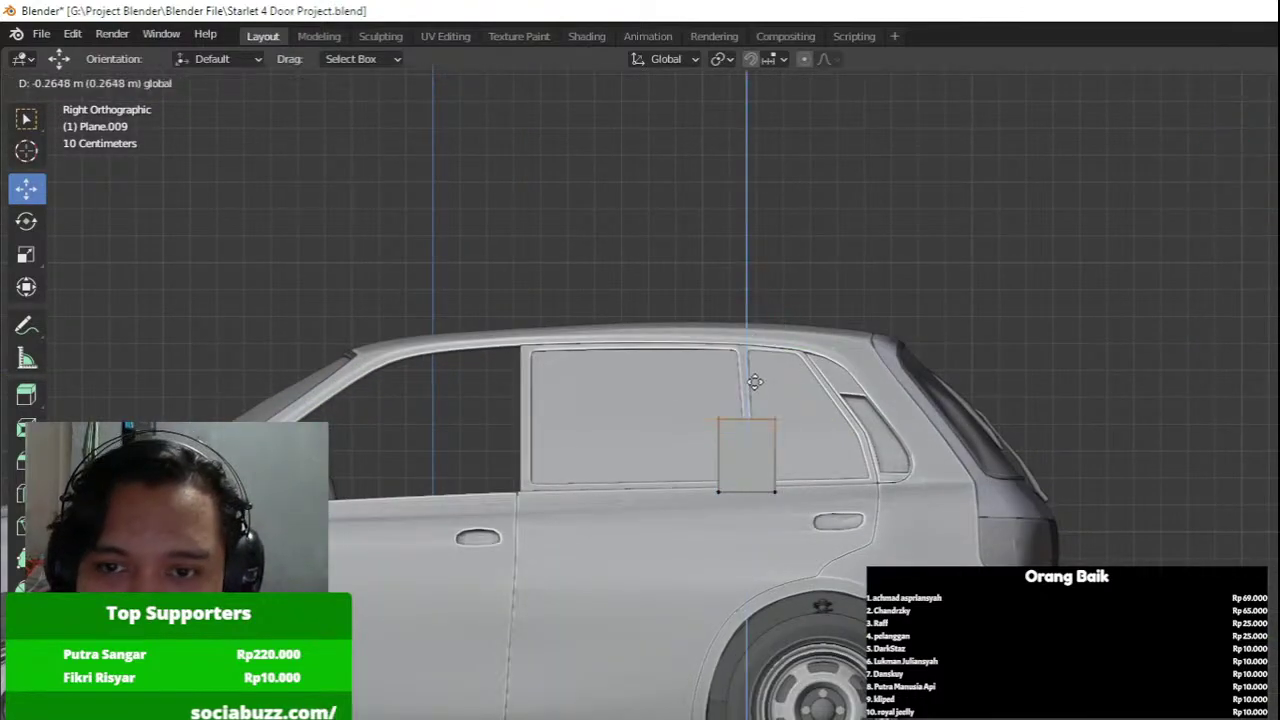
{"action": "scroll", "coordinate": [769, 438], "scroll_direction": "up", "scroll_amount": 7}
{"action": "left_click_drag", "start_coordinate": [767, 428], "coordinate": [755, 460]}
Add a Solidify modifier to the thin strip to give it thickness.
{"action": "middle_click_drag", "start_coordinate": [768, 463], "coordinate": [934, 488]}
{"action": "scroll", "coordinate": [934, 488], "scroll_direction": "down", "scroll_amount": 4}
{"action": "left_click", "coordinate": [1278, 378]}
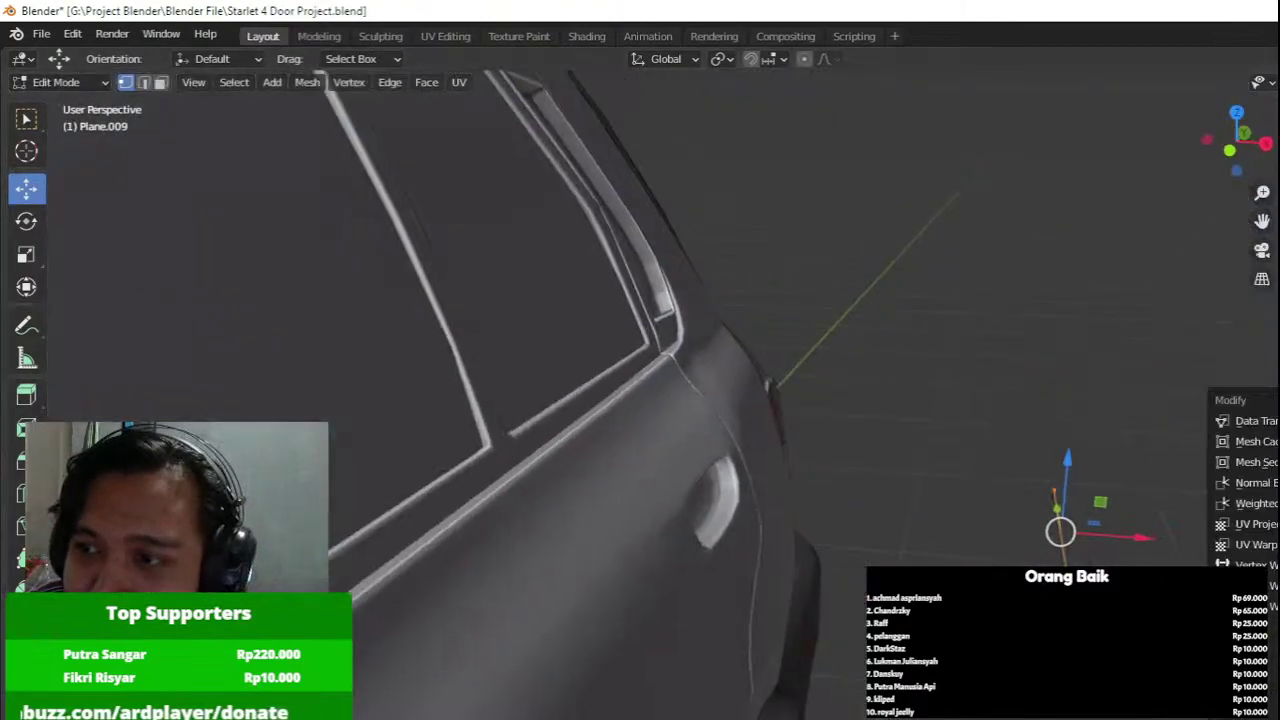
{"action": "left_click", "coordinate": [1278, 667]}
{"action": "middle_click_drag", "start_coordinate": [1036, 562], "coordinate": [981, 548]}
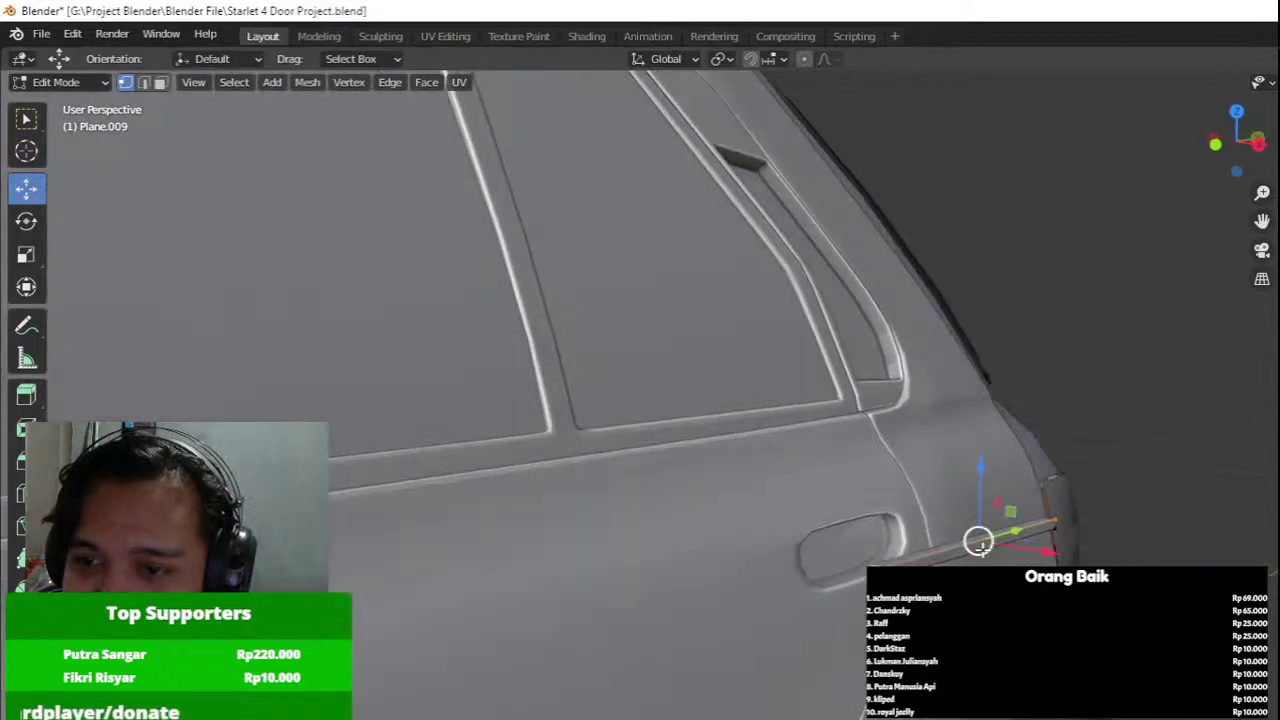
Select the whole strip and move it in the right view to the lower end of the quarter panel's recess.
{"action": "key", "text": "KP_3"}
{"action": "key", "text": "a"}
{"action": "middle_click_drag", "start_coordinate": [860, 510], "coordinate": [308, 582], "text": "shift"}
{"action": "key", "text": "g"}
{"action": "left_click", "coordinate": [976, 481]}
{"action": "scroll", "coordinate": [974, 487], "scroll_direction": "up", "scroll_amount": 4}
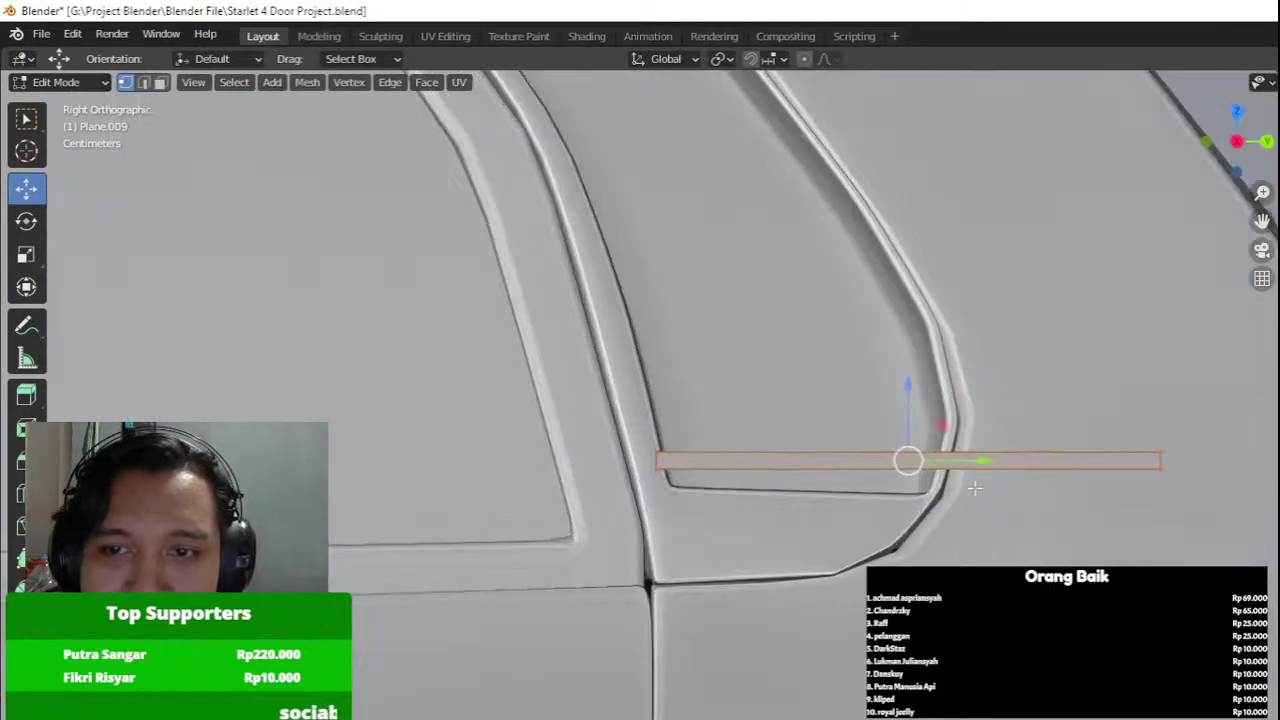
Move the strip inward along X until it sits against the recess in the car's body side.
{"action": "middle_click_drag", "start_coordinate": [974, 487], "coordinate": [1097, 520]}
{"action": "scroll", "coordinate": [1166, 527], "scroll_direction": "down", "scroll_amount": 4}
{"action": "left_click_drag", "start_coordinate": [1013, 494], "coordinate": [748, 456]}
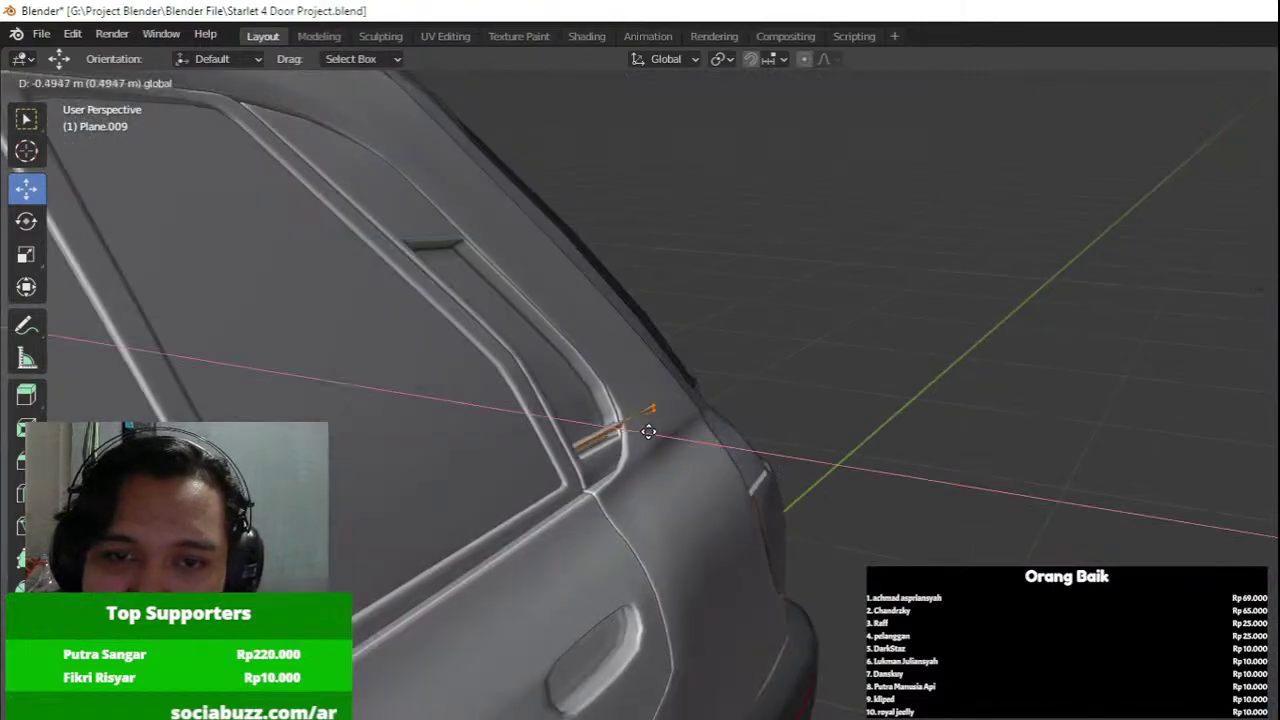
{"action": "middle_click_drag", "start_coordinate": [649, 432], "coordinate": [1005, 550], "text": "shift"}
{"action": "scroll", "coordinate": [1005, 550], "scroll_direction": "up", "scroll_amount": 6}
{"action": "left_click_drag", "start_coordinate": [1034, 564], "coordinate": [1028, 564]}
Select the strip's rear-end vertices, move them forward along Y to fit the recess's rear edge, and shift them slightly inward along X.
{"action": "key", "text": "shift+z"}
{"action": "left_click_drag", "start_coordinate": [969, 366], "coordinate": [1112, 530]}
{"action": "key", "text": "shift+z"}
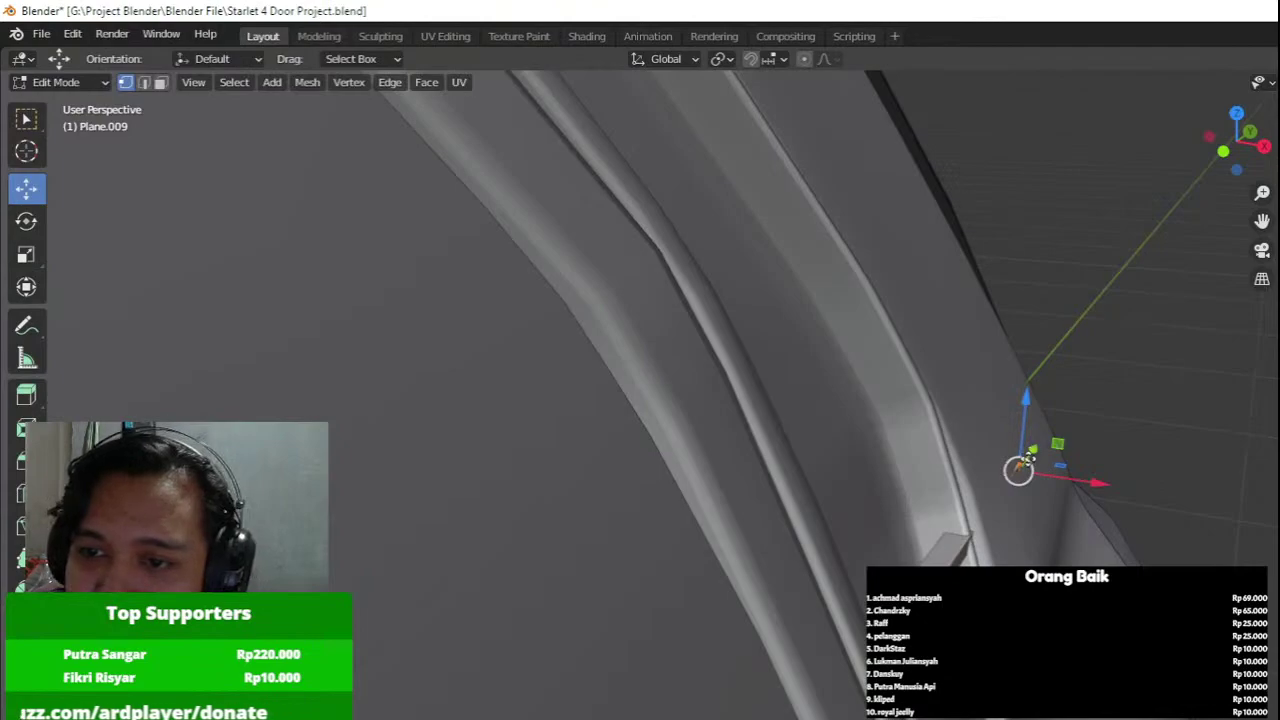
{"action": "left_click_drag", "start_coordinate": [1028, 458], "coordinate": [978, 518]}
{"action": "key", "text": "KP_3"}
{"action": "scroll", "coordinate": [830, 437], "scroll_direction": "down", "scroll_amount": 5}
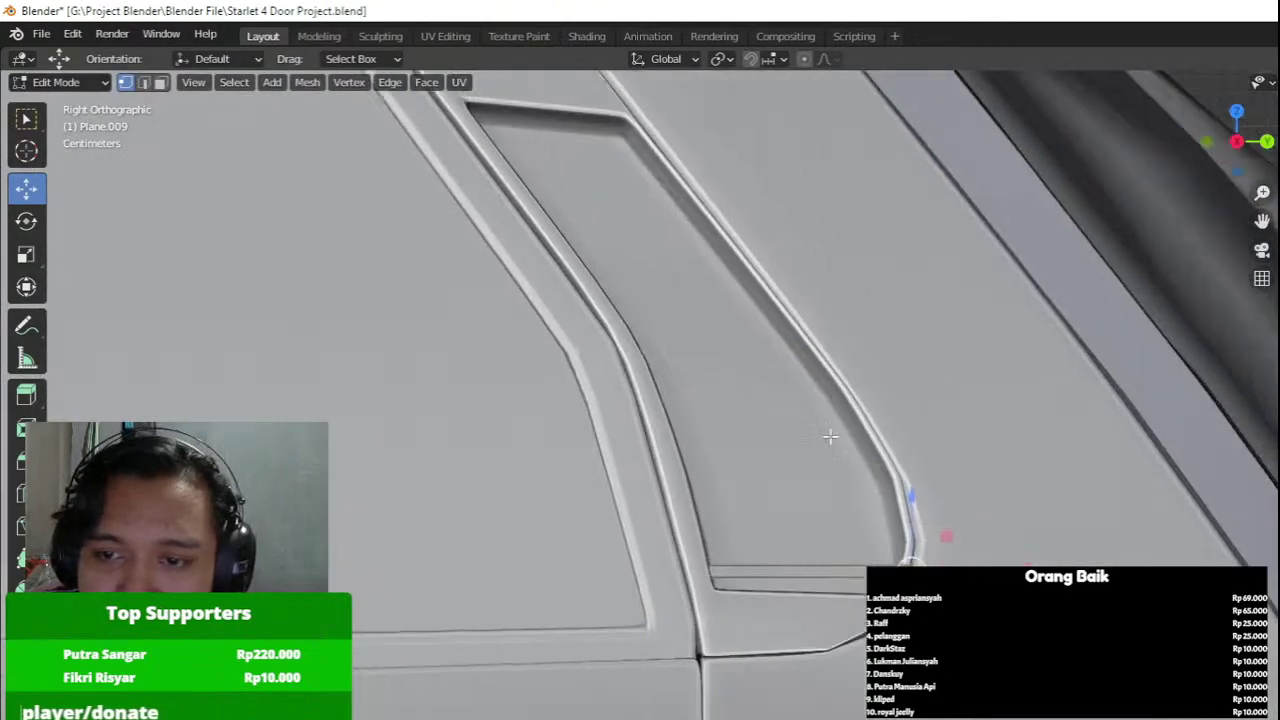
{"action": "middle_click_drag", "start_coordinate": [830, 437], "coordinate": [911, 554]}
{"action": "left_click_drag", "start_coordinate": [916, 577], "coordinate": [910, 577]}
Select the strip's lower edge and move it slightly outward along X so the louver slat tilts.
{"action": "key", "text": "shift+z"}
{"action": "key", "text": "a"}
{"action": "middle_click_drag", "start_coordinate": [818, 630], "coordinate": [860, 591]}
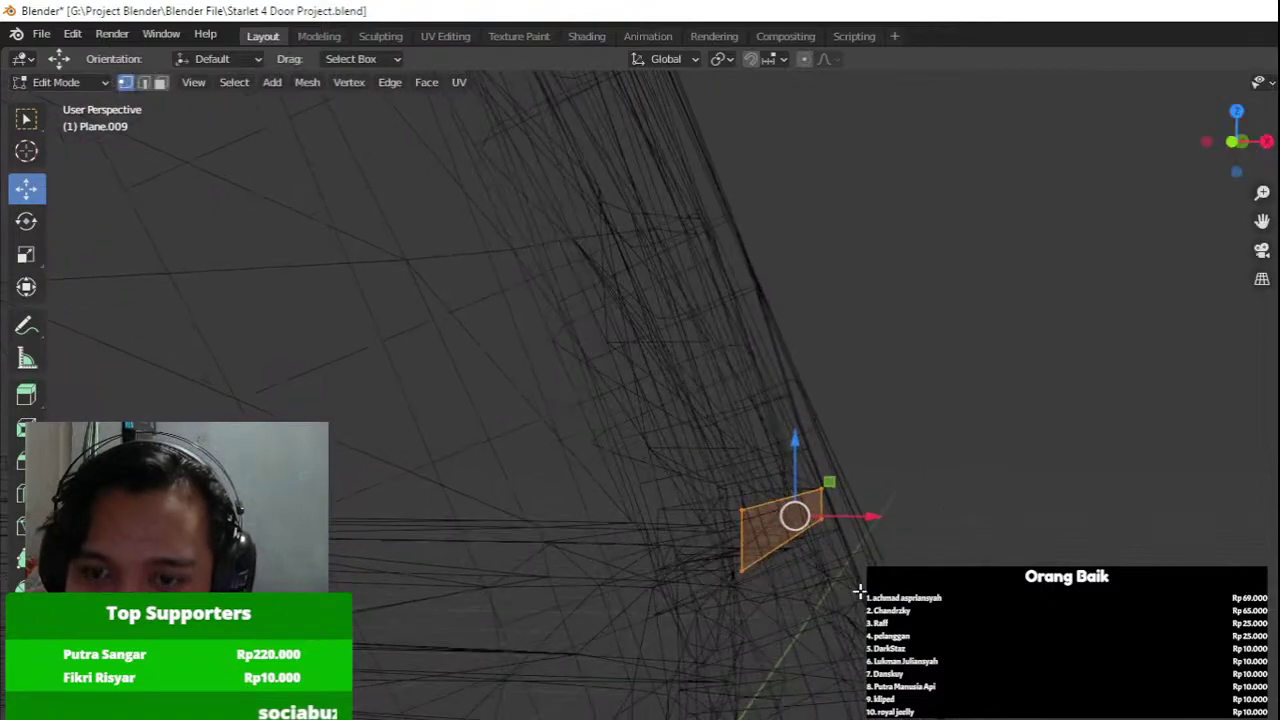
{"action": "left_click", "coordinate": [770, 593]}
{"action": "key", "text": "alt+z"}
{"action": "left_click_drag", "start_coordinate": [887, 537], "coordinate": [898, 538]}
{"action": "middle_click_drag", "start_coordinate": [898, 538], "coordinate": [806, 561]}
Check the tilted slat's fit inside the recess from neighbouring angles and in the right view.
{"action": "key", "text": "KP_4"}
{"action": "key", "text": "KP_4"}
{"action": "key", "text": "KP_6"}
{"action": "key", "text": "KP_6"}
{"action": "key", "text": "KP_3"}
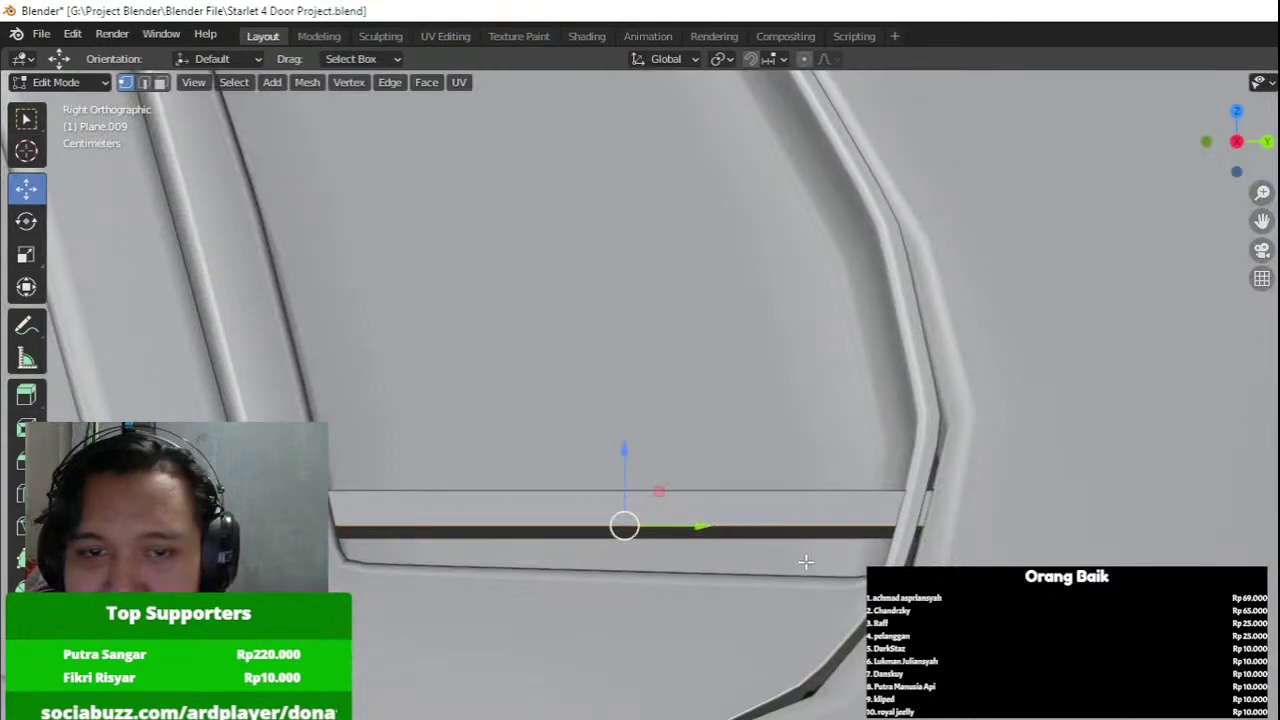
{"action": "scroll", "coordinate": [838, 548], "scroll_direction": "down", "scroll_amount": 2}
{"action": "key", "text": "Tab"}
{"action": "key", "text": "Tab"}
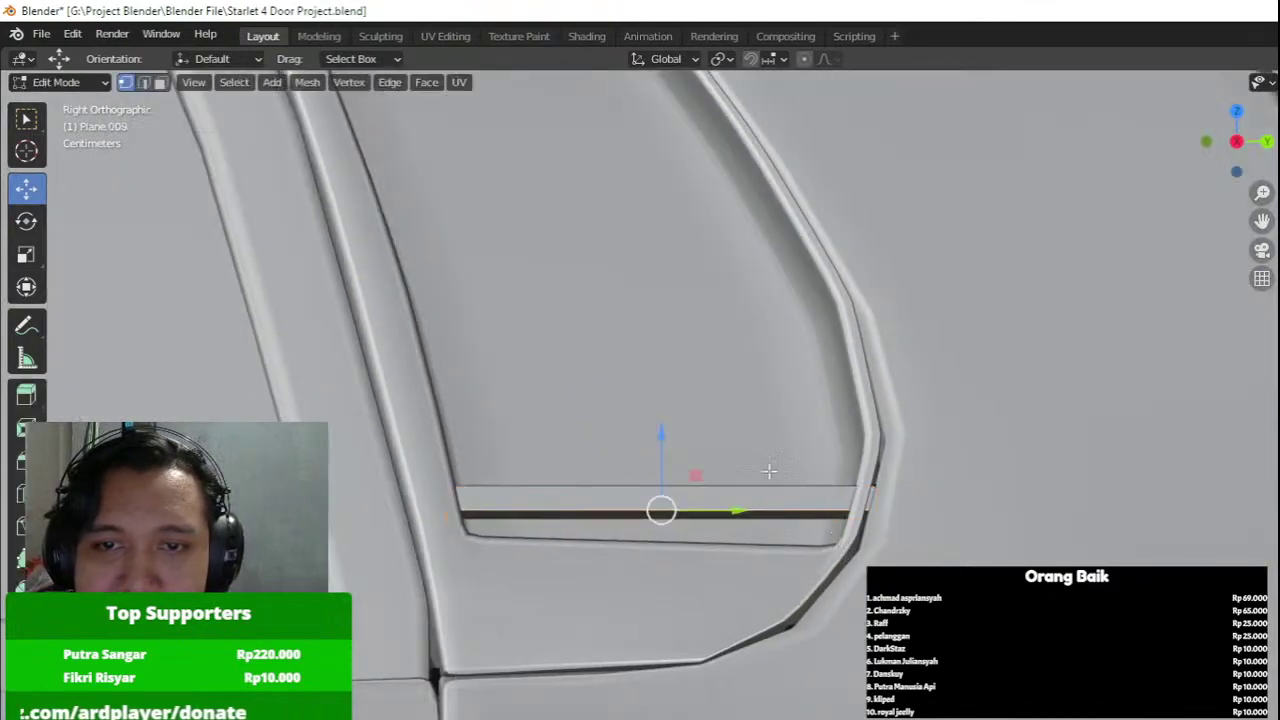
Duplicate the whole slat about 0.015 m upward in the recess and move the copy slightly inward along X.
{"action": "middle_click_drag", "start_coordinate": [769, 472], "coordinate": [872, 660], "text": "shift"}
{"action": "key", "text": "a"}
{"action": "key", "text": "shift+d"}
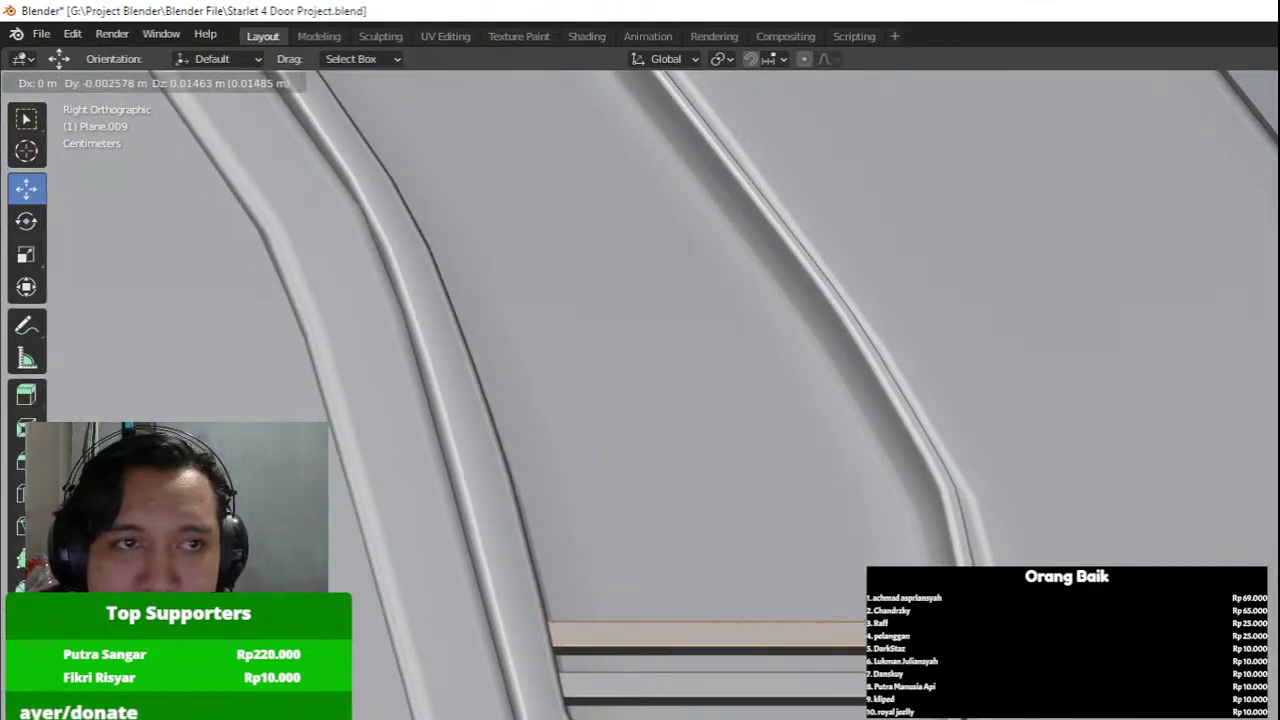
{"action": "left_click", "coordinate": [872, 610]}
{"action": "scroll", "coordinate": [742, 486], "scroll_direction": "down", "scroll_amount": 2}
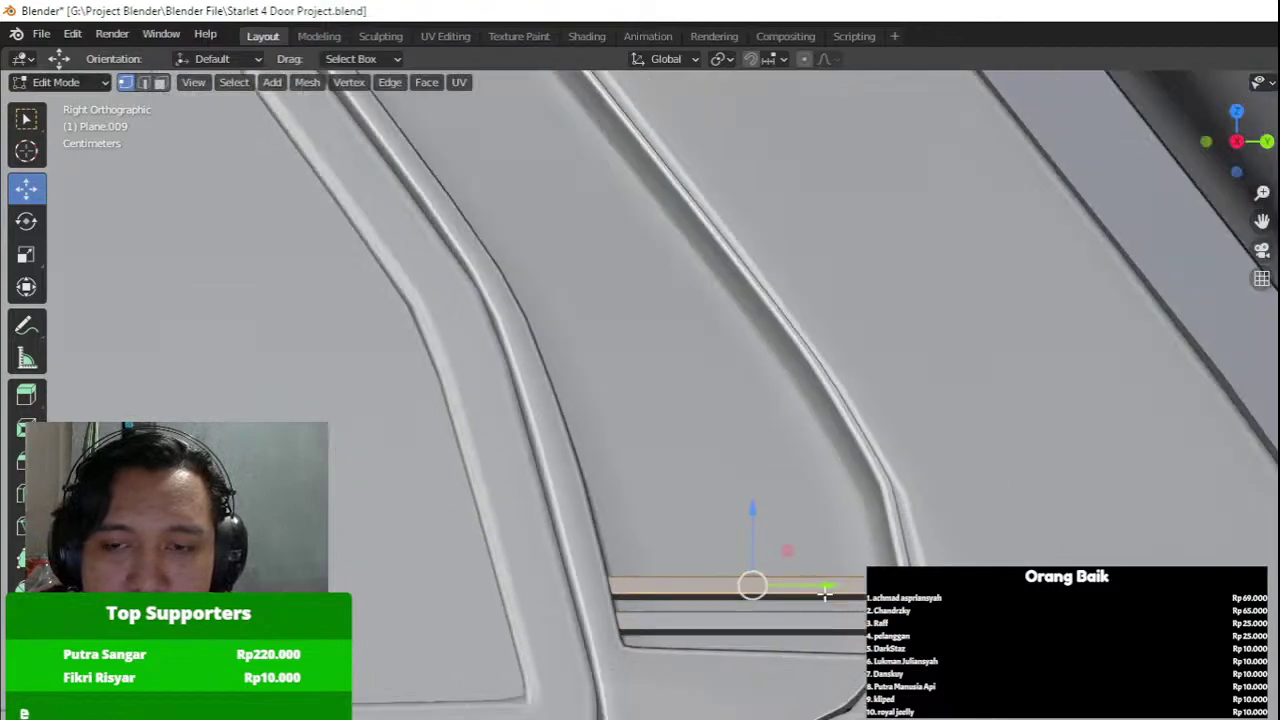
{"action": "middle_click_drag", "start_coordinate": [742, 486], "coordinate": [900, 520]}
{"action": "left_click_drag", "start_coordinate": [859, 608], "coordinate": [837, 608]}
{"action": "middle_click_drag", "start_coordinate": [837, 608], "coordinate": [583, 583]}
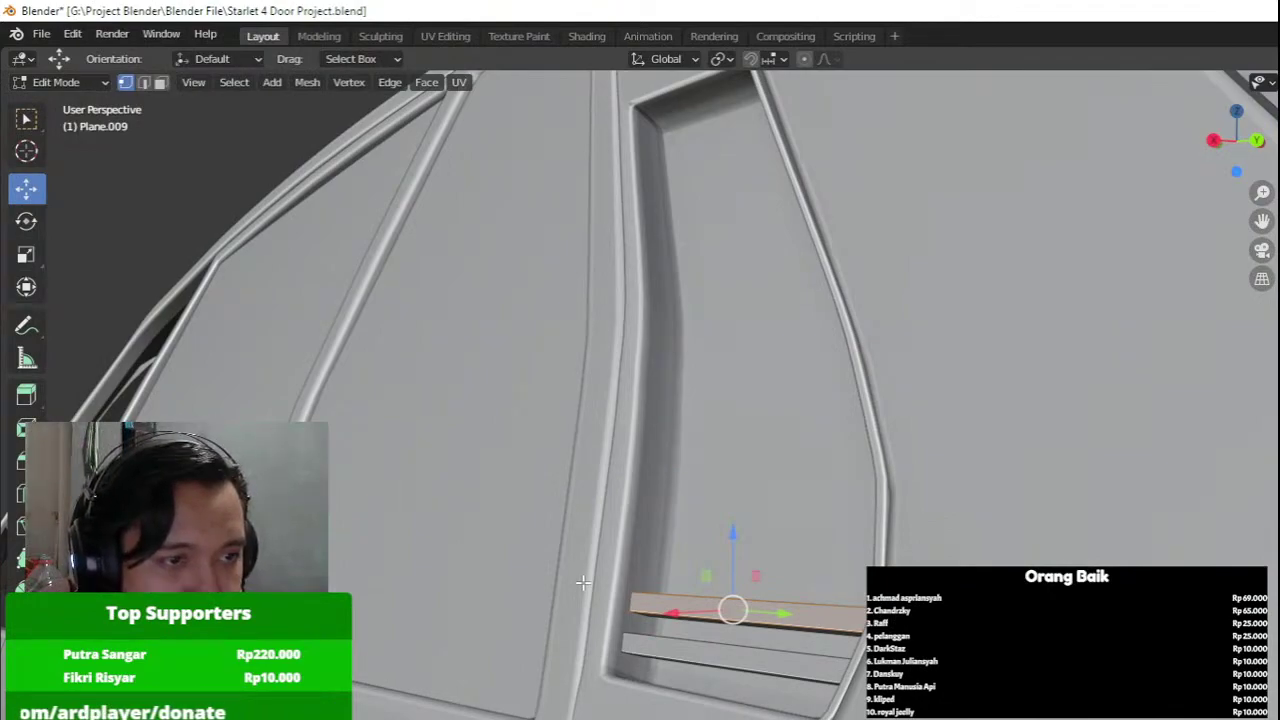
Duplicate the top slat upward four times in the right view, spacing the copies about 0.015 m along the recess.
{"action": "key", "text": "KP_3"}
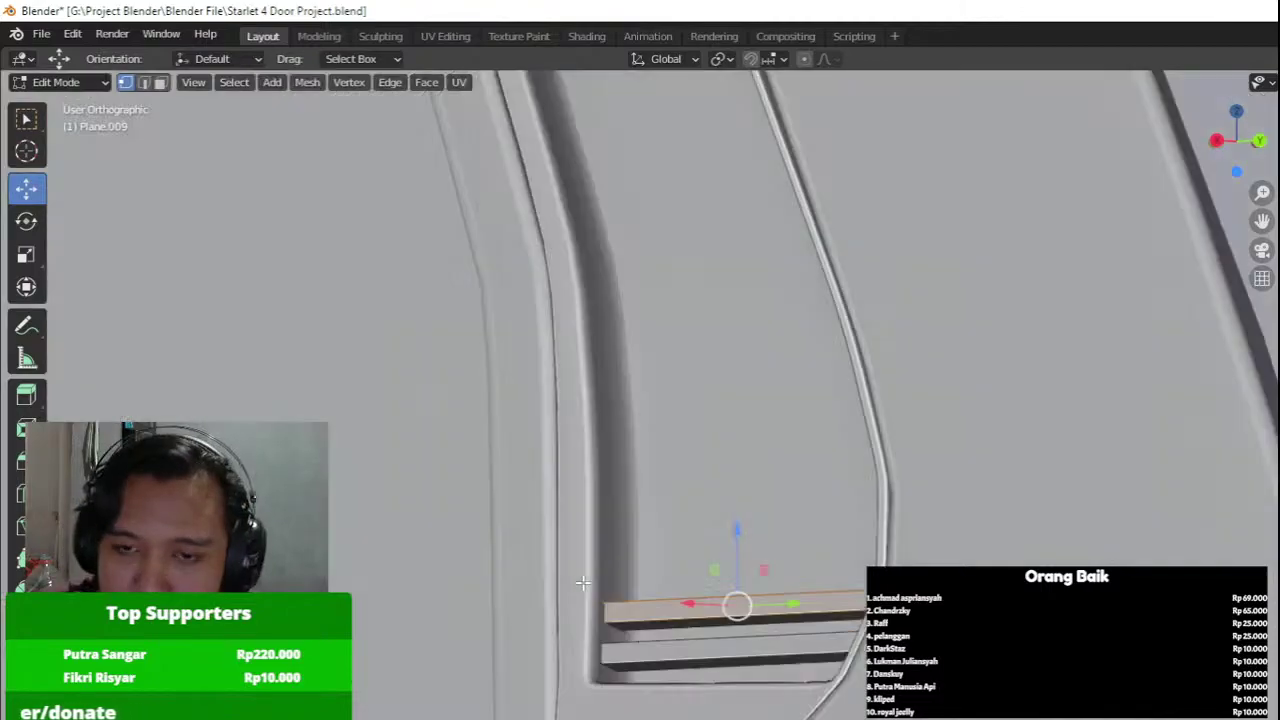
{"action": "scroll", "coordinate": [583, 583], "scroll_direction": "down", "scroll_amount": 3}
{"action": "scroll", "coordinate": [634, 598], "scroll_direction": "up", "scroll_amount": 2}
{"action": "key", "text": "shift+d"}
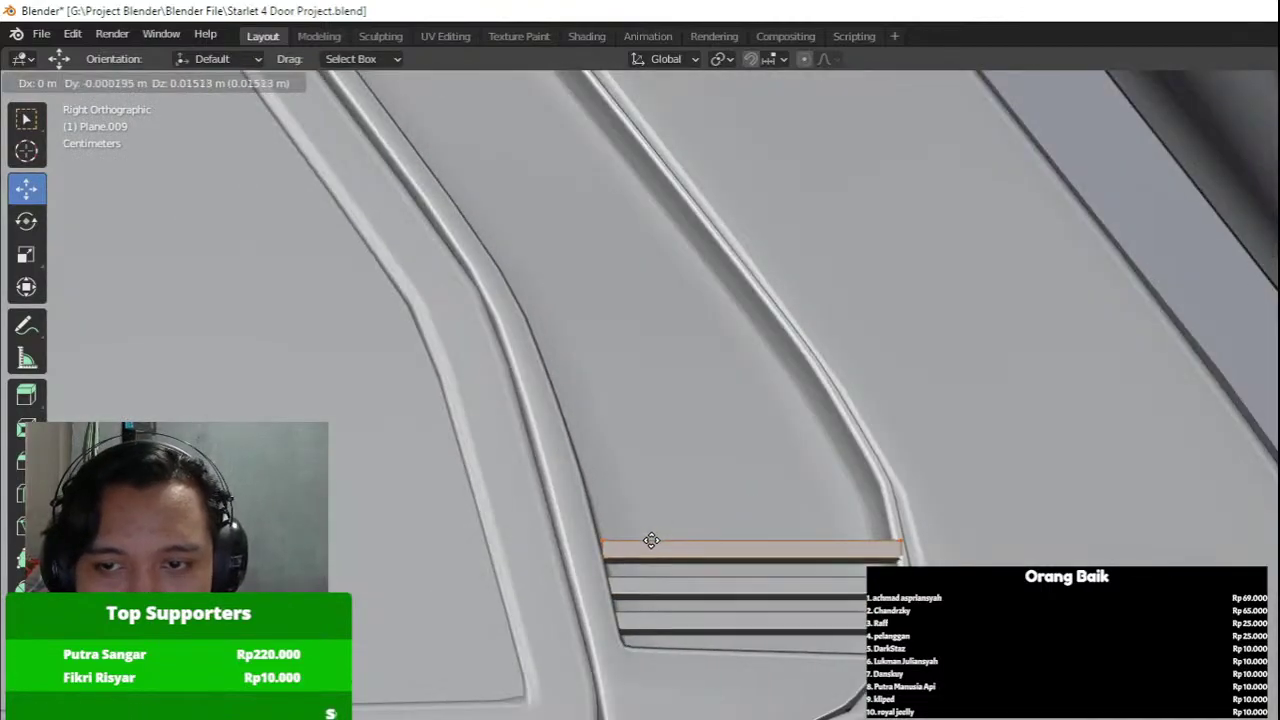
{"action": "left_click", "coordinate": [653, 541]}
{"action": "key", "text": "shift+d"}
{"action": "key", "text": "shift+d"}
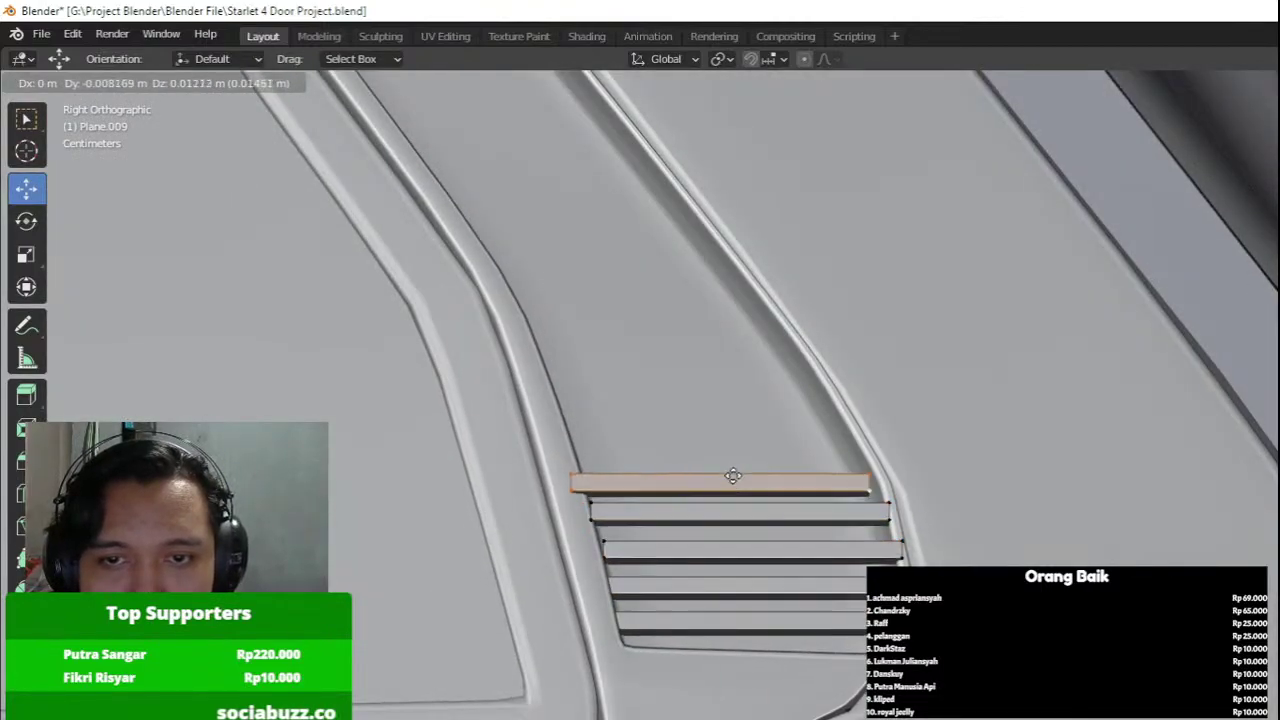
{"action": "left_click", "coordinate": [791, 446]}
{"action": "key", "text": "shift+d"}
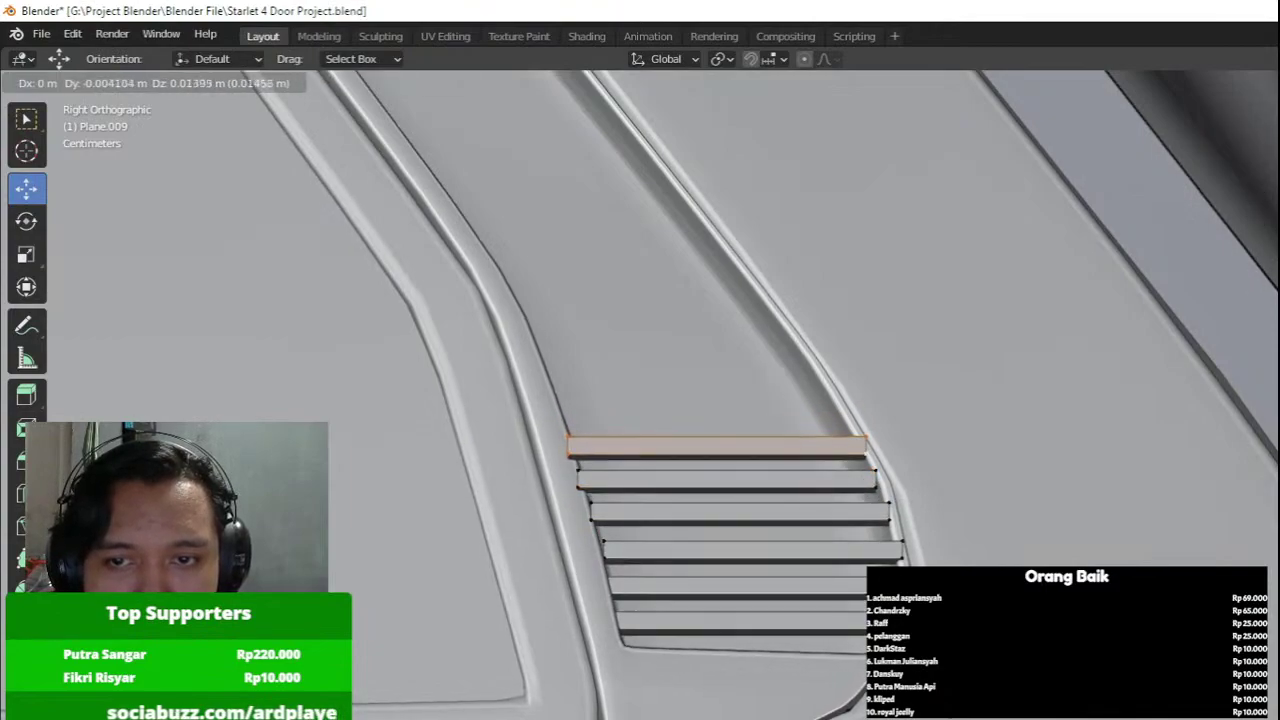
{"action": "left_click", "coordinate": [717, 443]}
Continue duplicating the top slat upward and slightly forward, following the recess's front edge past its bend.
{"action": "middle_click_drag", "start_coordinate": [717, 443], "coordinate": [863, 708], "text": "shift"}
{"action": "key", "text": "shift+d"}
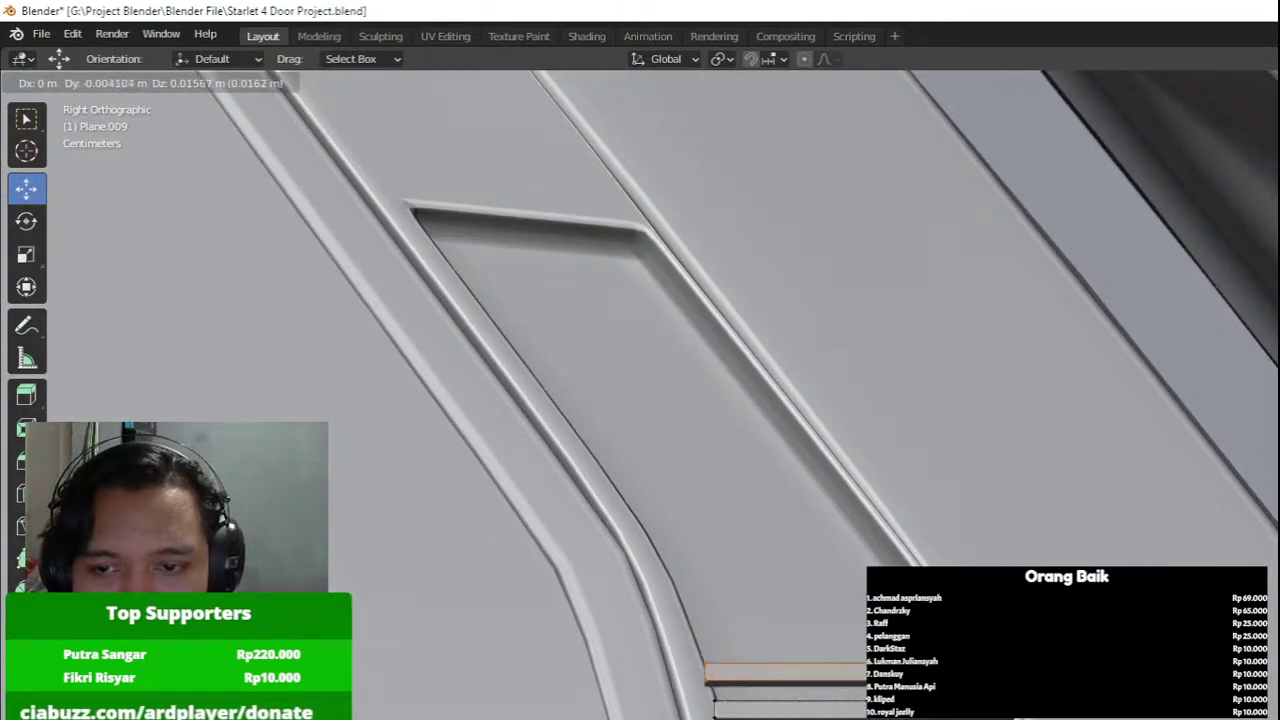
{"action": "left_click", "coordinate": [876, 674]}
{"action": "key", "text": "shift+d"}
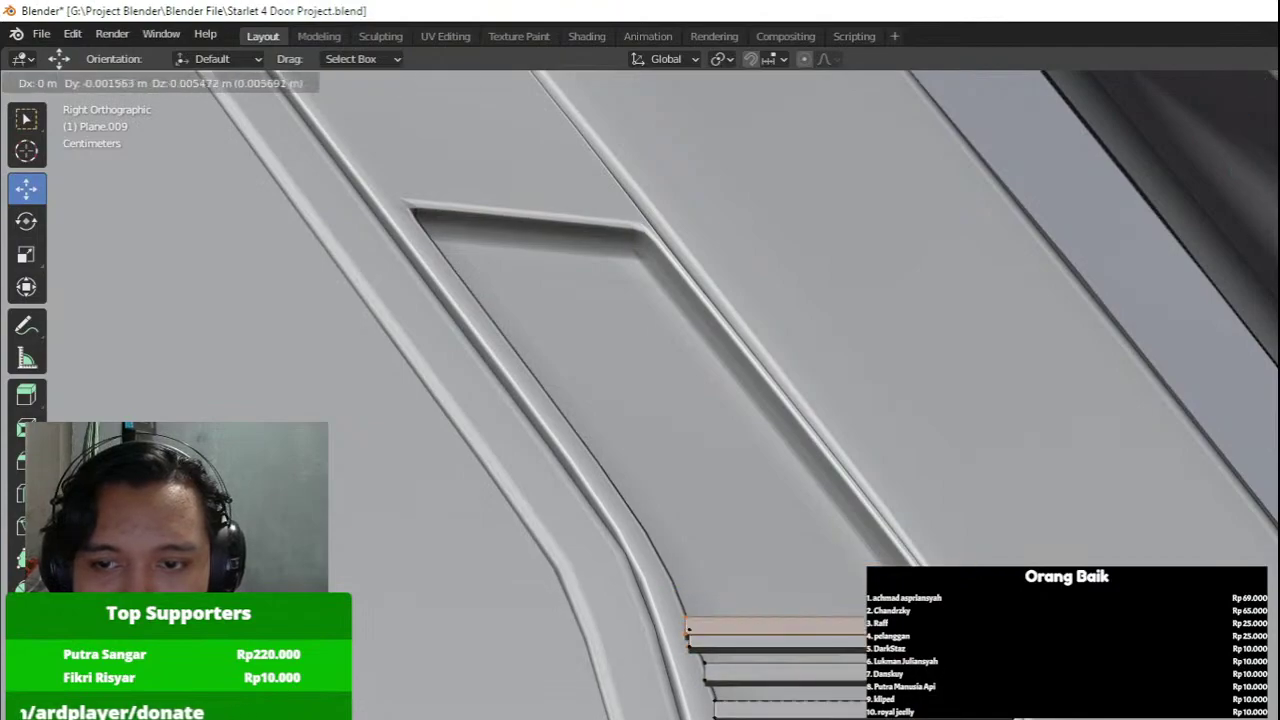
{"action": "left_click", "coordinate": [864, 675]}
{"action": "key", "text": "shift+d"}
{"action": "left_click", "coordinate": [847, 641]}
{"action": "middle_click_drag", "start_coordinate": [847, 641], "coordinate": [975, 672]}
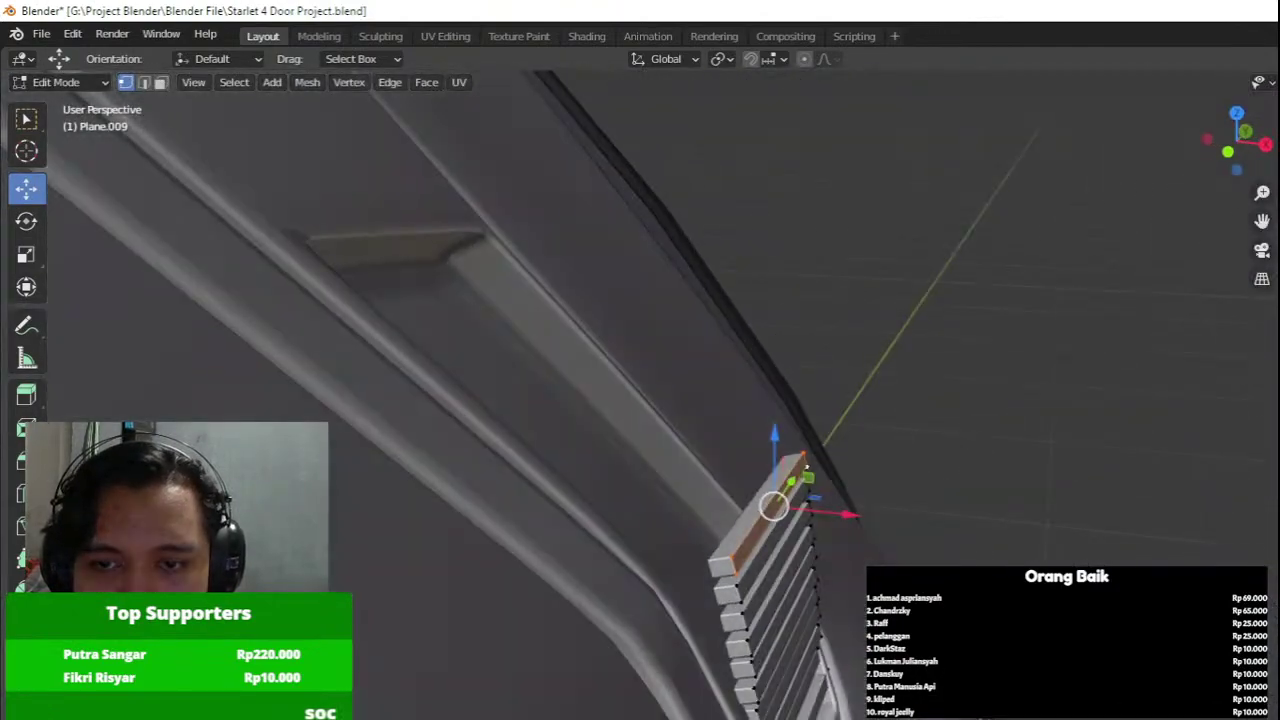
Move the topmost slat inward along X by about 0.04 m so it sits in the recess.
{"action": "left_click_drag", "start_coordinate": [836, 513], "coordinate": [507, 470]}
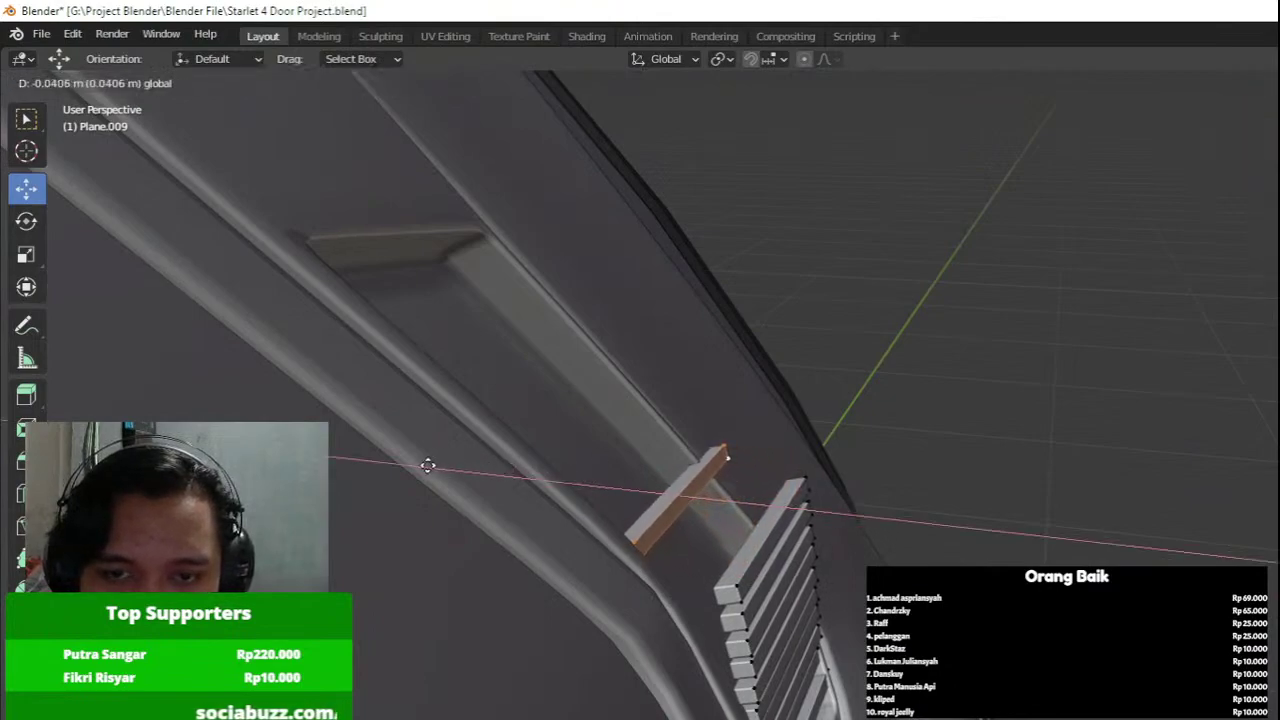
{"action": "left_click_drag", "start_coordinate": [428, 465], "coordinate": [426, 466]}
Move the second slat from the top inward along X and pull its rear-end vertices in to the recess's edge.
{"action": "middle_click_drag", "start_coordinate": [648, 473], "coordinate": [826, 343], "text": "shift"}
{"action": "scroll", "coordinate": [832, 300], "scroll_direction": "up", "scroll_amount": 2}
{"action": "left_click_drag", "start_coordinate": [799, 283], "coordinate": [835, 336]}
{"action": "middle_click_drag", "start_coordinate": [838, 338], "coordinate": [895, 420]}
{"action": "left_click_drag", "start_coordinate": [772, 450], "coordinate": [646, 513]}
{"action": "key", "text": "ctrl+z"}
{"action": "left_click", "coordinate": [828, 552]}
{"action": "left_click_drag", "start_coordinate": [381, 513], "coordinate": [381, 513]}
{"action": "key", "text": "alt+a"}
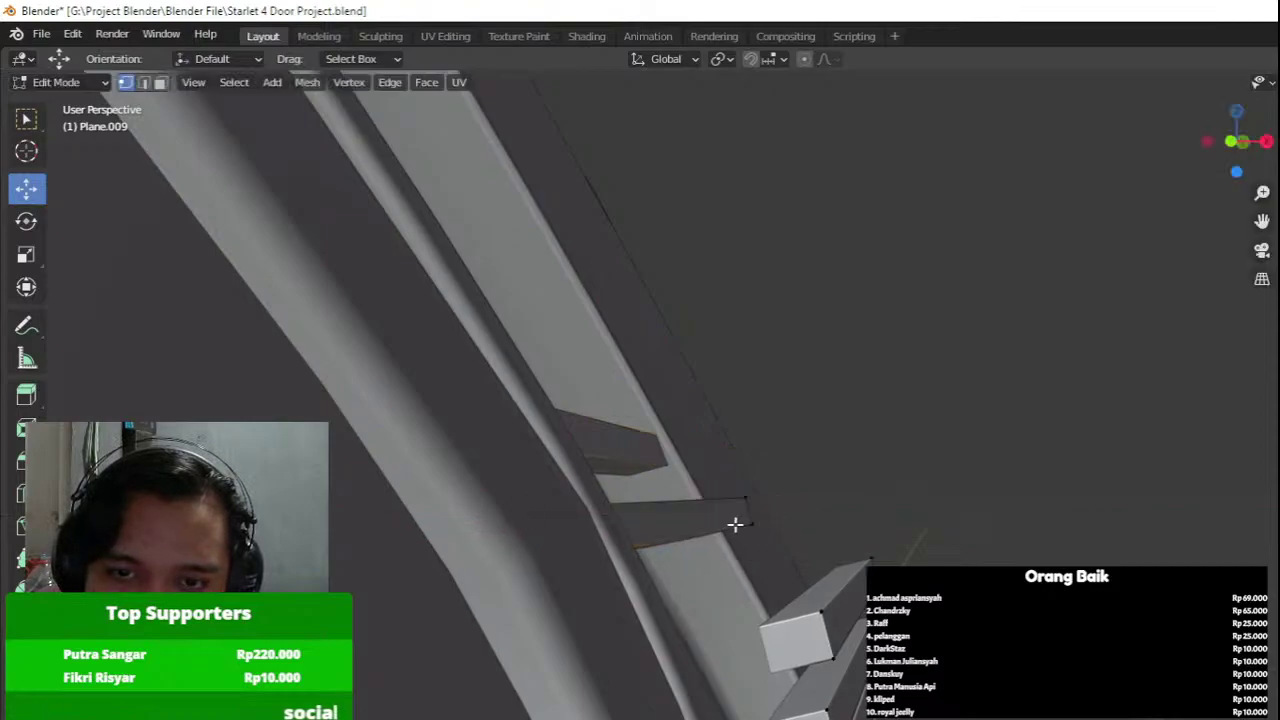
{"action": "left_click_drag", "start_coordinate": [794, 516], "coordinate": [752, 518]}
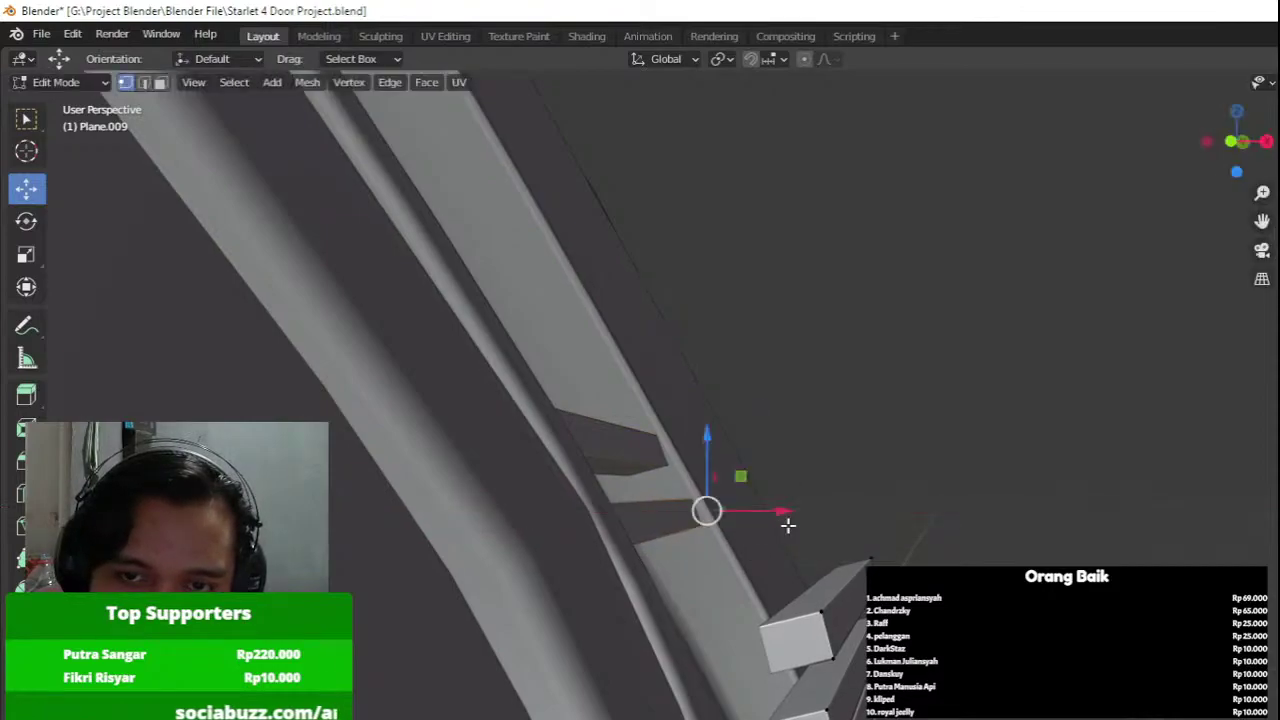
Select the third slat from the top and move it inward along X, then bring its rear-end vertices in line with the recess.
{"action": "left_click", "coordinate": [832, 656], "text": "shift"}
{"action": "left_click_drag", "start_coordinate": [905, 598], "coordinate": [722, 592]}
{"action": "left_click_drag", "start_coordinate": [817, 594], "coordinate": [739, 566]}
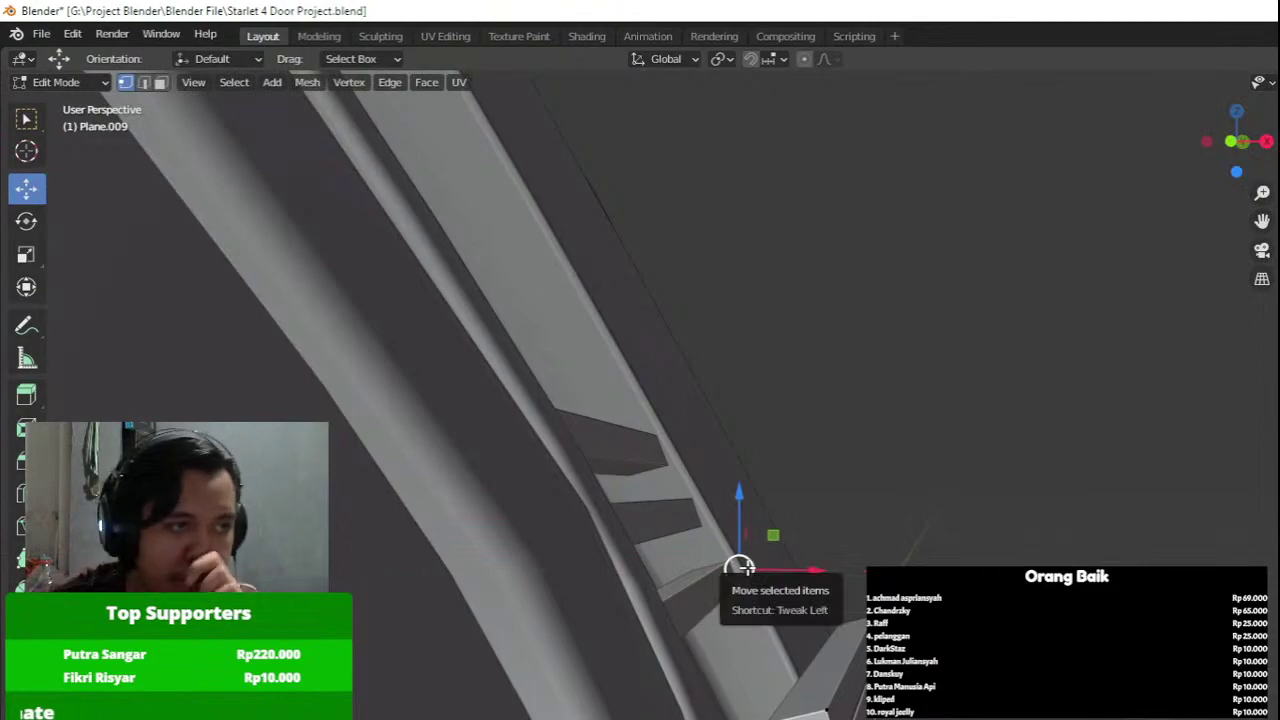
{"action": "middle_click_drag", "start_coordinate": [826, 616], "coordinate": [797, 500], "text": "shift"}
{"action": "middle_click_drag", "start_coordinate": [763, 560], "coordinate": [738, 465], "text": "shift"}
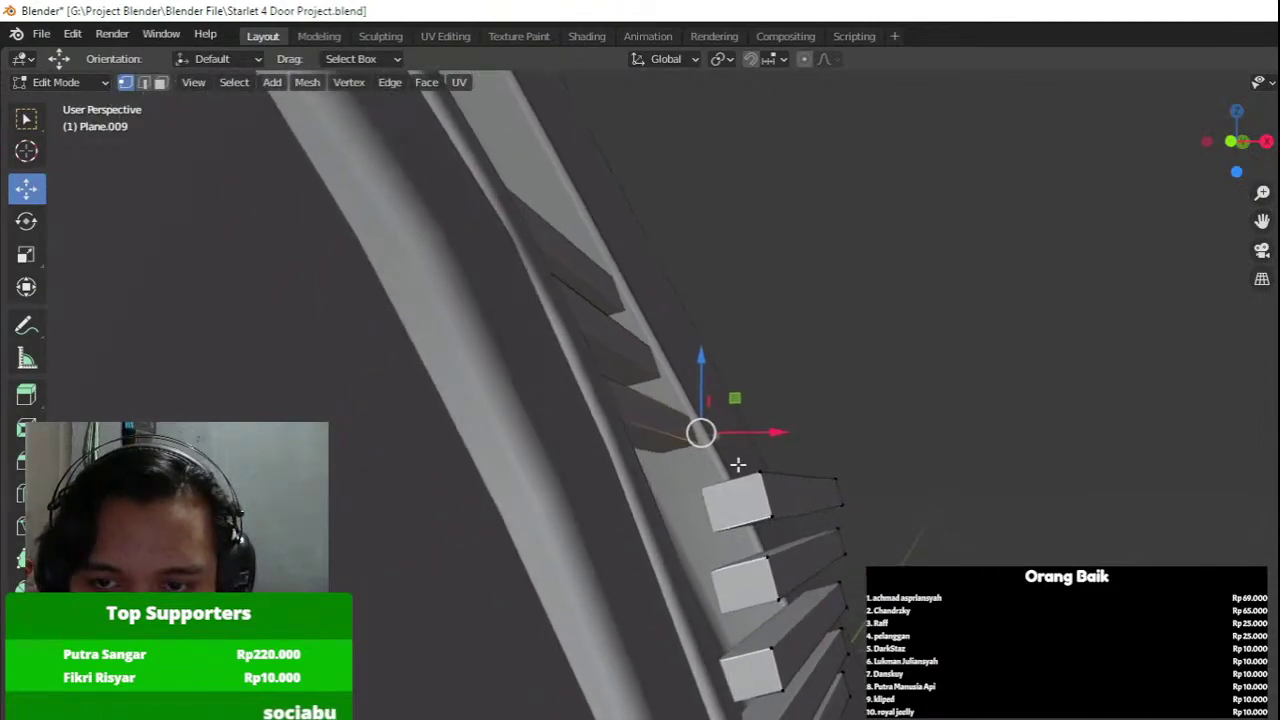
Move the fourth slat from the top inward along X into the recess and select its rear-end vertices for alignment.
{"action": "left_click_drag", "start_coordinate": [789, 523], "coordinate": [790, 523]}
{"action": "left_click_drag", "start_coordinate": [895, 491], "coordinate": [821, 500]}
{"action": "left_click", "coordinate": [759, 479]}
{"action": "left_click", "coordinate": [770, 505], "text": "shift"}
{"action": "middle_click_drag", "start_coordinate": [846, 500], "coordinate": [838, 480]}
Move the fifth slat from the top inward along X and bring its end vertices in line with the recess.
{"action": "left_click_drag", "start_coordinate": [734, 492], "coordinate": [778, 527]}
{"action": "key", "text": "ctrl+z"}
{"action": "left_click", "coordinate": [775, 547]}
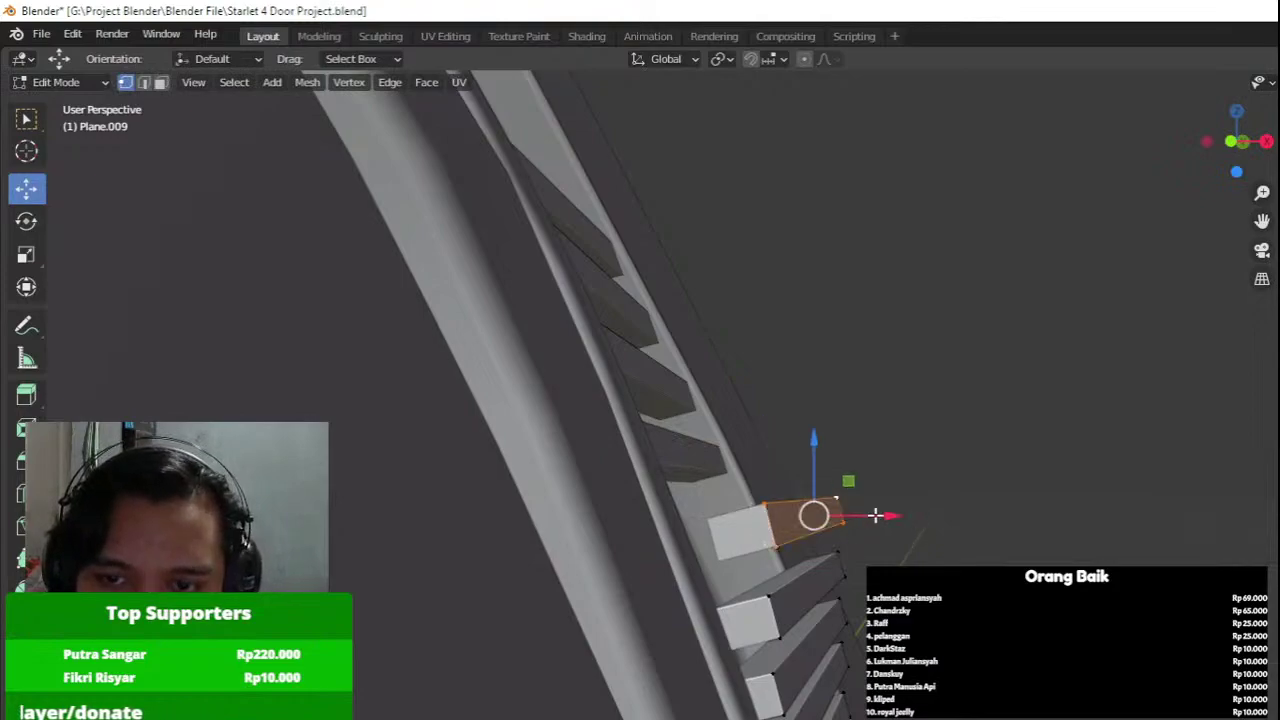
{"action": "left_click_drag", "start_coordinate": [875, 515], "coordinate": [794, 506]}
{"action": "middle_click_drag", "start_coordinate": [777, 529], "coordinate": [825, 514]}
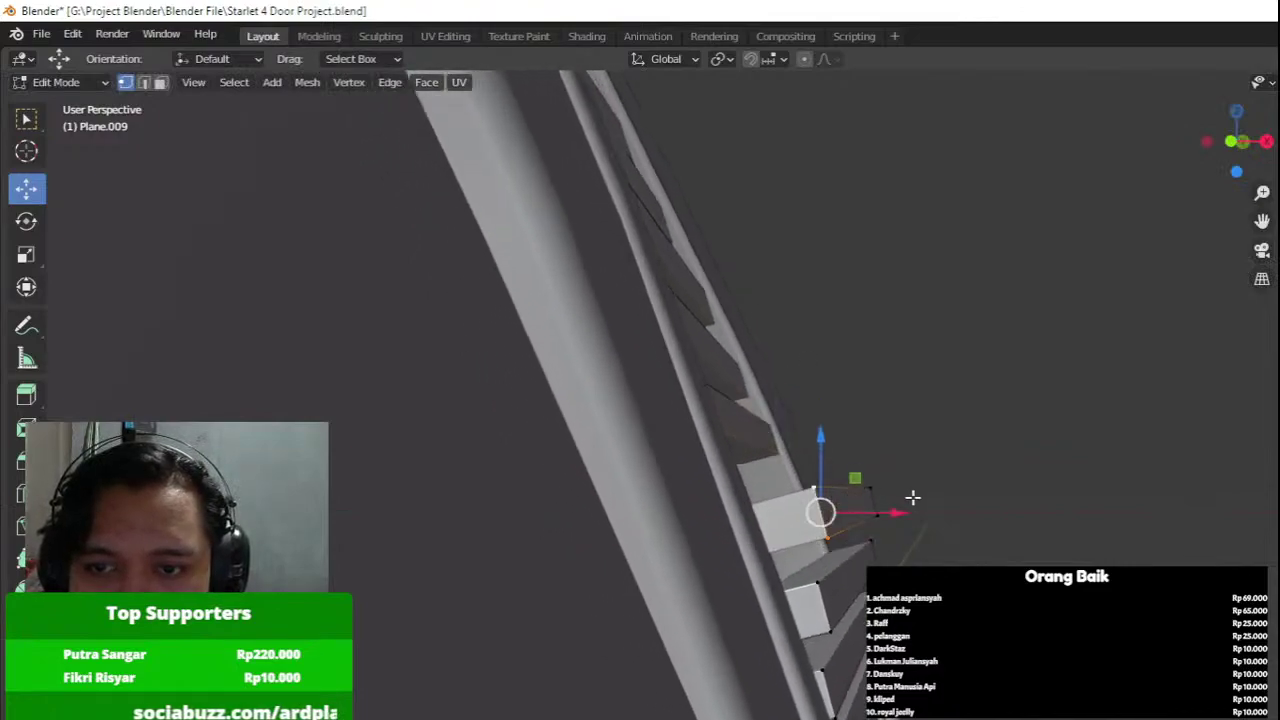
{"action": "left_click_drag", "start_coordinate": [935, 506], "coordinate": [860, 504]}
{"action": "left_click_drag", "start_coordinate": [929, 523], "coordinate": [853, 505]}
Move the sixth and seventh slats from the top inward along X and fit their ends into the recess.
{"action": "middle_click_drag", "start_coordinate": [853, 505], "coordinate": [836, 476]}
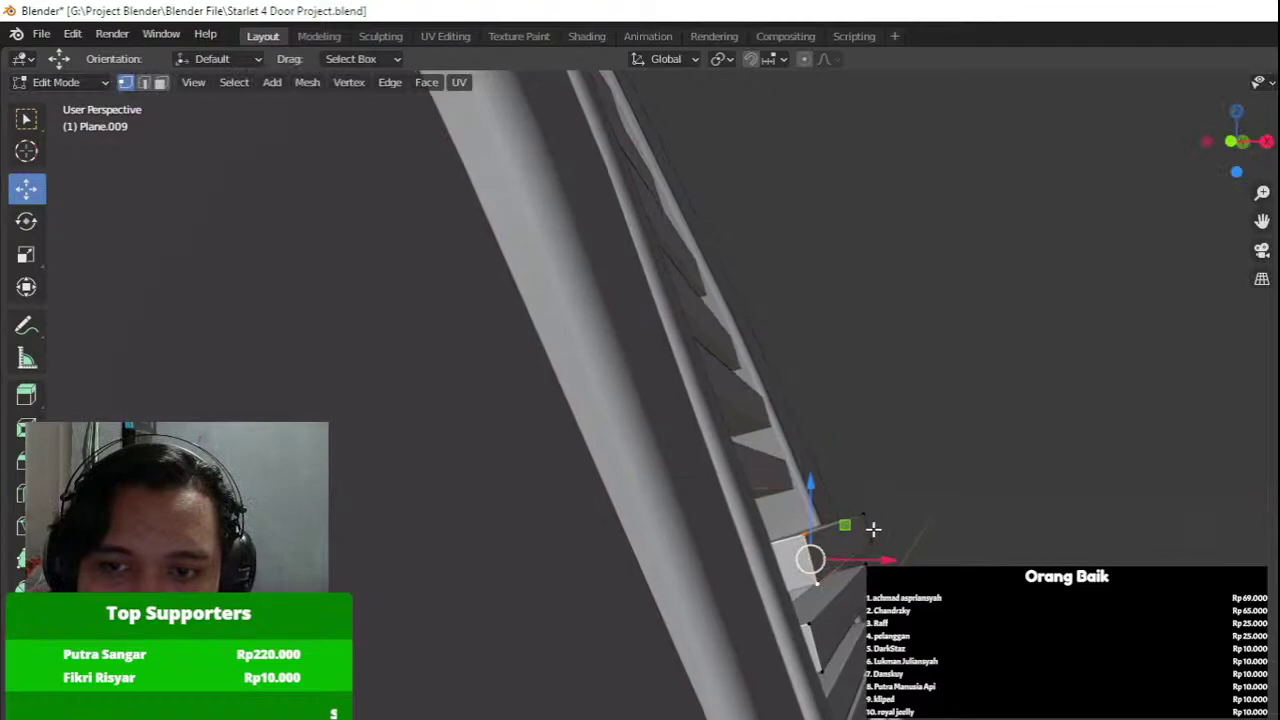
{"action": "mouse_move", "coordinate": [901, 544]}
{"action": "left_mouse_down"}
{"action": "mouse_move", "coordinate": [861, 540]}
{"action": "mouse_move", "coordinate": [893, 529]}
{"action": "left_mouse_up"}
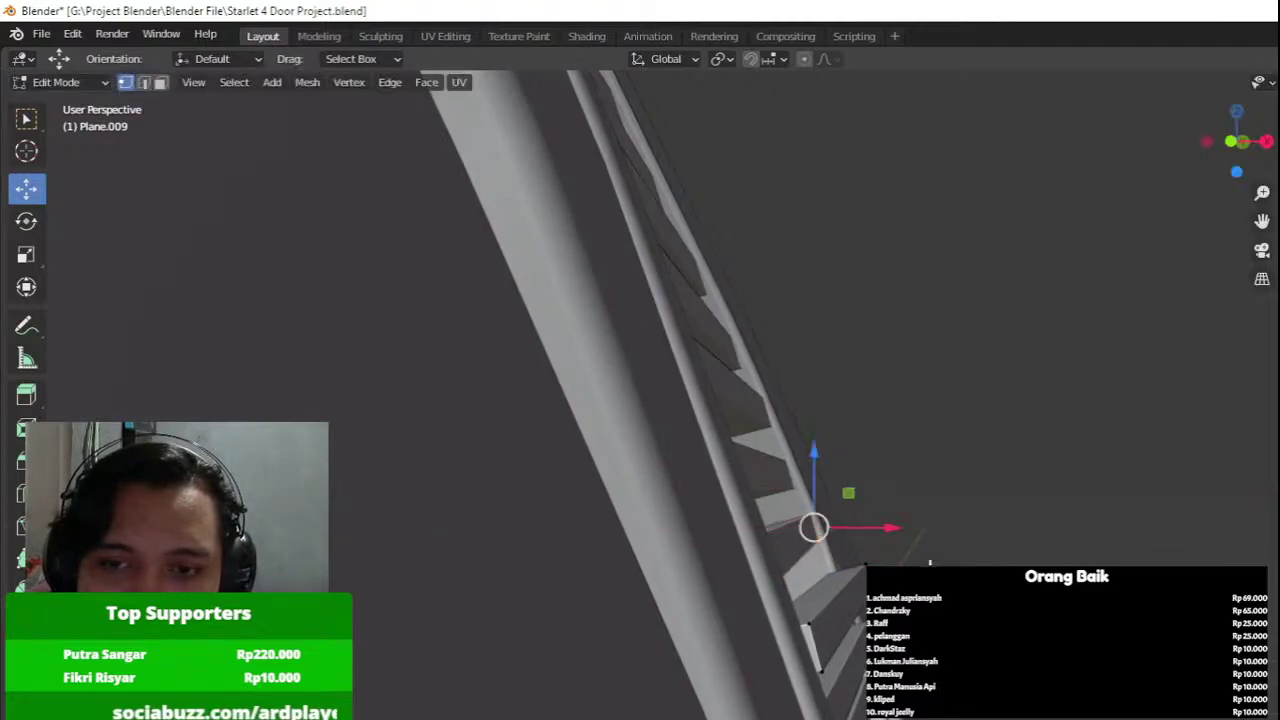
{"action": "middle_click_drag", "start_coordinate": [926, 563], "coordinate": [918, 523], "text": "shift"}
{"action": "left_click", "coordinate": [873, 526]}
{"action": "left_click_drag", "start_coordinate": [918, 549], "coordinate": [904, 600]}
{"action": "left_click", "coordinate": [797, 562]}
{"action": "left_click", "coordinate": [859, 587]}
{"action": "scroll", "coordinate": [880, 650], "scroll_direction": "up", "scroll_amount": 3}
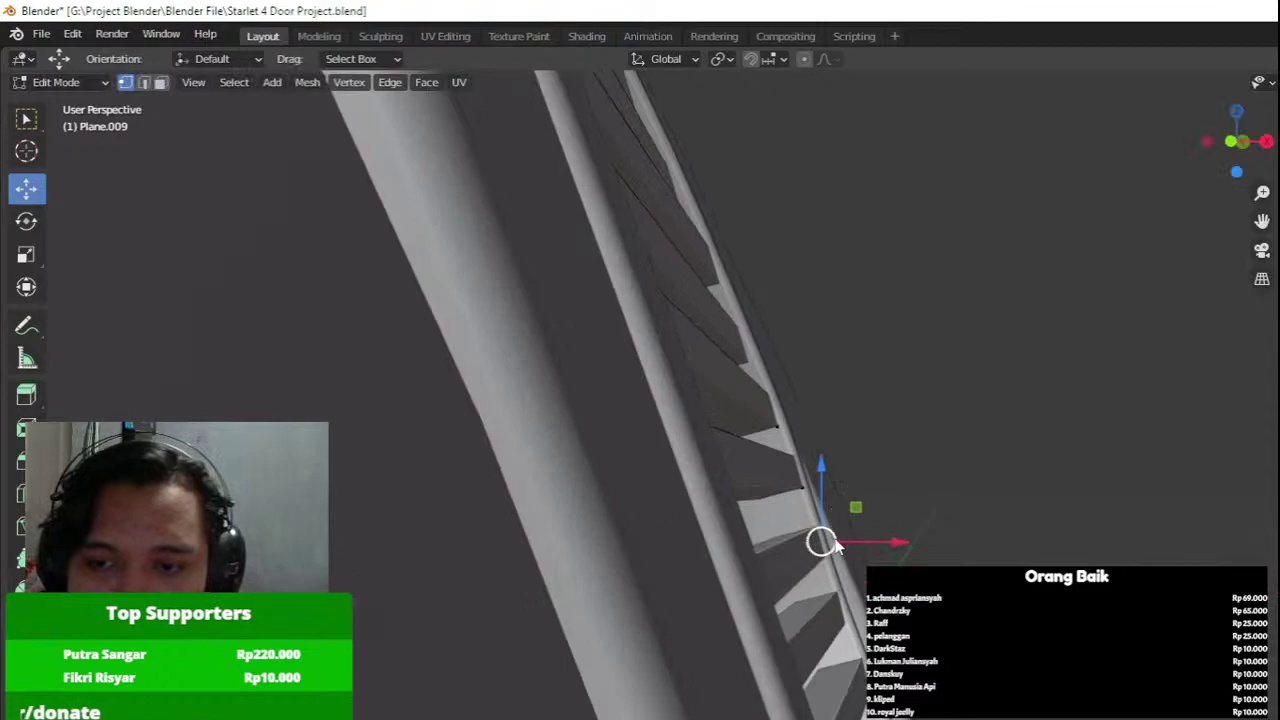
Select the quarter panel's recess-edge vertices beside the lower slats and move them slightly outward along X.
{"action": "key", "text": "Tab"}
{"action": "left_click", "coordinate": [838, 574]}
{"action": "key", "text": "Tab"}
{"action": "key", "text": "shift+z"}
{"action": "left_click_drag", "start_coordinate": [779, 532], "coordinate": [853, 627]}
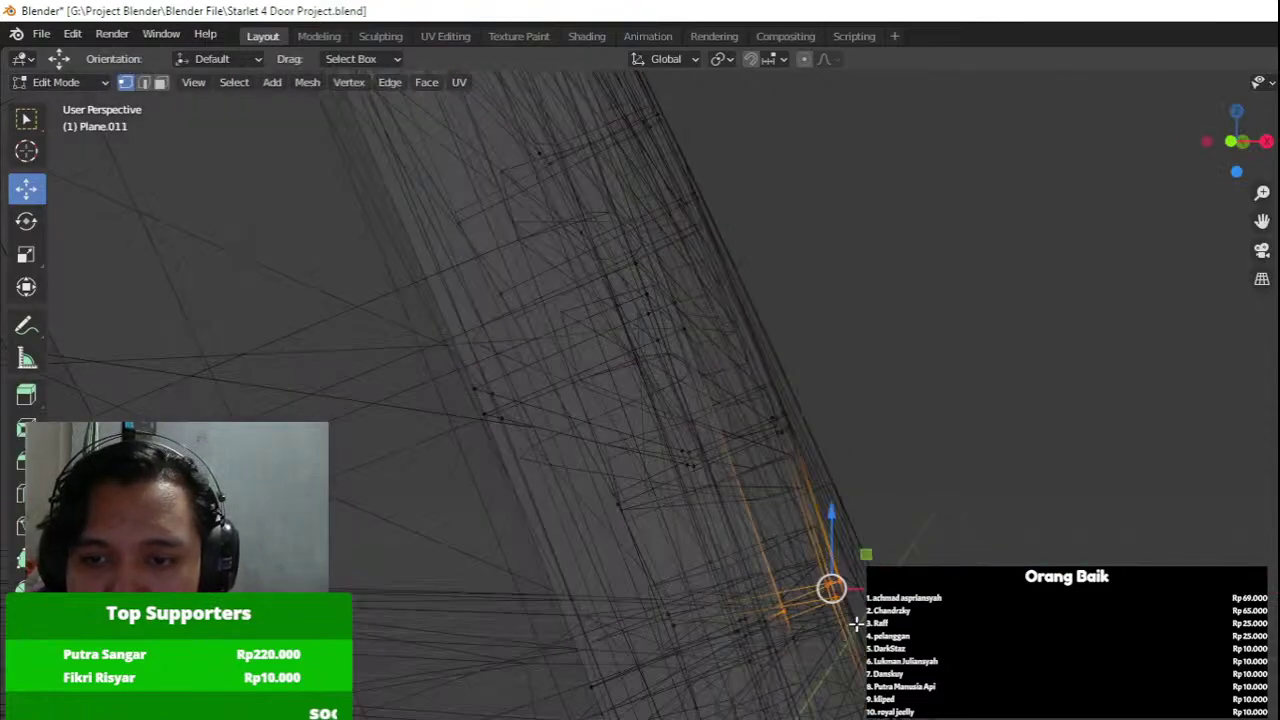
{"action": "key", "text": "ctrl+l"}
{"action": "left_click_drag", "start_coordinate": [948, 539], "coordinate": [803, 625]}
{"action": "key", "text": "shift+z"}
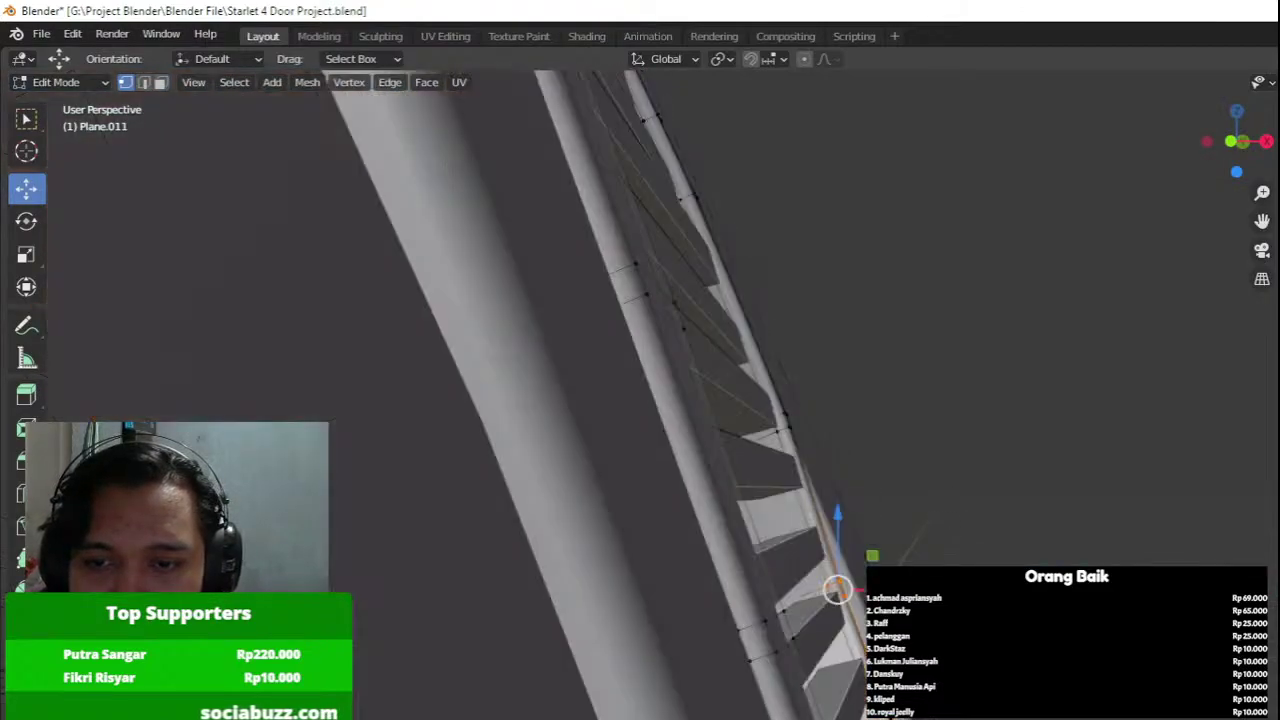
{"action": "left_click_drag", "start_coordinate": [900, 590], "coordinate": [911, 590]}
Move the next group of vertices further down the panel's recess edge slightly outward along X.
{"action": "middle_click_drag", "start_coordinate": [911, 590], "coordinate": [899, 552], "text": "shift"}
{"action": "key", "text": "shift+z"}
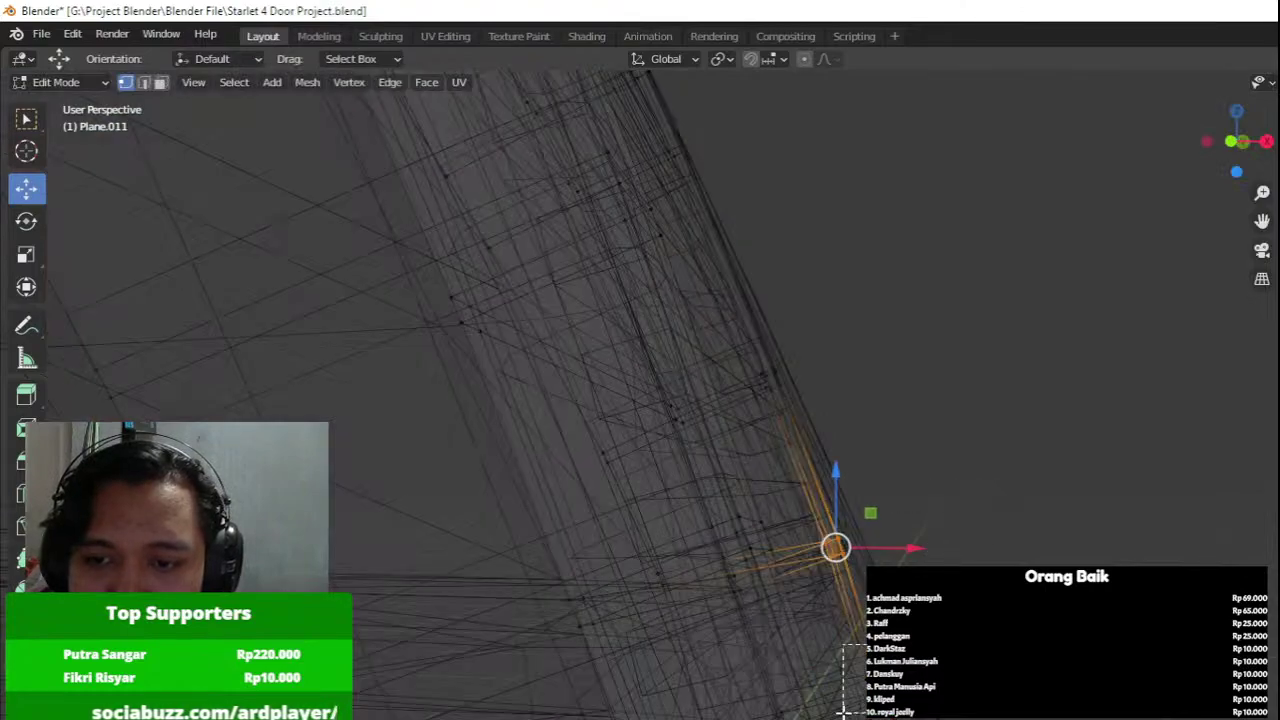
{"action": "left_click_drag", "start_coordinate": [843, 713], "coordinate": [842, 714]}
{"action": "key", "text": "shift+z"}
{"action": "left_click_drag", "start_coordinate": [942, 684], "coordinate": [951, 684]}
Leave the panel mesh and open the louver slats object for mesh editing in the right orthographic view.
{"action": "mouse_move", "coordinate": [917, 586]}
{"action": "middle_mouse_down", "text": "shift"}
{"action": "mouse_move", "coordinate": [883, 496]}
{"action": "mouse_move", "coordinate": [669, 541]}
{"action": "middle_mouse_up", "text": "shift"}
{"action": "key", "text": "Tab"}
{"action": "scroll", "coordinate": [669, 541], "scroll_direction": "down", "scroll_amount": 4}
{"action": "middle_click_drag", "start_coordinate": [820, 360], "coordinate": [783, 506], "text": "shift"}
{"action": "left_click", "coordinate": [783, 506]}
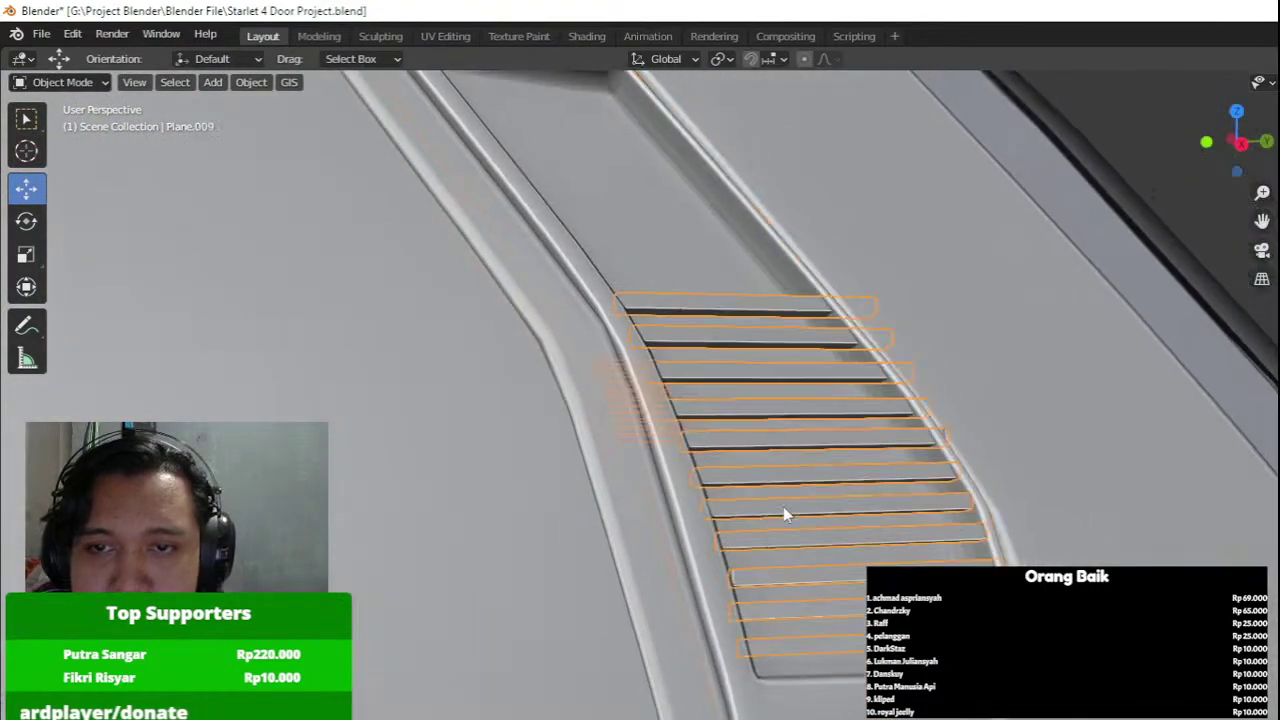
{"action": "key", "text": "KP_3"}
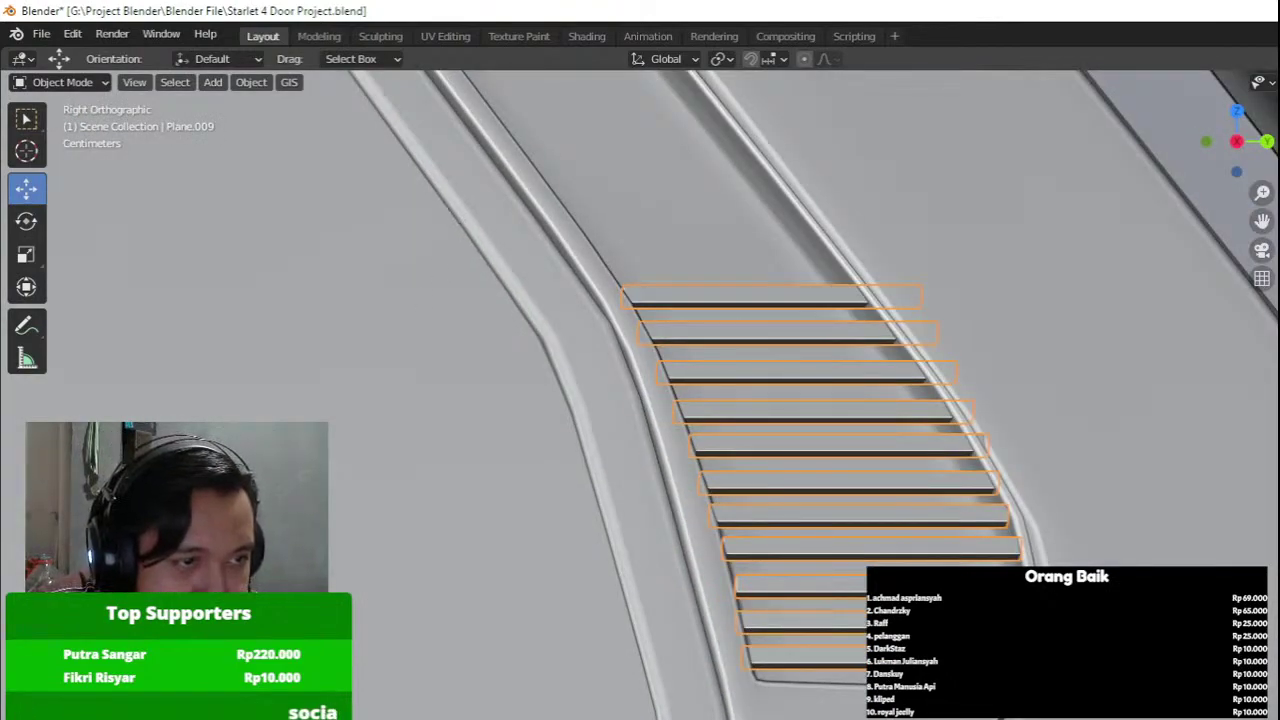
{"action": "left_click", "coordinate": [793, 557]}
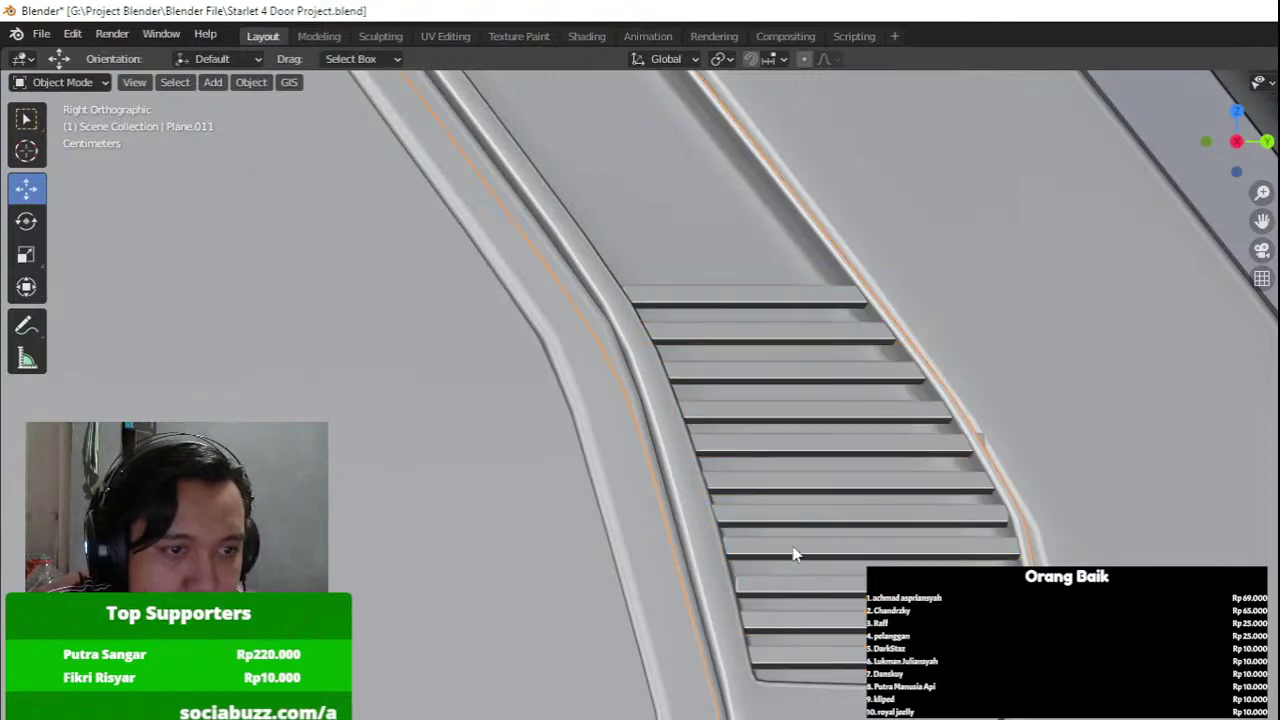
{"action": "left_click", "coordinate": [793, 555]}
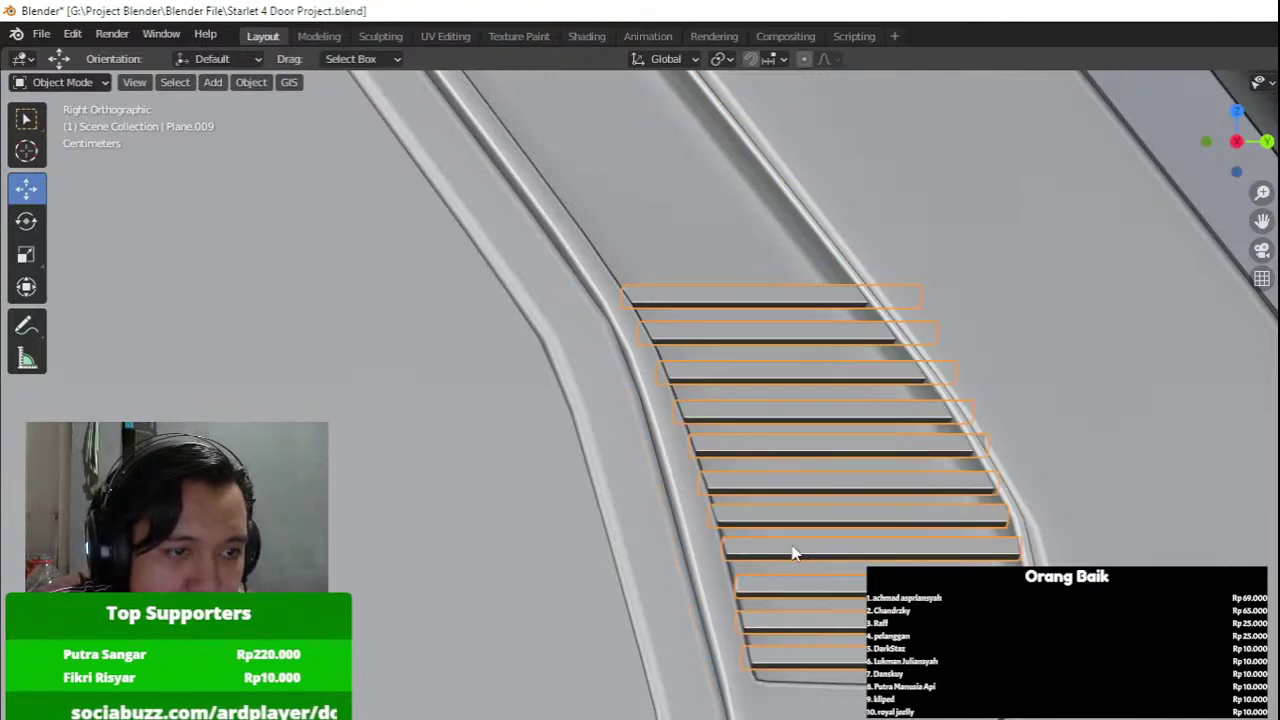
{"action": "key", "text": "Tab"}
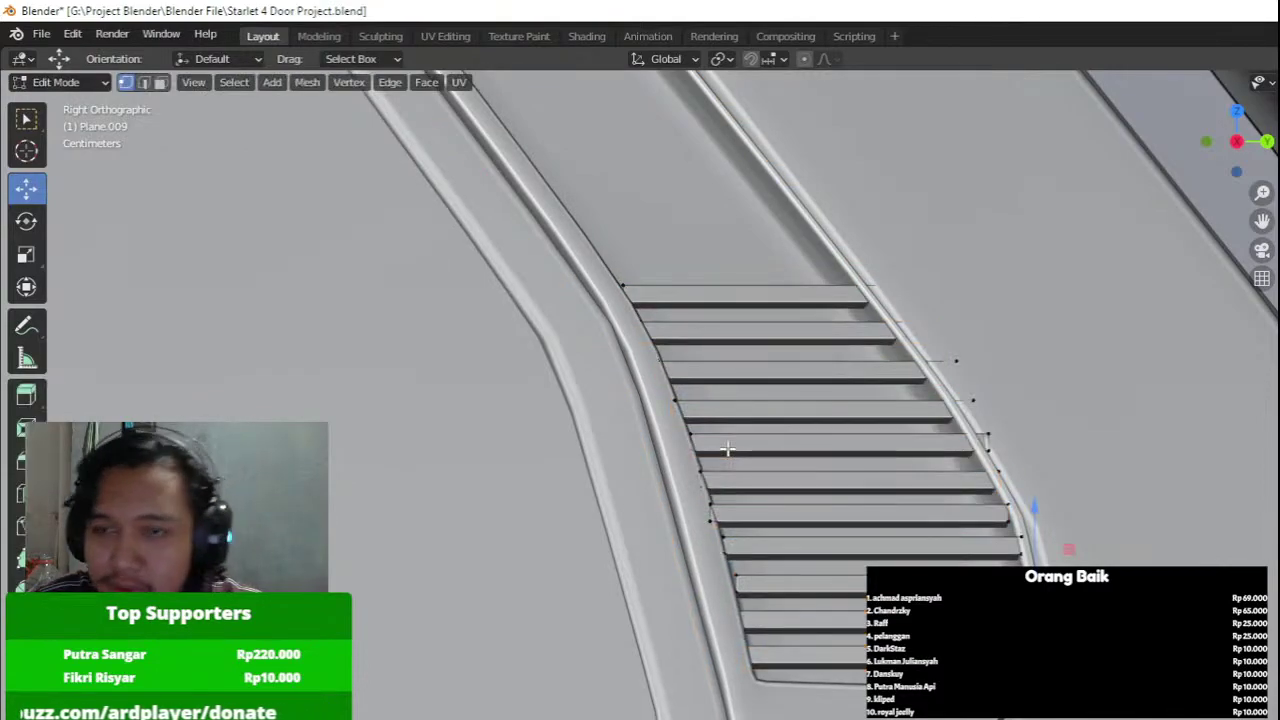
Extend the front ends of the two topmost slats along Y to reach past the recess's front edge.
{"action": "key", "text": "a"}
{"action": "middle_click_drag", "start_coordinate": [723, 343], "coordinate": [671, 402], "text": "shift"}
{"action": "scroll", "coordinate": [671, 402], "scroll_direction": "up", "scroll_amount": 2}
{"action": "key", "text": "shift+z"}
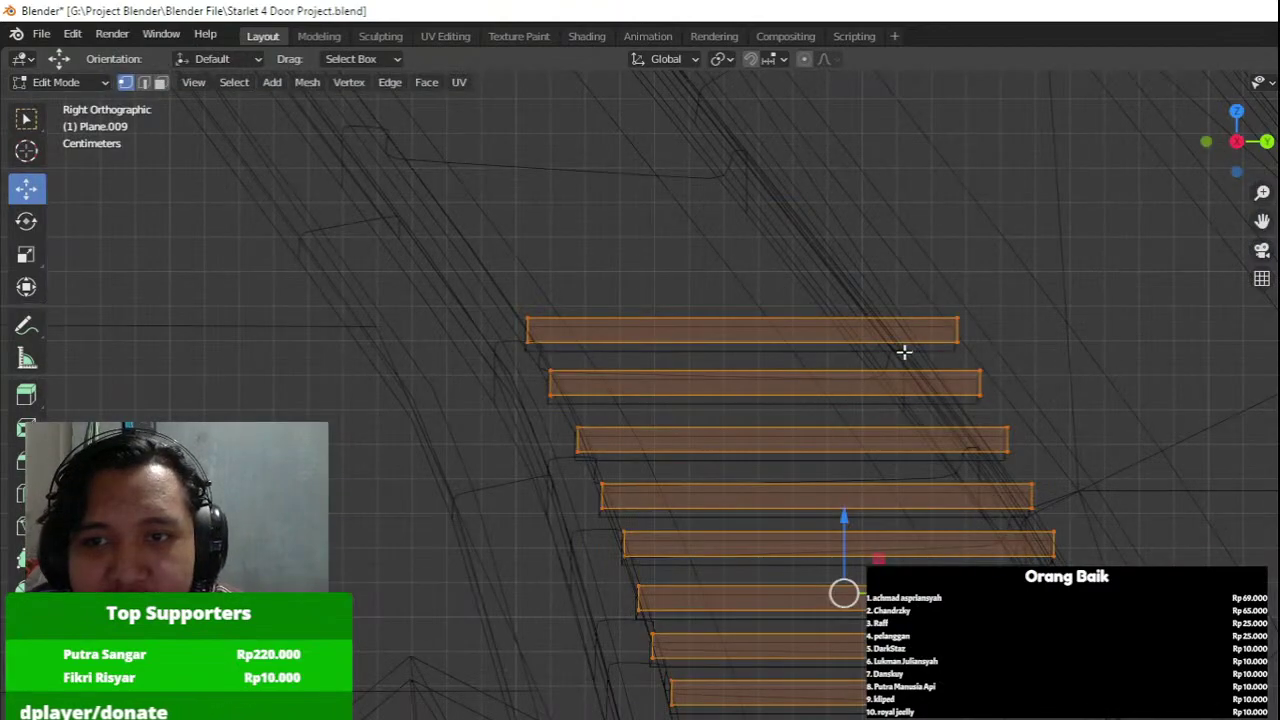
{"action": "left_click_drag", "start_coordinate": [558, 249], "coordinate": [968, 344]}
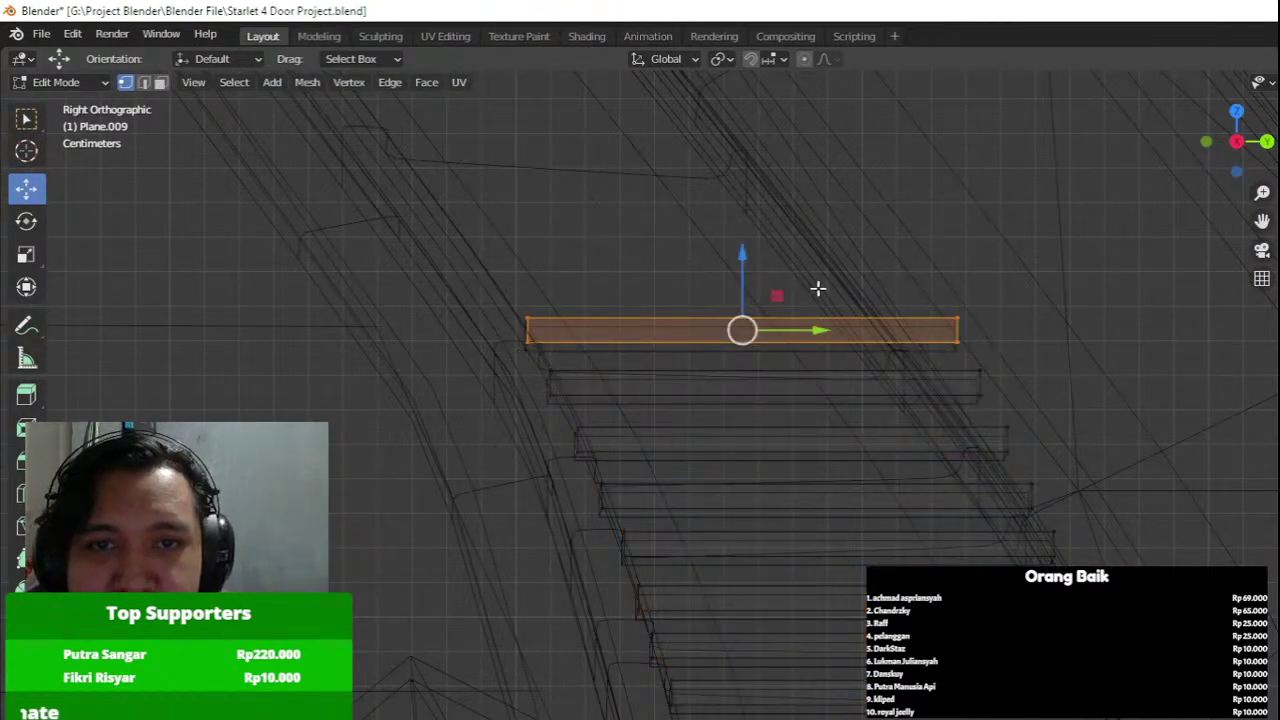
{"action": "left_click_drag", "start_coordinate": [462, 287], "coordinate": [582, 374]}
{"action": "key", "text": "shift+z"}
{"action": "key", "text": "shift+z"}
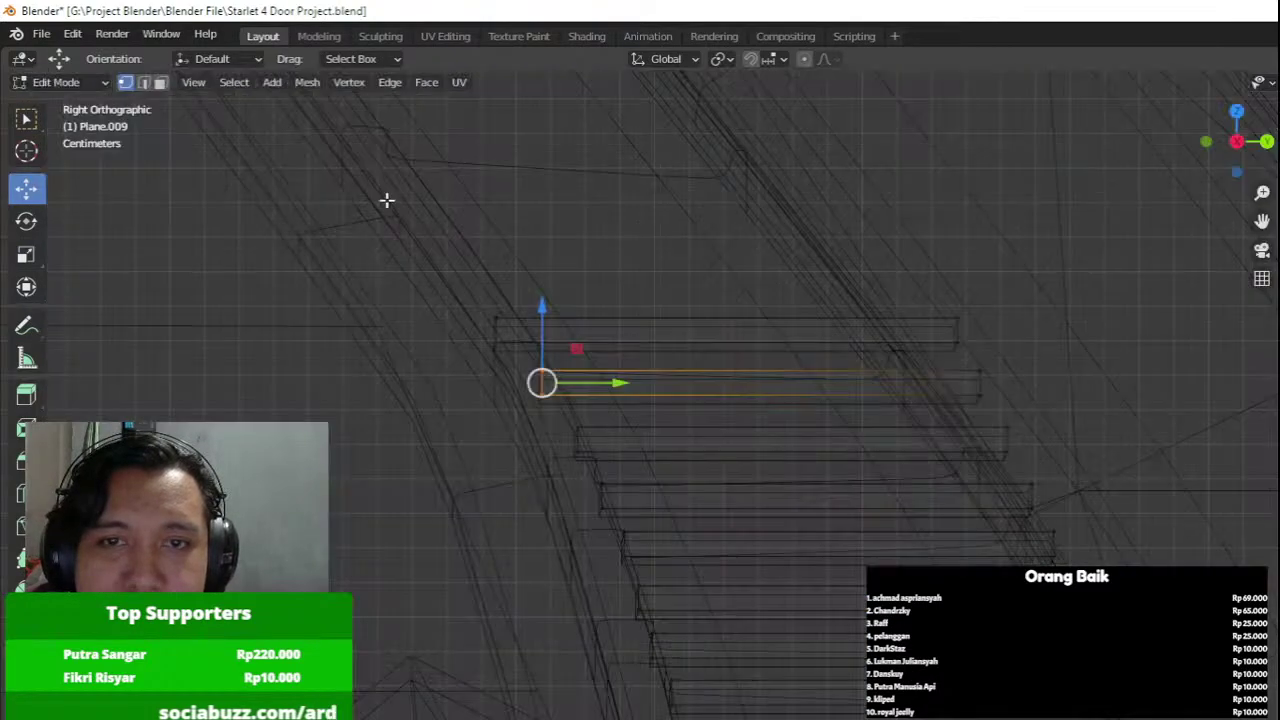
Select the topmost slat and duplicate it three times, placing each copy diagonally higher along the sloping recess.
{"action": "left_click_drag", "start_coordinate": [352, 188], "coordinate": [989, 360]}
{"action": "scroll", "coordinate": [782, 256], "scroll_direction": "down", "scroll_amount": 1}
{"action": "middle_click_drag", "start_coordinate": [778, 254], "coordinate": [821, 444], "text": "shift"}
{"action": "key", "text": "shift+d"}
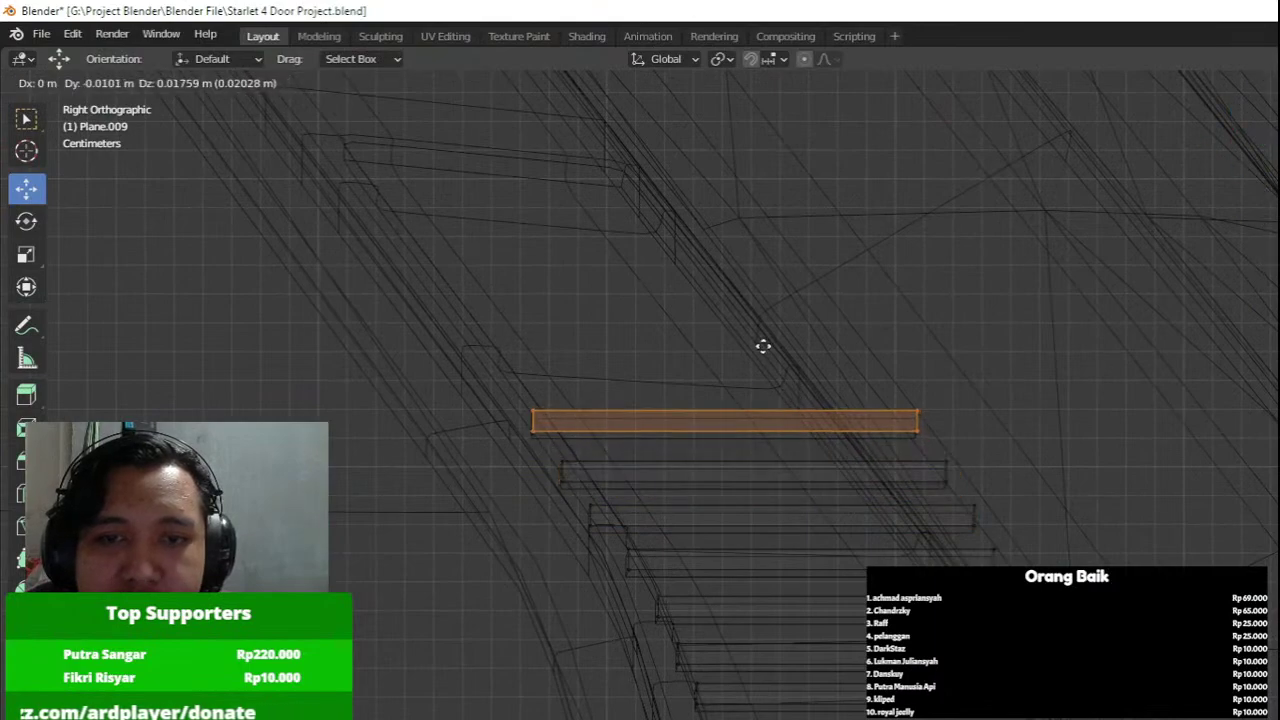
{"action": "left_click", "coordinate": [764, 350]}
{"action": "key", "text": "shift+d"}
{"action": "left_click", "coordinate": [738, 311]}
{"action": "key", "text": "shift+d"}
{"action": "left_click", "coordinate": [706, 268]}
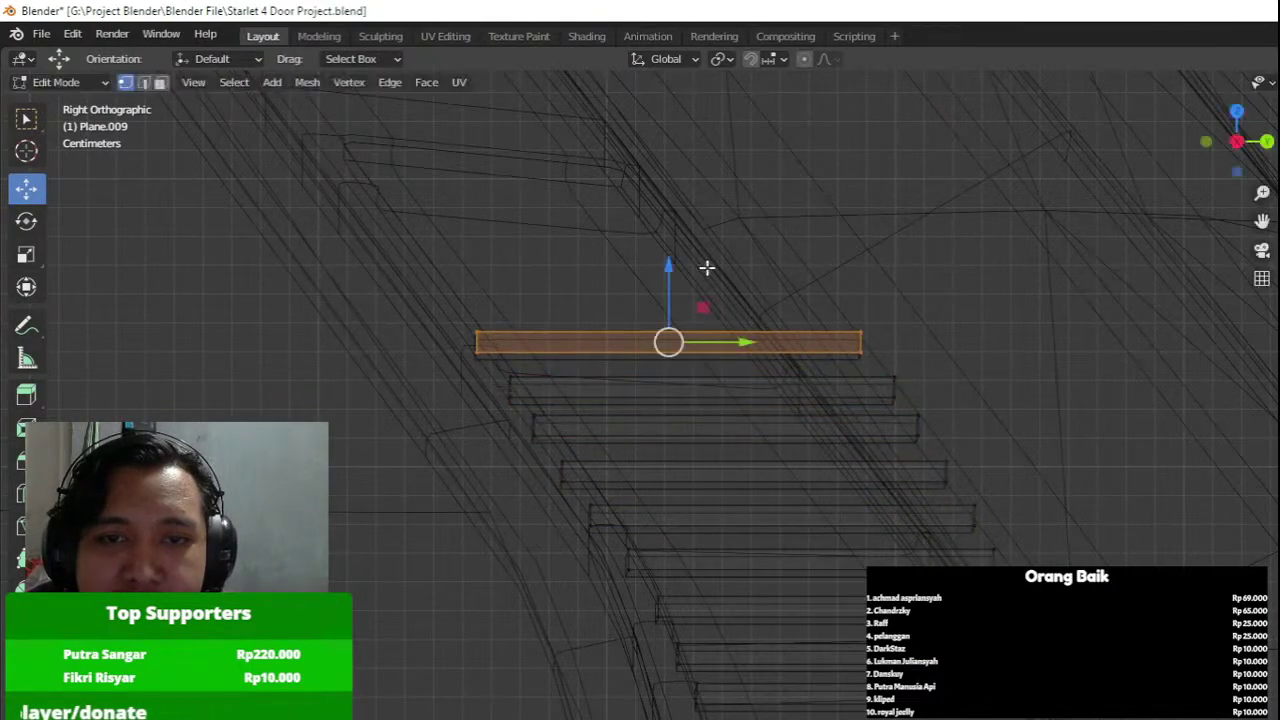
Duplicate the topmost slat four more times up the slope, filling the recess to its upper end.
{"action": "key", "text": "shift+z"}
{"action": "middle_click_drag", "start_coordinate": [770, 275], "coordinate": [848, 373], "text": "shift"}
{"action": "key", "text": "shift+d"}
{"action": "left_click", "coordinate": [806, 315]}
{"action": "key", "text": "shift+d"}
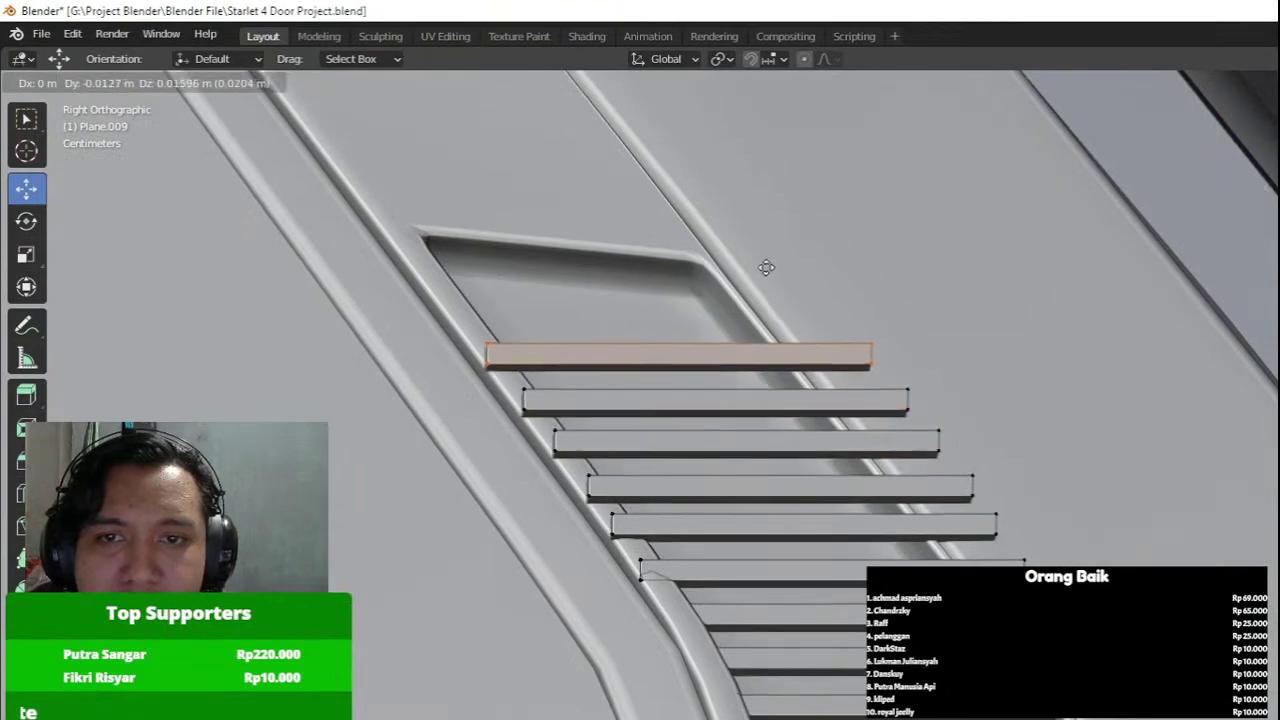
{"action": "left_click", "coordinate": [769, 276]}
{"action": "key", "text": "shift+d"}
{"action": "left_click", "coordinate": [740, 240]}
{"action": "key", "text": "shift+d"}
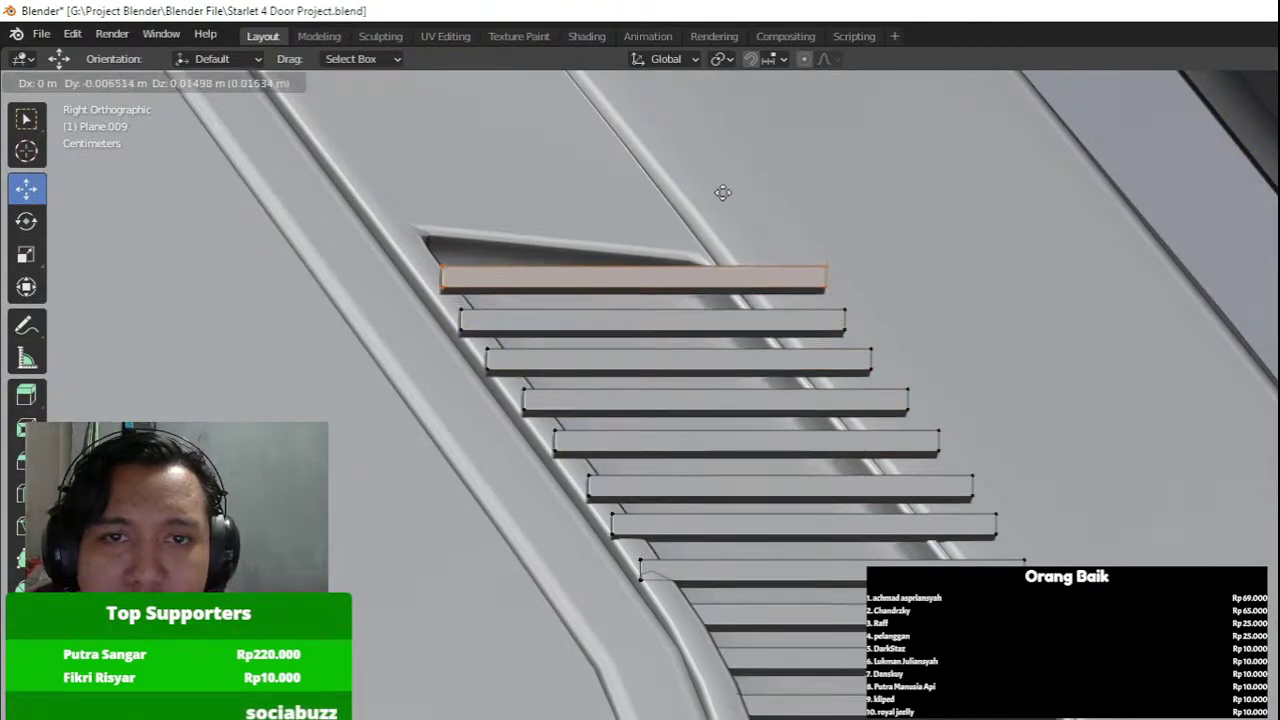
{"action": "left_click", "coordinate": [718, 193]}
Move the new topmost slat inward along X by about 0.05 m into the recess.
{"action": "middle_click_drag", "start_coordinate": [750, 275], "coordinate": [985, 322]}
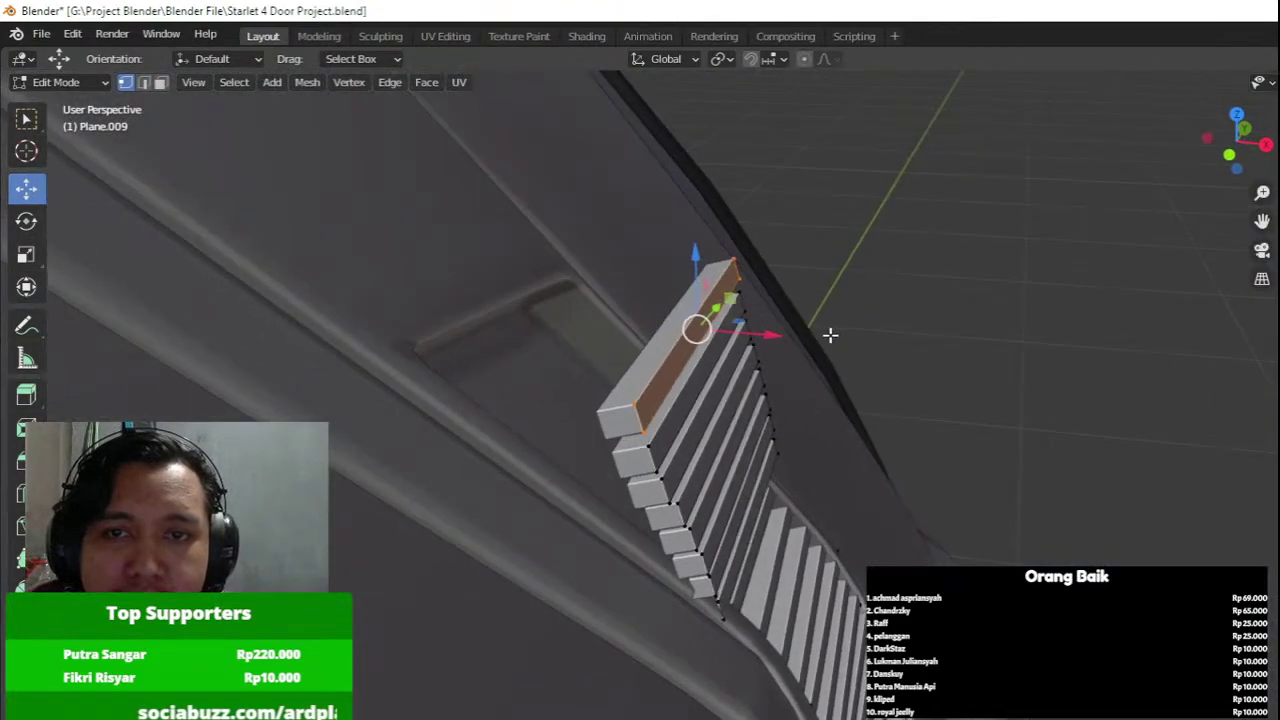
{"action": "left_click_drag", "start_coordinate": [762, 334], "coordinate": [666, 336]}
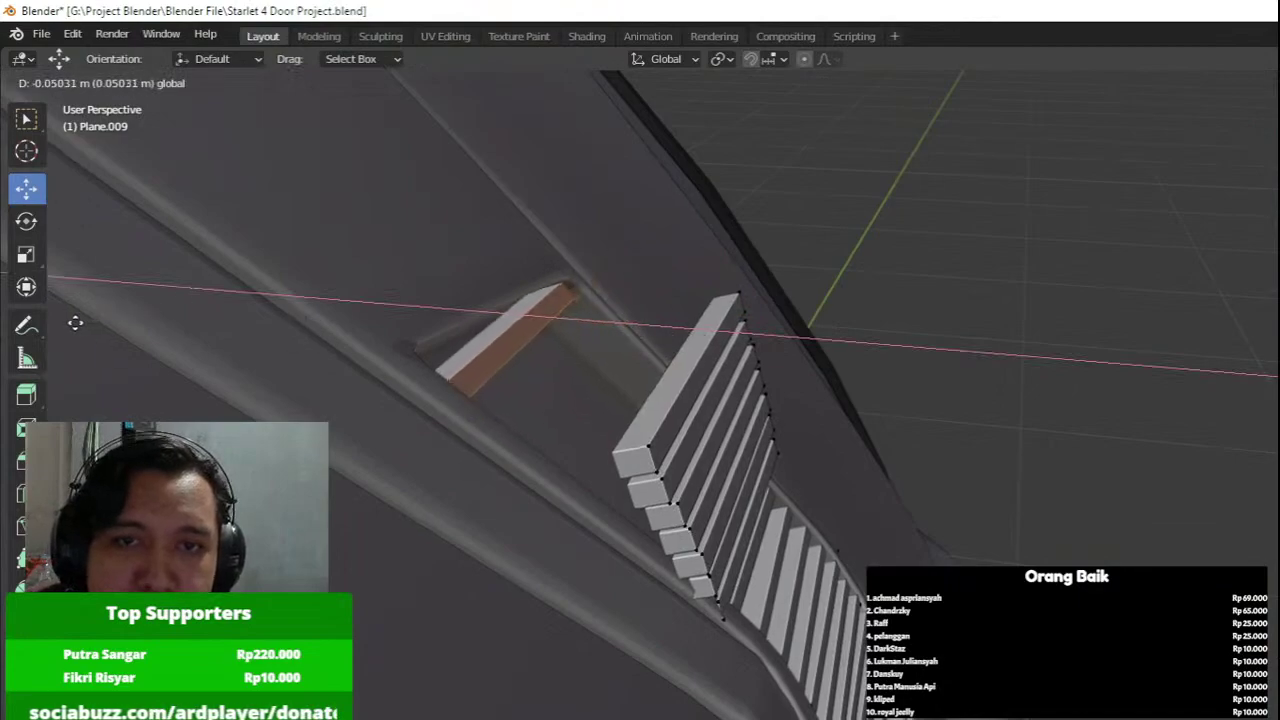
{"action": "left_click_drag", "start_coordinate": [75, 323], "coordinate": [73, 323]}
Select the third slat from the top and move it inward along X by about 0.042 m into the recess.
{"action": "middle_click_drag", "start_coordinate": [400, 300], "coordinate": [652, 390]}
{"action": "left_click_drag", "start_coordinate": [652, 390], "coordinate": [729, 464]}
{"action": "key", "text": "g"}
{"action": "key", "text": "x"}
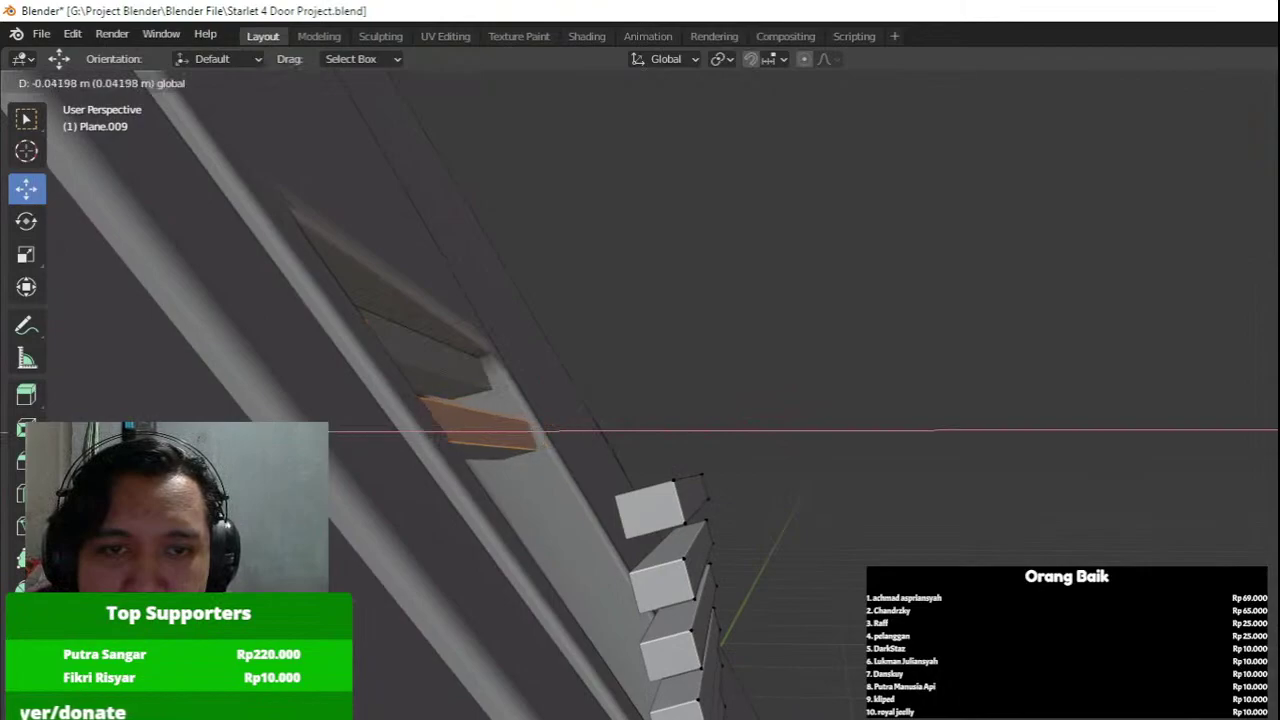
Slide the uppermost protruding vent slats inward along X, one after another, into the recess of the rear side vent.
{"action": "left_click_drag", "start_coordinate": [580, 431], "coordinate": [580, 431]}
{"action": "left_click_drag", "start_coordinate": [665, 437], "coordinate": [704, 529]}
{"action": "left_click_drag", "start_coordinate": [760, 493], "coordinate": [629, 498]}
{"action": "left_click", "coordinate": [706, 561]}
{"action": "left_click", "coordinate": [698, 594], "text": "shift"}
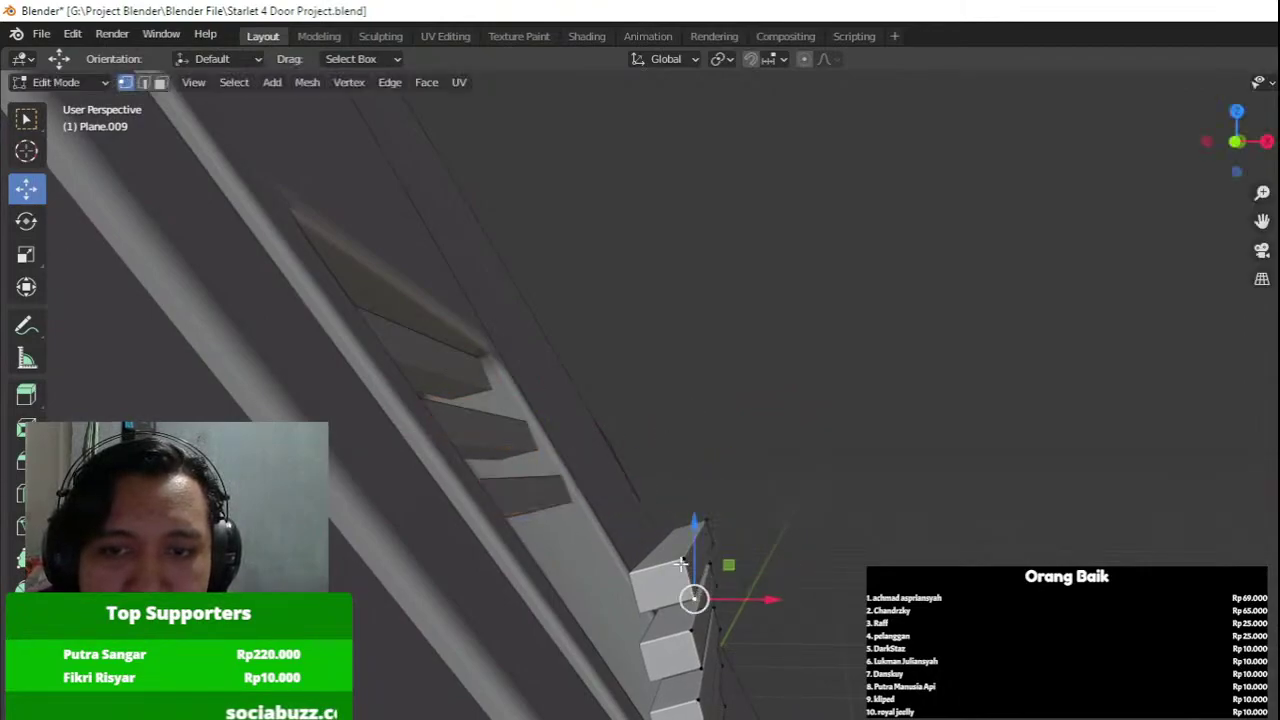
{"action": "middle_click_drag", "start_coordinate": [726, 530], "coordinate": [766, 510]}
{"action": "left_click_drag", "start_coordinate": [817, 489], "coordinate": [676, 493]}
Slide the next two protruding slats down the row inward along X so they line up with the recessed slats.
{"action": "mouse_move", "coordinate": [682, 496]}
{"action": "middle_mouse_down"}
{"action": "mouse_move", "coordinate": [667, 513]}
{"action": "mouse_move", "coordinate": [683, 518]}
{"action": "middle_mouse_up"}
{"action": "middle_click_drag", "start_coordinate": [683, 518], "coordinate": [689, 452], "text": "shift"}
{"action": "left_click", "coordinate": [676, 468]}
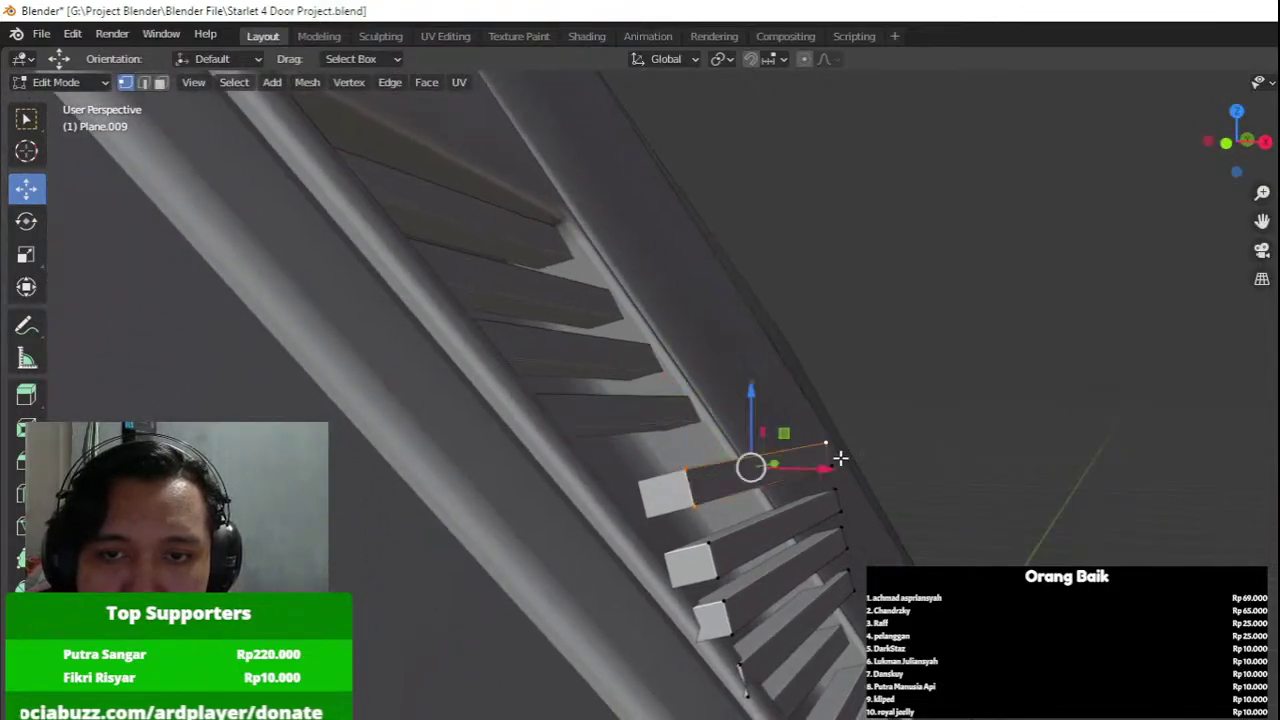
{"action": "left_click_drag", "start_coordinate": [843, 465], "coordinate": [739, 466]}
{"action": "middle_click_drag", "start_coordinate": [743, 466], "coordinate": [846, 468]}
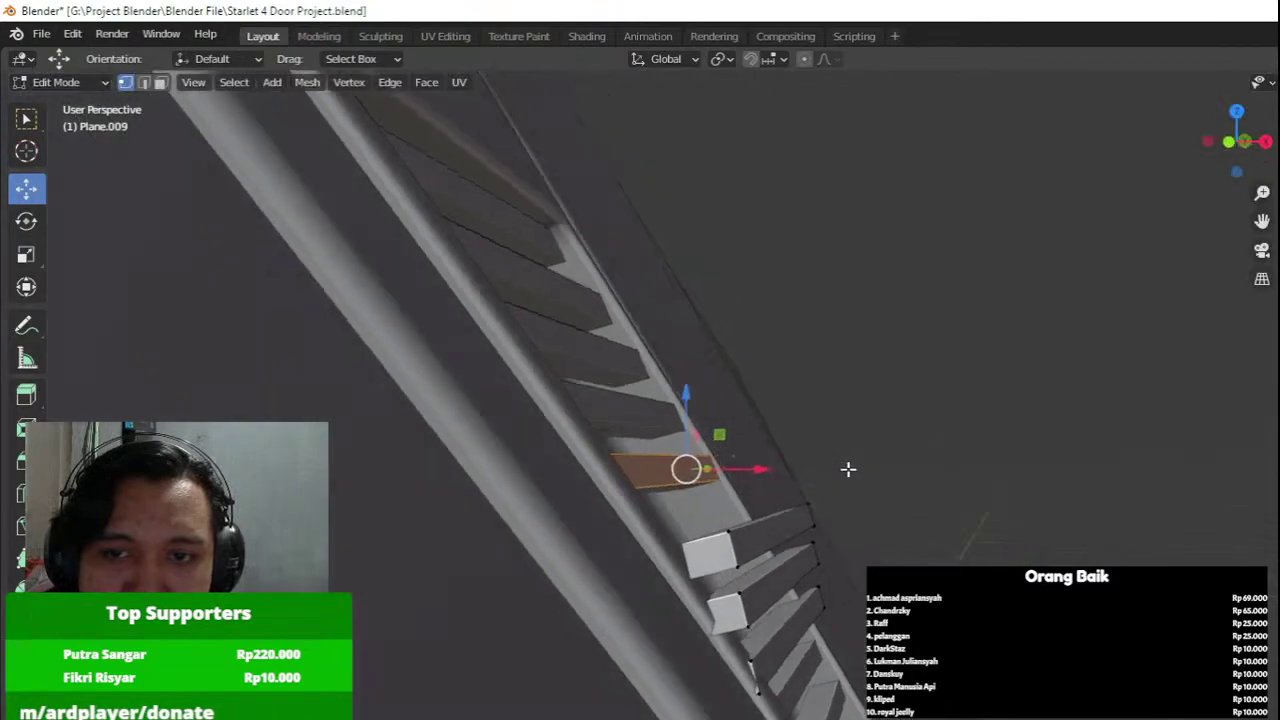
{"action": "left_click", "coordinate": [845, 486]}
{"action": "left_click", "coordinate": [727, 533], "text": "shift"}
{"action": "left_click", "coordinate": [738, 566], "text": "shift"}
{"action": "left_click_drag", "start_coordinate": [844, 528], "coordinate": [798, 527]}
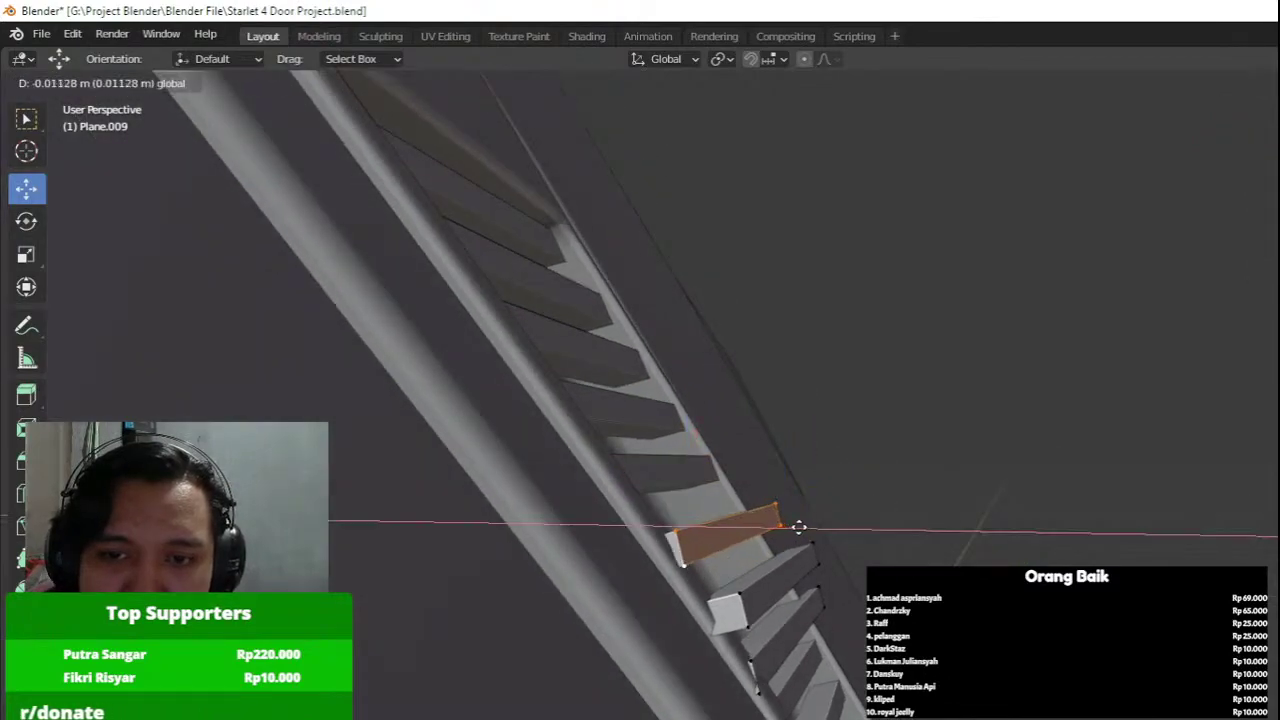
{"action": "left_click_drag", "start_coordinate": [605, 527], "coordinate": [605, 527]}
Move the following lower slats inward along X to sit in the vent recess and fine-tune their depth.
{"action": "left_click", "coordinate": [746, 595]}
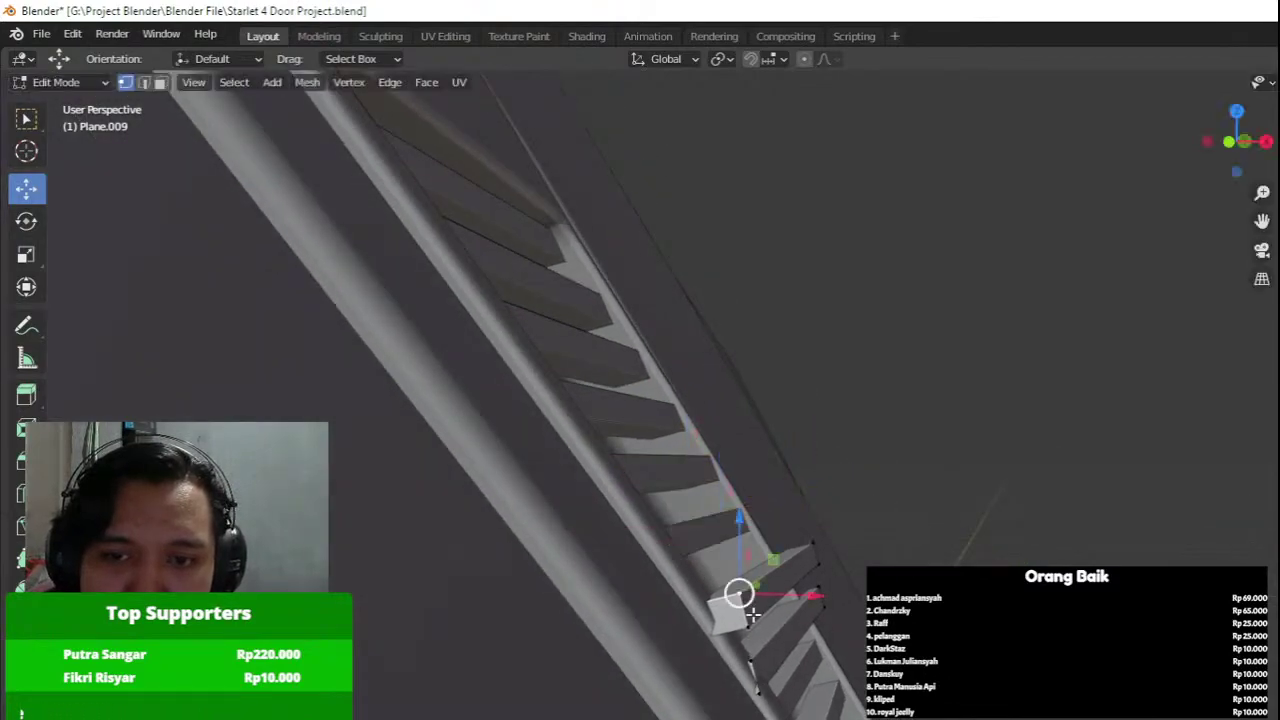
{"action": "left_click", "coordinate": [816, 541], "text": "shift"}
{"action": "left_click", "coordinate": [819, 563], "text": "shift"}
{"action": "left_click_drag", "start_coordinate": [838, 576], "coordinate": [798, 575]}
{"action": "left_click", "coordinate": [821, 535]}
{"action": "left_click_drag", "start_coordinate": [870, 557], "coordinate": [865, 557]}
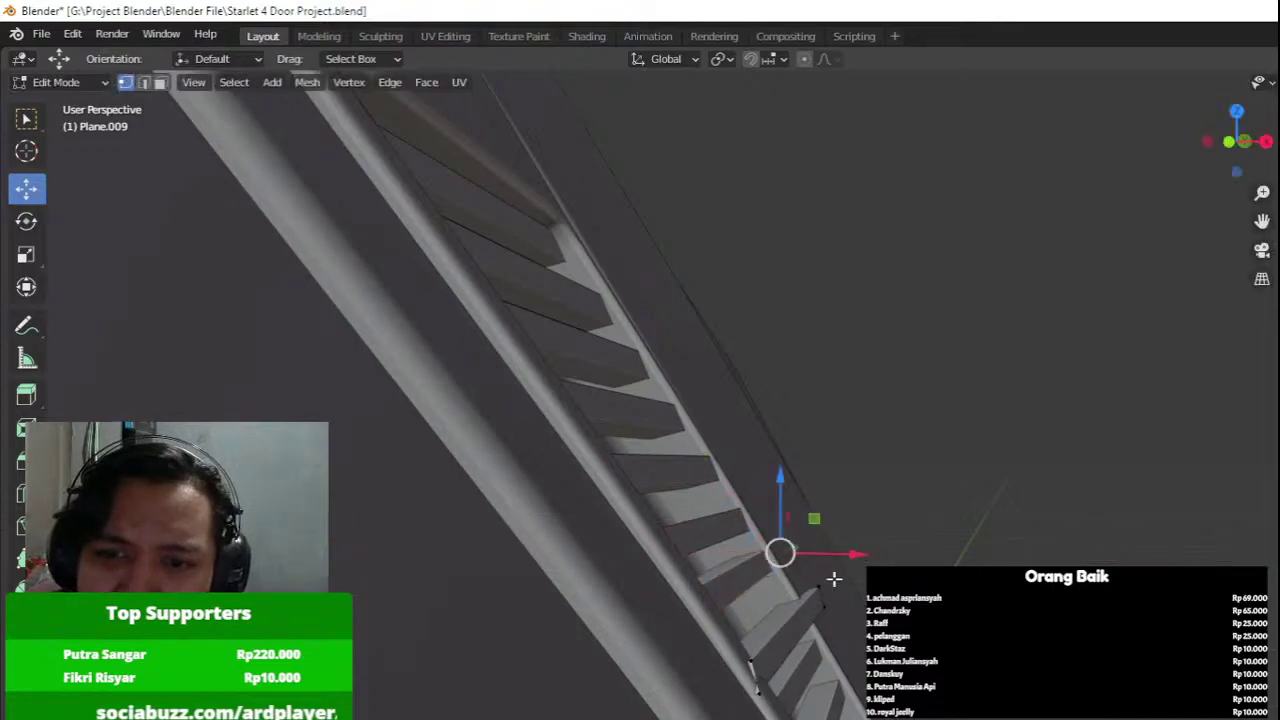
{"action": "left_click_drag", "start_coordinate": [872, 632], "coordinate": [848, 632]}
Examine how the repositioned slats fit the vent opening in the shaded view and in the right-side wireframe.
{"action": "middle_click_drag", "start_coordinate": [806, 622], "coordinate": [571, 606]}
{"action": "scroll", "coordinate": [700, 560], "scroll_direction": "down", "scroll_amount": 5}
{"action": "key", "text": "Tab"}
{"action": "middle_click_drag", "start_coordinate": [769, 528], "coordinate": [804, 527]}
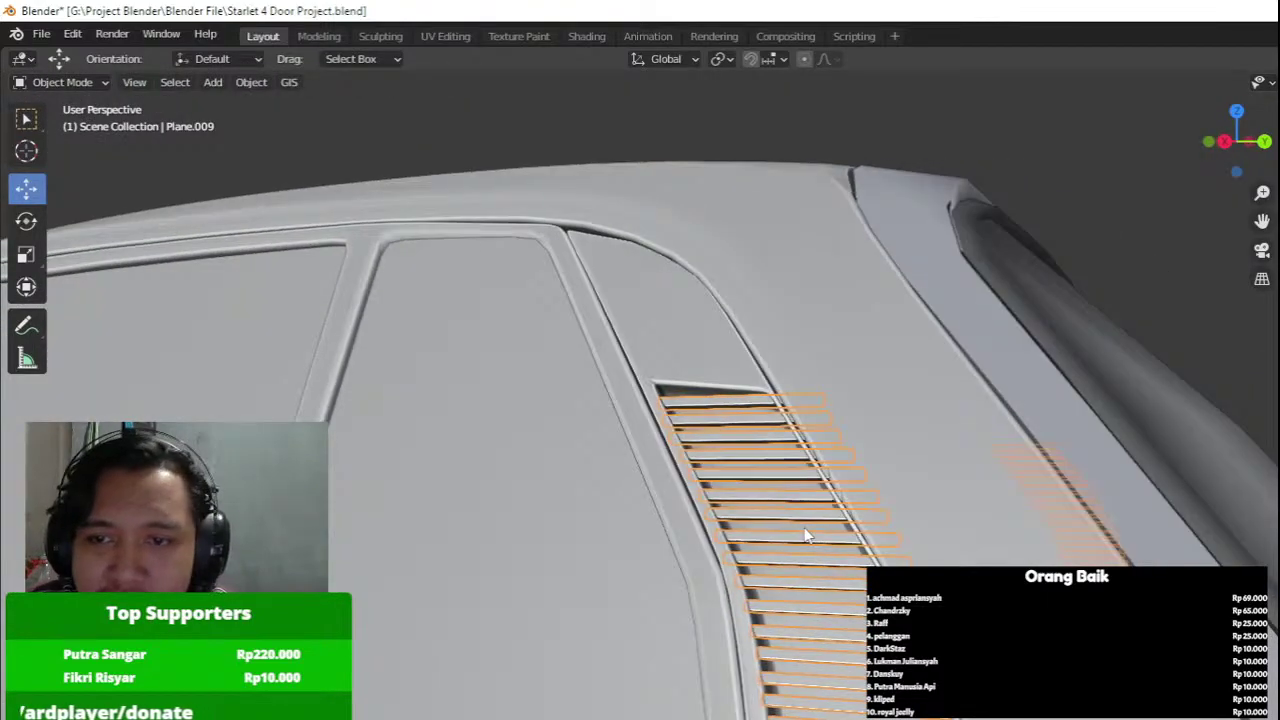
{"action": "key", "text": "KP_3"}
{"action": "key", "text": "Tab"}
{"action": "scroll", "coordinate": [758, 468], "scroll_direction": "up", "scroll_amount": 8}
{"action": "middle_click_drag", "start_coordinate": [798, 428], "coordinate": [784, 530], "text": "shift"}
{"action": "key", "text": "z"}
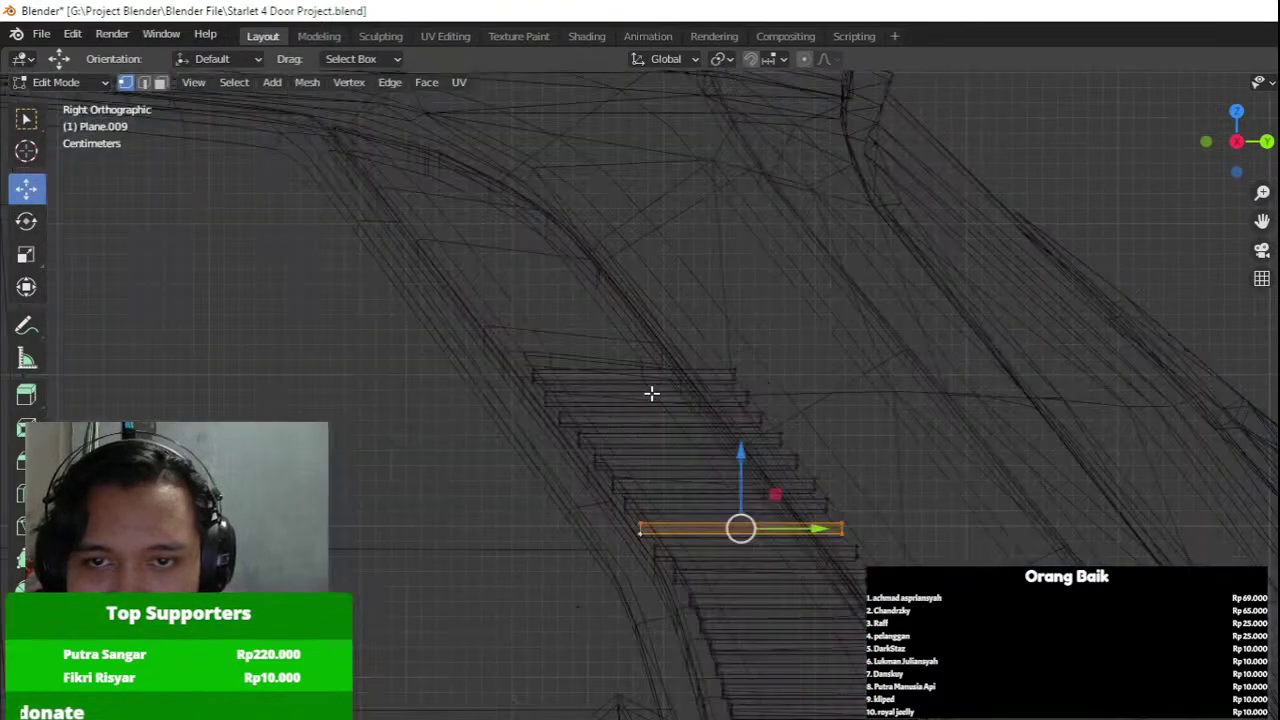
{"action": "key", "text": "a"}
{"action": "left_click_drag", "start_coordinate": [859, 334], "coordinate": [838, 346]}
{"action": "scroll", "coordinate": [790, 320], "scroll_direction": "up", "scroll_amount": 2}
{"action": "key", "text": "z"}
Edit the quarter window frame mesh and nudge the vertices at the vent opening's upper rear corner slightly in side view.
{"action": "key", "text": "Tab"}
{"action": "left_click", "coordinate": [590, 309]}
{"action": "key", "text": "Tab"}
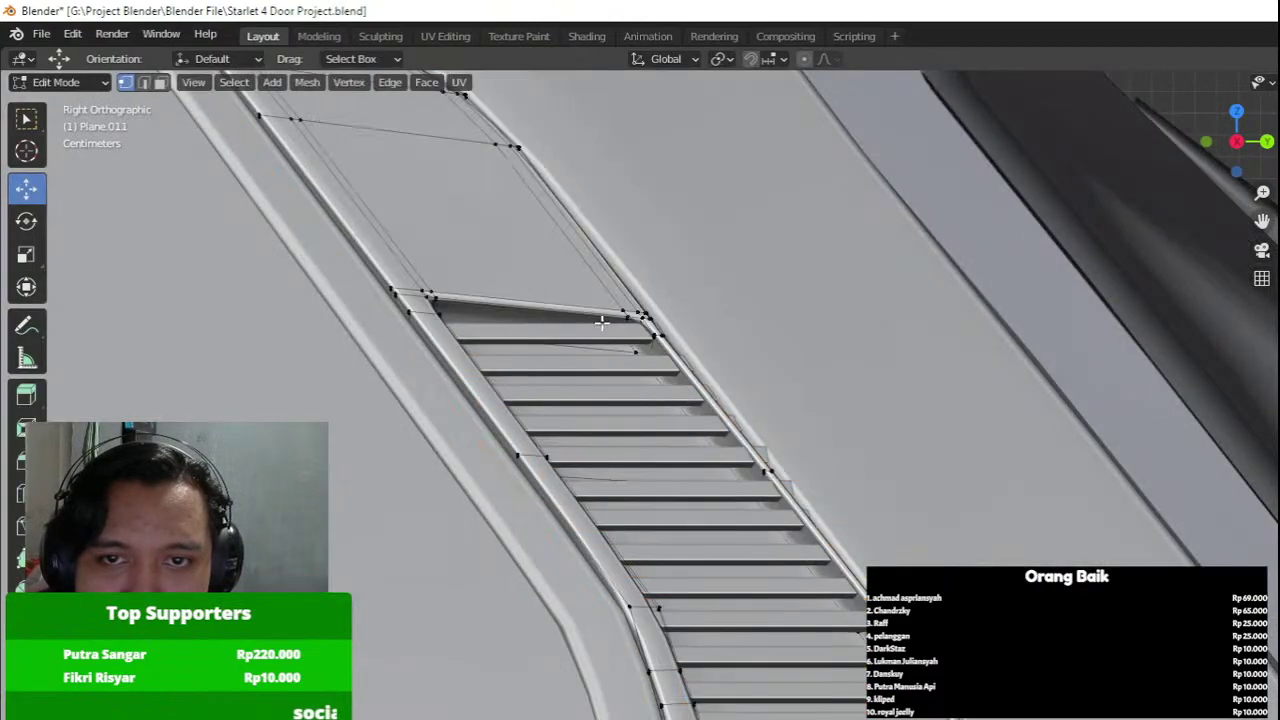
{"action": "middle_click_drag", "start_coordinate": [726, 380], "coordinate": [740, 549], "text": "shift"}
{"action": "scroll", "coordinate": [740, 549], "scroll_direction": "up", "scroll_amount": 4}
{"action": "key", "text": "z"}
{"action": "key", "text": "a"}
{"action": "left_click_drag", "start_coordinate": [445, 351], "coordinate": [652, 577]}
{"action": "key", "text": "shift+z"}
{"action": "key", "text": "g"}
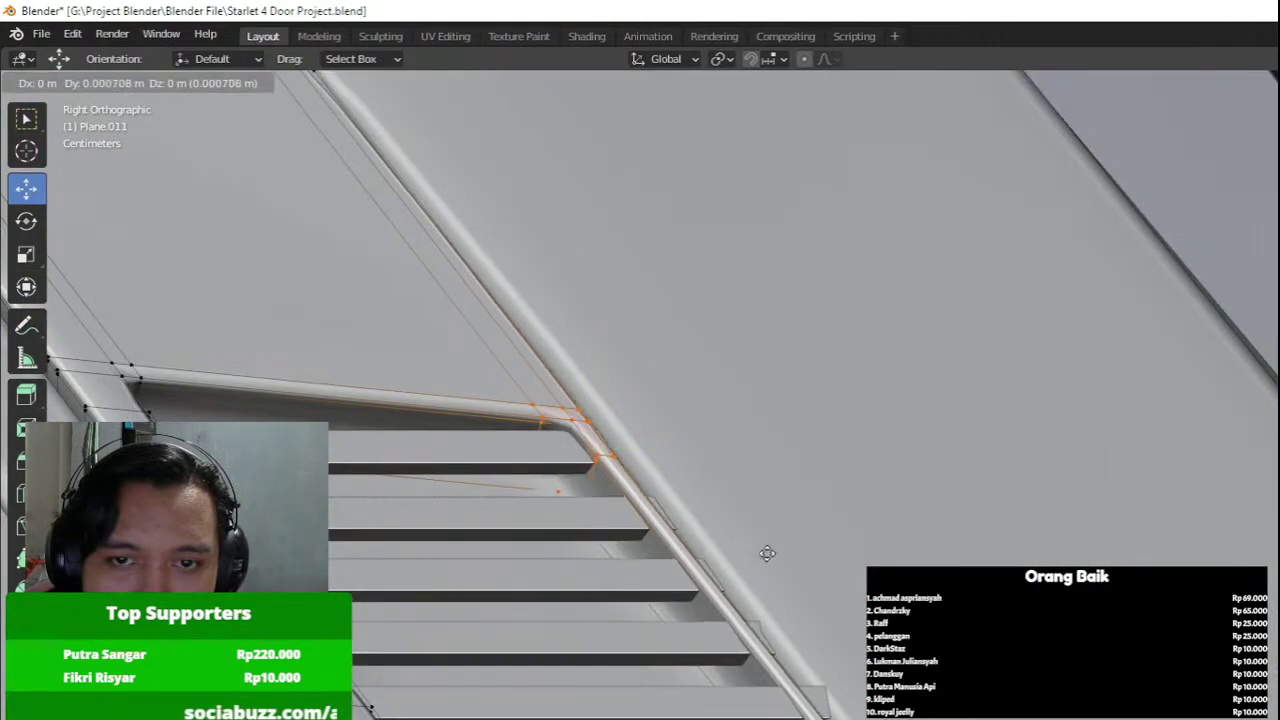
{"action": "left_click", "coordinate": [852, 543]}
Move the next group of frame vertices down the vent's rear edge to refine the edge line.
{"action": "middle_click_drag", "start_coordinate": [852, 543], "coordinate": [843, 430], "text": "shift"}
{"action": "key", "text": "shift+z"}
{"action": "left_click_drag", "start_coordinate": [734, 537], "coordinate": [866, 719]}
{"action": "key", "text": "shift+z"}
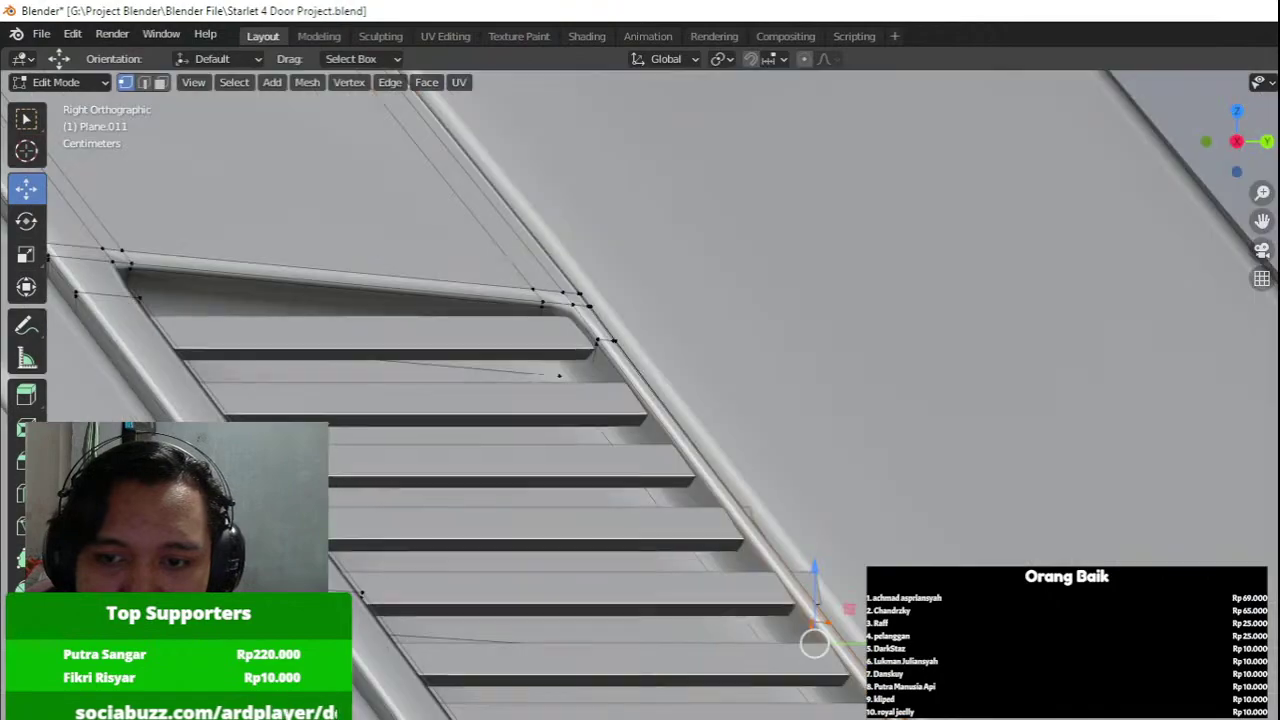
{"action": "key", "text": "g"}
{"action": "left_click", "coordinate": [735, 478]}
Edit the slat mesh and pull in the rear end of the top slat along Y to the frame edge.
{"action": "scroll", "coordinate": [735, 478], "scroll_direction": "down", "scroll_amount": 4}
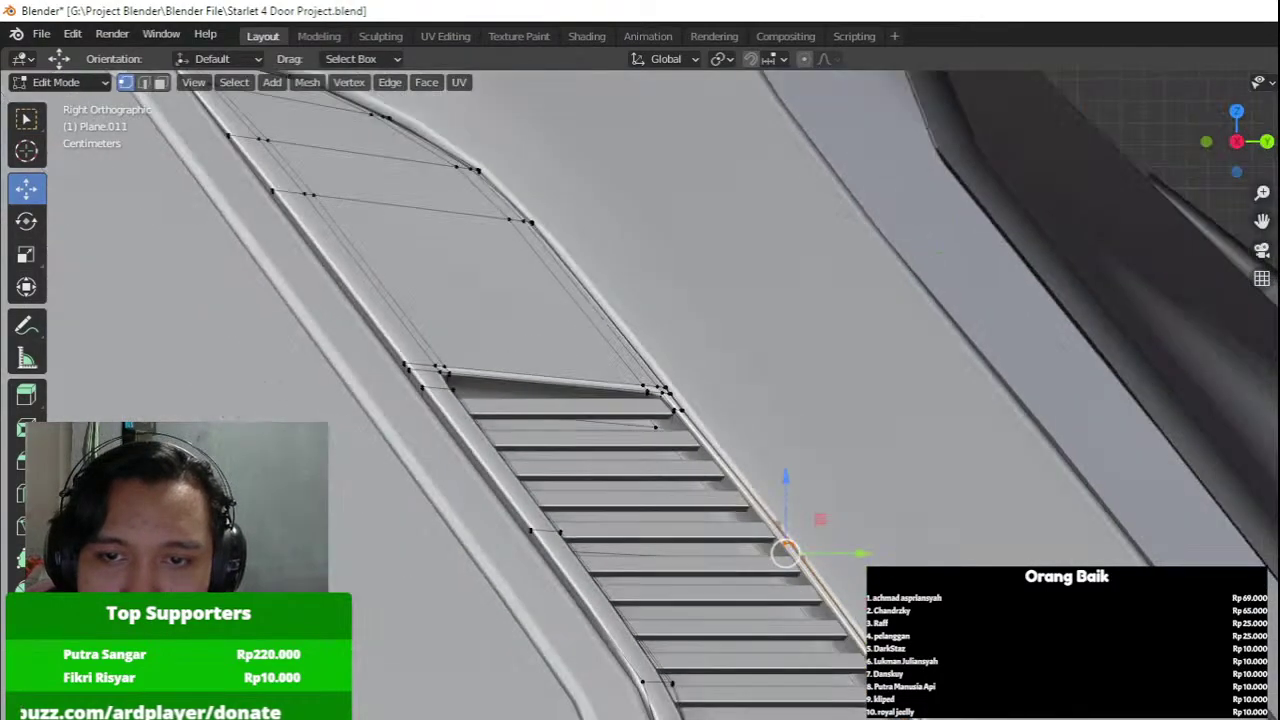
{"action": "middle_click_drag", "start_coordinate": [1001, 666], "coordinate": [957, 406], "text": "shift"}
{"action": "scroll", "coordinate": [957, 406], "scroll_direction": "up", "scroll_amount": 2}
{"action": "middle_click_drag", "start_coordinate": [508, 162], "coordinate": [755, 597], "text": "shift"}
{"action": "key", "text": "Tab"}
{"action": "left_click", "coordinate": [755, 597]}
{"action": "key", "text": "Tab"}
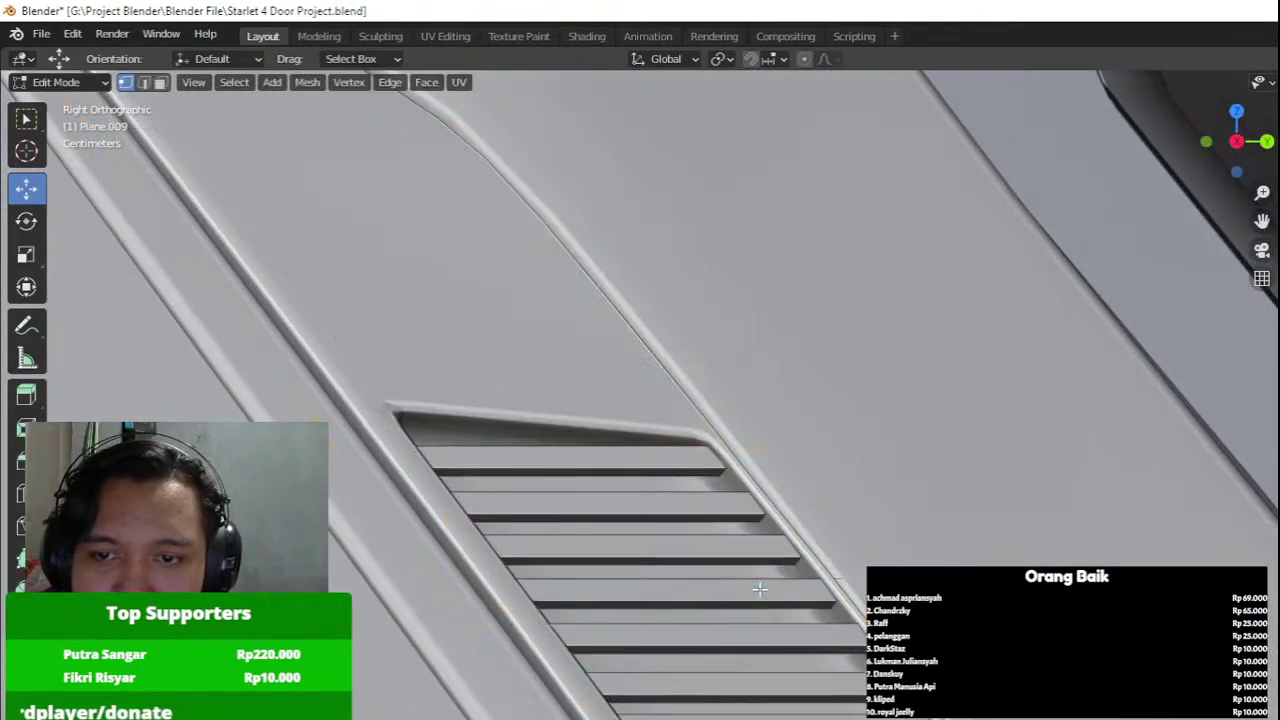
{"action": "key", "text": "shift+z"}
{"action": "mouse_move", "coordinate": [792, 396]}
{"action": "left_mouse_down"}
{"action": "mouse_move", "coordinate": [882, 478]}
{"action": "mouse_move", "coordinate": [812, 453]}
{"action": "left_mouse_up"}
{"action": "left_click_drag", "start_coordinate": [825, 456], "coordinate": [877, 516]}
{"action": "key", "text": "ctrl+z"}
Shorten the second and third slats by moving their rear end vertices forward along Y to the frame edge.
{"action": "left_click_drag", "start_coordinate": [925, 457], "coordinate": [837, 525]}
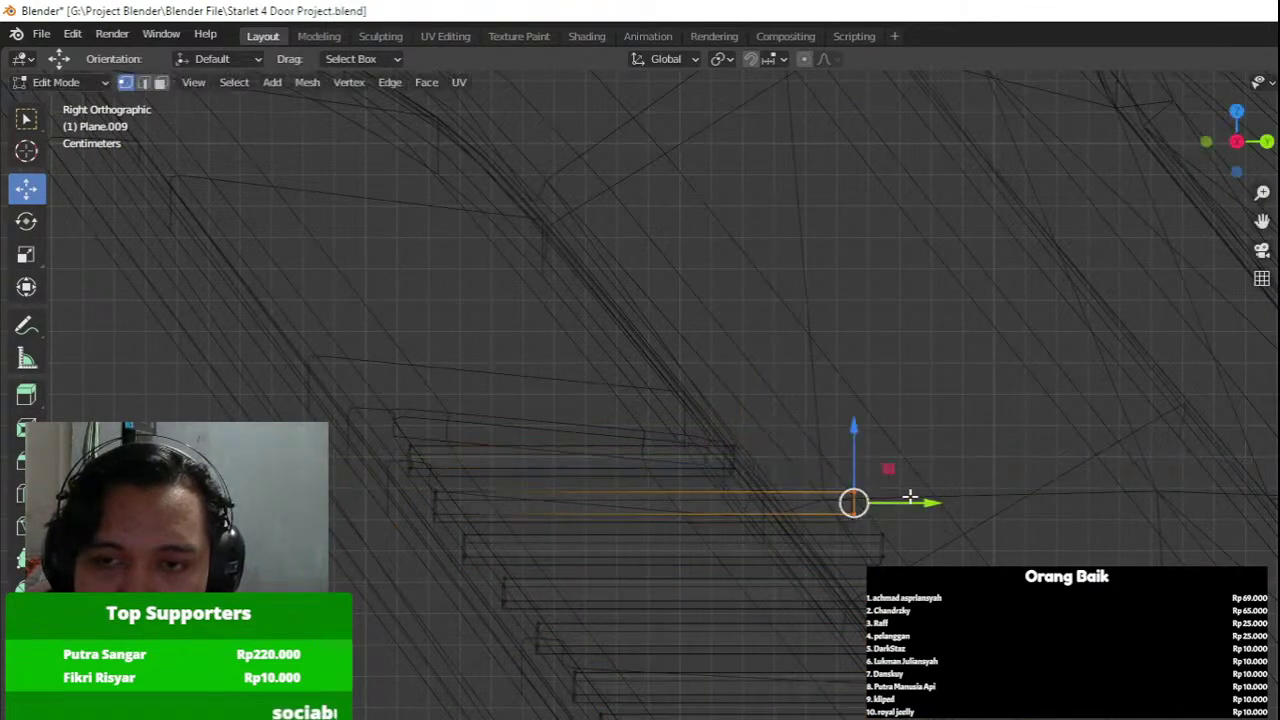
{"action": "left_click_drag", "start_coordinate": [905, 498], "coordinate": [840, 498]}
{"action": "left_click_drag", "start_coordinate": [879, 502], "coordinate": [915, 559]}
{"action": "key", "text": "ctrl+z"}
{"action": "left_click_drag", "start_coordinate": [948, 501], "coordinate": [854, 564]}
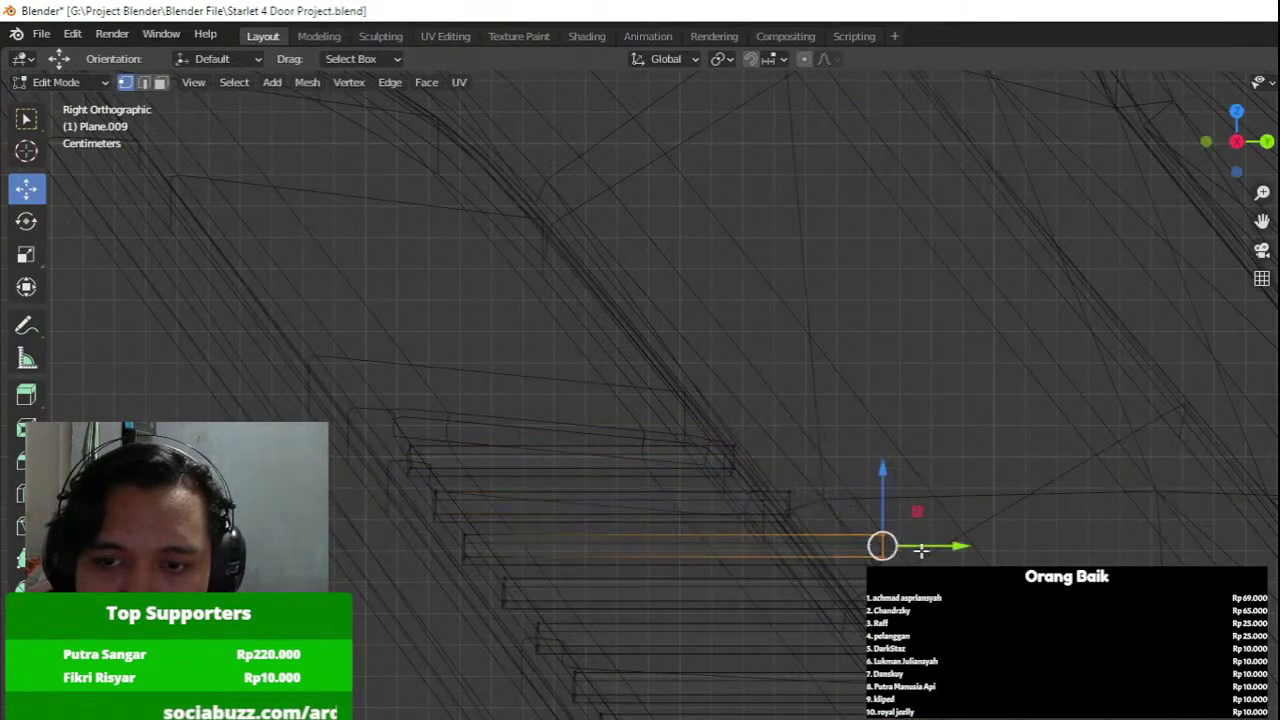
{"action": "left_click_drag", "start_coordinate": [942, 545], "coordinate": [882, 541]}
Shorten the fourth and fifth slats along Y so their rear ends meet the slanted frame edge.
{"action": "key", "text": "shift+z"}
{"action": "middle_click_drag", "start_coordinate": [969, 555], "coordinate": [744, 348], "text": "shift"}
{"action": "key", "text": "shift+z"}
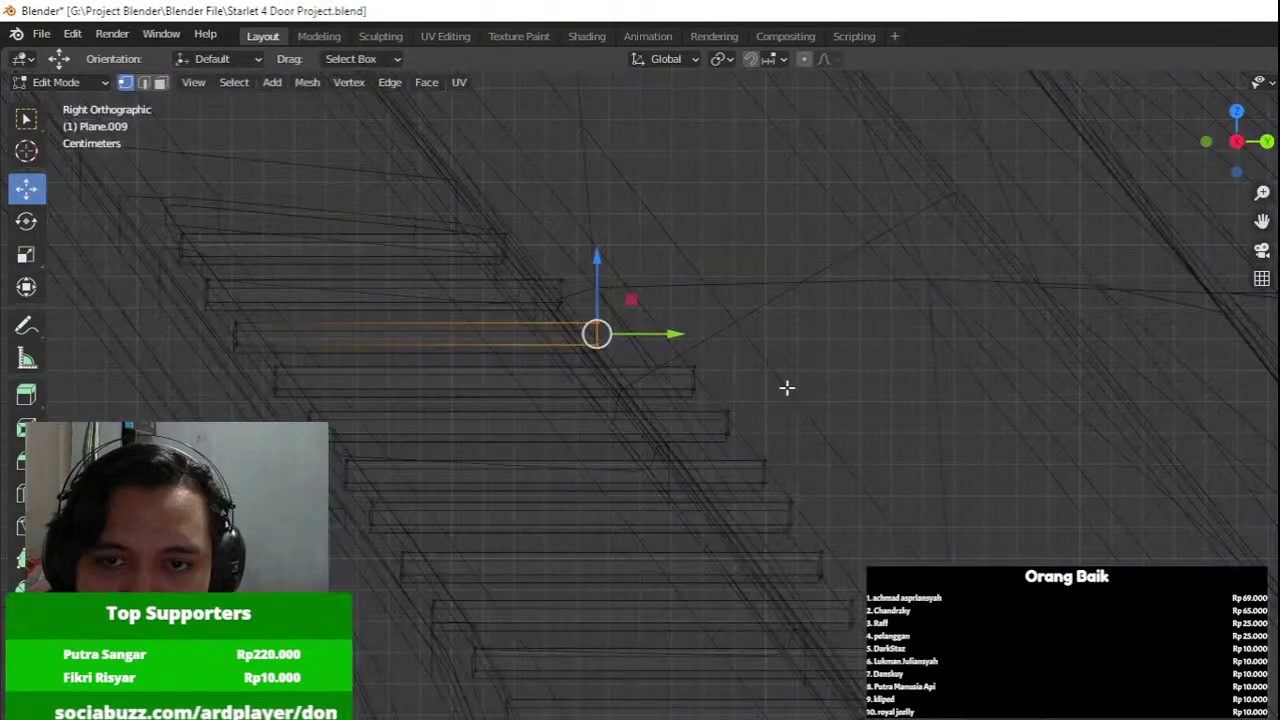
{"action": "key", "text": "a"}
{"action": "left_click_drag", "start_coordinate": [718, 358], "coordinate": [686, 395]}
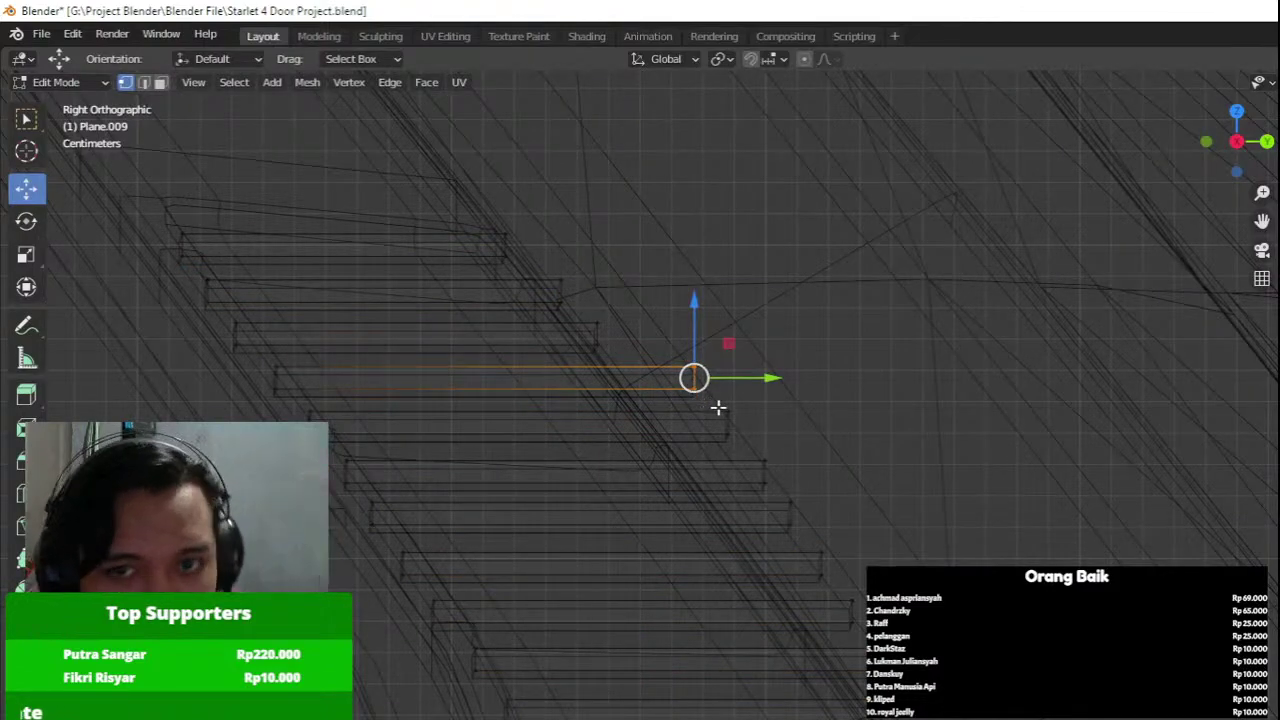
{"action": "left_click_drag", "start_coordinate": [760, 377], "coordinate": [710, 375]}
{"action": "left_click_drag", "start_coordinate": [713, 377], "coordinate": [756, 434]}
{"action": "key", "text": "ctrl+z"}
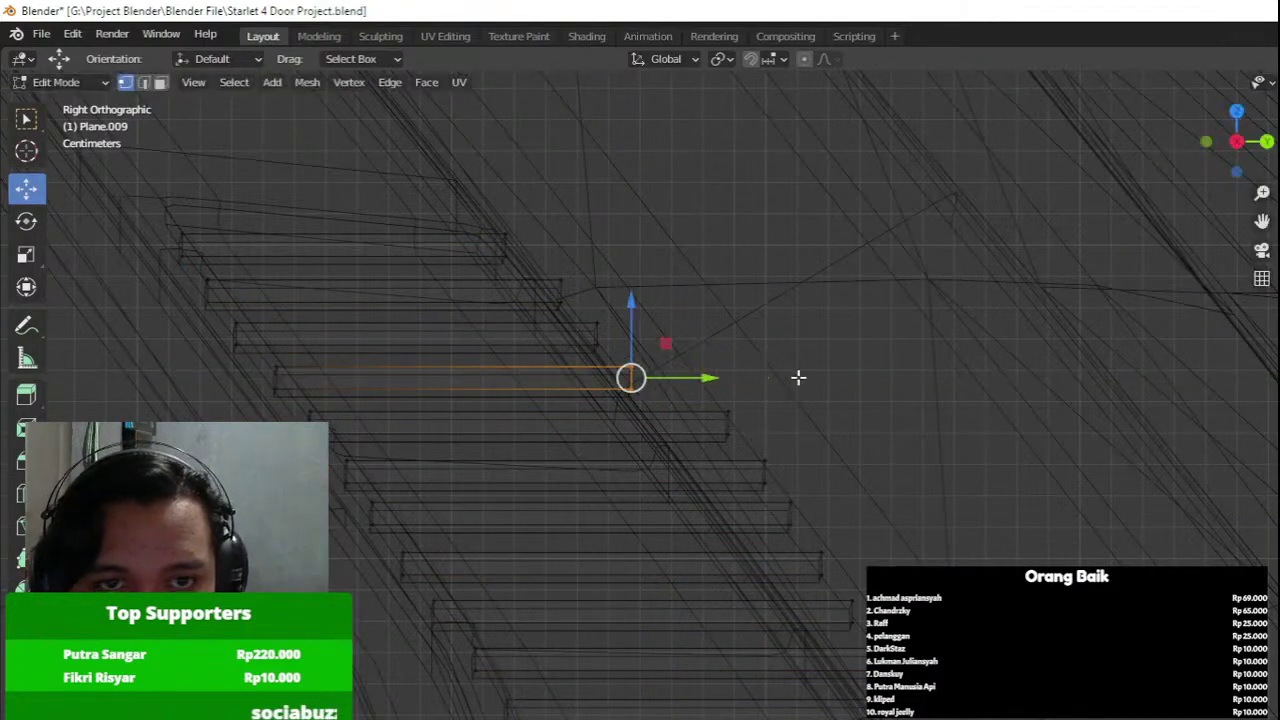
{"action": "left_click_drag", "start_coordinate": [794, 378], "coordinate": [714, 446]}
{"action": "left_click_drag", "start_coordinate": [810, 424], "coordinate": [737, 418]}
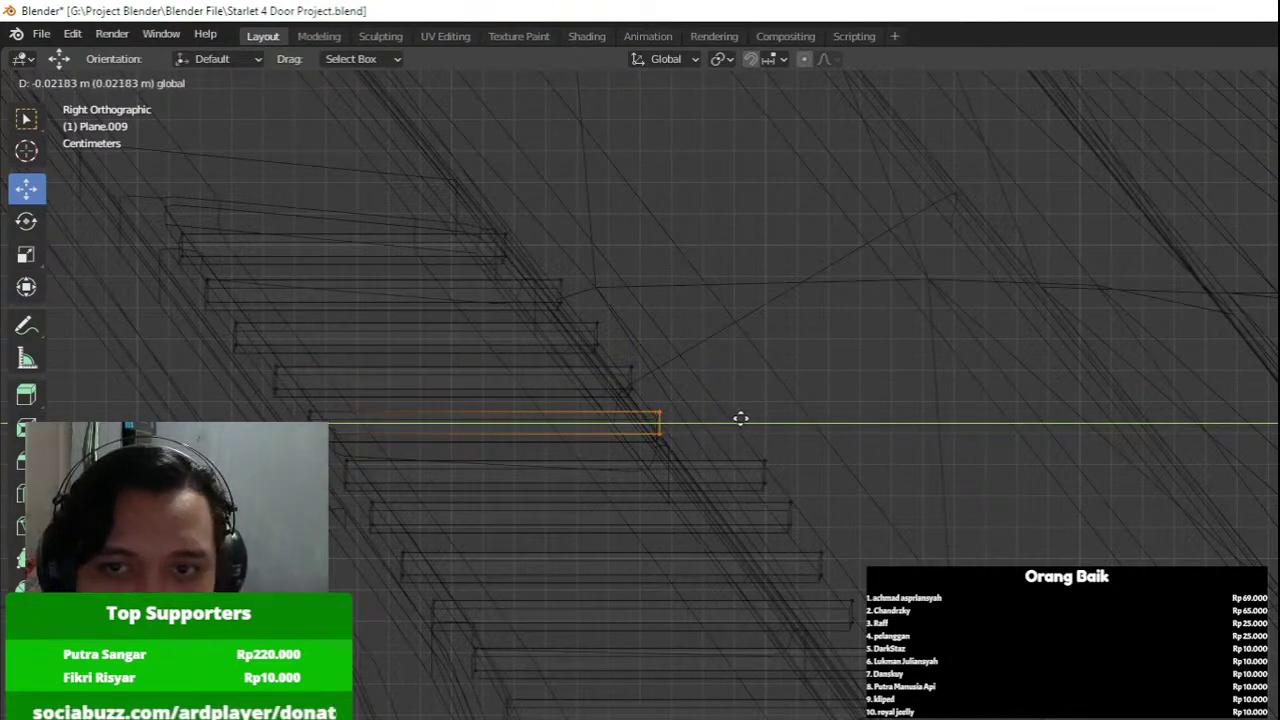
{"action": "left_click_drag", "start_coordinate": [740, 418], "coordinate": [746, 418]}
Move the rear ends of the sixth and seventh slats forward along Y to the frame edge.
{"action": "key", "text": "a"}
{"action": "left_click_drag", "start_coordinate": [757, 481], "coordinate": [752, 492]}
{"action": "left_click_drag", "start_coordinate": [840, 471], "coordinate": [782, 471]}
{"action": "left_click_drag", "start_coordinate": [862, 471], "coordinate": [758, 542]}
{"action": "mouse_move", "coordinate": [865, 514]}
{"action": "left_mouse_down"}
{"action": "mouse_move", "coordinate": [788, 516]}
{"action": "mouse_move", "coordinate": [807, 517]}
{"action": "left_mouse_up"}
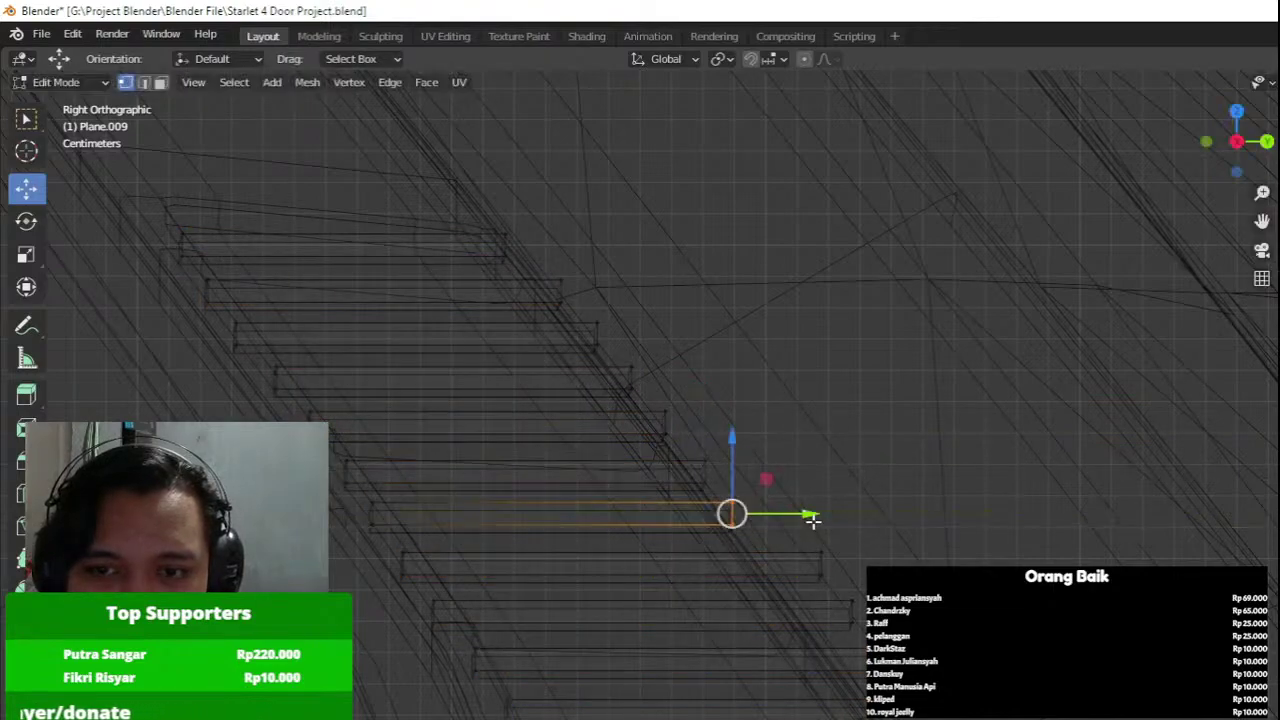
Trim the eighth and ninth slats by moving their rear end vertices along Y to the frame edge.
{"action": "middle_click_drag", "start_coordinate": [814, 520], "coordinate": [809, 419], "text": "shift"}
{"action": "key", "text": "z"}
{"action": "key", "text": "z"}
{"action": "left_click_drag", "start_coordinate": [797, 478], "coordinate": [797, 478]}
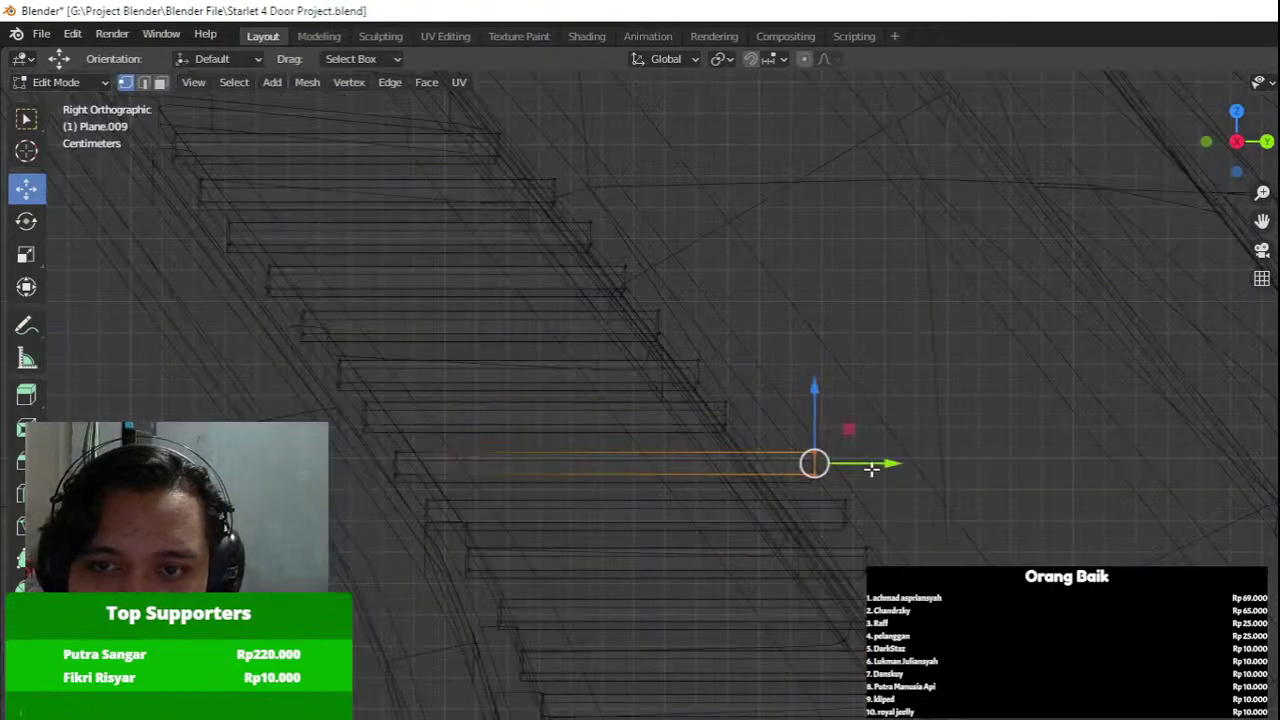
{"action": "left_click_drag", "start_coordinate": [871, 465], "coordinate": [832, 527]}
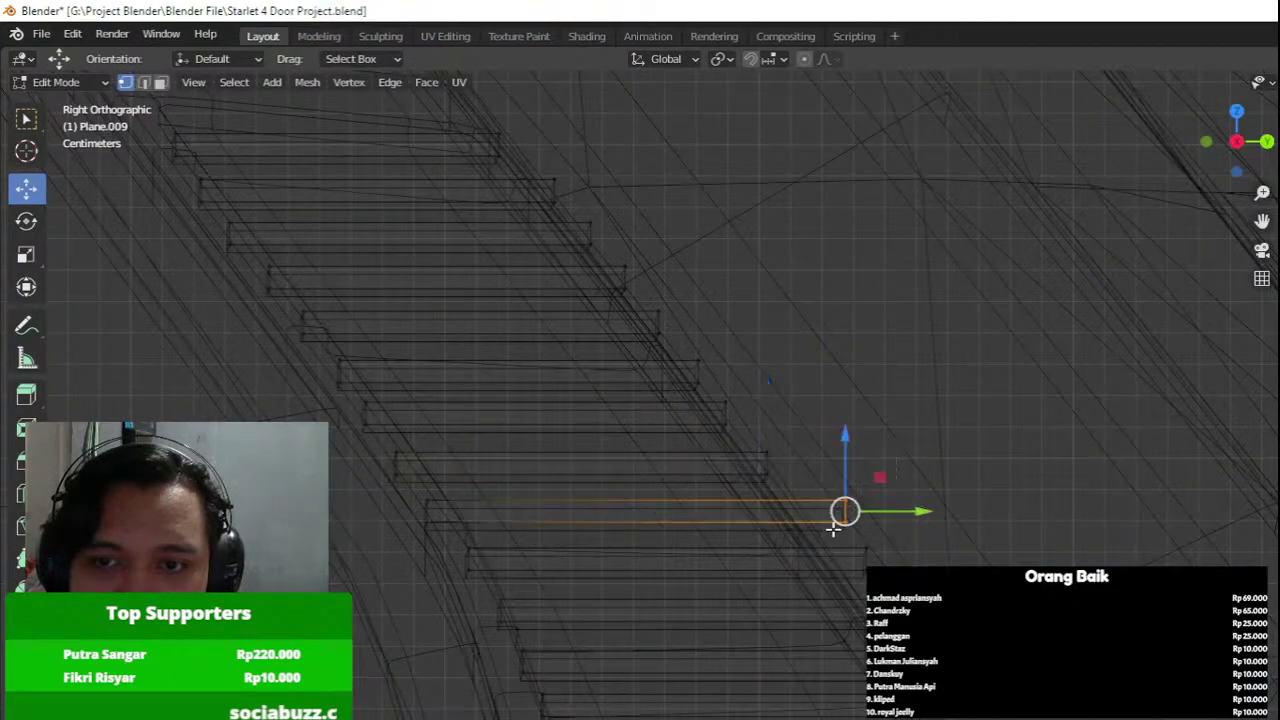
{"action": "left_click_drag", "start_coordinate": [909, 508], "coordinate": [855, 508]}
Pull in the rear ends of the tenth and eleventh slats along Y and leave mesh editing.
{"action": "left_click_drag", "start_coordinate": [943, 524], "coordinate": [856, 586]}
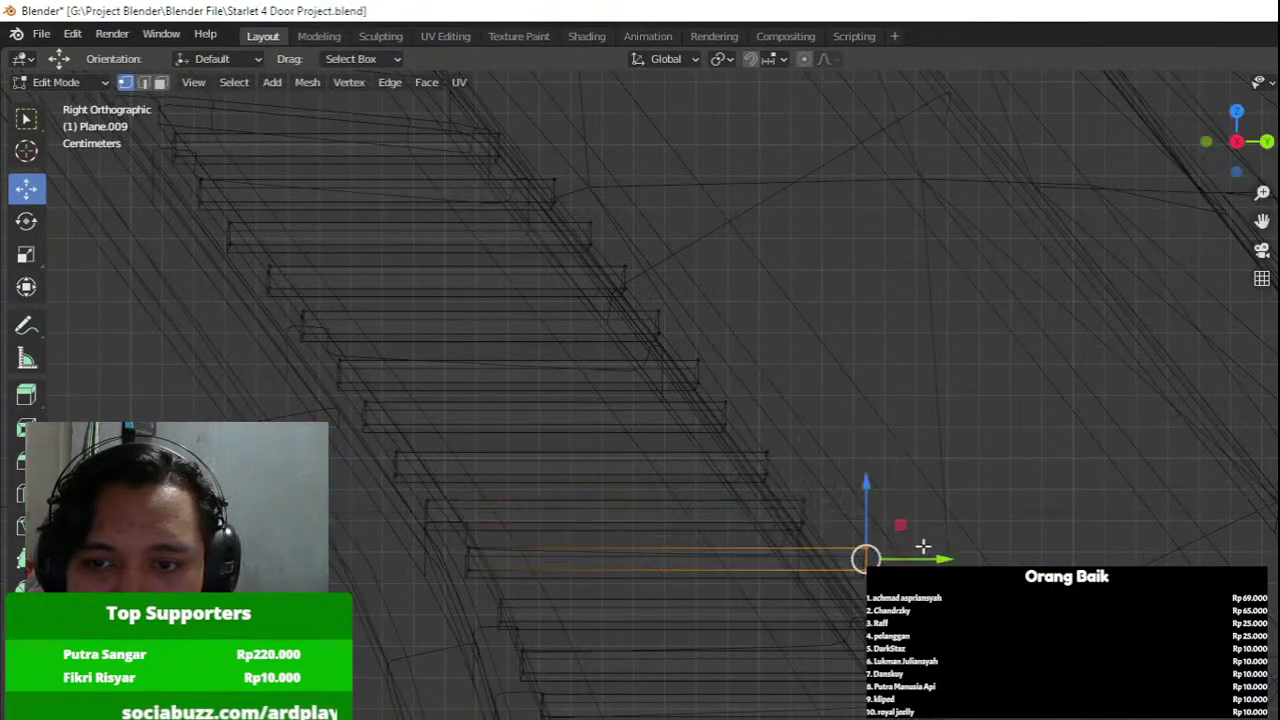
{"action": "left_click_drag", "start_coordinate": [926, 559], "coordinate": [874, 637]}
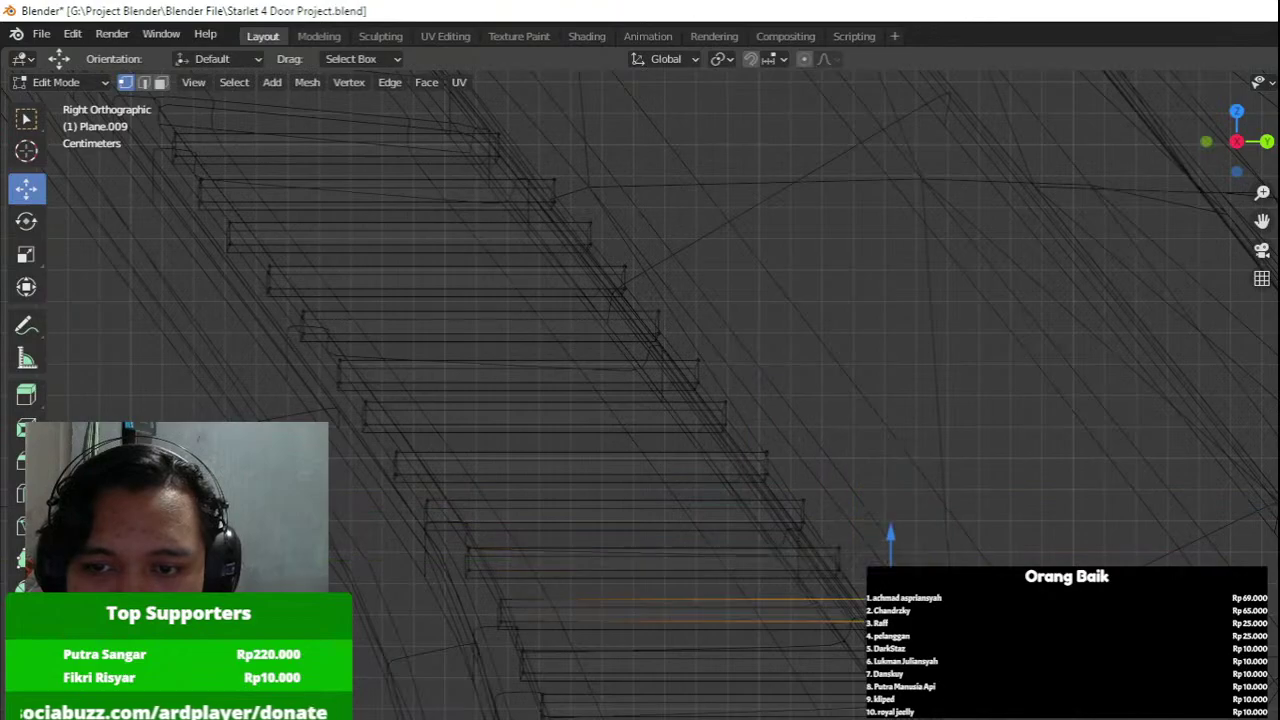
{"action": "left_click_drag", "start_coordinate": [955, 610], "coordinate": [926, 610]}
{"action": "key", "text": "shift+z"}
{"action": "key", "text": "Tab"}
In side view, lower the quarter window mesh's vertices at the vent opening's upper front corner to level its top edge.
{"action": "scroll", "coordinate": [742, 405], "scroll_direction": "down", "scroll_amount": 5}
{"action": "middle_click_drag", "start_coordinate": [742, 405], "coordinate": [757, 370]}
{"action": "scroll", "coordinate": [677, 421], "scroll_direction": "down", "scroll_amount": 6}
{"action": "scroll", "coordinate": [804, 376], "scroll_direction": "up", "scroll_amount": 4}
{"action": "left_click", "coordinate": [549, 260]}
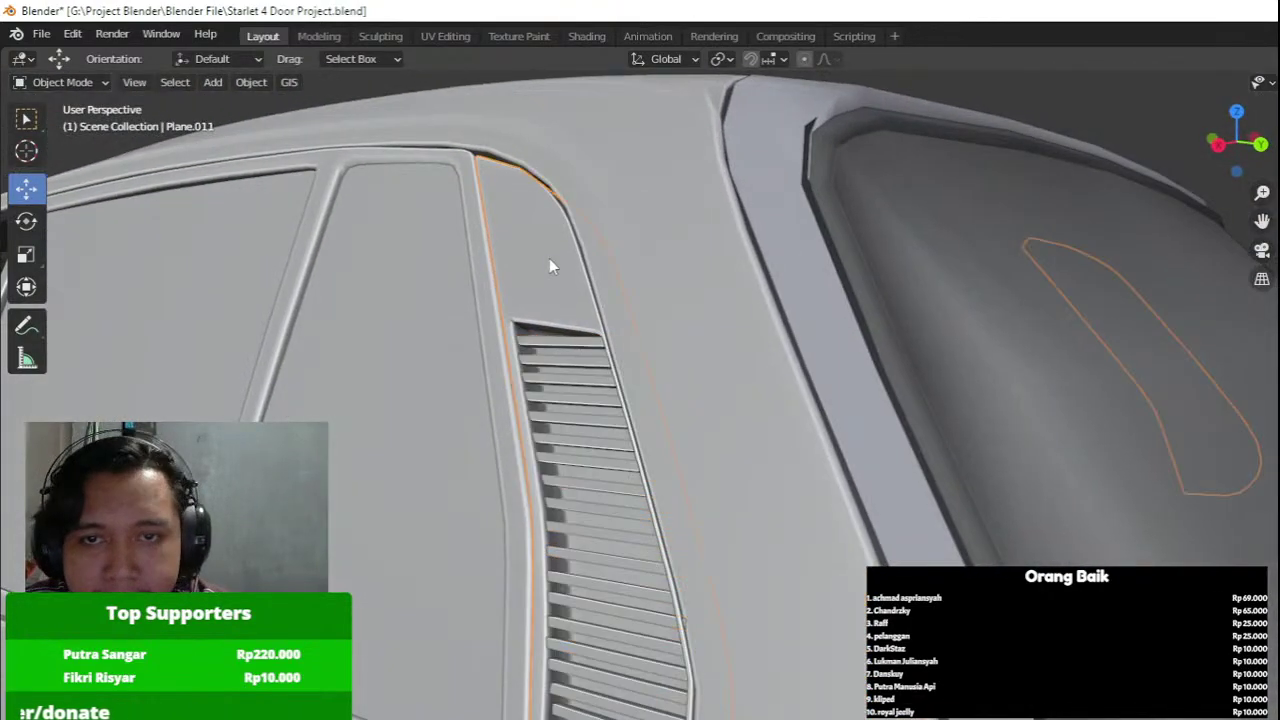
{"action": "key", "text": "KP_3"}
{"action": "key", "text": "Tab"}
{"action": "middle_click_drag", "start_coordinate": [660, 300], "coordinate": [529, 471], "text": "shift"}
{"action": "scroll", "coordinate": [529, 471], "scroll_direction": "up", "scroll_amount": 6}
{"action": "key", "text": "shift+z"}
{"action": "key", "text": "a"}
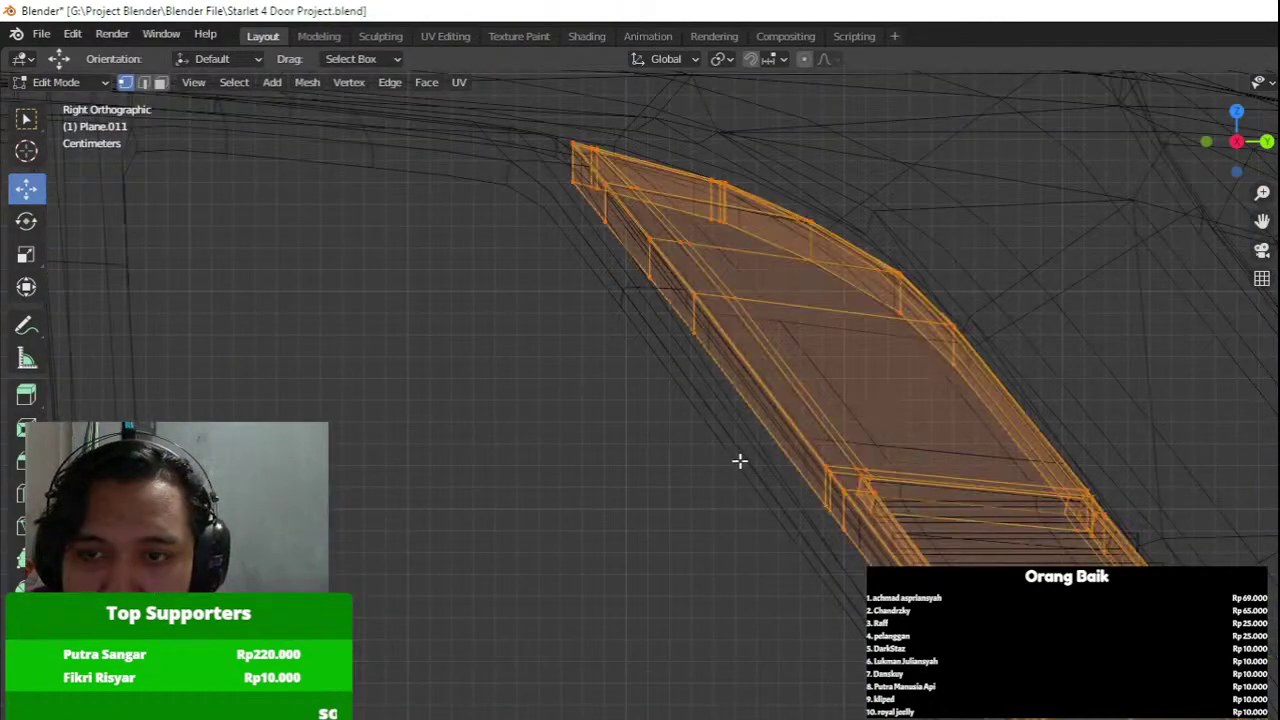
{"action": "left_click_drag", "start_coordinate": [801, 439], "coordinate": [911, 562]}
{"action": "key", "text": "shift+z"}
{"action": "key", "text": "g"}
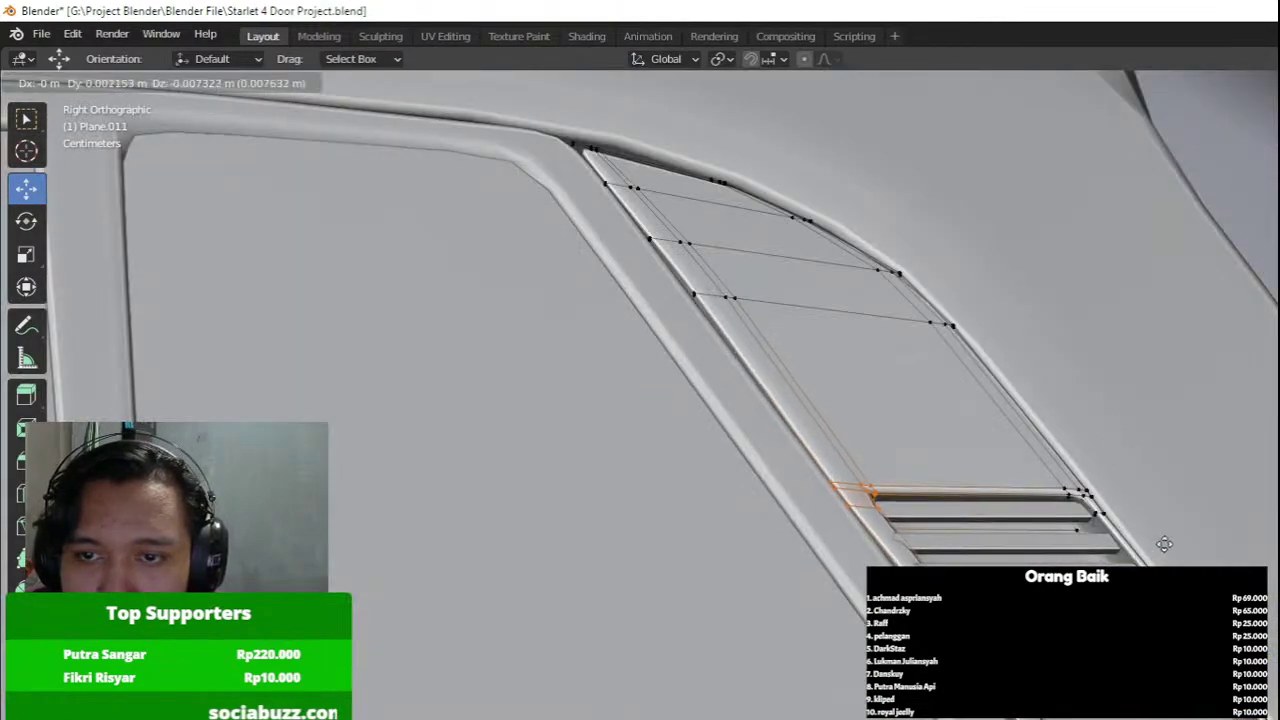
{"action": "left_click", "coordinate": [1203, 538]}
Shift the same upper front corner vertices slightly outward along X to follow the body curve.
{"action": "middle_click_drag", "start_coordinate": [1203, 538], "coordinate": [914, 447]}
{"action": "scroll", "coordinate": [914, 447], "scroll_direction": "up", "scroll_amount": 4}
{"action": "middle_click_drag", "start_coordinate": [780, 417], "coordinate": [678, 478], "text": "shift"}
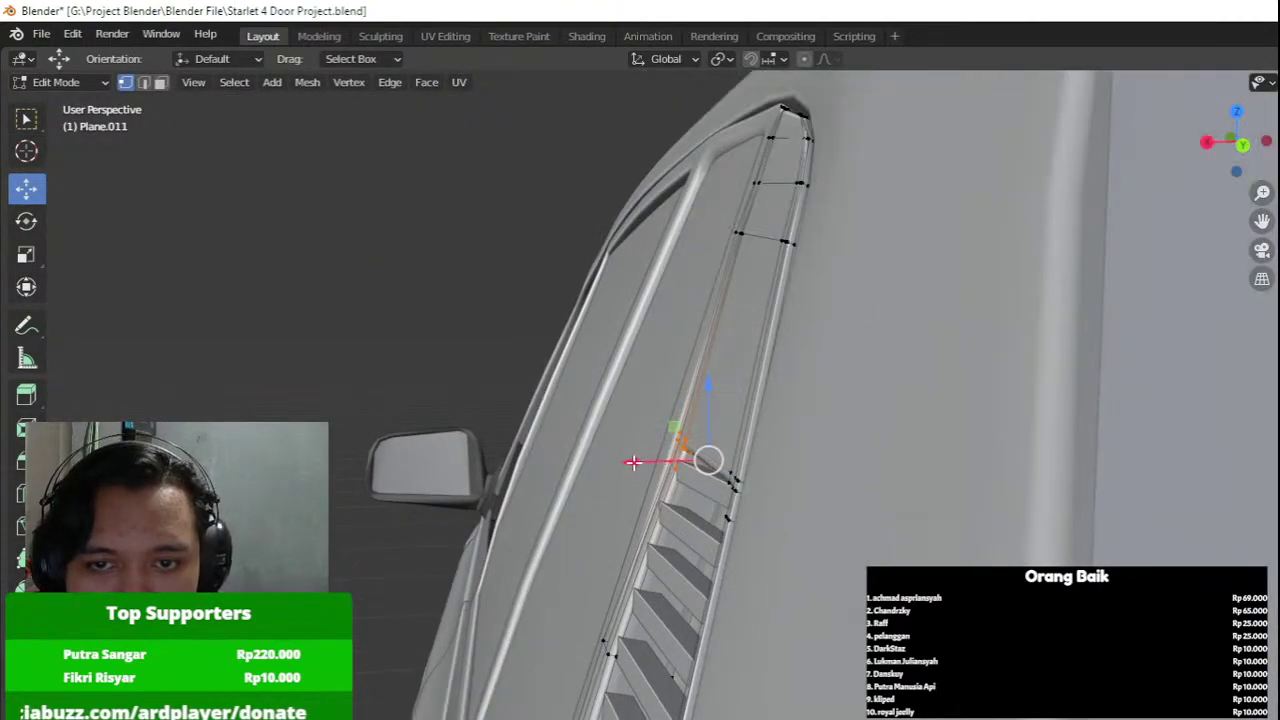
{"action": "left_click_drag", "start_coordinate": [633, 462], "coordinate": [621, 460]}
Edit the slat mesh and move the front corner vertices of the top two slats slightly inward along X.
{"action": "key", "text": "Tab"}
{"action": "left_click", "coordinate": [680, 511]}
{"action": "key", "text": "Tab"}
{"action": "scroll", "coordinate": [677, 484], "scroll_direction": "up", "scroll_amount": 1}
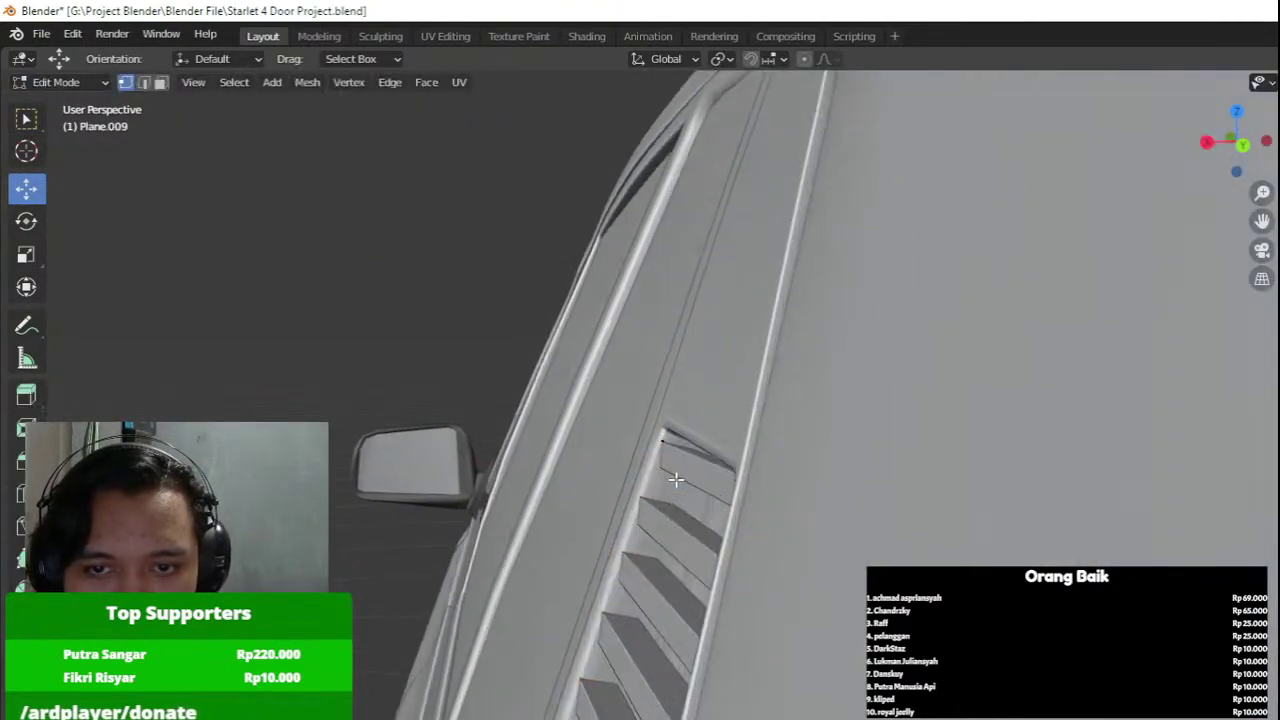
{"action": "middle_click_drag", "start_coordinate": [676, 480], "coordinate": [612, 498]}
{"action": "left_click_drag", "start_coordinate": [553, 503], "coordinate": [563, 503]}
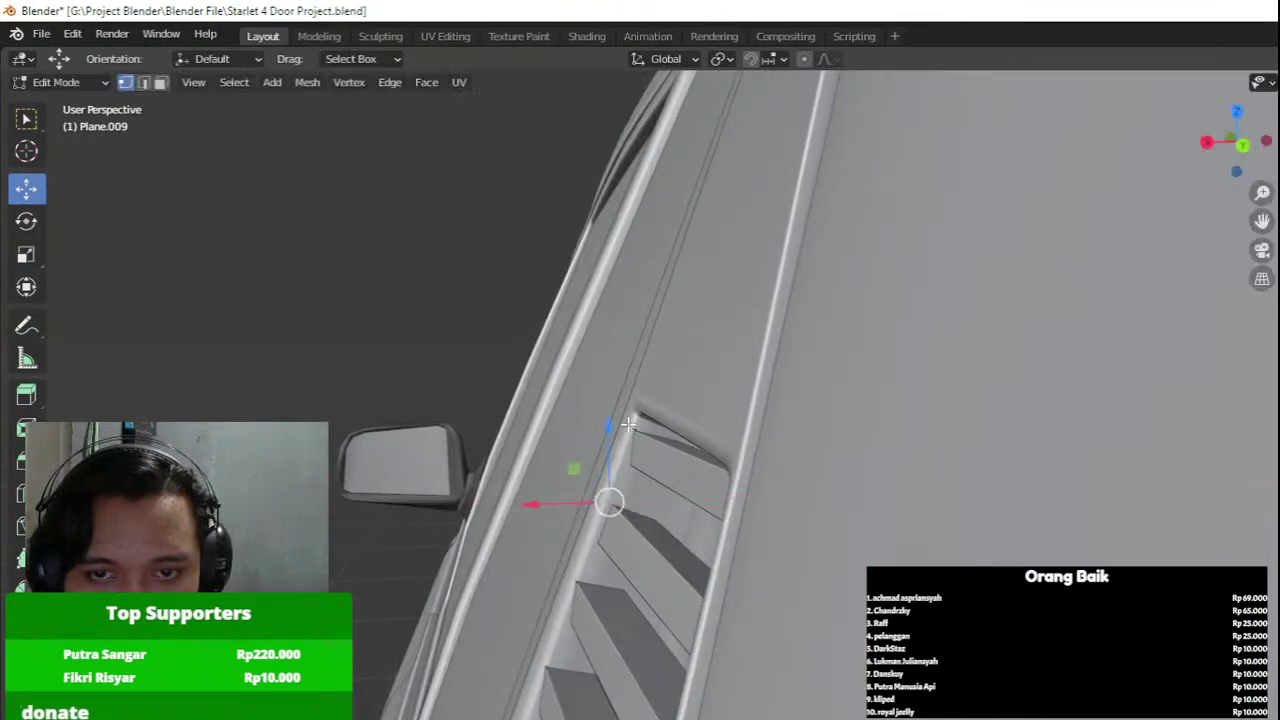
{"action": "left_click_drag", "start_coordinate": [585, 428], "coordinate": [598, 431]}
Move the front corner vertices of the next three slats down slightly inward along X.
{"action": "middle_click_drag", "start_coordinate": [592, 452], "coordinate": [616, 372], "text": "shift"}
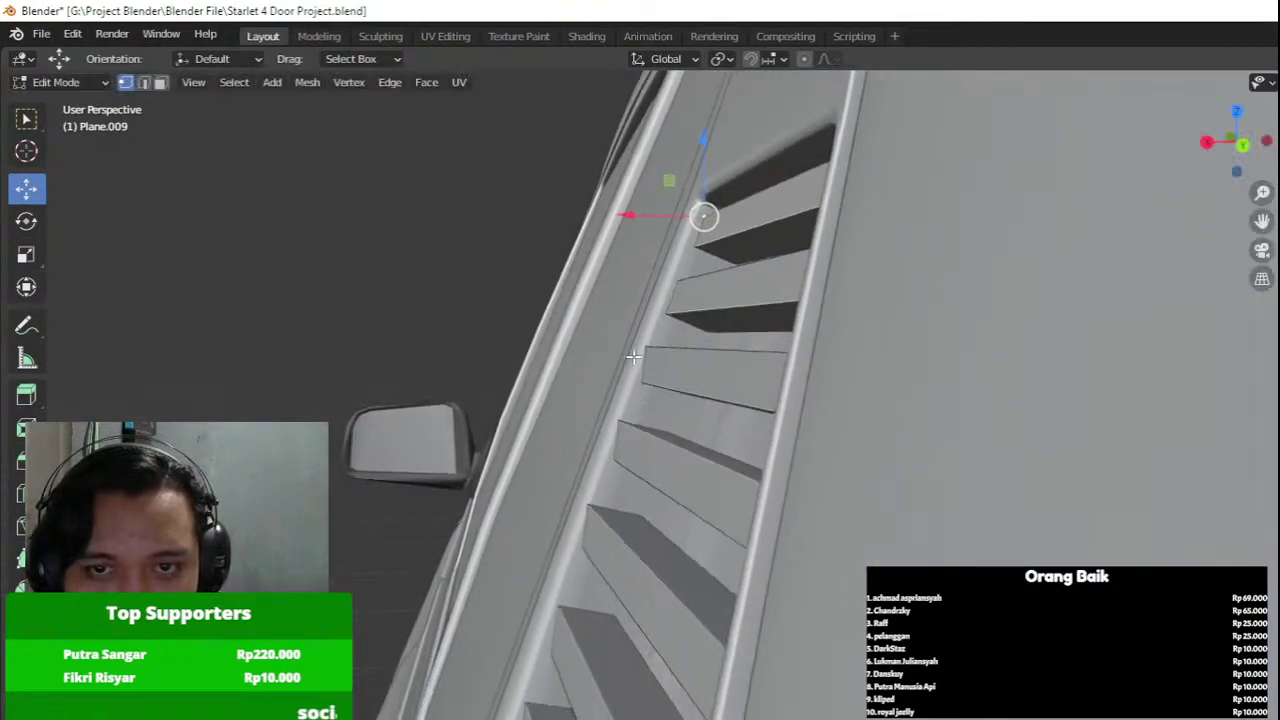
{"action": "left_click_drag", "start_coordinate": [611, 352], "coordinate": [619, 354]}
{"action": "left_click_drag", "start_coordinate": [544, 418], "coordinate": [561, 423]}
{"action": "left_click", "coordinate": [587, 505]}
{"action": "left_click_drag", "start_coordinate": [530, 505], "coordinate": [543, 506]}
Pull the front corner vertices of the following two lower slats inward along X to clear the frame.
{"action": "middle_click_drag", "start_coordinate": [521, 516], "coordinate": [586, 386], "text": "shift"}
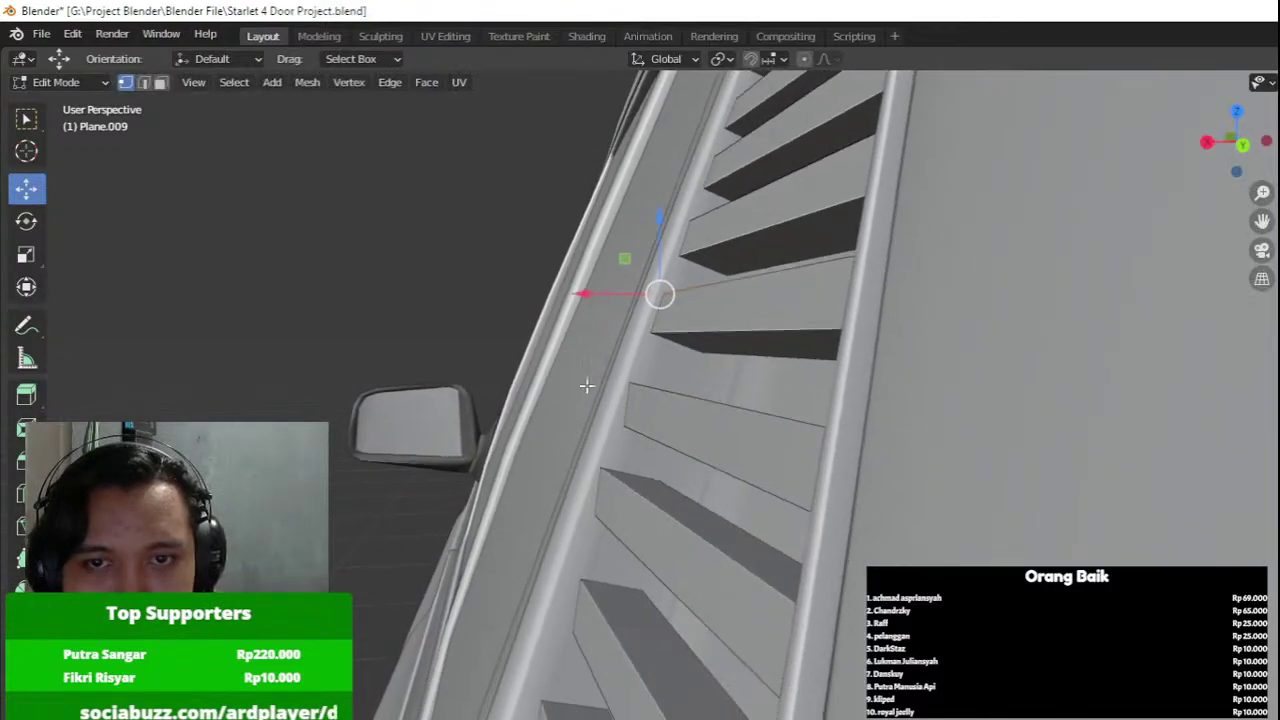
{"action": "left_click", "coordinate": [620, 378]}
{"action": "left_click_drag", "start_coordinate": [597, 381], "coordinate": [634, 383]}
{"action": "left_click", "coordinate": [597, 465]}
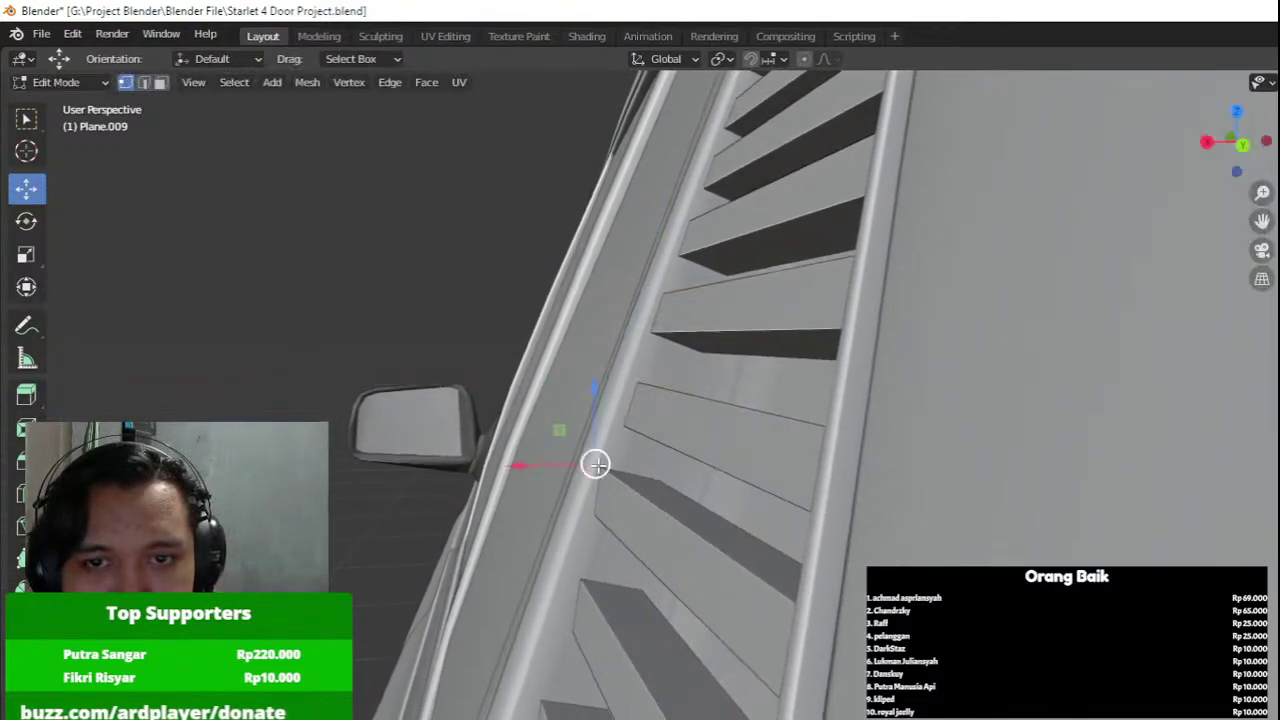
{"action": "left_click_drag", "start_coordinate": [561, 464], "coordinate": [571, 465]}
Move the front corner vertices of the lower slats outward along X so the slats reach the frame.
{"action": "left_click", "coordinate": [576, 573]}
{"action": "left_click", "coordinate": [560, 625]}
{"action": "left_click_drag", "start_coordinate": [523, 627], "coordinate": [507, 627]}
{"action": "left_click", "coordinate": [572, 583]}
{"action": "left_click_drag", "start_coordinate": [541, 580], "coordinate": [533, 579]}
{"action": "left_click", "coordinate": [555, 631]}
{"action": "left_click_drag", "start_coordinate": [524, 625], "coordinate": [510, 577]}
{"action": "left_click", "coordinate": [573, 582]}
{"action": "middle_click_drag", "start_coordinate": [545, 595], "coordinate": [642, 492], "text": "shift"}
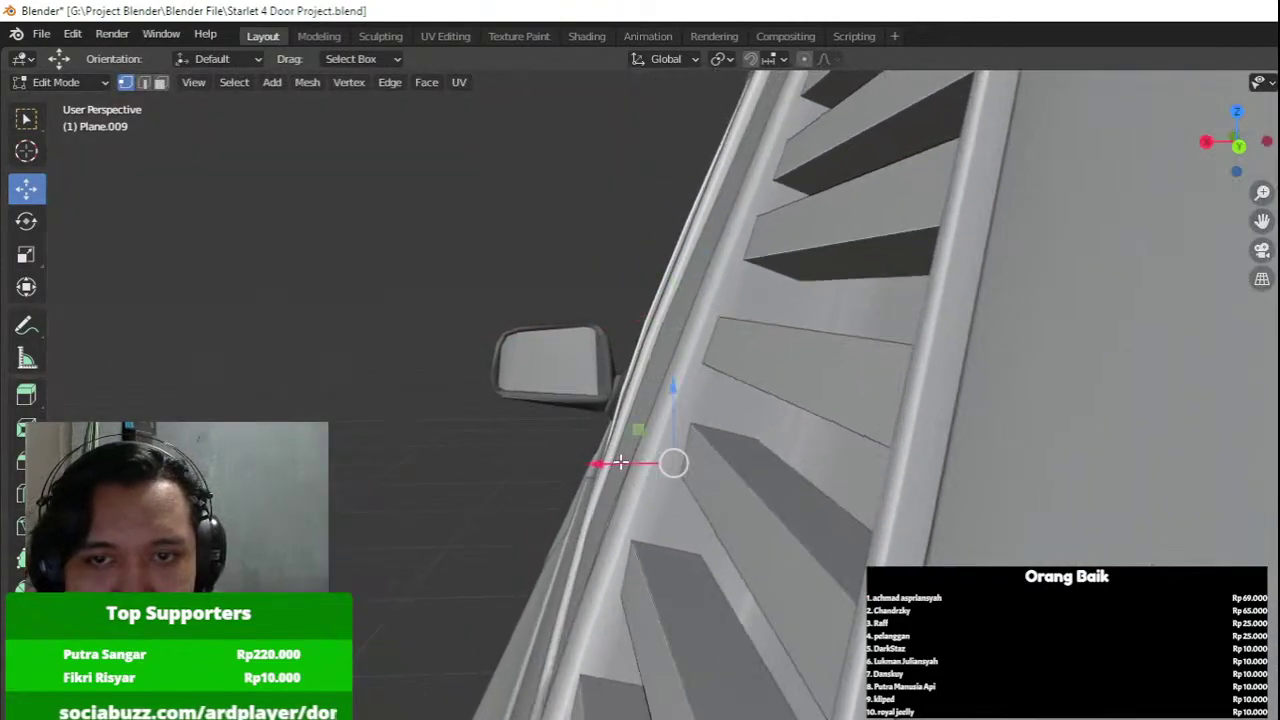
{"action": "key", "text": "g"}
{"action": "left_click", "coordinate": [569, 460]}
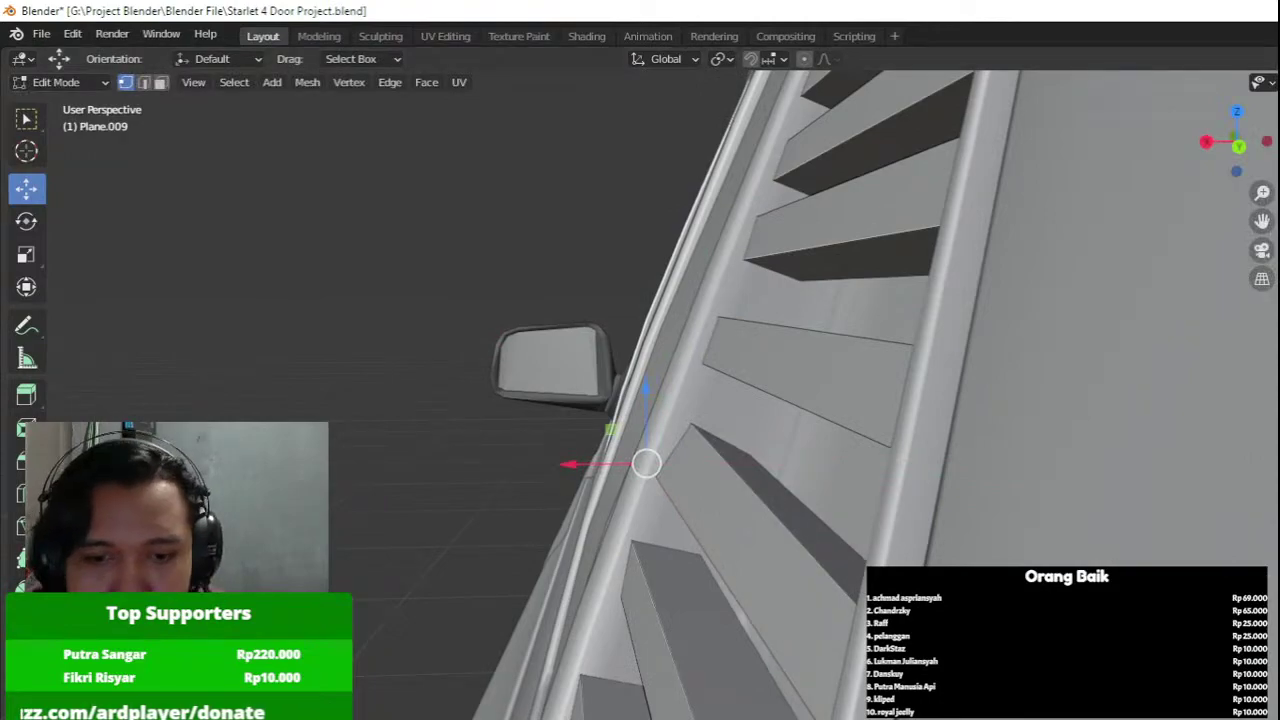
Switch to NZXT CAM, look through its settings pages and return to the PC Monitoring overview.
{"action": "key", "text": "super"}
{"action": "type", "text": "n"}
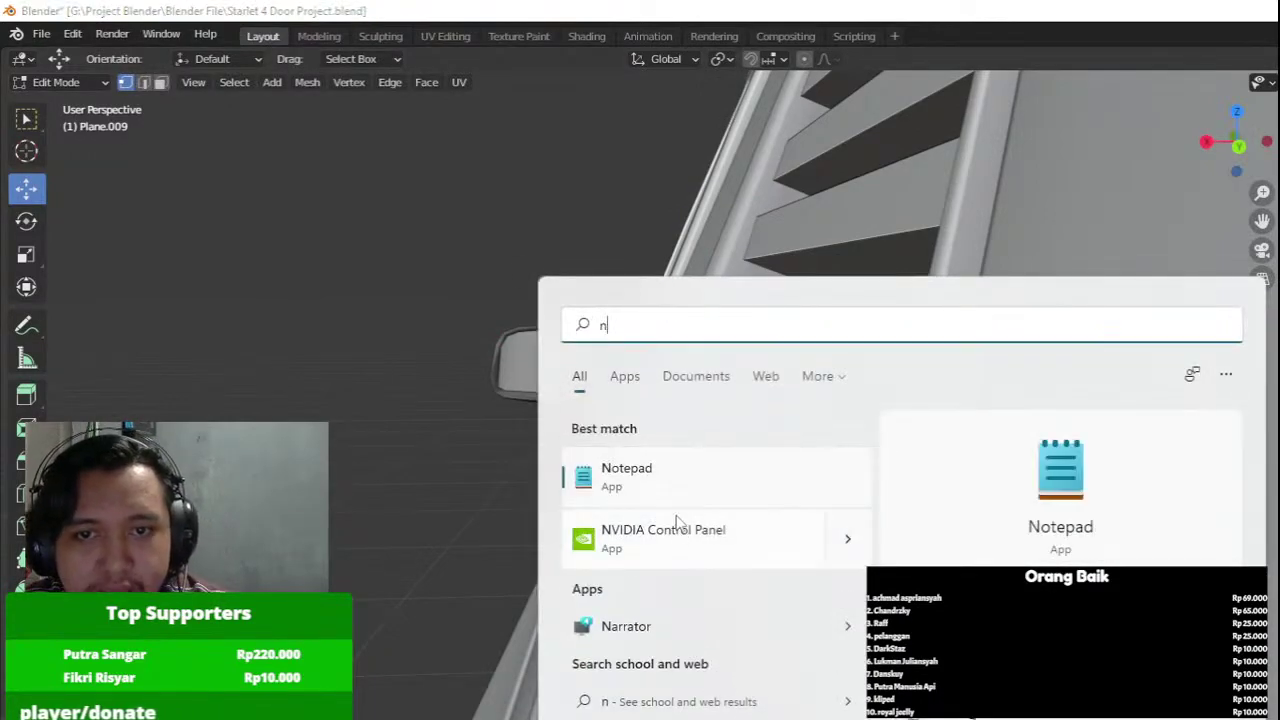
{"action": "type", "text": "zxt"}
{"action": "key", "text": "Return"}
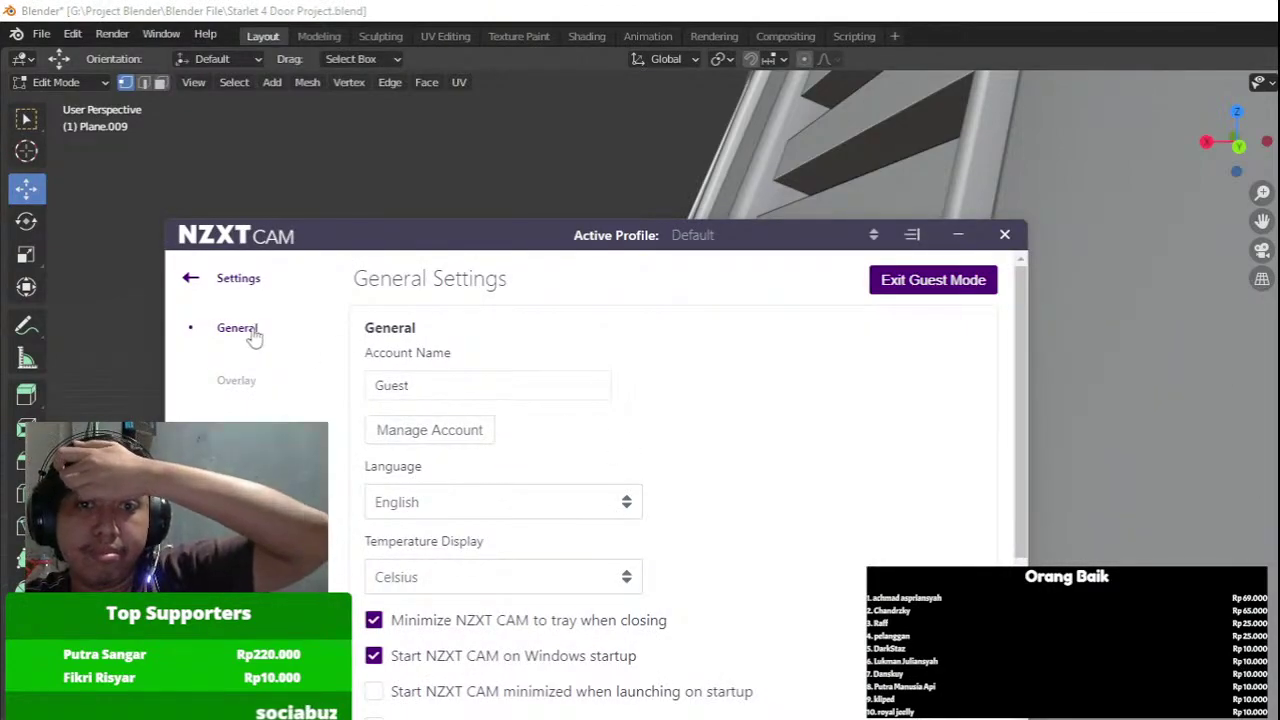
{"action": "left_click", "coordinate": [235, 377]}
{"action": "left_click", "coordinate": [236, 431]}
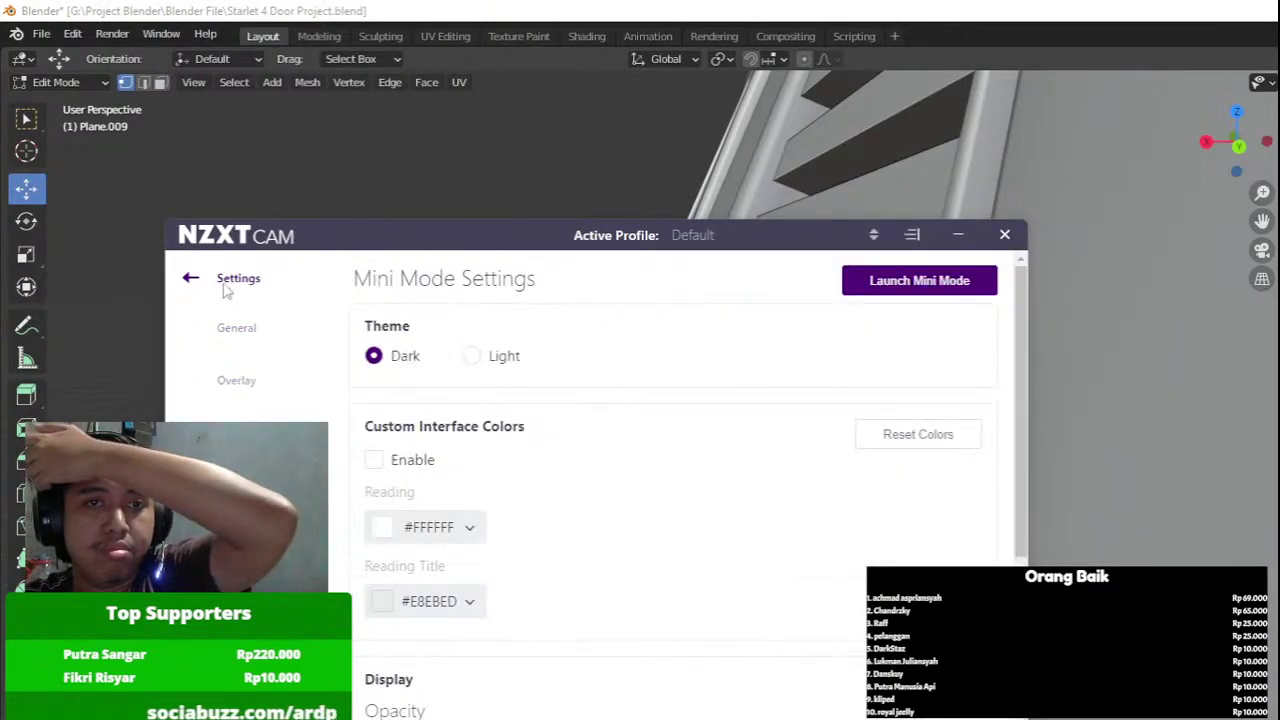
{"action": "left_click", "coordinate": [192, 283]}
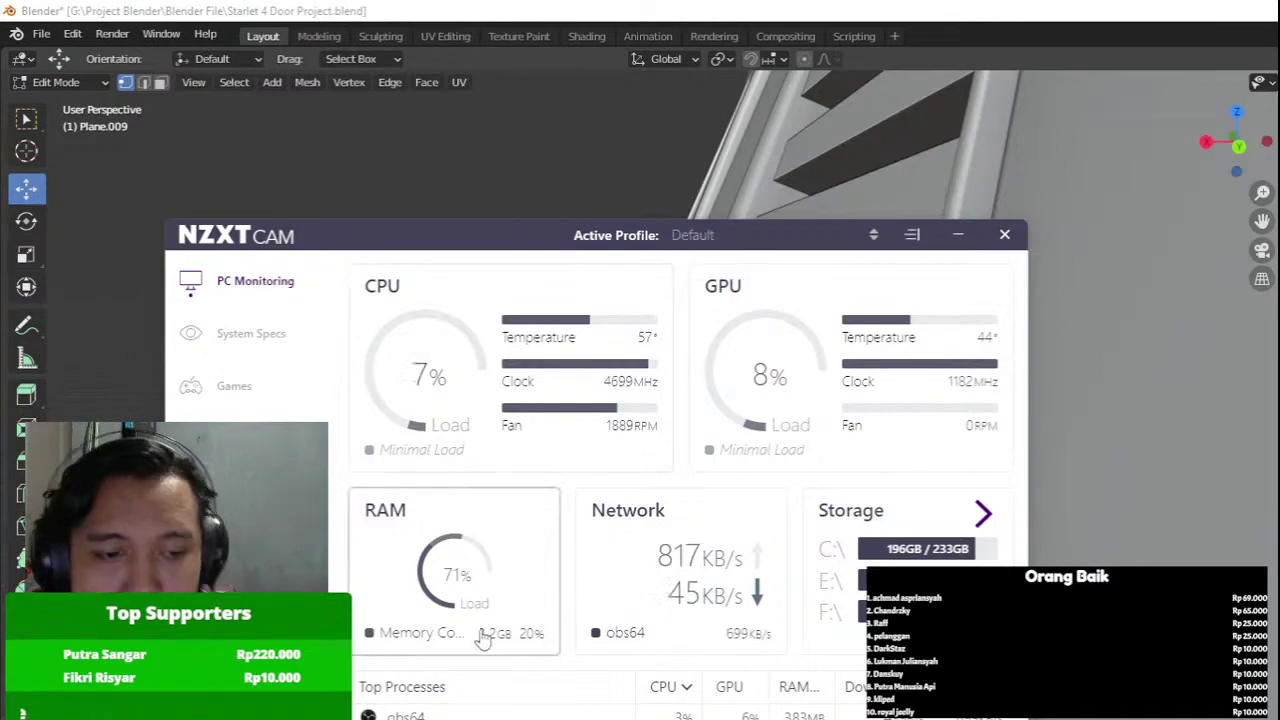
Check the resource usage of the Blender processes in a maximized Task Manager and return to the Blender window.
{"action": "key", "text": "ctrl+shift+Escape"}
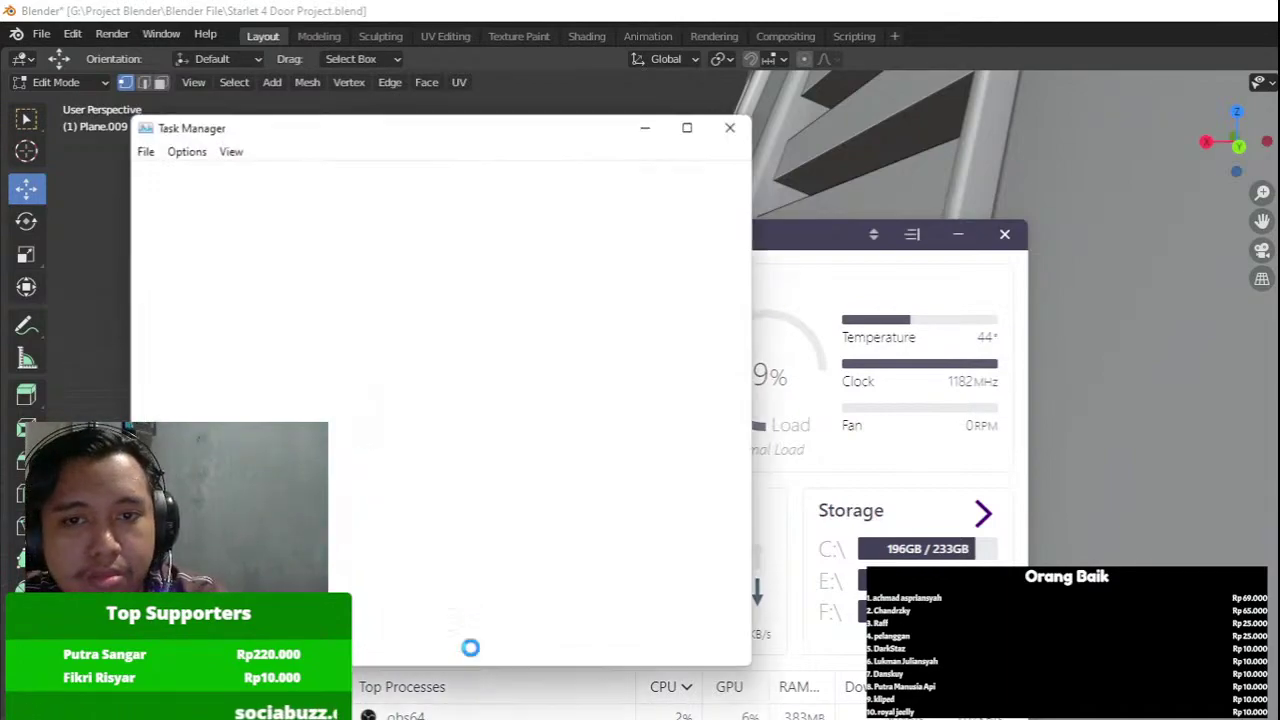
{"action": "left_click", "coordinate": [688, 126]}
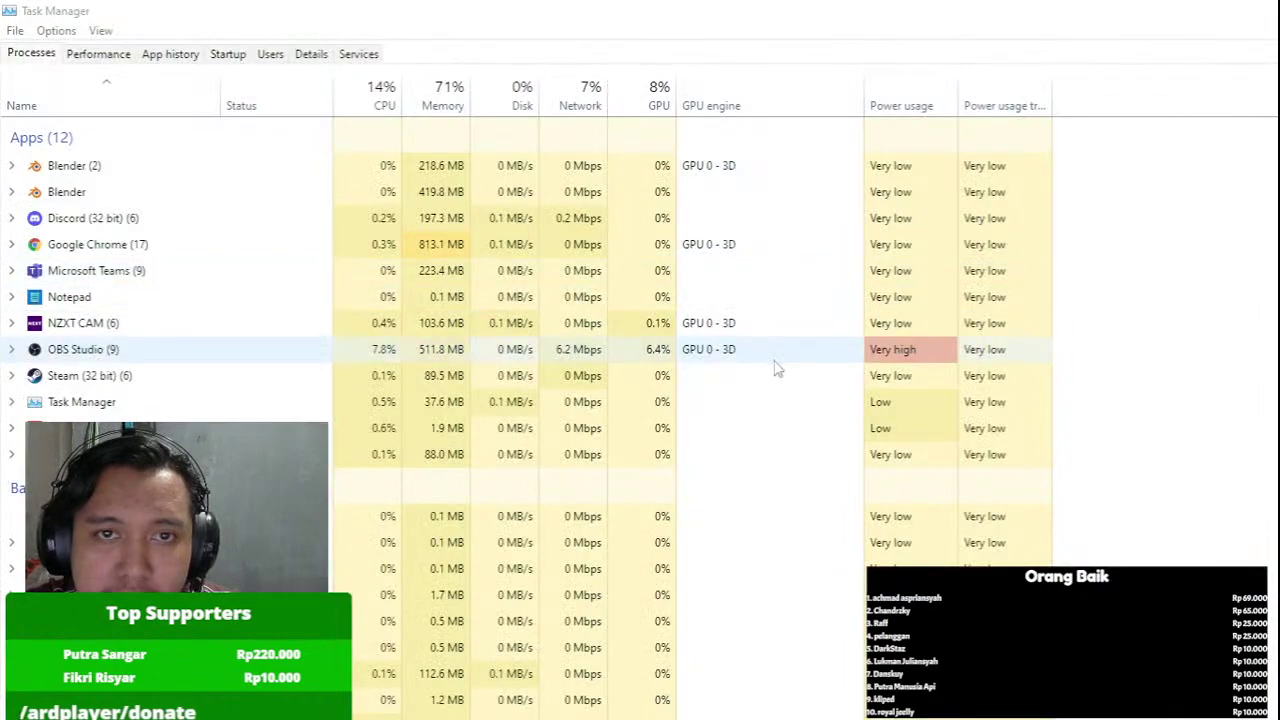
{"action": "left_click", "coordinate": [370, 196]}
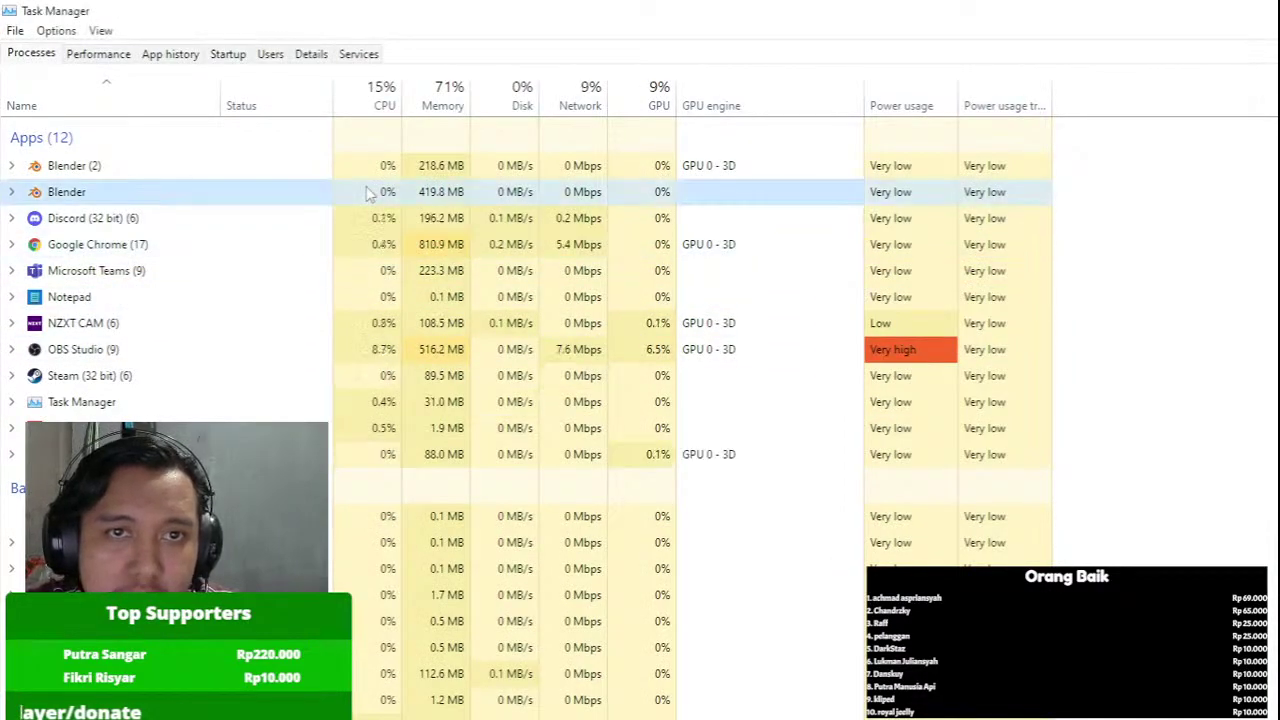
{"action": "left_click", "coordinate": [449, 170]}
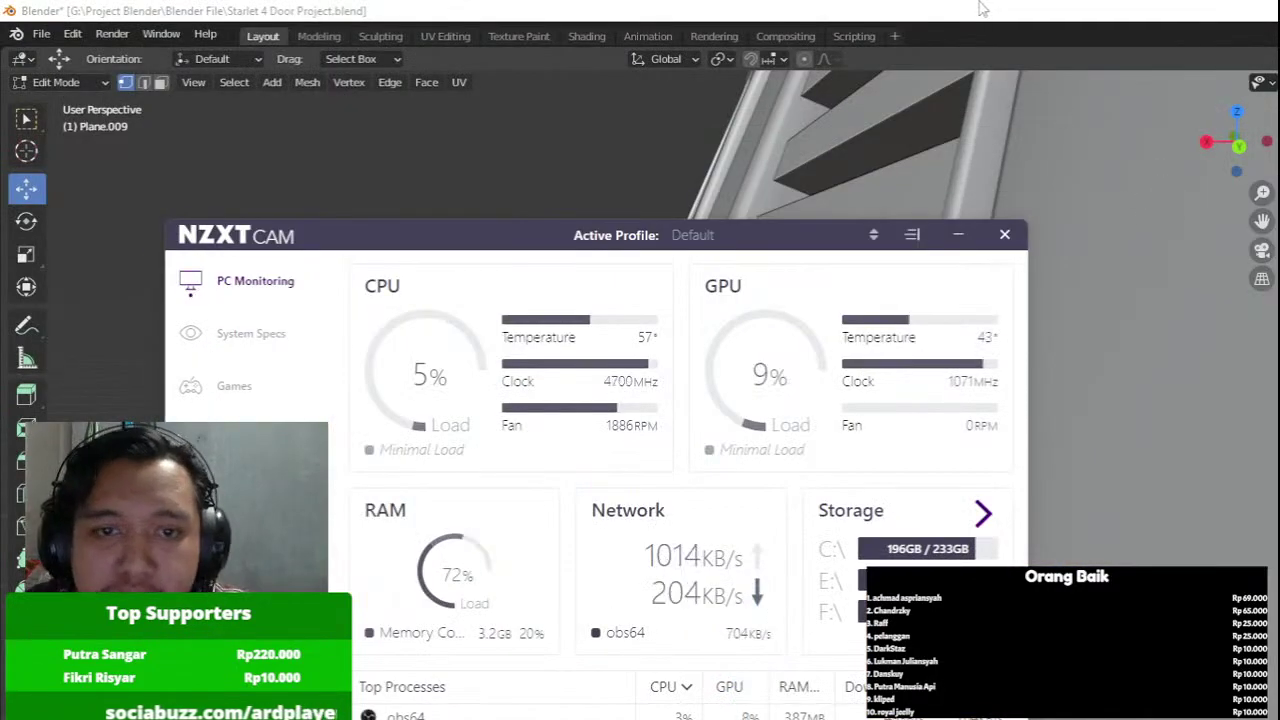
{"action": "left_click", "coordinate": [982, 8]}
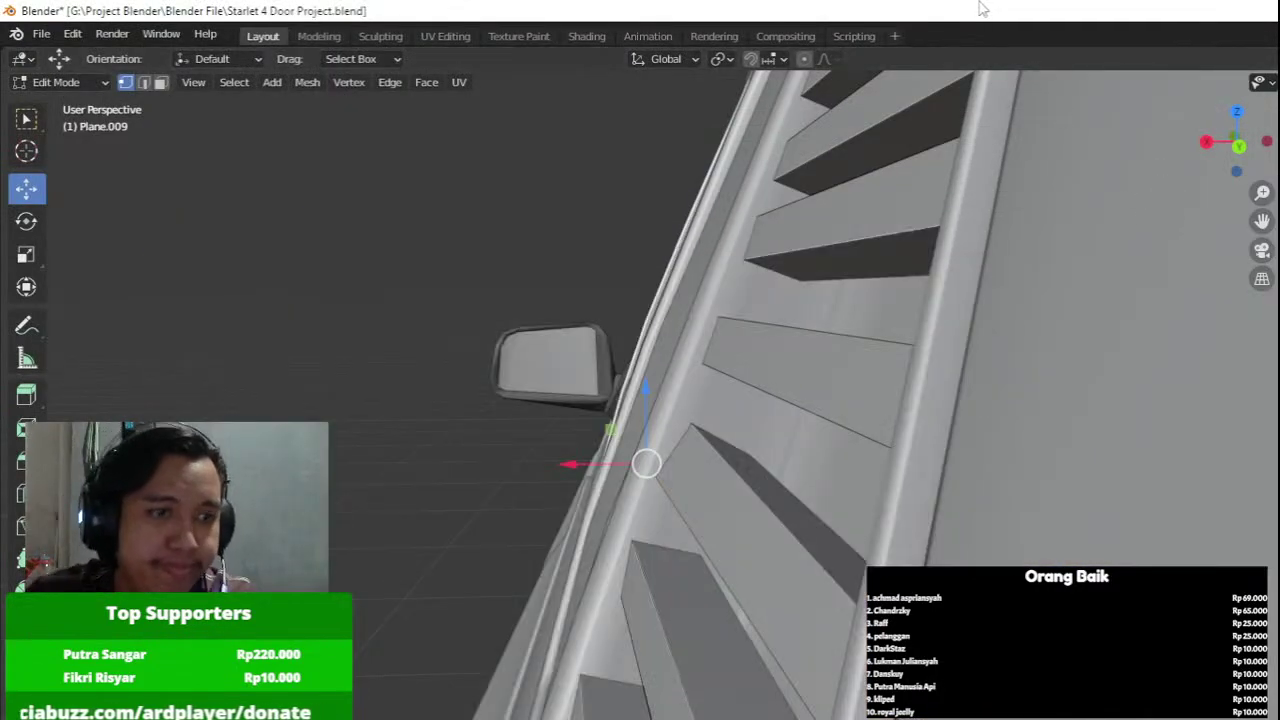
Nudge the lower front corner vertex of the slat touching the vent frame slightly outward along X.
{"action": "left_click", "coordinate": [700, 218]}
{"action": "scroll", "coordinate": [700, 218], "scroll_direction": "down", "scroll_amount": 4}
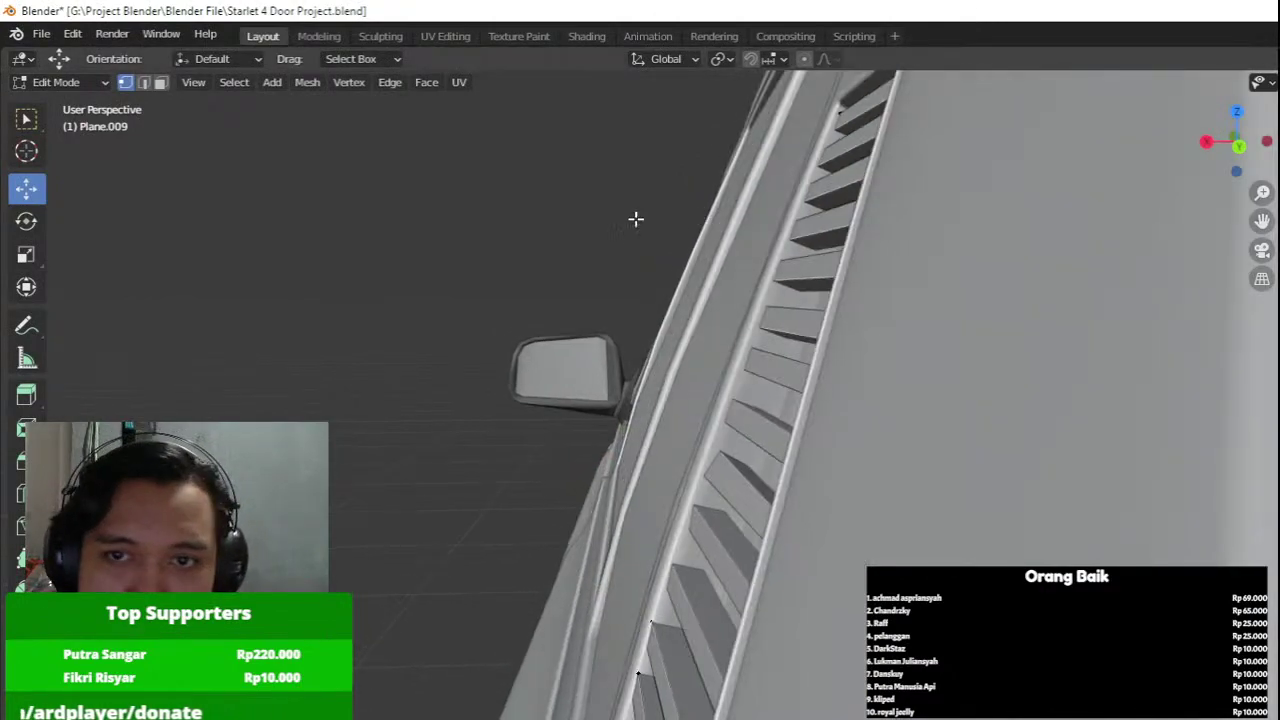
{"action": "scroll", "coordinate": [679, 312], "scroll_direction": "up", "scroll_amount": 3}
{"action": "left_click_drag", "start_coordinate": [600, 395], "coordinate": [582, 394]}
{"action": "mouse_move", "coordinate": [582, 394]}
{"action": "middle_mouse_down"}
{"action": "mouse_move", "coordinate": [566, 374]}
{"action": "mouse_move", "coordinate": [574, 390]}
{"action": "middle_mouse_up"}
{"action": "left_click", "coordinate": [653, 287]}
{"action": "left_click", "coordinate": [596, 447]}
{"action": "left_click_drag", "start_coordinate": [533, 447], "coordinate": [526, 448]}
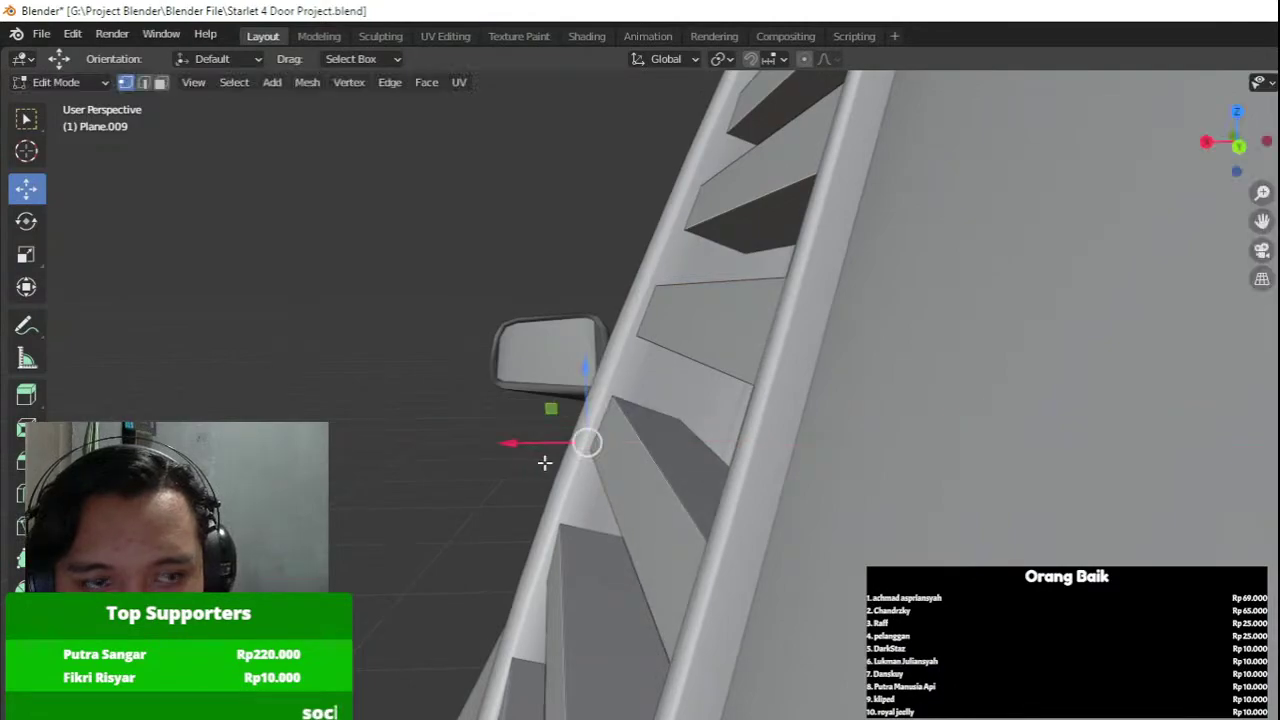
Pull both front corner vertices of the slat above inward along X to clear the vent frame.
{"action": "middle_click_drag", "start_coordinate": [543, 463], "coordinate": [603, 397]}
{"action": "left_click", "coordinate": [704, 398]}
{"action": "left_click_drag", "start_coordinate": [664, 400], "coordinate": [752, 420]}
{"action": "left_click", "coordinate": [717, 347]}
{"action": "left_click_drag", "start_coordinate": [677, 348], "coordinate": [695, 352]}
{"action": "middle_click_drag", "start_coordinate": [699, 420], "coordinate": [705, 357]}
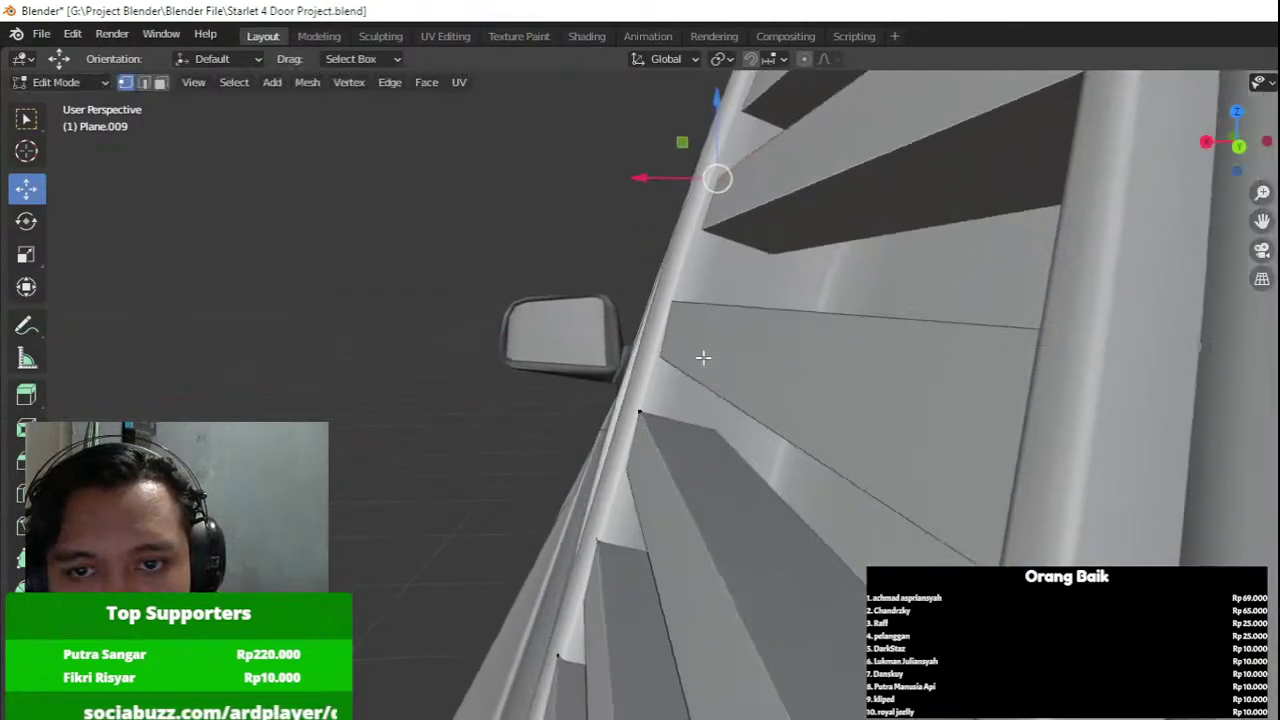
Adjust the upper and lower front corner vertices of the next slat down along X to meet the frame edge.
{"action": "left_click", "coordinate": [665, 356]}
{"action": "left_click", "coordinate": [679, 306]}
{"action": "left_click_drag", "start_coordinate": [620, 309], "coordinate": [612, 310]}
{"action": "left_click", "coordinate": [660, 356]}
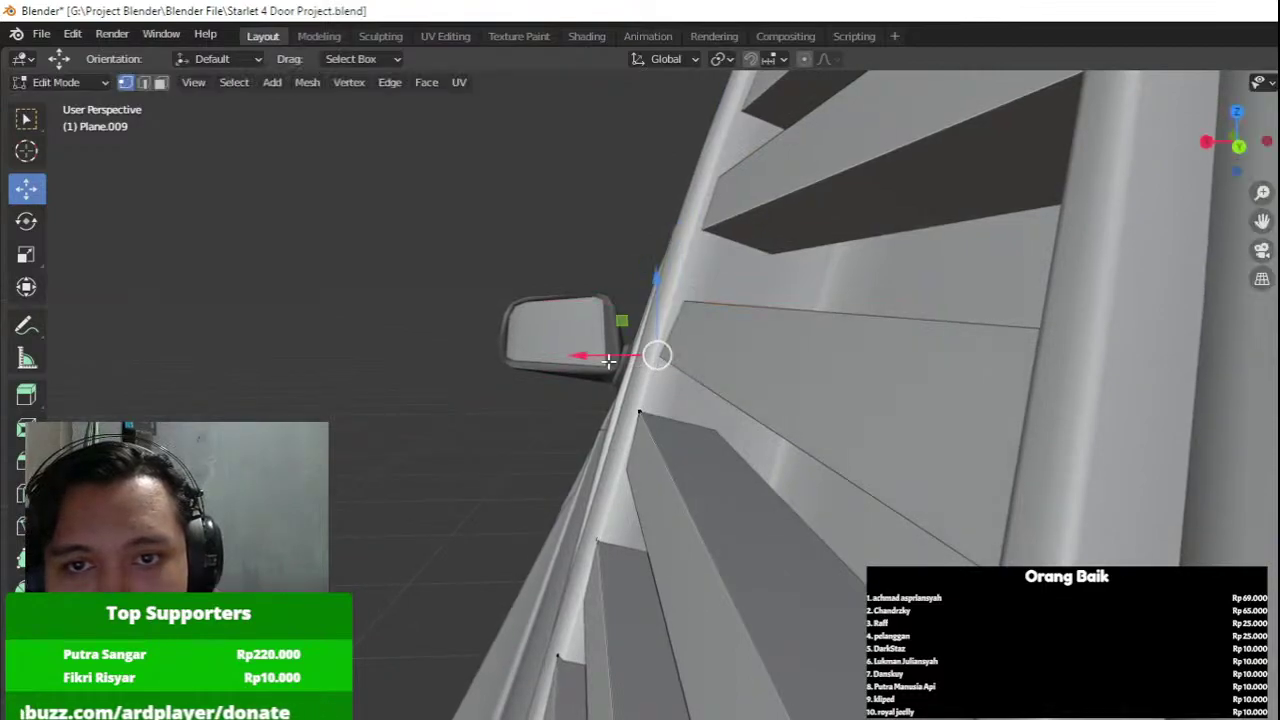
{"action": "left_click_drag", "start_coordinate": [609, 357], "coordinate": [627, 358]}
{"action": "left_click", "coordinate": [681, 303]}
{"action": "left_click_drag", "start_coordinate": [607, 299], "coordinate": [616, 297]}
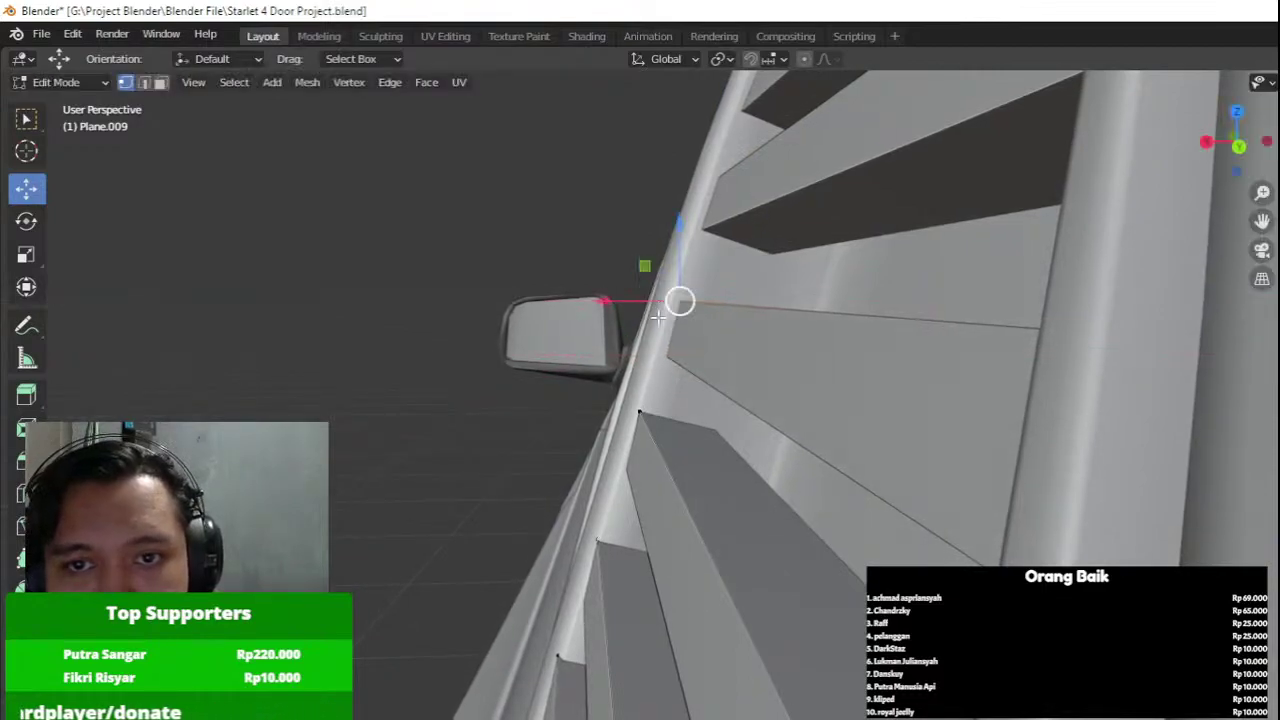
Move the upper front corner vertex of the following slat inward along X and slightly rearward along Y.
{"action": "left_click", "coordinate": [640, 412]}
{"action": "left_click_drag", "start_coordinate": [589, 417], "coordinate": [602, 419]}
{"action": "middle_click_drag", "start_coordinate": [620, 422], "coordinate": [748, 432]}
{"action": "scroll", "coordinate": [802, 455], "scroll_direction": "down", "scroll_amount": 3}
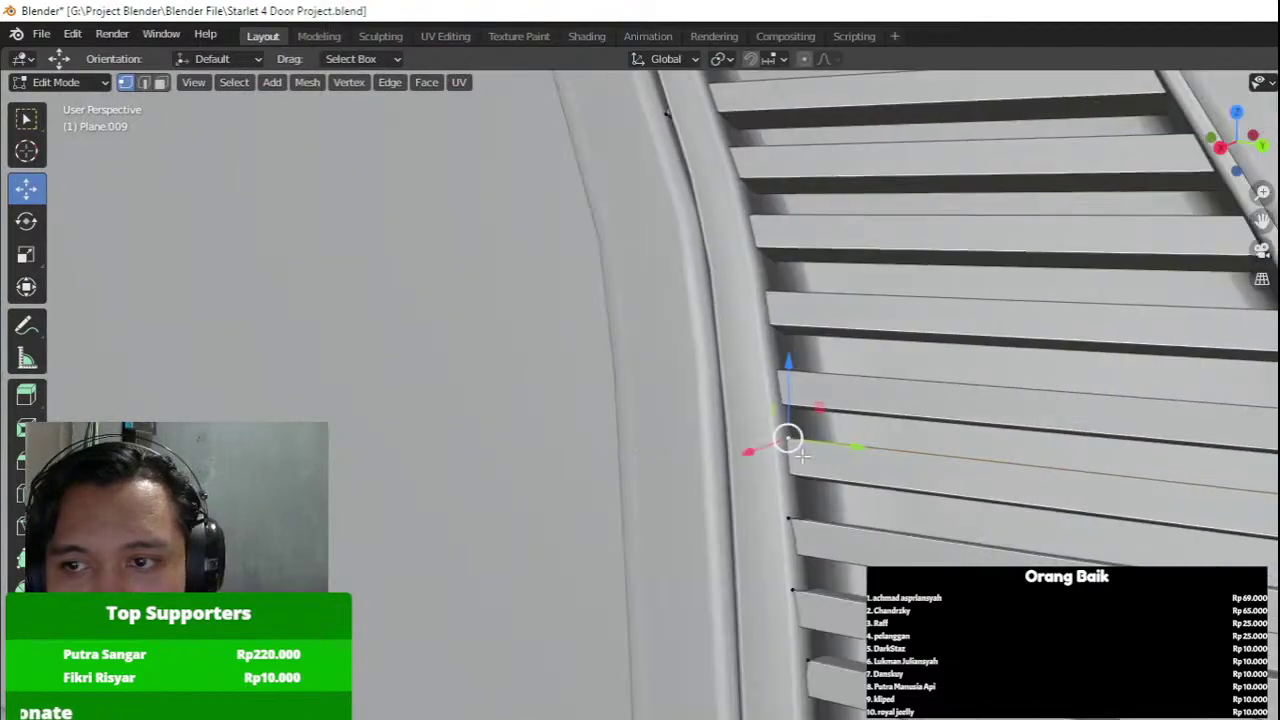
{"action": "left_click_drag", "start_coordinate": [828, 447], "coordinate": [832, 447]}
{"action": "middle_click_drag", "start_coordinate": [832, 447], "coordinate": [715, 443]}
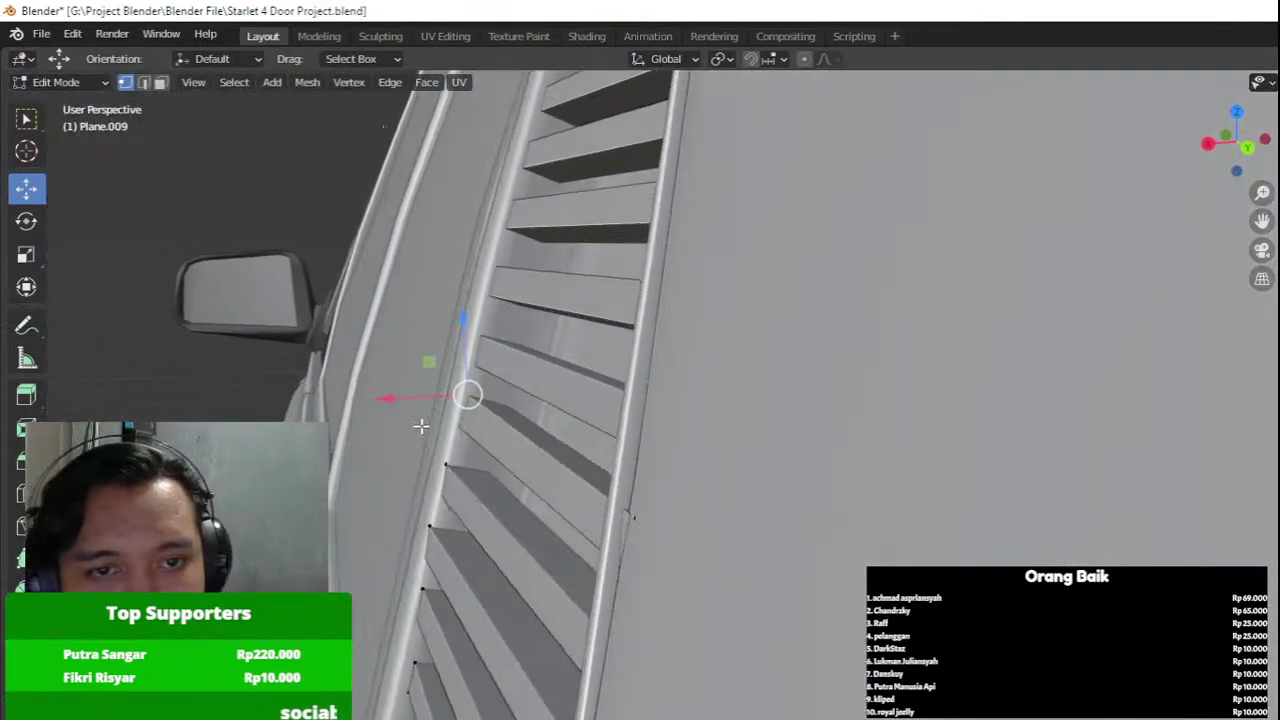
Select the two front corner vertices of the next lower slat and shift them inward along X and along Y.
{"action": "middle_click_drag", "start_coordinate": [423, 426], "coordinate": [517, 453]}
{"action": "left_click", "coordinate": [548, 451]}
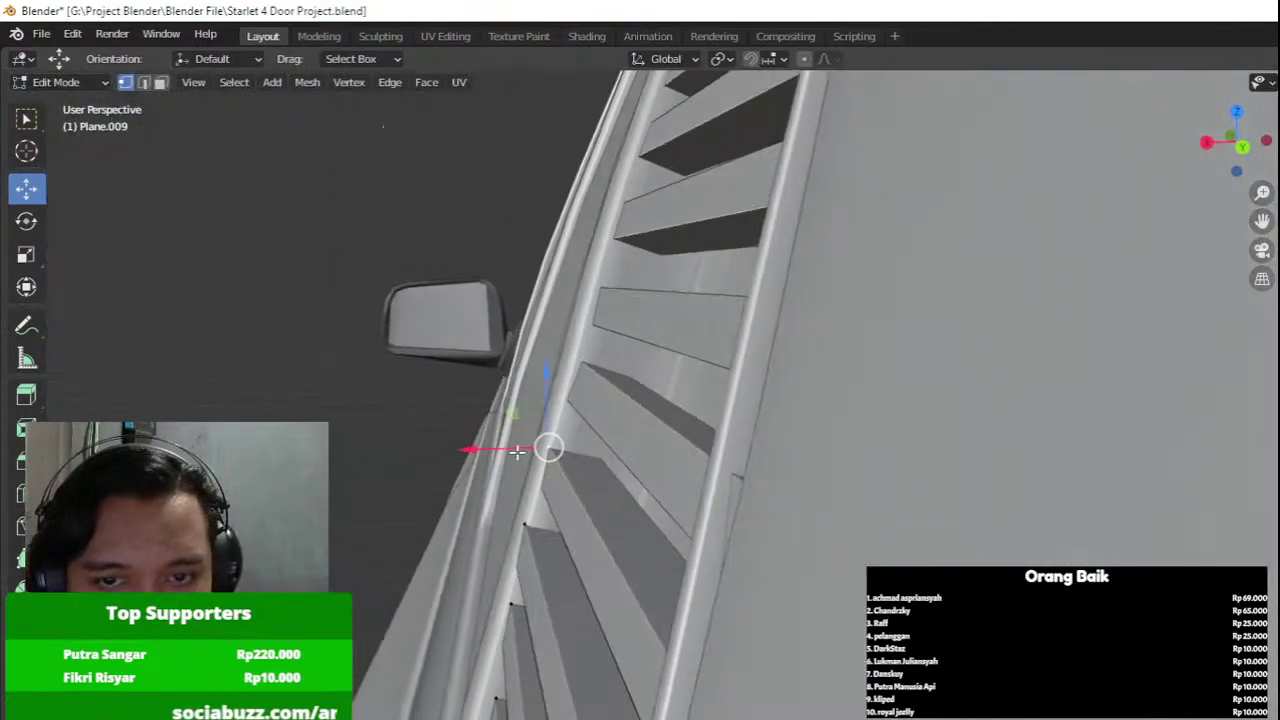
{"action": "left_click", "coordinate": [521, 480], "text": "shift"}
{"action": "left_click_drag", "start_coordinate": [499, 458], "coordinate": [523, 484]}
{"action": "middle_click_drag", "start_coordinate": [523, 484], "coordinate": [700, 482]}
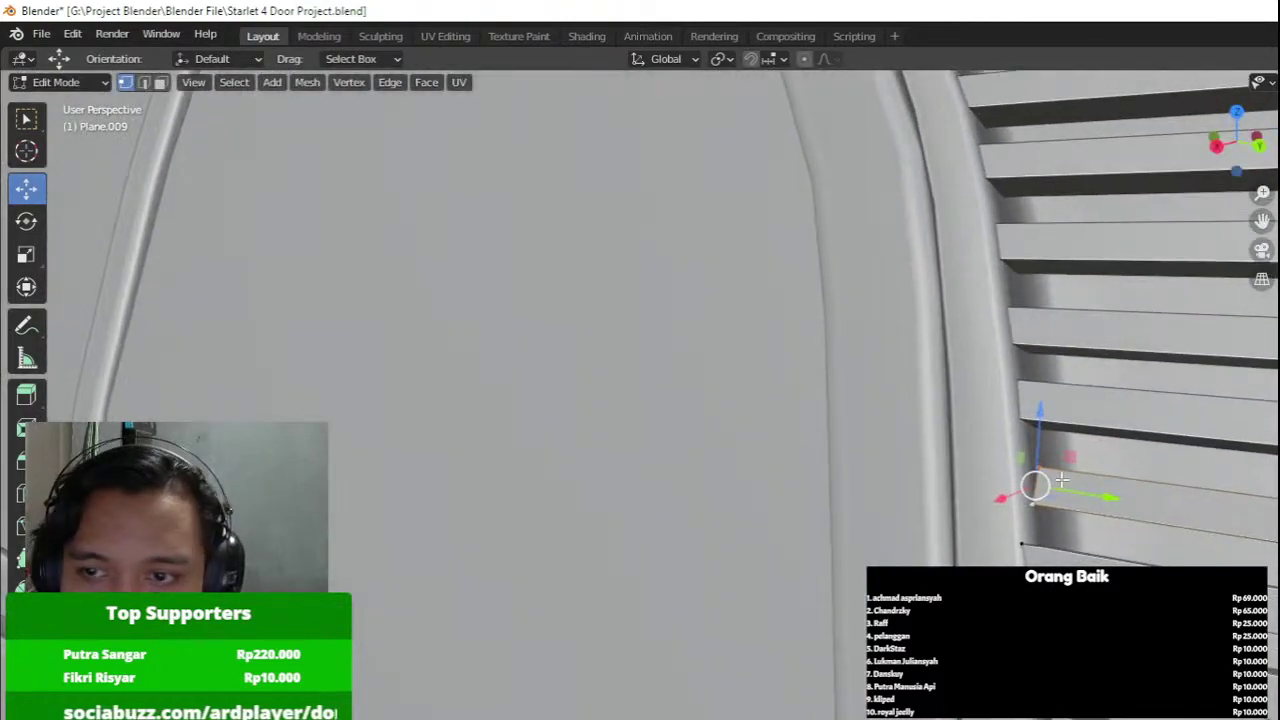
{"action": "mouse_move", "coordinate": [1070, 490]}
{"action": "left_mouse_down"}
{"action": "mouse_move", "coordinate": [1084, 491]}
{"action": "mouse_move", "coordinate": [1072, 475]}
{"action": "left_mouse_up"}
{"action": "left_click", "coordinate": [1032, 467]}
{"action": "middle_click_drag", "start_coordinate": [1072, 475], "coordinate": [978, 459]}
Move the following slat's front corner pair inward along X, and refine its upper corner vertex separately.
{"action": "left_click", "coordinate": [595, 492]}
{"action": "left_click", "coordinate": [594, 521], "text": "shift"}
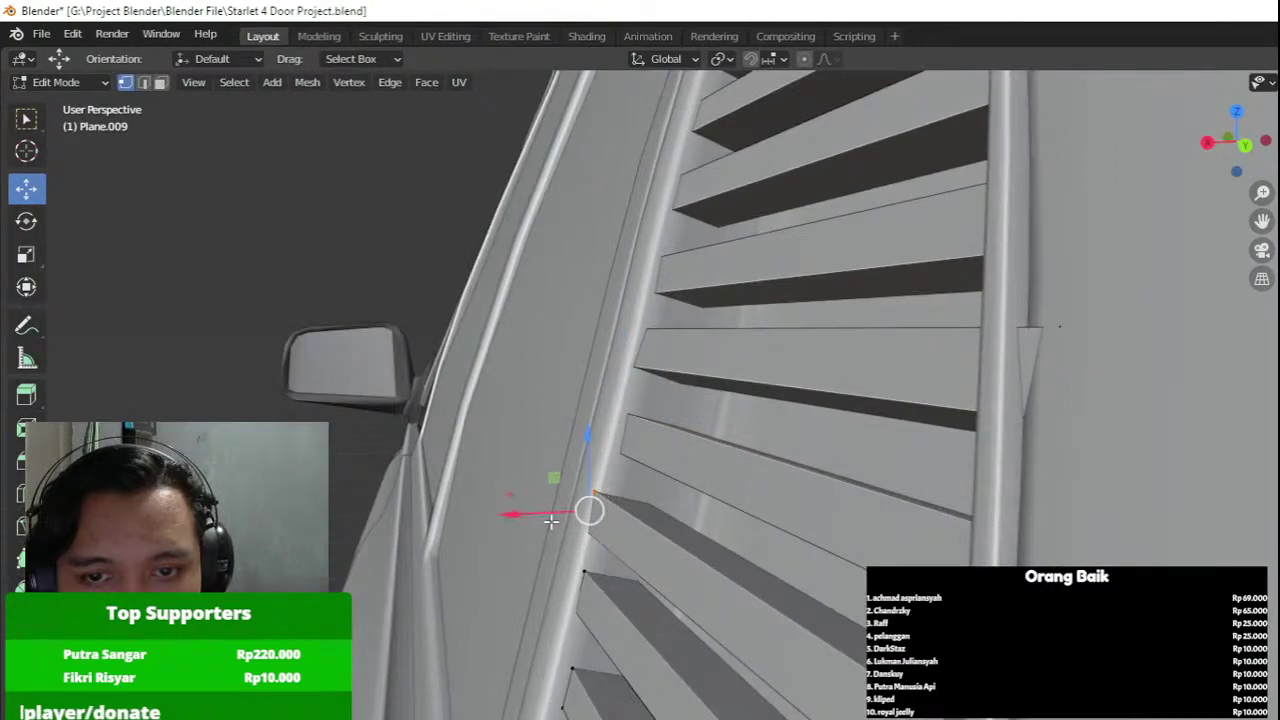
{"action": "left_click_drag", "start_coordinate": [550, 518], "coordinate": [562, 518]}
{"action": "mouse_move", "coordinate": [594, 517]}
{"action": "middle_mouse_down"}
{"action": "mouse_move", "coordinate": [626, 517]}
{"action": "mouse_move", "coordinate": [590, 516]}
{"action": "middle_mouse_up"}
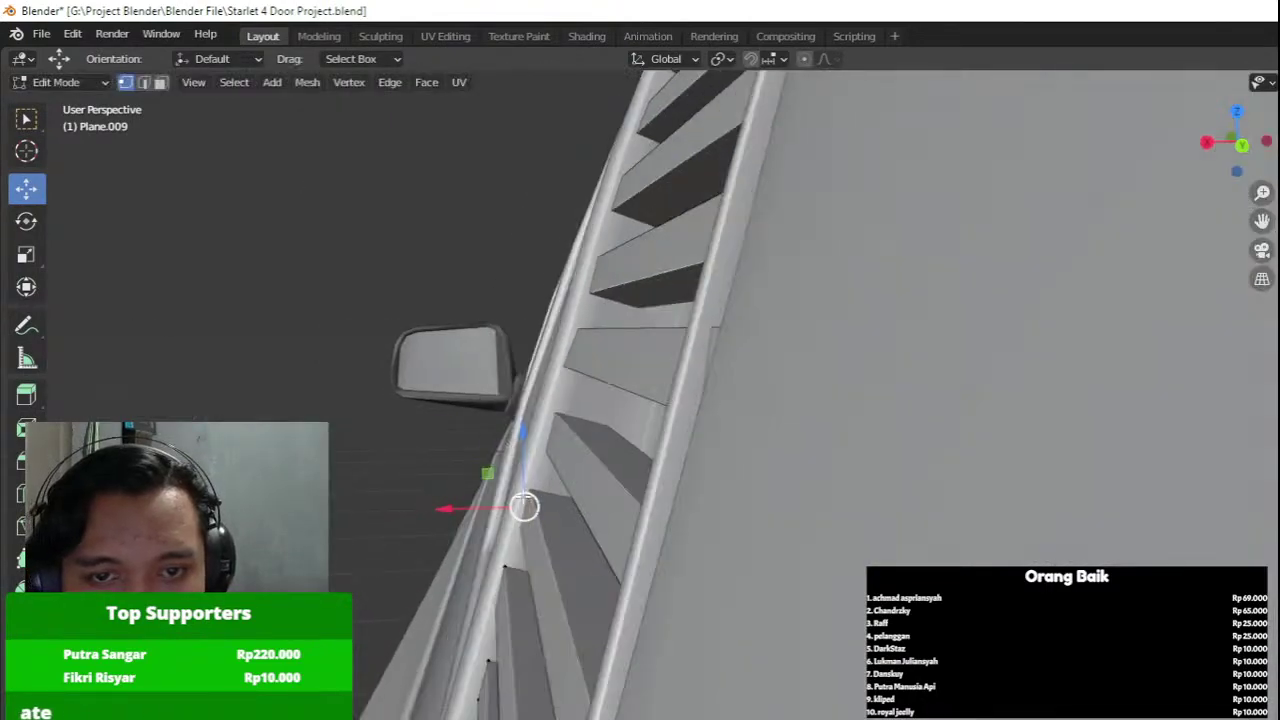
{"action": "left_click", "coordinate": [526, 493]}
{"action": "left_click_drag", "start_coordinate": [496, 490], "coordinate": [443, 489]}
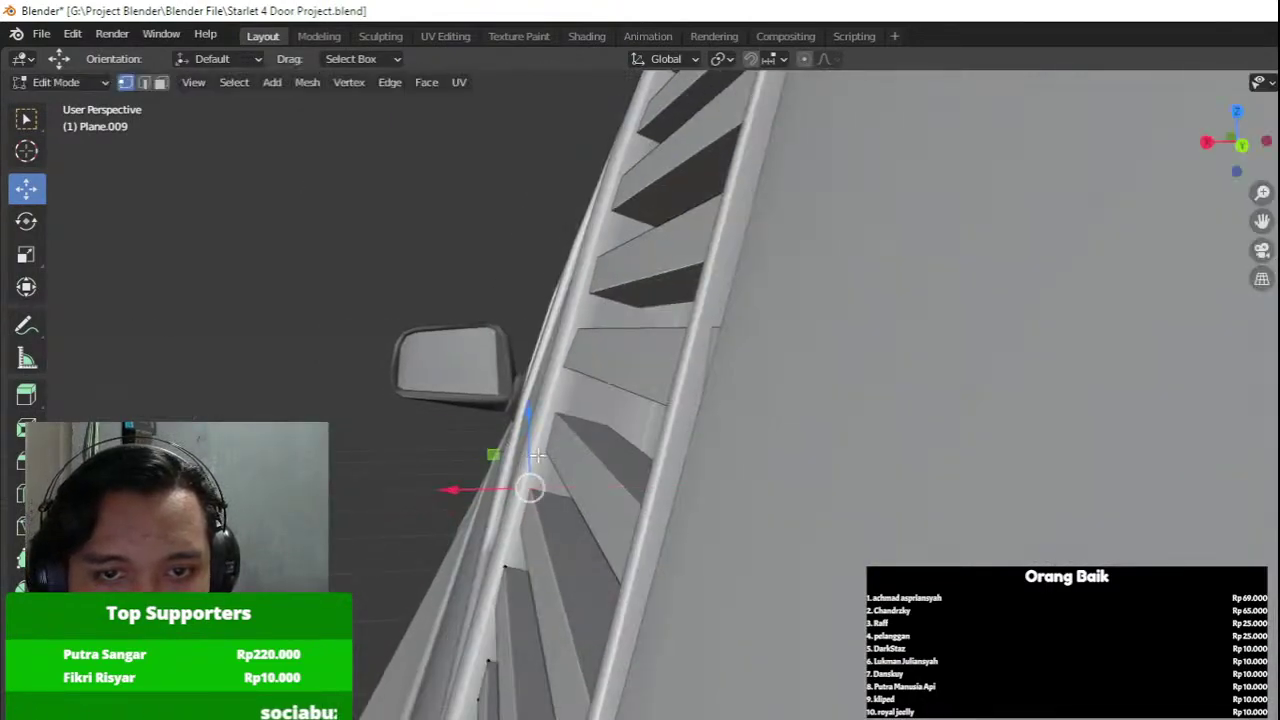
{"action": "left_click", "coordinate": [541, 457]}
{"action": "left_click_drag", "start_coordinate": [519, 451], "coordinate": [514, 412]}
Align the upper front corner vertex of the next slat down with the frame by moving it along X and Y.
{"action": "left_click", "coordinate": [556, 413]}
{"action": "middle_click_drag", "start_coordinate": [528, 413], "coordinate": [588, 357], "text": "shift"}
{"action": "left_click", "coordinate": [588, 434]}
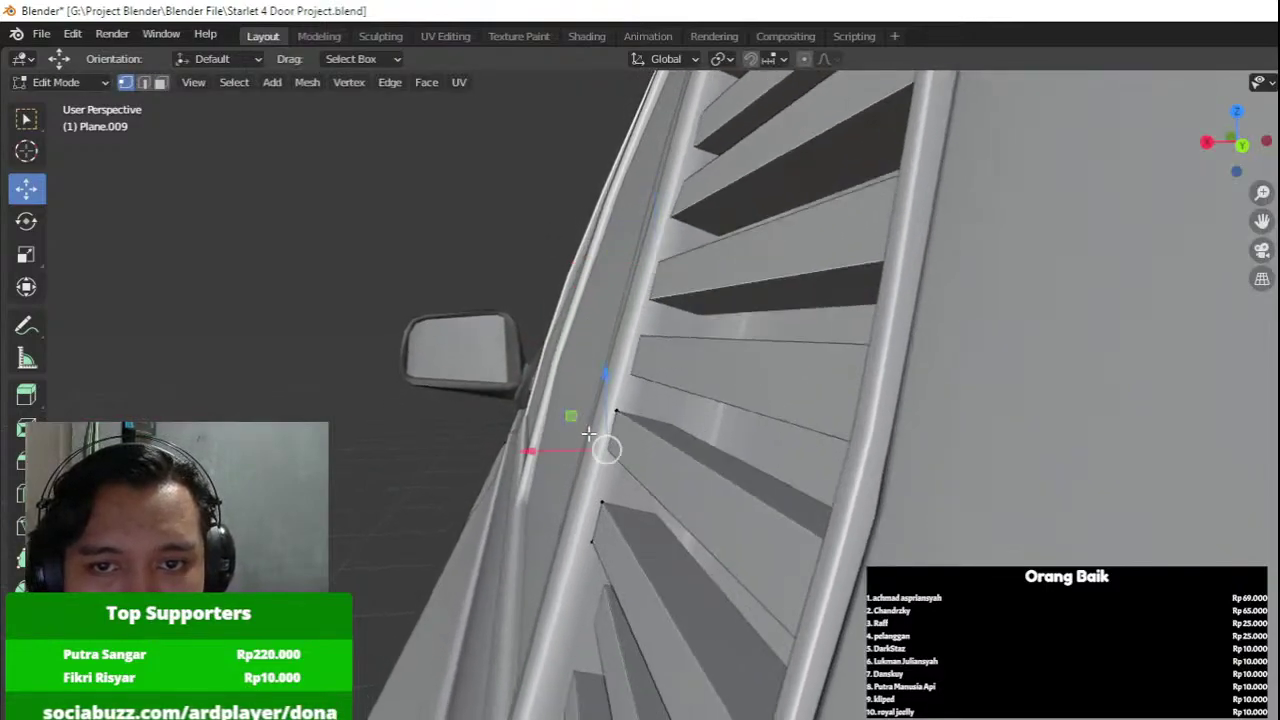
{"action": "left_click", "coordinate": [628, 424]}
{"action": "left_click_drag", "start_coordinate": [563, 411], "coordinate": [563, 410]}
{"action": "middle_click_drag", "start_coordinate": [563, 410], "coordinate": [722, 424]}
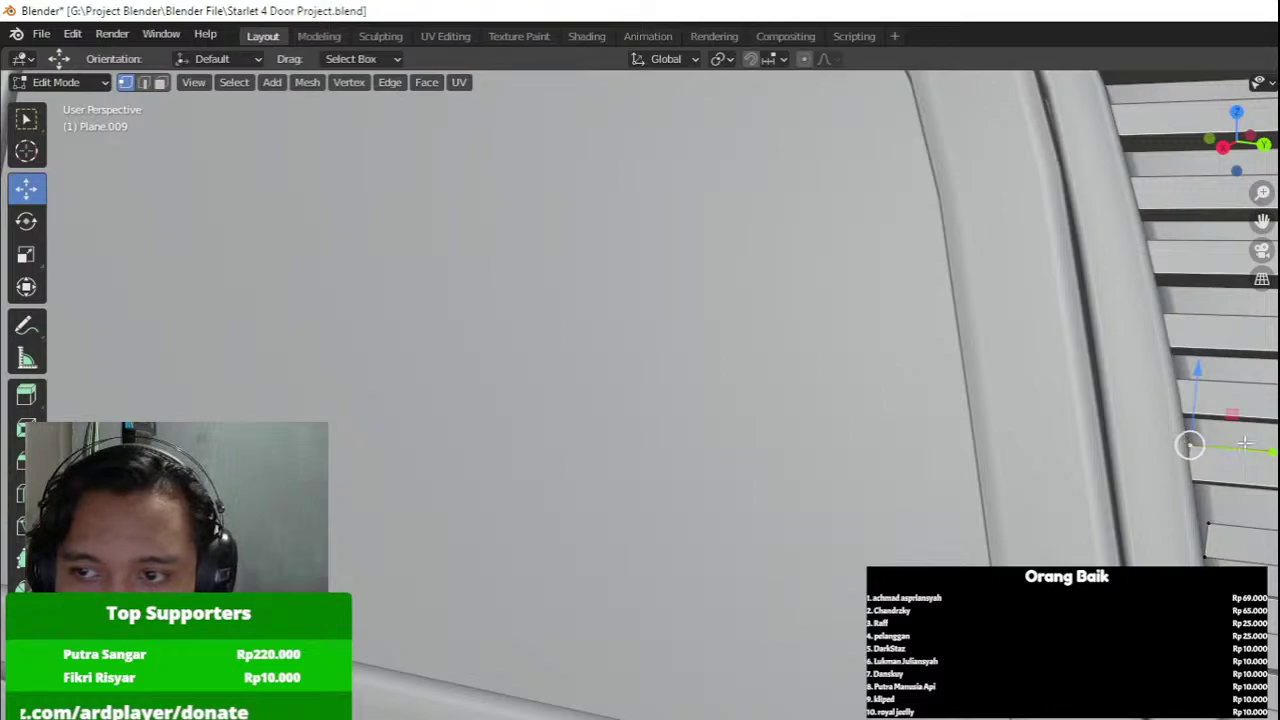
{"action": "left_click_drag", "start_coordinate": [1246, 446], "coordinate": [1233, 449]}
Move the front corner vertices of the next lower slat forward along Y to the frame and slightly outward along X.
{"action": "middle_click_drag", "start_coordinate": [1233, 449], "coordinate": [1097, 349], "text": "shift"}
{"action": "left_click", "coordinate": [1070, 423]}
{"action": "left_click", "coordinate": [1071, 453], "text": "shift"}
{"action": "mouse_move", "coordinate": [1138, 446]}
{"action": "left_mouse_down"}
{"action": "mouse_move", "coordinate": [1126, 446]}
{"action": "mouse_move", "coordinate": [1128, 426]}
{"action": "left_mouse_up"}
{"action": "left_click", "coordinate": [1059, 420]}
{"action": "middle_click_drag", "start_coordinate": [1128, 426], "coordinate": [980, 420]}
{"action": "middle_click_drag", "start_coordinate": [661, 440], "coordinate": [634, 434], "text": "shift"}
{"action": "left_click", "coordinate": [622, 438], "text": "shift"}
{"action": "left_click_drag", "start_coordinate": [577, 424], "coordinate": [571, 423]}
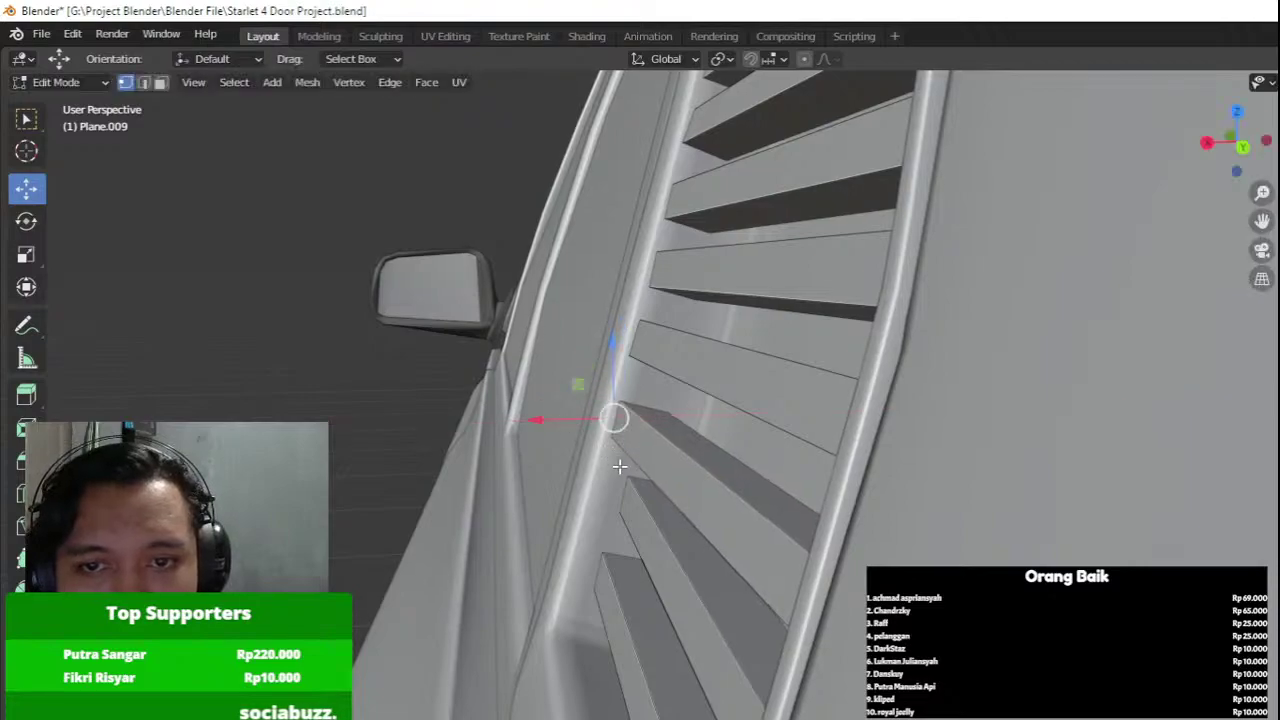
Move the front corner vertices of the next two lower slats outward along X to the frame and leave Edit Mode.
{"action": "left_click", "coordinate": [624, 472]}
{"action": "left_click", "coordinate": [616, 512], "text": "shift"}
{"action": "left_click_drag", "start_coordinate": [559, 495], "coordinate": [527, 493]}
{"action": "left_click", "coordinate": [593, 583], "text": "shift"}
{"action": "left_click_drag", "start_coordinate": [523, 572], "coordinate": [494, 570]}
{"action": "scroll", "coordinate": [505, 485], "scroll_direction": "down", "scroll_amount": 4}
{"action": "key", "text": "Tab"}
Save the project and inspect the finished side vent on the whole car from the side.
{"action": "middle_click_drag", "start_coordinate": [507, 468], "coordinate": [690, 492]}
{"action": "scroll", "coordinate": [628, 467], "scroll_direction": "down", "scroll_amount": 4}
{"action": "left_click", "coordinate": [506, 224]}
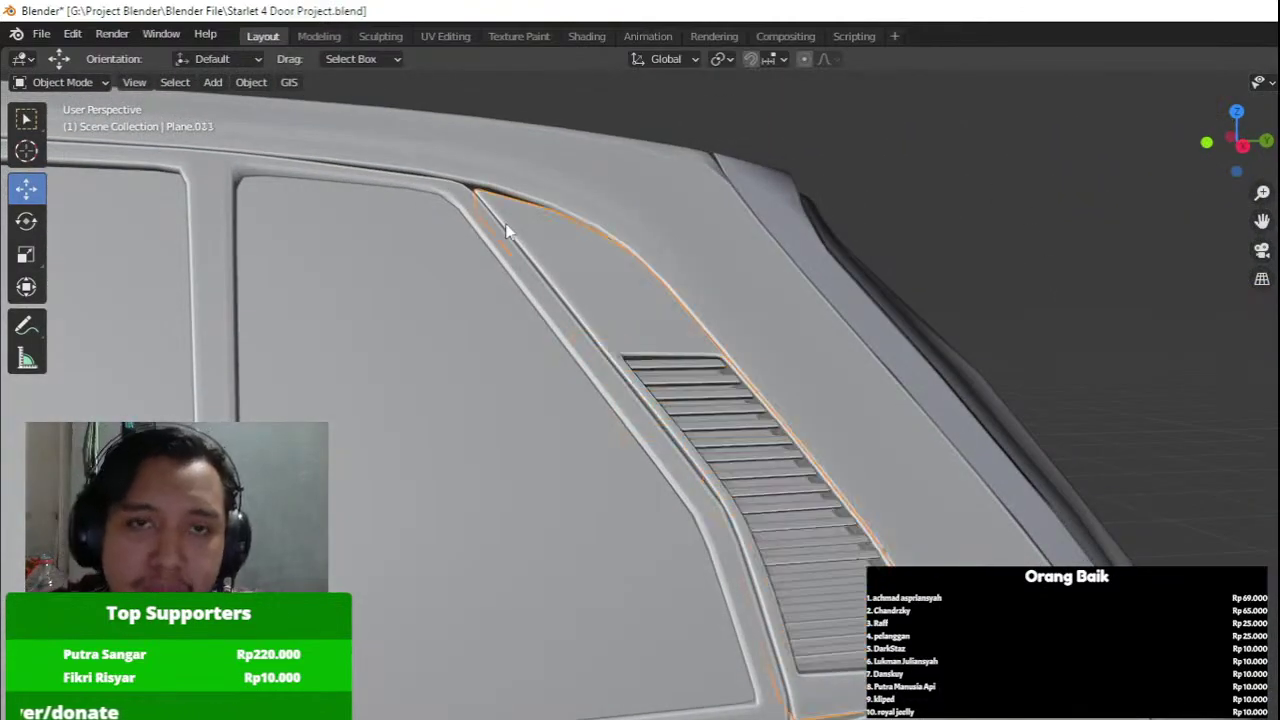
{"action": "scroll", "coordinate": [582, 286], "scroll_direction": "down", "scroll_amount": 8}
{"action": "left_click", "coordinate": [582, 286]}
{"action": "middle_click_drag", "start_coordinate": [582, 286], "coordinate": [908, 333]}
{"action": "scroll", "coordinate": [908, 333], "scroll_direction": "down", "scroll_amount": 3}
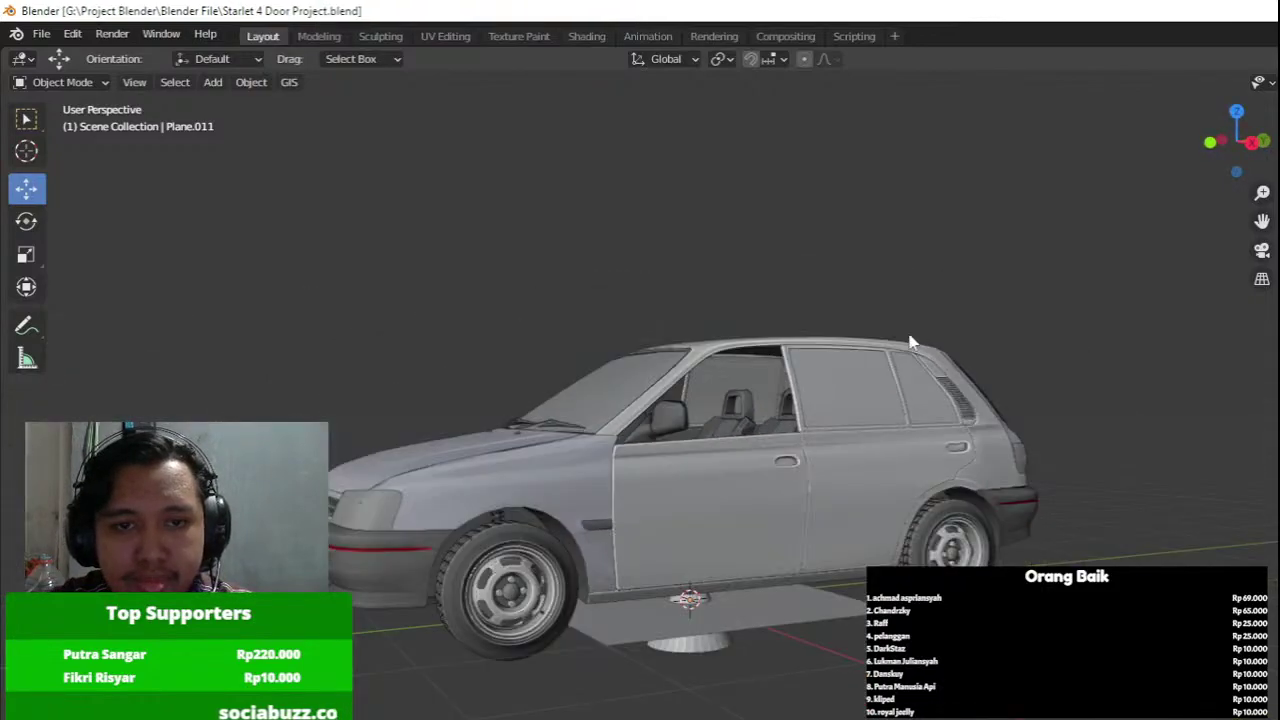
{"action": "scroll", "coordinate": [803, 509], "scroll_direction": "up", "scroll_amount": 2}
Apply the front fender's bluish body paint material to the rear door, the front door and the main body shell.
{"action": "left_click", "coordinate": [803, 509]}
{"action": "left_click", "coordinate": [567, 540]}
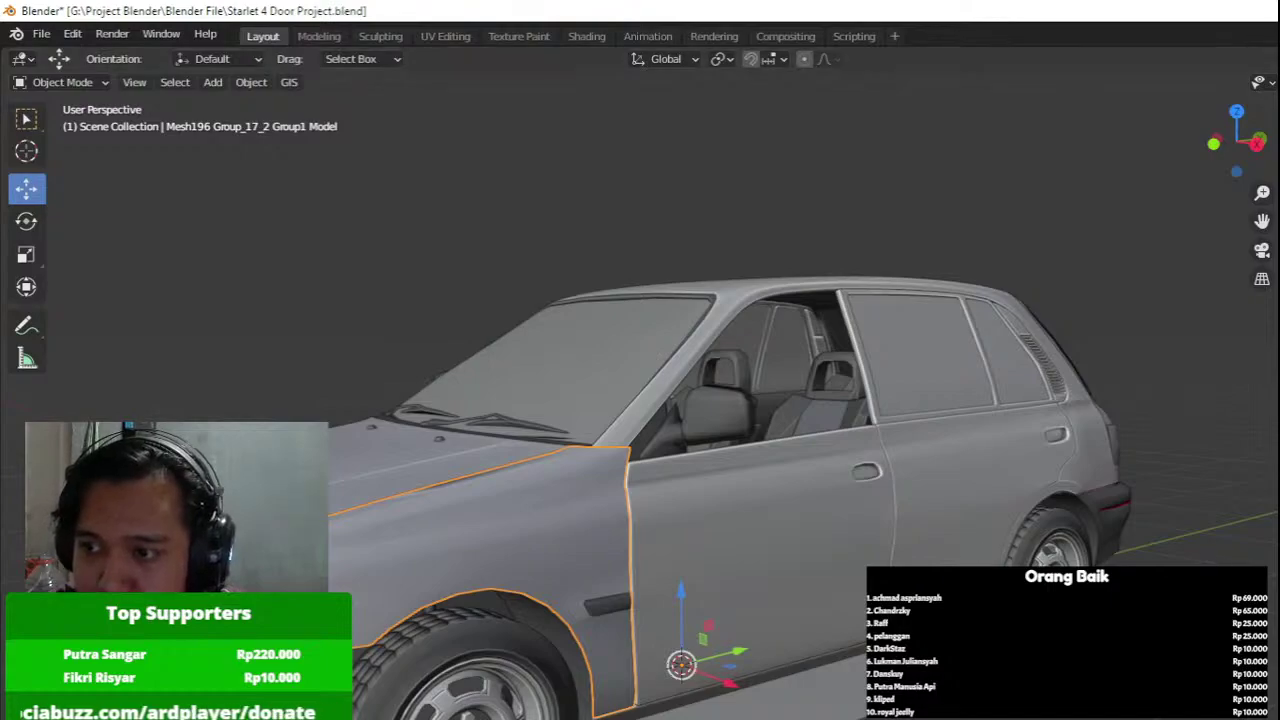
{"action": "left_click", "coordinate": [950, 528]}
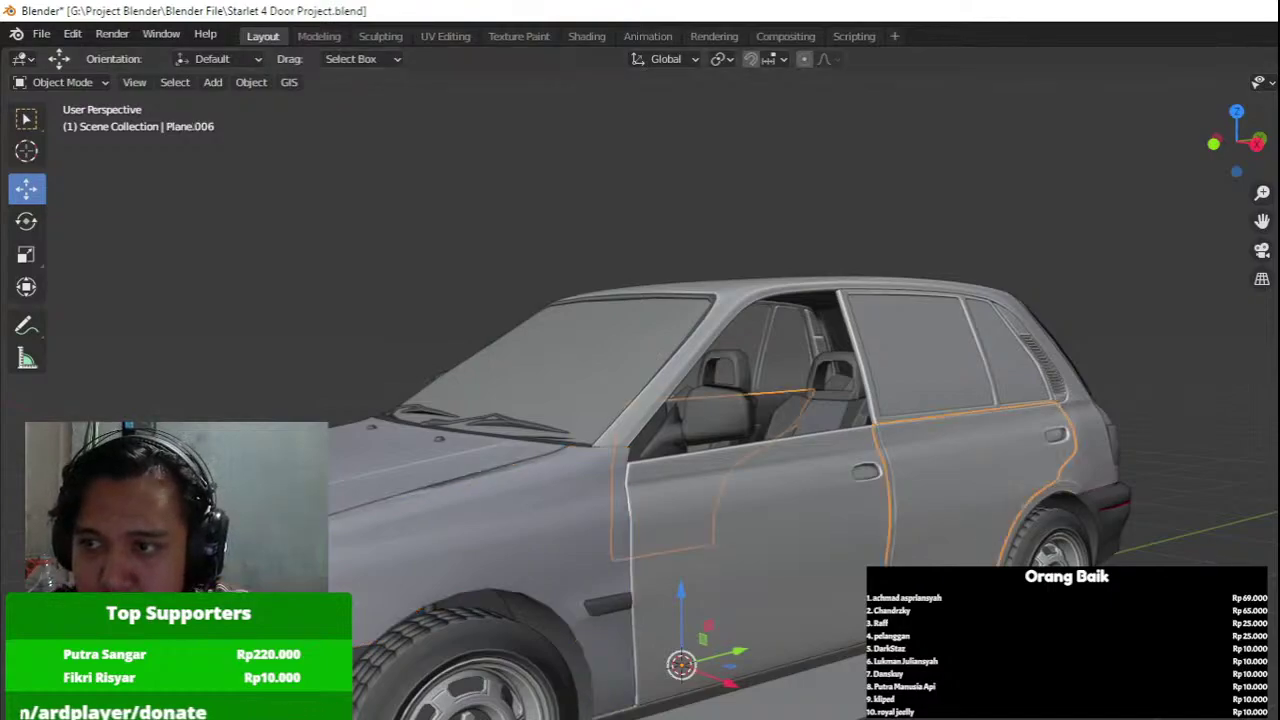
{"action": "left_click", "coordinate": [810, 535]}
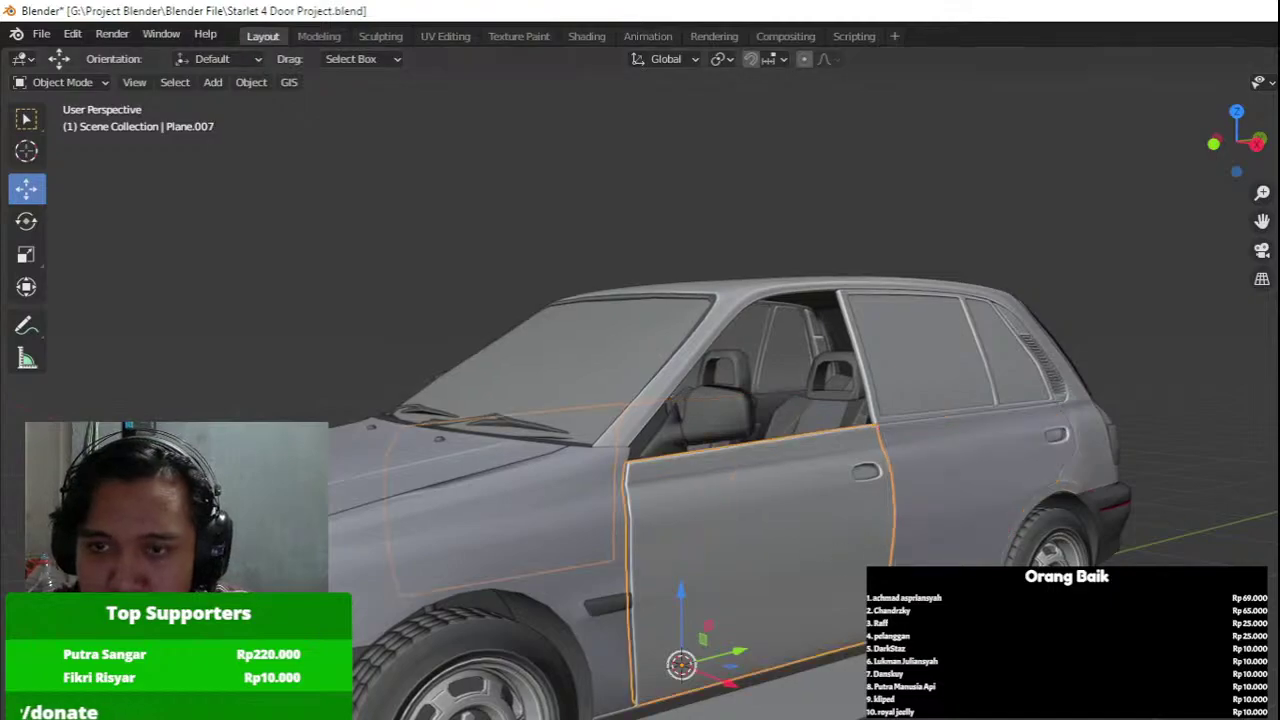
{"action": "left_click", "coordinate": [1104, 443]}
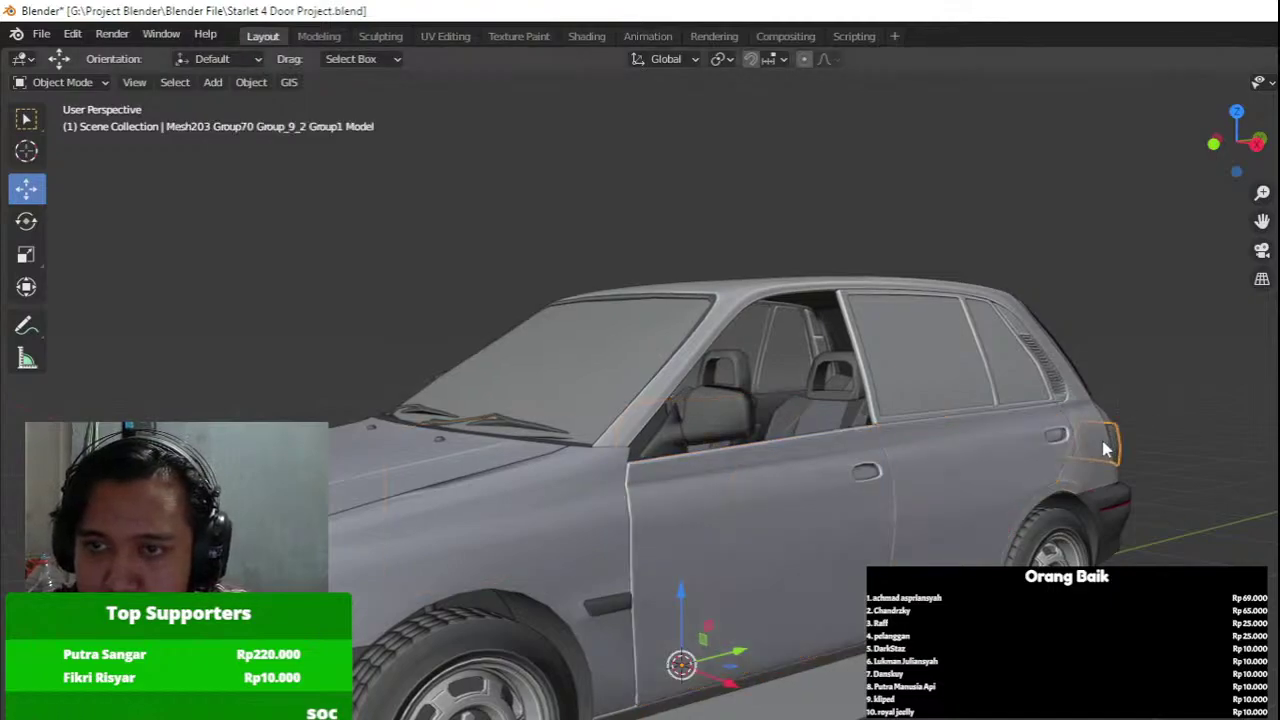
{"action": "left_click", "coordinate": [1092, 452]}
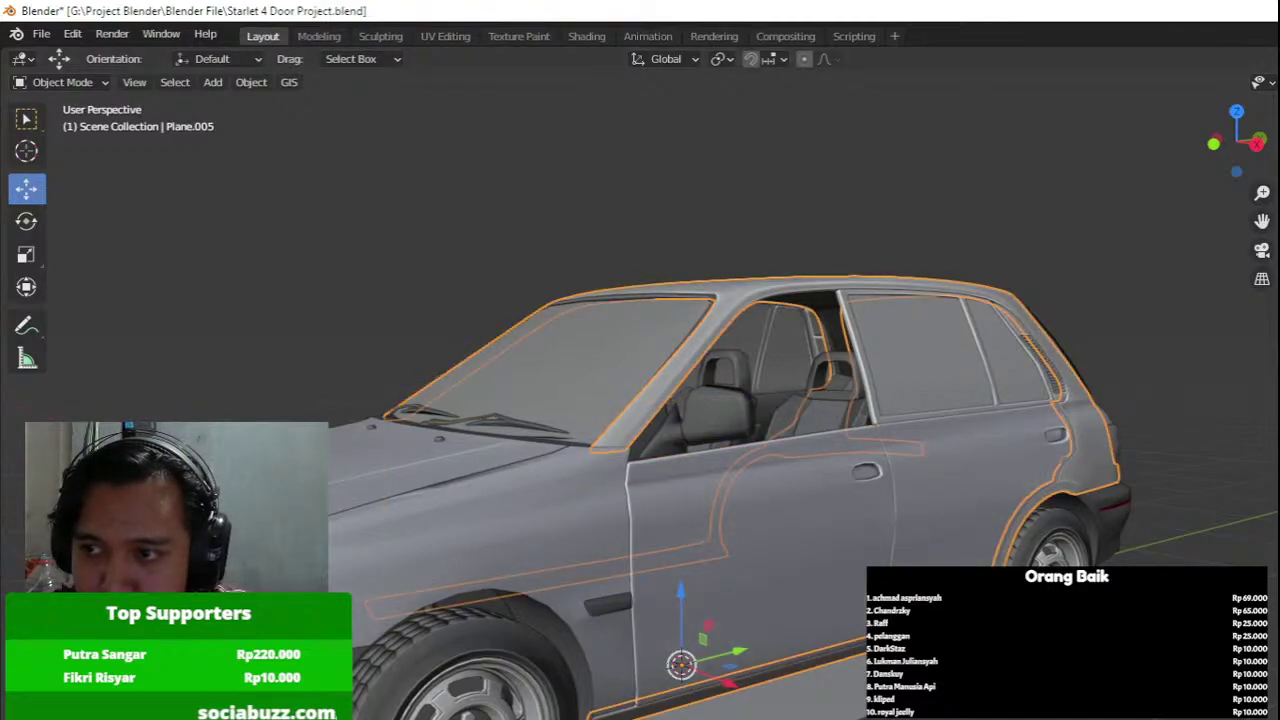
{"action": "middle_click_drag", "start_coordinate": [1166, 448], "coordinate": [1133, 446]}
{"action": "left_click", "coordinate": [1142, 550]}
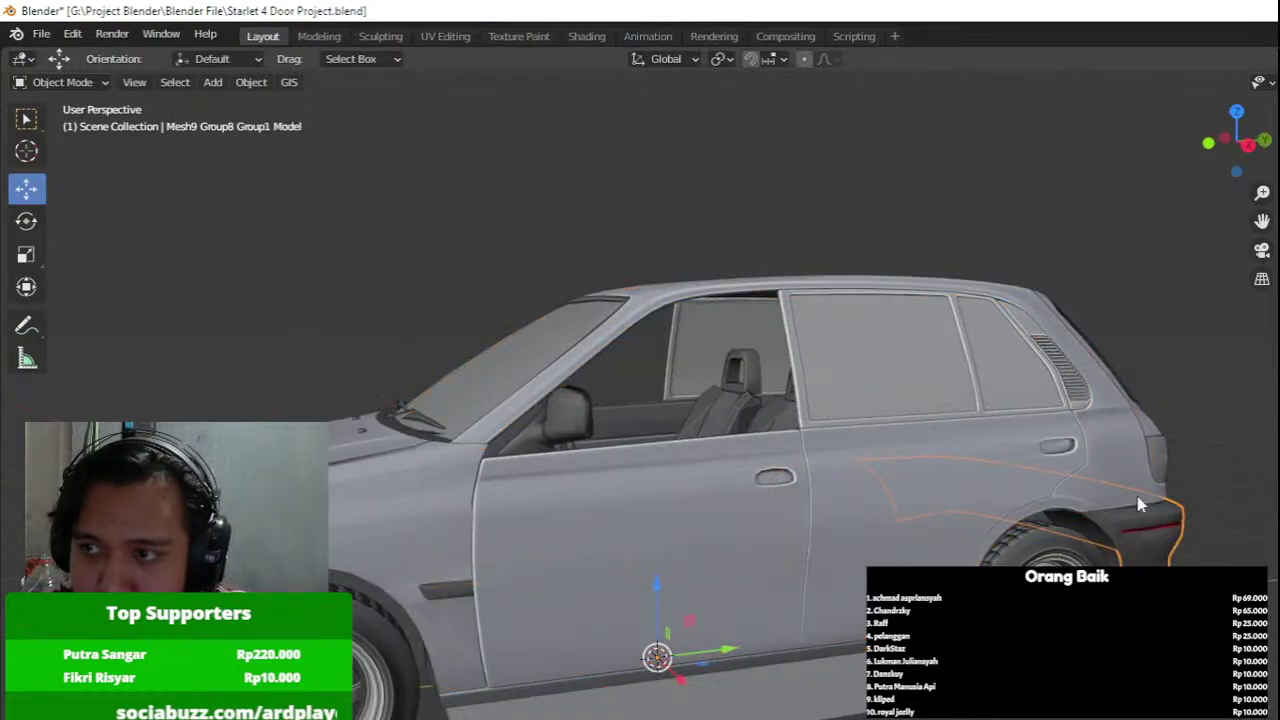
Link the louver slats' material to the side vent panel and the rear side window glass.
{"action": "left_click", "coordinate": [1076, 410]}
{"action": "scroll", "coordinate": [1097, 333], "scroll_direction": "up", "scroll_amount": 3}
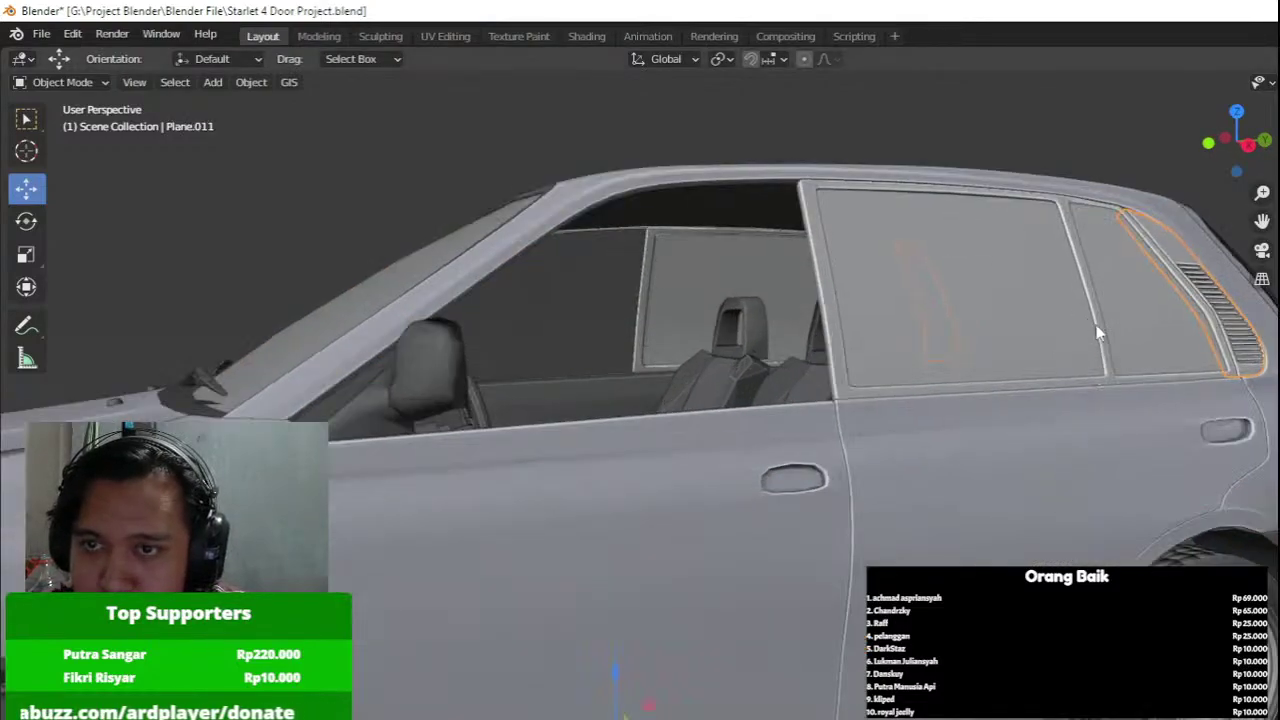
{"action": "left_click", "coordinate": [1138, 272]}
{"action": "left_click", "coordinate": [1192, 281], "text": "shift"}
{"action": "middle_click_drag", "start_coordinate": [1148, 286], "coordinate": [872, 353], "text": "shift"}
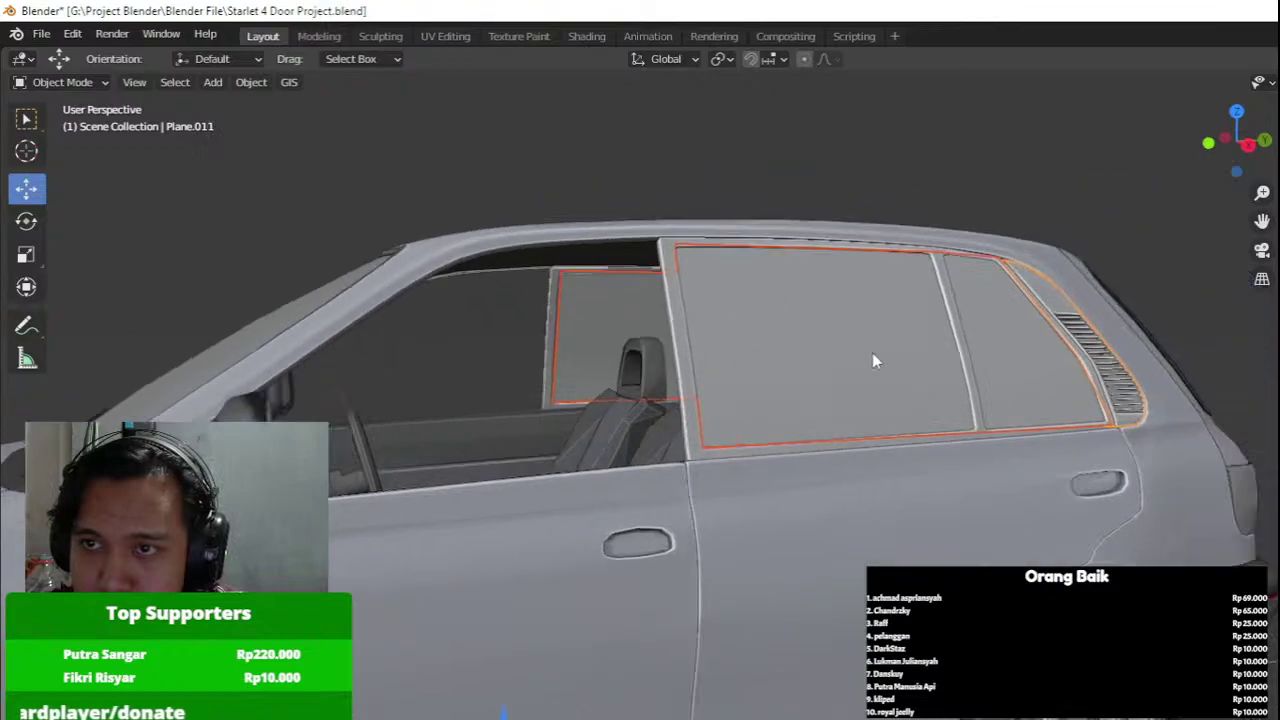
{"action": "scroll", "coordinate": [966, 366], "scroll_direction": "up", "scroll_amount": 4}
{"action": "key", "text": "Tab"}
{"action": "key", "text": "a"}
{"action": "key", "text": "Tab"}
{"action": "left_click", "coordinate": [1068, 364], "text": "shift"}
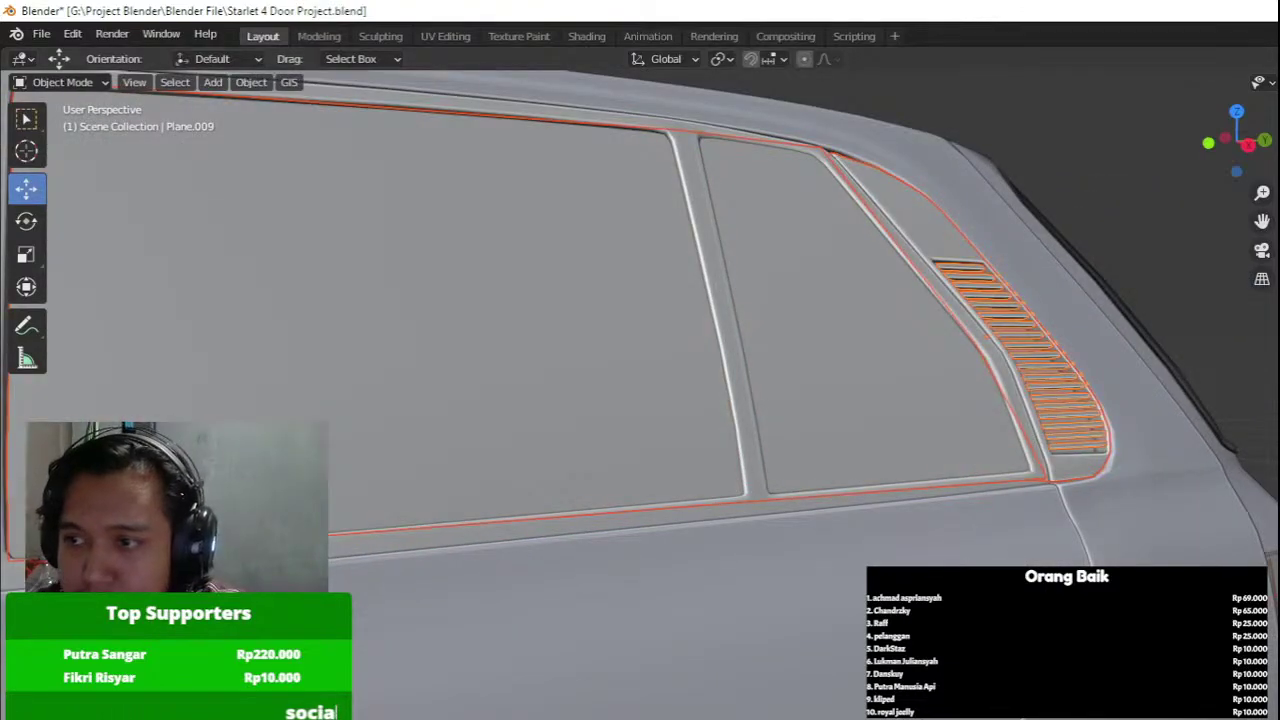
{"action": "key", "text": "ctrl+l"}
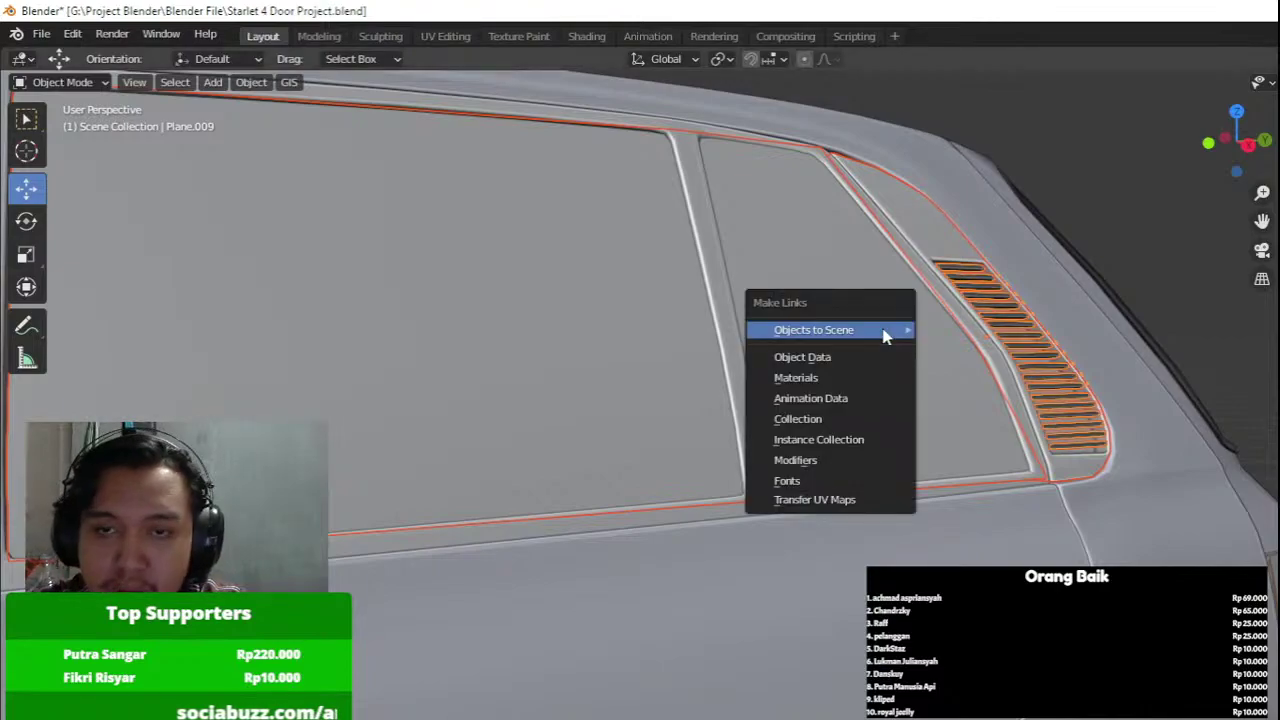
{"action": "left_click", "coordinate": [879, 375]}
{"action": "scroll", "coordinate": [990, 451], "scroll_direction": "down", "scroll_amount": 4}
{"action": "left_click", "coordinate": [1027, 369]}
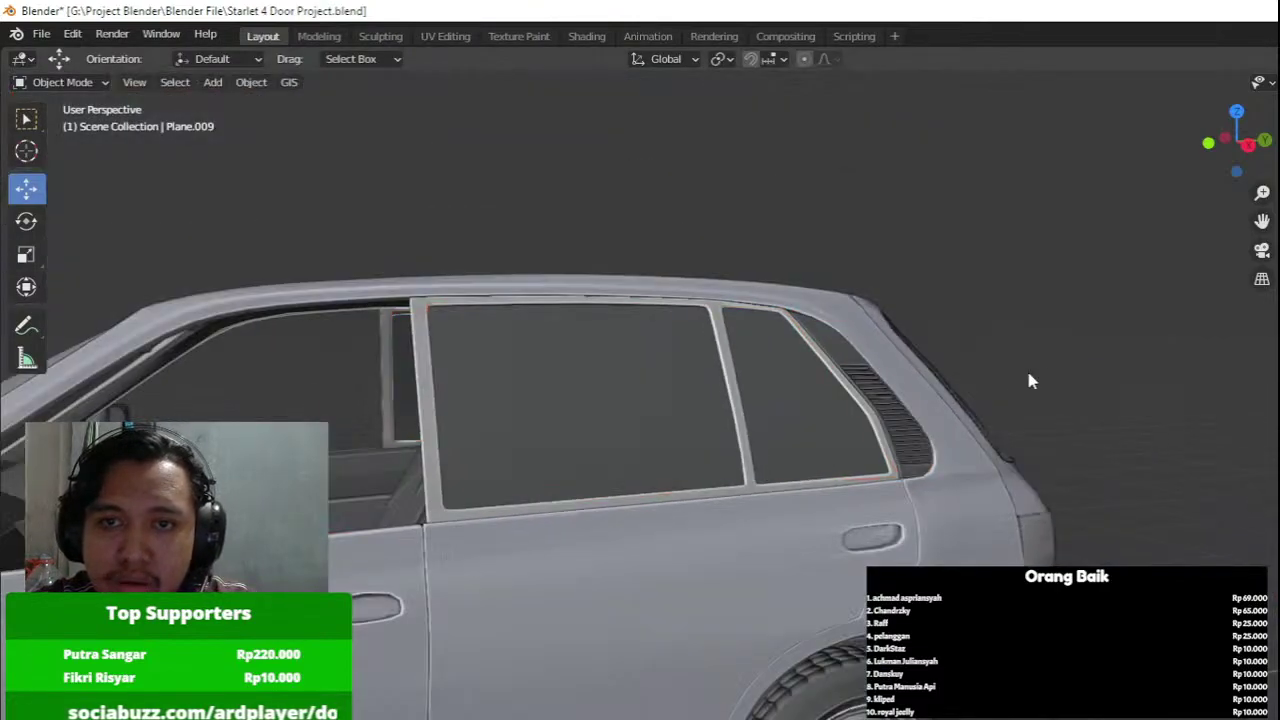
Check the windshield's material and give the rear side window glass its light grey glass material again.
{"action": "middle_click_drag", "start_coordinate": [930, 362], "coordinate": [949, 404]}
{"action": "scroll", "coordinate": [945, 404], "scroll_direction": "up", "scroll_amount": 1}
{"action": "left_click", "coordinate": [869, 413]}
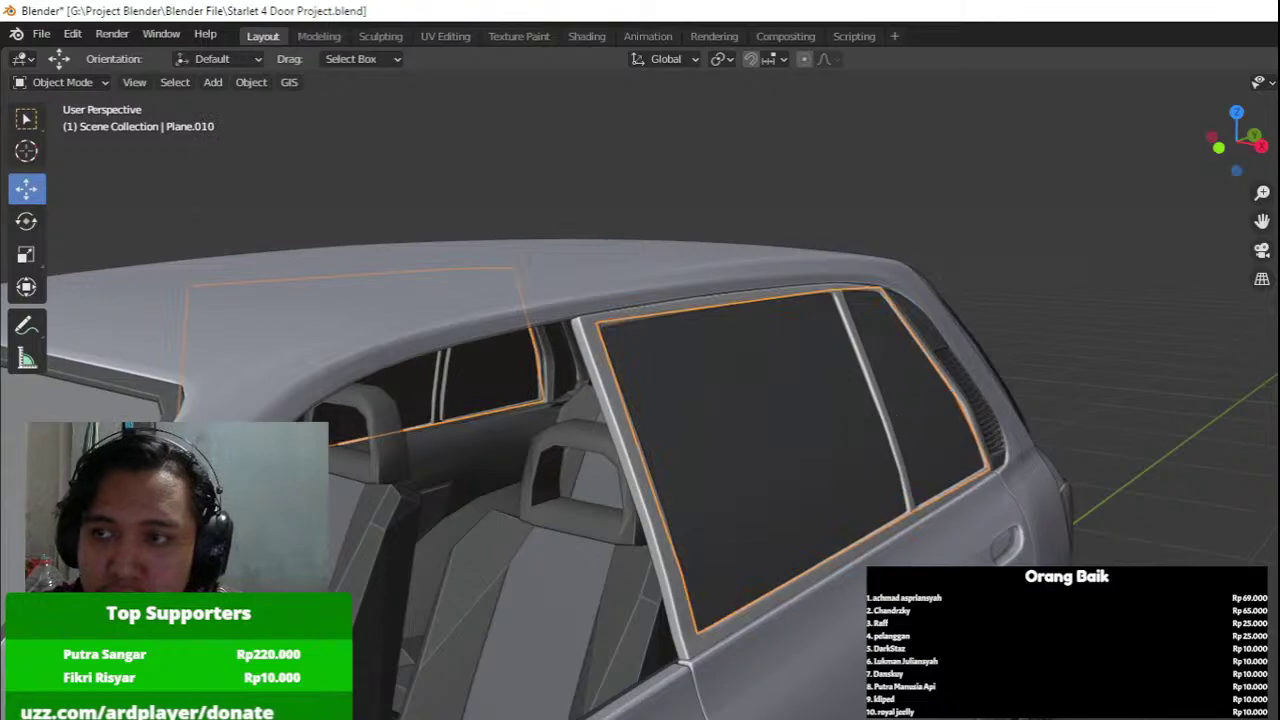
{"action": "scroll", "coordinate": [609, 431], "scroll_direction": "down", "scroll_amount": 3}
{"action": "left_click", "coordinate": [835, 468]}
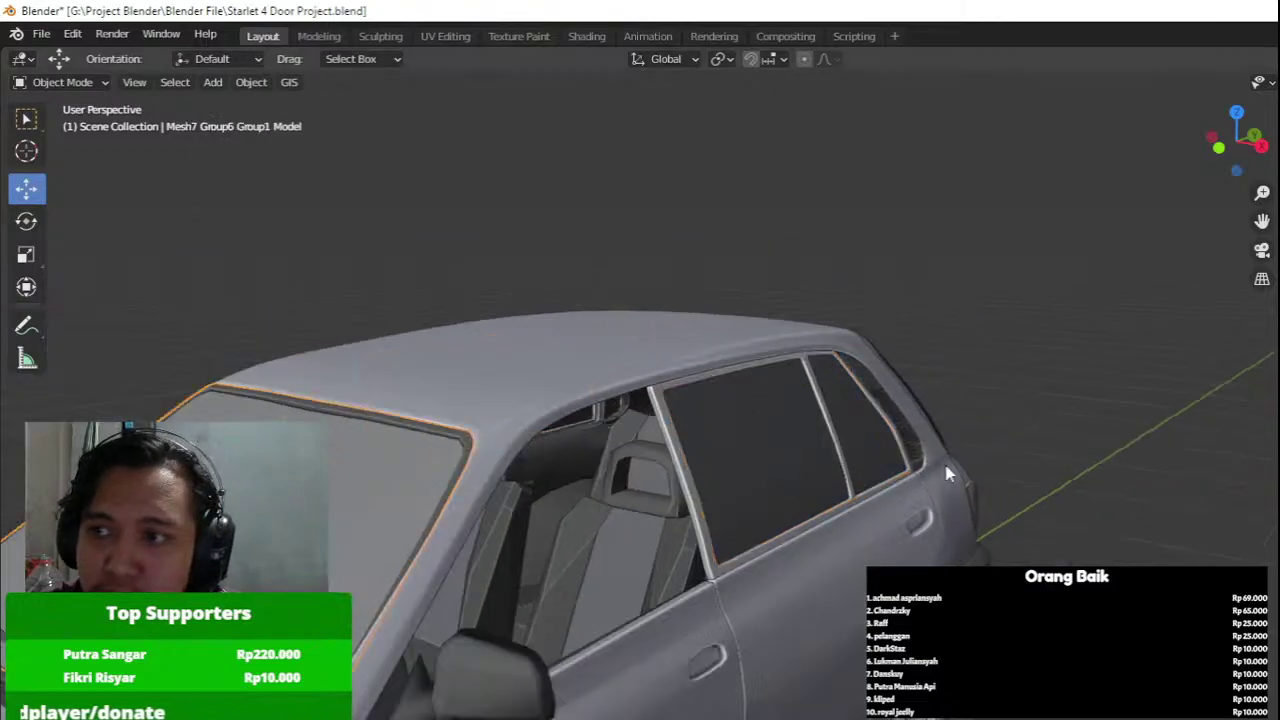
{"action": "middle_click_drag", "start_coordinate": [948, 473], "coordinate": [880, 460]}
{"action": "scroll", "coordinate": [850, 455], "scroll_direction": "up", "scroll_amount": 1}
{"action": "left_click", "coordinate": [843, 455]}
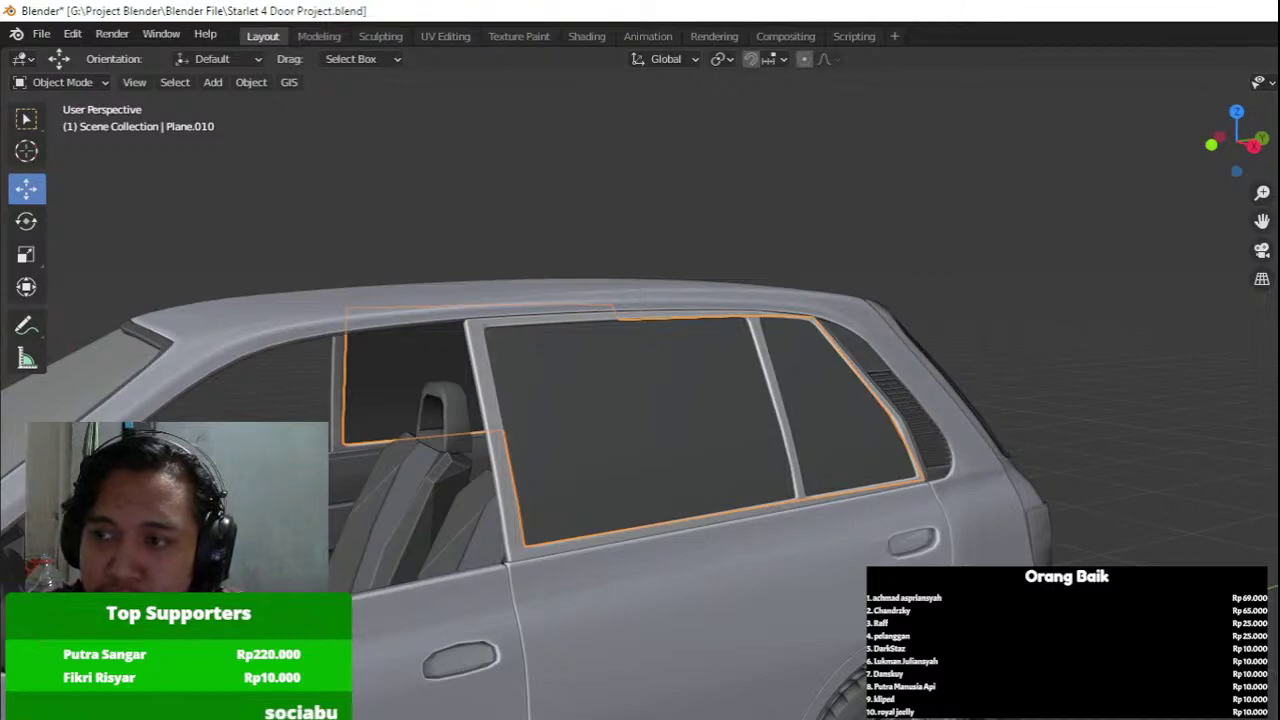
Apply the dark trim material to the rear side window frame and save the project.
{"action": "left_click", "coordinate": [790, 456]}
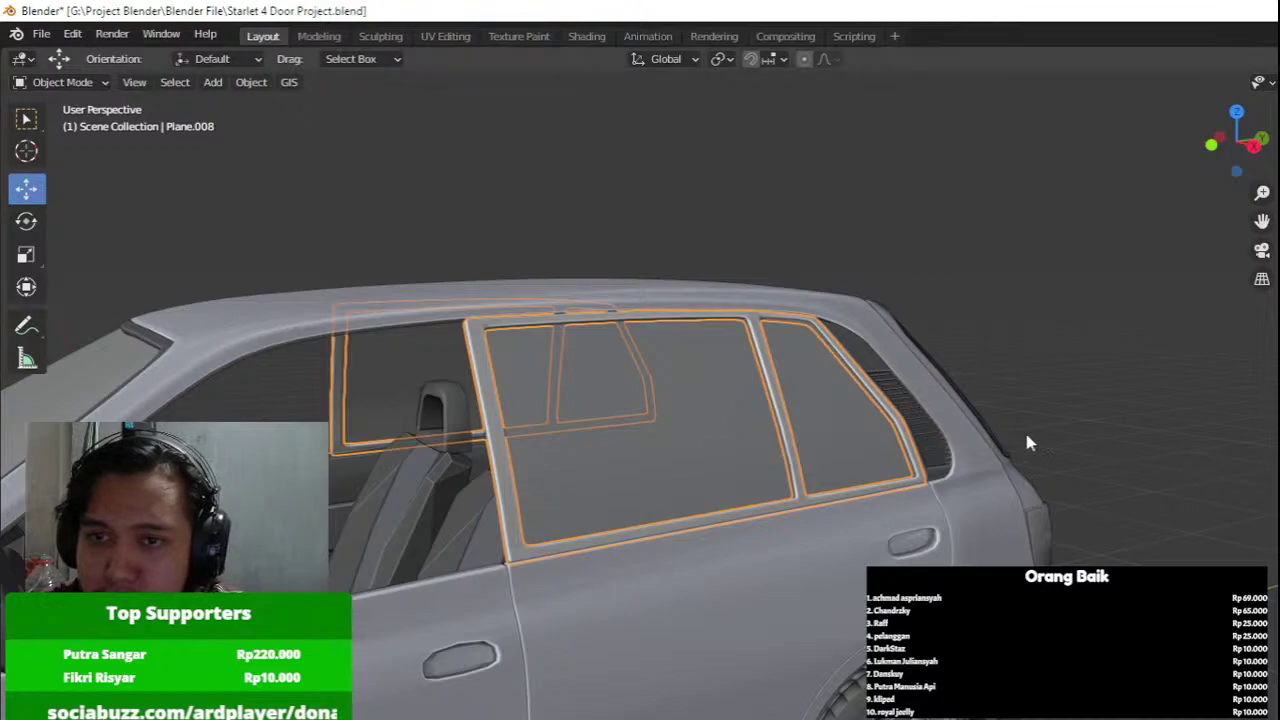
{"action": "left_click", "coordinate": [926, 445]}
{"action": "left_click", "coordinate": [908, 437]}
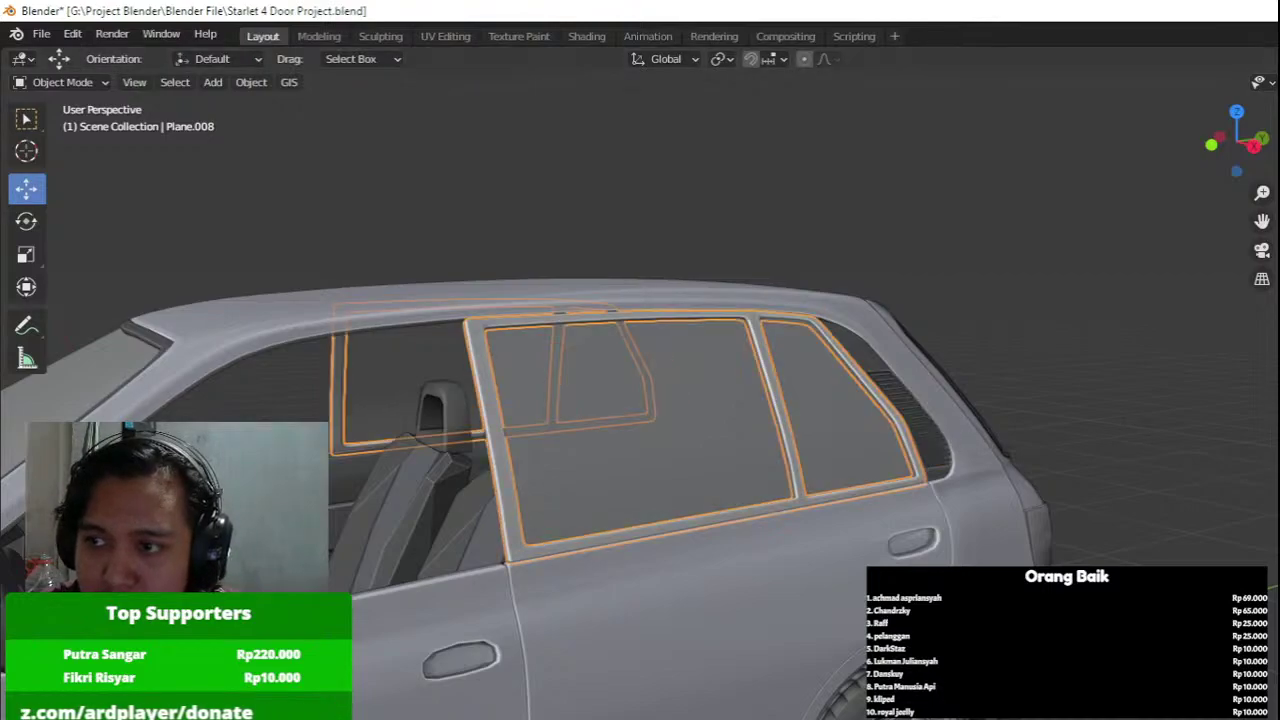
{"action": "left_click", "coordinate": [1117, 424]}
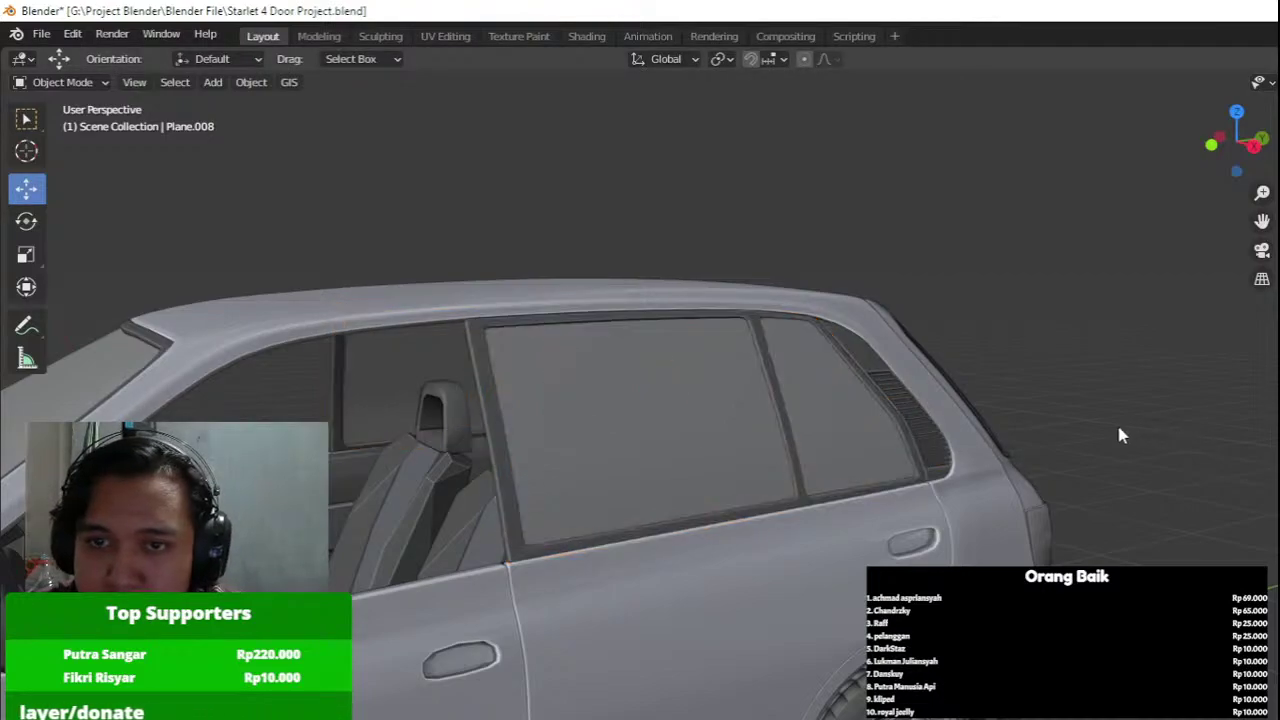
{"action": "key", "text": "ctrl+s"}
Inspect the whole car from the front and side, checking the mirror, front fender and window frame parts.
{"action": "middle_click_drag", "start_coordinate": [1117, 424], "coordinate": [1085, 394]}
{"action": "scroll", "coordinate": [971, 425], "scroll_direction": "down", "scroll_amount": 3}
{"action": "scroll", "coordinate": [1085, 394], "scroll_direction": "up", "scroll_amount": 2}
{"action": "middle_click_drag", "start_coordinate": [774, 397], "coordinate": [922, 405]}
{"action": "scroll", "coordinate": [921, 405], "scroll_direction": "down", "scroll_amount": 2}
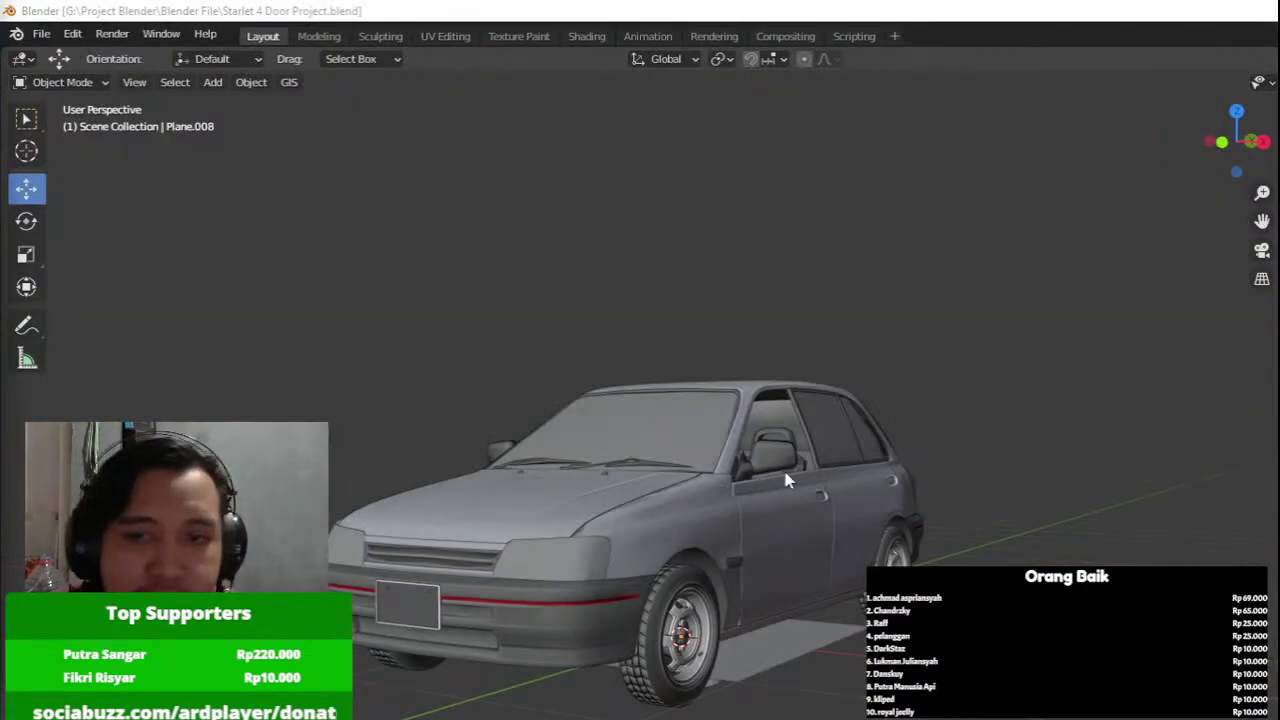
{"action": "left_click", "coordinate": [775, 462]}
{"action": "middle_click_drag", "start_coordinate": [790, 478], "coordinate": [757, 458]}
{"action": "scroll", "coordinate": [768, 494], "scroll_direction": "up", "scroll_amount": 3}
{"action": "scroll", "coordinate": [755, 464], "scroll_direction": "up", "scroll_amount": 3}
{"action": "left_click", "coordinate": [606, 499]}
{"action": "scroll", "coordinate": [606, 500], "scroll_direction": "down", "scroll_amount": 3}
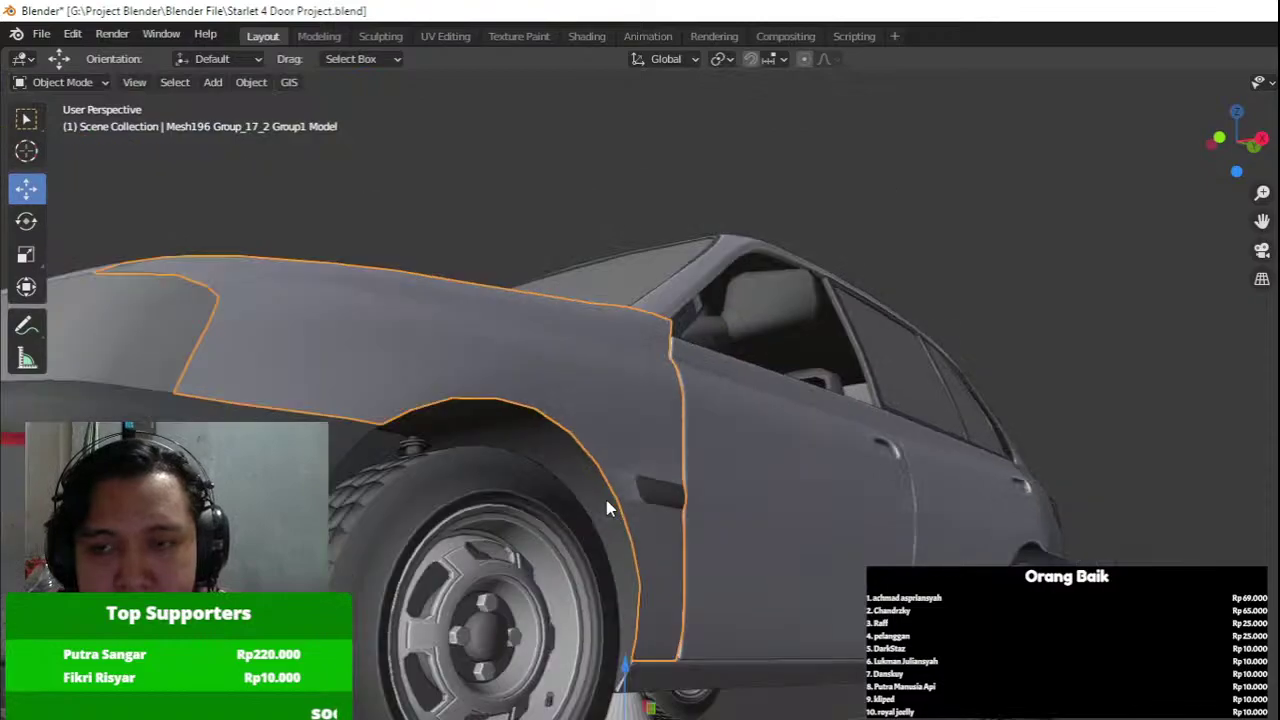
{"action": "middle_click_drag", "start_coordinate": [606, 500], "coordinate": [618, 567]}
{"action": "left_click", "coordinate": [801, 460]}
{"action": "middle_click_drag", "start_coordinate": [784, 555], "coordinate": [766, 435], "text": "shift"}
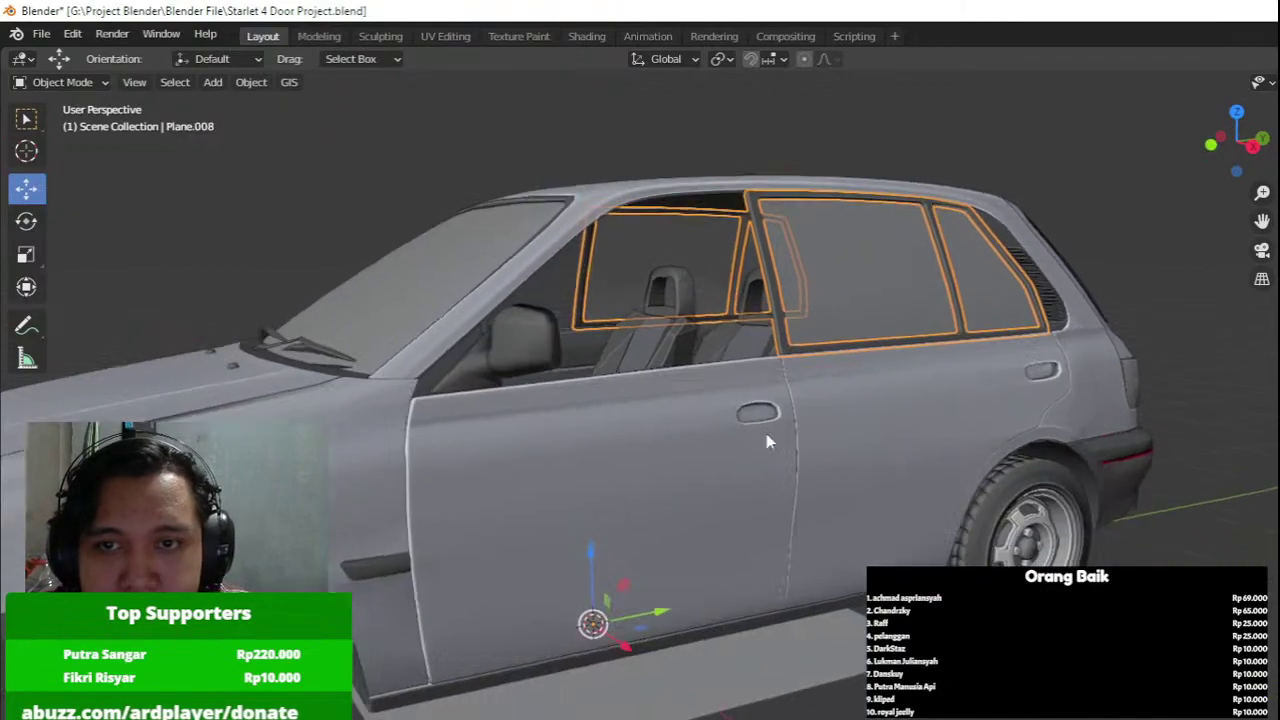
Duplicate the flat plane beneath the car, rotate the copy 90° about Y and move its mesh outside the front door.
{"action": "left_click", "coordinate": [764, 637]}
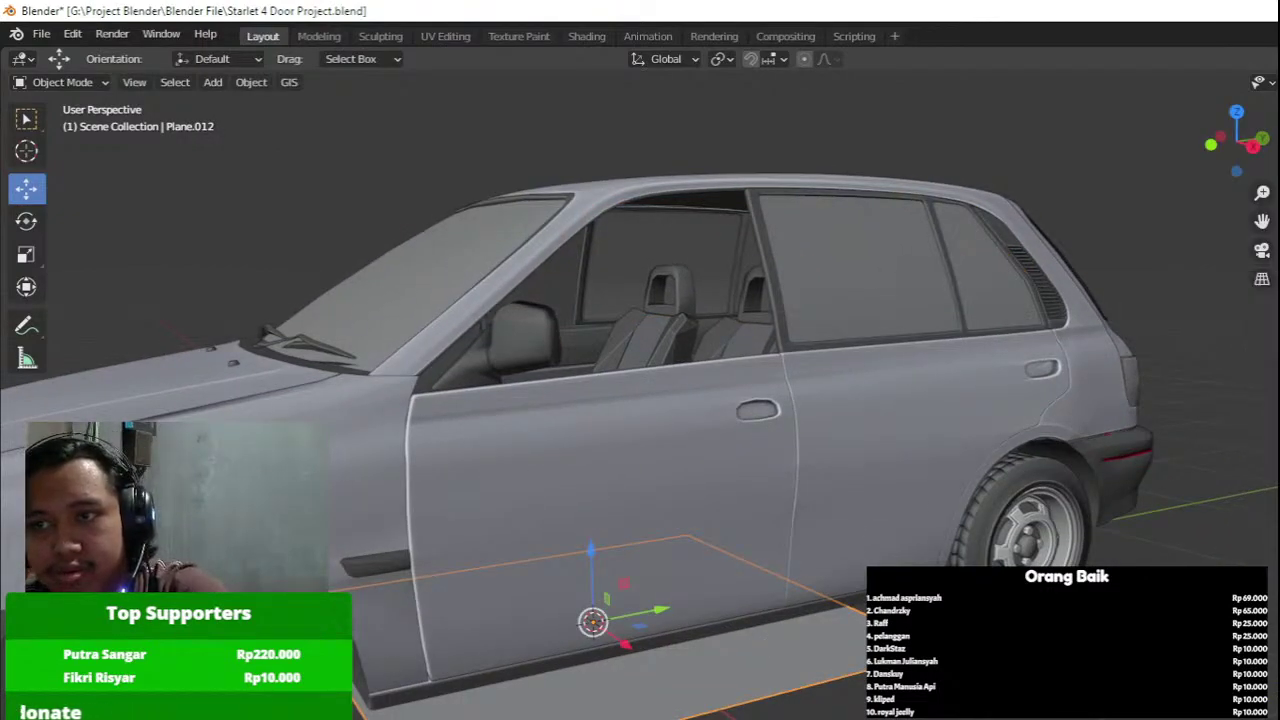
{"action": "type", "text": "ry90"}
{"action": "key", "text": "Return"}
{"action": "middle_click_drag", "start_coordinate": [810, 447], "coordinate": [843, 443]}
{"action": "key", "text": "Tab"}
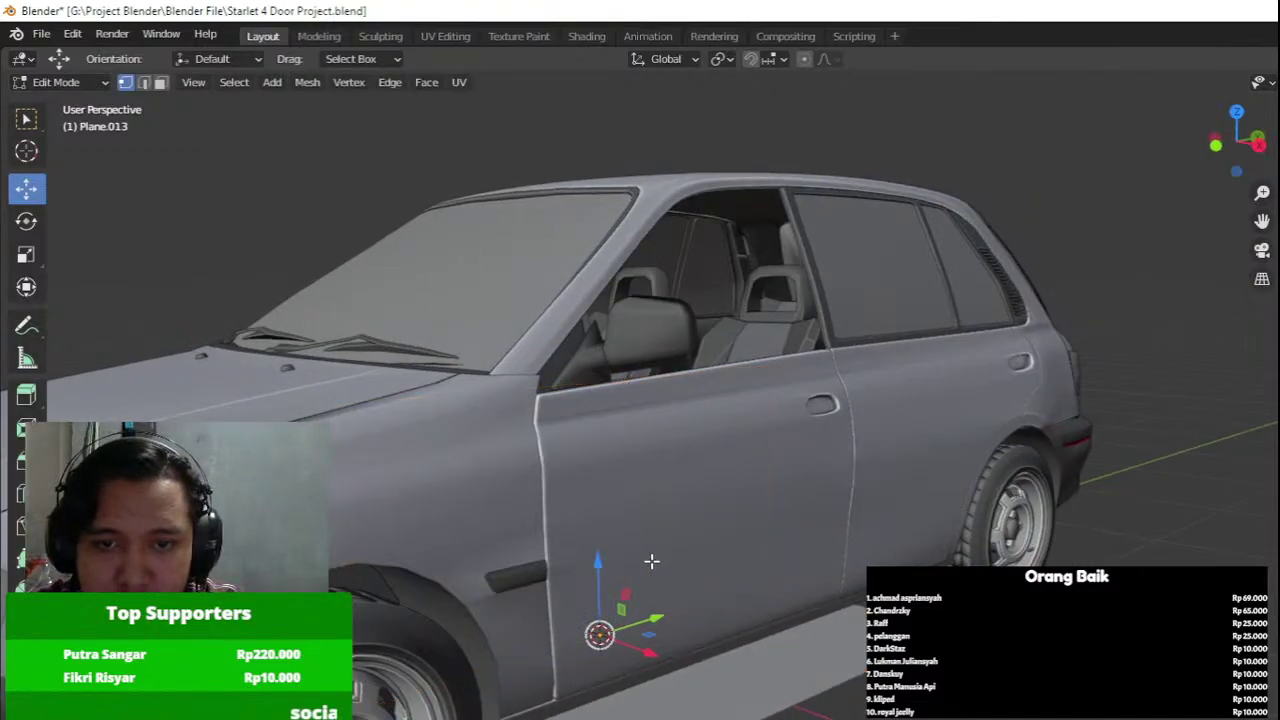
{"action": "key", "text": "a"}
{"action": "left_click_drag", "start_coordinate": [648, 524], "coordinate": [847, 625]}
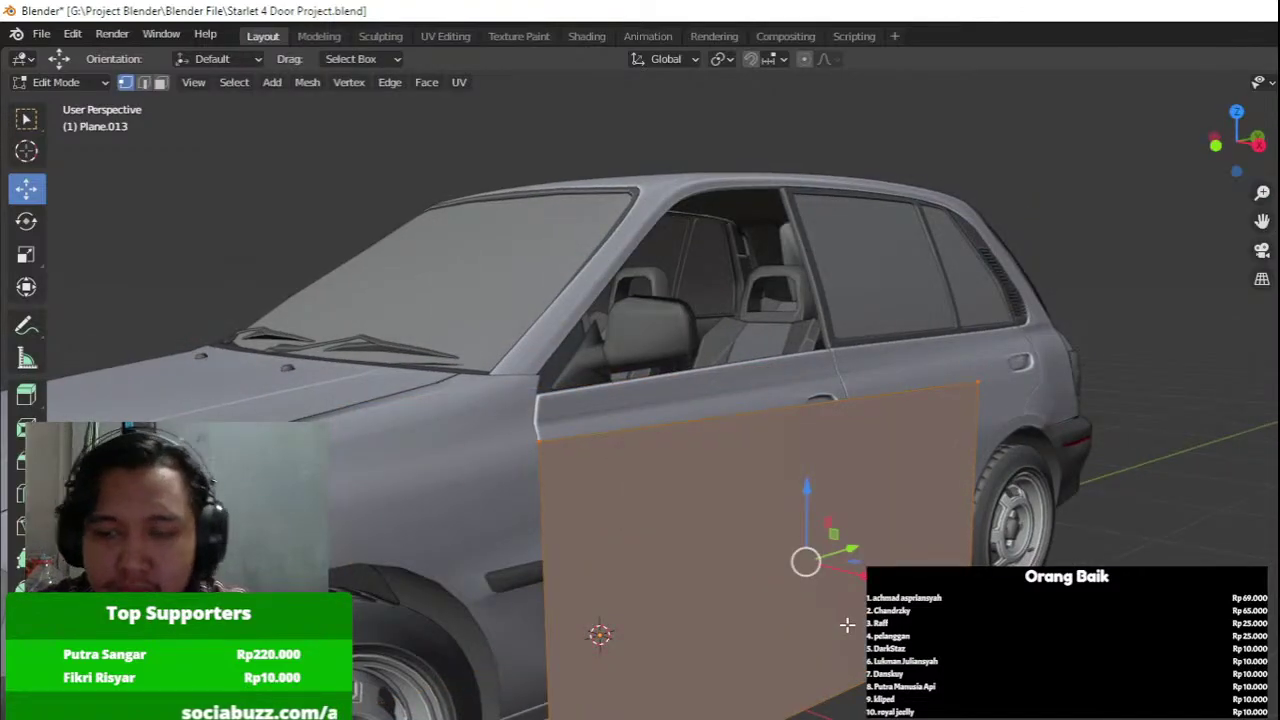
Scale the upright plane down and move it into the front door's window opening in the right side view.
{"action": "key", "text": "KP_3"}
{"action": "scroll", "coordinate": [642, 429], "scroll_direction": "up", "scroll_amount": 2}
{"action": "middle_click_drag", "start_coordinate": [813, 209], "coordinate": [980, 380], "text": "shift"}
{"action": "key", "text": "s"}
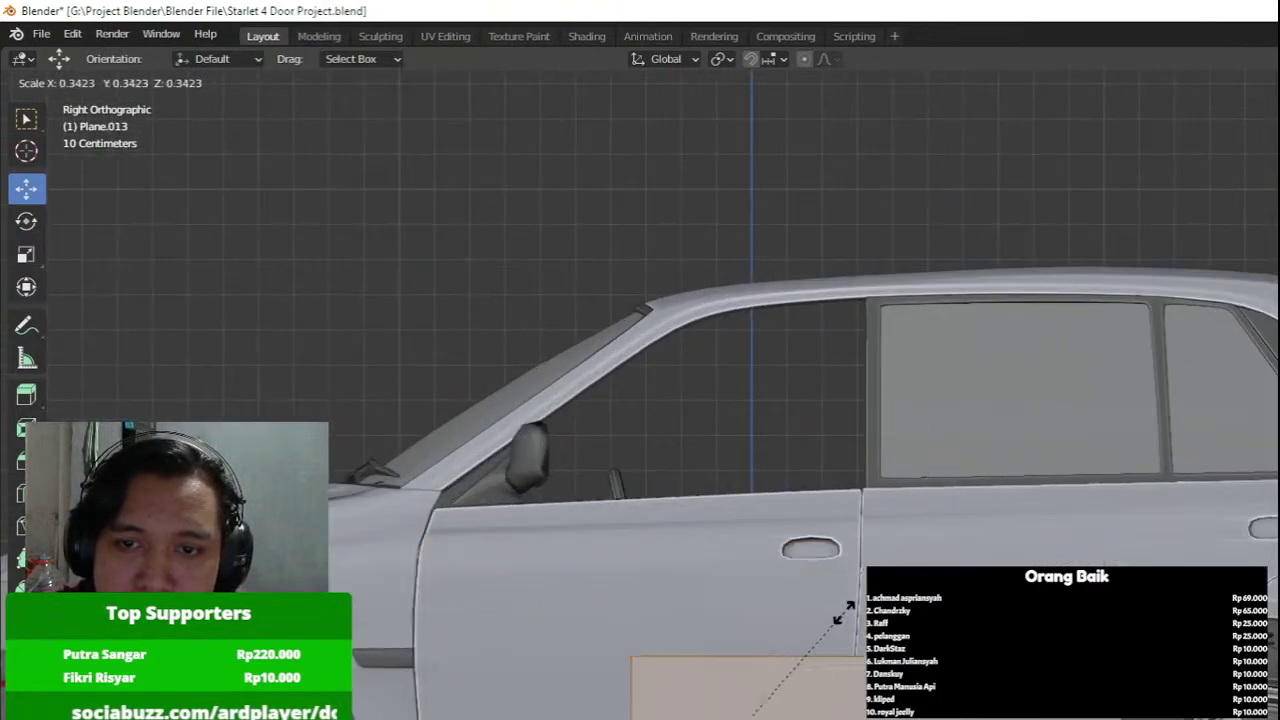
{"action": "left_click", "coordinate": [815, 643]}
{"action": "key", "text": "g"}
{"action": "left_click", "coordinate": [834, 394]}
{"action": "middle_click_drag", "start_coordinate": [779, 400], "coordinate": [592, 402], "text": "shift"}
{"action": "scroll", "coordinate": [592, 402], "scroll_direction": "up", "scroll_amount": 3}
{"action": "middle_click_drag", "start_coordinate": [437, 400], "coordinate": [520, 400], "text": "shift"}
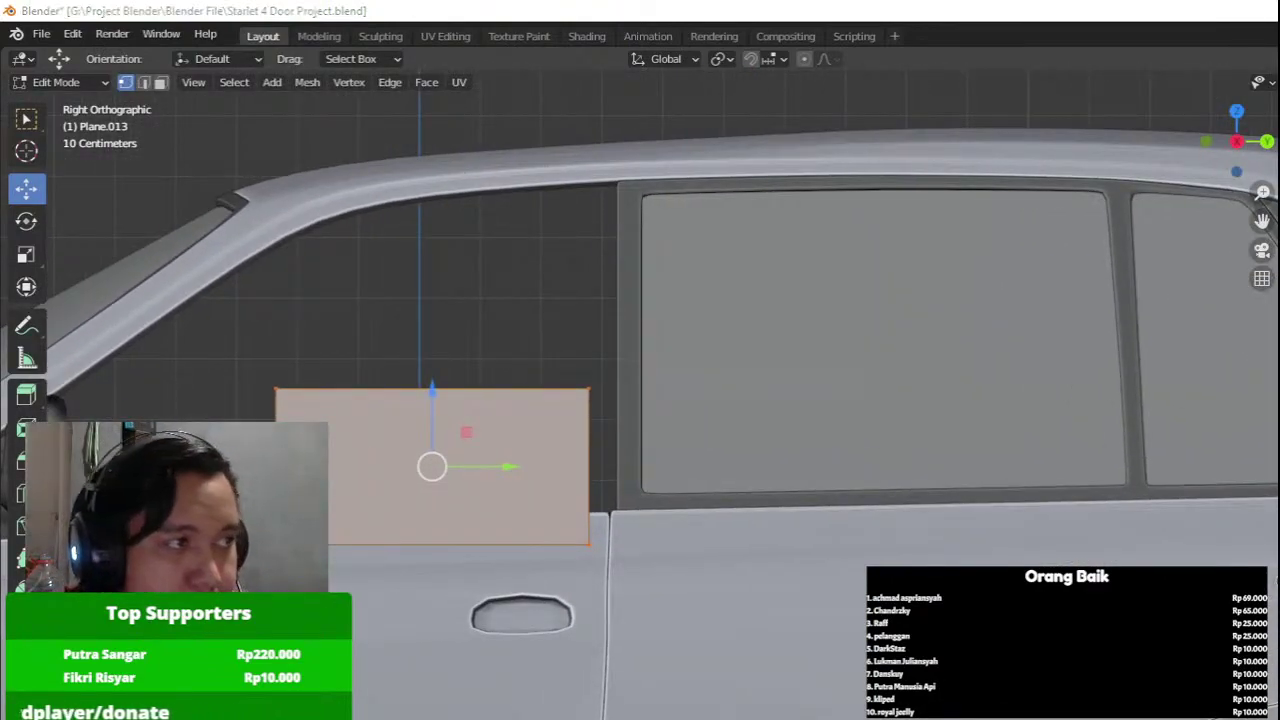
{"action": "left_click", "coordinate": [589, 366]}
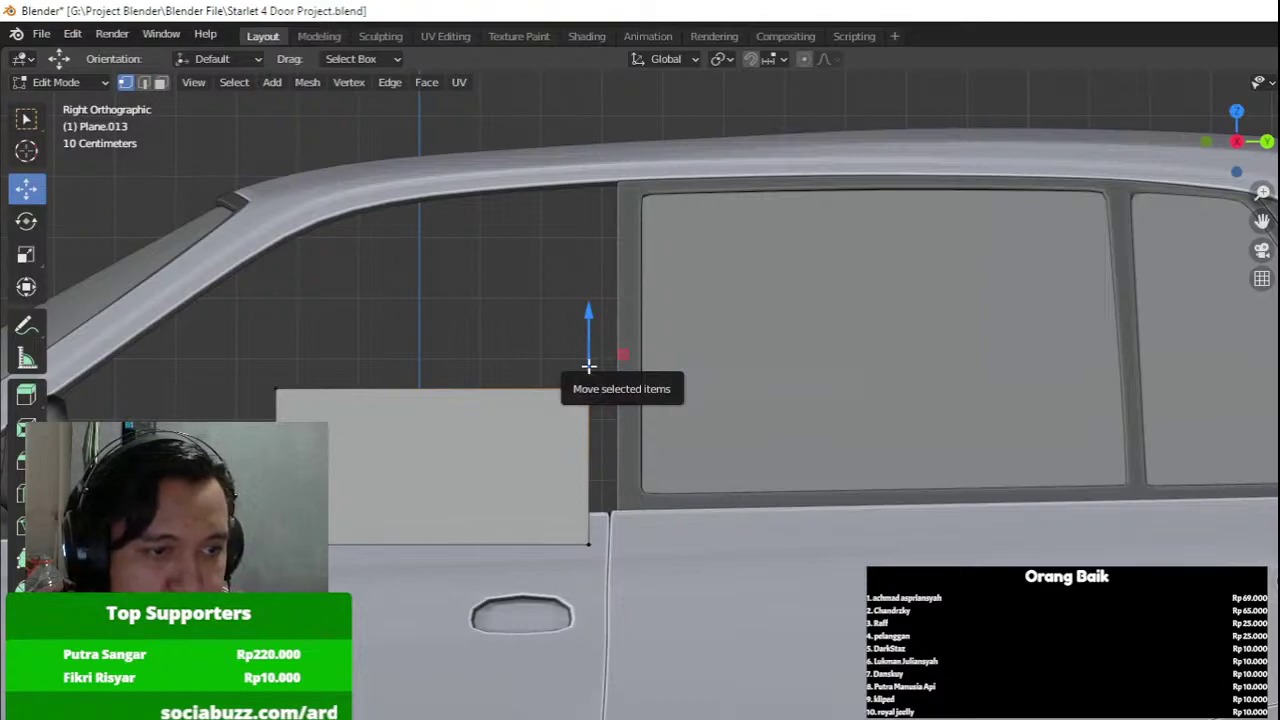
{"action": "key", "text": "a"}
{"action": "left_click", "coordinate": [589, 366], "text": "shift"}
{"action": "middle_click_drag", "start_coordinate": [589, 366], "coordinate": [643, 383], "text": "shift"}
{"action": "scroll", "coordinate": [602, 455], "scroll_direction": "up", "scroll_amount": 2}
{"action": "key", "text": "g"}
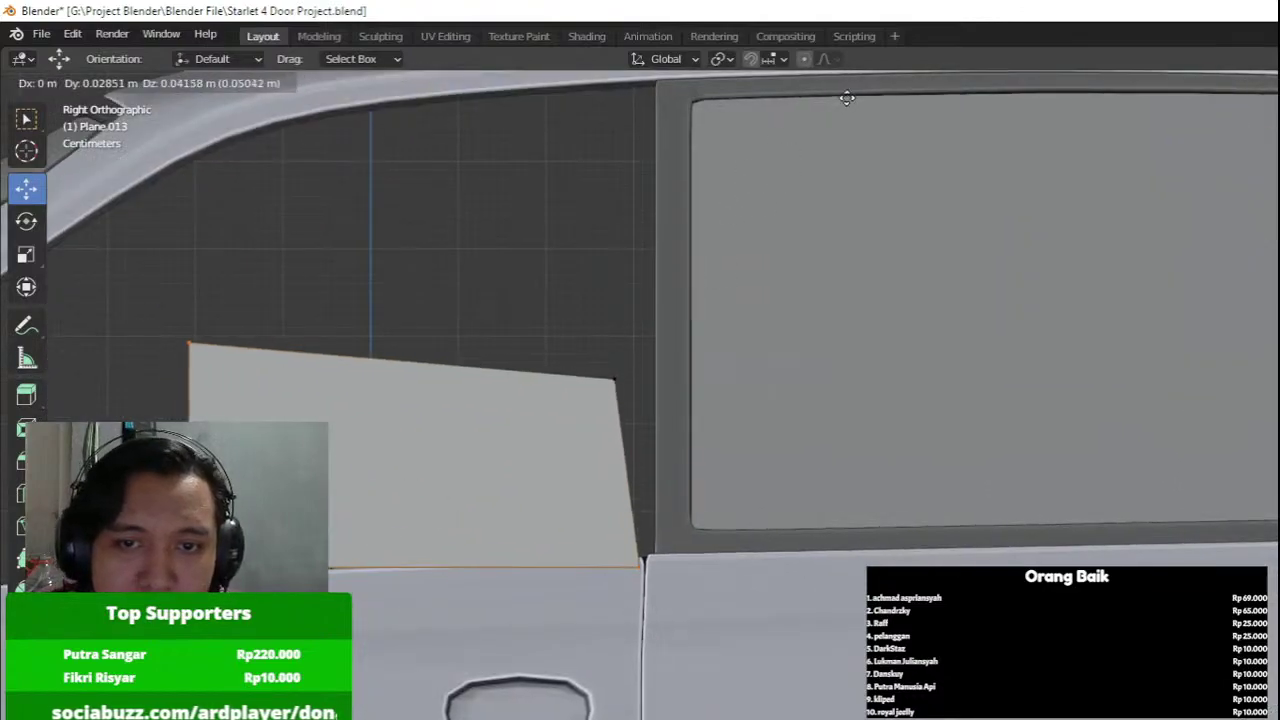
{"action": "left_click", "coordinate": [858, 90]}
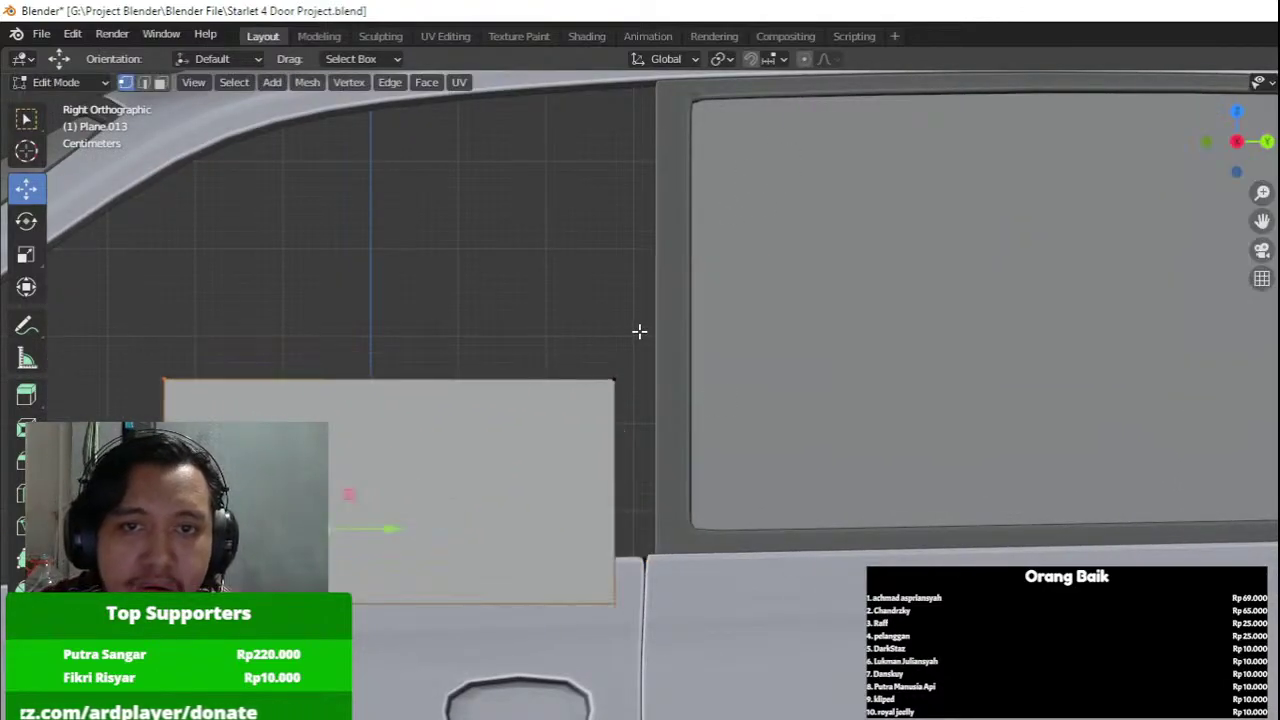
Move the whole plane so its lower rear corner meets the front door's upper rear corner, and leave Edit Mode.
{"action": "key", "text": "g"}
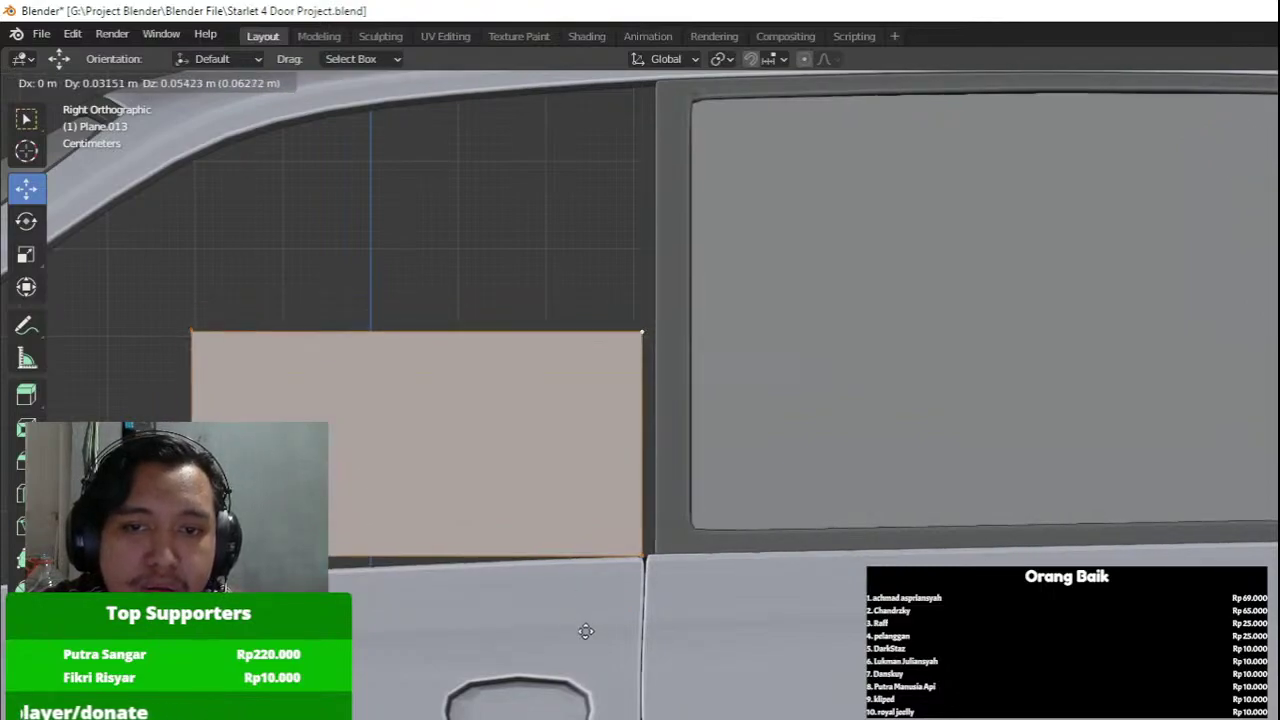
{"action": "left_click", "coordinate": [636, 569]}
{"action": "key", "text": "Tab"}
Move the lower front corner vertices of the rear side window frame slightly forward along Y.
{"action": "left_click", "coordinate": [669, 540]}
{"action": "scroll", "coordinate": [670, 540], "scroll_direction": "up", "scroll_amount": 3}
{"action": "middle_click_drag", "start_coordinate": [672, 540], "coordinate": [772, 536], "text": "shift"}
{"action": "key", "text": "Tab"}
{"action": "key", "text": "shift+z"}
{"action": "left_click_drag", "start_coordinate": [654, 675], "coordinate": [983, 460]}
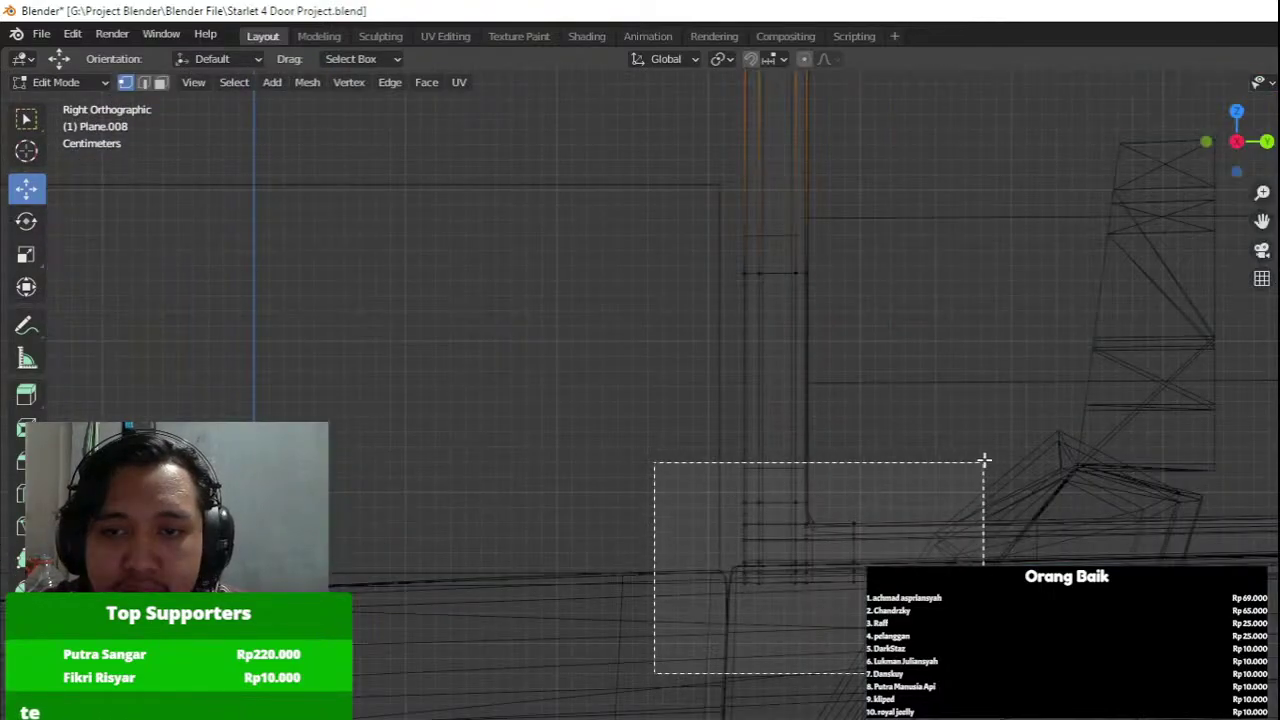
{"action": "key", "text": "shift+z"}
{"action": "mouse_move", "coordinate": [872, 547]}
{"action": "left_mouse_down"}
{"action": "mouse_move", "coordinate": [862, 555]}
{"action": "mouse_move", "coordinate": [882, 563]}
{"action": "left_mouse_up"}
Adjust the next vertices up the window frame's front edge along Y and leave Edit Mode.
{"action": "key", "text": "shift+z"}
{"action": "left_click_drag", "start_coordinate": [662, 346], "coordinate": [853, 231]}
{"action": "key", "text": "shift+z"}
{"action": "left_click_drag", "start_coordinate": [858, 279], "coordinate": [892, 290]}
{"action": "key", "text": "Tab"}
Move the lower three front-edge vertex rows of the rear side window glass slightly forward along Y to the frame.
{"action": "left_click", "coordinate": [908, 353]}
{"action": "key", "text": "Tab"}
{"action": "left_click_drag", "start_coordinate": [773, 497], "coordinate": [818, 553]}
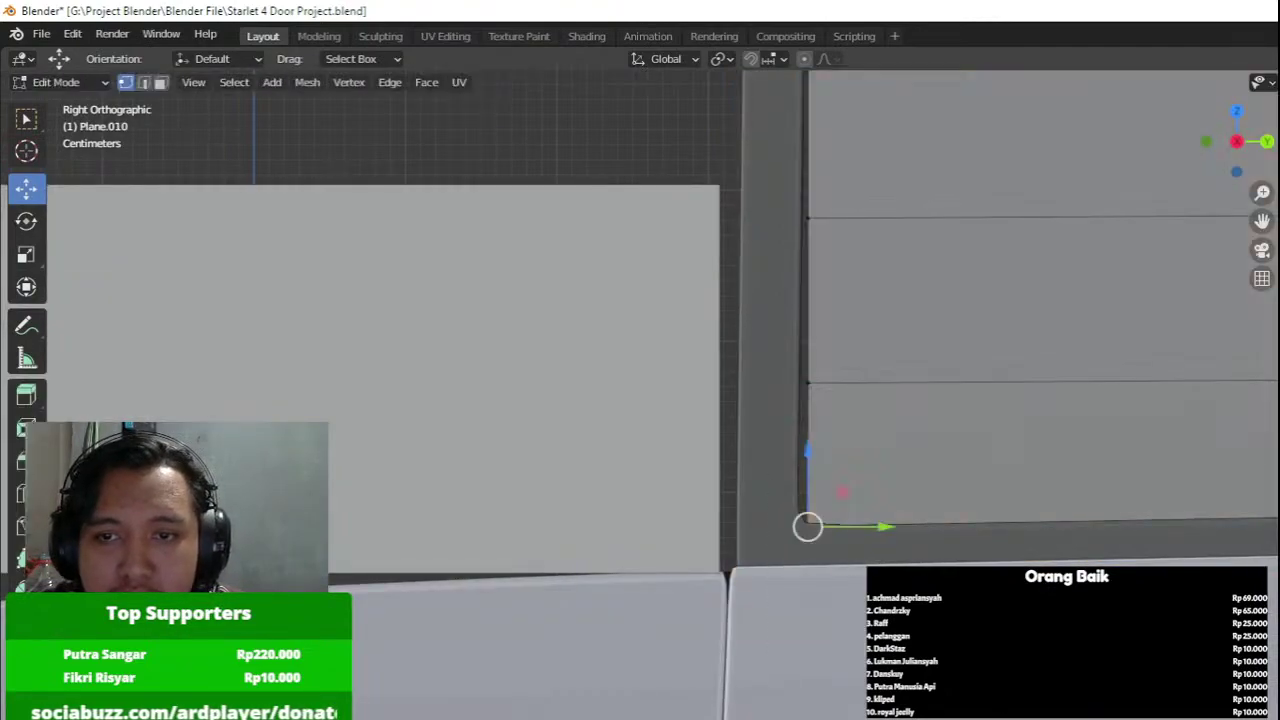
{"action": "left_click_drag", "start_coordinate": [893, 529], "coordinate": [876, 535]}
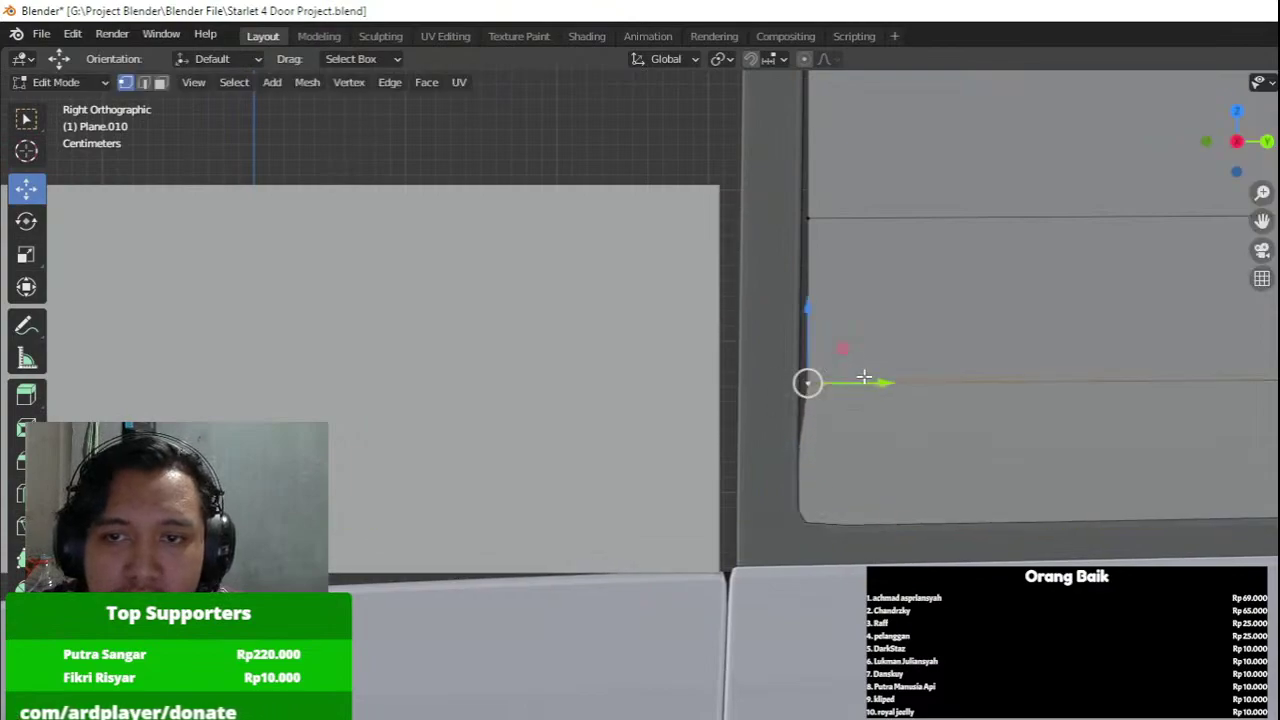
{"action": "left_click_drag", "start_coordinate": [865, 380], "coordinate": [851, 379]}
{"action": "left_click", "coordinate": [809, 219]}
{"action": "left_click_drag", "start_coordinate": [869, 217], "coordinate": [861, 217]}
{"action": "key", "text": "Tab"}
Move the plane's front vertices back along Y, narrowing it to a thin vertical strip beside the rear window frame.
{"action": "left_click", "coordinate": [683, 381]}
{"action": "scroll", "coordinate": [682, 381], "scroll_direction": "down", "scroll_amount": 5}
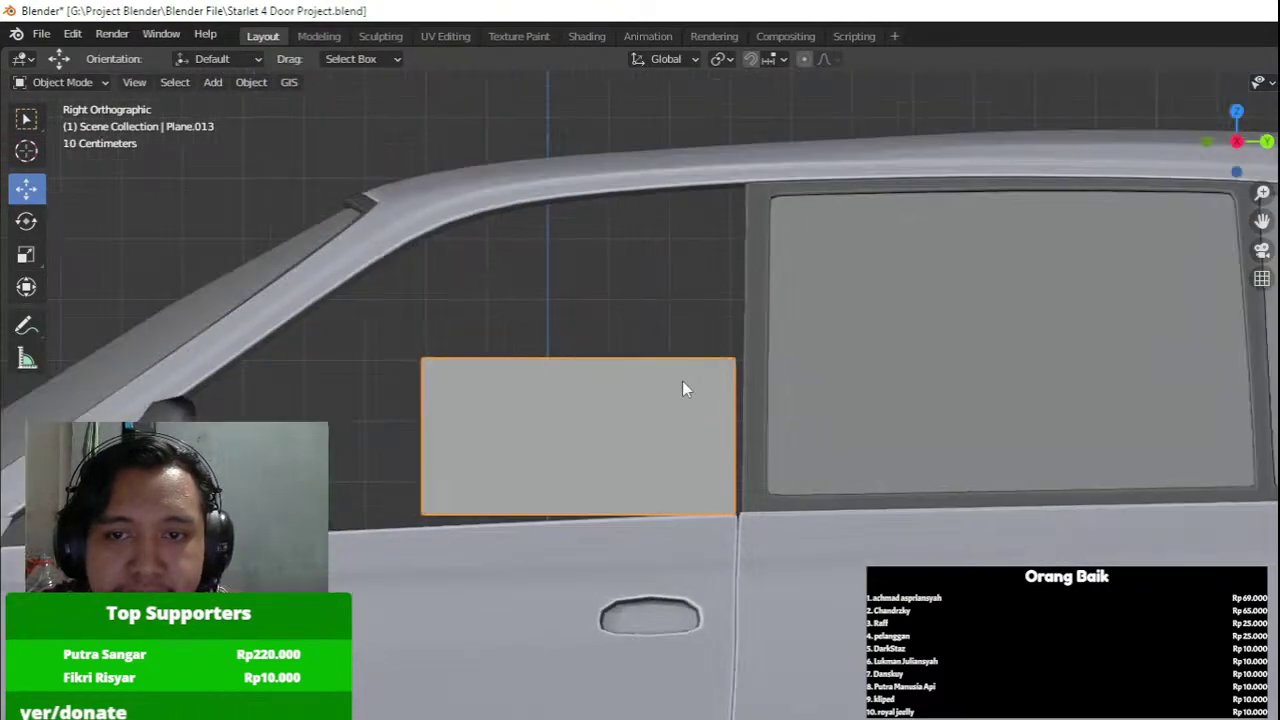
{"action": "key", "text": "Tab"}
{"action": "left_click_drag", "start_coordinate": [360, 300], "coordinate": [490, 530]}
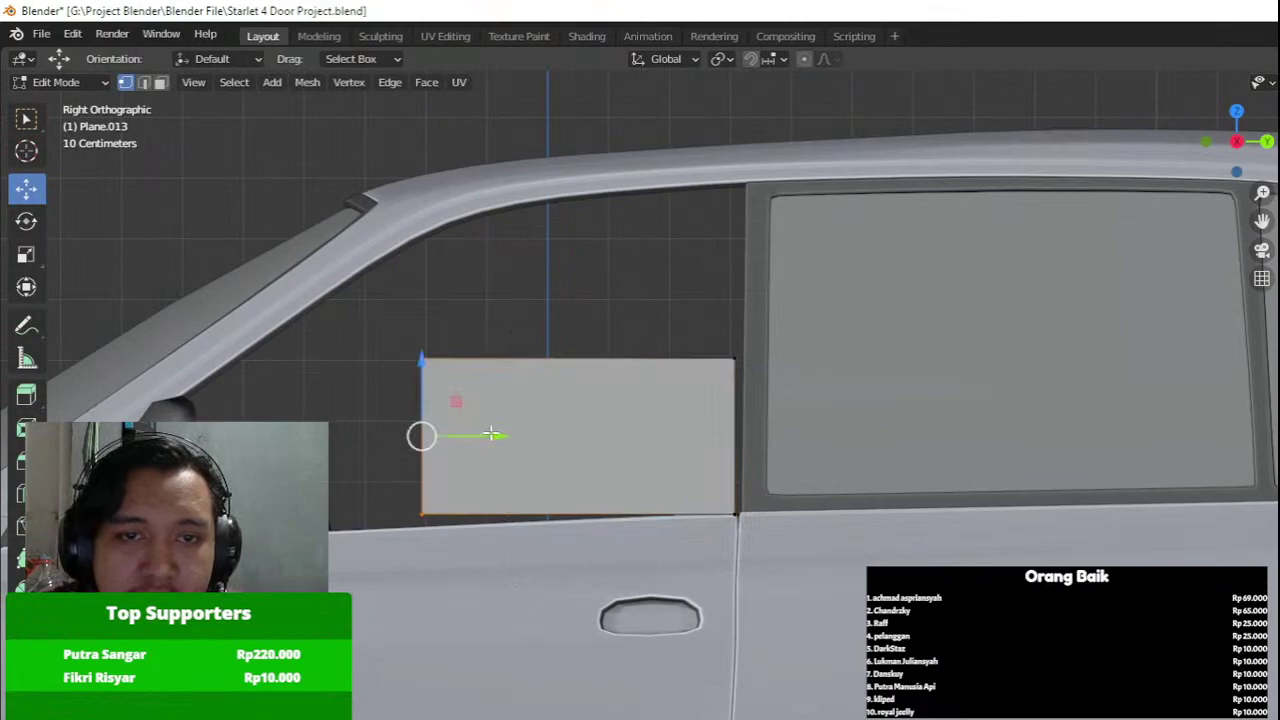
{"action": "key", "text": "g"}
{"action": "key", "text": "y"}
{"action": "left_click", "coordinate": [894, 491]}
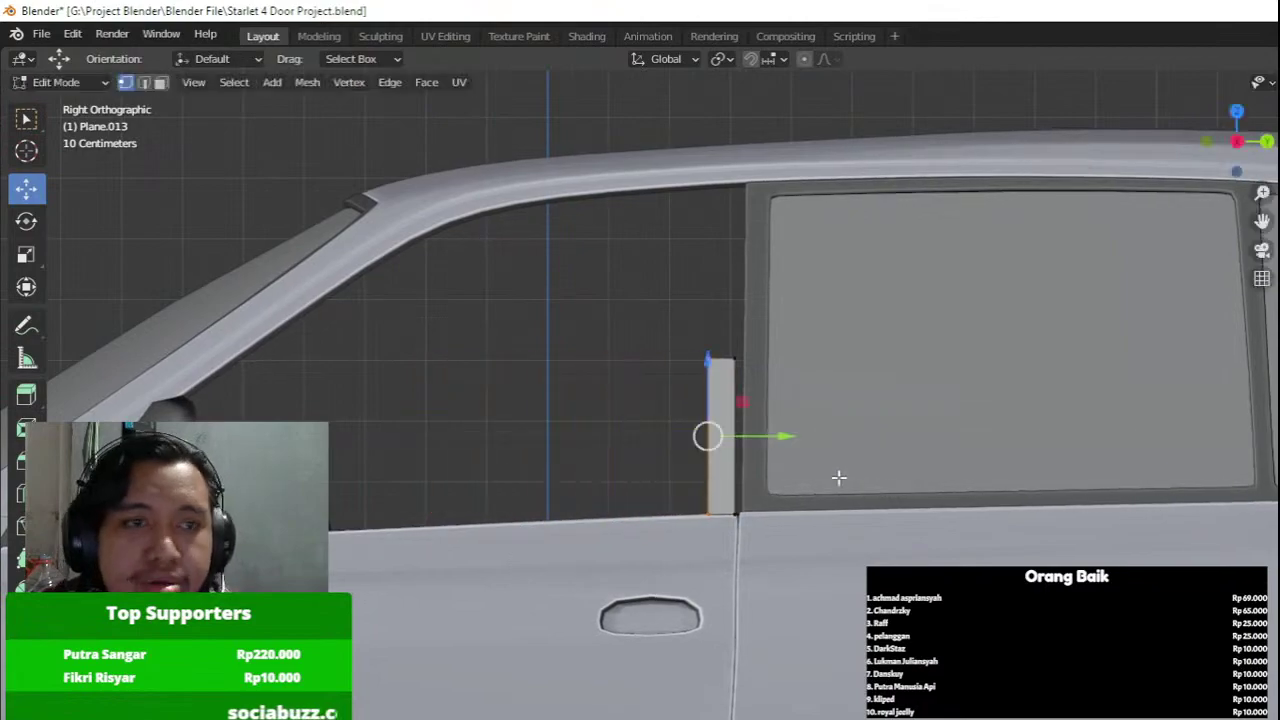
{"action": "scroll", "coordinate": [780, 529], "scroll_direction": "down", "scroll_amount": 2}
{"action": "key", "text": "Tab"}
Duplicate the narrow strip and move the copy's mesh forward along Y, away from the window opening.
{"action": "scroll", "coordinate": [777, 551], "scroll_direction": "down", "scroll_amount": 2}
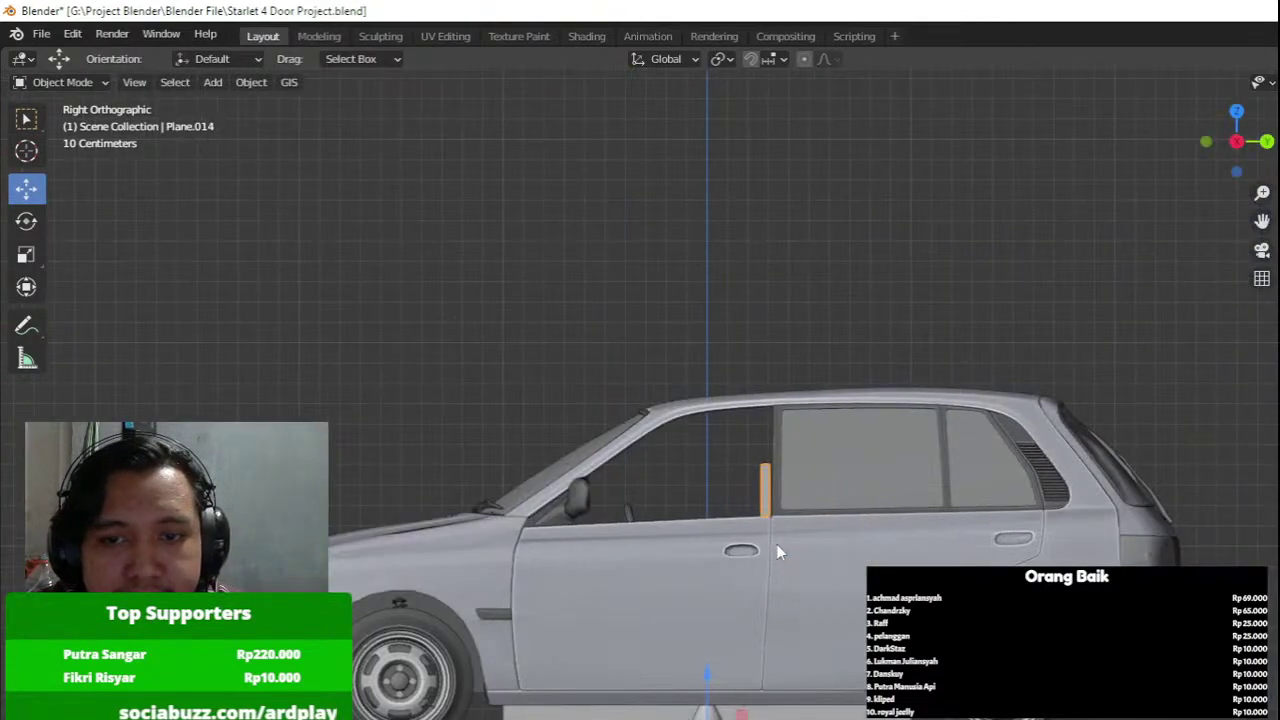
{"action": "key", "text": "Tab"}
{"action": "left_click_drag", "start_coordinate": [830, 489], "coordinate": [501, 489]}
{"action": "key", "text": "Tab"}
{"action": "scroll", "coordinate": [744, 477], "scroll_direction": "up", "scroll_amount": 2}
Shift the original strip slightly in Y and Z so its base sits on the front door's upper rear corner.
{"action": "left_click", "coordinate": [774, 489]}
{"action": "scroll", "coordinate": [750, 472], "scroll_direction": "up", "scroll_amount": 3}
{"action": "key", "text": "Tab"}
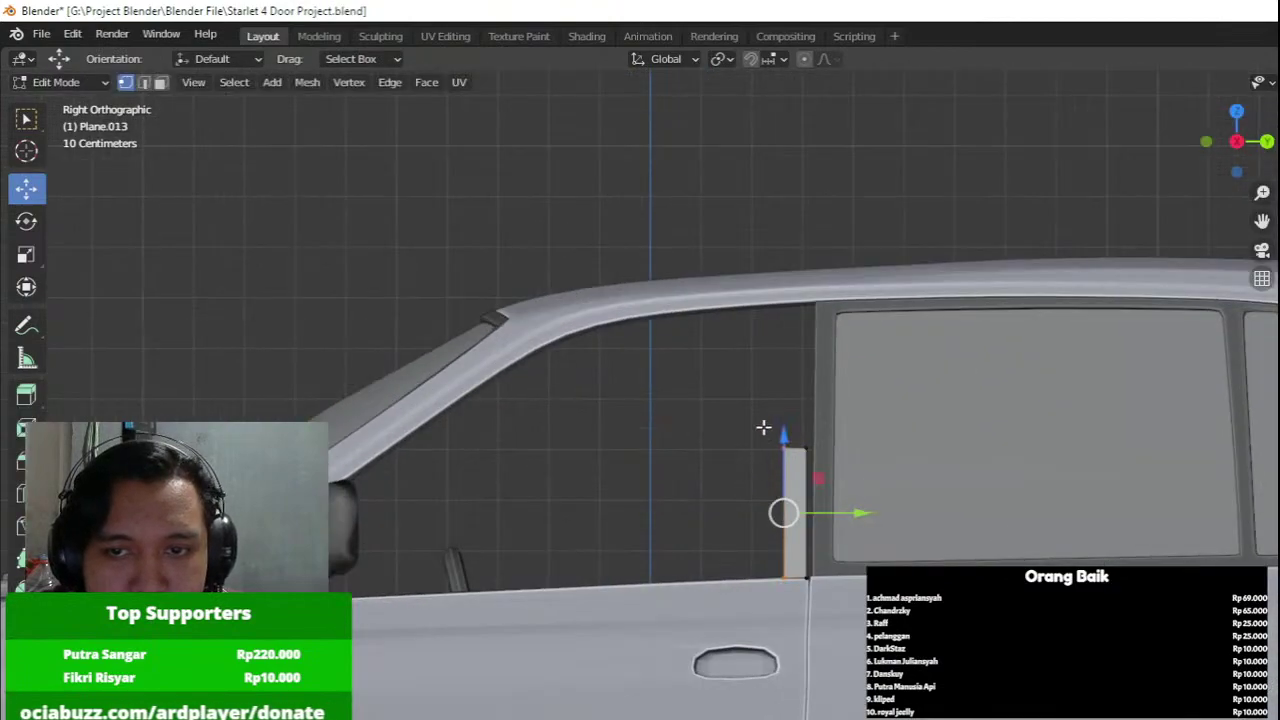
{"action": "scroll", "coordinate": [760, 422], "scroll_direction": "up", "scroll_amount": 2}
{"action": "key", "text": "shift+g"}
{"action": "middle_click_drag", "start_coordinate": [906, 527], "coordinate": [834, 458], "text": "shift"}
{"action": "scroll", "coordinate": [915, 360], "scroll_direction": "up", "scroll_amount": 5}
{"action": "scroll", "coordinate": [834, 458], "scroll_direction": "up", "scroll_amount": 2}
{"action": "key", "text": "g"}
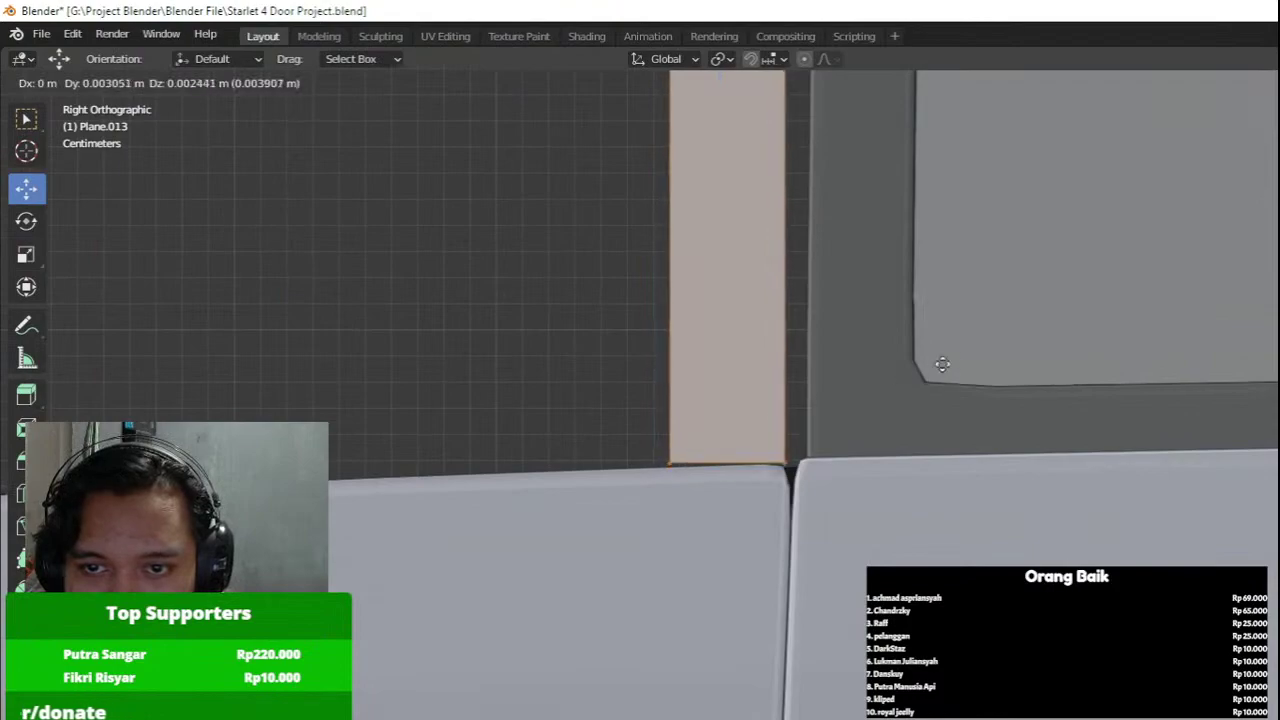
{"action": "left_click", "coordinate": [972, 314]}
Raise the strip's top vertices about 0.286 m to the roof rail, aligned with the rear window frame's front edge.
{"action": "scroll", "coordinate": [961, 317], "scroll_direction": "down", "scroll_amount": 6}
{"action": "middle_click_drag", "start_coordinate": [780, 240], "coordinate": [772, 525], "text": "shift"}
{"action": "left_click_drag", "start_coordinate": [554, 437], "coordinate": [794, 591]}
{"action": "key", "text": "g"}
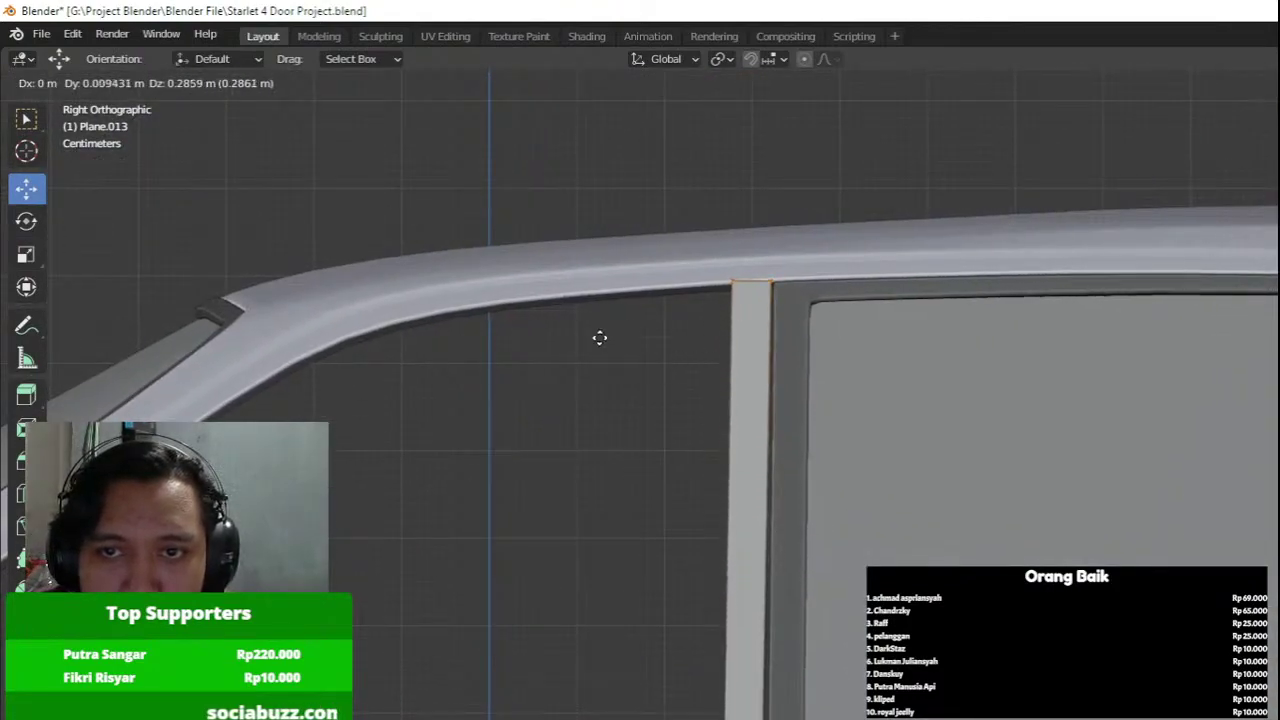
{"action": "left_click", "coordinate": [602, 337]}
Move the strip's top vertices inward along X to the upper front corner of the rear window frame.
{"action": "scroll", "coordinate": [757, 402], "scroll_direction": "down", "scroll_amount": 3}
{"action": "middle_click_drag", "start_coordinate": [763, 403], "coordinate": [850, 399]}
{"action": "key", "text": "g"}
{"action": "key", "text": "x"}
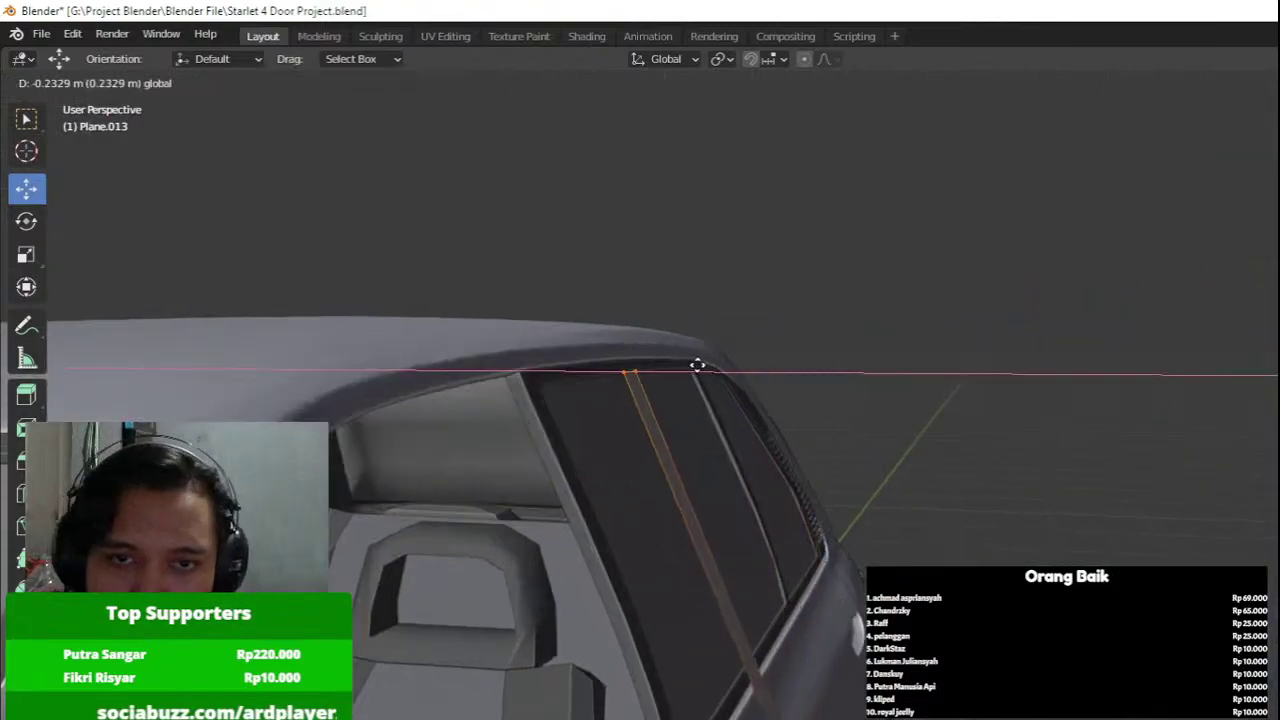
{"action": "left_click", "coordinate": [530, 363]}
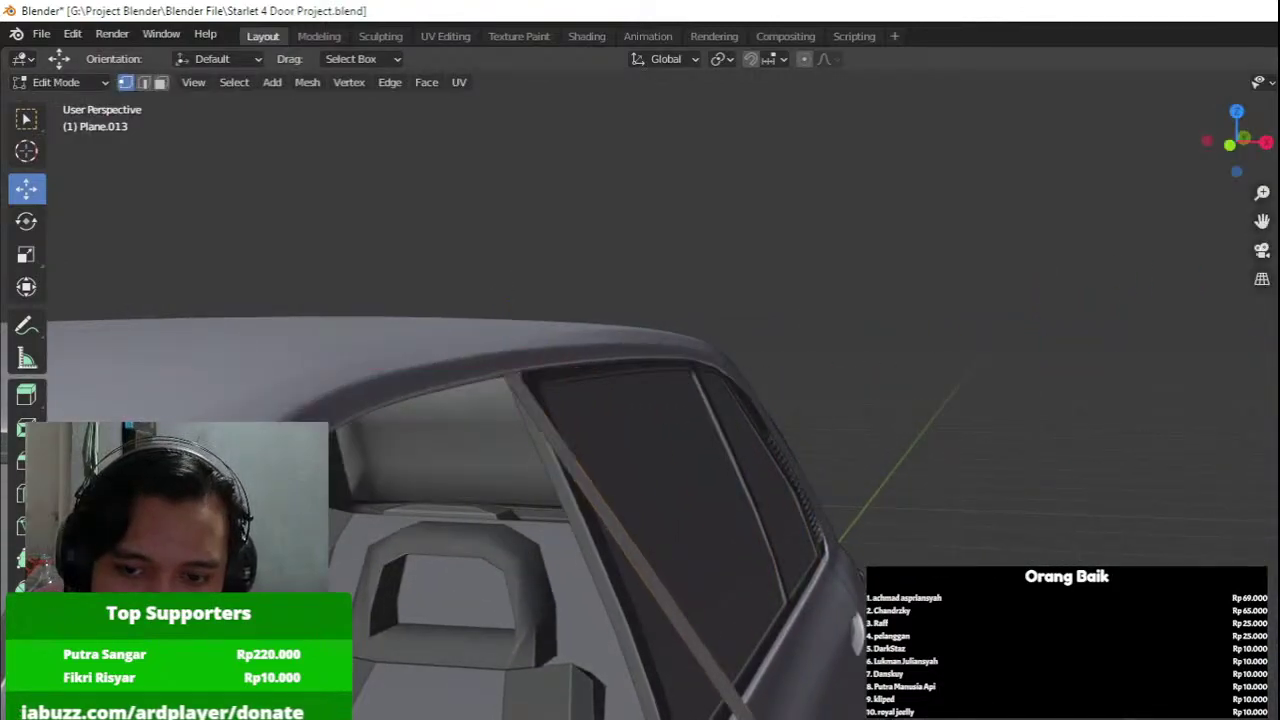
Move the strip's base vertices inward along X about 0.172 m to the front door's upper rear corner.
{"action": "middle_click_drag", "start_coordinate": [880, 712], "coordinate": [857, 626], "text": "shift"}
{"action": "key", "text": "g"}
{"action": "key", "text": "x"}
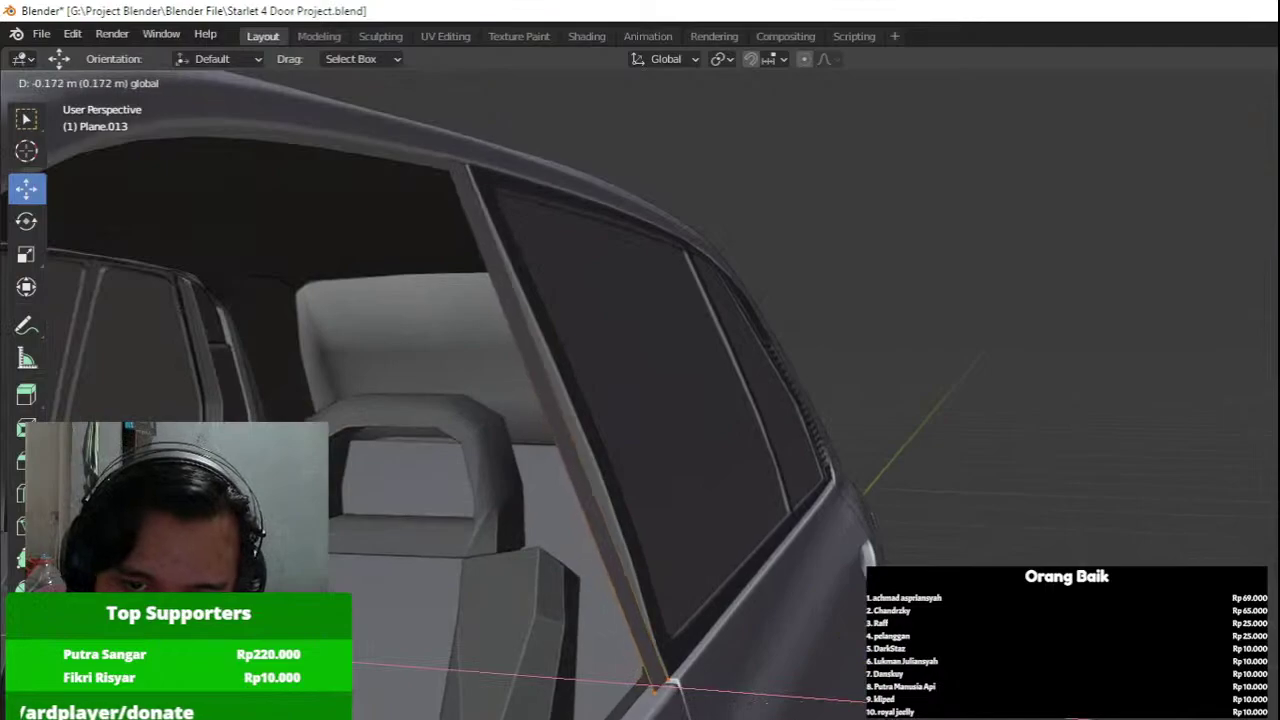
{"action": "left_click", "coordinate": [748, 594]}
Add an edge loop across the lower part of the strip and adjust it to follow the rear window frame's slope.
{"action": "middle_click_drag", "start_coordinate": [748, 594], "coordinate": [774, 549]}
{"action": "key", "text": "ctrl+r"}
{"action": "left_click", "coordinate": [709, 526]}
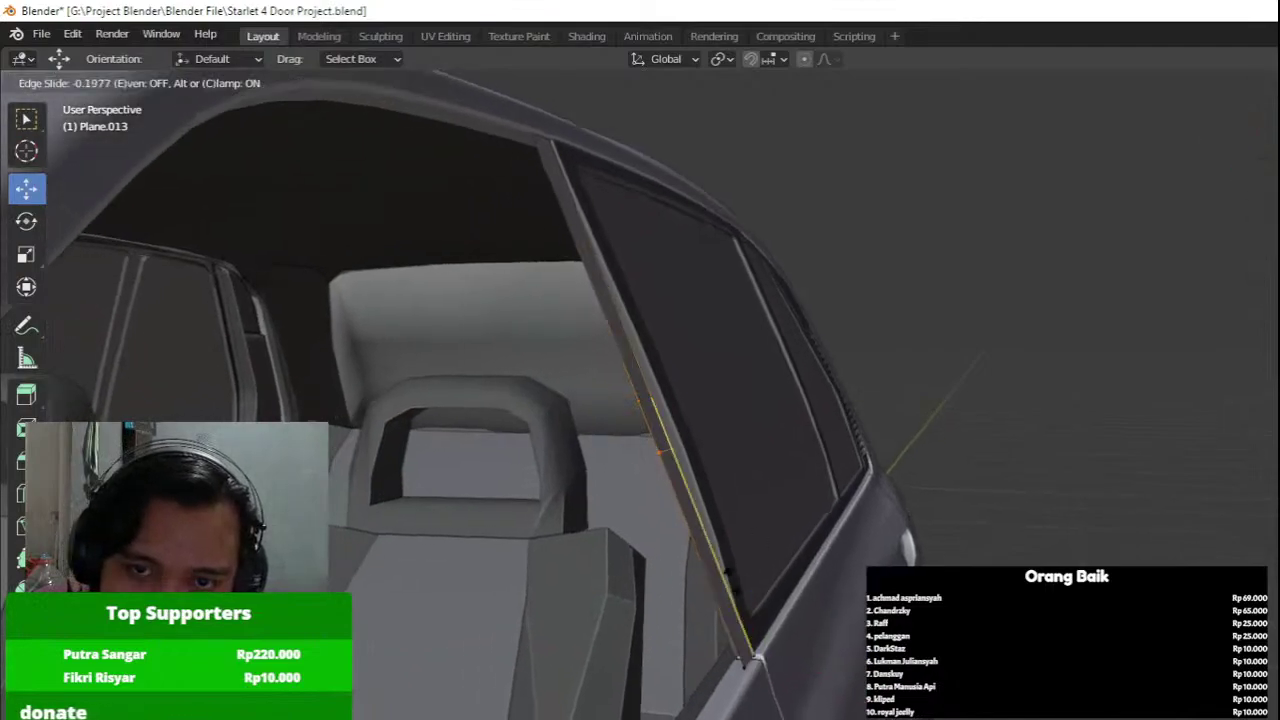
{"action": "left_click", "coordinate": [770, 654]}
{"action": "left_click_drag", "start_coordinate": [774, 556], "coordinate": [838, 572]}
{"action": "left_click_drag", "start_coordinate": [753, 637], "coordinate": [723, 669]}
{"action": "left_click_drag", "start_coordinate": [814, 665], "coordinate": [852, 657]}
{"action": "middle_click_drag", "start_coordinate": [840, 640], "coordinate": [792, 537], "text": "shift"}
{"action": "scroll", "coordinate": [792, 524], "scroll_direction": "up", "scroll_amount": 3}
{"action": "key", "text": "Tab"}
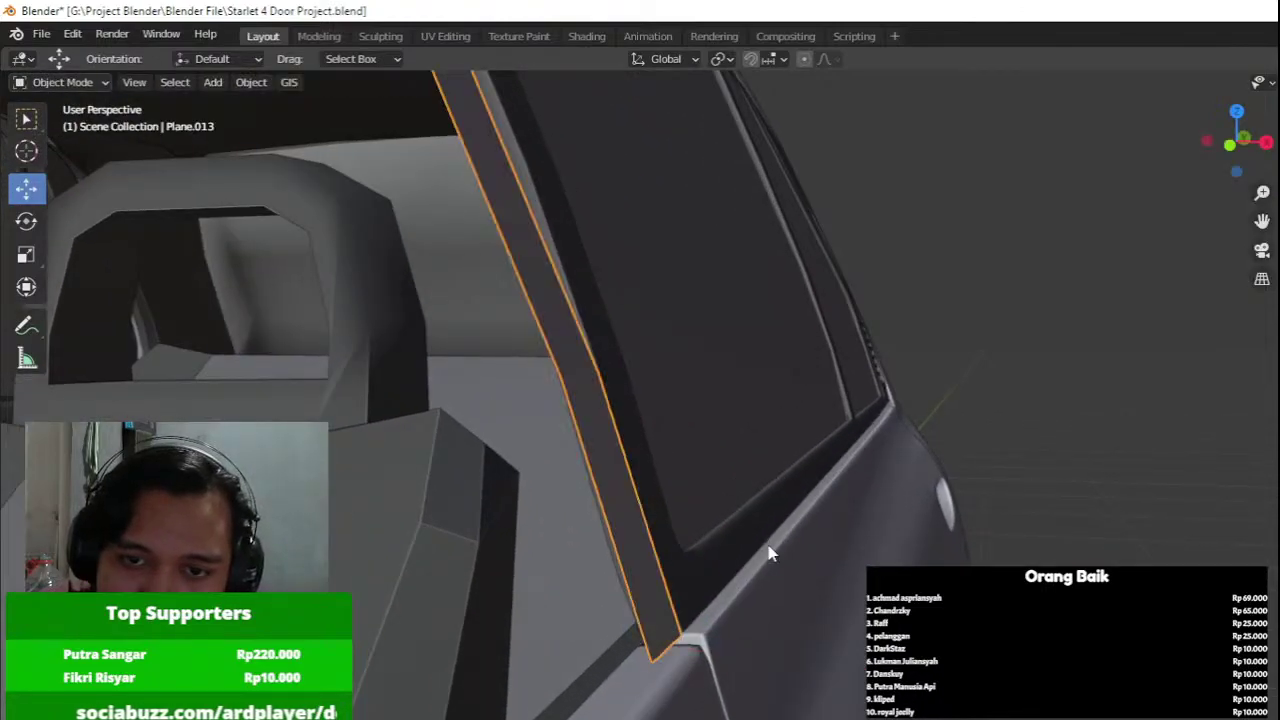
Shift the top row of vertices of the rear door panel beside the strip slightly along X.
{"action": "left_click", "coordinate": [719, 588]}
{"action": "middle_click_drag", "start_coordinate": [719, 588], "coordinate": [720, 551]}
{"action": "key", "text": "Tab"}
{"action": "key", "text": "shift+z"}
{"action": "key", "text": "a"}
{"action": "middle_click_drag", "start_coordinate": [617, 543], "coordinate": [612, 530]}
{"action": "left_click_drag", "start_coordinate": [540, 378], "coordinate": [660, 543]}
{"action": "scroll", "coordinate": [656, 530], "scroll_direction": "up", "scroll_amount": 3}
{"action": "middle_click_drag", "start_coordinate": [654, 526], "coordinate": [652, 468], "text": "shift"}
{"action": "left_click_drag", "start_coordinate": [746, 349], "coordinate": [602, 504], "text": "shift"}
{"action": "key", "text": "shift+z"}
{"action": "mouse_move", "coordinate": [737, 442]}
{"action": "left_mouse_down"}
{"action": "mouse_move", "coordinate": [766, 440]}
{"action": "mouse_move", "coordinate": [709, 446]}
{"action": "mouse_move", "coordinate": [758, 446]}
{"action": "left_mouse_up"}
{"action": "middle_click_drag", "start_coordinate": [758, 446], "coordinate": [754, 431]}
Shift the second row of the rear door panel's vertices slightly outward along X.
{"action": "key", "text": "shift+z"}
{"action": "key", "text": "a"}
{"action": "middle_click_drag", "start_coordinate": [672, 454], "coordinate": [669, 440]}
{"action": "left_click_drag", "start_coordinate": [450, 487], "coordinate": [732, 394]}
{"action": "middle_click_drag", "start_coordinate": [766, 392], "coordinate": [751, 400]}
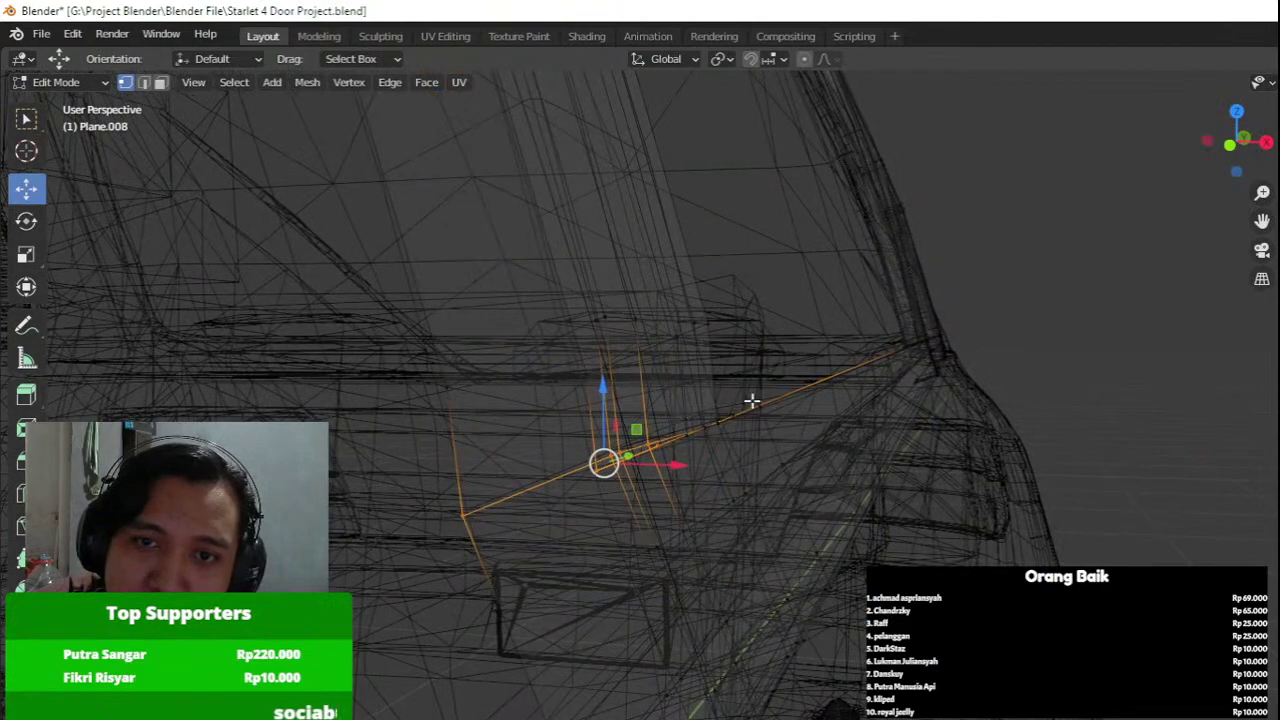
{"action": "left_click_drag", "start_coordinate": [786, 387], "coordinate": [776, 447], "text": "shift"}
{"action": "key", "text": "shift+z"}
{"action": "key", "text": "shift+z"}
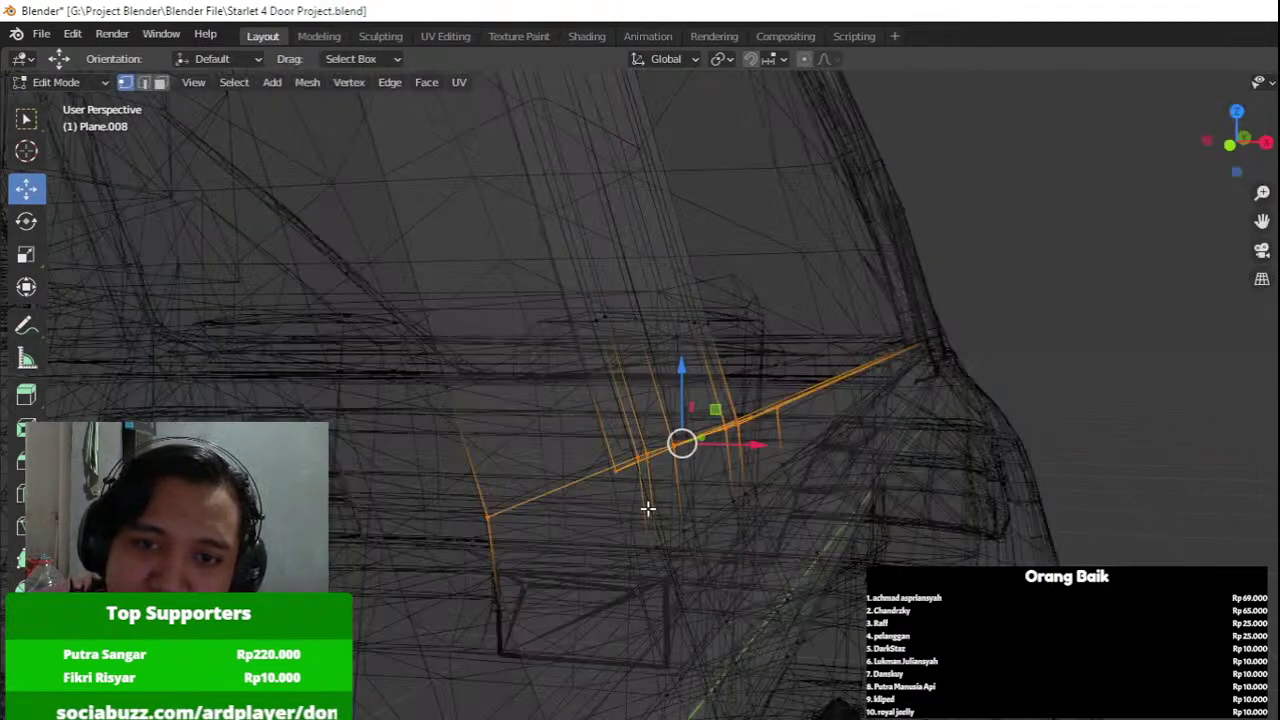
Adjust the next lower row of the rear door panel's vertices slightly along X and finish editing the panel.
{"action": "key", "text": "a"}
{"action": "left_click_drag", "start_coordinate": [460, 642], "coordinate": [718, 503]}
{"action": "middle_click_drag", "start_coordinate": [784, 487], "coordinate": [770, 491]}
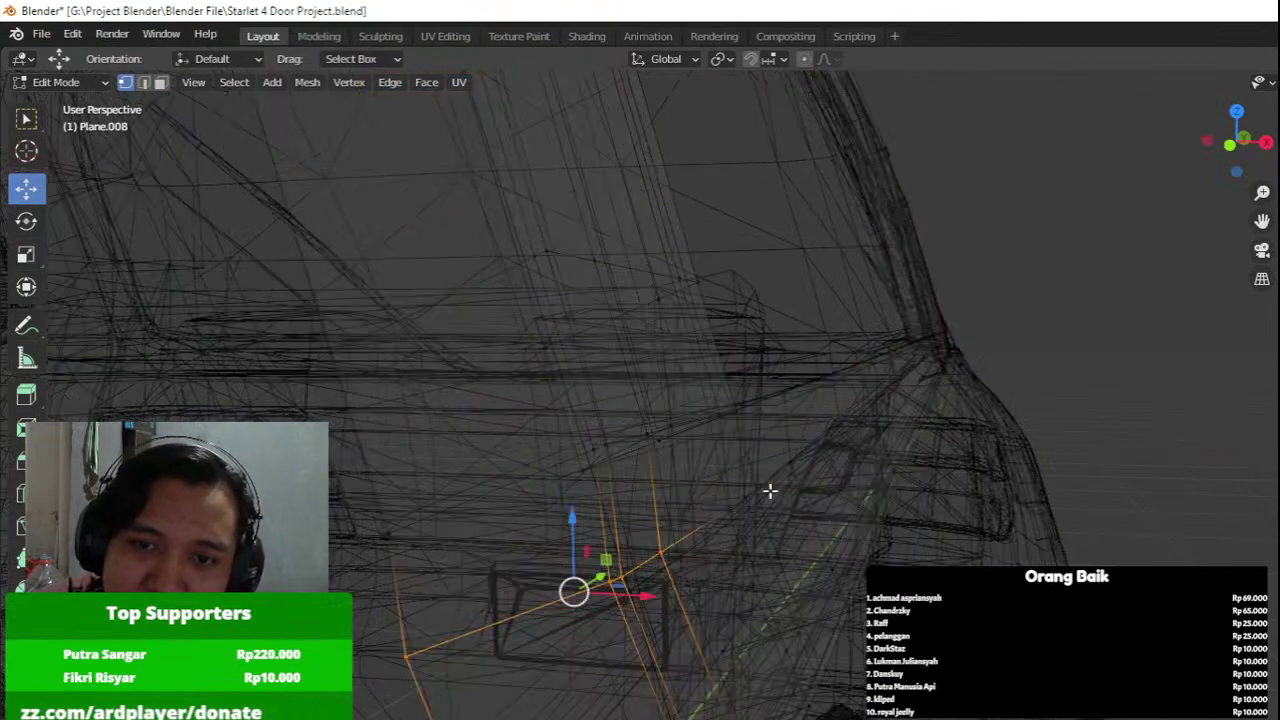
{"action": "left_click_drag", "start_coordinate": [814, 452], "coordinate": [685, 519], "text": "shift"}
{"action": "middle_click_drag", "start_coordinate": [700, 518], "coordinate": [684, 513]}
{"action": "key", "text": "shift+z"}
{"action": "left_click_drag", "start_coordinate": [712, 530], "coordinate": [681, 545]}
{"action": "key", "text": "Tab"}
Add two edge loops across the window strip, one near its top end and one near its base.
{"action": "middle_click_drag", "start_coordinate": [699, 537], "coordinate": [567, 526]}
{"action": "left_click", "coordinate": [567, 526]}
{"action": "scroll", "coordinate": [567, 526], "scroll_direction": "down", "scroll_amount": 8}
{"action": "middle_click_drag", "start_coordinate": [607, 309], "coordinate": [655, 518]}
{"action": "key", "text": "Tab"}
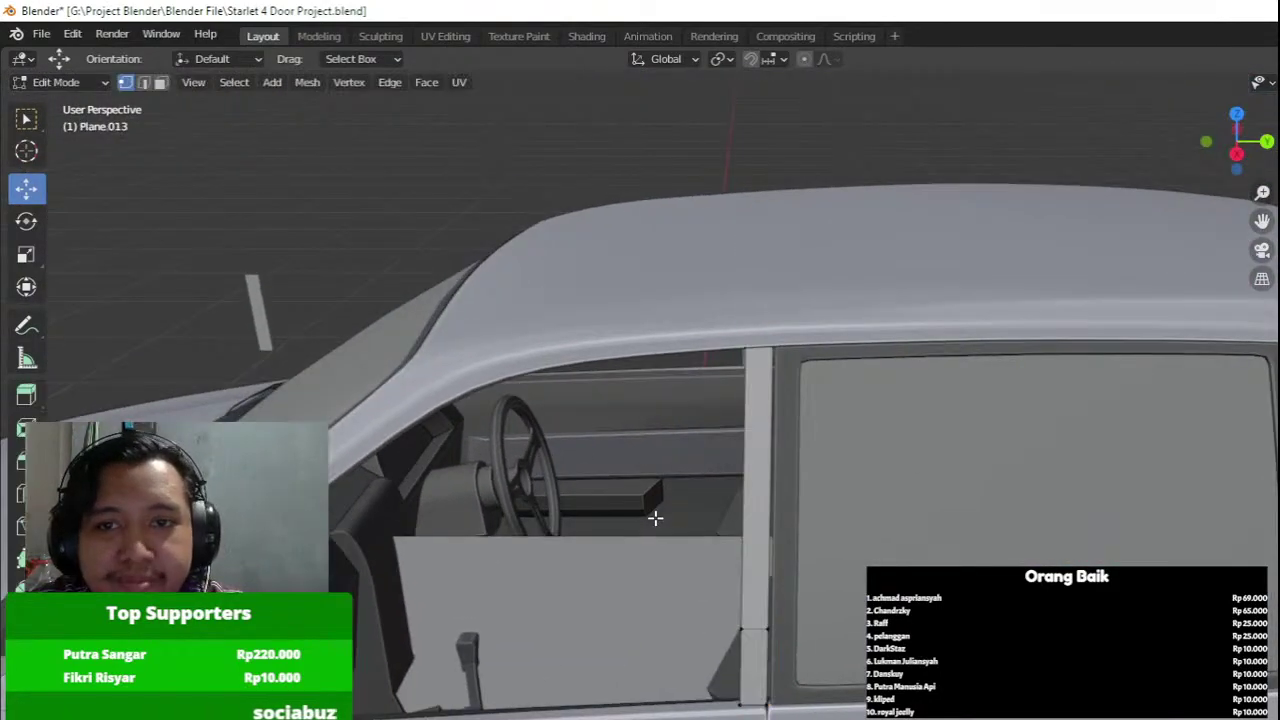
{"action": "middle_click_drag", "start_coordinate": [705, 586], "coordinate": [706, 466], "text": "shift"}
{"action": "scroll", "coordinate": [708, 466], "scroll_direction": "up", "scroll_amount": 2}
{"action": "key", "text": "ctrl+r"}
{"action": "left_click", "coordinate": [755, 337]}
{"action": "left_click", "coordinate": [806, 167]}
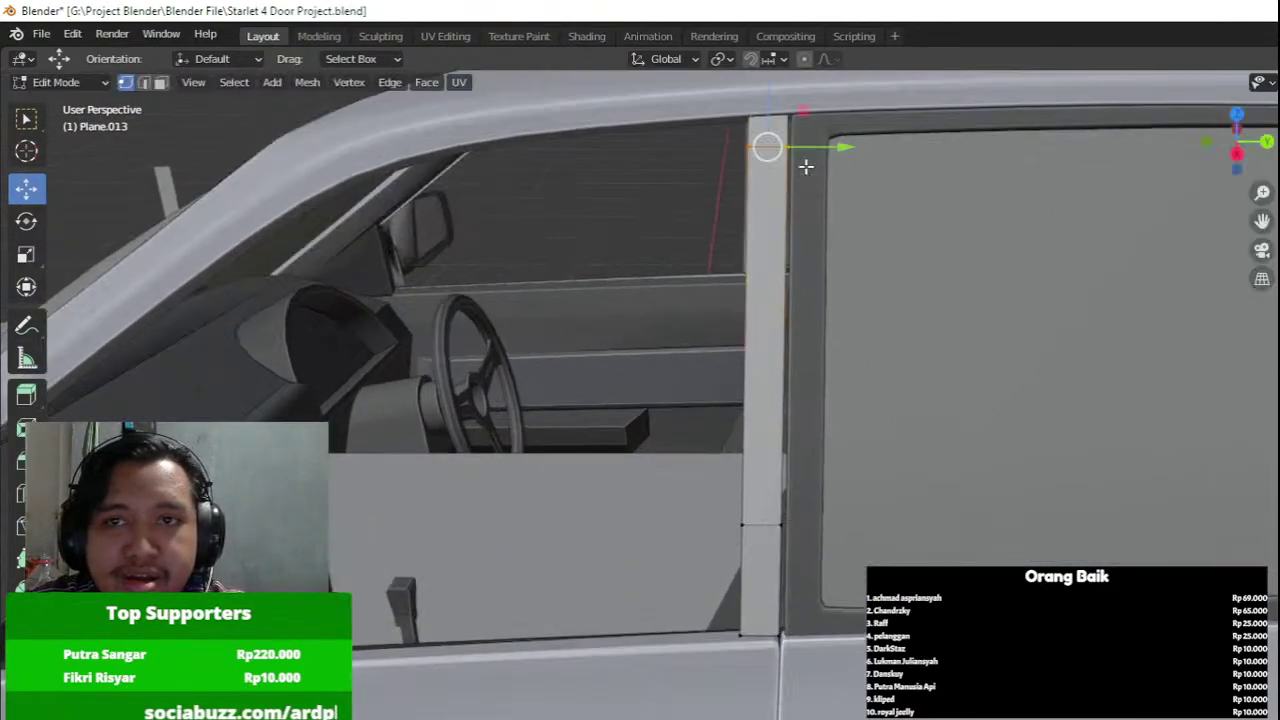
{"action": "left_click", "coordinate": [784, 593]}
{"action": "left_click", "coordinate": [809, 623]}
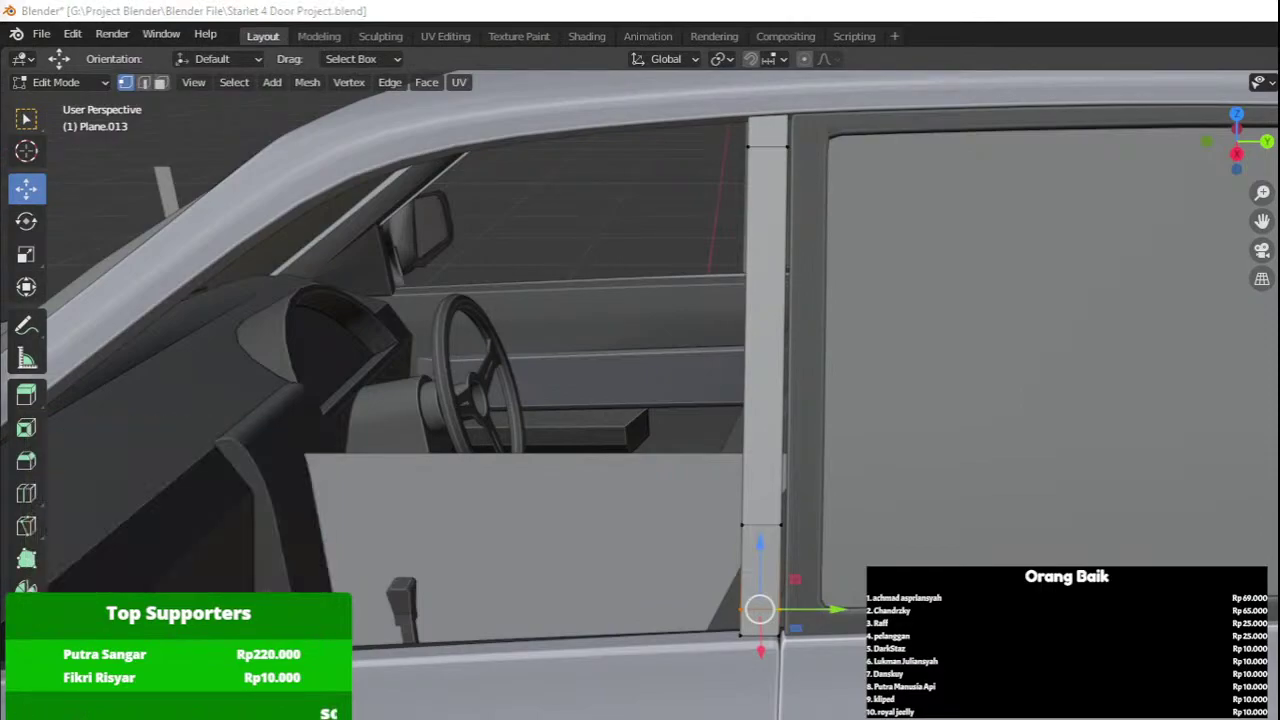
In the right side view, lower the front vertex of the strip's upper edge loop slightly.
{"action": "scroll", "coordinate": [798, 505], "scroll_direction": "down", "scroll_amount": 3}
{"action": "middle_click_drag", "start_coordinate": [733, 533], "coordinate": [810, 545]}
{"action": "scroll", "coordinate": [798, 505], "scroll_direction": "up", "scroll_amount": 2}
{"action": "key", "text": "a"}
{"action": "key", "text": "KP_3"}
{"action": "scroll", "coordinate": [799, 503], "scroll_direction": "up", "scroll_amount": 1}
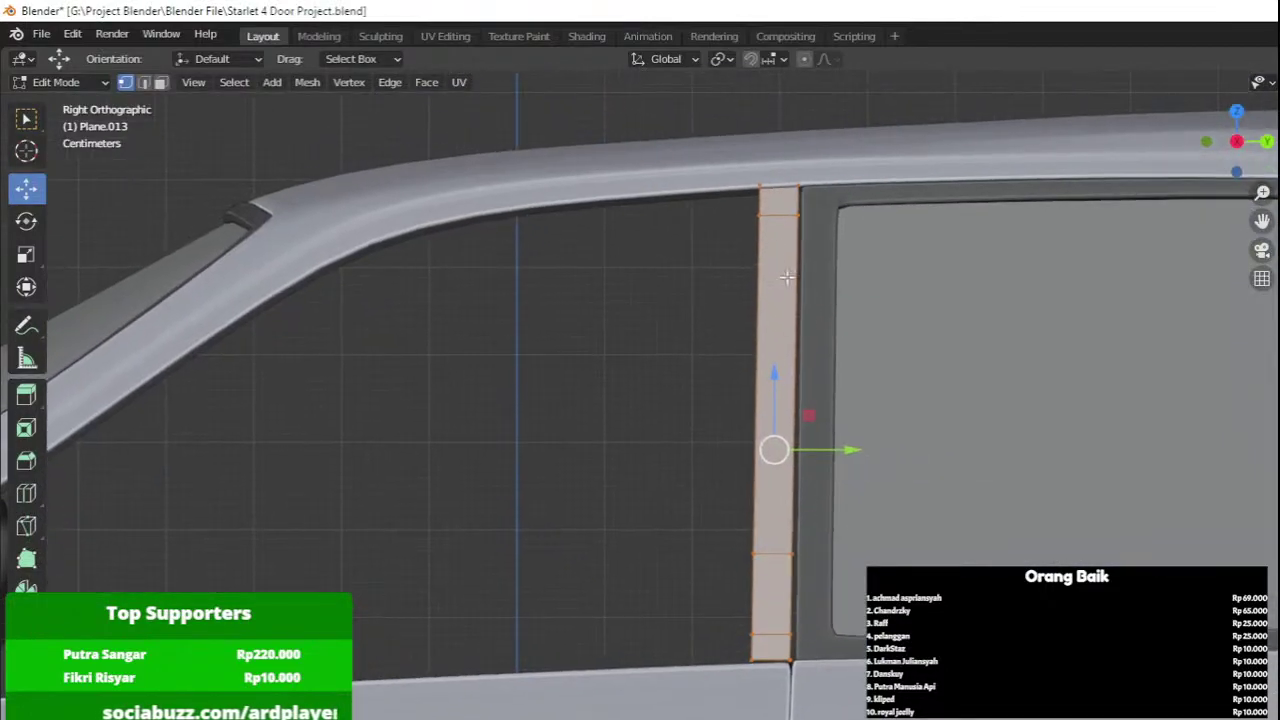
{"action": "left_click_drag", "start_coordinate": [791, 217], "coordinate": [778, 231]}
{"action": "key", "text": "g"}
{"action": "left_click", "coordinate": [773, 274]}
Extrude the front edge of the strip's top section forward and down to the windshield pillar above the side mirror.
{"action": "middle_click_drag", "start_coordinate": [776, 274], "coordinate": [933, 286], "text": "shift"}
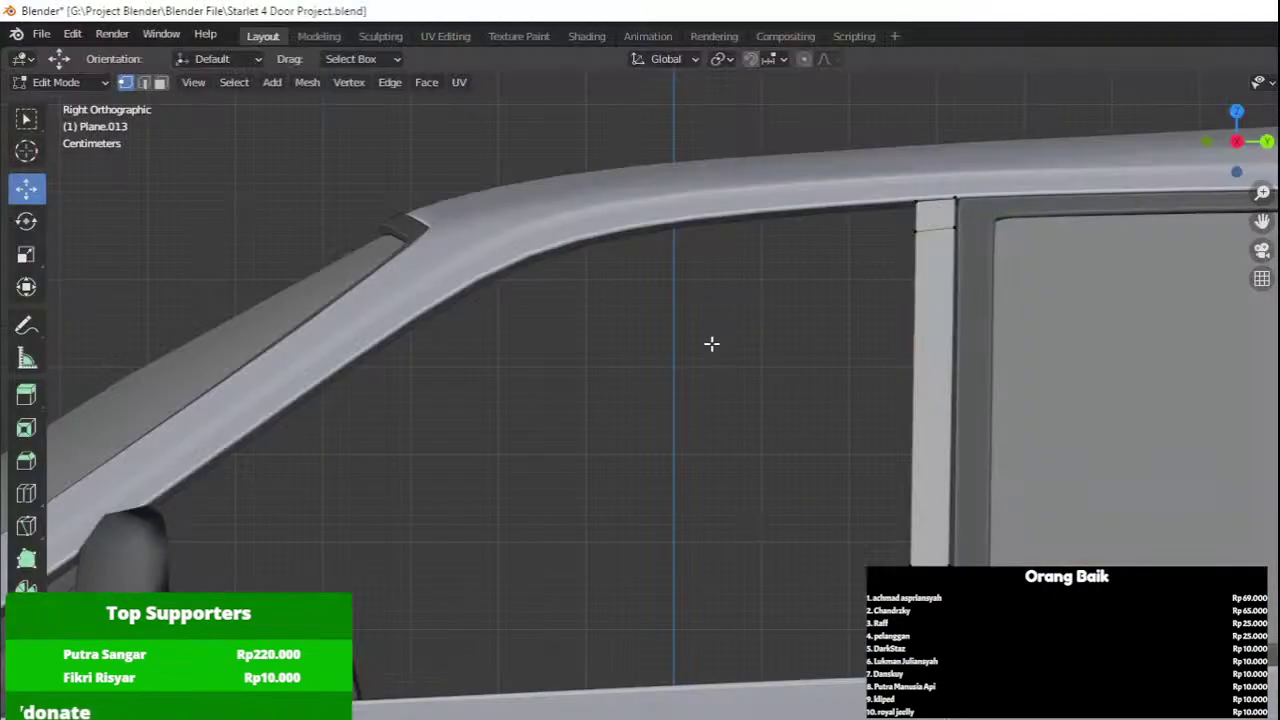
{"action": "left_click_drag", "start_coordinate": [711, 345], "coordinate": [928, 168]}
{"action": "key", "text": "e"}
{"action": "left_click", "coordinate": [195, 428]}
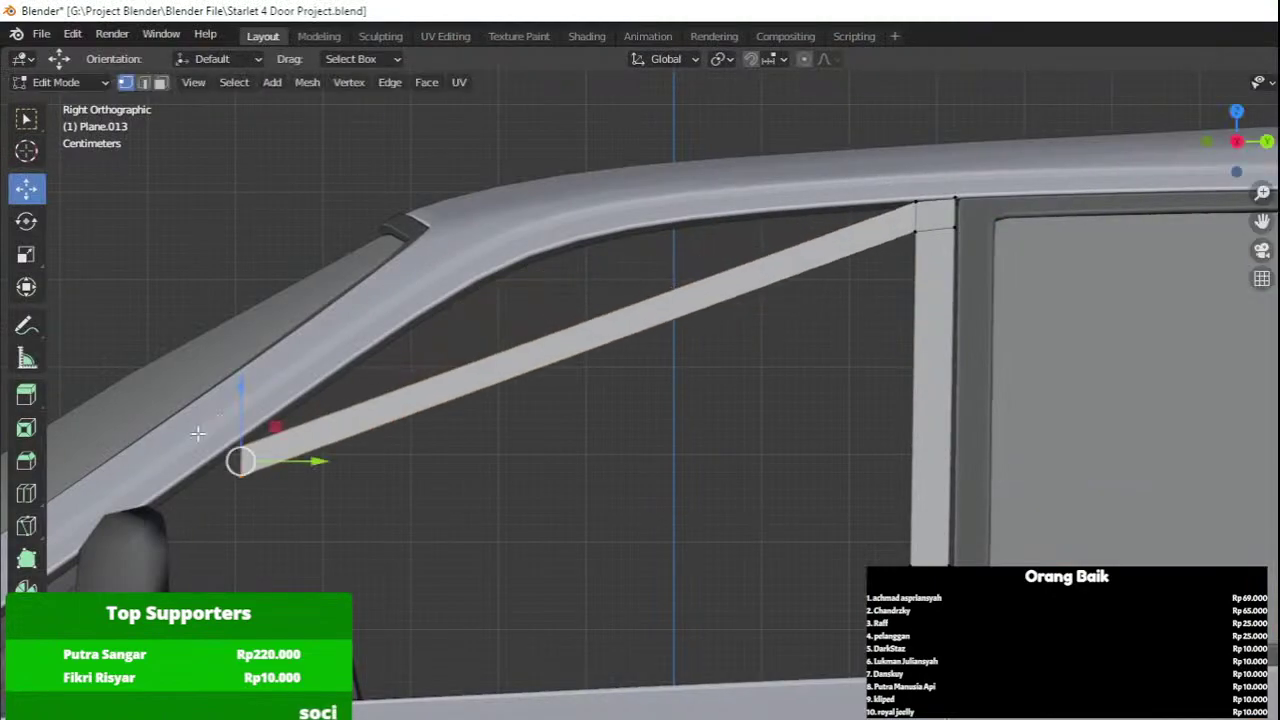
{"action": "scroll", "coordinate": [222, 440], "scroll_direction": "up", "scroll_amount": 1}
{"action": "middle_click_drag", "start_coordinate": [224, 445], "coordinate": [598, 345], "text": "shift"}
{"action": "key", "text": "g"}
{"action": "left_click", "coordinate": [455, 419]}
Move the original front door straight up along Z until it sits clear above the car.
{"action": "scroll", "coordinate": [873, 318], "scroll_direction": "down", "scroll_amount": 5}
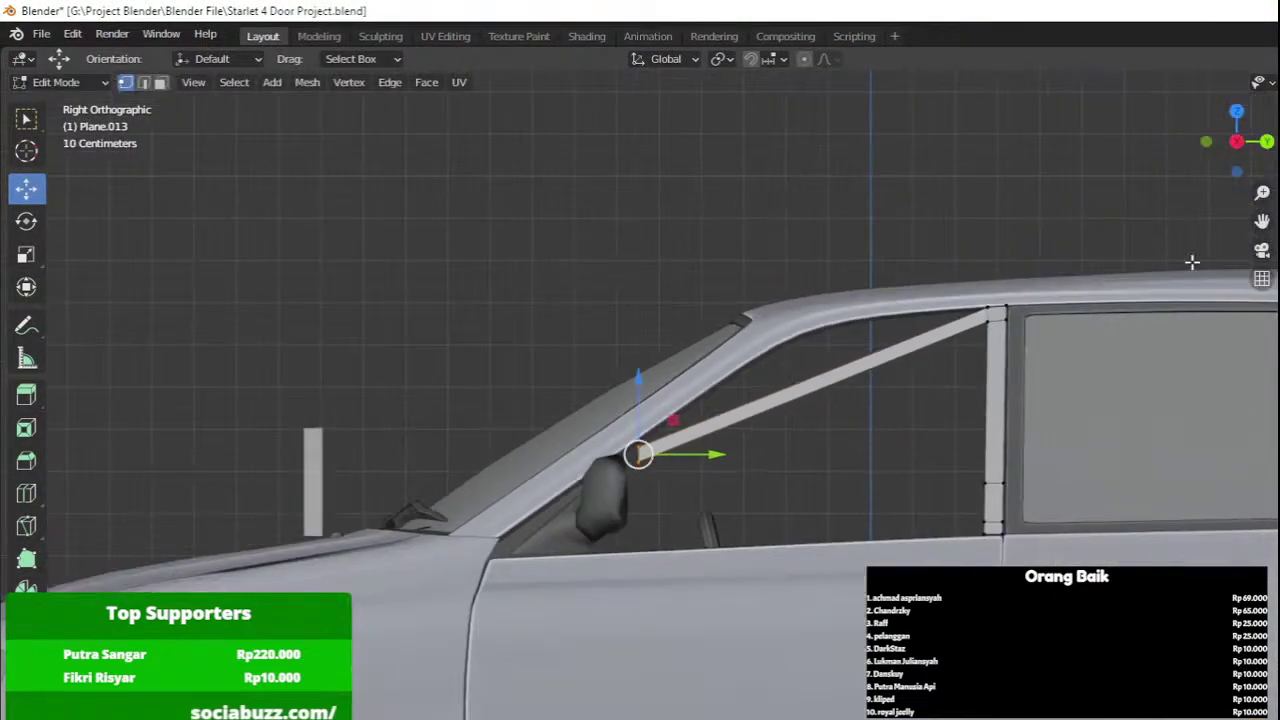
{"action": "scroll", "coordinate": [783, 423], "scroll_direction": "down", "scroll_amount": 5}
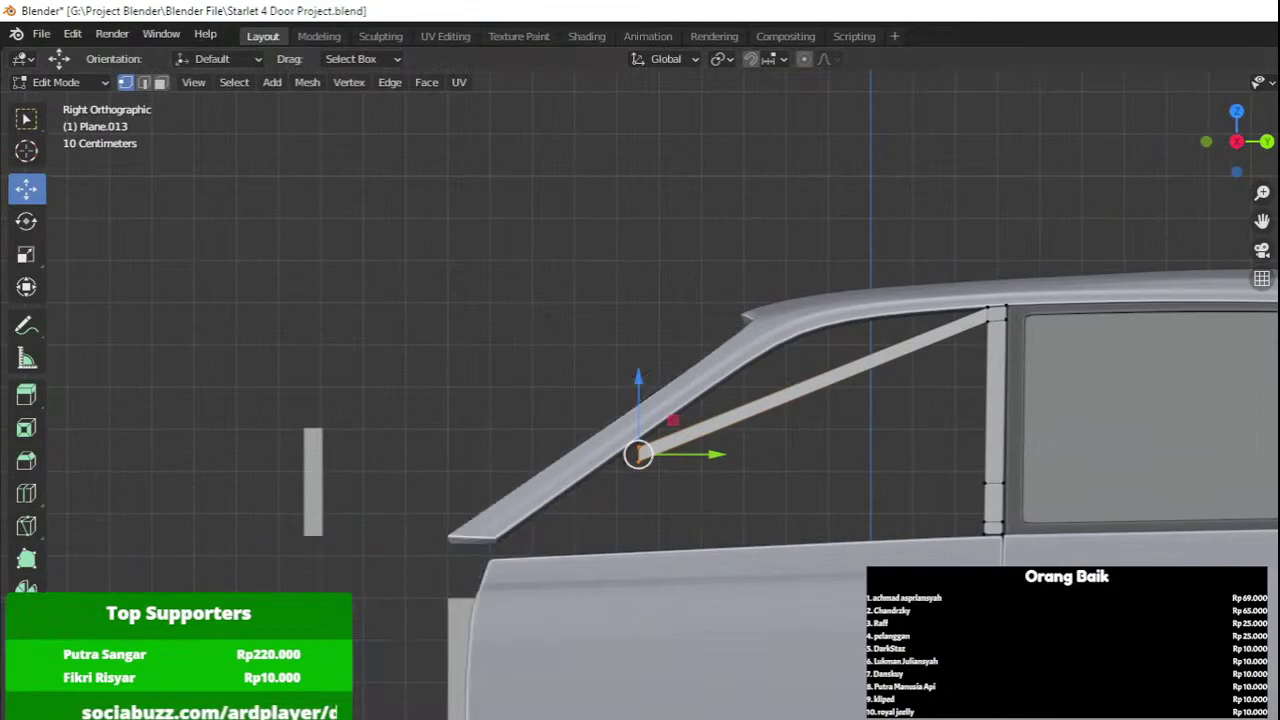
{"action": "key", "text": "Tab"}
{"action": "left_click", "coordinate": [783, 423]}
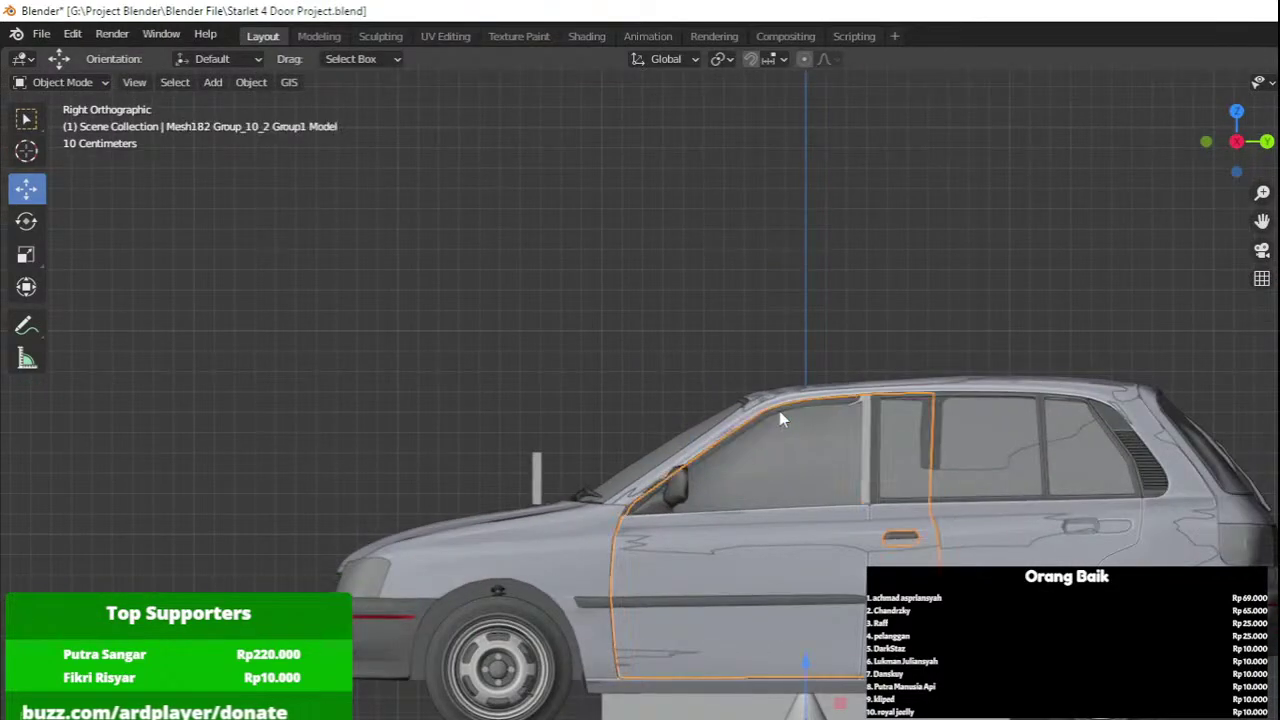
{"action": "scroll", "coordinate": [813, 528], "scroll_direction": "down", "scroll_amount": 2}
{"action": "left_click_drag", "start_coordinate": [835, 624], "coordinate": [750, 626]}
{"action": "key", "text": "ctrl+z"}
{"action": "key", "text": "ctrl+z"}
{"action": "left_click_drag", "start_coordinate": [779, 556], "coordinate": [797, 235]}
{"action": "middle_click_drag", "start_coordinate": [797, 310], "coordinate": [777, 401], "text": "shift"}
{"action": "scroll", "coordinate": [746, 465], "scroll_direction": "up", "scroll_amount": 3}
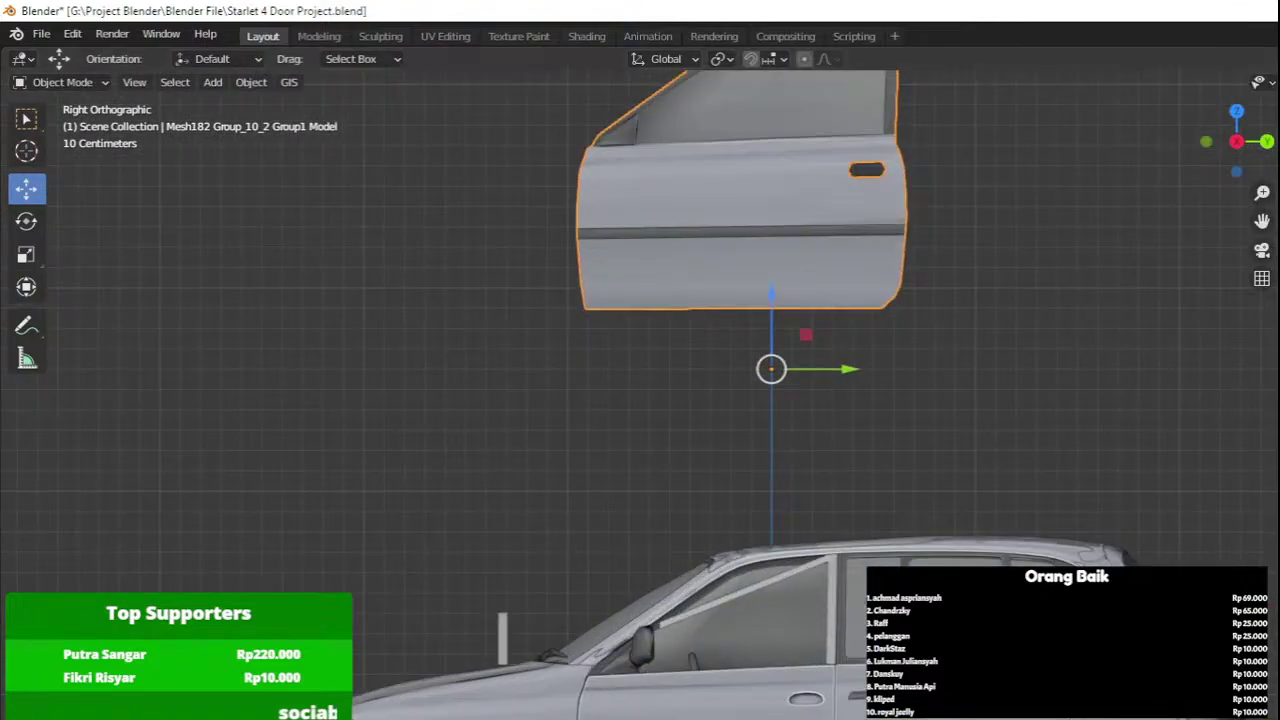
Hide the original door surround mesh and delete the original rear side window glass.
{"action": "left_click", "coordinate": [780, 693]}
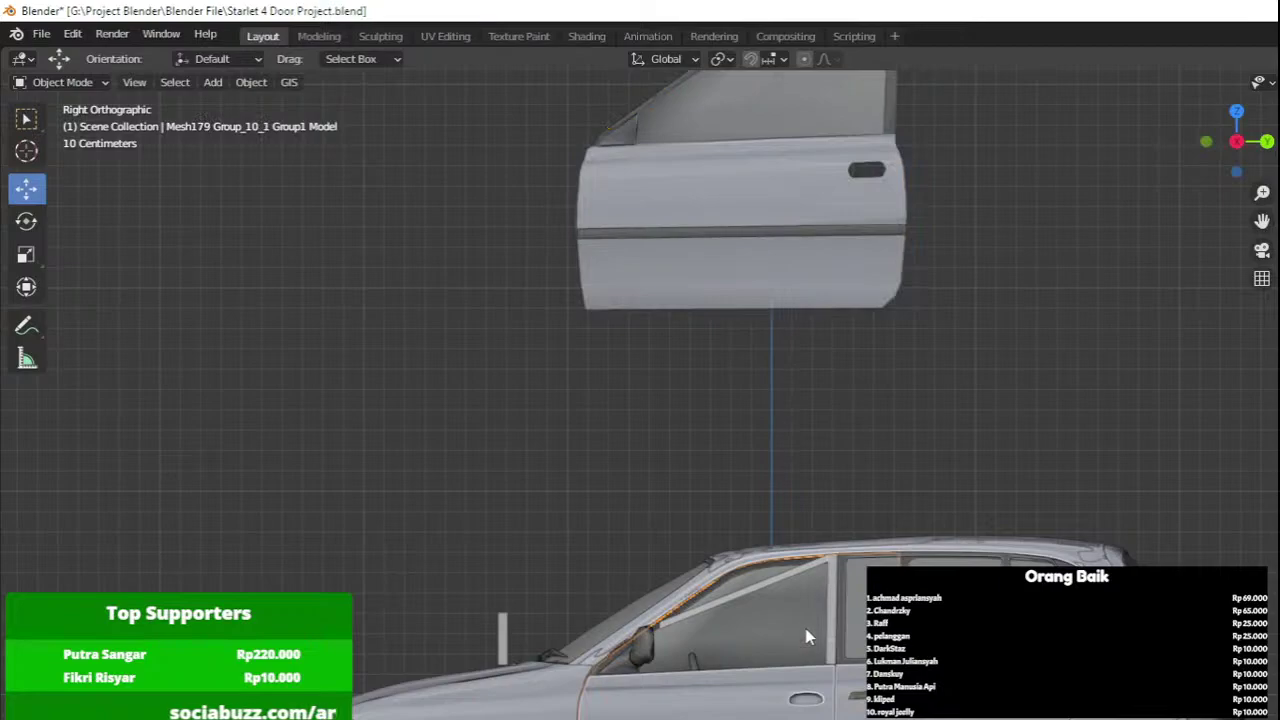
{"action": "key", "text": "h"}
{"action": "left_click", "coordinate": [945, 612]}
{"action": "middle_click_drag", "start_coordinate": [945, 612], "coordinate": [972, 664]}
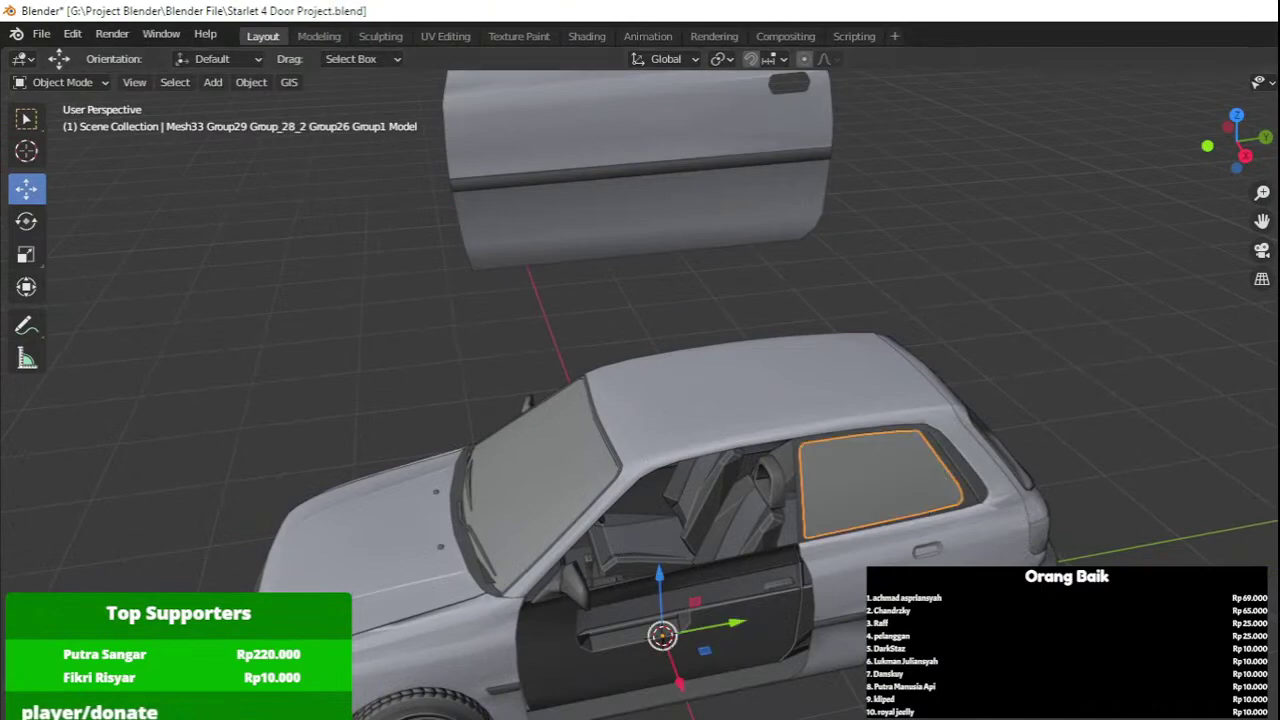
{"action": "middle_click_drag", "start_coordinate": [1055, 437], "coordinate": [843, 309], "text": "shift"}
{"action": "scroll", "coordinate": [843, 309], "scroll_direction": "up", "scroll_amount": 3}
{"action": "key", "text": "Delete"}
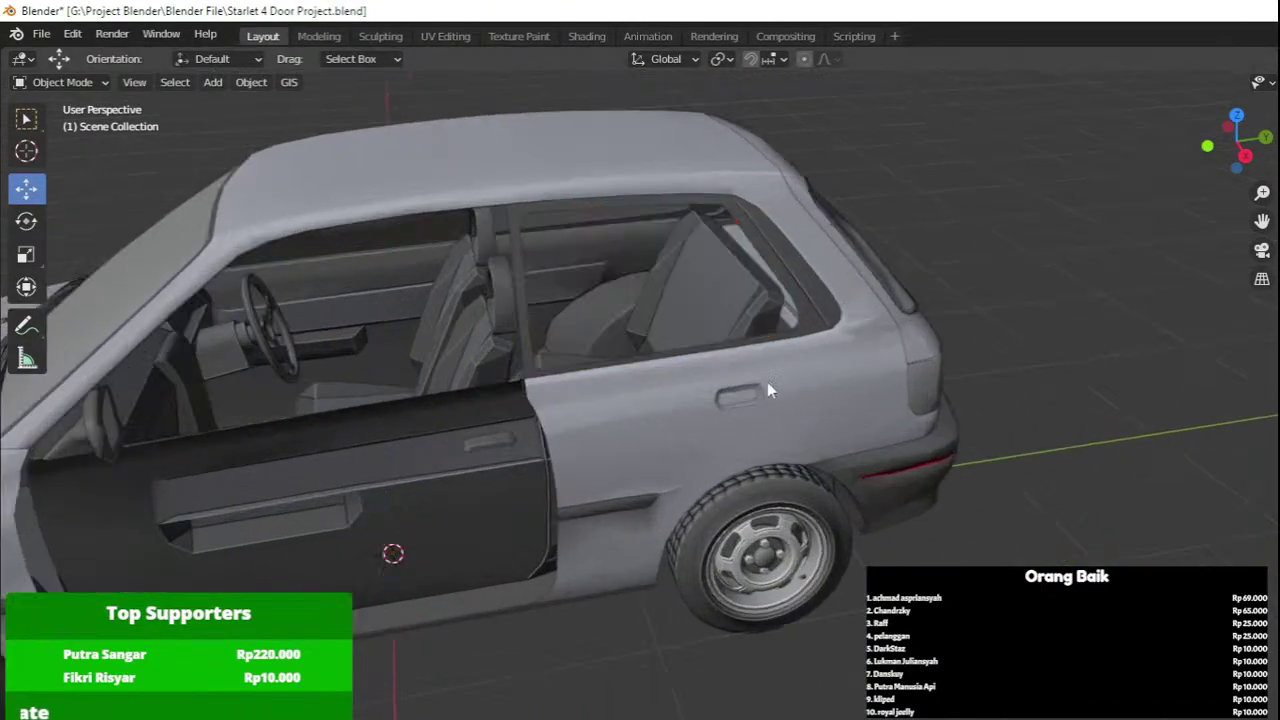
Hide the rear side body panel and the rear window frame to expose the cabin.
{"action": "left_click", "coordinate": [767, 391]}
{"action": "key", "text": "h"}
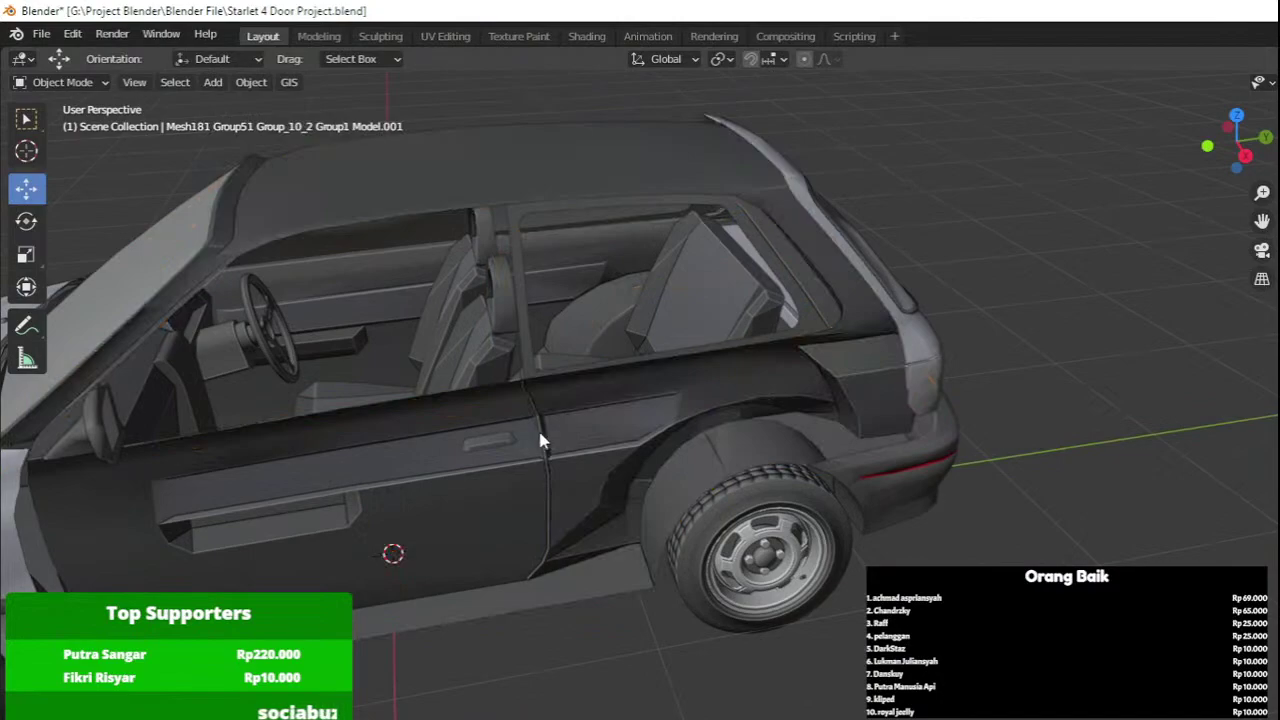
{"action": "left_click", "coordinate": [528, 317]}
{"action": "key", "text": "h"}
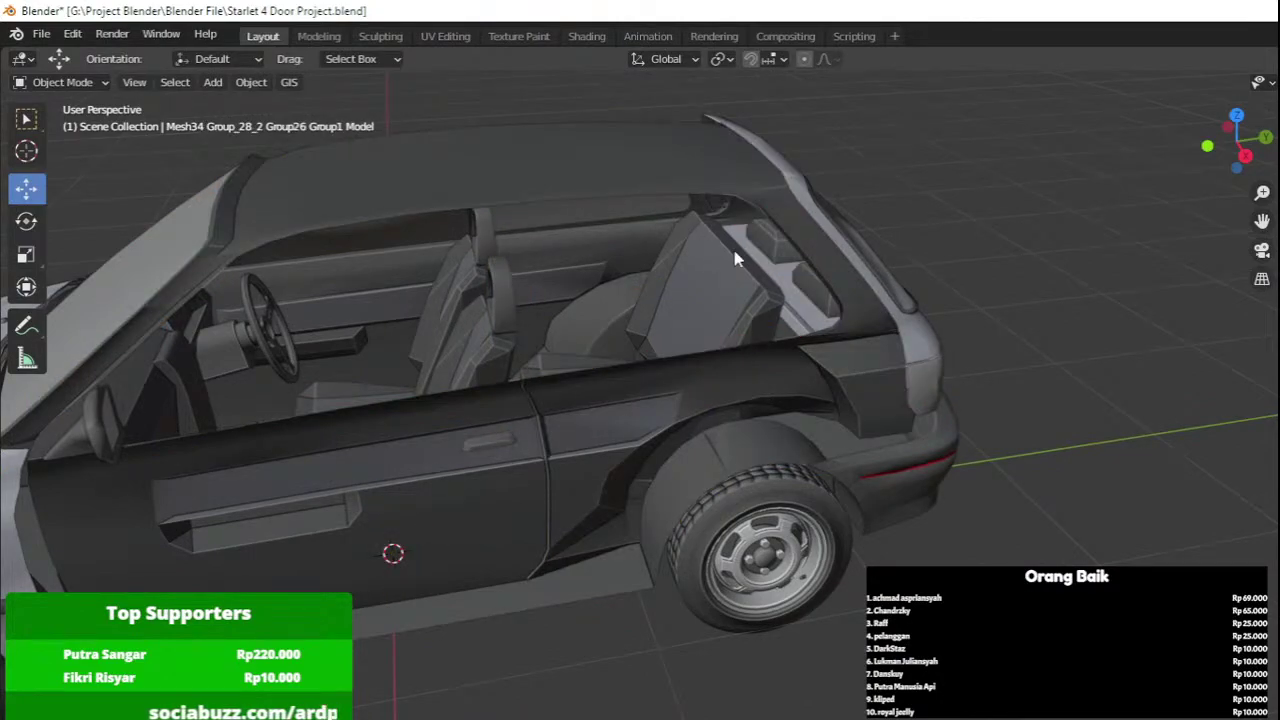
{"action": "middle_click_drag", "start_coordinate": [734, 255], "coordinate": [798, 372]}
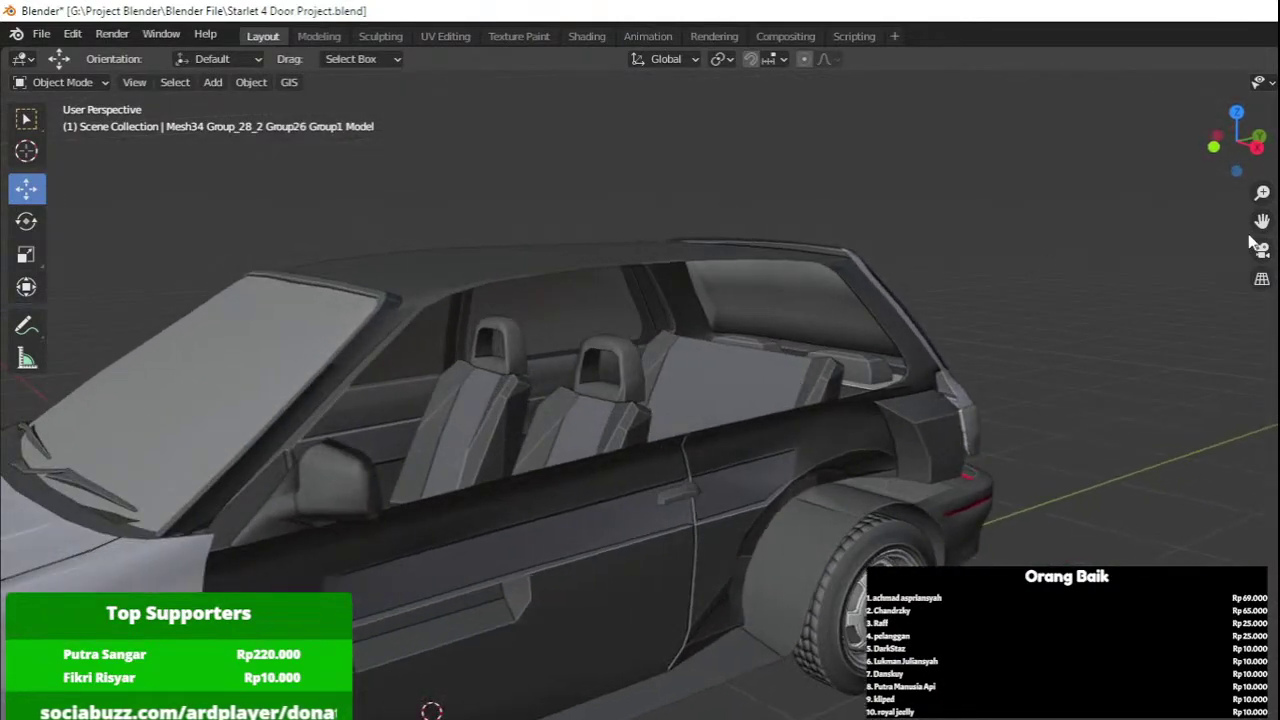
Reveal all hidden objects and reopen the front window frame strip for mesh editing in the right side view.
{"action": "key", "text": "alt+h"}
{"action": "middle_click_drag", "start_coordinate": [1085, 390], "coordinate": [777, 339]}
{"action": "left_click", "coordinate": [644, 297]}
{"action": "middle_click_drag", "start_coordinate": [644, 297], "coordinate": [823, 386], "text": "shift"}
{"action": "key", "text": "KP_3"}
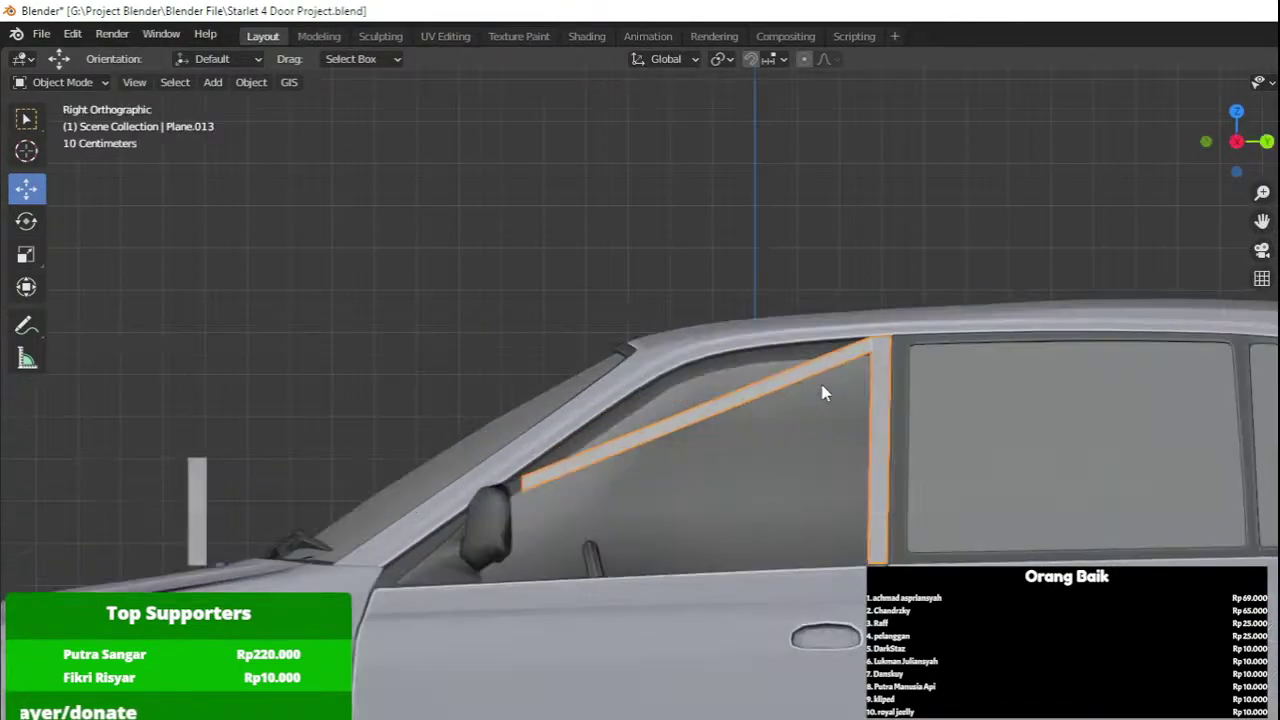
{"action": "scroll", "coordinate": [825, 388], "scroll_direction": "down", "scroll_amount": 8}
{"action": "key", "text": "Tab"}
{"action": "scroll", "coordinate": [810, 407], "scroll_direction": "up", "scroll_amount": 3}
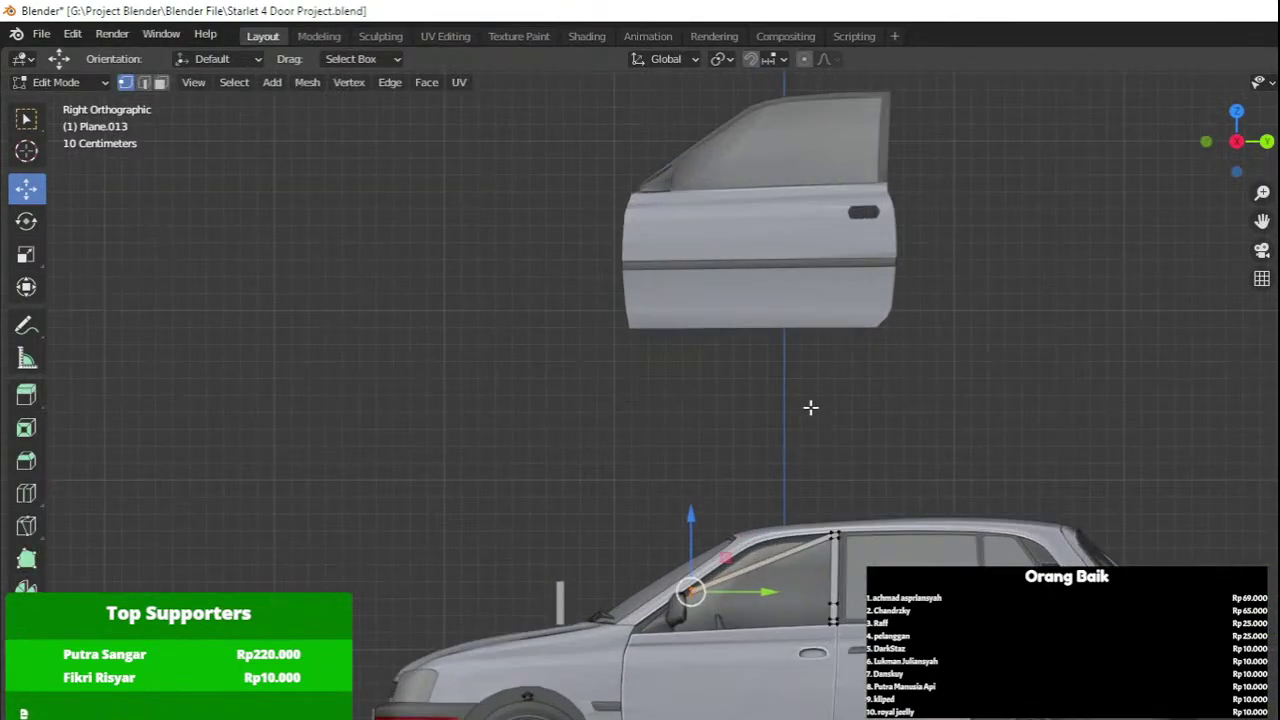
Move the extruded bar's front end up to the roof rail's bend and rotate it to match the pillar's angle.
{"action": "scroll", "coordinate": [760, 470], "scroll_direction": "up", "scroll_amount": 3}
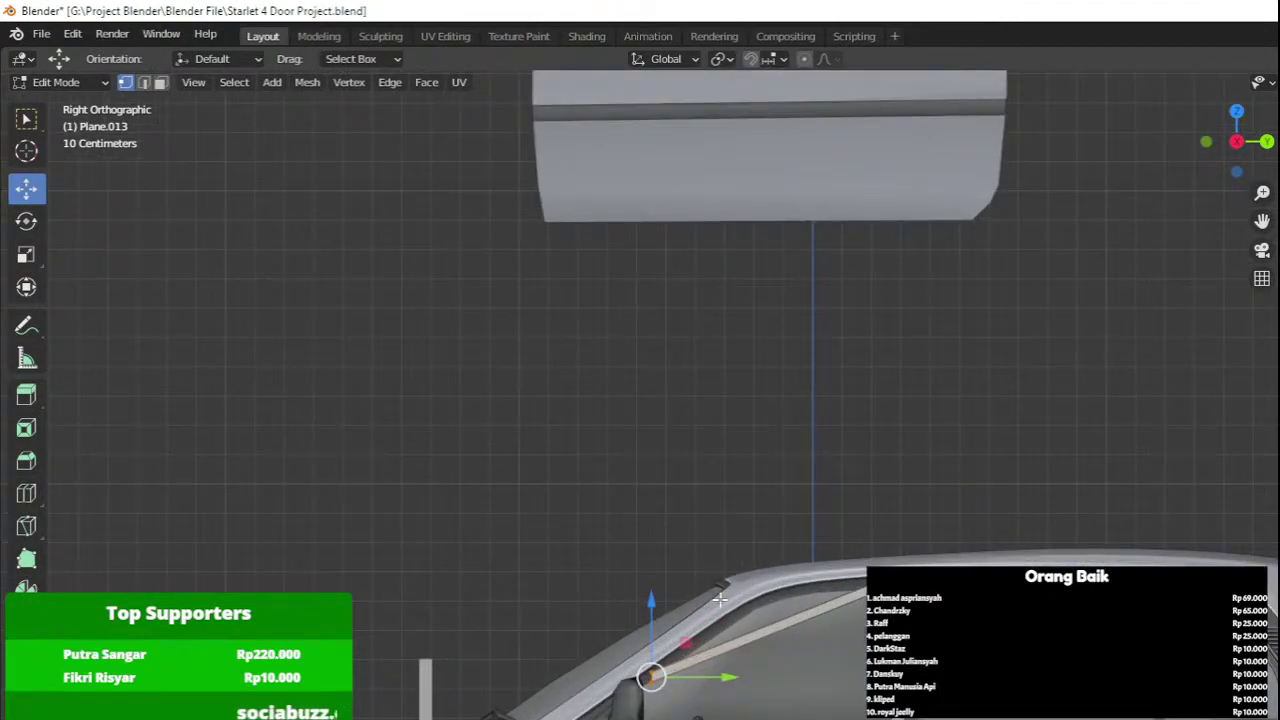
{"action": "scroll", "coordinate": [719, 598], "scroll_direction": "down", "scroll_amount": 5}
{"action": "scroll", "coordinate": [684, 610], "scroll_direction": "up", "scroll_amount": 5}
{"action": "key", "text": "g"}
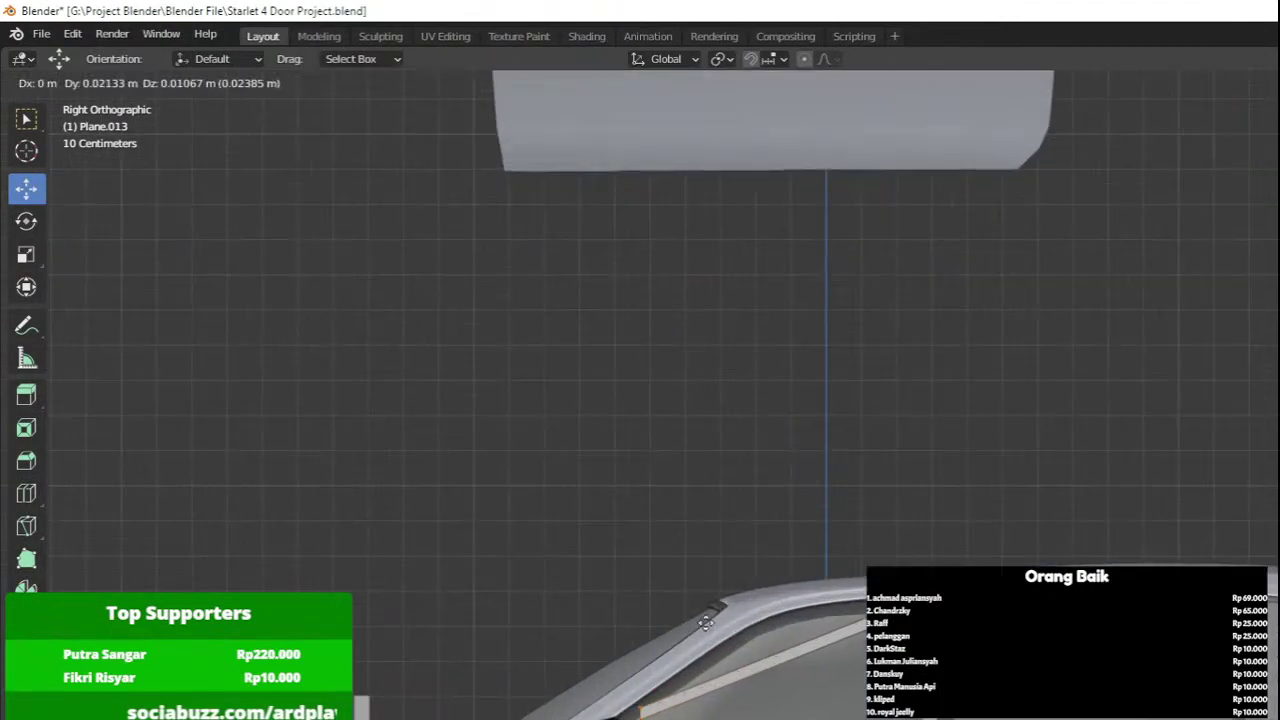
{"action": "left_click", "coordinate": [762, 510]}
{"action": "middle_click_drag", "start_coordinate": [765, 518], "coordinate": [916, 243], "text": "shift"}
{"action": "scroll", "coordinate": [800, 363], "scroll_direction": "up", "scroll_amount": 2}
{"action": "key", "text": "r"}
{"action": "left_click", "coordinate": [840, 220]}
Extrude the frame's end down along the windshield pillar to the front lower corner of the window opening.
{"action": "key", "text": "e"}
{"action": "left_click", "coordinate": [534, 510]}
{"action": "key", "text": "z"}
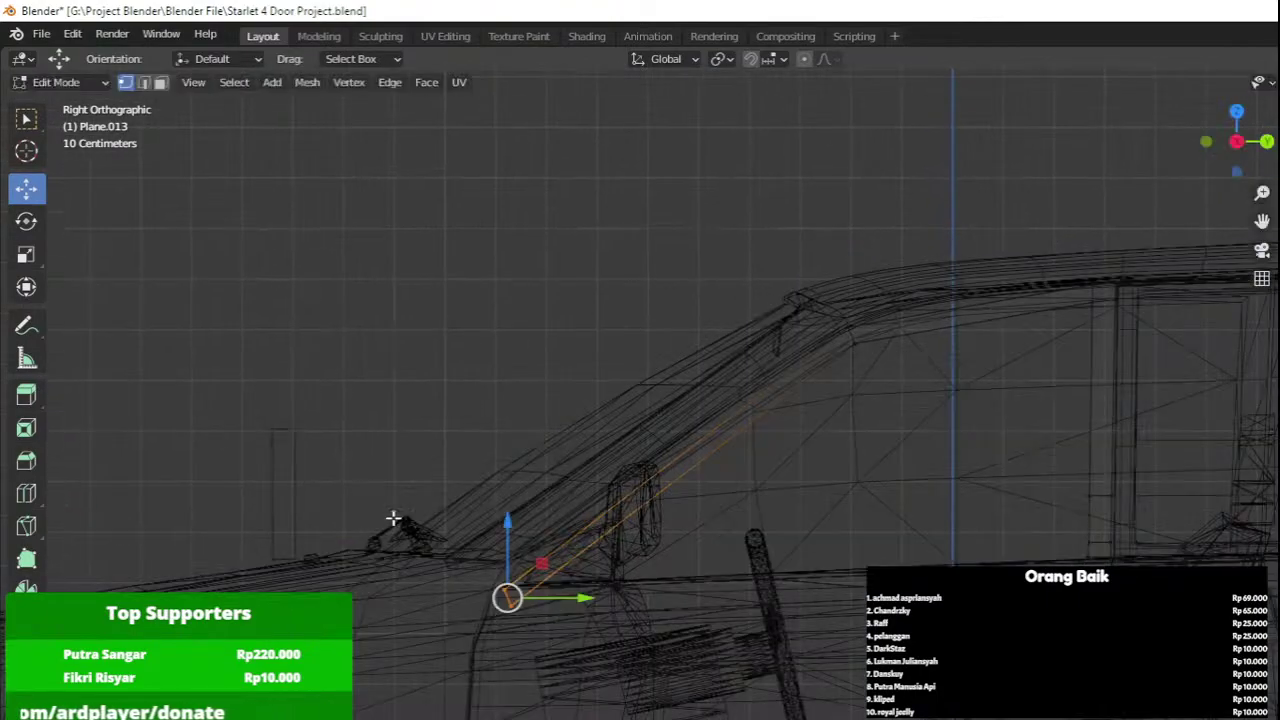
{"action": "key", "text": "g"}
{"action": "left_click", "coordinate": [512, 479]}
Move the pillar segment's end back up beside the mirror and extrude another segment down to the window's front corner.
{"action": "key", "text": "KP_Divide"}
{"action": "key", "text": "z"}
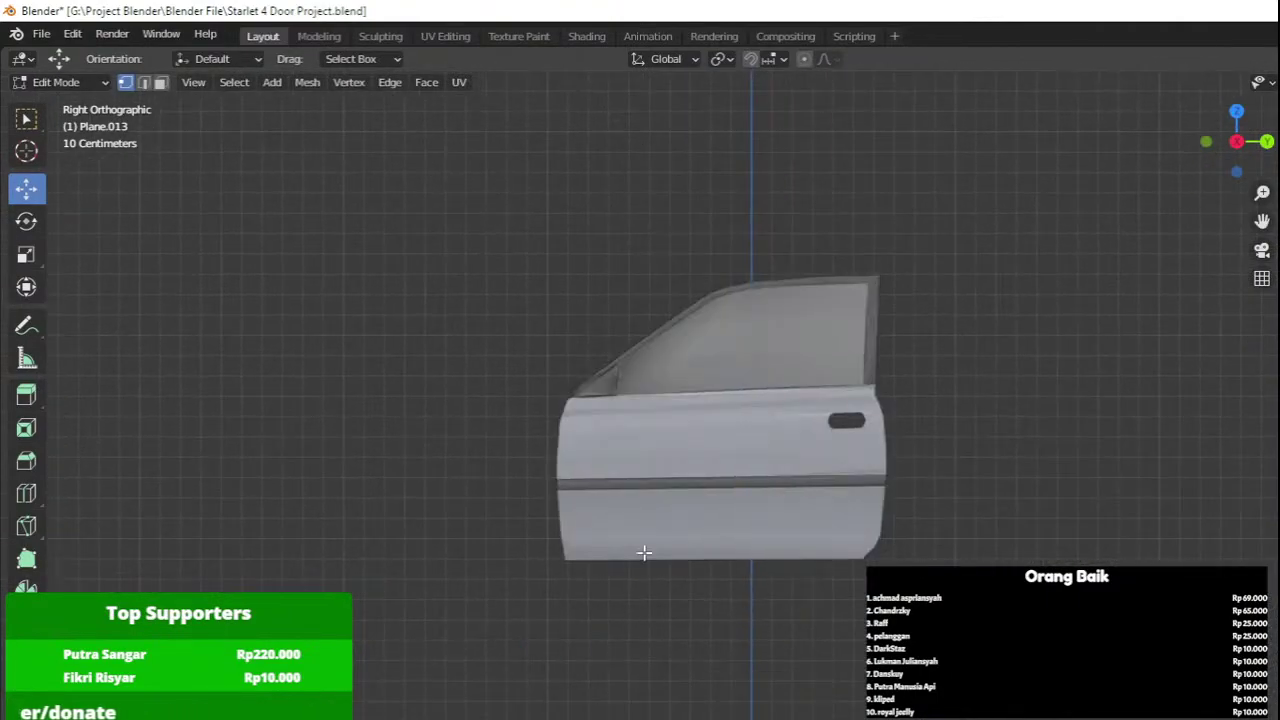
{"action": "scroll", "coordinate": [643, 551], "scroll_direction": "up", "scroll_amount": 3}
{"action": "scroll", "coordinate": [746, 610], "scroll_direction": "up", "scroll_amount": 4}
{"action": "mouse_move", "coordinate": [643, 551]}
{"action": "middle_mouse_down", "text": "shift"}
{"action": "mouse_move", "coordinate": [746, 609]}
{"action": "mouse_move", "coordinate": [826, 150]}
{"action": "middle_mouse_up", "text": "shift"}
{"action": "scroll", "coordinate": [746, 611], "scroll_direction": "down", "scroll_amount": 3}
{"action": "scroll", "coordinate": [746, 611], "scroll_direction": "down", "scroll_amount": 2}
{"action": "middle_click_drag", "start_coordinate": [779, 486], "coordinate": [817, 231], "text": "shift"}
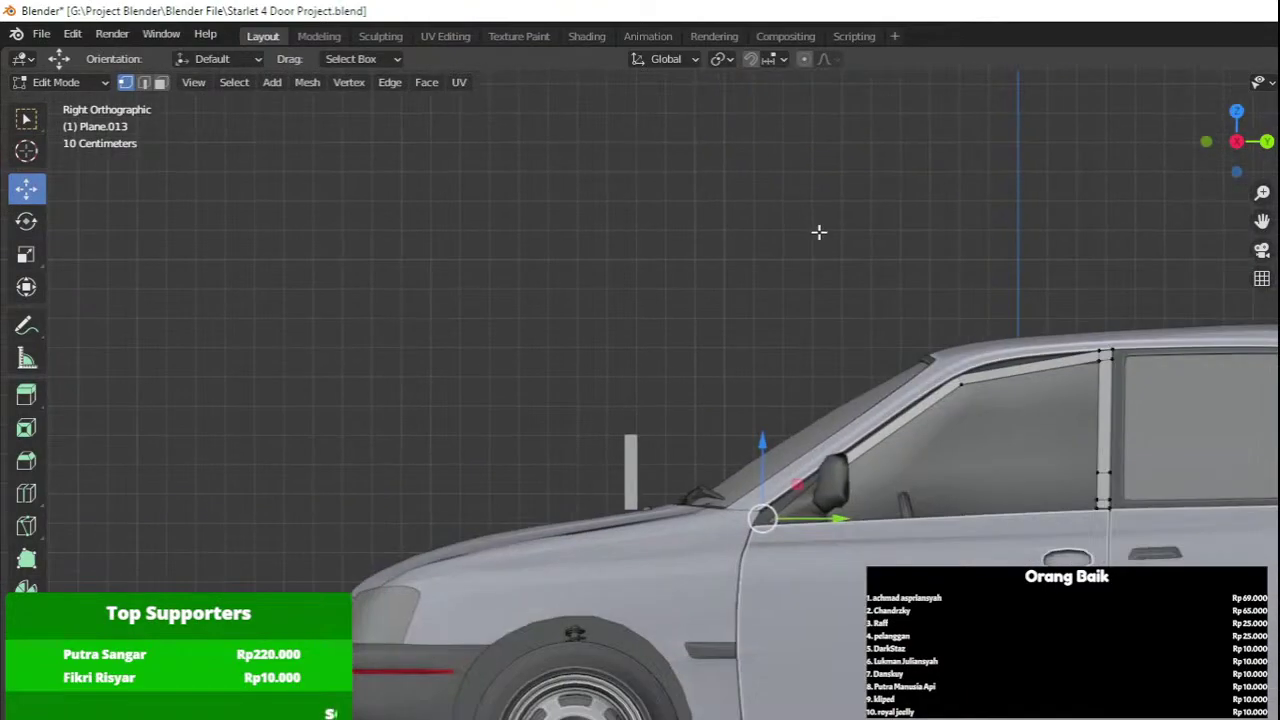
{"action": "scroll", "coordinate": [812, 460], "scroll_direction": "up", "scroll_amount": 4}
{"action": "middle_click_drag", "start_coordinate": [786, 426], "coordinate": [560, 474], "text": "shift"}
{"action": "scroll", "coordinate": [560, 475], "scroll_direction": "up", "scroll_amount": 4}
{"action": "key", "text": "shift+z"}
{"action": "key", "text": "g"}
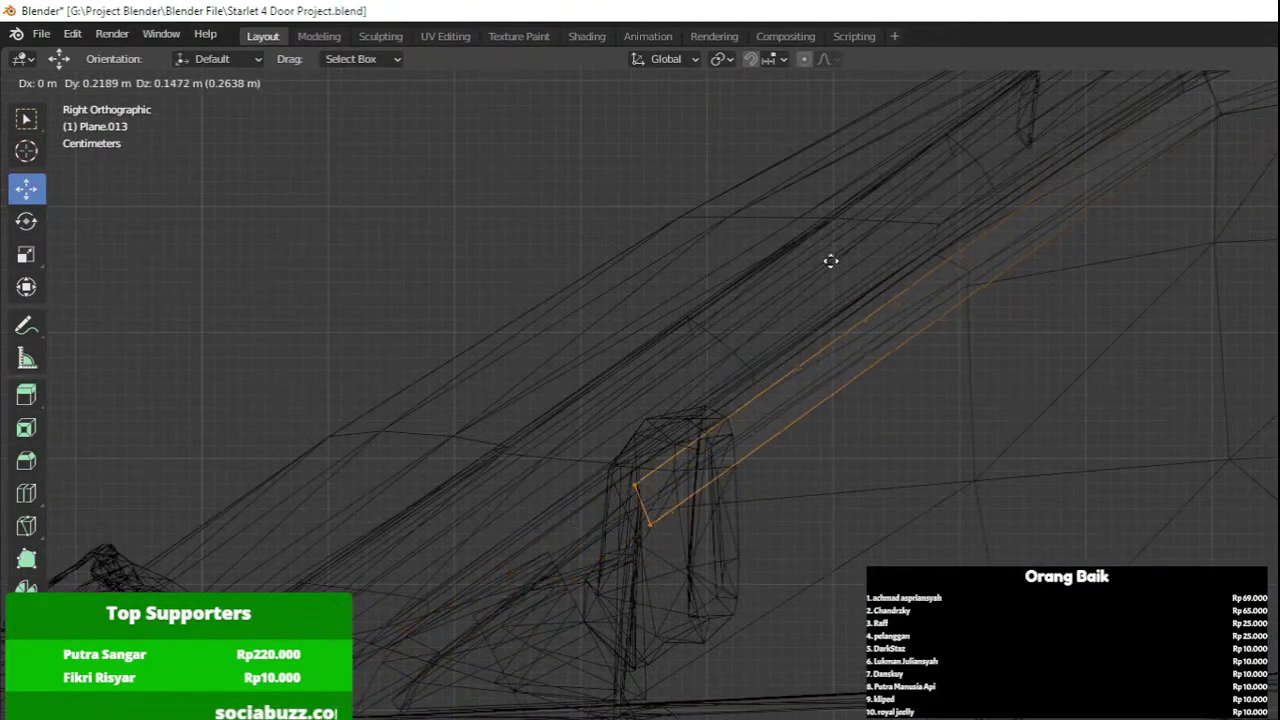
{"action": "left_click", "coordinate": [510, 361]}
Rotate and nudge the new segment's end edge so it lines up with the pillar's lower end.
{"action": "key", "text": "shift+z"}
{"action": "key", "text": "r"}
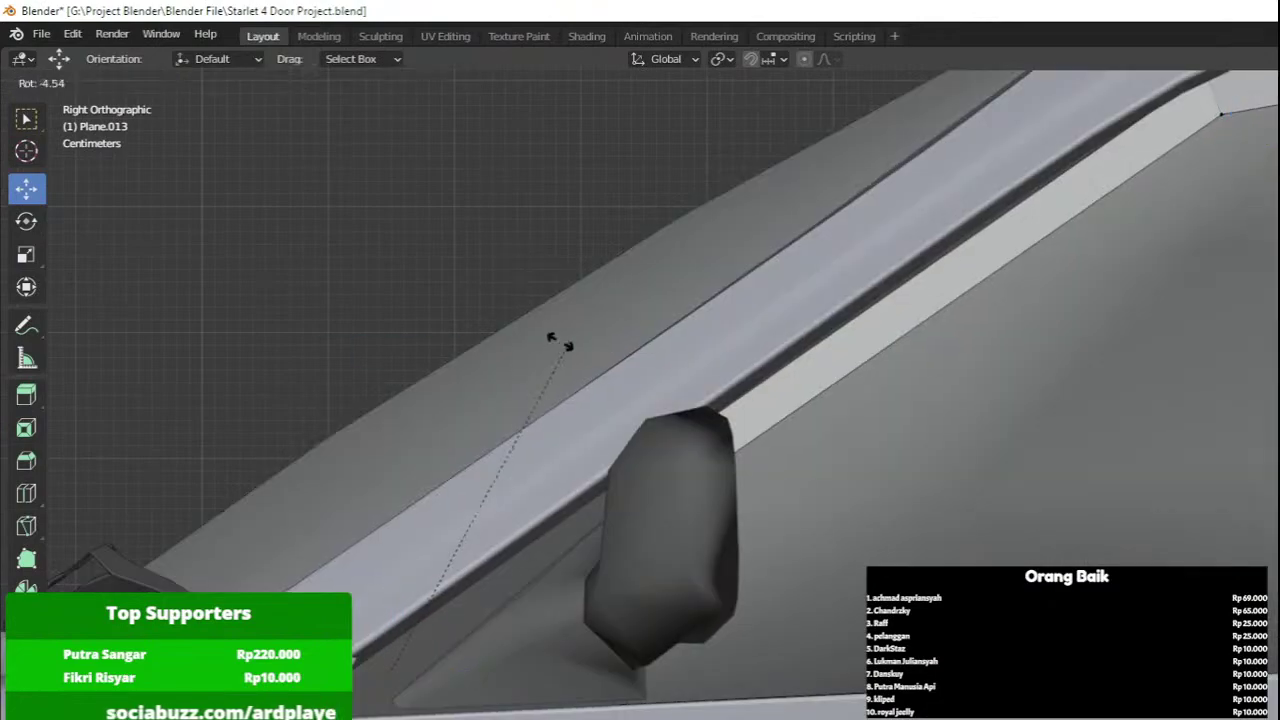
{"action": "left_click", "coordinate": [478, 352]}
{"action": "key", "text": "shift+z"}
{"action": "key", "text": "g"}
{"action": "left_click", "coordinate": [353, 369]}
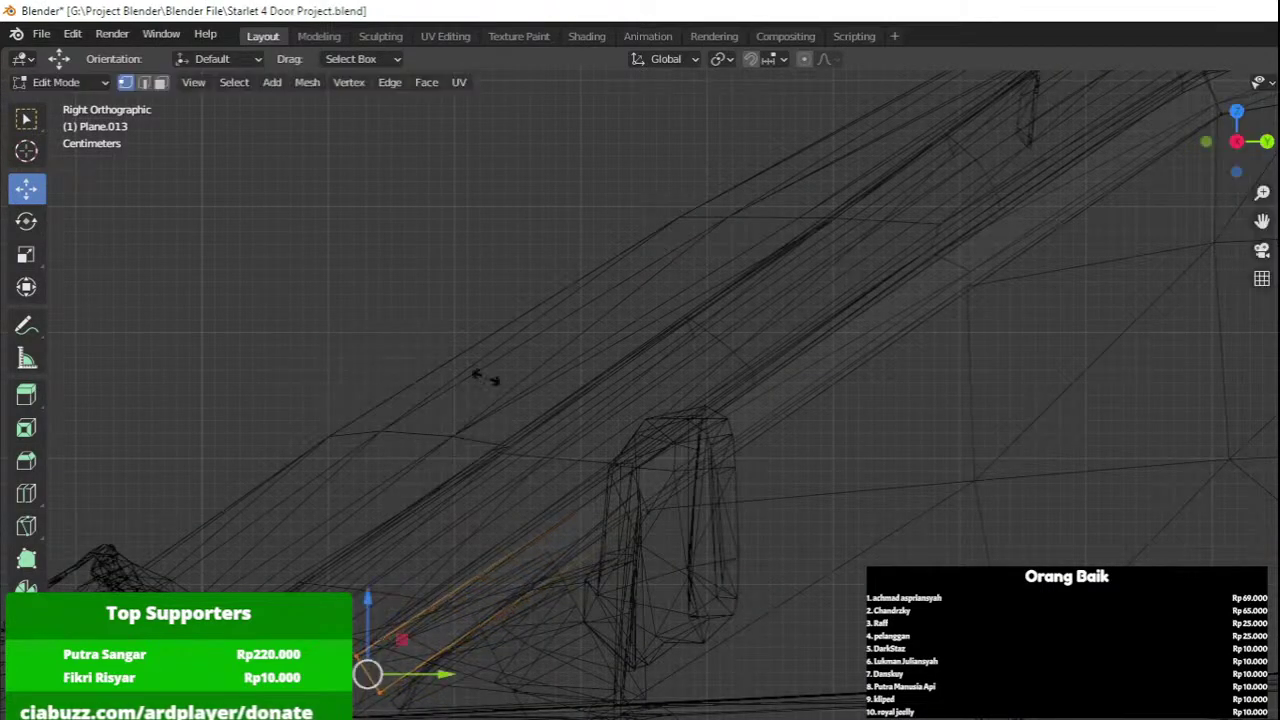
{"action": "key", "text": "r"}
{"action": "left_click", "coordinate": [383, 359]}
Move the lower end's vertices backward beneath the mirror and down to the window opening's bottom edge.
{"action": "key", "text": "a"}
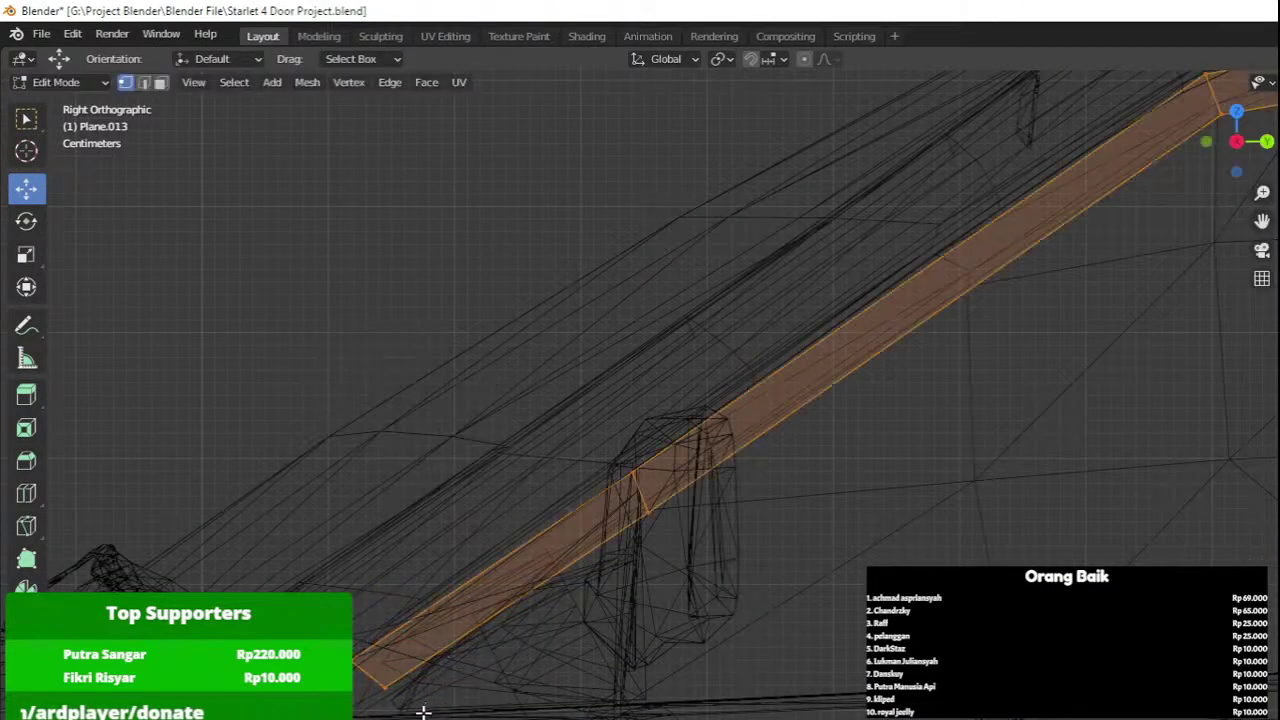
{"action": "left_click_drag", "start_coordinate": [438, 713], "coordinate": [430, 683]}
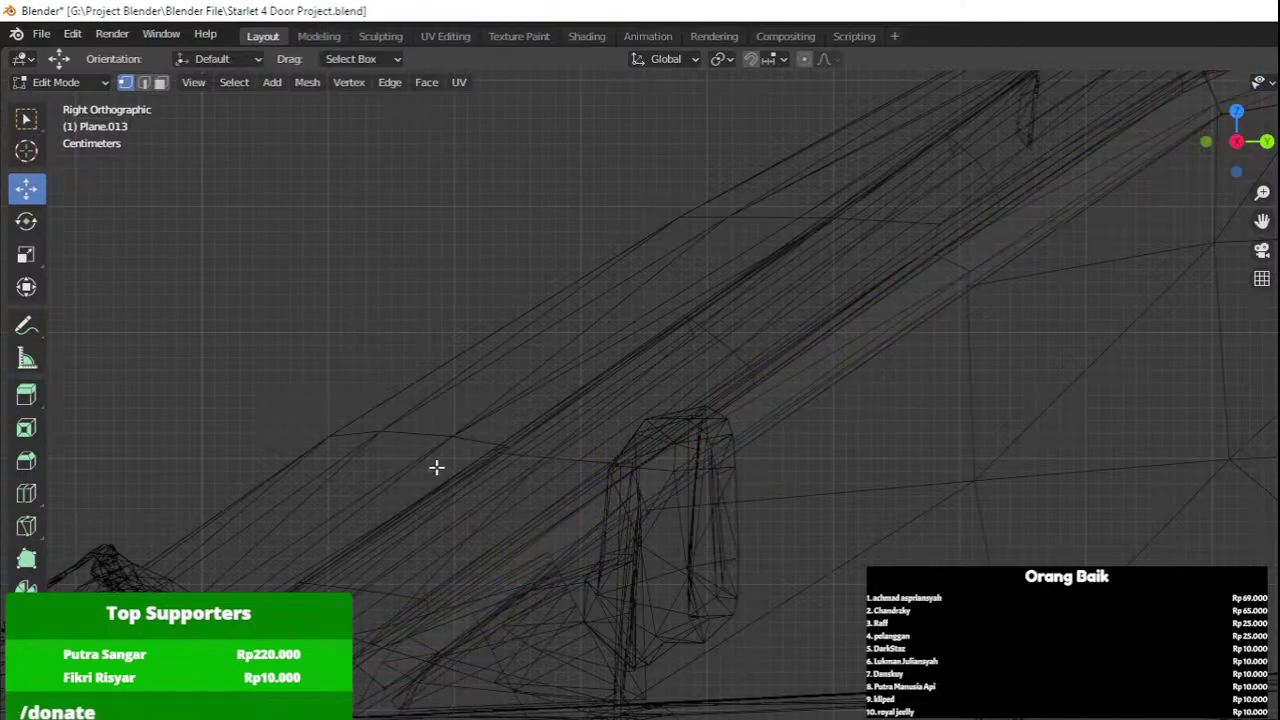
{"action": "key", "text": "g"}
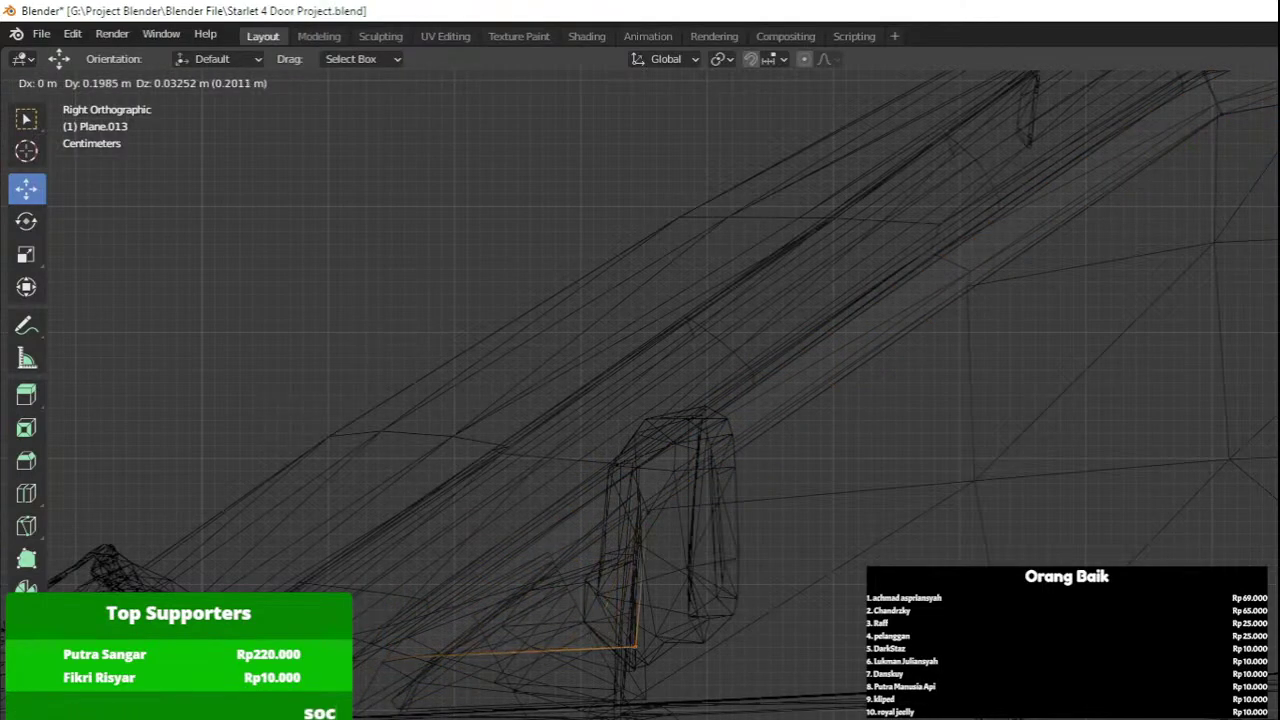
{"action": "left_click", "coordinate": [806, 649]}
{"action": "key", "text": "a"}
{"action": "left_click_drag", "start_coordinate": [697, 683], "coordinate": [345, 607]}
{"action": "key", "text": "g"}
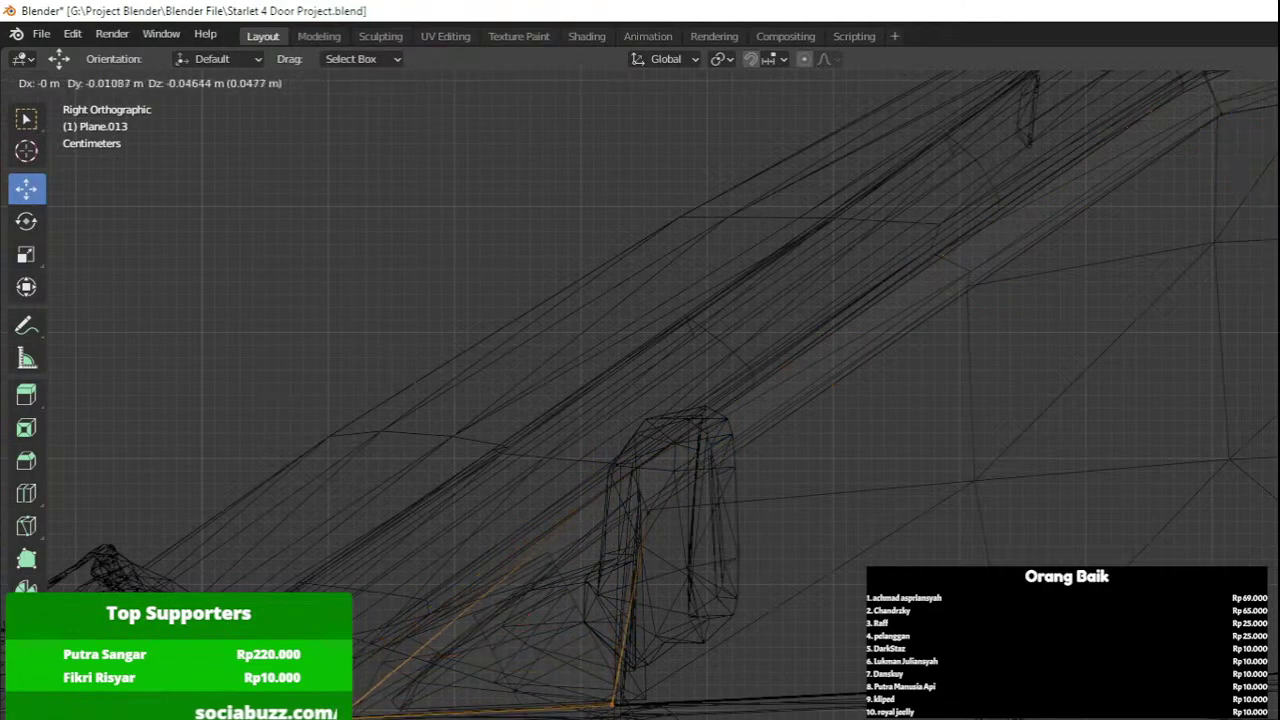
{"action": "left_click", "coordinate": [336, 665]}
Adjust the frame's front lower vertex so it sits in the window opening's front corner.
{"action": "left_click", "coordinate": [348, 715]}
{"action": "key", "text": "g"}
{"action": "left_click", "coordinate": [352, 715]}
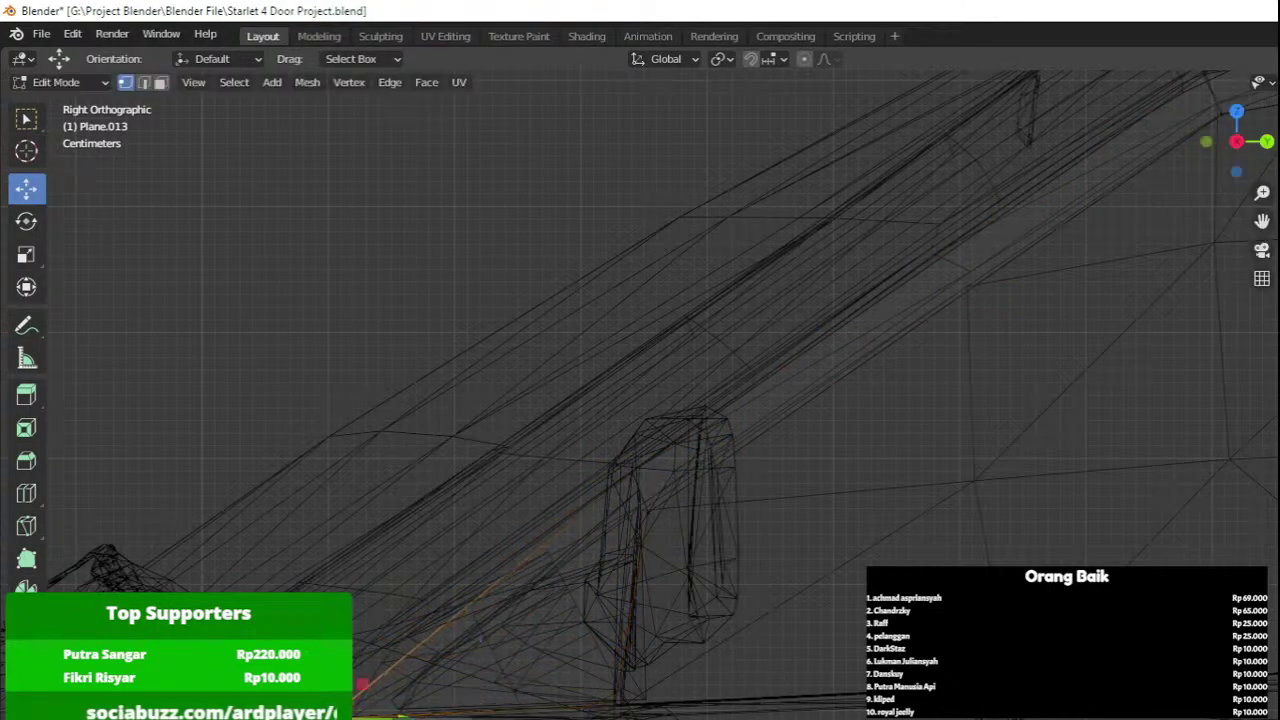
{"action": "key", "text": "shift+z"}
{"action": "key", "text": "shift+z"}
{"action": "key", "text": "g"}
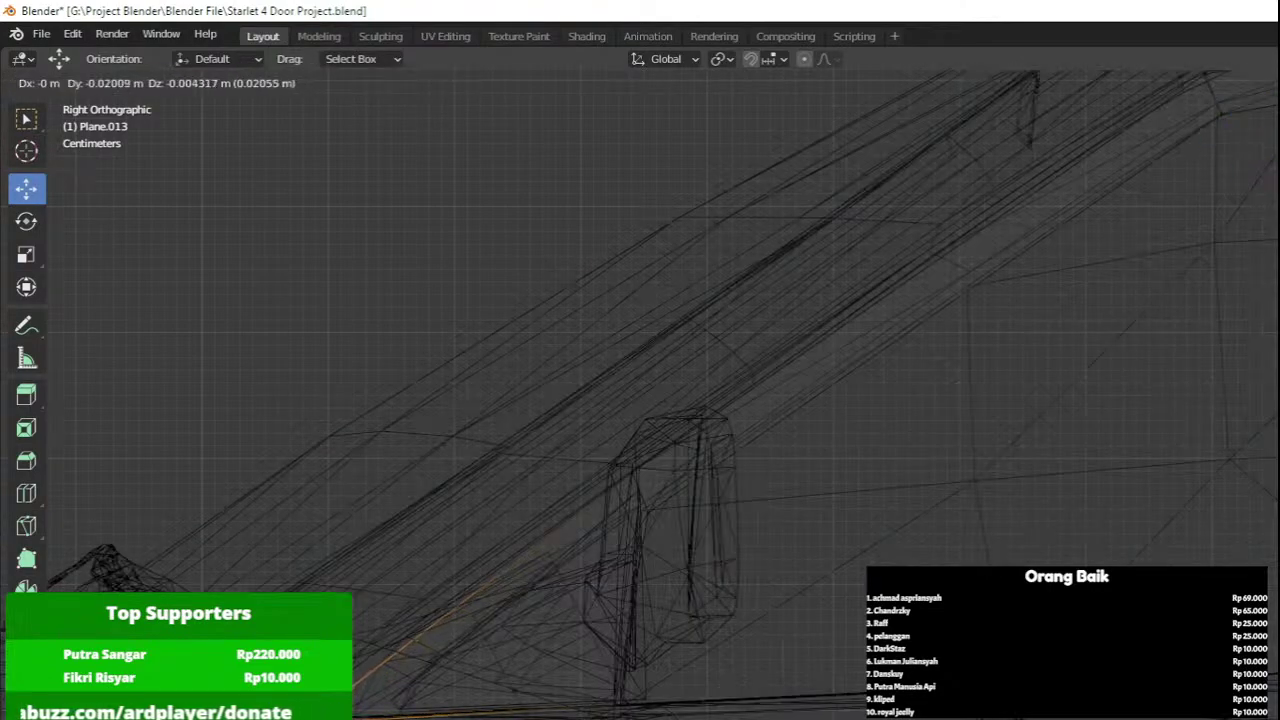
{"action": "left_click", "coordinate": [332, 704]}
Add a loop cut across the lower pillar segment and move its front vertex forward onto the pillar line.
{"action": "key", "text": "ctrl+r"}
{"action": "left_click", "coordinate": [483, 631]}
{"action": "left_click", "coordinate": [403, 677]}
{"action": "left_click_drag", "start_coordinate": [325, 612], "coordinate": [440, 688]}
{"action": "key", "text": "g"}
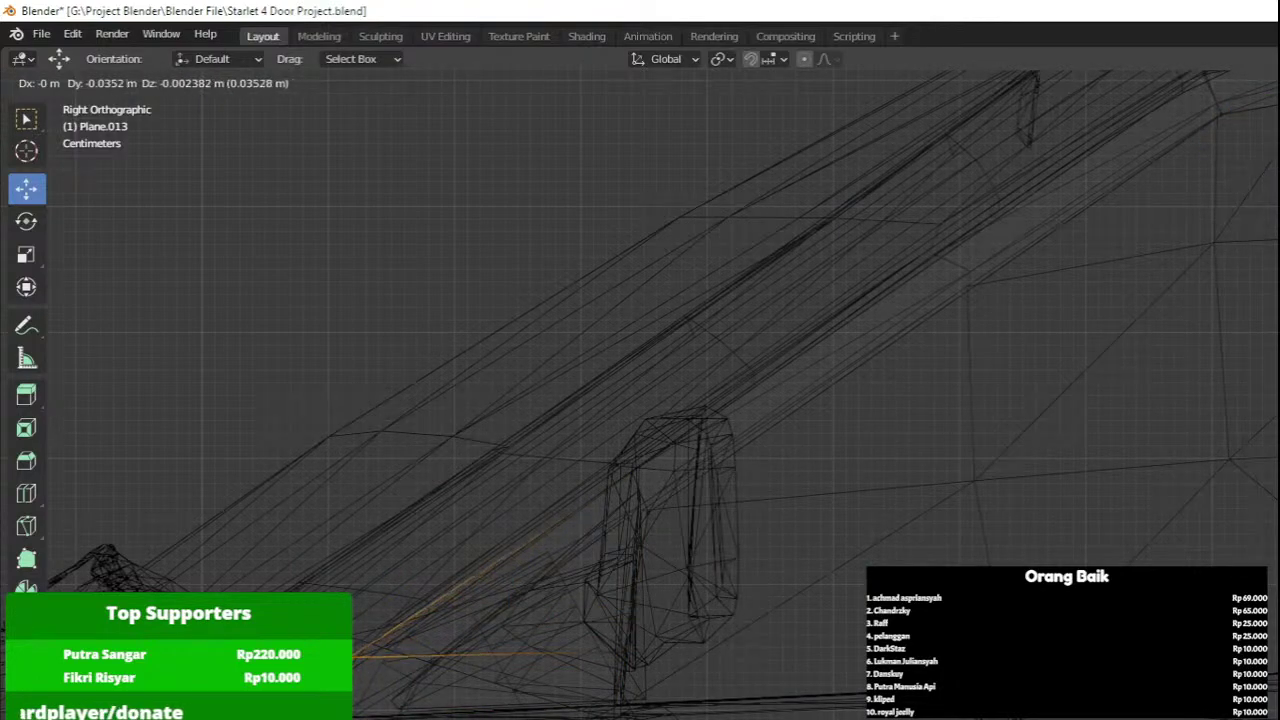
{"action": "left_click", "coordinate": [398, 688]}
Select the frame's lower front vertices and shift them outward along X toward the mirror base.
{"action": "key", "text": "shift+z"}
{"action": "scroll", "coordinate": [652, 619], "scroll_direction": "down", "scroll_amount": 3}
{"action": "key", "text": "shift+z"}
{"action": "left_click_drag", "start_coordinate": [355, 691], "coordinate": [874, 354]}
{"action": "key", "text": "shift+z"}
{"action": "middle_click_drag", "start_coordinate": [870, 500], "coordinate": [969, 531]}
{"action": "middle_click_drag", "start_coordinate": [600, 464], "coordinate": [671, 472]}
{"action": "scroll", "coordinate": [640, 480], "scroll_direction": "up", "scroll_amount": 2}
{"action": "middle_click_drag", "start_coordinate": [466, 506], "coordinate": [531, 551]}
{"action": "key", "text": "g"}
{"action": "key", "text": "x"}
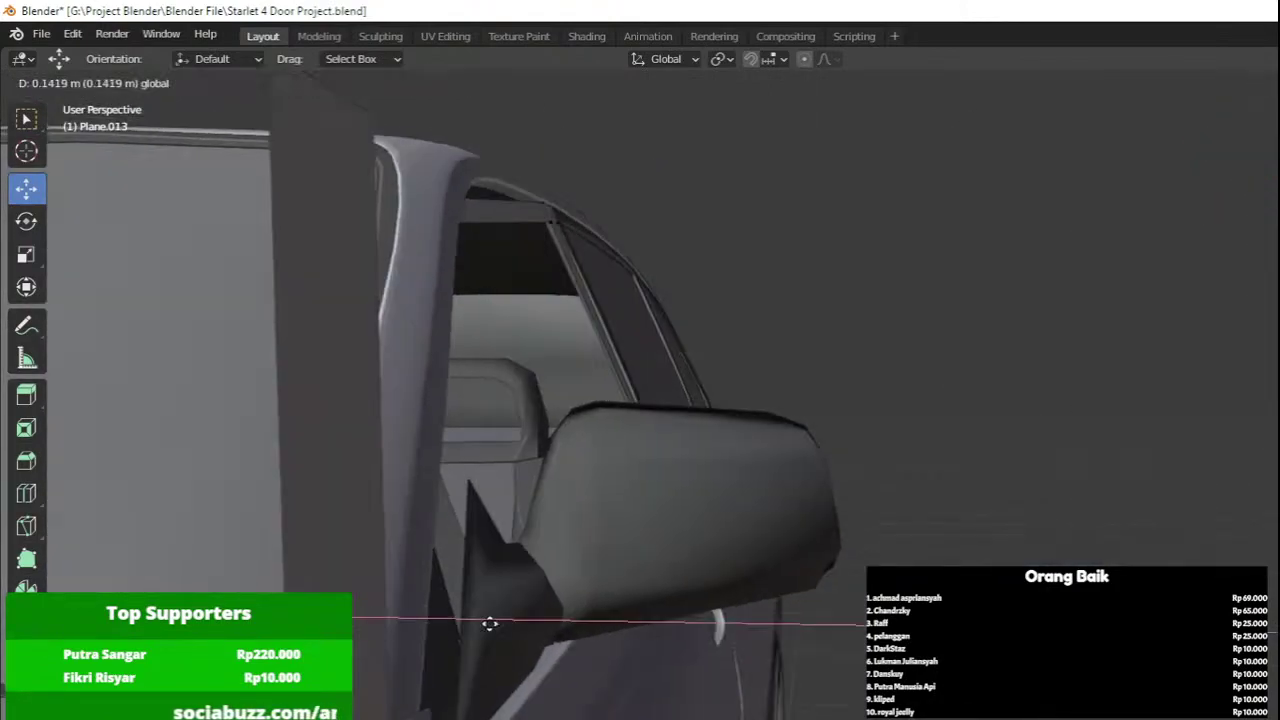
{"action": "left_click", "coordinate": [705, 603]}
Adjust the individual lower front vertices along X so the corner piece follows the door surface around the mirror base.
{"action": "left_click", "coordinate": [569, 676]}
{"action": "key", "text": "g"}
{"action": "key", "text": "x"}
{"action": "left_click_drag", "start_coordinate": [611, 683], "coordinate": [613, 683]}
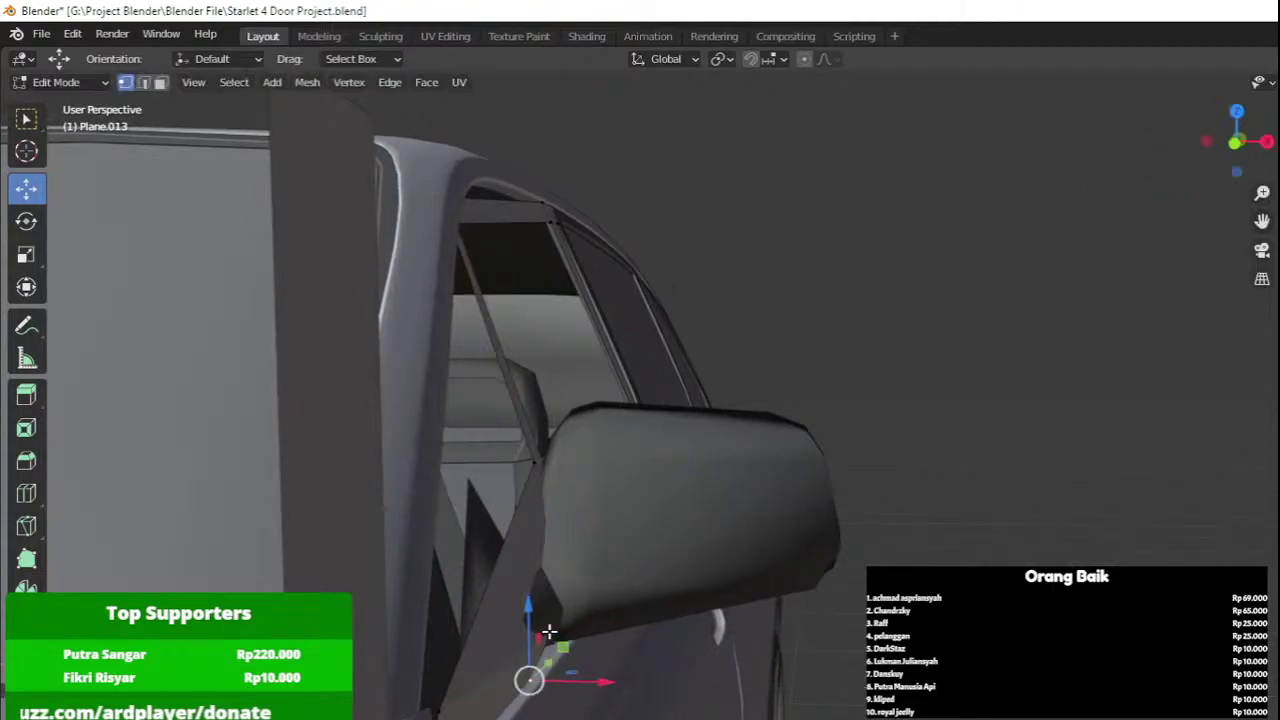
{"action": "left_click", "coordinate": [455, 707]}
{"action": "left_click_drag", "start_coordinate": [474, 711], "coordinate": [452, 711]}
{"action": "left_click", "coordinate": [548, 633]}
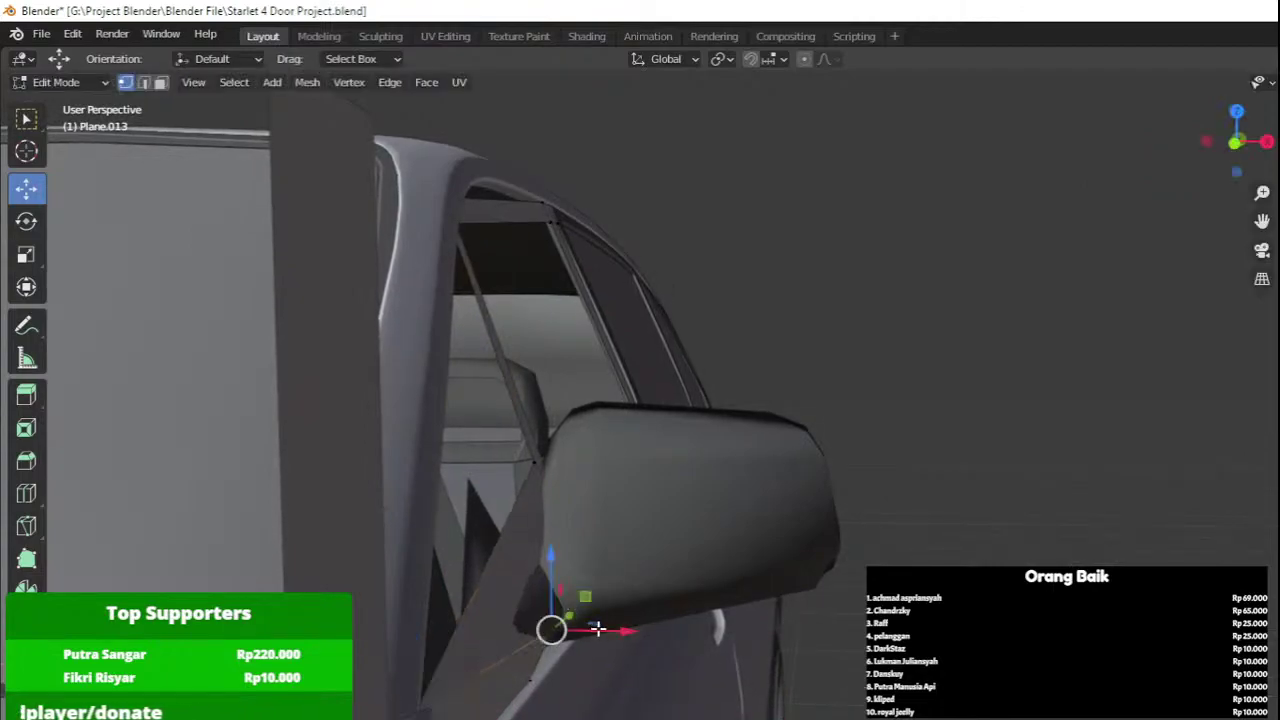
{"action": "left_click_drag", "start_coordinate": [598, 629], "coordinate": [536, 627]}
{"action": "left_click", "coordinate": [555, 628]}
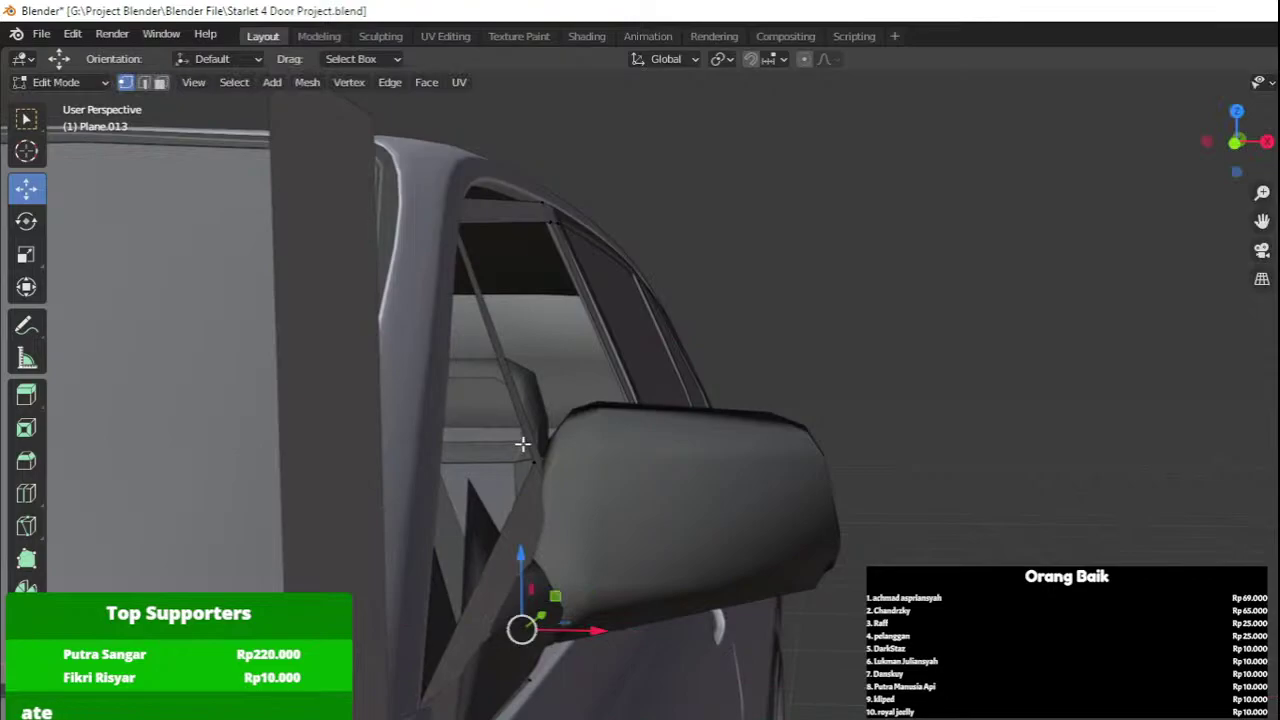
Move the frame vertices beside the mirror inward along X toward the windshield pillar.
{"action": "key", "text": "g"}
{"action": "key", "text": "x"}
{"action": "left_click_drag", "start_coordinate": [364, 462], "coordinate": [362, 462]}
{"action": "left_click", "coordinate": [556, 496]}
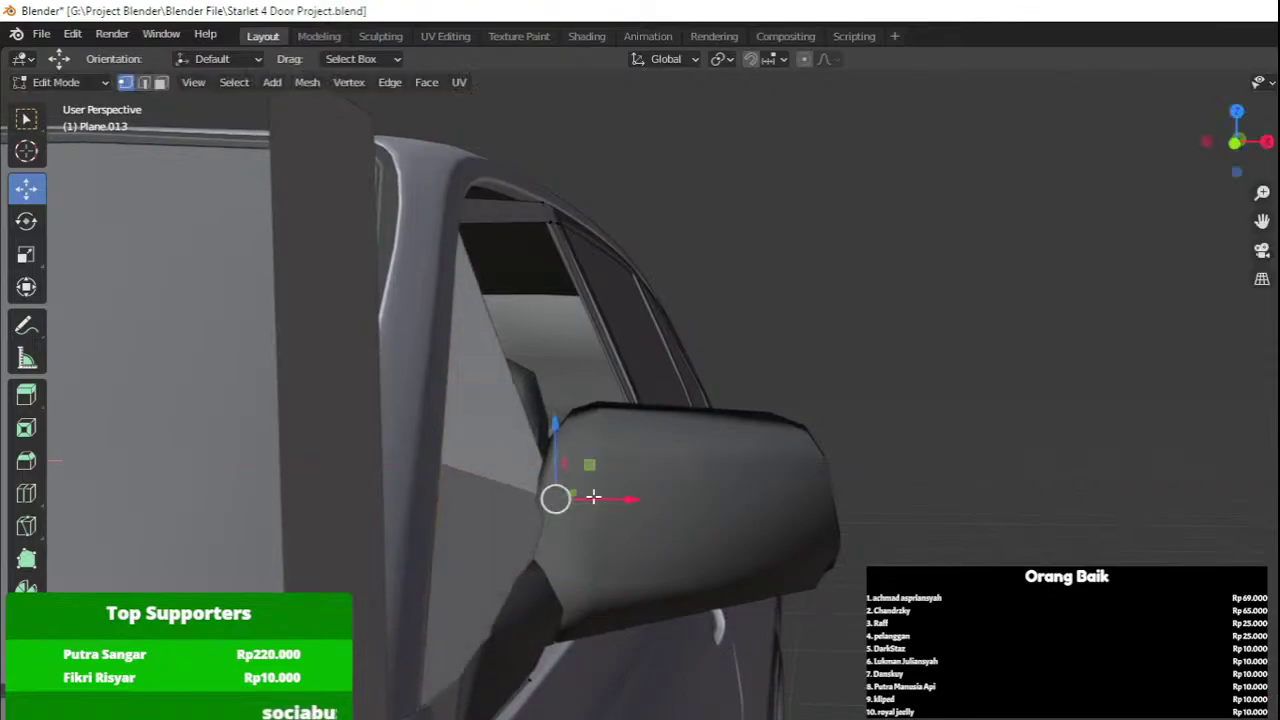
{"action": "left_click_drag", "start_coordinate": [628, 498], "coordinate": [533, 487]}
{"action": "left_click", "coordinate": [509, 487]}
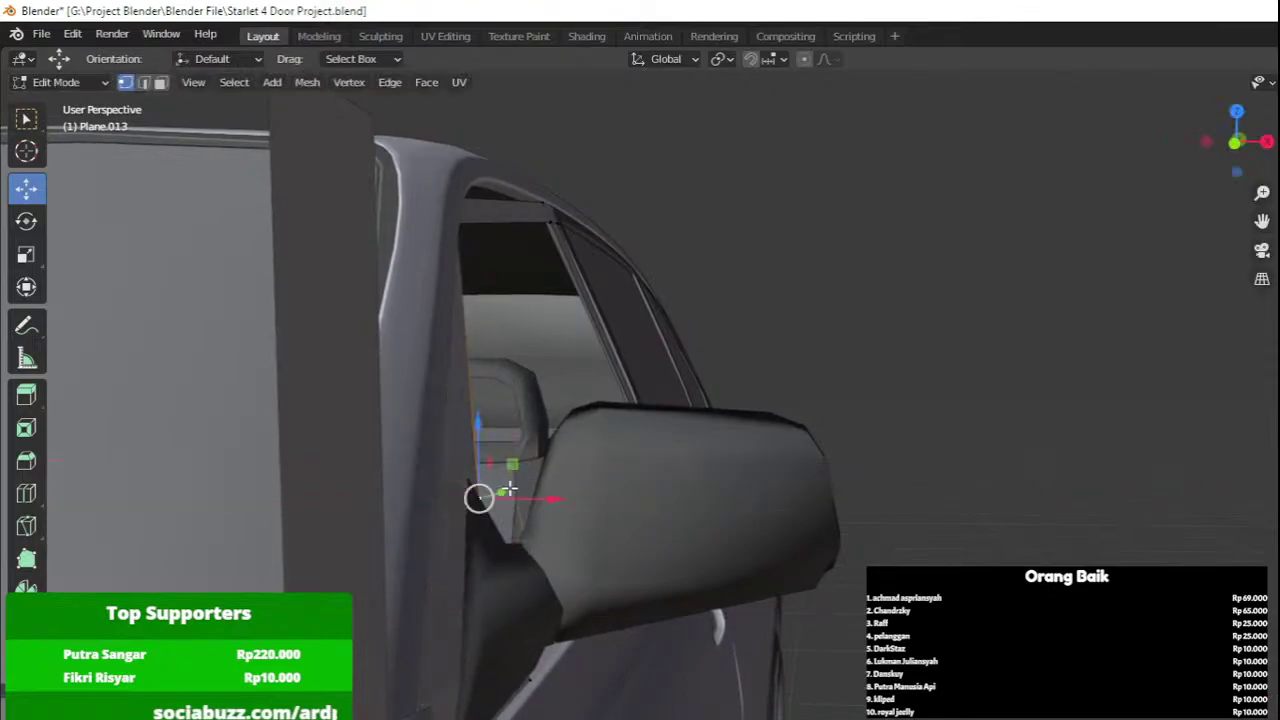
Nudge the inner frame vertex behind the mirror slightly in side view to straighten the pillar segment's edge.
{"action": "key", "text": "KP_3"}
{"action": "key", "text": "z"}
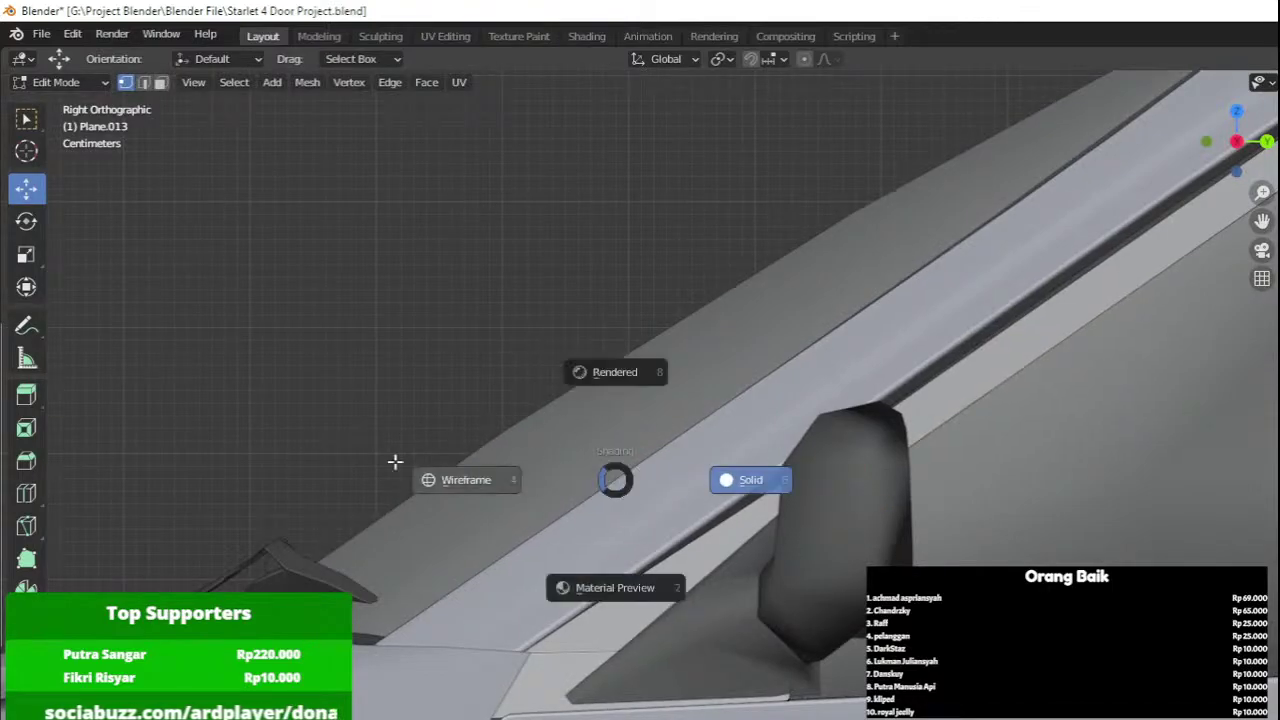
{"action": "left_click", "coordinate": [397, 460]}
{"action": "scroll", "coordinate": [751, 500], "scroll_direction": "up", "scroll_amount": 5}
{"action": "left_click", "coordinate": [683, 626]}
{"action": "key", "text": "g"}
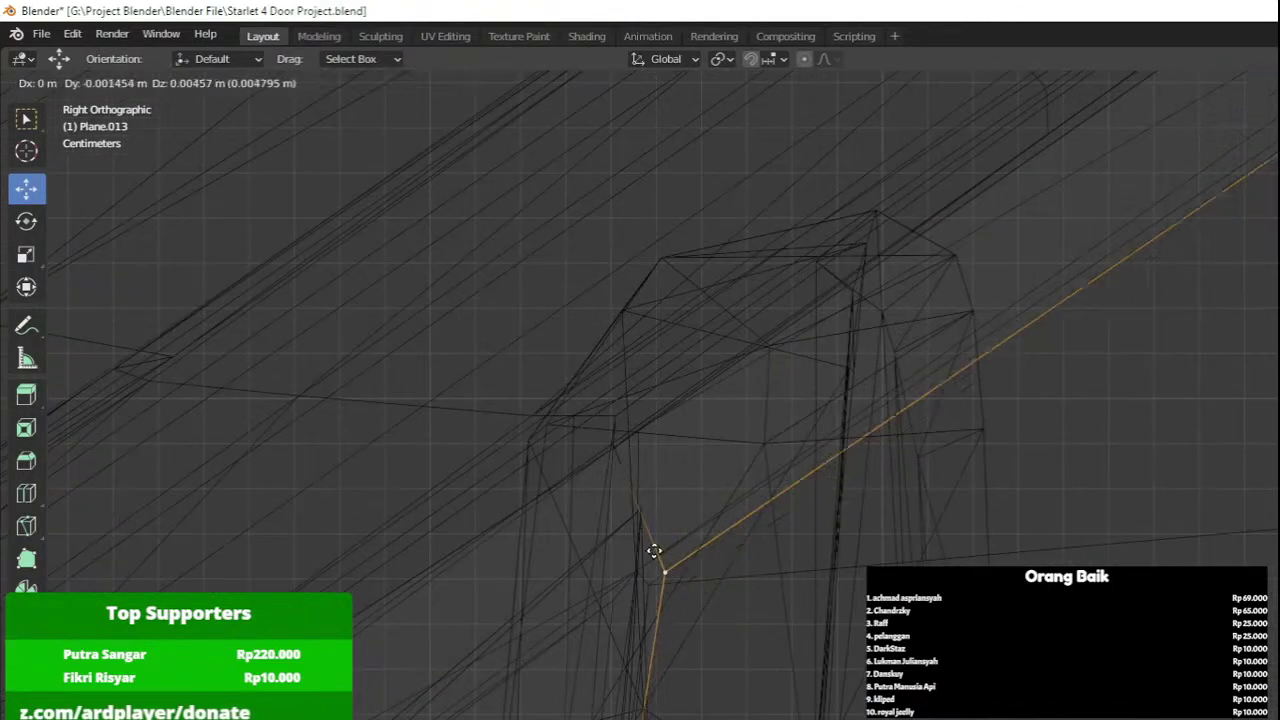
{"action": "left_click", "coordinate": [509, 261]}
{"action": "middle_click_drag", "start_coordinate": [528, 346], "coordinate": [726, 366]}
{"action": "key", "text": "z"}
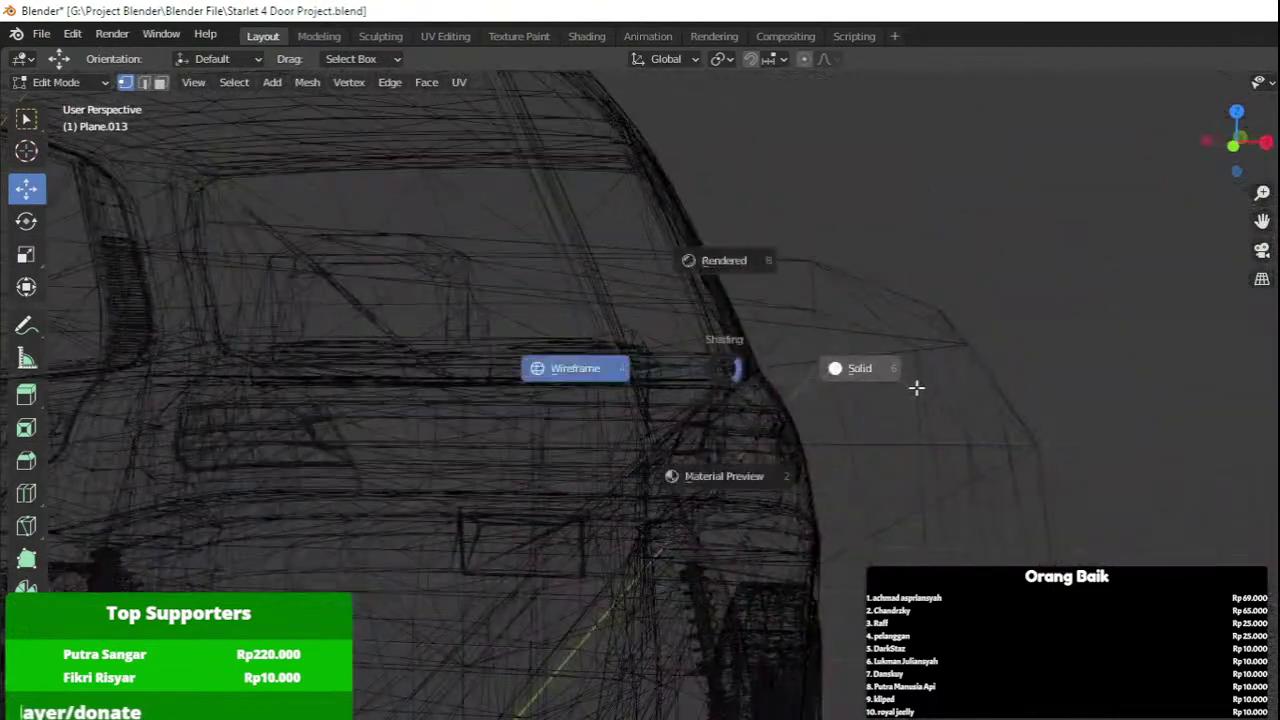
{"action": "left_click", "coordinate": [912, 385]}
Fine-tune the frame vertices beside the mirror along X and Y so they sit against the windshield pillar.
{"action": "mouse_move", "coordinate": [700, 426]}
{"action": "middle_mouse_down"}
{"action": "mouse_move", "coordinate": [730, 432]}
{"action": "mouse_move", "coordinate": [709, 423]}
{"action": "mouse_move", "coordinate": [600, 507]}
{"action": "middle_mouse_up"}
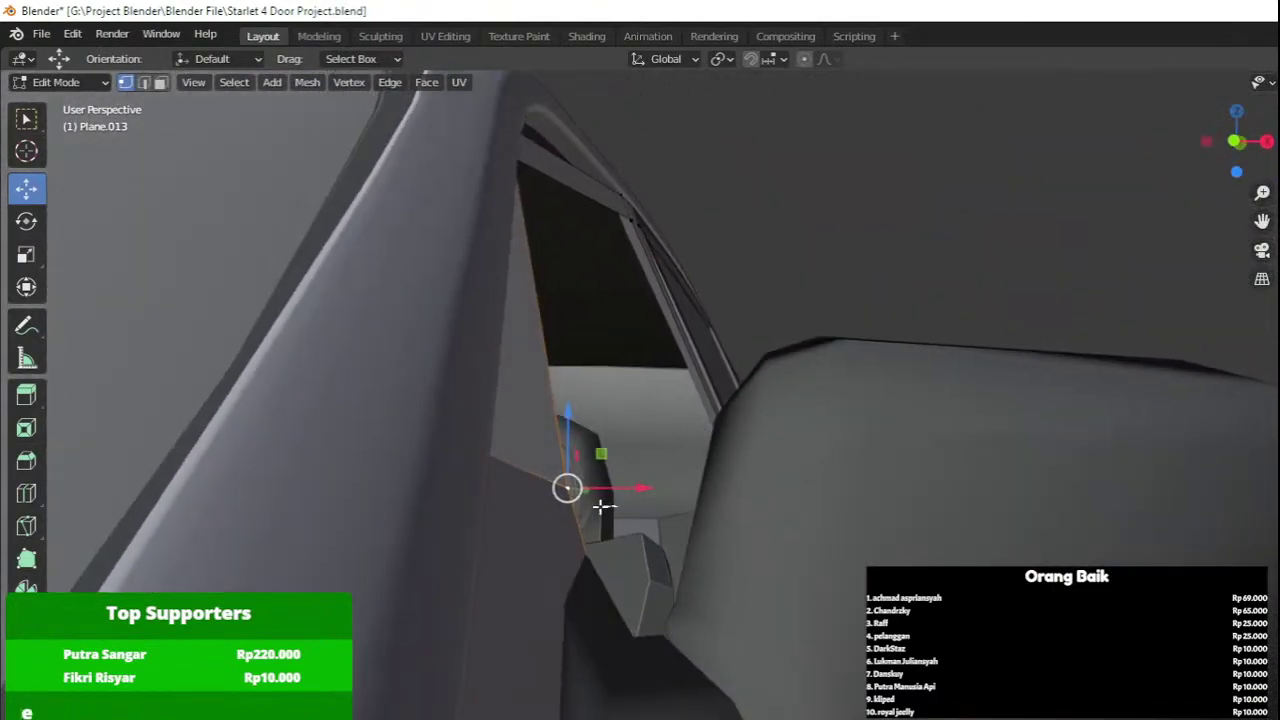
{"action": "mouse_move", "coordinate": [626, 490]}
{"action": "left_mouse_down"}
{"action": "mouse_move", "coordinate": [605, 492]}
{"action": "mouse_move", "coordinate": [625, 499]}
{"action": "left_mouse_up"}
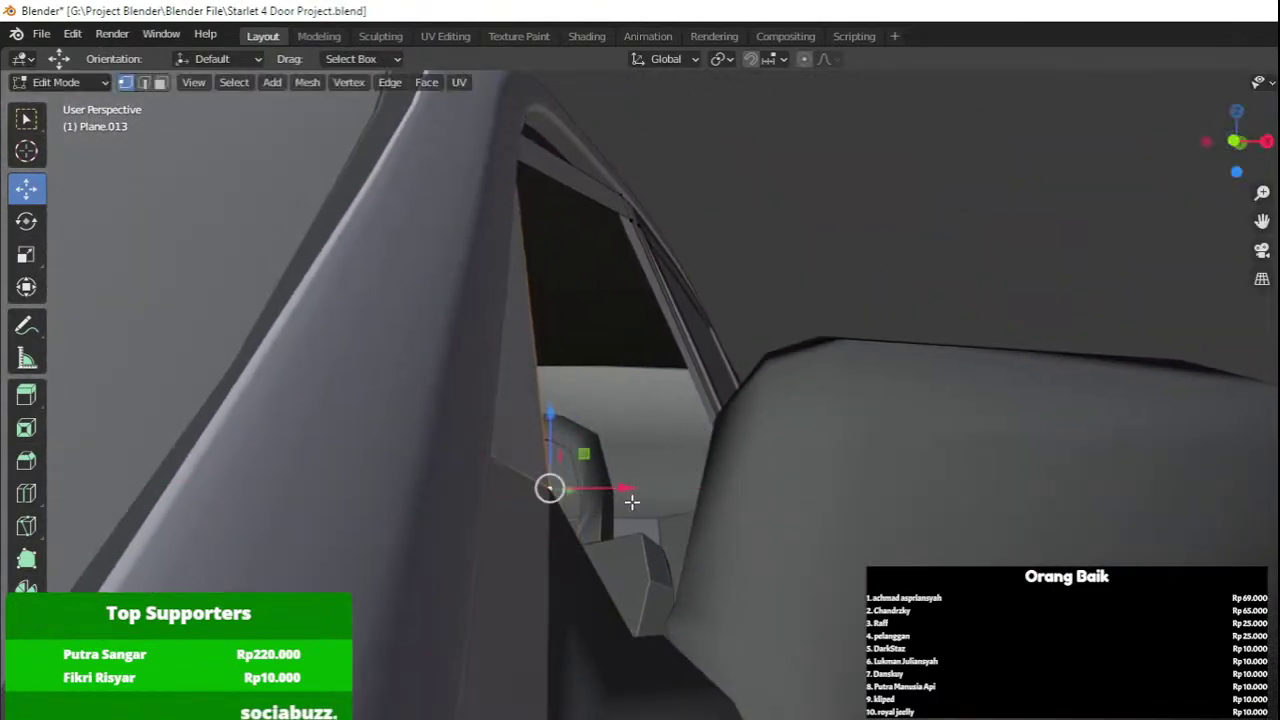
{"action": "middle_click_drag", "start_coordinate": [631, 501], "coordinate": [594, 422]}
{"action": "middle_click_drag", "start_coordinate": [512, 432], "coordinate": [473, 491]}
{"action": "left_click_drag", "start_coordinate": [540, 488], "coordinate": [572, 477]}
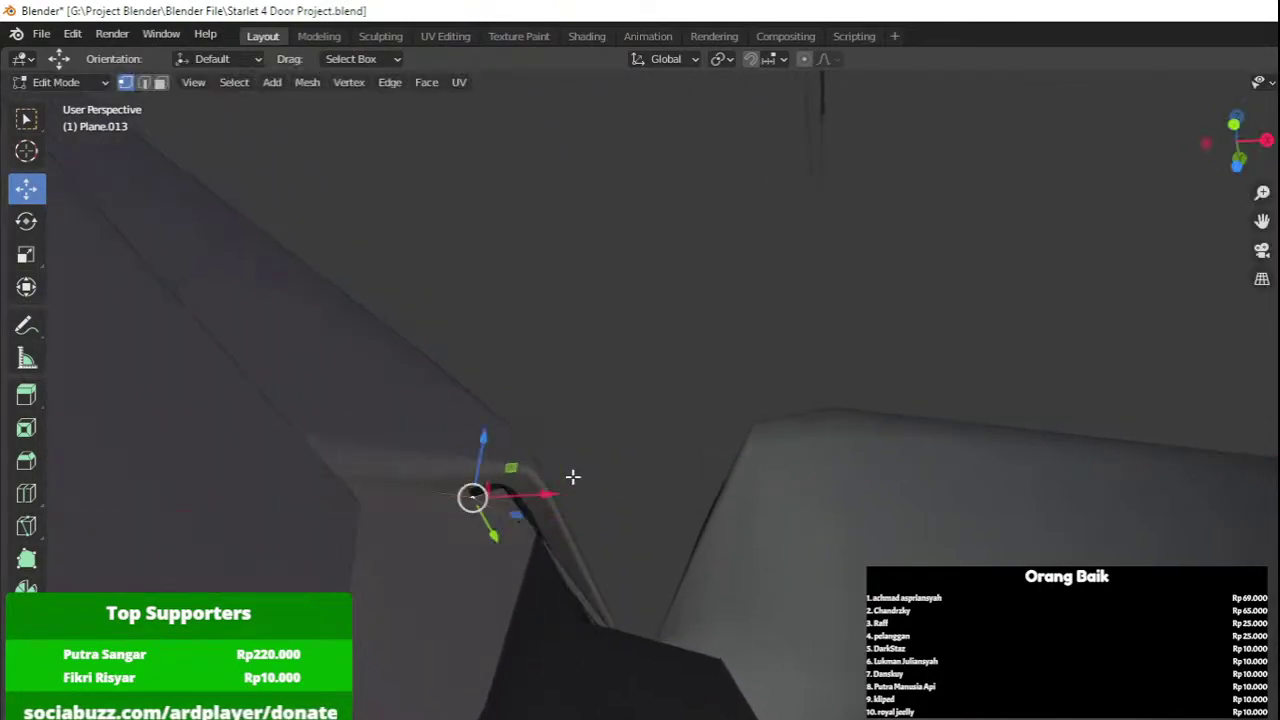
{"action": "middle_click_drag", "start_coordinate": [572, 477], "coordinate": [592, 506]}
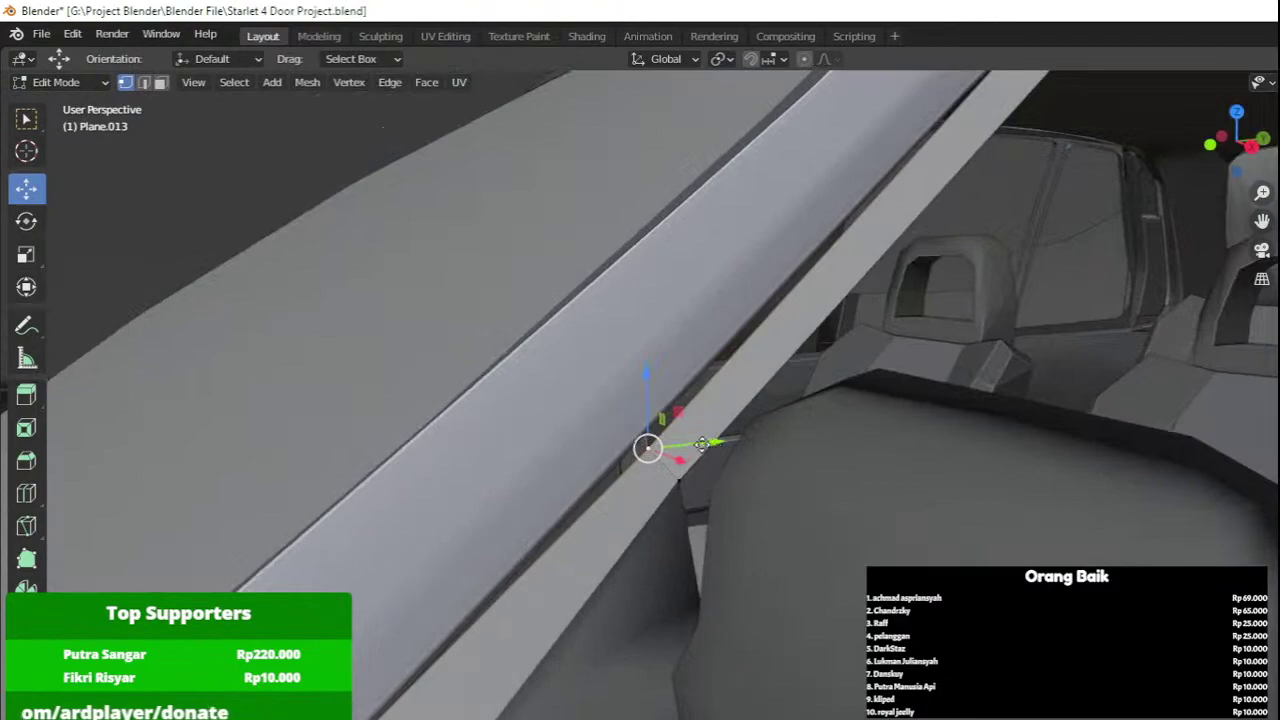
{"action": "left_click_drag", "start_coordinate": [714, 441], "coordinate": [669, 446]}
{"action": "middle_click_drag", "start_coordinate": [669, 446], "coordinate": [765, 343]}
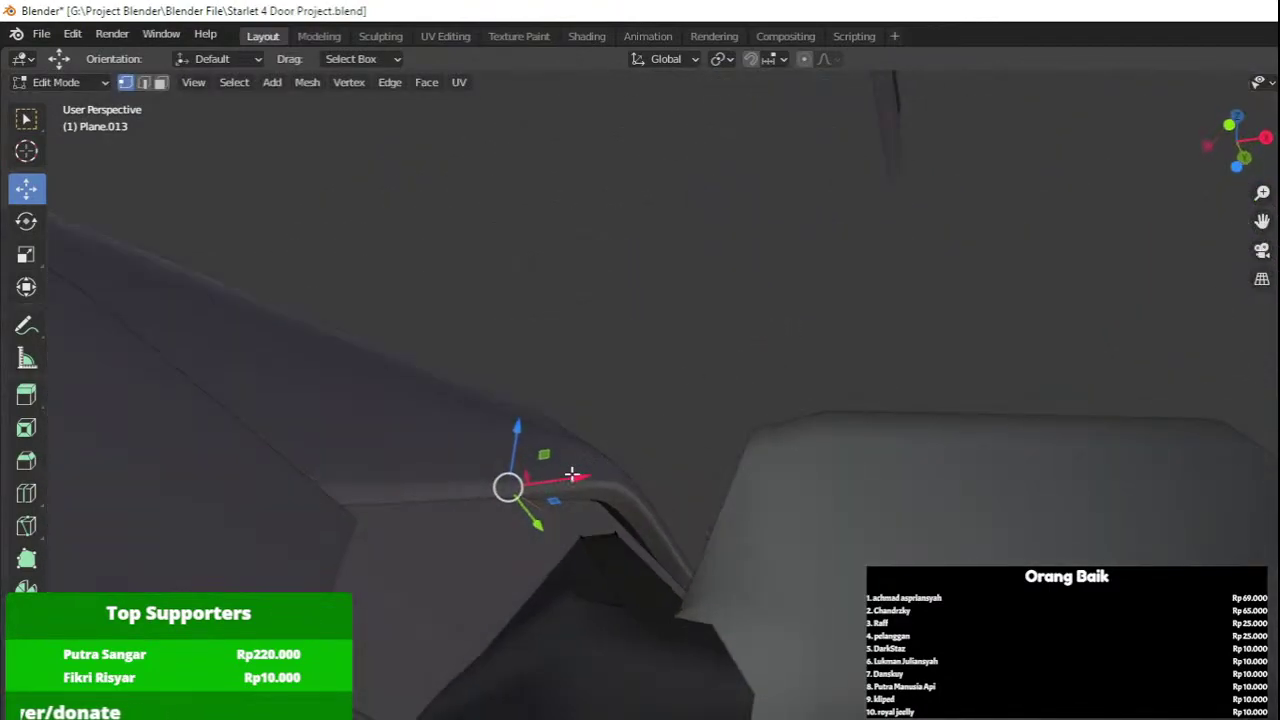
{"action": "left_click_drag", "start_coordinate": [573, 479], "coordinate": [600, 467]}
{"action": "left_click_drag", "start_coordinate": [448, 521], "coordinate": [452, 521]}
{"action": "middle_click_drag", "start_coordinate": [497, 520], "coordinate": [320, 700]}
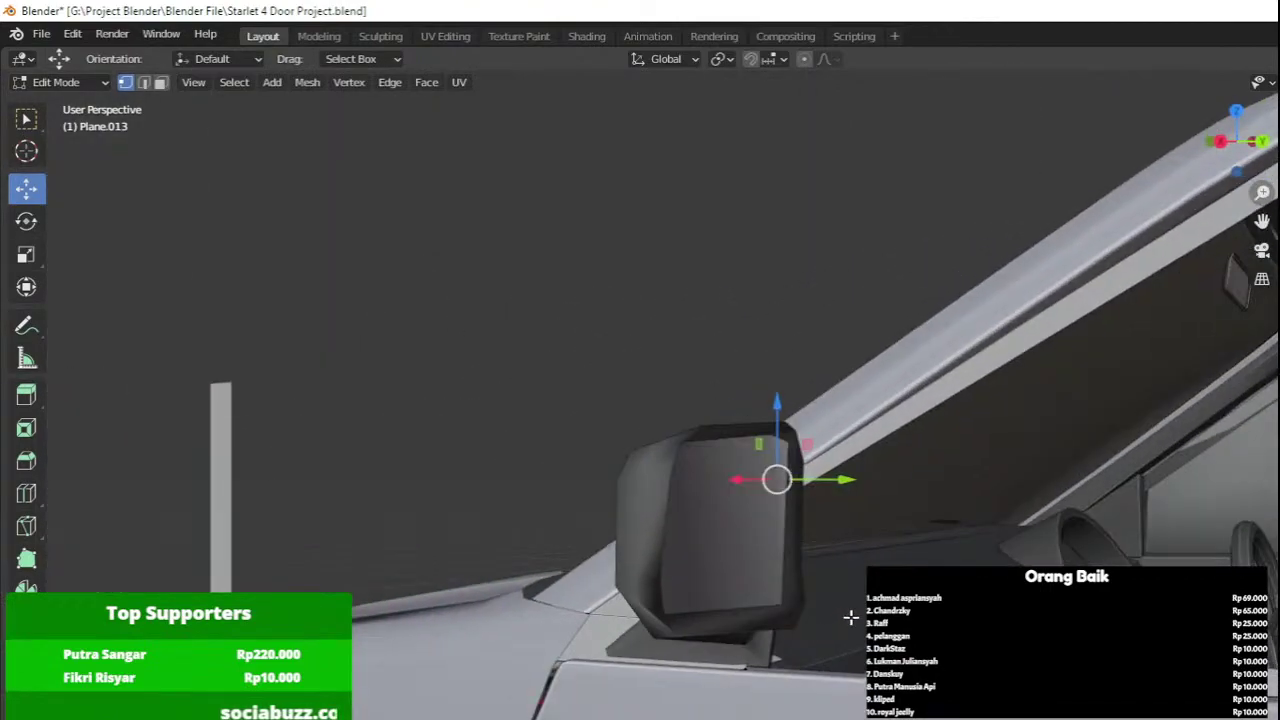
Shift the frame edge at the roof bend along X so it lines up with the pillar's curve.
{"action": "middle_click_drag", "start_coordinate": [851, 617], "coordinate": [777, 546]}
{"action": "left_click_drag", "start_coordinate": [777, 512], "coordinate": [852, 556]}
{"action": "middle_click_drag", "start_coordinate": [852, 556], "coordinate": [800, 474]}
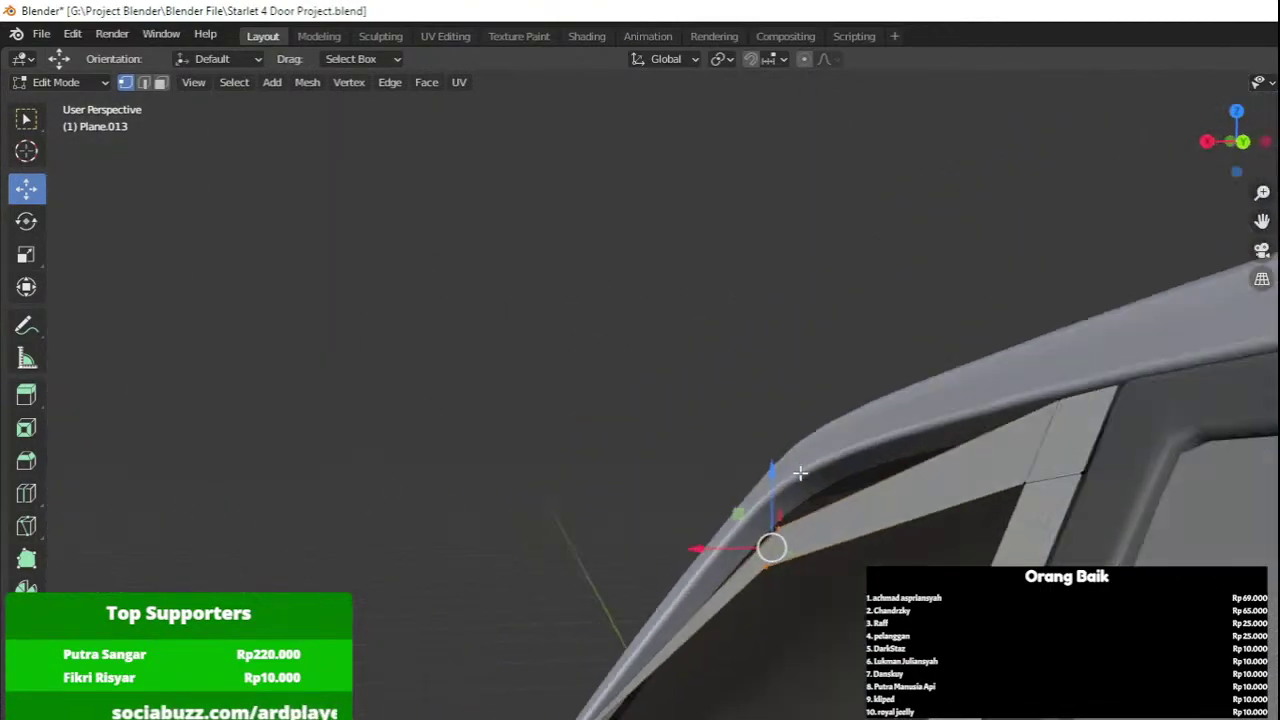
{"action": "scroll", "coordinate": [798, 480], "scroll_direction": "up", "scroll_amount": 3}
{"action": "left_click_drag", "start_coordinate": [722, 645], "coordinate": [631, 656]}
{"action": "middle_click_drag", "start_coordinate": [631, 656], "coordinate": [781, 686]}
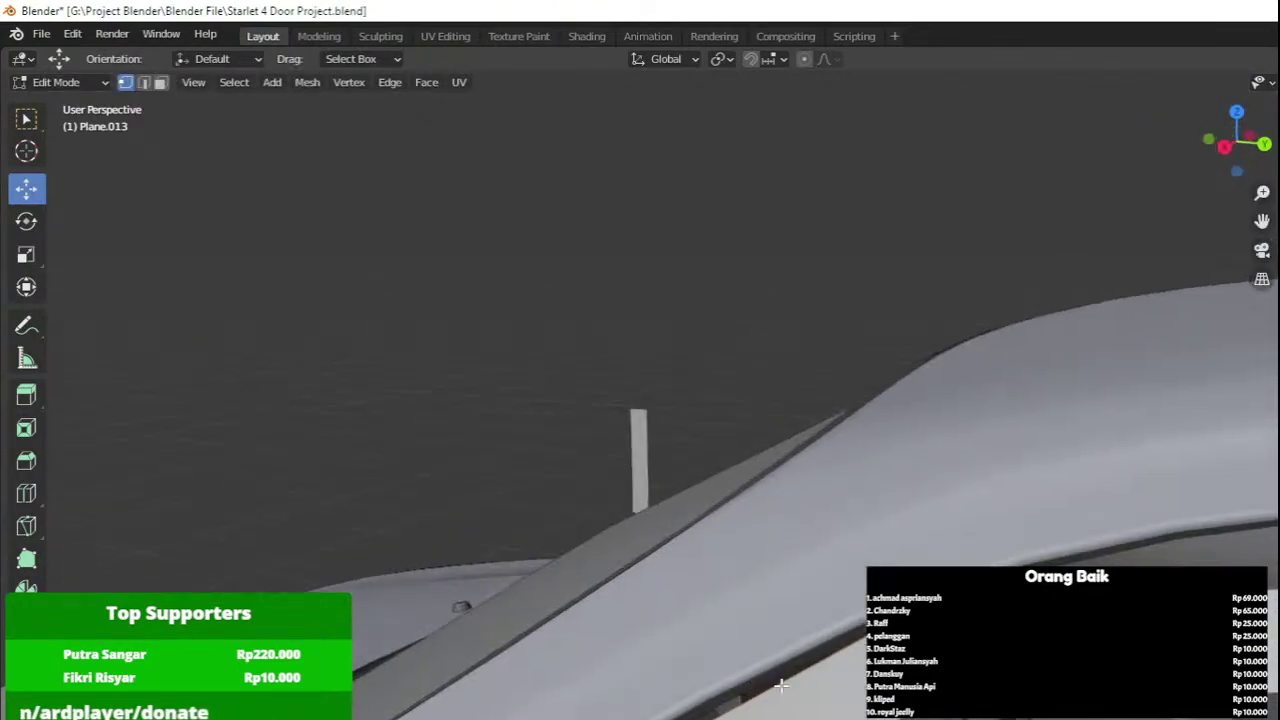
Rotate the roof-bend edge in side view to match the angle between the pillar segment and roof bar.
{"action": "key", "text": "KP_3"}
{"action": "scroll", "coordinate": [997, 431], "scroll_direction": "down", "scroll_amount": 6}
{"action": "key", "text": "r"}
{"action": "left_click", "coordinate": [917, 403]}
{"action": "key", "text": "r"}
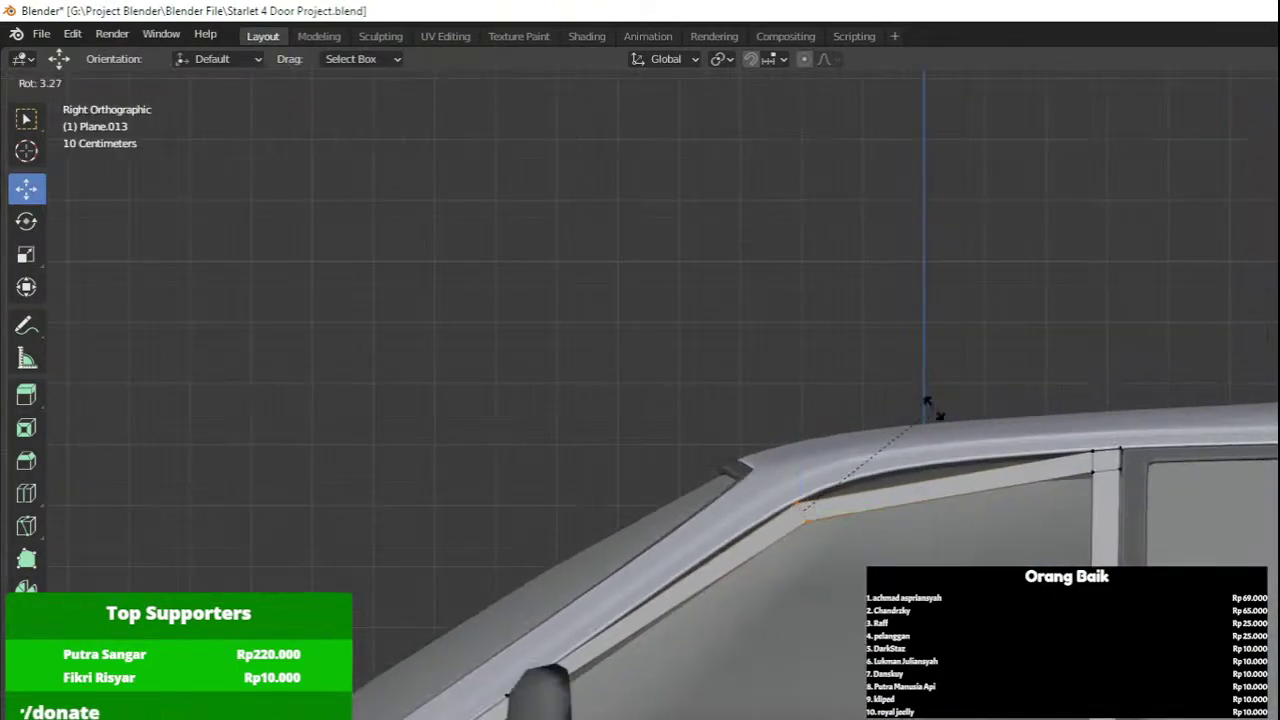
{"action": "left_click", "coordinate": [934, 408]}
Add two loop cuts to the windshield-pillar segment below the roof bend and move each to follow the pillar's edge.
{"action": "scroll", "coordinate": [750, 476], "scroll_direction": "up", "scroll_amount": 3}
{"action": "key", "text": "ctrl+r"}
{"action": "left_click", "coordinate": [749, 562]}
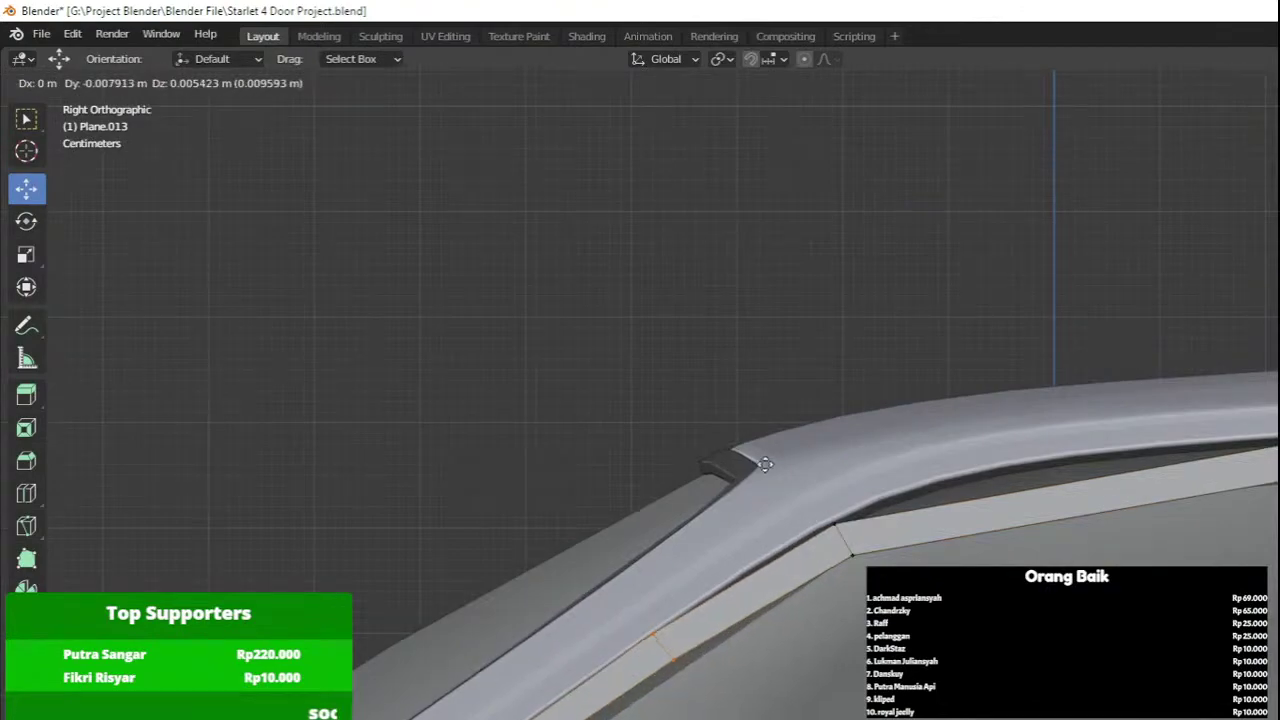
{"action": "left_click", "coordinate": [761, 456]}
{"action": "key", "text": "ctrl+r"}
{"action": "left_click", "coordinate": [792, 528]}
{"action": "left_click", "coordinate": [820, 517]}
{"action": "key", "text": "g"}
{"action": "left_click", "coordinate": [806, 489]}
{"action": "middle_click_drag", "start_coordinate": [865, 506], "coordinate": [843, 597], "text": "shift"}
Shift the new pillar edge loops sideways along X to follow the windshield pillar's curvature.
{"action": "left_click_drag", "start_coordinate": [849, 586], "coordinate": [842, 585]}
{"action": "middle_click_drag", "start_coordinate": [842, 585], "coordinate": [845, 607]}
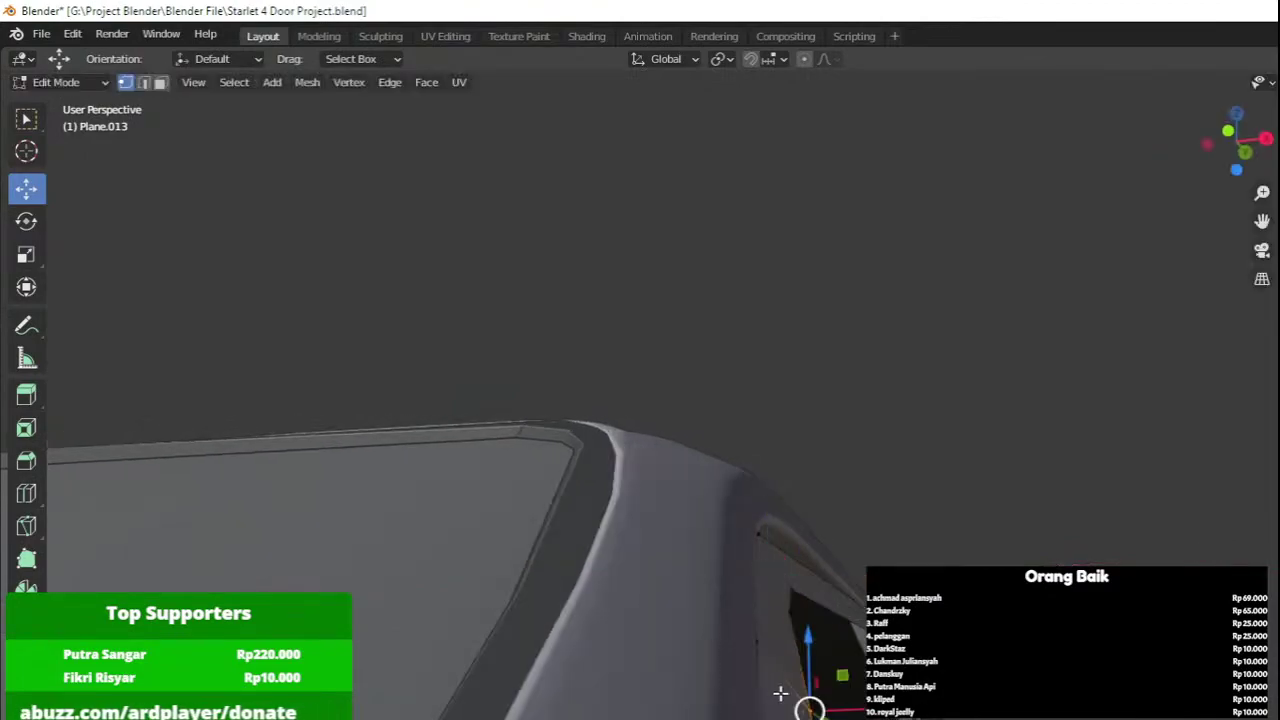
{"action": "left_click_drag", "start_coordinate": [850, 672], "coordinate": [842, 664]}
{"action": "middle_click_drag", "start_coordinate": [842, 664], "coordinate": [720, 639]}
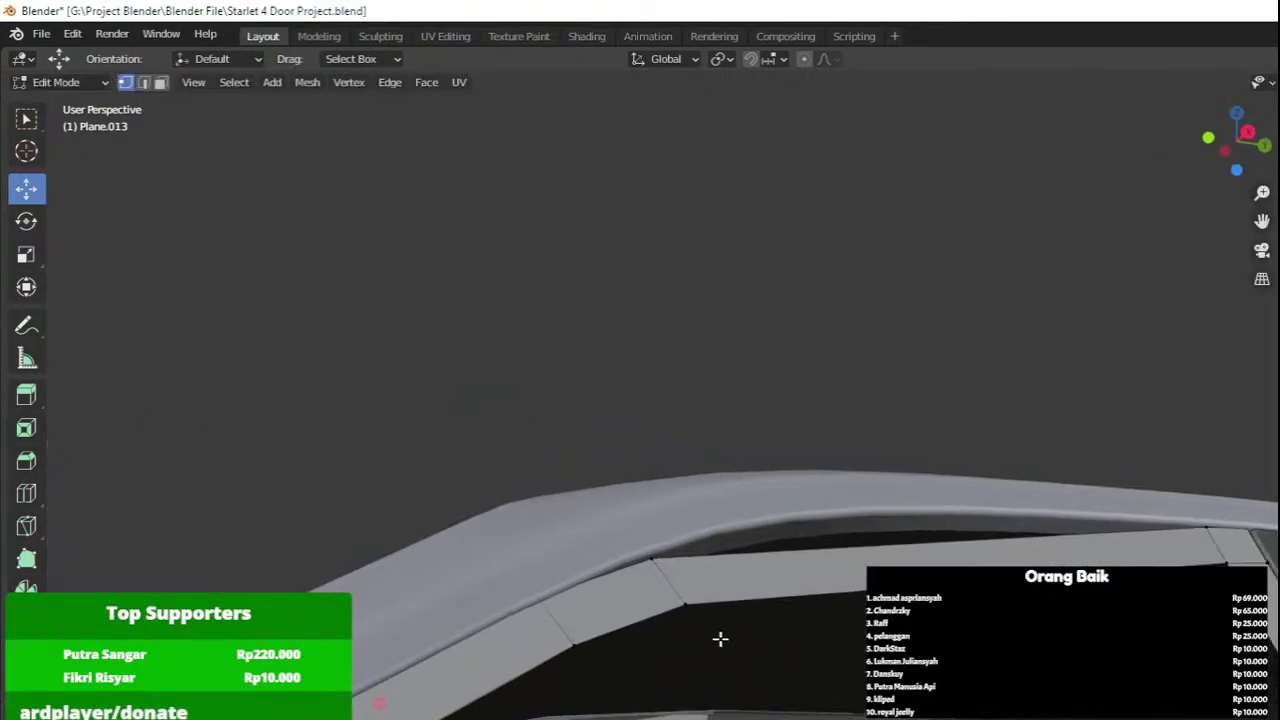
{"action": "middle_click_drag", "start_coordinate": [736, 561], "coordinate": [806, 518]}
{"action": "scroll", "coordinate": [795, 522], "scroll_direction": "up", "scroll_amount": 3}
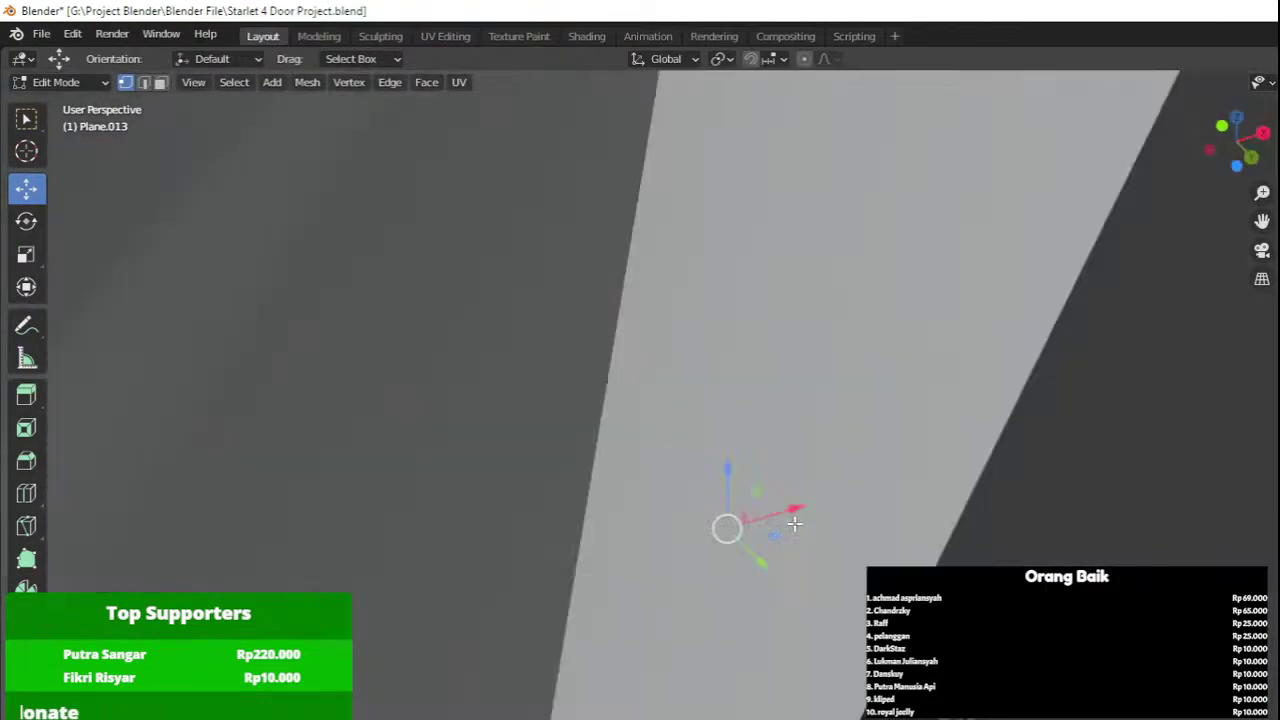
{"action": "left_click_drag", "start_coordinate": [805, 521], "coordinate": [814, 526]}
Add an edge loop in the roof bar, raise it to the roof rail, and move the bend edge slightly forward.
{"action": "scroll", "coordinate": [815, 527], "scroll_direction": "down", "scroll_amount": 4}
{"action": "middle_click_drag", "start_coordinate": [815, 527], "coordinate": [837, 606]}
{"action": "left_click", "coordinate": [845, 581], "text": "alt"}
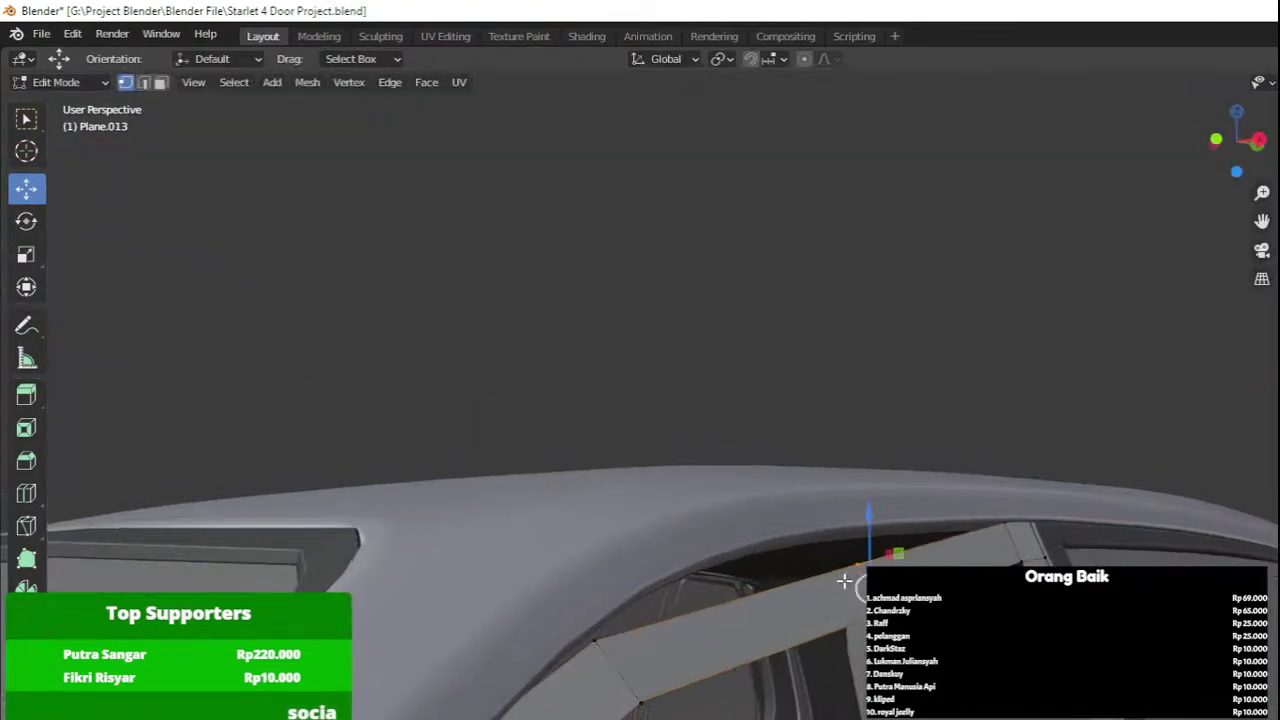
{"action": "key", "text": "KP_3"}
{"action": "key", "text": "g"}
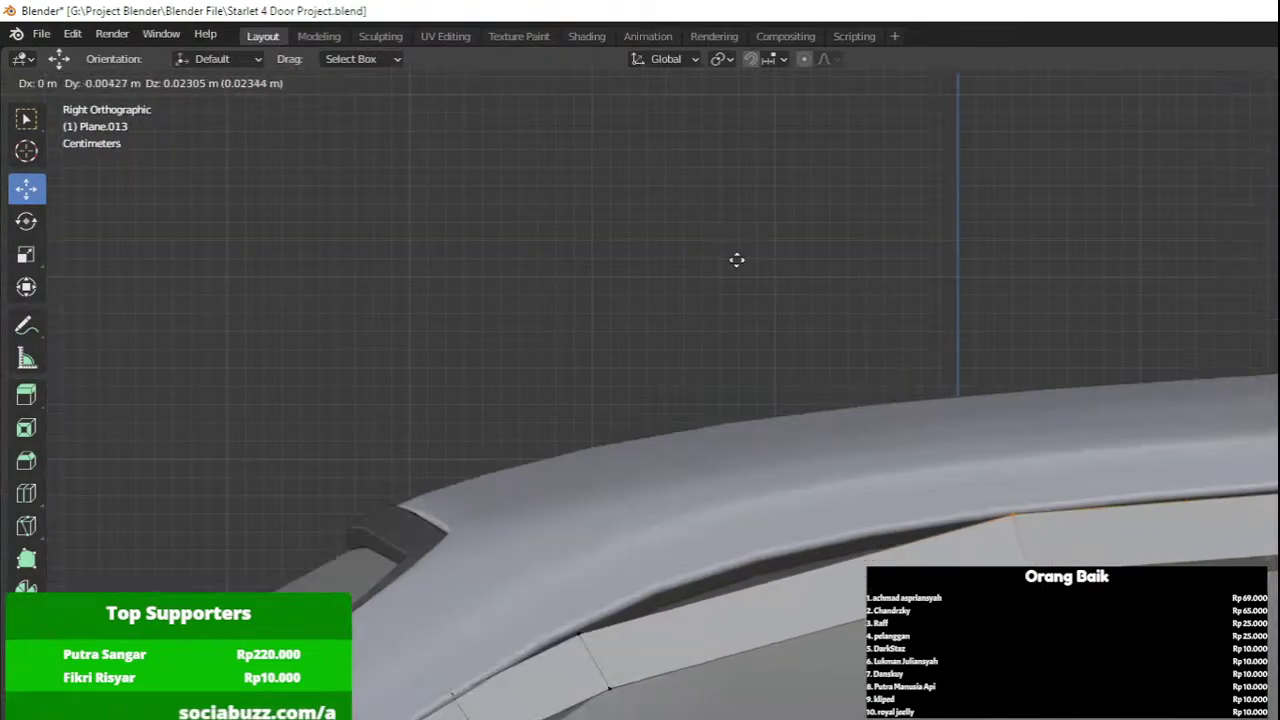
{"action": "left_click", "coordinate": [650, 190]}
{"action": "left_click_drag", "start_coordinate": [655, 706], "coordinate": [656, 707]}
{"action": "key", "text": "g"}
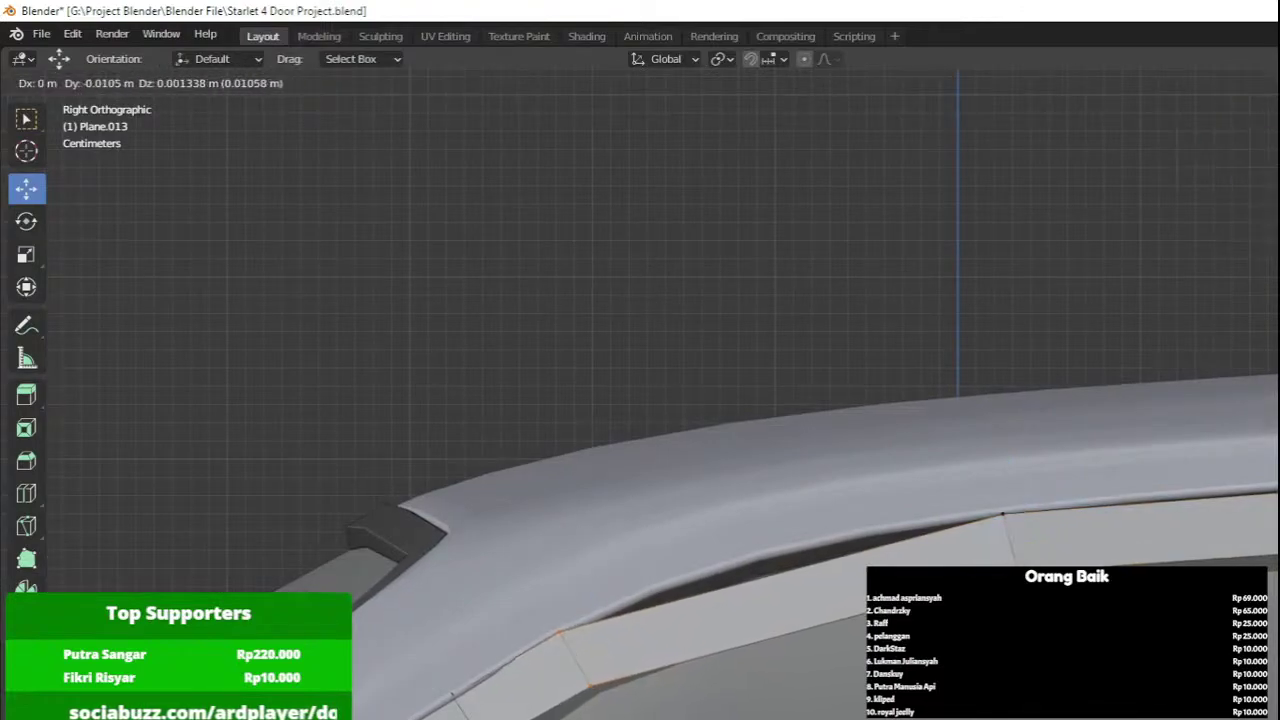
{"action": "left_click", "coordinate": [634, 668]}
Add two loop cuts between the bend edge and the raised roof-bar edge, moving each up against the roof rail.
{"action": "key", "text": "ctrl+r"}
{"action": "left_click", "coordinate": [711, 615]}
{"action": "left_click", "coordinate": [602, 642]}
{"action": "key", "text": "g"}
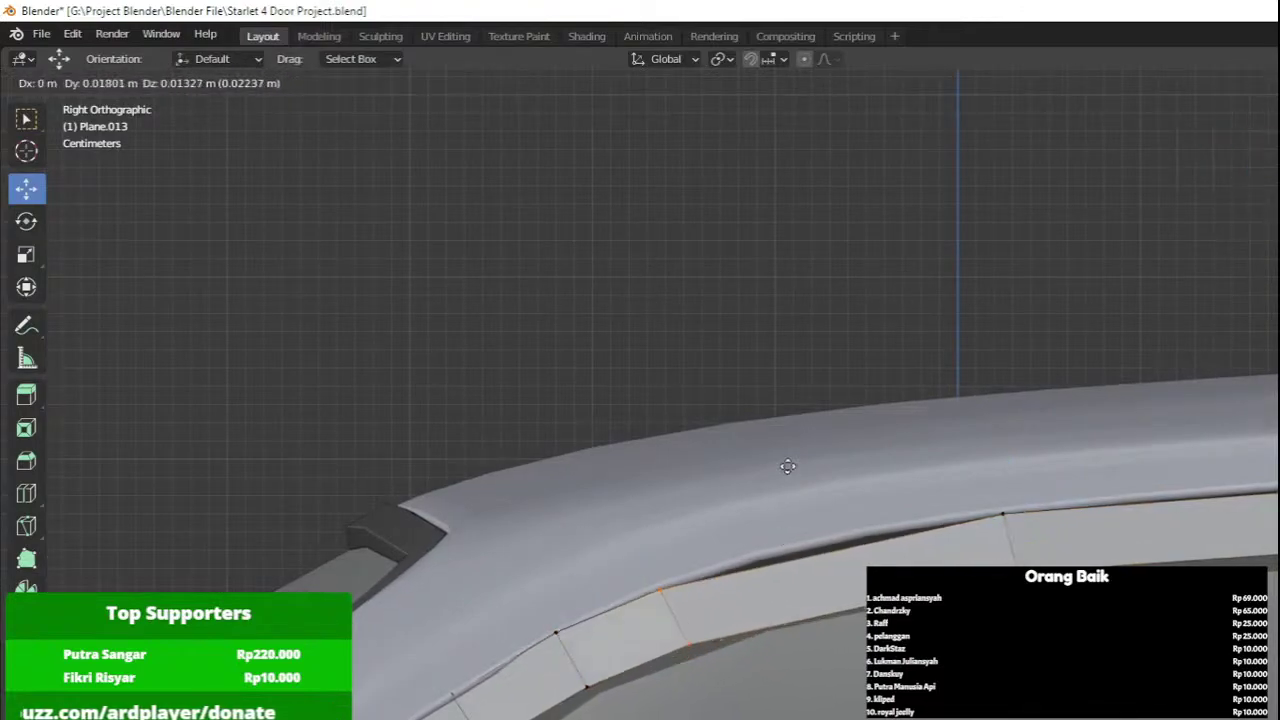
{"action": "left_click", "coordinate": [788, 468]}
{"action": "key", "text": "ctrl+r"}
{"action": "left_click", "coordinate": [842, 580]}
{"action": "left_click", "coordinate": [722, 588]}
{"action": "key", "text": "g"}
{"action": "left_click", "coordinate": [695, 492]}
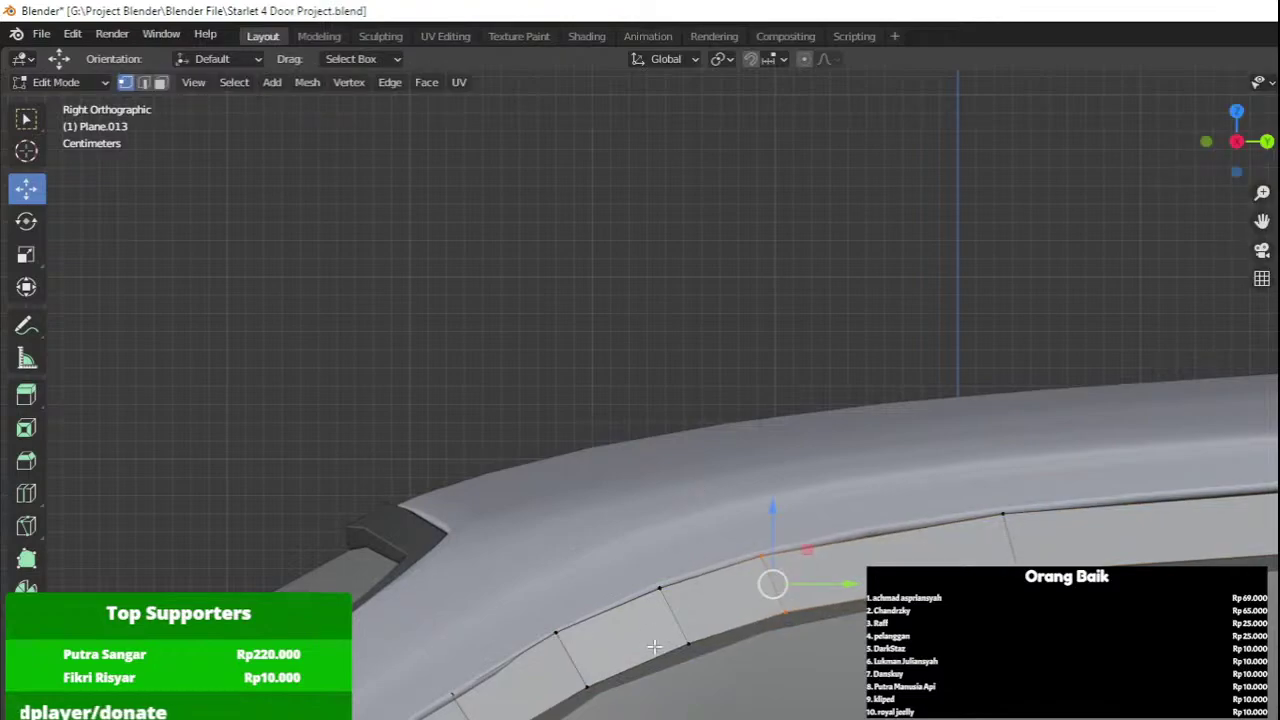
Shift the two edges at the roof bend of the window frame sideways along X to follow the body's curvature.
{"action": "middle_click_drag", "start_coordinate": [654, 647], "coordinate": [763, 568]}
{"action": "left_click_drag", "start_coordinate": [589, 683], "coordinate": [635, 716]}
{"action": "middle_click_drag", "start_coordinate": [630, 705], "coordinate": [737, 620]}
{"action": "mouse_move", "coordinate": [743, 581]}
{"action": "left_mouse_down"}
{"action": "mouse_move", "coordinate": [728, 570]}
{"action": "mouse_move", "coordinate": [747, 573]}
{"action": "left_mouse_up"}
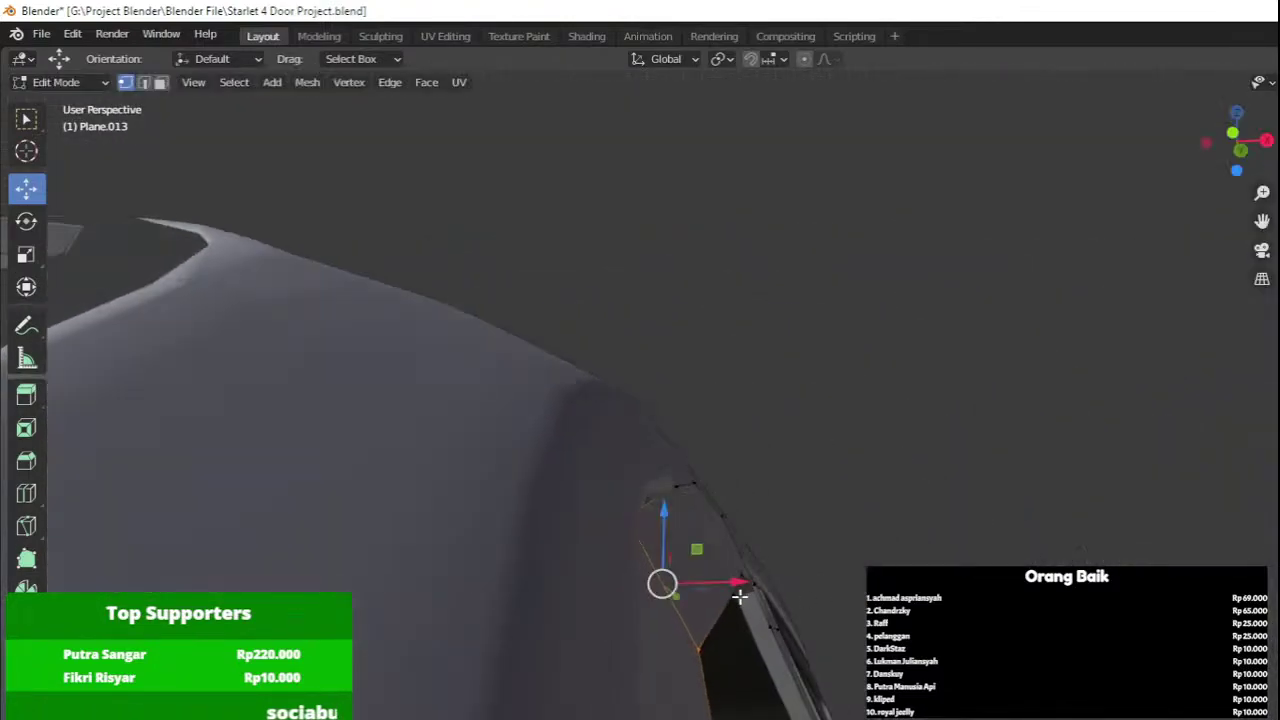
{"action": "middle_click_drag", "start_coordinate": [740, 595], "coordinate": [484, 626]}
{"action": "left_click_drag", "start_coordinate": [774, 616], "coordinate": [775, 618]}
{"action": "middle_click_drag", "start_coordinate": [780, 600], "coordinate": [908, 494]}
{"action": "middle_click_drag", "start_coordinate": [734, 509], "coordinate": [742, 530]}
{"action": "left_click_drag", "start_coordinate": [748, 537], "coordinate": [692, 541]}
Move the next roof-bar edge's lower vertices inward along X by about 0.011 m.
{"action": "middle_click_drag", "start_coordinate": [700, 543], "coordinate": [510, 562]}
{"action": "middle_click_drag", "start_coordinate": [780, 522], "coordinate": [524, 586], "text": "shift"}
{"action": "left_click_drag", "start_coordinate": [553, 588], "coordinate": [697, 707]}
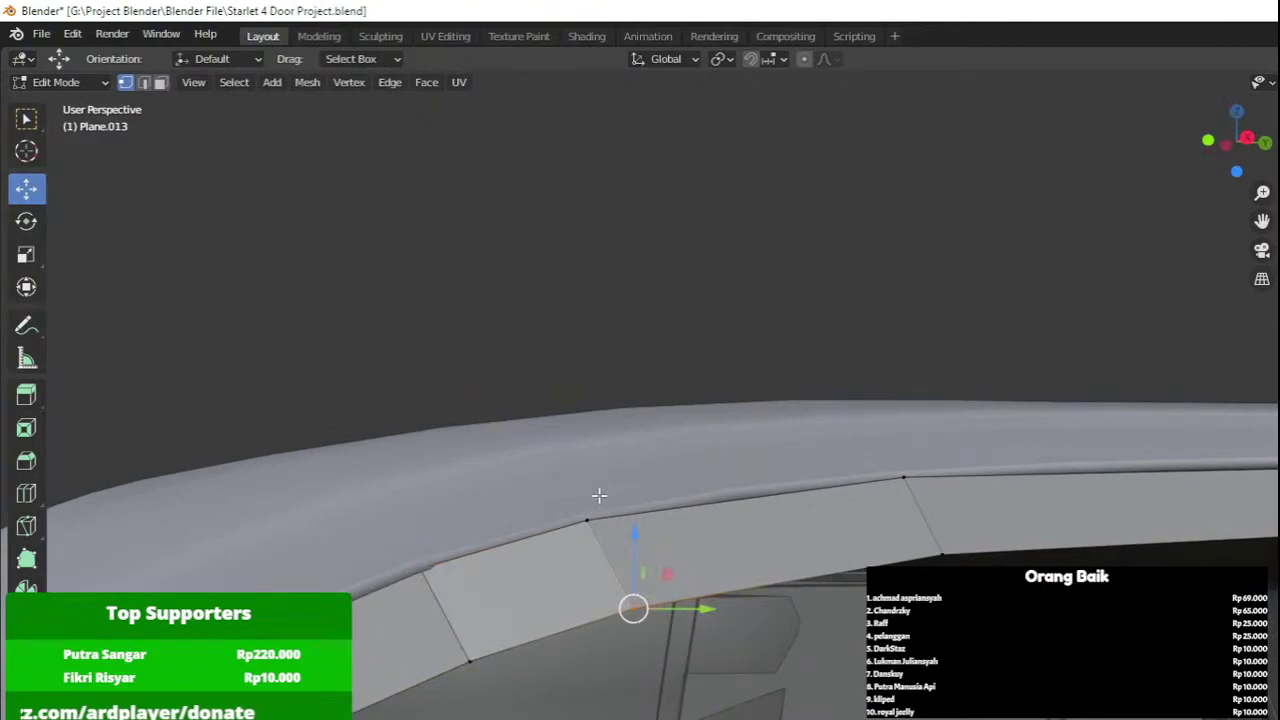
{"action": "middle_click_drag", "start_coordinate": [598, 495], "coordinate": [560, 477]}
{"action": "key", "text": "g"}
{"action": "key", "text": "x"}
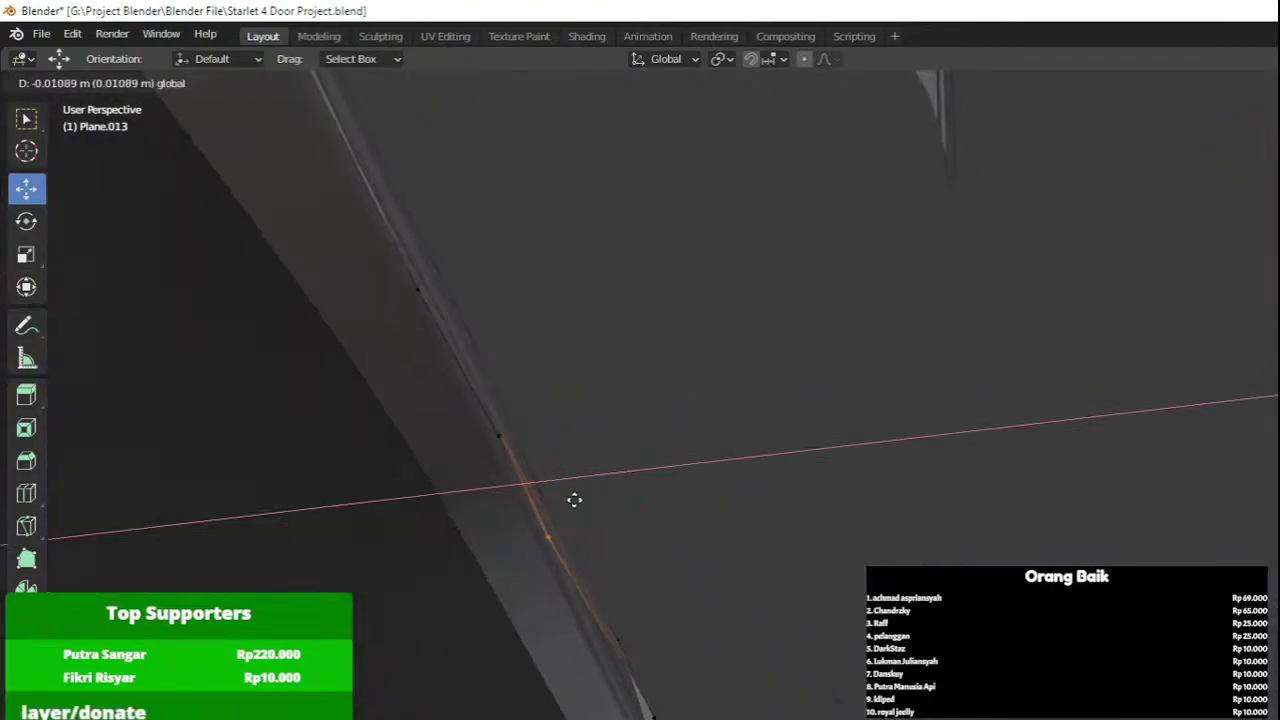
{"action": "left_click_drag", "start_coordinate": [591, 503], "coordinate": [590, 503]}
Shift the following roof-bar edge inward along X by about 0.011 m to sit against the roof rail.
{"action": "middle_click_drag", "start_coordinate": [592, 506], "coordinate": [440, 560]}
{"action": "middle_click_drag", "start_coordinate": [783, 559], "coordinate": [520, 628], "text": "shift"}
{"action": "left_click_drag", "start_coordinate": [603, 583], "coordinate": [884, 714]}
{"action": "middle_click_drag", "start_coordinate": [712, 690], "coordinate": [845, 595]}
{"action": "key", "text": "g"}
{"action": "key", "text": "x"}
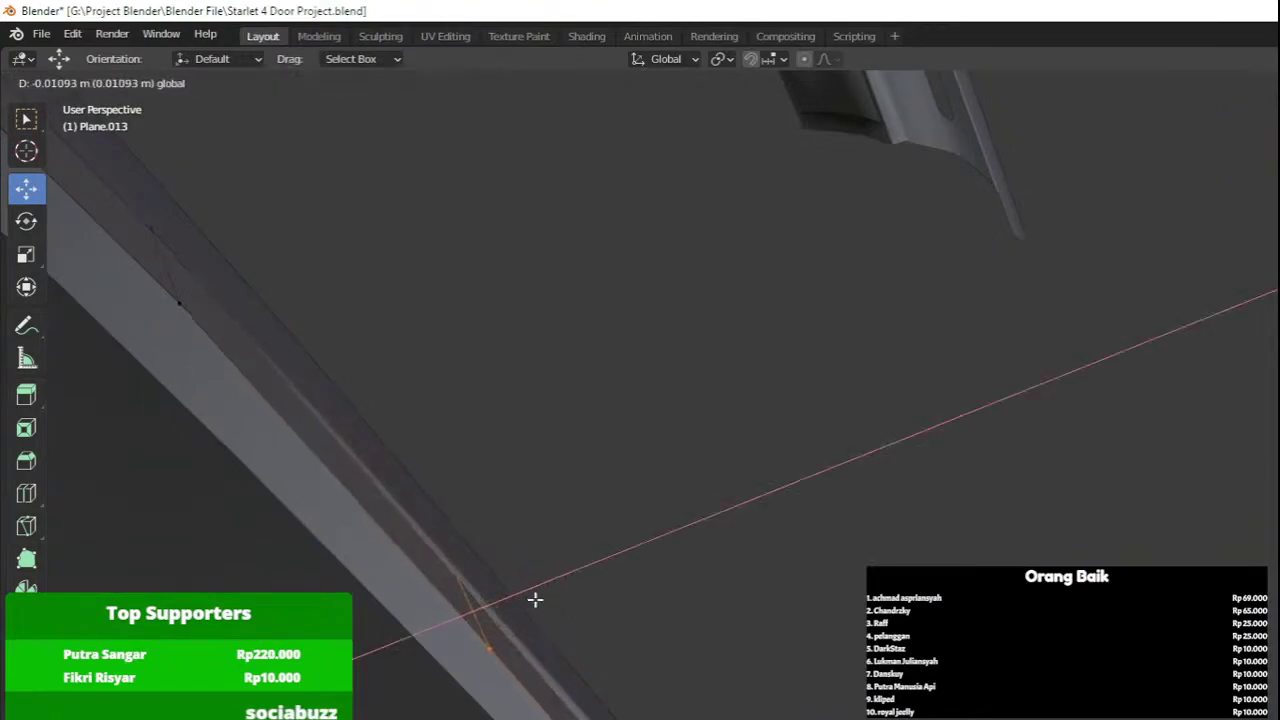
{"action": "left_click_drag", "start_coordinate": [535, 600], "coordinate": [534, 600]}
Adjust the rearmost roof-bar edge along X and return to Object Mode.
{"action": "middle_click_drag", "start_coordinate": [536, 602], "coordinate": [590, 682]}
{"action": "left_click_drag", "start_coordinate": [721, 664], "coordinate": [815, 719]}
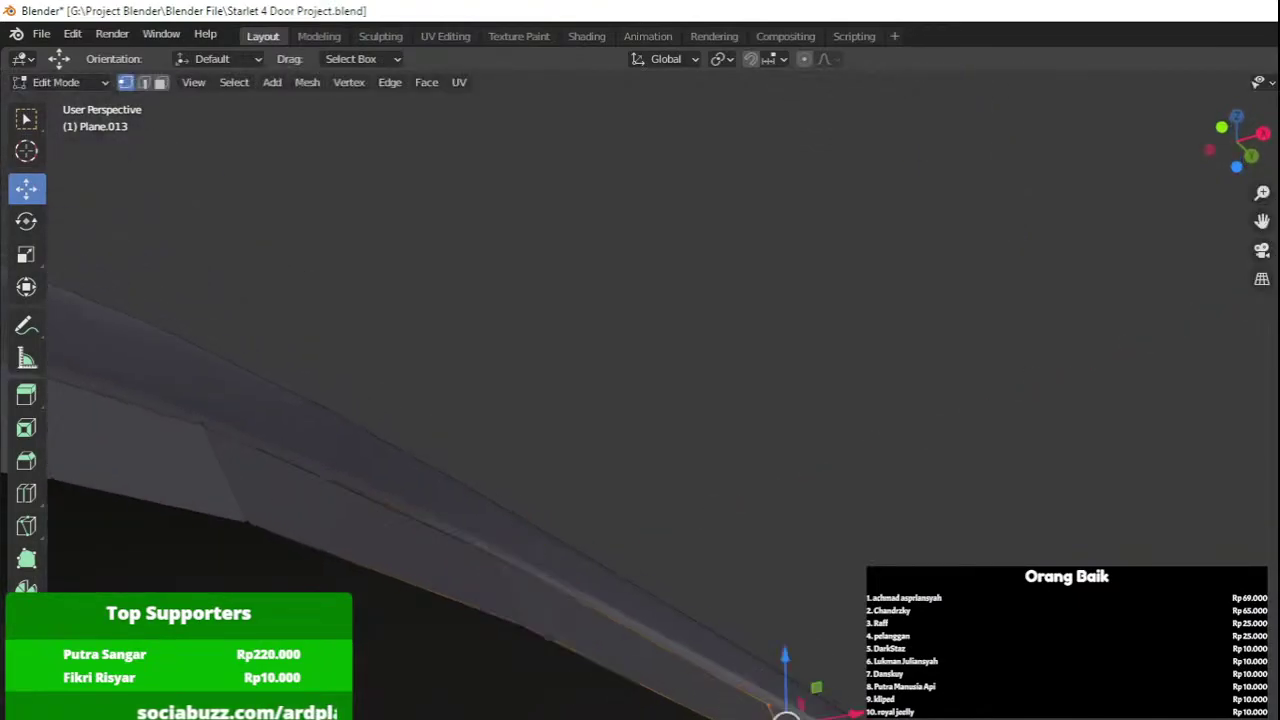
{"action": "middle_click_drag", "start_coordinate": [769, 694], "coordinate": [837, 683]}
{"action": "left_click_drag", "start_coordinate": [872, 714], "coordinate": [886, 710]}
{"action": "scroll", "coordinate": [870, 705], "scroll_direction": "down", "scroll_amount": 4}
{"action": "key", "text": "Tab"}
{"action": "middle_click_drag", "start_coordinate": [840, 690], "coordinate": [632, 443]}
{"action": "scroll", "coordinate": [656, 666], "scroll_direction": "down", "scroll_amount": 5}
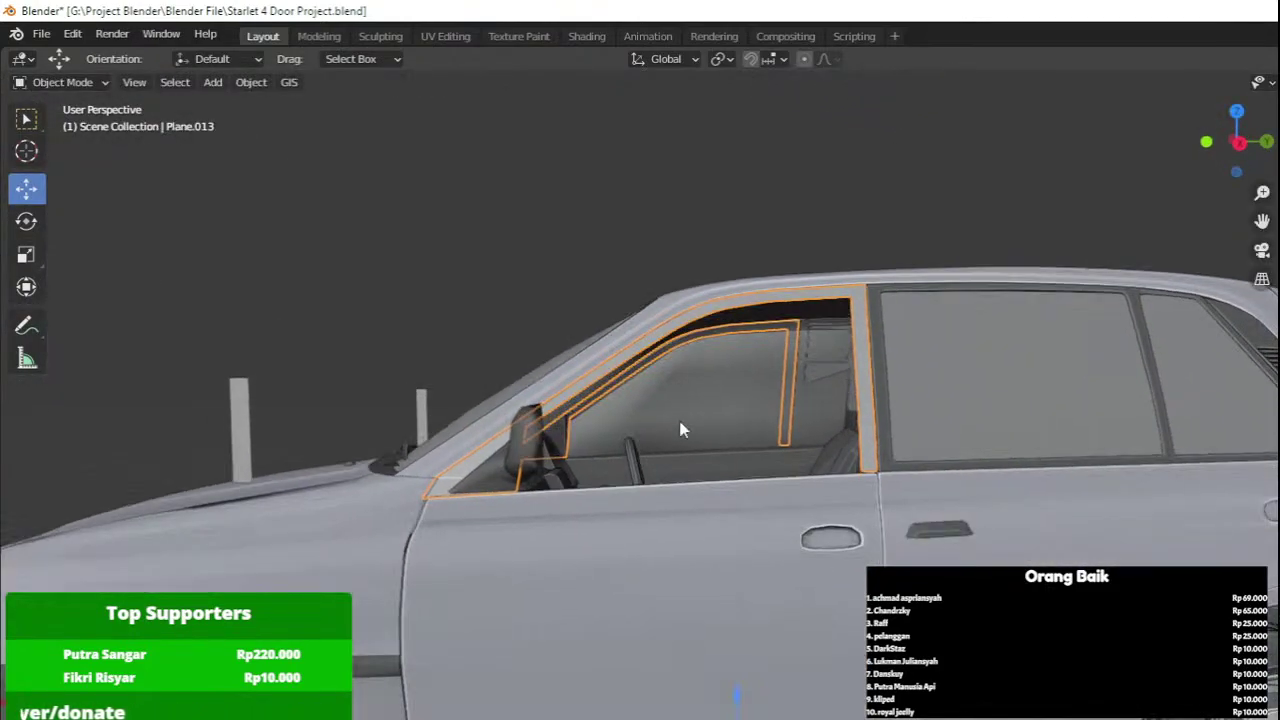
{"action": "middle_click_drag", "start_coordinate": [756, 357], "coordinate": [813, 388]}
{"action": "scroll", "coordinate": [813, 387], "scroll_direction": "up", "scroll_amount": 2}
In a wireframe side view, lower the window frame's front lower corner vertices to the door's beltline.
{"action": "key", "text": "Tab"}
{"action": "middle_click_drag", "start_coordinate": [784, 430], "coordinate": [820, 401], "text": "shift"}
{"action": "key", "text": "z"}
{"action": "left_click", "coordinate": [495, 438]}
{"action": "key", "text": "a"}
{"action": "scroll", "coordinate": [530, 484], "scroll_direction": "up", "scroll_amount": 1}
{"action": "key", "text": "alt+a"}
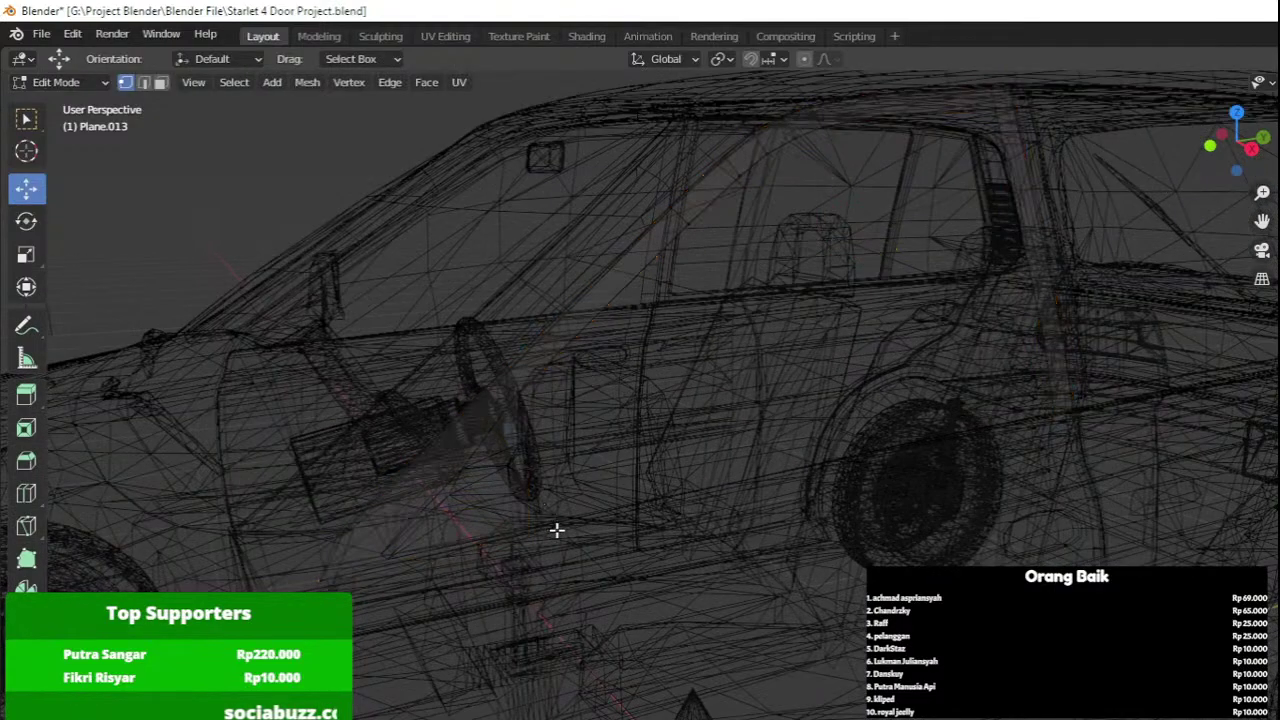
{"action": "key", "text": "a"}
{"action": "key", "text": "KP_3"}
{"action": "left_click", "coordinate": [495, 432]}
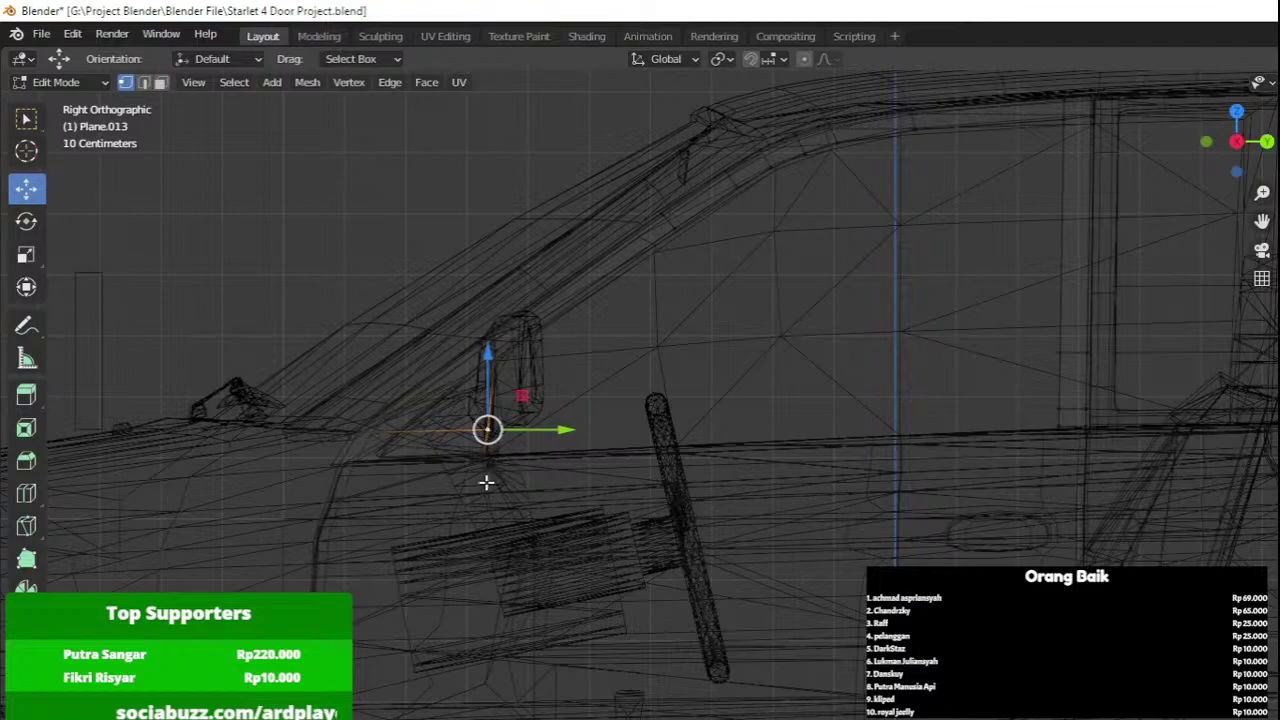
{"action": "key", "text": "ctrl+r"}
{"action": "left_click", "coordinate": [494, 432]}
{"action": "left_click", "coordinate": [494, 432]}
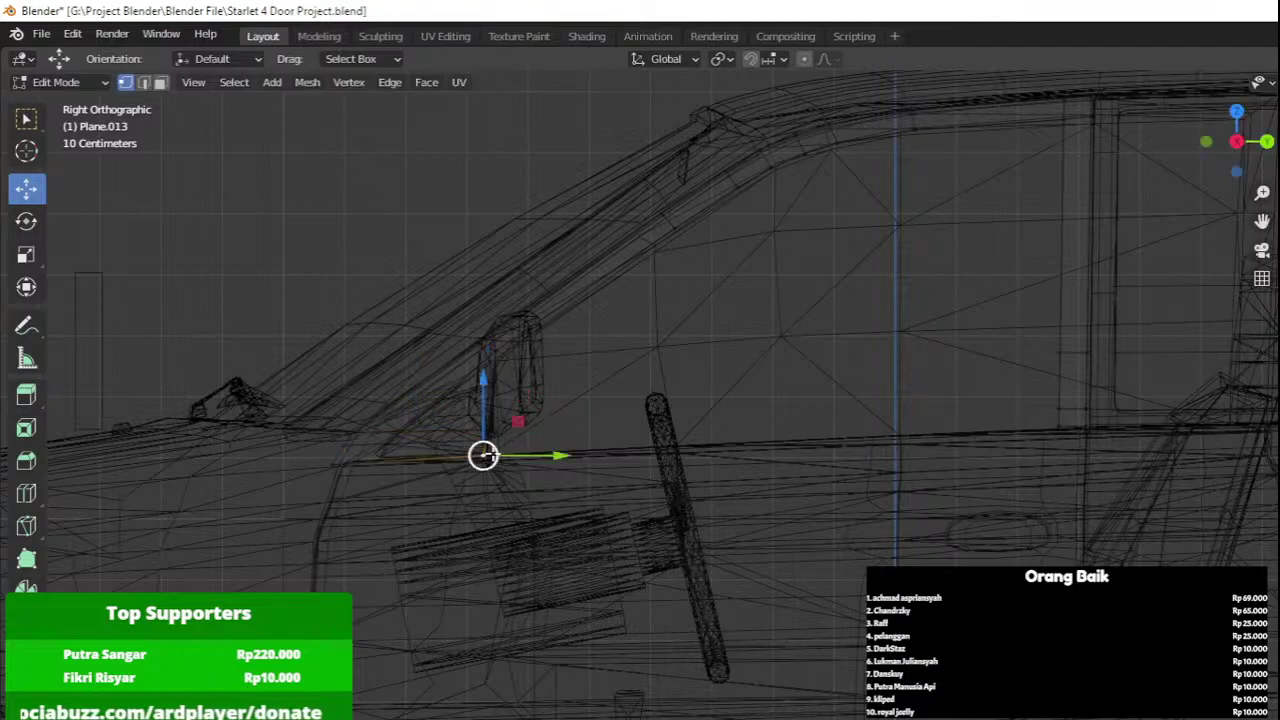
Lower the rear inner vertices of the frame's bottom bar toward the door's beltline.
{"action": "left_click_drag", "start_coordinate": [1068, 419], "coordinate": [1075, 391], "text": "shift"}
{"action": "scroll", "coordinate": [1030, 399], "scroll_direction": "up", "scroll_amount": 2}
{"action": "middle_click_drag", "start_coordinate": [1022, 400], "coordinate": [888, 465], "text": "shift"}
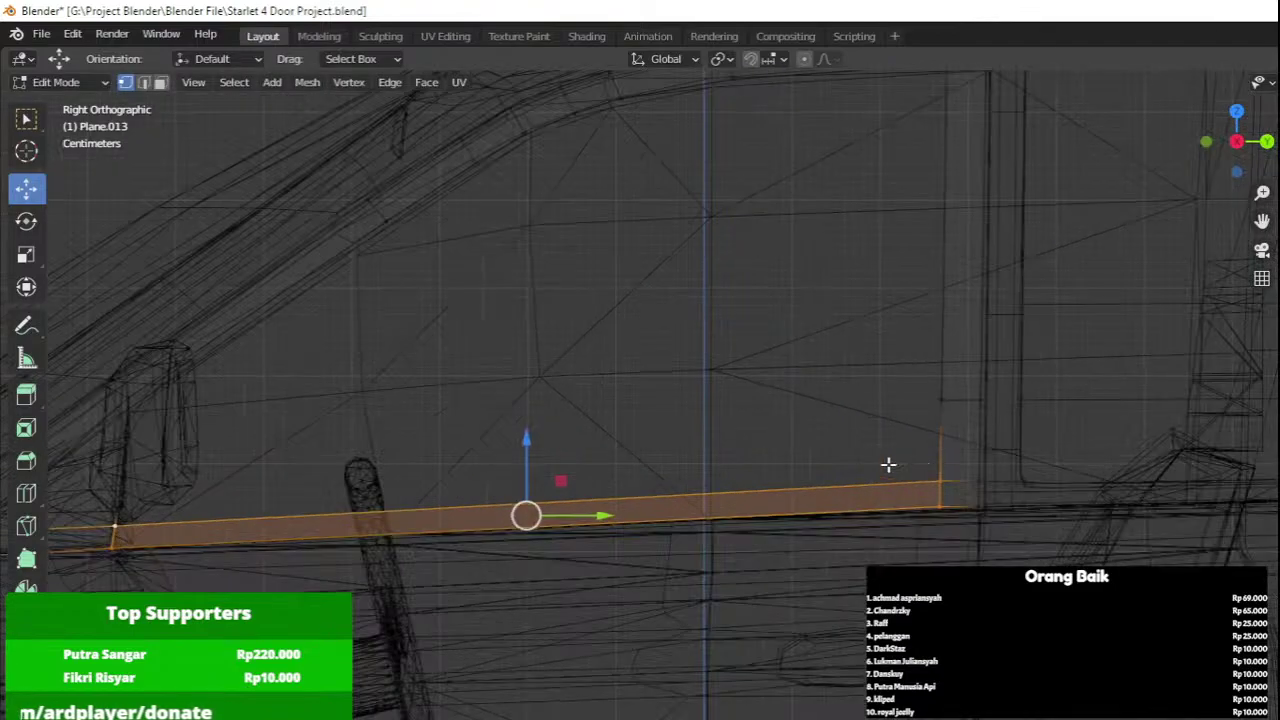
{"action": "left_click_drag", "start_coordinate": [950, 525], "coordinate": [950, 529]}
{"action": "key", "text": "g"}
{"action": "left_click", "coordinate": [938, 546]}
Align the outer and inner vertices of the frame's rear lower corner with the door edge, then return to Object Mode.
{"action": "scroll", "coordinate": [1069, 490], "scroll_direction": "up", "scroll_amount": 5}
{"action": "middle_click_drag", "start_coordinate": [1069, 490], "coordinate": [643, 566], "text": "shift"}
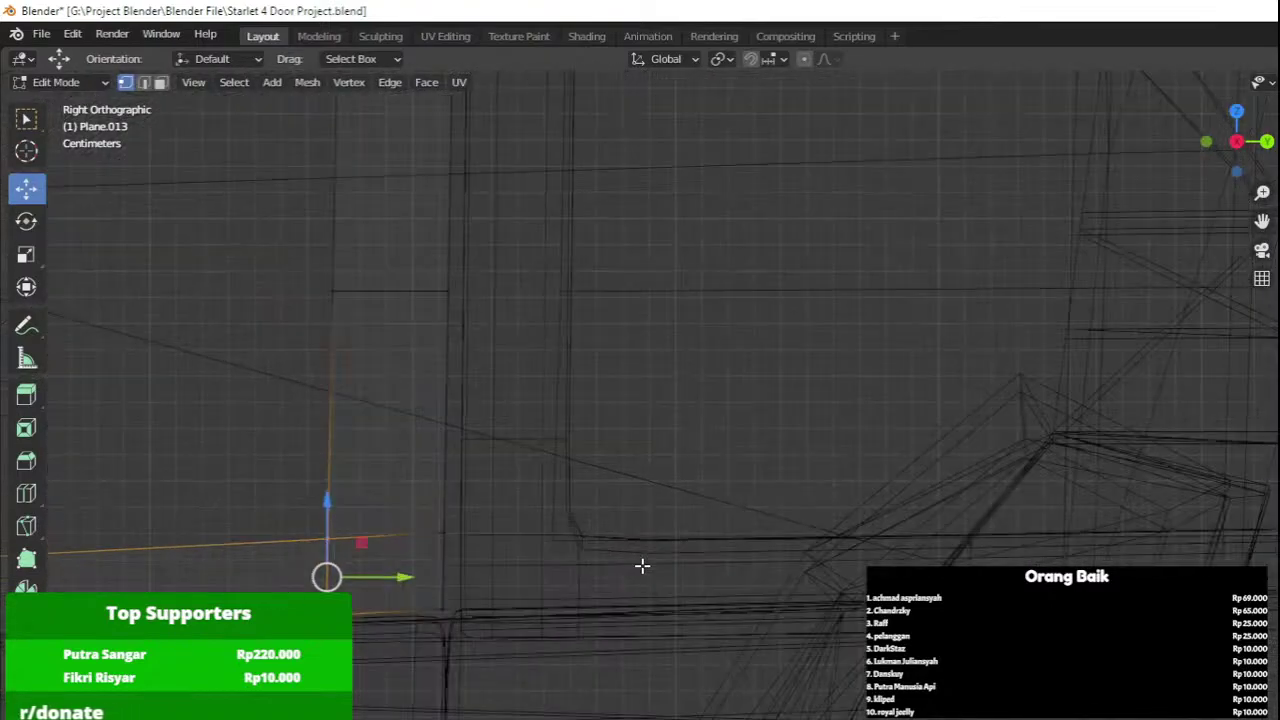
{"action": "key", "text": "a"}
{"action": "left_click_drag", "start_coordinate": [414, 679], "coordinate": [542, 526]}
{"action": "key", "text": "g"}
{"action": "left_click", "coordinate": [547, 501]}
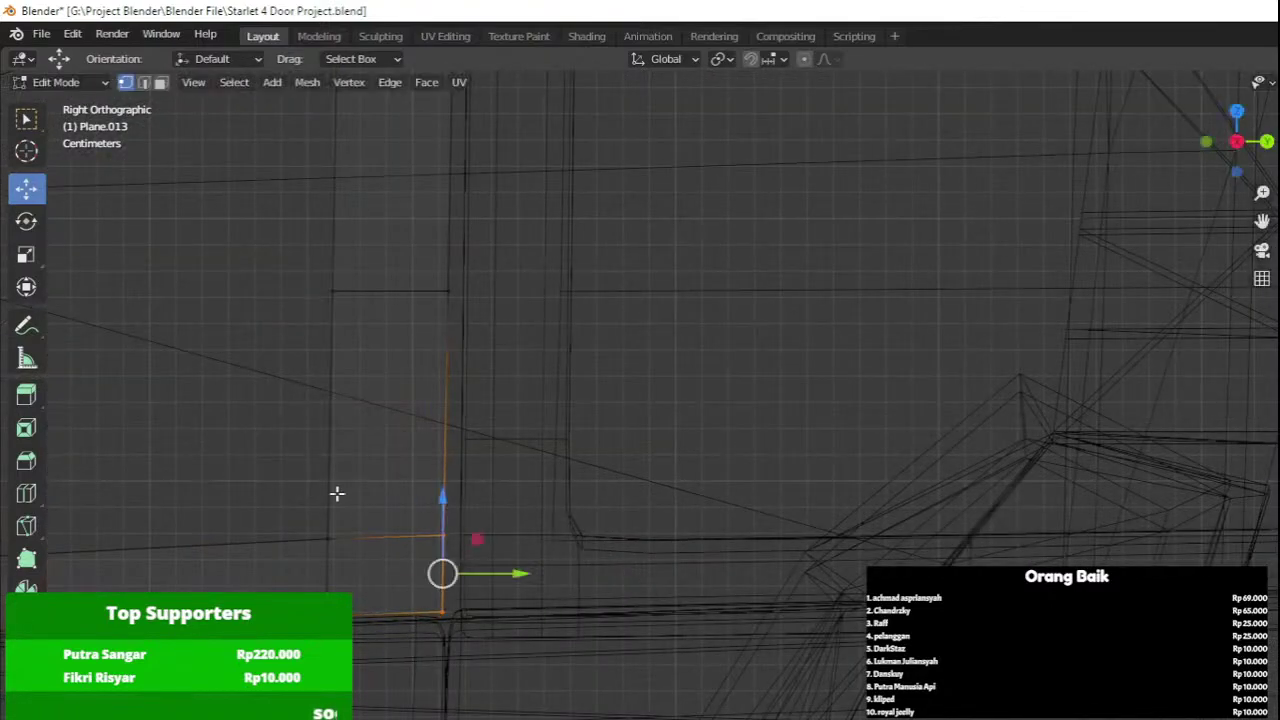
{"action": "left_click_drag", "start_coordinate": [234, 510], "coordinate": [360, 628]}
{"action": "key", "text": "g"}
{"action": "left_click", "coordinate": [358, 632]}
{"action": "key", "text": "z"}
{"action": "key", "text": "Tab"}
{"action": "scroll", "coordinate": [716, 595], "scroll_direction": "down", "scroll_amount": 5}
Give the front window frame thickness with a Solidify modifier, checking it at the rear door pillar.
{"action": "middle_click_drag", "start_coordinate": [706, 590], "coordinate": [900, 590]}
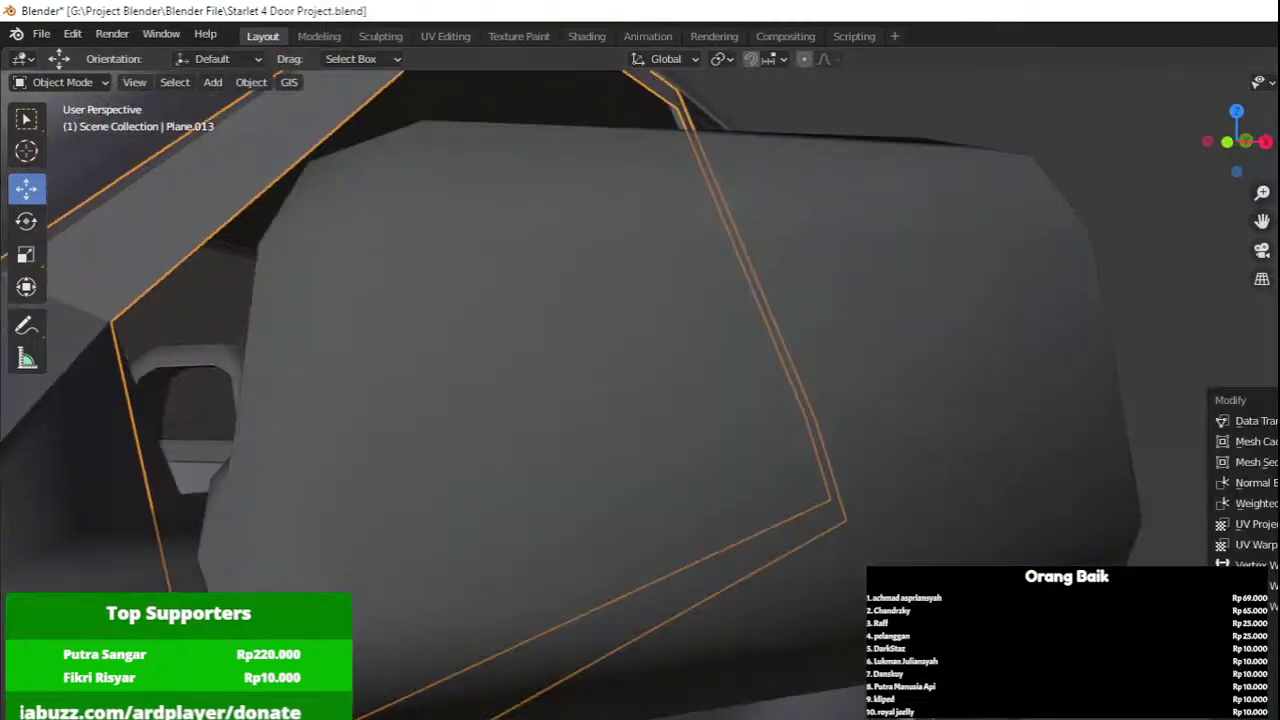
{"action": "scroll", "coordinate": [1130, 482], "scroll_direction": "down", "scroll_amount": 5}
{"action": "middle_click_drag", "start_coordinate": [1120, 482], "coordinate": [1035, 495]}
{"action": "scroll", "coordinate": [985, 475], "scroll_direction": "up", "scroll_amount": 3}
{"action": "scroll", "coordinate": [1084, 488], "scroll_direction": "up", "scroll_amount": 1}
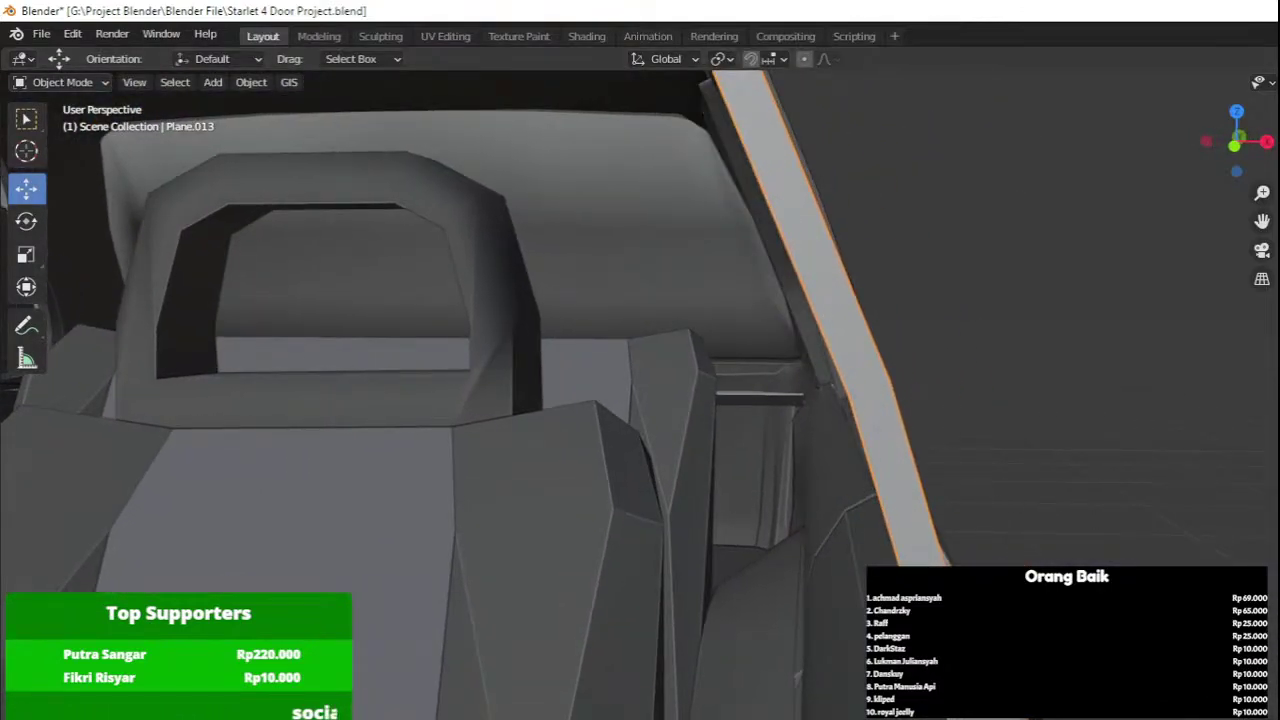
{"action": "left_click", "coordinate": [980, 590]}
{"action": "middle_click_drag", "start_coordinate": [885, 572], "coordinate": [780, 563]}
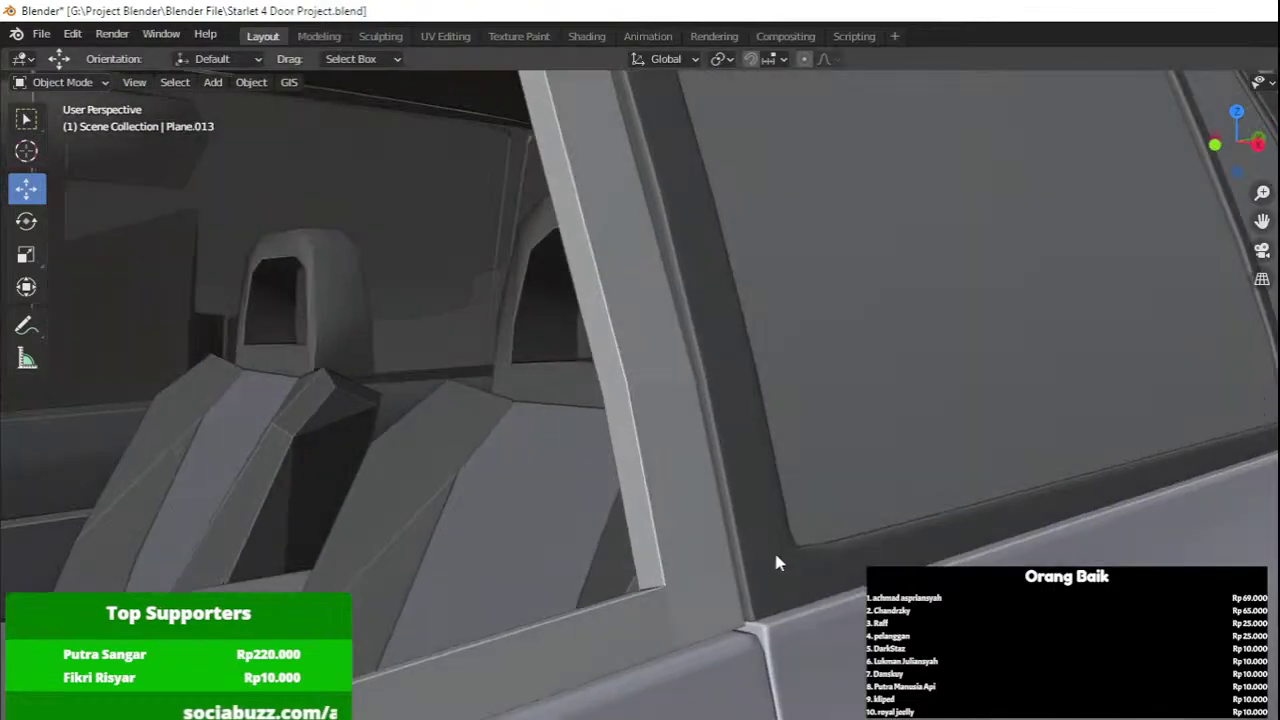
{"action": "left_click", "coordinate": [708, 552]}
{"action": "scroll", "coordinate": [931, 497], "scroll_direction": "down", "scroll_amount": 5}
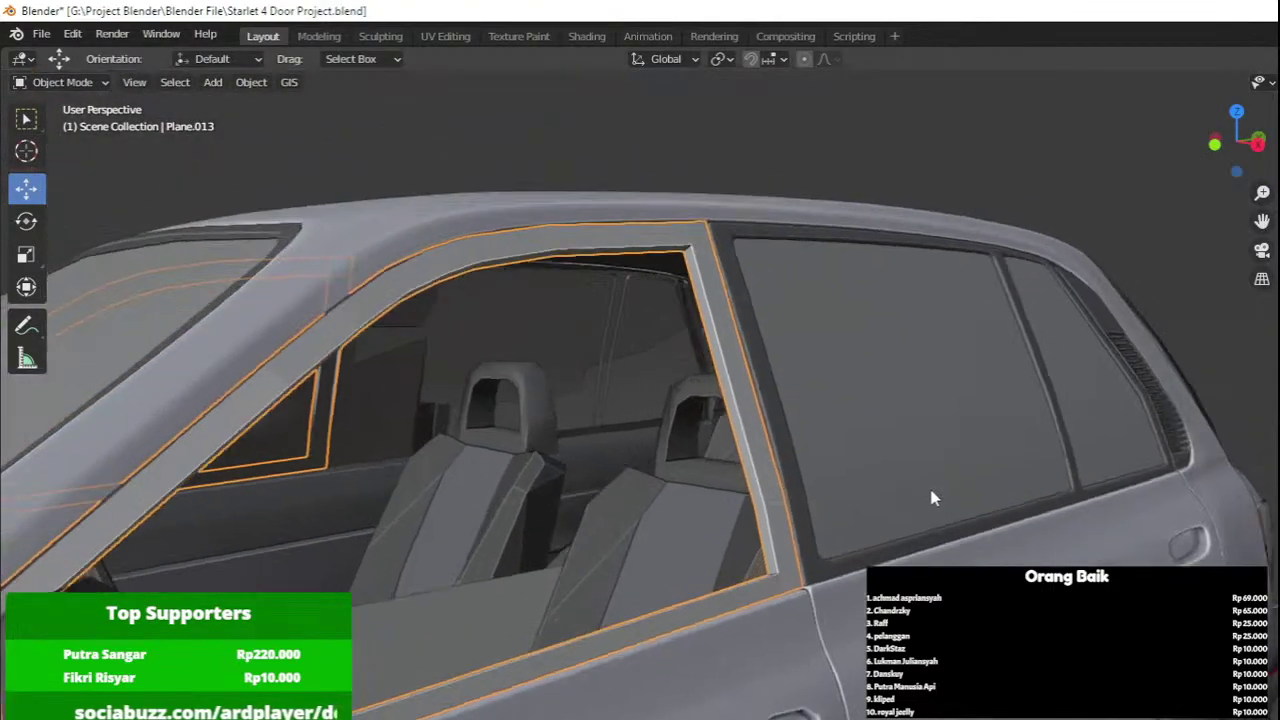
Smooth the window frame with a subdivision modifier and shade it smooth.
{"action": "middle_click_drag", "start_coordinate": [890, 545], "coordinate": [797, 539]}
{"action": "middle_click_drag", "start_coordinate": [638, 497], "coordinate": [706, 510], "text": "shift"}
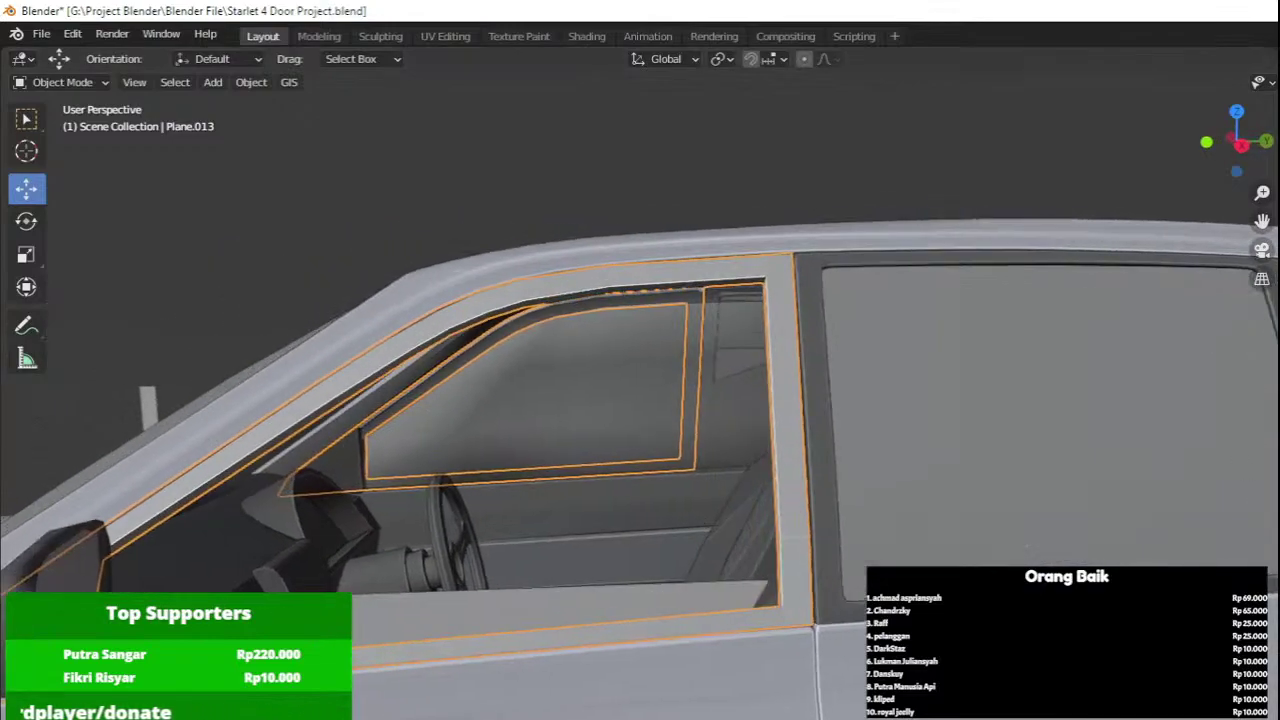
{"action": "middle_click_drag", "start_coordinate": [822, 538], "coordinate": [886, 468], "text": "shift"}
{"action": "right_click", "coordinate": [854, 484]}
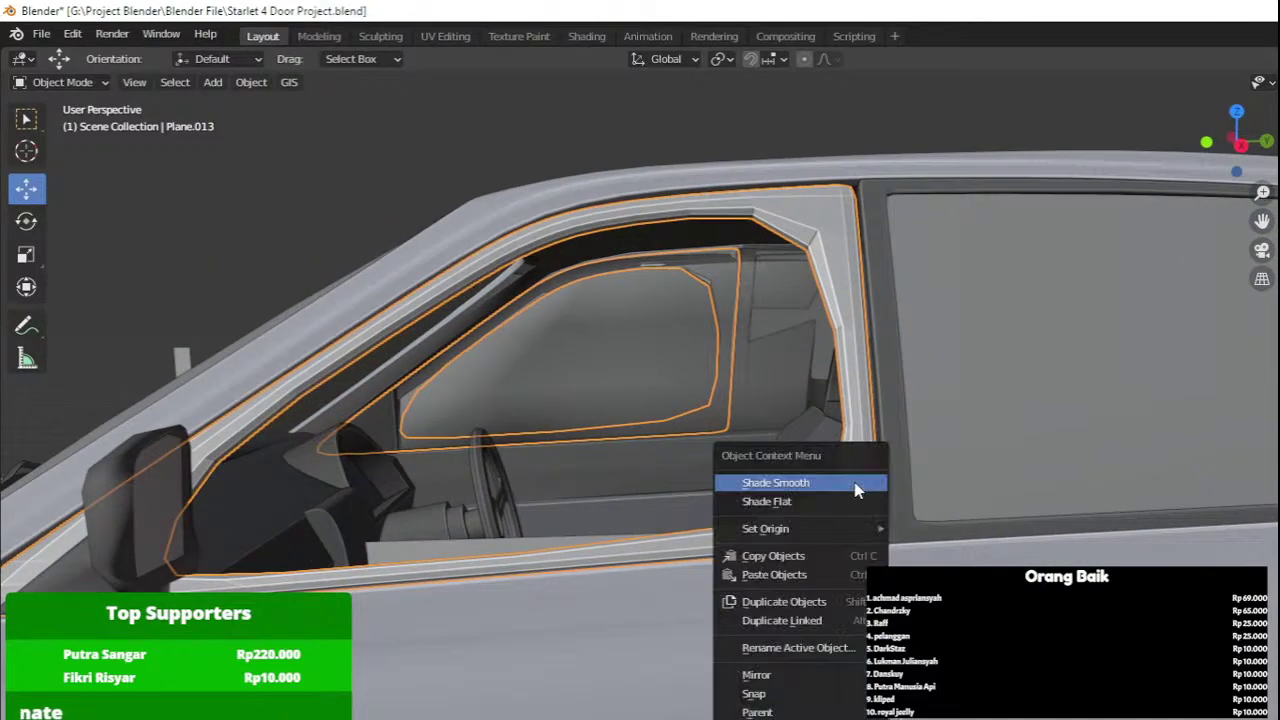
{"action": "left_click", "coordinate": [854, 484]}
Sharpen the frame's rear lower corner with a loop cut across the rear pillar and two along its edges.
{"action": "key", "text": "KP_3"}
{"action": "key", "text": "Tab"}
{"action": "scroll", "coordinate": [857, 486], "scroll_direction": "up", "scroll_amount": 4}
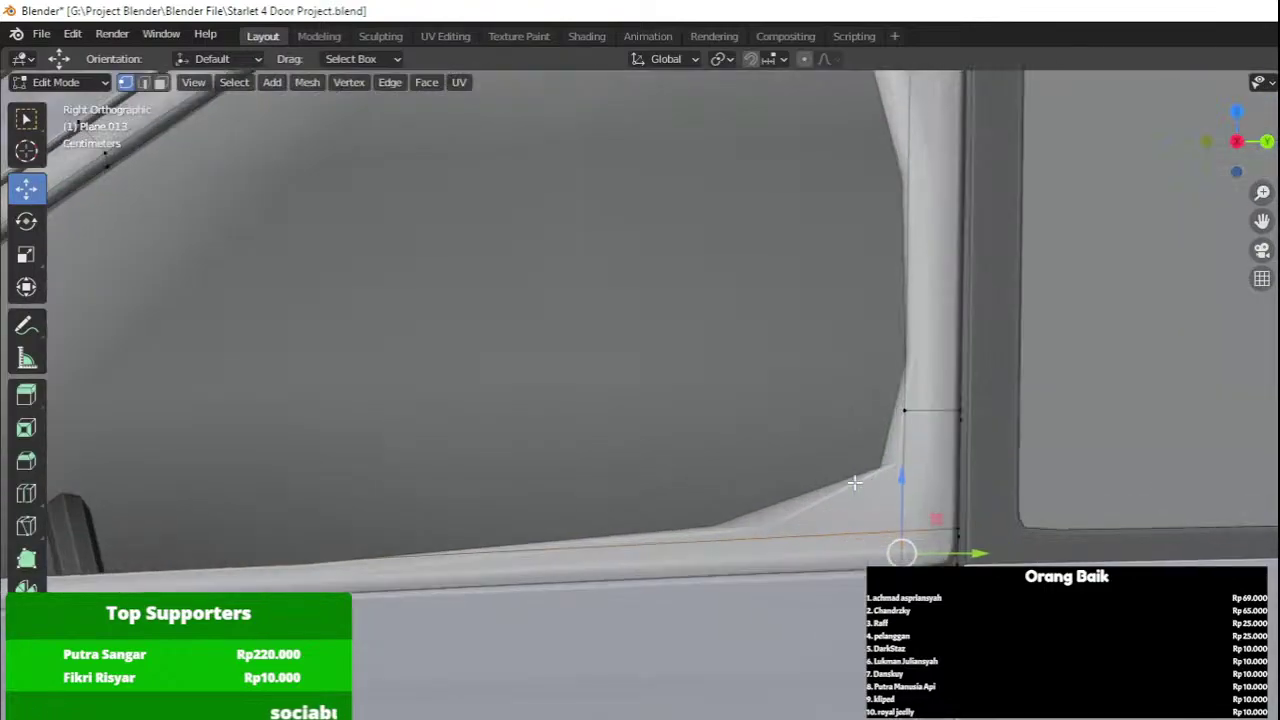
{"action": "key", "text": "ctrl+r"}
{"action": "left_click", "coordinate": [893, 486]}
{"action": "left_click", "coordinate": [897, 549]}
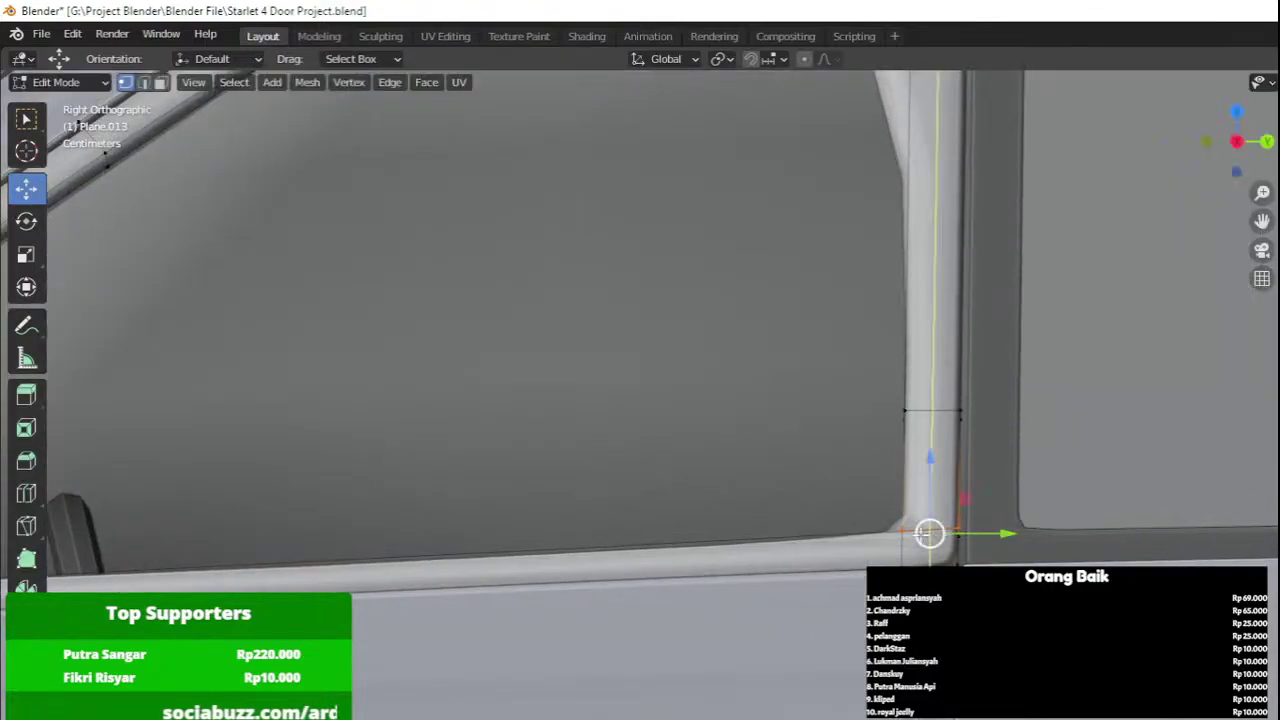
{"action": "left_click", "coordinate": [922, 534]}
{"action": "left_click", "coordinate": [944, 537]}
{"action": "key", "text": "ctrl+r"}
{"action": "left_click", "coordinate": [926, 530]}
{"action": "left_click", "coordinate": [909, 527]}
Add two loop cuts along the frame's bottom bar, one near its lower edge and one near its upper edge.
{"action": "key", "text": "ctrl+r"}
{"action": "left_click", "coordinate": [900, 540]}
{"action": "left_click", "coordinate": [901, 550]}
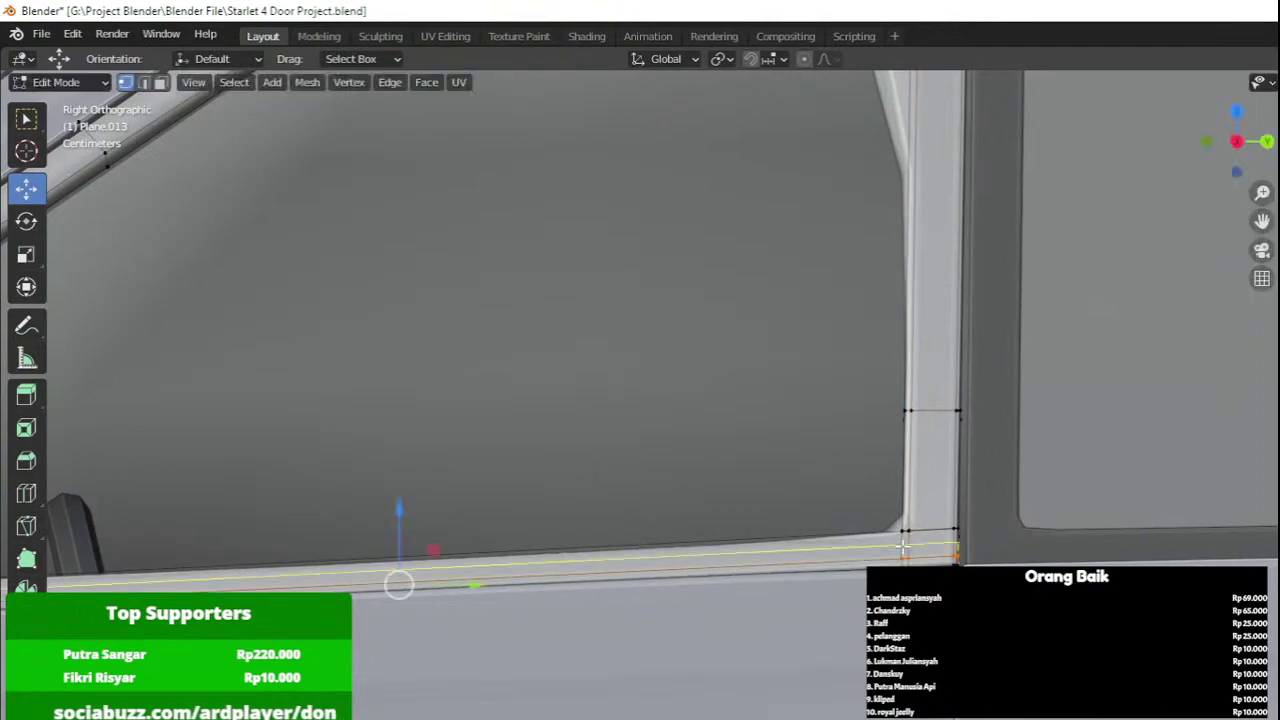
{"action": "left_click", "coordinate": [903, 546]}
{"action": "left_click", "coordinate": [903, 540]}
Add two loops along the windshield pillar, one close to its outer edge and one close to its inner edge.
{"action": "middle_click_drag", "start_coordinate": [600, 503], "coordinate": [1140, 503], "text": "shift"}
{"action": "middle_click_drag", "start_coordinate": [600, 510], "coordinate": [1046, 497], "text": "shift"}
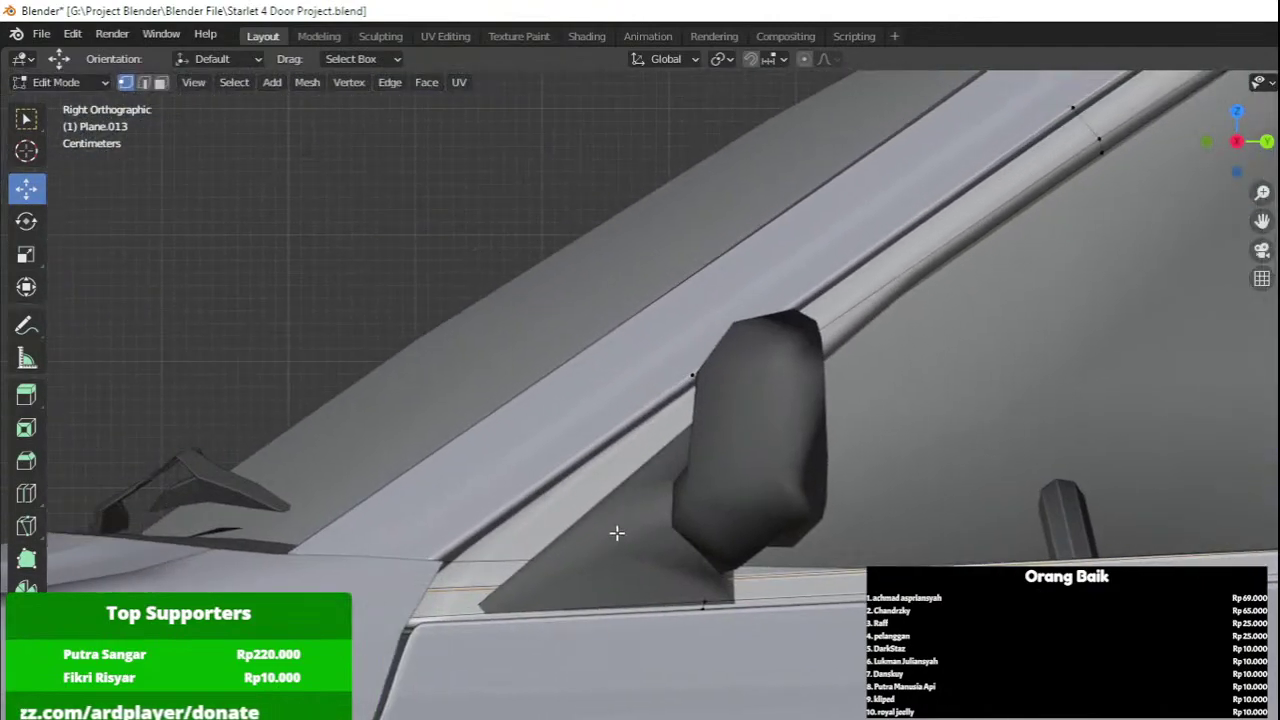
{"action": "key", "text": "g"}
{"action": "key", "text": "g"}
{"action": "left_click", "coordinate": [411, 579]}
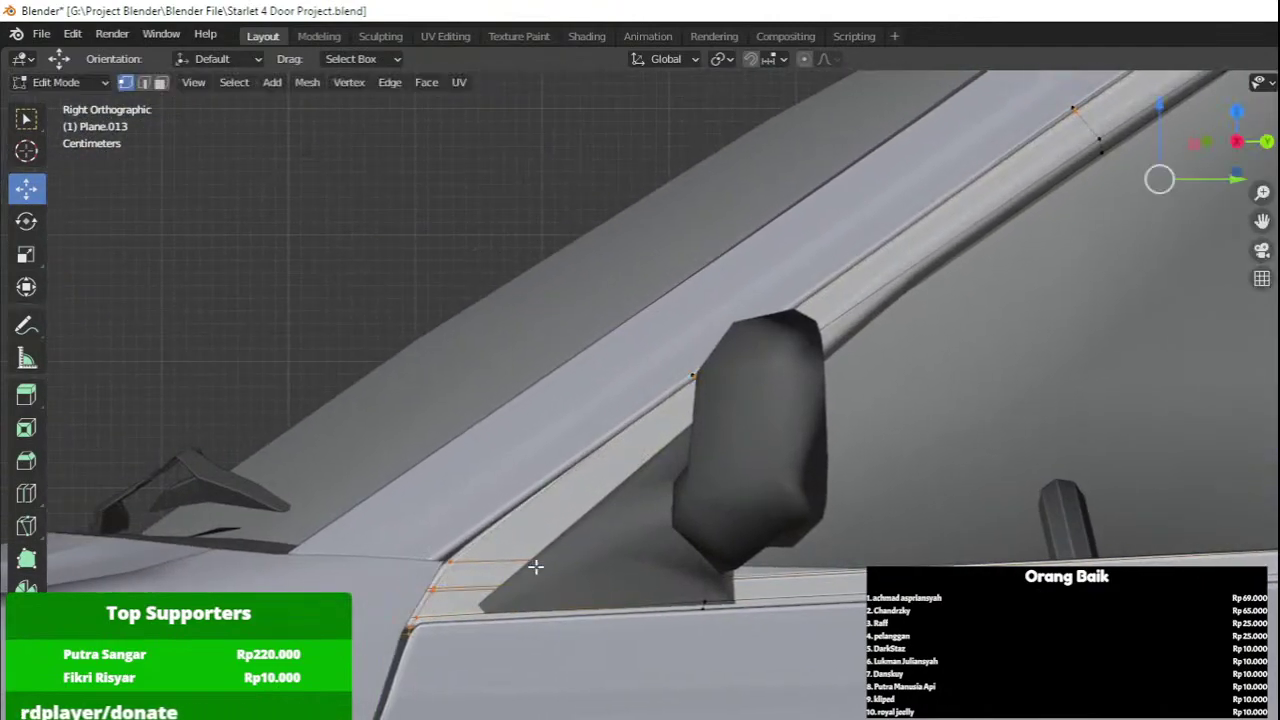
{"action": "key", "text": "ctrl+r"}
{"action": "left_click", "coordinate": [600, 564]}
{"action": "left_click", "coordinate": [671, 577]}
Add a loop across the lower windshield pillar and slide it close to the frame's front corner behind the mirror.
{"action": "middle_click_drag", "start_coordinate": [671, 577], "coordinate": [500, 622]}
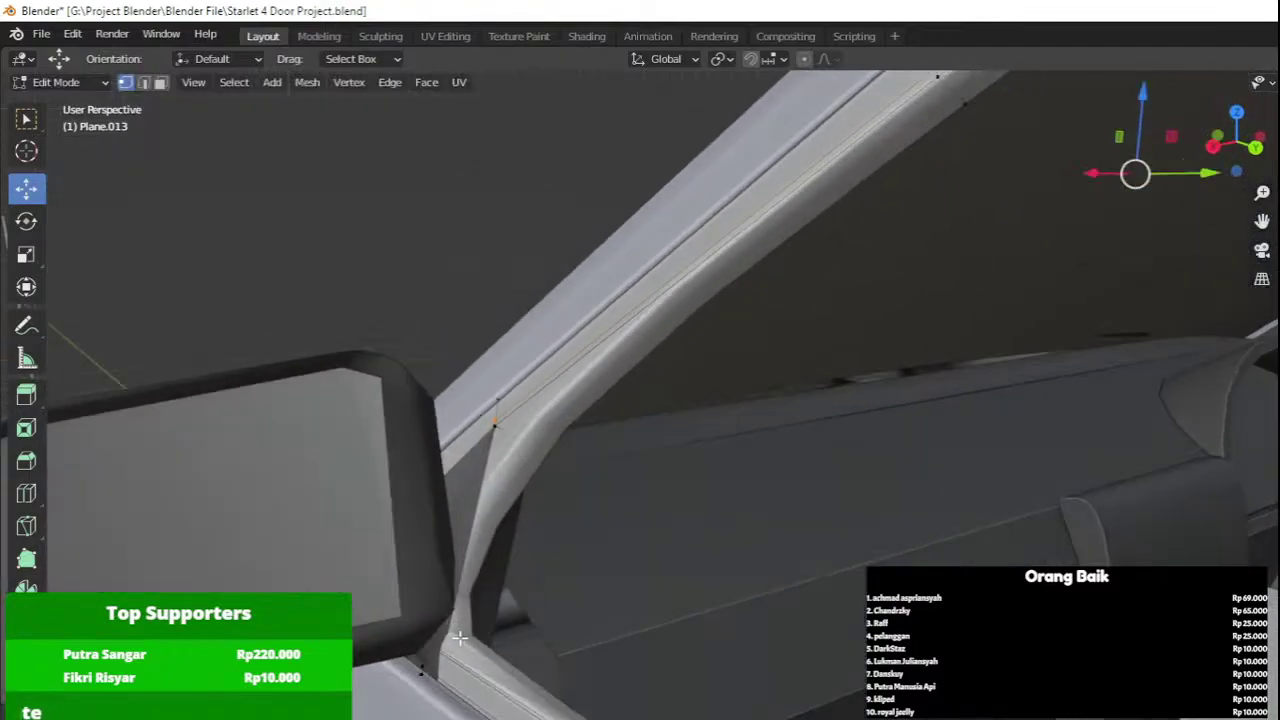
{"action": "key", "text": "g"}
{"action": "key", "text": "g"}
{"action": "left_click", "coordinate": [448, 612]}
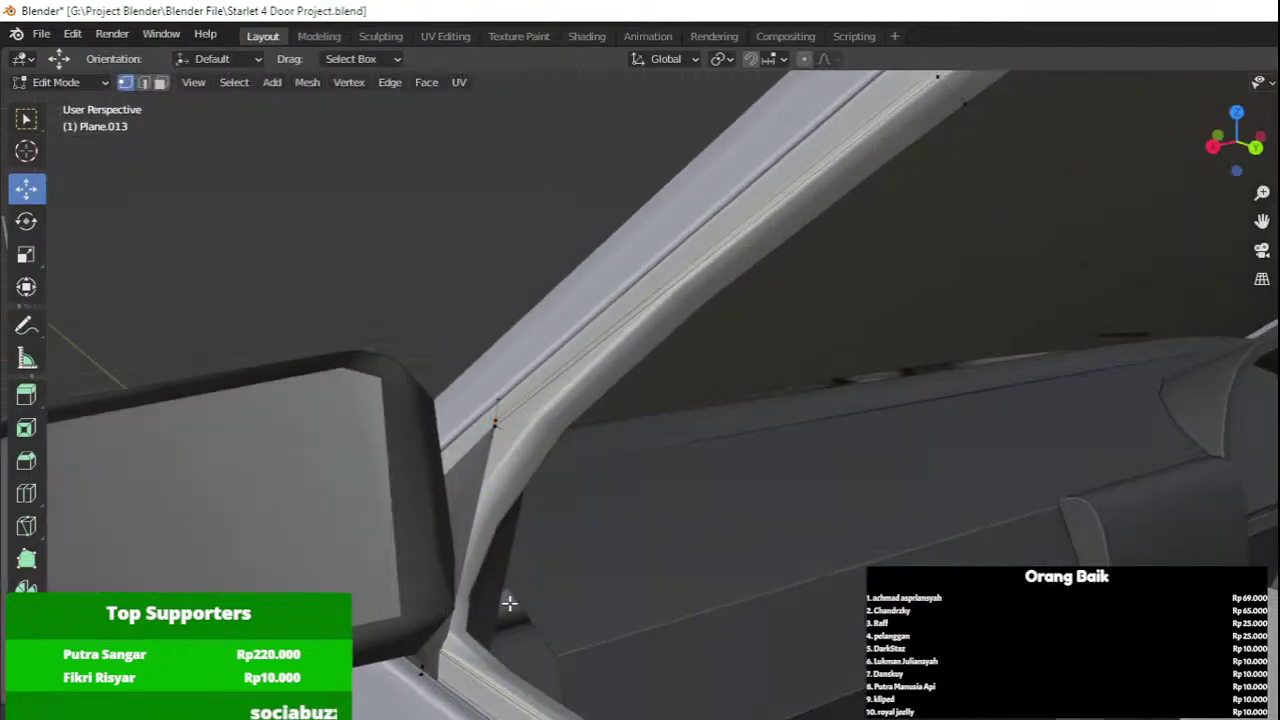
{"action": "scroll", "coordinate": [509, 603], "scroll_direction": "down", "scroll_amount": 3}
{"action": "key", "text": "g"}
{"action": "key", "text": "g"}
{"action": "left_click", "coordinate": [598, 412]}
{"action": "middle_click_drag", "start_coordinate": [649, 582], "coordinate": [697, 546], "text": "shift"}
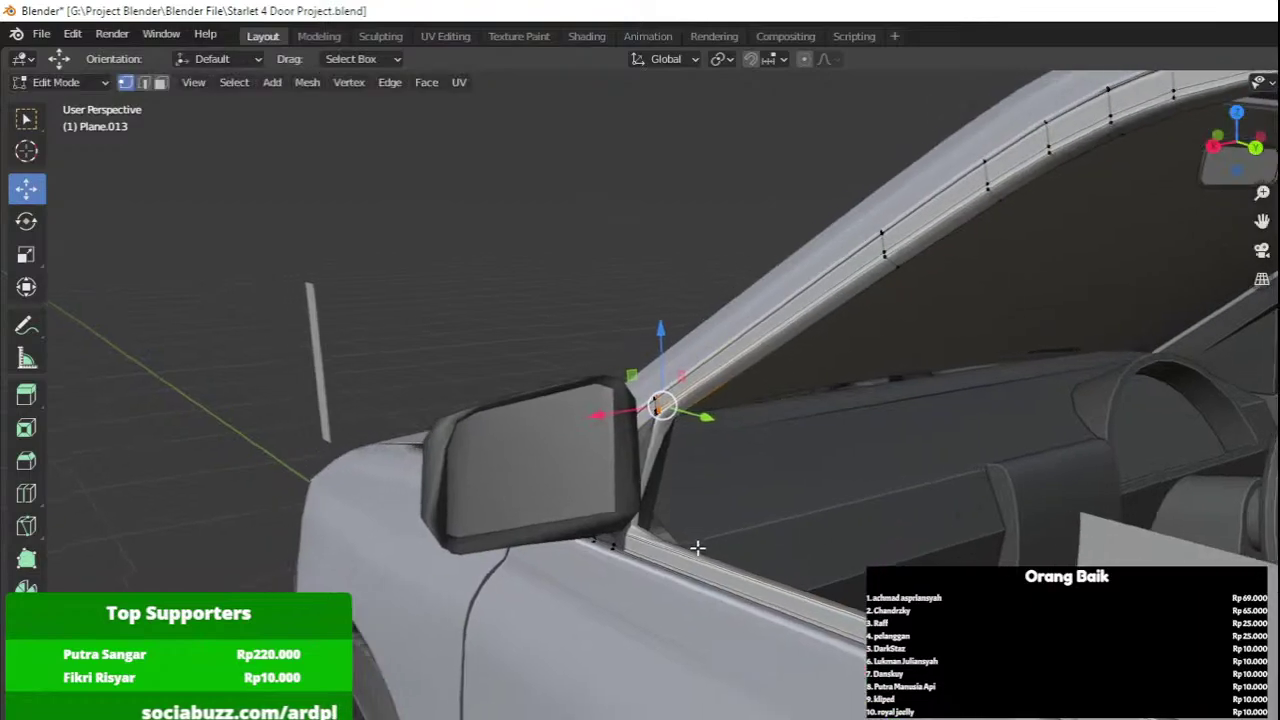
Add a loop cut across the bottom bar and slide it forward close to the front corner.
{"action": "scroll", "coordinate": [697, 548], "scroll_direction": "up", "scroll_amount": 2}
{"action": "key", "text": "ctrl+r"}
{"action": "left_click", "coordinate": [664, 614]}
{"action": "left_click", "coordinate": [475, 581]}
{"action": "middle_click_drag", "start_coordinate": [475, 581], "coordinate": [714, 560]}
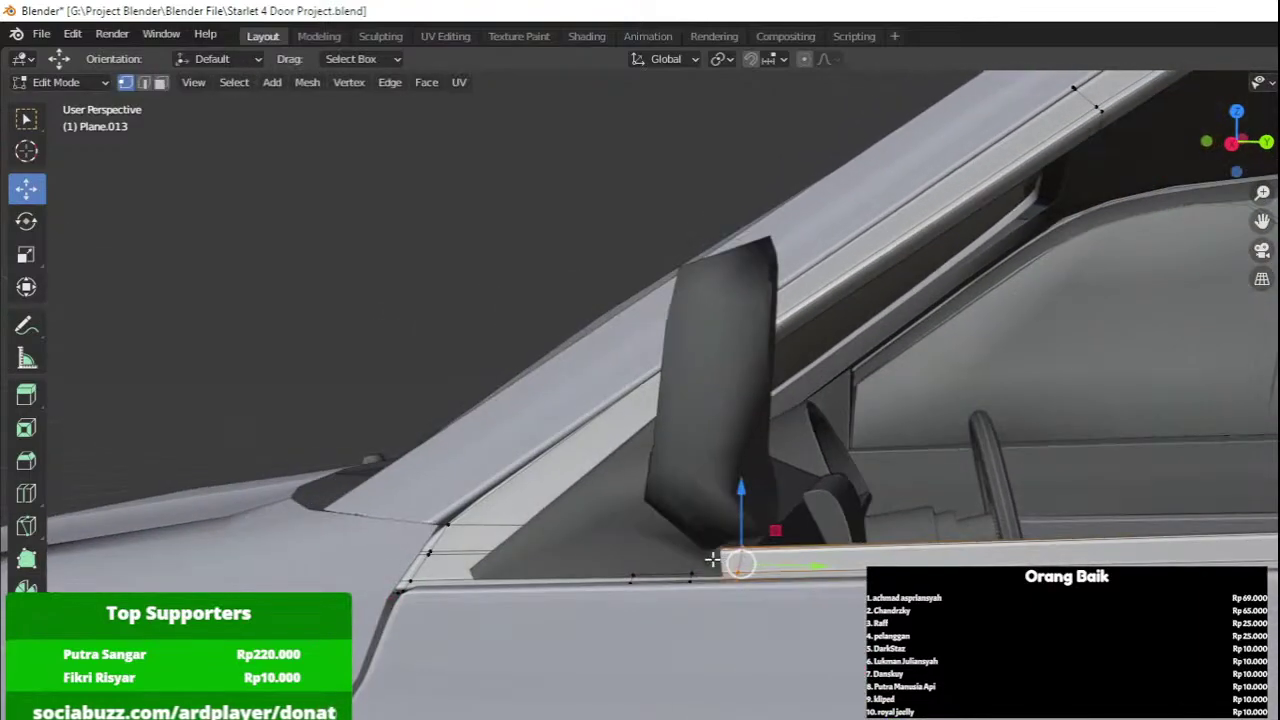
Select the bottom bar's vertices beside the mirror base and move them rearward along Y by about 0.025 m.
{"action": "key", "text": "shift+z"}
{"action": "key", "text": "a"}
{"action": "scroll", "coordinate": [709, 532], "scroll_direction": "up", "scroll_amount": 2}
{"action": "key", "text": "z"}
{"action": "left_click", "coordinate": [822, 653]}
{"action": "mouse_move", "coordinate": [820, 652]}
{"action": "middle_mouse_down"}
{"action": "mouse_move", "coordinate": [794, 643]}
{"action": "mouse_move", "coordinate": [828, 646]}
{"action": "middle_mouse_up"}
{"action": "key", "text": "z"}
{"action": "left_click", "coordinate": [761, 648]}
{"action": "left_click_drag", "start_coordinate": [826, 584], "coordinate": [906, 453]}
{"action": "key", "text": "KP_3"}
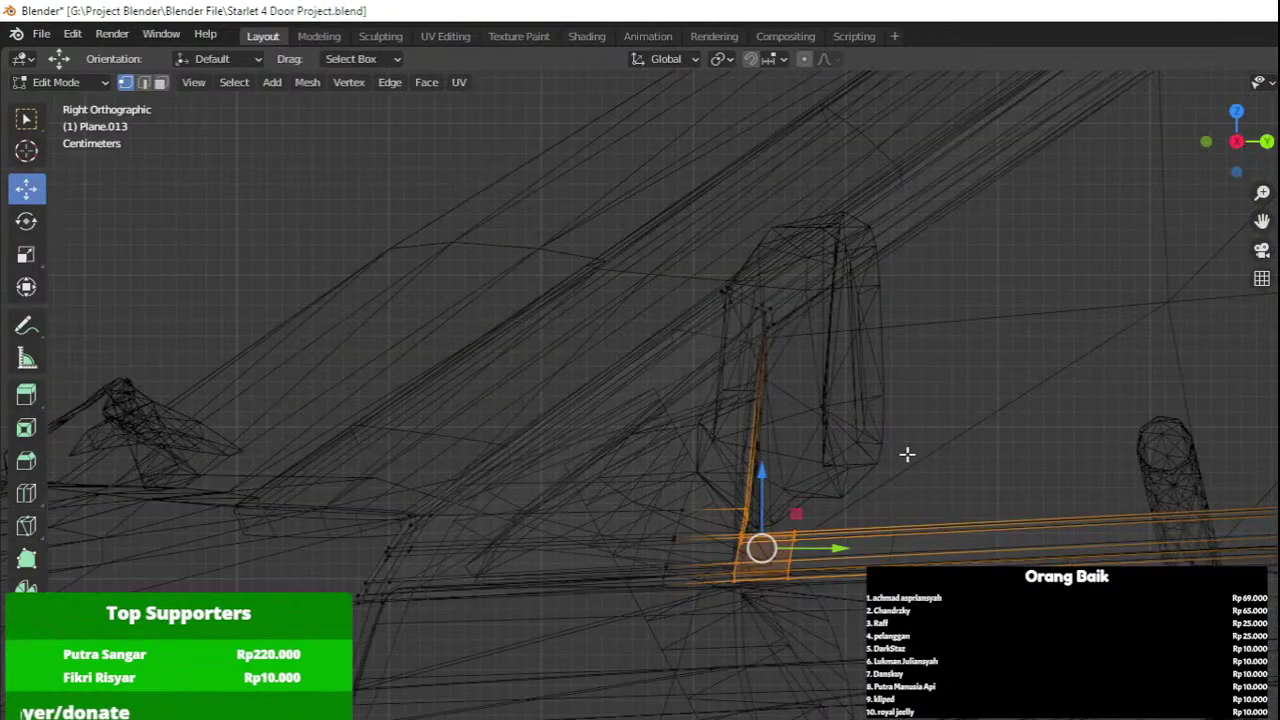
{"action": "key", "text": "z"}
{"action": "left_click", "coordinate": [962, 474]}
{"action": "left_click_drag", "start_coordinate": [816, 543], "coordinate": [850, 549]}
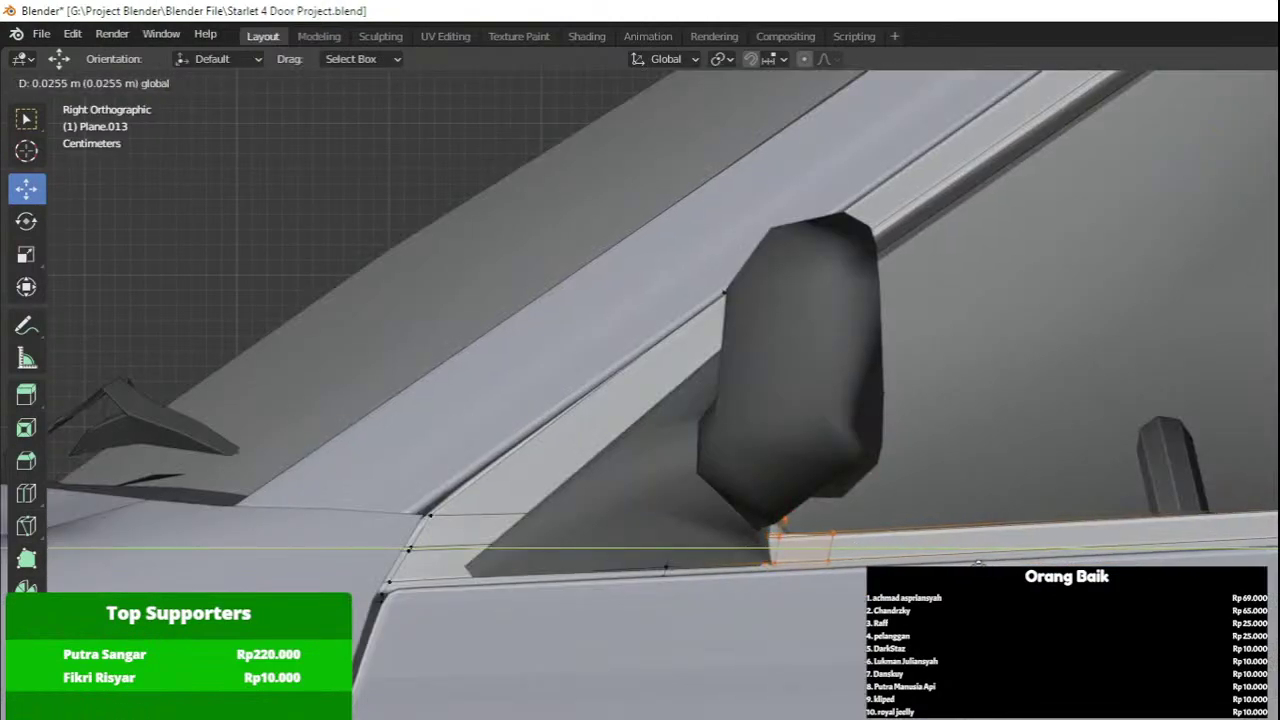
{"action": "left_click_drag", "start_coordinate": [978, 563], "coordinate": [972, 558]}
Move the bottom bar's support loop slightly forward toward the front corner and return to Object Mode.
{"action": "key", "text": "z"}
{"action": "left_click", "coordinate": [880, 552]}
{"action": "scroll", "coordinate": [843, 539], "scroll_direction": "up", "scroll_amount": 3}
{"action": "key", "text": "a"}
{"action": "left_click_drag", "start_coordinate": [835, 554], "coordinate": [838, 558]}
{"action": "left_click_drag", "start_coordinate": [866, 547], "coordinate": [843, 543]}
{"action": "key", "text": "z"}
{"action": "left_click", "coordinate": [900, 548]}
{"action": "mouse_move", "coordinate": [870, 548]}
{"action": "middle_mouse_down"}
{"action": "mouse_move", "coordinate": [811, 551]}
{"action": "mouse_move", "coordinate": [762, 489]}
{"action": "mouse_move", "coordinate": [677, 557]}
{"action": "mouse_move", "coordinate": [664, 520]}
{"action": "mouse_move", "coordinate": [888, 534]}
{"action": "mouse_move", "coordinate": [730, 389]}
{"action": "mouse_move", "coordinate": [654, 520]}
{"action": "middle_mouse_up"}
{"action": "scroll", "coordinate": [762, 489], "scroll_direction": "down", "scroll_amount": 2}
{"action": "key", "text": "Tab"}
{"action": "scroll", "coordinate": [664, 520], "scroll_direction": "down", "scroll_amount": 3}
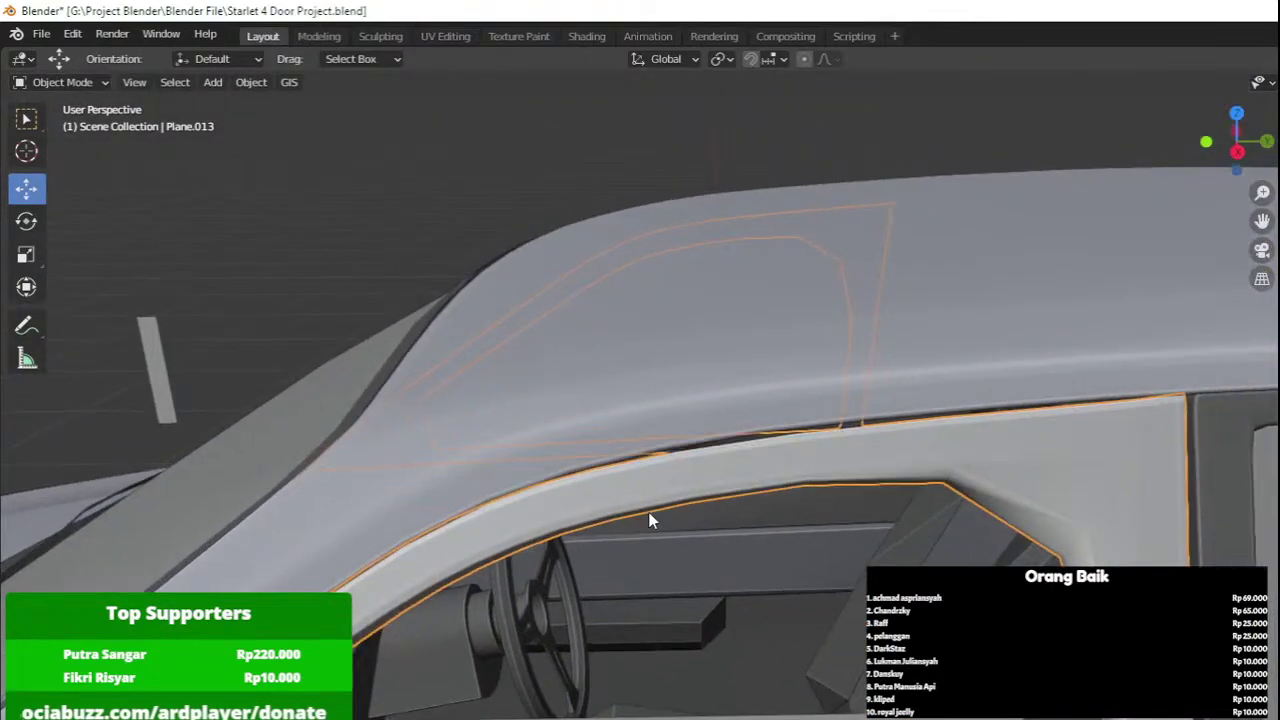
Select the roof-bar edge loops behind the bend in side view and raise them to close the gap to the roof rail.
{"action": "key", "text": "Tab"}
{"action": "key", "text": "KP_3"}
{"action": "key", "text": "shift+z"}
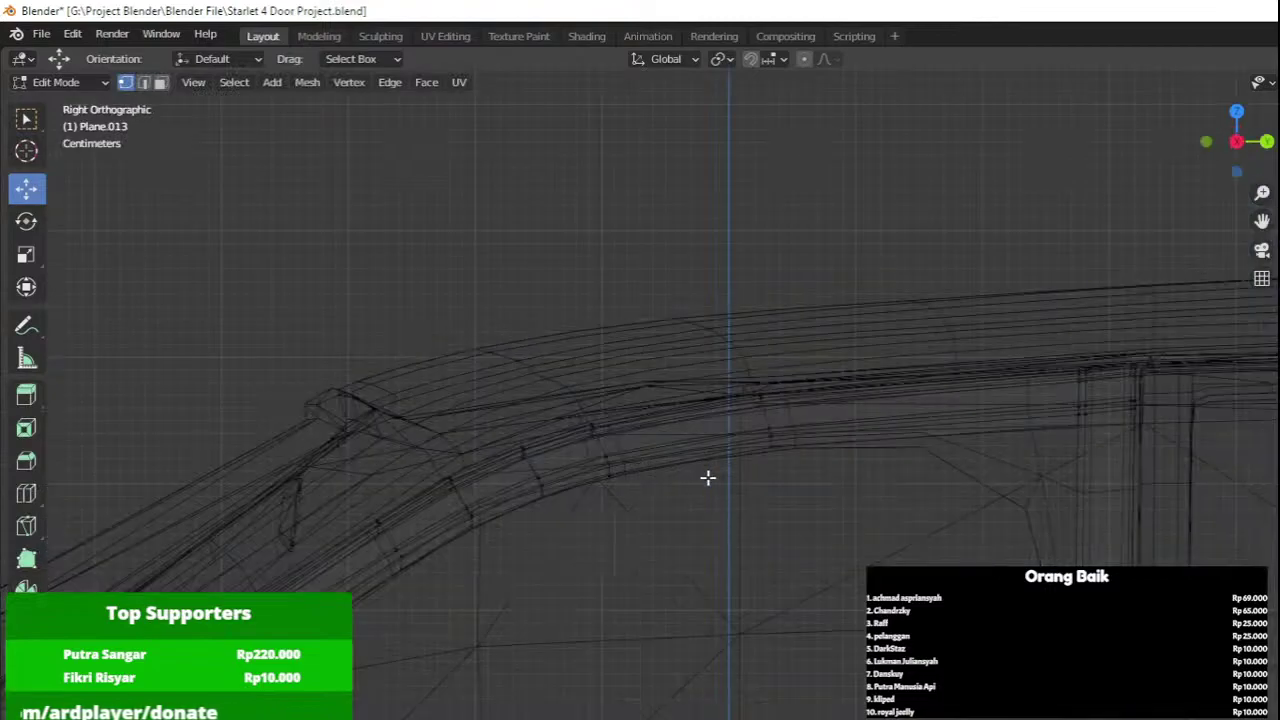
{"action": "left_click_drag", "start_coordinate": [709, 477], "coordinate": [900, 361]}
{"action": "key", "text": "shift+z"}
{"action": "left_click_drag", "start_coordinate": [769, 364], "coordinate": [769, 356]}
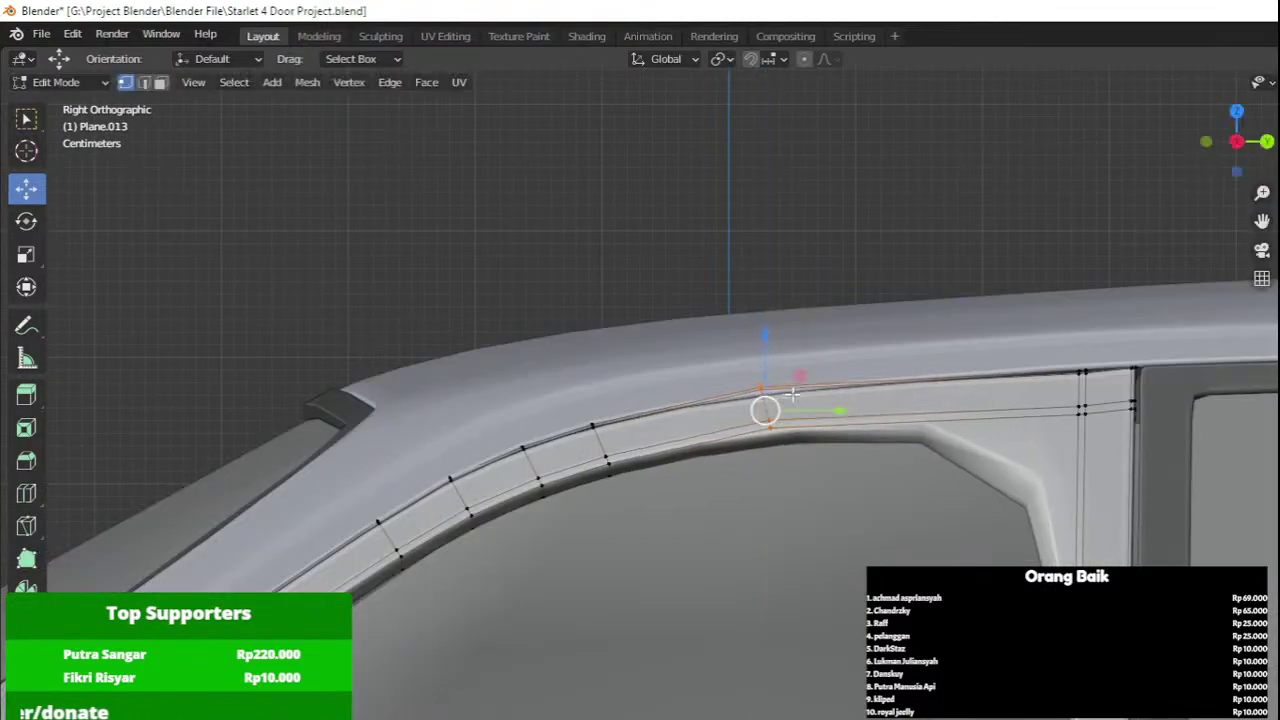
Add a support loop cut to the front door's window frame and slide it up toward the frame's outer edge.
{"action": "middle_click_drag", "start_coordinate": [772, 366], "coordinate": [963, 403]}
{"action": "scroll", "coordinate": [961, 403], "scroll_direction": "up", "scroll_amount": 1}
{"action": "left_click_drag", "start_coordinate": [965, 401], "coordinate": [962, 402]}
{"action": "middle_click_drag", "start_coordinate": [963, 403], "coordinate": [680, 404]}
{"action": "key", "text": "ctrl+r"}
{"action": "left_click", "coordinate": [487, 394]}
{"action": "left_click", "coordinate": [480, 352]}
{"action": "key", "text": "Tab"}
{"action": "middle_click_drag", "start_coordinate": [480, 352], "coordinate": [634, 405]}
{"action": "key", "text": "Tab"}
Add one loop cut across the frame's roof bar and one across its rear upright, close to their shared corner.
{"action": "key", "text": "ctrl+r"}
{"action": "left_click", "coordinate": [670, 456]}
{"action": "left_click", "coordinate": [838, 462]}
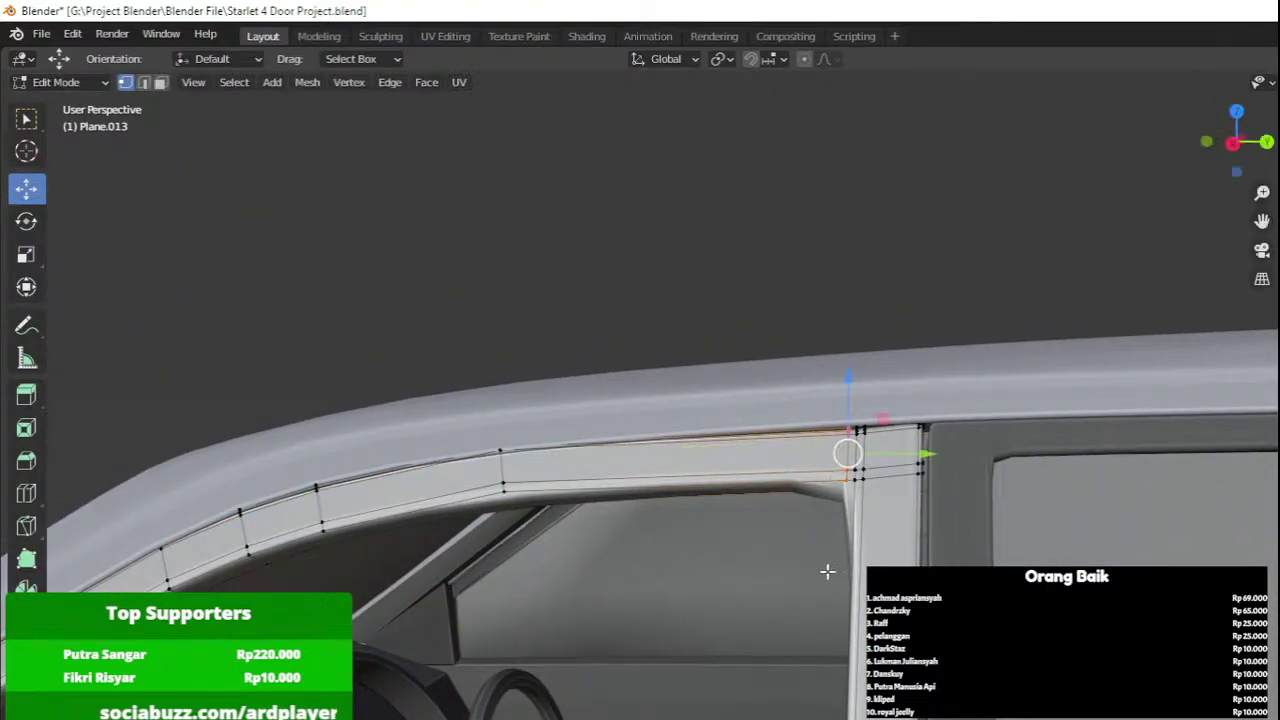
{"action": "key", "text": "ctrl+r"}
{"action": "left_click", "coordinate": [852, 570]}
{"action": "left_click", "coordinate": [962, 296]}
Select the frame's vertices near the rear upper corner in side view, adjust them slightly to meet the roof rail, and return to Object Mode.
{"action": "key", "text": "KP_3"}
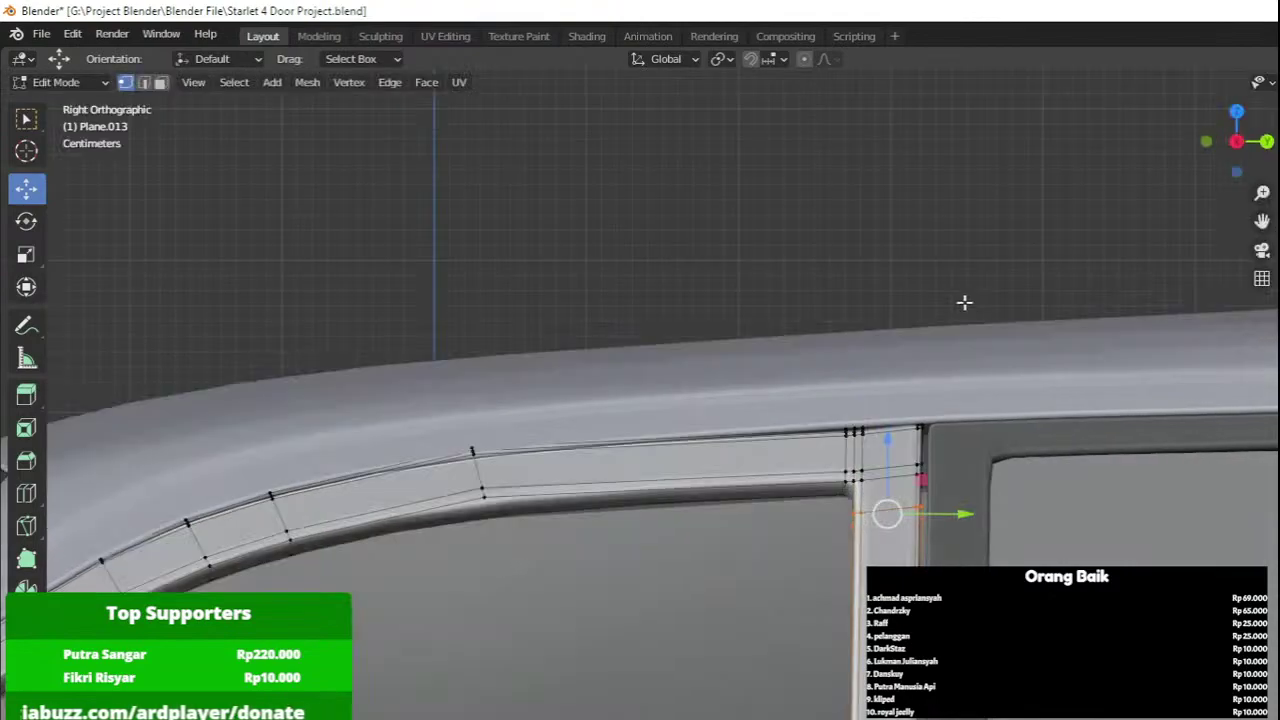
{"action": "scroll", "coordinate": [964, 302], "scroll_direction": "up", "scroll_amount": 5}
{"action": "key", "text": "z"}
{"action": "left_click_drag", "start_coordinate": [827, 279], "coordinate": [1119, 653]}
{"action": "key", "text": "g"}
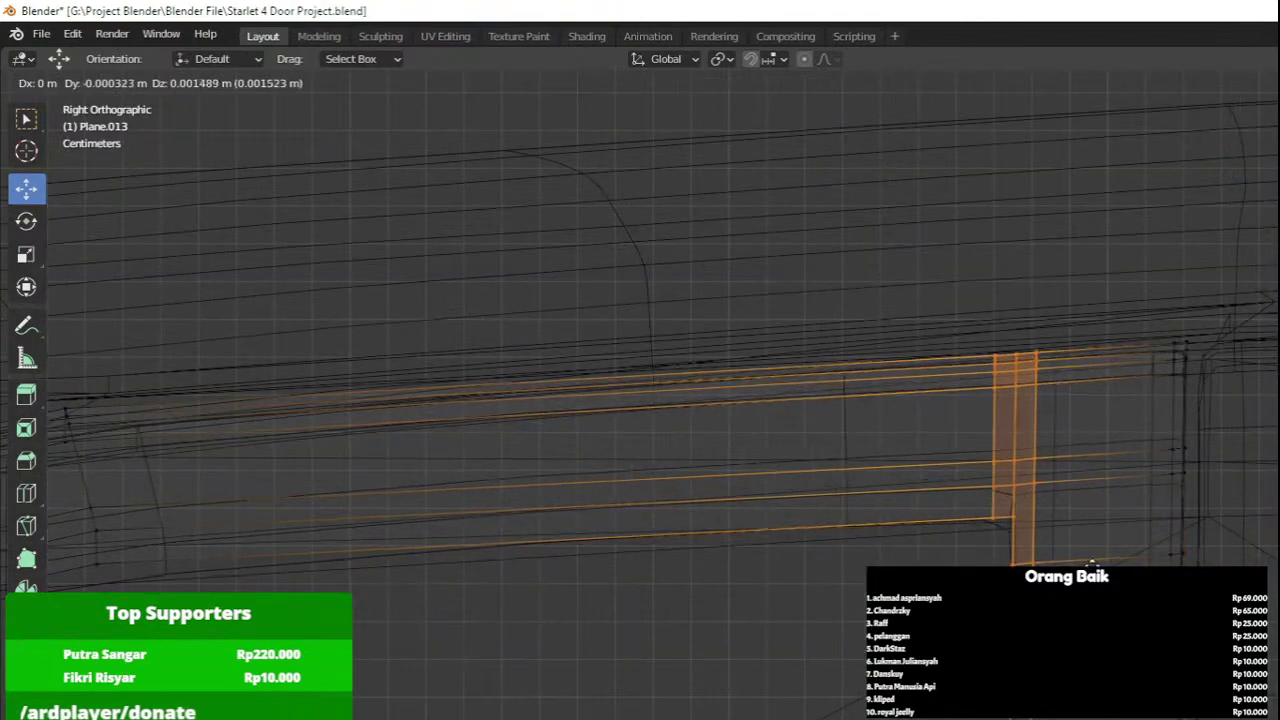
{"action": "left_click", "coordinate": [1091, 554]}
{"action": "scroll", "coordinate": [1091, 554], "scroll_direction": "up", "scroll_amount": 2}
{"action": "middle_click_drag", "start_coordinate": [1091, 554], "coordinate": [968, 715], "text": "shift"}
{"action": "left_click_drag", "start_coordinate": [882, 501], "coordinate": [869, 435]}
{"action": "key", "text": "g"}
{"action": "left_click", "coordinate": [884, 450]}
{"action": "key", "text": "z"}
{"action": "key", "text": "Tab"}
{"action": "scroll", "coordinate": [1005, 468], "scroll_direction": "down", "scroll_amount": 5}
{"action": "middle_click_drag", "start_coordinate": [1005, 468], "coordinate": [948, 411], "text": "shift"}
{"action": "scroll", "coordinate": [915, 398], "scroll_direction": "down", "scroll_amount": 2}
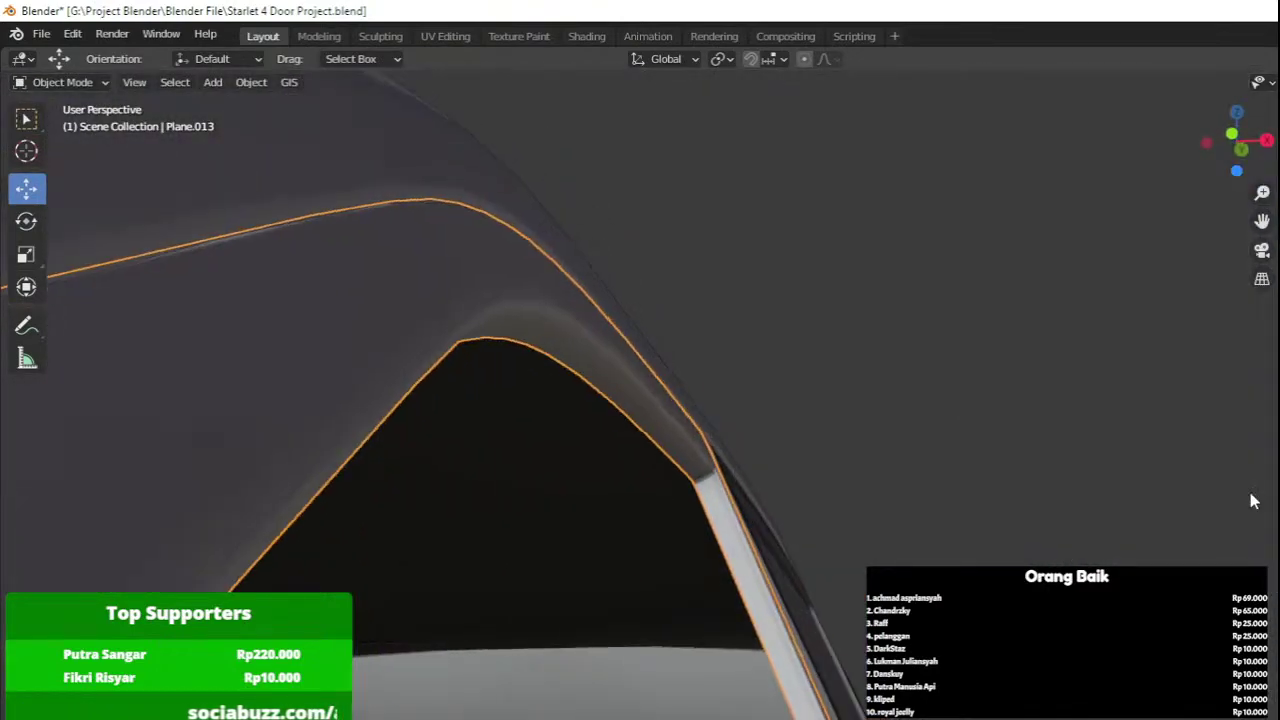
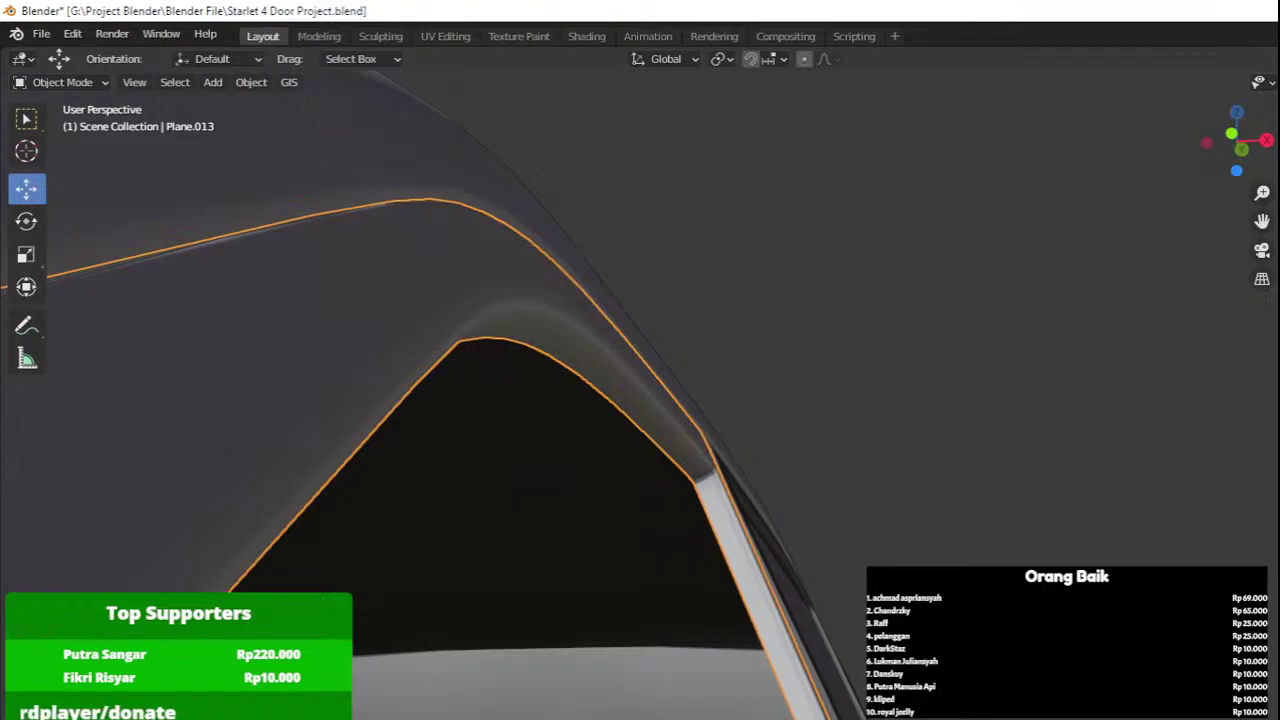
Duplicate the rear door's glass panel within its mesh and move the copy forward along Y over the front door's window opening.
{"action": "scroll", "coordinate": [807, 356], "scroll_direction": "down", "scroll_amount": 5}
{"action": "middle_click_drag", "start_coordinate": [800, 360], "coordinate": [602, 434]}
{"action": "left_click", "coordinate": [851, 509]}
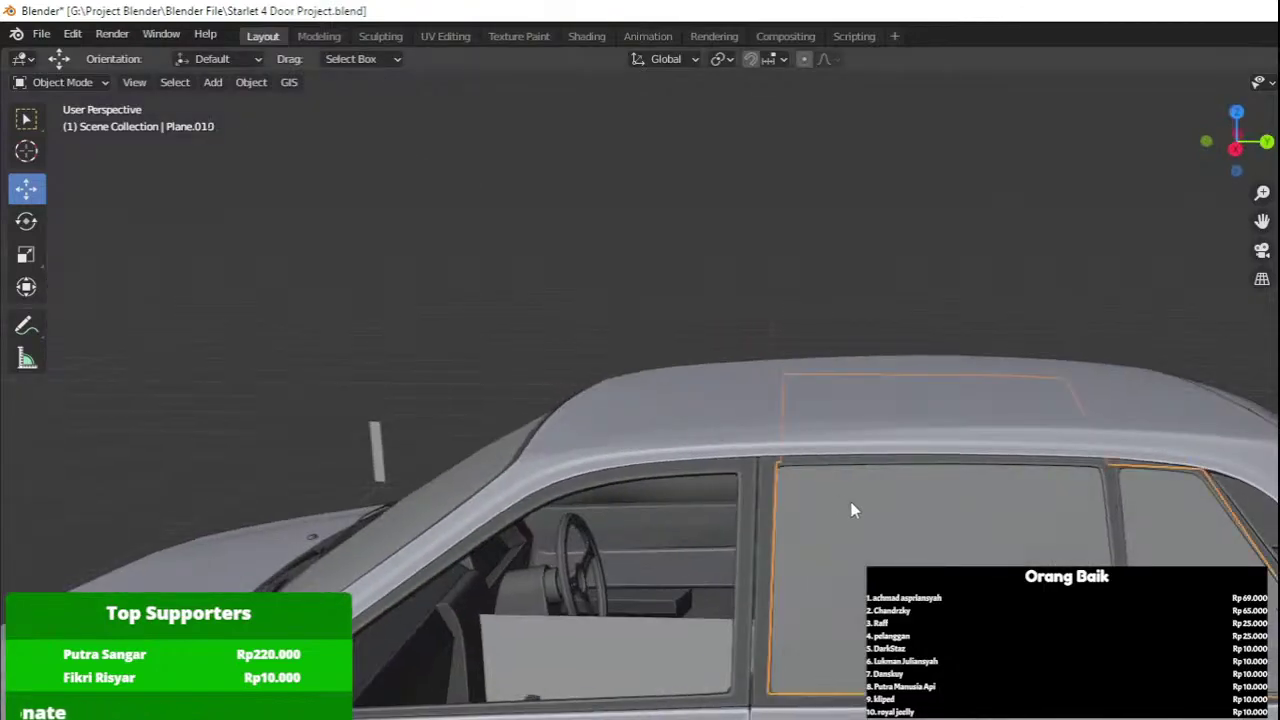
{"action": "key", "text": "Tab"}
{"action": "key", "text": "z"}
{"action": "left_click", "coordinate": [617, 517]}
{"action": "left_click_drag", "start_coordinate": [656, 719], "coordinate": [1153, 382]}
{"action": "key", "text": "shift+d"}
{"action": "key", "text": "y"}
{"action": "left_click", "coordinate": [526, 597]}
{"action": "key", "text": "z"}
{"action": "left_click", "coordinate": [731, 598]}
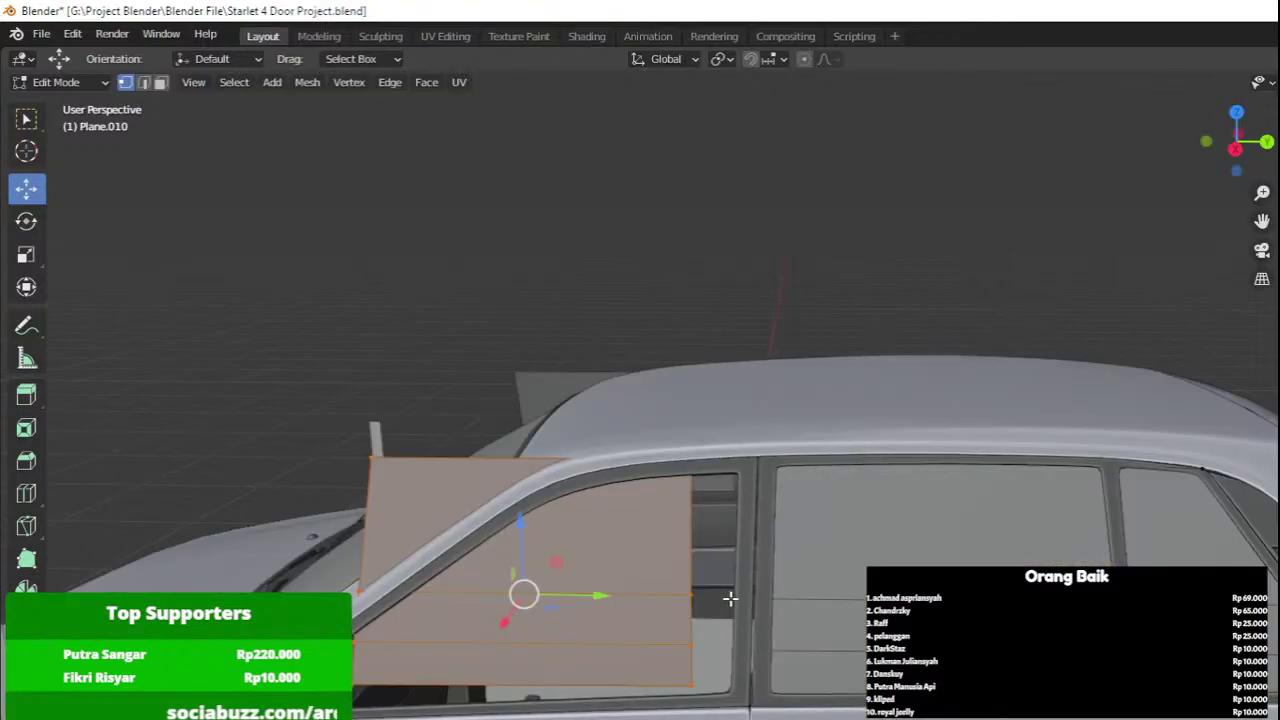
Move the duplicated glass panel rearward in side view until its rear edge sits behind the front door's rear upright.
{"action": "key", "text": "KP_3"}
{"action": "middle_click_drag", "start_coordinate": [729, 598], "coordinate": [801, 571], "text": "shift"}
{"action": "scroll", "coordinate": [808, 574], "scroll_direction": "up", "scroll_amount": 3}
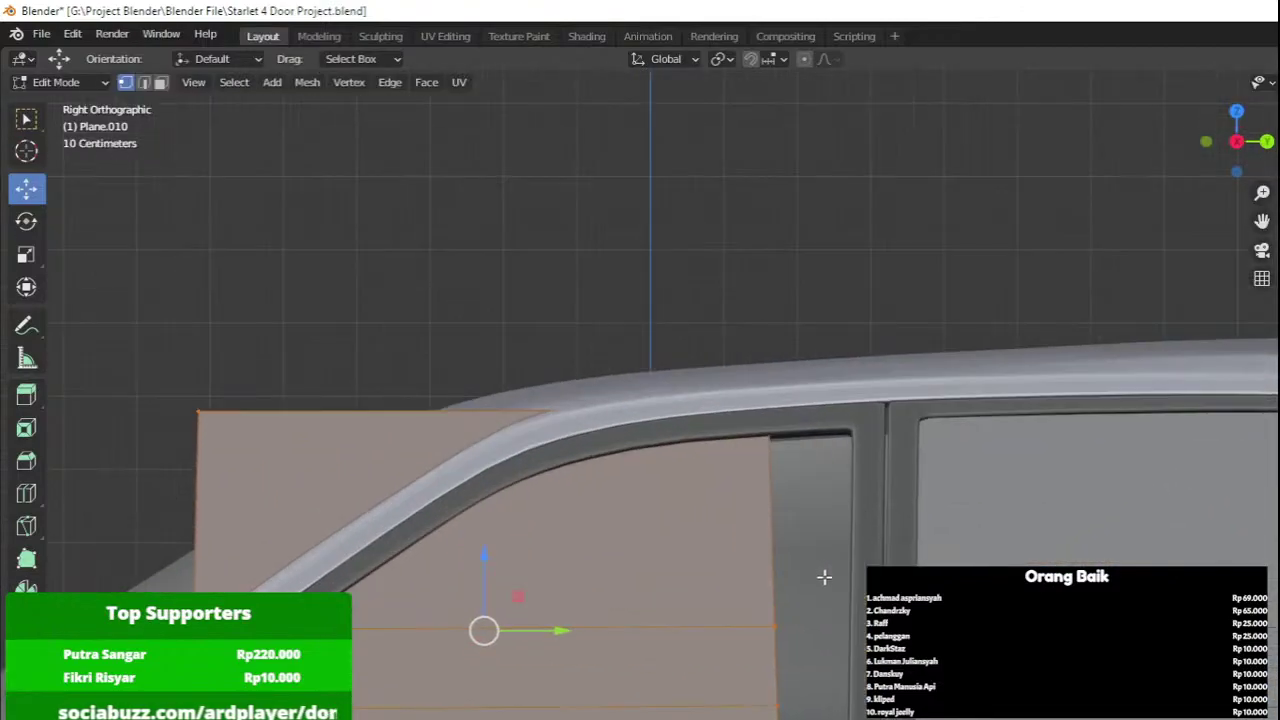
{"action": "key", "text": "g"}
{"action": "left_click", "coordinate": [886, 583]}
{"action": "middle_click_drag", "start_coordinate": [526, 566], "coordinate": [928, 343], "text": "shift"}
Select the glass panel's two lowest front vertices and move them forward and down toward the mirror base.
{"action": "key", "text": "z"}
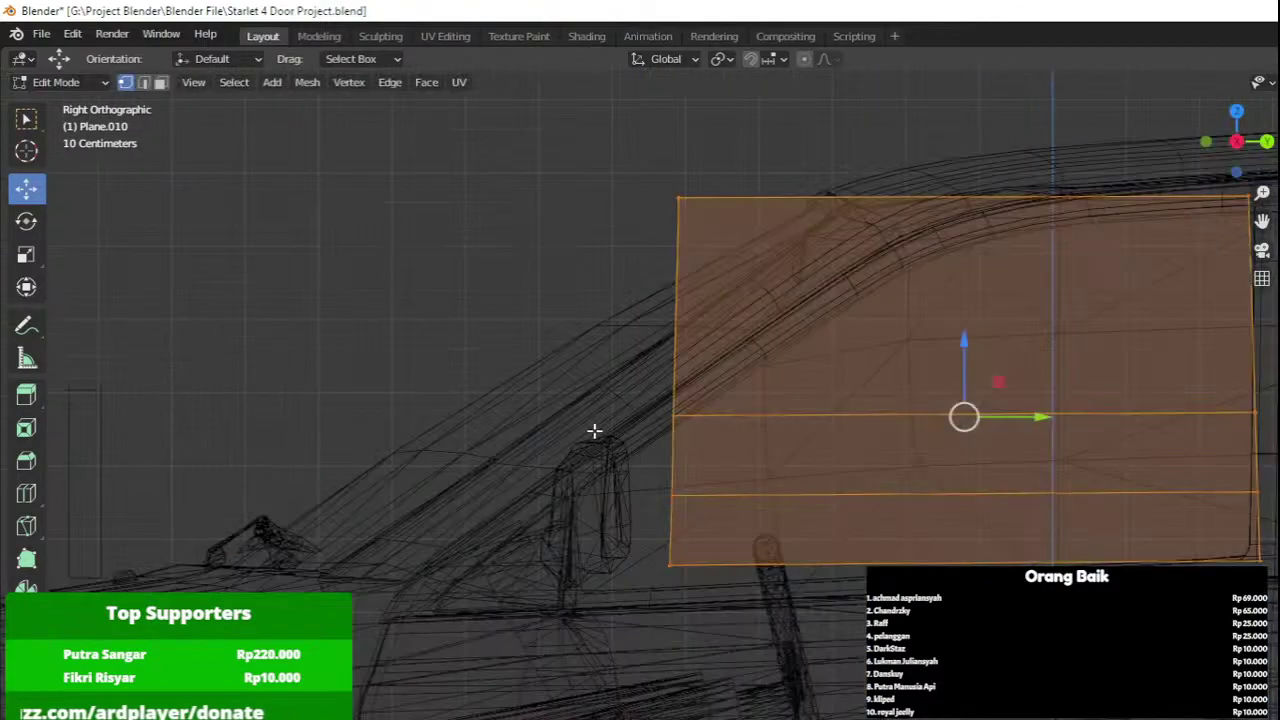
{"action": "left_click_drag", "start_coordinate": [577, 445], "coordinate": [746, 618]}
{"action": "key", "text": "g"}
{"action": "left_click", "coordinate": [427, 697]}
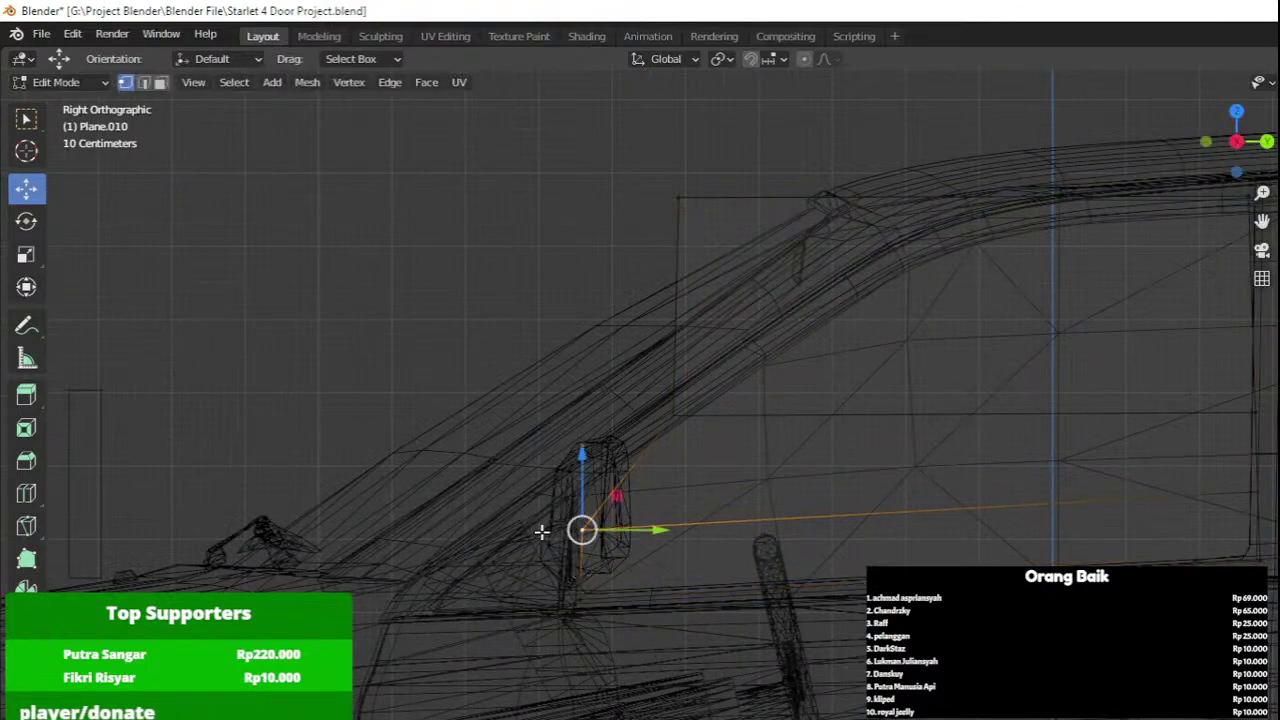
{"action": "key", "text": "g"}
{"action": "left_click", "coordinate": [477, 614]}
Move the glass panel's third front vertex down to the pillar behind the mirror and even out the vertex below it.
{"action": "key", "text": "a"}
{"action": "left_click", "coordinate": [654, 398]}
{"action": "key", "text": "g"}
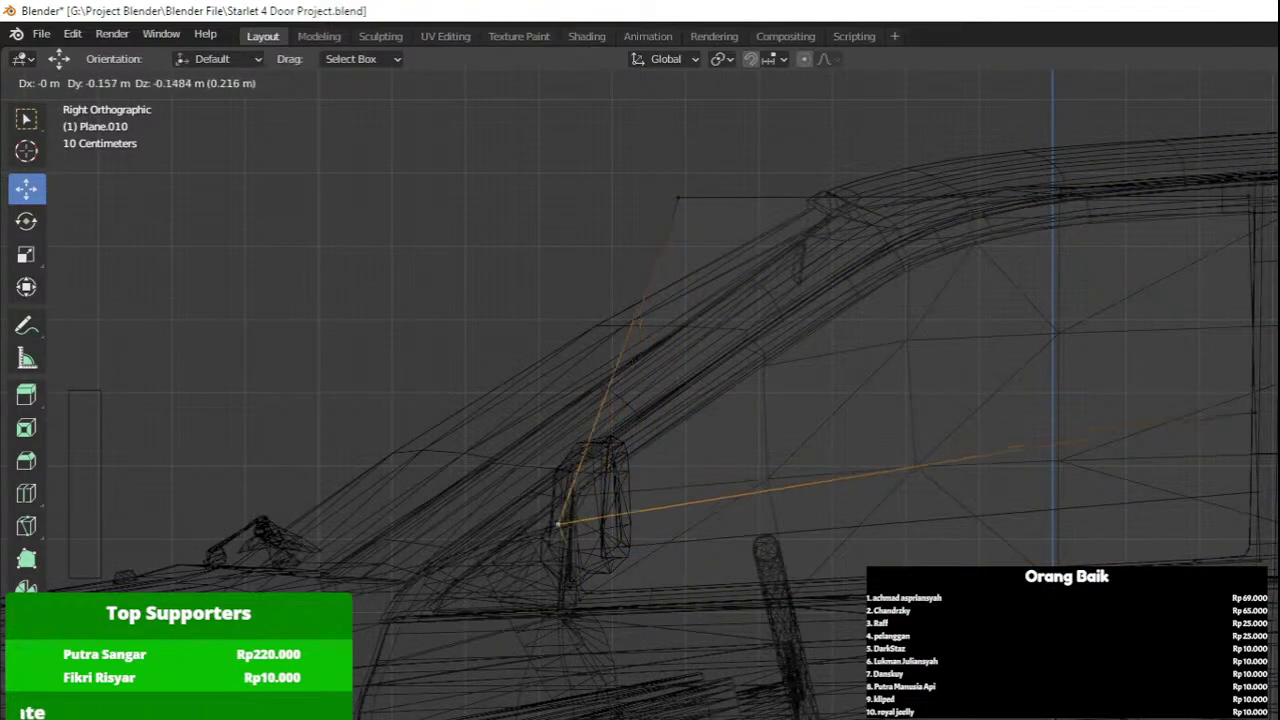
{"action": "left_click", "coordinate": [560, 526]}
{"action": "left_click", "coordinate": [582, 505]}
{"action": "left_click", "coordinate": [558, 522]}
{"action": "key", "text": "g"}
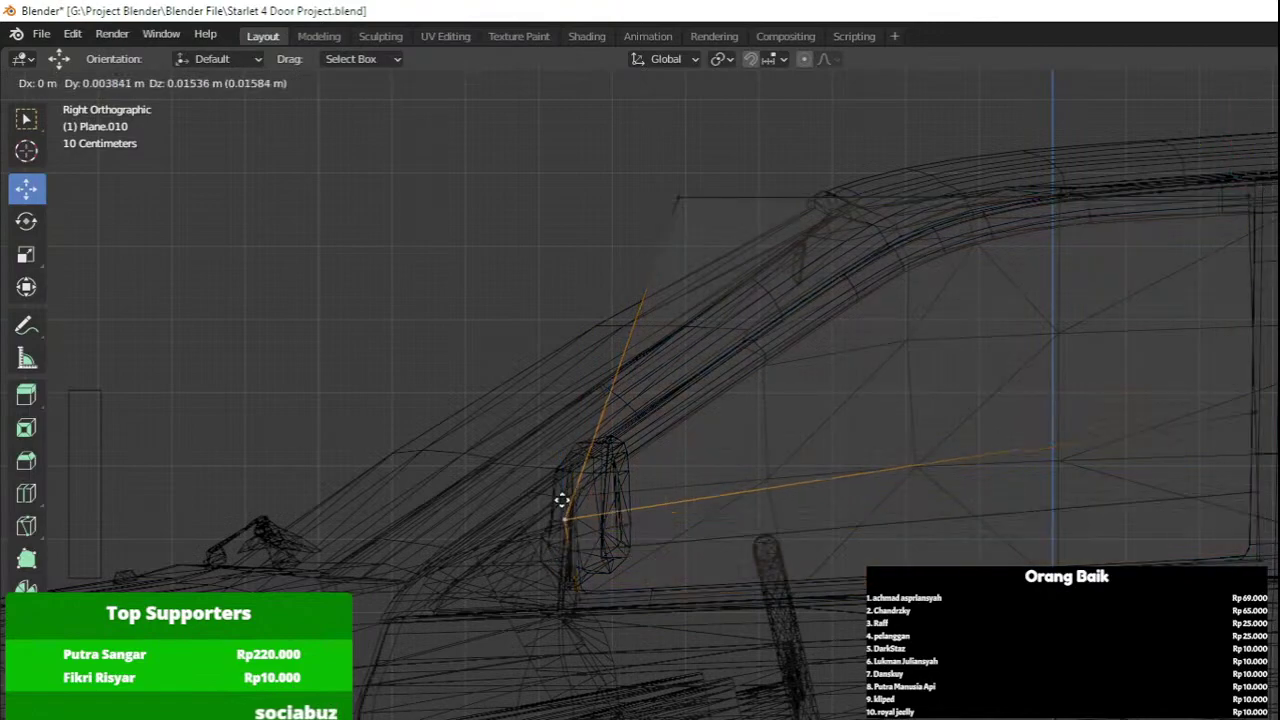
{"action": "left_click", "coordinate": [591, 419]}
{"action": "key", "text": "a"}
{"action": "left_click", "coordinate": [577, 542]}
{"action": "key", "text": "g"}
{"action": "left_click", "coordinate": [602, 527]}
{"action": "key", "text": "a"}
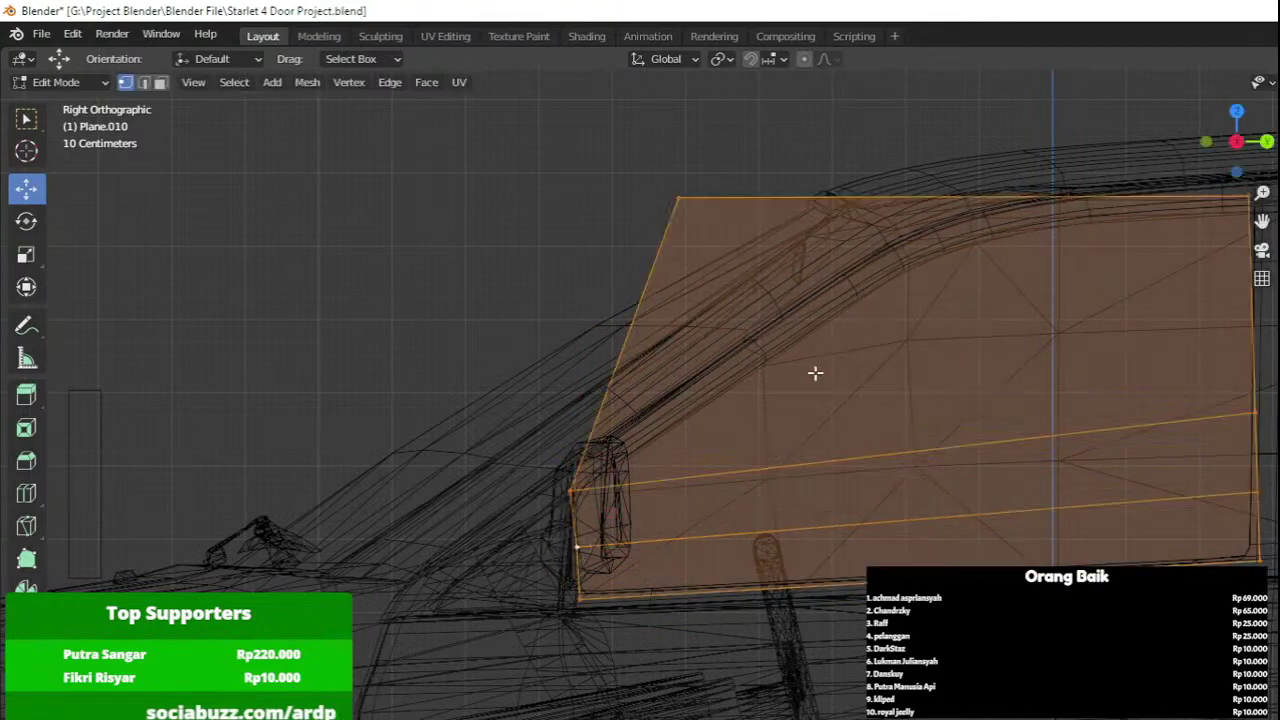
Move the glass panel's top front corner rearward under the roof bar and tuck its top rear corner behind the rear upright.
{"action": "middle_click_drag", "start_coordinate": [814, 371], "coordinate": [606, 520], "text": "shift"}
{"action": "key", "text": "alt+a"}
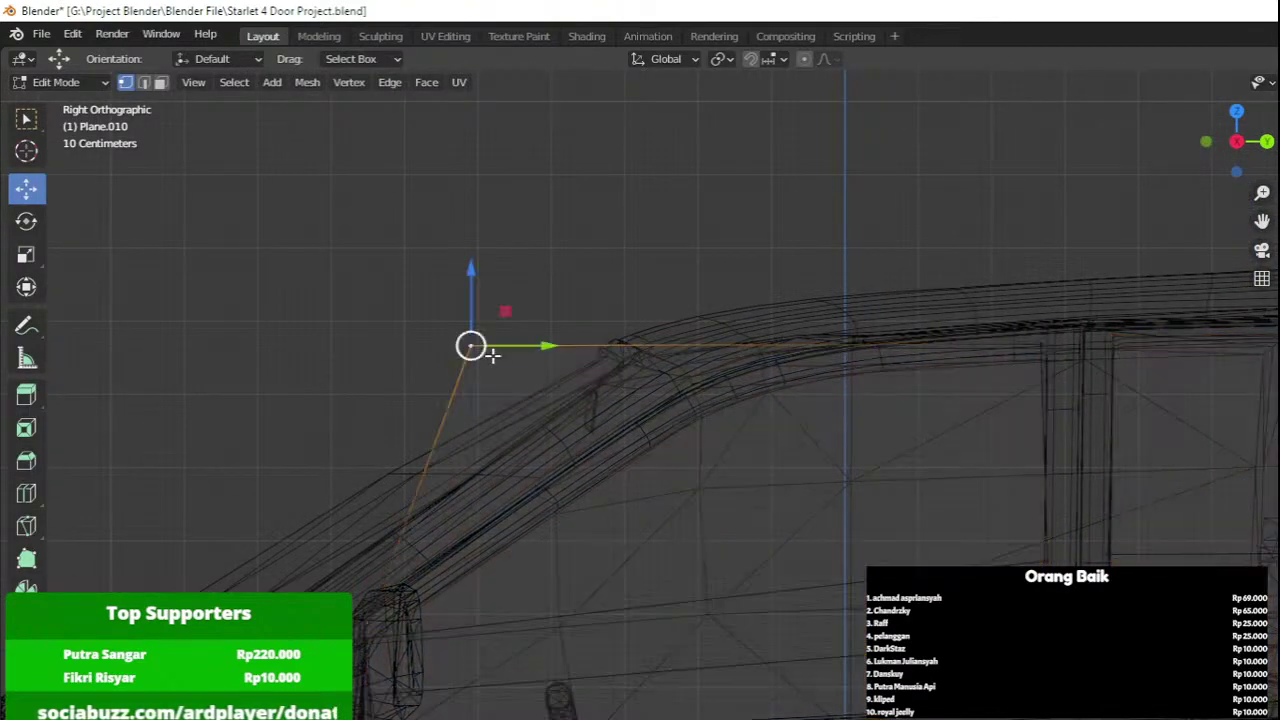
{"action": "key", "text": "a"}
{"action": "left_click", "coordinate": [474, 322]}
{"action": "key", "text": "g"}
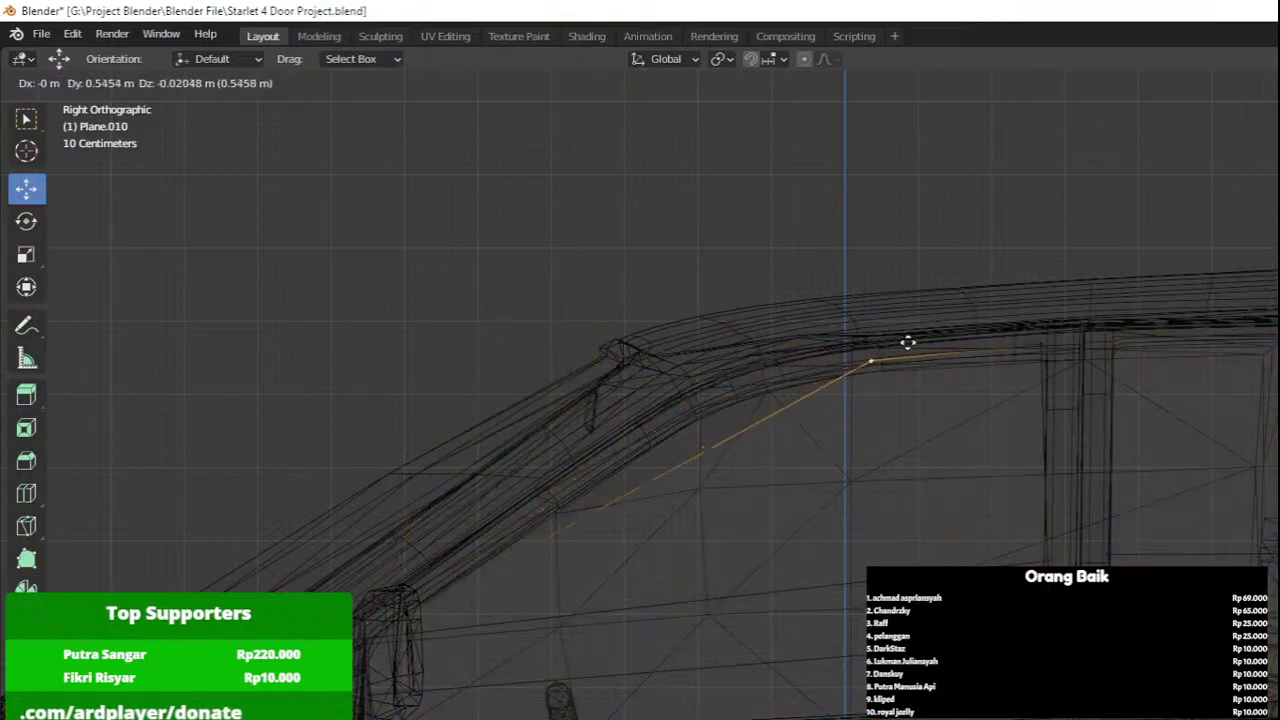
{"action": "left_click", "coordinate": [878, 343]}
{"action": "key", "text": "g"}
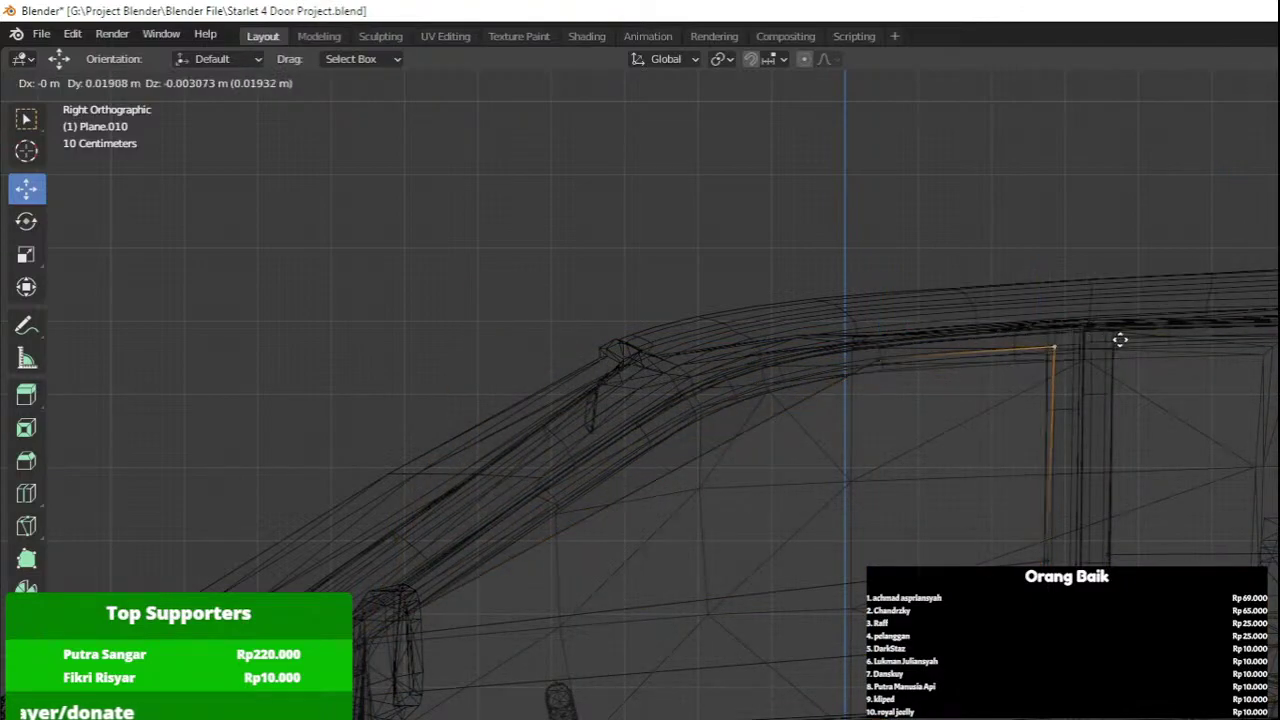
{"action": "left_click", "coordinate": [1121, 340]}
{"action": "key", "text": "shift+z"}
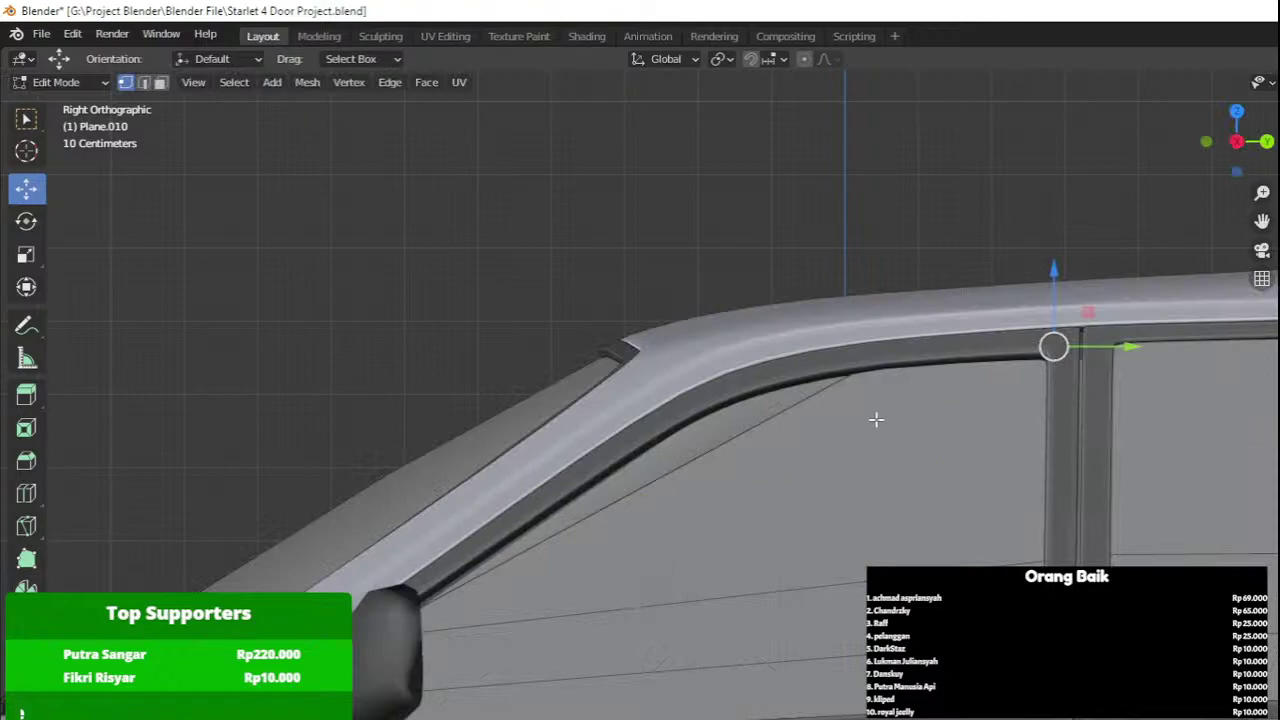
Pull the front vertices of the glass panel's added loops forward behind the curved window frame.
{"action": "key", "text": "g"}
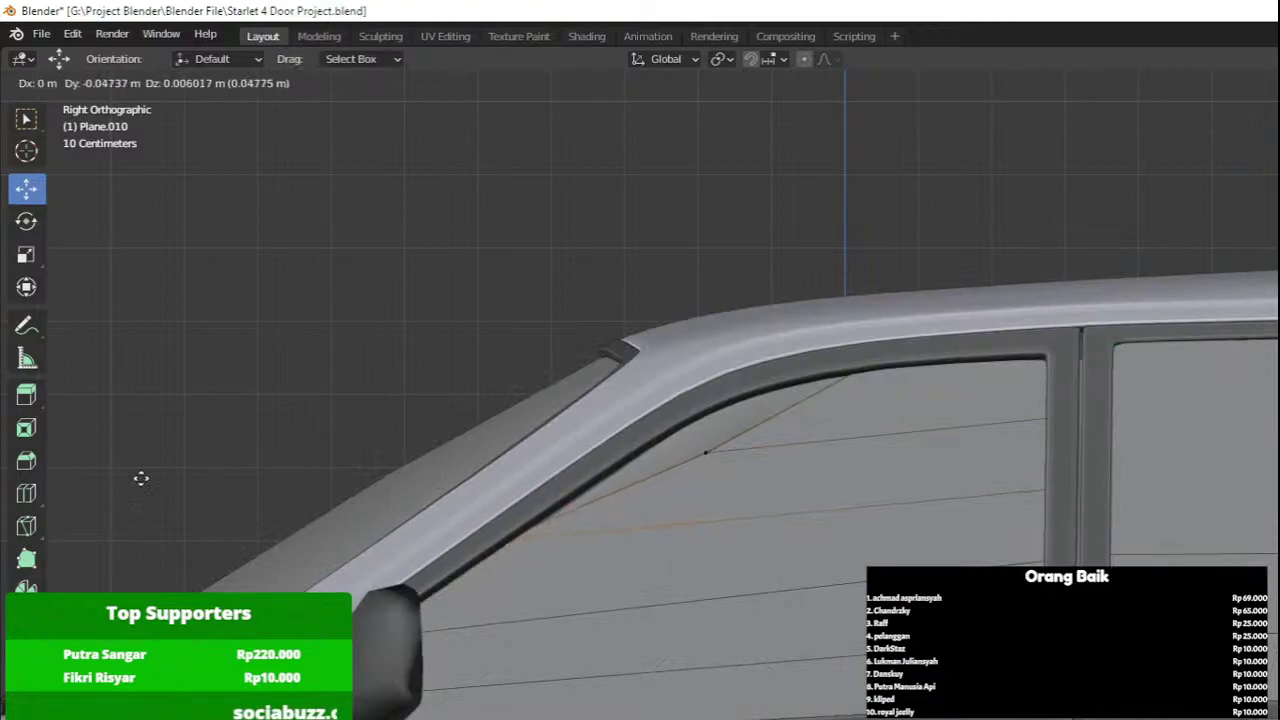
{"action": "left_click", "coordinate": [482, 478]}
{"action": "key", "text": "g"}
{"action": "left_click", "coordinate": [454, 391]}
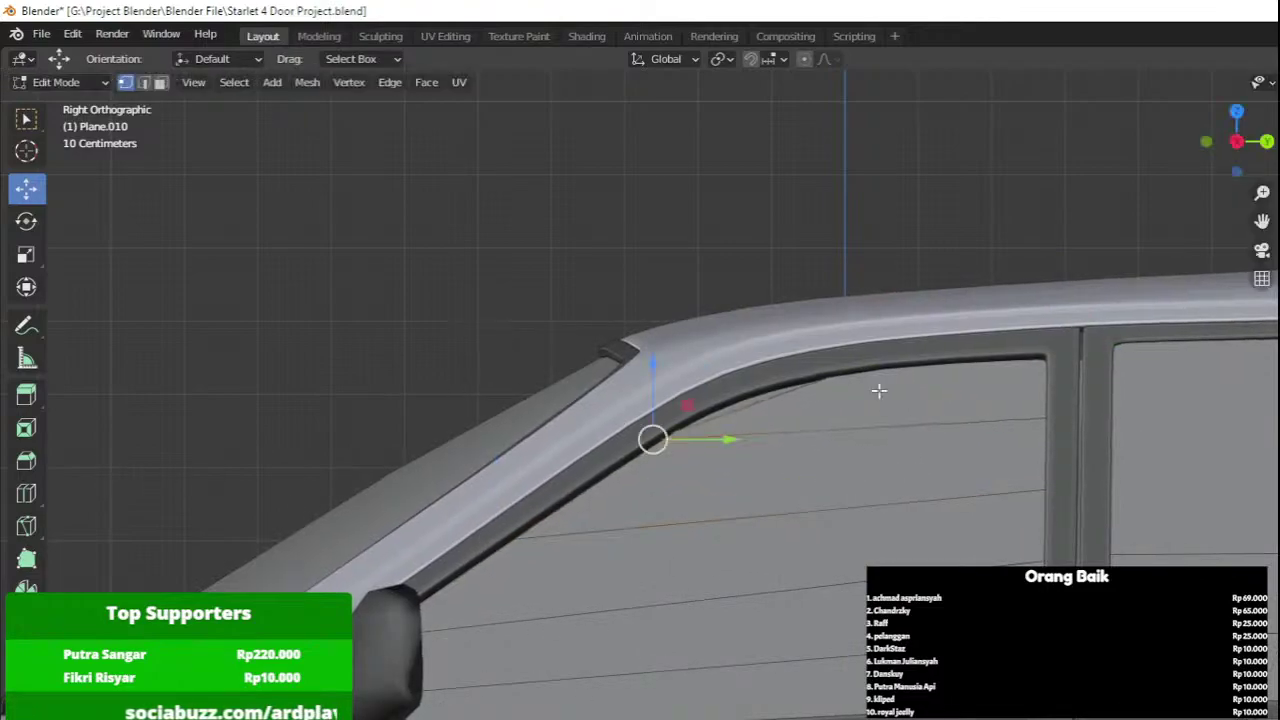
{"action": "left_click", "coordinate": [873, 387]}
{"action": "right_click", "coordinate": [873, 387]}
{"action": "left_click", "coordinate": [729, 378]}
{"action": "key", "text": "g"}
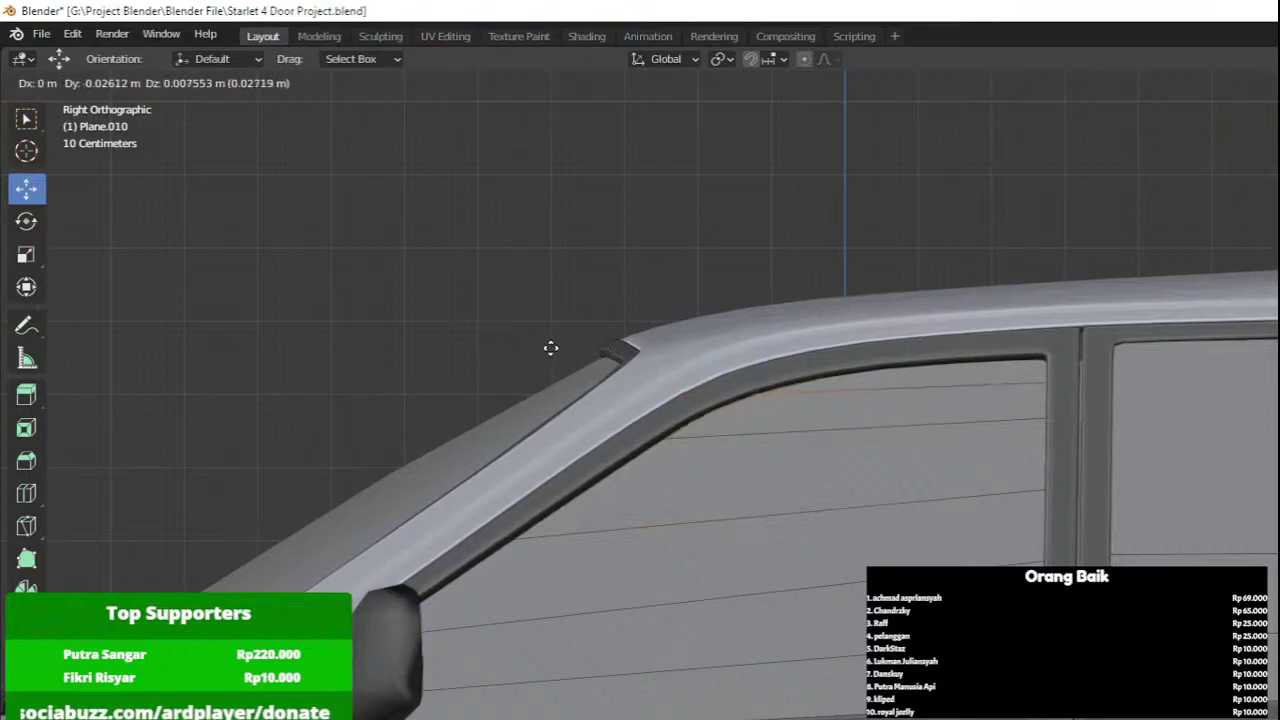
{"action": "left_click", "coordinate": [551, 348]}
Move the glass panel's upper front vertices along X to follow the frame's curved roof bar.
{"action": "middle_click_drag", "start_coordinate": [740, 391], "coordinate": [585, 398]}
{"action": "scroll", "coordinate": [728, 404], "scroll_direction": "up", "scroll_amount": 1}
{"action": "left_click_drag", "start_coordinate": [731, 359], "coordinate": [690, 356]}
{"action": "key", "text": "shift+z"}
{"action": "key", "text": "a"}
{"action": "left_click_drag", "start_coordinate": [800, 274], "coordinate": [932, 336]}
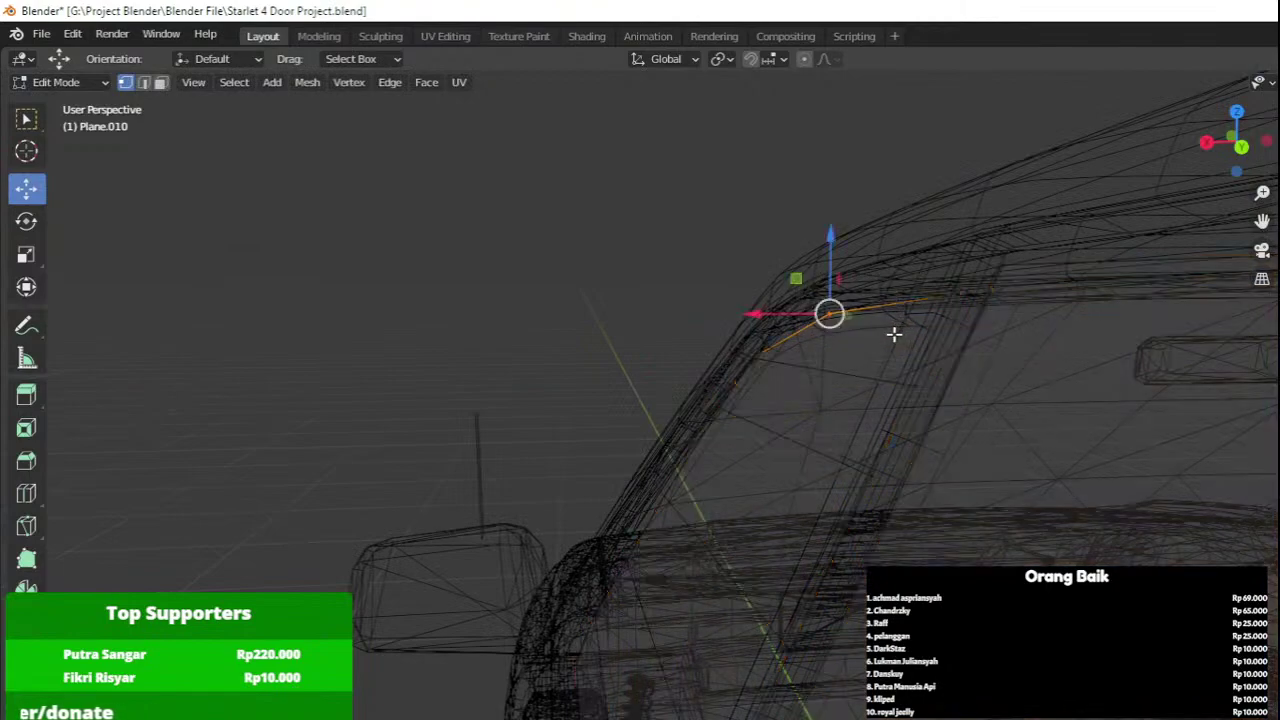
{"action": "key", "text": "shift+z"}
{"action": "scroll", "coordinate": [865, 348], "scroll_direction": "up", "scroll_amount": 2}
{"action": "middle_click_drag", "start_coordinate": [865, 348], "coordinate": [837, 341]}
{"action": "key", "text": "g"}
{"action": "key", "text": "x"}
{"action": "left_click", "coordinate": [722, 291]}
Select the glass panel's upper rear vertices and shift them slightly outward along X toward the rear upright.
{"action": "key", "text": "shift+z"}
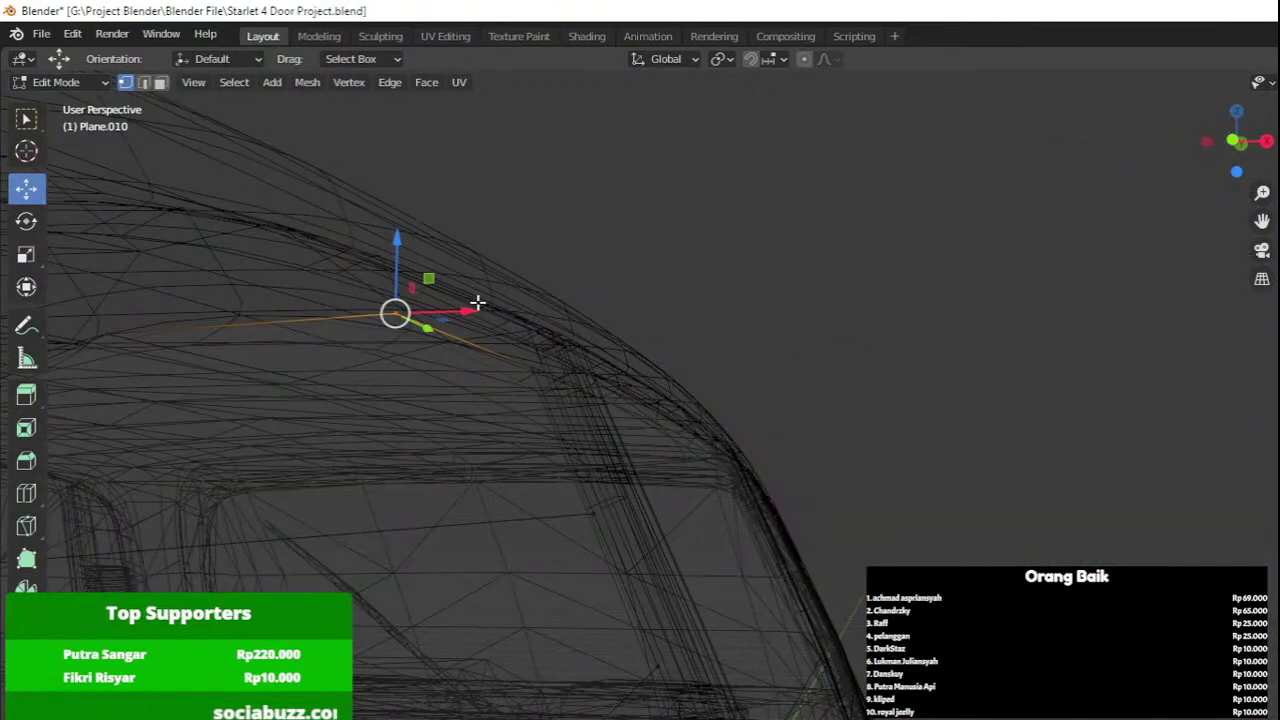
{"action": "left_click_drag", "start_coordinate": [478, 306], "coordinate": [743, 300]}
{"action": "key", "text": "ctrl+z"}
{"action": "left_click_drag", "start_coordinate": [858, 717], "coordinate": [490, 285]}
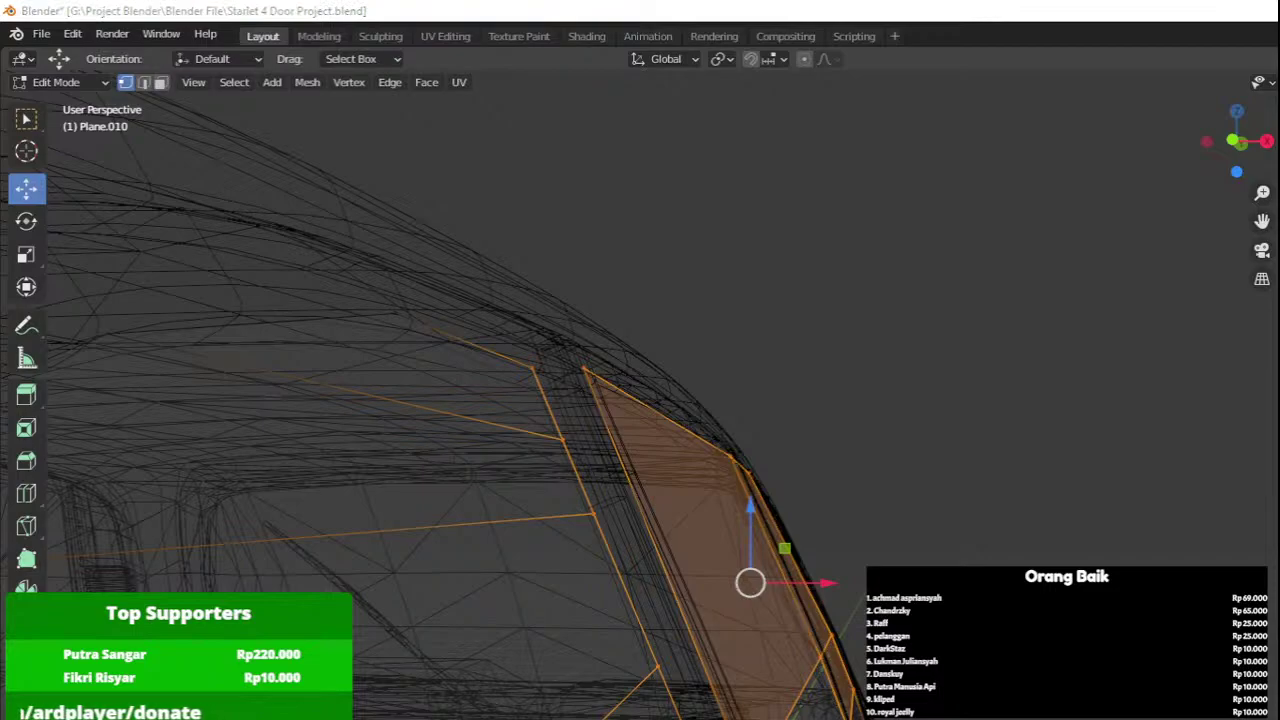
{"action": "left_click_drag", "start_coordinate": [427, 315], "coordinate": [576, 527]}
{"action": "left_click_drag", "start_coordinate": [508, 630], "coordinate": [619, 464], "text": "shift"}
{"action": "middle_click_drag", "start_coordinate": [619, 464], "coordinate": [630, 422], "text": "shift"}
{"action": "key", "text": "alt+z"}
{"action": "left_click_drag", "start_coordinate": [692, 393], "coordinate": [699, 393]}
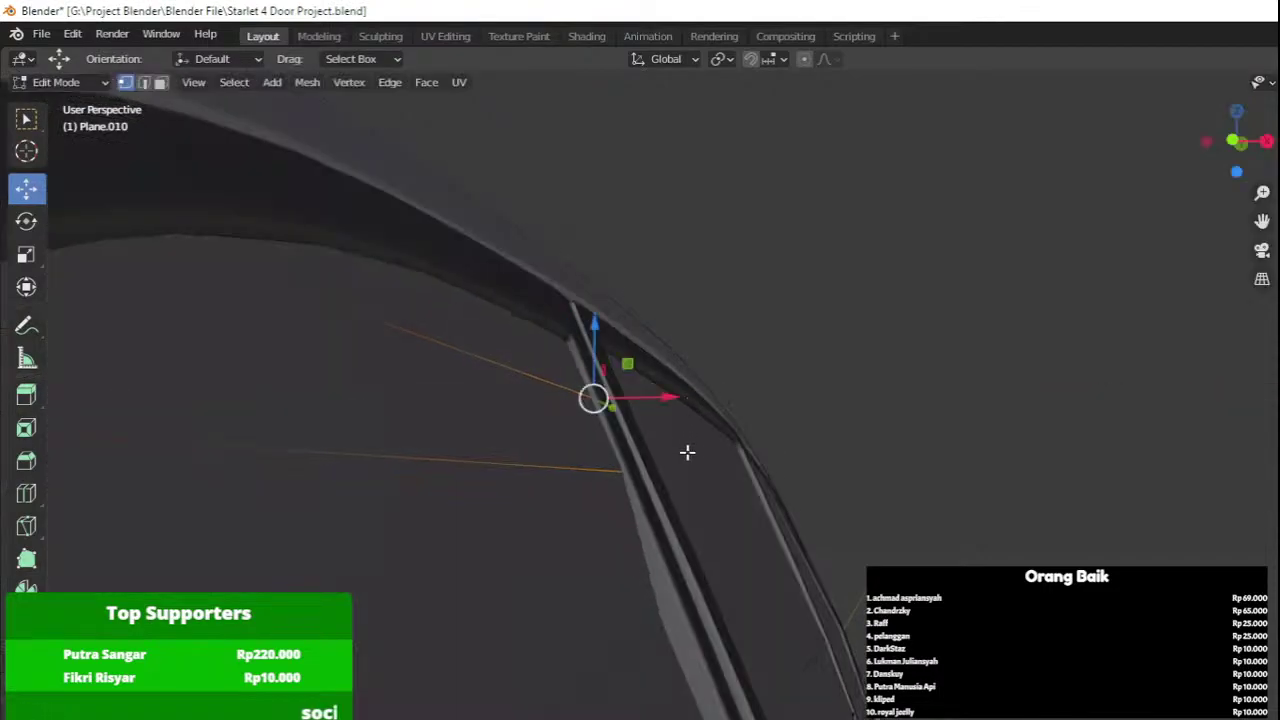
Shift the next two vertices down the glass panel's rear edge outward along X to follow the rear upright.
{"action": "middle_click_drag", "start_coordinate": [686, 451], "coordinate": [680, 405]}
{"action": "left_click", "coordinate": [660, 548]}
{"action": "left_click_drag", "start_coordinate": [724, 553], "coordinate": [767, 552]}
{"action": "middle_click_drag", "start_coordinate": [738, 545], "coordinate": [717, 489]}
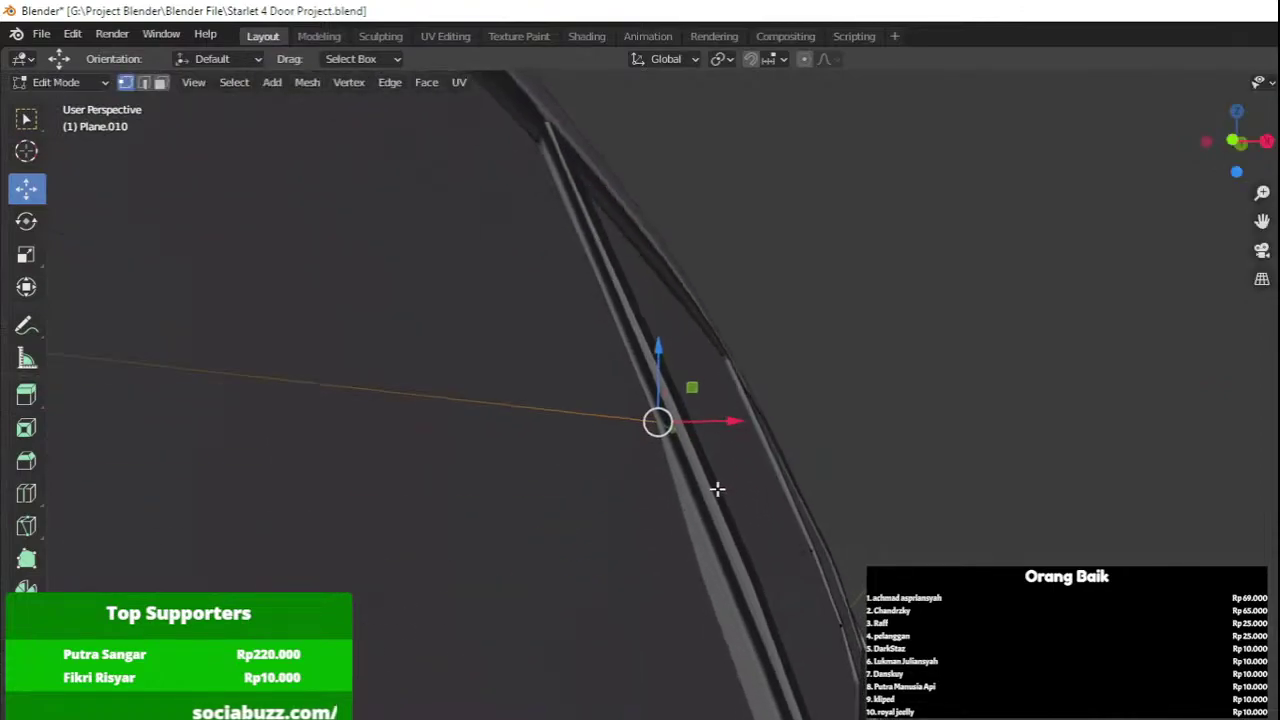
{"action": "left_click", "coordinate": [706, 574]}
{"action": "left_click_drag", "start_coordinate": [720, 577], "coordinate": [750, 583]}
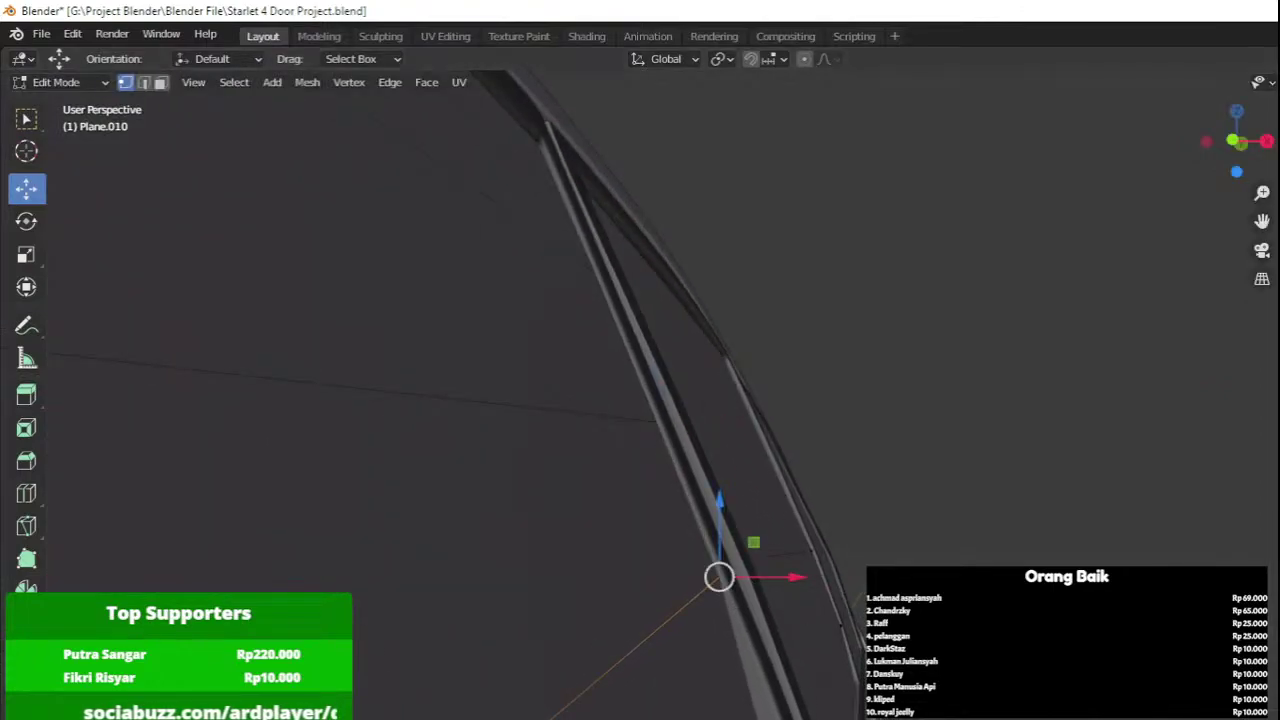
Shift the glass panel's lowest rear vertex outward along X to meet the frame near the beltline.
{"action": "left_click", "coordinate": [846, 605]}
{"action": "scroll", "coordinate": [800, 560], "scroll_direction": "down", "scroll_amount": 1}
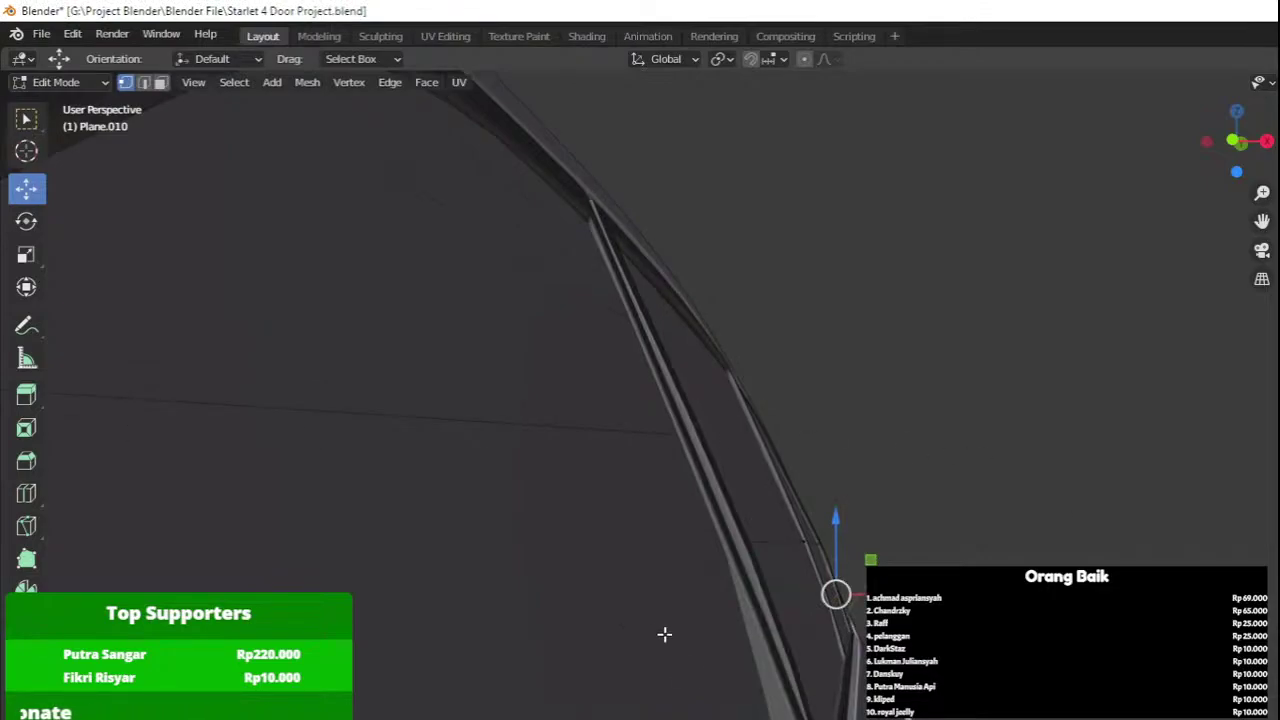
{"action": "left_click", "coordinate": [763, 685]}
{"action": "left_click_drag", "start_coordinate": [812, 691], "coordinate": [831, 690]}
{"action": "middle_click_drag", "start_coordinate": [831, 675], "coordinate": [809, 493], "text": "shift"}
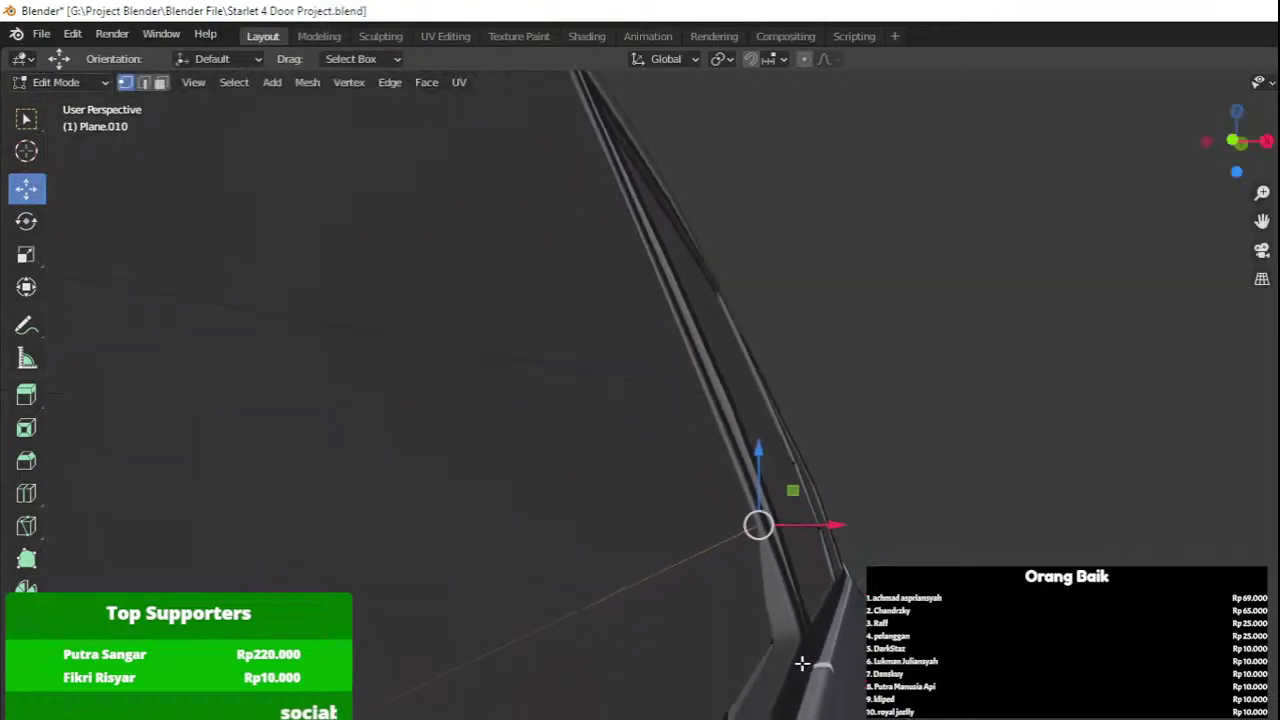
{"action": "mouse_move", "coordinate": [848, 640]}
{"action": "left_mouse_down"}
{"action": "mouse_move", "coordinate": [806, 641]}
{"action": "mouse_move", "coordinate": [856, 642]}
{"action": "left_mouse_up"}
Select the glass panel's two lowest front vertices beside the mirror and adjust them slightly along X.
{"action": "mouse_move", "coordinate": [856, 642]}
{"action": "middle_mouse_down"}
{"action": "mouse_move", "coordinate": [537, 563]}
{"action": "mouse_move", "coordinate": [651, 563]}
{"action": "mouse_move", "coordinate": [665, 590]}
{"action": "middle_mouse_up"}
{"action": "key", "text": "shift+z"}
{"action": "left_click_drag", "start_coordinate": [688, 678], "coordinate": [868, 488]}
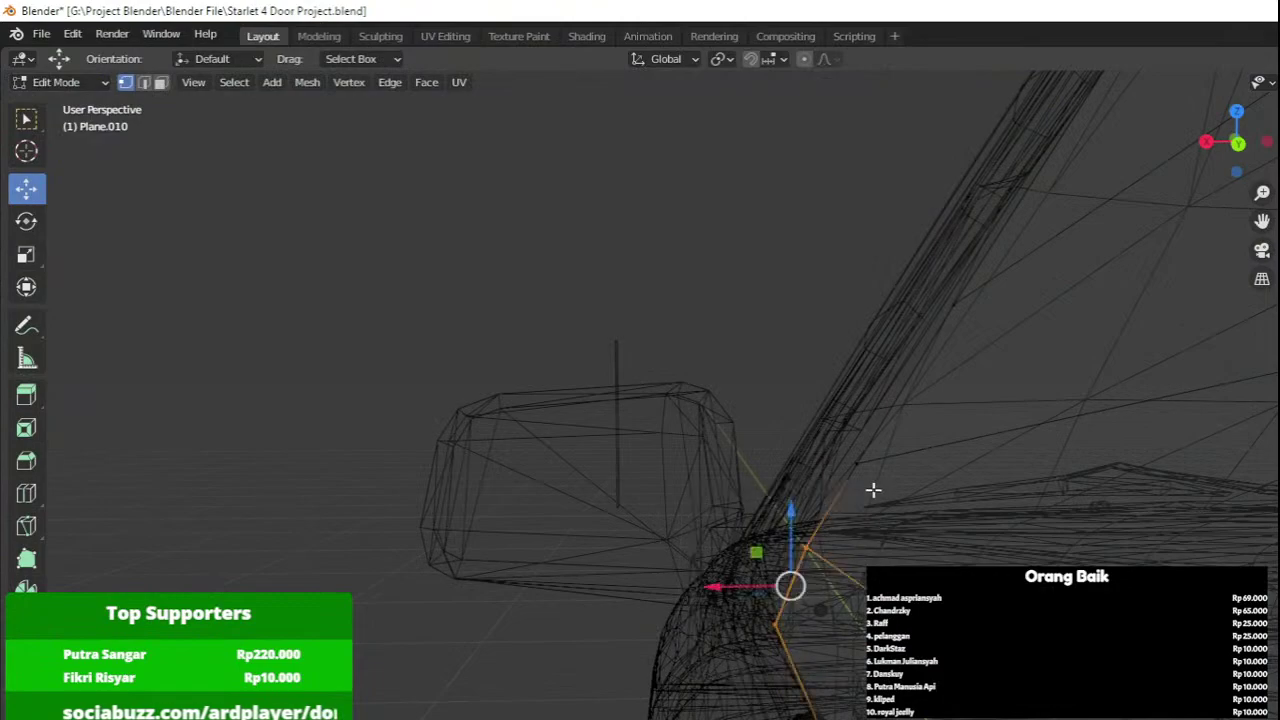
{"action": "key", "text": "shift+z"}
{"action": "middle_click_drag", "start_coordinate": [789, 546], "coordinate": [724, 541], "text": "shift"}
{"action": "left_click_drag", "start_coordinate": [652, 581], "coordinate": [650, 585]}
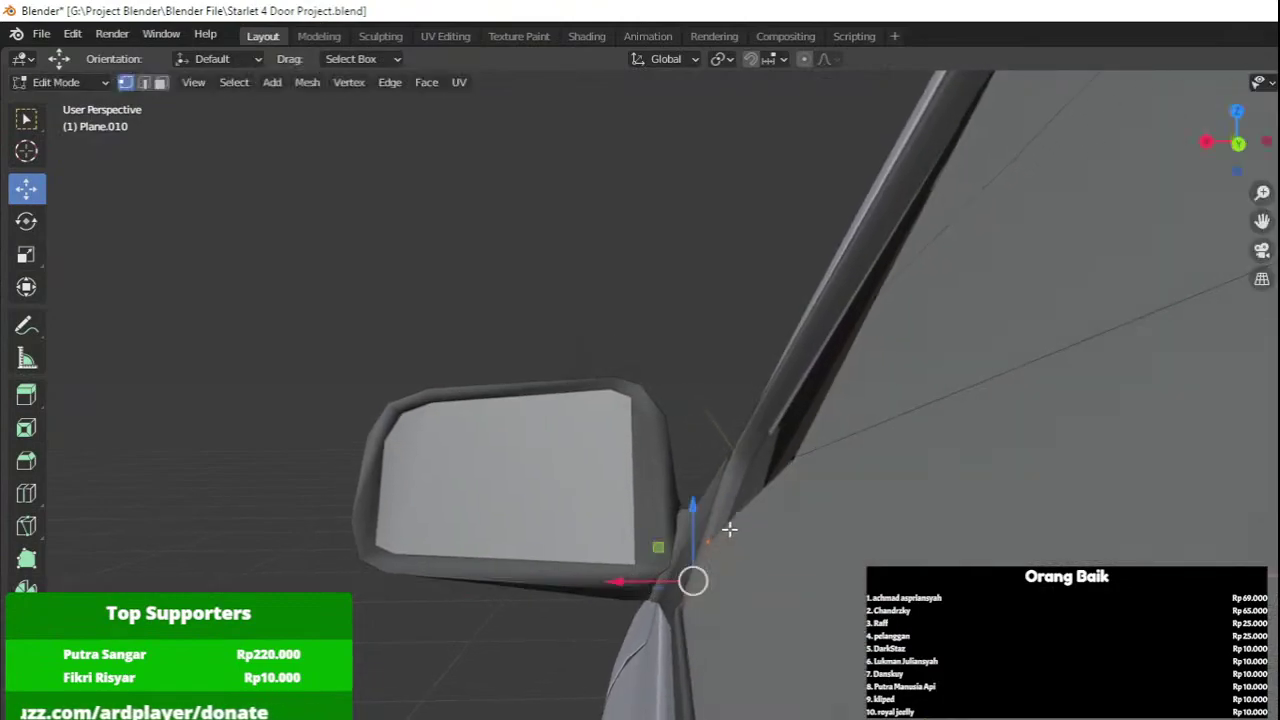
Move the next two glass vertices up the front pillar outward along X by about 0.053 m and 0.038 m.
{"action": "key", "text": "g"}
{"action": "key", "text": "x"}
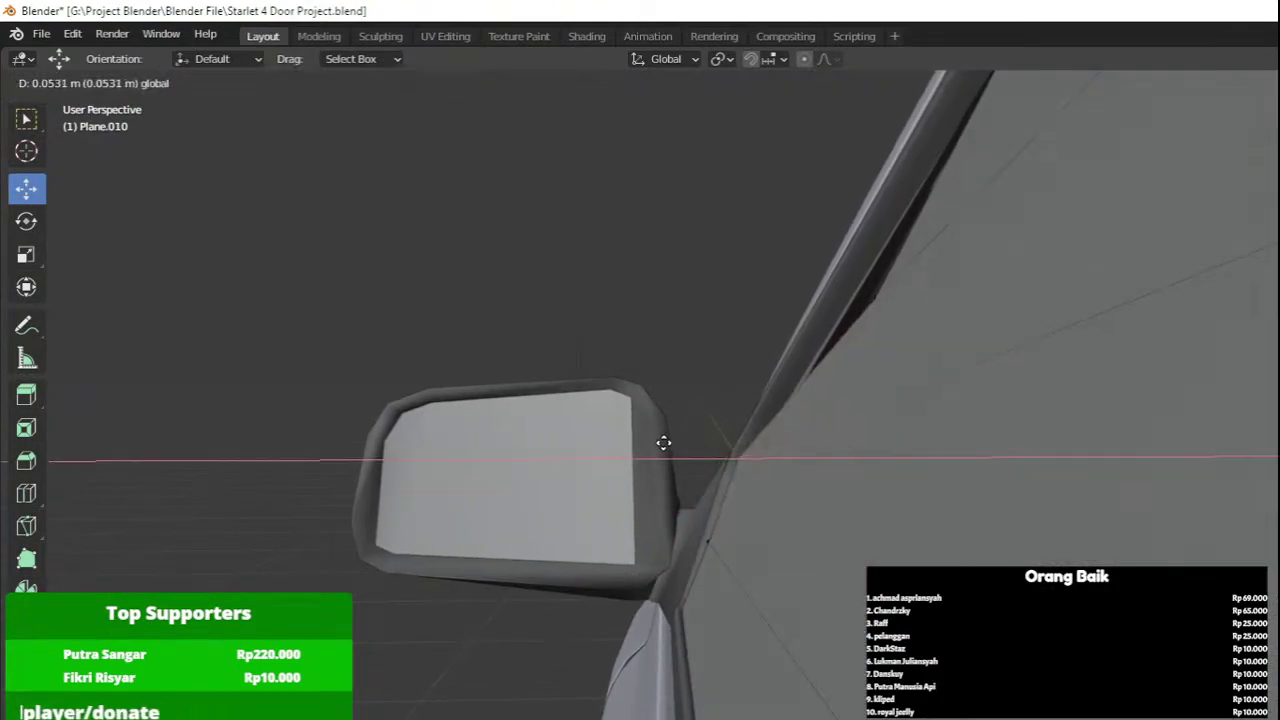
{"action": "left_click_drag", "start_coordinate": [663, 443], "coordinate": [664, 443]}
{"action": "middle_click_drag", "start_coordinate": [716, 438], "coordinate": [669, 529], "text": "shift"}
{"action": "left_click", "coordinate": [837, 421]}
{"action": "left_click", "coordinate": [831, 399]}
{"action": "left_click_drag", "start_coordinate": [757, 398], "coordinate": [689, 395]}
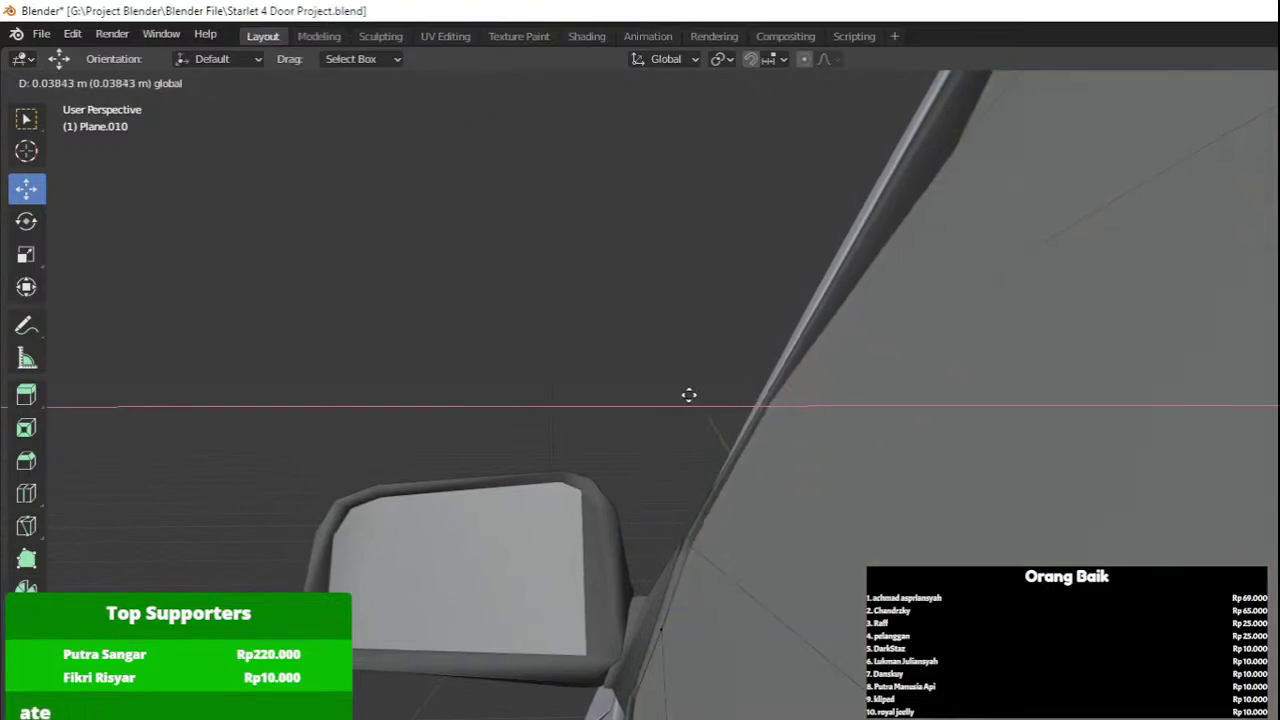
{"action": "left_click", "coordinate": [689, 395]}
Shift the following two glass vertices near the frame's upper bend outward along X against the window frame.
{"action": "middle_click_drag", "start_coordinate": [860, 350], "coordinate": [806, 455], "text": "shift"}
{"action": "left_click", "coordinate": [764, 487]}
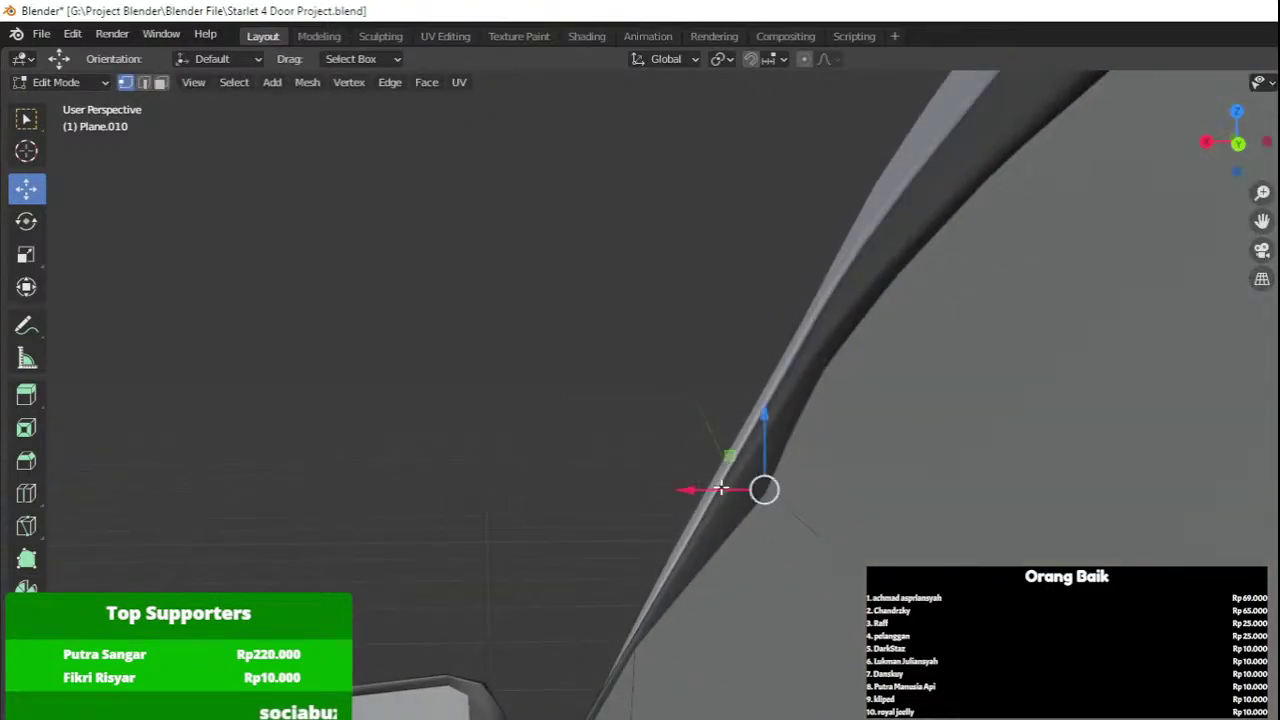
{"action": "mouse_move", "coordinate": [683, 485]}
{"action": "left_mouse_down"}
{"action": "mouse_move", "coordinate": [654, 481]}
{"action": "mouse_move", "coordinate": [671, 486]}
{"action": "left_mouse_up"}
{"action": "left_click", "coordinate": [826, 373]}
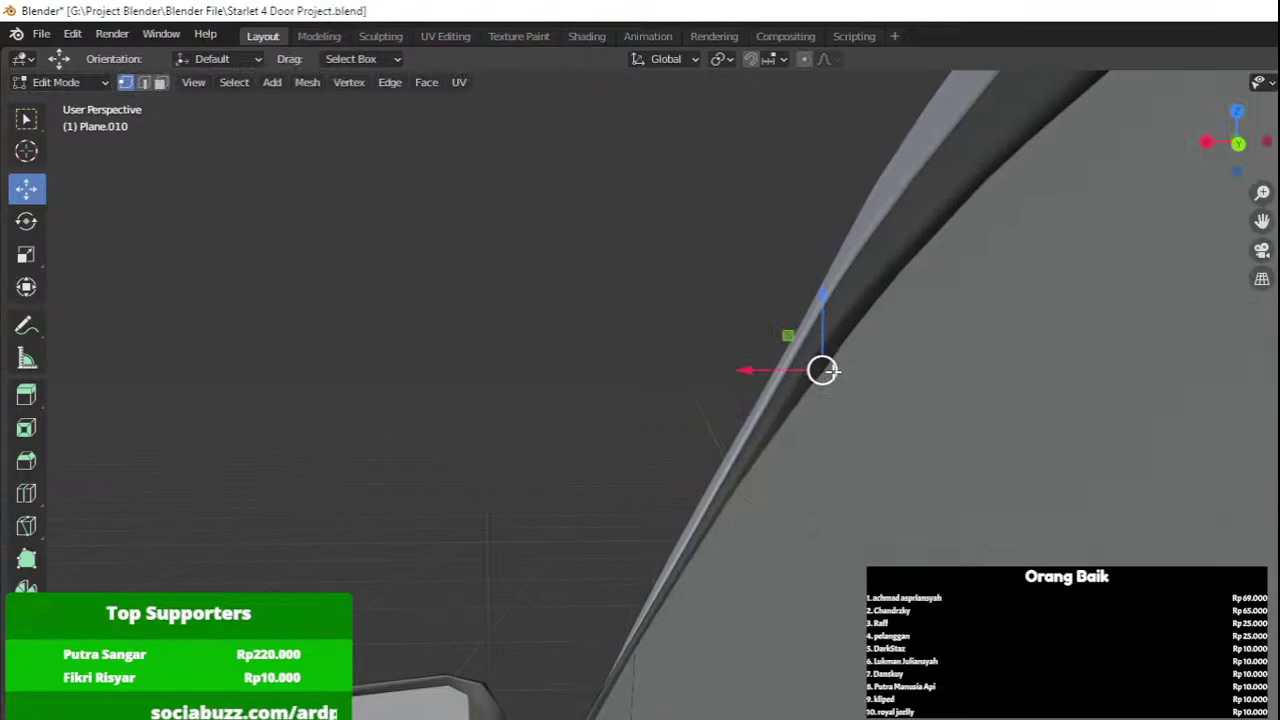
{"action": "left_click_drag", "start_coordinate": [769, 368], "coordinate": [753, 364]}
{"action": "middle_click_drag", "start_coordinate": [753, 364], "coordinate": [459, 494]}
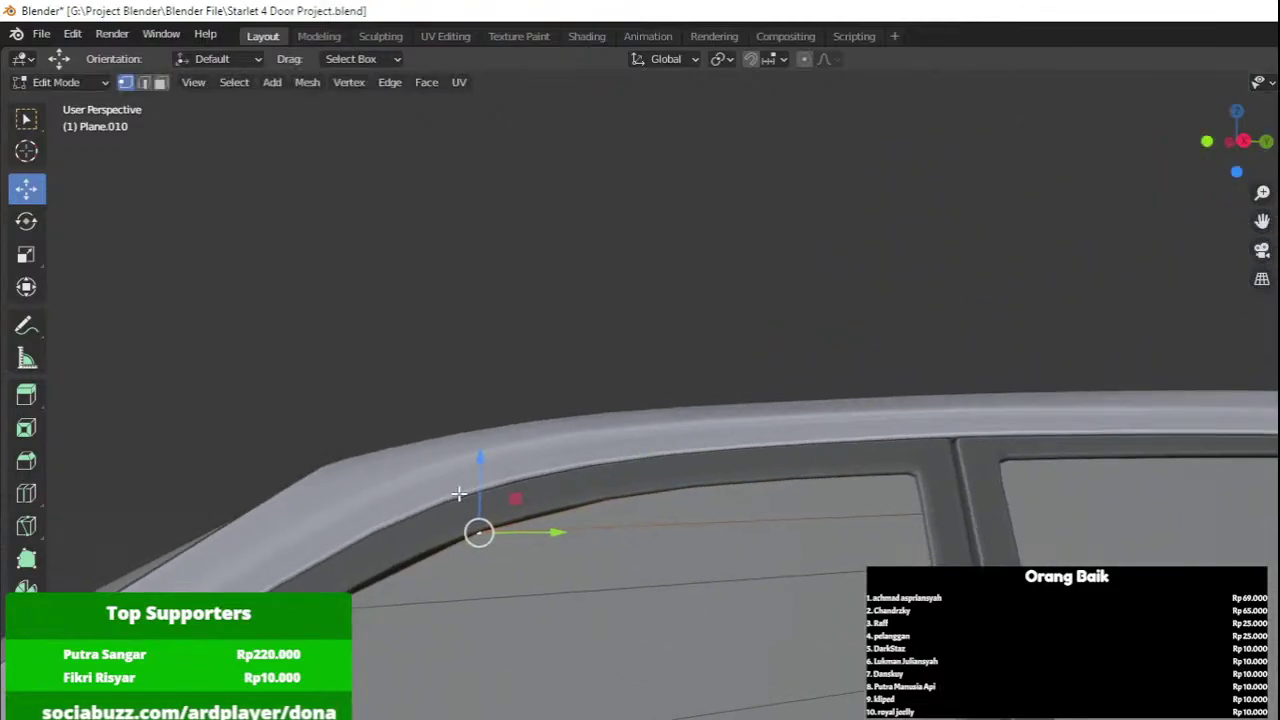
Move the glass vertex at the front window frame's upper bend forward along Y under the frame and finish editing the glass.
{"action": "left_click_drag", "start_coordinate": [537, 531], "coordinate": [484, 539]}
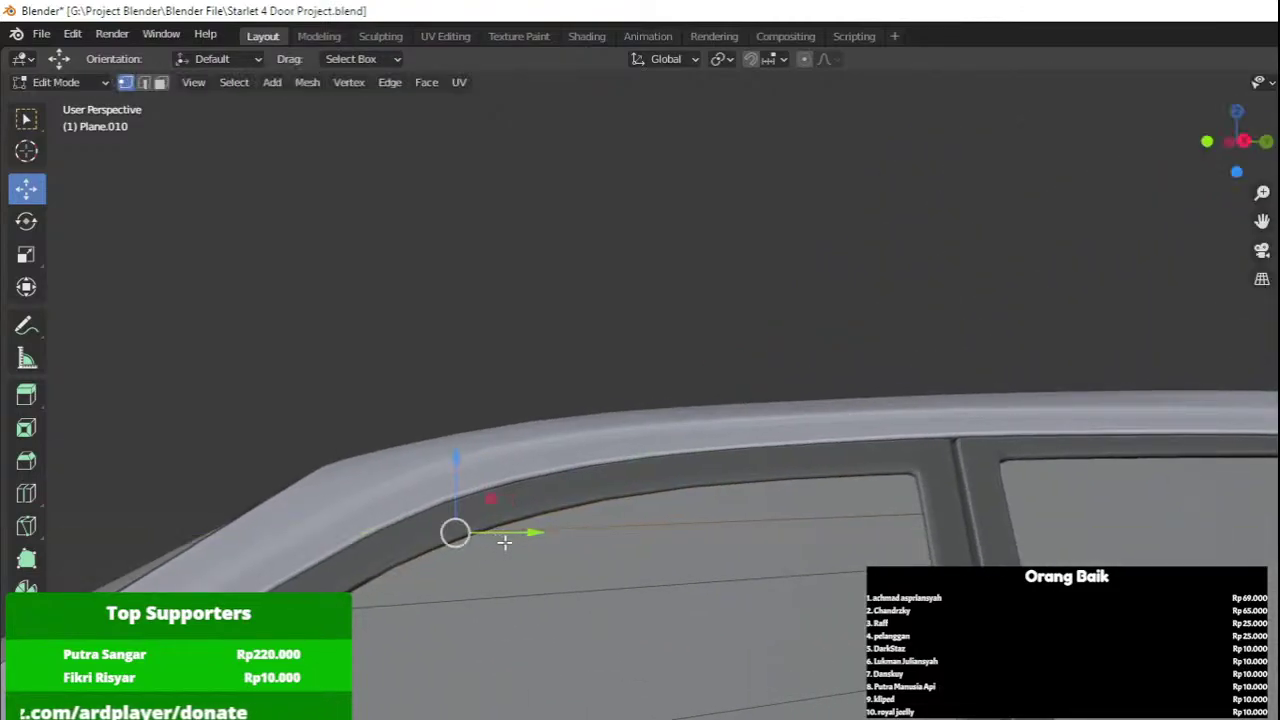
{"action": "middle_click_drag", "start_coordinate": [506, 540], "coordinate": [540, 572]}
{"action": "key", "text": "Tab"}
{"action": "scroll", "coordinate": [700, 515], "scroll_direction": "down", "scroll_amount": 4}
{"action": "scroll", "coordinate": [689, 567], "scroll_direction": "down", "scroll_amount": 5}
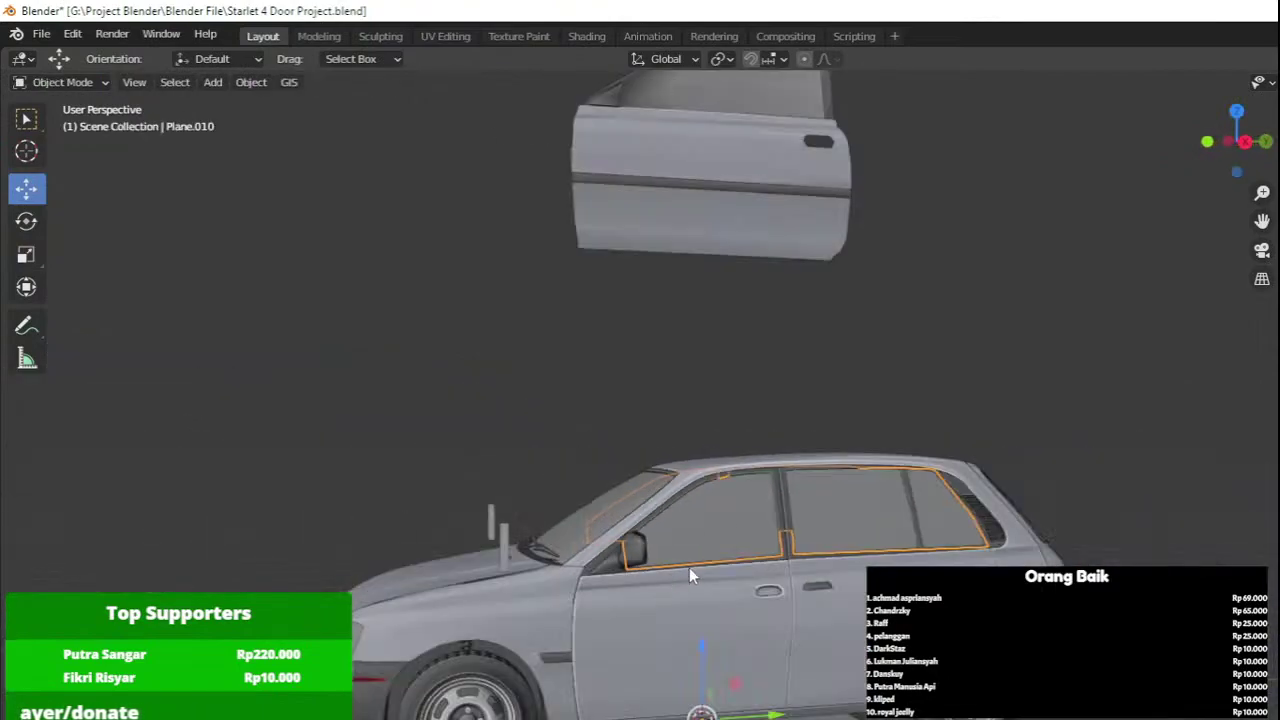
Hide the spare door floating above the car.
{"action": "left_click", "coordinate": [844, 350]}
{"action": "middle_click_drag", "start_coordinate": [844, 350], "coordinate": [686, 348]}
{"action": "left_click", "coordinate": [693, 228]}
{"action": "middle_click_drag", "start_coordinate": [693, 228], "coordinate": [763, 279]}
{"action": "key", "text": "h"}
{"action": "scroll", "coordinate": [849, 243], "scroll_direction": "down", "scroll_amount": 1}
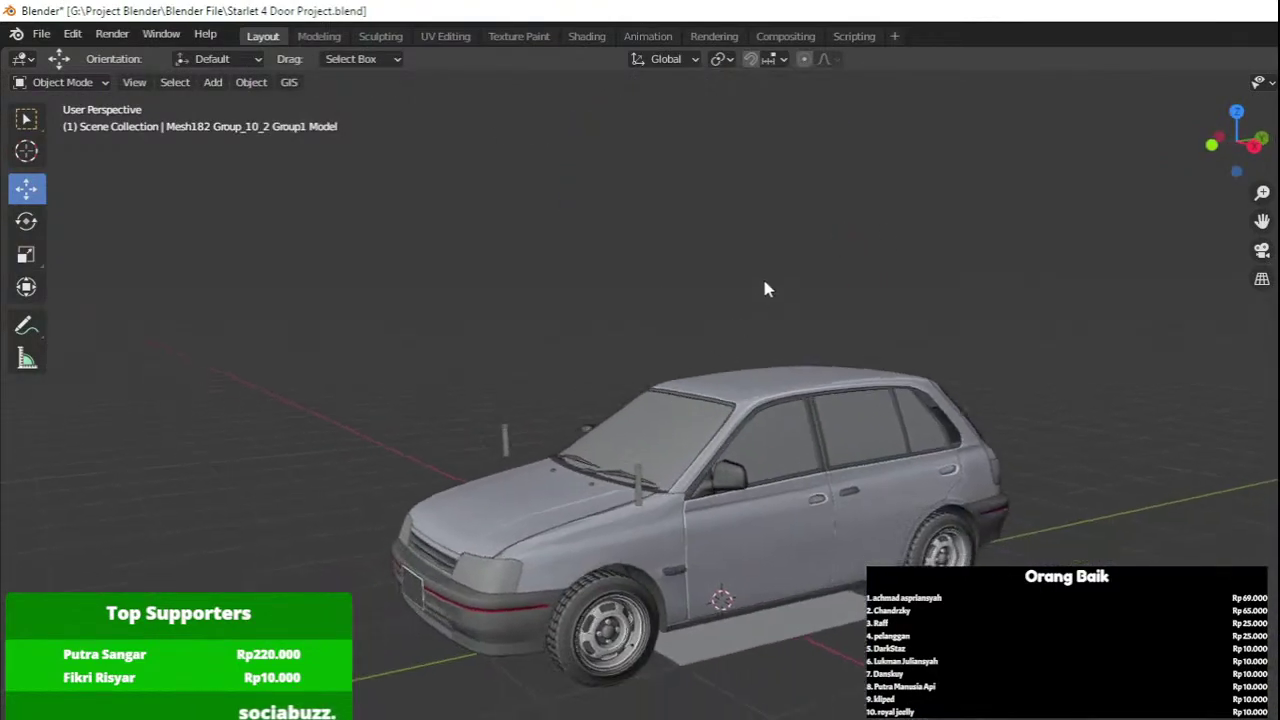
Hide the two loose vertical strips floating above the hood.
{"action": "scroll", "coordinate": [750, 330], "scroll_direction": "up", "scroll_amount": 3}
{"action": "middle_click_drag", "start_coordinate": [700, 416], "coordinate": [765, 417]}
{"action": "middle_click_drag", "start_coordinate": [515, 468], "coordinate": [615, 430]}
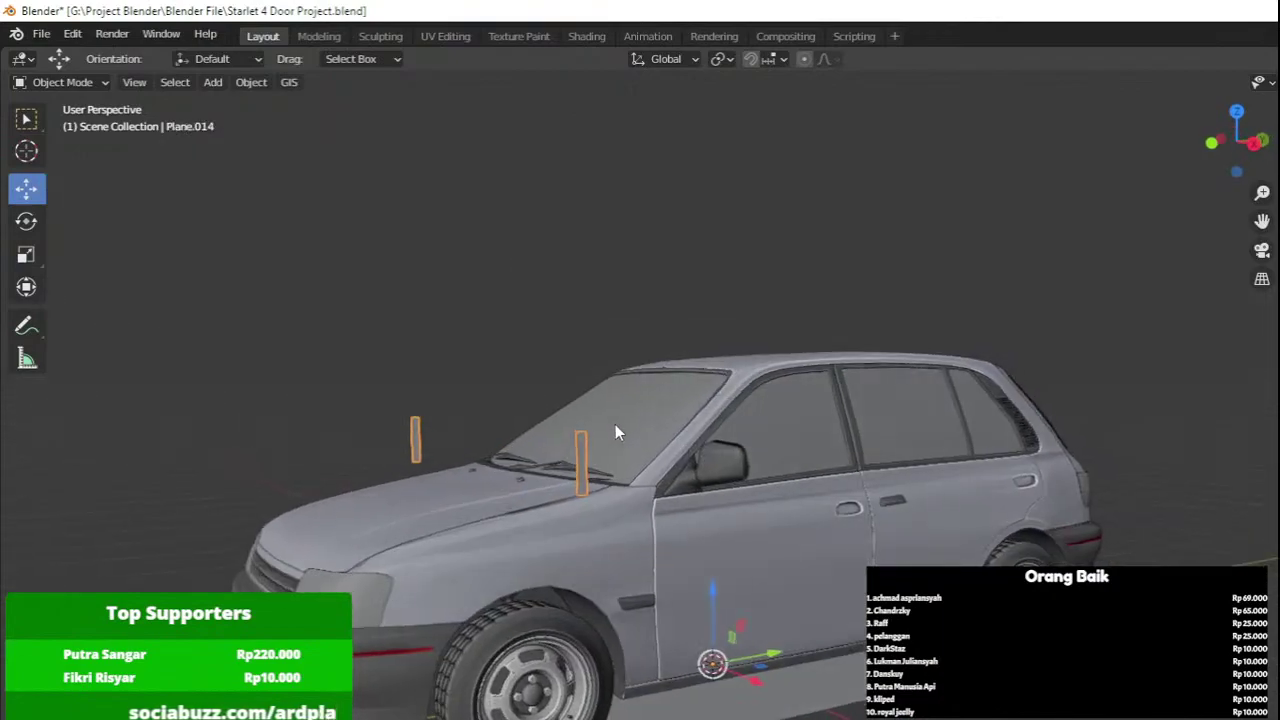
{"action": "scroll", "coordinate": [770, 460], "scroll_direction": "up", "scroll_amount": 3}
{"action": "key", "text": "h"}
Move the dark door handle mesh forward along Y into the front door's recess and adjust its depth along X.
{"action": "key", "text": "KP_3"}
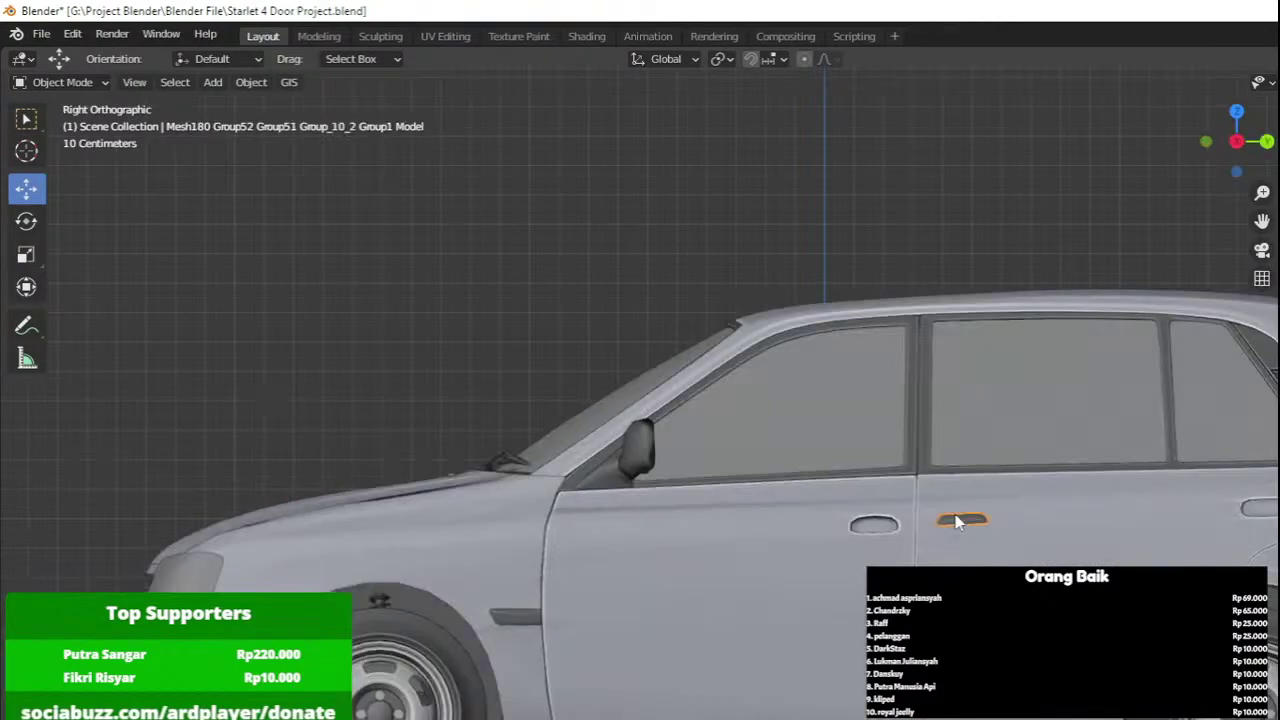
{"action": "key", "text": "Tab"}
{"action": "left_click_drag", "start_coordinate": [1039, 522], "coordinate": [1012, 559]}
{"action": "scroll", "coordinate": [965, 515], "scroll_direction": "up", "scroll_amount": 5}
{"action": "middle_click_drag", "start_coordinate": [790, 515], "coordinate": [869, 534]}
{"action": "left_click_drag", "start_coordinate": [926, 557], "coordinate": [953, 565]}
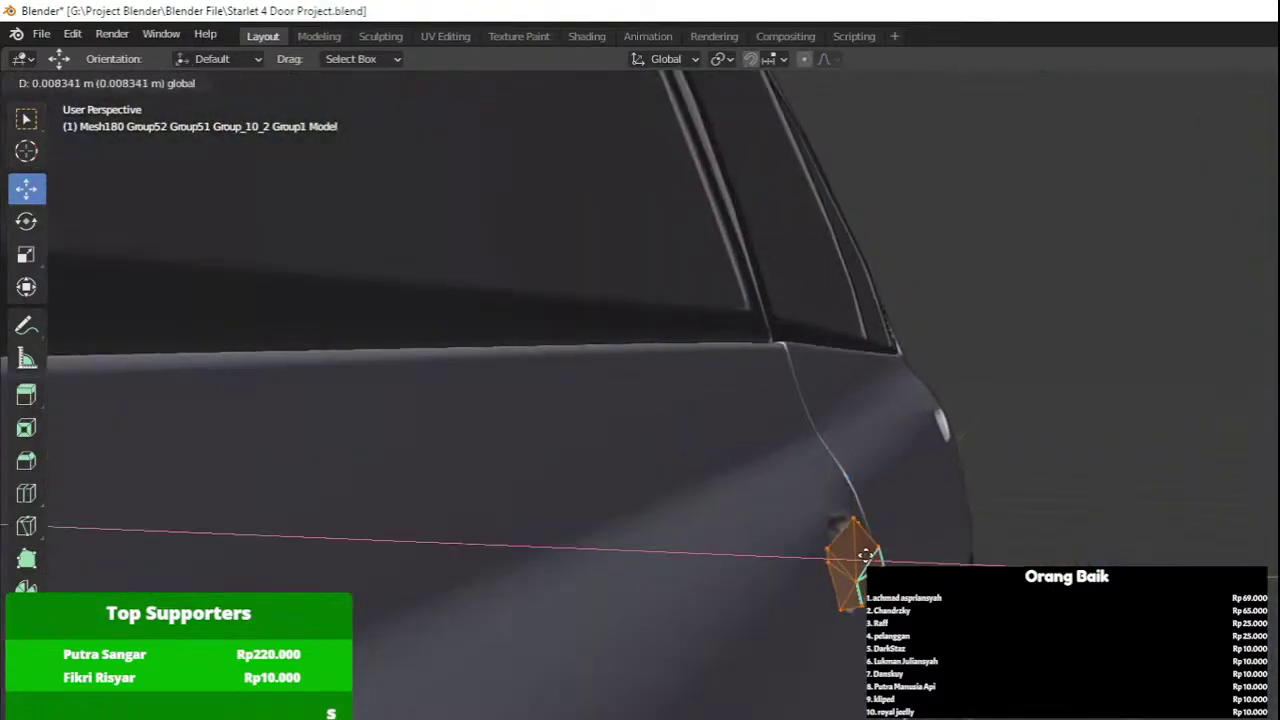
{"action": "left_click_drag", "start_coordinate": [865, 555], "coordinate": [866, 556]}
{"action": "middle_click_drag", "start_coordinate": [866, 556], "coordinate": [838, 528]}
{"action": "mouse_move", "coordinate": [850, 506]}
{"action": "left_mouse_down"}
{"action": "mouse_move", "coordinate": [850, 484]}
{"action": "mouse_move", "coordinate": [843, 521]}
{"action": "left_mouse_up"}
{"action": "key", "text": "Tab"}
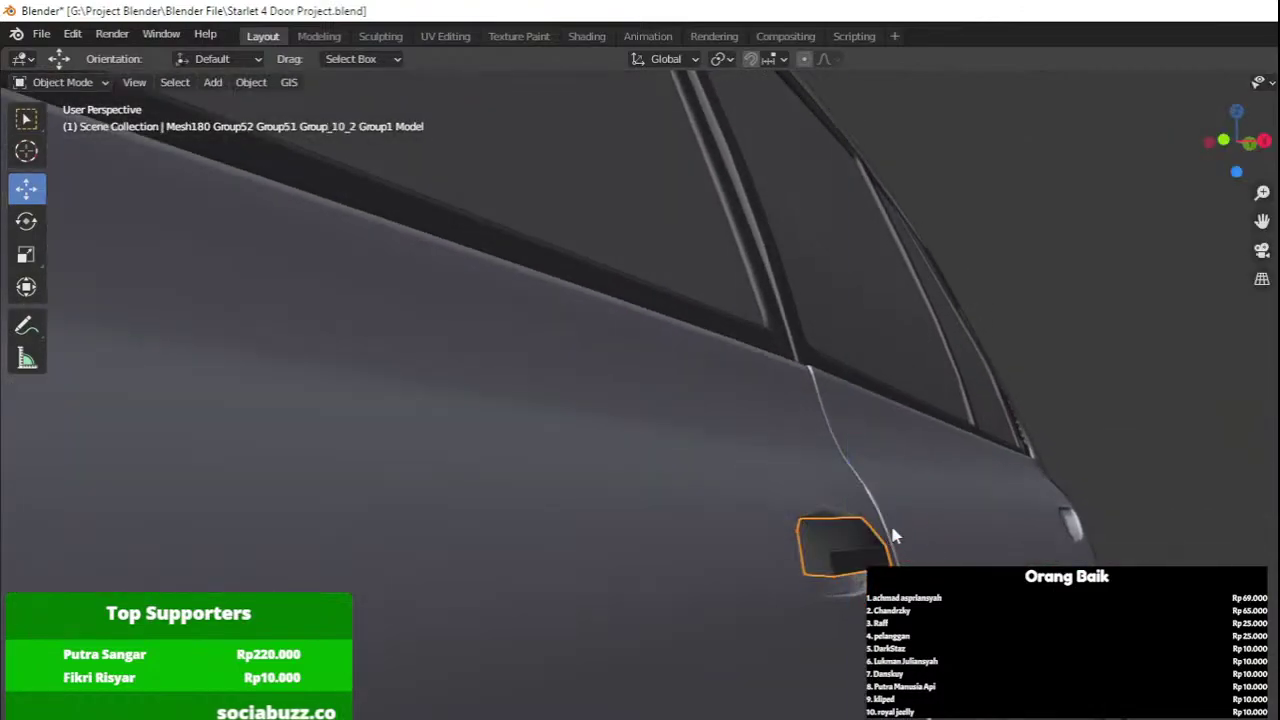
Duplicate the handle's geometry in the right side view and place the copy at the rear door's handle recess.
{"action": "middle_click_drag", "start_coordinate": [891, 534], "coordinate": [791, 543]}
{"action": "scroll", "coordinate": [791, 543], "scroll_direction": "down", "scroll_amount": 6}
{"action": "key", "text": "KP_3"}
{"action": "scroll", "coordinate": [790, 544], "scroll_direction": "up", "scroll_amount": 11}
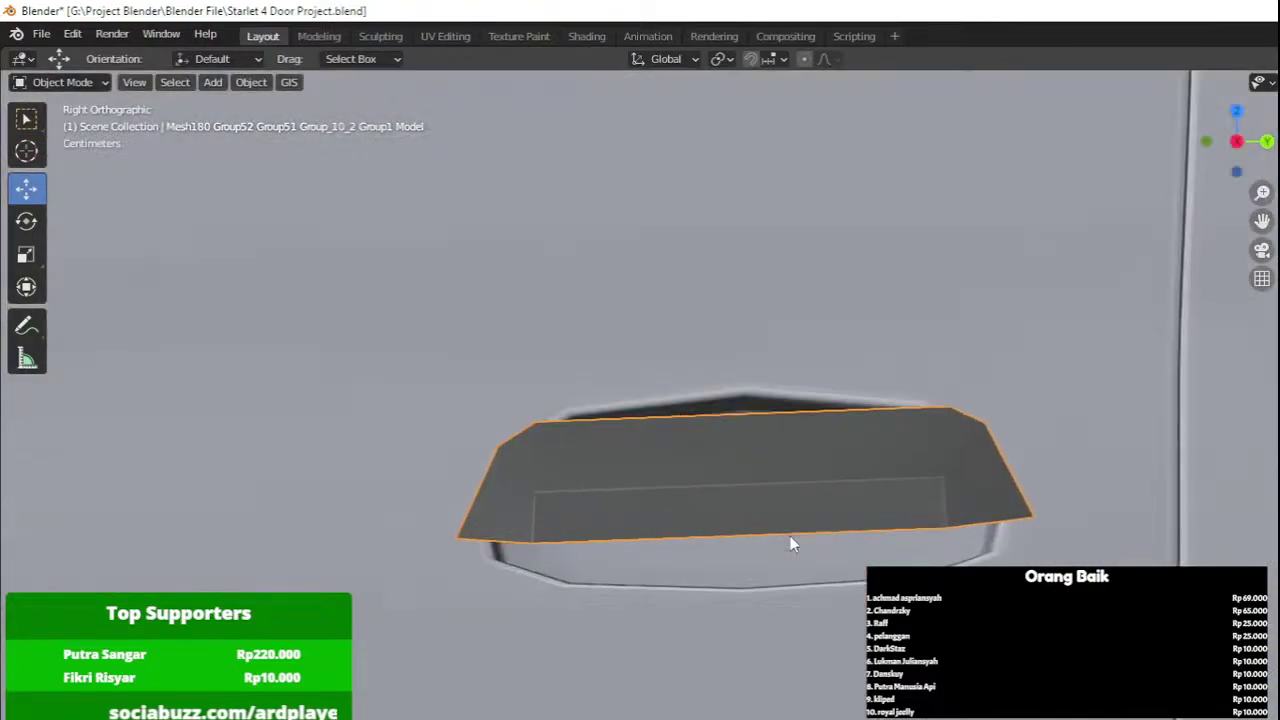
{"action": "key", "text": "Tab"}
{"action": "scroll", "coordinate": [606, 472], "scroll_direction": "down", "scroll_amount": 13}
{"action": "middle_click_drag", "start_coordinate": [766, 450], "coordinate": [471, 484], "text": "shift"}
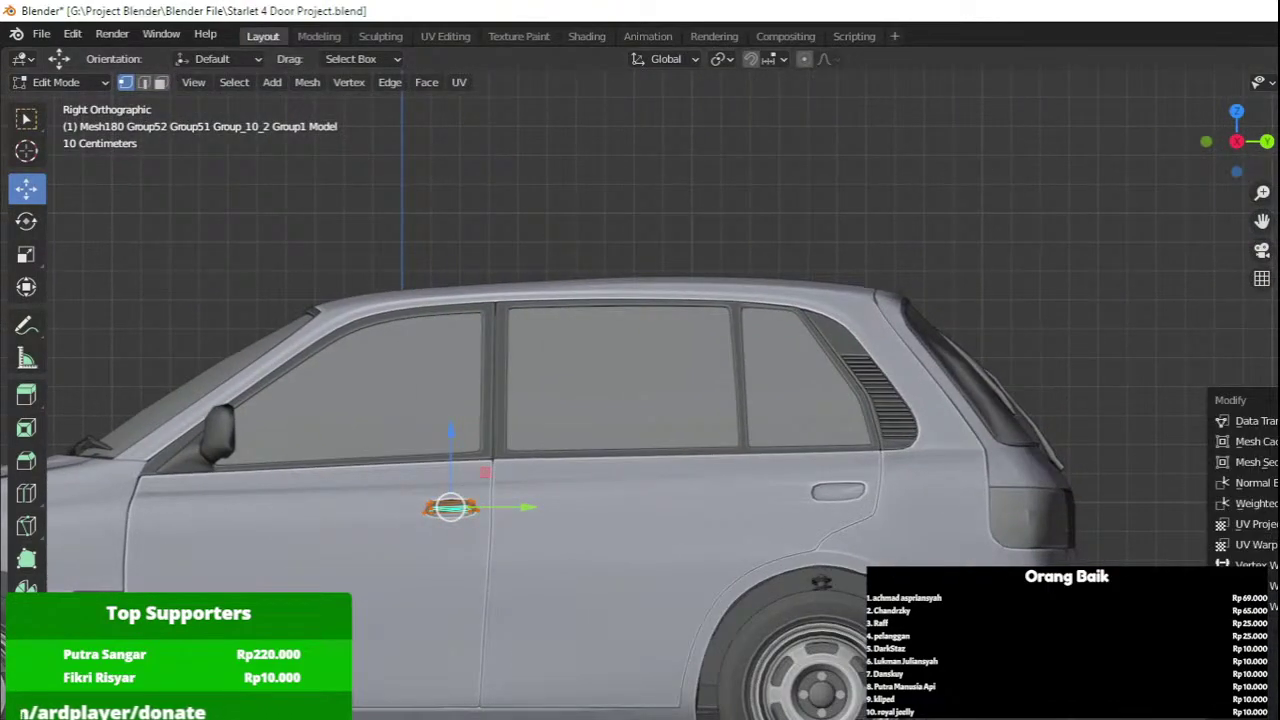
{"action": "key", "text": "Tab"}
{"action": "scroll", "coordinate": [593, 425], "scroll_direction": "up", "scroll_amount": 2}
{"action": "key", "text": "Tab"}
{"action": "key", "text": "g"}
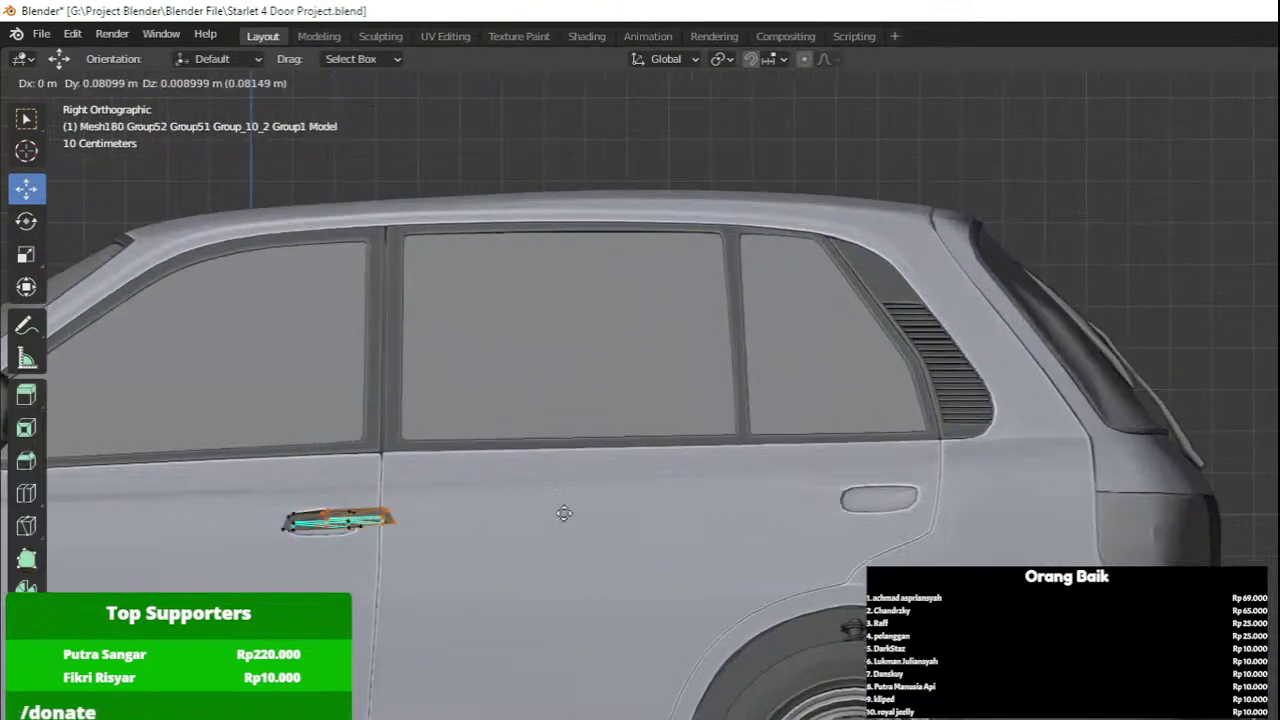
{"action": "left_click", "coordinate": [977, 550]}
Fine-position the duplicated handle so it lines up with the rear door's recess, and finish editing it.
{"action": "scroll", "coordinate": [915, 526], "scroll_direction": "up", "scroll_amount": 3}
{"action": "middle_click_drag", "start_coordinate": [912, 524], "coordinate": [842, 465], "text": "shift"}
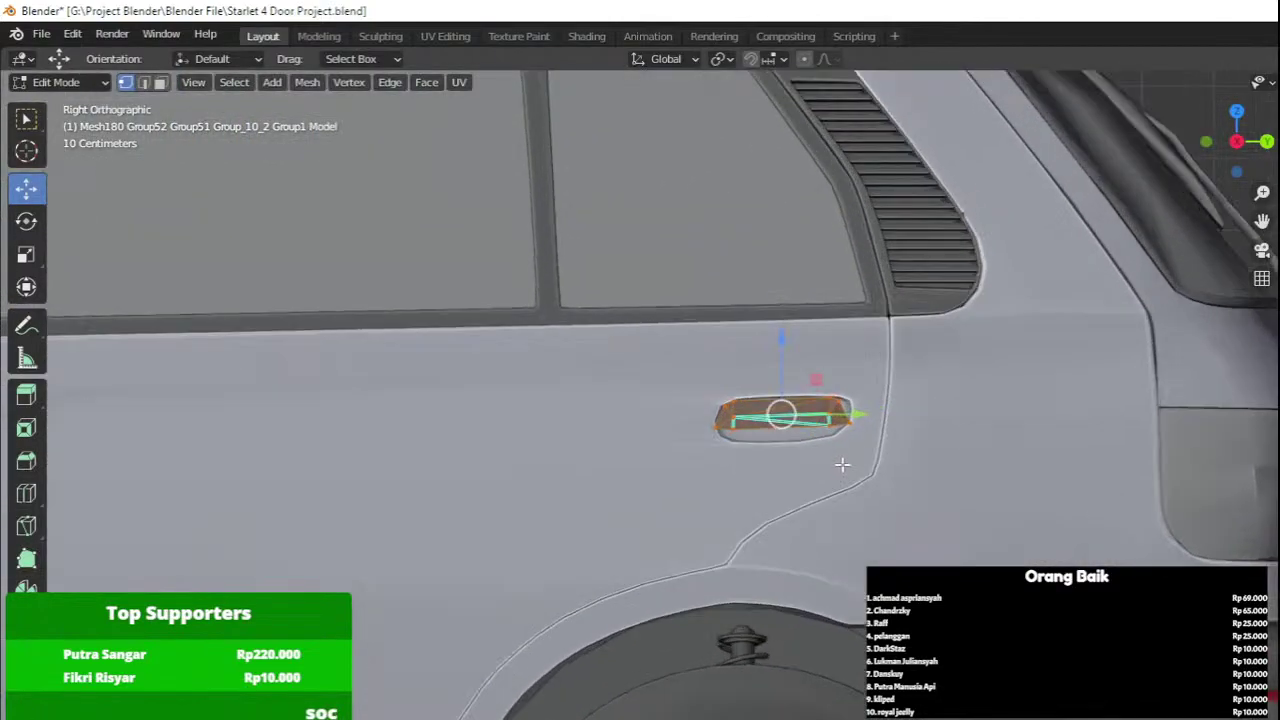
{"action": "scroll", "coordinate": [846, 461], "scroll_direction": "up", "scroll_amount": 5}
{"action": "key", "text": "g"}
{"action": "left_click", "coordinate": [937, 419]}
{"action": "middle_click_drag", "start_coordinate": [845, 419], "coordinate": [780, 452], "text": "shift"}
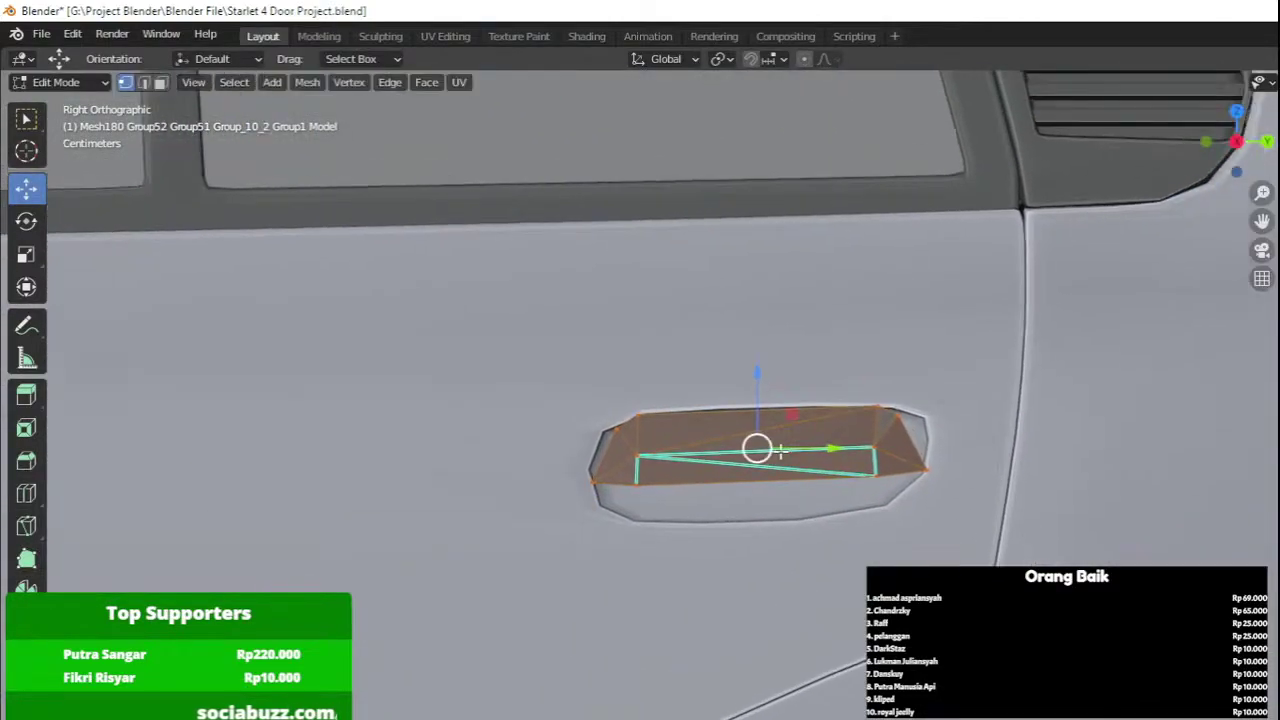
{"action": "key", "text": "Tab"}
Move the upper rear corner vertices of the rear door's handle opening inward to fit the handle.
{"action": "left_click", "coordinate": [900, 376]}
{"action": "key", "text": "Tab"}
{"action": "middle_click_drag", "start_coordinate": [900, 376], "coordinate": [880, 376], "text": "shift"}
{"action": "scroll", "coordinate": [879, 373], "scroll_direction": "up", "scroll_amount": 2}
{"action": "key", "text": "shift+z"}
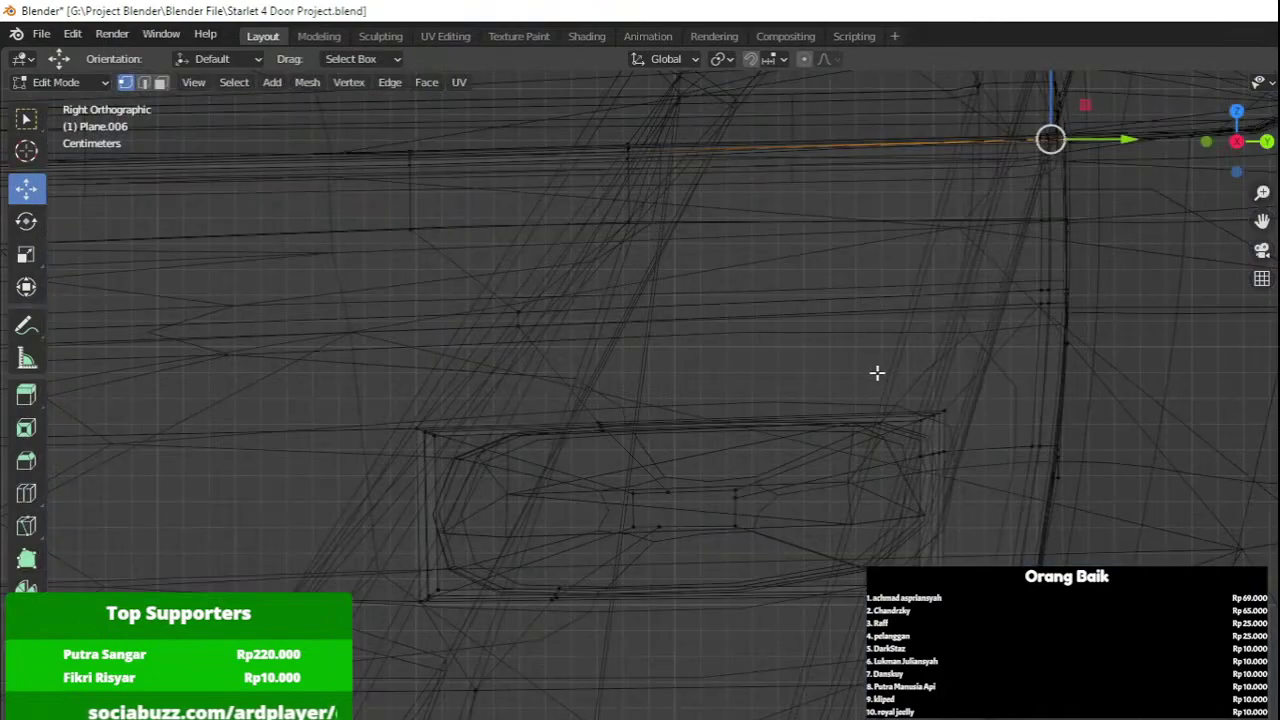
{"action": "left_click_drag", "start_coordinate": [877, 373], "coordinate": [981, 491]}
{"action": "key", "text": "shift+z"}
{"action": "key", "text": "g"}
{"action": "left_click", "coordinate": [938, 498]}
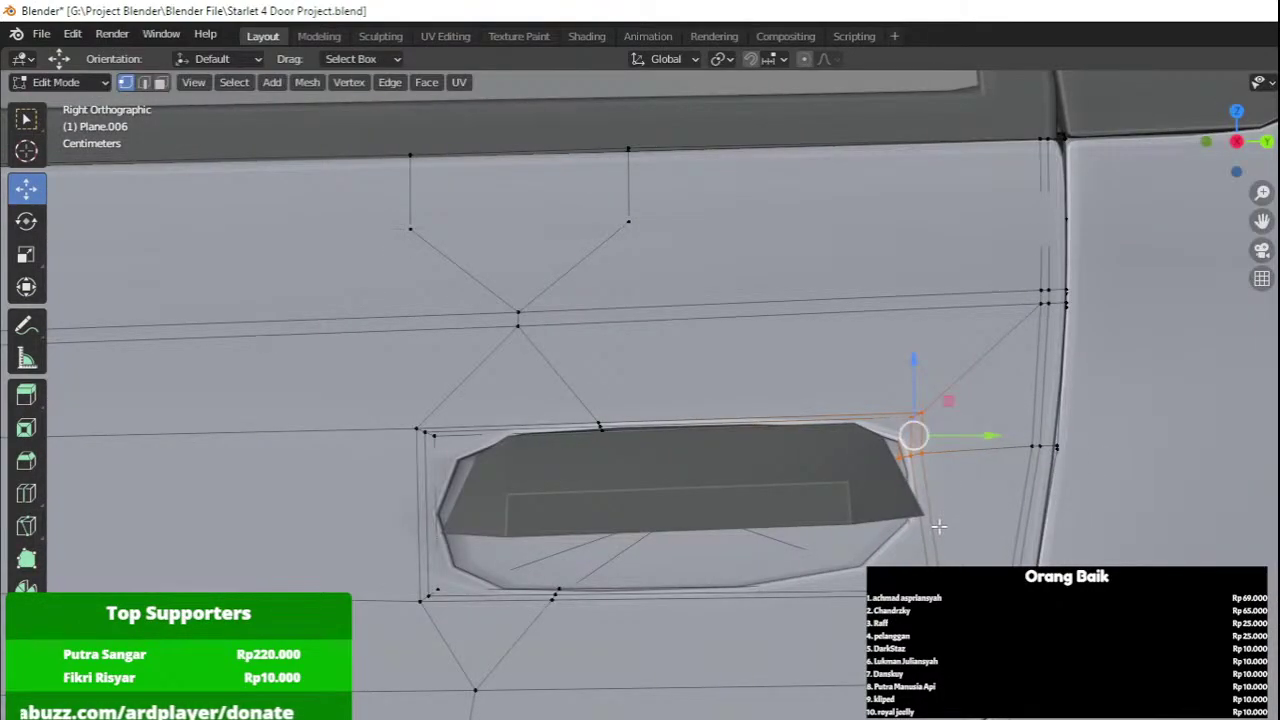
Add an edge loop across the rear side of the handle opening and reposition its vertices beside the handle.
{"action": "key", "text": "g"}
{"action": "key", "text": "g"}
{"action": "left_click", "coordinate": [946, 525]}
{"action": "key", "text": "shift+z"}
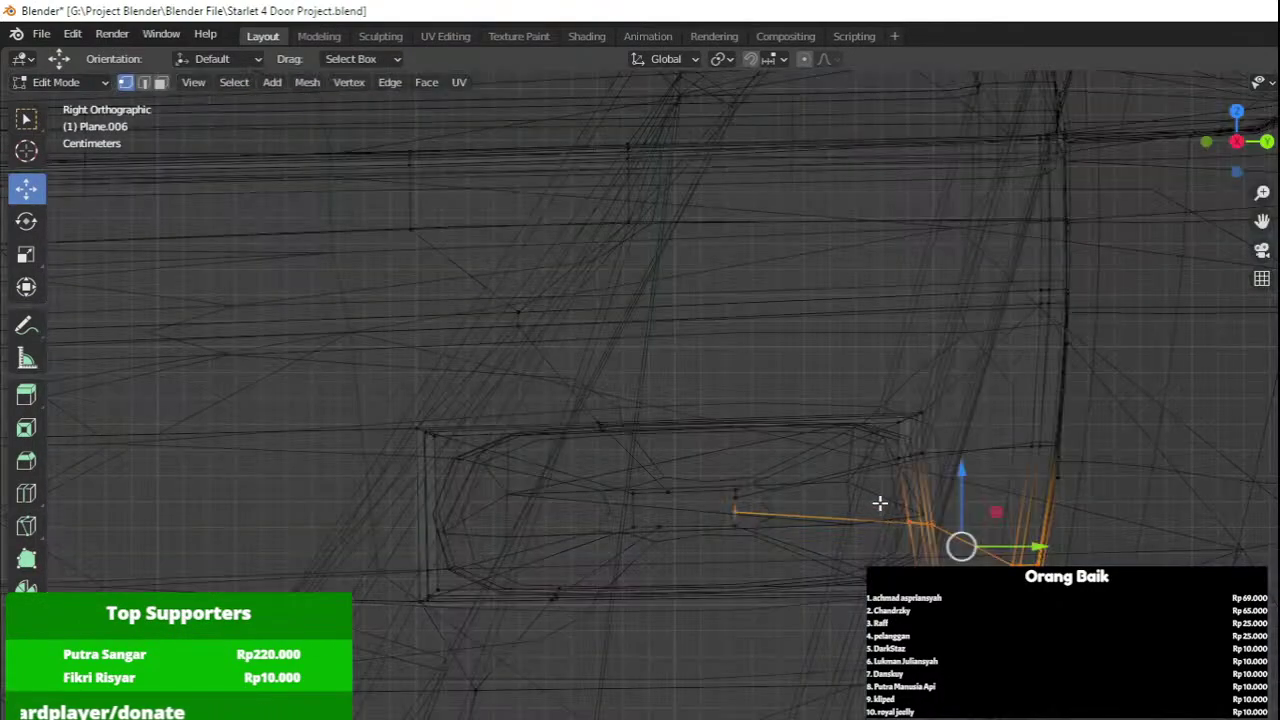
{"action": "left_click_drag", "start_coordinate": [879, 502], "coordinate": [966, 538]}
{"action": "key", "text": "shift+z"}
{"action": "key", "text": "g"}
{"action": "left_click", "coordinate": [1085, 486]}
Reposition the upper rear and upper front corner vertices of the handle opening to tighten its outline around the handle.
{"action": "key", "text": "shift+z"}
{"action": "left_click_drag", "start_coordinate": [853, 397], "coordinate": [957, 438]}
{"action": "key", "text": "shift+z"}
{"action": "key", "text": "g"}
{"action": "left_click", "coordinate": [759, 406]}
{"action": "middle_click_drag", "start_coordinate": [572, 412], "coordinate": [718, 410], "text": "shift"}
{"action": "key", "text": "z"}
{"action": "left_click_drag", "start_coordinate": [465, 402], "coordinate": [615, 464]}
{"action": "key", "text": "z"}
{"action": "key", "text": "g"}
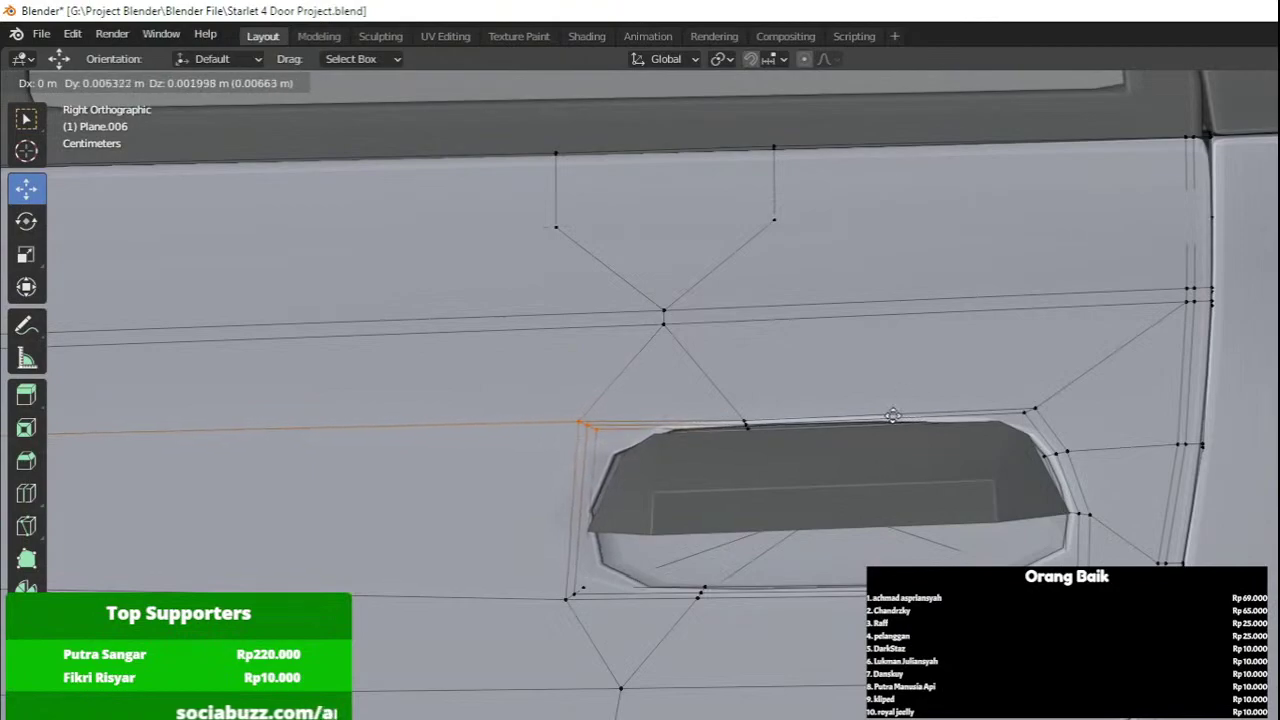
{"action": "left_click", "coordinate": [888, 440]}
{"action": "key", "text": "Tab"}
Shift the duplicated rear handle inward along X so it sits inside the rear door's recess.
{"action": "scroll", "coordinate": [893, 418], "scroll_direction": "down", "scroll_amount": 8}
{"action": "mouse_move", "coordinate": [893, 418]}
{"action": "middle_mouse_down"}
{"action": "mouse_move", "coordinate": [933, 434]}
{"action": "mouse_move", "coordinate": [799, 450]}
{"action": "middle_mouse_up"}
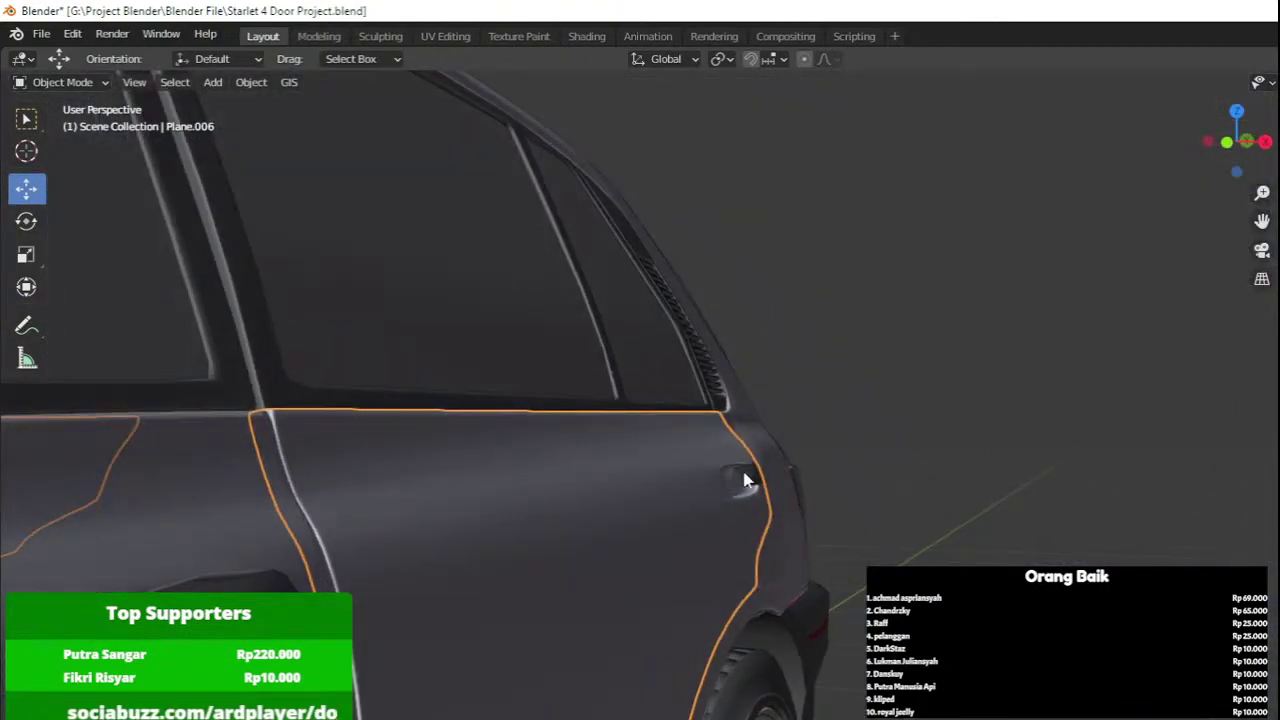
{"action": "left_click", "coordinate": [748, 482]}
{"action": "scroll", "coordinate": [750, 482], "scroll_direction": "up", "scroll_amount": 2}
{"action": "key", "text": "Tab"}
{"action": "scroll", "coordinate": [758, 480], "scroll_direction": "up", "scroll_amount": 3}
{"action": "left_click_drag", "start_coordinate": [824, 475], "coordinate": [770, 470]}
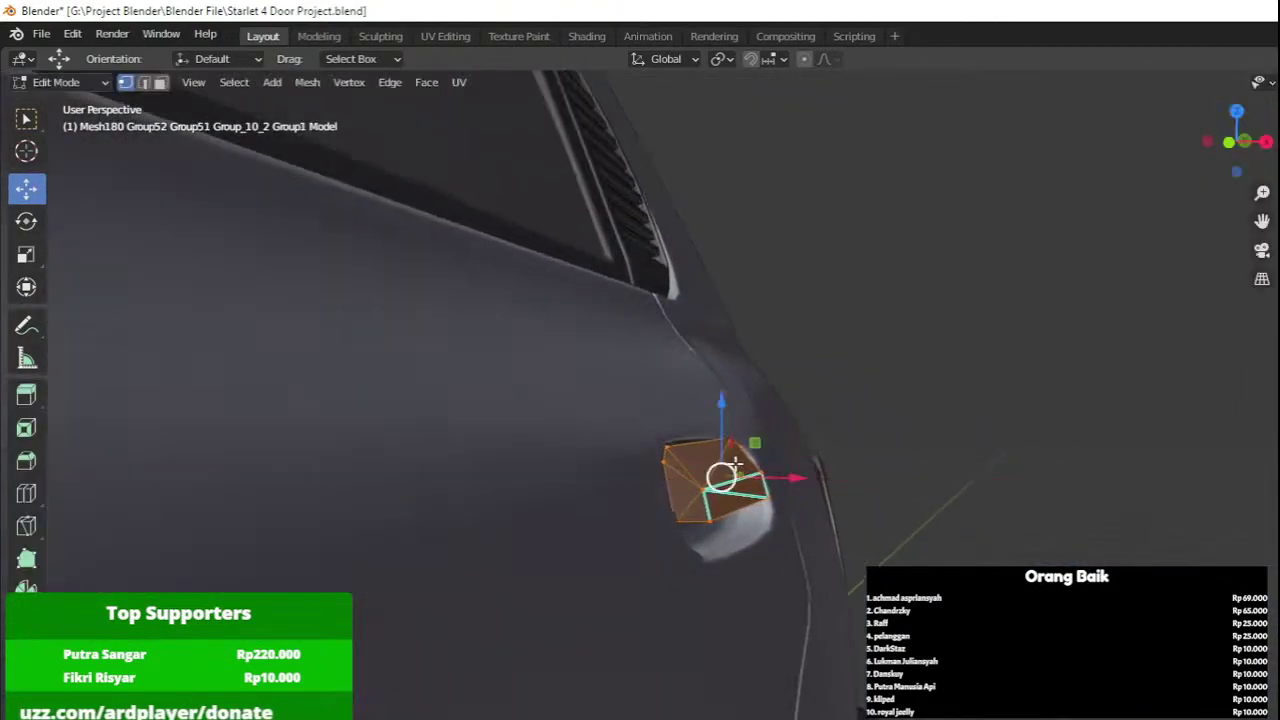
{"action": "scroll", "coordinate": [738, 465], "scroll_direction": "down", "scroll_amount": 8}
{"action": "middle_click_drag", "start_coordinate": [603, 449], "coordinate": [760, 463]}
{"action": "key", "text": "Tab"}
Hide the original long front door overlapping the new doors on the car's opposite side and clear the selection.
{"action": "left_click", "coordinate": [660, 604]}
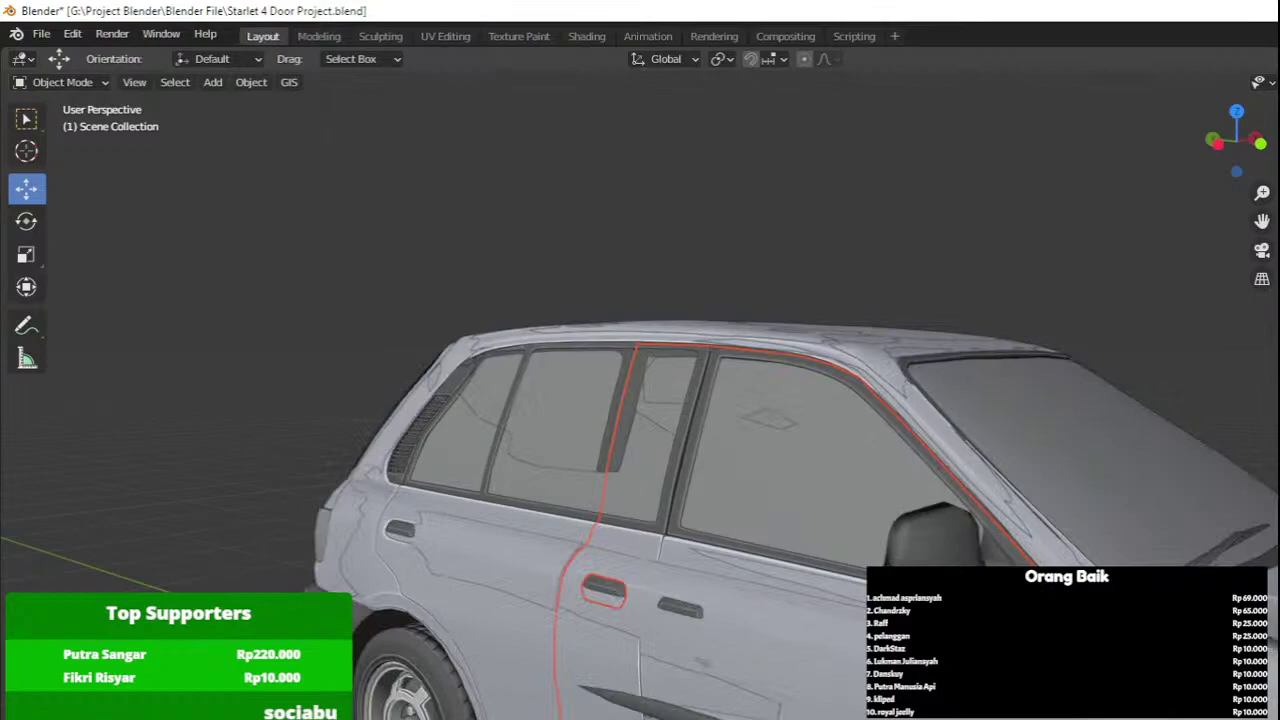
{"action": "key", "text": "h"}
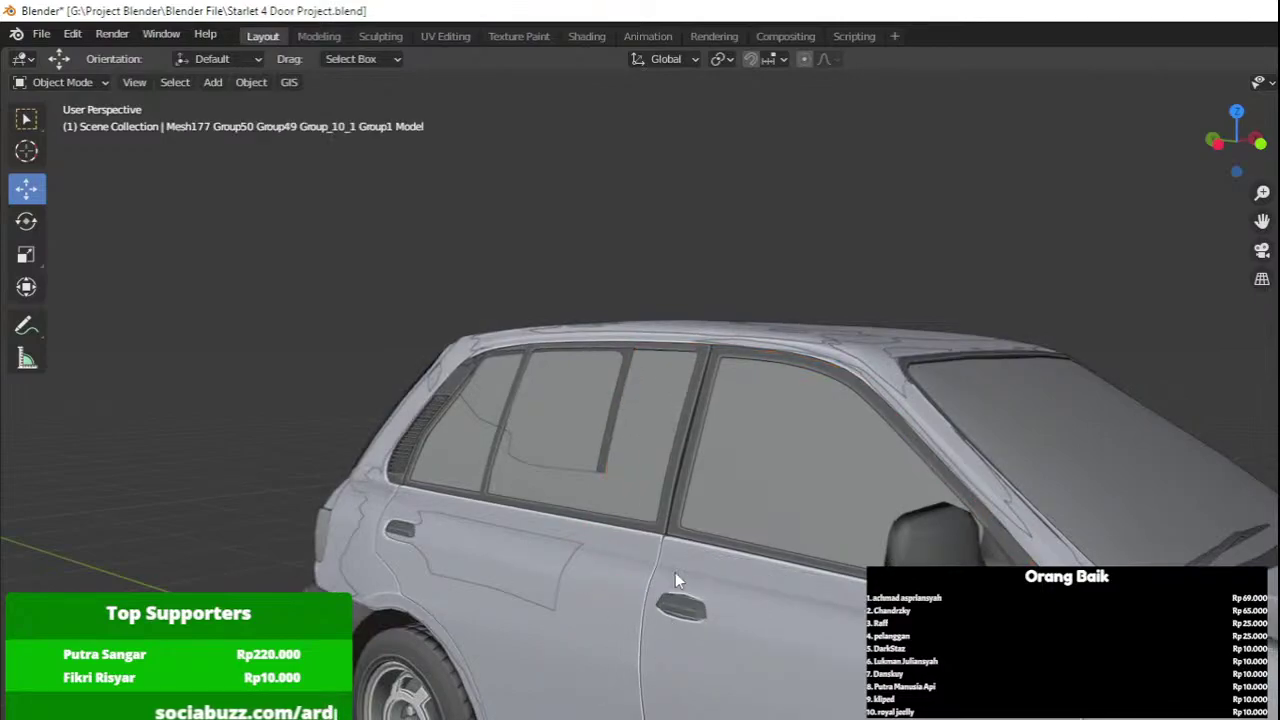
{"action": "left_click", "coordinate": [675, 573]}
{"action": "left_click", "coordinate": [588, 576]}
{"action": "left_click", "coordinate": [566, 600]}
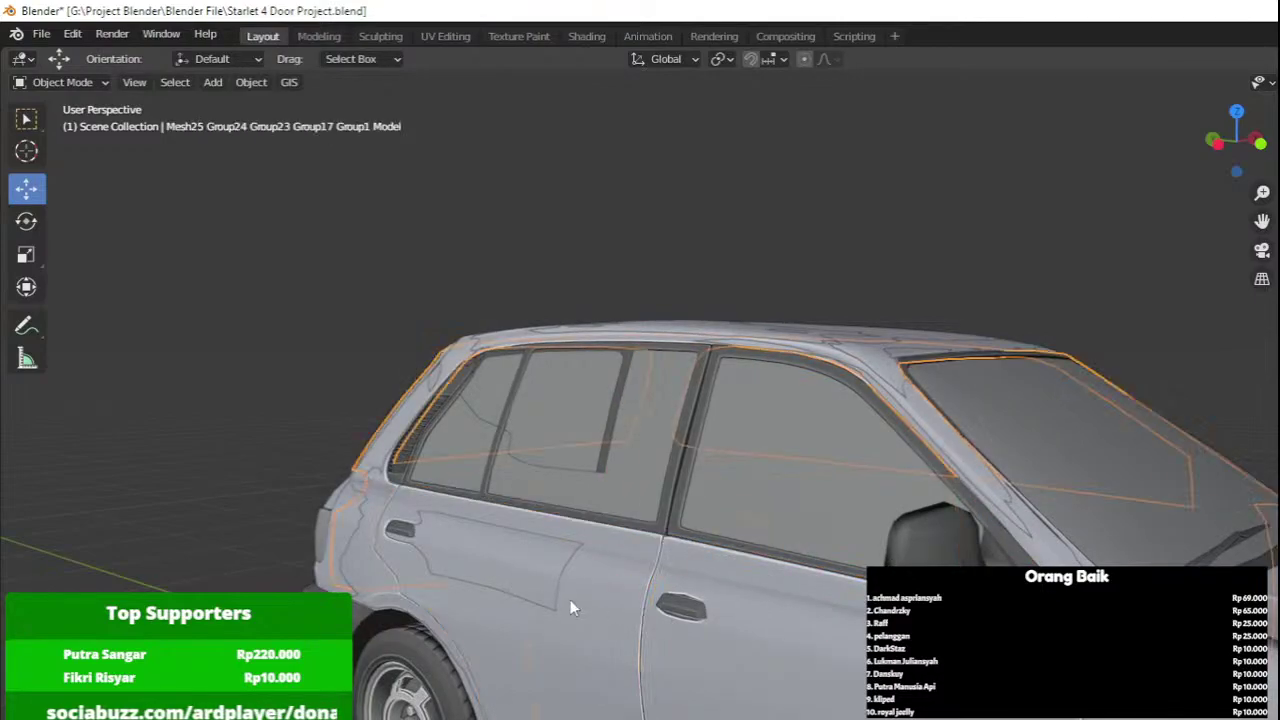
{"action": "key", "text": "alt+a"}
Hide the original body shell, the old side window frame and the old side glass panels.
{"action": "middle_click_drag", "start_coordinate": [400, 562], "coordinate": [427, 578]}
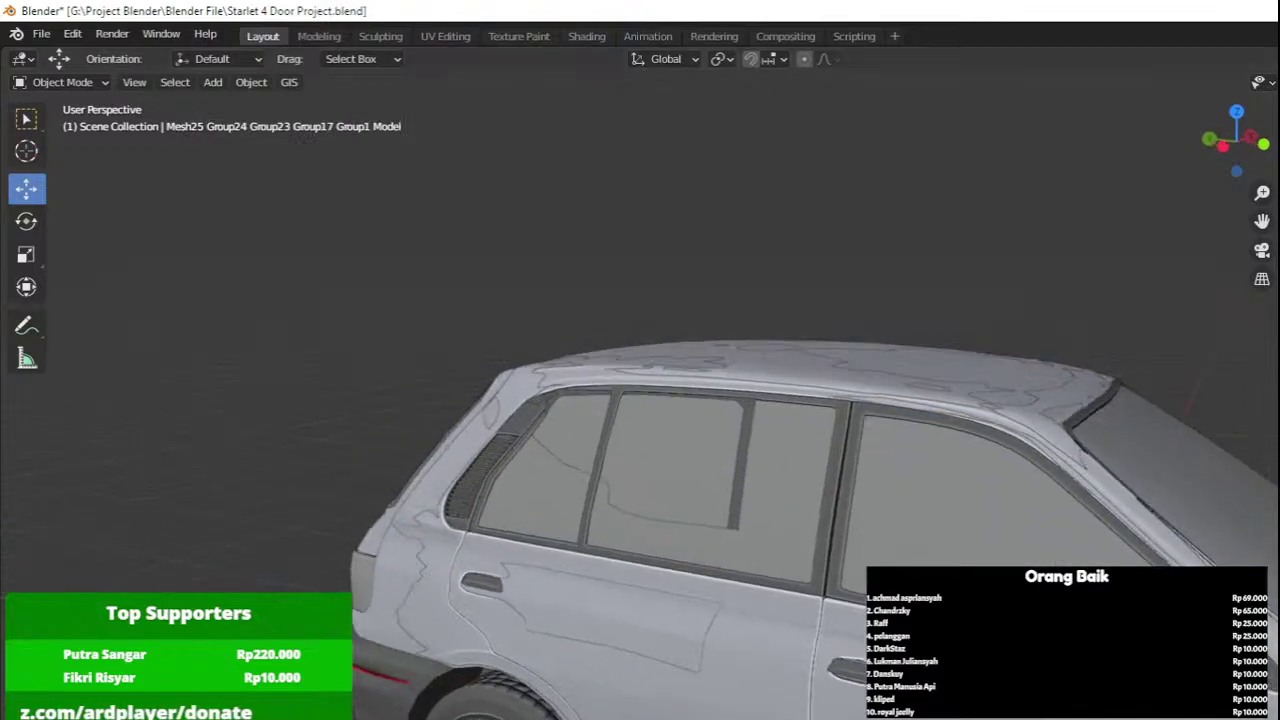
{"action": "left_click", "coordinate": [709, 585]}
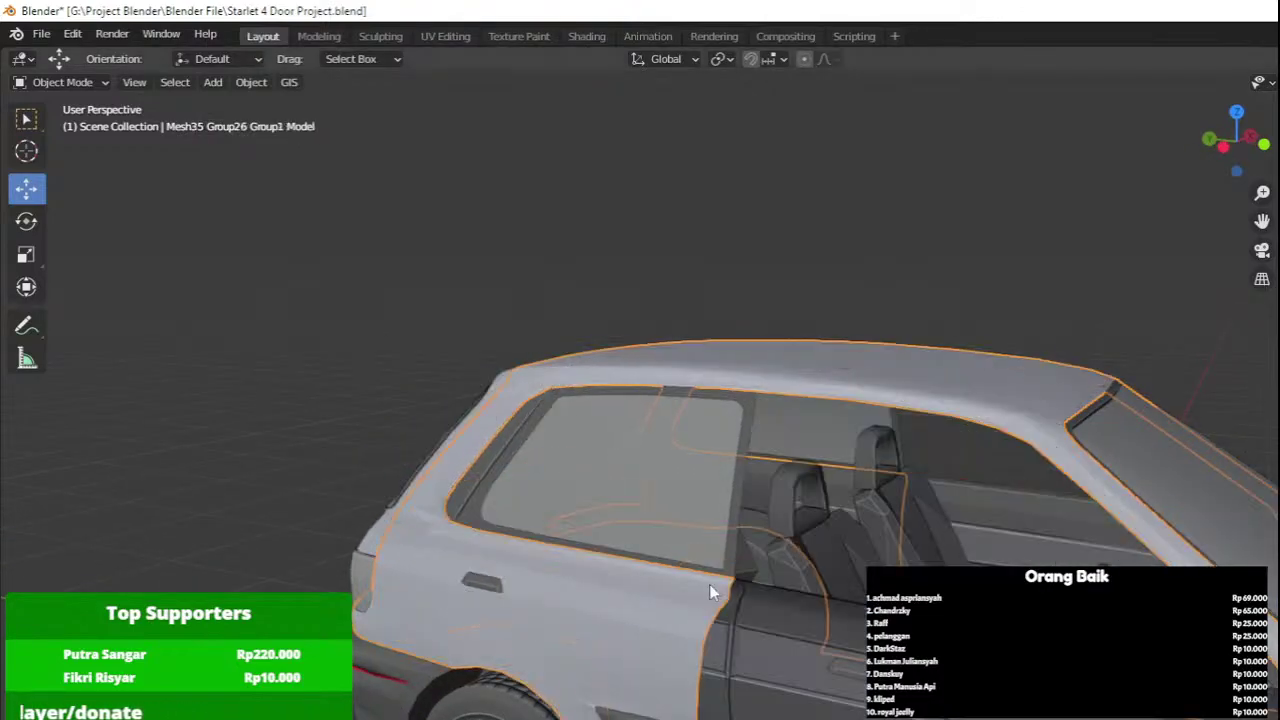
{"action": "key", "text": "h"}
{"action": "left_click", "coordinate": [734, 478]}
{"action": "key", "text": "h"}
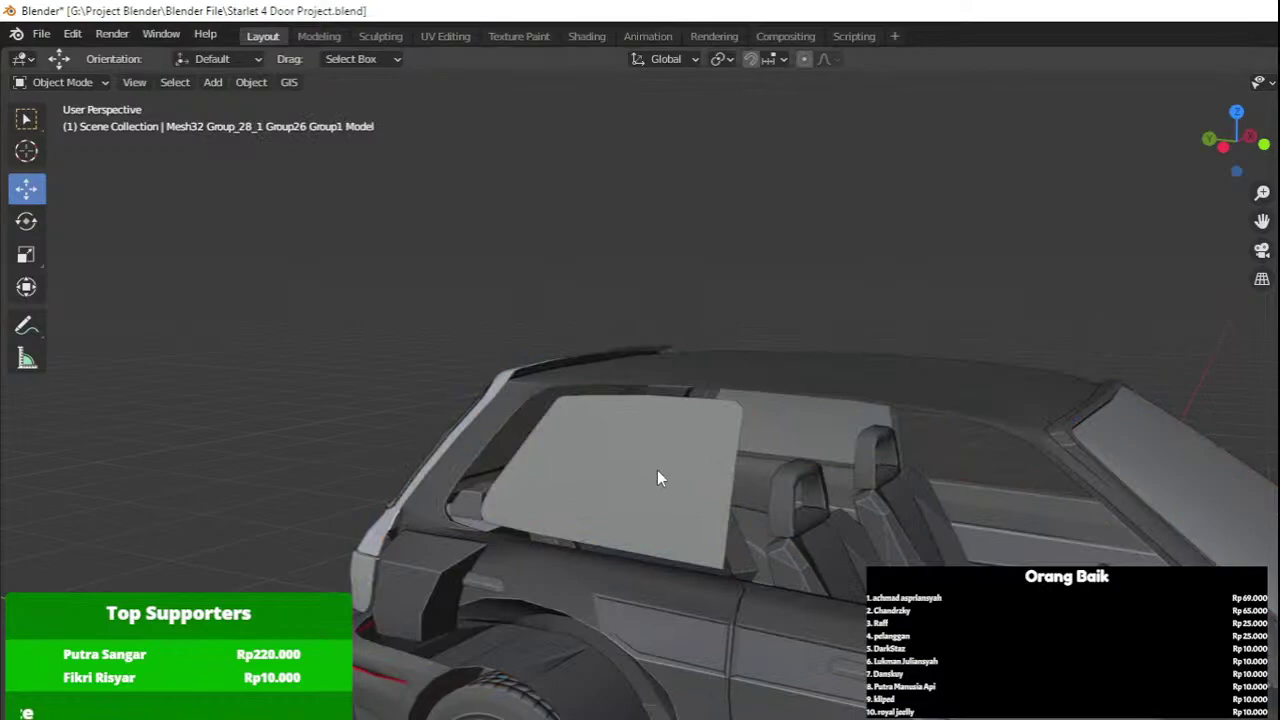
{"action": "left_click", "coordinate": [657, 470]}
{"action": "middle_click_drag", "start_coordinate": [657, 470], "coordinate": [696, 455]}
{"action": "key", "text": "h"}
{"action": "left_click", "coordinate": [836, 387]}
{"action": "key", "text": "h"}
{"action": "left_click", "coordinate": [927, 374]}
{"action": "key", "text": "h"}
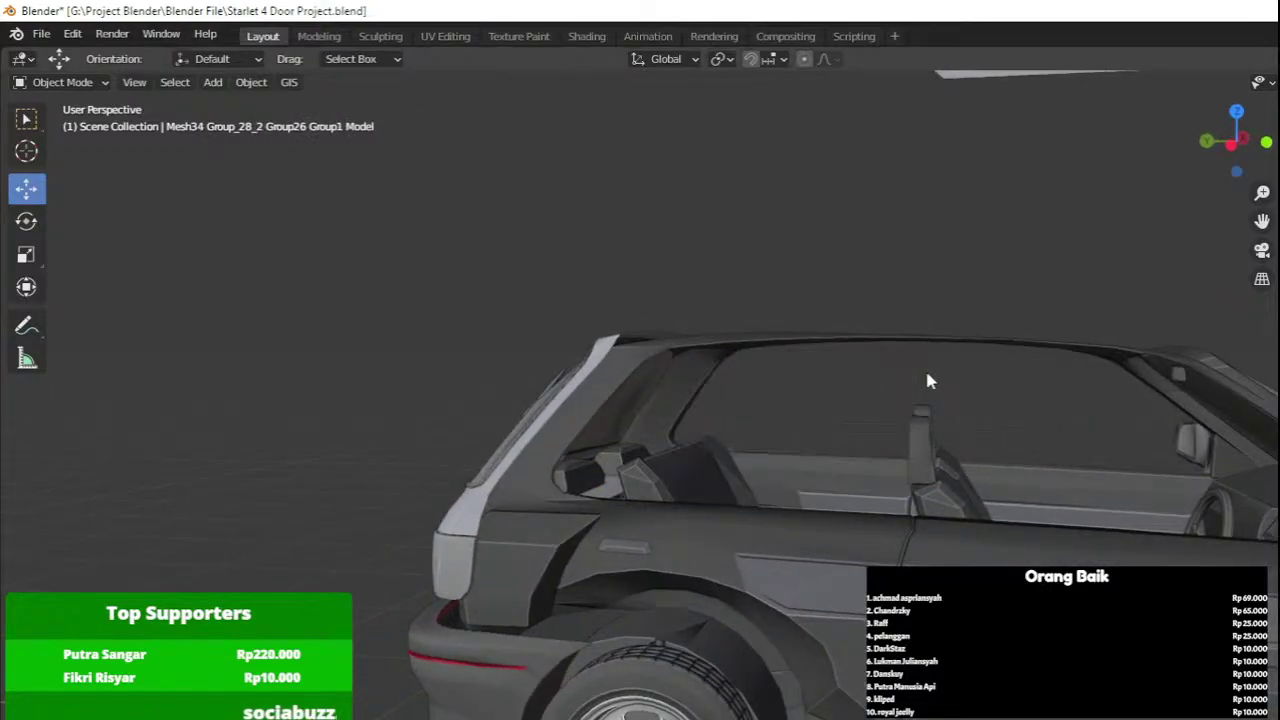
Hide the spare door floating above the car again and redisplay the new body panels without the loose strips.
{"action": "mouse_move", "coordinate": [927, 374]}
{"action": "middle_mouse_down"}
{"action": "mouse_move", "coordinate": [982, 390]}
{"action": "mouse_move", "coordinate": [1024, 430]}
{"action": "mouse_move", "coordinate": [817, 350]}
{"action": "mouse_move", "coordinate": [829, 340]}
{"action": "mouse_move", "coordinate": [894, 371]}
{"action": "mouse_move", "coordinate": [1194, 374]}
{"action": "middle_mouse_up"}
{"action": "middle_click_drag", "start_coordinate": [868, 350], "coordinate": [945, 390]}
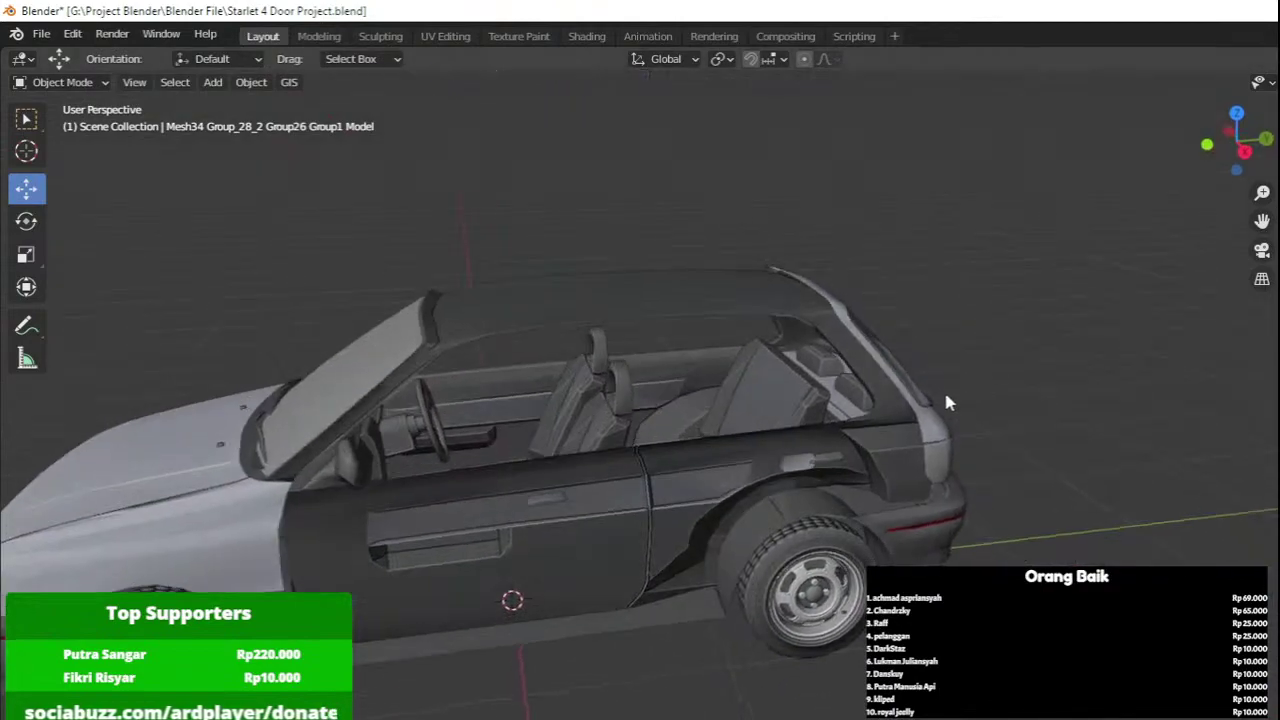
{"action": "scroll", "coordinate": [805, 463], "scroll_direction": "up", "scroll_amount": 2}
{"action": "key", "text": "h"}
{"action": "scroll", "coordinate": [677, 462], "scroll_direction": "down", "scroll_amount": 3}
{"action": "middle_click_drag", "start_coordinate": [677, 462], "coordinate": [811, 458]}
{"action": "scroll", "coordinate": [811, 458], "scroll_direction": "down", "scroll_amount": 3}
{"action": "left_click", "coordinate": [757, 277]}
{"action": "key", "text": "h"}
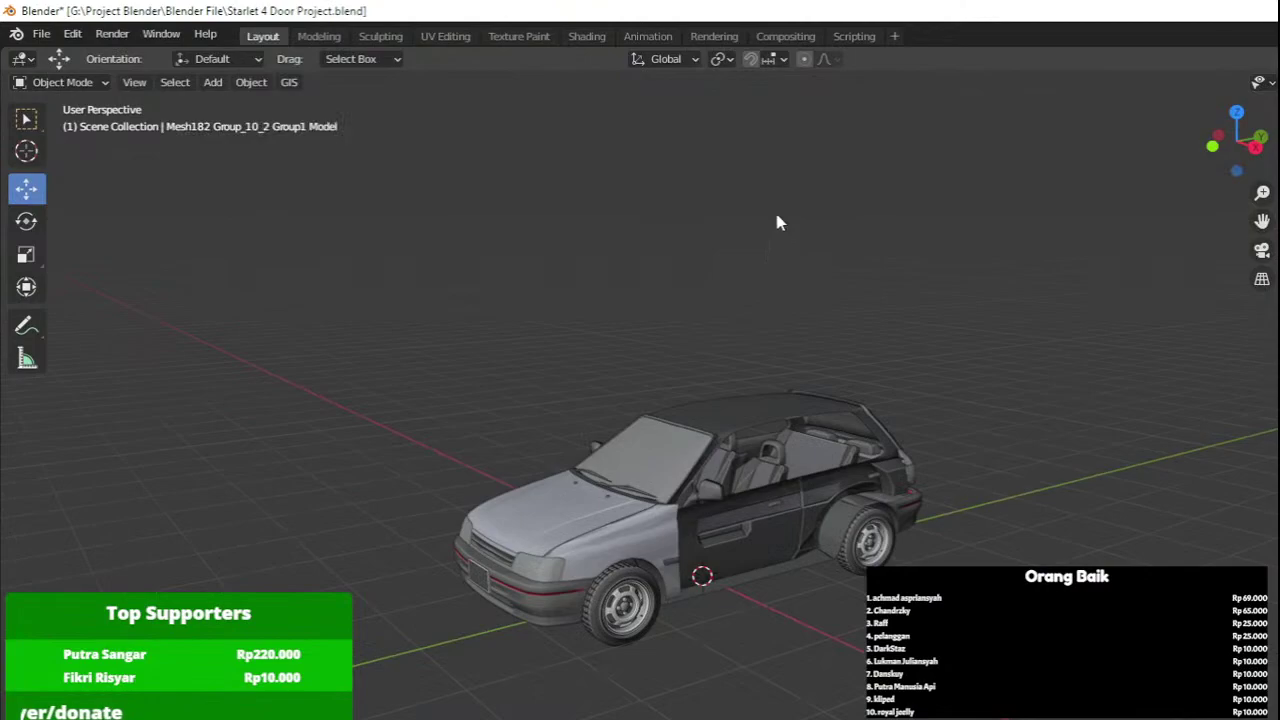
{"action": "scroll", "coordinate": [771, 286], "scroll_direction": "up", "scroll_amount": 4}
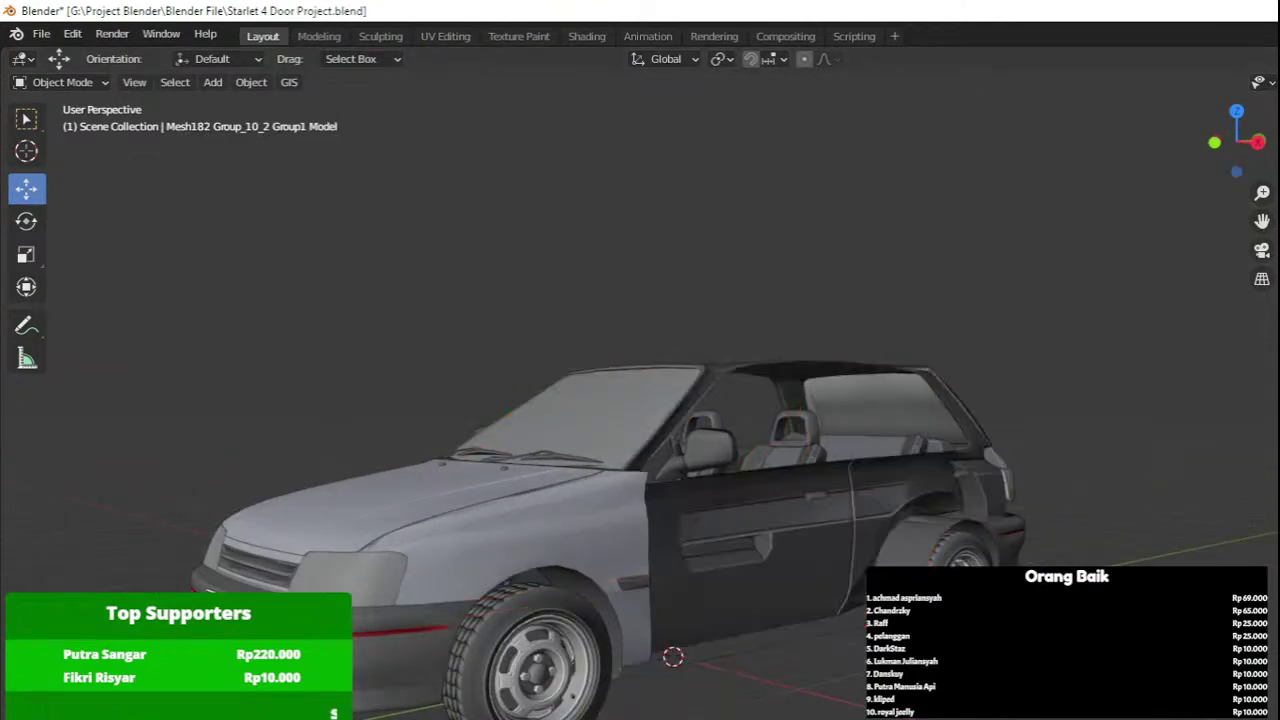
{"action": "left_click", "coordinate": [895, 655]}
{"action": "key", "text": "h"}
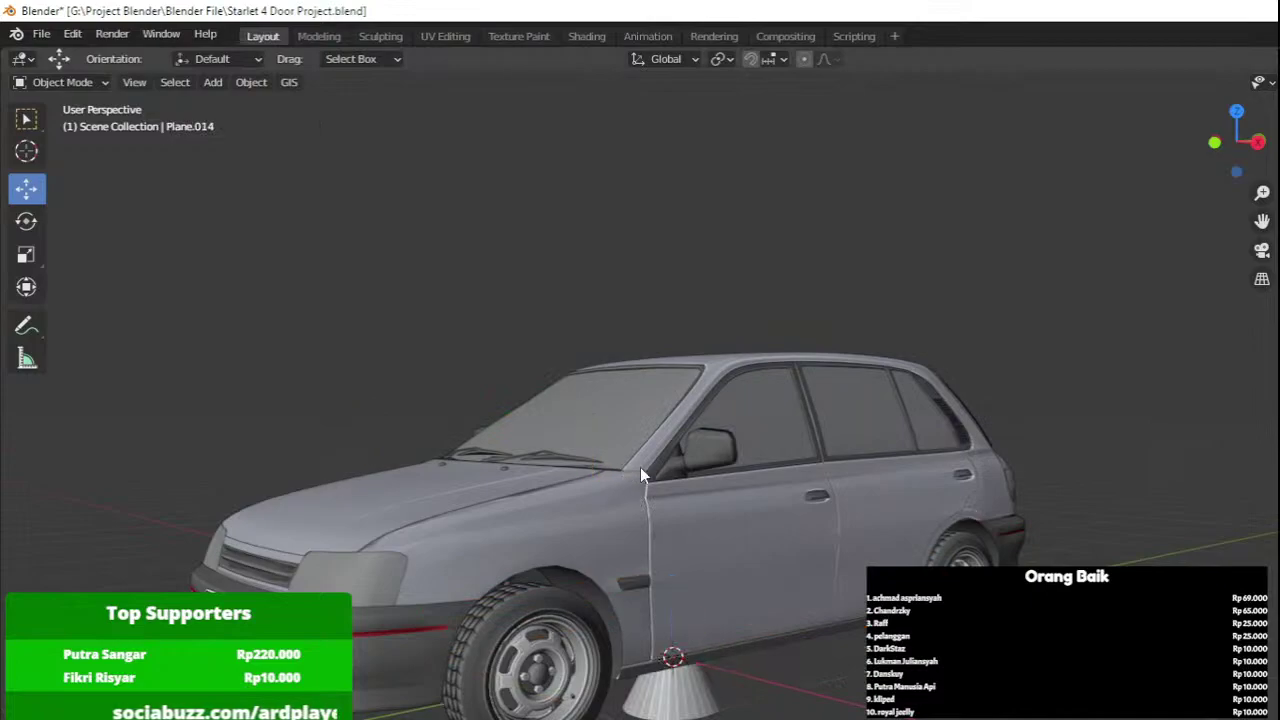
Open the rear quarter panel and rear door together in Edit Mode, in a right side wireframe view of their seam.
{"action": "middle_click_drag", "start_coordinate": [641, 474], "coordinate": [1179, 463]}
{"action": "scroll", "coordinate": [950, 465], "scroll_direction": "up", "scroll_amount": 8}
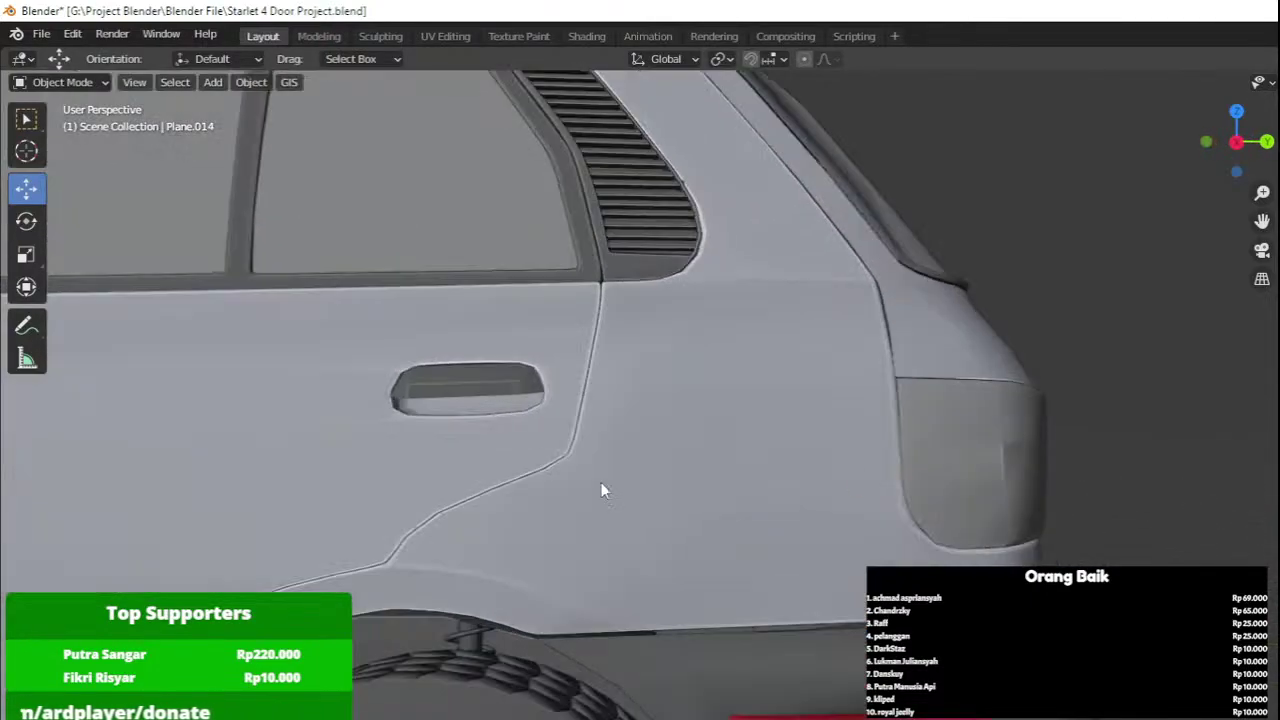
{"action": "middle_click_drag", "start_coordinate": [601, 482], "coordinate": [742, 450], "text": "shift"}
{"action": "left_click", "coordinate": [743, 450]}
{"action": "key", "text": "KP_3"}
{"action": "key", "text": "Tab"}
{"action": "scroll", "coordinate": [743, 450], "scroll_direction": "up", "scroll_amount": 4}
{"action": "key", "text": "z"}
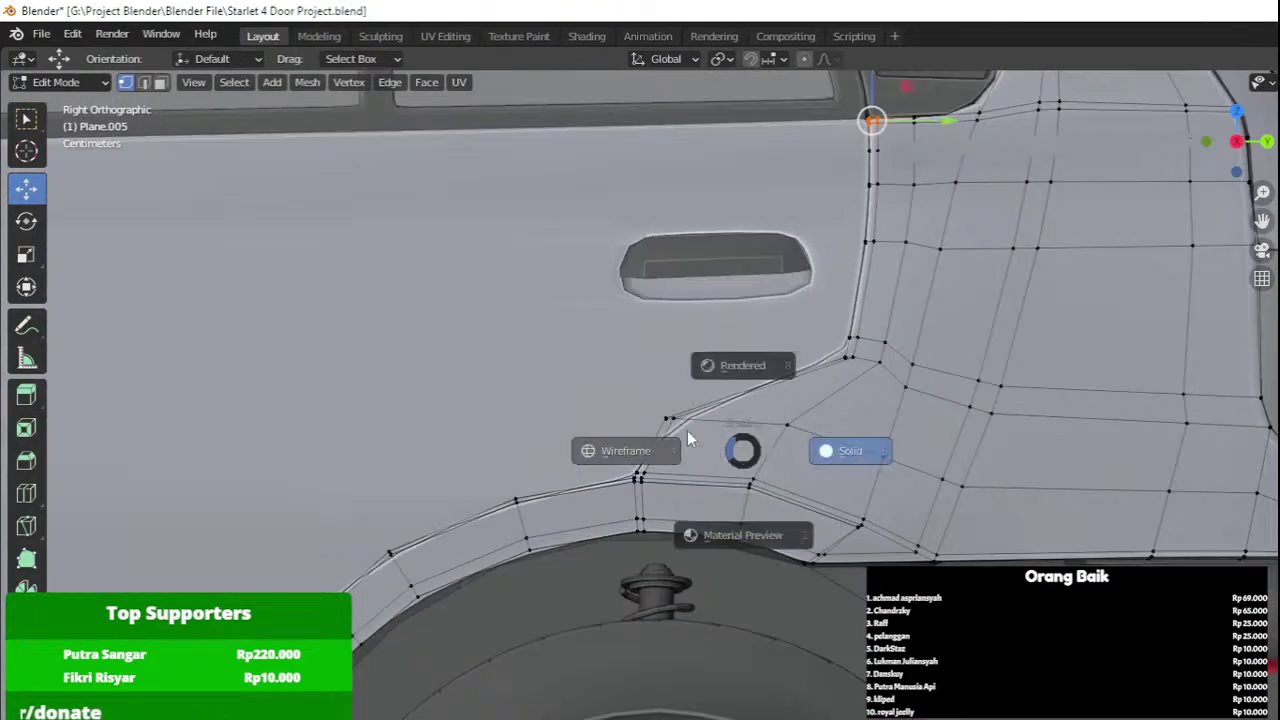
{"action": "left_click", "coordinate": [645, 440]}
{"action": "left_click_drag", "start_coordinate": [609, 371], "coordinate": [702, 433]}
{"action": "key", "text": "Tab"}
{"action": "left_click", "coordinate": [616, 421], "text": "shift"}
{"action": "key", "text": "Tab"}
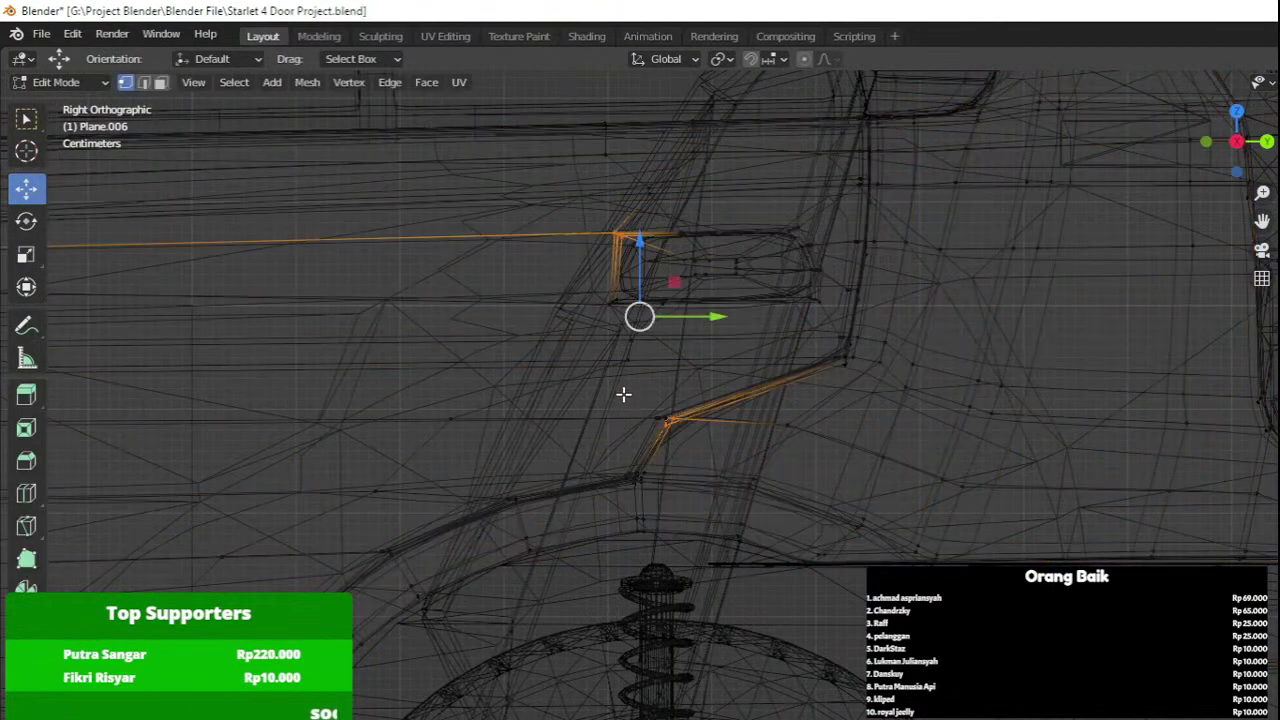
Shift both panels' seam vertices above the rear wheel arch rearward along Y, and undo a trial lowering along Z.
{"action": "mouse_move", "coordinate": [624, 394]}
{"action": "left_mouse_down"}
{"action": "mouse_move", "coordinate": [729, 443]}
{"action": "mouse_move", "coordinate": [769, 429]}
{"action": "mouse_move", "coordinate": [817, 442]}
{"action": "mouse_move", "coordinate": [788, 442]}
{"action": "left_mouse_up"}
{"action": "key", "text": "z"}
{"action": "left_click", "coordinate": [804, 440]}
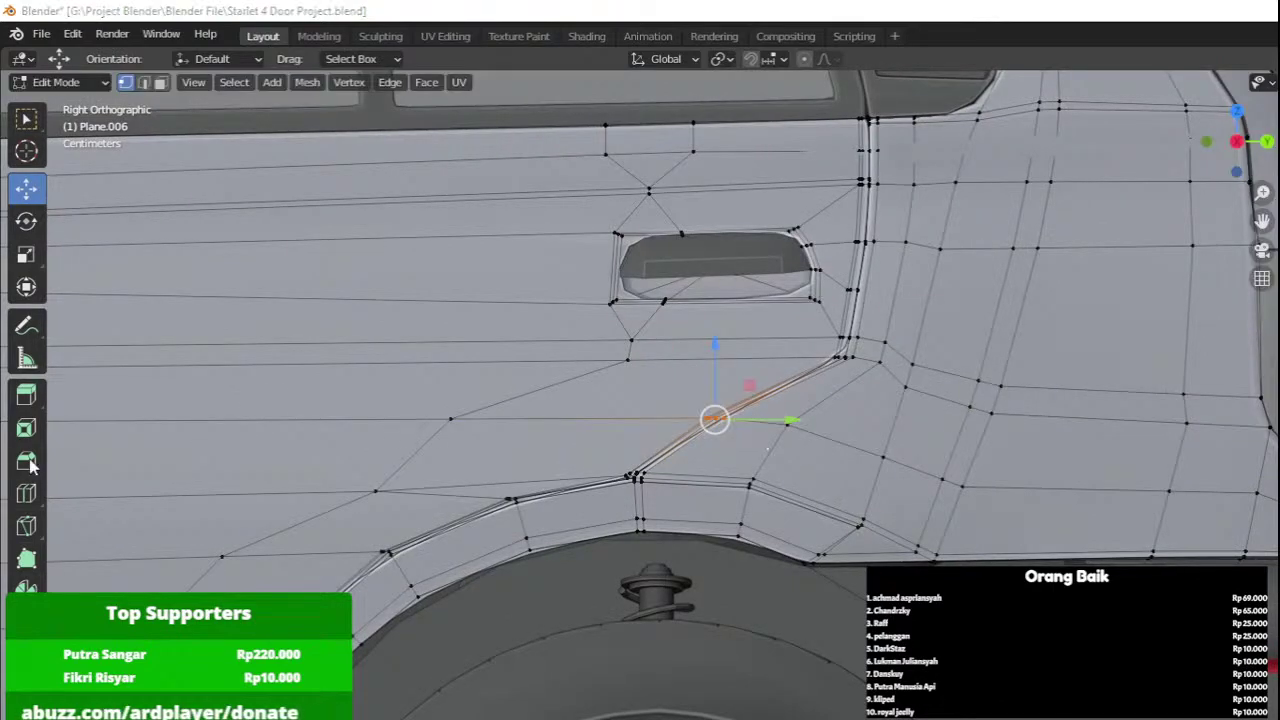
{"action": "left_click_drag", "start_coordinate": [714, 352], "coordinate": [739, 398]}
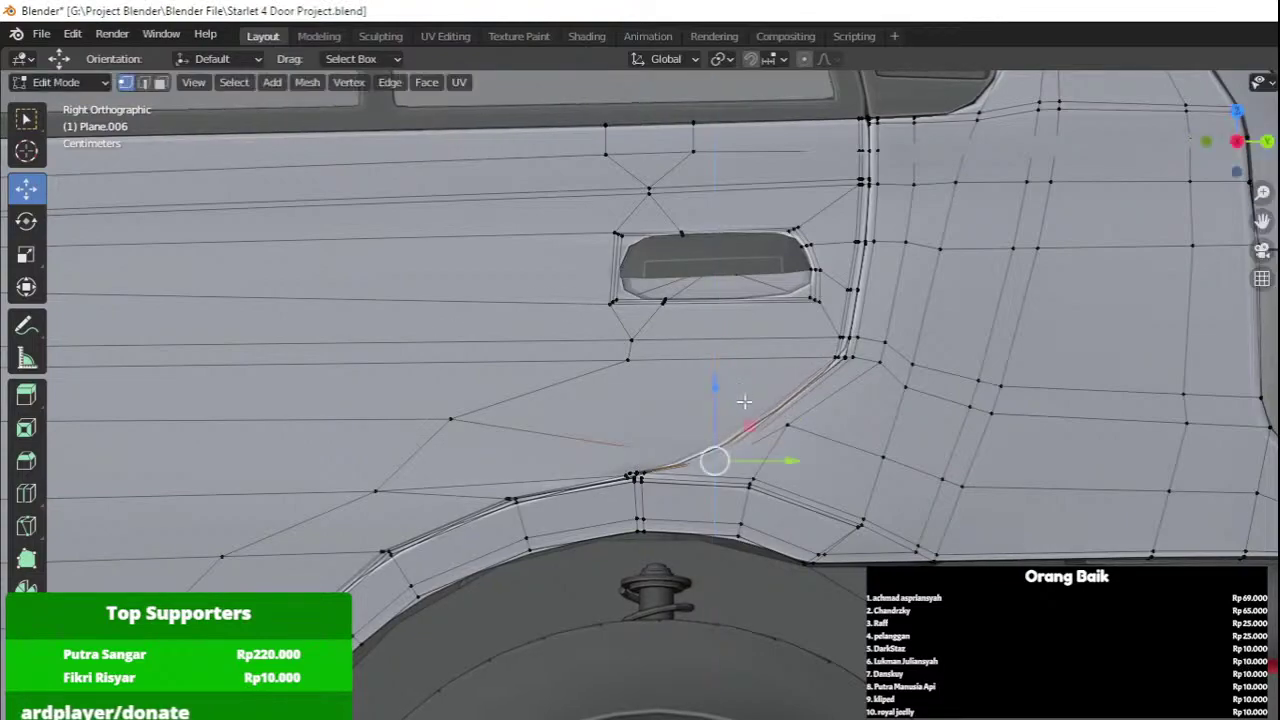
{"action": "key", "text": "ctrl+z"}
Move the selected seam vertices above the wheel arch farther rearward along Y and lower them slightly along Z.
{"action": "key", "text": "z"}
{"action": "left_click", "coordinate": [647, 407]}
{"action": "key", "text": "z"}
{"action": "left_click", "coordinate": [816, 432]}
{"action": "left_click_drag", "start_coordinate": [791, 441], "coordinate": [868, 437]}
{"action": "left_click_drag", "start_coordinate": [789, 357], "coordinate": [780, 388]}
Undo a trial move of the seam vertices above the rear wheel arch, and pull them slightly inward along X instead.
{"action": "middle_click_drag", "start_coordinate": [782, 390], "coordinate": [892, 507]}
{"action": "left_click_drag", "start_coordinate": [786, 614], "coordinate": [807, 621]}
{"action": "key", "text": "ctrl+z"}
{"action": "middle_click_drag", "start_coordinate": [807, 620], "coordinate": [690, 550]}
{"action": "middle_click_drag", "start_coordinate": [312, 377], "coordinate": [440, 495], "text": "shift"}
{"action": "middle_click_drag", "start_coordinate": [571, 514], "coordinate": [615, 556]}
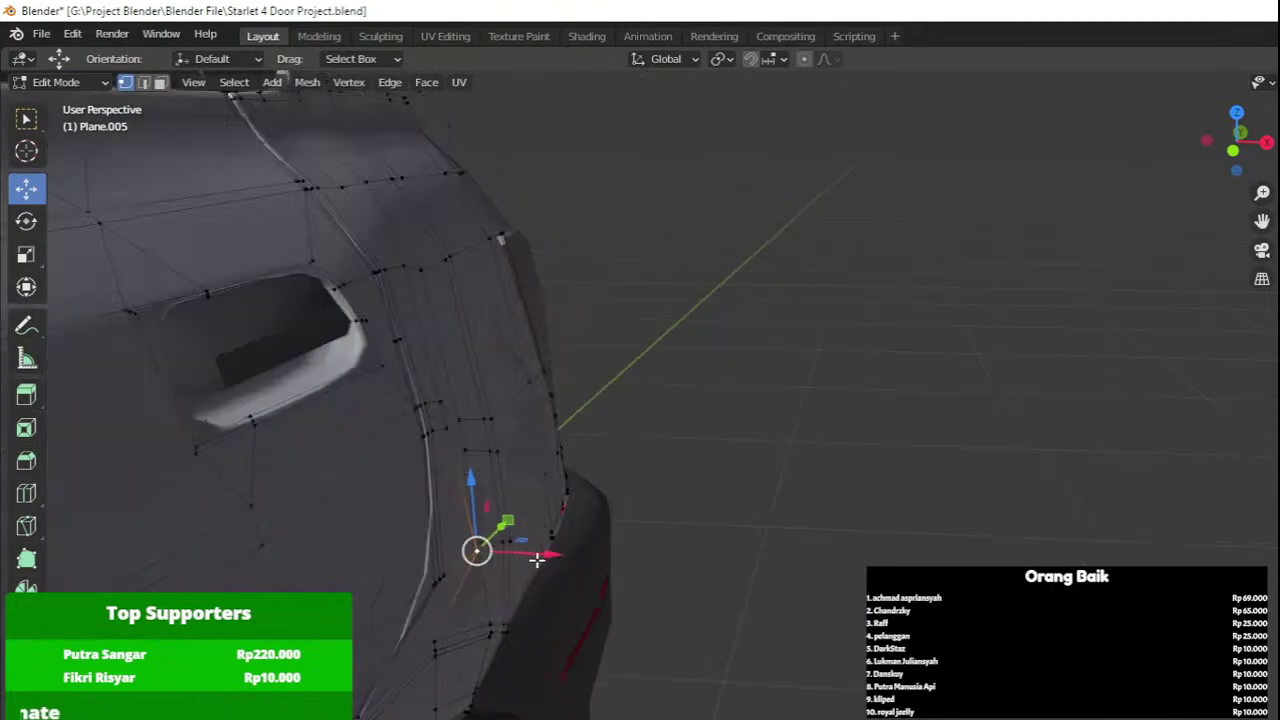
{"action": "left_click_drag", "start_coordinate": [537, 560], "coordinate": [528, 560]}
{"action": "middle_click_drag", "start_coordinate": [543, 566], "coordinate": [671, 510]}
{"action": "key", "text": "Tab"}
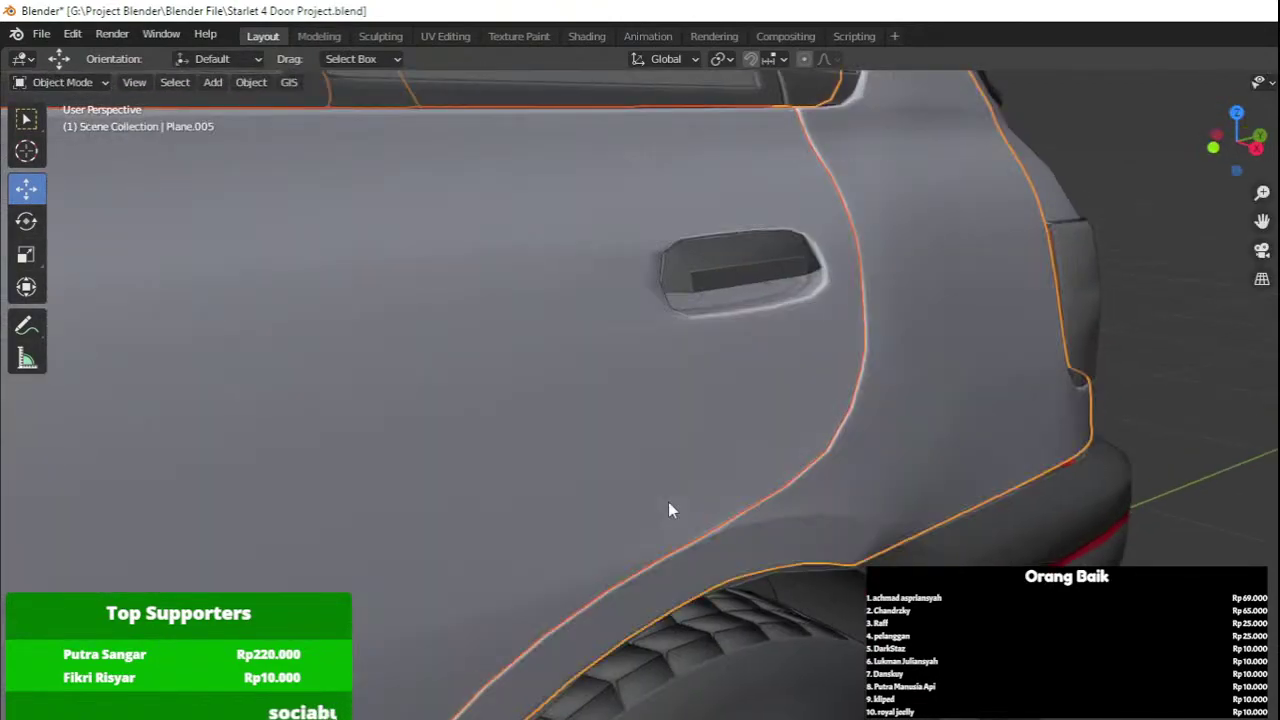
Move the neighbouring seam and arch-edge vertices above the rear wheel about 0.059 m rearward along Y.
{"action": "key", "text": "KP_3"}
{"action": "key", "text": "Tab"}
{"action": "middle_click_drag", "start_coordinate": [514, 426], "coordinate": [628, 434], "text": "shift"}
{"action": "scroll", "coordinate": [628, 434], "scroll_direction": "up", "scroll_amount": 2}
{"action": "key", "text": "shift+z"}
{"action": "left_click_drag", "start_coordinate": [724, 431], "coordinate": [825, 597]}
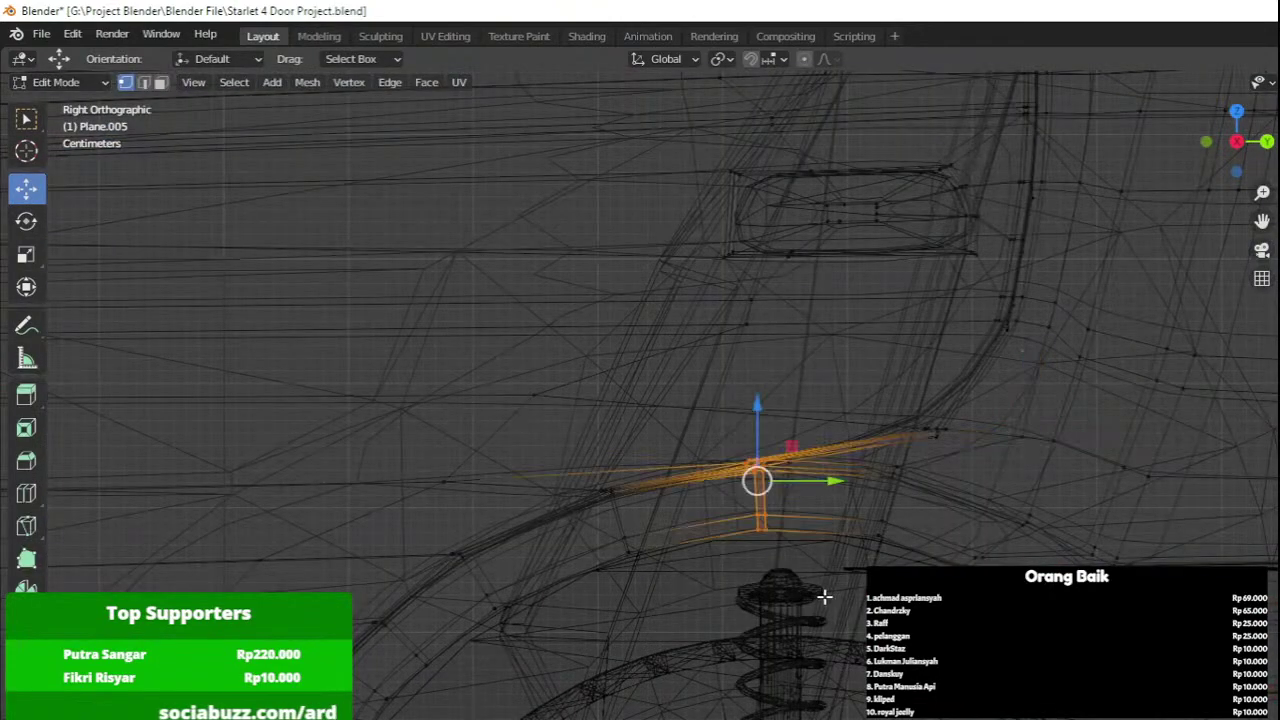
{"action": "key", "text": "shift+z"}
{"action": "key", "text": "g"}
{"action": "key", "text": "y"}
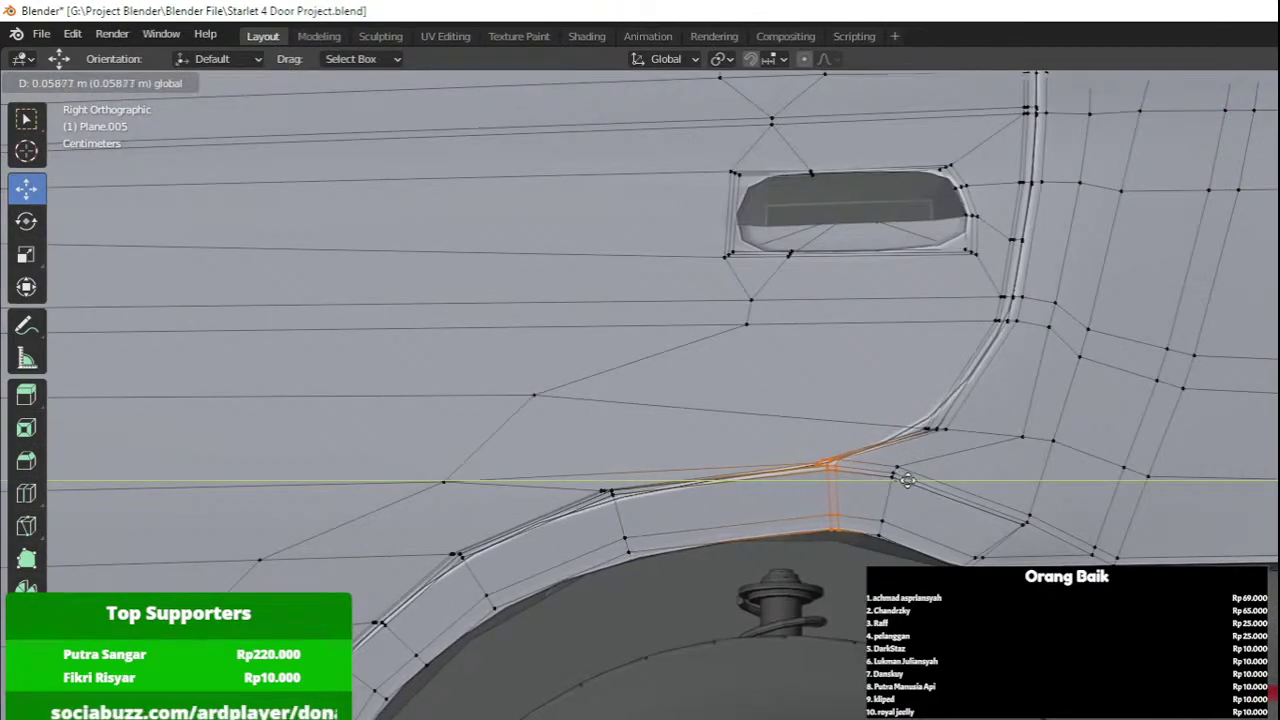
{"action": "left_click", "coordinate": [906, 480]}
{"action": "key", "text": "Tab"}
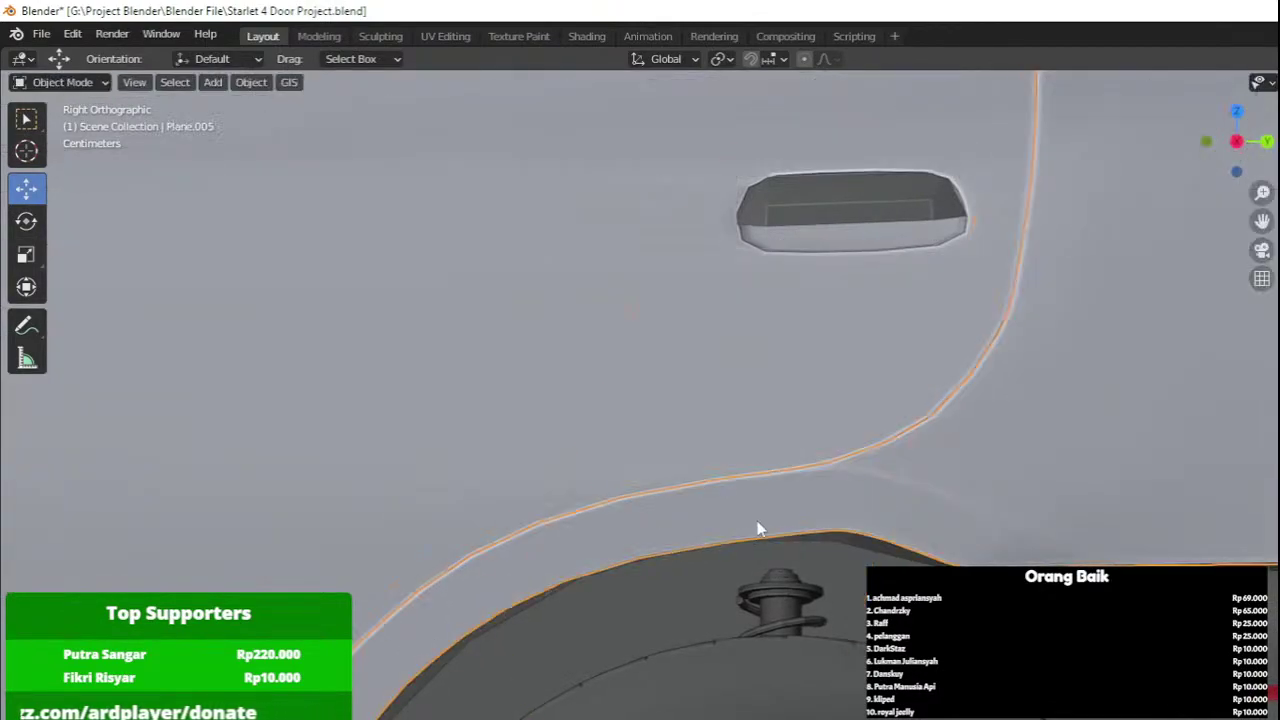
Add an edge loop across the quarter panel's arch strip, just ahead of the moved vertices.
{"action": "key", "text": "Tab"}
{"action": "key", "text": "ctrl+r"}
{"action": "left_click", "coordinate": [746, 512]}
{"action": "left_click", "coordinate": [745, 508]}
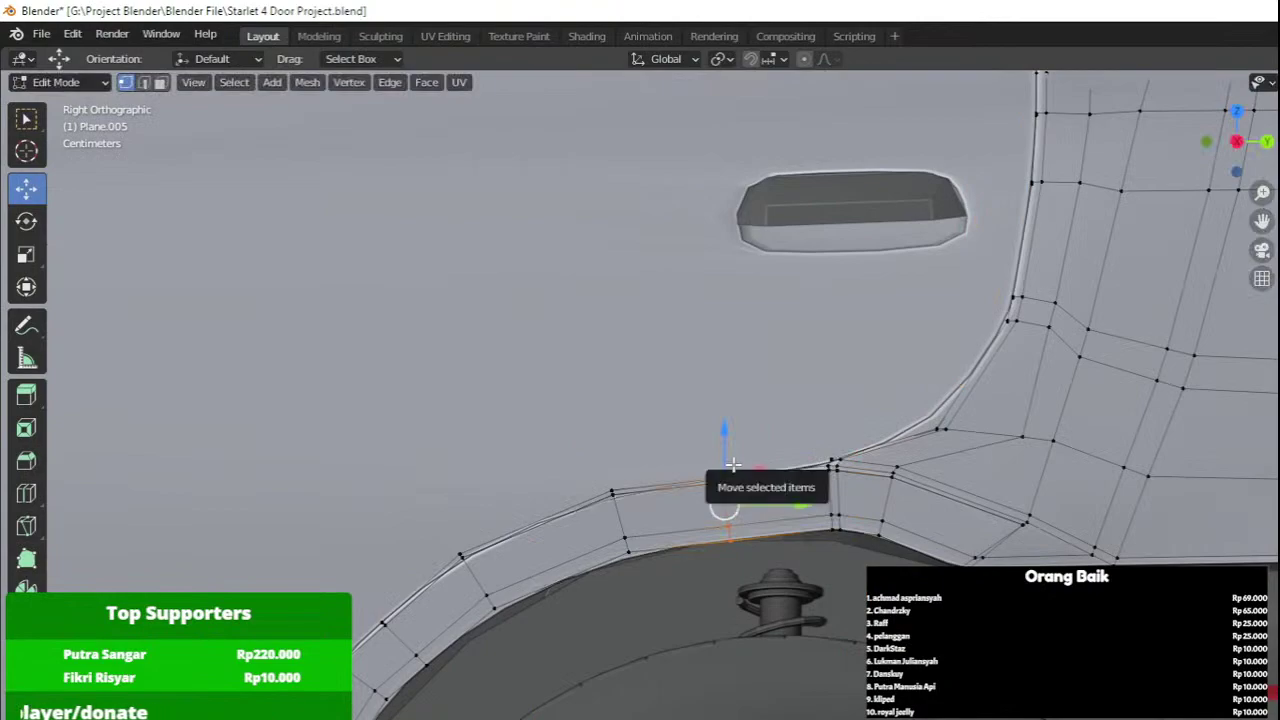
Move and rotate the arch's lower-edge vertices directly below the shifted seam point to realign them.
{"action": "scroll", "coordinate": [793, 484], "scroll_direction": "up", "scroll_amount": 2}
{"action": "left_click_drag", "start_coordinate": [875, 488], "coordinate": [876, 487]}
{"action": "key", "text": "shift+z"}
{"action": "left_click_drag", "start_coordinate": [770, 558], "coordinate": [876, 478]}
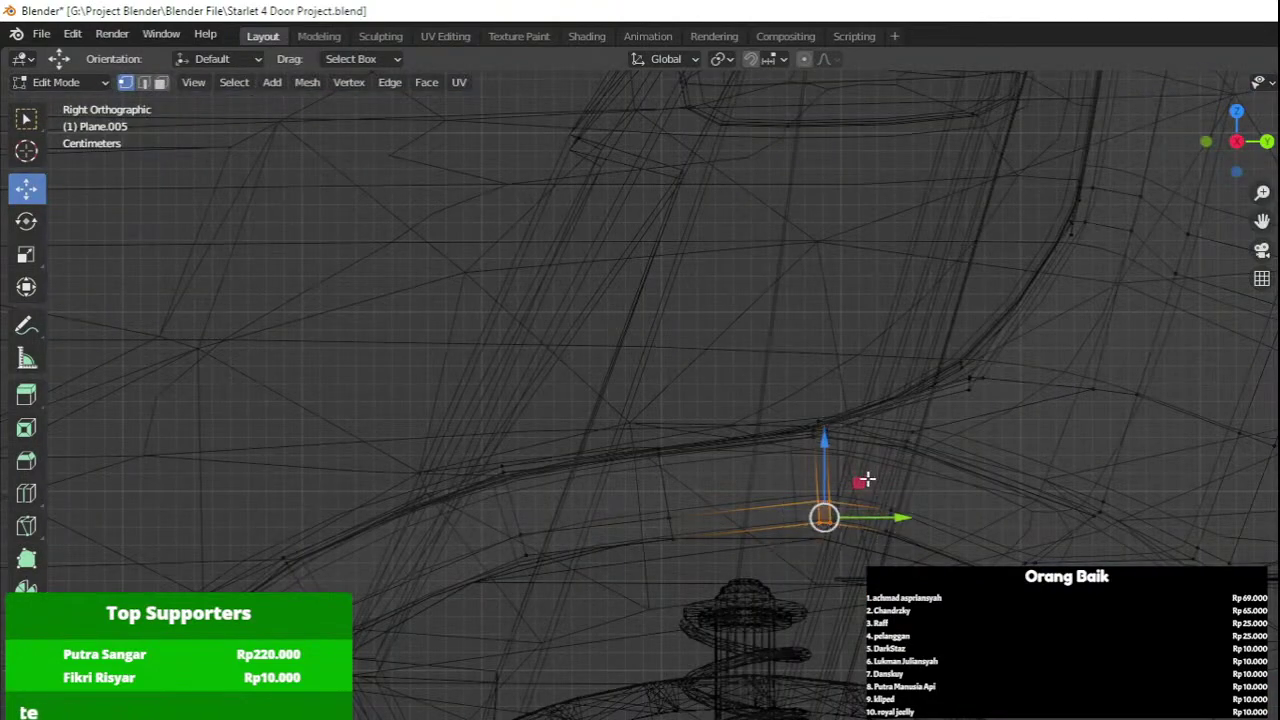
{"action": "key", "text": "g"}
{"action": "left_click", "coordinate": [846, 518]}
{"action": "key", "text": "r"}
{"action": "left_click", "coordinate": [902, 441]}
Reposition three neighbouring vertex groups along the rear wheel arch's lower edge to even out its curve.
{"action": "middle_click_drag", "start_coordinate": [840, 540], "coordinate": [711, 417], "text": "shift"}
{"action": "scroll", "coordinate": [711, 417], "scroll_direction": "up", "scroll_amount": 4}
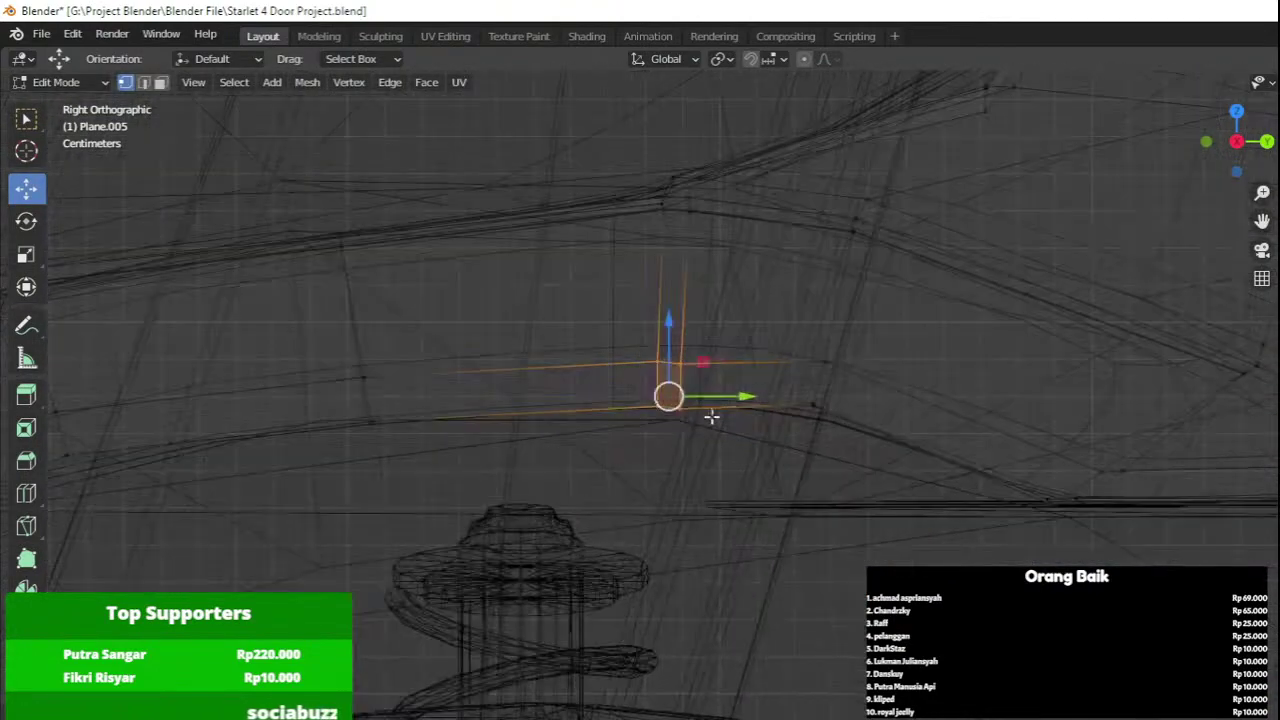
{"action": "left_click_drag", "start_coordinate": [597, 477], "coordinate": [665, 322]}
{"action": "key", "text": "g"}
{"action": "left_click", "coordinate": [584, 342]}
{"action": "left_click_drag", "start_coordinate": [749, 467], "coordinate": [664, 322]}
{"action": "key", "text": "g"}
{"action": "left_click", "coordinate": [686, 338]}
{"action": "left_click_drag", "start_coordinate": [804, 500], "coordinate": [876, 326]}
{"action": "key", "text": "g"}
{"action": "left_click", "coordinate": [866, 412]}
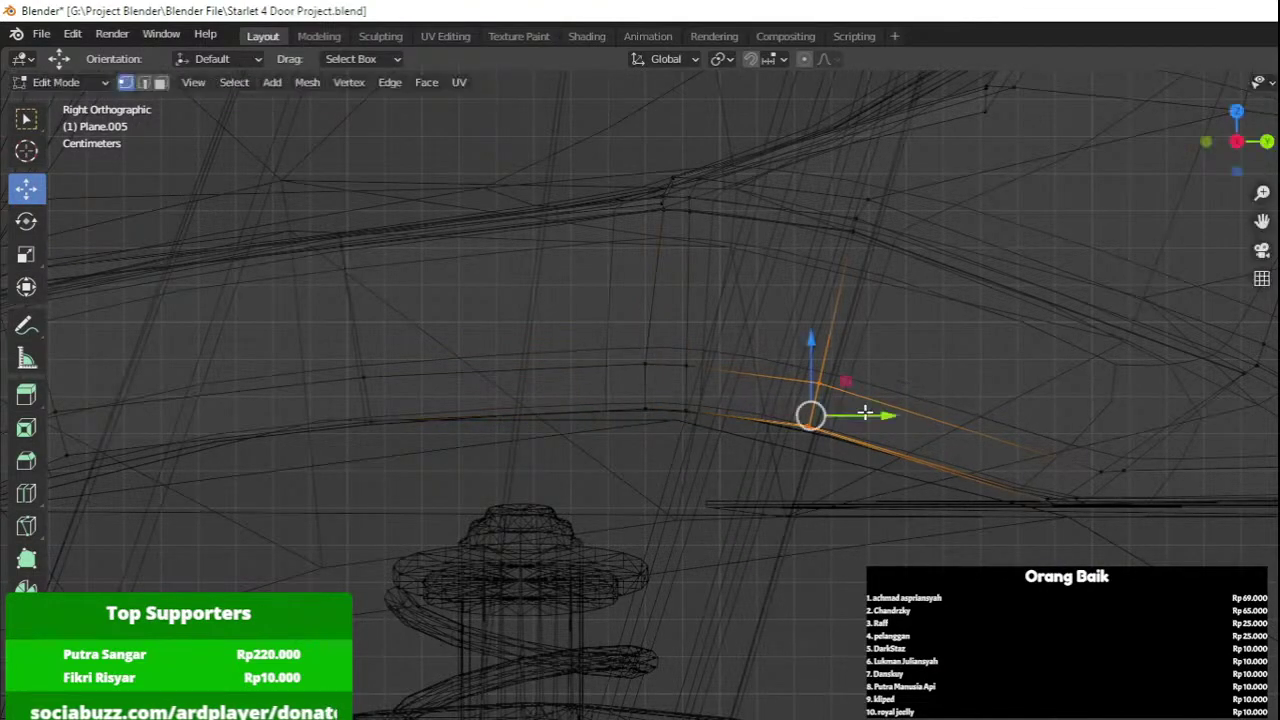
{"action": "key", "text": "shift+z"}
{"action": "key", "text": "Tab"}
Deselect the body panels and set the viewport to solid shading with the whole car in view.
{"action": "scroll", "coordinate": [848, 506], "scroll_direction": "down", "scroll_amount": 4}
{"action": "scroll", "coordinate": [848, 505], "scroll_direction": "down", "scroll_amount": 8}
{"action": "middle_click_drag", "start_coordinate": [1030, 511], "coordinate": [1051, 522]}
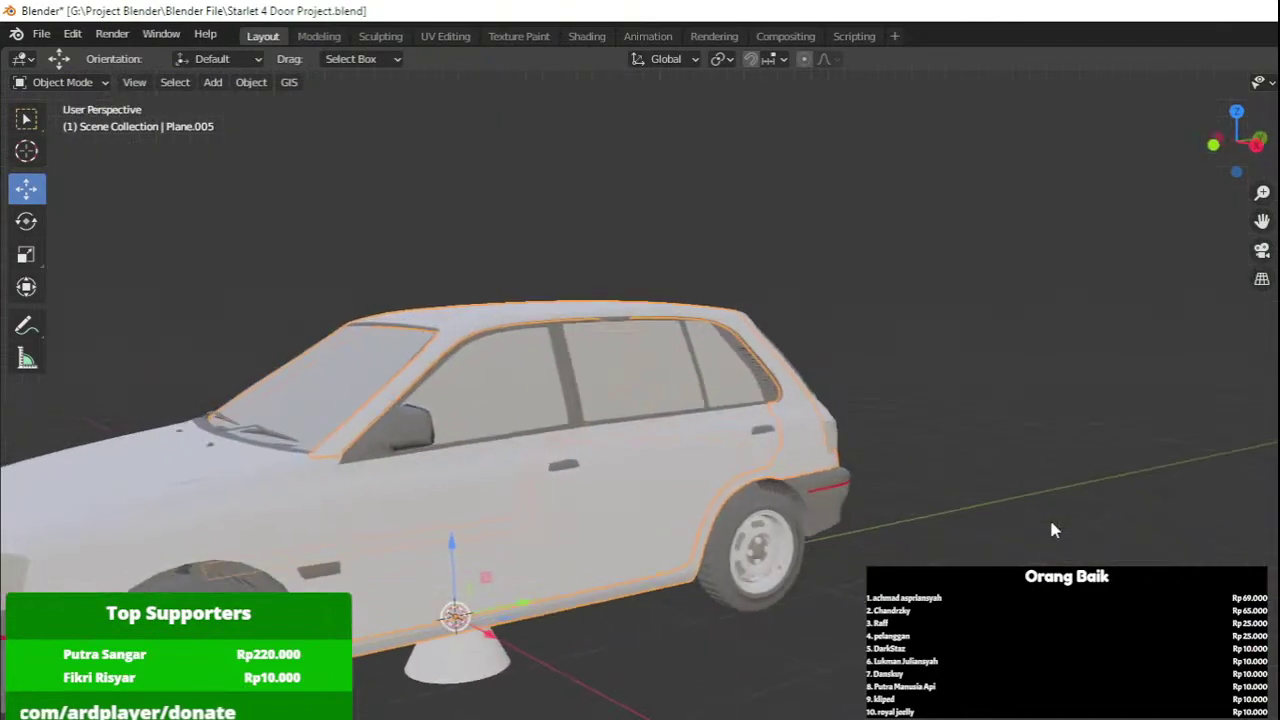
{"action": "left_click", "coordinate": [1049, 521]}
{"action": "key", "text": "z"}
{"action": "left_click", "coordinate": [1171, 517]}
Check the rear door's mesh and the whole car, and save the project file.
{"action": "middle_click_drag", "start_coordinate": [880, 510], "coordinate": [1131, 488], "text": "shift"}
{"action": "scroll", "coordinate": [860, 545], "scroll_direction": "up", "scroll_amount": 4}
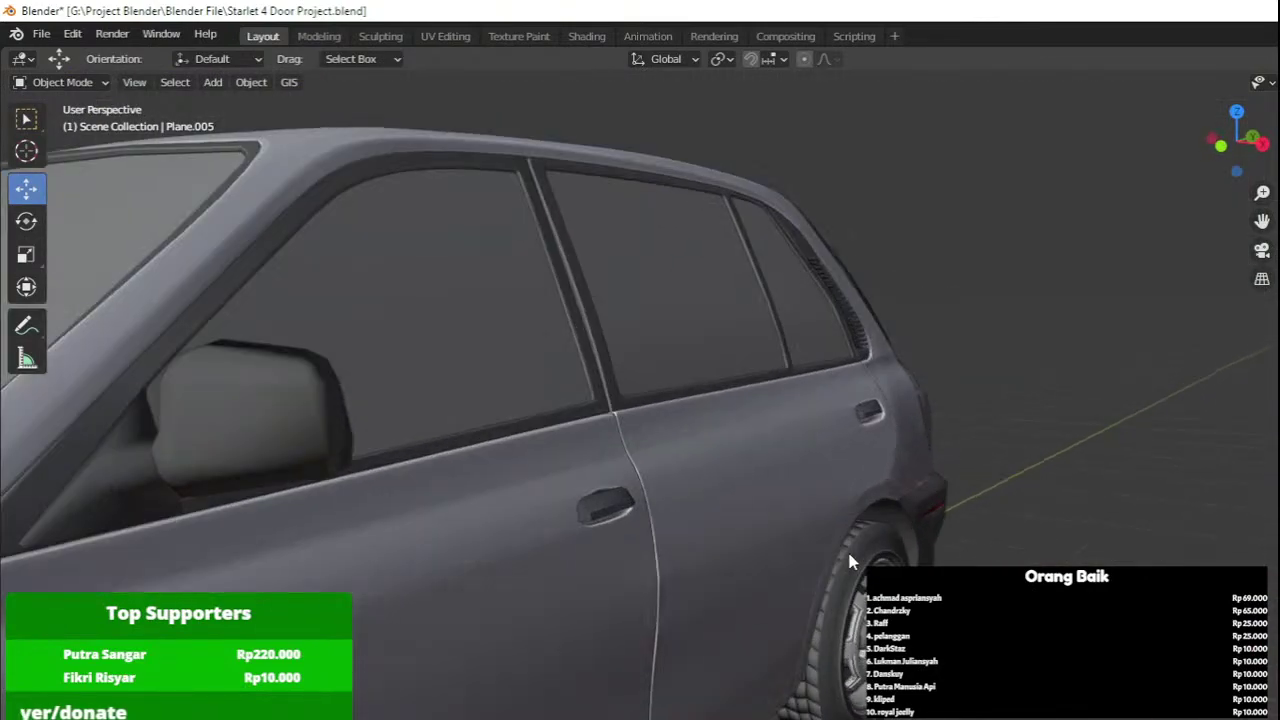
{"action": "scroll", "coordinate": [851, 472], "scroll_direction": "up", "scroll_amount": 2}
{"action": "left_click", "coordinate": [851, 471]}
{"action": "key", "text": "Tab"}
{"action": "scroll", "coordinate": [851, 471], "scroll_direction": "up", "scroll_amount": 4}
{"action": "middle_click_drag", "start_coordinate": [851, 471], "coordinate": [837, 517], "text": "shift"}
{"action": "key", "text": "Tab"}
{"action": "scroll", "coordinate": [683, 587], "scroll_direction": "down", "scroll_amount": 8}
{"action": "scroll", "coordinate": [619, 568], "scroll_direction": "down", "scroll_amount": 3}
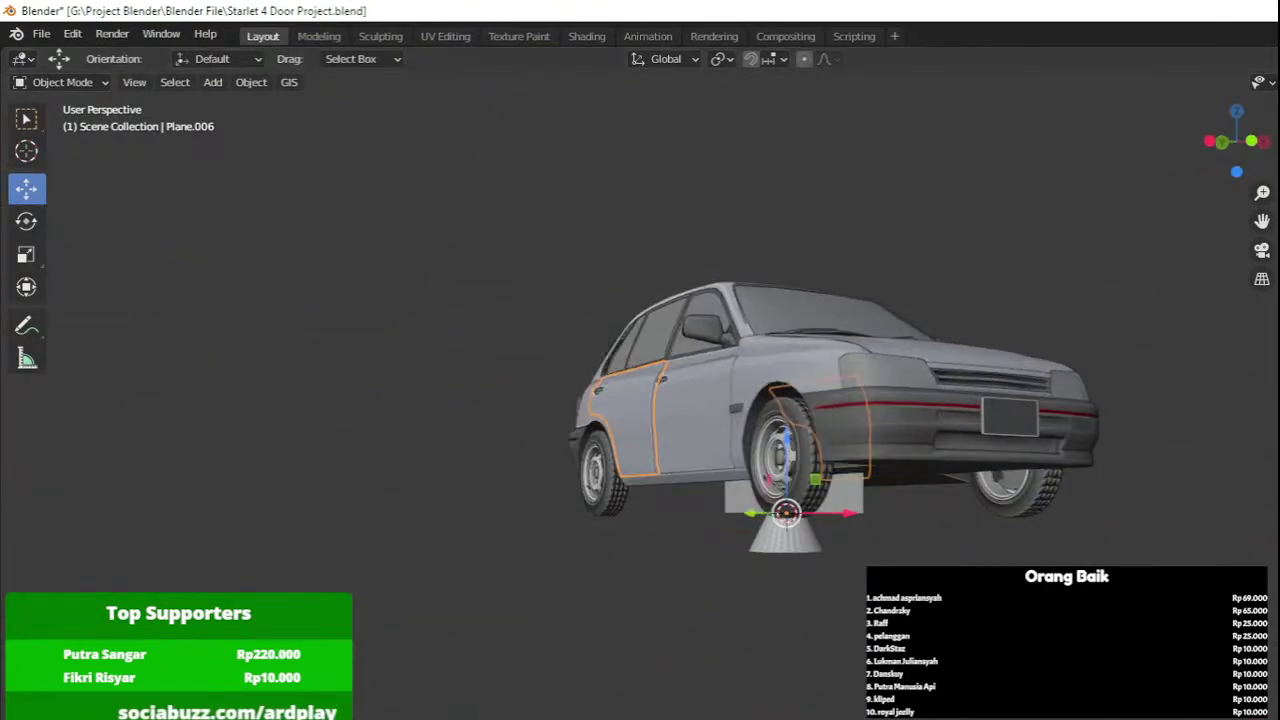
{"action": "middle_click_drag", "start_coordinate": [1113, 294], "coordinate": [1061, 297]}
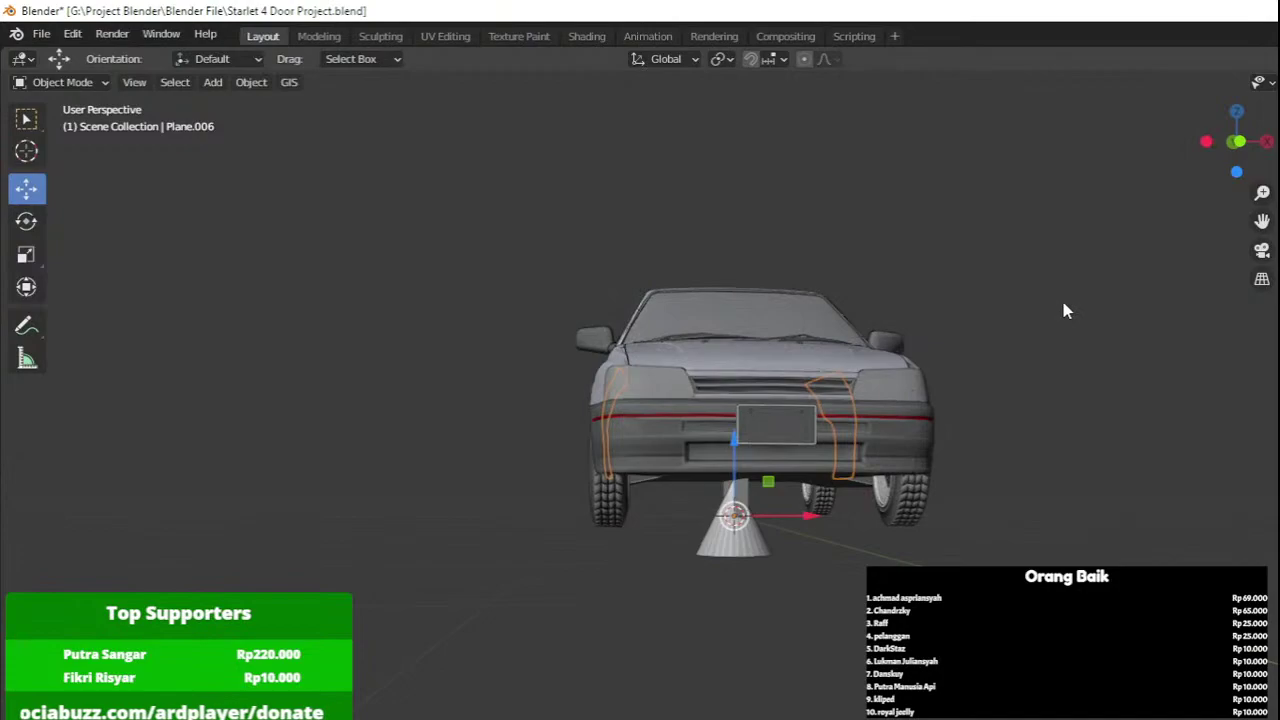
{"action": "key", "text": "ctrl+s"}
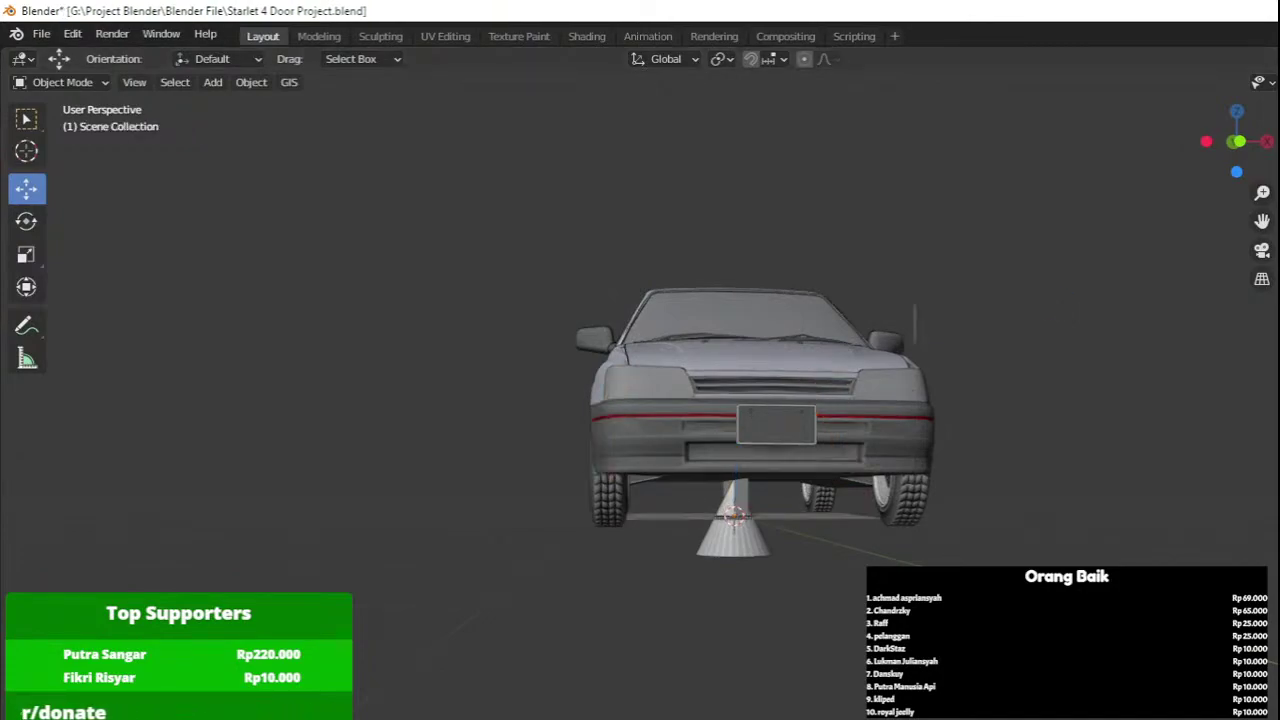
Try hiding the rear door and the front door of the 4-door body.
{"action": "middle_click_drag", "start_coordinate": [840, 363], "coordinate": [731, 440]}
{"action": "scroll", "coordinate": [731, 445], "scroll_direction": "up", "scroll_amount": 1}
{"action": "left_click", "coordinate": [729, 459]}
{"action": "scroll", "coordinate": [729, 460], "scroll_direction": "up", "scroll_amount": 1}
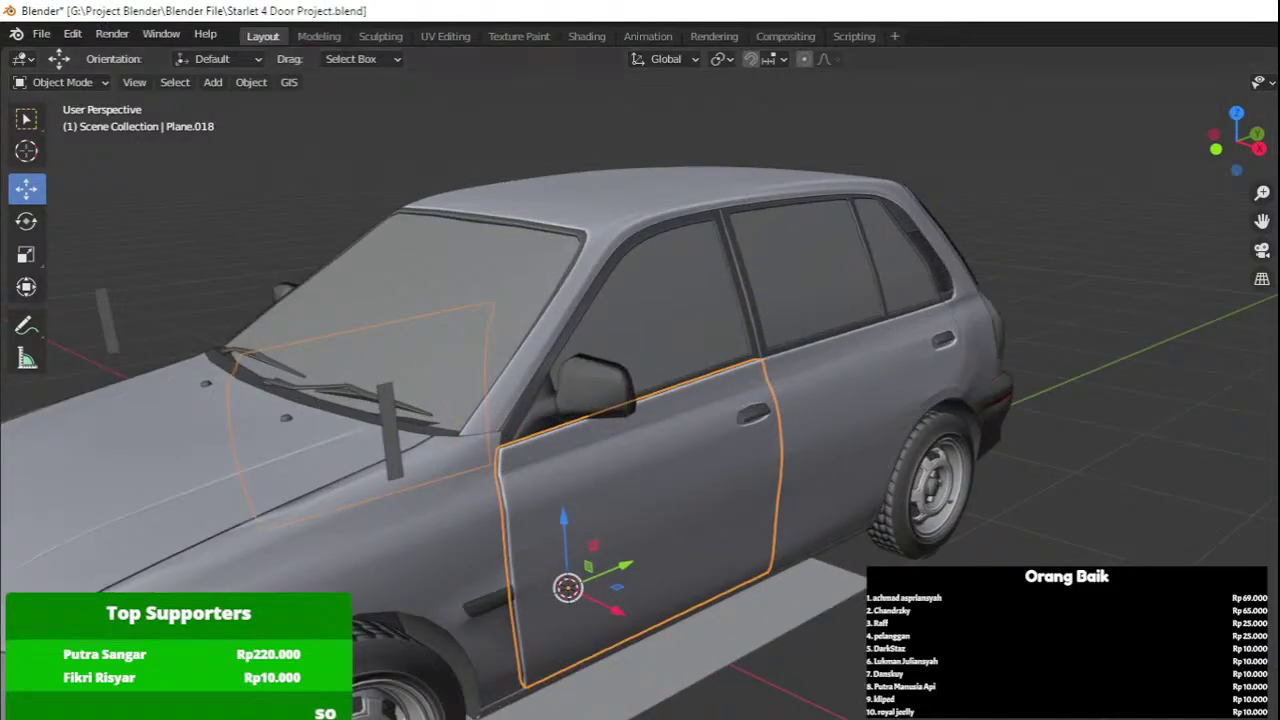
{"action": "key", "text": "alt+a"}
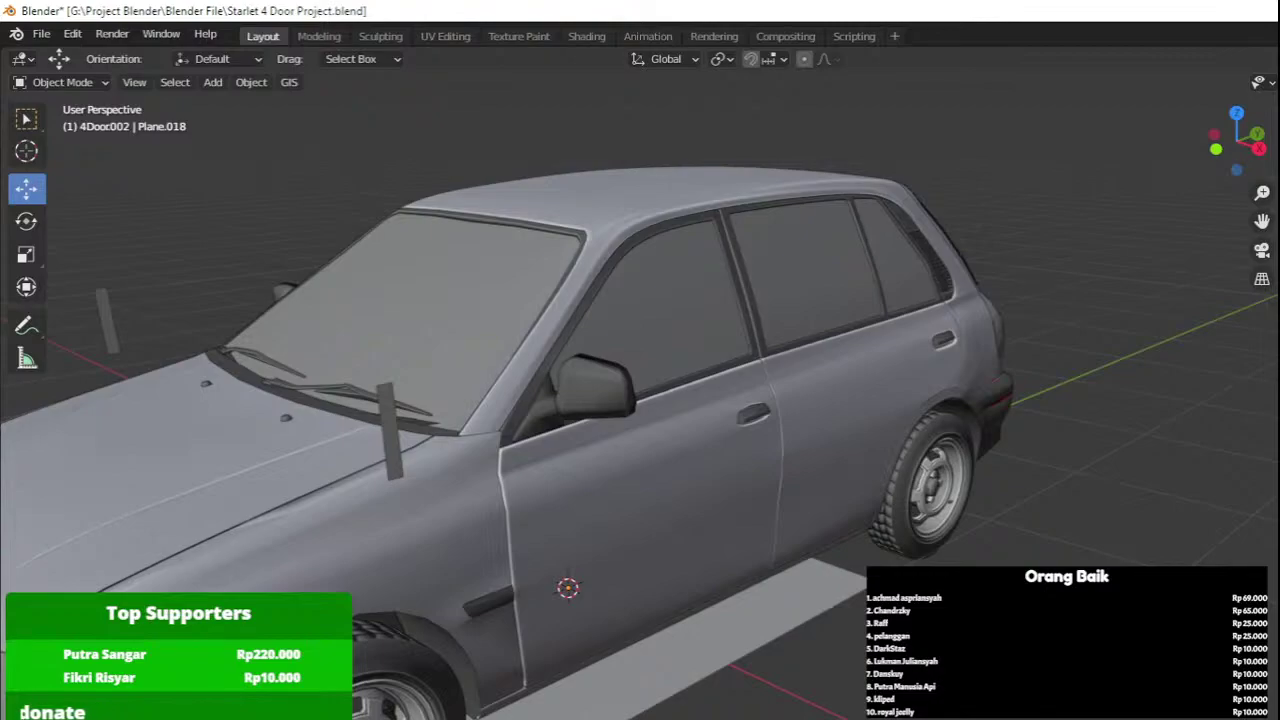
{"action": "left_click", "coordinate": [879, 366]}
{"action": "scroll", "coordinate": [879, 366], "scroll_direction": "up", "scroll_amount": 1}
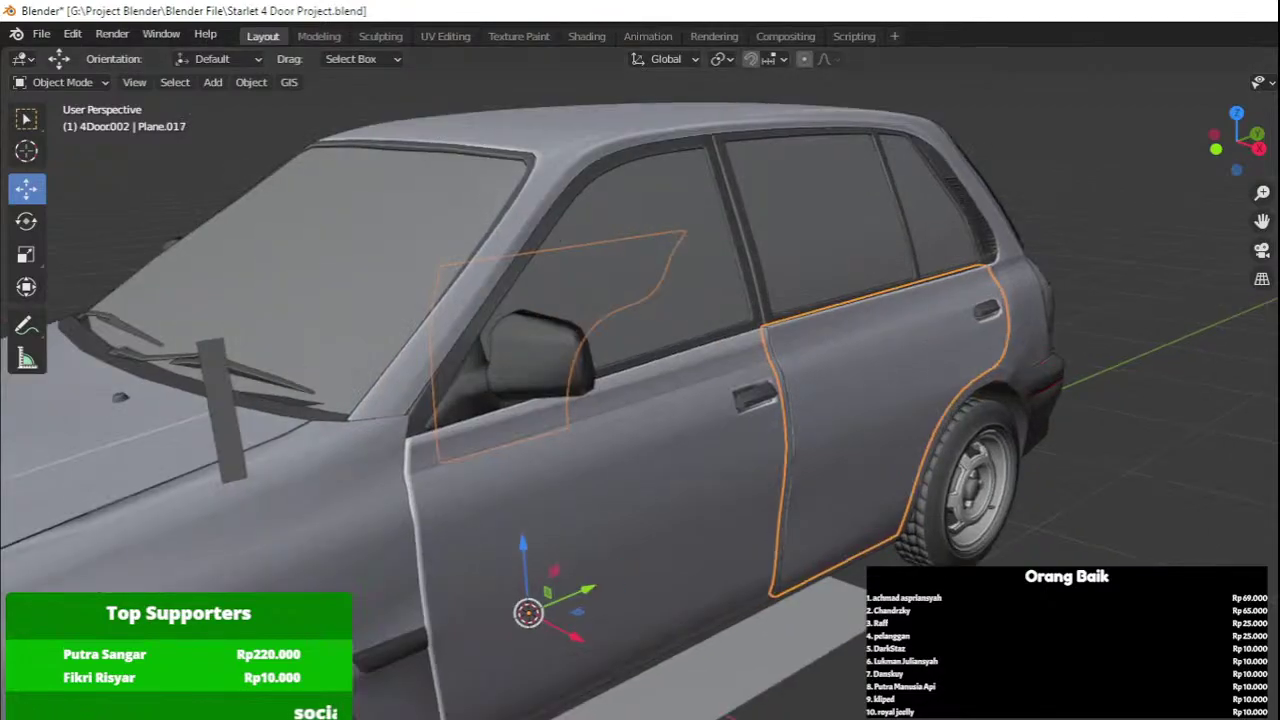
{"action": "middle_click_drag", "start_coordinate": [880, 364], "coordinate": [915, 334]}
{"action": "key", "text": "h"}
{"action": "left_click", "coordinate": [450, 420]}
{"action": "key", "text": "h"}
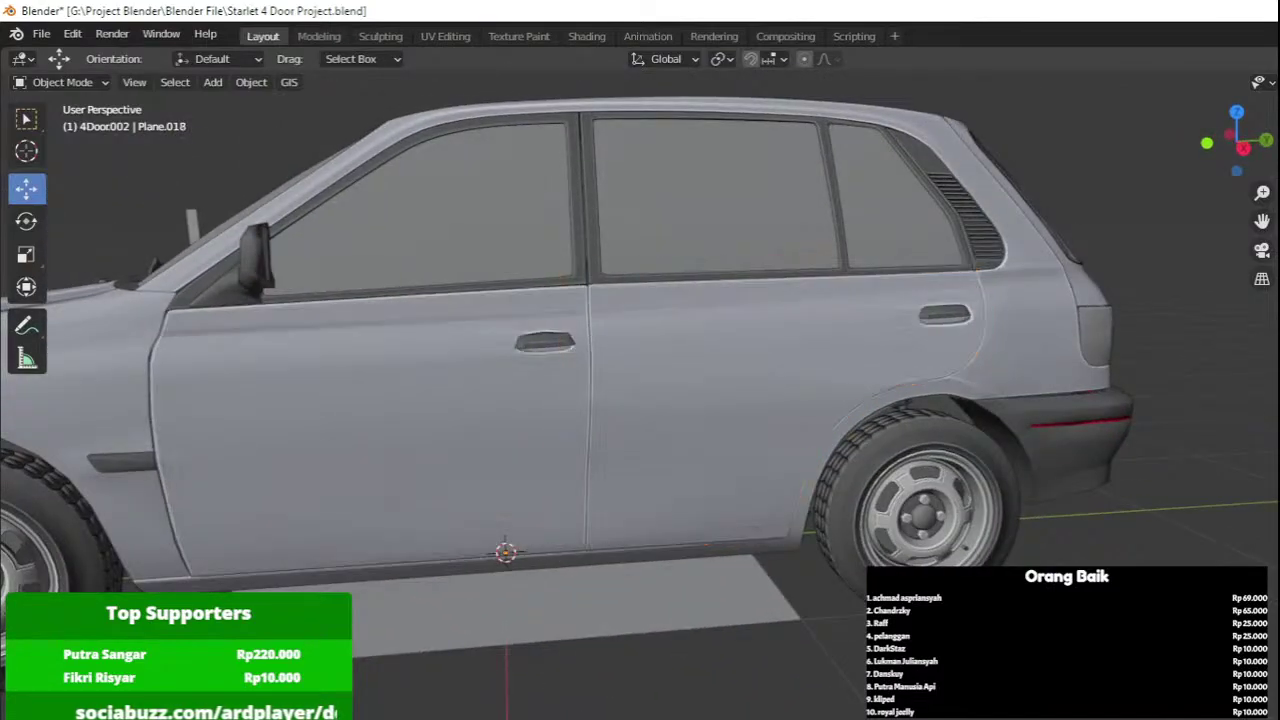
Examine the meshes of the front door, rear door and rear body panel, comparing them in Edit Mode and Object Mode.
{"action": "middle_click_drag", "start_coordinate": [1087, 380], "coordinate": [1140, 378]}
{"action": "left_click", "coordinate": [580, 384]}
{"action": "key", "text": "Tab"}
{"action": "key", "text": "Tab"}
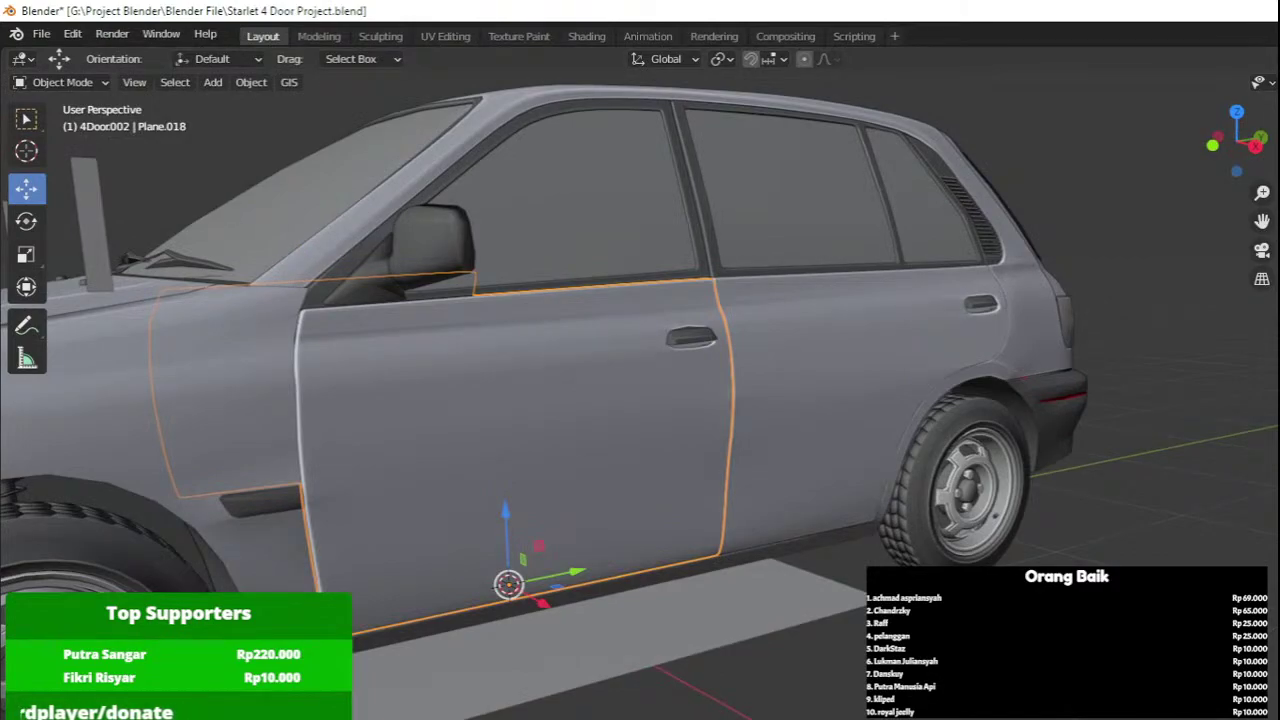
{"action": "left_click", "coordinate": [871, 360]}
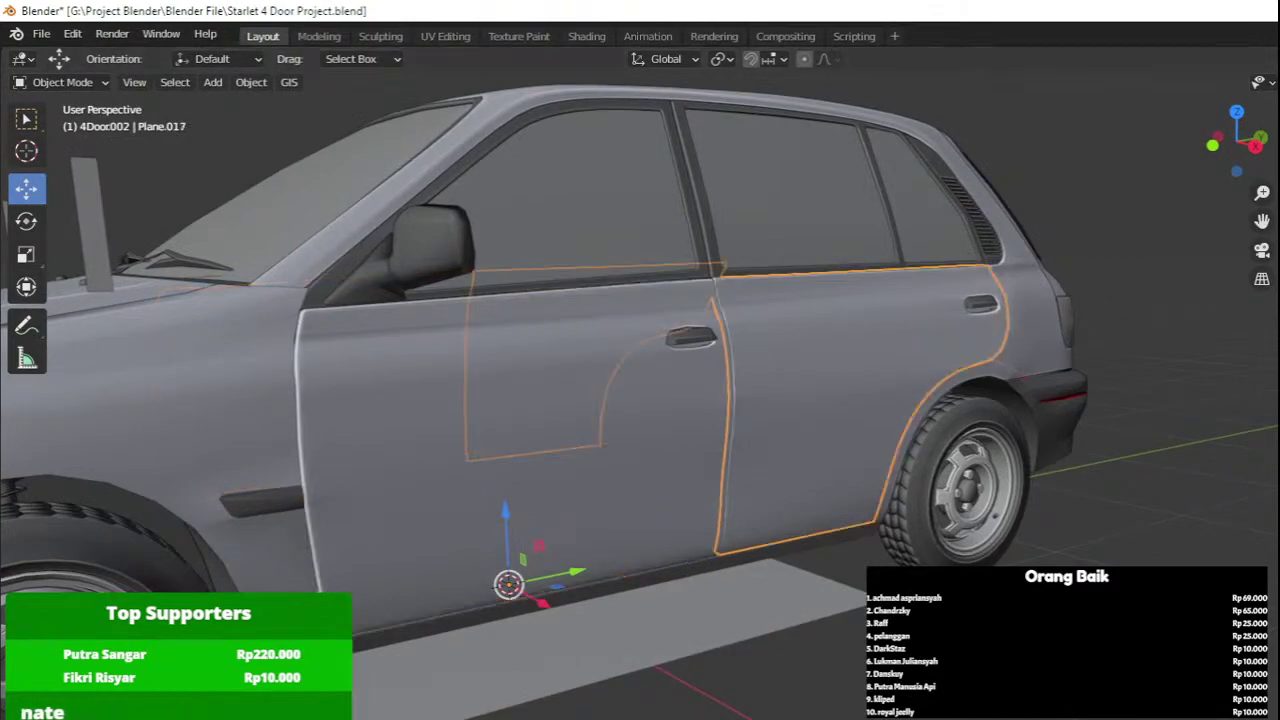
{"action": "middle_click_drag", "start_coordinate": [1000, 298], "coordinate": [918, 332]}
{"action": "key", "text": "Tab"}
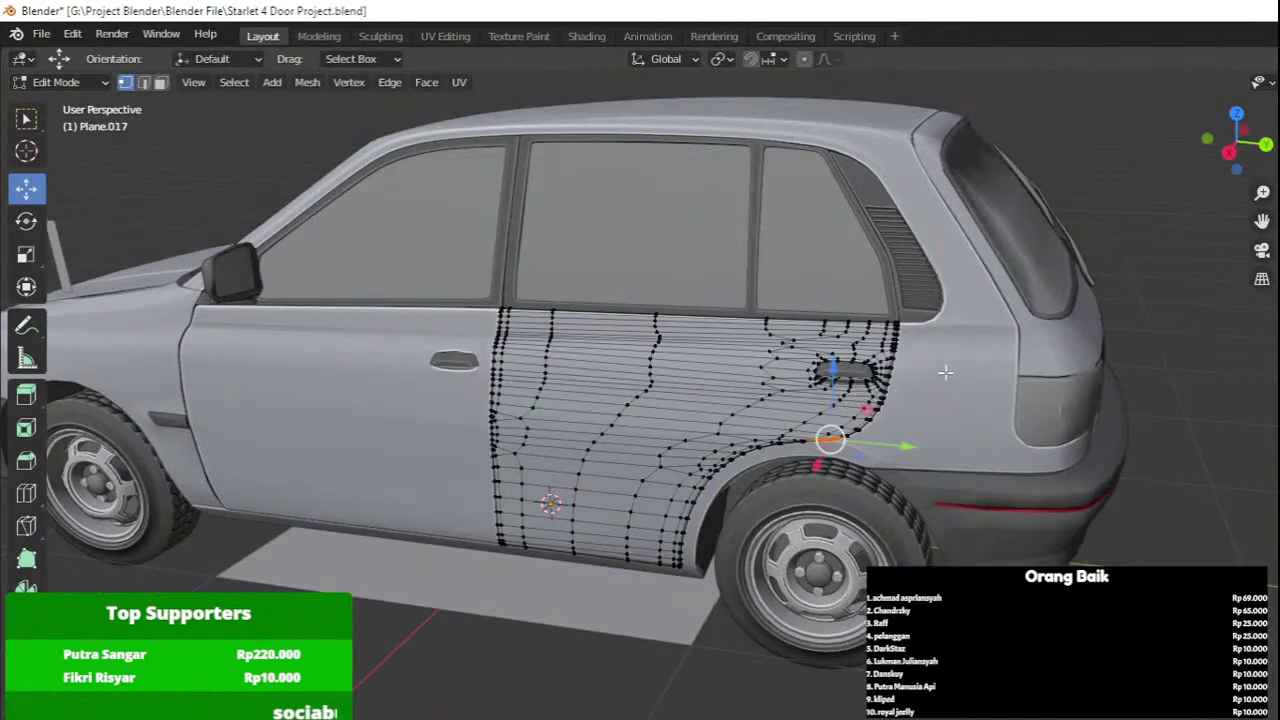
{"action": "key", "text": "Tab"}
{"action": "left_click", "coordinate": [962, 380]}
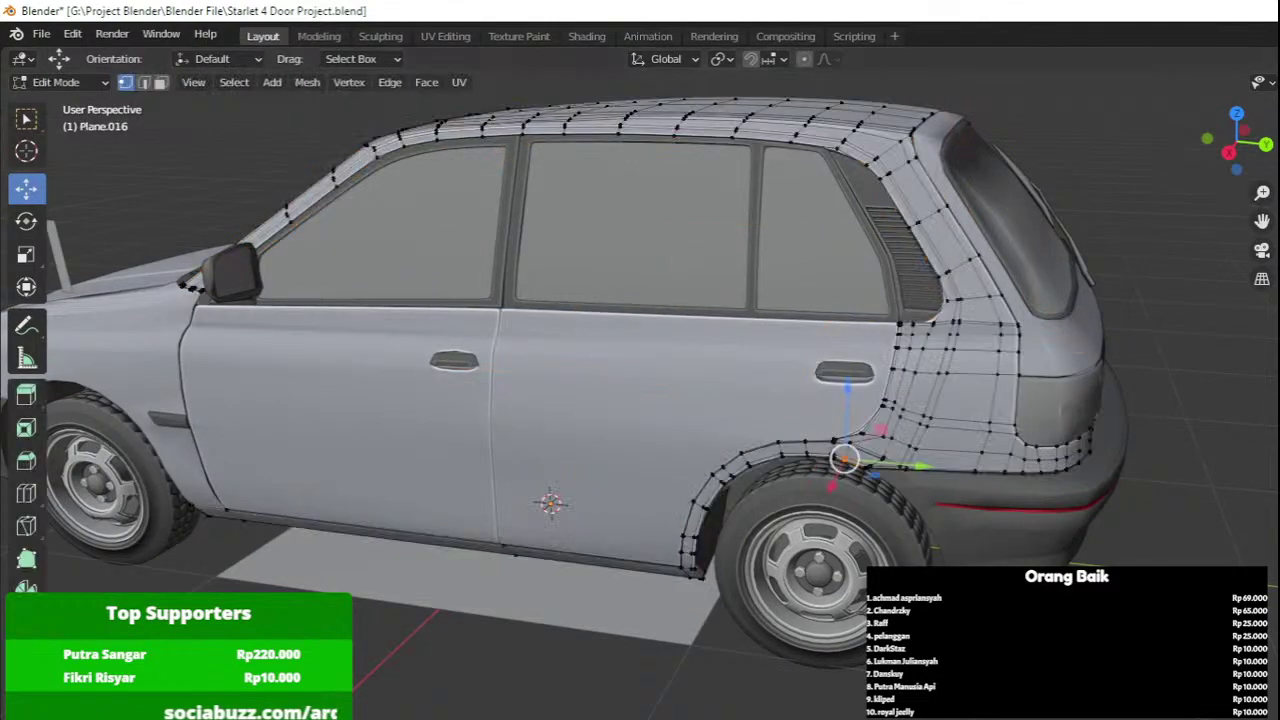
{"action": "key", "text": "Tab"}
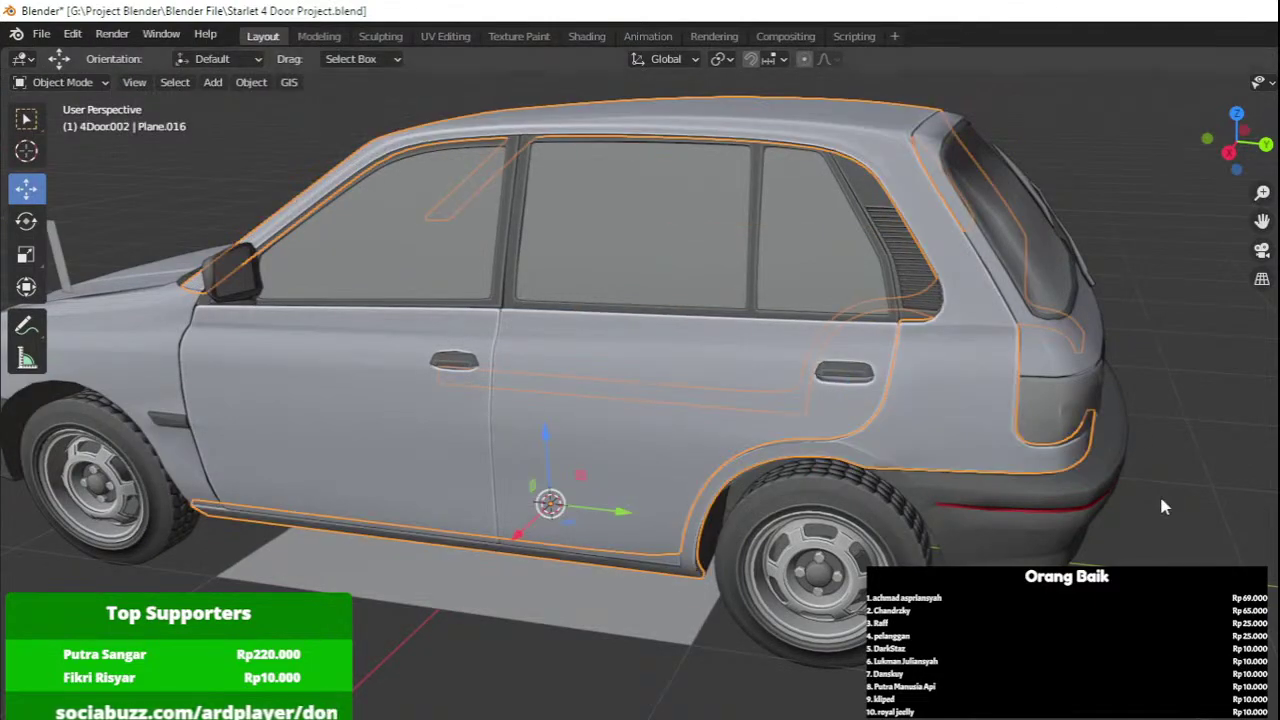
{"action": "key", "text": "Tab"}
{"action": "key", "text": "Tab"}
{"action": "middle_click_drag", "start_coordinate": [1127, 452], "coordinate": [991, 383]}
{"action": "key", "text": "Tab"}
{"action": "key", "text": "Tab"}
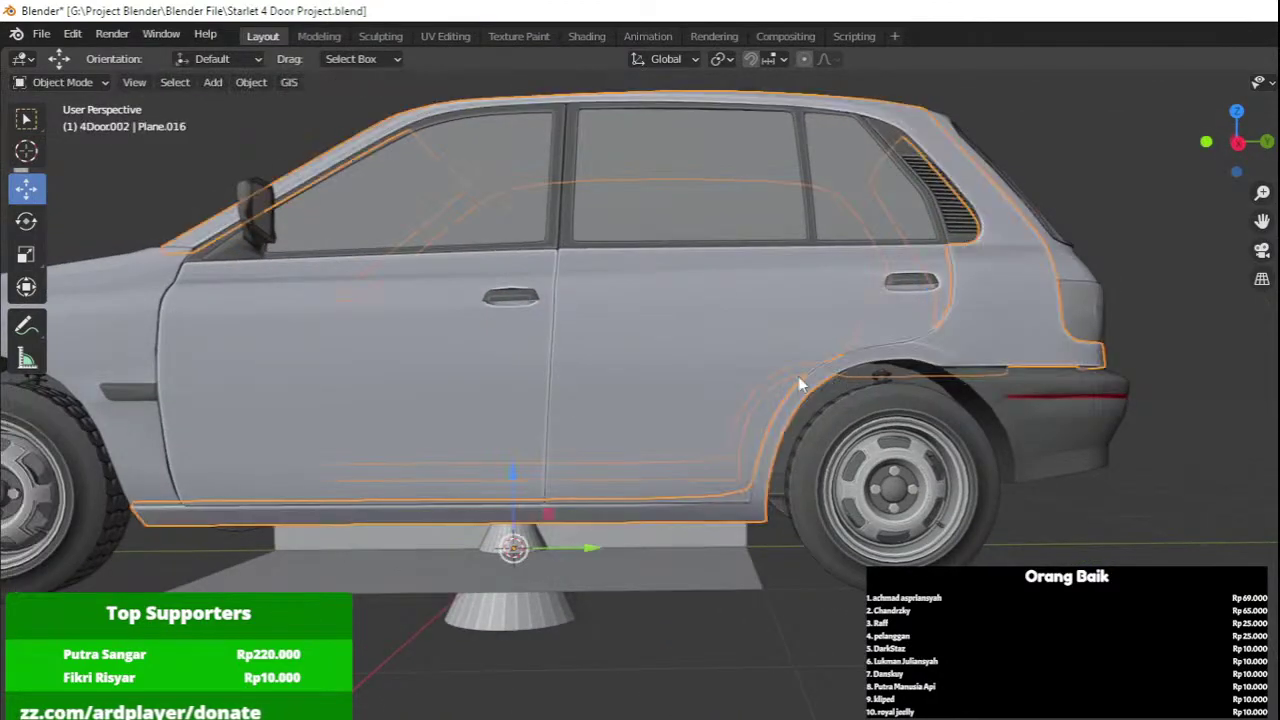
Examine the rear door's lower corner and the body panel where the sill meets the rear wheel arch.
{"action": "left_click", "coordinate": [753, 404]}
{"action": "scroll", "coordinate": [753, 404], "scroll_direction": "up", "scroll_amount": 3}
{"action": "key", "text": "Tab"}
{"action": "key", "text": "Tab"}
{"action": "left_click", "coordinate": [768, 494]}
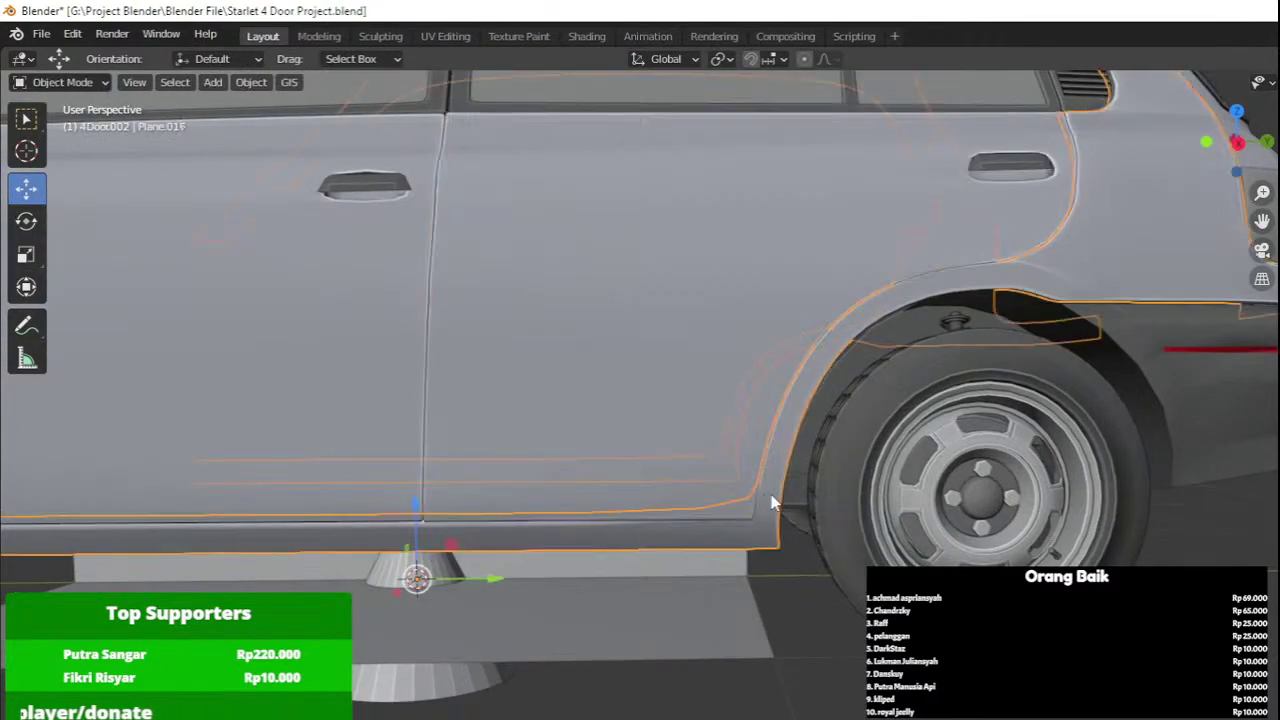
{"action": "middle_click_drag", "start_coordinate": [768, 494], "coordinate": [771, 485]}
{"action": "left_click", "coordinate": [940, 206]}
{"action": "key", "text": "Tab"}
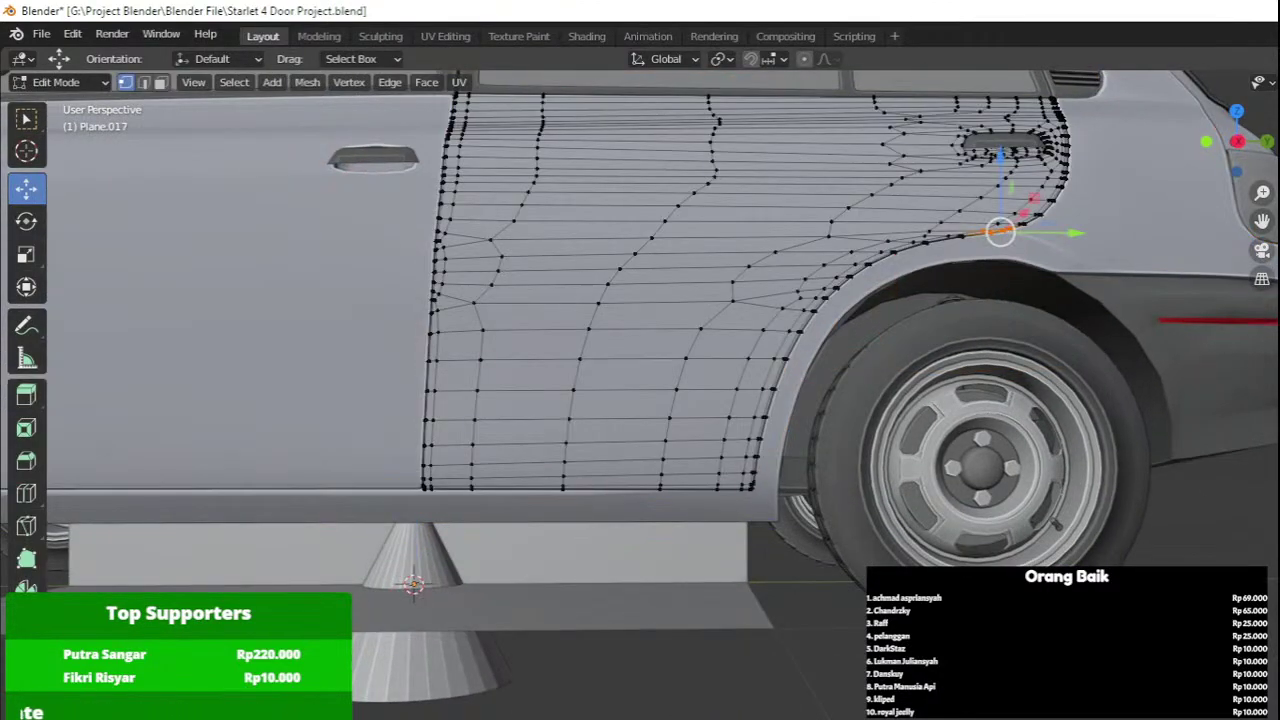
{"action": "key", "text": "Tab"}
{"action": "left_click", "coordinate": [1130, 232]}
{"action": "key", "text": "Tab"}
{"action": "key", "text": "Tab"}
{"action": "key", "text": "Tab"}
{"action": "key", "text": "Tab"}
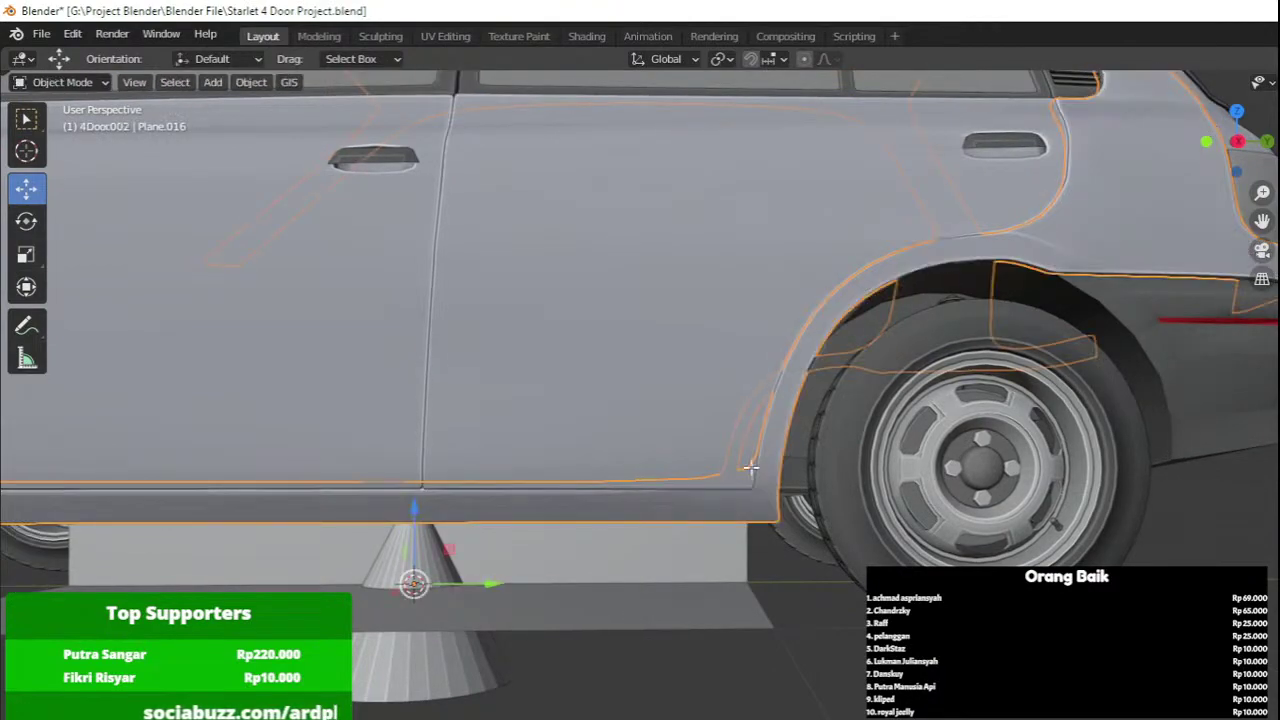
Add two edge loops to the body panel's sill next to the rear wheel arch to tighten the corner.
{"action": "key", "text": "Tab"}
{"action": "scroll", "coordinate": [750, 467], "scroll_direction": "up", "scroll_amount": 3}
{"action": "key", "text": "ctrl+r"}
{"action": "left_click", "coordinate": [655, 502]}
{"action": "left_click", "coordinate": [906, 551]}
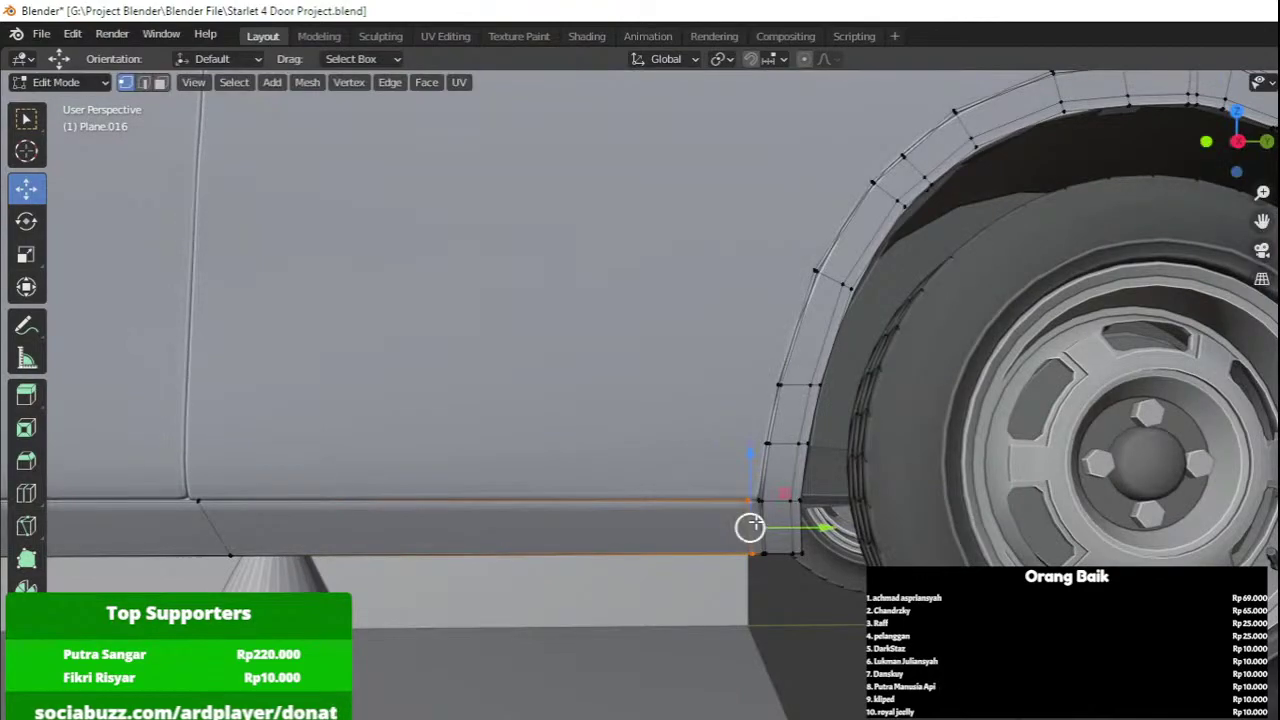
{"action": "key", "text": "ctrl+r"}
{"action": "left_click", "coordinate": [758, 526]}
{"action": "left_click", "coordinate": [760, 500]}
{"action": "key", "text": "Tab"}
{"action": "middle_click_drag", "start_coordinate": [762, 500], "coordinate": [929, 500]}
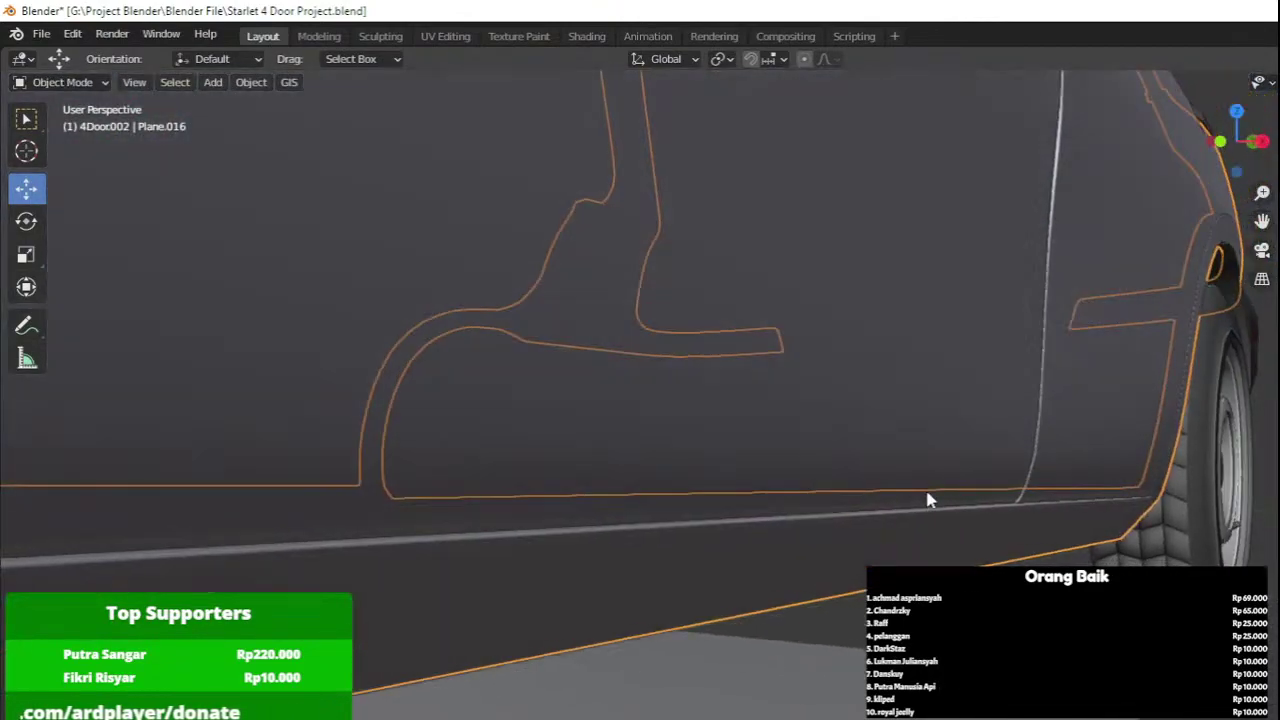
{"action": "key", "text": "Tab"}
{"action": "key", "text": "Tab"}
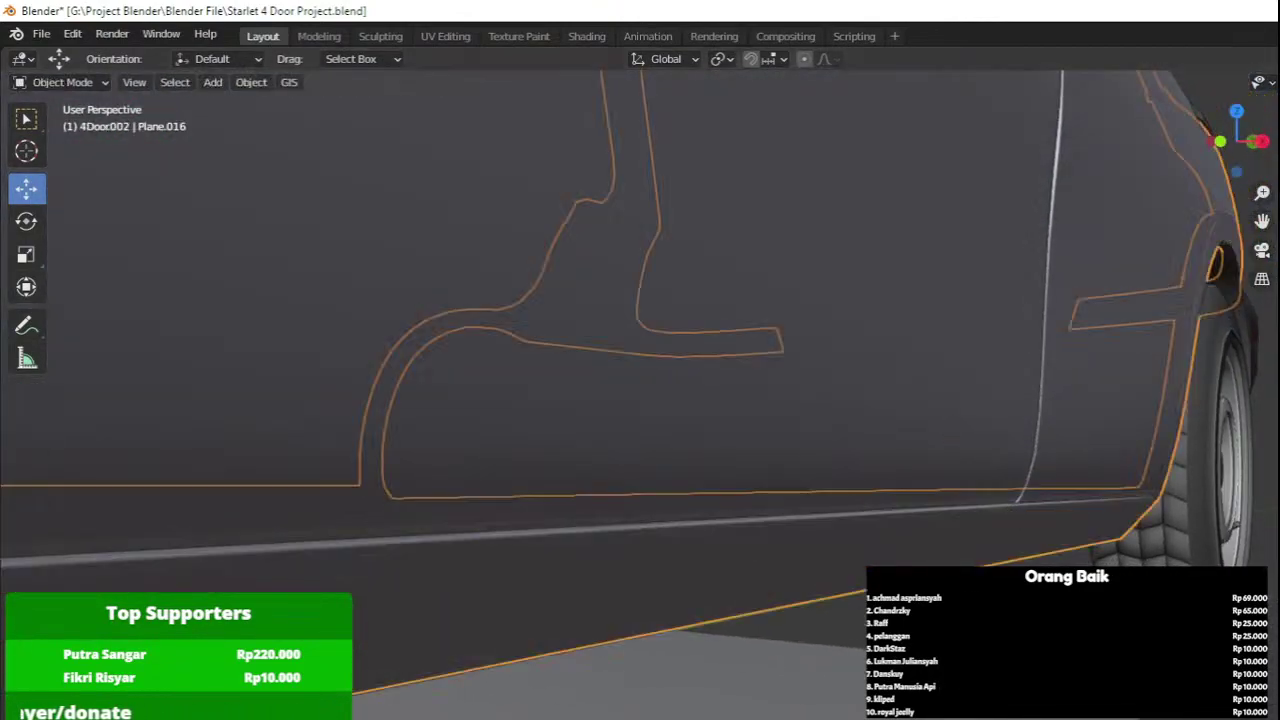
{"action": "key", "text": "Tab"}
{"action": "middle_click_drag", "start_coordinate": [1172, 502], "coordinate": [950, 455]}
{"action": "key", "text": "Tab"}
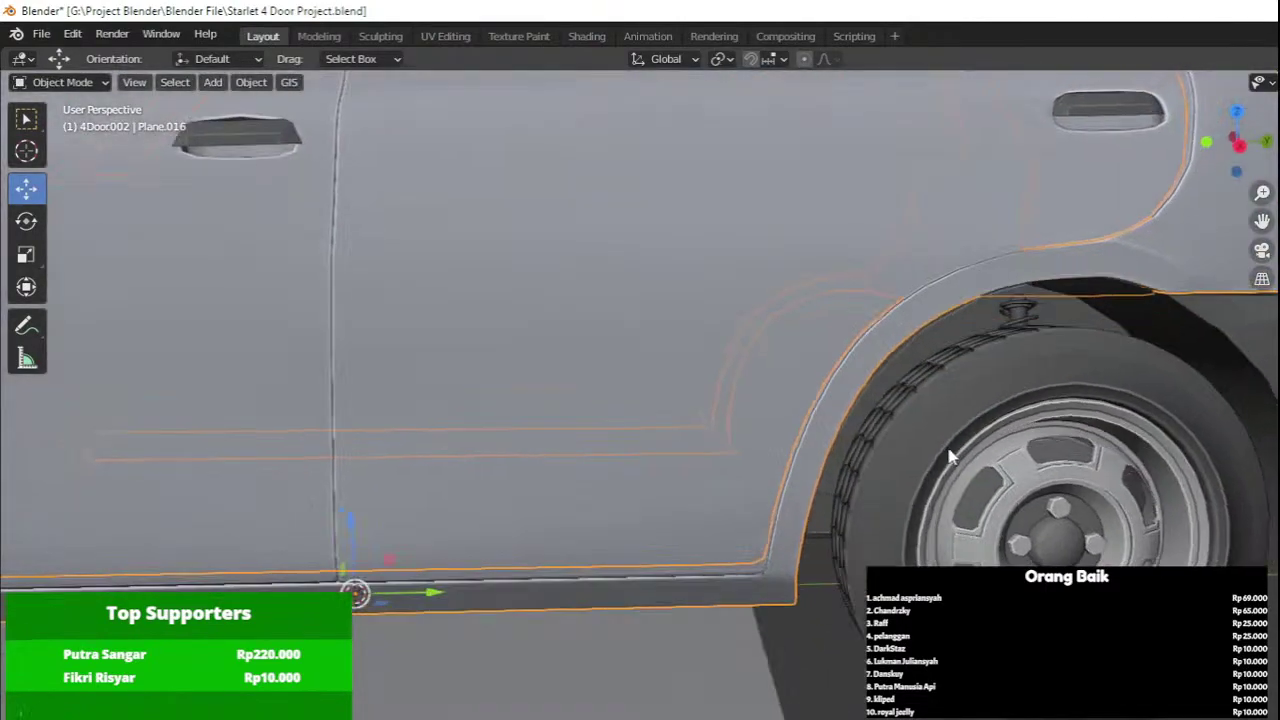
Inspect the car's rear, roof and side, checking the body panel and both doors as separate objects.
{"action": "scroll", "coordinate": [950, 430], "scroll_direction": "down", "scroll_amount": 4}
{"action": "left_click", "coordinate": [852, 368]}
{"action": "middle_click_drag", "start_coordinate": [852, 368], "coordinate": [1020, 540]}
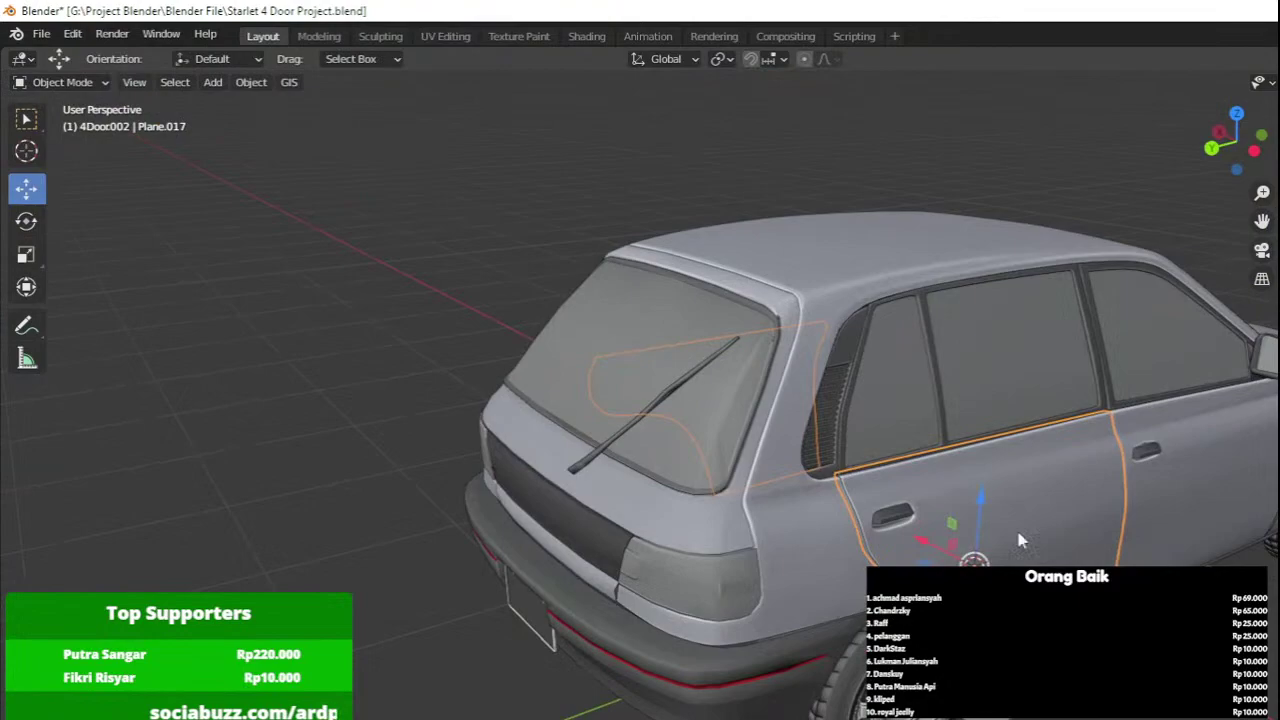
{"action": "left_click", "coordinate": [838, 528]}
{"action": "middle_click_drag", "start_coordinate": [825, 527], "coordinate": [866, 556]}
{"action": "left_click", "coordinate": [866, 556]}
{"action": "left_click", "coordinate": [866, 556]}
{"action": "key", "text": "Tab"}
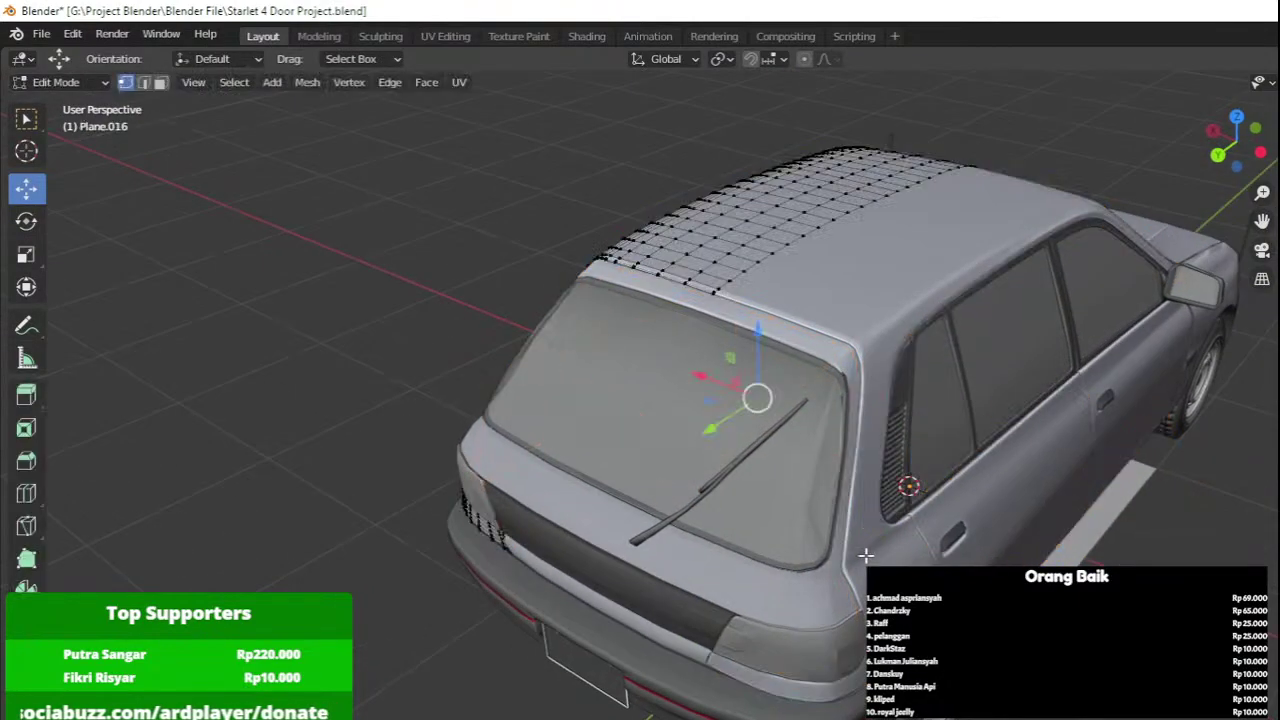
{"action": "key", "text": "Tab"}
{"action": "middle_click_drag", "start_coordinate": [665, 517], "coordinate": [834, 434]}
{"action": "left_click", "coordinate": [626, 551]}
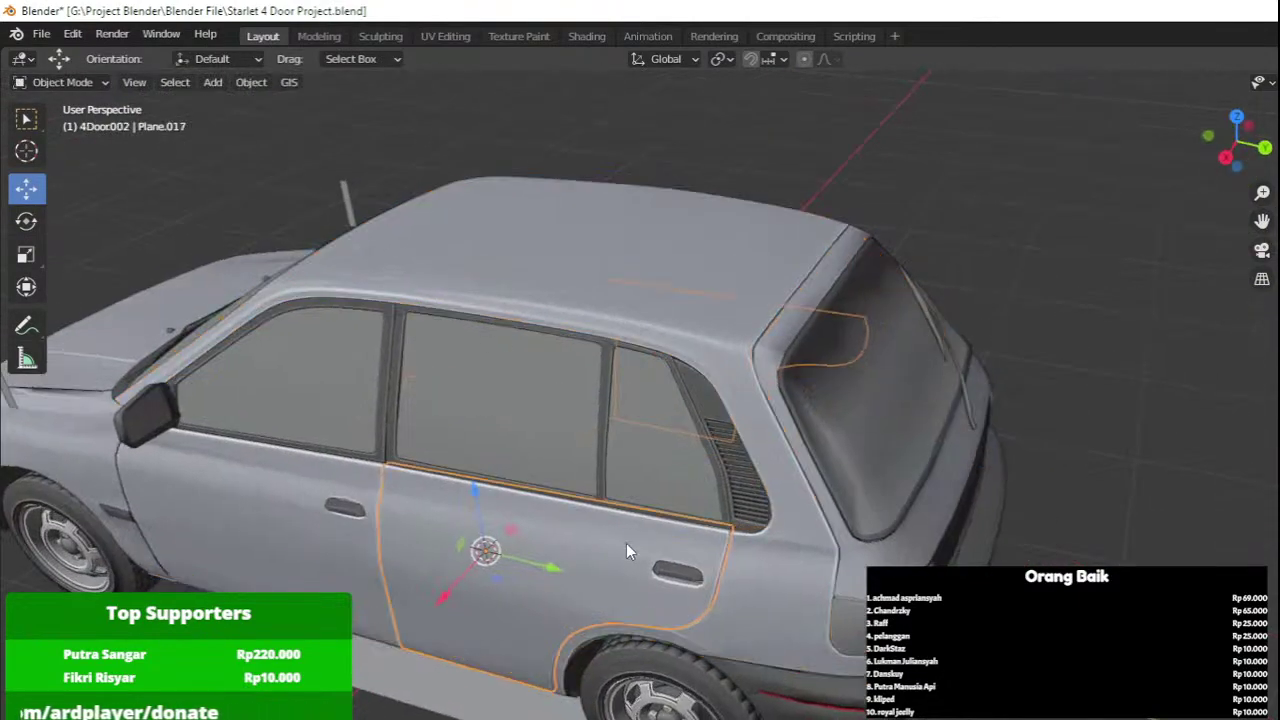
{"action": "left_click", "coordinate": [323, 461]}
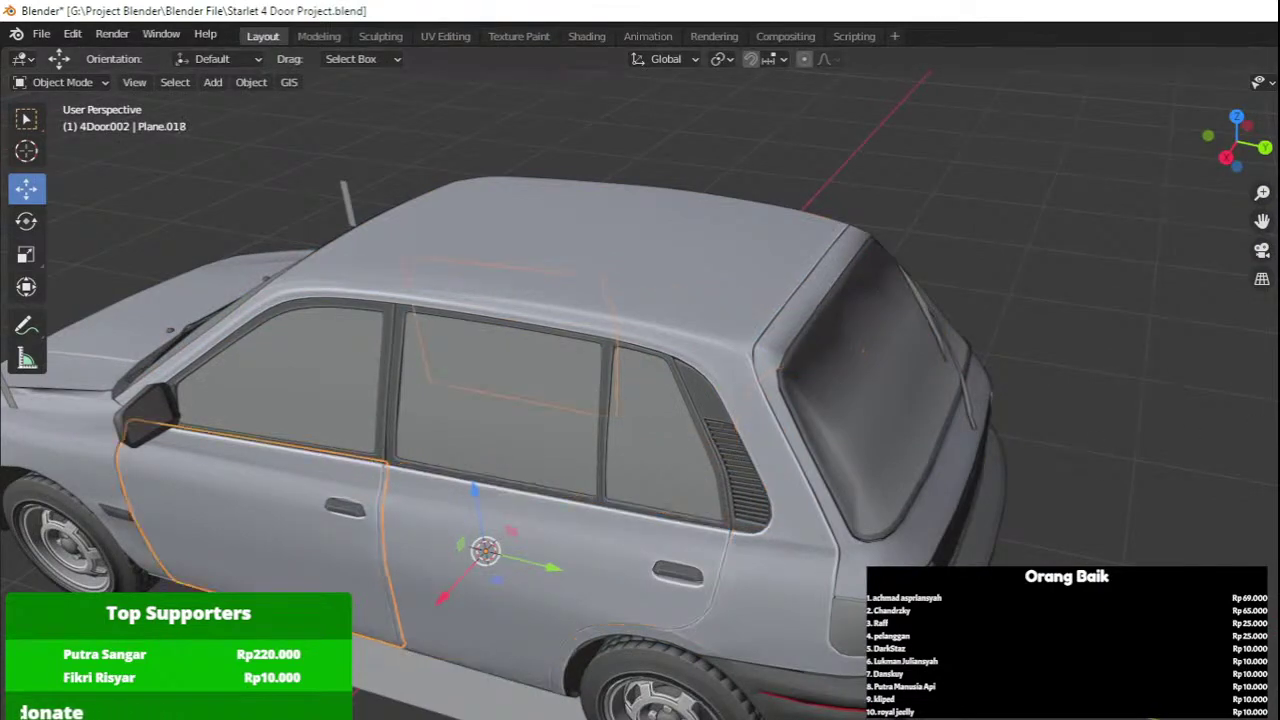
Inspect the roof and body panel from the rear, and the side glass from the front of the car.
{"action": "left_click", "coordinate": [800, 288]}
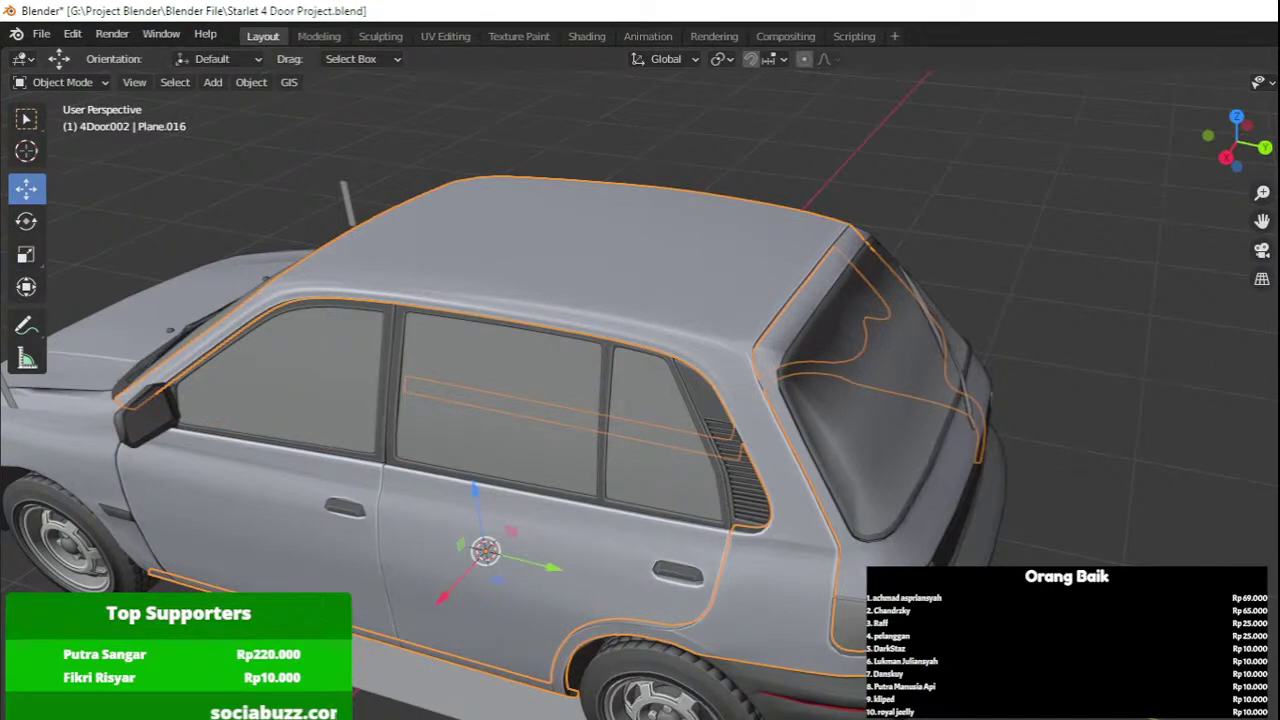
{"action": "key", "text": "Tab"}
{"action": "key", "text": "Tab"}
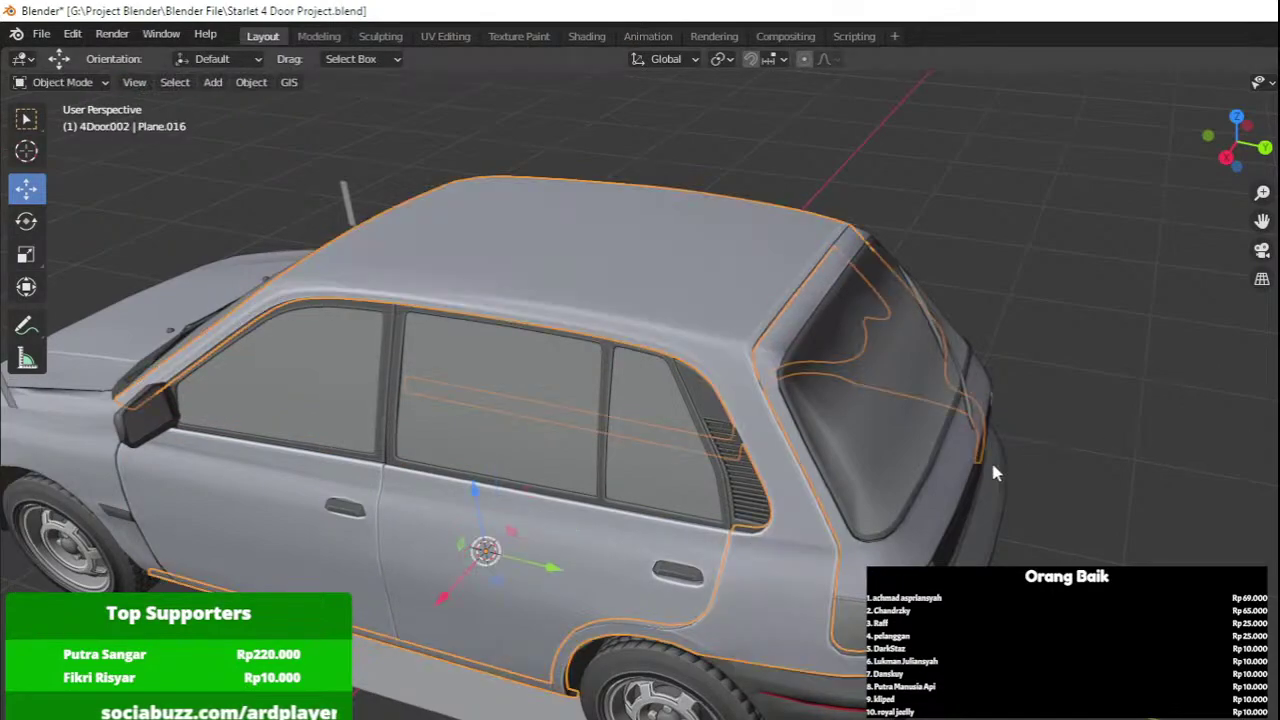
{"action": "left_click", "coordinate": [944, 478]}
{"action": "scroll", "coordinate": [831, 468], "scroll_direction": "down", "scroll_amount": 3}
{"action": "mouse_move", "coordinate": [600, 472]}
{"action": "middle_mouse_down"}
{"action": "mouse_move", "coordinate": [816, 434]}
{"action": "mouse_move", "coordinate": [795, 400]}
{"action": "middle_mouse_up"}
{"action": "scroll", "coordinate": [816, 434], "scroll_direction": "up", "scroll_amount": 1}
{"action": "left_click", "coordinate": [697, 480]}
{"action": "left_click", "coordinate": [845, 403]}
{"action": "scroll", "coordinate": [845, 403], "scroll_direction": "up", "scroll_amount": 3}
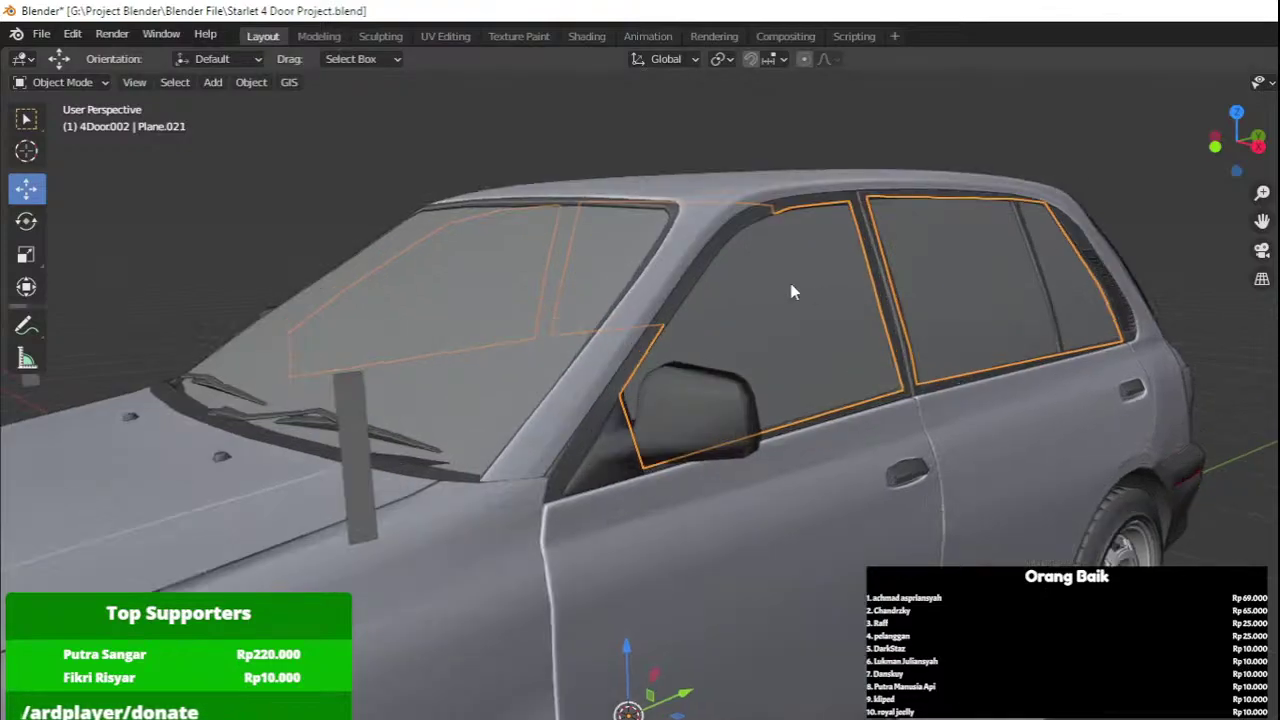
Inspect the front and rear window frames and the vent trim behind the rear quarter window as separate objects.
{"action": "left_click", "coordinate": [889, 323]}
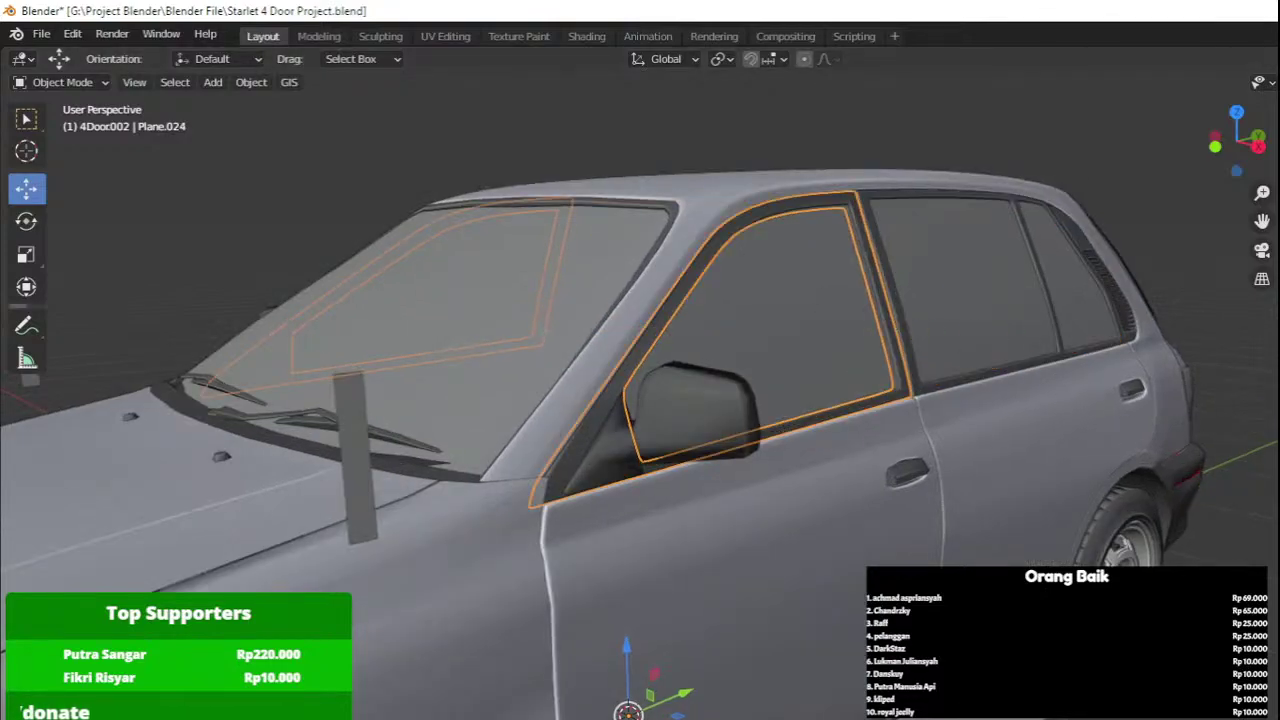
{"action": "left_click", "coordinate": [1058, 297]}
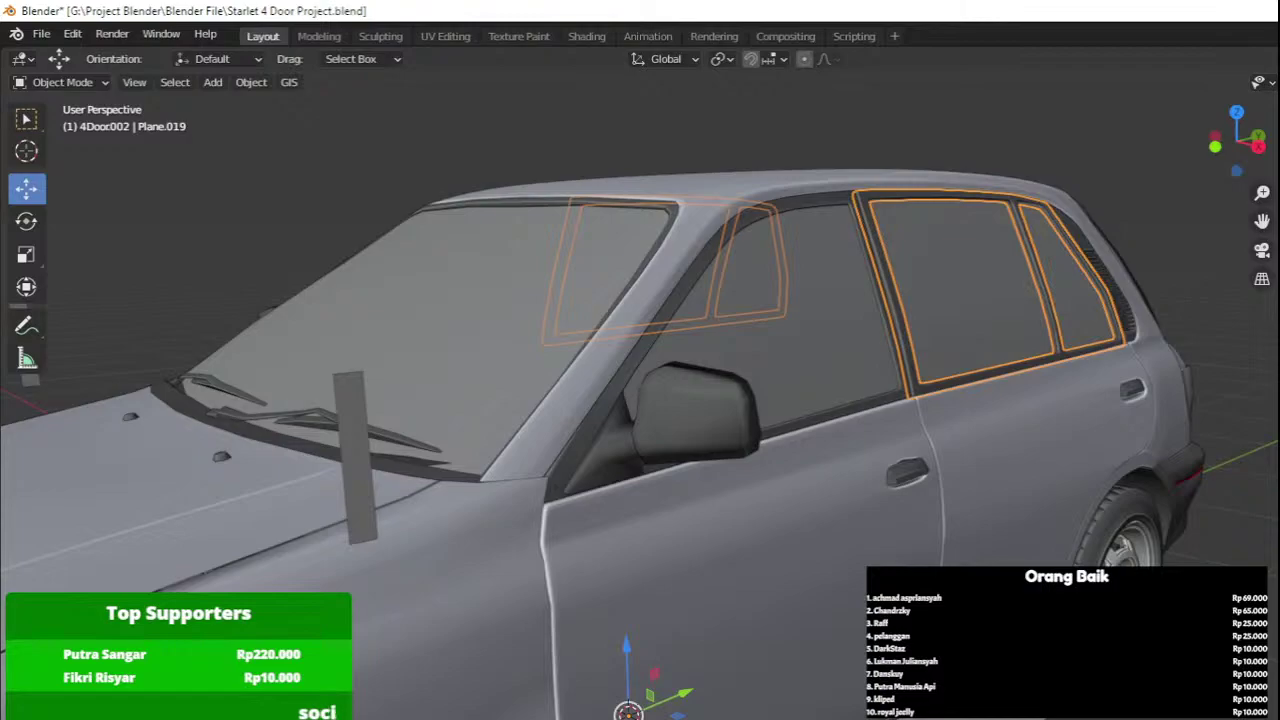
{"action": "left_click", "coordinate": [1062, 228]}
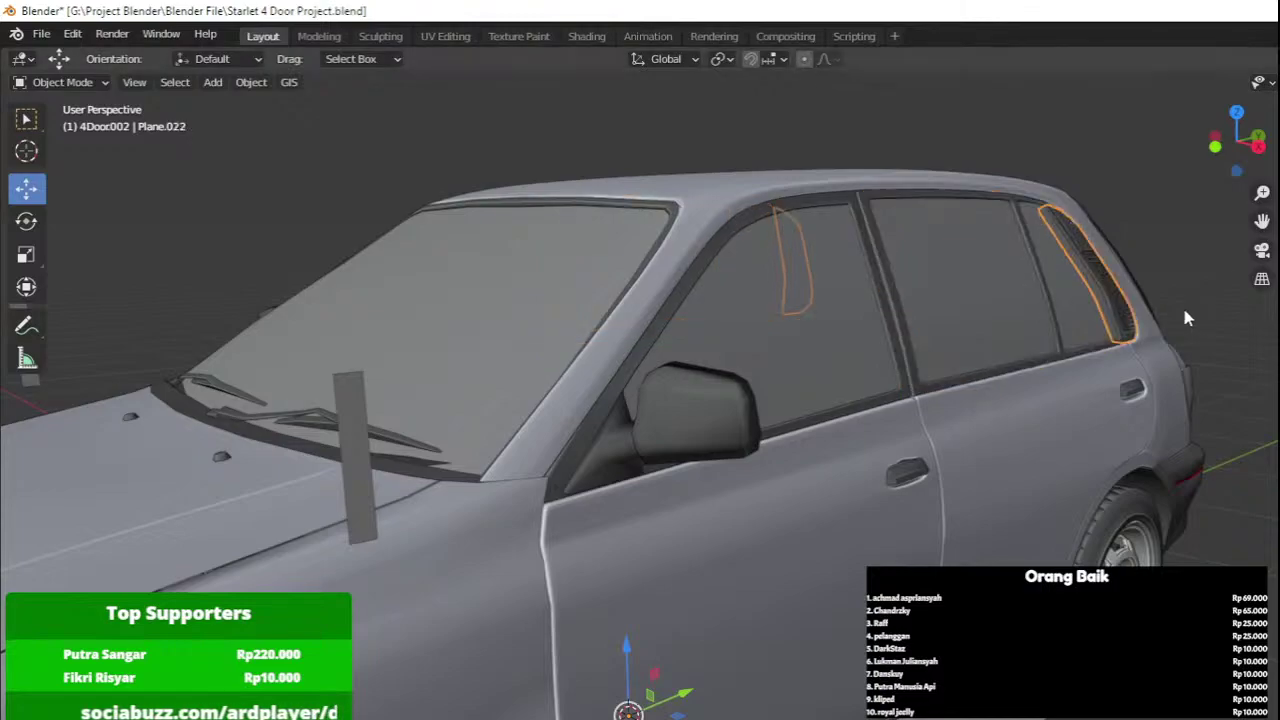
{"action": "key", "text": "Tab"}
{"action": "middle_click_drag", "start_coordinate": [1184, 308], "coordinate": [994, 370]}
{"action": "key", "text": "Tab"}
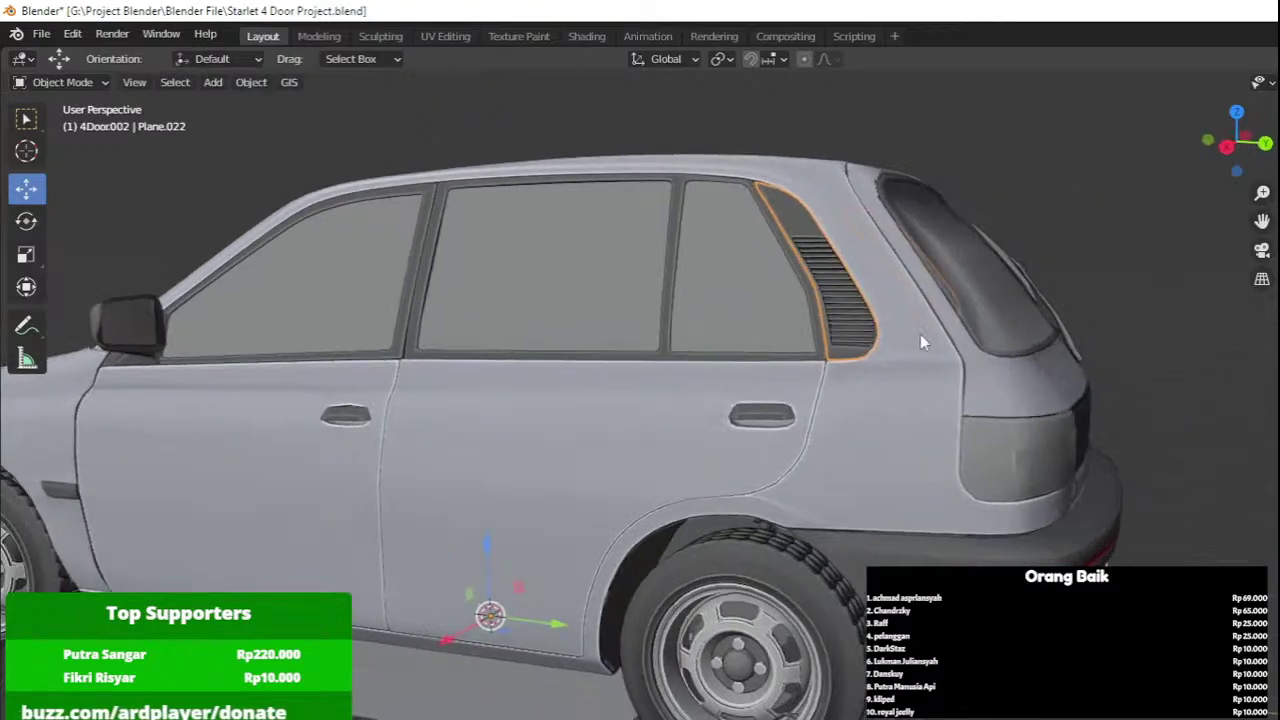
{"action": "scroll", "coordinate": [920, 334], "scroll_direction": "down", "scroll_amount": 4}
{"action": "middle_click_drag", "start_coordinate": [920, 334], "coordinate": [968, 311]}
{"action": "middle_click_drag", "start_coordinate": [845, 295], "coordinate": [955, 304], "text": "shift"}
{"action": "scroll", "coordinate": [950, 305], "scroll_direction": "up", "scroll_amount": 1}
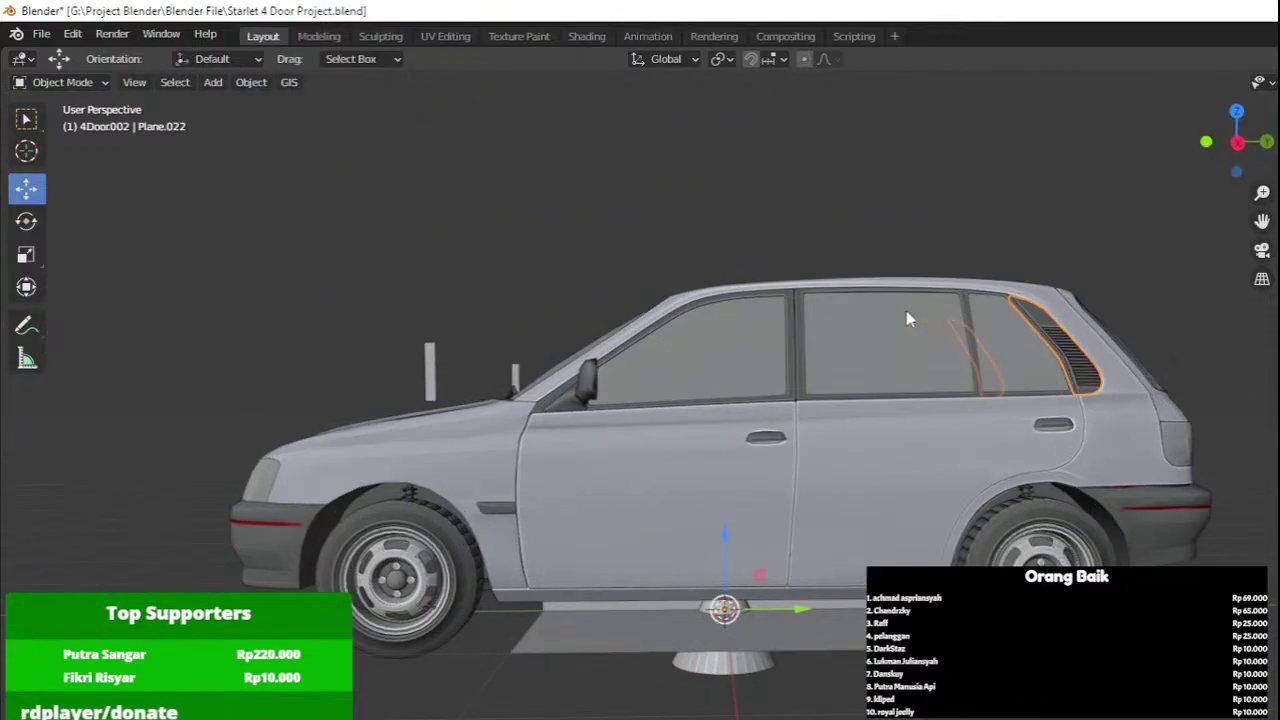
{"action": "left_click", "coordinate": [756, 304]}
{"action": "left_click", "coordinate": [778, 391]}
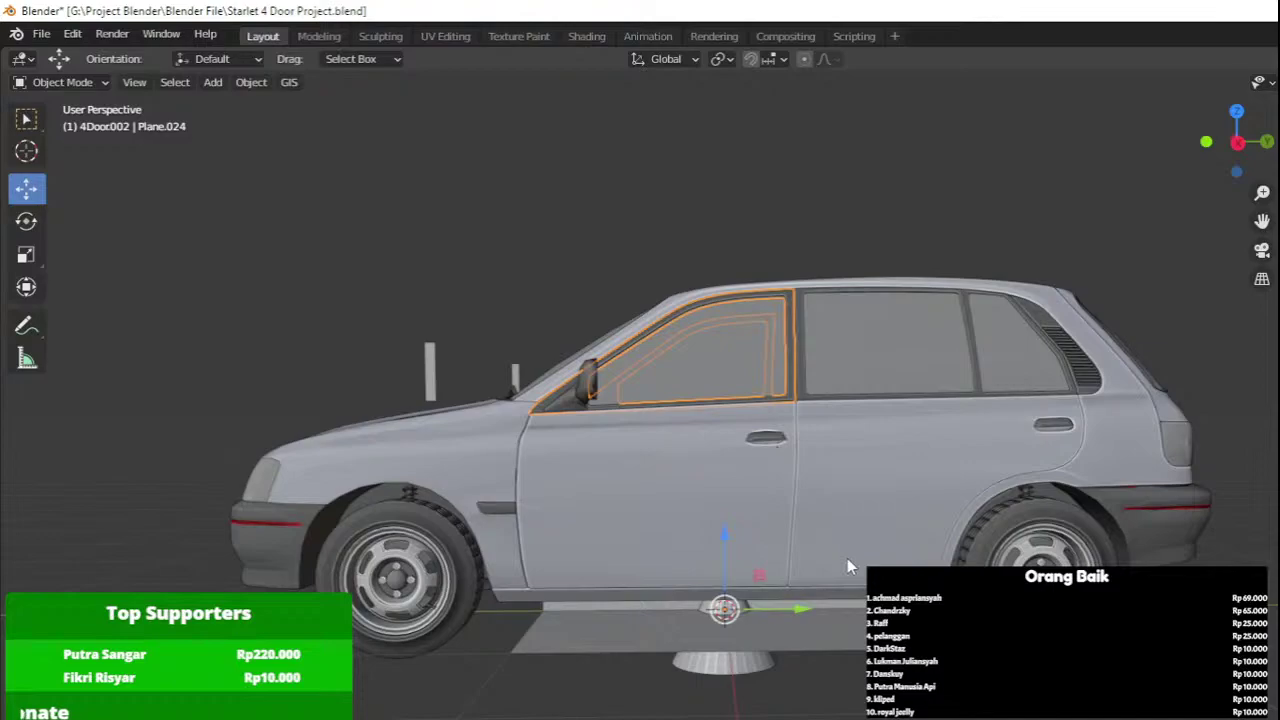
Hide the vertical bars near the bonnet and the flat slab under the car.
{"action": "left_click", "coordinate": [847, 558]}
{"action": "middle_click_drag", "start_coordinate": [528, 428], "coordinate": [564, 447]}
{"action": "left_click", "coordinate": [584, 458]}
{"action": "left_click", "coordinate": [585, 457]}
{"action": "key", "text": "h"}
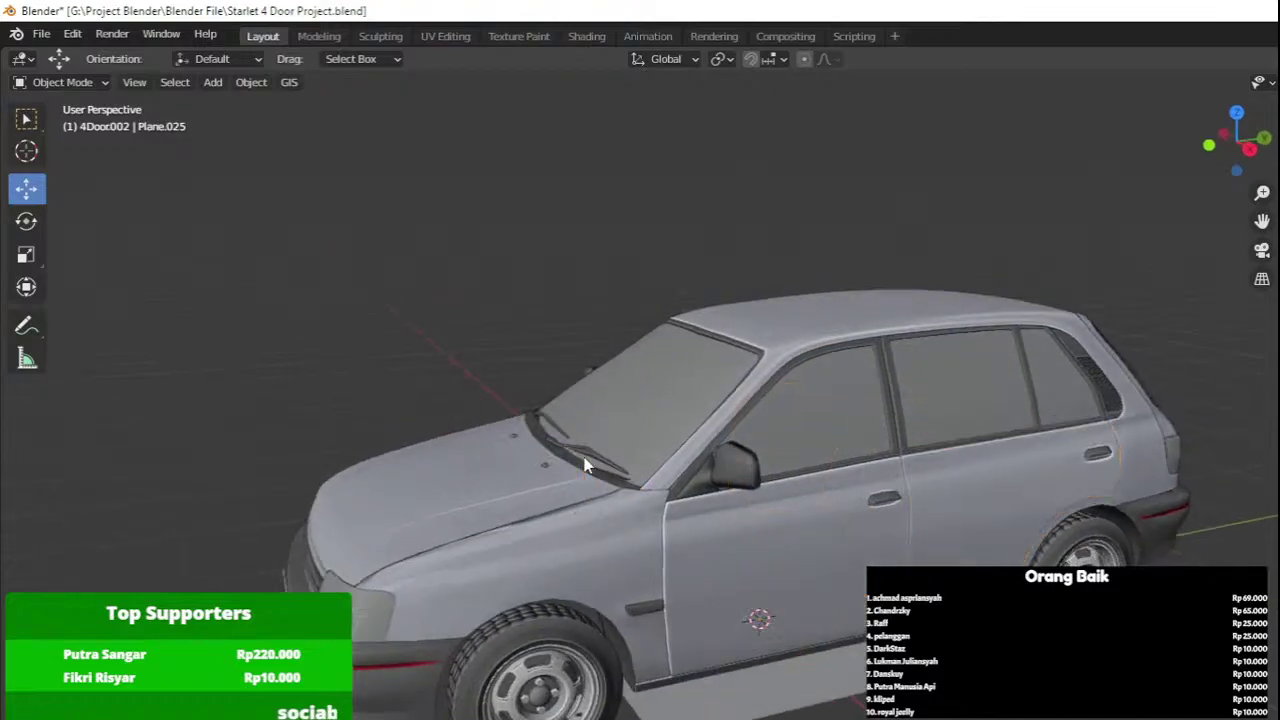
{"action": "left_click", "coordinate": [764, 672]}
{"action": "key", "text": "h"}
{"action": "middle_click_drag", "start_coordinate": [818, 584], "coordinate": [773, 558]}
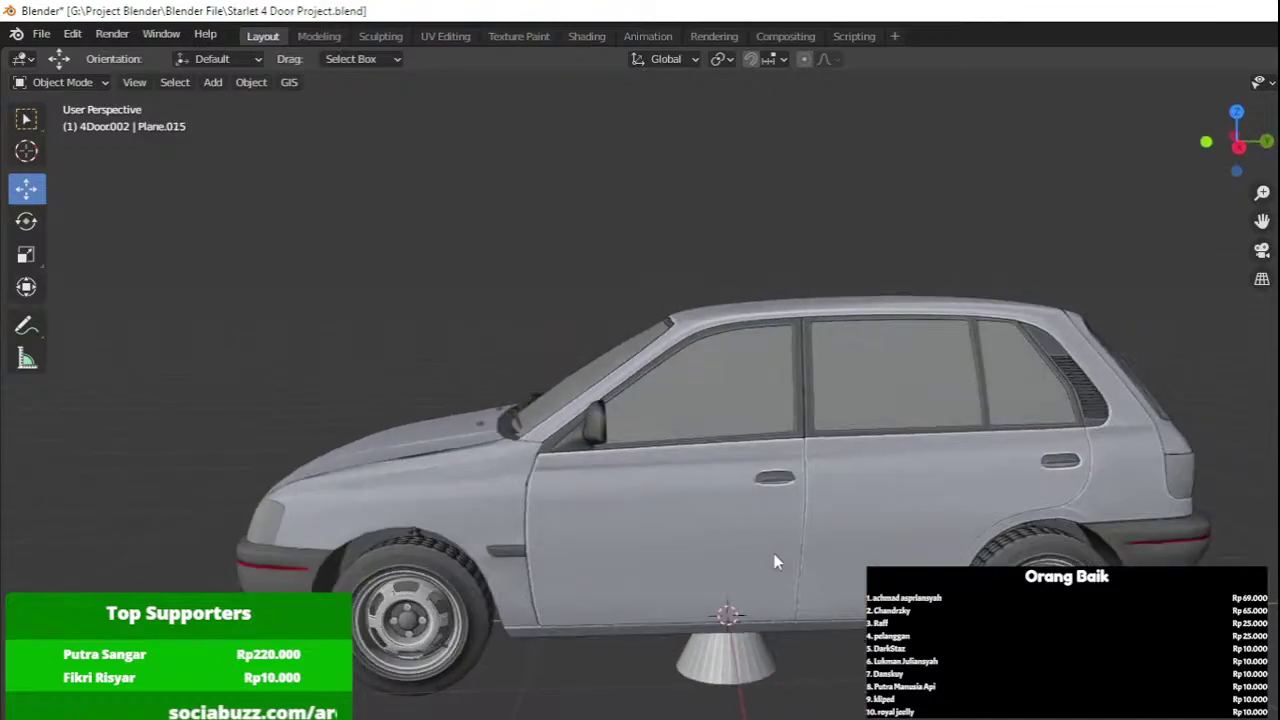
{"action": "left_click", "coordinate": [773, 558]}
{"action": "left_click", "coordinate": [752, 641]}
{"action": "key", "text": "h"}
{"action": "key", "text": "ctrl+z"}
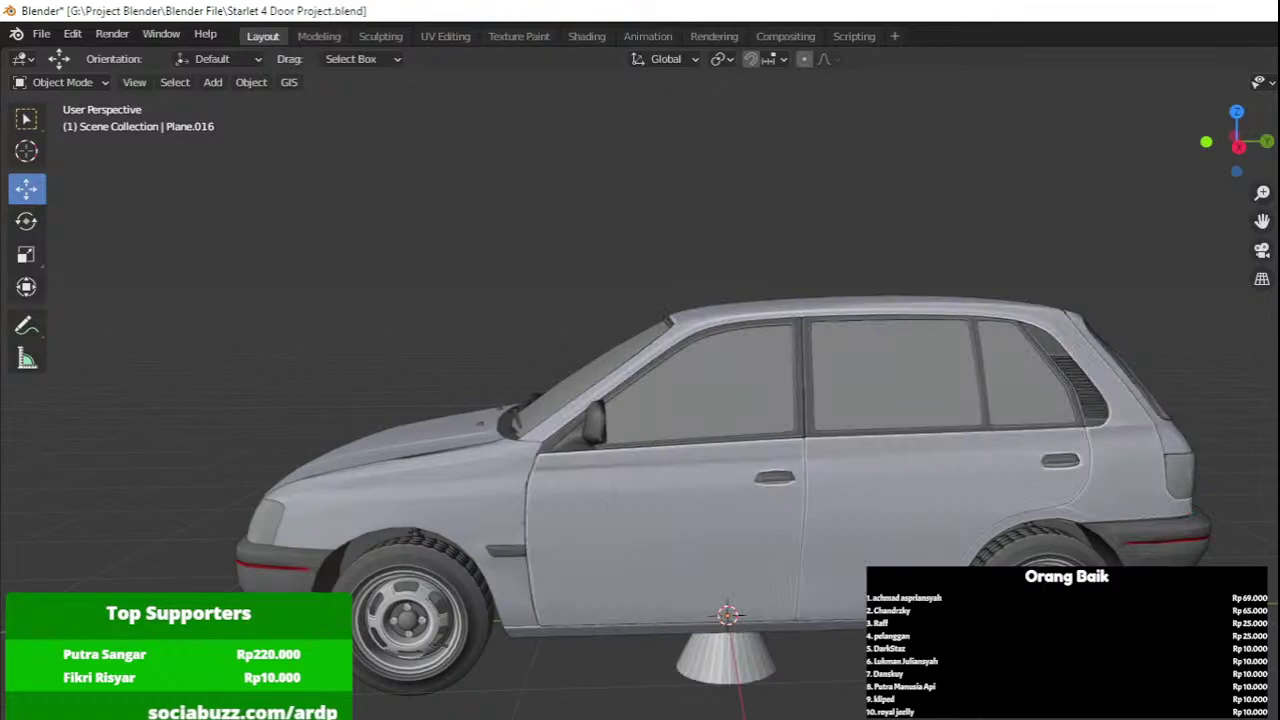
Examine the car's side profile in the right orthographic view, checking the door seams, rear door and window area.
{"action": "key", "text": "KP_3"}
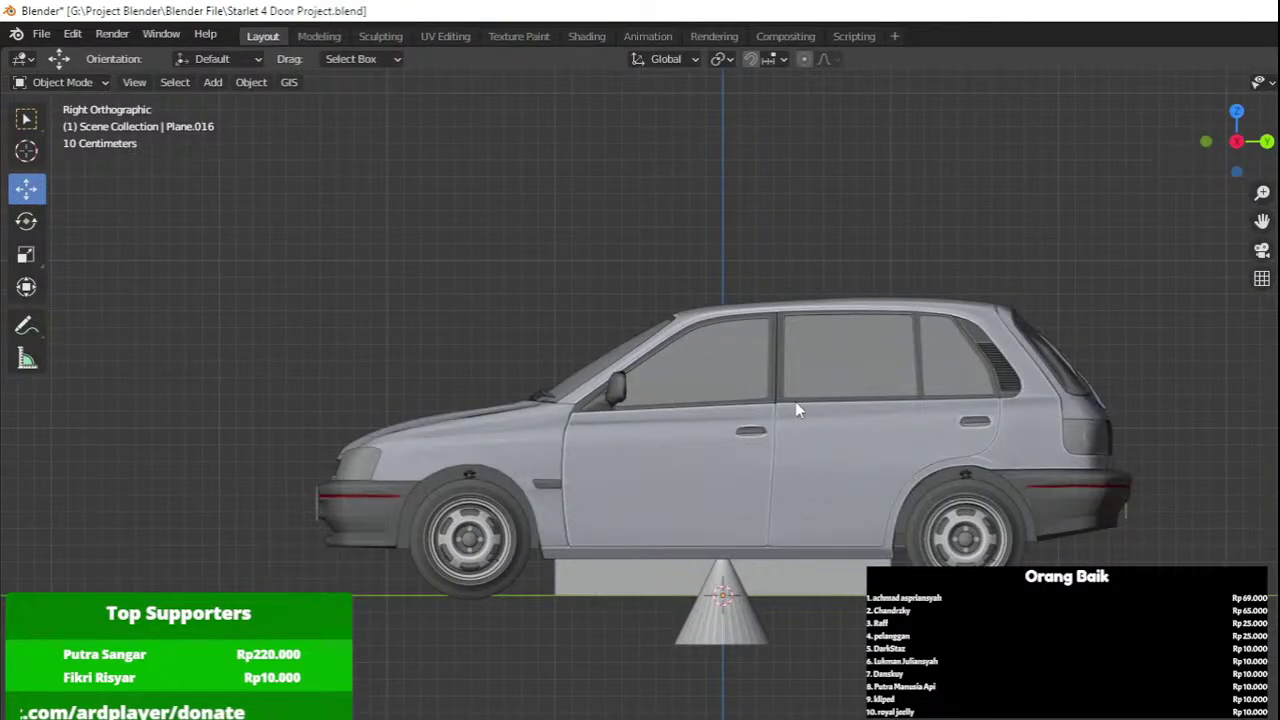
{"action": "scroll", "coordinate": [825, 413], "scroll_direction": "up", "scroll_amount": 3}
{"action": "middle_click_drag", "start_coordinate": [1014, 410], "coordinate": [773, 423], "text": "shift"}
{"action": "scroll", "coordinate": [773, 423], "scroll_direction": "up", "scroll_amount": 1}
{"action": "key", "text": "KP_3"}
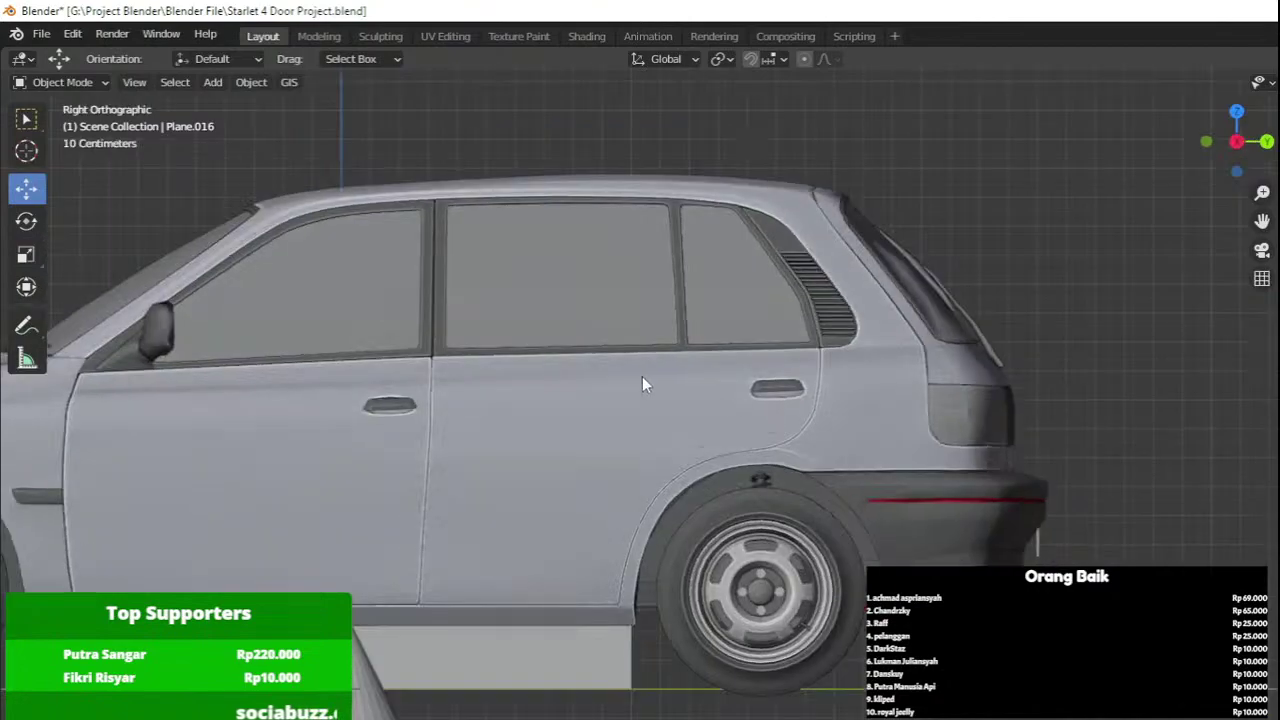
{"action": "middle_click_drag", "start_coordinate": [521, 358], "coordinate": [607, 348], "text": "shift"}
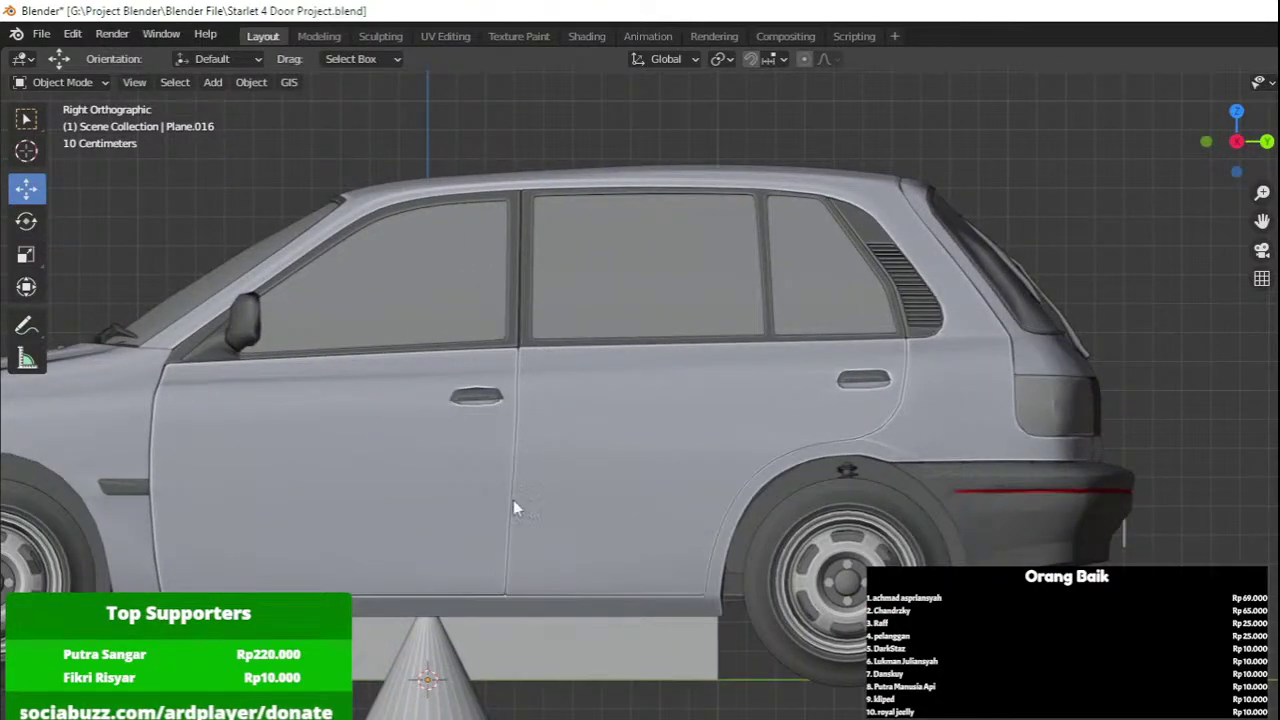
{"action": "left_click", "coordinate": [550, 436]}
{"action": "scroll", "coordinate": [575, 429], "scroll_direction": "down", "scroll_amount": 3}
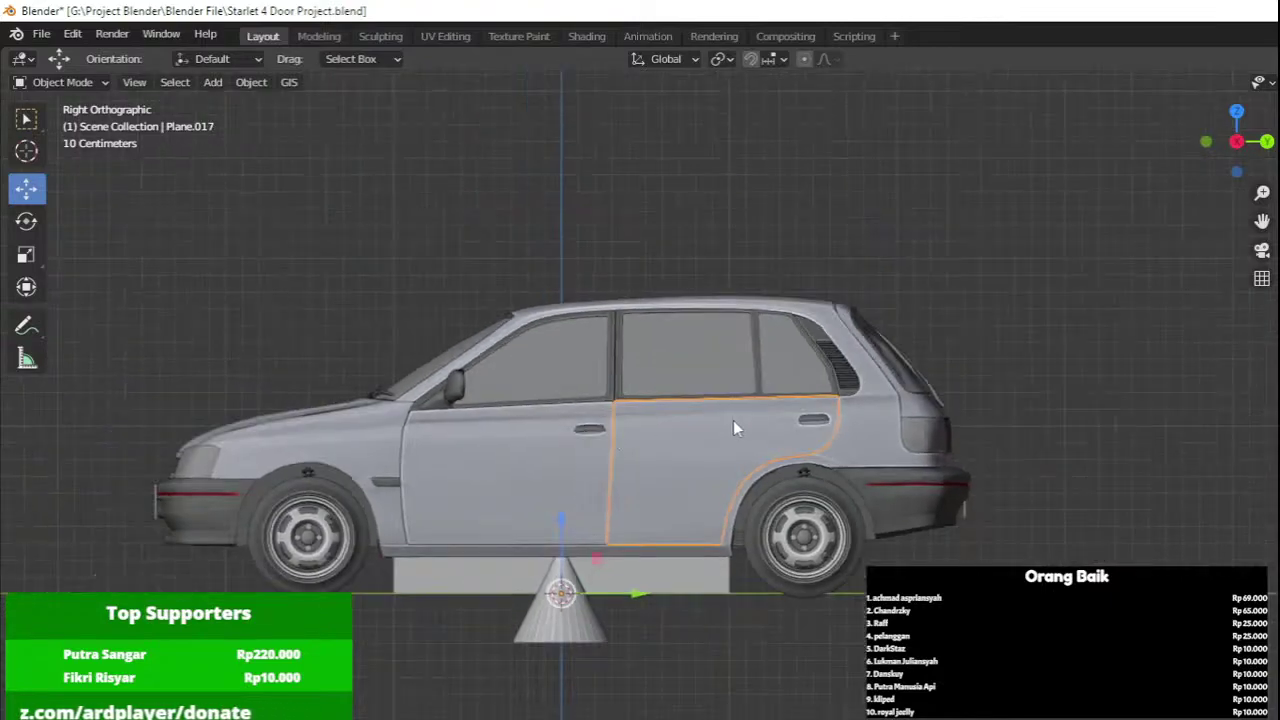
{"action": "left_click", "coordinate": [815, 331]}
{"action": "left_click", "coordinate": [841, 216]}
{"action": "middle_click_drag", "start_coordinate": [855, 216], "coordinate": [952, 223], "text": "shift"}
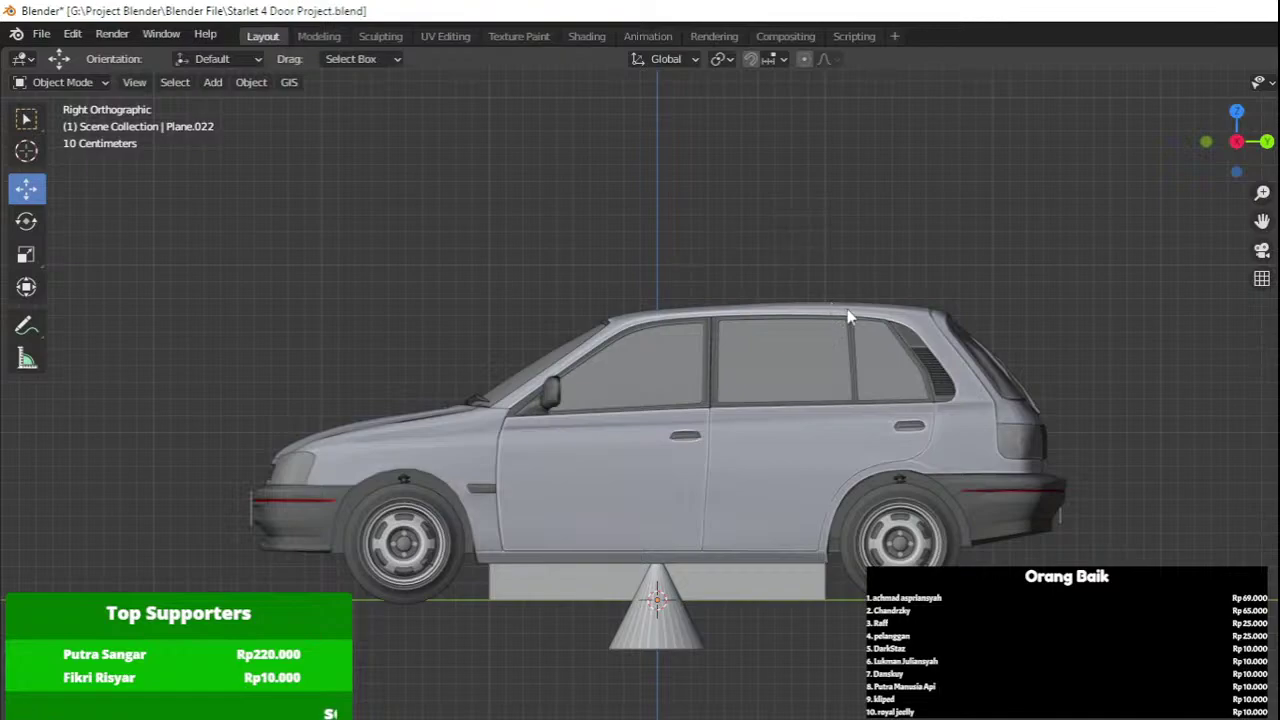
Hide the rectangular plane and the cone below the car.
{"action": "left_click", "coordinate": [966, 465]}
{"action": "left_click", "coordinate": [750, 598]}
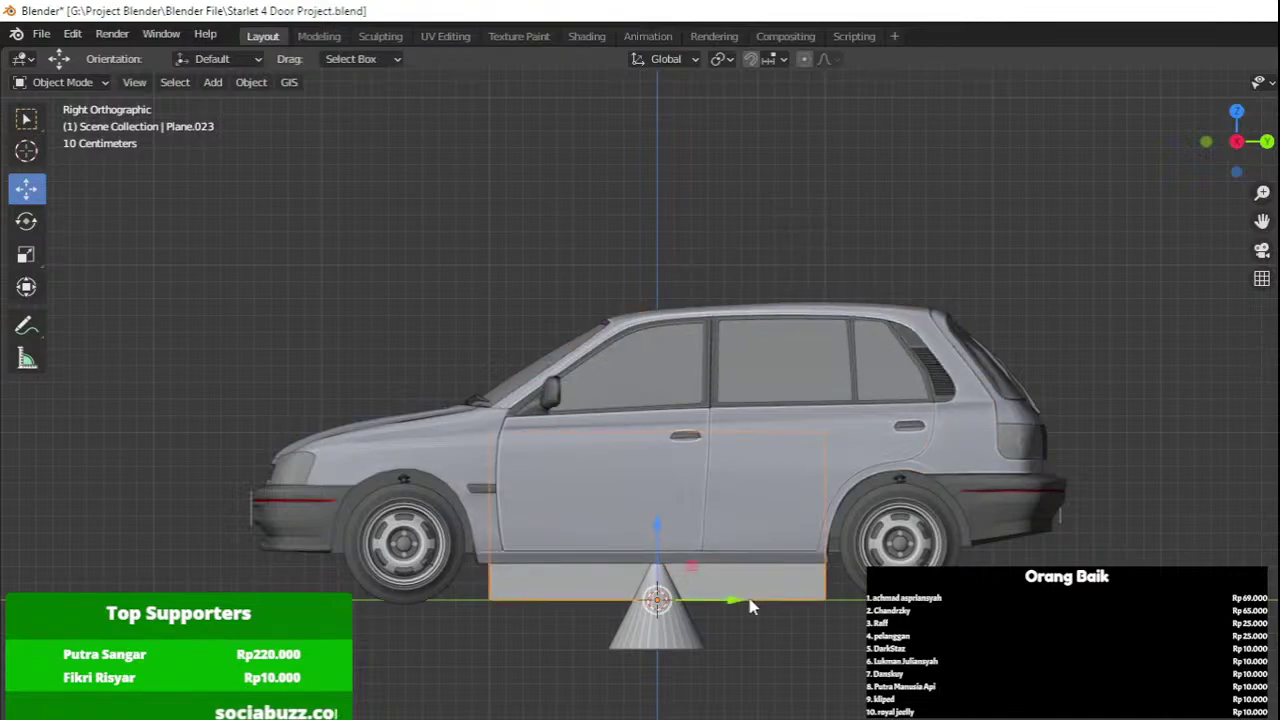
{"action": "key", "text": "h"}
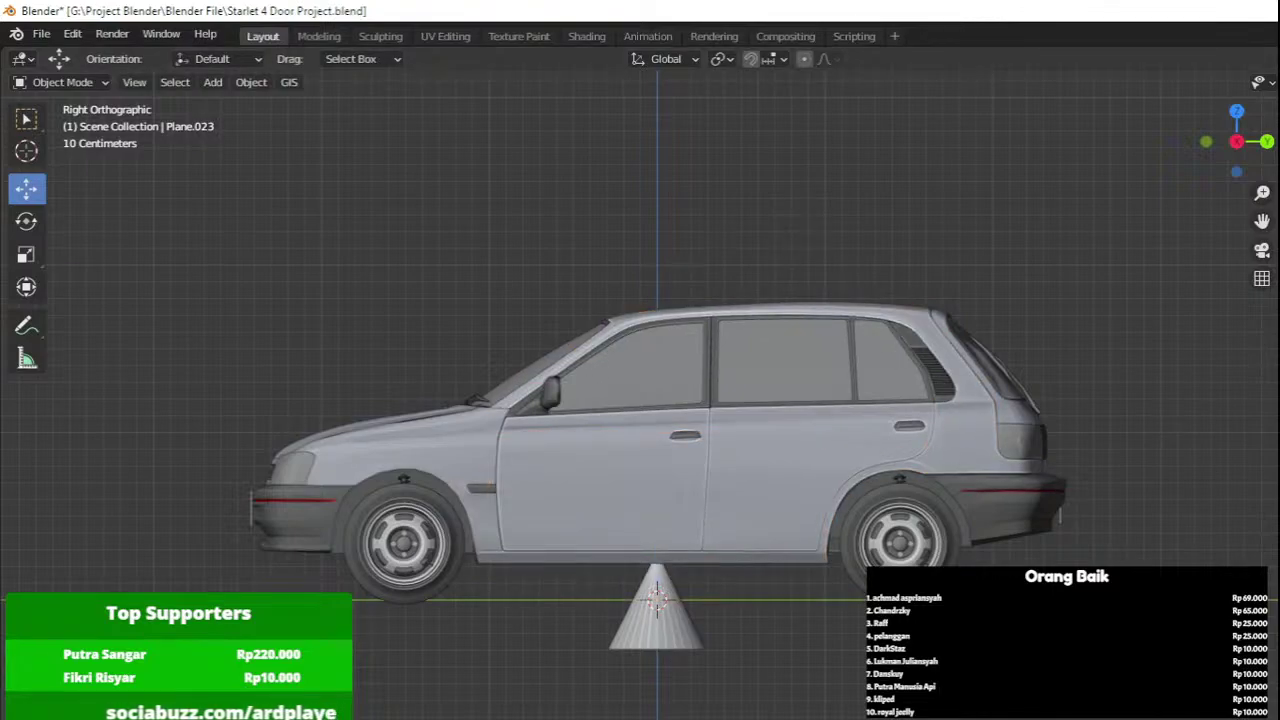
Select all visible car parts and export only the selected objects as Starlet 4 Door Project.fbx in the Blender File folder.
{"action": "key", "text": "a"}
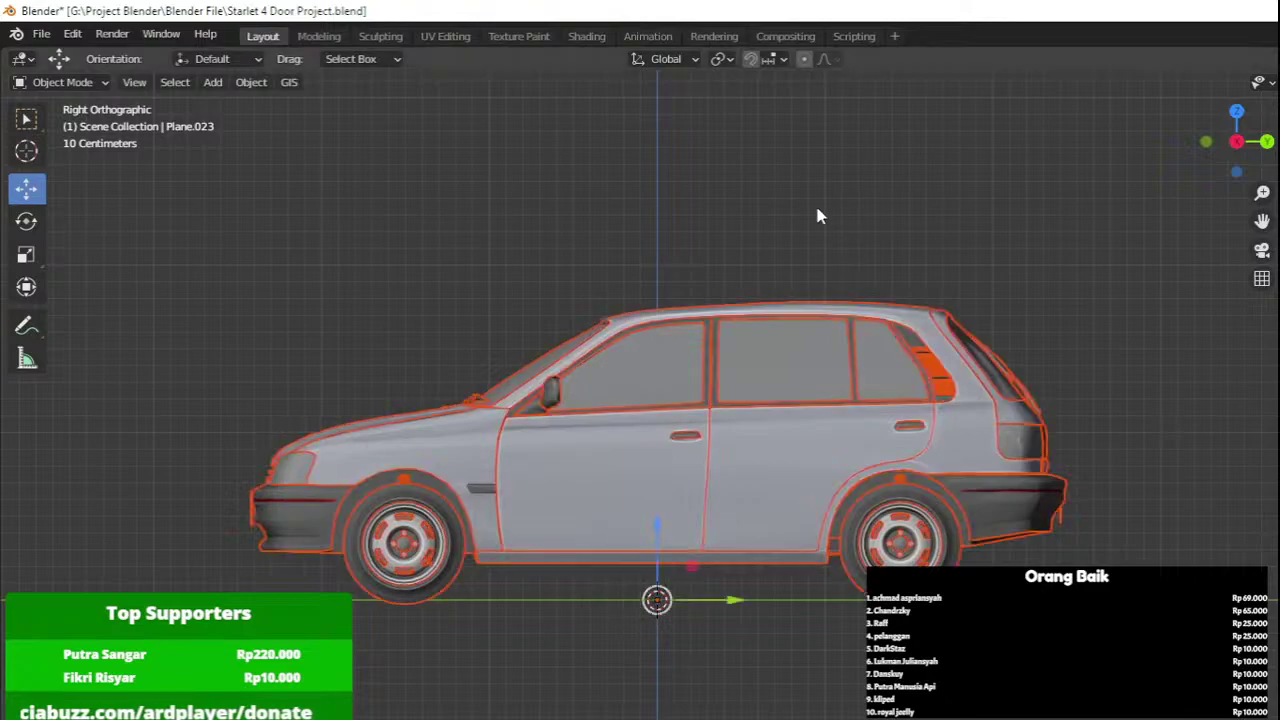
{"action": "middle_click_drag", "start_coordinate": [755, 194], "coordinate": [856, 222]}
{"action": "key", "text": "alt+a"}
{"action": "key", "text": "a"}
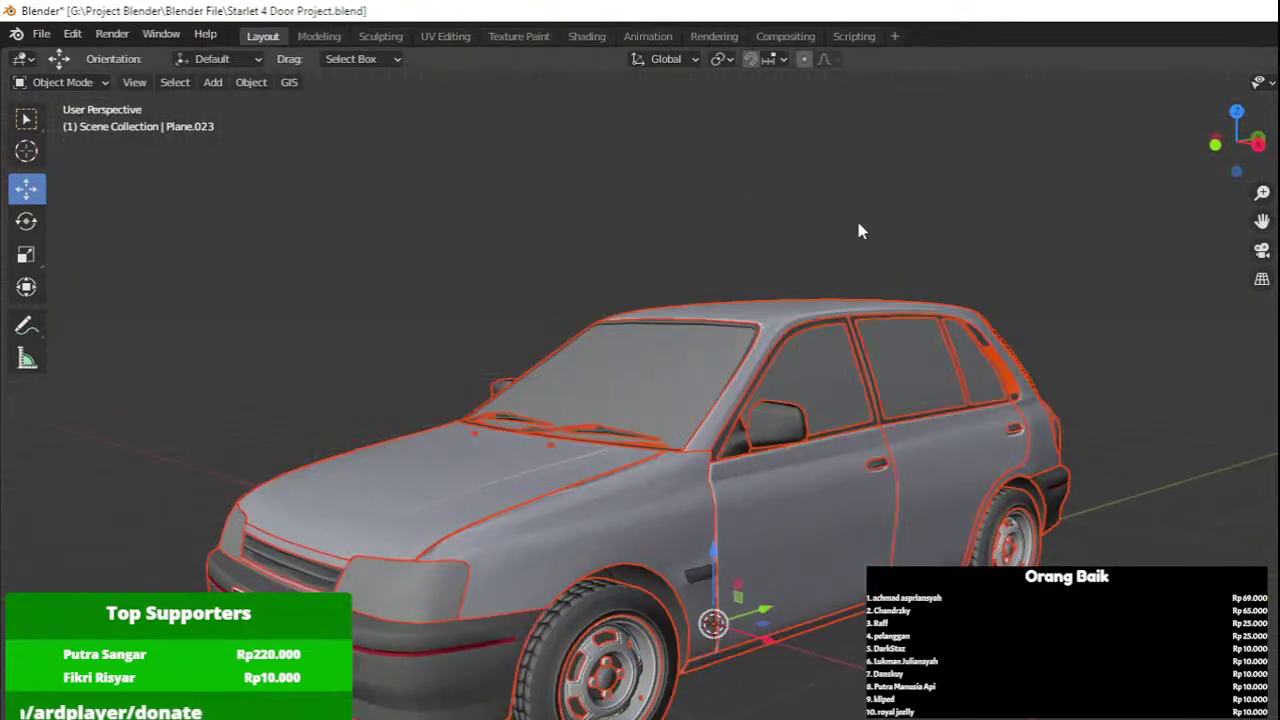
{"action": "left_click", "coordinate": [41, 33]}
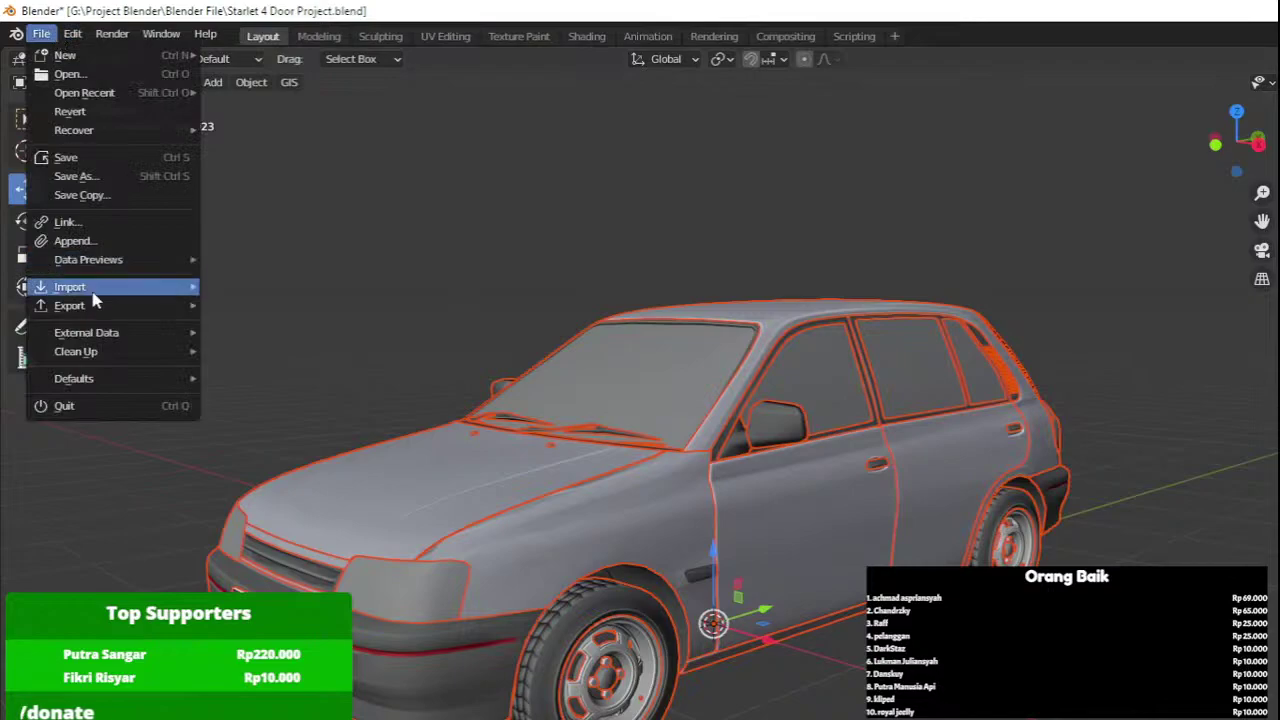
{"action": "mouse_move", "coordinate": [120, 305]}
{"action": "left_click", "coordinate": [248, 417]}
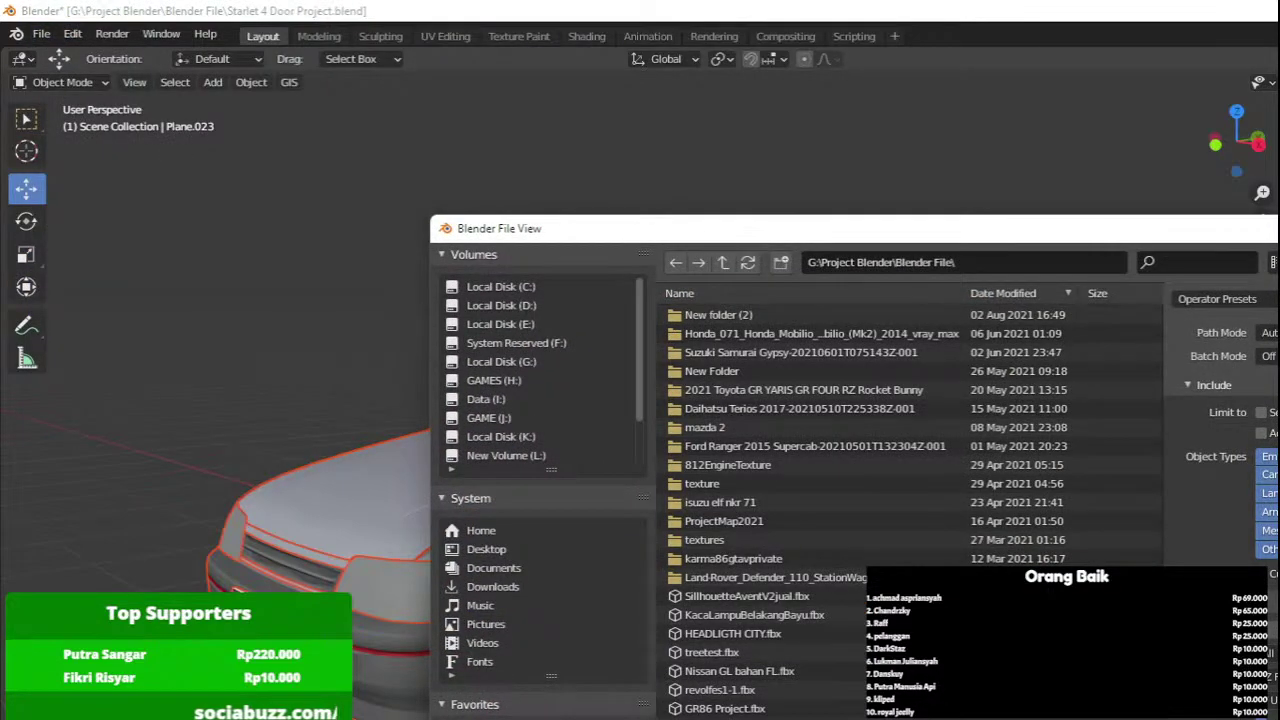
{"action": "scroll", "coordinate": [1220, 450], "scroll_direction": "down", "scroll_amount": 2}
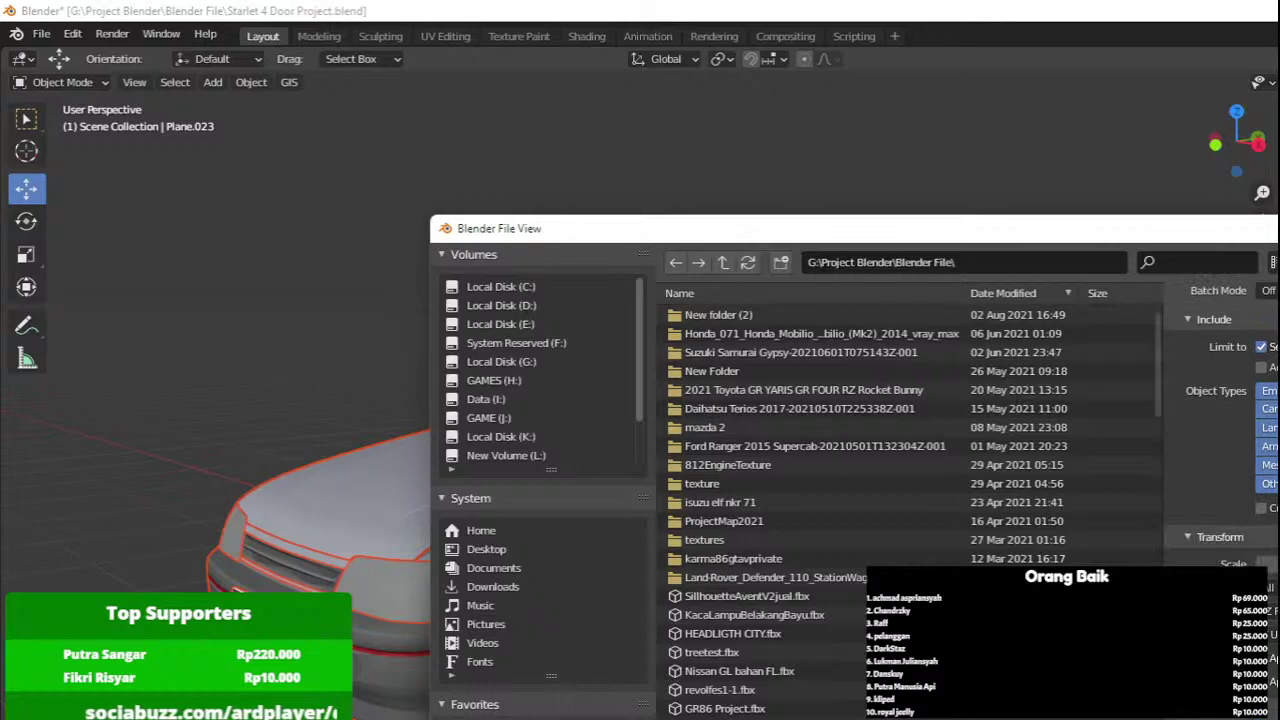
{"action": "key", "text": "Escape"}
Export only the selected car parts as Starlet 4 Door Project.obj in the Blender File folder.
{"action": "left_click", "coordinate": [46, 36]}
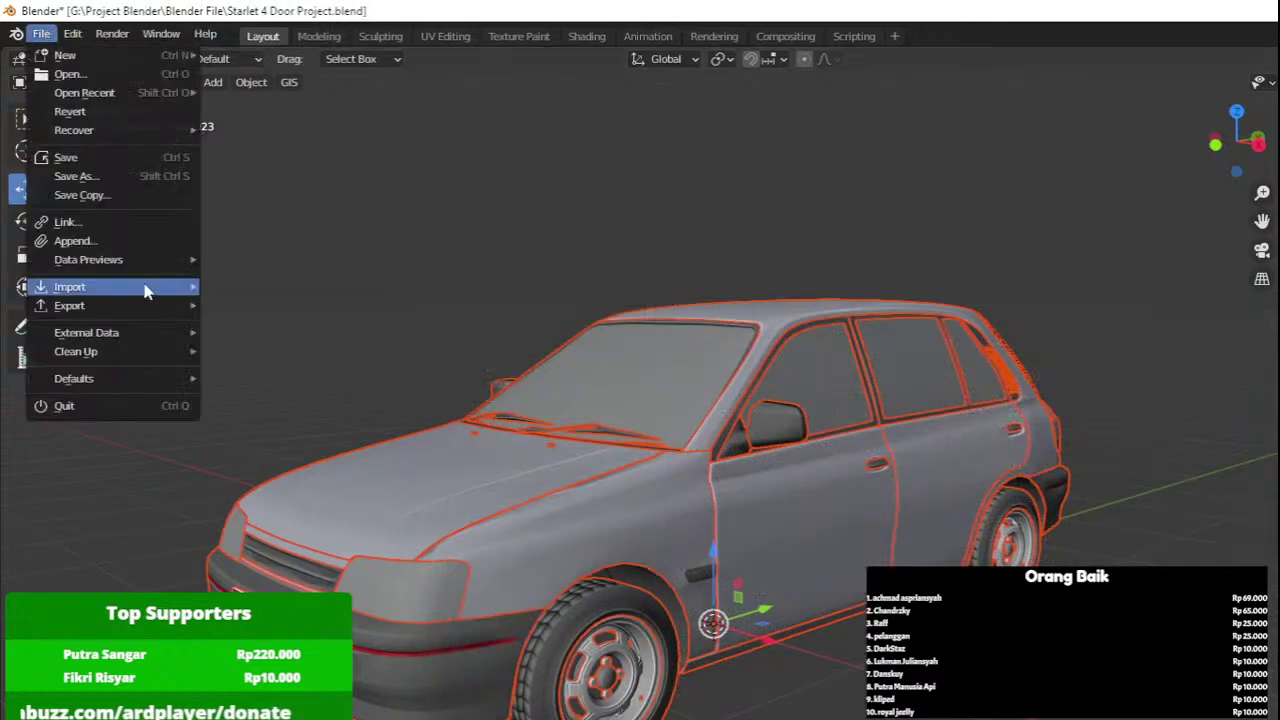
{"action": "mouse_move", "coordinate": [152, 310]}
{"action": "left_click", "coordinate": [285, 456]}
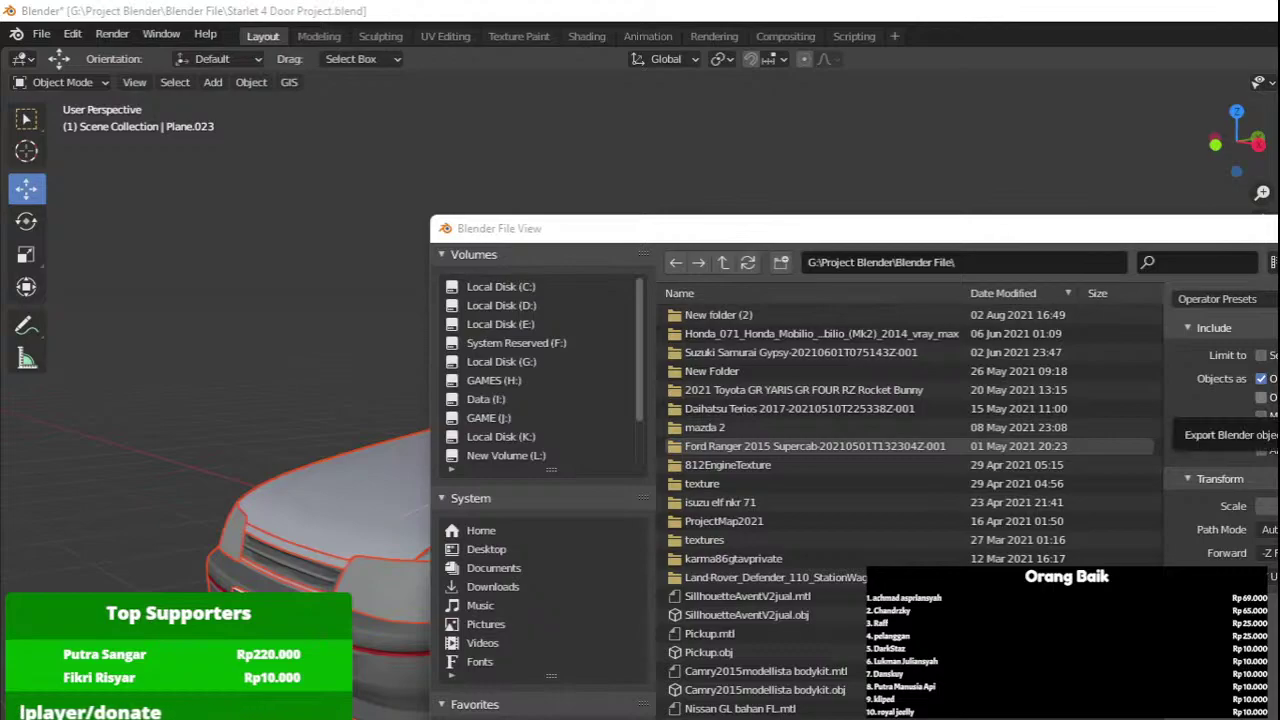
{"action": "left_click", "coordinate": [1262, 355]}
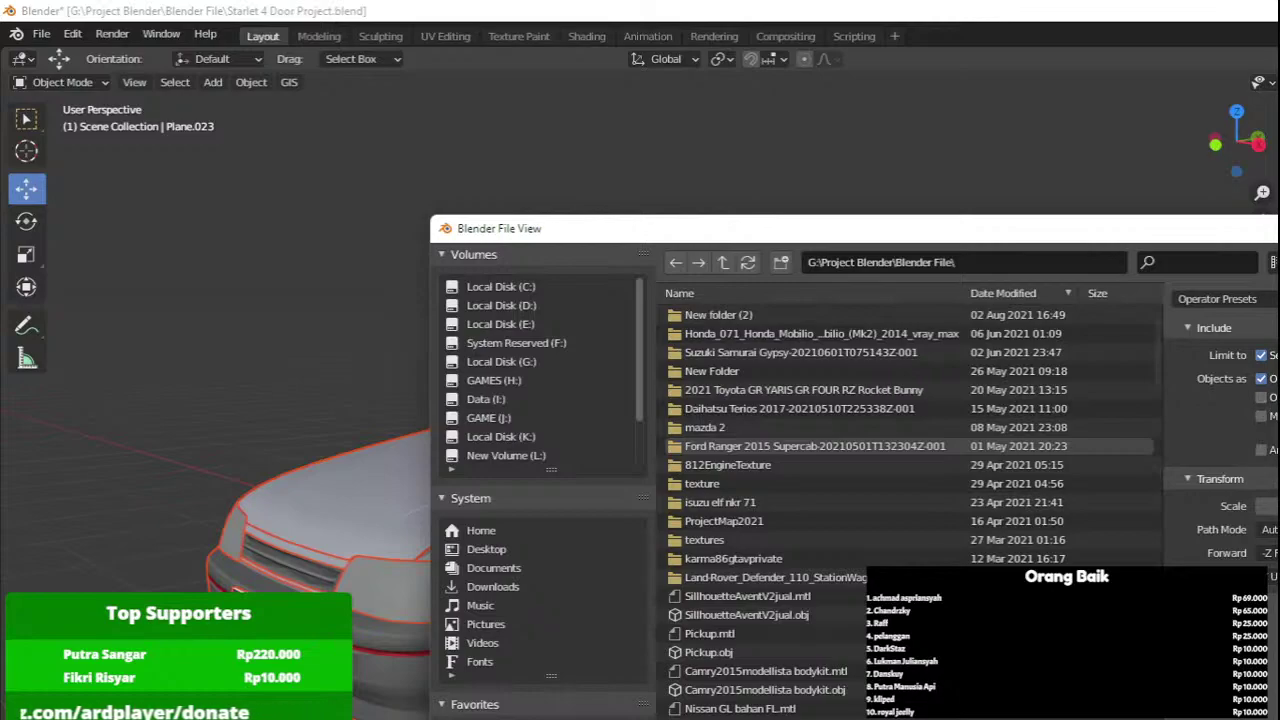
{"action": "key", "text": "Escape"}
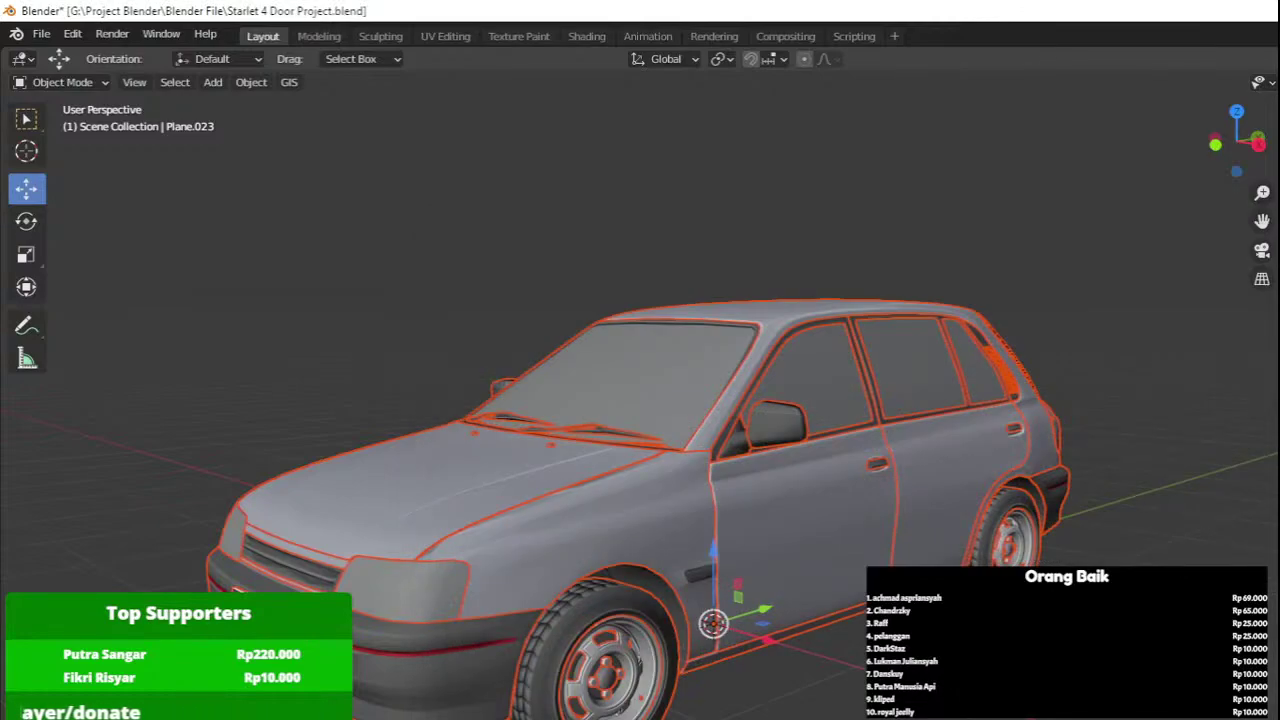
Switch to File Explorer and open the Blender File folder inside Project Blender on drive G.
{"action": "key", "text": "alt+Tab"}
{"action": "left_click", "coordinate": [154, 426]}
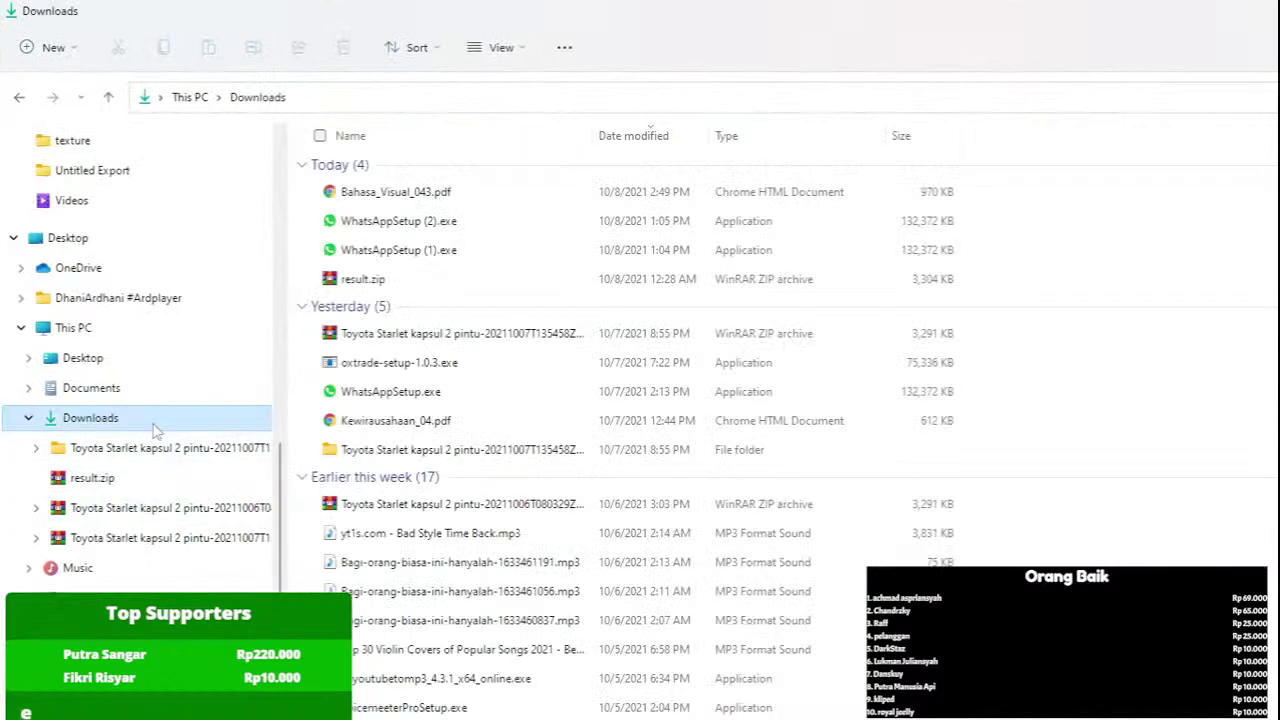
{"action": "scroll", "coordinate": [106, 363], "scroll_direction": "down", "scroll_amount": 2}
{"action": "left_click", "coordinate": [128, 570]}
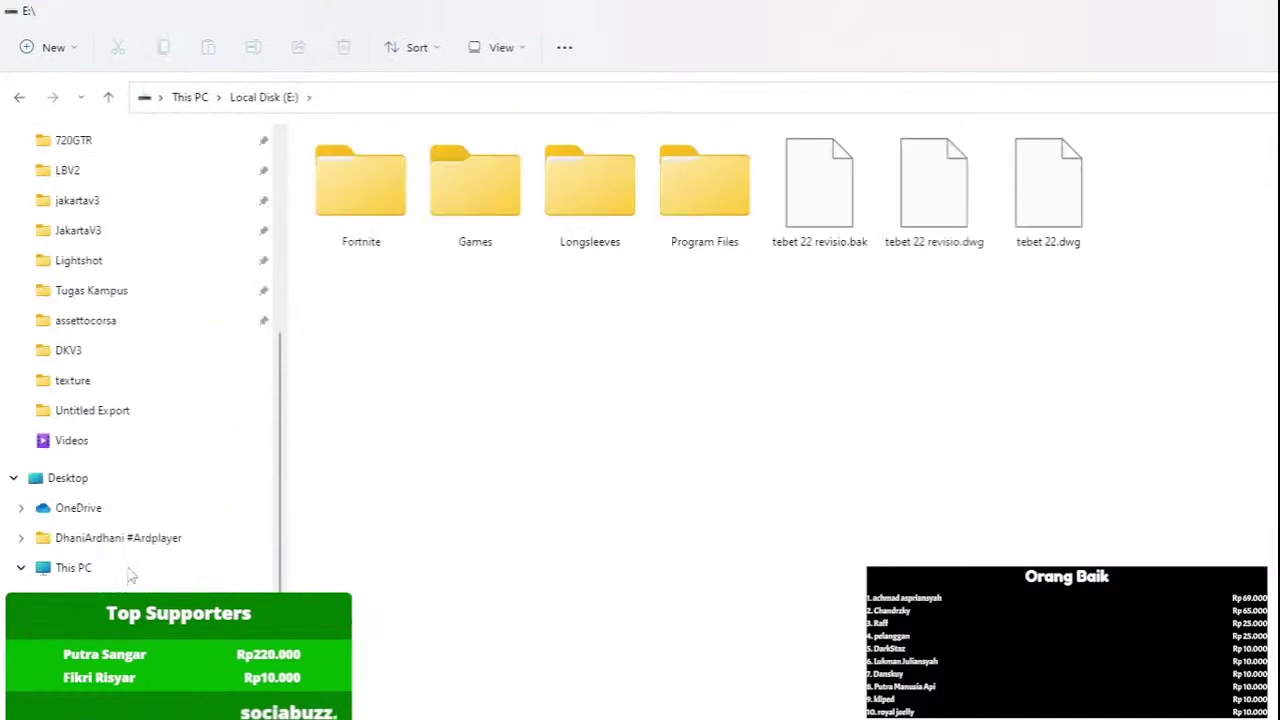
{"action": "scroll", "coordinate": [100, 289], "scroll_direction": "up", "scroll_amount": 5}
{"action": "left_click", "coordinate": [97, 232]}
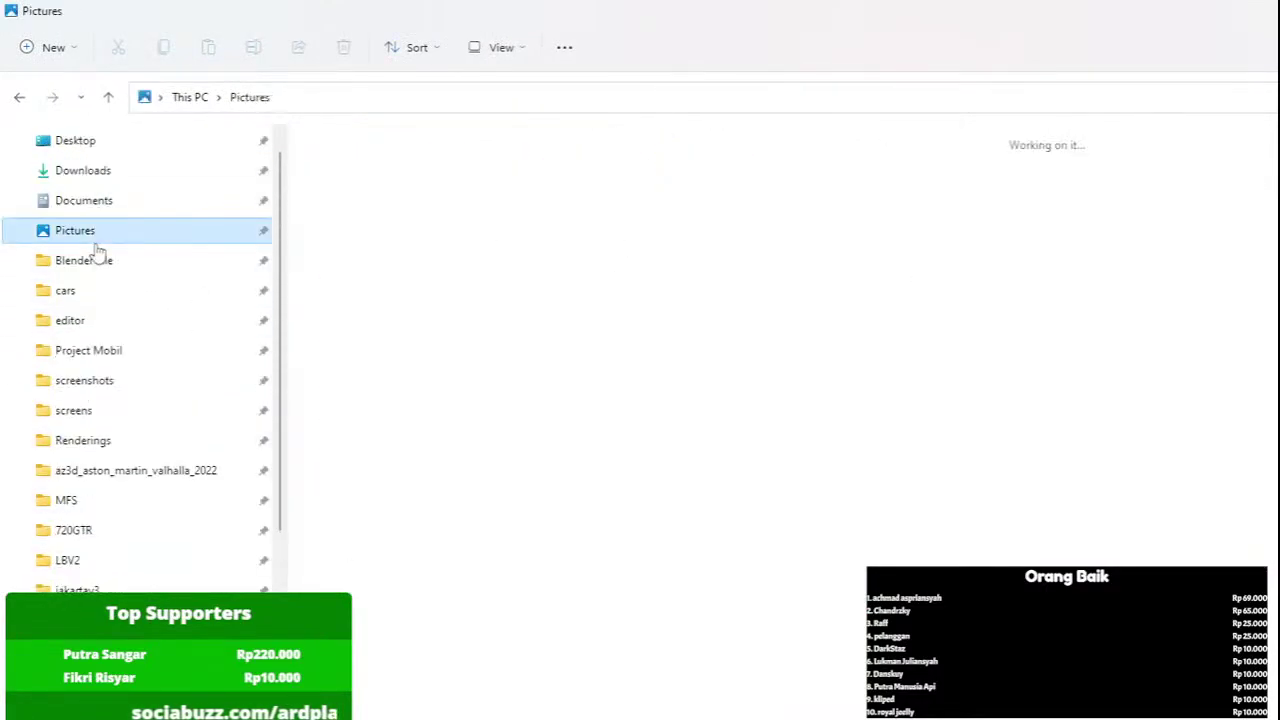
{"action": "left_click", "coordinate": [97, 258]}
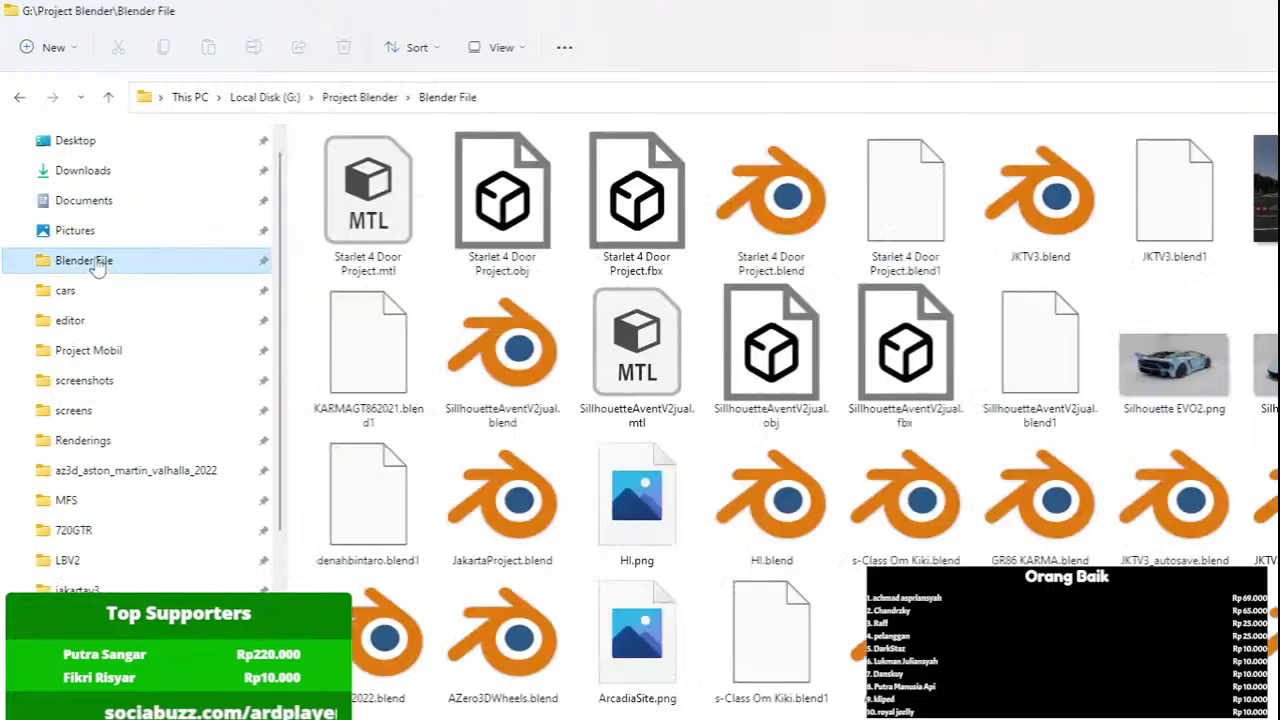
Open Starlet 4 Door Project.obj in 3D Viewer, maximize the window and rotate the car to check both sides.
{"action": "double_click", "coordinate": [504, 220]}
{"action": "left_click_drag", "start_coordinate": [64, 95], "coordinate": [234, 102]}
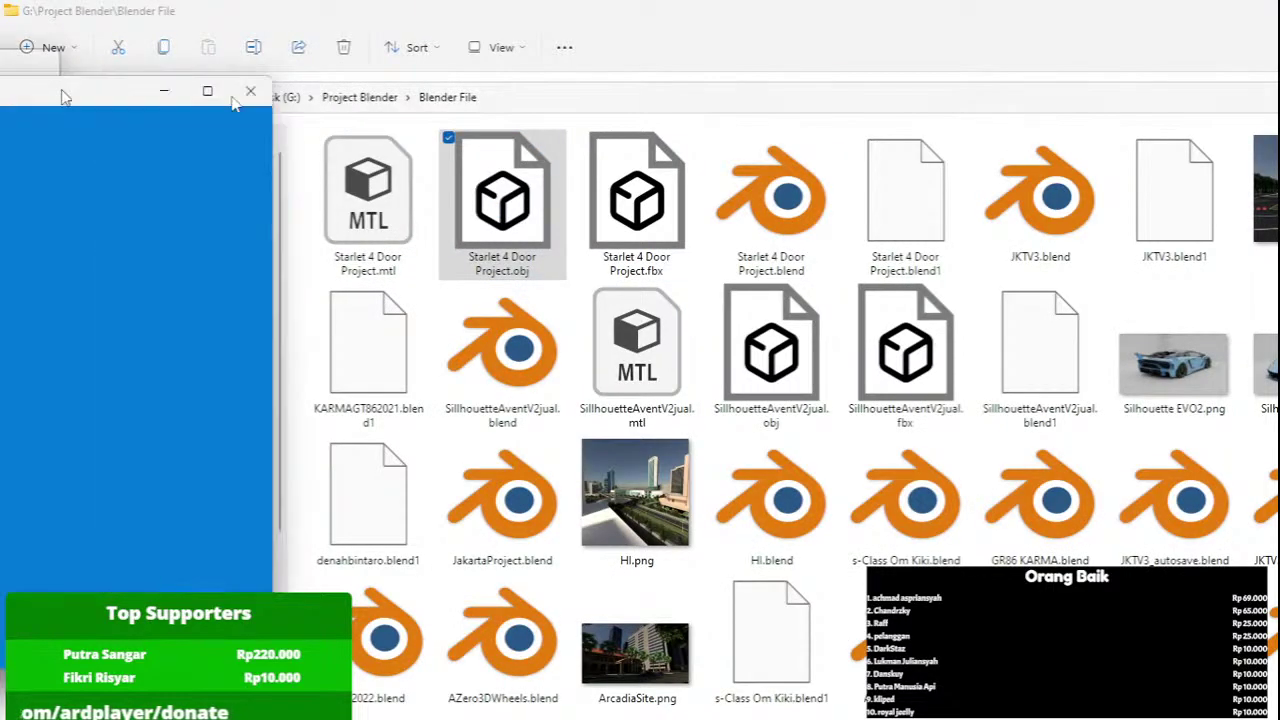
{"action": "double_click", "coordinate": [888, 144]}
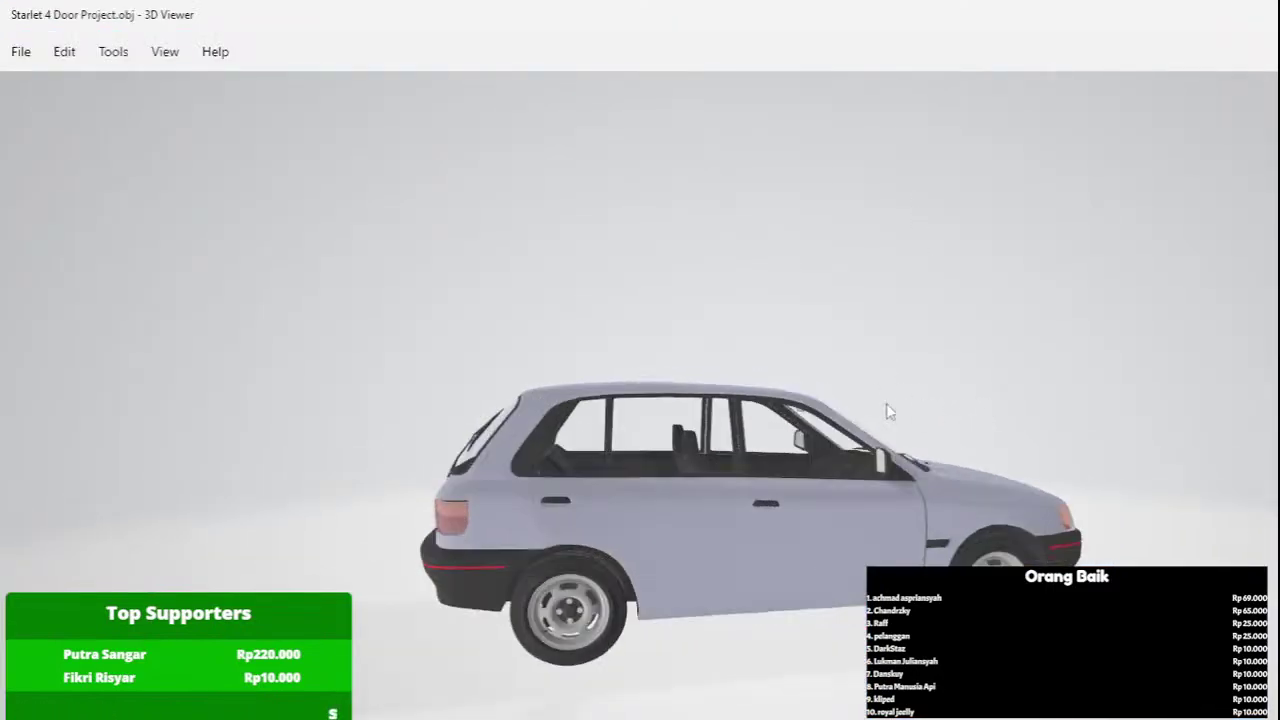
{"action": "left_click_drag", "start_coordinate": [700, 408], "coordinate": [937, 457]}
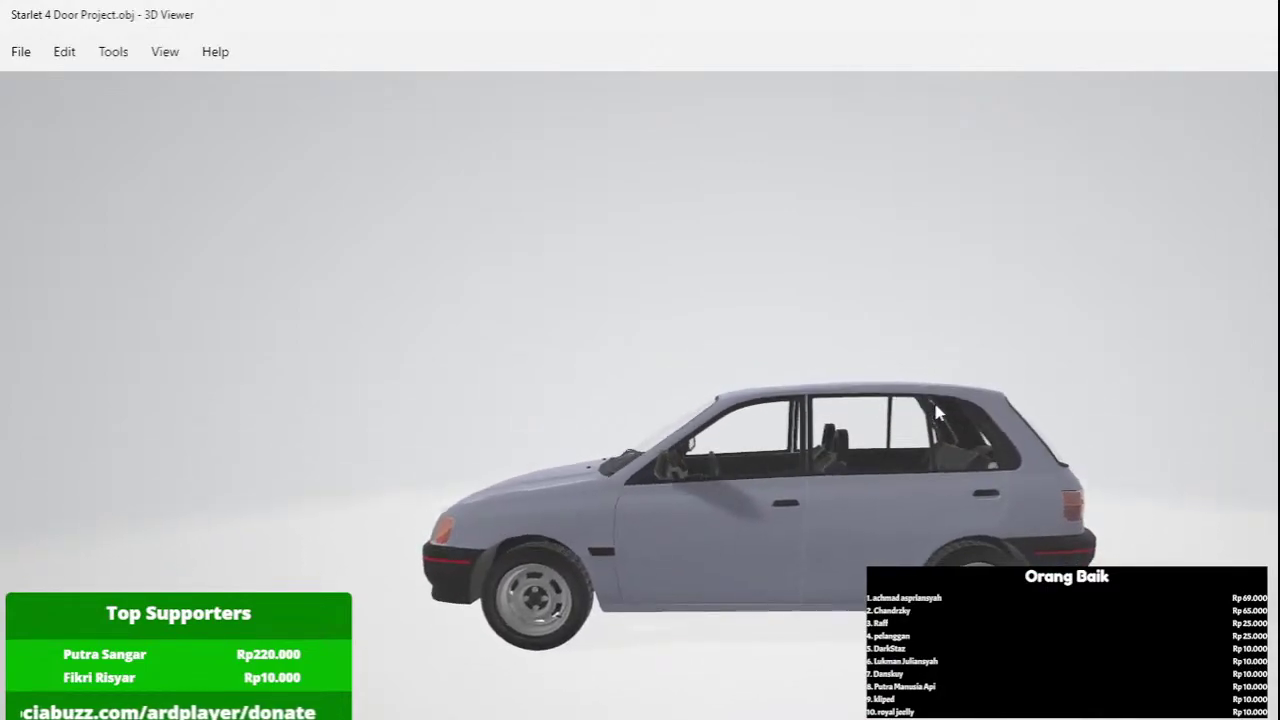
Finish rotating the car in 3D Viewer, switch back to Blender, deselect everything and select the rear door in right orthographic view.
{"action": "left_click_drag", "start_coordinate": [938, 412], "coordinate": [1007, 422]}
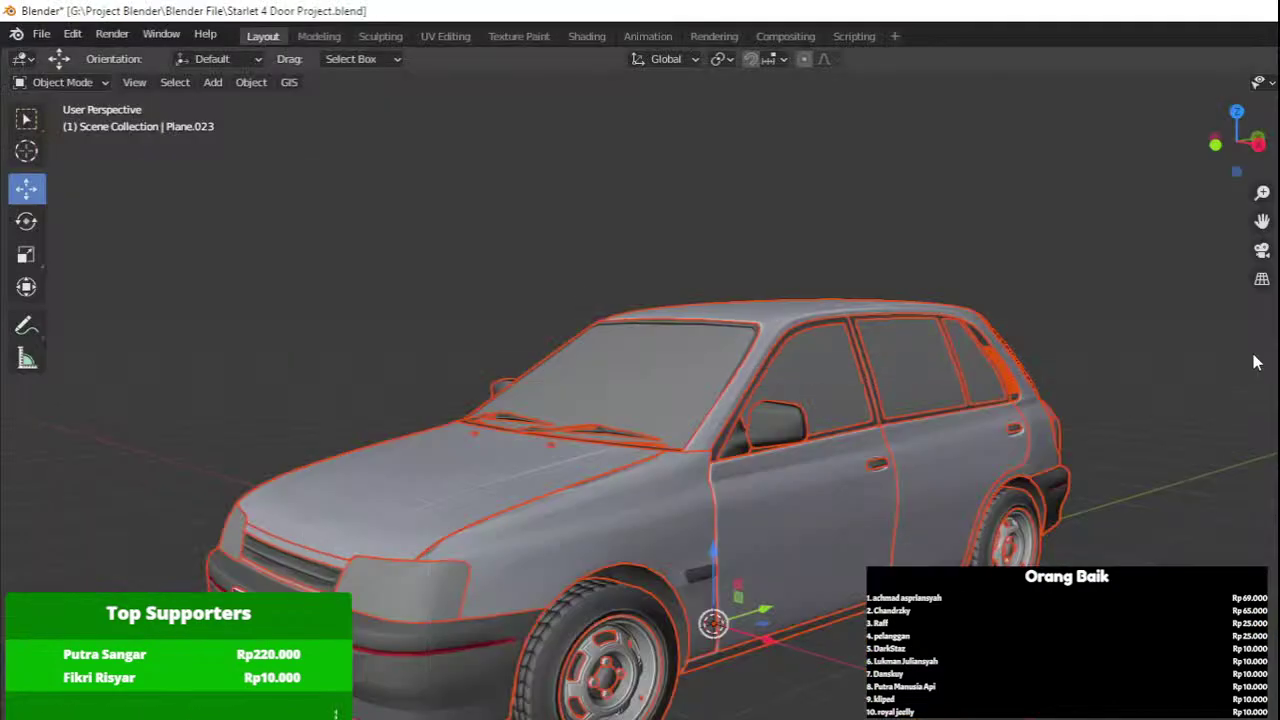
{"action": "left_click", "coordinate": [1256, 363]}
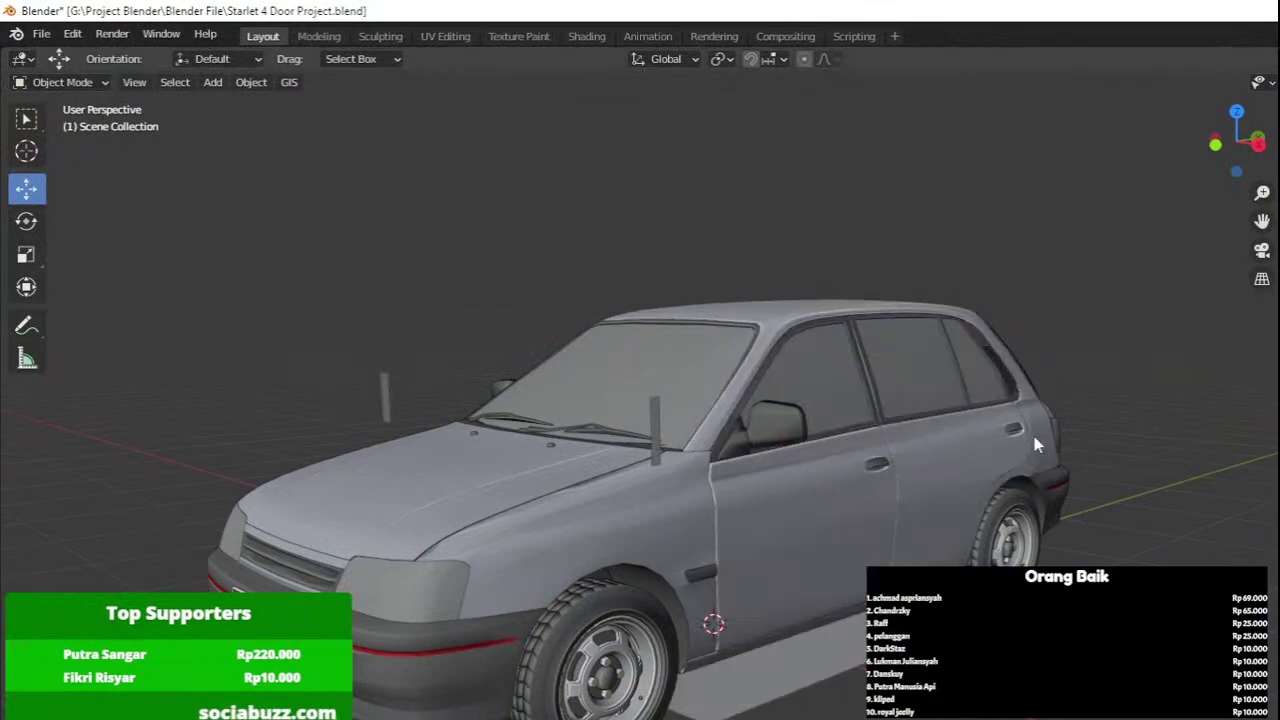
{"action": "left_click", "coordinate": [1003, 450]}
{"action": "key", "text": "KP_3"}
{"action": "scroll", "coordinate": [1003, 450], "scroll_direction": "up", "scroll_amount": 3}
{"action": "middle_click_drag", "start_coordinate": [924, 394], "coordinate": [848, 341], "text": "shift"}
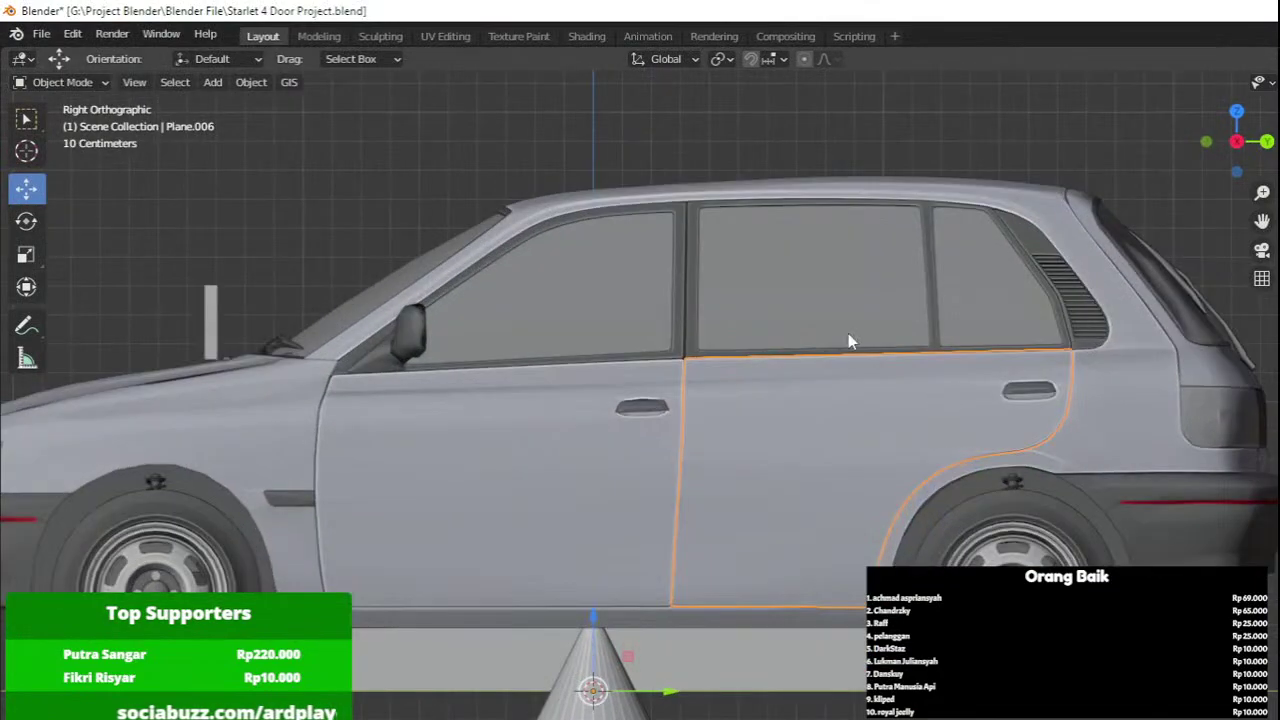
Separate the joined side window glass mesh by loose parts so front and rear glass are individual objects.
{"action": "left_click", "coordinate": [694, 329], "text": "shift"}
{"action": "left_click", "coordinate": [725, 322], "text": "shift"}
{"action": "key", "text": "Tab"}
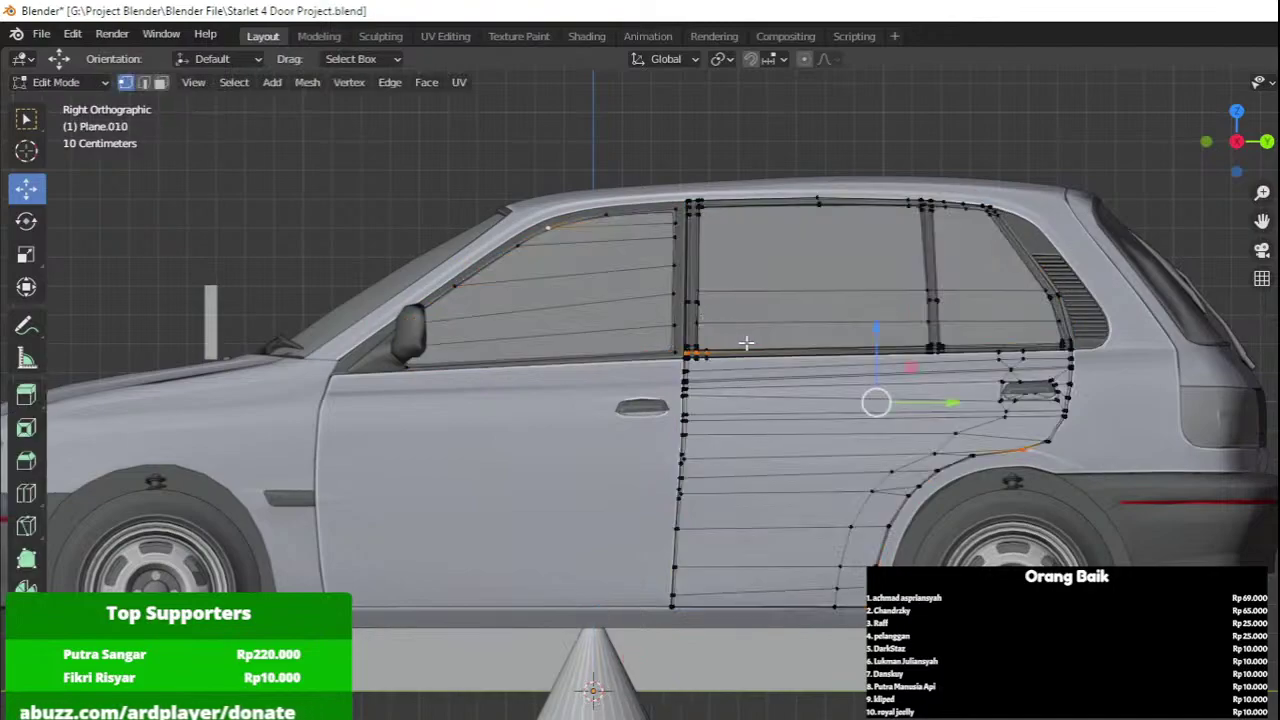
{"action": "key", "text": "Tab"}
{"action": "left_click", "coordinate": [766, 286]}
{"action": "left_click", "coordinate": [803, 285]}
{"action": "key", "text": "Tab"}
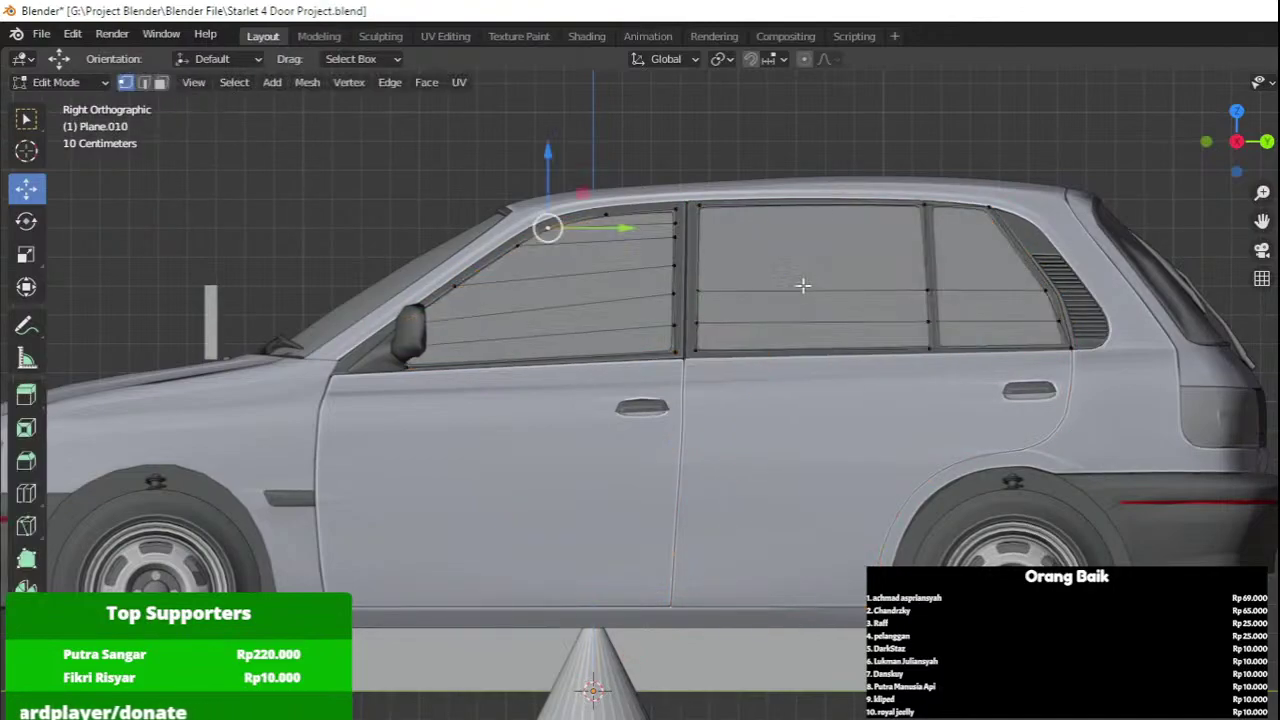
{"action": "key", "text": "a"}
{"action": "key", "text": "p"}
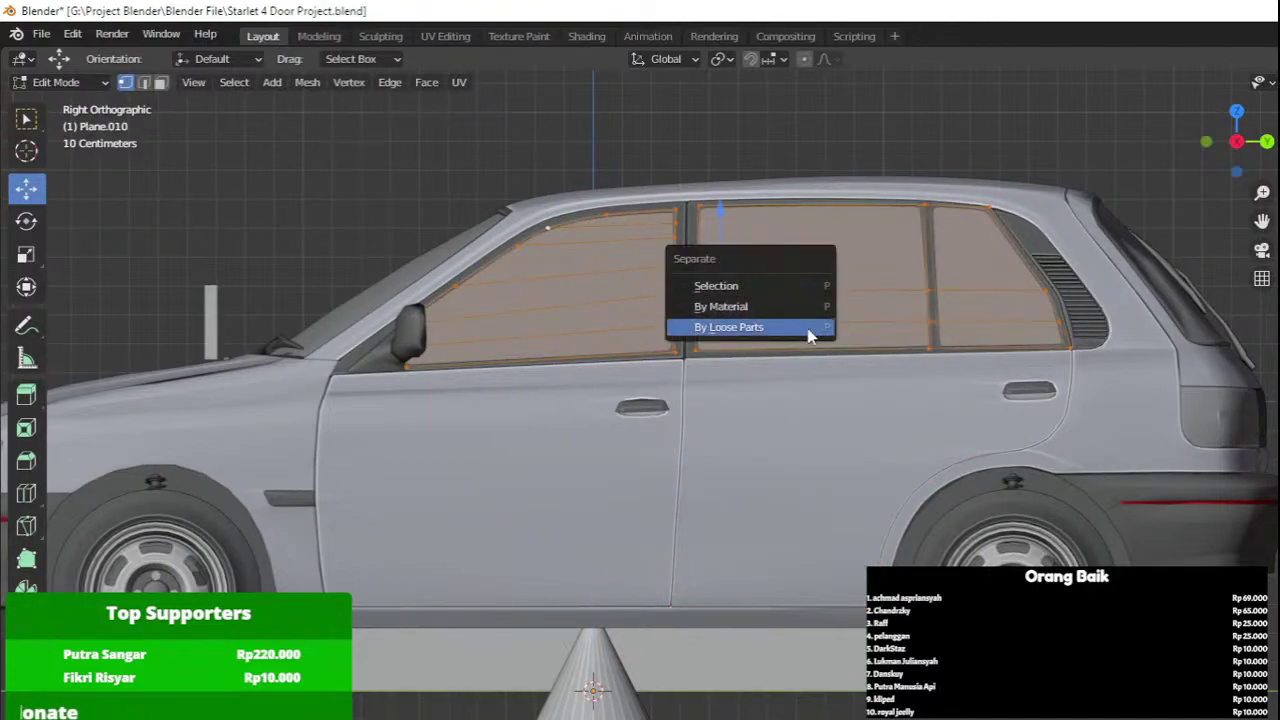
{"action": "left_click", "coordinate": [811, 331]}
{"action": "key", "text": "Tab"}
Open the front and rear doors, their window frames, the side glass and the door handles together in Edit Mode.
{"action": "left_click", "coordinate": [816, 320]}
{"action": "left_click", "coordinate": [717, 357], "text": "shift"}
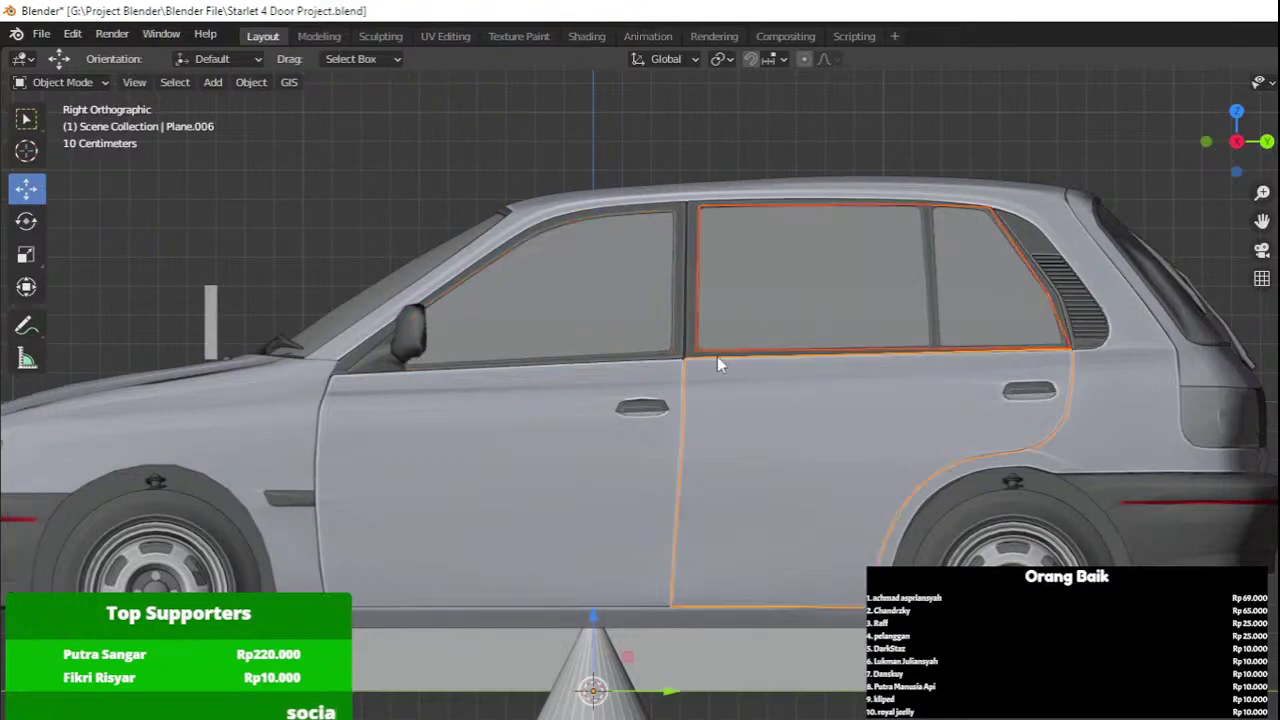
{"action": "left_click", "coordinate": [689, 337], "text": "shift"}
{"action": "key", "text": "Tab"}
{"action": "key", "text": "Tab"}
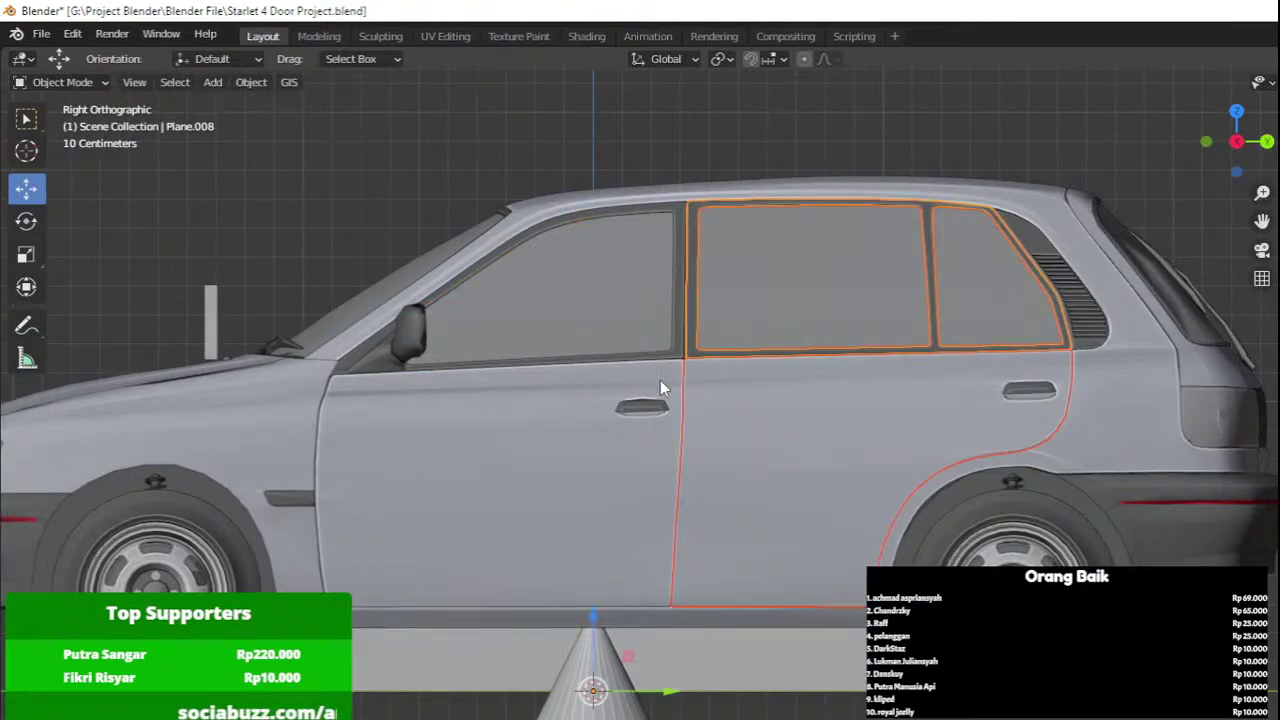
{"action": "left_click", "coordinate": [660, 382], "text": "shift"}
{"action": "left_click", "coordinate": [679, 335], "text": "shift"}
{"action": "left_click", "coordinate": [656, 318], "text": "shift"}
{"action": "key", "text": "Tab"}
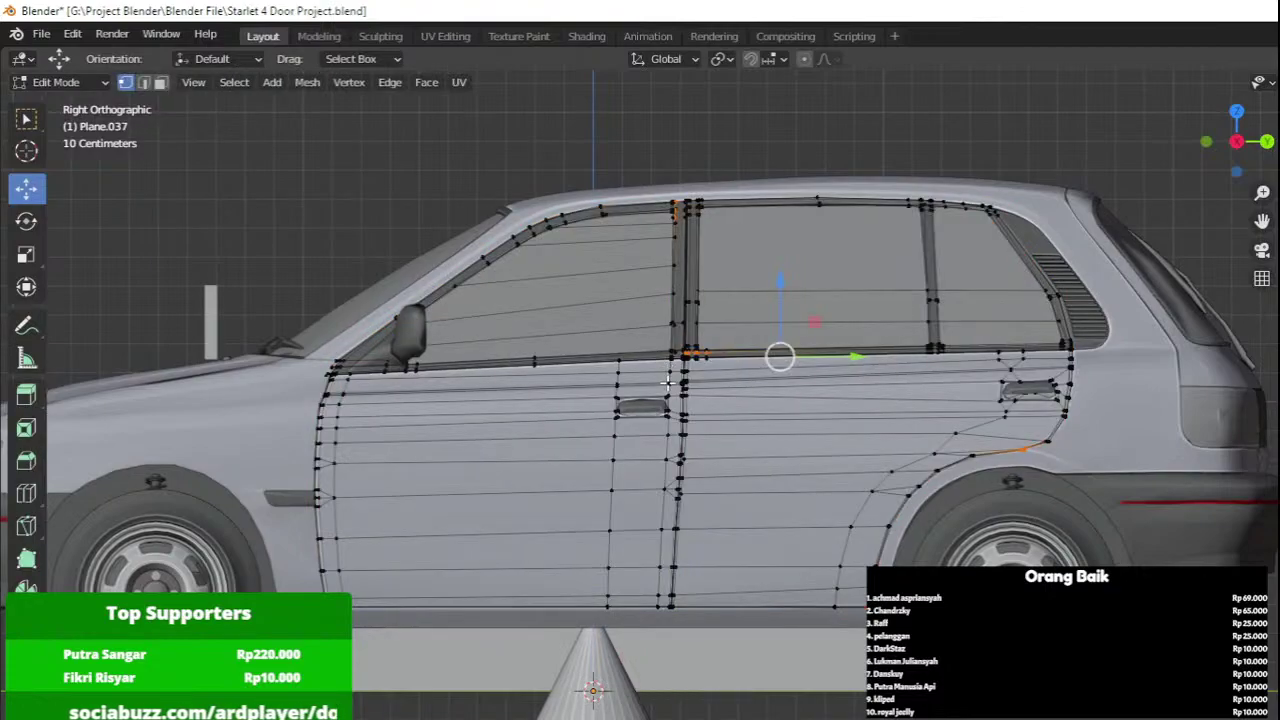
{"action": "key", "text": "Tab"}
{"action": "left_click", "coordinate": [656, 406], "text": "shift"}
{"action": "key", "text": "Tab"}
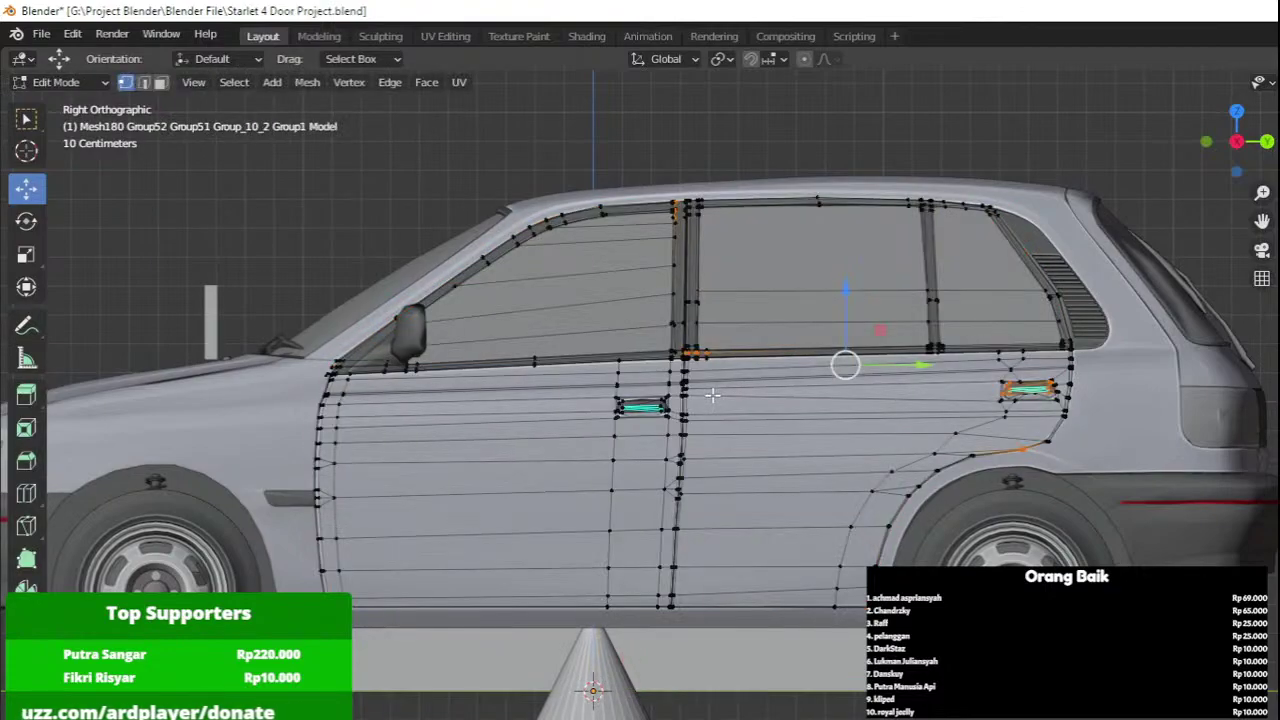
Move all vertices around the central pillar, including adjoining door and glass edges and the front handle, toward the rear along Y.
{"action": "key", "text": "a"}
{"action": "key", "text": "alt+z"}
{"action": "left_click_drag", "start_coordinate": [591, 644], "coordinate": [763, 248]}
{"action": "left_click_drag", "start_coordinate": [765, 350], "coordinate": [653, 139], "text": "shift"}
{"action": "key", "text": "alt+z"}
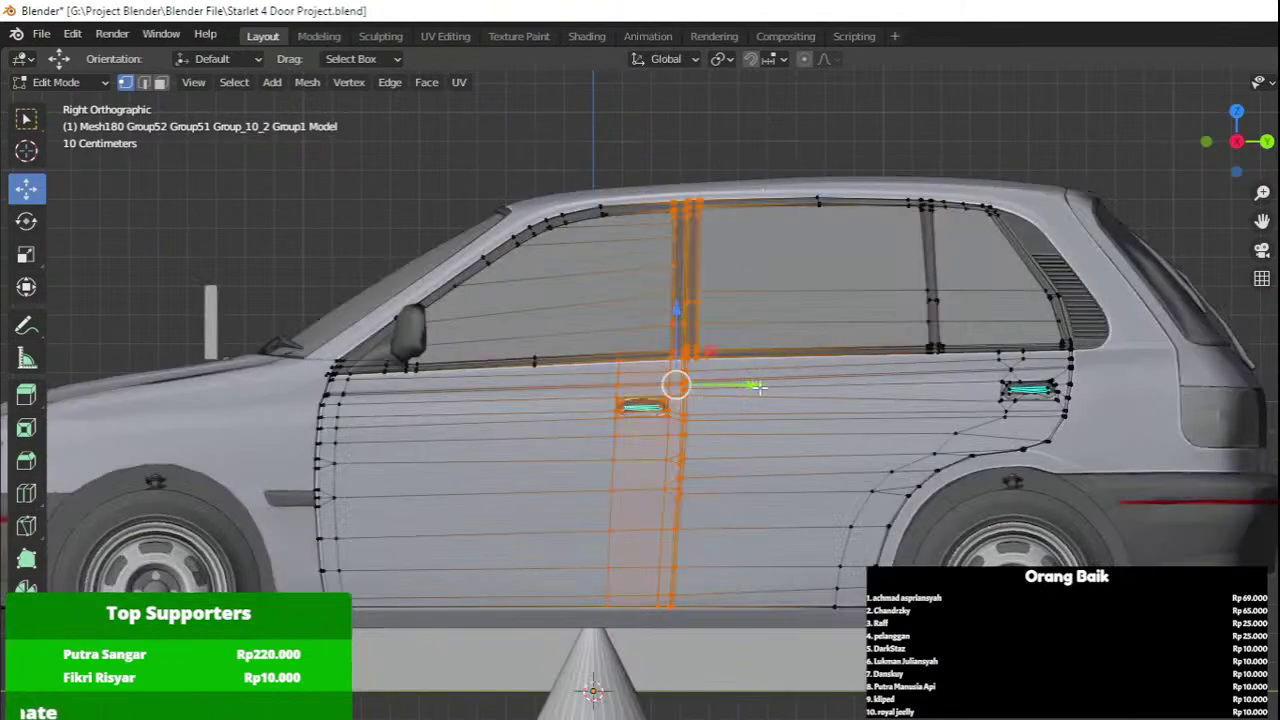
{"action": "left_click_drag", "start_coordinate": [760, 387], "coordinate": [815, 393]}
{"action": "key", "text": "Tab"}
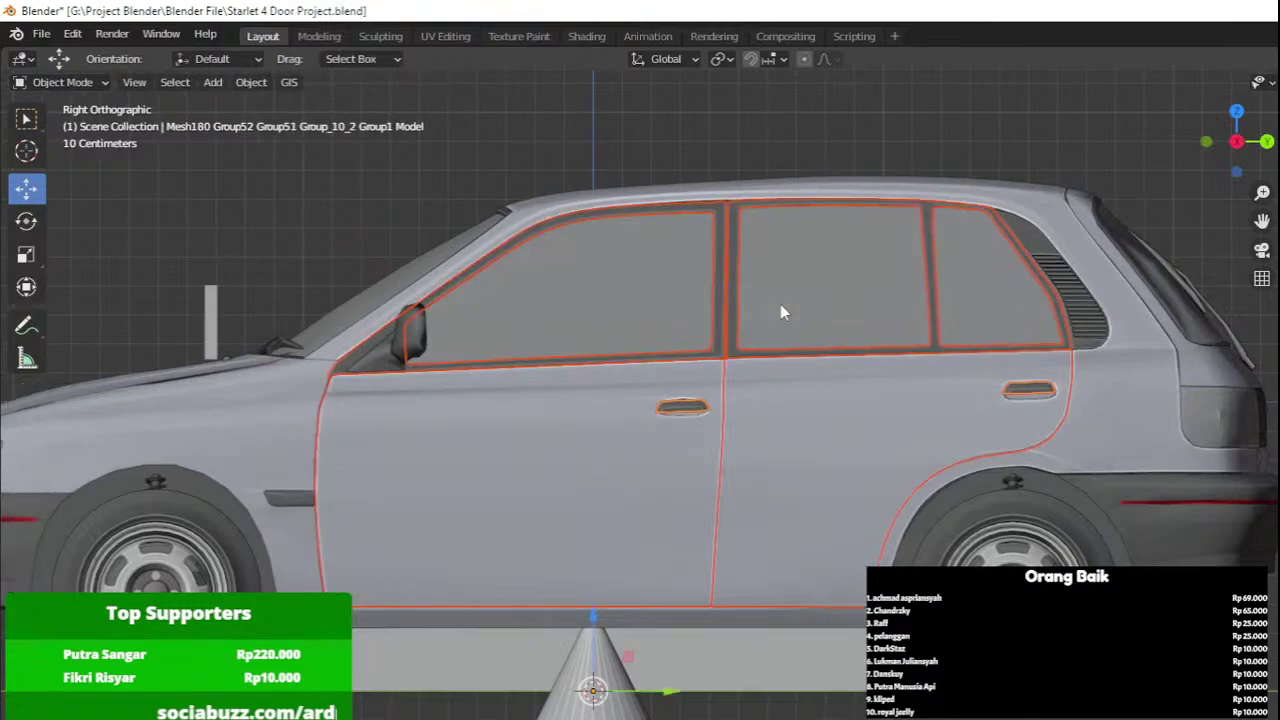
Raise the upper rear corner of the front door's window frame by about 0.003 m to close the gap under the roof.
{"action": "scroll", "coordinate": [780, 304], "scroll_direction": "down", "scroll_amount": 2}
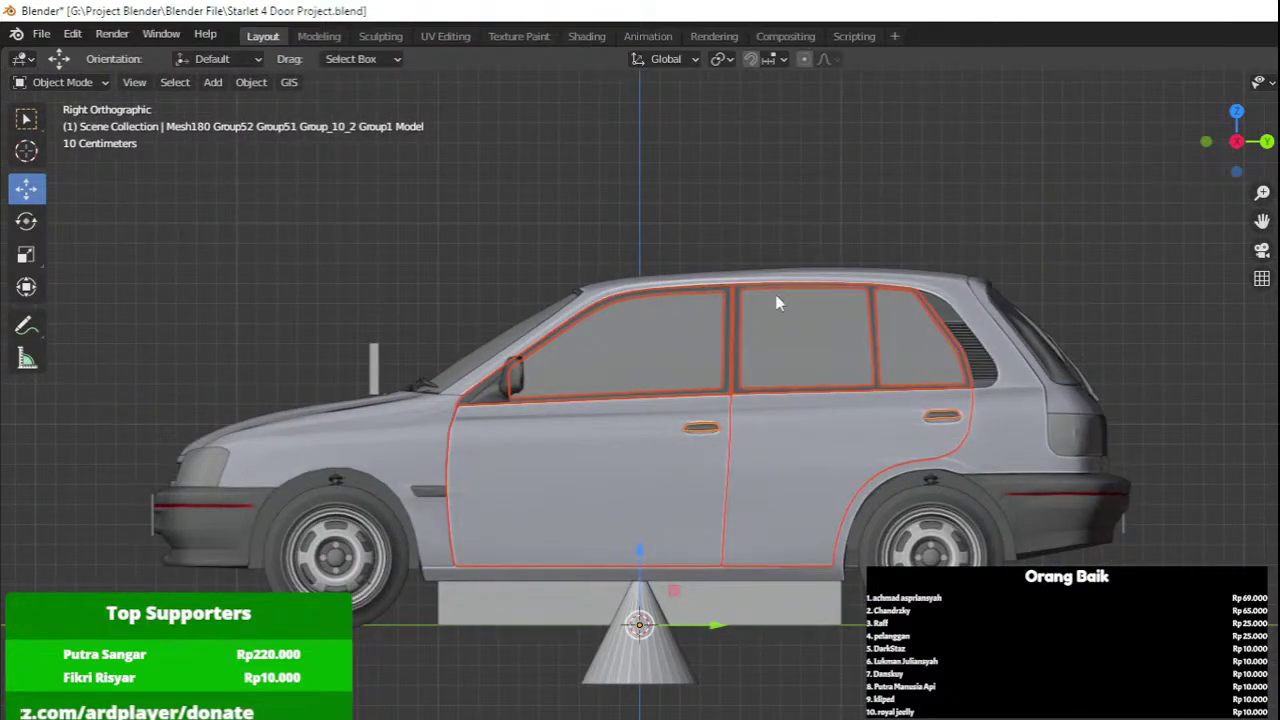
{"action": "scroll", "coordinate": [797, 378], "scroll_direction": "up", "scroll_amount": 2}
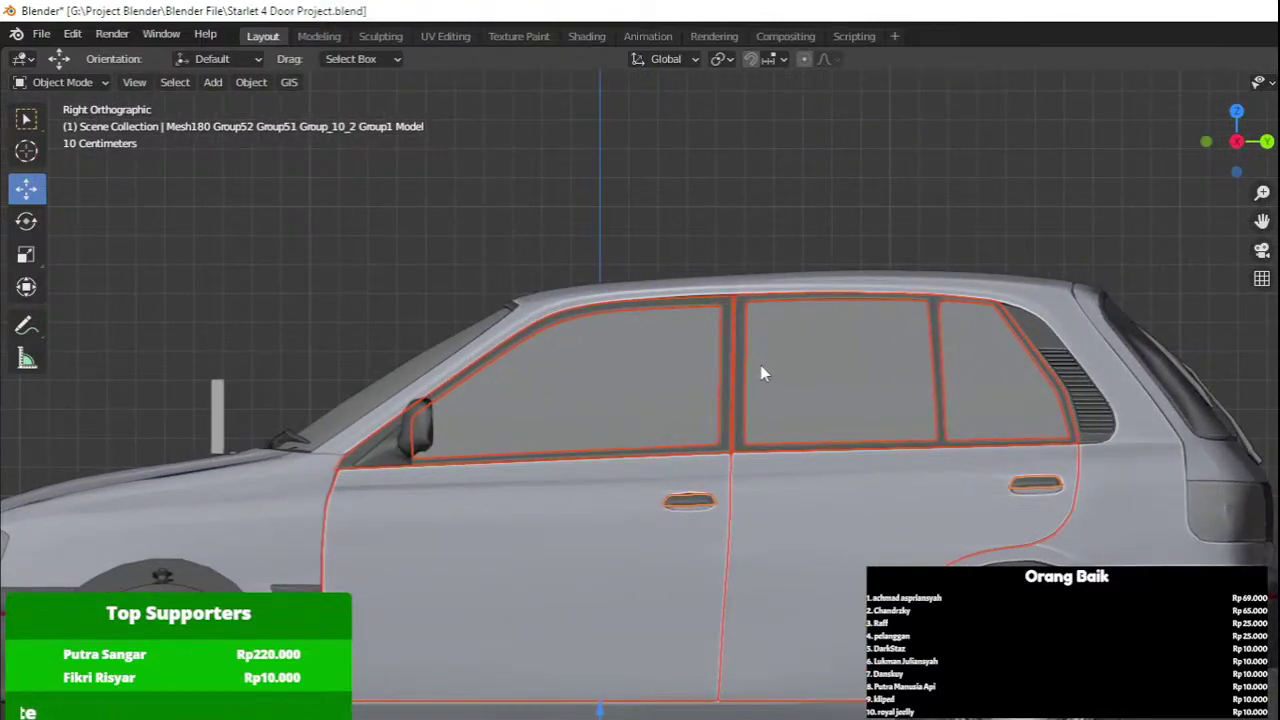
{"action": "scroll", "coordinate": [760, 372], "scroll_direction": "down", "scroll_amount": 2}
{"action": "scroll", "coordinate": [760, 372], "scroll_direction": "up", "scroll_amount": 4}
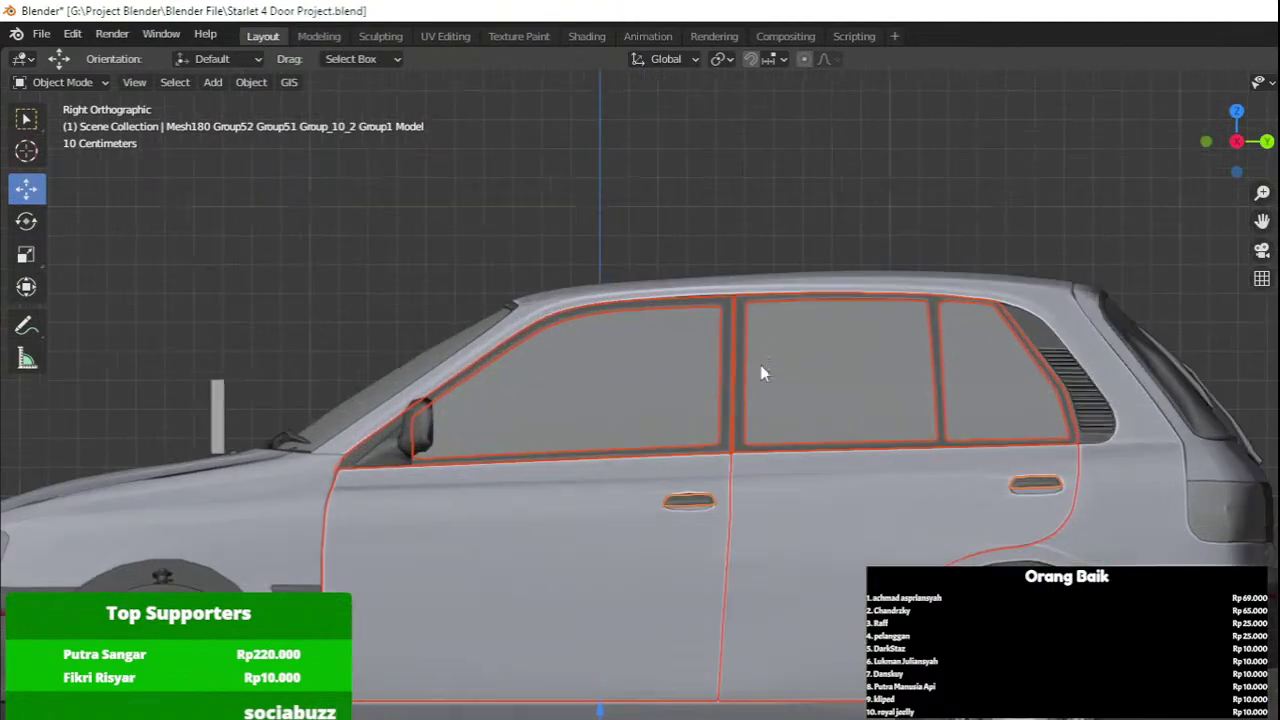
{"action": "scroll", "coordinate": [743, 337], "scroll_direction": "up", "scroll_amount": 2}
{"action": "middle_click_drag", "start_coordinate": [752, 496], "coordinate": [757, 525], "text": "shift"}
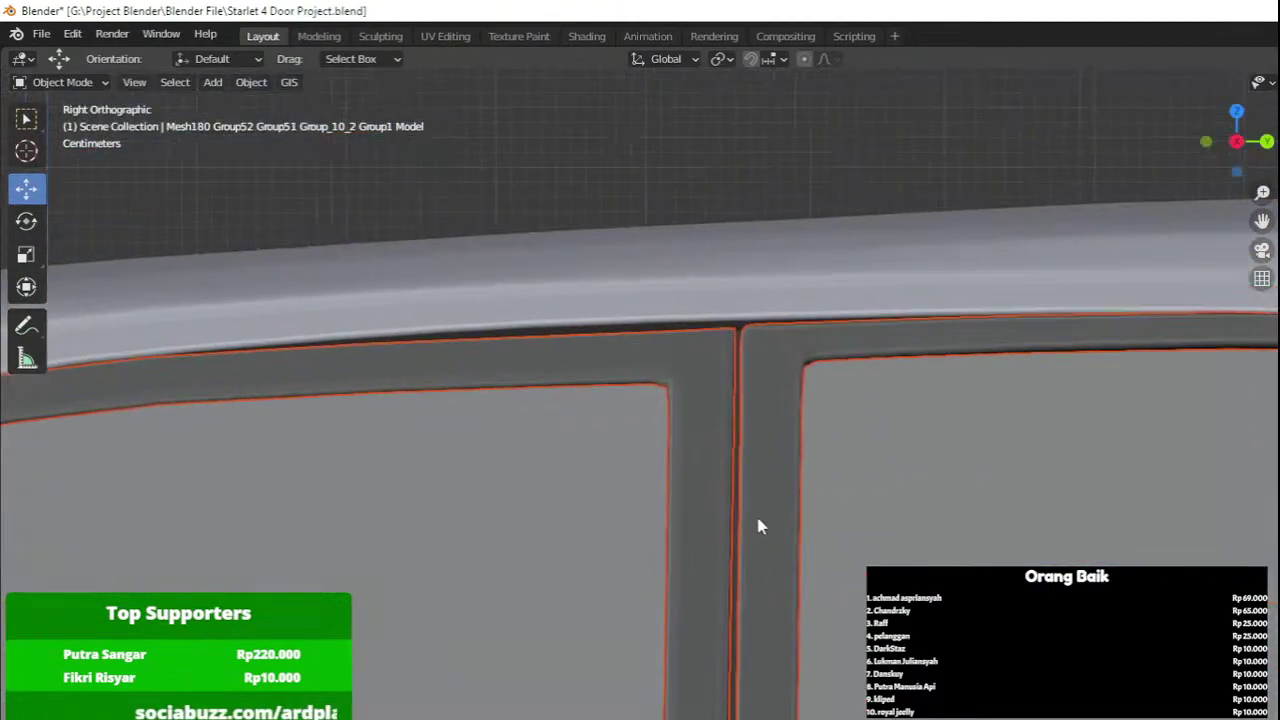
{"action": "scroll", "coordinate": [760, 524], "scroll_direction": "up", "scroll_amount": 2}
{"action": "key", "text": "Tab"}
{"action": "key", "text": "Tab"}
{"action": "left_click", "coordinate": [680, 382]}
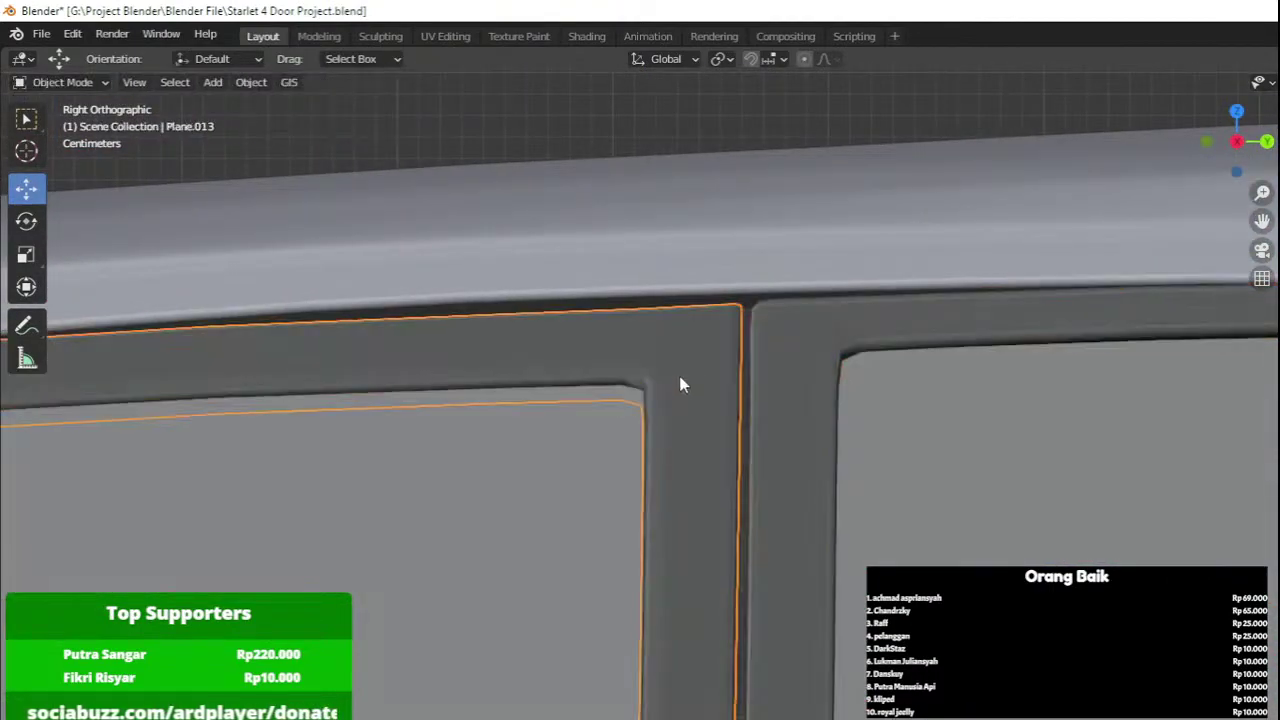
{"action": "key", "text": "Tab"}
{"action": "key", "text": "z"}
{"action": "mouse_move", "coordinate": [531, 551]}
{"action": "left_mouse_down"}
{"action": "mouse_move", "coordinate": [897, 265]}
{"action": "mouse_move", "coordinate": [880, 243]}
{"action": "left_mouse_up"}
{"action": "key", "text": "z"}
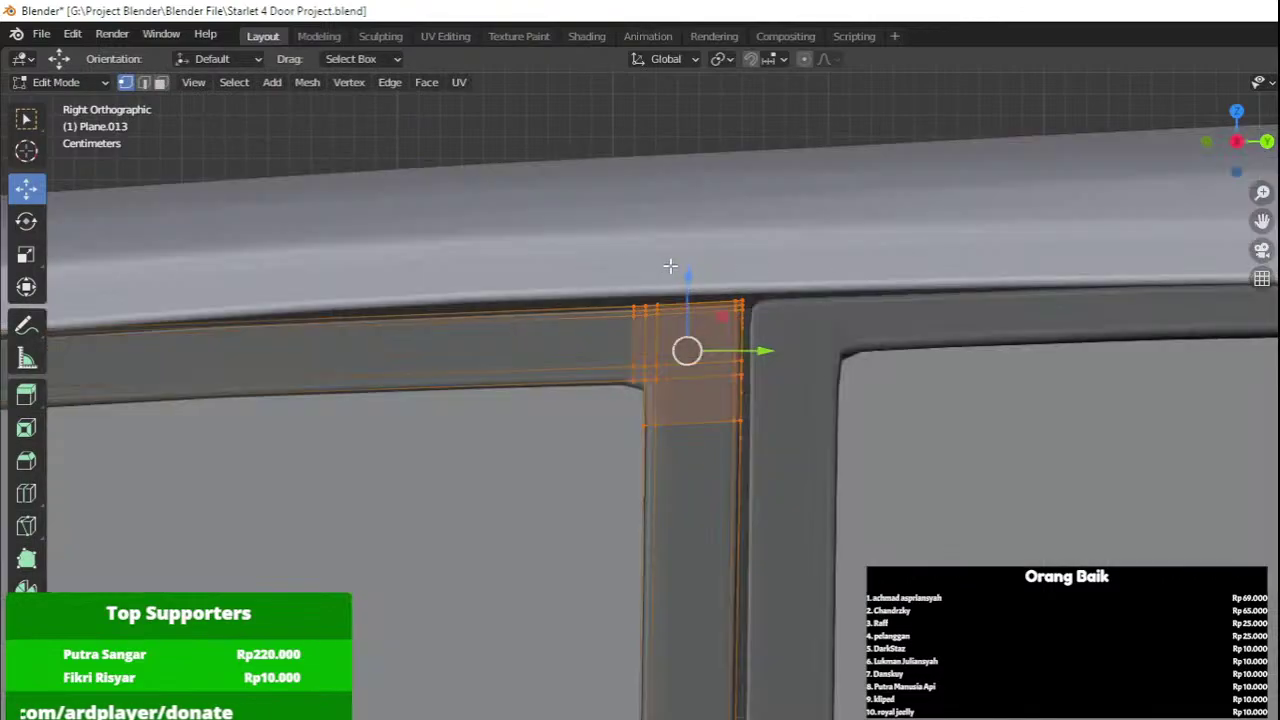
{"action": "left_click_drag", "start_coordinate": [687, 276], "coordinate": [691, 277]}
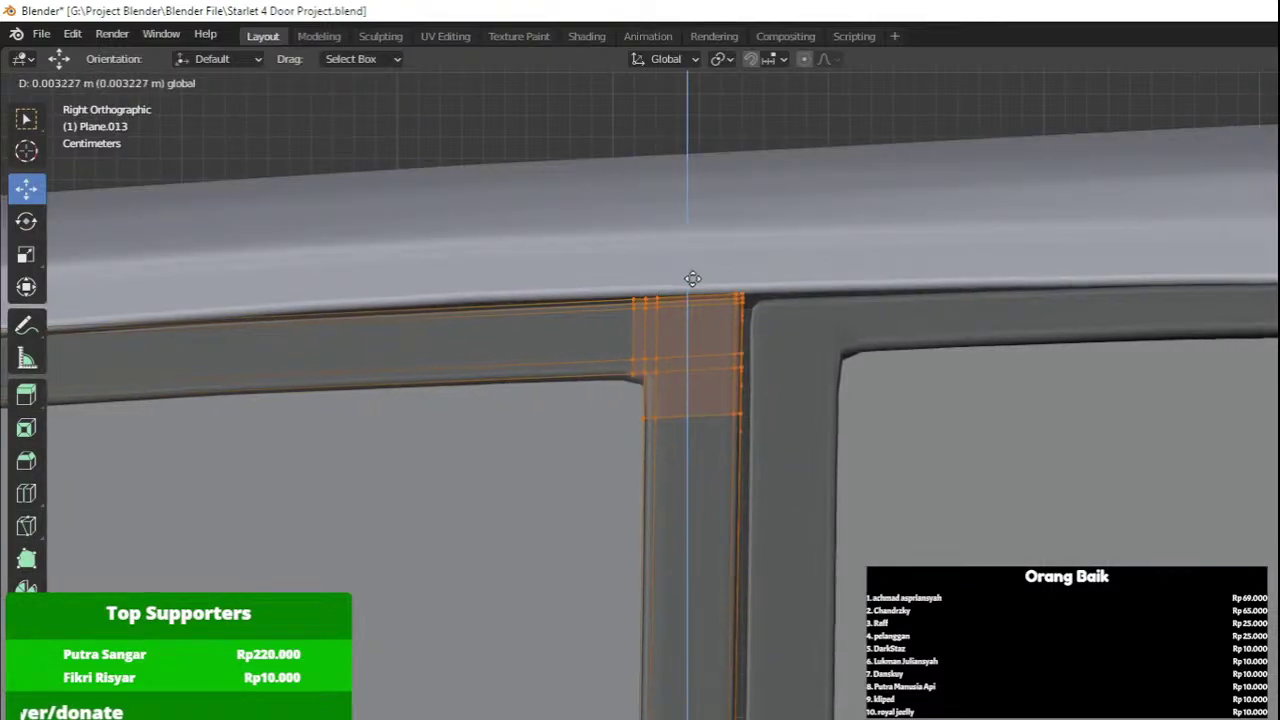
{"action": "key", "text": "Tab"}
{"action": "scroll", "coordinate": [751, 314], "scroll_direction": "down", "scroll_amount": 4}
{"action": "scroll", "coordinate": [751, 384], "scroll_direction": "down", "scroll_amount": 3}
{"action": "middle_click_drag", "start_coordinate": [746, 300], "coordinate": [718, 200], "text": "shift"}
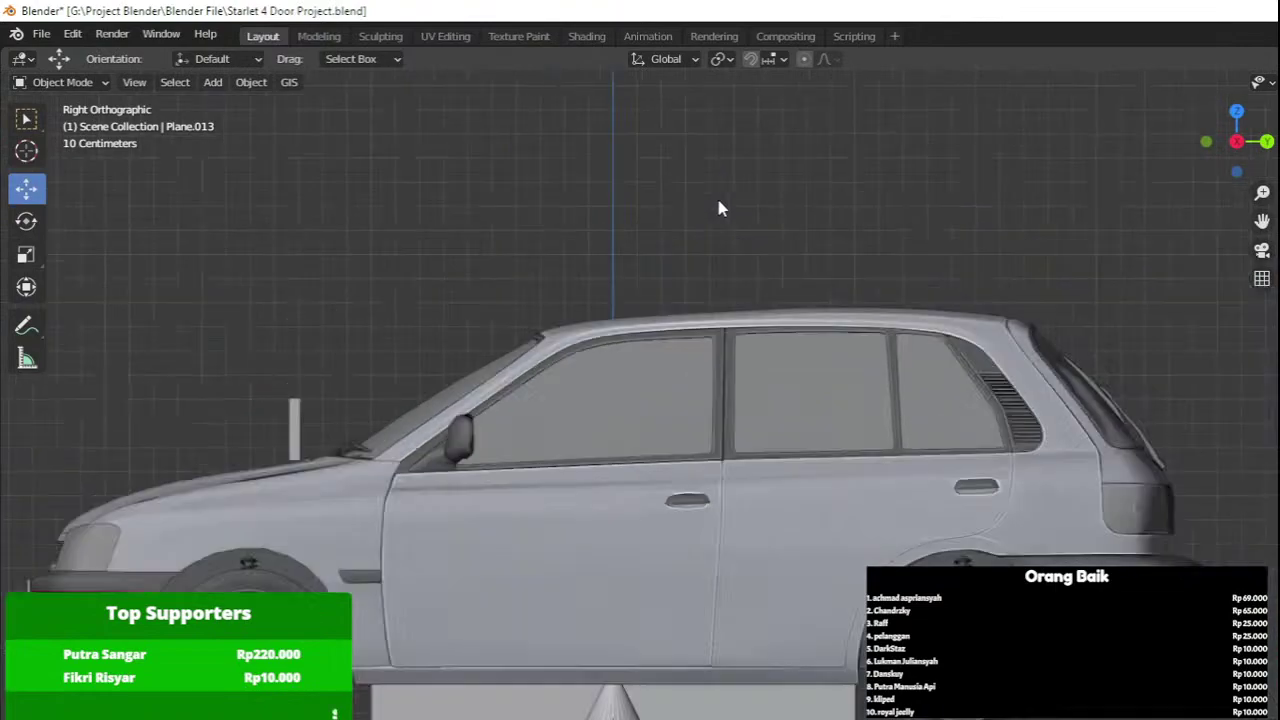
{"action": "scroll", "coordinate": [757, 364], "scroll_direction": "down", "scroll_amount": 1}
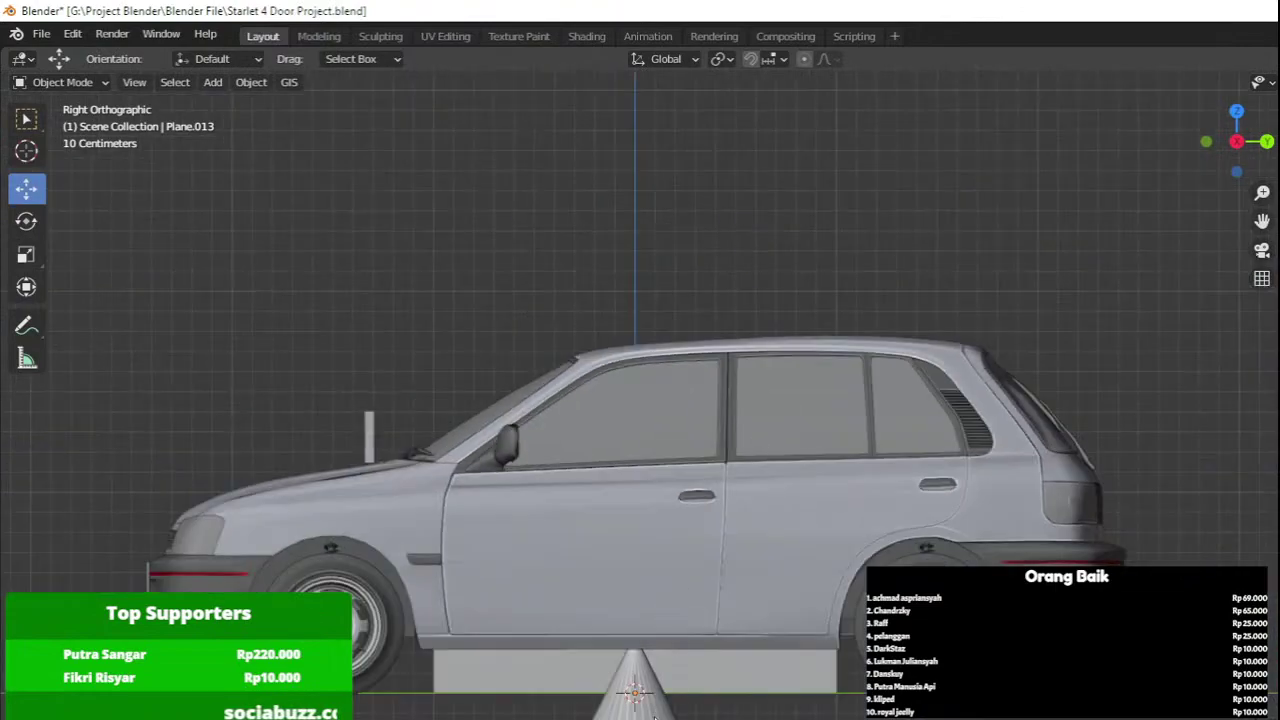